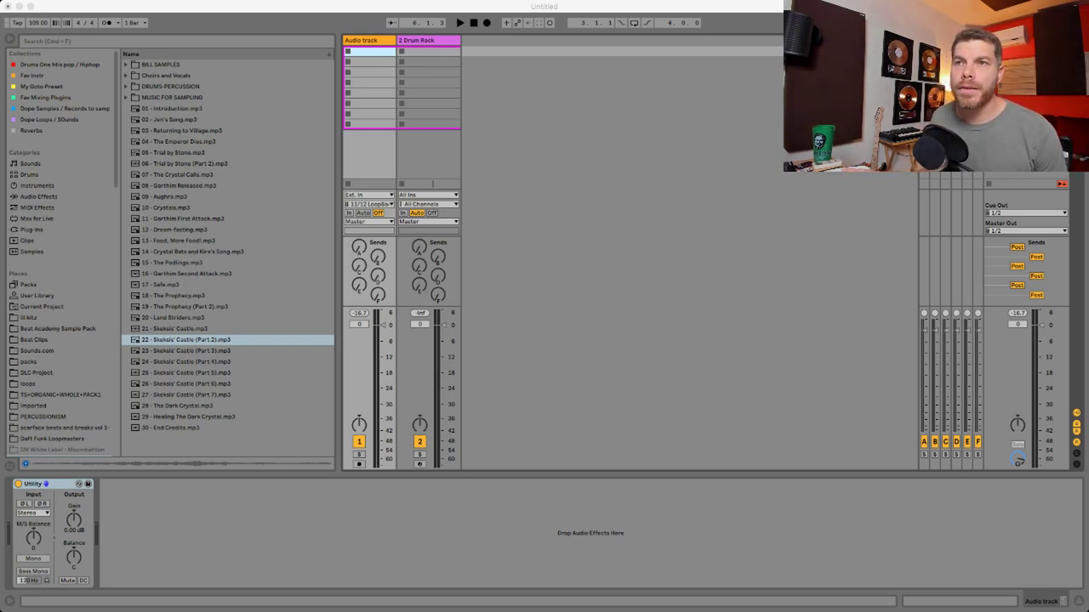
key(super+Tab)
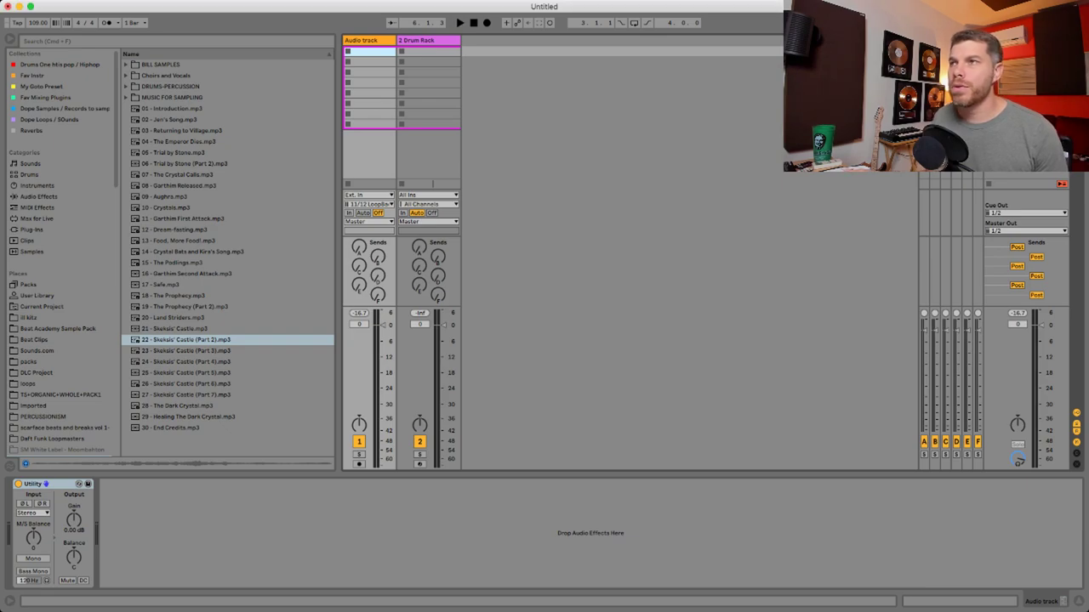
key(super+Tab)
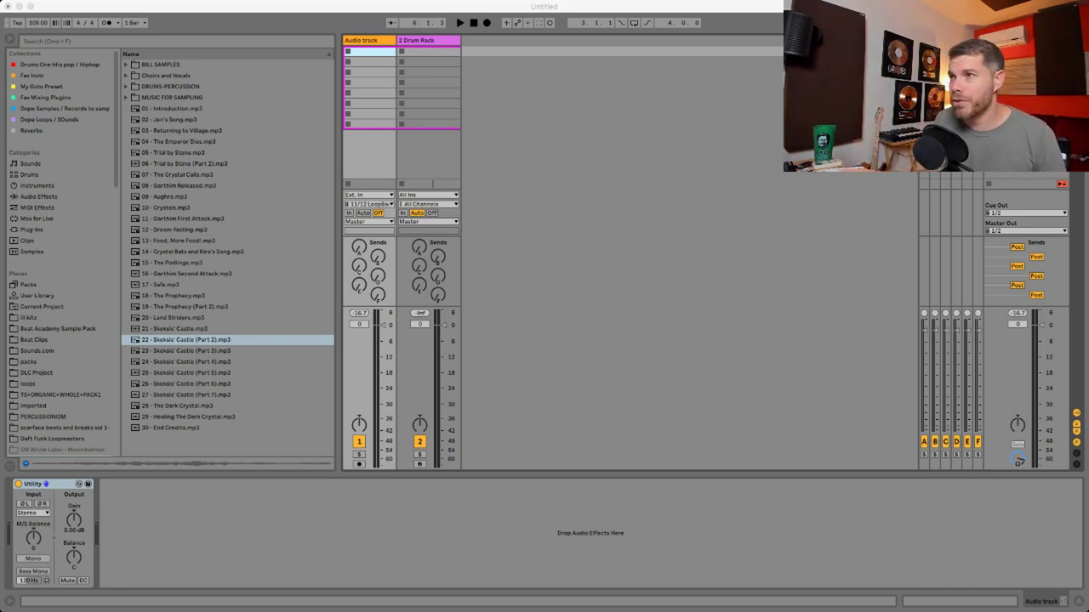
key(super+Tab)
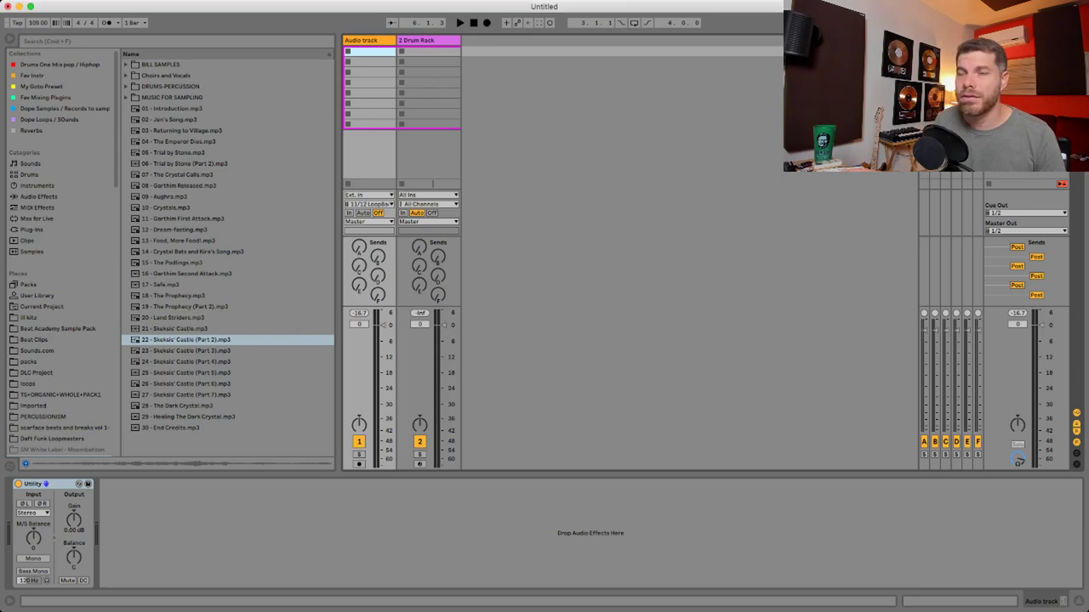
Audition several Dark Crystal soundtrack files from the browser list, including Land Striders, The Prophecy (Part 2), The Podlings and Crystal Bats and Kira's Song
click(178, 241)
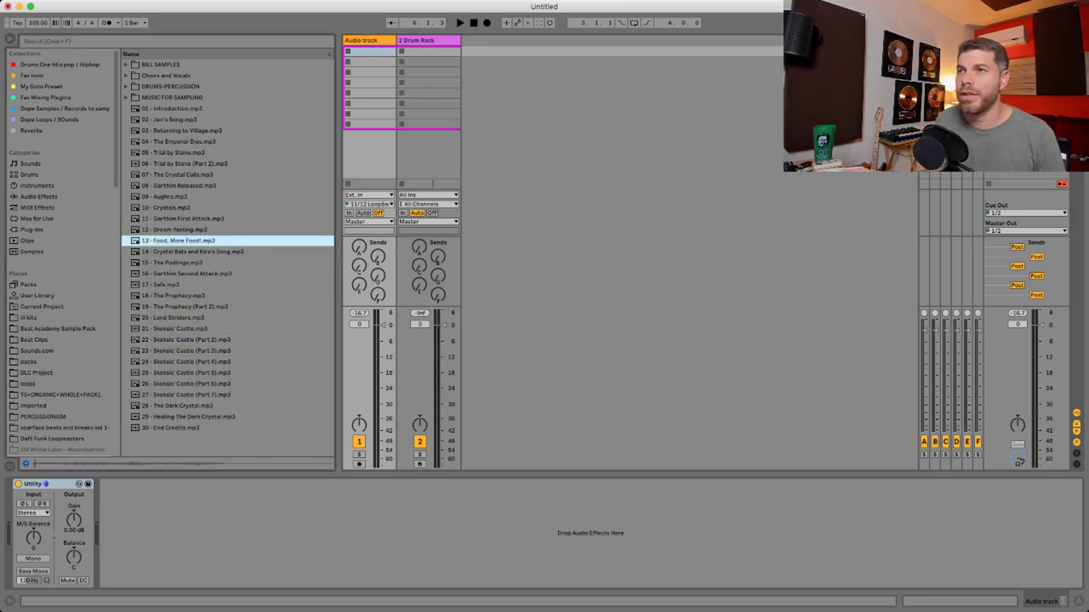
key(super+Tab)
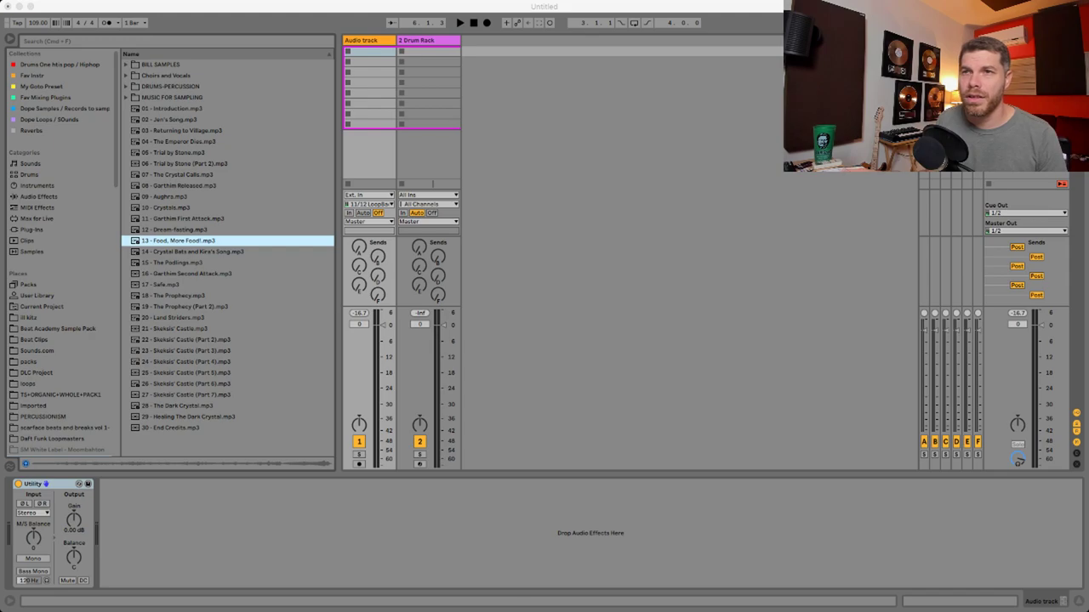
key(super+Tab)
click(186, 341)
click(174, 318)
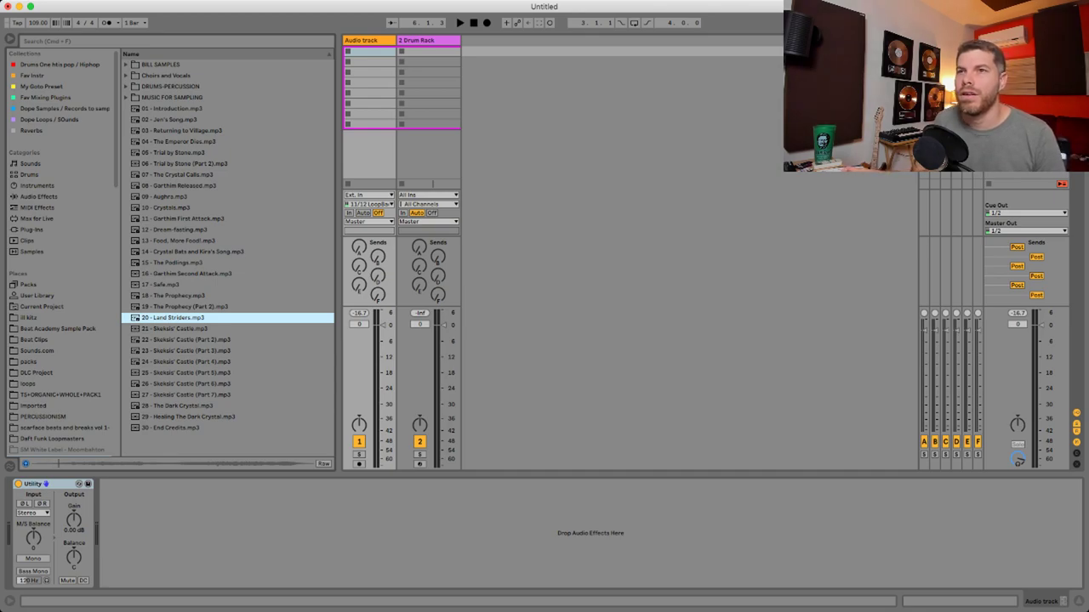
click(185, 307)
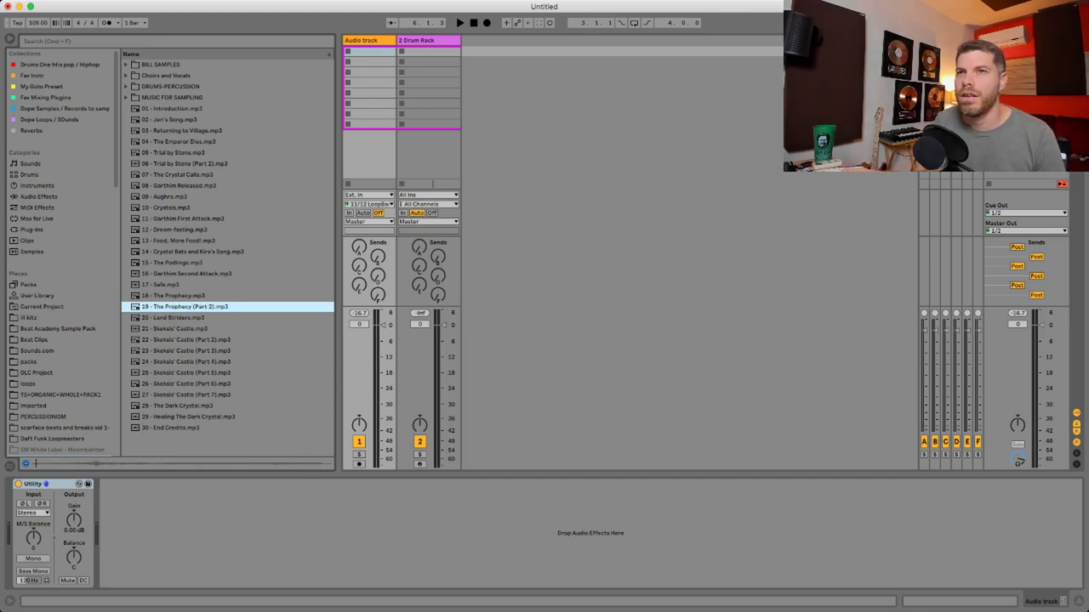
click(172, 263)
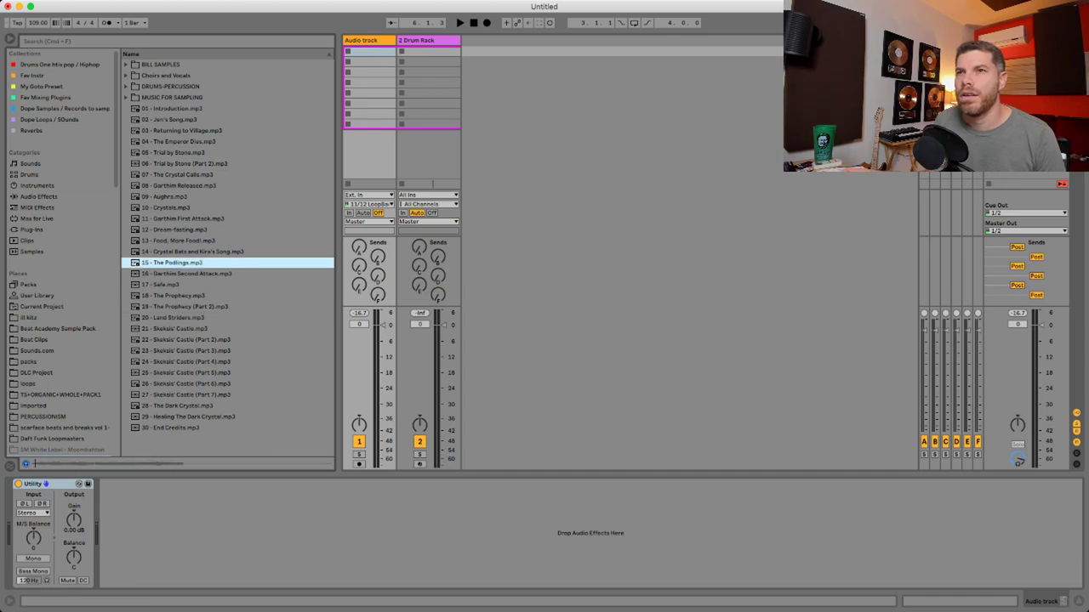
key(Up)
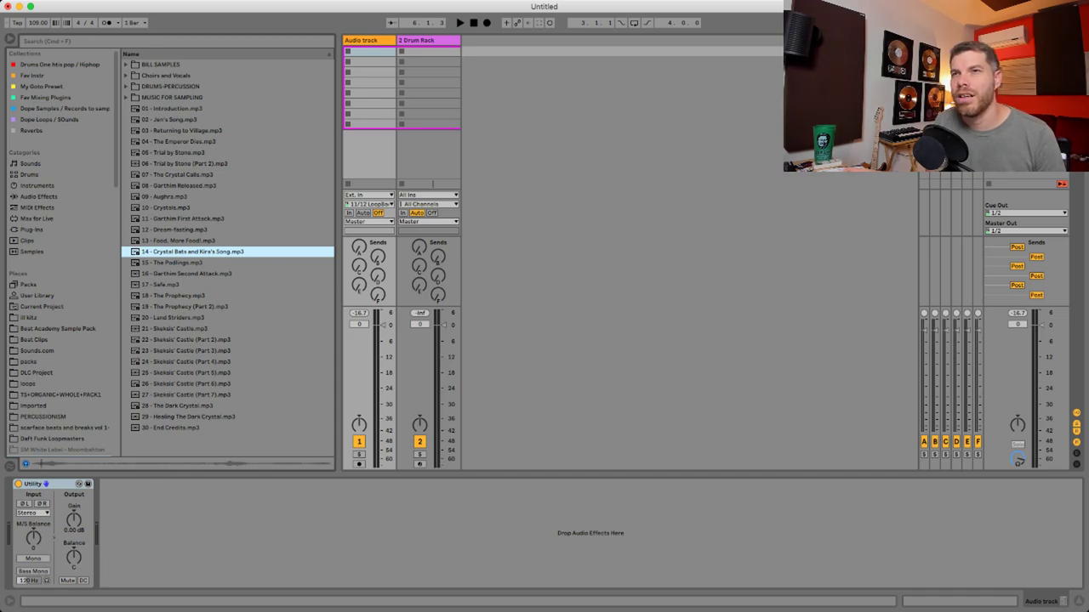
Load 18 - The Prophecy.mp3 into the first clip slot of the Audio track
mouse_move(174, 296)
mouse_down()
mouse_move(422, 62)
mouse_move(371, 52)
mouse_up()
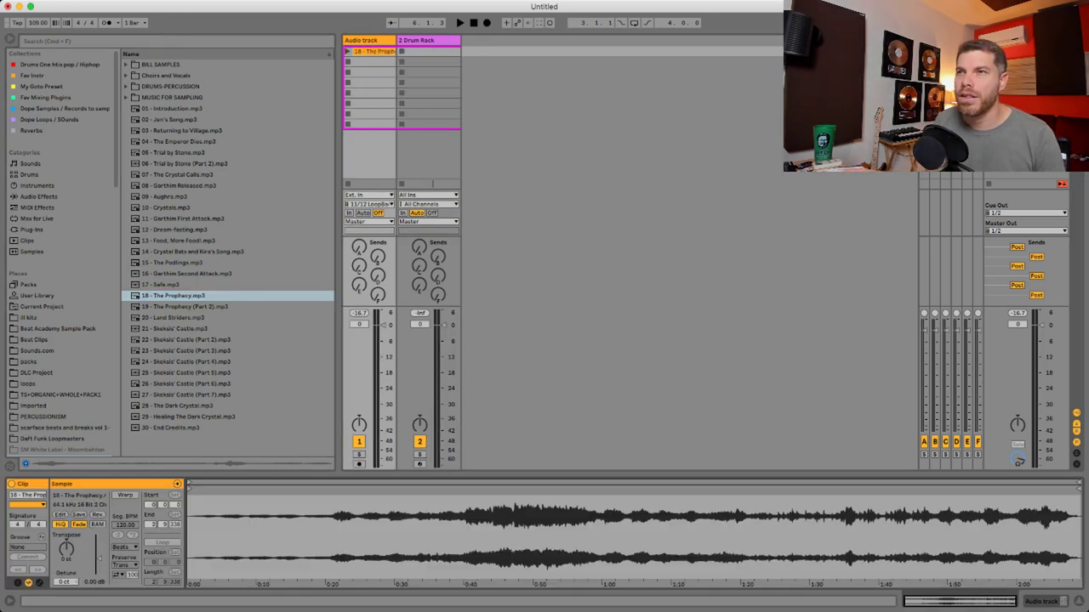
key(super+Tab)
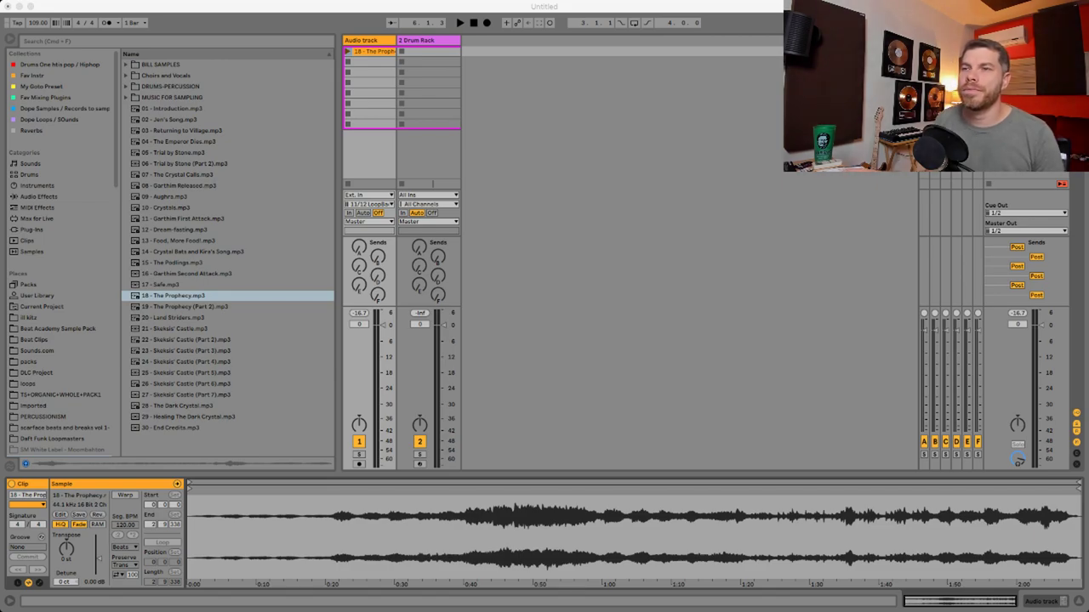
key(super+Tab)
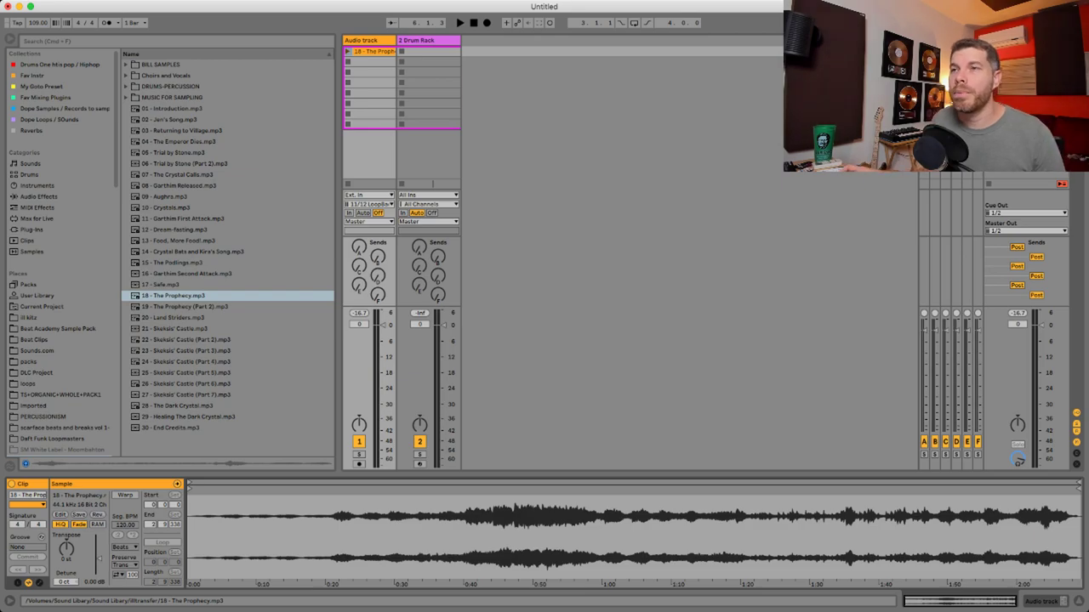
Insert a new MIDI track beside the Audio track and load the Prophecy clip onto it as a Simpler instrument
key(super+shift+t)
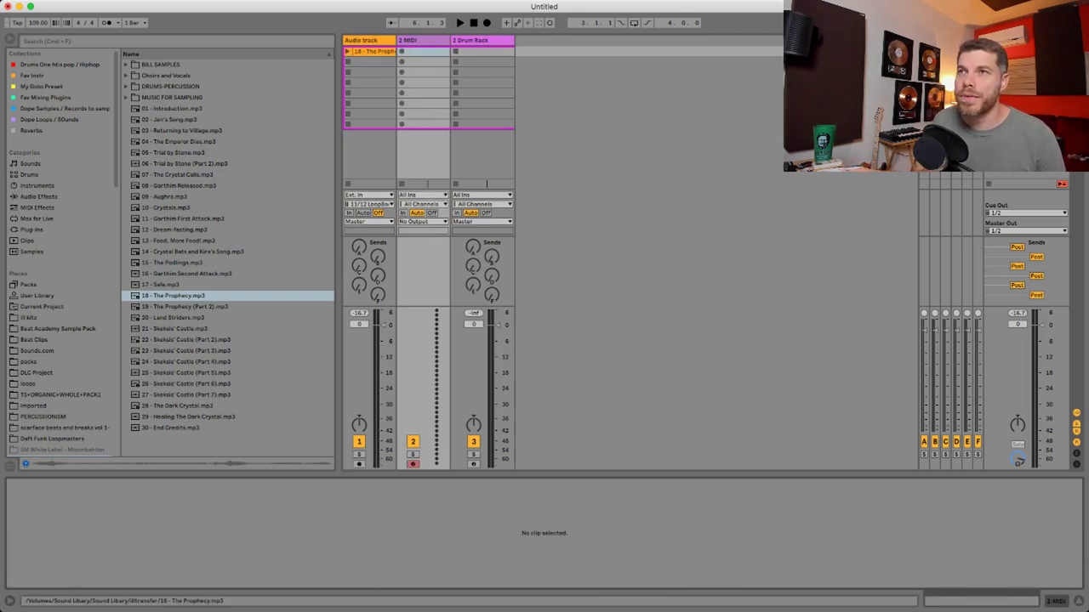
click(374, 52)
drag(374, 52, 544, 533)
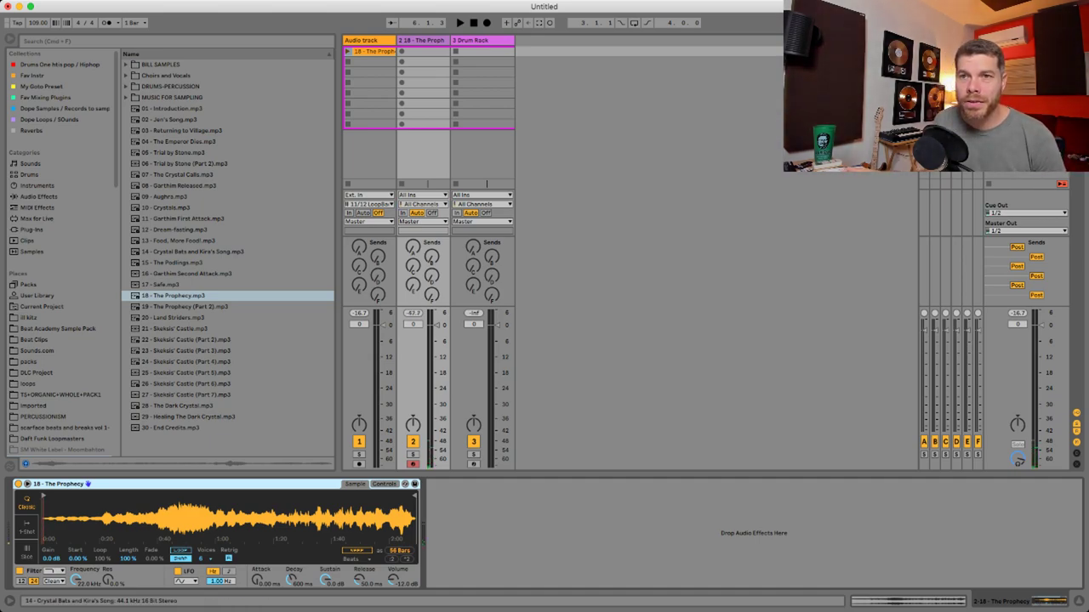
Move the Simpler sample's start to about 1:00 and slice it by transients at 79 % sensitivity
mouse_move(45, 496)
mouse_down()
mouse_move(194, 496)
mouse_move(171, 496)
mouse_up()
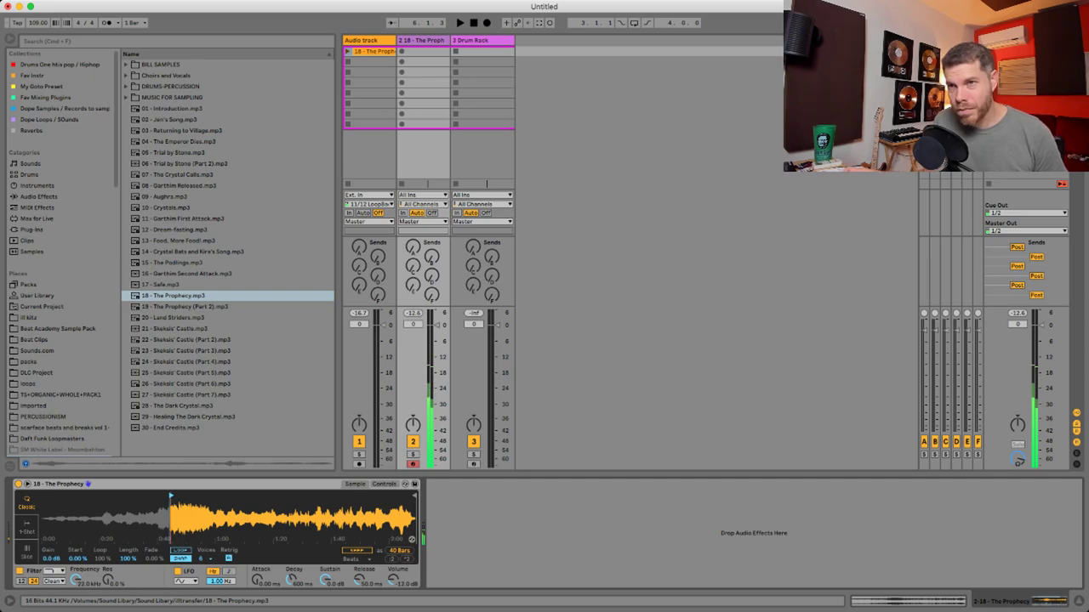
mouse_move(170, 496)
mouse_down()
mouse_move(281, 496)
mouse_move(199, 496)
mouse_move(228, 496)
mouse_up()
click(26, 552)
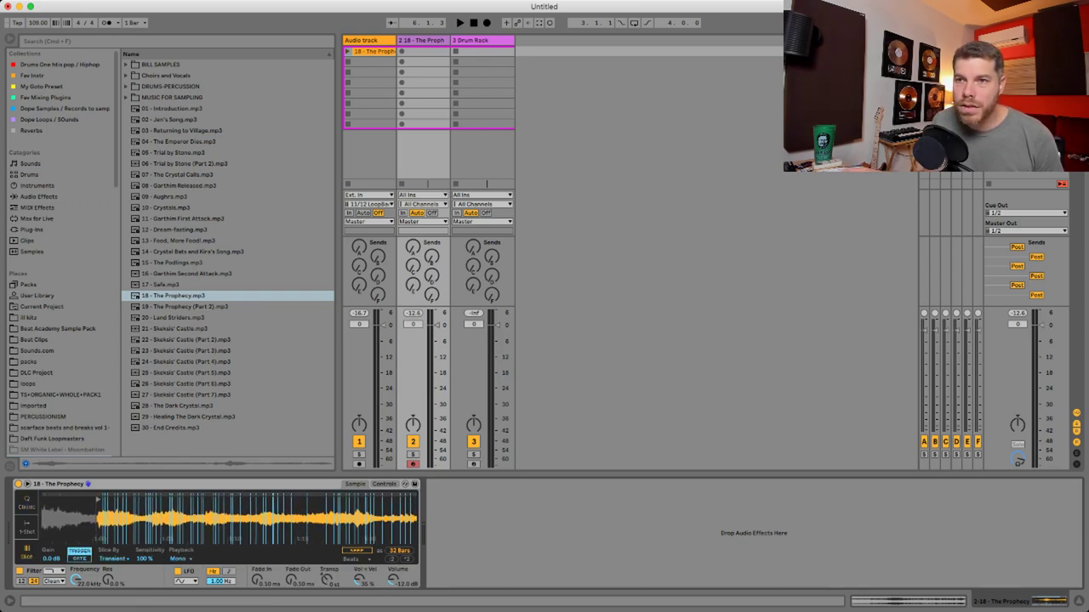
drag(143, 559, 143, 570)
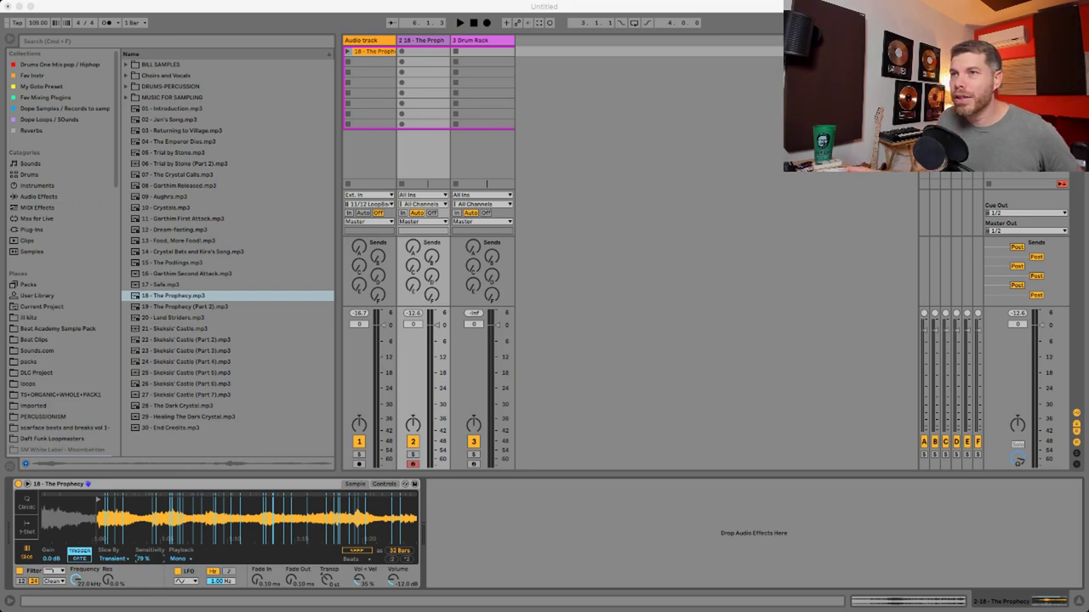
Raise the Simpler track's volume to 1.6 dB and play the slices
click(437, 325)
drag(436, 325, 436, 322)
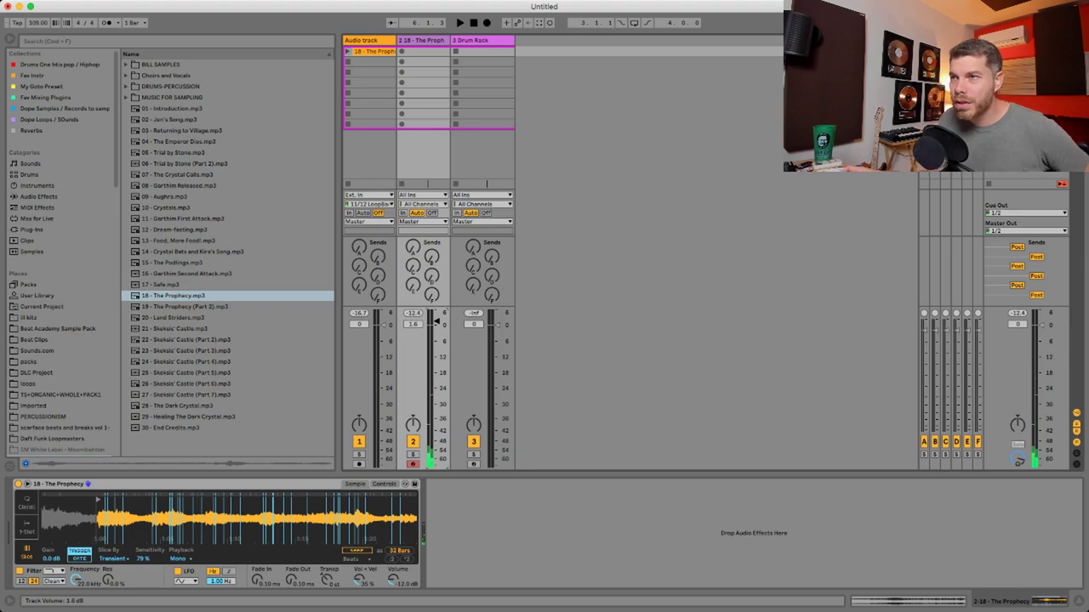
key(super+Tab)
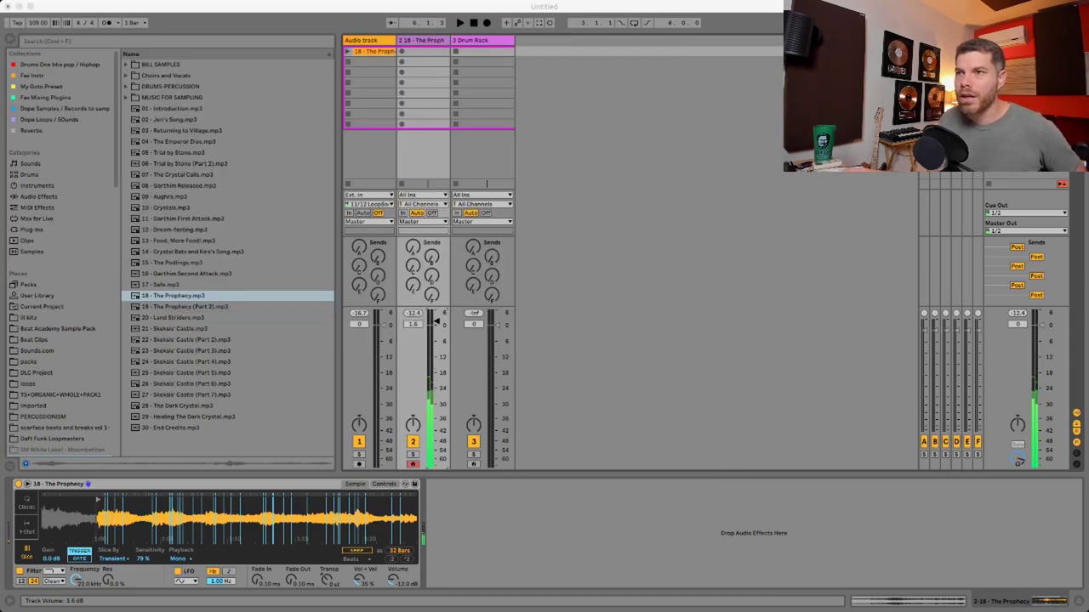
key(super+Tab)
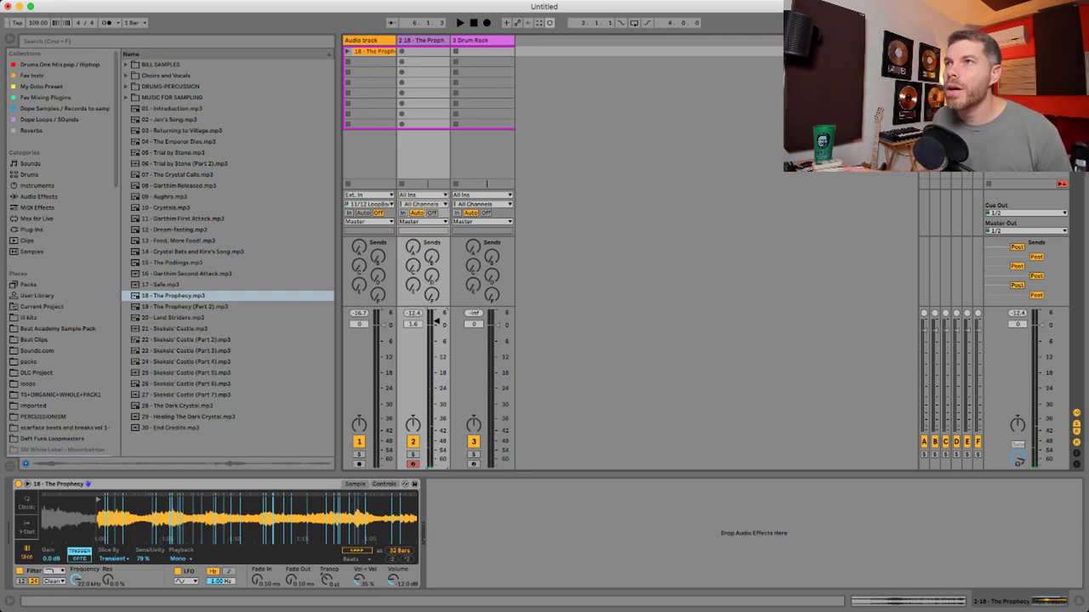
Capture the recently played MIDI notes into a clip on the Simpler track and play back its final bars
key(super+shift+c)
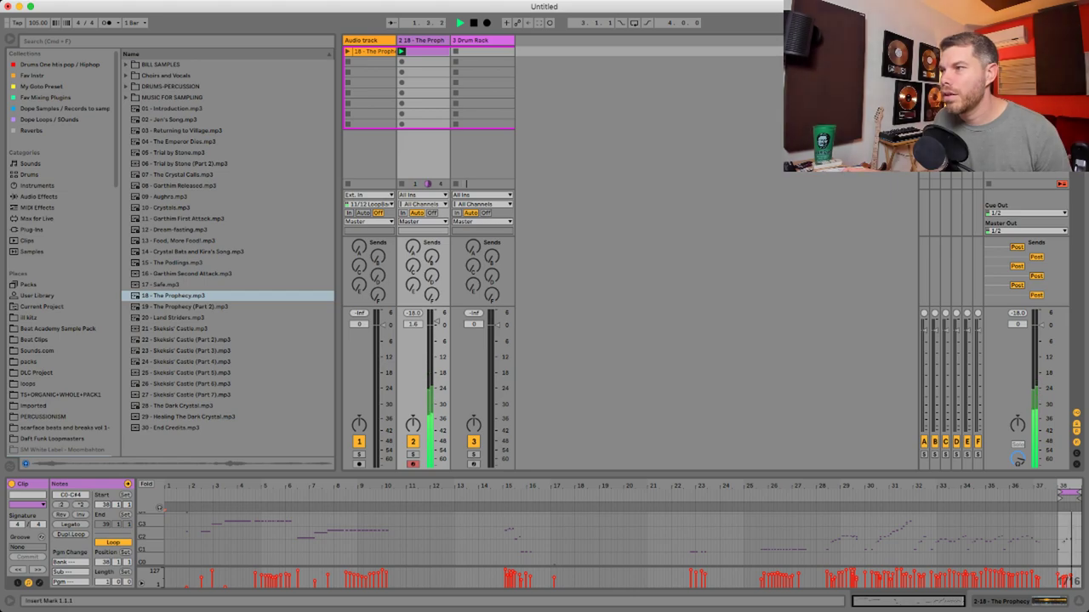
drag(1072, 486, 1049, 536)
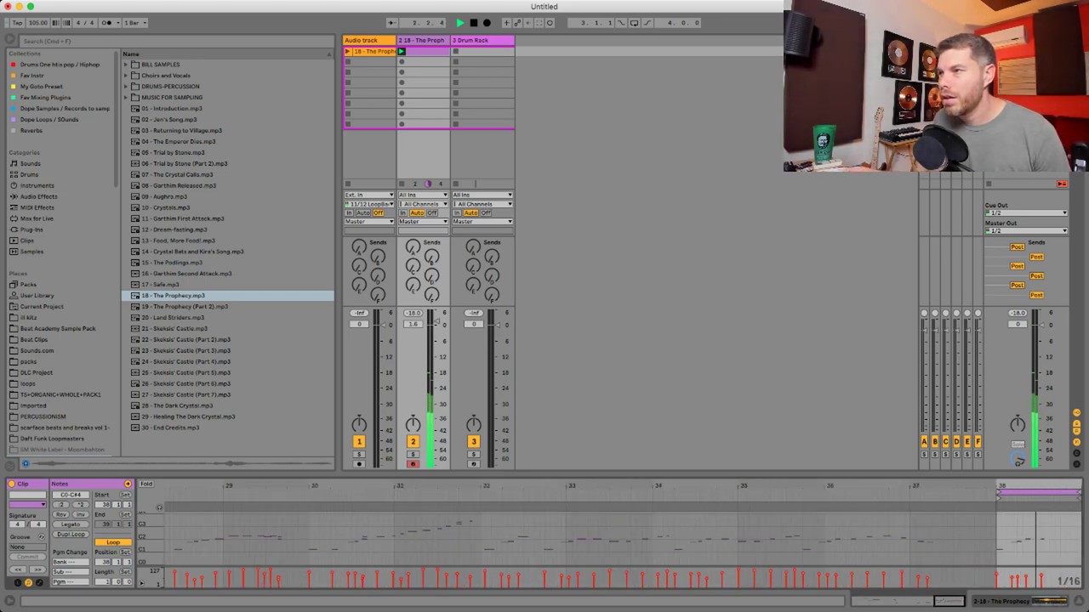
key(space)
key(space)
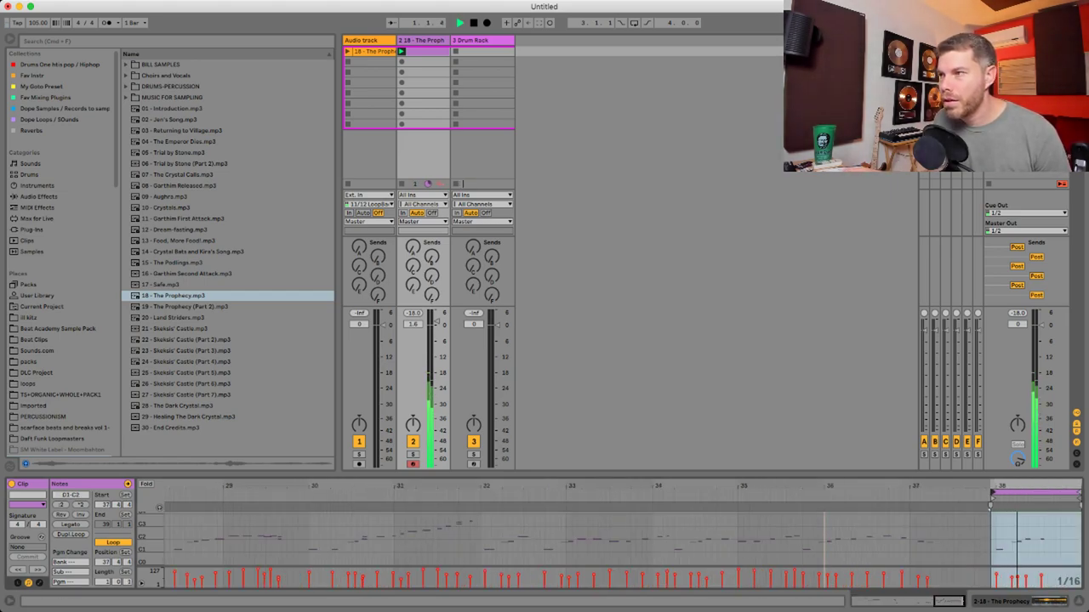
Extend the captured clip's loop back to start at 34.2.1, auditioning the playback while adjusting it
key(space)
drag(990, 503, 738, 327)
key(space)
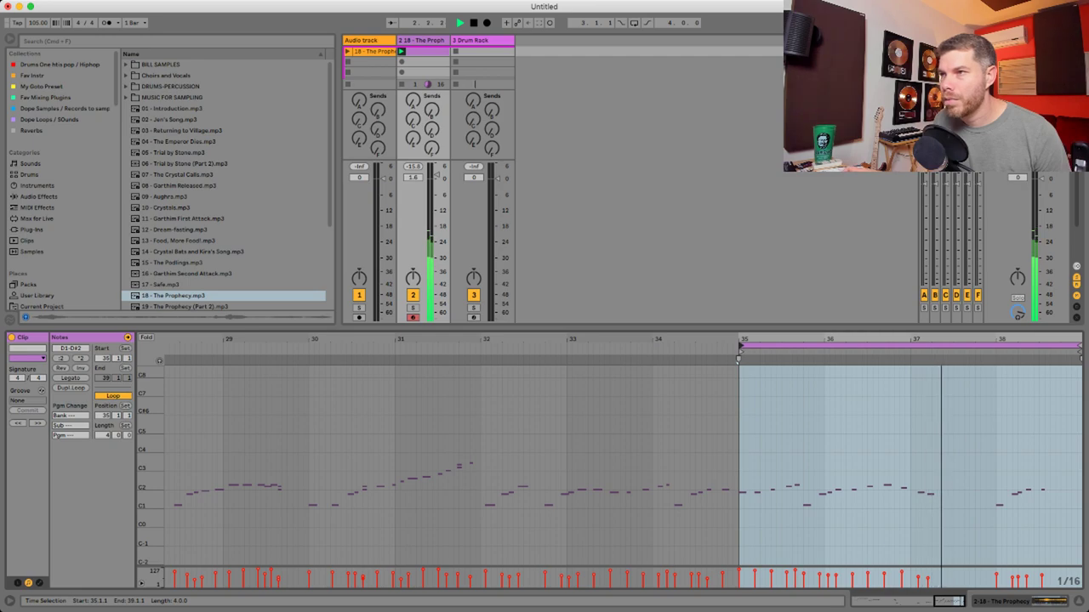
key(space)
drag(740, 346, 655, 346)
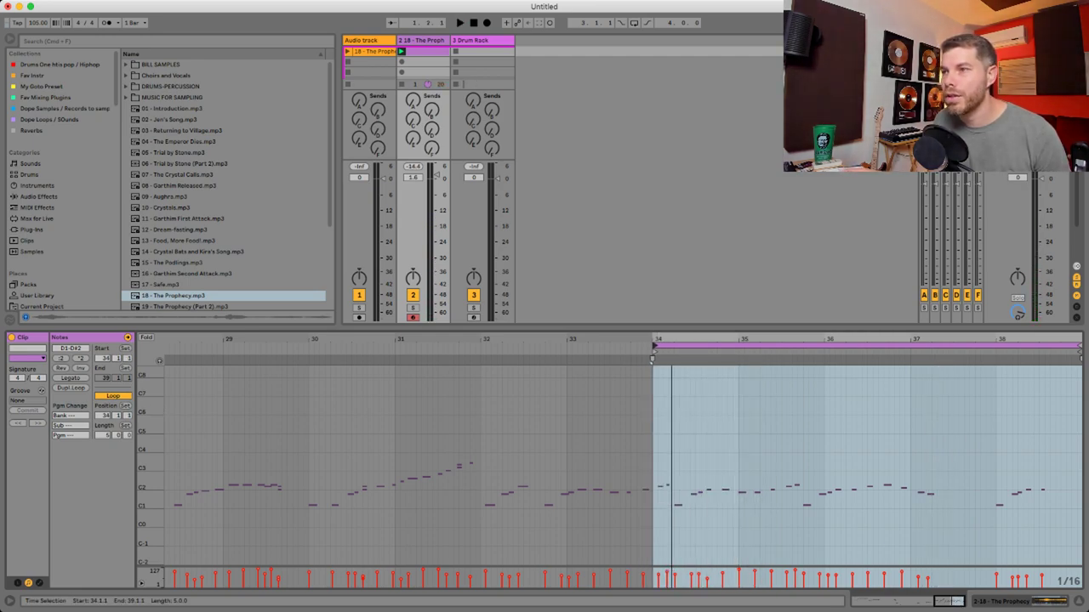
key(space)
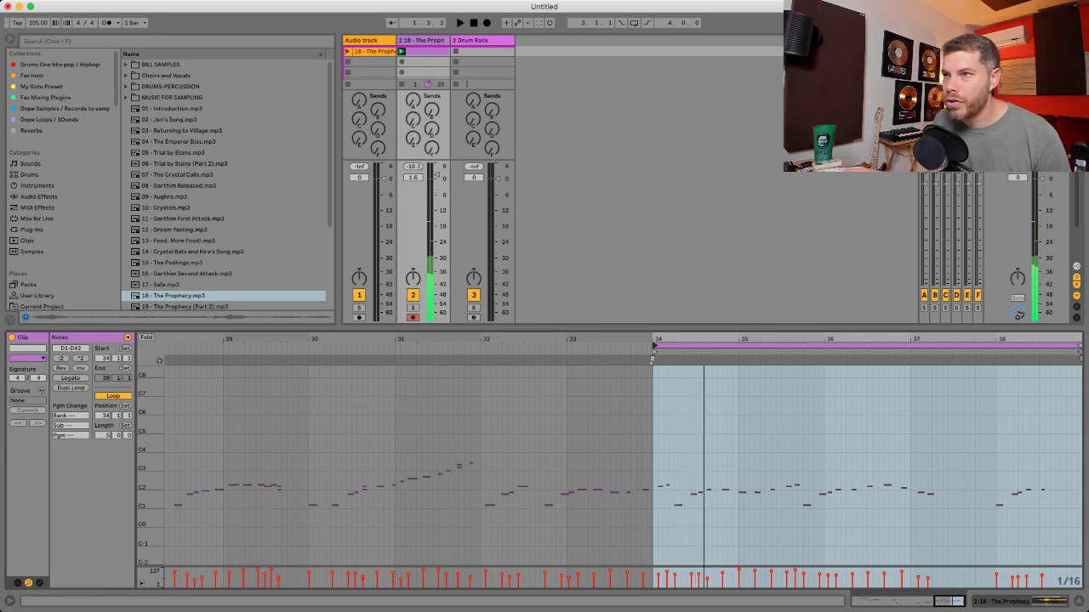
drag(654, 347, 675, 346)
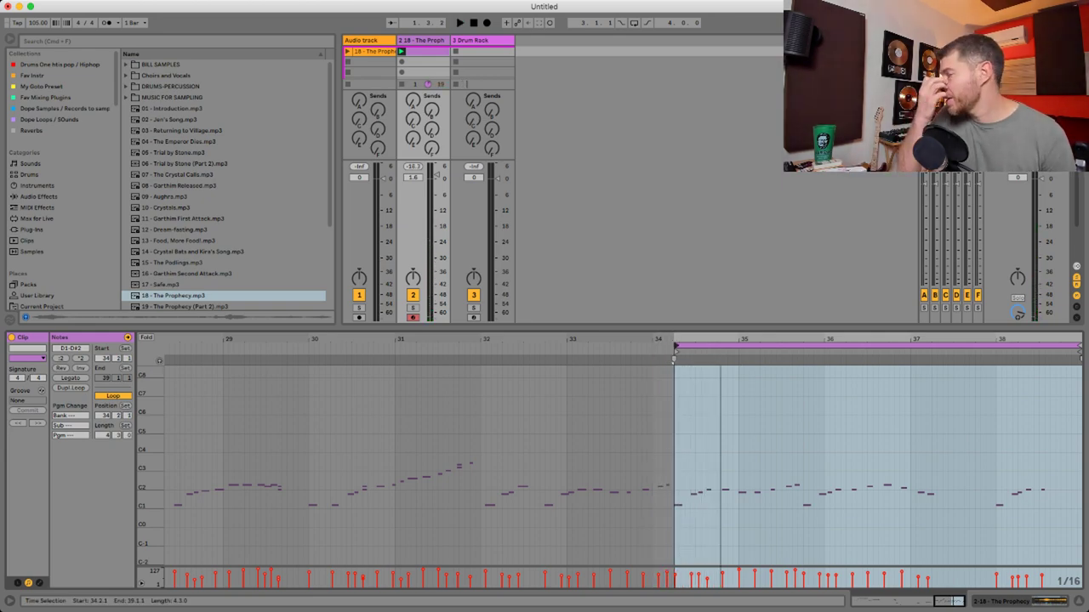
key(space)
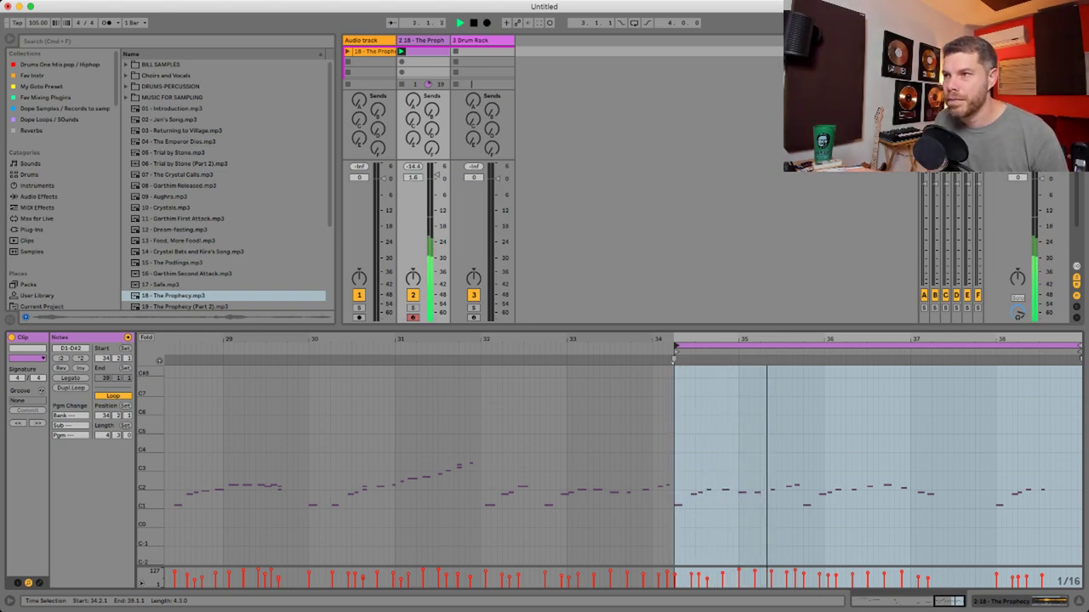
key(space)
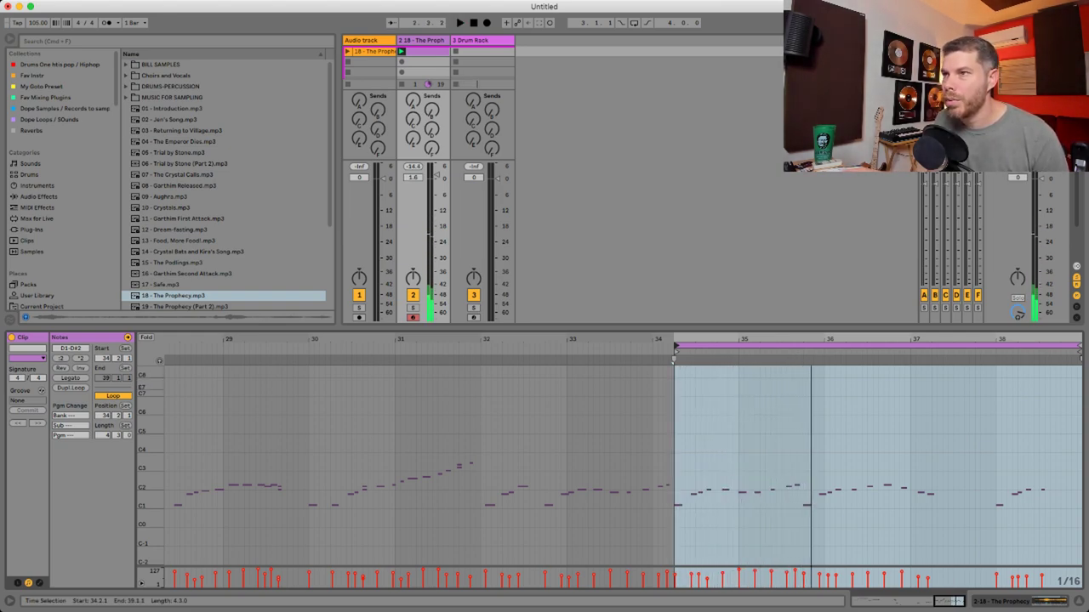
Set the clip's 1.1.1 position at the loop start and check the loop's timing against the metronome
key(plus)
key(plus)
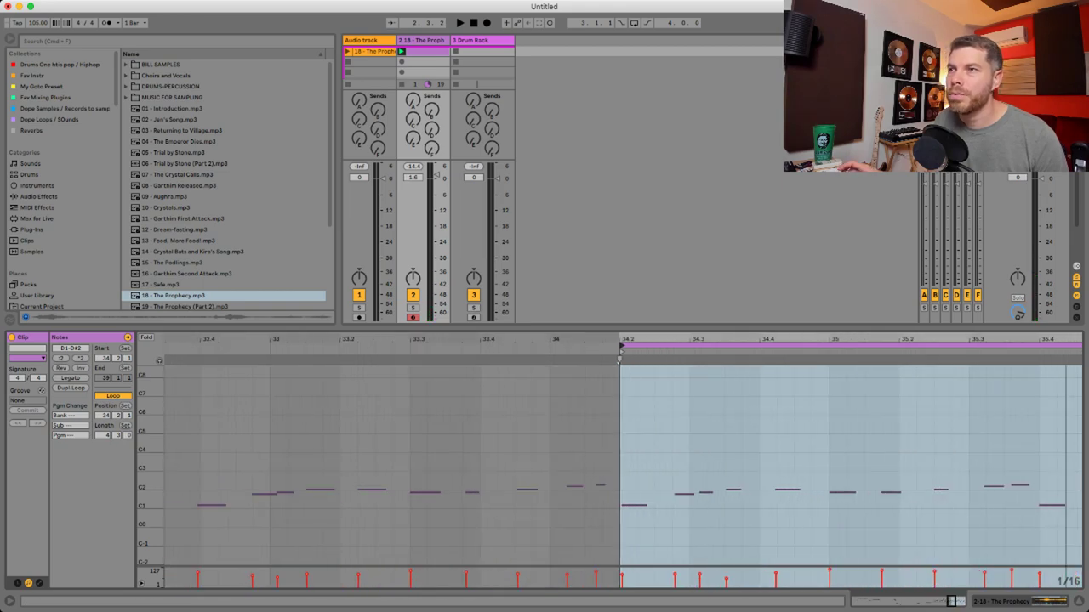
click(655, 434)
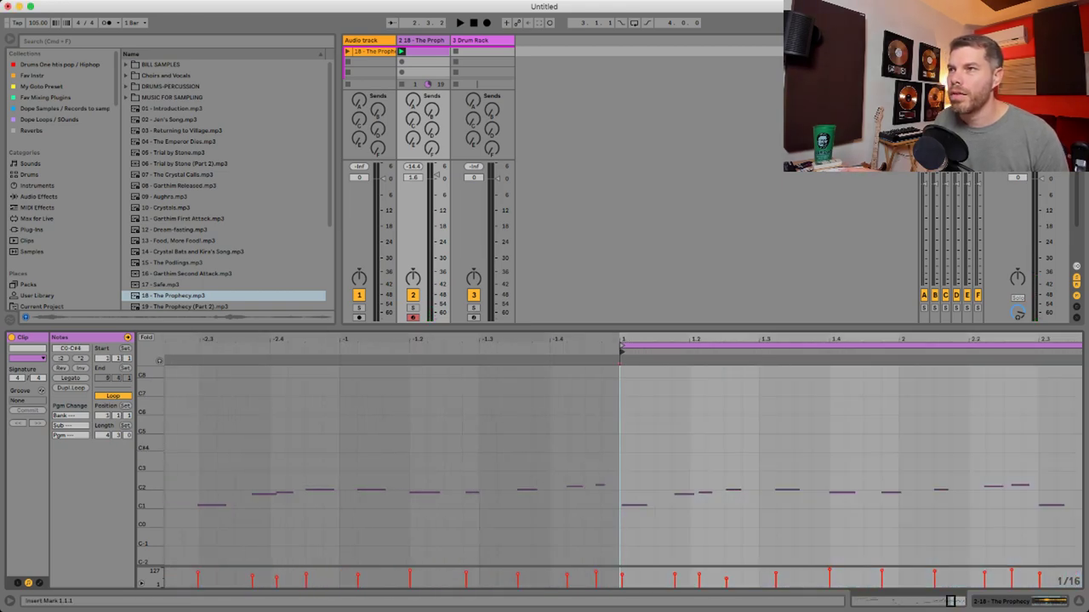
key(space)
drag(686, 340, 449, 319)
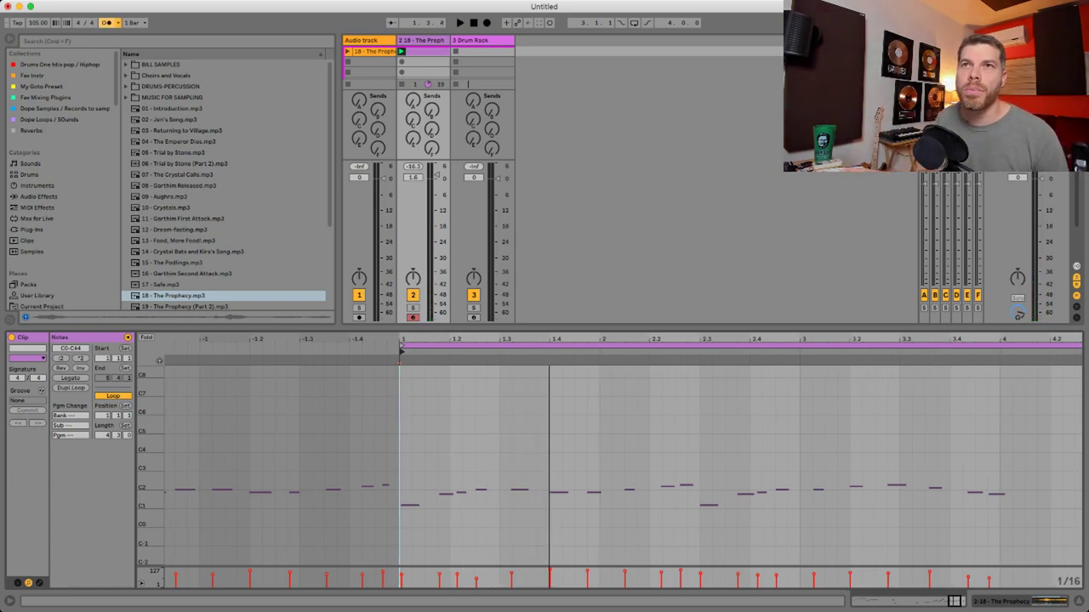
key(space)
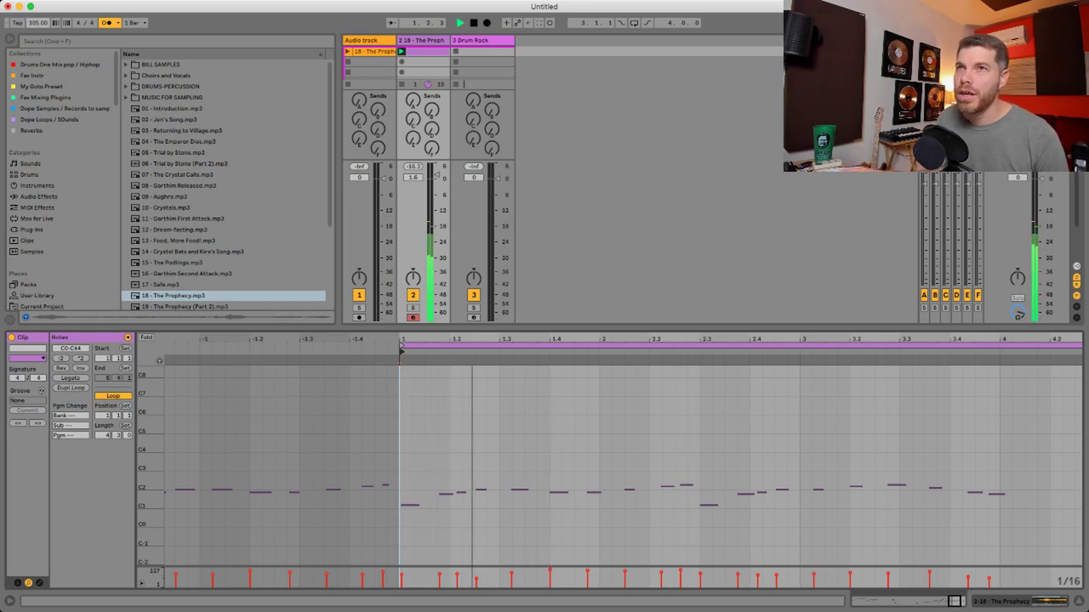
key(space)
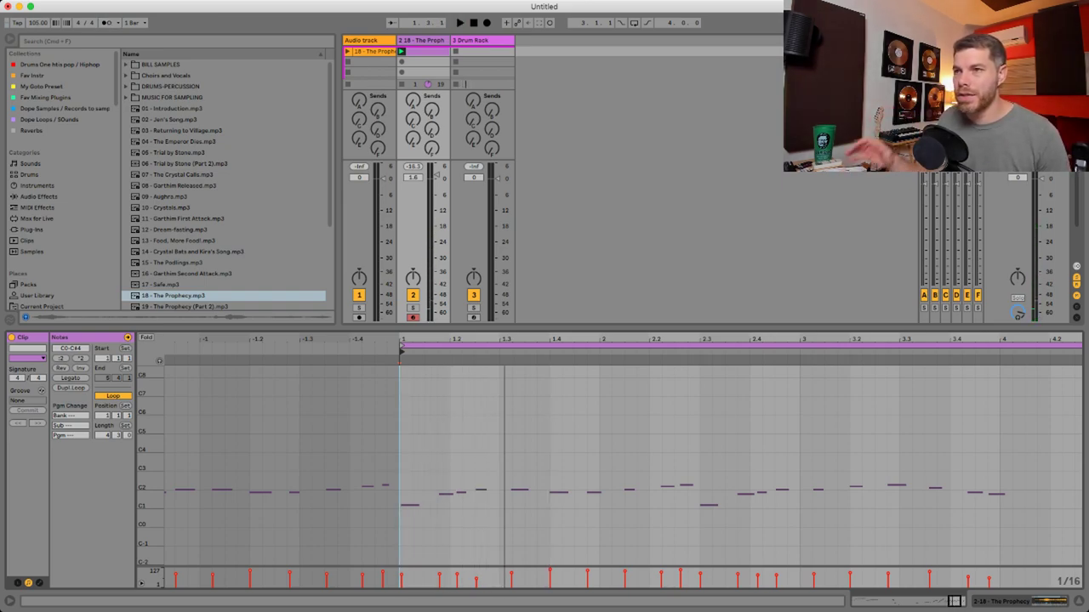
key(space)
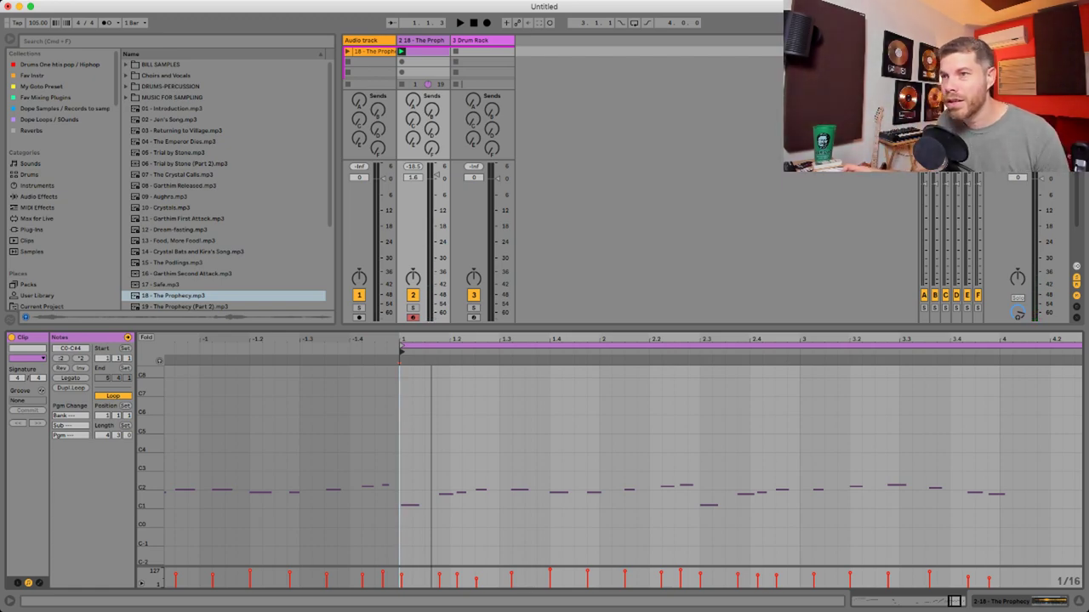
Shorten the captured clip's loop to end at 2.3.1 and audition the shorter loop
key(space)
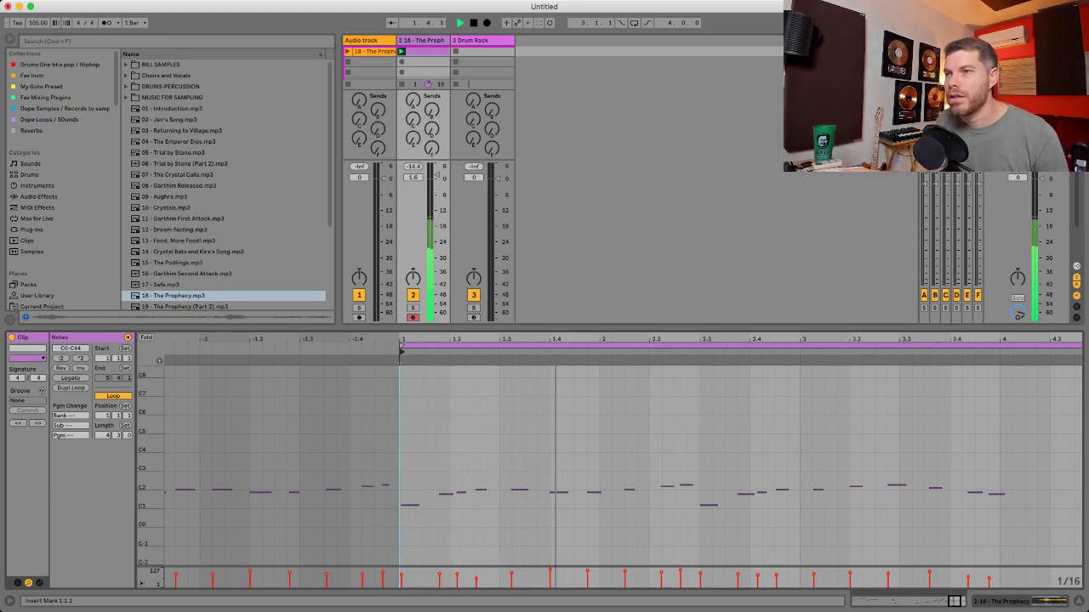
key(space)
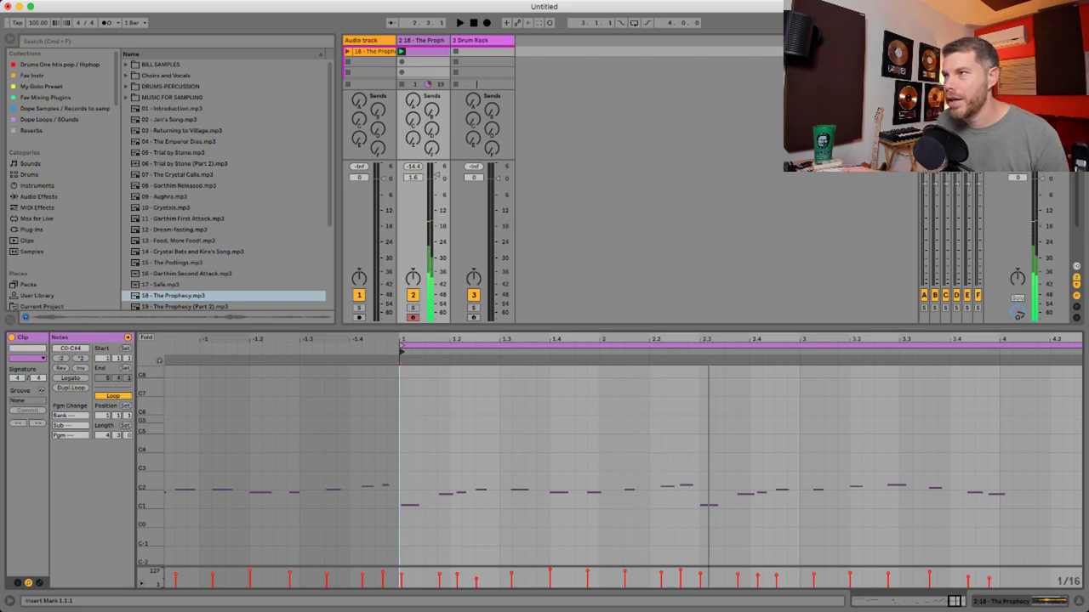
drag(1079, 346, 699, 346)
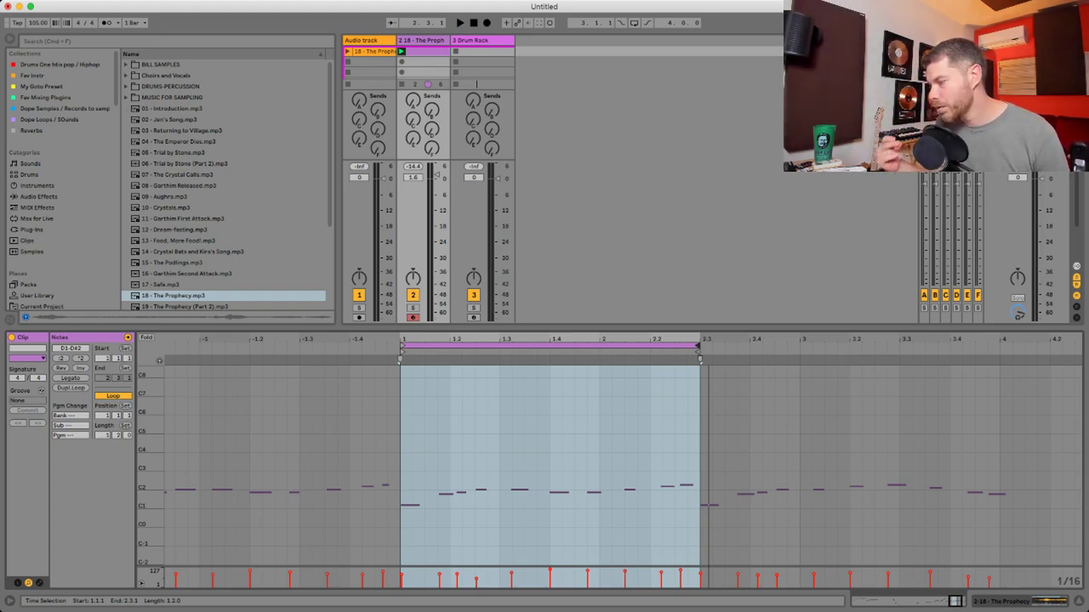
key(space)
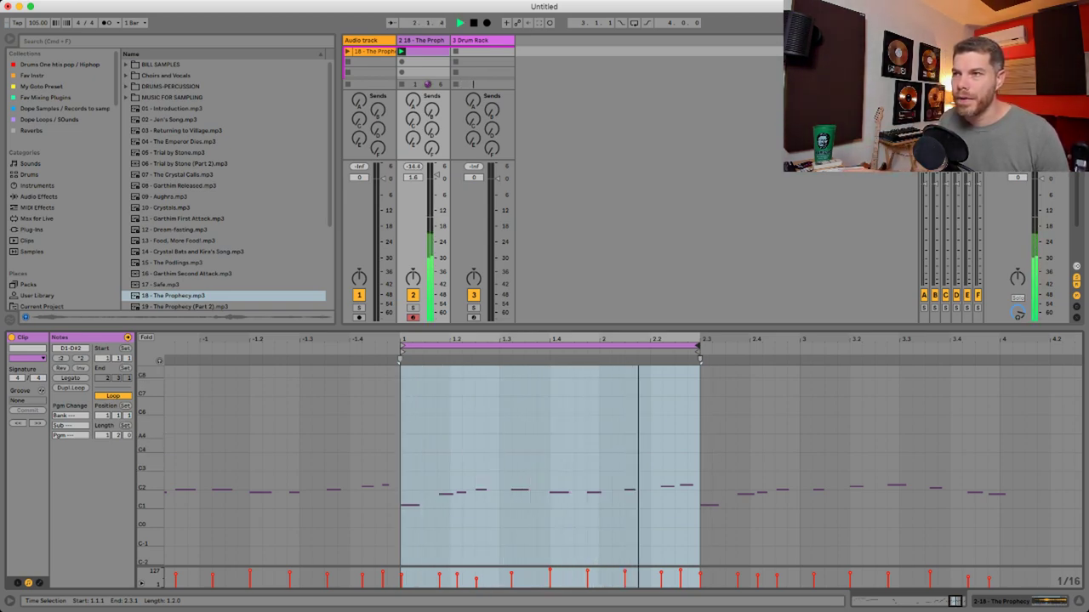
key(space)
Crop the captured clip to the looped section from 1.1.1 to 2.3.1, discarding all notes outside it
key(super+a)
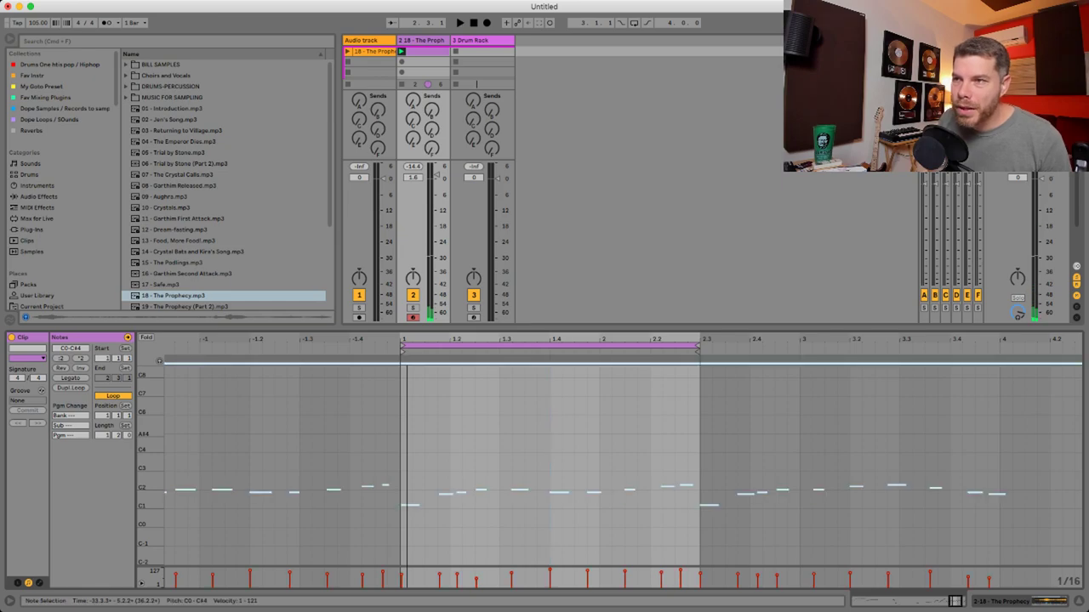
key(Left)
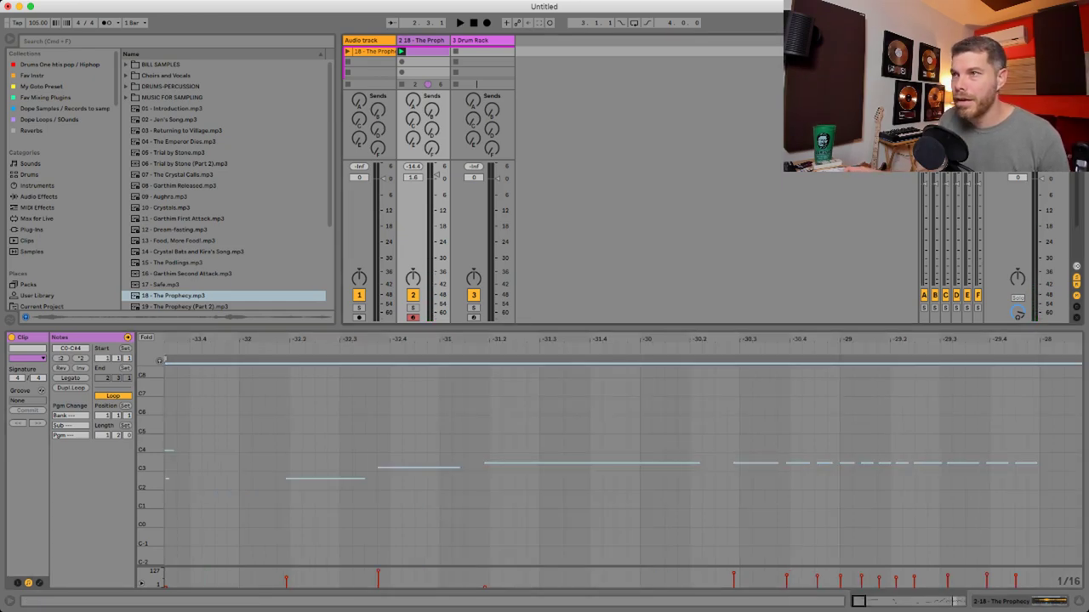
key(minus)
key(minus)
key(minus)
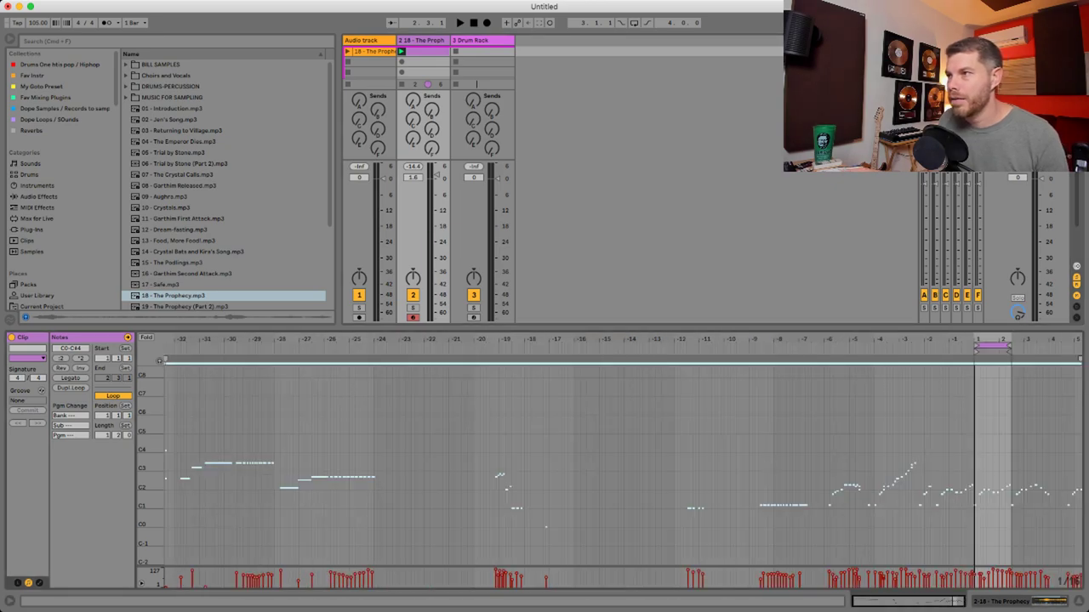
key(space)
key(space)
scroll(1062, 464, up, 10)
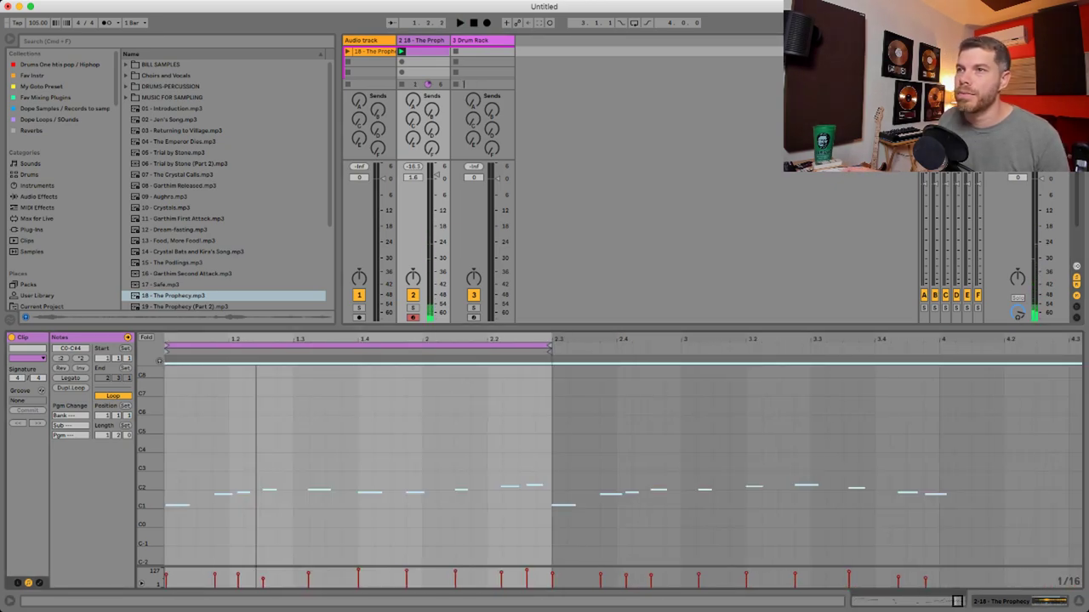
key(minus)
key(minus)
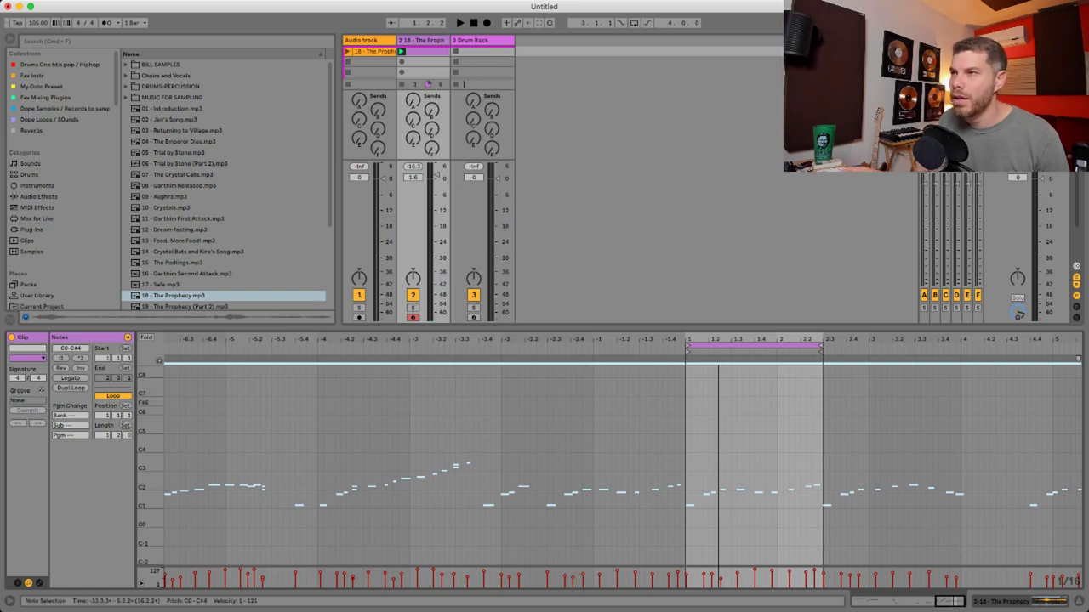
key(z)
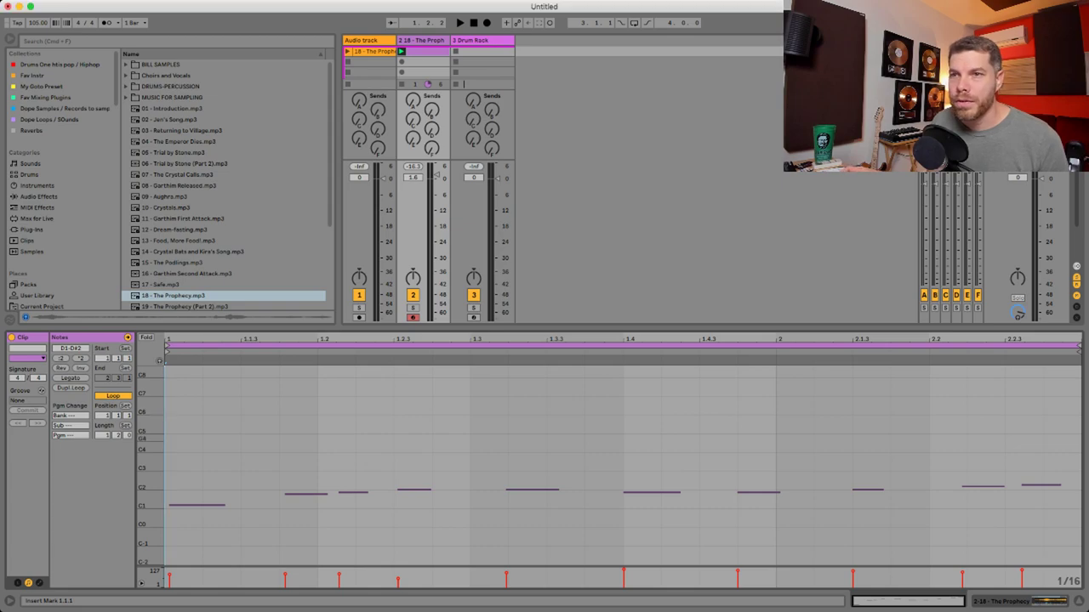
Fold the piano roll to the used notes and quantize the opening D1 note onto 1.1.1
key(space)
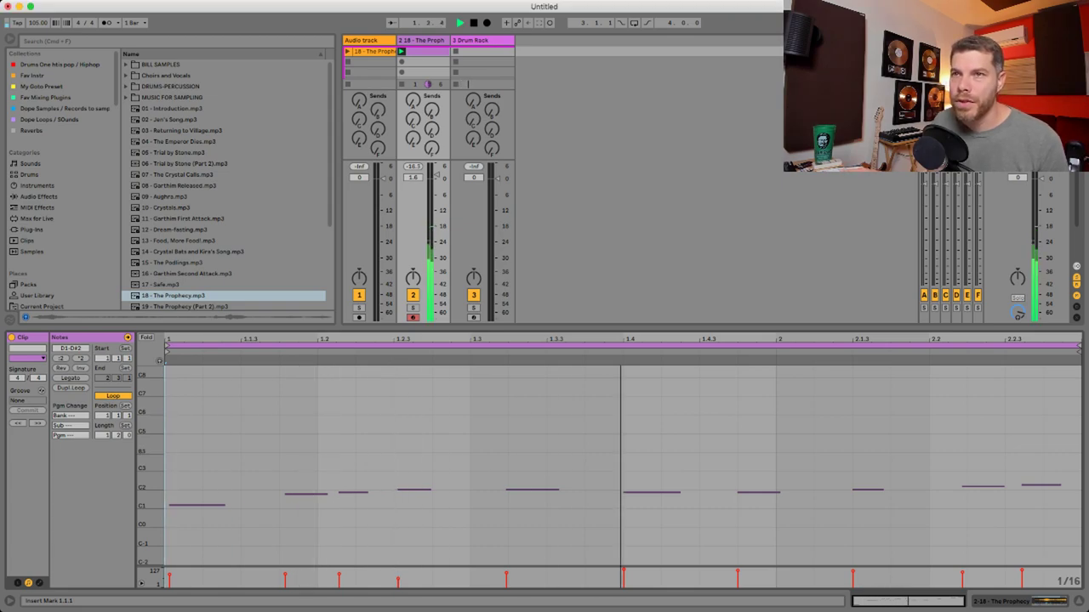
key(space)
key(f)
key(space)
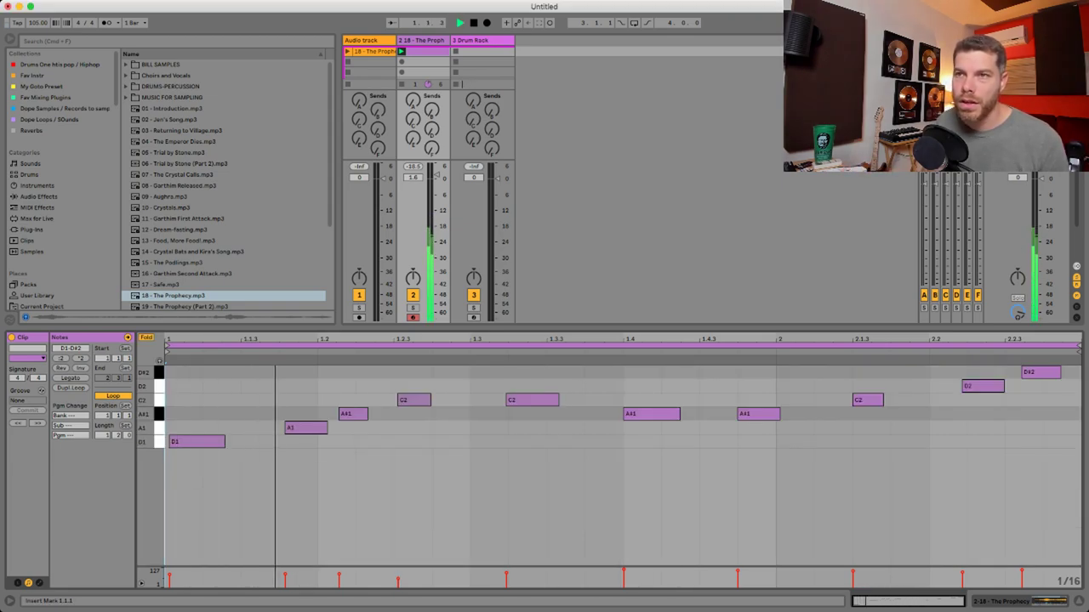
key(space)
click(196, 441)
key(super+u)
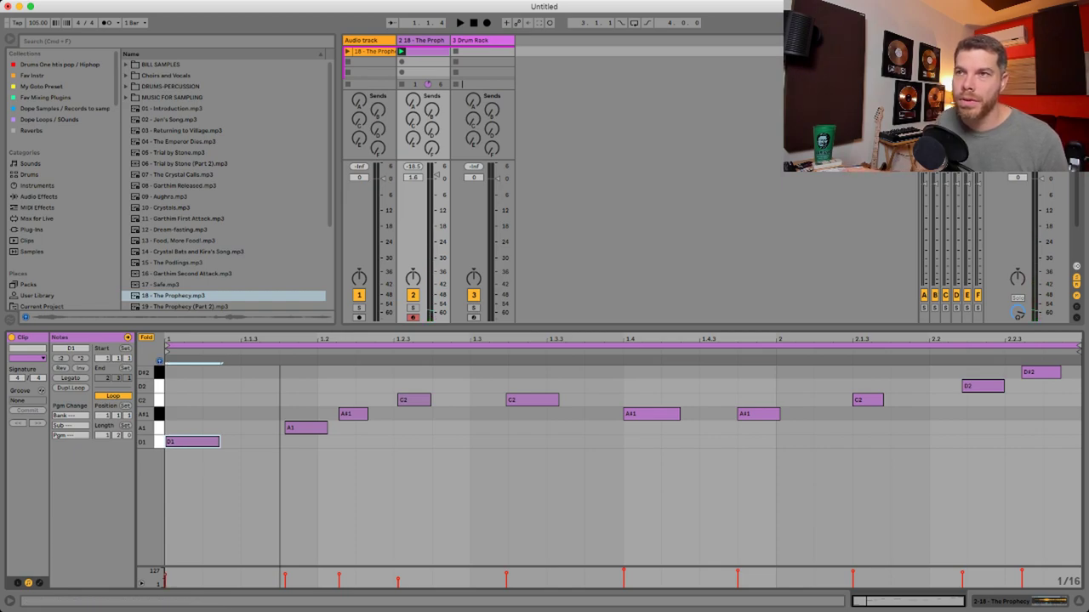
Play the cropped loop to check its timing against the metronome
key(space)
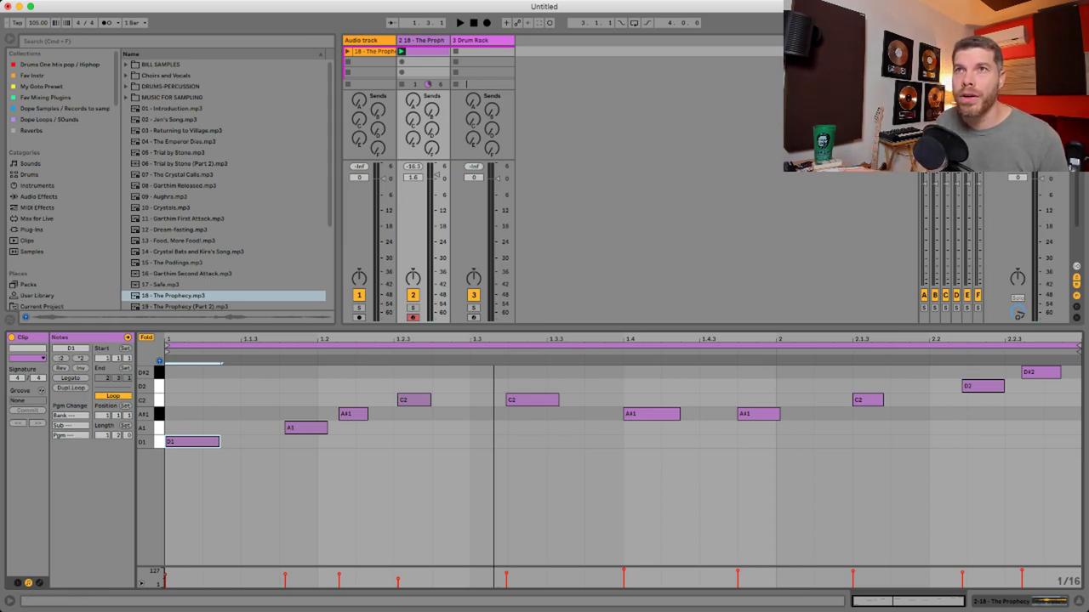
key(space)
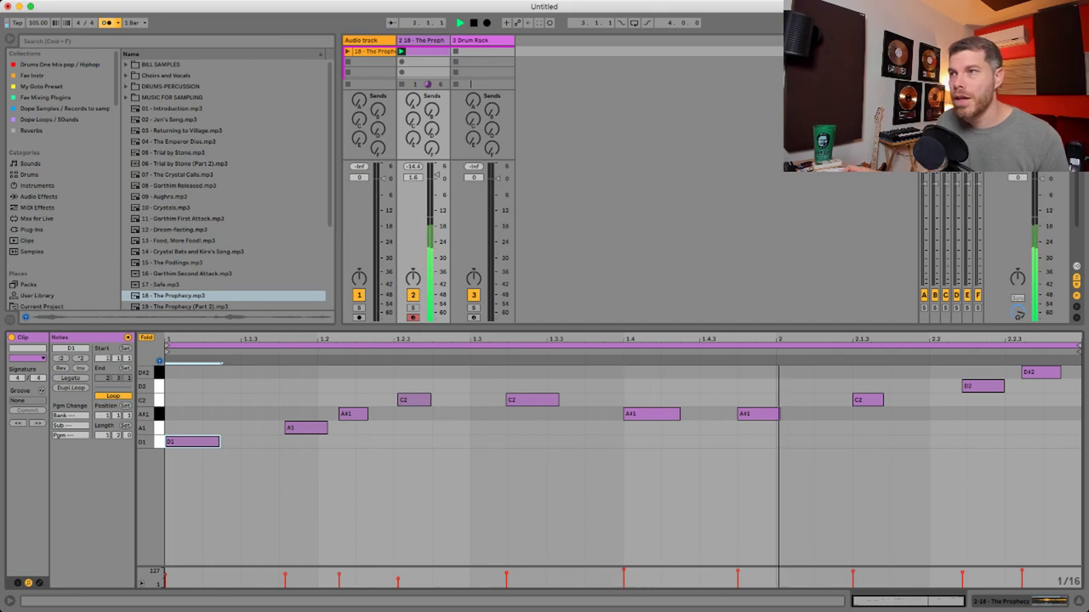
key(space)
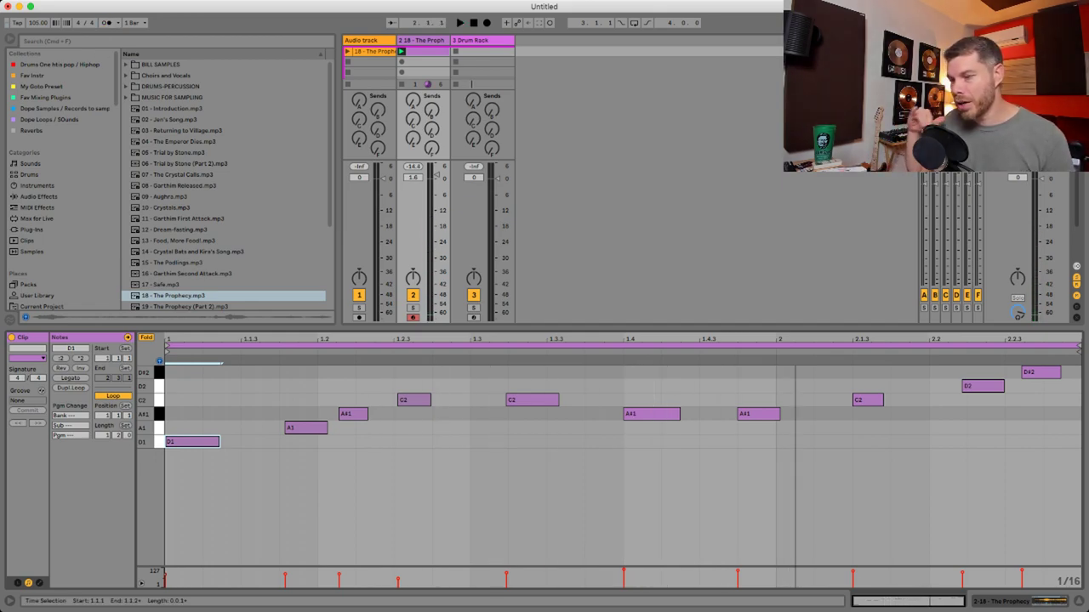
key(space)
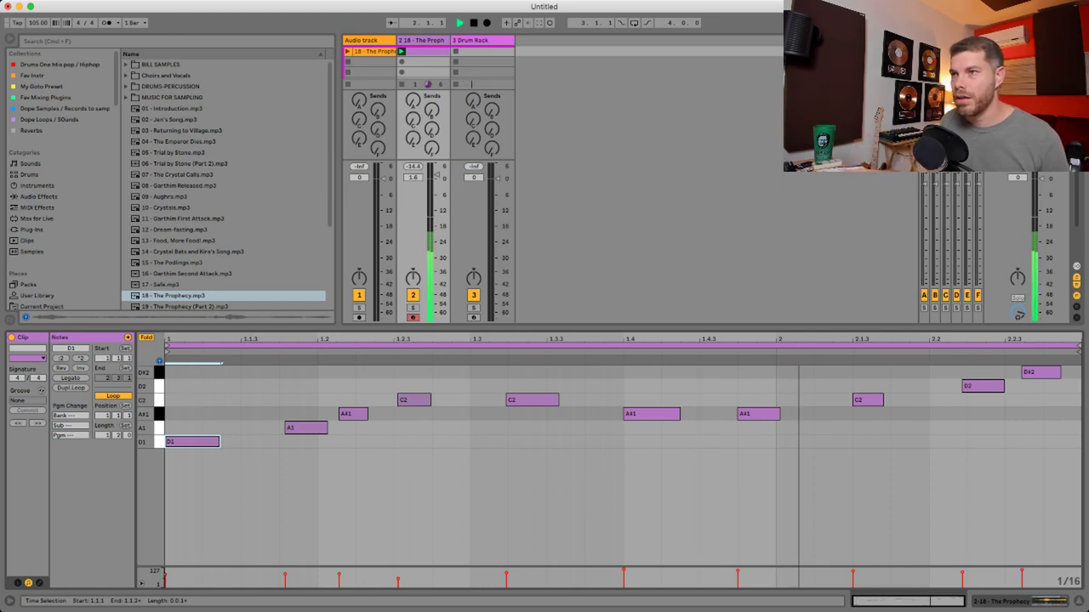
Transpose the Simpler sample up 4 semitones and audition the loop at the new pitch
key(shift+Tab)
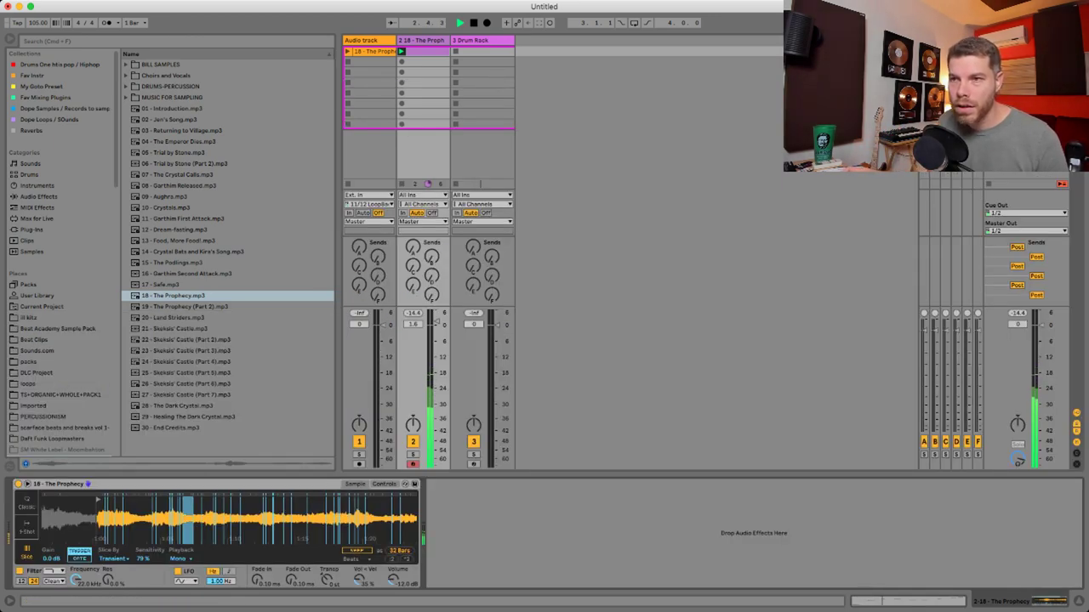
key(space)
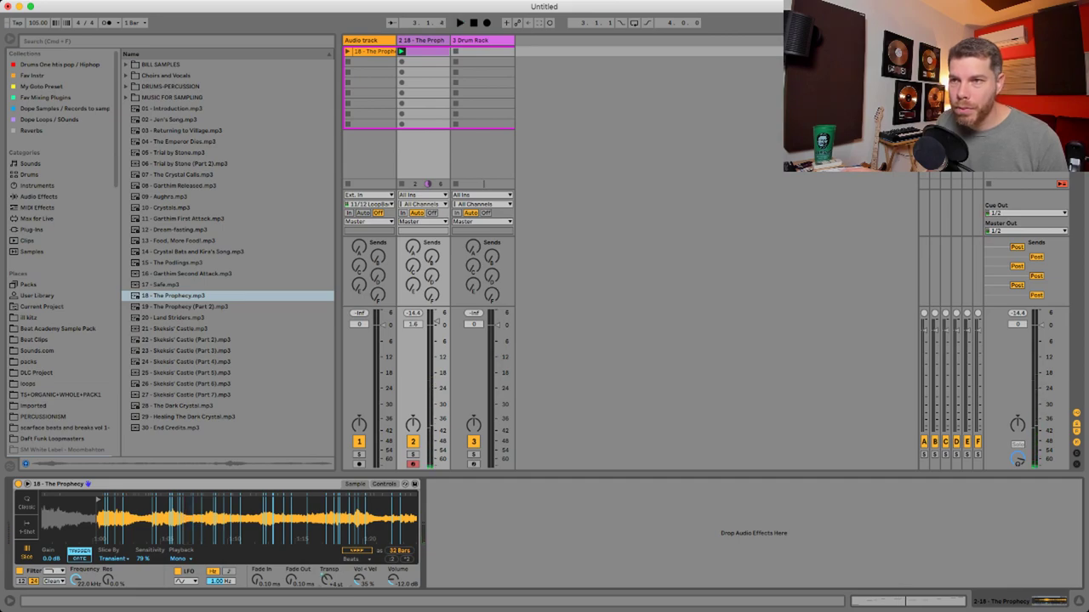
key(space)
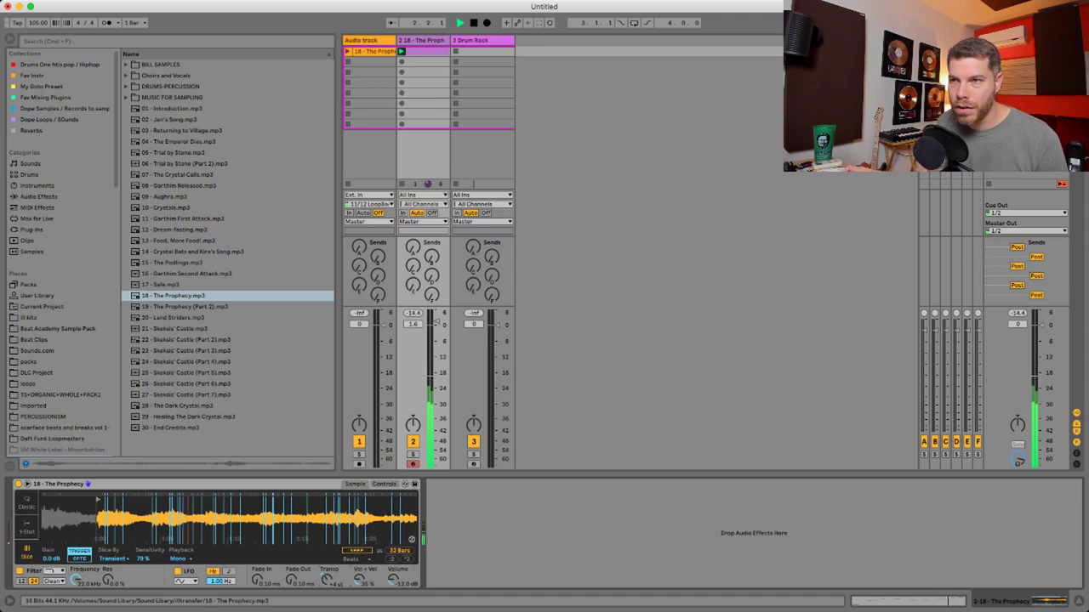
mouse_move(231, 517)
mouse_down()
mouse_move(232, 553)
mouse_move(231, 536)
mouse_up()
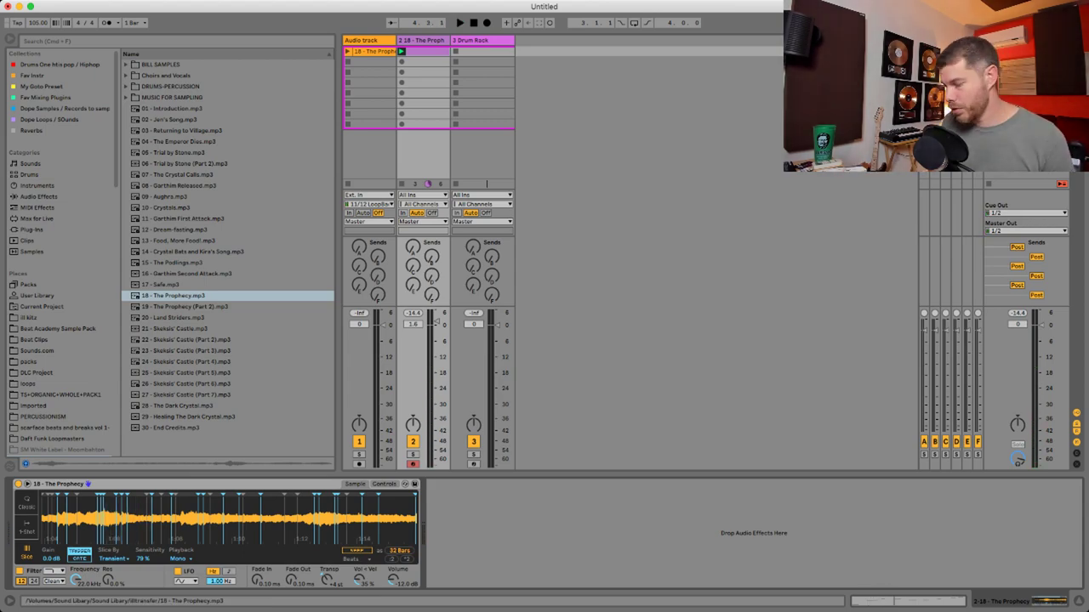
Delete the clip on the Audio track, set the track's input to Resampling and arm it for recording
click(374, 52)
key(Delete)
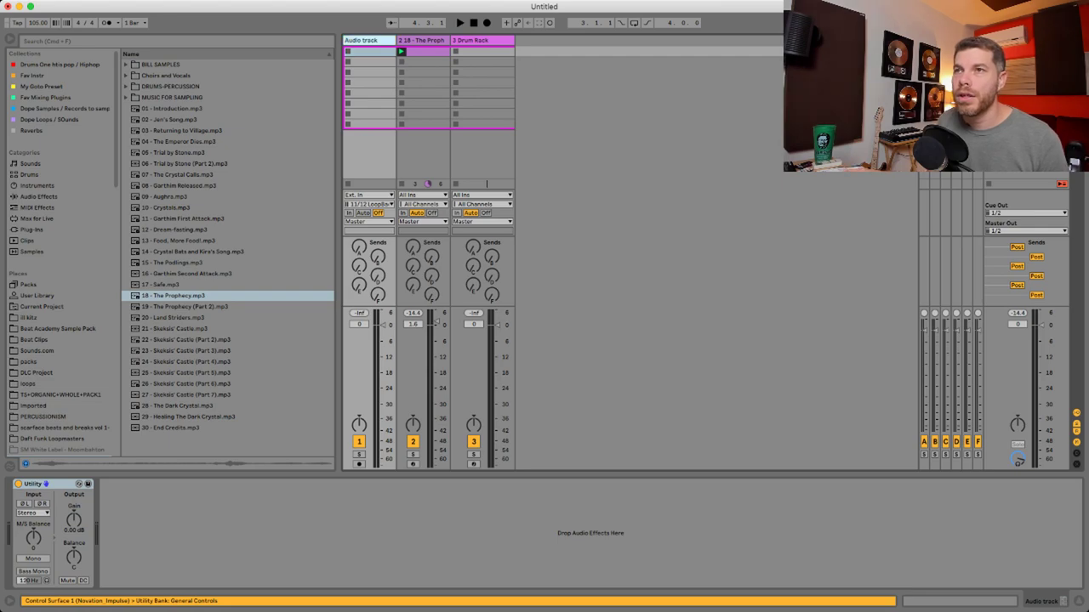
key(super+Tab)
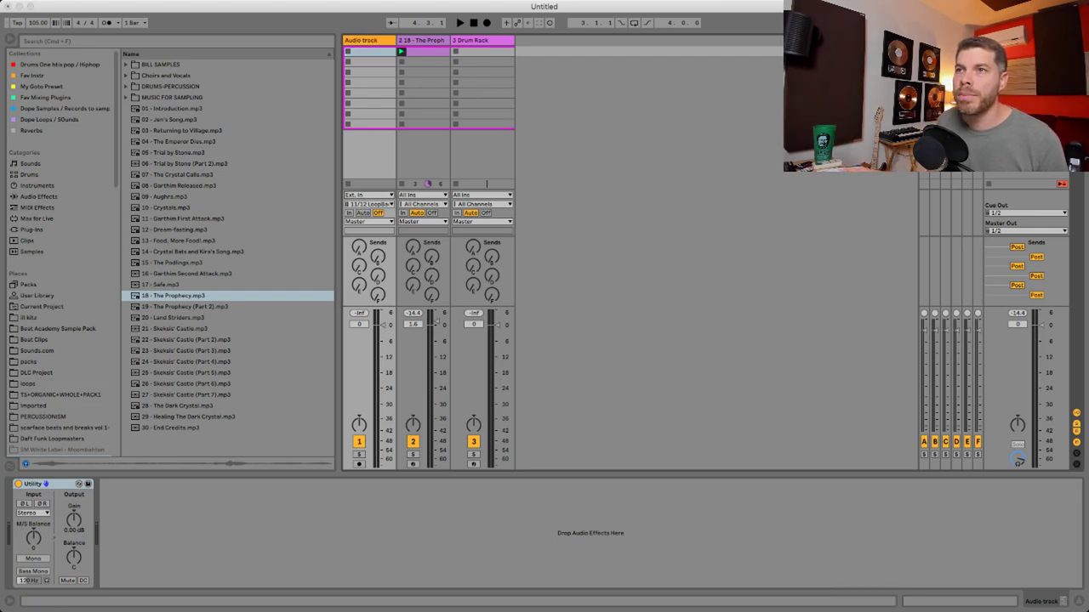
click(368, 206)
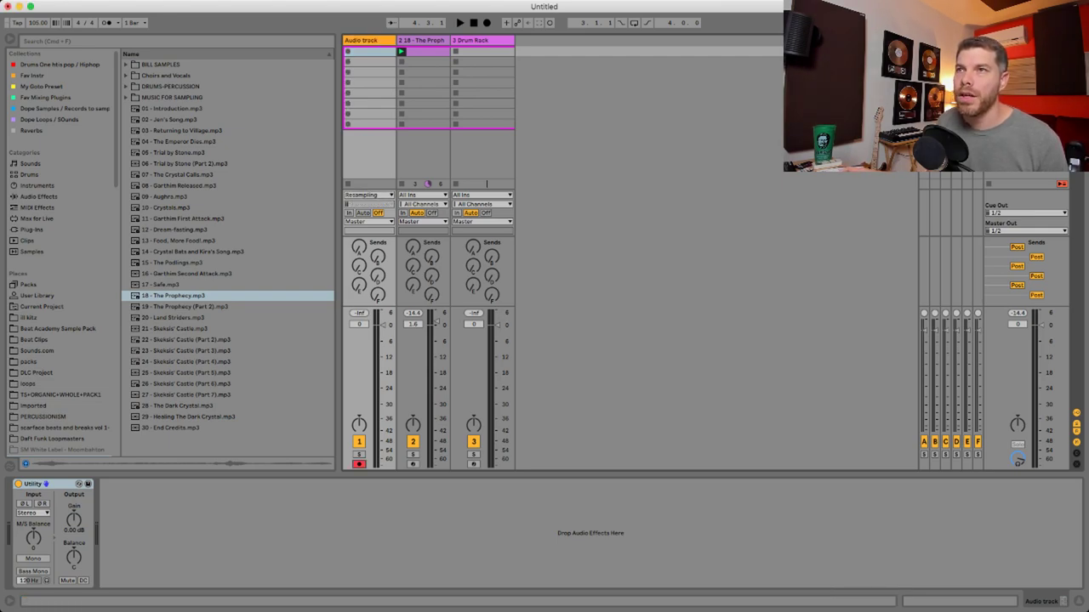
Record the Simpler loop into the Audio track's first slot and play back the resampled clip
key(Return)
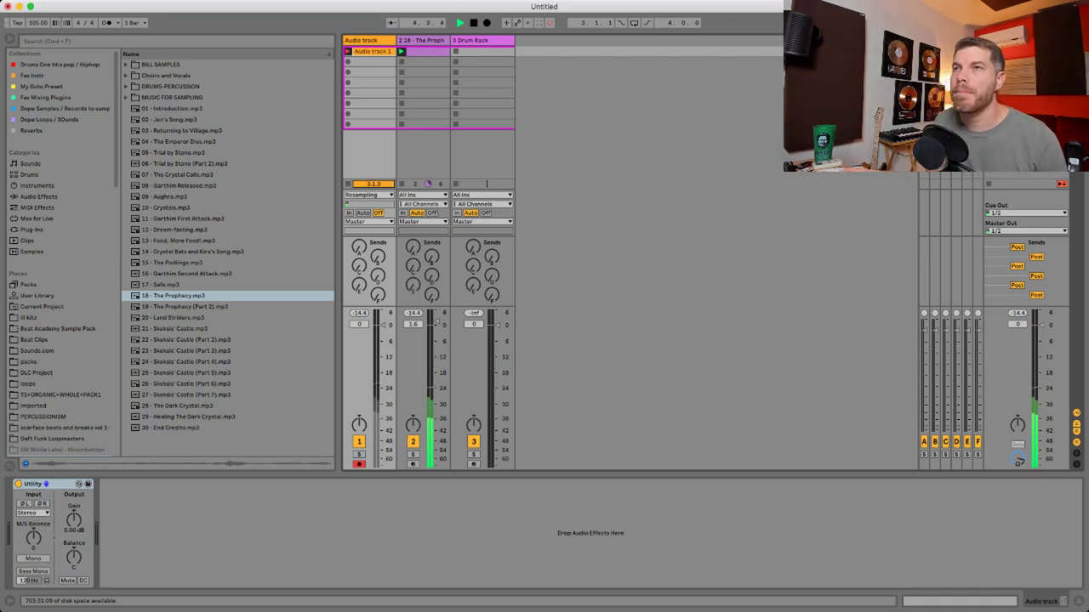
key(space)
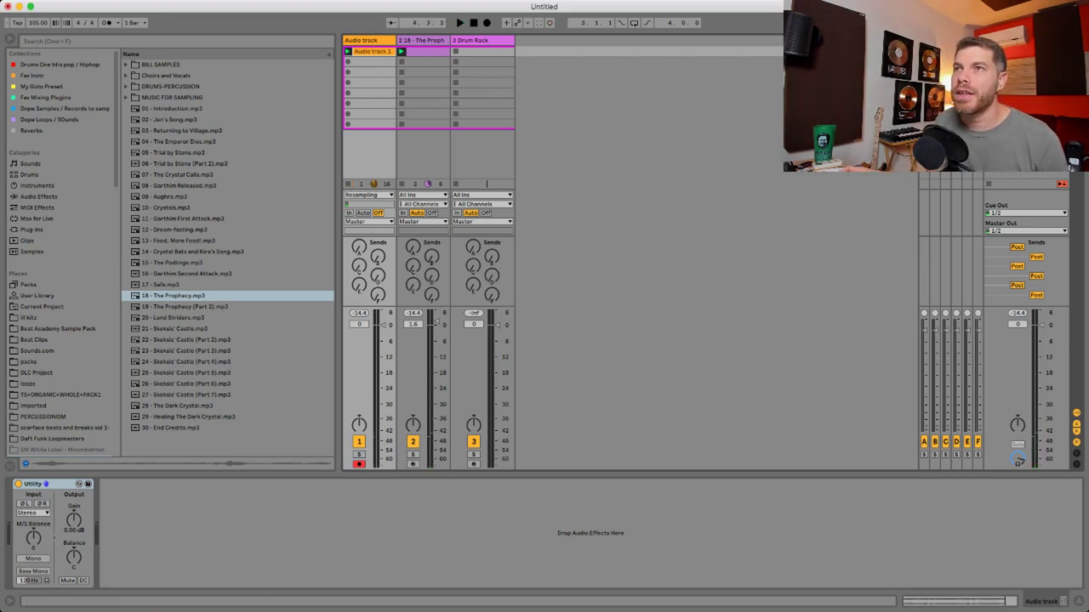
double_click(373, 52)
key(space)
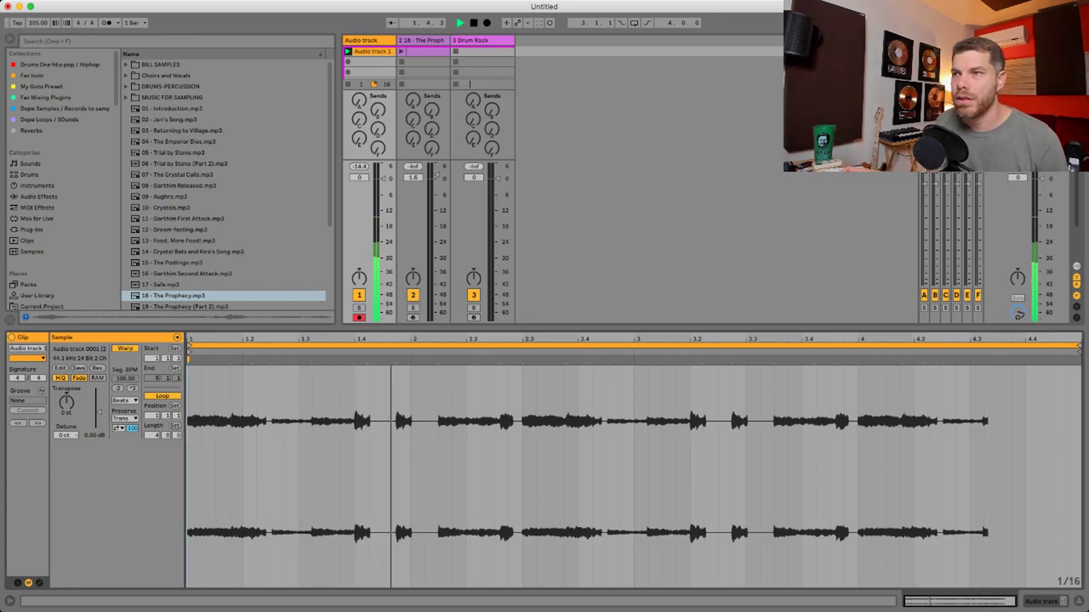
key(space)
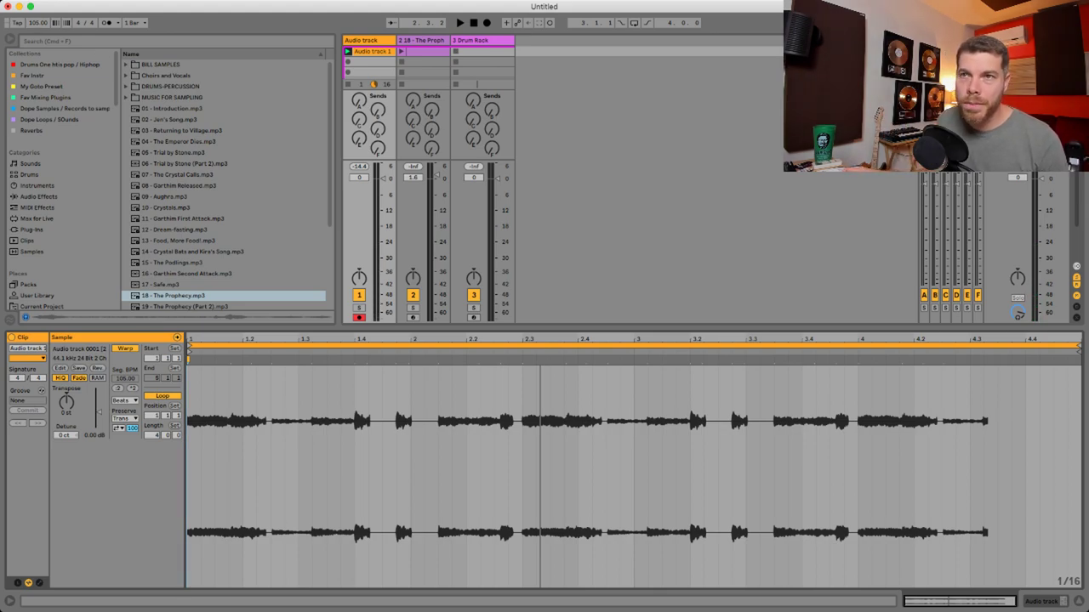
Turn off warping on the resampled clip and tap in a tempo of about 143.55 BPM against its playback
click(125, 349)
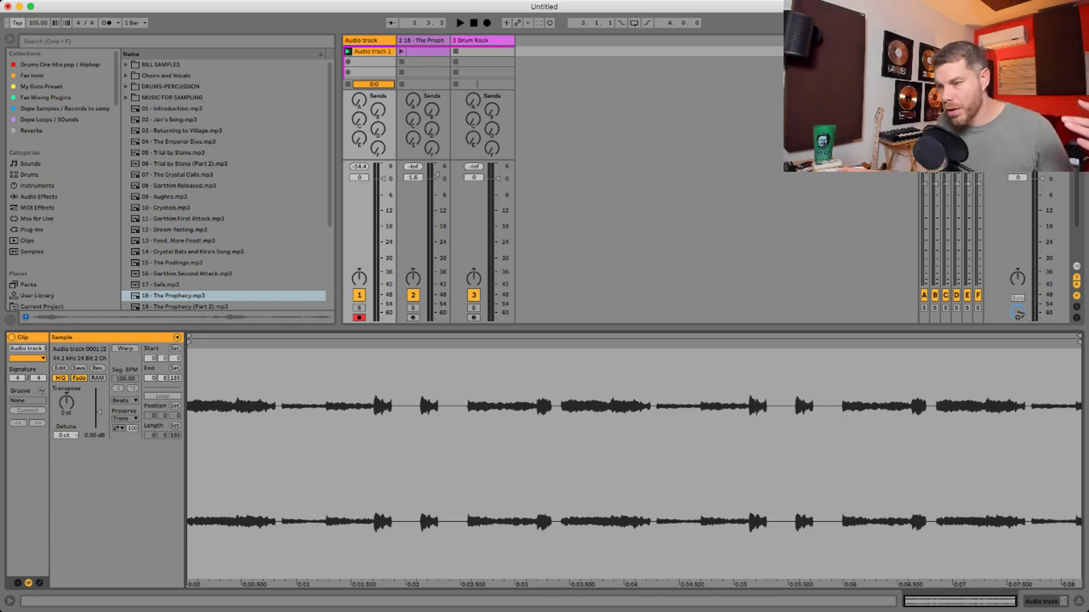
click(17, 23)
click(17, 23)
click(17, 23)
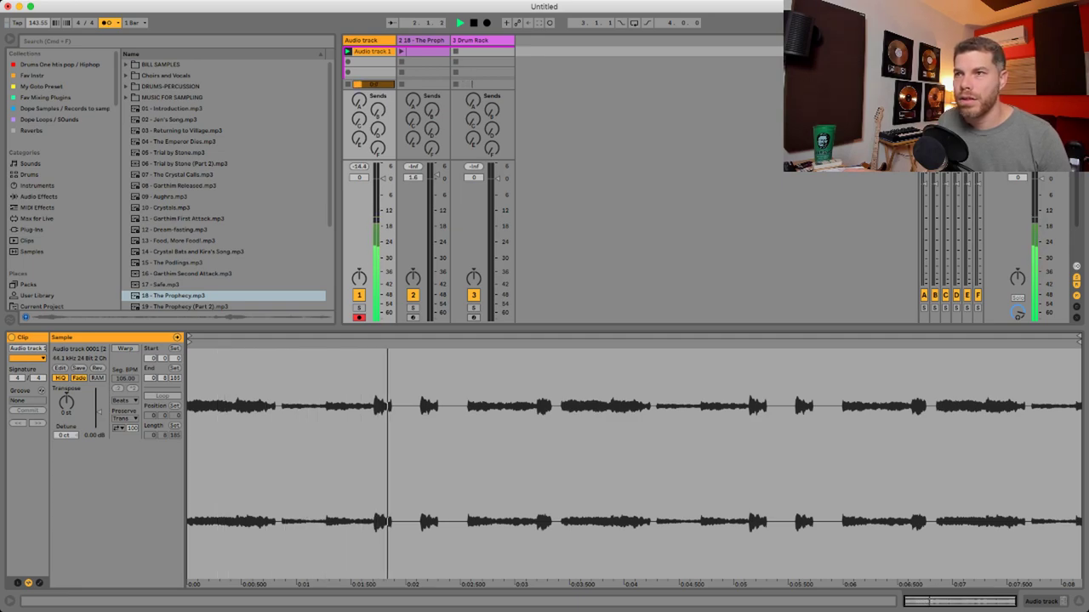
key(space)
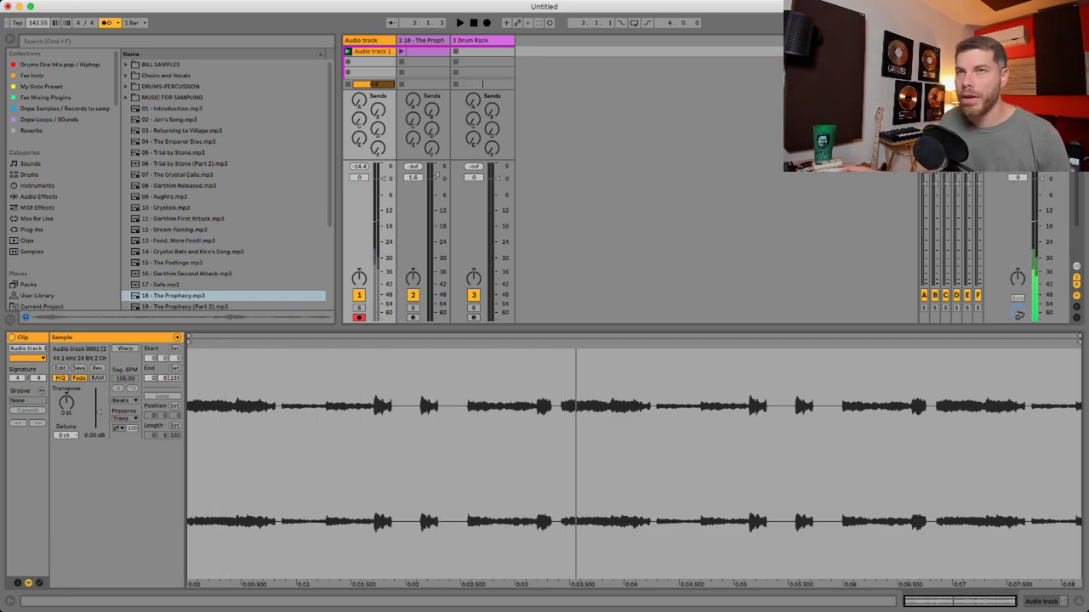
Set the project tempo to 143 BPM and check the unwarped clip against the metronome
click(38, 23)
text(14)
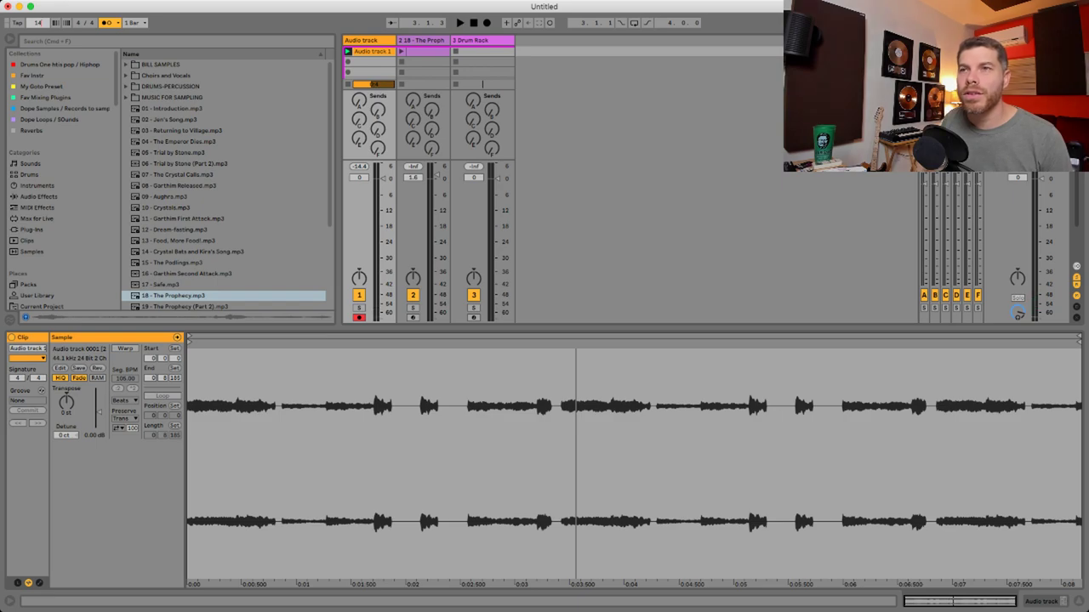
text(3)
key(Return)
key(space)
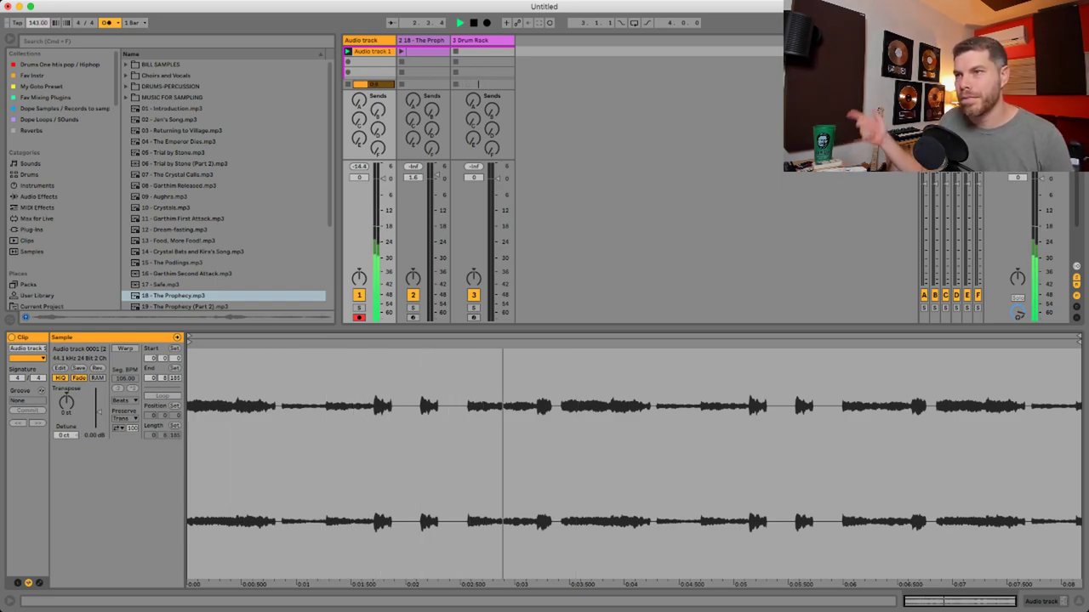
key(space)
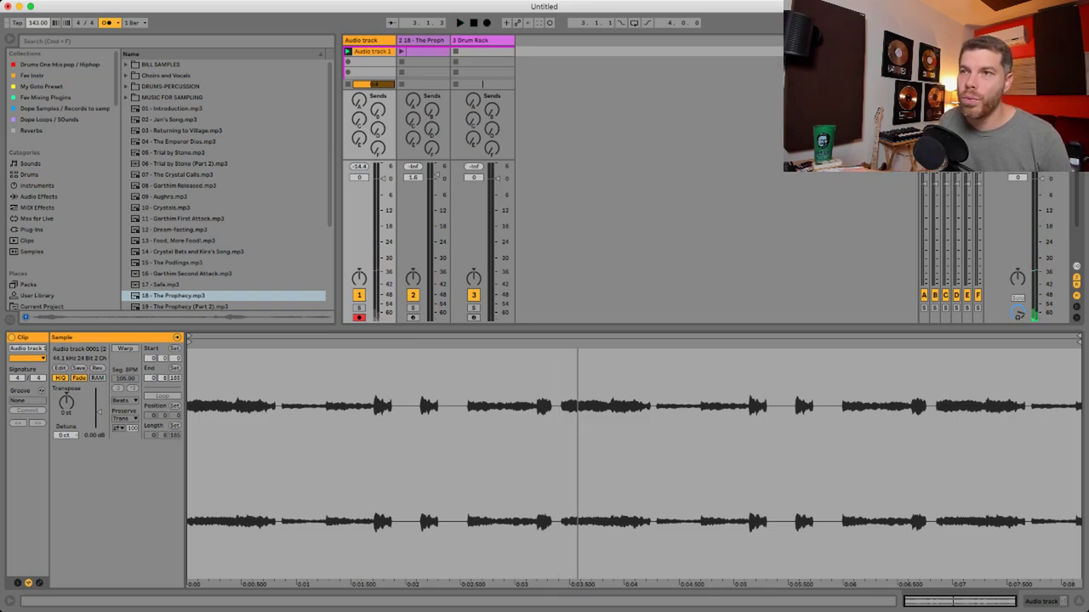
Turn warping back on for the resampled clip, select the waveform from 1.4.1 to 1.4.2 and play the clip
click(125, 348)
drag(292, 476, 425, 477)
click(368, 476)
drag(369, 442, 355, 443)
key(space)
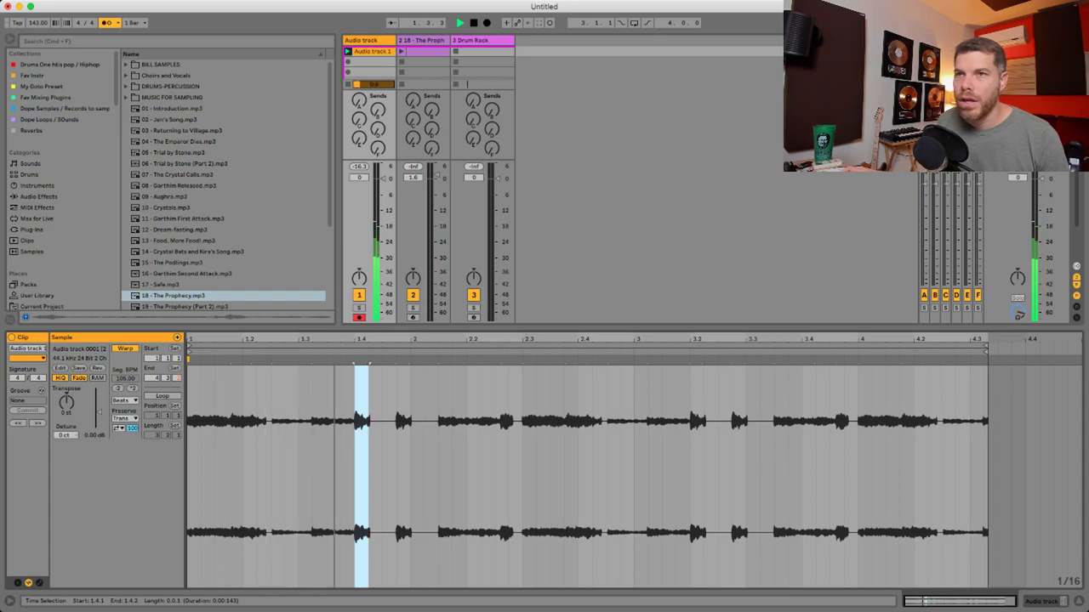
Play the resampled clip from its start, and warp the chop just past bar 3 onto 3.1.1
key(space)
click(188, 476)
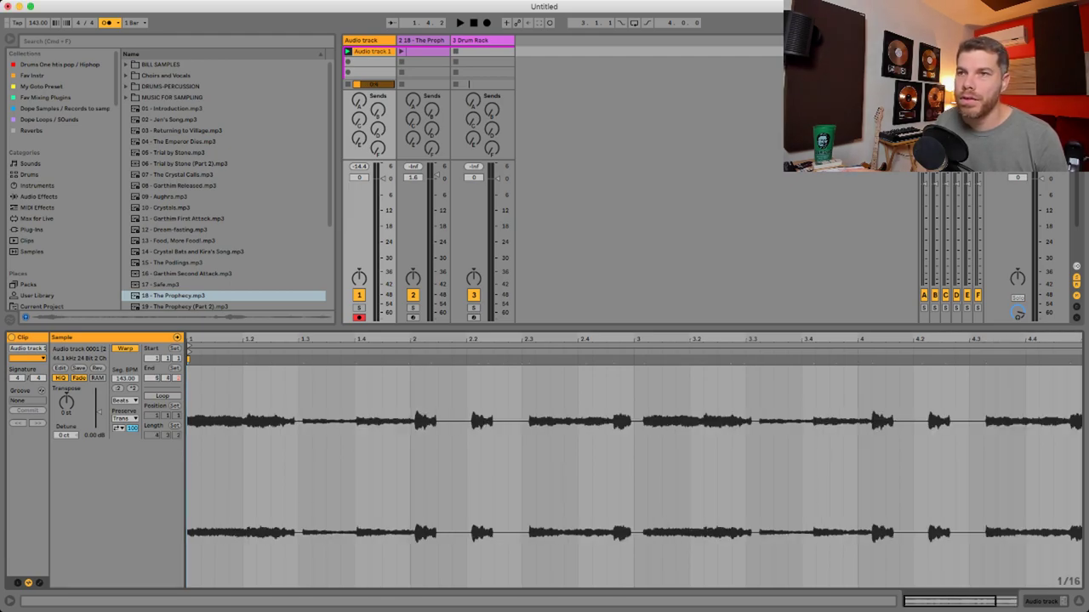
key(space)
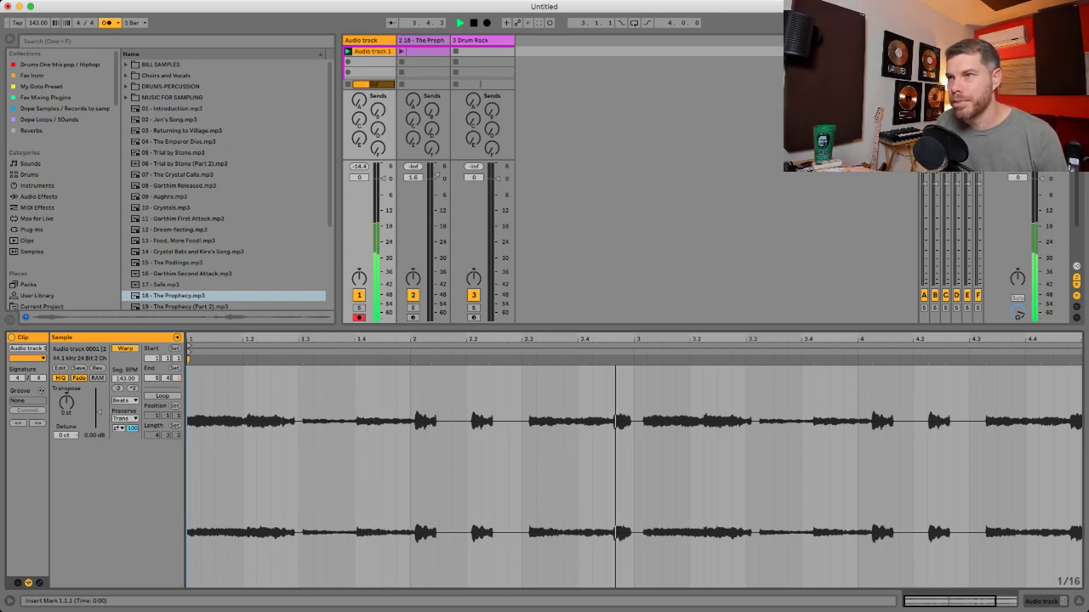
key(space)
drag(643, 360, 635, 360)
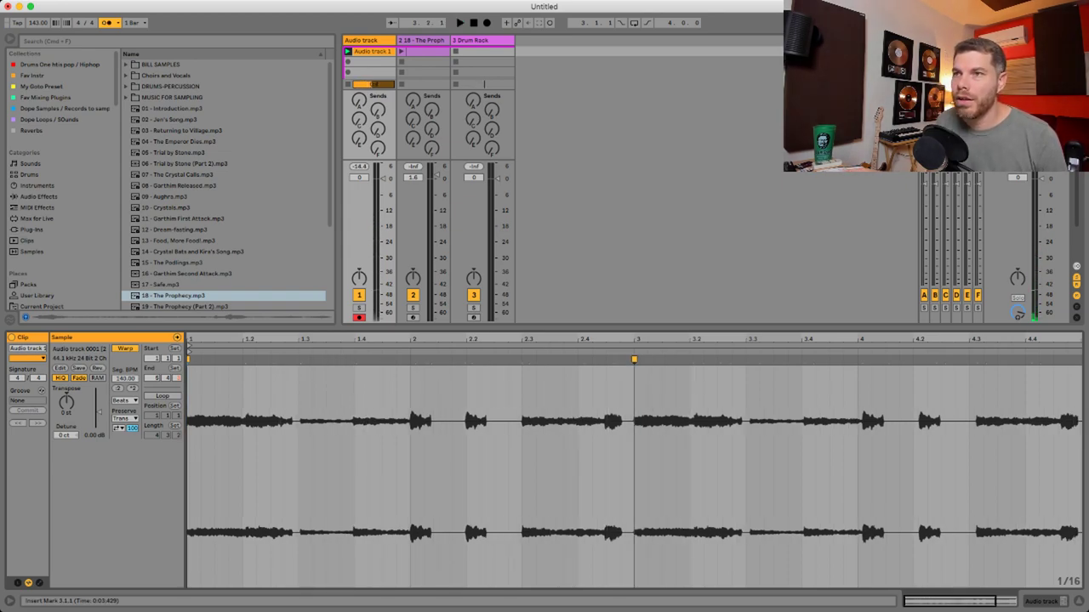
Pin warp markers on the hits at 2.1, 2.2 and 4.1, and align the late chop near 4.3 to 4.3.1
double_click(411, 360)
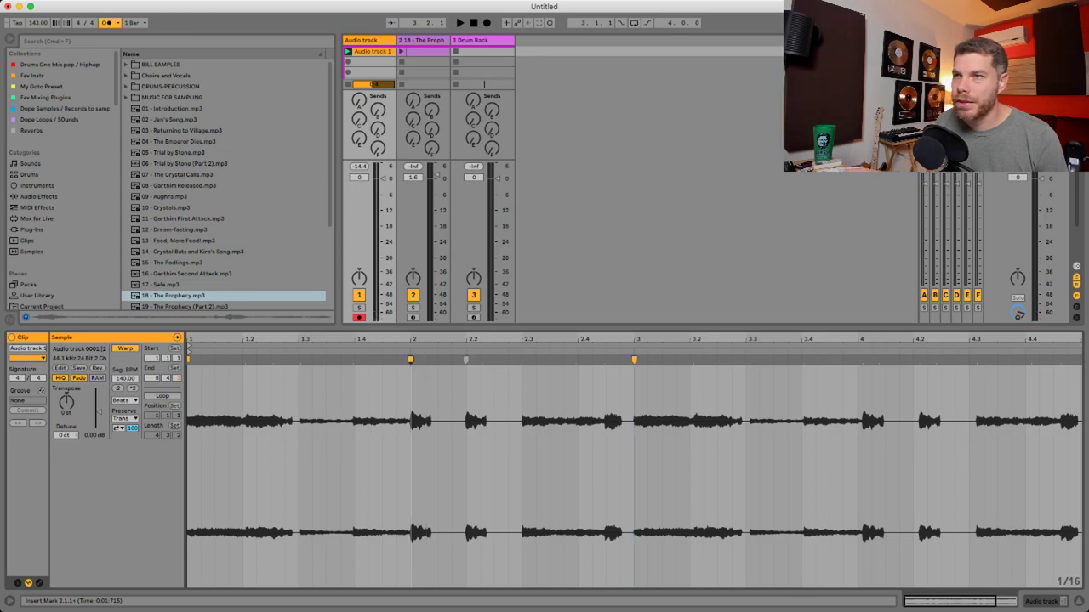
drag(465, 359, 466, 360)
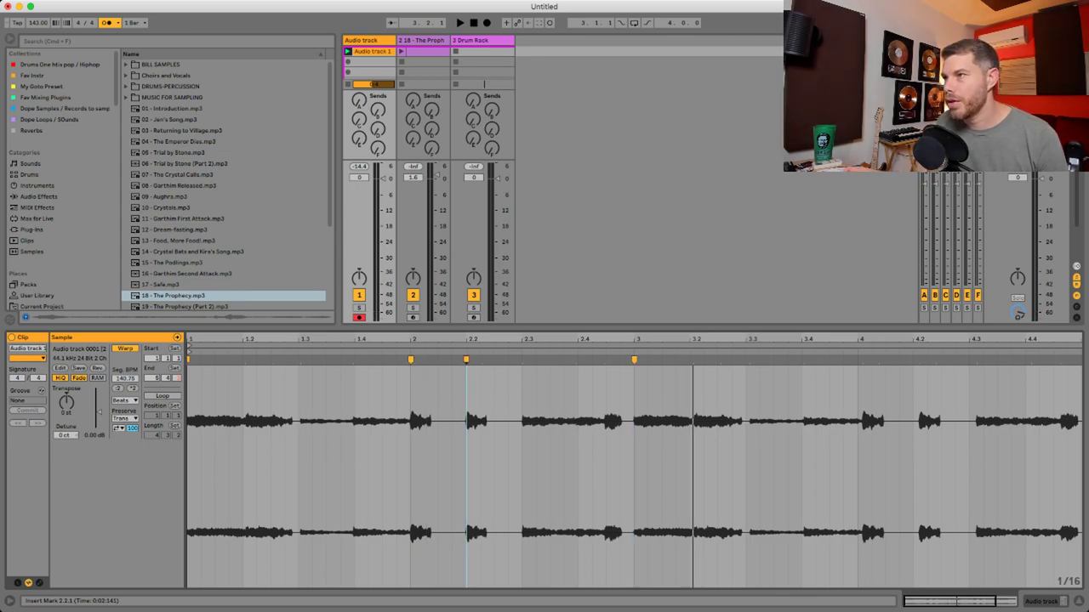
key(space)
drag(976, 359, 968, 360)
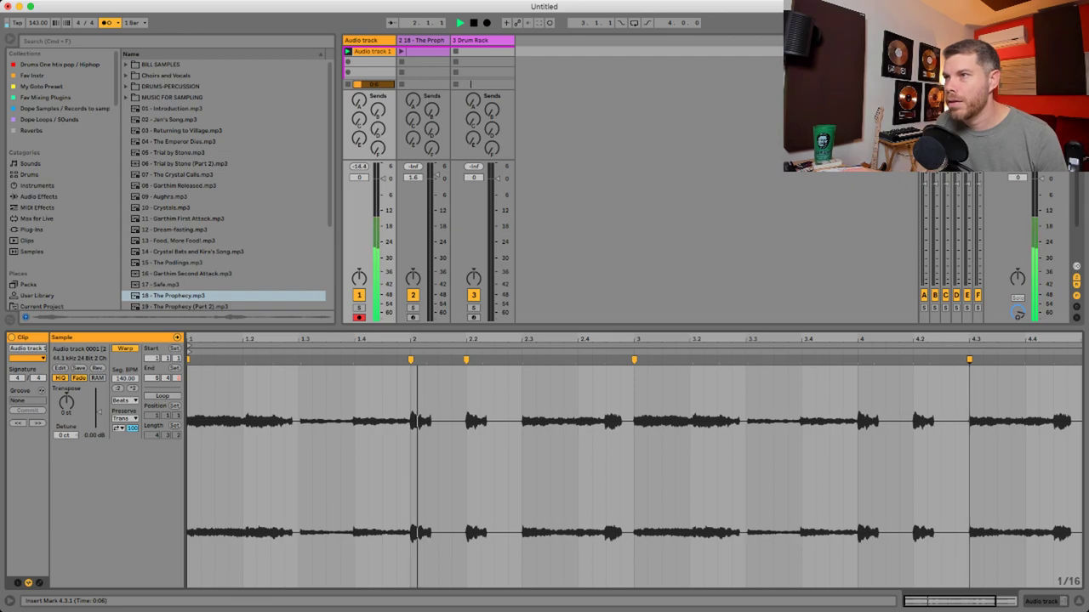
double_click(857, 359)
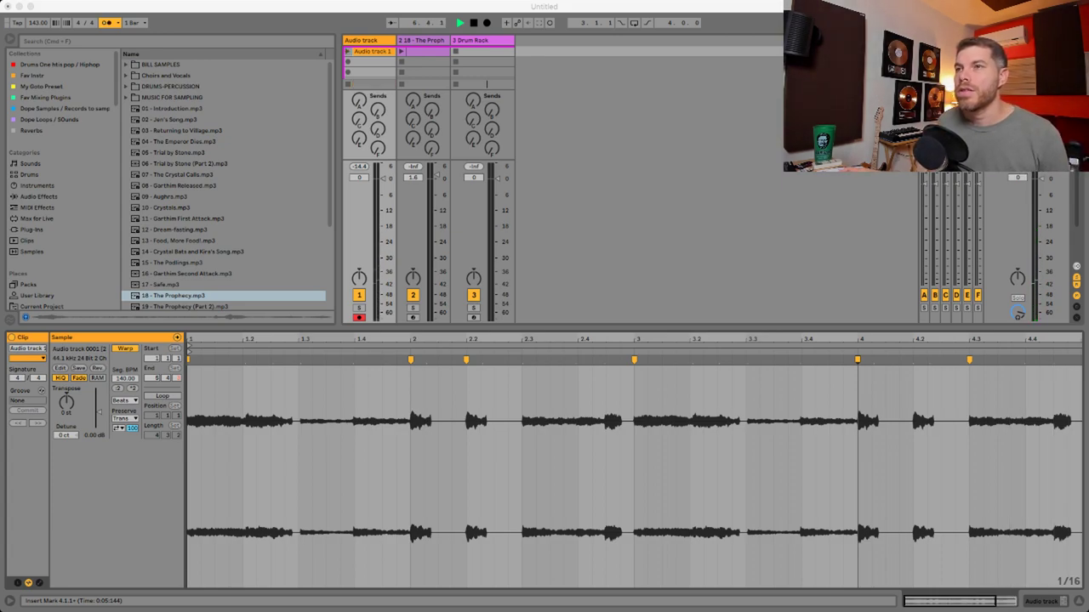
Set the resampled clip's end marker to 5.1.1 so it spans four bars
key(super+Tab)
drag(713, 340, 712, 294)
drag(1080, 345, 918, 352)
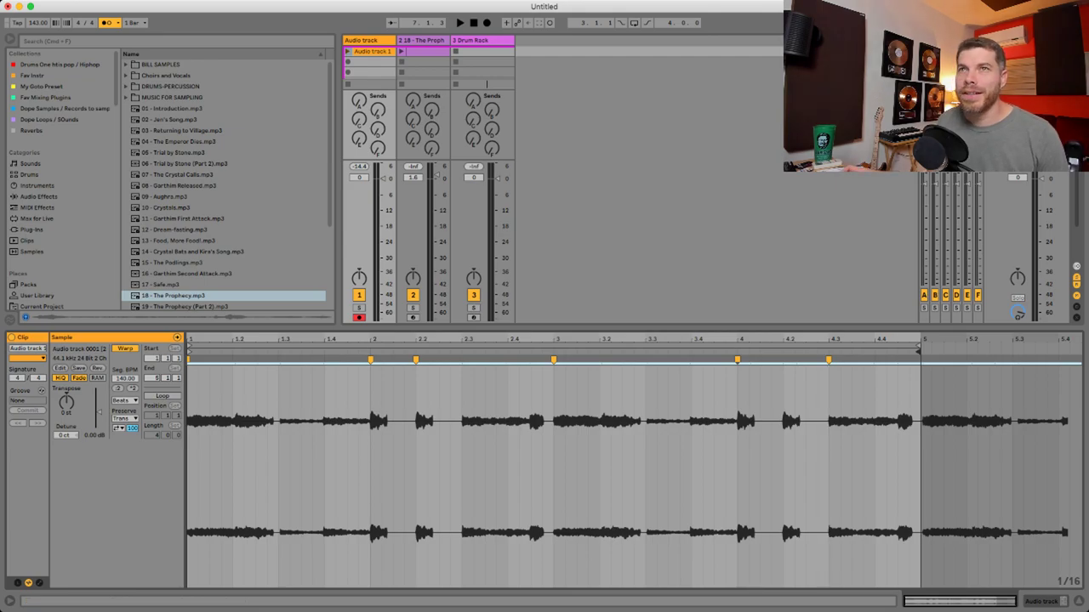
Select the whole waveform, play back the warped clip and transpose it to -2 semitones
key(super+a)
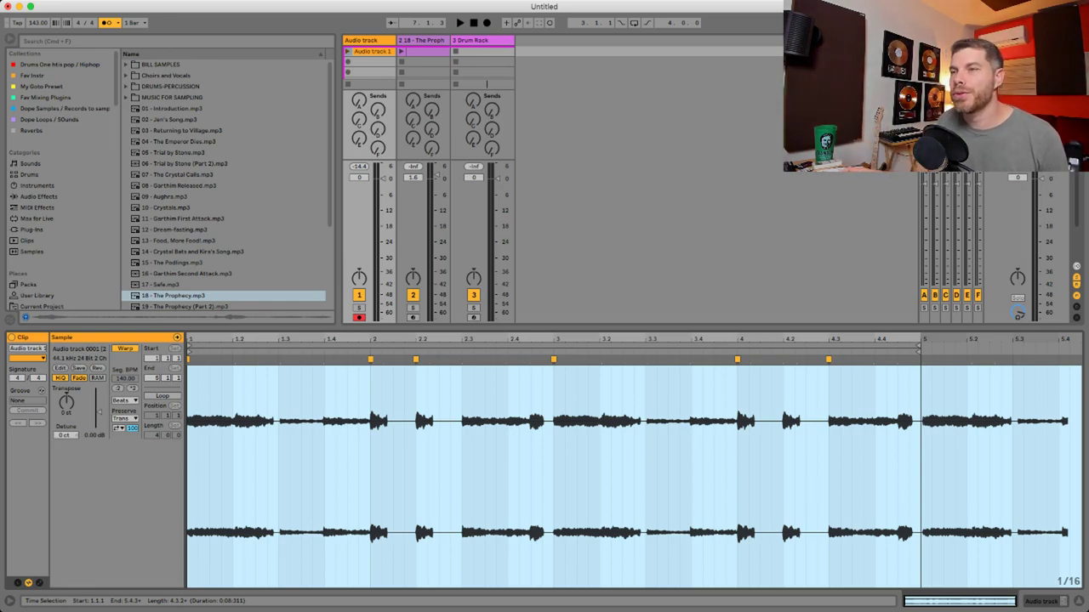
key(super+Tab)
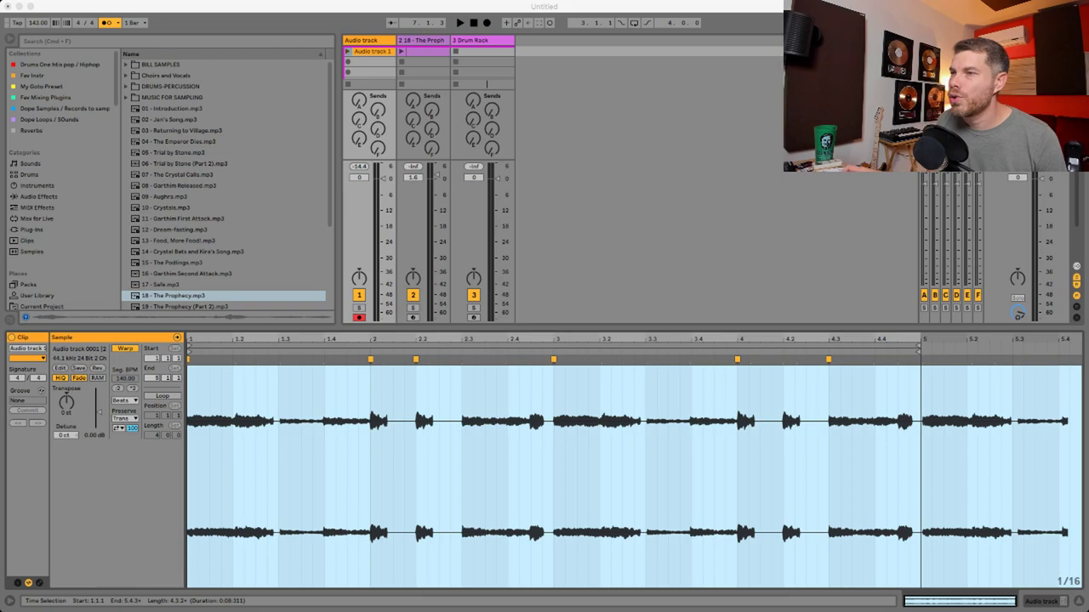
key(super+Tab)
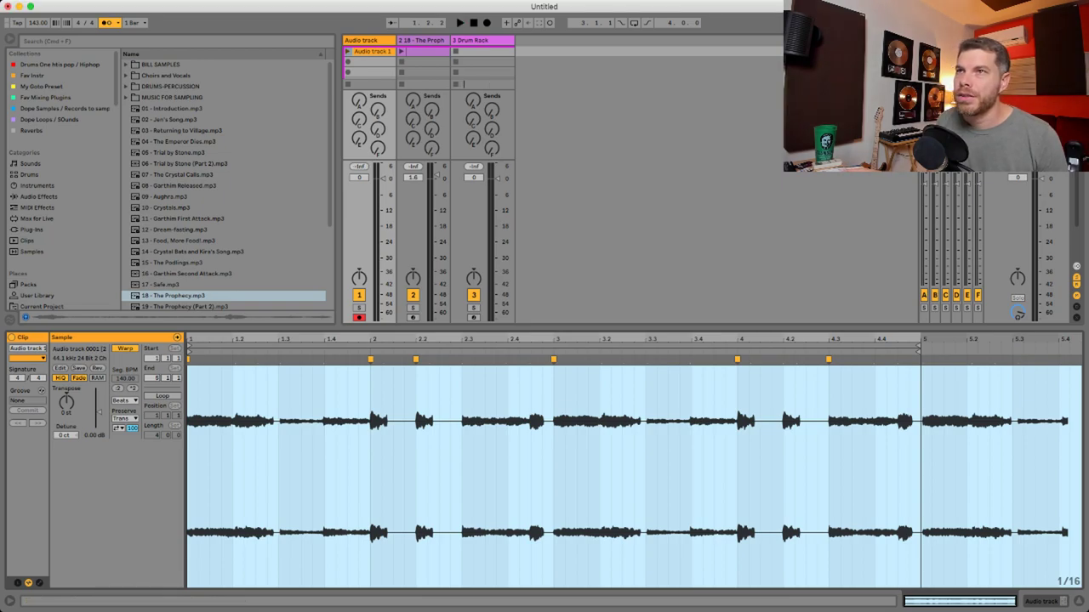
key(space)
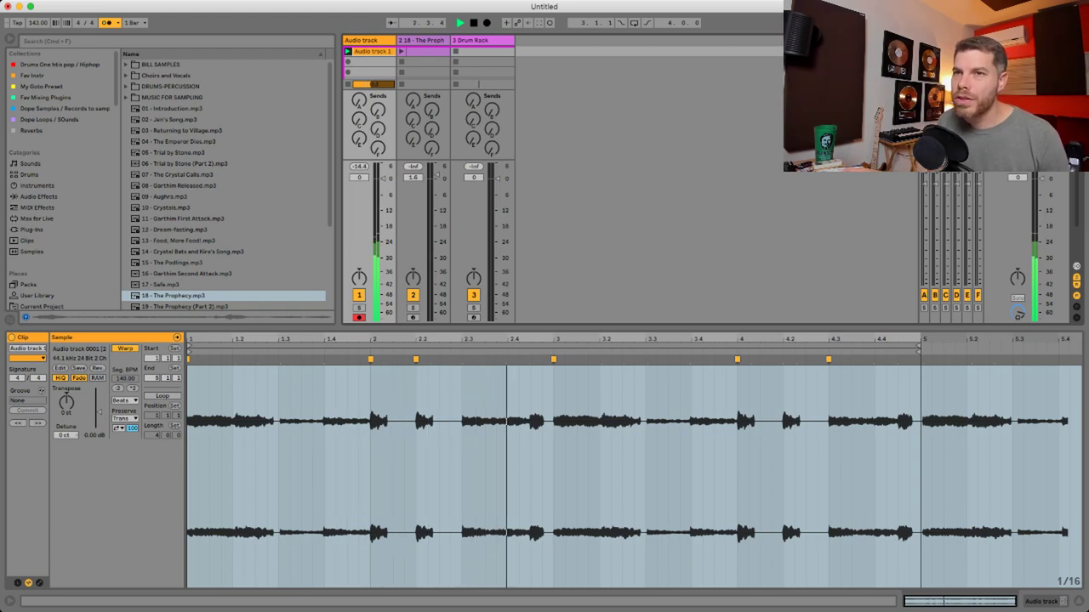
key(space)
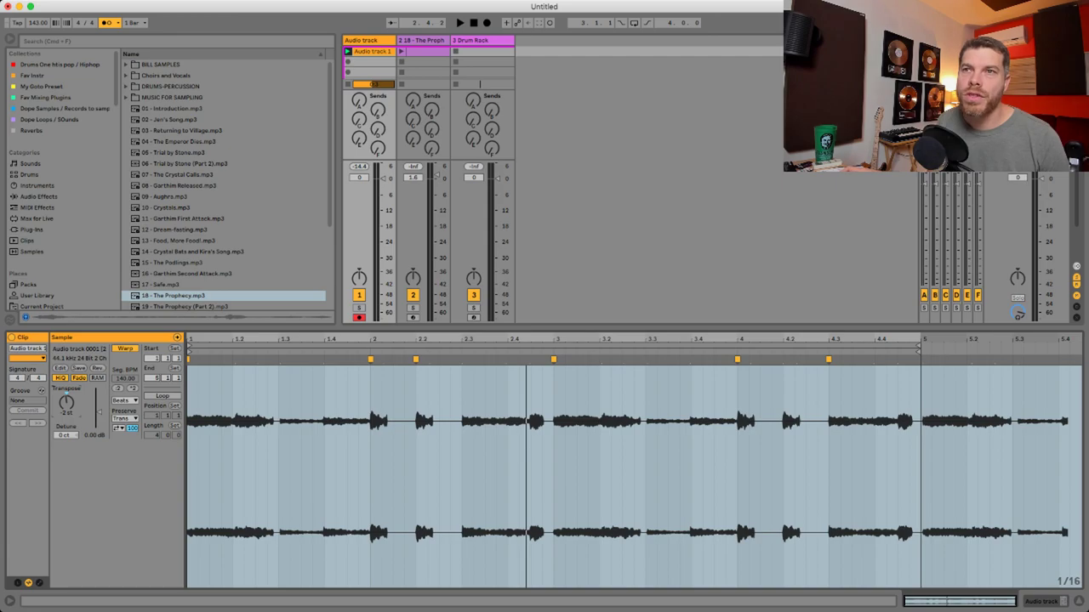
Show the Audio track's device chain and add a Reverb audio effect to it
key(shift+Tab)
click(40, 196)
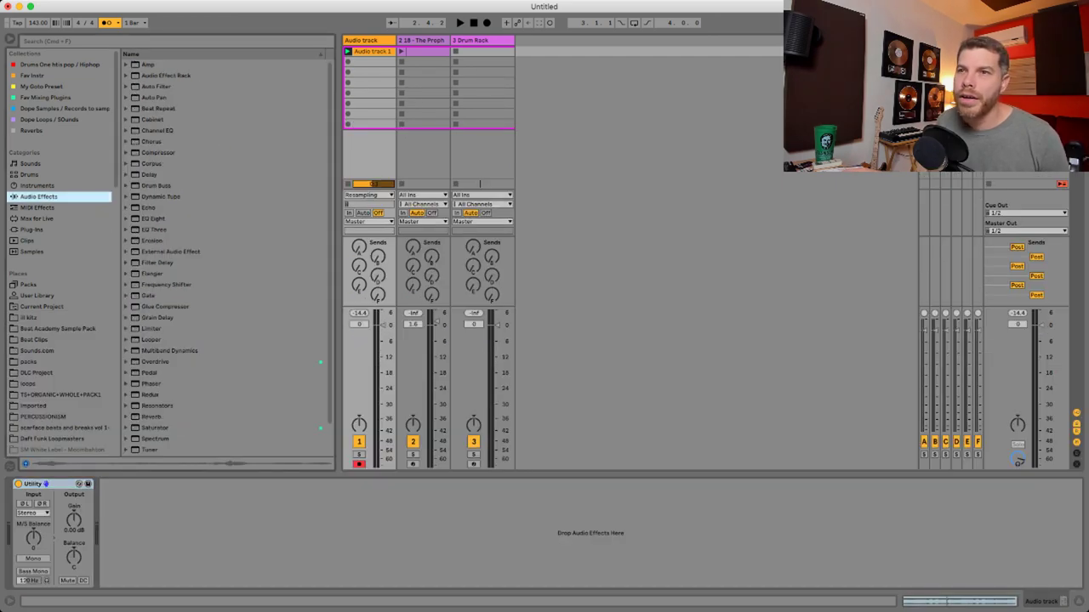
scroll(226, 256, down, 1)
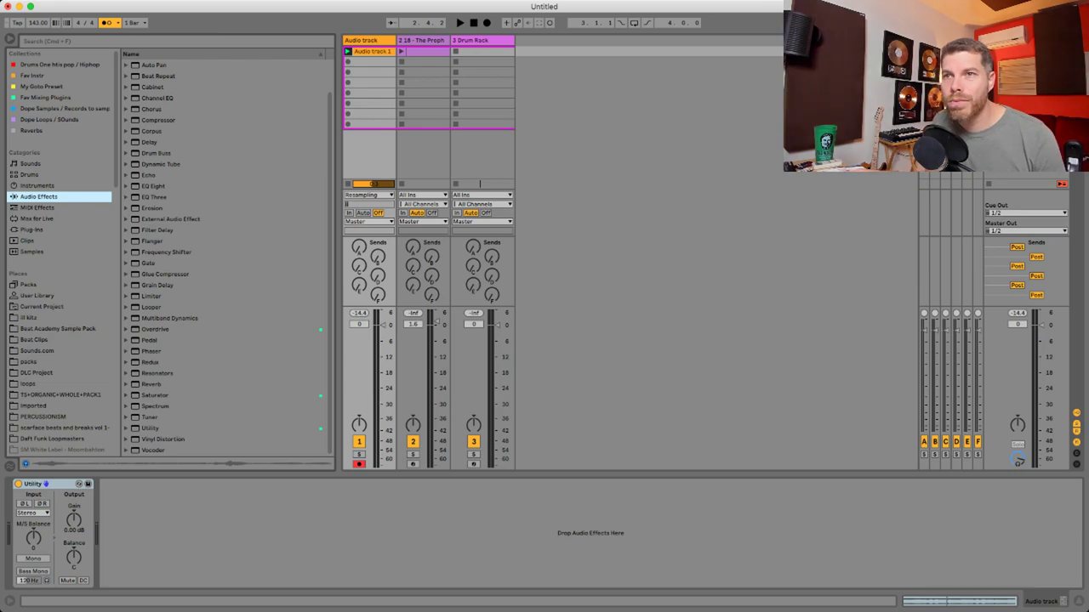
click(151, 385)
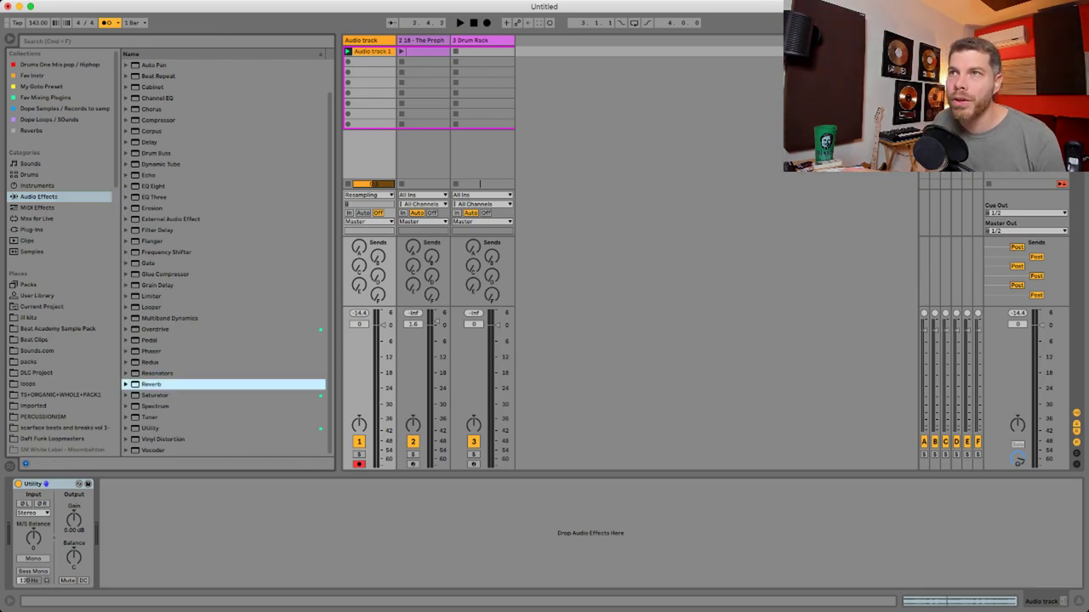
key(Return)
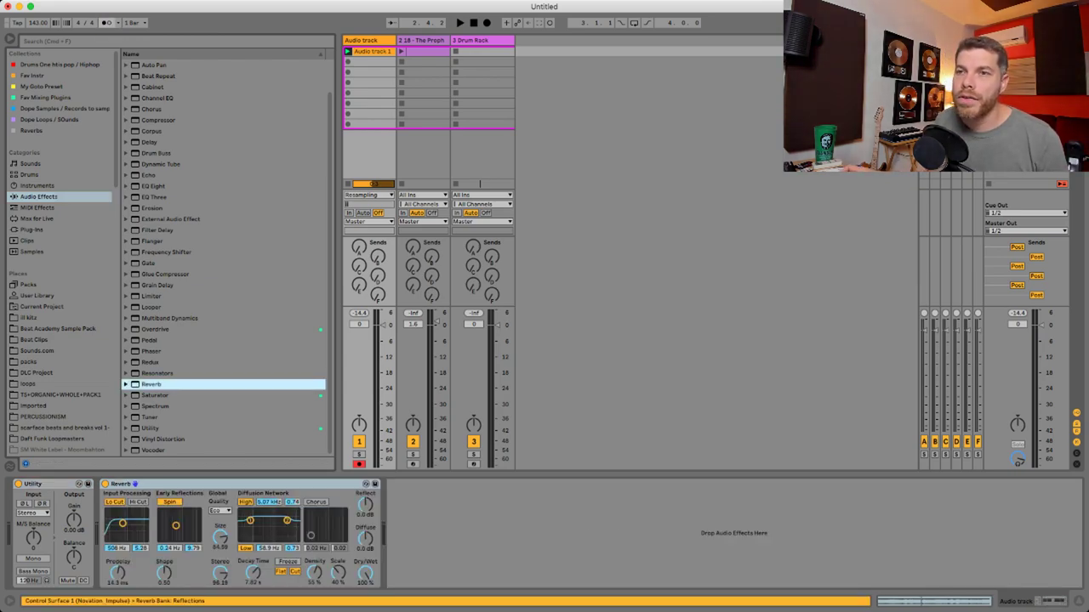
Lower the Reverb's Dry/Wet to 82% and move the Reverb ahead of the Utility
drag(365, 573, 365, 593)
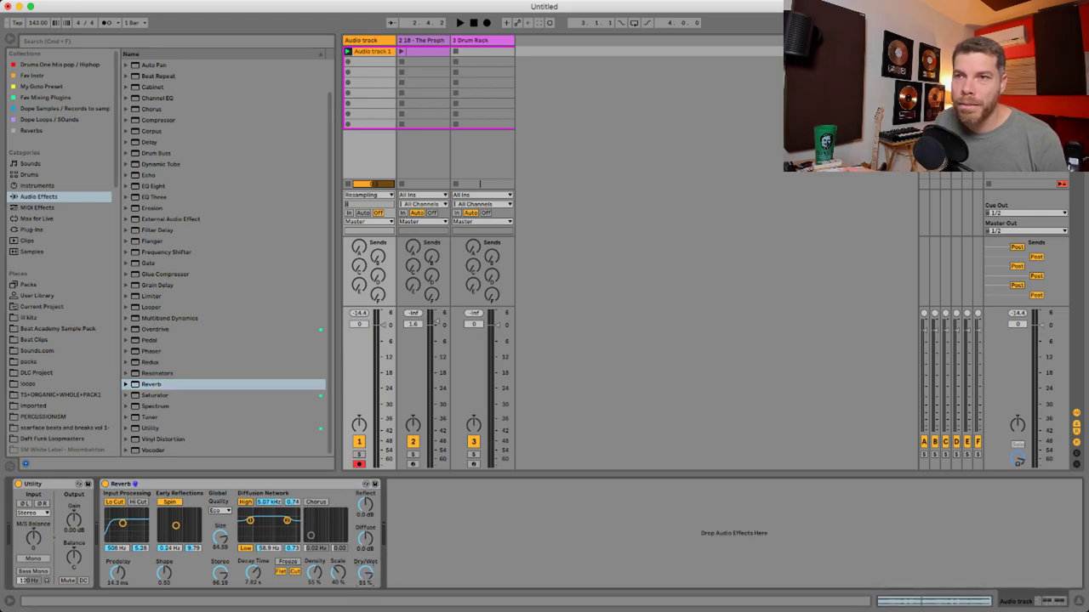
click(239, 484)
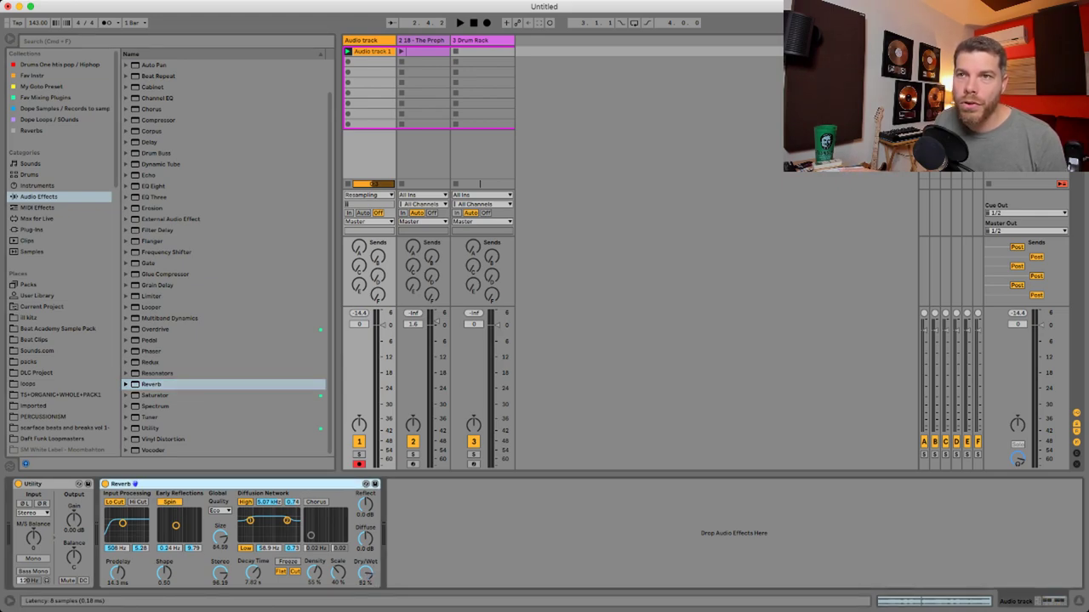
drag(170, 485, 19, 493)
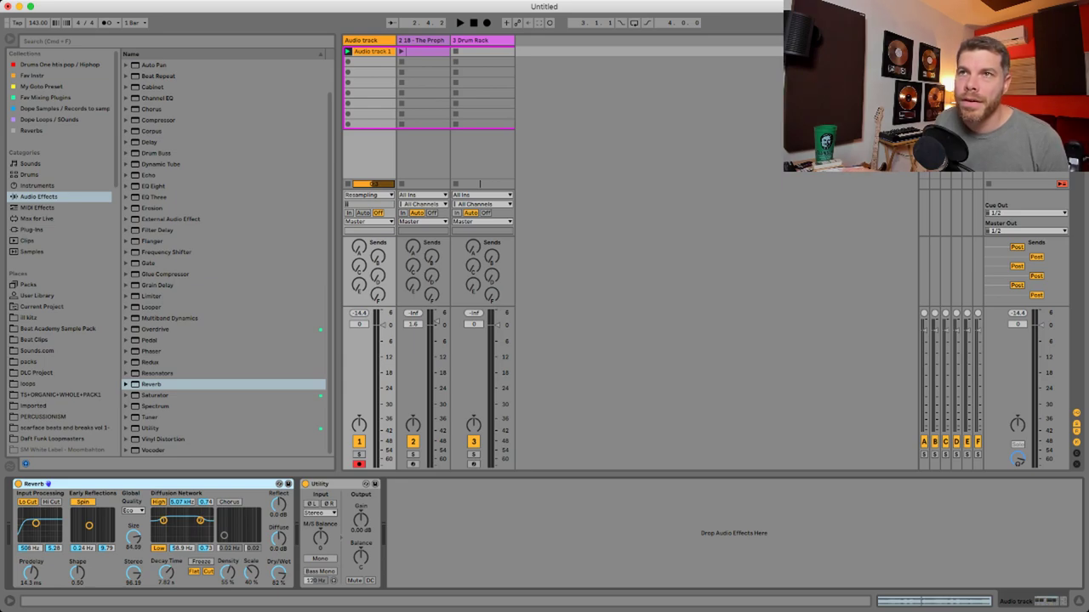
Add a Filter Delay ahead of the Reverb on the Audio track and bypass the Reverb
scroll(226, 256, up, 2)
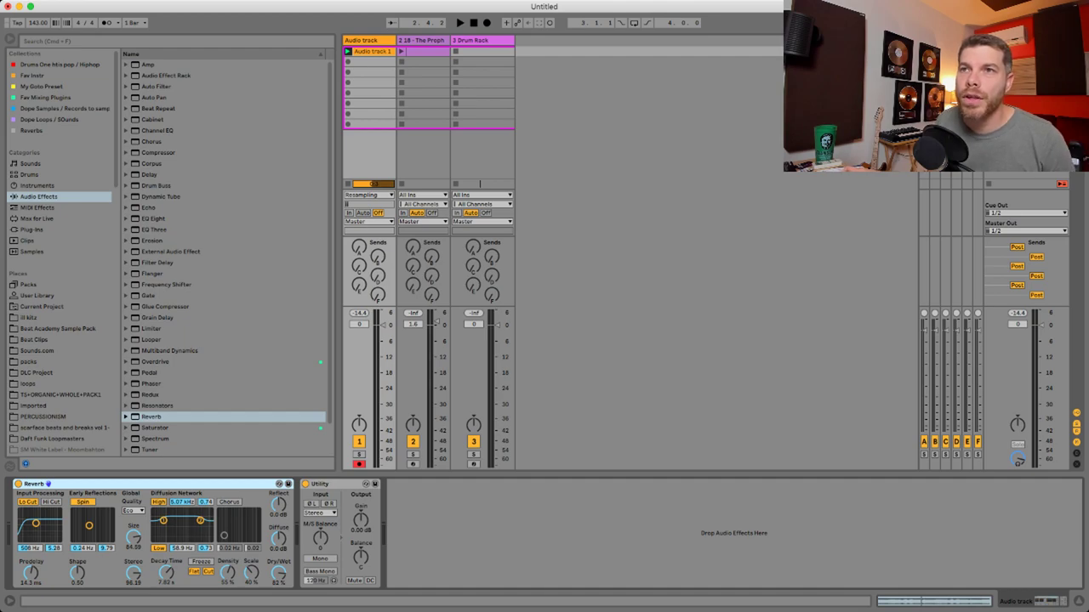
click(160, 263)
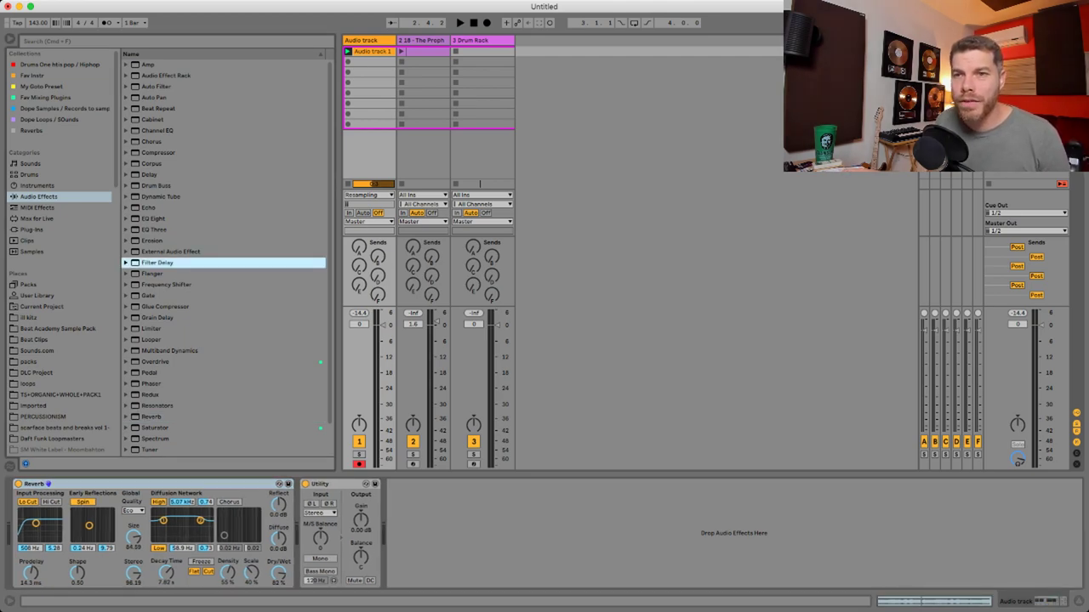
key(Return)
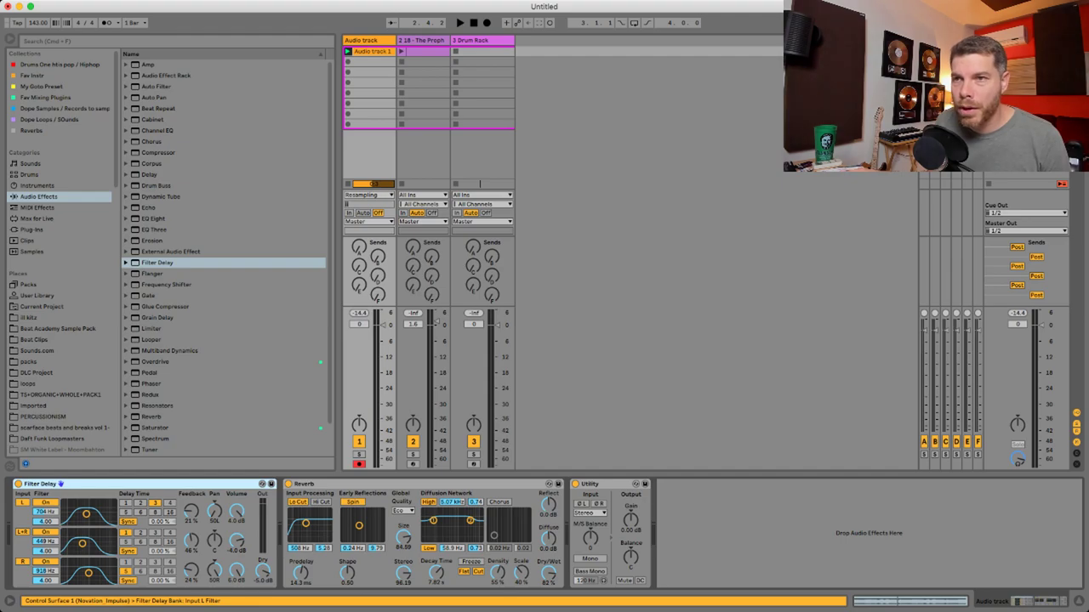
click(288, 484)
Turn off the Filter Delay's L+R and R inputs and set its Dry level to -11 dB while auditioning the clip
key(space)
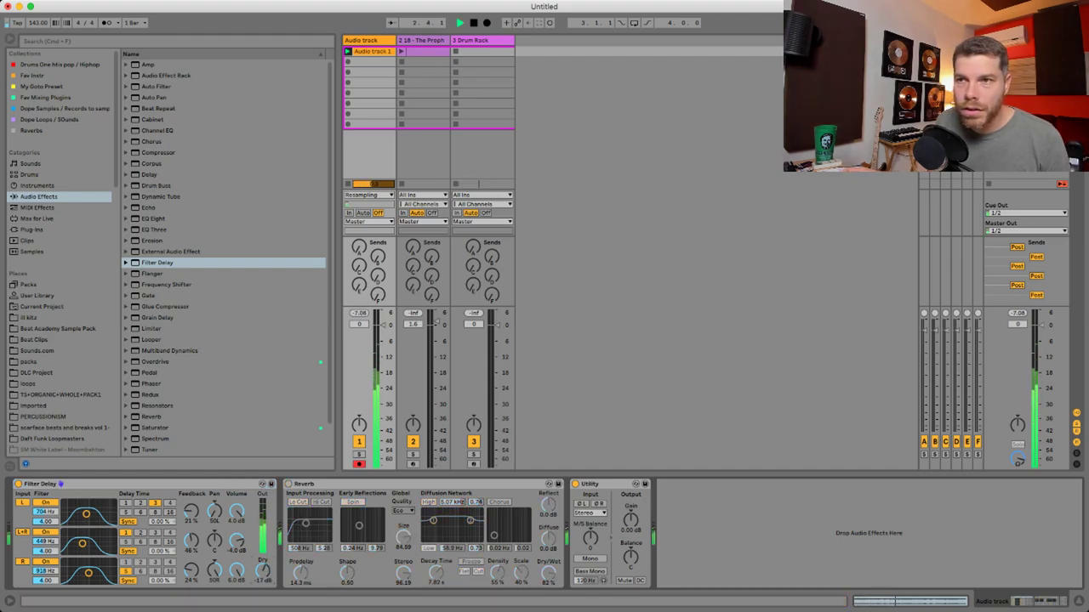
key(space)
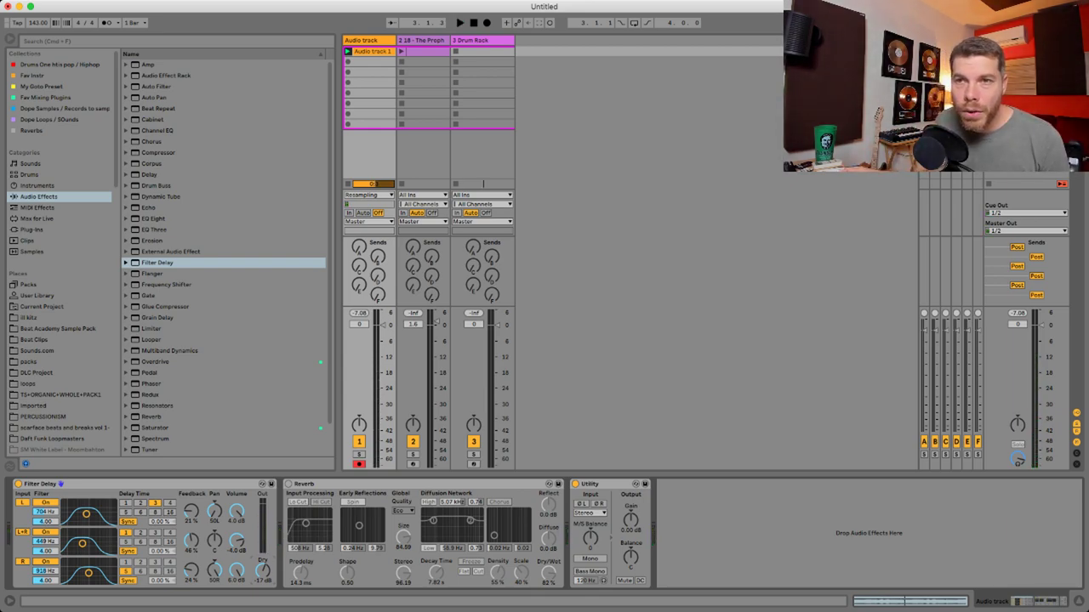
click(23, 532)
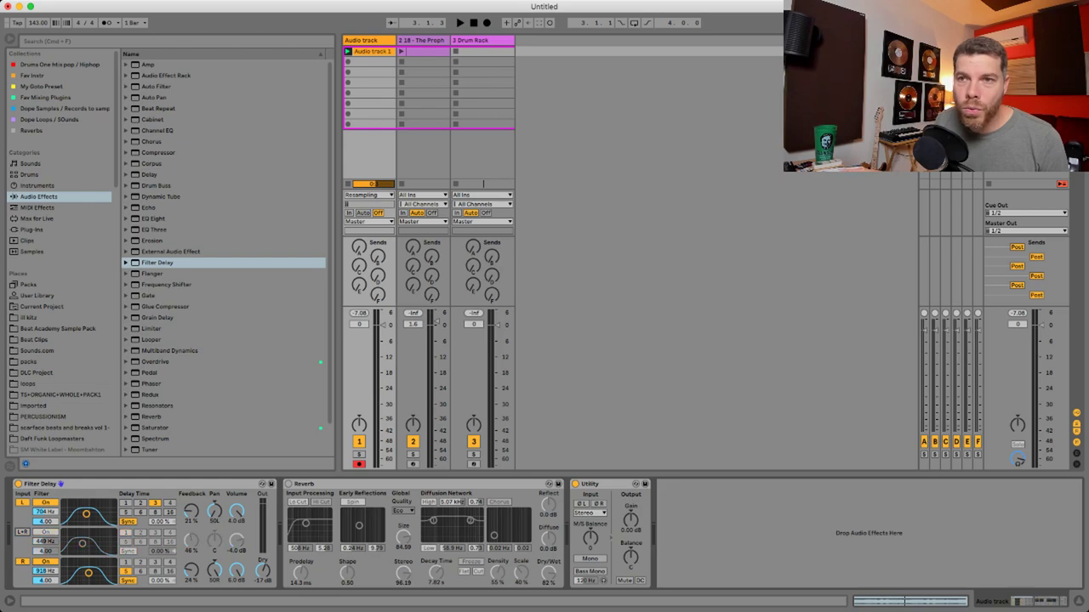
click(22, 562)
key(space)
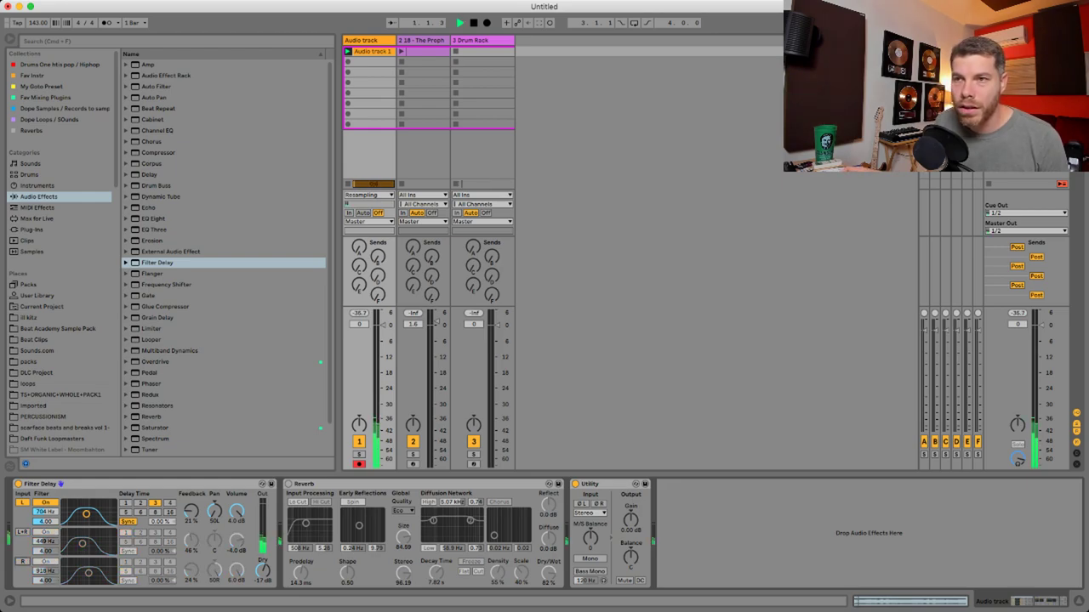
key(space)
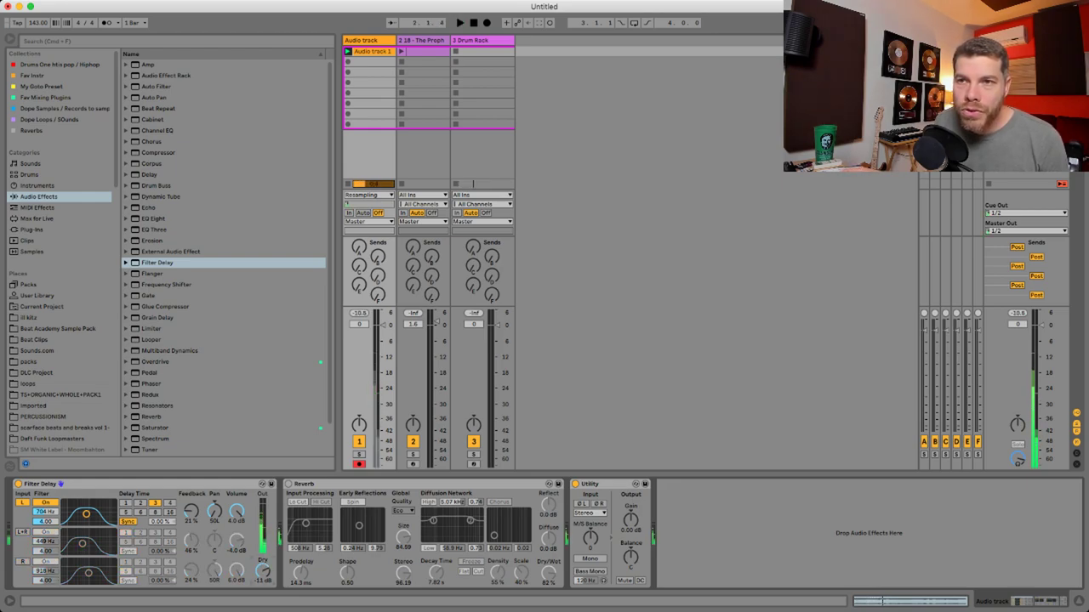
Switch the Filter Delay's L channel to Time mode and audition it at 118 ms with 40% feedback
click(127, 521)
key(space)
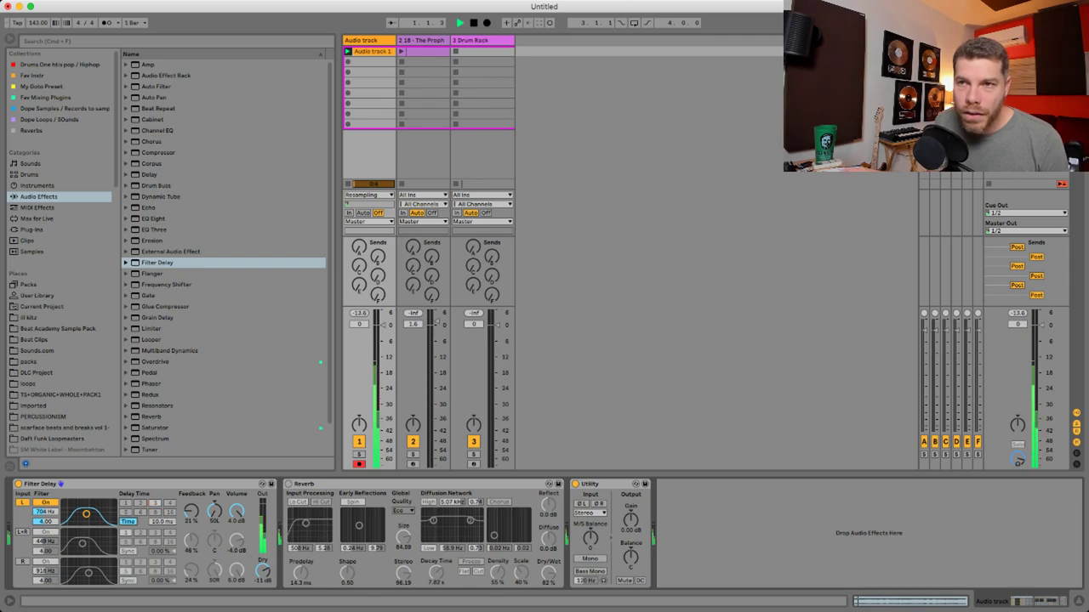
key(space)
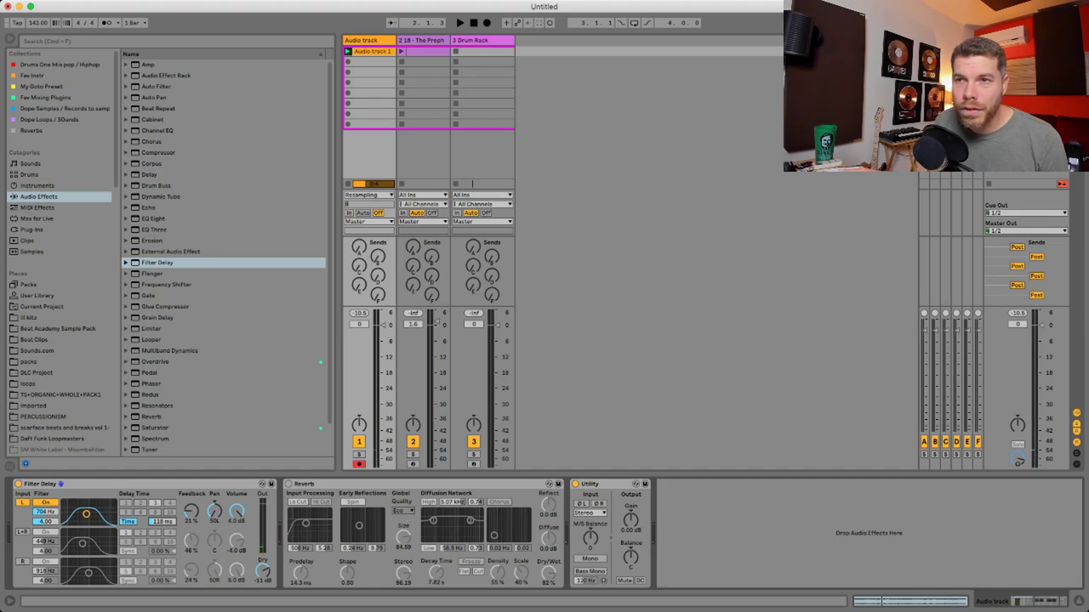
key(space)
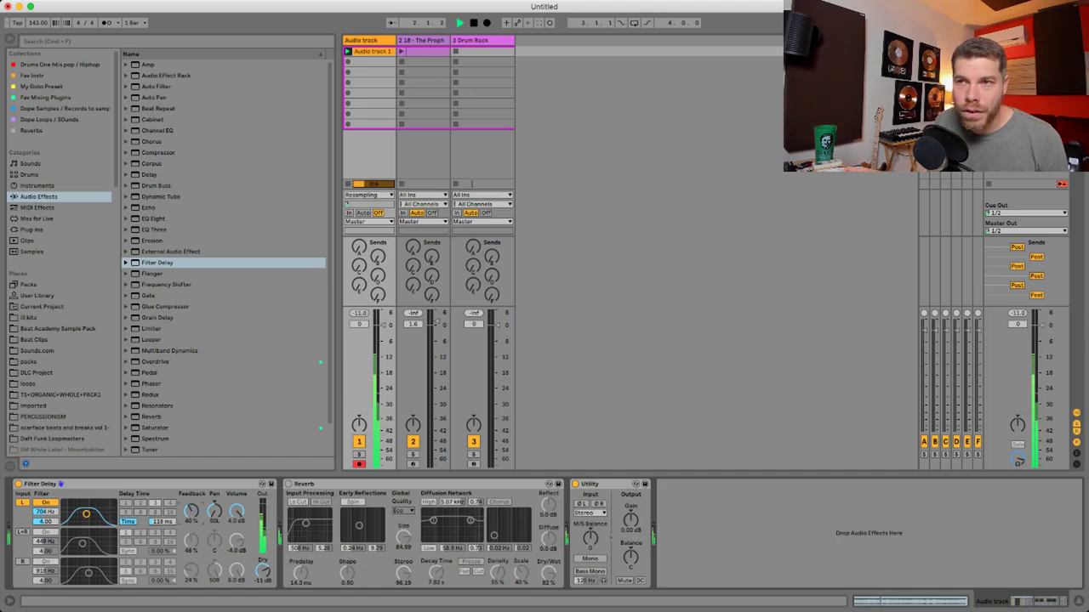
key(space)
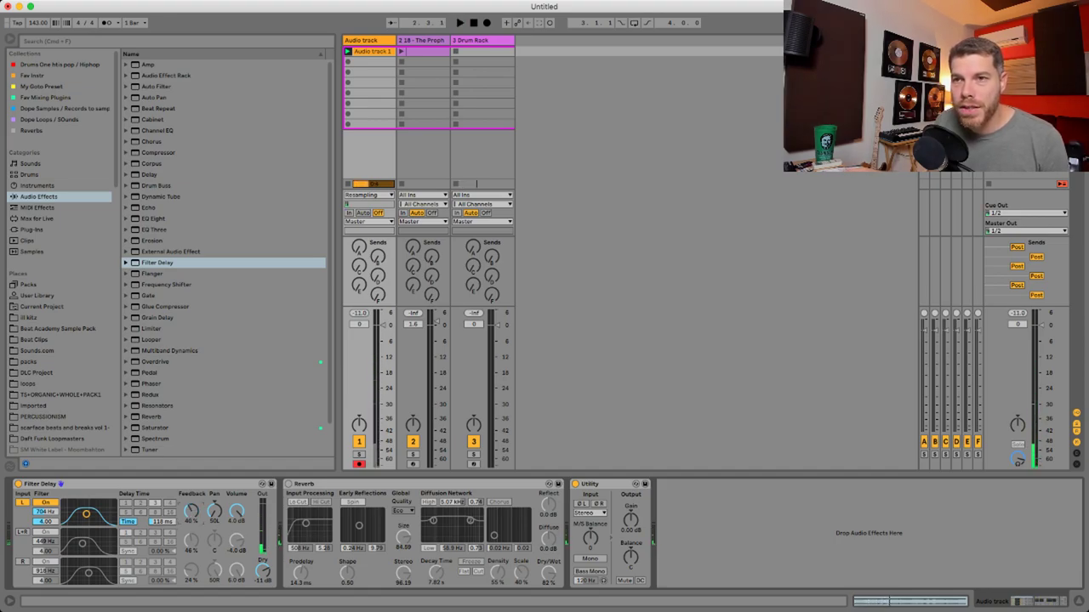
Re-enable the Filter Delay's R input in Time mode, set its delay to 63.4 ms, and play the clip with Dry at -inf dB
click(22, 562)
click(128, 581)
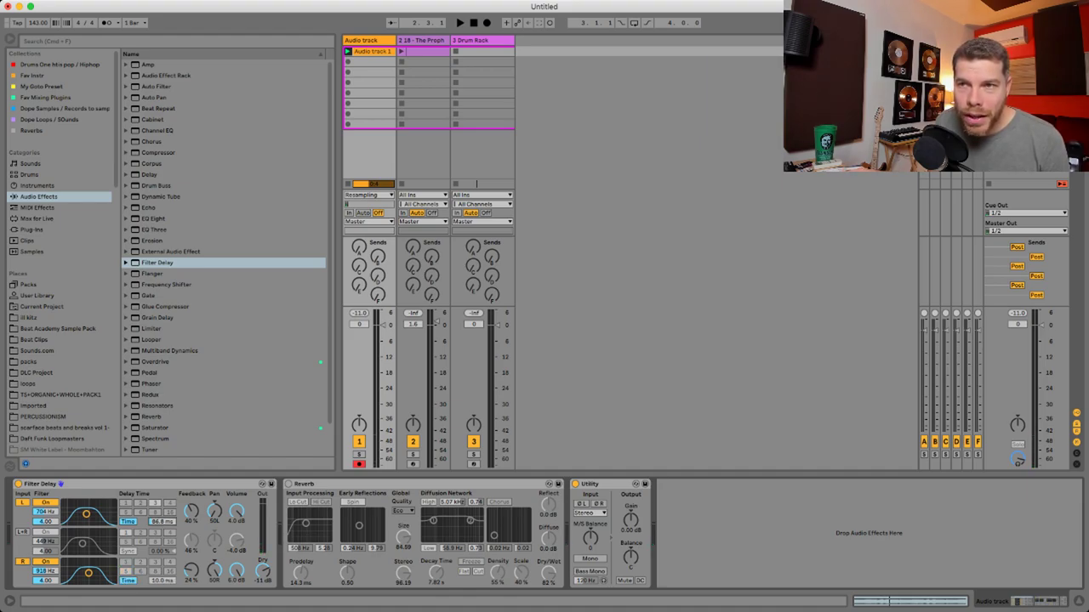
drag(161, 581, 161, 548)
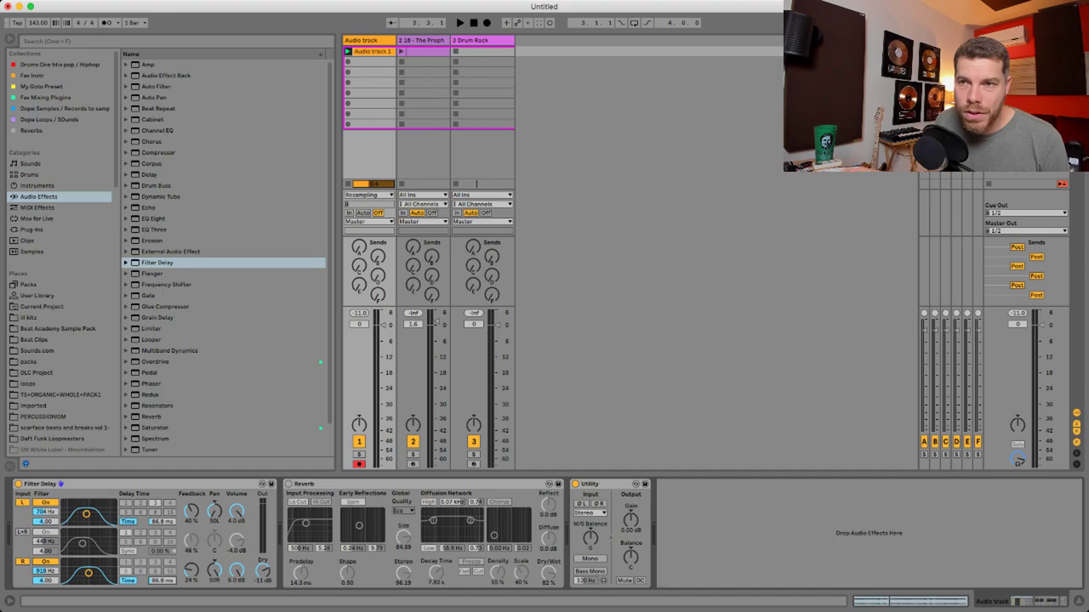
key(space)
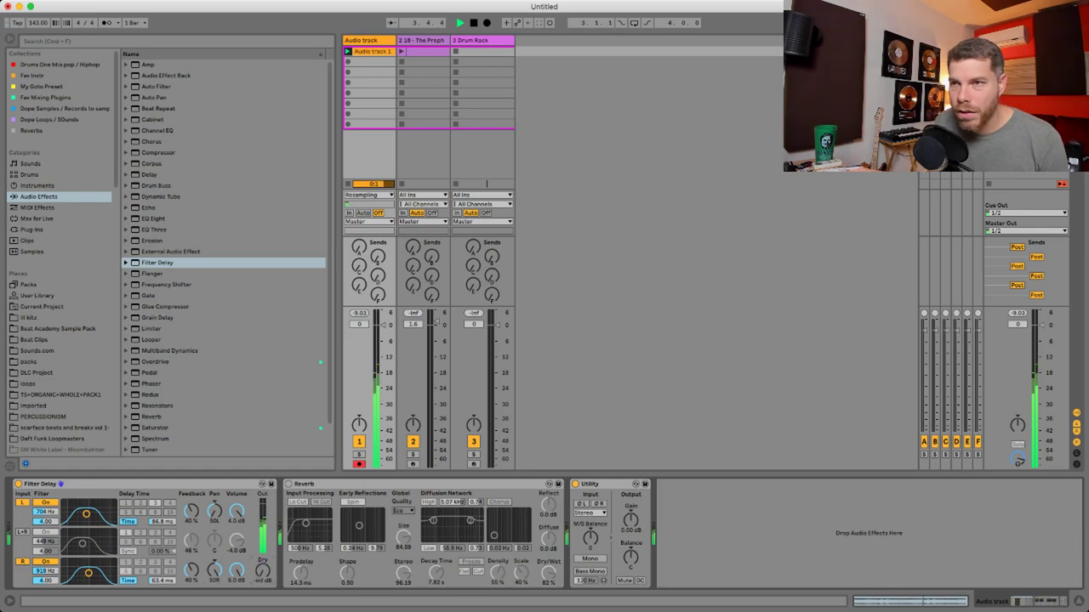
Set the Filter Delay's Dry level to -15 dB, stop playback, and turn the Reverb back on
drag(262, 572, 262, 578)
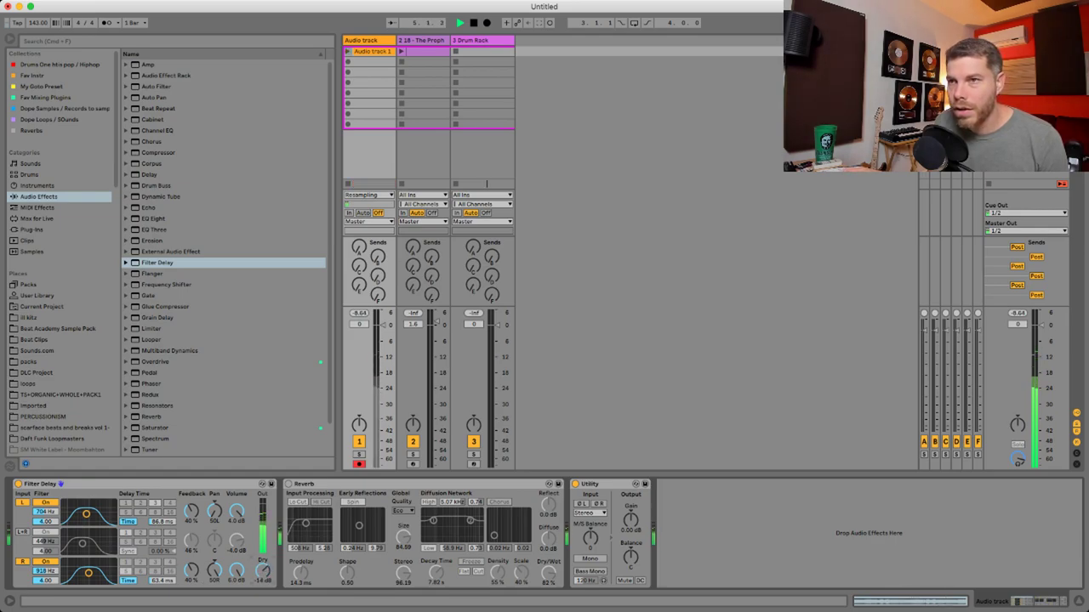
key(space)
click(288, 484)
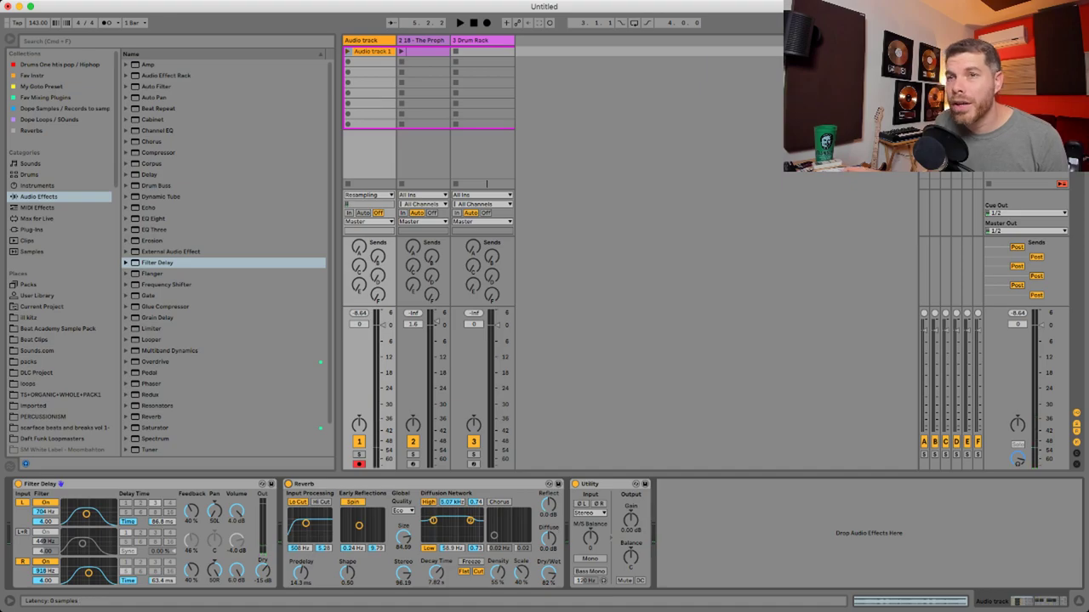
Collapse the Filter Delay and insert the Multiband Dynamics OTT preset between the Reverb and the Utility
click(128, 484)
double_click(128, 484)
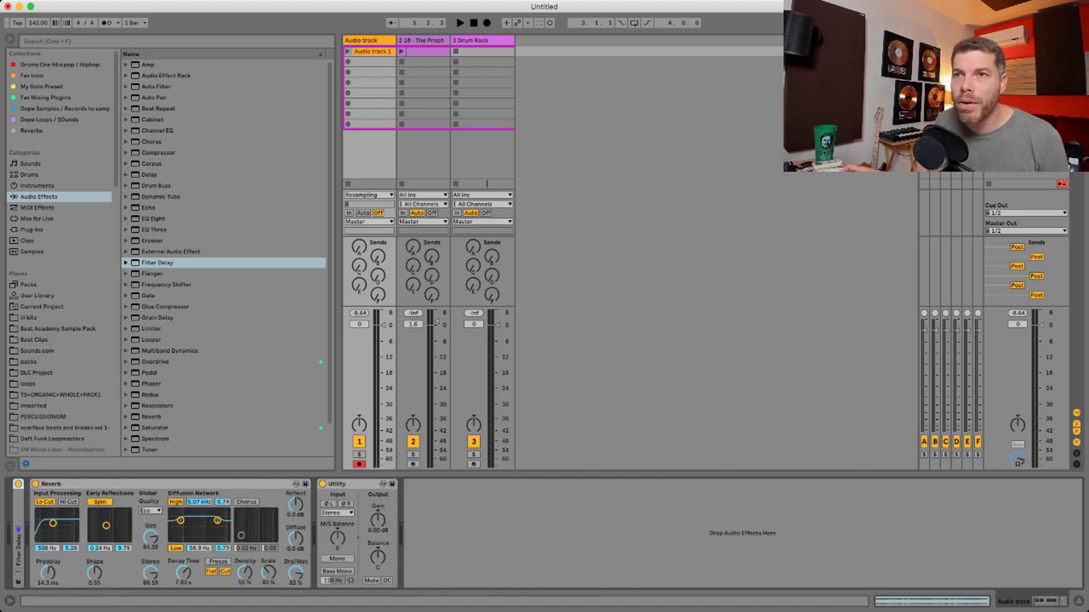
click(126, 350)
scroll(126, 350, down, 1)
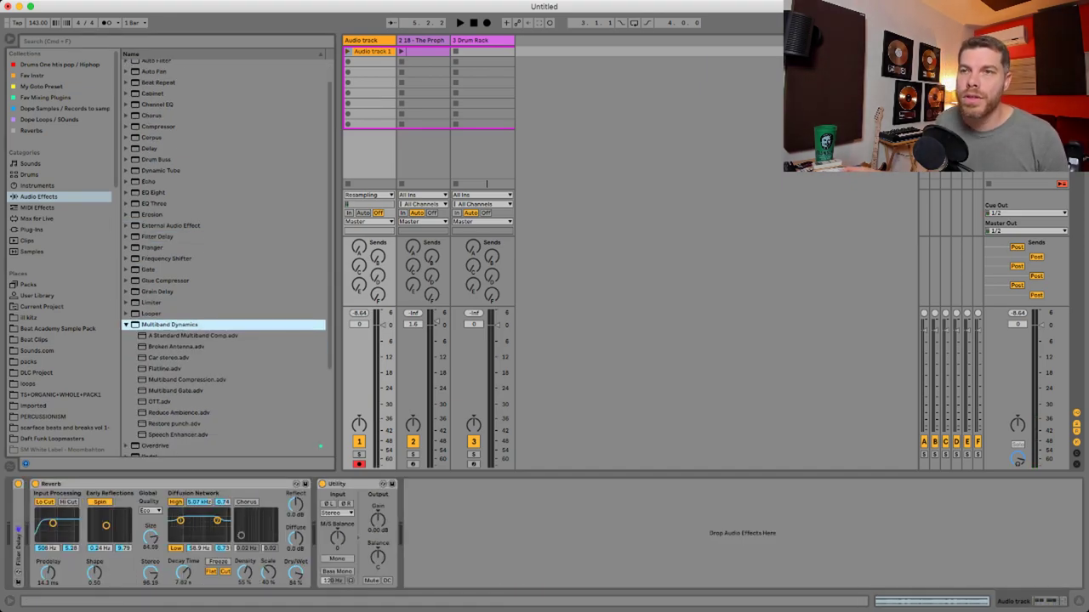
drag(159, 401, 323, 528)
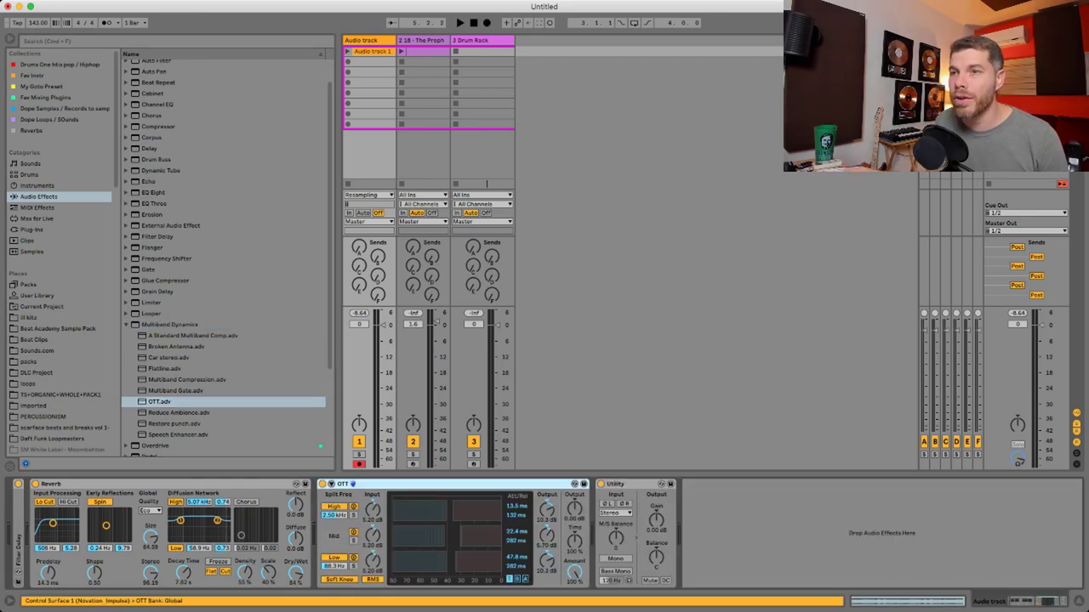
While auditioning the clip, lower the Reverb's Dry/Wet to 54% and set the Audio track's volume to -4.0 dB
drag(295, 573, 295, 580)
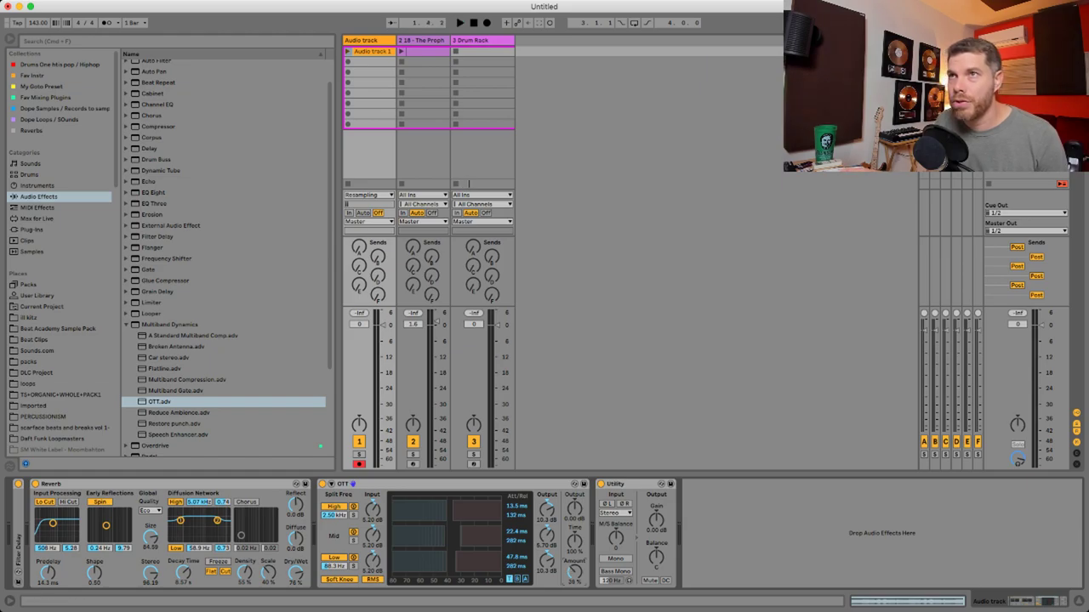
key(space)
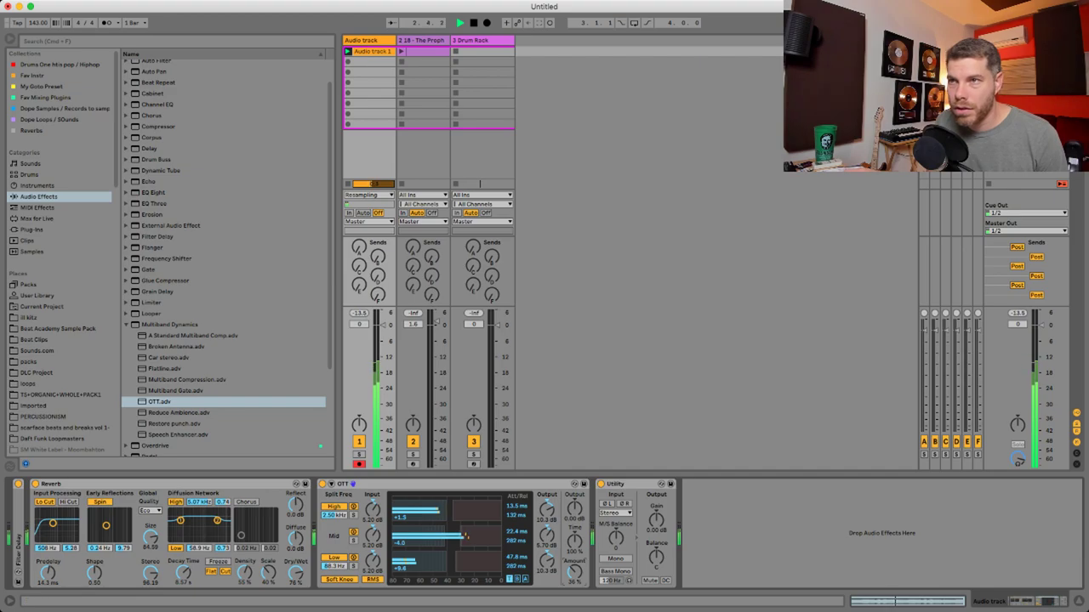
drag(383, 325, 383, 336)
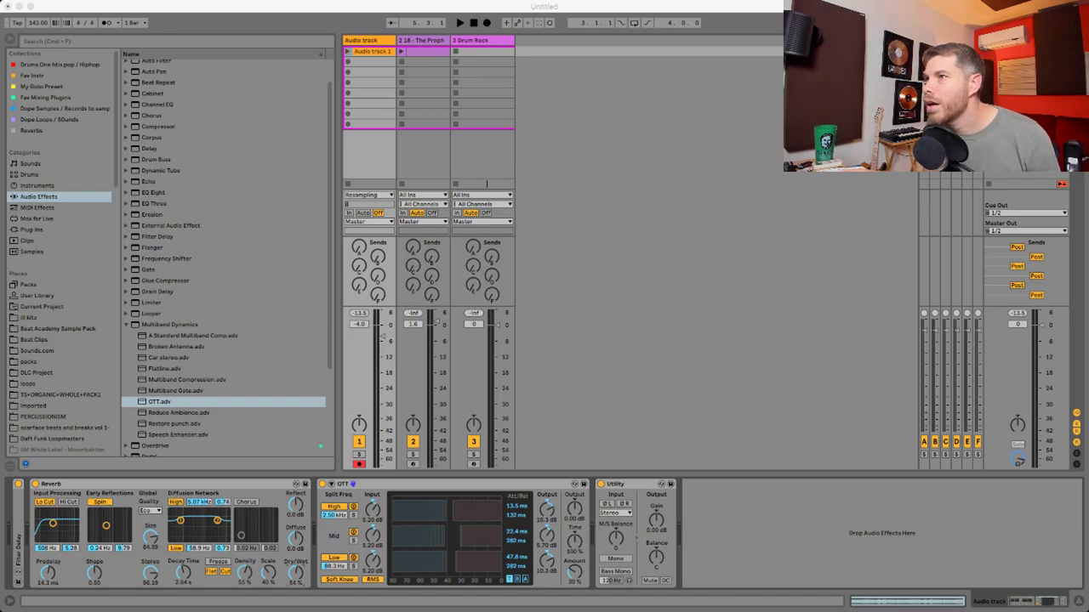
Switch to OBS, hide the Window Capture source so the Display Capture is broadcast, and minimize the OBS window
key(super+Tab)
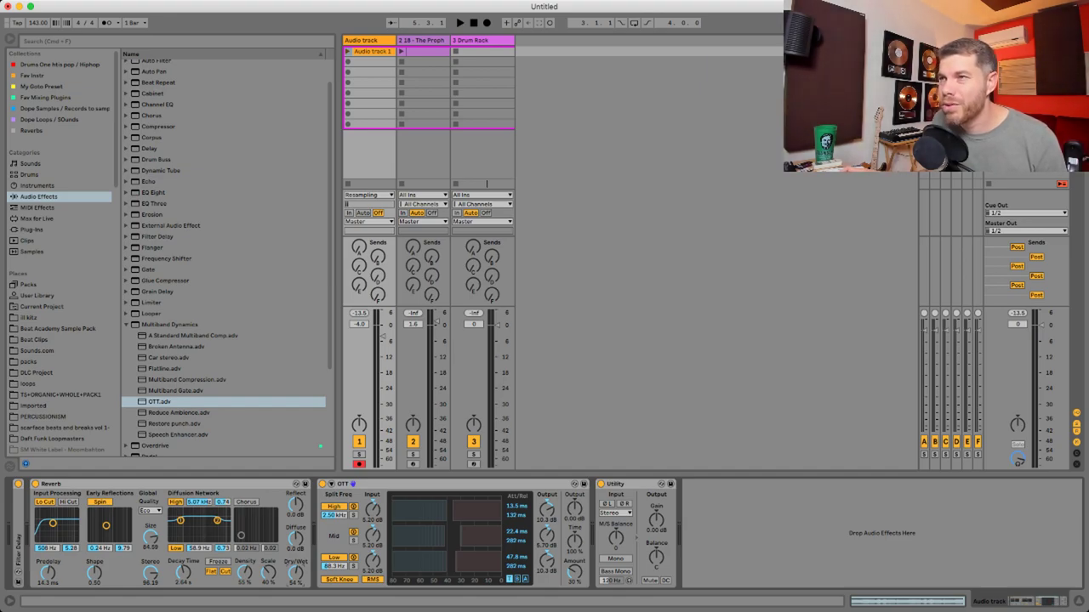
key(super+Tab)
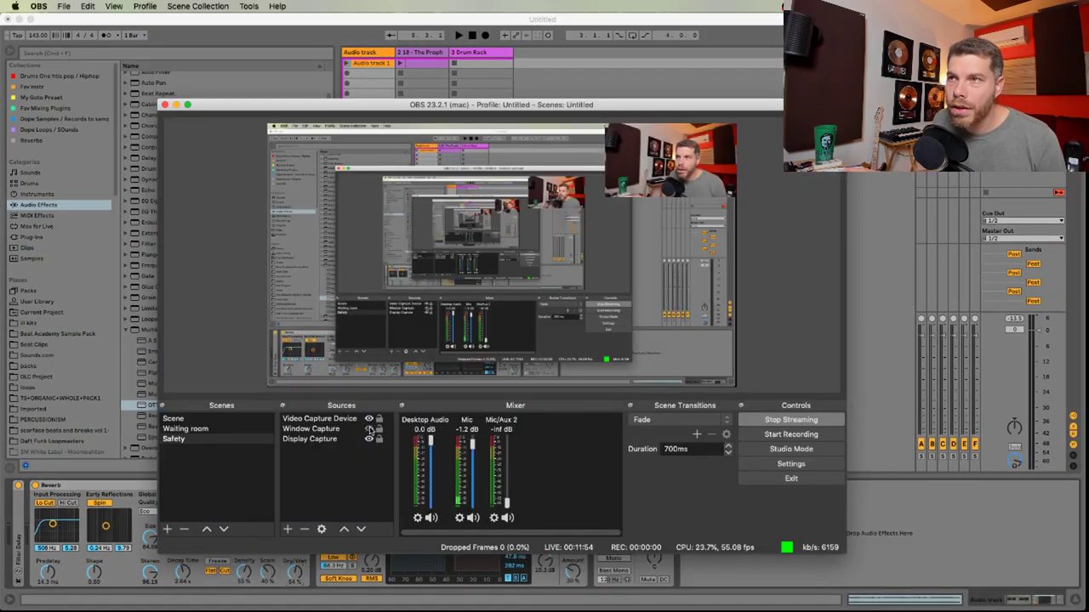
click(175, 105)
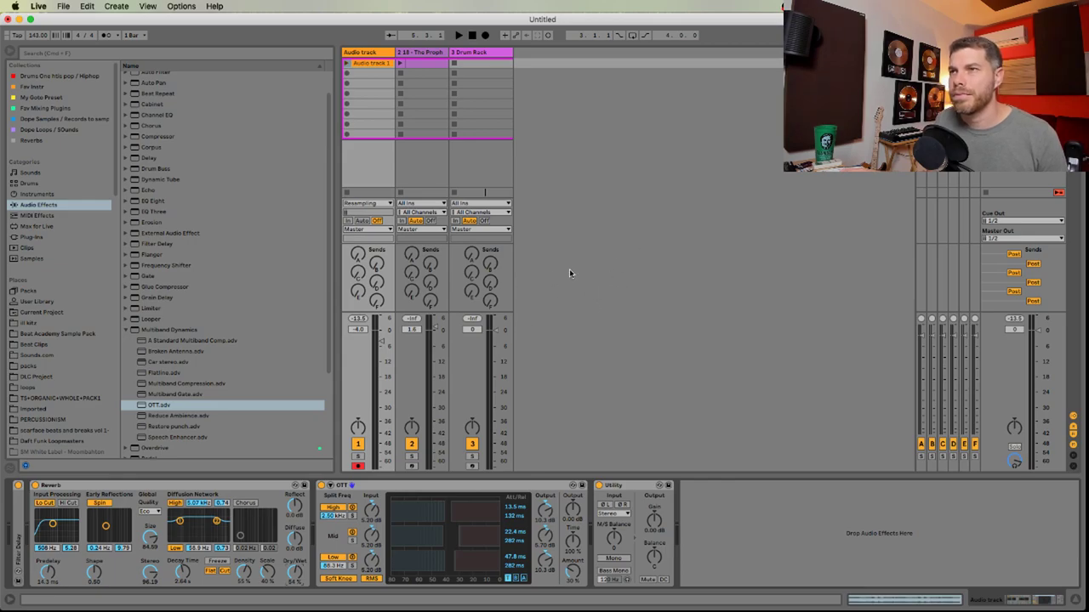
Switch to the live chat in Chrome, read the viewers' comments, and return to Ableton Live
key(super+Tab)
key(super+Tab)
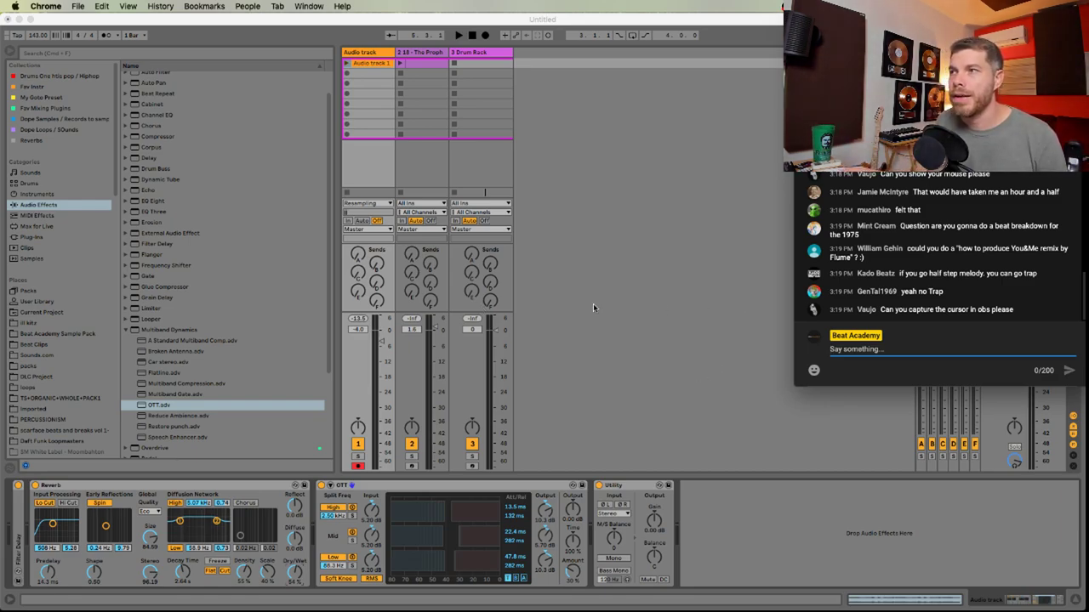
click(568, 345)
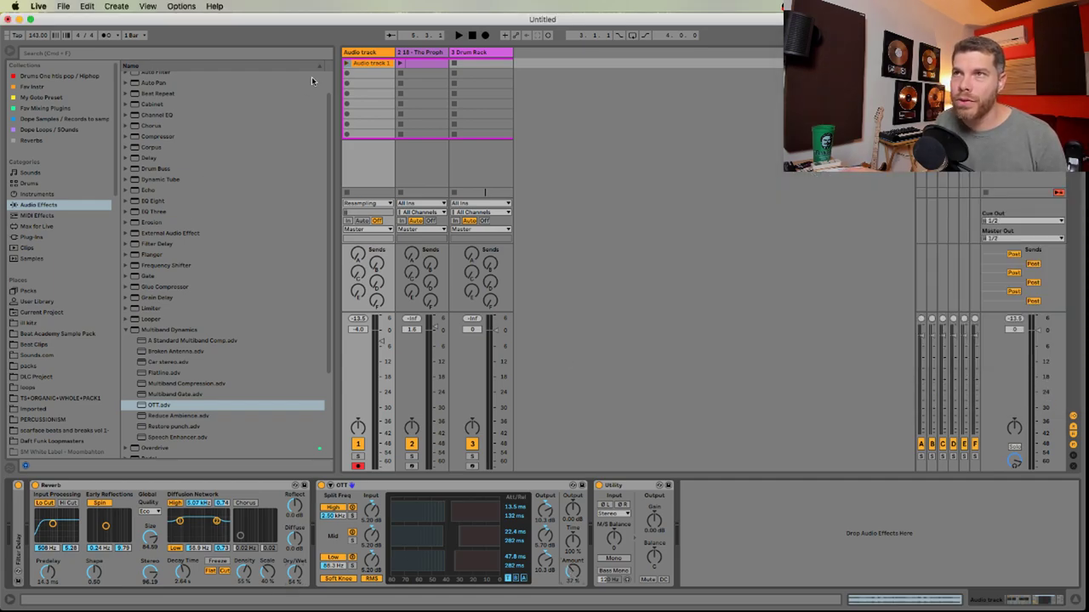
Launch the Audio track clip, open its sample settings, and set Transpose to 0 st while auditioning different pitches
click(347, 65)
double_click(370, 64)
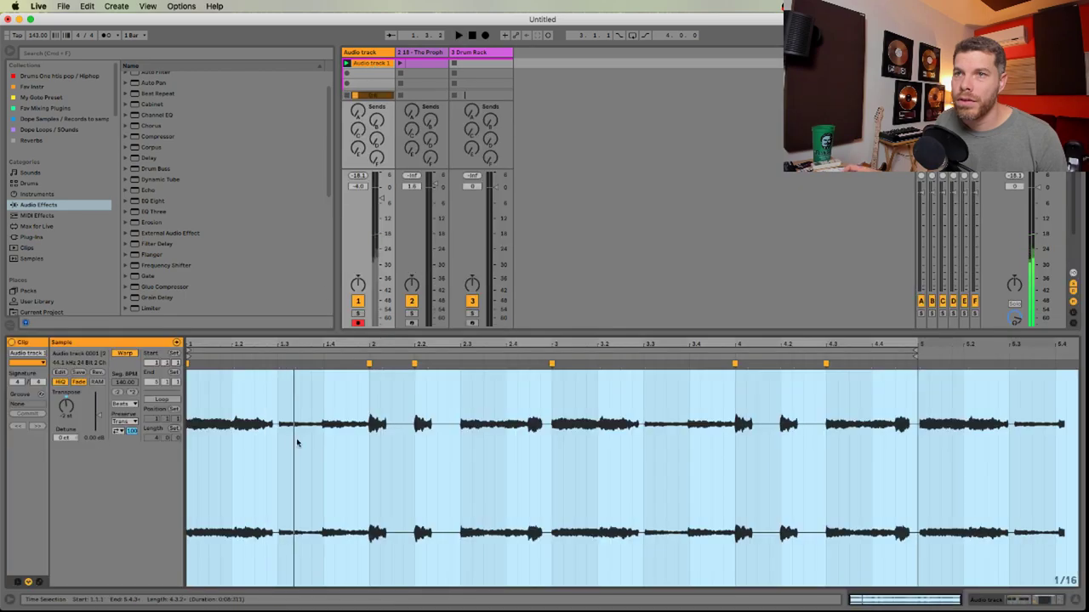
click(68, 407)
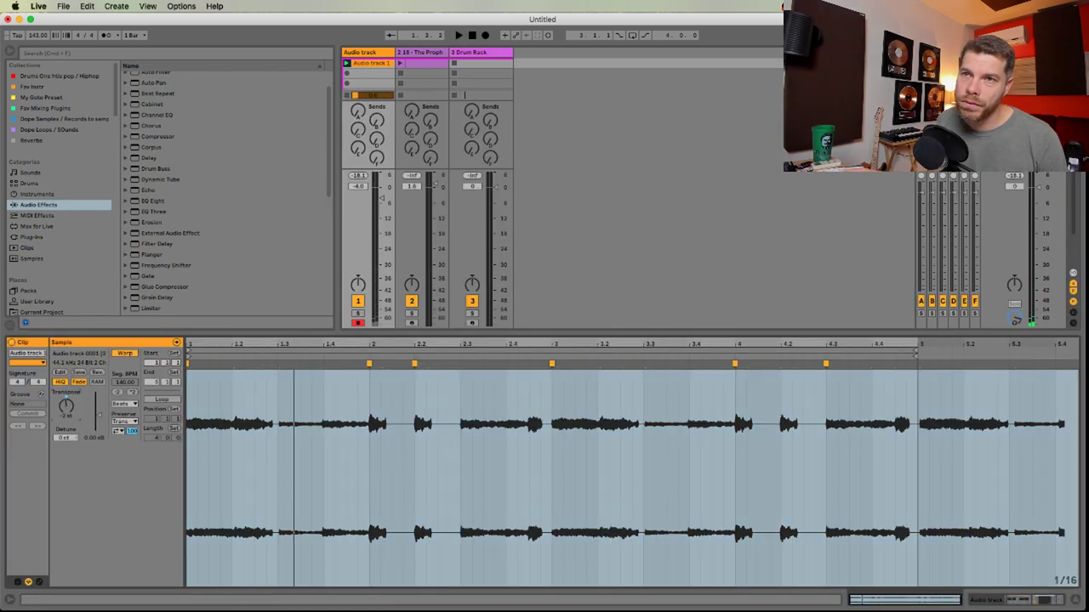
double_click(70, 409)
key(space)
key(space)
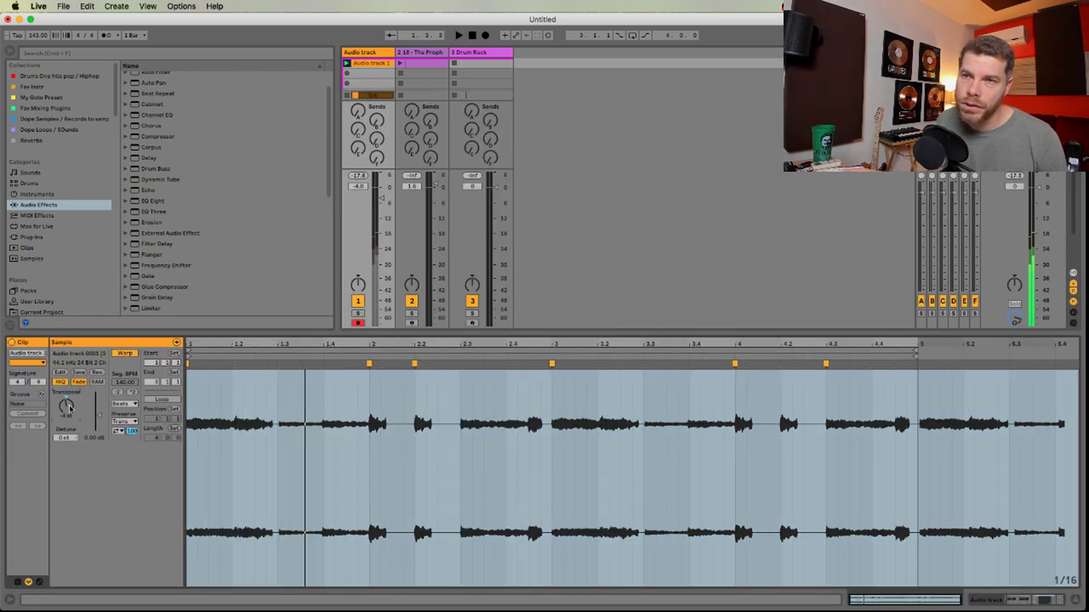
key(space)
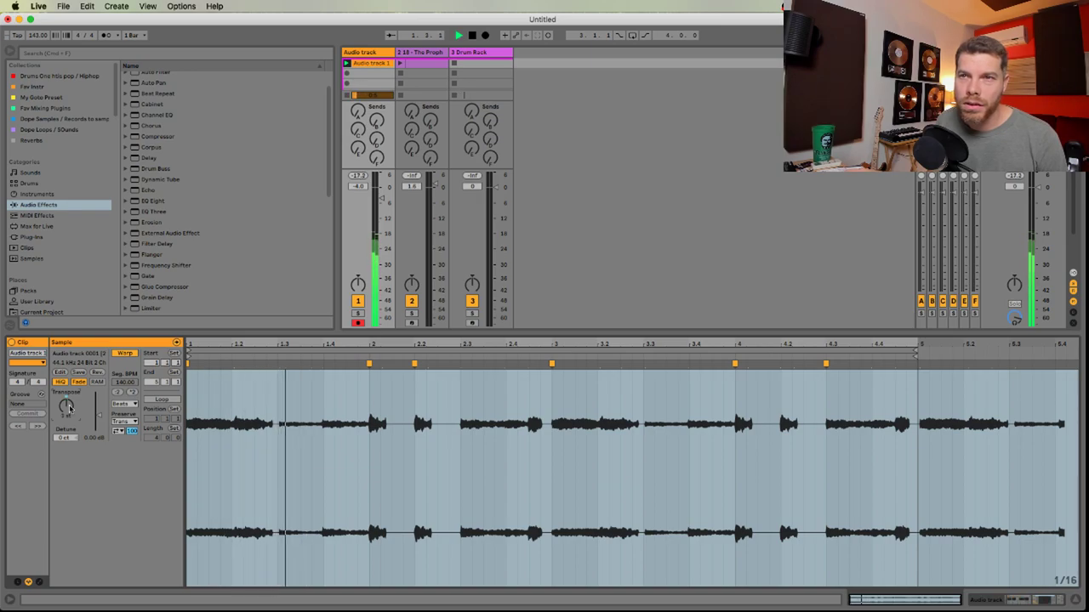
key(space)
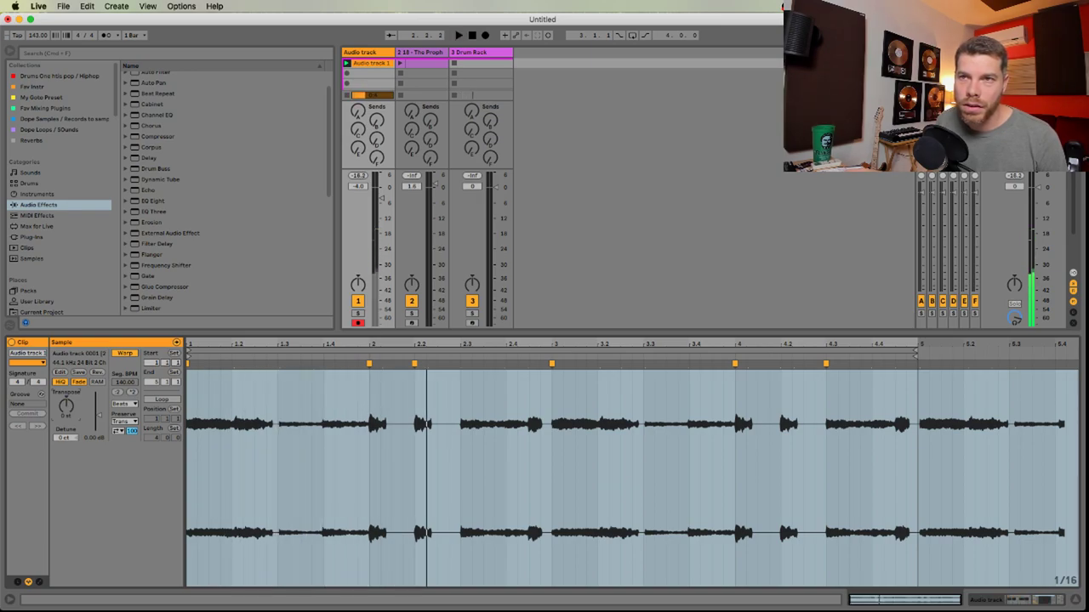
Replay the clip's opening, add a warp marker at beat 1.3, move it to 1.4, and play the result
key(space)
key(space)
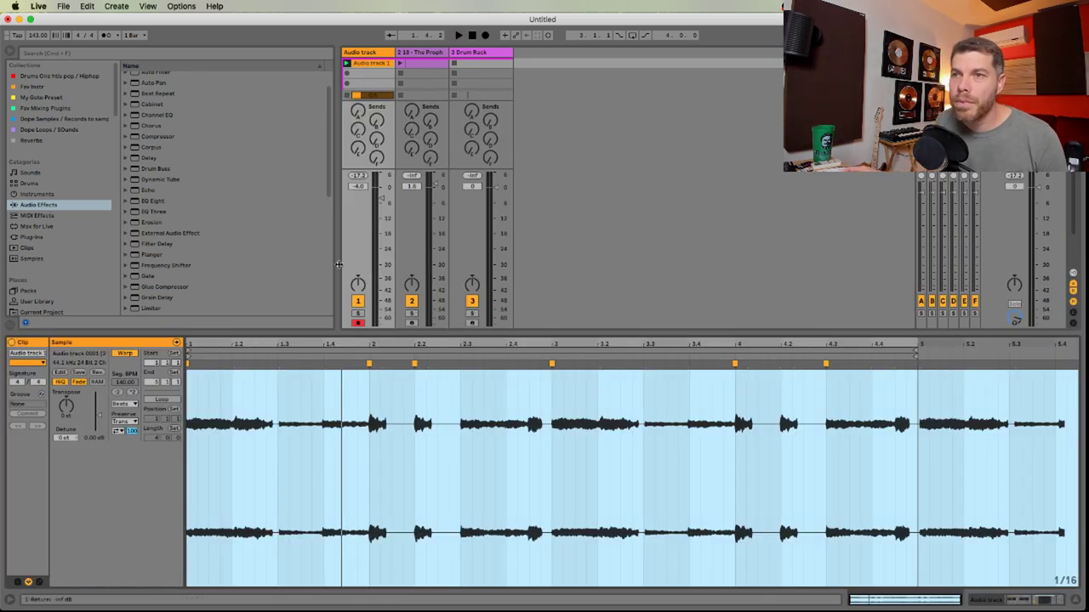
key(space)
key(space)
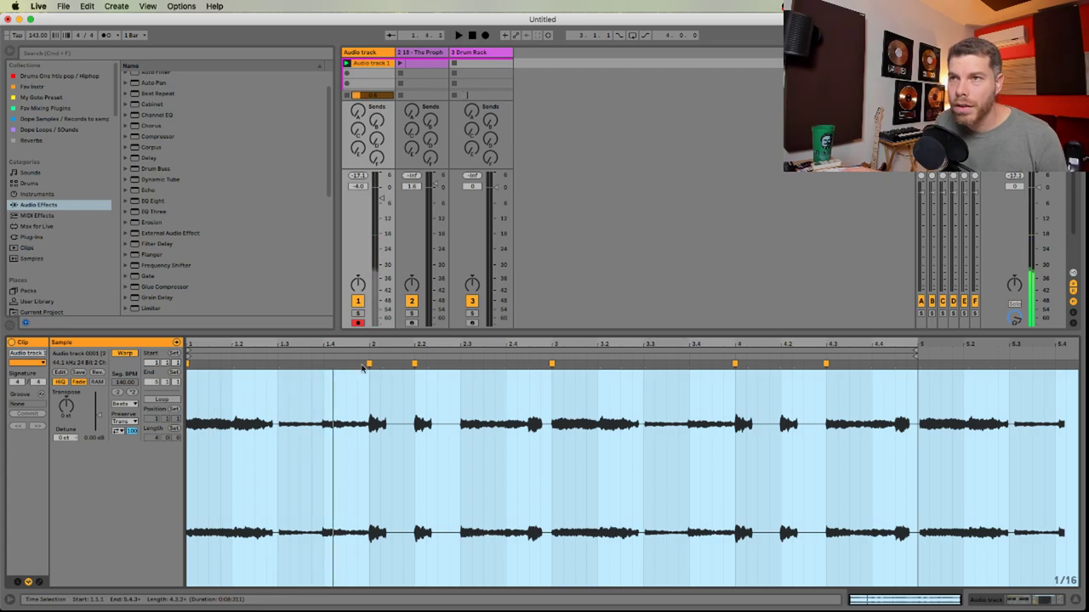
click(278, 363)
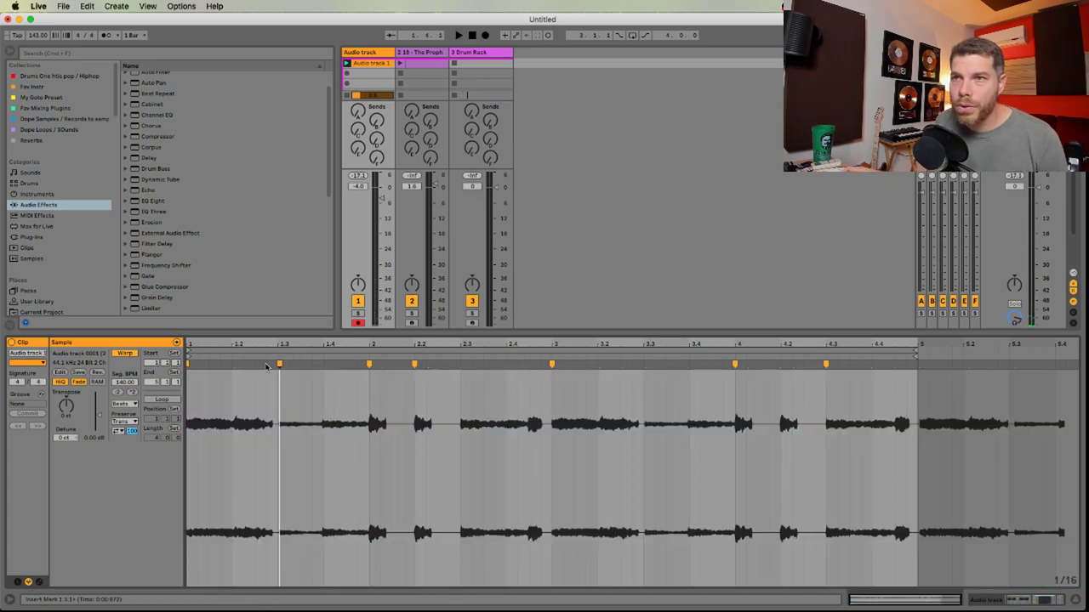
drag(280, 363, 325, 365)
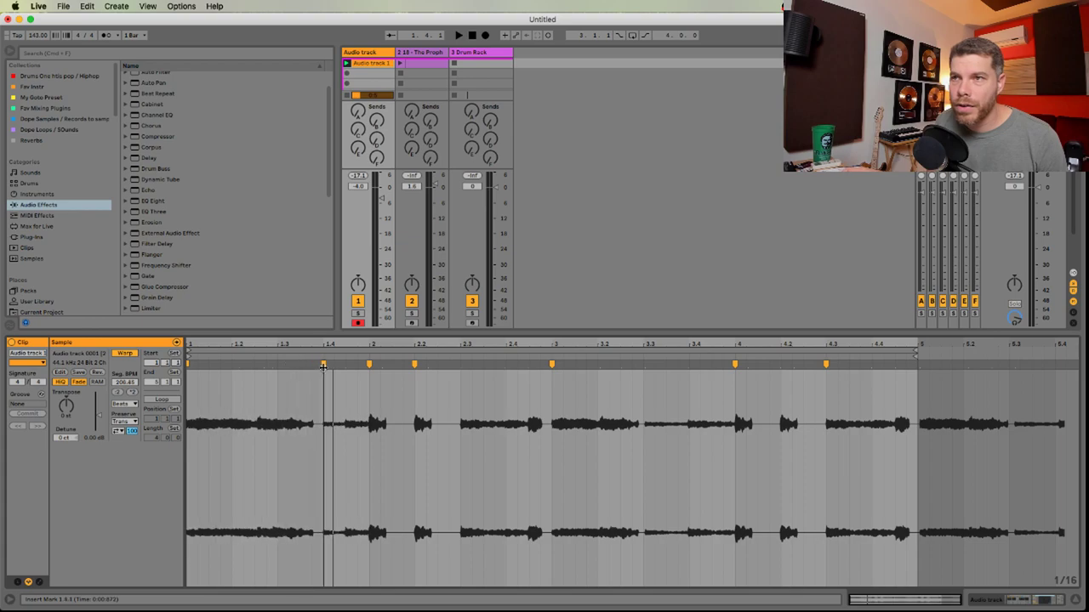
key(space)
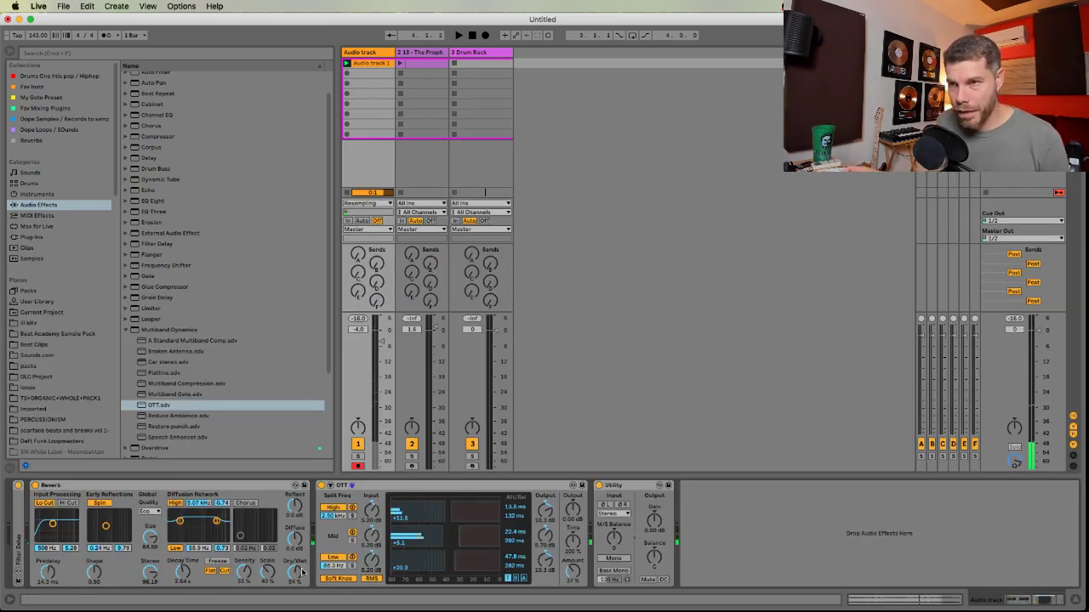
Raise the Reverb's Dry/Wet to 73% and insert an Auto Filter after OTT with its frequency at 1.87 kHz
drag(301, 570, 301, 547)
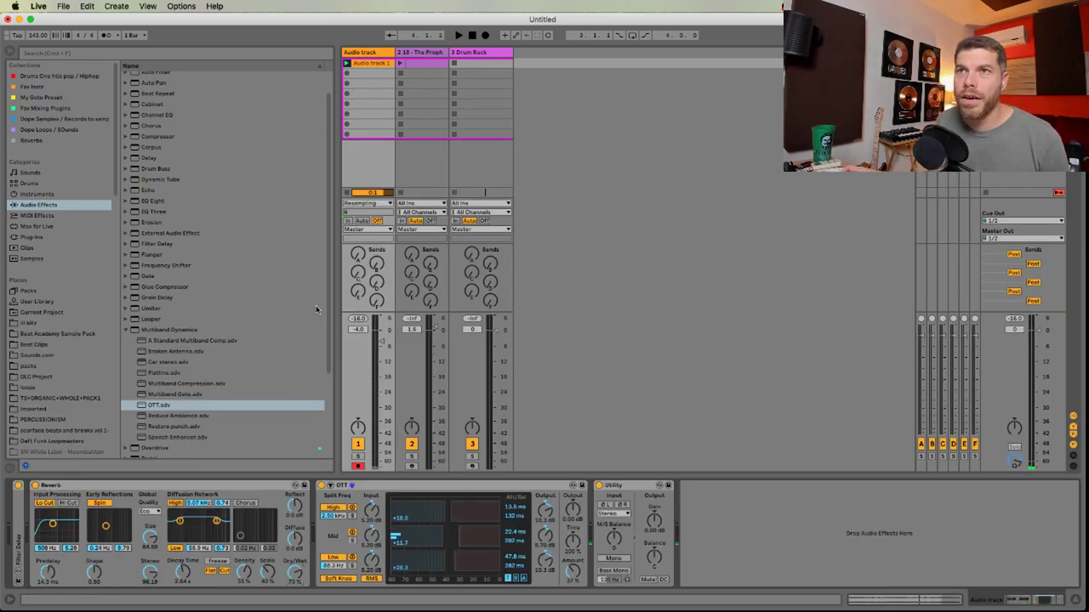
scroll(315, 307, up, 2)
drag(153, 97, 578, 572)
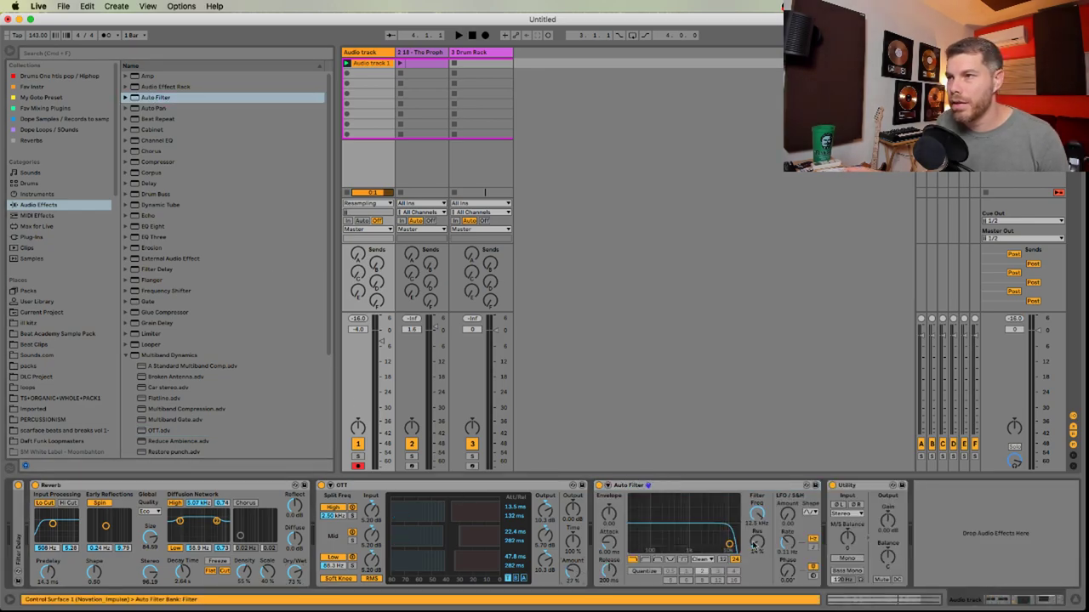
drag(757, 513, 757, 538)
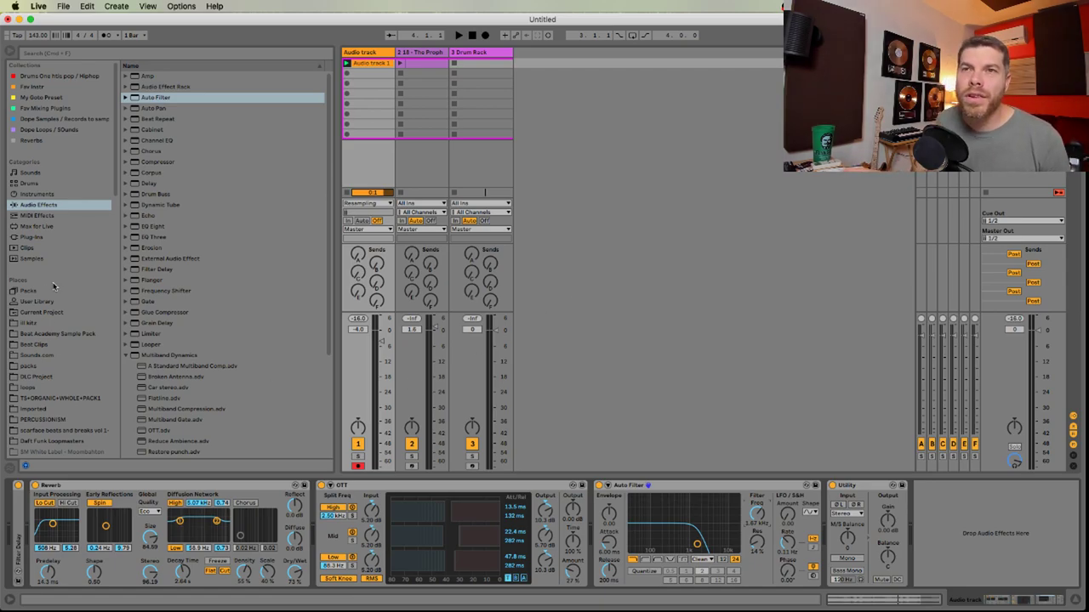
Check the Chrome live chat for viewers' replies about the cursor and go back to Ableton Live
key(super+Tab)
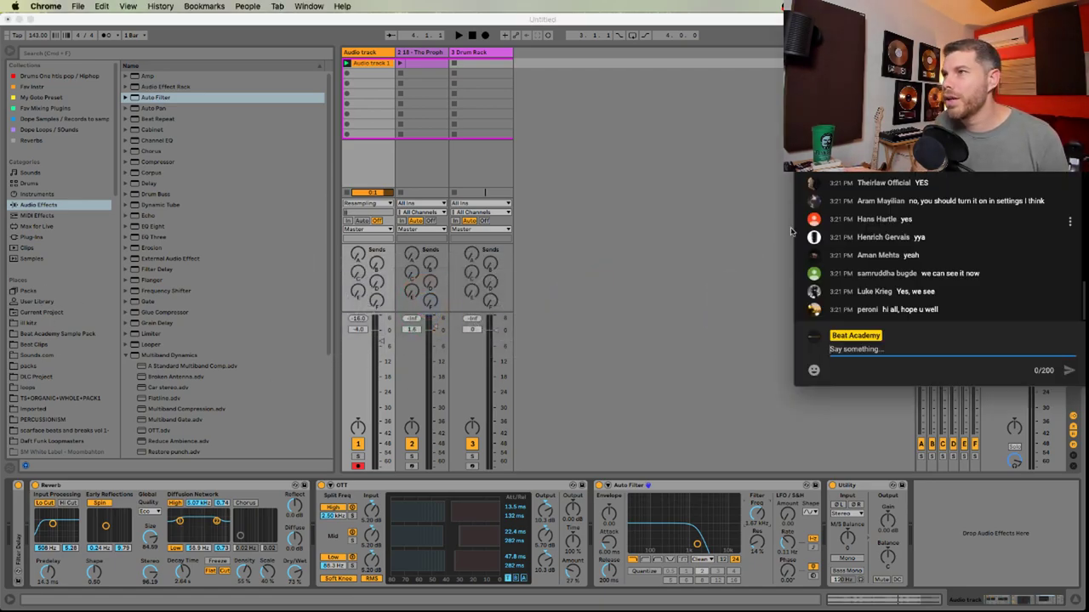
click(606, 262)
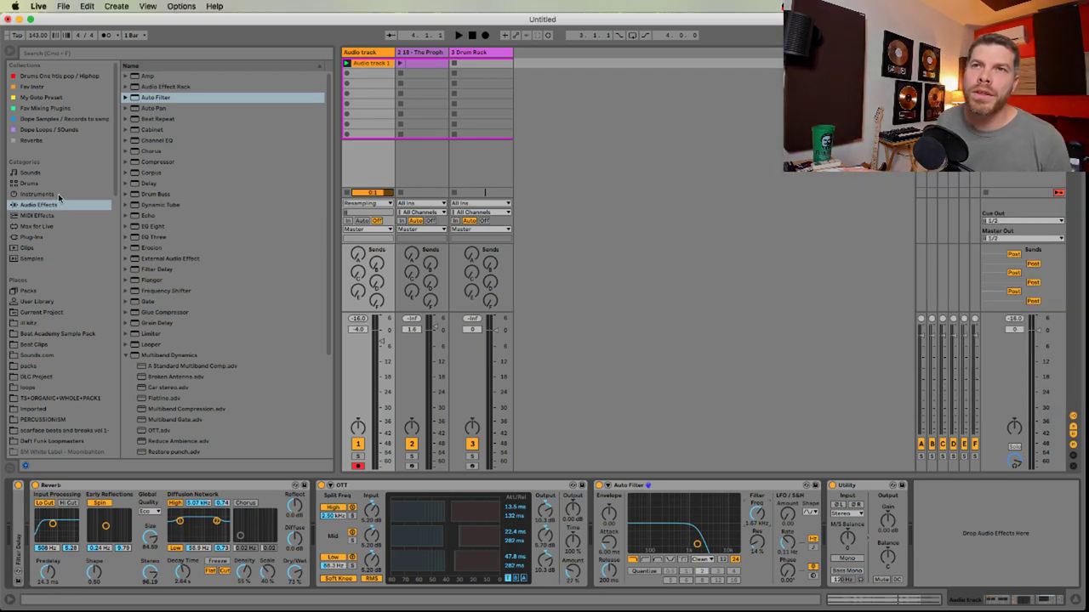
Browse to the Kick folder within Drum Hits in the Drums category
click(31, 184)
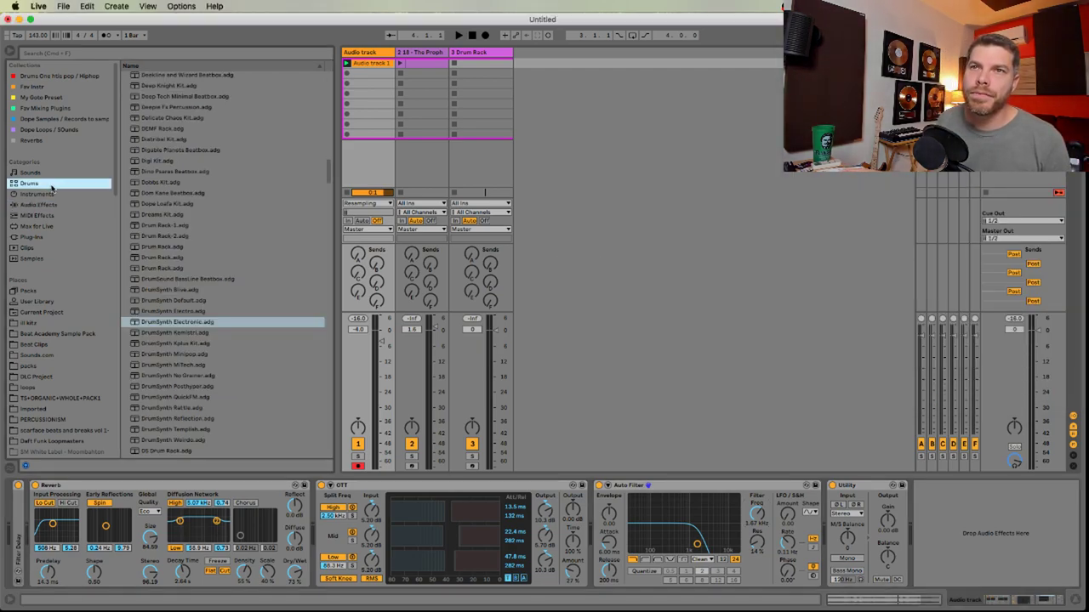
scroll(204, 149, up, 10)
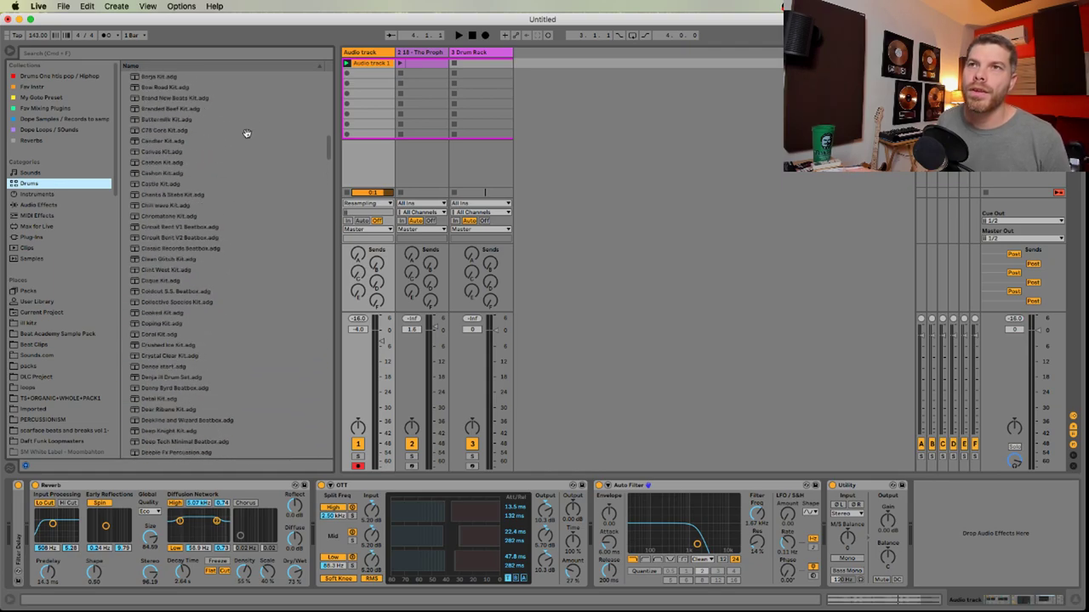
scroll(177, 108, up, 8)
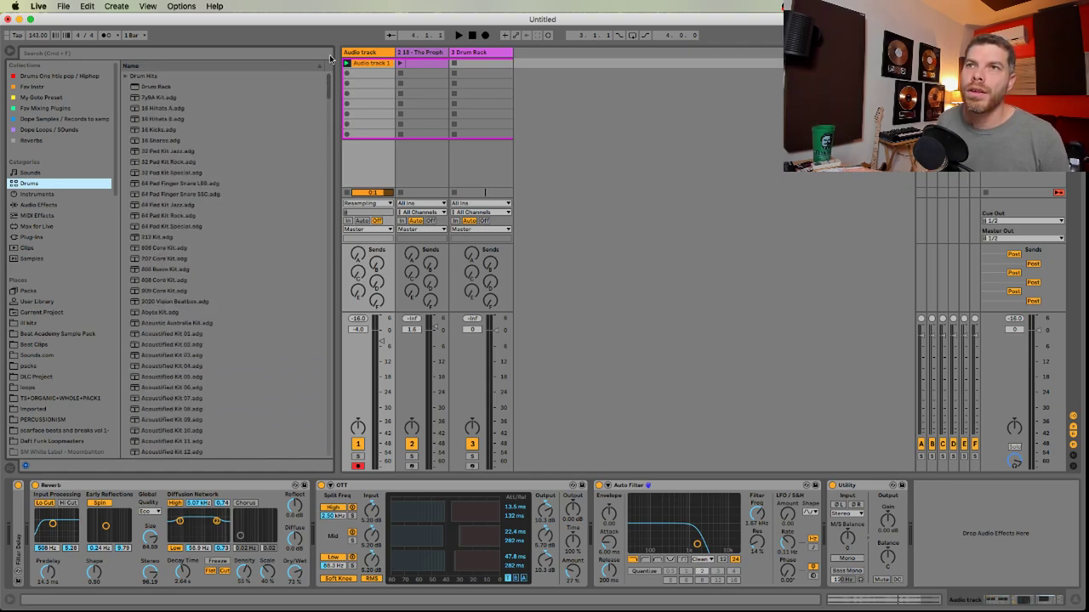
click(125, 75)
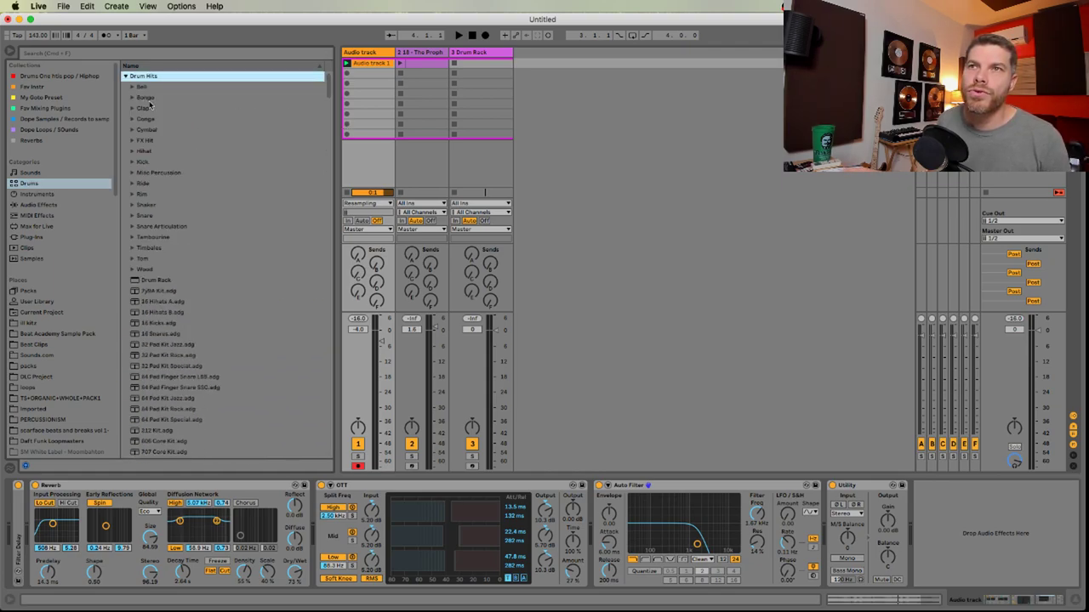
click(131, 162)
Audition the kick samples in the Kick folder from 00DB_Kick_Blondie_club.aif through BassDrum4.aif
click(179, 194)
click(191, 205)
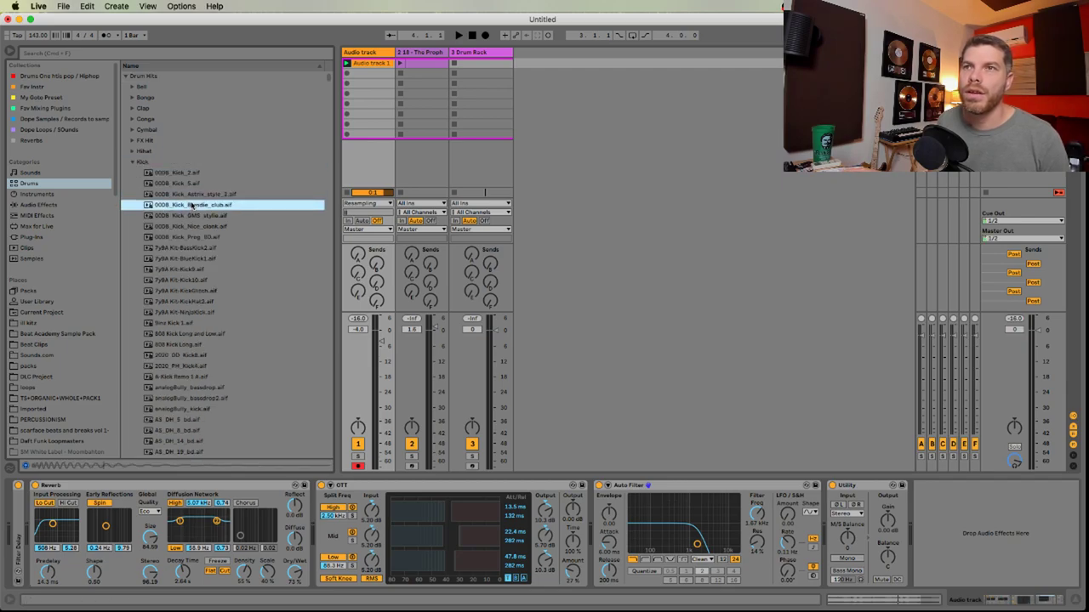
key(Down)
key(Down)
key(Down)
key(Down)
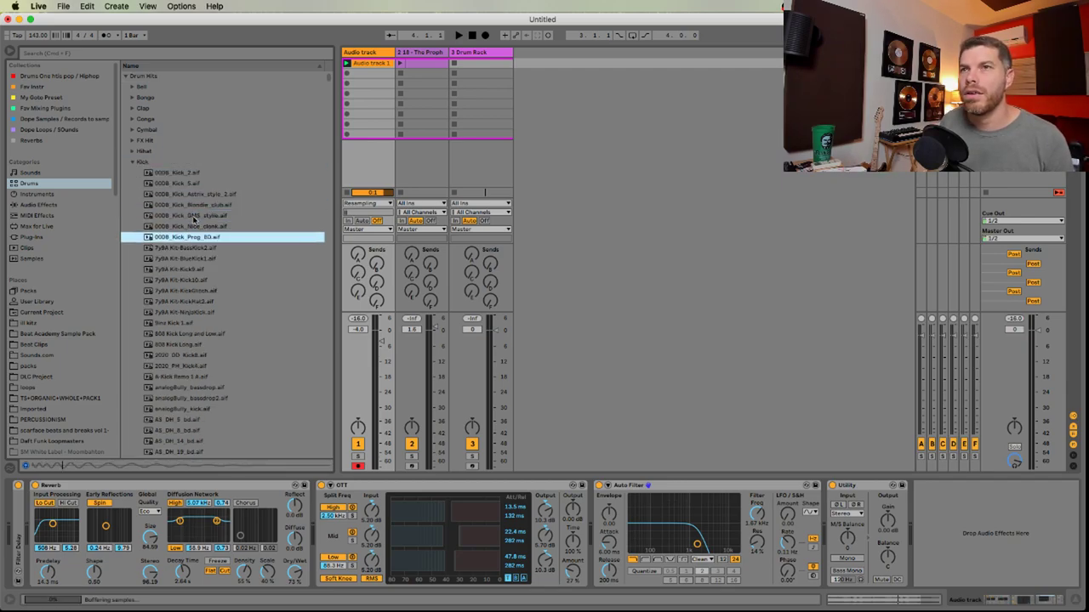
key(Down)
key(Down)
key(Down)
key(Down)
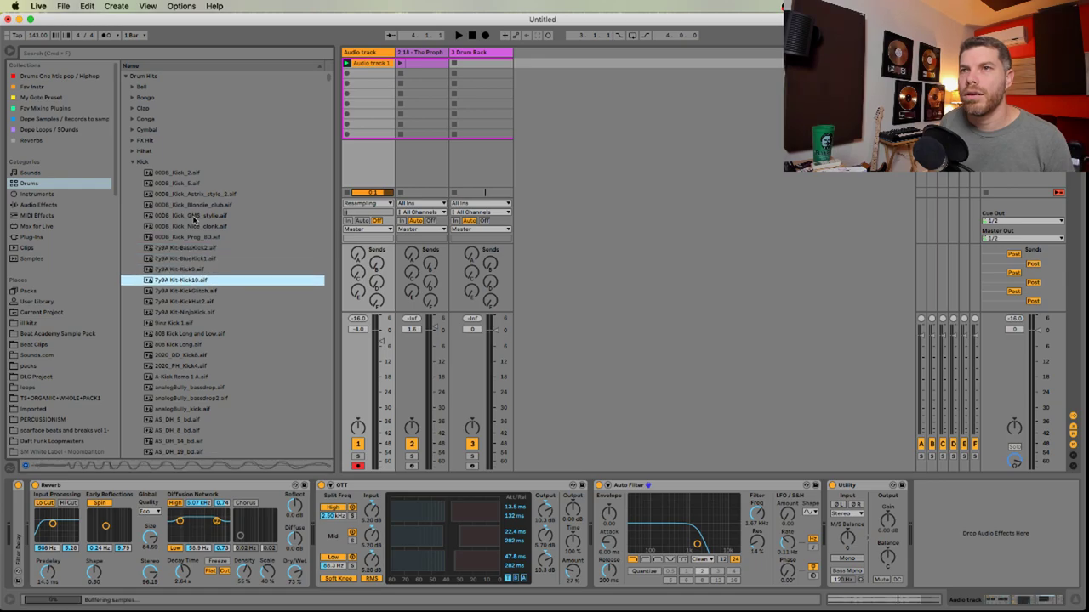
key(Down)
key(Down)
key(Down)
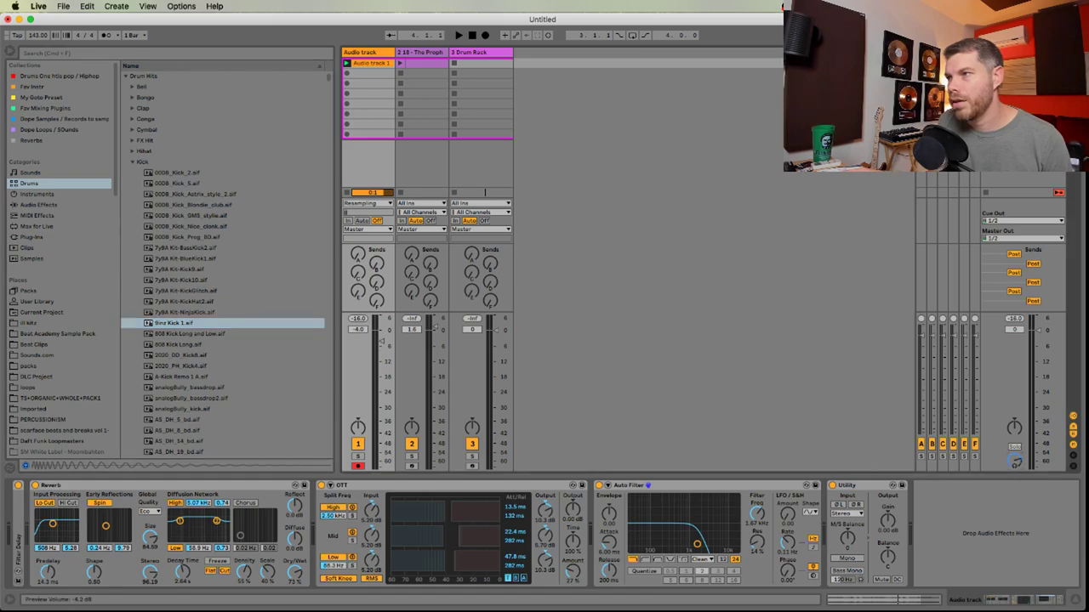
key(Down)
key(Down)
key(Down)
key(Down)
key(Down)
key(Down)
key(Down)
key(Down)
key(Down)
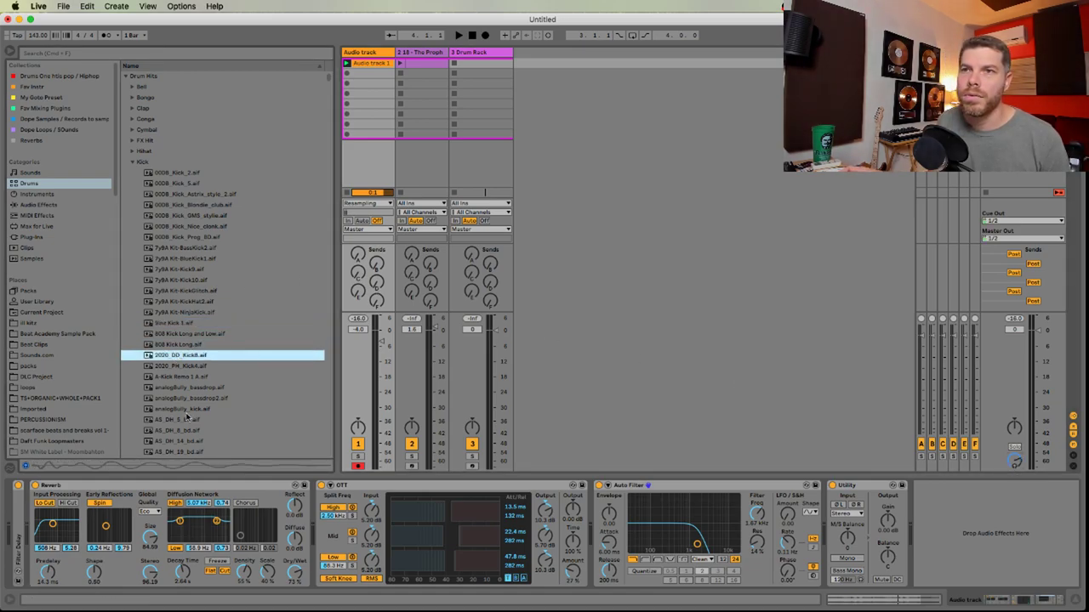
scroll(167, 308, down, 5)
key(Down)
key(Down)
key(Down)
key(Down)
key(Down)
key(Down)
key(Down)
key(Down)
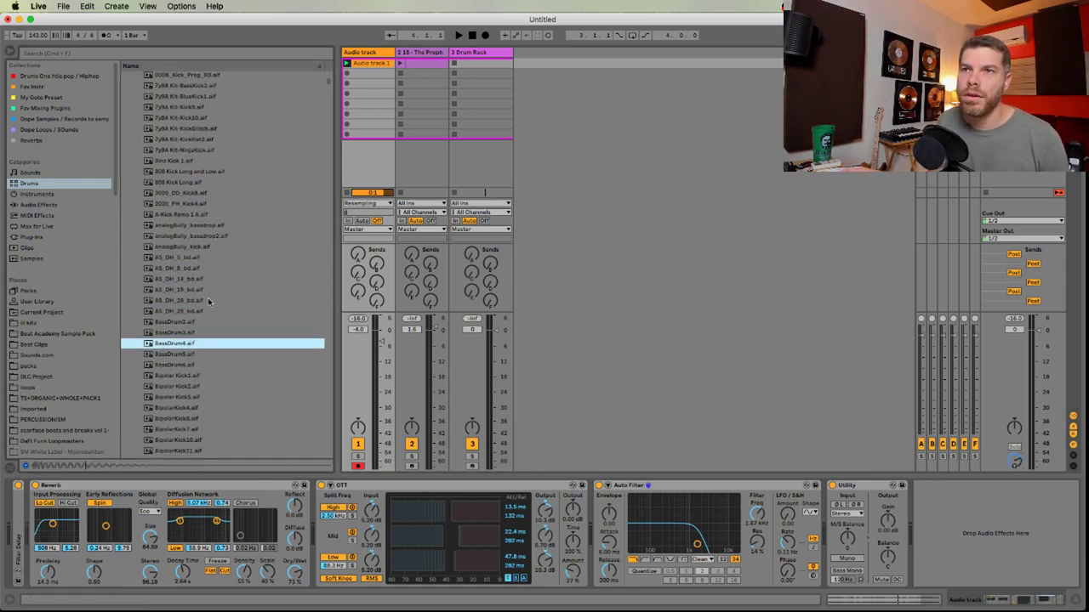
Go back to 00DB_Kick_2.aif, load it onto the Drum Rack's C2 pad, and arm the Drum Rack track
scroll(234, 374, up, 5)
click(223, 217)
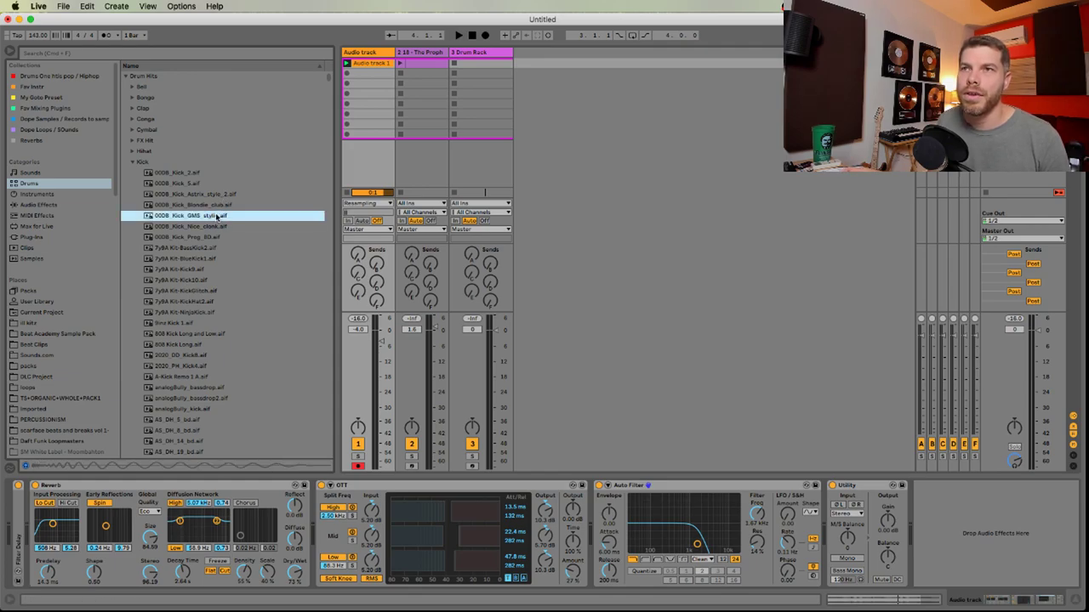
key(Up)
key(Up)
key(Up)
key(Up)
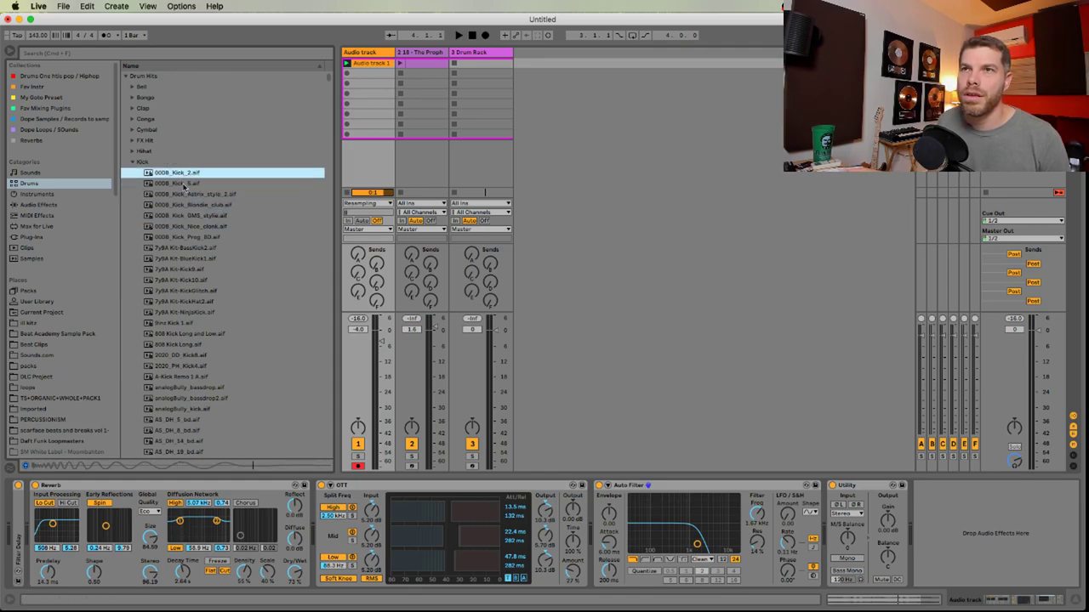
click(480, 55)
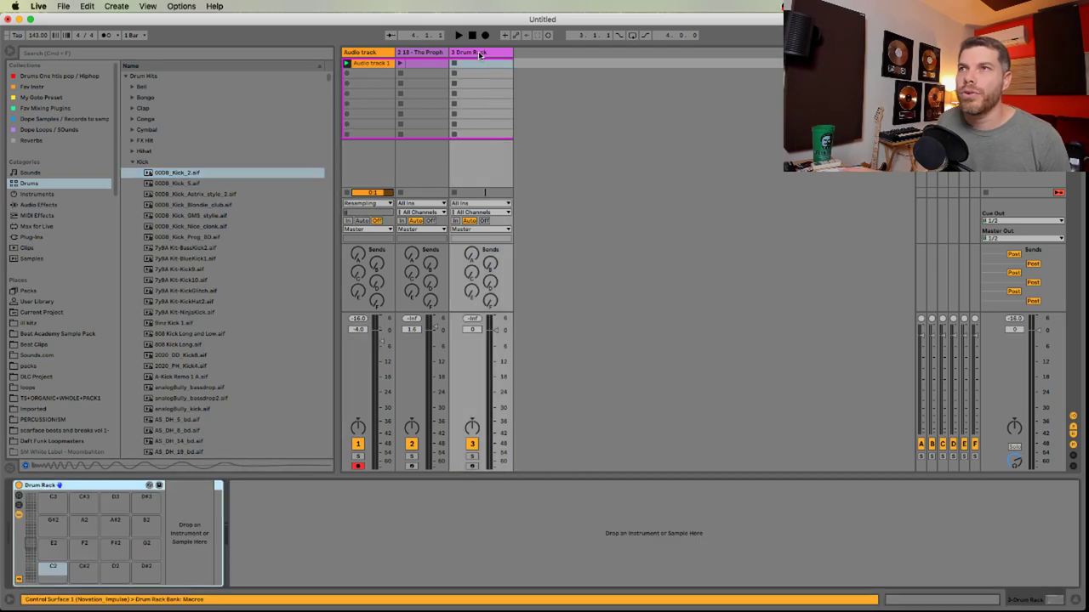
drag(188, 176, 53, 569)
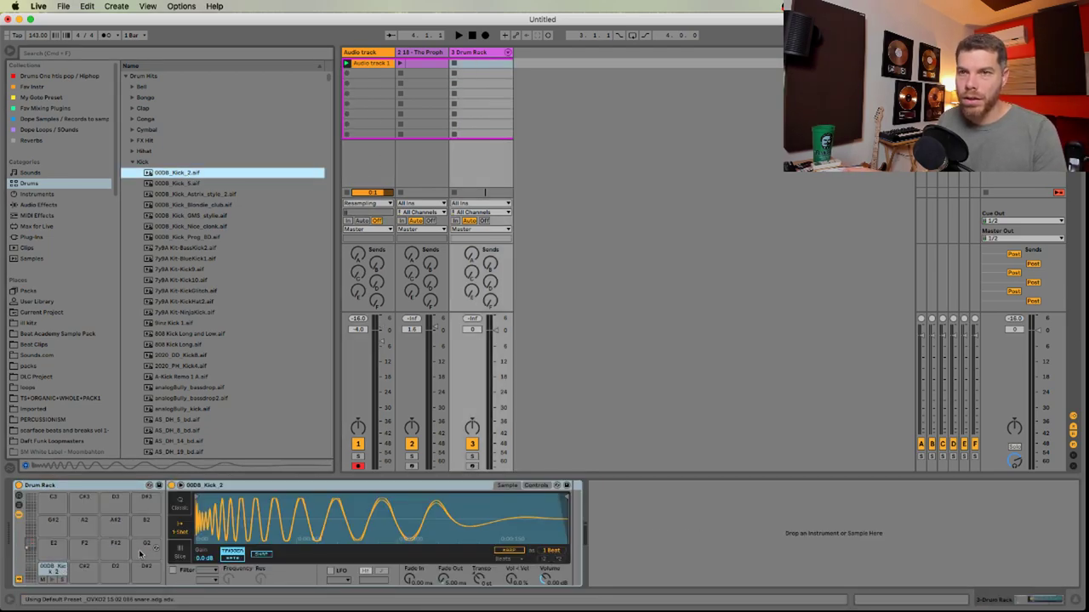
click(472, 465)
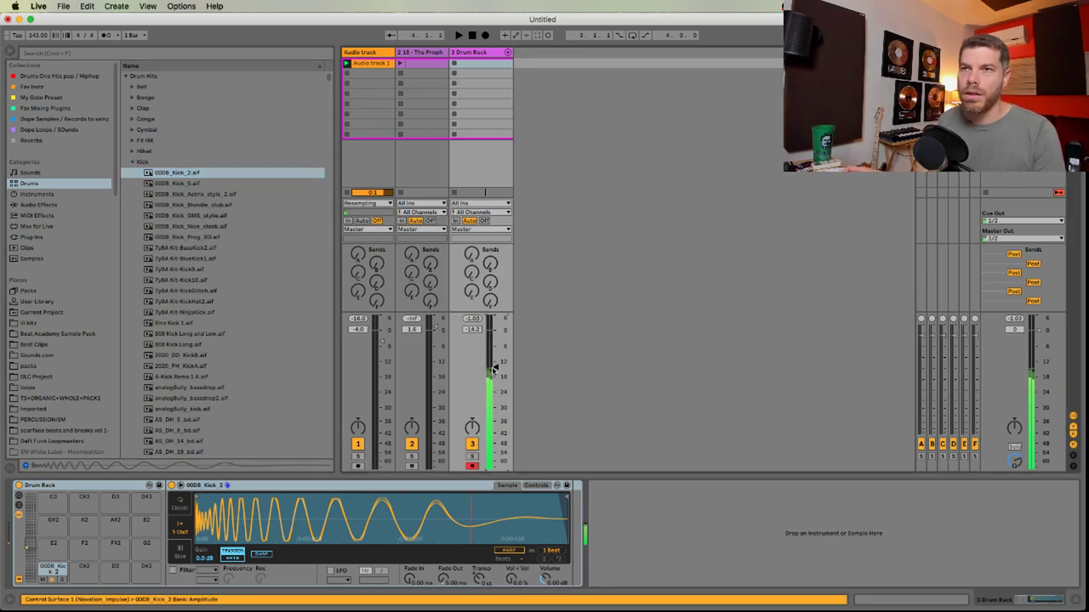
Replace the kick on pad C2 with Smash D_KIT_K.wav from the NI Sounds folder in Sounds.com
click(45, 358)
click(126, 227)
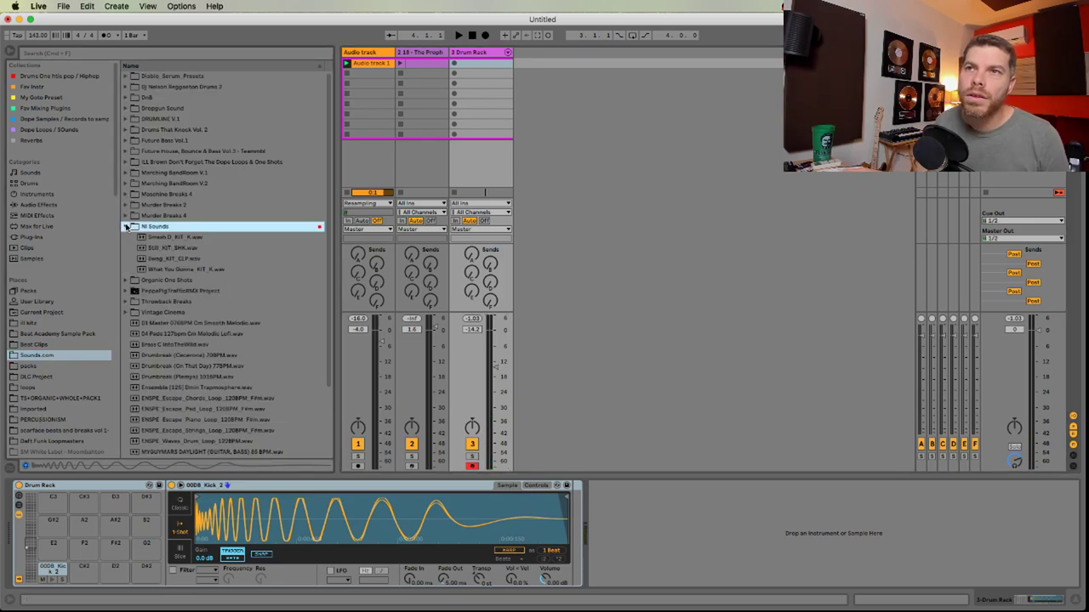
click(156, 242)
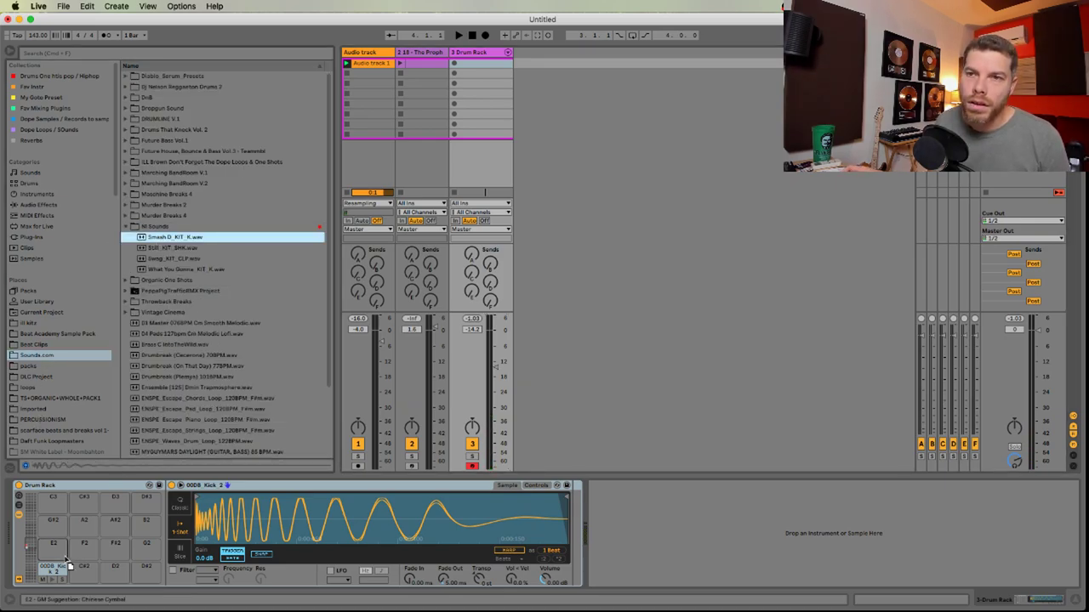
drag(51, 572, 53, 568)
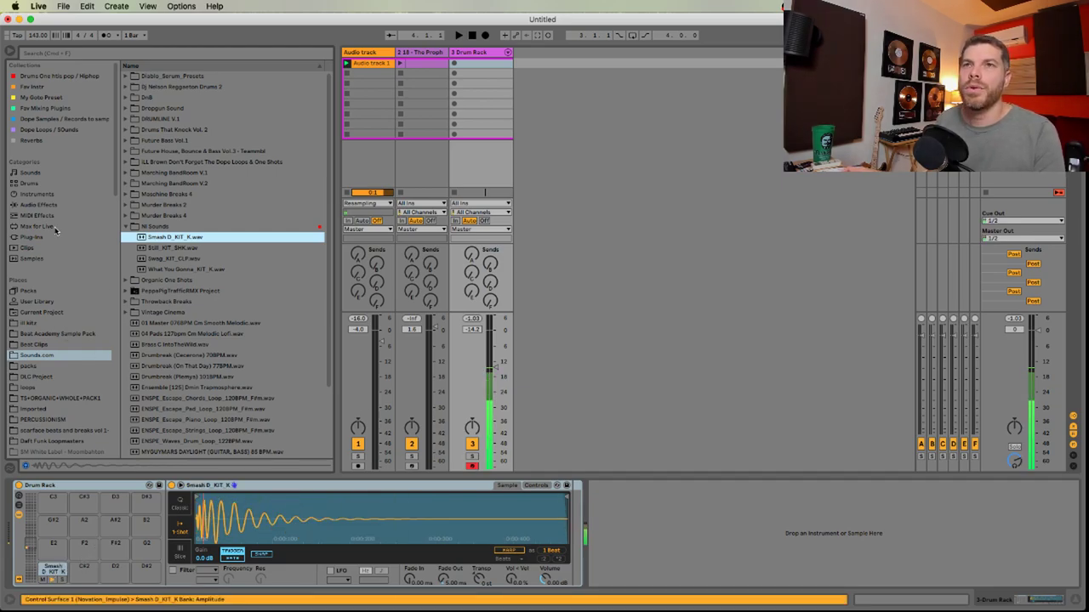
Return to the Drums category's Kick samples and audition several Glitch, Groove and Gu kicks, finishing on Gu-LoKick6.aif
click(42, 182)
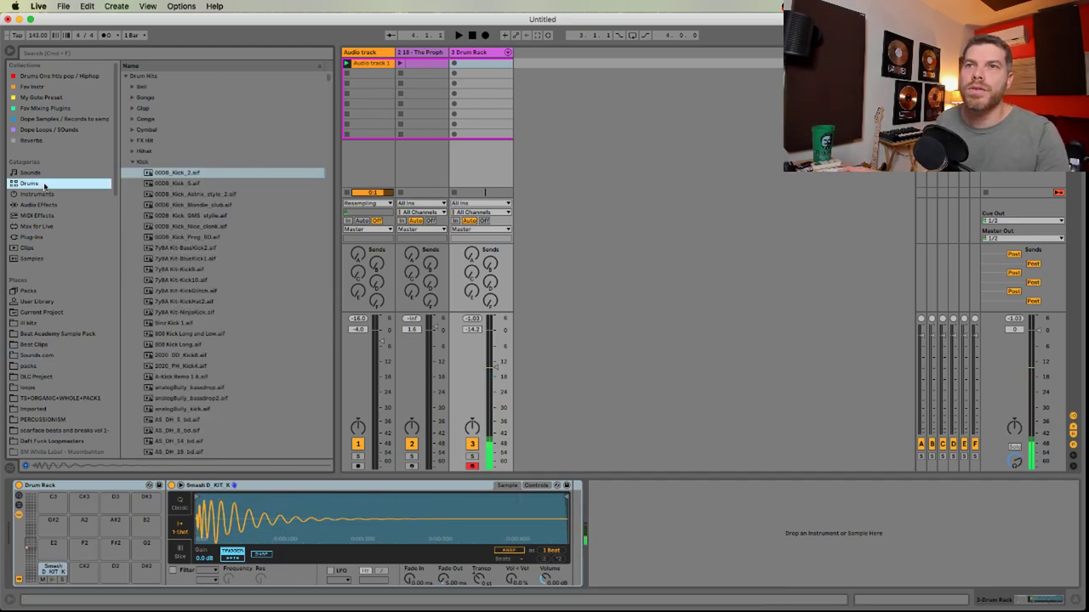
click(166, 271)
scroll(255, 272, down, 10)
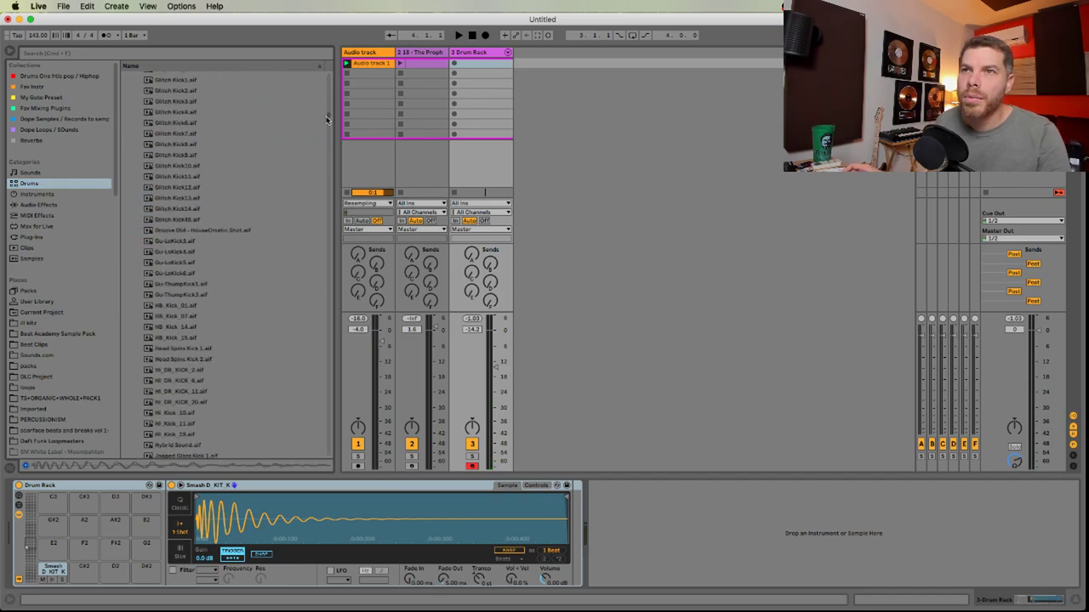
click(257, 273)
click(259, 230)
click(255, 197)
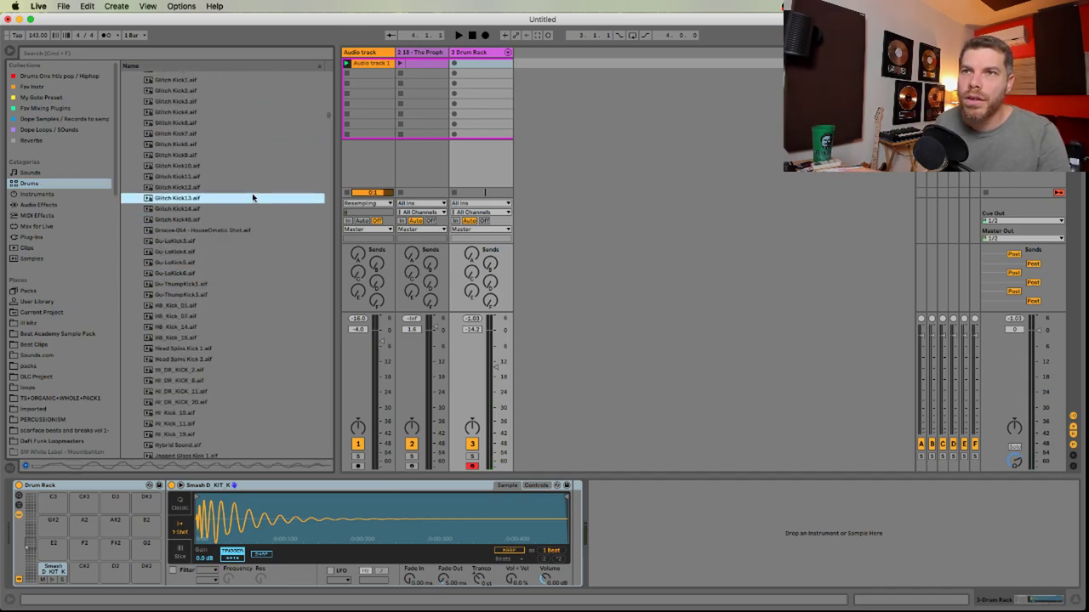
click(226, 305)
click(220, 274)
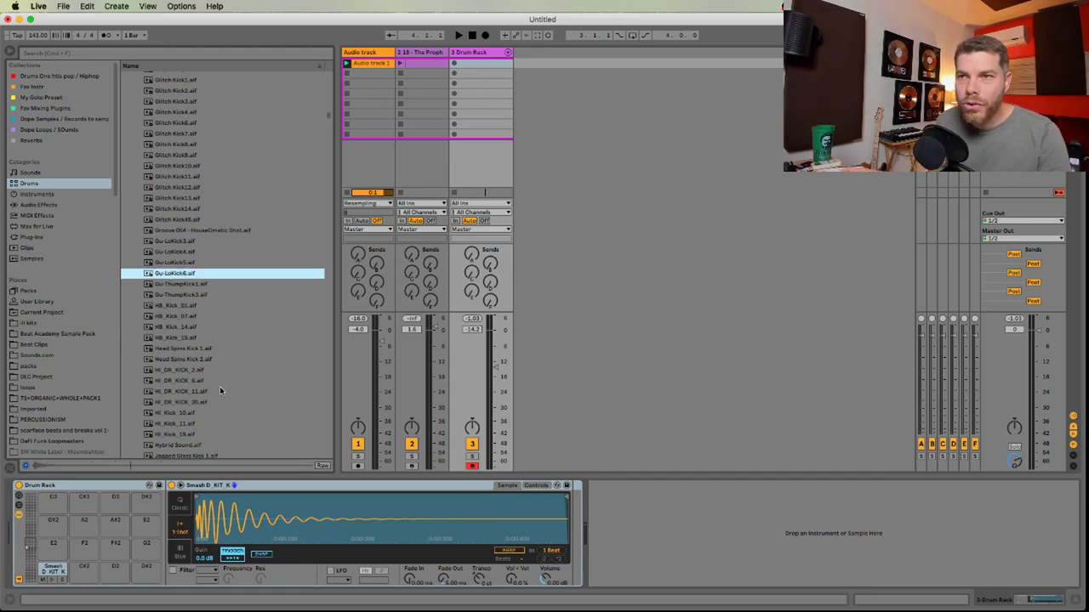
Group Smash D_KIT_K into an Instrument Rack and layer Gu-LoKick6.aif as a second chain in 1-Shot mode
click(255, 485)
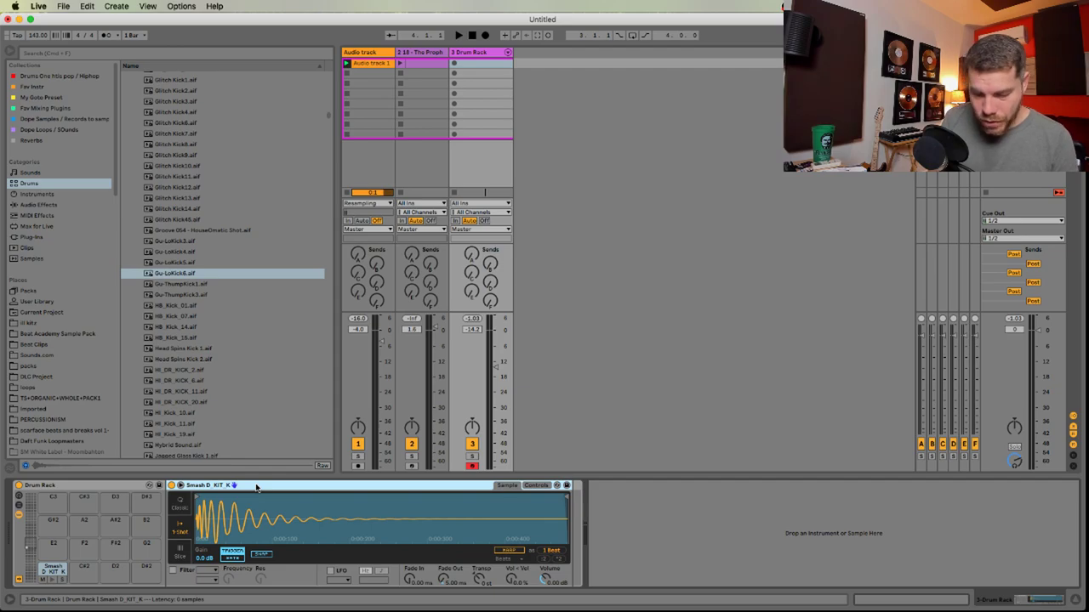
key(super+g)
click(173, 508)
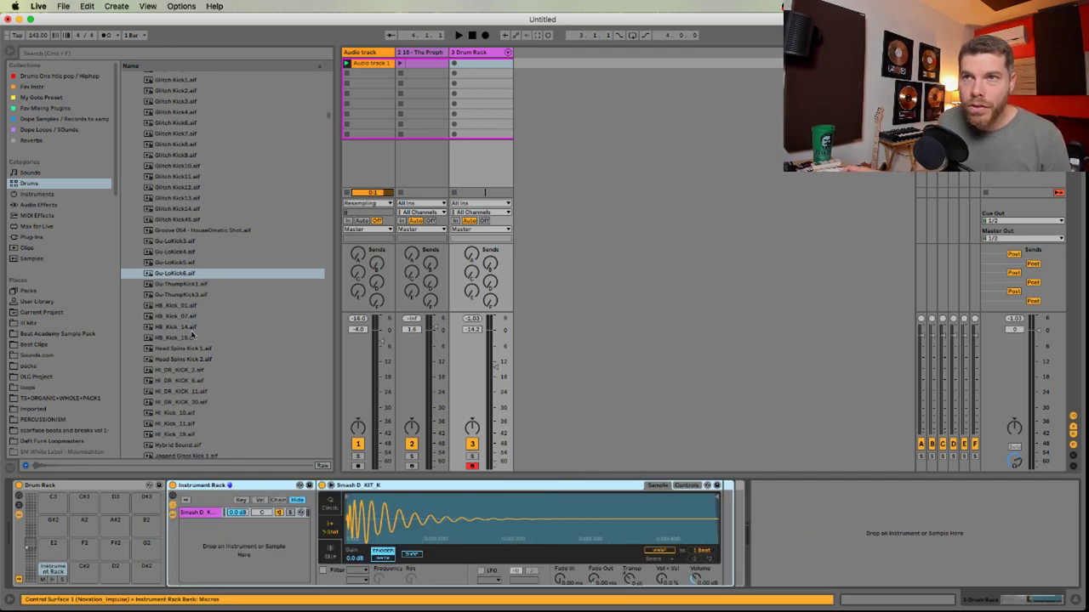
drag(175, 276, 228, 557)
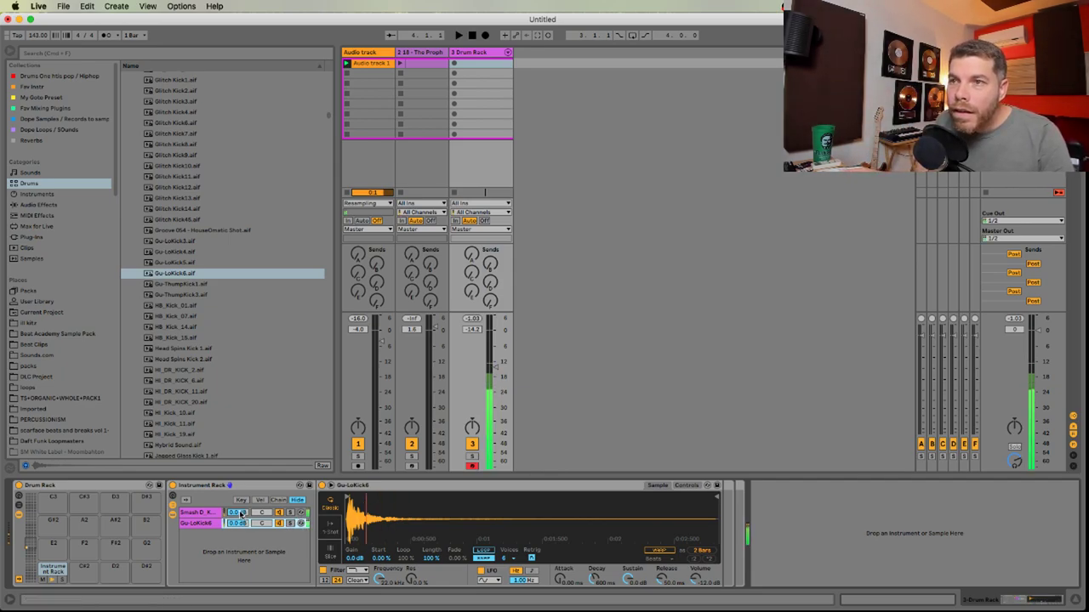
click(330, 531)
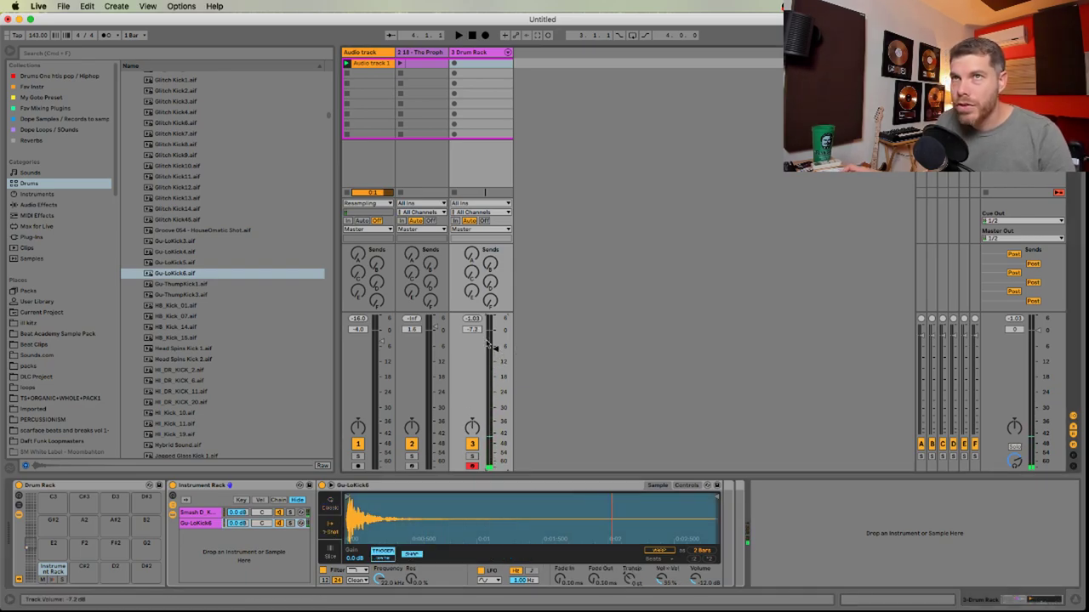
Play the beat with the metronome on, lower the tempo to 106 BPM, and raise the Audio track's volume to -0.4 dB
click(109, 36)
key(space)
drag(38, 35, 38, 39)
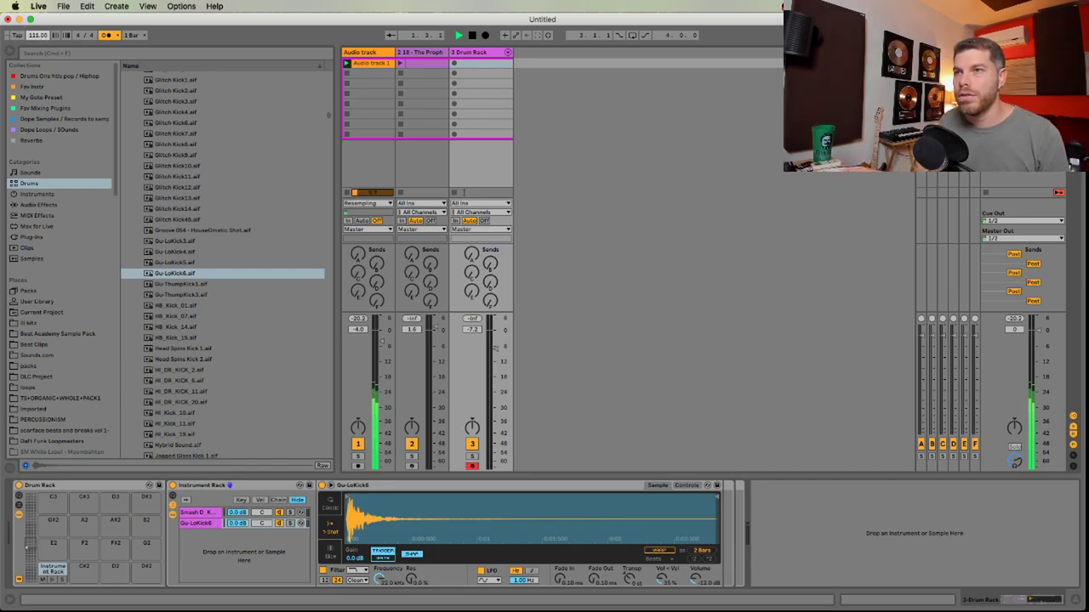
drag(380, 342, 381, 335)
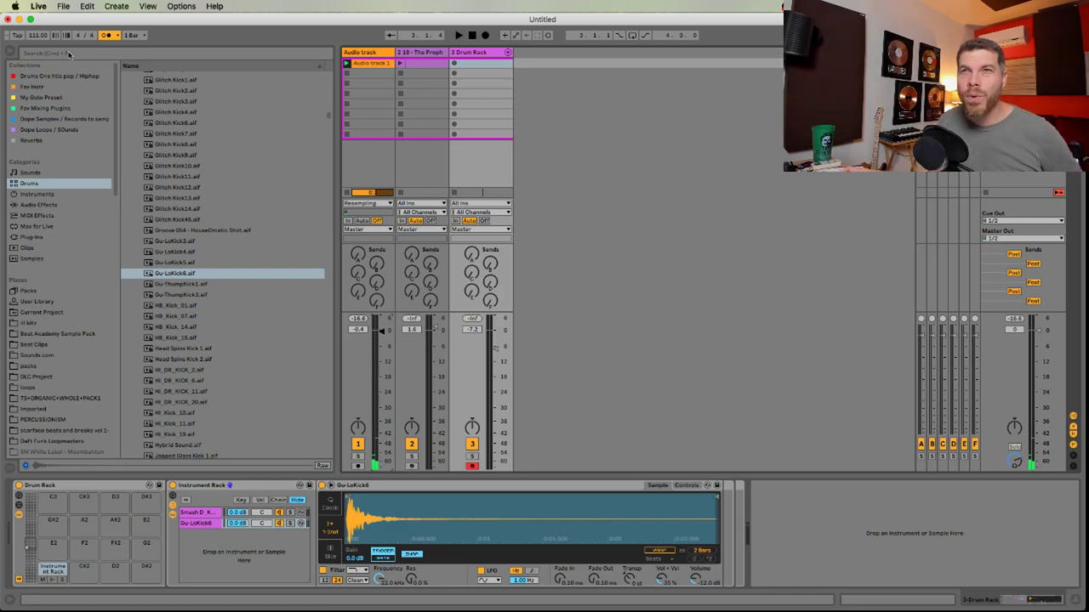
Check the Chrome live chat for viewers' questions and go back to Ableton Live
key(super+Tab)
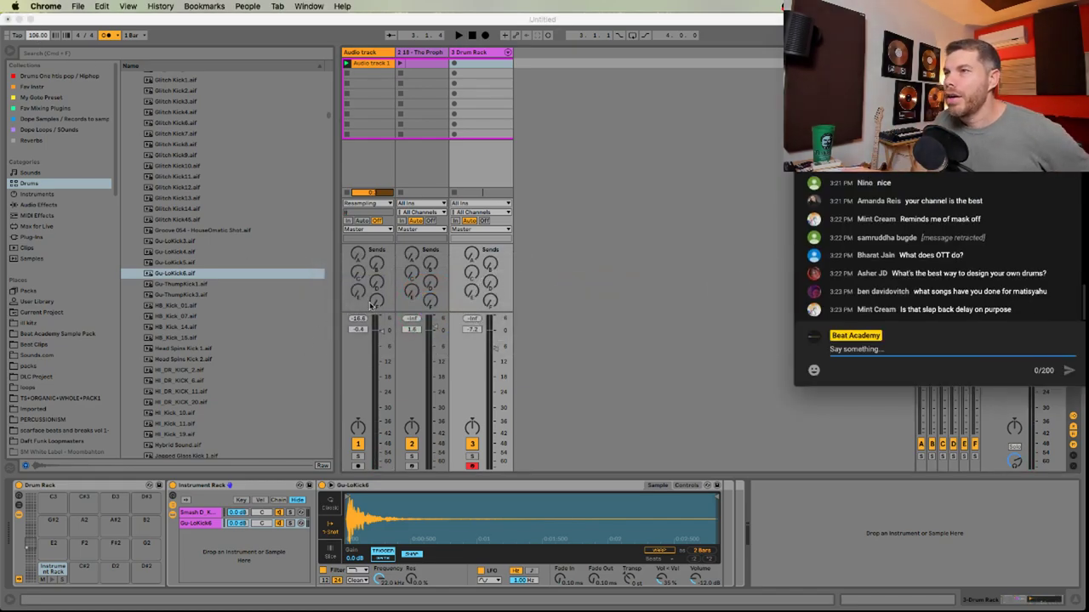
click(553, 247)
Show the Audio track's devices and raise the Auto Filter's frequency while the beat plays
click(367, 52)
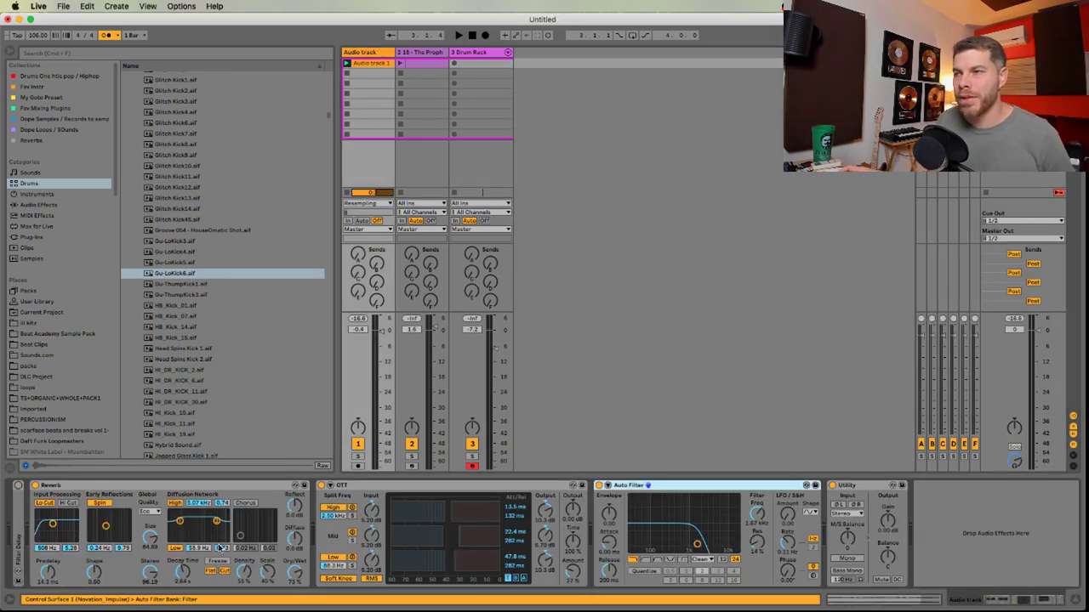
key(space)
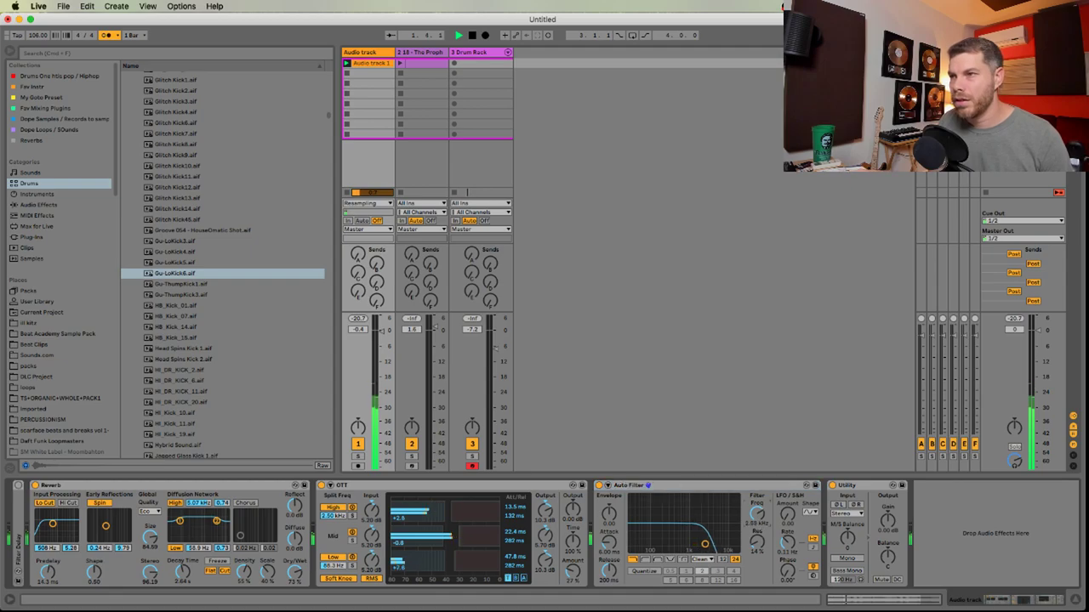
key(space)
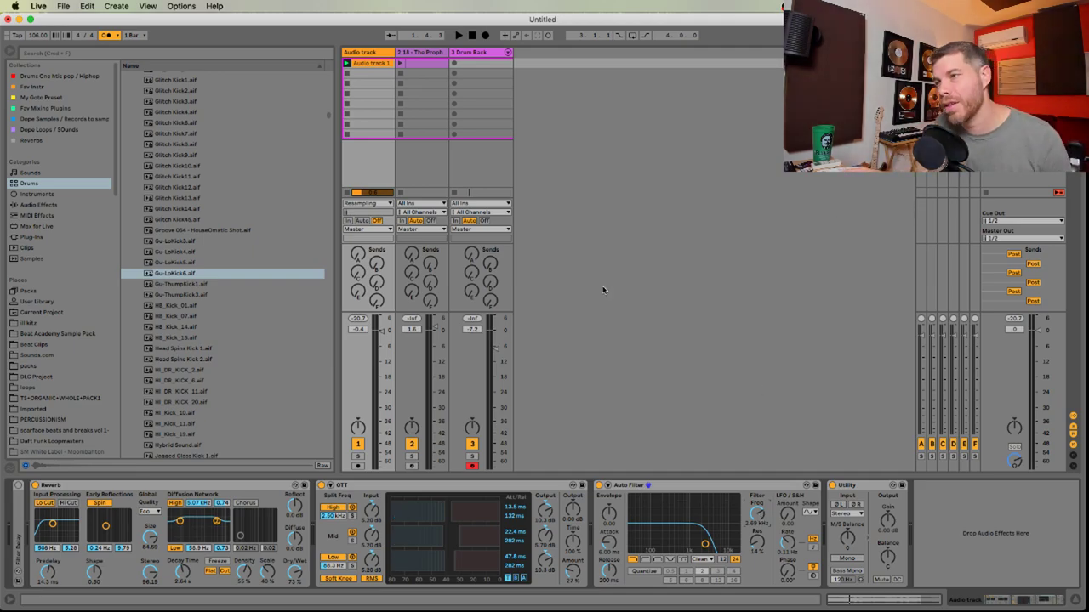
Open the Audio track's clip to show its waveform and transpose setting, and play it back
double_click(386, 63)
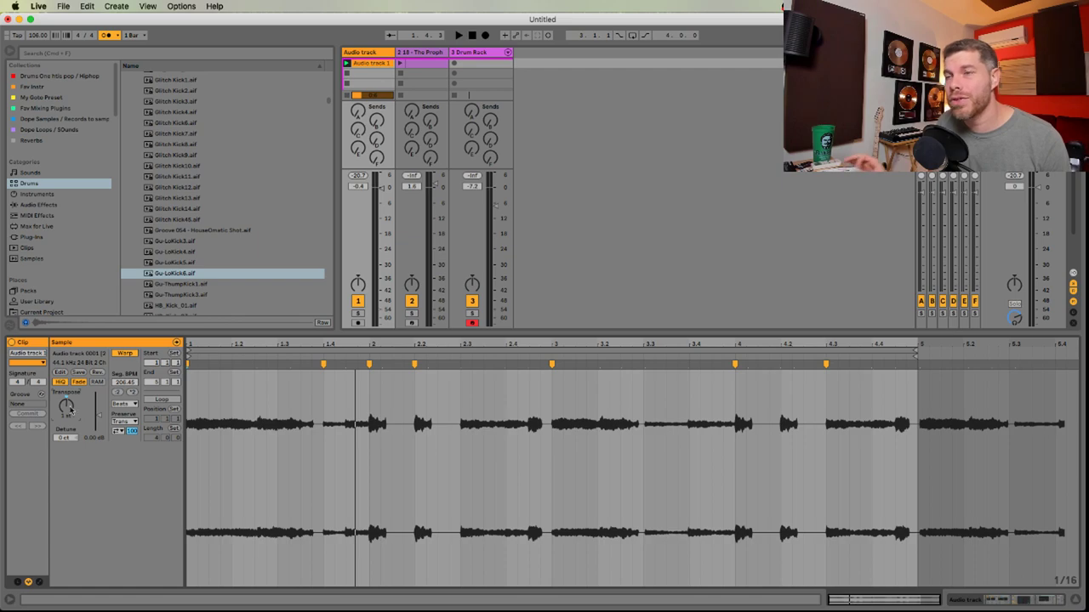
key(space)
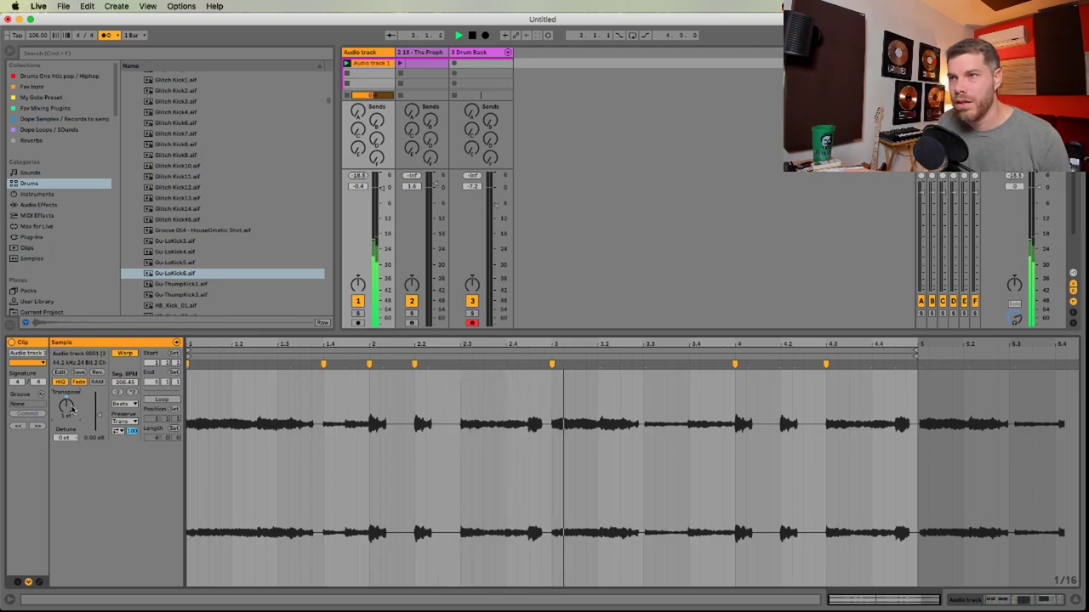
key(space)
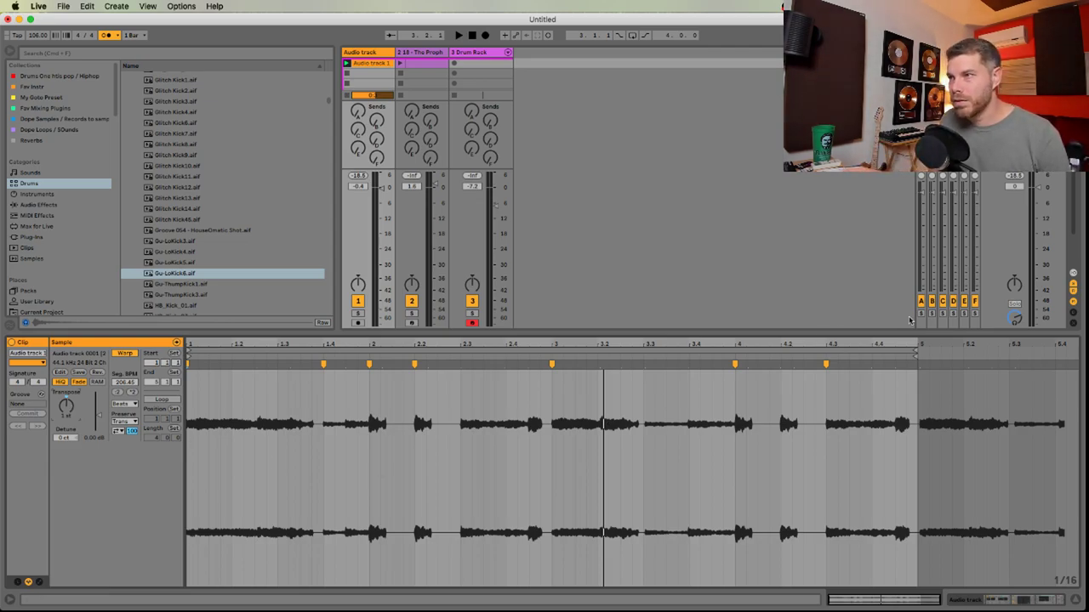
Shorten the clip's loop region to its first two bars, ending at bar 3, turn looping on, and launch the clip
click(915, 351)
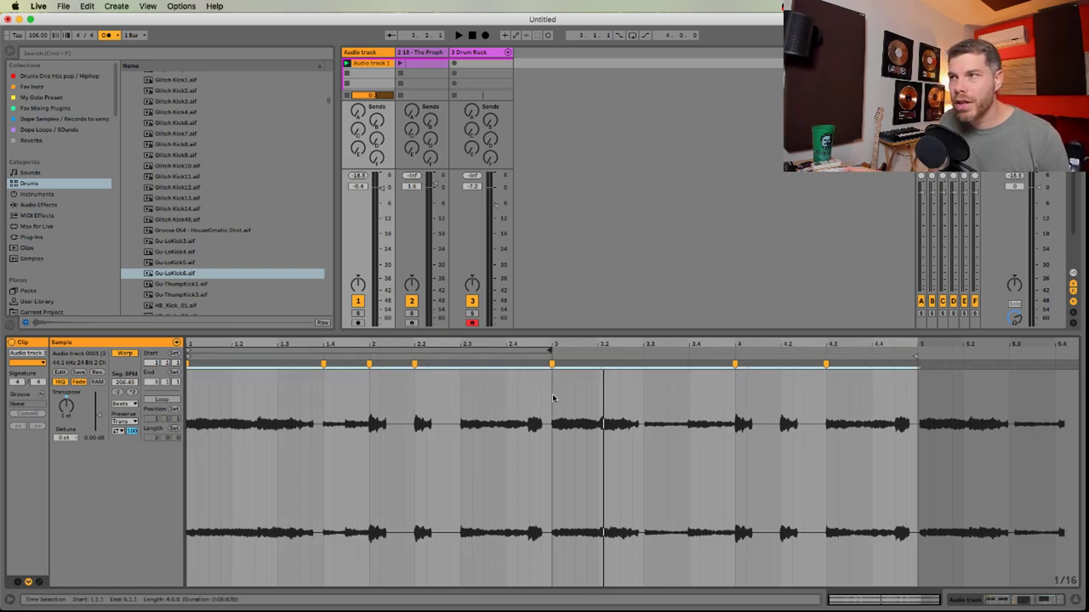
mouse_move(924, 352)
mouse_down()
mouse_move(560, 350)
mouse_move(549, 361)
mouse_up()
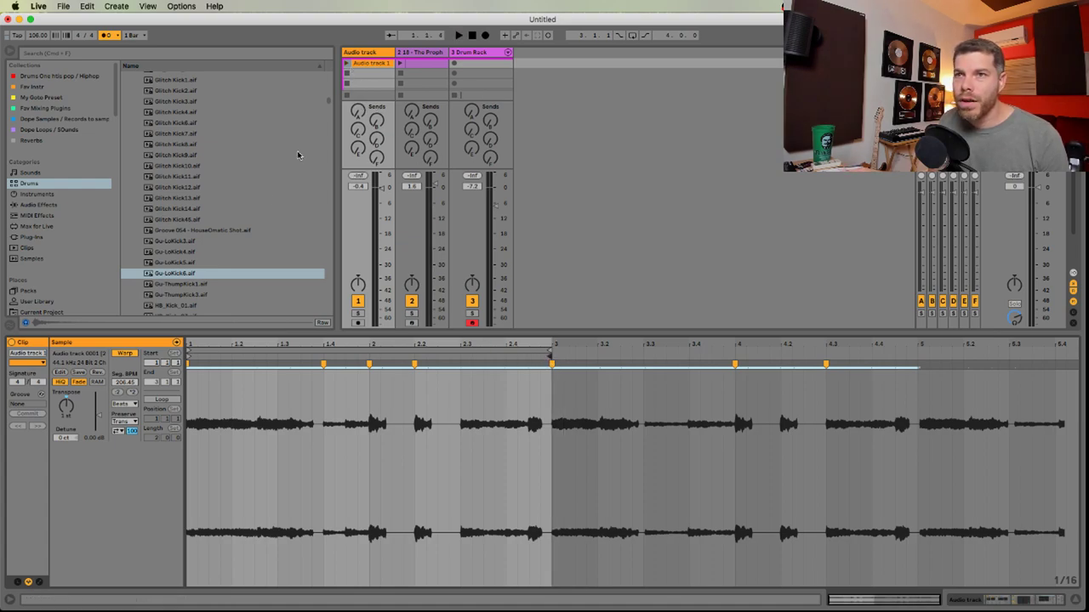
click(163, 399)
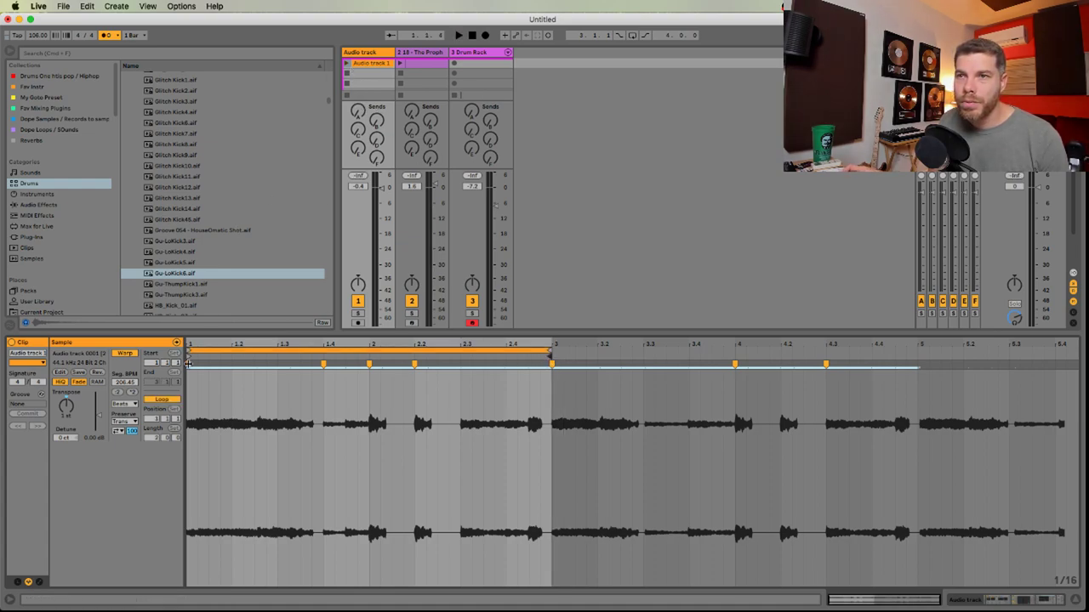
click(346, 63)
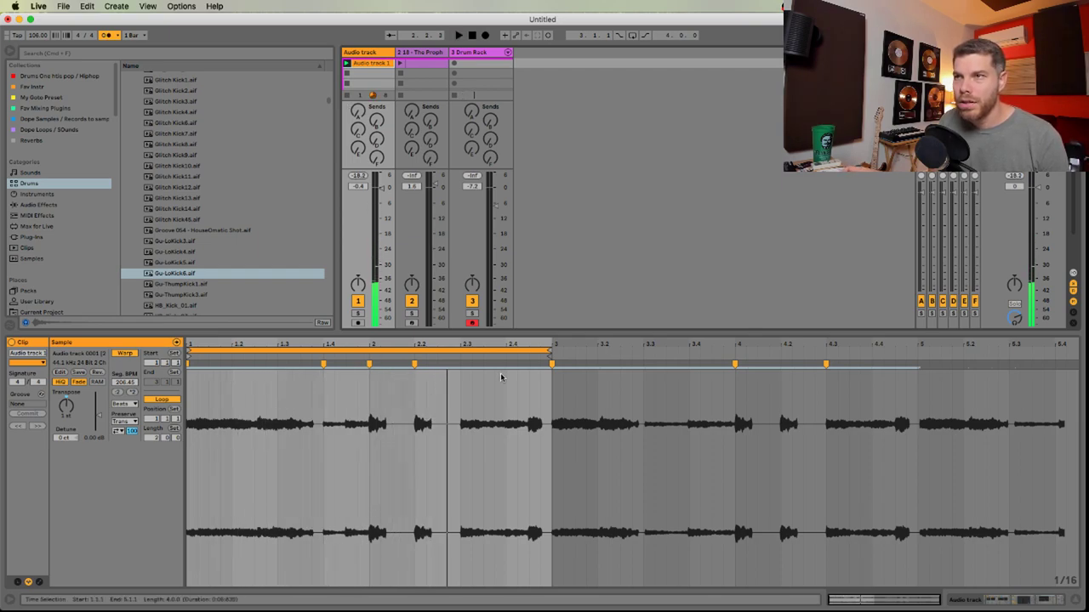
Try looping only the clip's first bar, and extend the loop back to two bars, ending at bar 3
drag(551, 349, 368, 349)
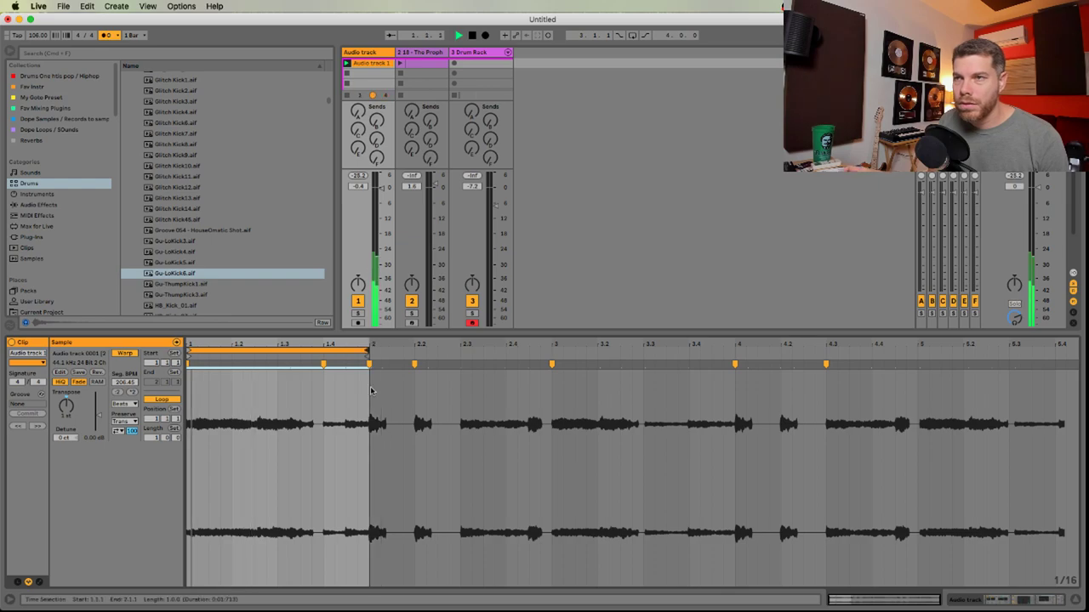
double_click(325, 362)
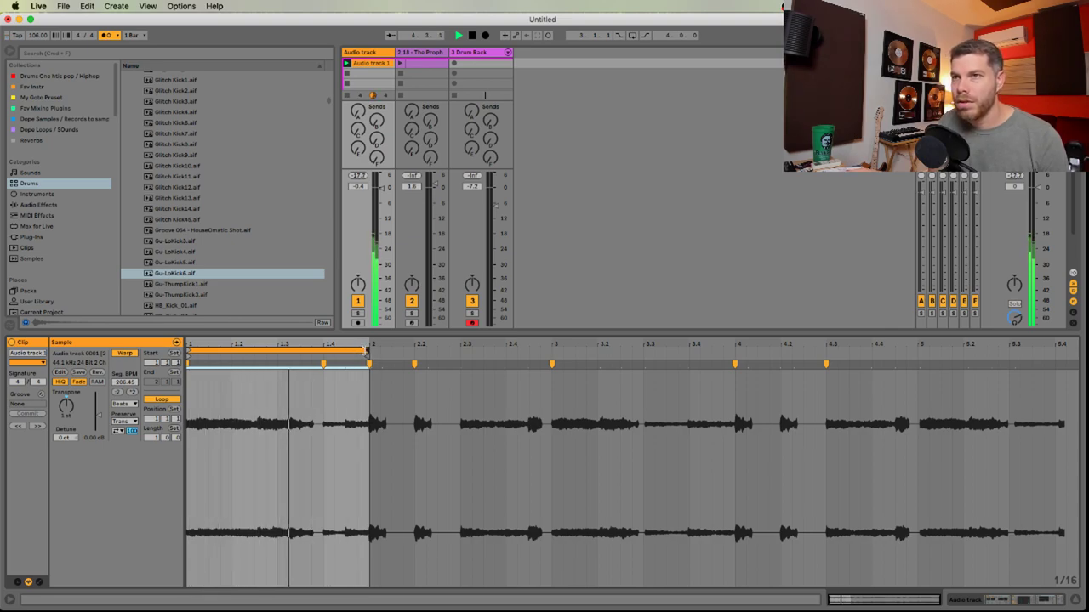
mouse_move(366, 350)
mouse_down()
mouse_move(505, 357)
mouse_move(550, 372)
mouse_up()
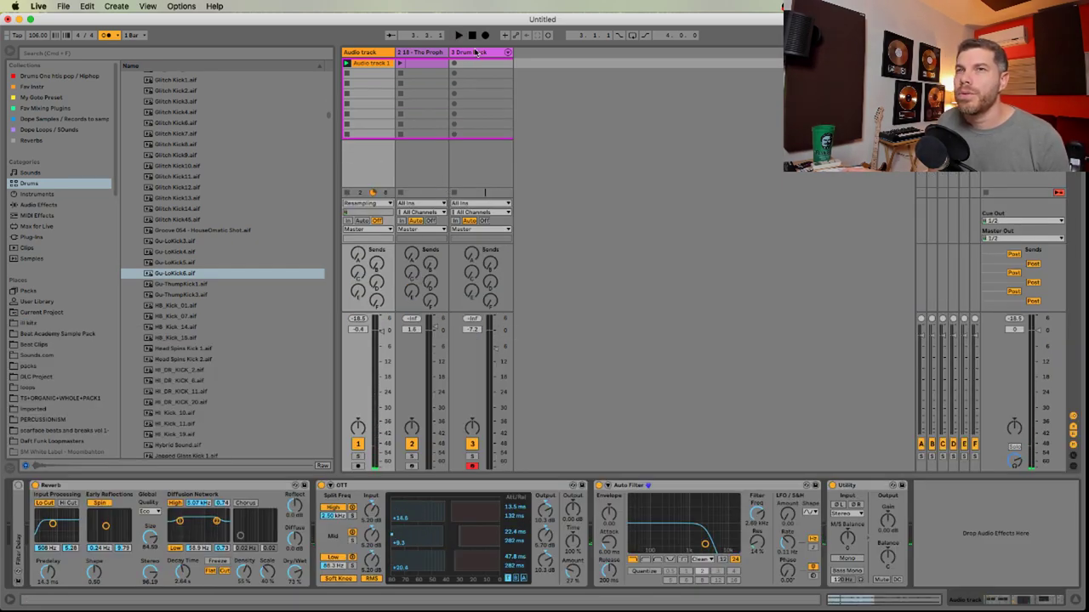
Show the Drum Rack track's devices and play the beat at 144 BPM
click(477, 53)
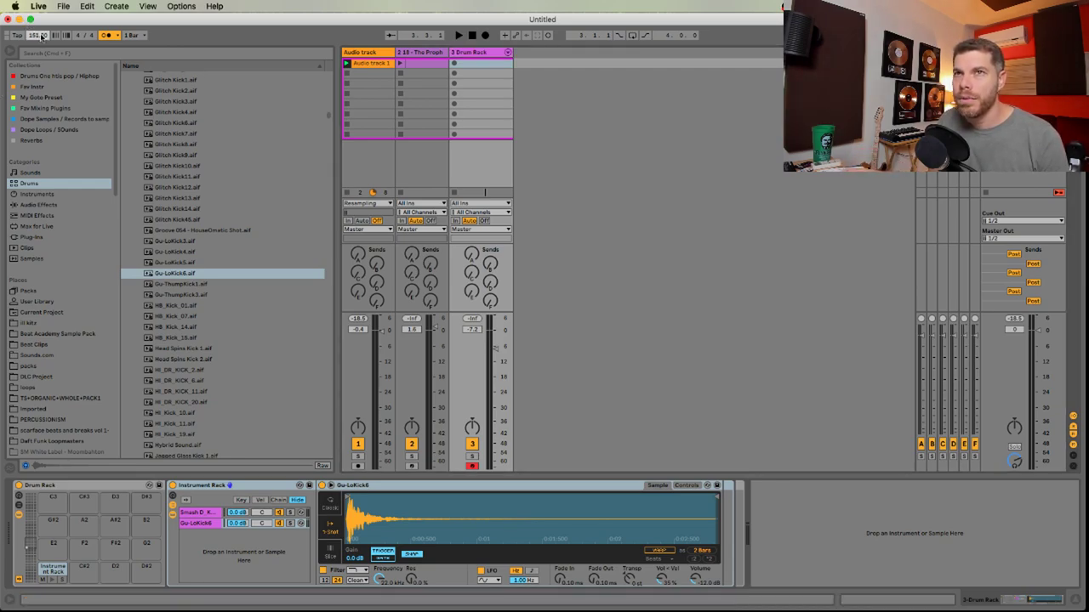
key(space)
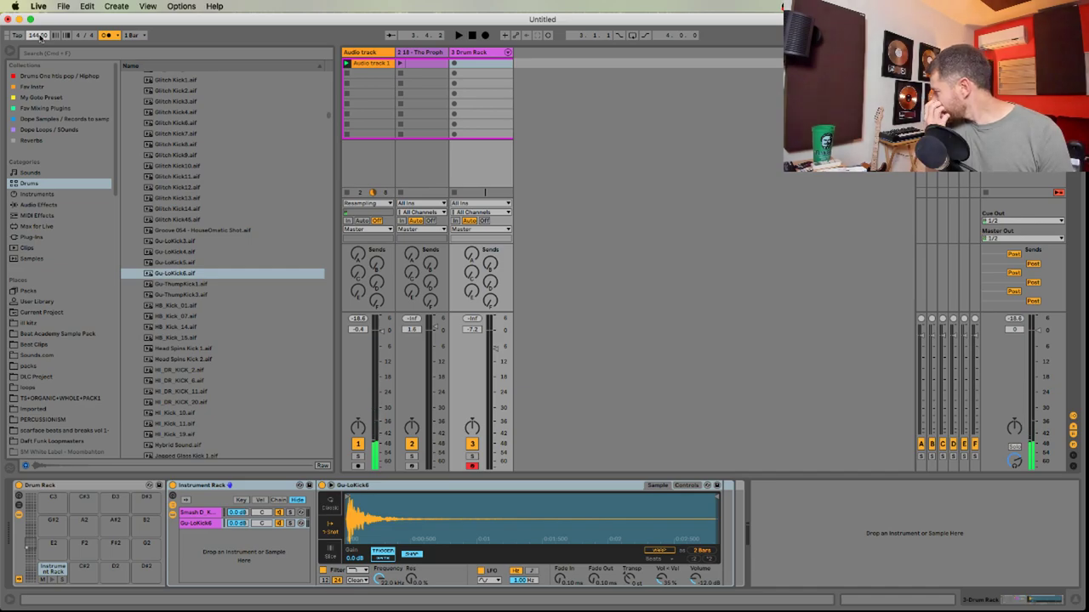
Switch to Chrome and read the viewers' comments in the live chat
key(super+Tab)
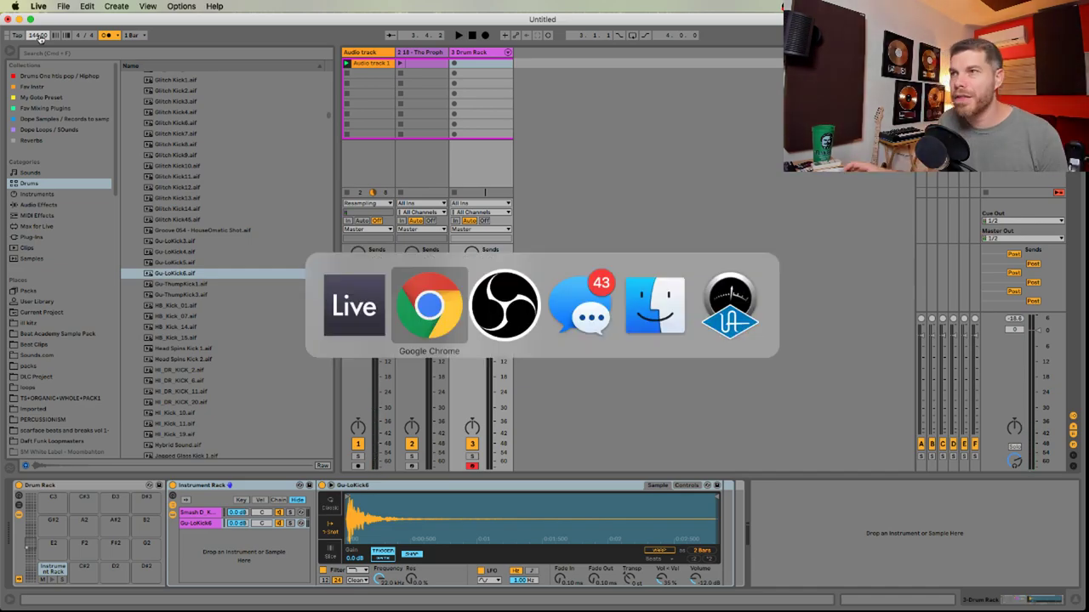
key(super+Tab)
key(super+shift+Tab)
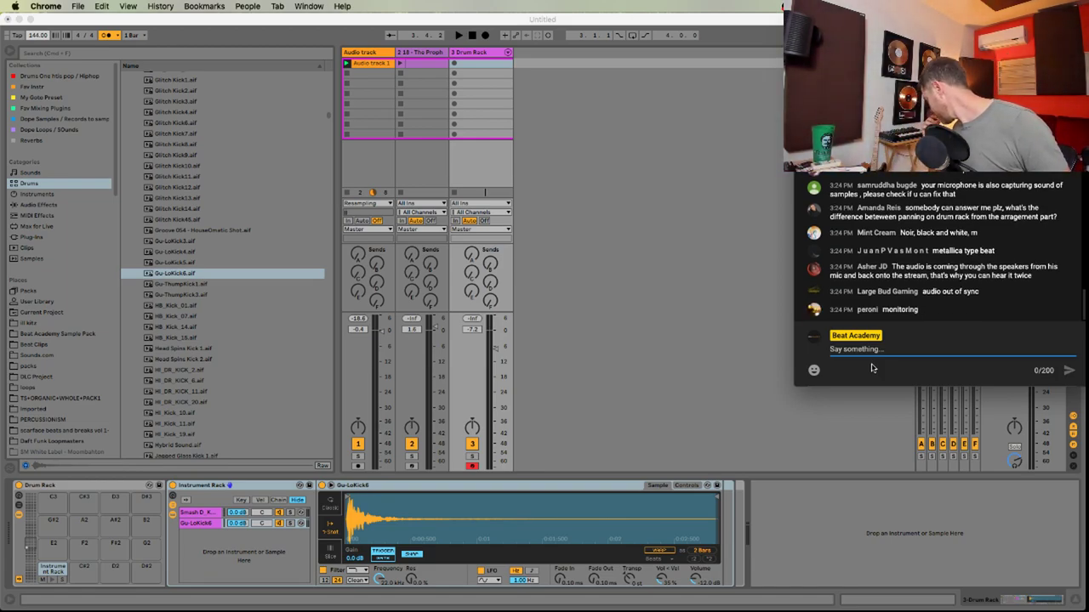
Switch to OBS, check the Mic's monitoring in Advanced Audio Properties, keep it at Monitor Off, and minimise the window
mouse_move(838, 609)
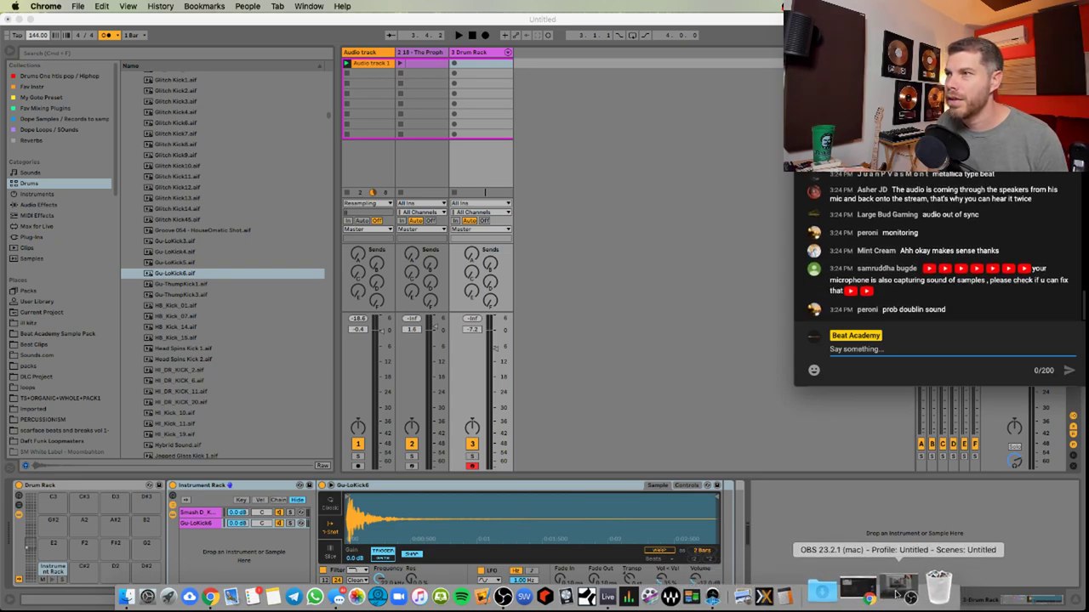
click(904, 593)
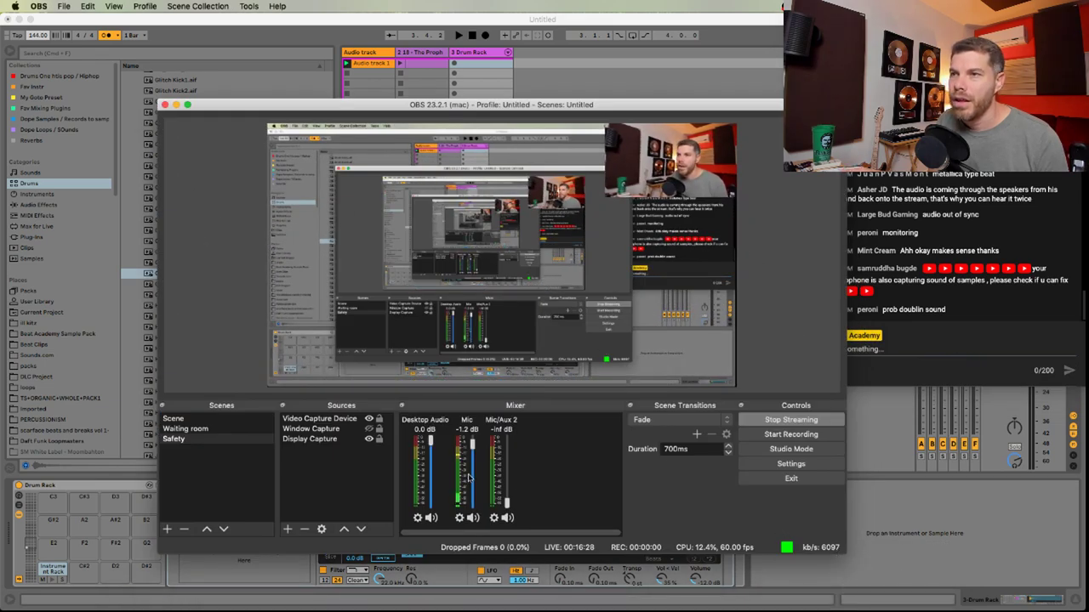
click(460, 518)
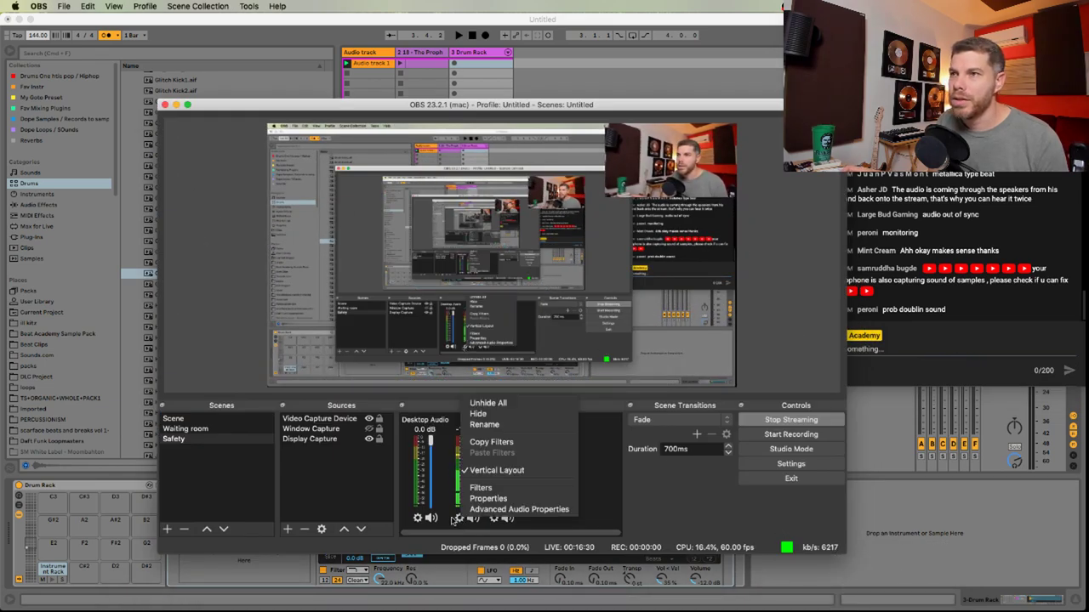
click(508, 510)
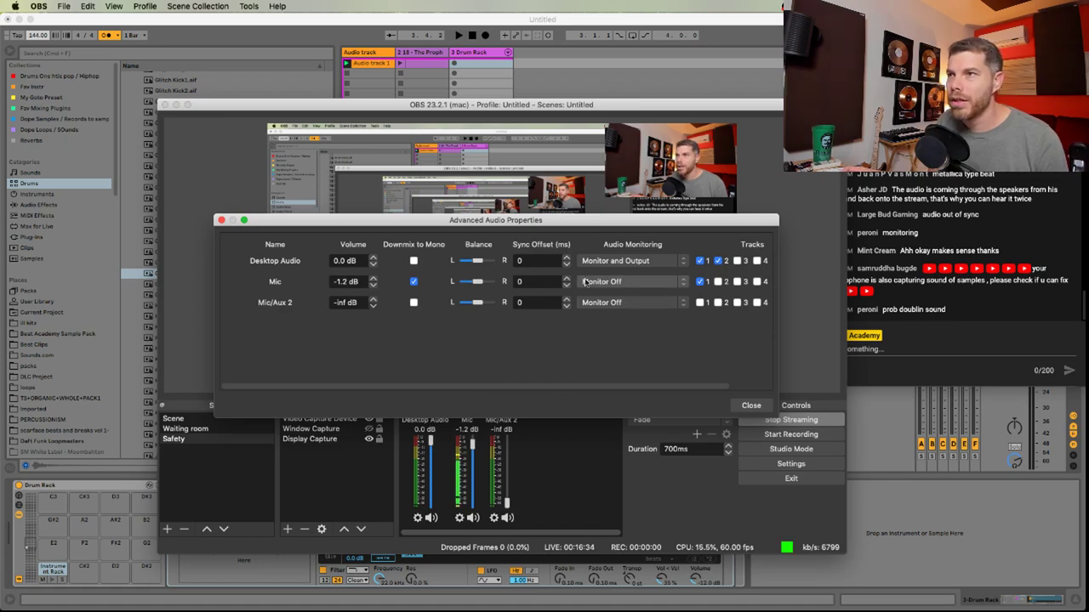
click(620, 284)
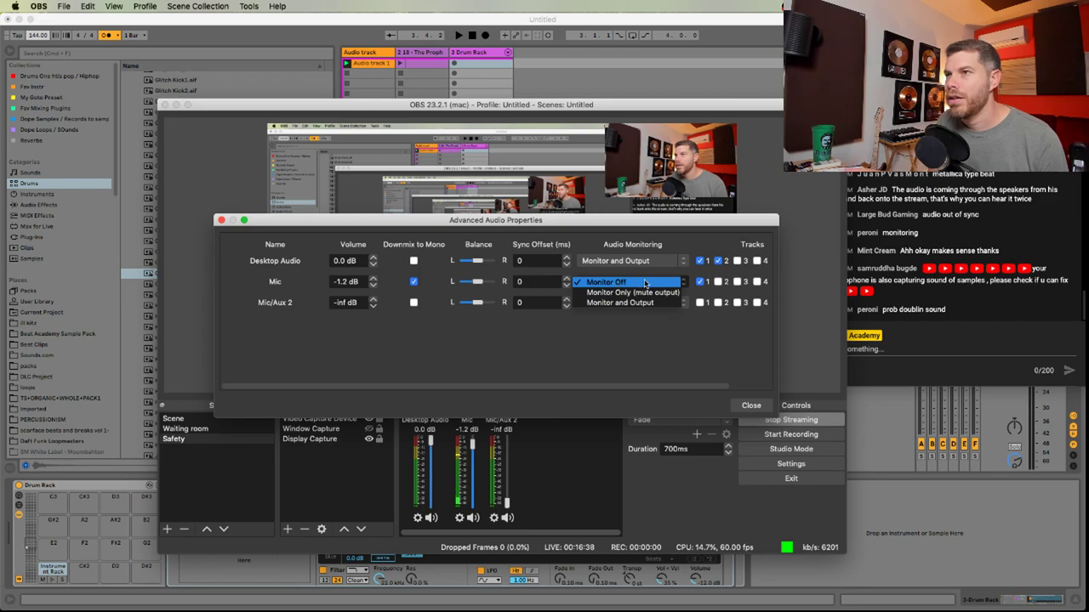
click(644, 283)
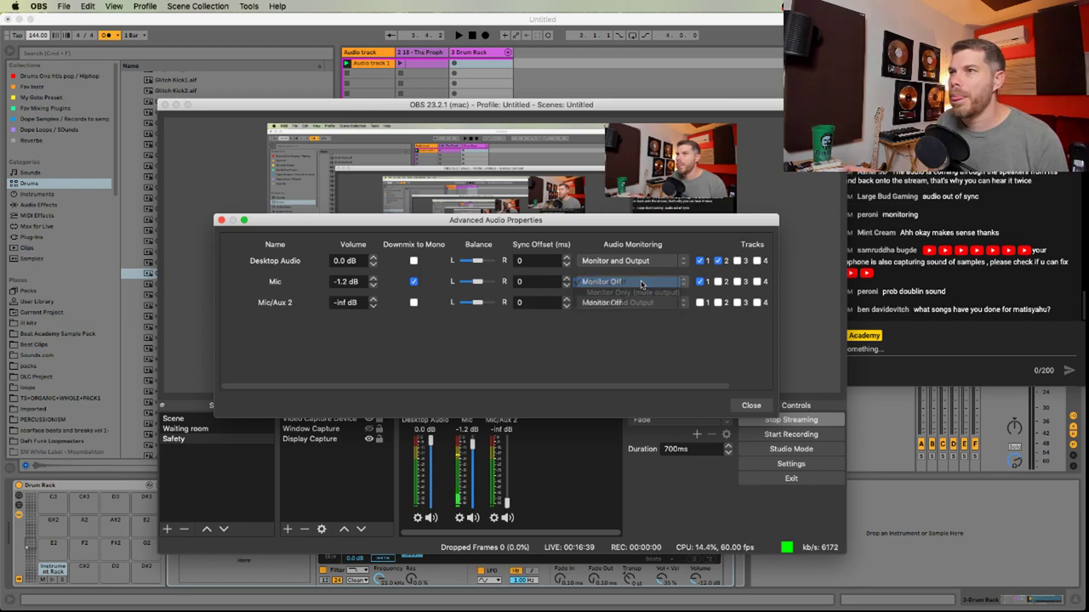
click(220, 221)
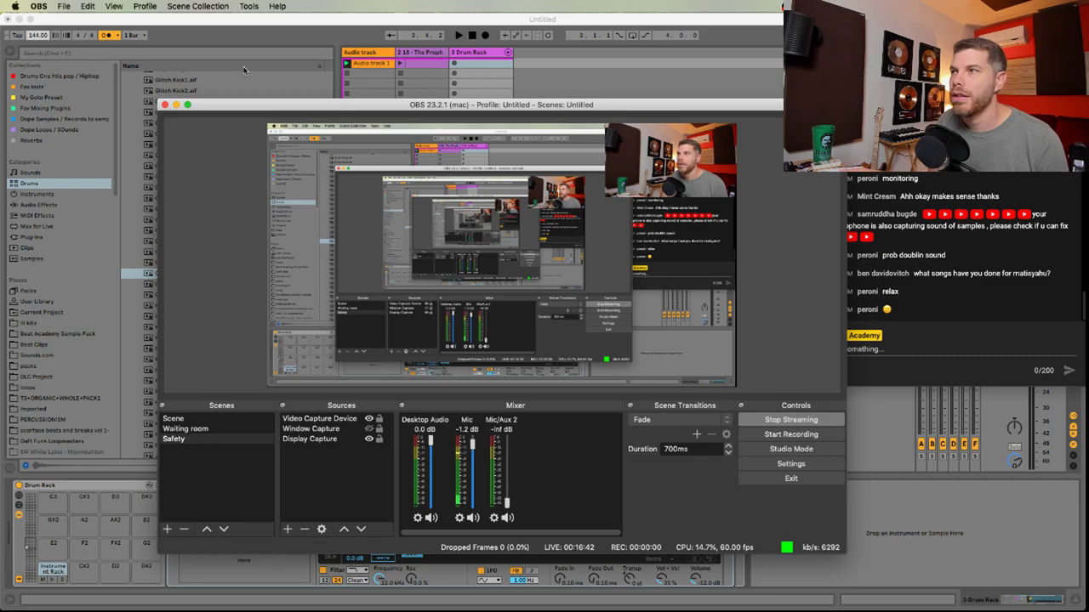
click(176, 104)
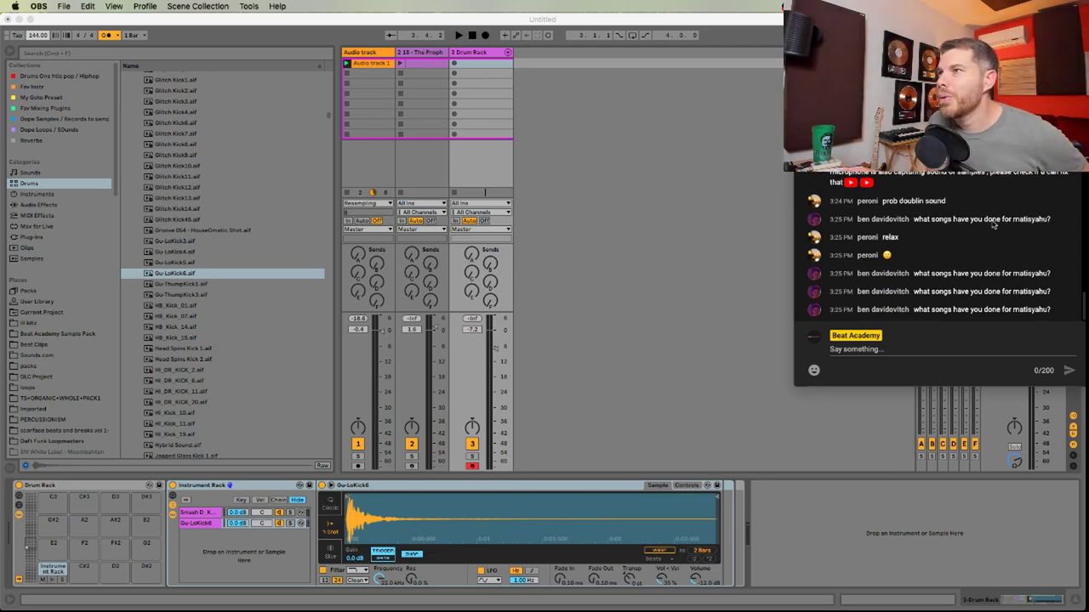
Reposition the Chrome live chat window and read the latest viewer messages
click(992, 222)
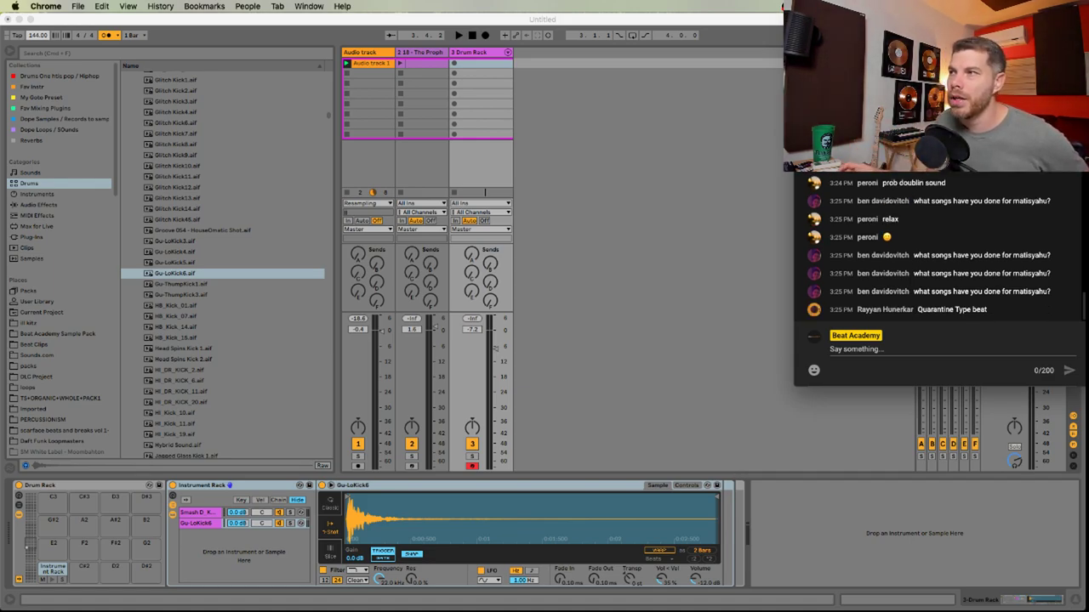
drag(940, 19, 854, 36)
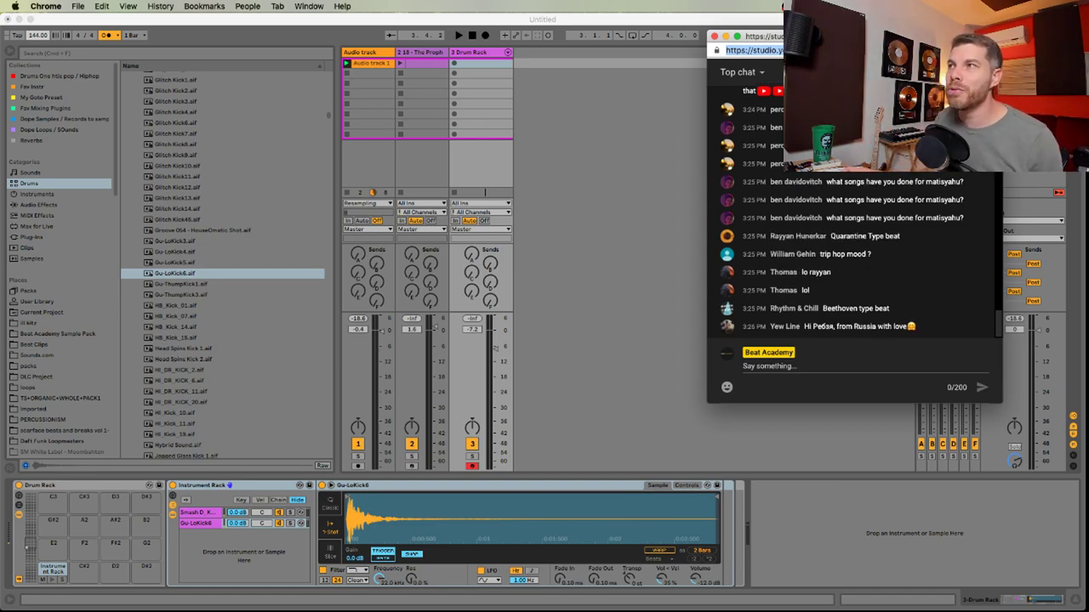
drag(854, 36, 883, 20)
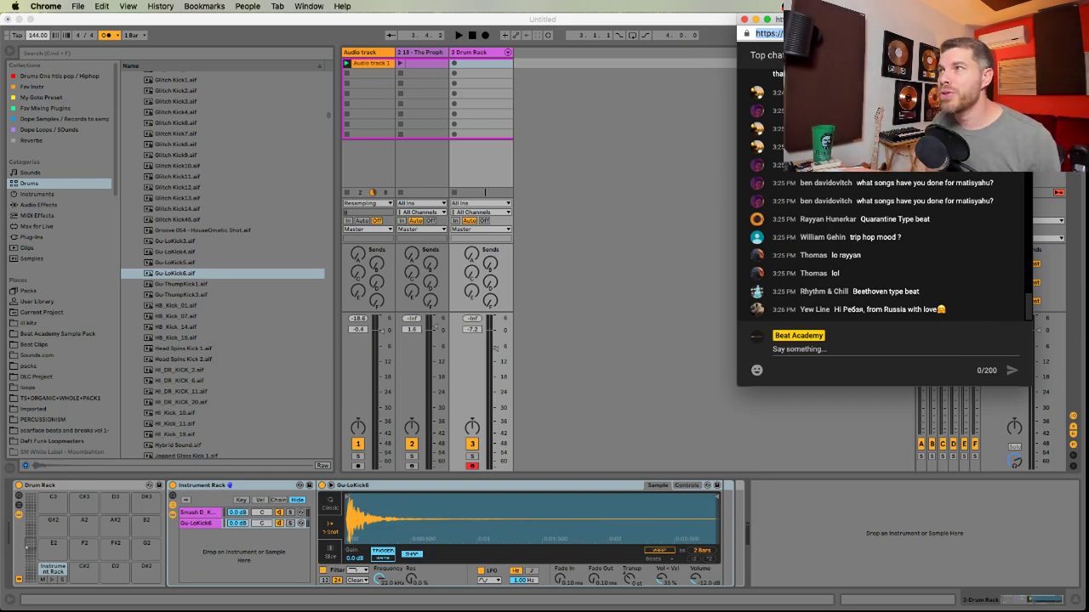
click(884, 56)
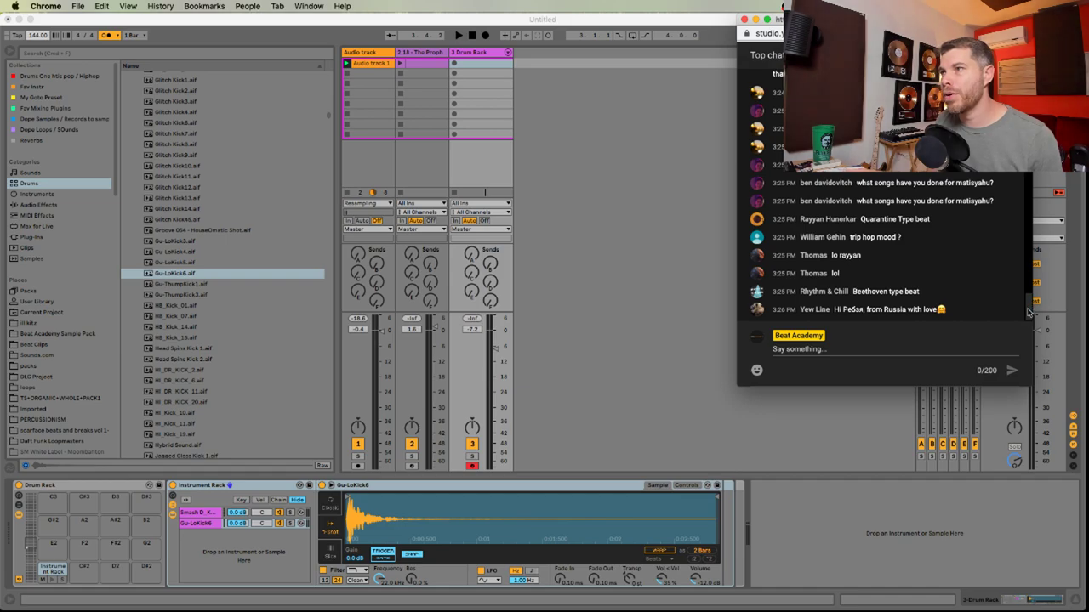
mouse_move(1029, 312)
mouse_down()
mouse_move(1028, 302)
mouse_move(1031, 324)
mouse_up()
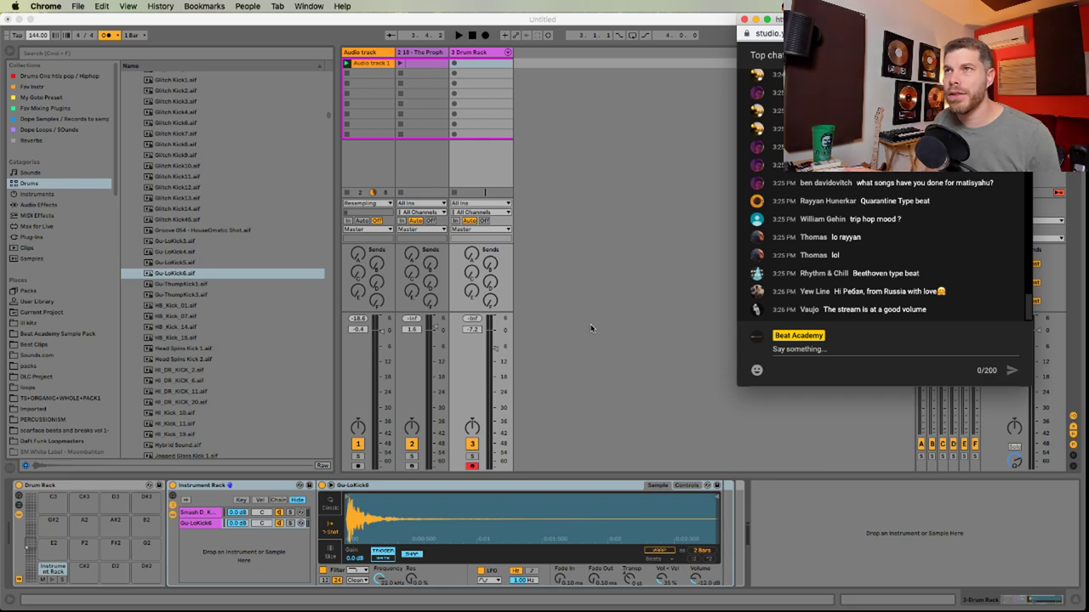
Return to Ableton Live, preview HI_DR_KICK_6.aif and browse the other kick samples
click(230, 382)
click(230, 383)
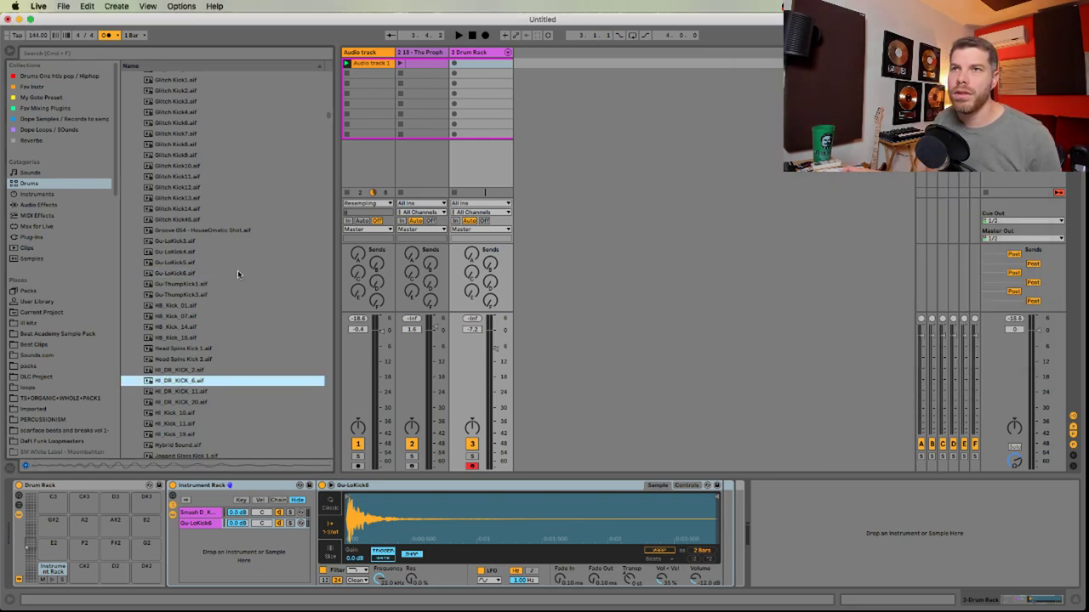
scroll(242, 272, up, 10)
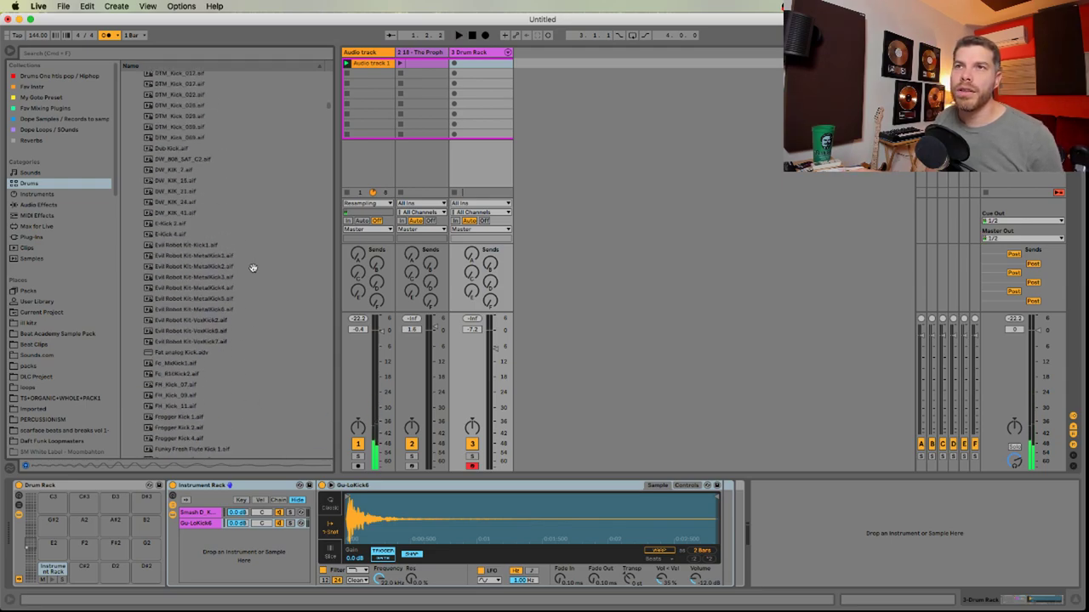
scroll(252, 268, up, 3)
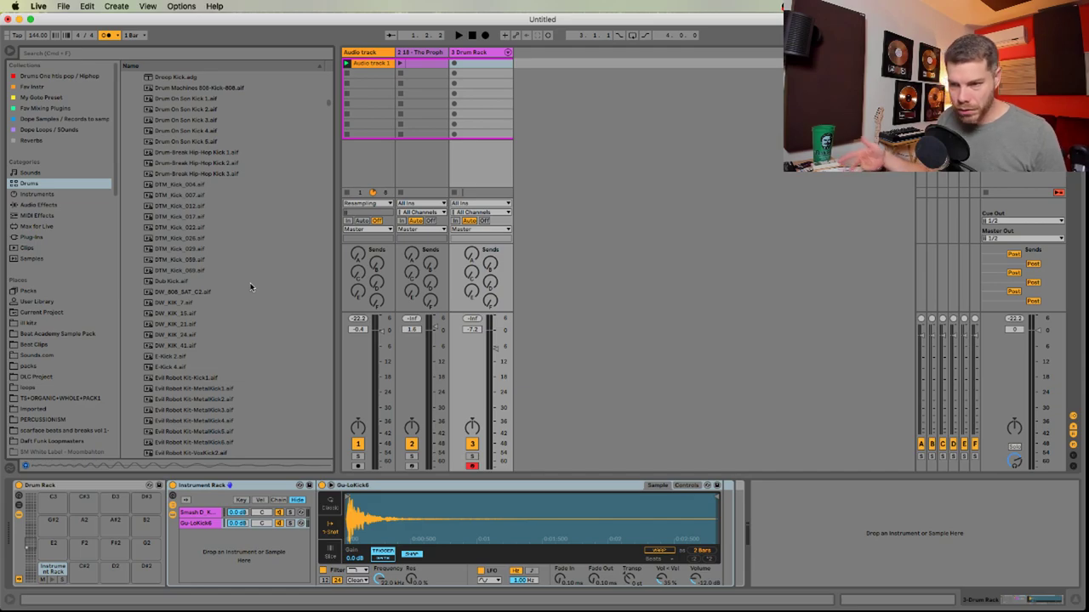
Lower the Audio track's volume to -0.8 dB while the loop plays
key(space)
drag(382, 331, 382, 334)
key(space)
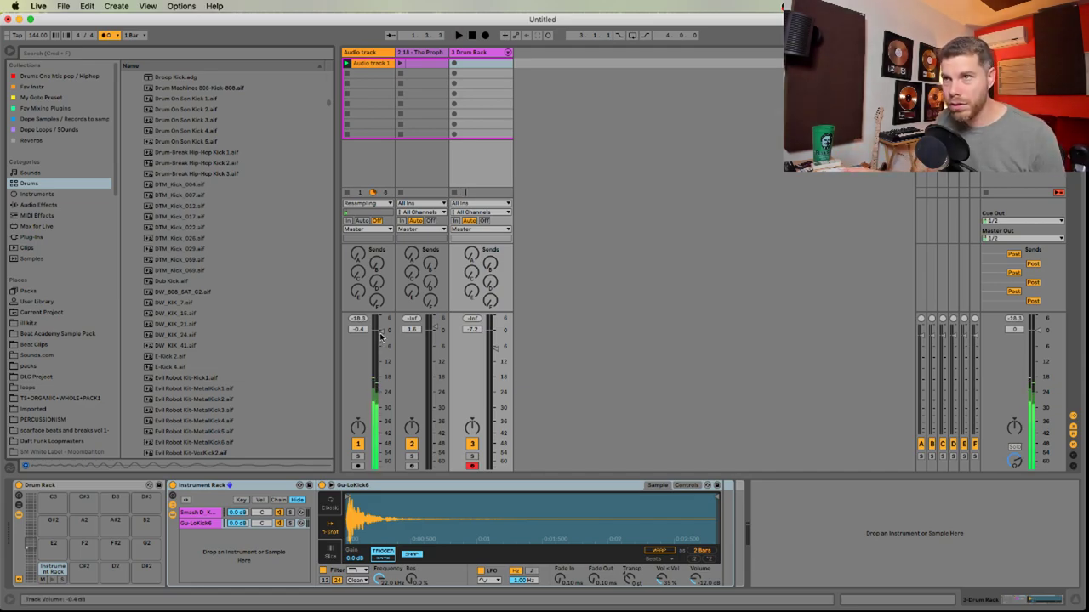
scroll(218, 217, up, 5)
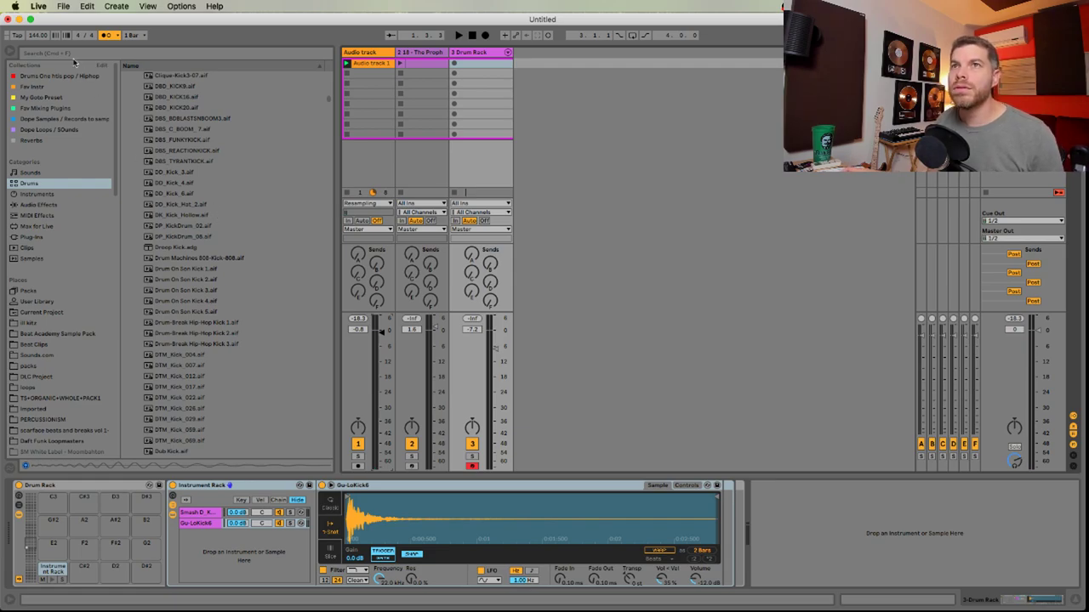
Tap in the song tempo and set it to 107 BPM
click(18, 36)
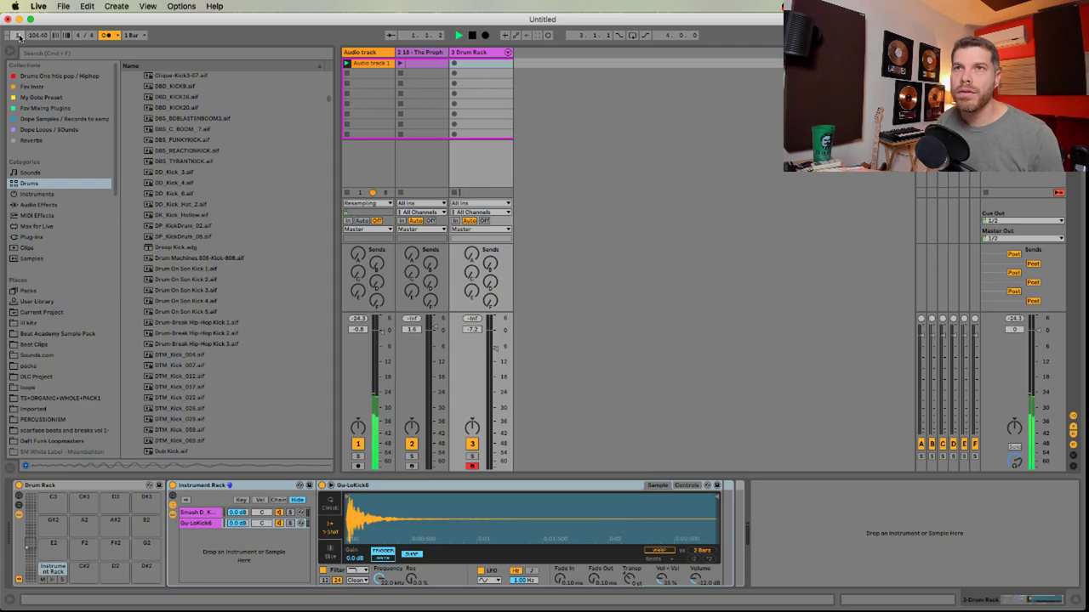
click(19, 35)
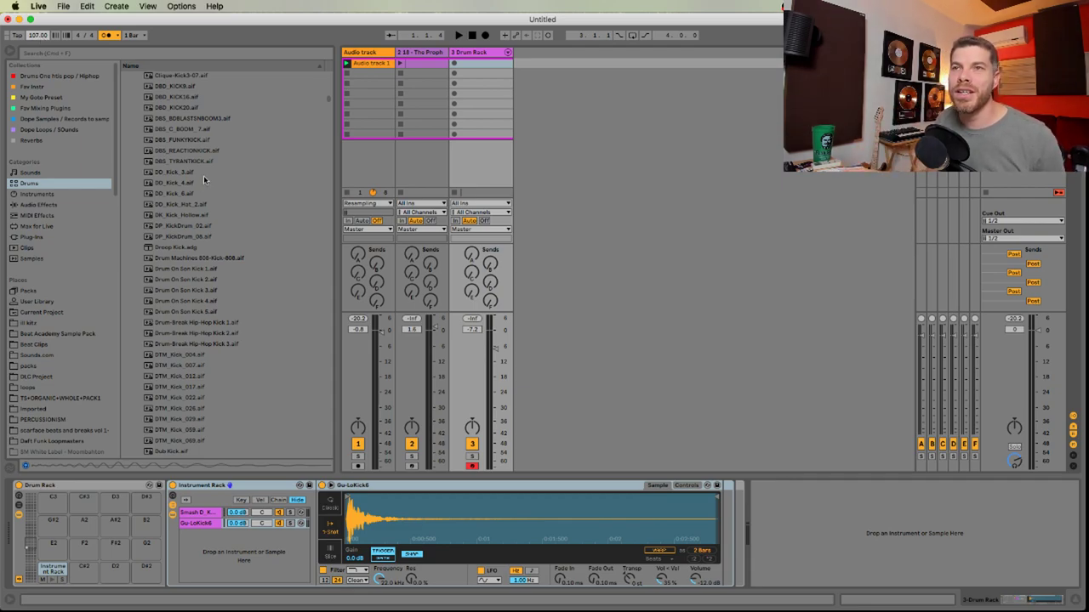
scroll(208, 280, up, 15)
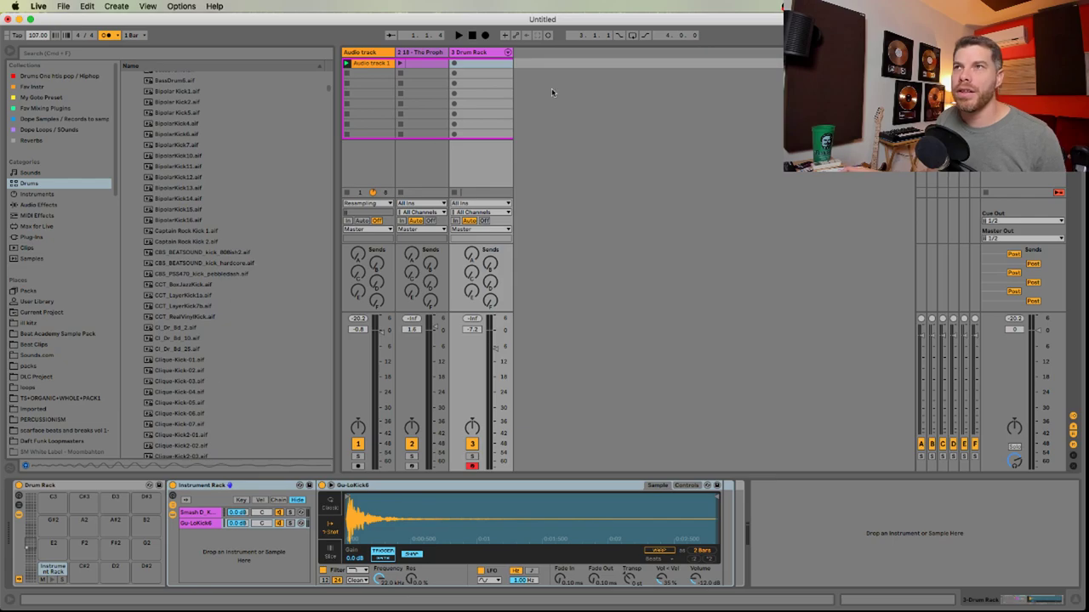
Create a one-bar clip in the Drum Rack track's first slot and draw quarter-note Instrument Rack kicks on all four beats
double_click(476, 67)
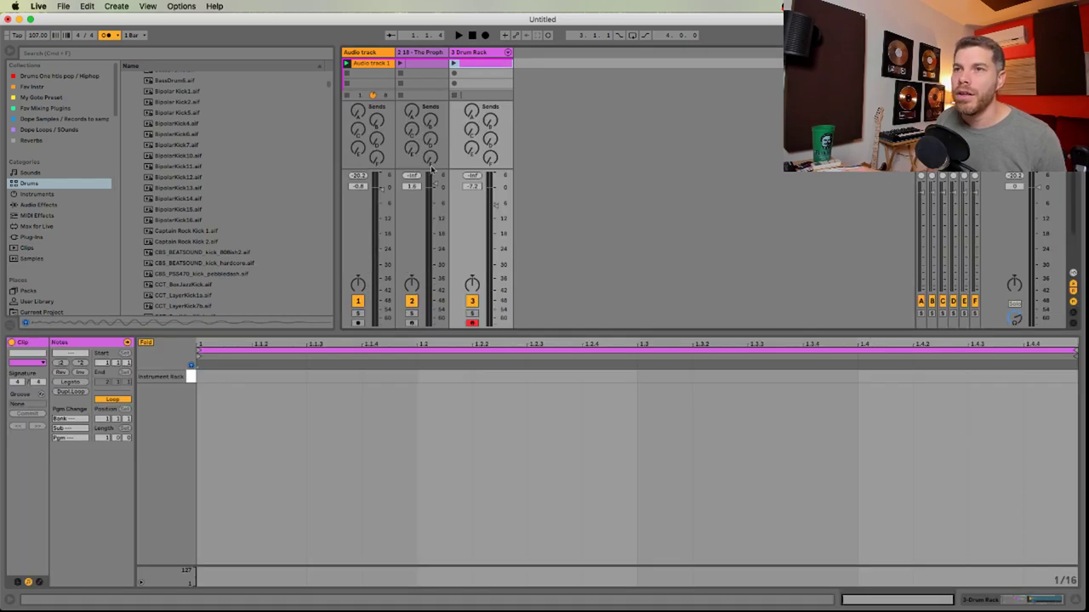
click(262, 382)
key(super+2)
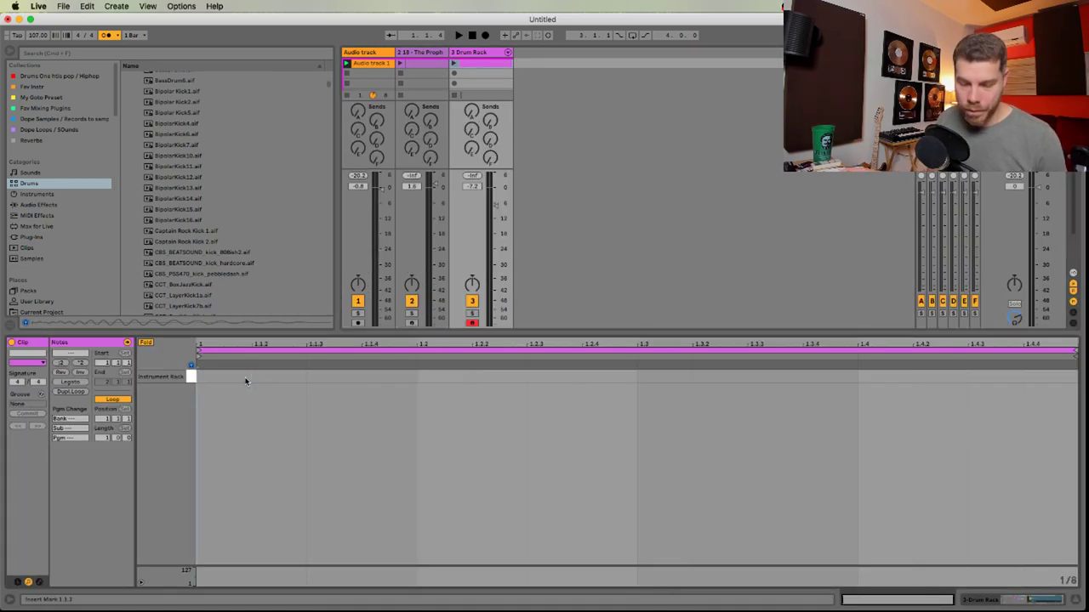
key(b)
drag(246, 380, 989, 375)
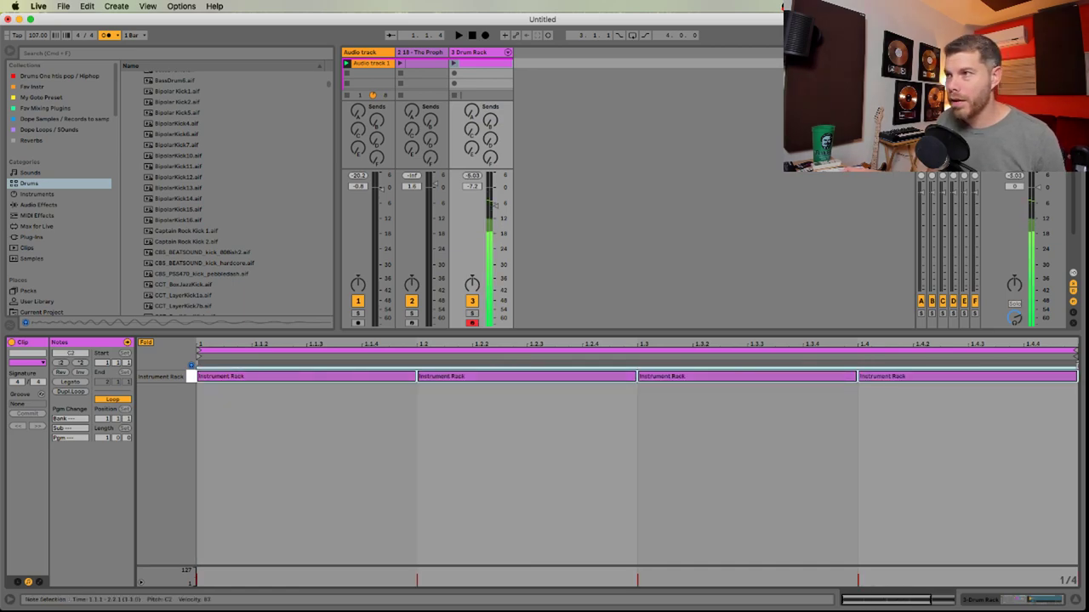
Deactivate the Gu-LoKick6 chain in the kick's Instrument Rack and launch the Drum Rack clip
key(shift+Tab)
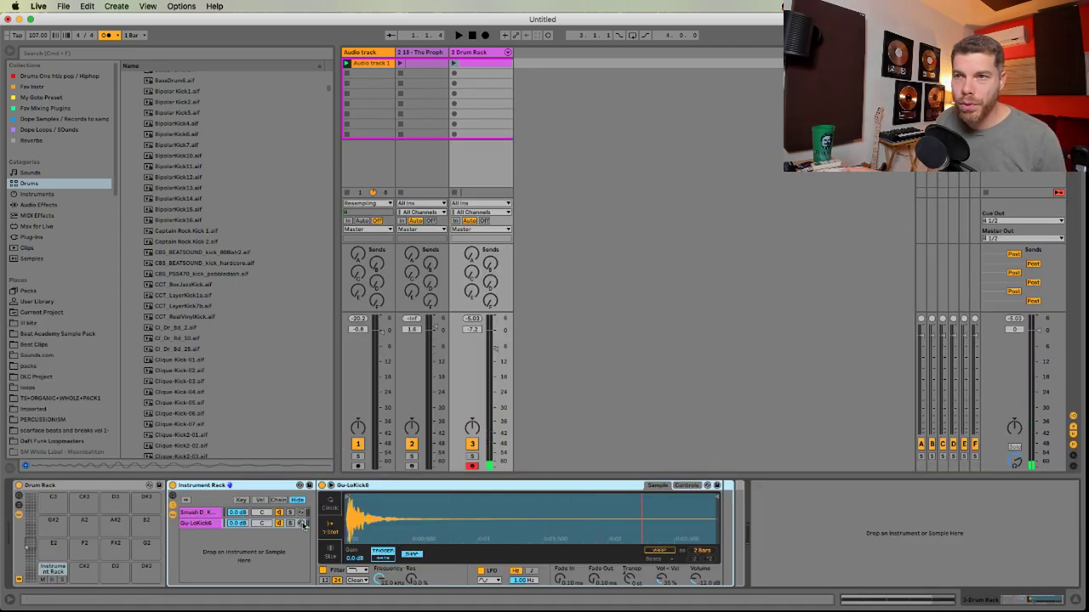
click(275, 524)
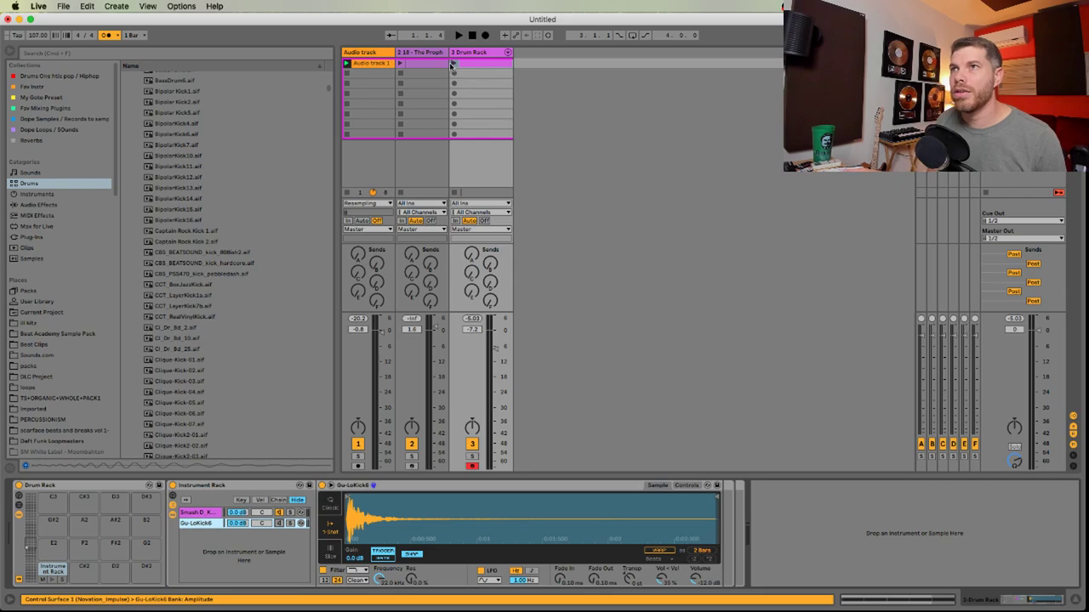
click(454, 64)
Show the Audio track's devices and collapse its Reverb and OTT effects
click(368, 68)
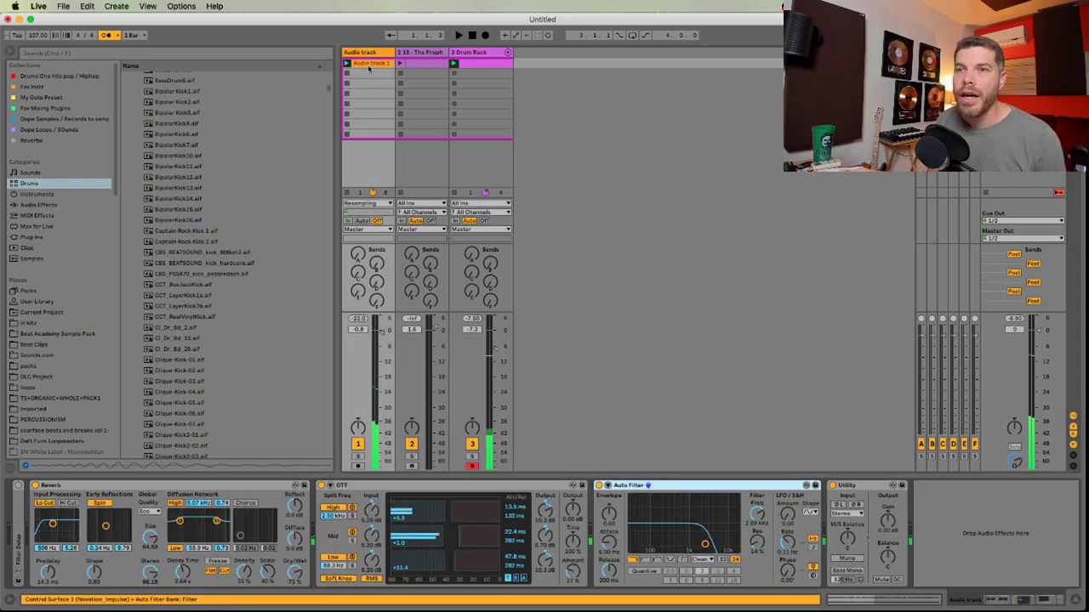
click(186, 480)
key(Delete)
click(187, 483)
key(Delete)
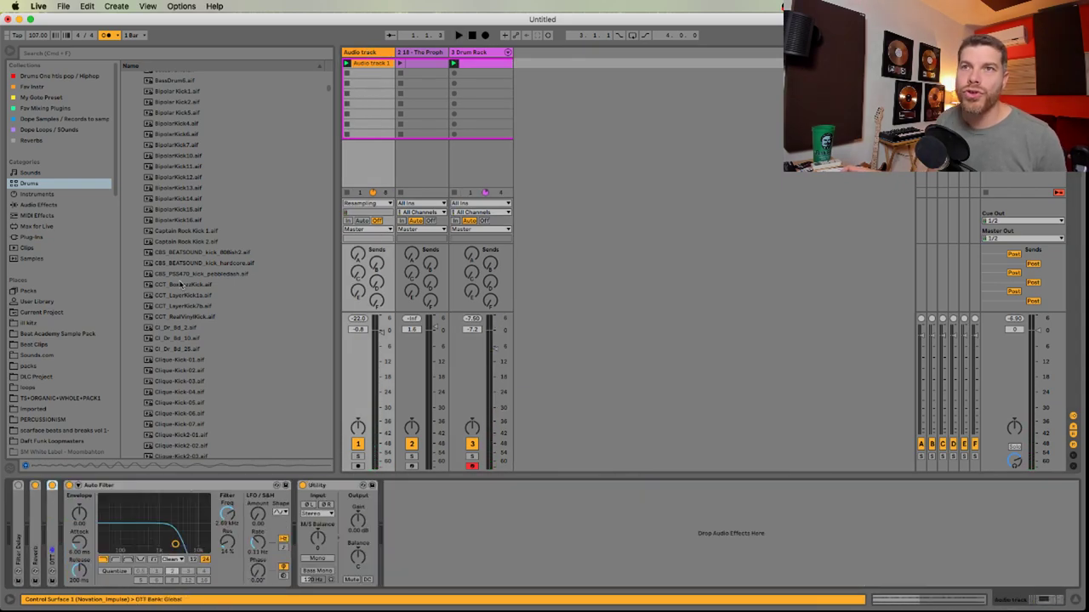
Insert a Compressor before Utility on the Audio track and sidechain it to the Drum Rack's Instrument Rack, Pre FX
click(52, 206)
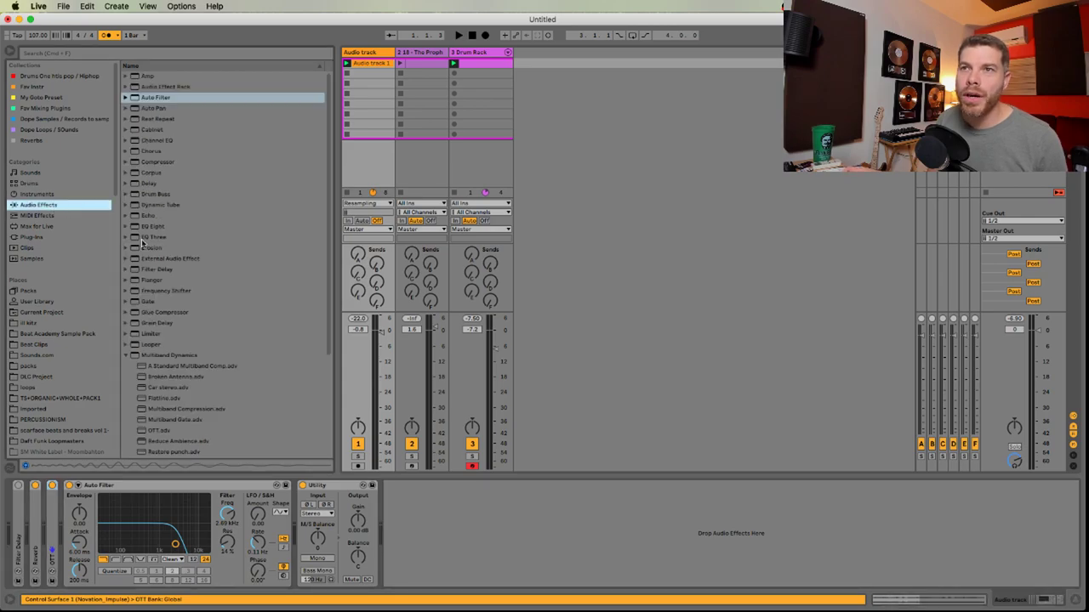
drag(158, 162, 355, 489)
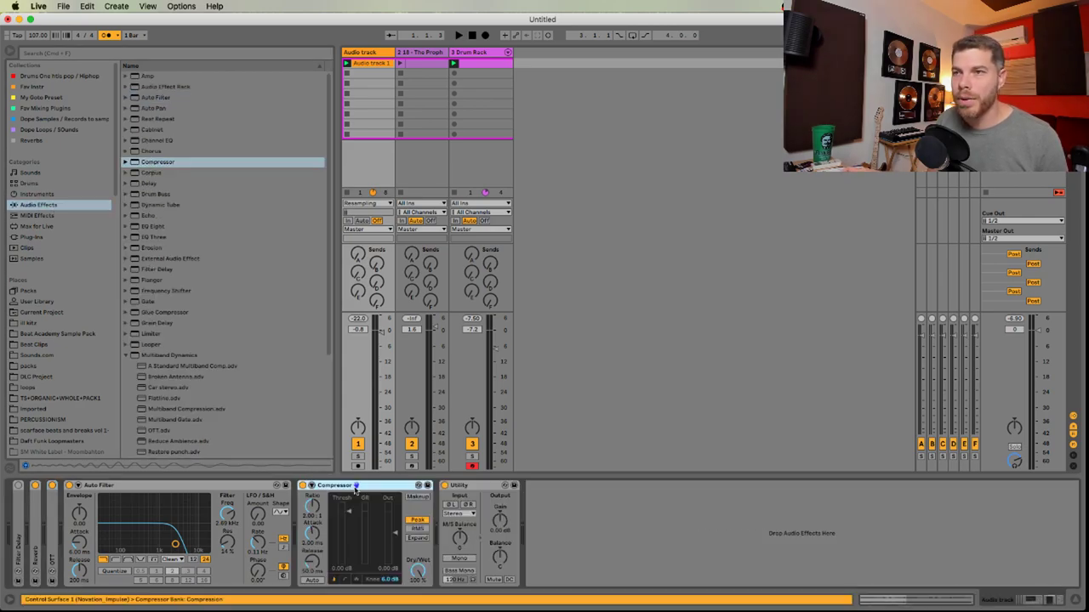
click(312, 486)
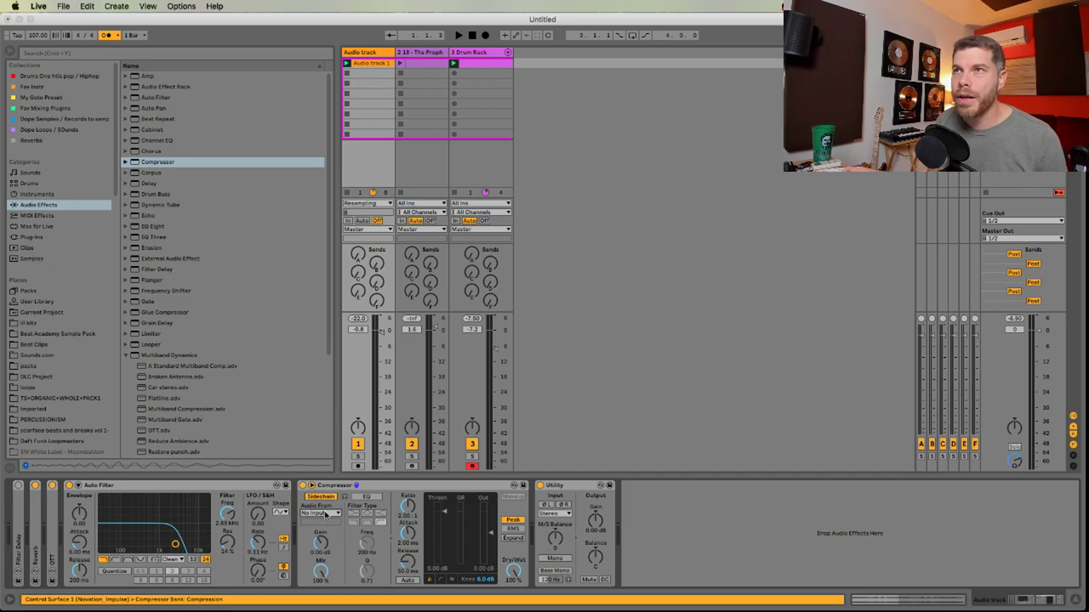
click(326, 514)
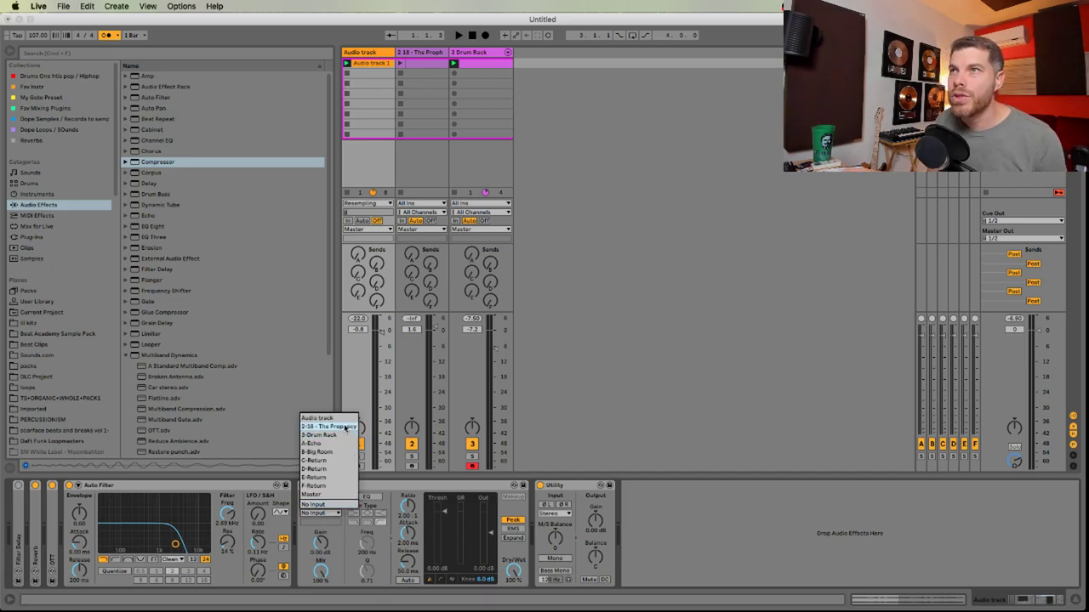
click(335, 435)
click(334, 523)
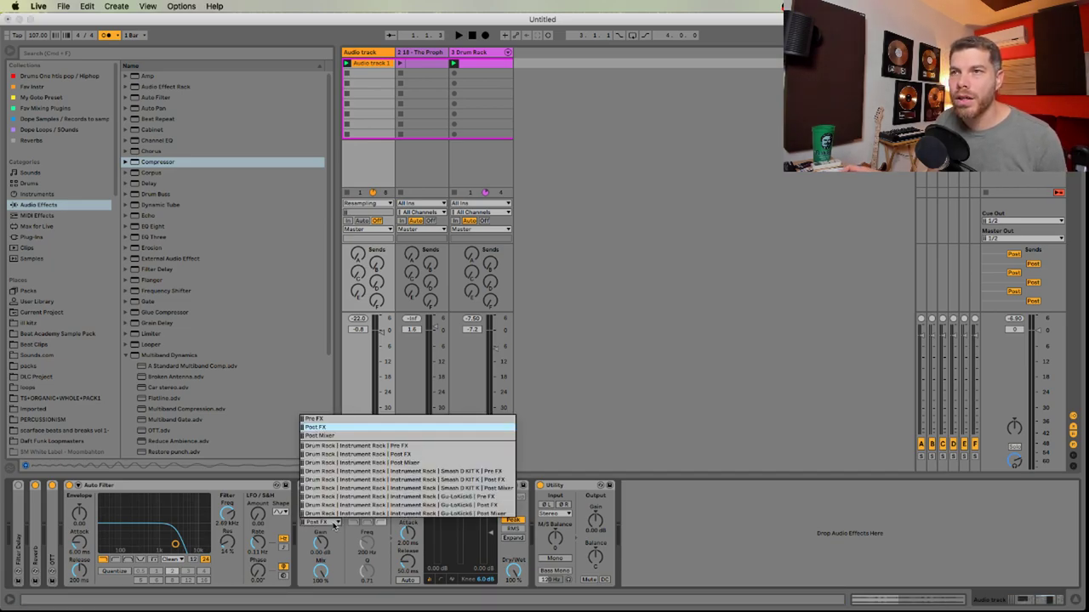
click(344, 446)
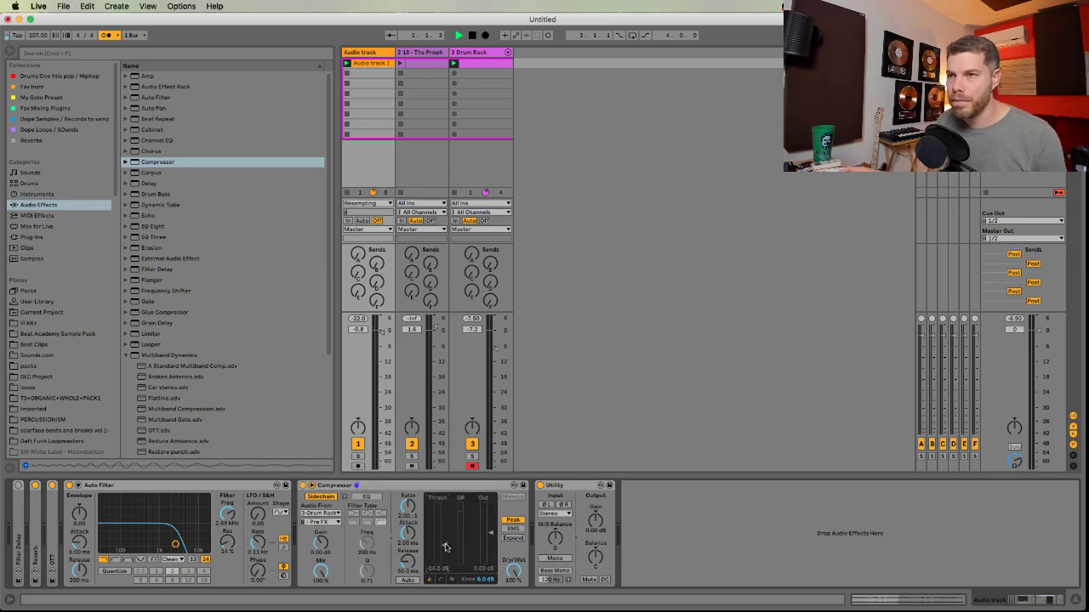
Lower the sidechained Compressor's threshold to about -40 dB and raise the Audio track's volume to 1.4 dB
double_click(382, 330)
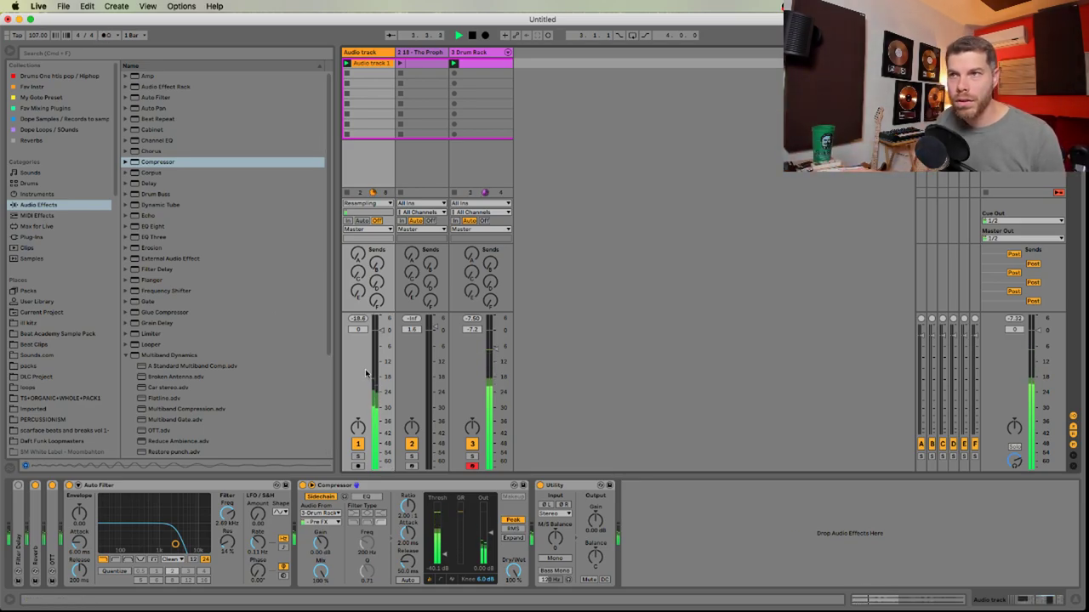
drag(382, 329, 383, 327)
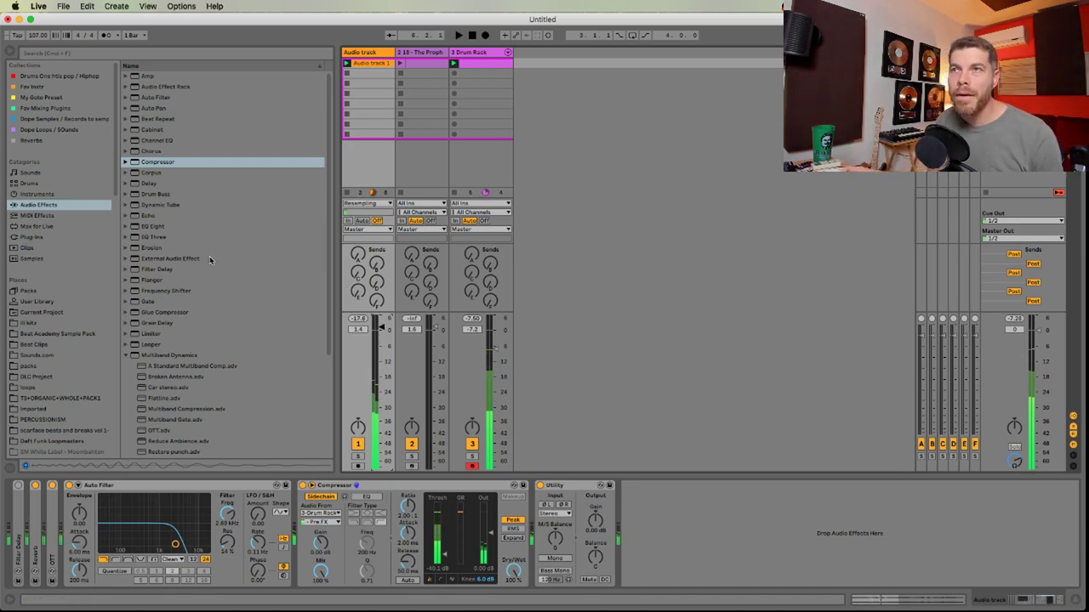
Search all library results for "snap" and audition samples from WIDE SNAP B to TRPCL - SNAP 6
click(134, 53)
text(snap)
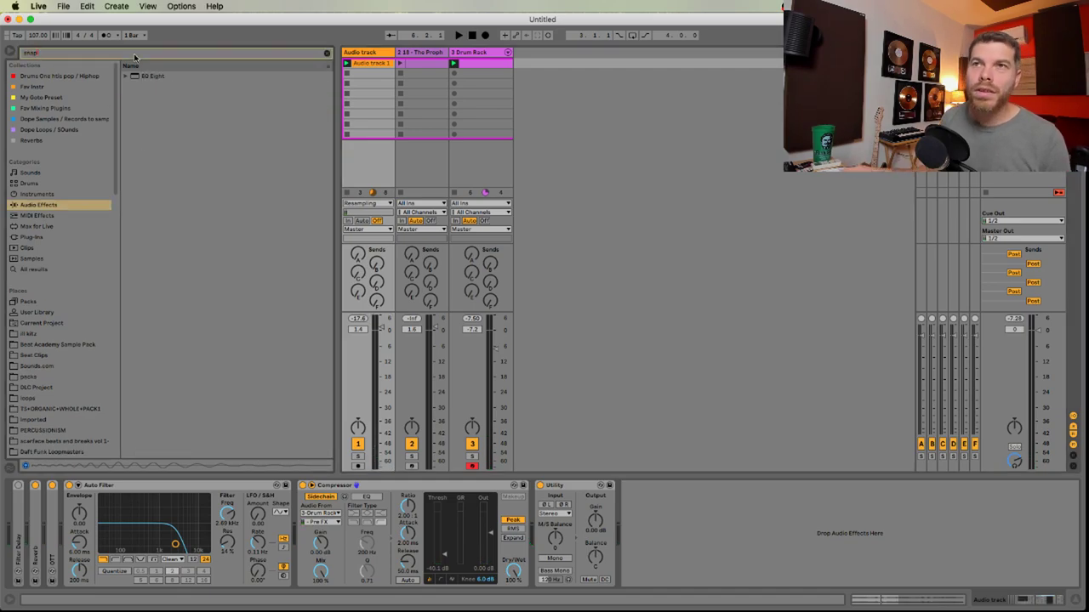
click(61, 270)
click(160, 183)
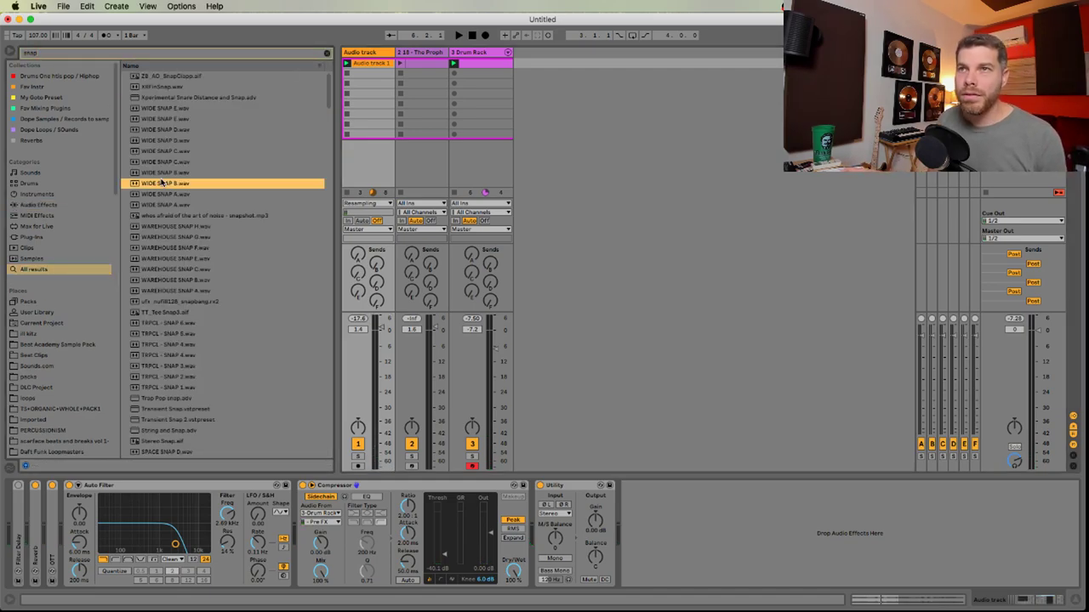
click(187, 259)
click(194, 325)
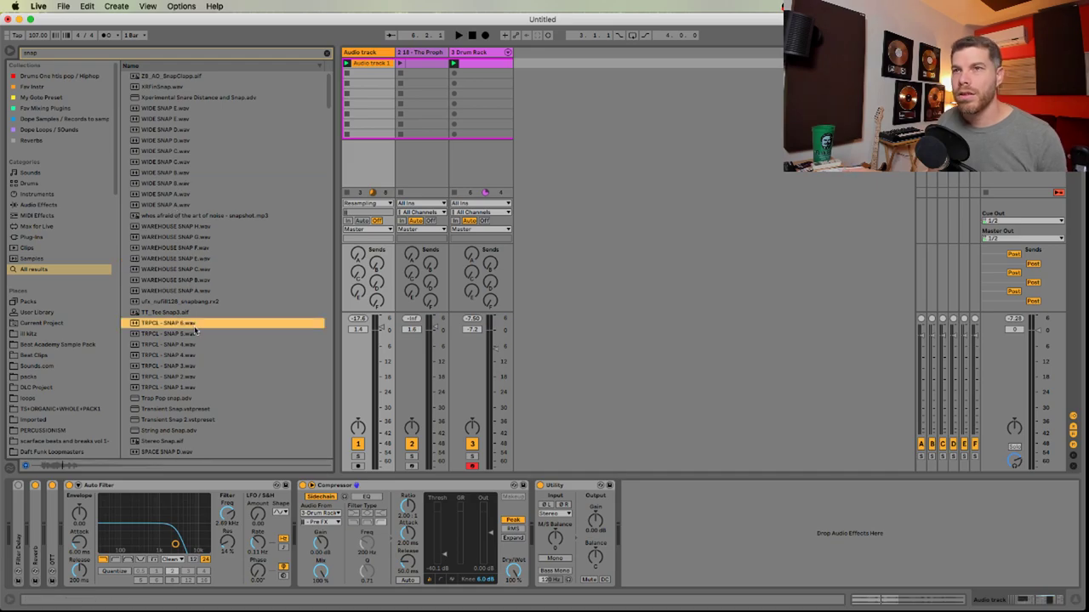
Load TRPCL - SNAP 6.wav onto the Drum Rack's D#2 pad
click(474, 53)
click(216, 323)
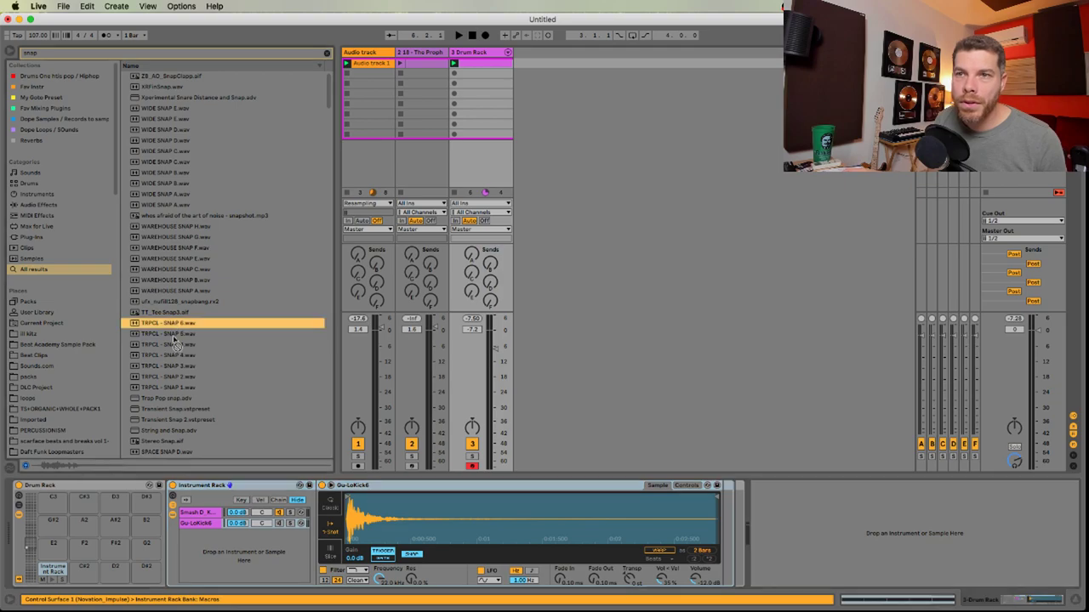
drag(148, 570, 148, 569)
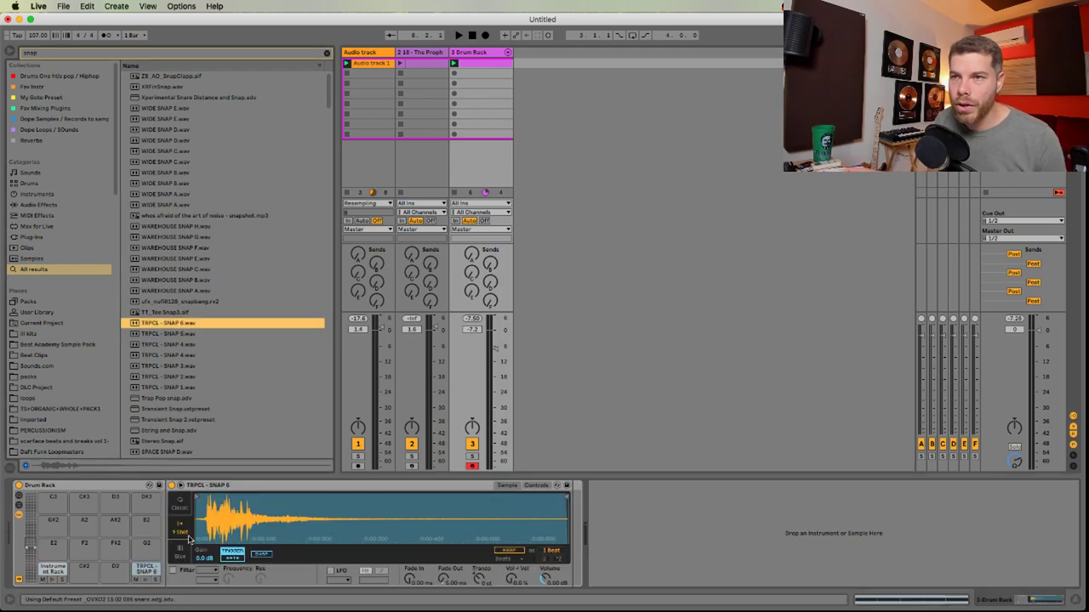
Transpose the snap sample up, trim off its quiet tail and lengthen its fade-out
click(485, 584)
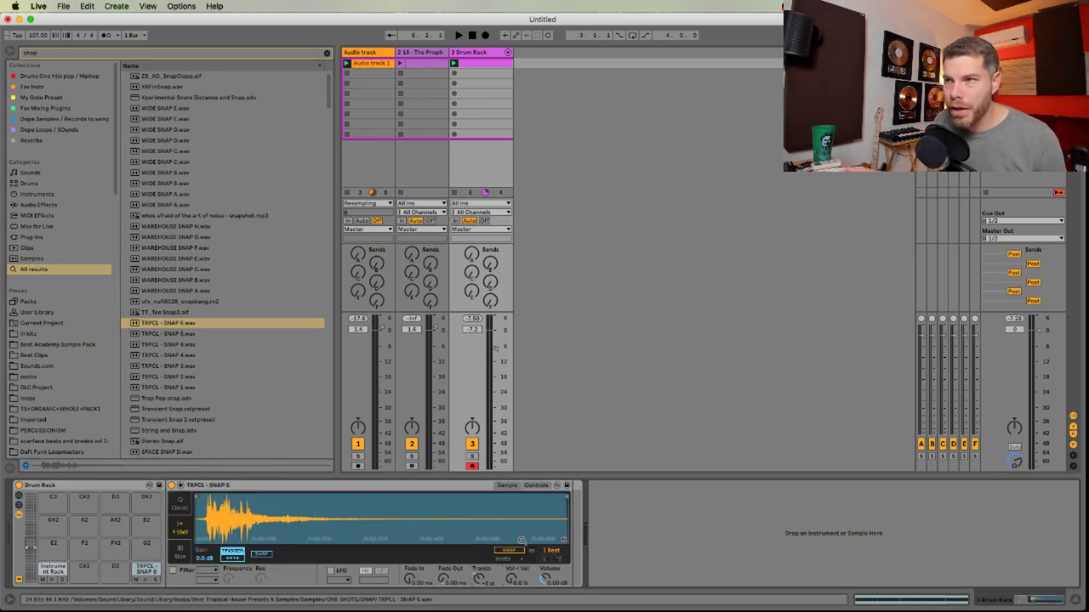
mouse_move(563, 499)
mouse_down()
mouse_move(292, 500)
mouse_move(304, 500)
mouse_up()
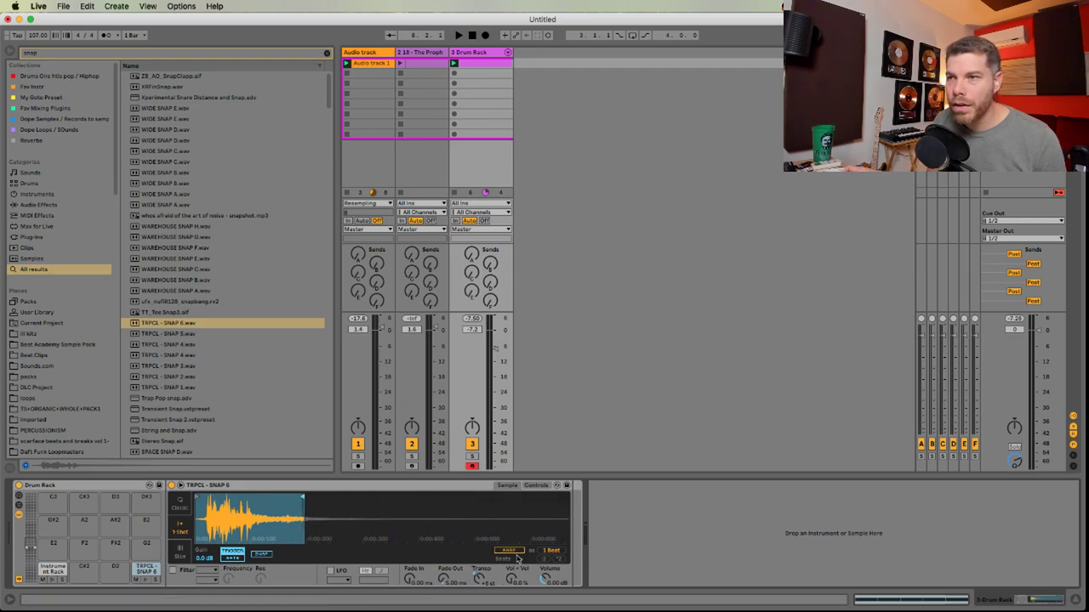
drag(444, 581, 444, 579)
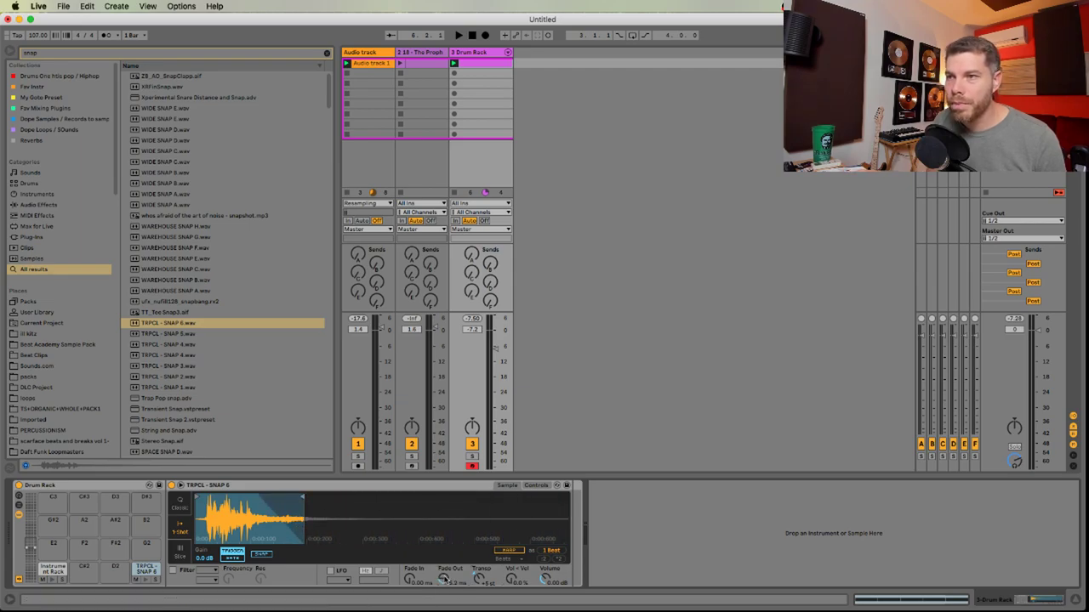
Add TRPCL - SNAP 6 notes on beats 2 and 4 of the Drum Rack clip and return to the device view
click(476, 66)
click(144, 343)
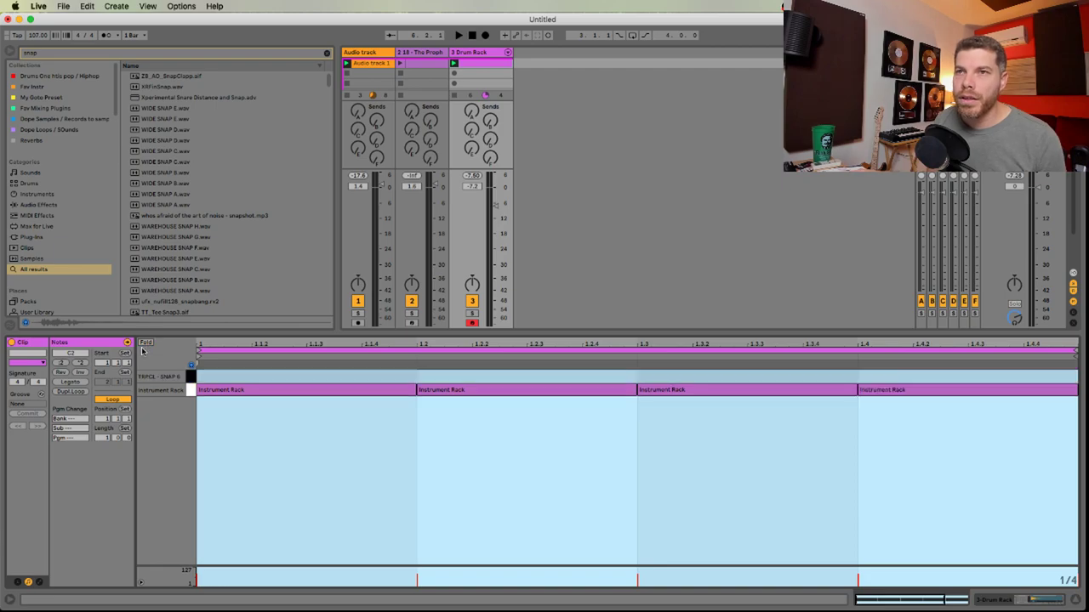
click(469, 377)
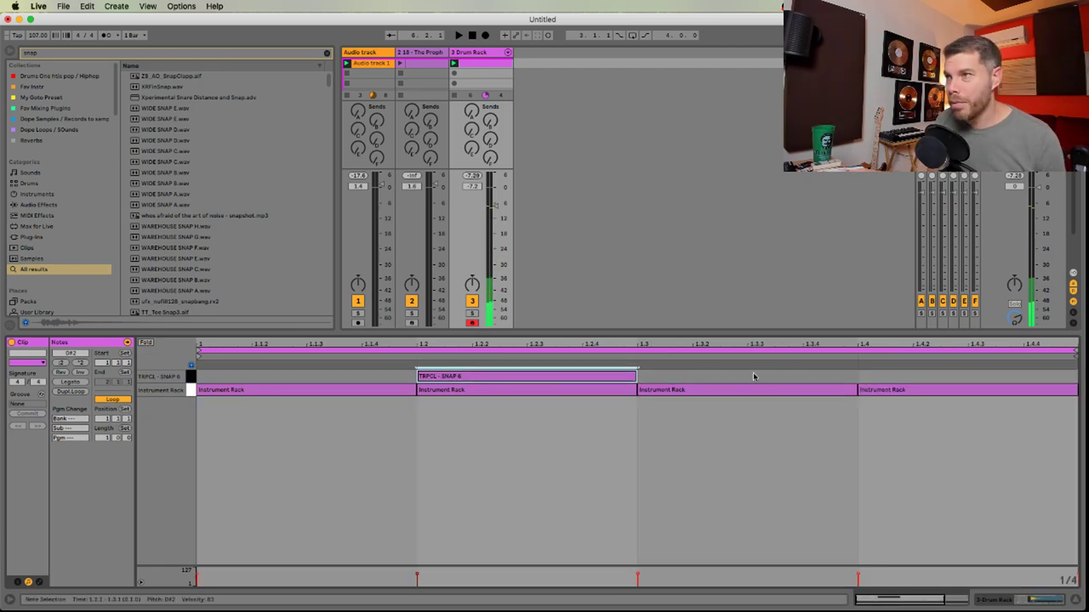
double_click(910, 377)
key(shift+Tab)
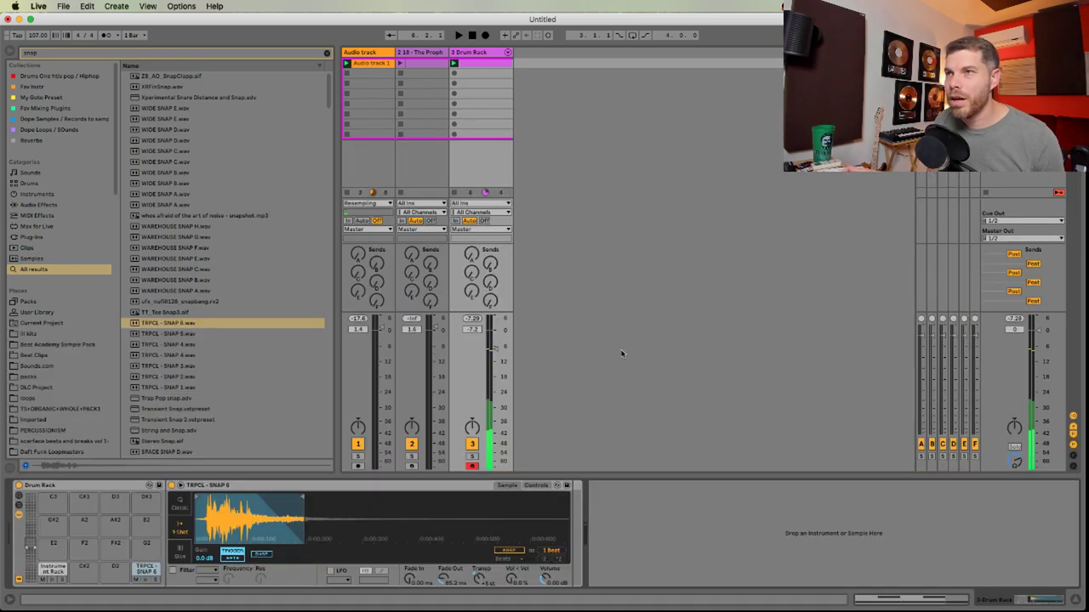
Unfold the Drum Rack's chains in the mixer, lower the snap chain's volume and set the Audio track to -2.8 dB during playback
click(507, 53)
mouse_move(569, 347)
mouse_down()
mouse_move(571, 369)
mouse_move(573, 350)
mouse_up()
key(space)
key(space)
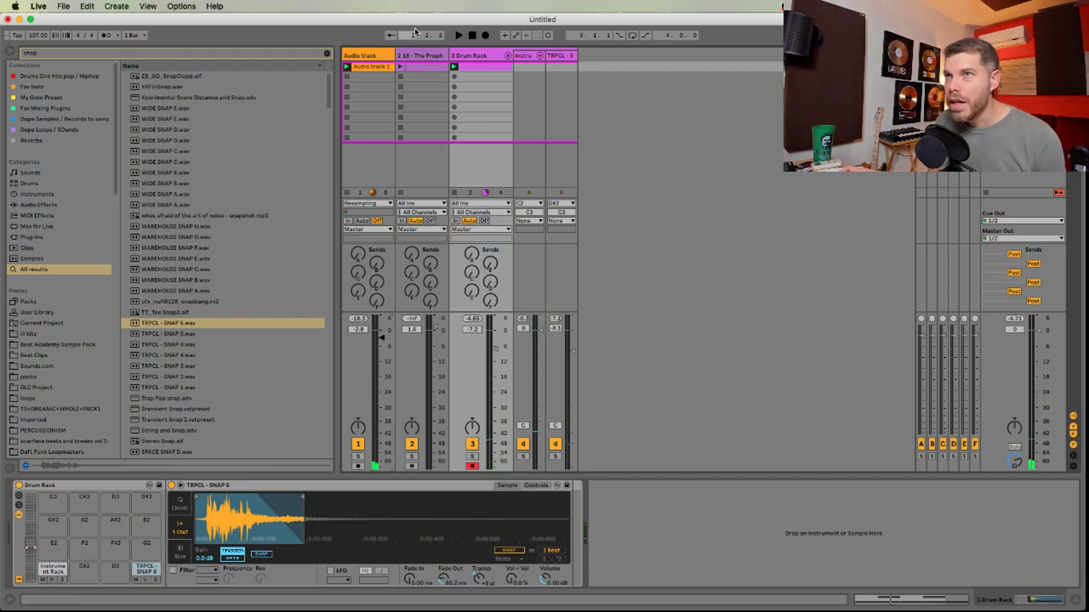
Move the Audio track after the Drum Rack track and fold the Drum Rack's chains in the mixer
click(372, 58)
click(562, 56)
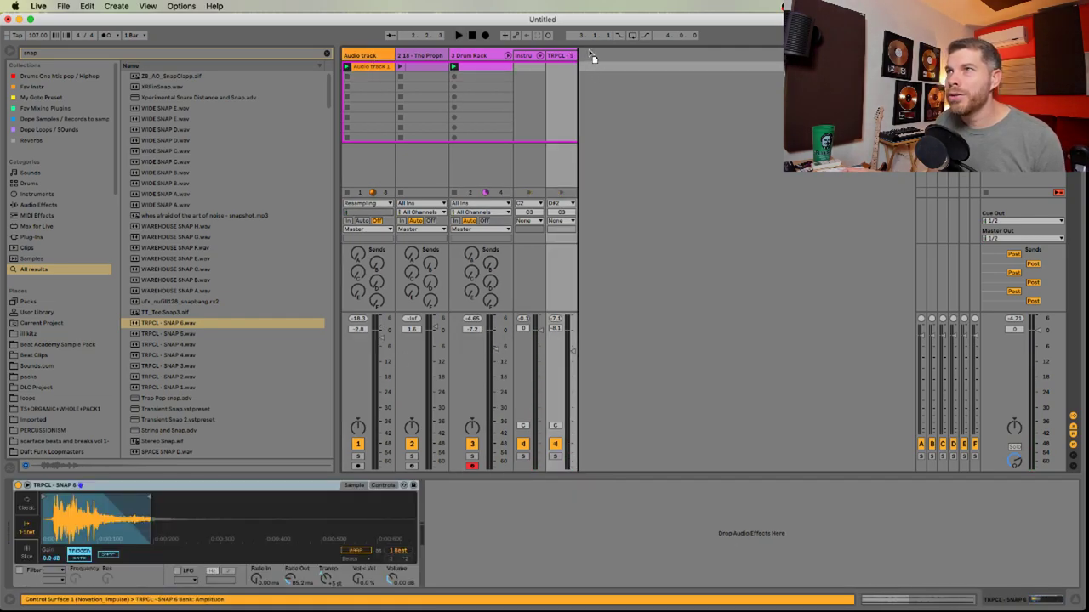
drag(584, 62, 582, 60)
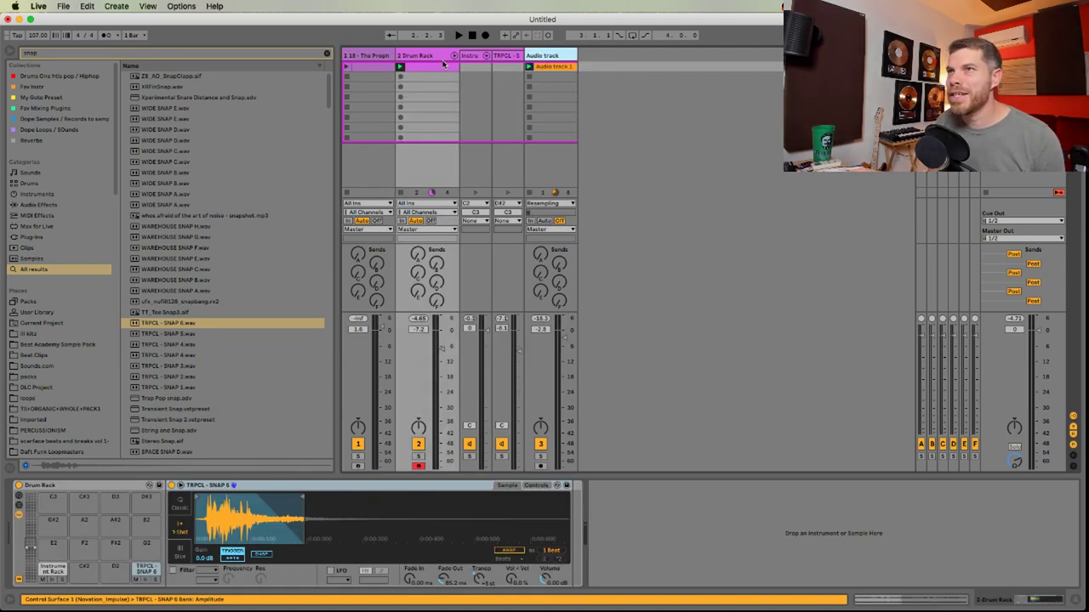
click(454, 55)
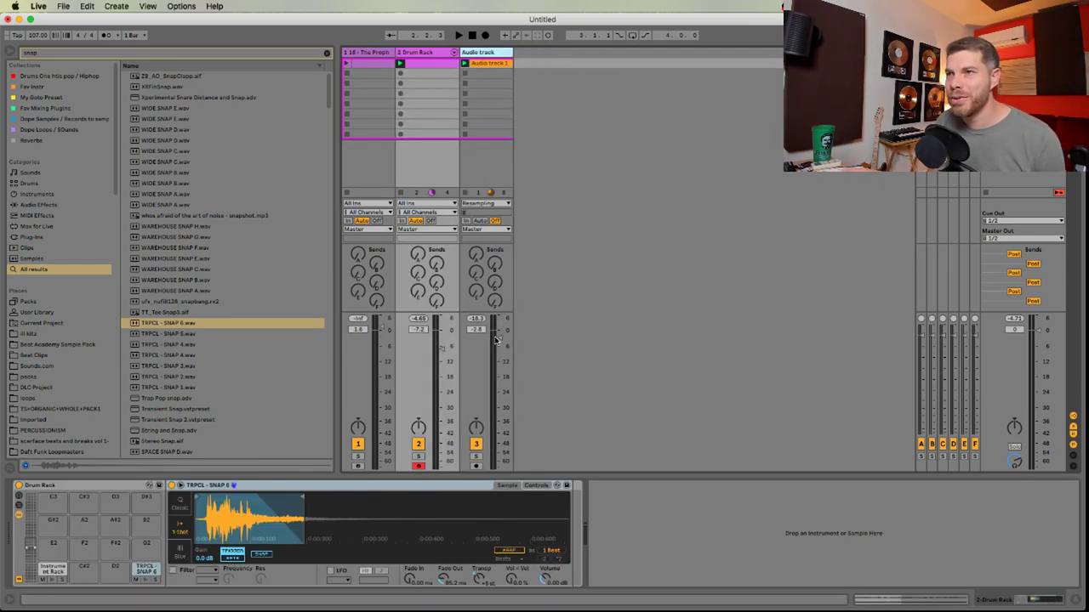
Check the live chat in Chrome and return to Live
key(super+Tab)
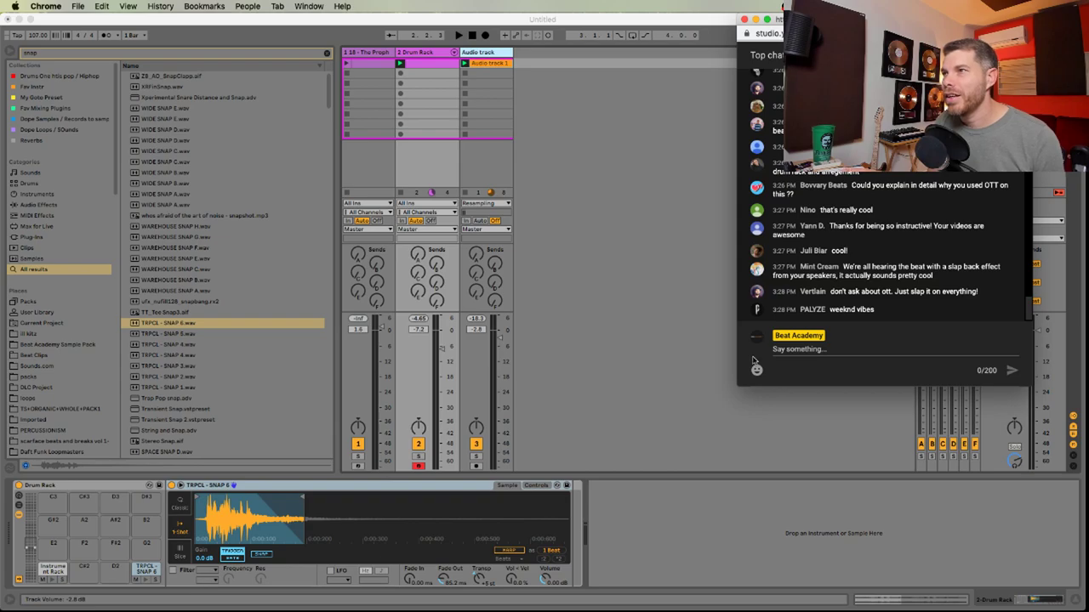
click(620, 354)
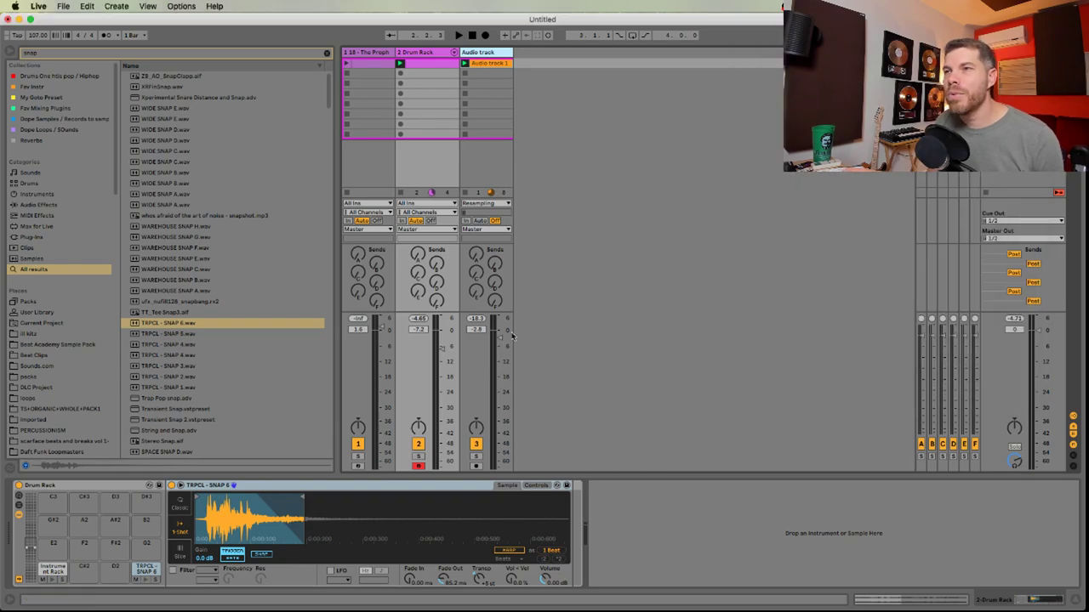
Balance the tracks during playback, setting the Drum Rack's volume to -8.5 dB and the Audio track's to 0.5 dB
key(space)
drag(500, 333, 440, 351)
key(space)
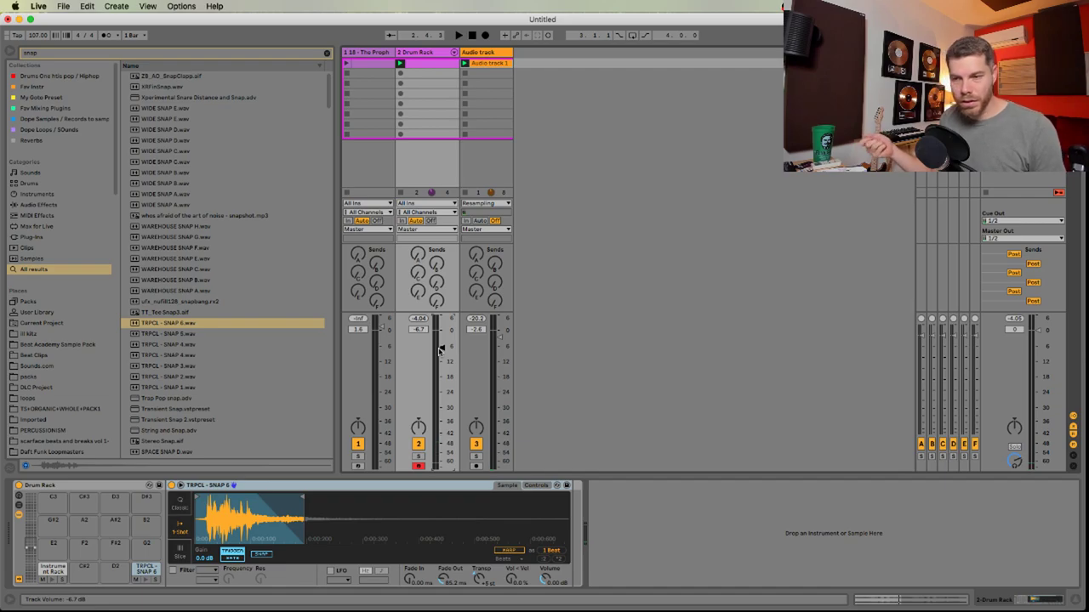
key(space)
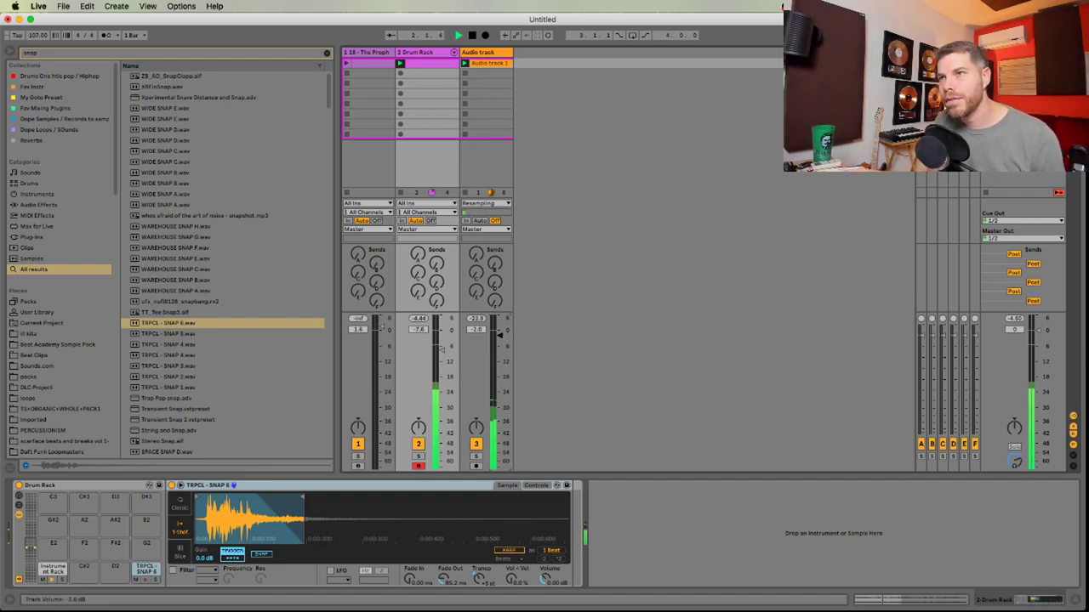
key(space)
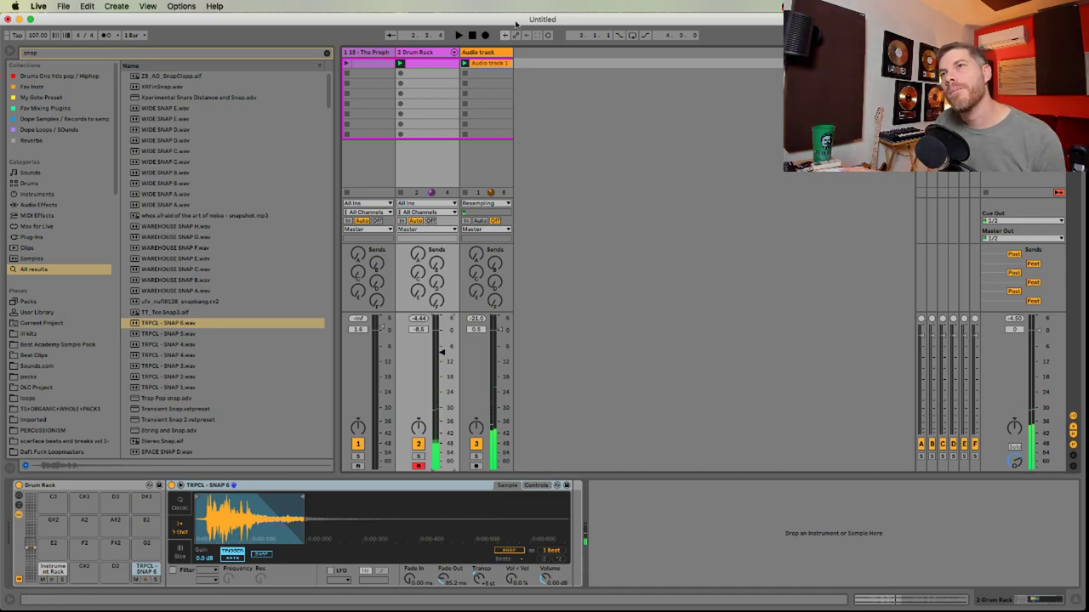
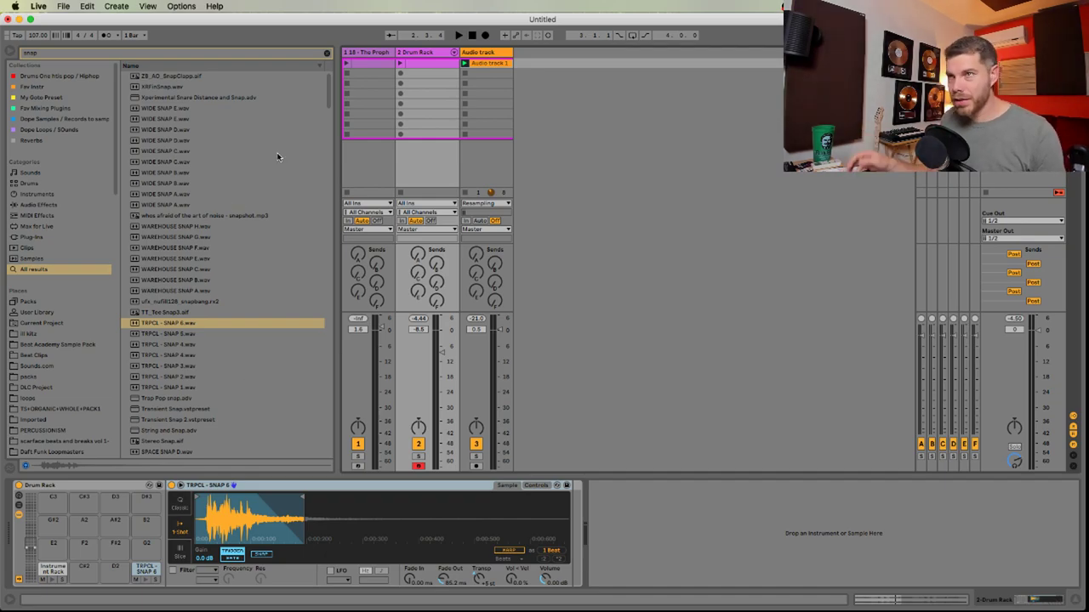
Create a one-bar clip in the Drum Rack's second slot with kicks at 1.1.1 and 1.1.4 and a snap at 1.2.3, and launch it
double_click(418, 67)
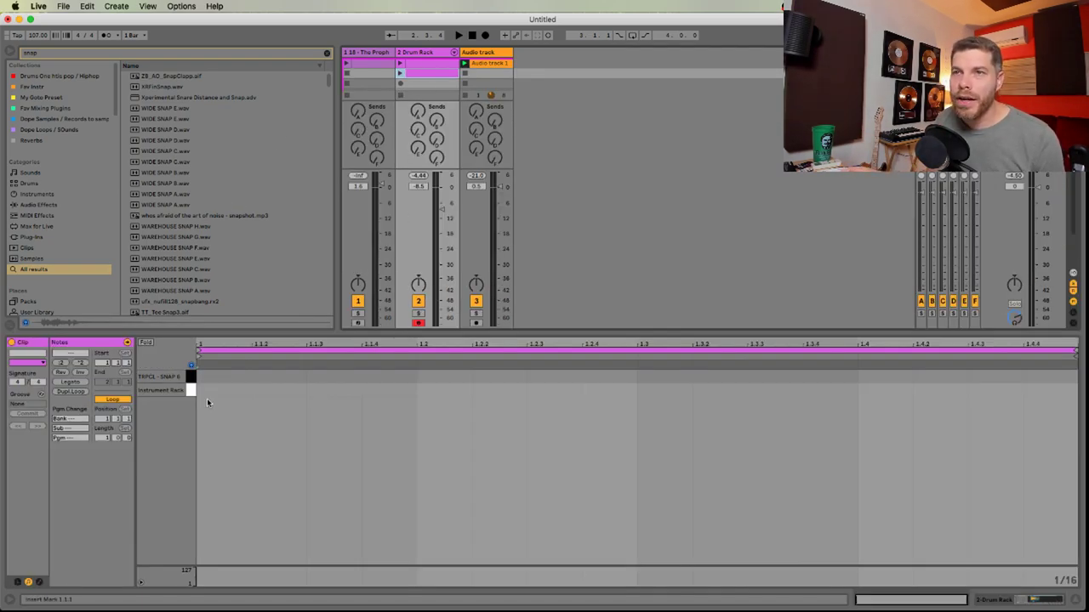
double_click(213, 391)
double_click(386, 393)
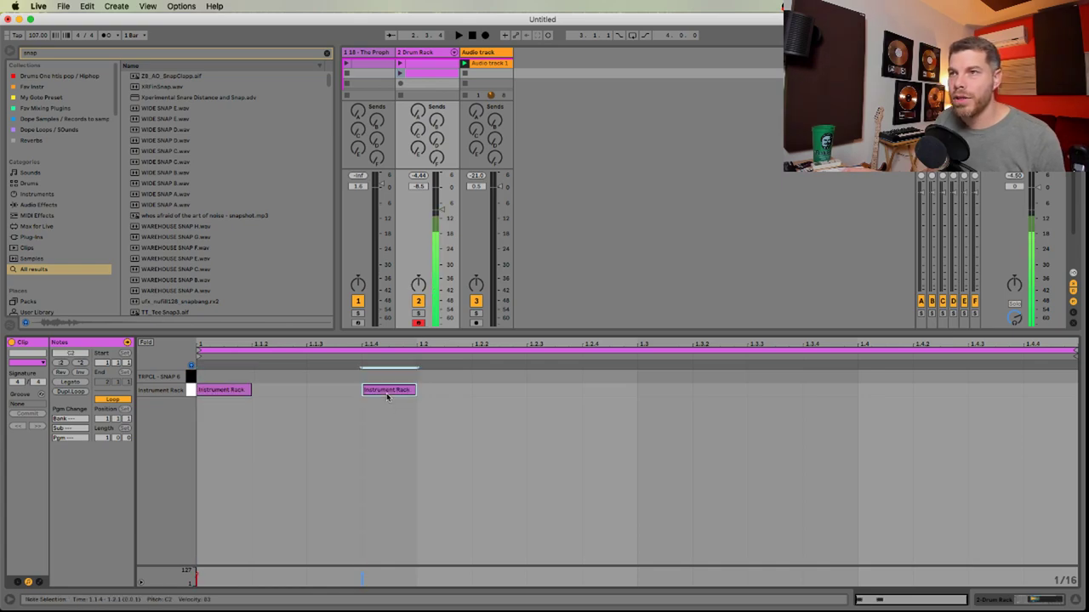
click(401, 74)
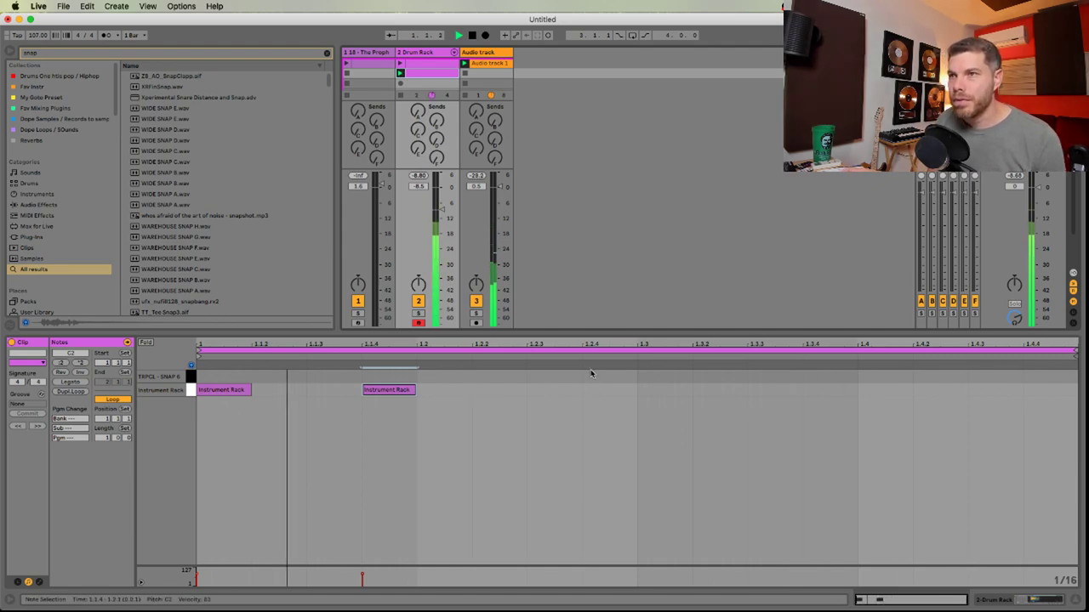
double_click(534, 376)
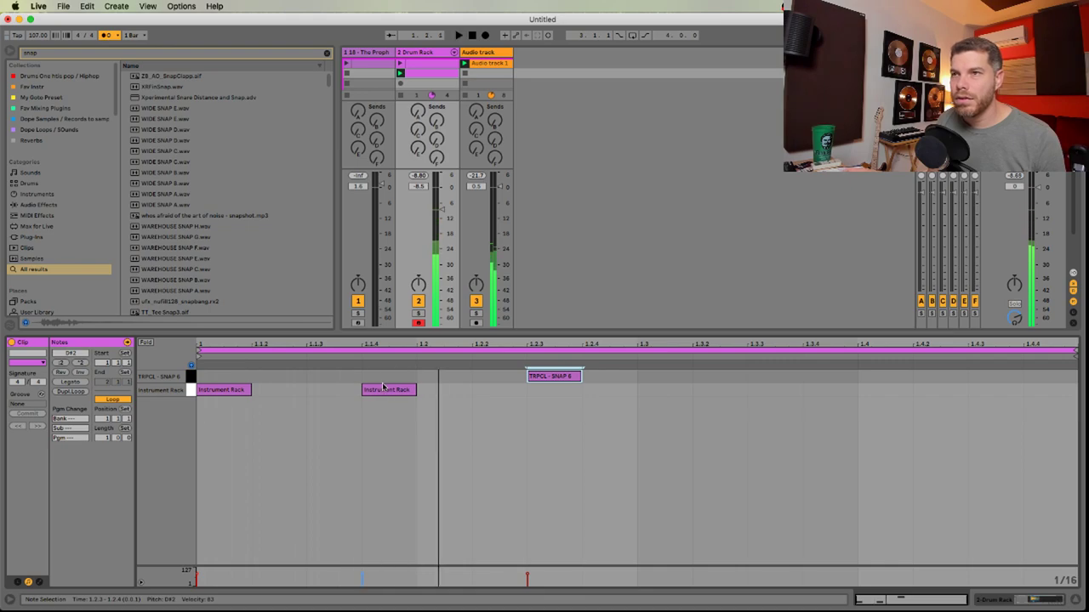
Move the second kick to beat 2 and the snap to beat 3, and add a kick at 1.3.4
drag(386, 391, 438, 391)
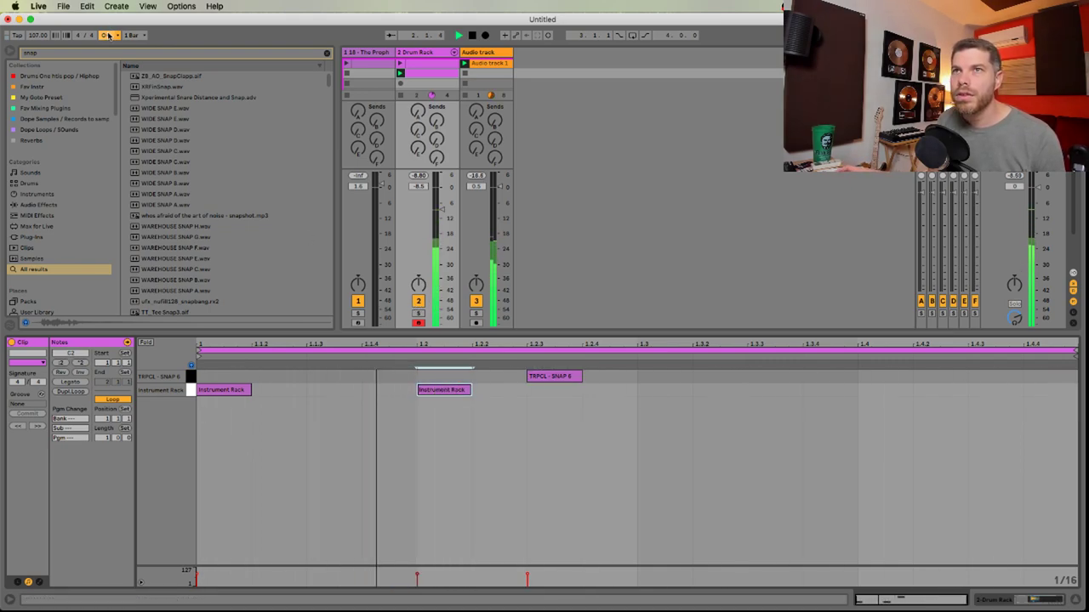
drag(563, 377, 675, 377)
double_click(822, 391)
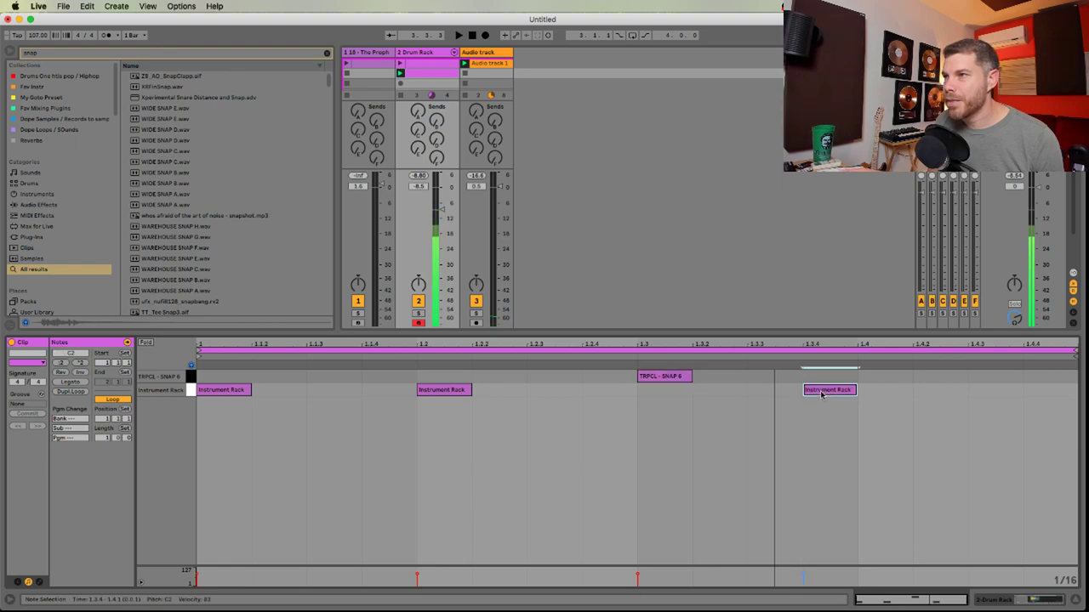
Move the last kick to beat 4, add a snap at 1.4.3, and duplicate the pattern into a two-bar loop
drag(821, 390, 875, 396)
double_click(989, 376)
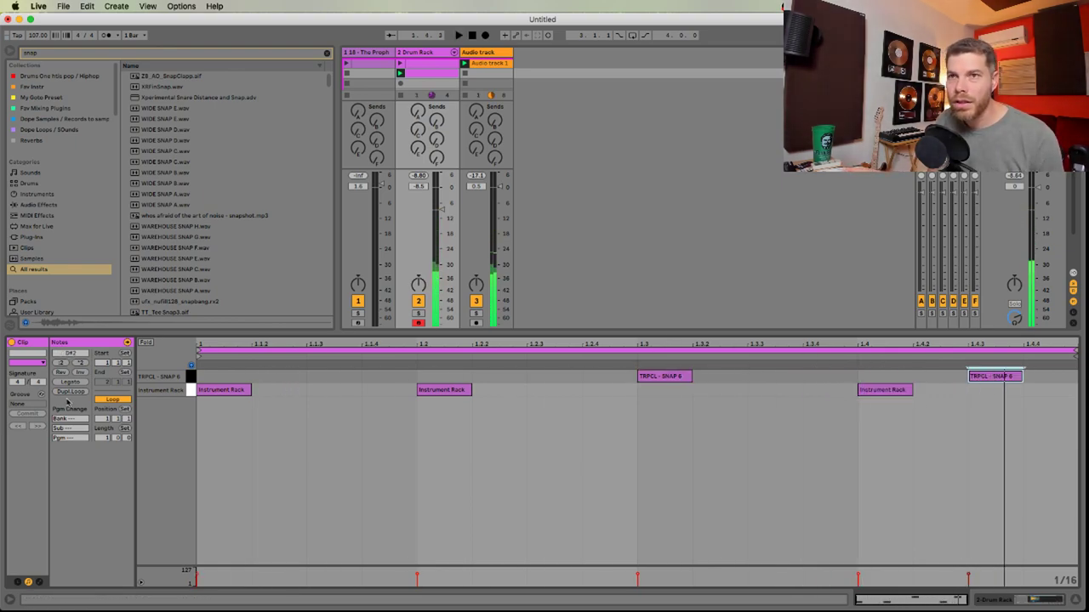
click(64, 392)
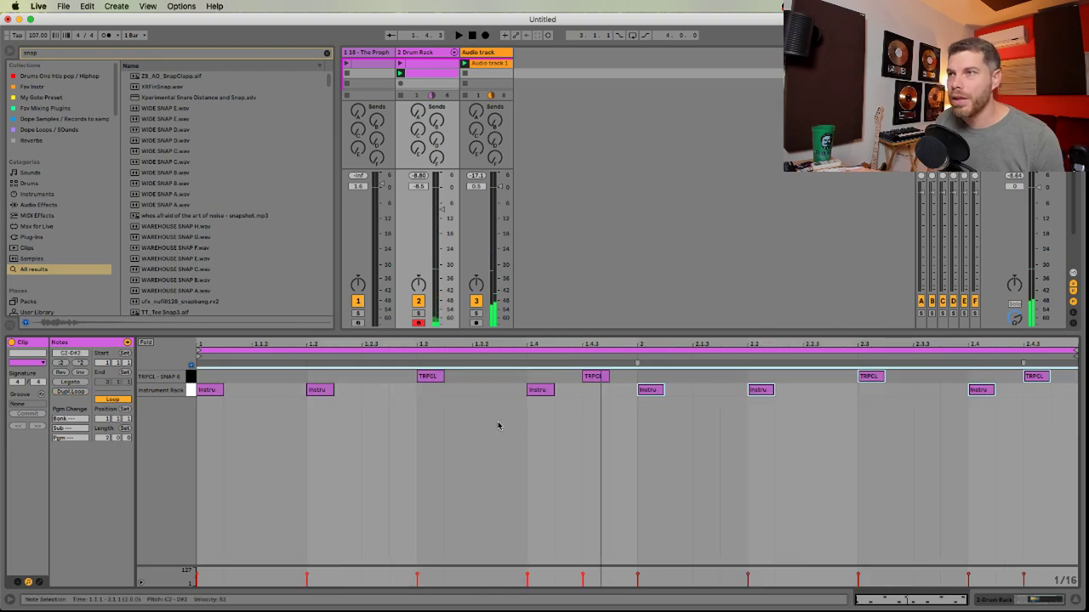
Remove the kicks at 1.4 and 2.1 from the two-bar clip and add a kick at 2.4.3
double_click(533, 392)
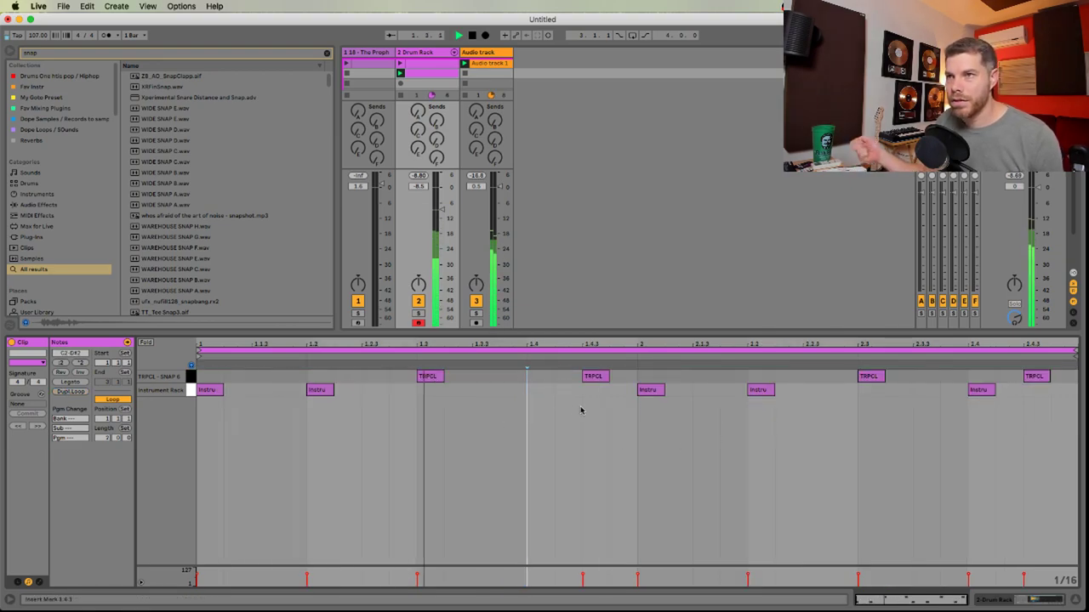
click(650, 392)
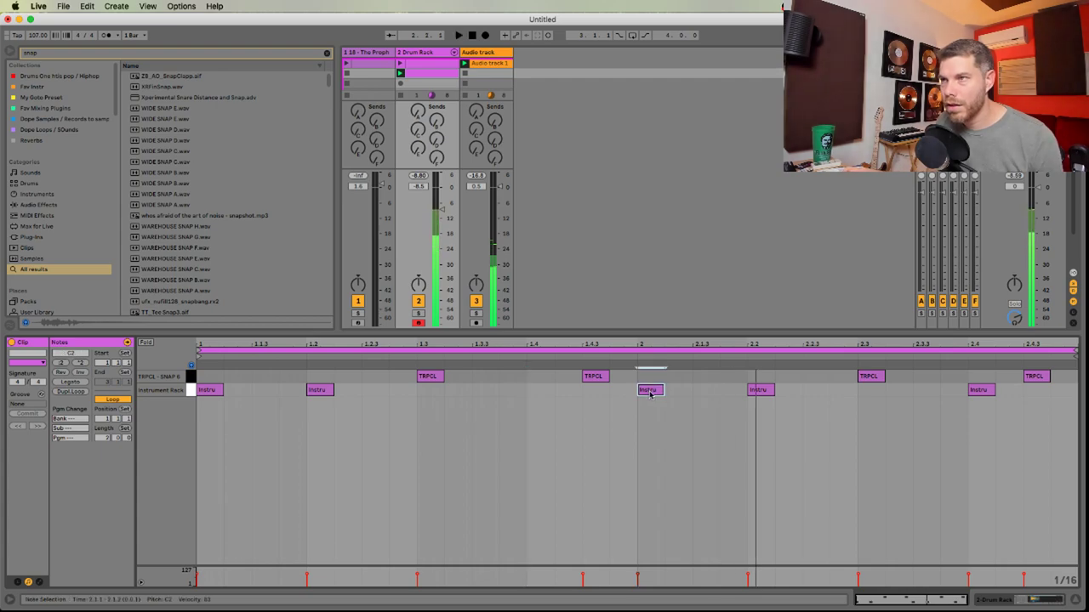
double_click(650, 391)
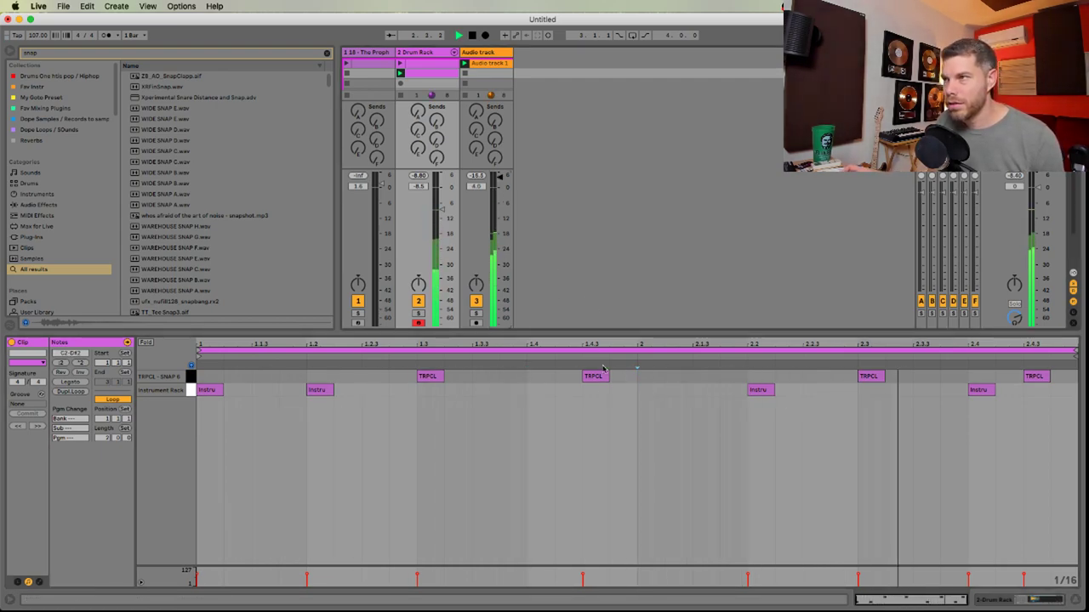
double_click(1036, 392)
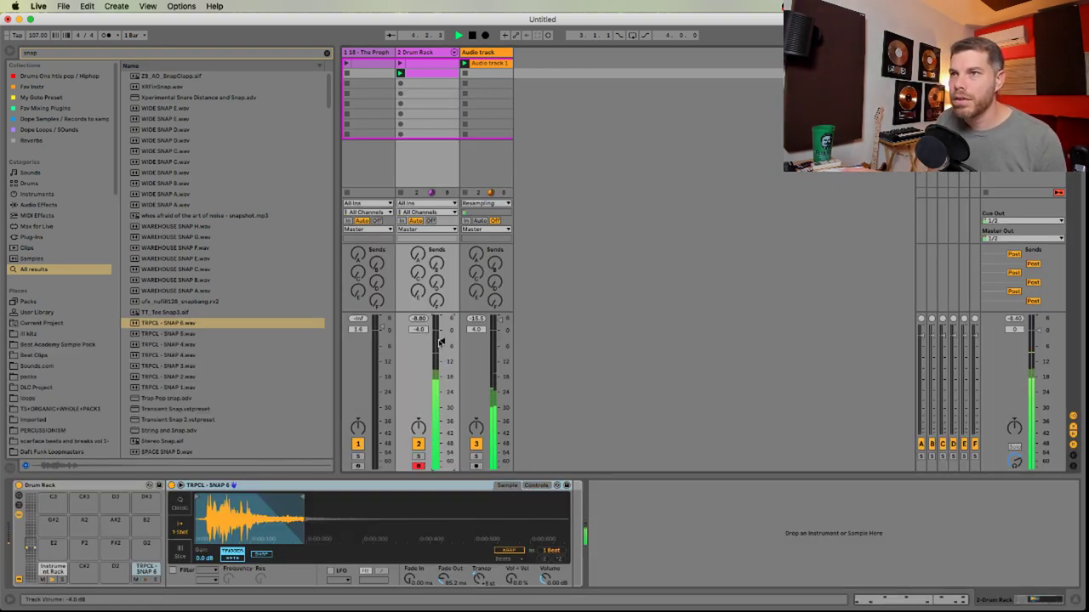
Set the Drum Rack track's volume to -3.9 dB and stop playback
drag(441, 344, 441, 343)
key(space)
Group the TRPCL - SNAP 6 Simpler into an Instrument Rack and layer TRPCL - SNAP 3.wav as a second chain
click(187, 366)
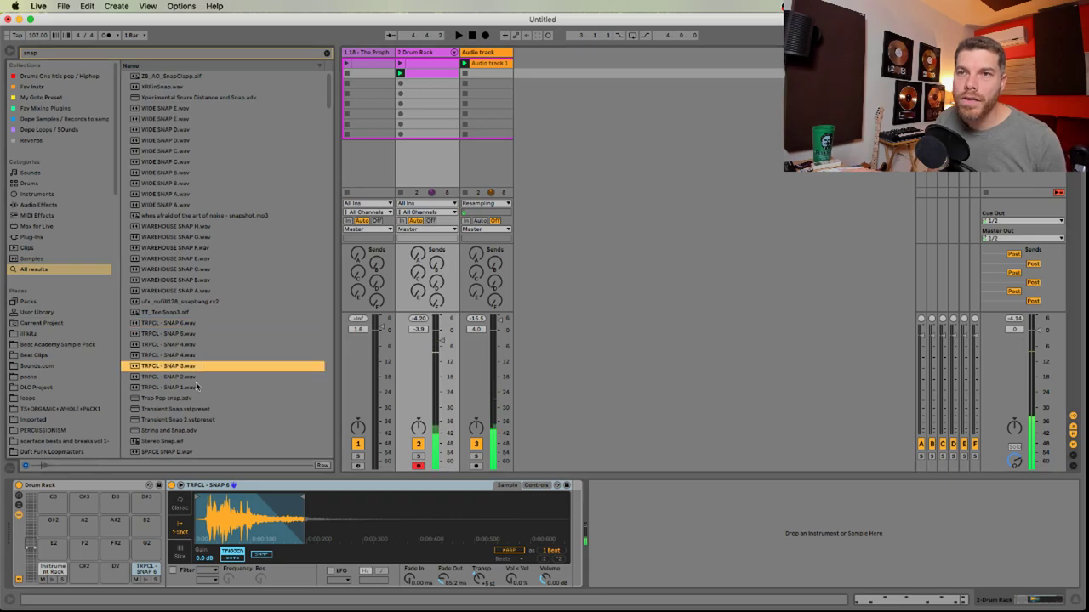
click(255, 490)
key(super+g)
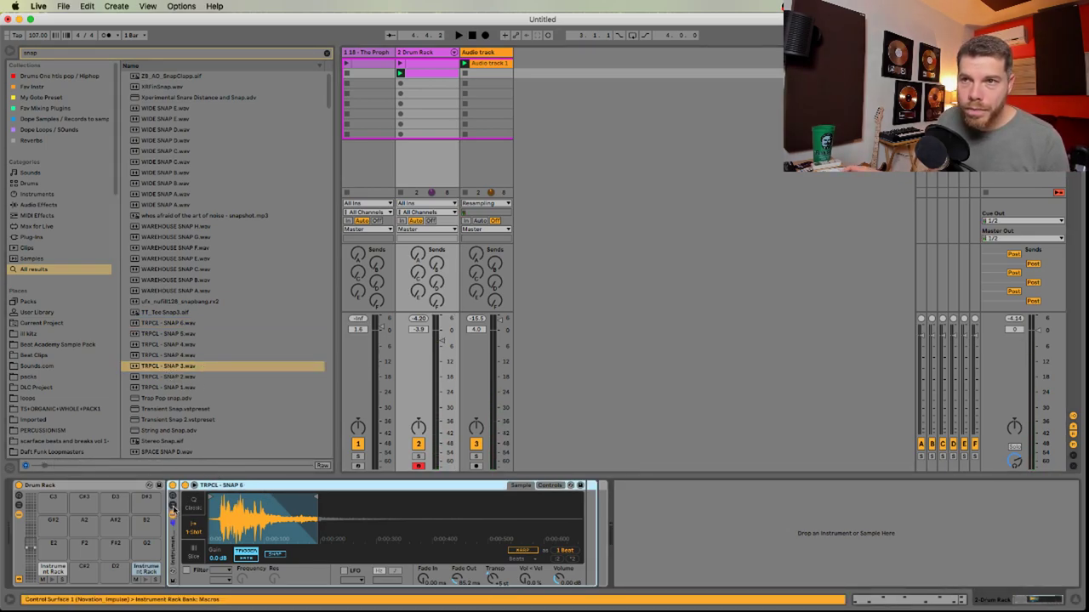
click(173, 506)
drag(186, 366, 243, 551)
During playback, lower the SNAP 6 chain to -16.0 dB and switch the SNAP 3 Simpler to 1-Shot mode
key(space)
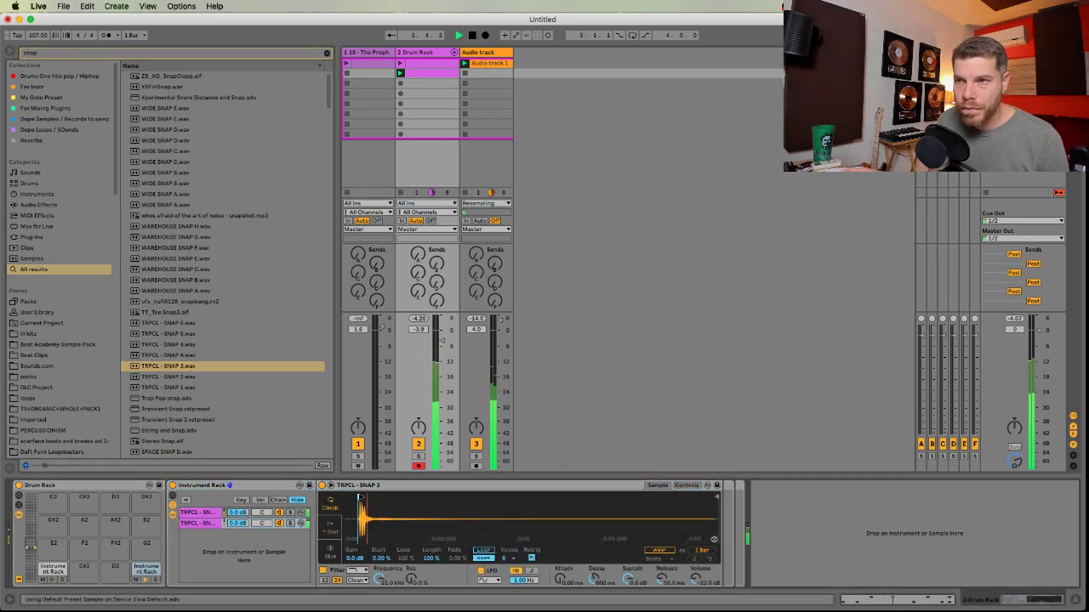
drag(238, 513, 238, 536)
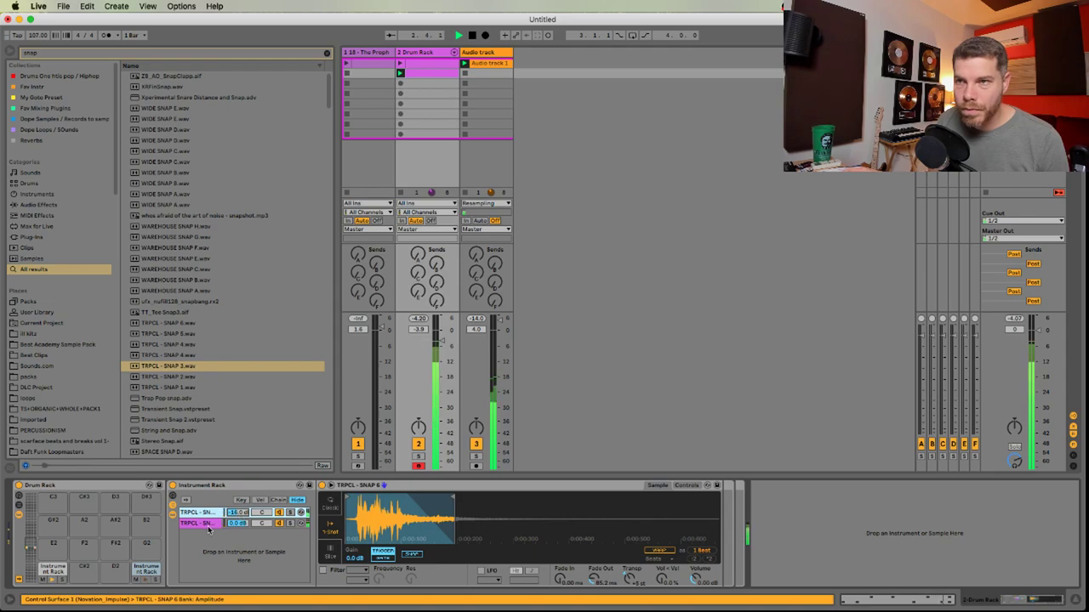
click(204, 524)
click(328, 525)
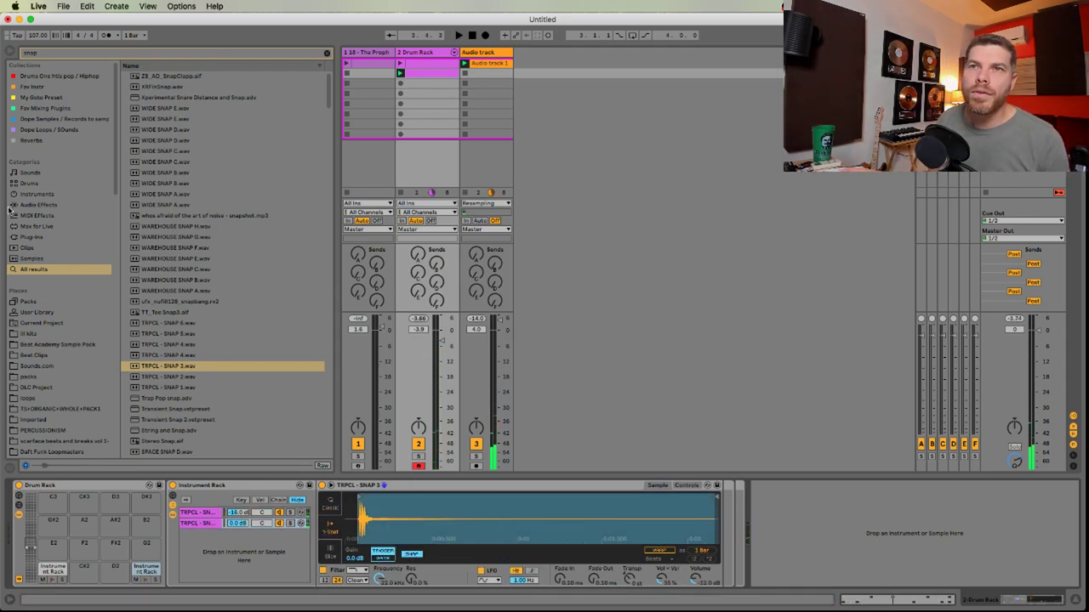
Clear the snap search and audition Misc Percussion hits in the Drums category
click(29, 184)
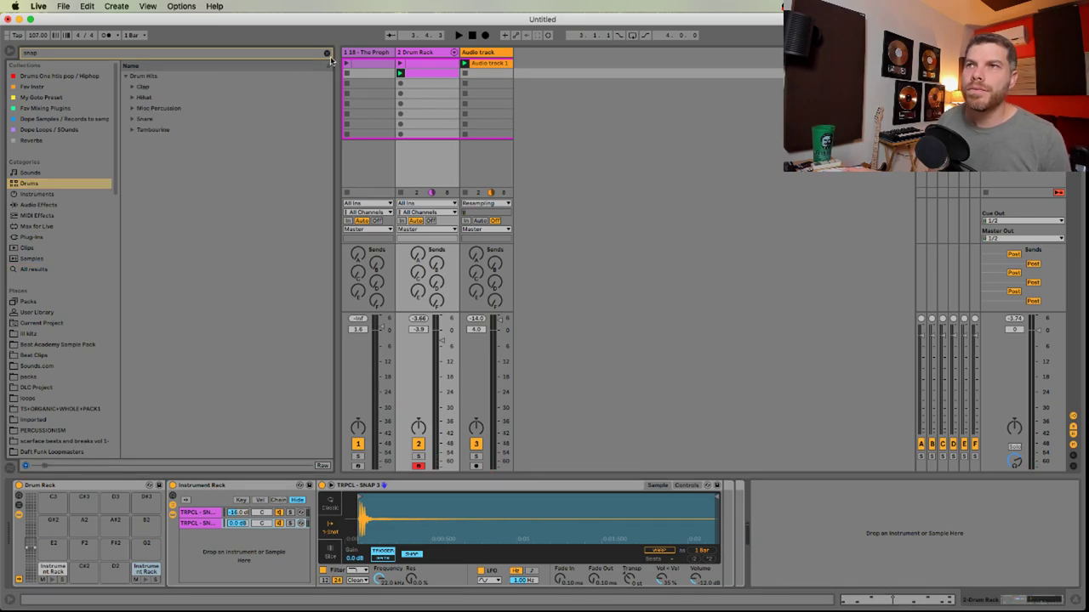
click(326, 54)
scroll(203, 120, up, 5)
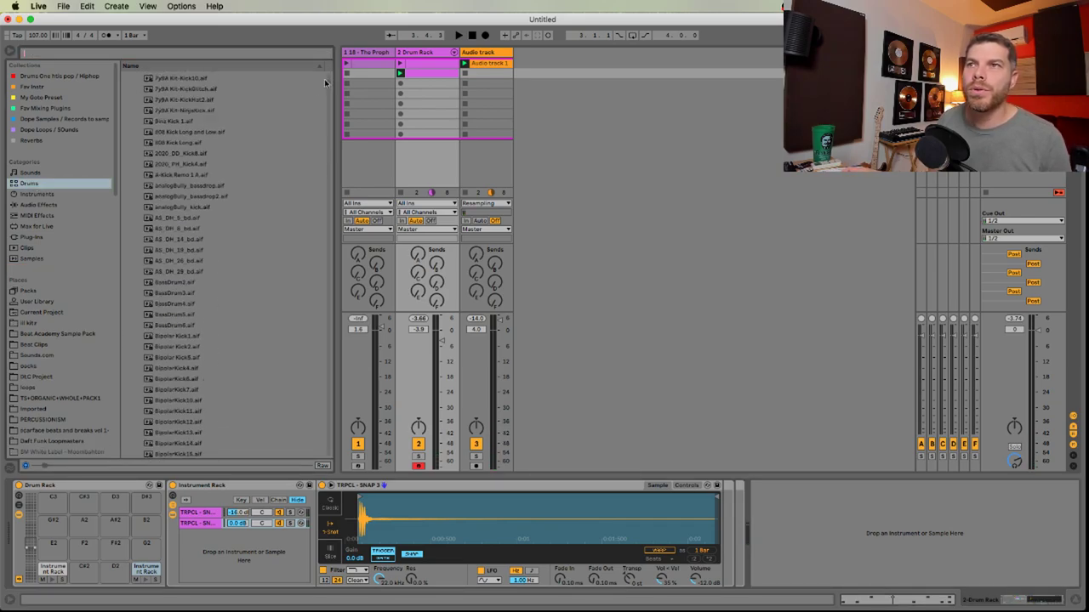
drag(330, 83, 325, 74)
click(132, 161)
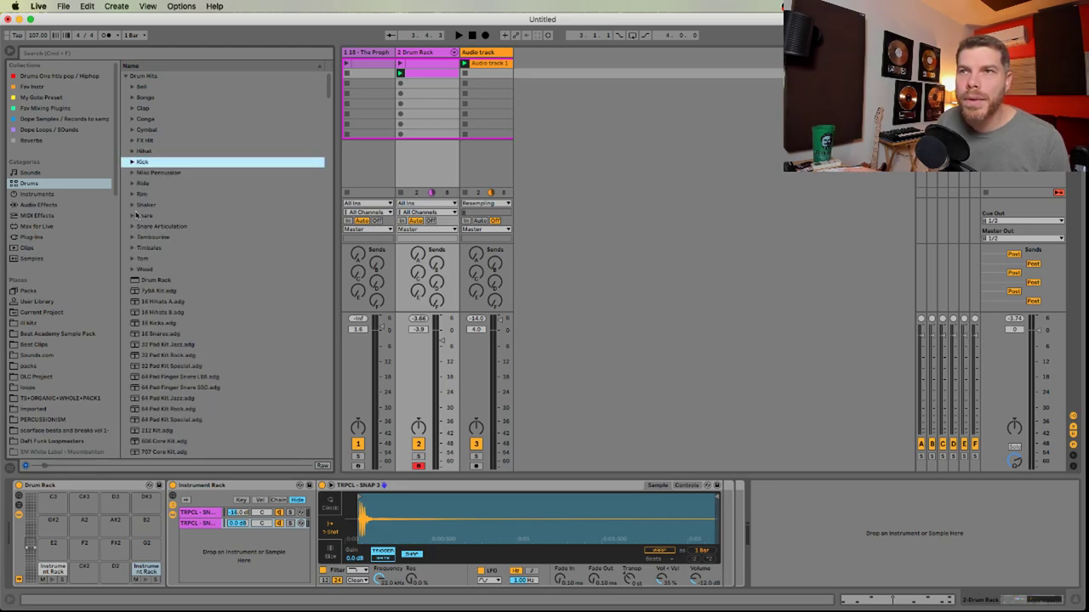
click(131, 173)
click(163, 196)
click(175, 238)
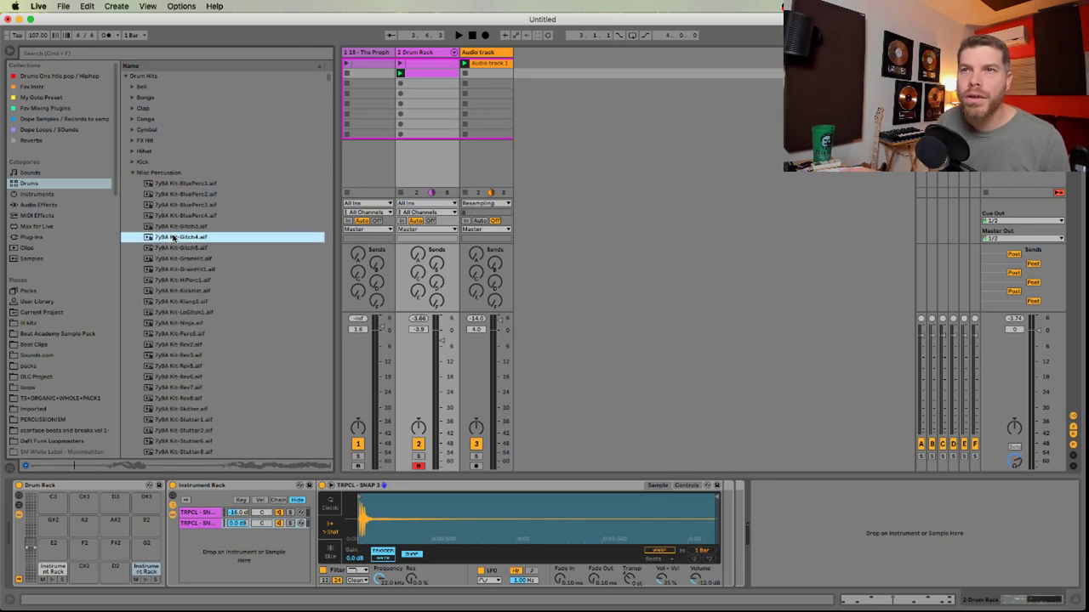
click(197, 302)
click(134, 175)
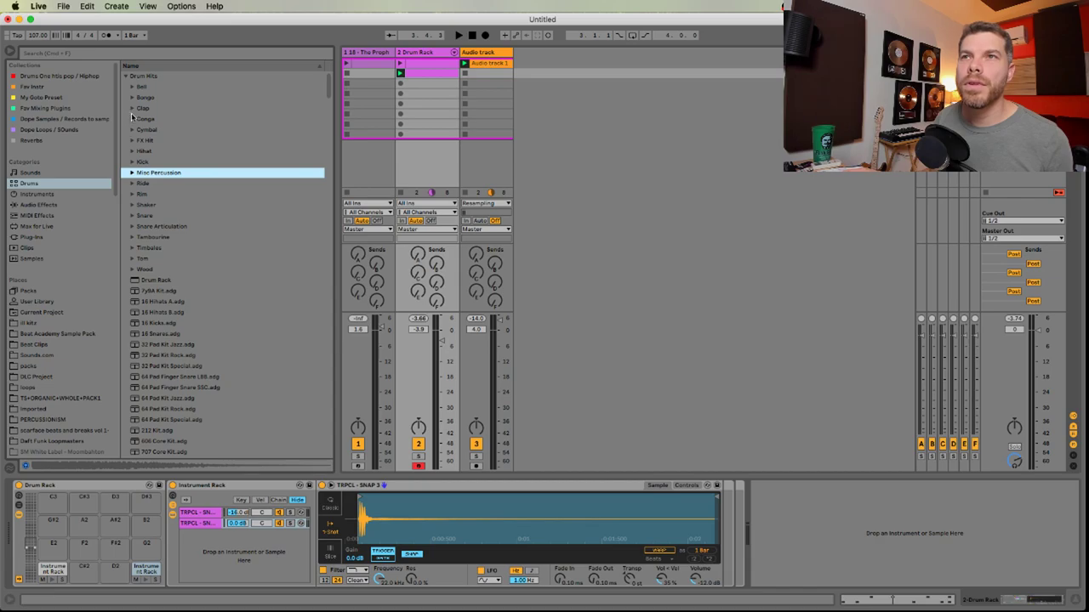
Audition the Rim hits in the Drums category, from Rim 808.adg down to Rim BamVim.wav
click(130, 194)
click(182, 292)
scroll(224, 218, down, 5)
click(218, 251)
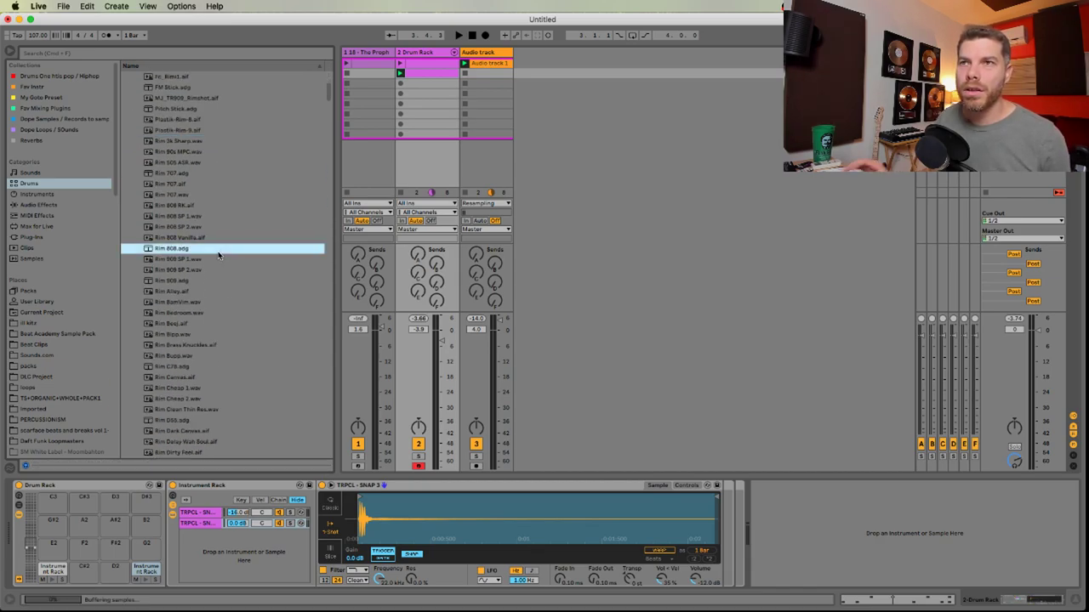
key(Down)
key(Down)
key(Down)
key(Down)
key(Down)
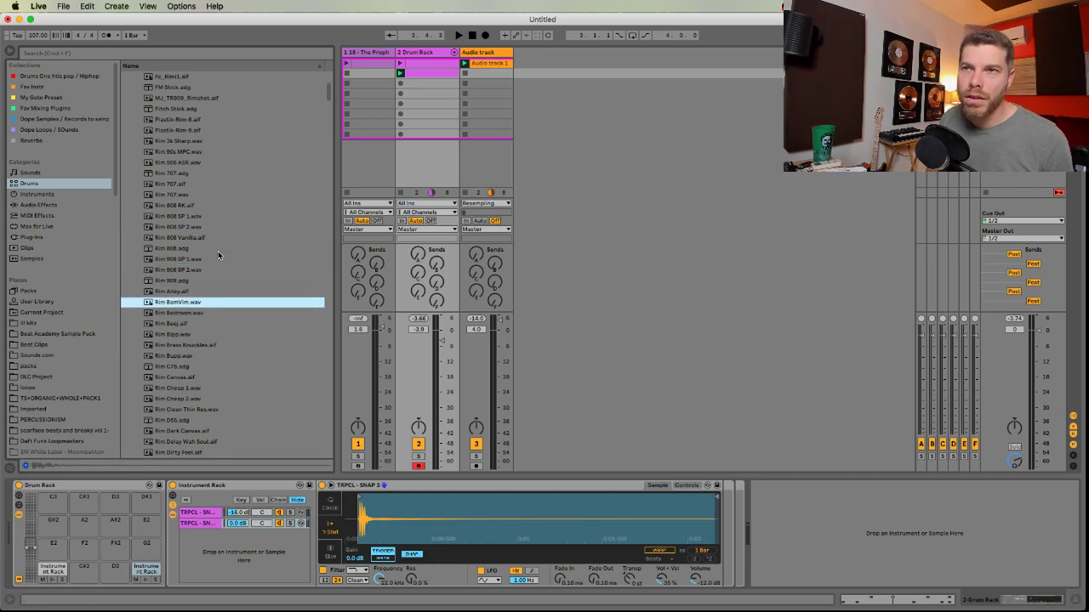
Compare Rim BamVim.wav with Rim Bedroom.wav and layer Rim Bedroom as a third chain in the snap's Instrument Rack
click(185, 314)
click(180, 305)
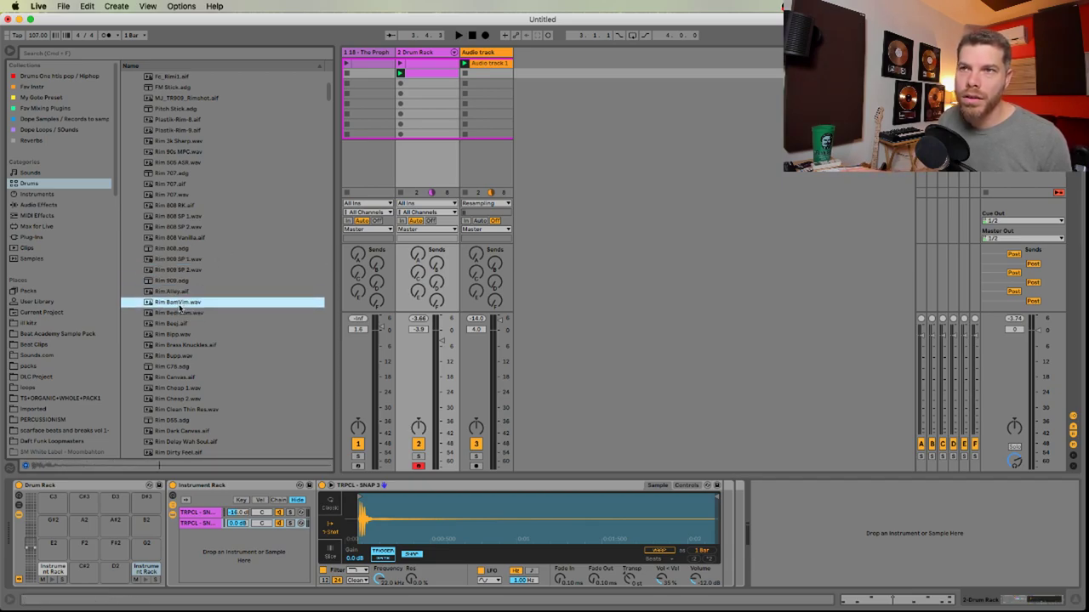
click(176, 314)
drag(253, 588, 254, 537)
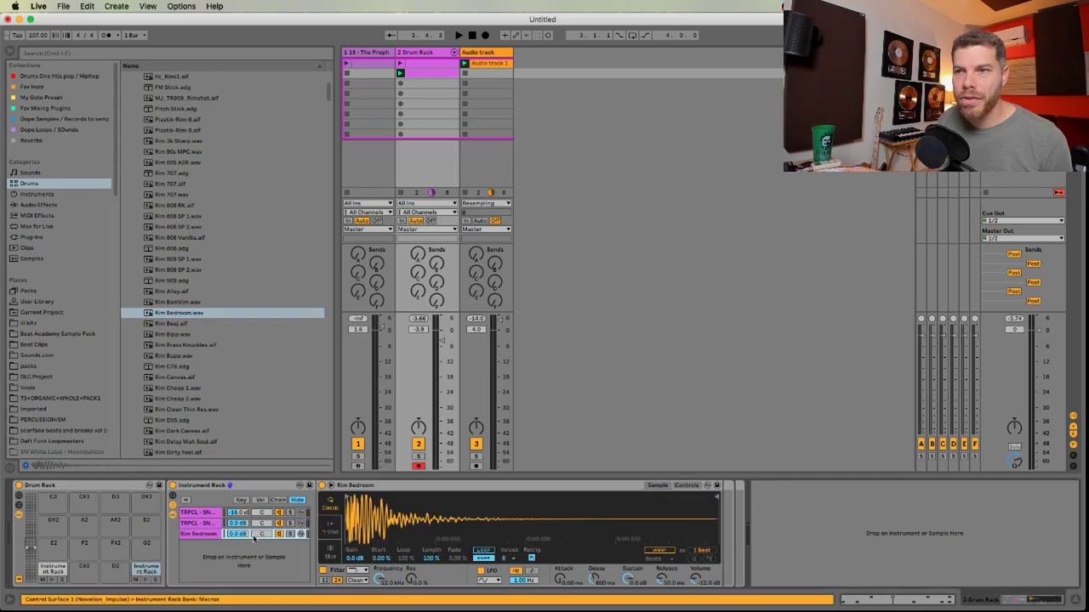
Play the beat and raise the Rim Bedroom Simpler's volume to 0.58 dB
key(space)
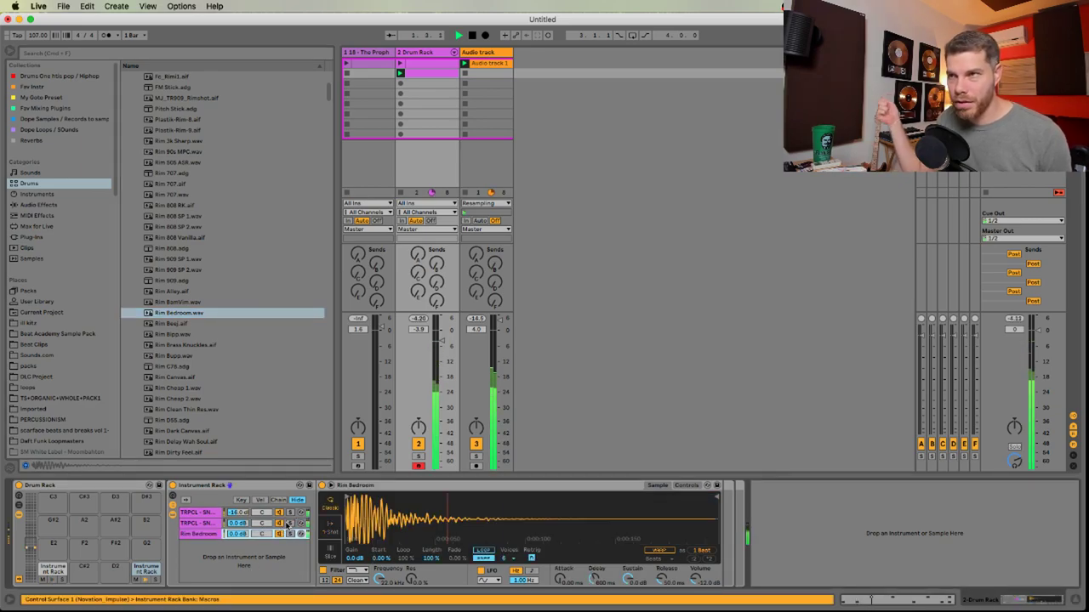
click(286, 523)
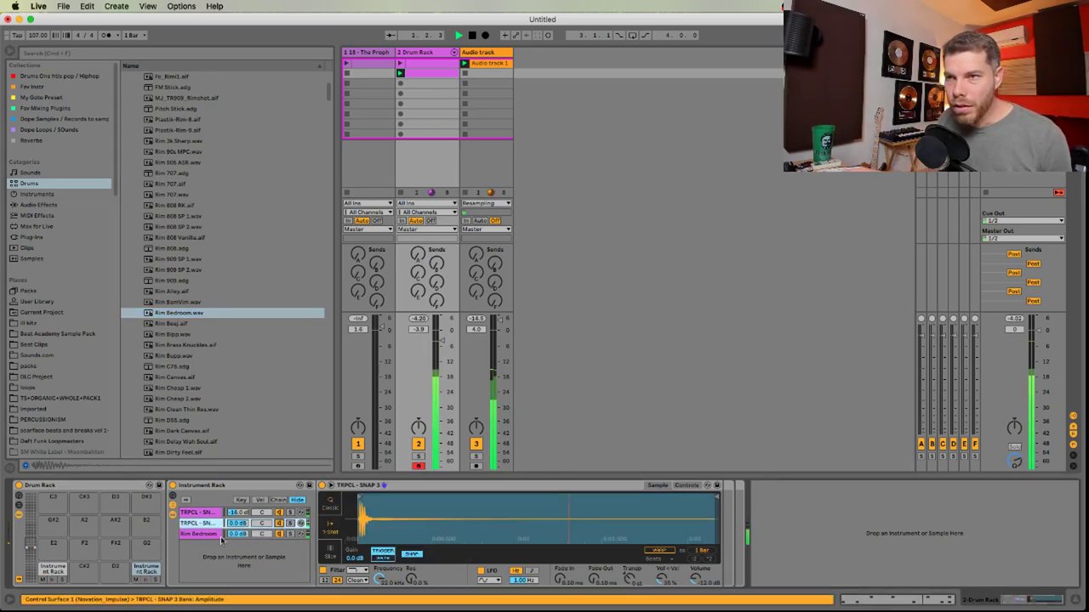
click(194, 536)
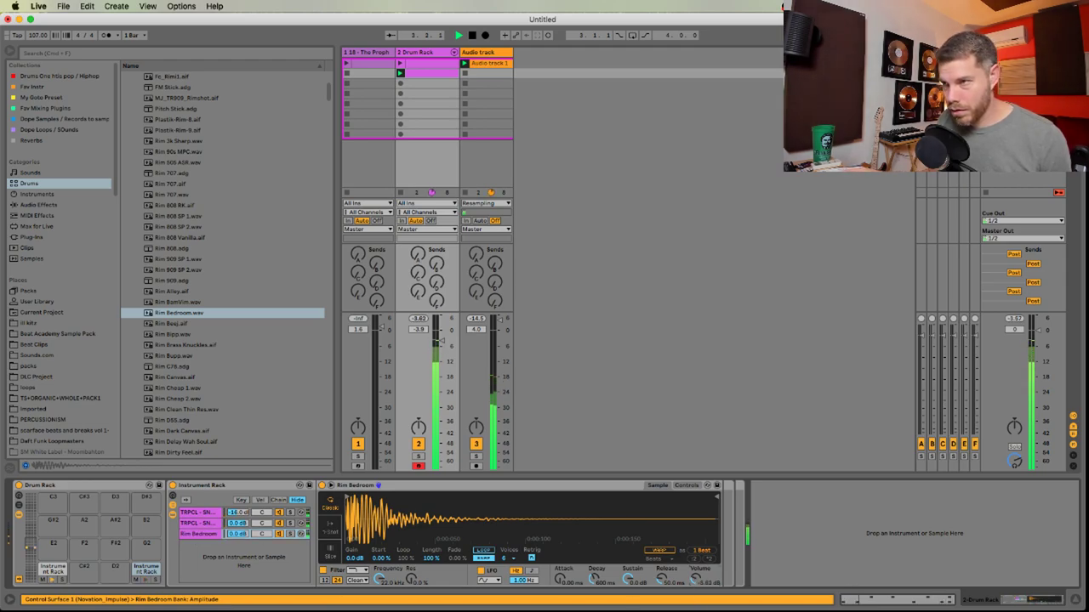
drag(697, 581, 697, 536)
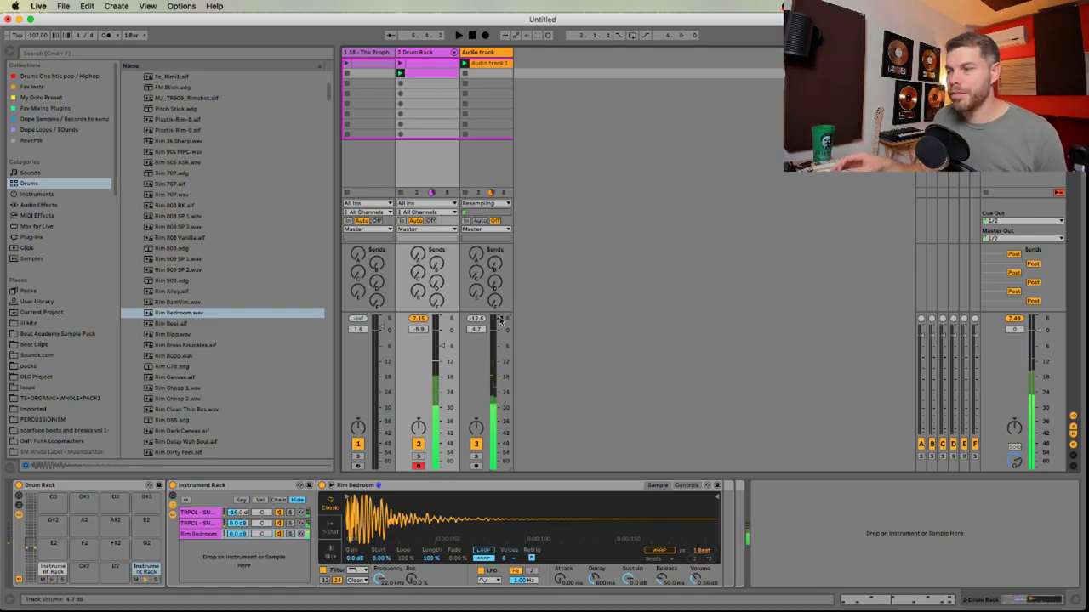
Switch to Chrome to read the live chat and return to Live
key(super+Tab)
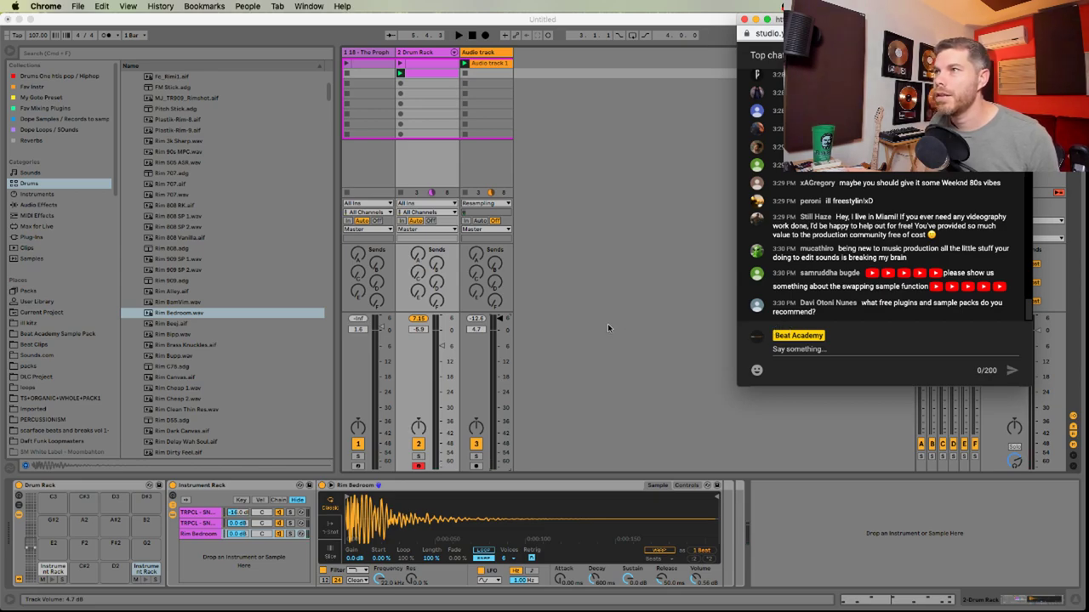
key(super+Tab)
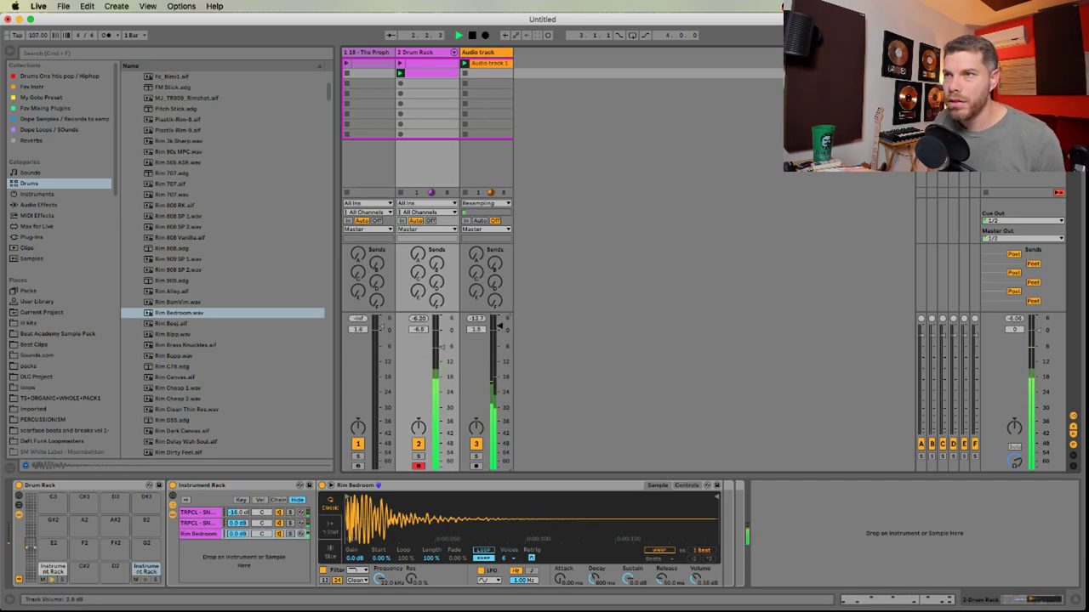
Add the Drum Buss audio effect to the Drum Rack track
click(430, 52)
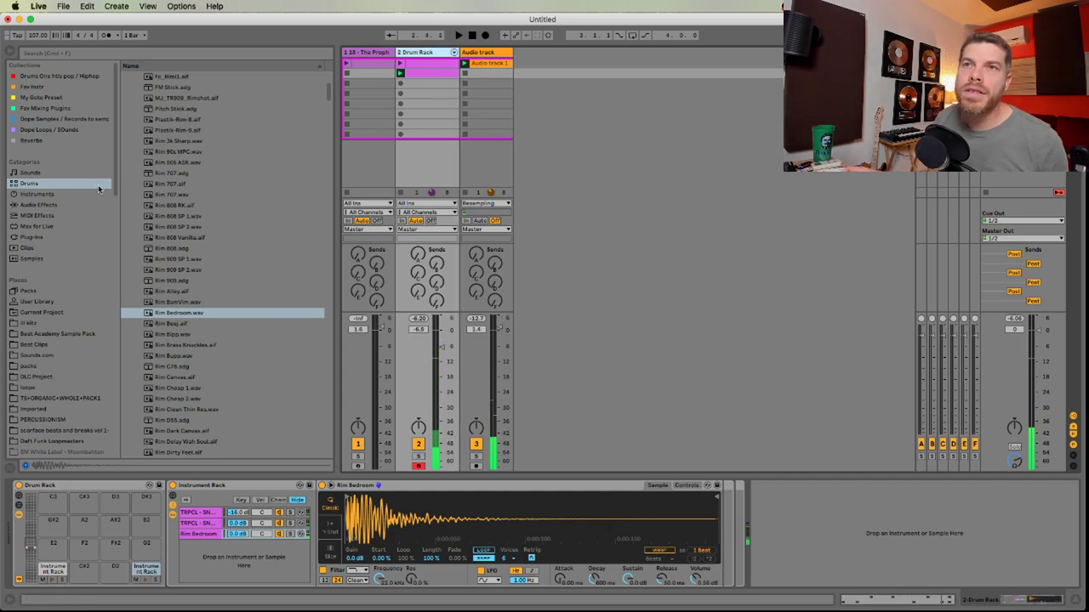
click(54, 205)
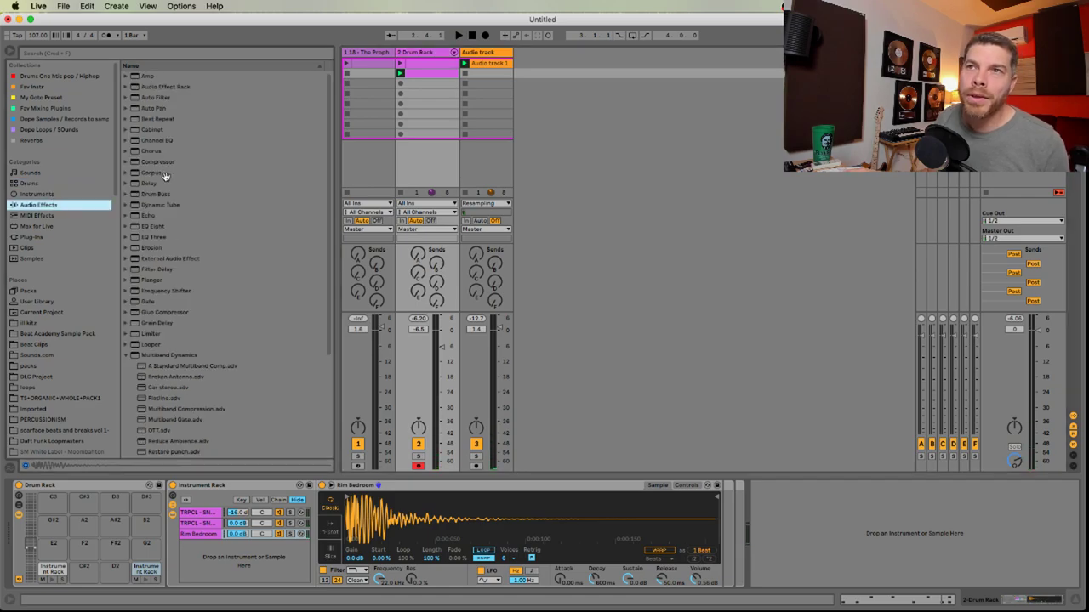
drag(147, 196, 433, 112)
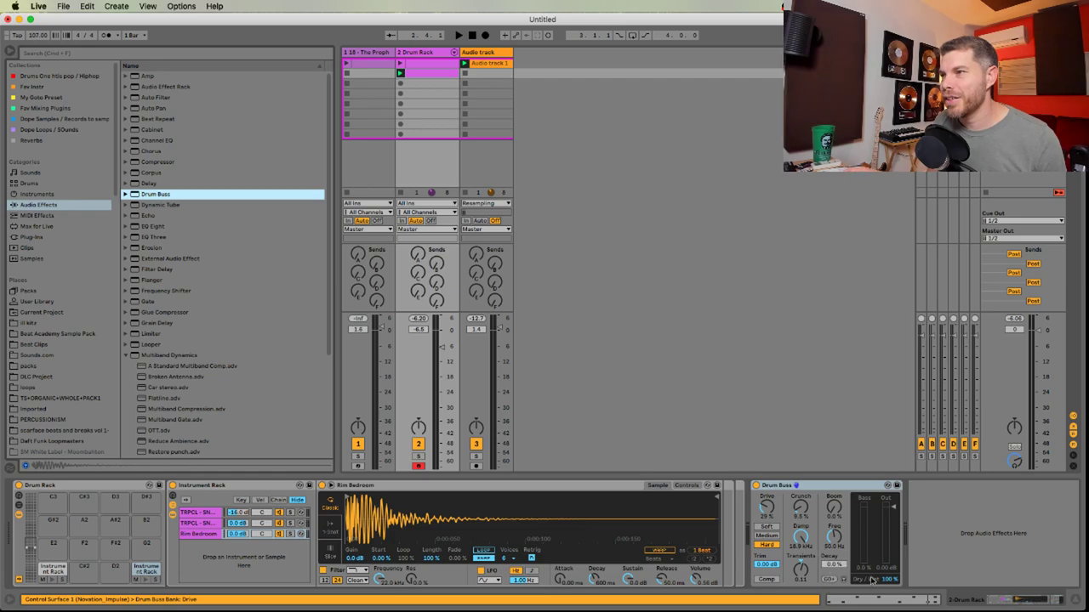
Set the Drum Buss Boom to 7.1% and the Drum Rack track's volume to -5.2 dB while checking playback
click(890, 581)
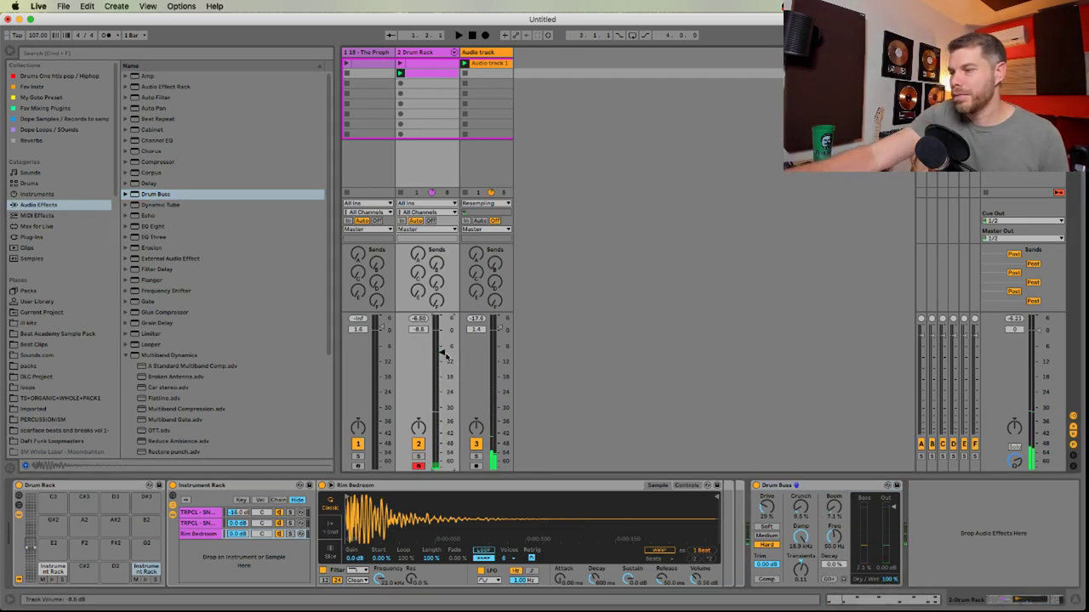
key(space)
drag(444, 354, 440, 346)
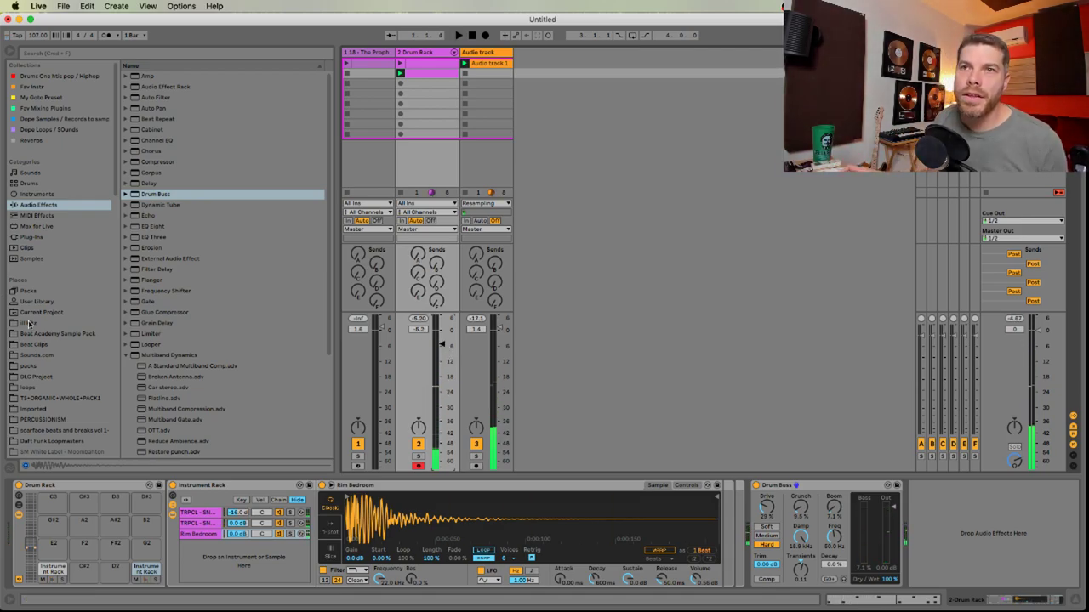
Browse past the PERCUSSIONISM sample folder and open the VEH1 Latin House Loops 128 BPM folder
scroll(49, 367, down, 5)
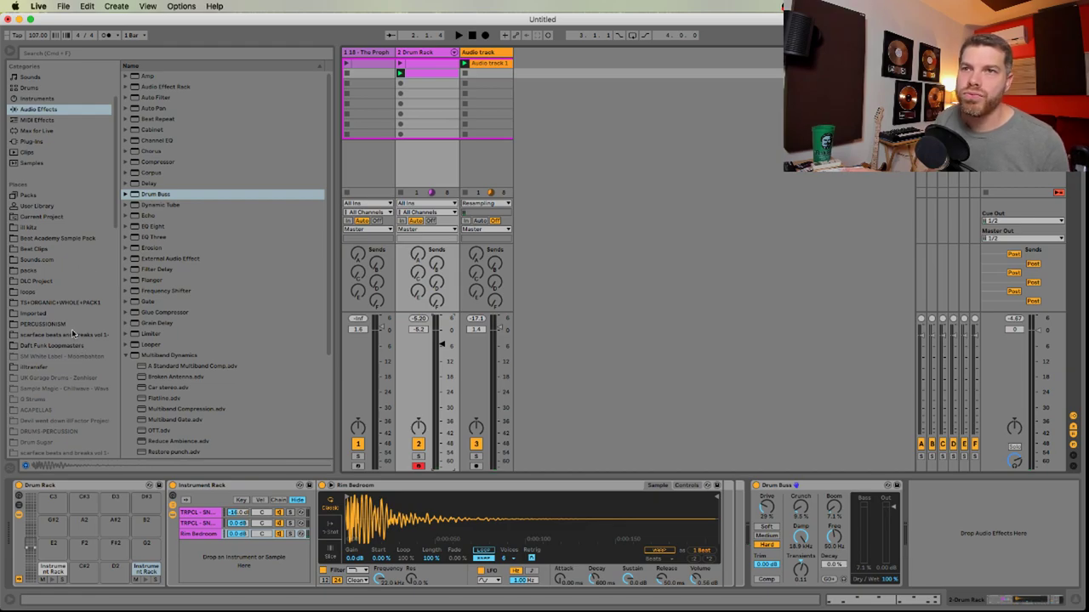
click(74, 325)
scroll(76, 349, down, 15)
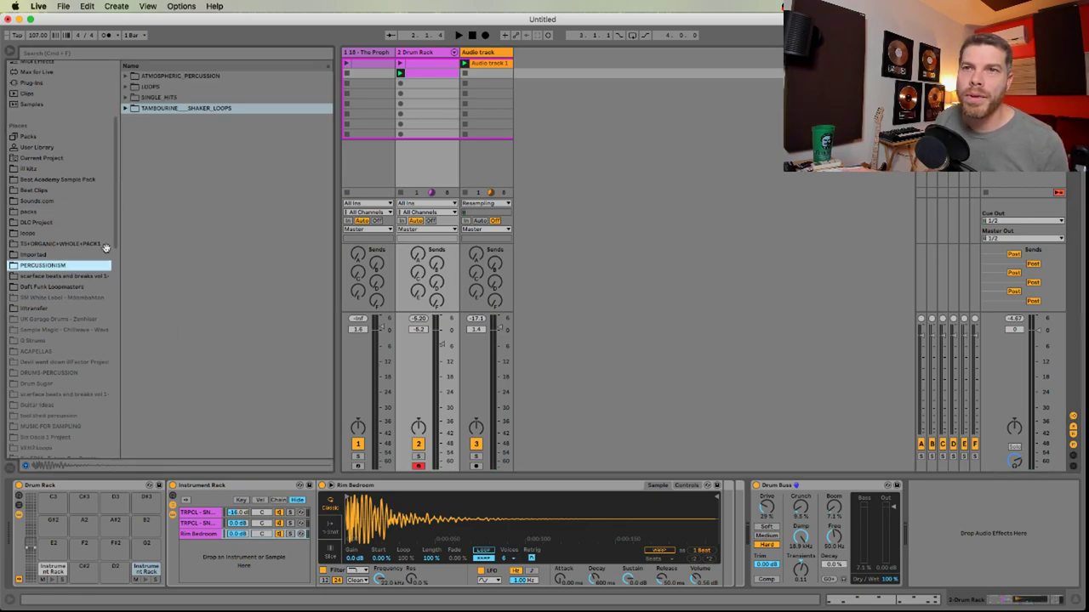
scroll(111, 267, down, 5)
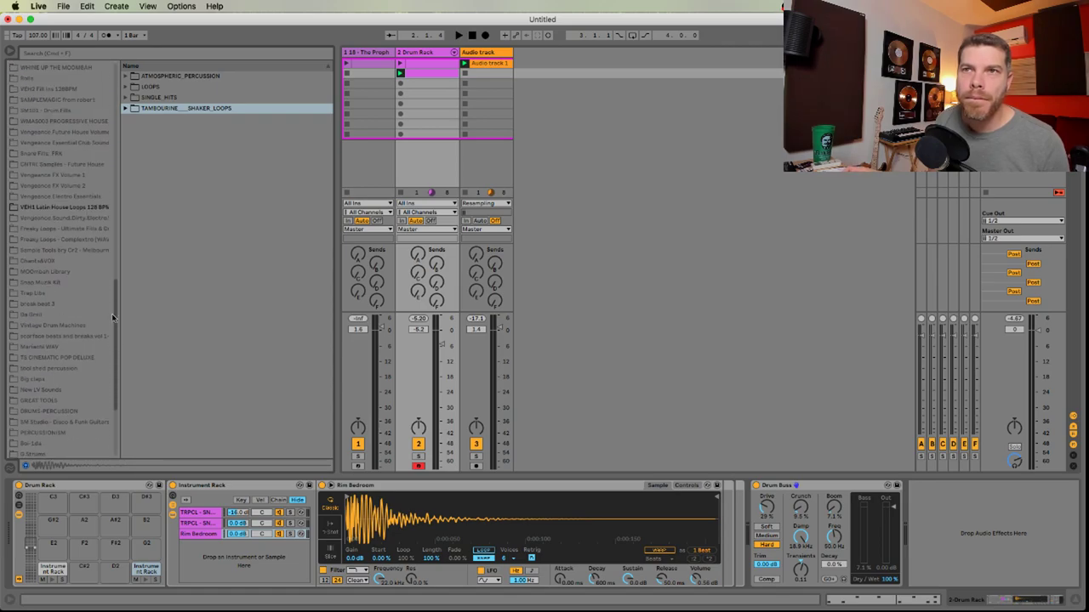
click(99, 288)
Audition the Latin house loops and add VEH1 Latin House Loop - 030 as a clip on a new audio track
click(186, 323)
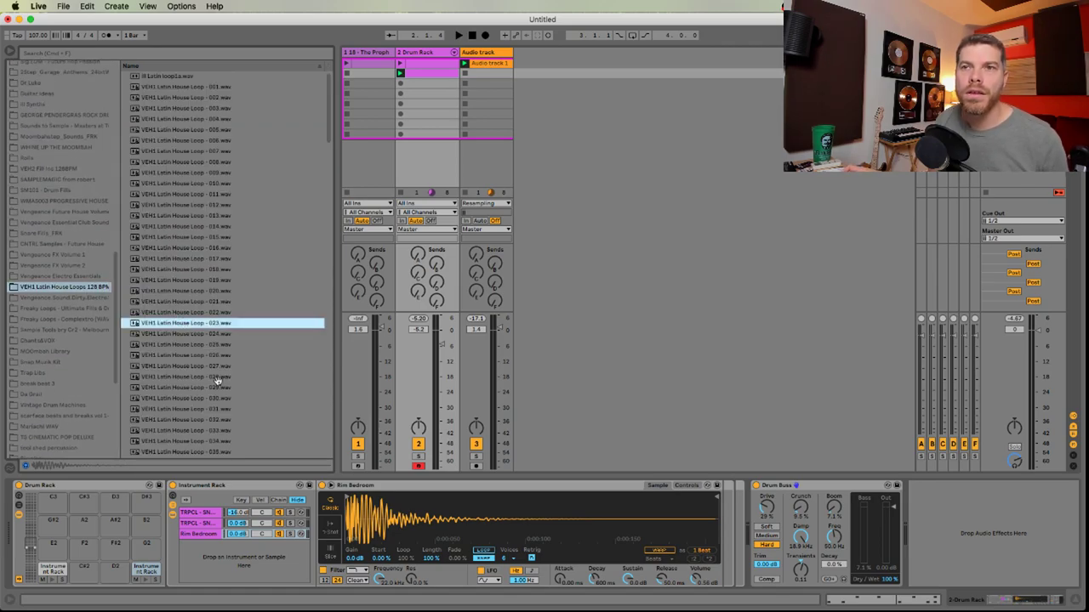
scroll(217, 381, down, 5)
click(218, 232)
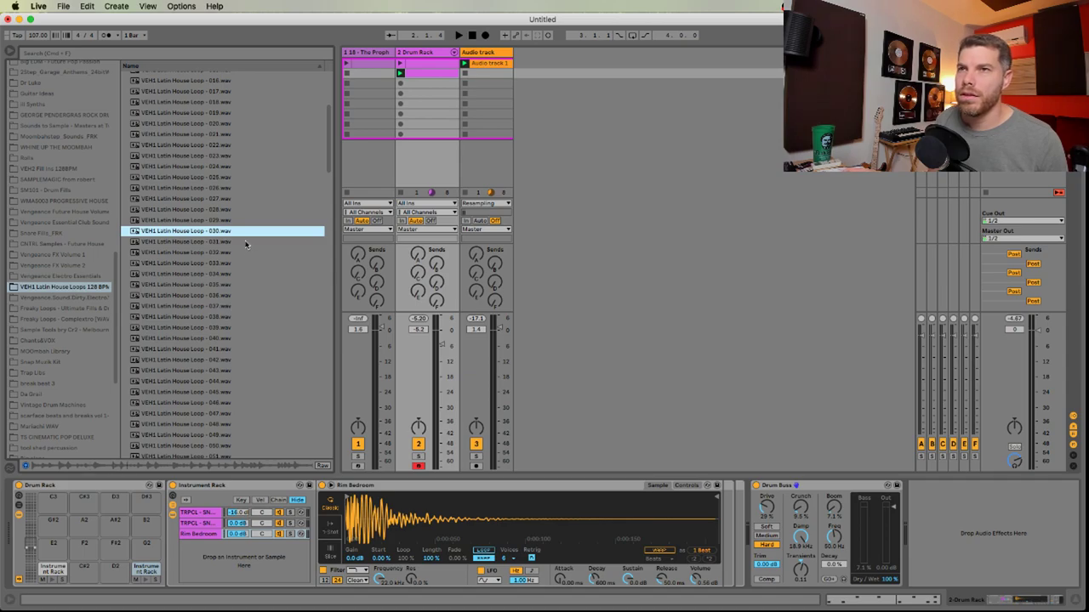
drag(549, 65, 546, 62)
double_click(545, 63)
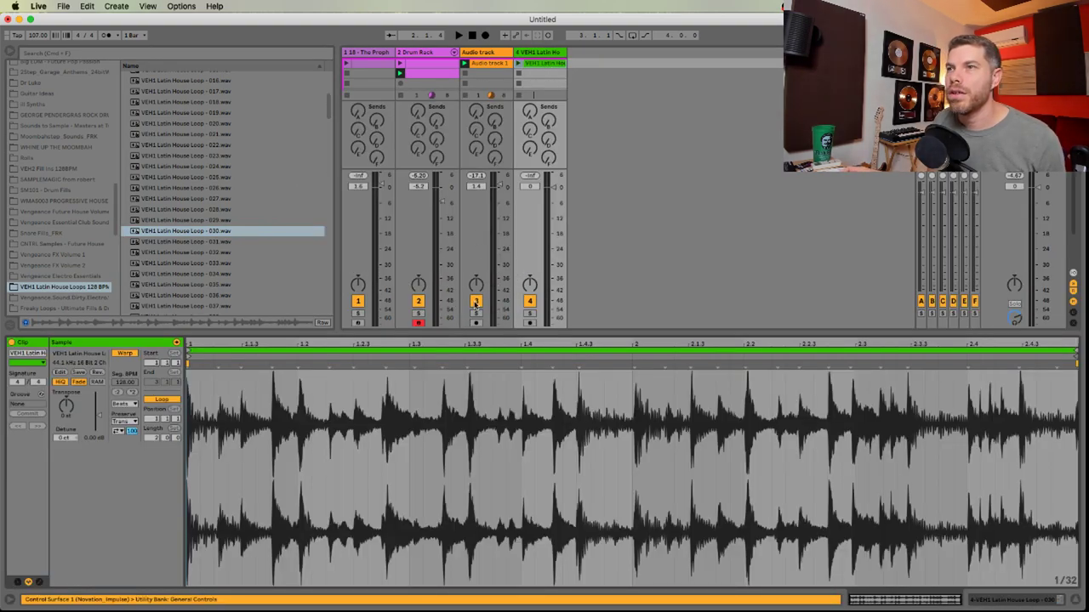
Deactivate the resampled Audio track and copy its sidechain Compressor onto the Latin House Loop track
click(475, 301)
click(488, 56)
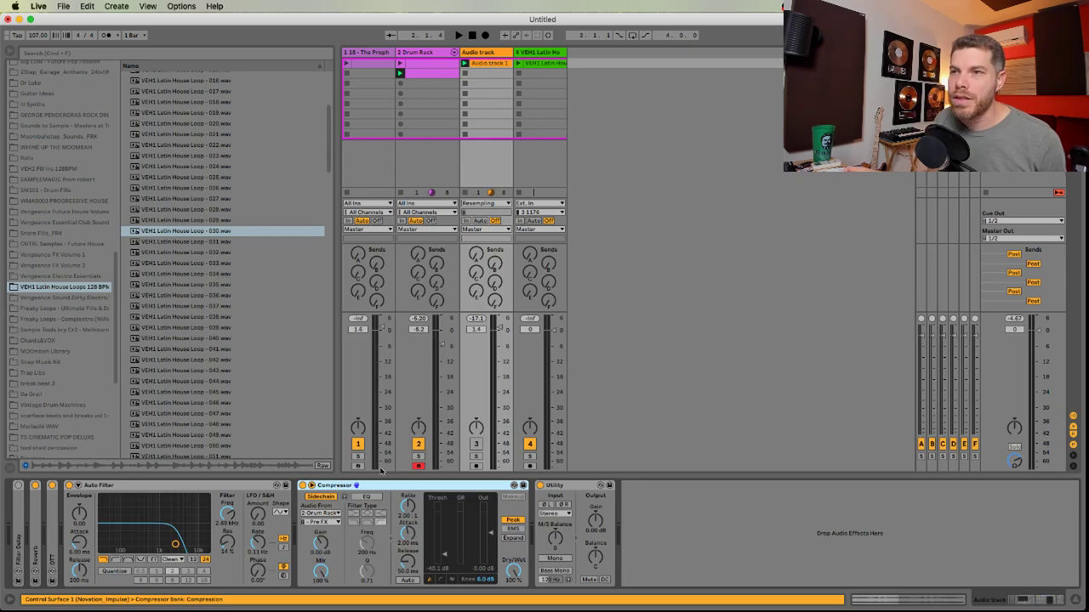
click(549, 129)
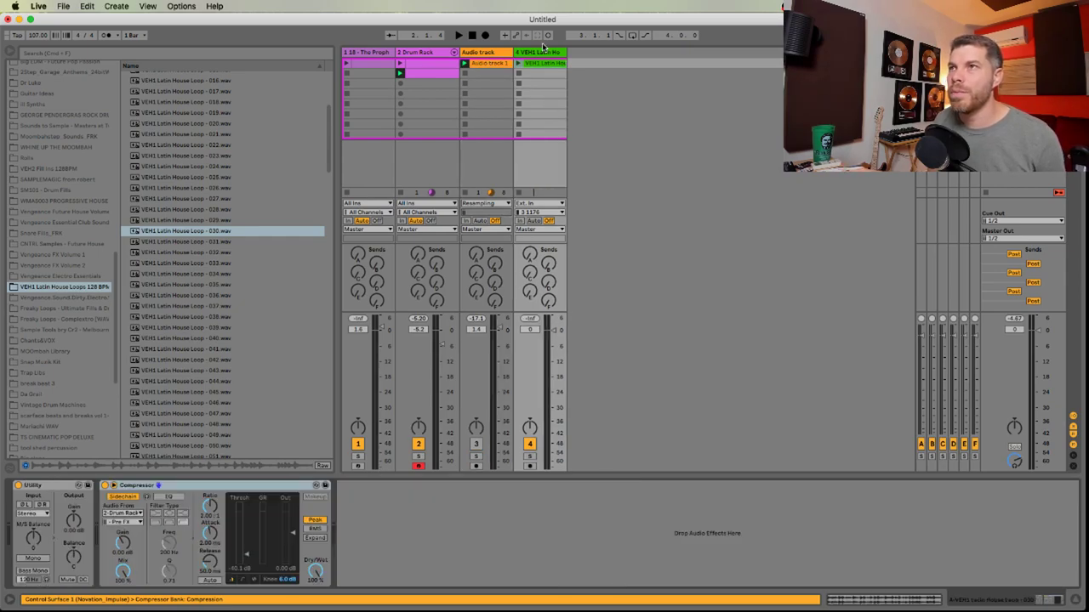
Solo the Latin House Loop track, launch its clip and set the track volume to -9.4 dB
click(544, 53)
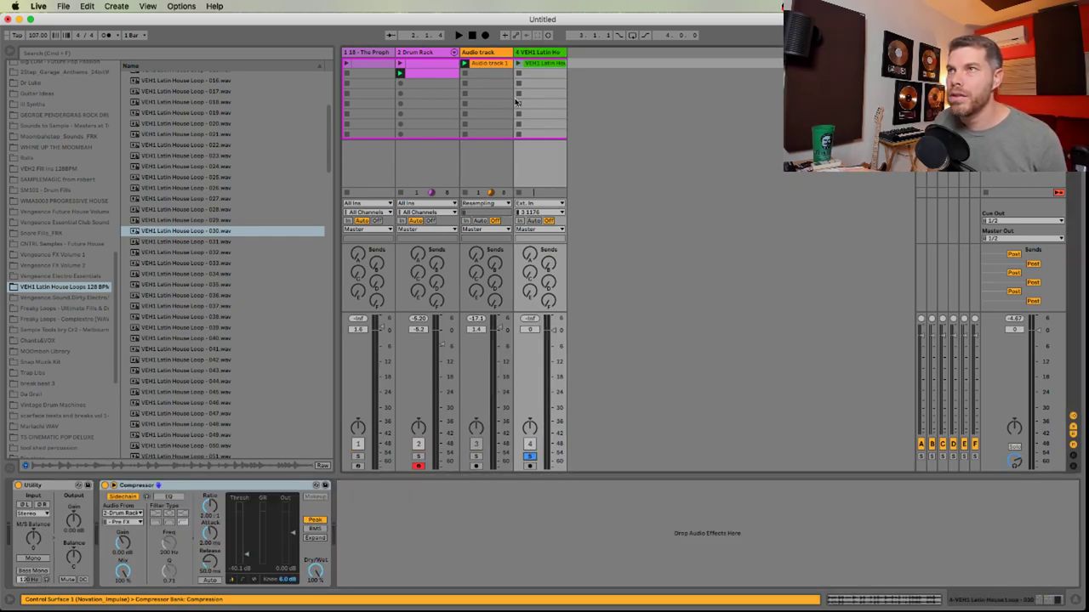
click(518, 64)
drag(551, 330, 553, 355)
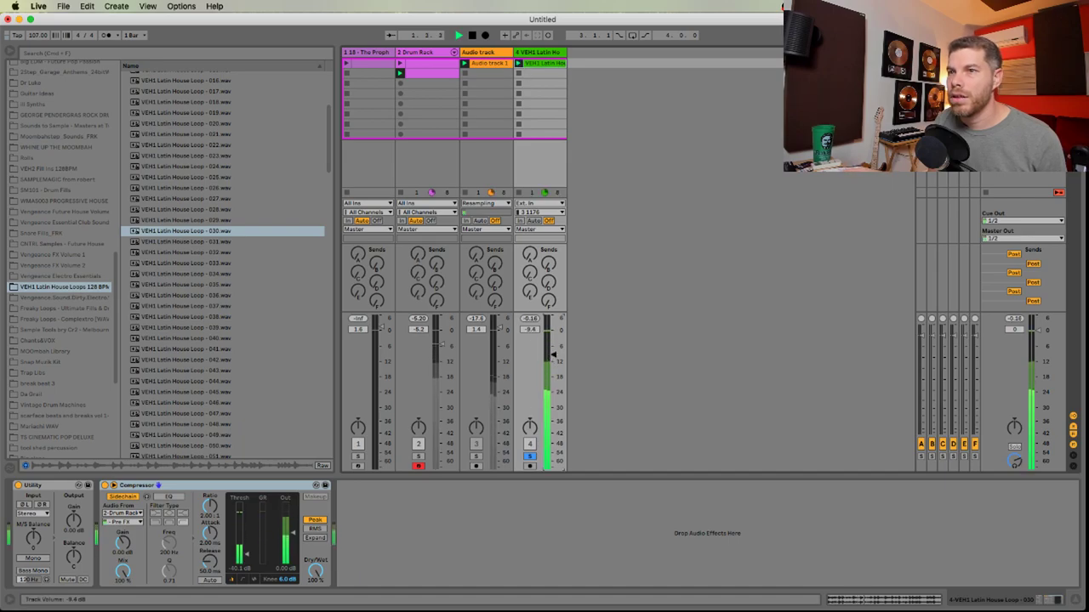
Open the Latin House Loop clip and set its warp mode to Re-Pitch while checking playback
double_click(546, 64)
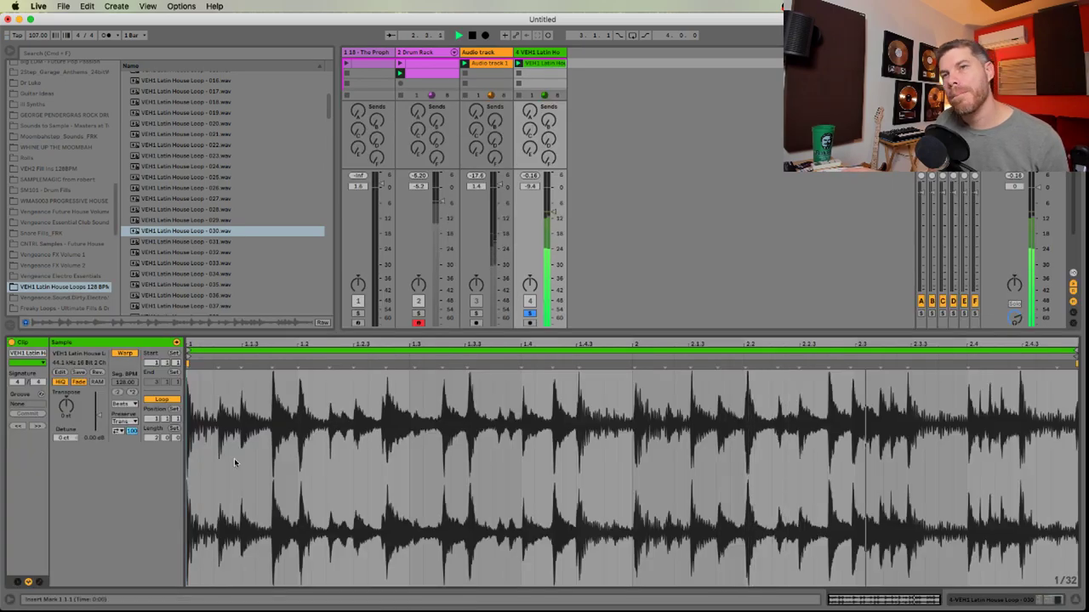
key(space)
right_click(188, 361)
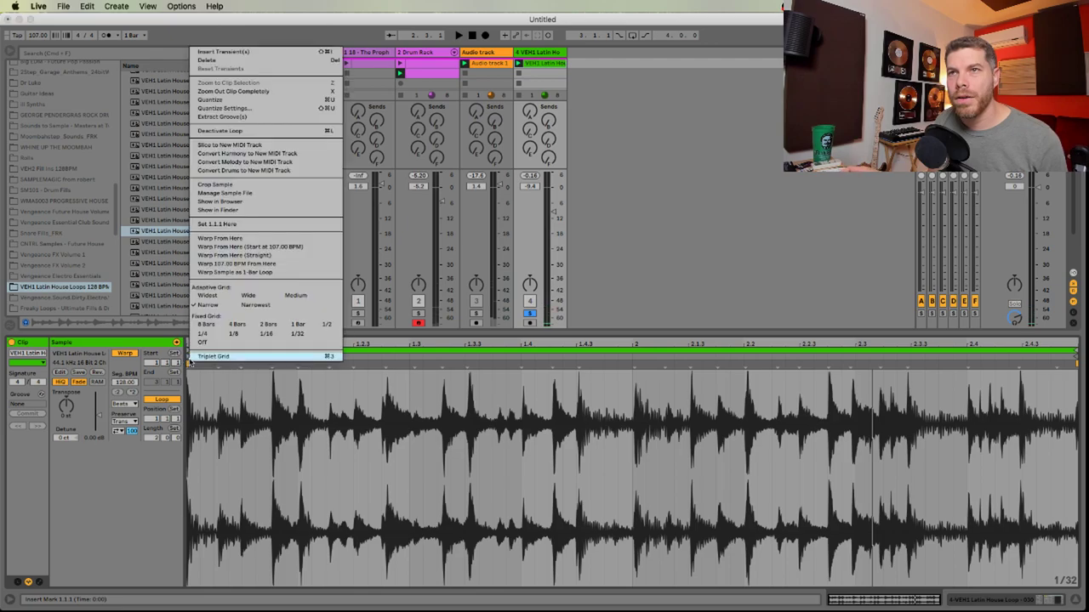
click(194, 357)
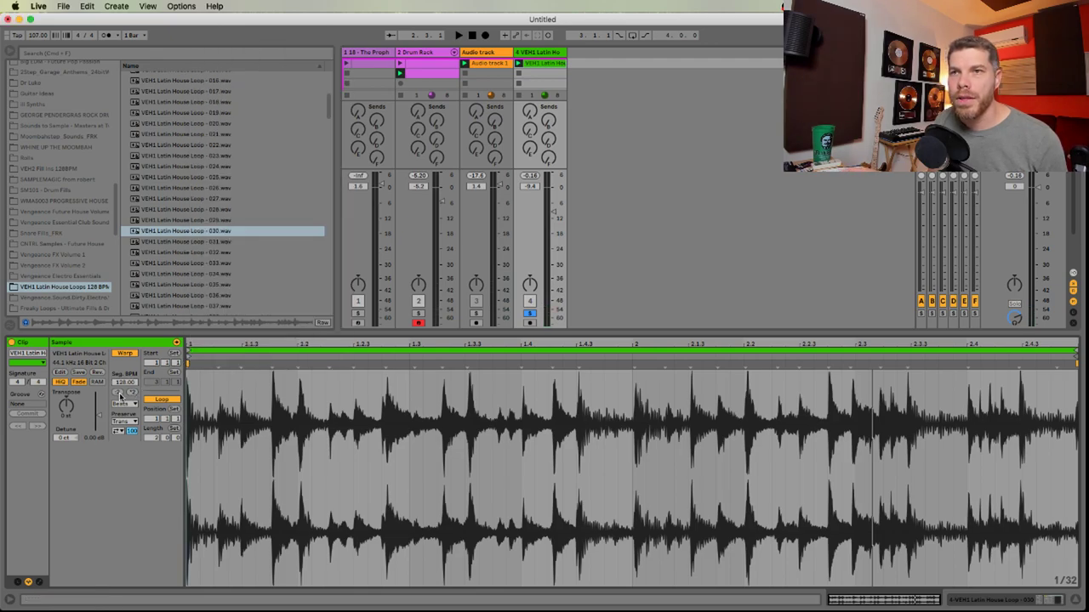
key(space)
click(128, 403)
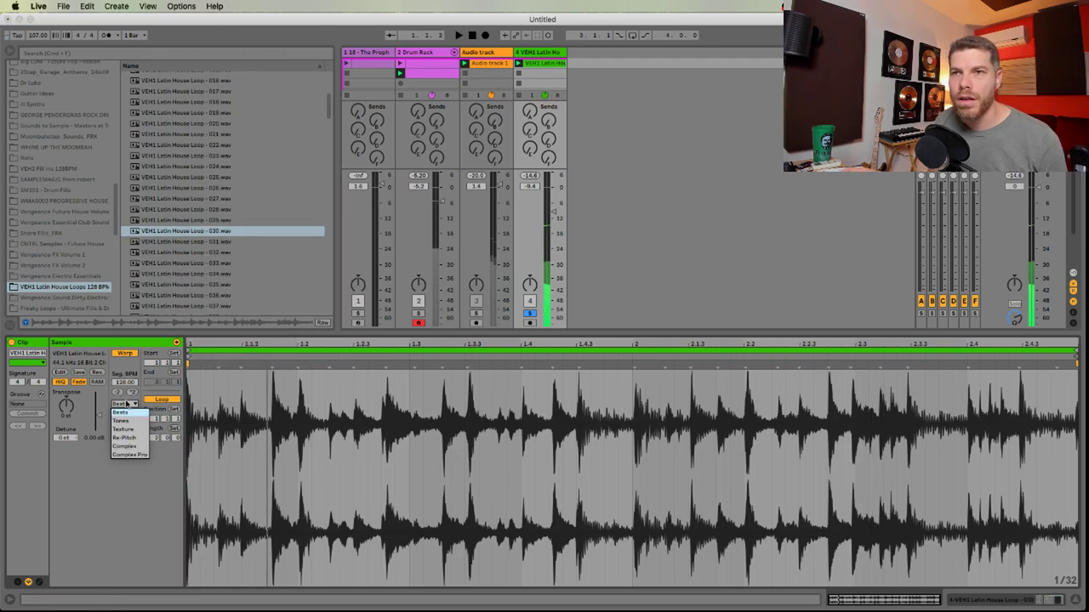
click(125, 436)
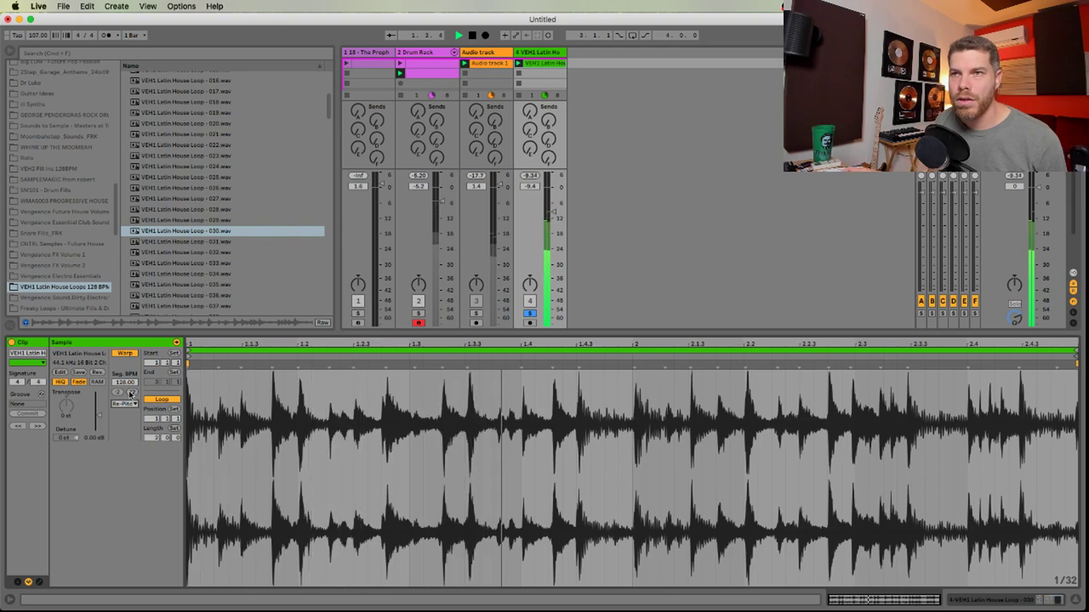
Try halving the clip's segment tempo to 64 BPM, restore 128 BPM and keep the Re-Pitch warp mode
click(117, 392)
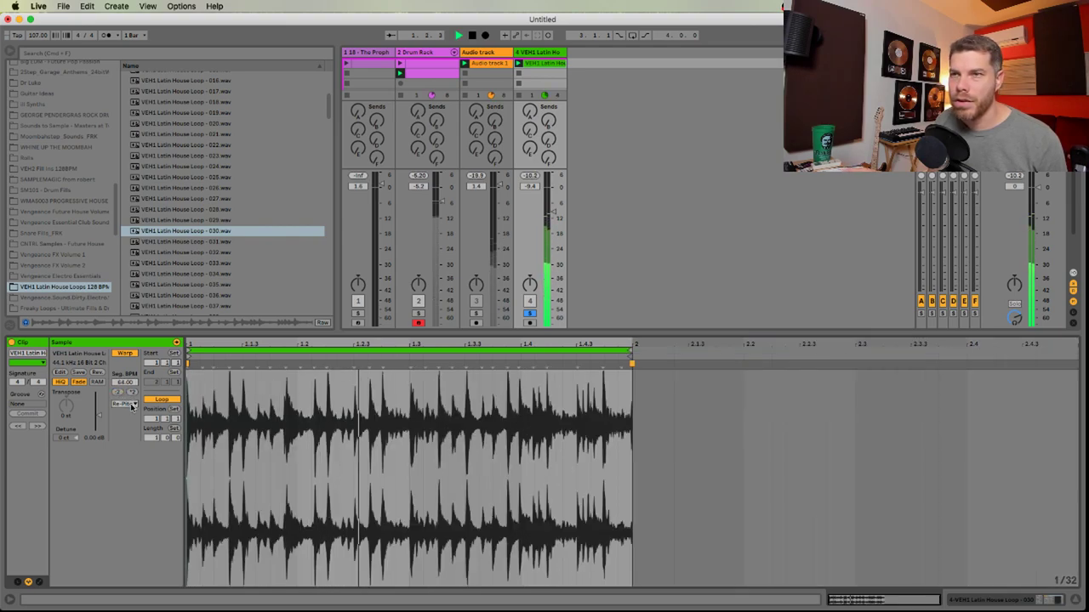
click(131, 392)
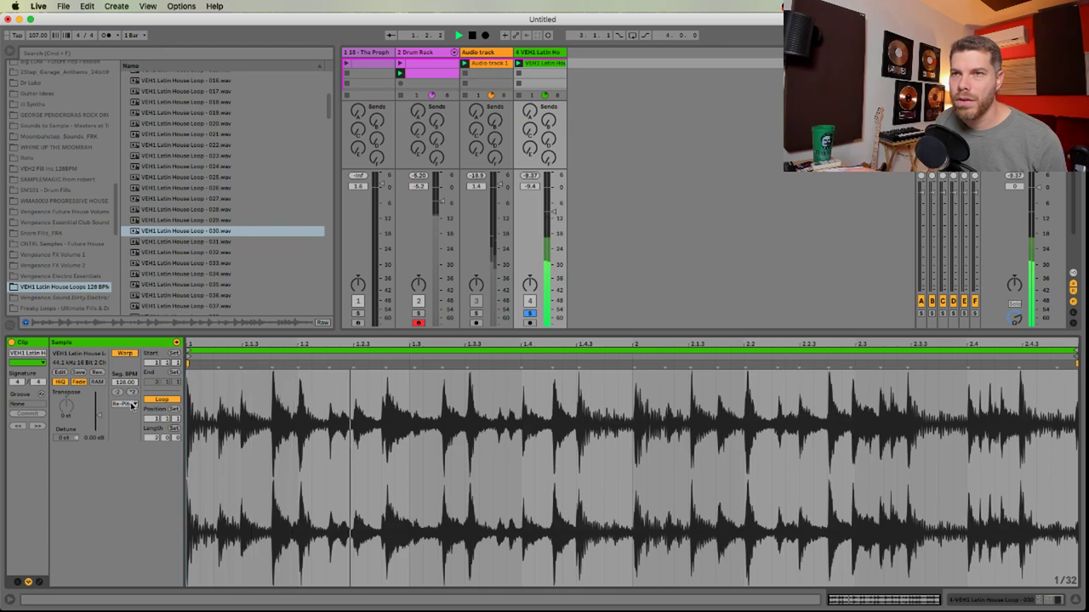
click(126, 403)
click(125, 437)
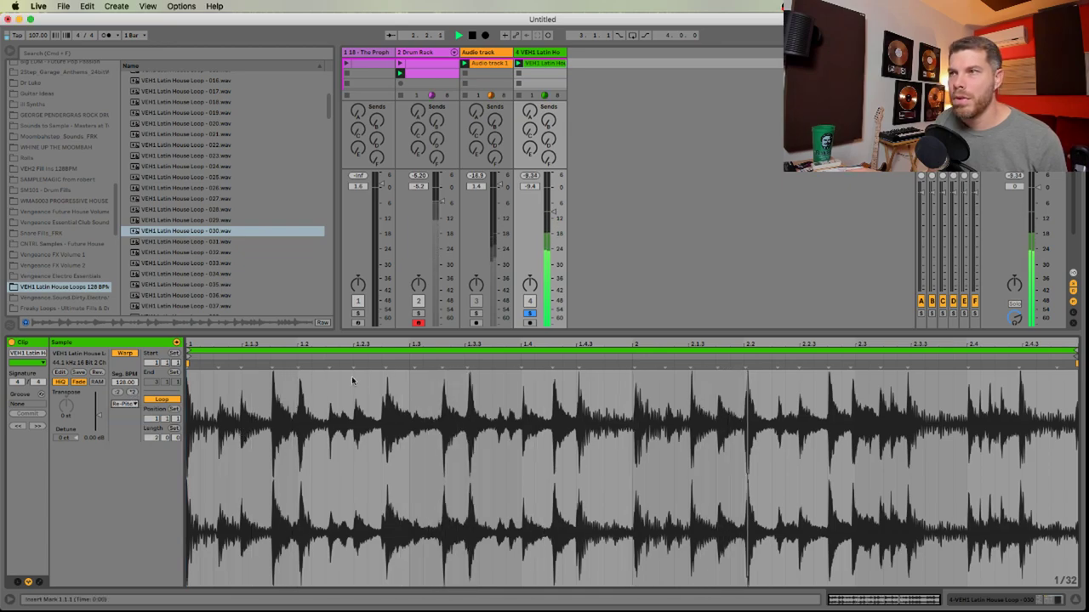
Solo the Drum Rack track alongside the Latin loop and set the loop track's volume to -11.6 dB
key(shift+Tab)
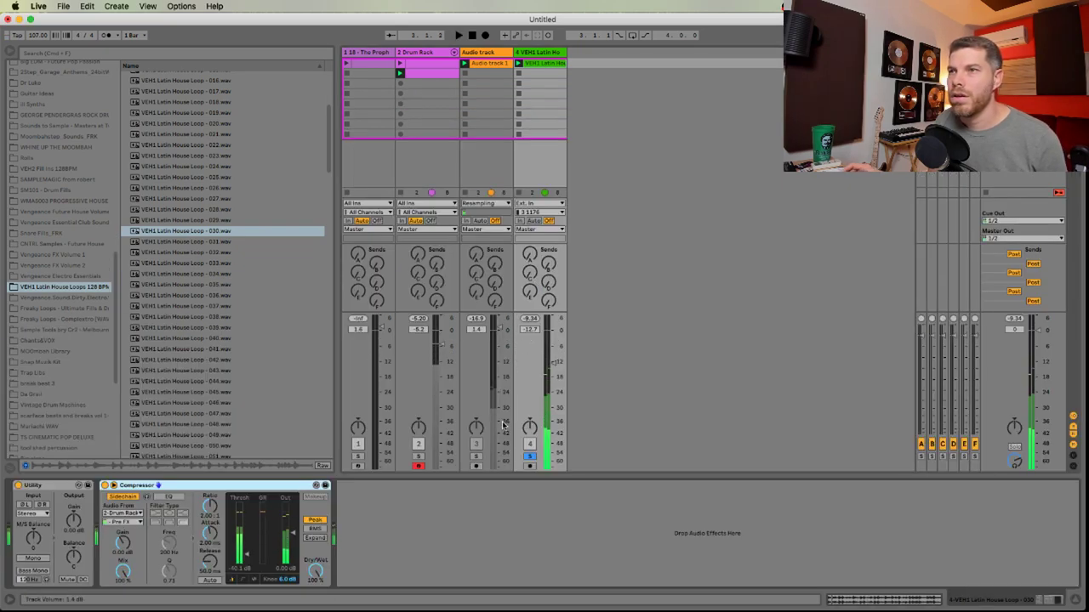
click(418, 457)
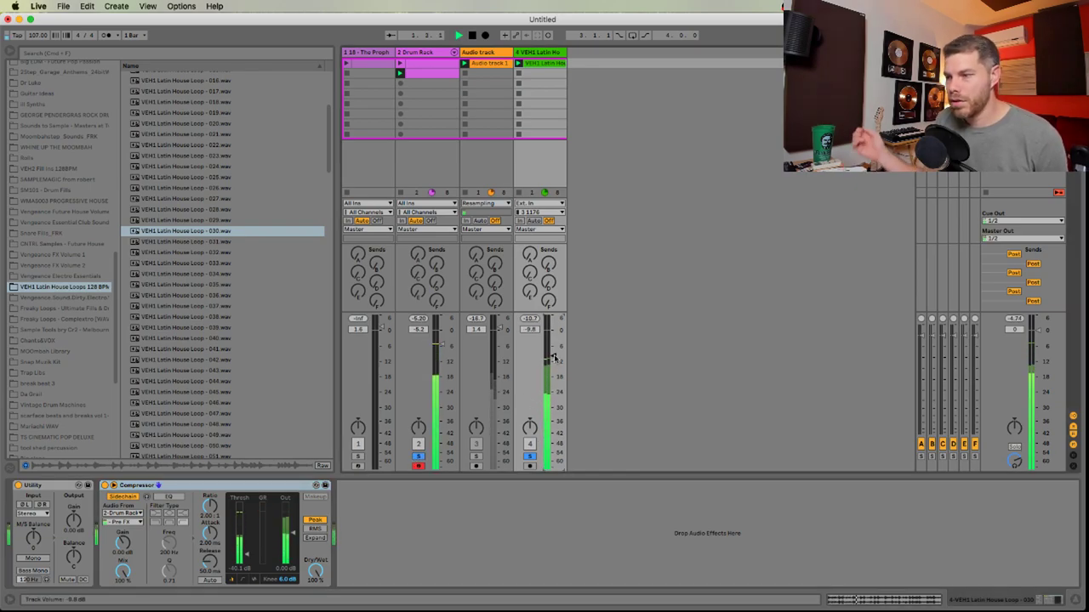
drag(552, 362, 553, 351)
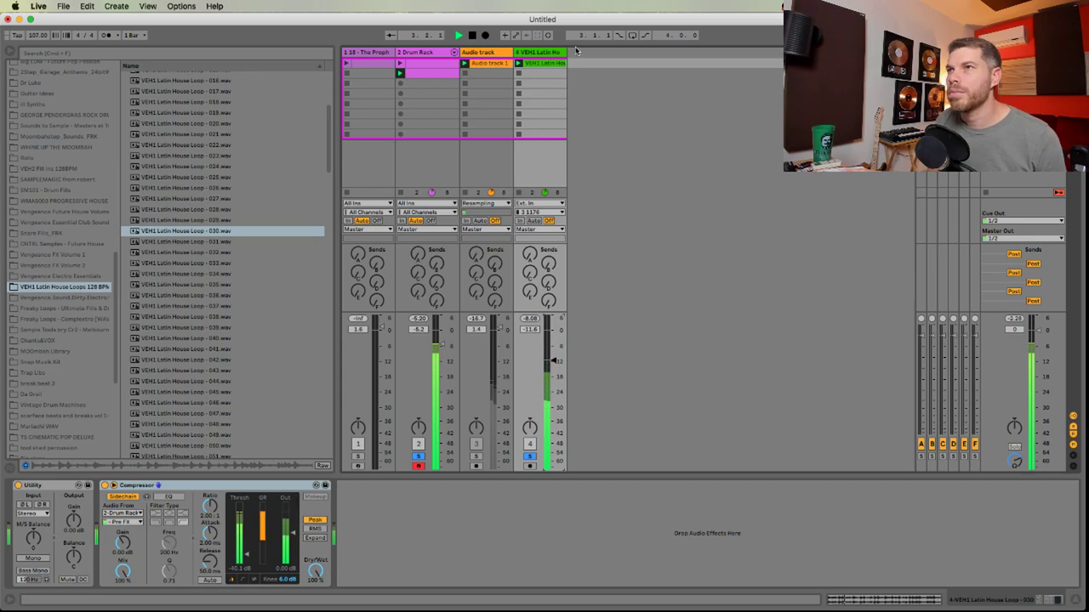
Loop the Latin clip from 2.1.1 to 2.3.1 and place a warp marker at the start of that section
double_click(543, 64)
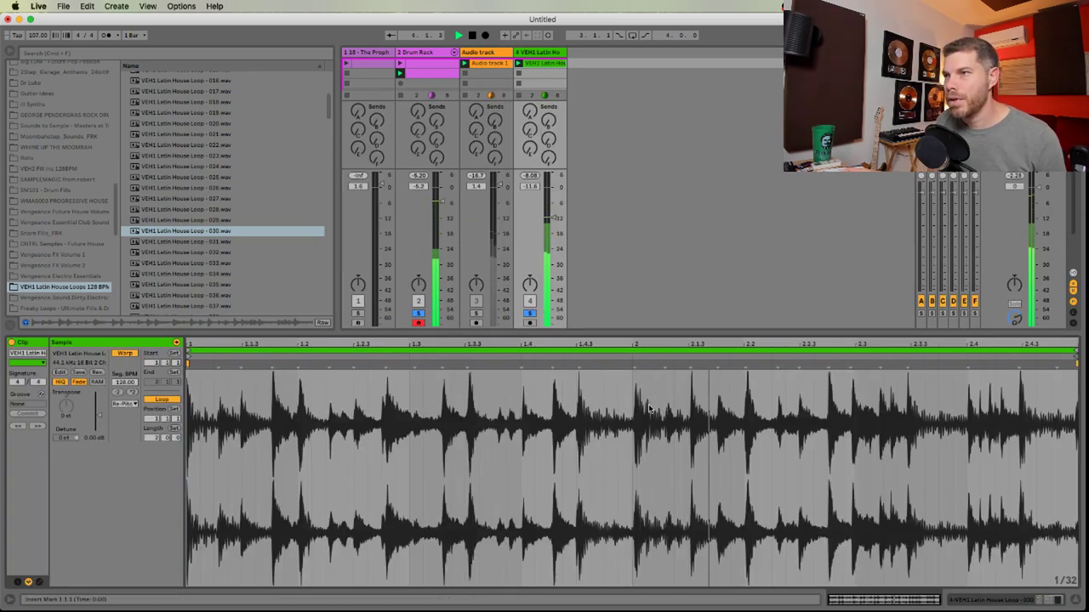
drag(634, 402, 855, 402)
key(space)
key(super+l)
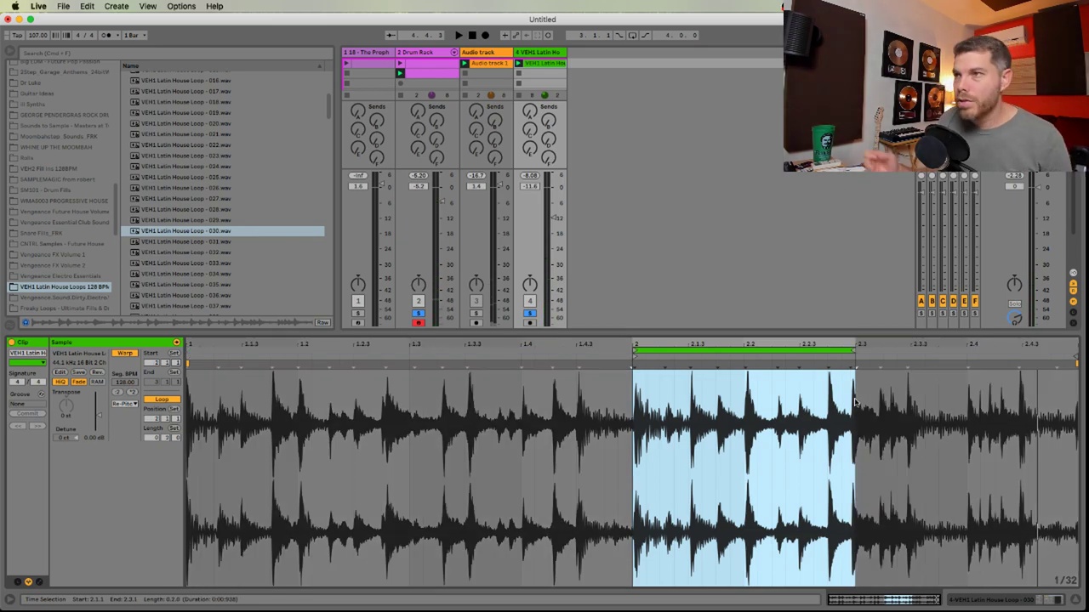
key(space)
click(635, 365)
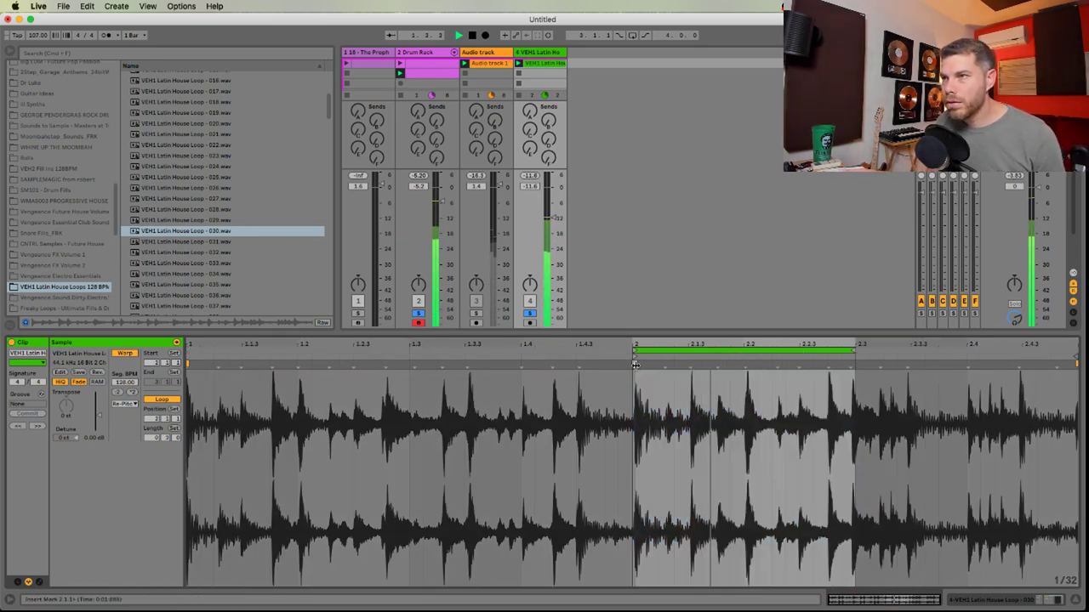
Set the Latin House Loop track's volume to -16.9 dB during playback
key(shift+Tab)
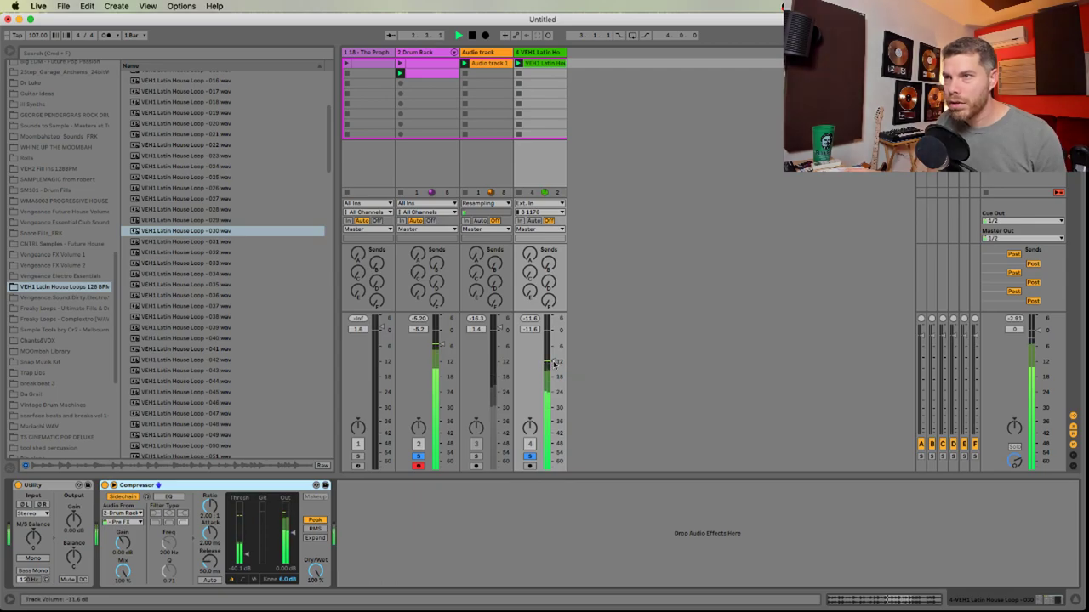
drag(553, 362, 552, 381)
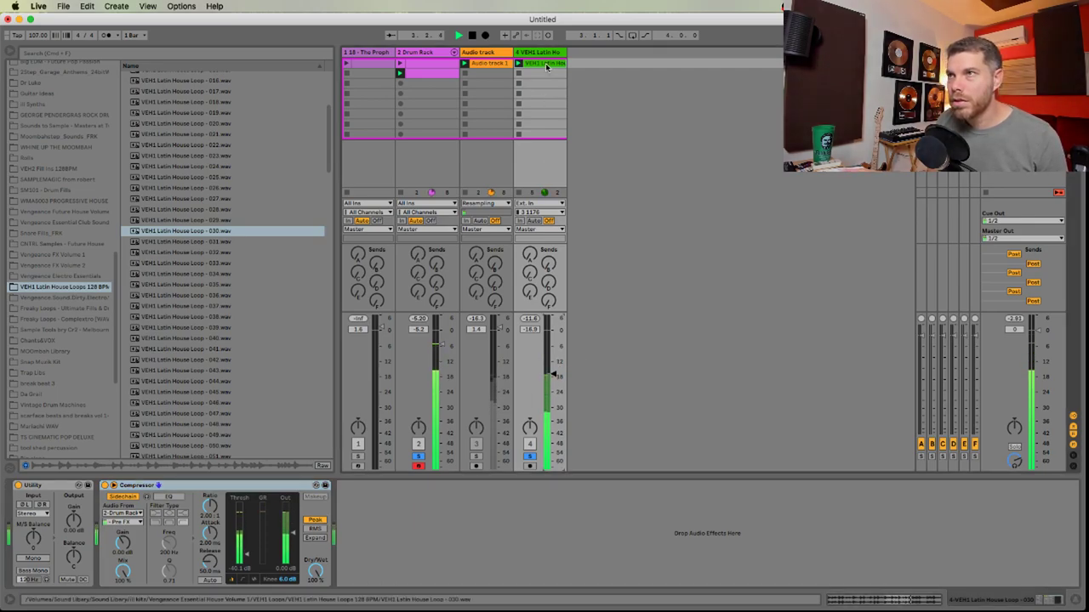
Stop playback and move the clip's two-beat loop brace to start at 1.1.1
key(shift+Tab)
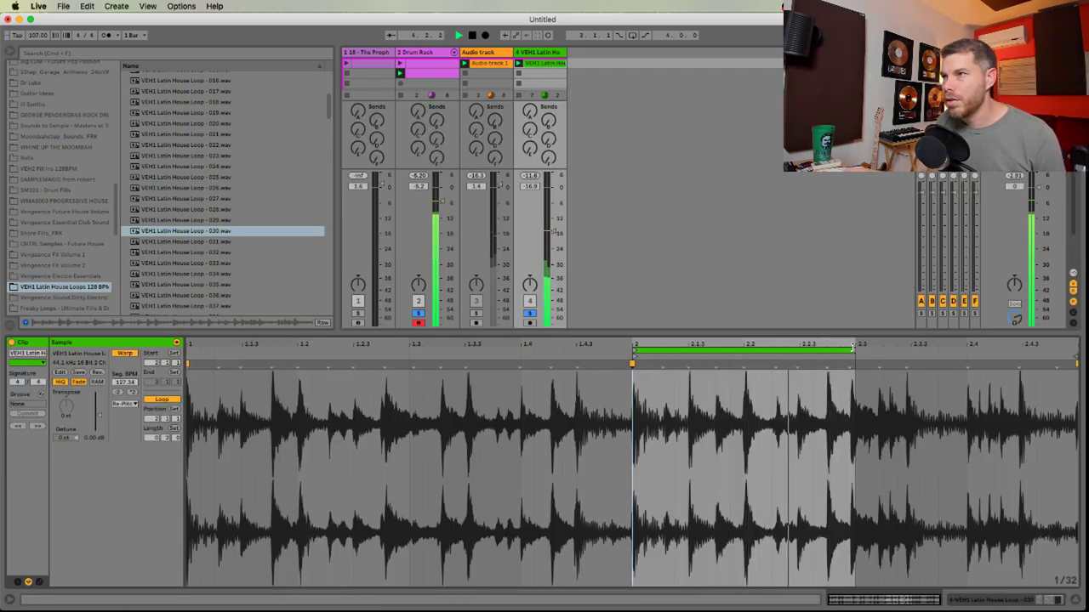
key(space)
click(852, 350)
mouse_move(851, 349)
mouse_down()
mouse_move(802, 357)
mouse_move(854, 358)
mouse_up()
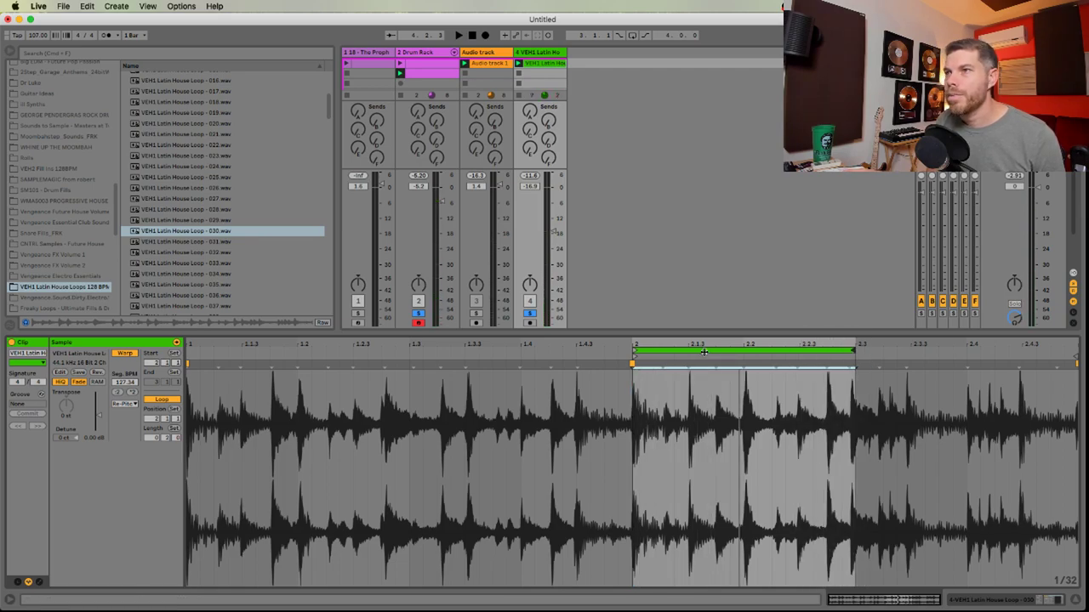
key(Down)
key(Down)
key(Down)
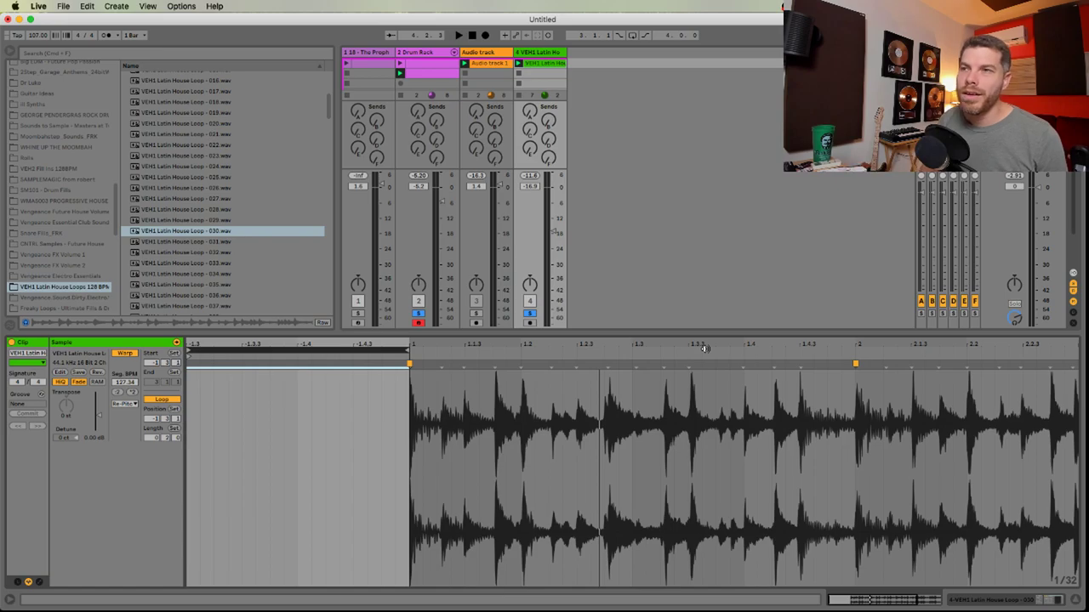
key(Up)
Audition further Latin house loops in the sample folder, from loop 031 through loop 041
click(273, 240)
scroll(274, 196, down, 3)
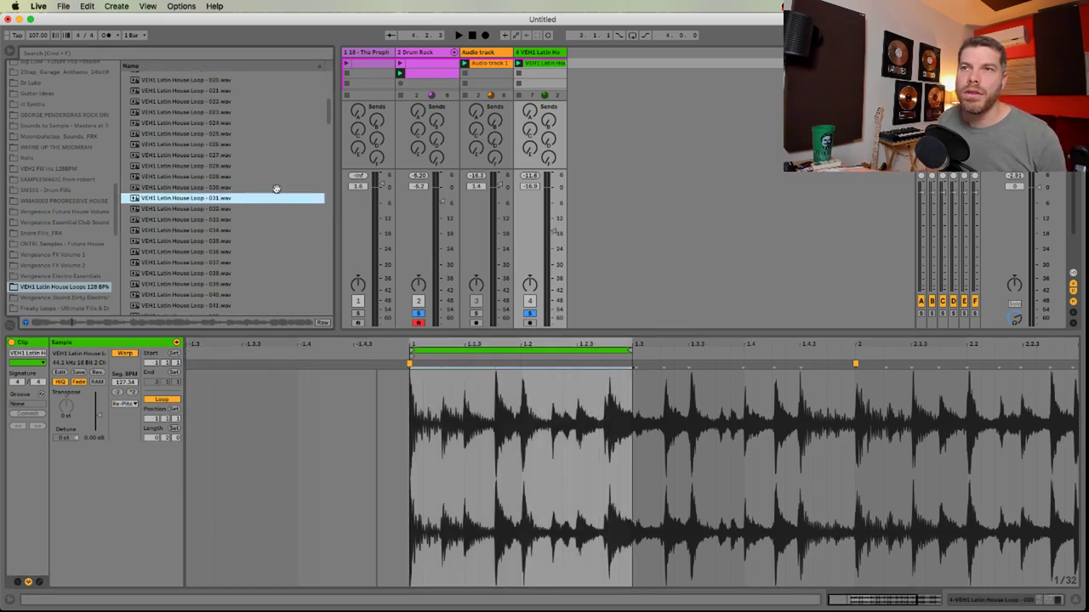
click(267, 202)
key(Down)
key(Down)
key(Down)
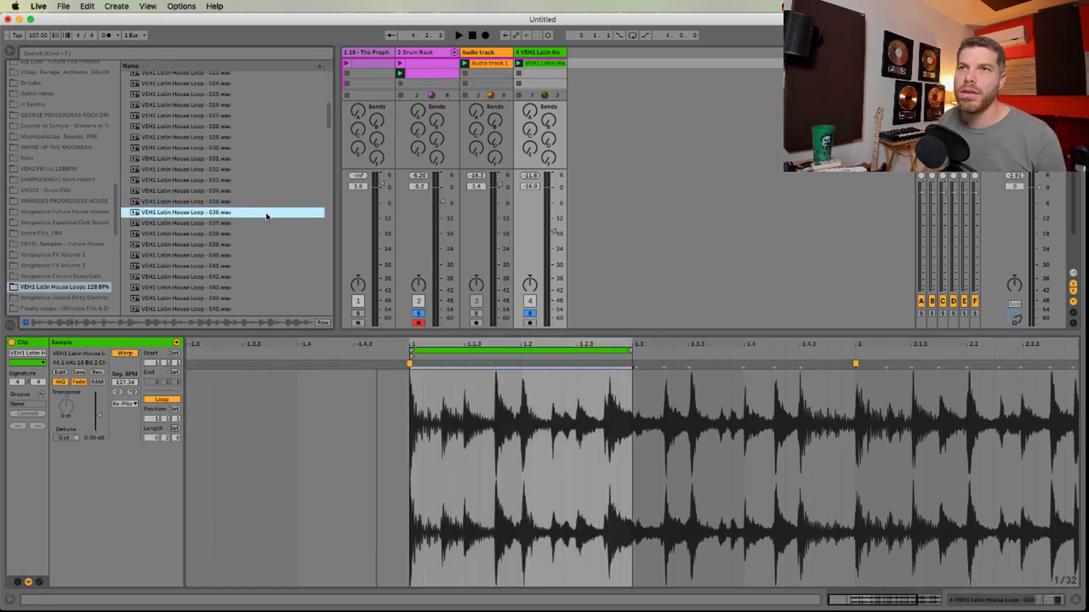
key(Down)
key(Down)
key(Down)
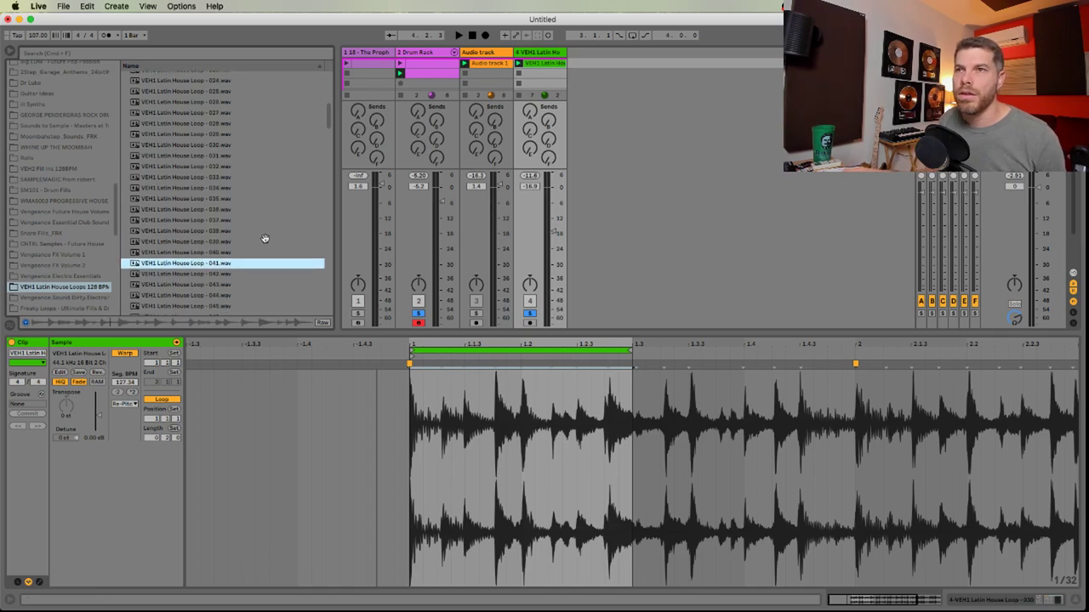
scroll(193, 219, down, 2)
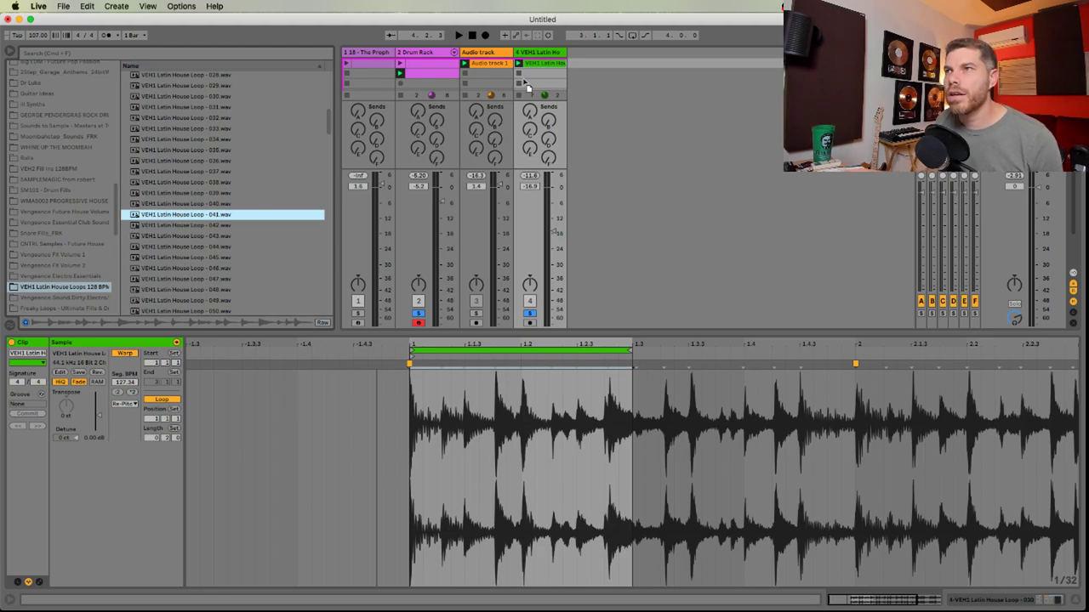
Replace the clip on the Latin loop track with VEH1 Latin House Loop - 041 and check it against the drums
drag(546, 66, 545, 64)
key(space)
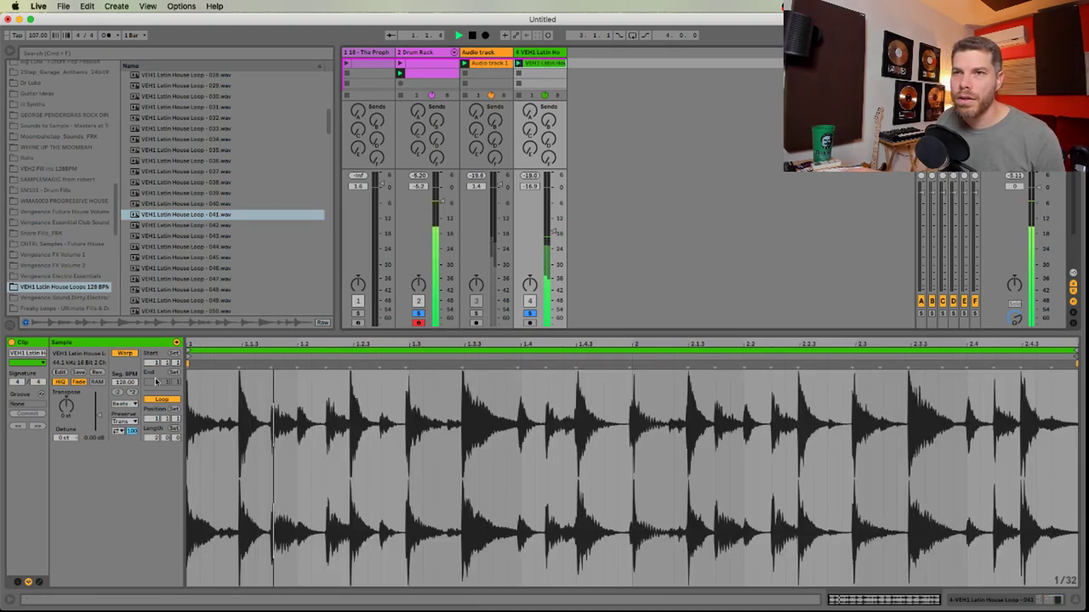
key(space)
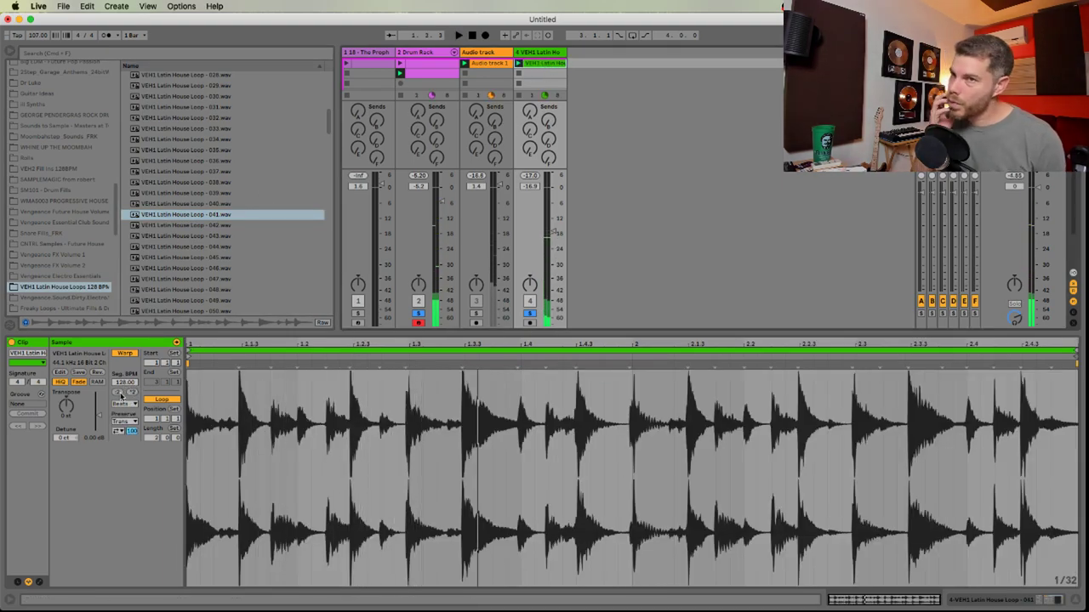
Set the Latin house loop clip's warp mode to Re-Pitch and double its segment tempo to 256 BPM
click(128, 404)
click(124, 437)
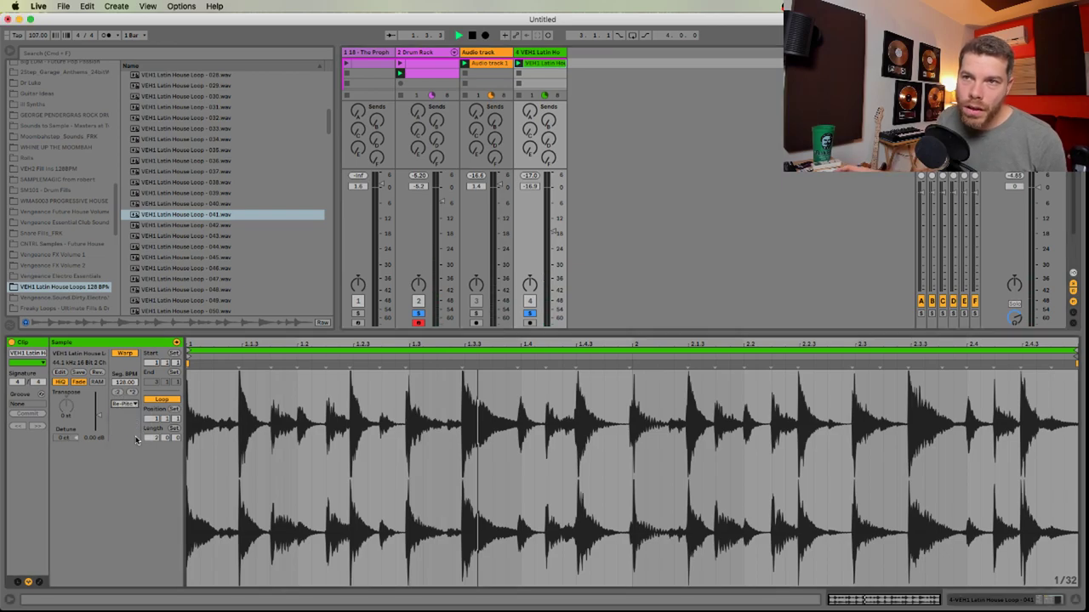
key(space)
click(133, 394)
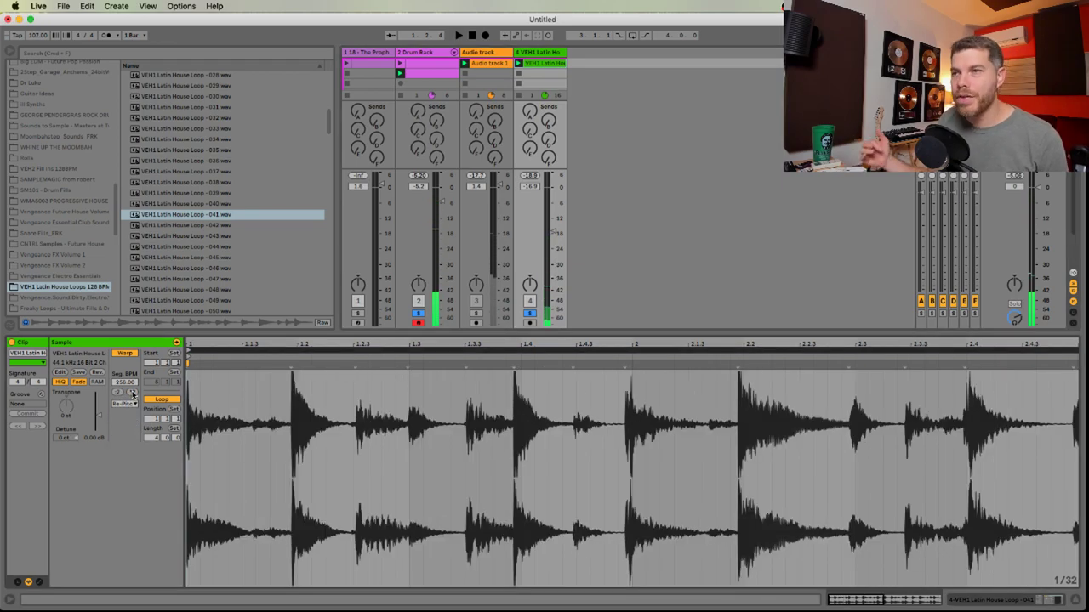
Show the Latin loop track's devices, raise the track volume to -7.4 dB and set the compressor ratio to 5.48:1
key(shift+Tab)
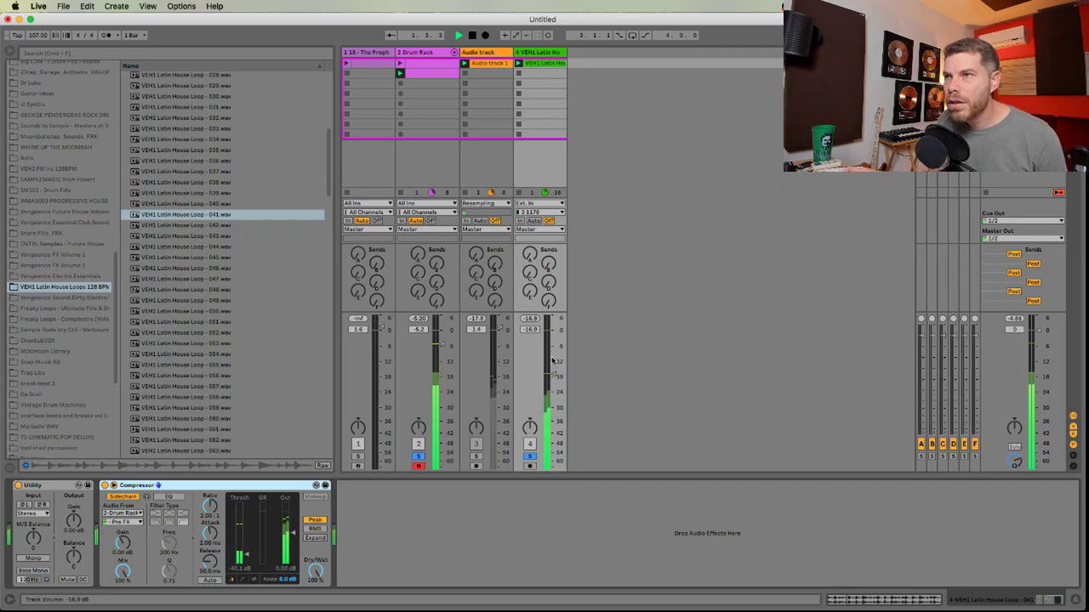
drag(554, 374, 553, 350)
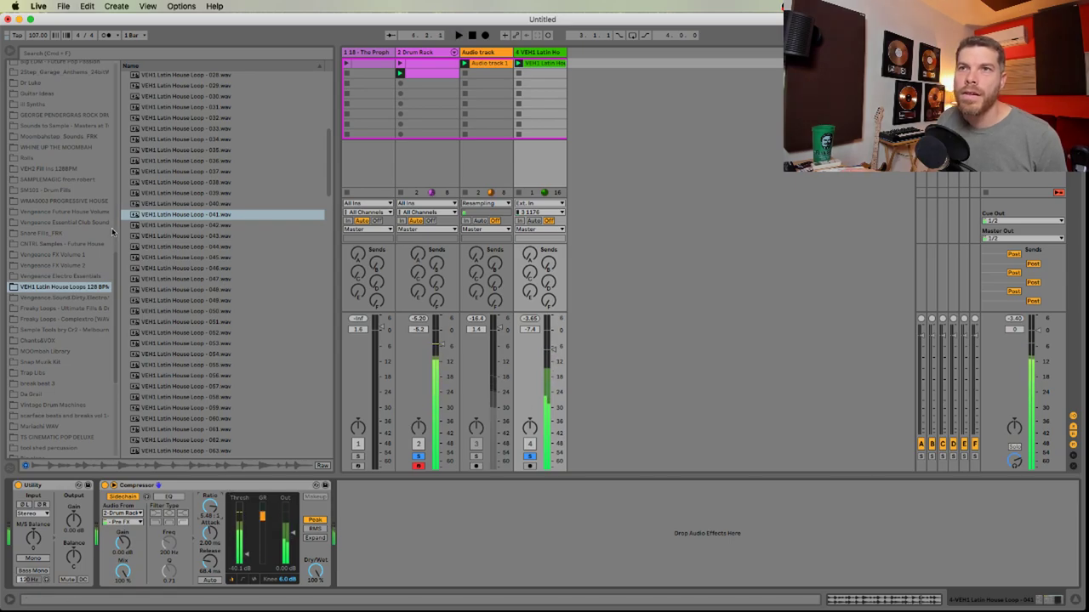
Show the audio effects in the browser and lengthen the Latin loop compressor's release to 478 ms during playback
scroll(95, 341, up, 5)
scroll(95, 341, up, 10)
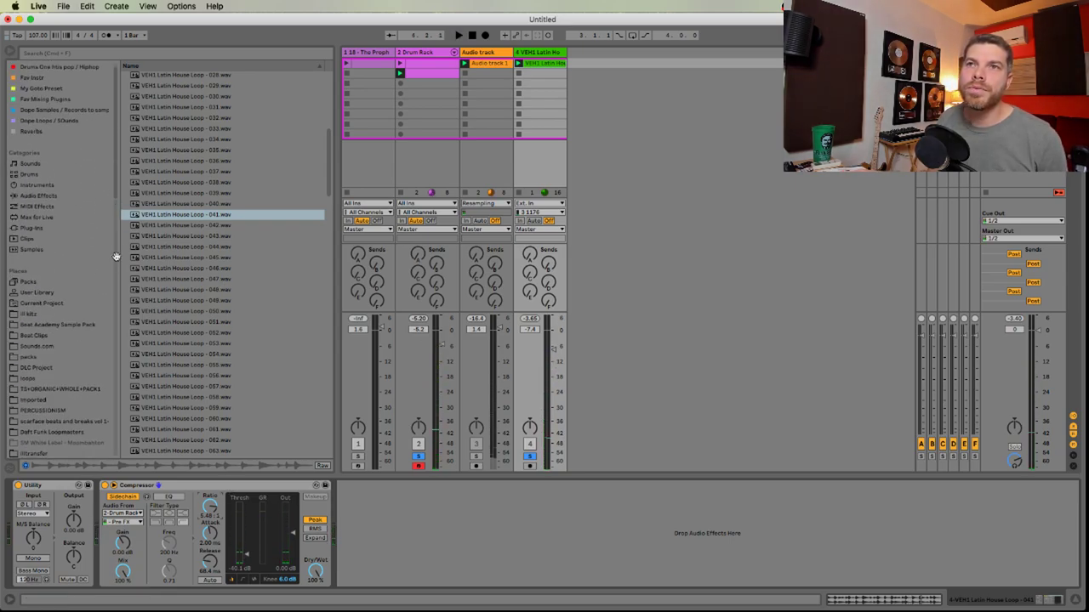
click(53, 196)
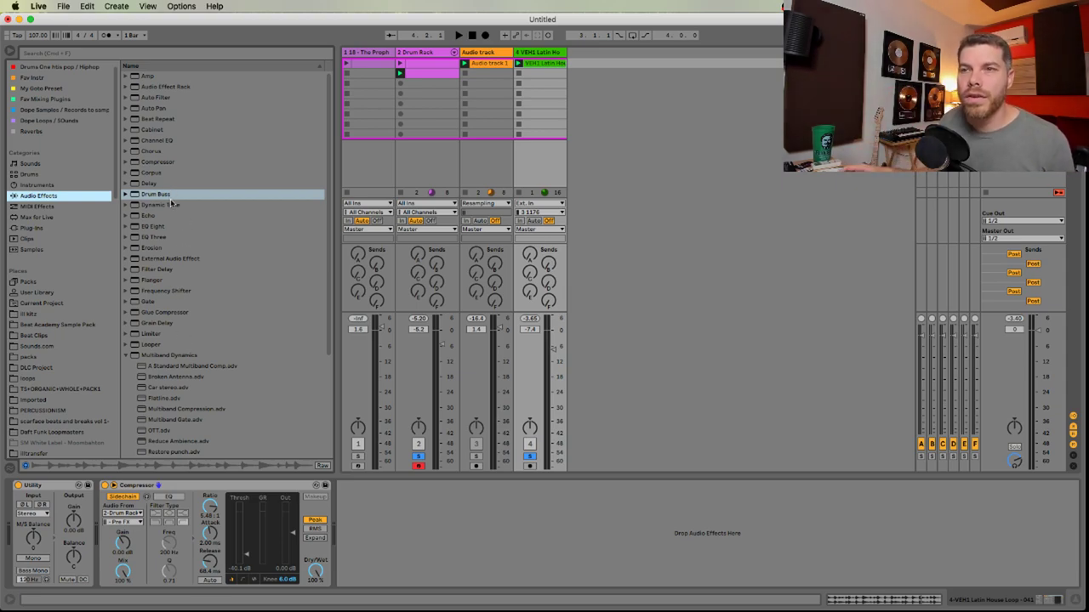
key(space)
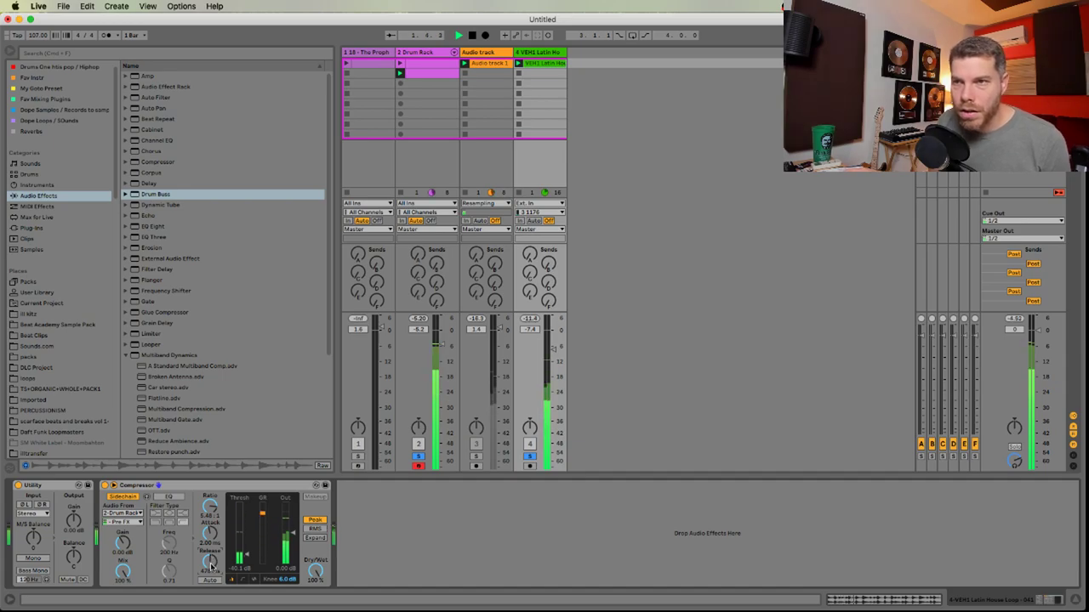
key(space)
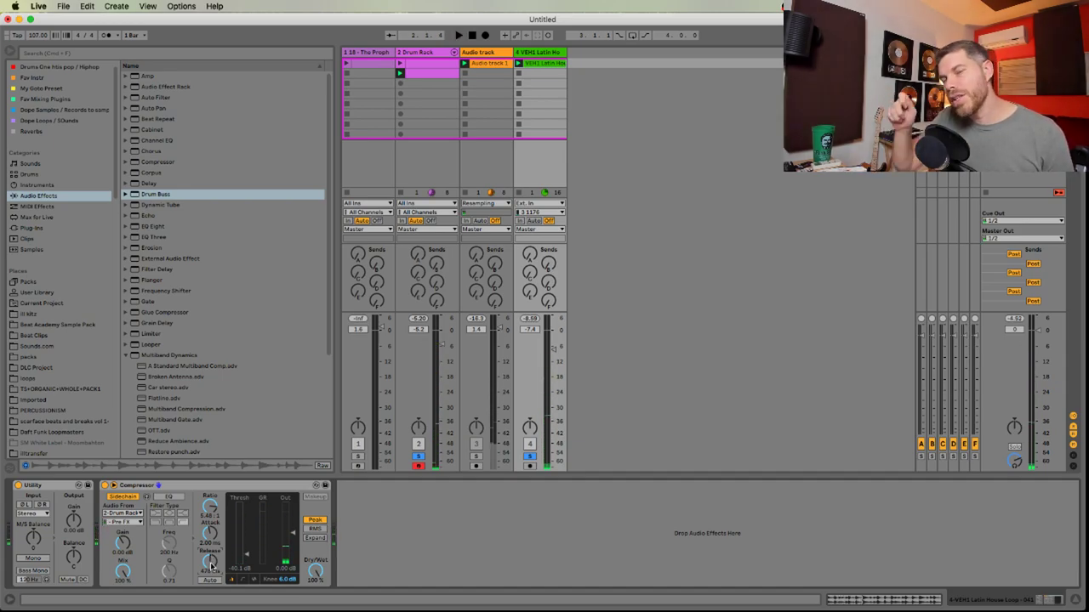
Switch to Chrome and read the viewers' comments in the live stream chat
key(super+Tab)
key(super+Tab)
key(super+Tab)
key(super+Tab)
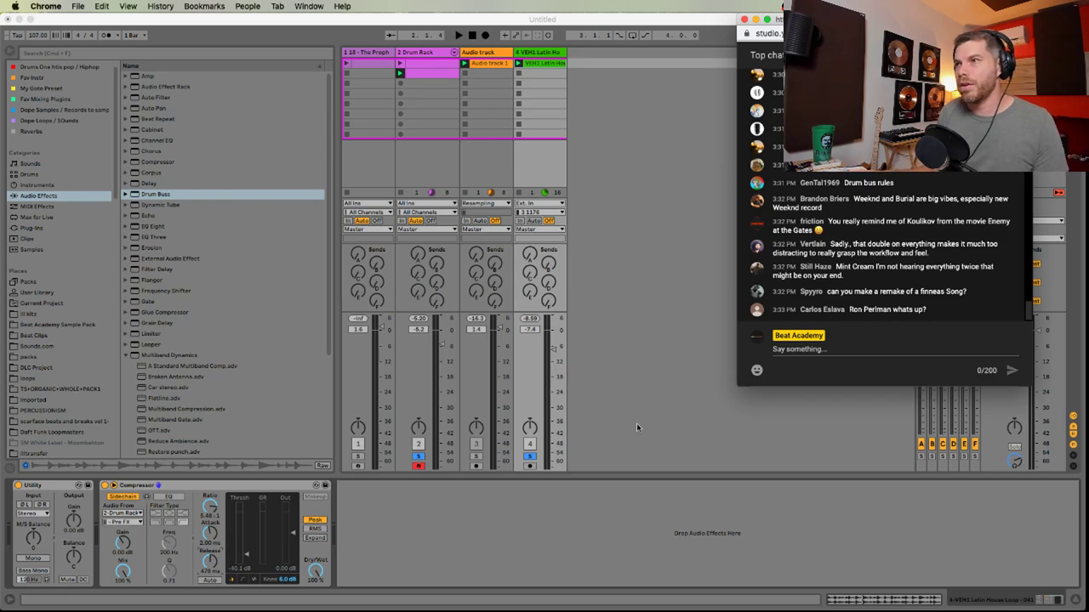
Return to Live, resume playback and raise the Latin loop track's volume to -5.4 dB
key(super+Tab)
key(space)
key(super+Tab)
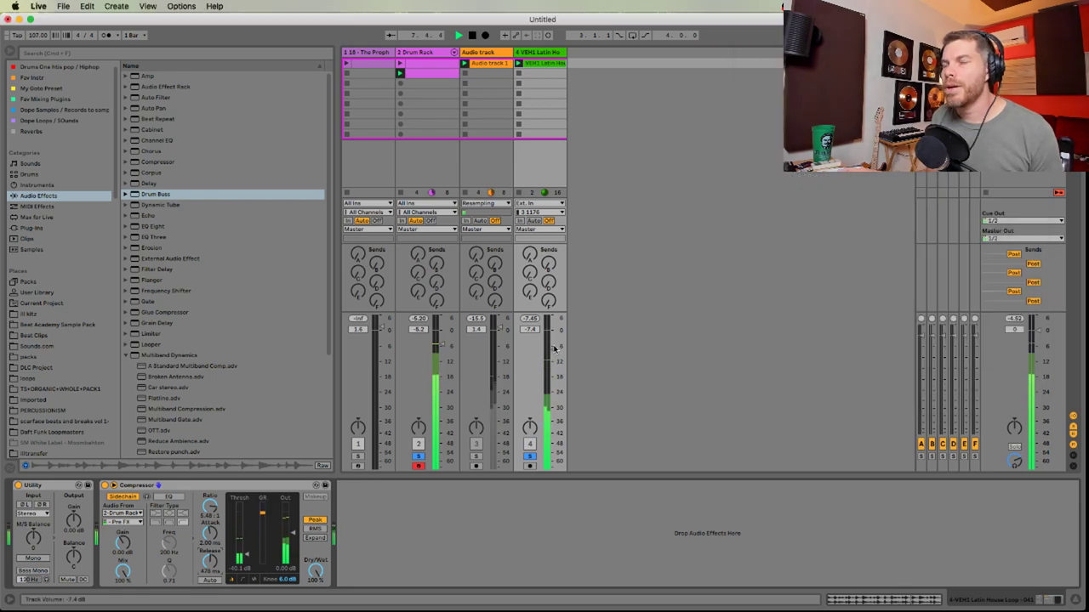
drag(551, 359, 630, 333)
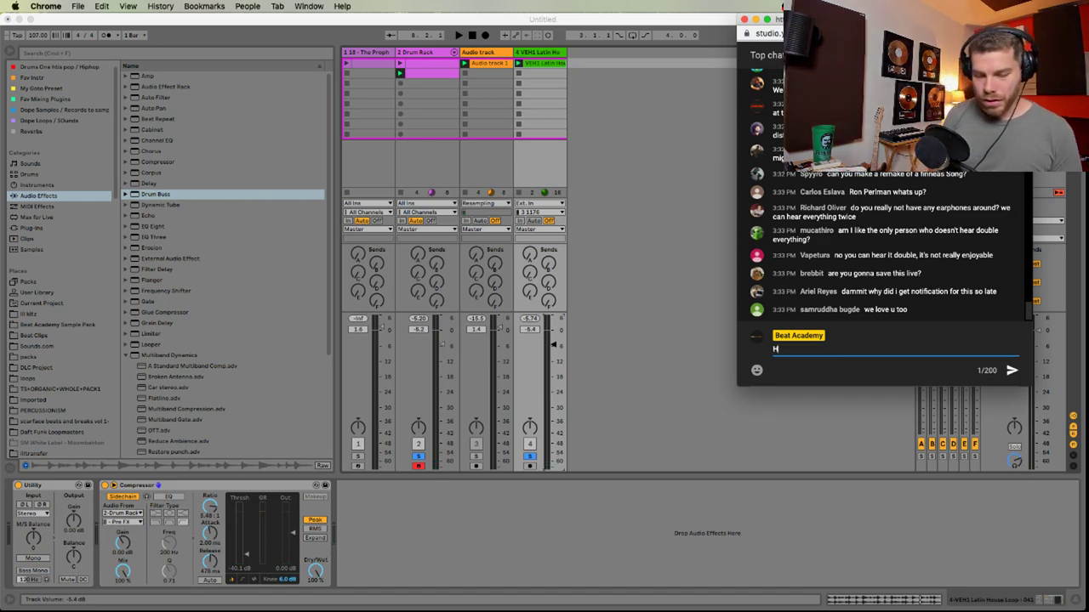
Post the message "How about now" in the live chat and switch back to Live
text(now?)
key(Return)
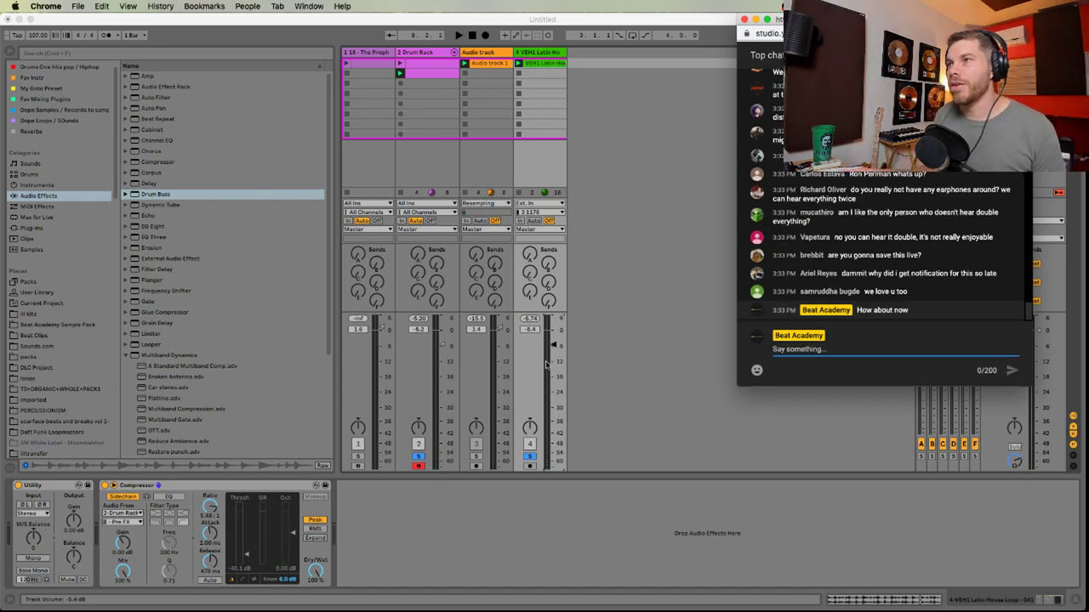
click(617, 321)
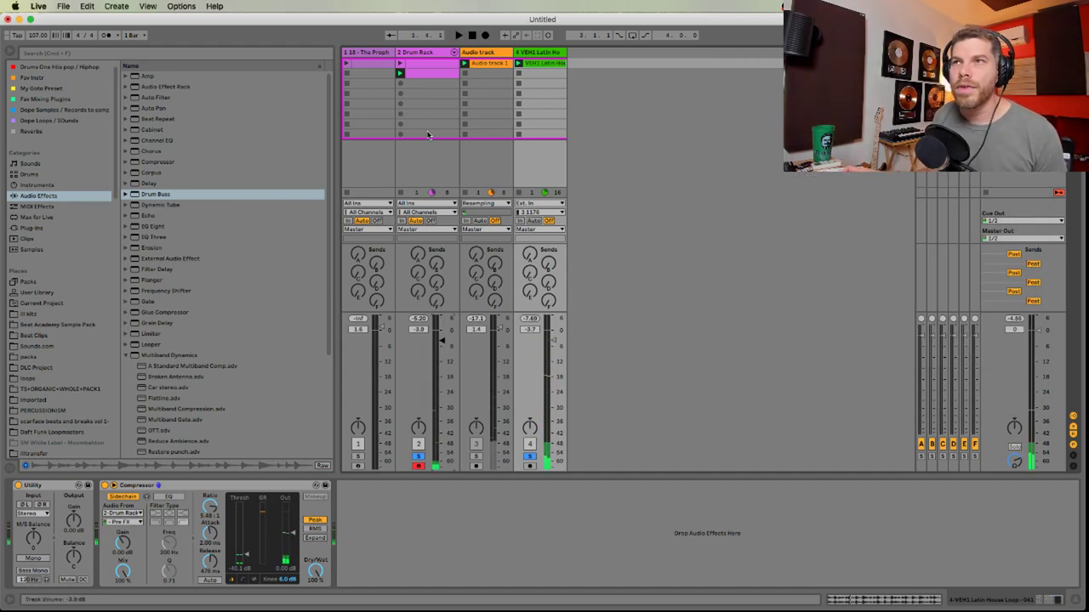
Expand the Drum Rack's chains in the mixer and raise the snare chain's volume to about -5 dB with the kick chain muted
click(426, 56)
click(454, 53)
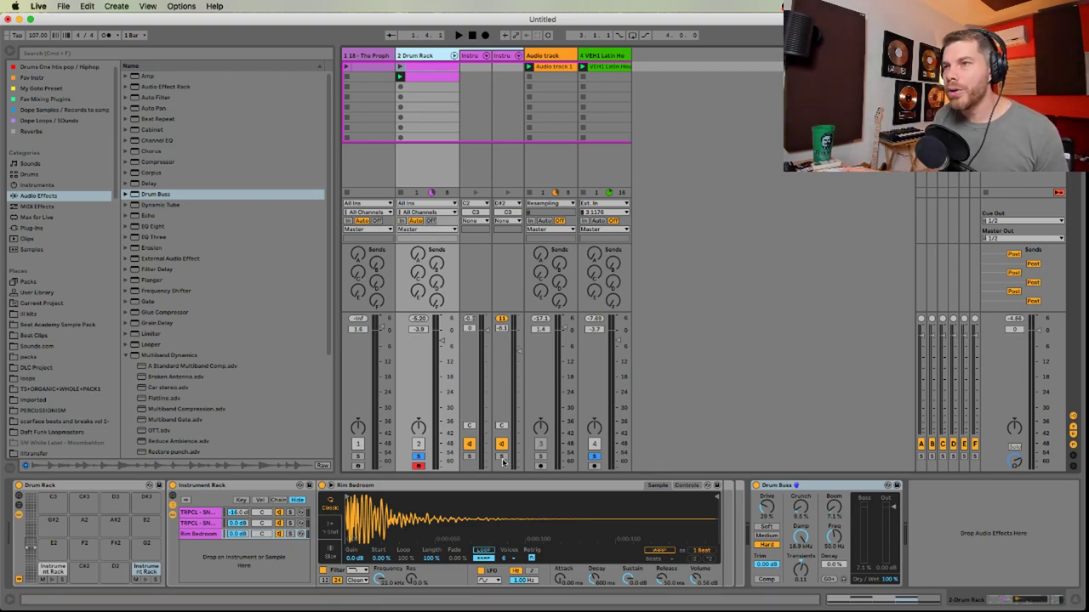
drag(516, 359, 518, 347)
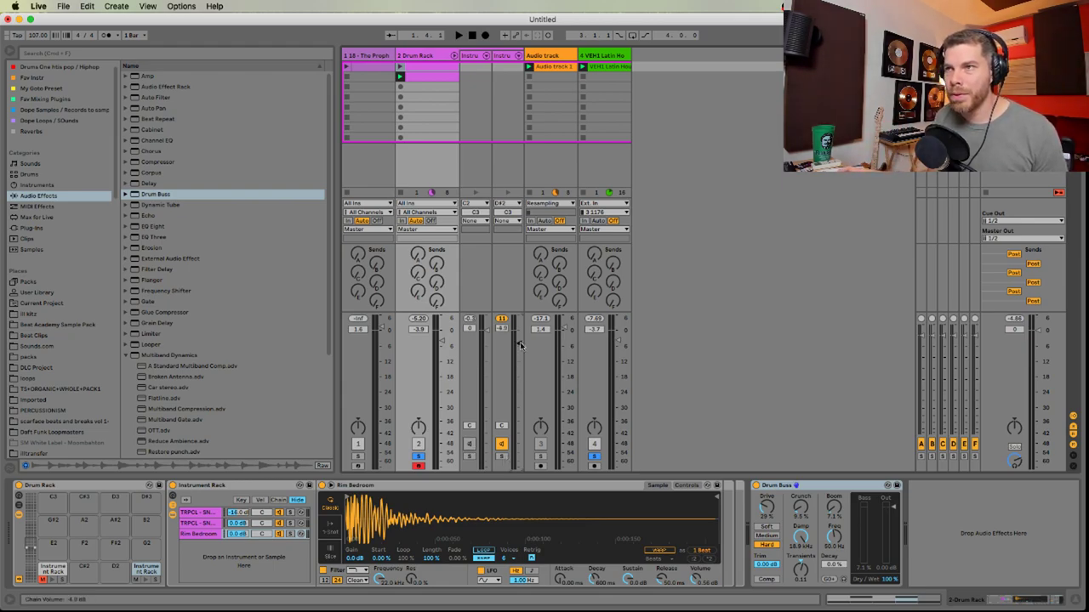
drag(520, 345, 519, 341)
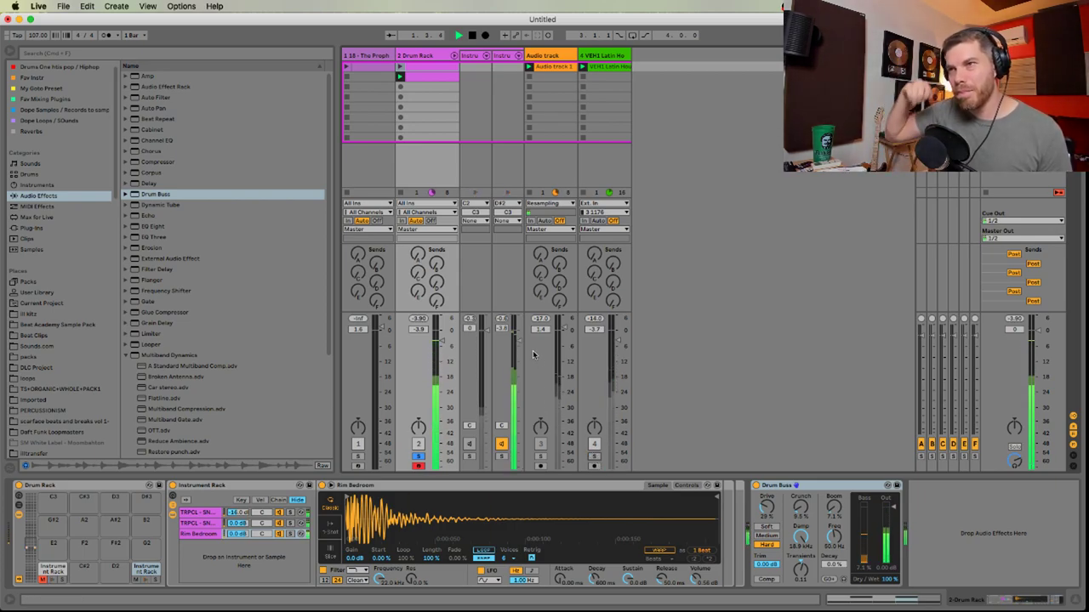
key(space)
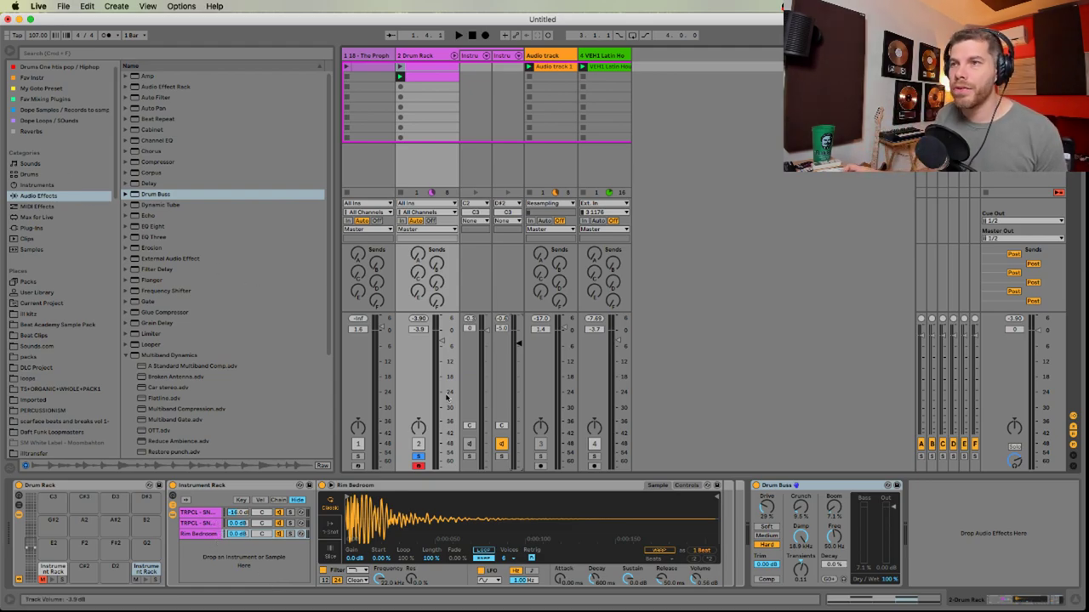
Unmute the Drum Rack's kick chain and check viewers' comments in the Chrome live chat
click(473, 444)
key(super+Tab)
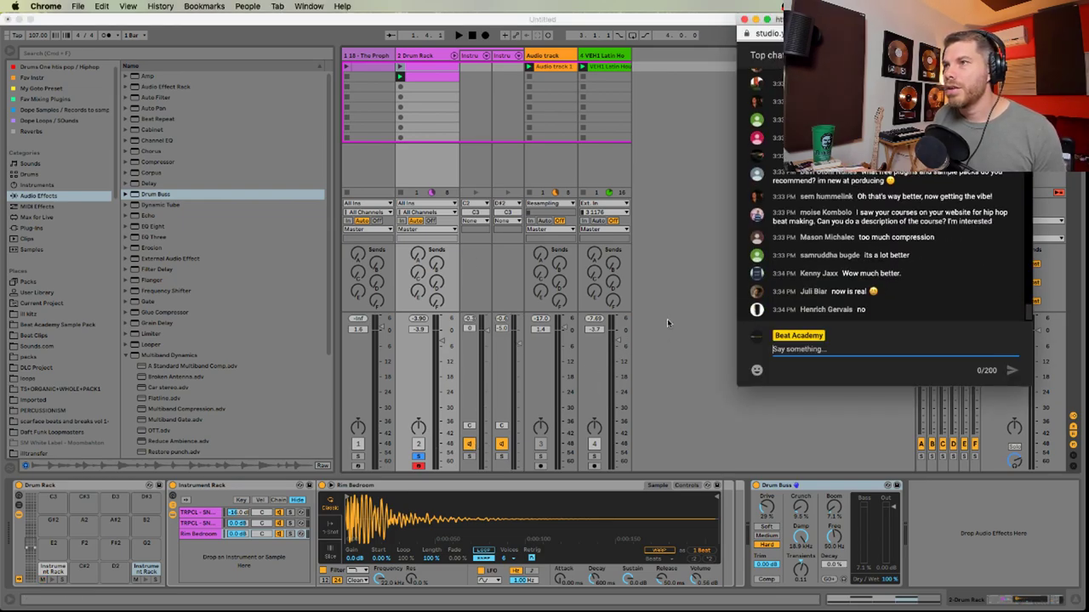
key(super+Tab)
Raise the snare chain's volume slightly during playback, and collapse the Drum Rack device and its mixer chains
key(space)
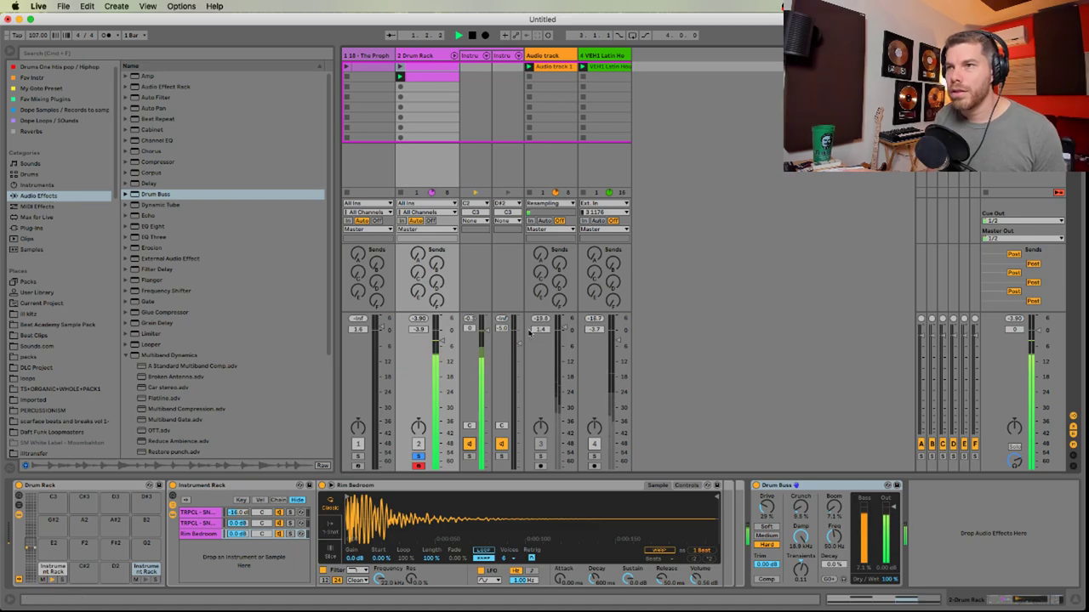
drag(520, 343, 519, 341)
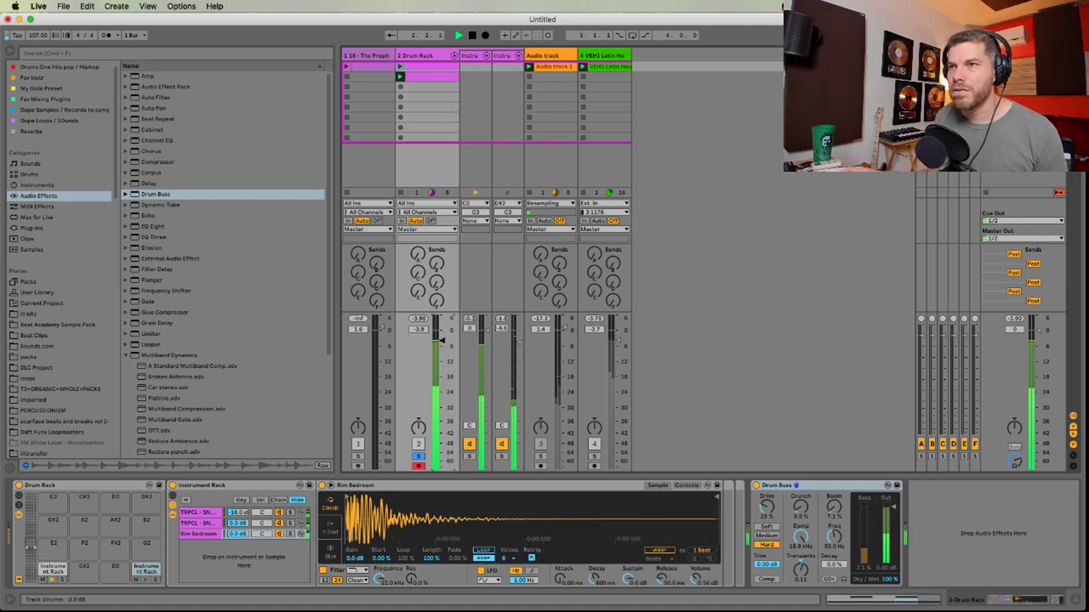
double_click(119, 486)
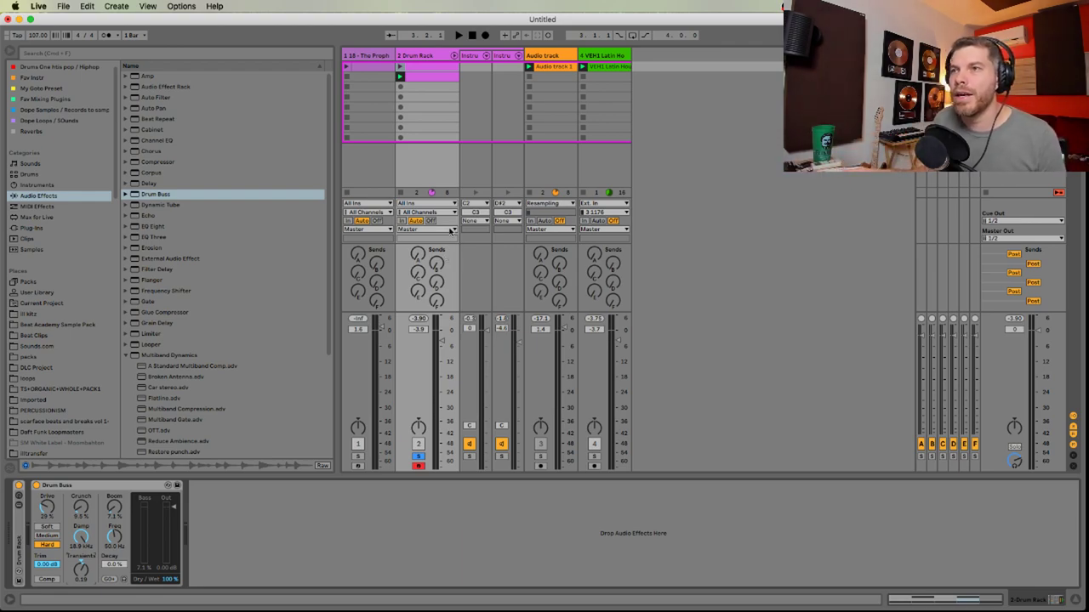
click(454, 56)
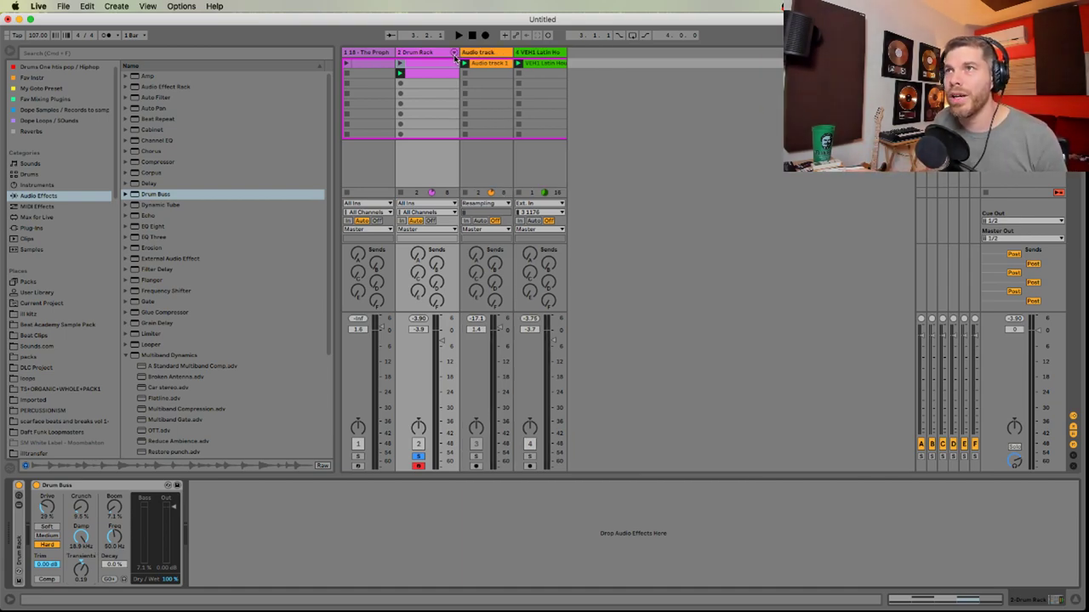
Solo the Latin loop track during playback and move it between the Drum Rack and the Audio track
click(530, 457)
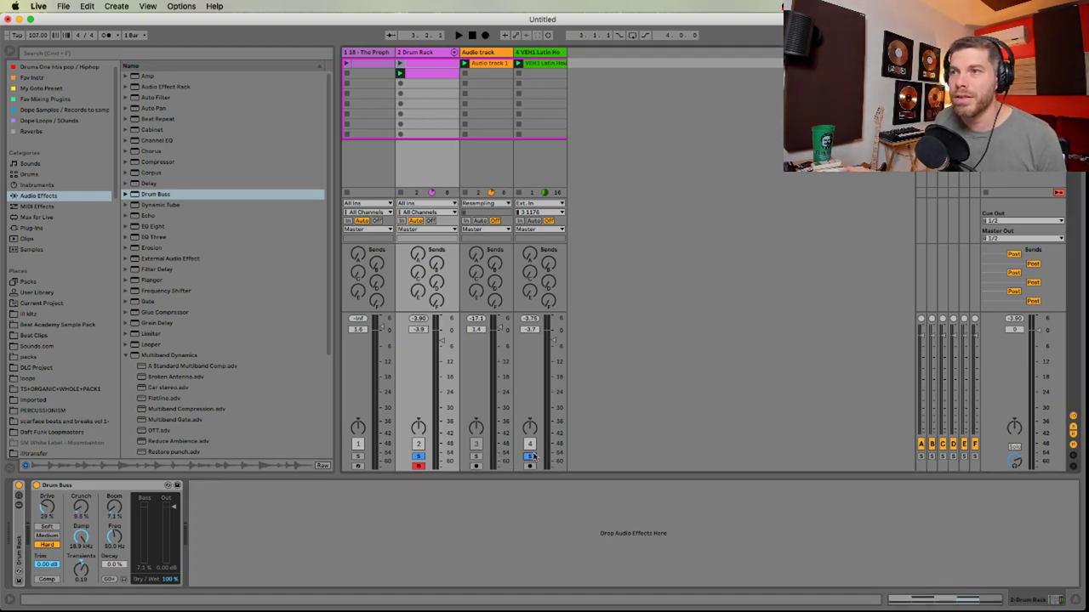
key(space)
drag(534, 53, 471, 57)
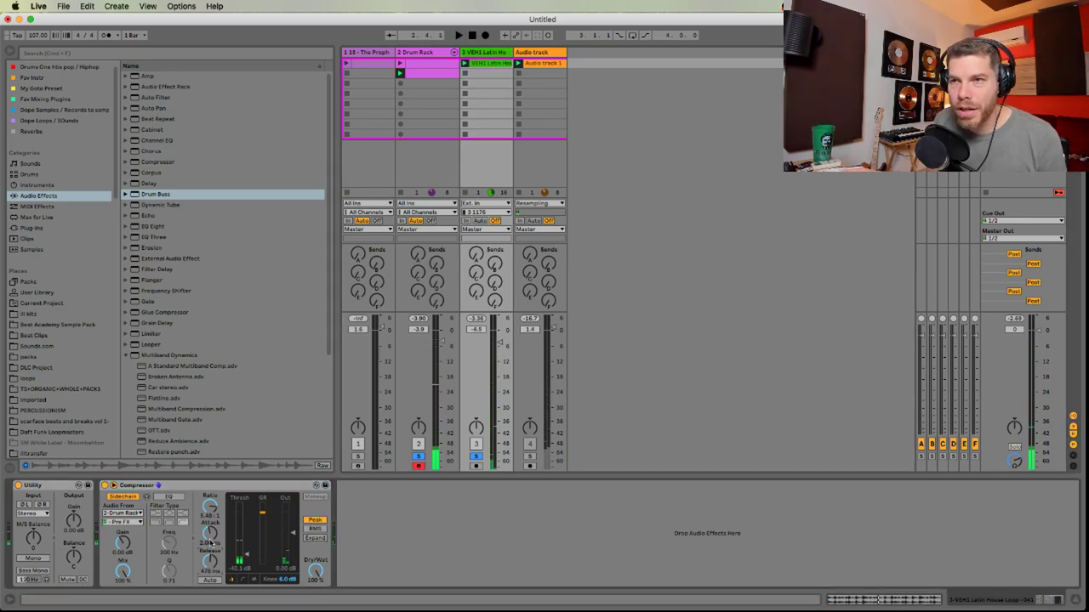
Collapse the Latin loop track's Compressor and add an EQ Eight after it with a low cut at about 168 Hz
click(219, 488)
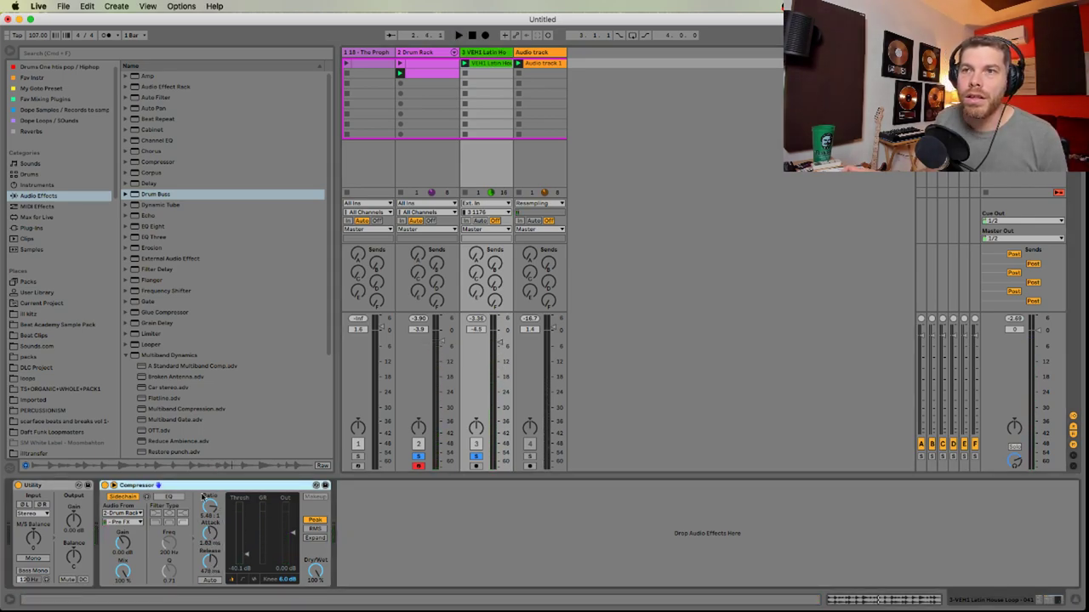
double_click(204, 486)
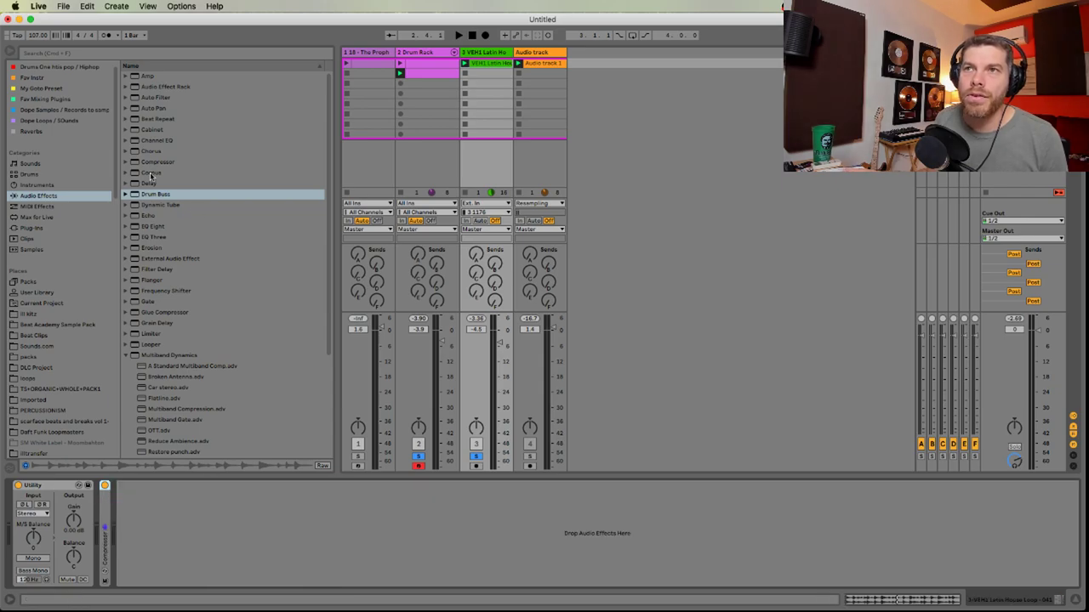
click(154, 227)
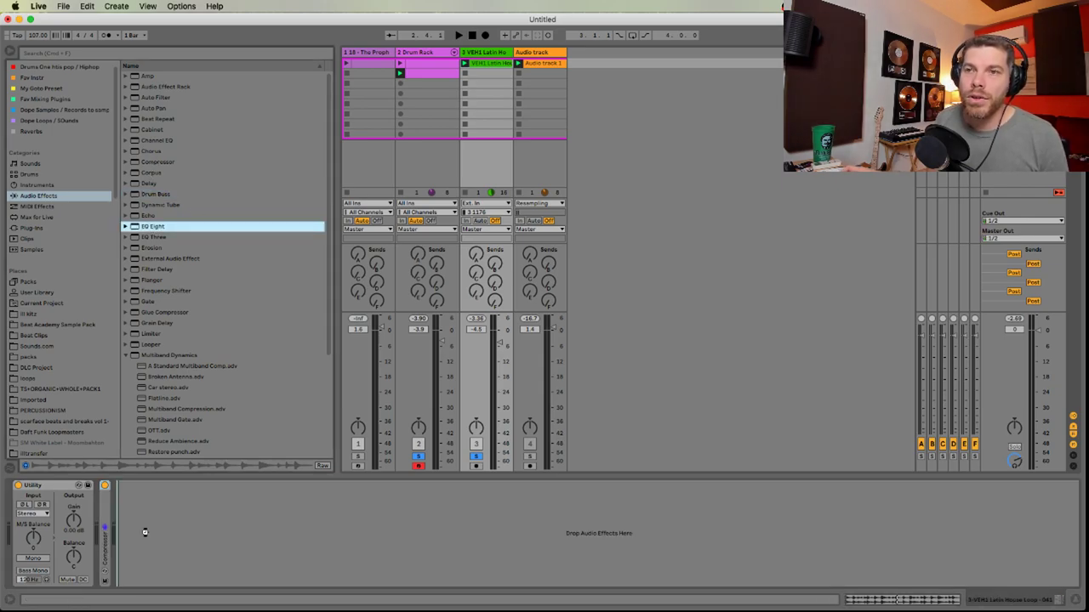
drag(145, 532, 147, 532)
key(space)
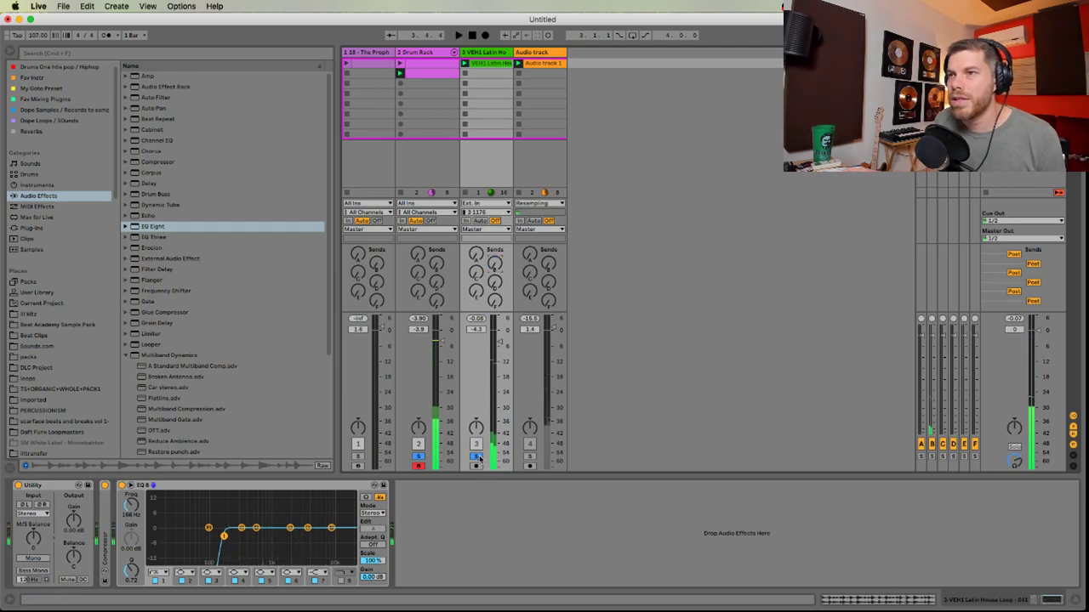
Take the tracks out of solo and lower the Audio track's volume to about -2.6 dB during playback
key(space)
drag(553, 328, 555, 339)
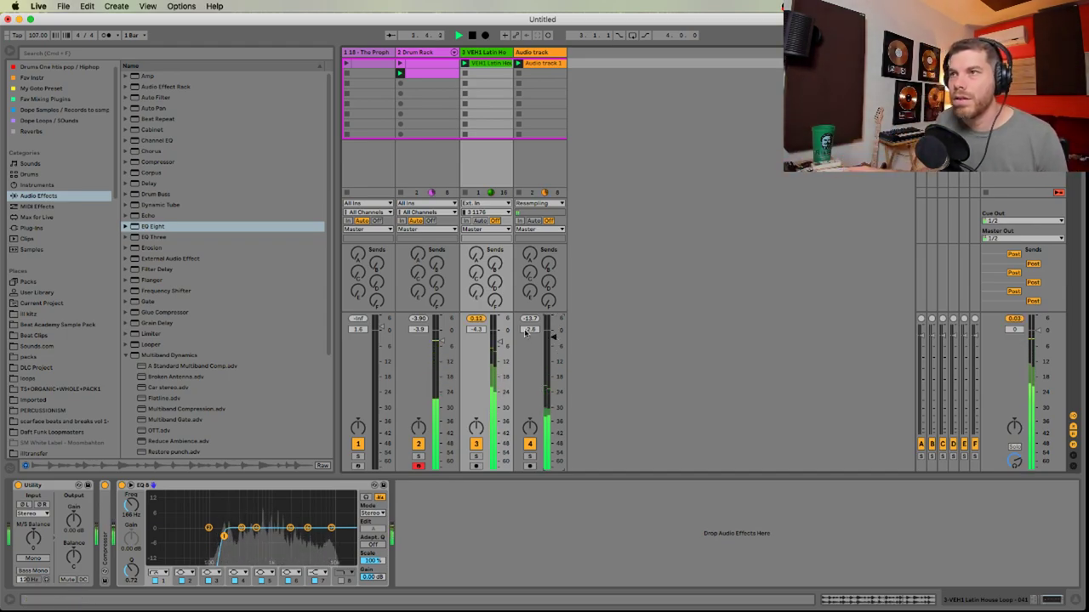
key(space)
Open the Audio track's resampled clip and raise its transposition
double_click(552, 65)
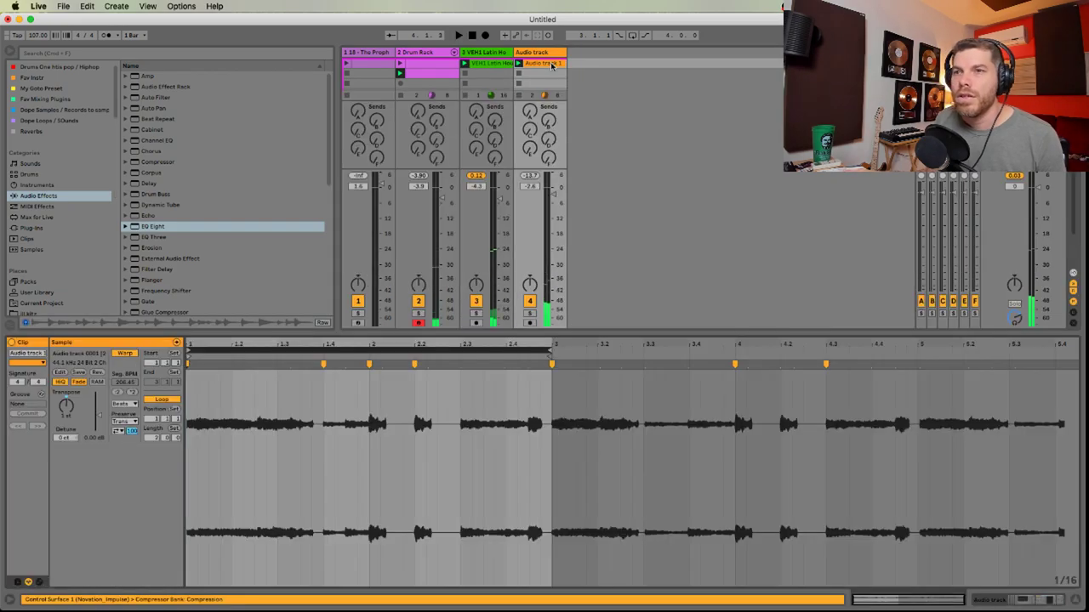
drag(69, 409, 69, 401)
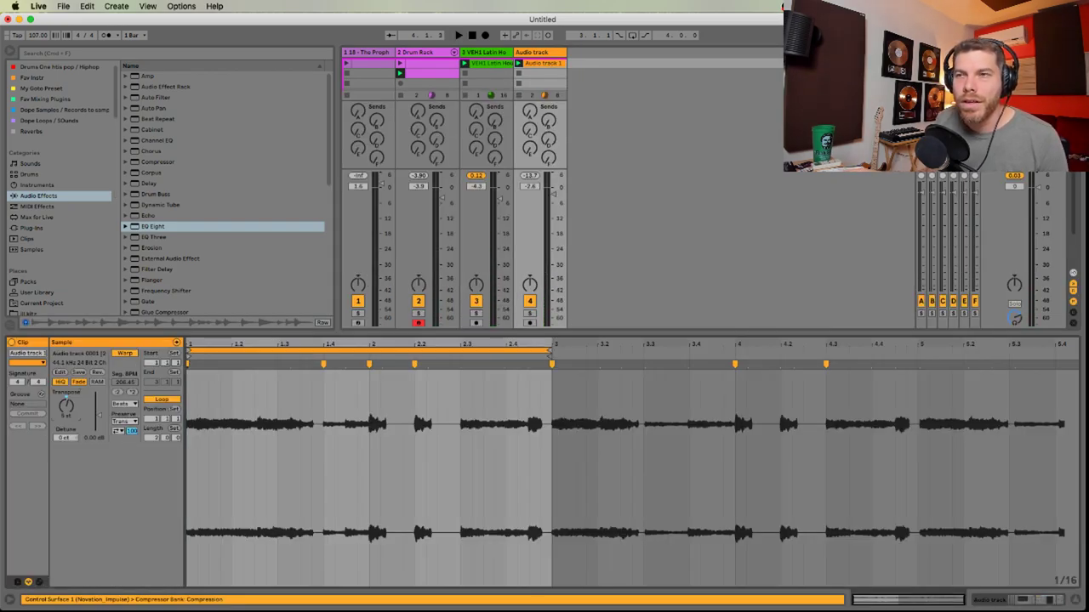
Replace the Audio track clip's warp marker at 1.4 with one moved to 1.3, and adjust the clip's transposition during playback
double_click(324, 364)
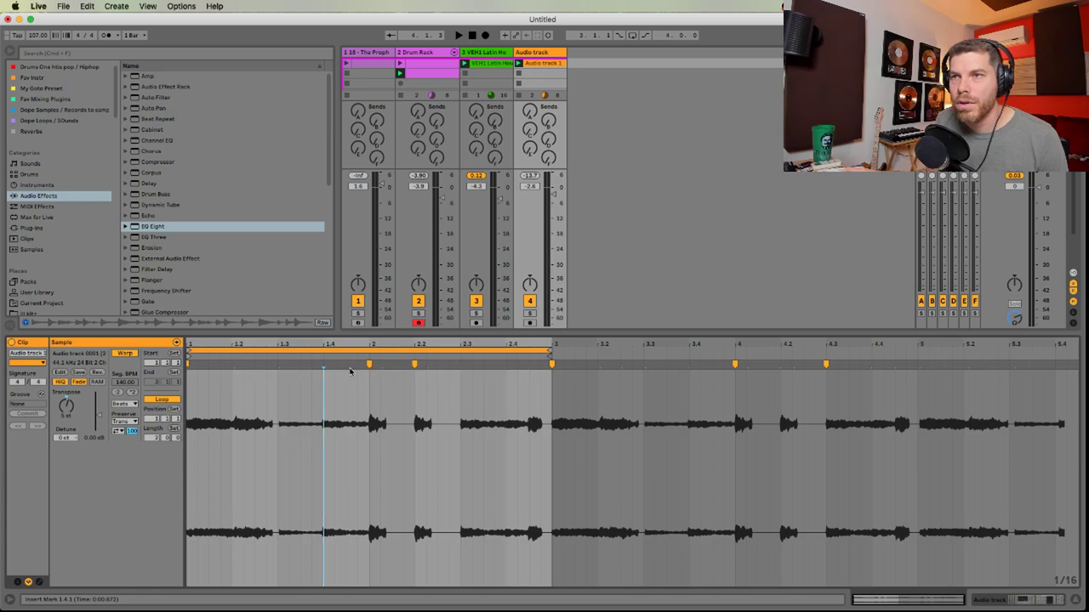
double_click(244, 364)
key(space)
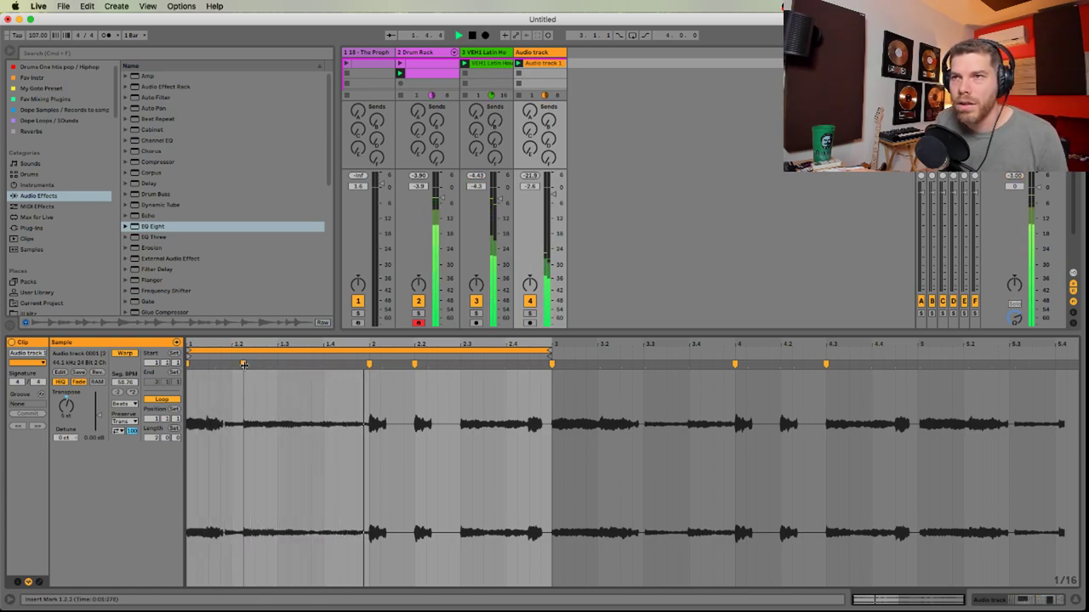
drag(244, 364, 277, 364)
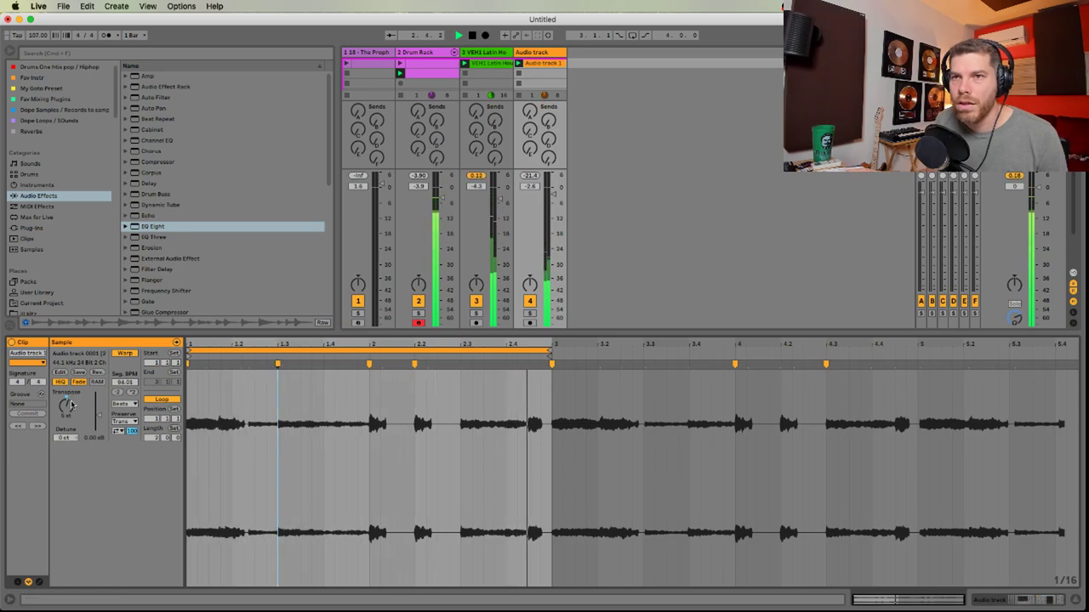
drag(71, 405, 72, 398)
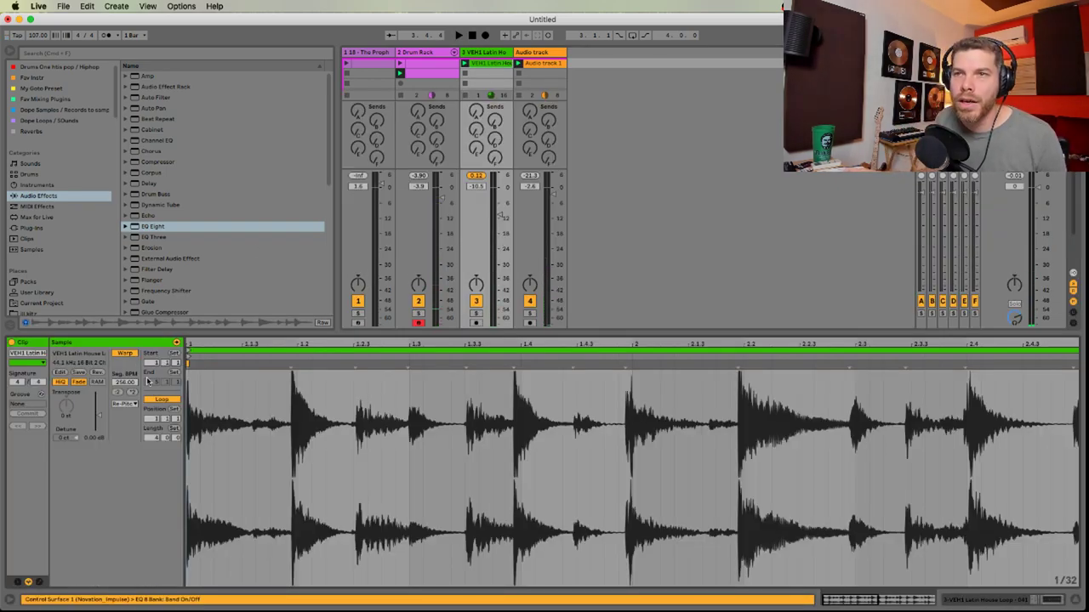
Show the Latin loop clip's Clip Volume envelope, audition the loop briefly, and hide the envelope view again
click(38, 583)
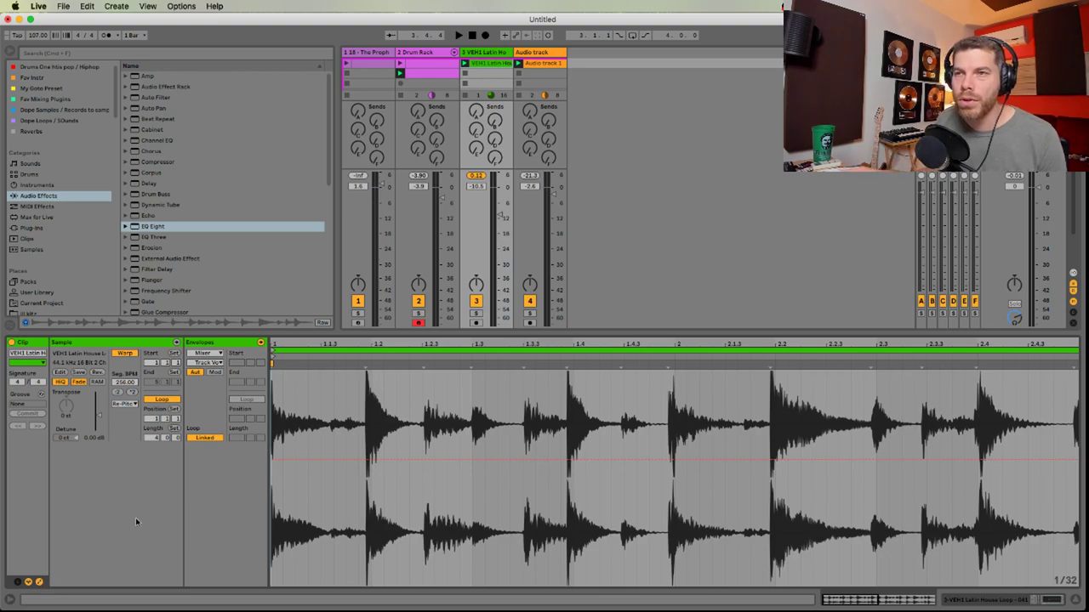
click(208, 353)
click(213, 364)
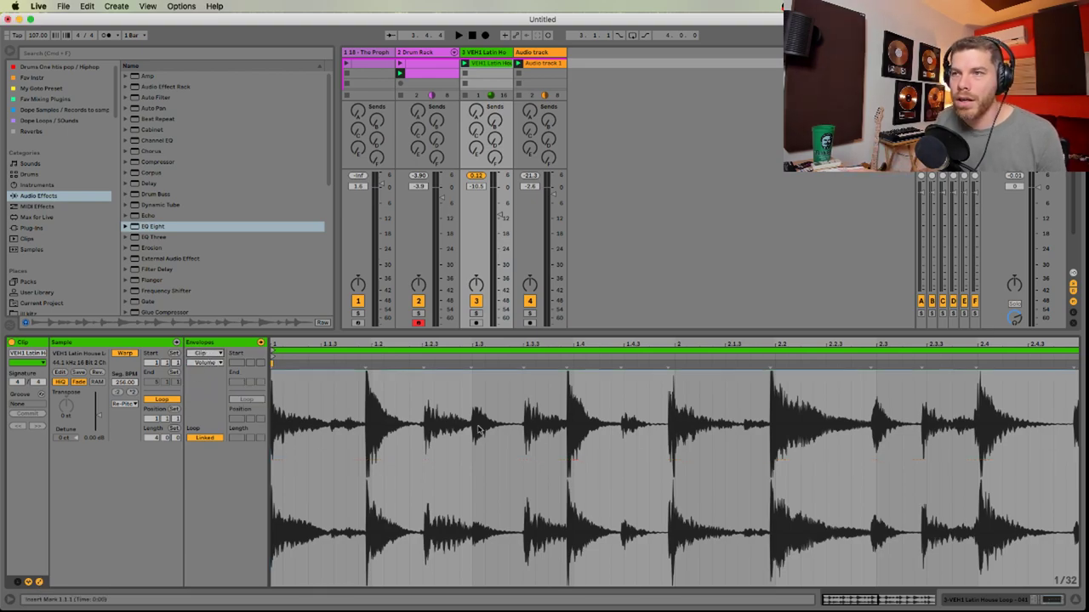
key(space)
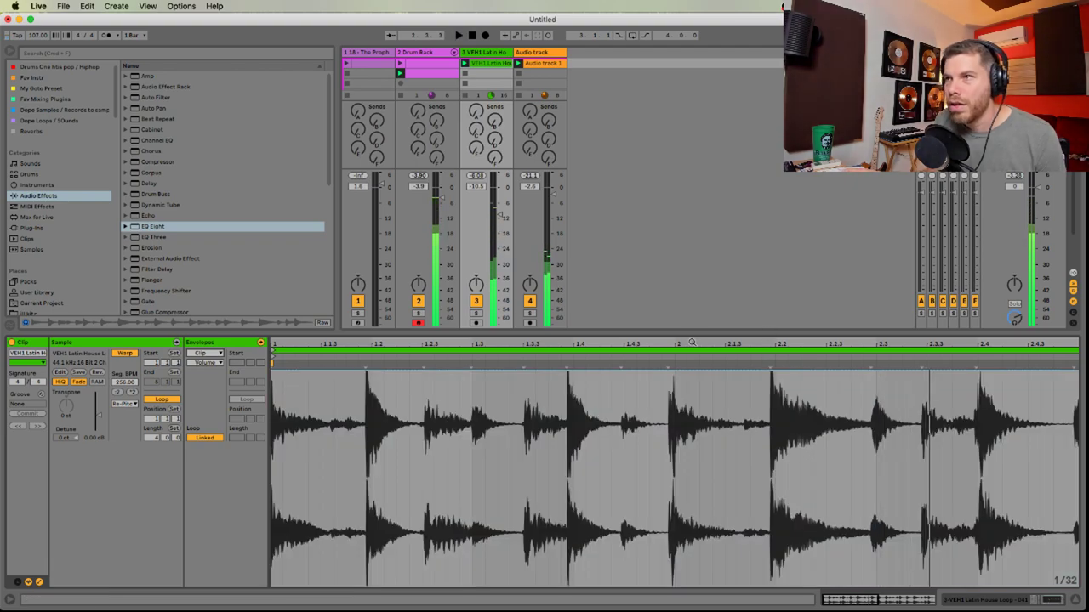
key(space)
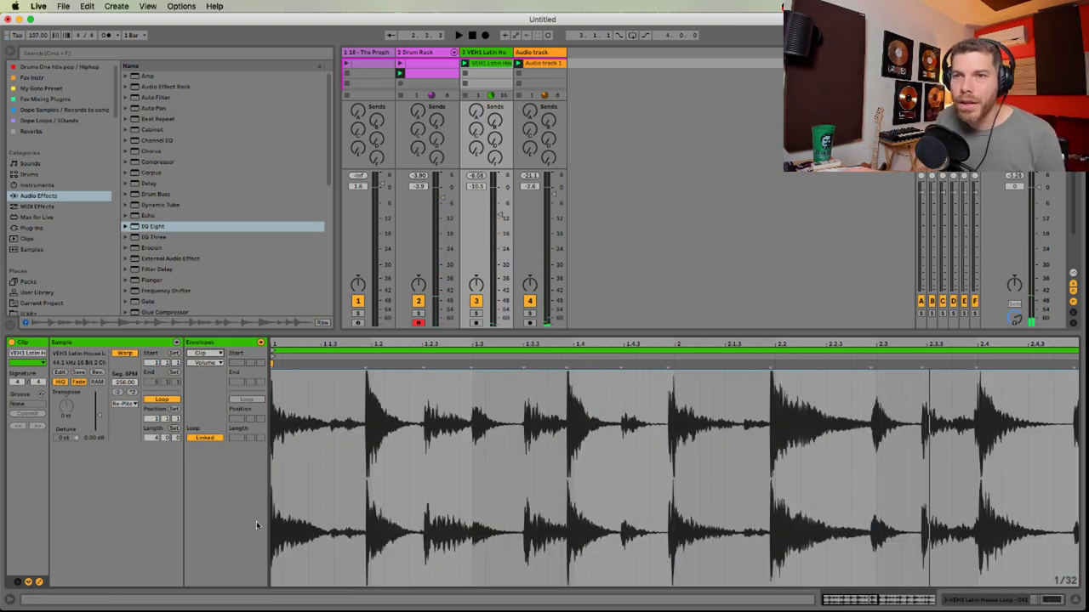
click(38, 584)
During playback, move the Latin loop clip's start to bar 2 and loop only the bar from 2.1.1 to 3.1.1
key(space)
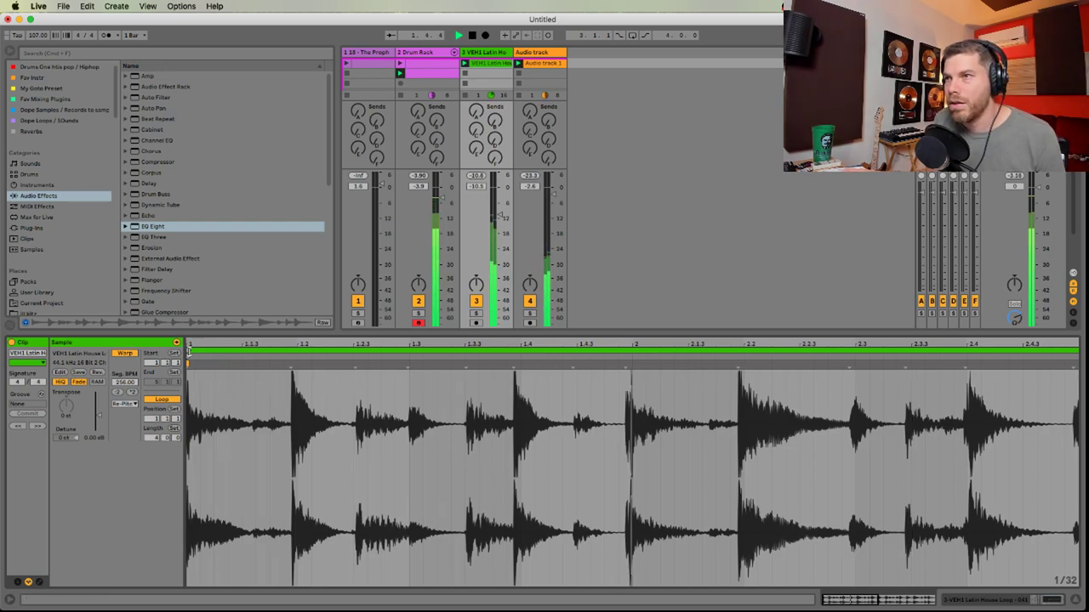
drag(189, 353, 626, 363)
click(626, 363)
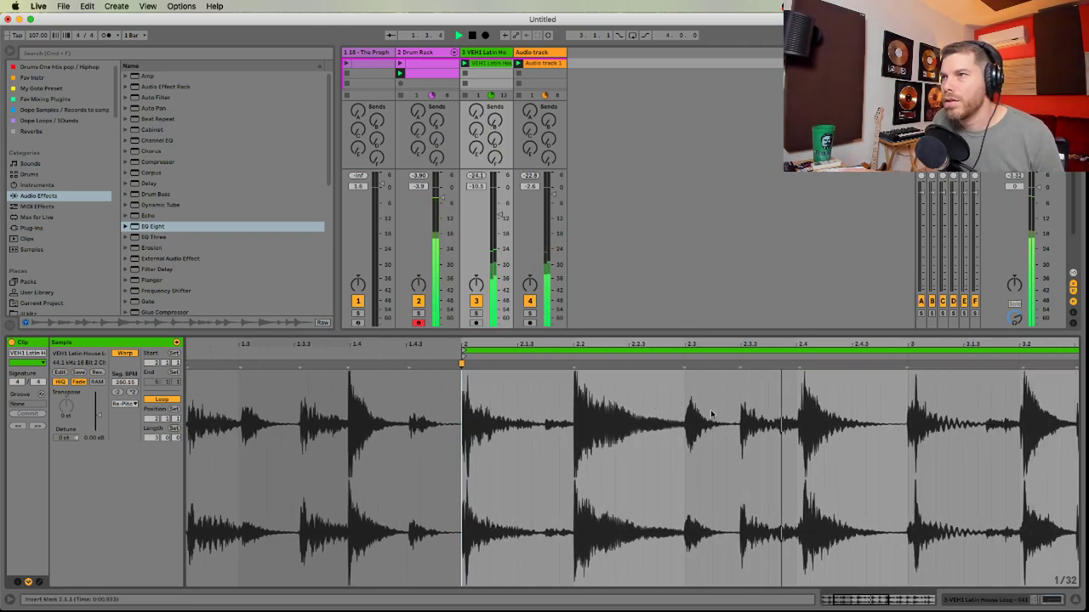
drag(847, 345, 587, 340)
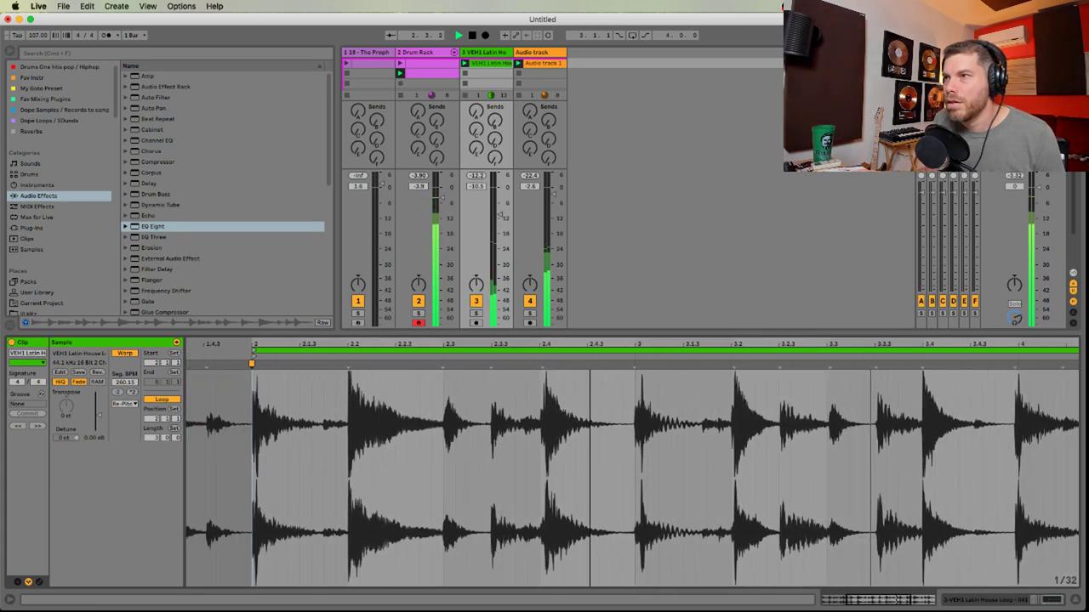
click(637, 403)
drag(638, 403, 255, 435)
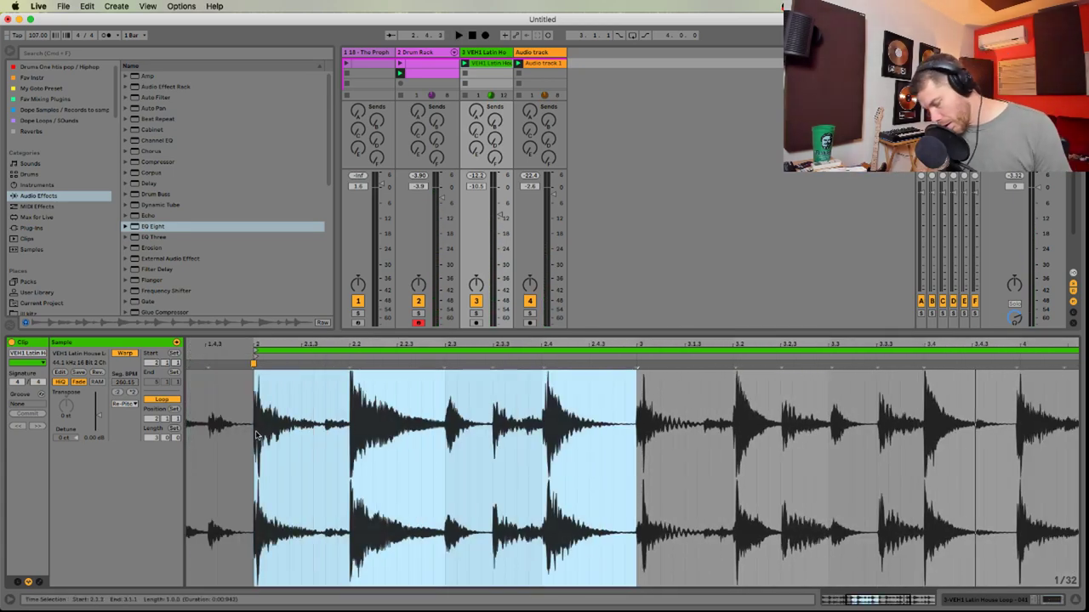
key(super+l)
key(space)
Check the live chat in Chrome and return to Live
key(super+Tab)
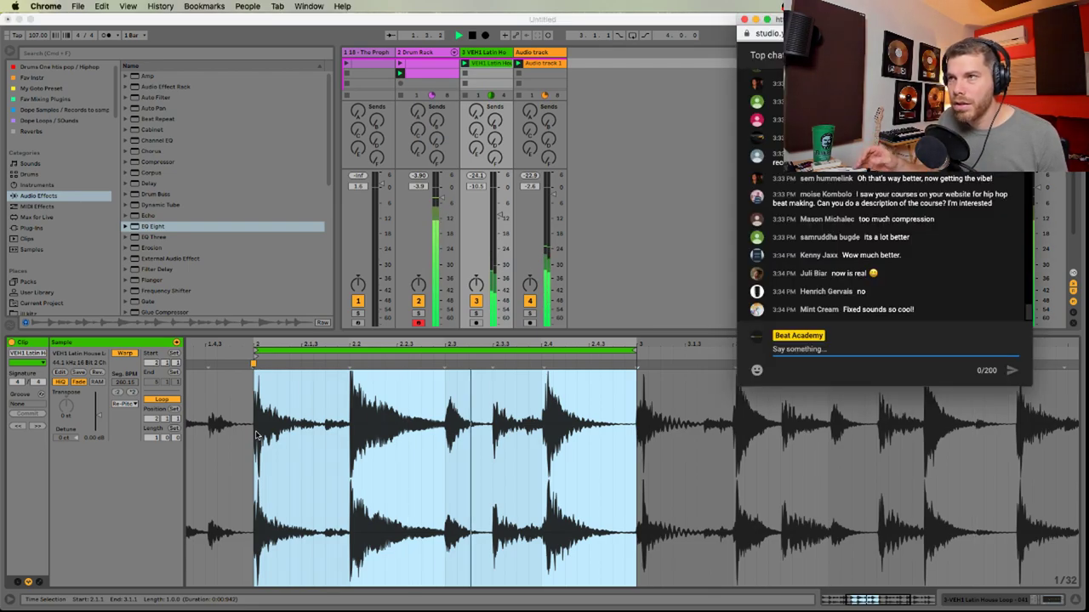
click(601, 226)
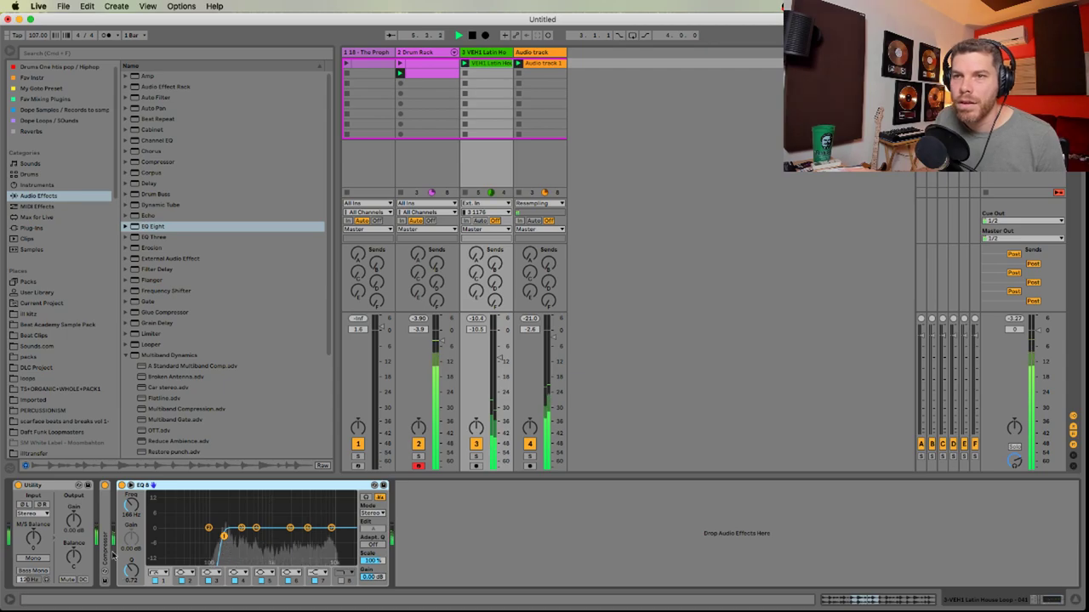
Expand the Latin loop track's Compressor, shorten its release, and lower the track's volume to -12.0 dB
double_click(106, 554)
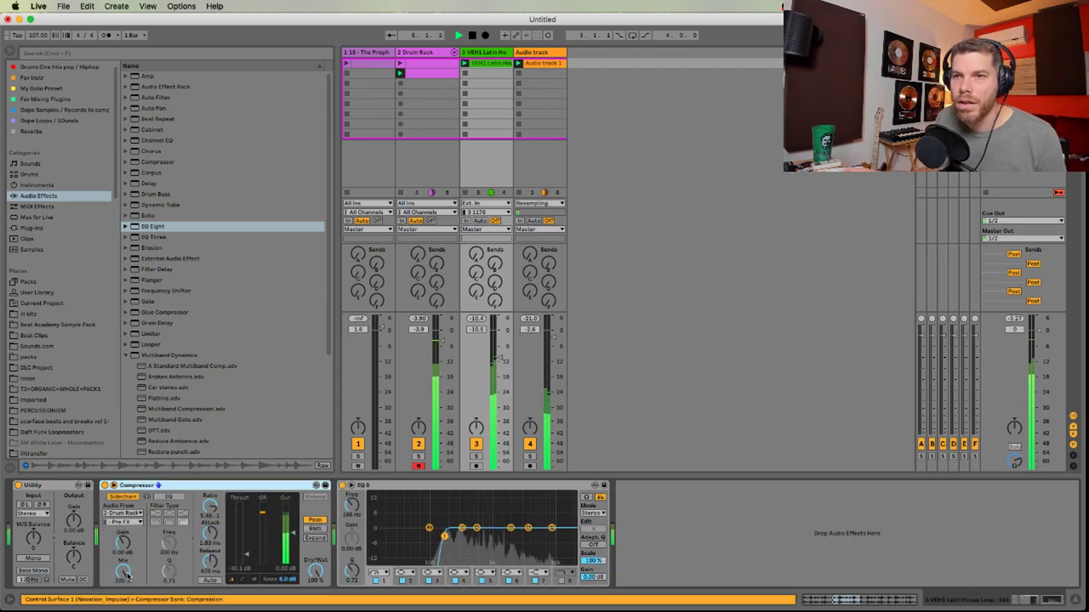
drag(213, 563, 213, 567)
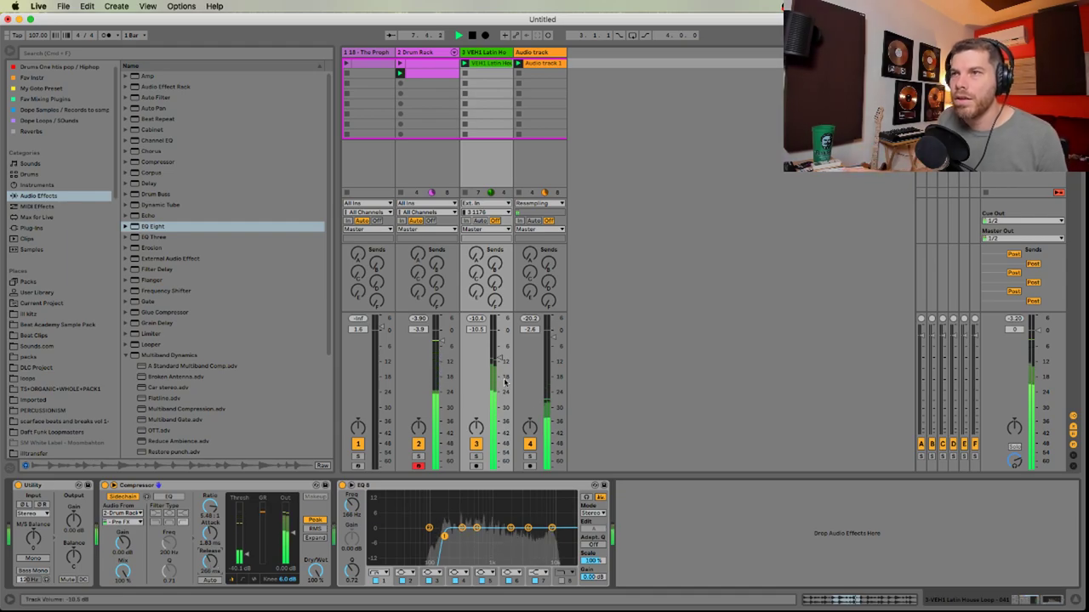
drag(500, 357, 500, 362)
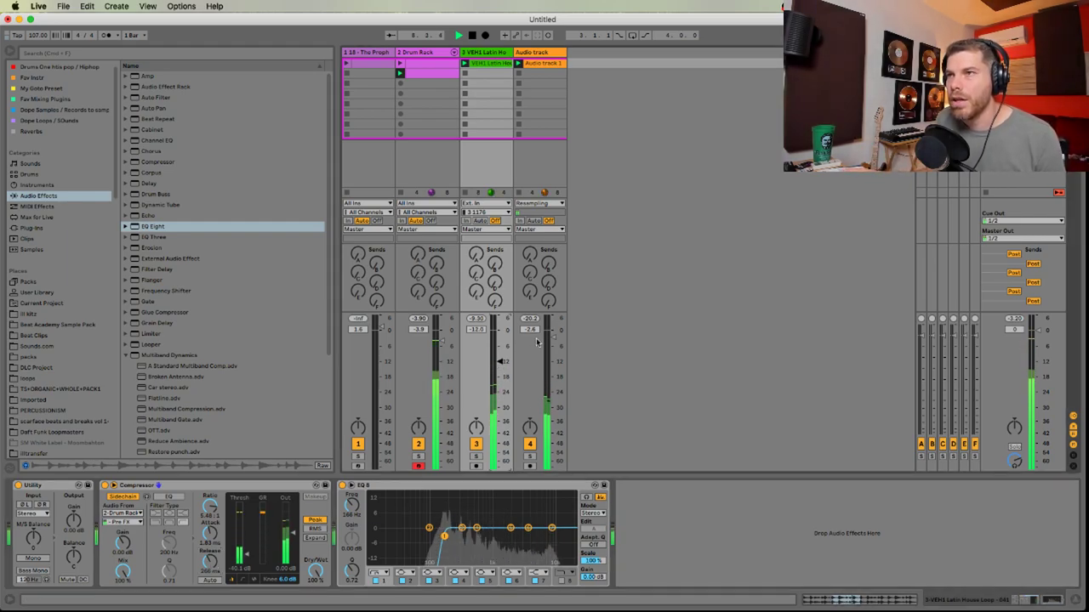
Insert a MIDI track after the Latin loop track and search the plug-ins for ms20
key(super+shift+t)
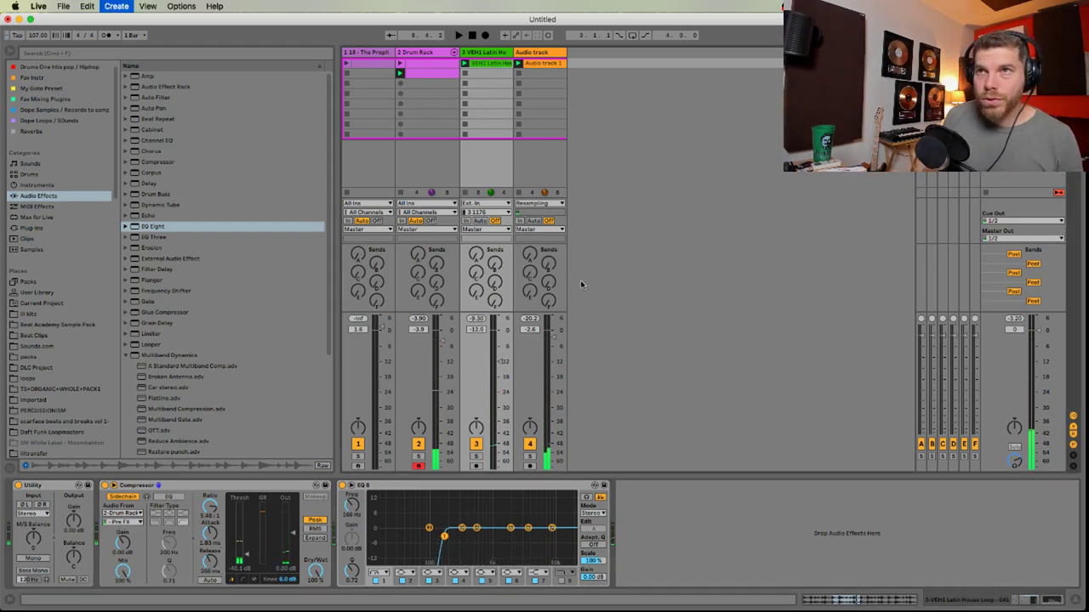
click(86, 51)
text(ms20)
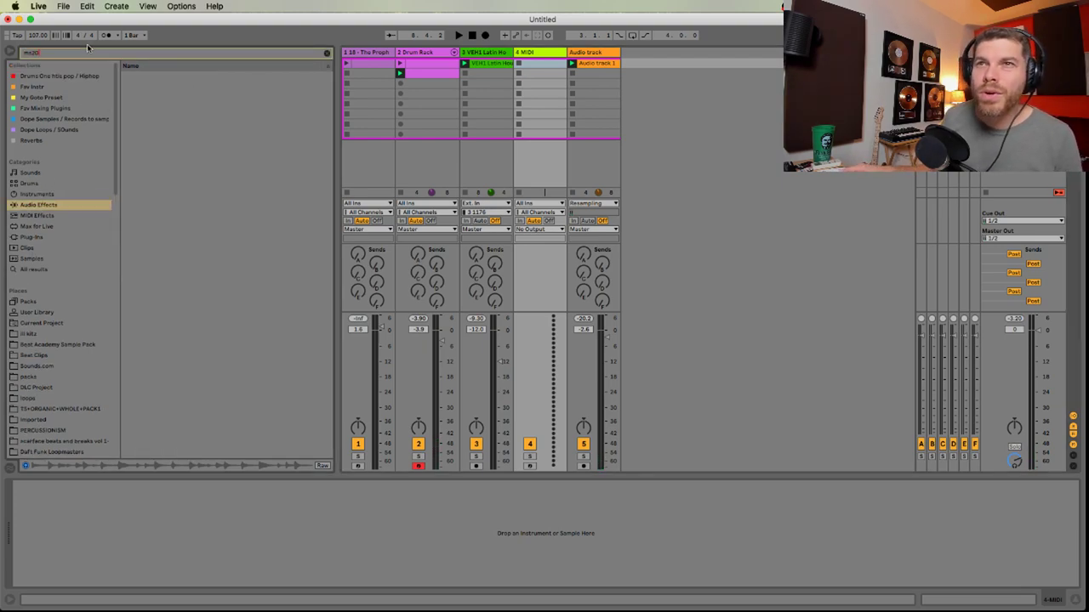
click(40, 237)
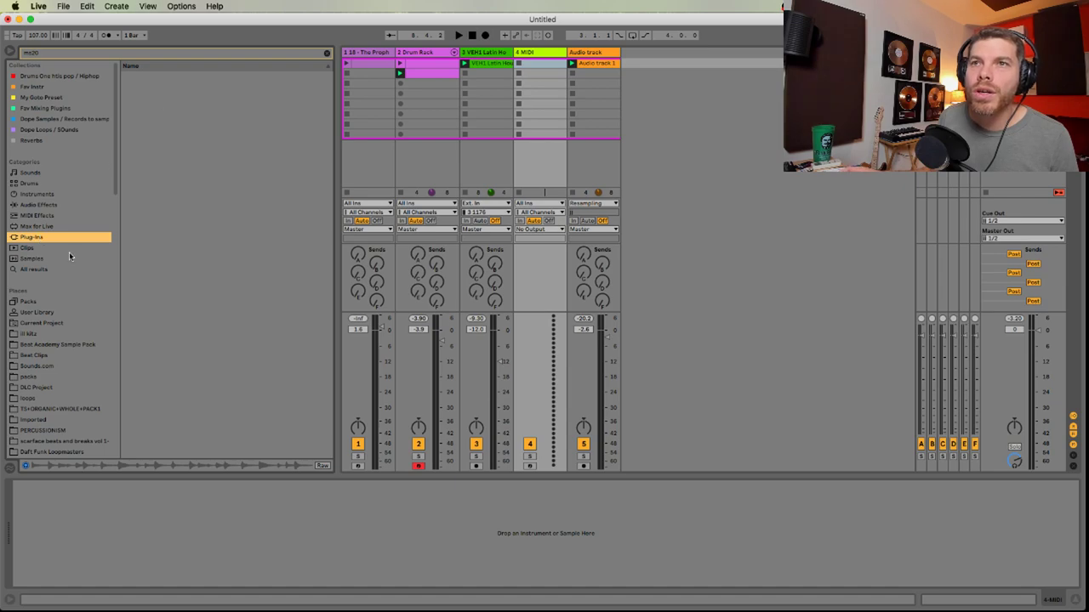
Search the plug-ins for korg and load the KORG VST MS-20 onto the new MIDI track
click(44, 55)
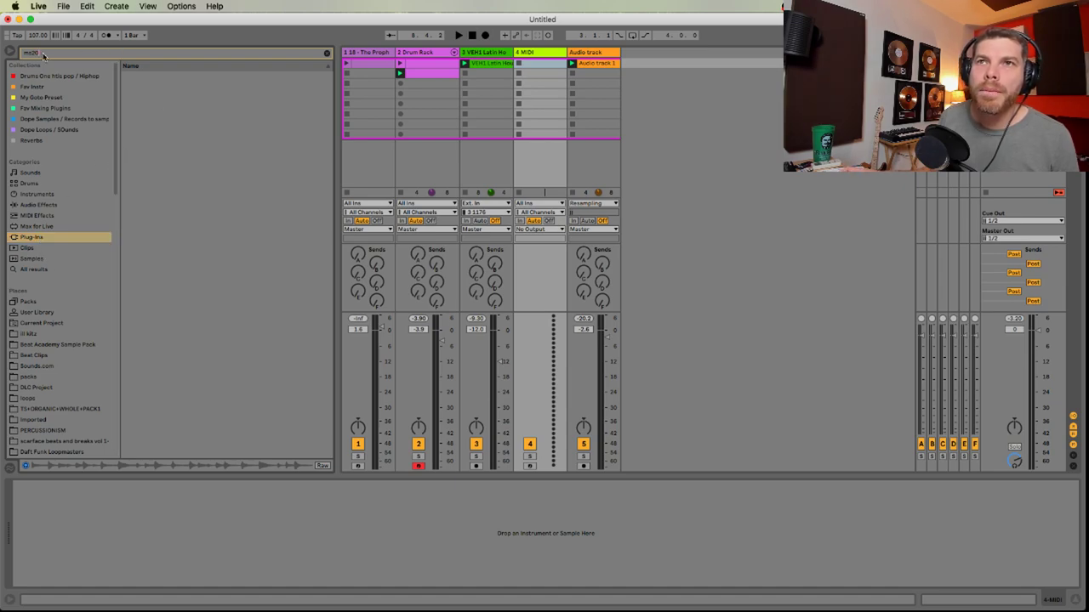
text(korg)
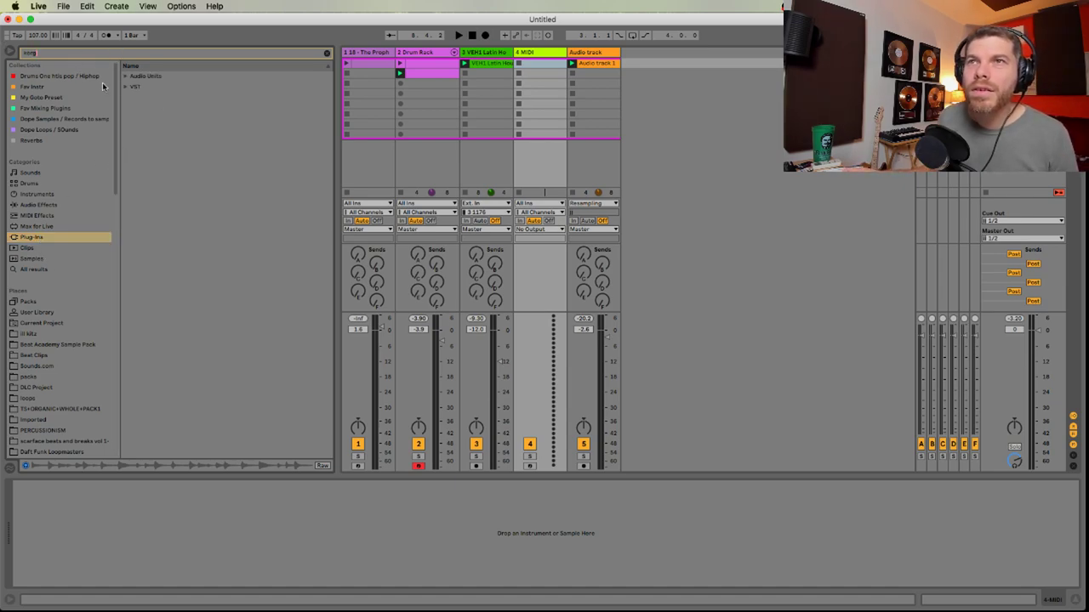
click(126, 88)
click(132, 97)
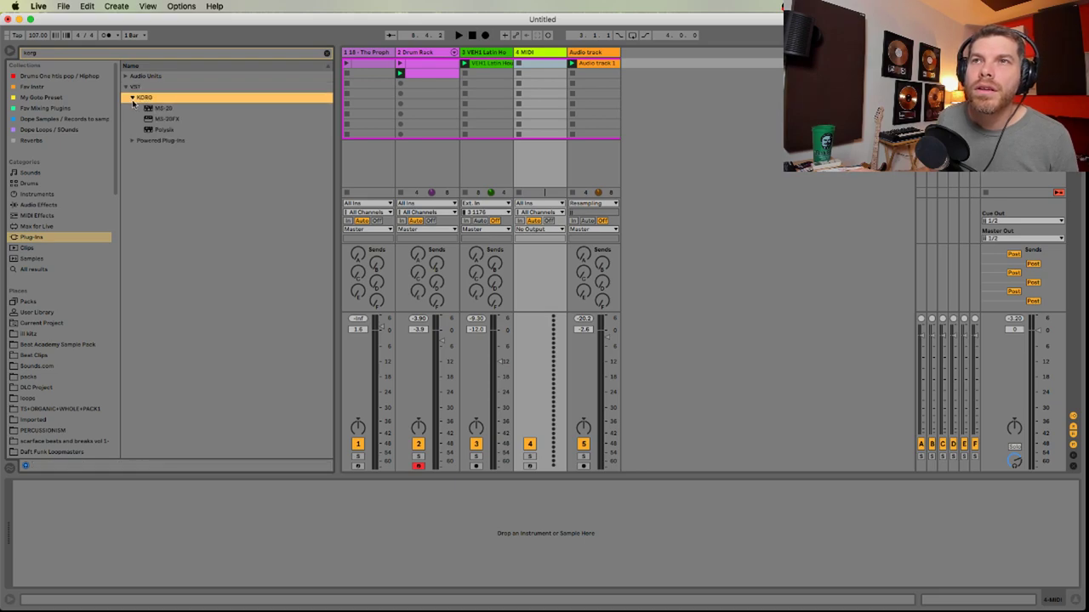
drag(147, 109, 534, 122)
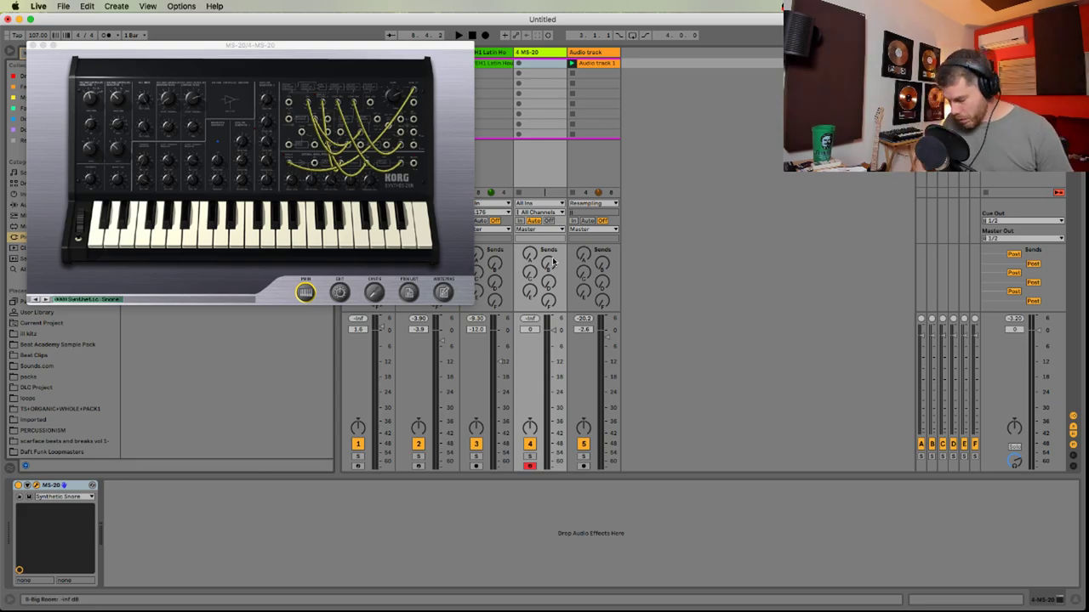
Step through the MS-20's presets to a bass sound and show the synth's enlarged Edit view
click(44, 299)
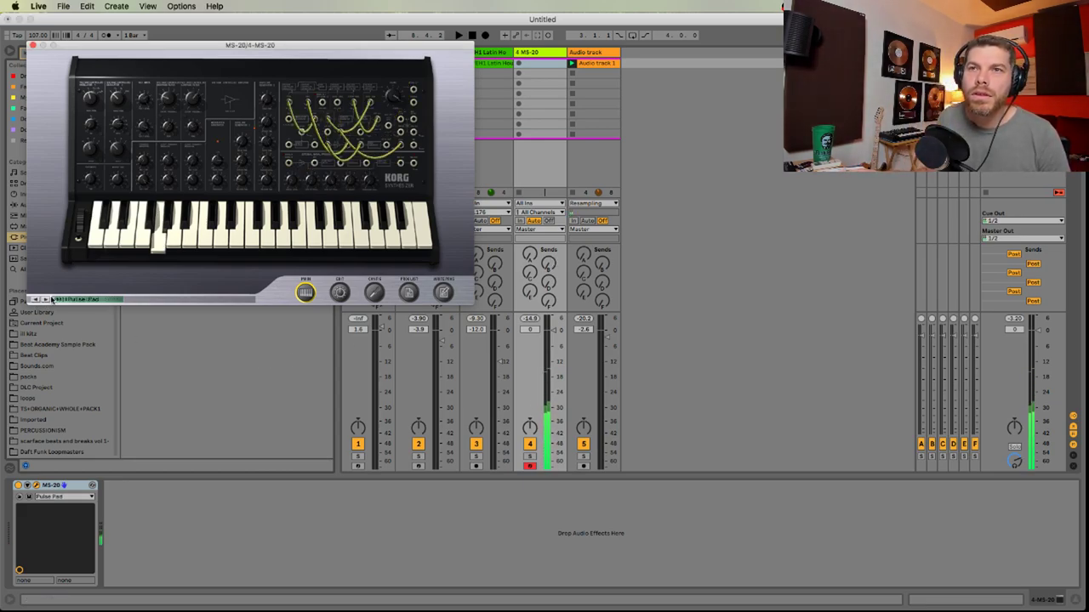
click(45, 300)
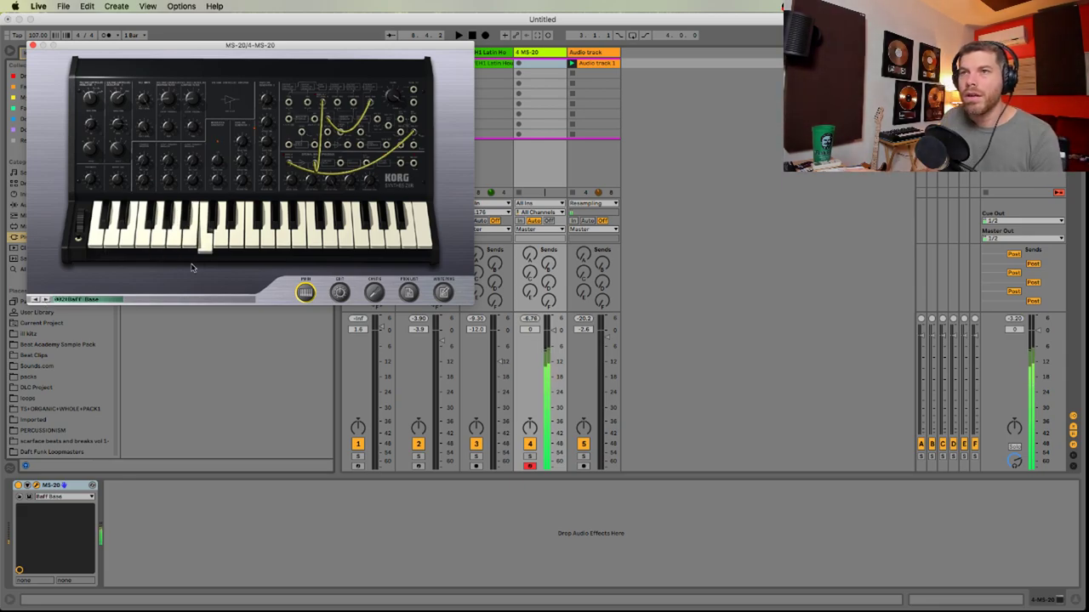
click(339, 295)
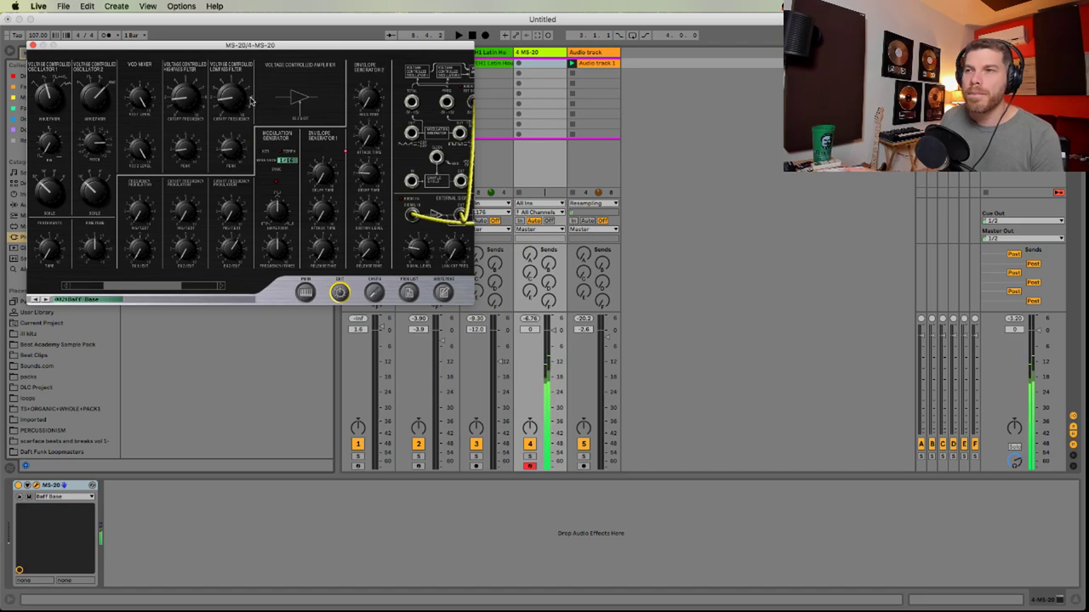
During playback, raise the Audio track's volume to 1.0 dB, open up the MS-20's low-pass cutoff, and close the plug-in window
key(space)
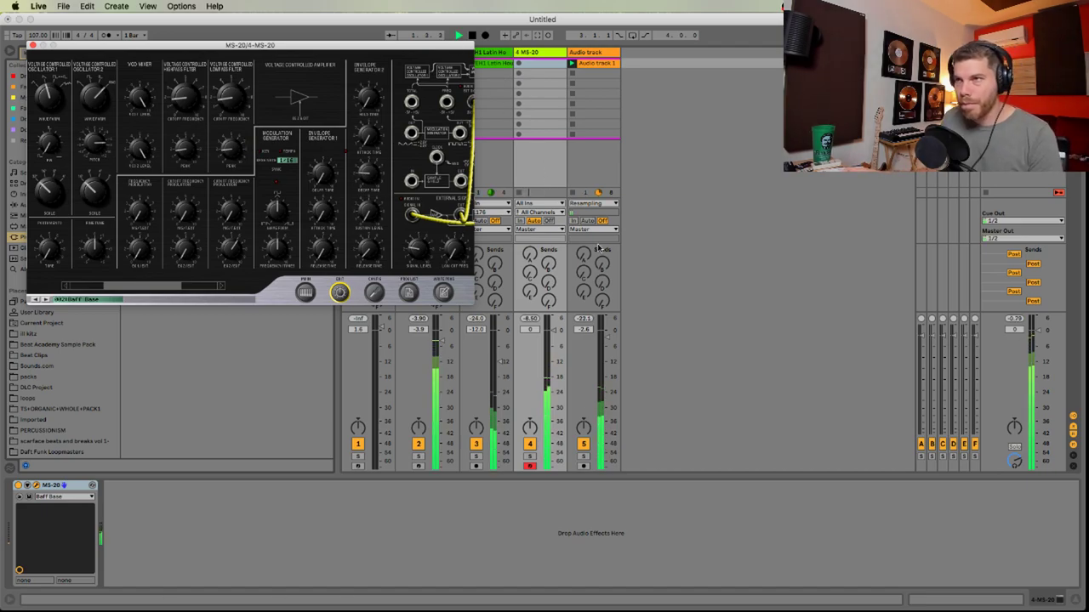
drag(608, 338, 608, 330)
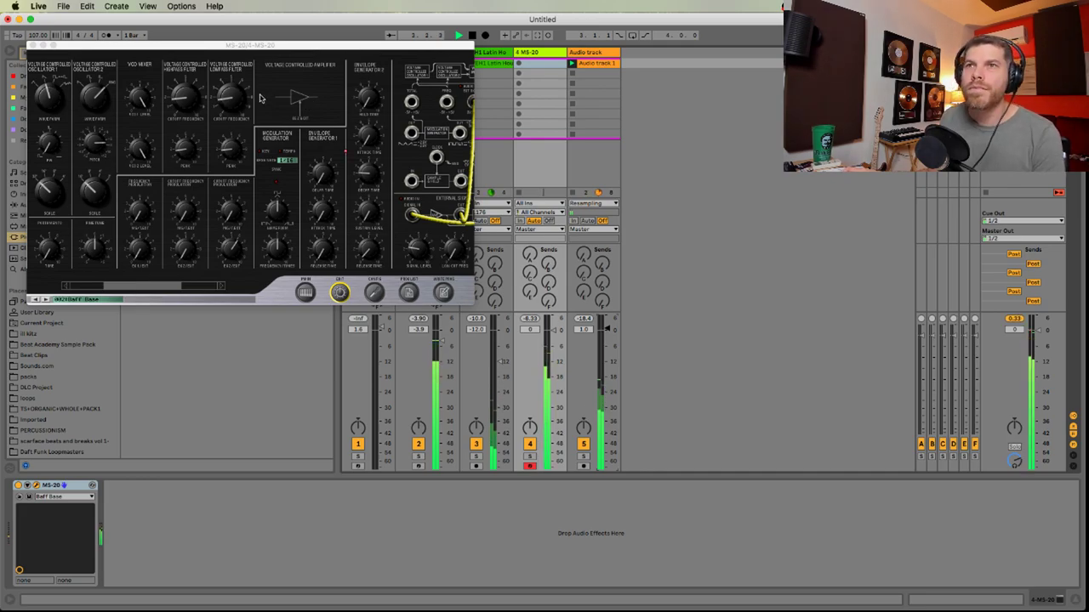
click(232, 103)
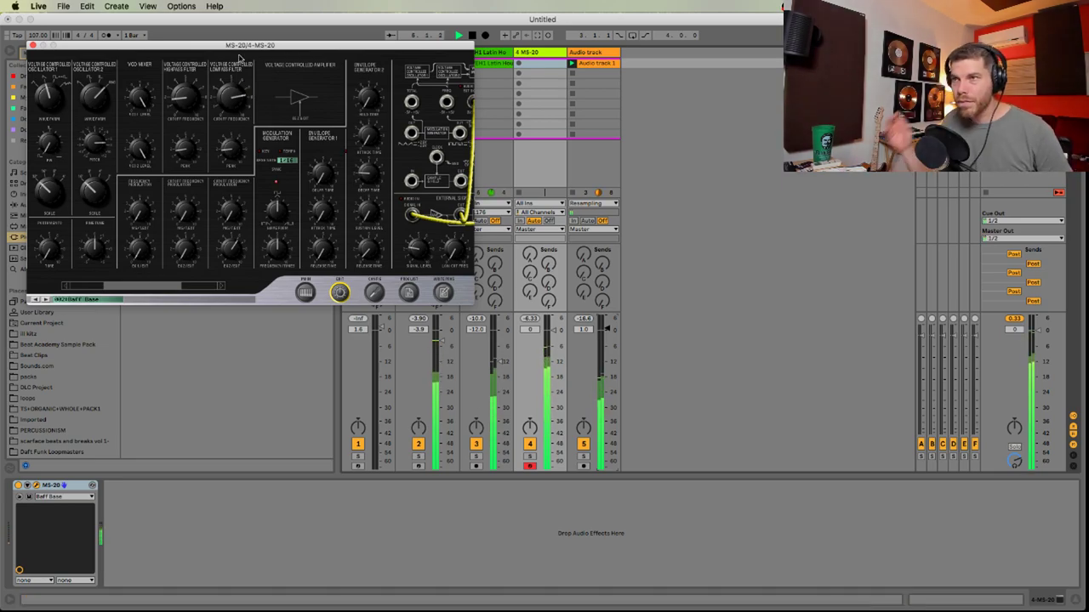
click(33, 45)
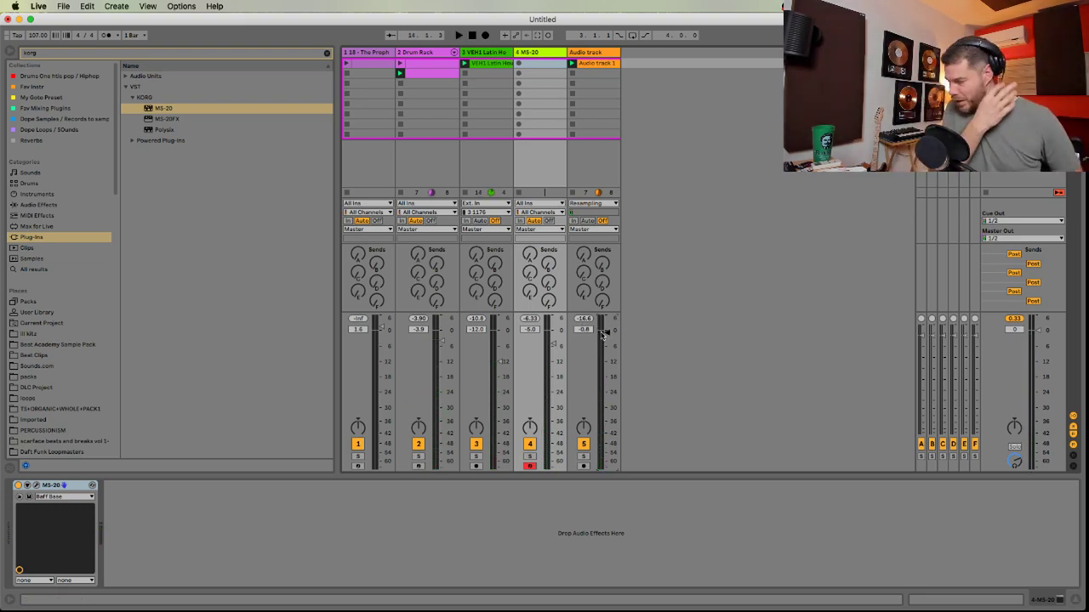
Check the live chat in Chrome, switch to OBS to unmute the Mic source, and minimize the OBS window
key(super+Tab)
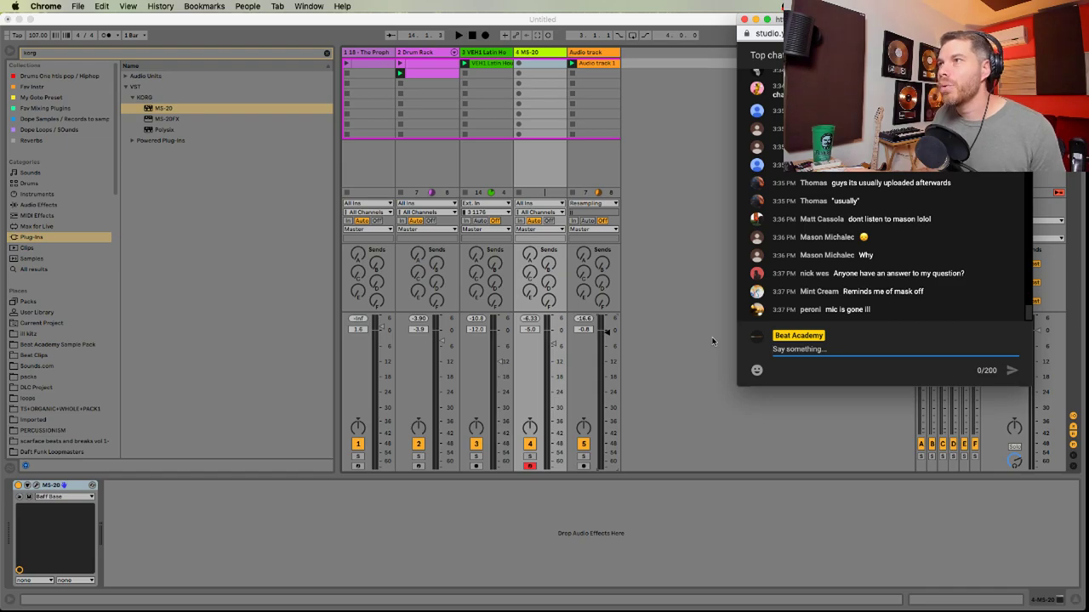
key(super+Tab)
key(super+Tab)
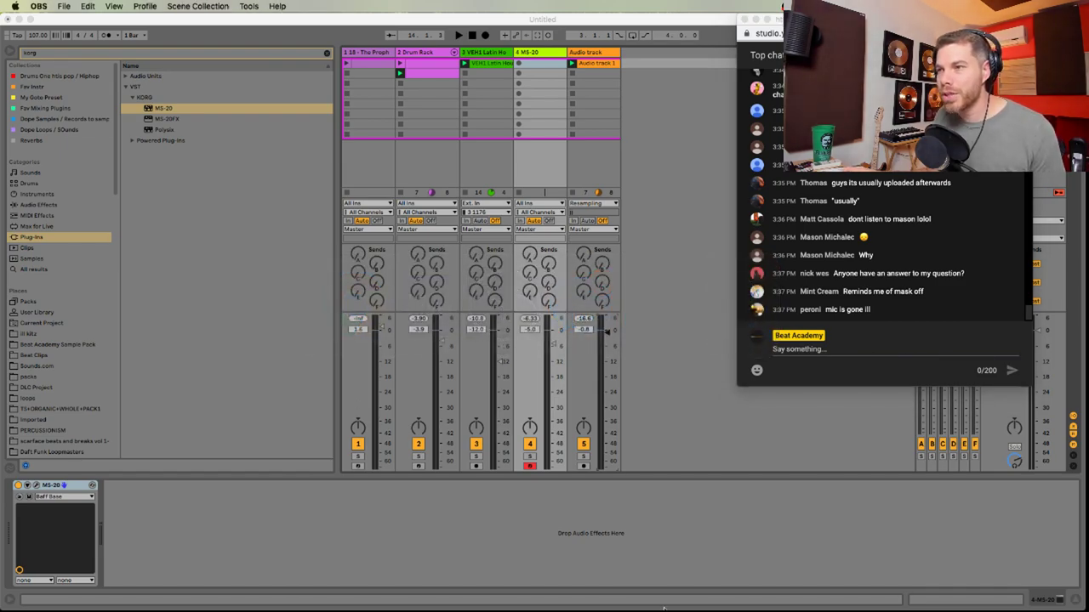
mouse_move(663, 609)
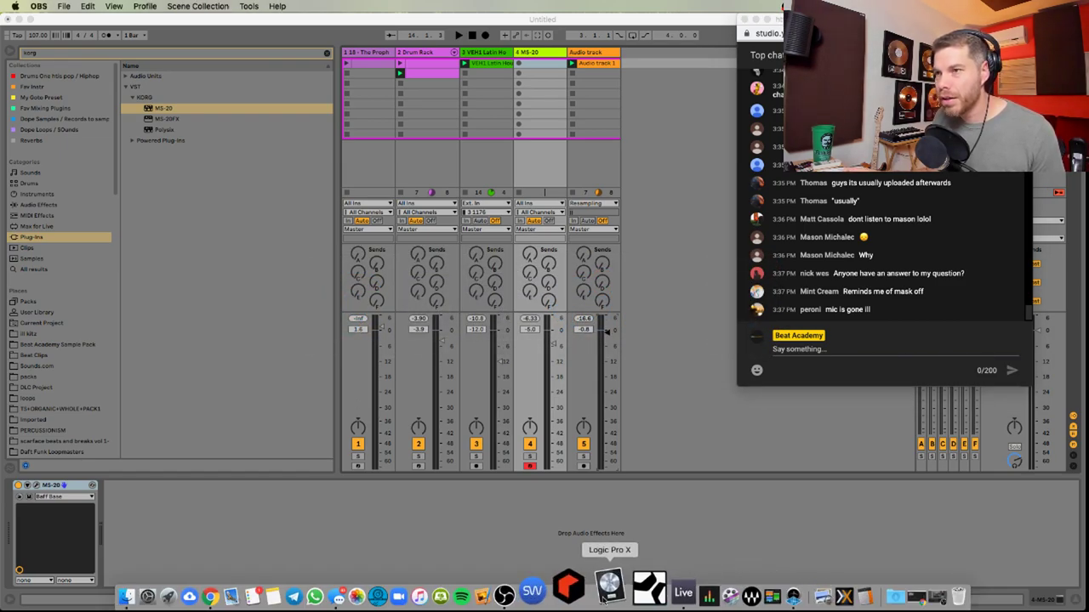
click(538, 589)
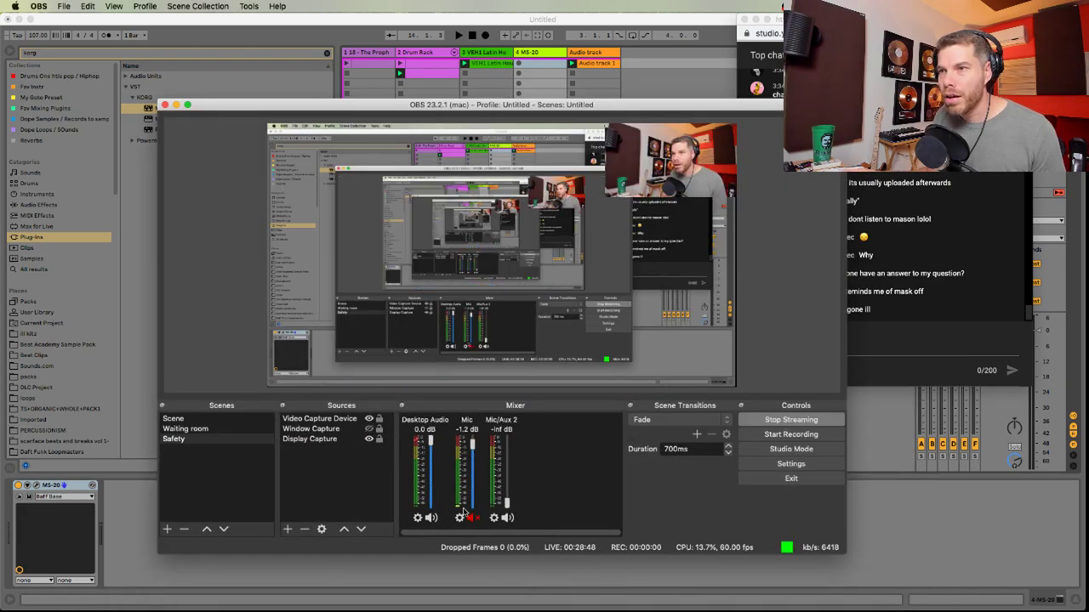
click(470, 517)
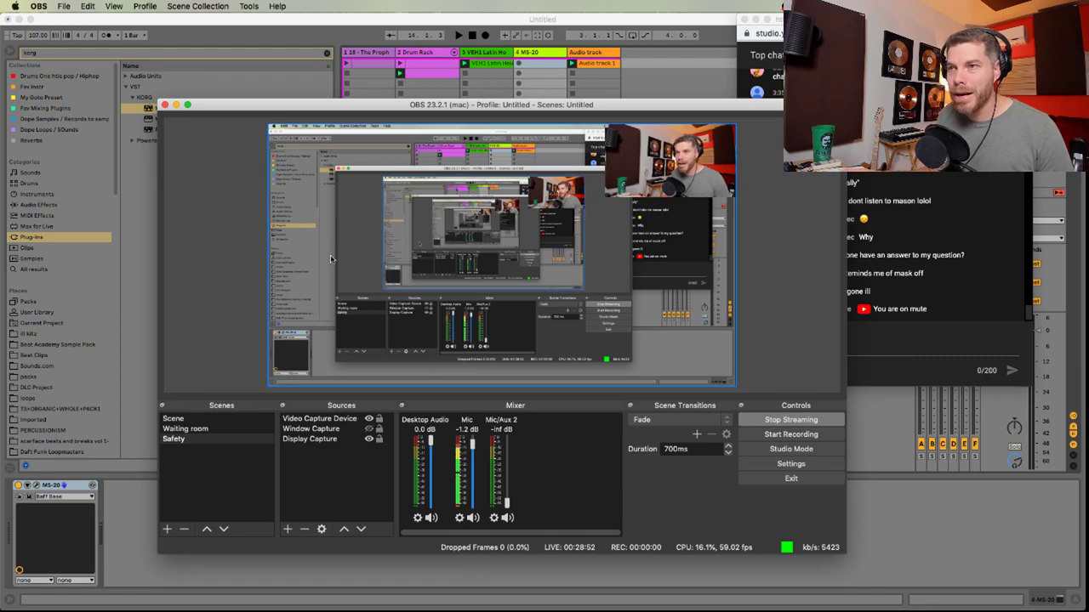
click(176, 105)
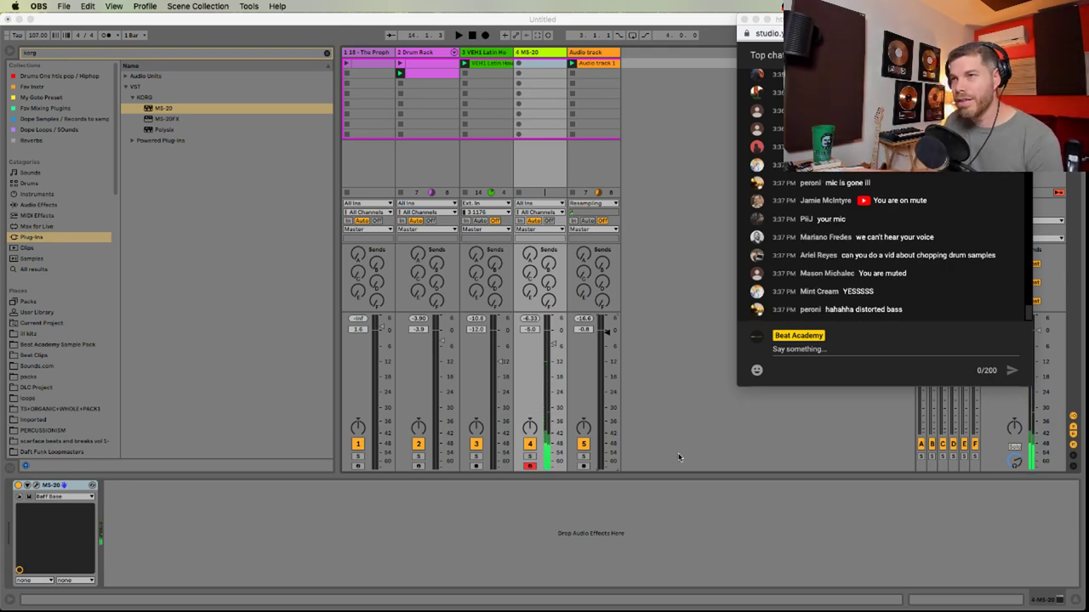
Return to Live, reopen the MS-20's editor, and lower its low-pass filter cutoff frequency
click(539, 76)
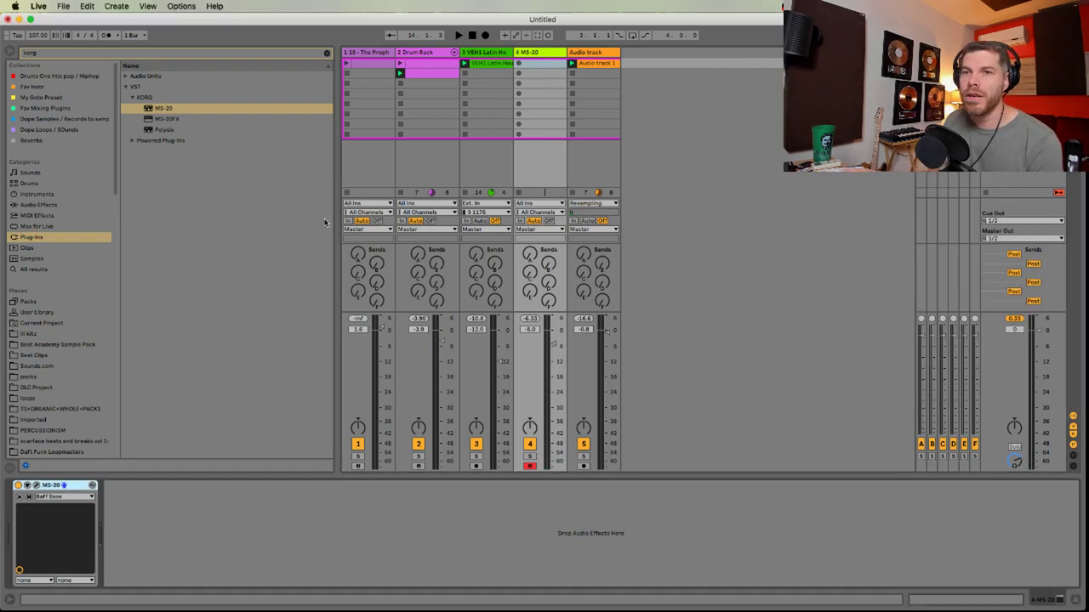
click(38, 486)
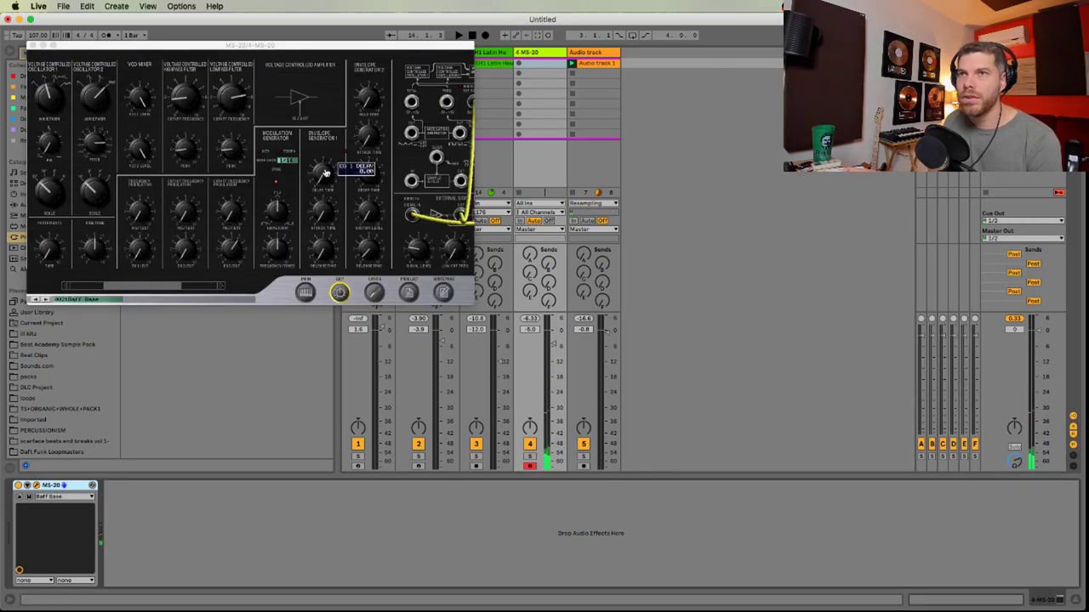
mouse_move(233, 100)
mouse_down()
mouse_move(231, 127)
mouse_move(236, 119)
mouse_up()
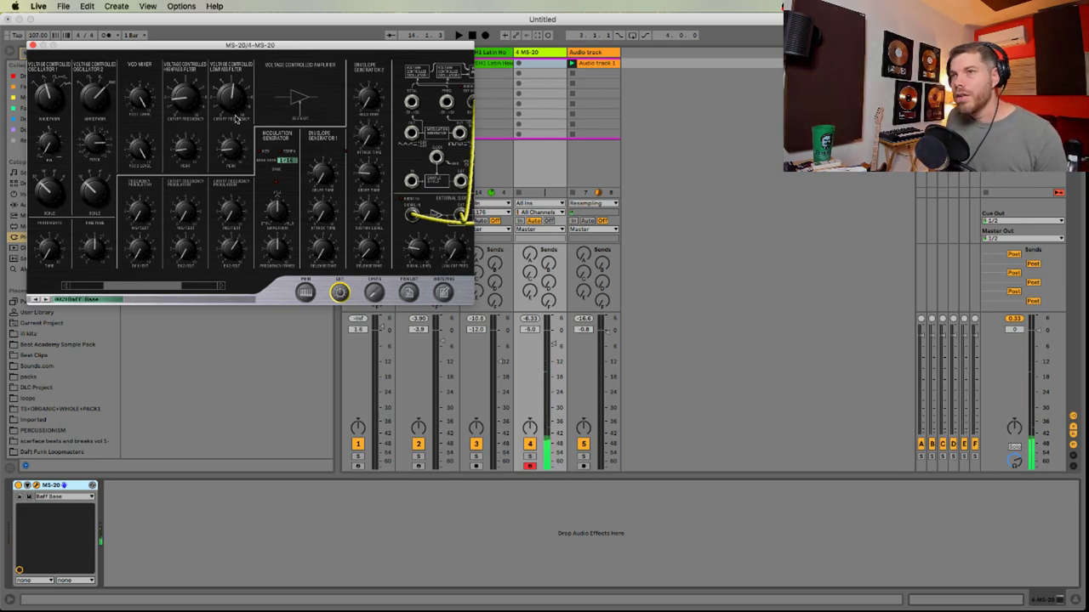
Audition the bass over the playing beat and raise the MS-20's low-pass filter cutoff to 10.00
key(space)
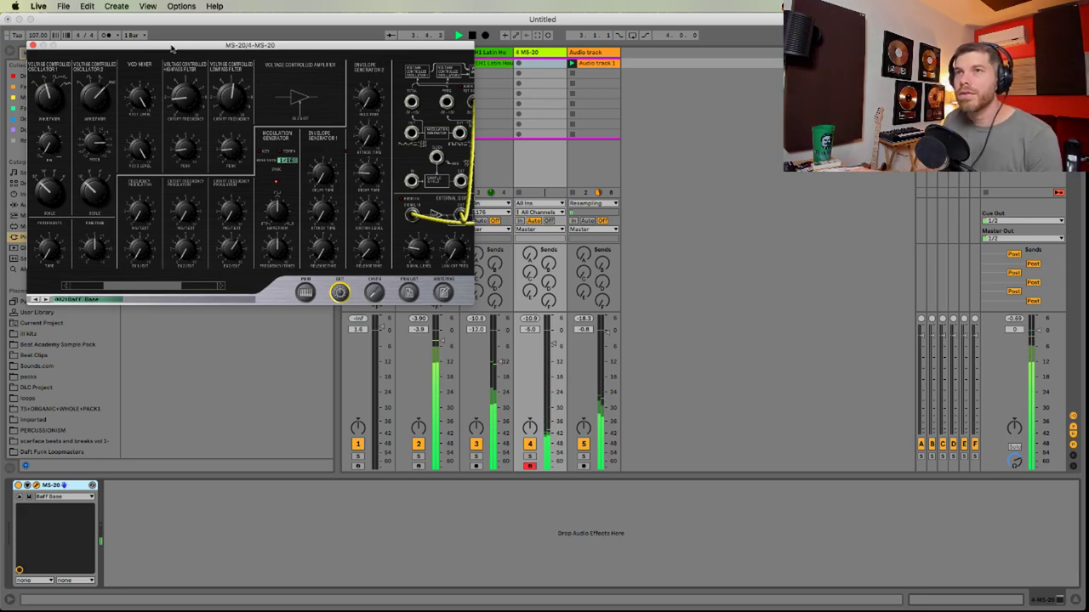
mouse_move(228, 107)
drag(229, 102, 241, 66)
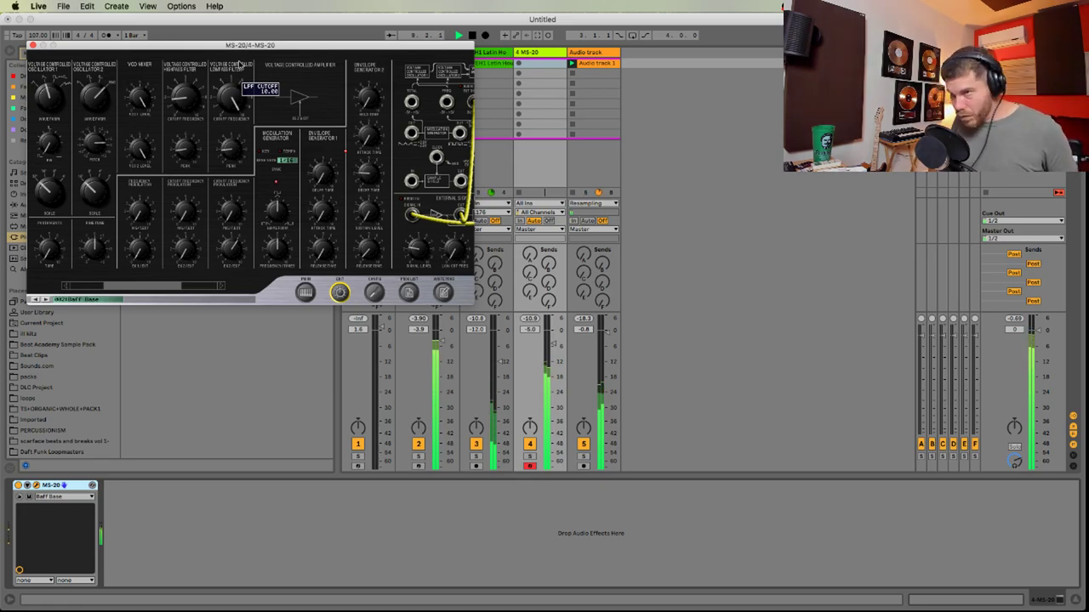
key(space)
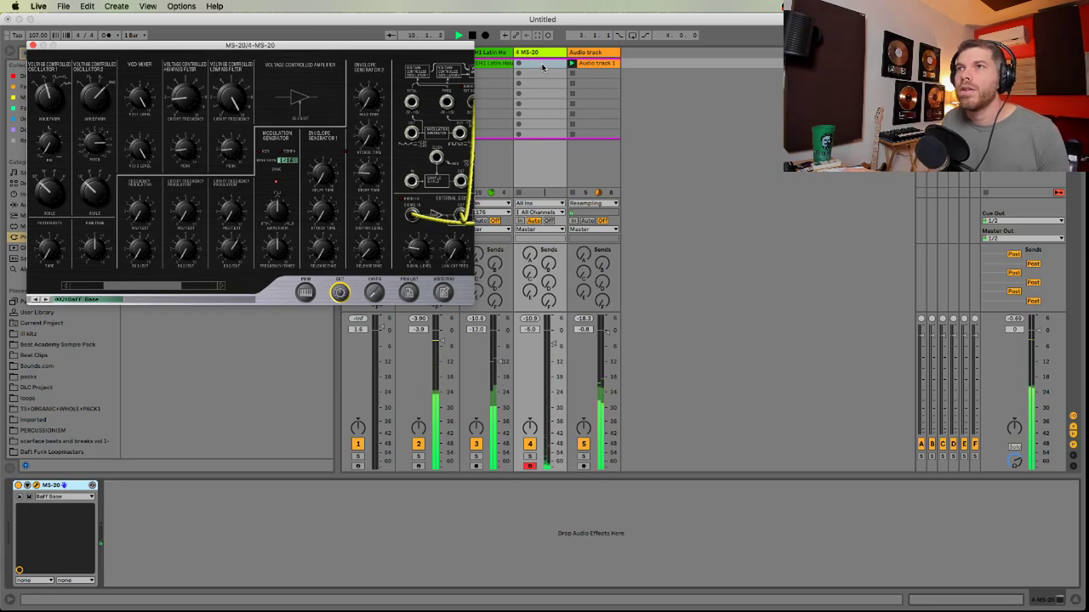
Record a MIDI bass clip into the first slot of the MS-20 track and open its notes
click(543, 66)
key(Return)
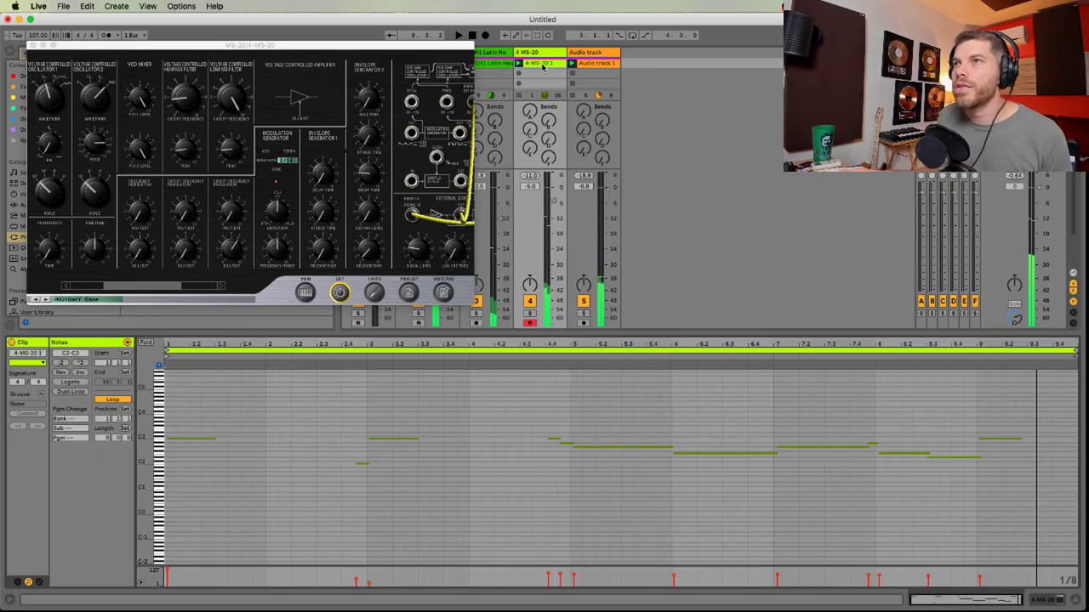
double_click(543, 65)
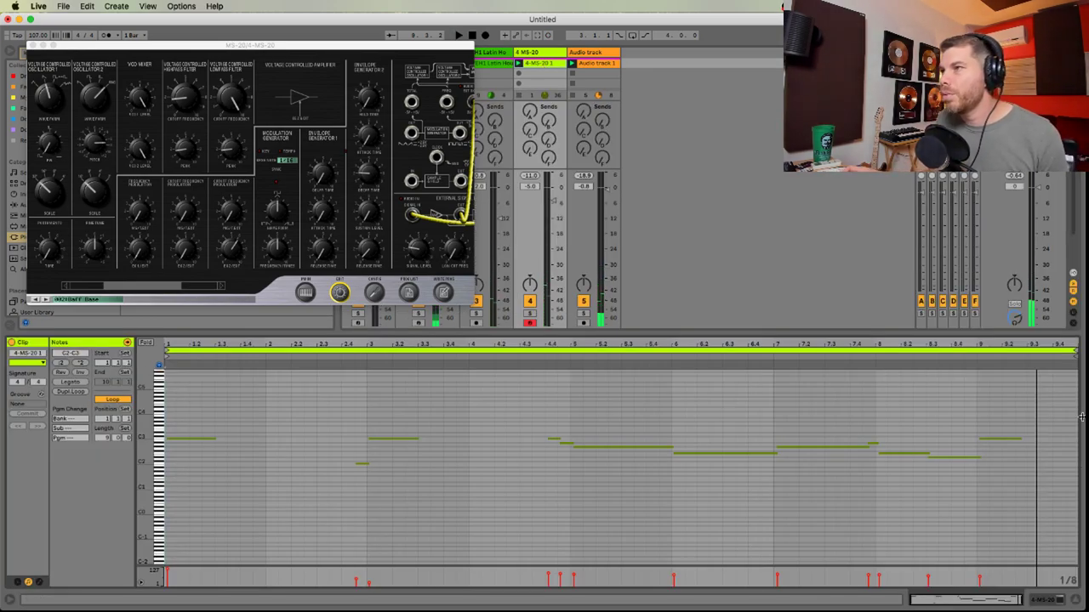
Shorten the MS-20 clip's loop to 8 bars, quantize all its notes and return to the device view
drag(1074, 350, 975, 362)
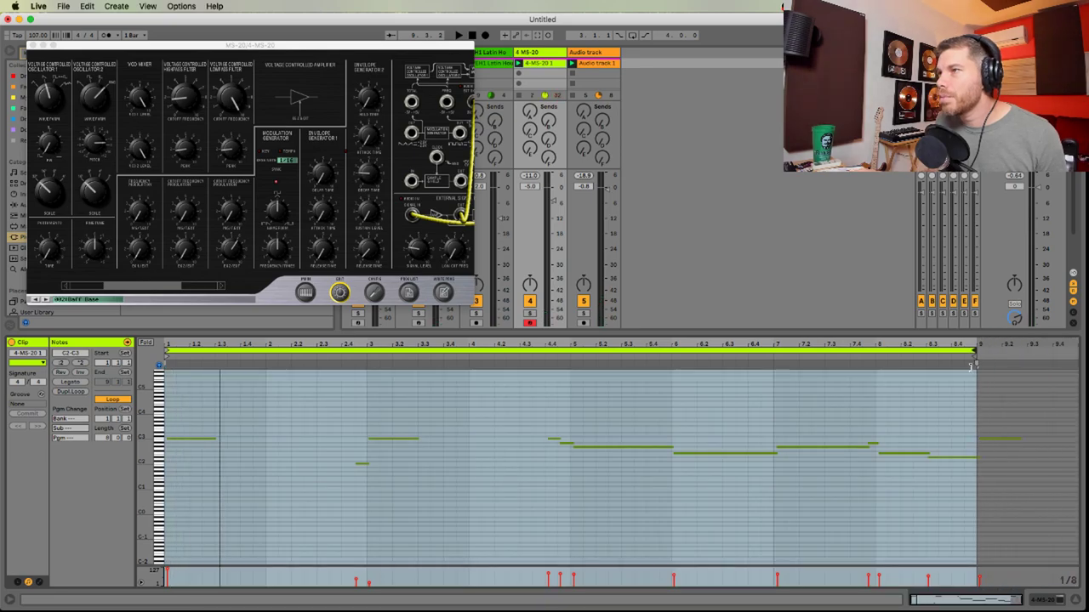
click(899, 415)
key(super+a)
key(super+u)
key(shift+Tab)
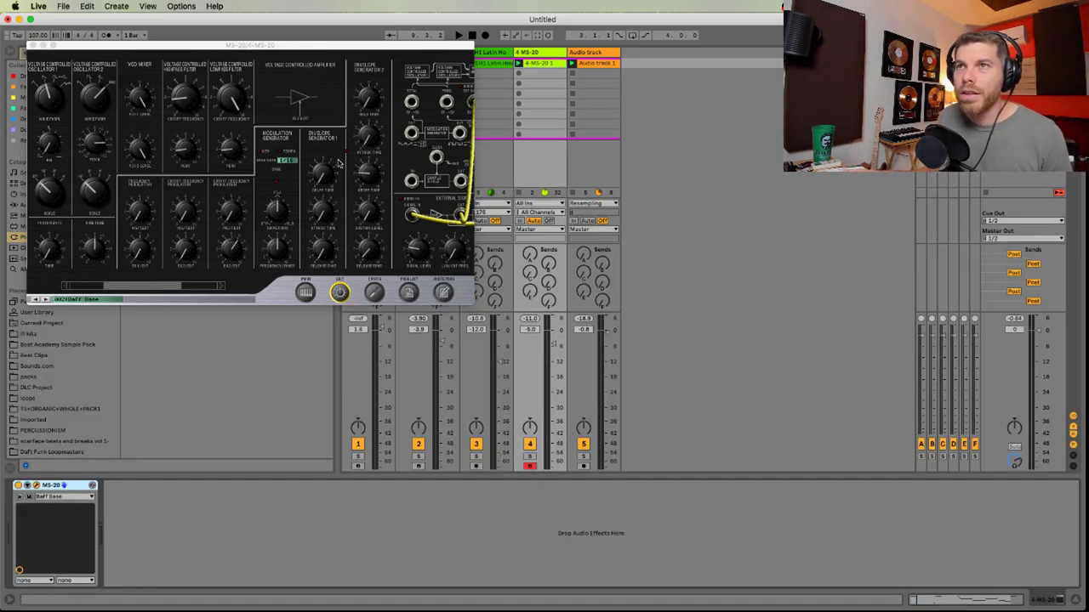
Add LPF Cutoff to the MS-20's configured device parameters, set it to 7.27, and close the plug-in window
click(225, 99)
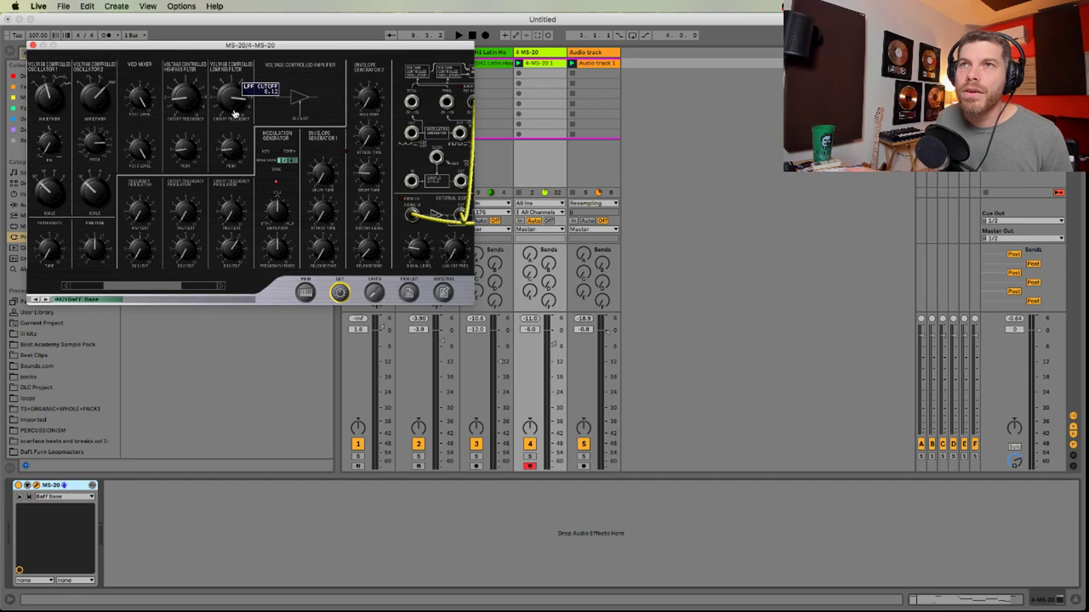
drag(235, 114, 234, 117)
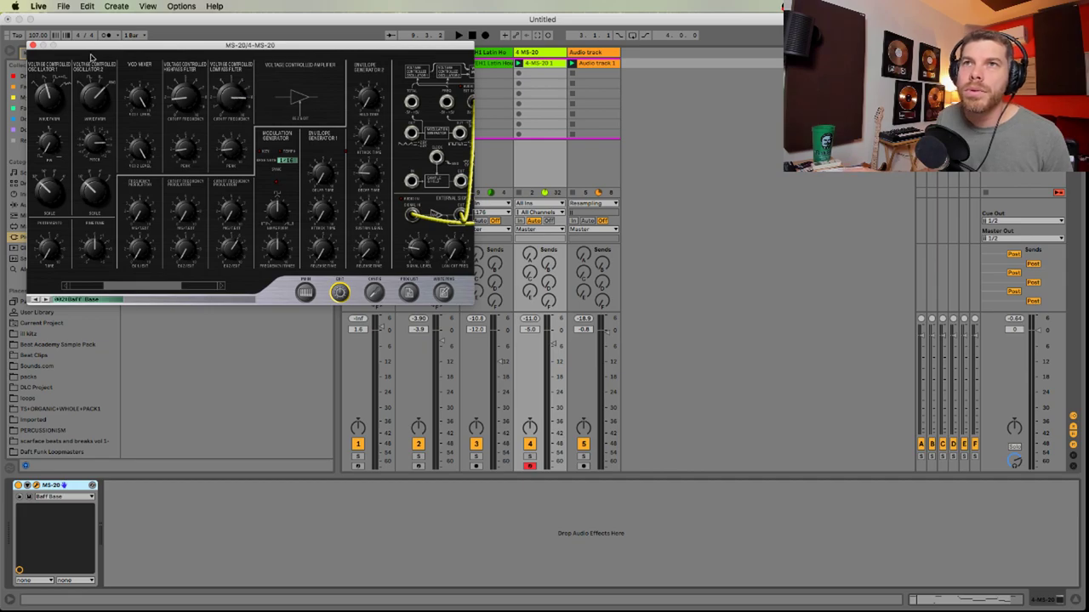
click(36, 485)
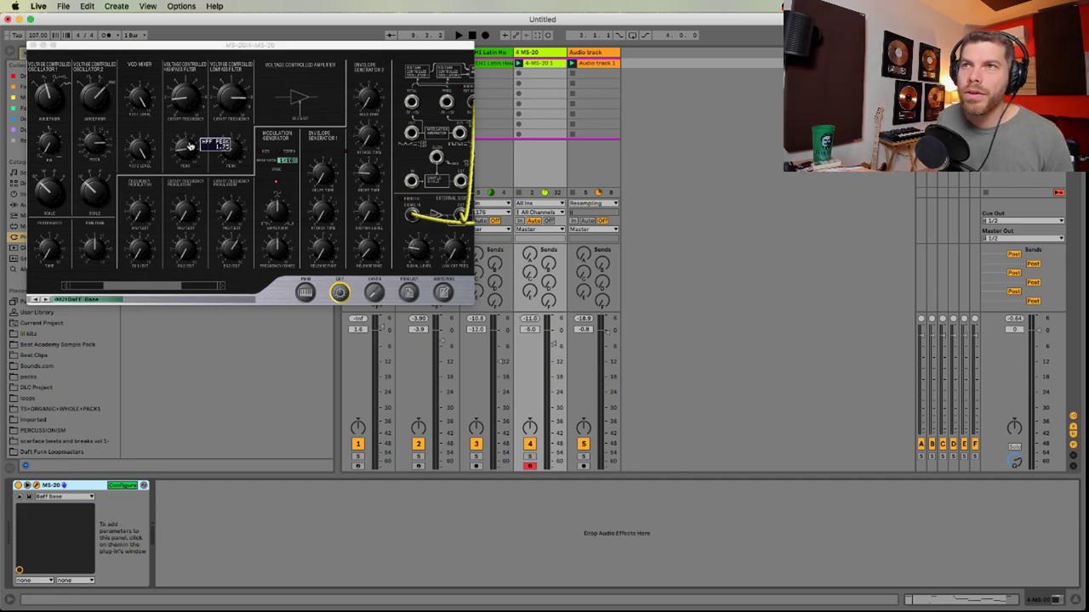
click(223, 109)
click(230, 96)
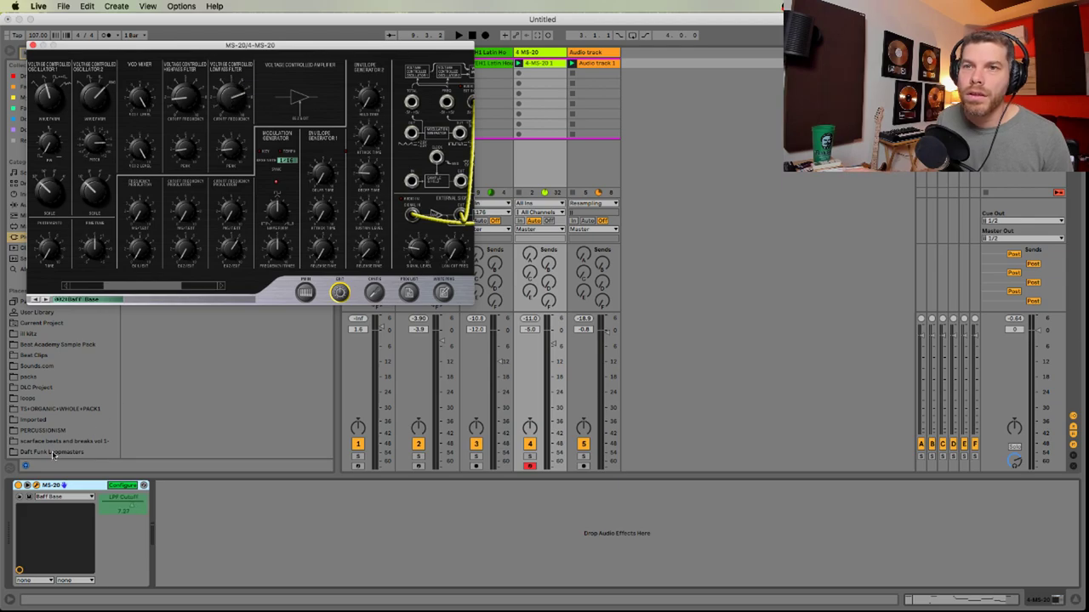
click(133, 487)
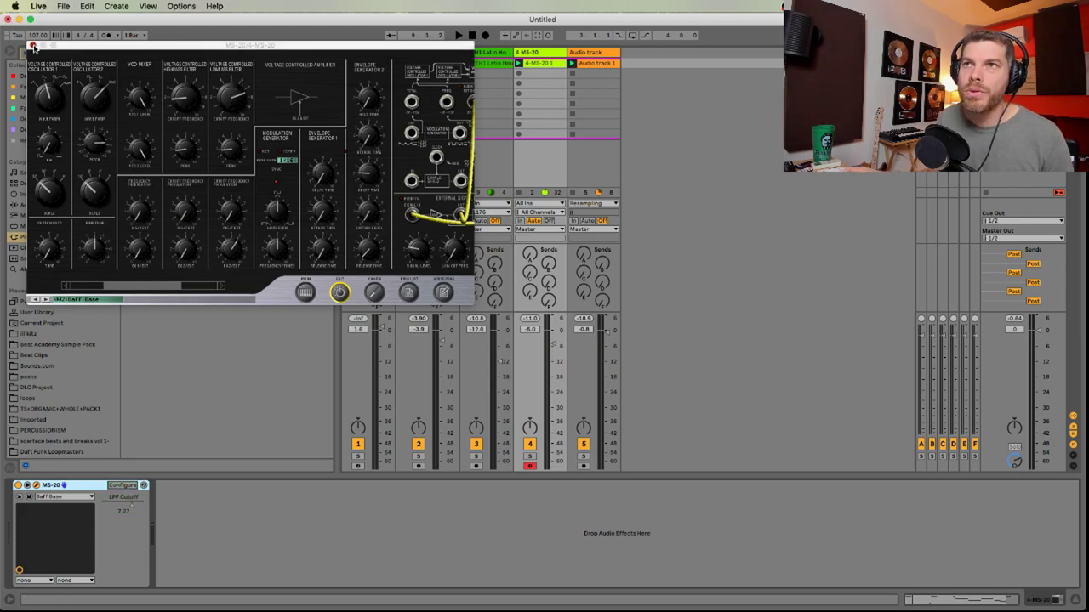
click(33, 46)
Switch to the Chrome live chat, show the message held for review, and return to Live
key(super+Tab)
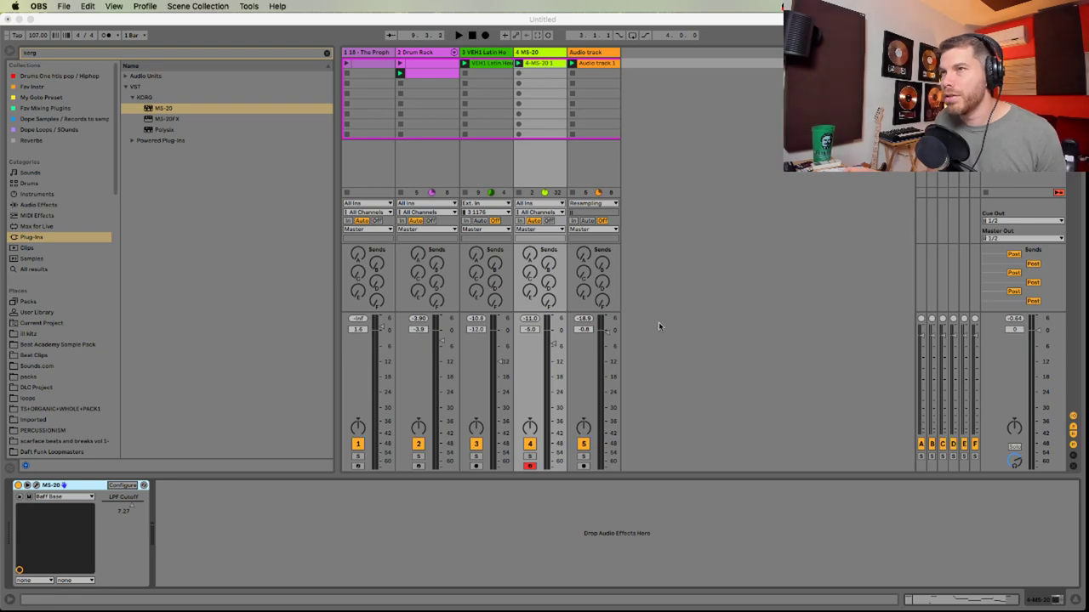
key(super+Tab)
key(super+Tab)
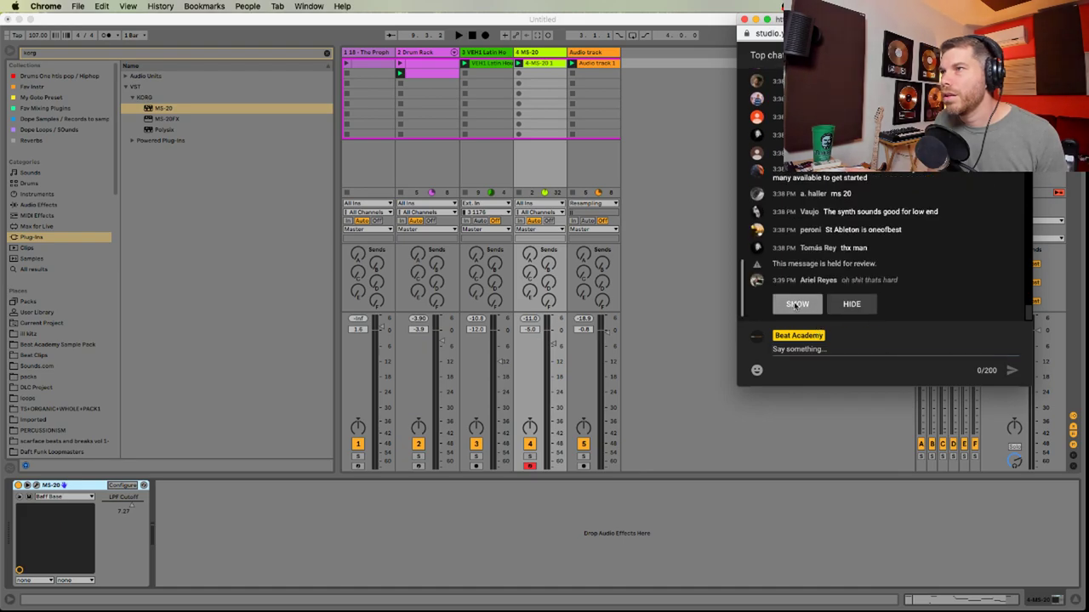
click(796, 304)
click(673, 266)
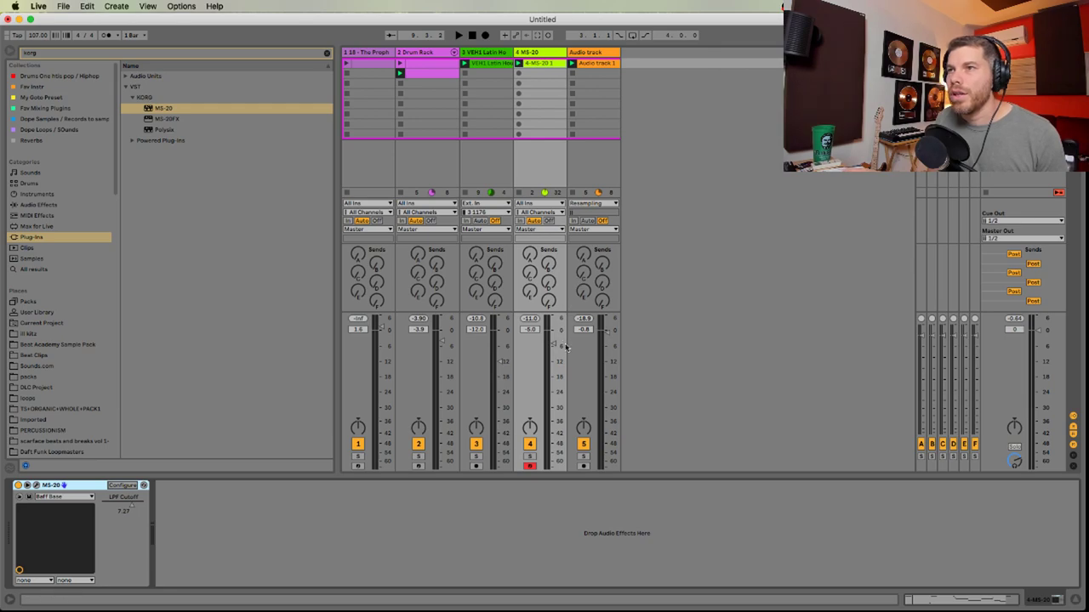
Lower the MS-20 track's volume to about -10.5 dB and play the beat
drag(566, 347, 553, 357)
key(space)
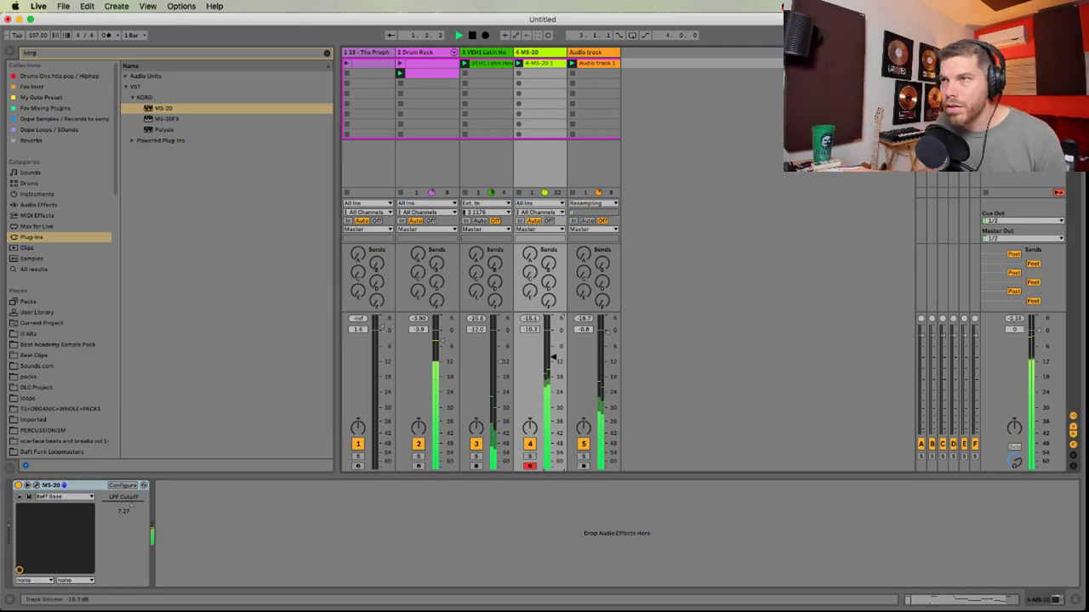
Show the LPF Cutoff automation for the MS-20 clip and lower its whole envelope to a low level
right_click(134, 511)
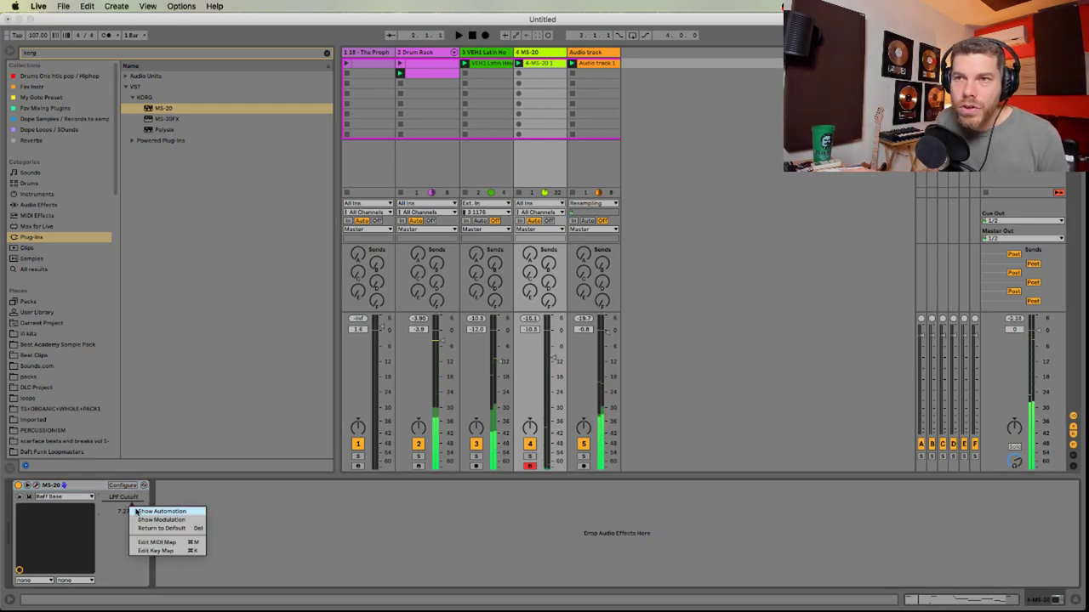
click(138, 511)
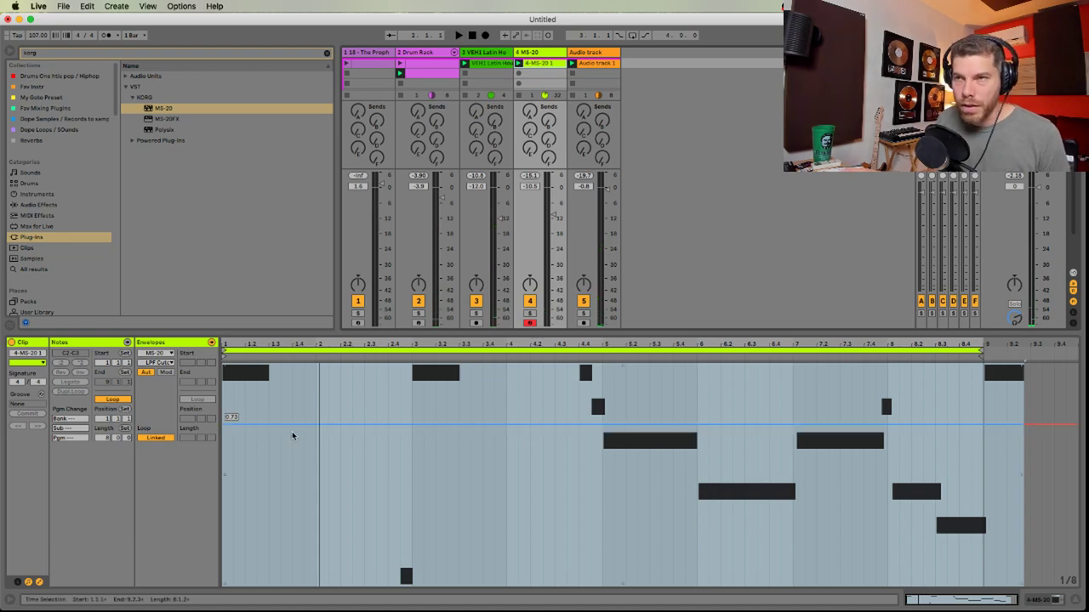
drag(292, 447, 226, 543)
key(space)
key(space)
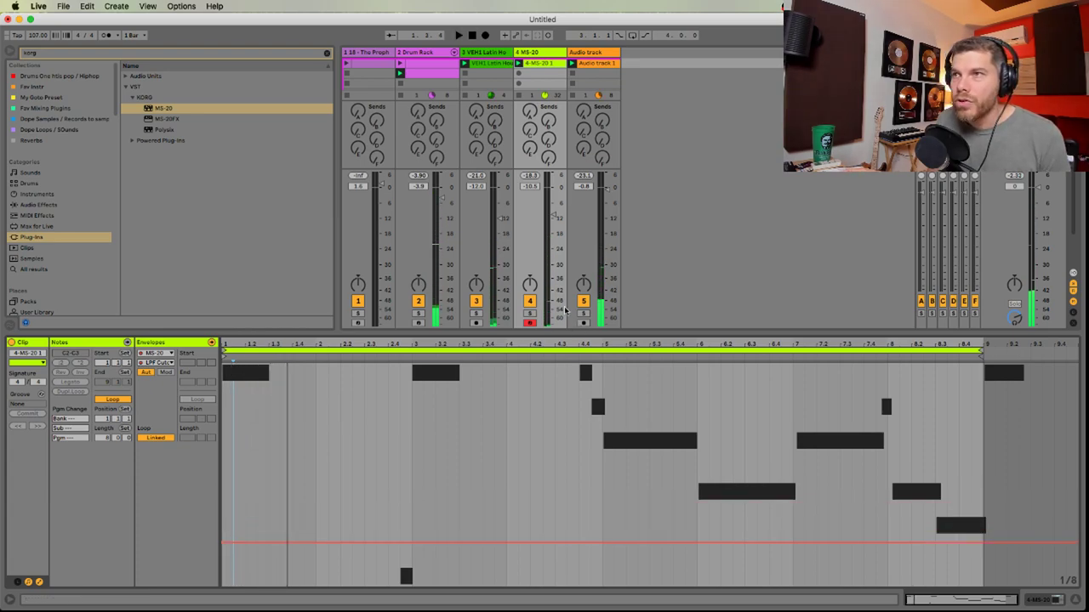
Solo the MS-20 track and audition the bass with the lowered cutoff
click(530, 314)
key(space)
key(space)
key(space)
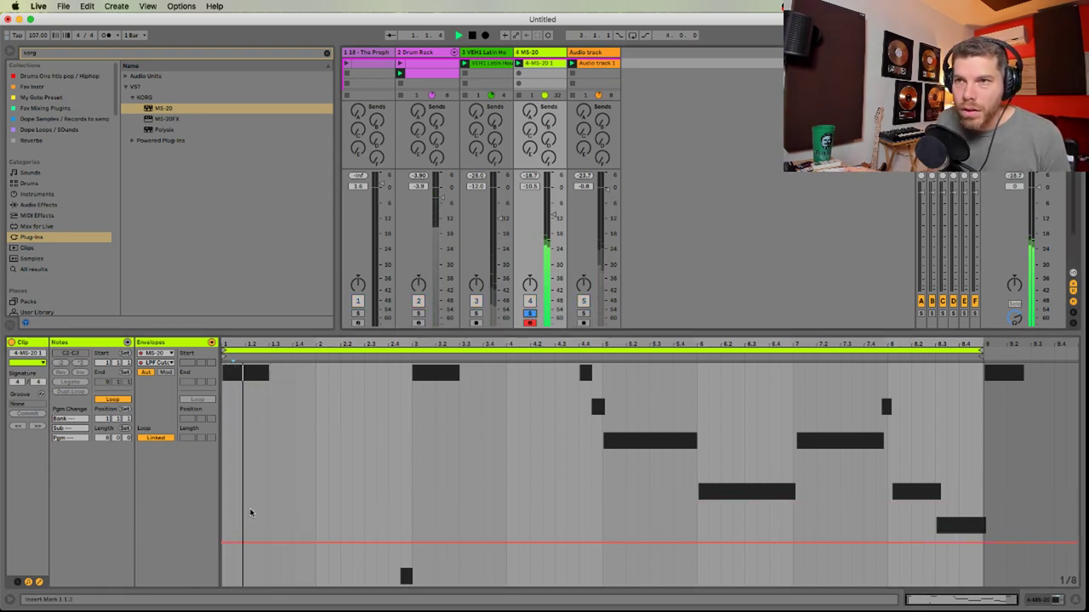
key(space)
Shape a curved LPF Cutoff rise across the first bass note that drops to a low level at its end
mouse_move(265, 543)
mouse_down()
mouse_move(269, 439)
mouse_move(270, 558)
mouse_up()
key(space)
key(space)
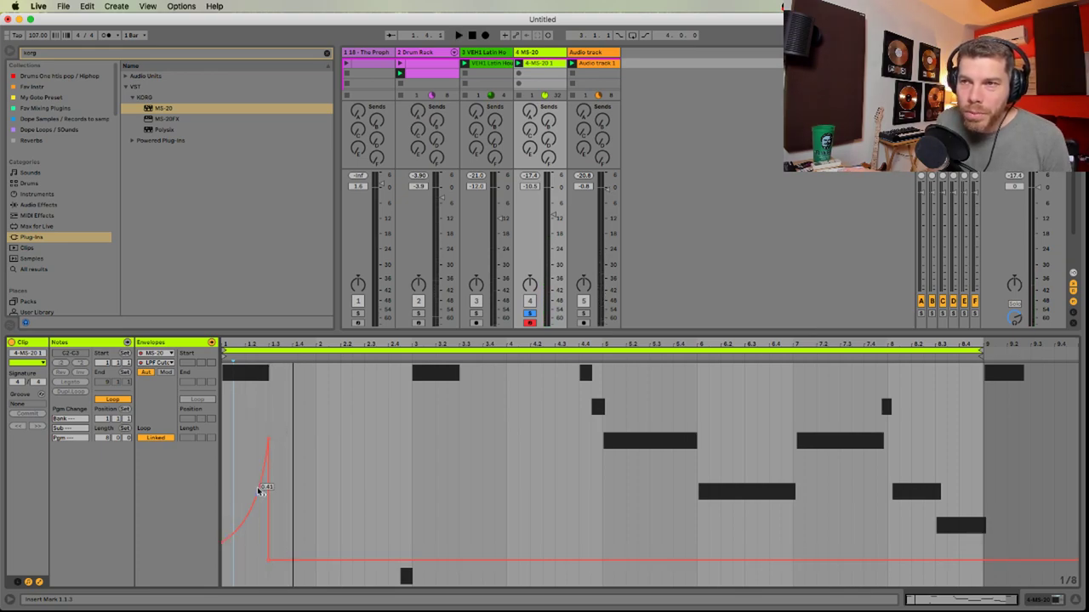
key(space)
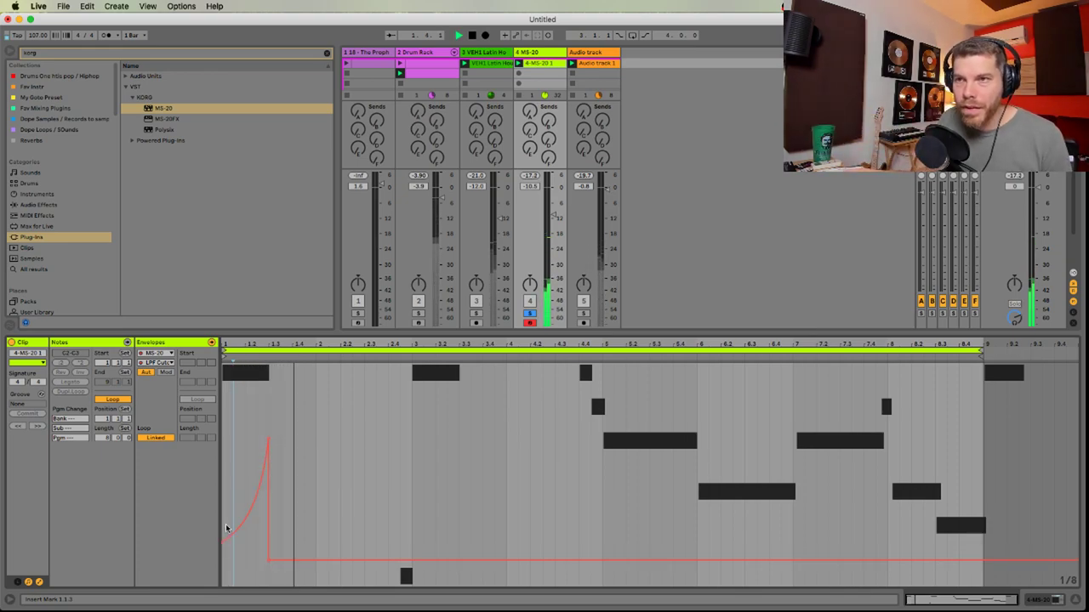
Lower the cutoff ramp's starting point to about 0.15 and raise its peak at the end of the first note
key(space)
drag(223, 541, 222, 553)
key(space)
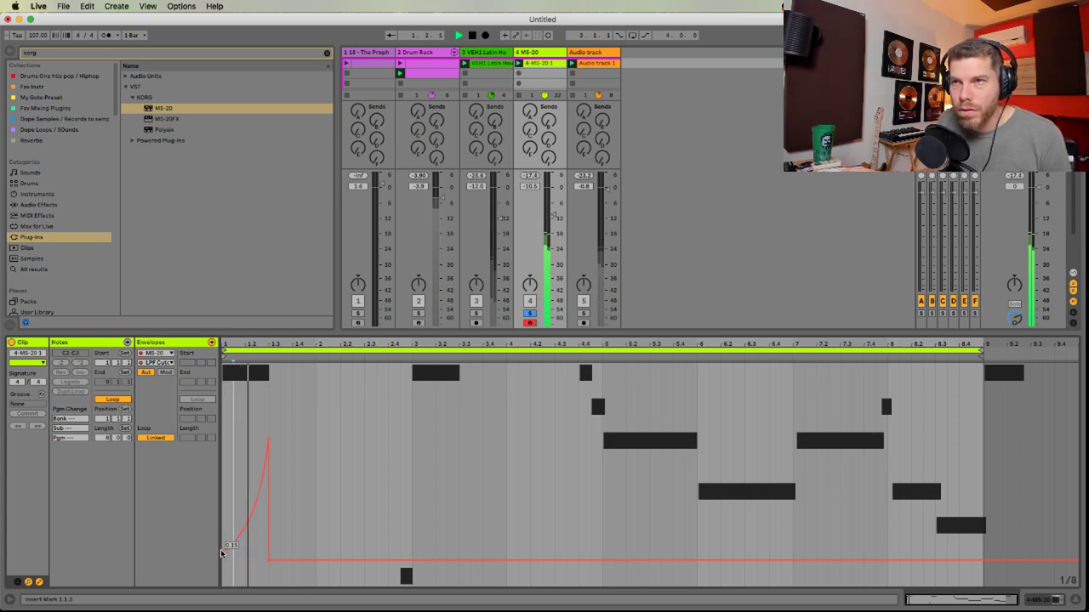
key(space)
drag(269, 439, 268, 419)
key(space)
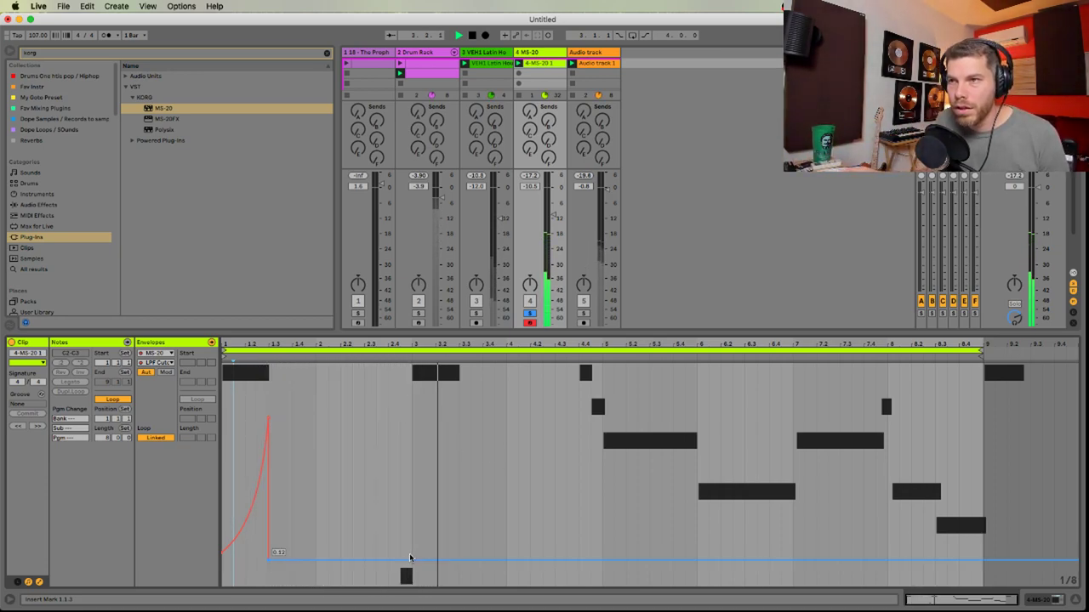
key(space)
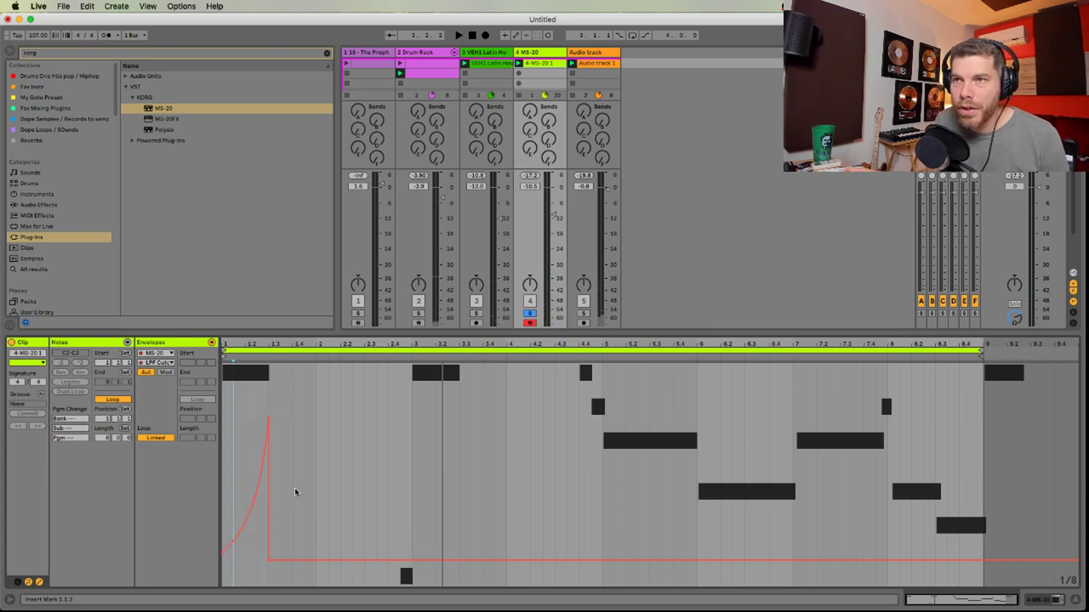
Copy the bar 1 cutoff envelope and paste it at the start of bars 3 and 5
drag(311, 492, 219, 499)
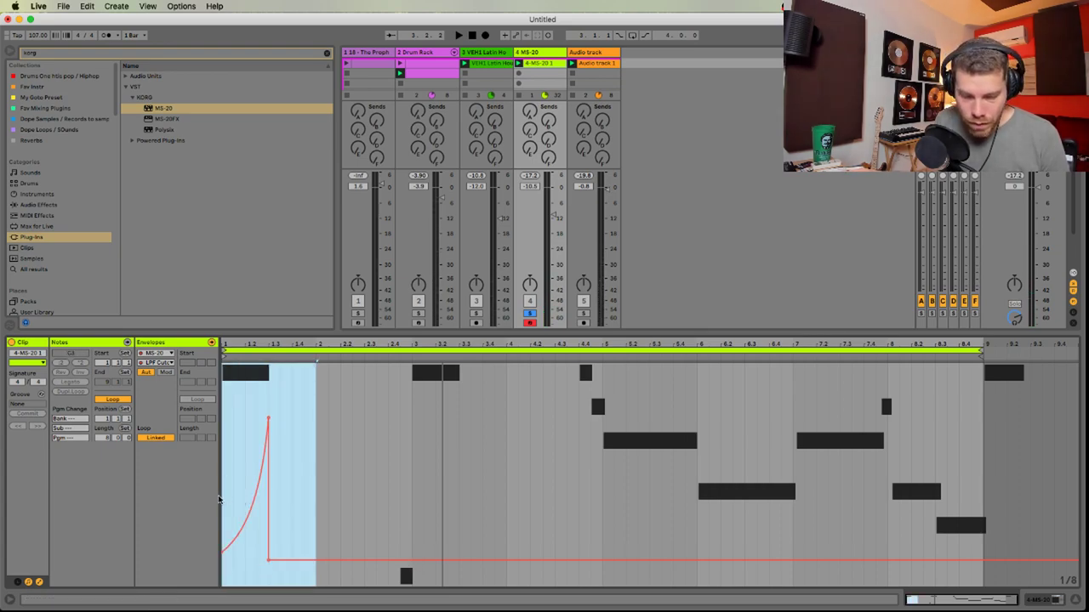
click(411, 489)
key(super+v)
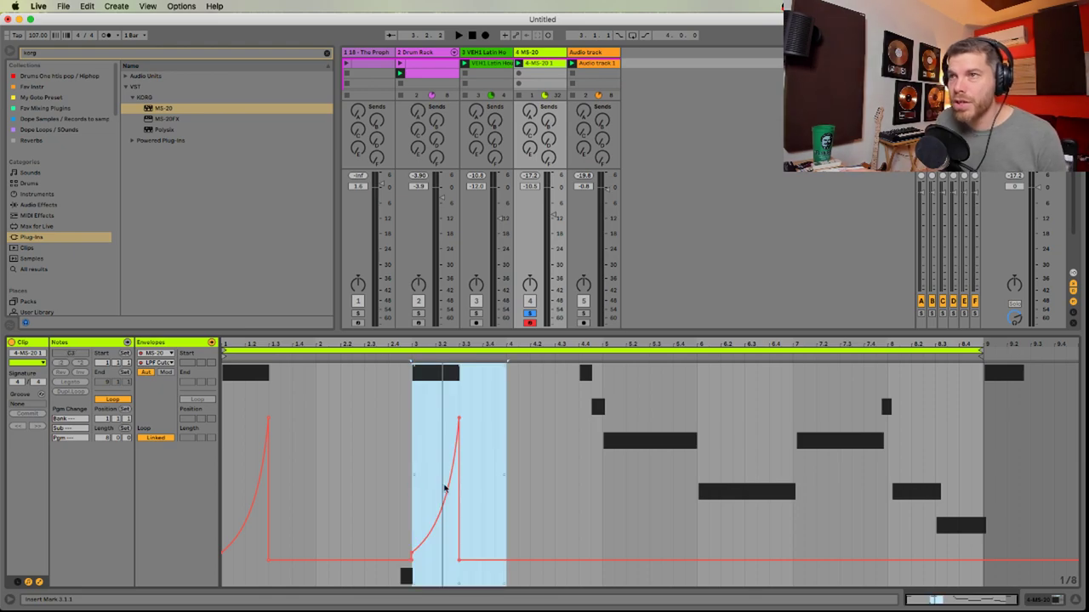
key(space)
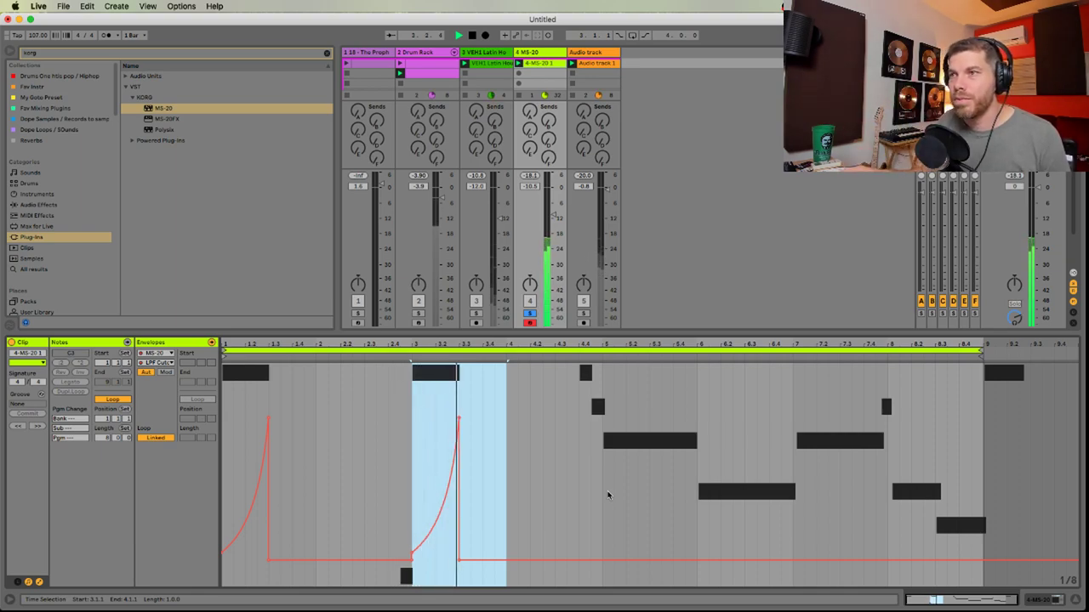
click(603, 480)
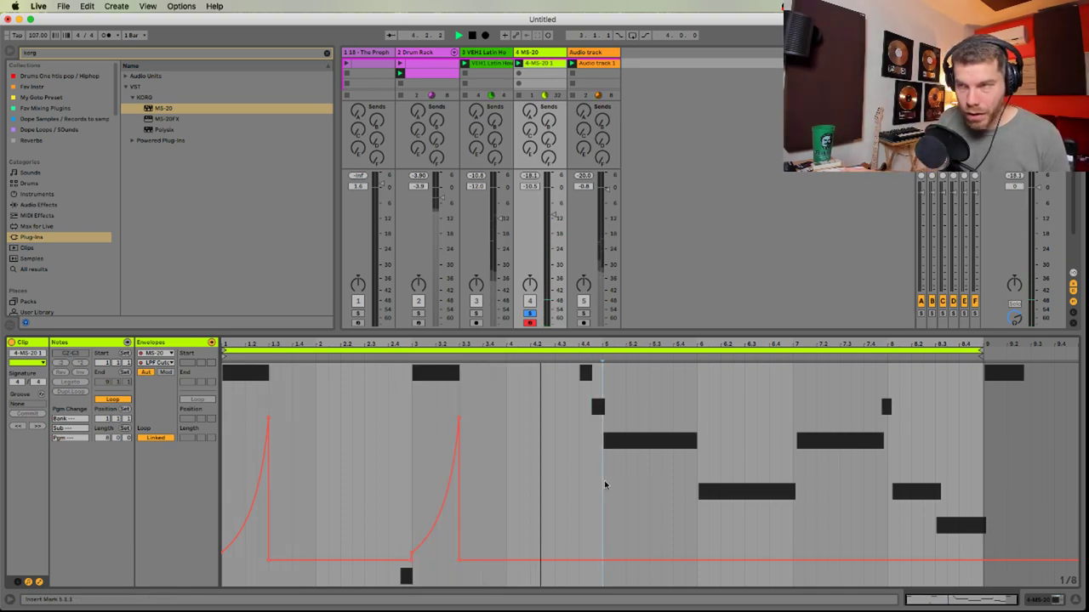
key(super+v)
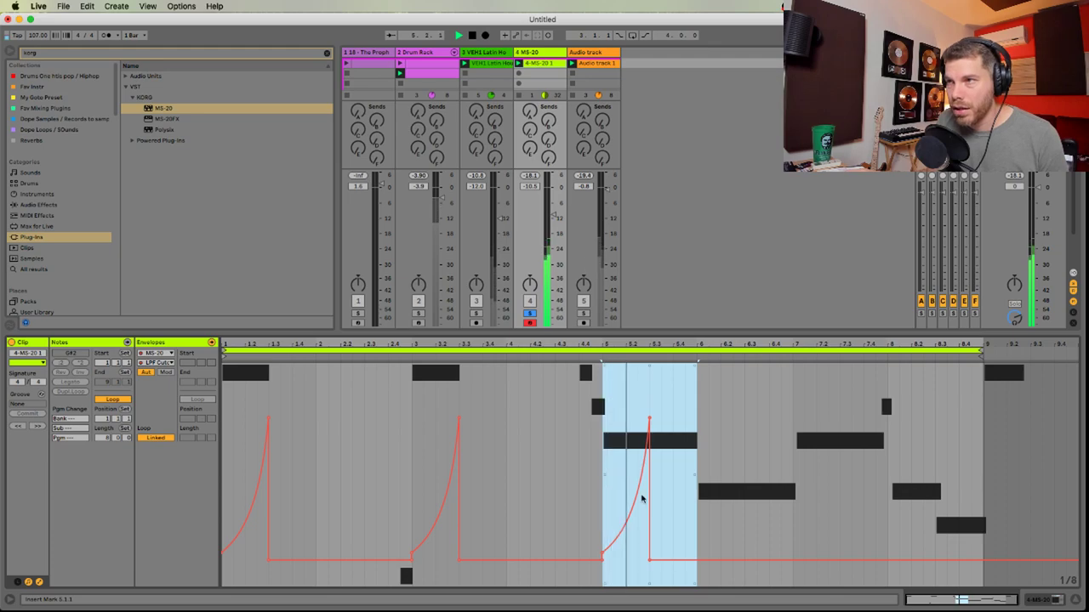
click(660, 549)
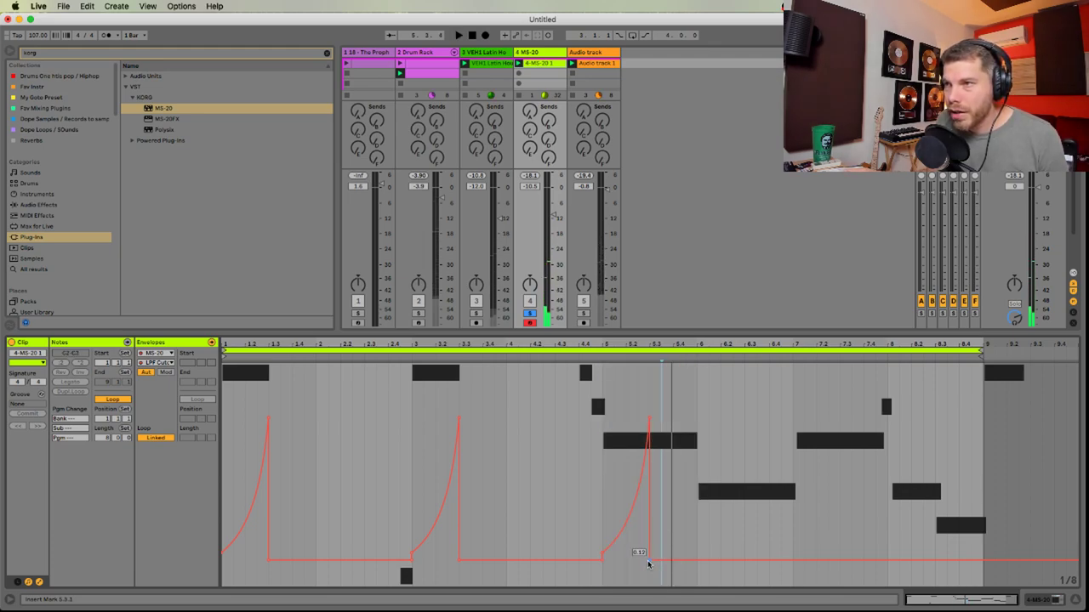
Reshape the cutoff envelope after bar 5's peak to decline gently and hold high from bar 6, and unsolo the MS-20 track
drag(650, 559, 708, 558)
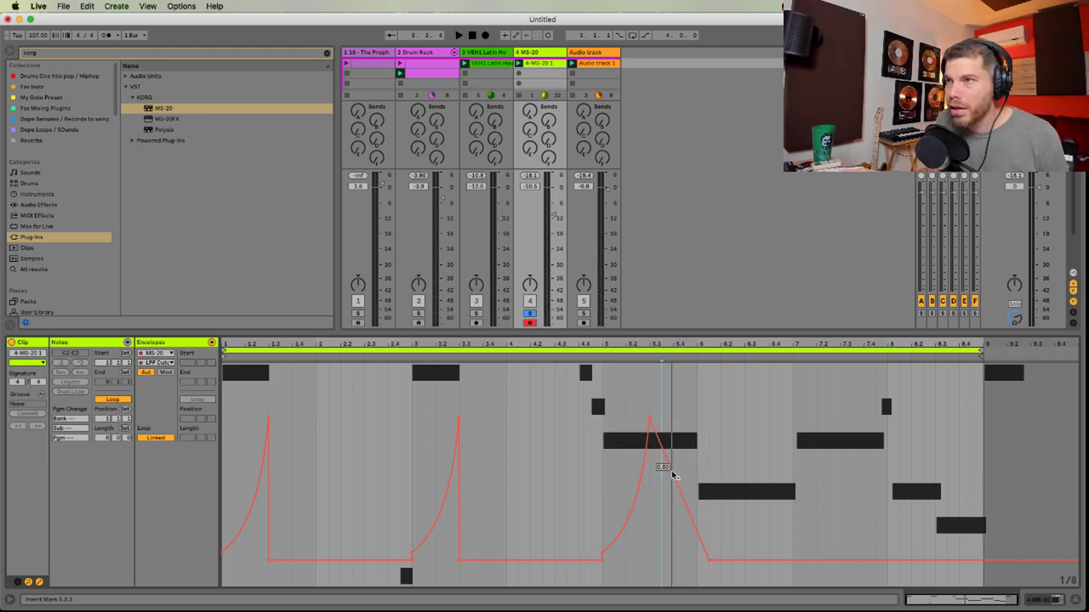
drag(672, 474, 697, 433)
key(space)
click(603, 356)
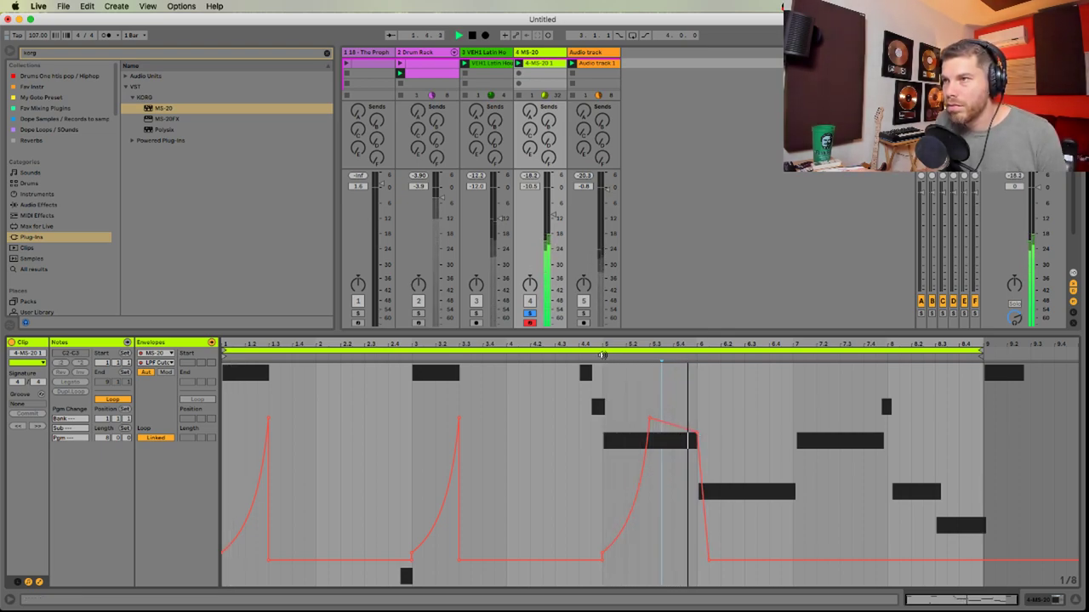
drag(710, 560, 698, 436)
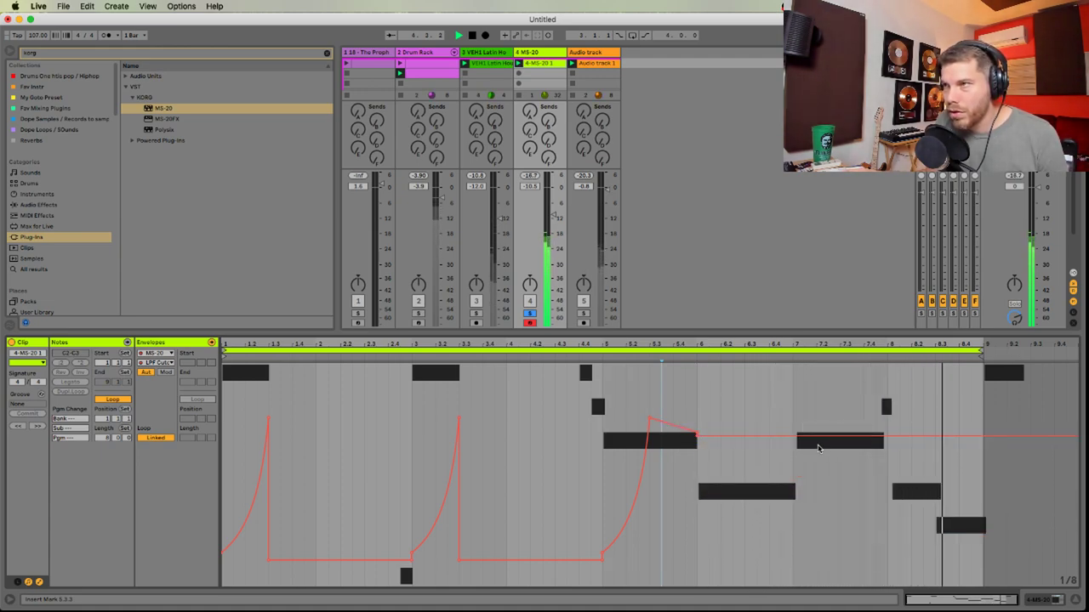
click(529, 313)
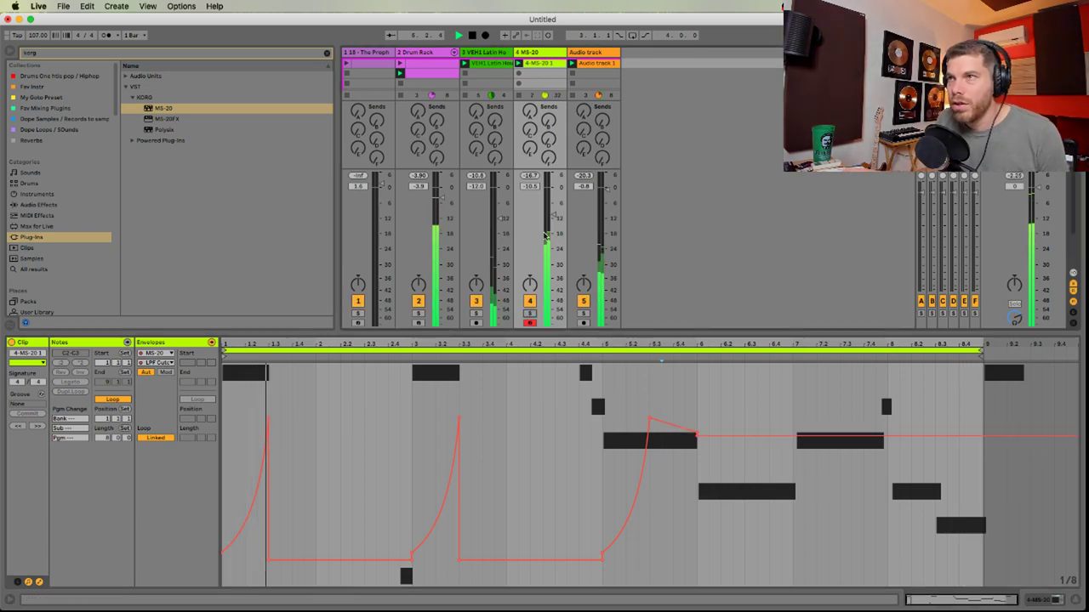
Set the MS-20 track's volume to -6.7 dB and the orange audio track's to -9.8 dB, and add Auto Pan to the latter
drag(554, 214, 607, 204)
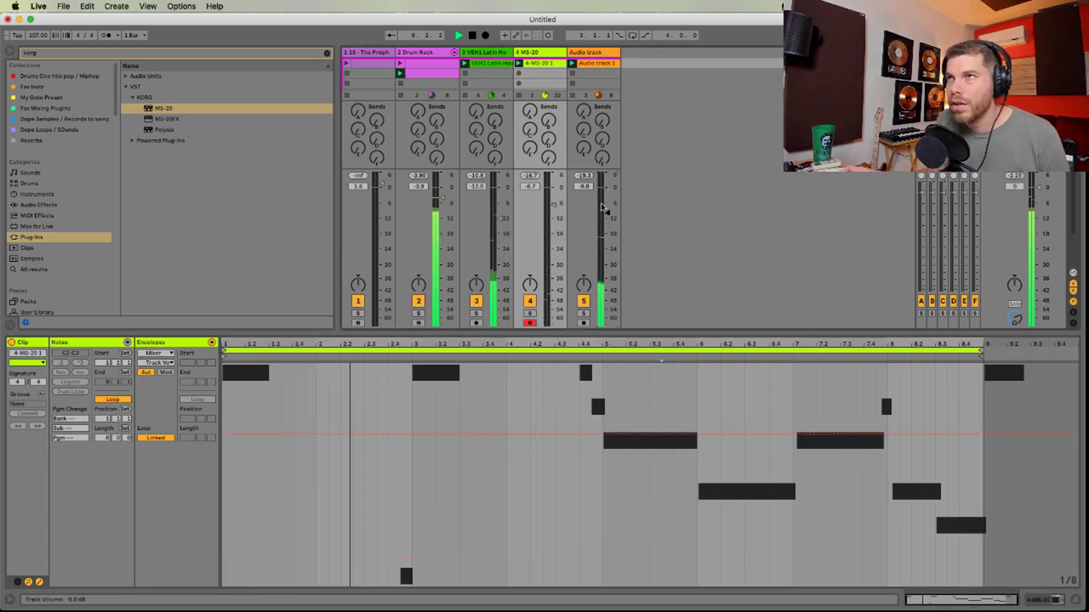
click(595, 53)
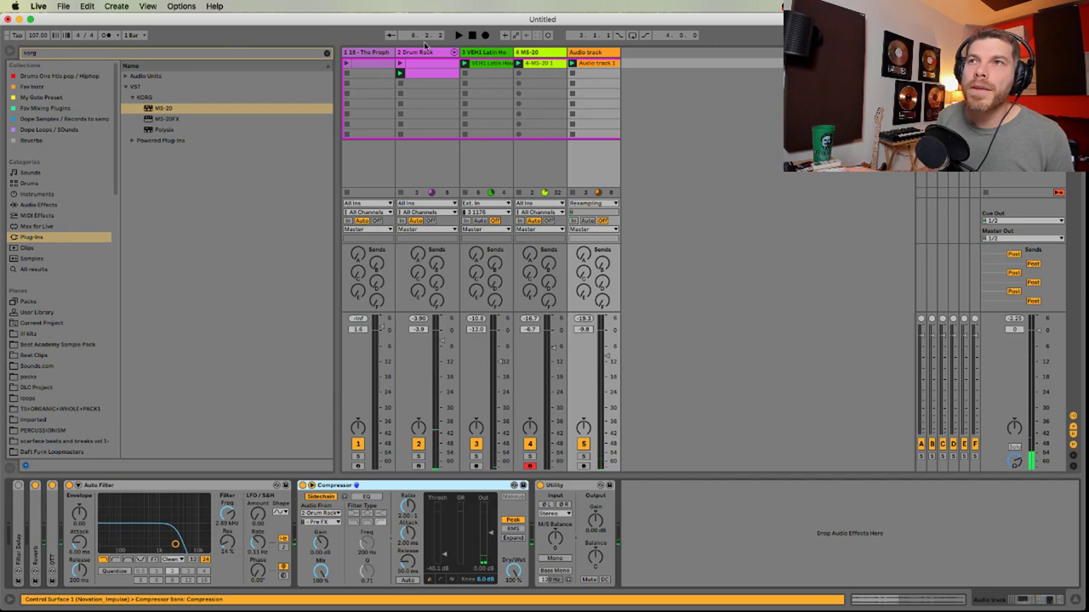
click(327, 55)
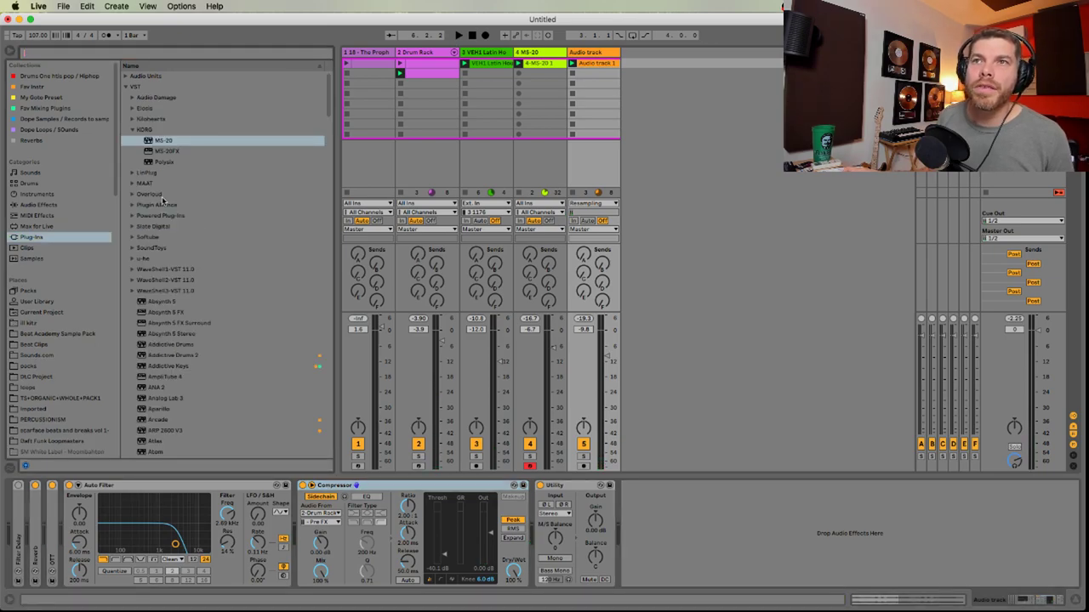
click(45, 206)
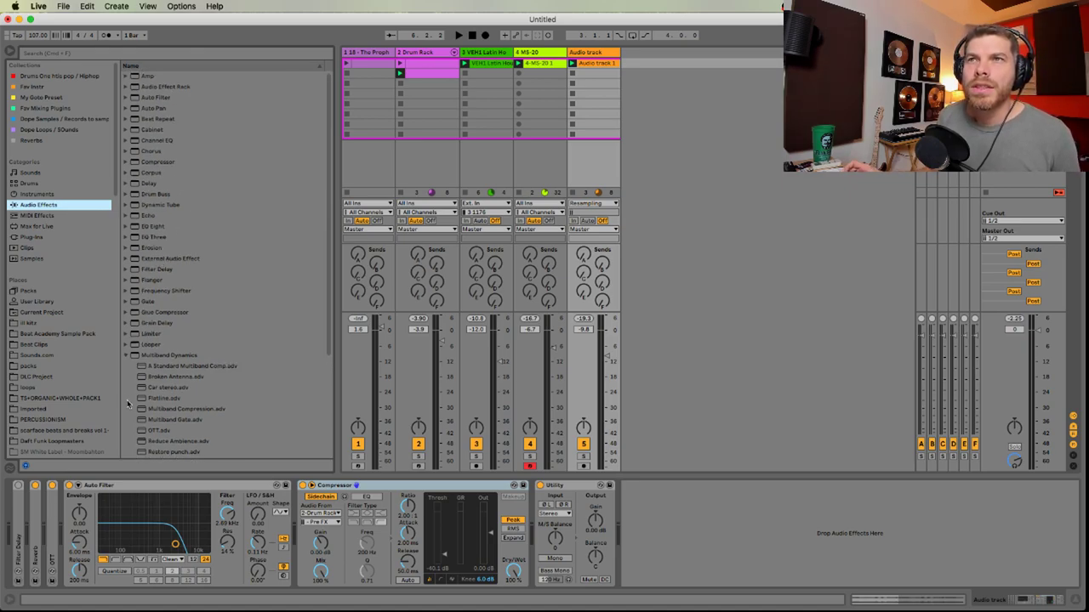
click(144, 109)
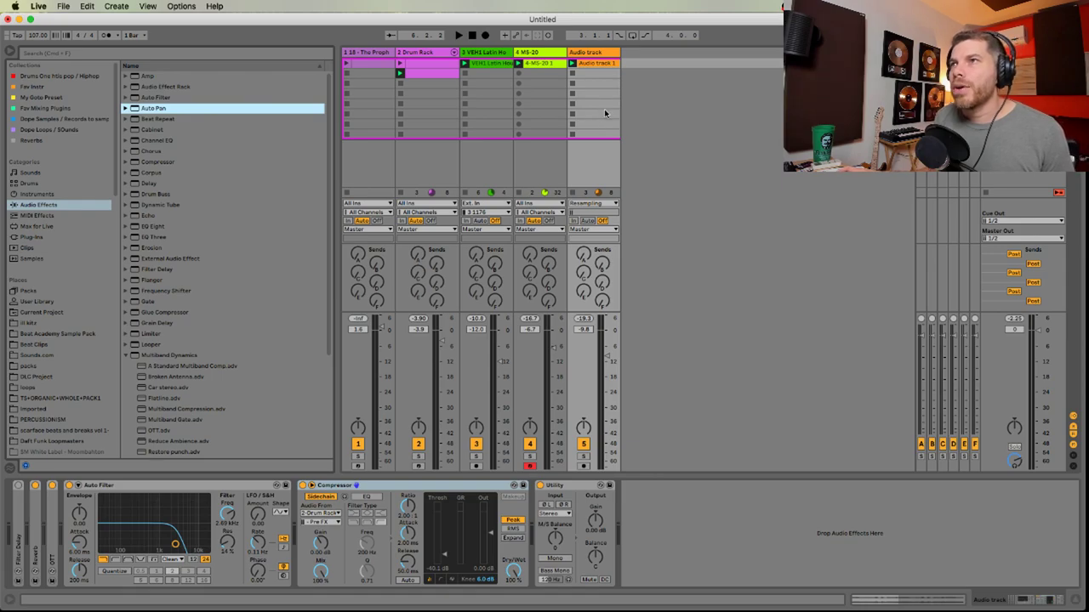
drag(604, 112, 606, 114)
Set Auto Pan to a tempo-synced 1/4 rate with 100% amount, 100% shape and 0° phase, soloing the track only while auditioning
click(663, 576)
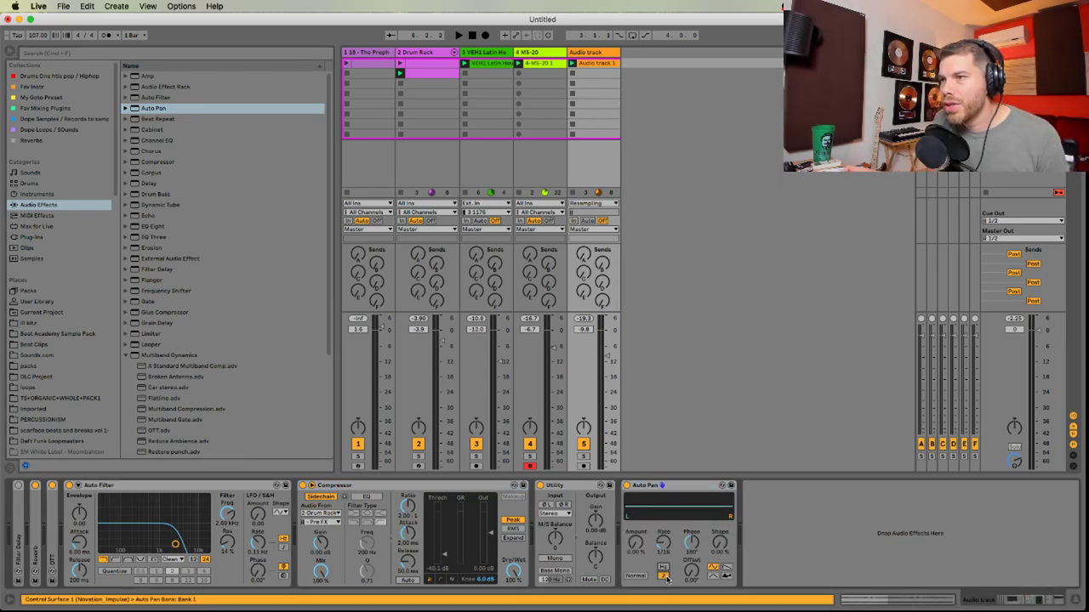
drag(640, 553, 640, 502)
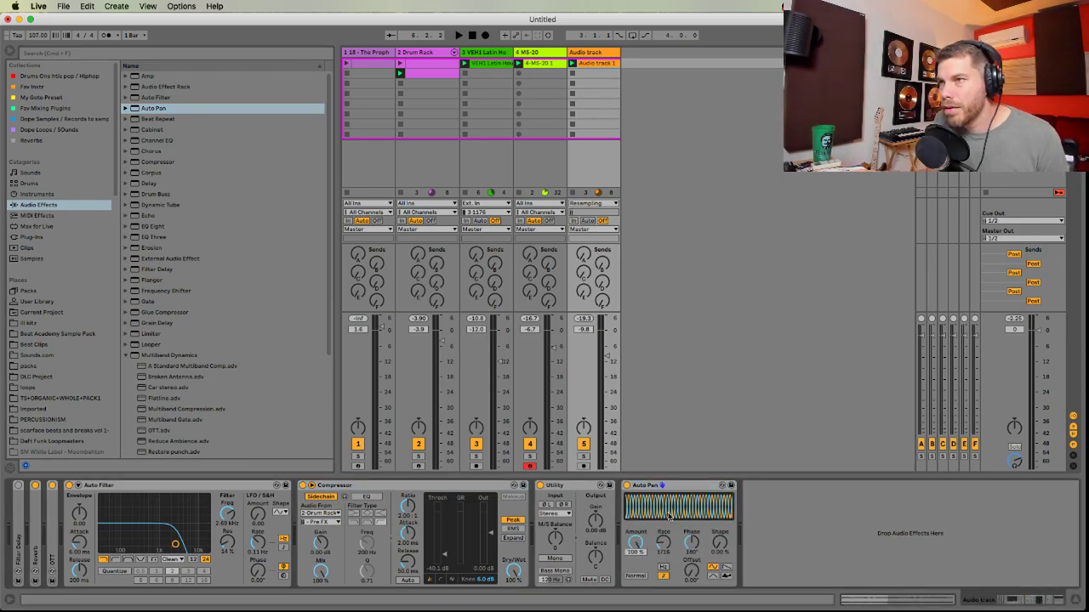
click(584, 457)
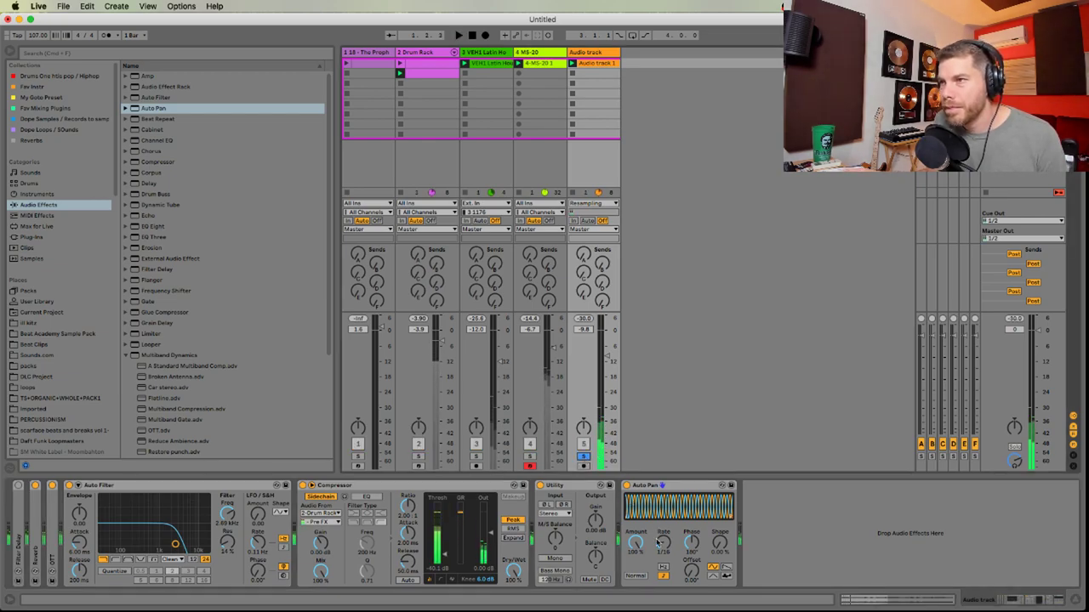
drag(664, 543, 719, 493)
key(space)
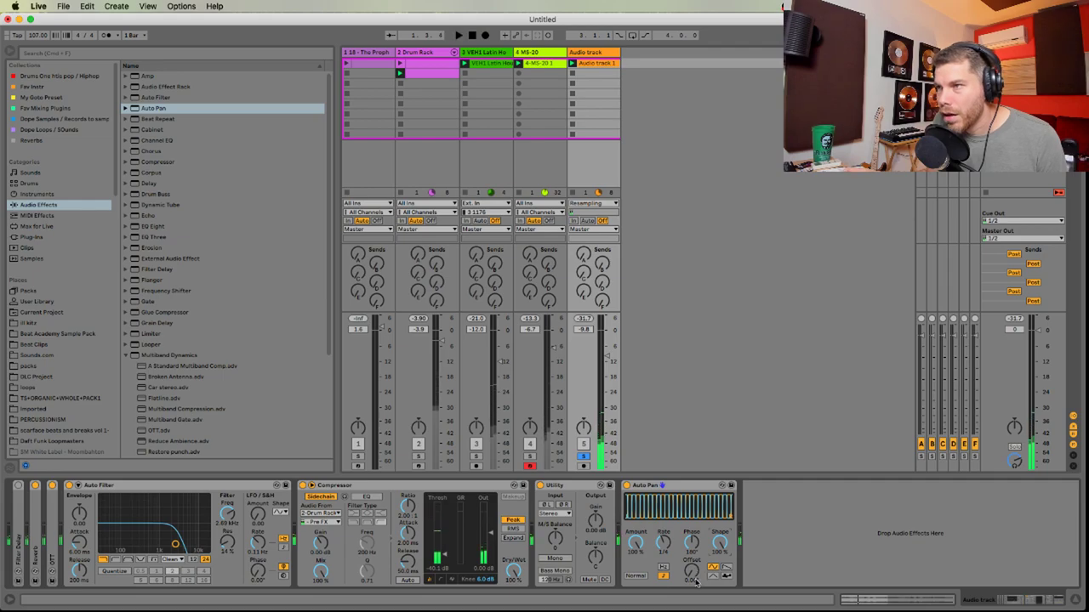
mouse_move(691, 543)
mouse_down()
mouse_move(691, 595)
mouse_move(692, 515)
mouse_move(692, 527)
mouse_up()
key(space)
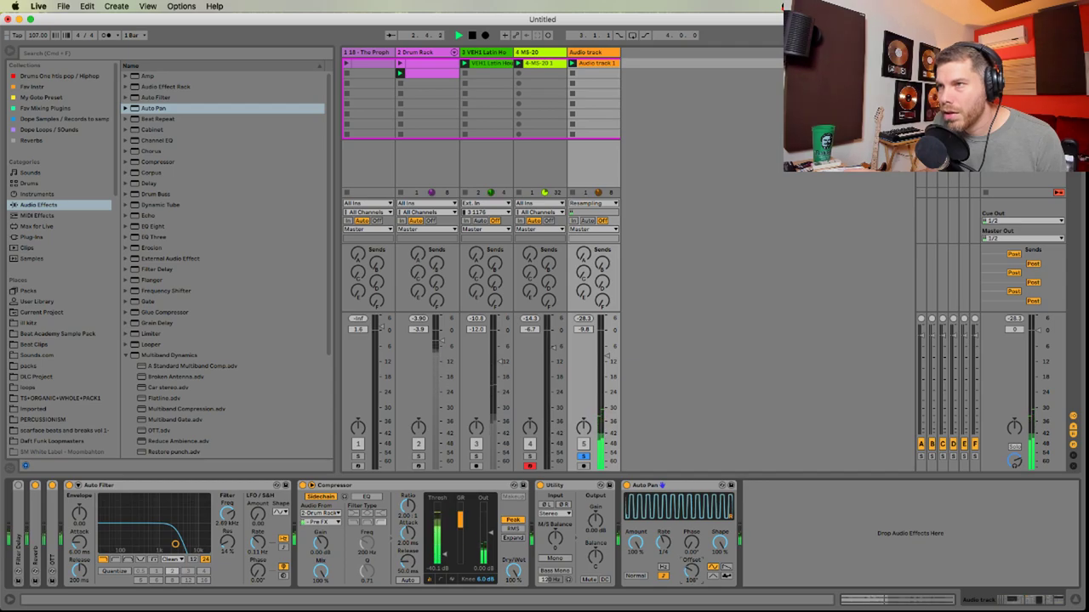
click(584, 458)
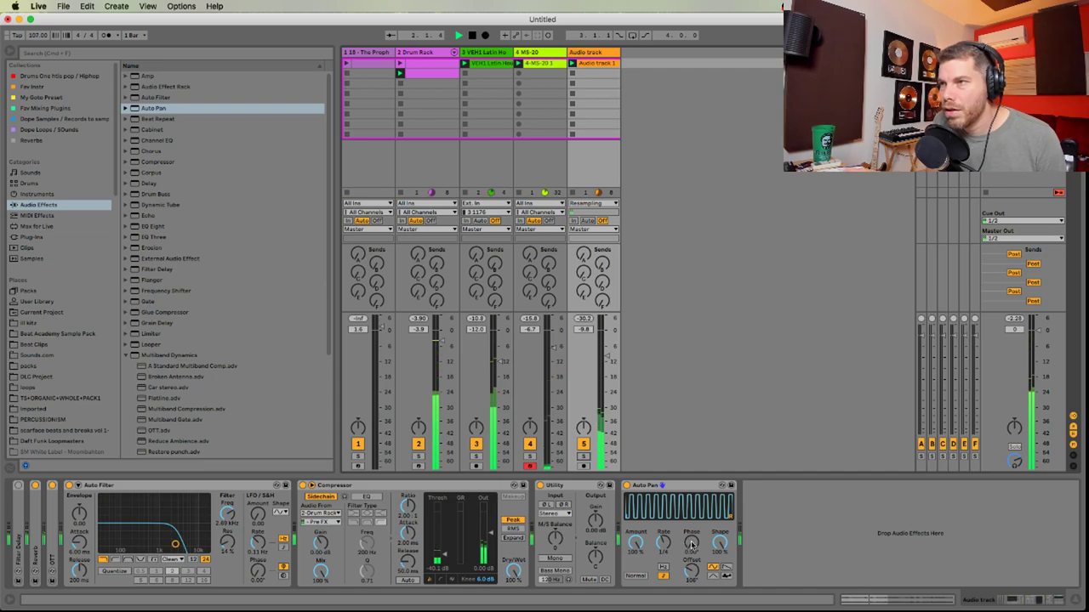
Set Auto Pan's offset to about 220° and raise the orange audio track's volume to 1.0 dB during playback
drag(692, 570, 692, 502)
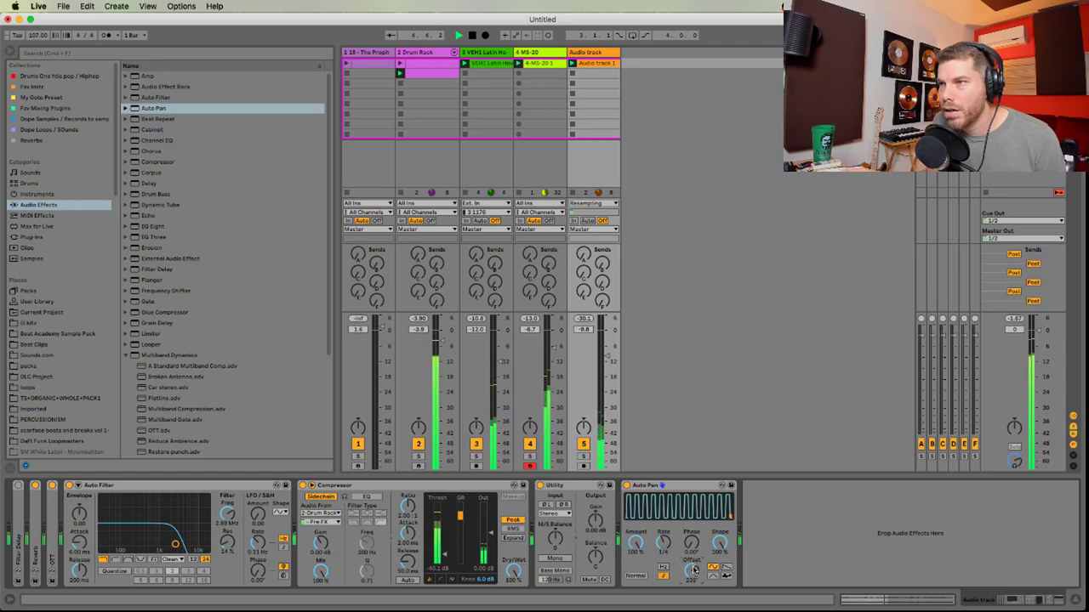
drag(607, 357, 607, 337)
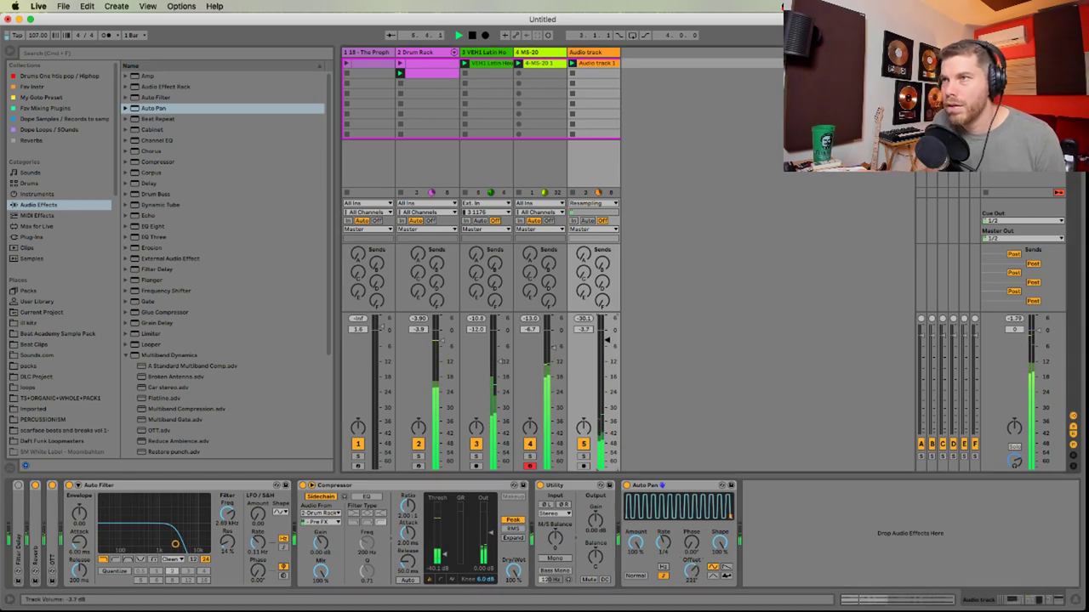
key(super+Tab)
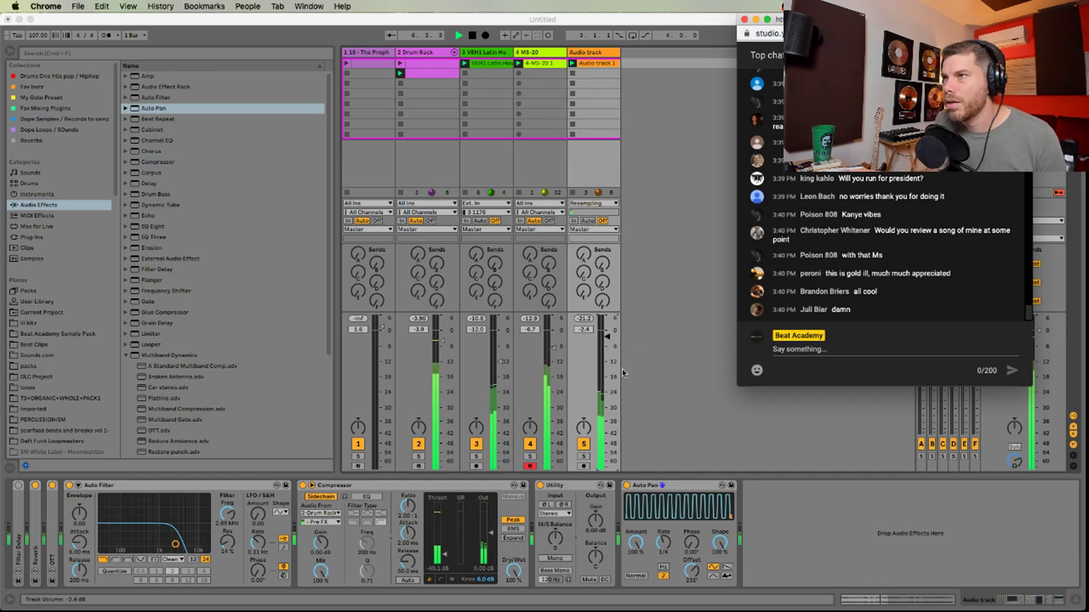
click(652, 324)
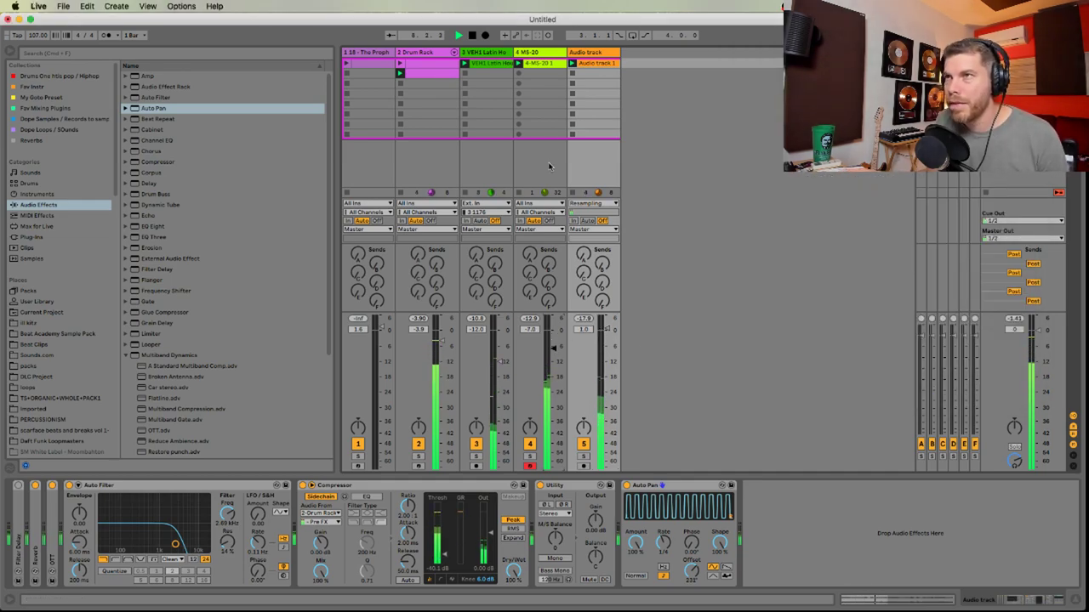
Show the MS-20 clip's notes instead of its envelopes, folded to the used pitches
double_click(550, 66)
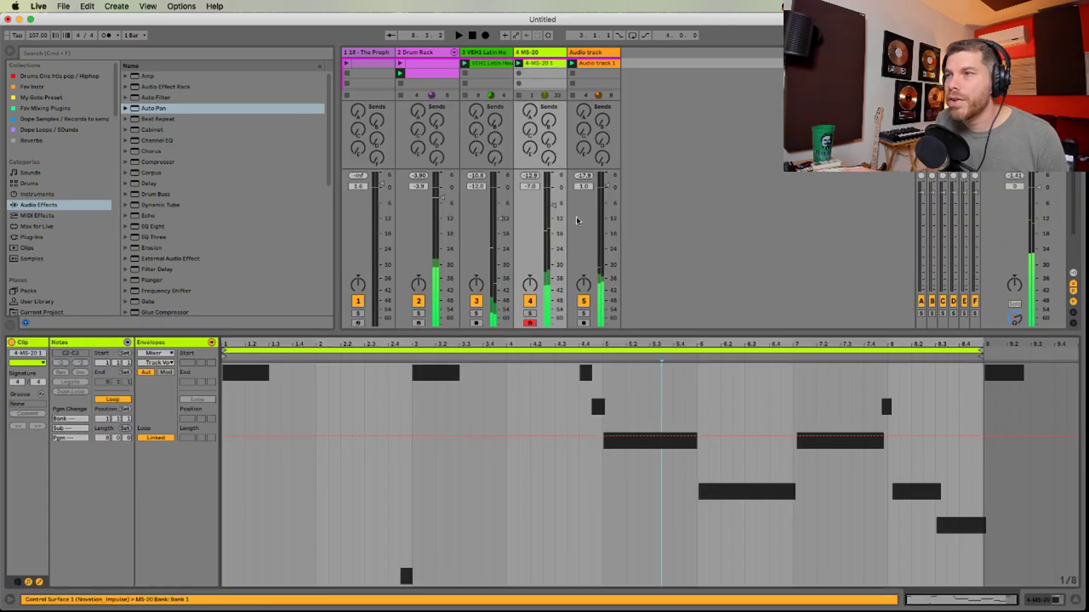
click(34, 583)
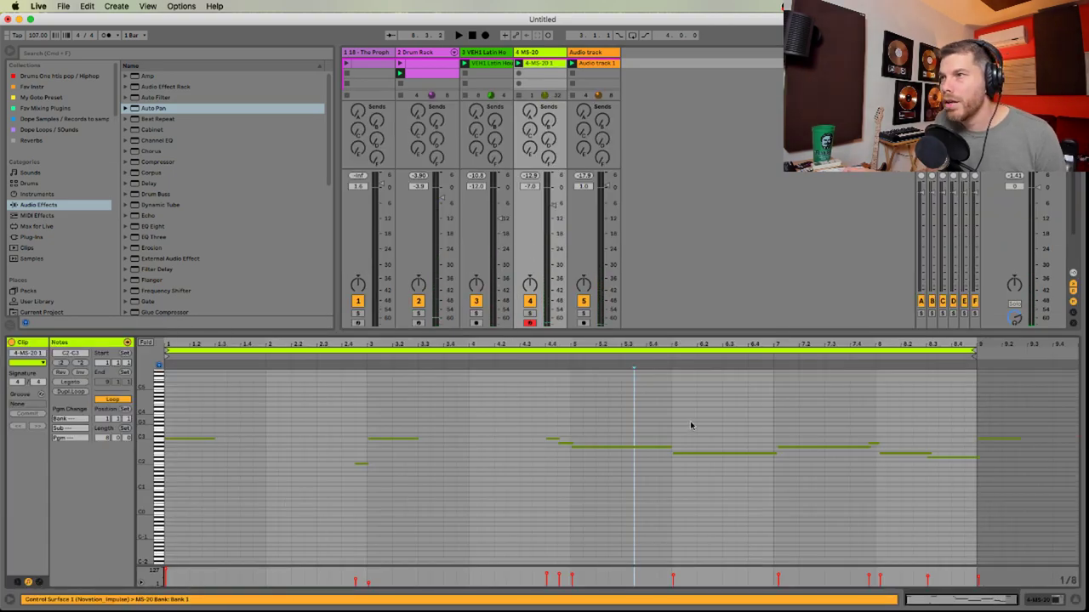
click(146, 343)
Quantize the MS-20 notes in bars 7 and 8 and the bar 5 G#2, and finally every note in the clip
click(843, 402)
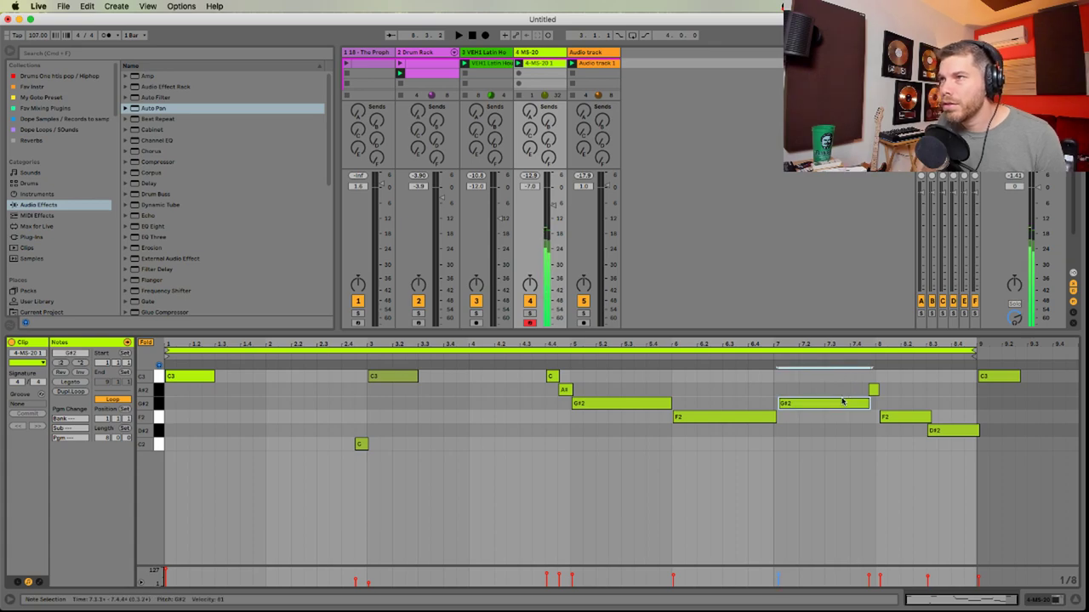
drag(873, 389, 866, 390)
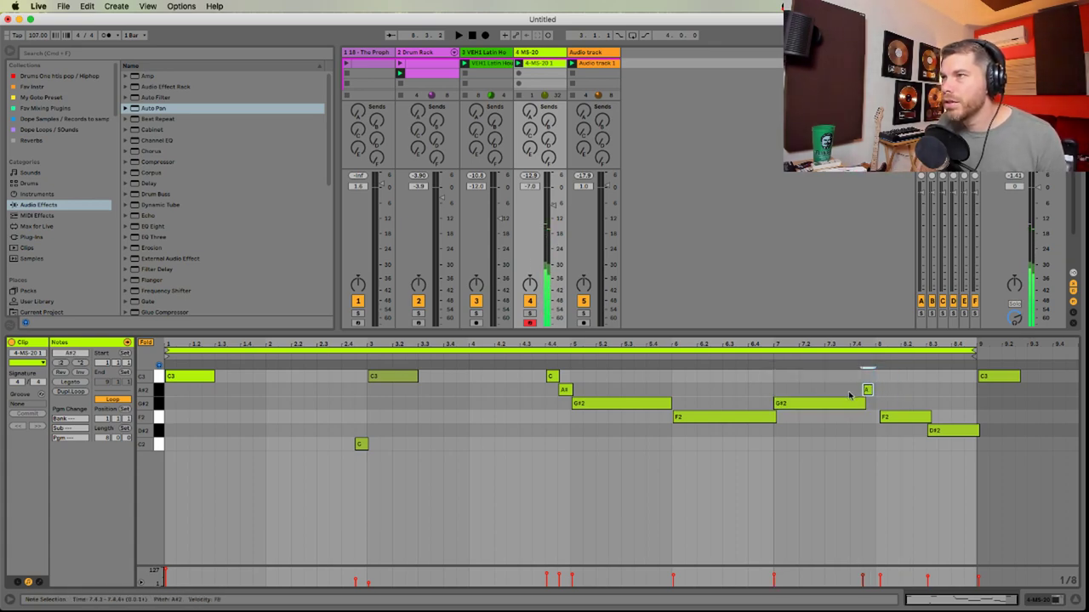
click(916, 417)
key(super+u)
click(957, 433)
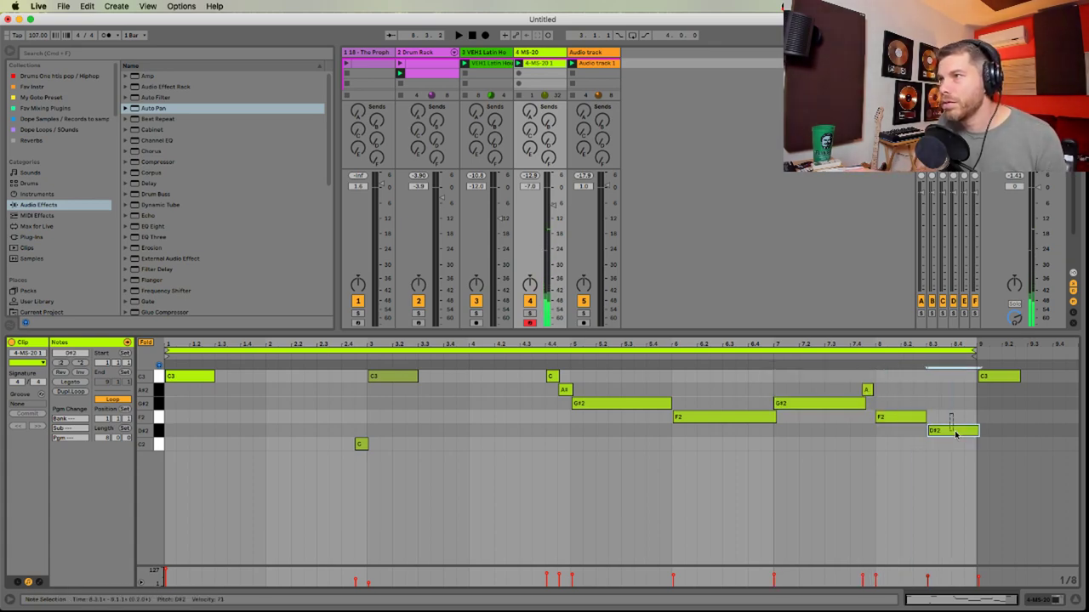
key(super+u)
click(631, 405)
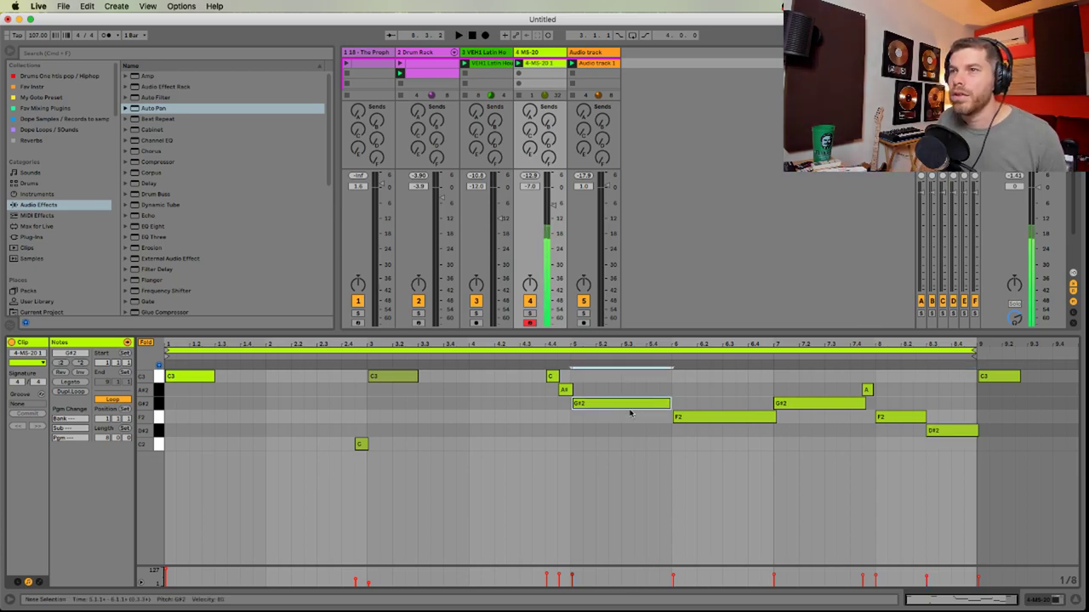
key(super+u)
key(super+a)
key(super+u)
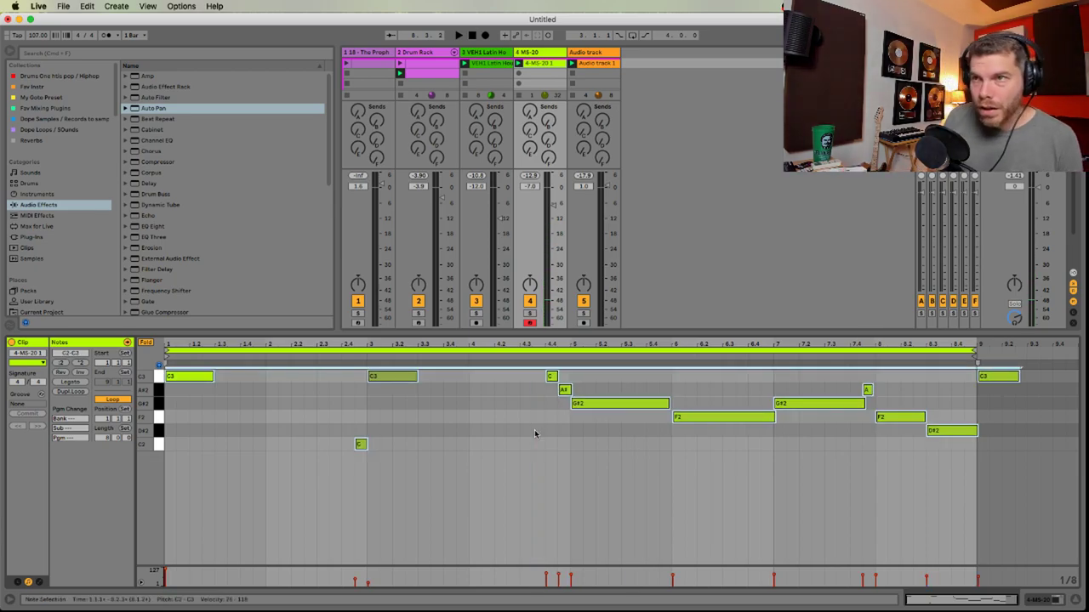
Play the beat from the mixer, lower the MS-20 track's volume to -7.6 dB, and check the Latin House loop clip
key(shift+Tab)
key(space)
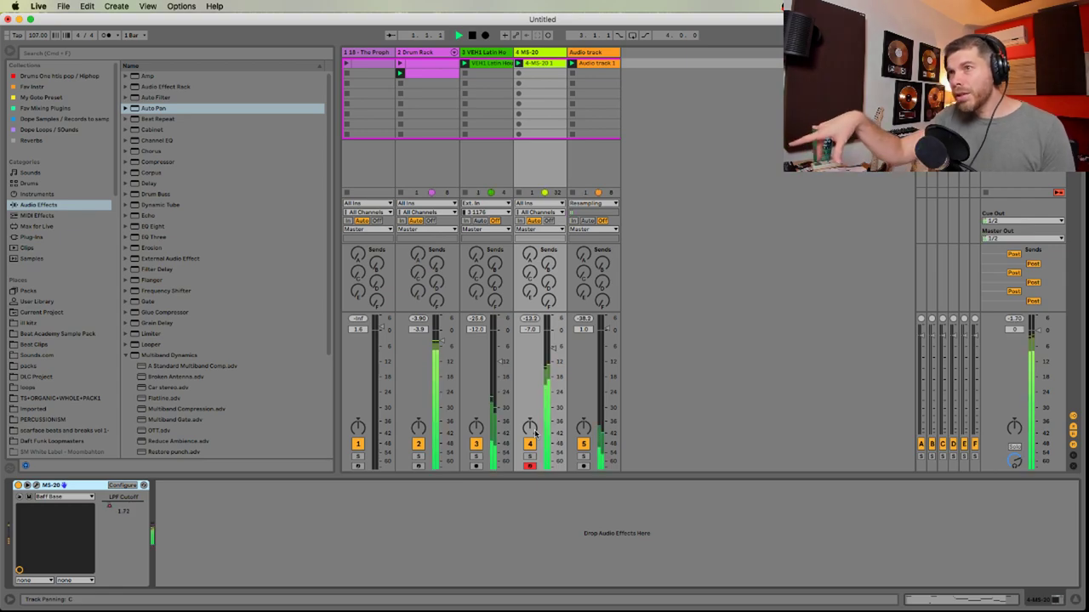
drag(555, 348, 554, 350)
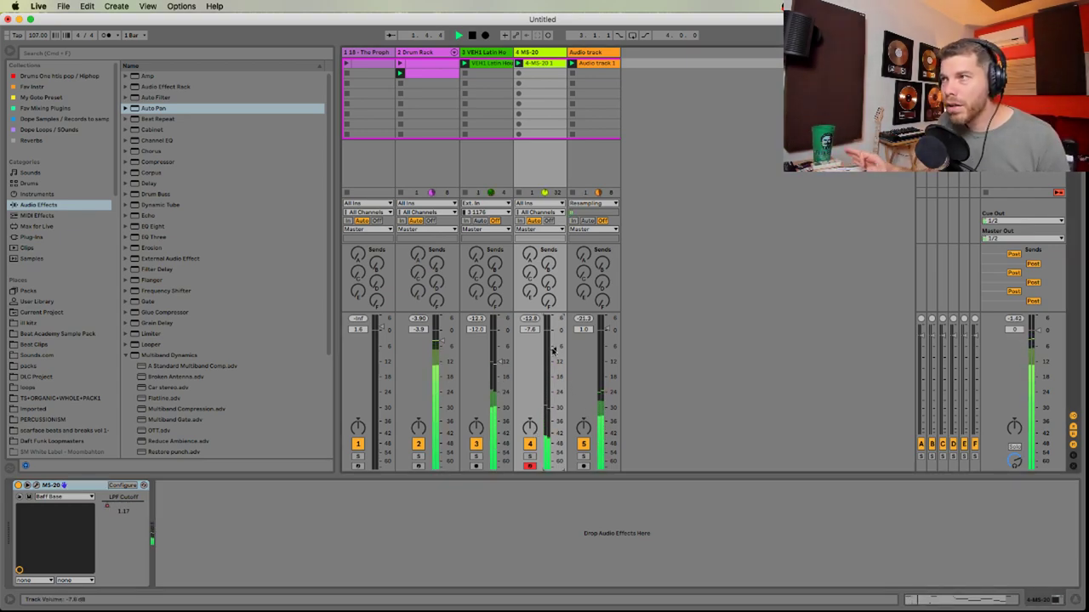
click(483, 63)
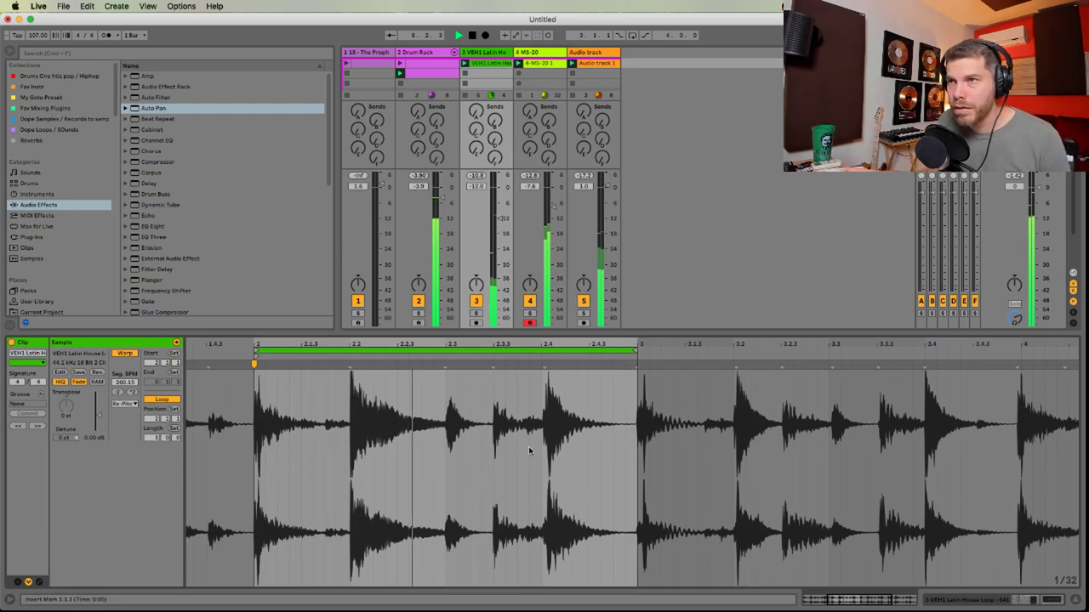
key(shift+Tab)
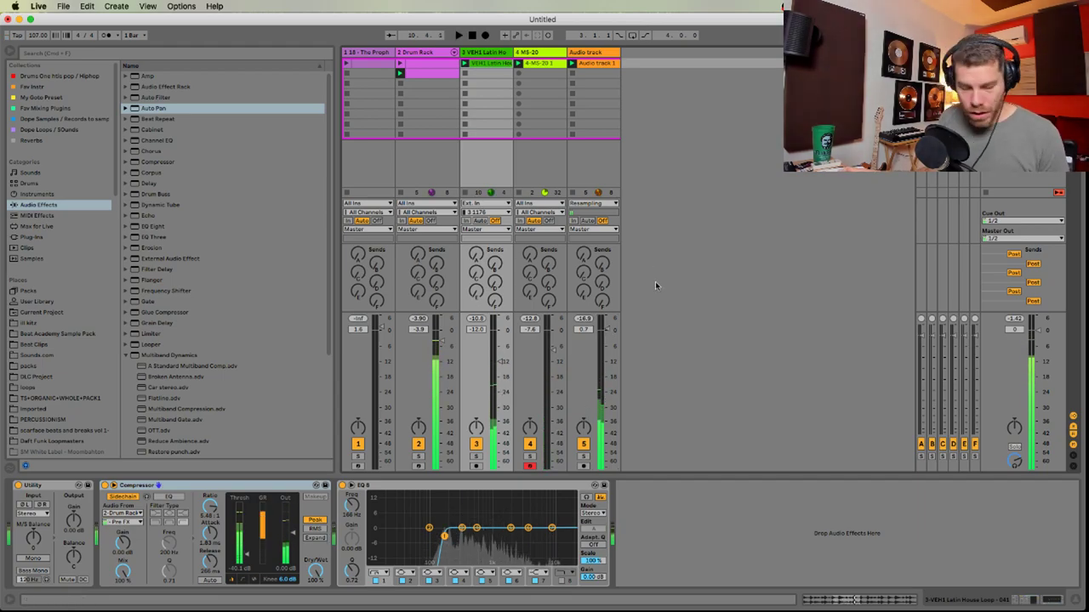
Add an audio track after the last track and arm it for recording with input 1 Juno (L)
key(super+t)
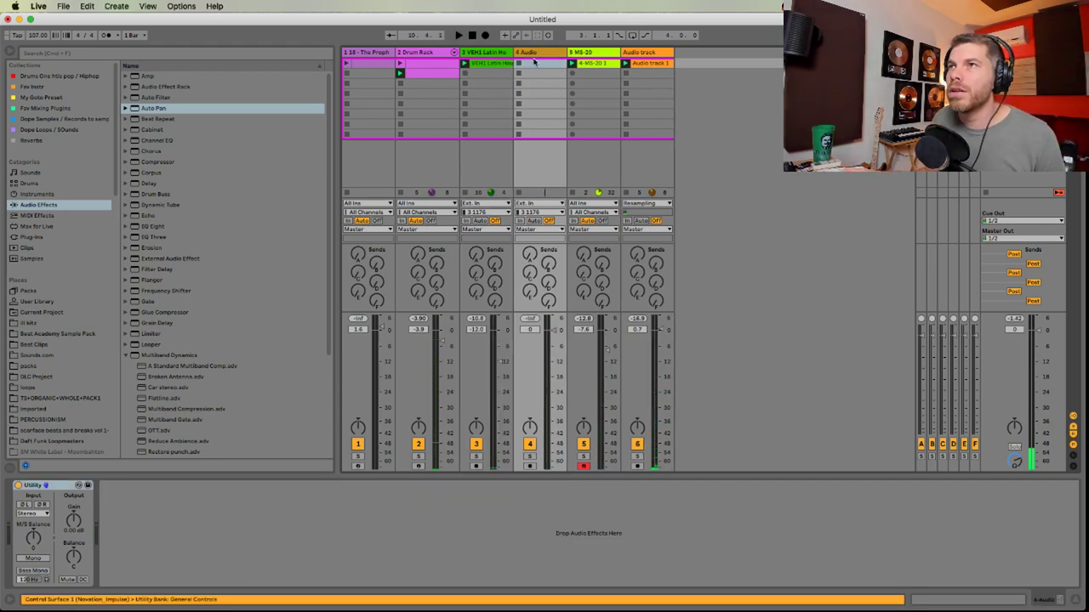
drag(534, 62, 683, 58)
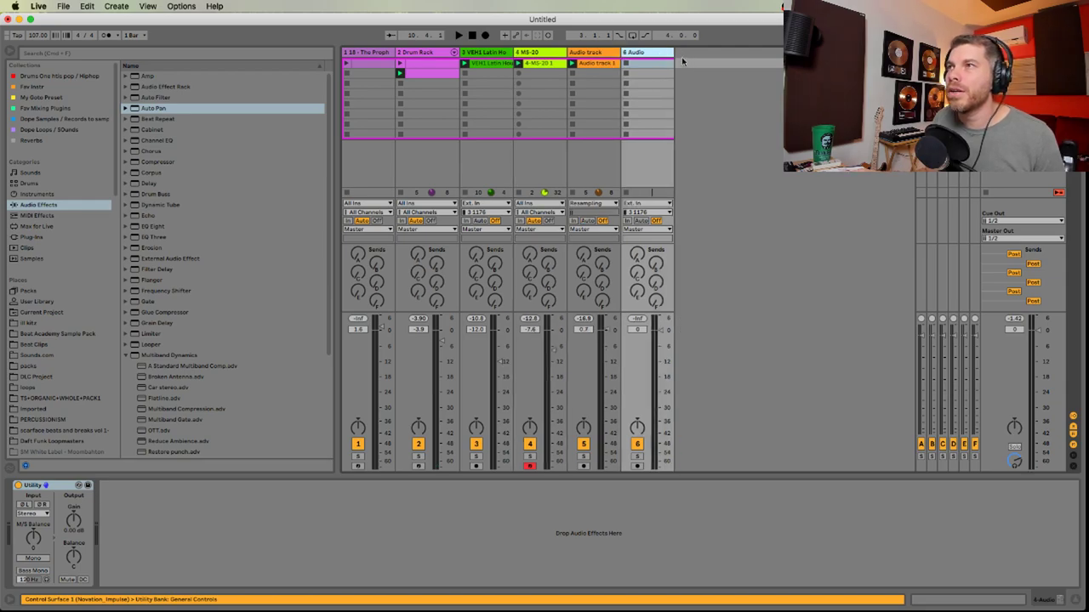
click(638, 467)
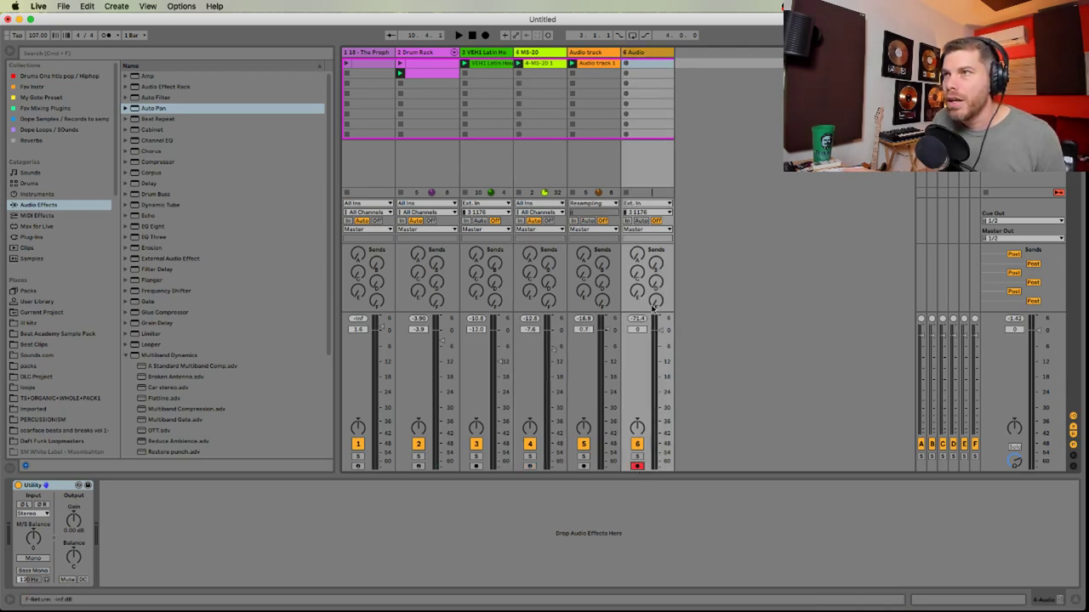
click(667, 213)
click(659, 251)
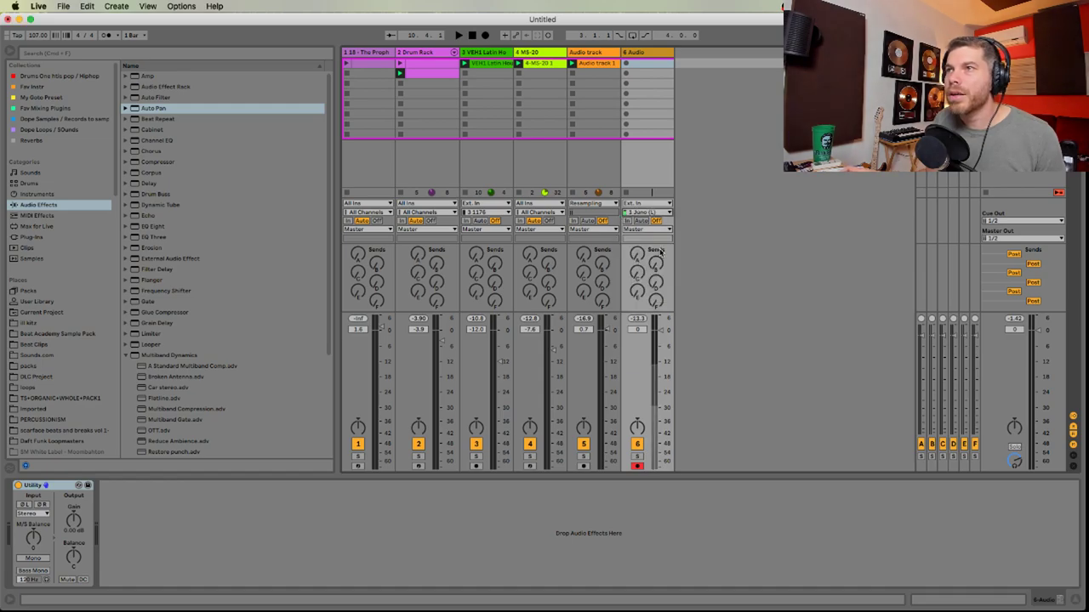
Record a Juno part over the beat into the new track's first clip slot and stop playback
click(639, 64)
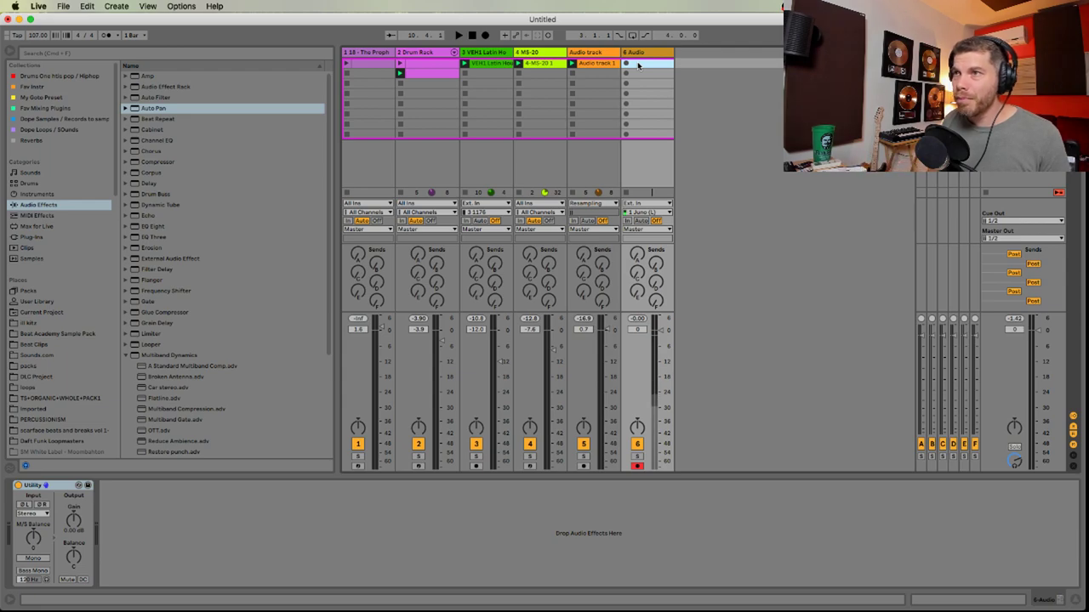
key(space)
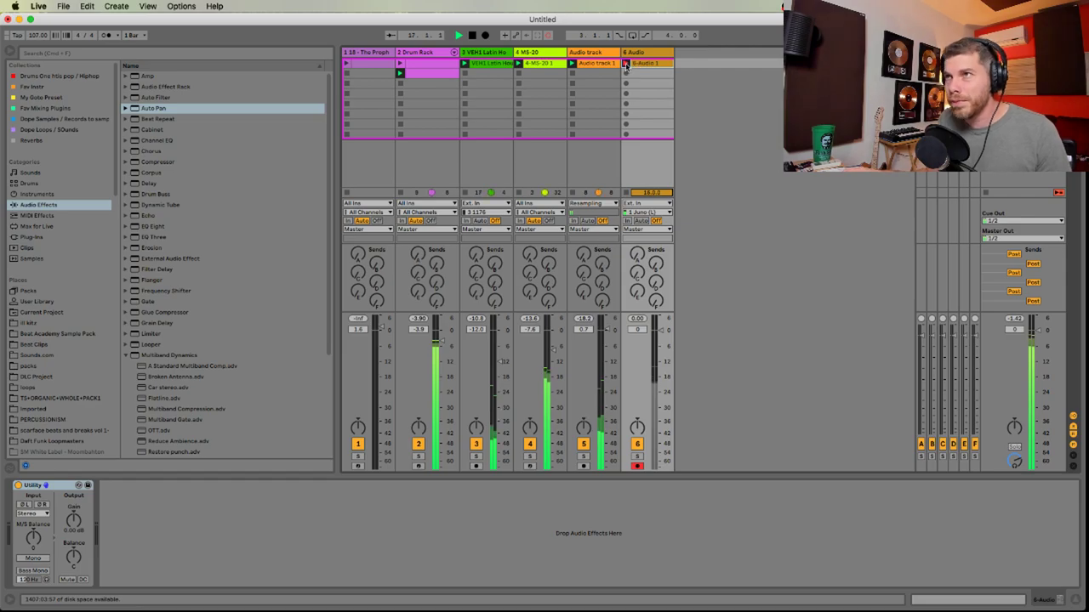
key(space)
Set the new Juno clip's start and loop position to 9.1.1, and switch to the live chat in Chrome
click(652, 64)
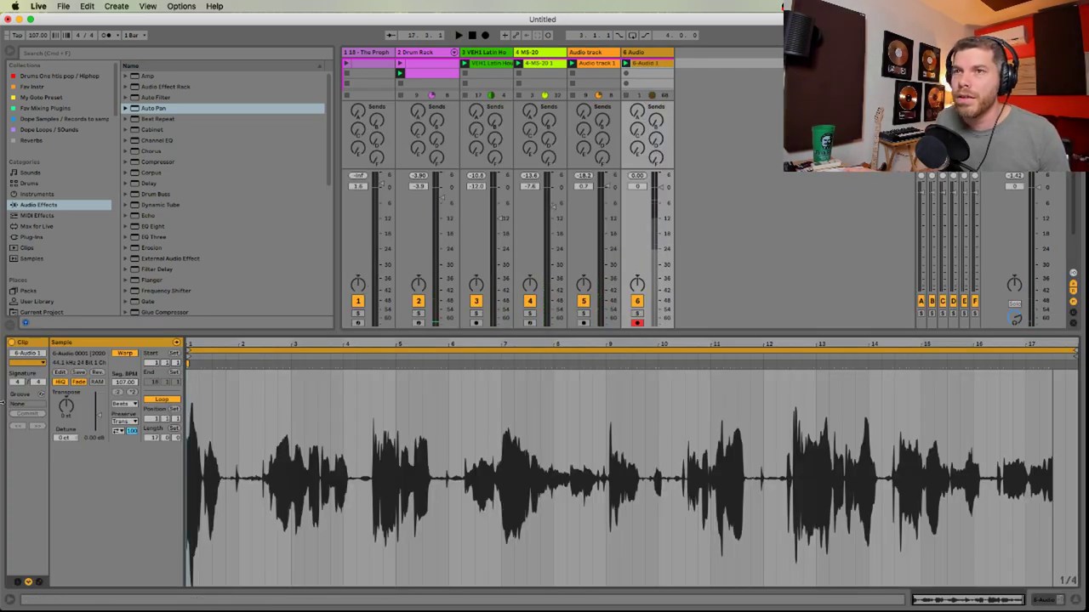
mouse_move(188, 364)
mouse_down()
mouse_move(608, 364)
mouse_move(609, 384)
mouse_move(600, 364)
mouse_up()
click(607, 364)
double_click(606, 364)
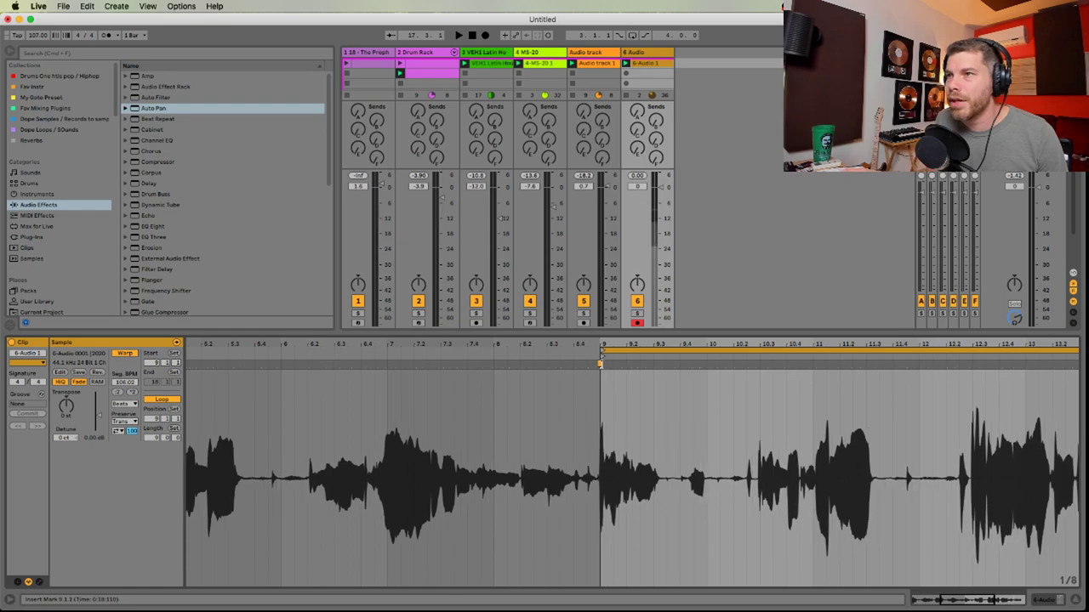
key(super+Tab)
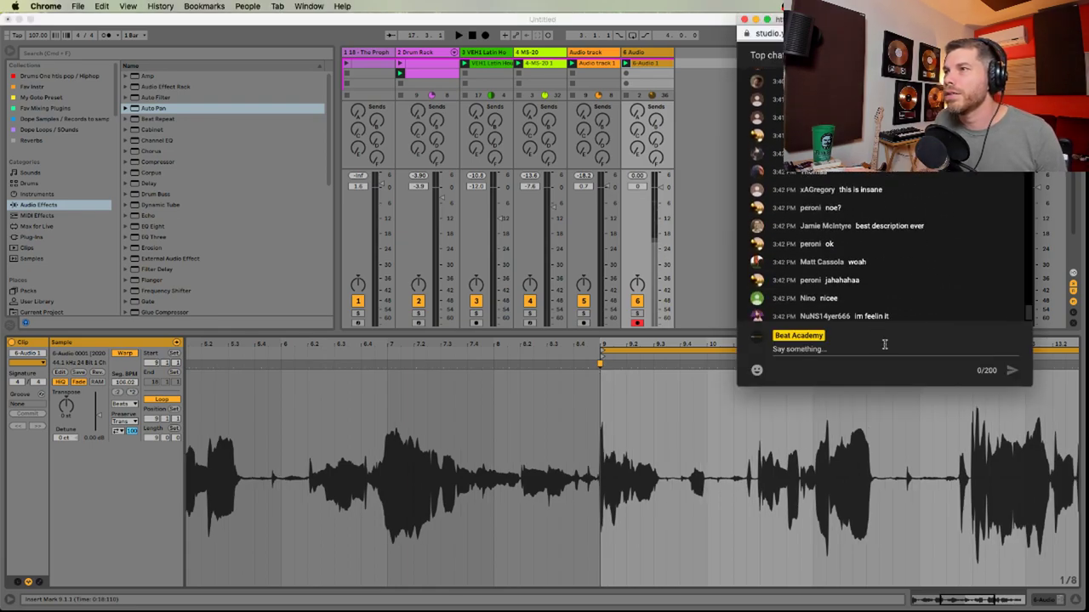
Return to Ableton Live, play the beat, and set the Juno audio track's volume to -5.9 dB
click(693, 289)
key(space)
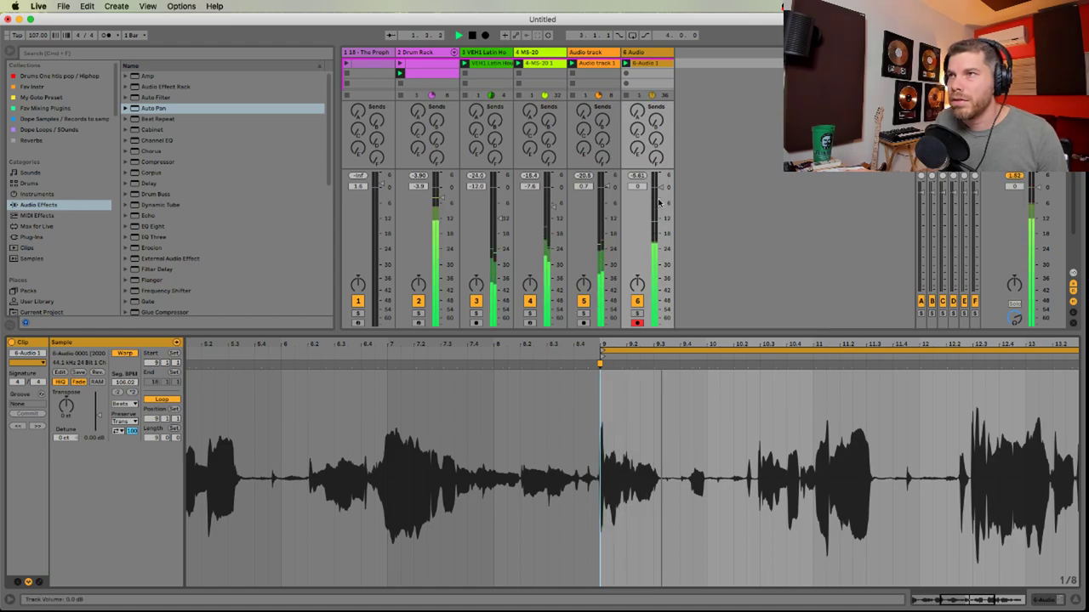
key(shift+Tab)
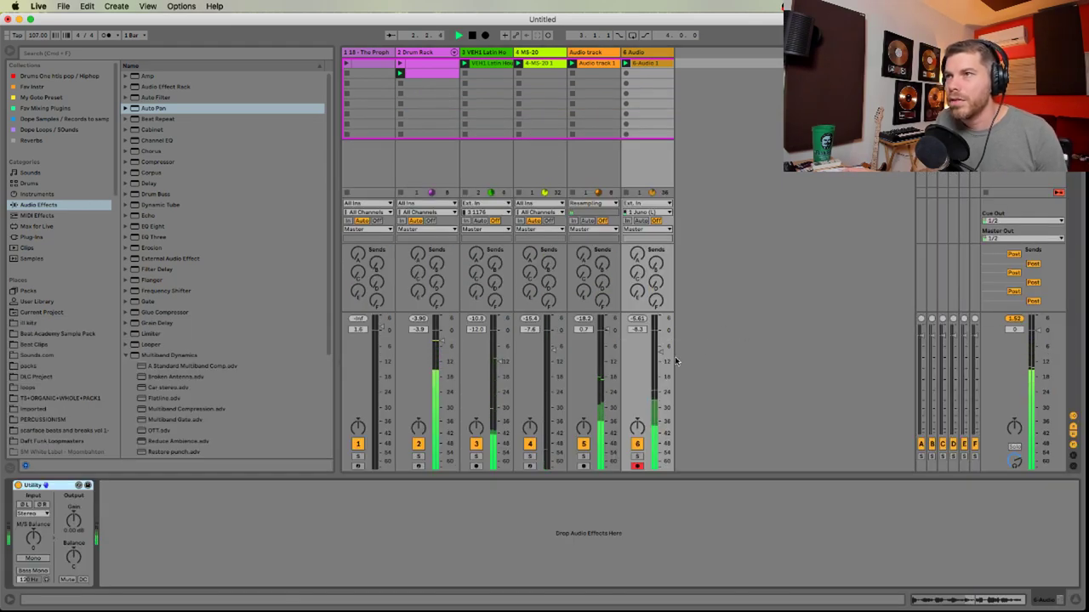
drag(661, 351, 661, 346)
key(shift+Tab)
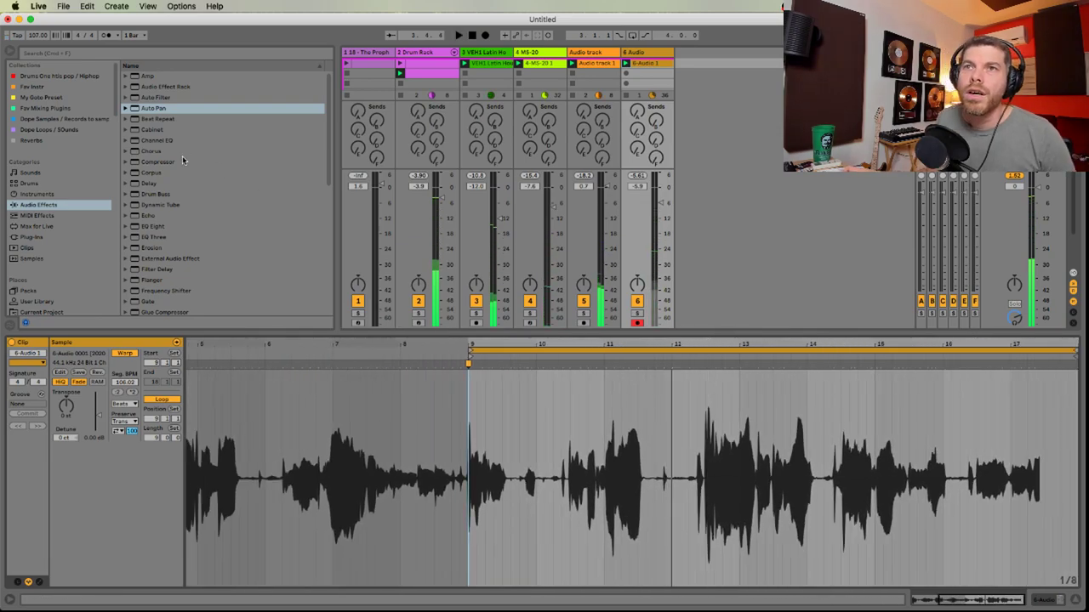
Search the plug-ins for "real tune" and load Waves Tune Real-Time Mono onto the Juno track
key(shift+Tab)
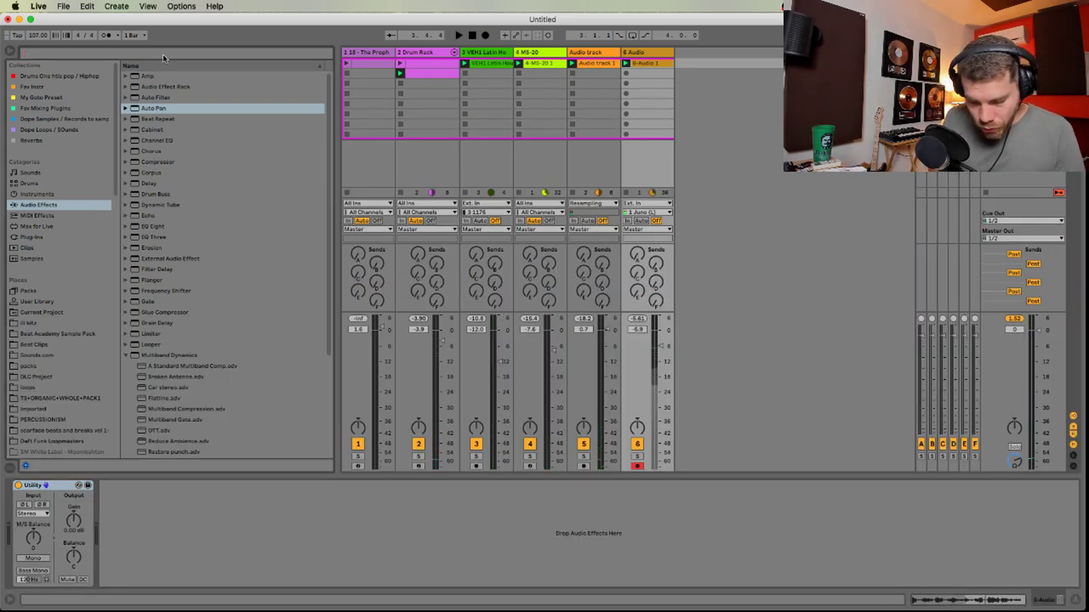
click(162, 54)
text(tune)
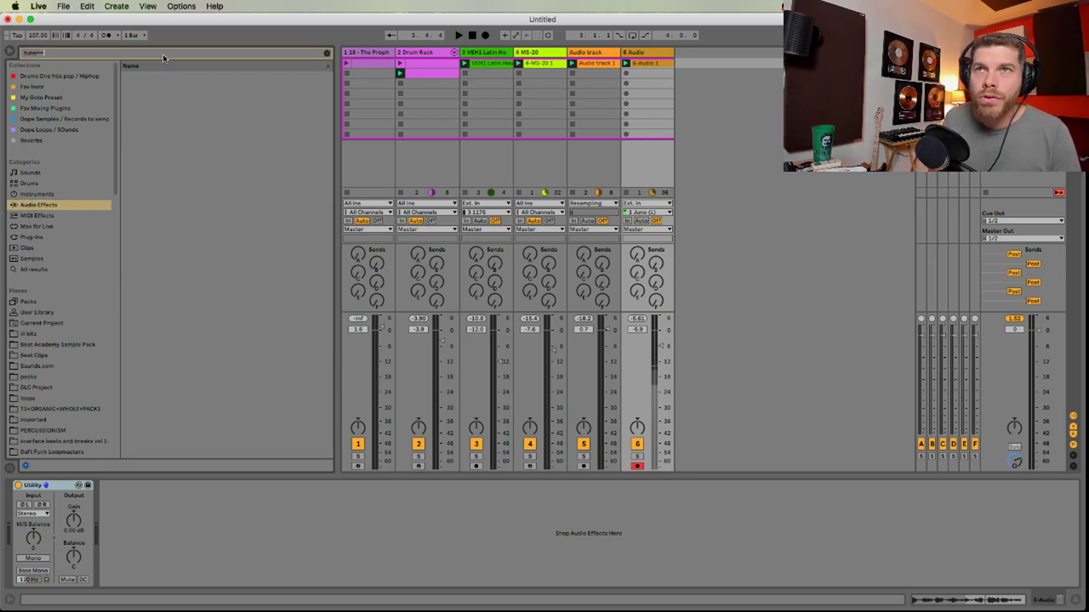
key(Escape)
click(162, 53)
text(rea)
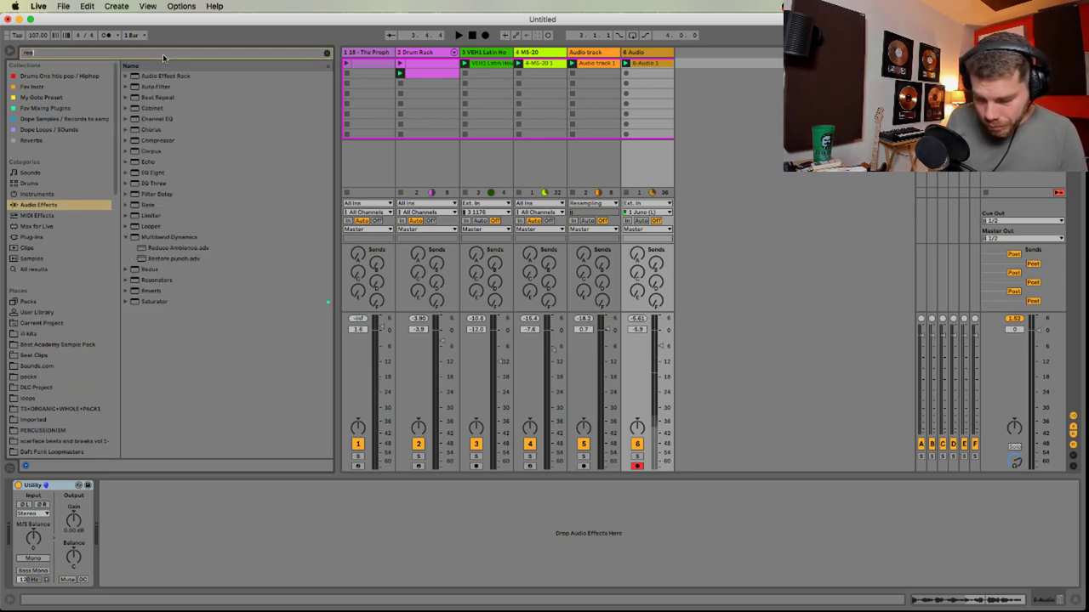
text(l tune)
click(42, 238)
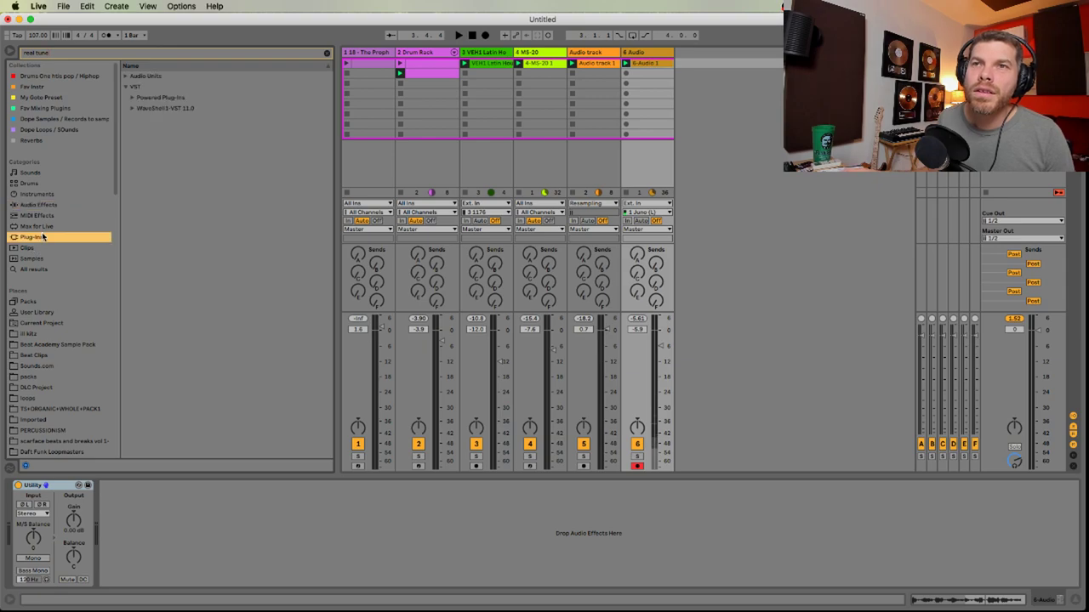
click(132, 109)
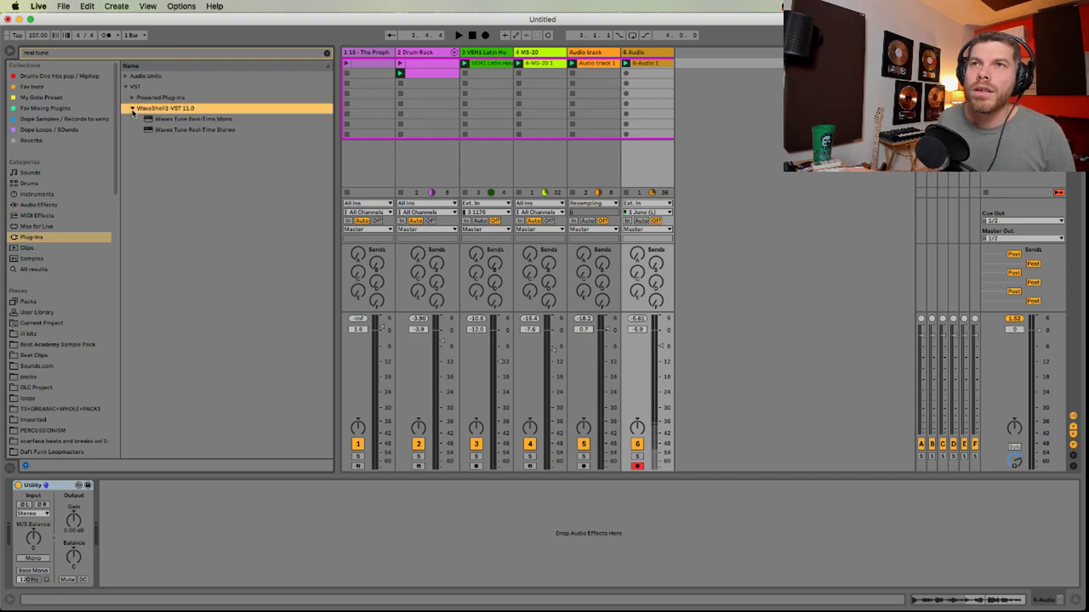
click(176, 119)
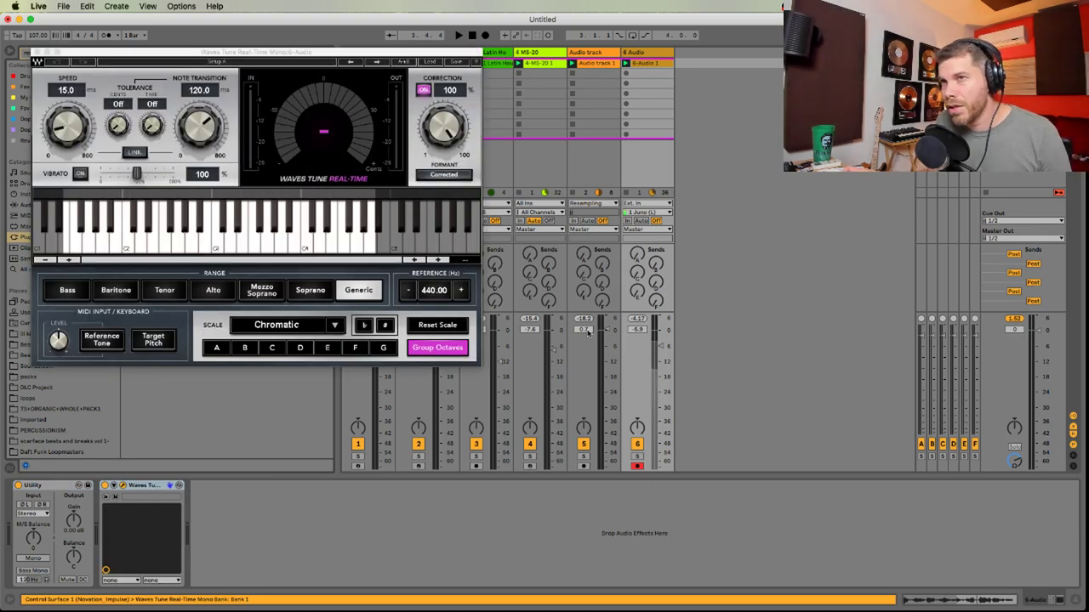
Set the Waves Tune scale to C Natural Minor and audition notes with its reference tone
click(272, 350)
click(340, 326)
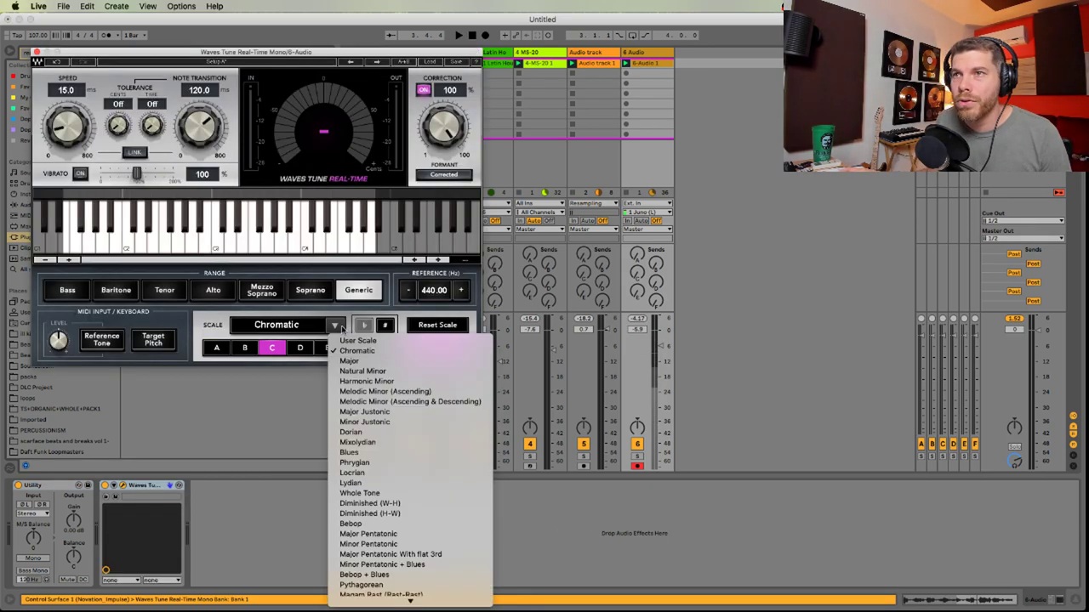
click(366, 373)
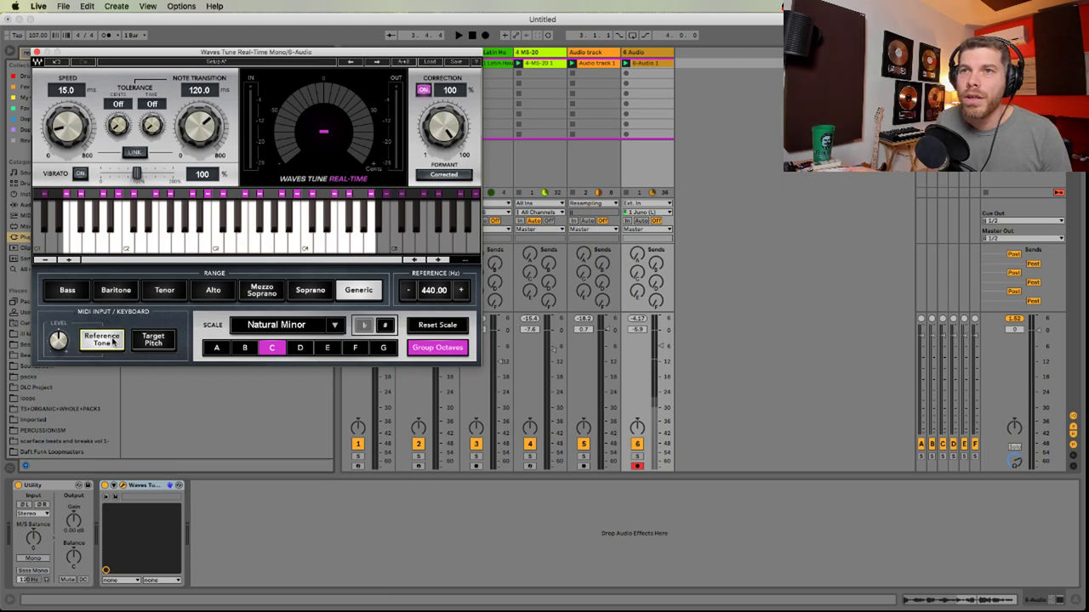
click(217, 244)
click(247, 244)
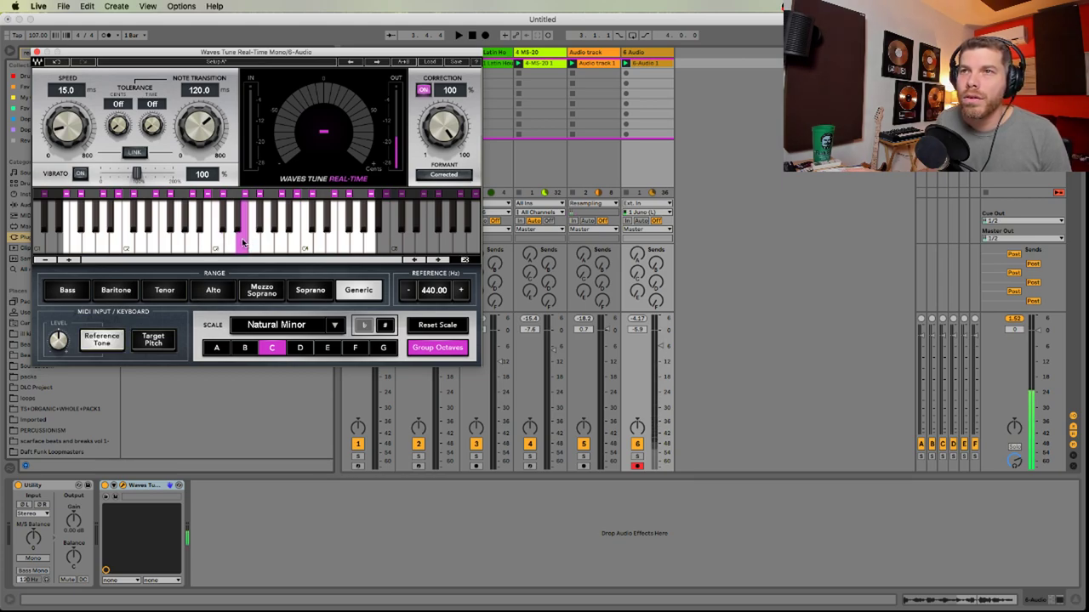
click(239, 226)
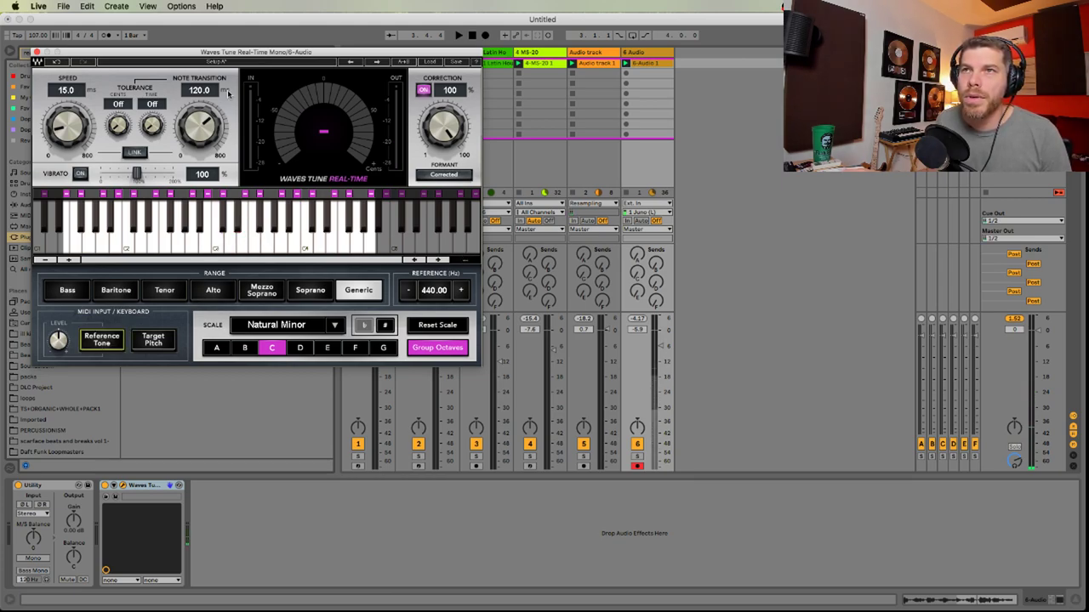
Set Waves Tune's speed to 21.3 ms and note transition to 22.8 ms while auditioning, and close its window
drag(199, 126, 200, 168)
drag(199, 126, 199, 135)
key(space)
drag(67, 127, 67, 122)
key(space)
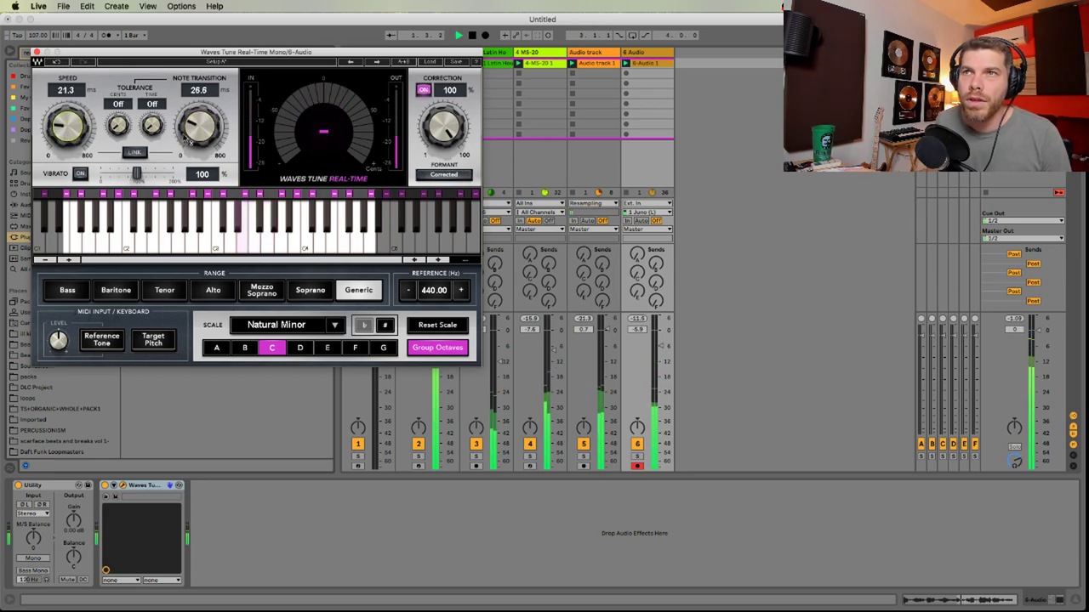
drag(199, 126, 199, 127)
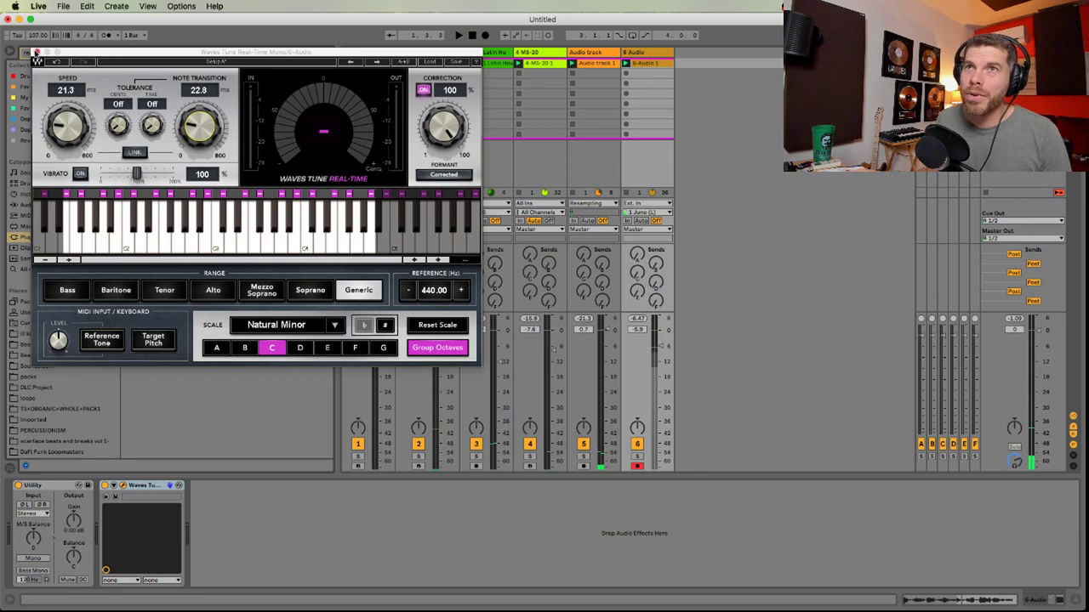
click(36, 52)
Place the Juno clip on its track in the arrangement at bar 33 and unfold the track
key(super+alt+b)
key(Tab)
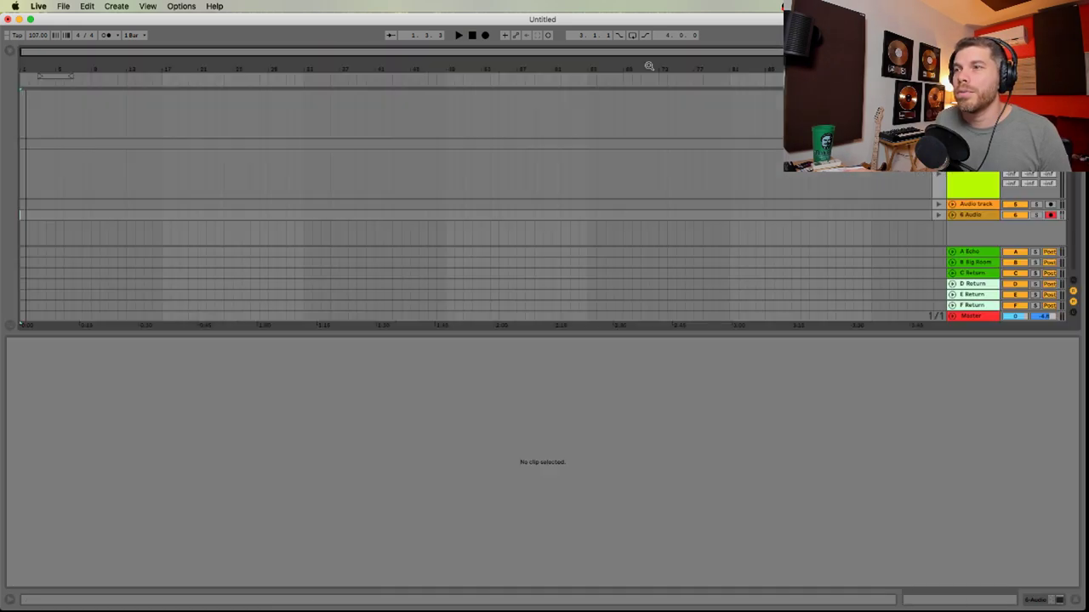
key(Tab)
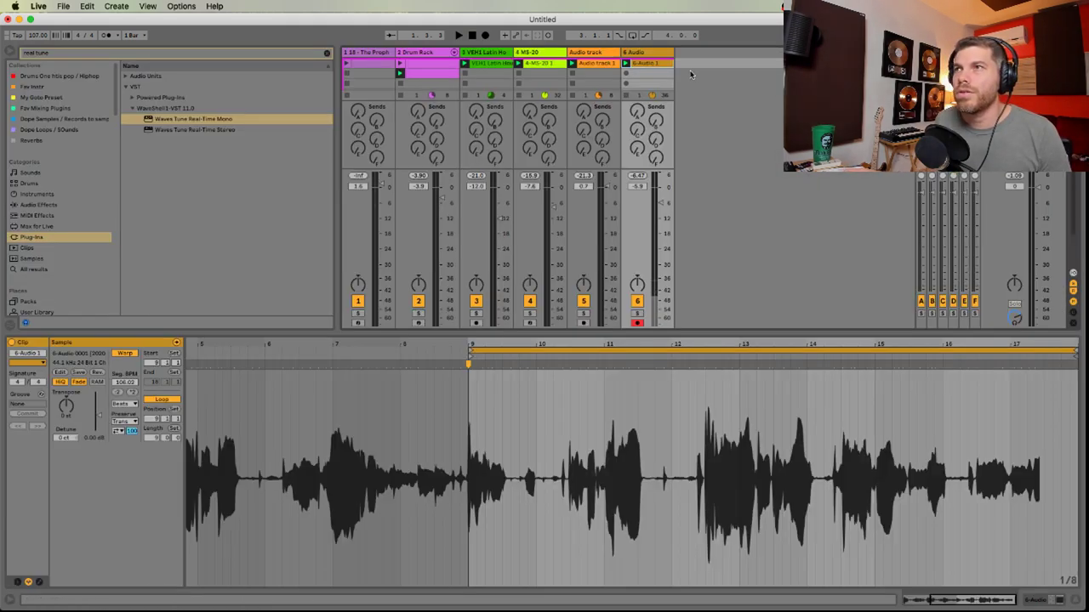
key(Tab)
drag(663, 65, 305, 216)
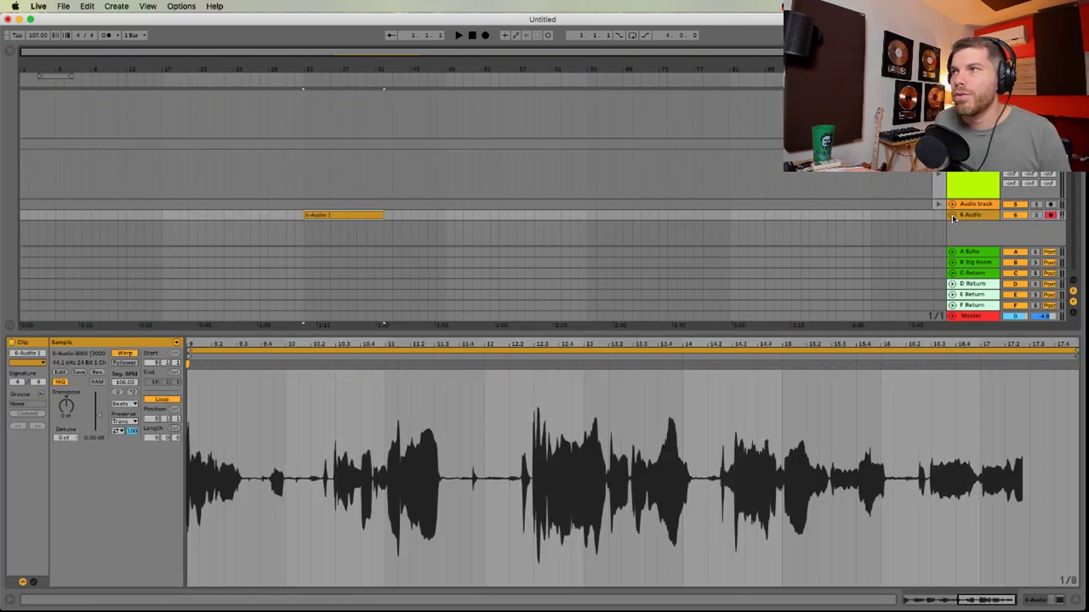
click(953, 216)
Audition the Juno clip's opening, split off the part from 33.1.1 to 33.1.4, and transpose that piece by -1 st
key(space)
key(space)
drag(304, 70, 304, 170)
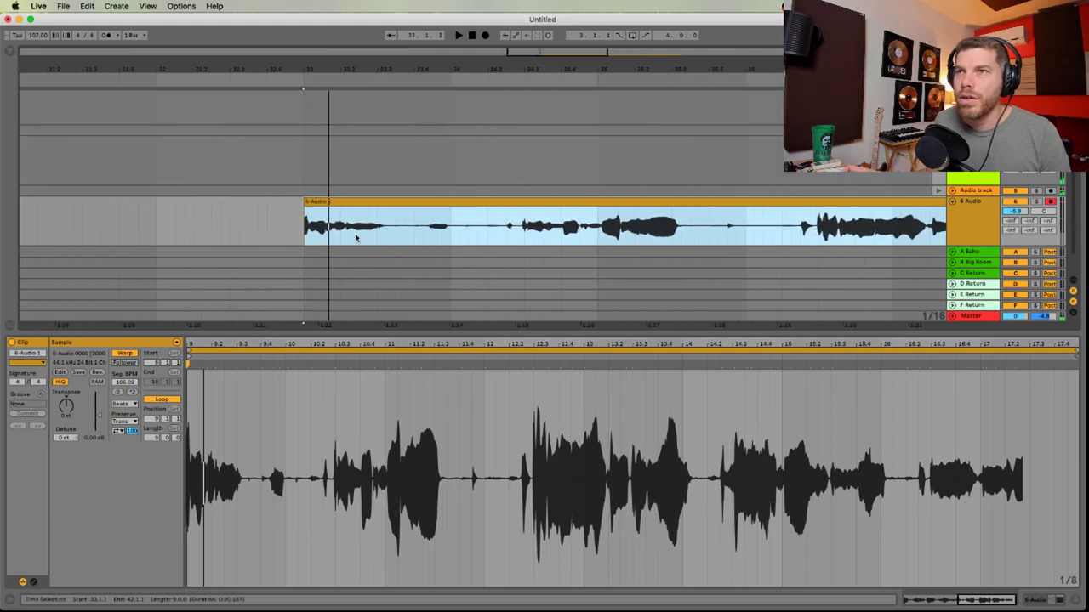
key(space)
key(space)
drag(332, 235, 306, 223)
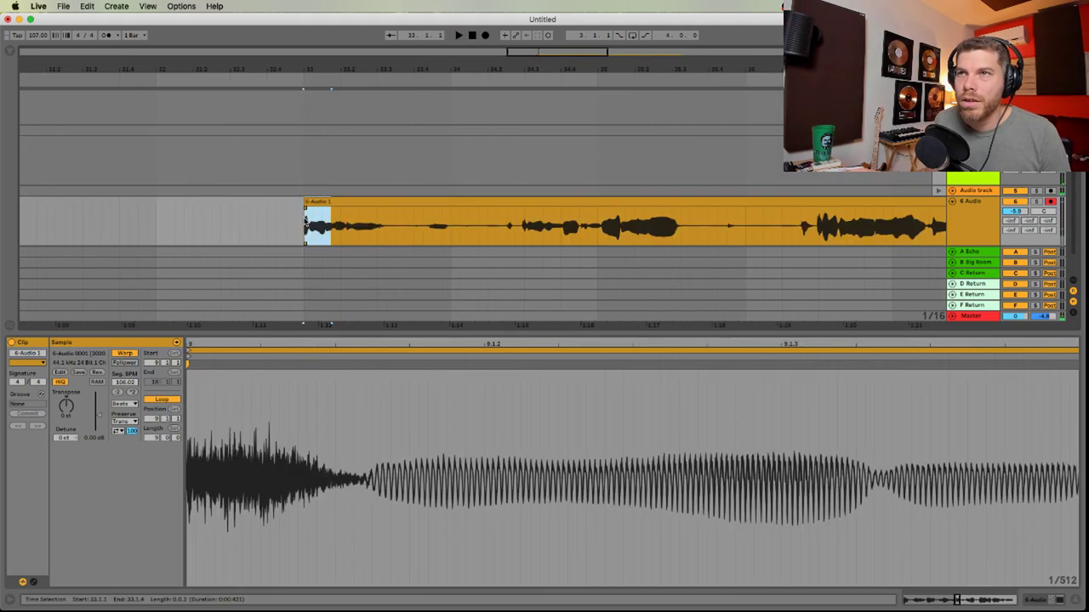
key(super+e)
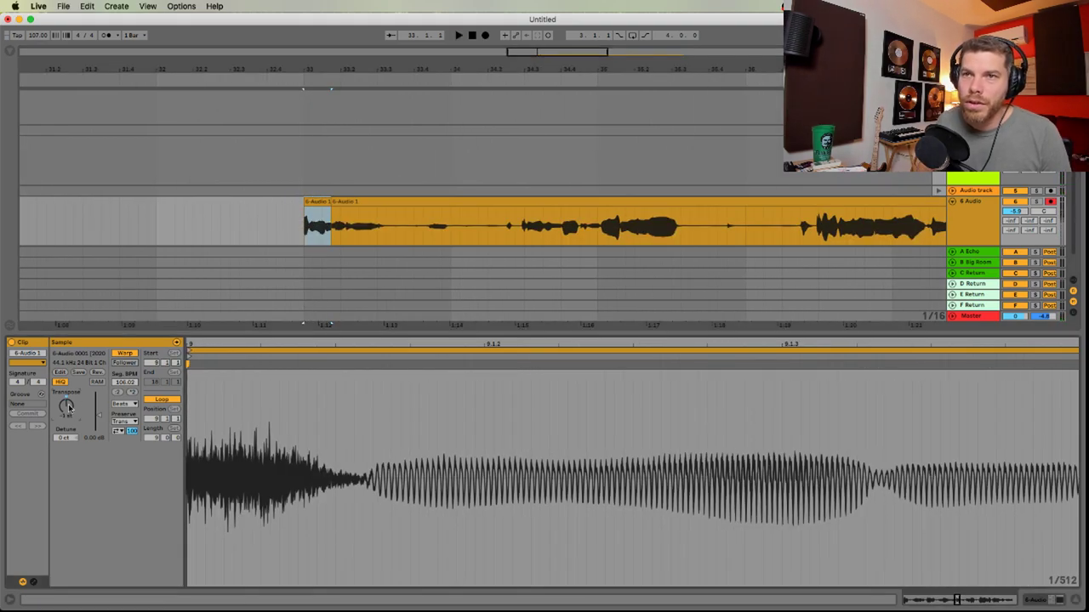
key(space)
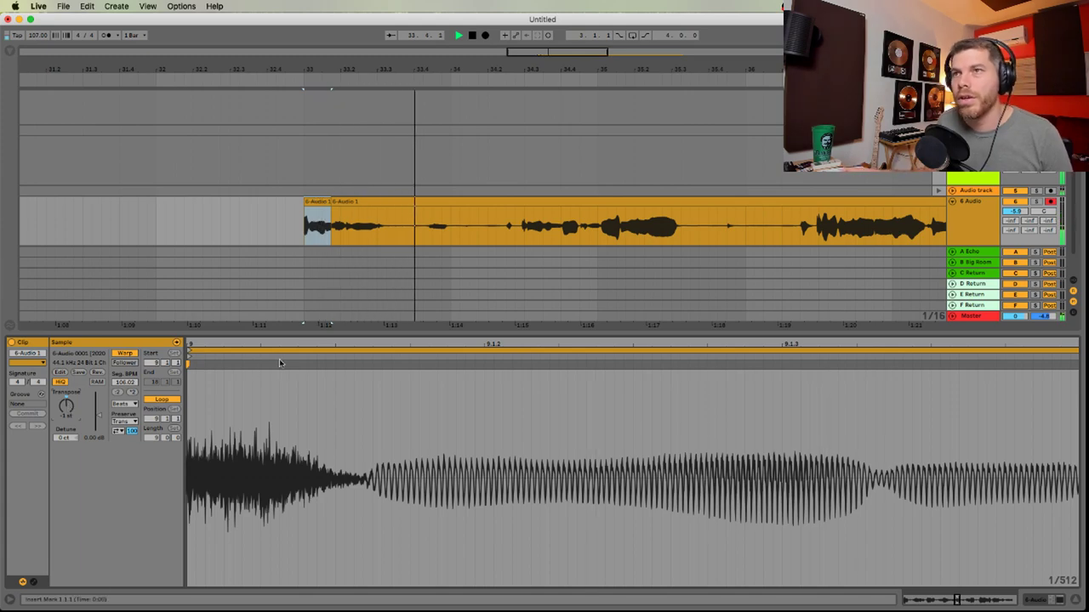
Cut the section from 33.3.3 to 34.2.4 out of the Juno part in the arrangement
key(shift+Tab)
click(397, 286)
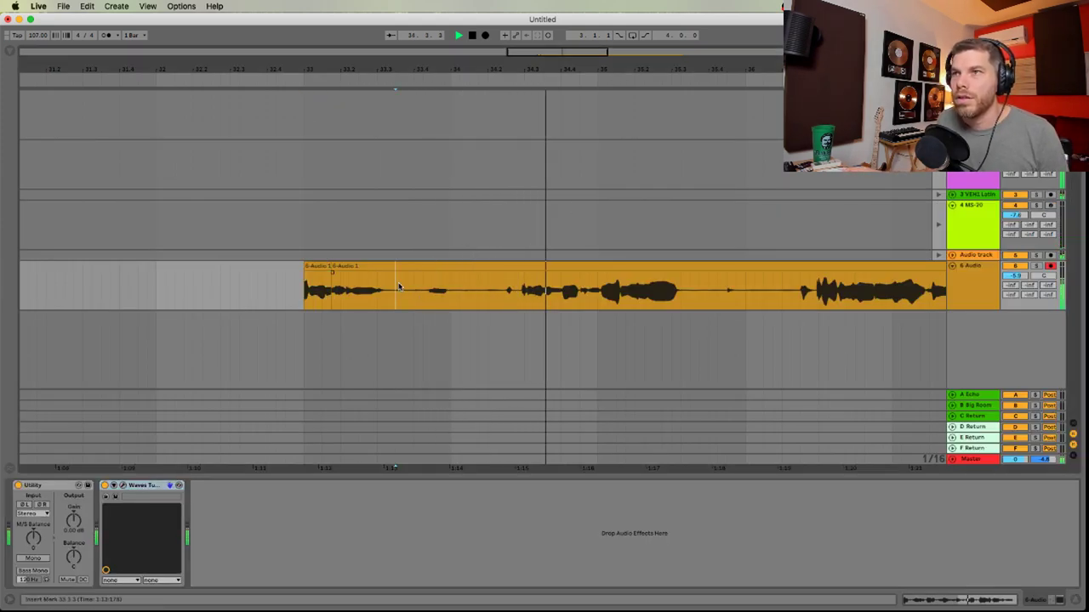
drag(397, 286, 516, 290)
key(minus)
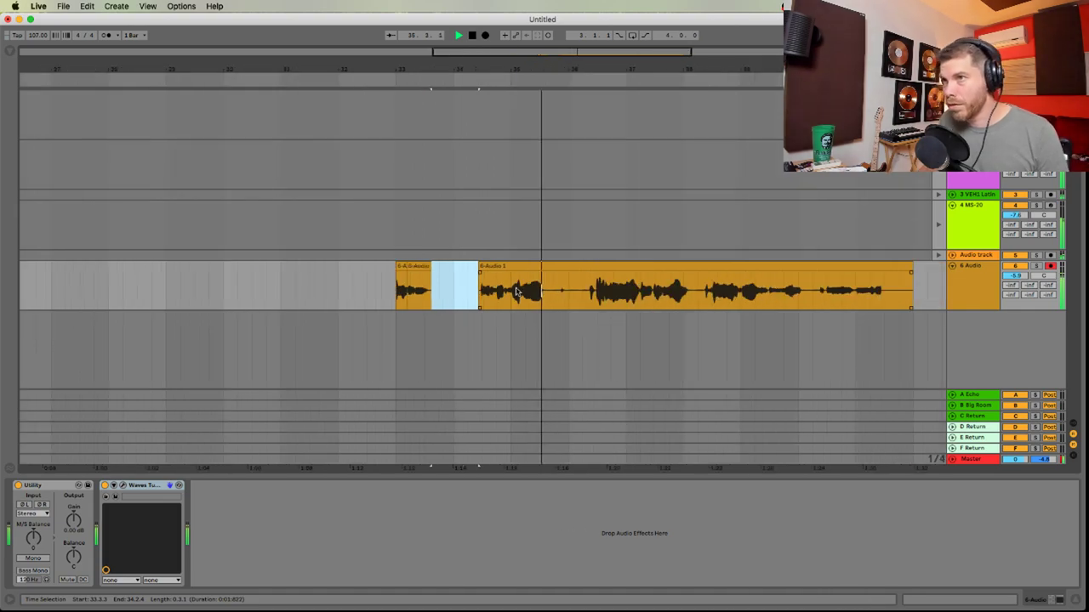
Loop the arrangement over the whole Juno part, 9 bars from 33.1.1, and lower the track's volume to -9.4 dB in the mixer
drag(628, 294, 404, 302)
drag(688, 291, 173, 289)
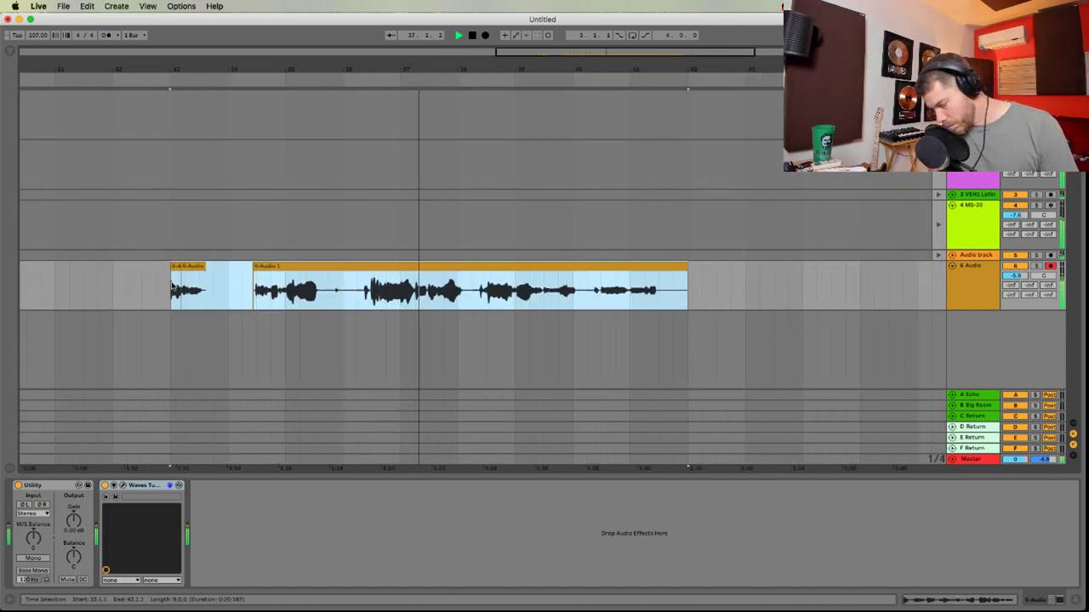
key(Tab)
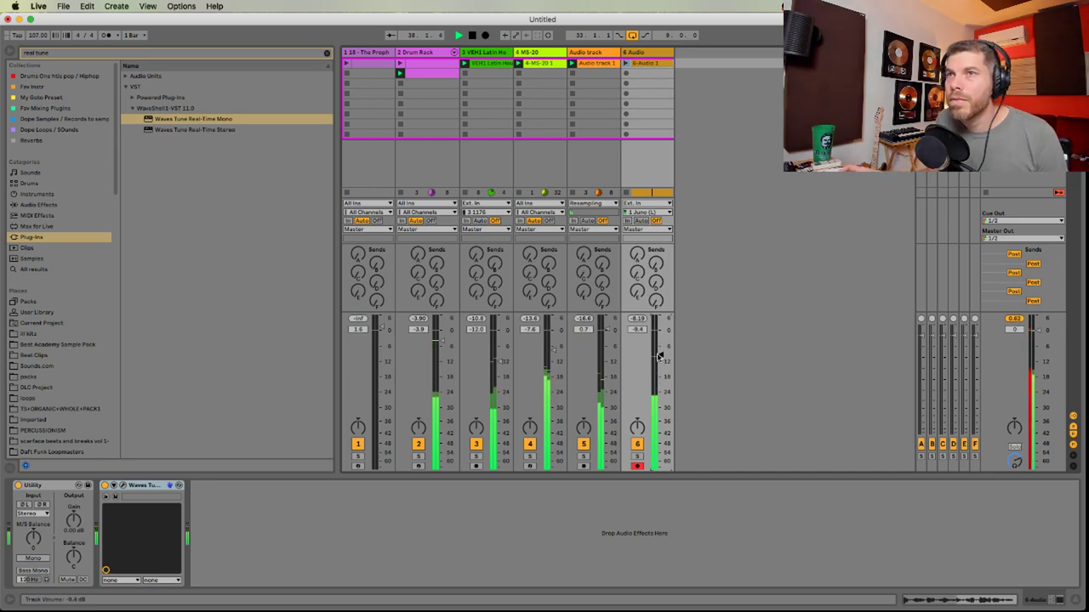
Clear the browser search, load UAD EMT 140 from the Reverbs collection onto return track D, and close its window
click(43, 205)
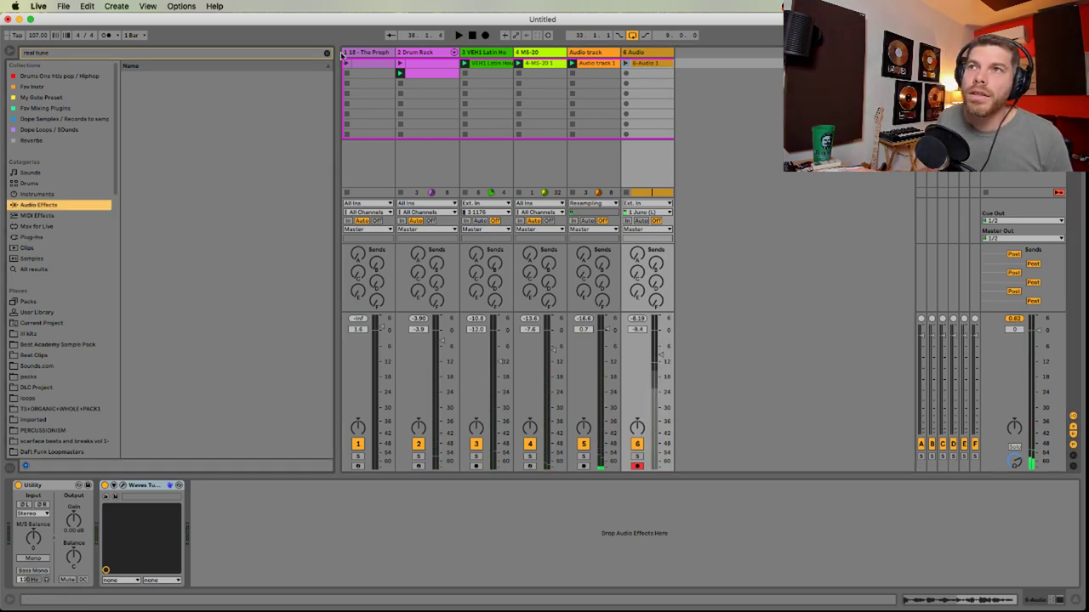
click(326, 53)
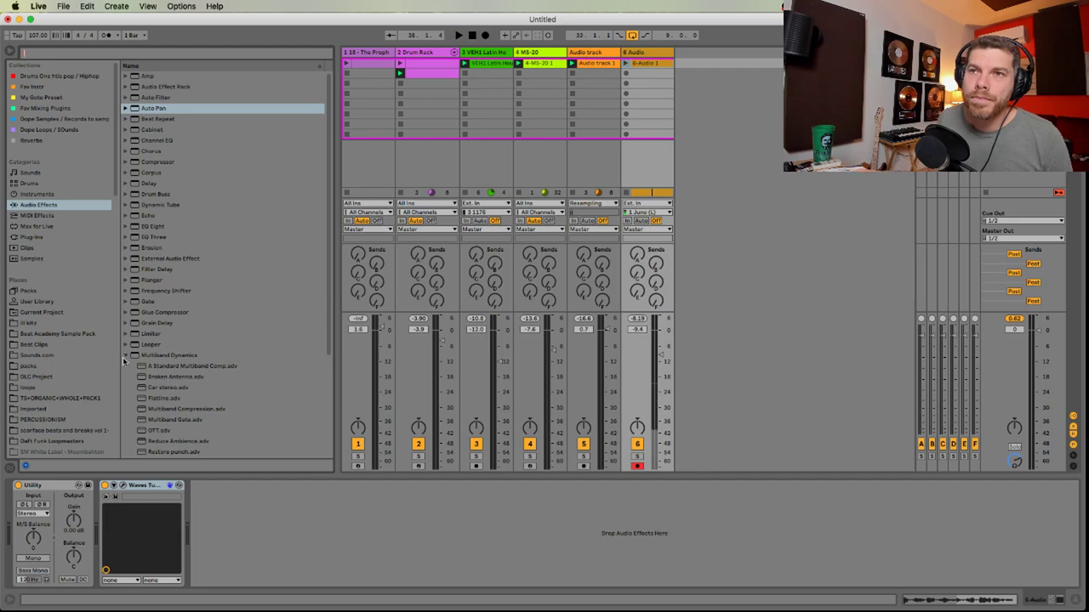
click(124, 356)
click(31, 140)
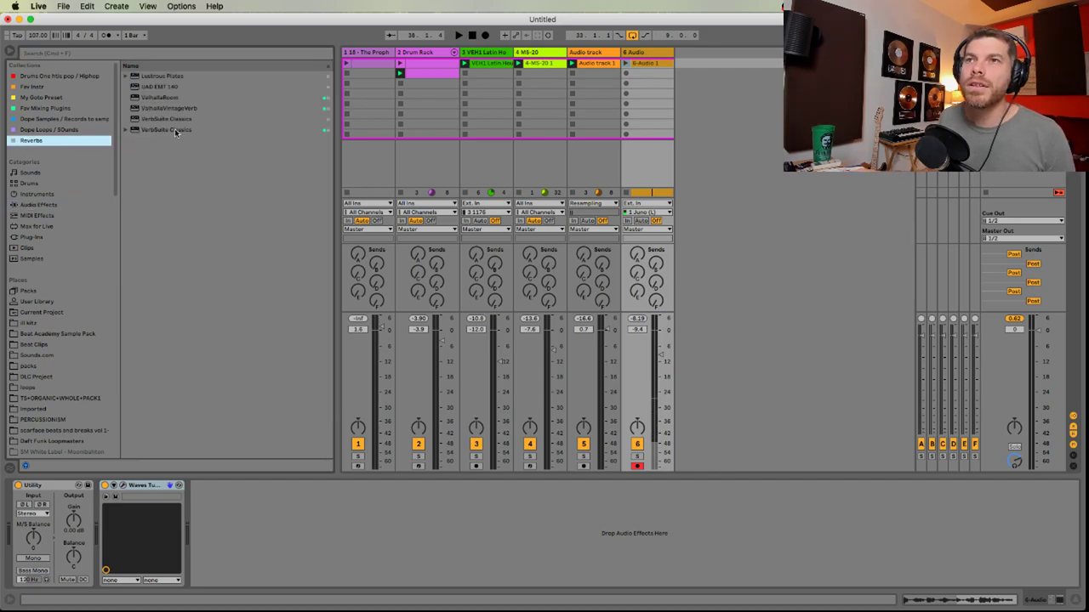
click(161, 86)
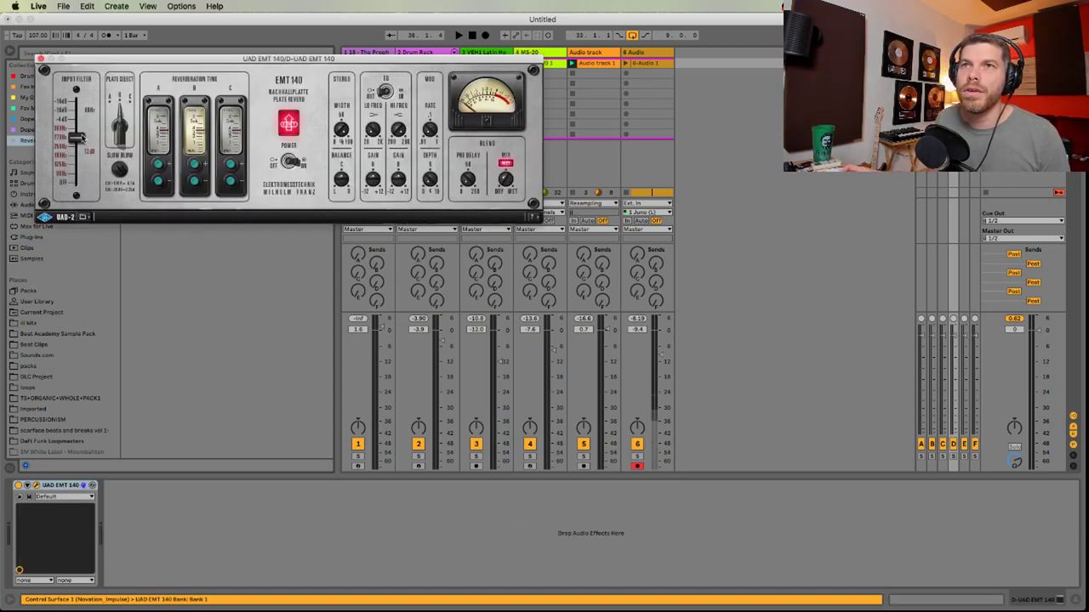
click(41, 58)
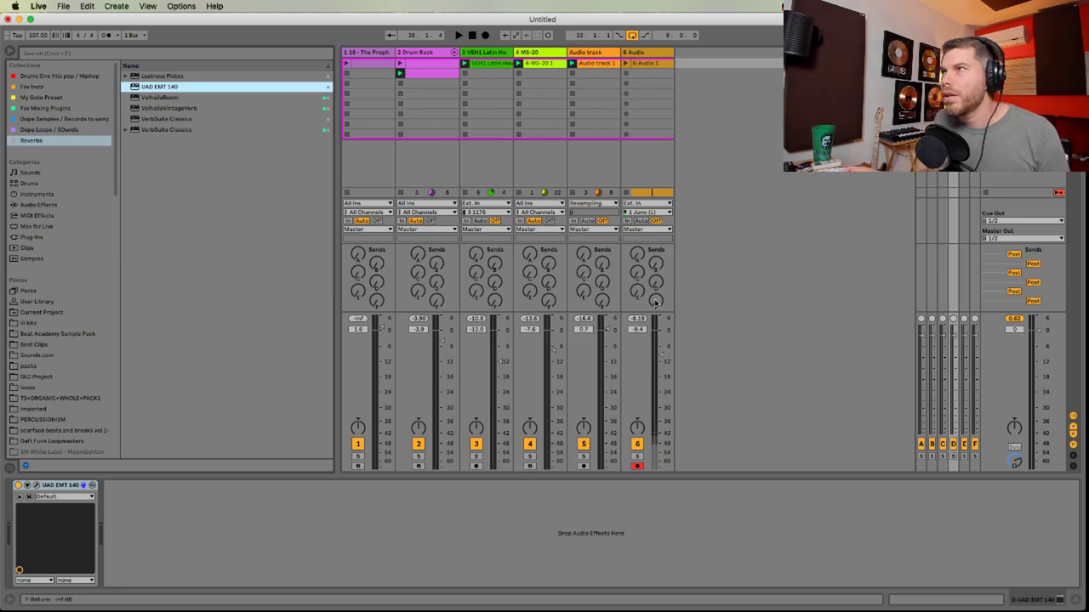
Send the Juno track to return D at -11.0 dB, lower its volume to -11.1 dB during playback, and check the live chat
drag(655, 284, 655, 272)
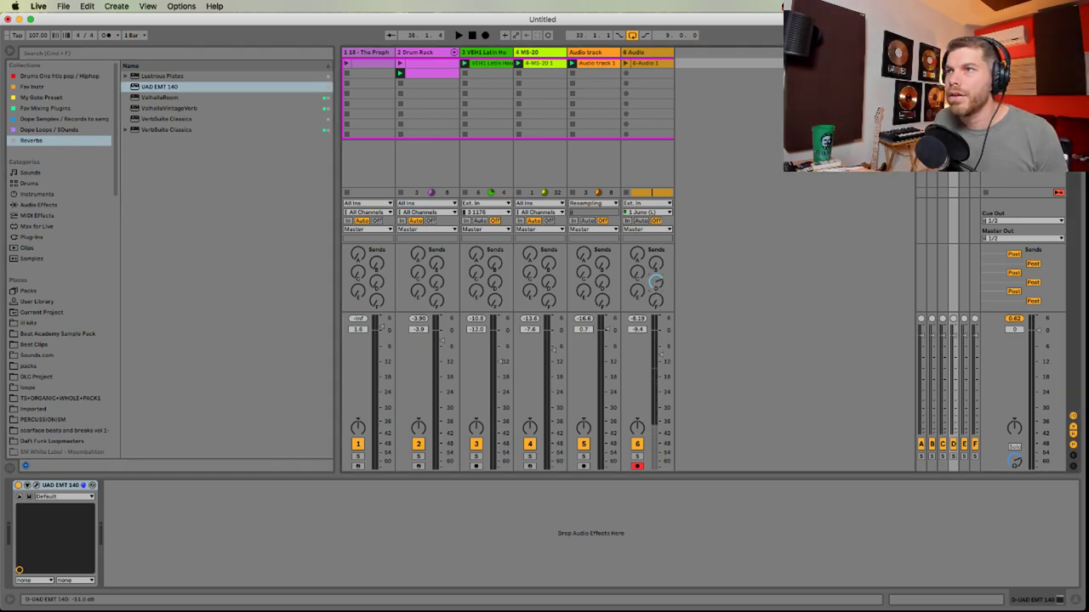
key(space)
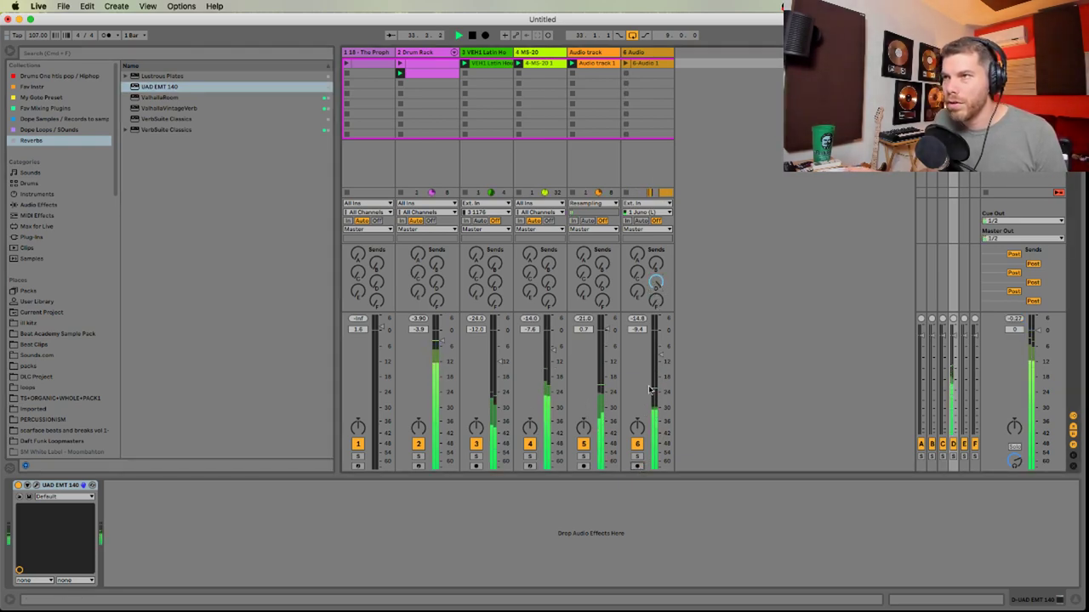
drag(662, 359, 663, 362)
key(super+Tab)
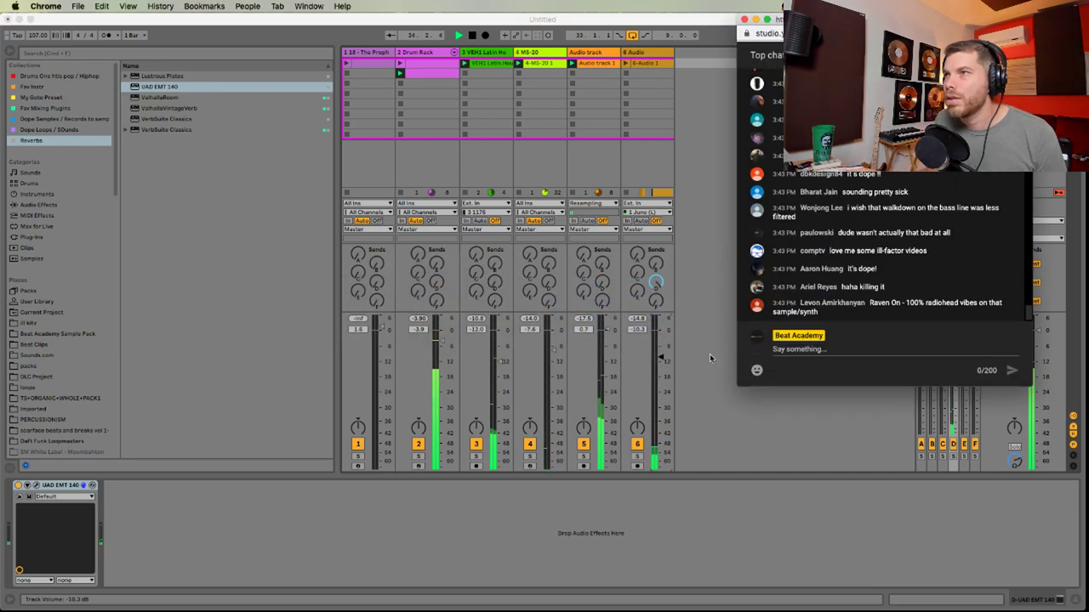
click(856, 413)
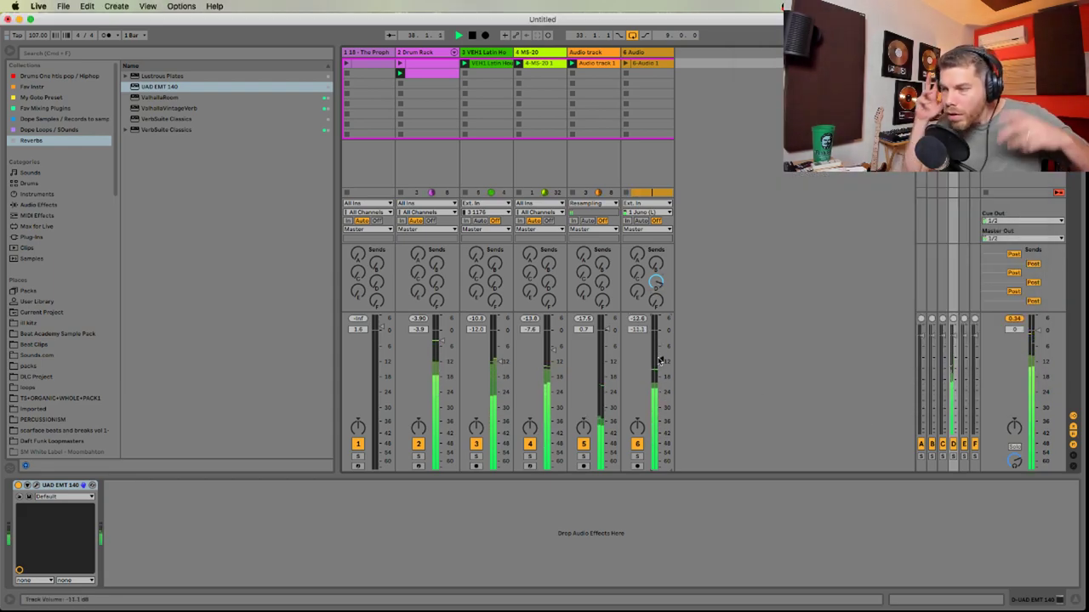
Lower the Juno track's volume to -12.7 dB and set the MS-20 track's volume to -6.3 dB
drag(660, 360, 661, 364)
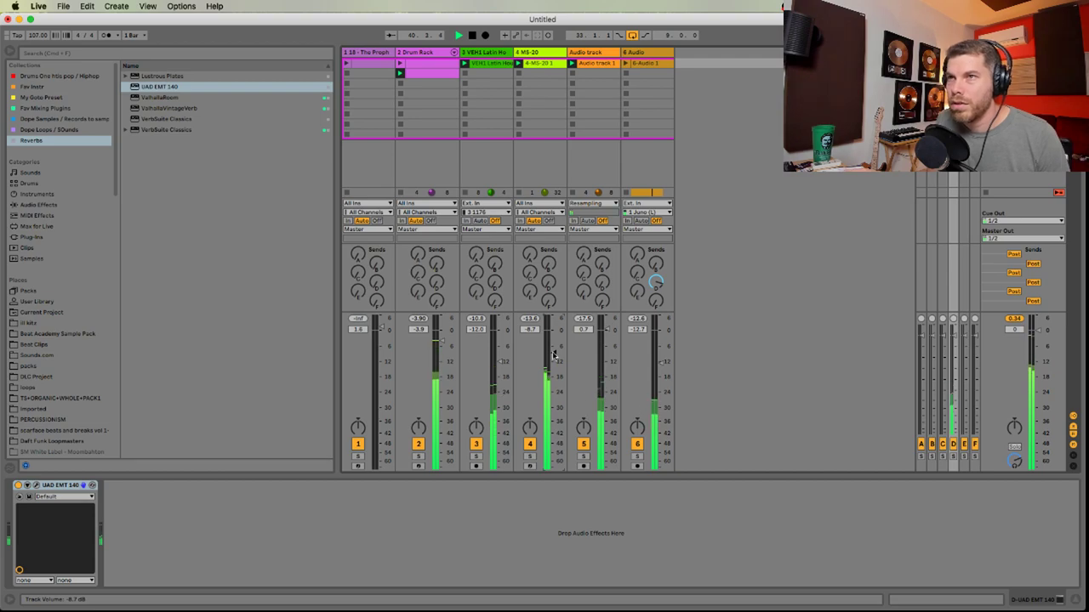
drag(553, 361, 553, 347)
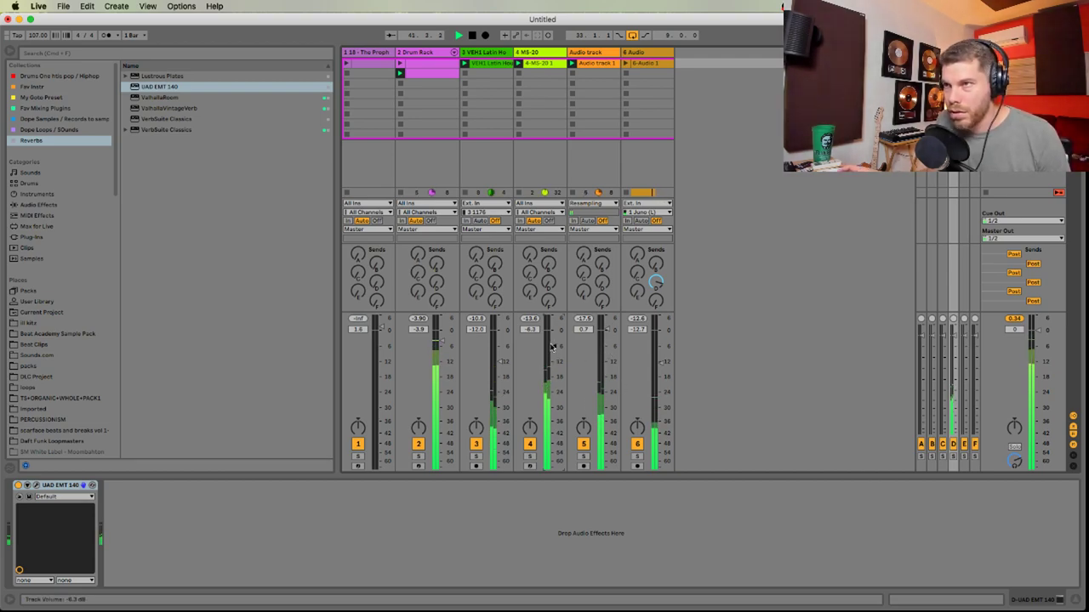
click(561, 65)
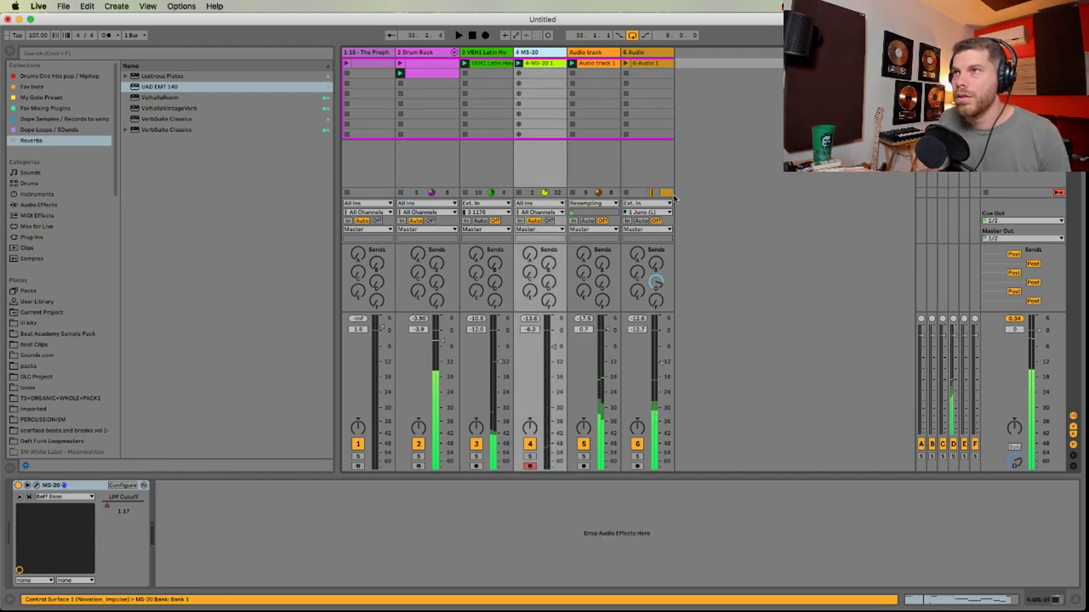
Shorten the arrangement loop over the Juno part to 8 bars from 33.1.1 and play it back
key(Tab)
drag(171, 293, 629, 292)
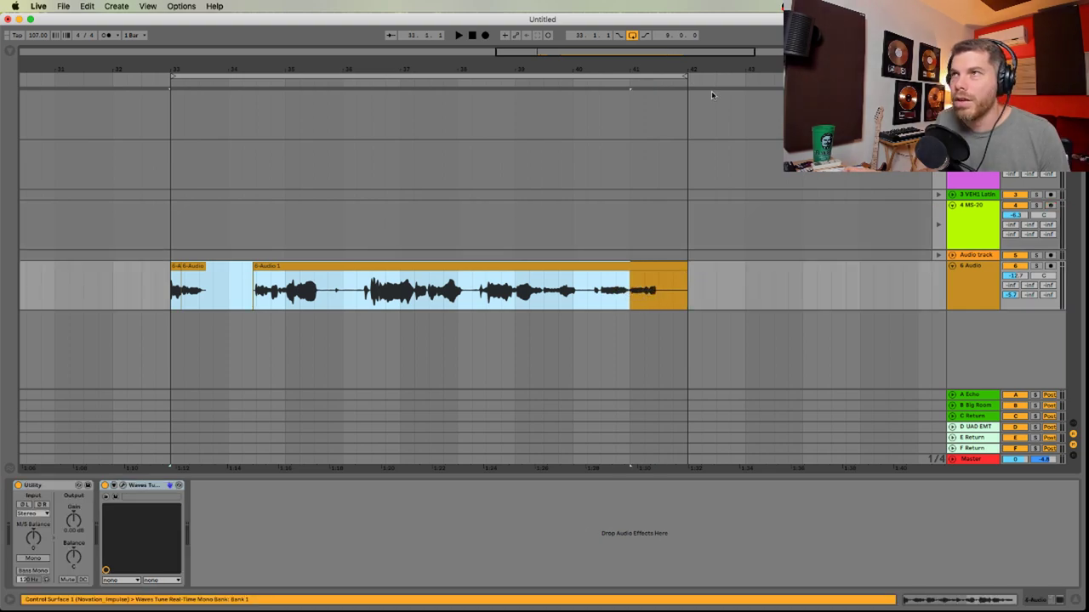
drag(686, 75, 628, 82)
key(space)
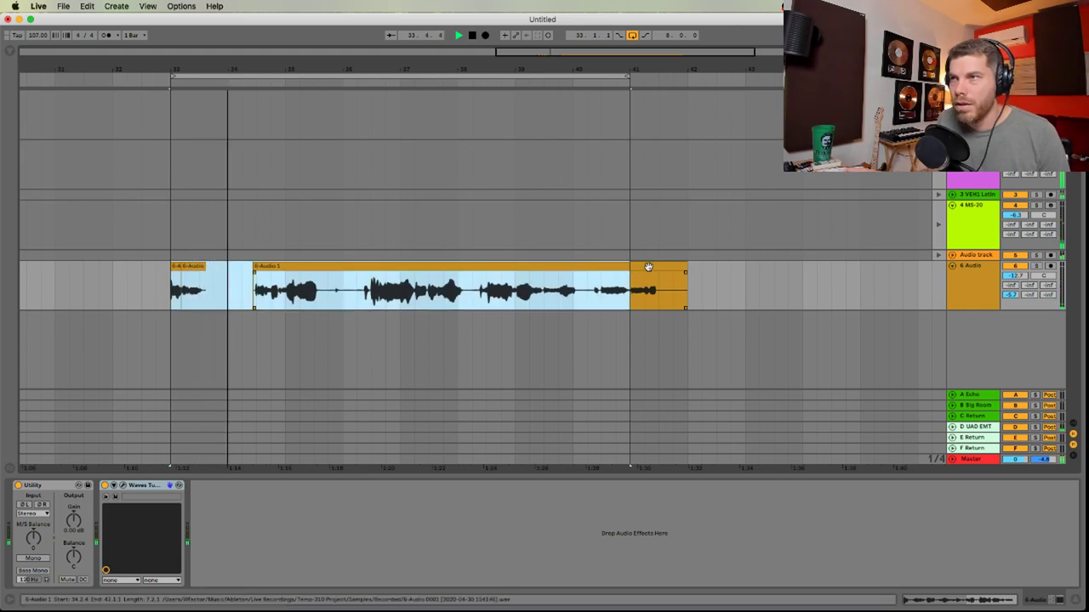
Trim the end of the last Juno clip to just past bar 41 and lower the track's volume to -16.4 dB
click(651, 268)
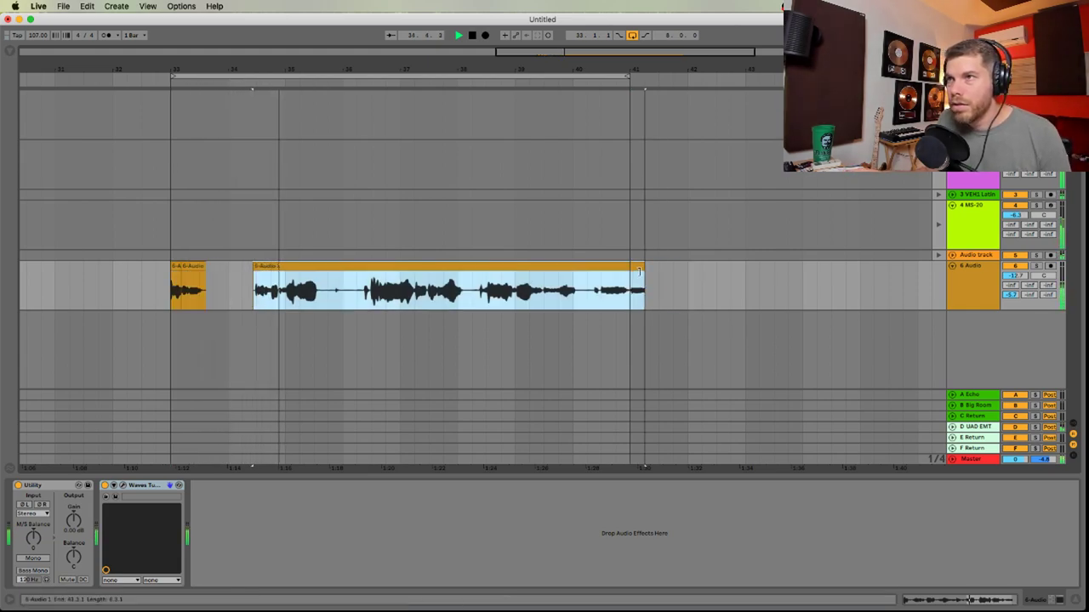
key(Tab)
key(space)
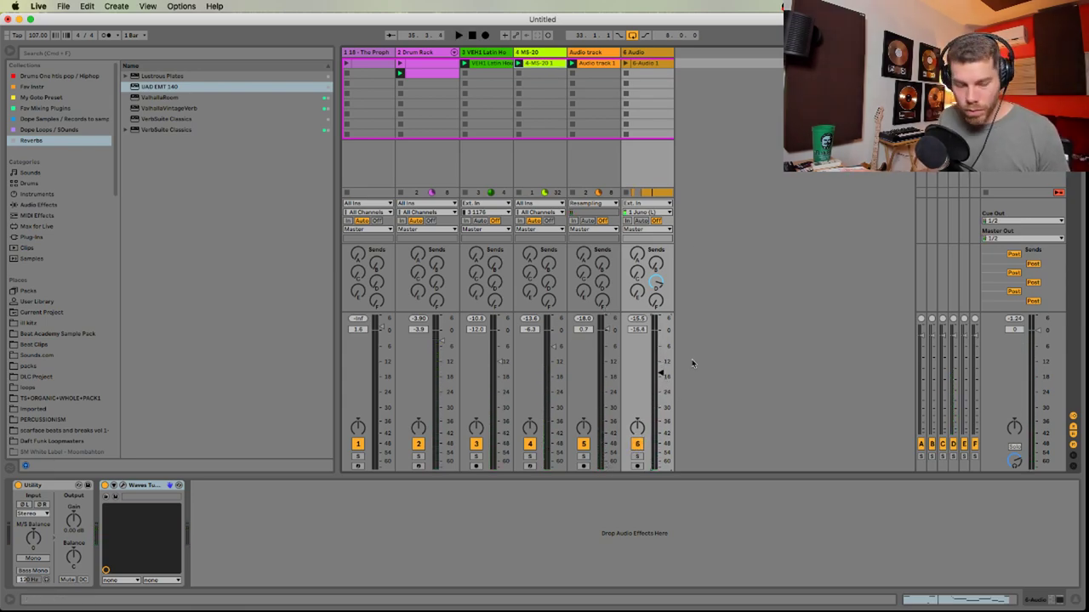
Add a new MIDI track, search the plug-ins for FM8, and load the VST instrument onto that track
key(super+shift+t)
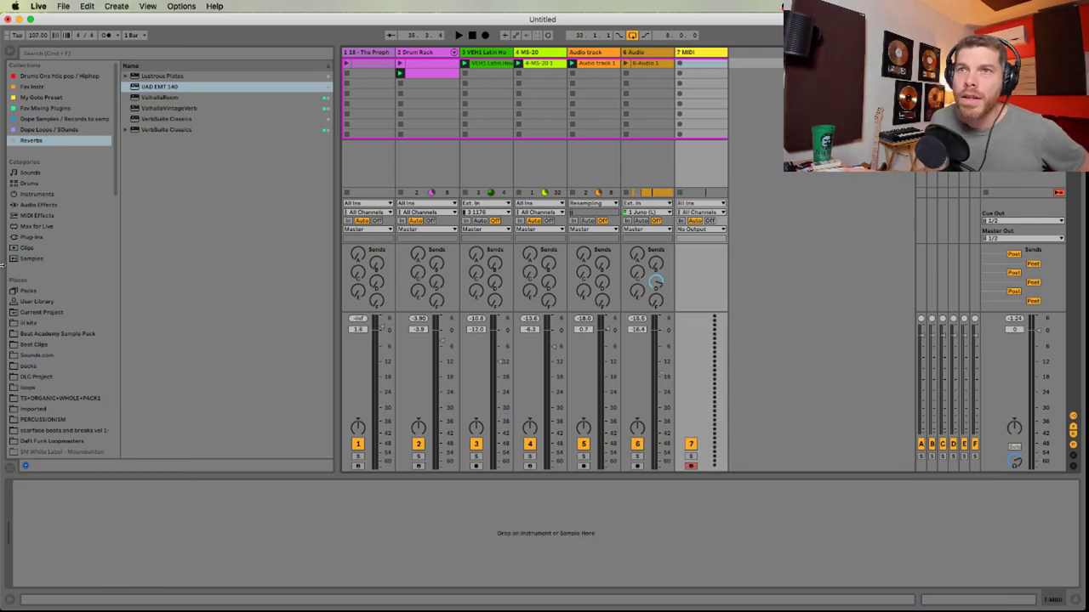
click(26, 246)
click(29, 238)
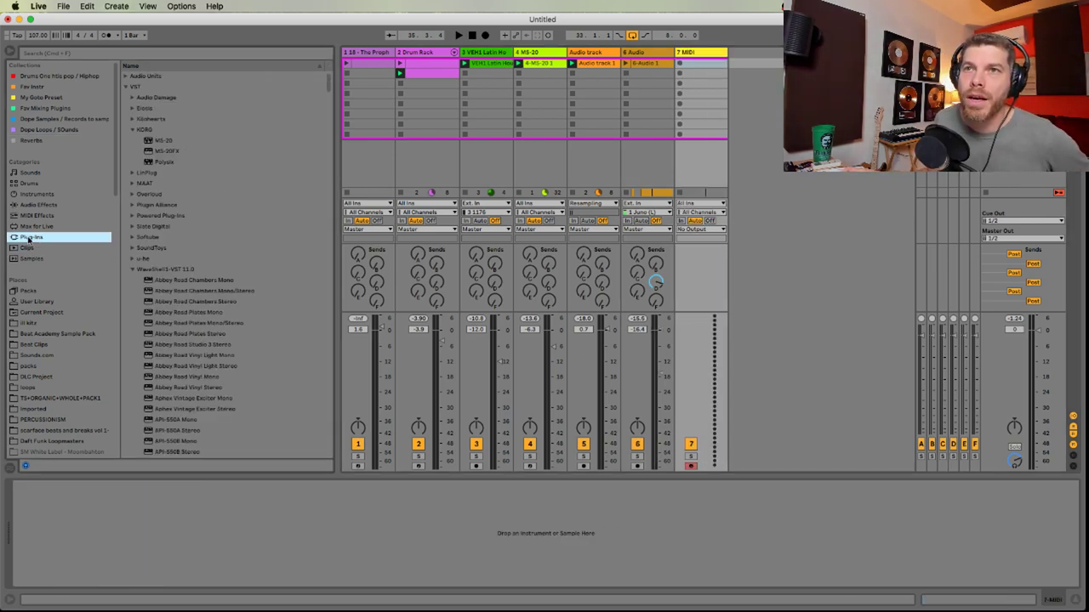
click(134, 53)
text(fm8)
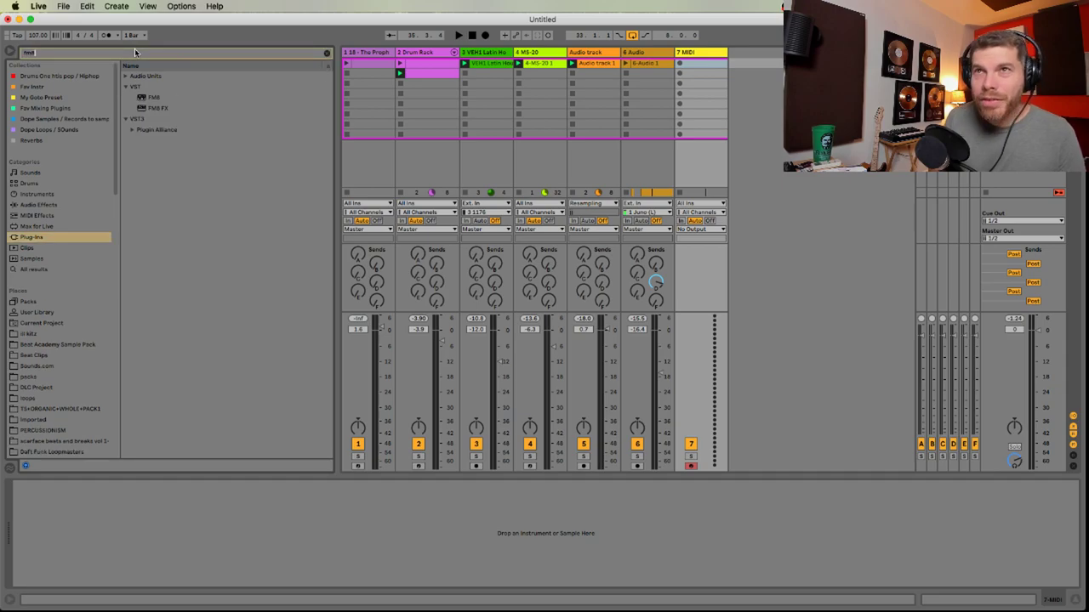
drag(139, 99, 703, 100)
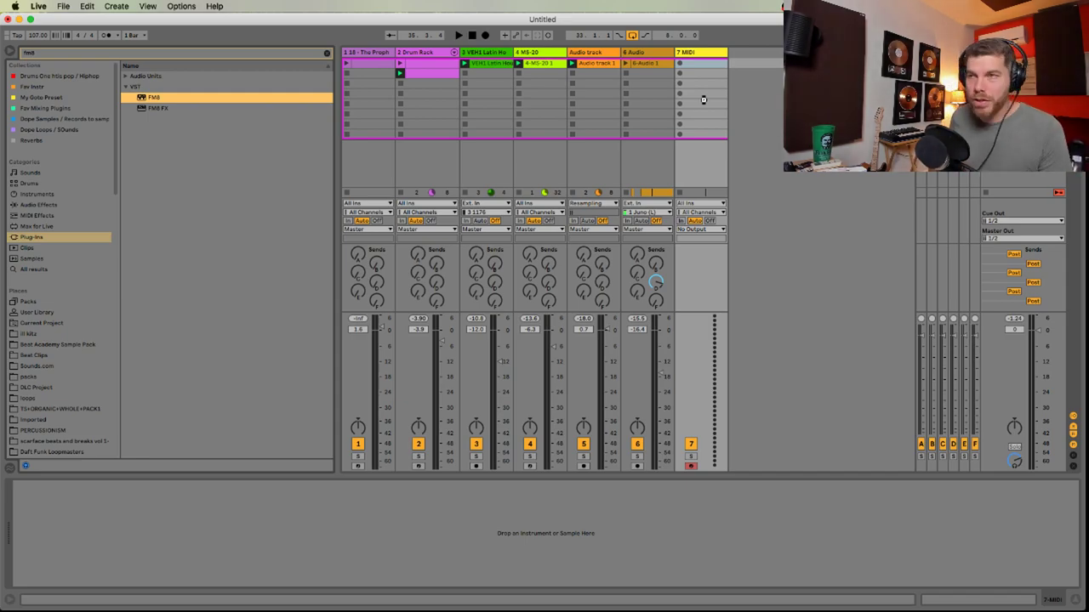
Read the live chat in Chrome and inspect the Mic level in the OBS mixer
key(super+Tab)
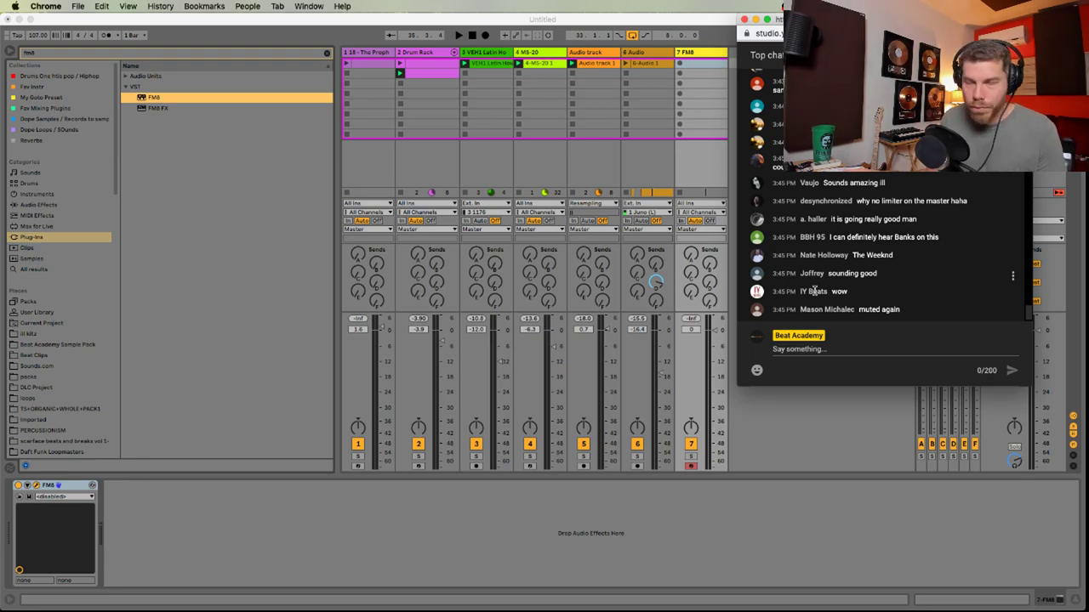
key(super+Tab)
key(super+Tab)
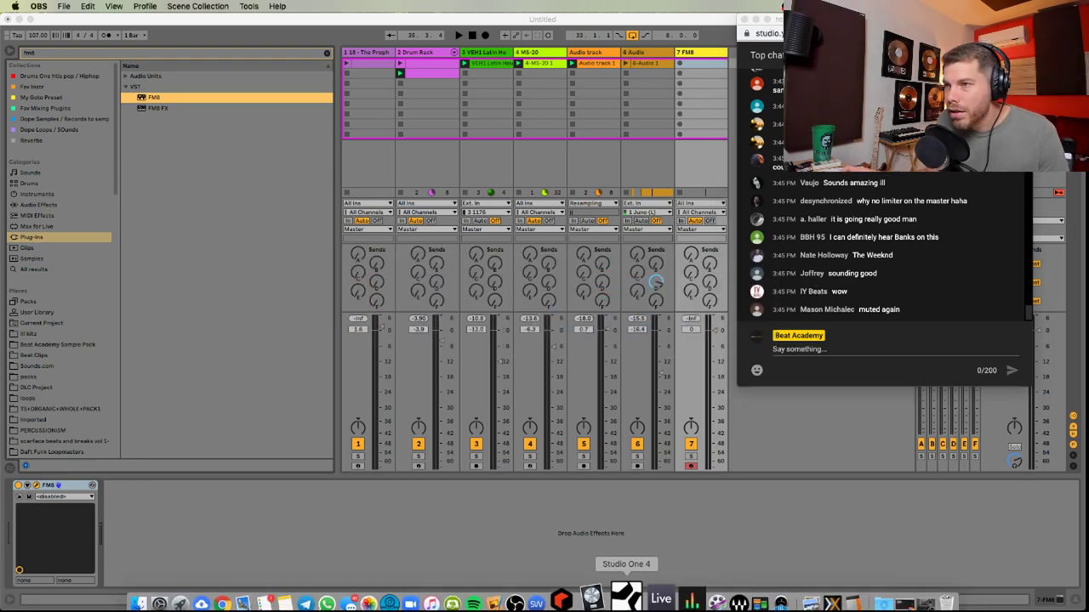
click(514, 595)
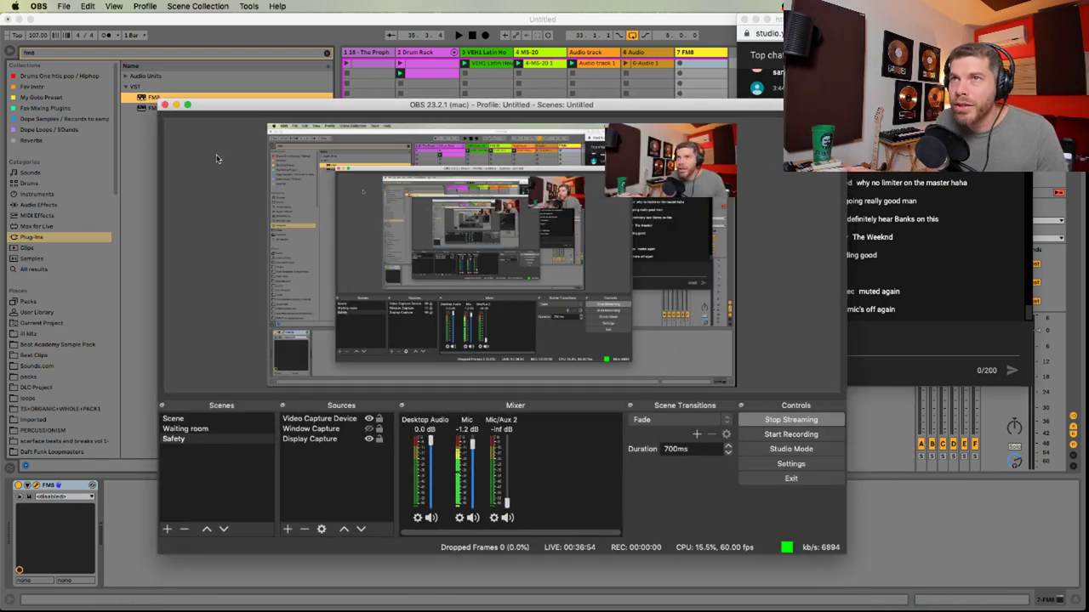
click(176, 105)
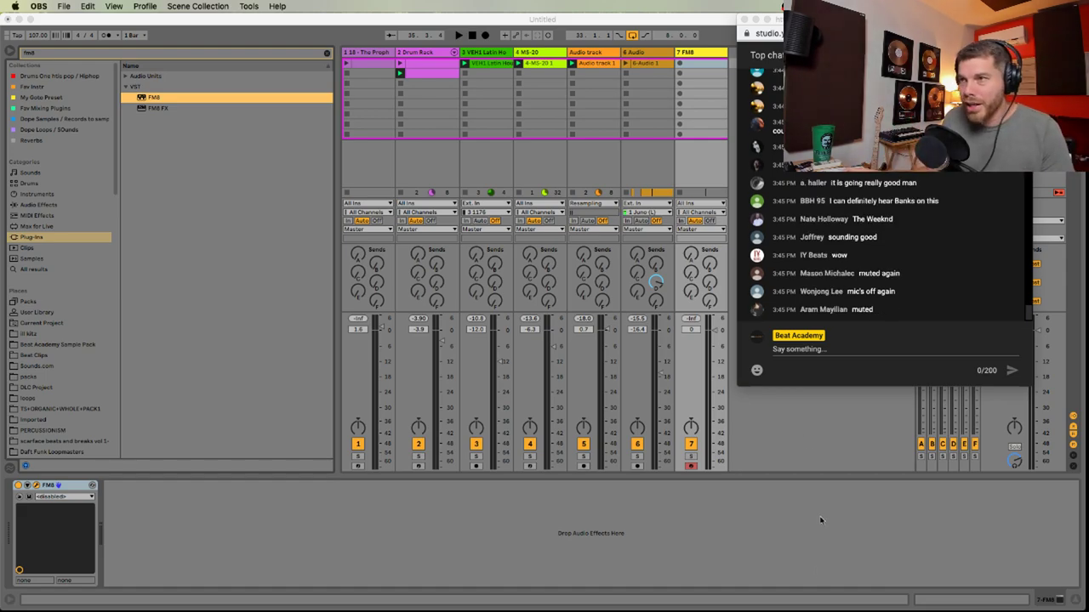
Recheck the microphone's signal in the OBS mixer and minimize the OBS window
mouse_move(733, 594)
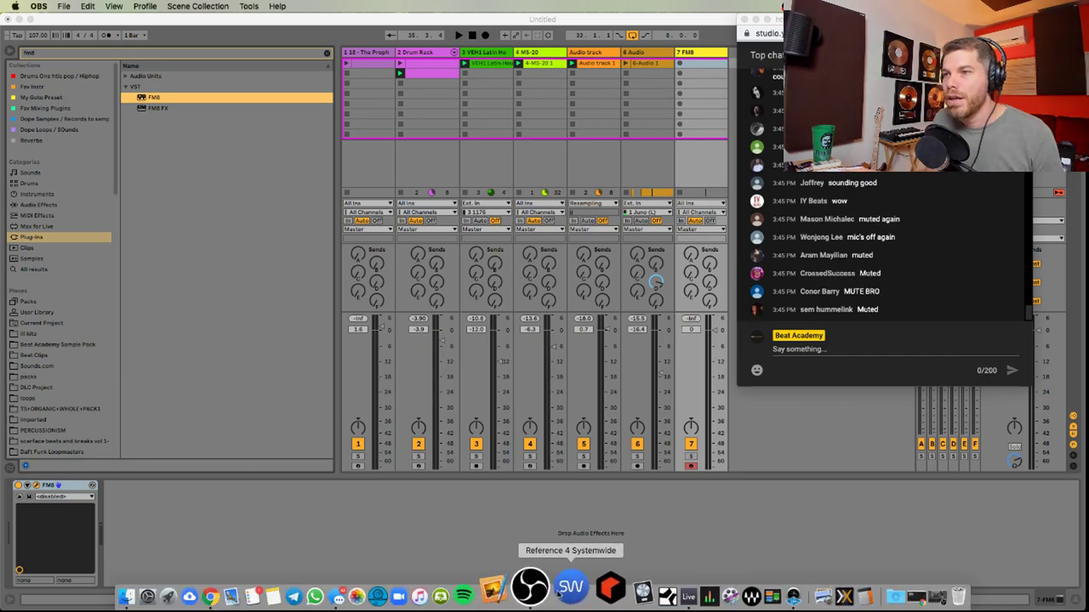
click(545, 590)
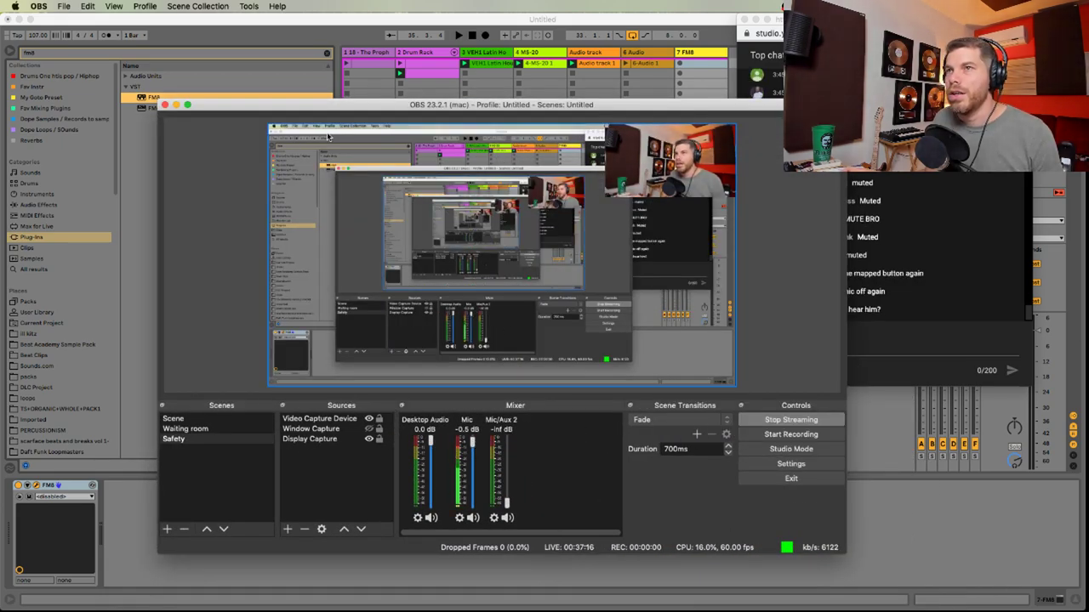
click(335, 30)
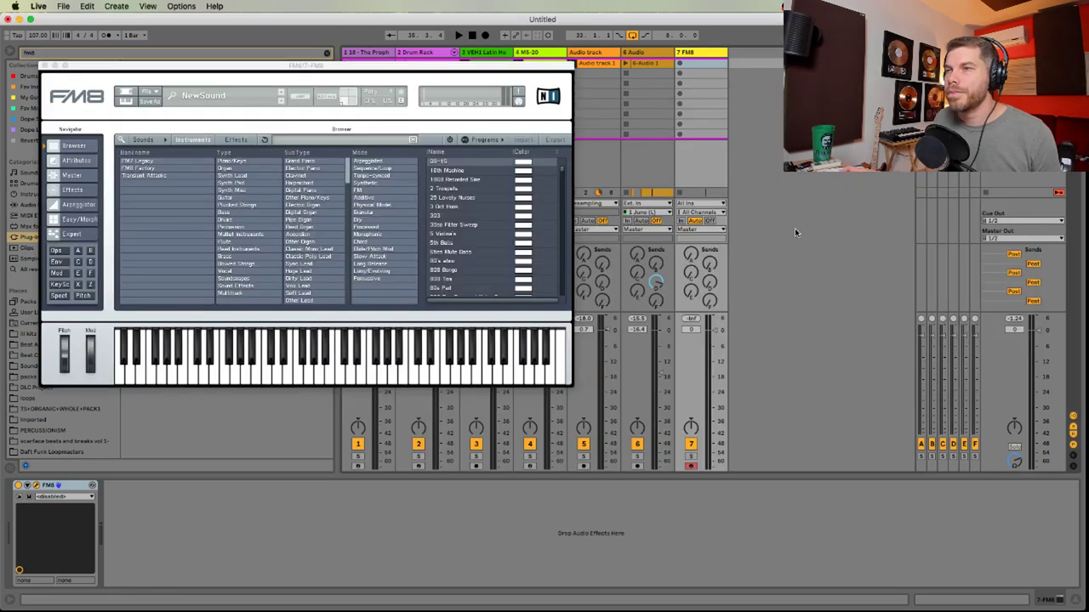
key(super+Tab)
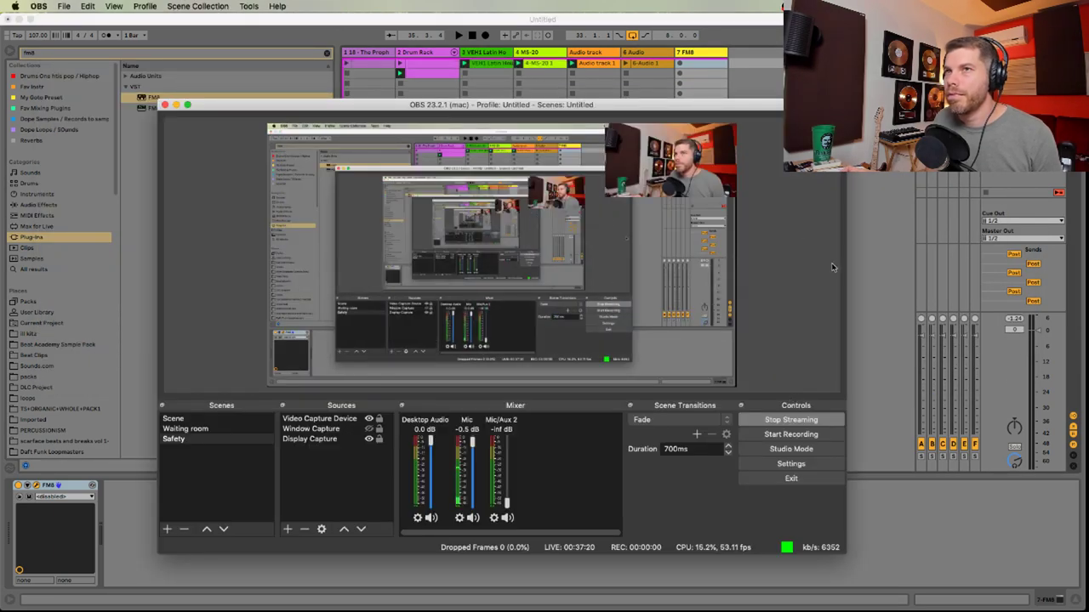
click(176, 104)
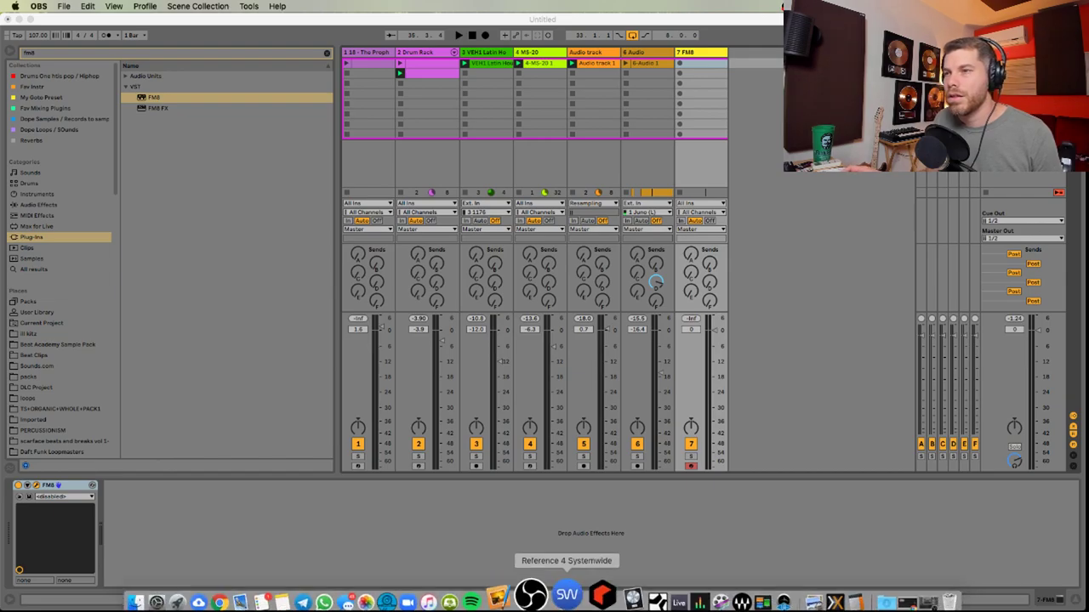
click(545, 589)
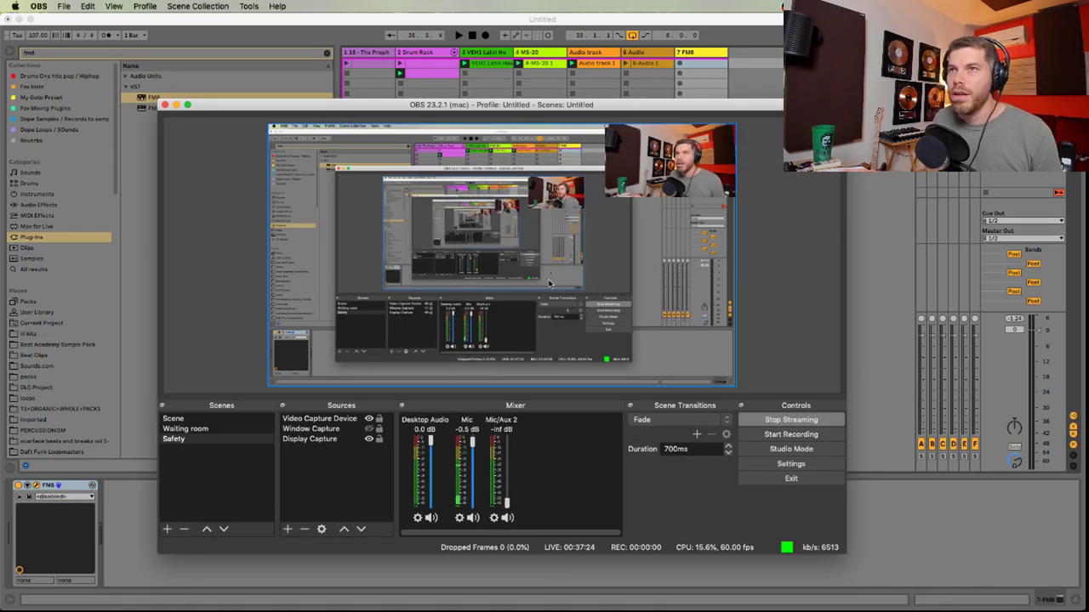
click(176, 105)
Switch to the live chat in Chrome, move its window clear of the session tracks, and read the replies
key(super+Tab)
key(super+Tab)
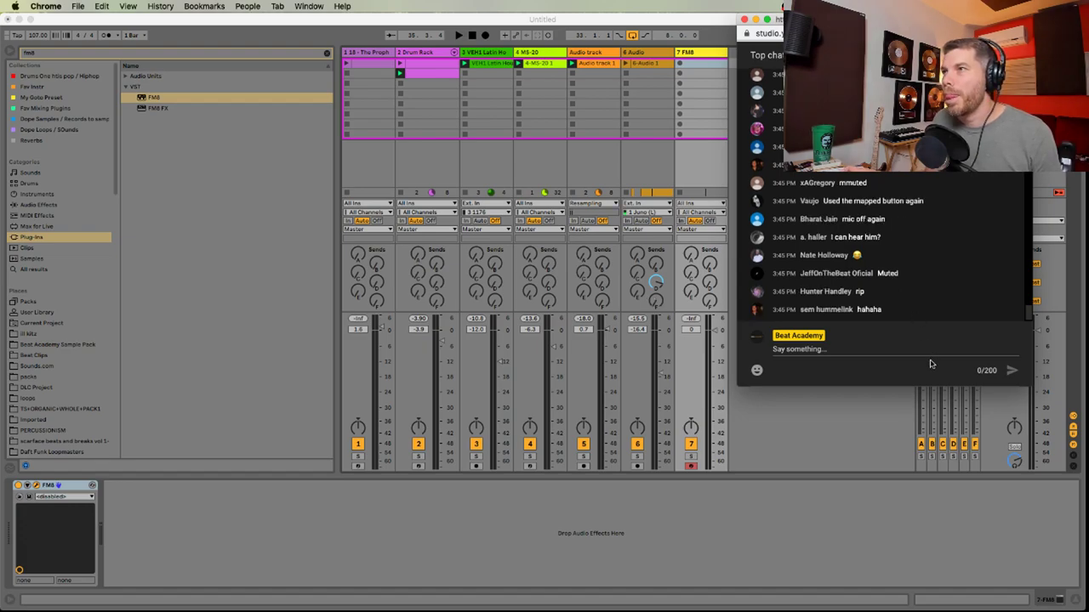
mouse_move(885, 19)
mouse_down()
mouse_move(880, 56)
mouse_move(883, 34)
mouse_up()
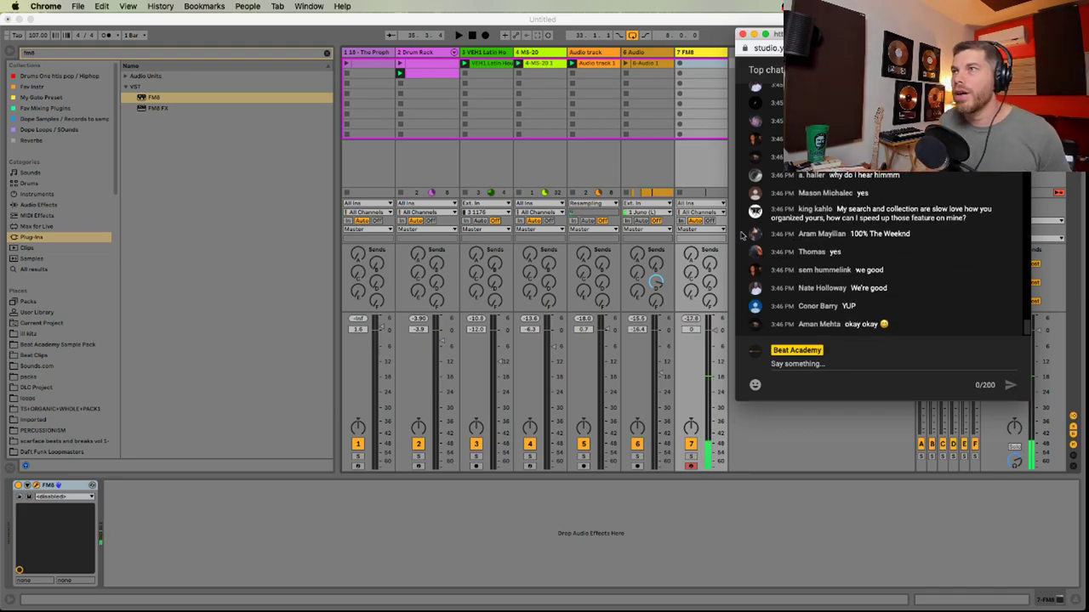
drag(833, 34, 897, 25)
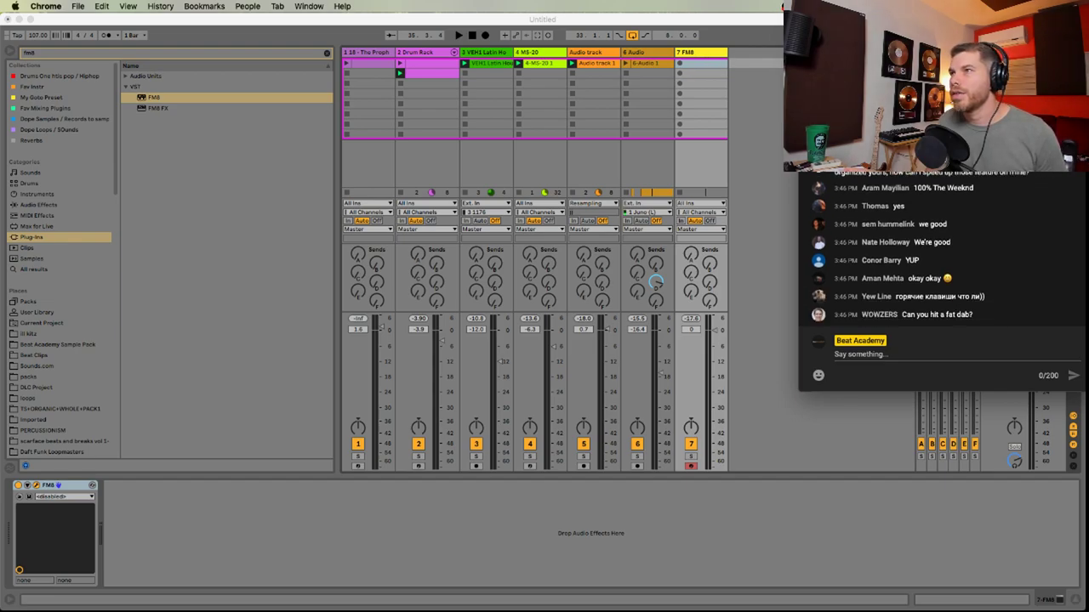
Return to Live and audition the FM8 presets 5 Violina's, 5th Bells, 80's atmo and 80s Pad, trying 80's atmo against the beat
click(705, 55)
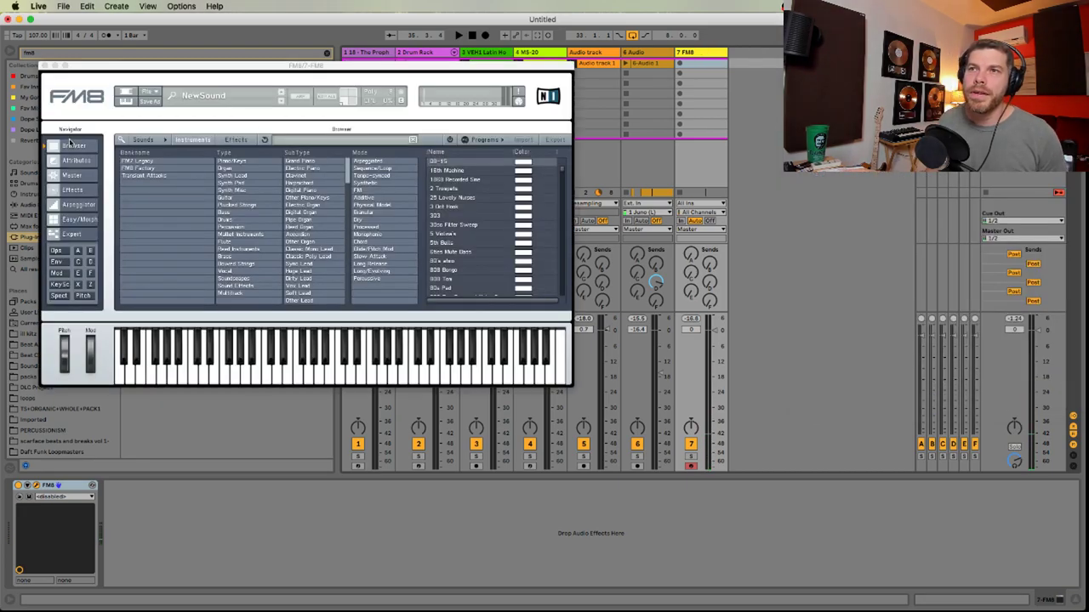
click(481, 216)
click(468, 234)
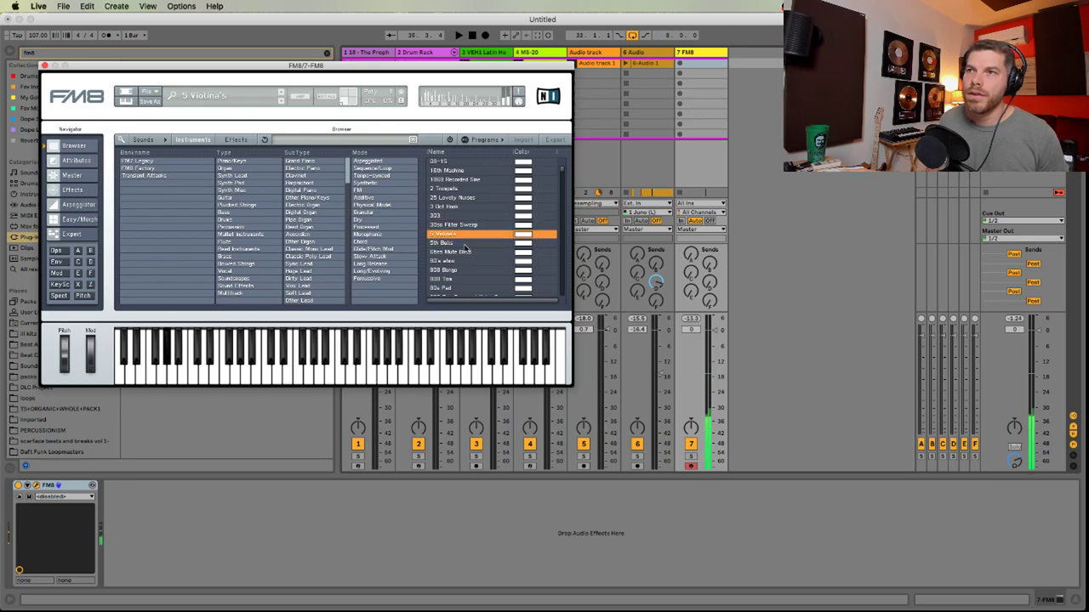
click(463, 243)
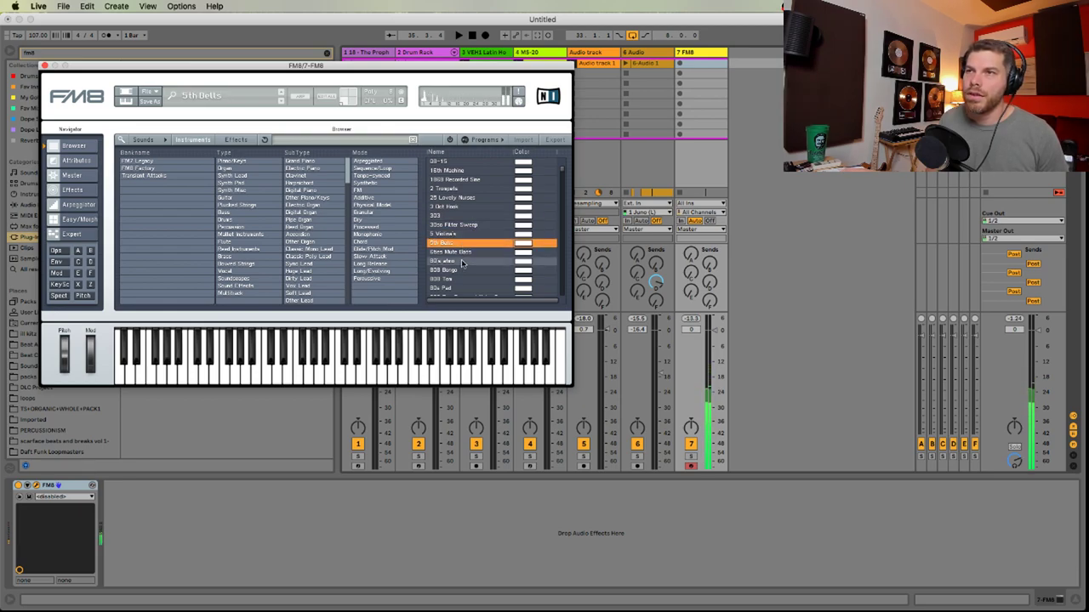
click(461, 262)
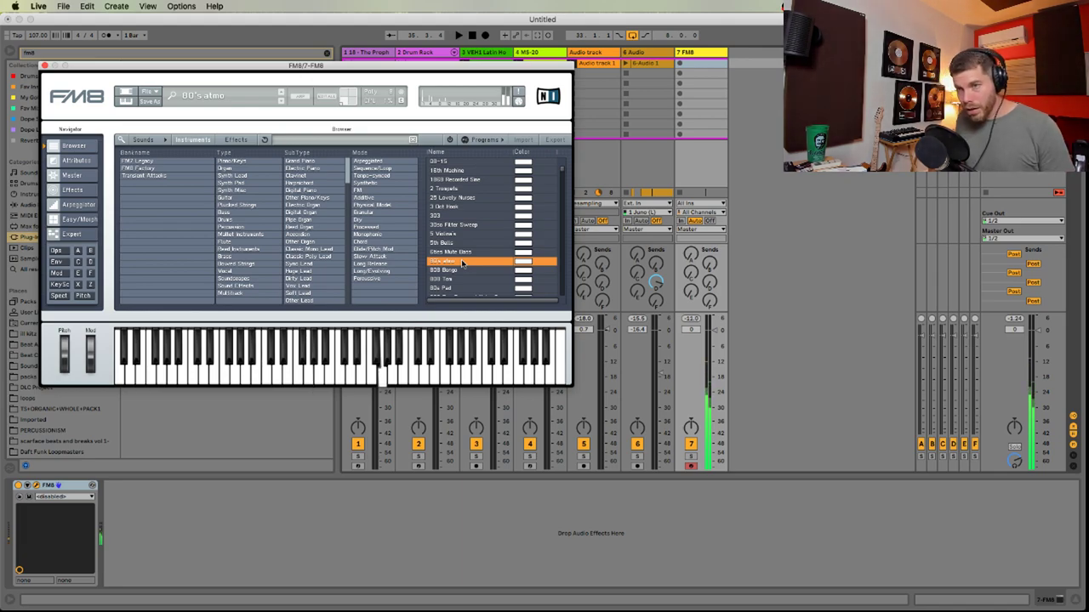
key(space)
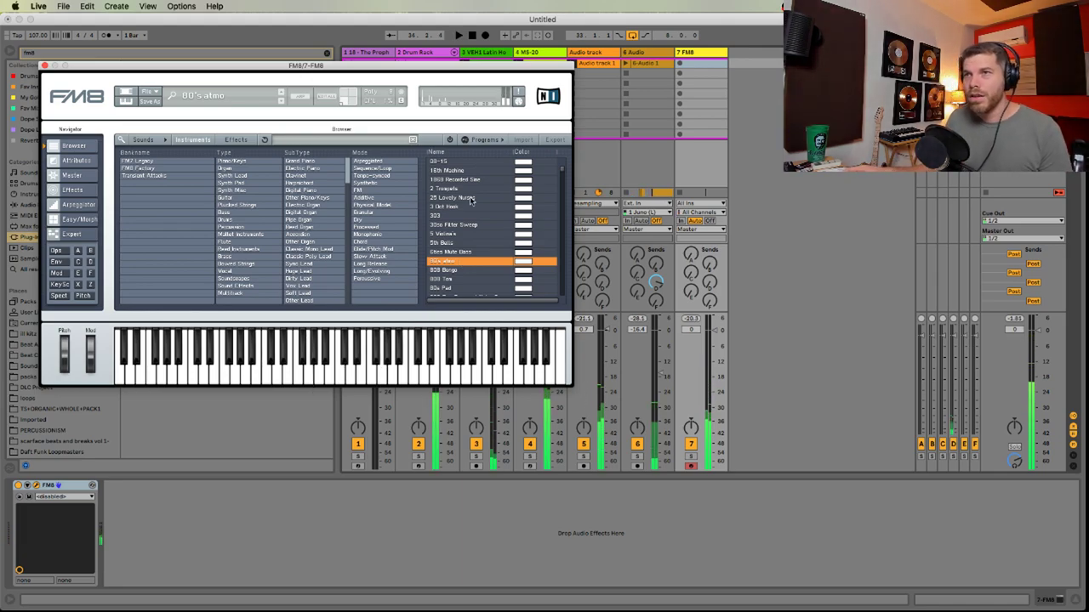
click(461, 290)
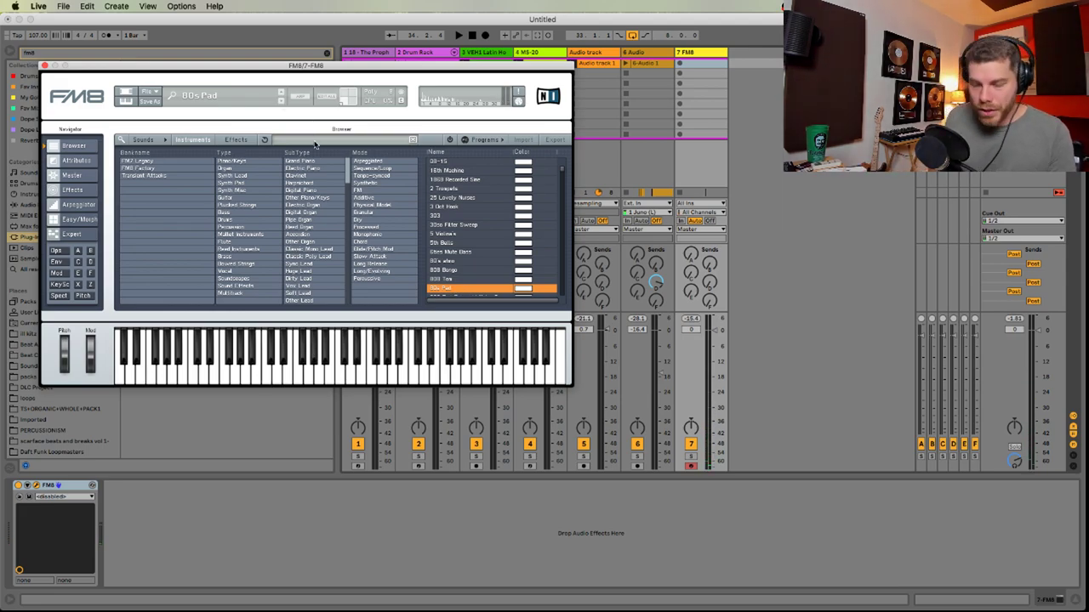
Search the FM8 presets for "iron" and load Iron House
text(iron)
key(Return)
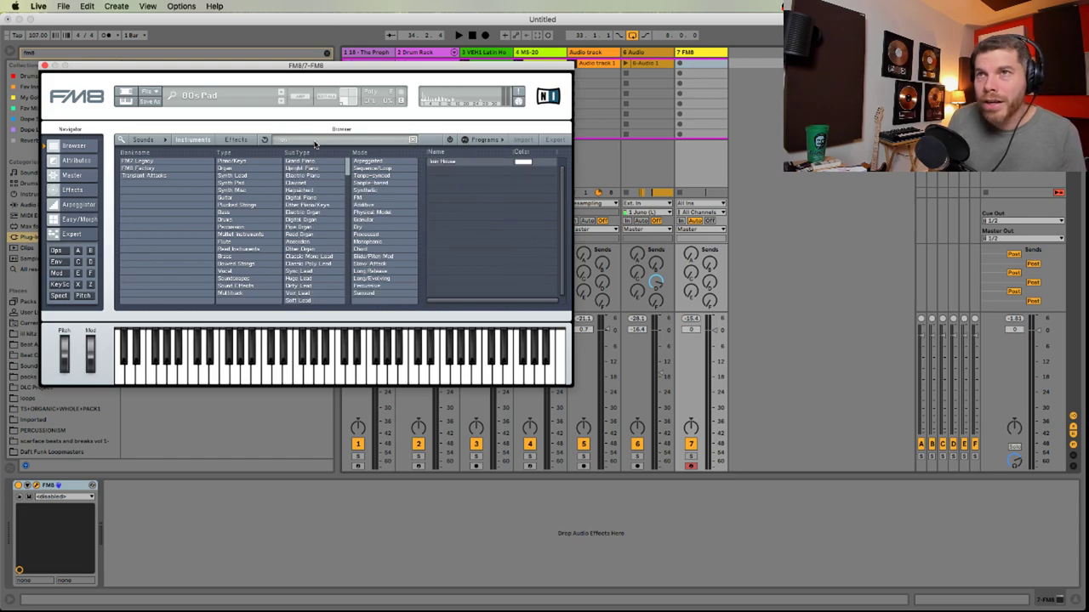
double_click(438, 162)
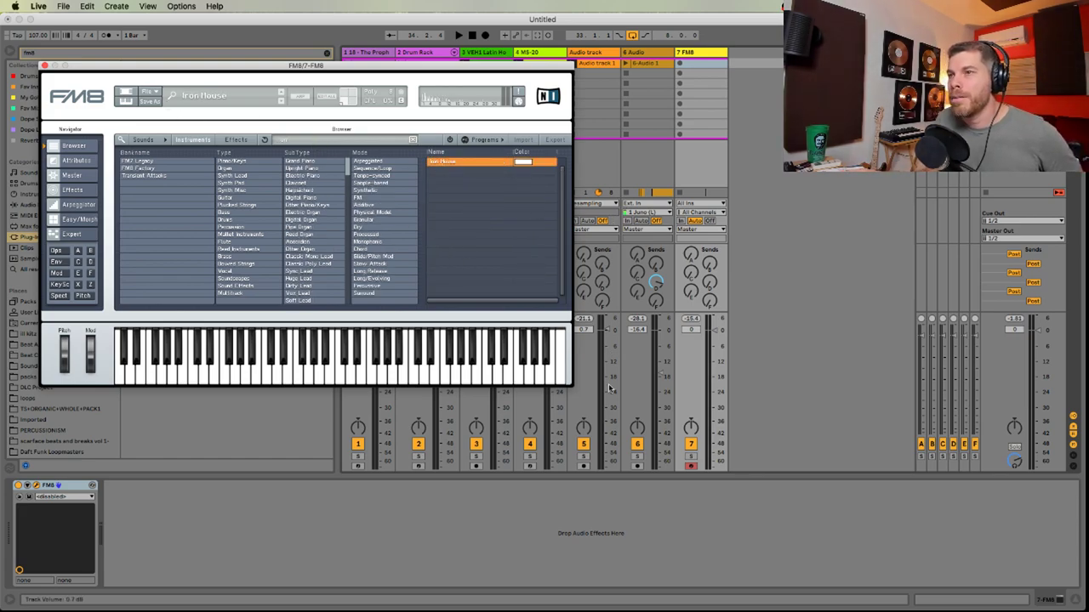
Read the live chat in Chrome and return to the FM8 instrument in Live
mouse_move(583, 600)
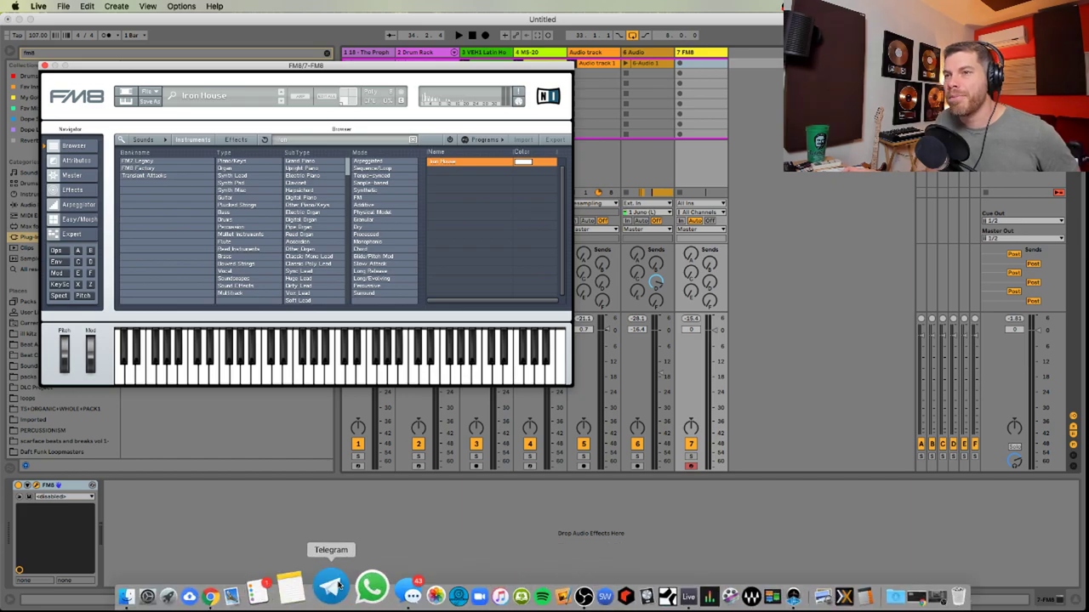
click(251, 588)
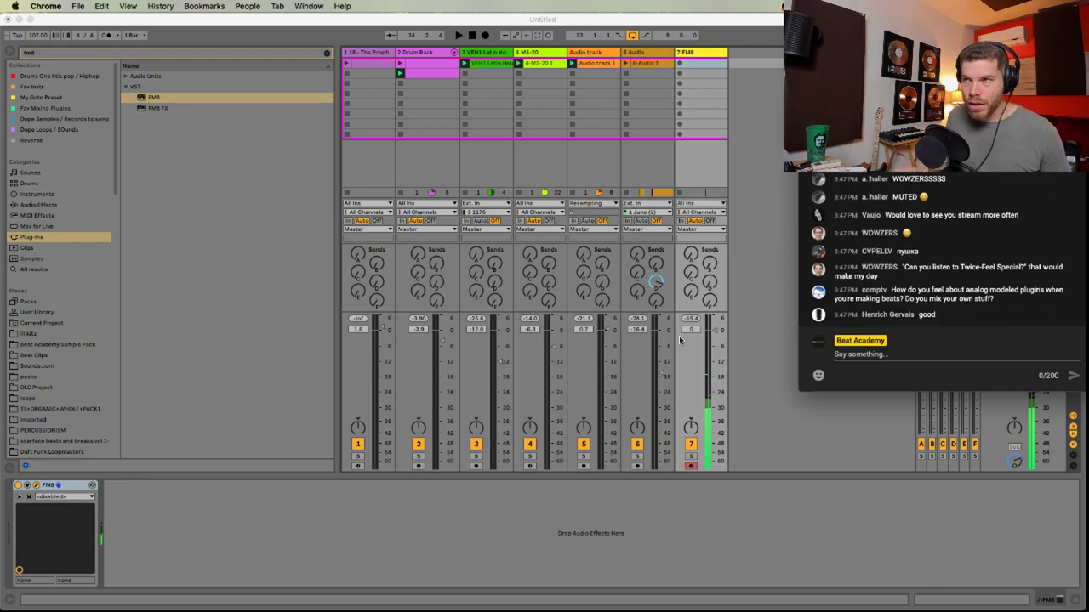
click(663, 499)
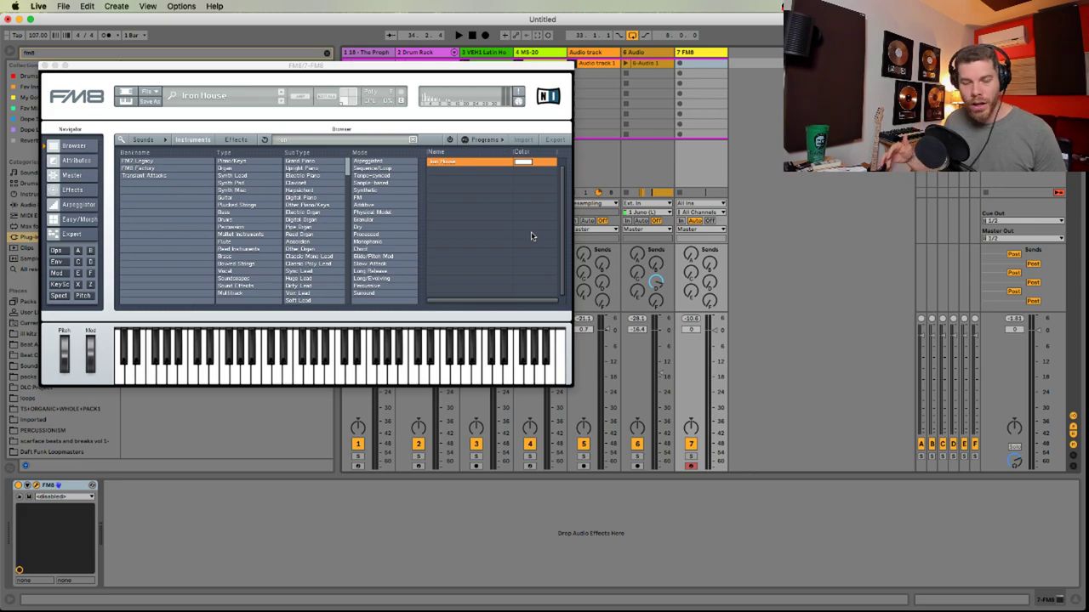
Switch to Chrome, move the live chat window to keep it clear of the tracks, read the messages, and return to Live
key(super+Tab)
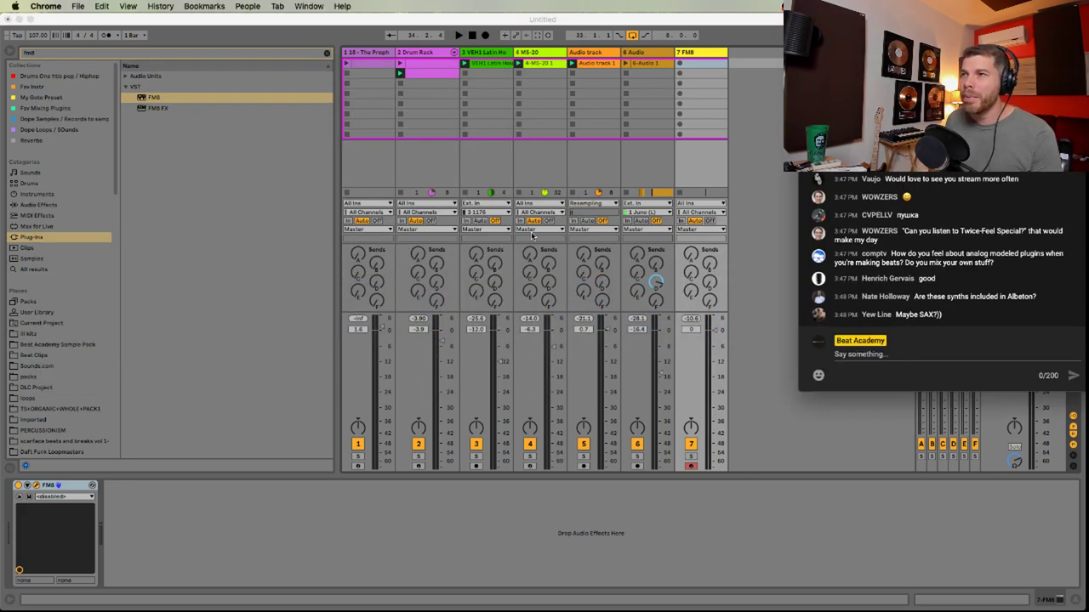
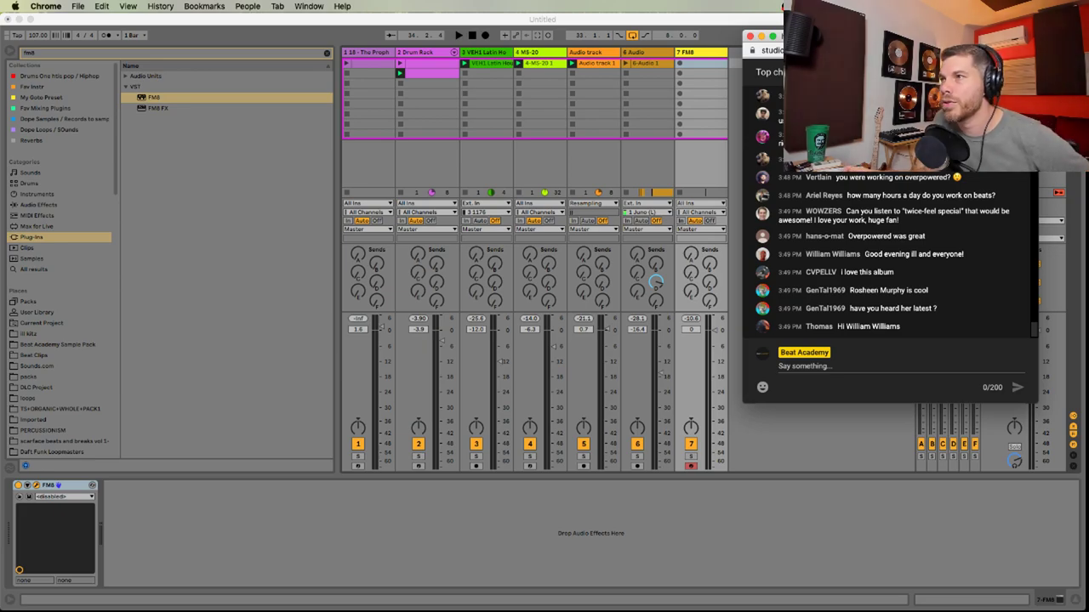
drag(851, 37, 872, 25)
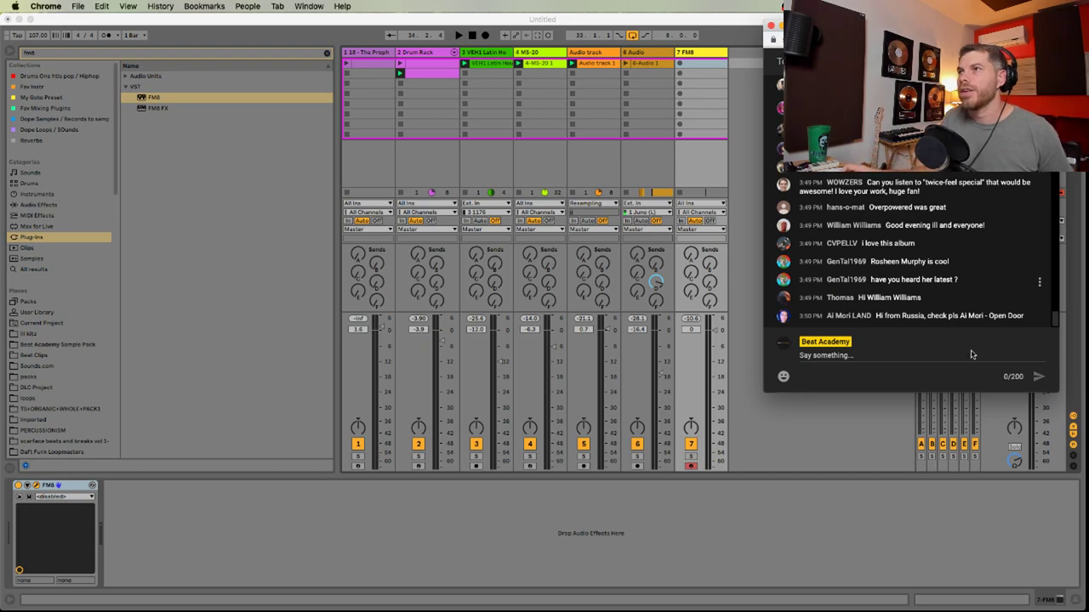
mouse_move(889, 600)
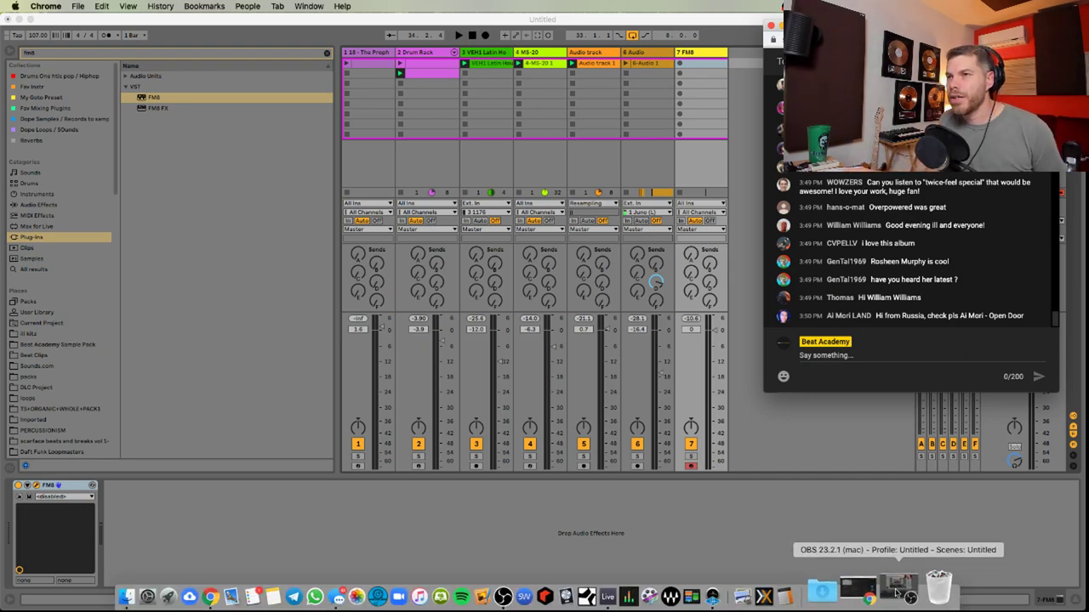
click(816, 513)
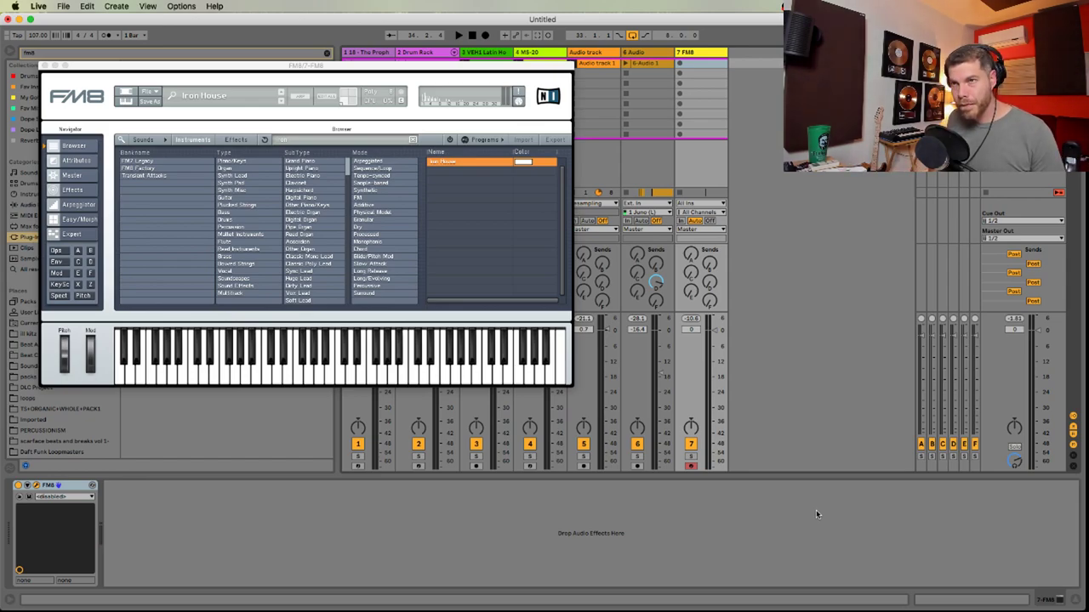
Raise the 6 Audio track's volume to -12.5 dB during playback, restart from bar 33 in the arrangement, and mute that track
key(space)
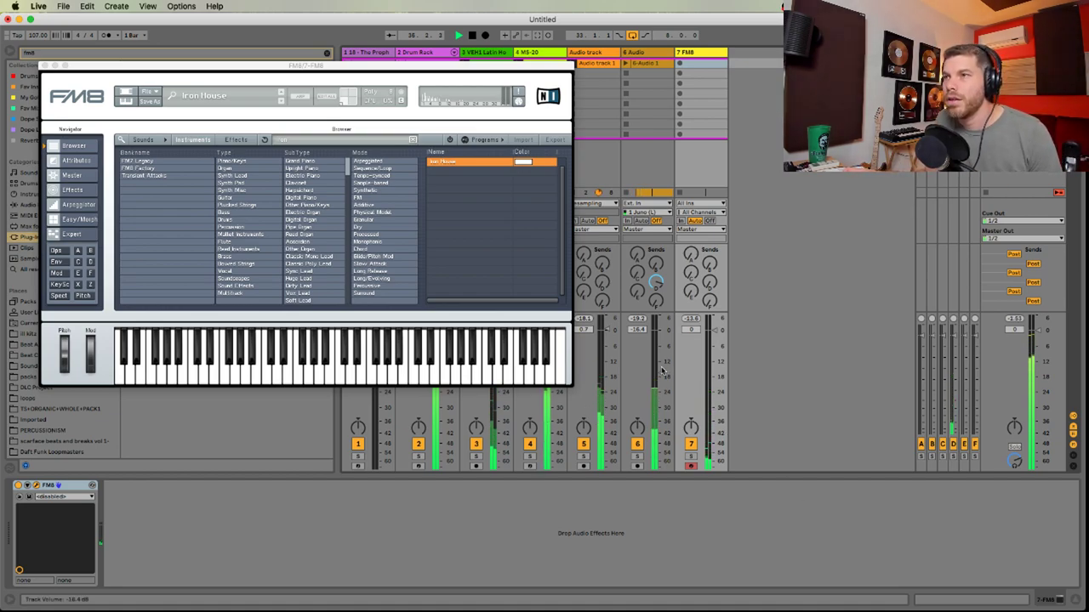
drag(661, 374, 661, 364)
key(Tab)
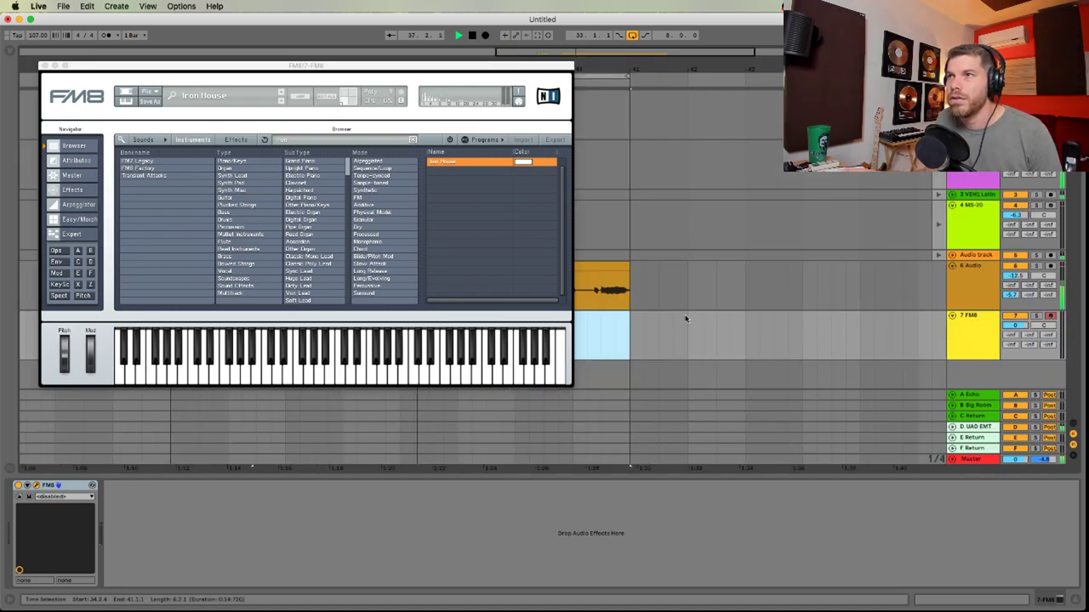
drag(306, 66, 362, 414)
click(209, 316)
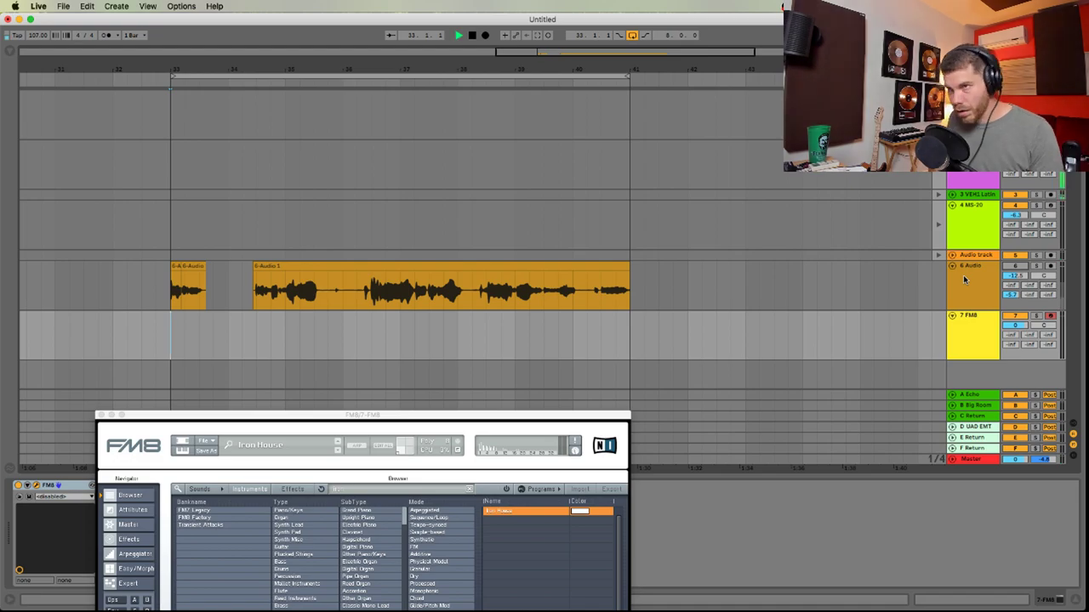
key(Tab)
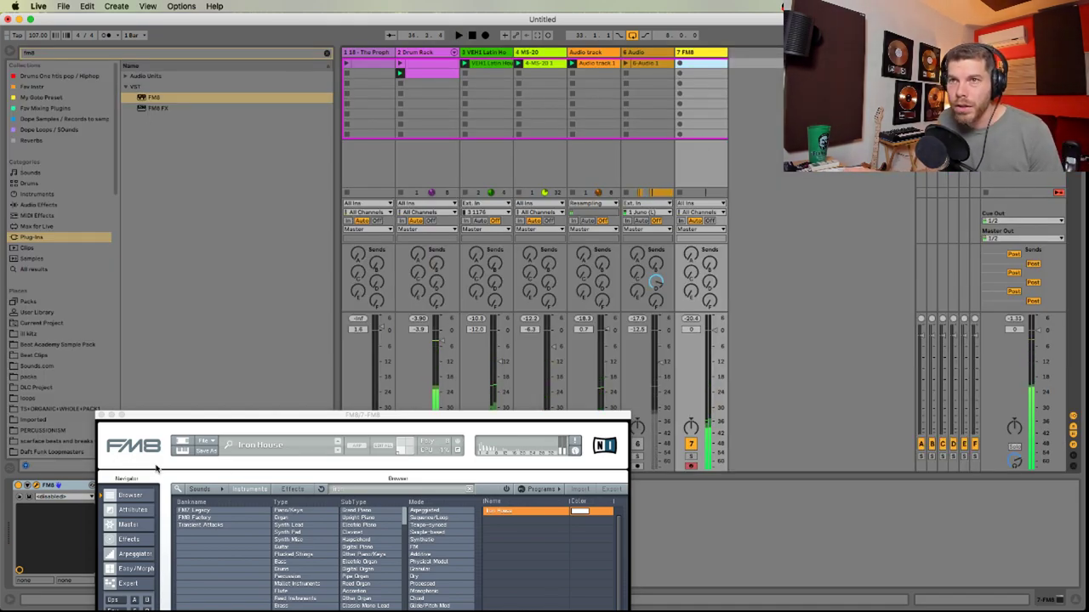
Close the FM8 window and delete the FM8 instrument from track 7
drag(167, 417, 216, 199)
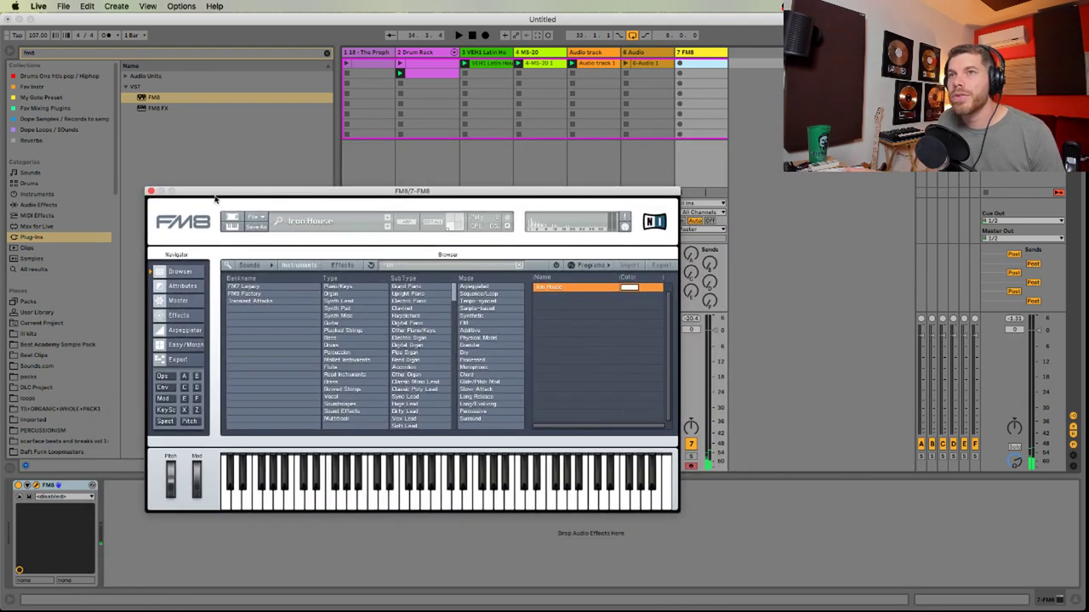
click(151, 191)
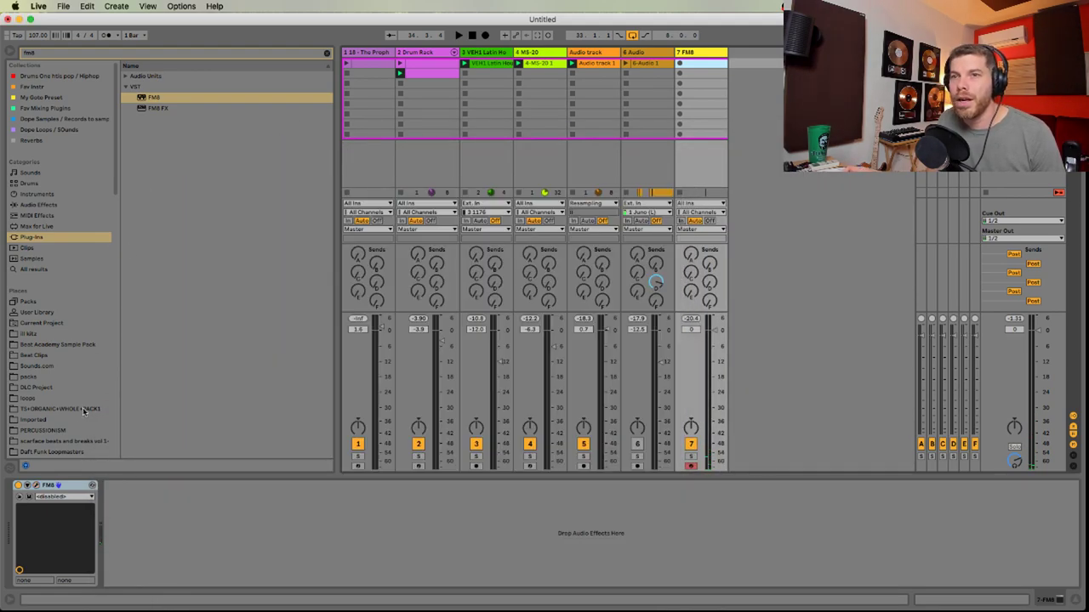
click(74, 487)
key(Delete)
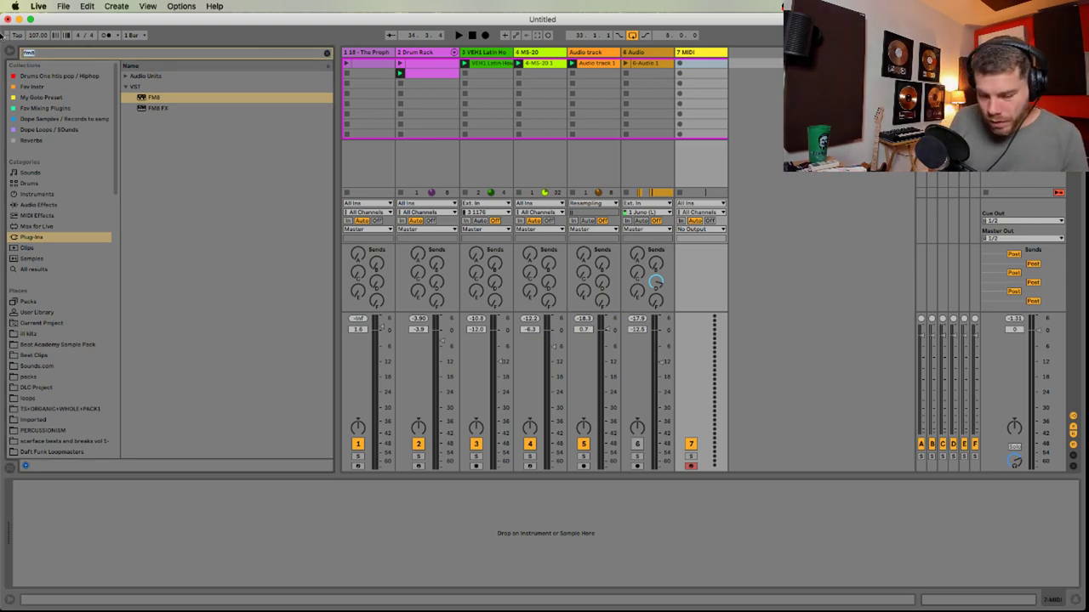
Clear the browser search, load Kontakt from the Fav Instr collection onto track 7, and check the live chat in Chrome before returning to Live
key(BackSpace)
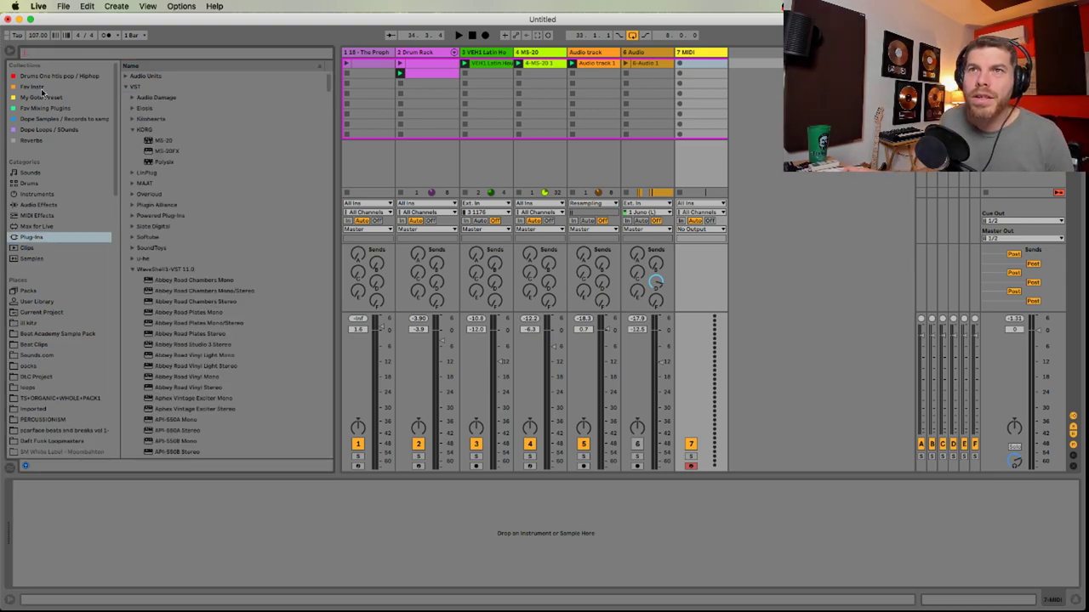
click(34, 87)
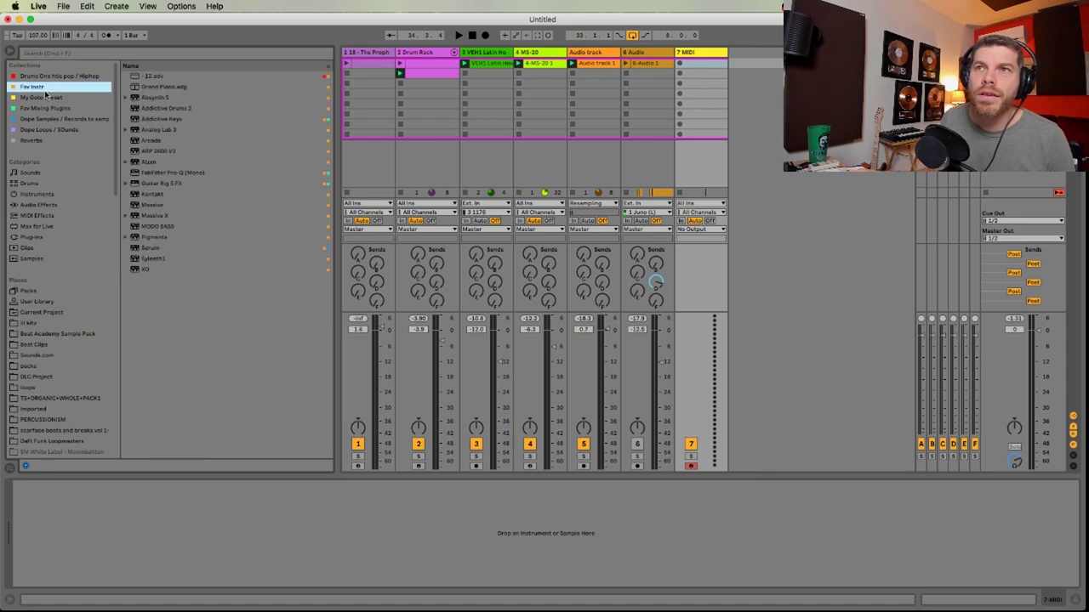
click(154, 140)
click(155, 151)
click(151, 162)
click(146, 195)
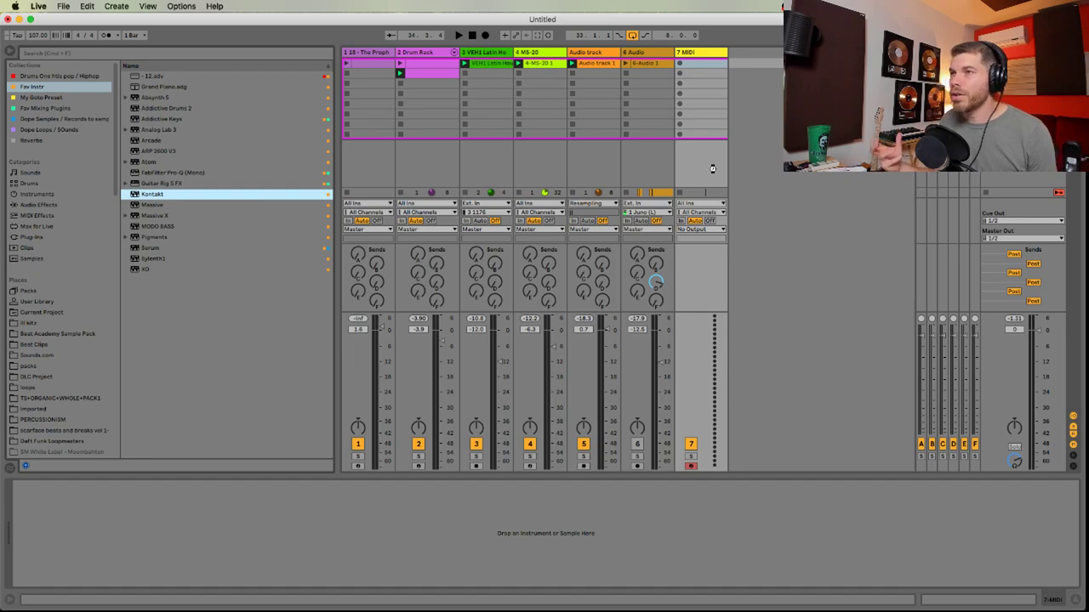
key(super+Tab)
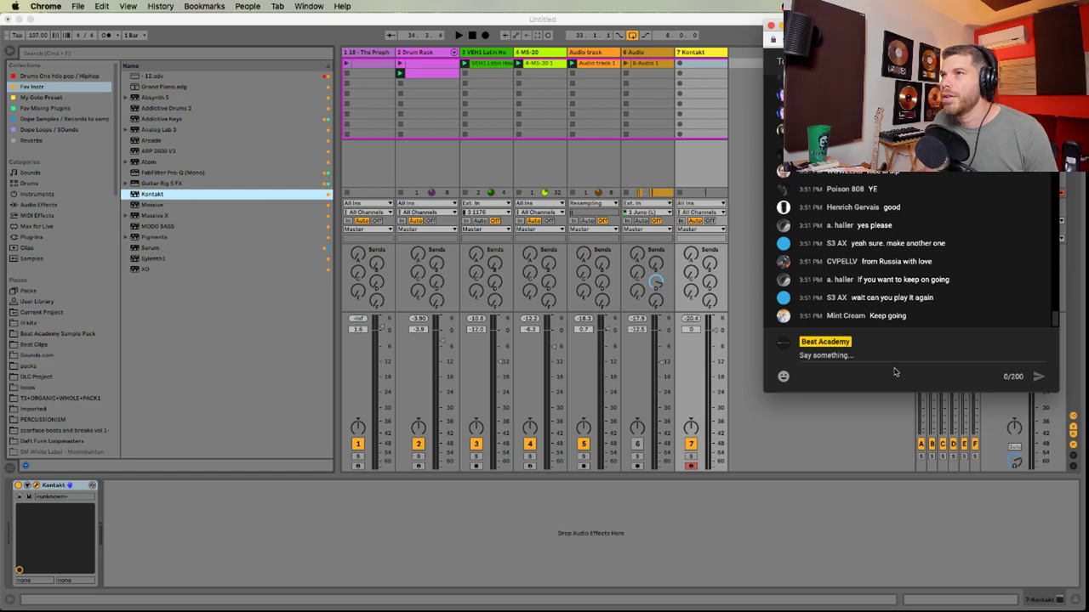
click(805, 469)
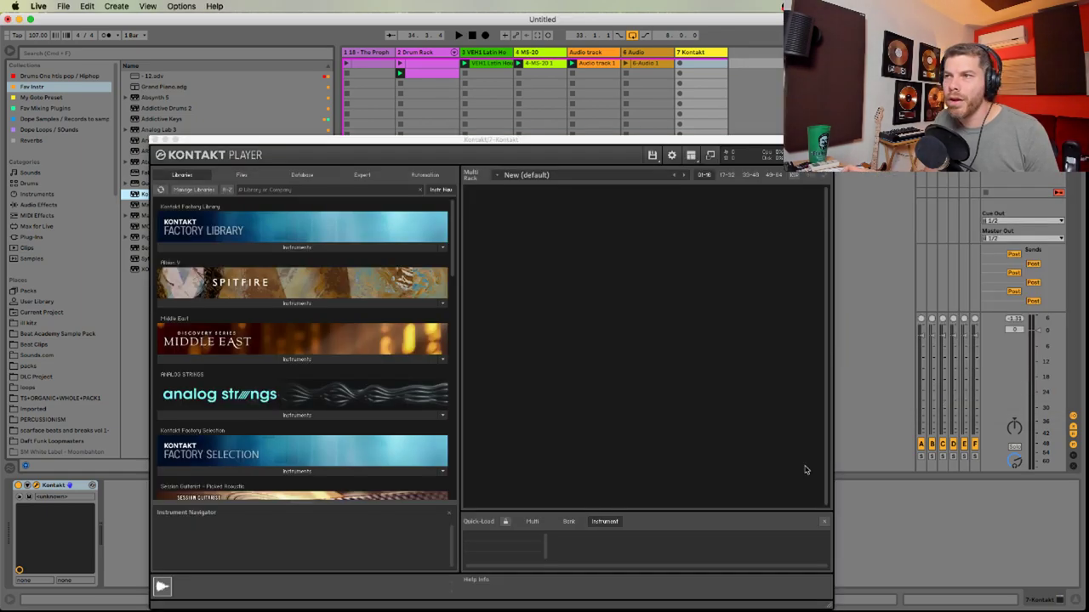
Browse the Kontakt Factory Library from the choir instruments to the Mellotron folder under Vintage
click(332, 246)
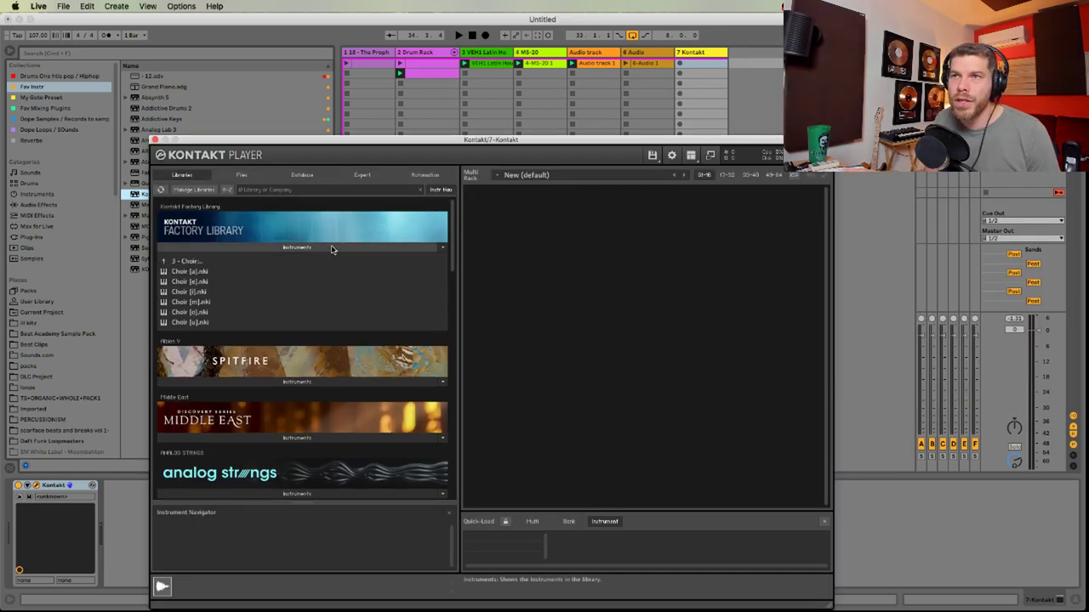
click(199, 285)
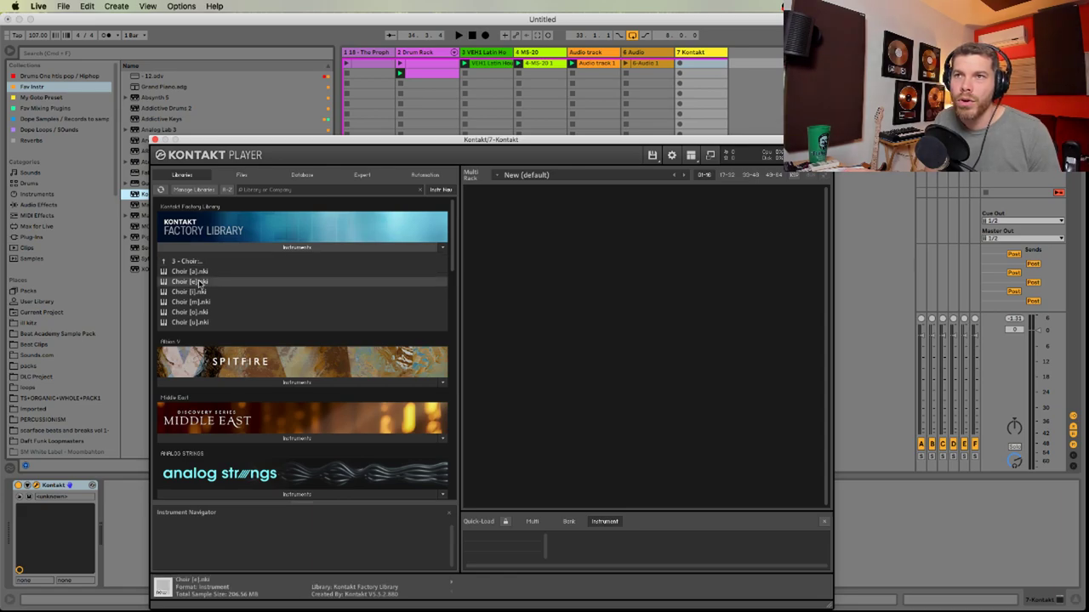
click(197, 265)
click(217, 266)
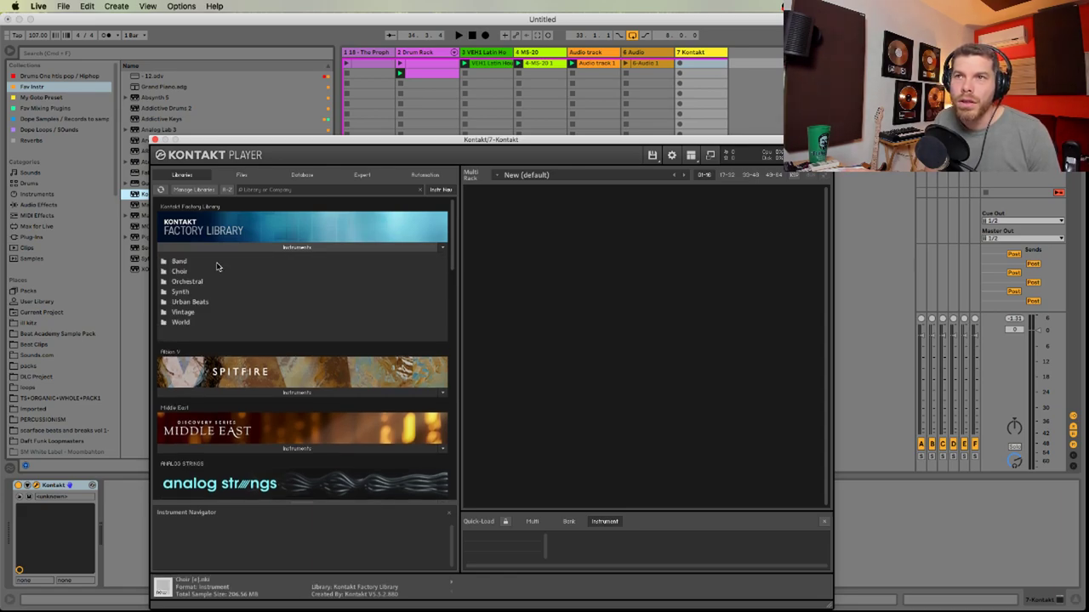
click(216, 315)
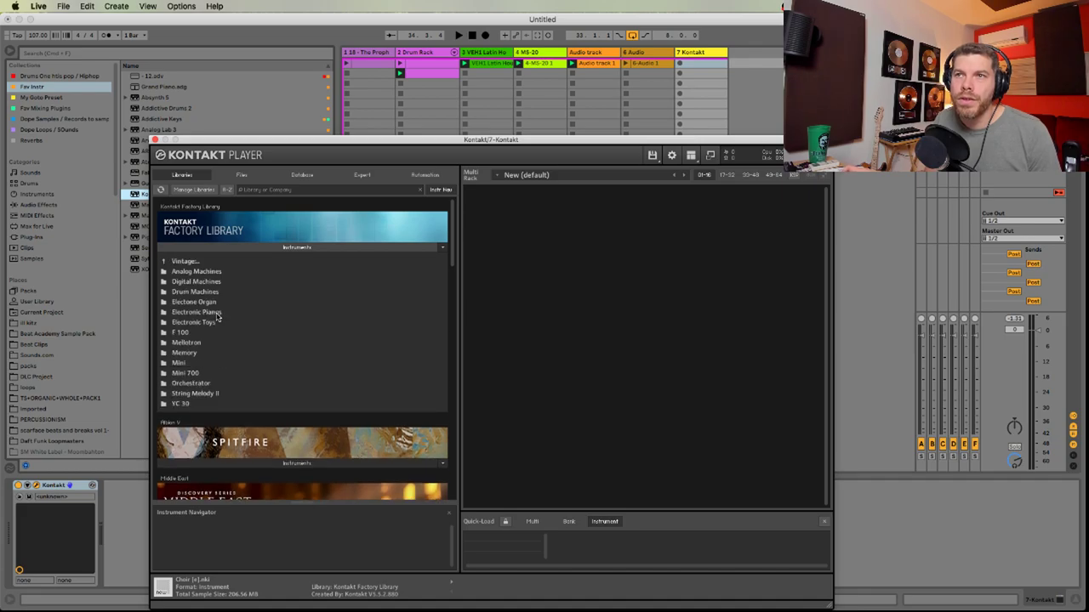
click(202, 342)
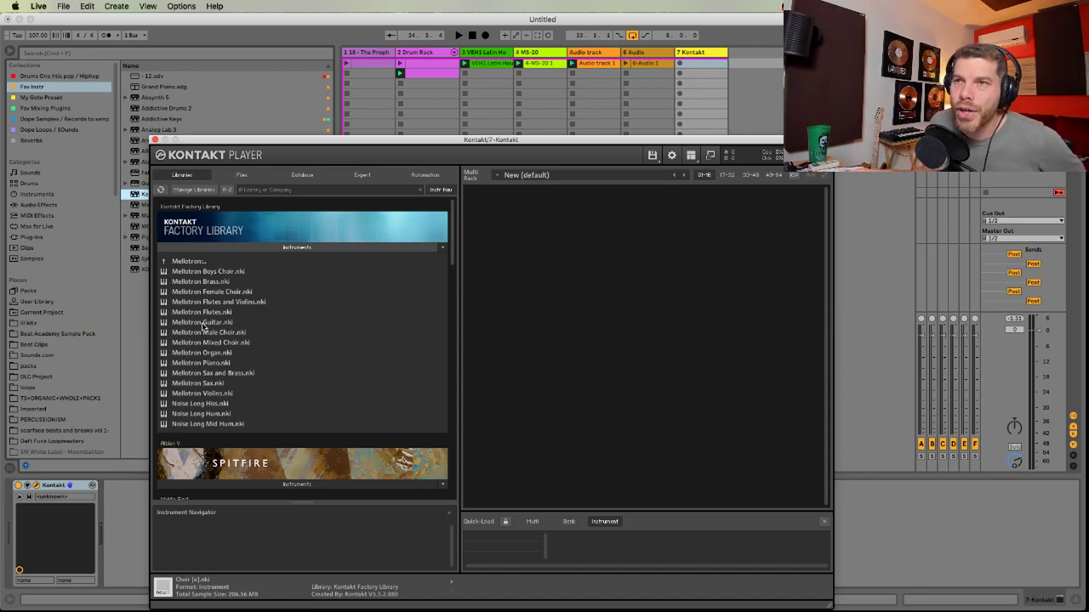
Look through the Mellotron instruments and load Mellotron Male Choir into Kontakt
click(230, 271)
drag(451, 258, 449, 258)
click(201, 423)
click(201, 408)
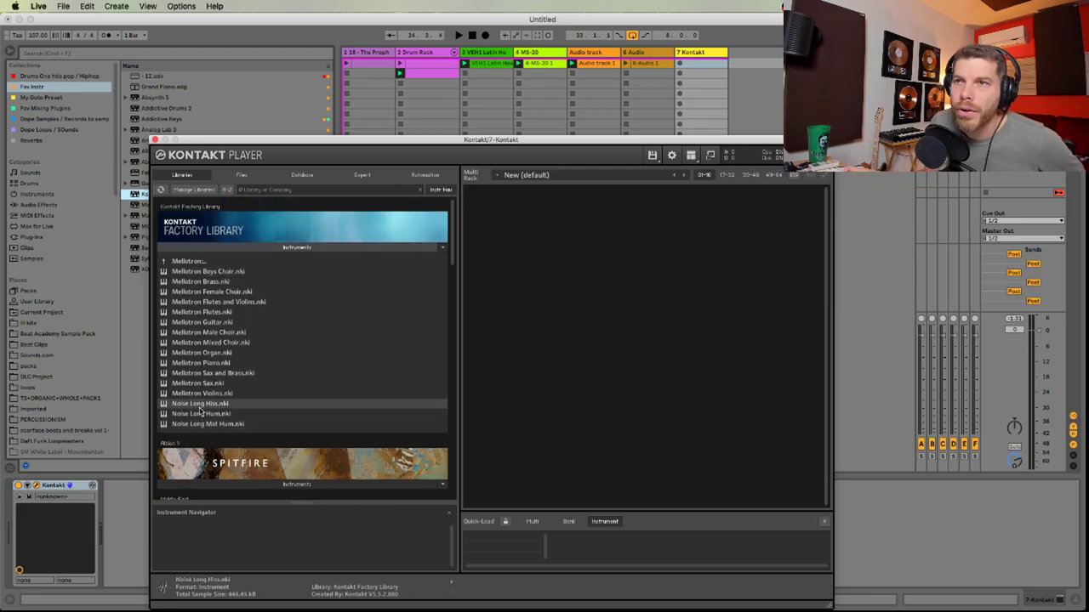
click(203, 343)
double_click(201, 333)
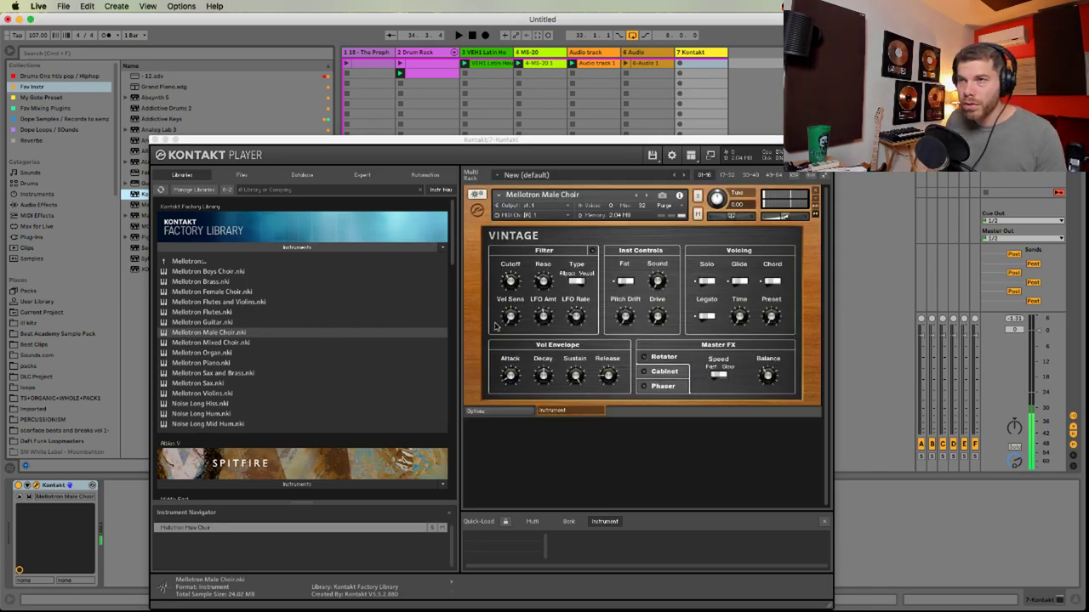
Close the Kontakt window and set the Kontakt track's volume to -10.0 dB while playing the choir over the beat
click(158, 137)
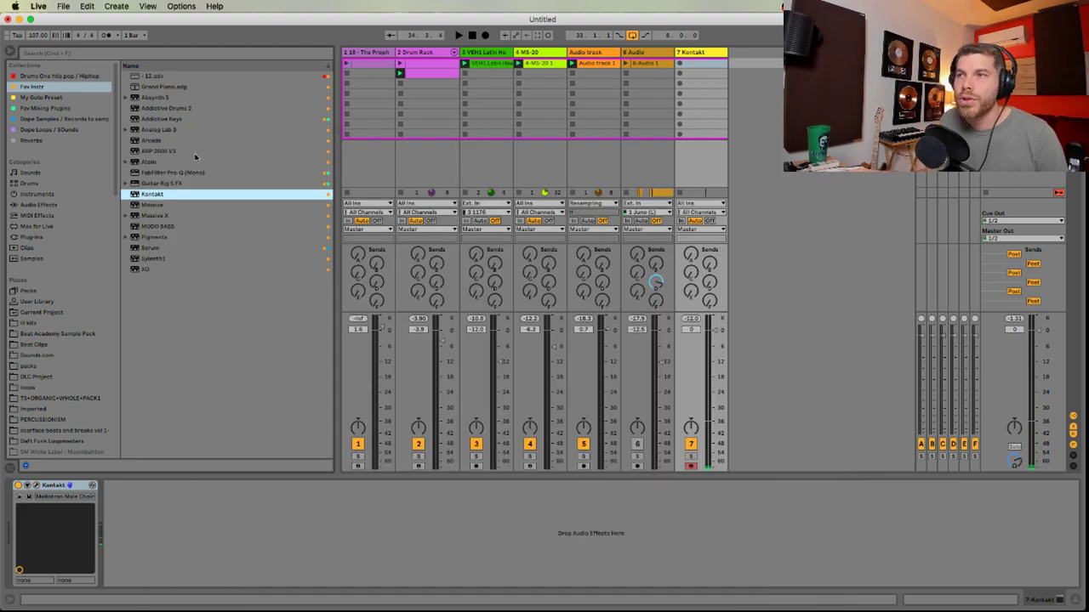
drag(720, 350, 716, 389)
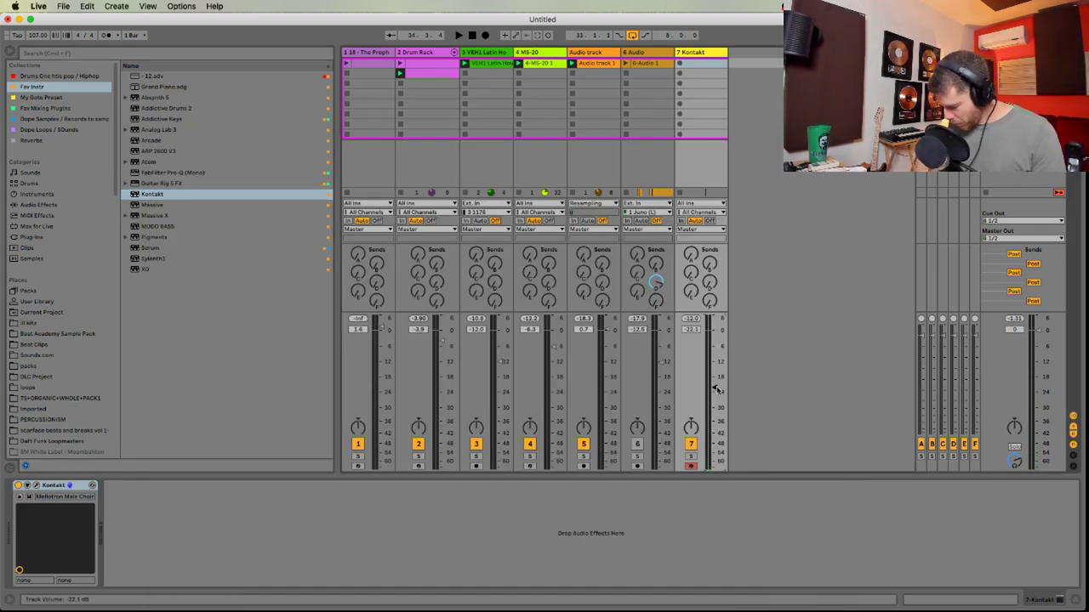
key(space)
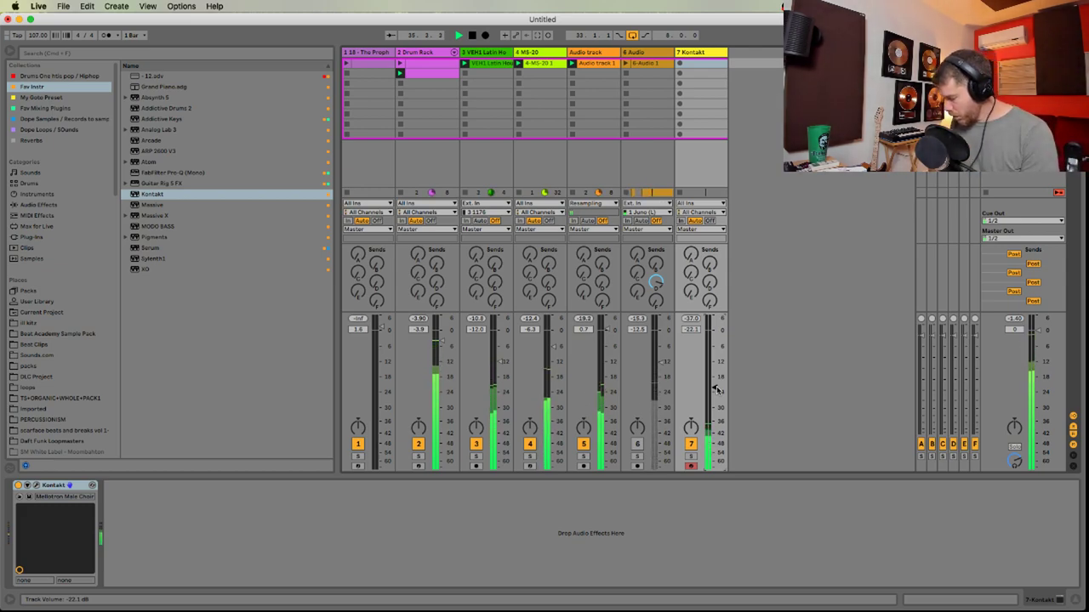
drag(717, 390, 715, 356)
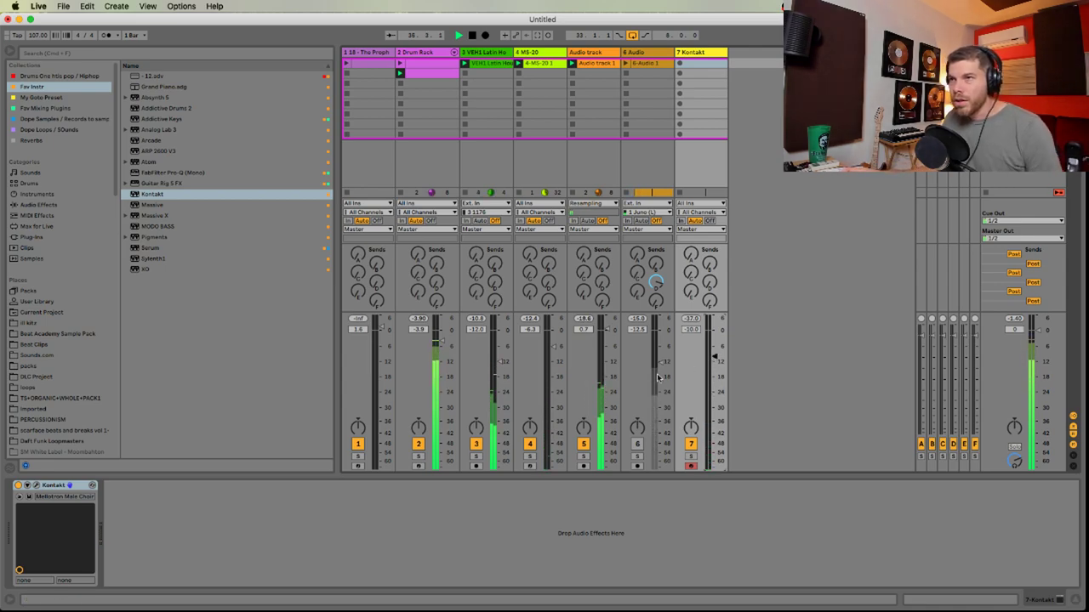
Mute track 5, audition the MS-20 bass with its clip notes open, and unmute track 5
click(584, 444)
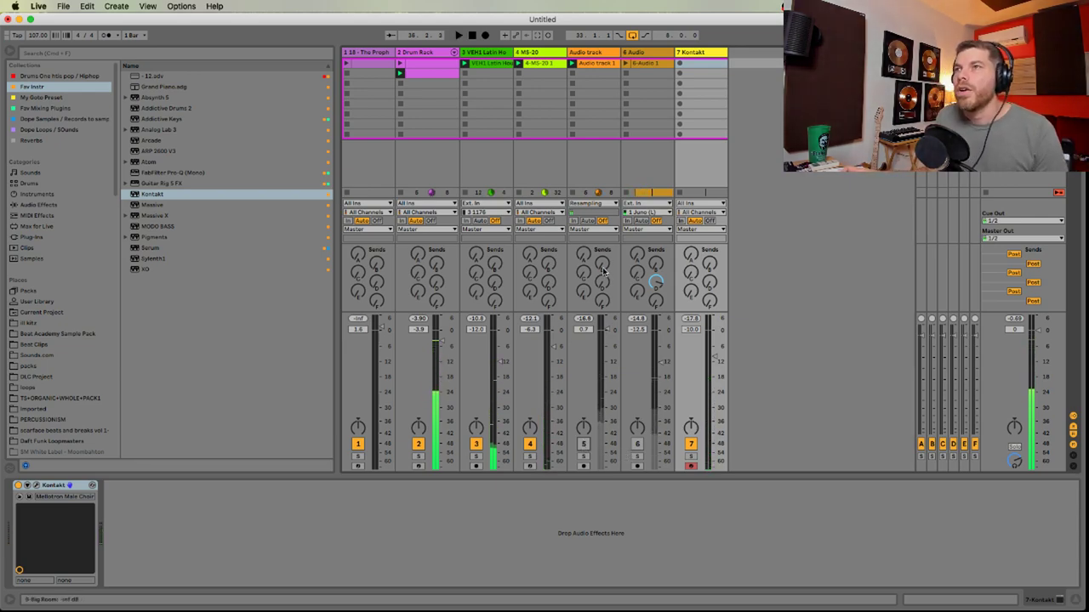
click(547, 66)
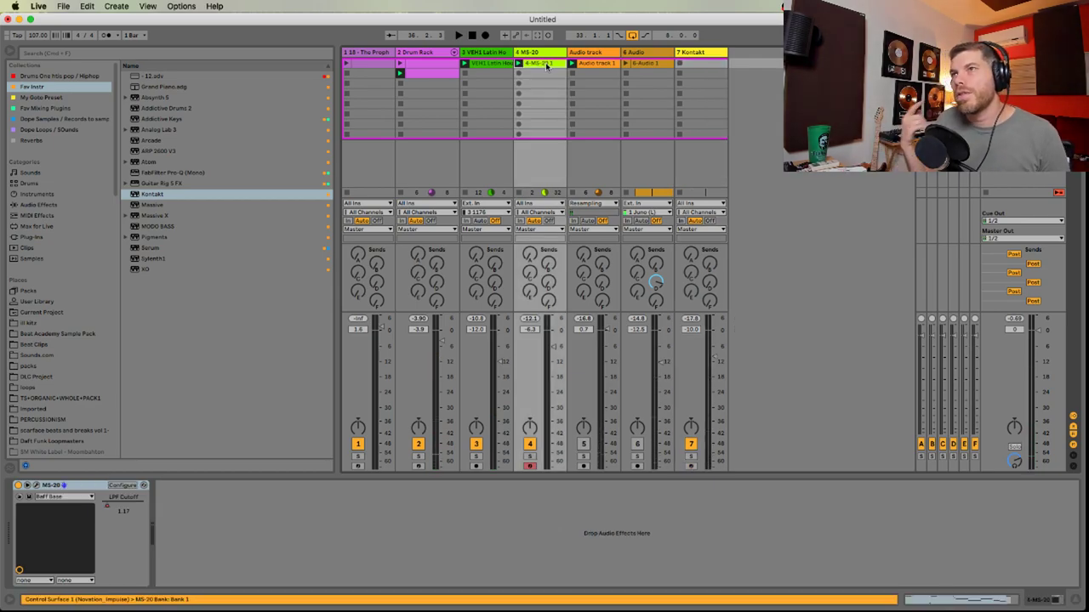
double_click(547, 66)
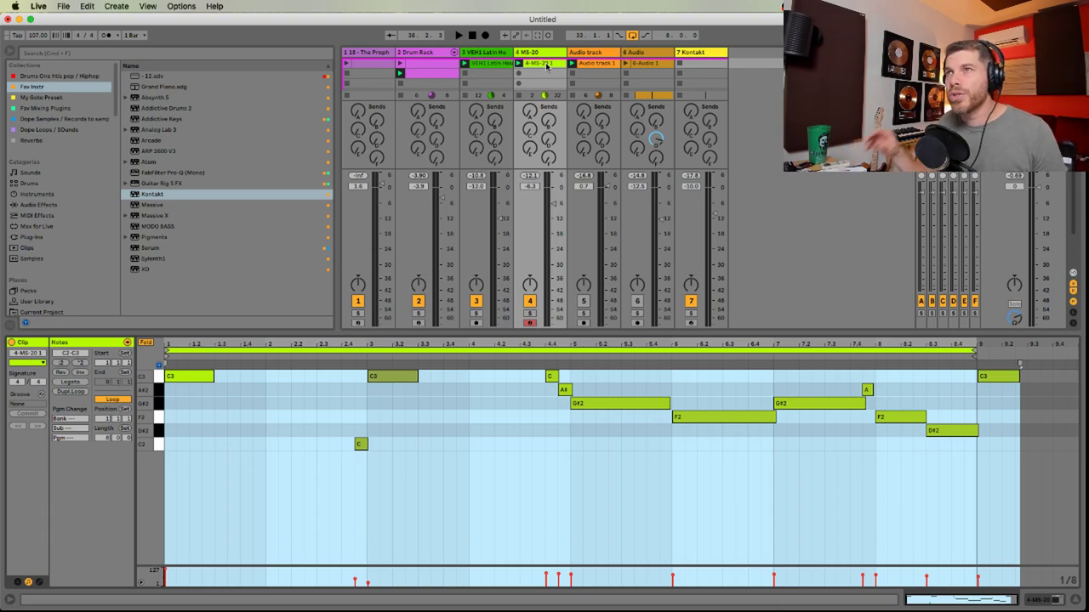
key(space)
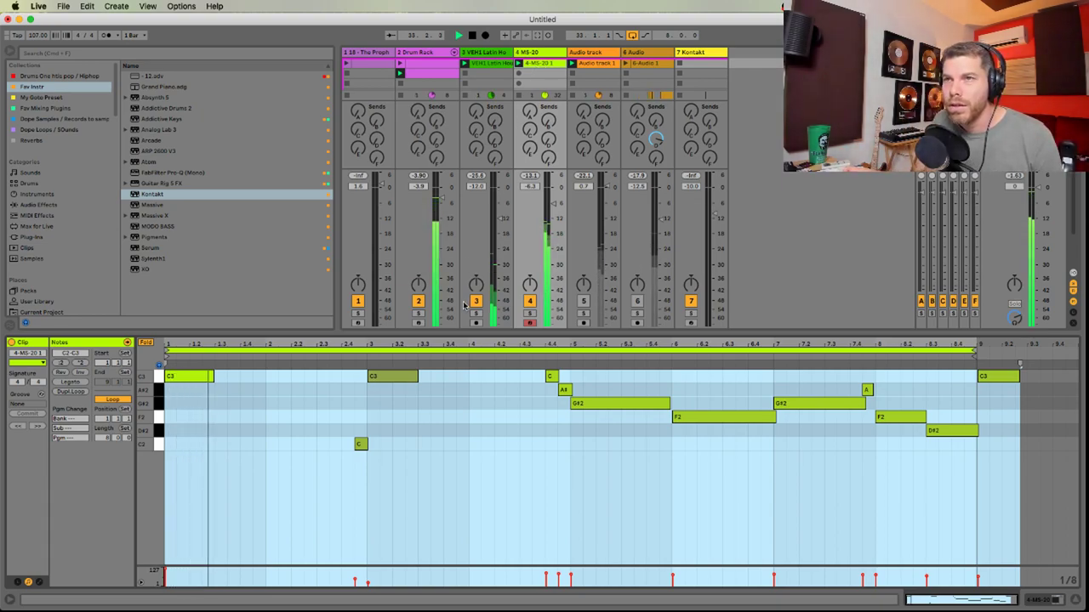
key(space)
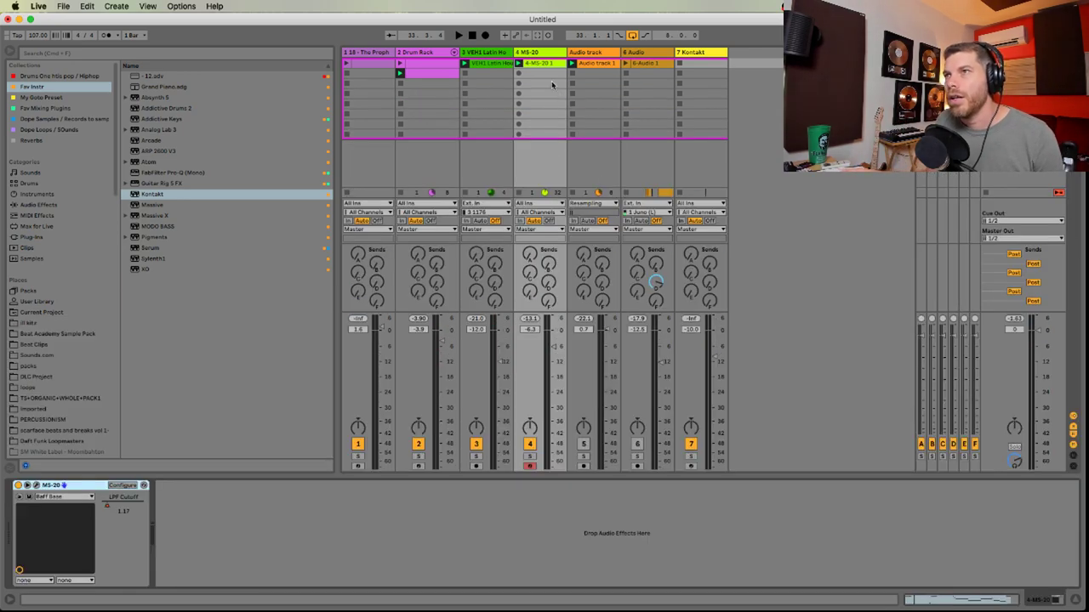
click(553, 74)
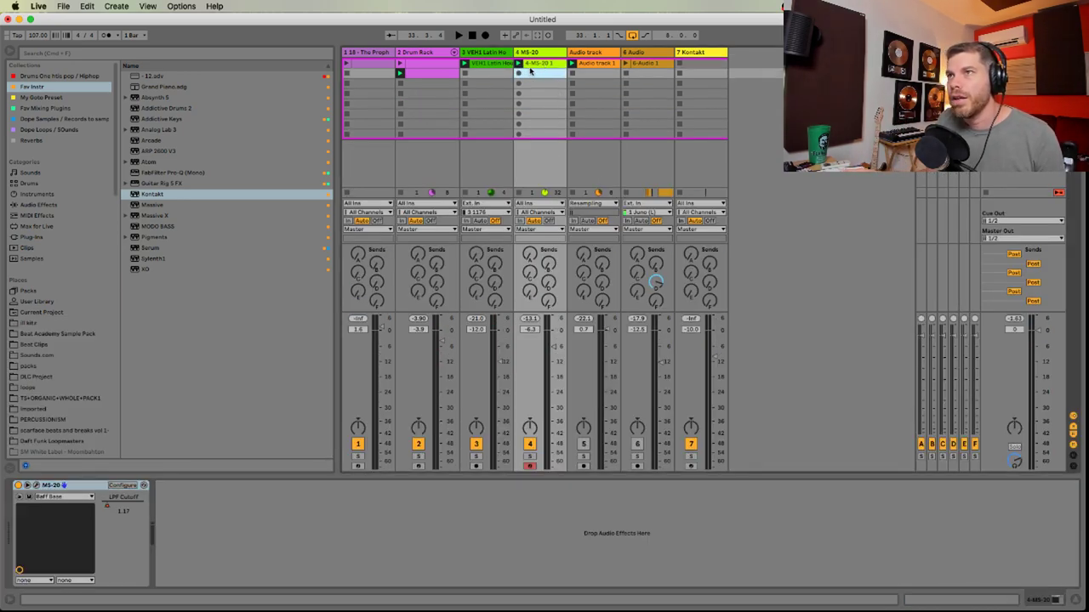
click(583, 446)
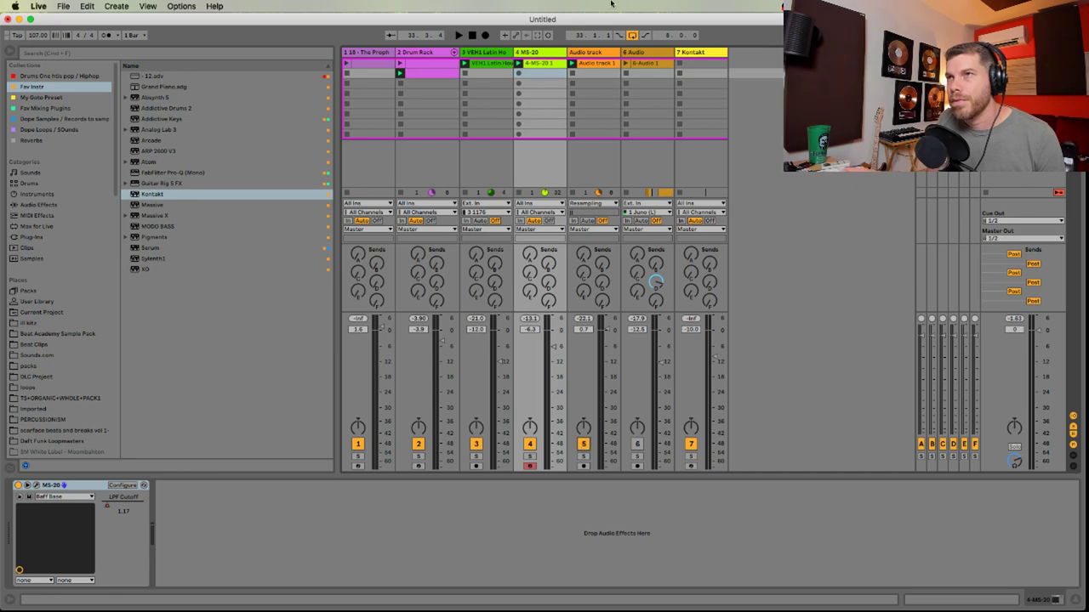
Rename the first MS-20 clip Bas1 and raise the MS-20's LPF Cutoff to 8.83
click(544, 70)
click(543, 65)
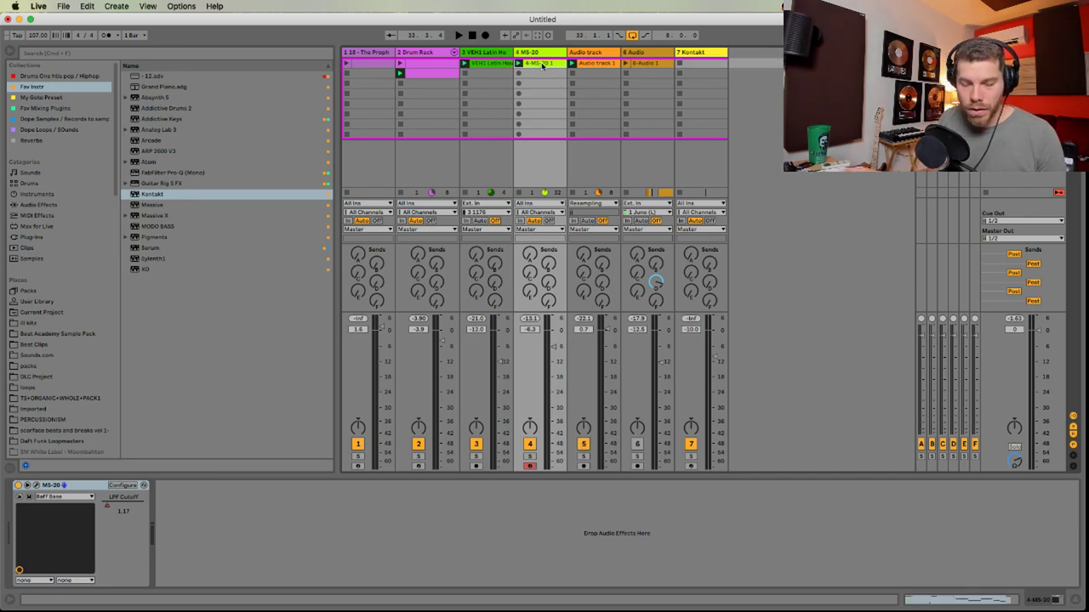
key(super+r)
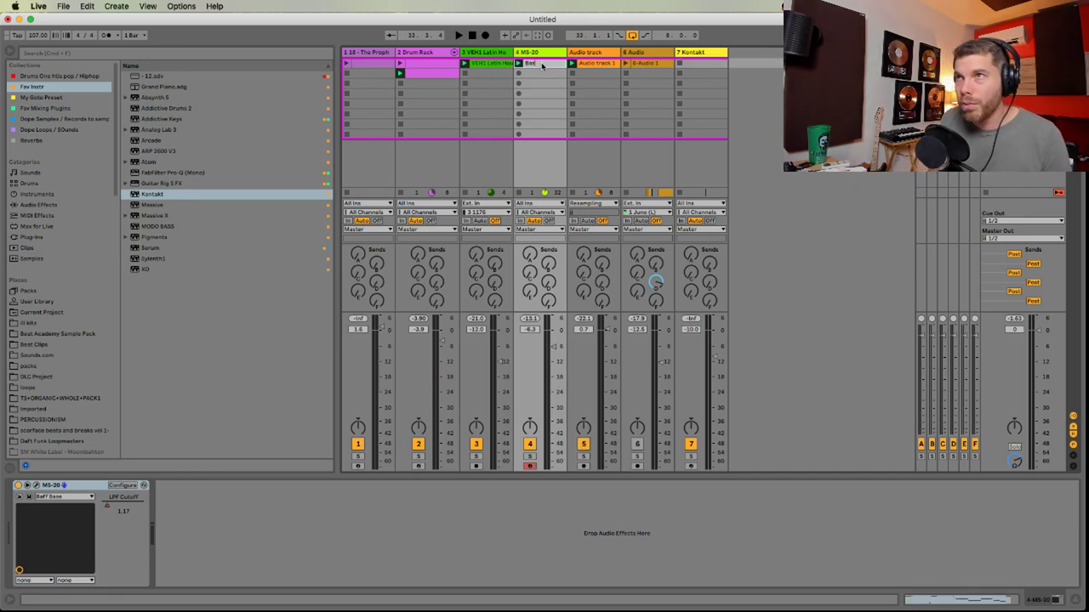
click(539, 72)
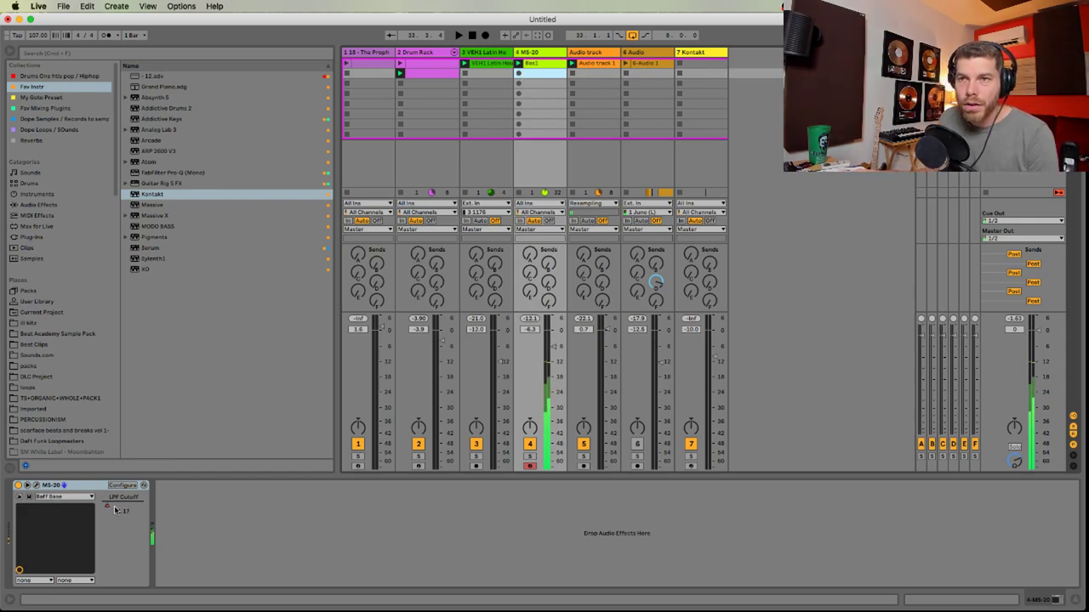
drag(129, 511, 138, 506)
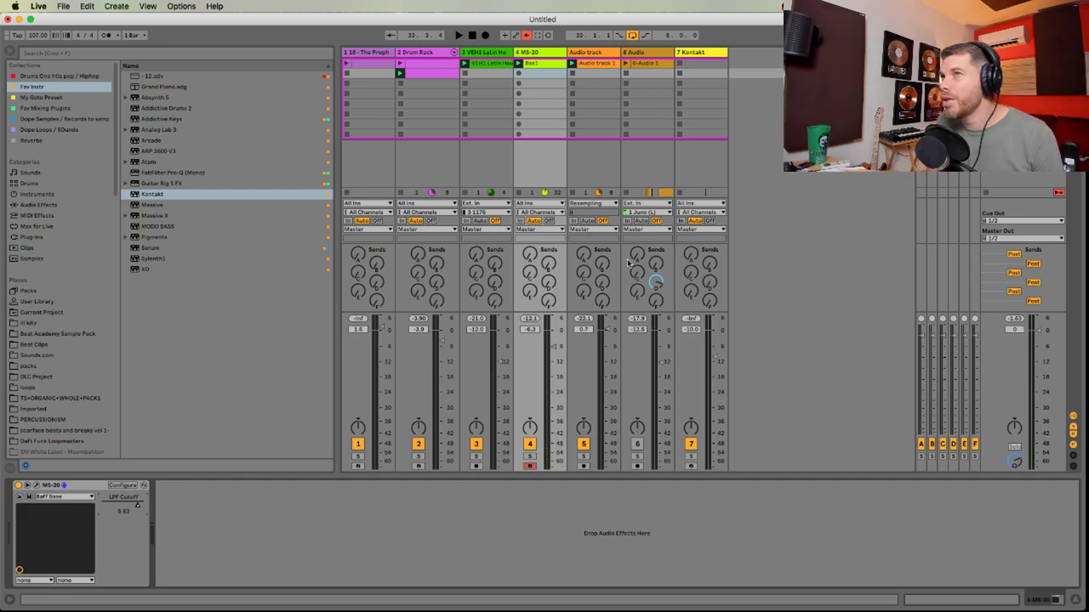
While the beat plays, set track 3's volume to -9.2 dB and the Audio track's to 1.6 dB, then mute track 3
key(space)
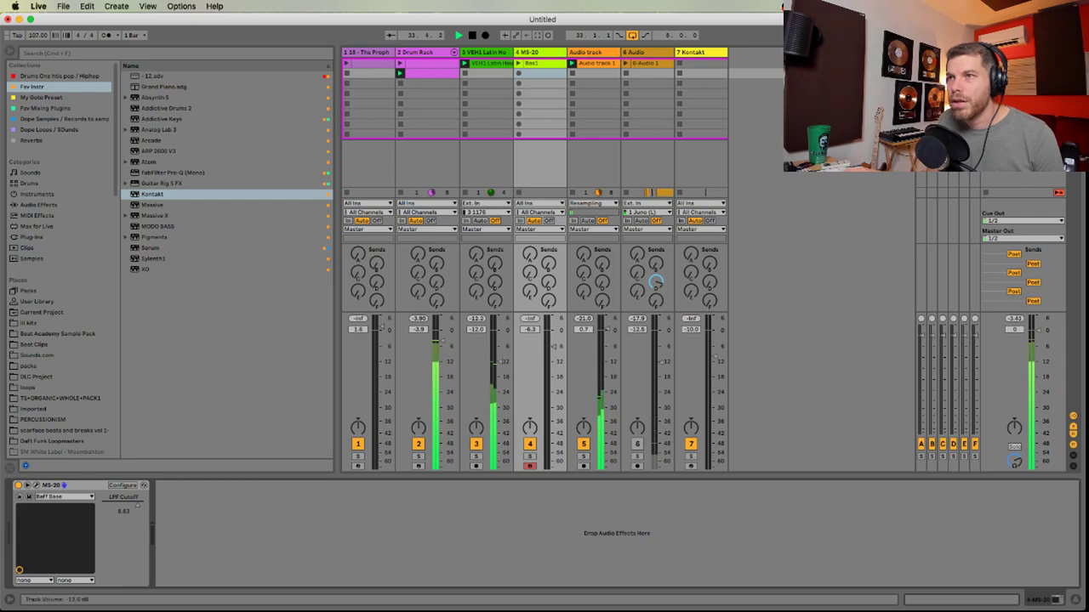
drag(500, 362, 500, 355)
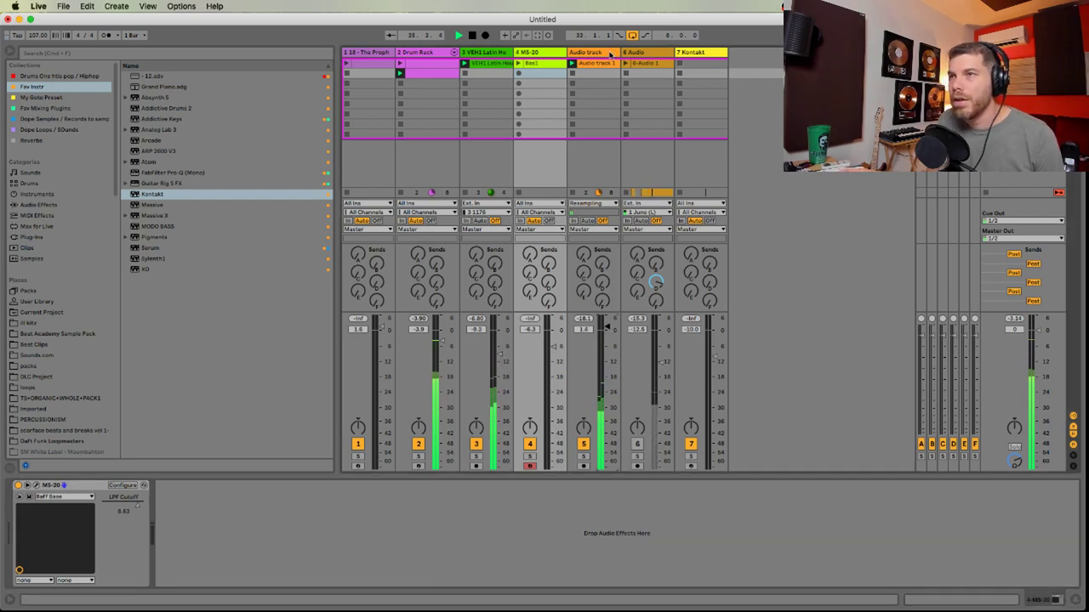
click(475, 444)
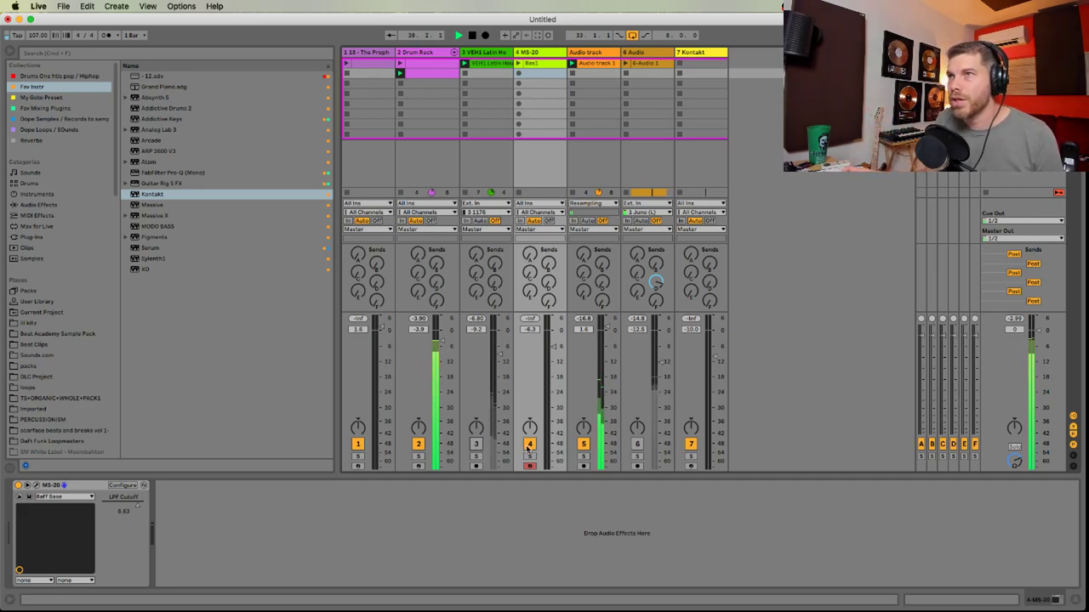
Record a second MS-20 bass clip in the slot below Bas1 and play the take back with the beat
click(532, 74)
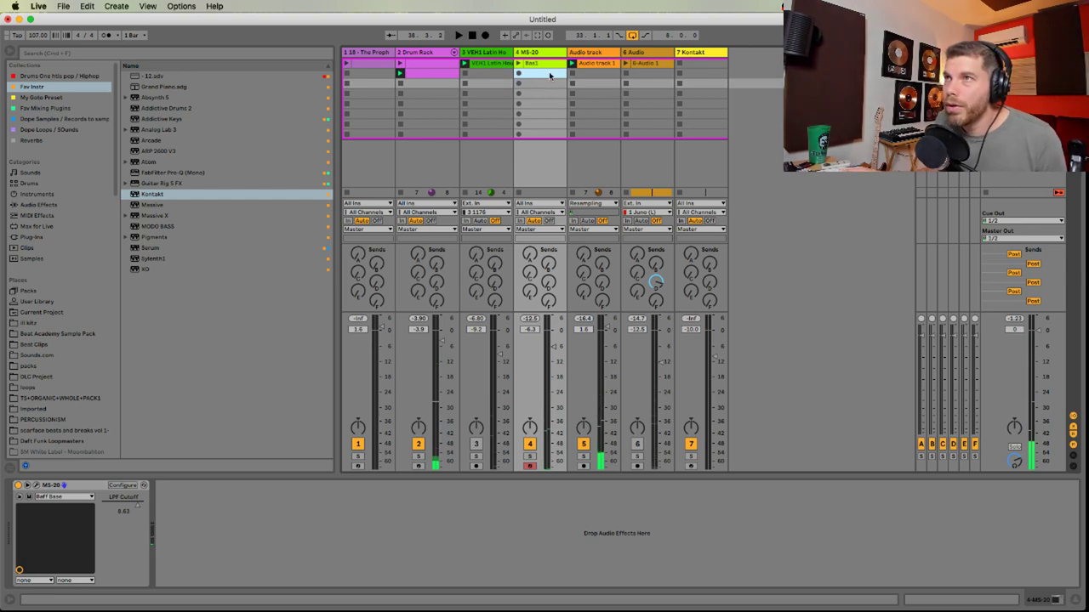
key(space)
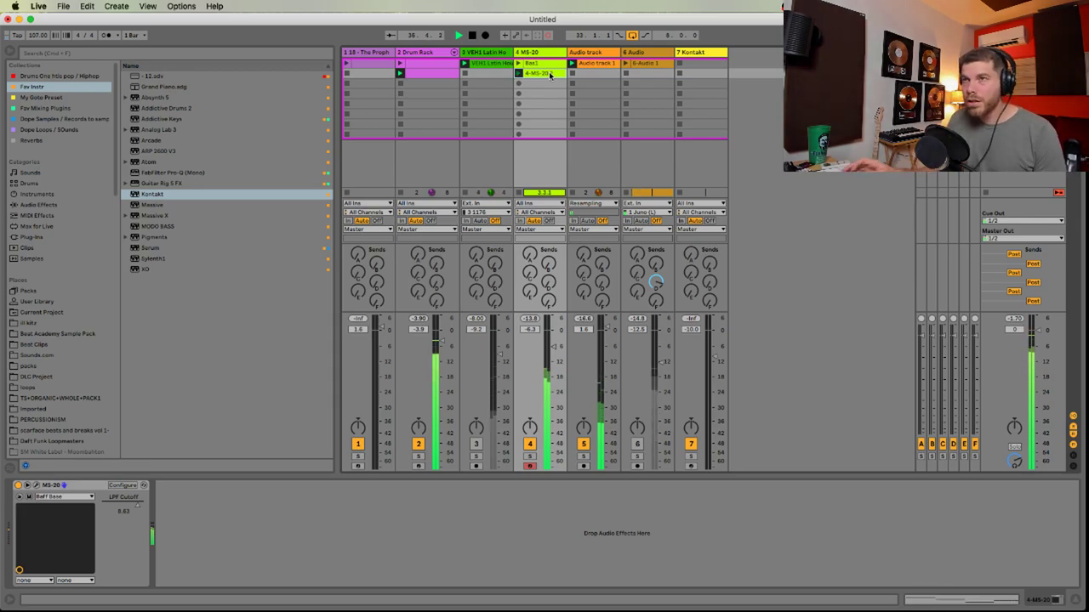
double_click(548, 72)
key(space)
key(shift+Tab)
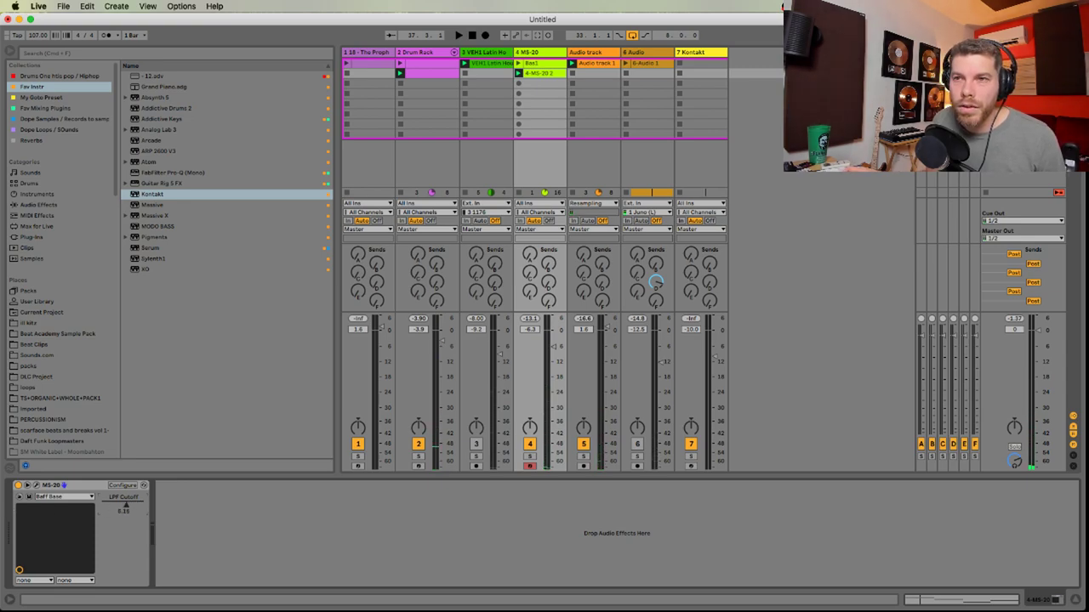
key(space)
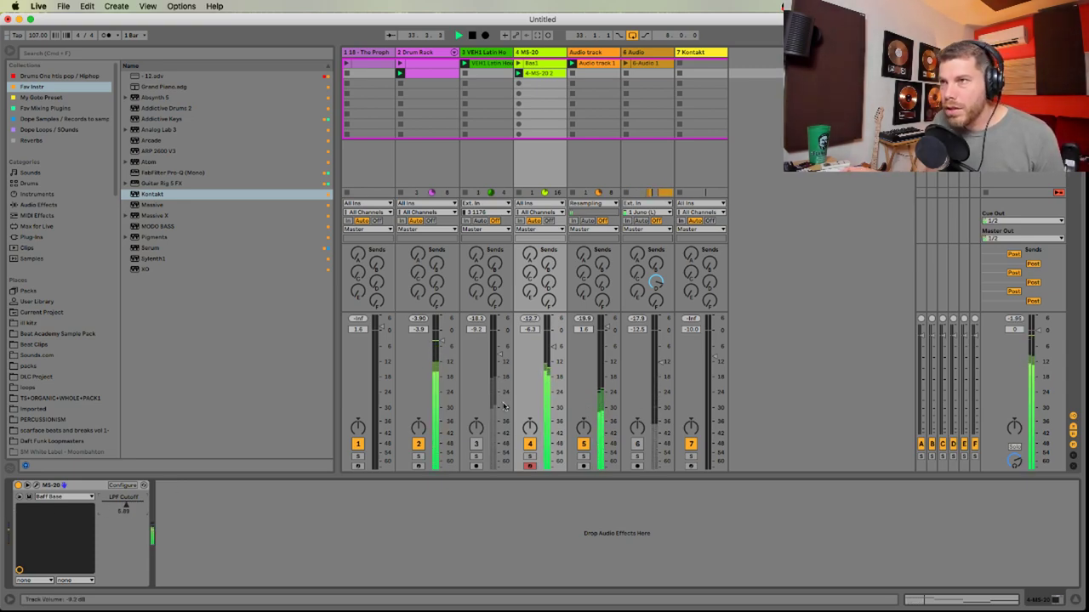
key(space)
Switch to OBS and filter its hotkey settings for "mute"
key(super+Tab)
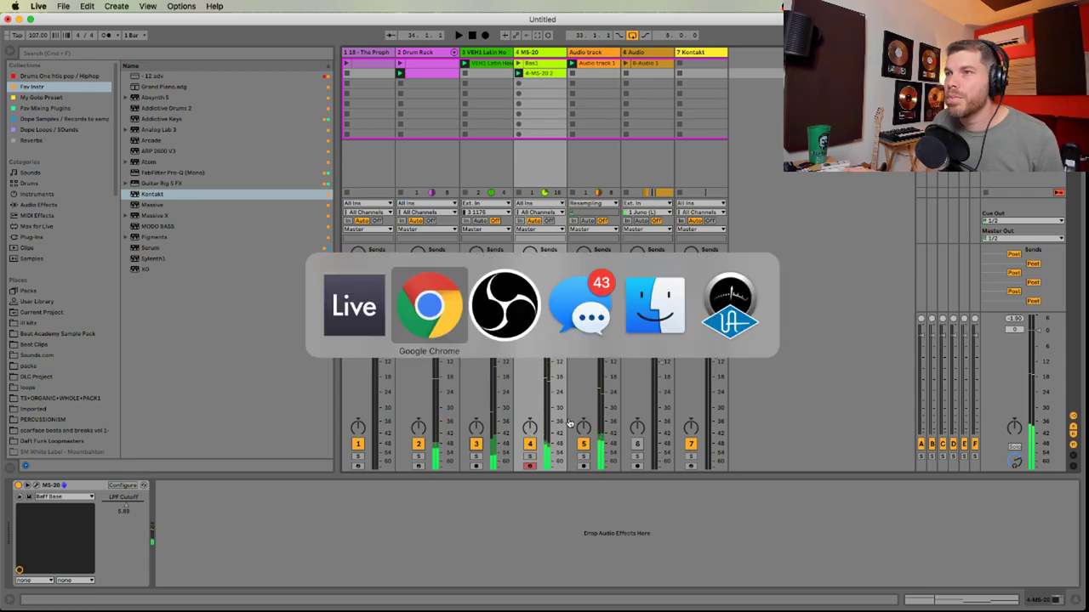
click(858, 435)
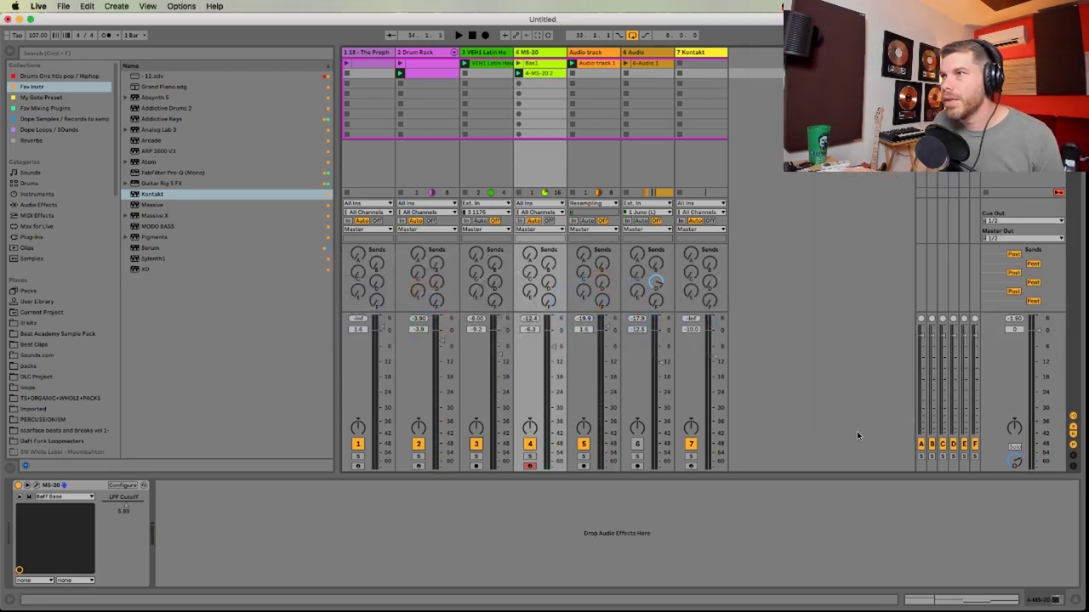
mouse_move(690, 596)
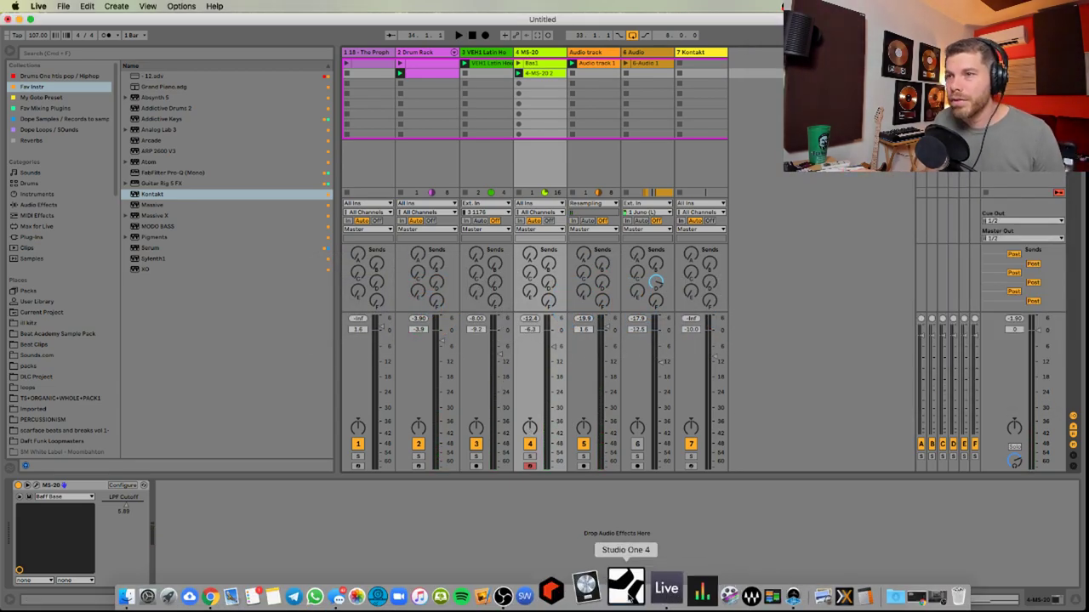
click(503, 597)
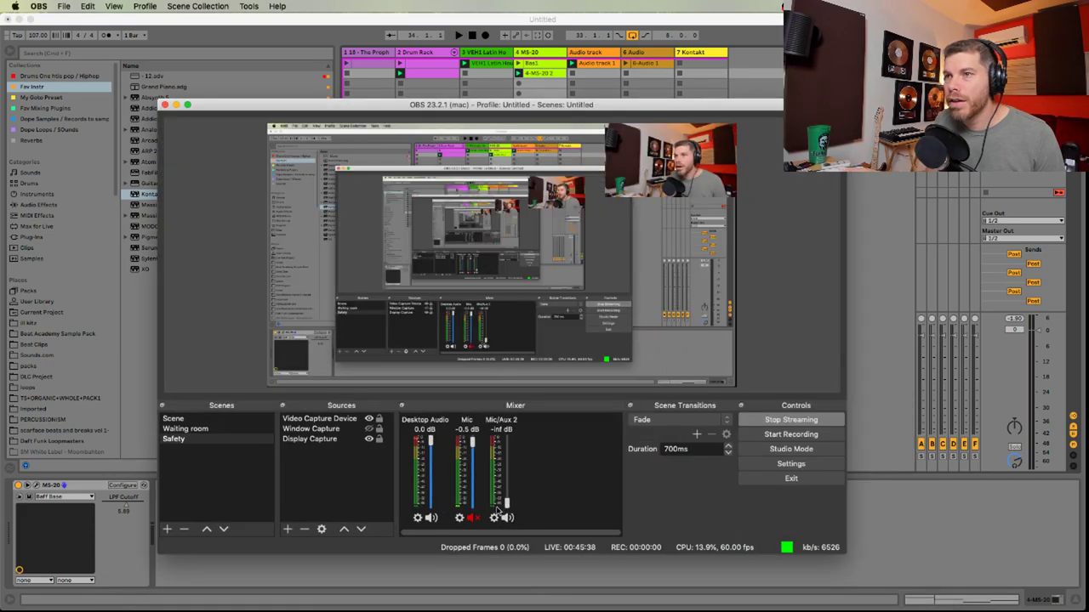
click(42, 7)
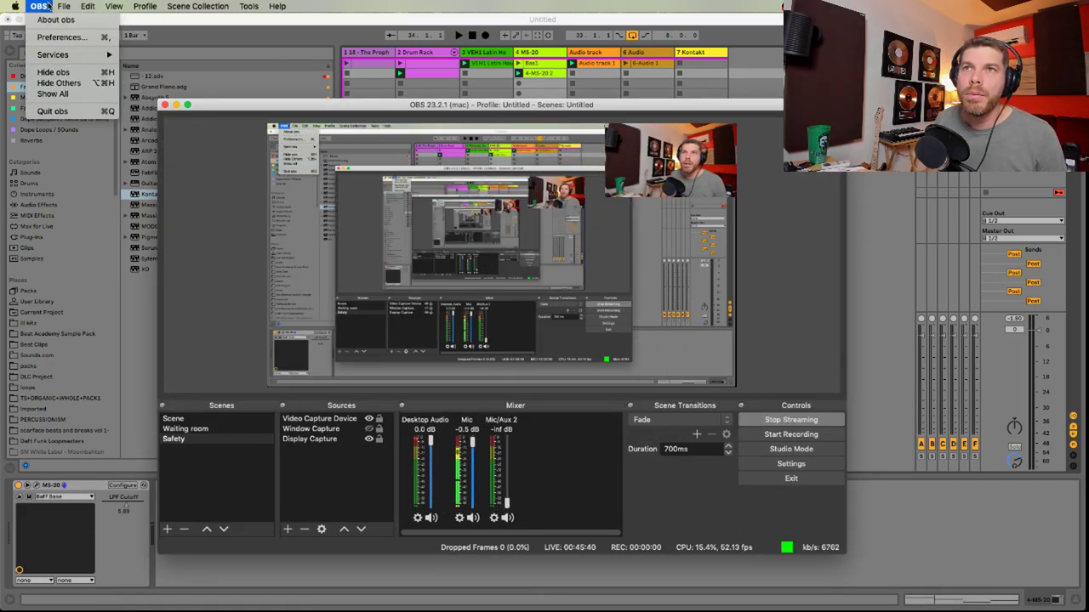
click(54, 39)
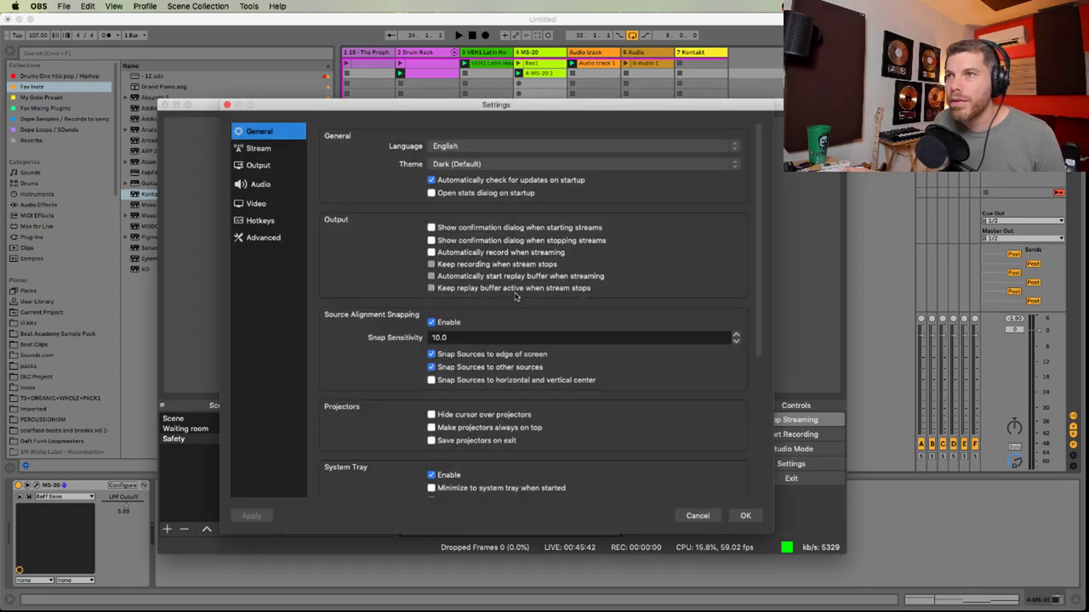
click(271, 222)
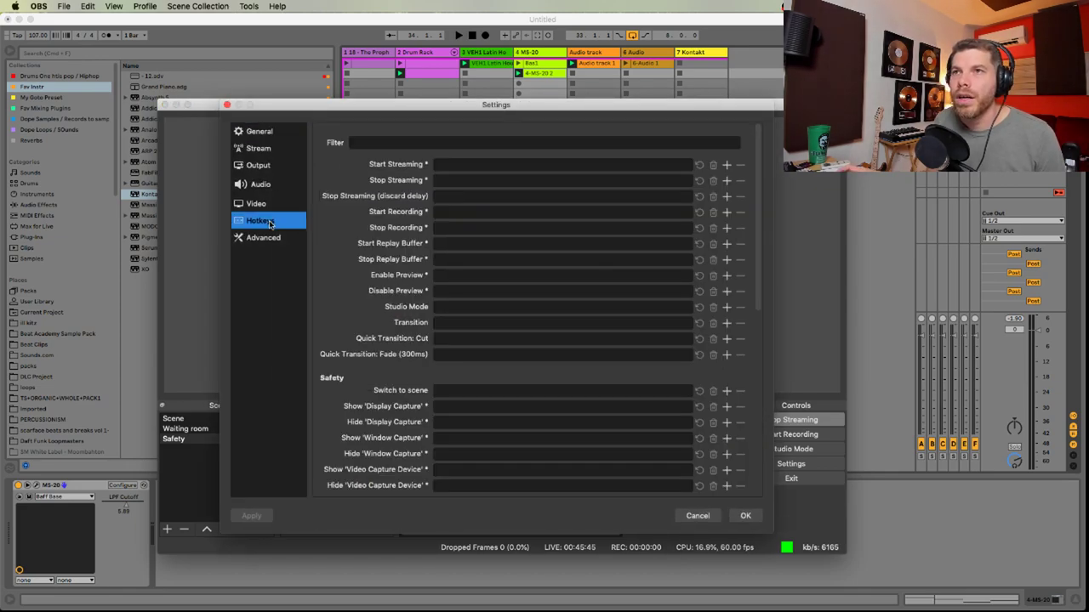
click(681, 142)
text(mu)
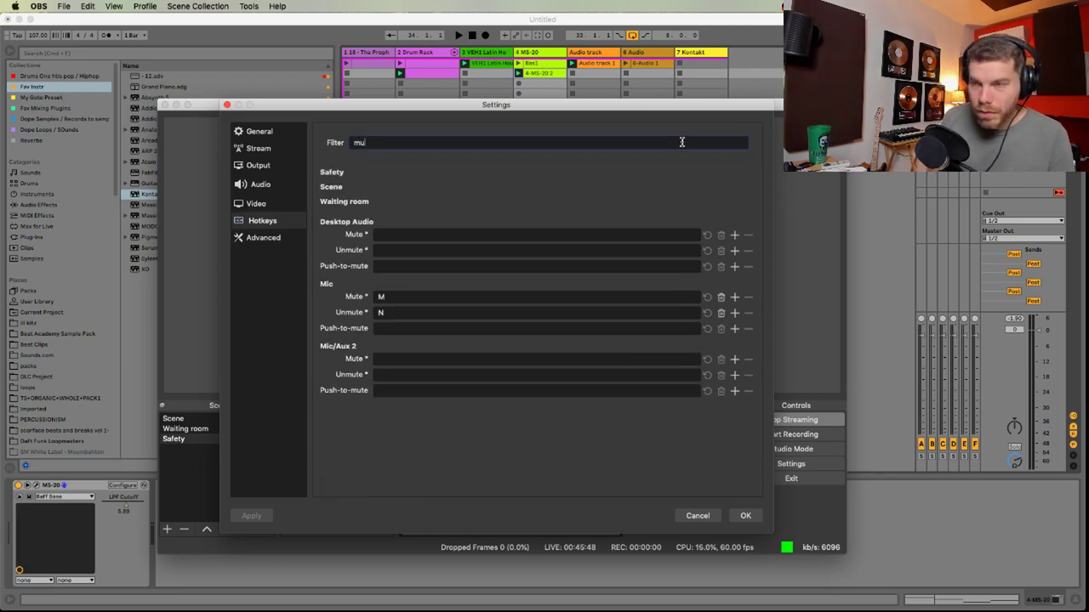
text(te)
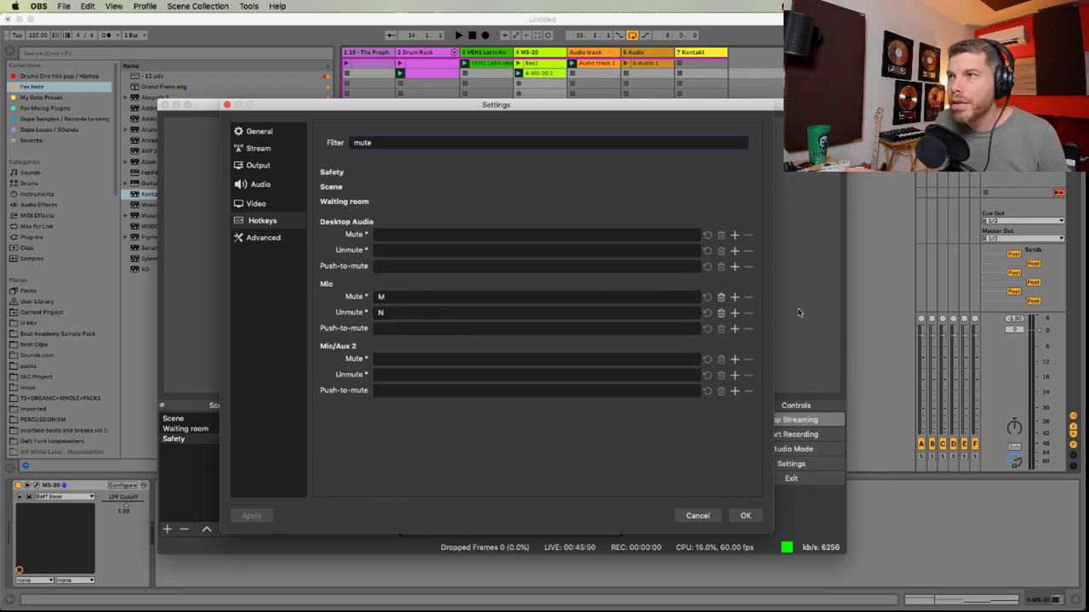
Clear the Mic's Mute and Unmute hotkeys, save the settings and minimize the OBS window
click(721, 297)
click(720, 314)
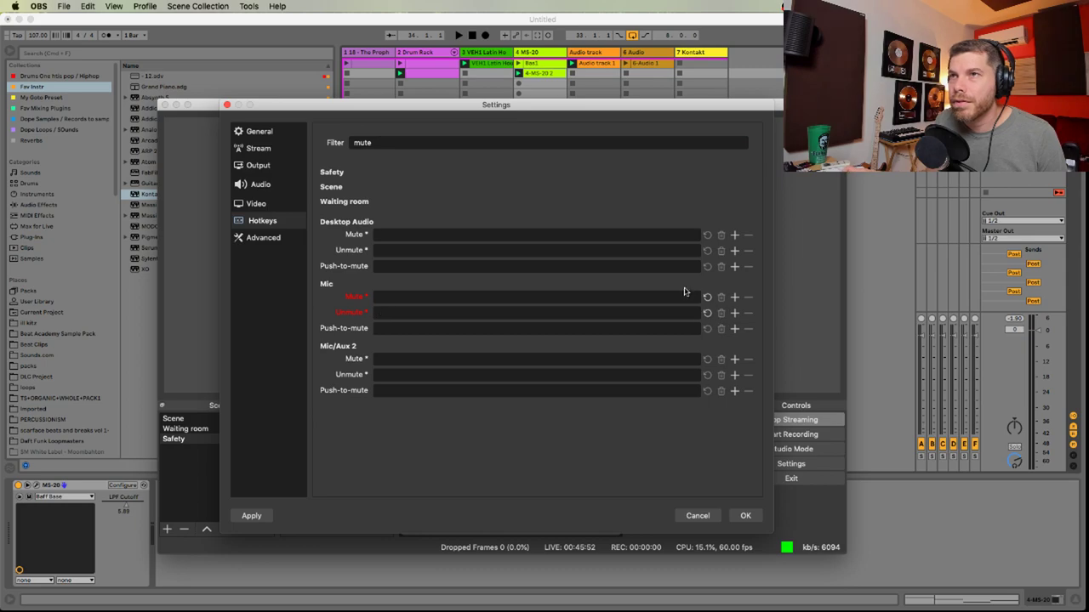
key(BackSpace)
key(BackSpace)
key(BackSpace)
key(BackSpace)
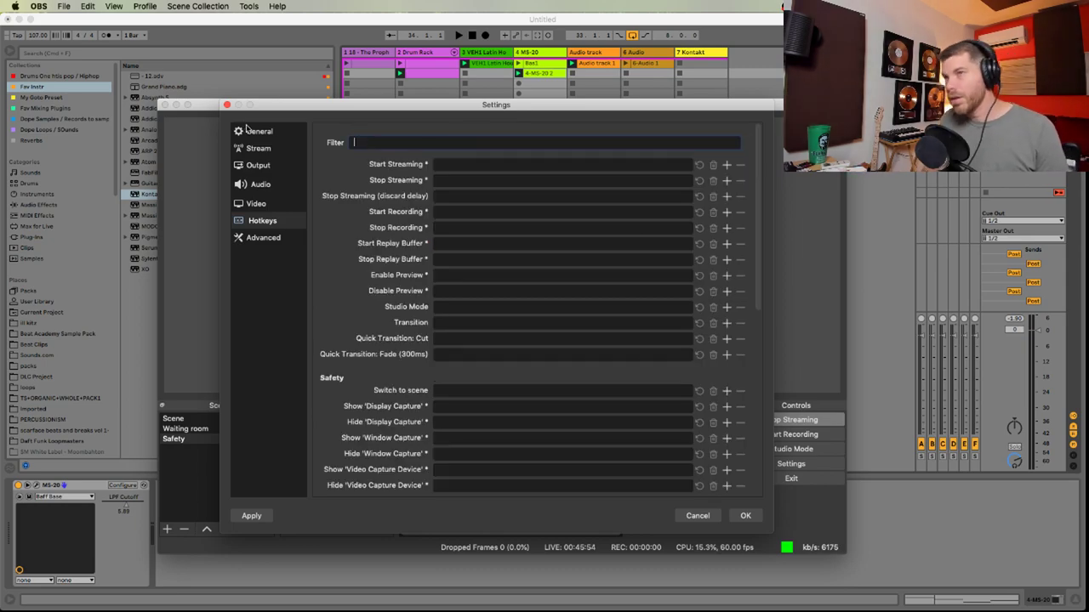
click(752, 516)
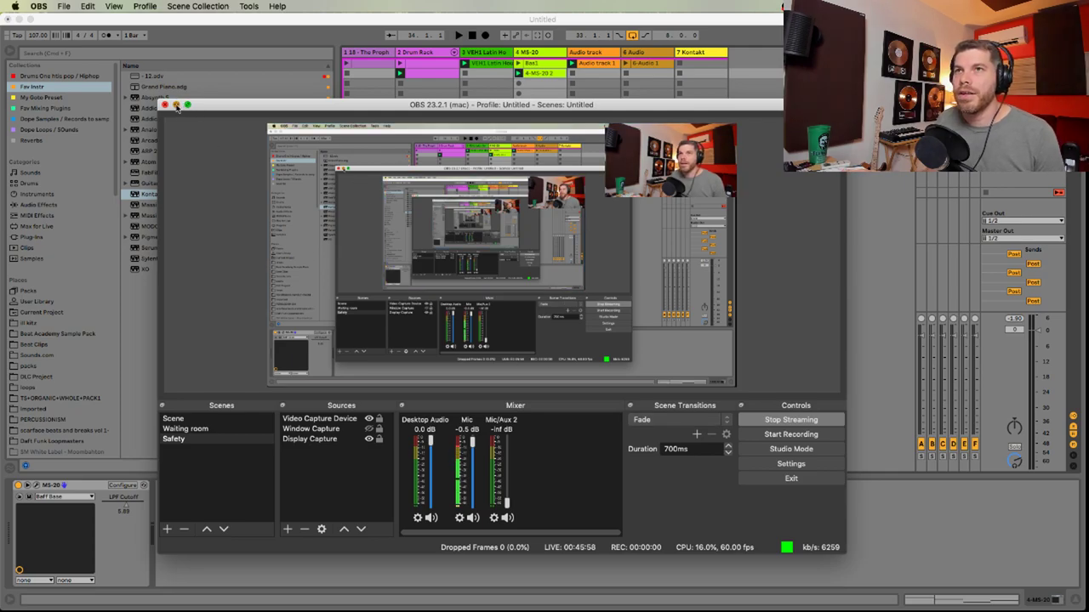
click(176, 105)
Switch to the live chat in Chrome and read the newest viewer messages, minimizing the OBS window again
key(super+Tab)
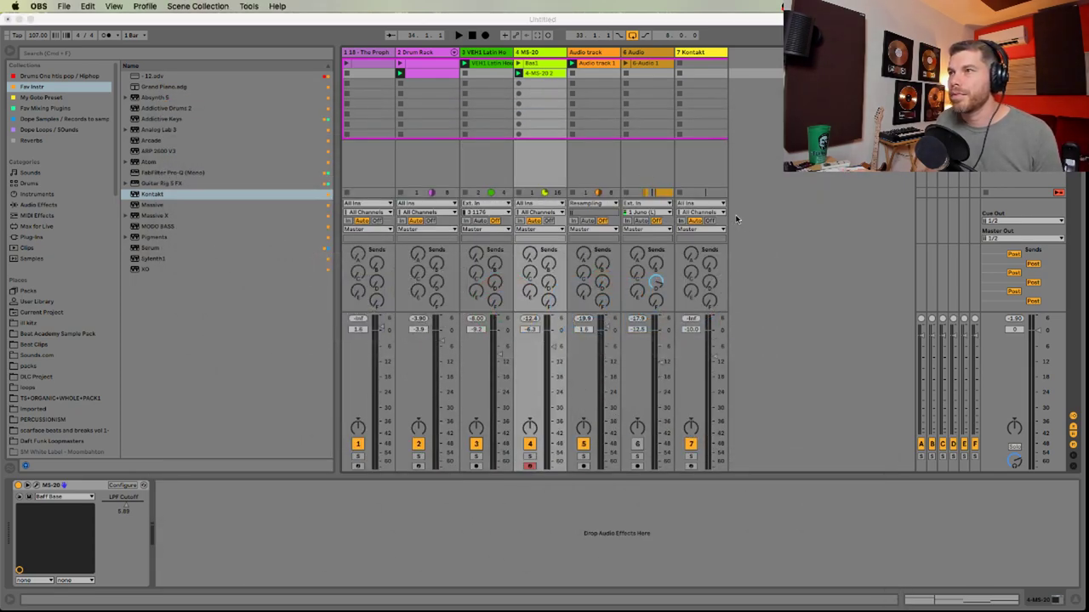
key(super+Tab)
key(super+Tab)
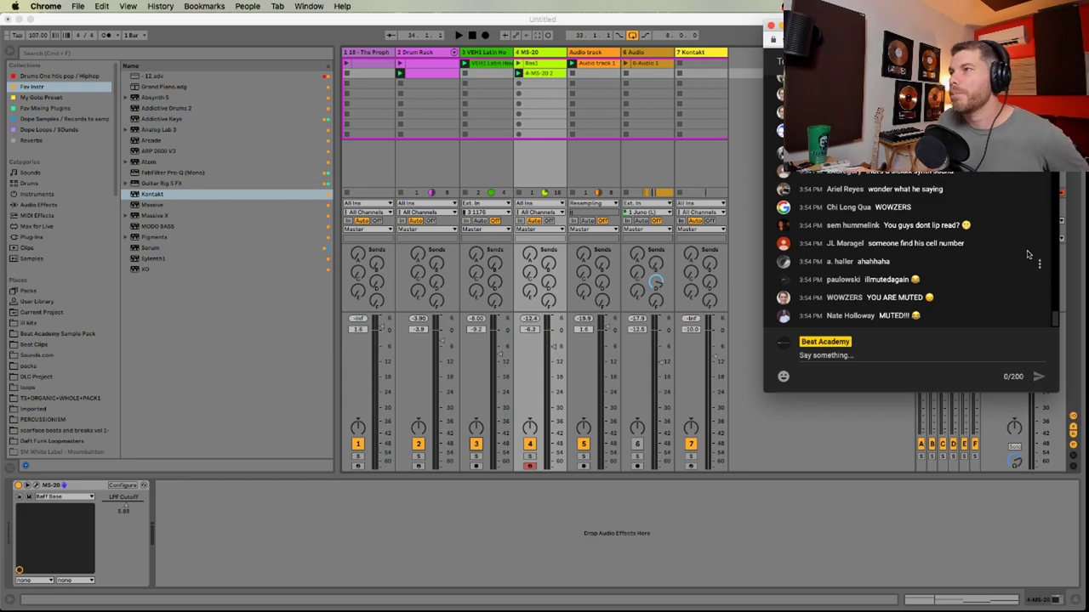
drag(1056, 322, 1062, 391)
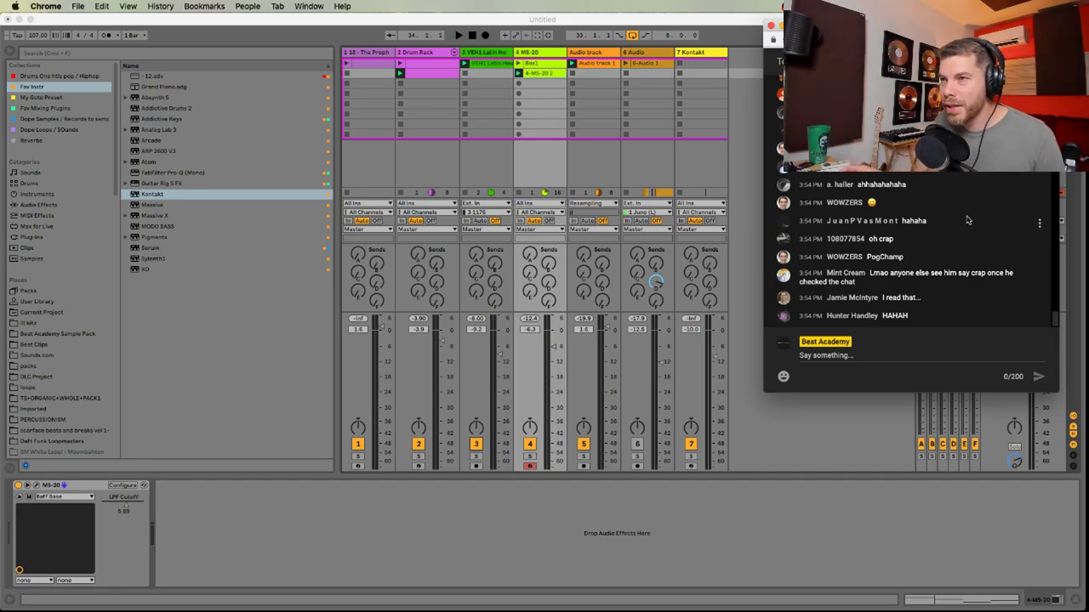
mouse_move(864, 608)
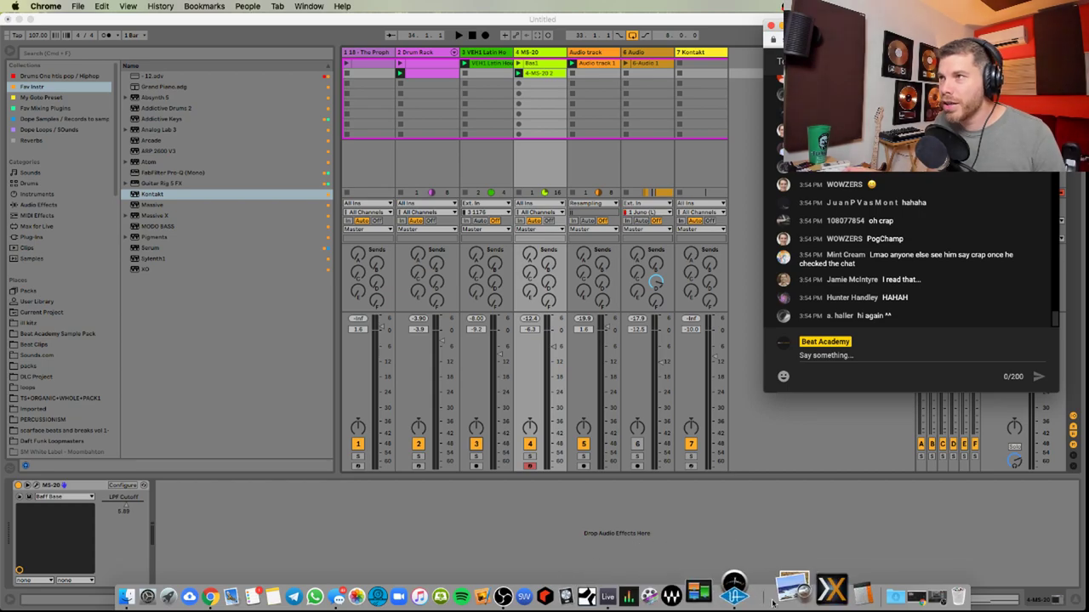
click(894, 584)
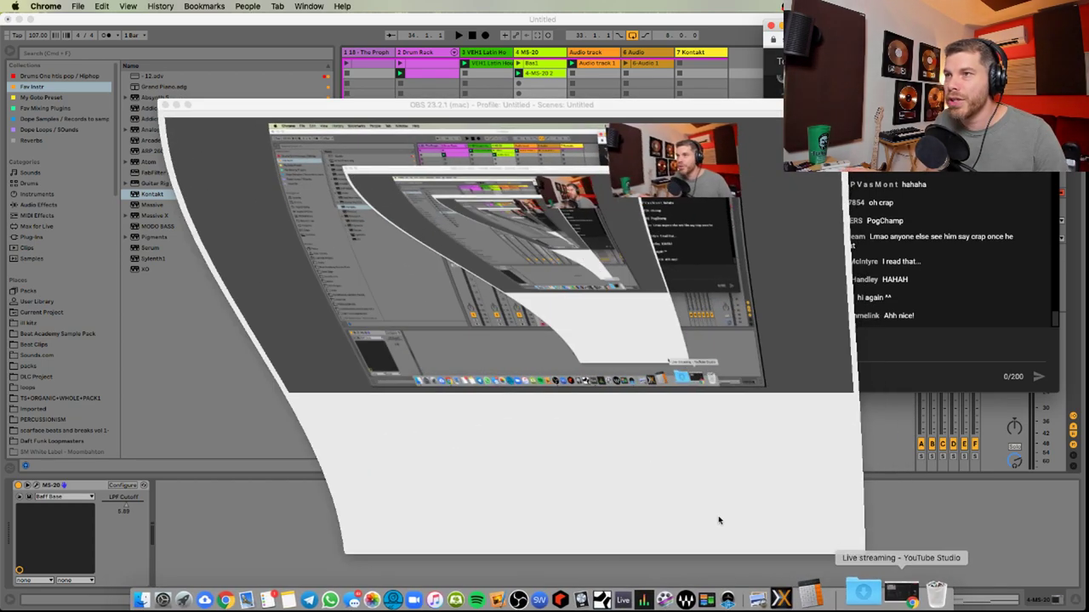
click(176, 104)
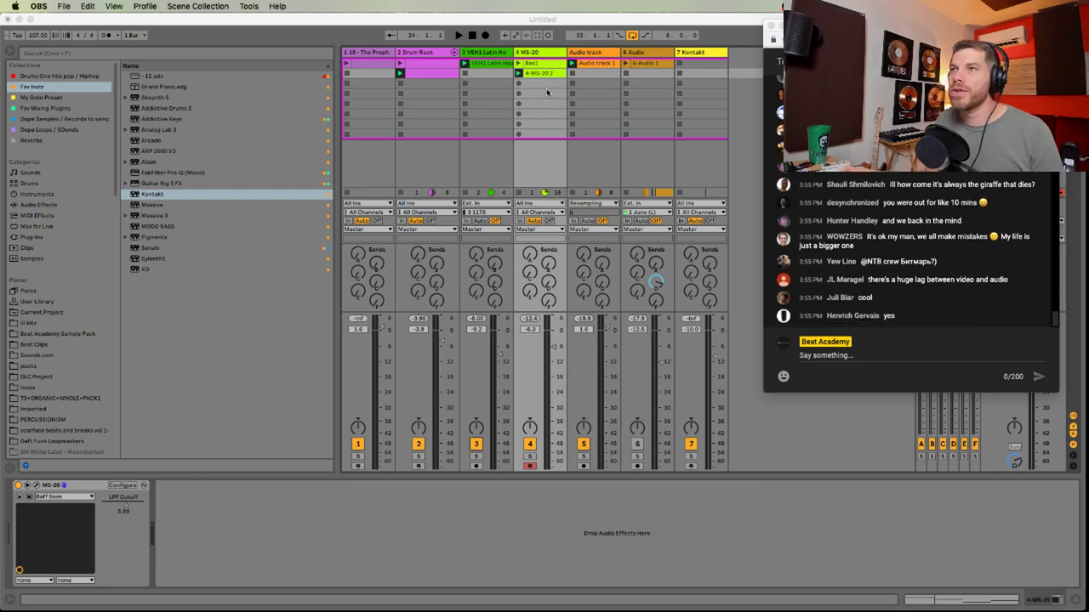
Return to Ableton Live, launch the Bas1 clip and shorten its loop to the first four bars
click(541, 70)
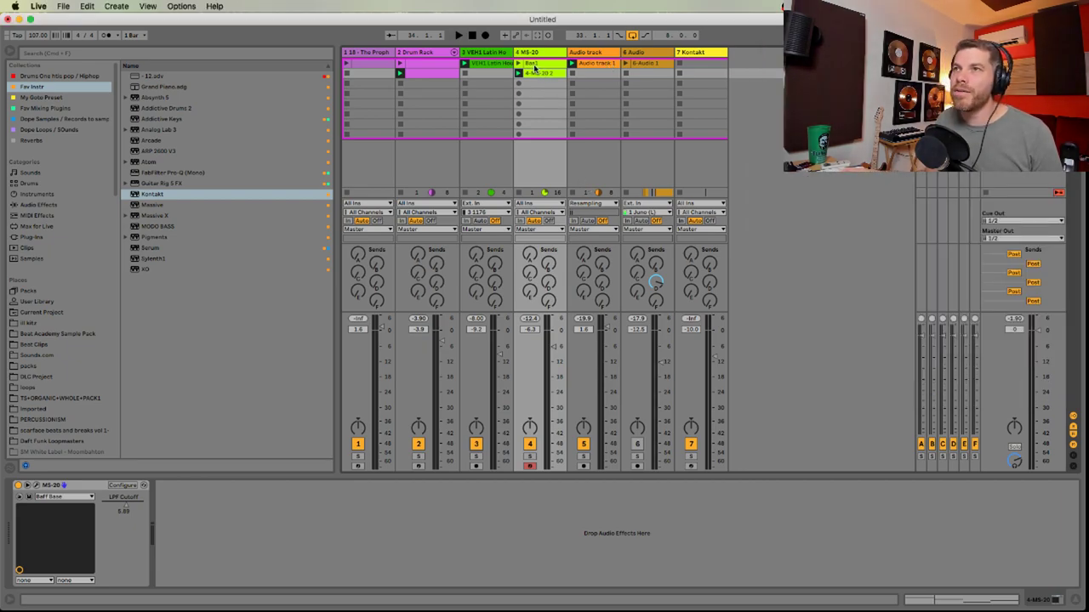
click(519, 64)
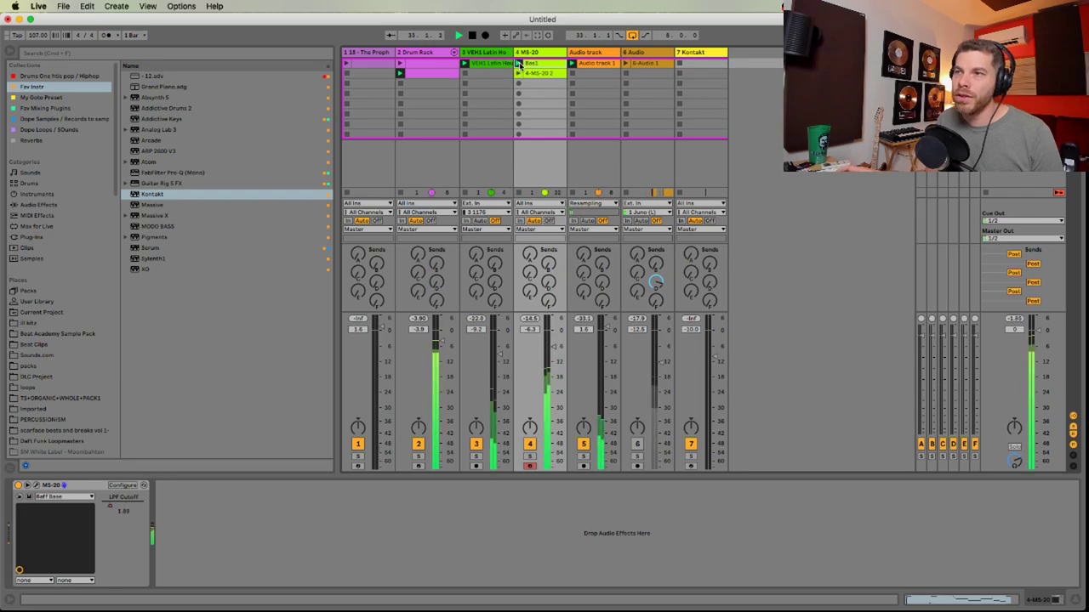
double_click(536, 65)
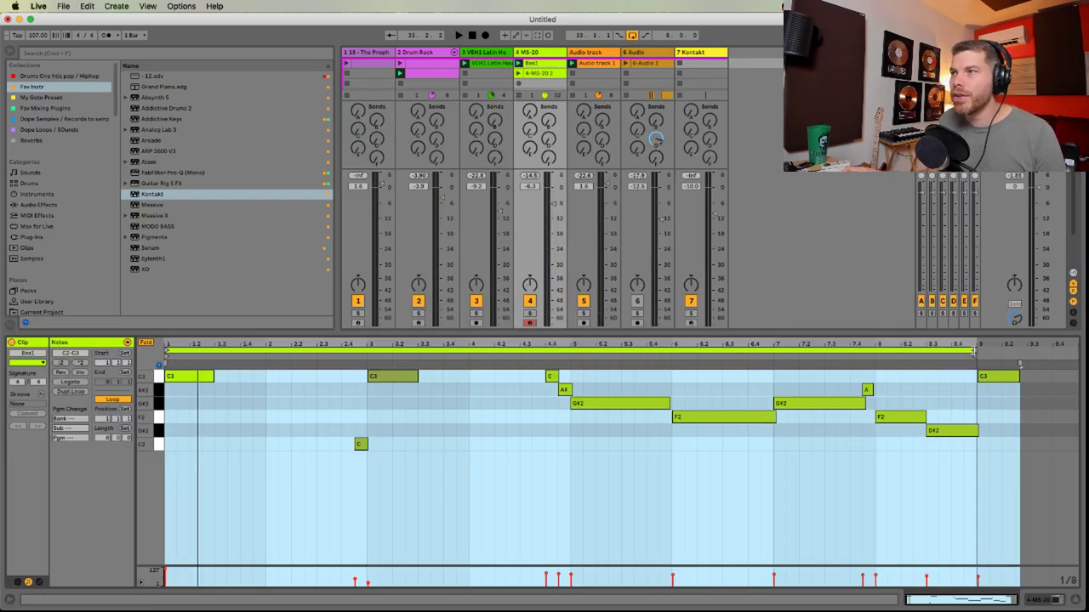
drag(977, 348, 570, 349)
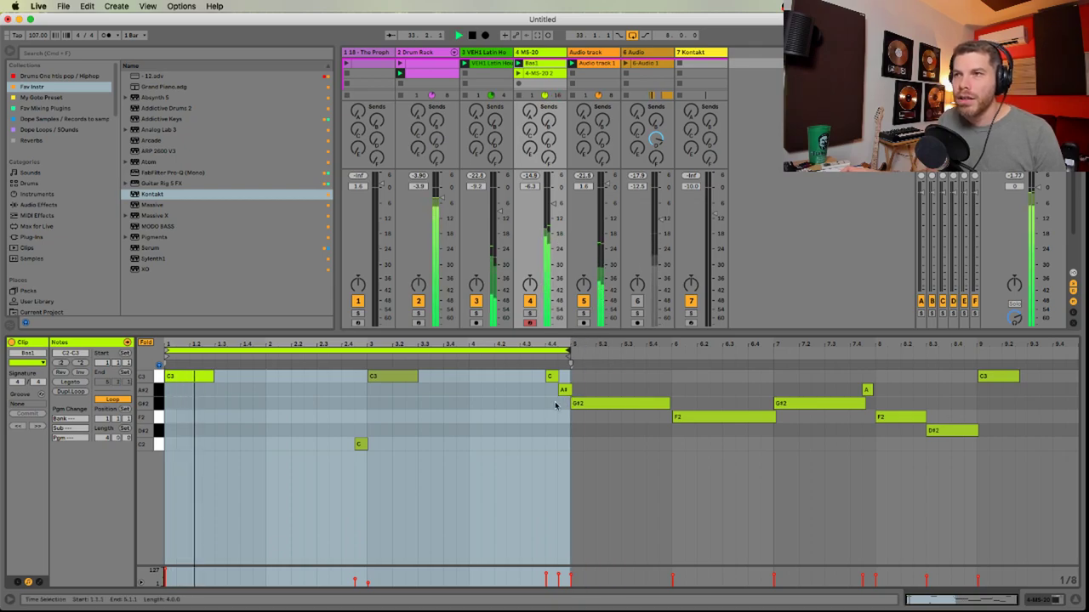
Delete the two short C and A# notes at the end of bar 4 in Bas1 and solo the MS-20 track
drag(555, 405, 560, 380)
key(Delete)
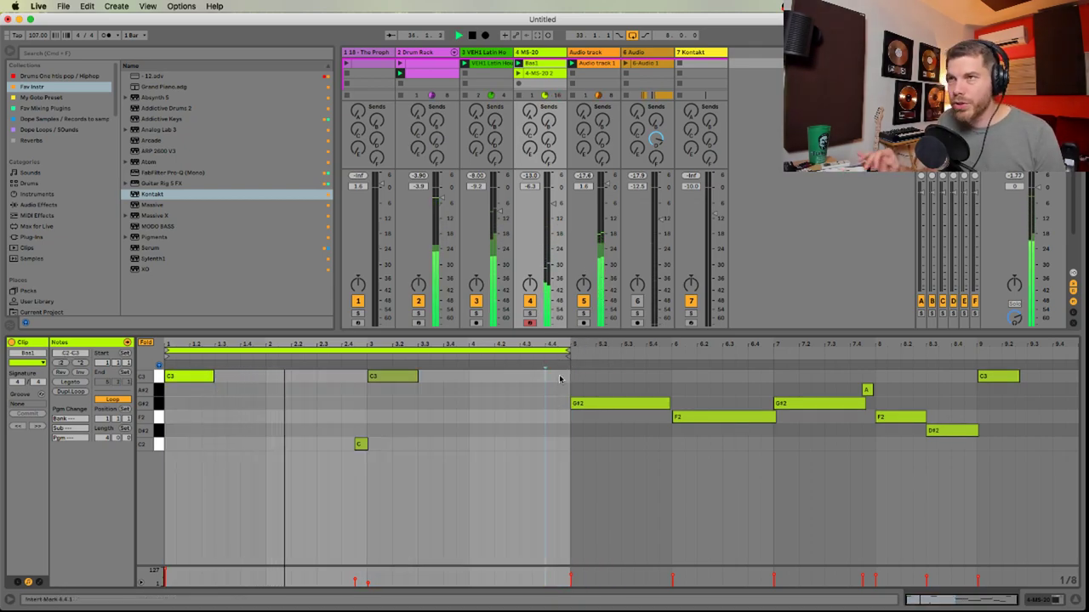
click(529, 313)
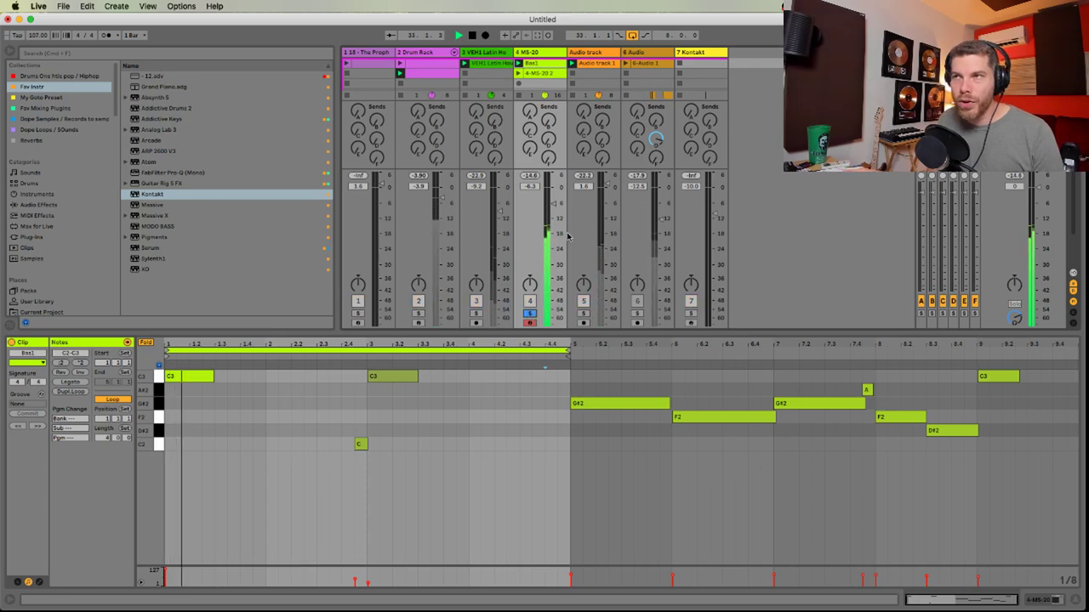
Set the MS-20 track's volume to -8.3 dB and unsolo the track
drag(553, 204, 553, 209)
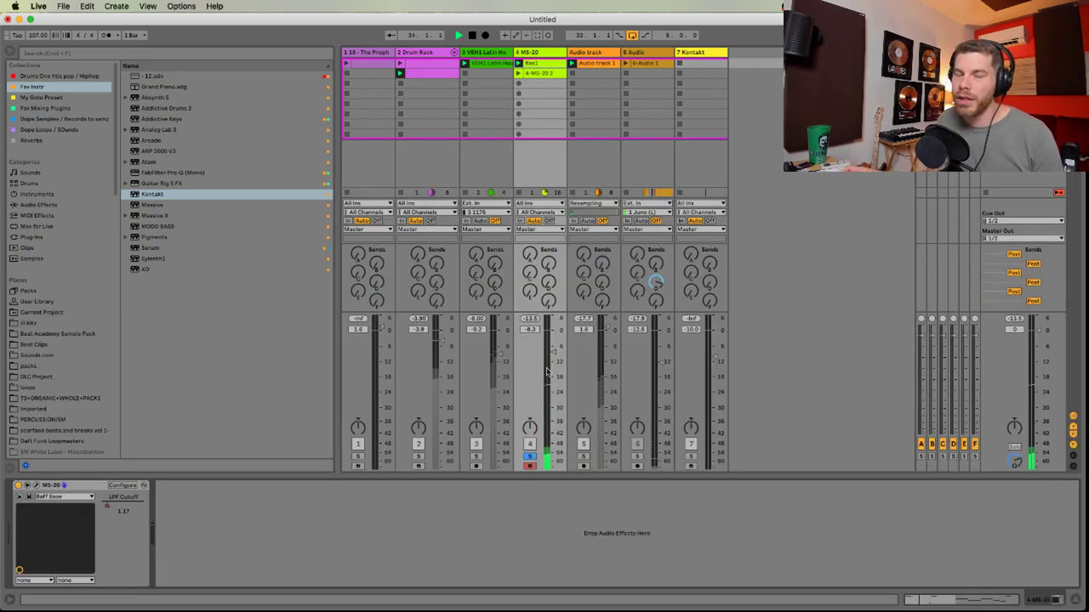
click(529, 459)
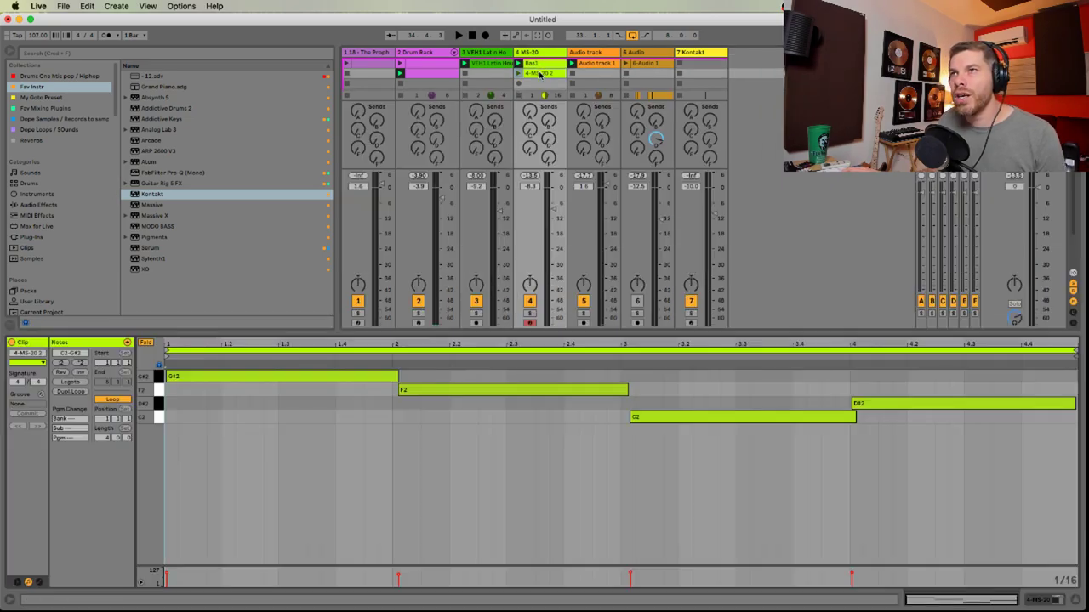
Quantize the C2 note in the 4-MS-20 2 clip and launch that clip with the rest of the beat
double_click(535, 73)
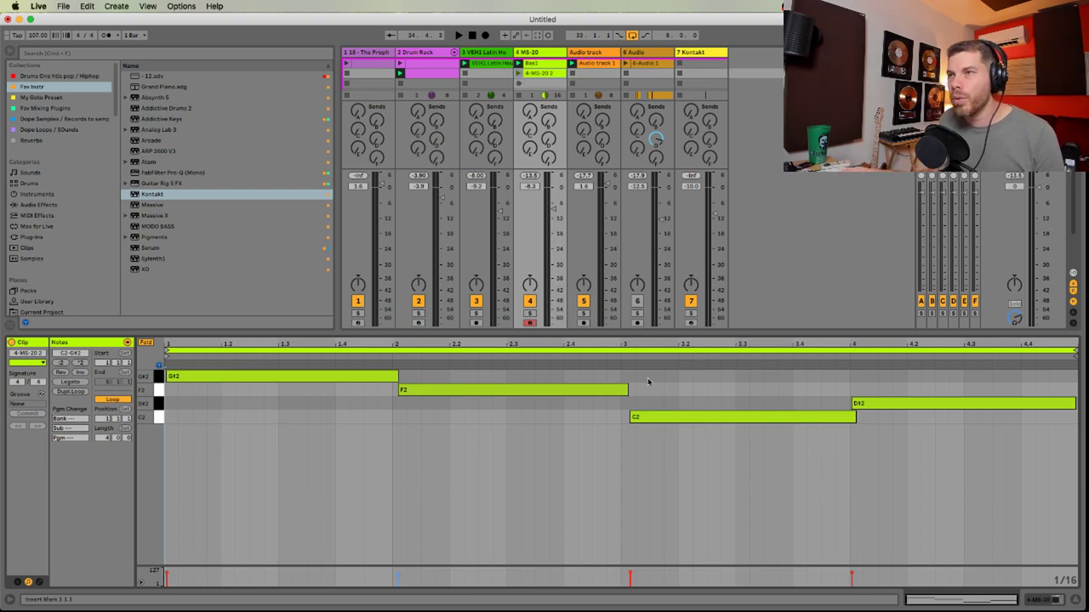
click(709, 417)
key(super+u)
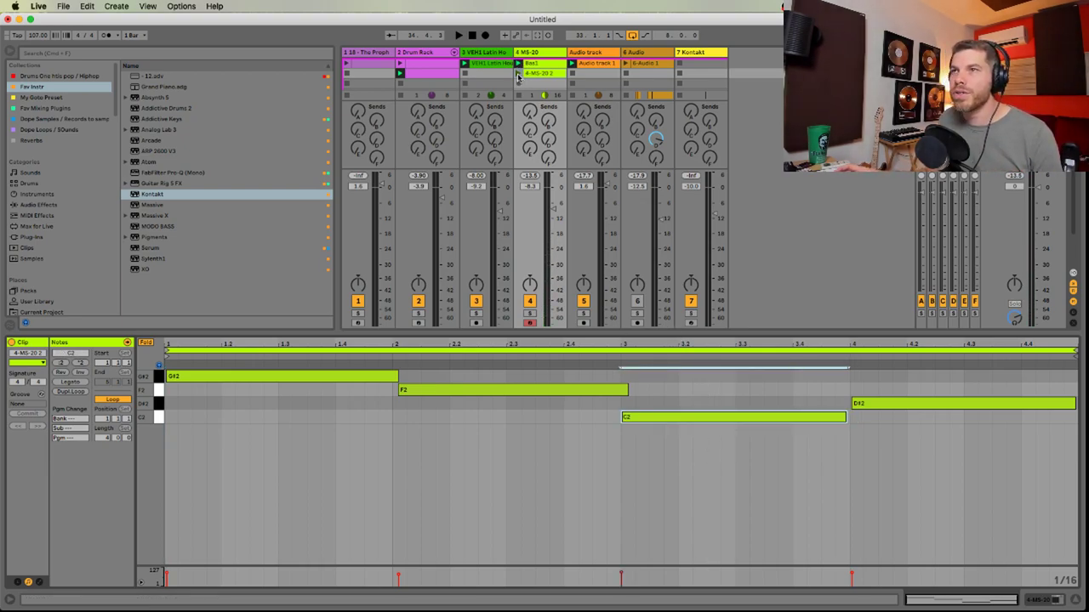
key(space)
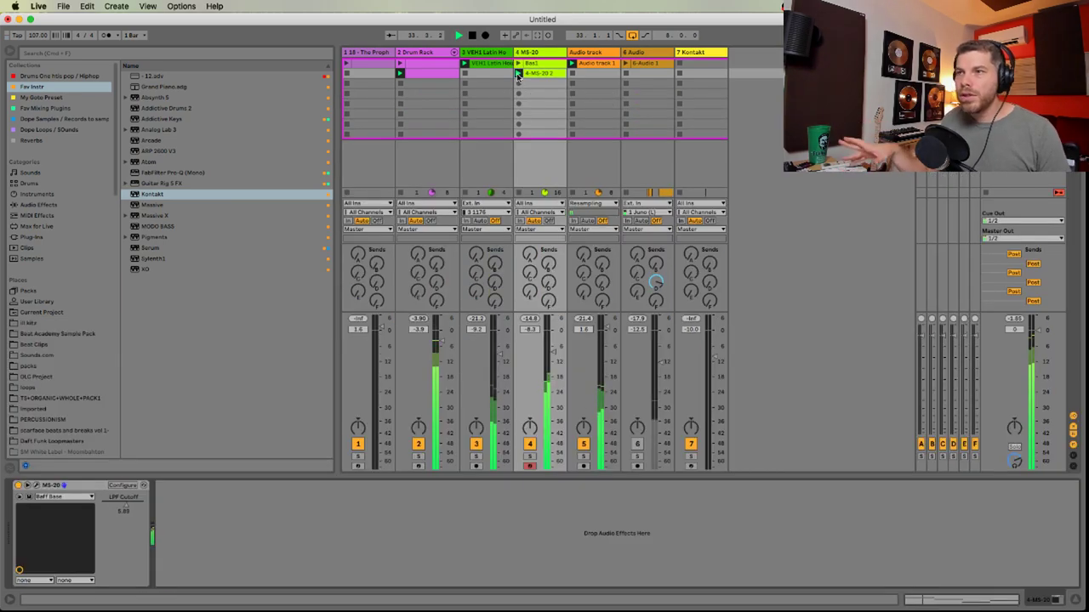
key(shift+Tab)
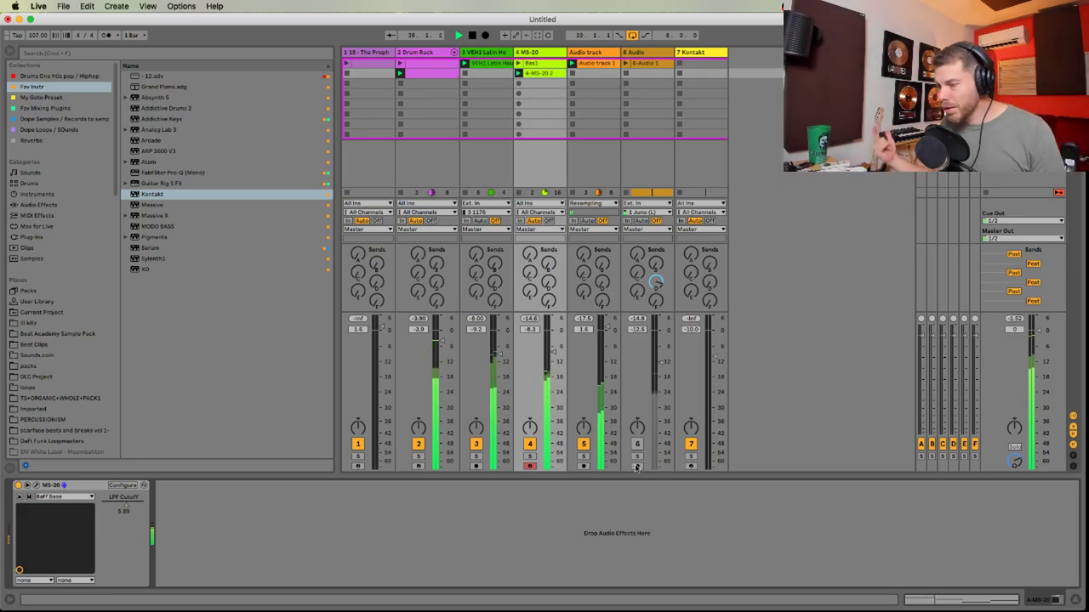
key(space)
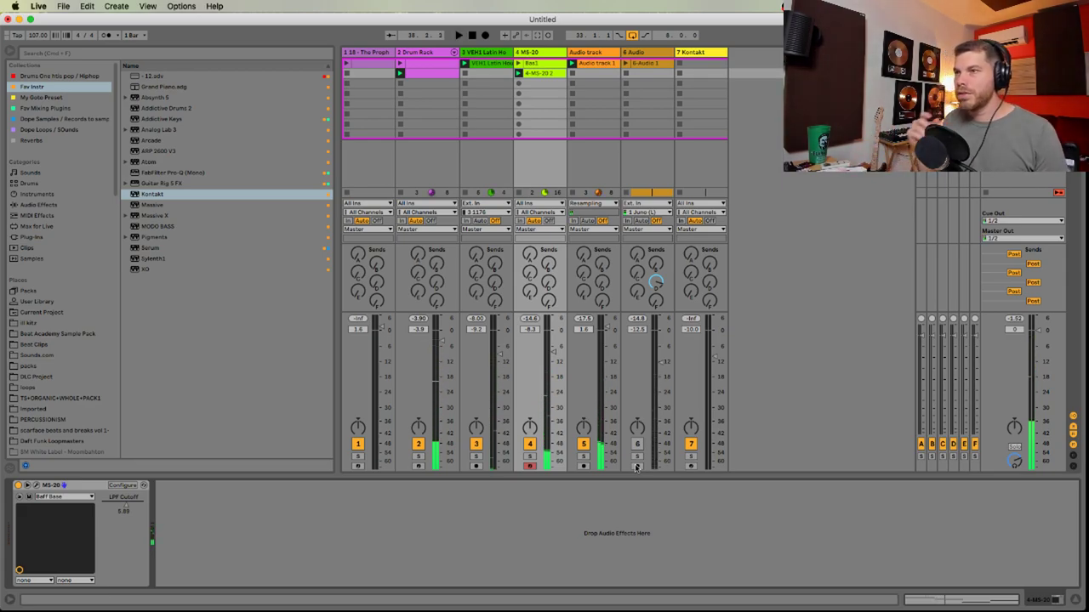
key(space)
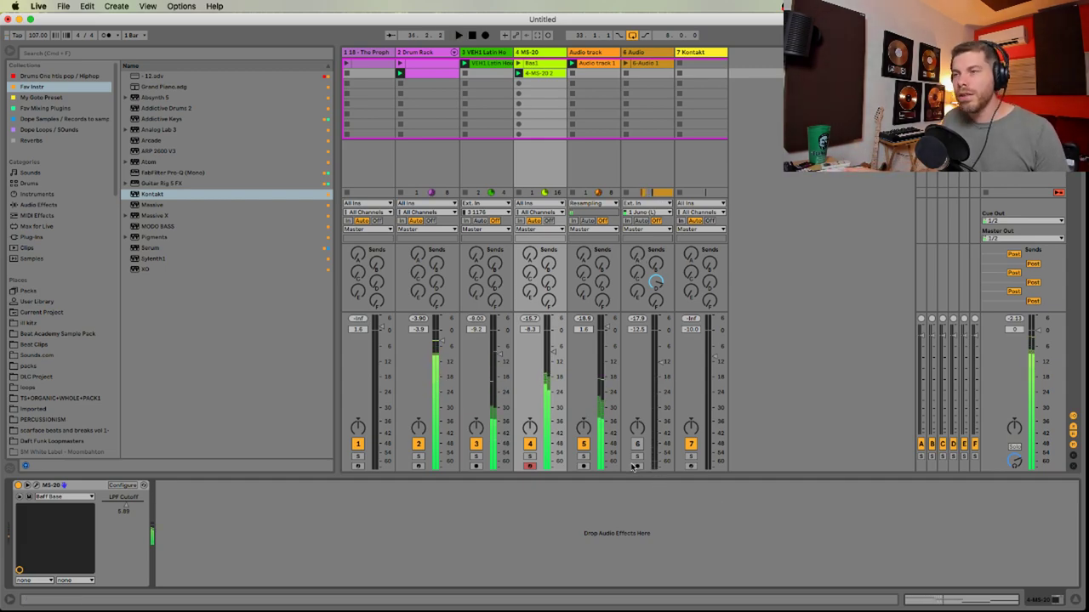
Arm the 6 Audio track, record a new take into its second clip slot over the beat, and disarm the track
click(636, 466)
click(648, 74)
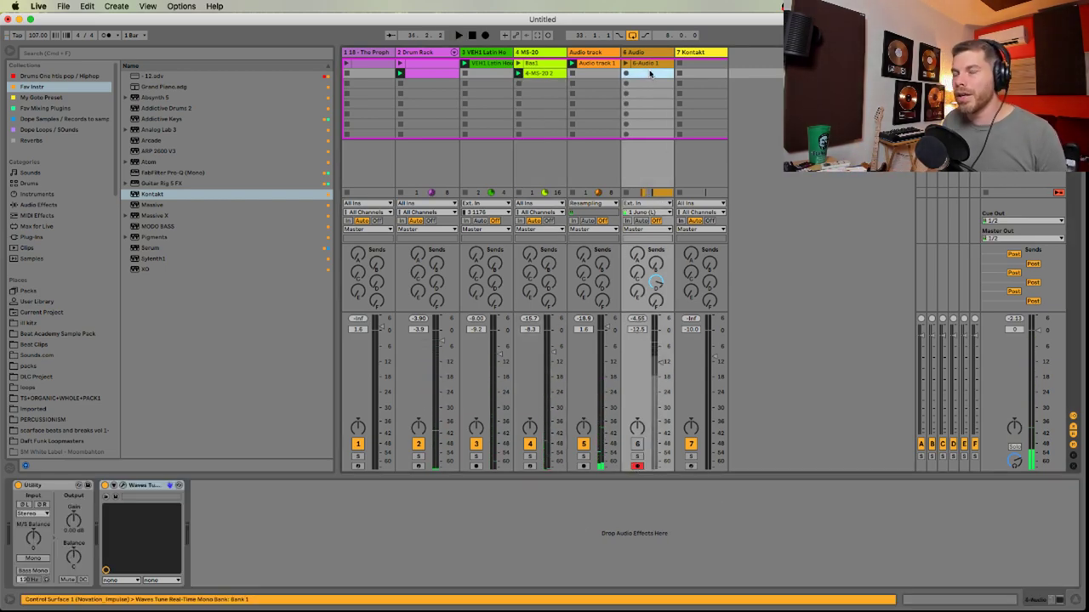
key(Return)
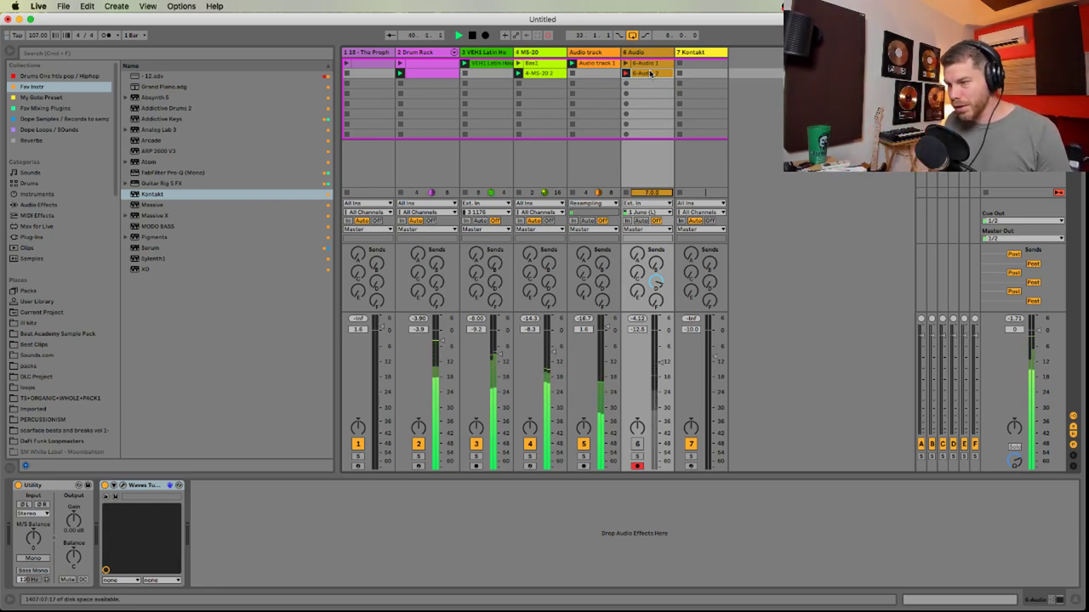
key(Down)
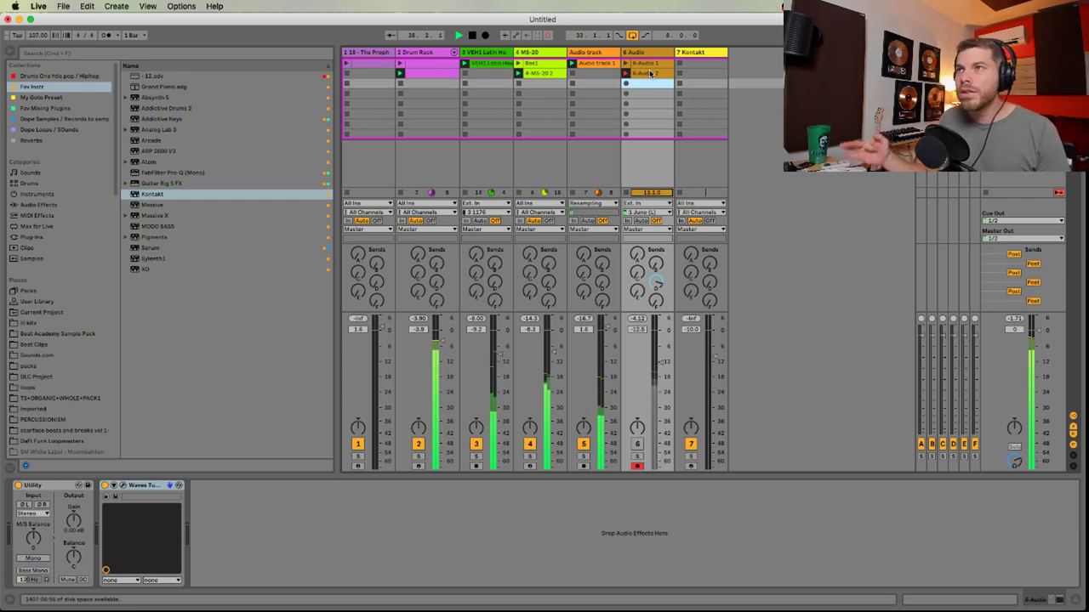
key(space)
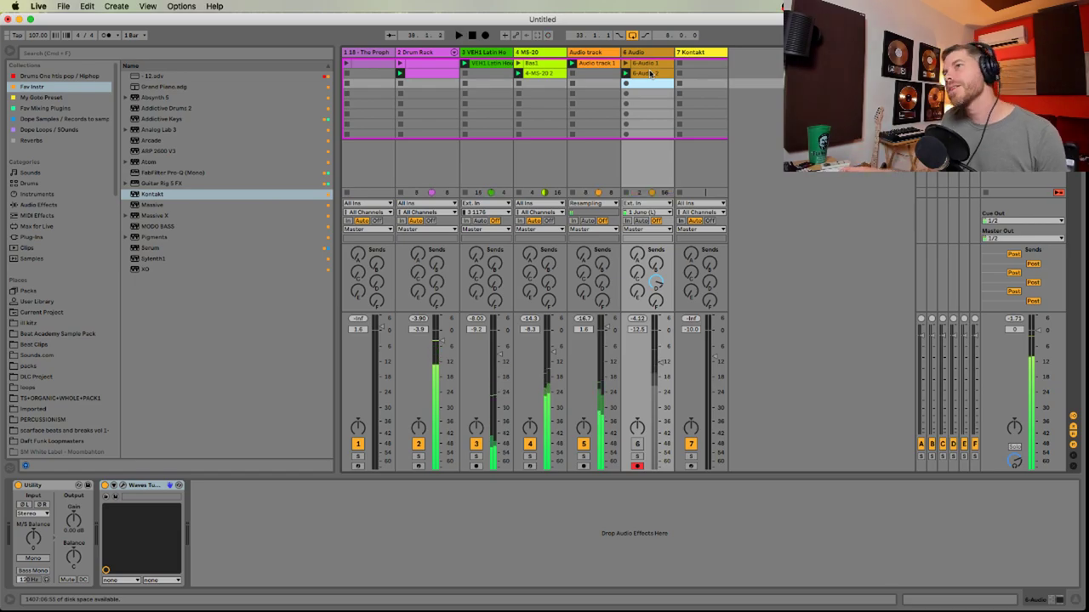
double_click(651, 74)
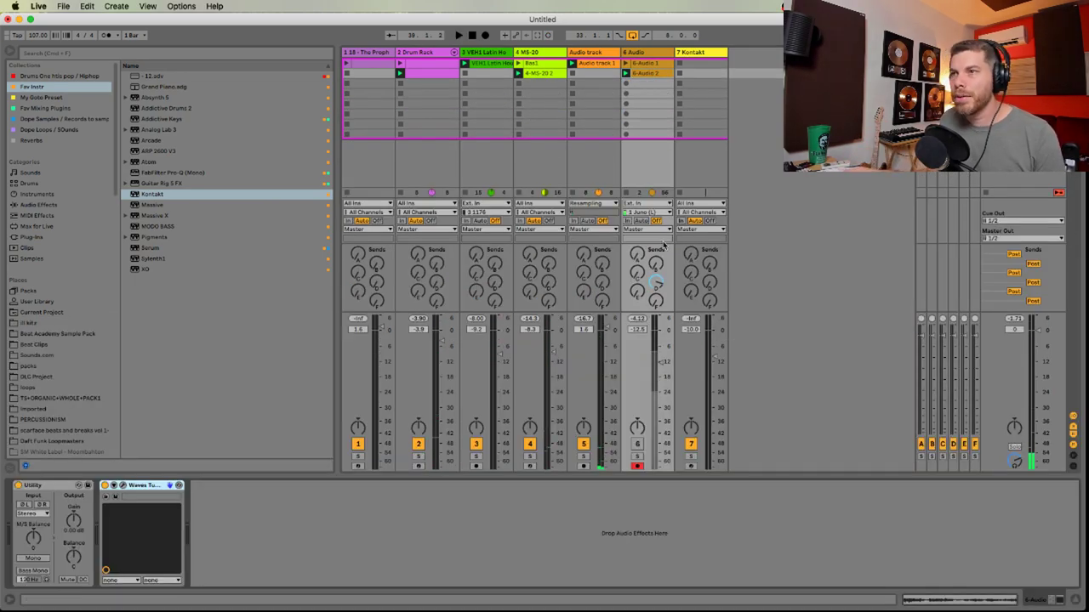
click(639, 467)
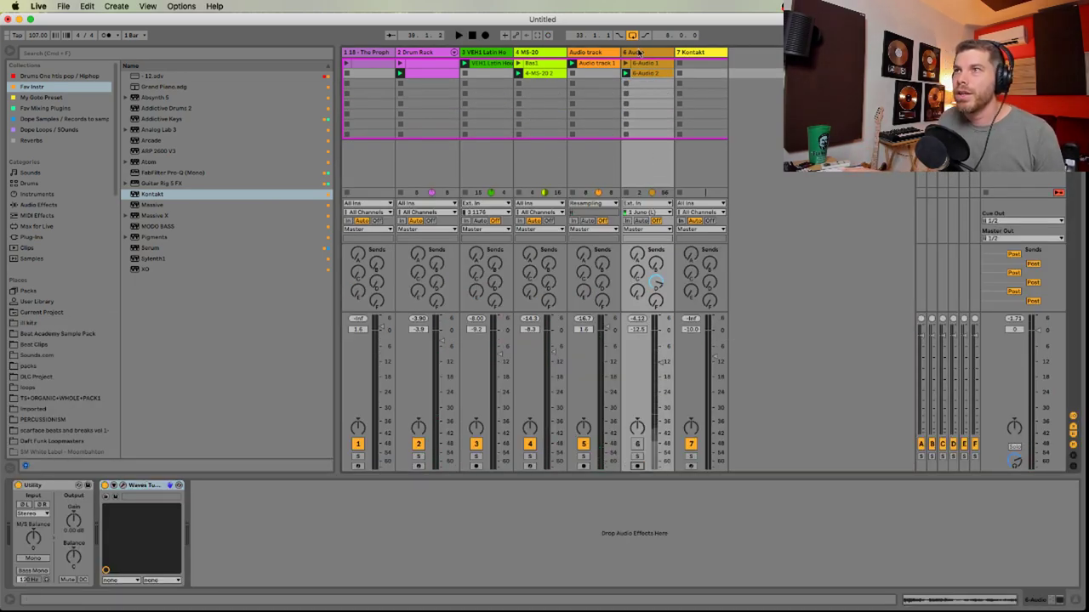
Move the 6 Audio track behind the Kontakt track and rename it Ruff Sketch
click(638, 53)
drag(738, 51, 725, 53)
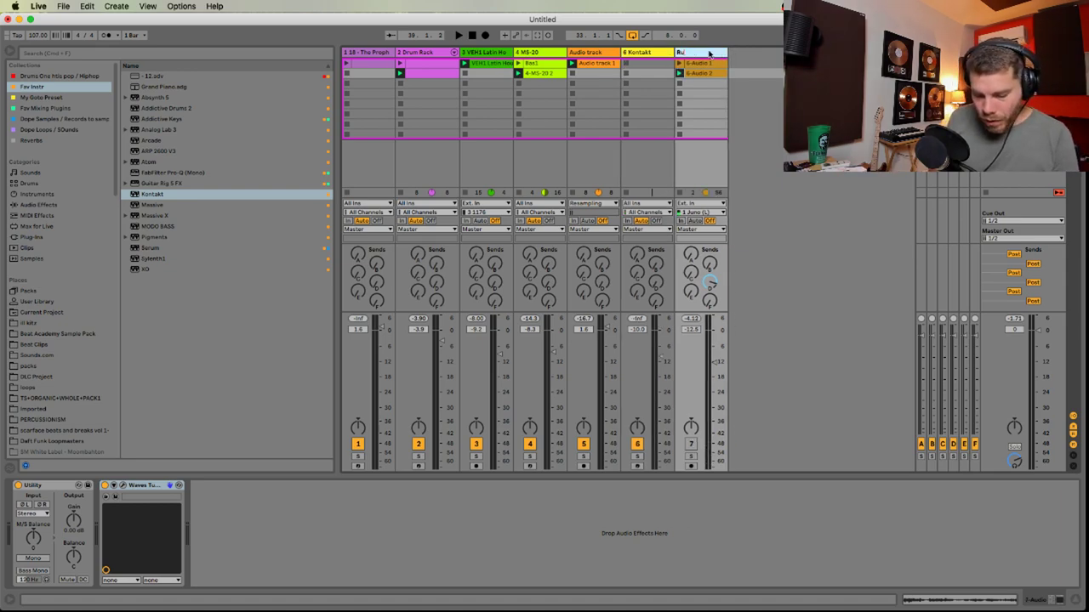
key(Return)
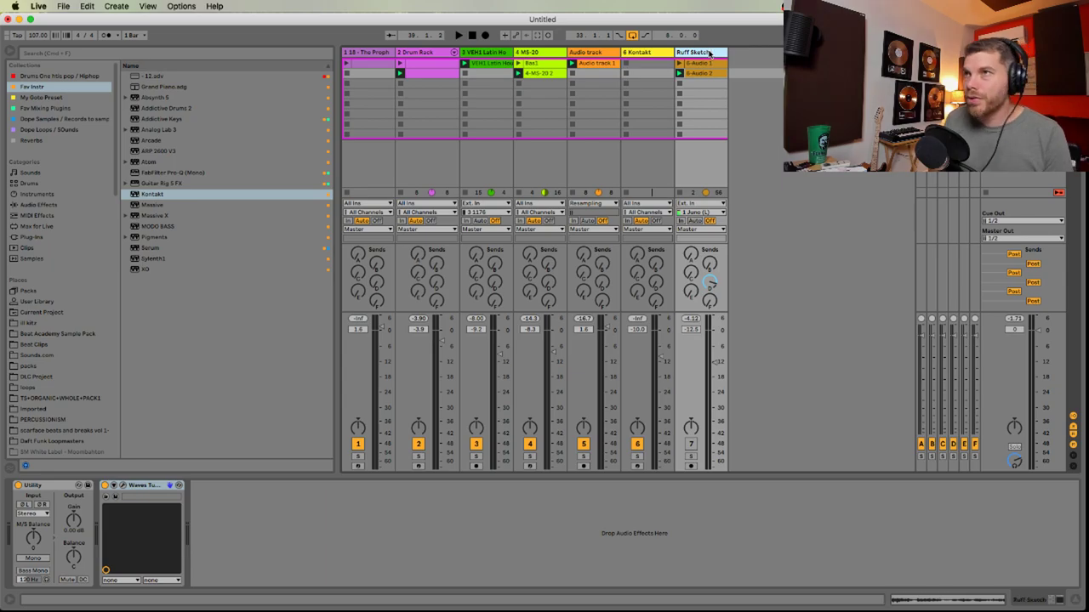
Switch to the live chat in Chrome, read the newest messages and return to Ableton Live
key(super+Tab)
key(super+Tab)
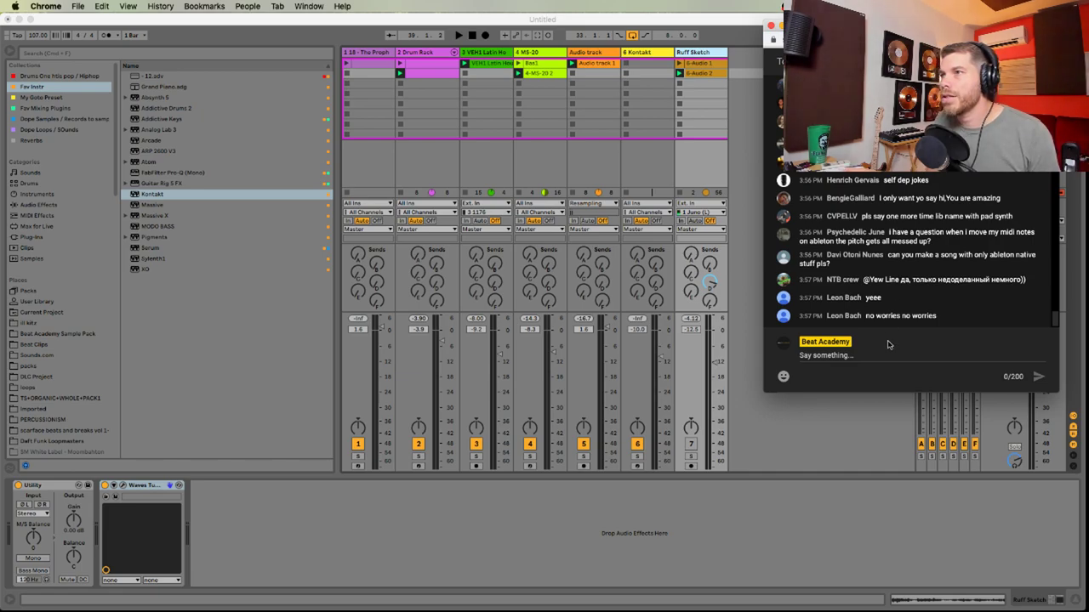
click(831, 443)
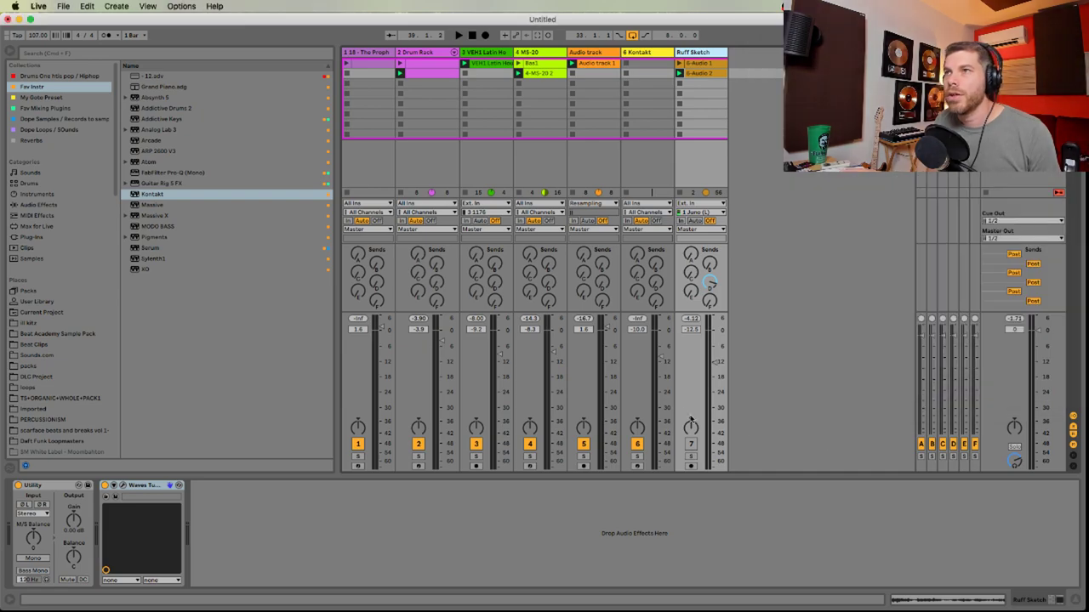
Play the beat and lower the MS-20 track's volume to -11.0 dB
key(space)
drag(554, 348, 553, 360)
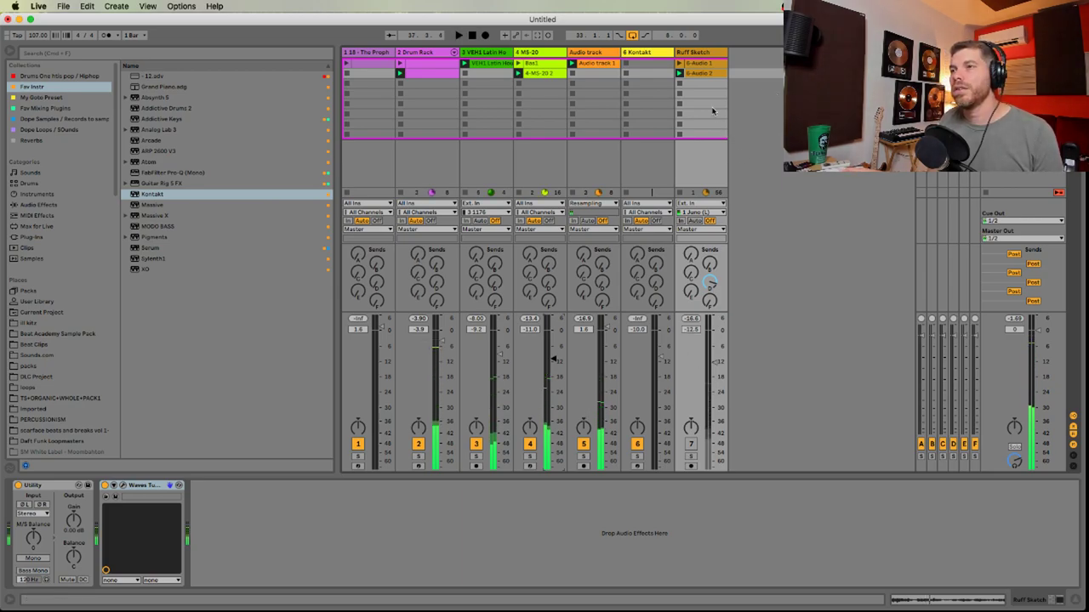
Arm the Kontakt track and record a four-bar Mellotron choir clip in its second slot, deleting the first take and recording it again
click(637, 466)
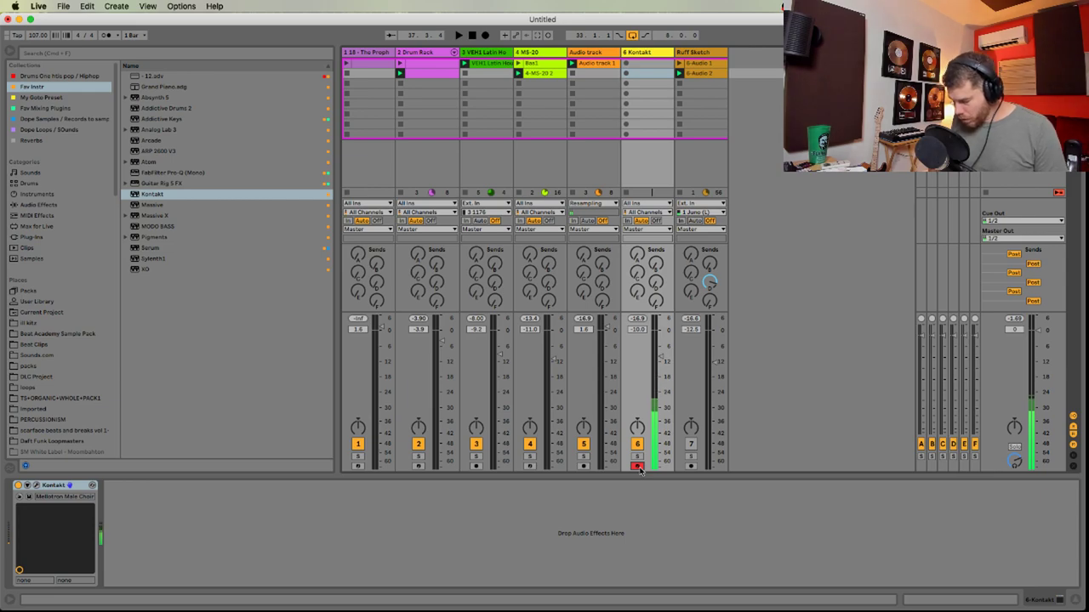
click(643, 72)
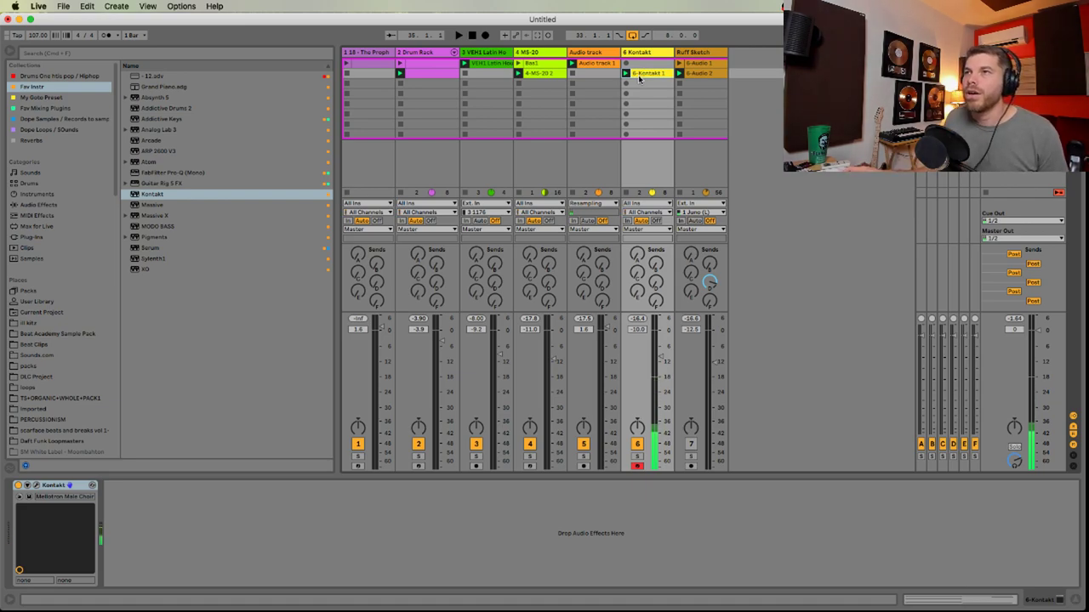
key(Delete)
key(Return)
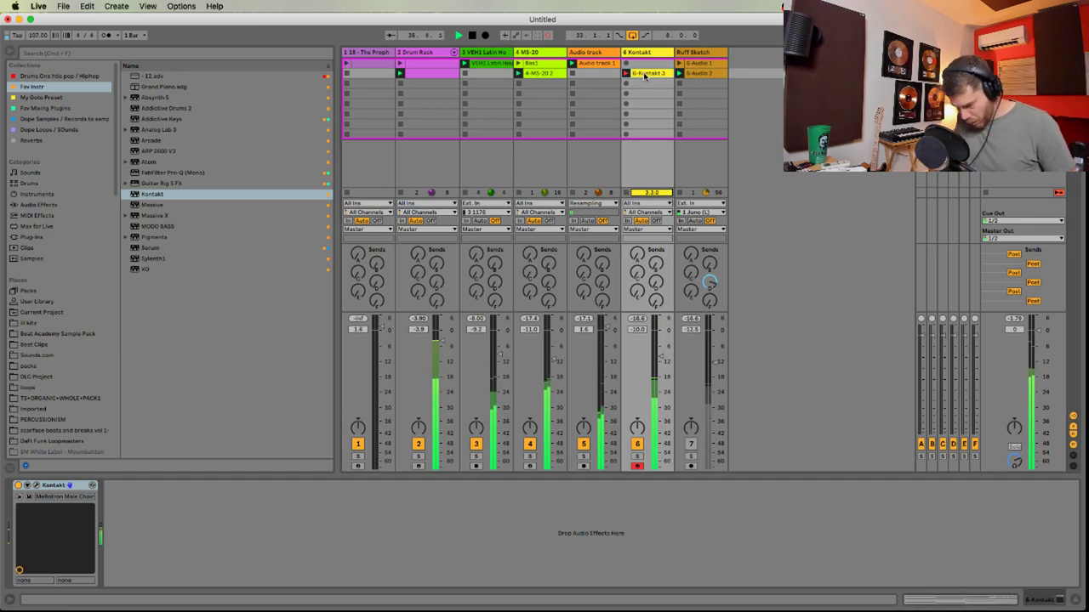
Quantize all notes of the new Kontakt choir clip and play it back with the beat
double_click(644, 75)
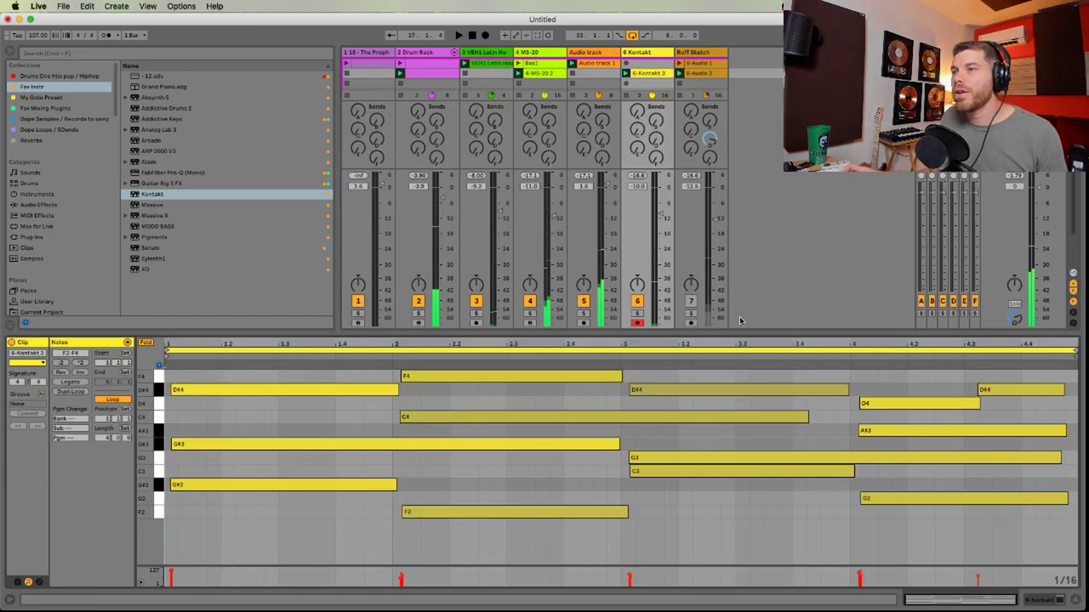
key(super+a)
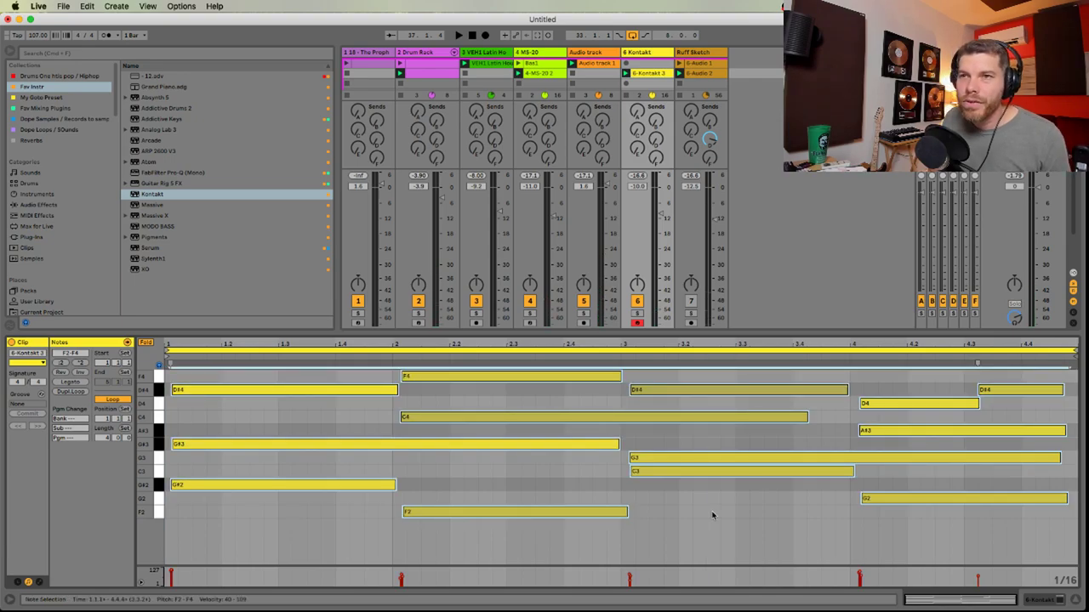
key(super+u)
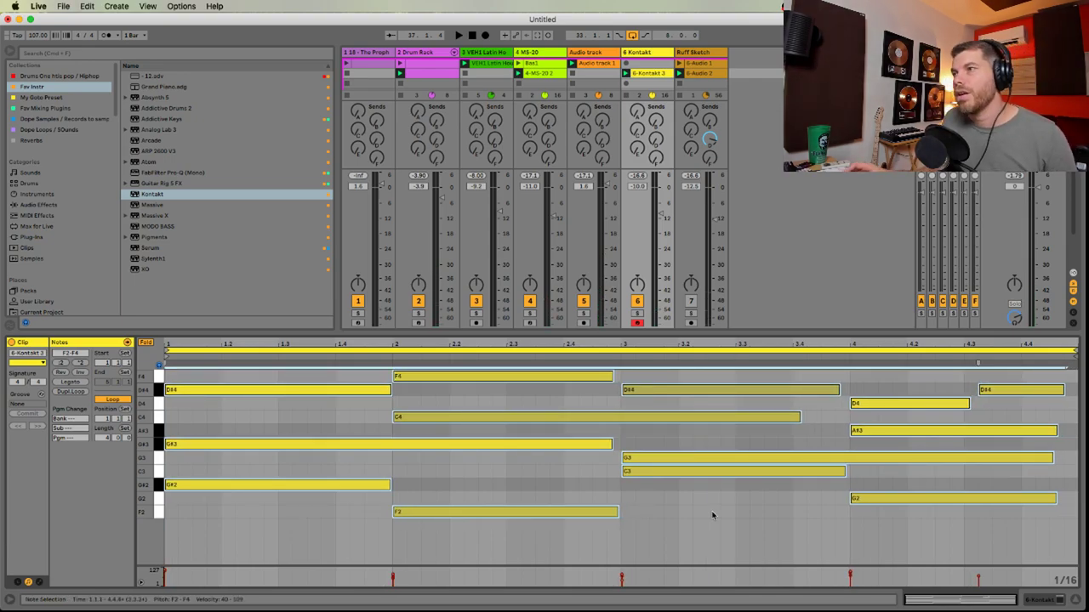
key(shift+Tab)
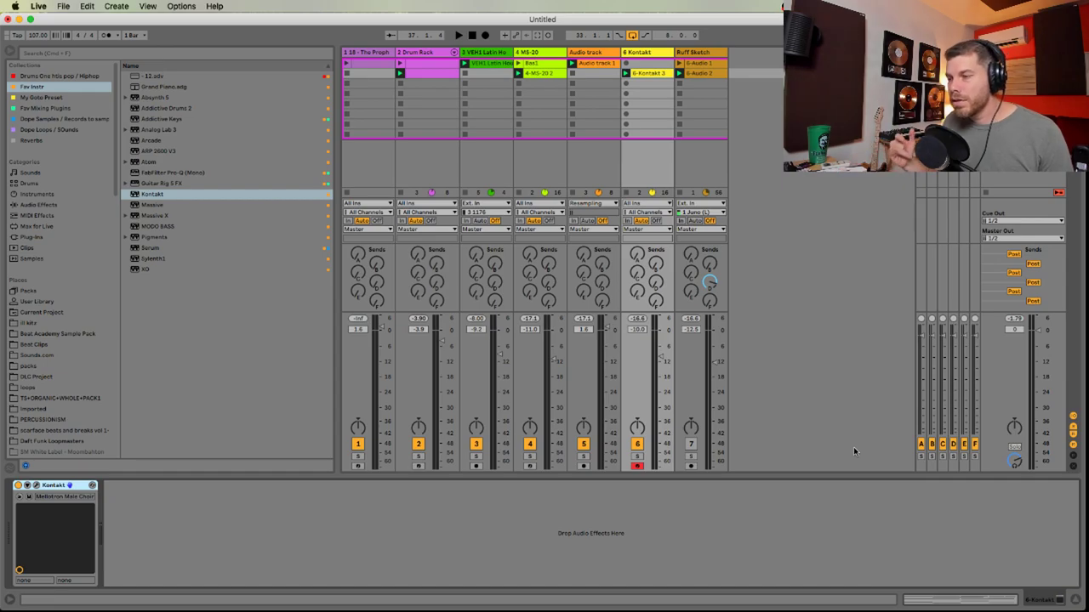
key(space)
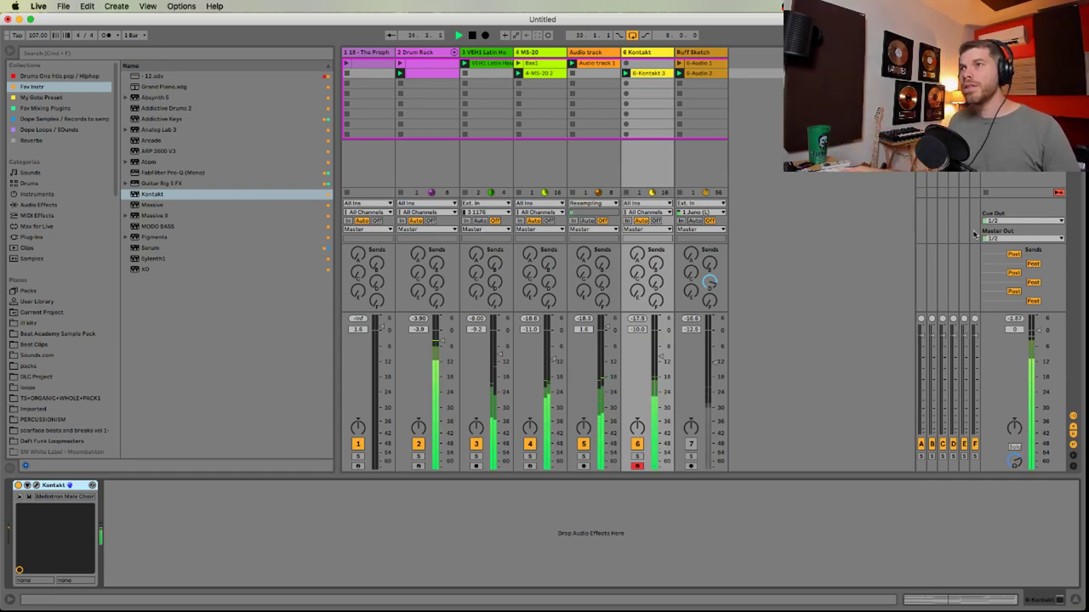
Arm the Ruff Sketch track and record another take into its third clip slot over the beat
click(691, 466)
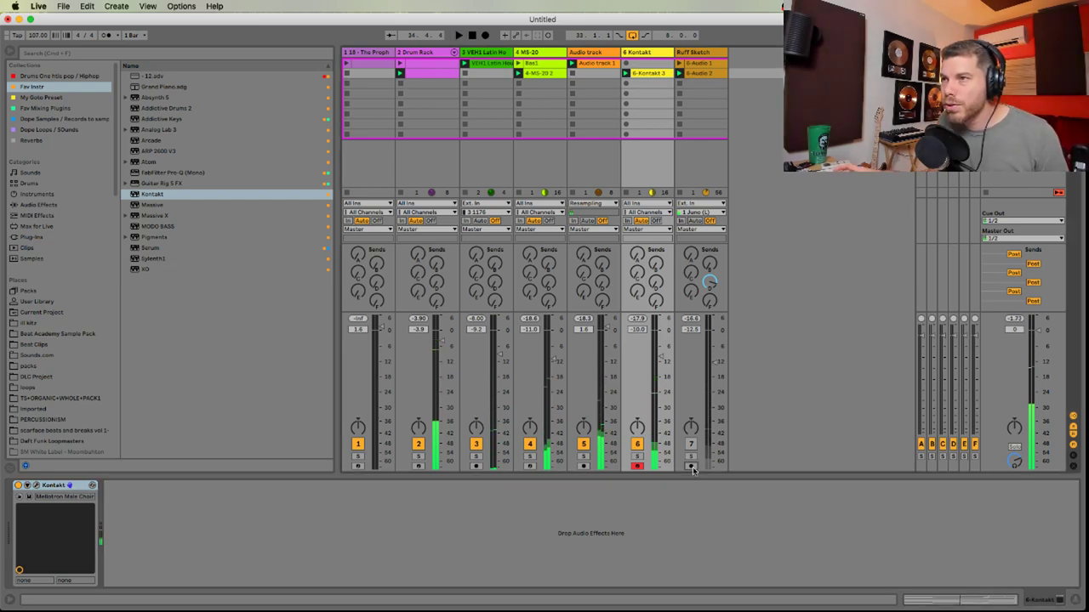
click(680, 84)
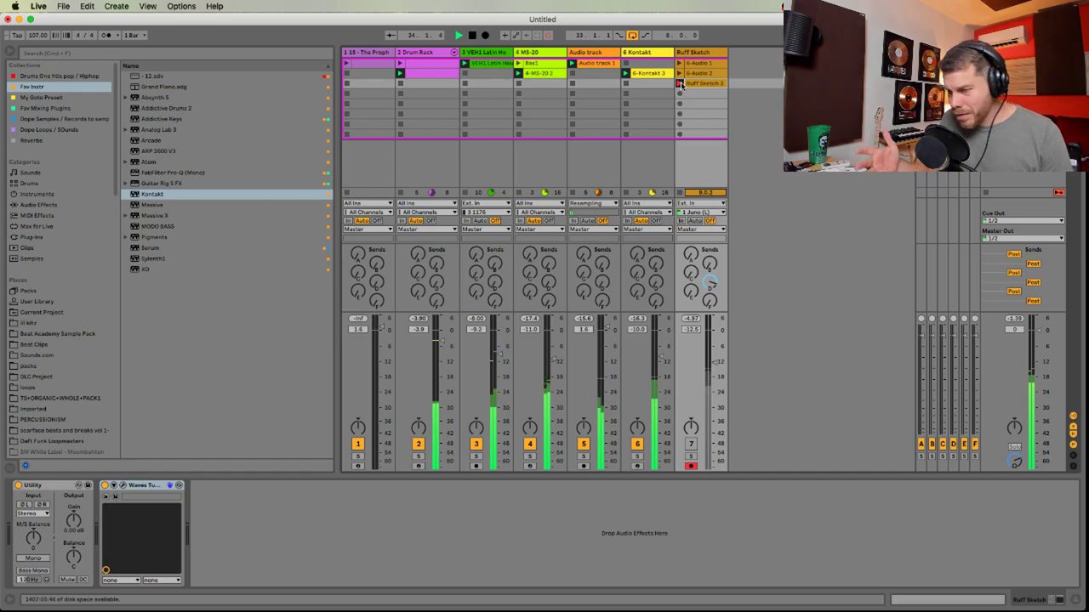
key(space)
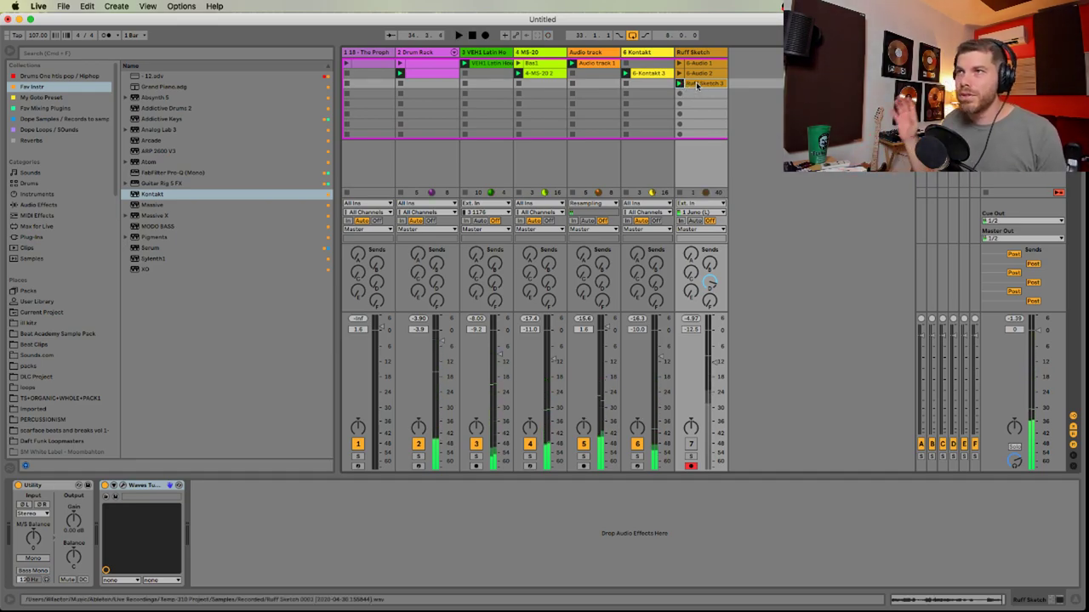
Check the live chat in Chrome, then back in Ableton Live open the Ruff Sketch 3 clip and activate and disarm its track
key(super+Tab)
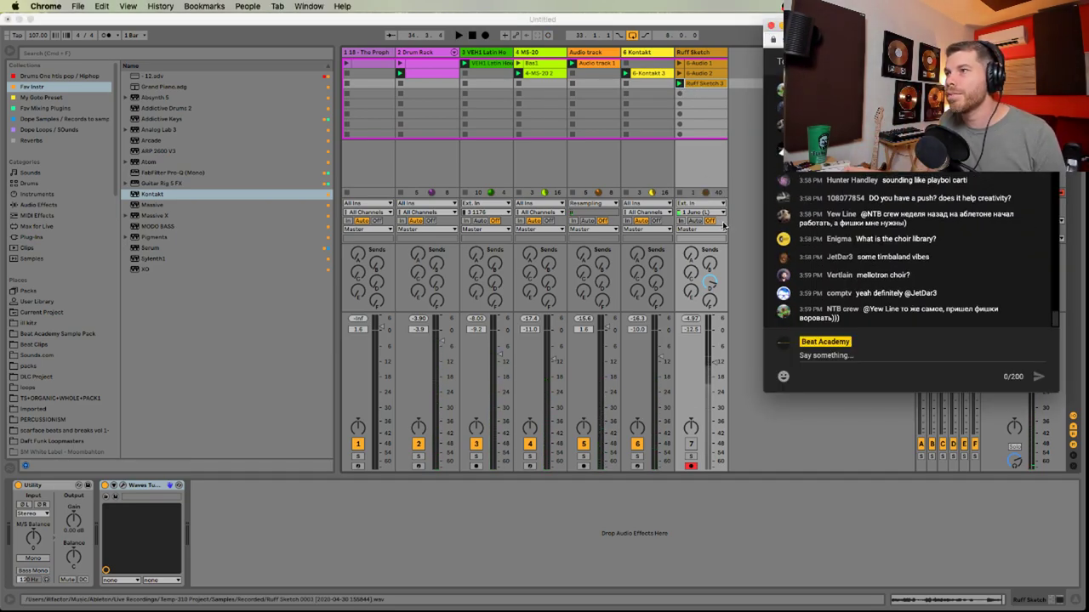
double_click(707, 82)
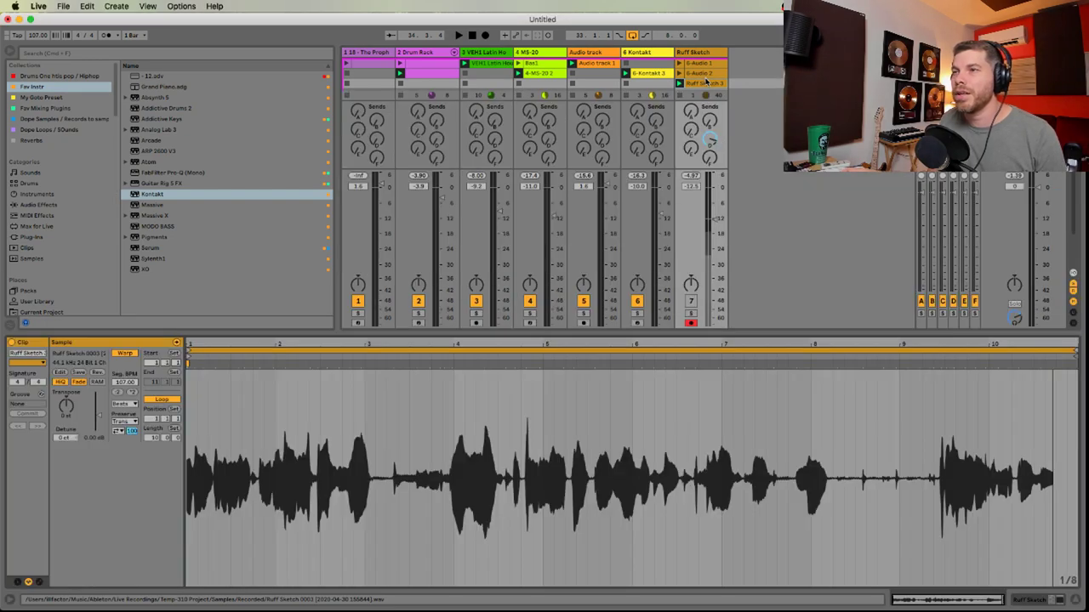
click(690, 322)
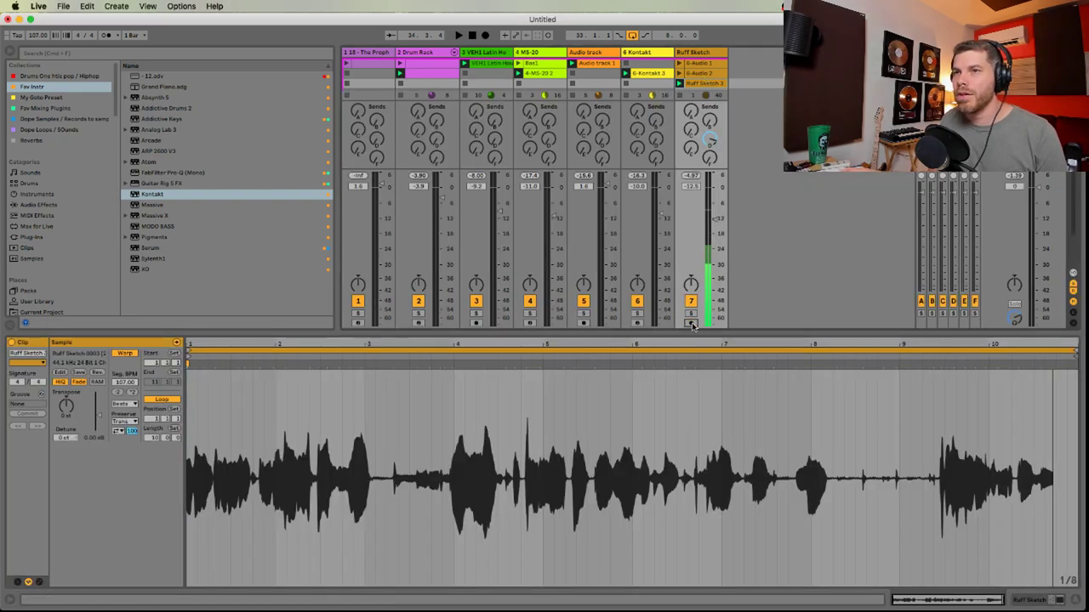
Add a warp marker at the transient around beat 1.2 of the Ruff Sketch 3 clip, shift it slightly earlier and play it with the beat
key(space)
key(space)
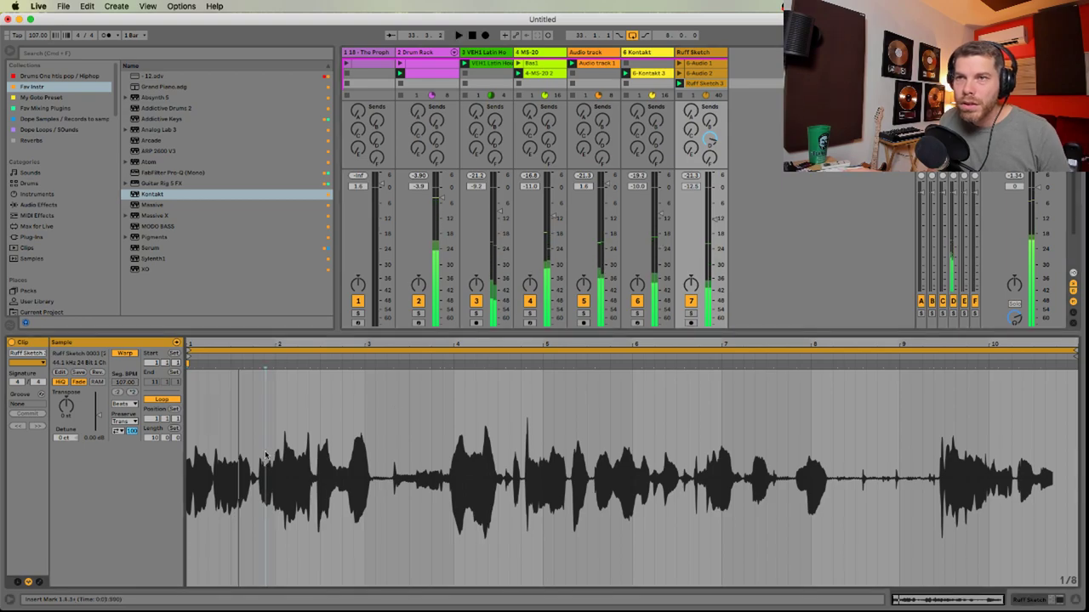
drag(375, 417, 264, 422)
click(265, 423)
key(space)
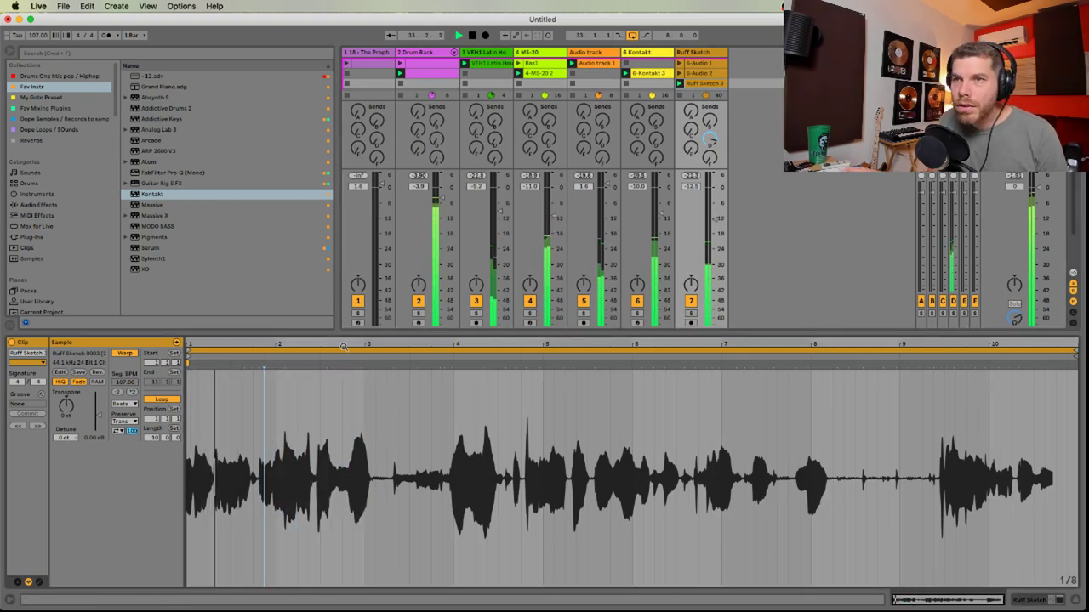
double_click(214, 364)
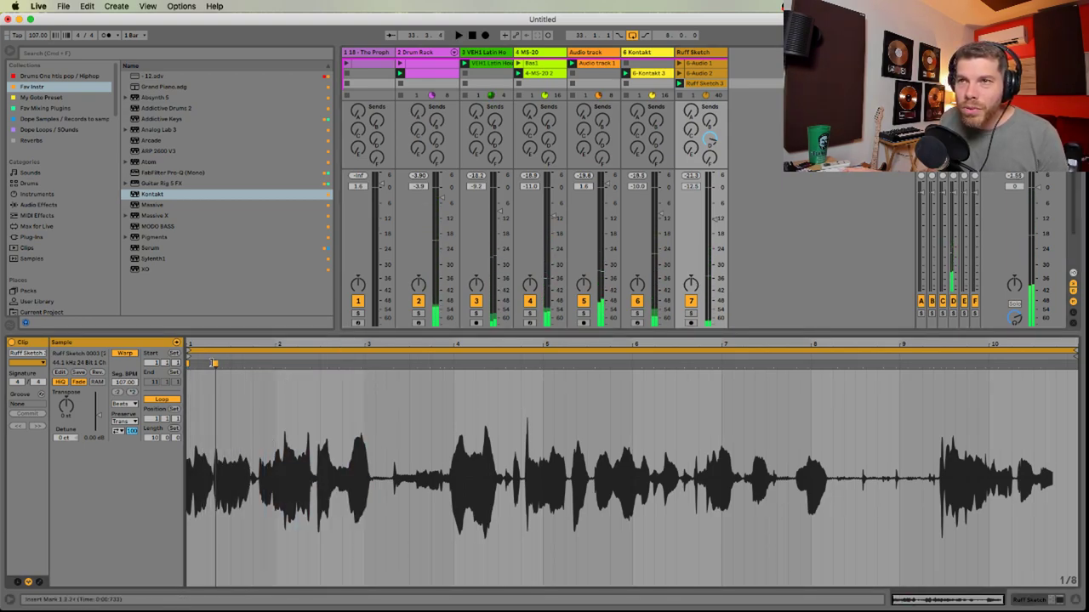
drag(214, 364, 208, 364)
key(space)
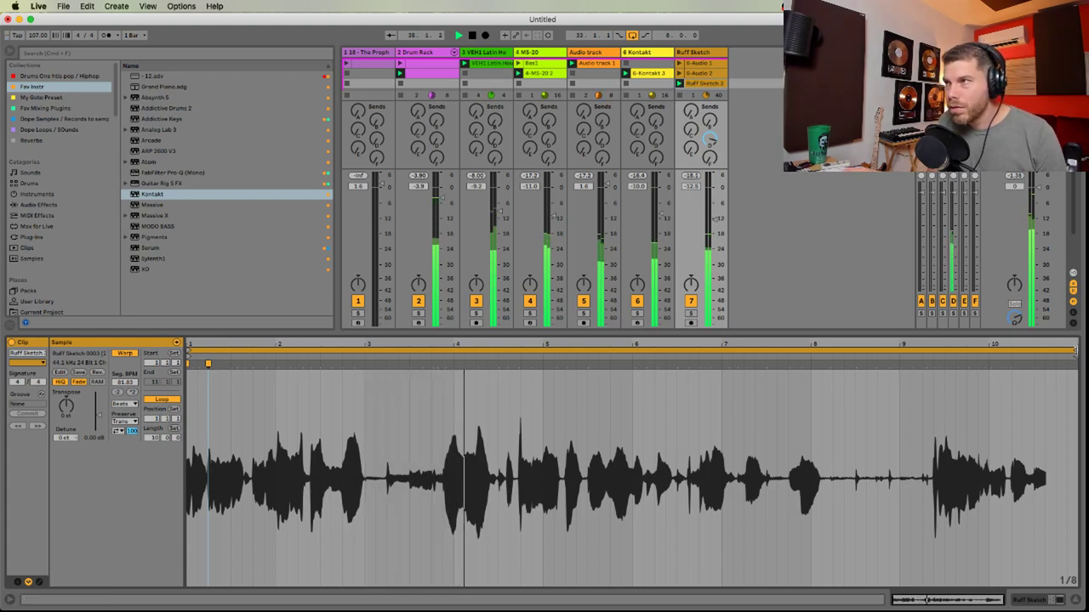
Shorten the Ruff Sketch 3 clip's loop to eight bars and raise its track volume to about -5 dB
drag(1076, 349, 905, 379)
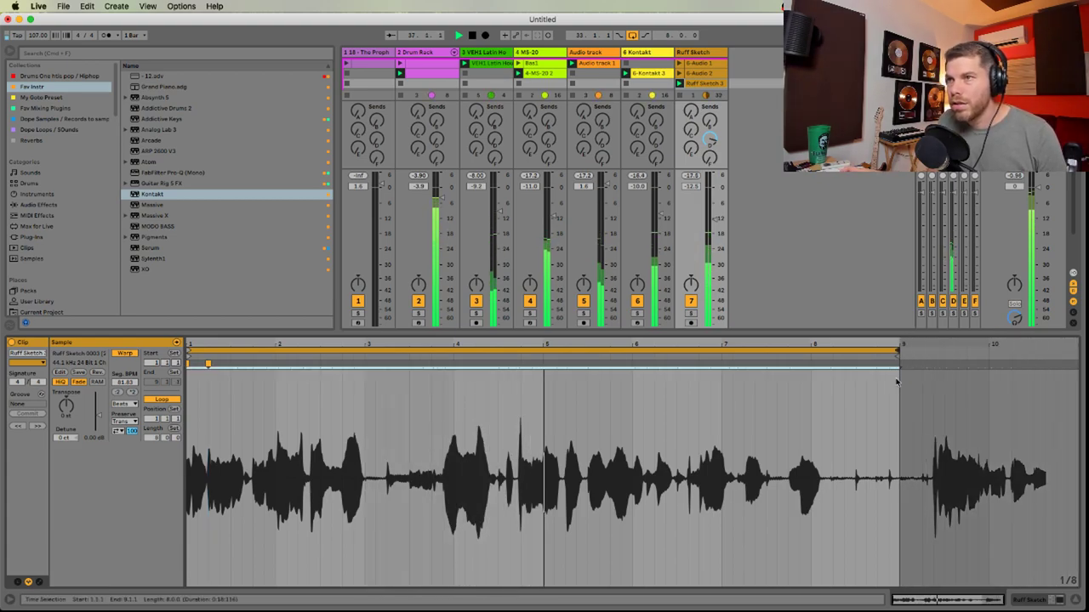
key(shift+Tab)
drag(716, 363, 715, 343)
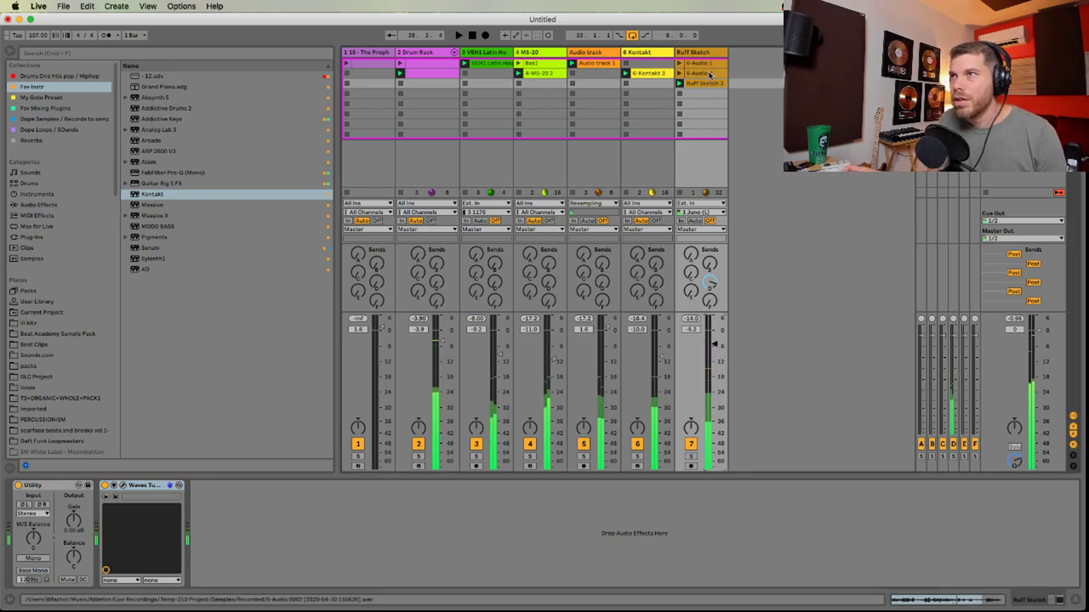
Reduce the Ruff Sketch 3 clip's loop to four bars and delete the warp marker at its start during playback
click(706, 84)
key(space)
key(shift+Tab)
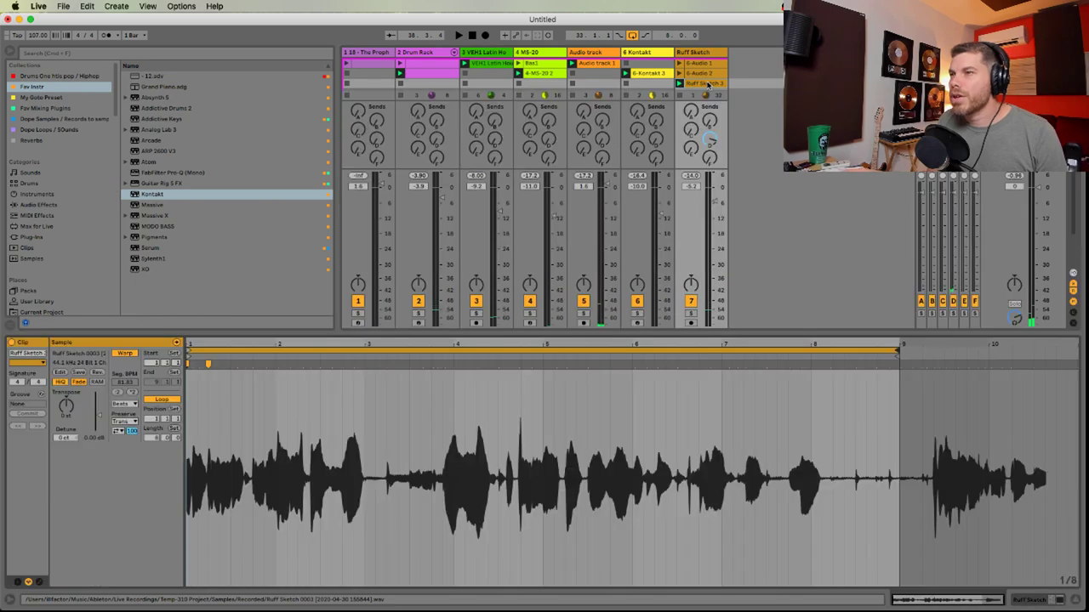
drag(895, 352, 545, 387)
key(space)
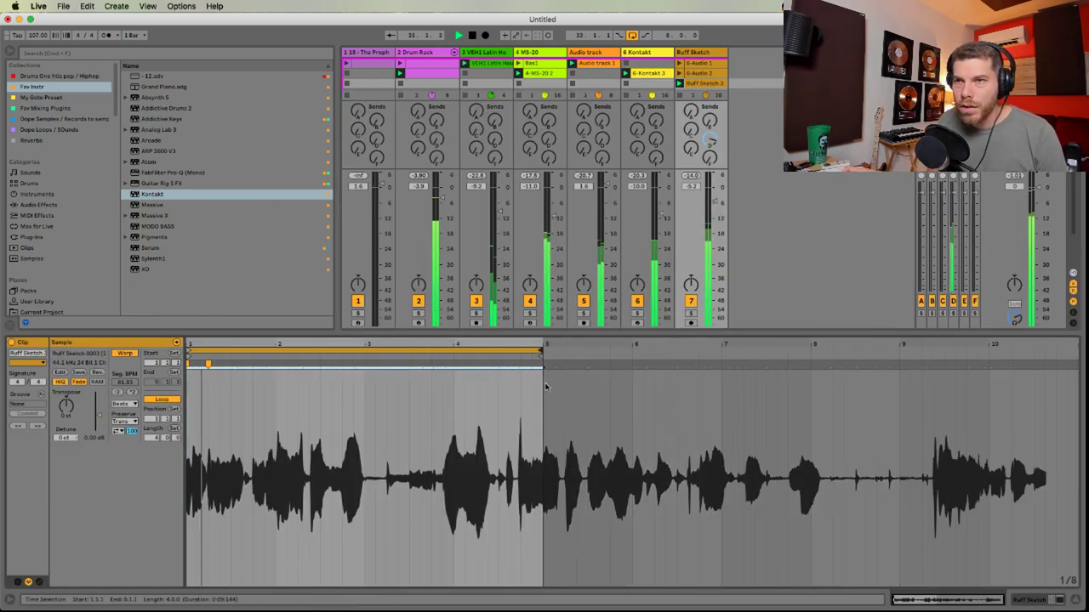
click(185, 362)
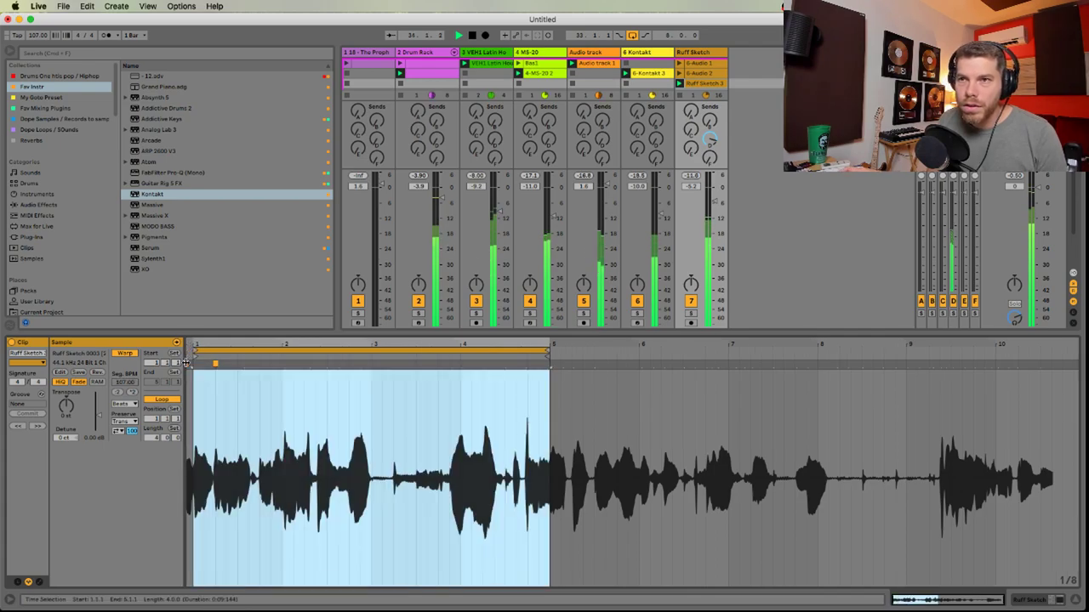
key(shift+Tab)
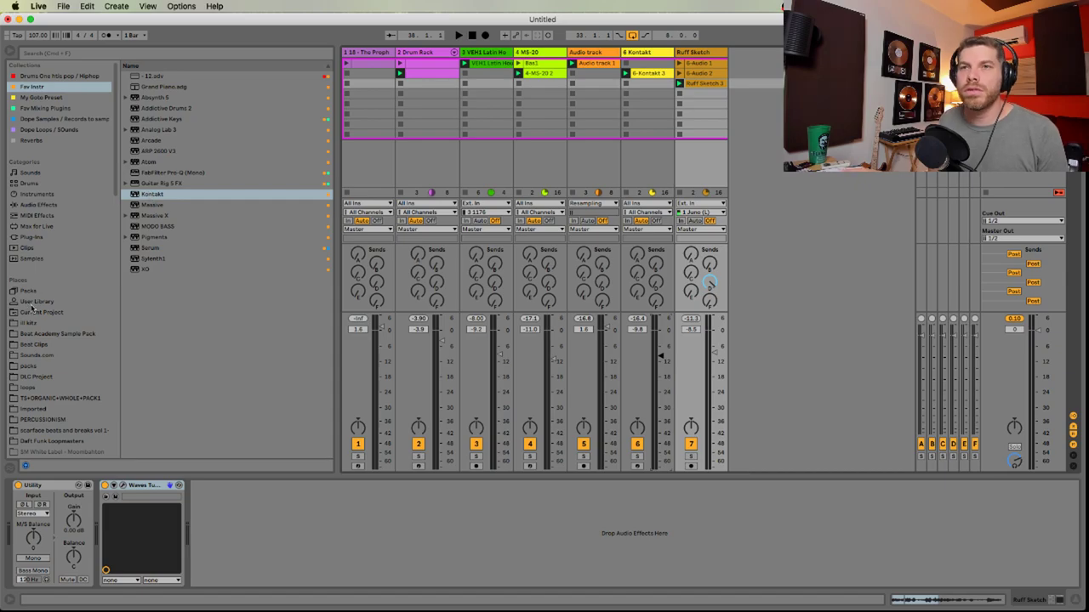
Look through the Audio Effects and Drums categories, then open the VEH1 Latin House Loops 128 BPM sample folder
scroll(61, 364, down, 3)
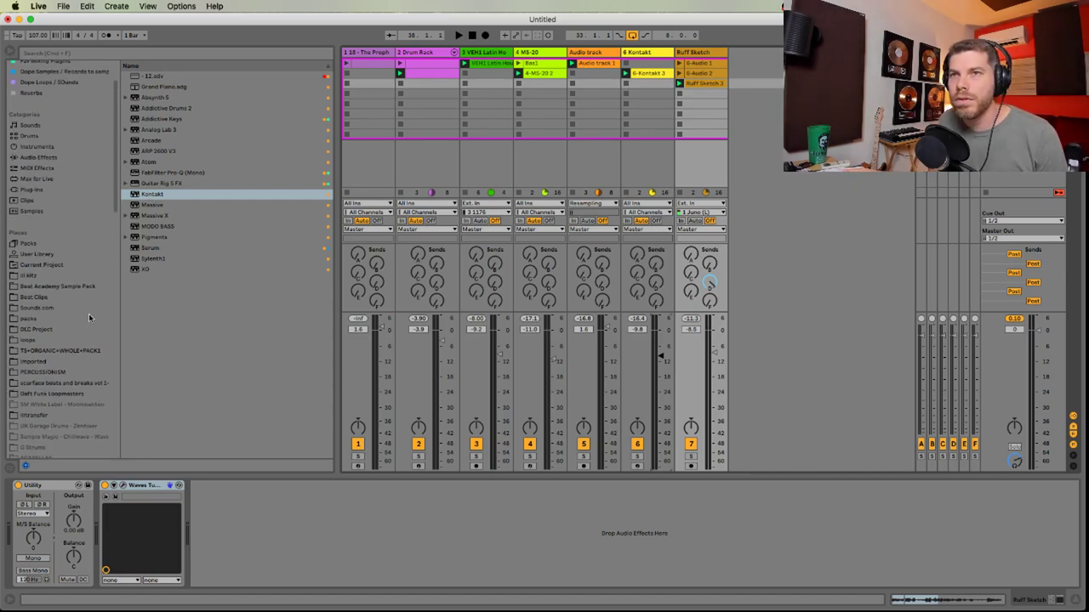
scroll(75, 280, up, 3)
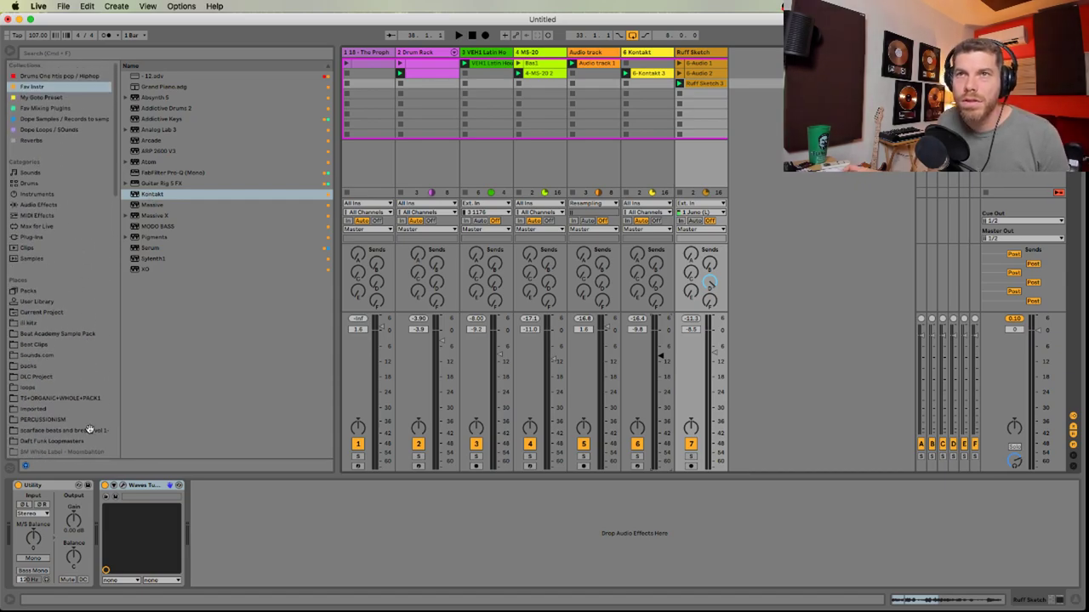
click(55, 206)
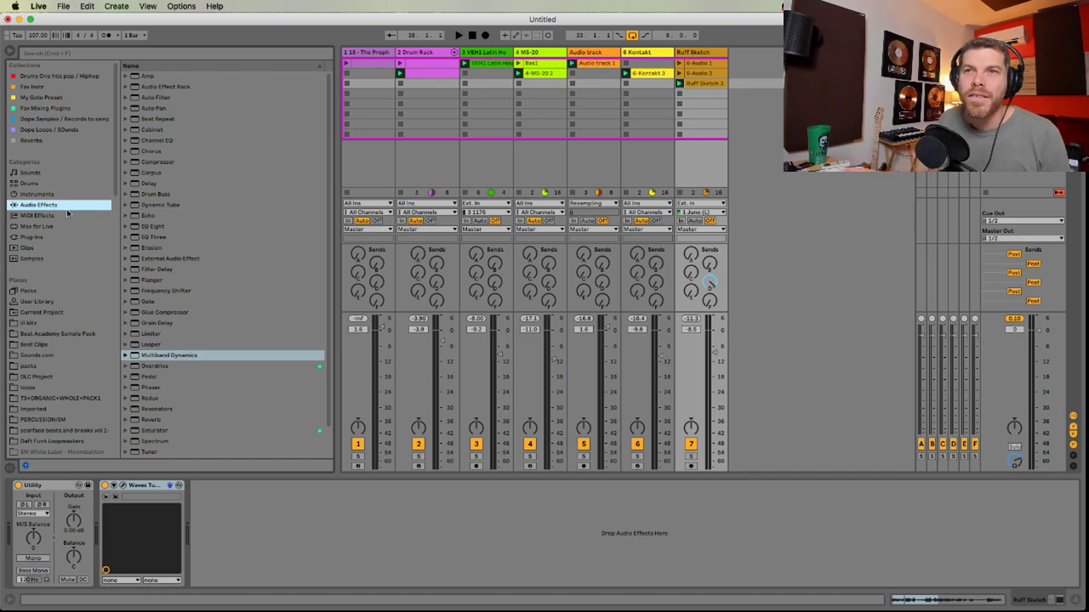
scroll(60, 394, up, 1)
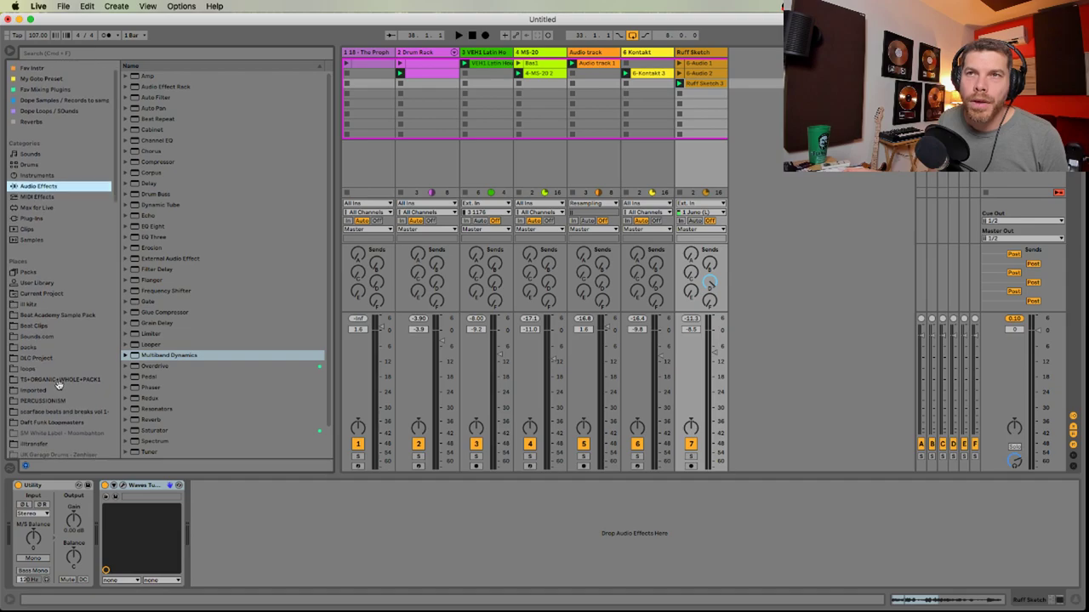
click(63, 184)
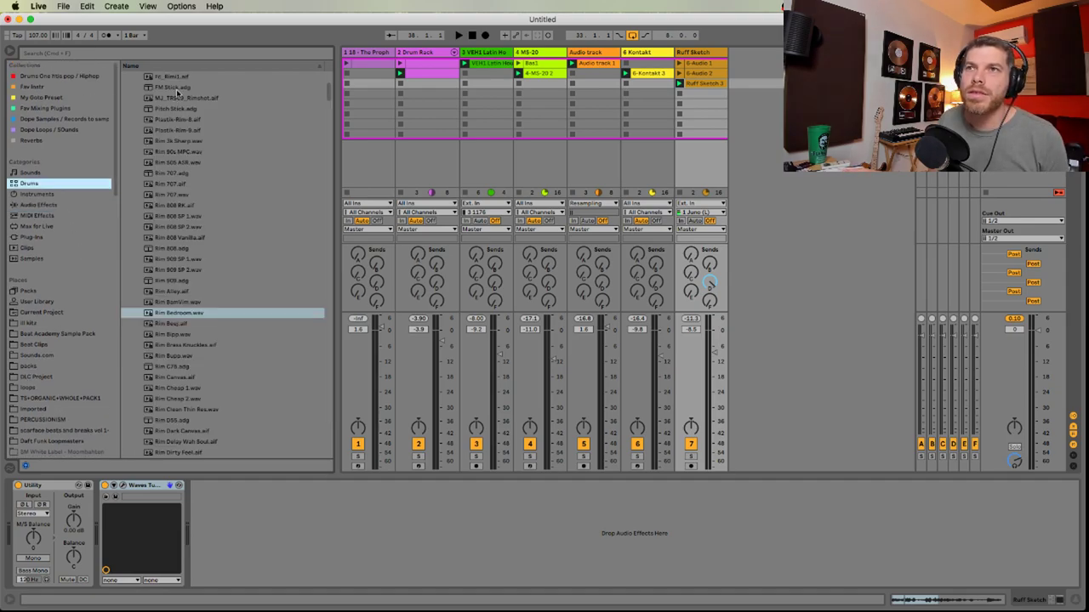
scroll(178, 93, up, 4)
scroll(93, 255, down, 15)
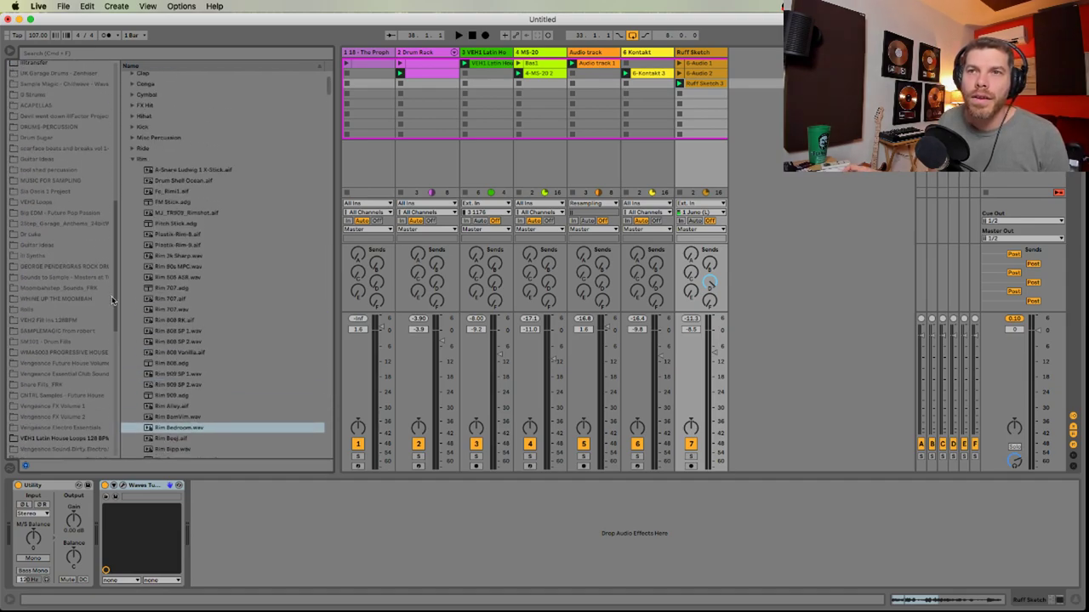
click(97, 266)
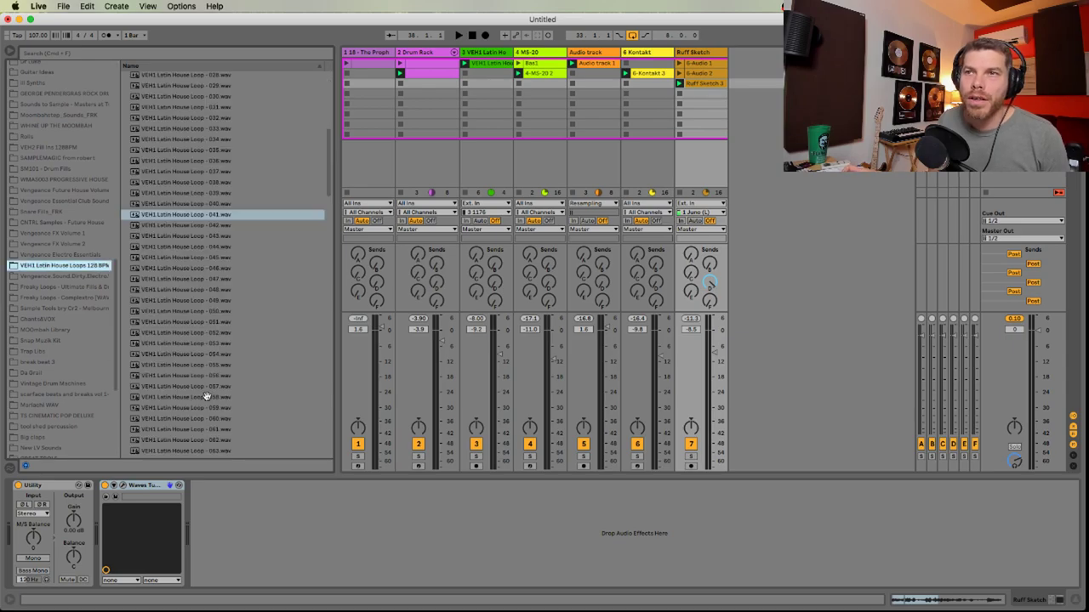
Audition several Latin House loops, including 104, 105, 123, 125, 162 and 163
scroll(222, 340, down, 10)
click(230, 403)
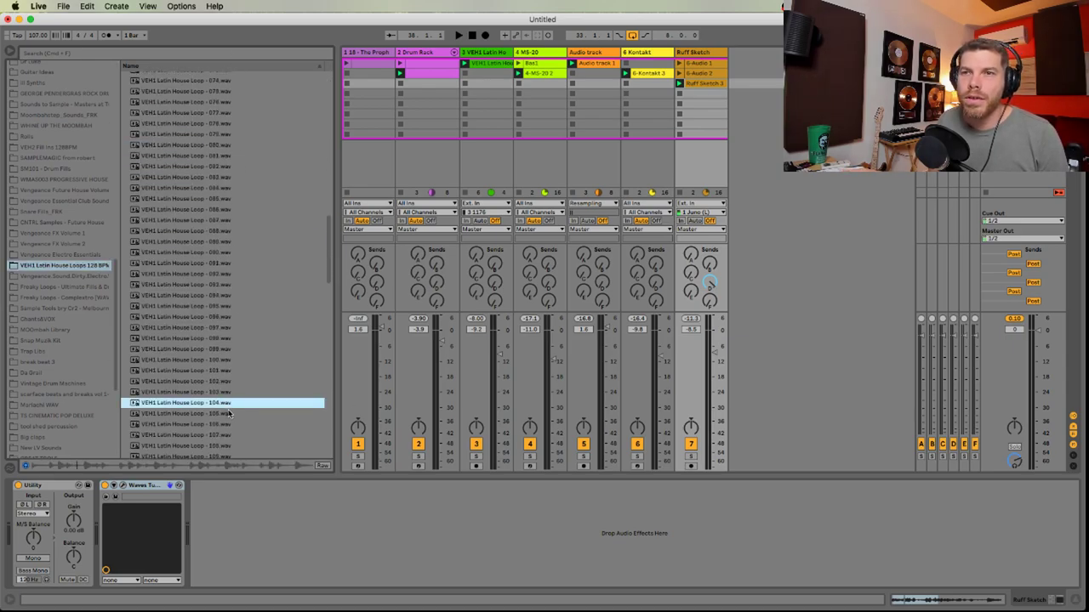
click(226, 415)
scroll(230, 434, down, 6)
click(242, 399)
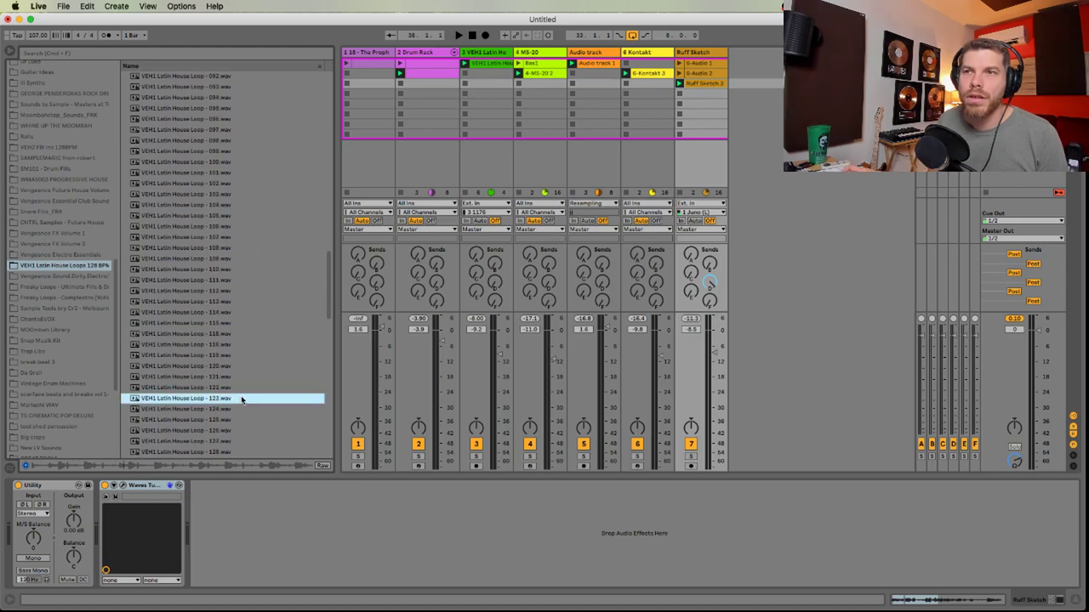
click(238, 419)
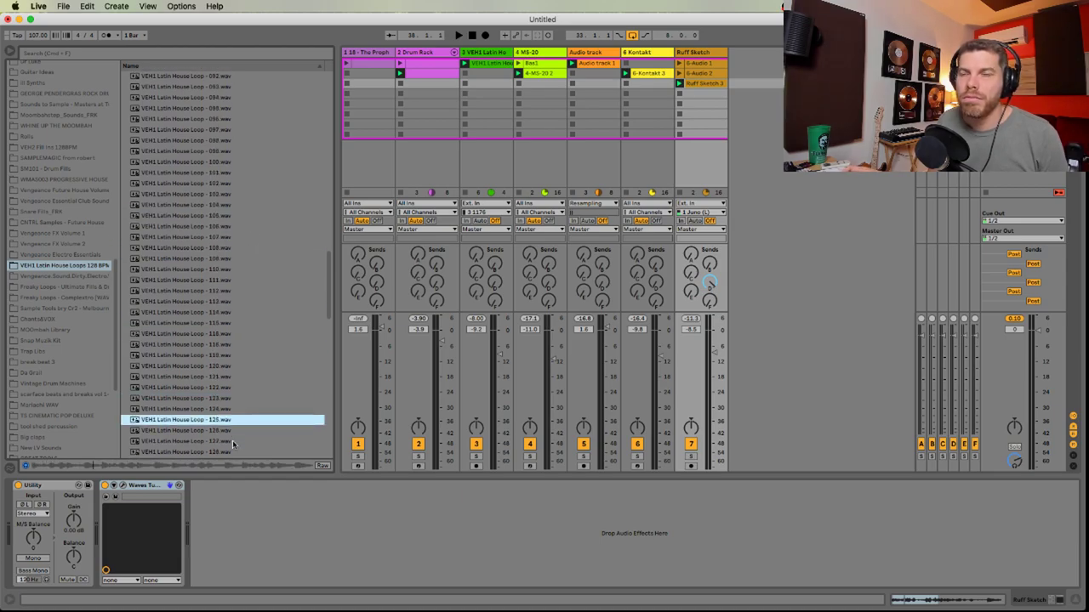
scroll(272, 255, down, 14)
click(241, 361)
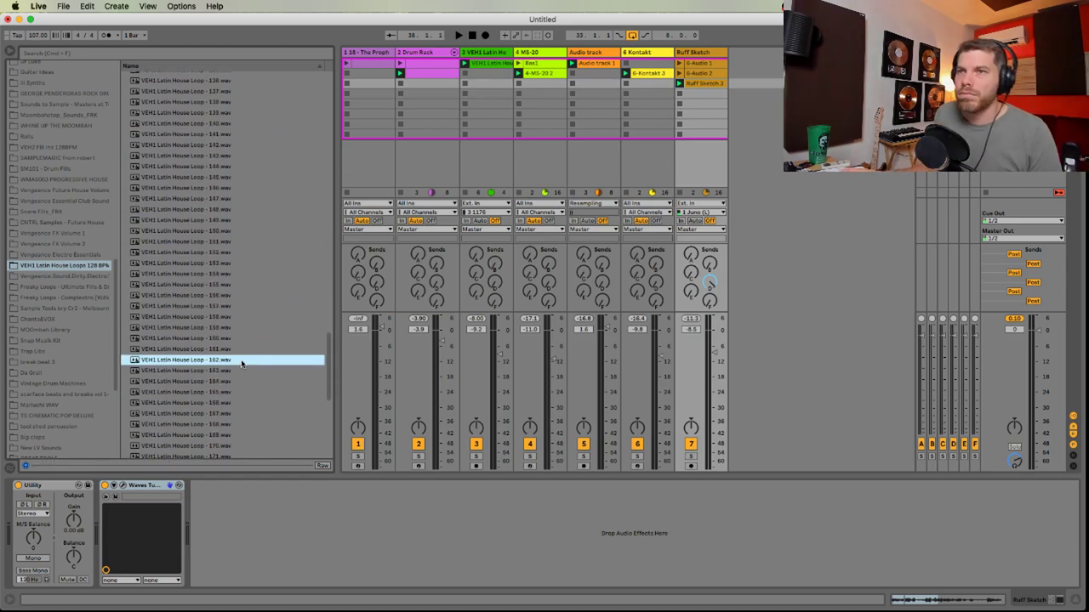
click(236, 372)
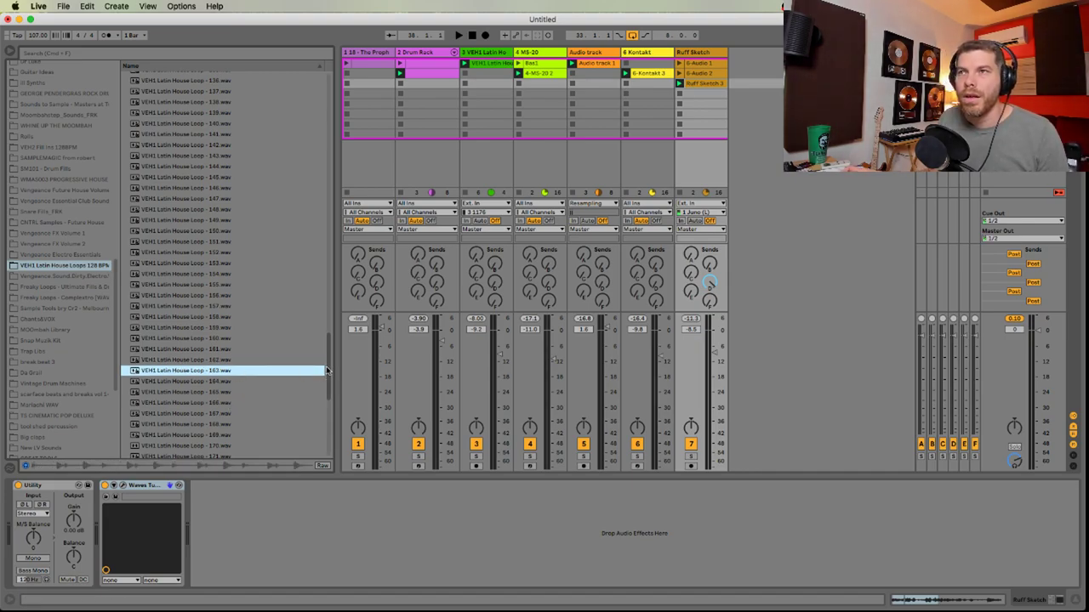
Open the Murder Breaks 2 folder in Sounds.com and preview the MB2 06 Break 85BPM and MB2 08 Break 72BPM samples
drag(328, 370, 336, 83)
drag(116, 347, 125, 189)
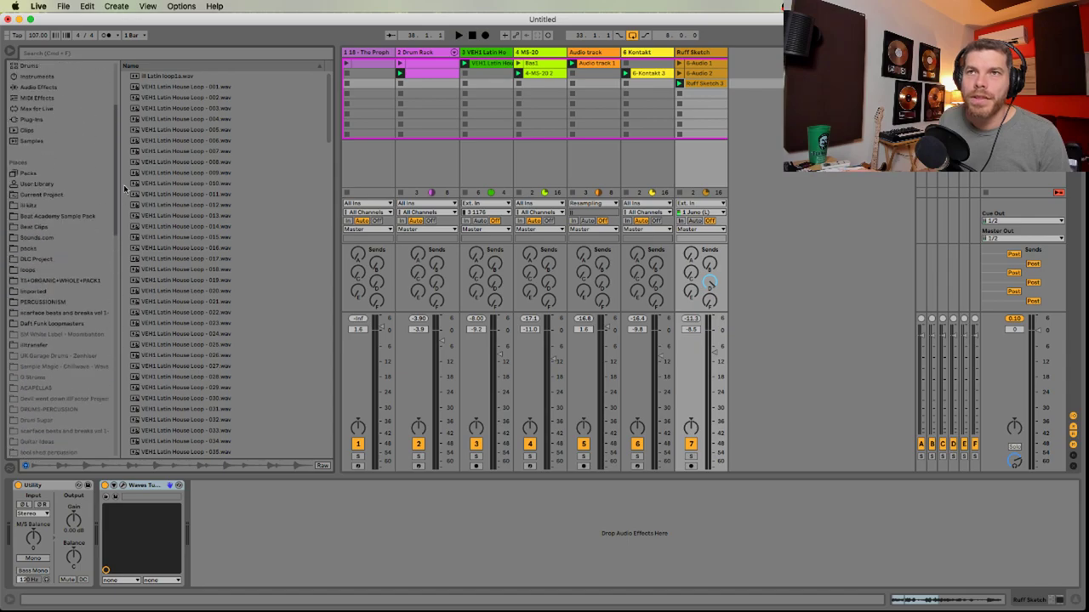
scroll(109, 220, up, 3)
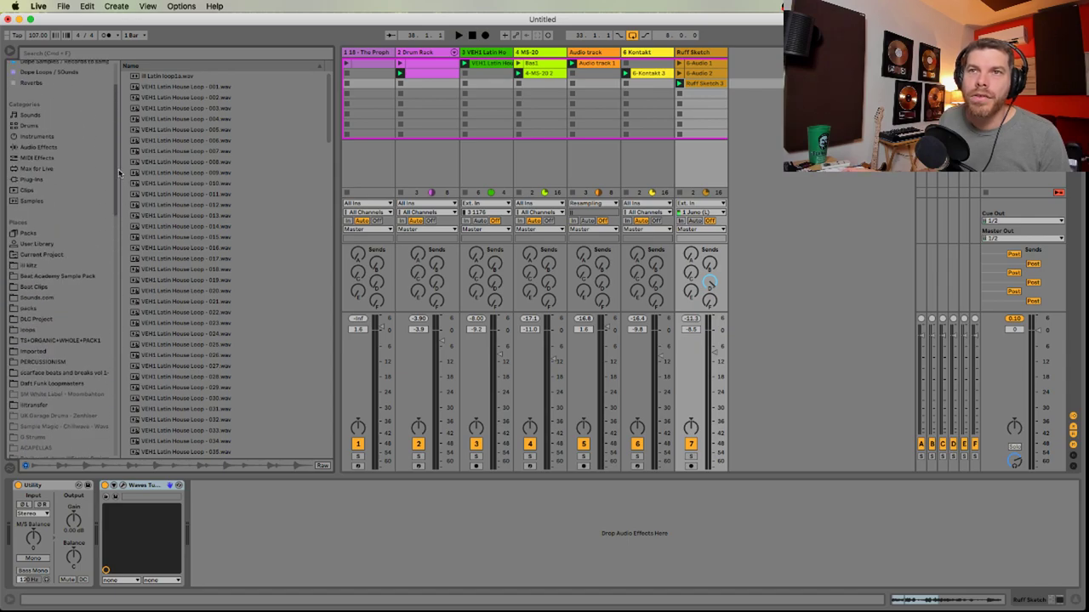
click(65, 292)
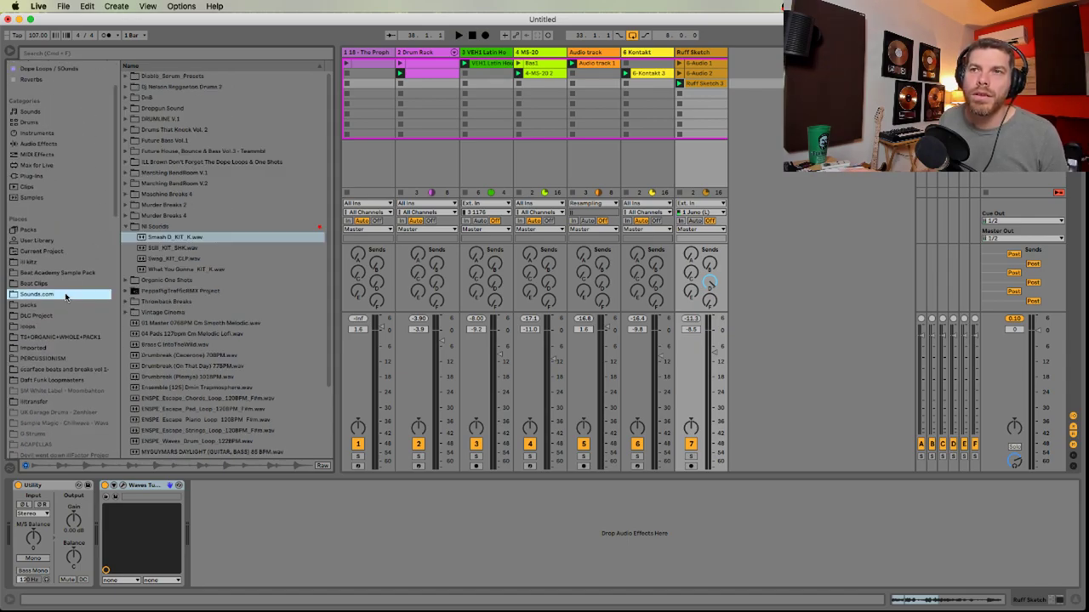
click(123, 225)
click(126, 205)
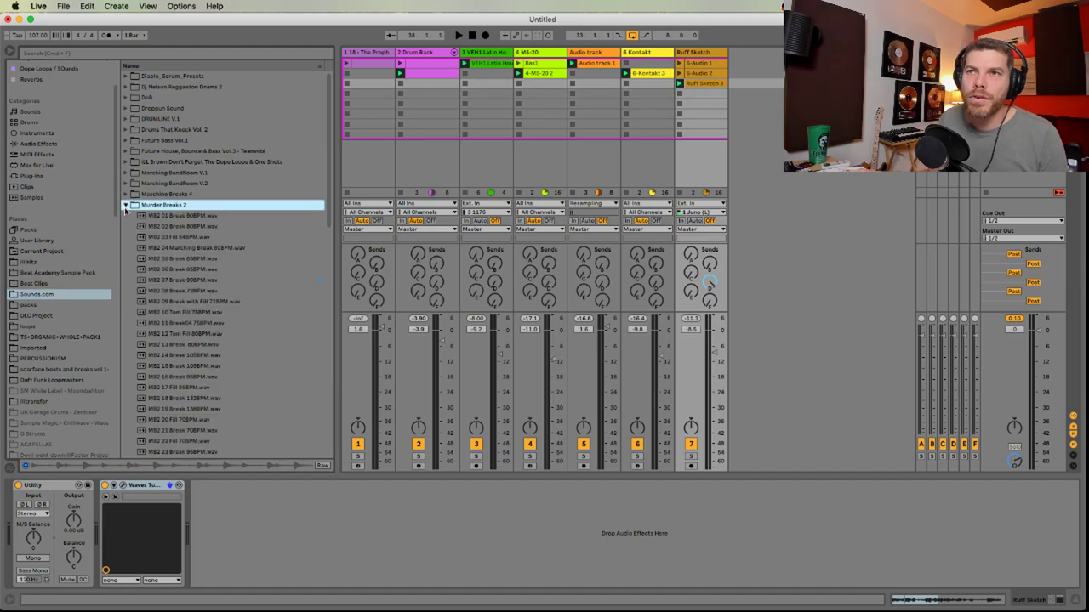
click(173, 270)
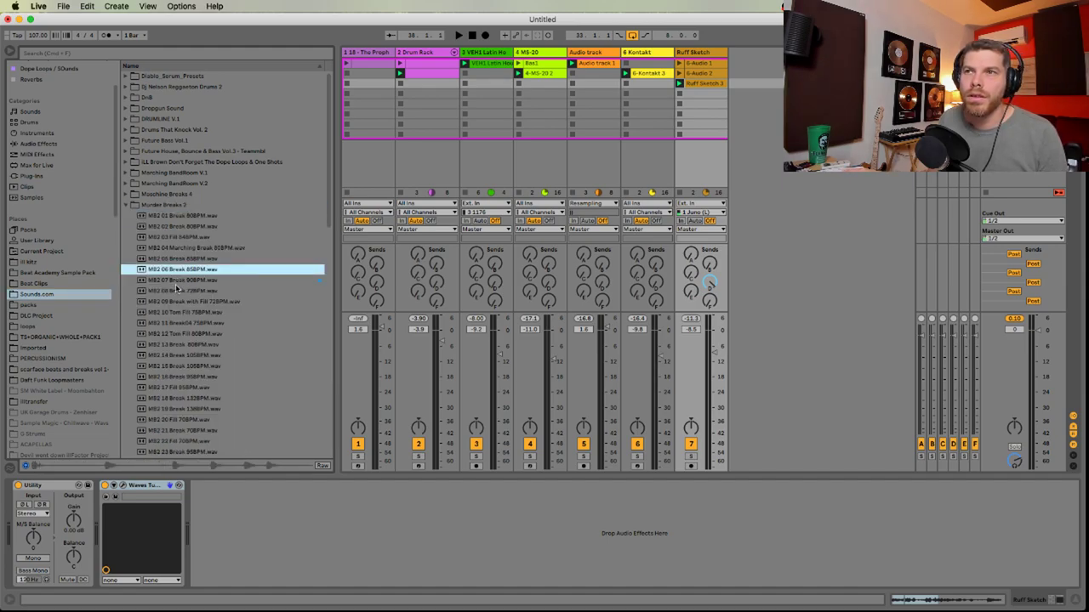
click(176, 290)
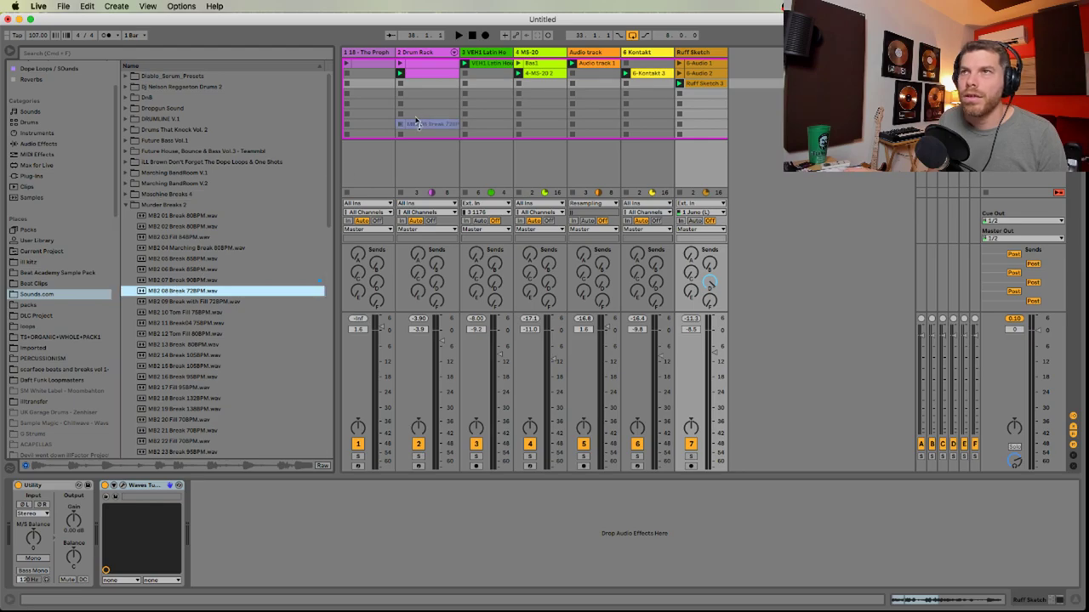
Place MB2 08 Break 72BPM in the second slot of a new audio track, launch it and set the track volume to -10.3 dB
drag(417, 121, 755, 87)
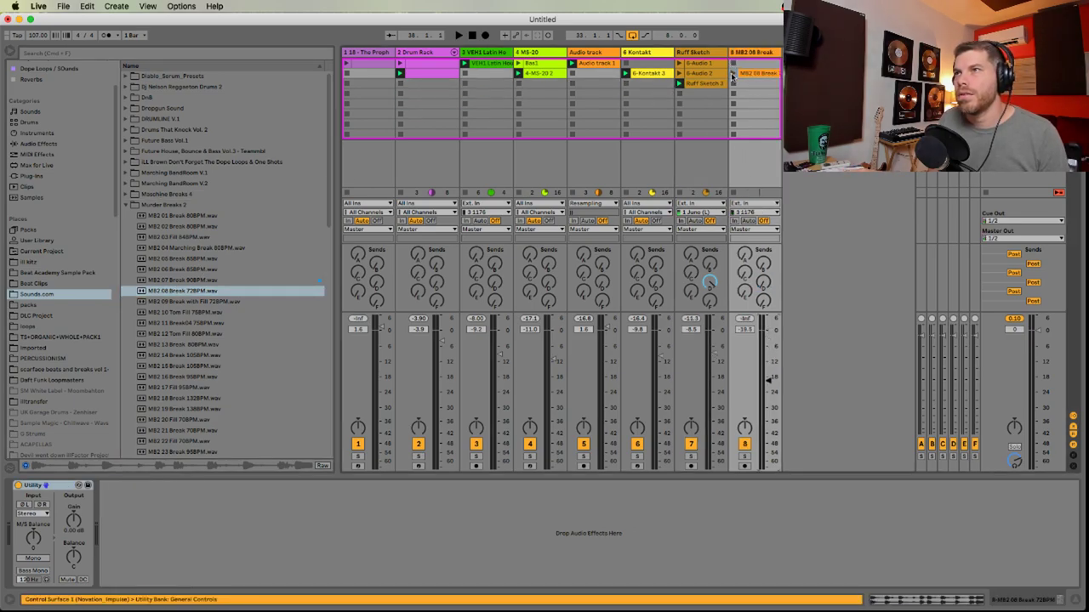
click(732, 76)
drag(768, 380, 770, 364)
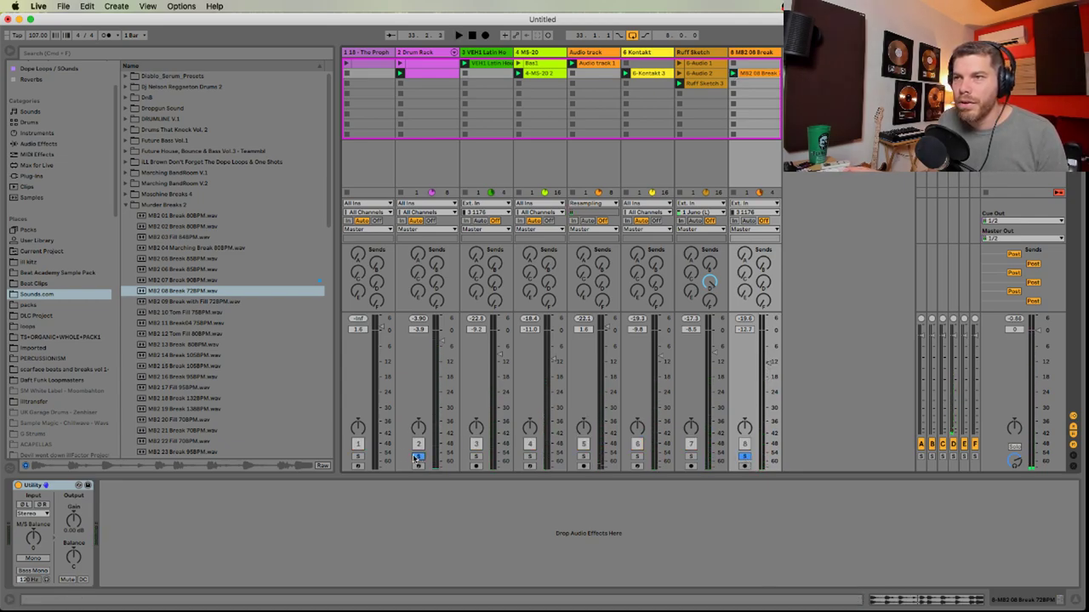
drag(769, 363, 769, 358)
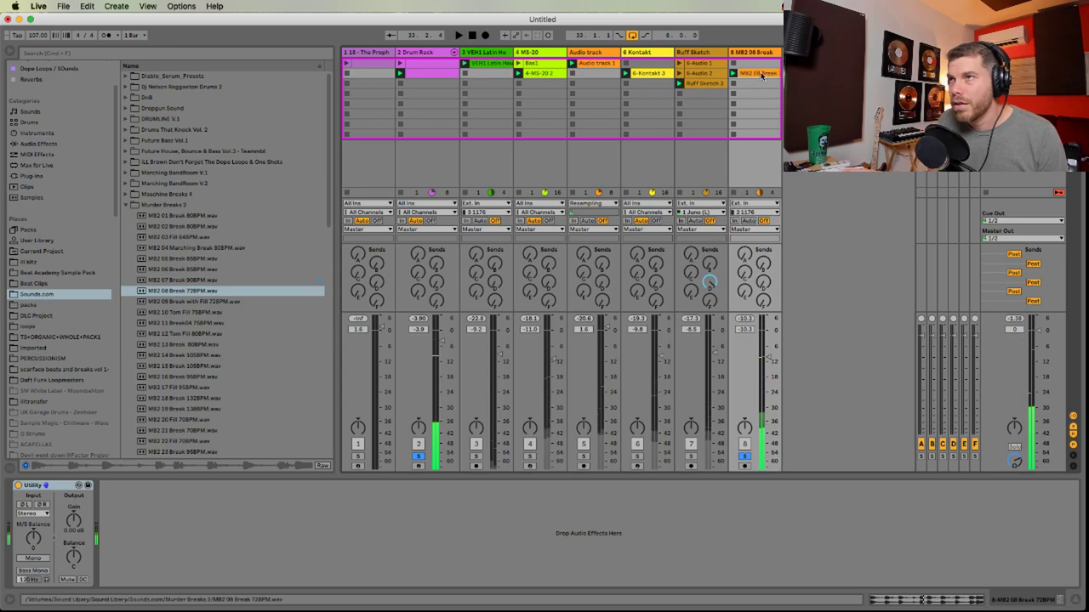
Double the MB2 08 Break clip's segment tempo to 144 BPM and set its warp mode to Re-Pitch
double_click(762, 75)
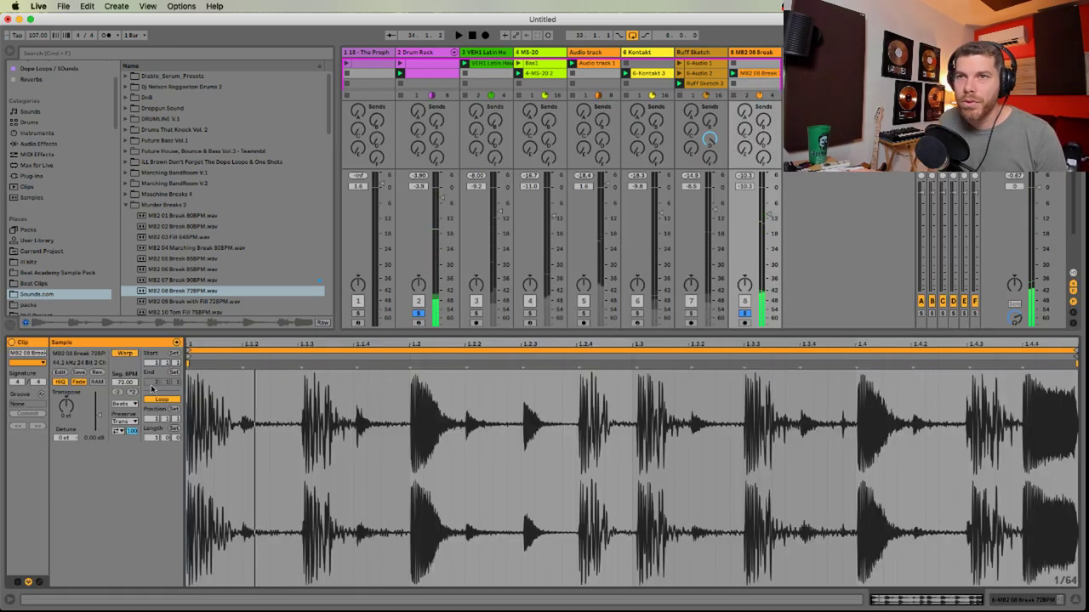
click(132, 392)
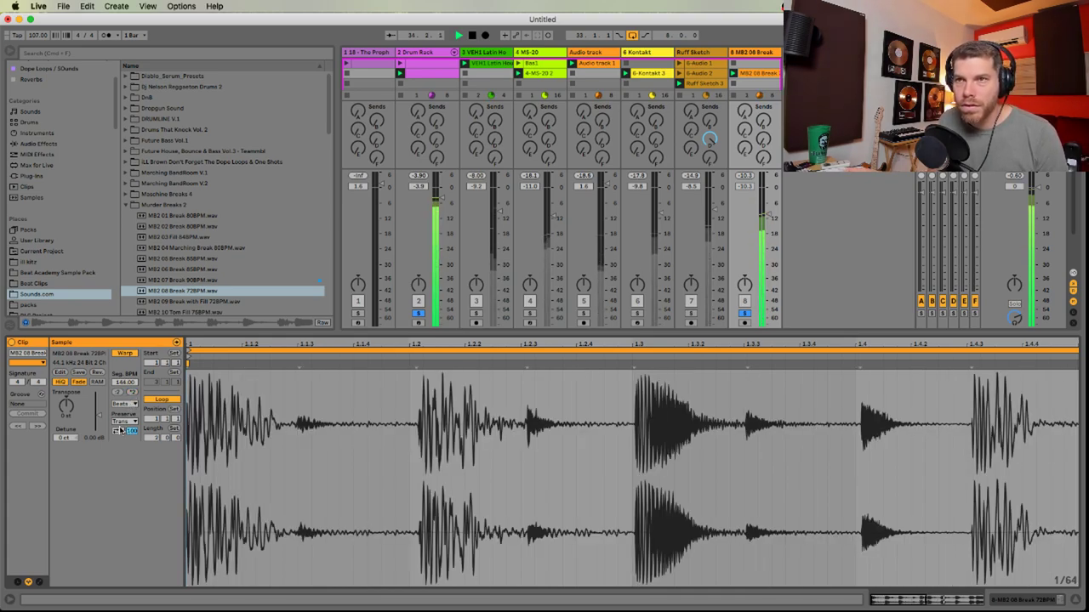
click(123, 421)
click(129, 439)
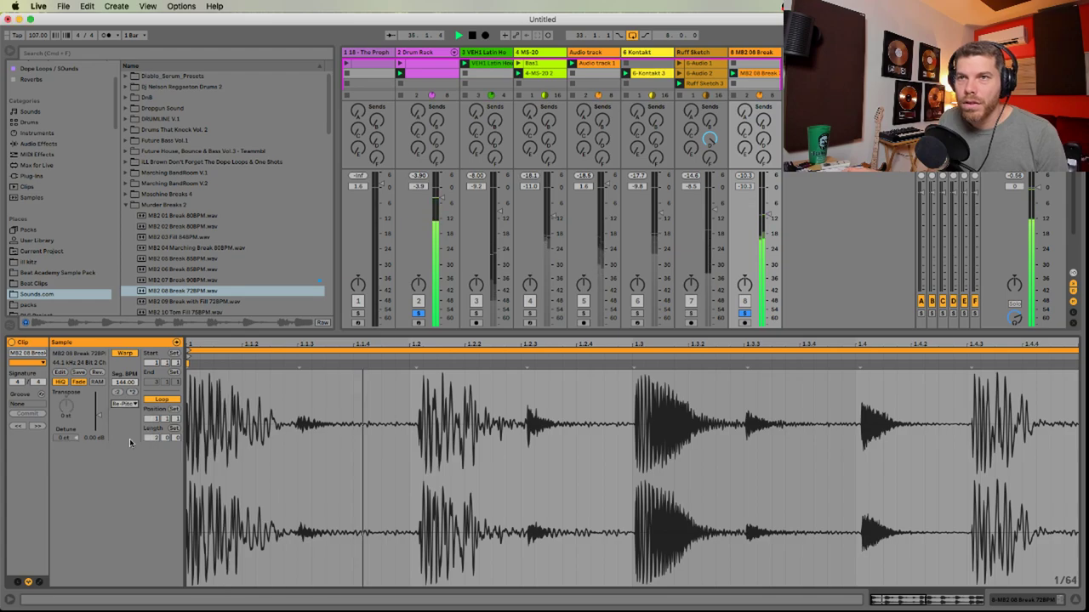
key(shift+Tab)
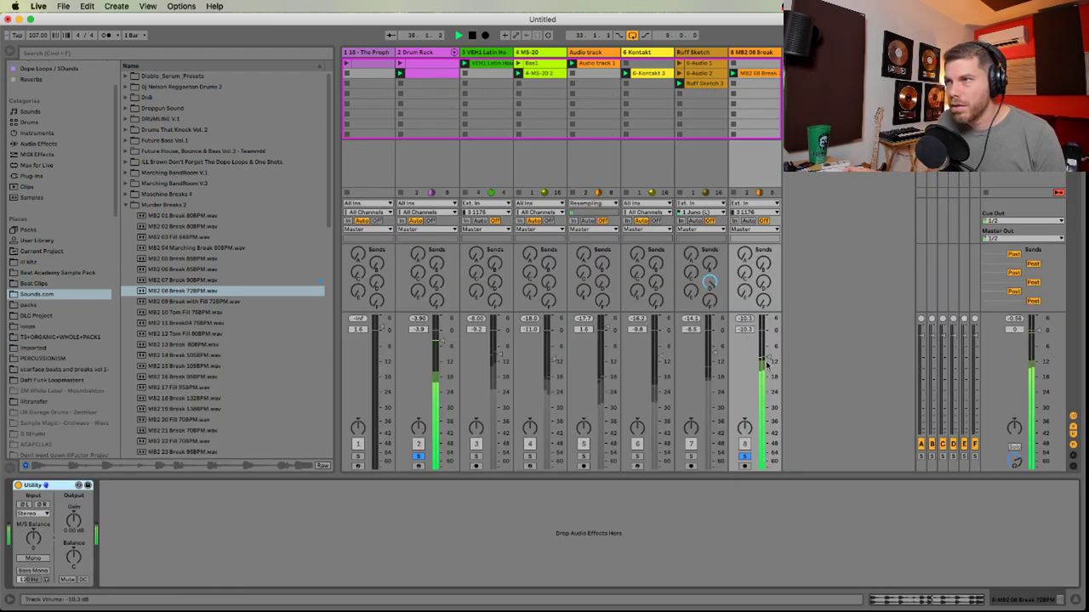
Unsolo the MB2 08 Break track, move it directly after the Drum Rack track and set its volume to -13.1 dB
click(745, 457)
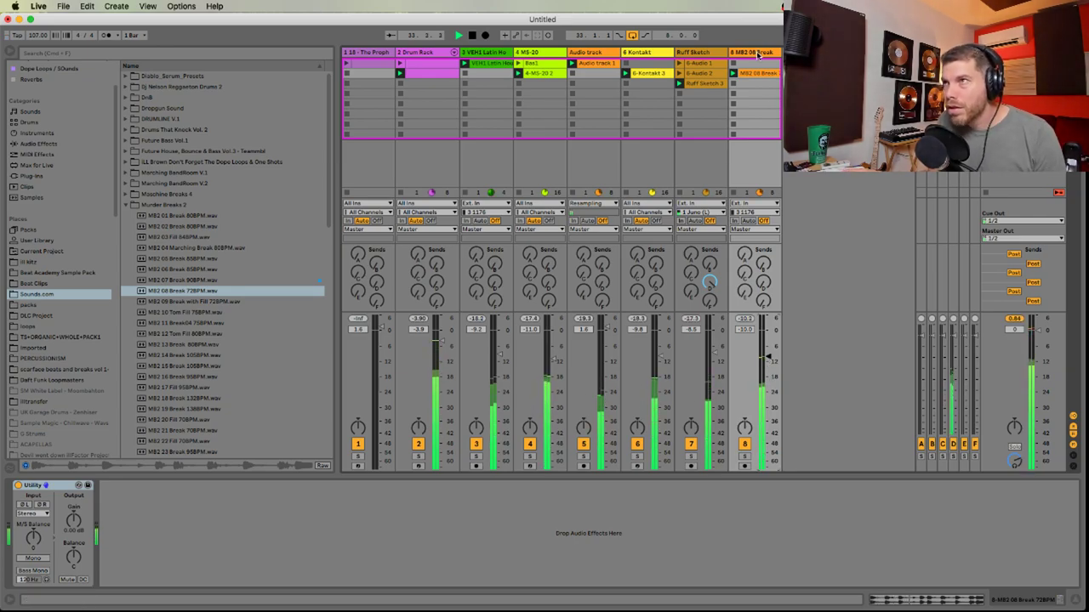
drag(758, 55, 464, 55)
drag(500, 357, 501, 364)
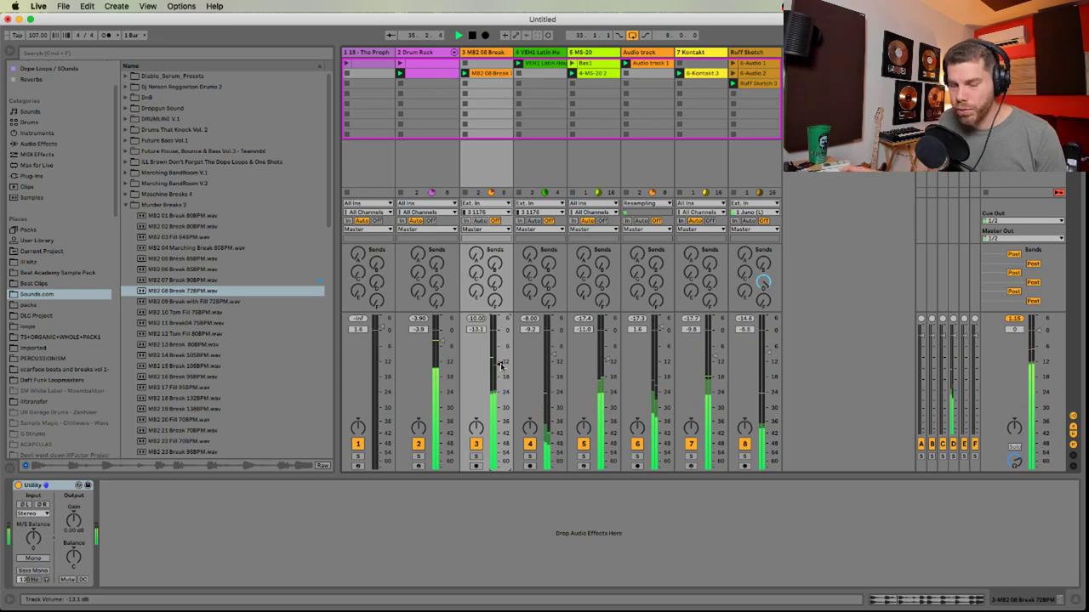
Switch to the live chat in Chrome to read the newest messages, and return to Live
key(super+Tab)
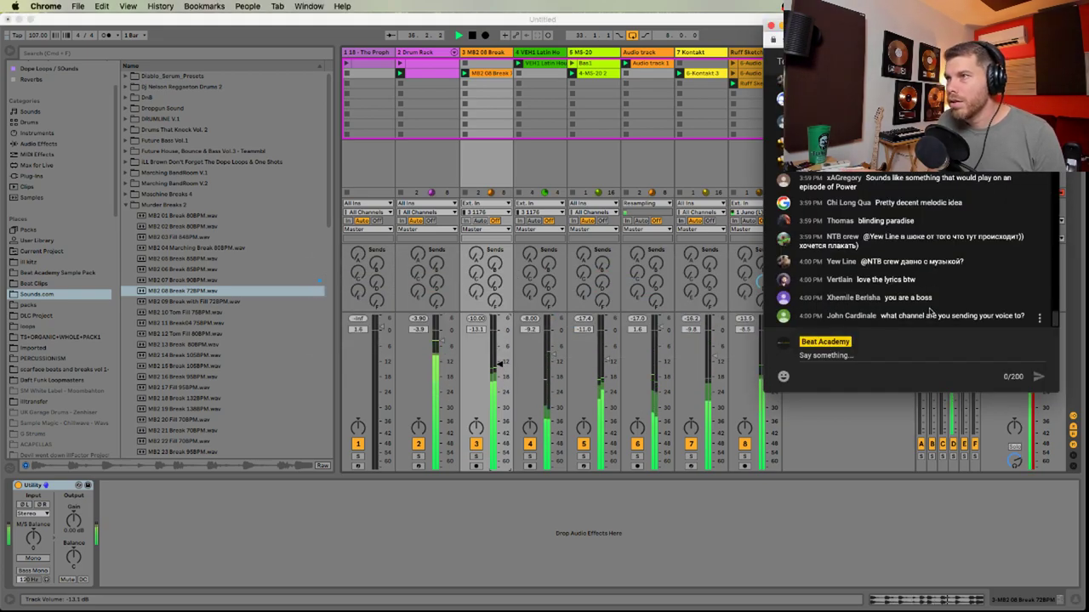
click(847, 441)
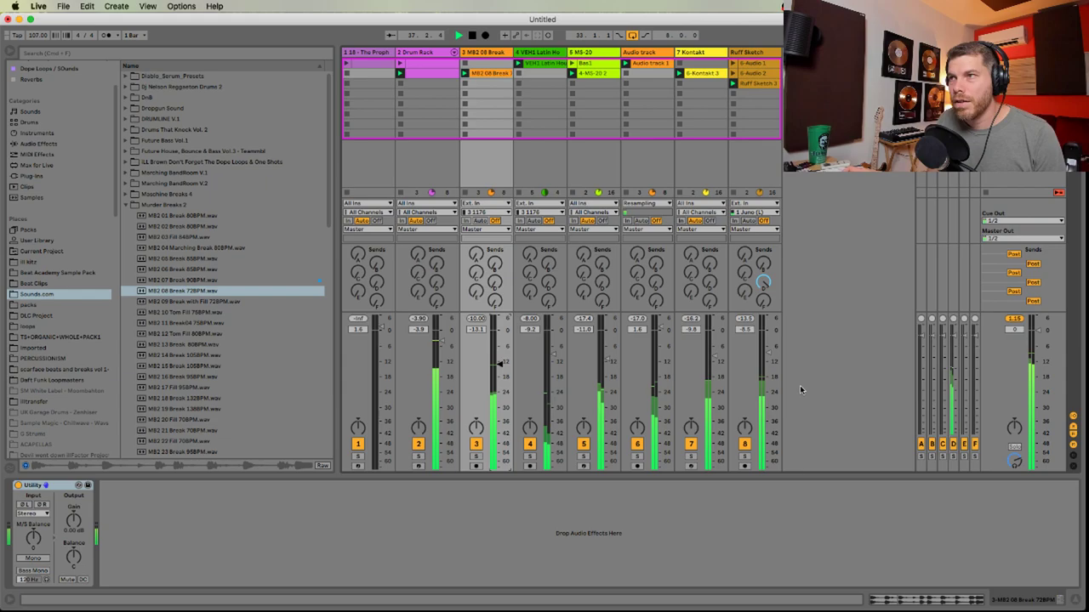
Launch the 6-Audio 1 and 6-Audio 2 takes against the full beat and solo the Ruff Sketch track
click(733, 63)
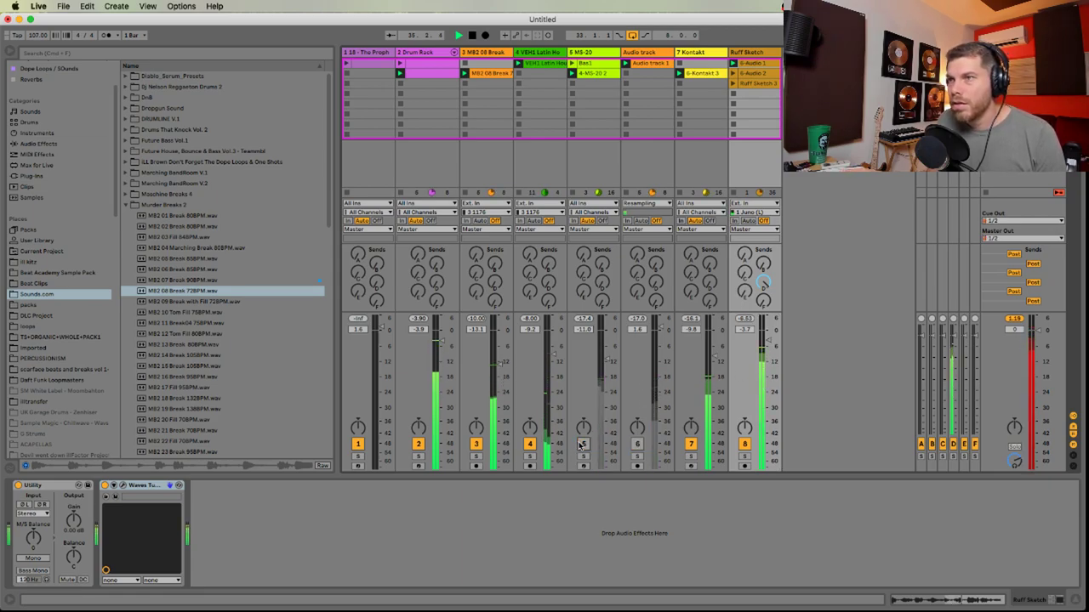
key(space)
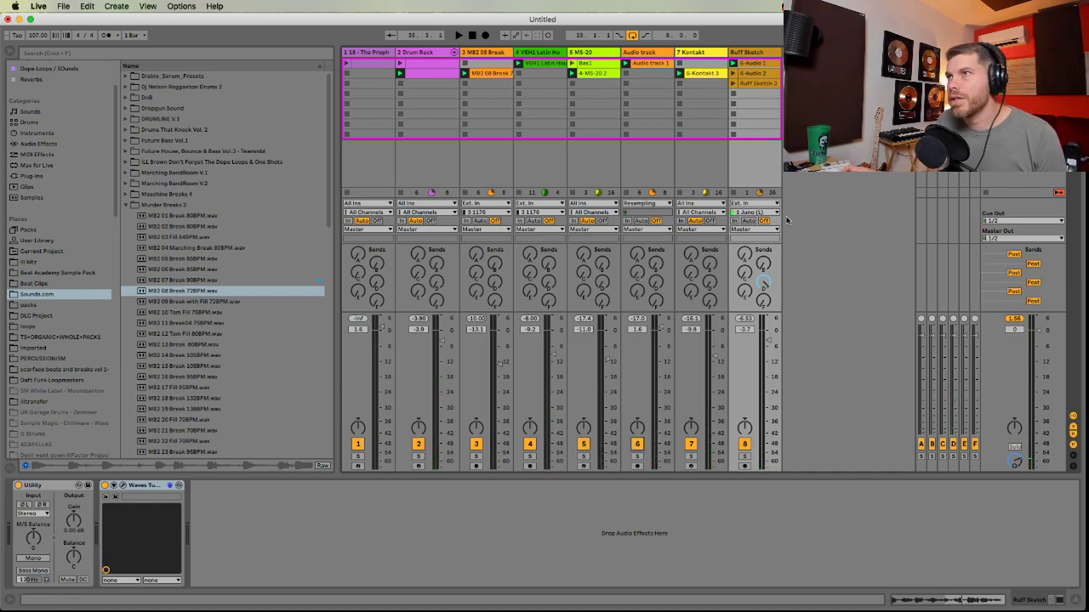
key(space)
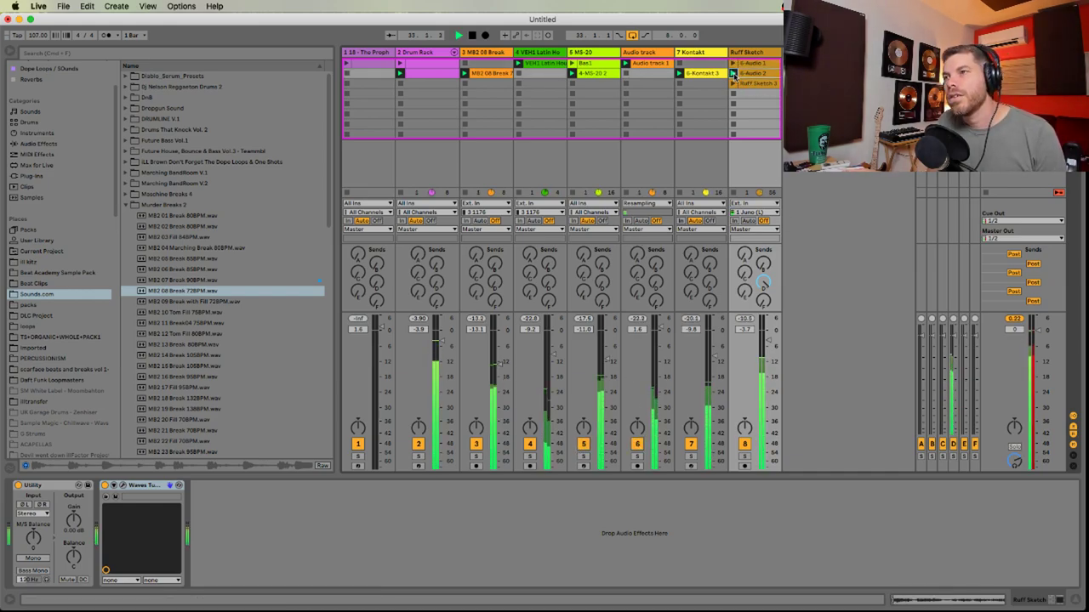
click(744, 457)
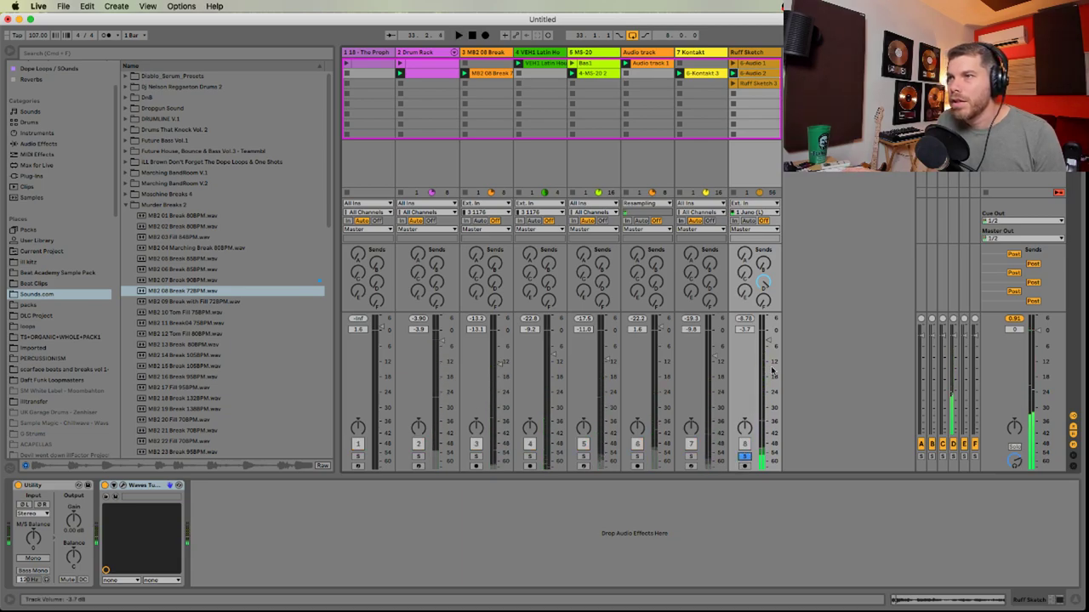
Open the 6-Audio 2 clip and play it with the Drum Rack also soloed, with the Ruff Sketch volume at -9.4 dB
click(770, 75)
key(space)
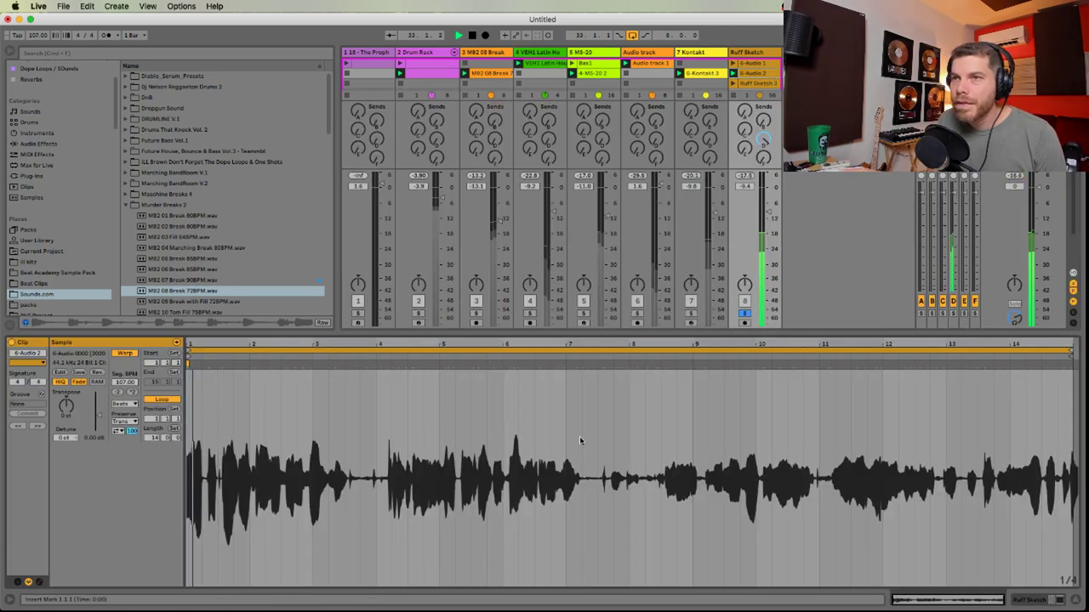
drag(244, 451, 244, 489)
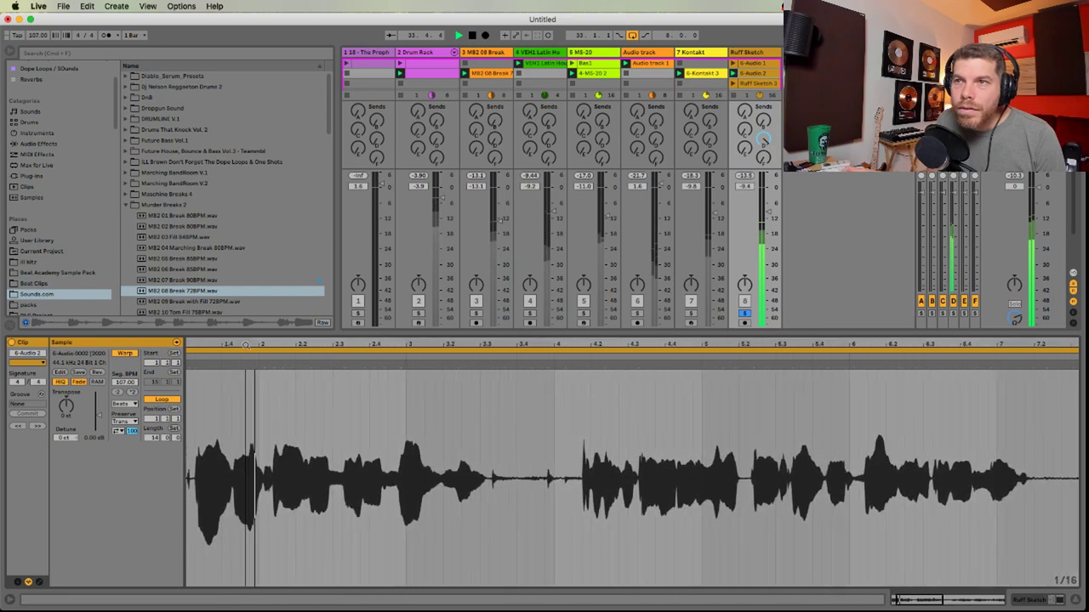
key(space)
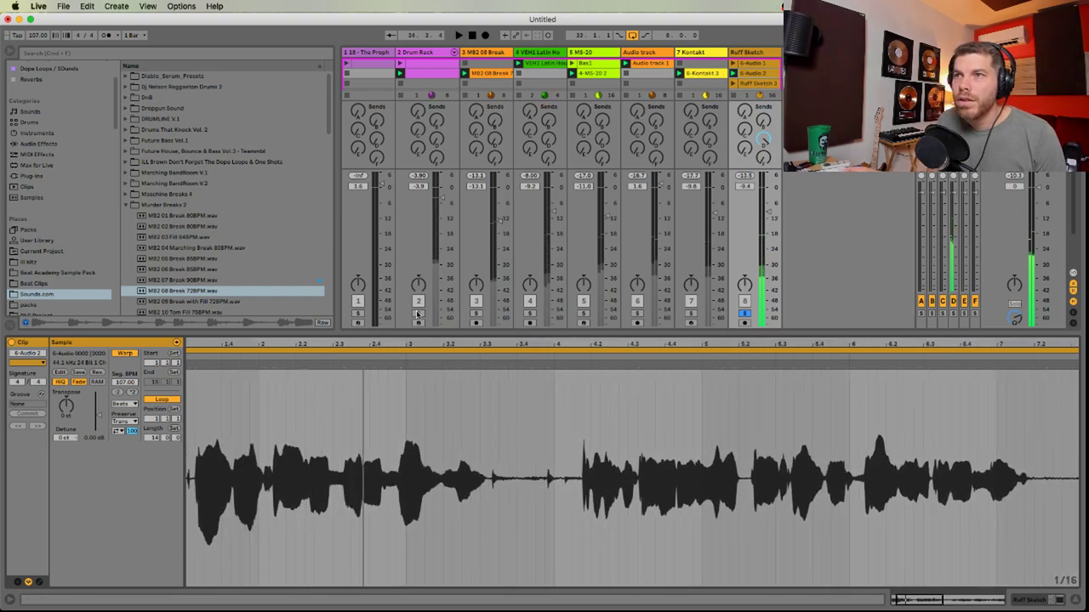
super+click(418, 314)
key(space)
drag(426, 345, 428, 334)
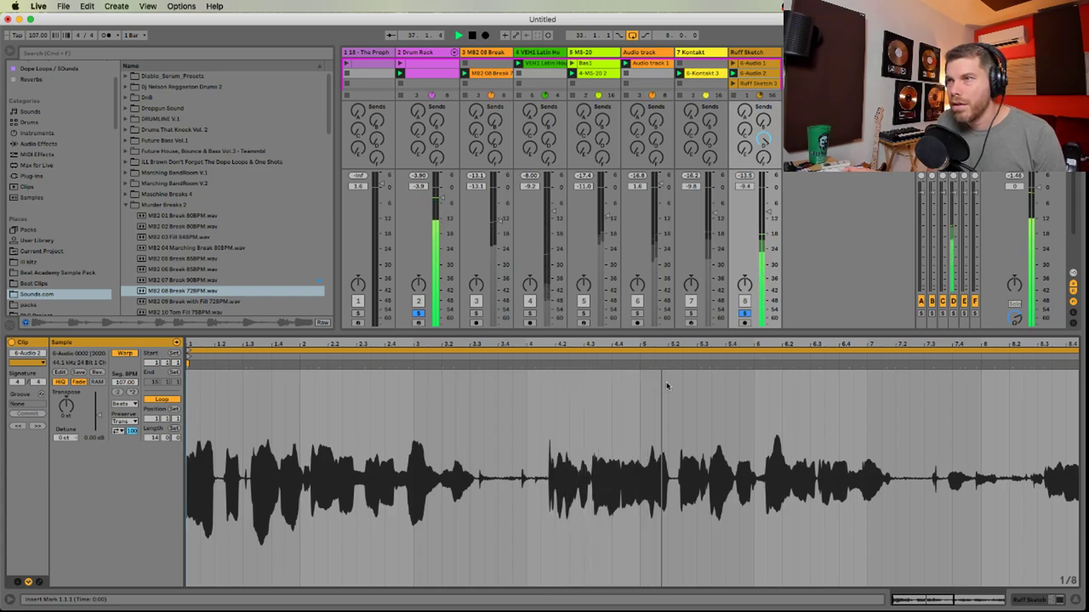
key(space)
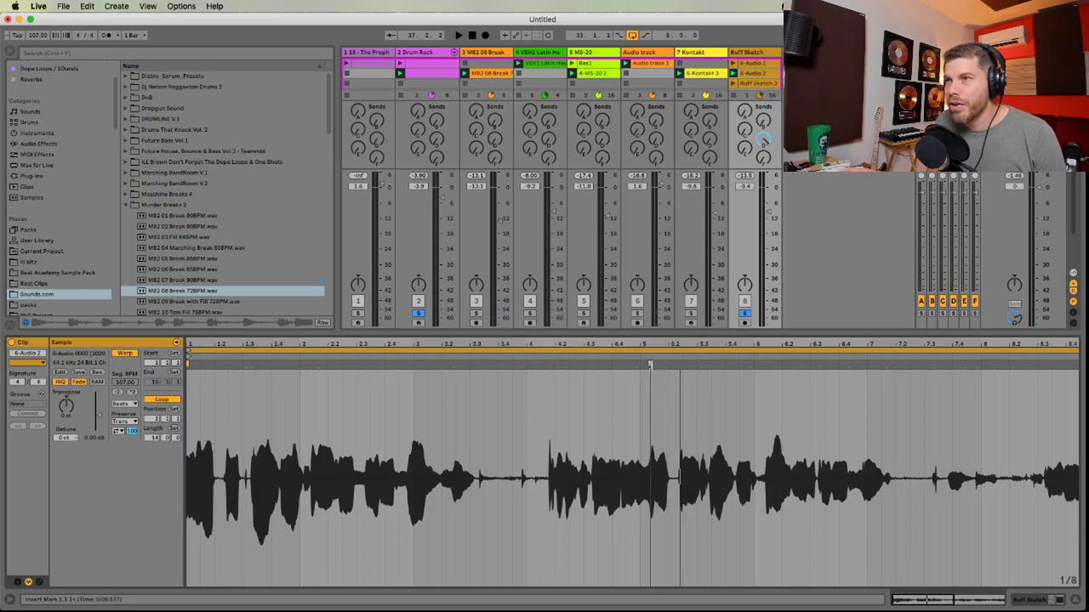
Warp the 6-Audio 2 clip by pulling the audio near bar 5 slightly earlier and removing the warp marker at the clip start
drag(650, 365, 640, 365)
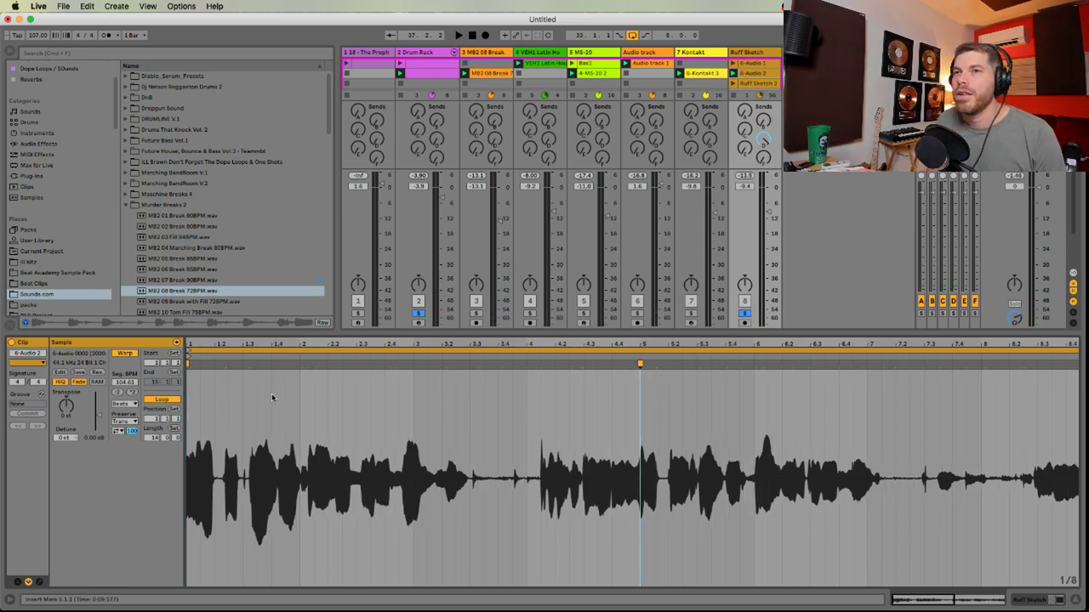
double_click(188, 364)
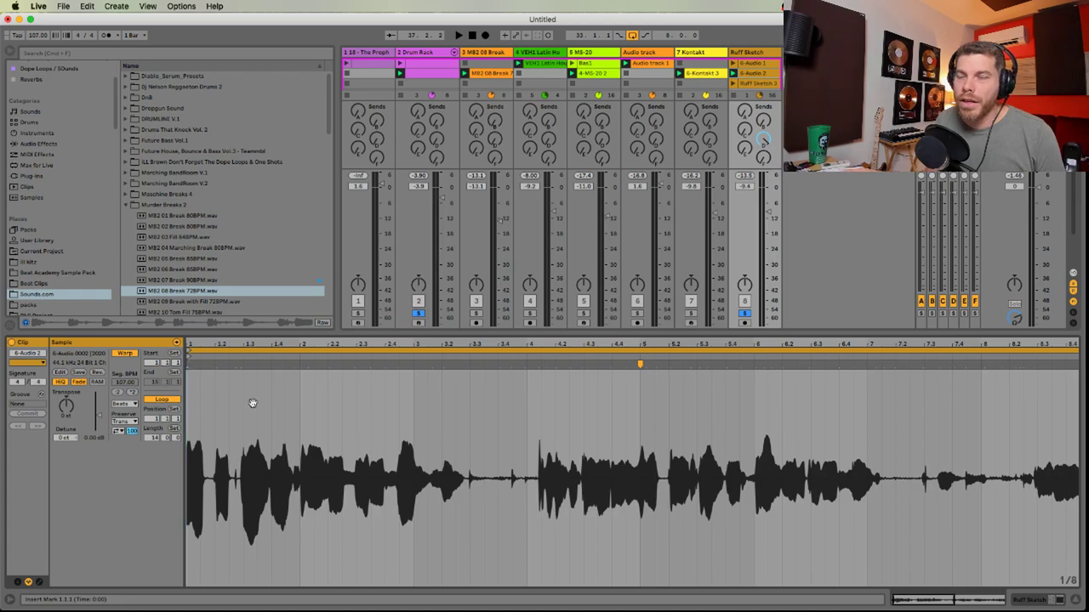
drag(253, 404, 428, 413)
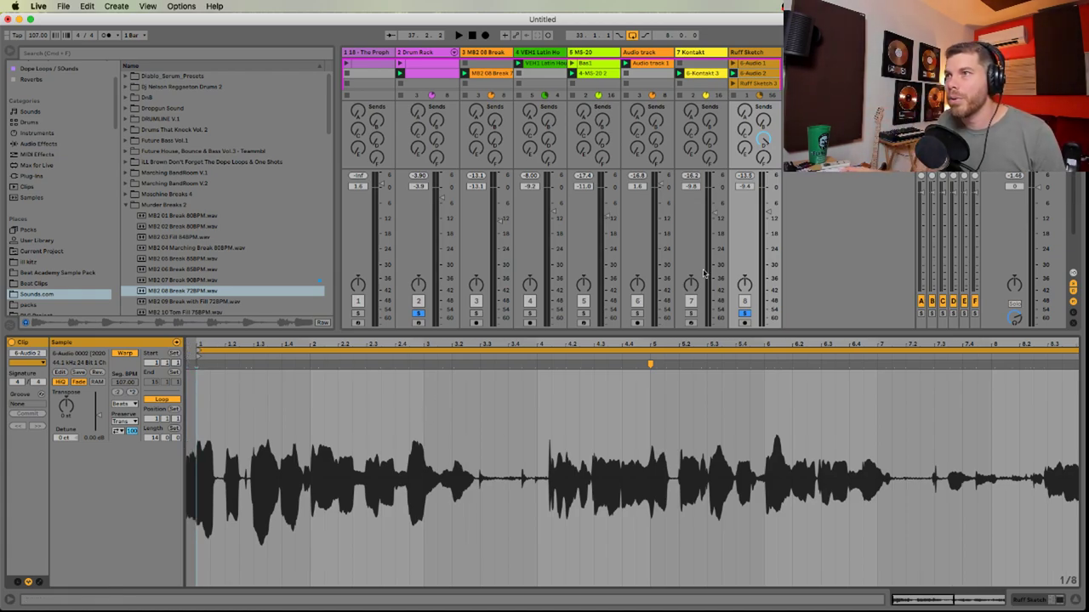
Solo the MS-20 and MB2 08 Break tracks alongside the take, setting their volumes to -11.8 dB and -10.5 dB
key(space)
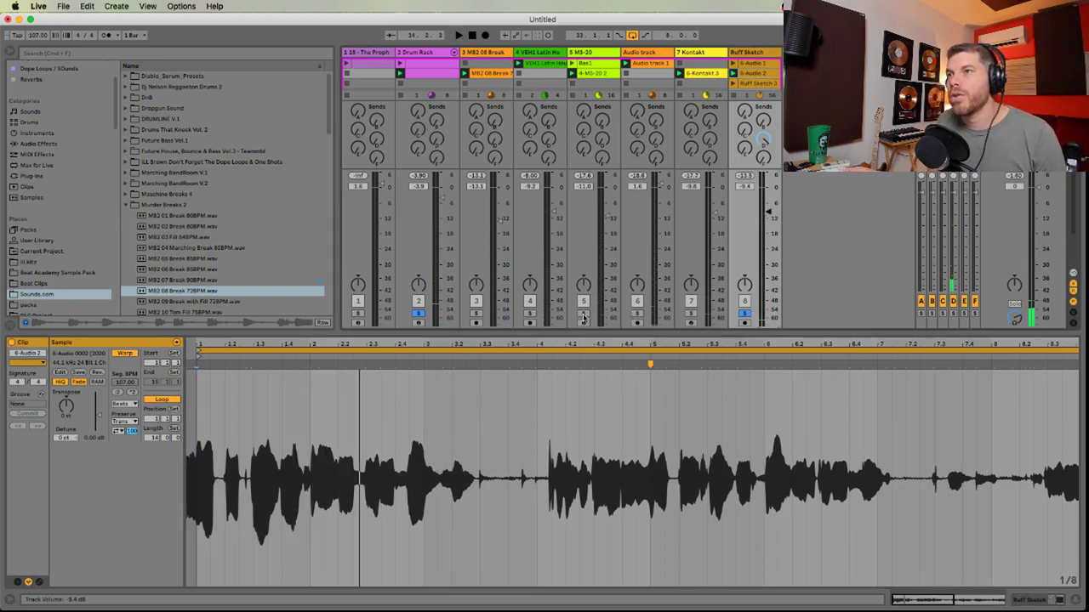
key(space)
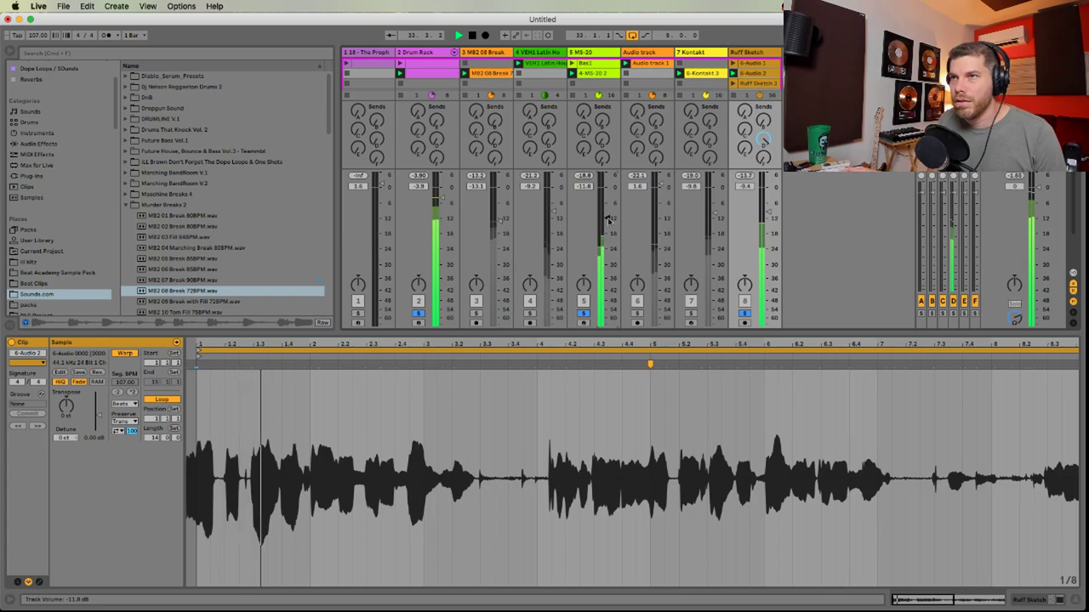
super+click(478, 315)
drag(499, 221, 499, 214)
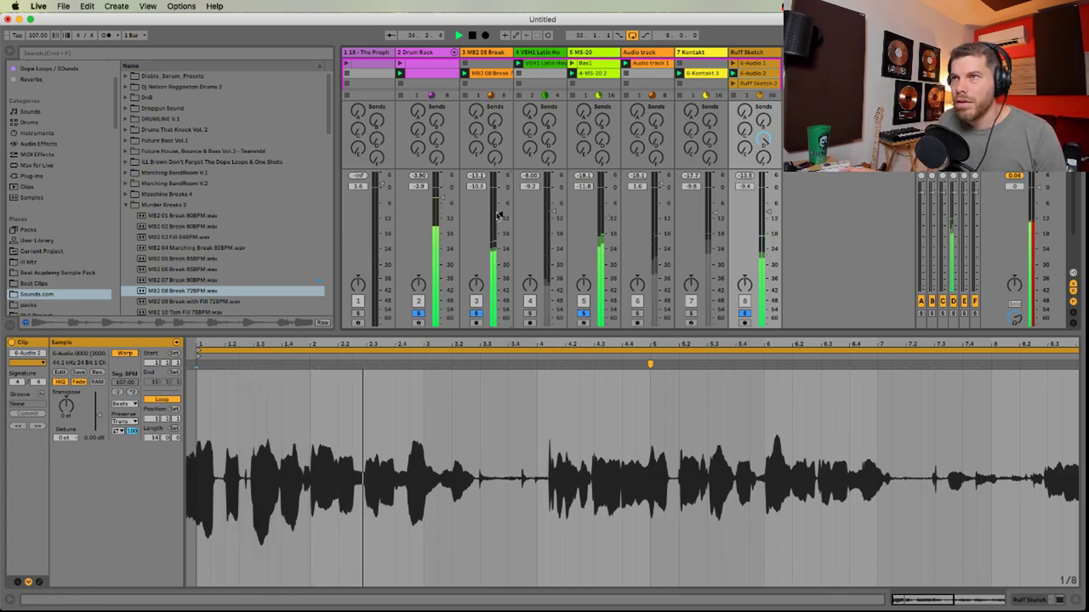
key(shift+Tab)
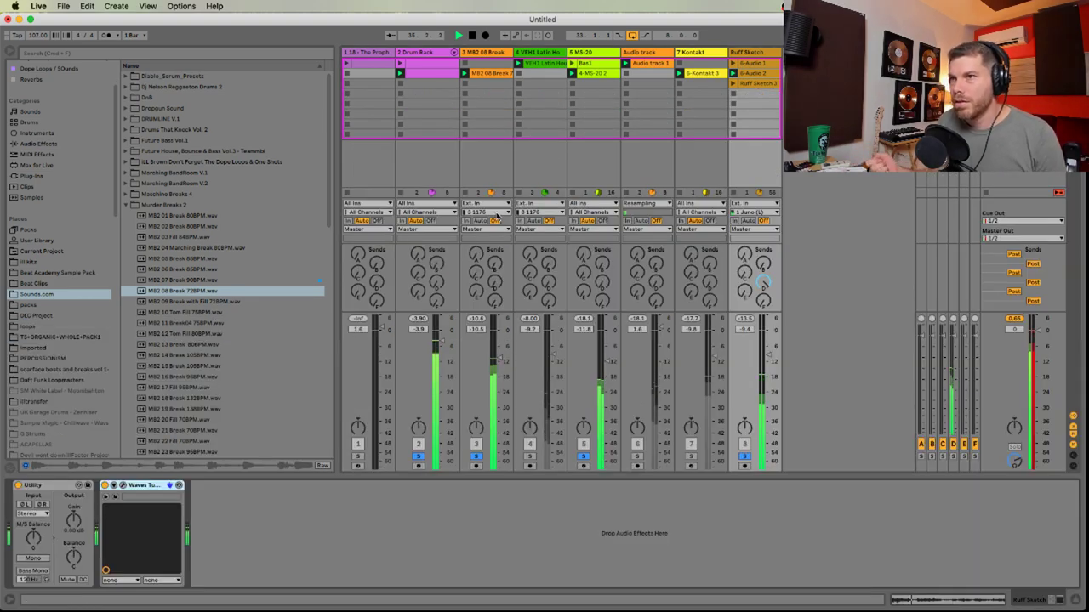
Switch to the live chat in Chrome, show the message held for review and return to Live
key(super+Tab)
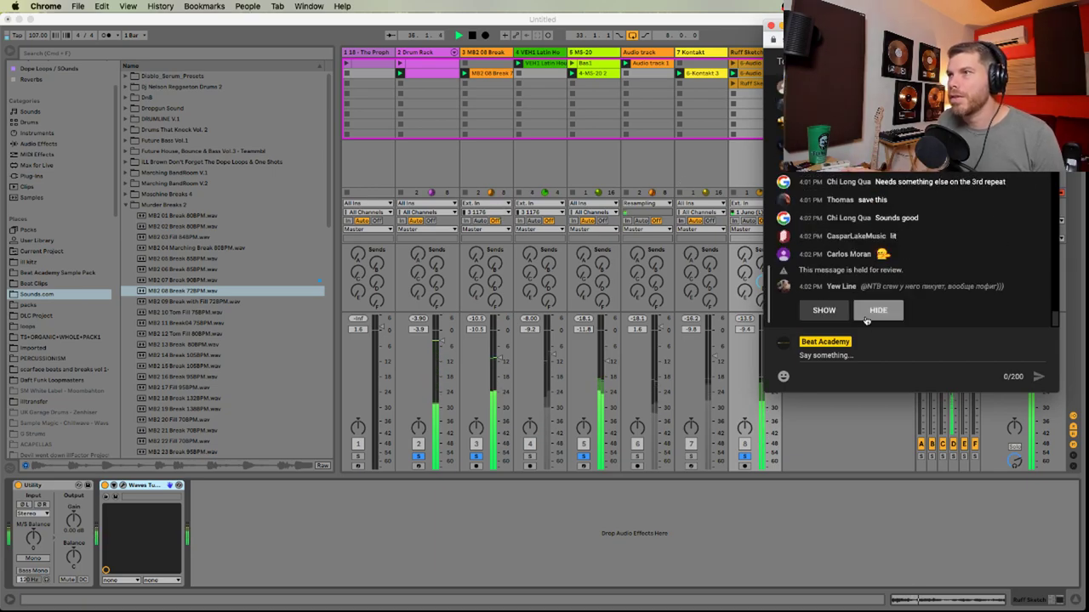
click(824, 310)
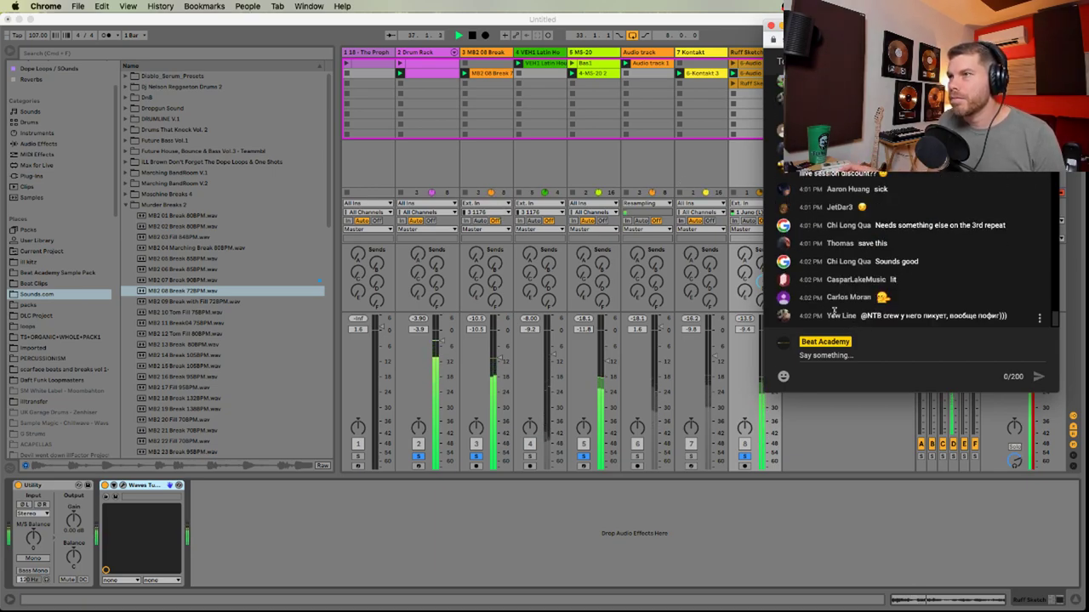
click(699, 526)
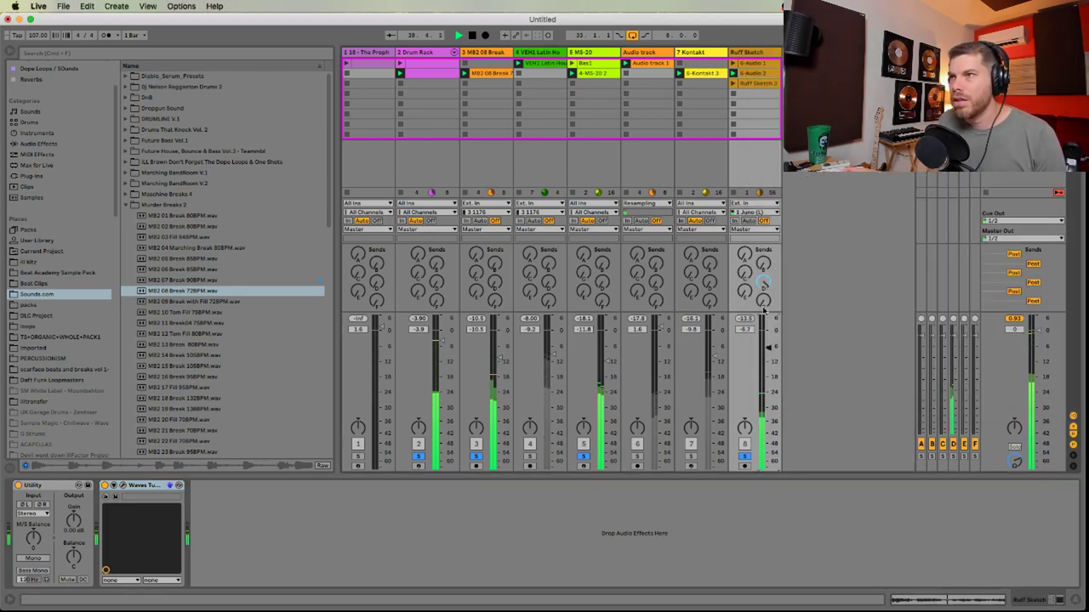
Solo the Audio track too, and set Ruff Sketch to -6.7 dB, the Audio track to 3.4 dB and MS-20 to -9.6 dB
click(636, 457)
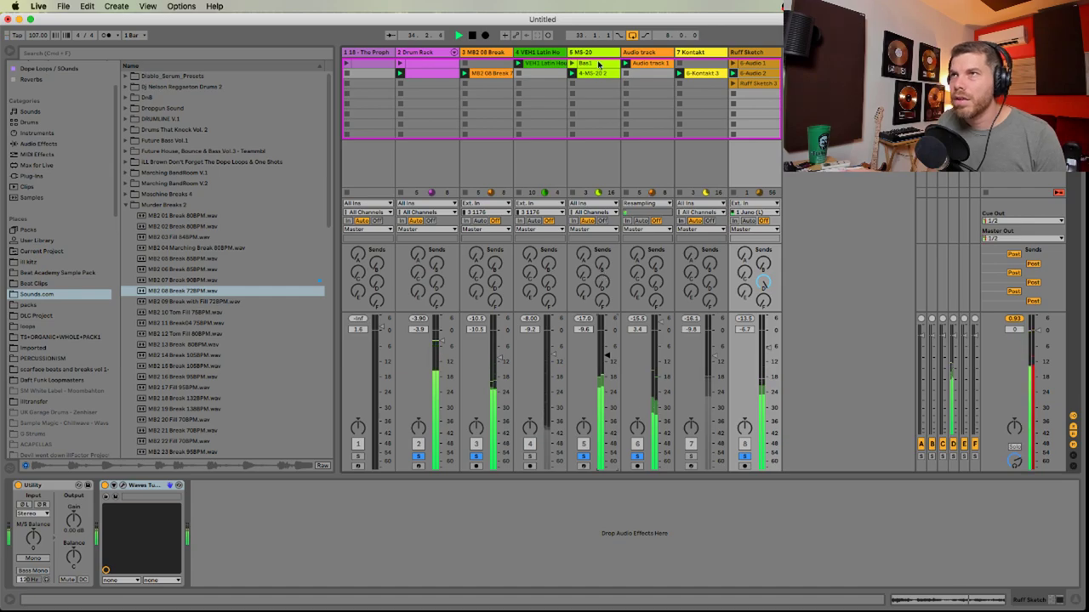
click(598, 55)
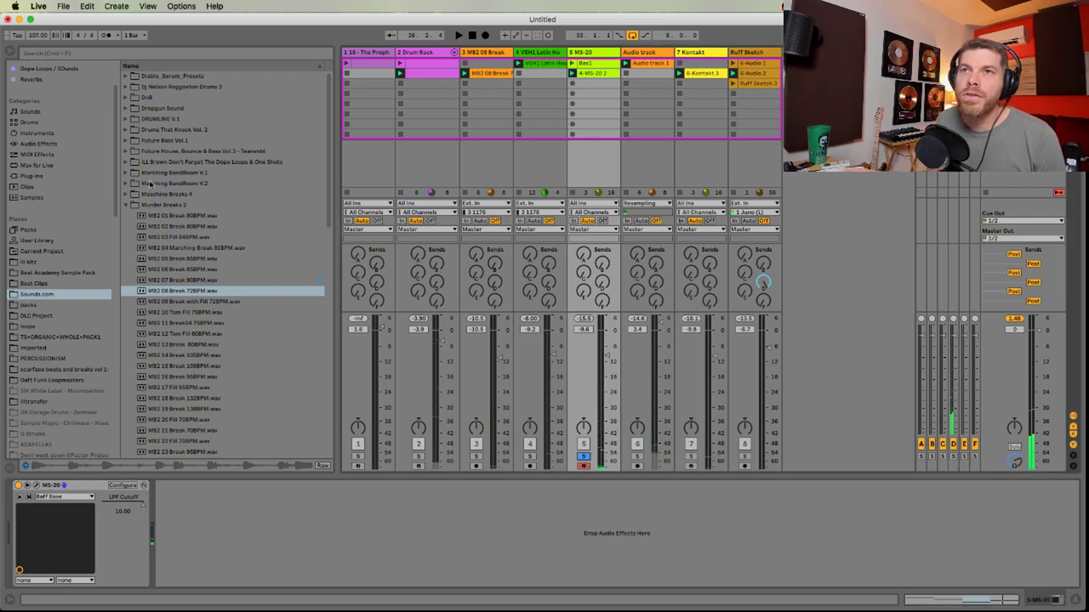
Search the browser's plug-ins for "meta"
scroll(79, 147, up, 1)
scroll(79, 147, up, 5)
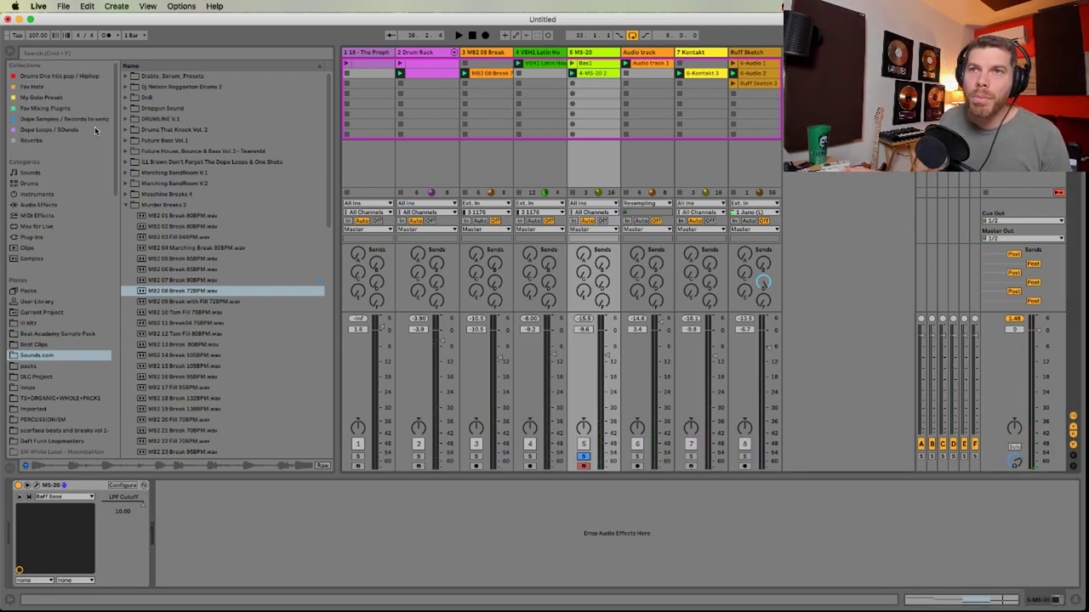
click(96, 52)
text(meta)
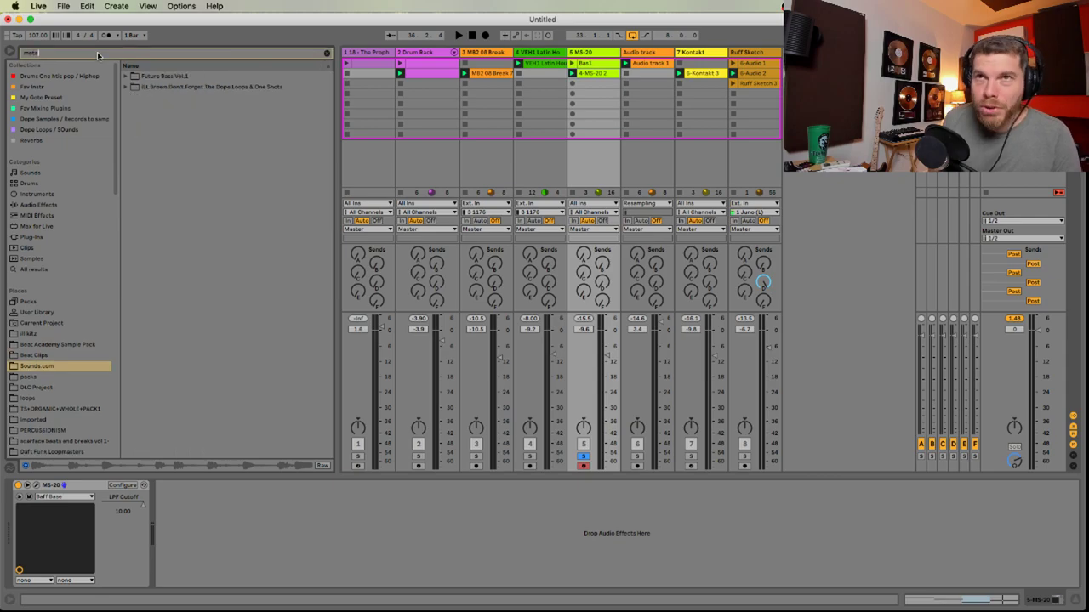
click(53, 238)
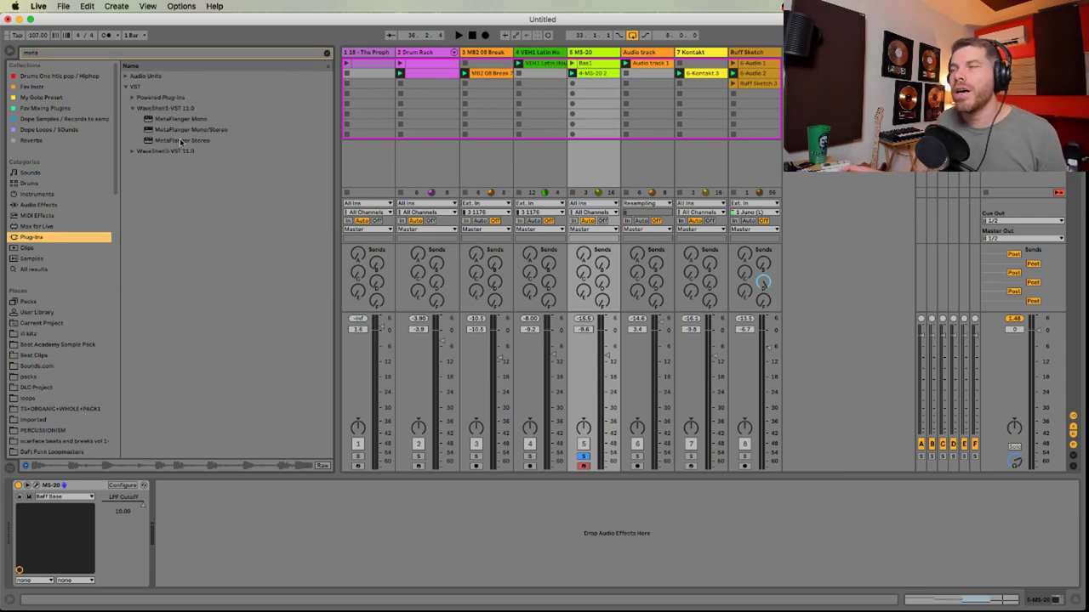
Switch to the live chat in Chrome, enlarge its window, read the latest messages and return to Live
key(super+Tab)
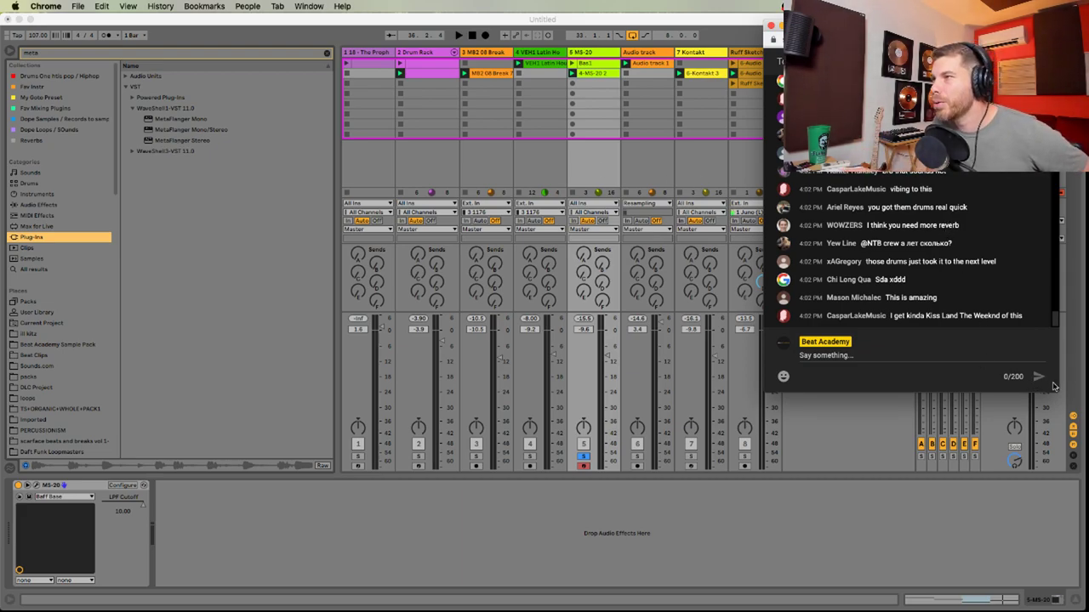
drag(1053, 390, 1069, 465)
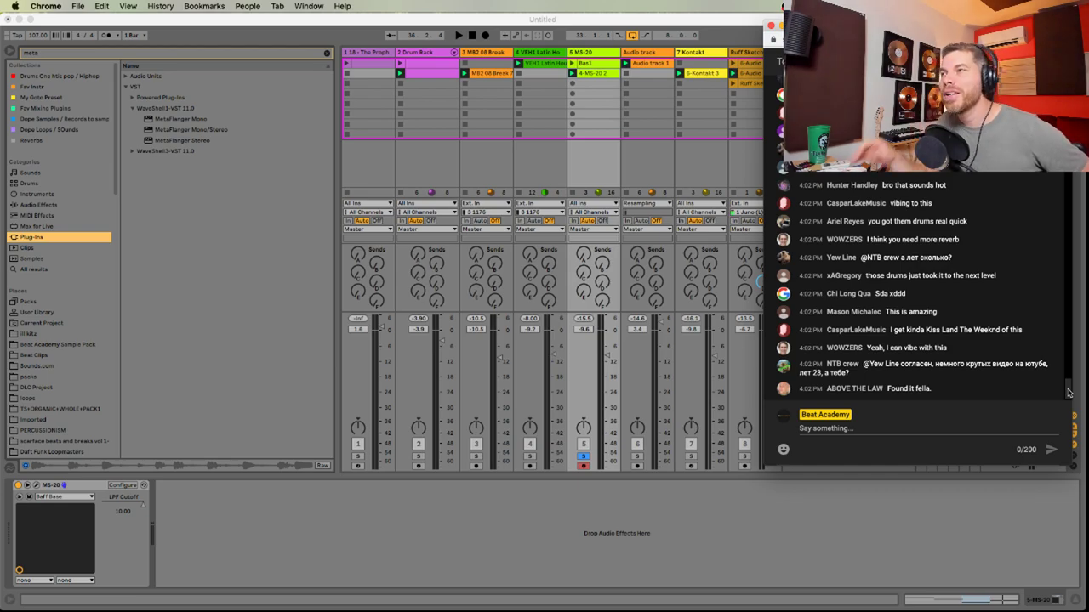
drag(1069, 393, 1062, 500)
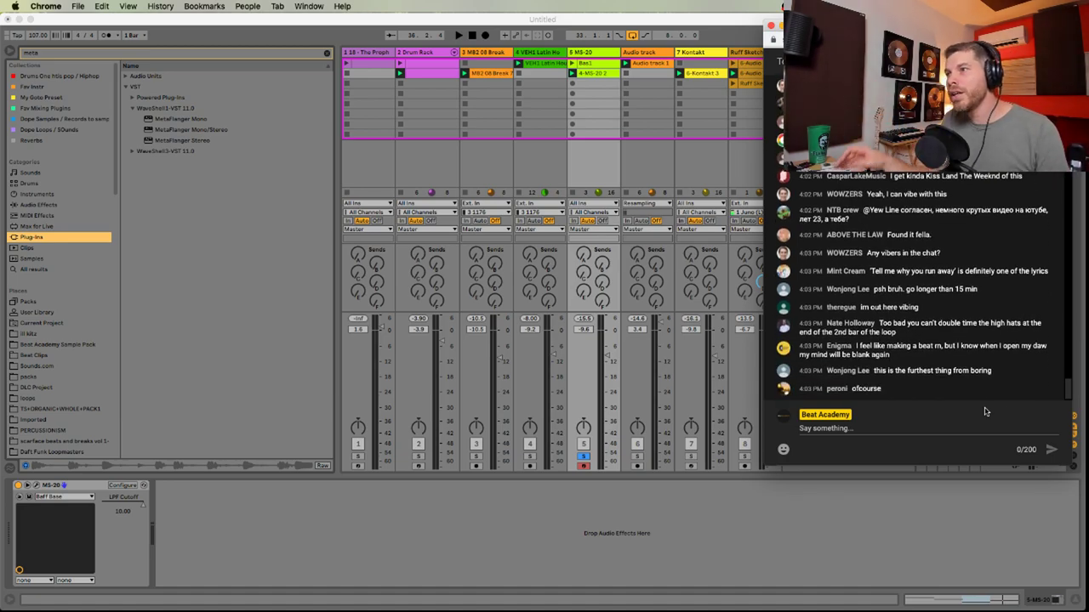
click(621, 364)
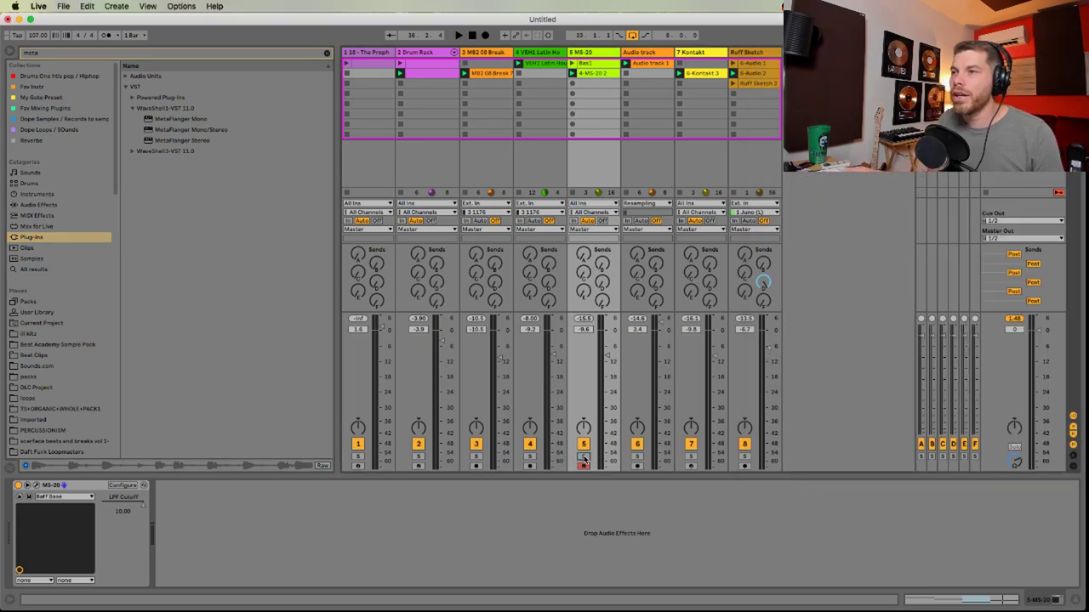
With no track soloed, record a new take into the Ruff Sketch track's fourth slot and open the recorded clip
click(744, 466)
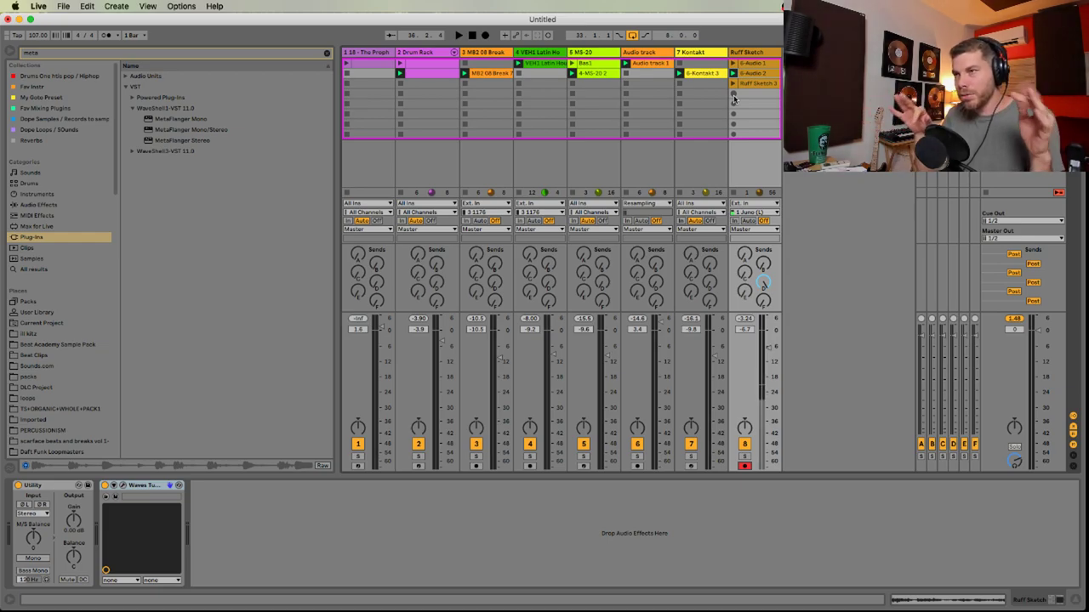
click(733, 97)
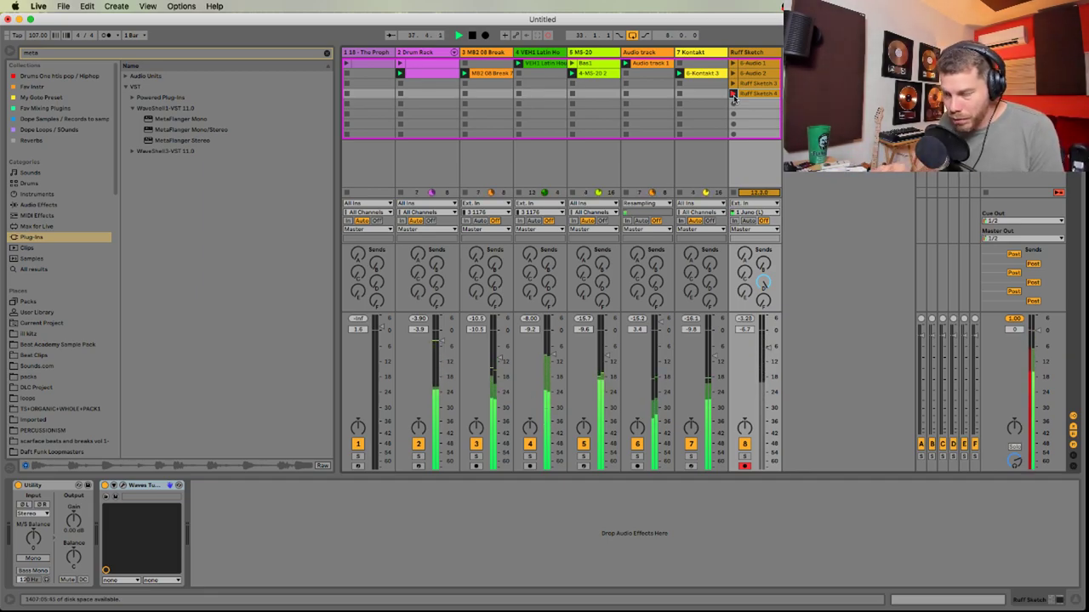
key(space)
double_click(748, 93)
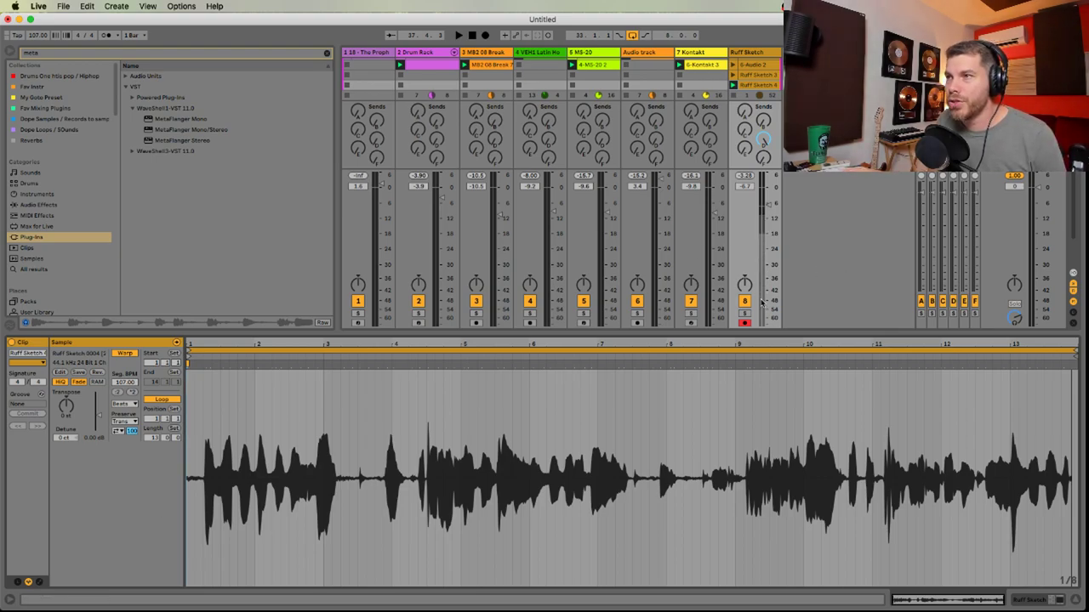
Add a warp marker on the Ruff Sketch take's first transient, nudge it onto beat 1.2 and play the result
drag(752, 331, 752, 334)
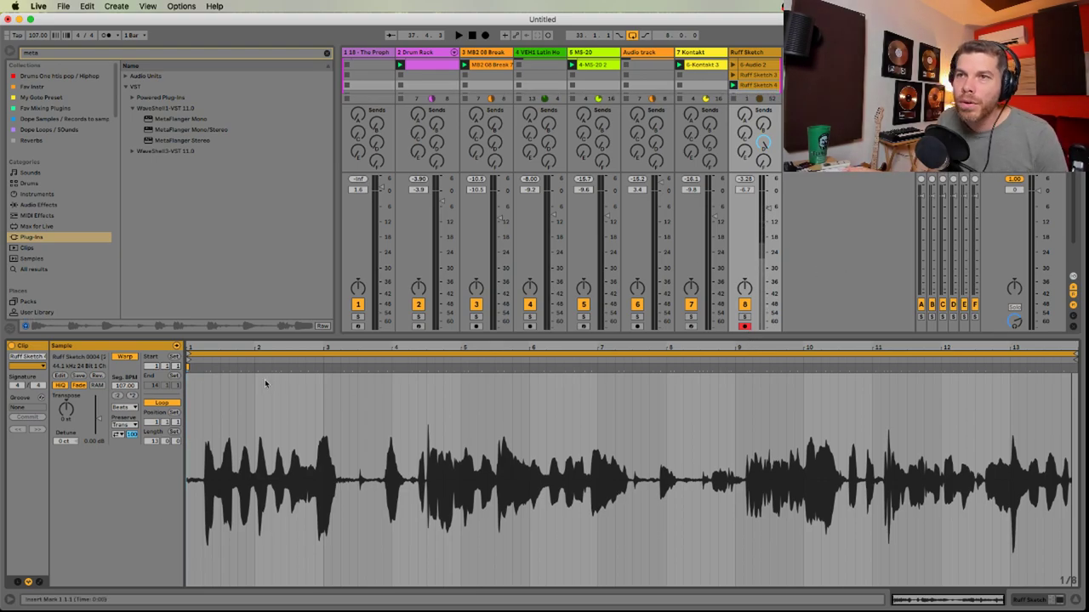
double_click(205, 368)
drag(205, 368, 202, 368)
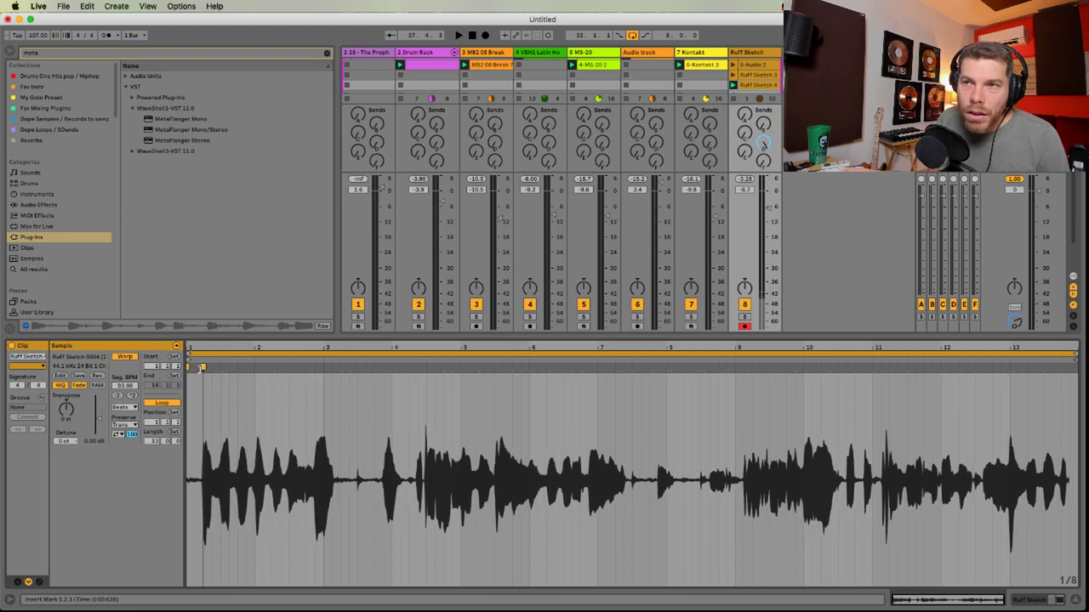
key(space)
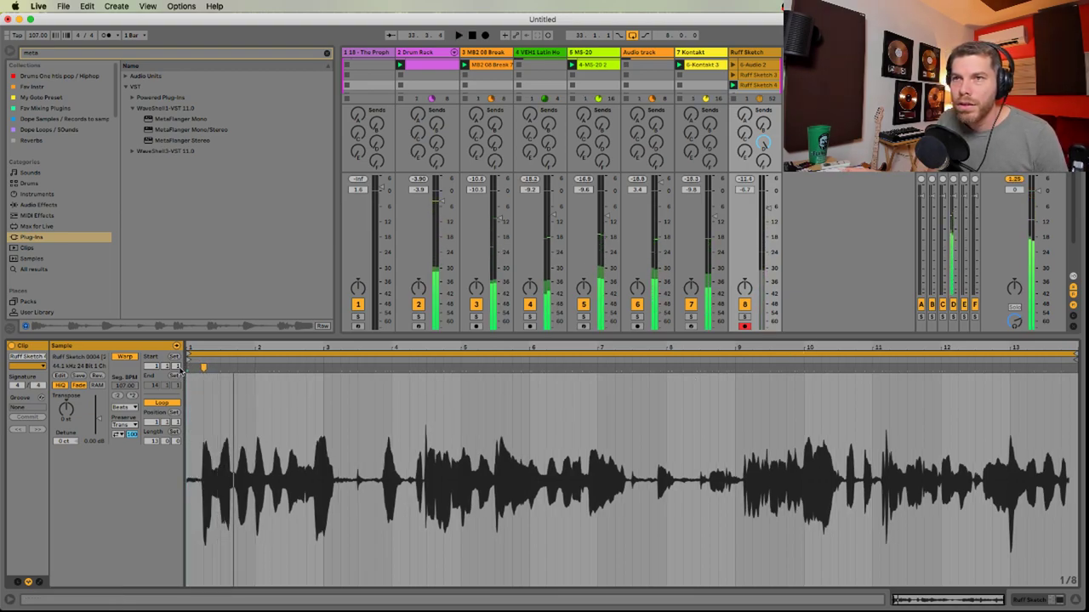
key(space)
key(space)
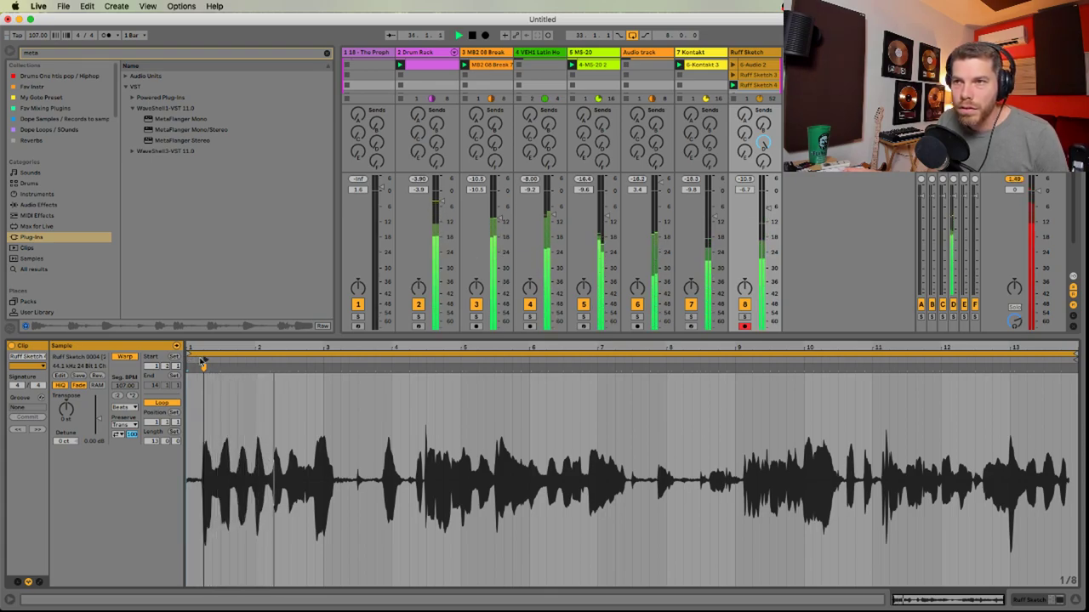
key(space)
Try to stretch the end of the take's first phrase to bar 3 with a warp marker, and remove the marker
double_click(315, 367)
drag(315, 367, 323, 368)
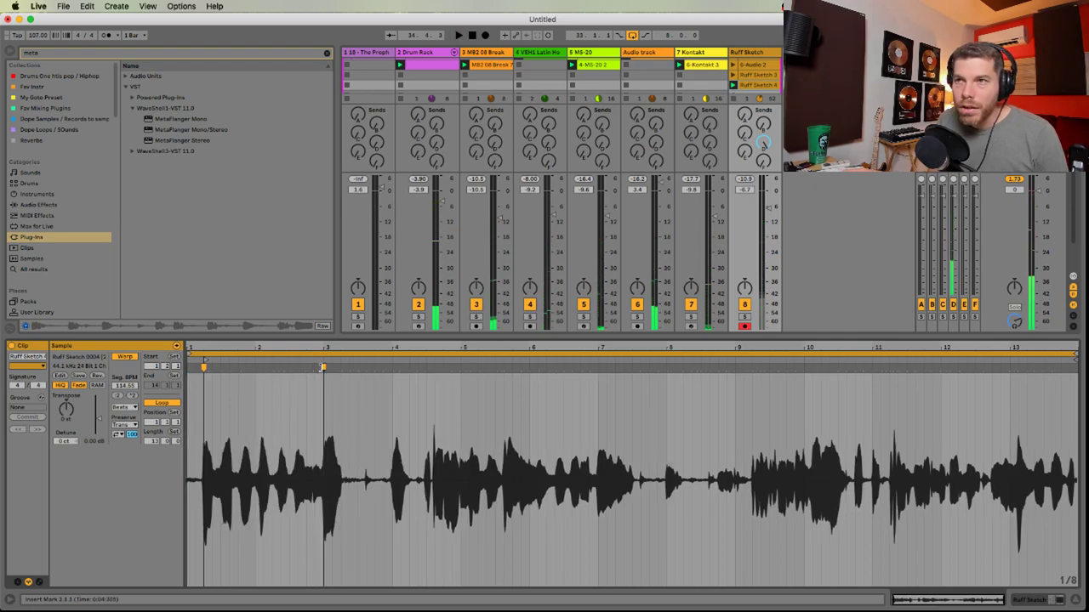
double_click(321, 368)
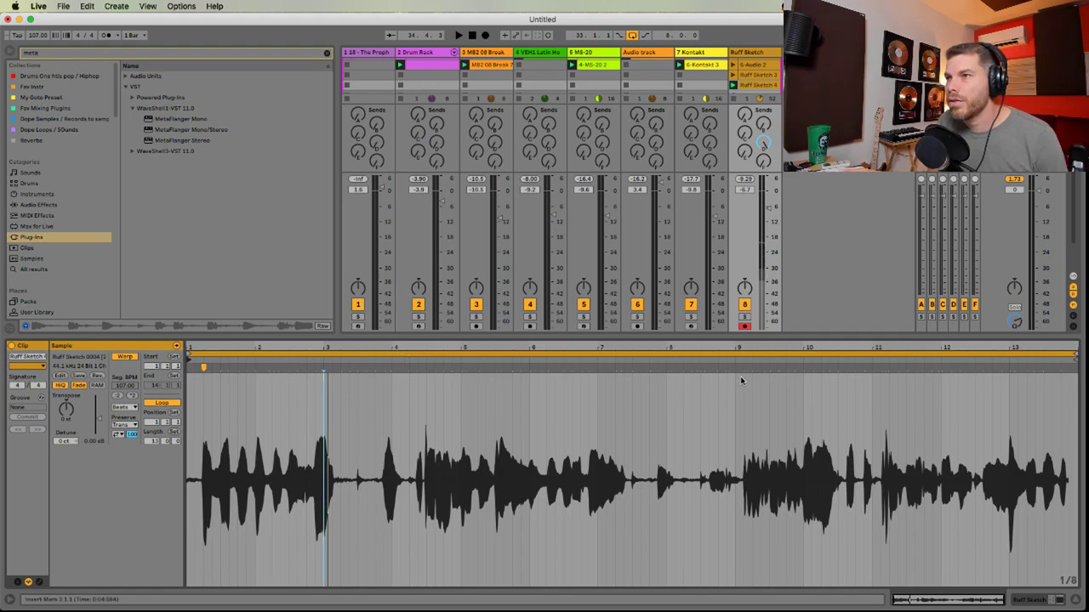
Warp the vocal entry just after bar 9 onto the bar 9 line and clear the marker on the first transient
click(203, 367)
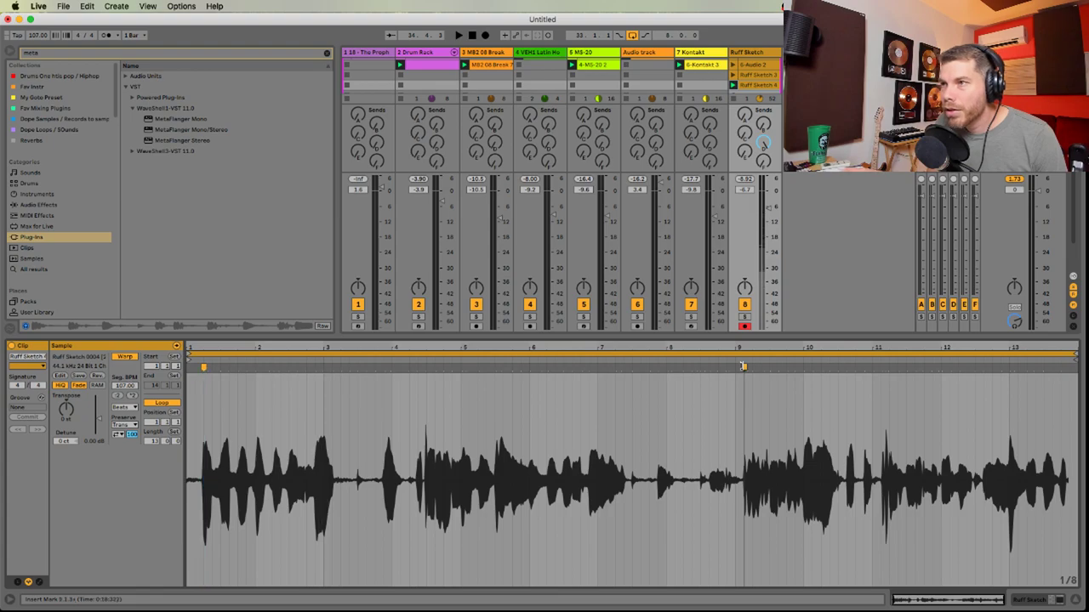
drag(742, 366, 736, 367)
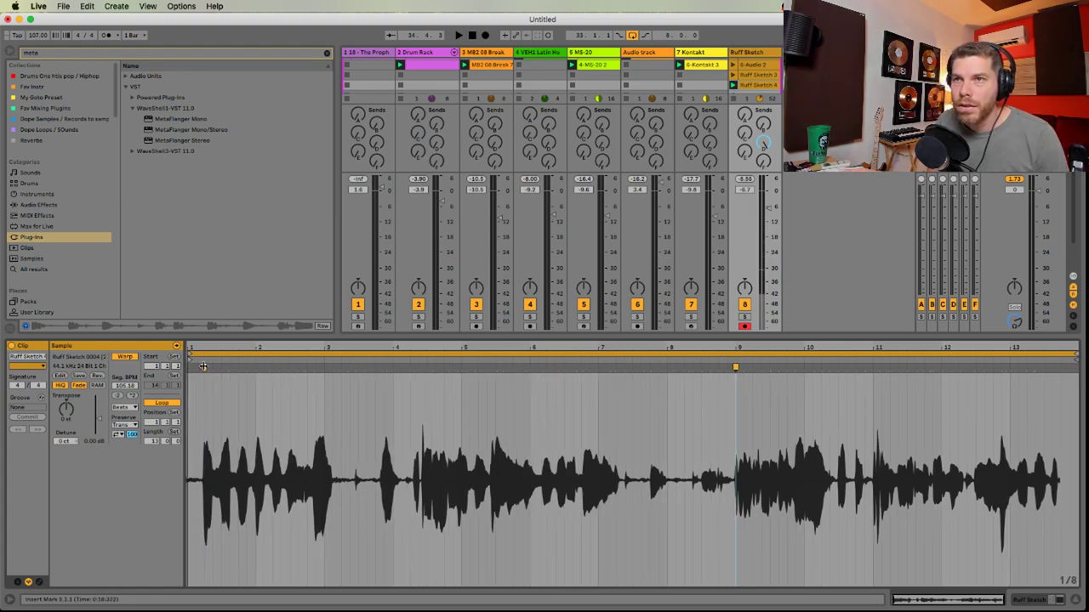
key(super+z)
key(space)
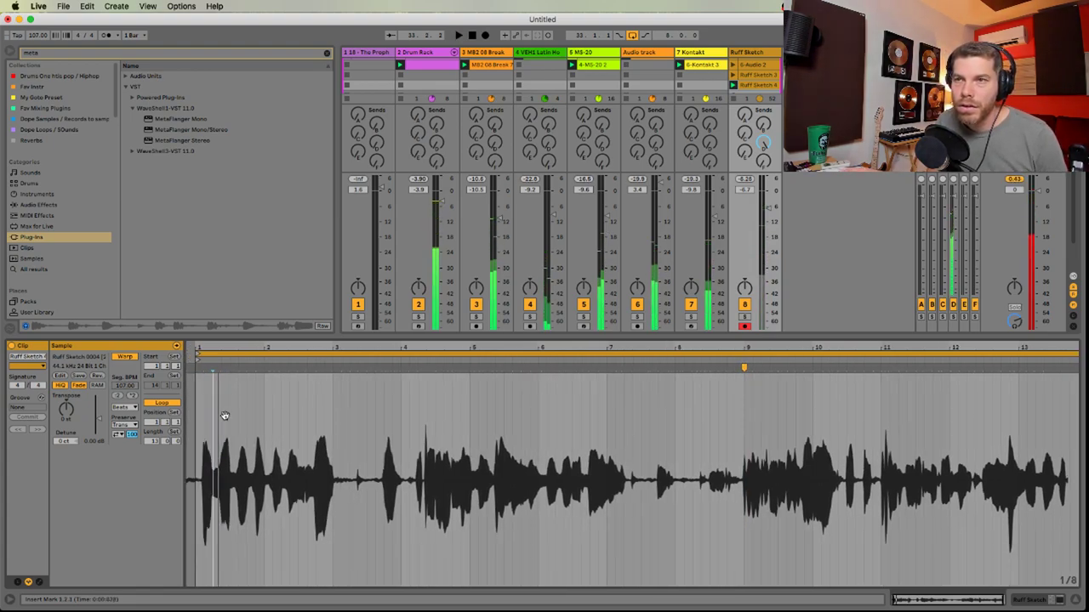
Add a warp marker on the first transient, pull it to 1.1.1 and play the take to check its timing
drag(224, 416, 340, 440)
double_click(203, 369)
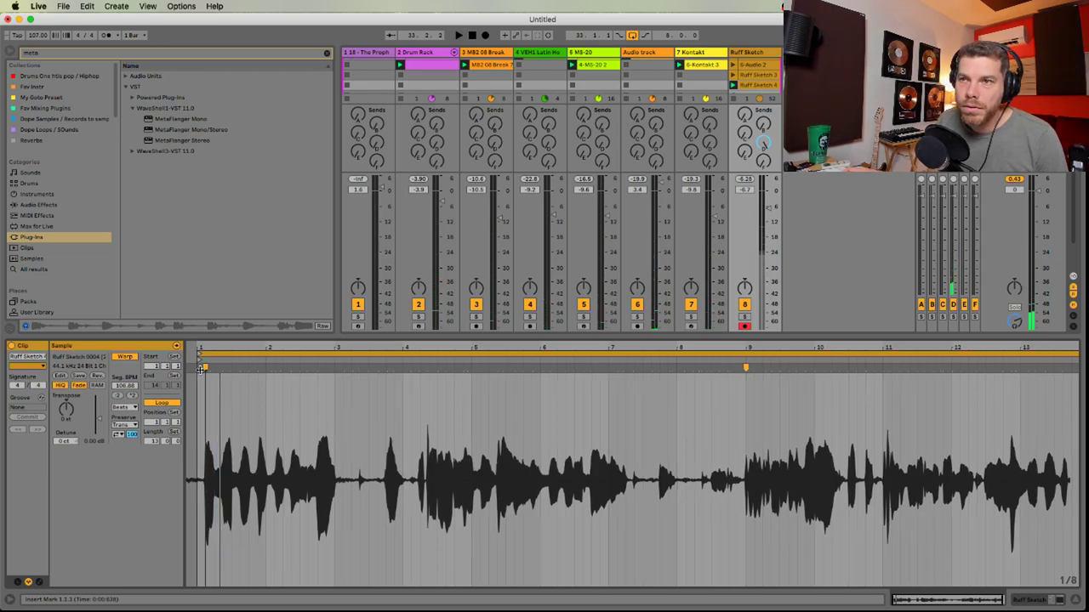
drag(201, 368, 199, 367)
key(space)
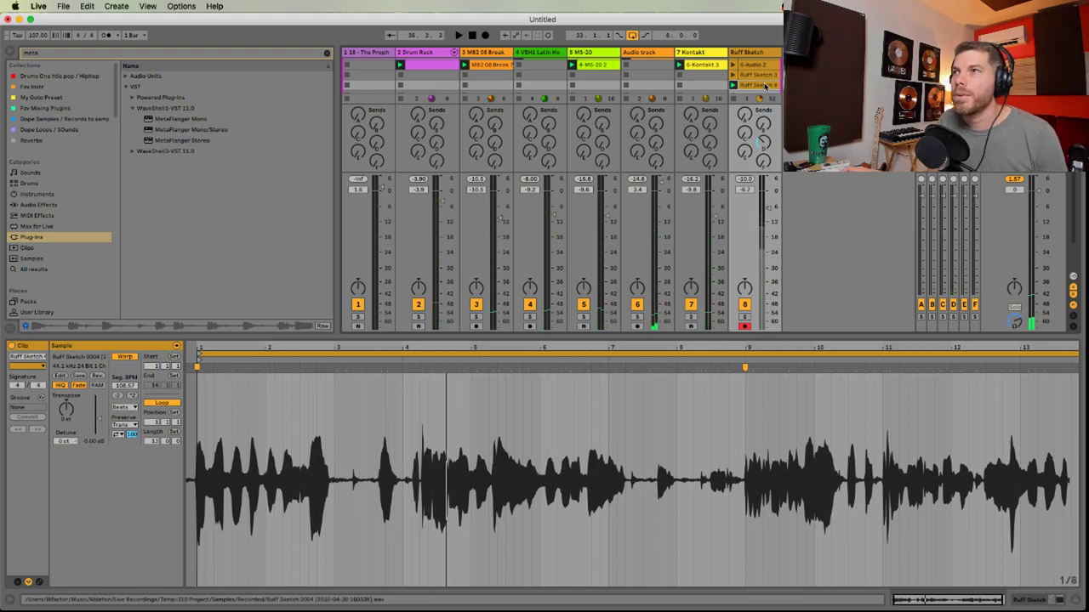
Place the warped take at bar 41 of the Ruff Sketch track in the Arrangement, return the track to arrangement playback and listen
key(Tab)
mouse_move(765, 86)
mouse_down()
mouse_move(699, 199)
mouse_move(295, 247)
mouse_move(294, 301)
mouse_move(493, 190)
mouse_move(615, 195)
mouse_up()
scroll(461, 213, right, 5)
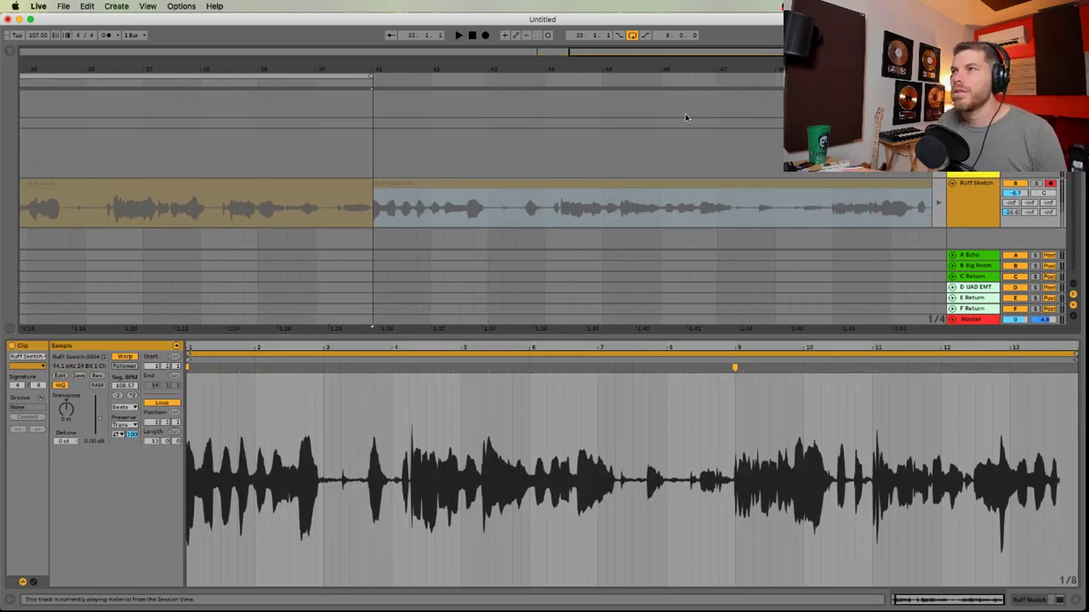
click(940, 204)
key(space)
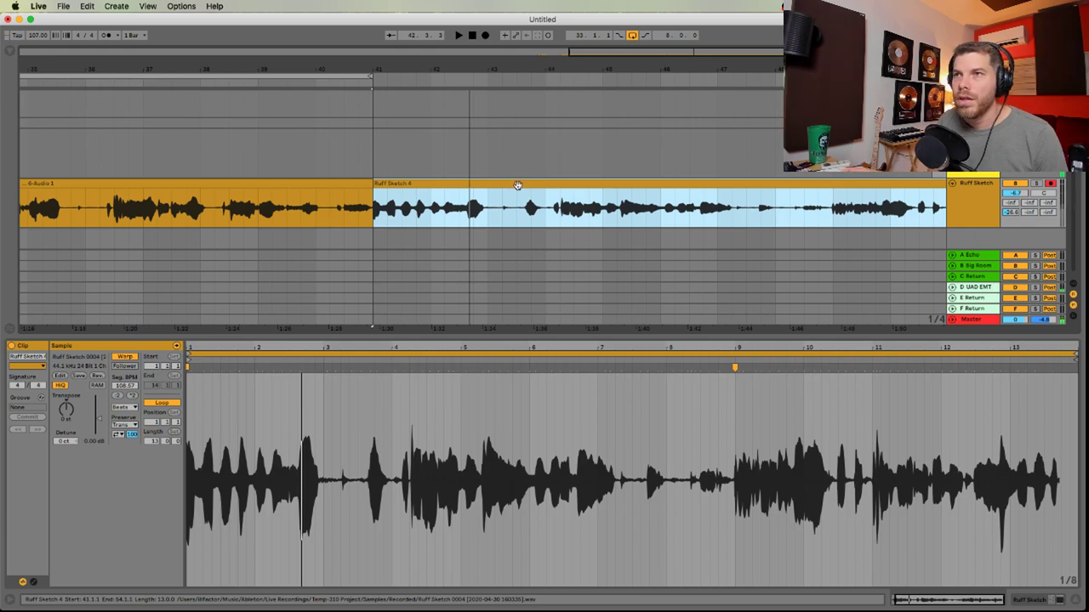
Move the Ruff Sketch 4 clip one beat later to 41.2 and split off its first beat
drag(517, 184, 537, 185)
mouse_move(391, 185)
mouse_down()
mouse_move(377, 184)
mouse_move(402, 184)
mouse_move(390, 185)
mouse_move(388, 216)
mouse_up()
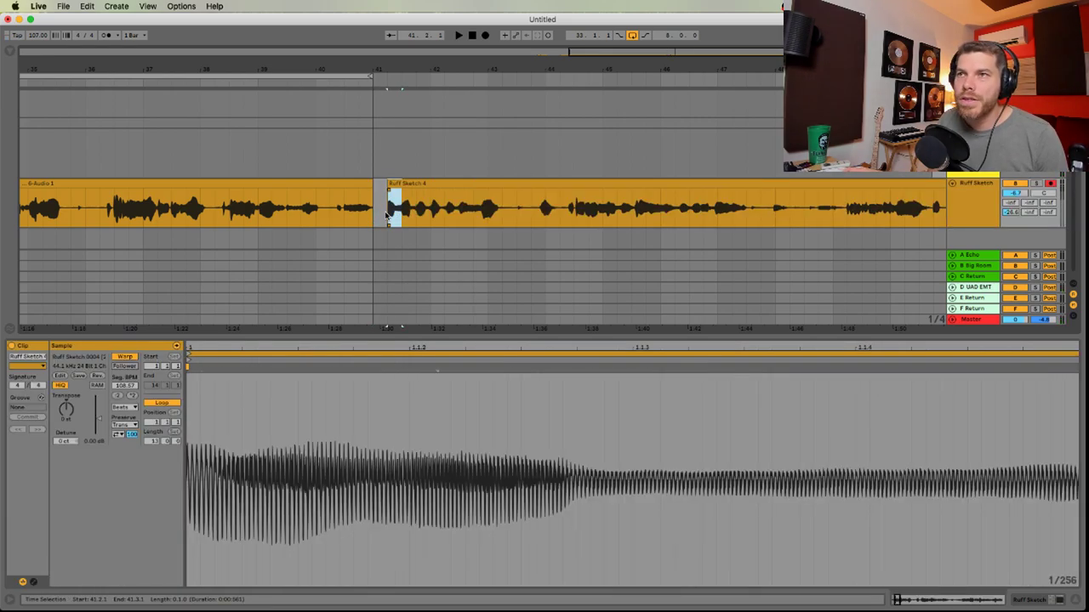
click(444, 185)
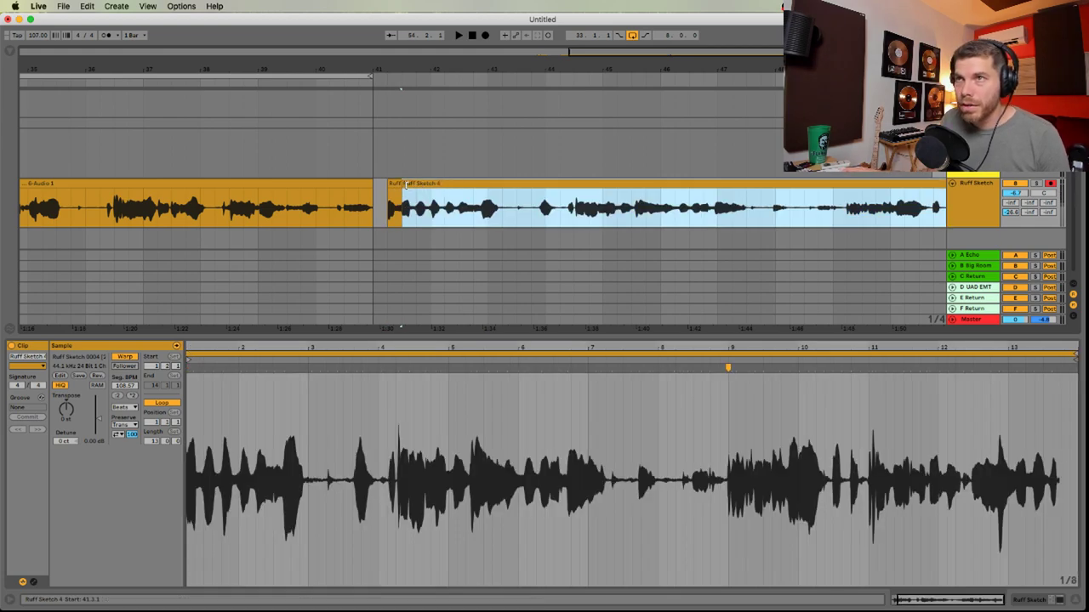
Move the remainder of the take away to about 47.3 and place the one-beat slice at 41.1
drag(428, 186, 554, 187)
click(375, 209)
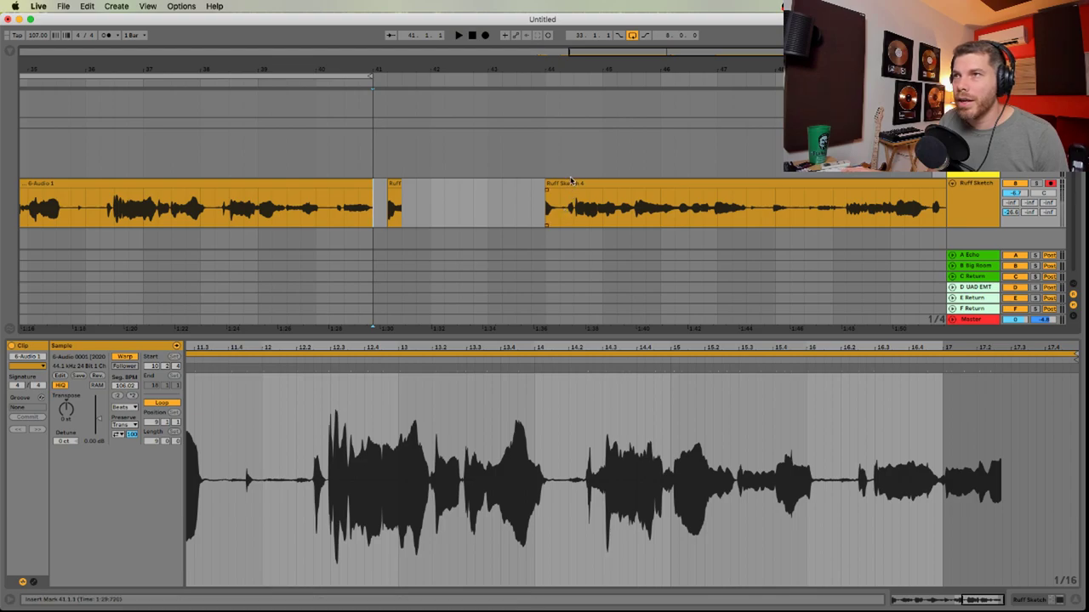
drag(572, 181, 773, 182)
click(374, 208)
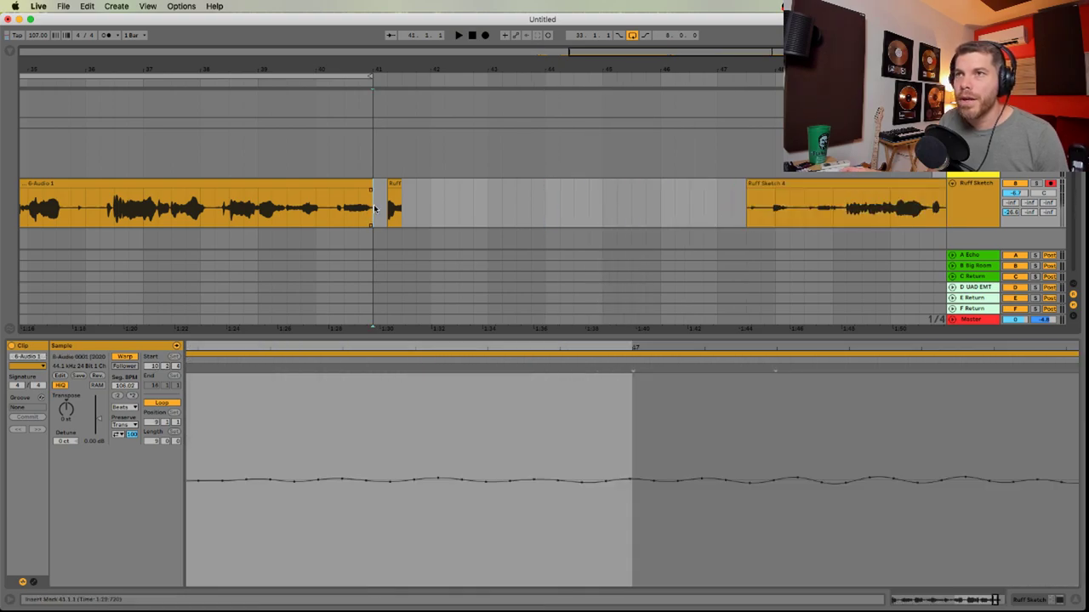
click(395, 204)
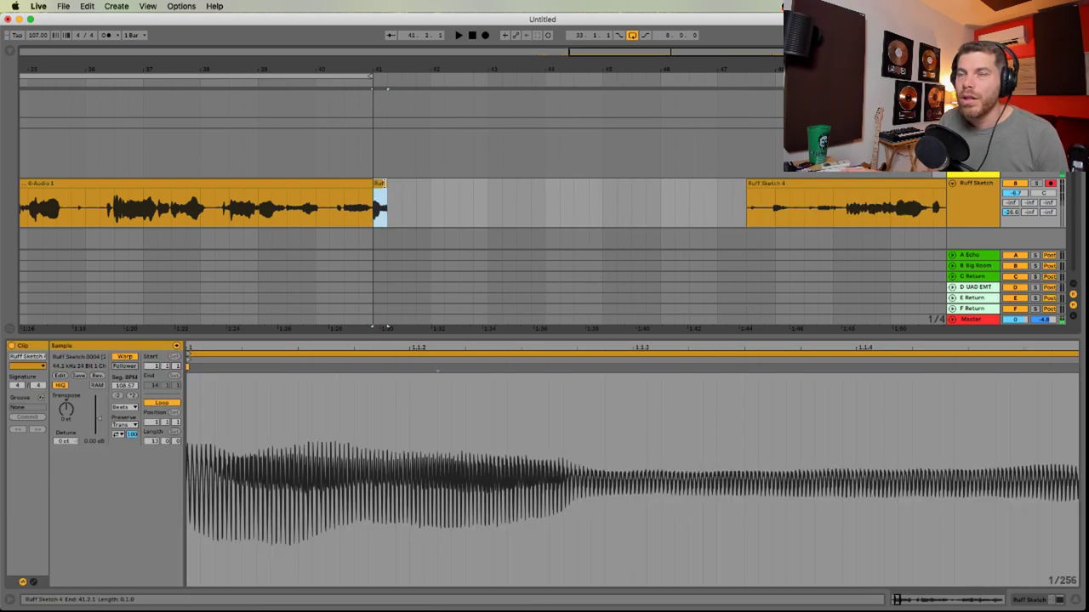
Mute the Audio track, copy the one-beat vocal slice to 41.2 and play from bar 41
key(Tab)
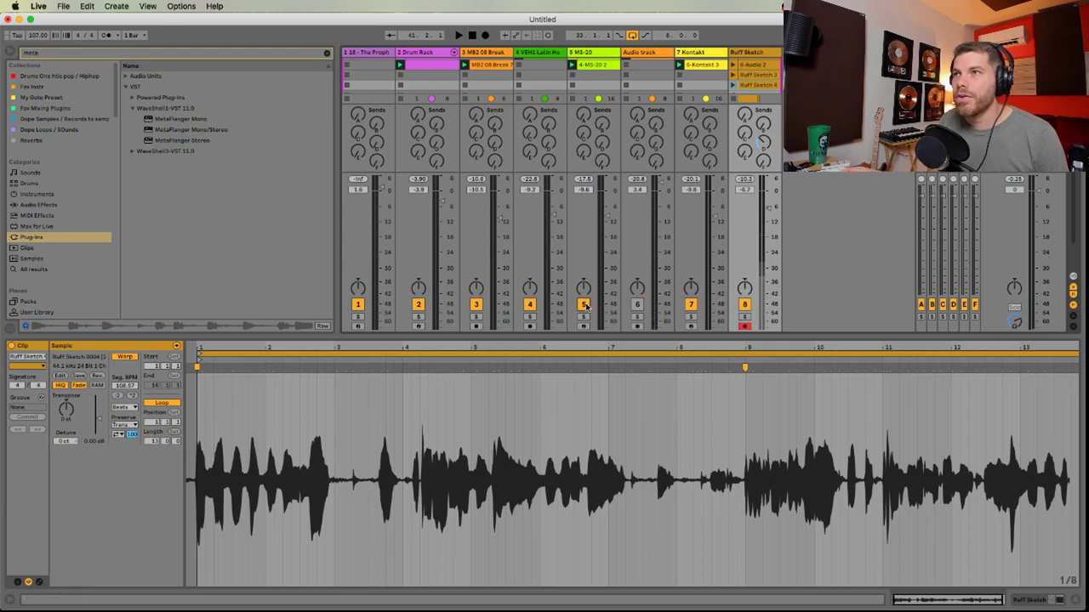
key(Tab)
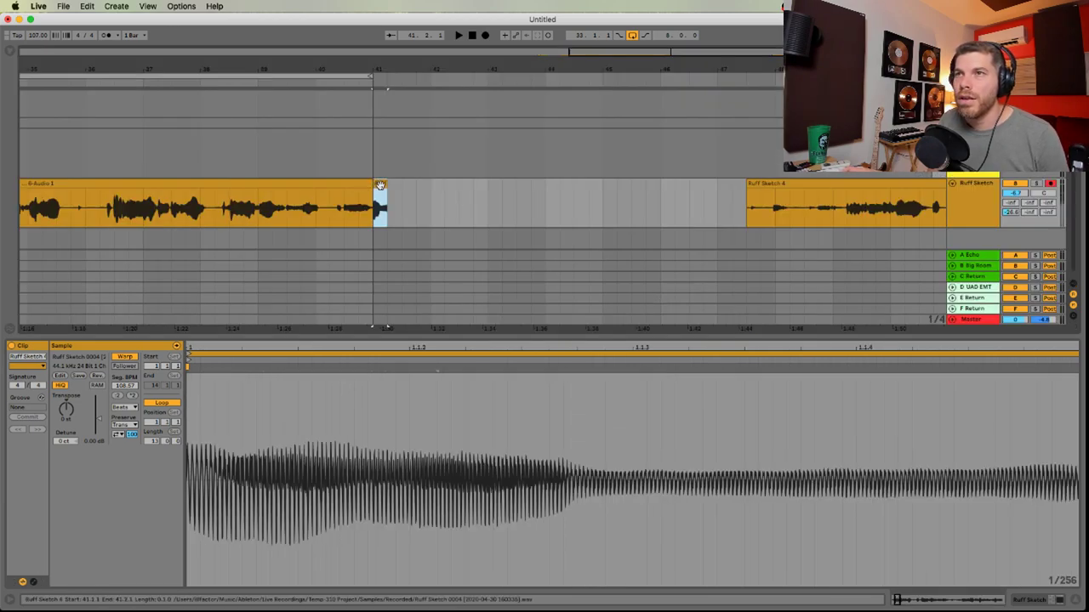
drag(381, 185, 404, 199)
click(379, 212)
key(space)
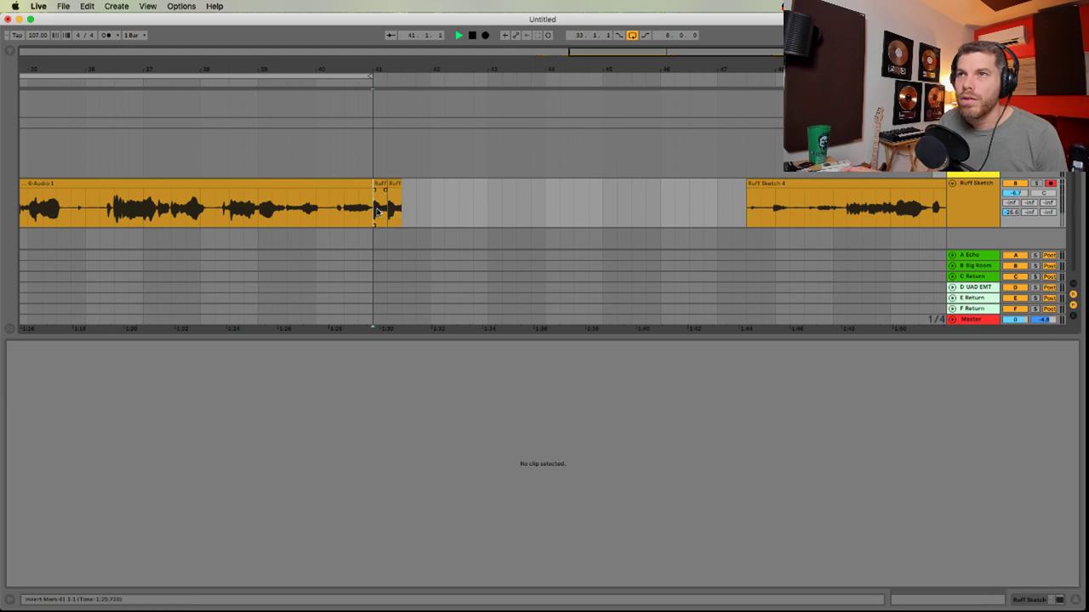
key(space)
Copy the vocal slice to 41.3 and 41.4 to fill the bar, and play the four repeats
click(403, 207)
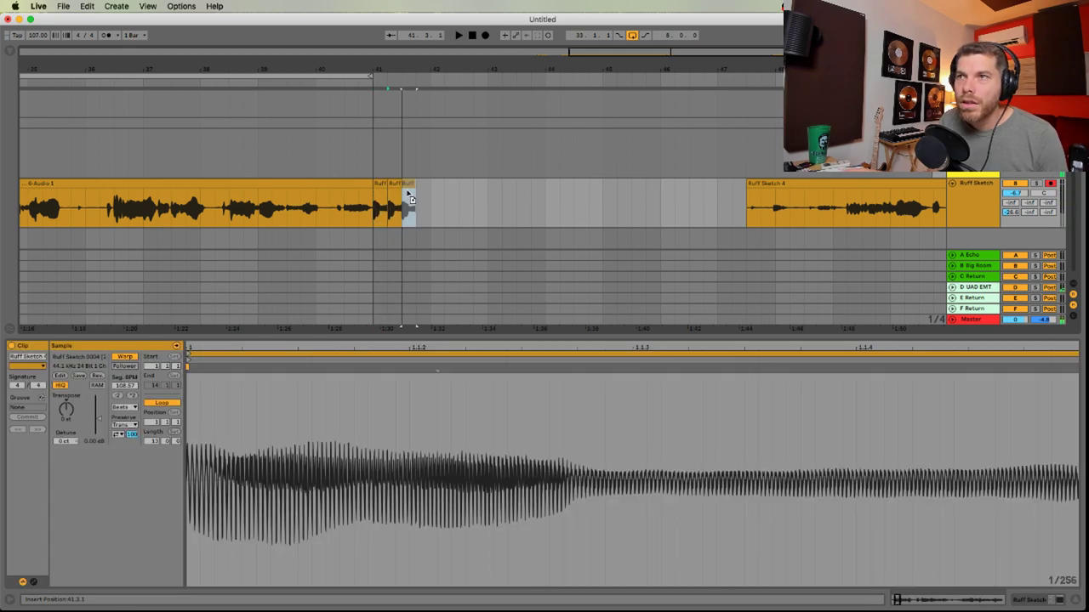
key(super+d)
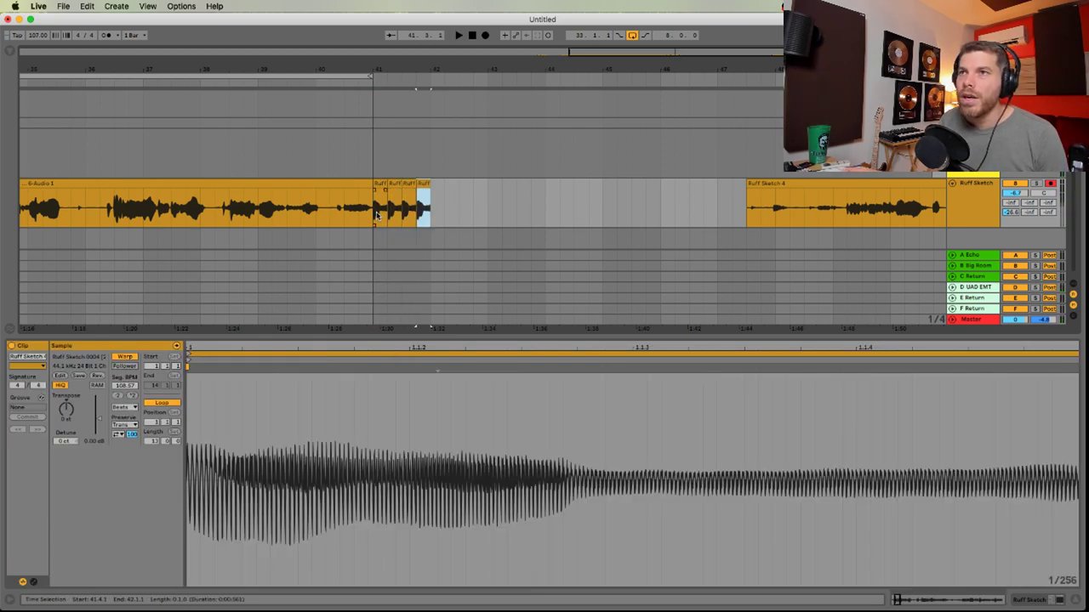
click(377, 215)
key(space)
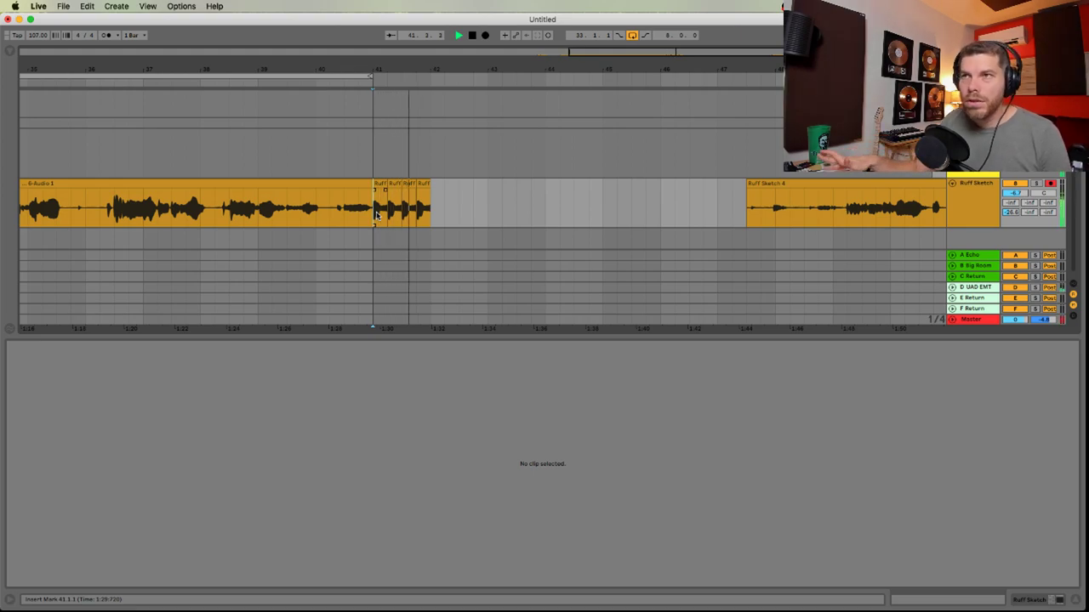
key(space)
Transpose the fourth vocal slice down, audition it and set its warp mode to Complex Pro
click(423, 206)
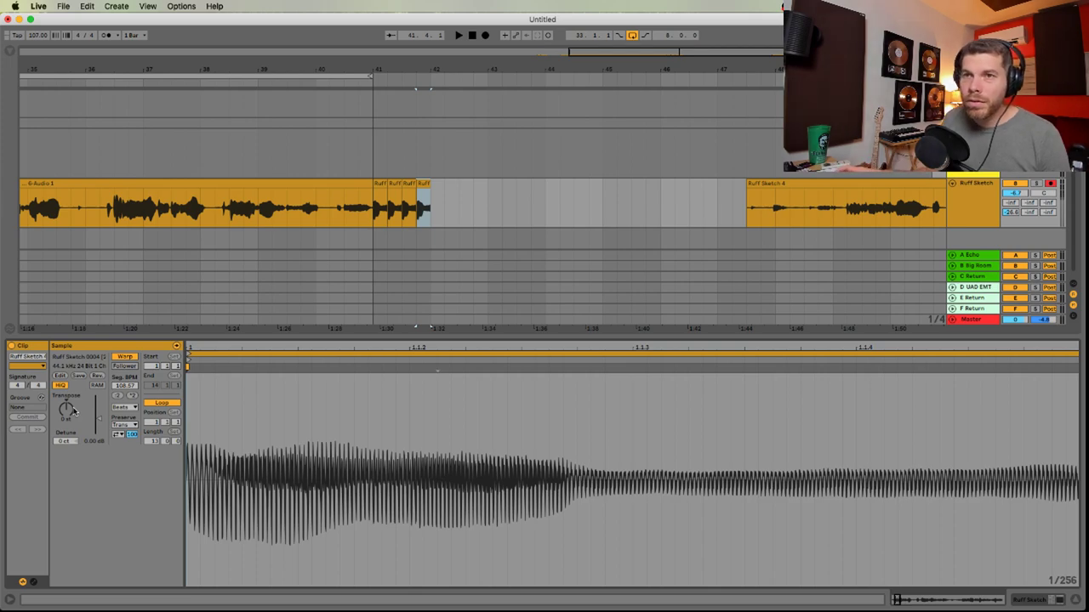
key(space)
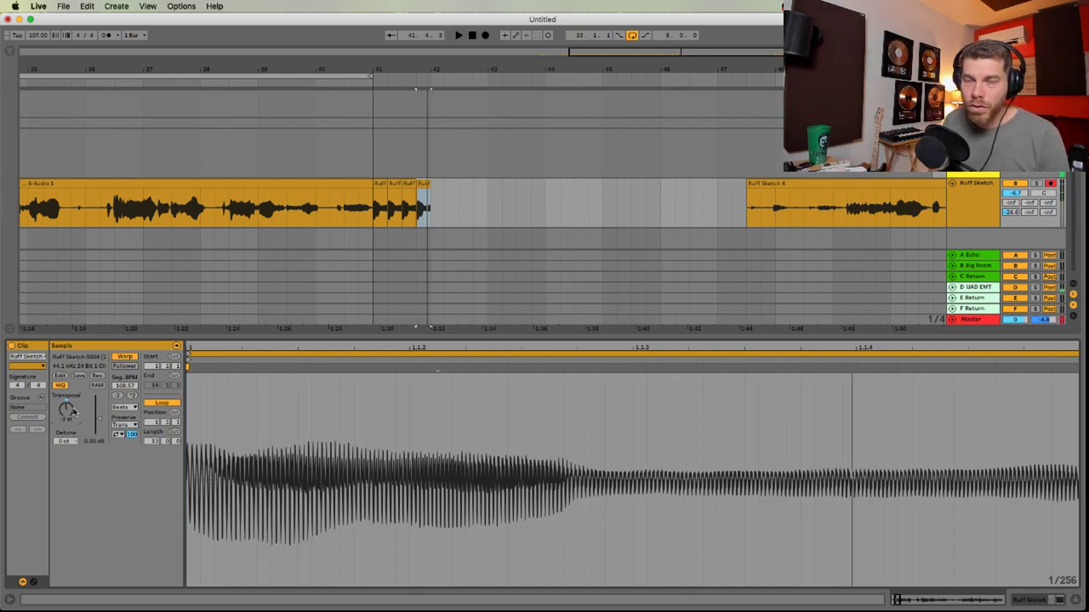
click(131, 408)
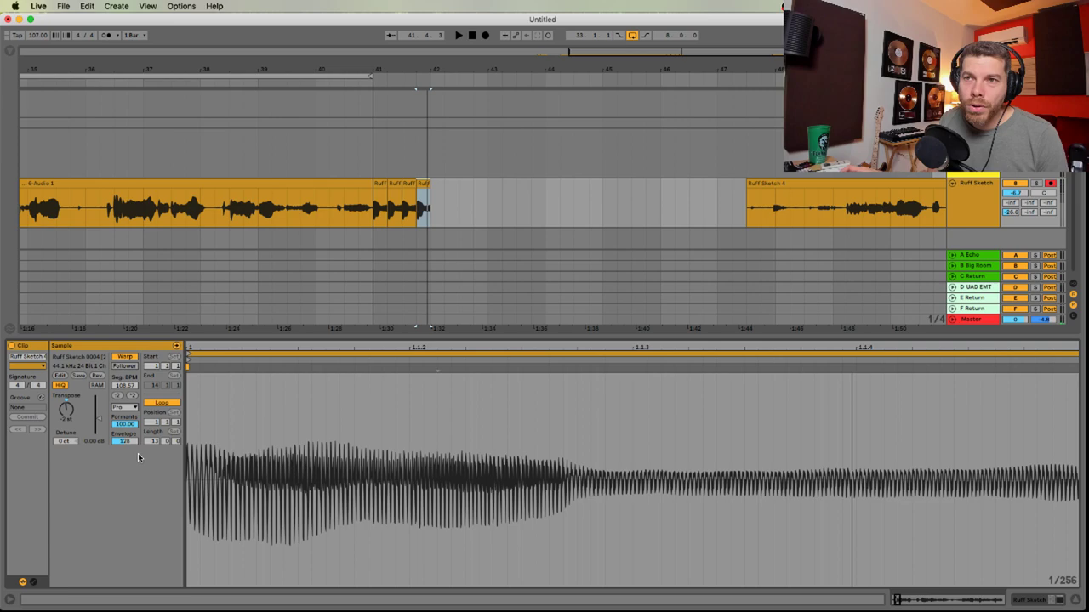
click(373, 212)
Transpose the second vocal slice down and play the chopped bar from 41
click(394, 183)
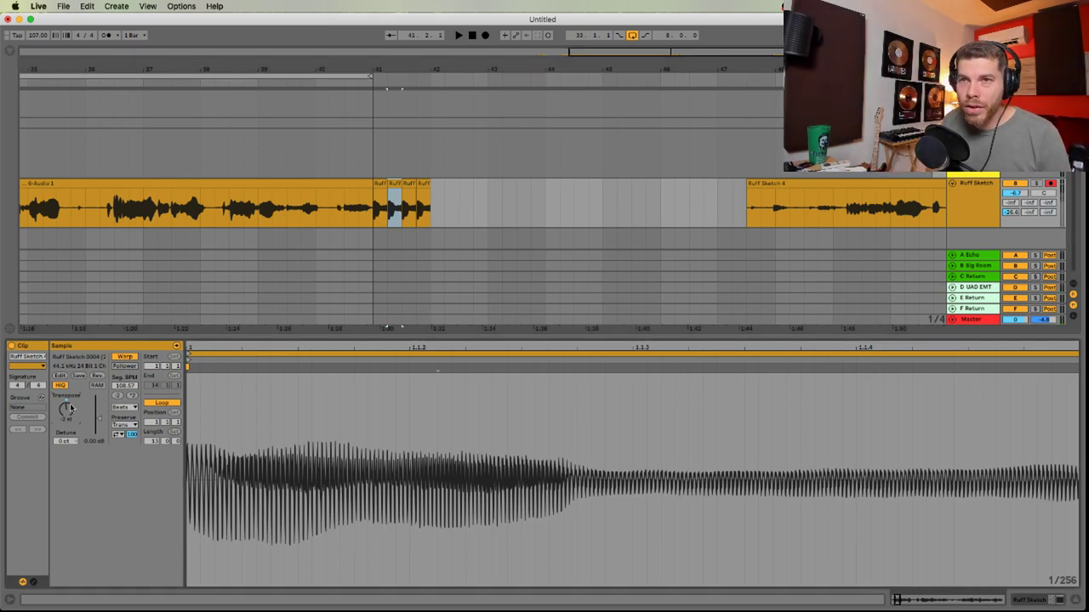
key(space)
click(373, 212)
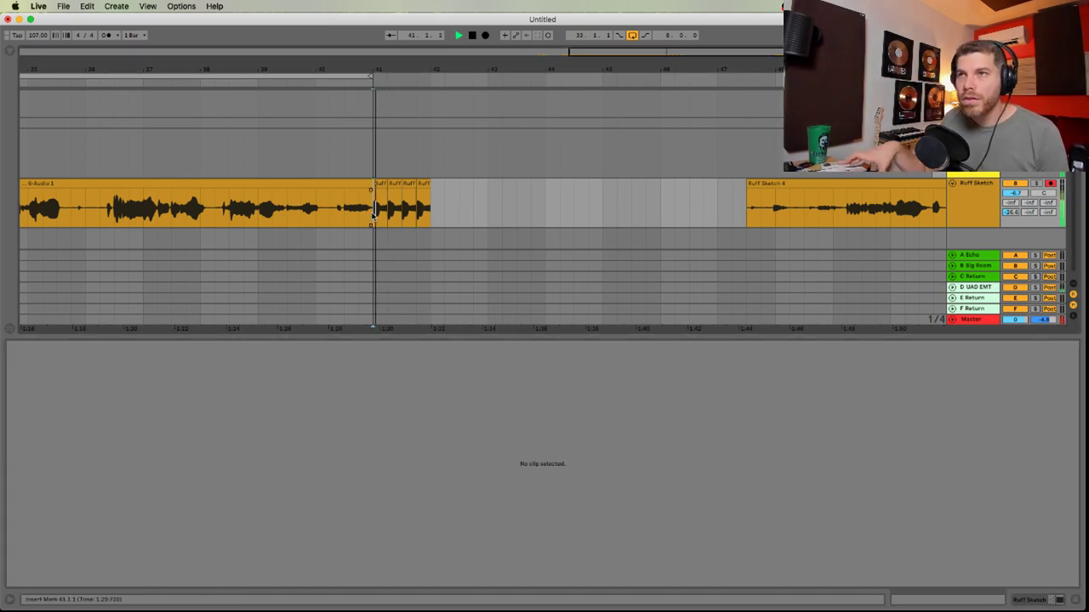
key(space)
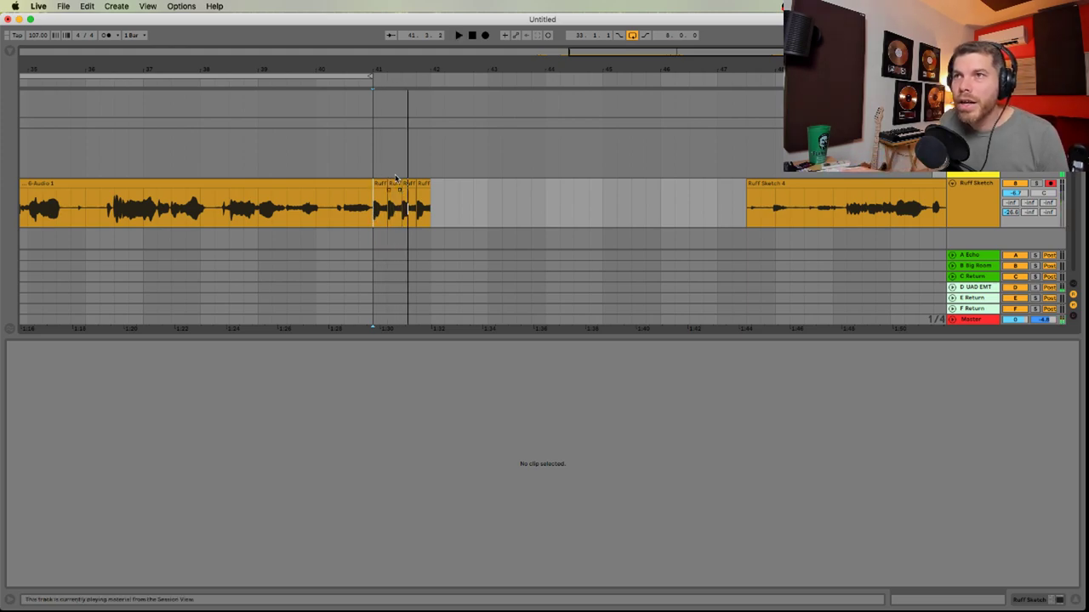
Duplicate the transposed second slice over the third and fourth beats of bar 41 and play the bar
click(394, 183)
key(super+d)
key(super+d)
click(373, 214)
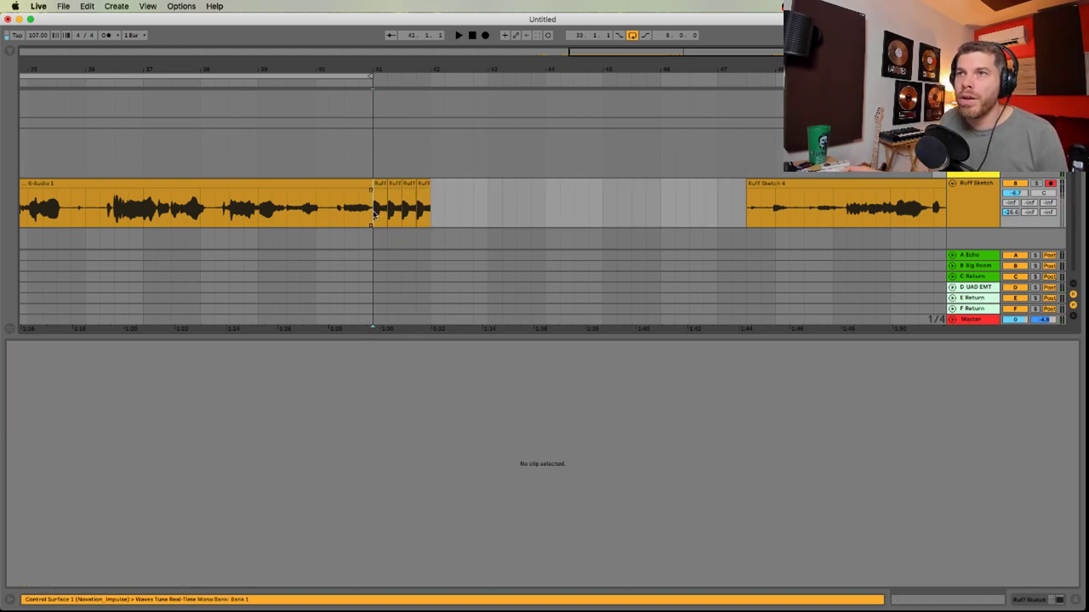
key(space)
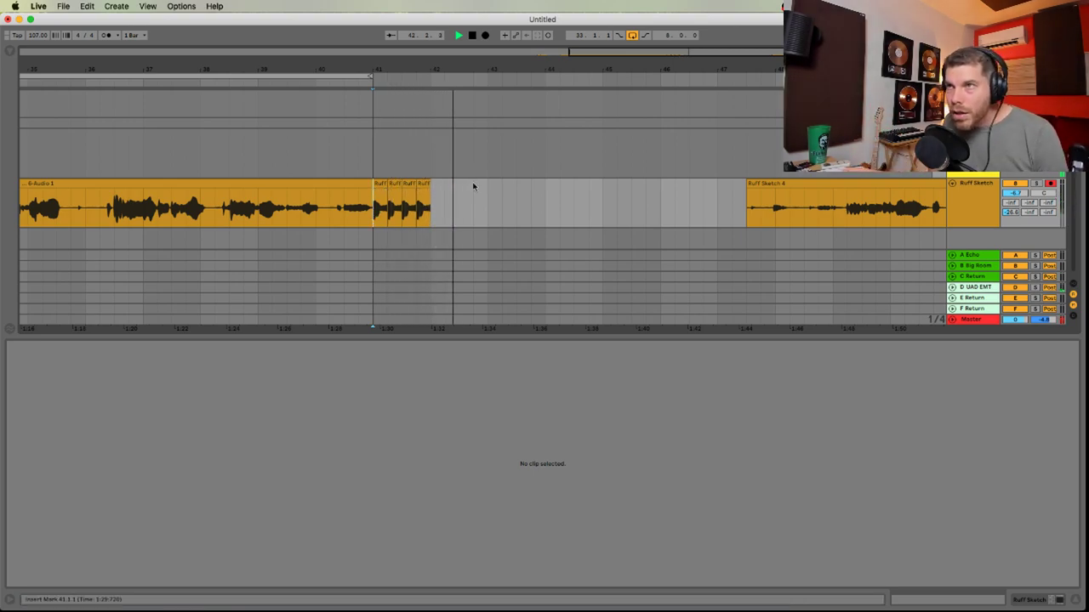
key(space)
Switch to the live chat in Chrome to read the latest messages, return to Live and play the vocal chops again
key(super+Tab)
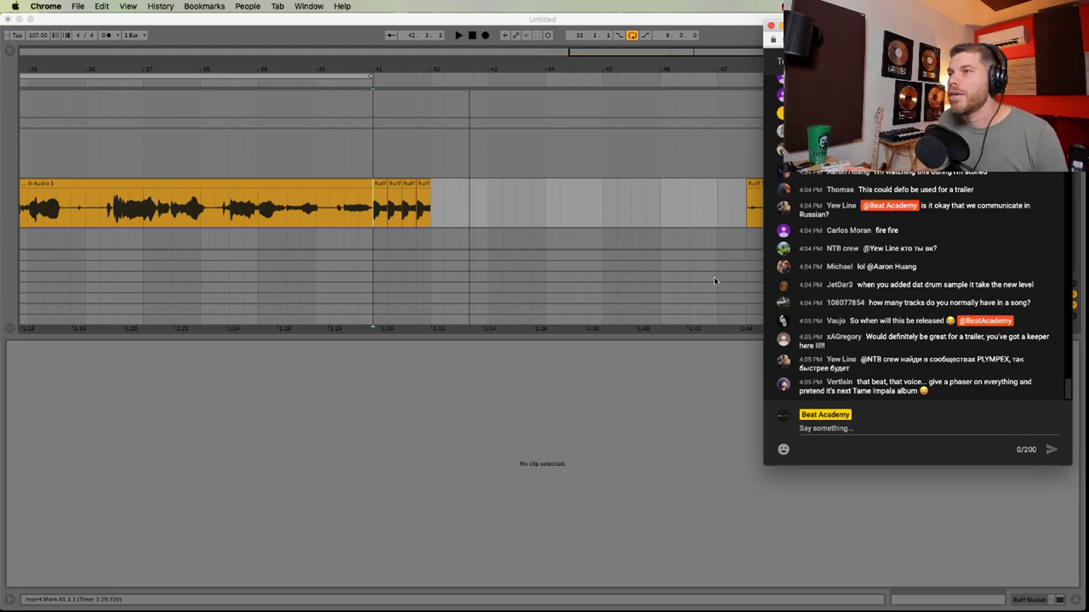
click(436, 196)
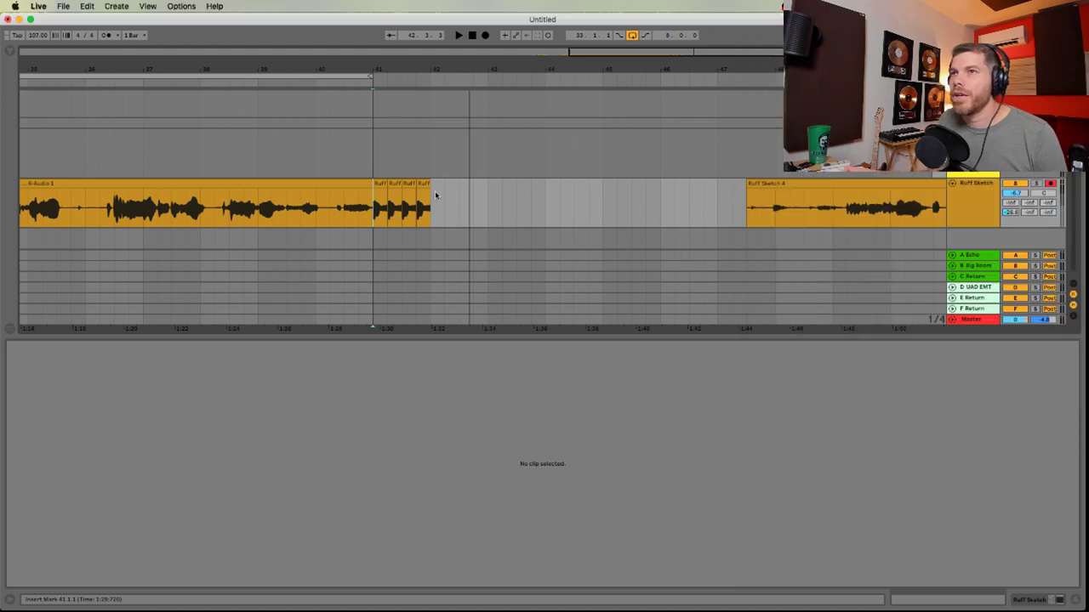
key(space)
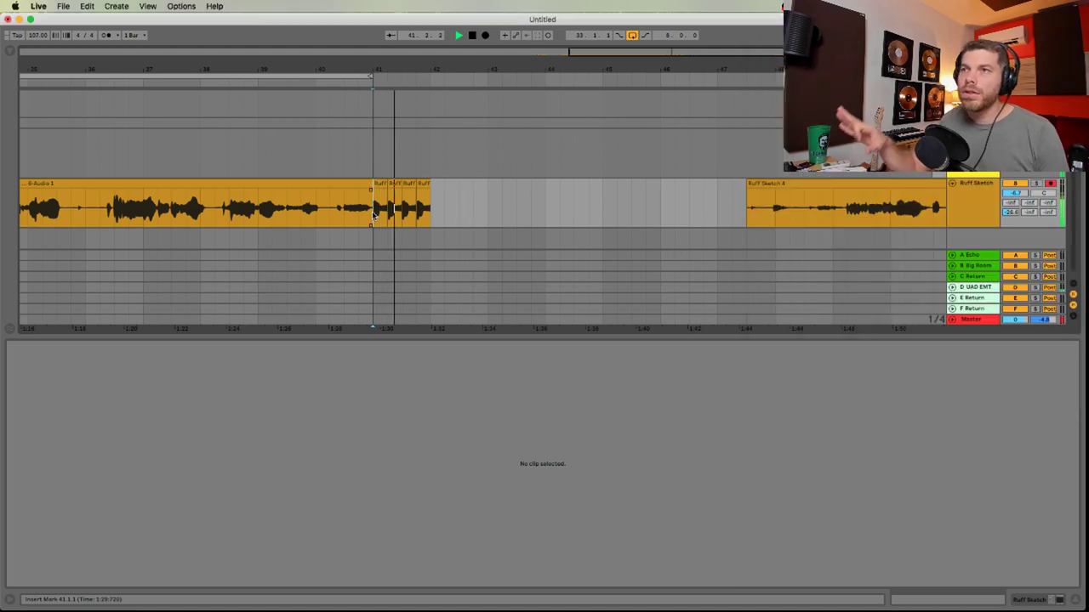
Stop playback and set the warp mode of the fourth vocal slice in bar 41 to Complex
key(space)
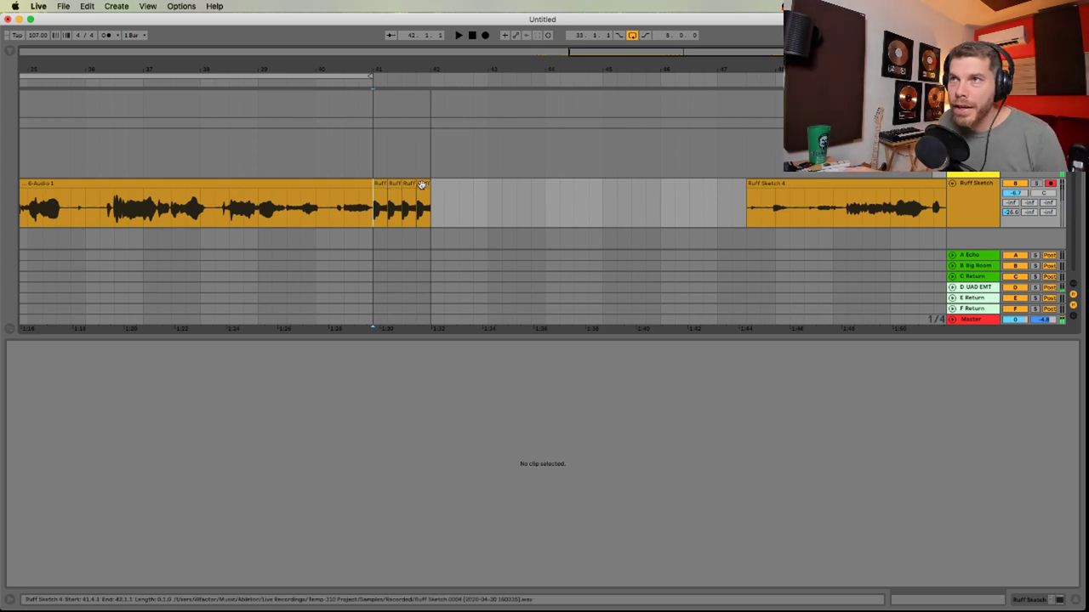
click(423, 184)
drag(305, 345, 289, 322)
click(124, 408)
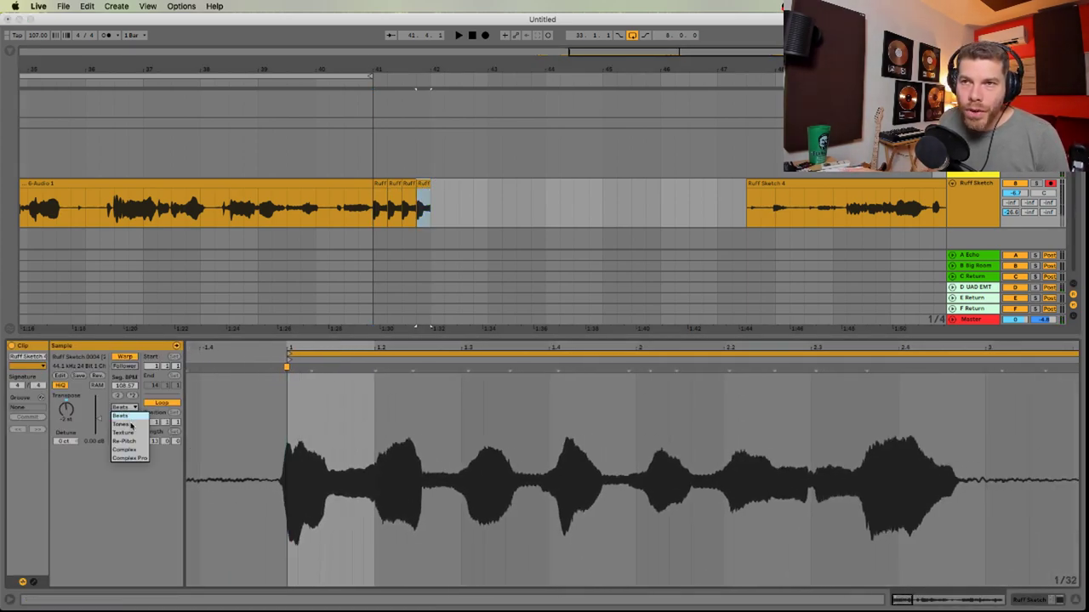
click(133, 458)
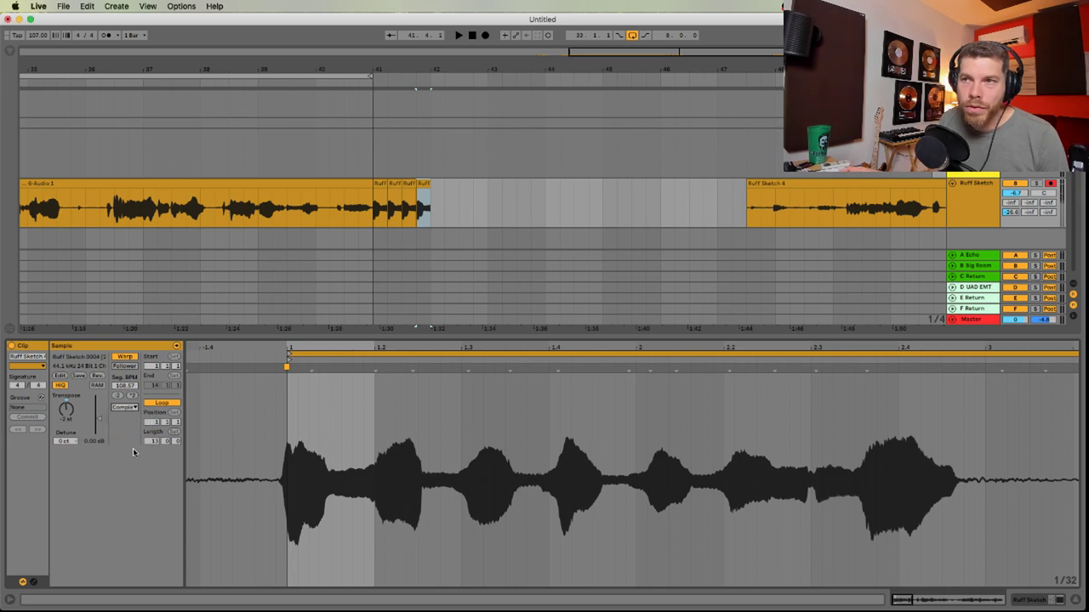
Draw a transposition envelope on the fourth slice falling from 0 to about -15 semitones over its beat, and play from bar 41
click(33, 583)
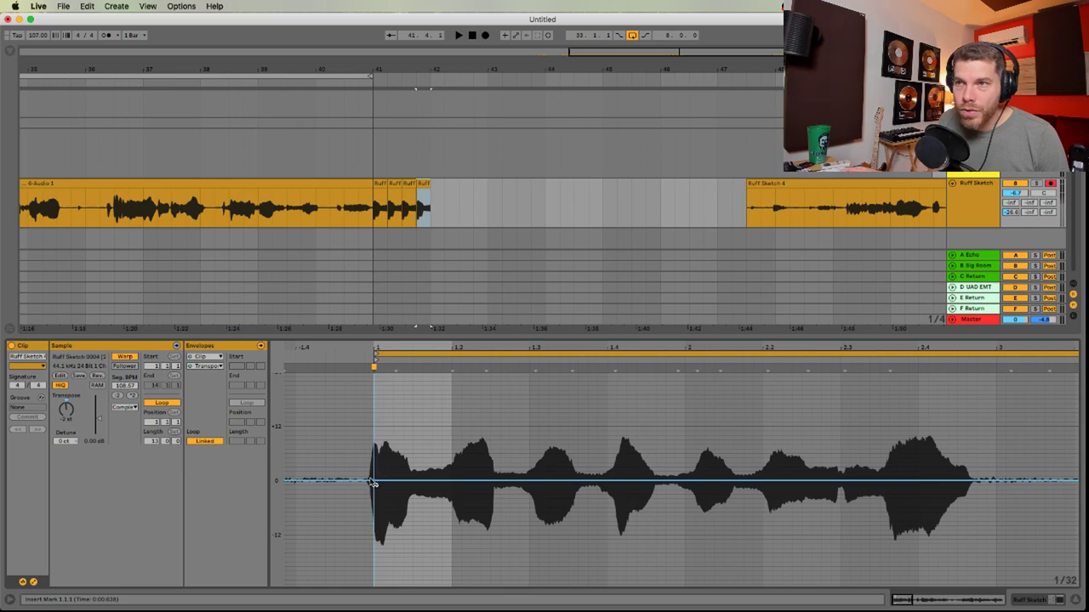
drag(456, 483, 452, 575)
drag(462, 483, 453, 482)
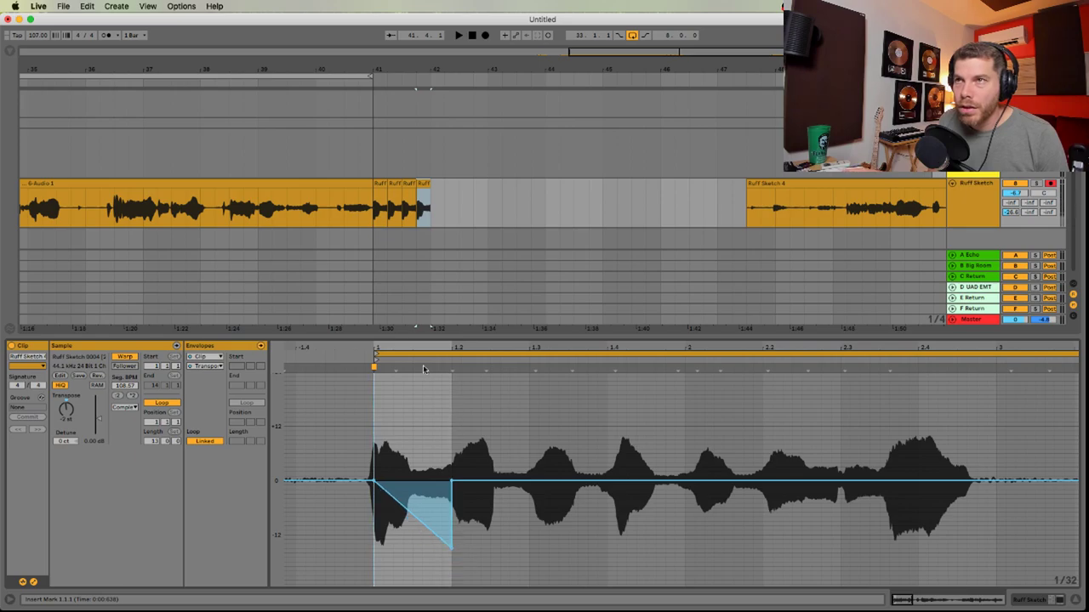
click(371, 220)
key(space)
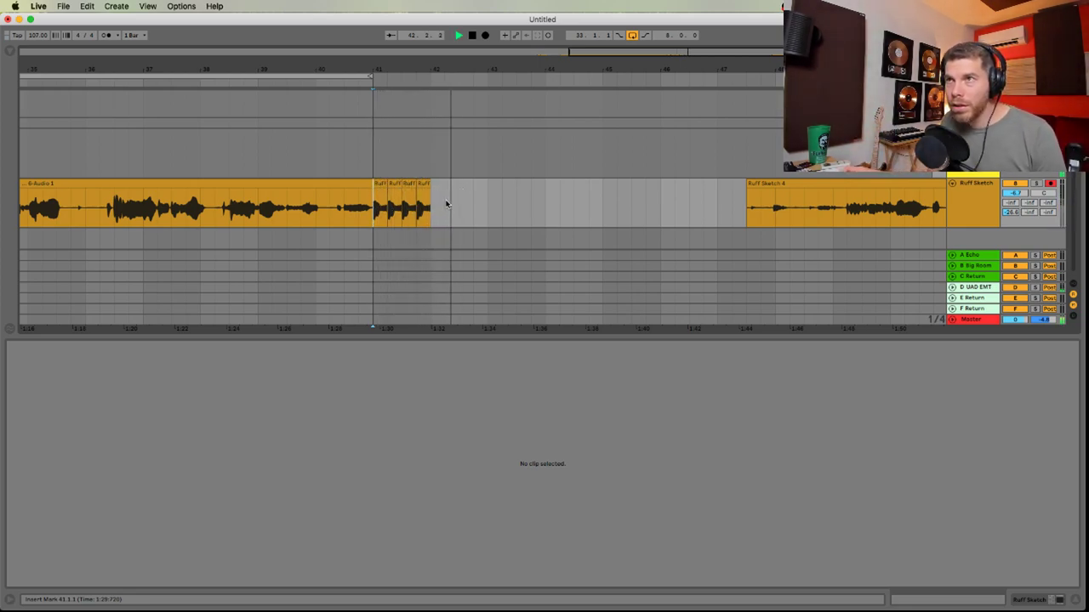
Audition the remaining Ruff Sketch 4 take, extend its start back to 44.3 and play the uncovered vocal
click(847, 205)
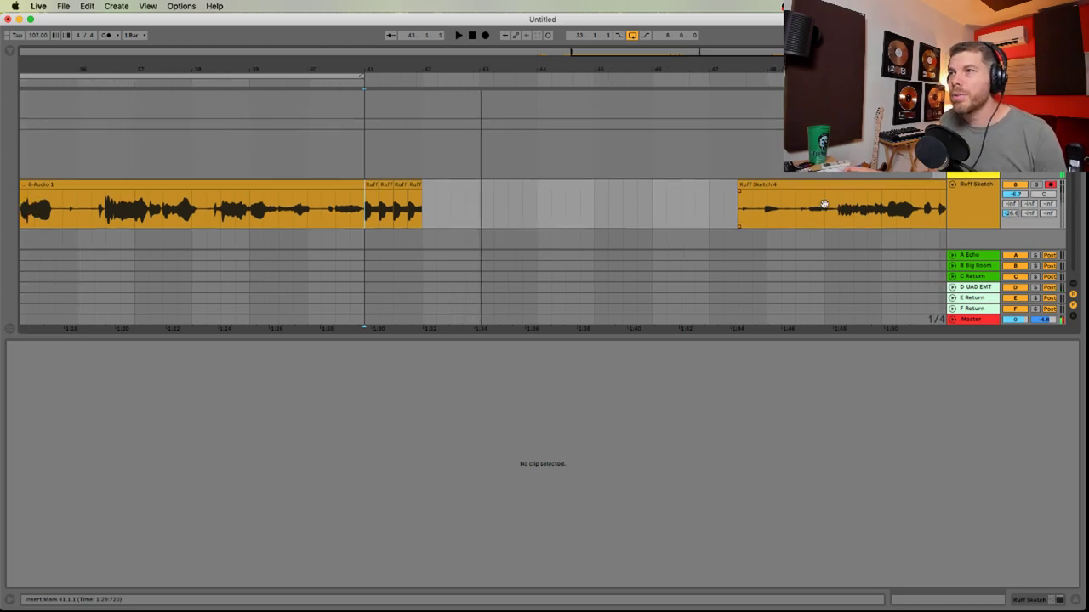
key(space)
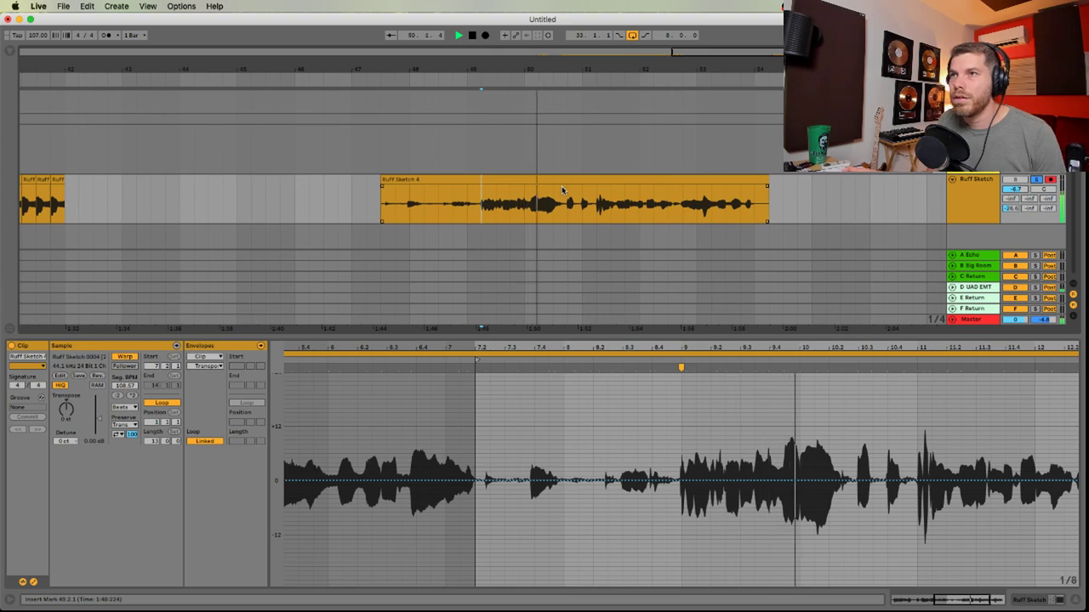
mouse_move(377, 182)
mouse_down()
mouse_move(177, 188)
mouse_move(224, 190)
mouse_move(207, 194)
mouse_up()
key(space)
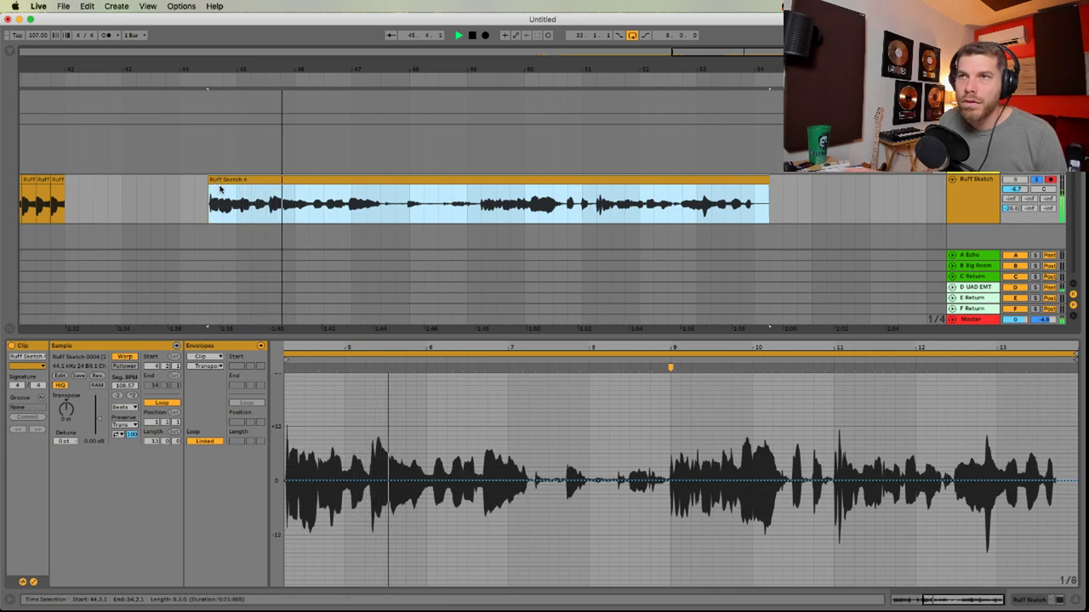
scroll(400, 202, left, 5)
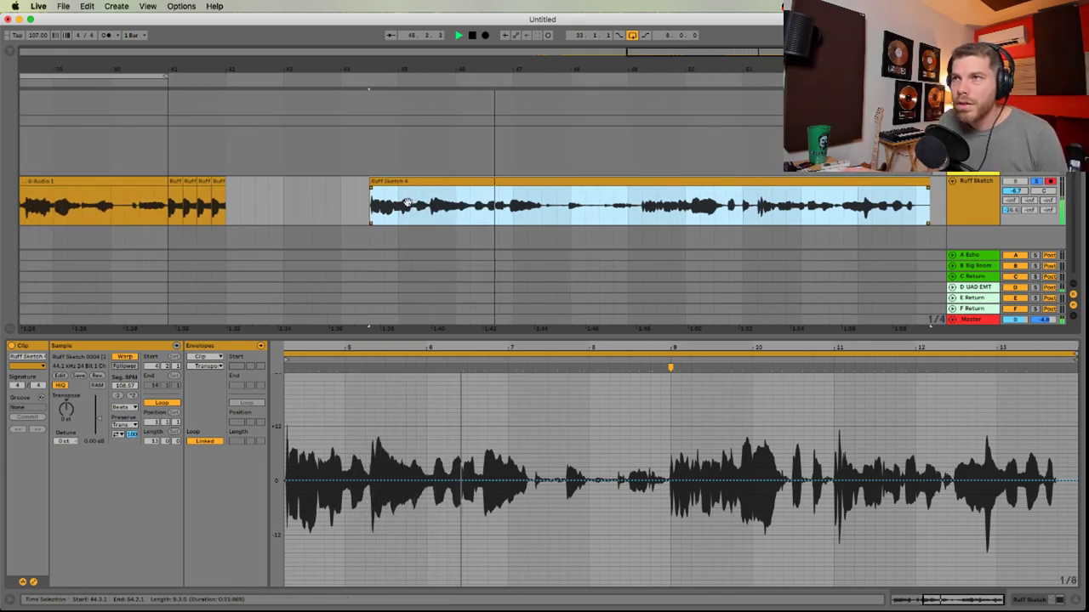
key(space)
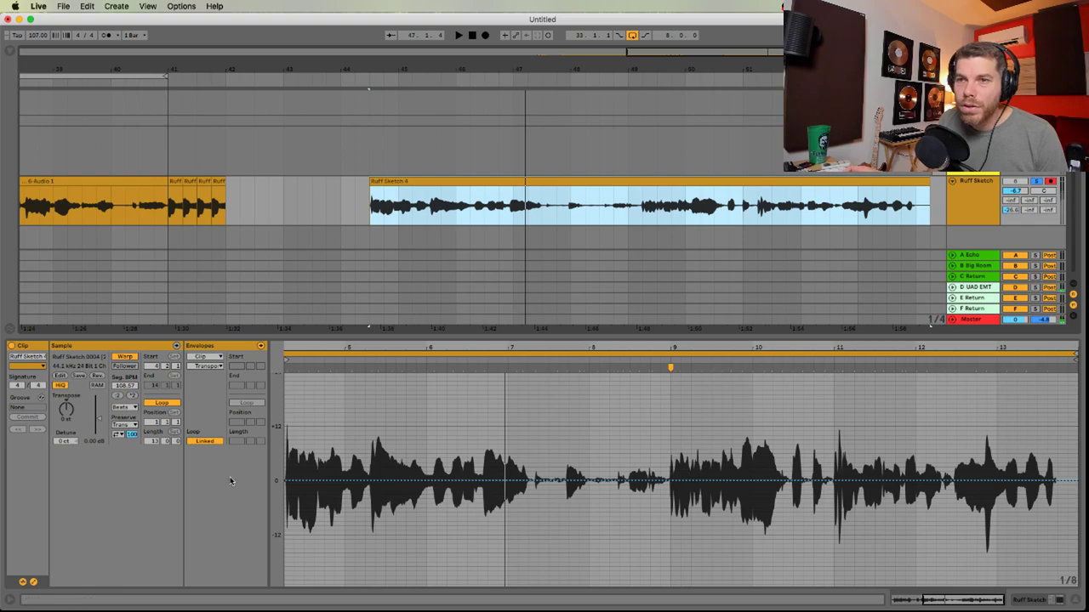
Hide the clip envelopes, pin the vocal onset at the clip start to beat 4.2 with a warp marker, and play it
click(34, 582)
drag(249, 435, 375, 443)
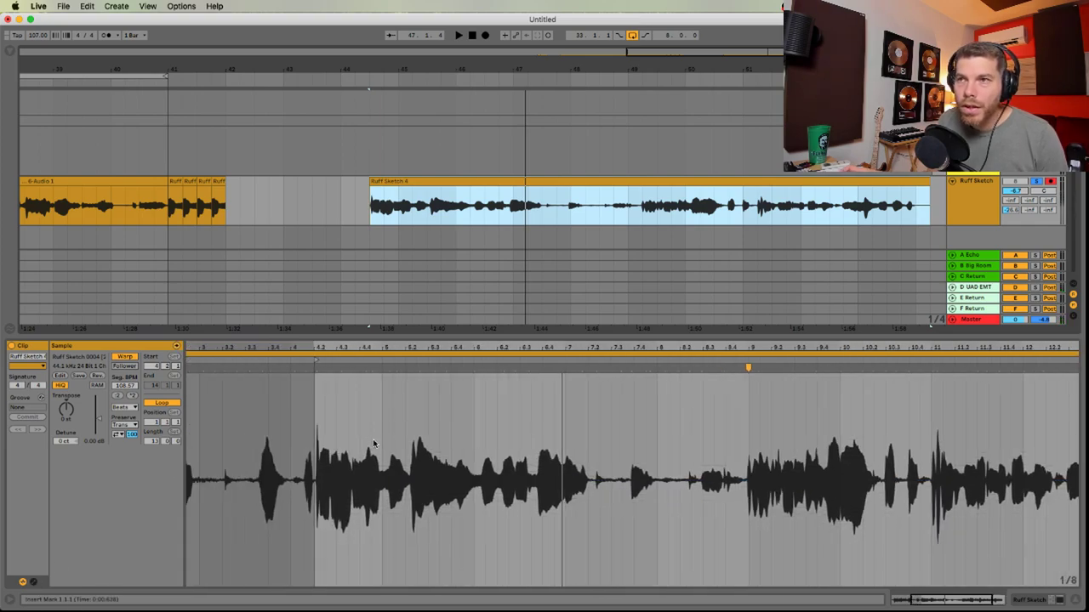
key(space)
key(space)
double_click(316, 367)
drag(314, 367, 313, 366)
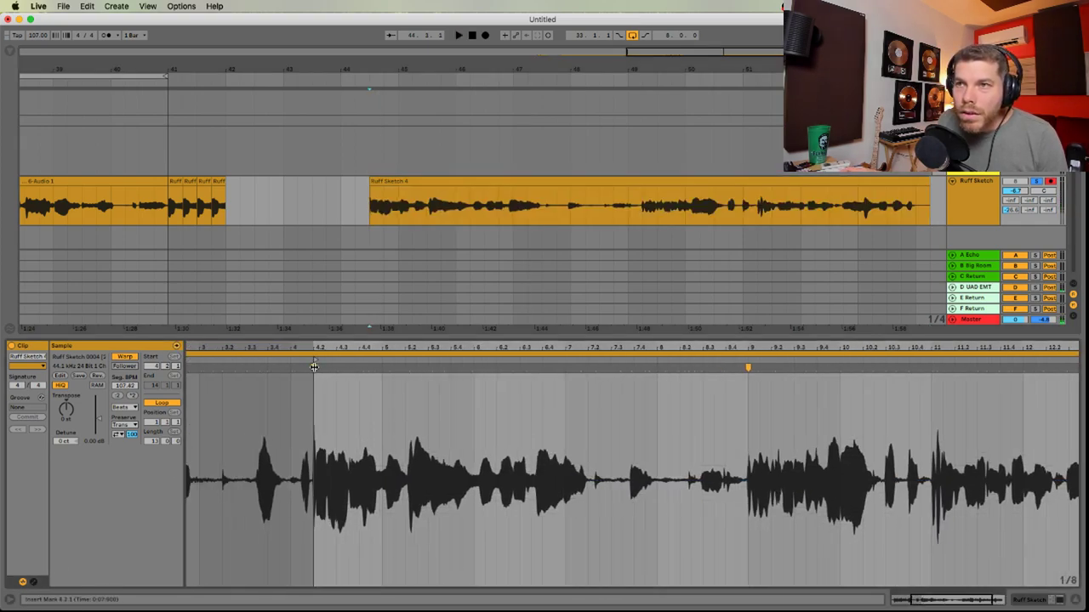
key(space)
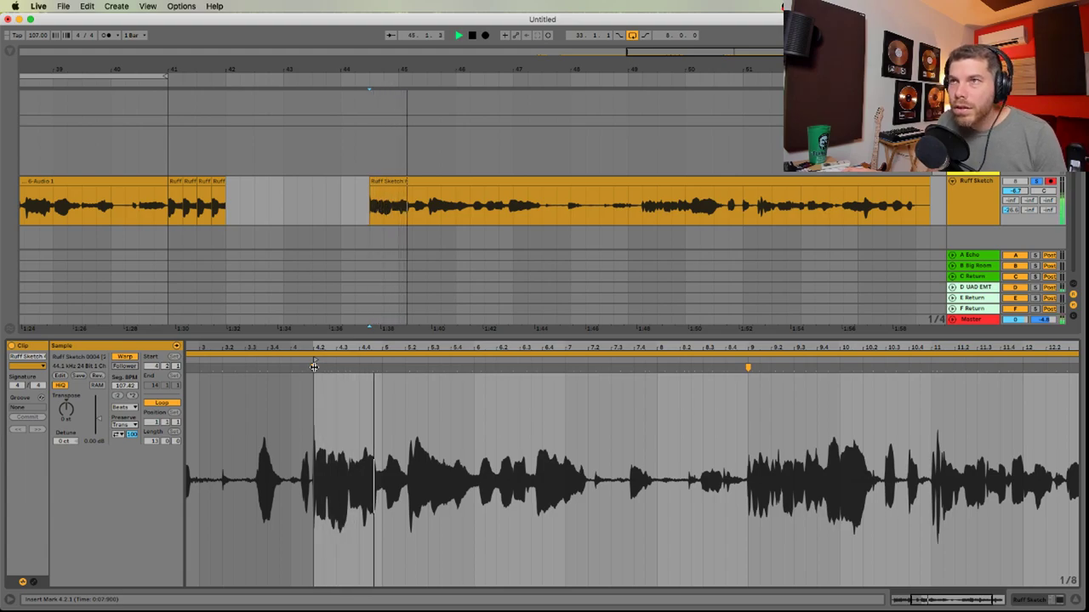
Move the take to bar 45, cut off its first two beats, shift the remainder back to 45.1 and audition it
drag(426, 182, 439, 180)
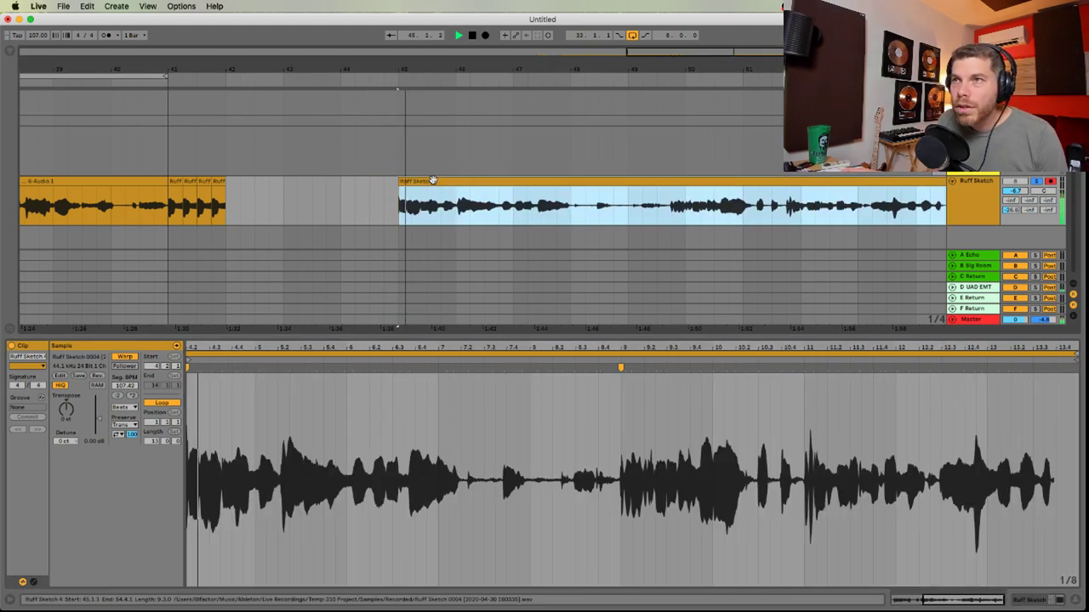
key(space)
click(427, 207)
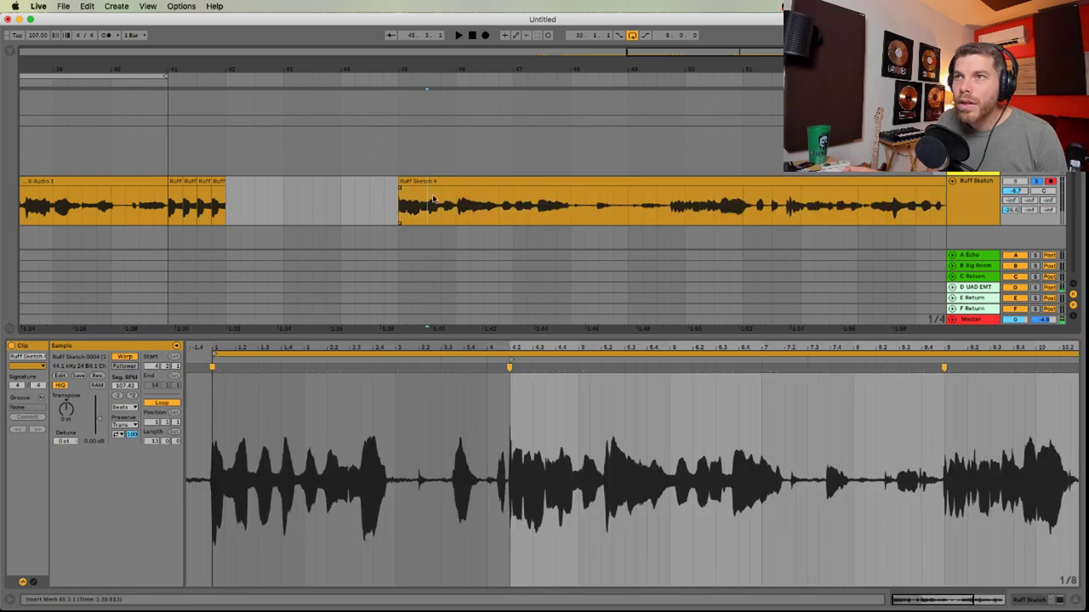
key(super+e)
click(445, 181)
drag(444, 181, 420, 184)
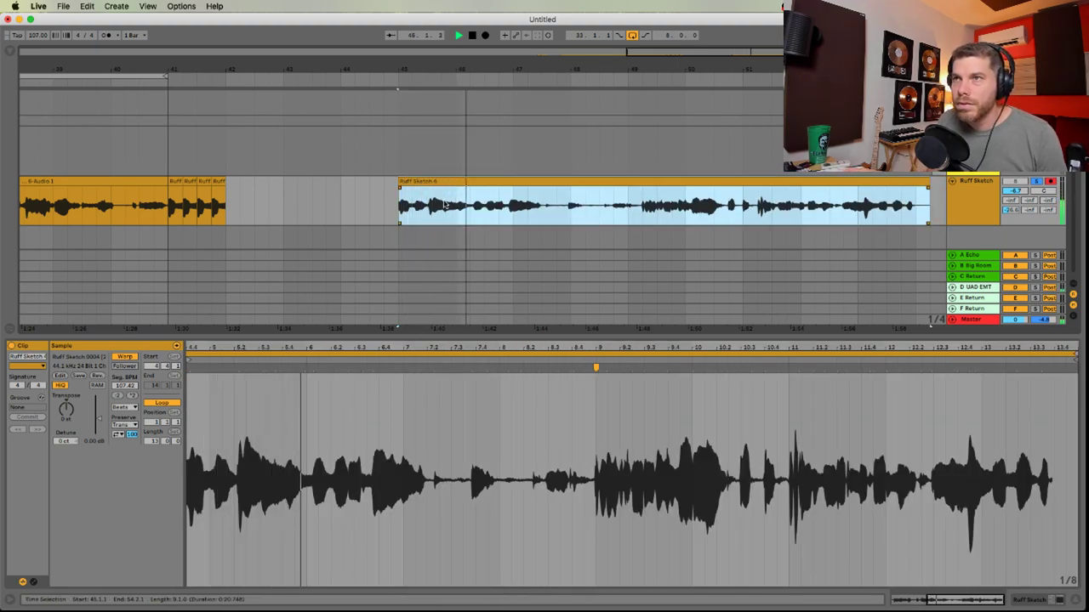
key(space)
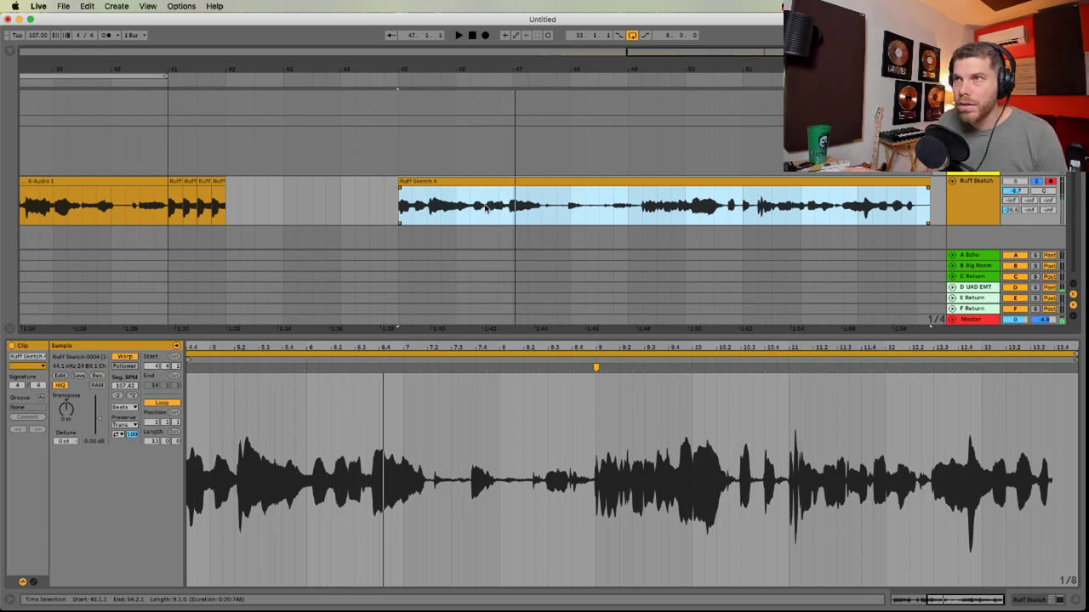
Split out the six-beat phrase starting at 46.3, place it right after the chops at bar 42 and play from bar 41
mouse_move(488, 206)
mouse_down()
mouse_move(567, 207)
mouse_move(273, 219)
mouse_move(393, 225)
mouse_up()
key(super+e)
click(168, 218)
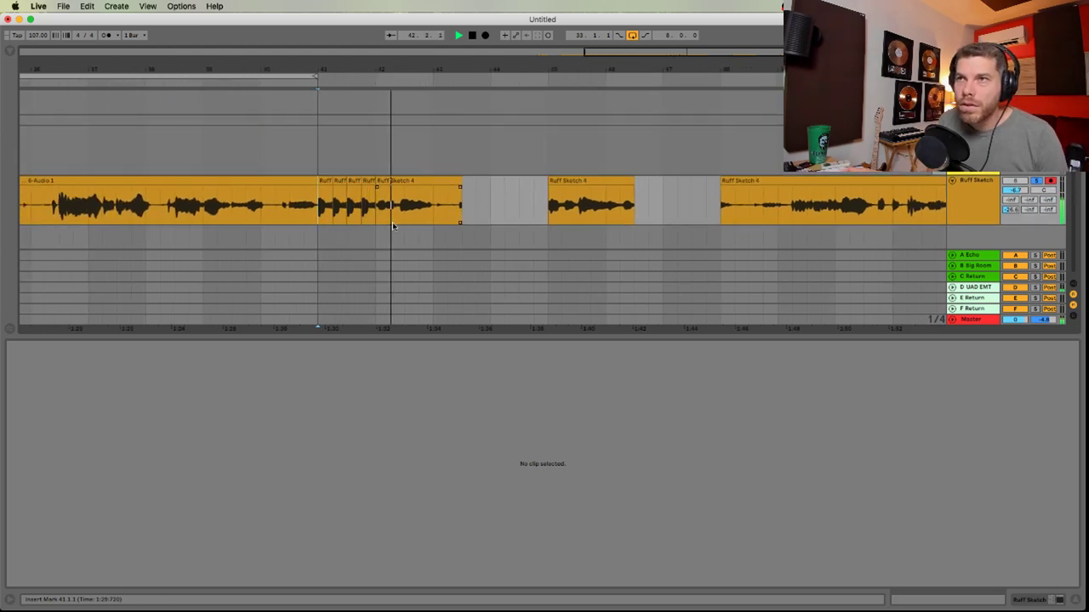
key(space)
Shift the vocal phrase two beats later to 42.3, unsolo the vocal track and play from bar 41
drag(403, 181, 437, 194)
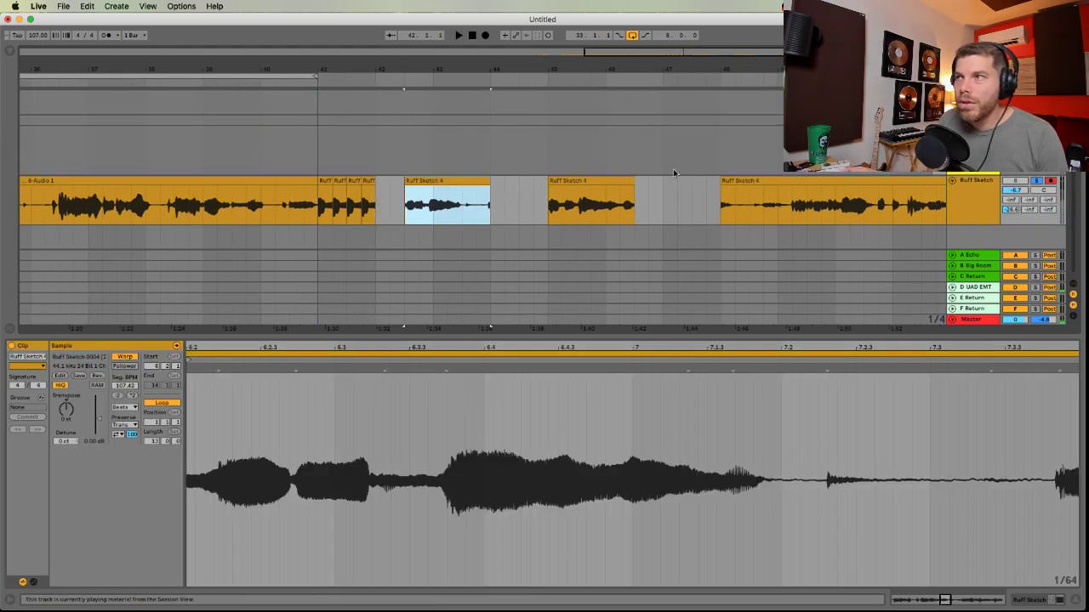
click(1036, 184)
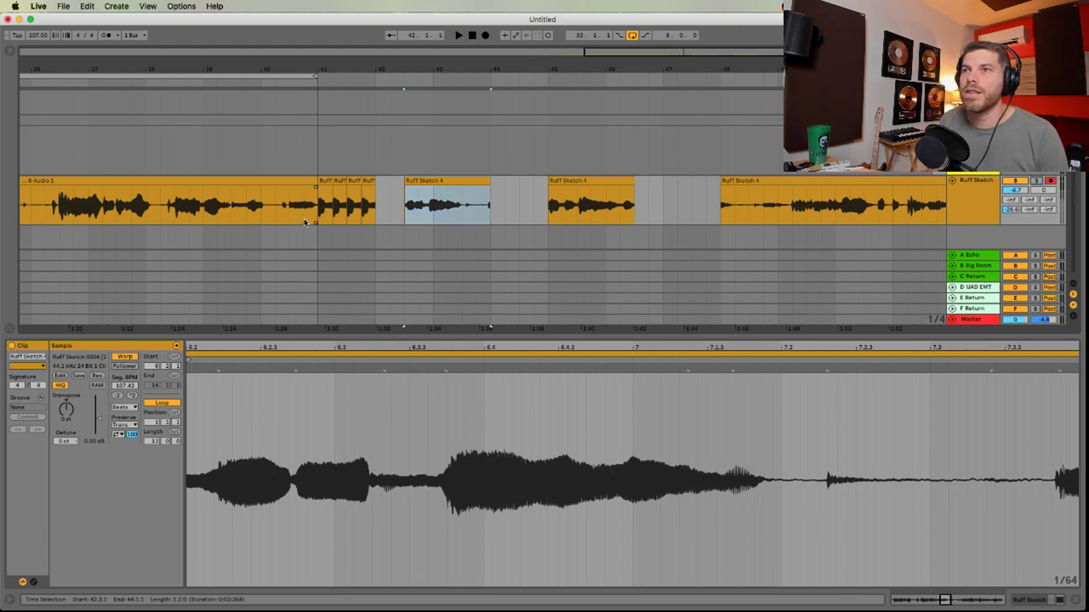
click(317, 218)
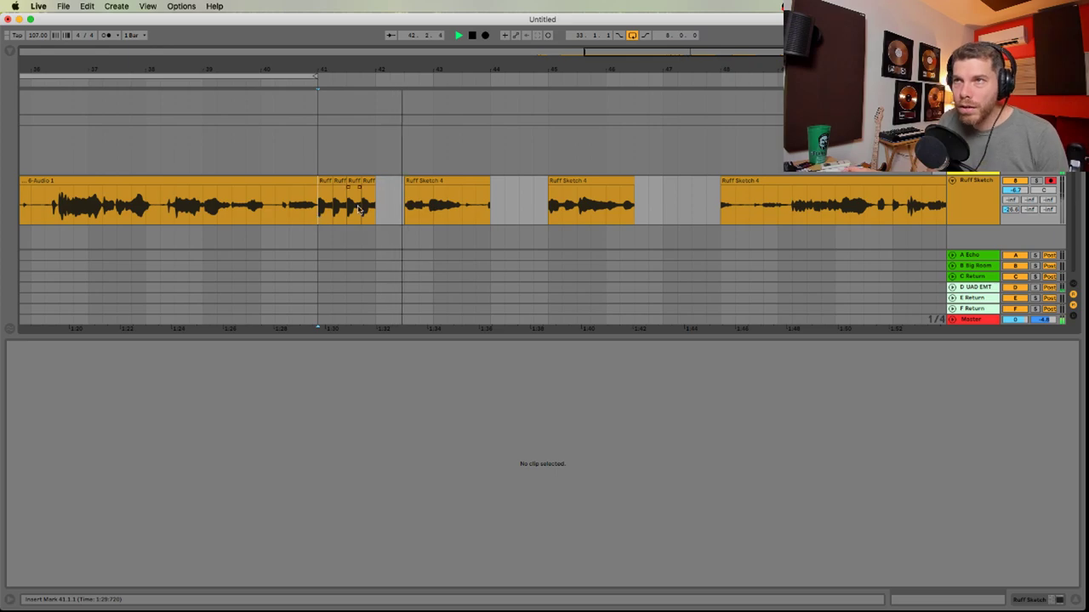
Warp the phrase at 42.3, aligning its first syllable to beat 6.2 and pulling the following loud syllable slightly earlier
click(468, 182)
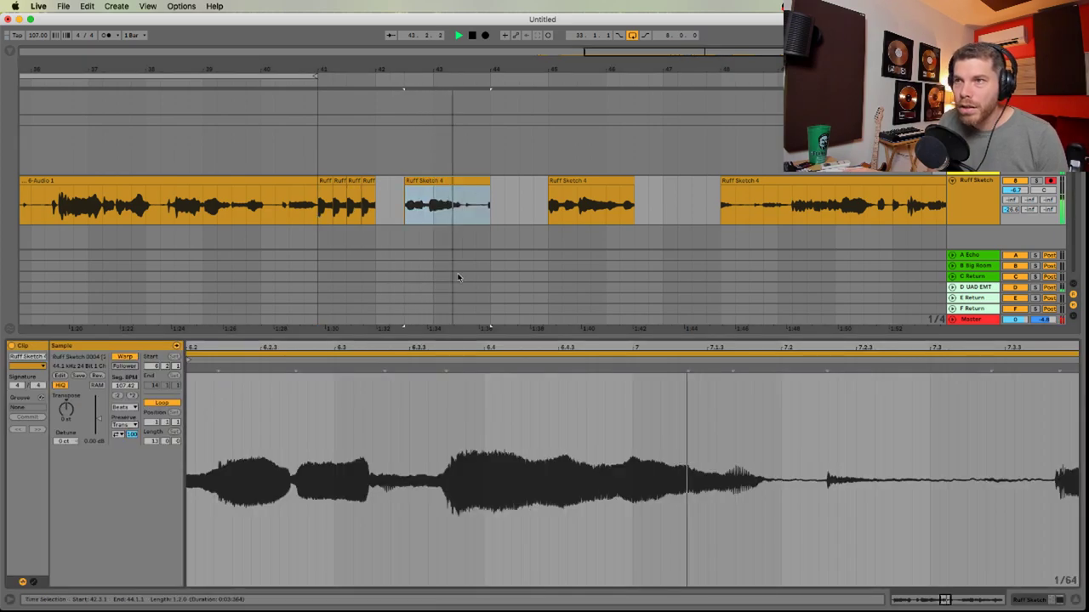
click(446, 366)
key(space)
drag(449, 341, 483, 311)
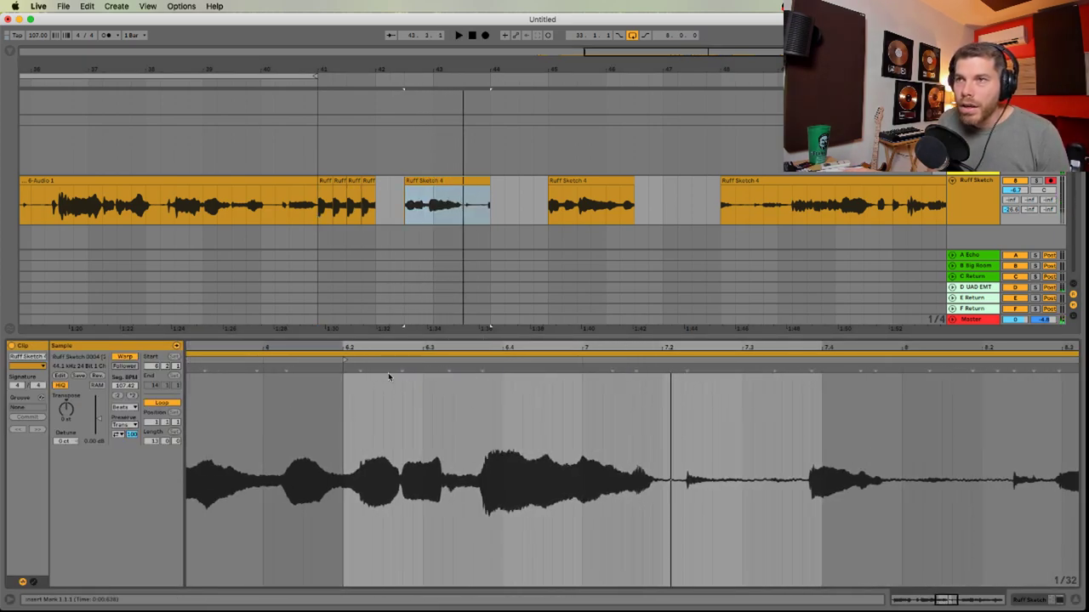
drag(361, 367, 343, 367)
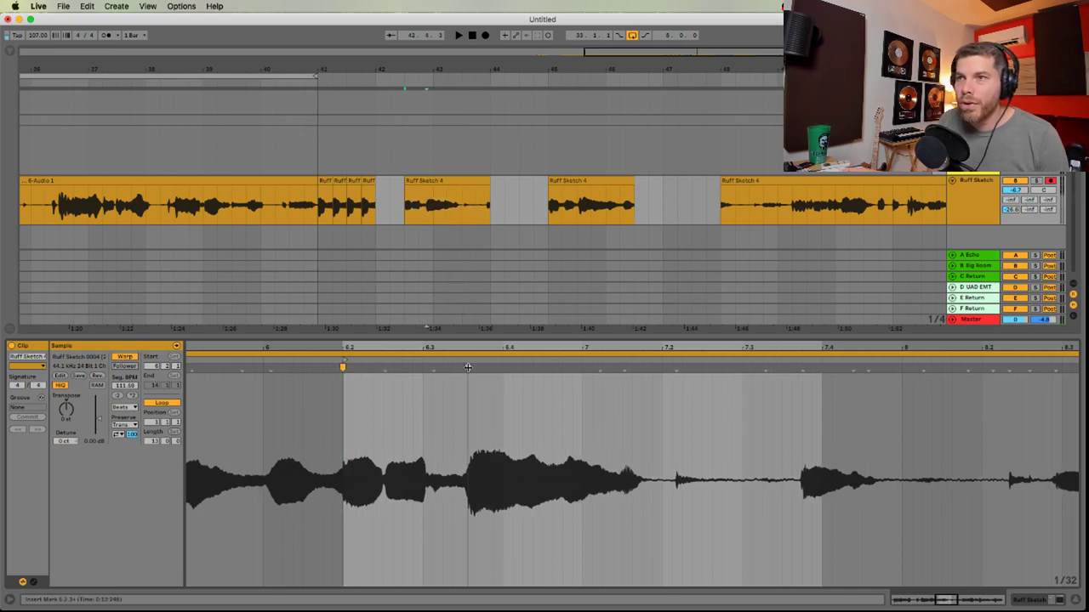
drag(467, 368, 455, 368)
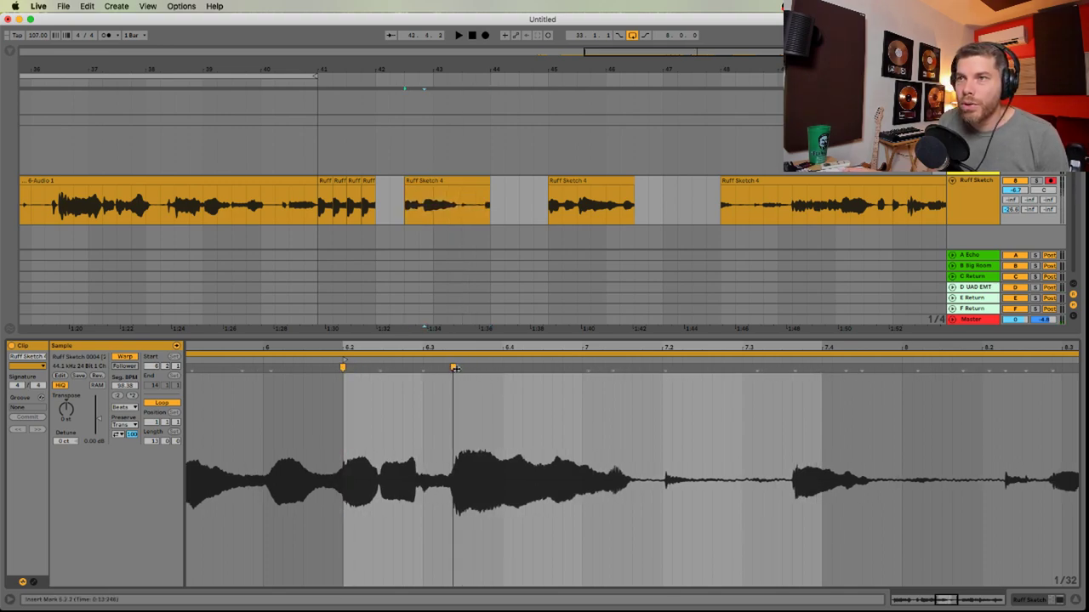
Shorten the phrase at 42.3 to one bar, ending at 43.3, and play the vocal chops from bar 41
click(320, 213)
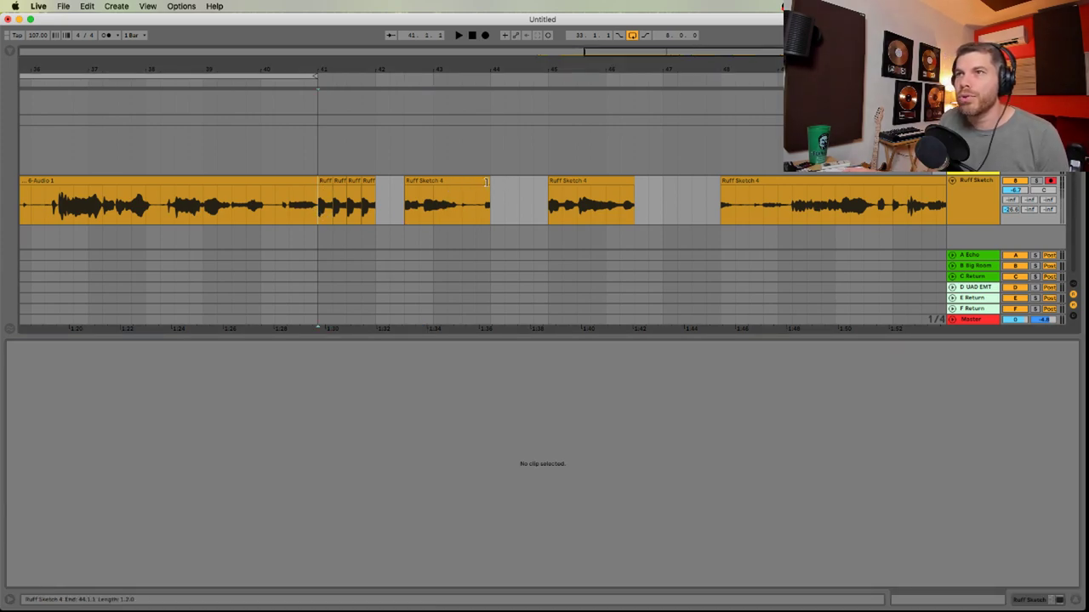
drag(486, 182, 462, 182)
click(320, 210)
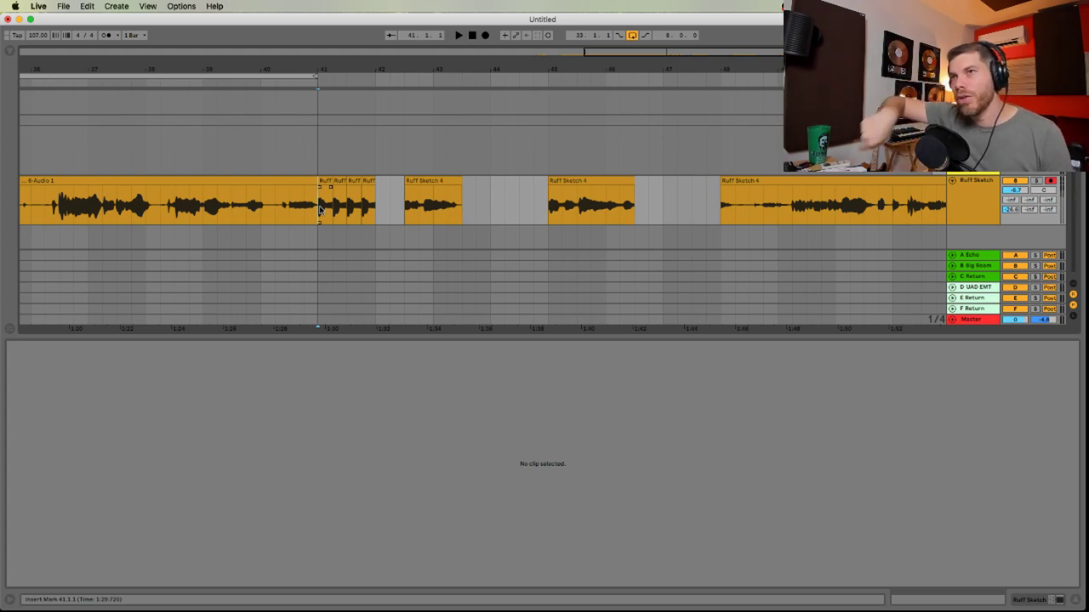
key(space)
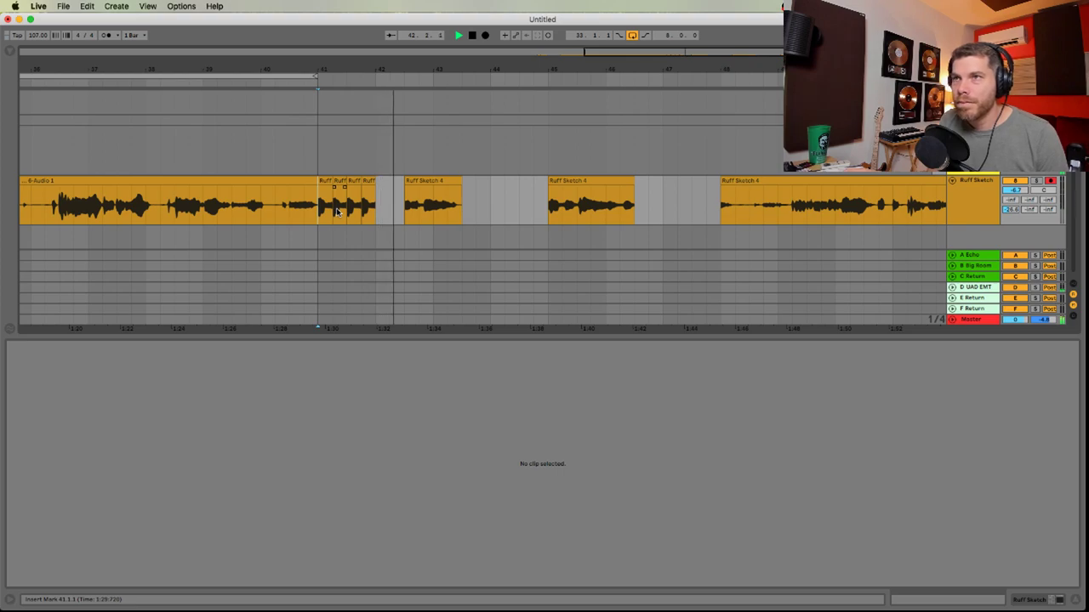
Select the shortened phrase, show the Session view and clear the plug-in browser's search
click(451, 181)
key(Tab)
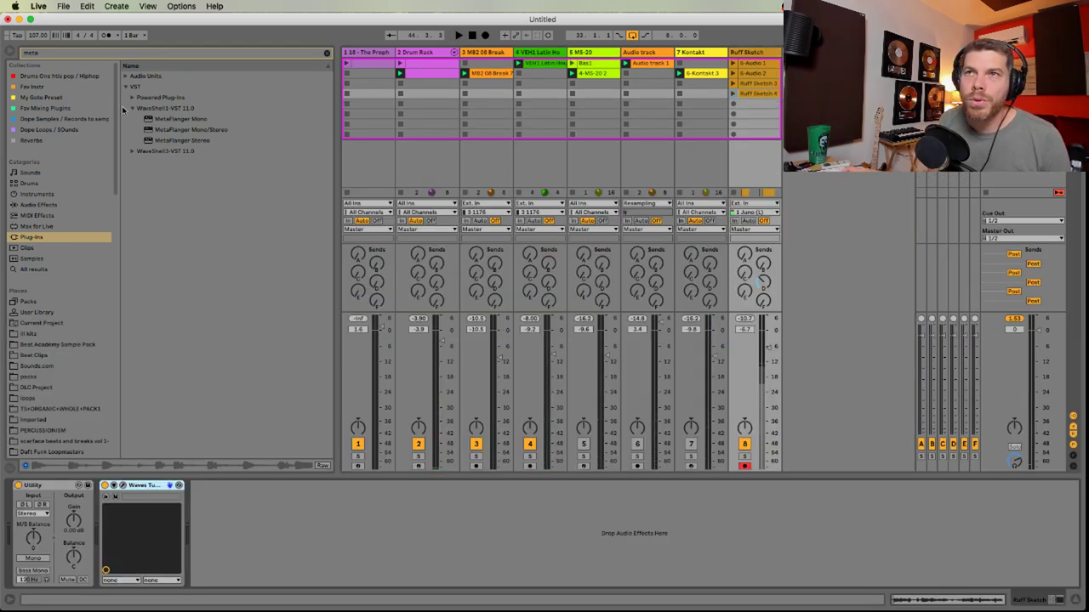
click(327, 53)
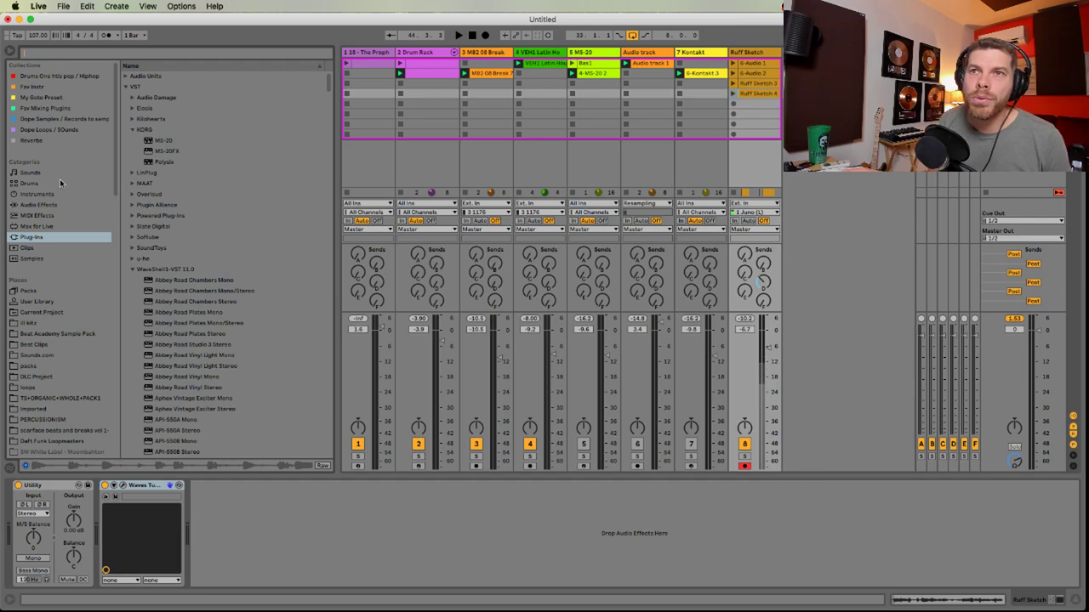
Browse the audio effects and My Goto Preset collection, and check the live stream chat in Chrome before returning to Live
click(38, 205)
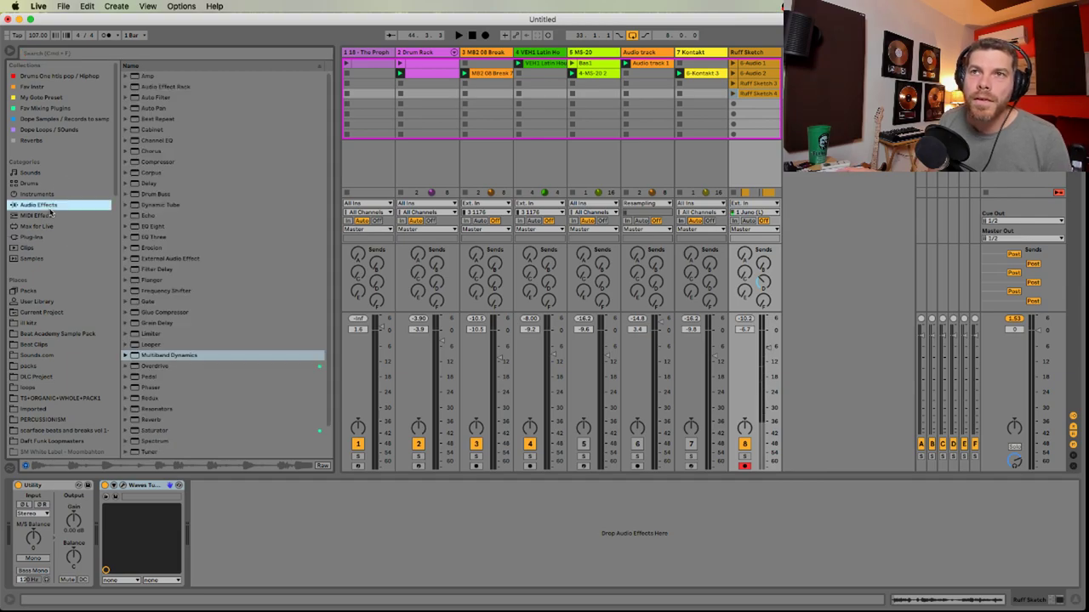
click(50, 97)
key(super+Tab)
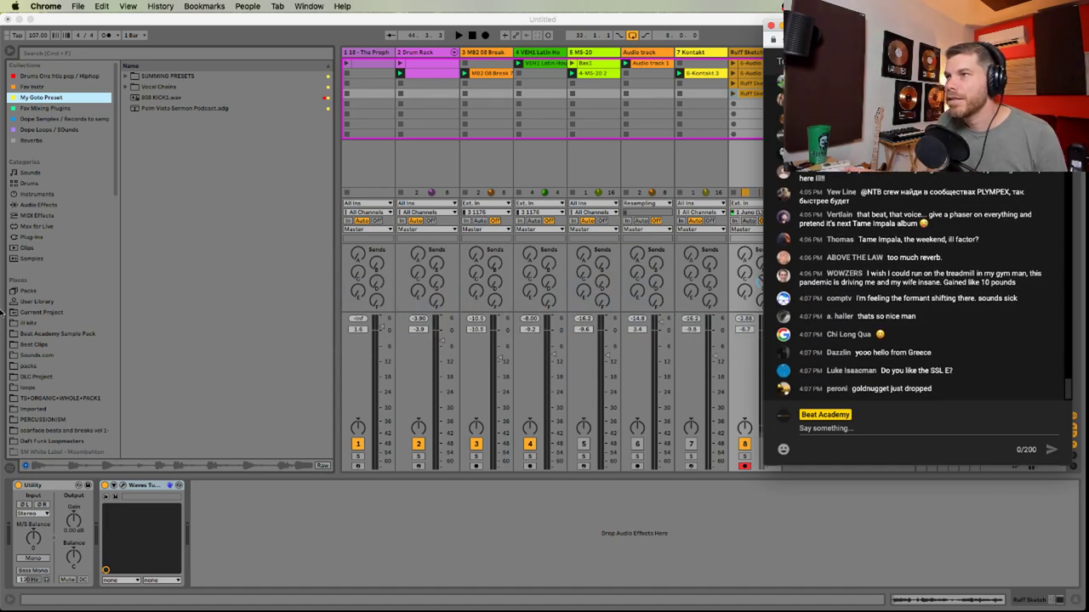
key(super+Tab)
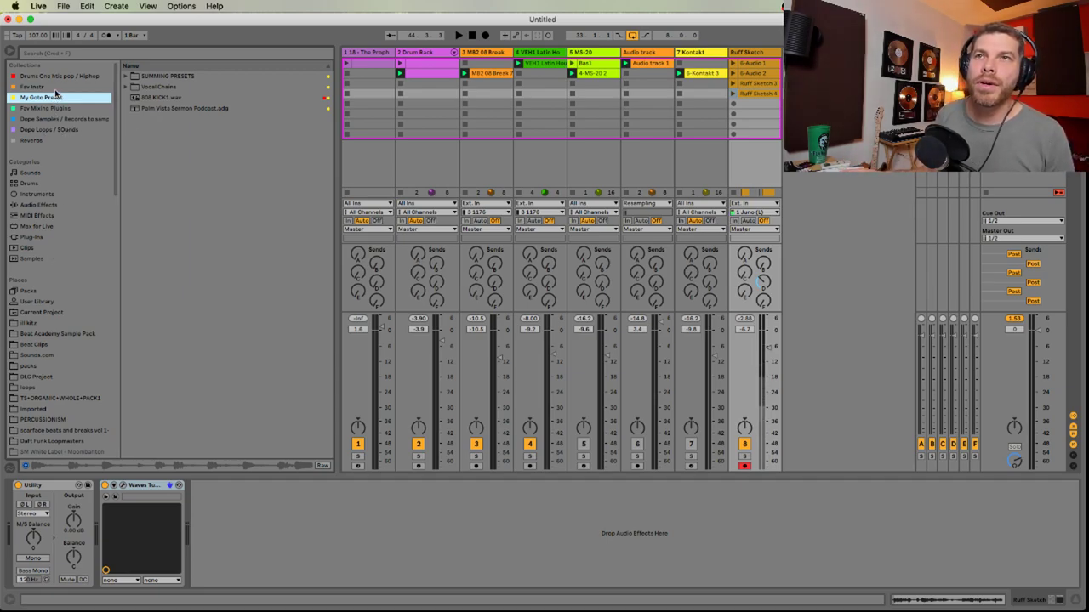
Add FabFilter Pro-Q 3 from the Fav Mixing Plugins collection to the end of the Ruff Sketch track's device chain
click(46, 108)
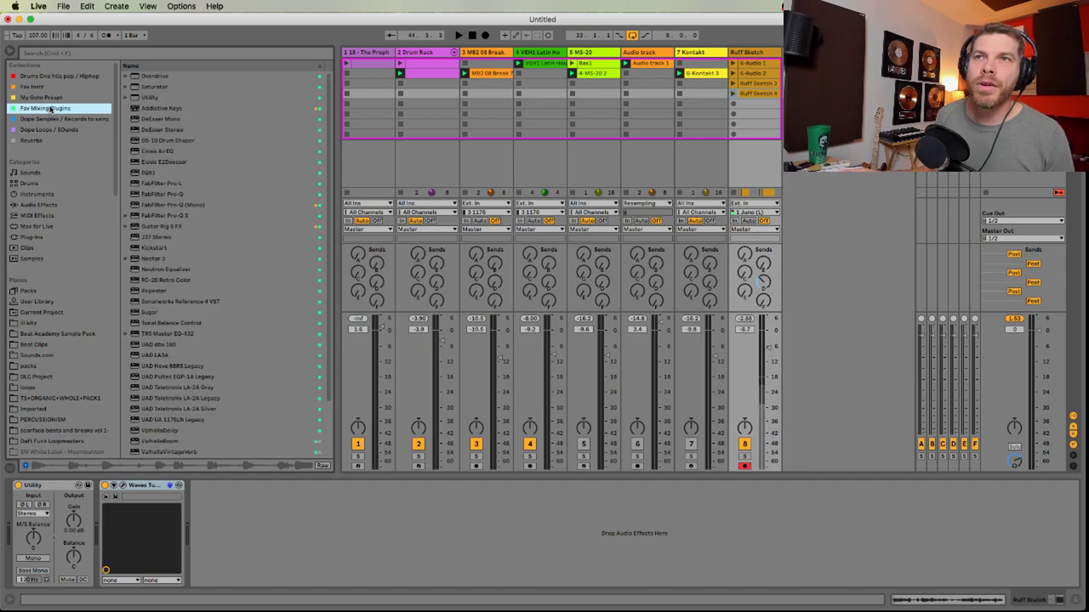
click(175, 216)
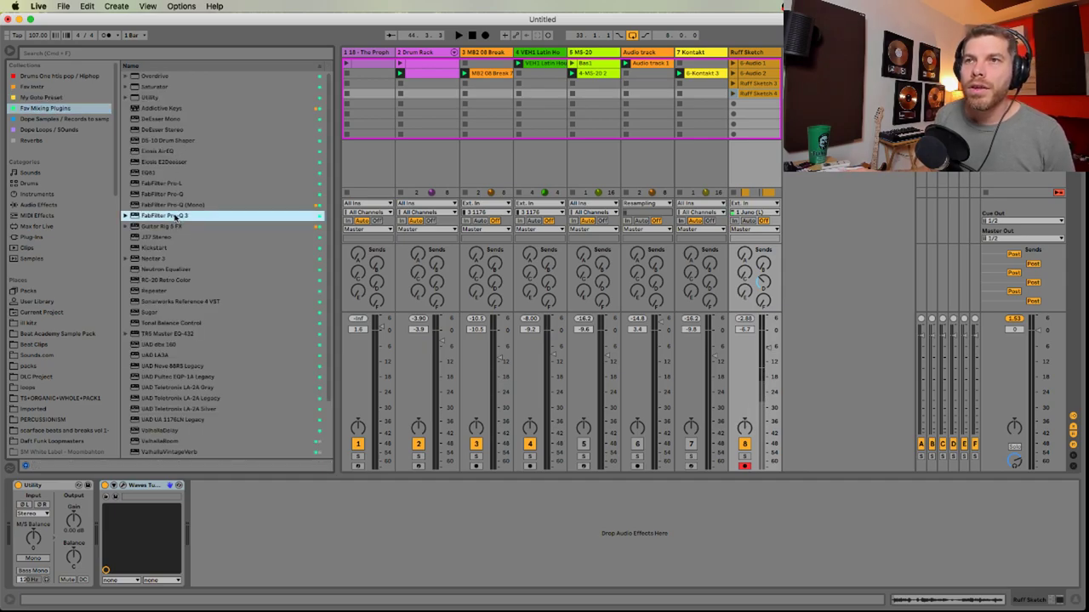
drag(488, 183, 488, 186)
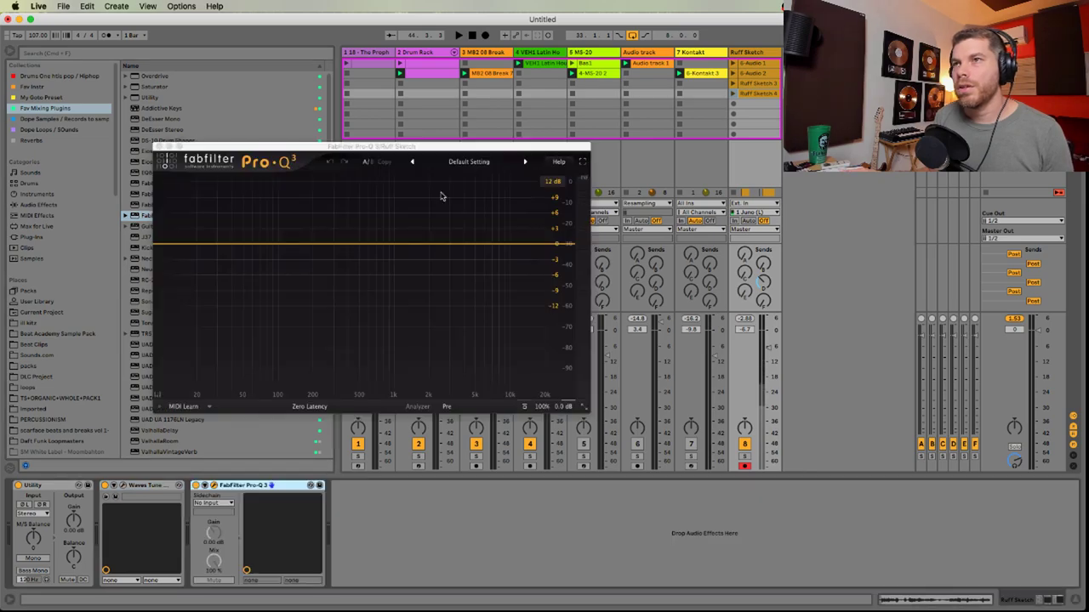
Add a low-cut band at about 385 Hz in Pro-Q 3 during playback, and close the equalizer window
click(160, 246)
key(space)
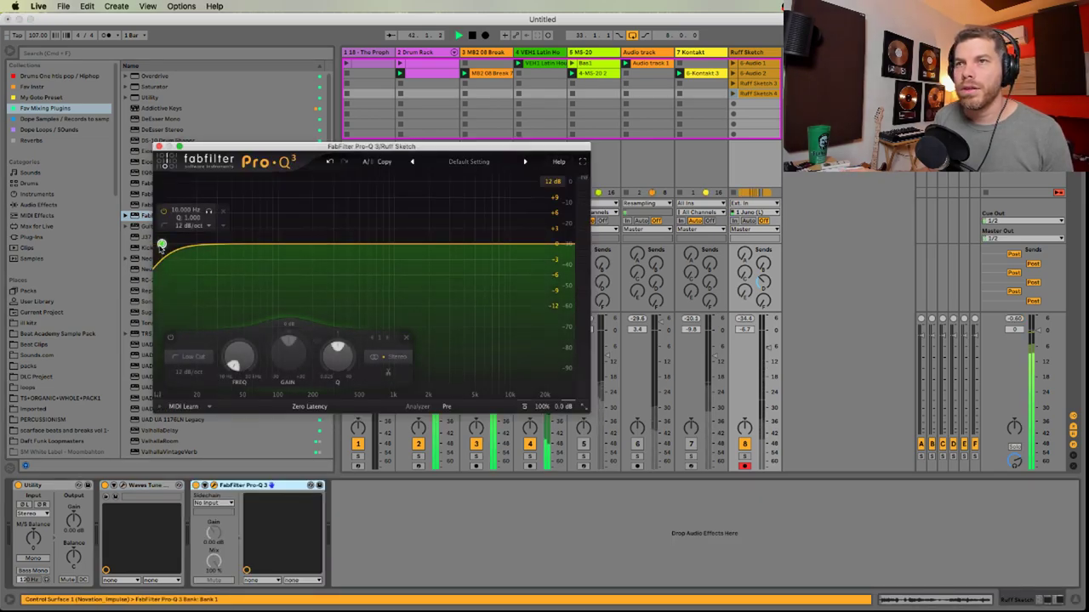
drag(162, 246, 344, 252)
key(space)
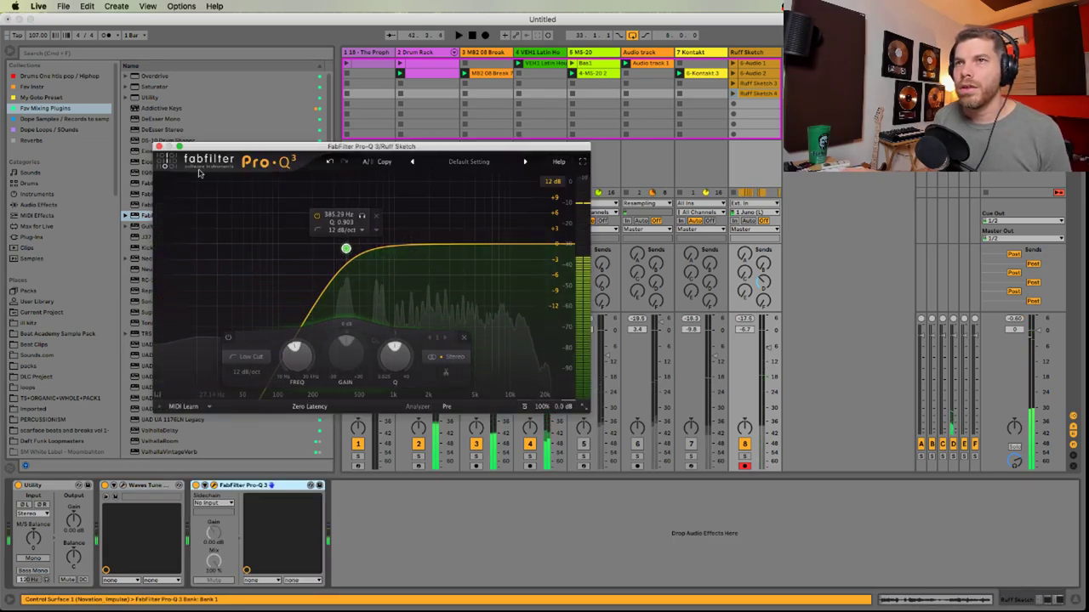
click(159, 147)
Play the looped Ruff Sketch vocal section from the arrangement and return to the Session view
key(Tab)
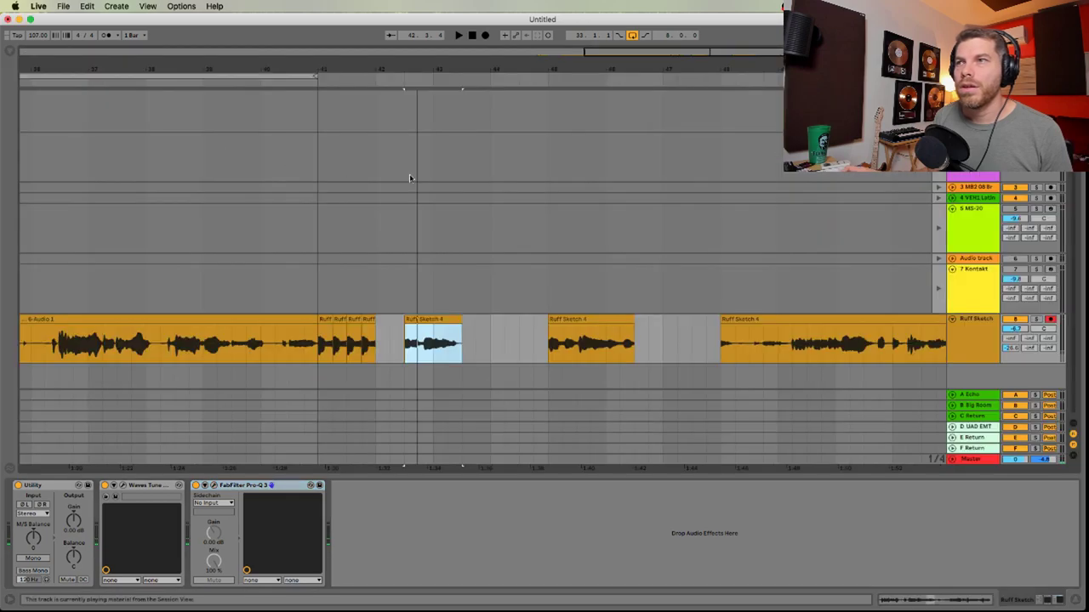
click(315, 350)
drag(375, 69, 587, 36)
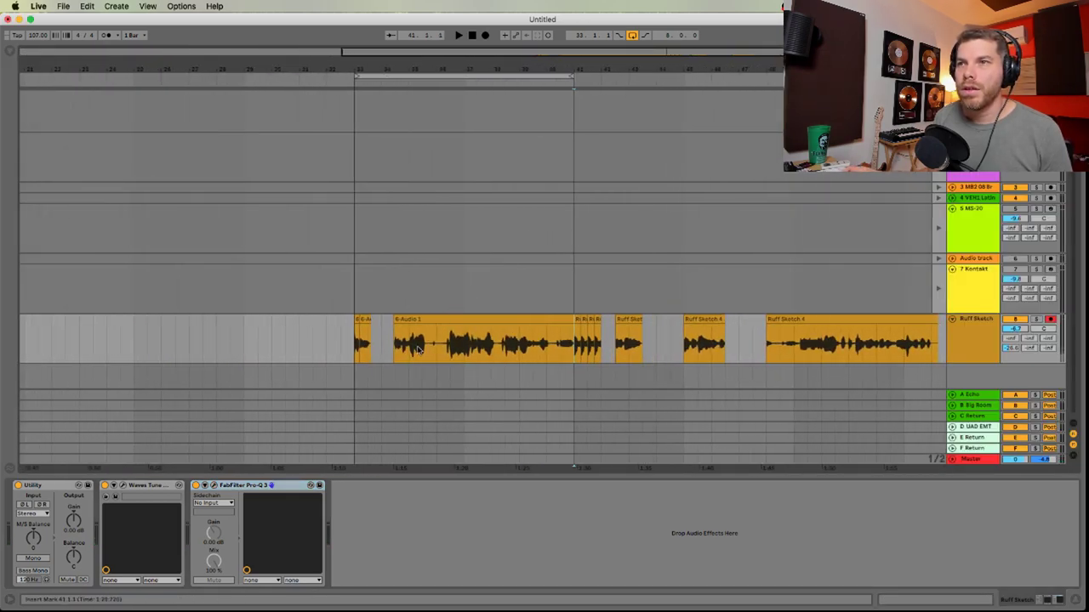
key(space)
key(Tab)
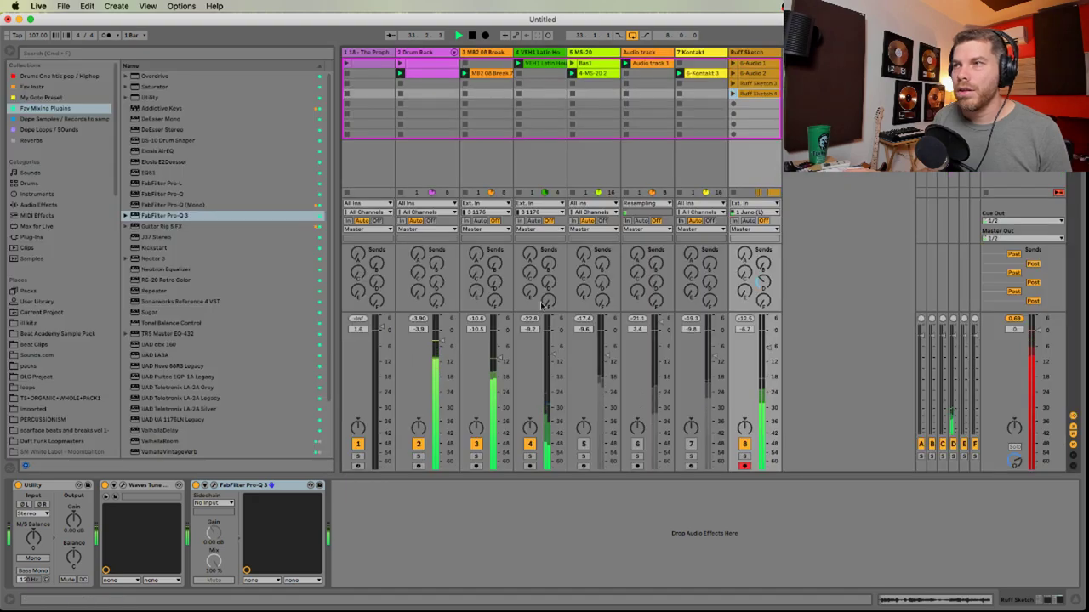
click(745, 62)
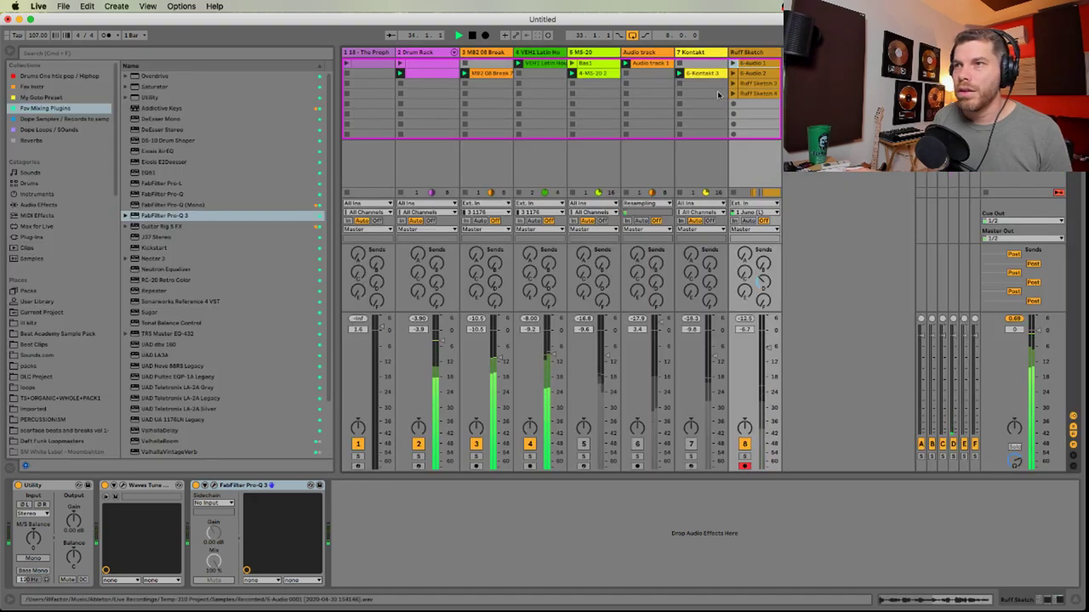
Mute the VEH1 Latin and MB2 08 Break tracks, and activate the Audio track on channel 6
click(530, 444)
click(477, 444)
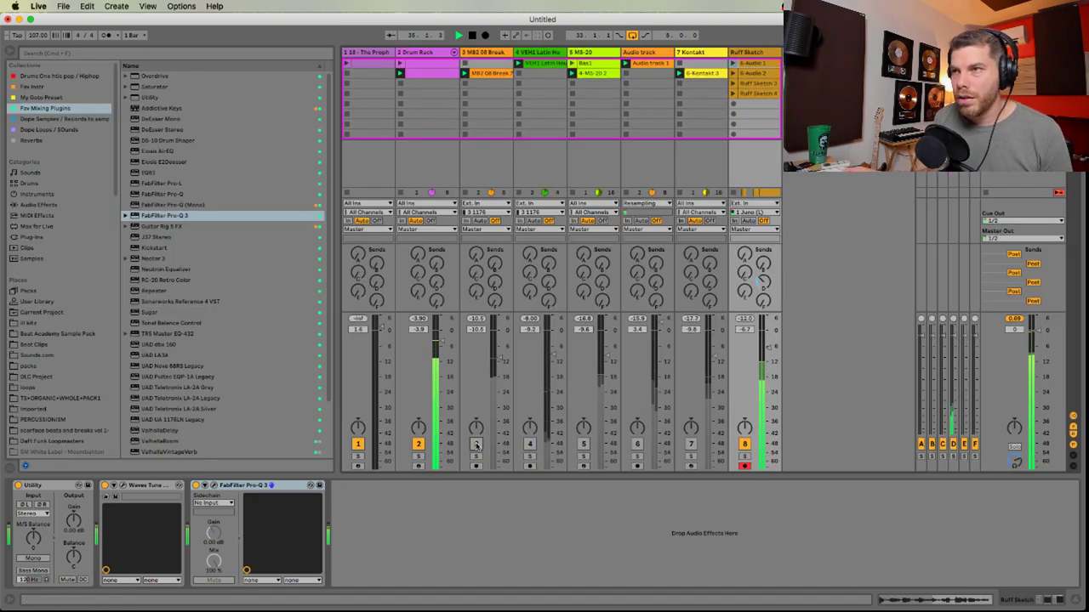
click(636, 444)
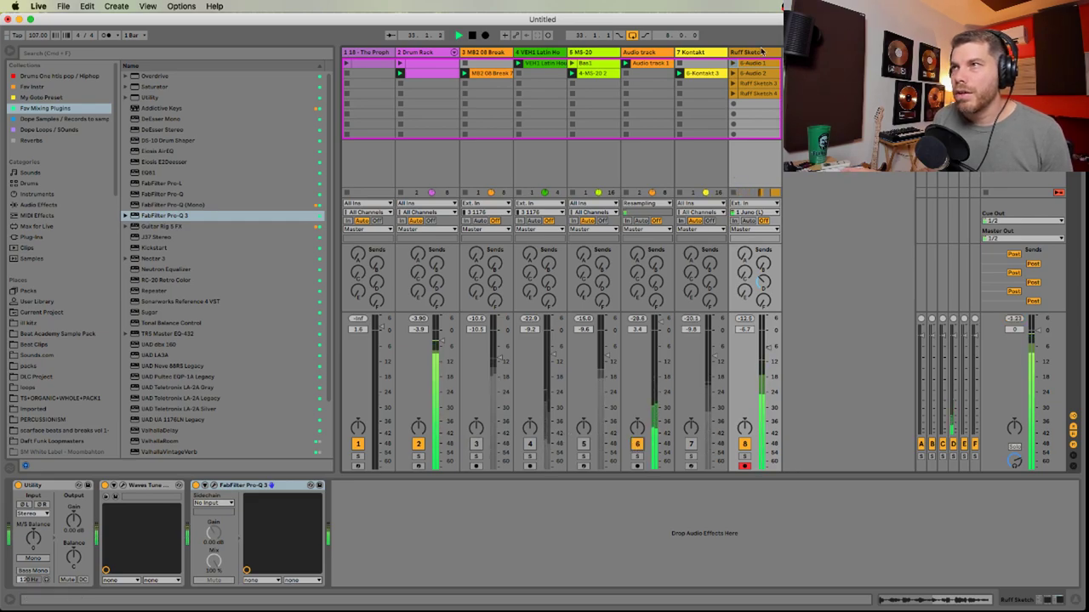
In the Ruff Sketch track's Pro-Q 3, lower the low-cut frequency and add a bell cut of about -3.5 dB at 358 Hz
click(761, 53)
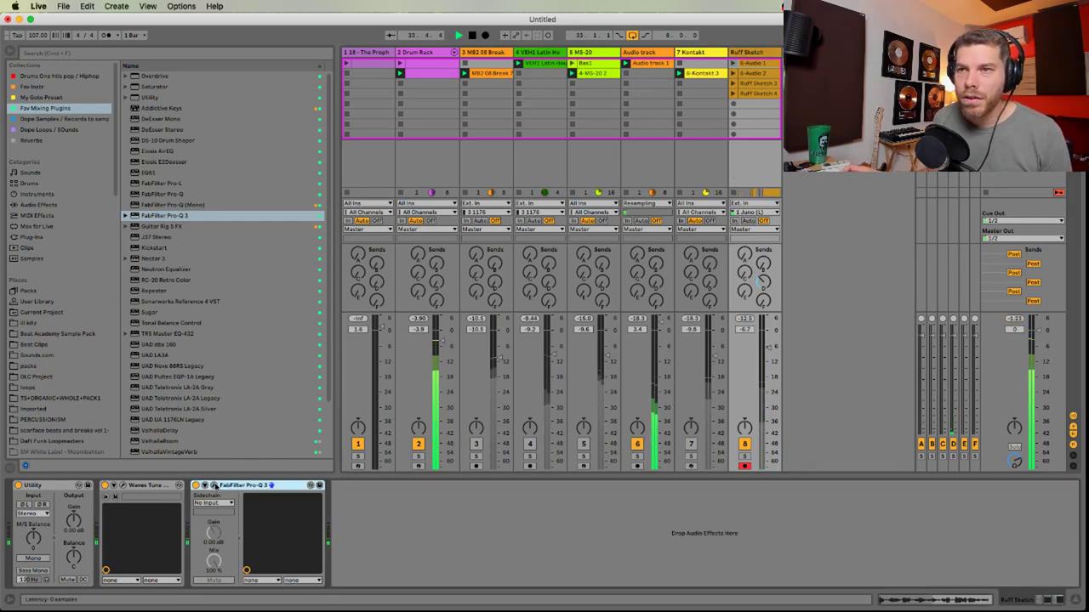
click(215, 485)
mouse_move(345, 248)
mouse_down()
mouse_move(300, 249)
mouse_move(341, 218)
mouse_move(341, 261)
mouse_up()
scroll(337, 226, up, 4)
key(space)
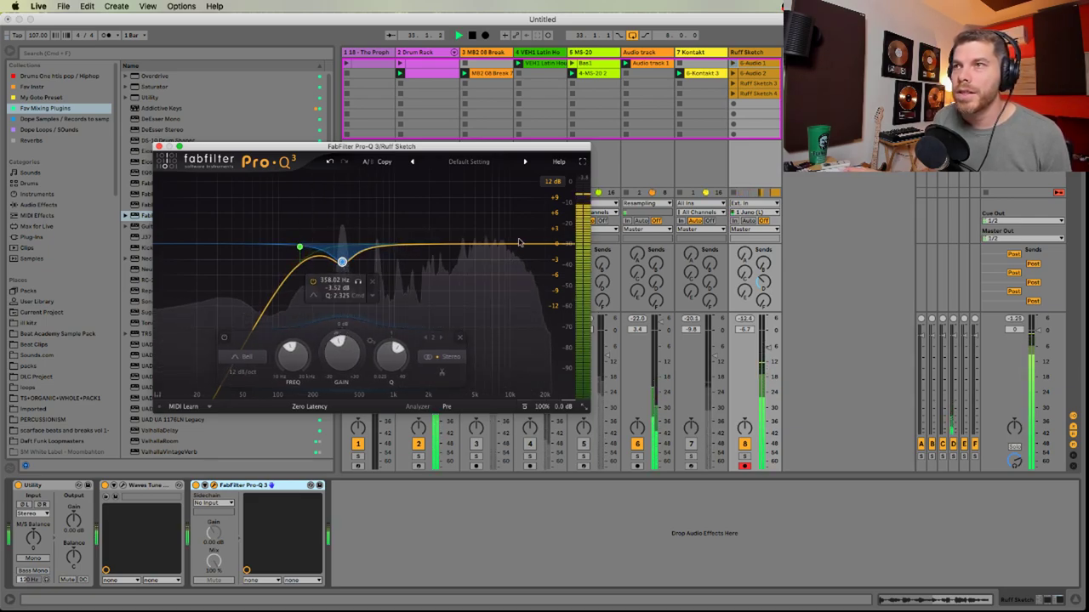
Add a high-frequency boost and a bell cut of about -4.4 dB near 2.5 kHz in Pro-Q 3, and close it
drag(530, 244, 441, 262)
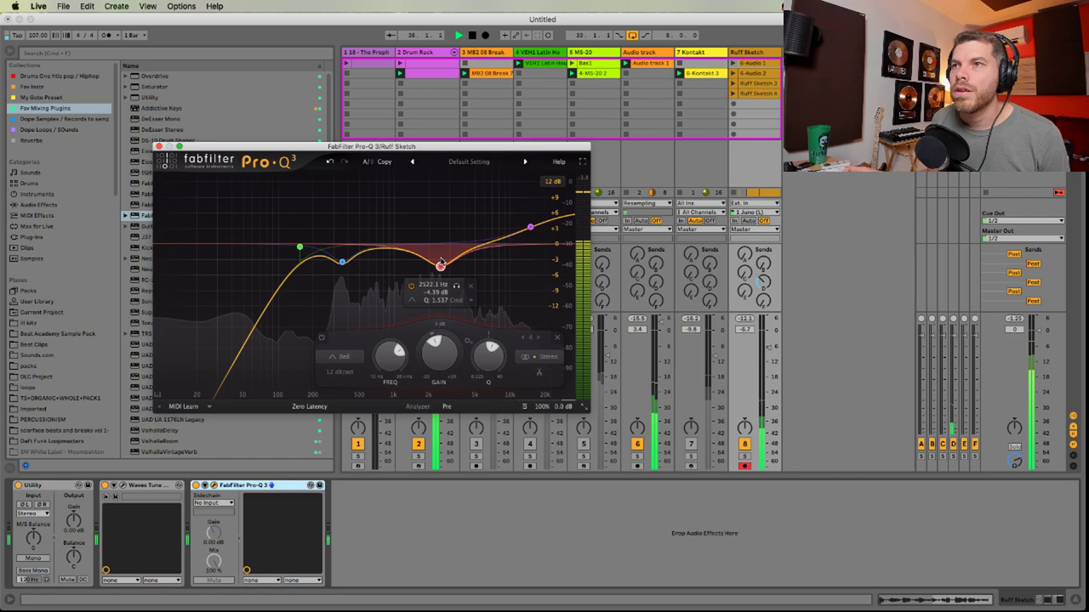
click(299, 248)
click(158, 146)
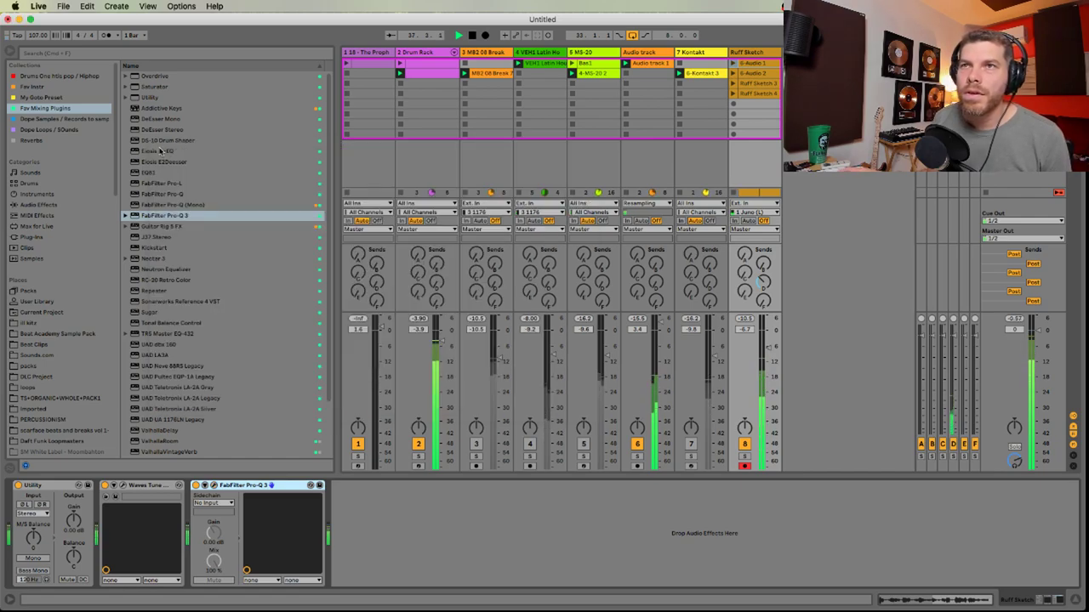
Add the UAD Teletronix LA-2A Silver compressor after Pro-Q 3 on the Ruff Sketch track and close its window
scroll(210, 259, down, 3)
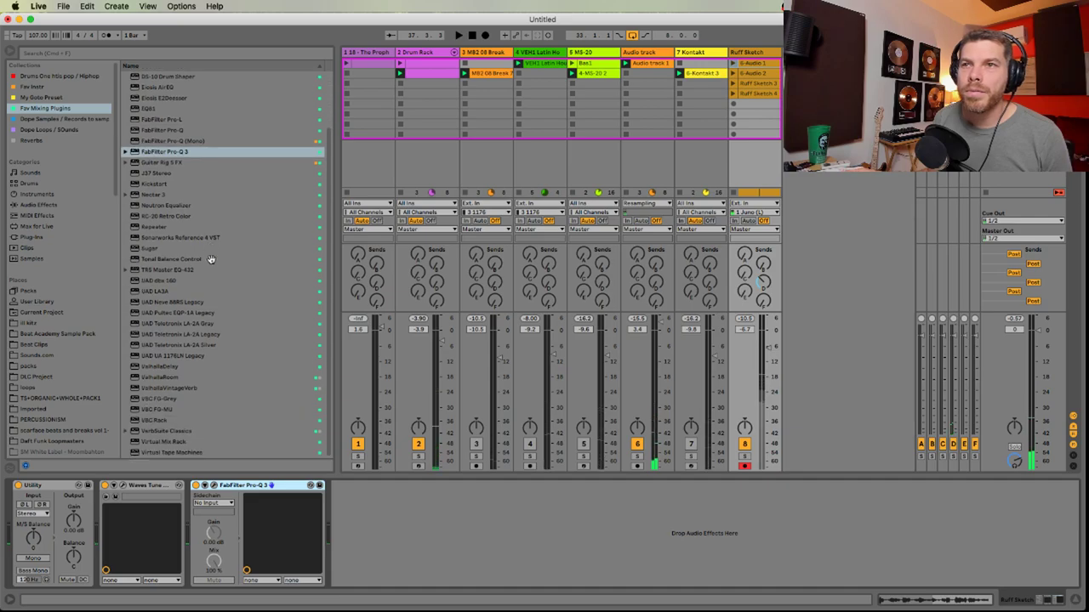
click(181, 303)
click(186, 345)
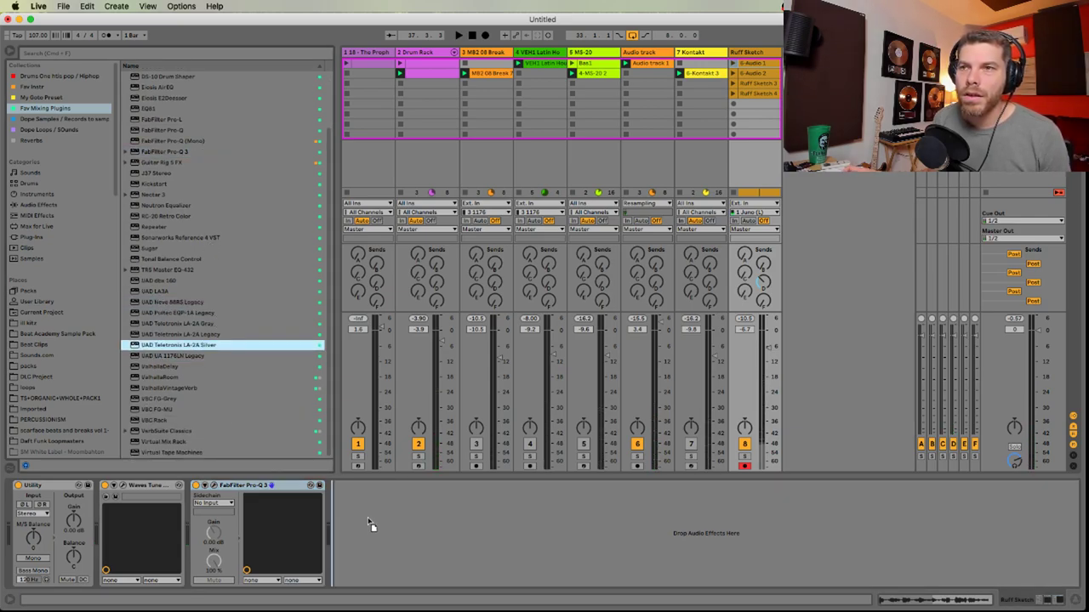
double_click(184, 342)
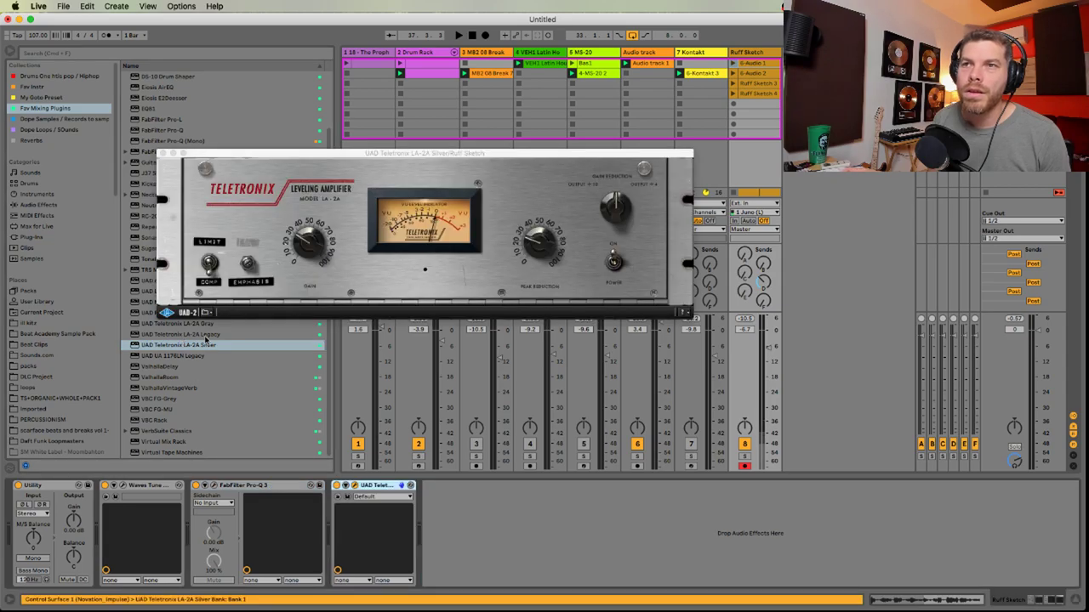
click(162, 153)
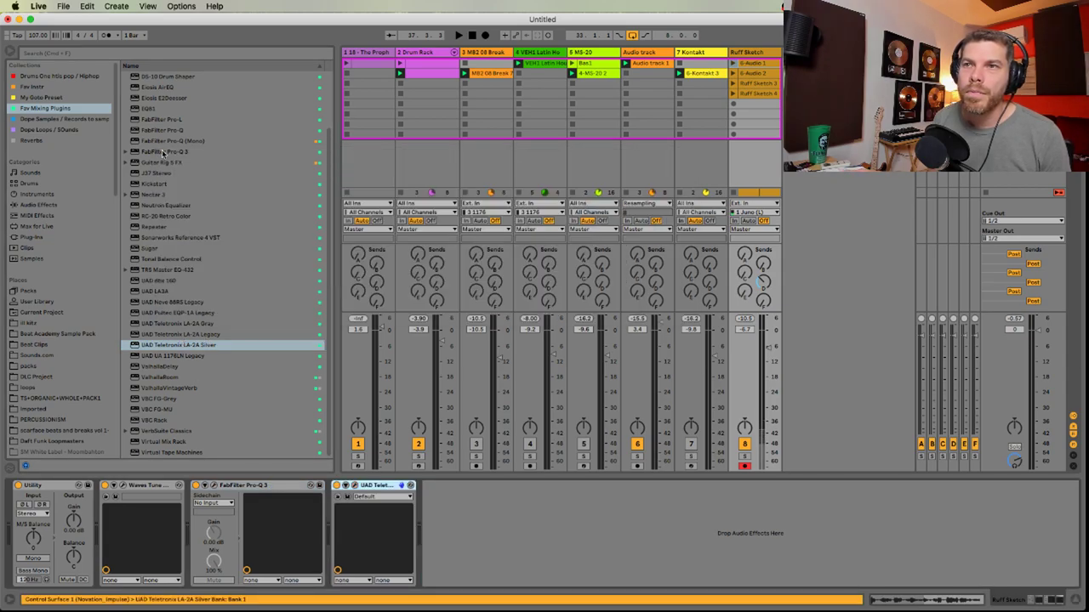
Insert the UAD Pultec EQP-1A Legacy between Pro-Q 3 and the LA-2A, and adjust its high-frequency selector
click(187, 356)
mouse_move(189, 313)
mouse_down()
mouse_move(260, 513)
mouse_move(350, 546)
mouse_up()
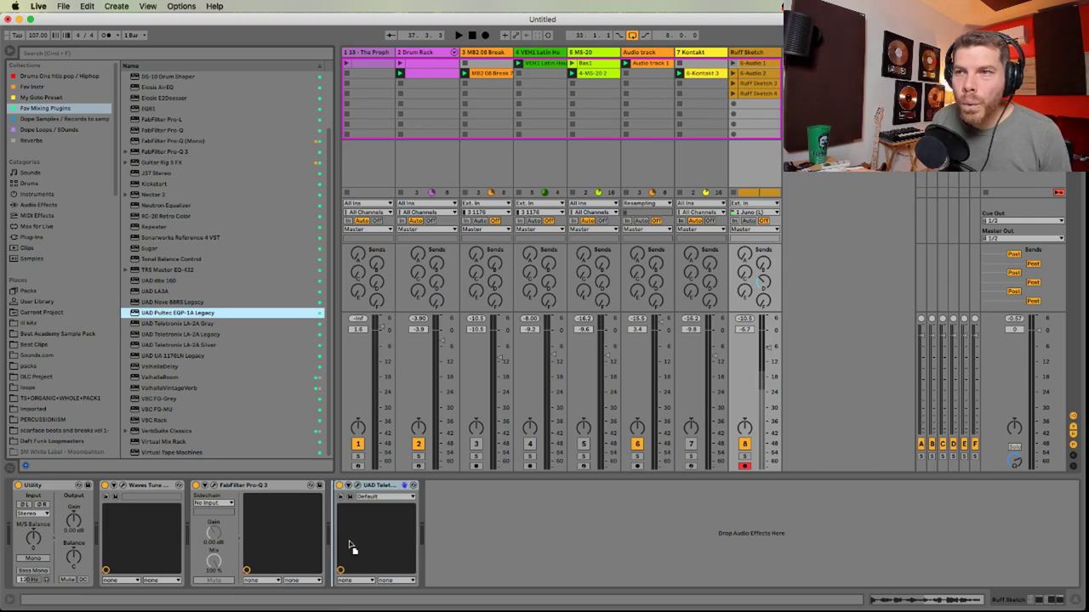
drag(354, 272, 353, 292)
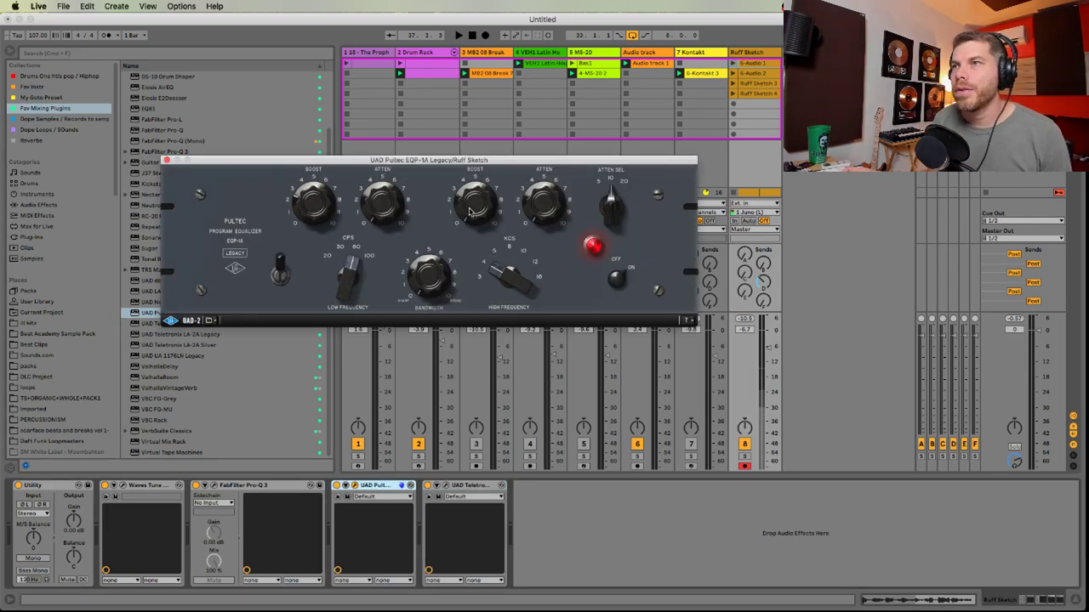
drag(511, 275, 514, 273)
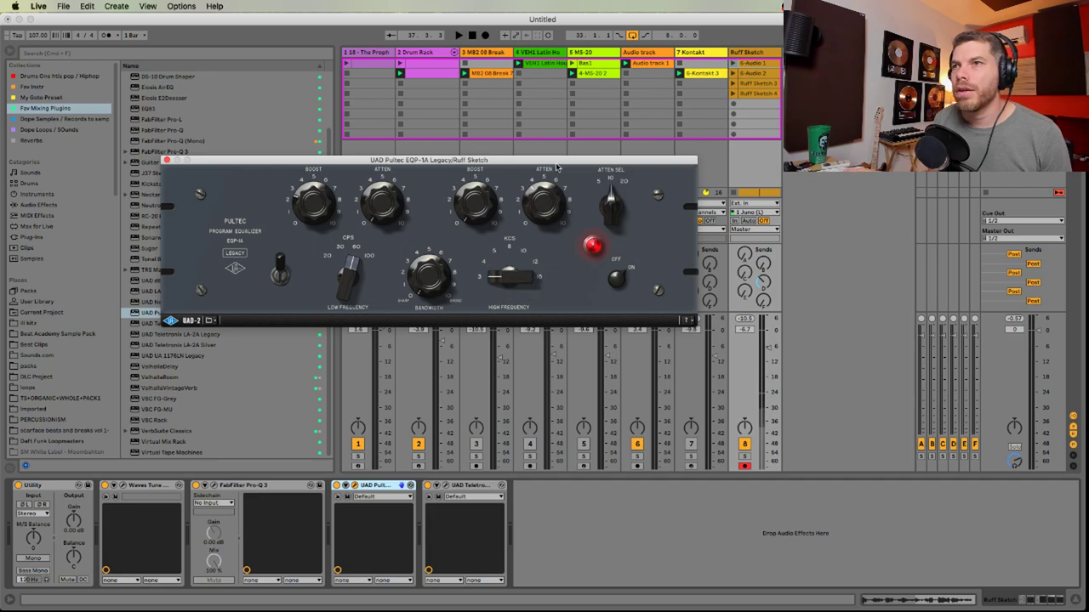
click(167, 160)
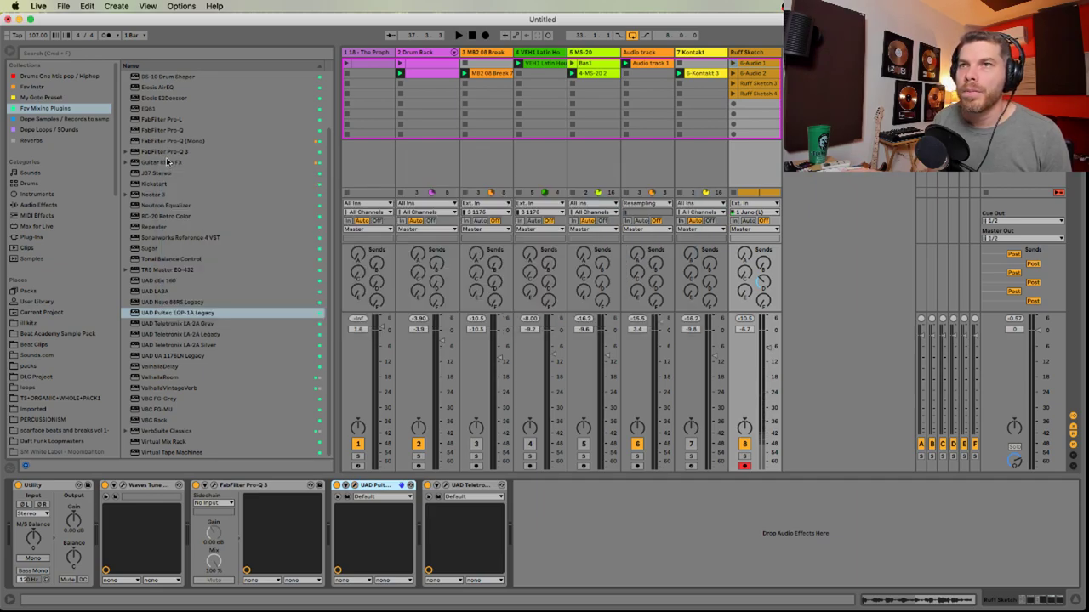
Adjust the LA-2A Silver's peak reduction while the vocal plays, close its window and stop playback
key(space)
click(446, 486)
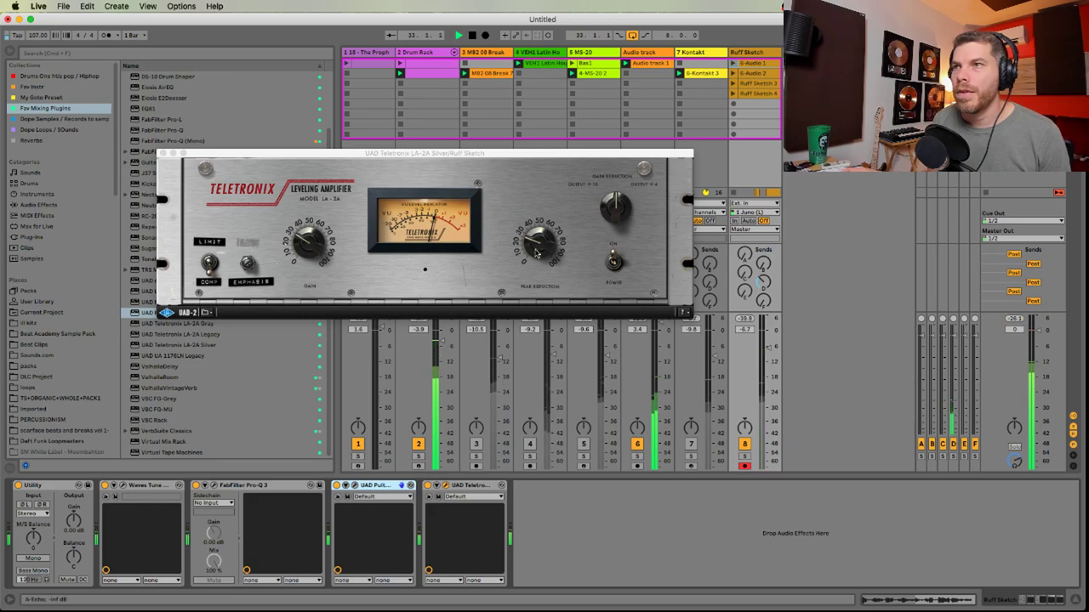
drag(538, 254, 540, 248)
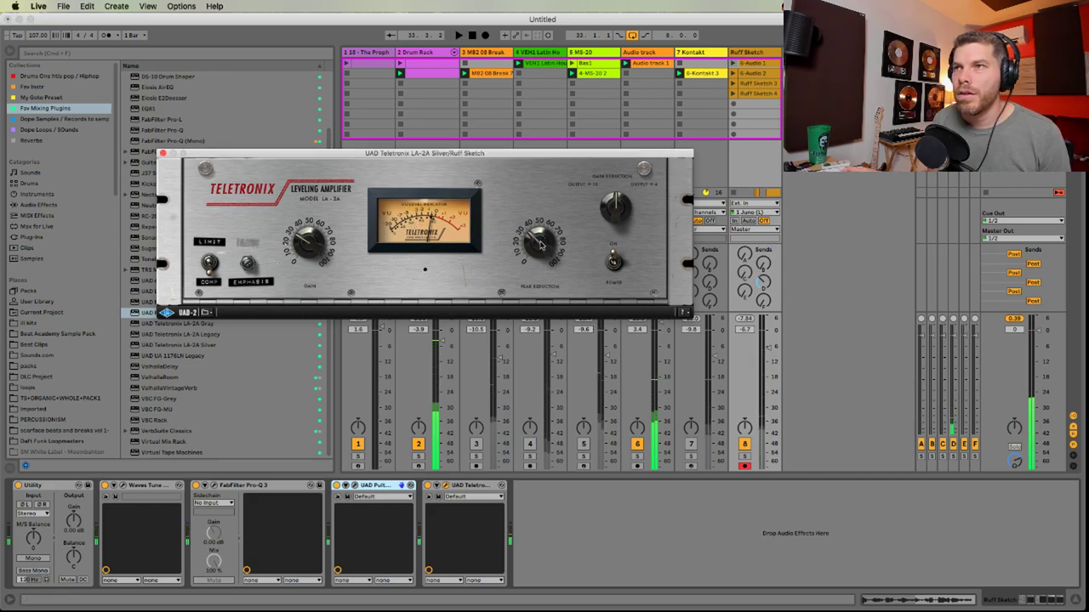
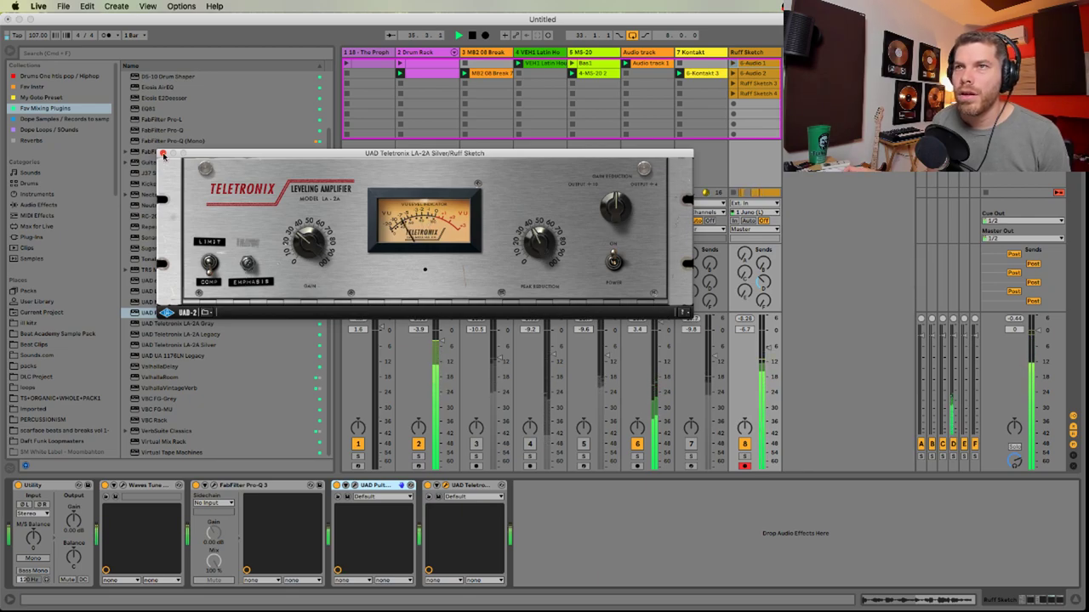
click(164, 153)
key(space)
Collapse the Pro-Q 3, Pultec EQP-1A and LA-2A Silver devices in the Ruff Sketch track's chain
double_click(269, 486)
double_click(270, 486)
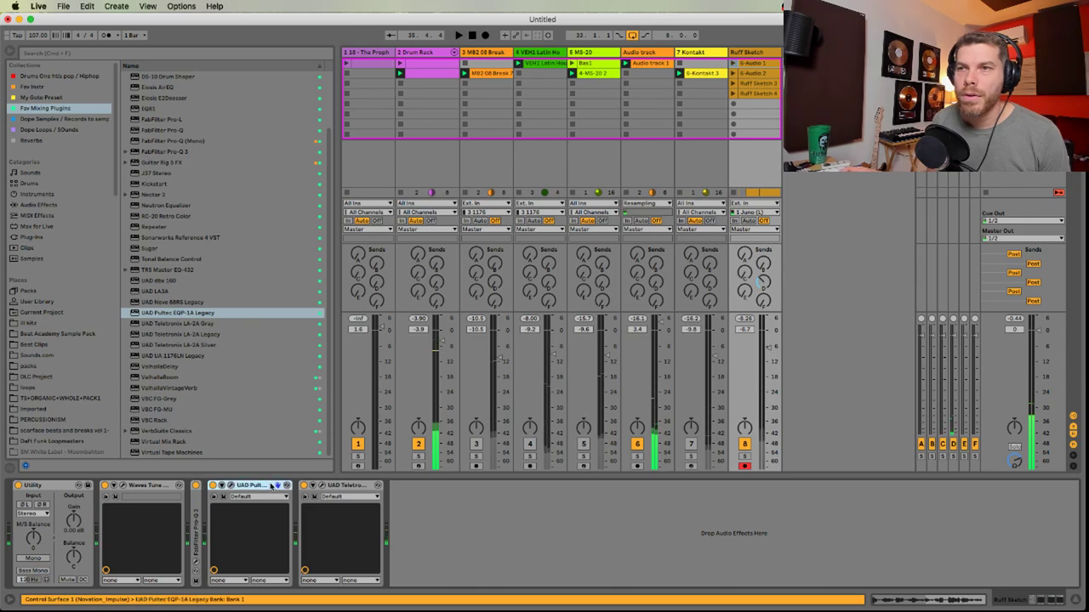
double_click(270, 486)
Add DeEsser Mono after the LA-2A on the Ruff Sketch track, lower its threshold and close its window
scroll(225, 213, up, 3)
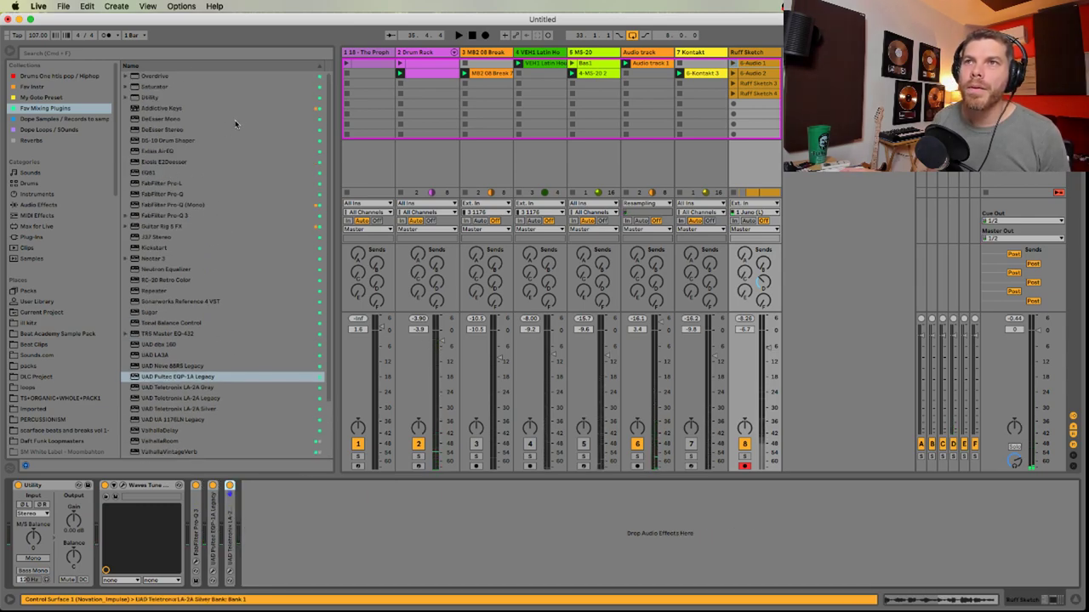
click(172, 120)
drag(276, 559, 277, 560)
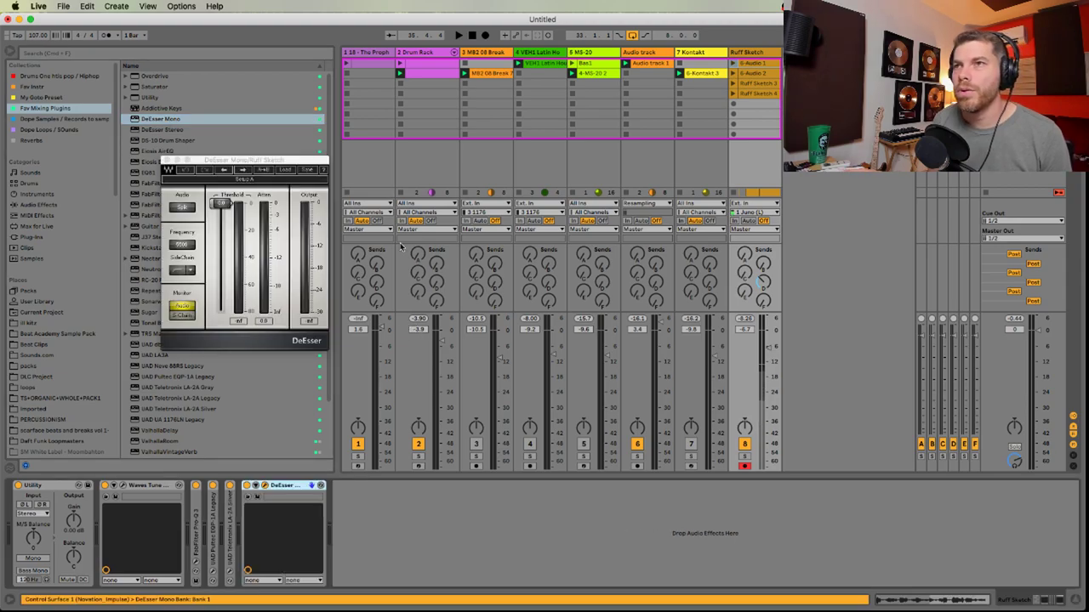
drag(212, 203, 214, 214)
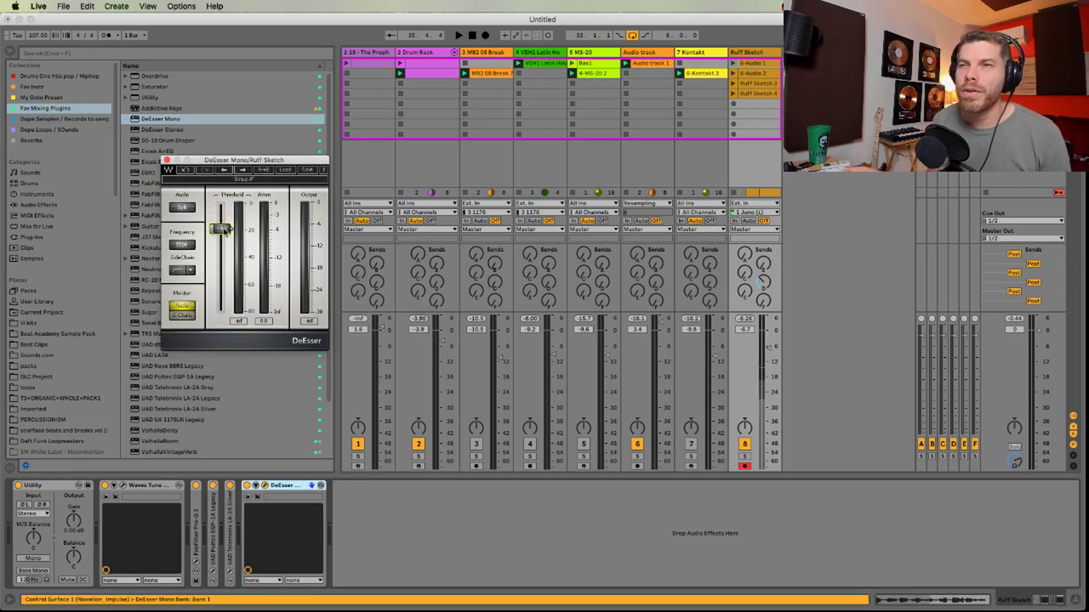
click(167, 161)
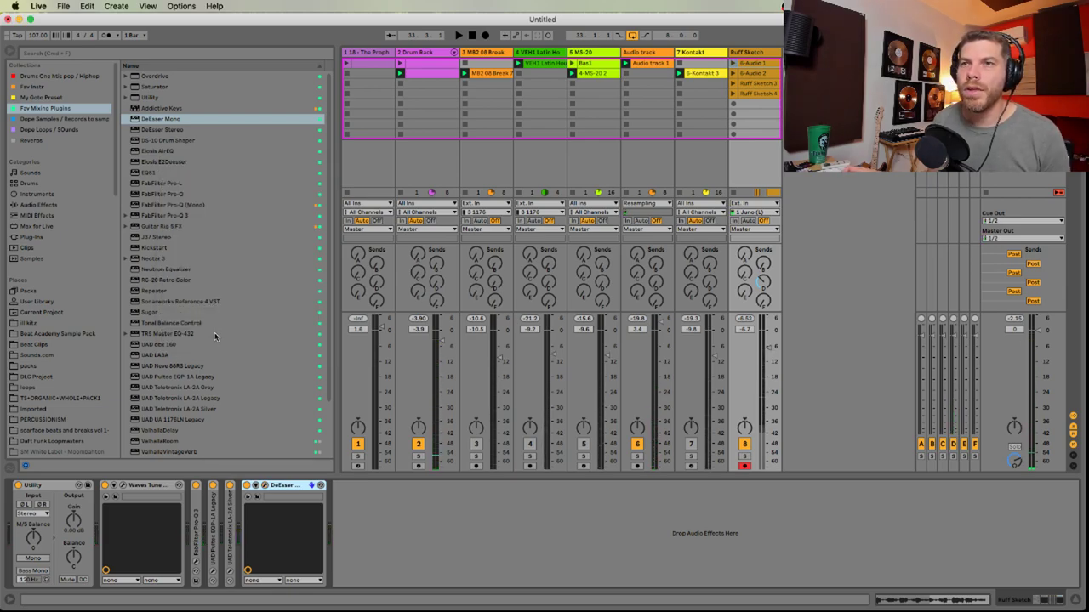
Collapse the Waves Tune Real-Time Mono device in the Ruff Sketch track's chain
double_click(157, 487)
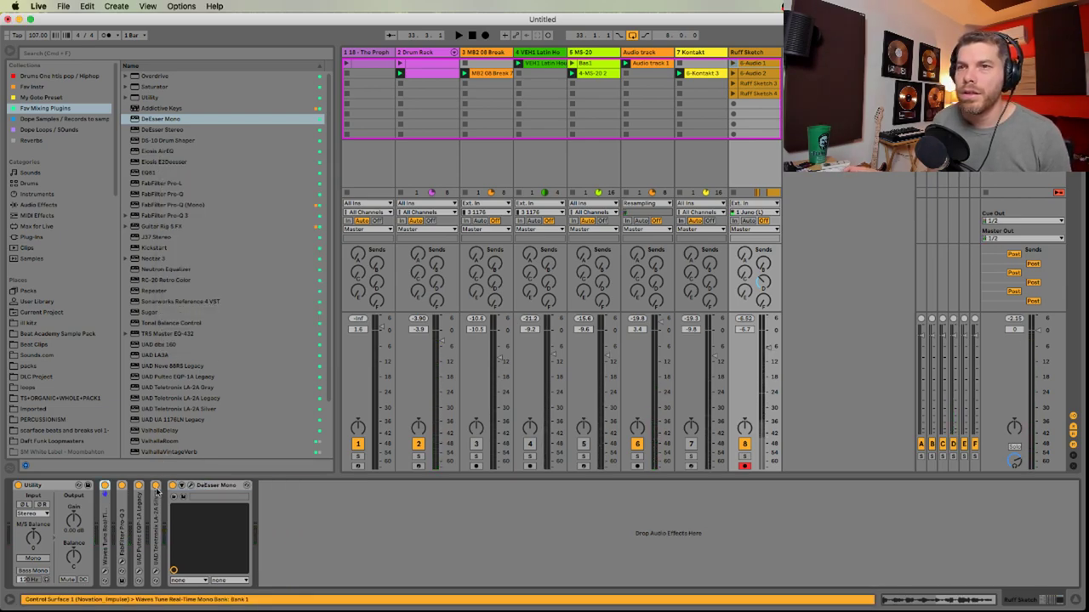
Collapse the DeEsser Mono device and turn down send D on the Ruff Sketch track
double_click(213, 486)
drag(764, 281, 763, 245)
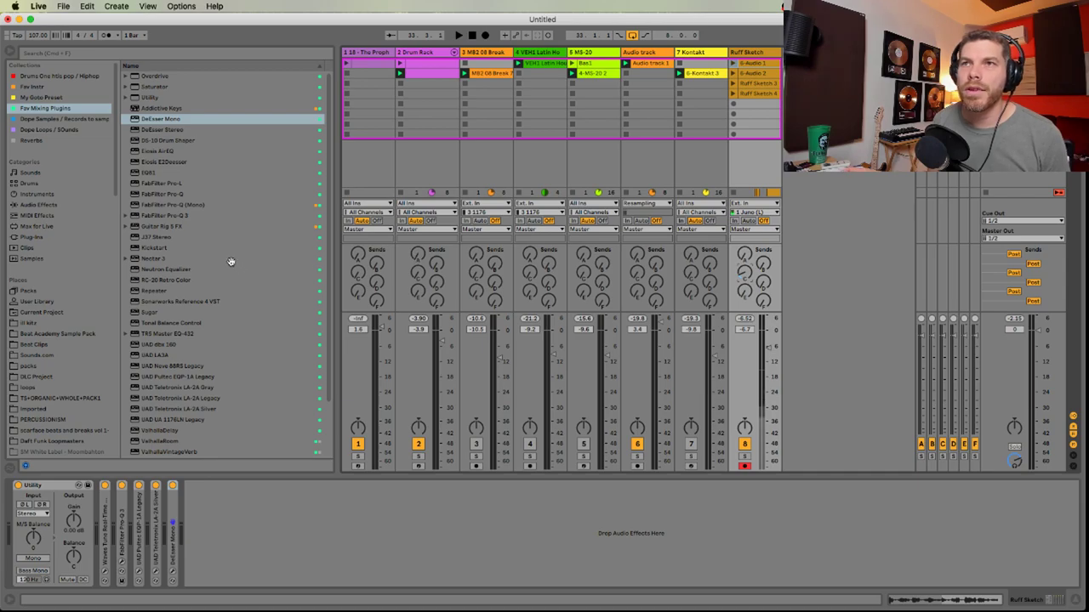
Add an Echo audio effect to return track C and set its Dry/Wet to 100%
scroll(236, 299, down, 3)
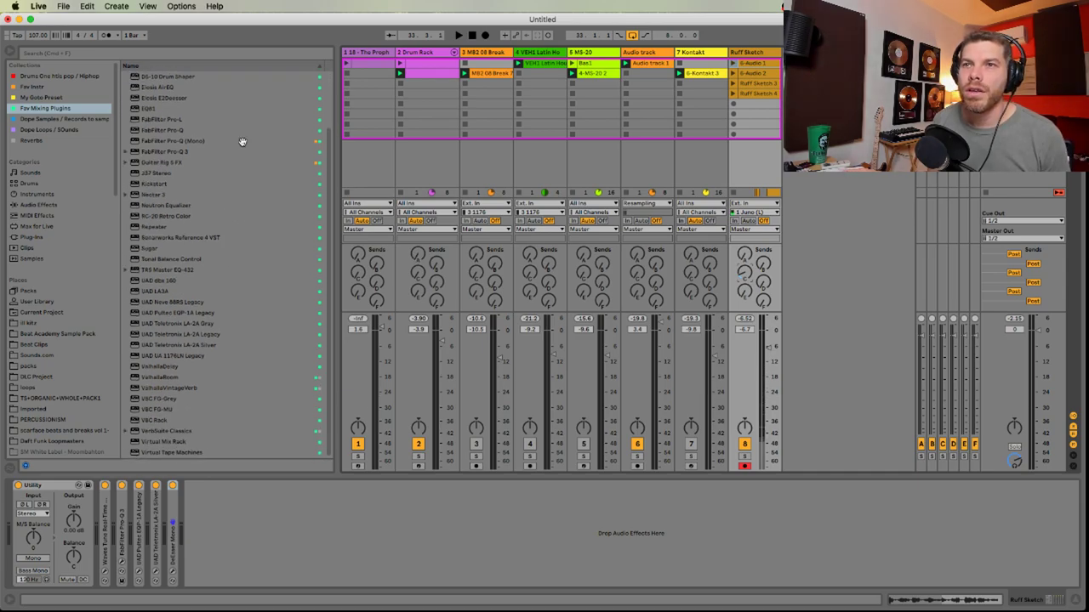
scroll(239, 313, up, 3)
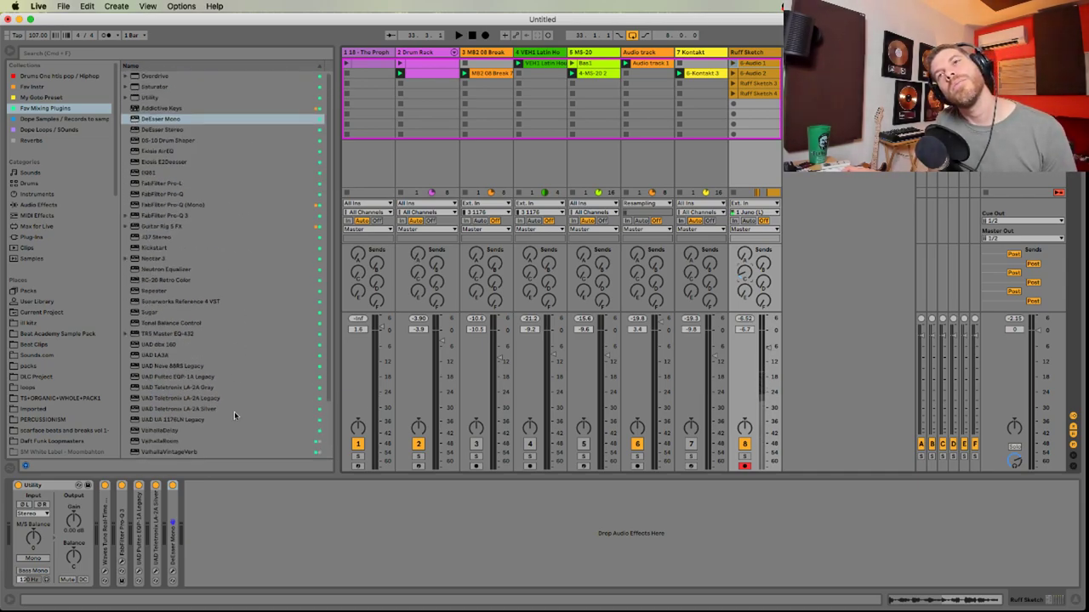
click(51, 207)
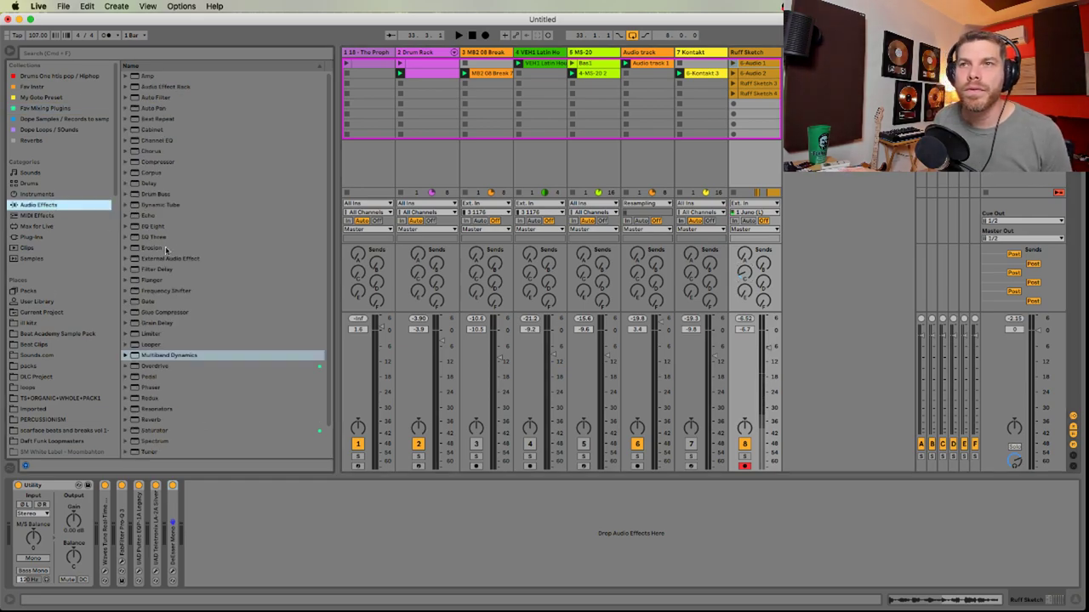
drag(148, 218, 942, 255)
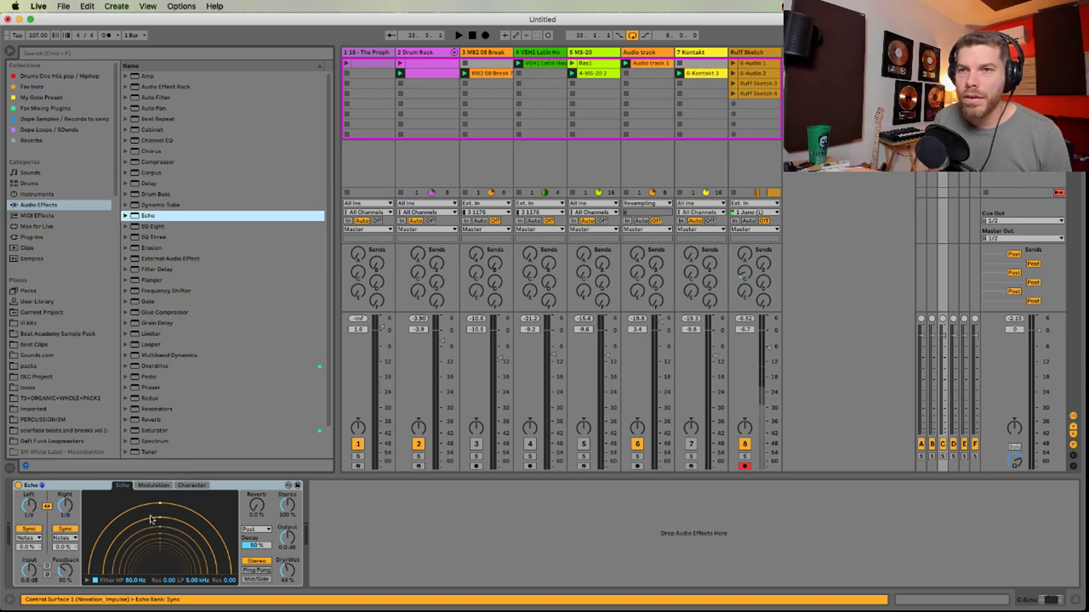
drag(292, 572, 292, 526)
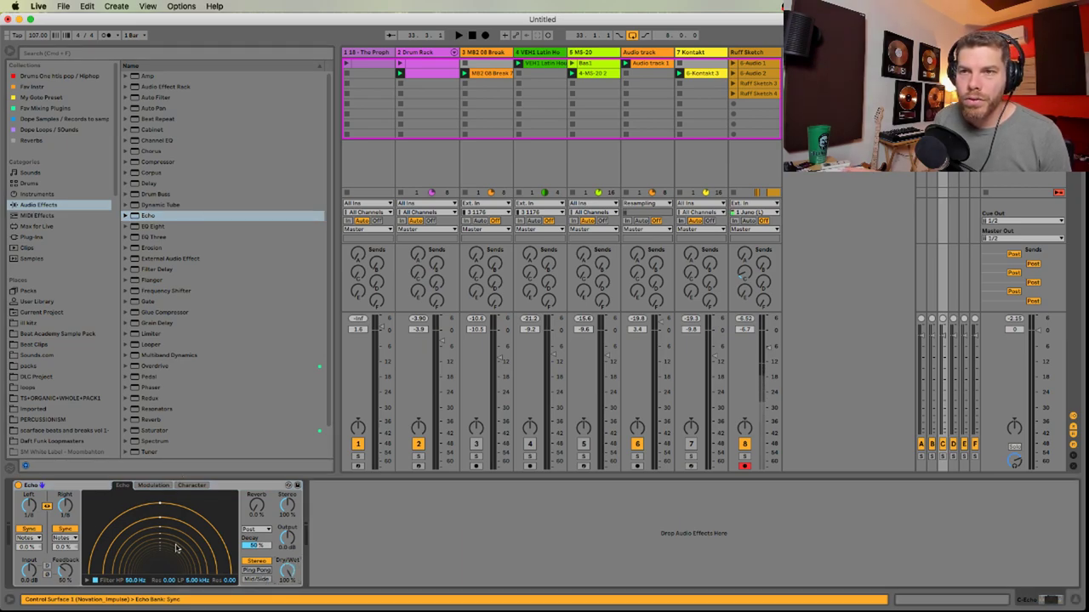
Switch Echo's linked delays to unsynced time and lengthen them slightly while the vocal plays through a raised send C
click(67, 529)
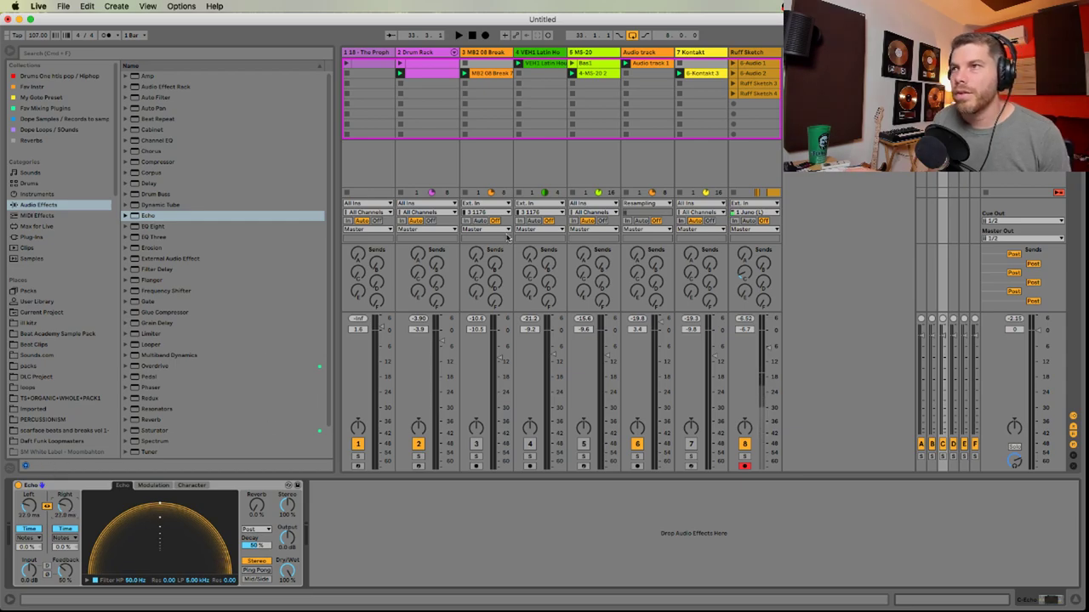
key(space)
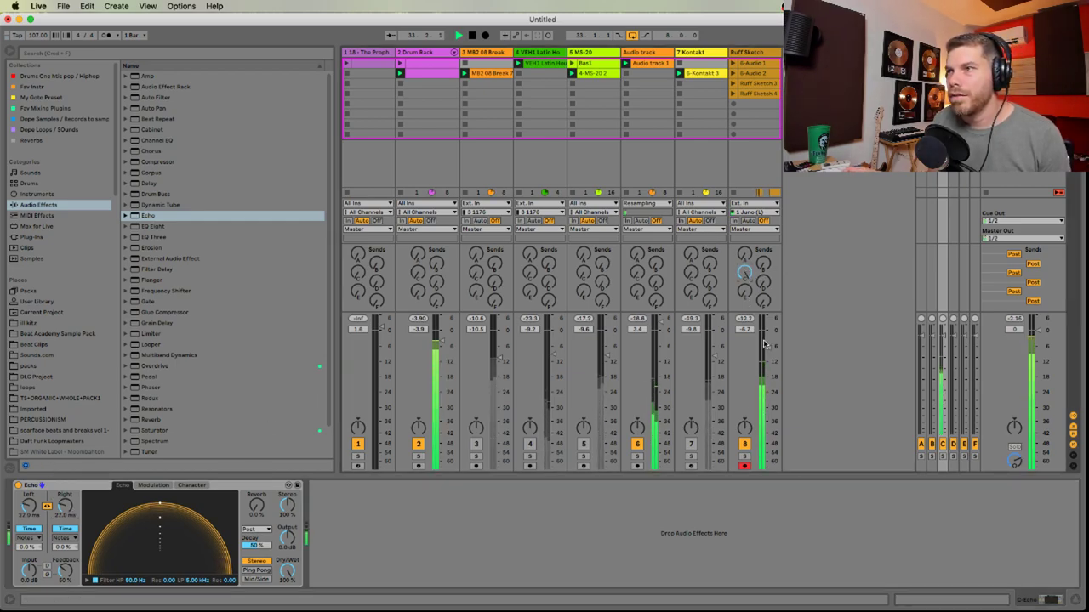
mouse_move(67, 506)
mouse_down()
mouse_move(65, 493)
mouse_move(58, 515)
mouse_up()
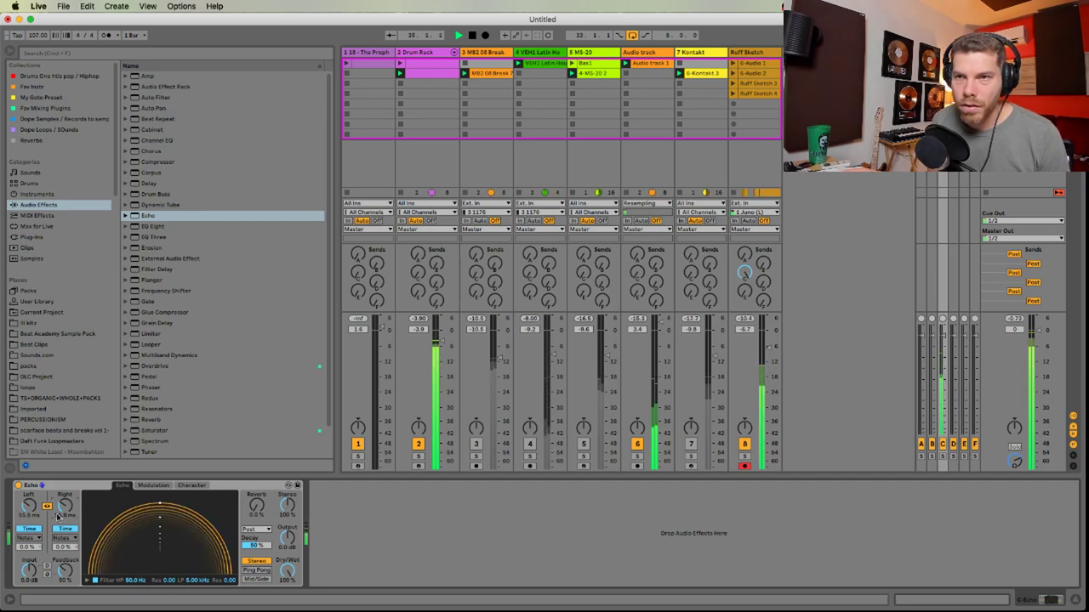
Unlink Echo's delays, set left to 132 ms and right to about 88 ms, and lower Ruff Sketch's send C
click(47, 508)
click(66, 530)
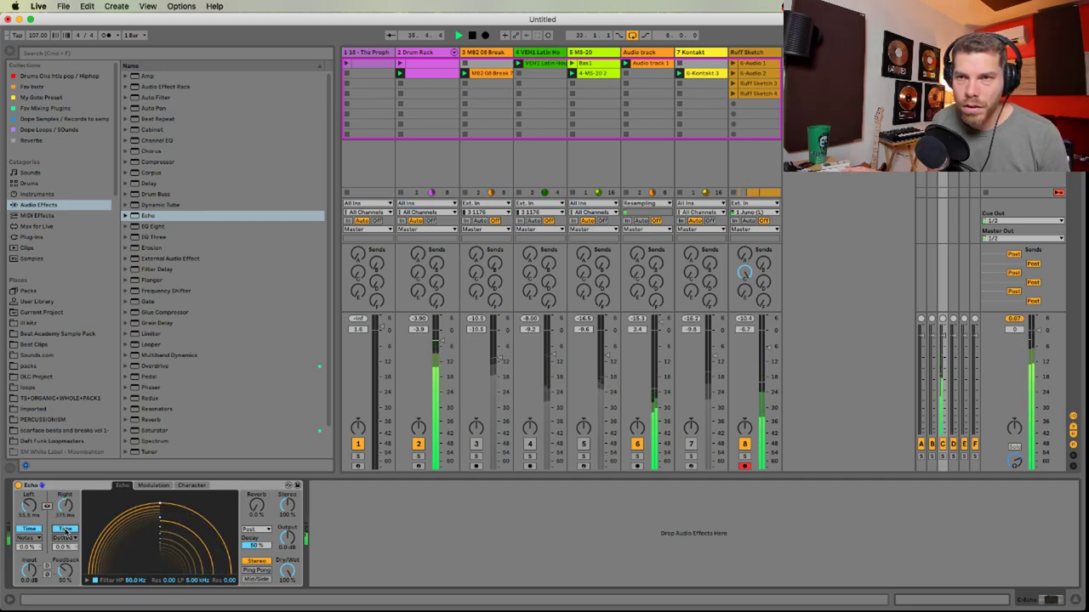
mouse_move(69, 509)
mouse_down()
mouse_move(68, 553)
mouse_move(70, 514)
mouse_up()
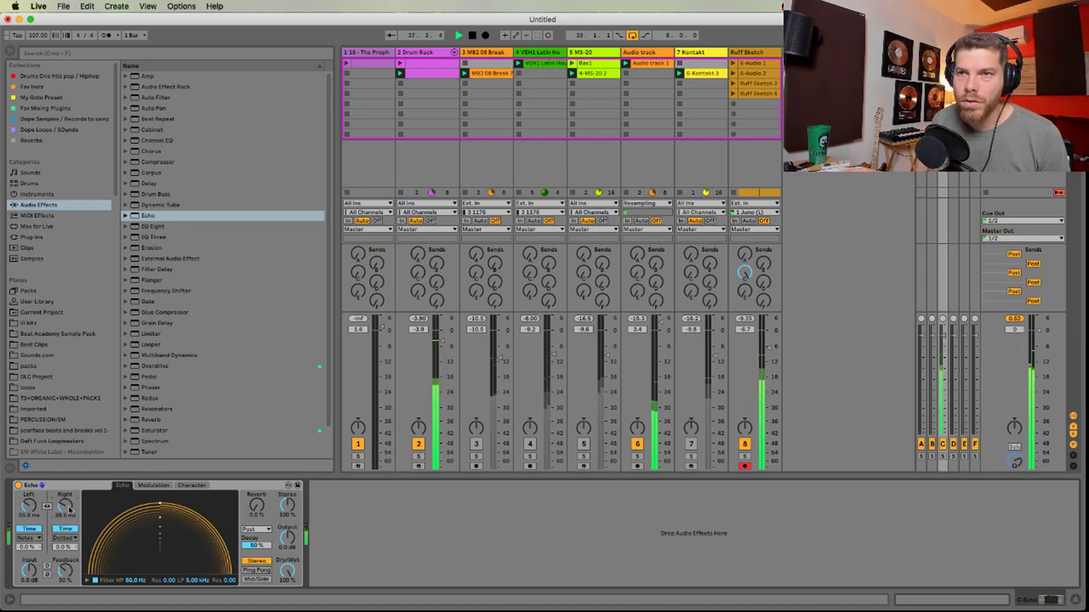
drag(745, 272, 745, 289)
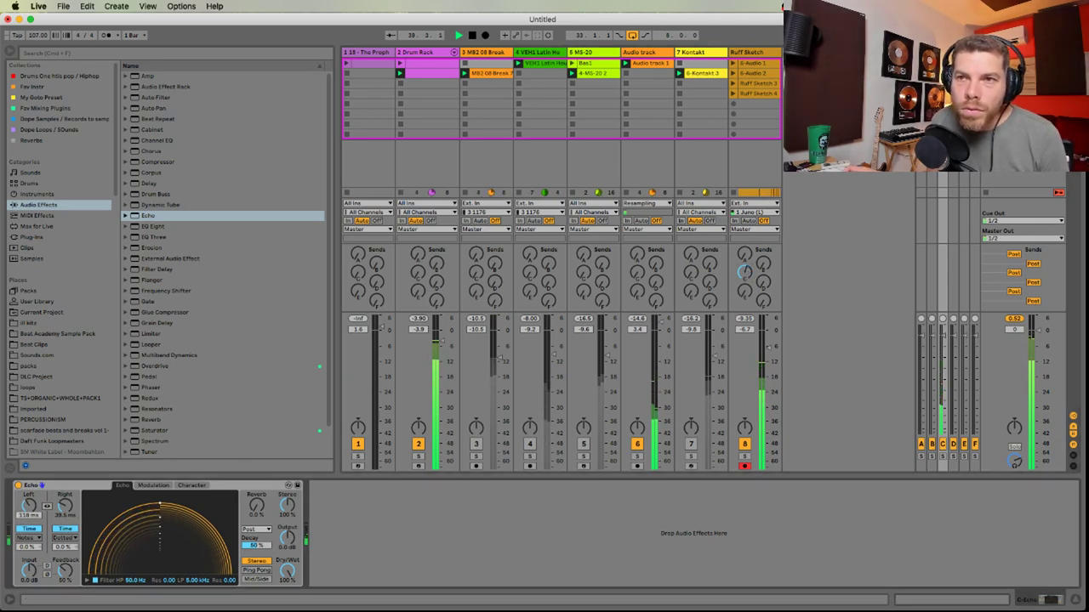
drag(65, 511, 66, 508)
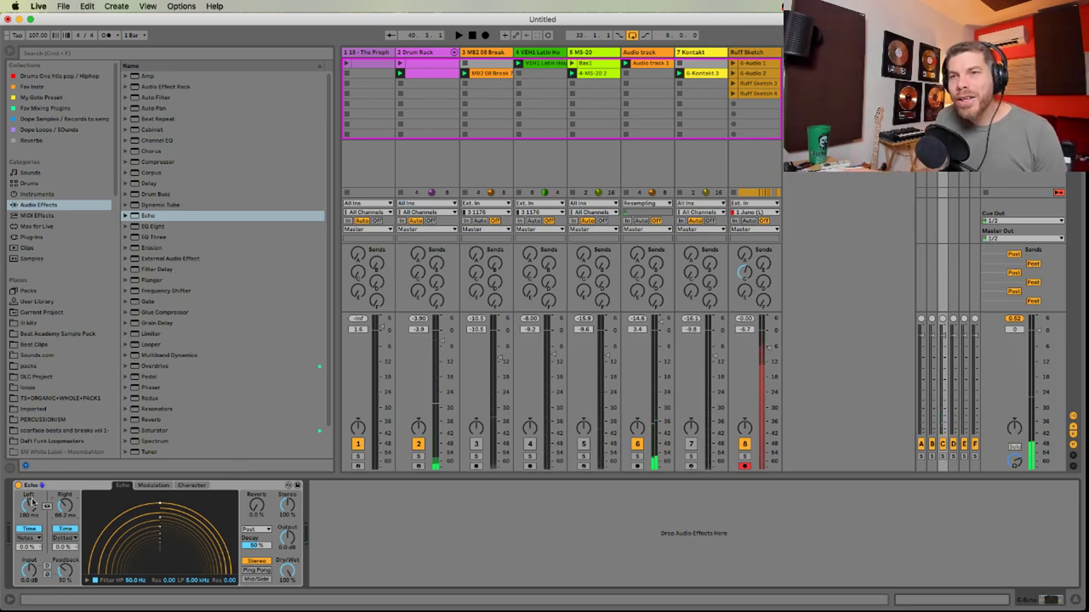
drag(30, 503, 31, 509)
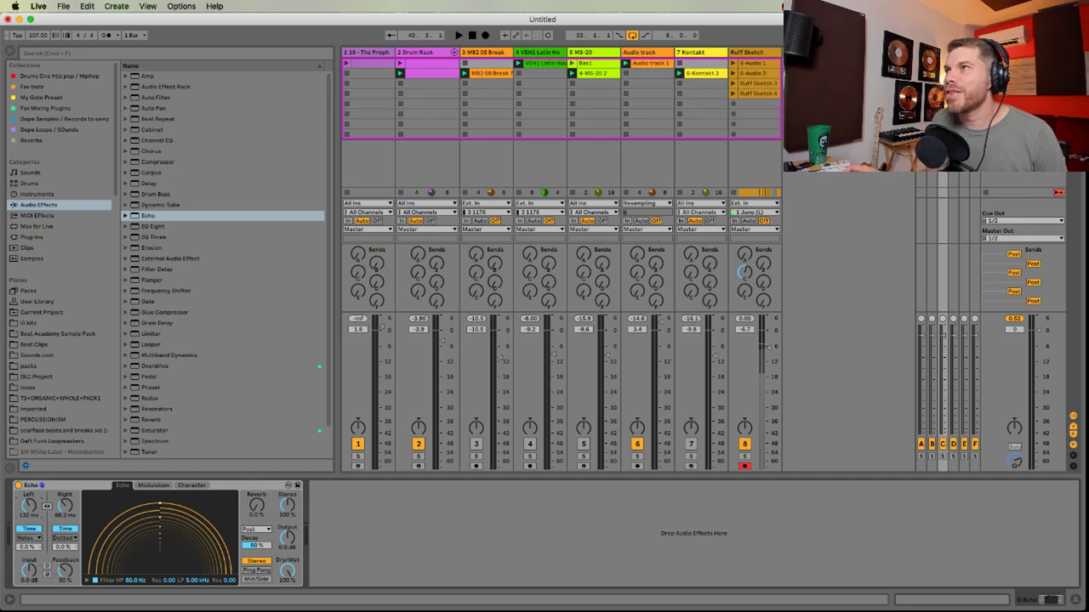
Add Utility to the Master track, switch it to mono and play the beat
click(1014, 461)
scroll(256, 256, down, 3)
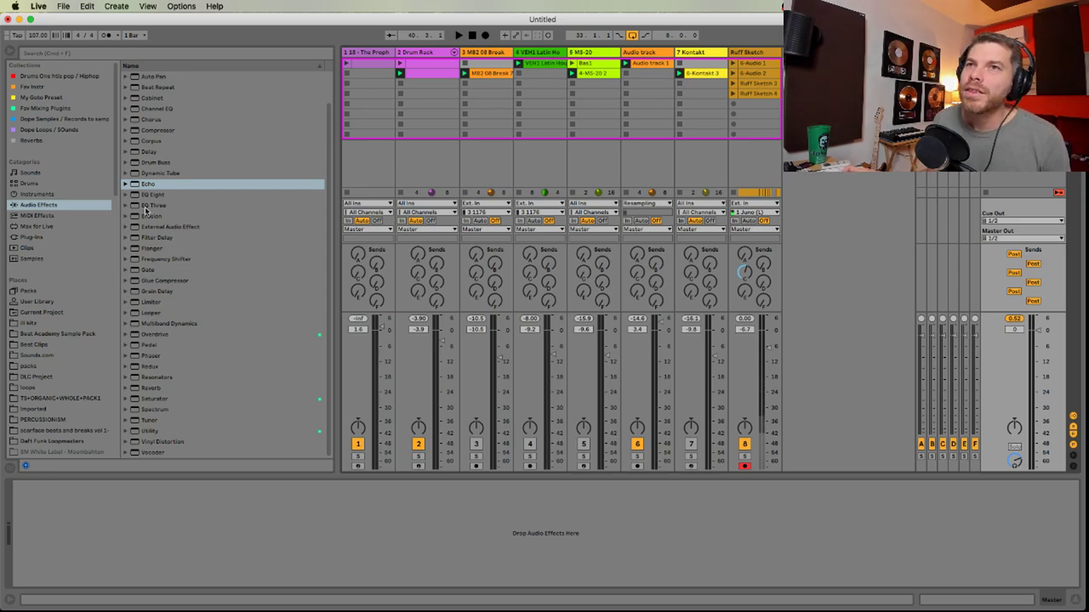
click(150, 432)
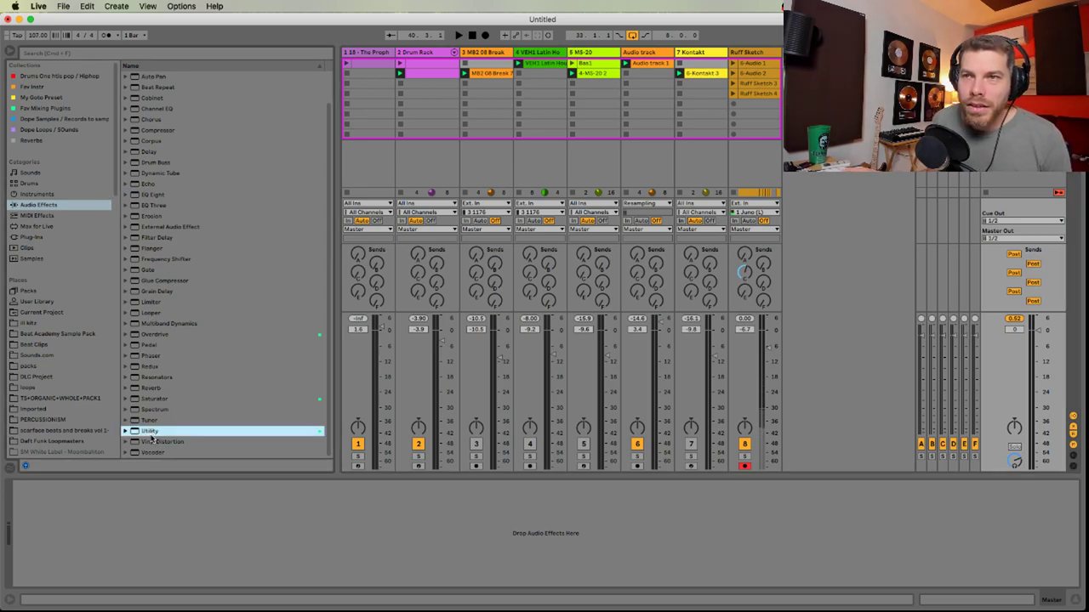
drag(154, 527, 154, 527)
key(space)
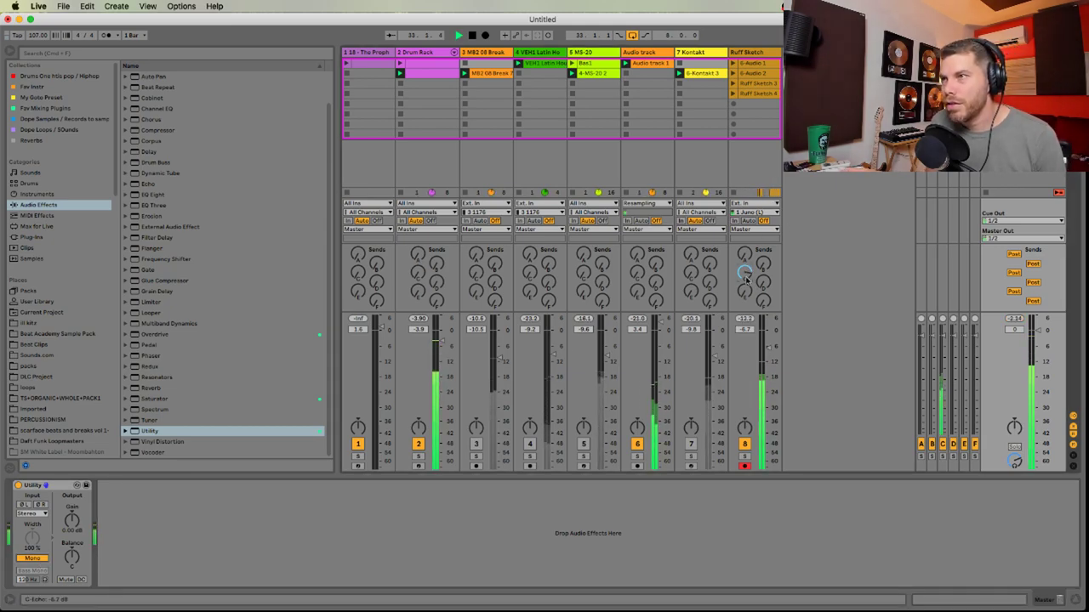
Sync both Echo delays on return C to the tempo, set them to 1/16 and replay the vocal
click(942, 52)
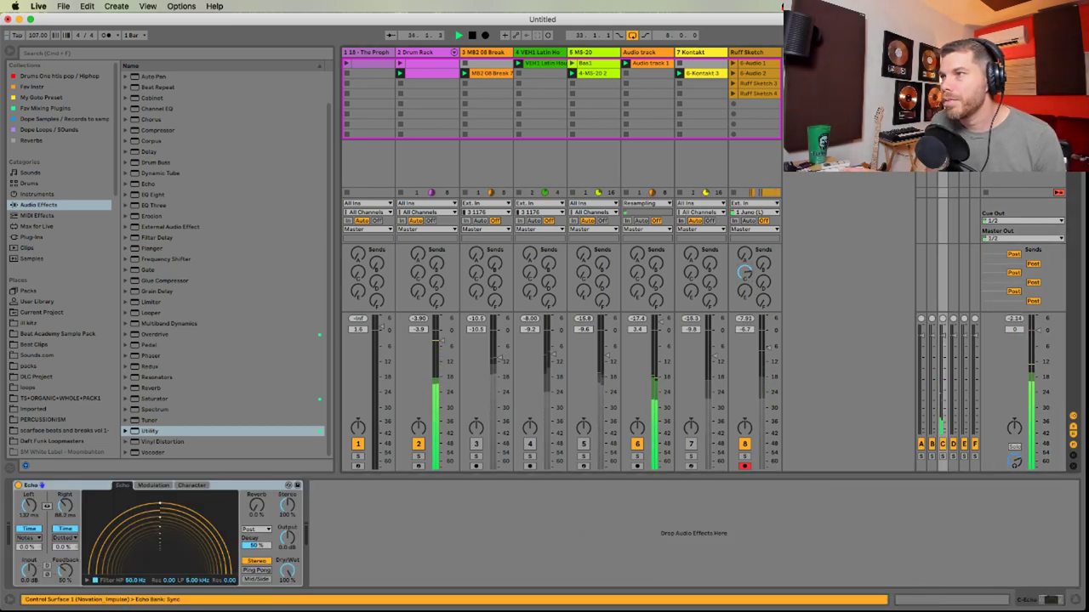
key(space)
click(65, 529)
click(30, 530)
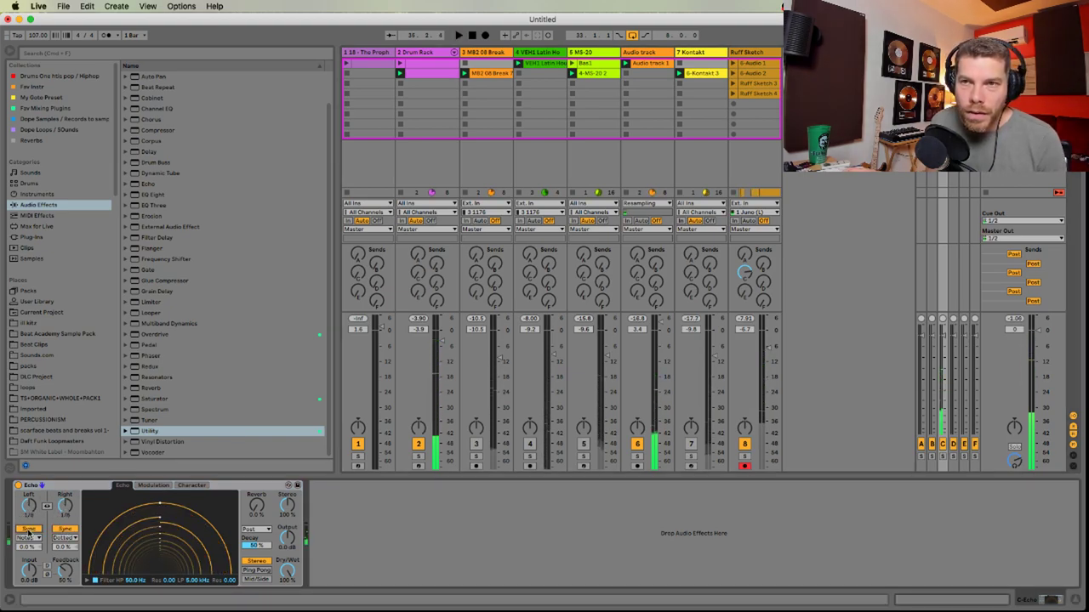
key(space)
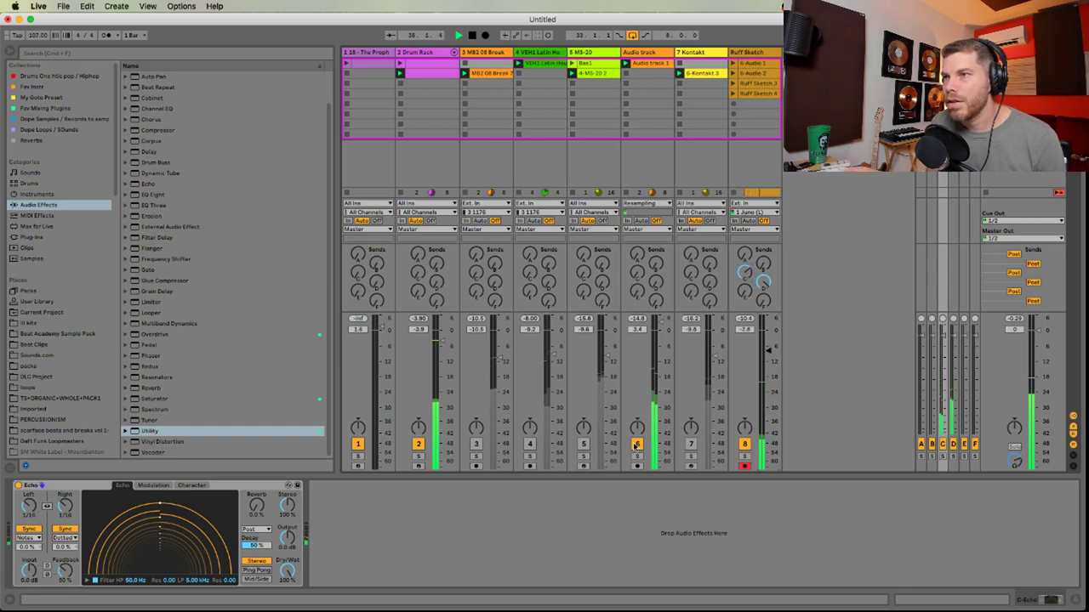
Play from bar 41 with MS-20 turned on and lower the Ruff Sketch track's volume to -10.0 dB
key(Tab)
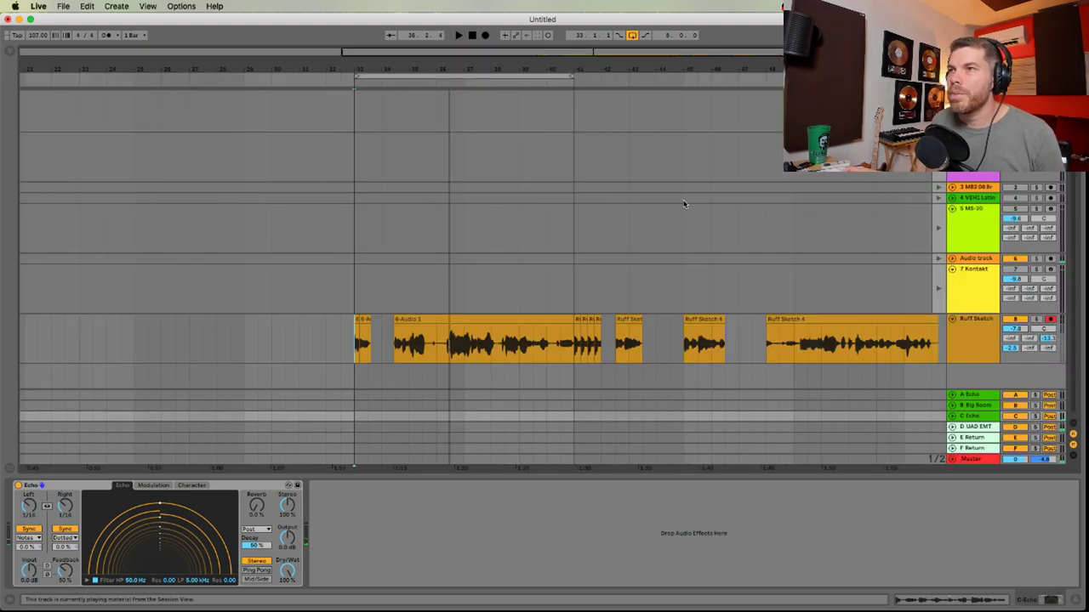
click(572, 352)
key(Tab)
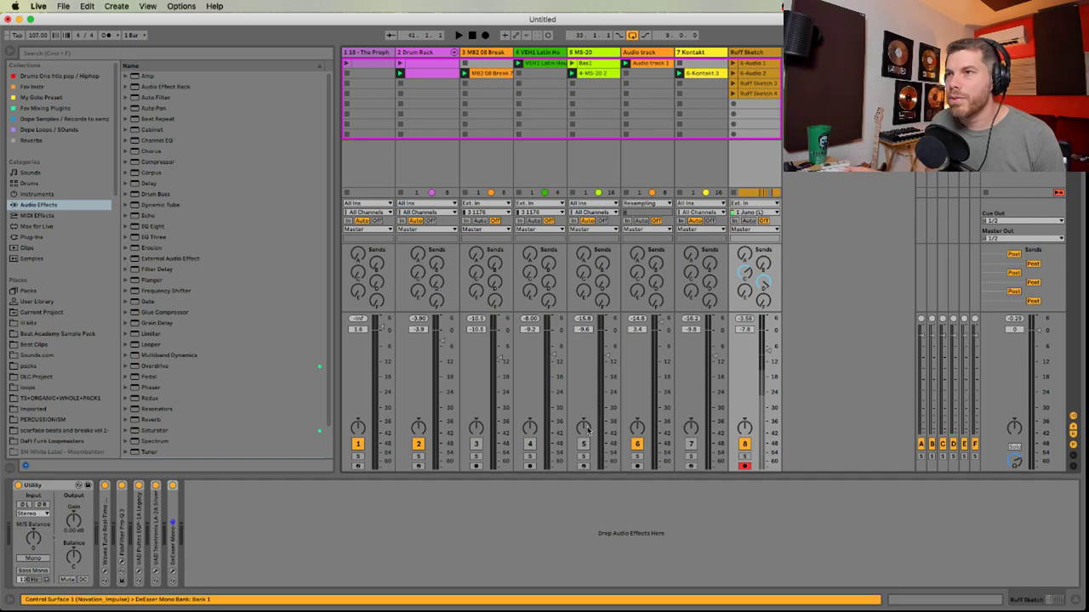
key(space)
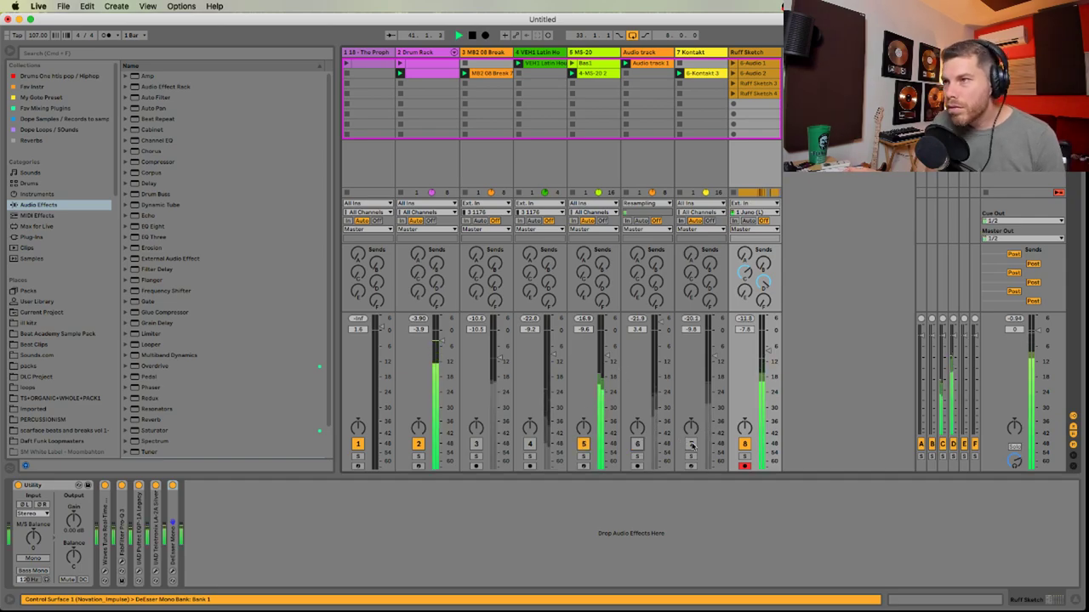
drag(768, 350, 768, 357)
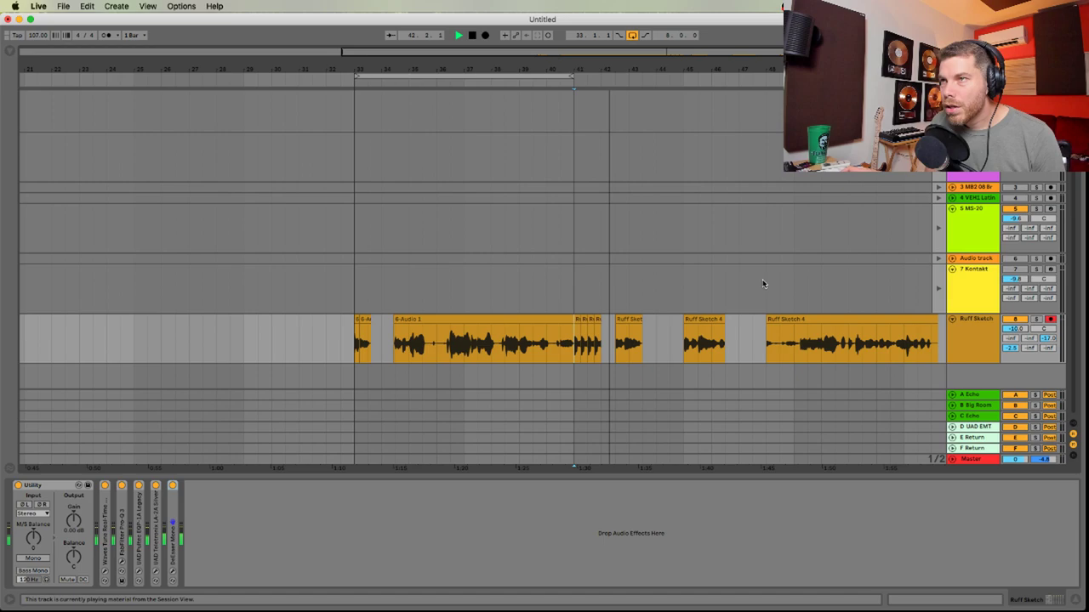
Copy one of the short repeated vocal clips to bar 42, duplicate it once more and play from bar 41
key(Tab)
click(579, 339)
key(plus)
key(plus)
key(plus)
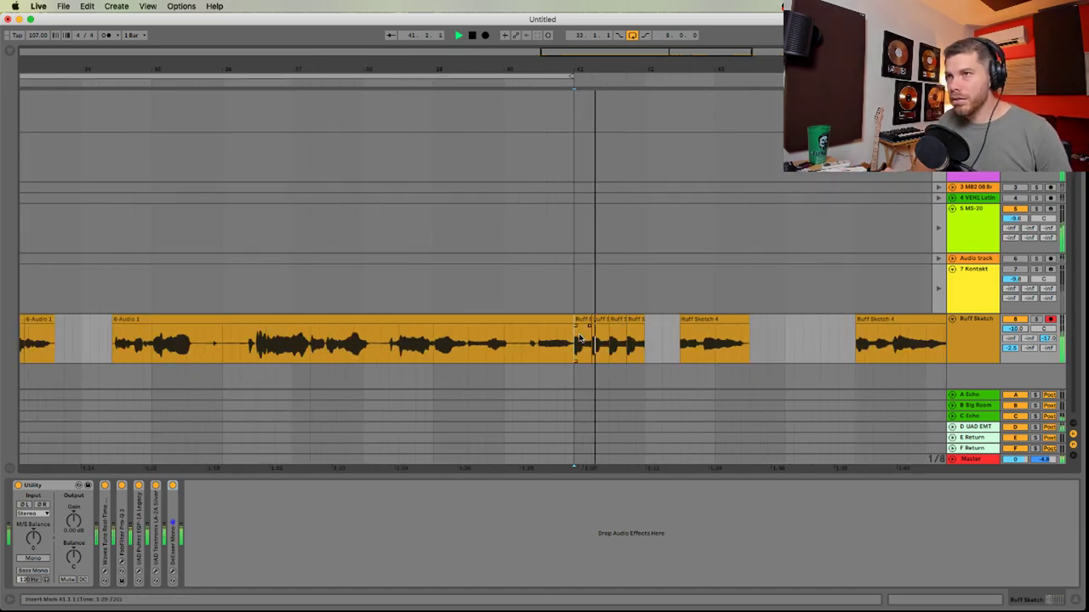
drag(690, 367, 490, 363)
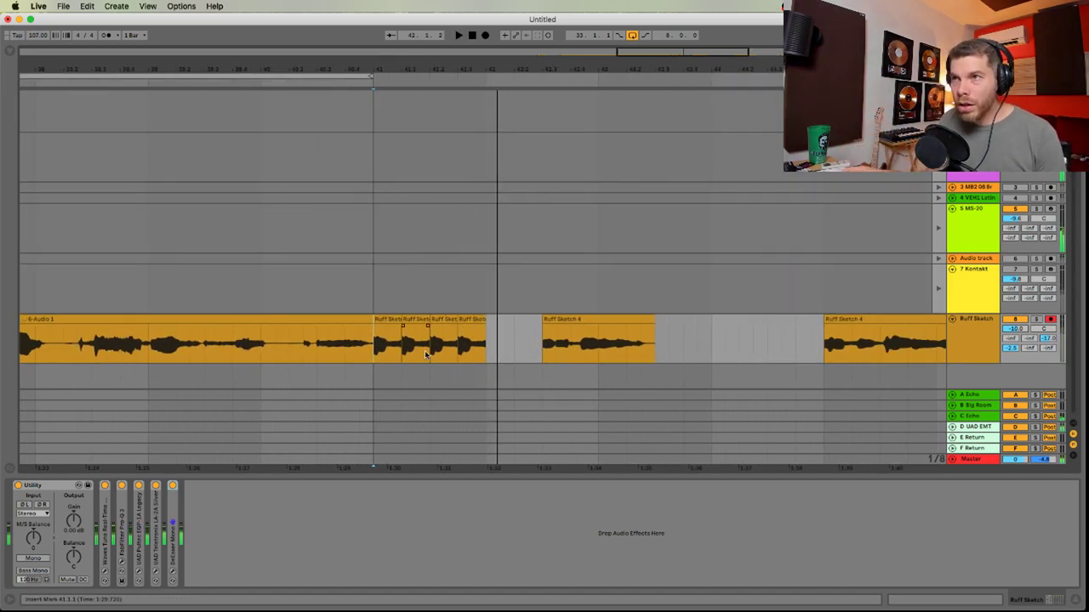
drag(420, 320, 503, 326)
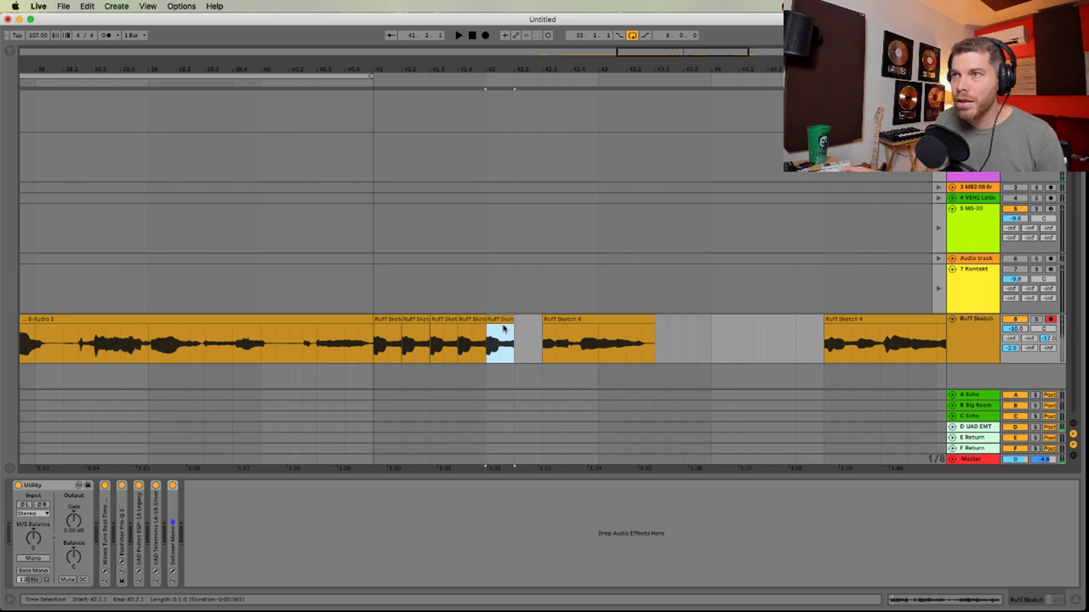
key(super+d)
click(375, 349)
key(space)
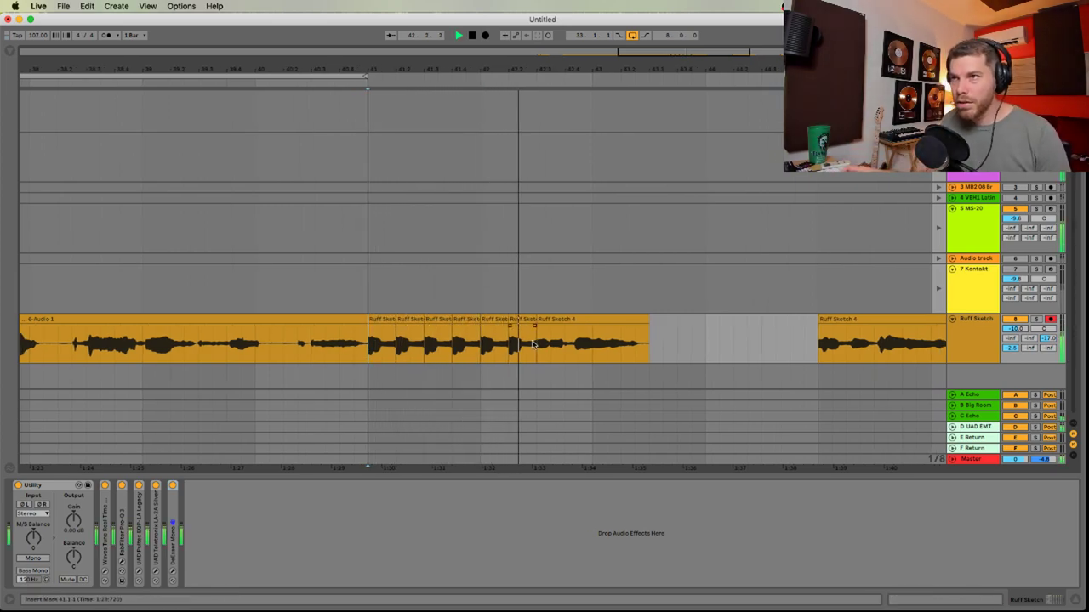
Warp the phrase onset in the Ruff Sketch 4 clip after the repeats to 6.3.3 and trim the clip's end slightly
double_click(626, 320)
drag(495, 369, 521, 368)
key(space)
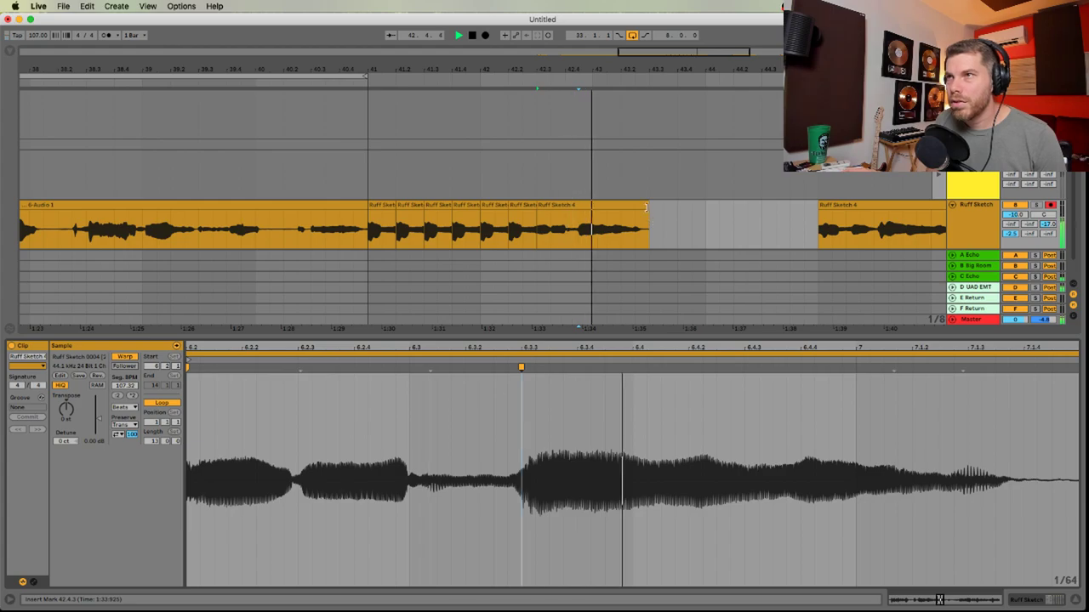
key(space)
drag(649, 206, 640, 210)
Hide the clip detail view and delete the long Ruff Sketch 4 clip starting at bar 48
scroll(639, 213, up, 3)
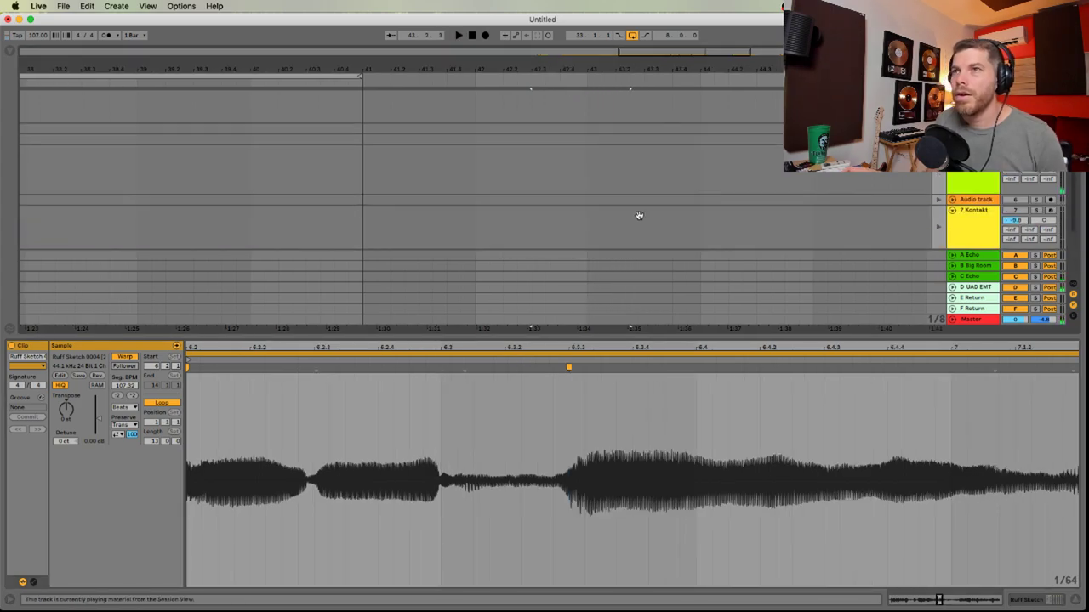
drag(664, 67, 665, 68)
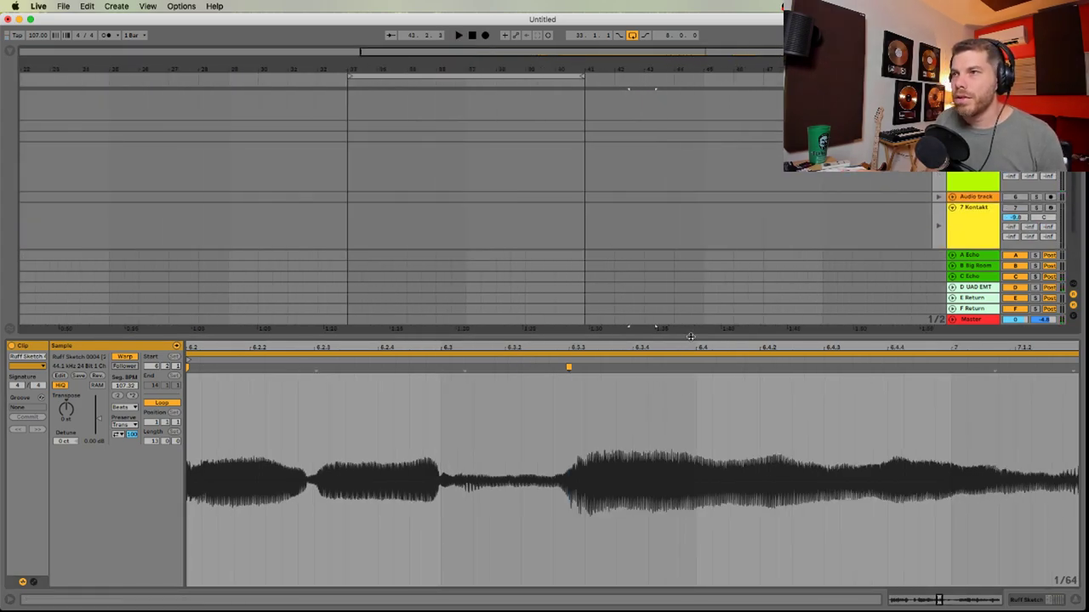
key(super+alt+l)
drag(685, 396, 468, 385)
click(648, 326)
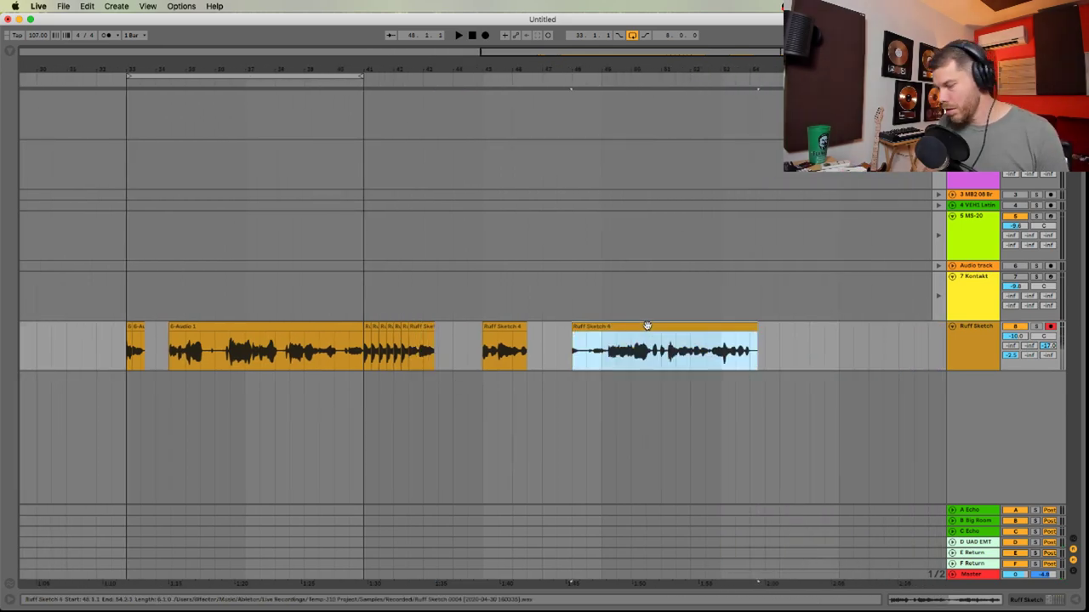
key(Delete)
Switch to Chrome to read the live chat messages, then return to Ableton Live
key(super+Tab)
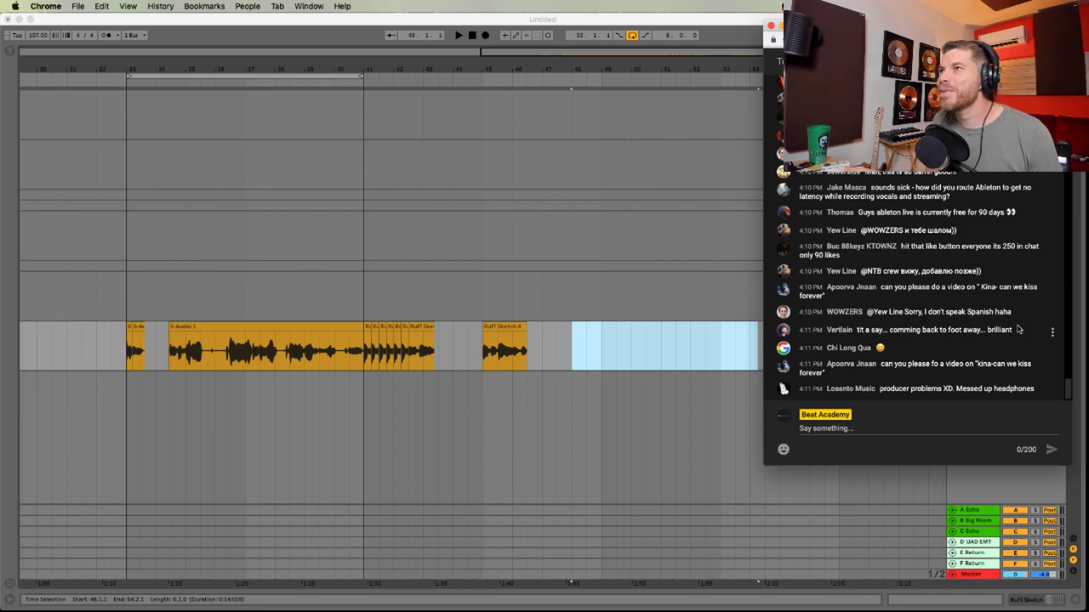
click(510, 337)
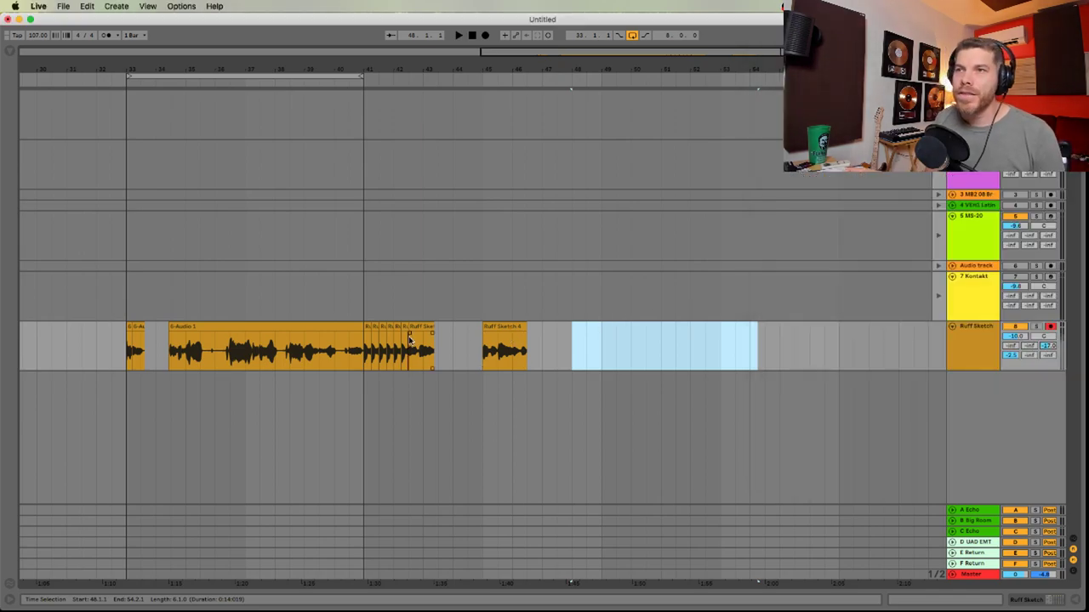
Set the arrangement loop to bars 41 to 49 around the Ruff Sketch vocal clips
drag(365, 349, 611, 359)
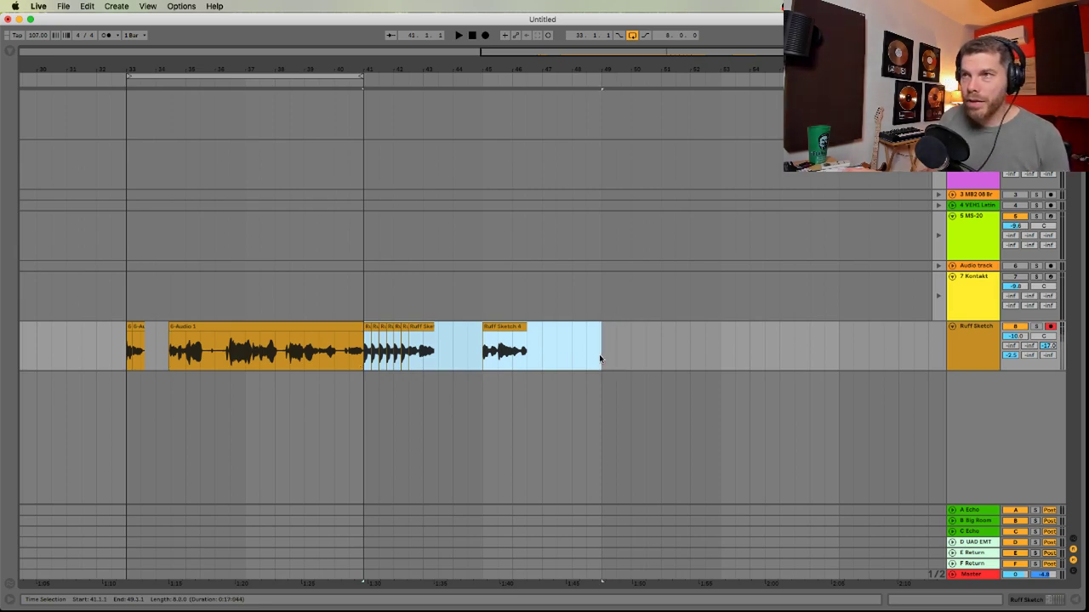
drag(600, 358, 414, 355)
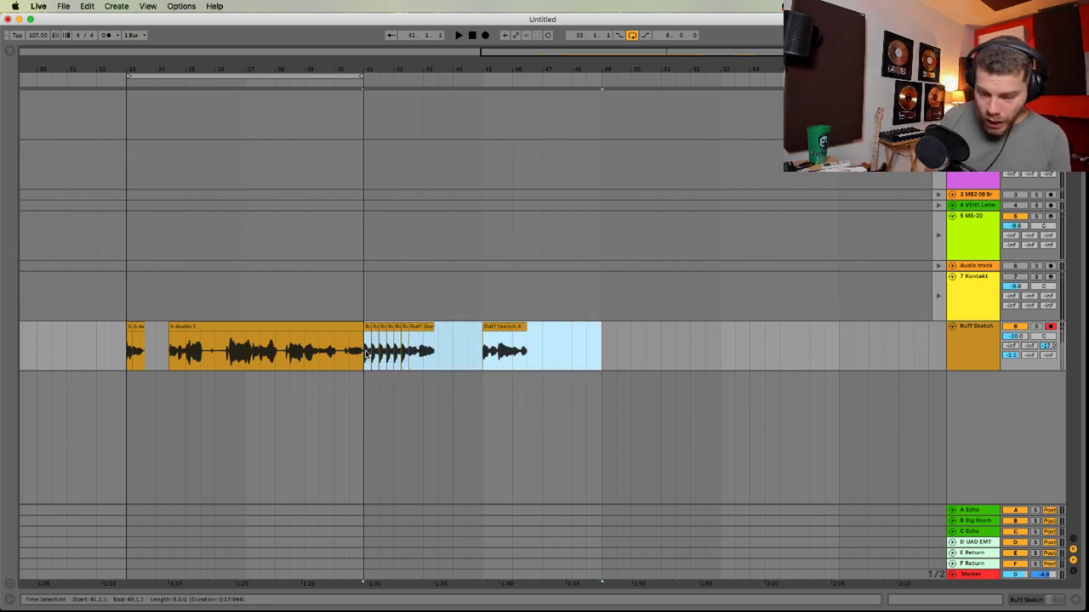
key(super+l)
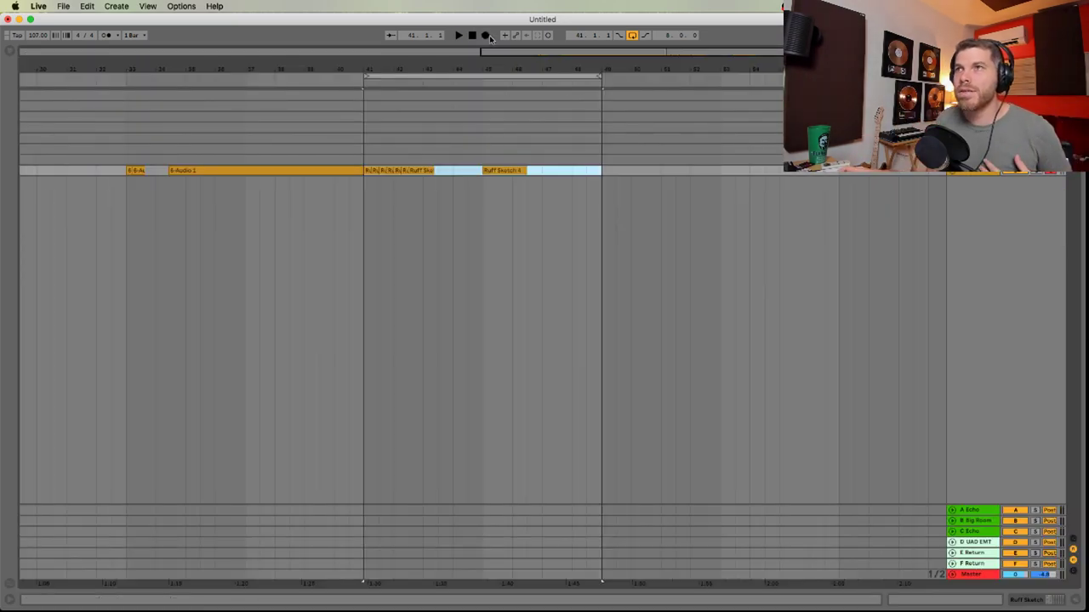
click(486, 35)
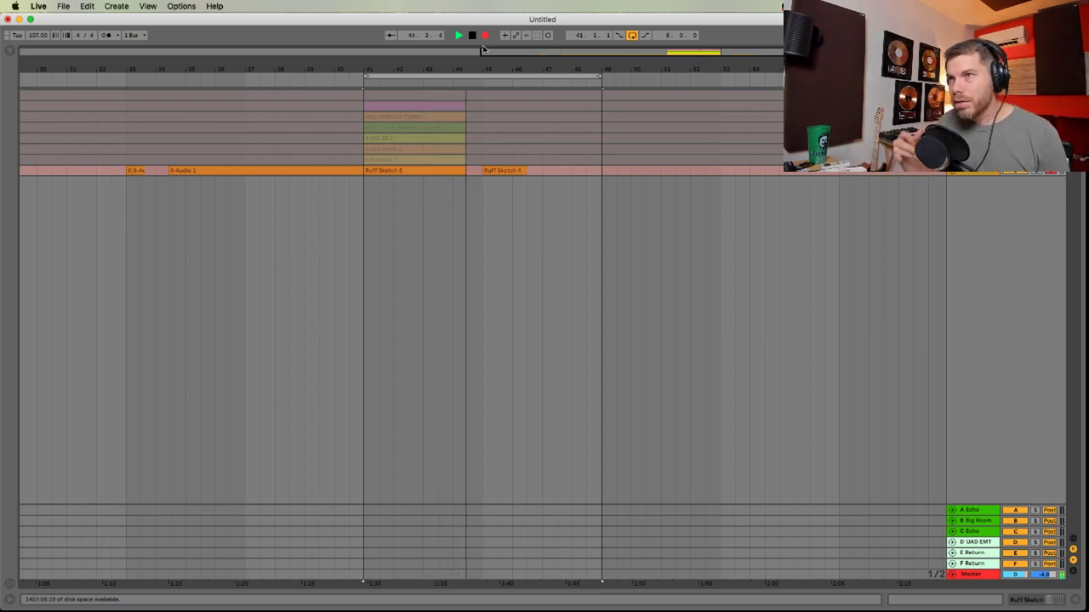
key(space)
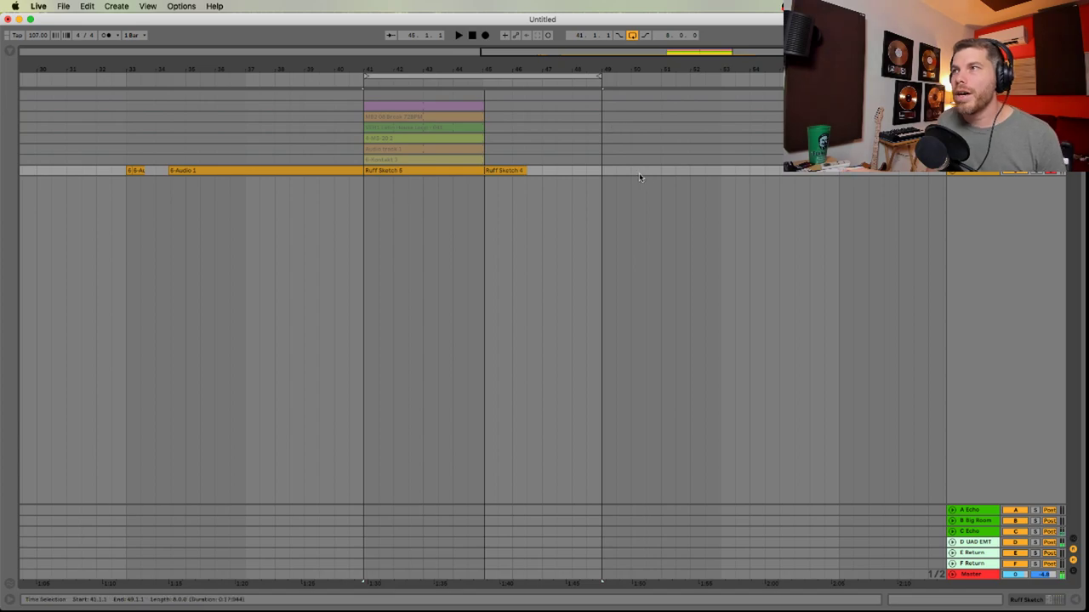
click(953, 170)
key(super+z)
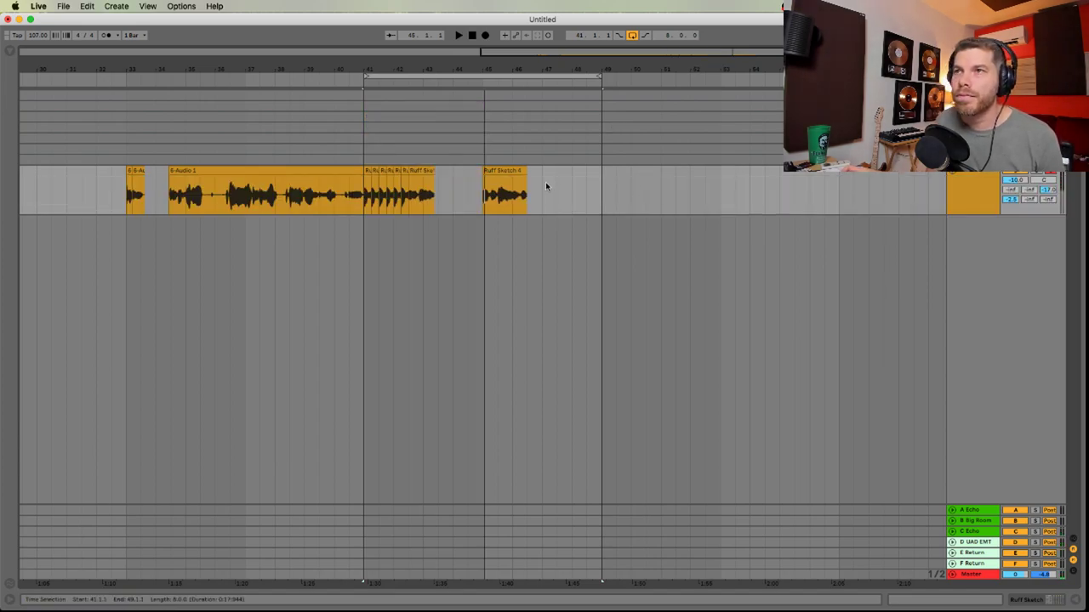
Record the beat's session clips into the arrangement over bars 41 to 49, keeping the vocal clips, and return the tracks to arrangement playback
click(448, 184)
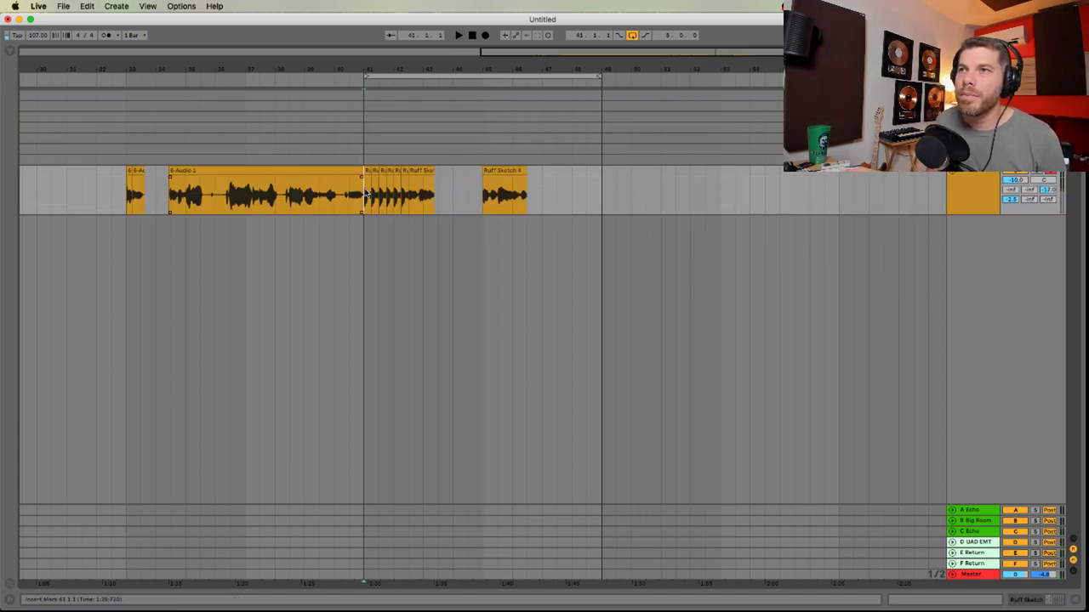
drag(366, 196, 596, 200)
key(Tab)
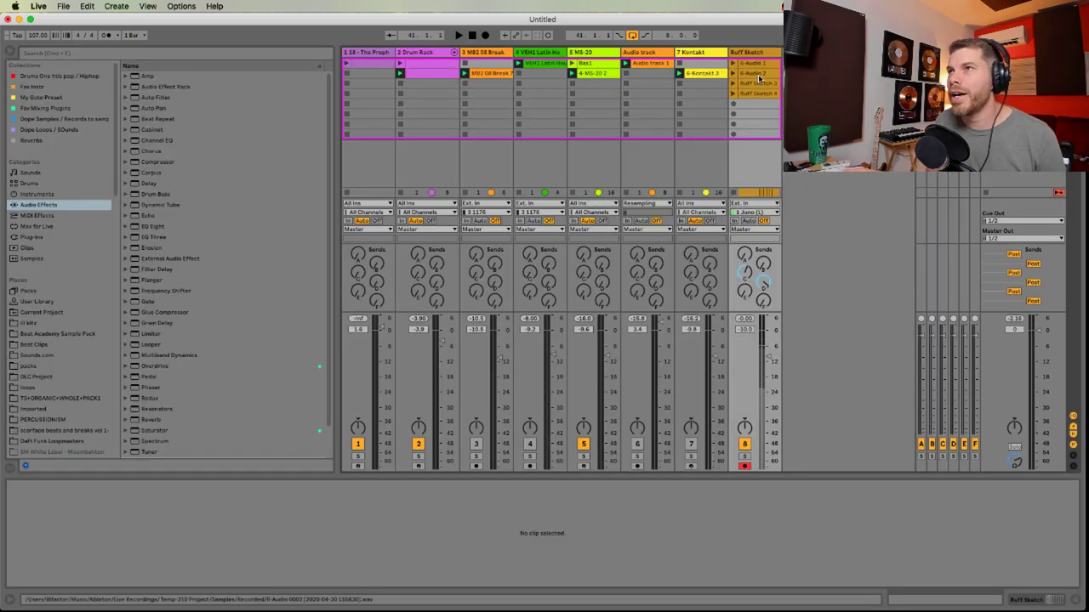
key(Tab)
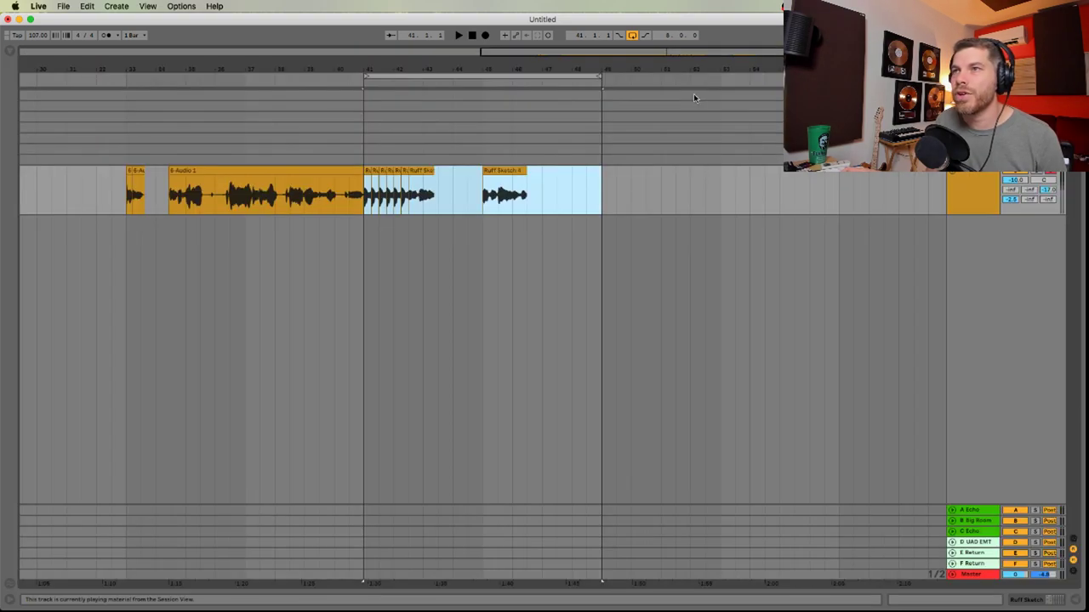
click(368, 160)
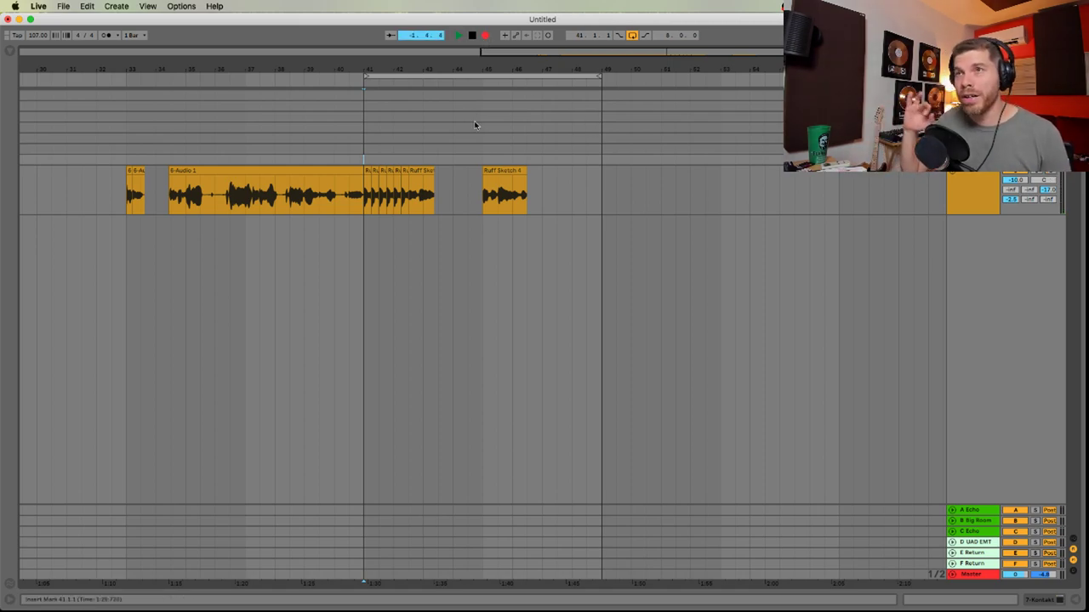
key(super+Tab)
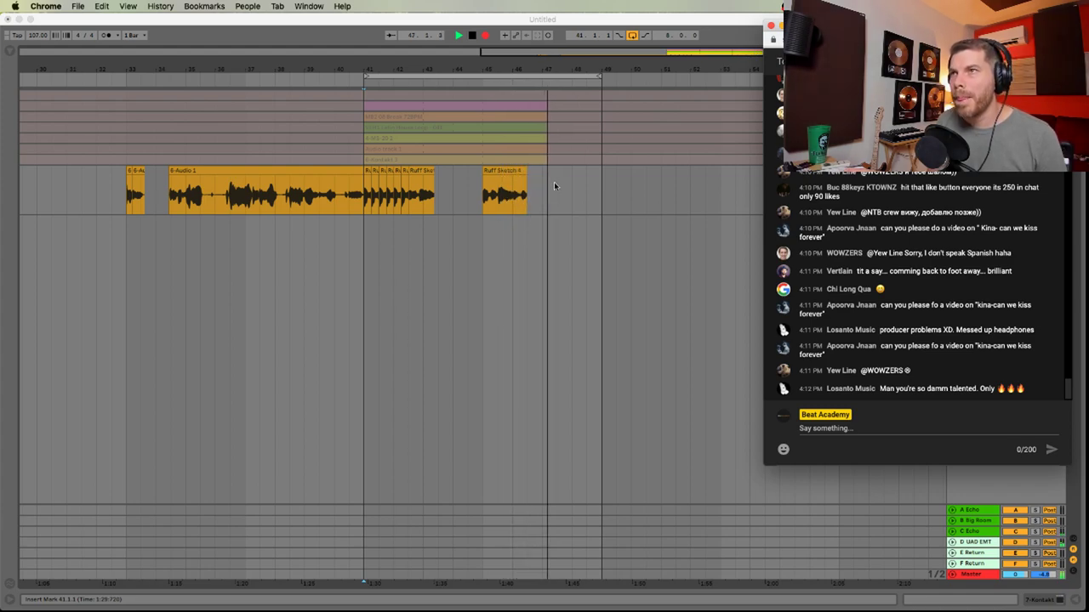
click(555, 186)
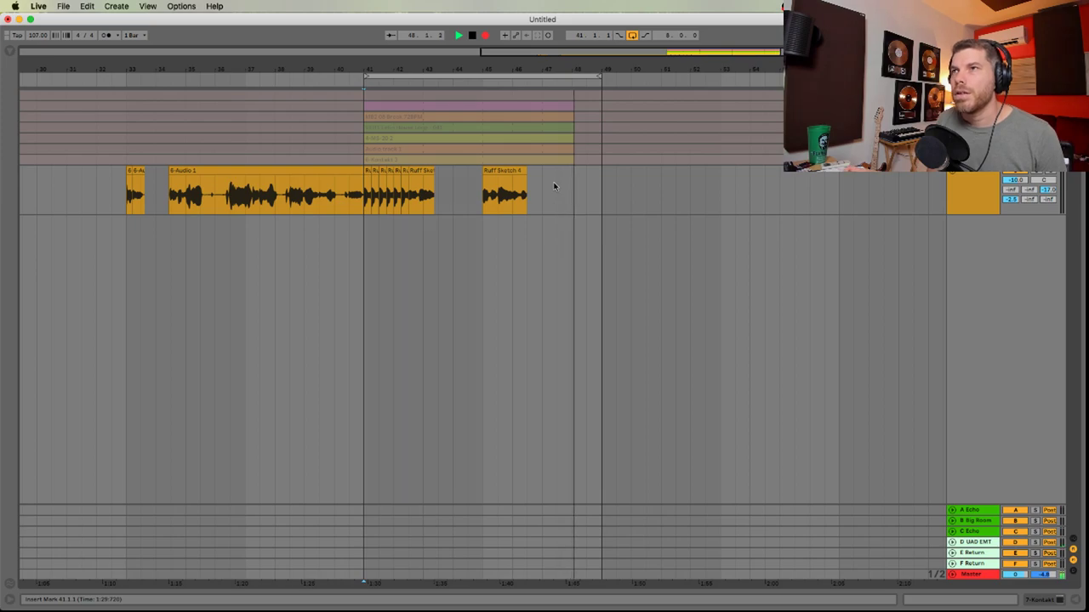
click(486, 36)
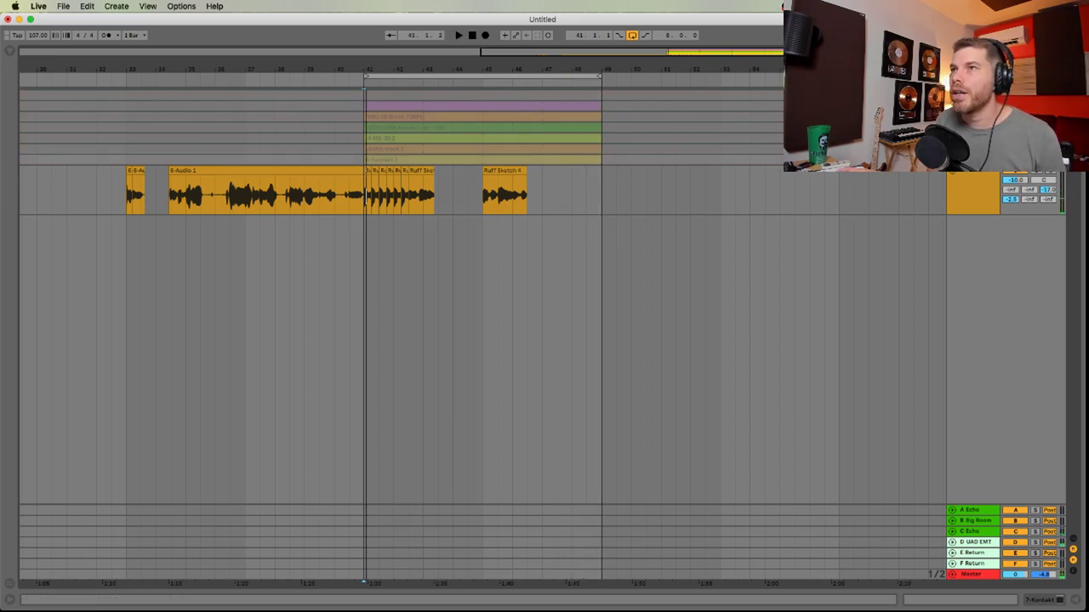
click(954, 81)
click(439, 107)
key(super+d)
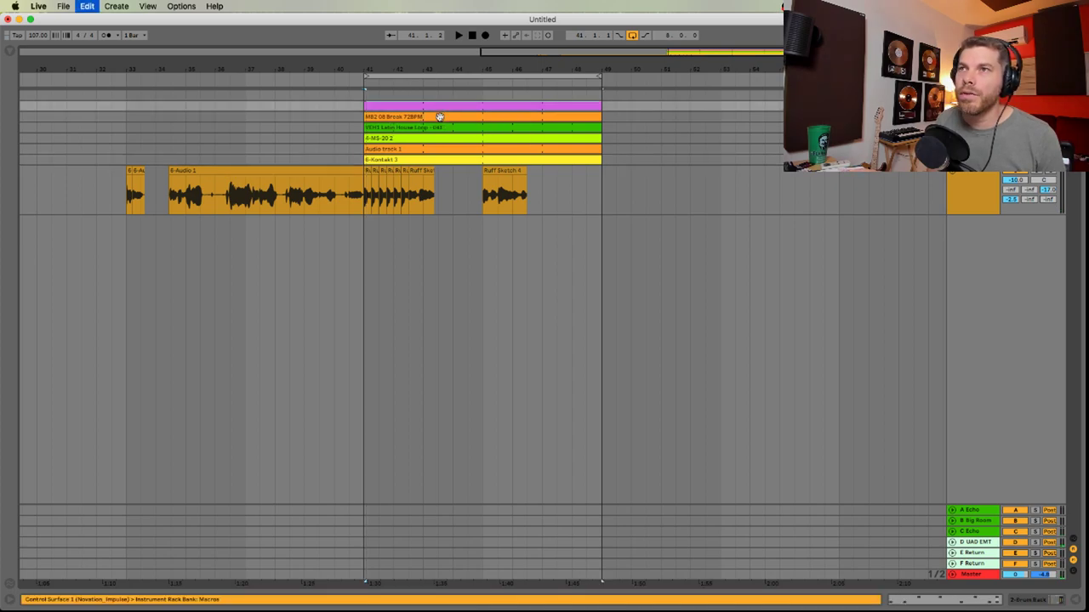
Delete the Ruff Sketch 4 clip at bar 45 and play the arrangement from bar 41
click(450, 190)
click(513, 173)
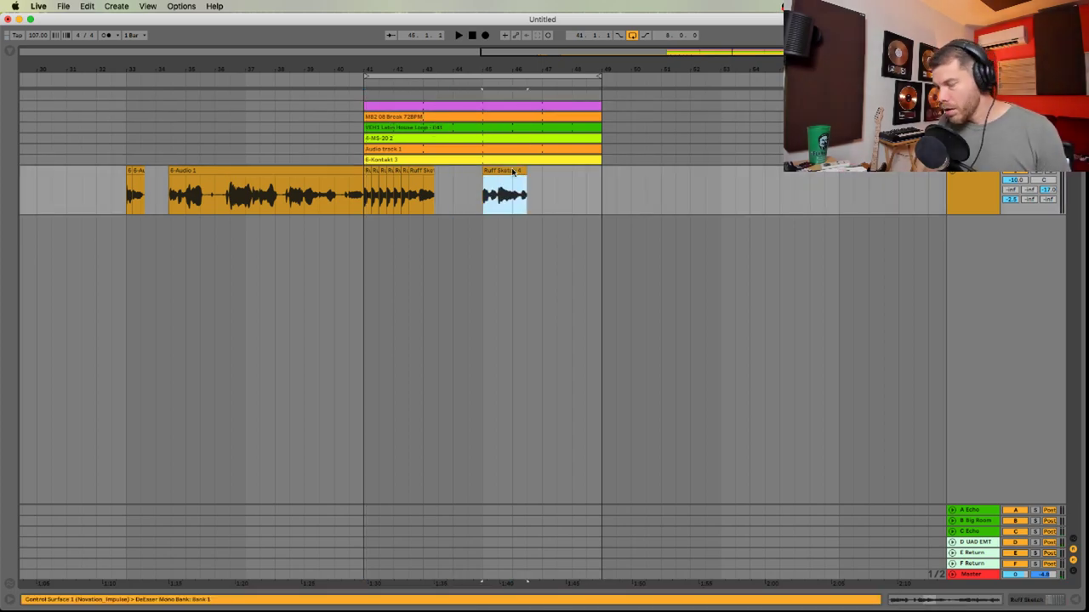
key(Delete)
click(370, 201)
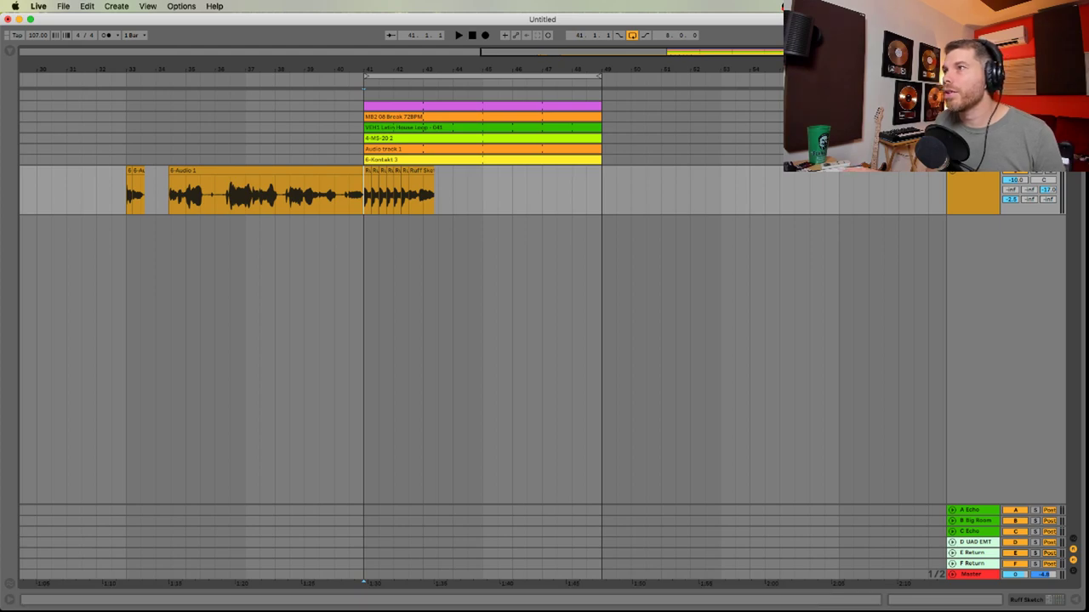
key(space)
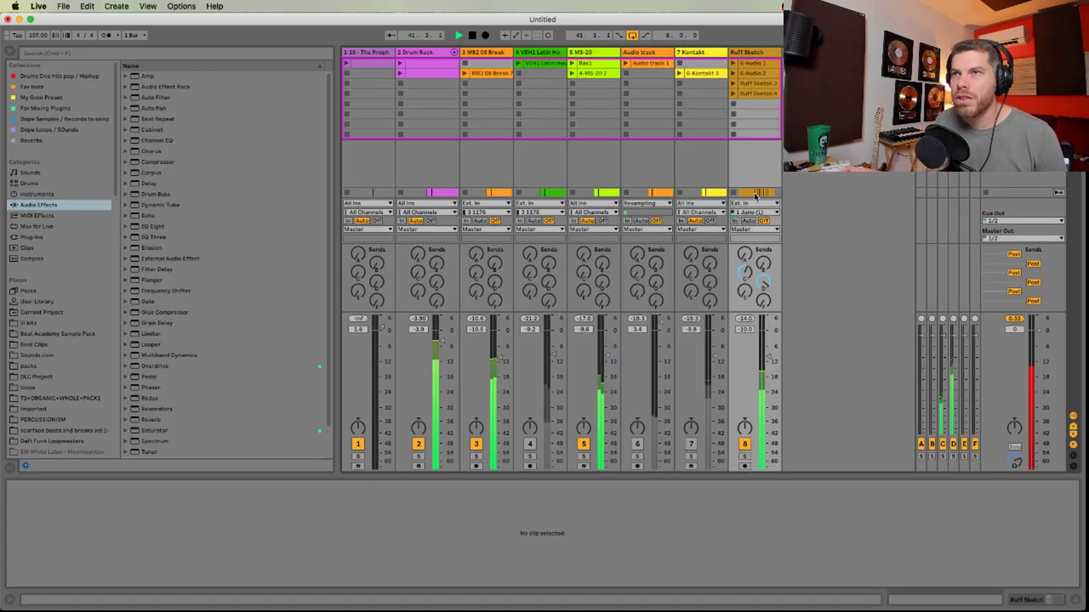
Switch on the VEH1 Latin House loop track, set its volume to -11.1 dB, and select tracks 2 through 4
key(Tab)
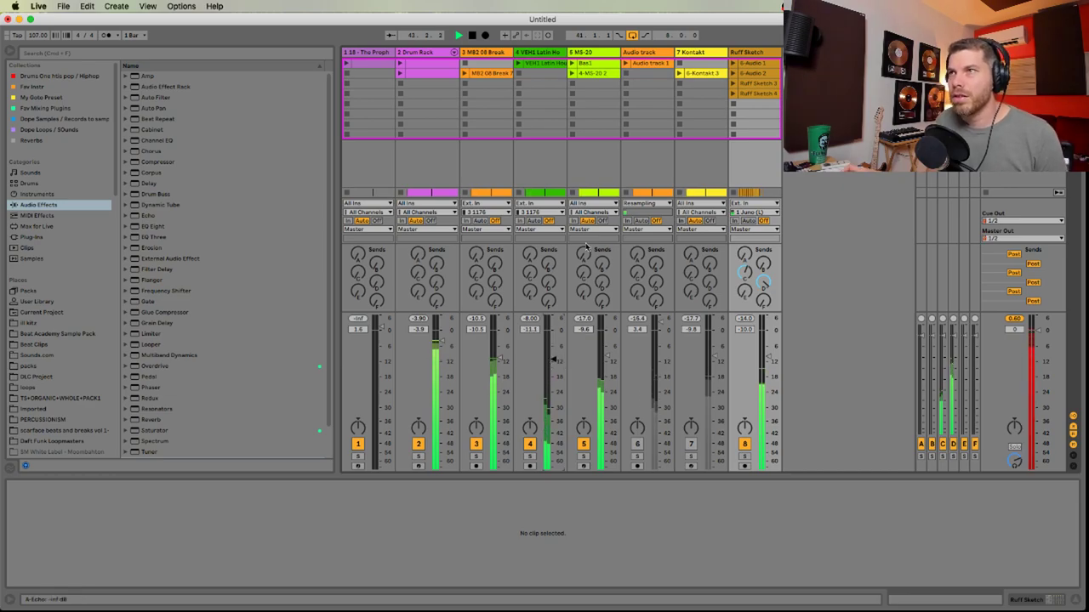
click(539, 52)
shift+click(424, 52)
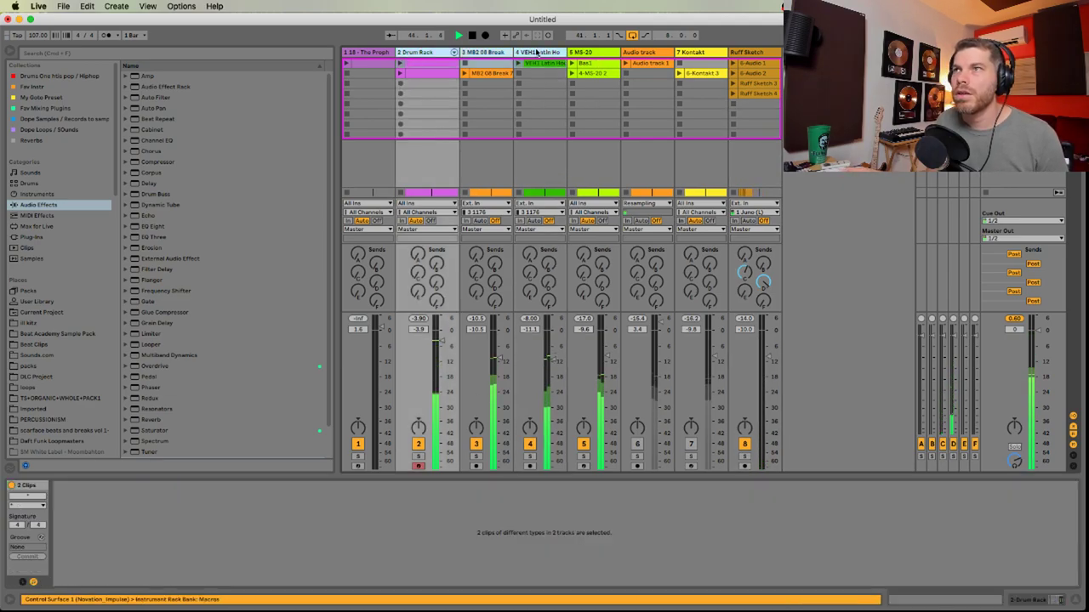
key(Tab)
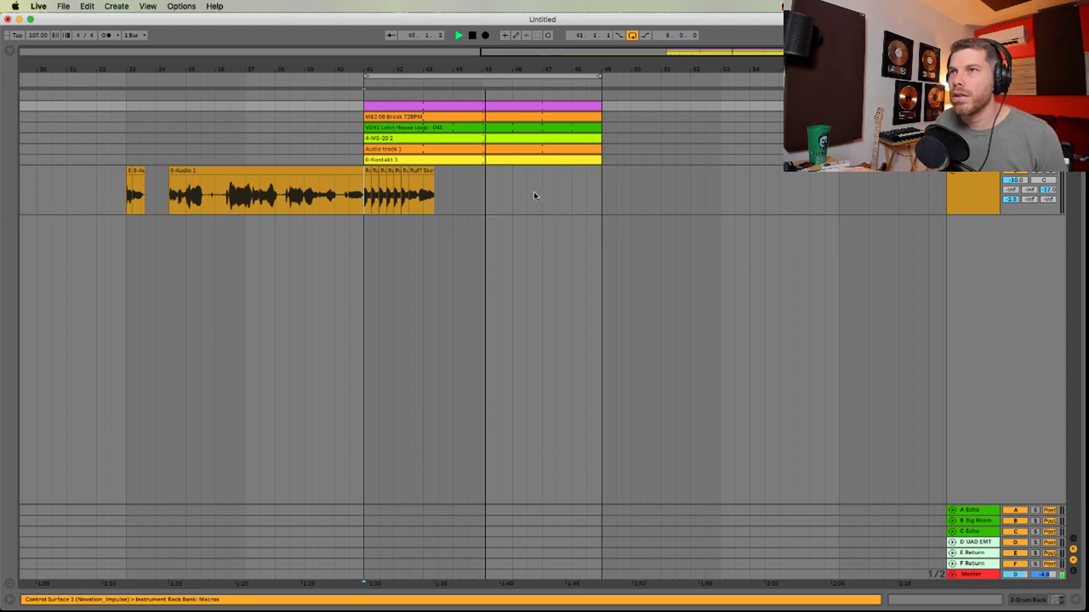
Duplicate the Ruff Sketch vocal clips of bars 41 to 45 to bar 45 and play from bar 41
drag(485, 187, 367, 201)
key(ctrl+d)
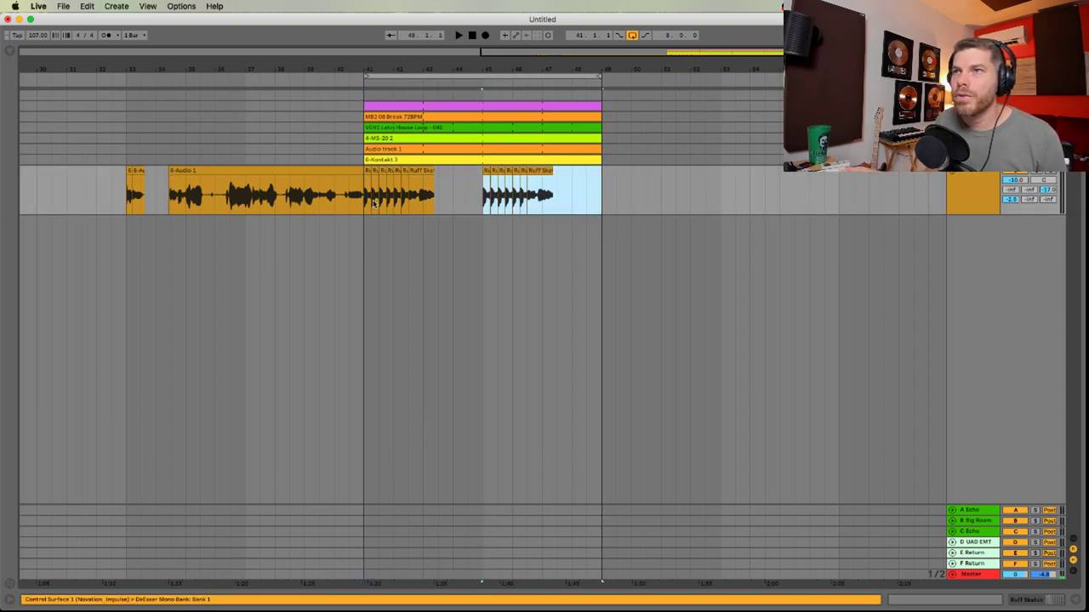
click(366, 205)
key(space)
Create a second Ruff Sketch track with the same devices, holding copies of only the bars 41 to 49 vocal clips
click(984, 192)
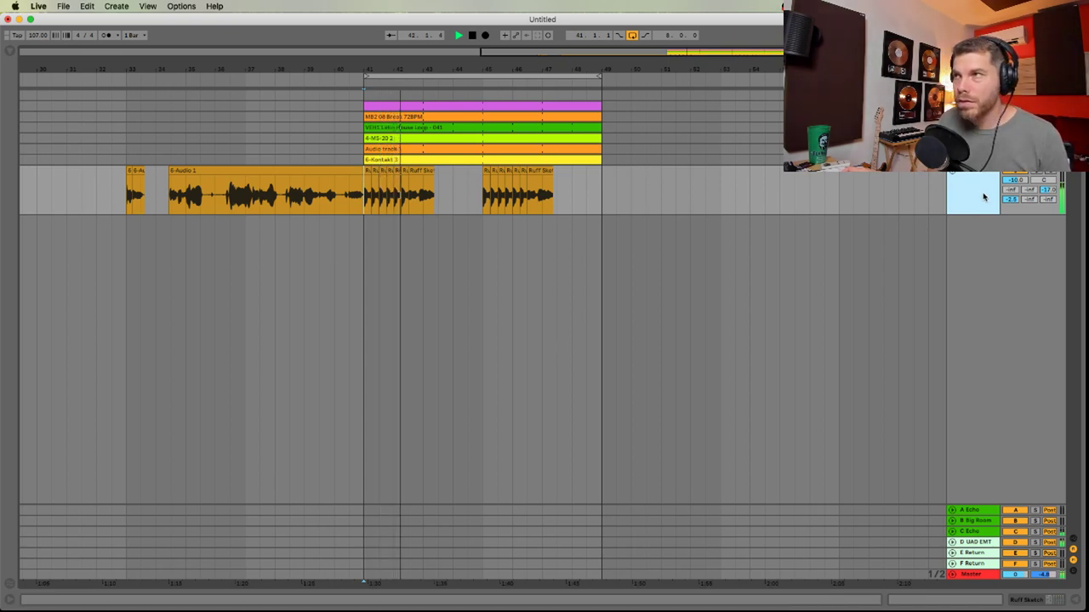
mouse_move(368, 201)
mouse_down()
mouse_move(598, 199)
mouse_move(400, 205)
mouse_move(366, 216)
mouse_up()
click(545, 176)
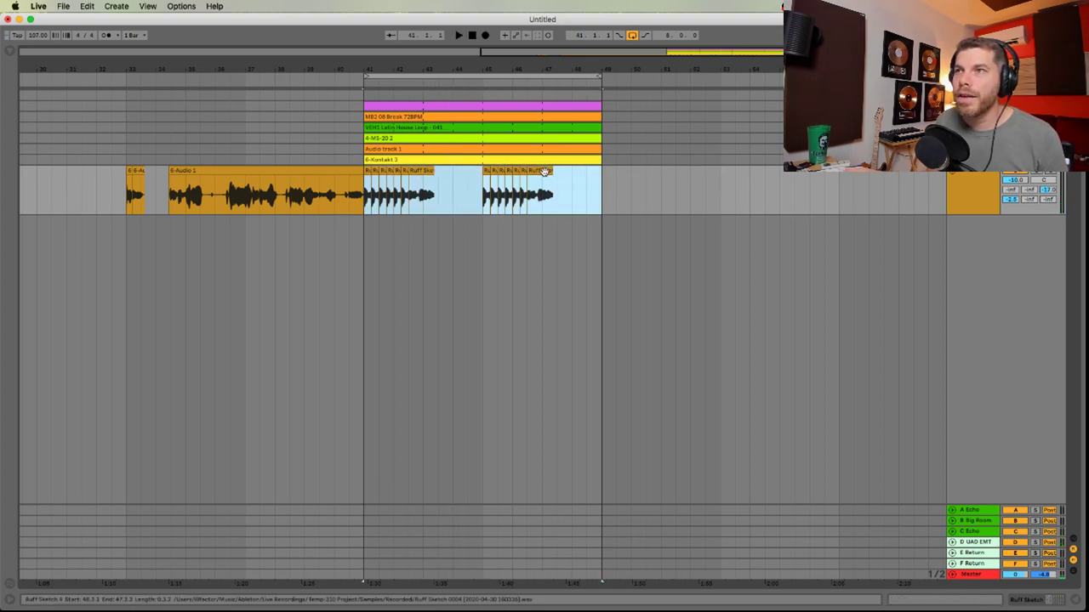
drag(552, 202, 541, 223)
double_click(966, 242)
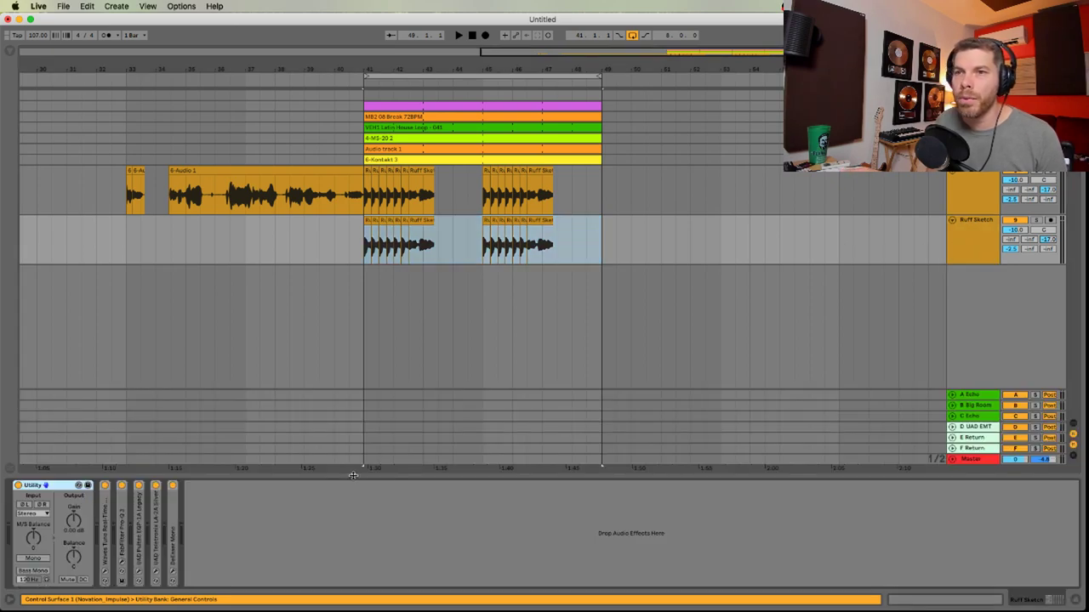
Transpose up the seven clips from bar 41 to 43 on the duplicated Ruff Sketch track and audition them
click(453, 244)
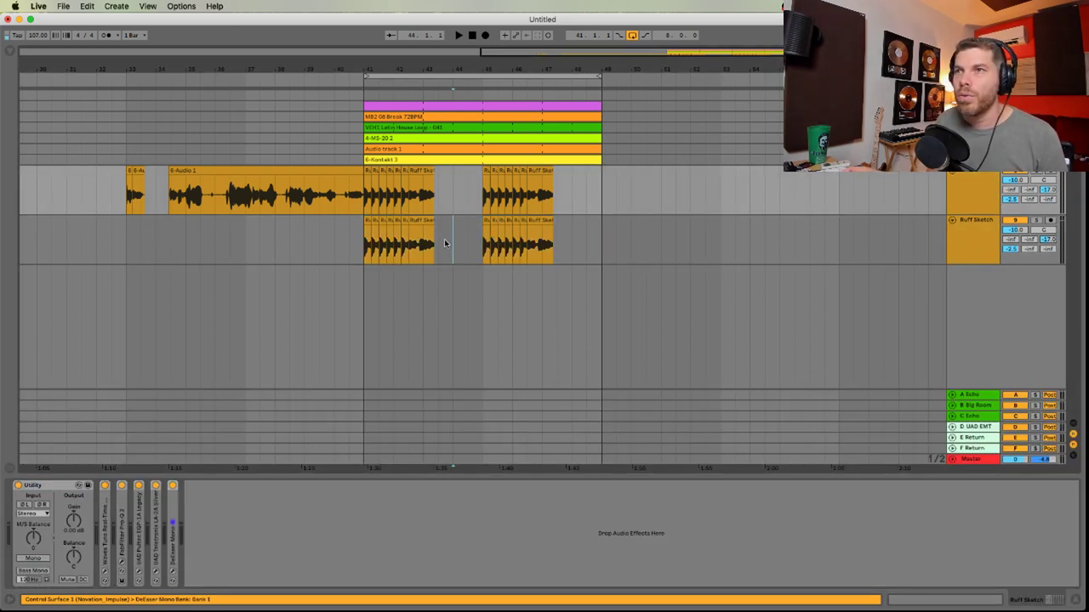
drag(371, 245, 420, 245)
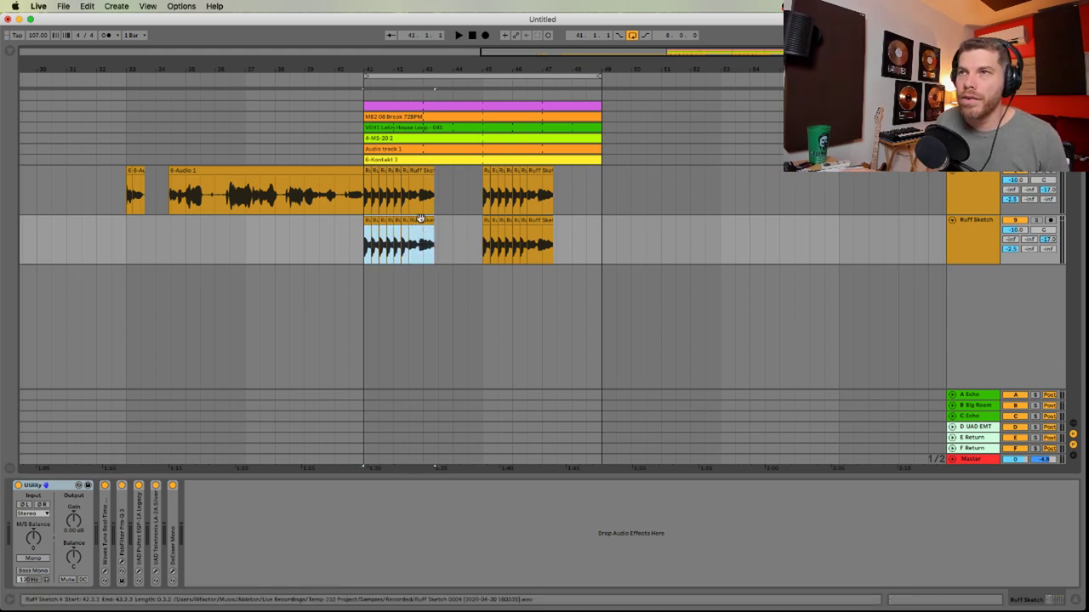
click(420, 220)
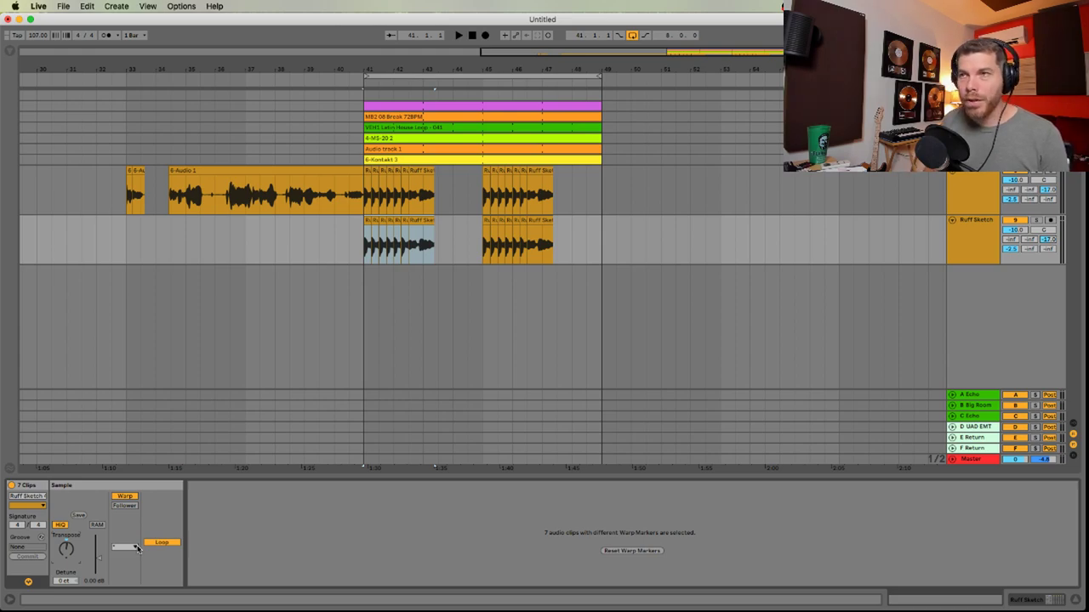
key(space)
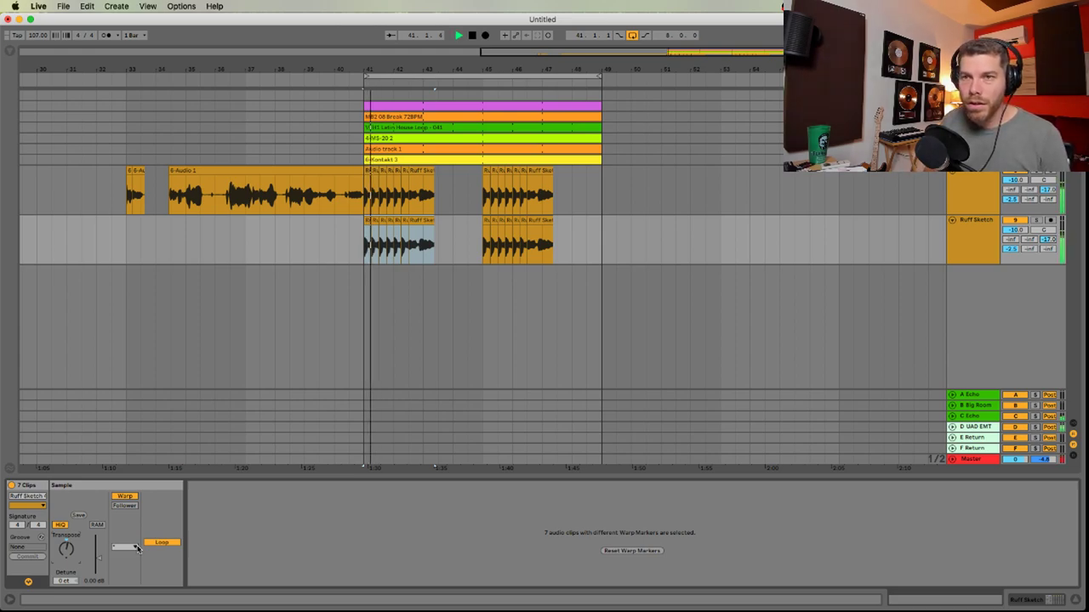
Set the duplicated Ruff Sketch track's volume to -21.2 dB and turn its return sends down to -inf
key(Tab)
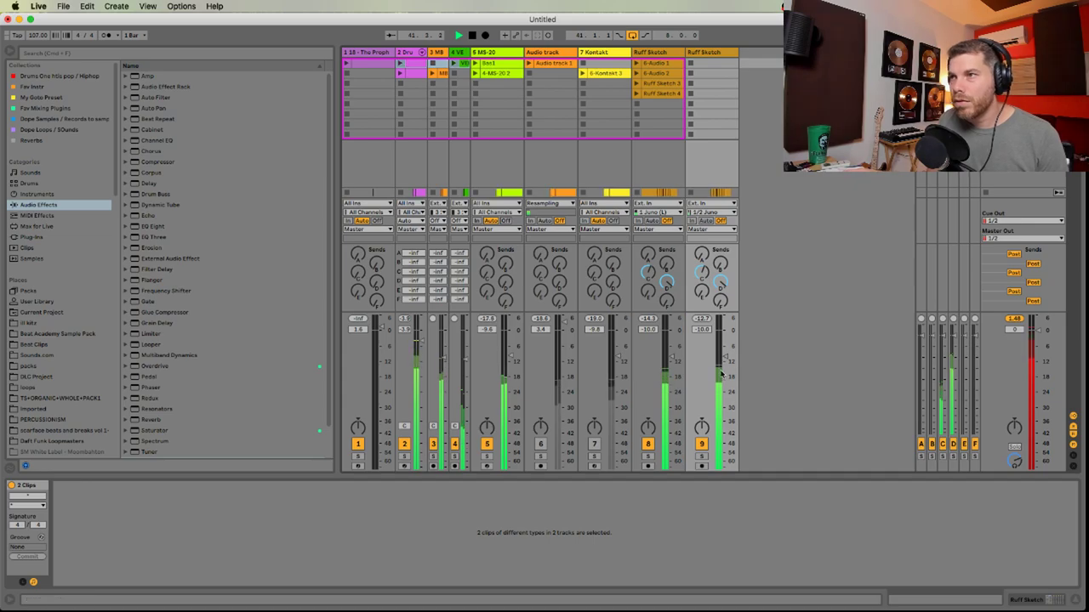
click(724, 408)
drag(720, 282, 721, 293)
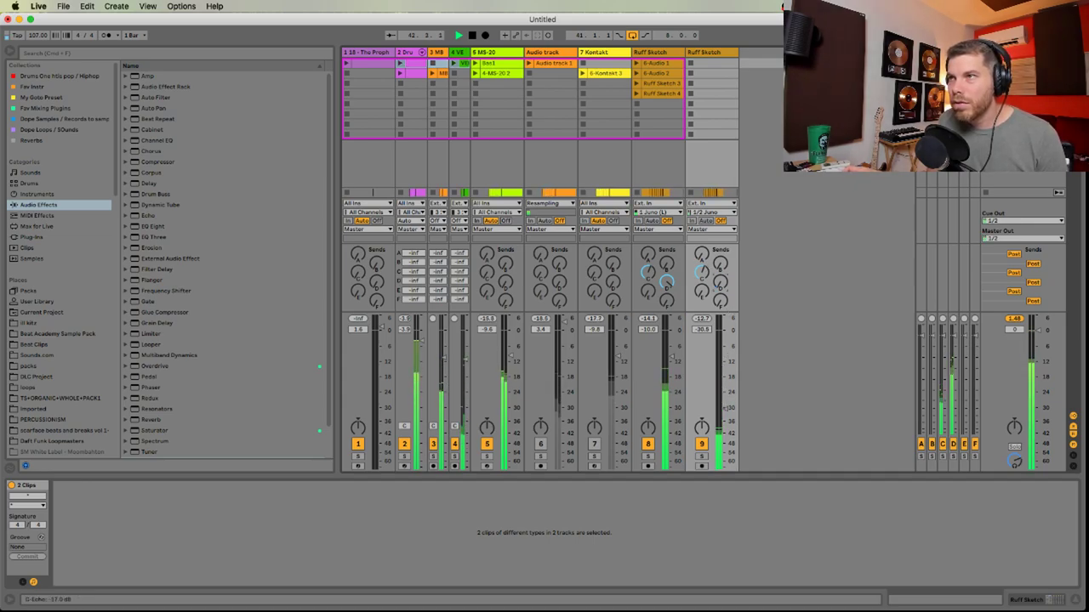
key(Tab)
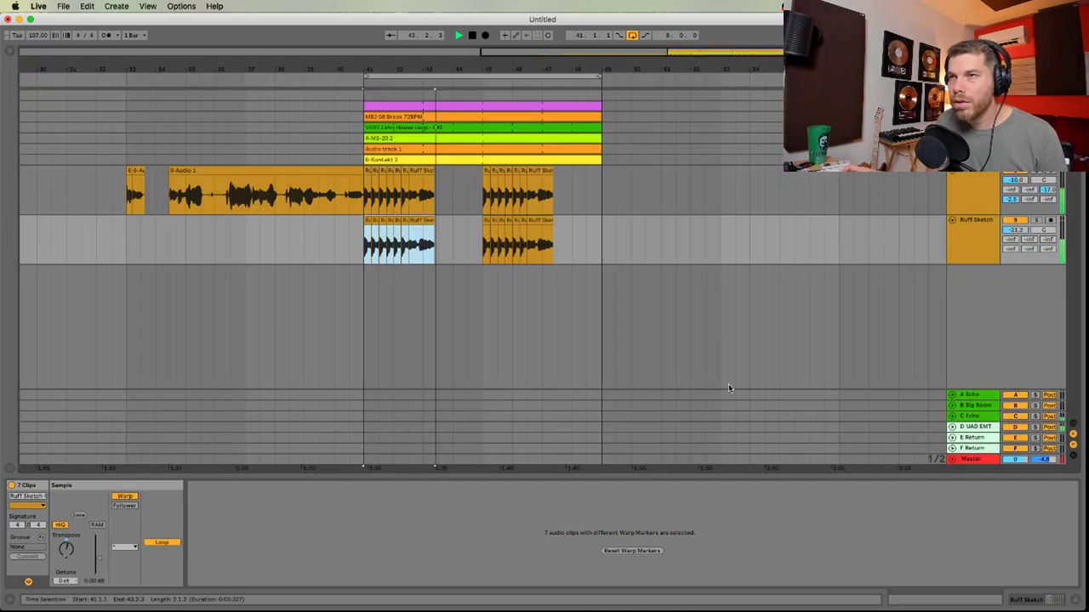
Delete the second through last clips of the bar 41 phrase on the duplicated Ruff Sketch track
drag(382, 58, 383, 137)
click(342, 230)
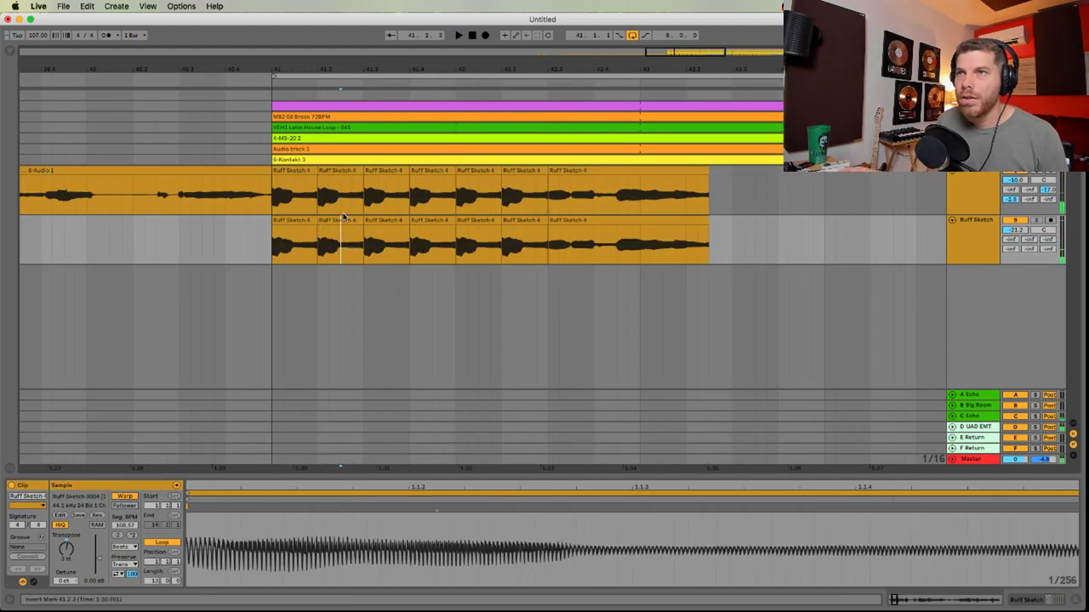
click(355, 221)
shift+click(588, 221)
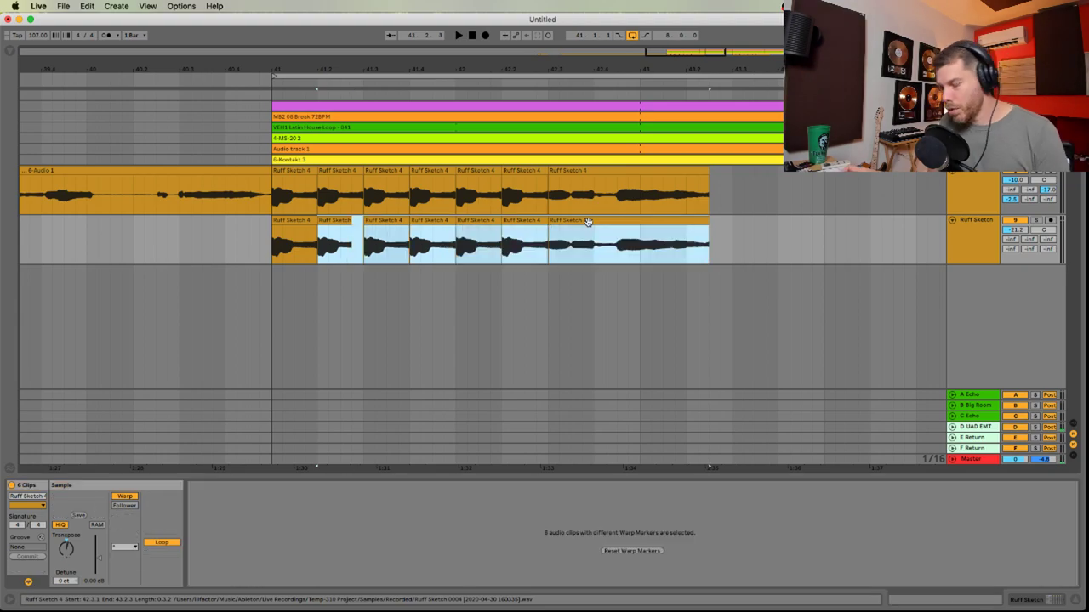
key(Delete)
Duplicate the remaining clip at bar 41 on the duplicated Ruff Sketch track twice and play from bar 41
click(293, 221)
key(ctrl+d)
key(ctrl+d)
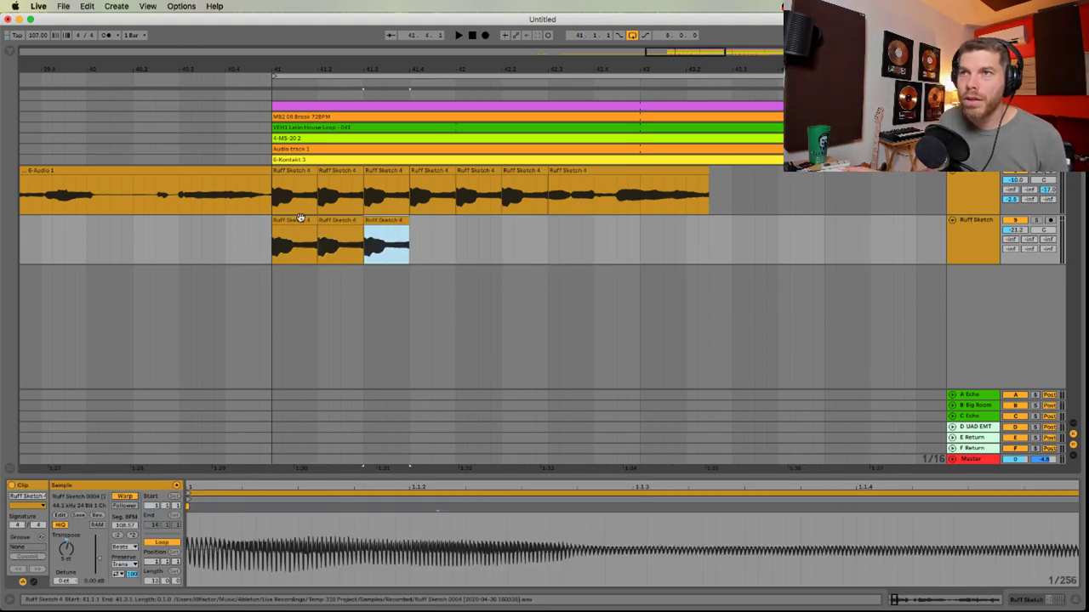
click(275, 246)
key(space)
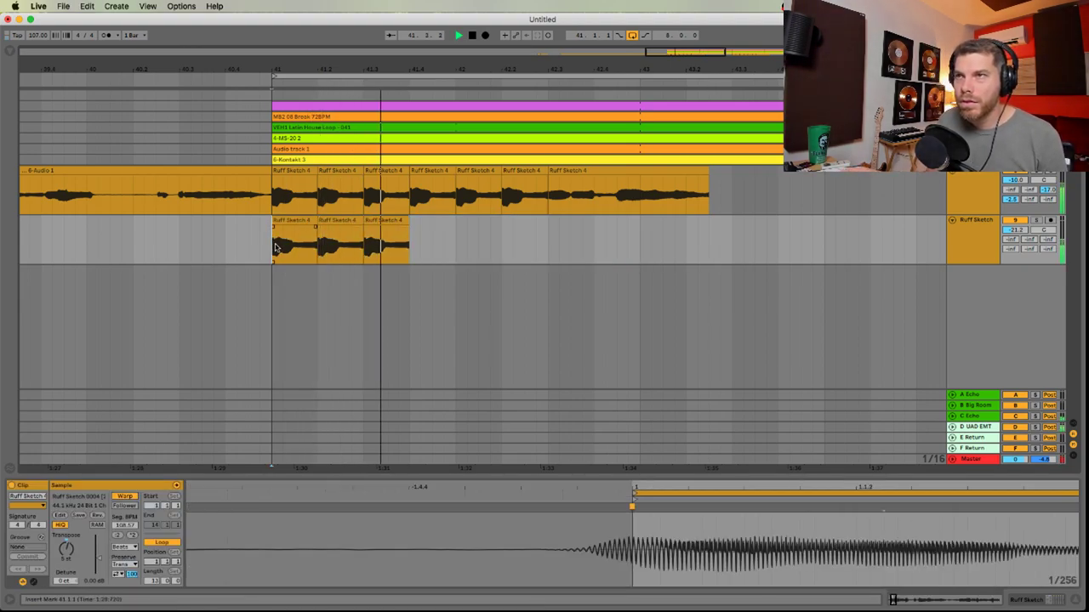
Duplicate the last clip of the bar 41 phrase on the duplicated Ruff Sketch track three times, auditioning the phrase from bar 41
click(372, 221)
key(space)
key(ctrl+d)
key(ctrl+d)
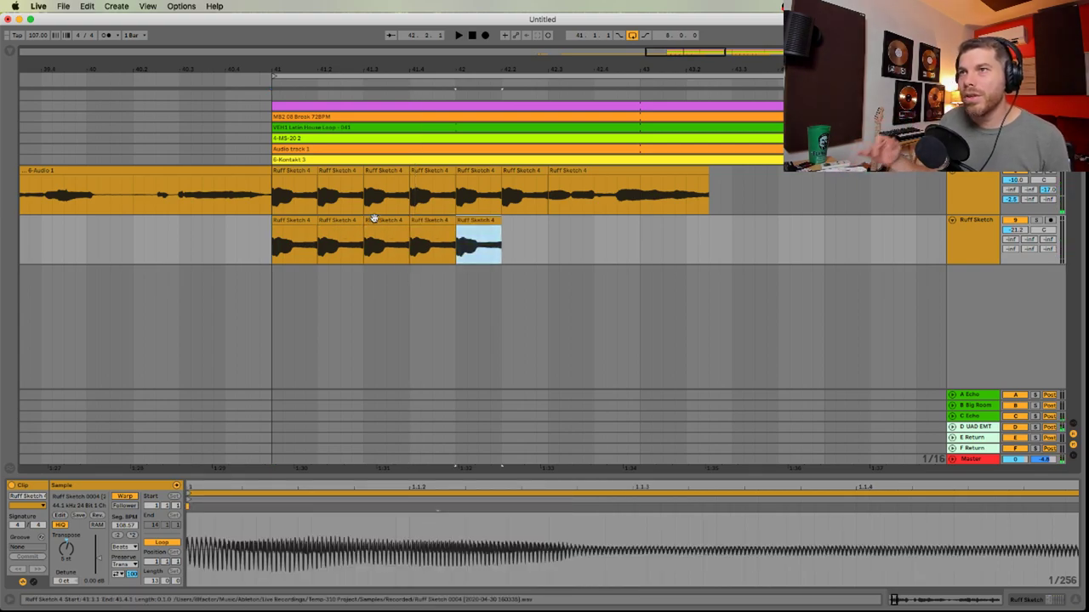
key(space)
click(274, 251)
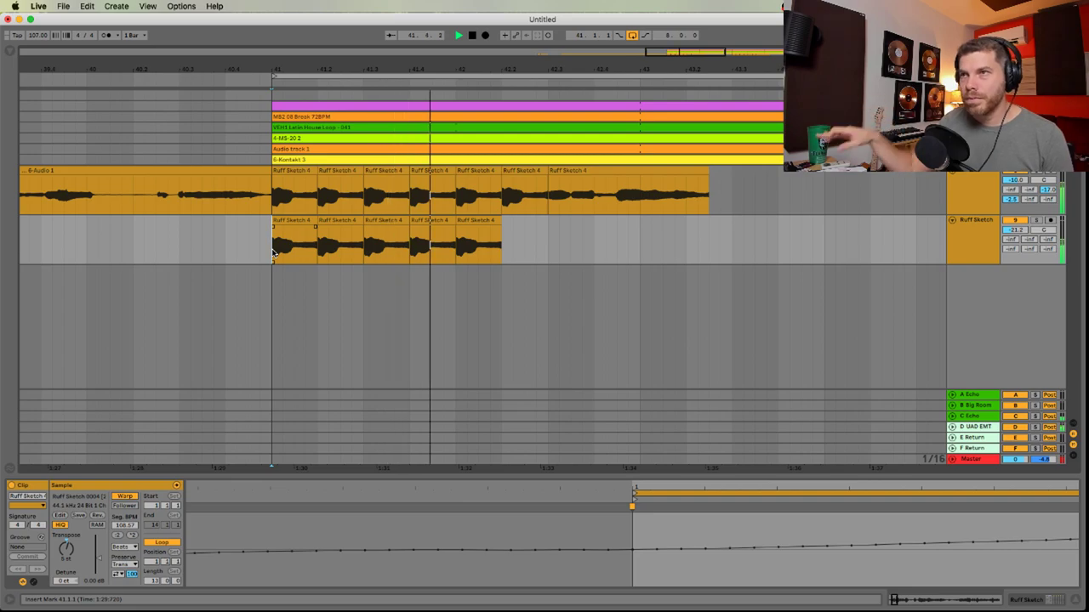
click(464, 238)
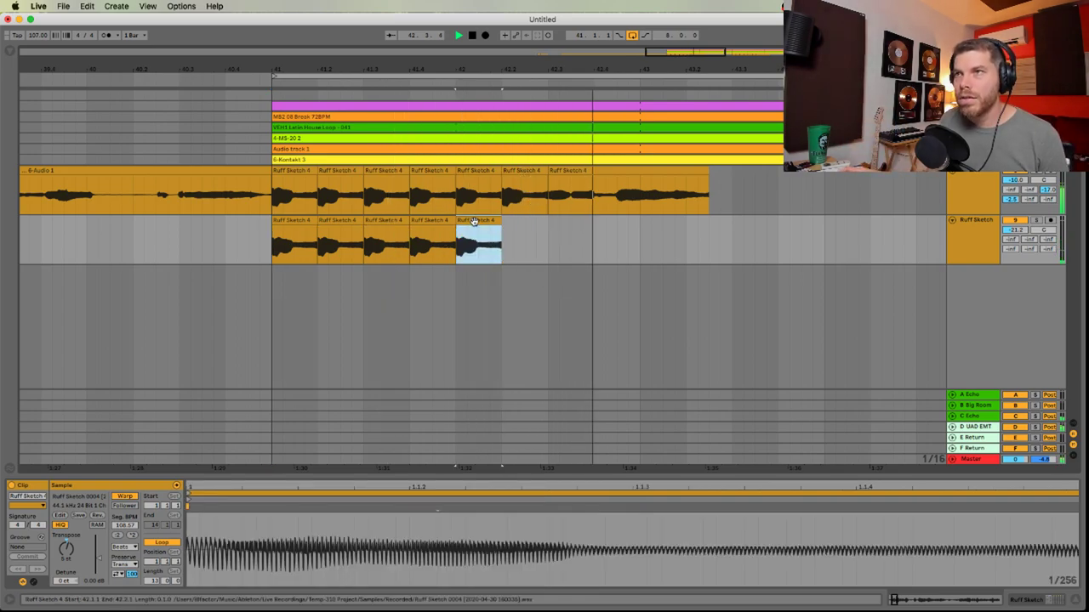
key(ctrl+d)
Recolor the six clips of the bar 41 phrase on the duplicated Ruff Sketch track turquoise
shift+click(311, 232)
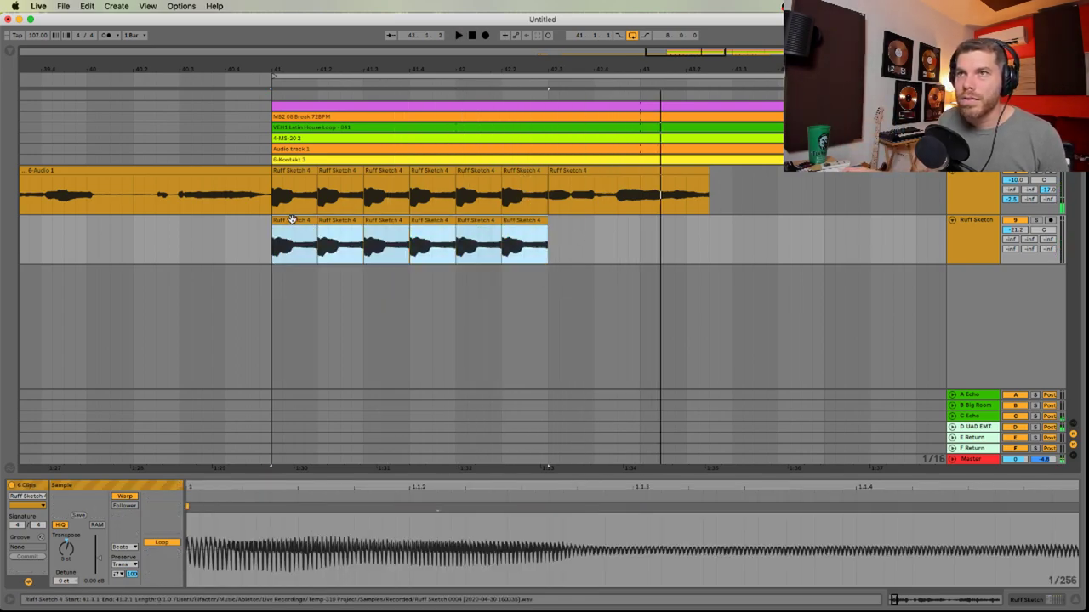
right_click(294, 222)
click(365, 396)
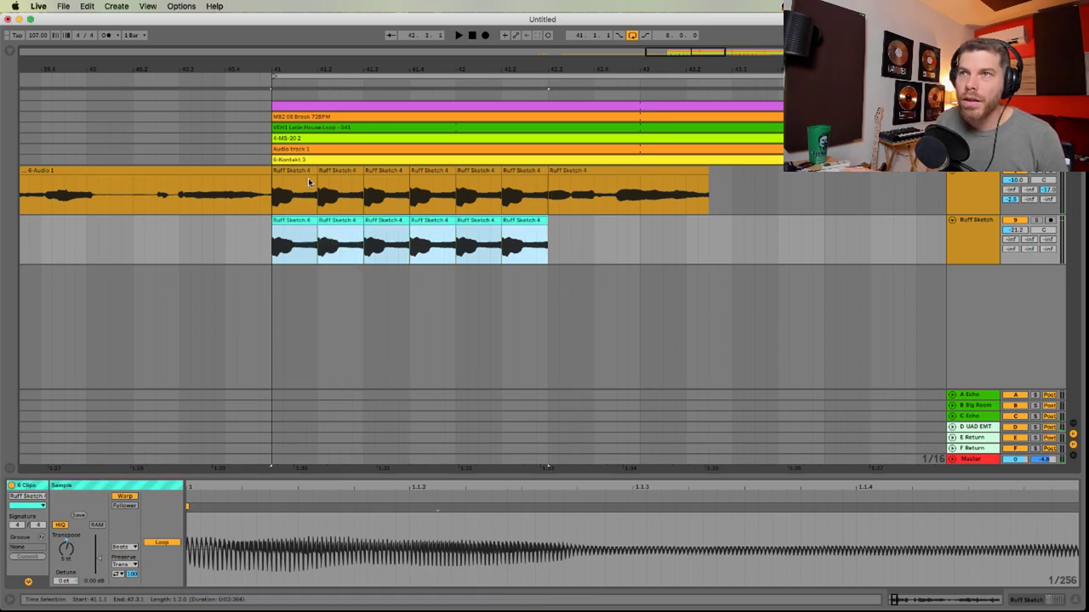
Delete the clips between bars 45 and 49 on the duplicated Ruff Sketch track
drag(601, 67, 423, 39)
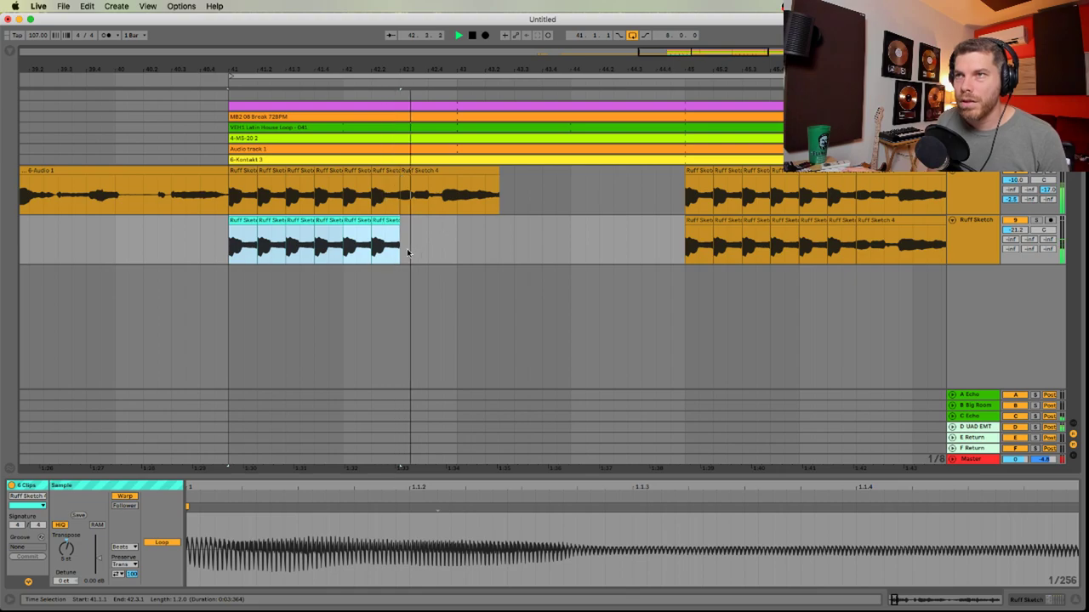
click(404, 252)
mouse_move(700, 68)
mouse_down()
mouse_move(688, 71)
mouse_move(687, 38)
mouse_move(687, 60)
mouse_up()
drag(798, 242, 624, 249)
key(Delete)
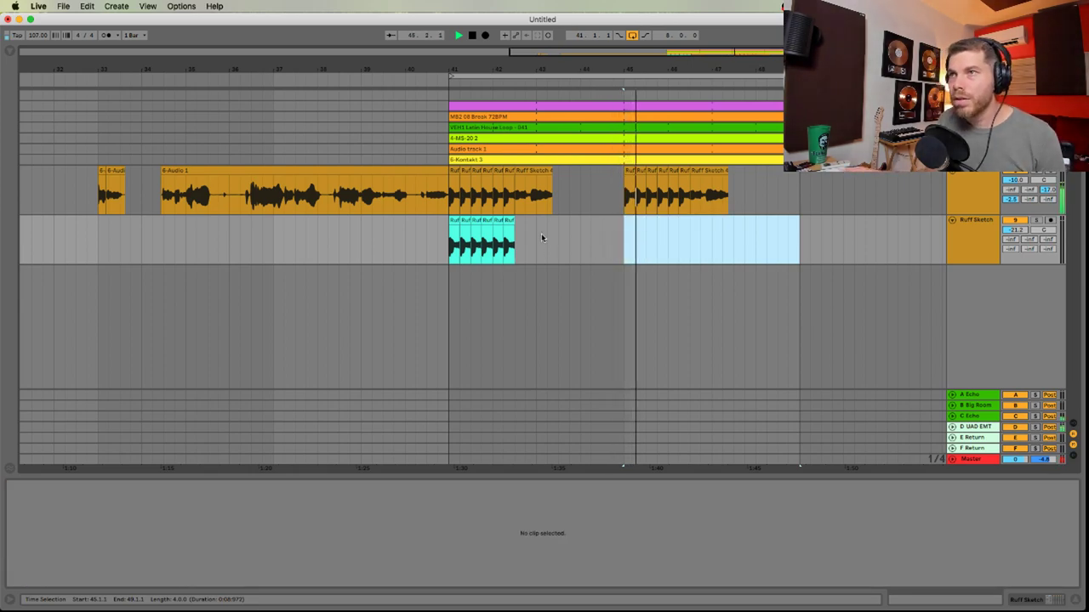
Copy the turquoise six-clip phrase from bar 41 to bar 45 on the duplicated Ruff Sketch track
drag(451, 257, 592, 253)
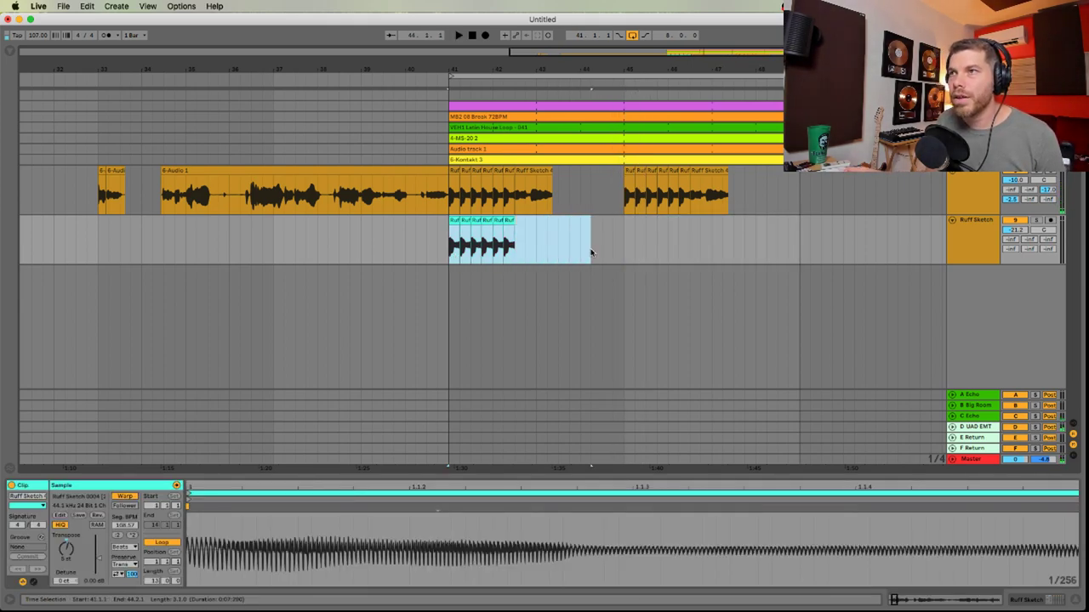
key(super+d)
click(446, 255)
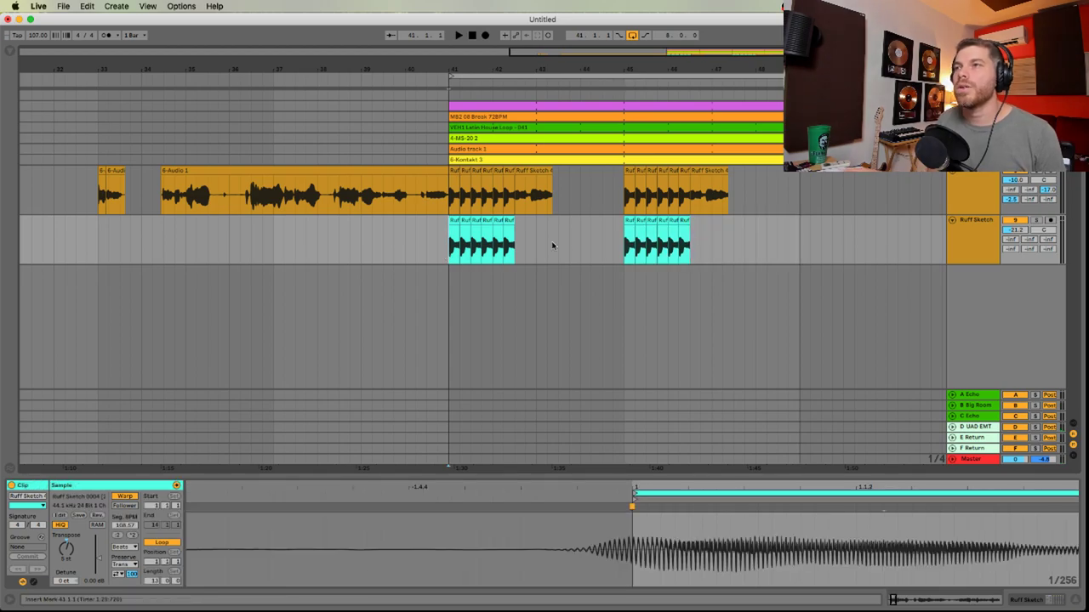
Adjust the main Ruff Sketch track's C Echo send, unmute tracks 6 and 7, and set the duplicated vocal's volume to -23.7 dB
key(Tab)
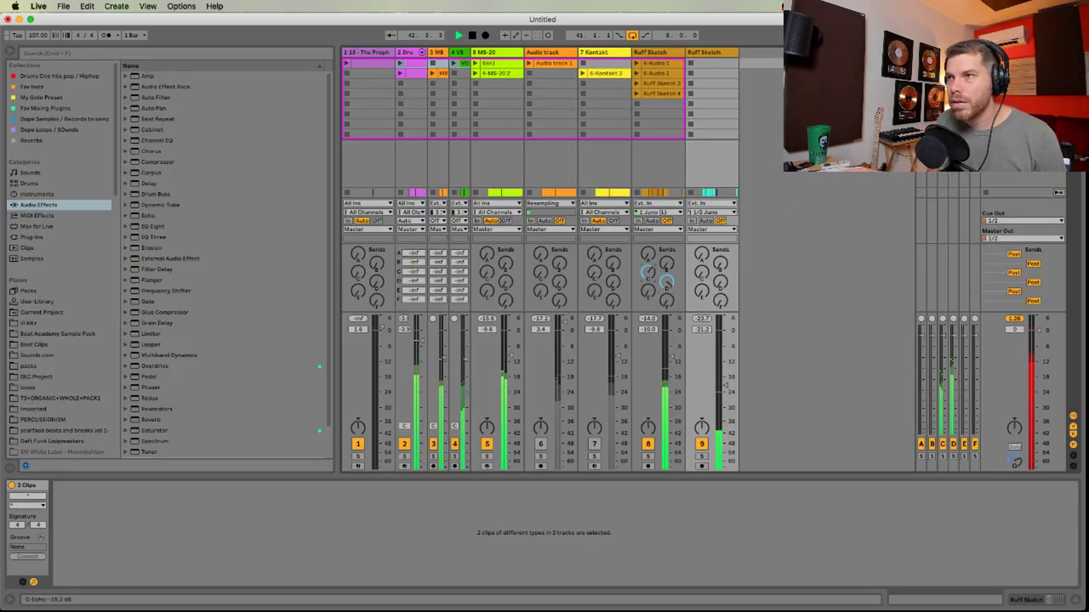
drag(651, 279, 650, 276)
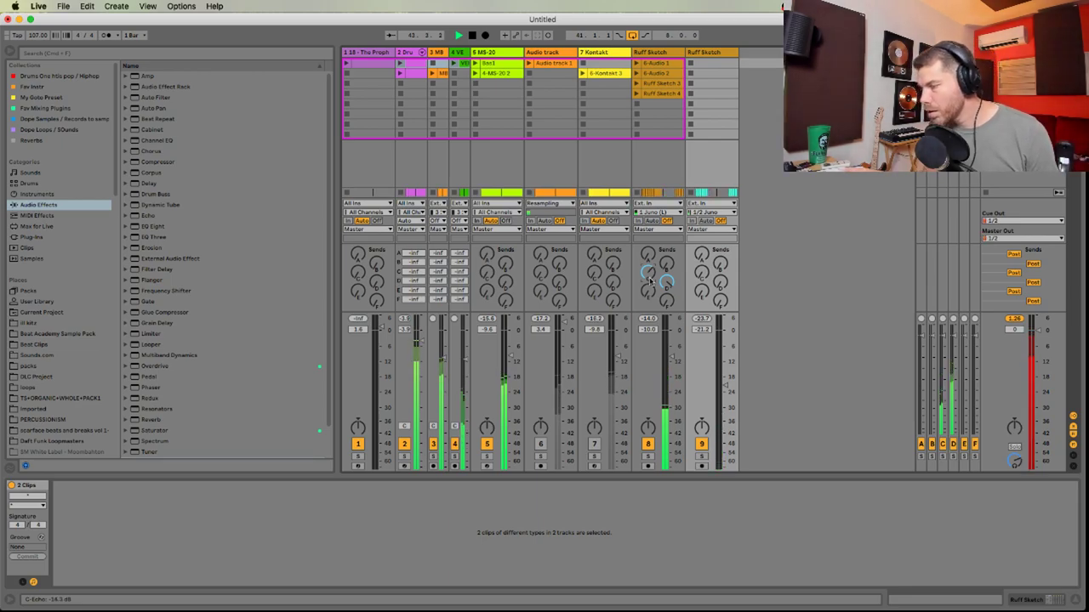
click(595, 443)
click(541, 444)
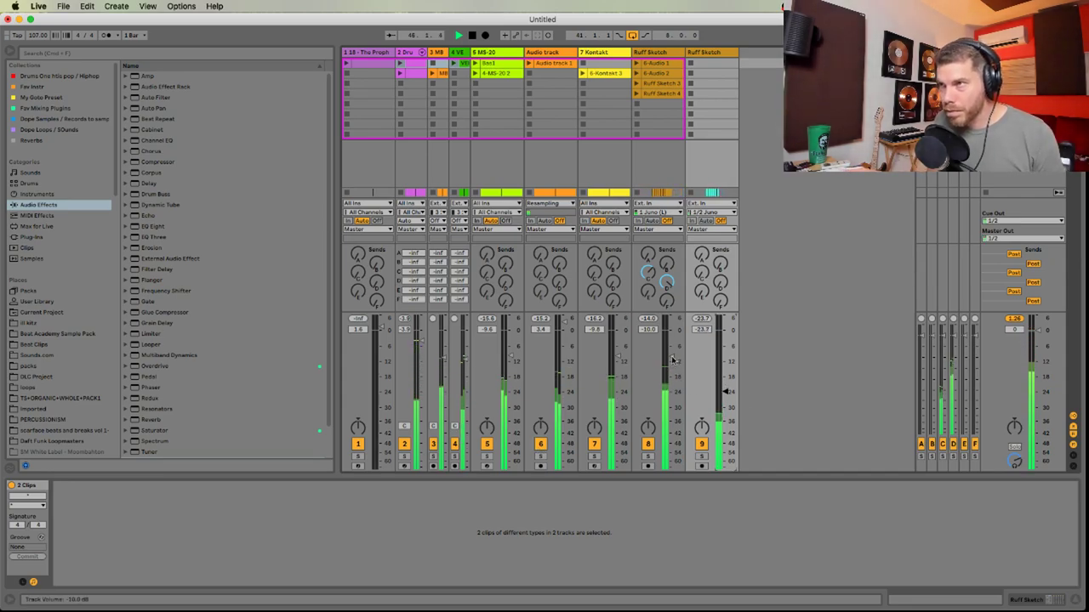
key(Tab)
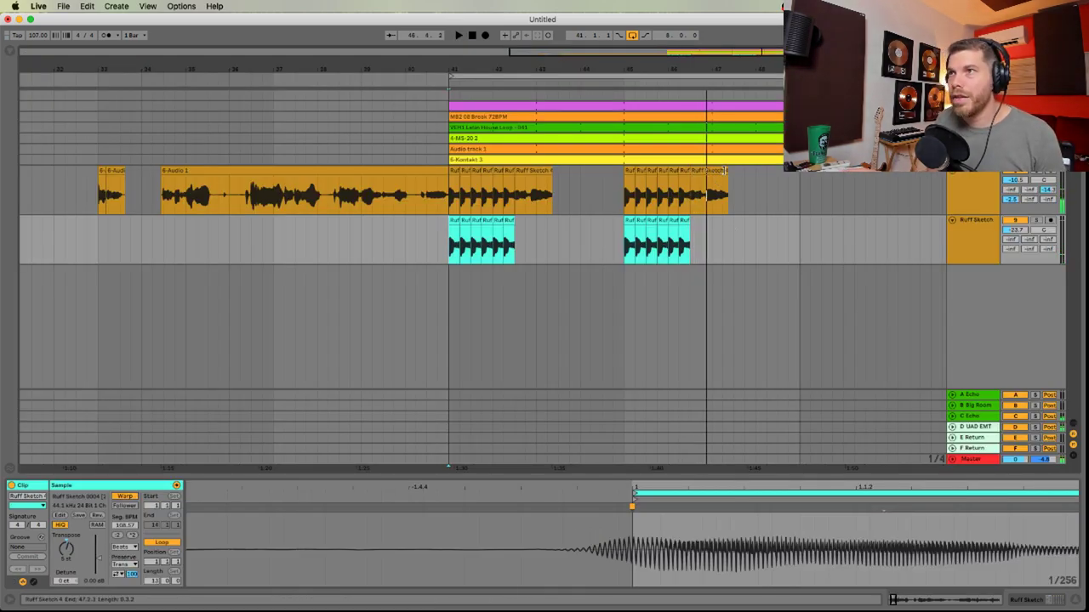
Delete the final long clip of the bar 45 phrase on the main Ruff Sketch track and play from bar 41
drag(723, 171, 708, 173)
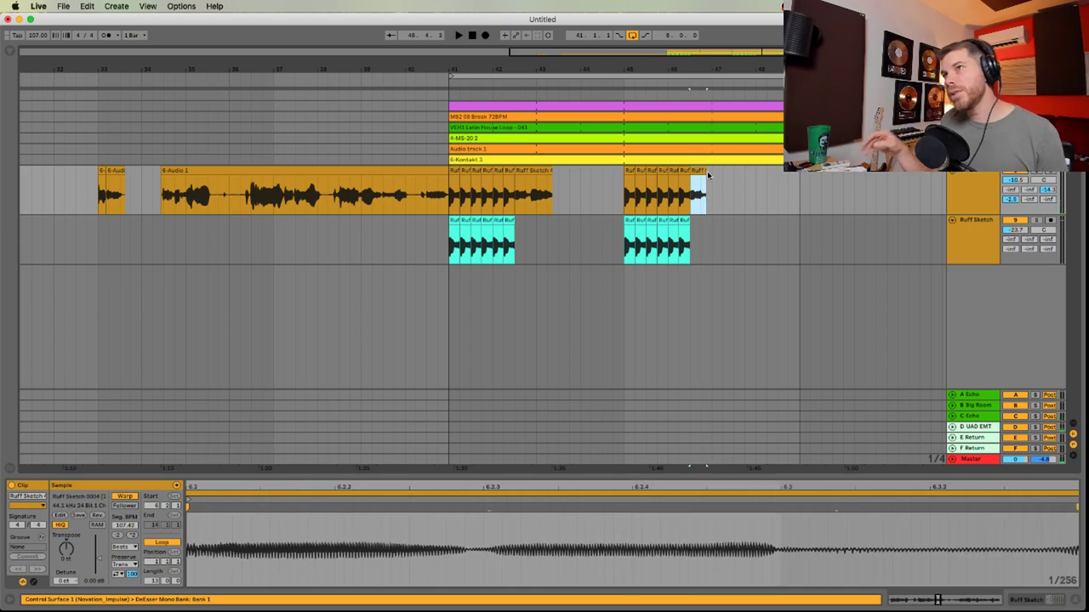
key(Delete)
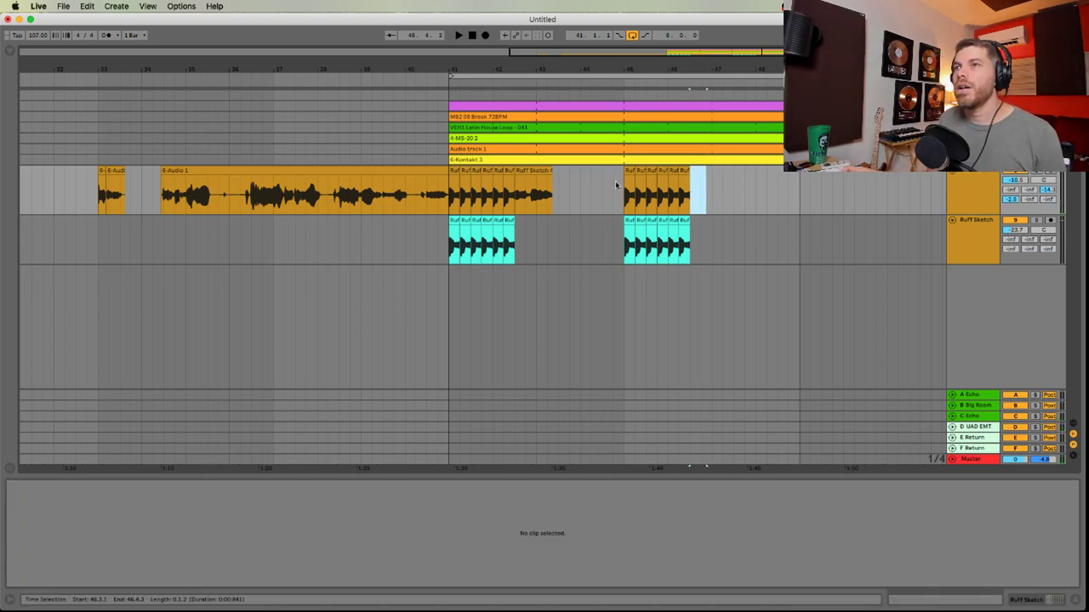
click(451, 200)
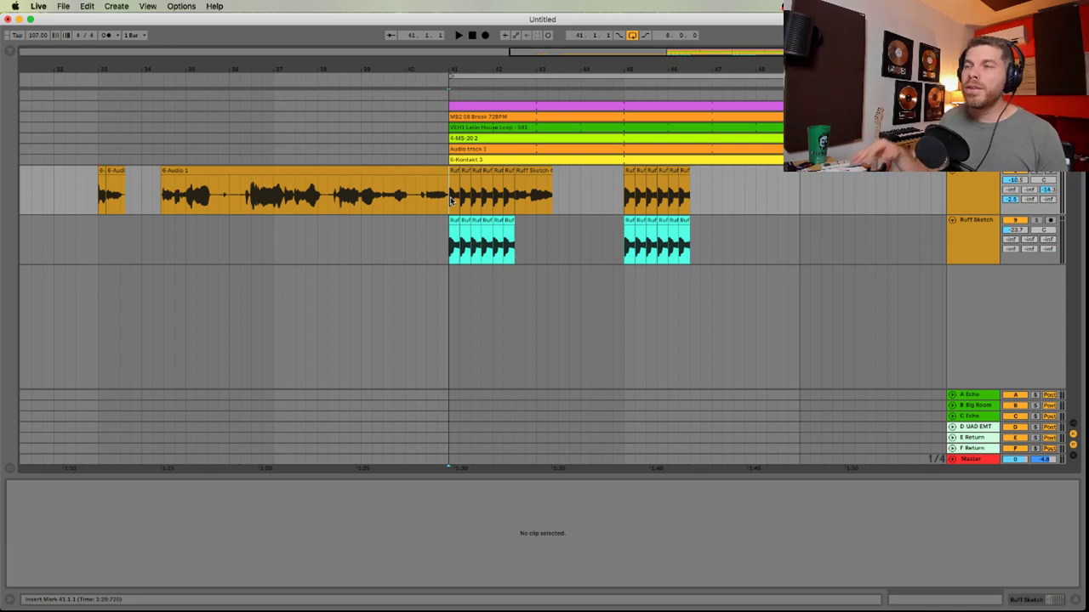
key(space)
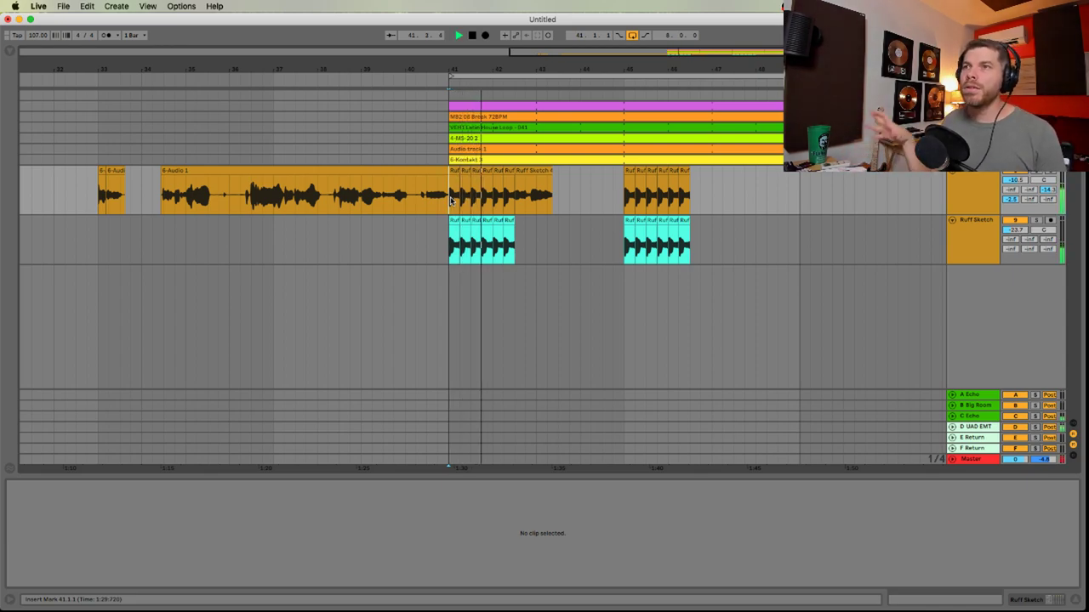
click(551, 228)
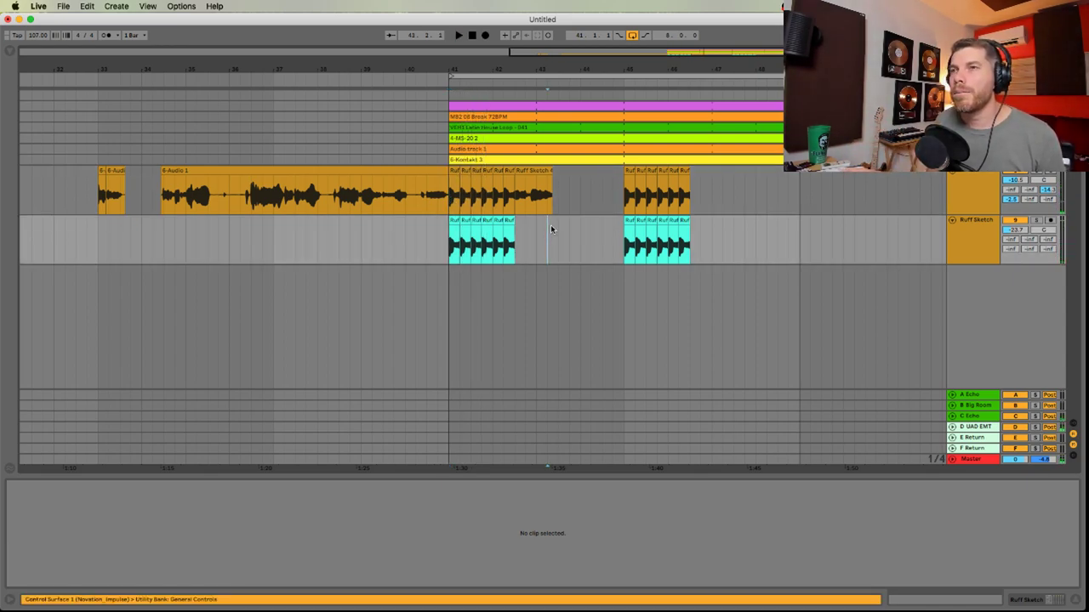
Switch to Chrome to read the live stream chat
key(super+Tab)
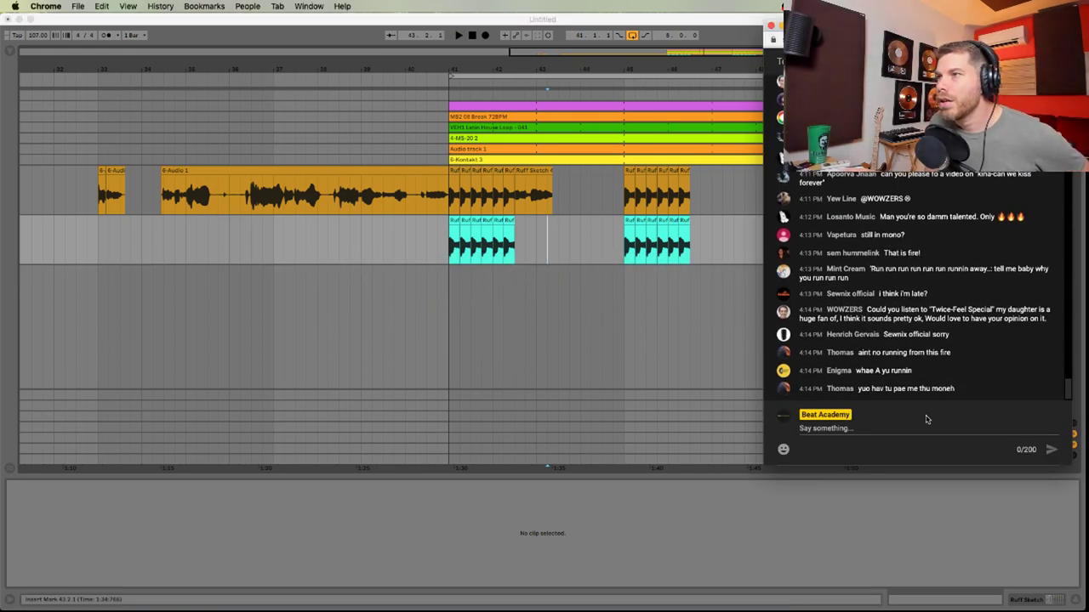
key(super+Tab)
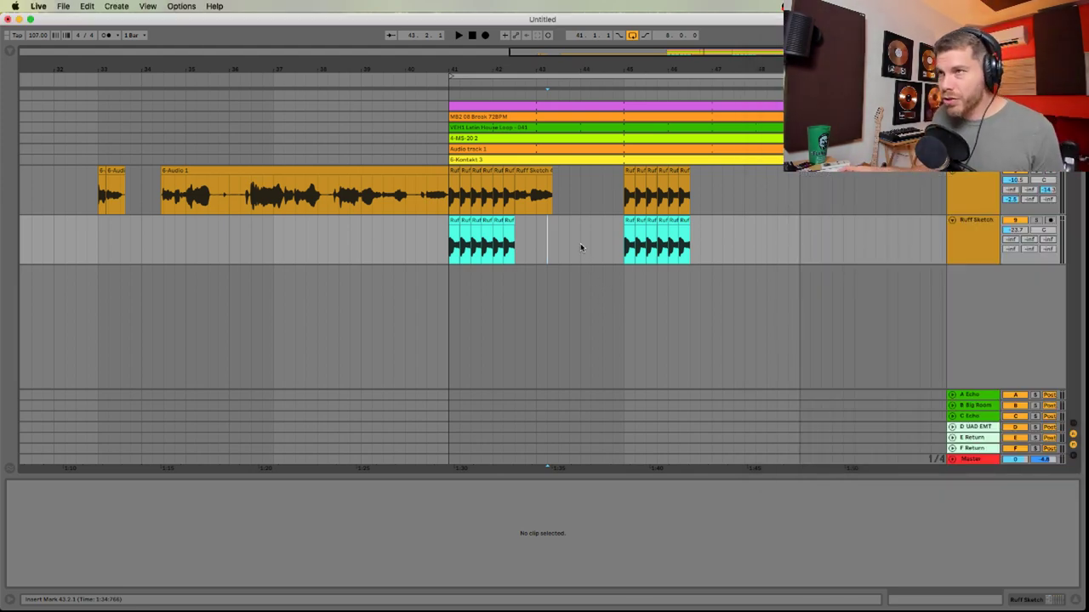
key(super+Tab)
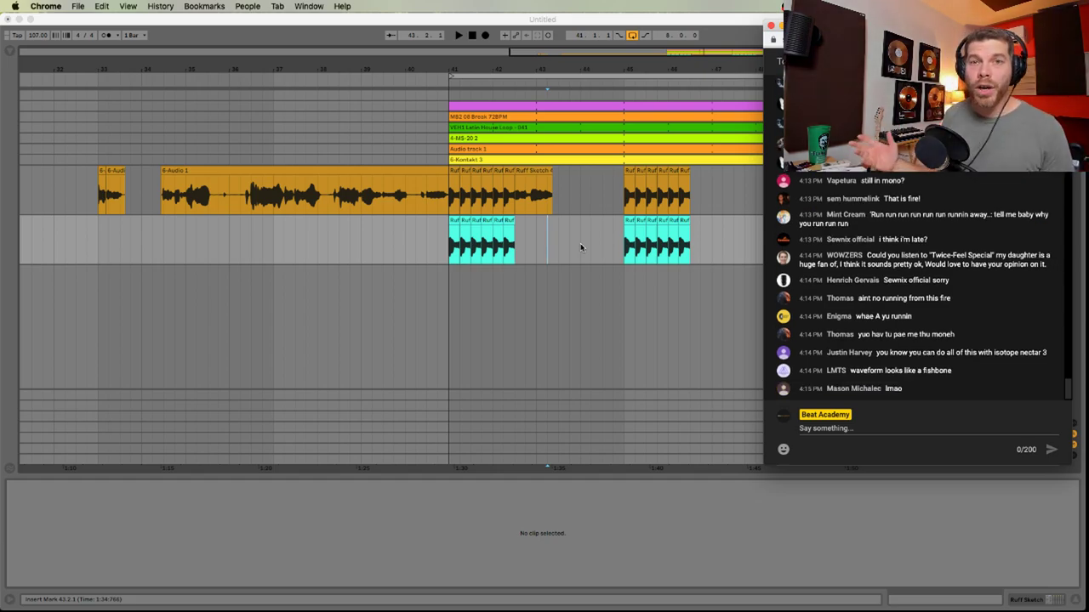
Return to Ableton Live, play briefly from bar 41, and insert a new audio track below the main Ruff Sketch track
click(446, 245)
click(466, 248)
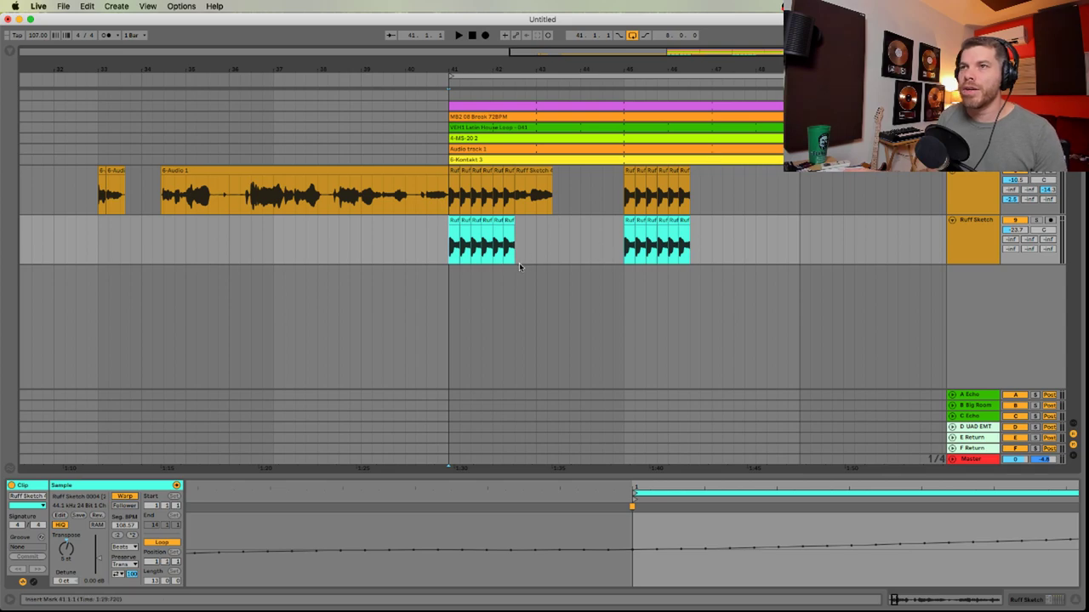
key(space)
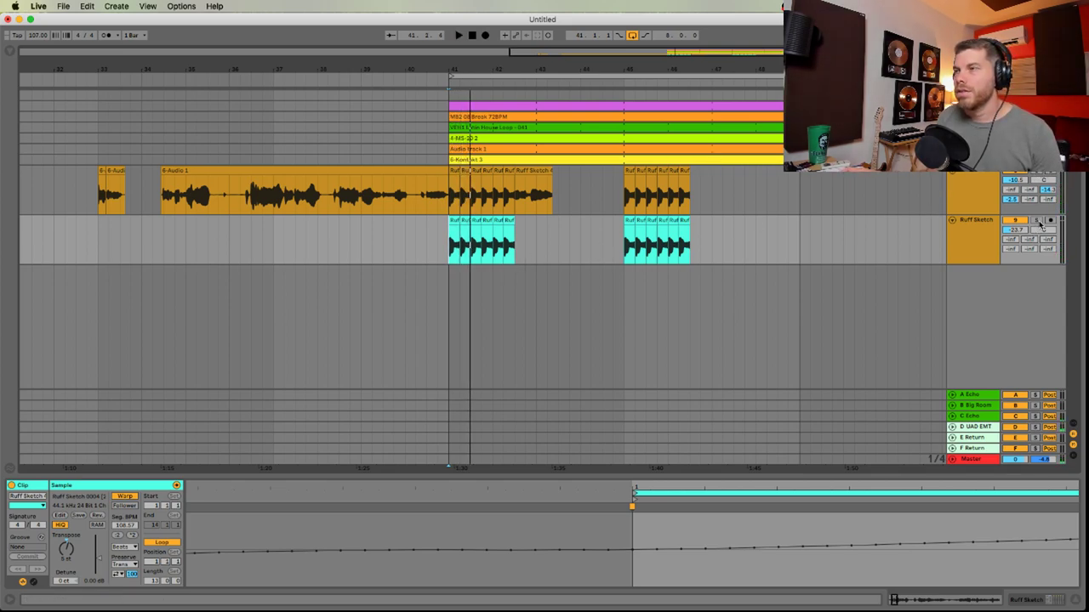
click(978, 239)
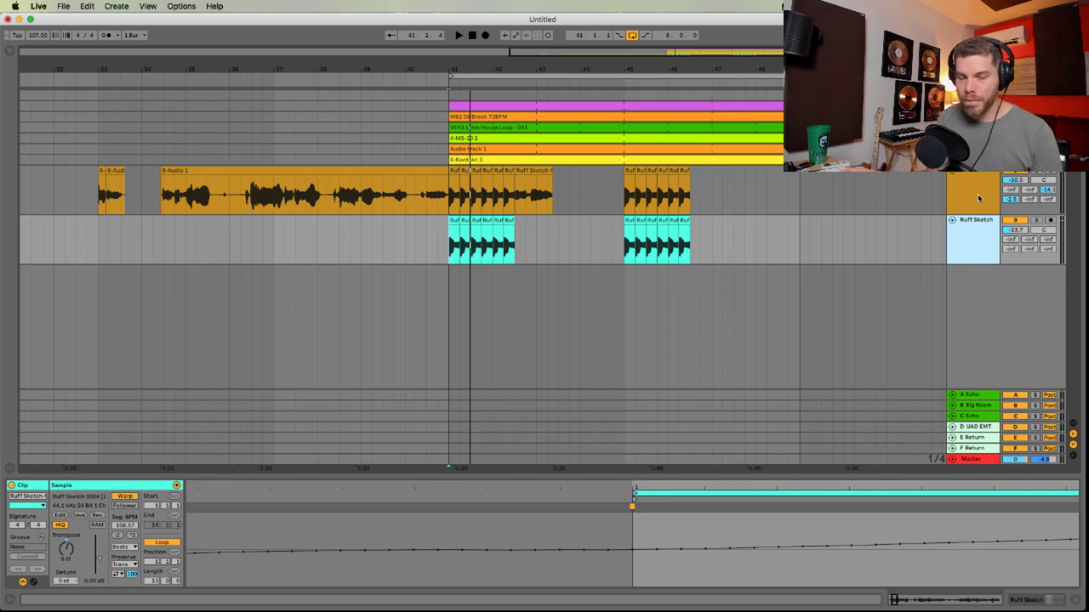
click(977, 193)
key(super+t)
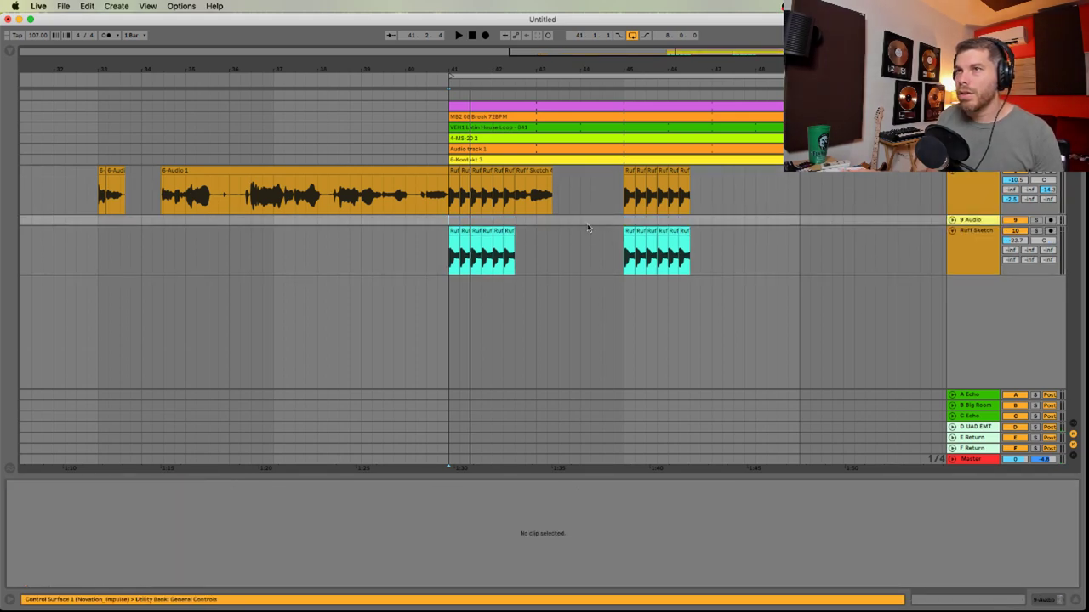
Copy the first bar 41 vocal clip to the new audio track and move that track below the duplicated Ruff Sketch track
click(453, 182)
drag(452, 220, 454, 220)
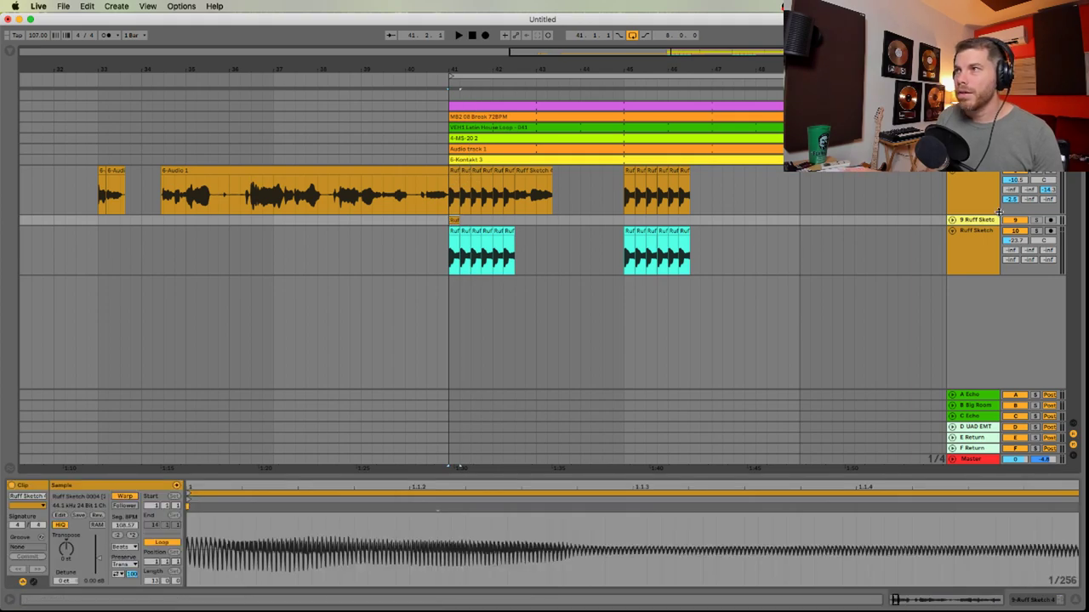
mouse_move(989, 220)
mouse_down()
mouse_move(987, 309)
mouse_move(962, 270)
mouse_up()
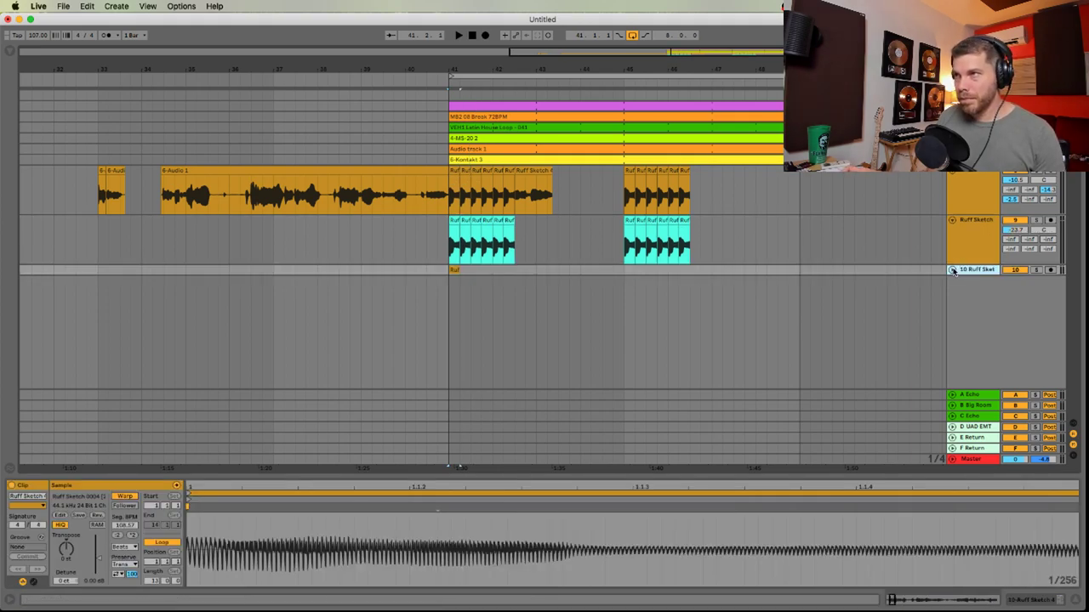
Unfold and solo the new vocal track and audition its clip at bar 41
click(953, 270)
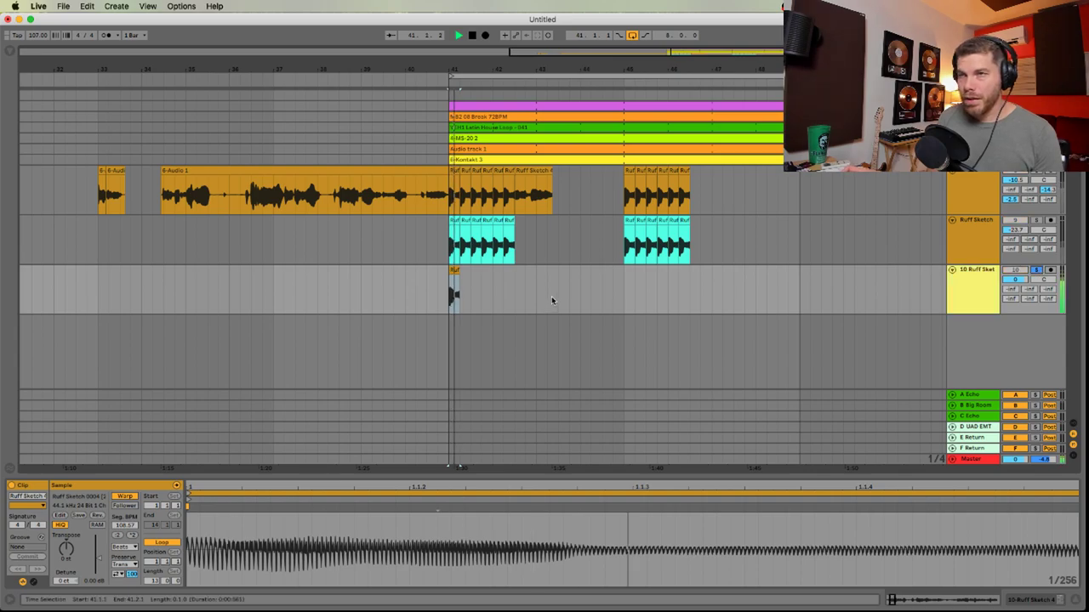
click(451, 292)
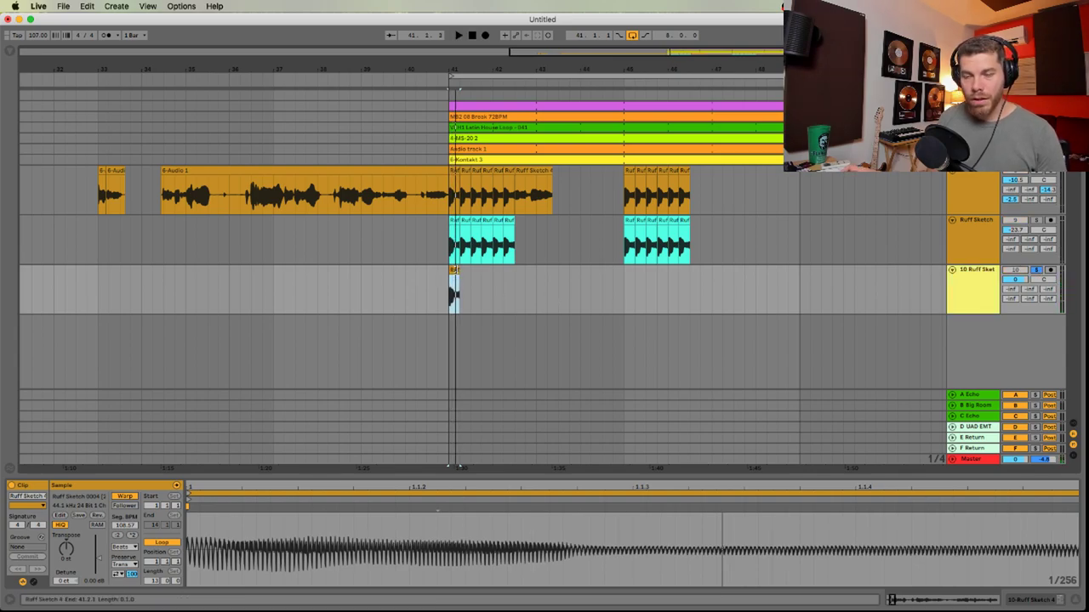
click(335, 397)
Insert EQ Eight before Utility on the new vocal track, with a low cut at 843 Hz and a high cut on band 8
key(shift+Tab)
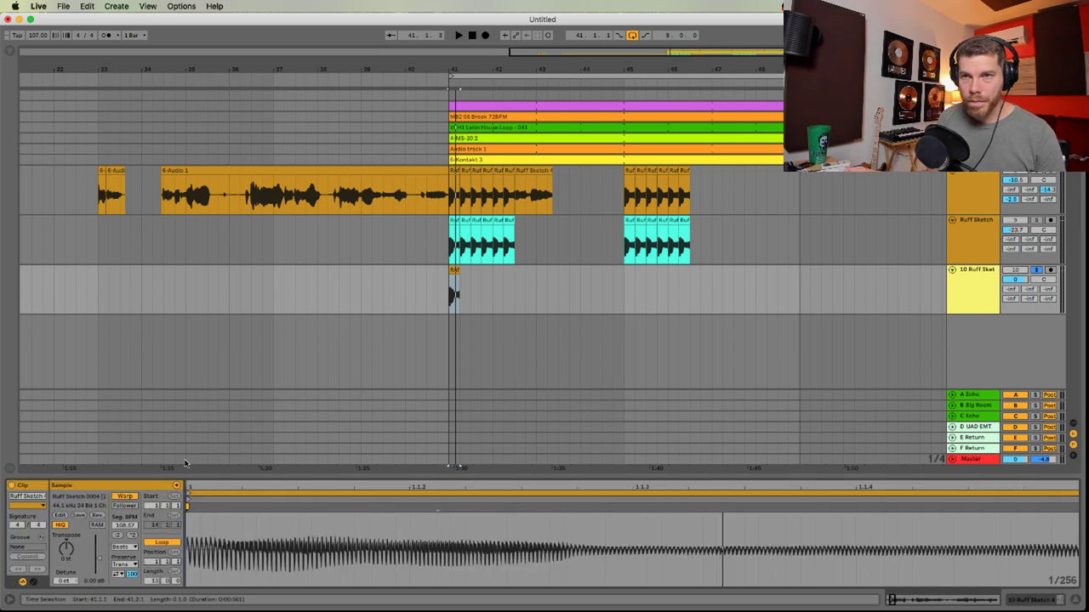
key(shift+Tab)
click(7, 52)
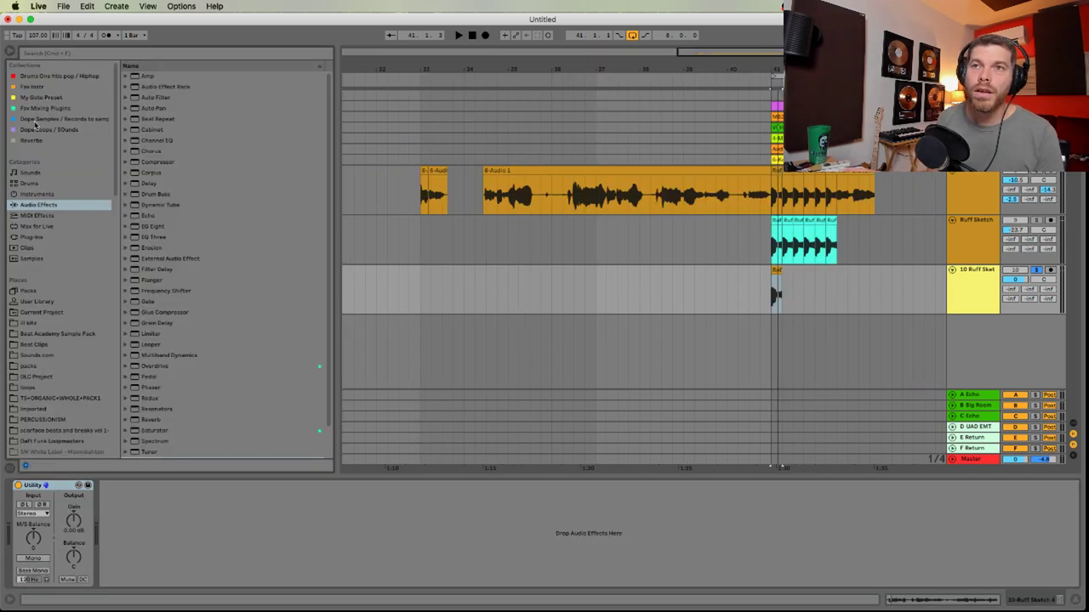
drag(158, 229, 25, 545)
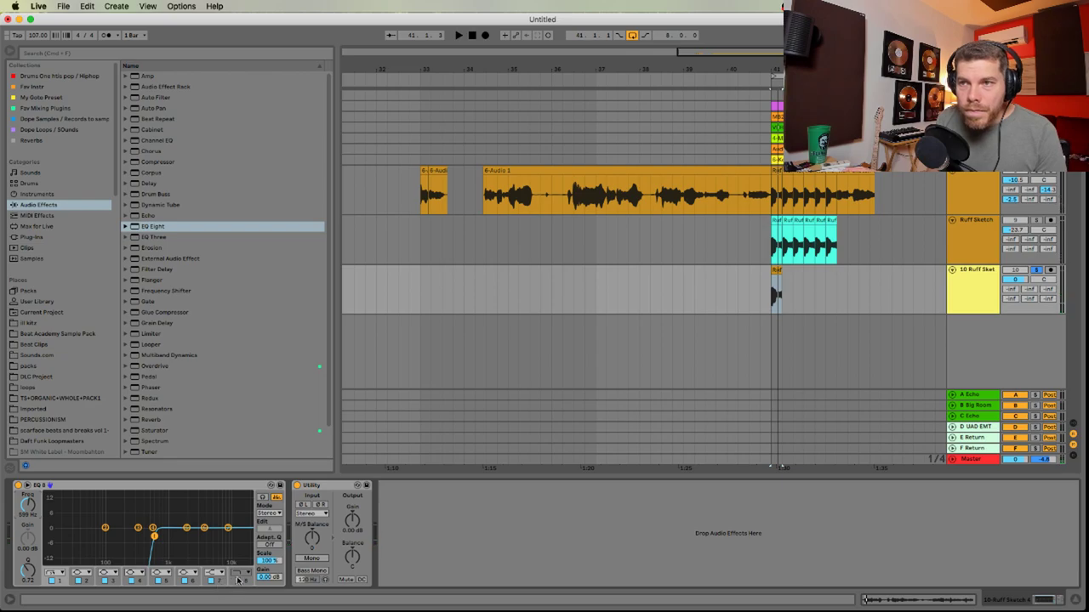
mouse_move(248, 535)
mouse_down()
mouse_move(211, 536)
mouse_move(236, 536)
mouse_up()
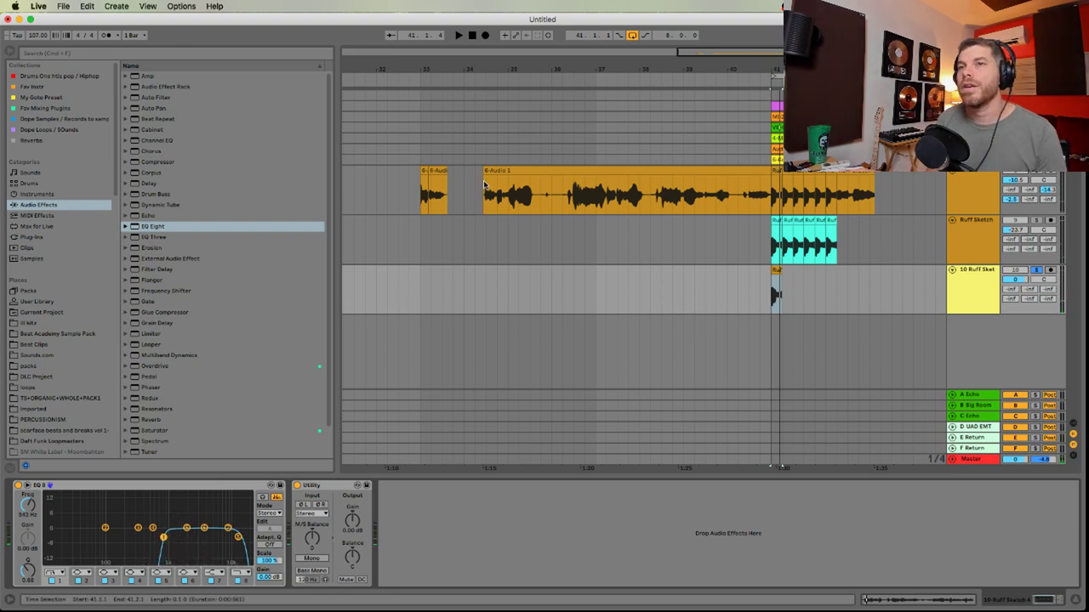
Extend the new track's vocal clip from bar 41 to bar 42, audition it, and turn off the track's solo
drag(830, 69, 747, 153)
drag(551, 279, 681, 281)
key(space)
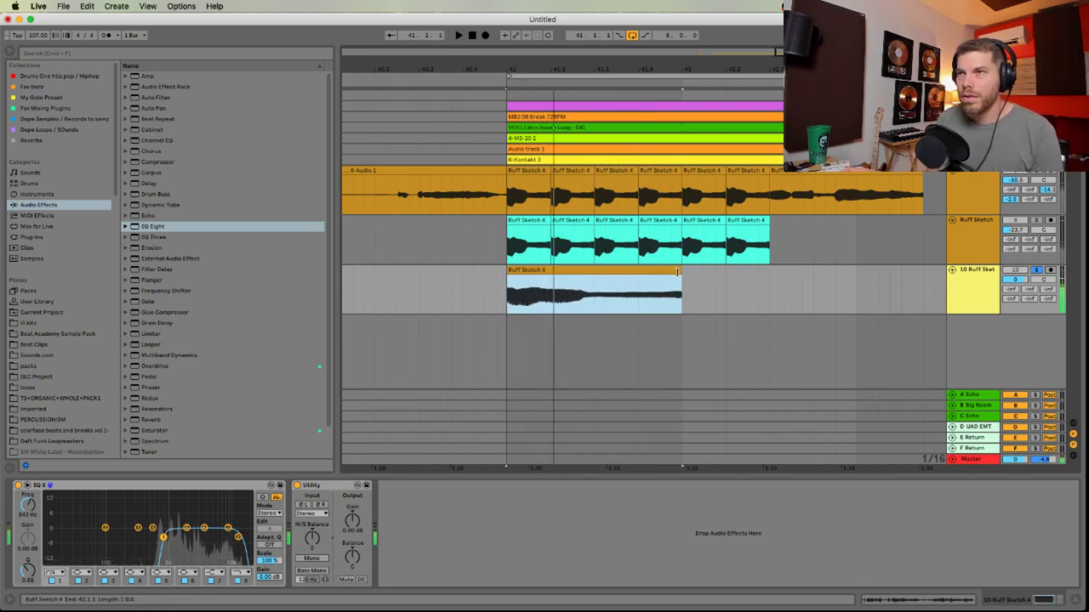
click(1036, 271)
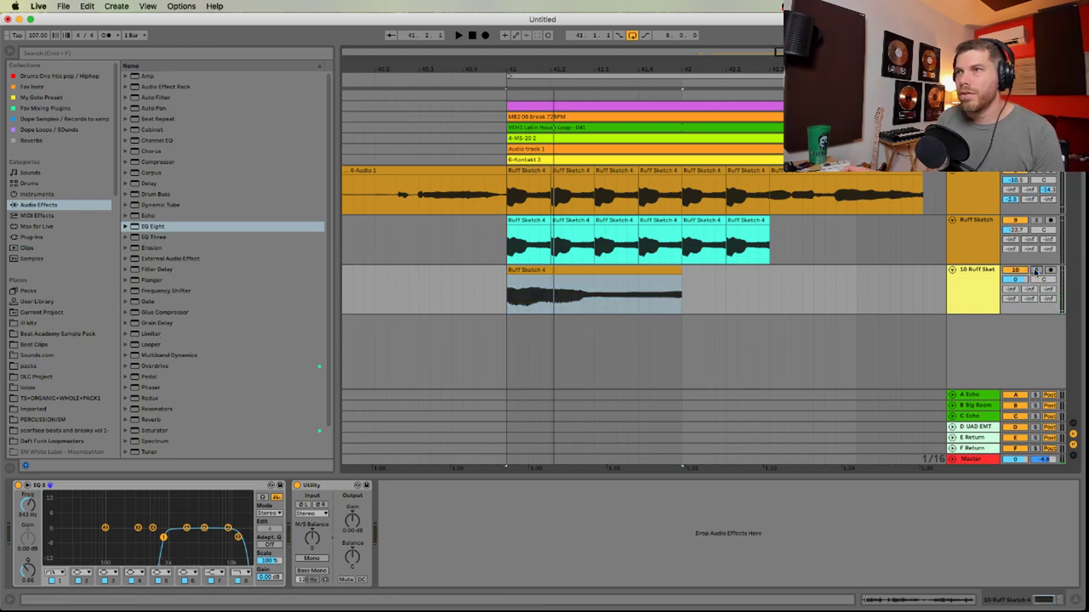
Shorten the new vocal track's clip at bar 41 to one beat and lower the track's volume to -13.7 dB
key(space)
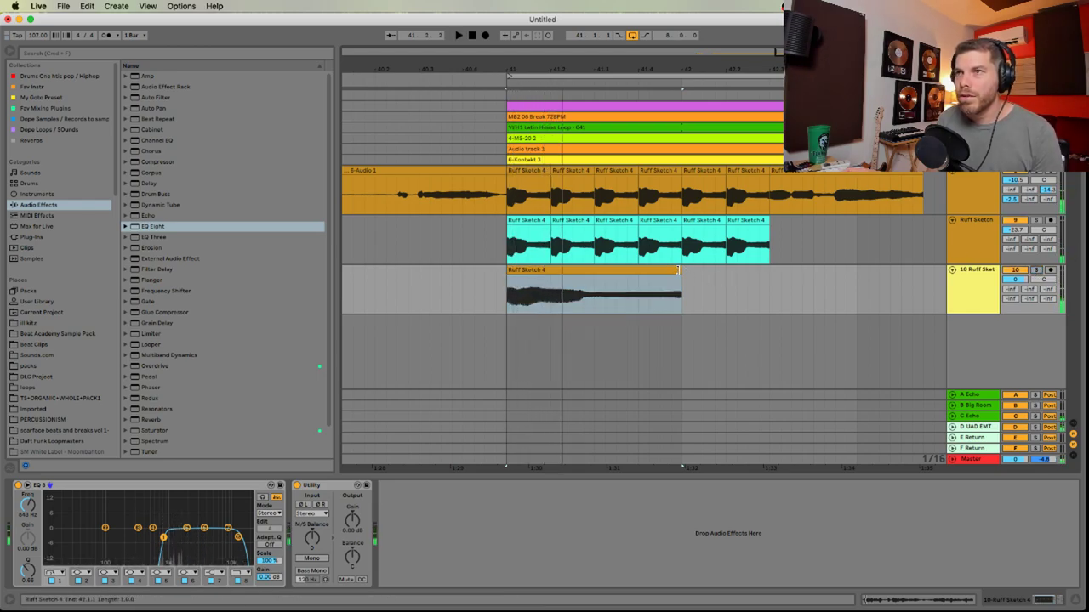
drag(678, 272, 547, 292)
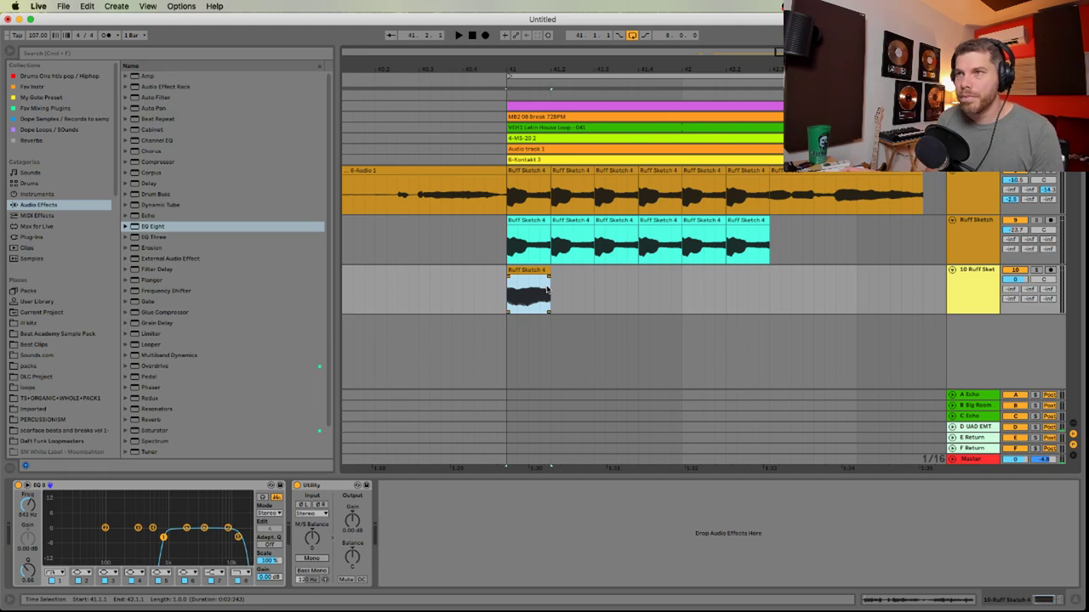
key(Tab)
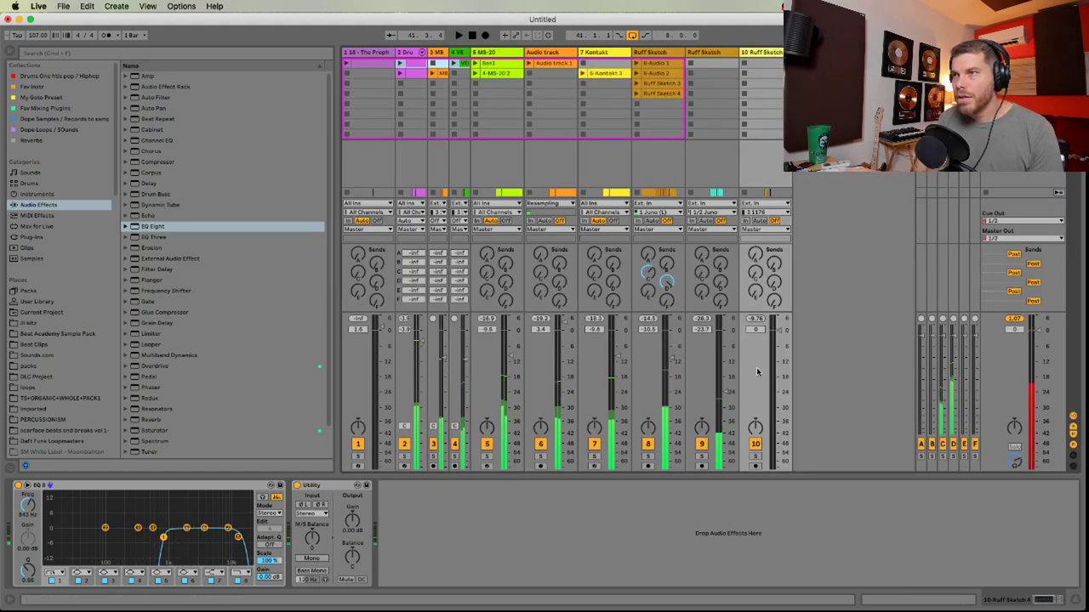
key(space)
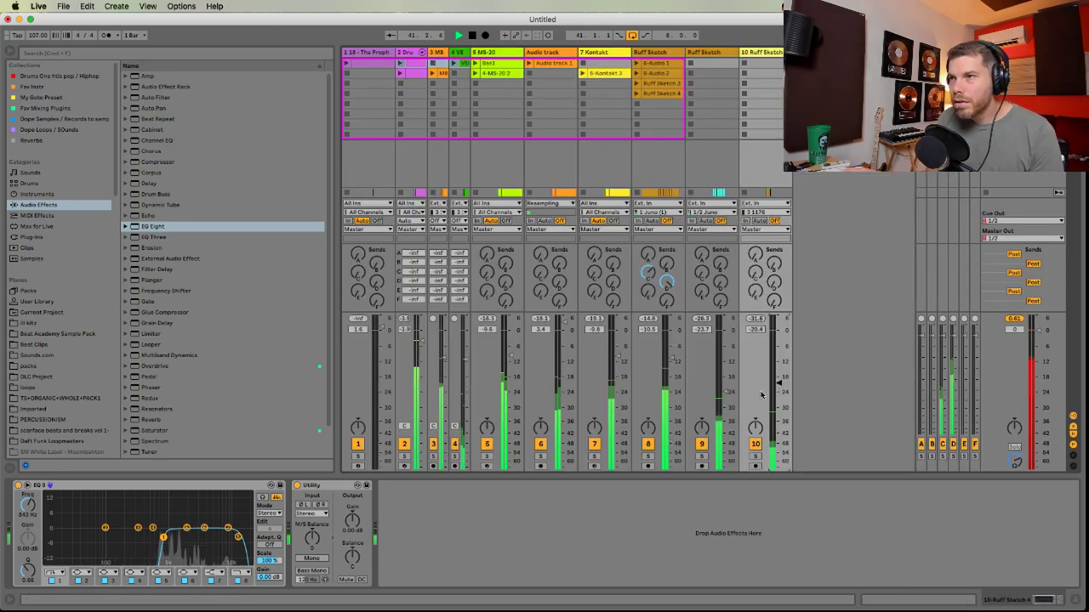
key(space)
key(space)
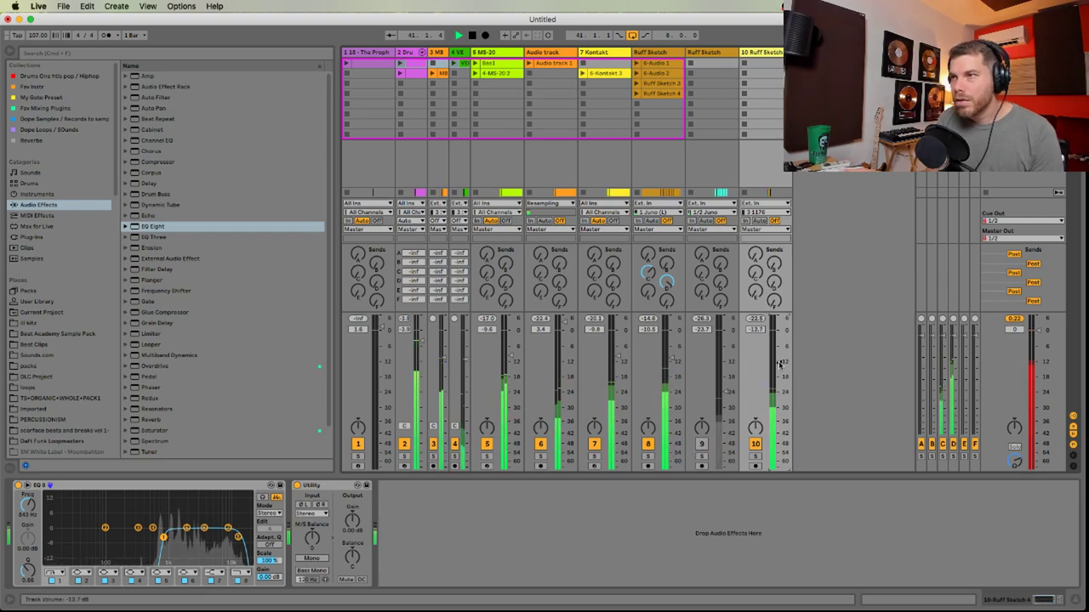
key(Tab)
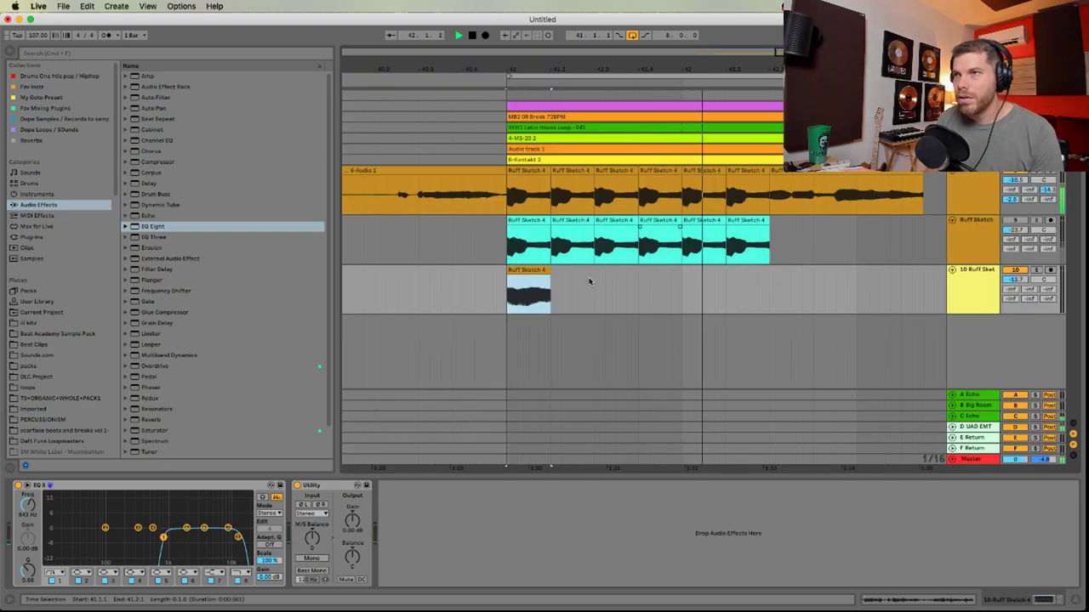
Move the one-beat filtered vocal clip to bar 43 and audition the arrangement from bar 41
drag(718, 70, 516, 70)
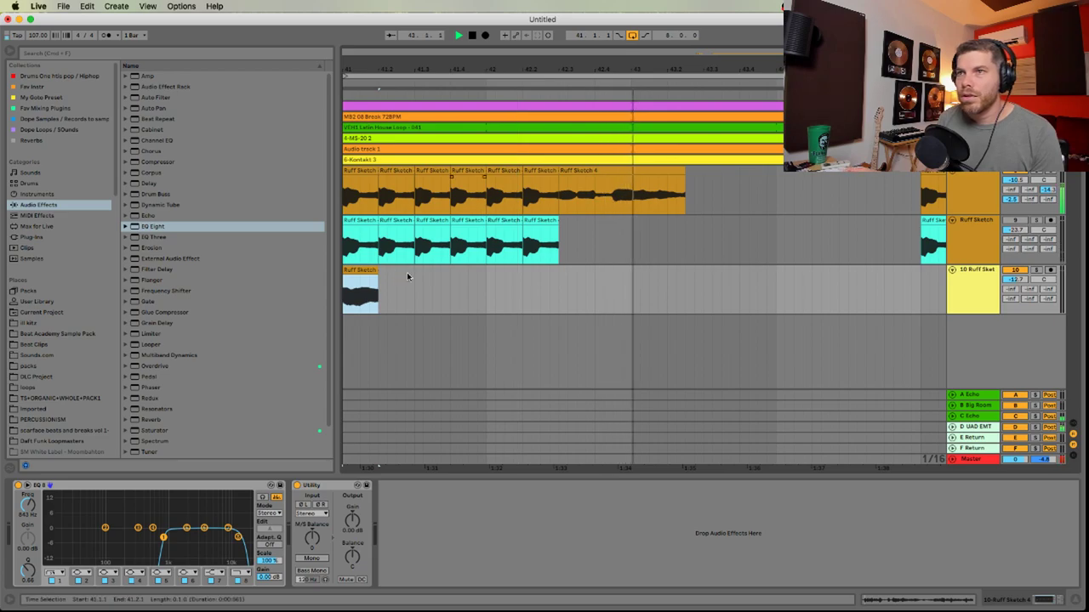
key(space)
drag(358, 270, 644, 294)
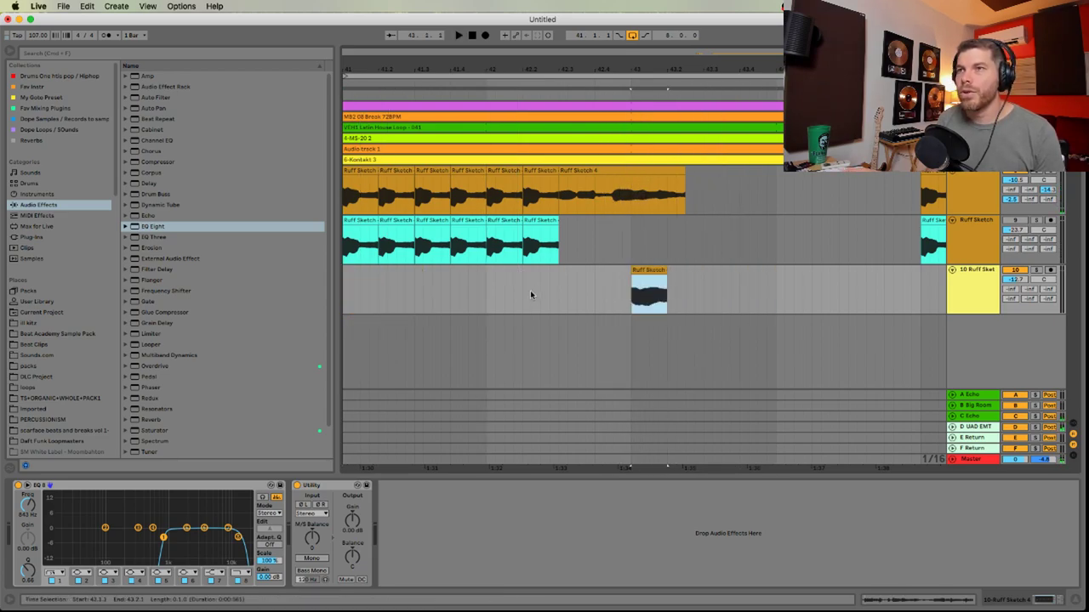
scroll(634, 278, left, 5)
click(520, 277)
key(space)
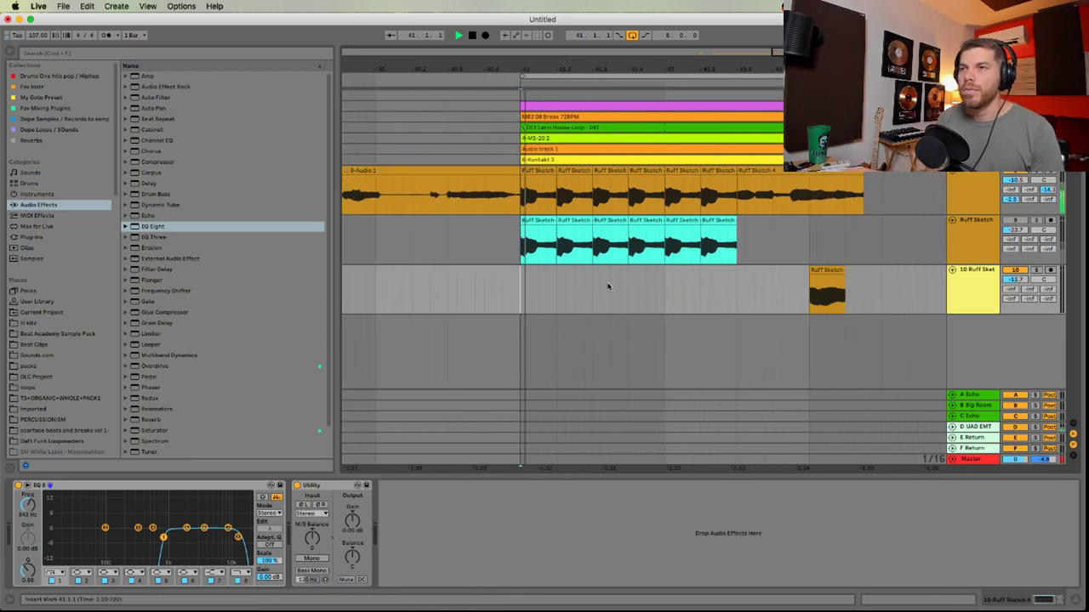
scroll(545, 298, right, 4)
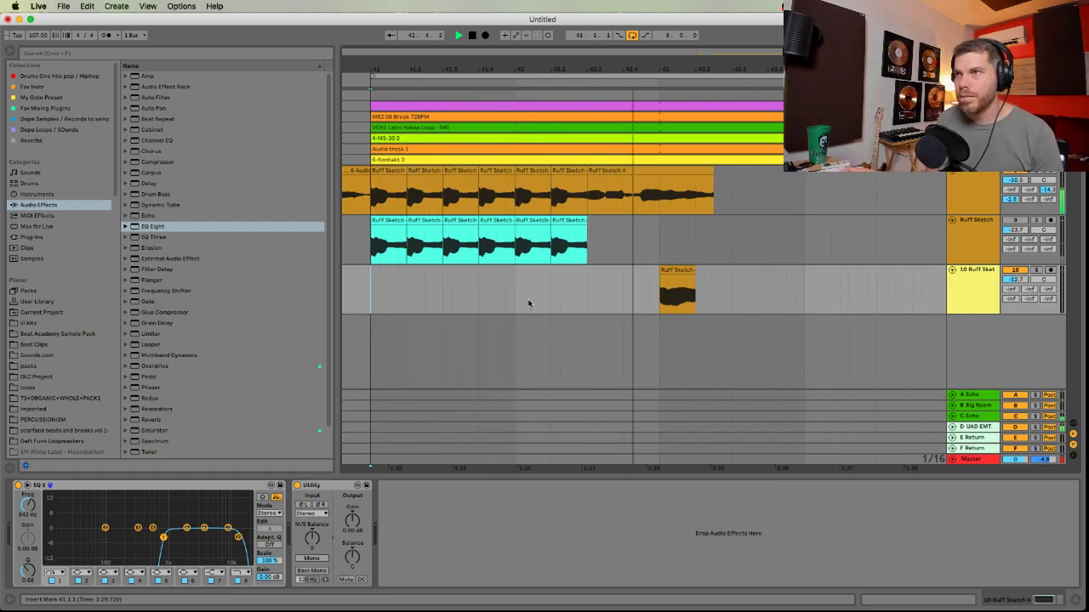
Move the filtered vocal clip to bar 44, extend it to bar 45, and audition it
click(682, 269)
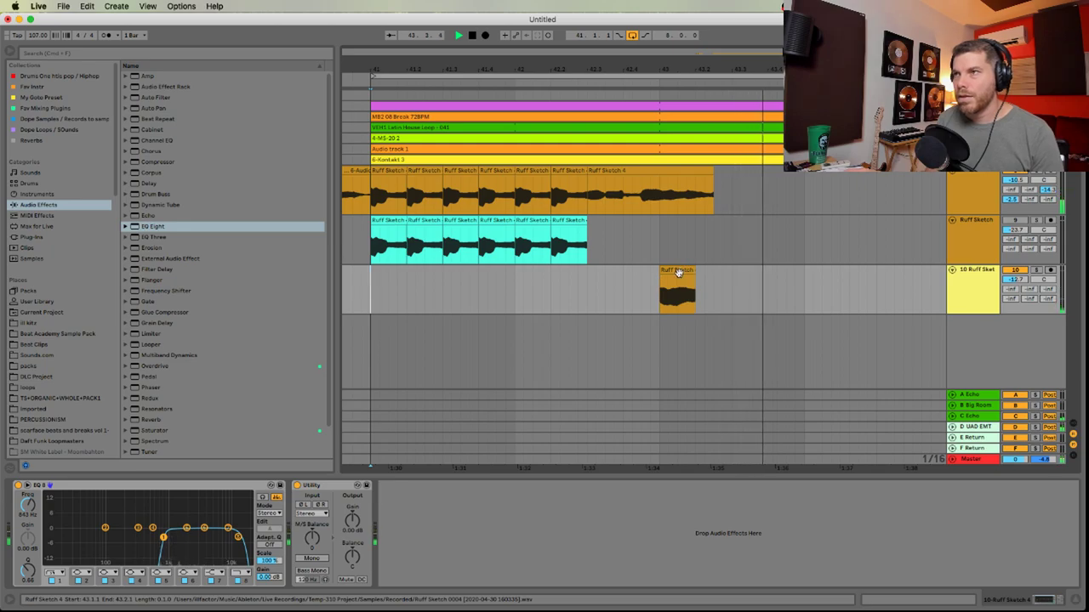
mouse_move(682, 269)
mouse_down()
mouse_move(860, 281)
mouse_move(883, 263)
mouse_move(912, 269)
mouse_up()
drag(796, 296, 521, 295)
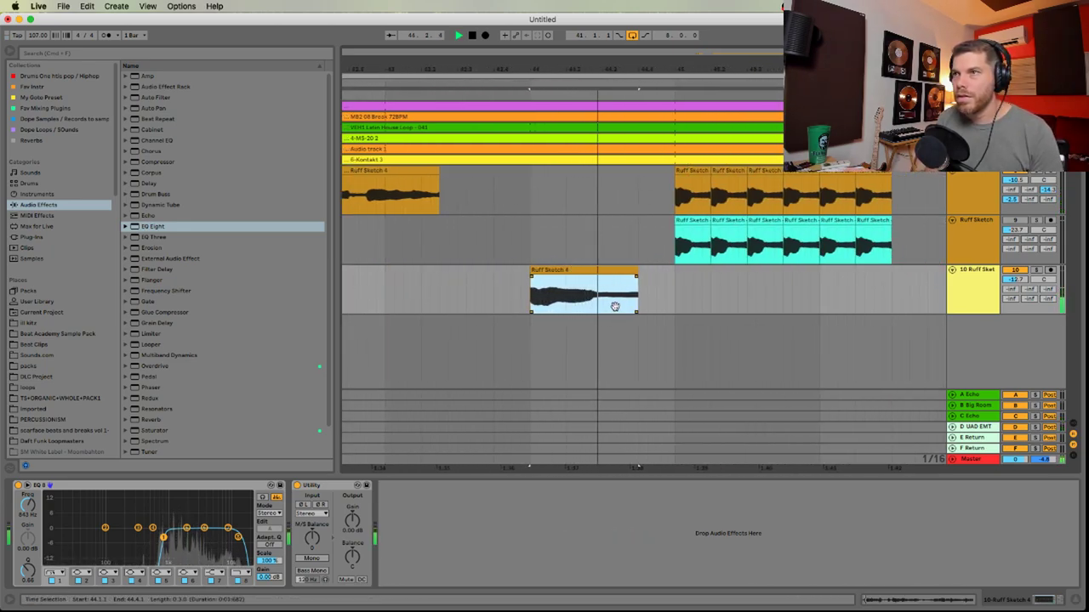
drag(636, 271, 672, 271)
key(space)
key(space)
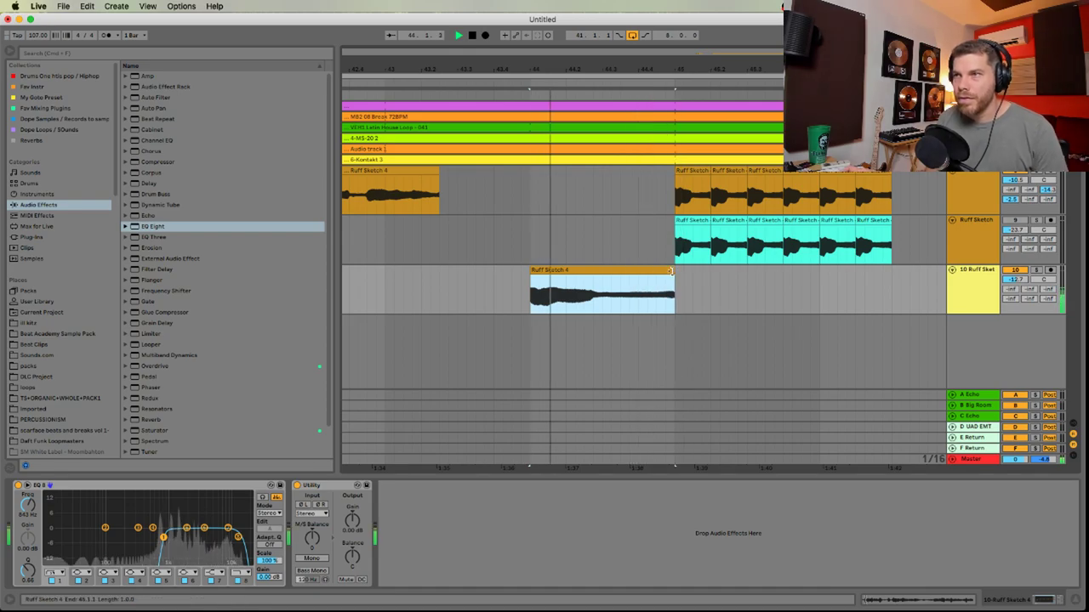
Set the volume of the filtered vocal track 10 to -10.5 dB while it plays
key(shift+Tab)
key(Tab)
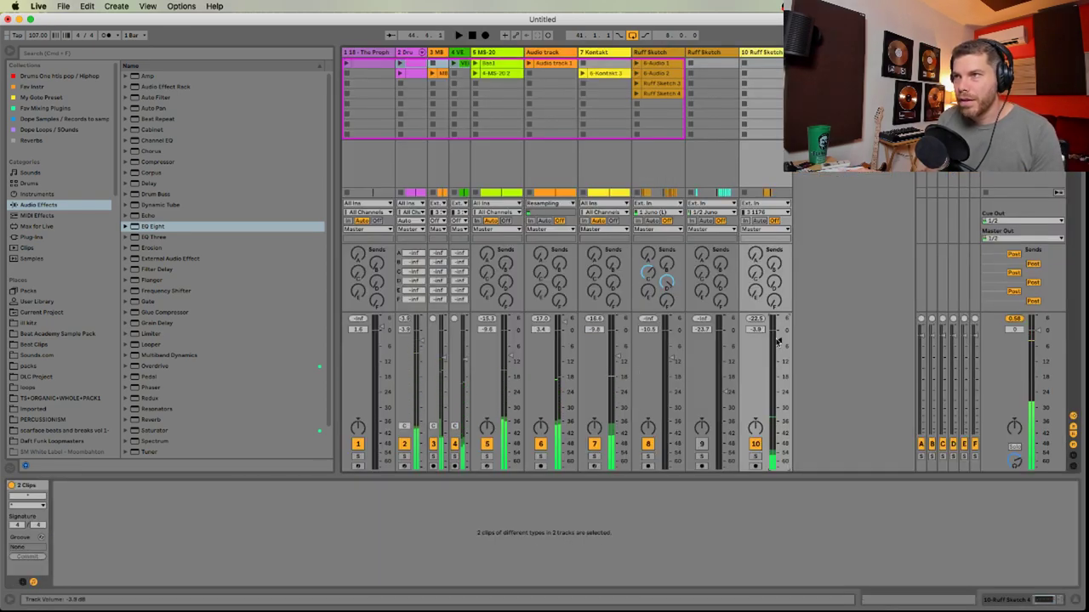
drag(757, 386, 757, 369)
key(Tab)
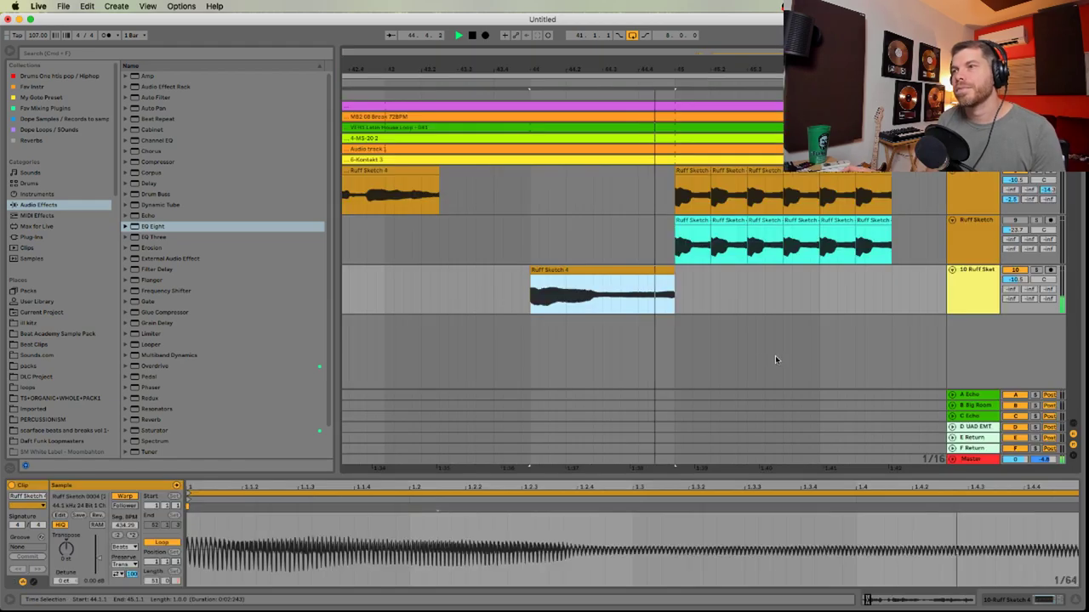
Delete the filtered vocal clip at bar 44 and check the live chat in Chrome
key(Delete)
key(minus)
key(minus)
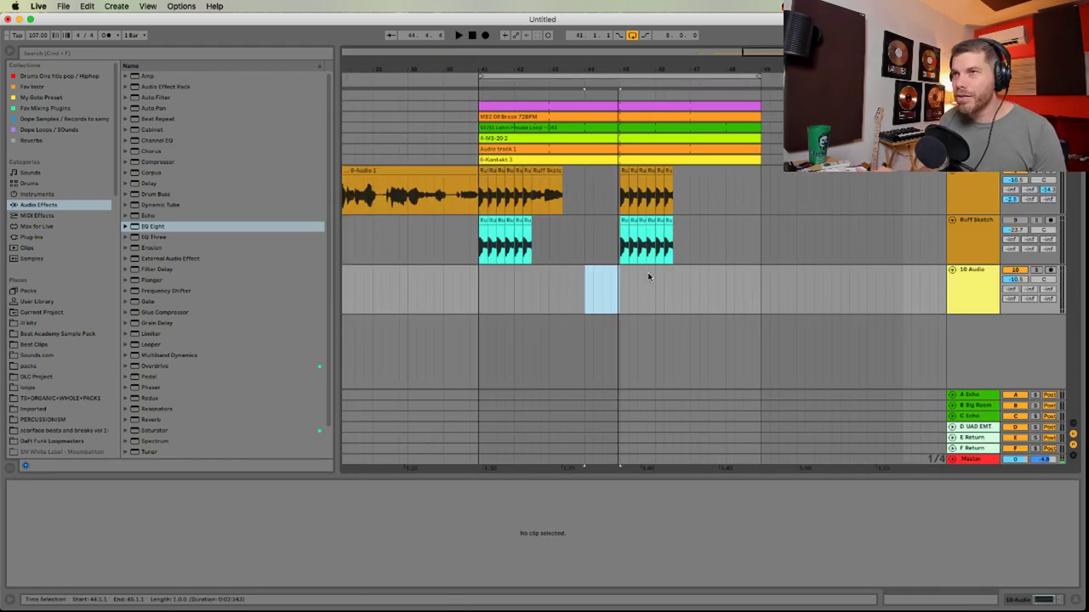
key(super+Tab)
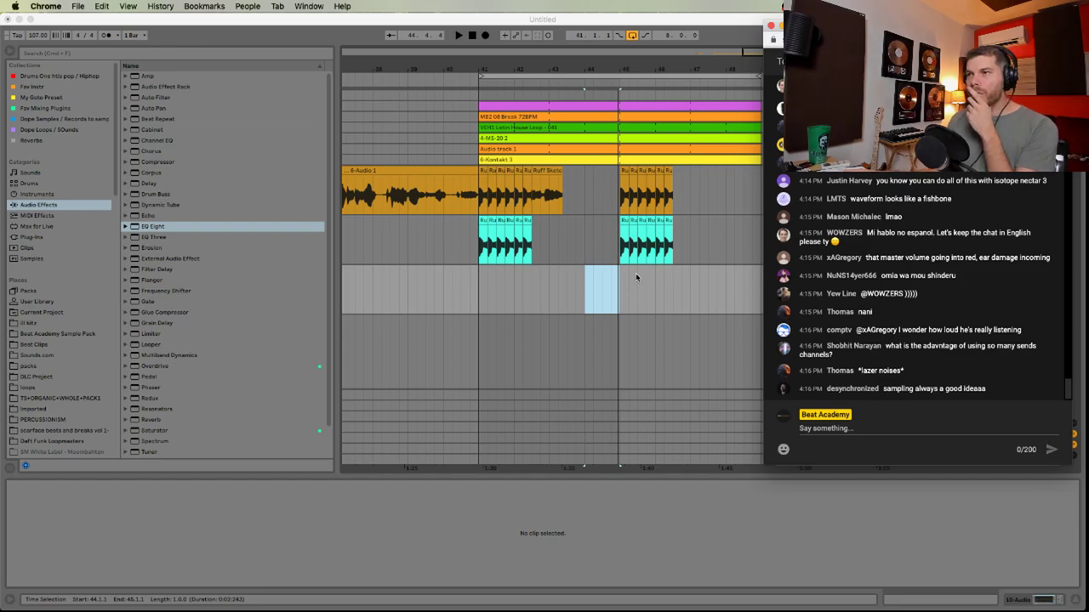
Play from bar 41 in Live and copy the main vocal's seven clips starting there to track 10
click(480, 281)
key(space)
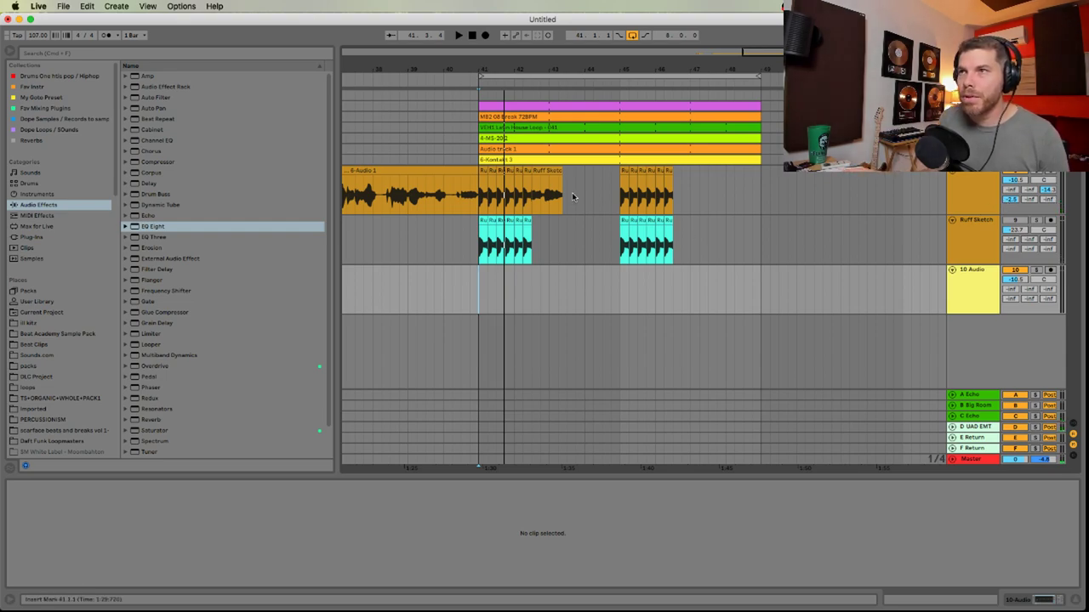
drag(578, 187, 479, 193)
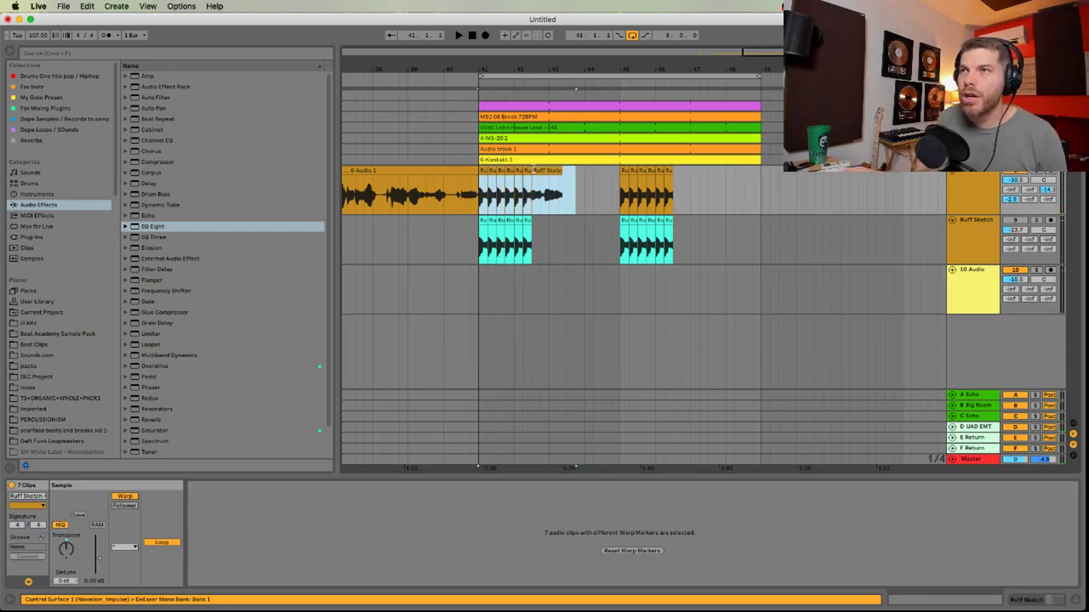
mouse_move(541, 170)
mouse_down()
mouse_move(553, 308)
mouse_move(545, 303)
mouse_up()
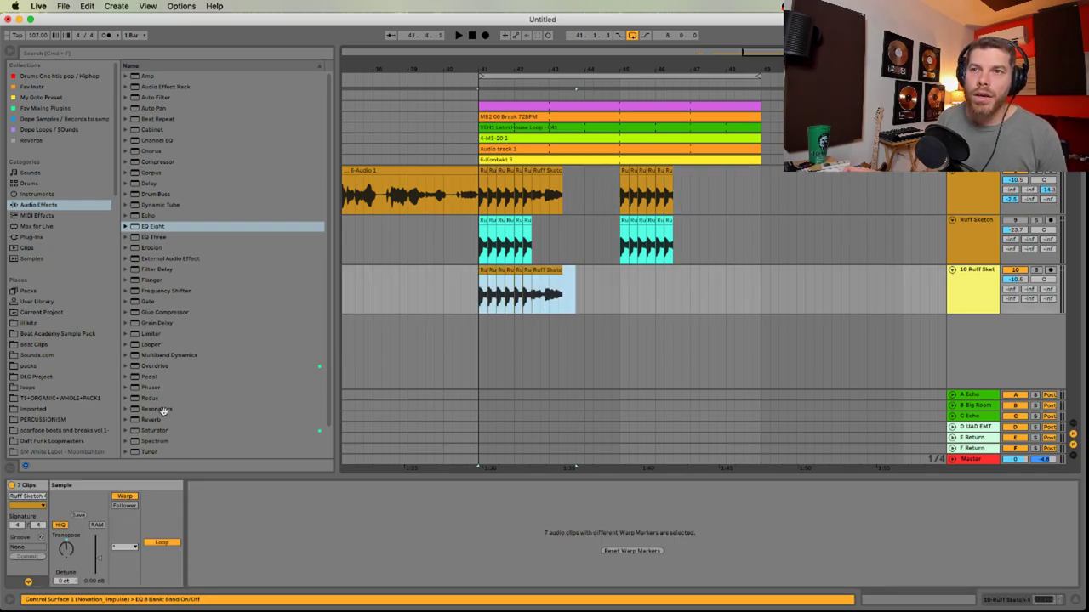
Add the Vocoder effect after Utility on track 10 and check the live chat in Chrome
scroll(163, 411, down, 2)
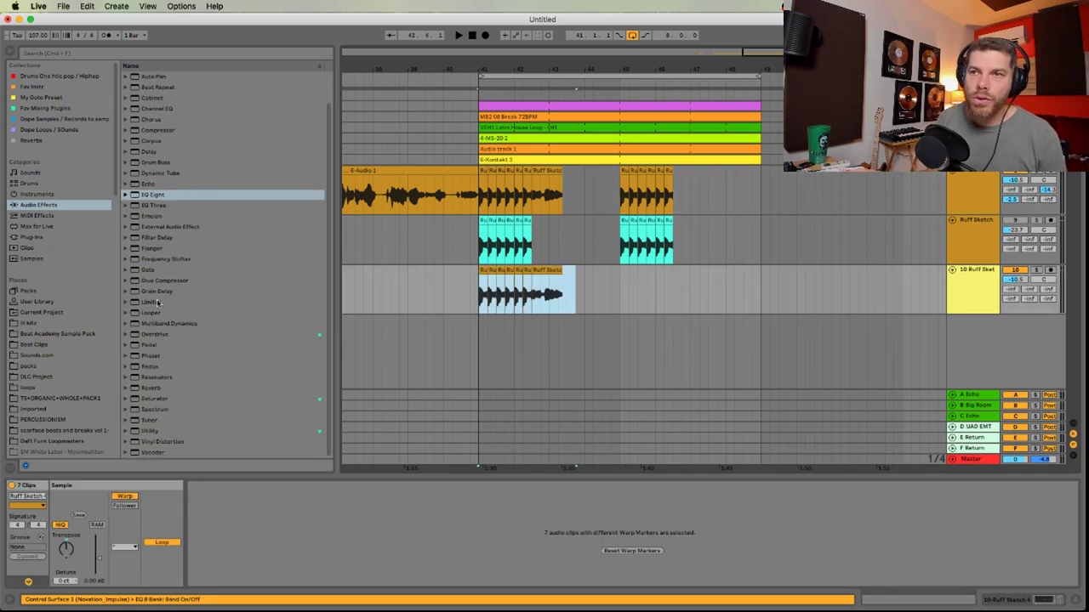
click(157, 434)
click(154, 453)
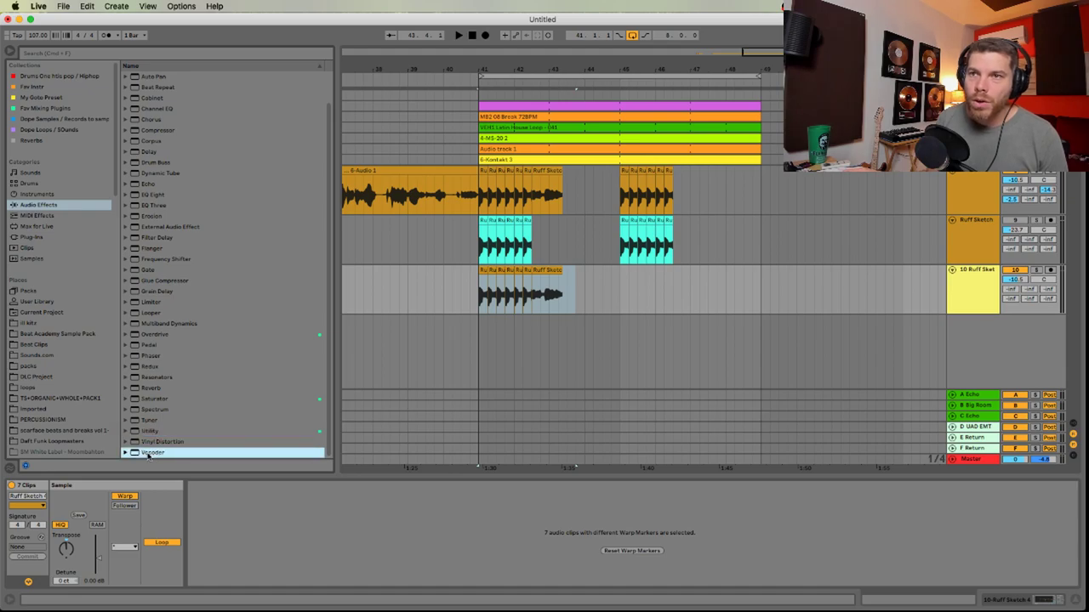
click(972, 284)
key(super+Tab)
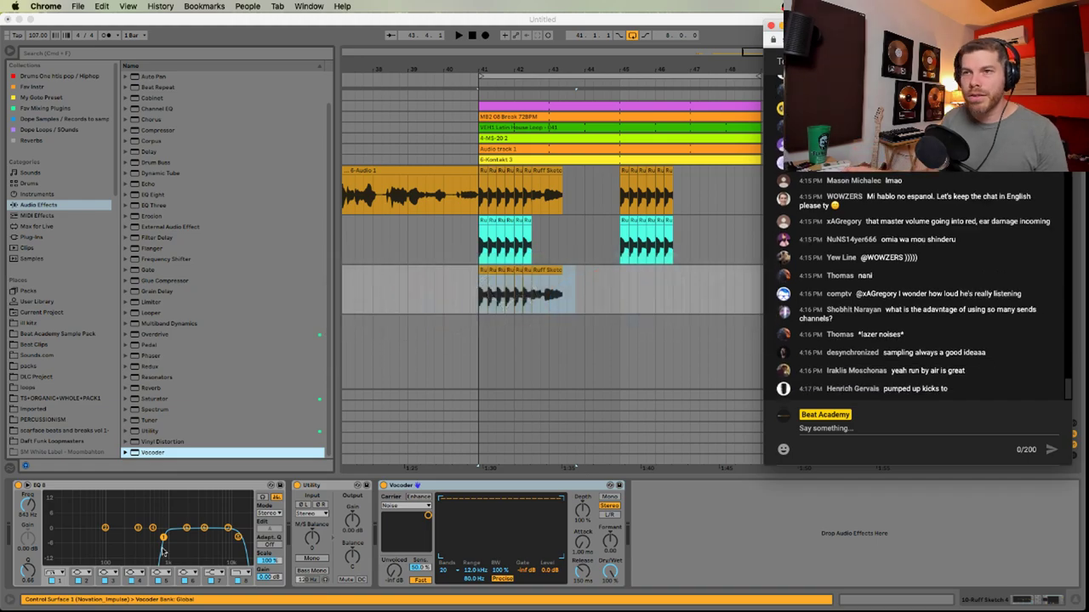
Return to Live, delete EQ Eight from track 10's device chain, and check the live chat in Chrome
click(178, 484)
click(179, 485)
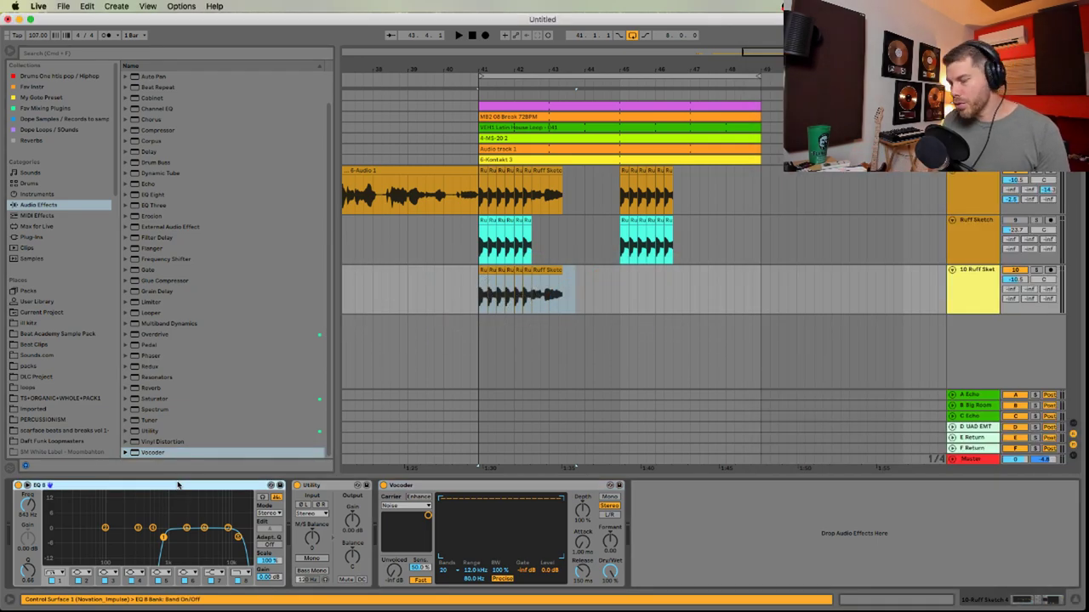
key(Delete)
key(super+Tab)
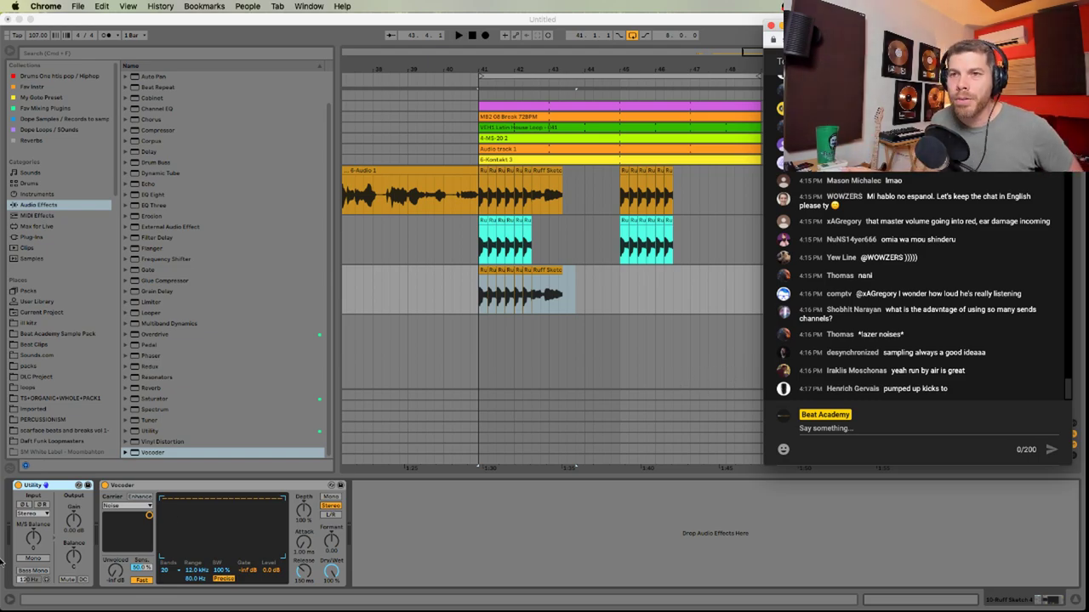
Return to Live, move Utility behind Vocoder on track 10, and delete Utility from the chain
click(229, 508)
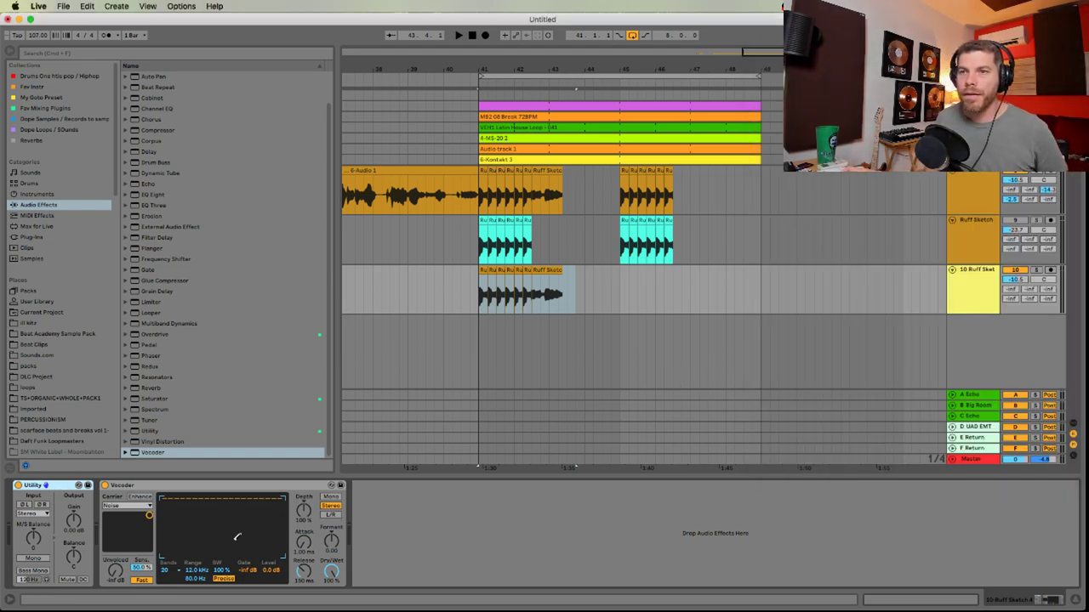
drag(56, 489, 394, 512)
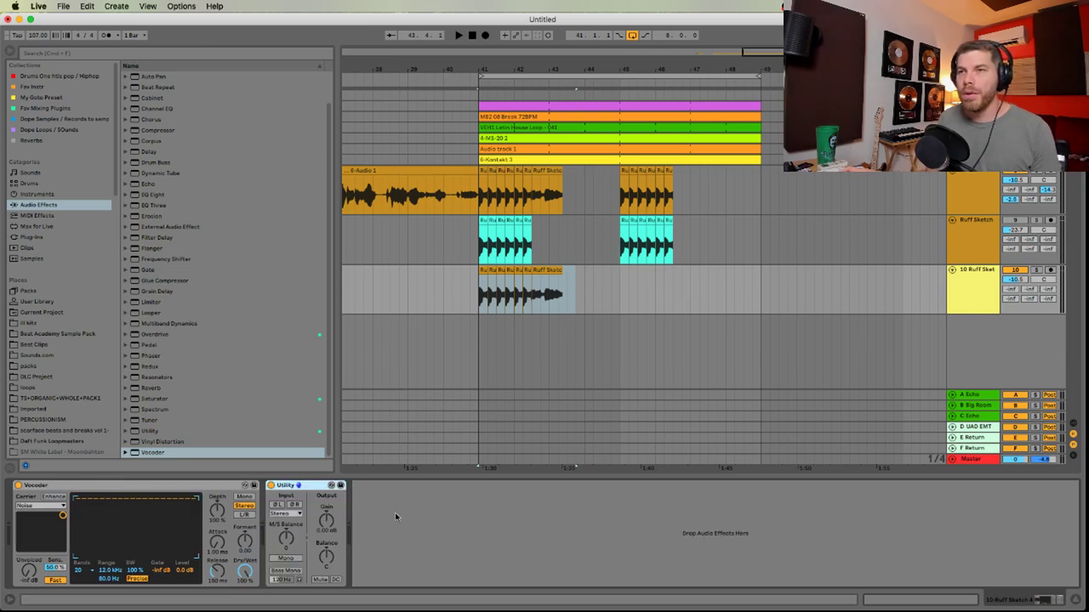
key(super+Tab)
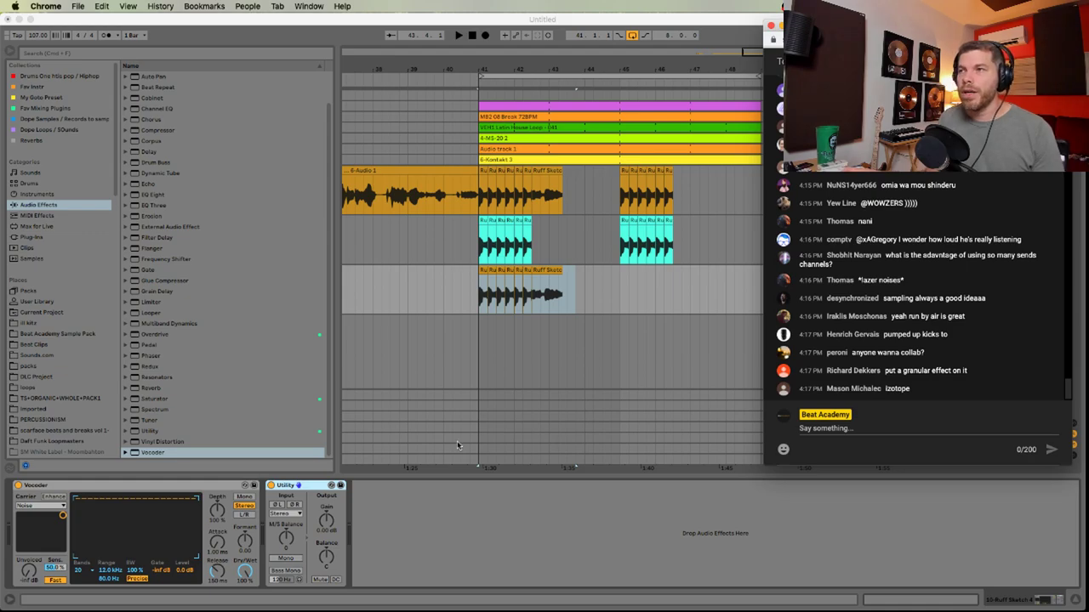
click(167, 489)
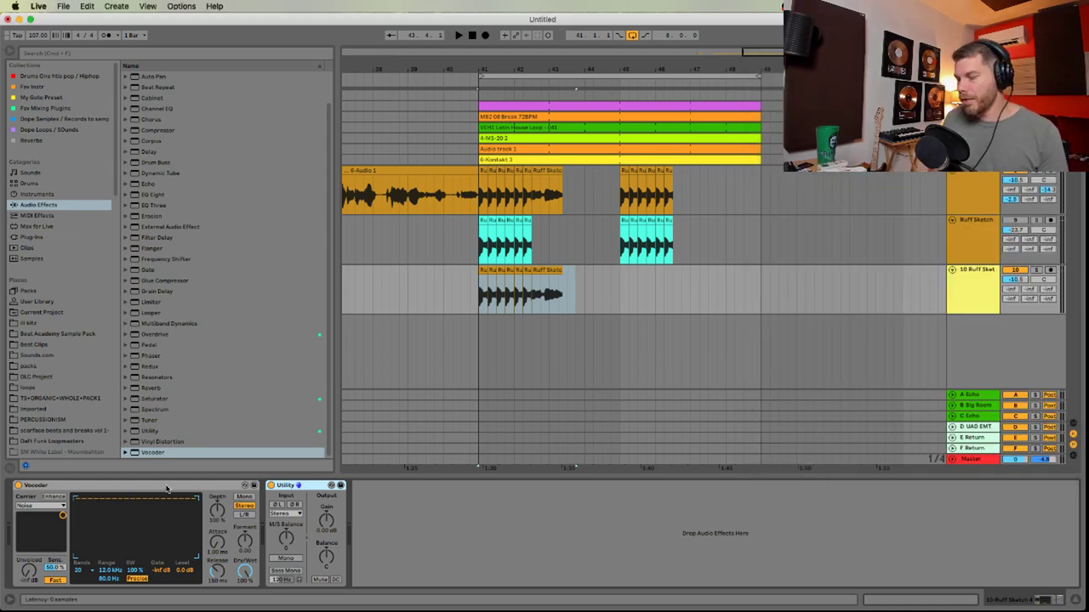
key(Delete)
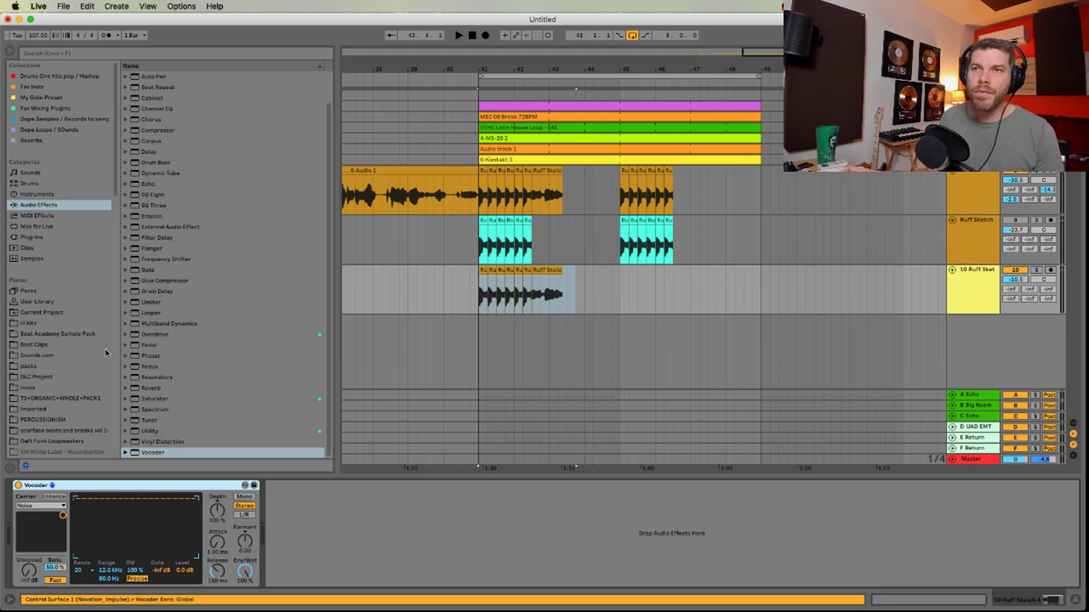
Replace Vocoder on track 10 with the VocalSynth 2 VST plug-in and check the live chat in Chrome
click(61, 236)
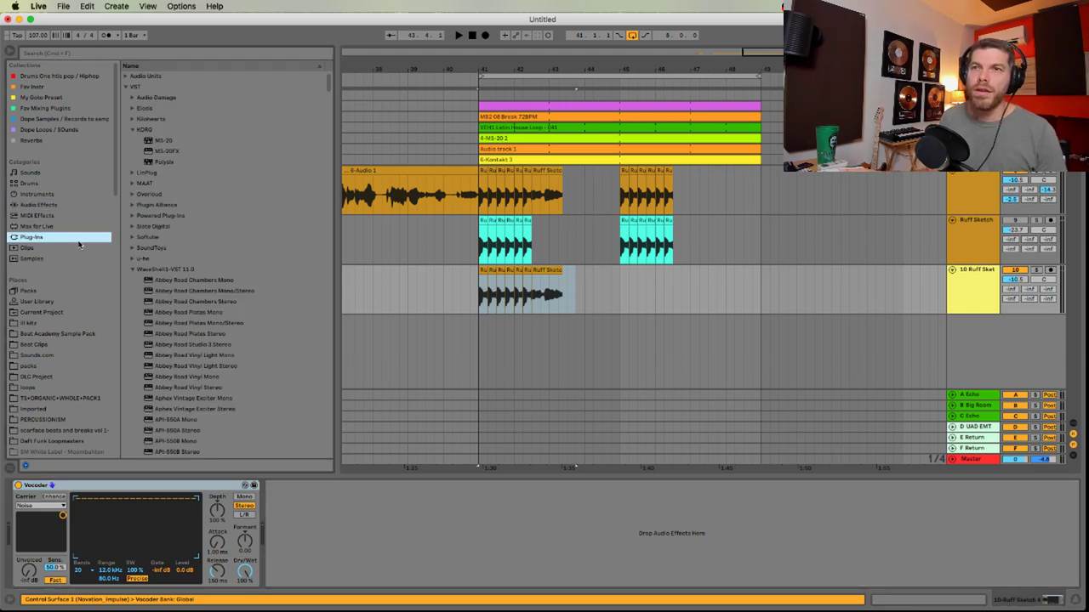
click(132, 270)
drag(329, 83, 325, 419)
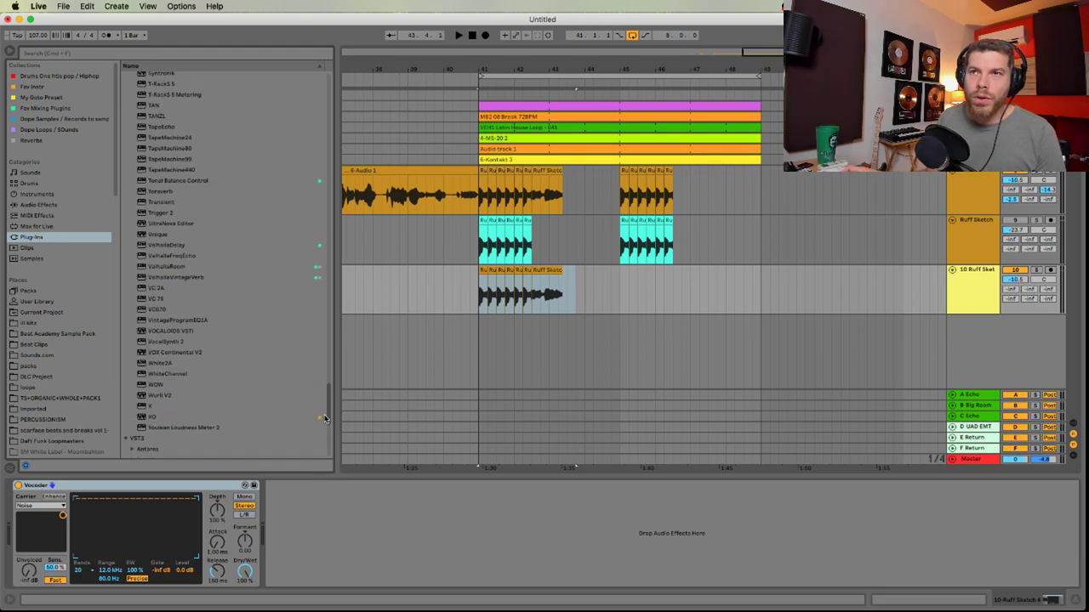
drag(185, 342, 333, 517)
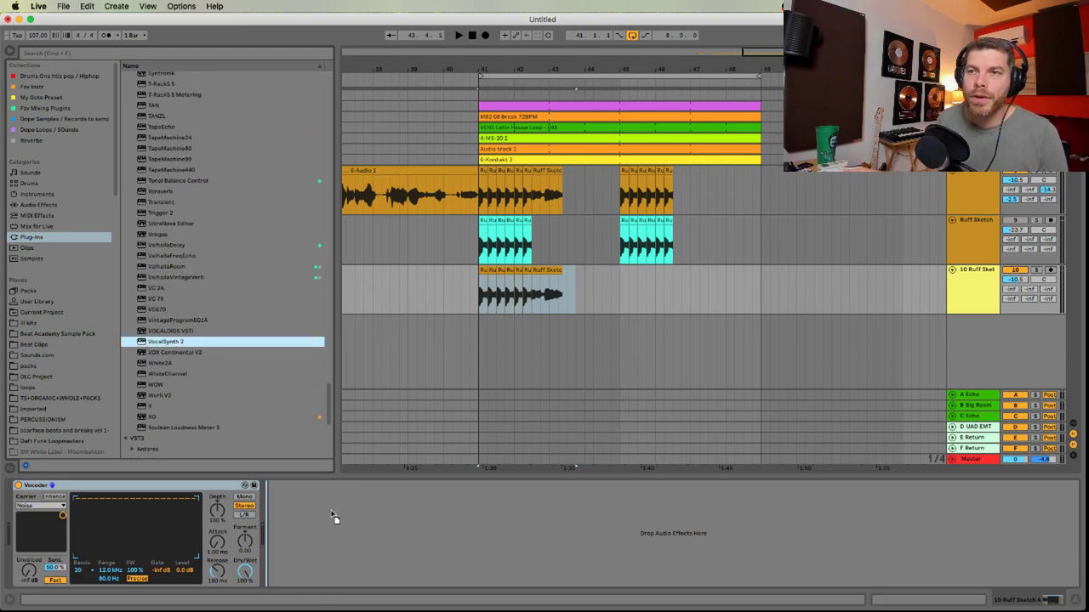
drag(151, 486, 151, 486)
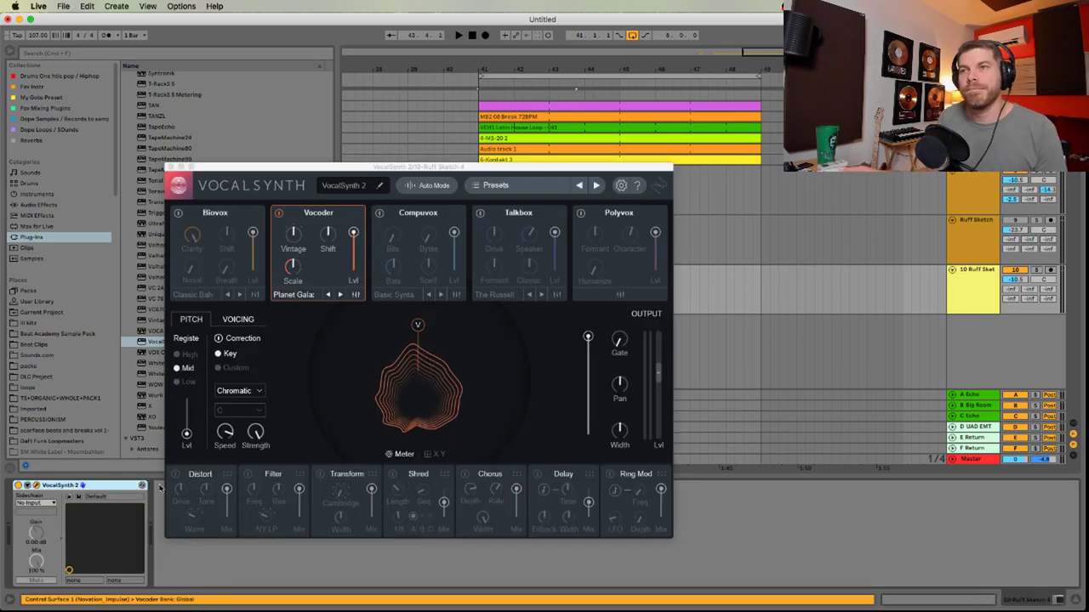
key(super+Tab)
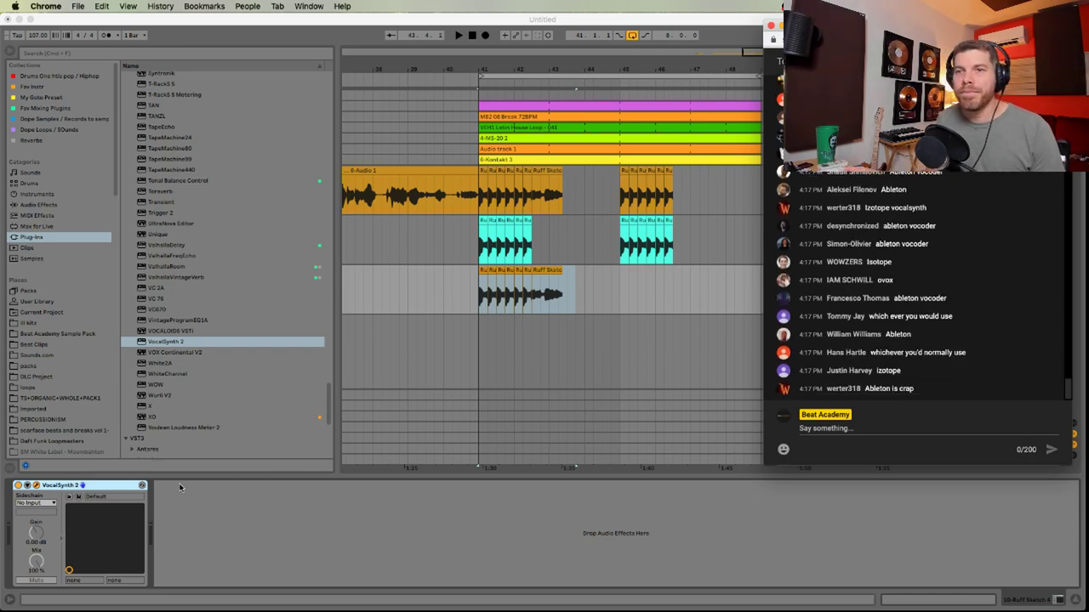
Add the Vocoder effect ahead of VocalSynth 2 on track 10 and switch VocalSynth 2 off
click(115, 487)
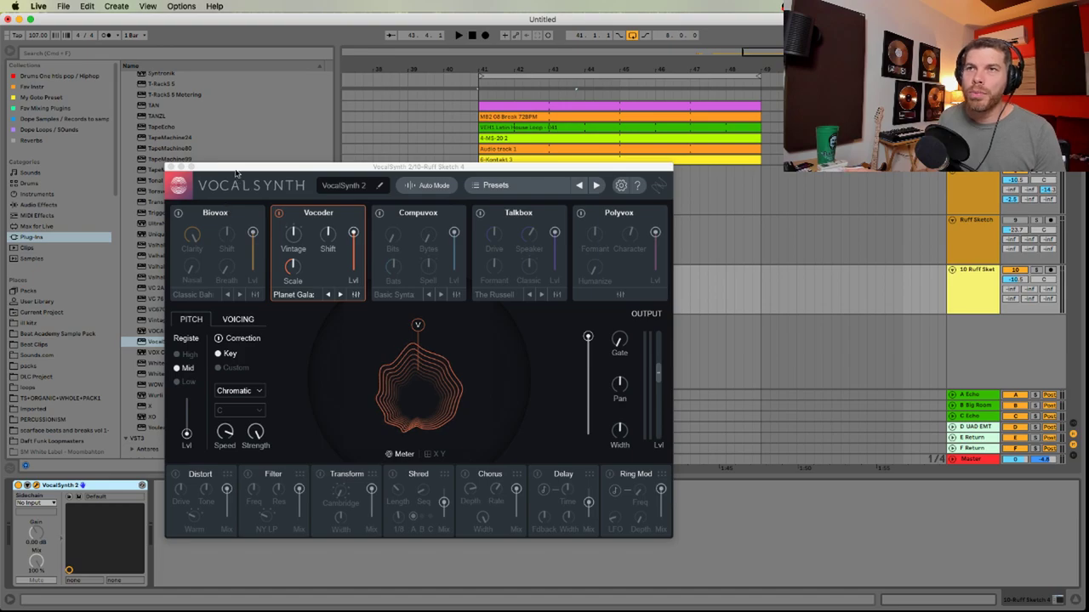
drag(213, 167, 386, 157)
click(40, 205)
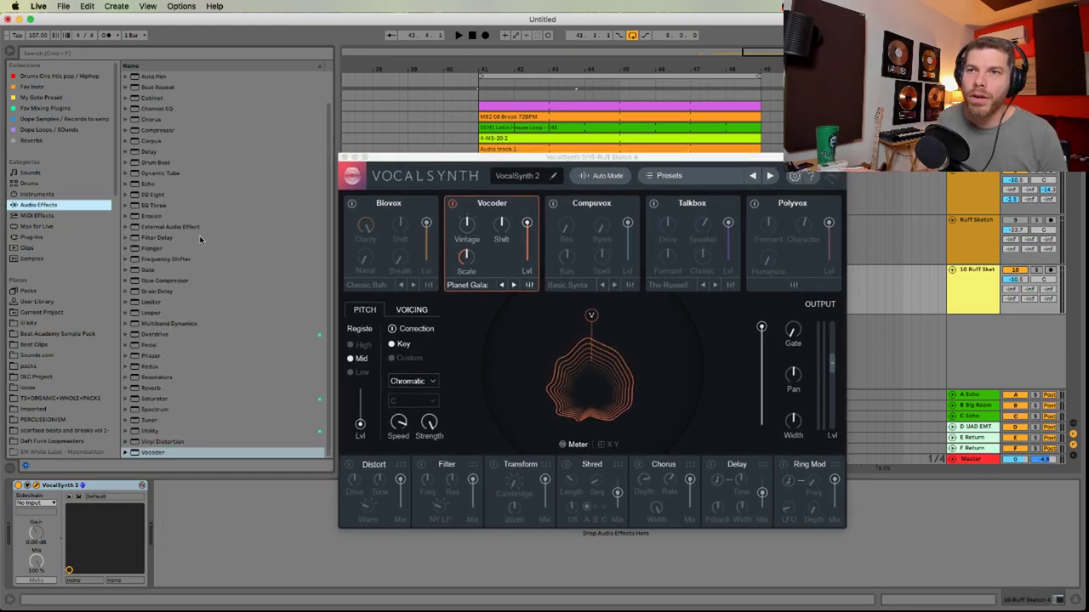
click(167, 453)
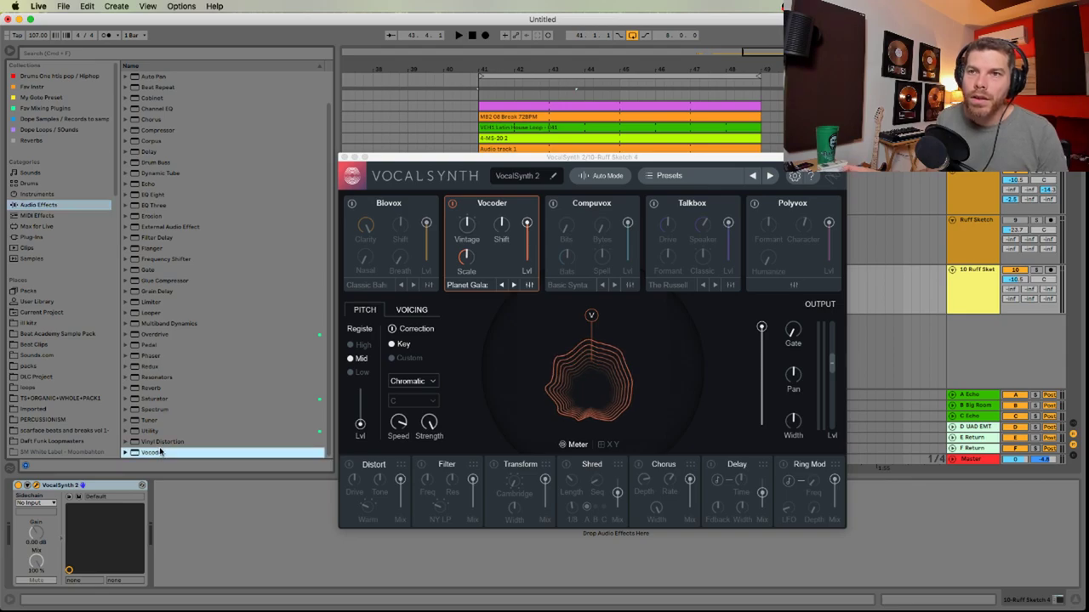
drag(28, 532, 28, 531)
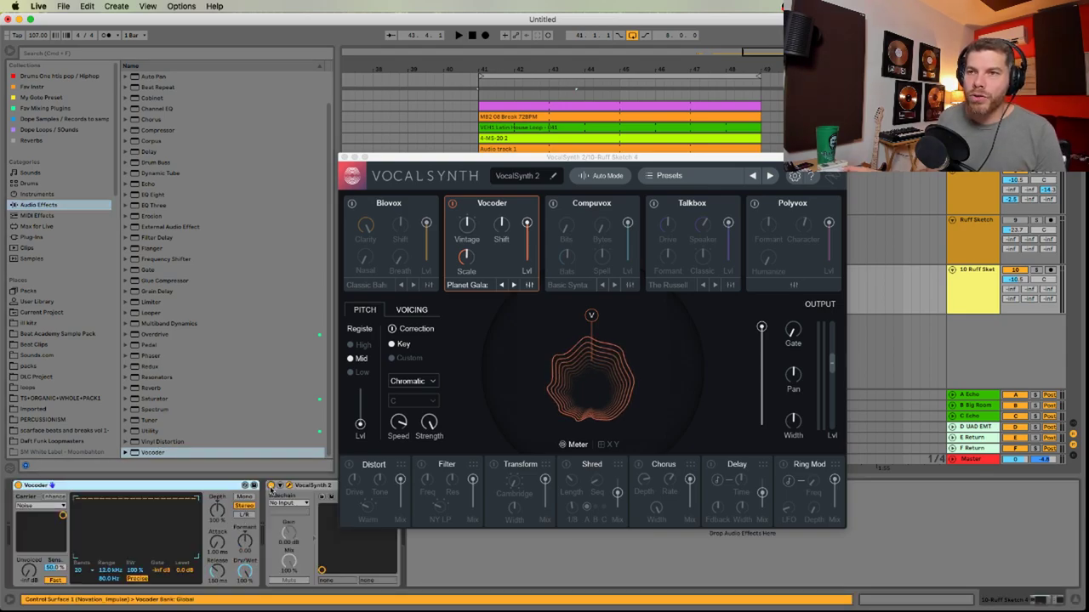
click(345, 157)
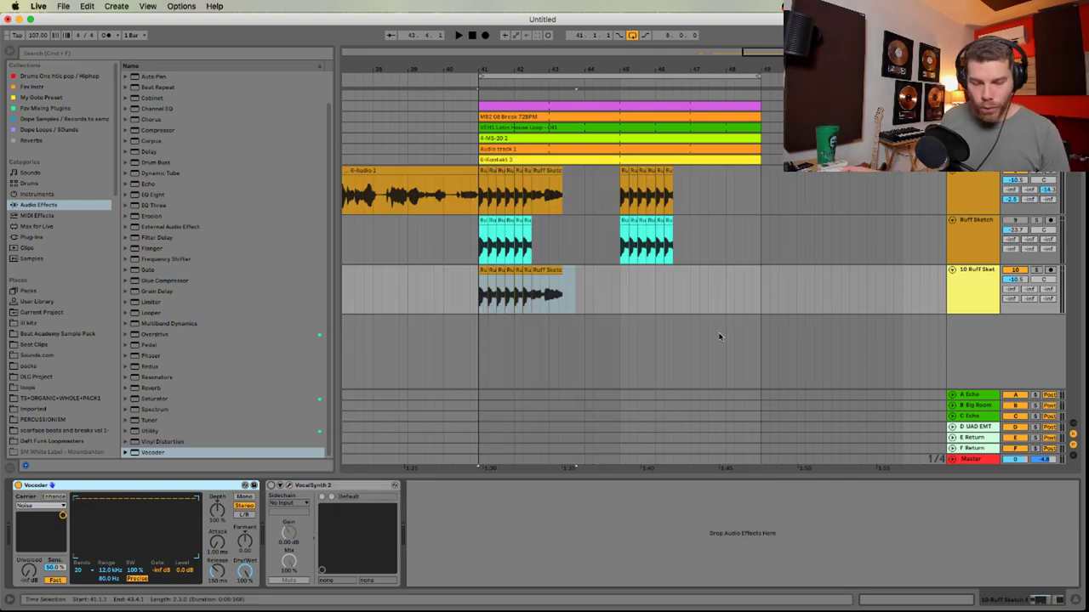
Create a new MIDI track below track 10 and load the Wavetable instrument on it
key(super+shift+t)
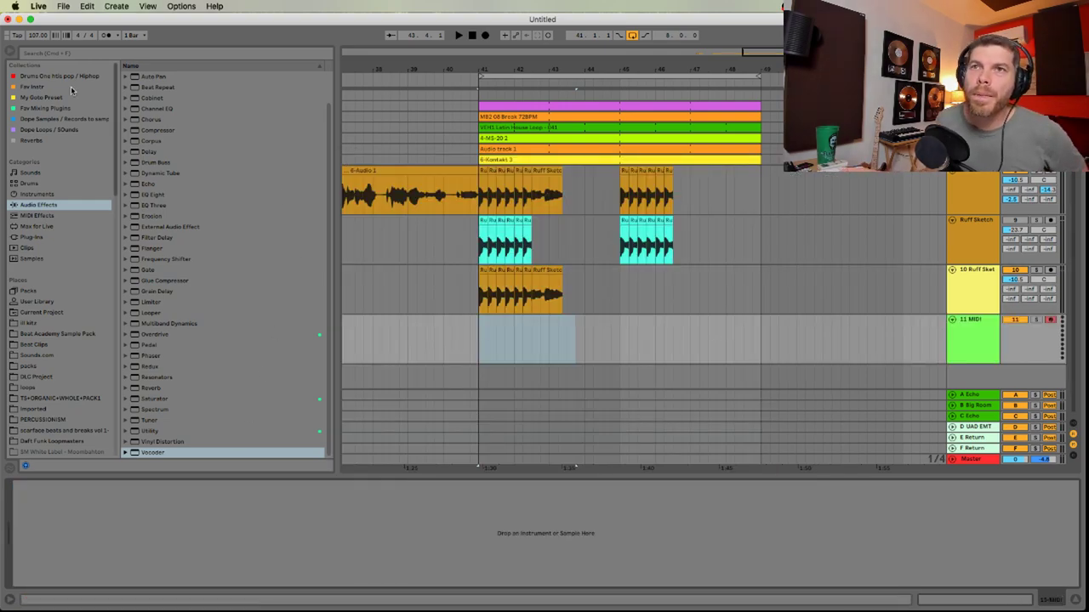
click(48, 195)
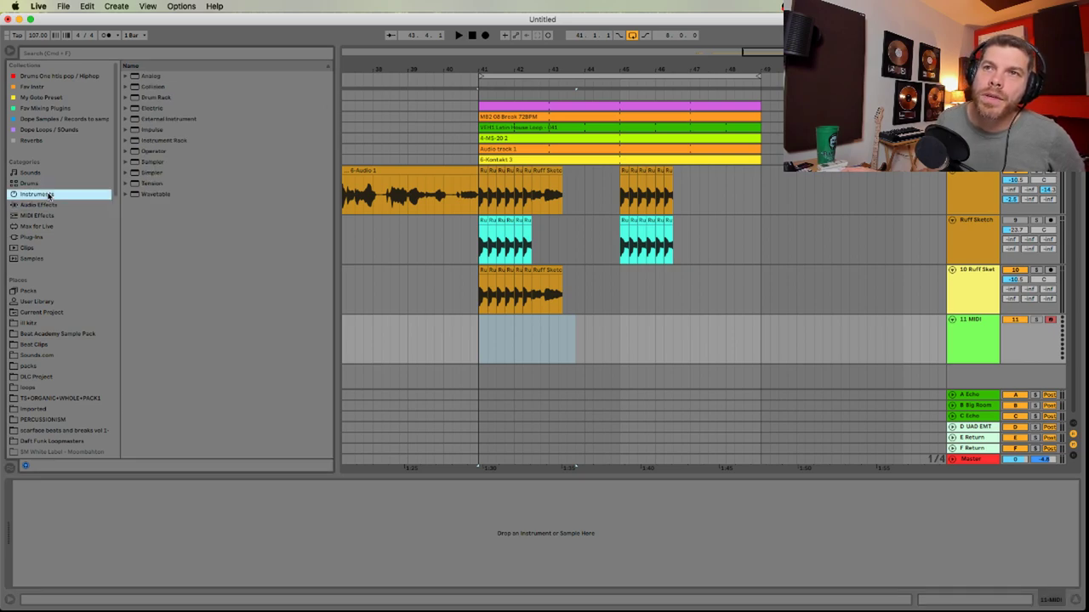
click(192, 77)
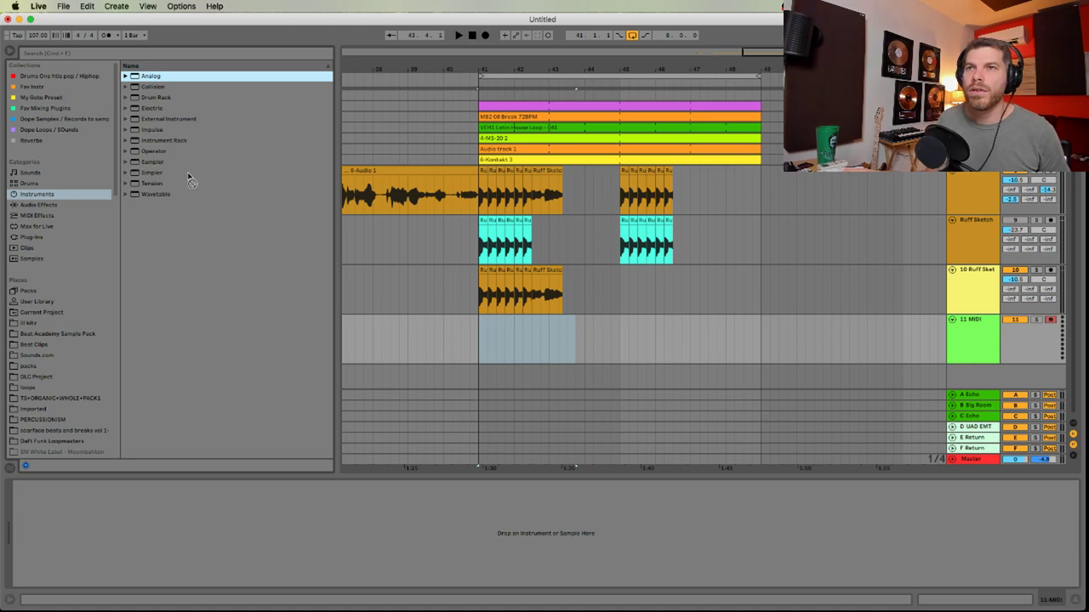
double_click(156, 195)
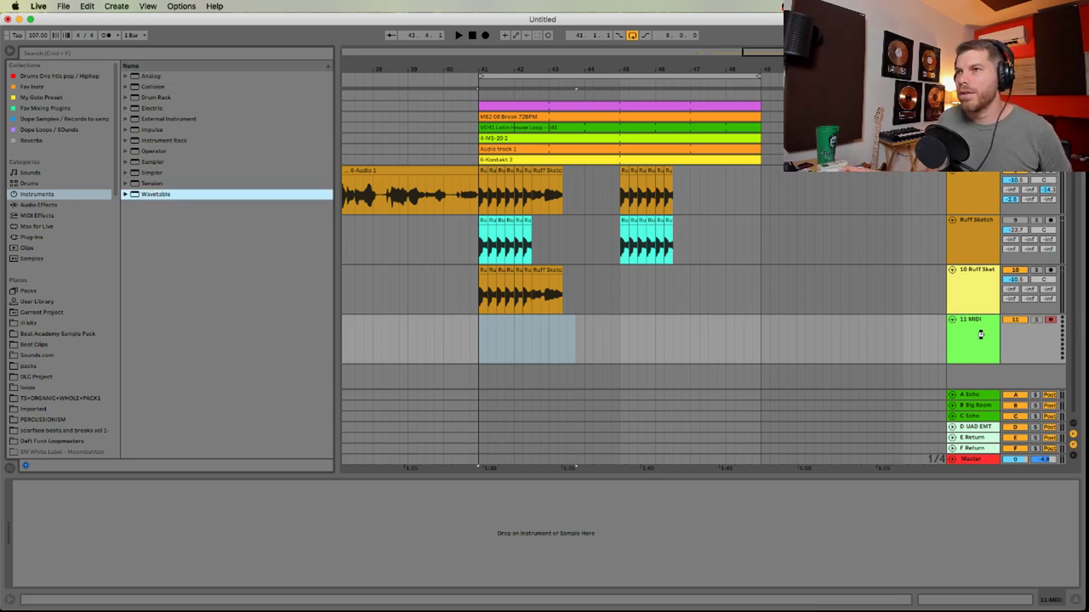
Set Wavetable's oscillator 1 position to about 68% and the first filter's resonance to 15%
drag(153, 562, 153, 519)
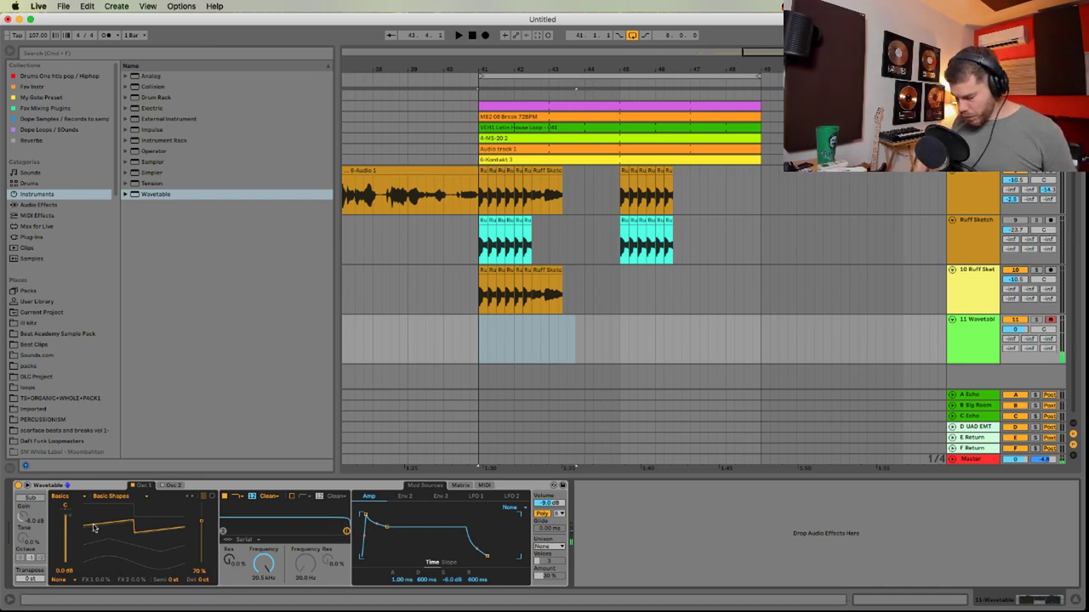
key(space)
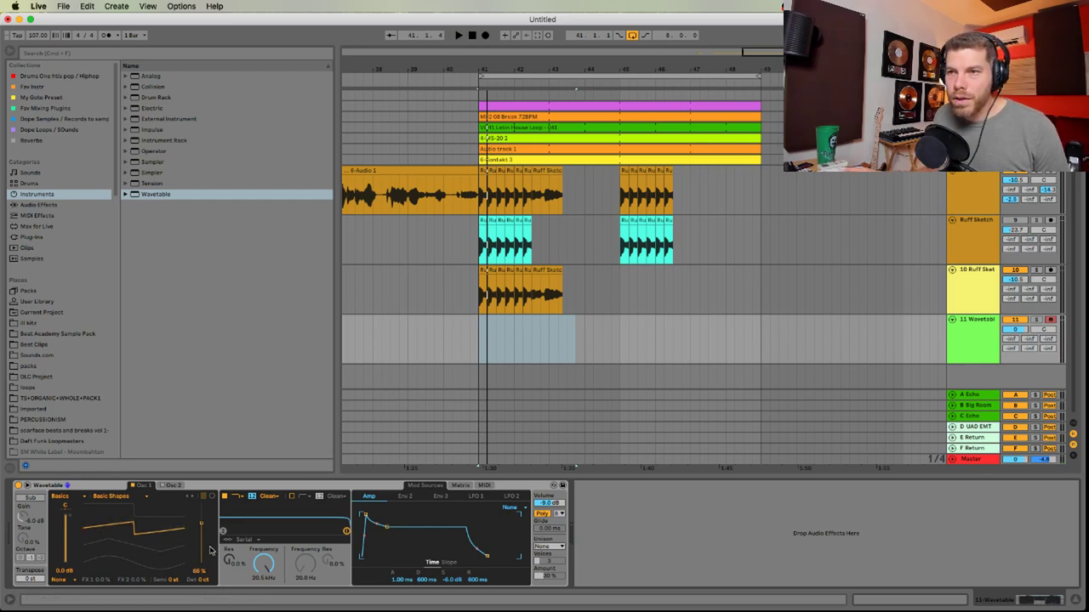
drag(230, 560, 230, 541)
Enable Wavetable's second filter and set its frequency to 606 Hz
click(292, 497)
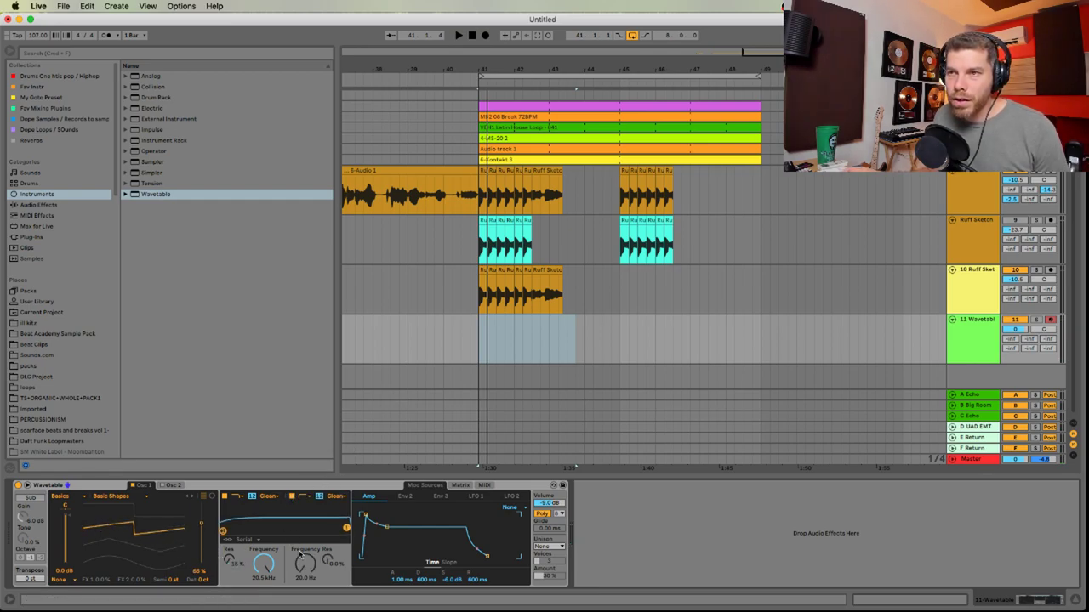
drag(302, 560, 304, 520)
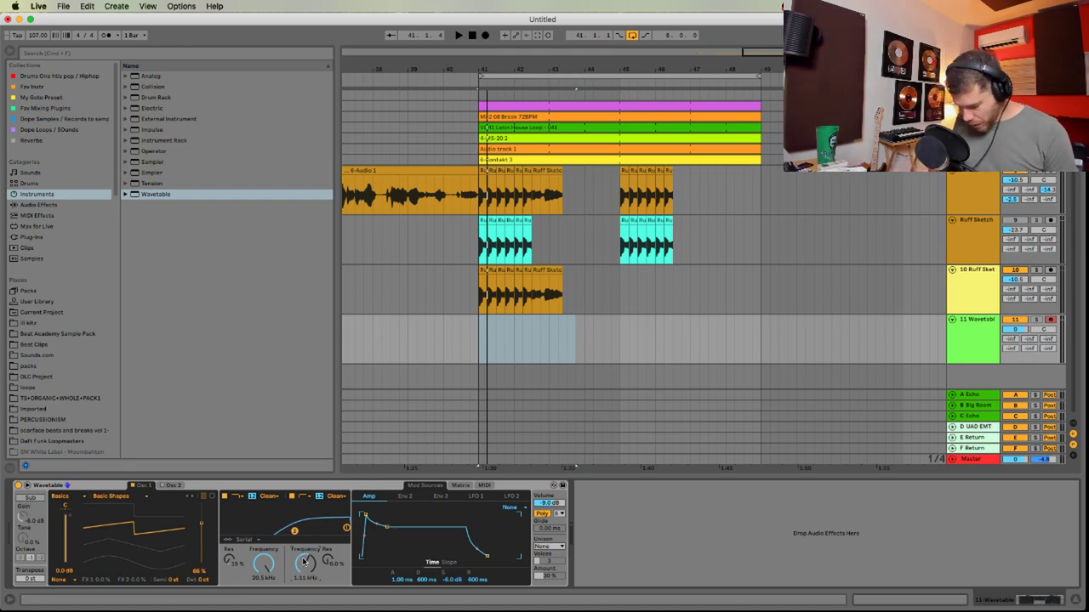
drag(304, 561, 303, 573)
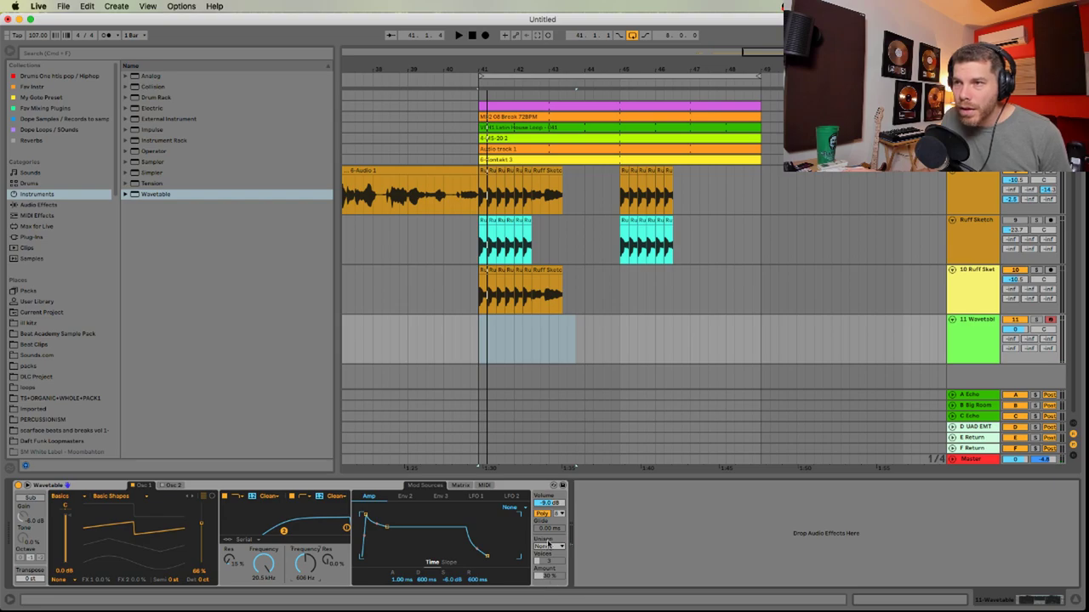
Set Wavetable's unison mode to Classic with a 23% amount and shorten the amp envelope release to about 129 ms
click(548, 544)
click(550, 497)
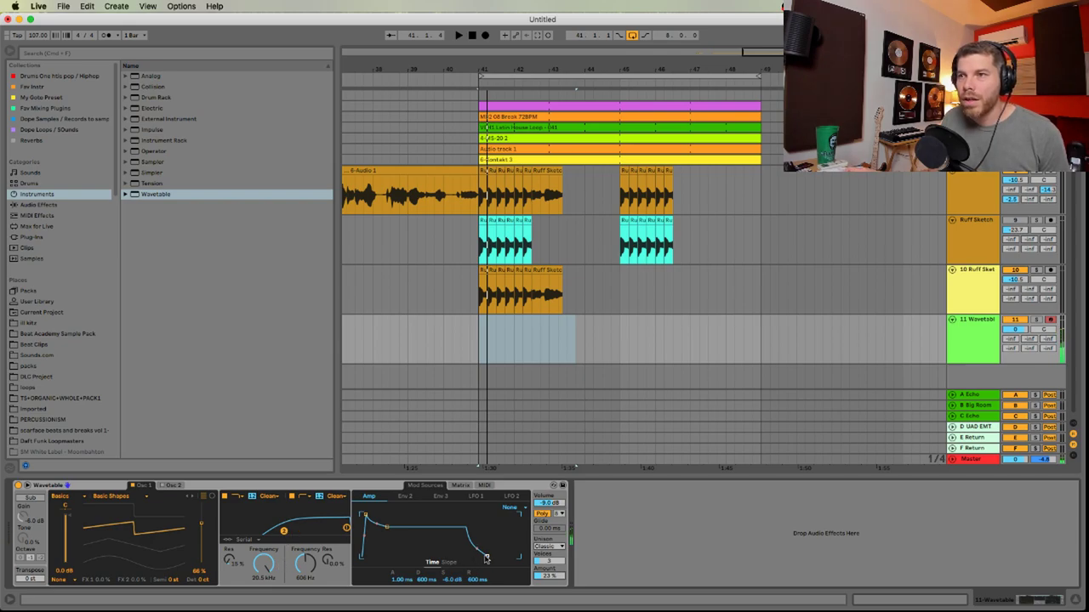
drag(486, 556, 481, 558)
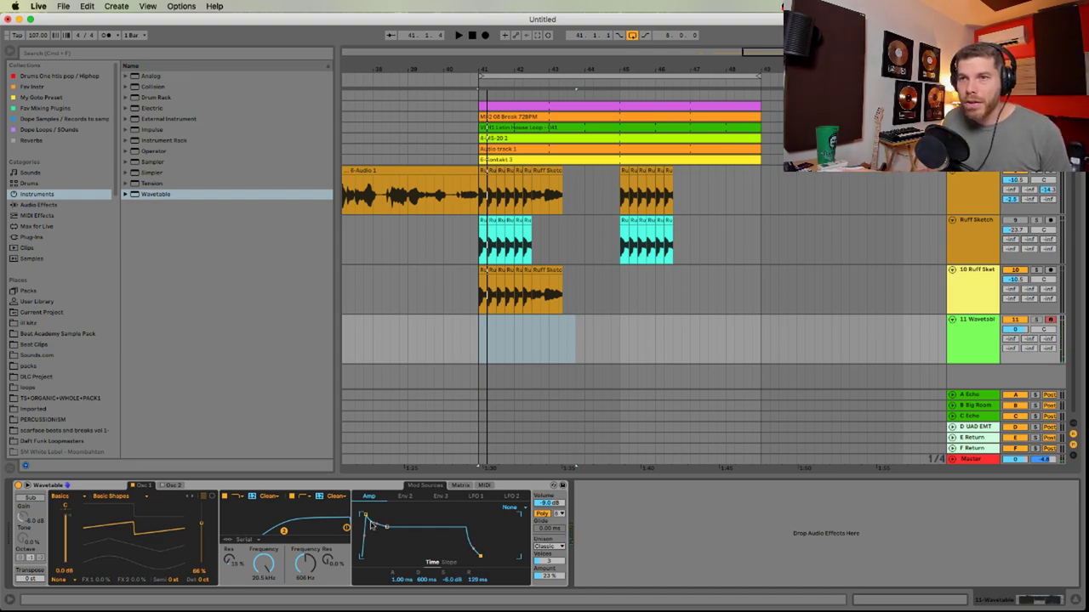
Enable Wavetable's oscillator 2 with the White Noise waveform and turn on the sub oscillator
click(174, 486)
click(163, 486)
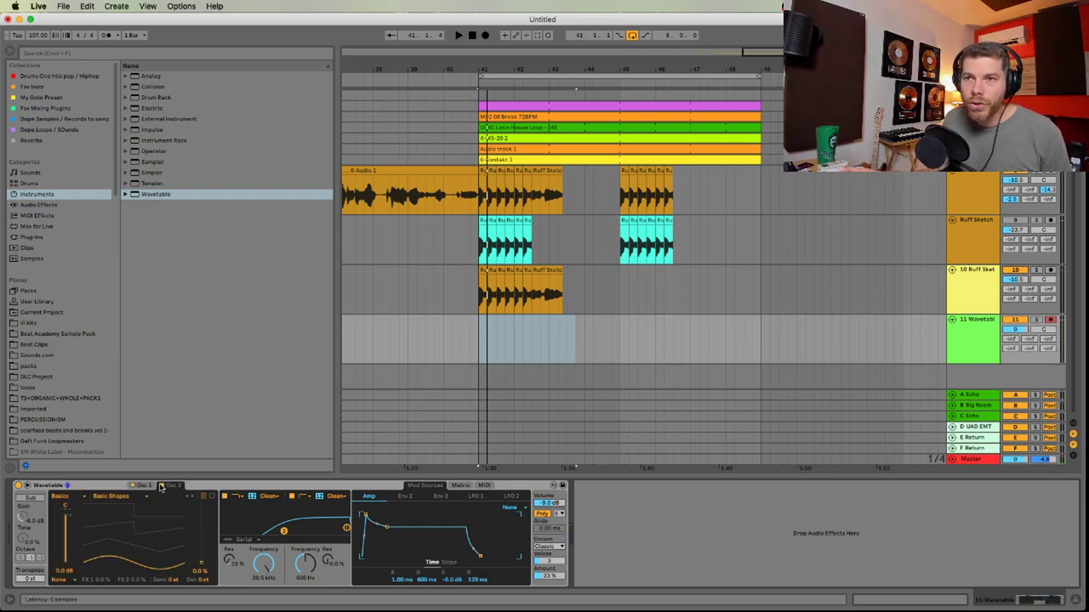
click(126, 497)
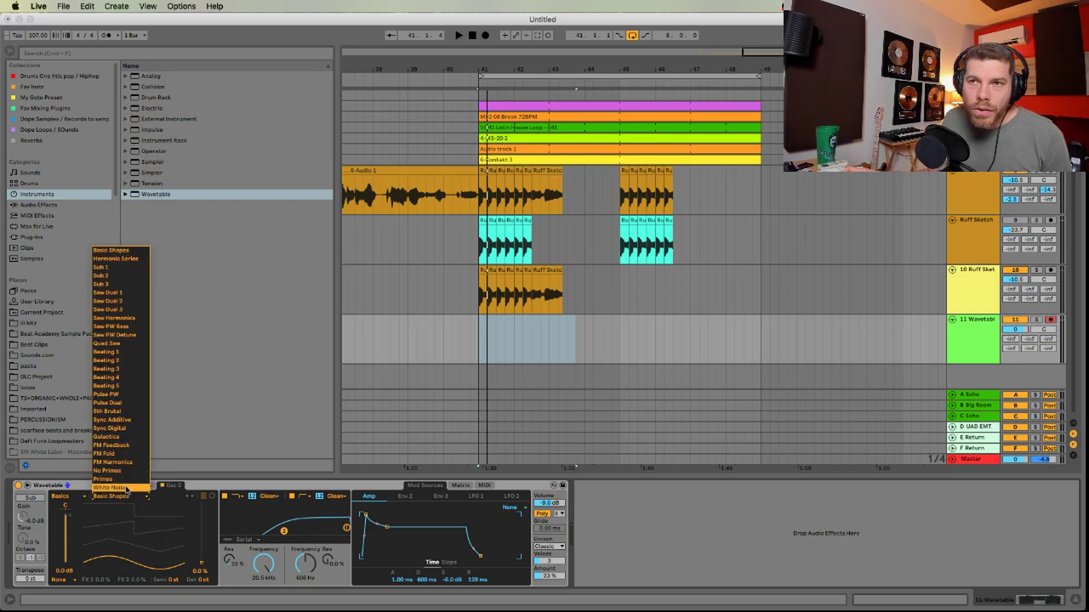
click(113, 488)
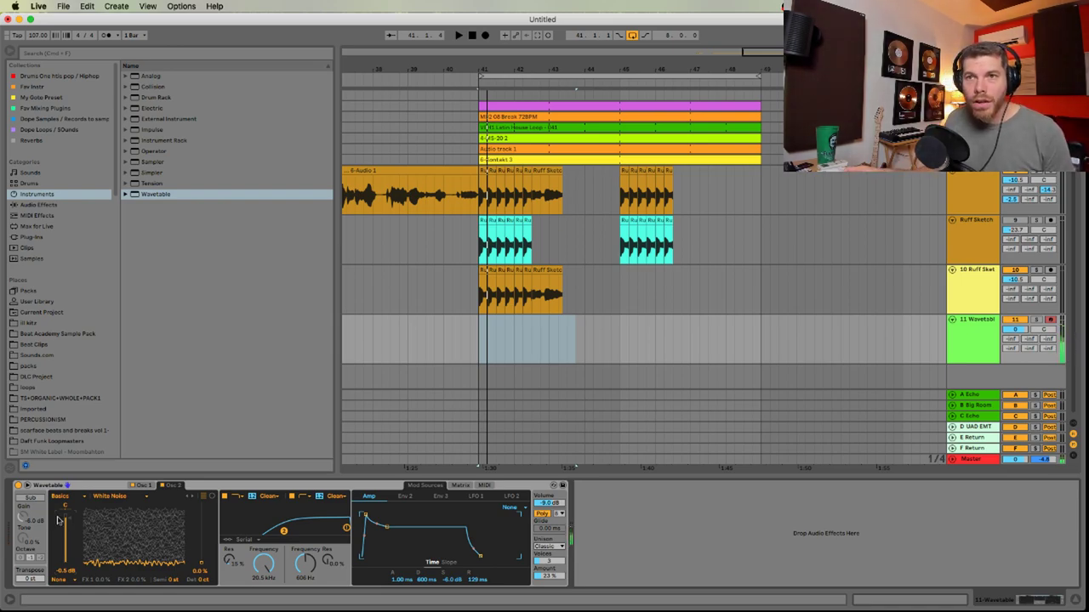
click(31, 497)
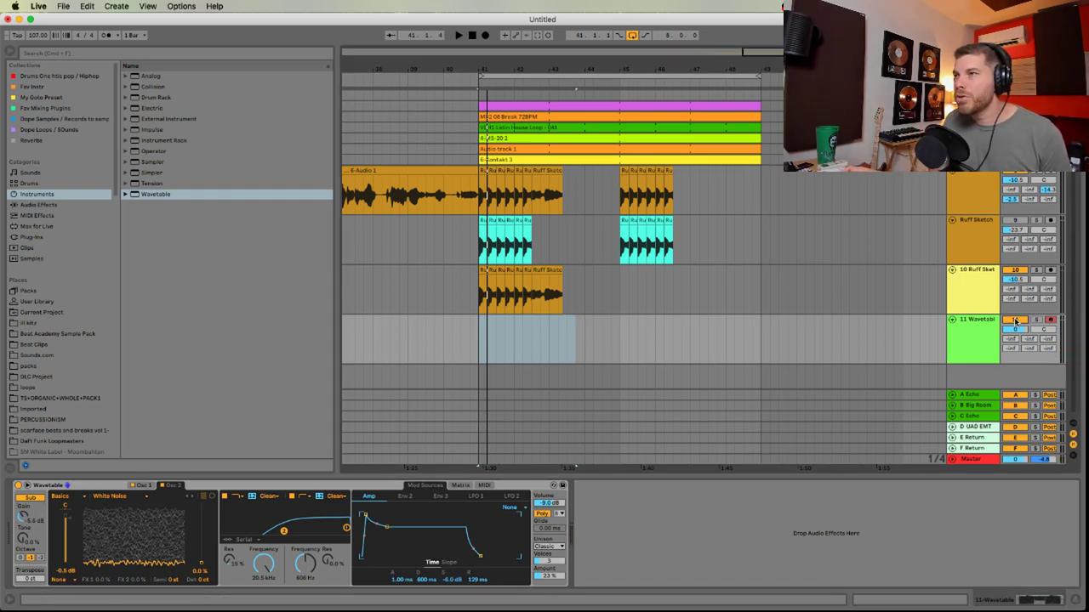
Mute the Wavetable track and set track 10's Vocoder carrier to External, taking audio from 11-Wavetable
click(976, 290)
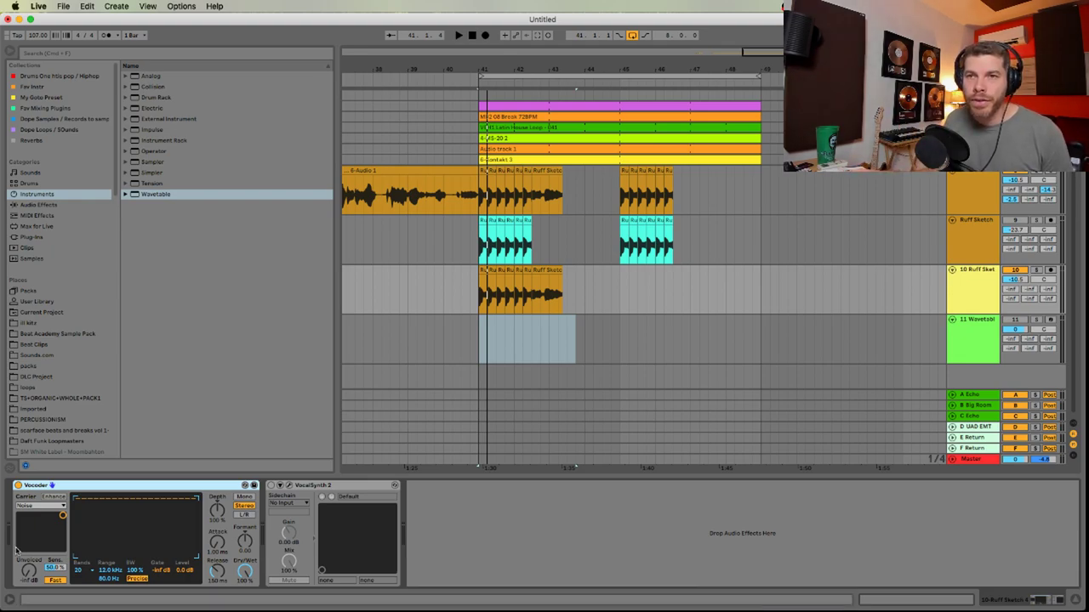
click(42, 506)
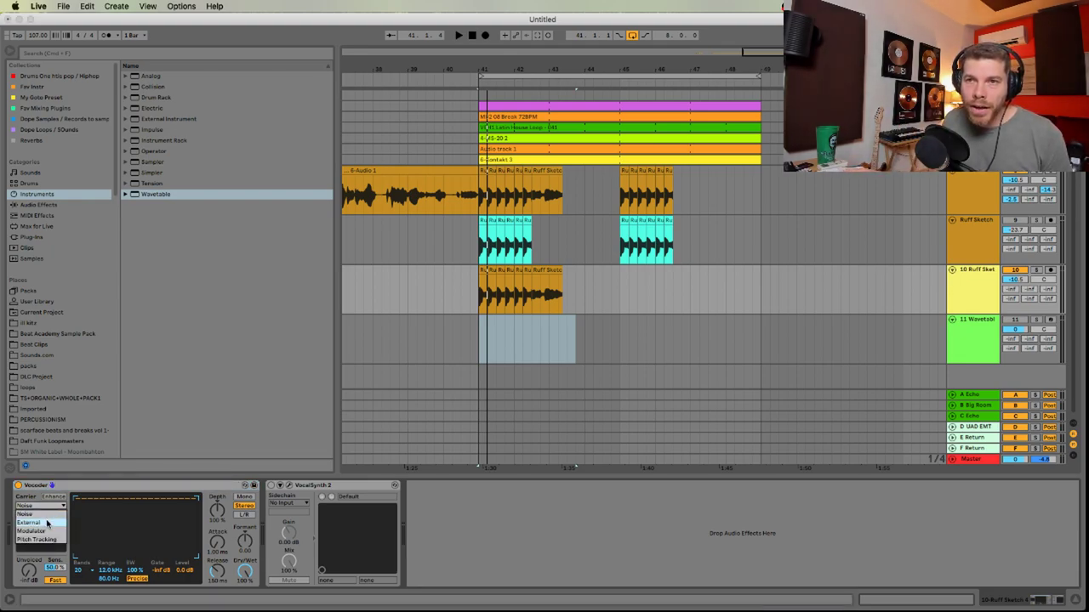
click(47, 525)
click(43, 521)
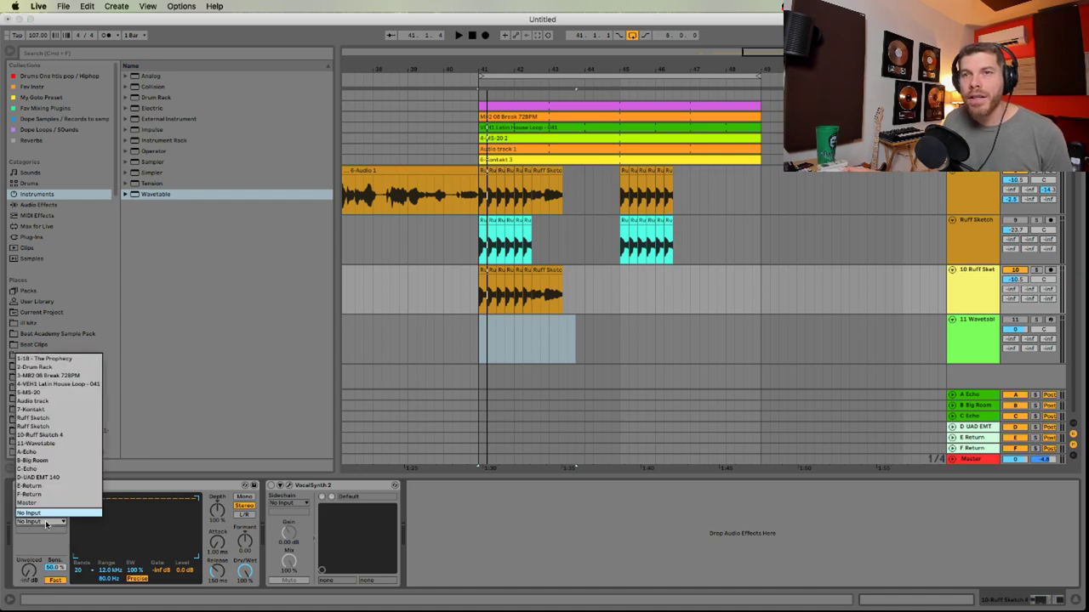
click(58, 444)
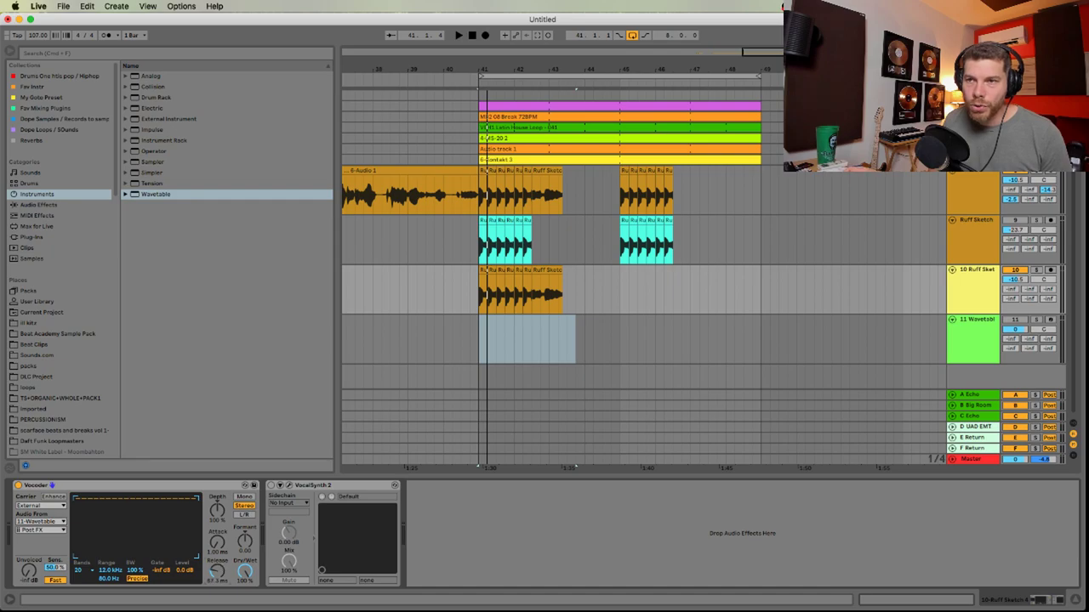
Loop bars 41 to 43, solo track 10, and audition the vocoded vocal with the armed Wavetable track
drag(551, 344, 477, 349)
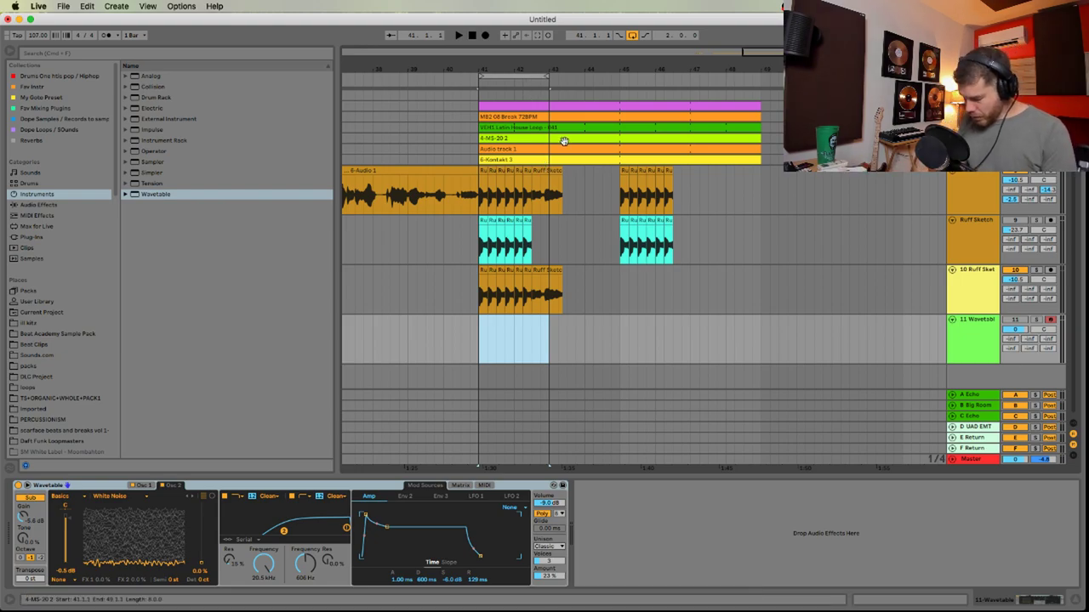
key(space)
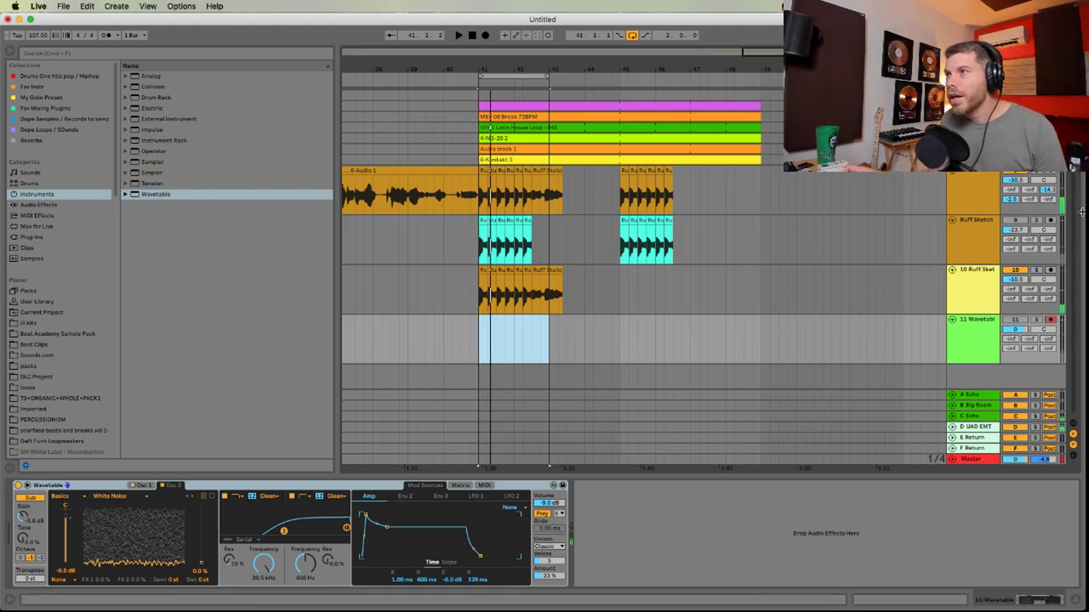
click(1037, 269)
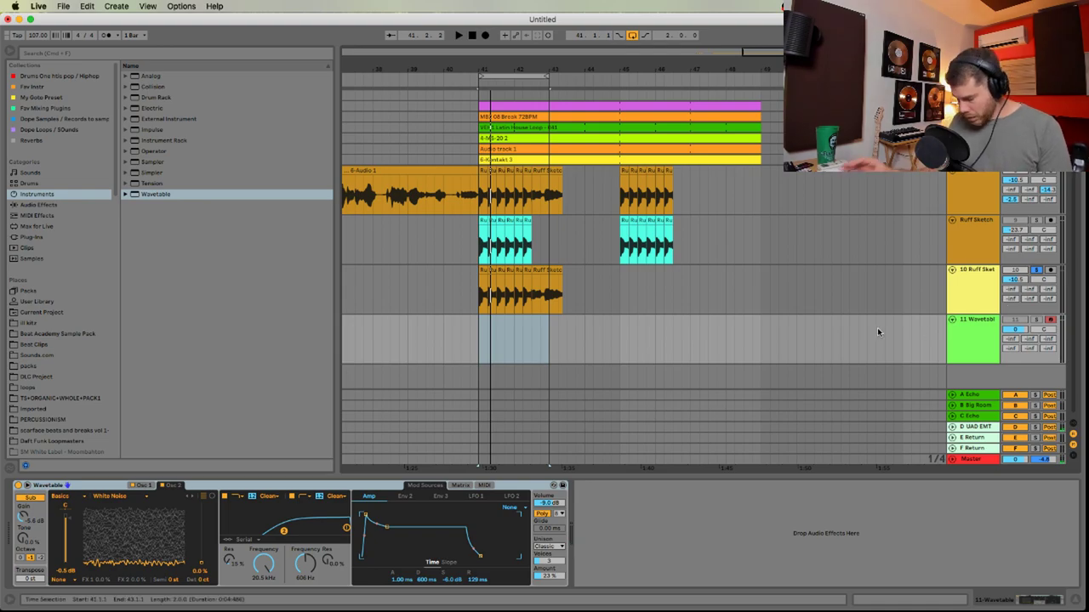
key(space)
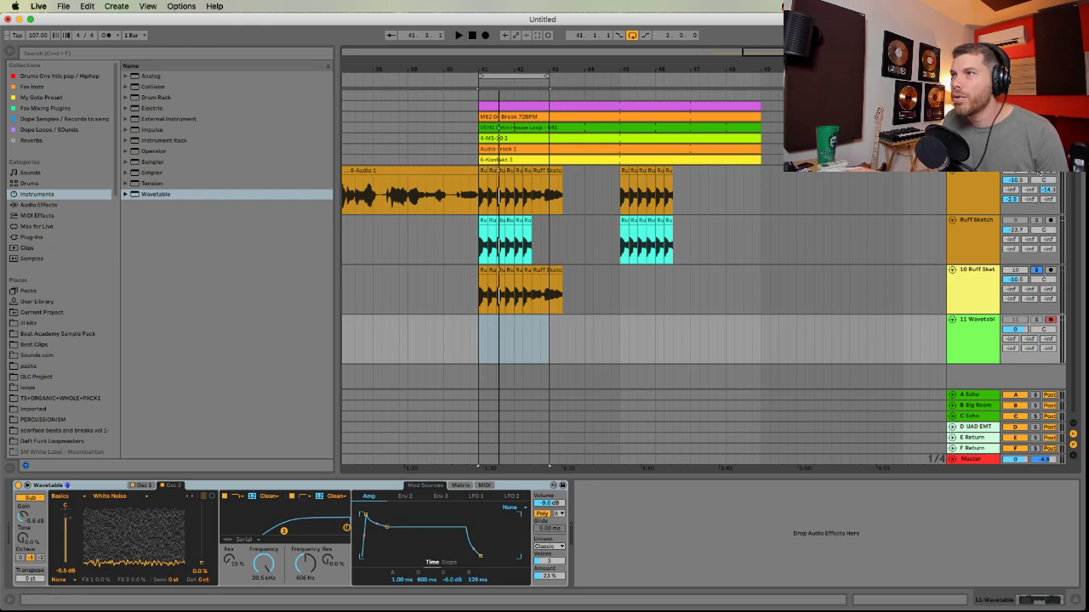
Raise track 10's volume in the mixer and audition the vocoded vocal again in the arrangement
key(Tab)
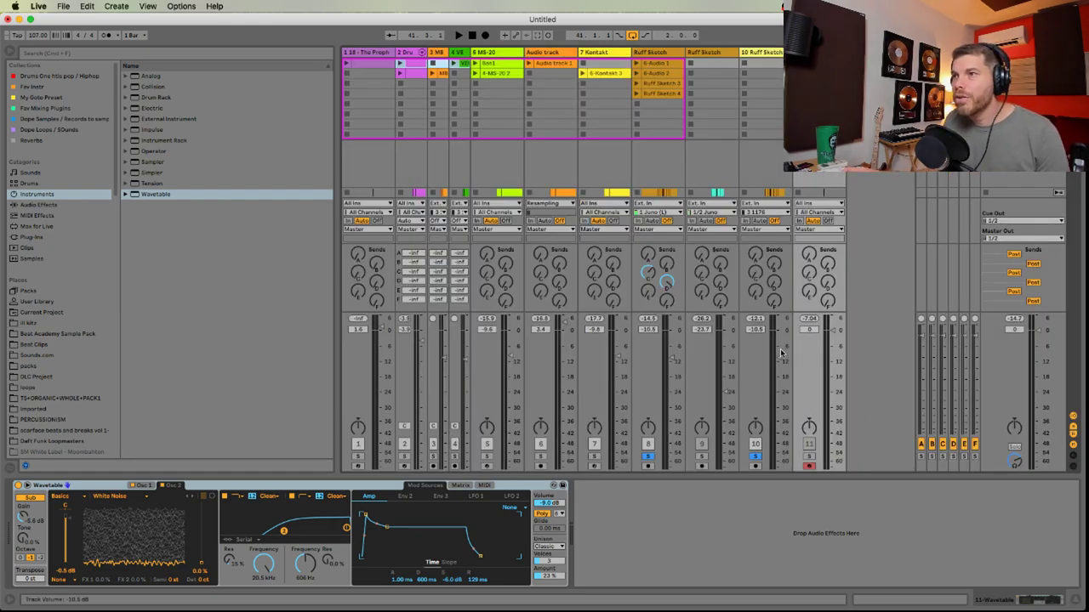
drag(781, 352, 778, 342)
key(Tab)
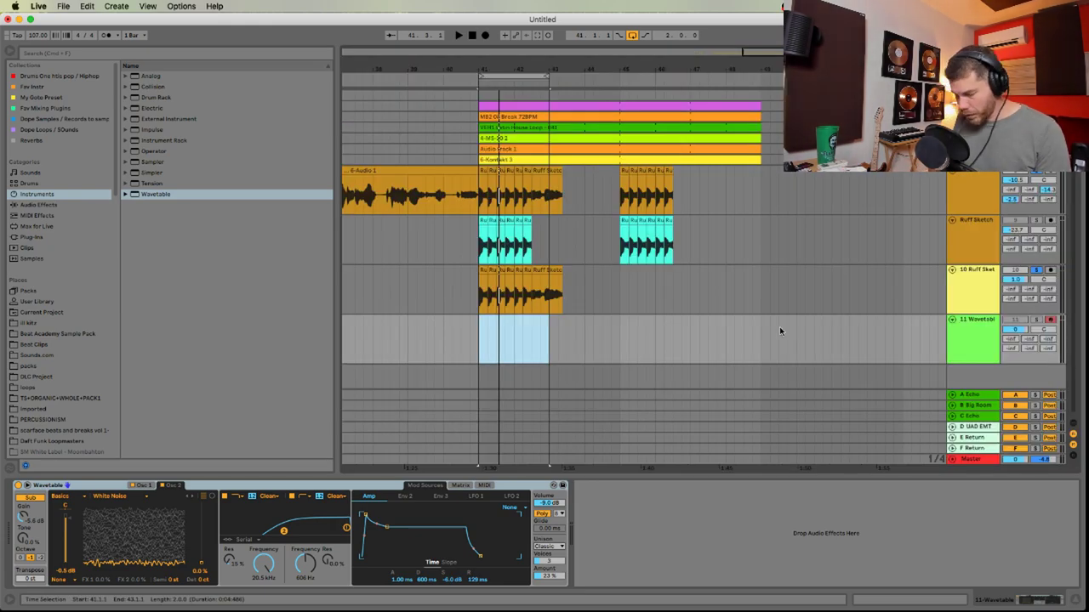
key(space)
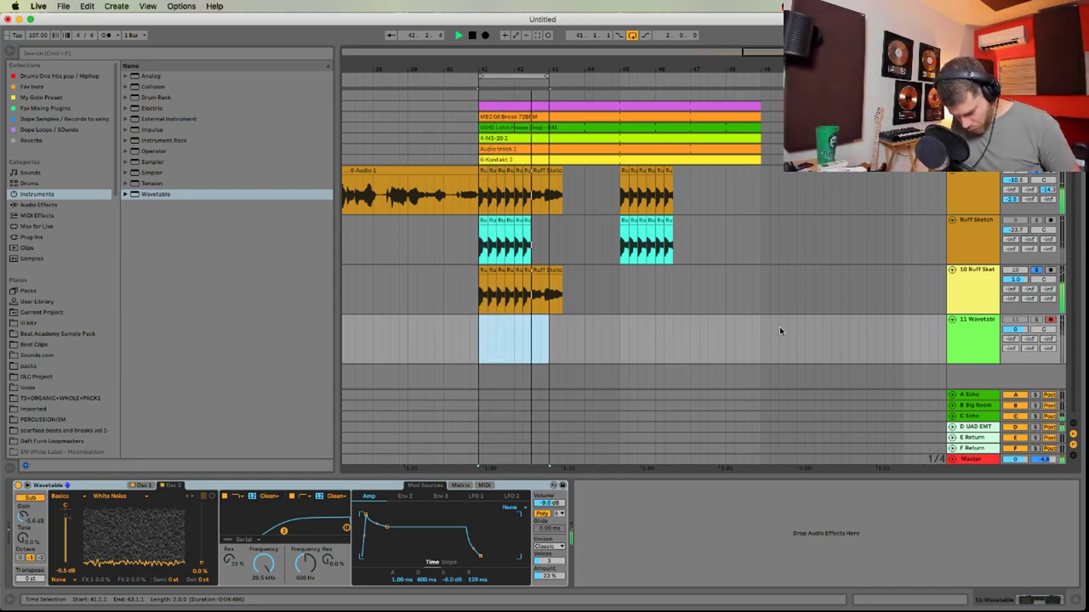
key(space)
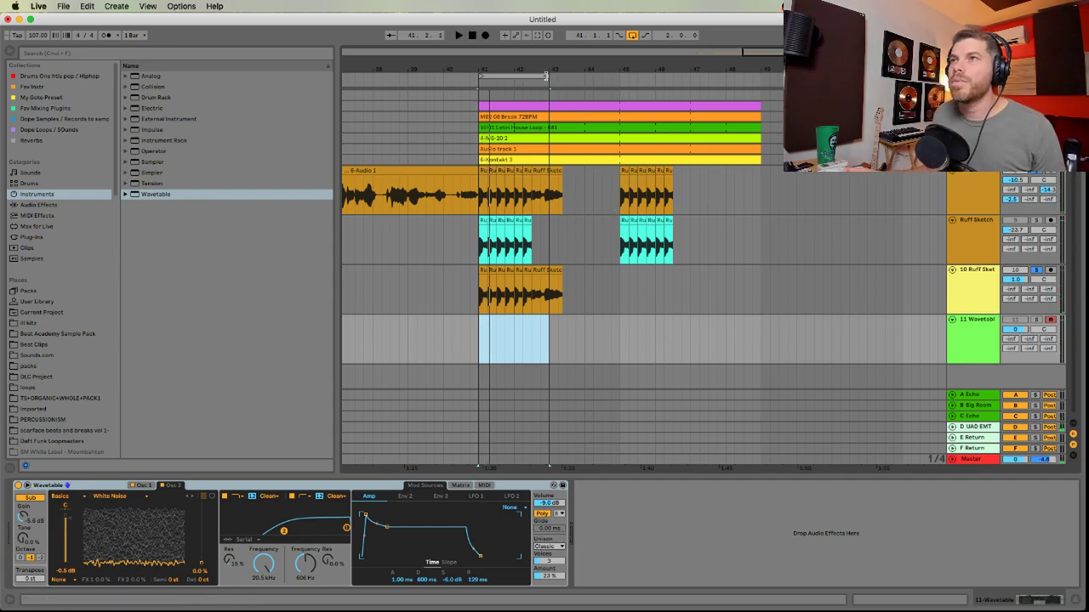
Extend the loop to bars 41 to 45 and audition the vocoded vocal over the longer section
drag(546, 77, 619, 76)
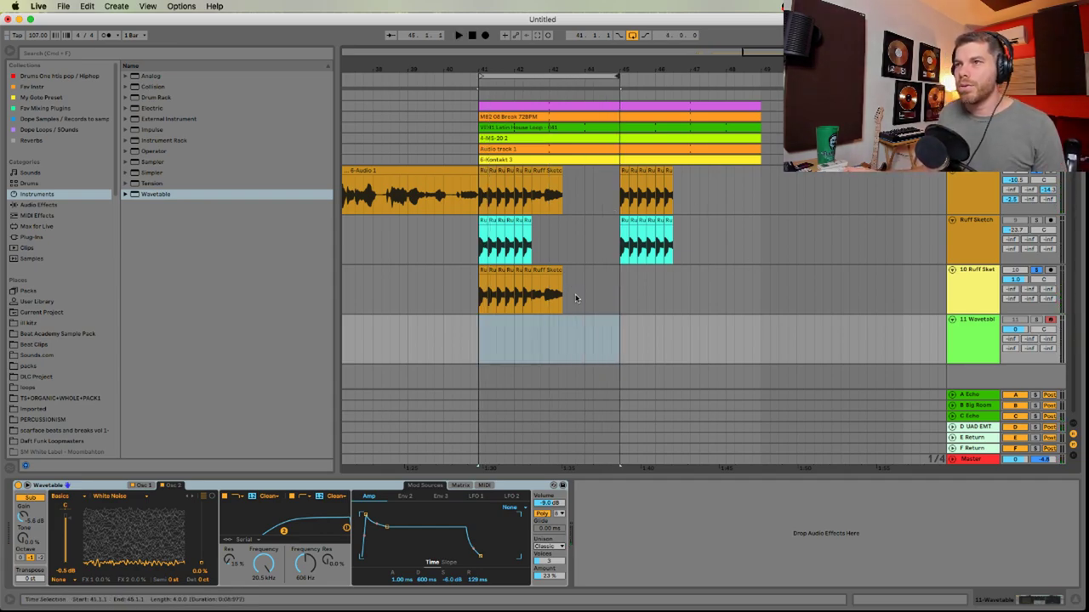
key(space)
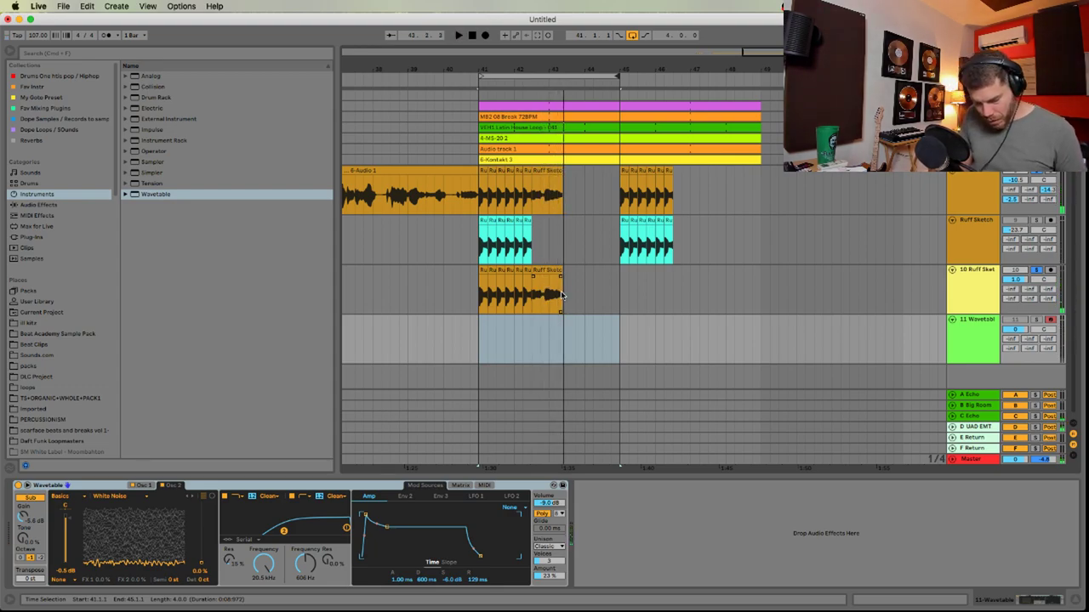
key(space)
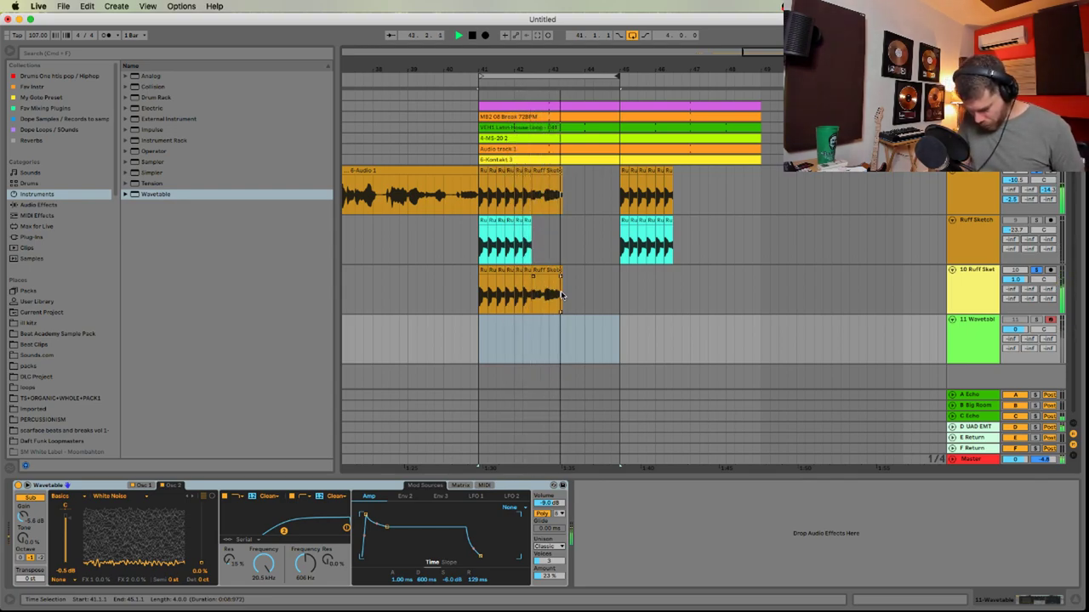
Stop playback and duplicate track 10's short vocal chops over the long tail until they fill bars 41 to 45
key(space)
click(583, 288)
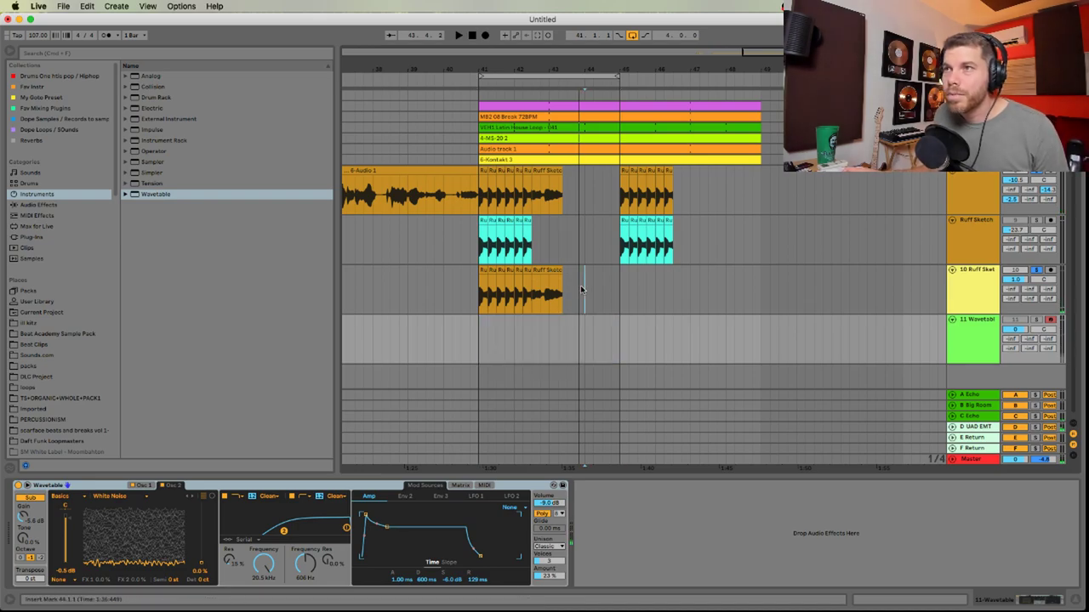
drag(559, 270, 480, 292)
key(super+d)
key(super+d)
key(super+d)
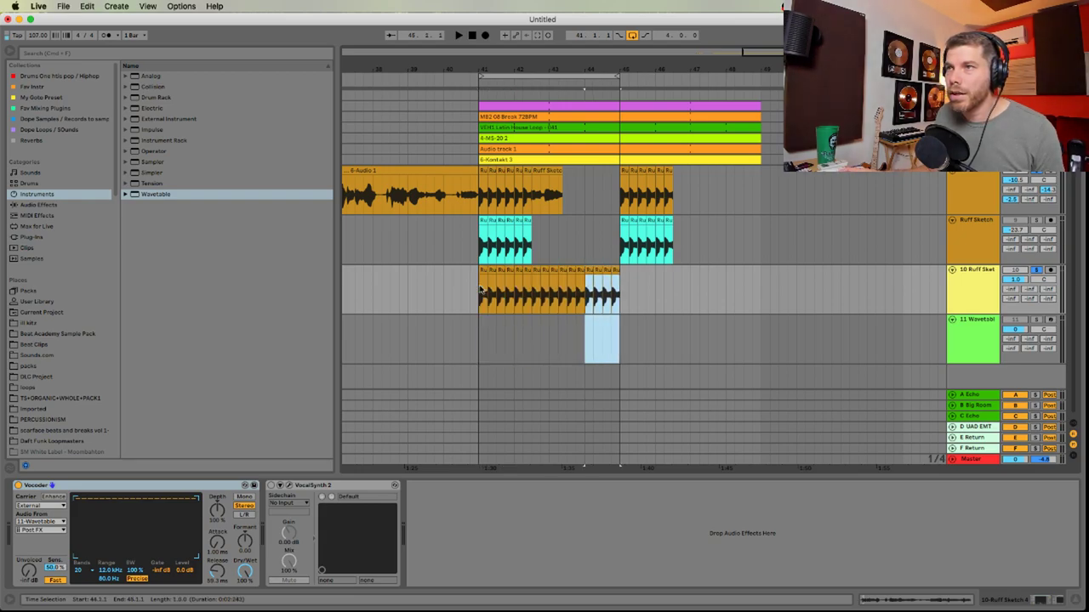
Audition the extended vocoded chops from bar 41 while playing the armed Wavetable track
click(477, 321)
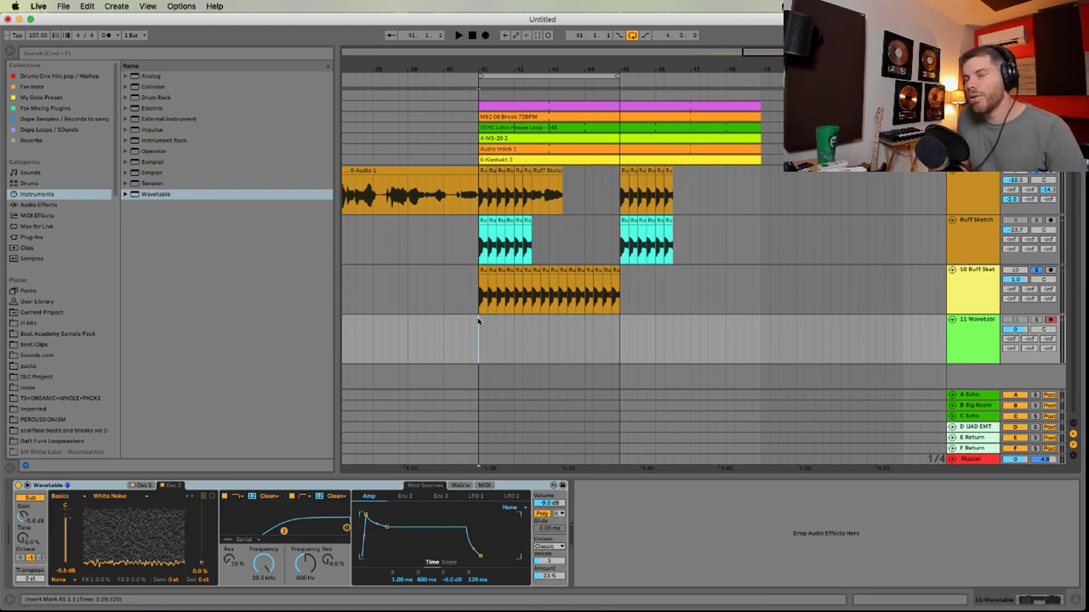
key(space)
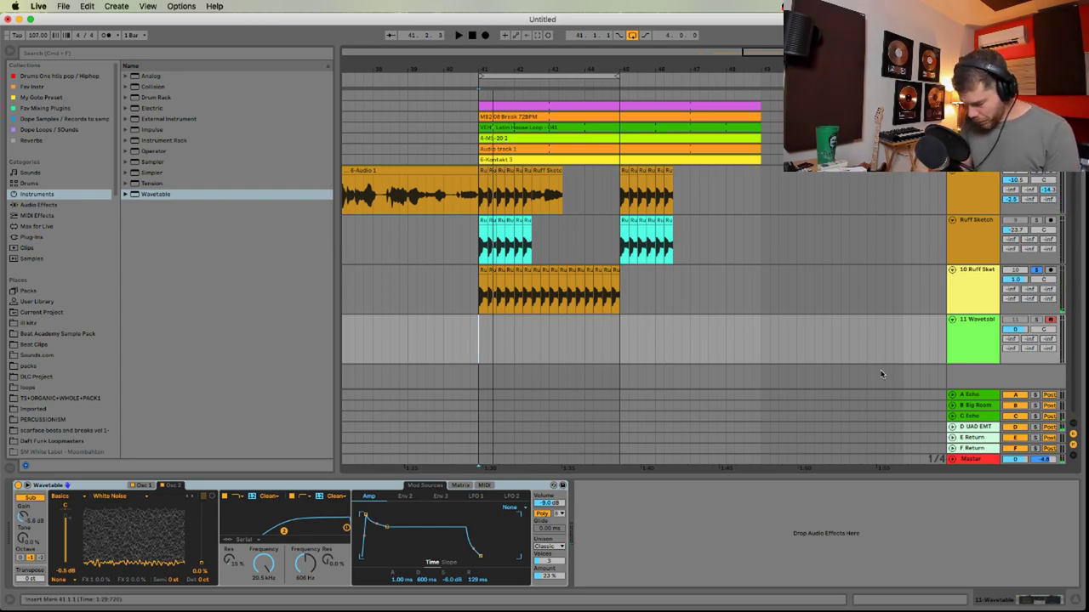
key(space)
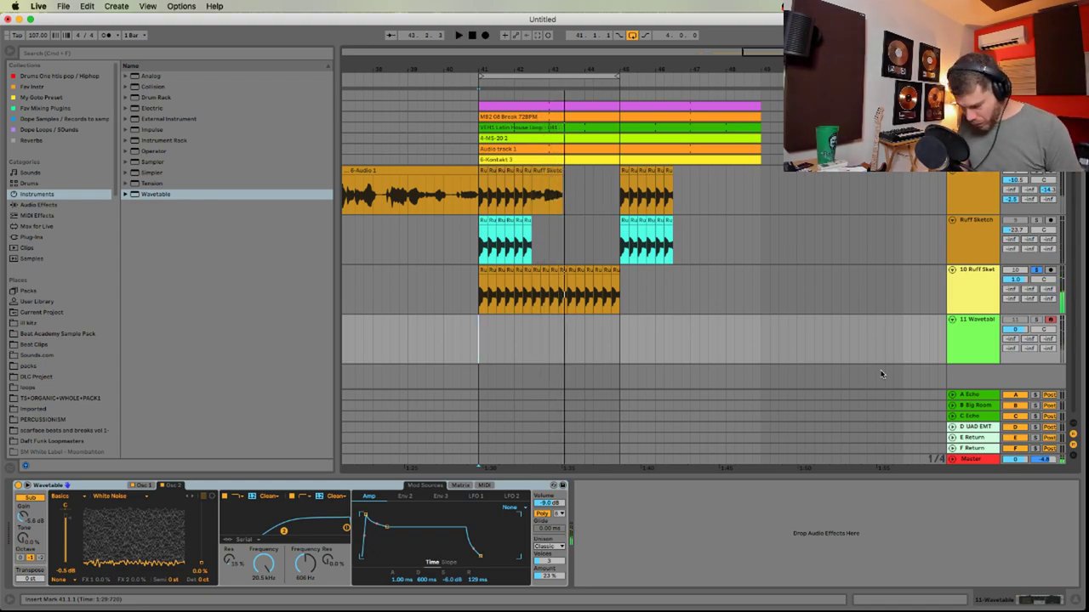
click(486, 37)
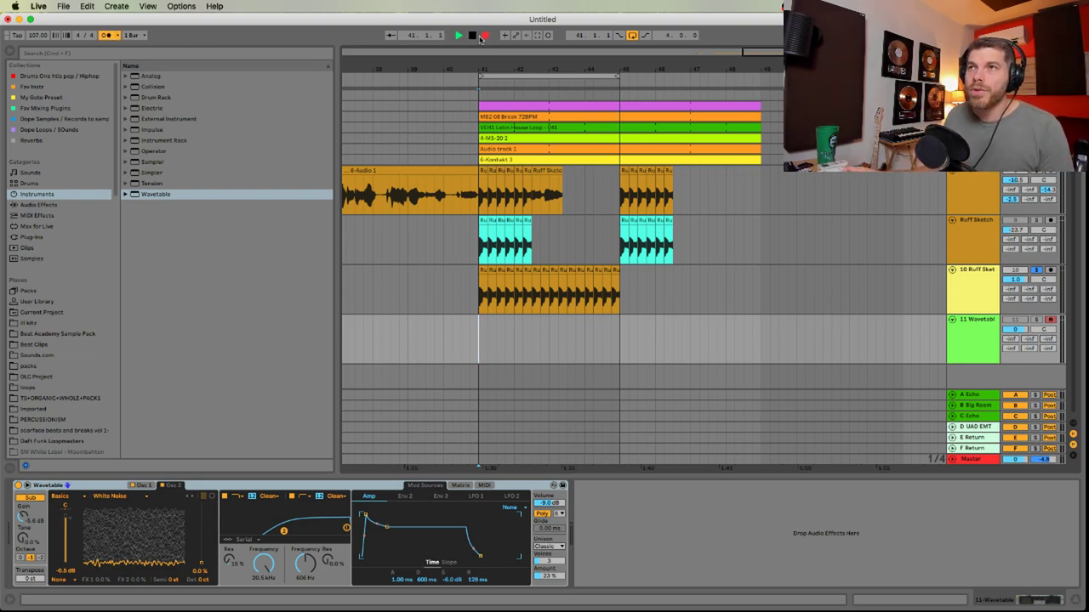
click(486, 36)
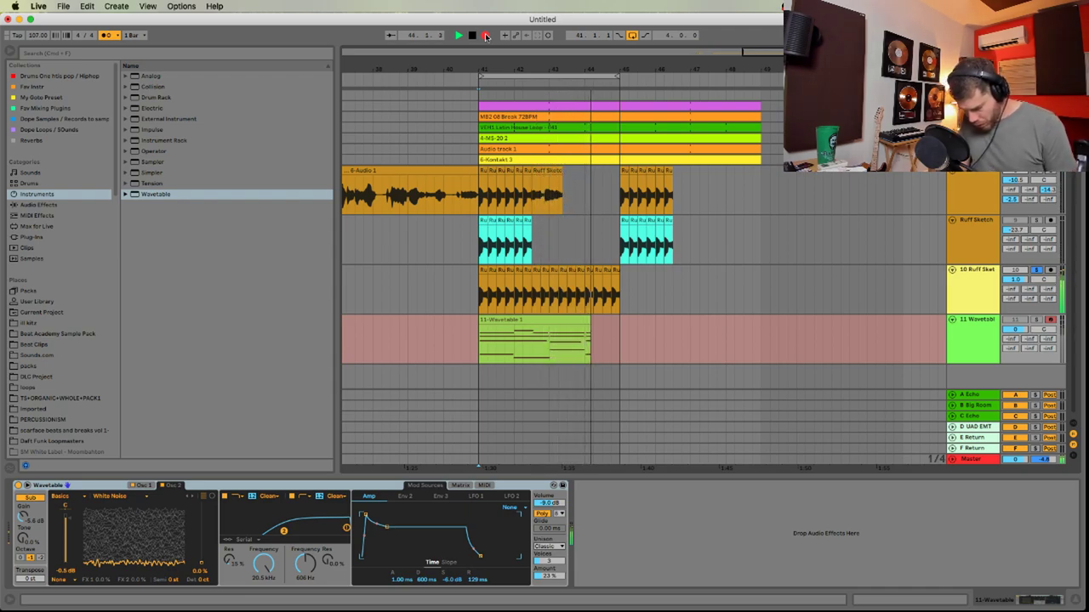
click(486, 35)
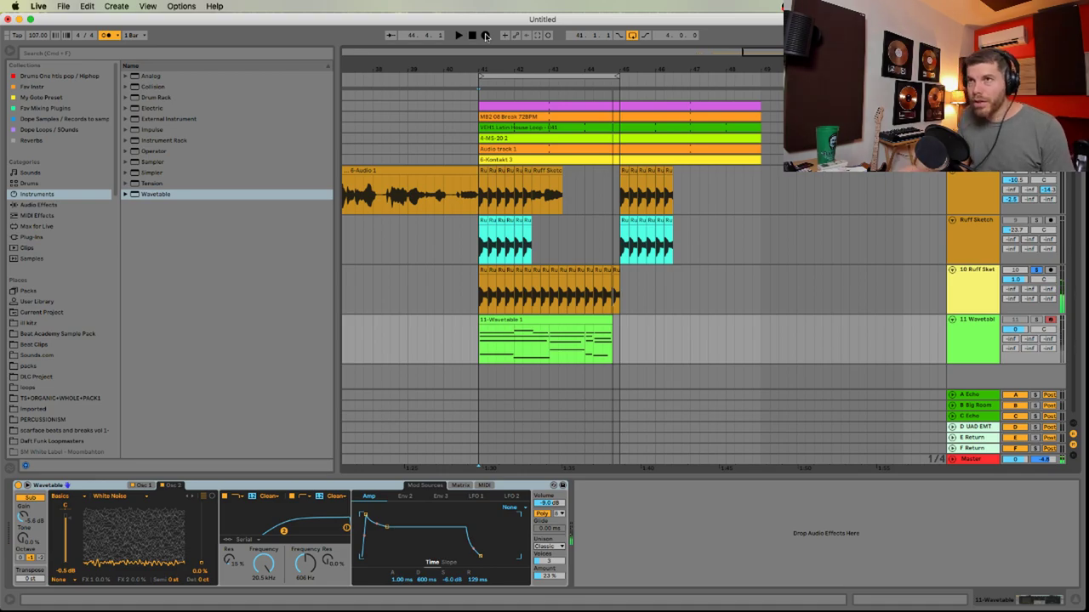
click(519, 321)
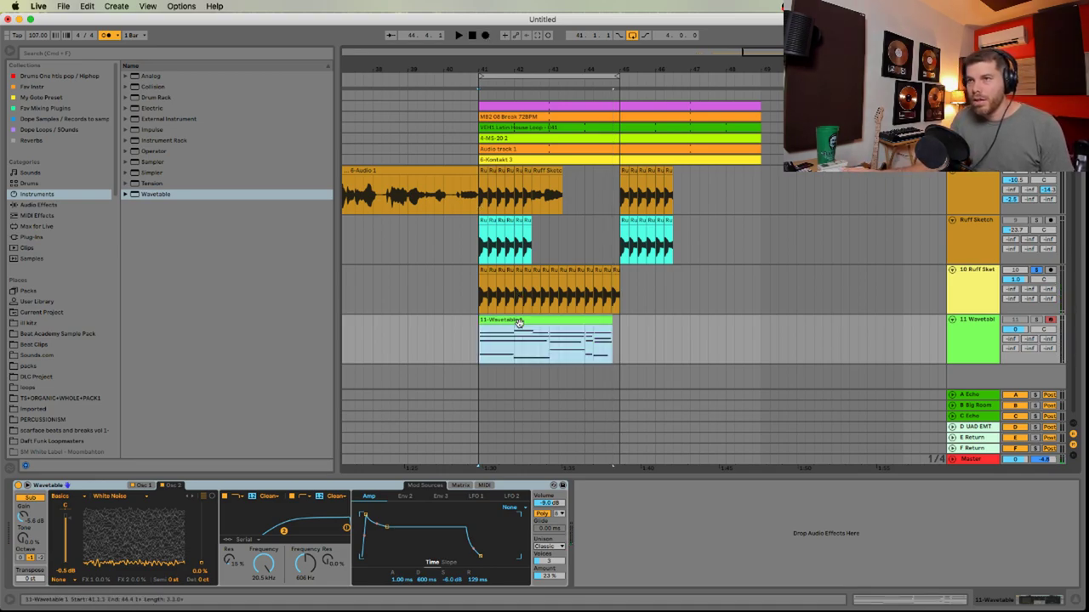
key(Delete)
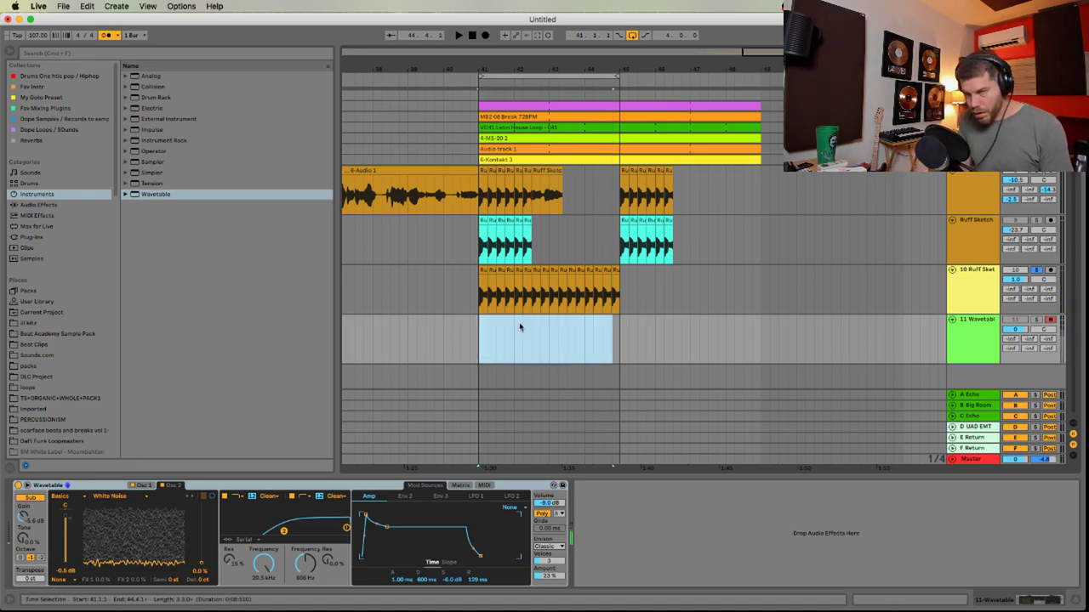
click(484, 37)
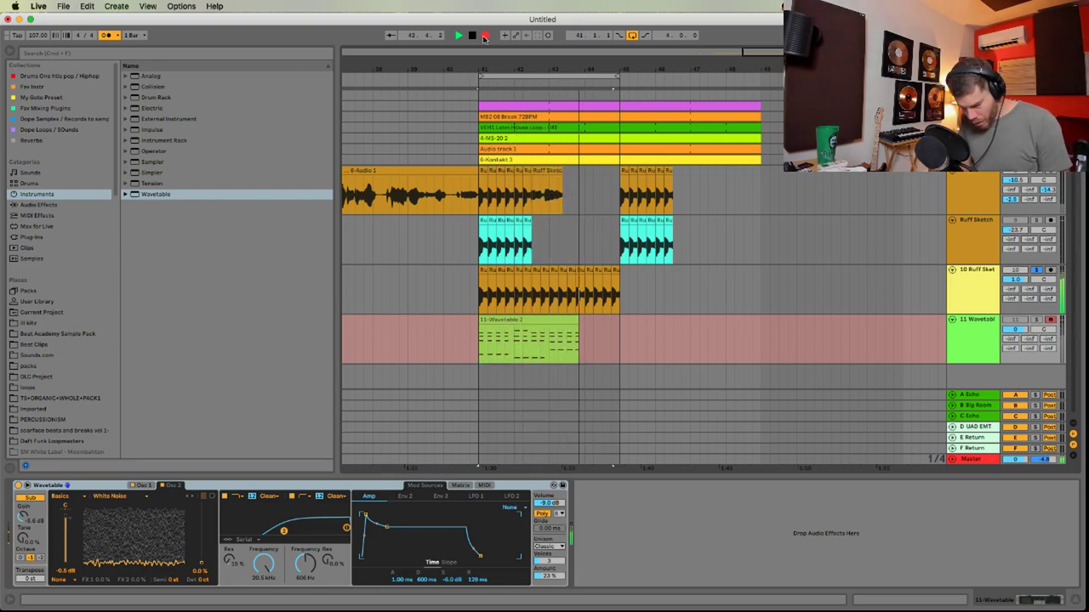
key(space)
click(528, 322)
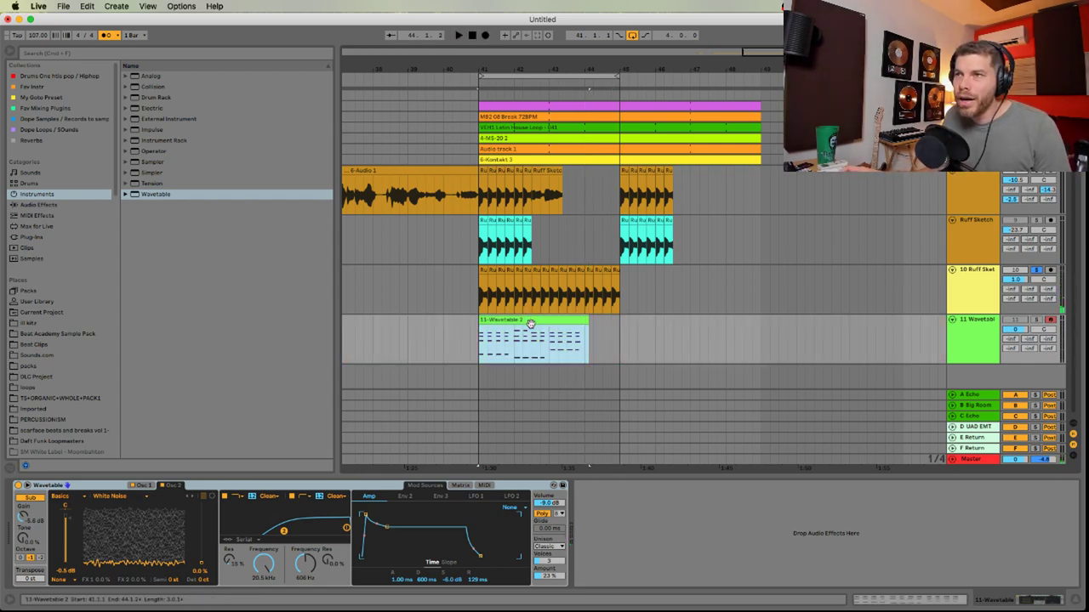
key(Delete)
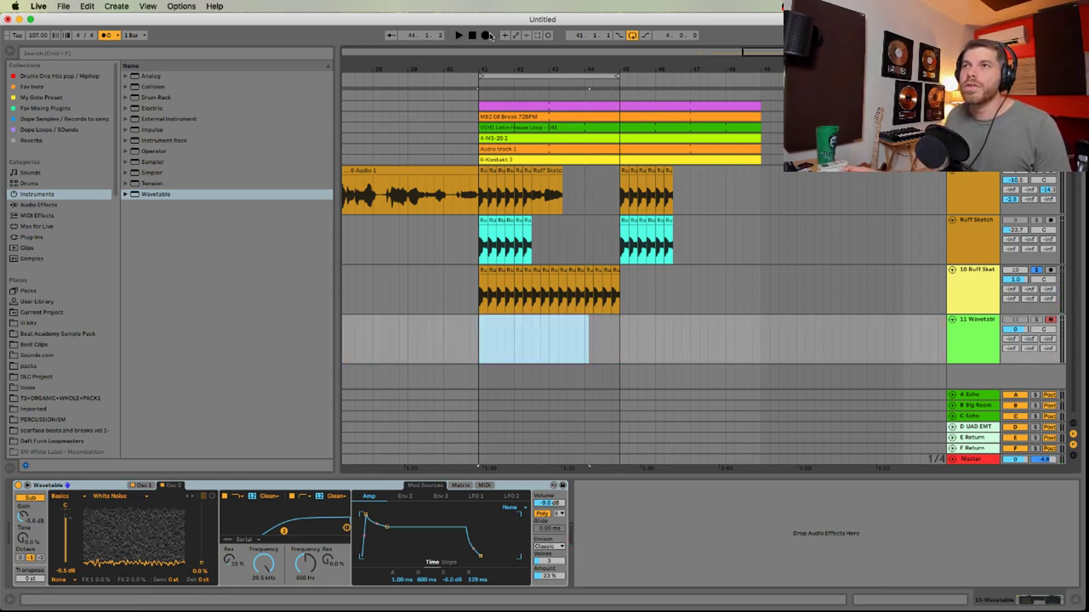
Record a chord progression on the Wavetable track over bars 41 to 45 and quantize all its notes
click(490, 34)
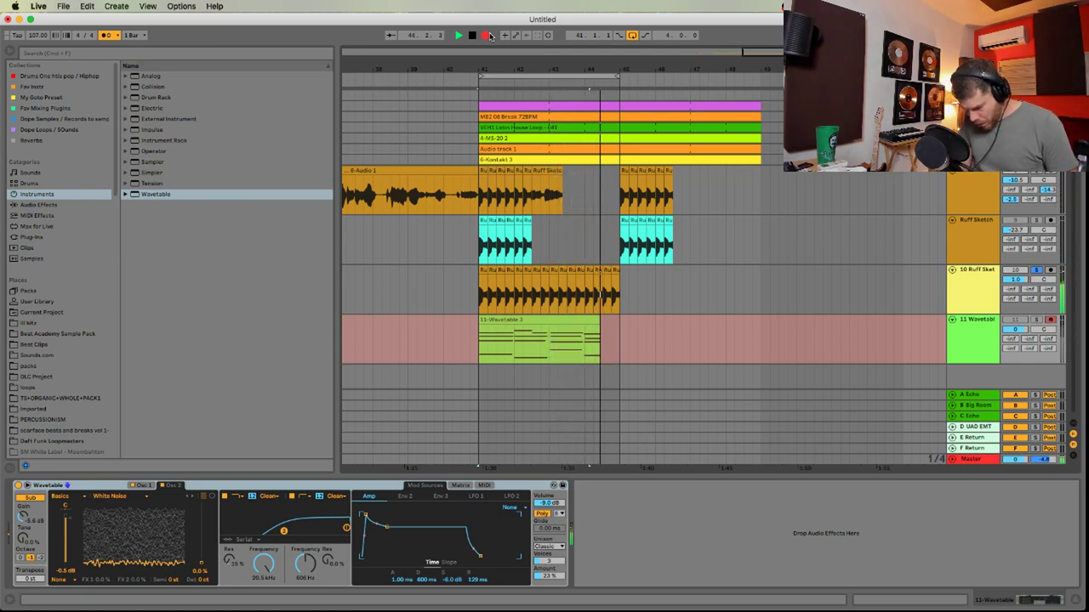
key(space)
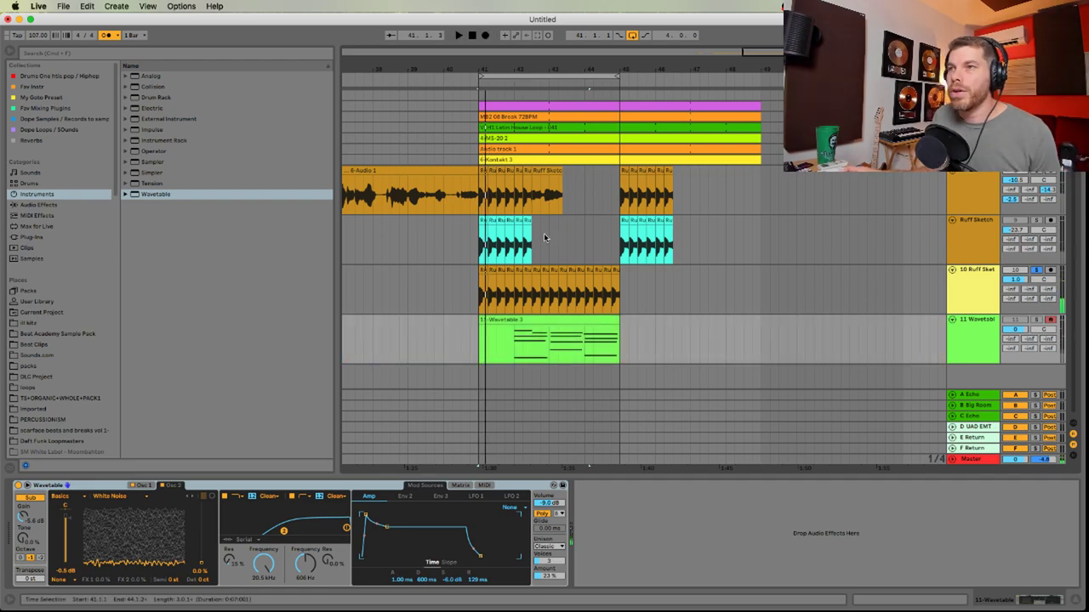
click(544, 318)
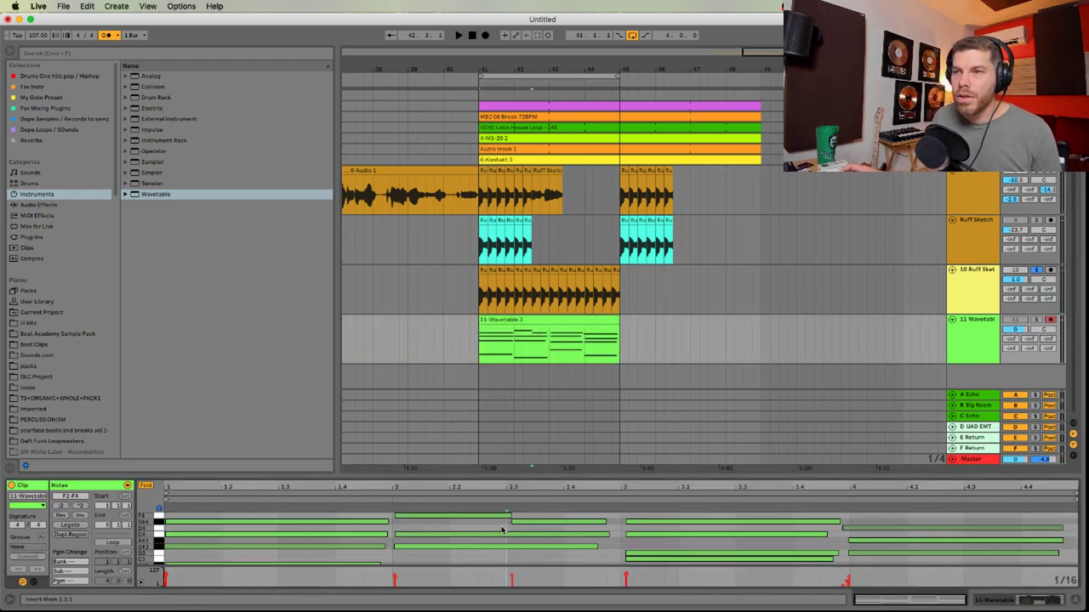
key(super+a)
Play the loop and shorten the Wavetable amp envelope's release to 94.1 ms
key(space)
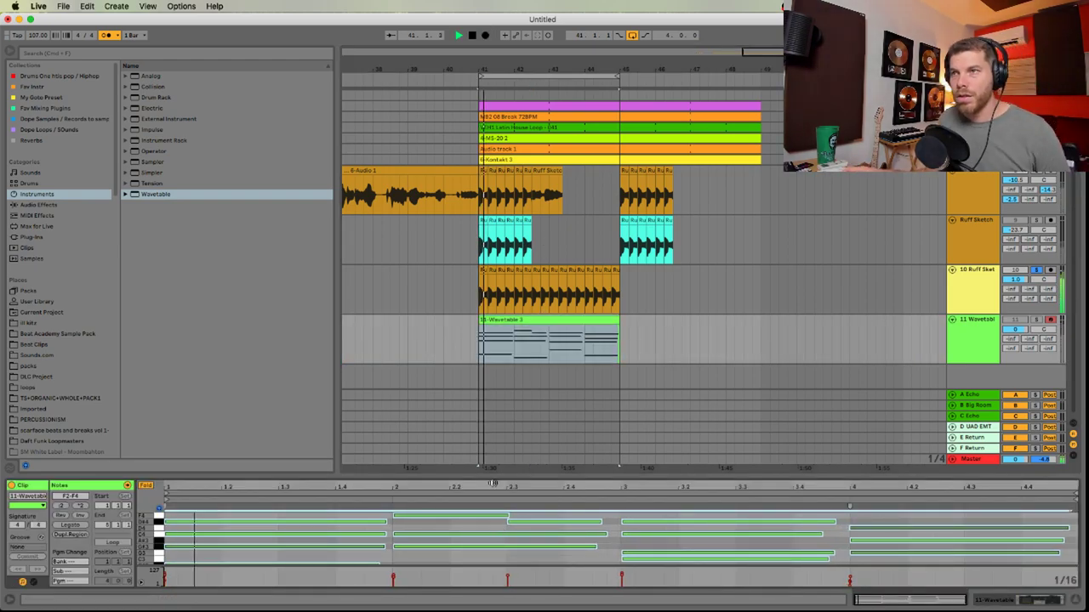
key(shift+Tab)
drag(482, 553, 479, 555)
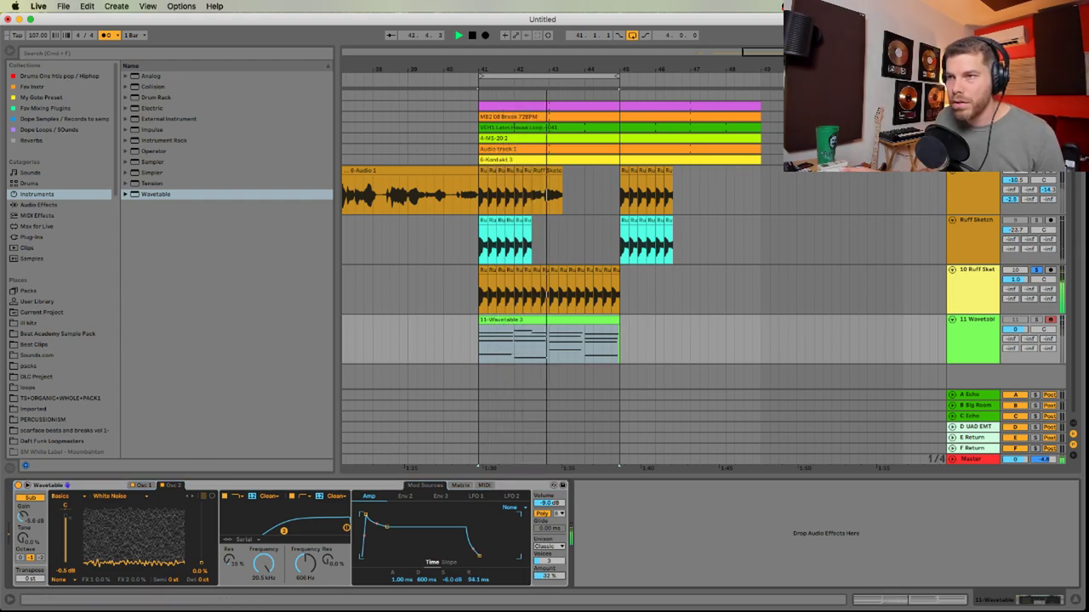
Lower track 10's volume and set its Vocoder's release to 10.0 ms, formant to -2.60 and unvoiced level to -17 dB, with Enhance on
key(Tab)
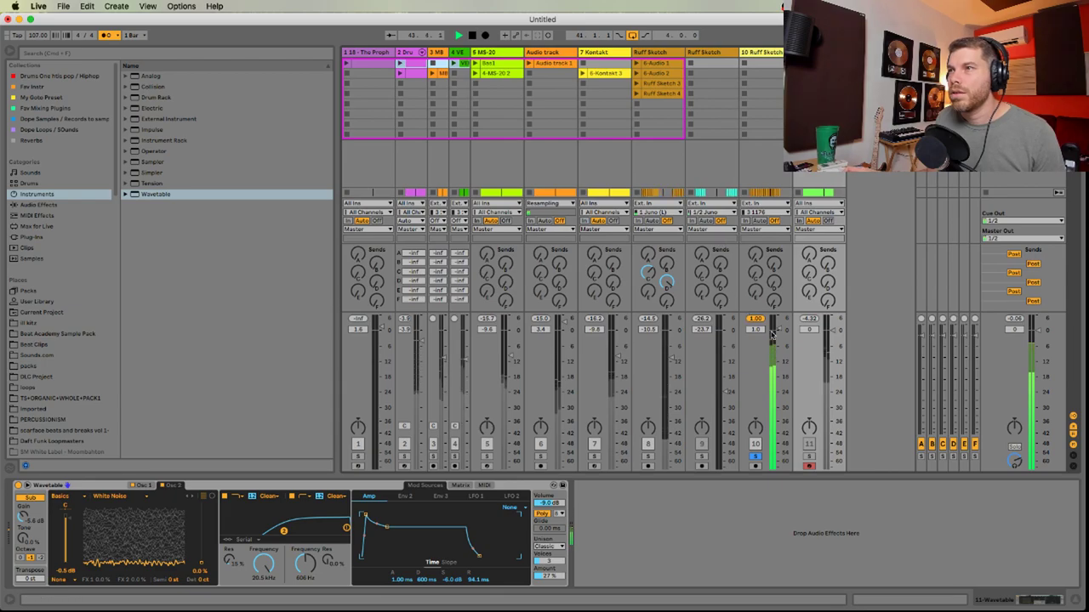
click(772, 53)
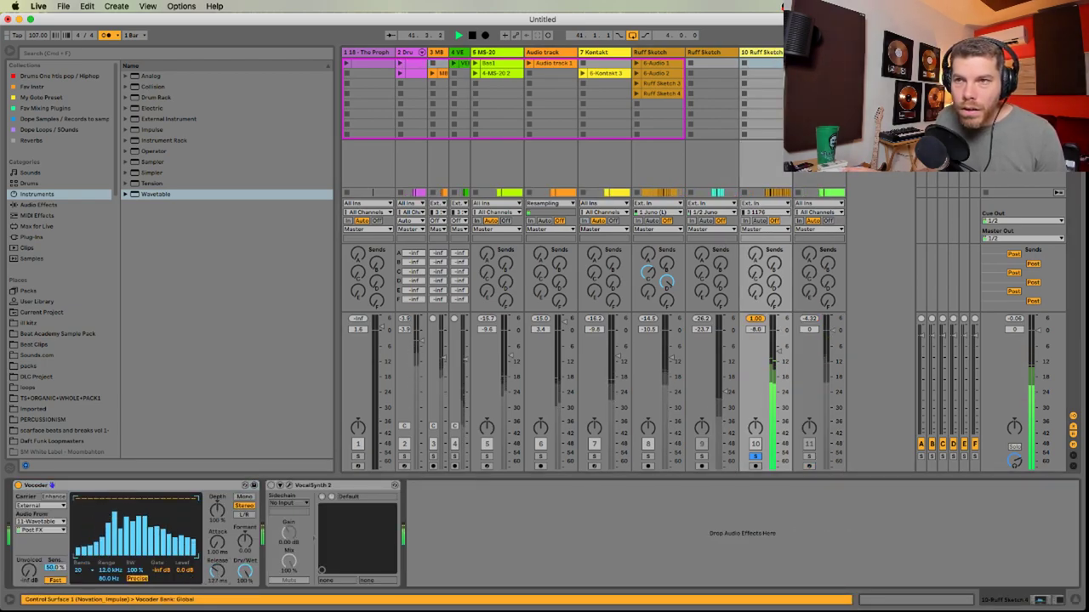
drag(217, 571, 217, 599)
drag(247, 541, 247, 529)
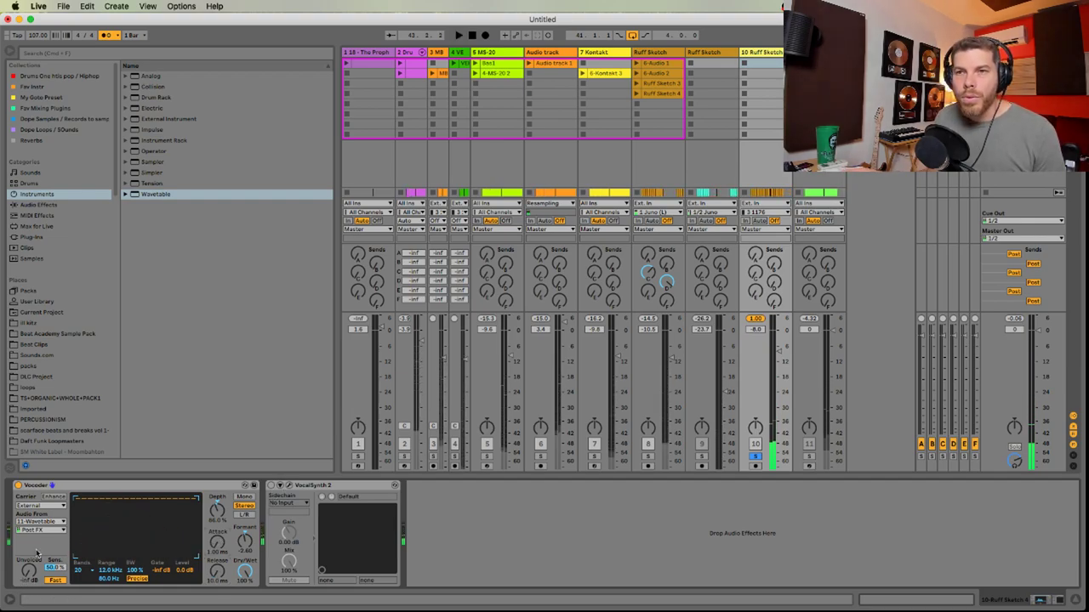
key(space)
drag(30, 573, 31, 515)
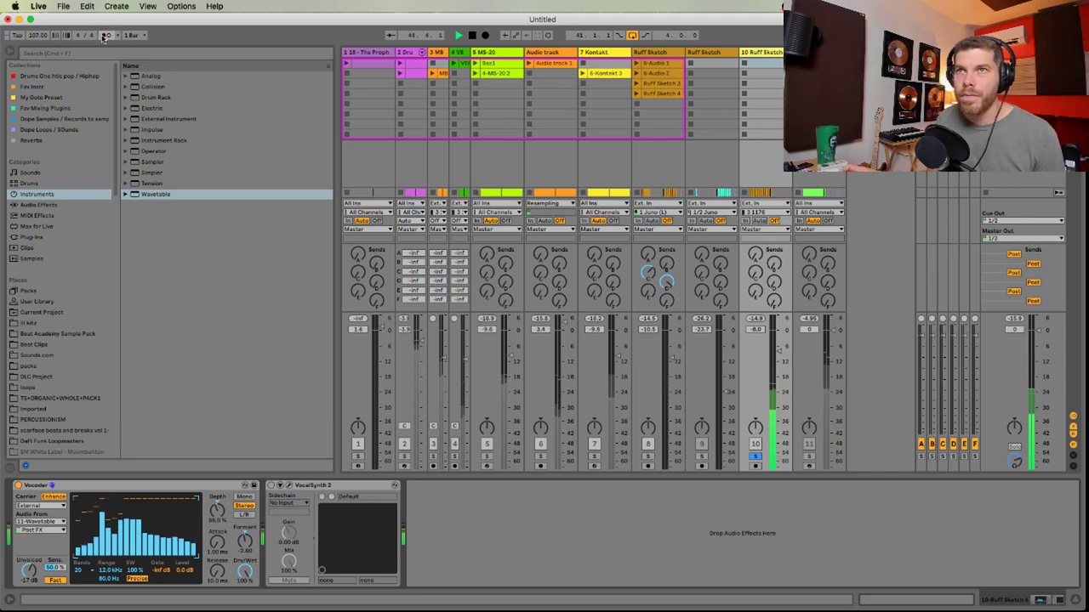
Glance at the live chat in Chrome and return to Live
key(super+Tab)
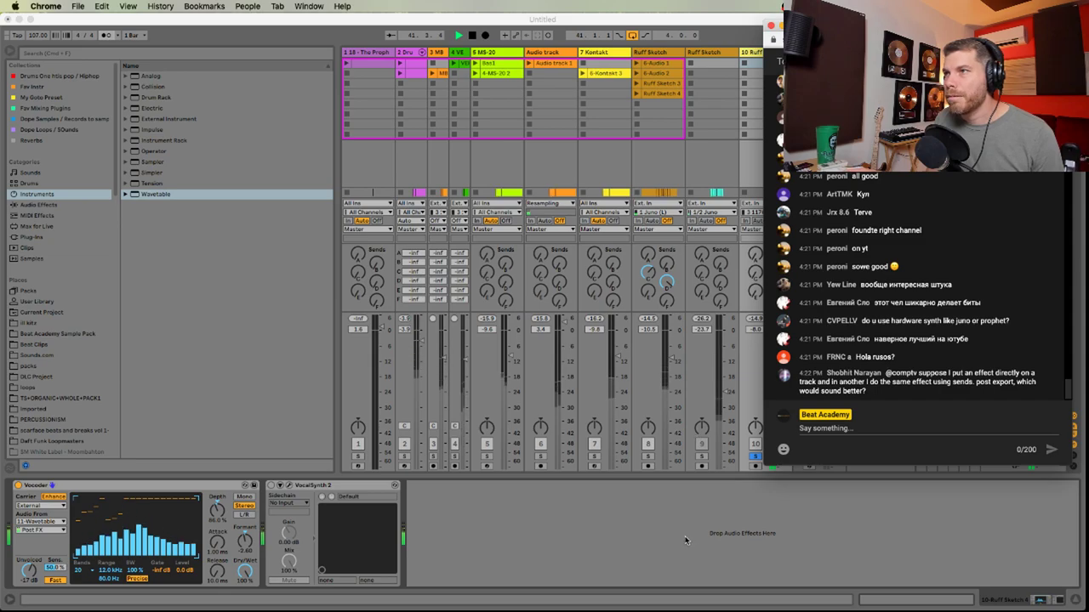
click(684, 536)
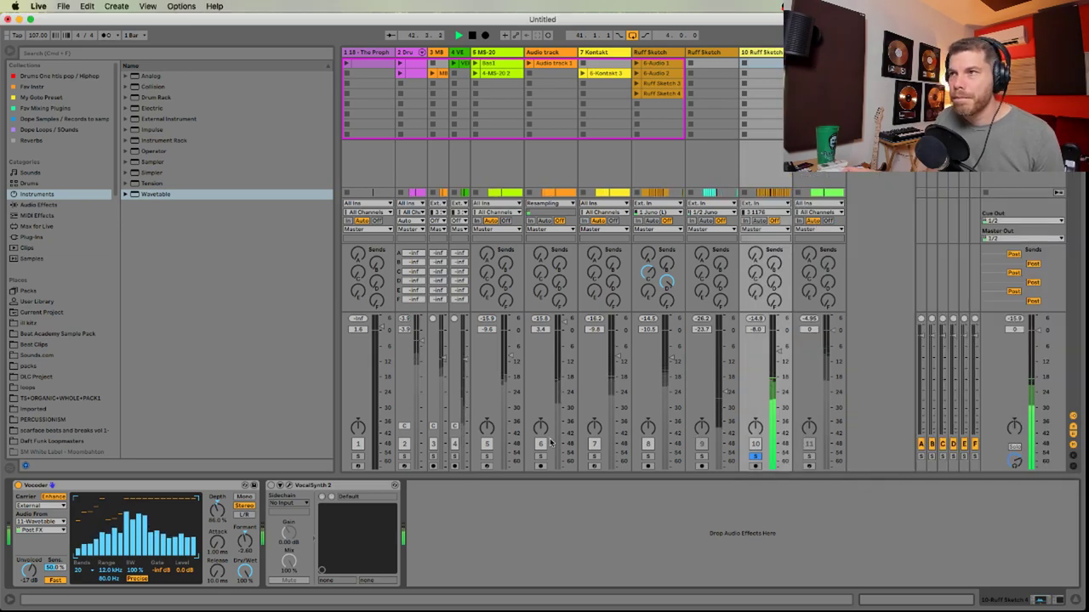
Raise track 10's C Echo send, unsolo the track, and set its volume to -10.3 dB in the full mix
drag(783, 347, 777, 338)
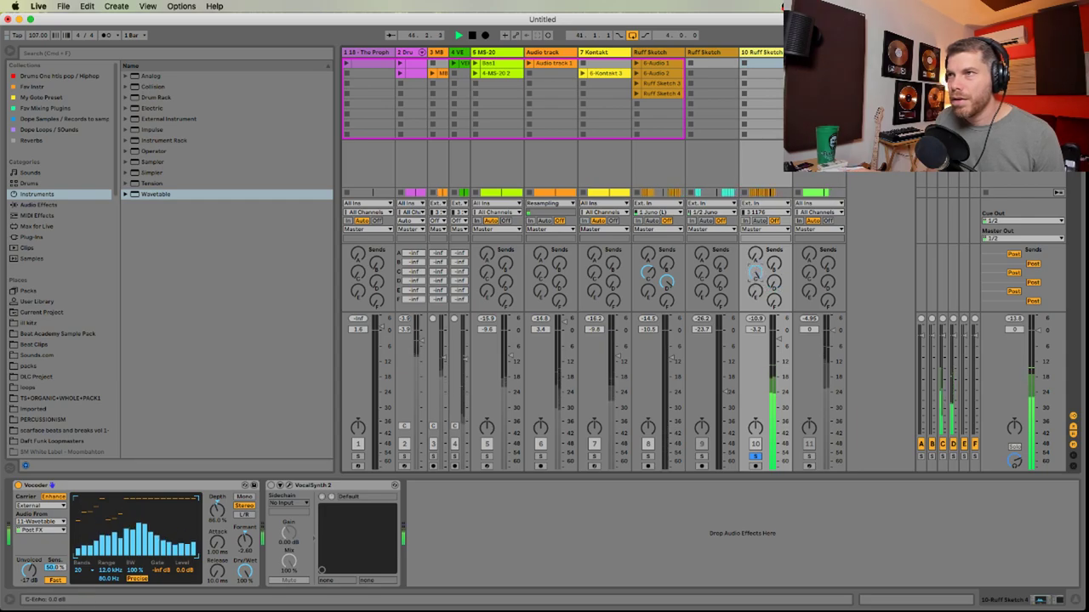
click(756, 458)
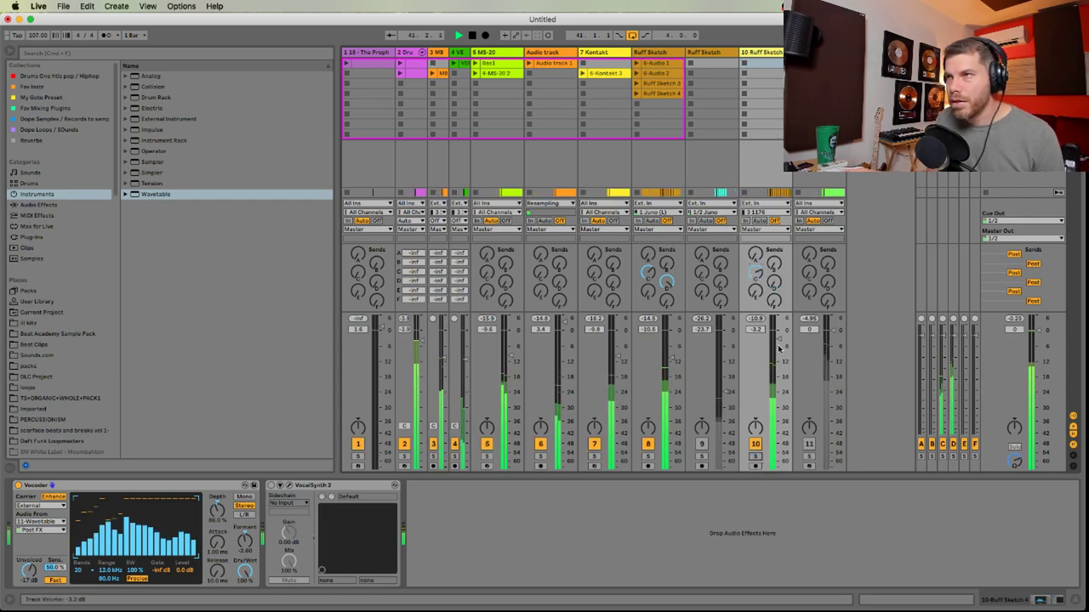
drag(778, 340, 780, 351)
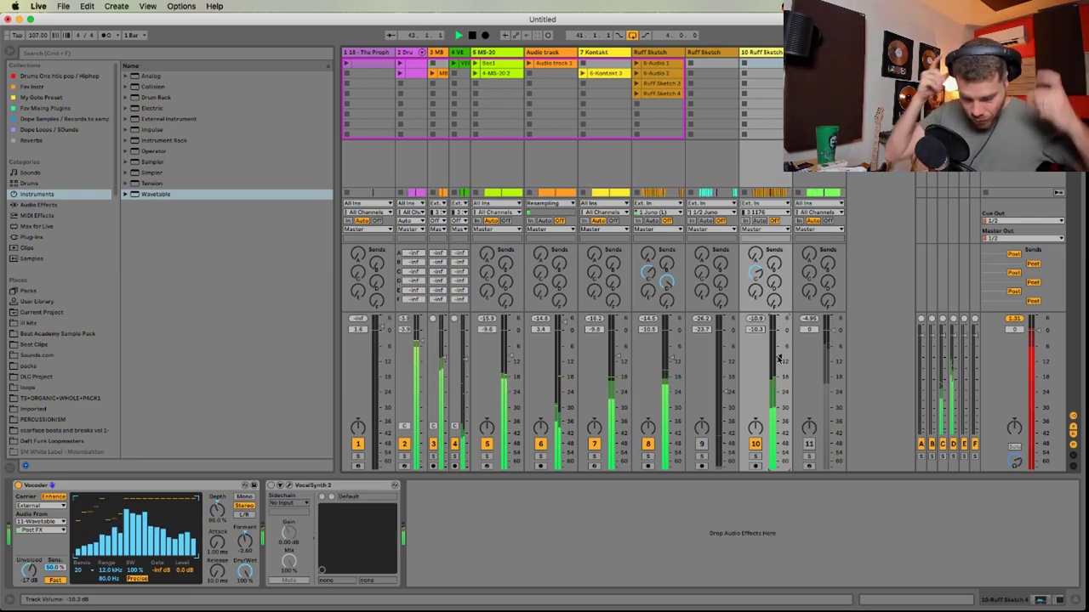
Restart playback, then set the Vocoder's formant to 1.62 and track 10's volume to -7.4 dB
key(space)
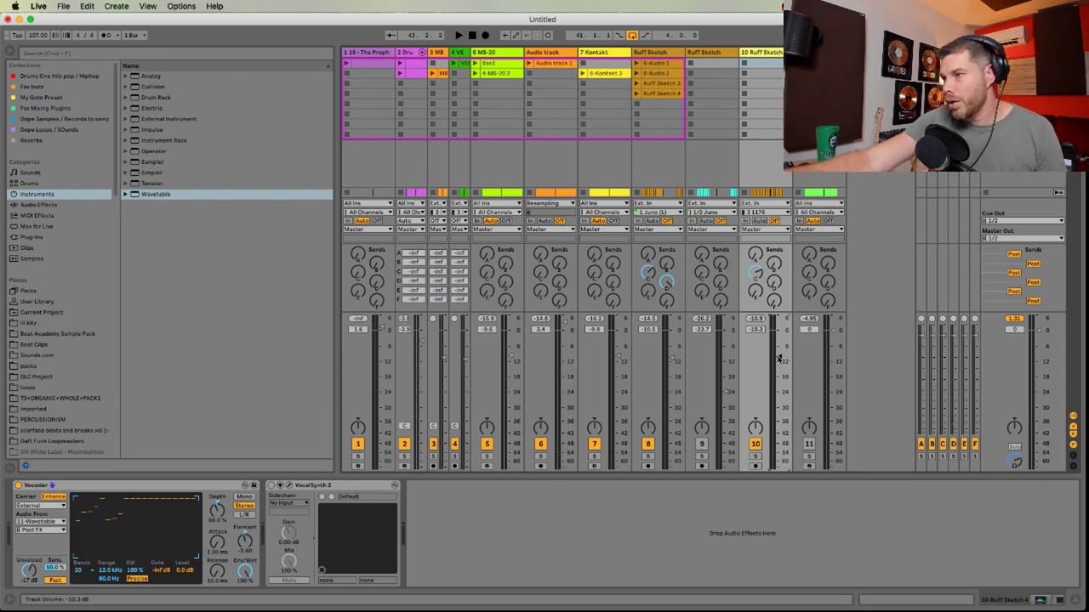
key(space)
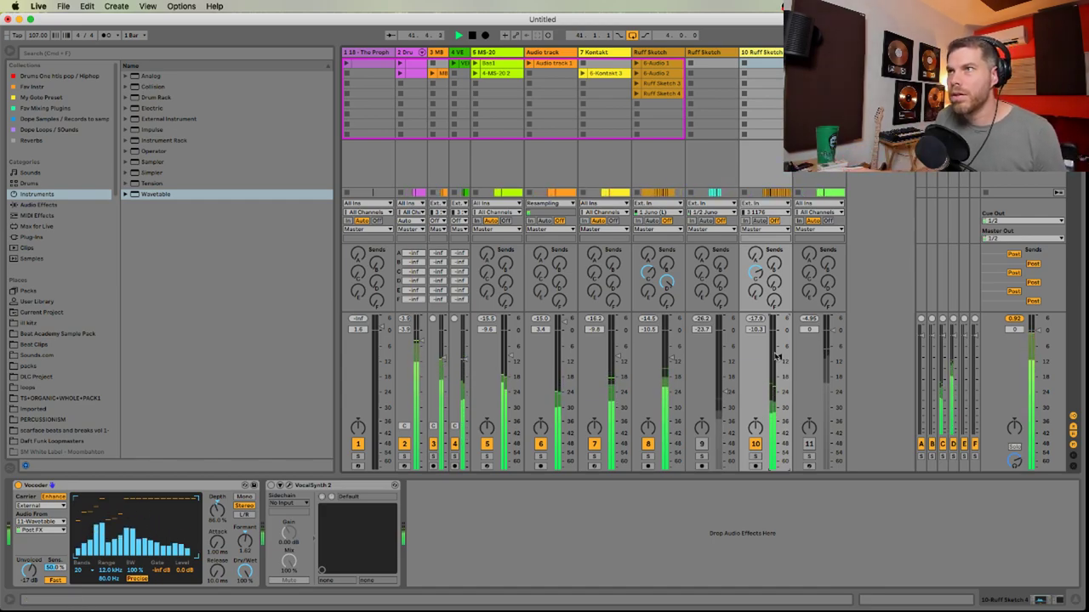
mouse_move(778, 357)
mouse_down()
mouse_move(779, 338)
mouse_move(779, 348)
mouse_up()
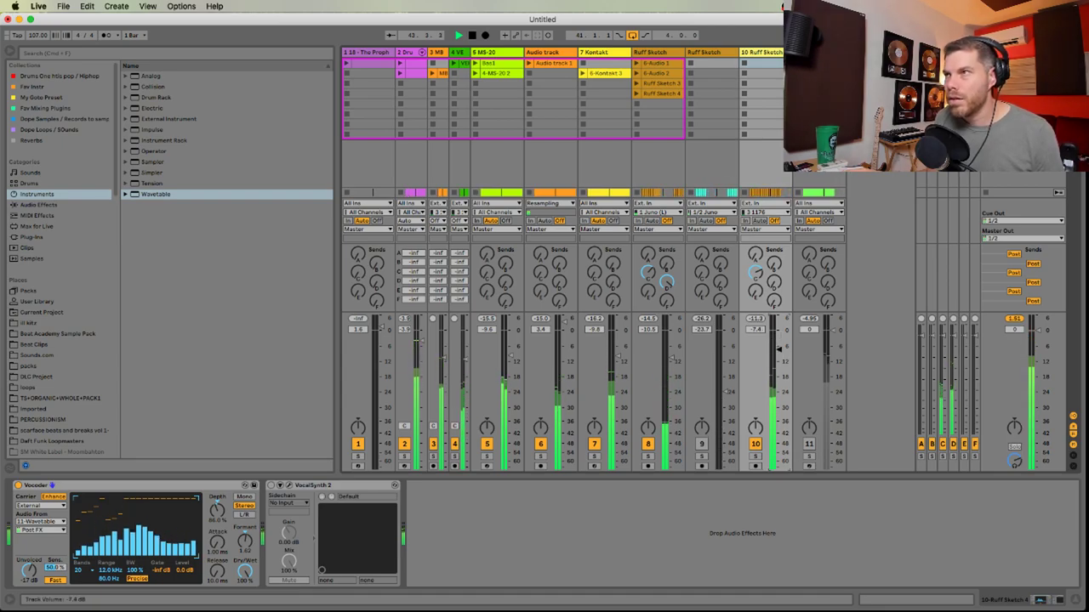
Mute the vocoded track 10, reactivate track 9, and listen to the mix with track 7 muted
click(755, 444)
click(594, 444)
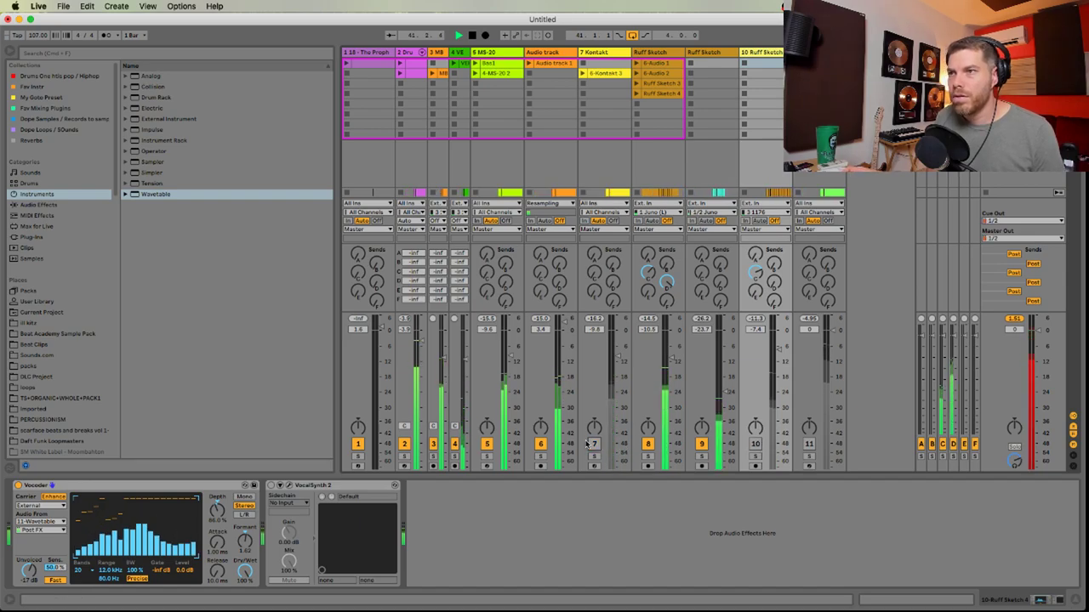
Delete the repeated vocal chops after bar 45 from the Ruff Sketch tracks in the arrangement
key(Tab)
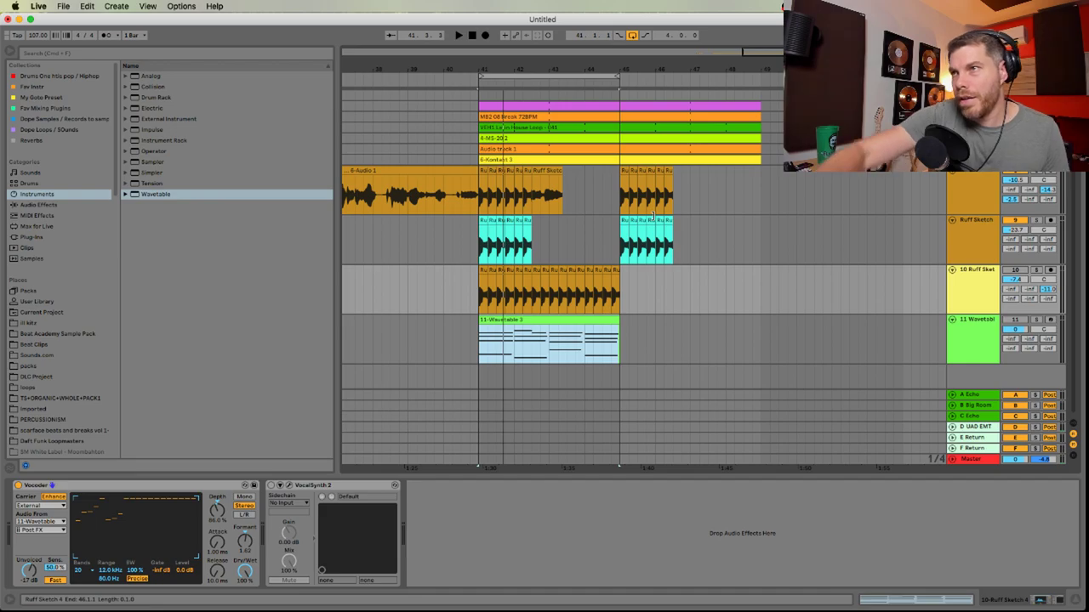
mouse_move(740, 262)
mouse_down()
mouse_move(705, 270)
mouse_move(607, 167)
mouse_move(623, 183)
mouse_move(765, 199)
mouse_up()
key(Delete)
Read the newest live chat messages in Chrome, then return to Live's Session View mixer
key(super+Tab)
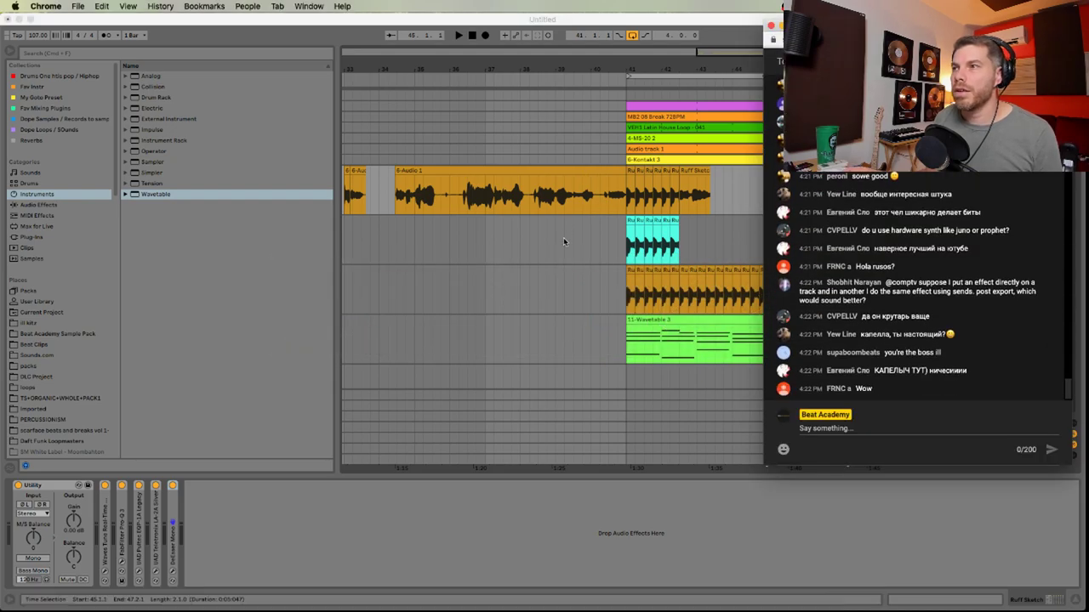
key(super+Tab)
key(super+Tab)
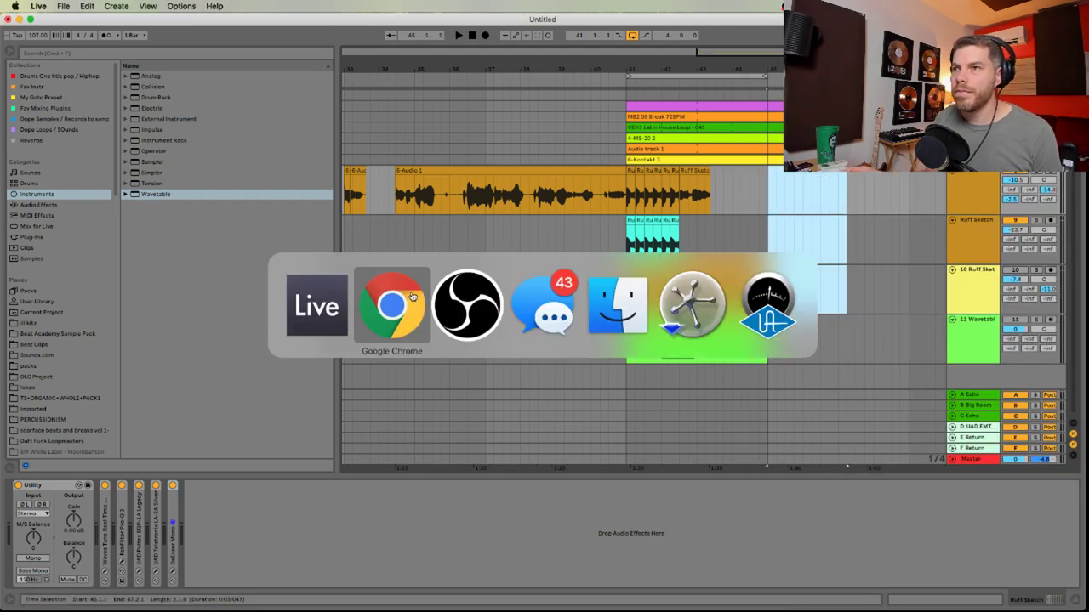
key(super+shift+Tab)
key(Tab)
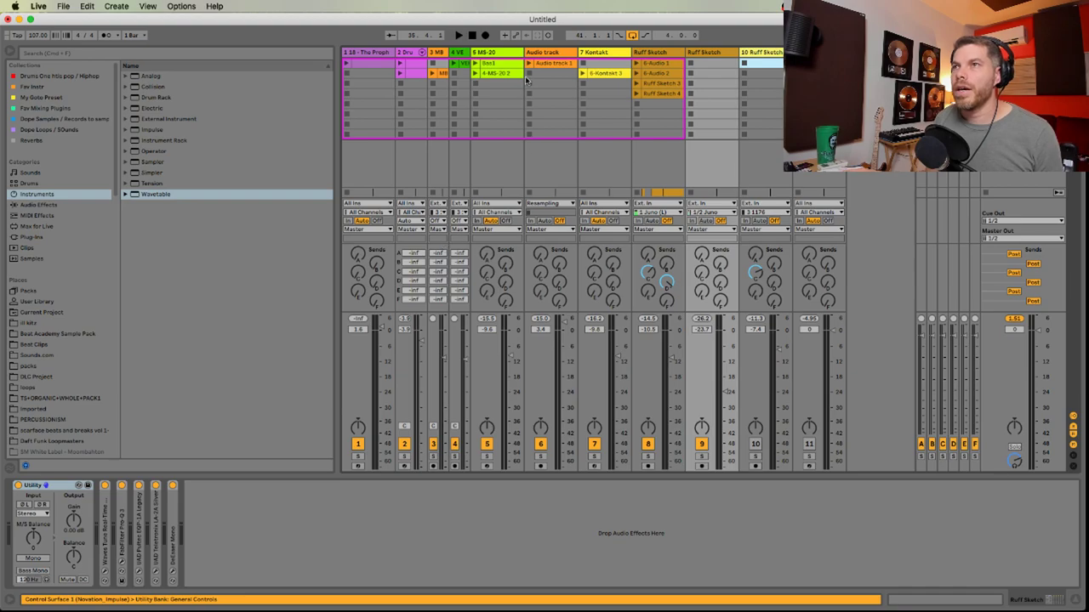
Place the Bas1 MS-20 clip in the arrangement at bar 33 and duplicate it to fill bars 33 to 41
key(Tab)
drag(508, 66, 428, 143)
scroll(511, 140, left, 5)
drag(615, 139, 536, 139)
key(super+d)
scroll(545, 158, right, 3)
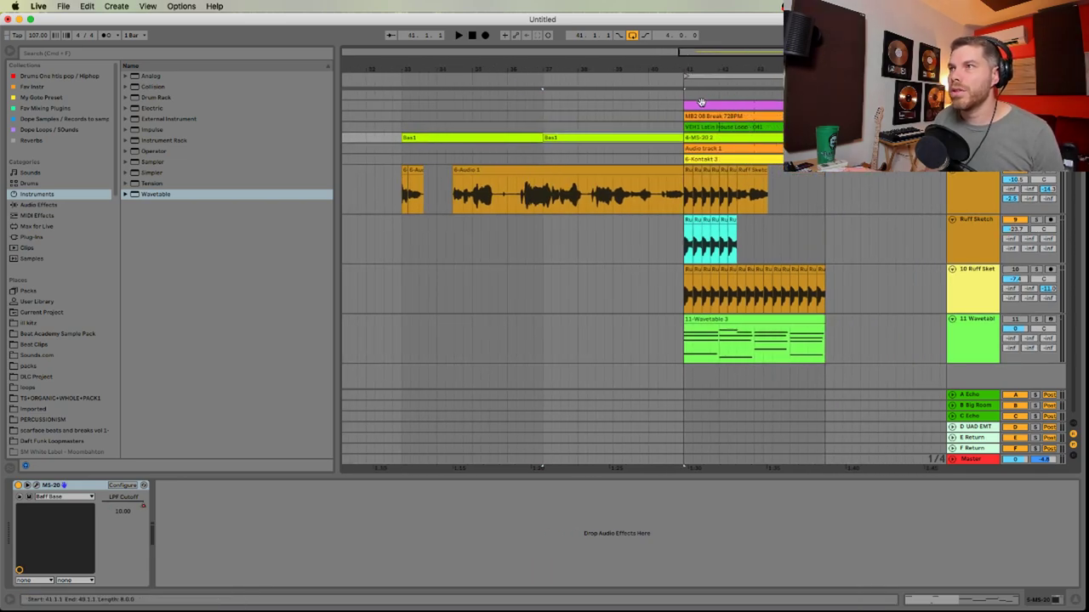
Extend the drum rack clip and the VEH1 Latin House Loop clip backwards so both start at bar 33
drag(849, 106, 566, 106)
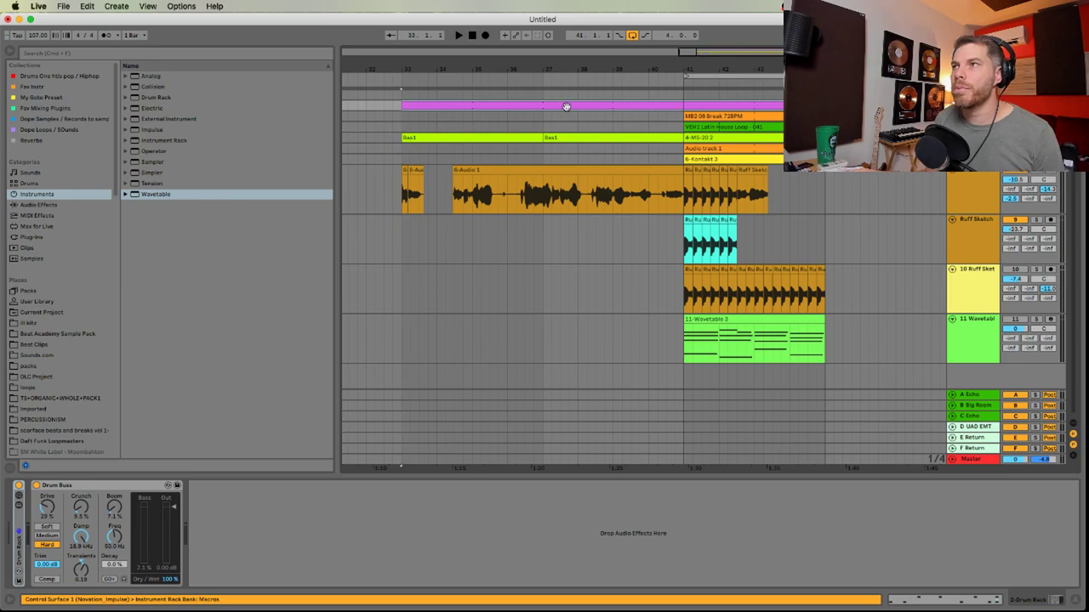
click(952, 105)
scroll(763, 153, right, 3)
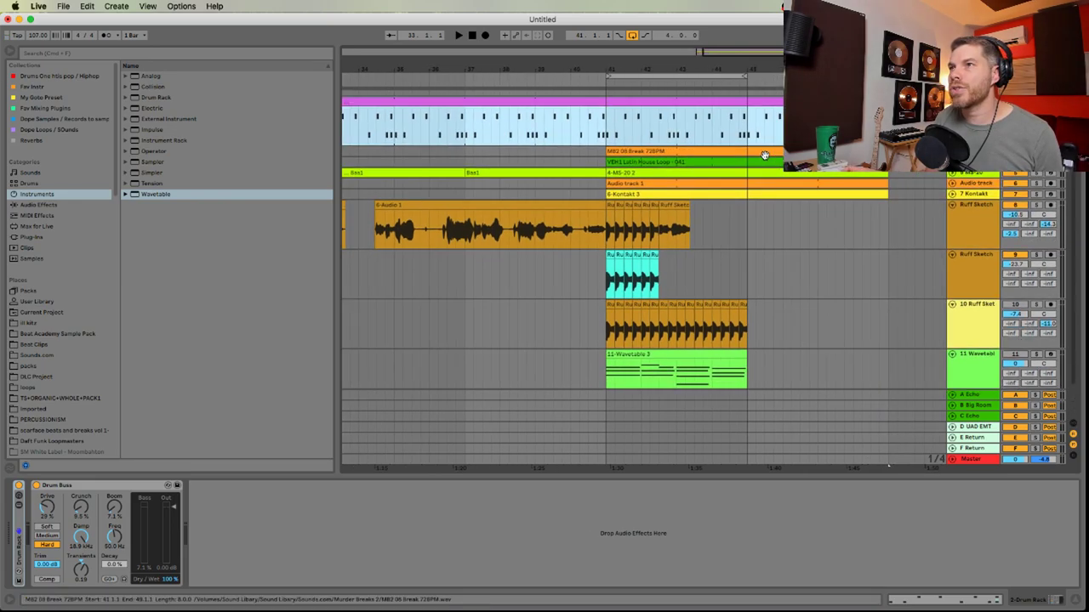
click(952, 162)
scroll(765, 163, left, 3)
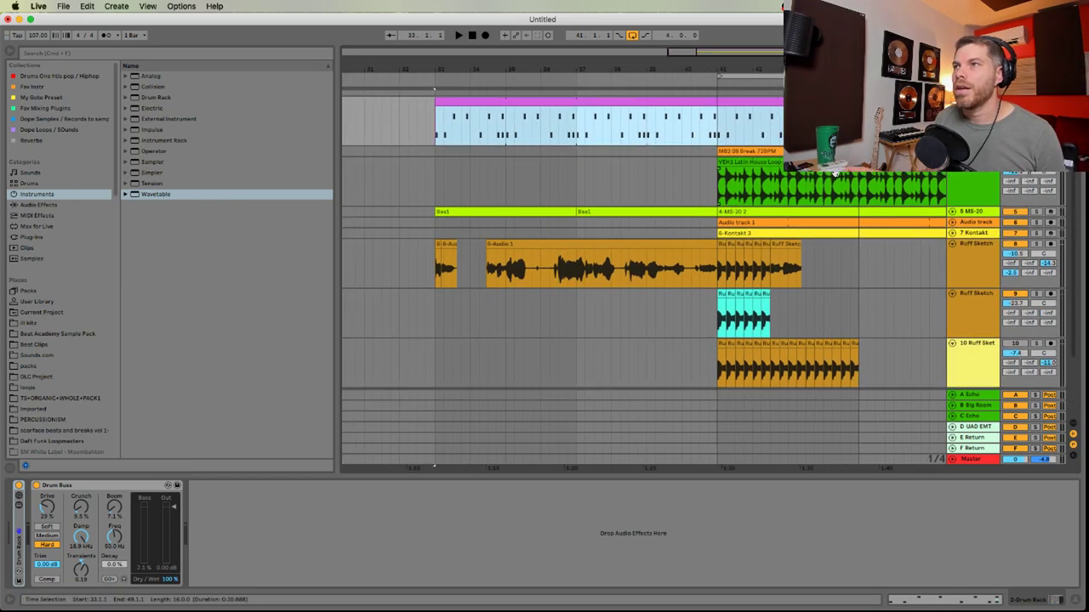
click(726, 162)
drag(726, 174, 442, 174)
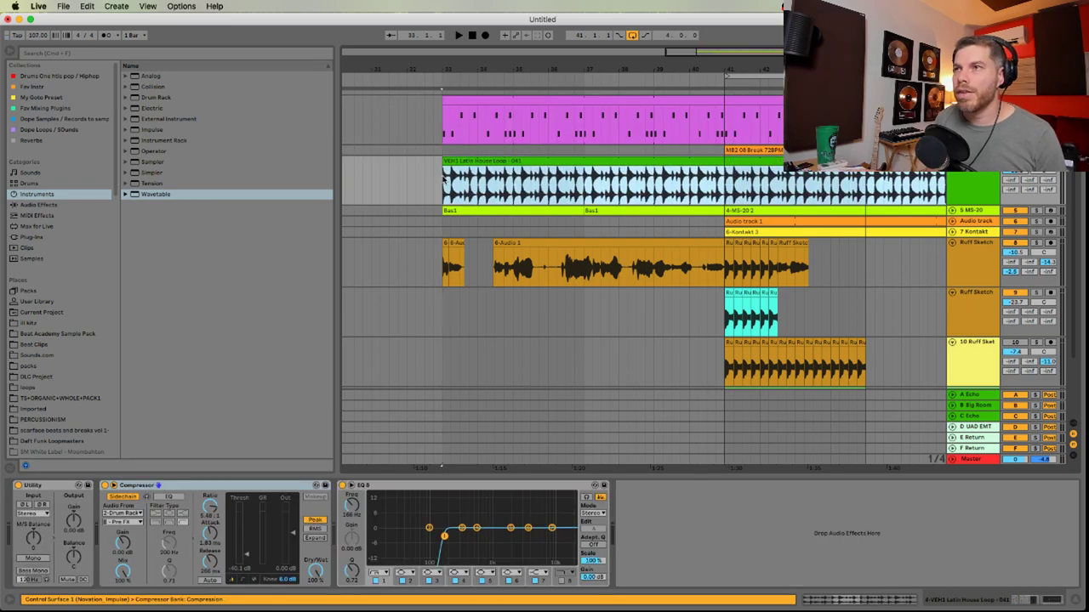
Play the arrangement from bar 33 and reduce all track lanes to a uniform compact height
click(441, 309)
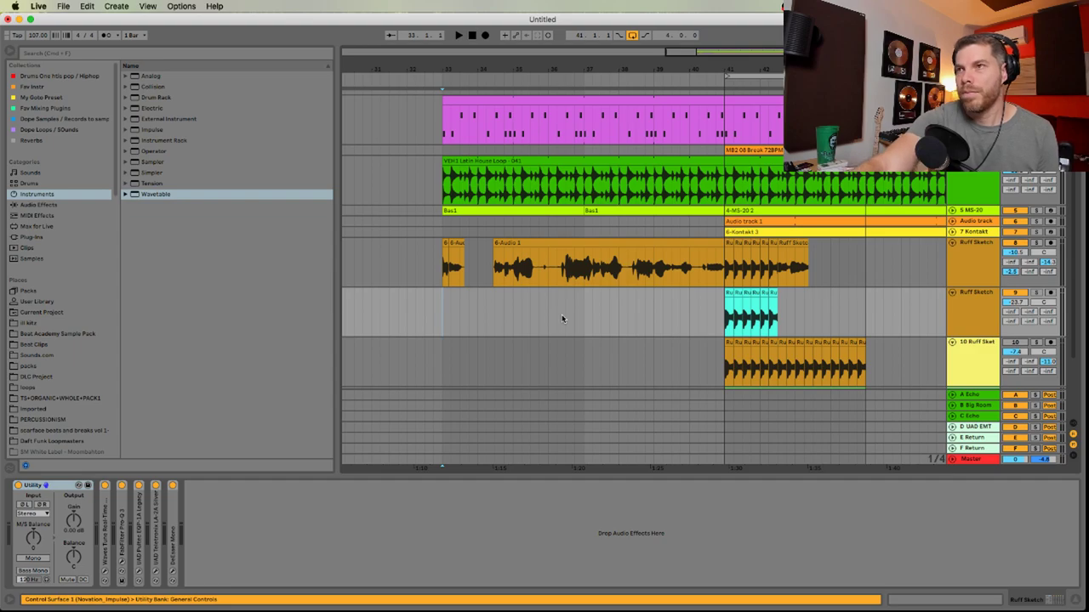
key(space)
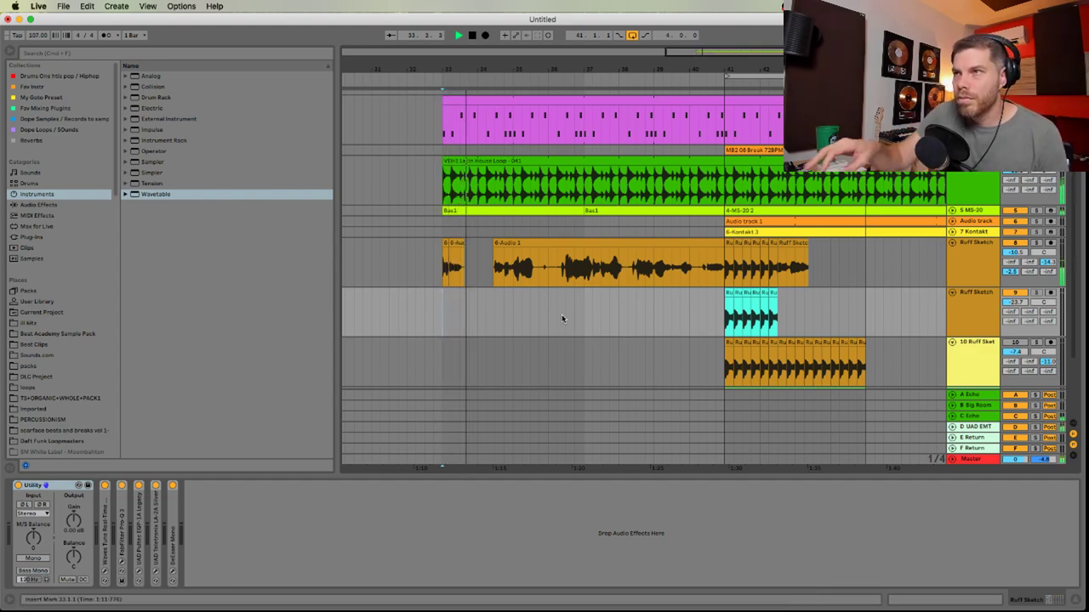
drag(725, 340, 637, 324)
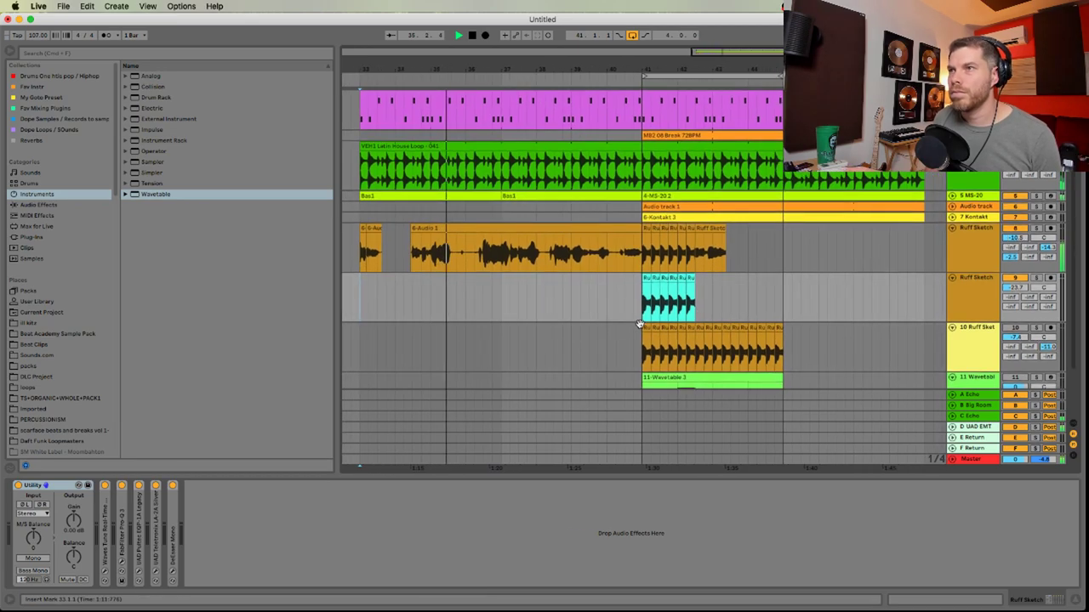
alt+click(951, 230)
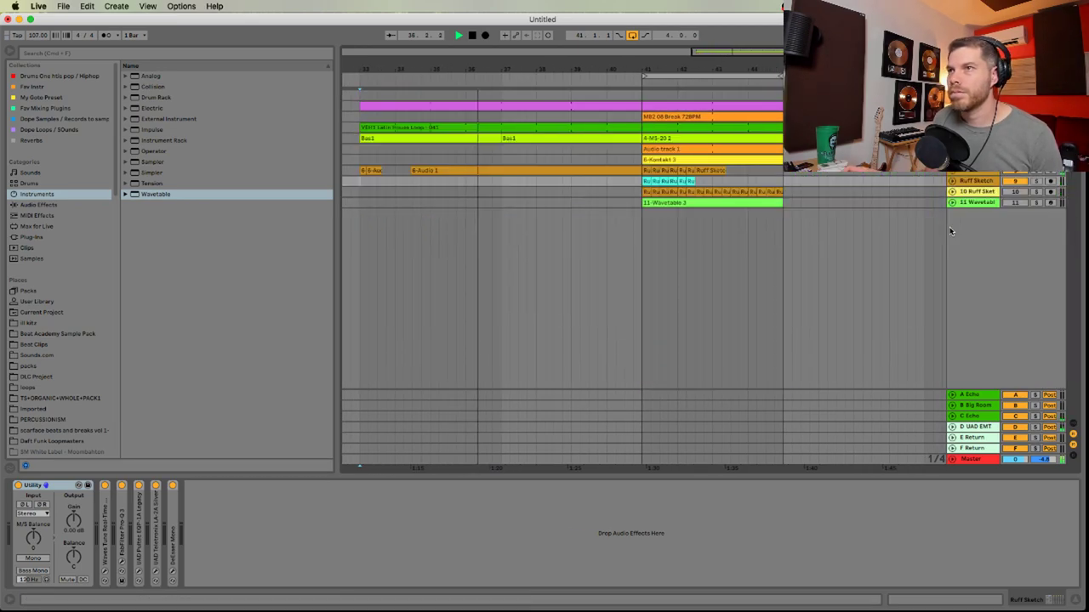
key(super+alt+u)
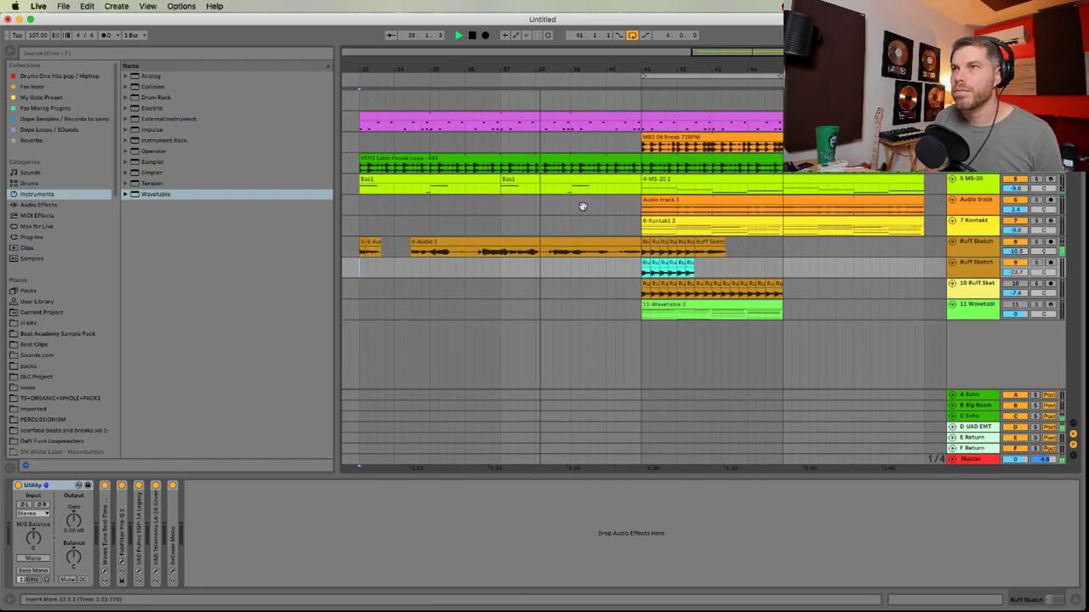
scroll(630, 202, down, 3)
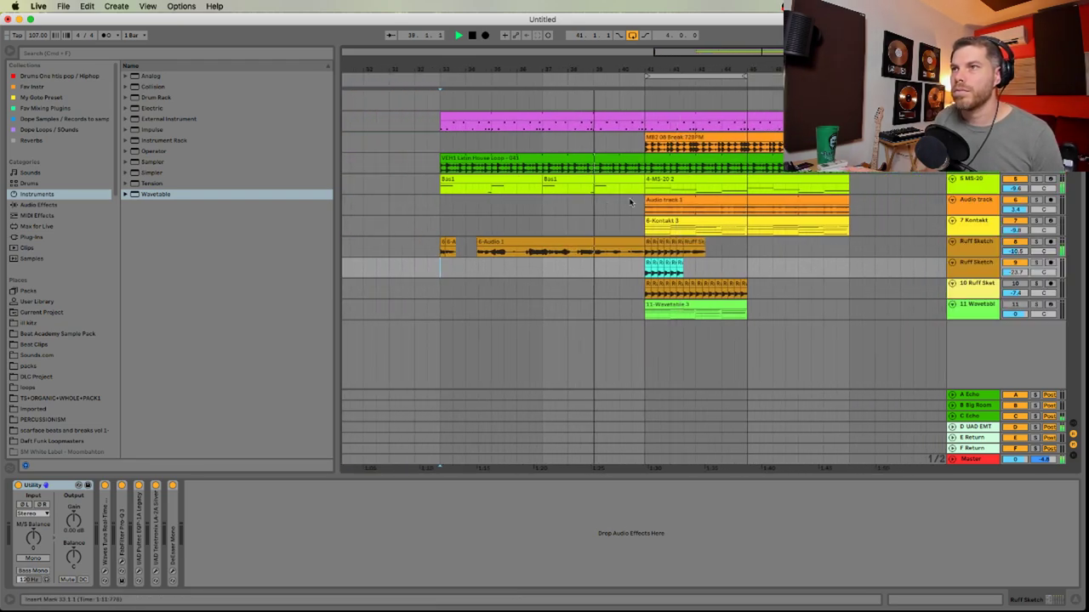
Duplicate the time of bars 33 to 41, then extend the MB2 08 Break clip back to bar 41
drag(642, 204, 441, 209)
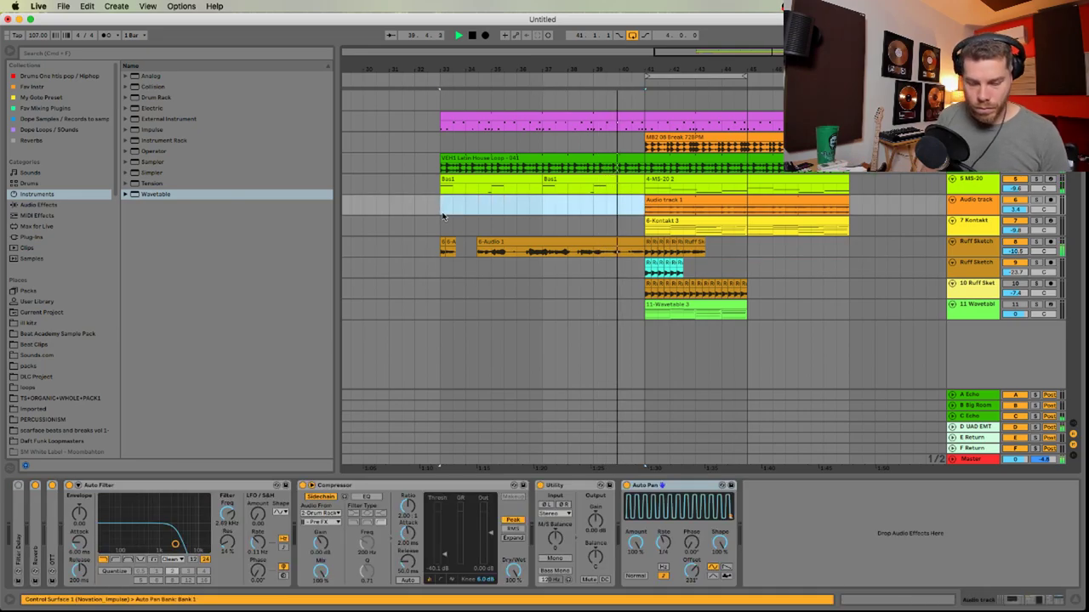
key(super+shift+d)
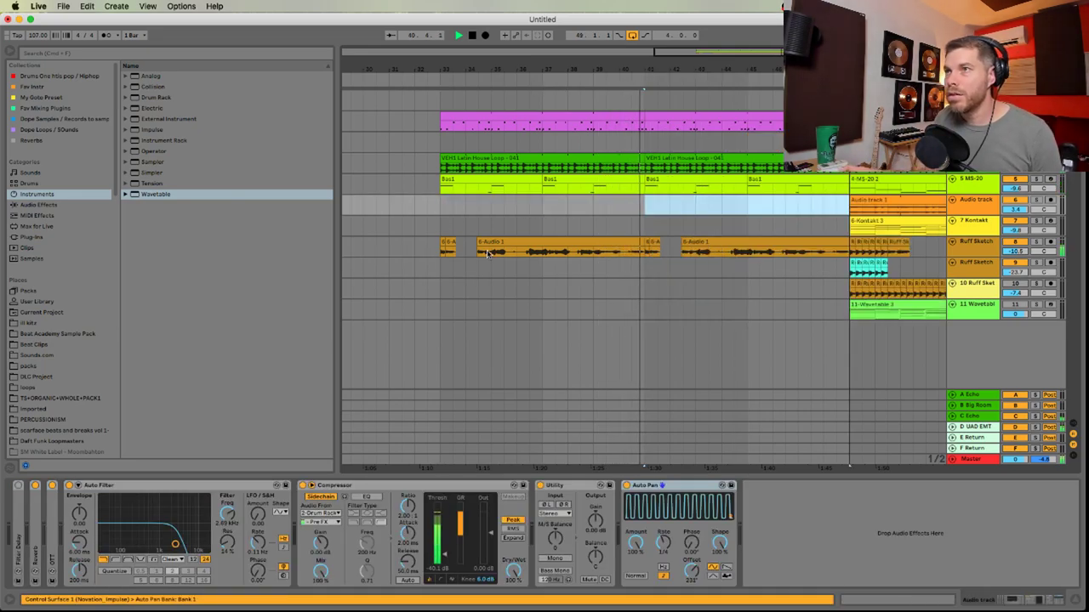
scroll(615, 276, right, 5)
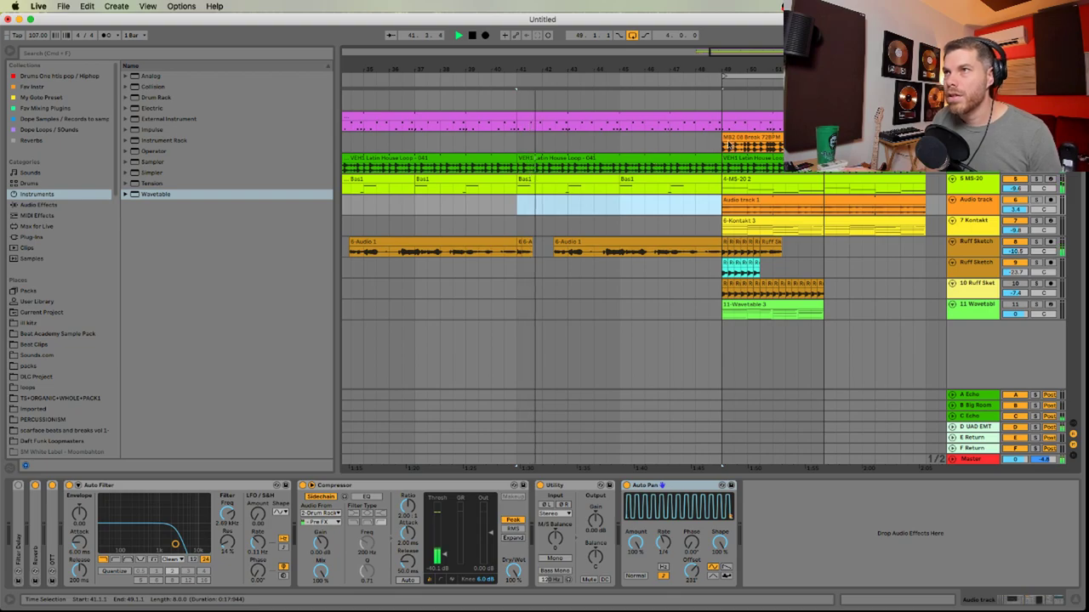
drag(729, 144, 522, 151)
scroll(587, 185, right, 2)
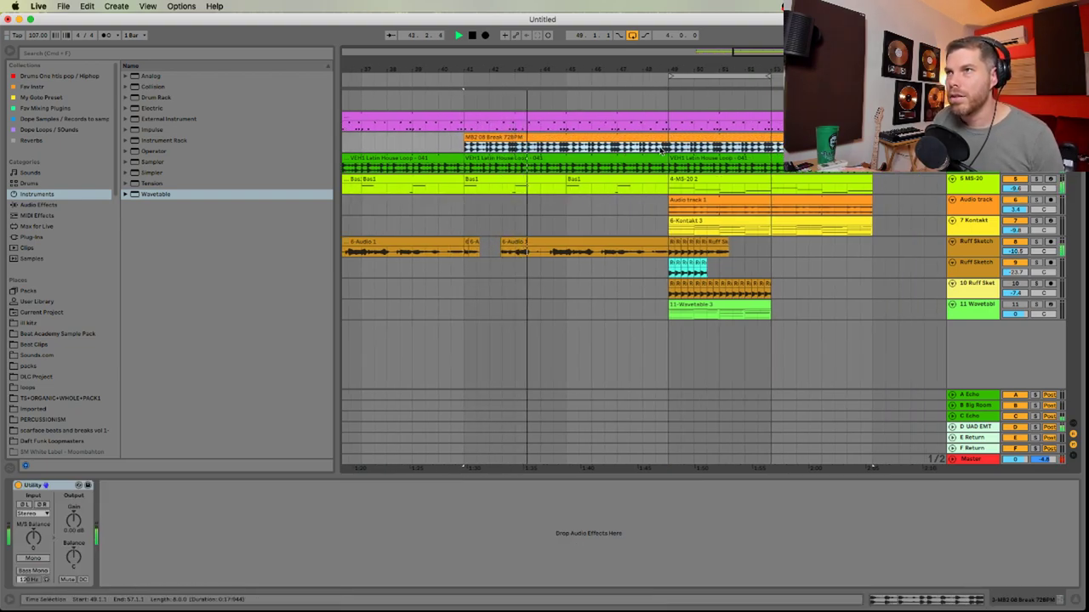
Cut the drums, loops and bass from 48.3 to bar 49, and delete the vocals in bars 41 to 49
drag(656, 204, 663, 119)
scroll(595, 191, right, 2)
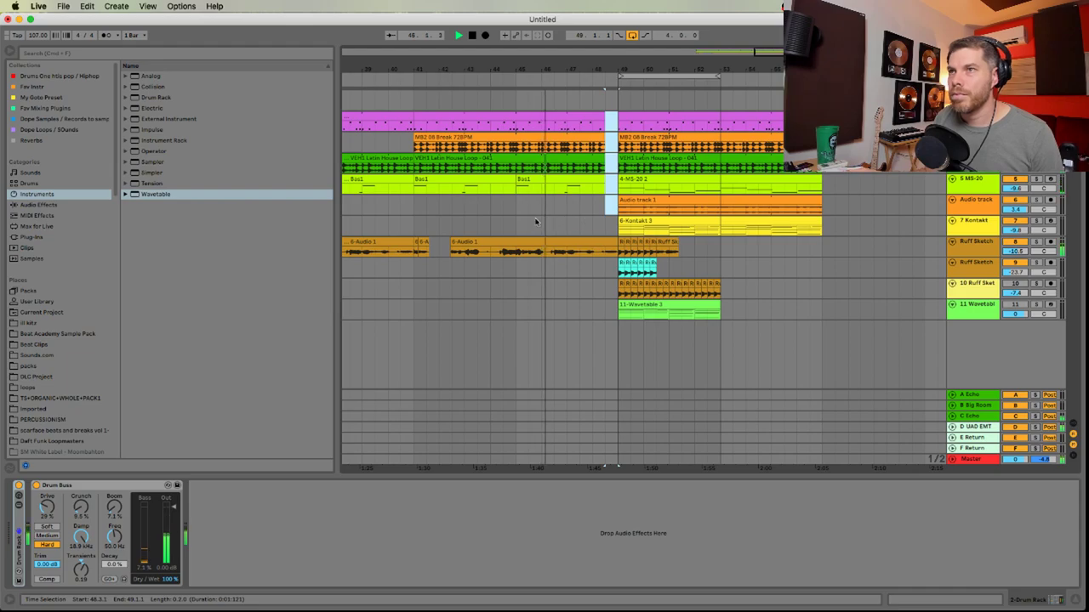
mouse_move(425, 270)
mouse_down()
mouse_move(431, 255)
mouse_move(414, 263)
mouse_move(614, 241)
mouse_up()
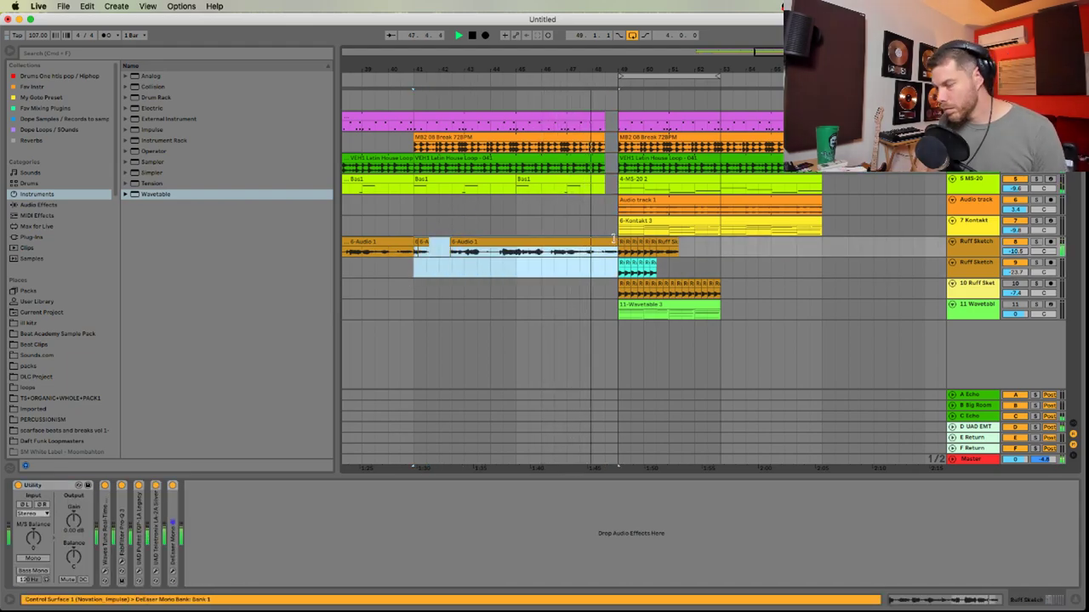
key(Delete)
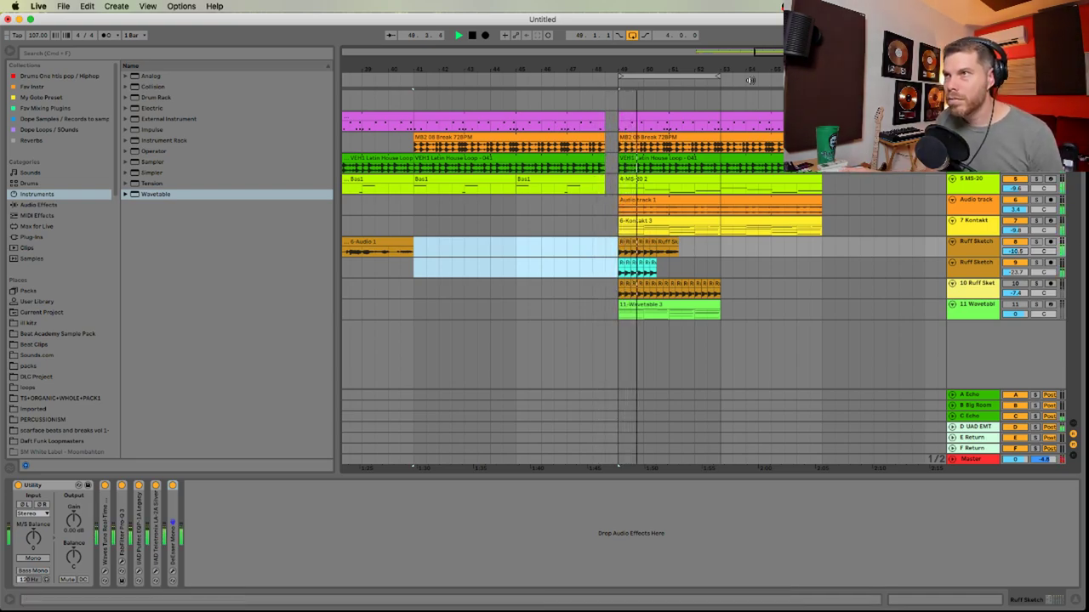
Duplicate the bars 49 to 53 section on all tracks to bar 53 and extend the loop end to bar 57
drag(719, 313, 626, 121)
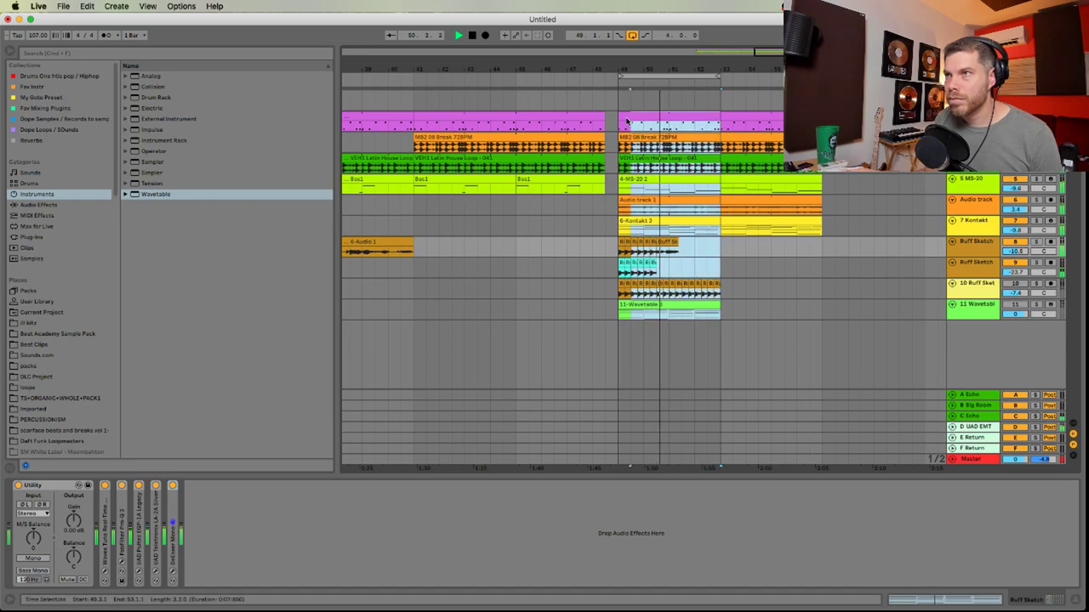
key(super+d)
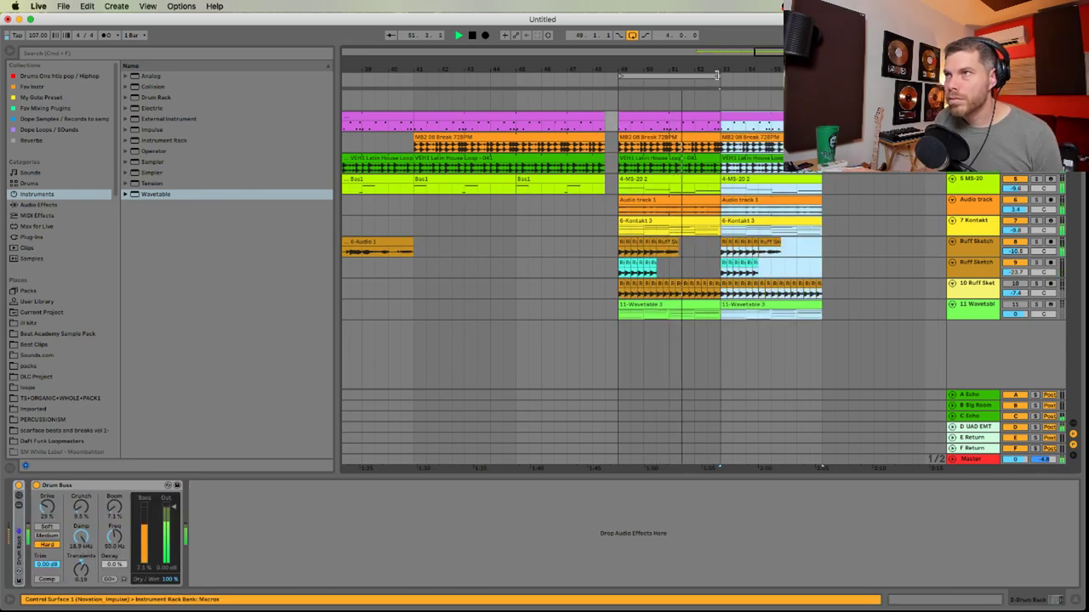
drag(717, 76, 821, 75)
scroll(846, 202, right, 2)
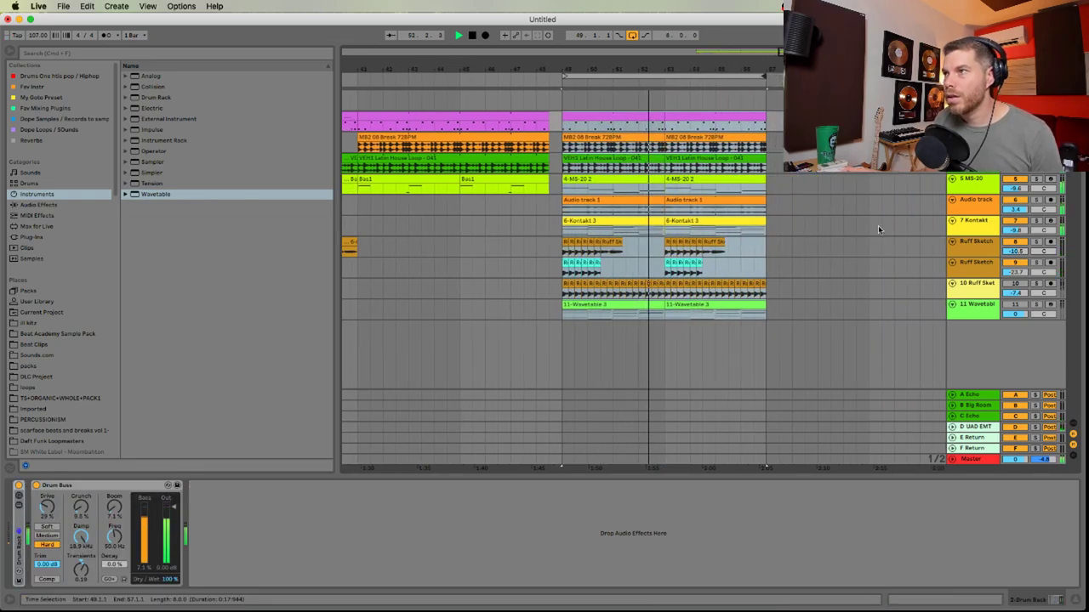
Reactivate the vocoded Ruff Sketch track 10 and raise its volume to -4.5 dB
click(877, 225)
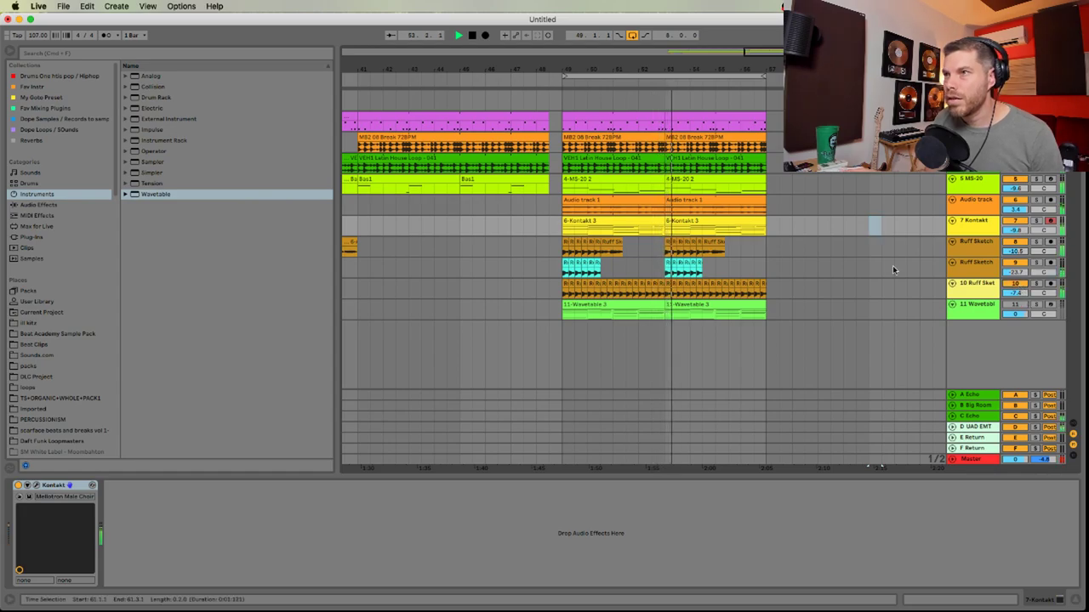
key(Tab)
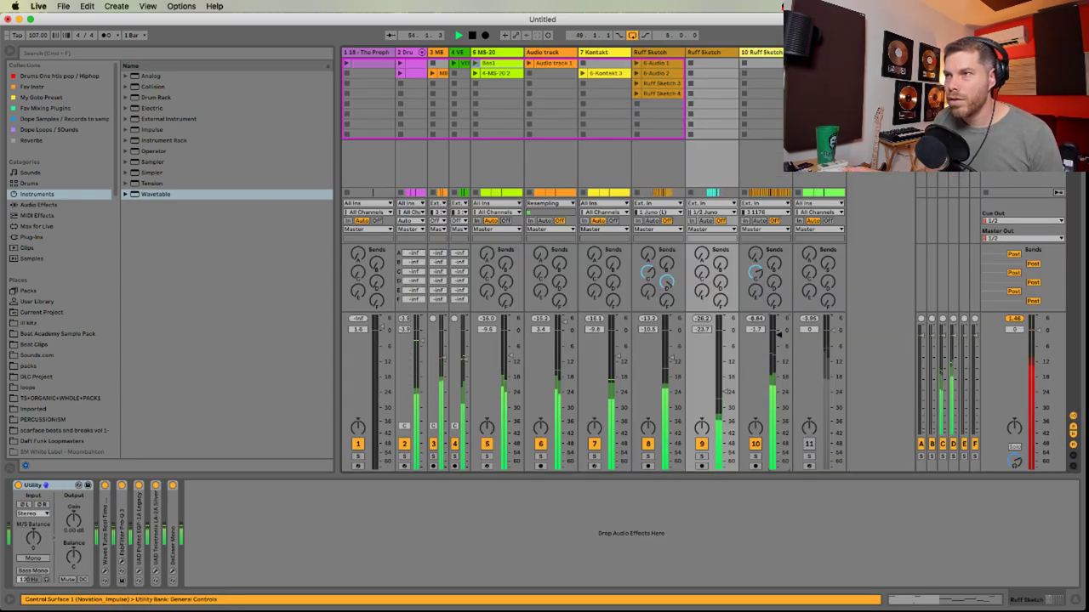
key(Tab)
scroll(746, 270, right, 2)
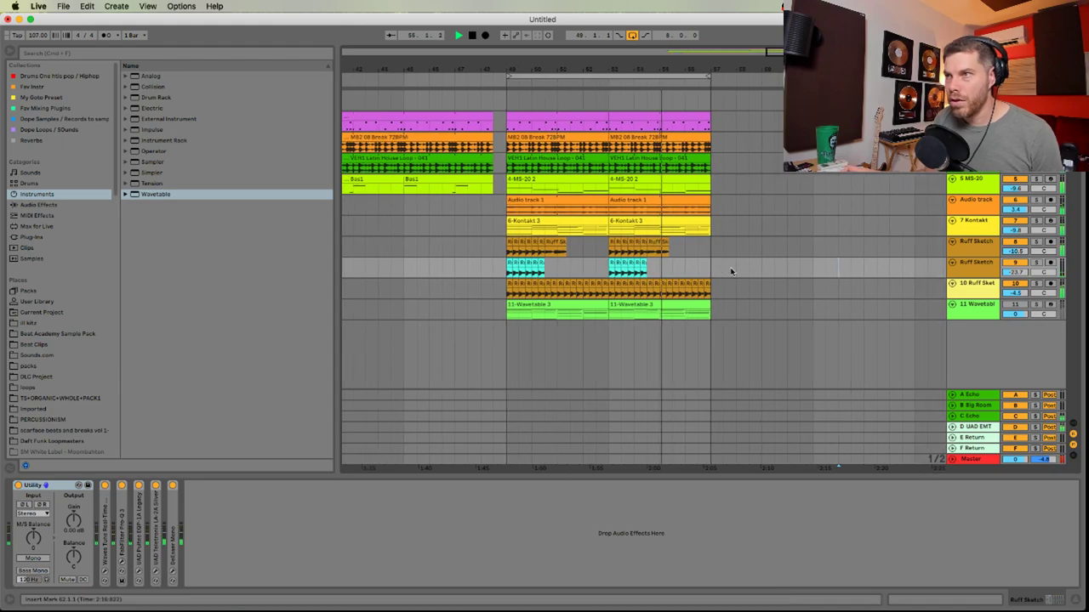
Duplicate the full bars 33 to 57 section on all tracks after itself and set the loop to span bars 33 to 81
drag(731, 70, 766, 68)
drag(634, 77, 387, 77)
drag(390, 311, 750, 123)
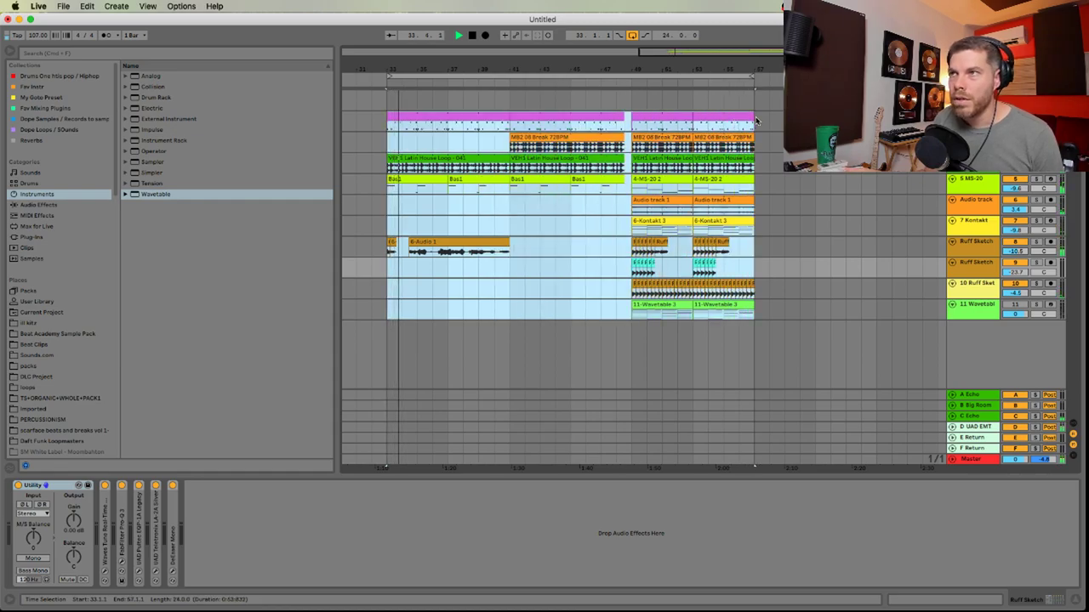
key(super+d)
key(minus)
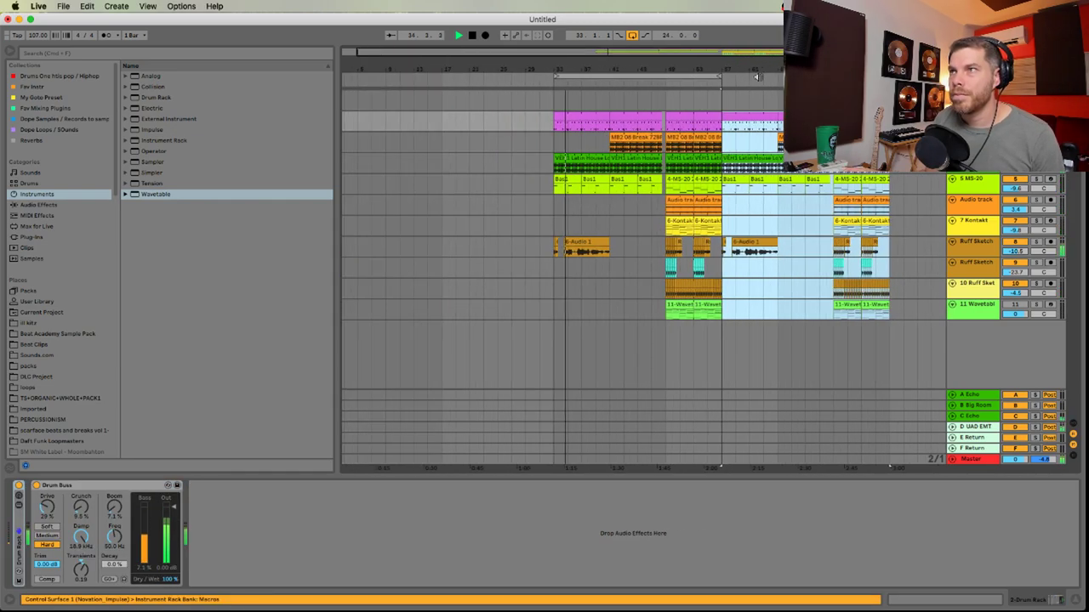
drag(721, 77, 912, 128)
scroll(687, 222, left, 5)
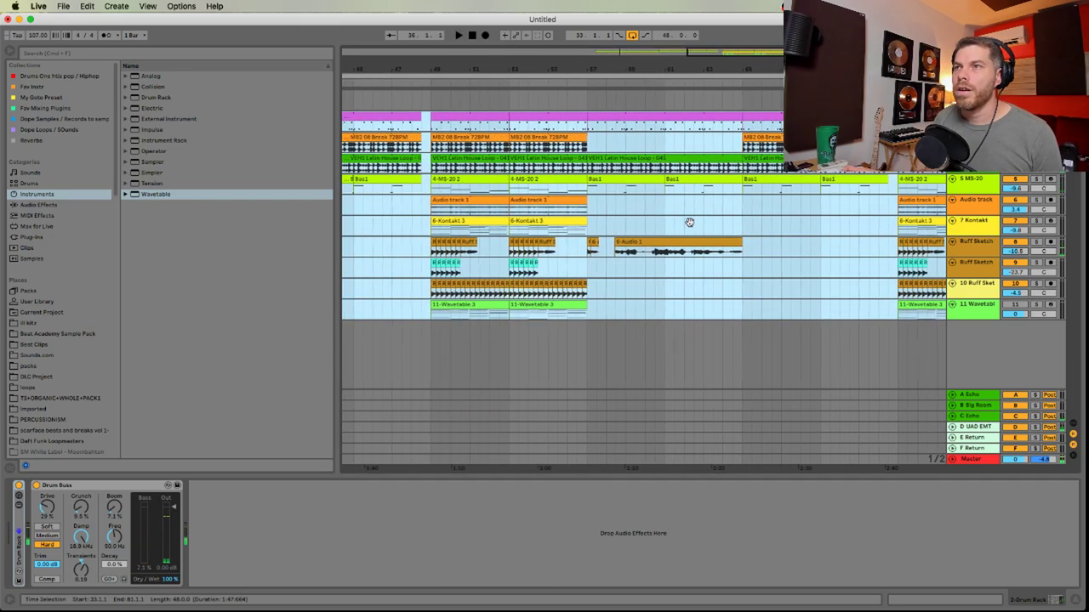
Place the insert marker at bar 57, read the newest live chat messages in Chrome, and return to Live
click(584, 203)
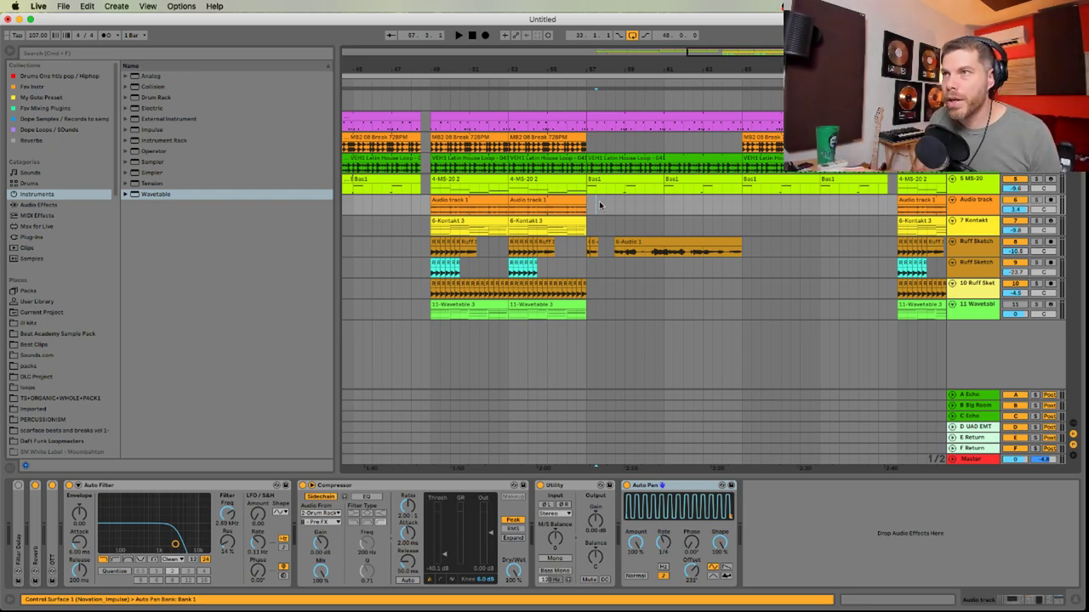
click(588, 204)
drag(683, 70, 683, 53)
key(super+Tab)
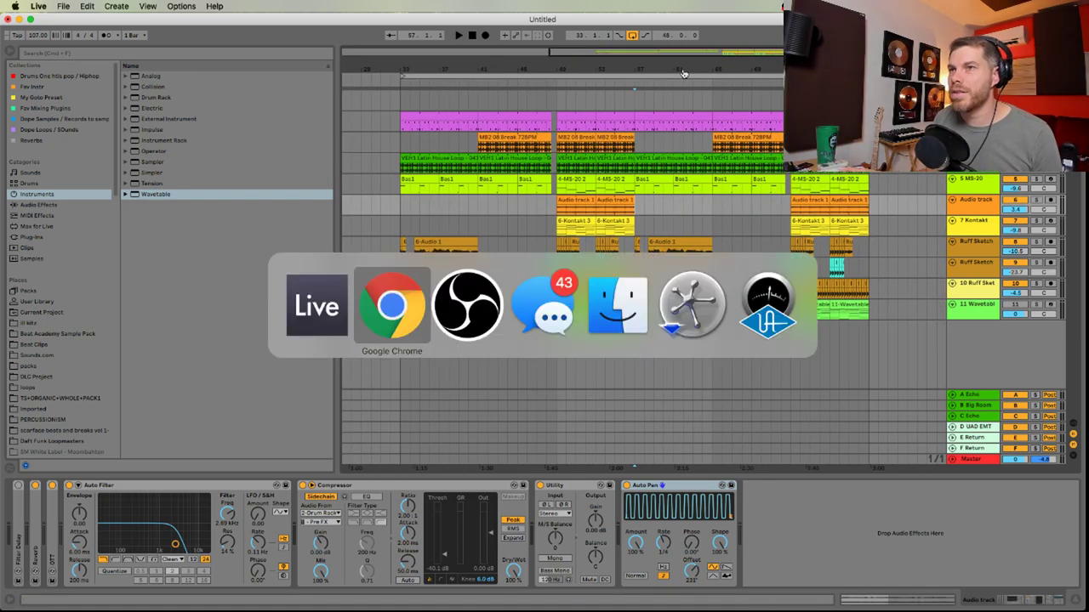
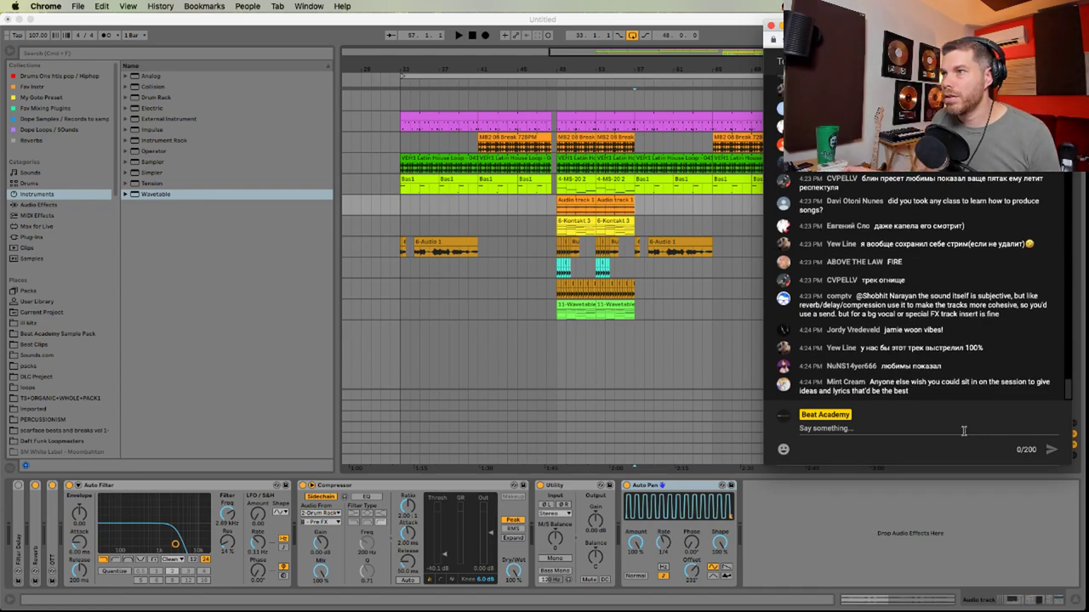
key(super+Tab)
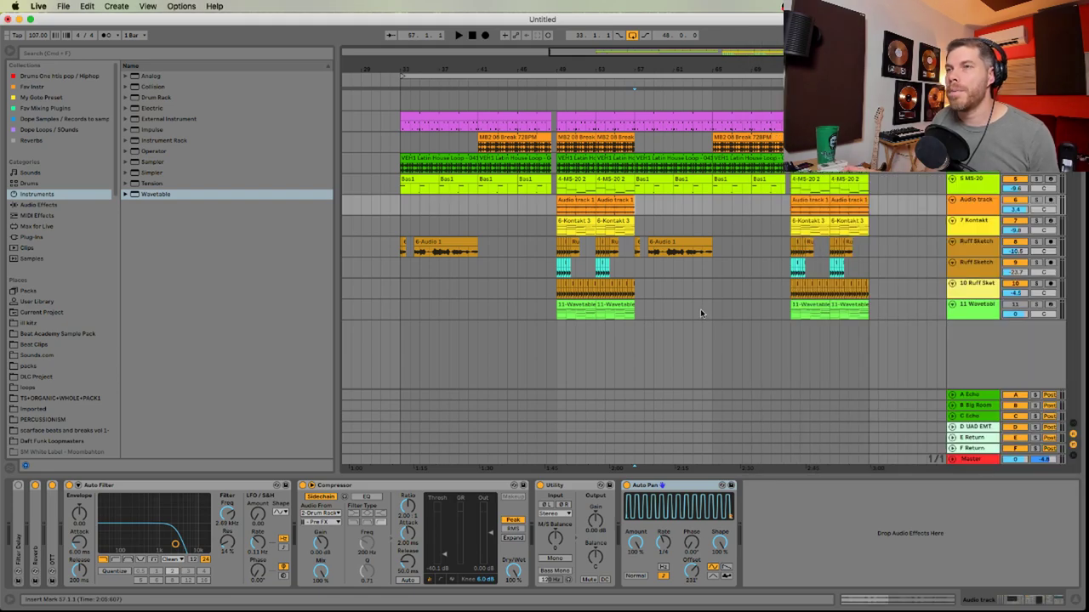
Move the main Ruff Sketch vocal track below the Wavetable track
click(976, 242)
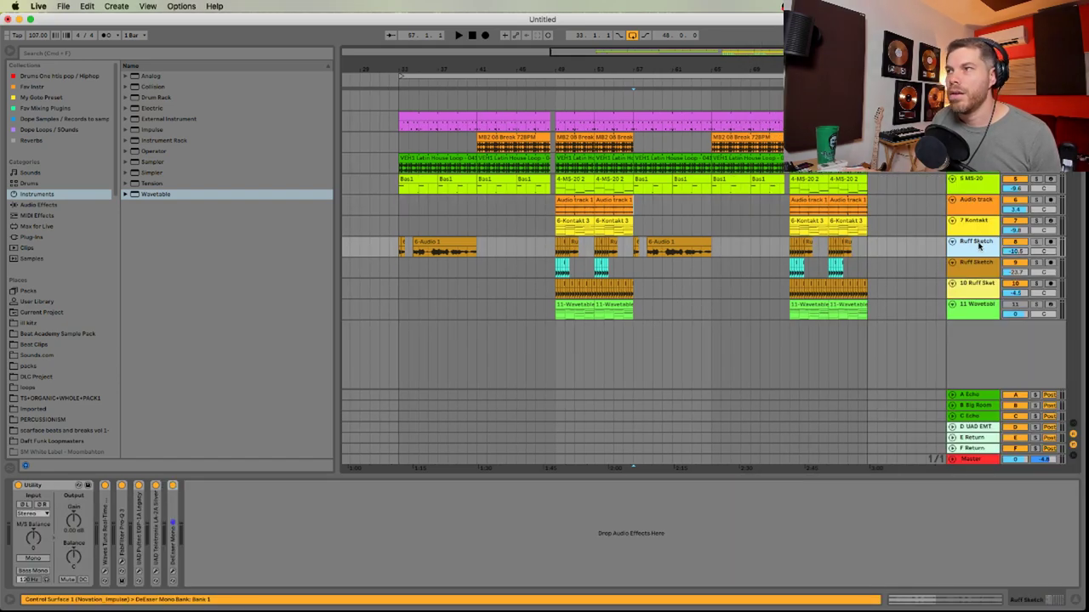
drag(977, 244, 979, 326)
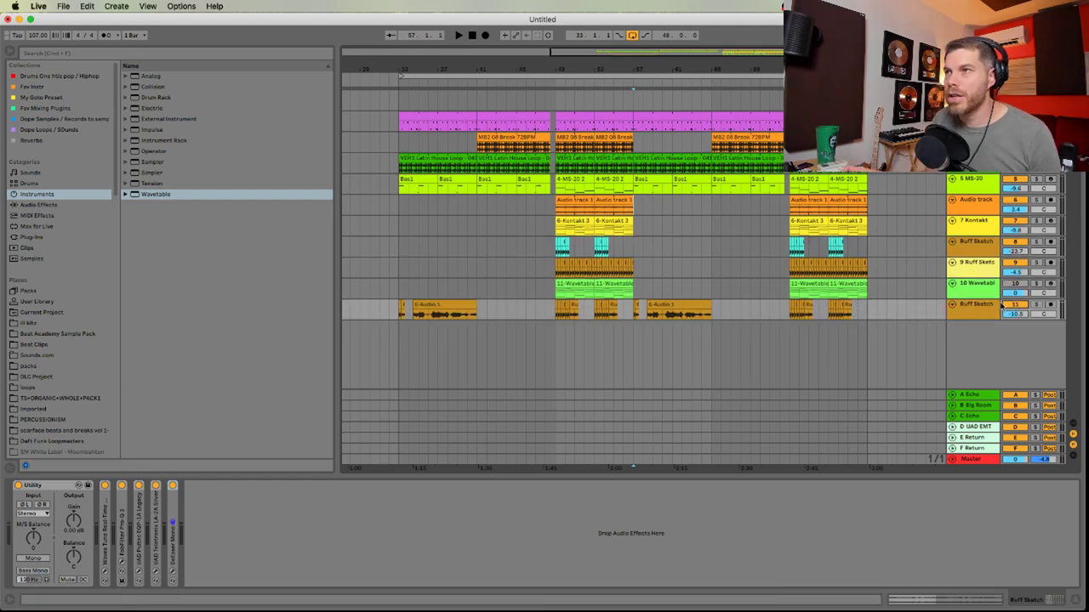
Add a locator at bar 33 and name it 1st Verse
click(399, 206)
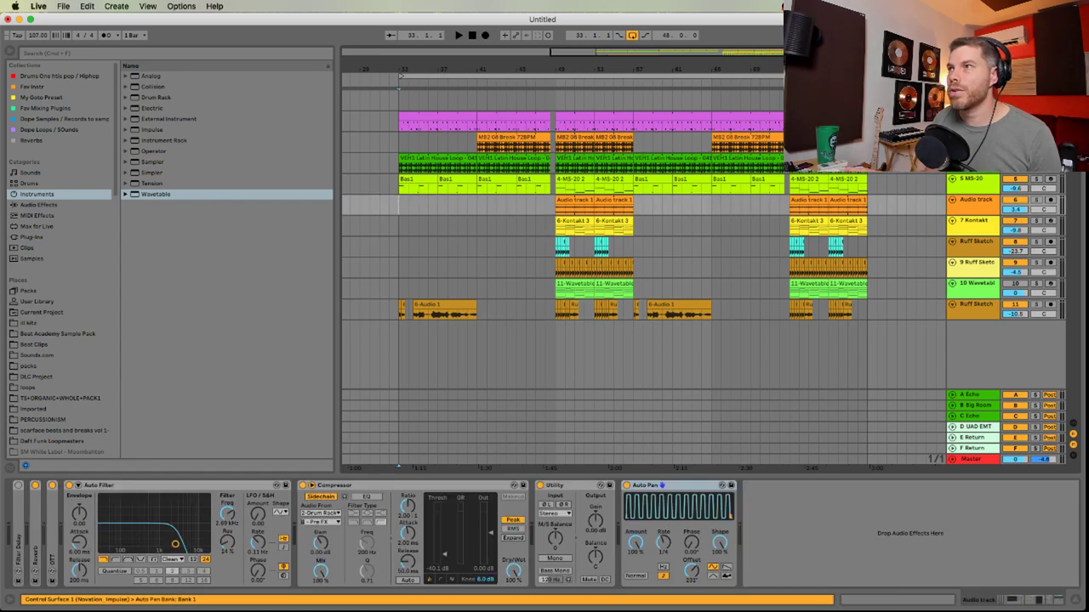
right_click(403, 86)
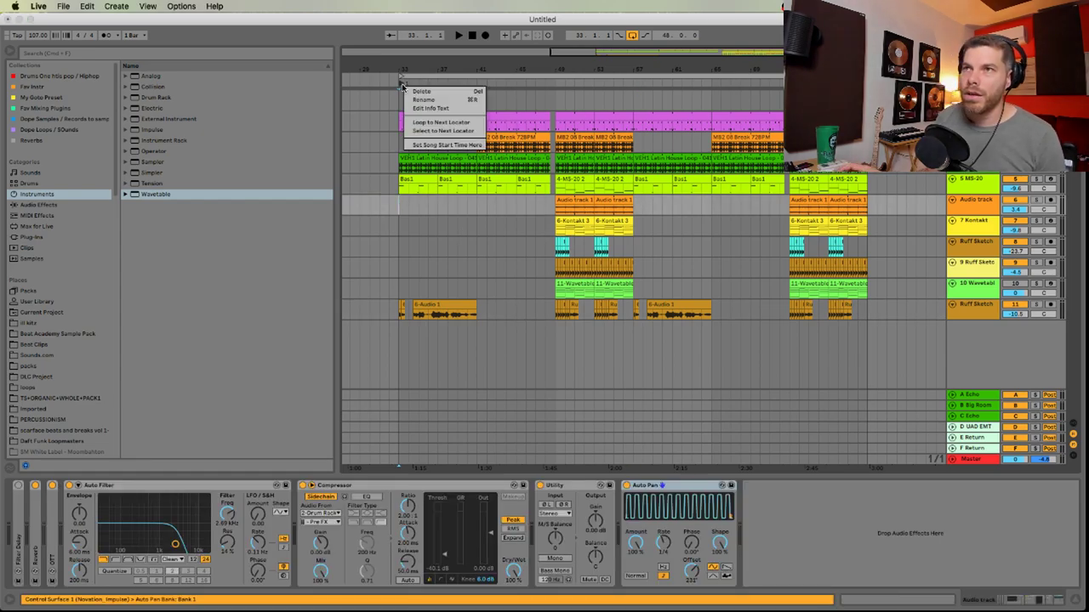
click(423, 100)
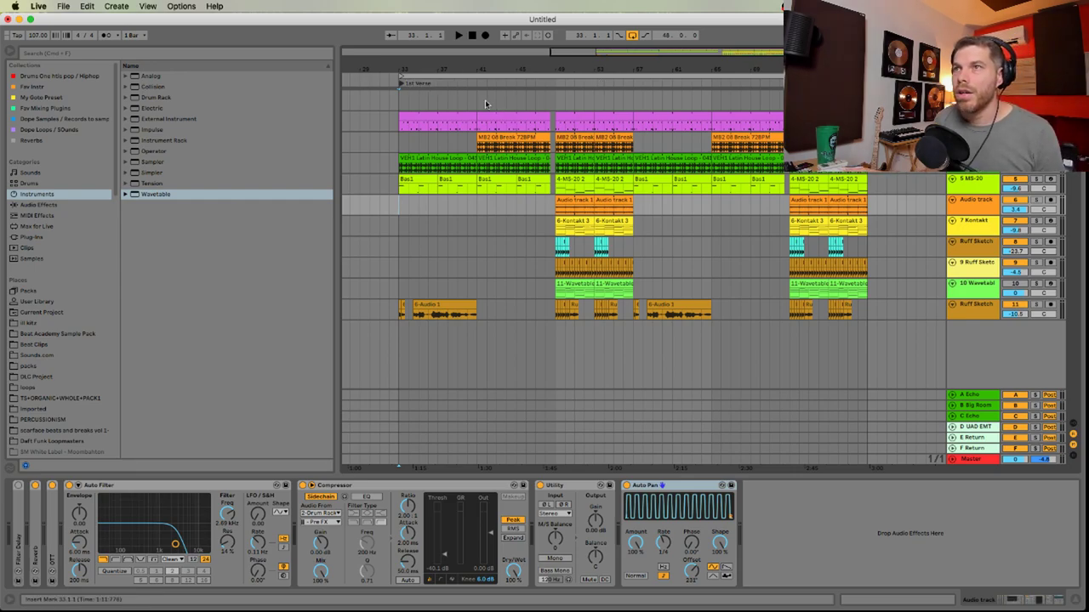
Play the first verse and trim about half a bar off the end of its 6-Audio 1 vocal clip
click(455, 271)
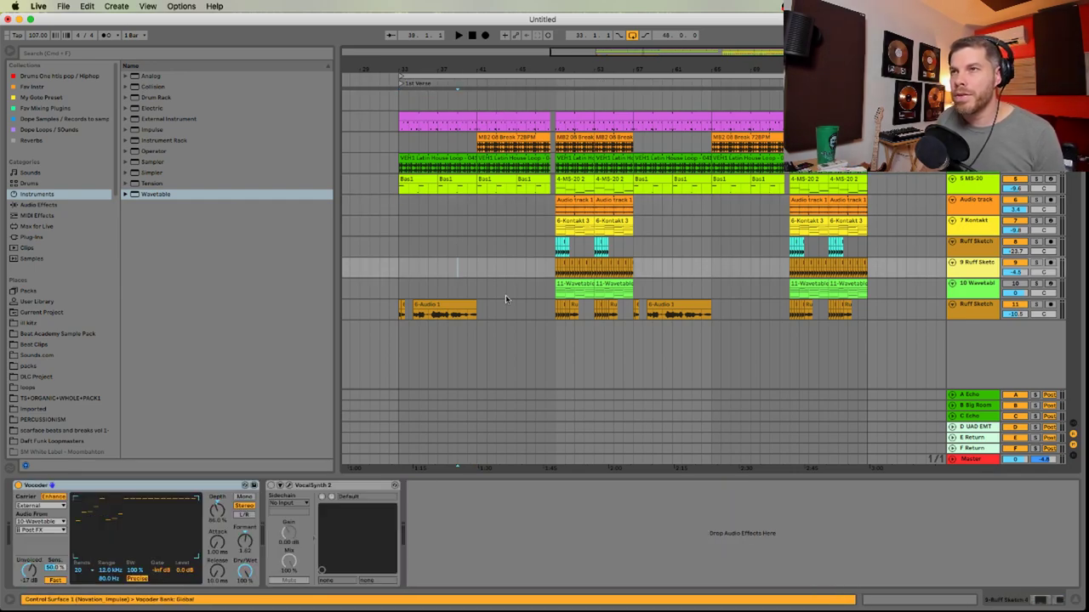
key(plus)
key(plus)
key(space)
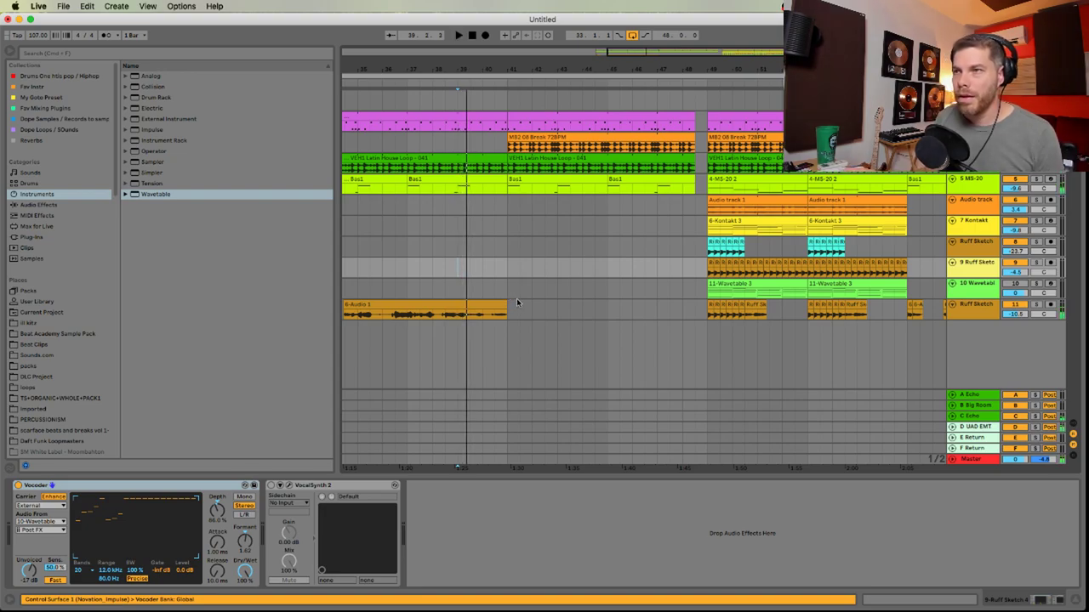
key(space)
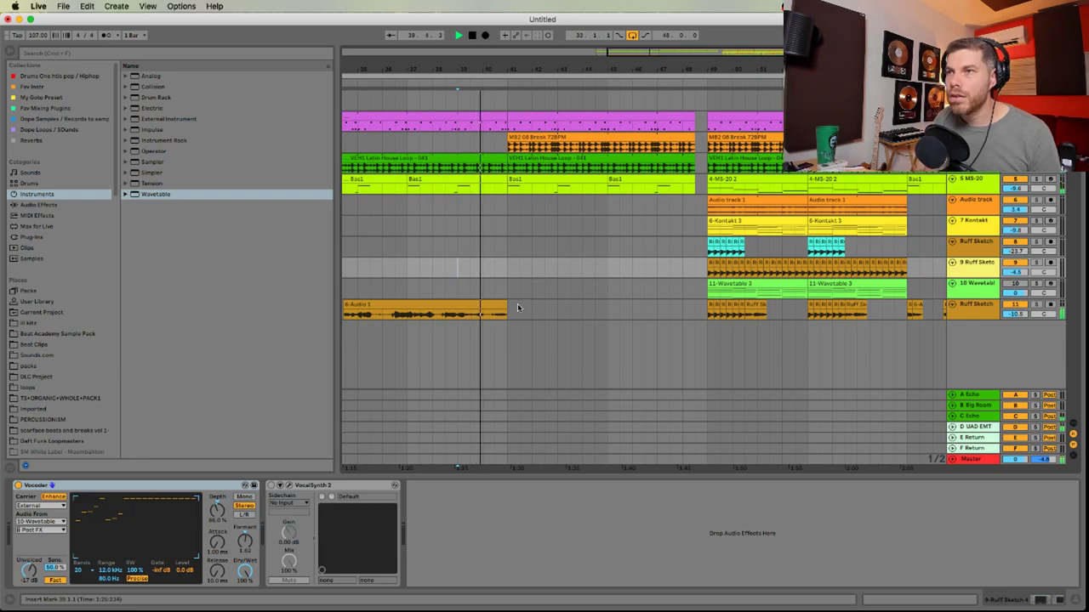
drag(506, 312, 492, 311)
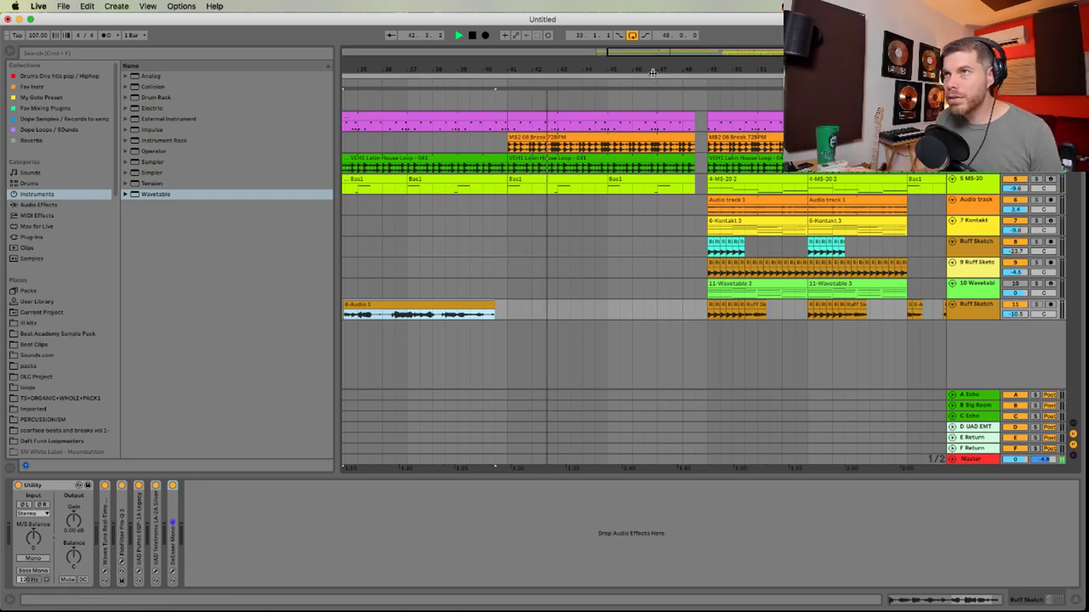
drag(653, 70, 653, 69)
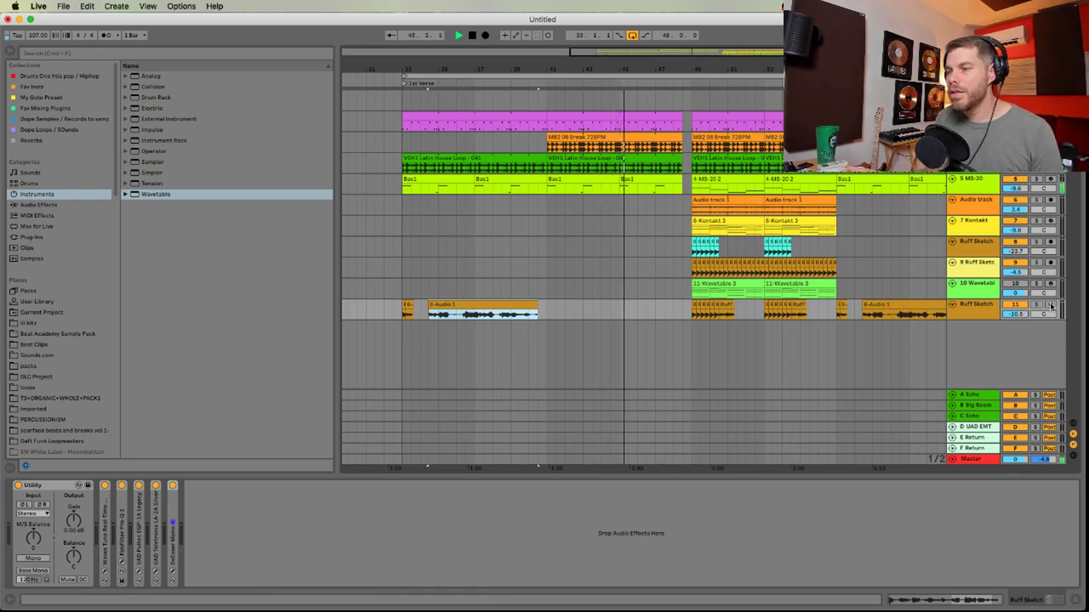
Try a copy of the 7 Kontakt clip at bar 41 of the first verse, deleting it again
click(406, 294)
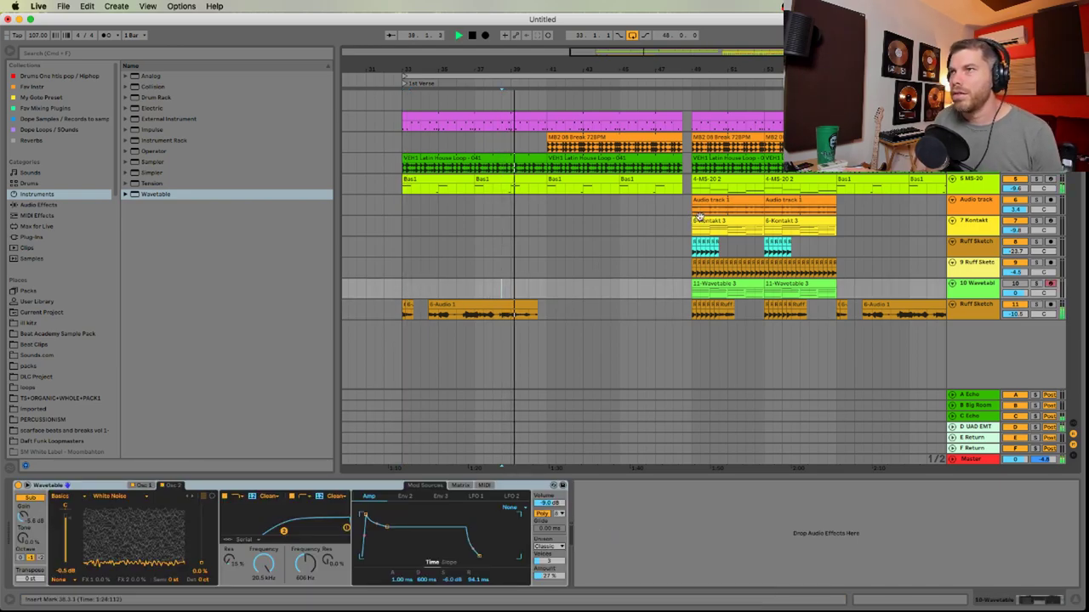
click(730, 222)
drag(733, 222, 589, 223)
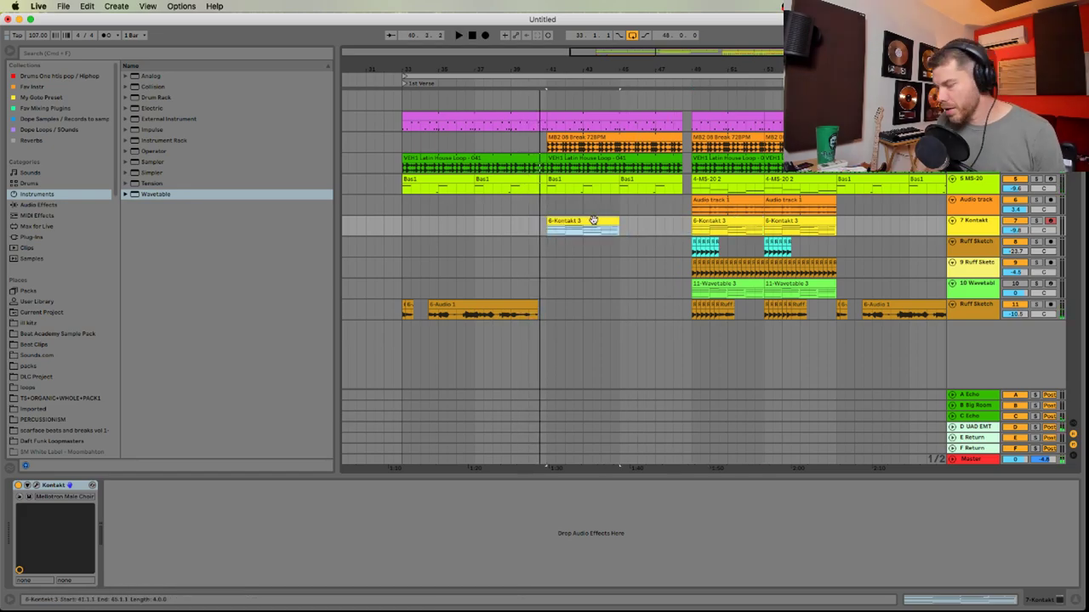
key(Delete)
Copy the Audio track 1 clip from bar 49 to bar 33 and duplicate it to fill the first verse up to bar 49
drag(725, 201, 446, 200)
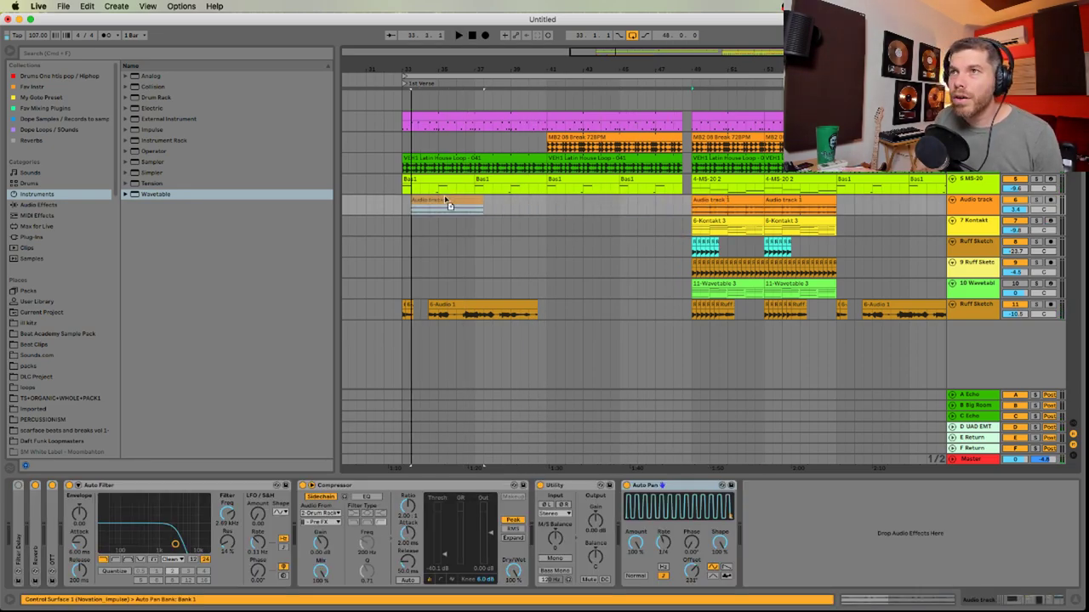
key(space)
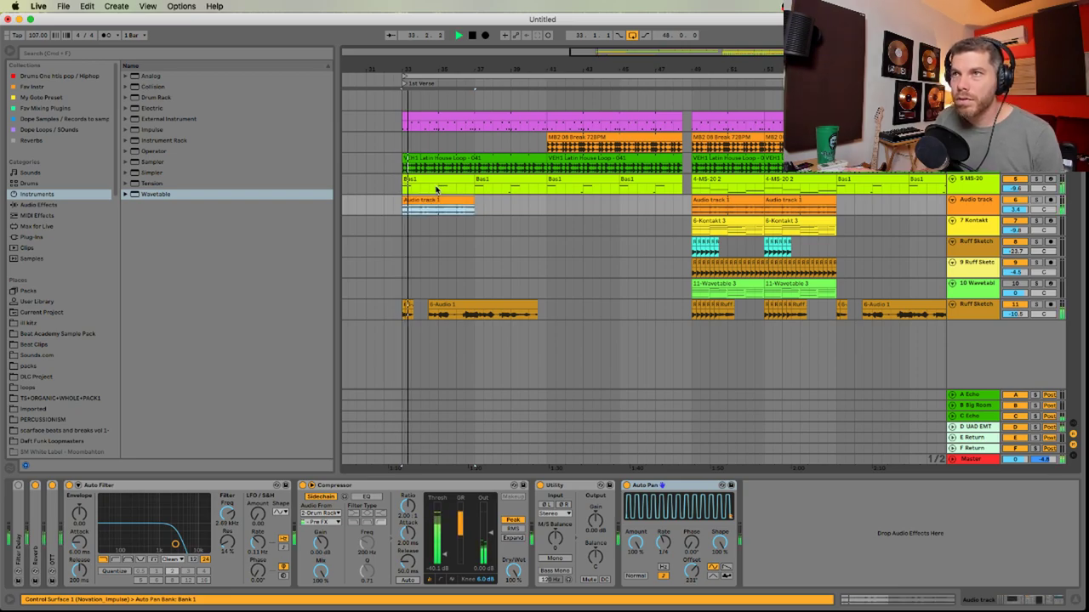
key(super+d)
key(super+d)
key(super+d)
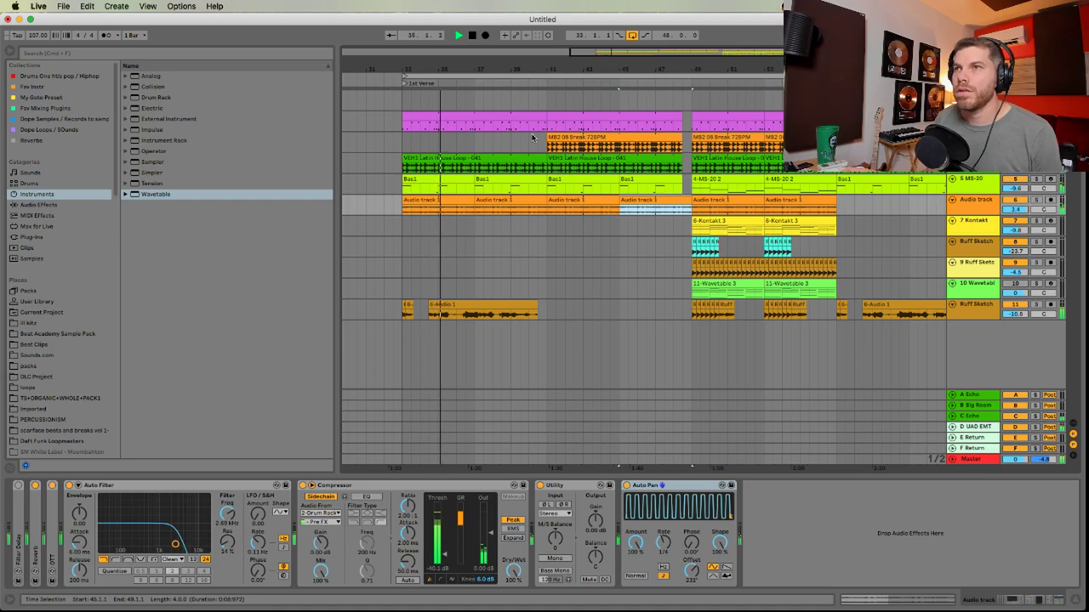
Remove the Latin House Loop clip from bars 33 to 41 of the first verse
click(410, 158)
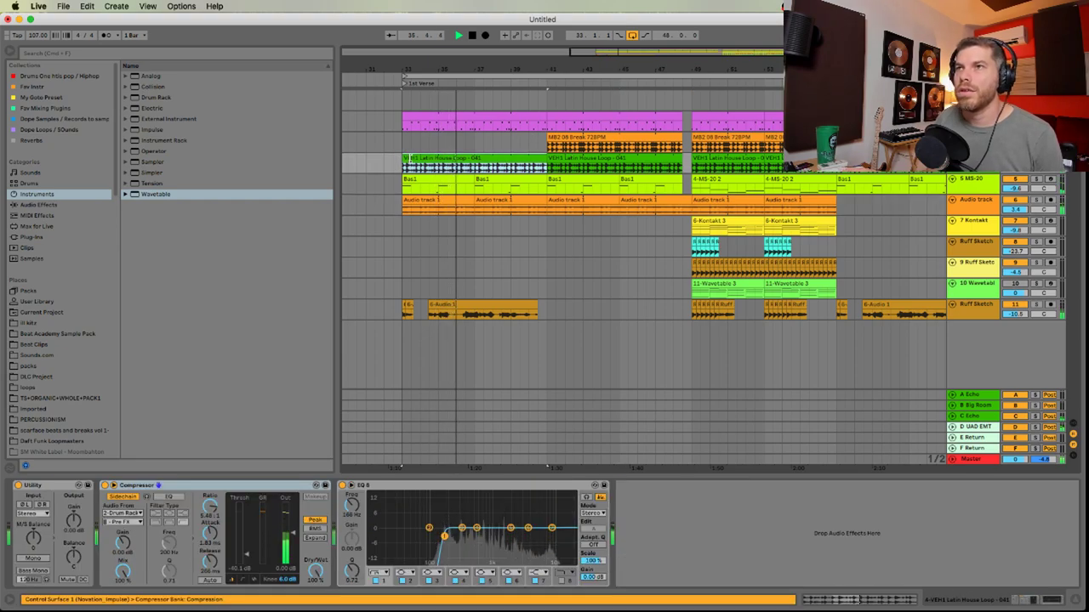
drag(404, 158, 474, 160)
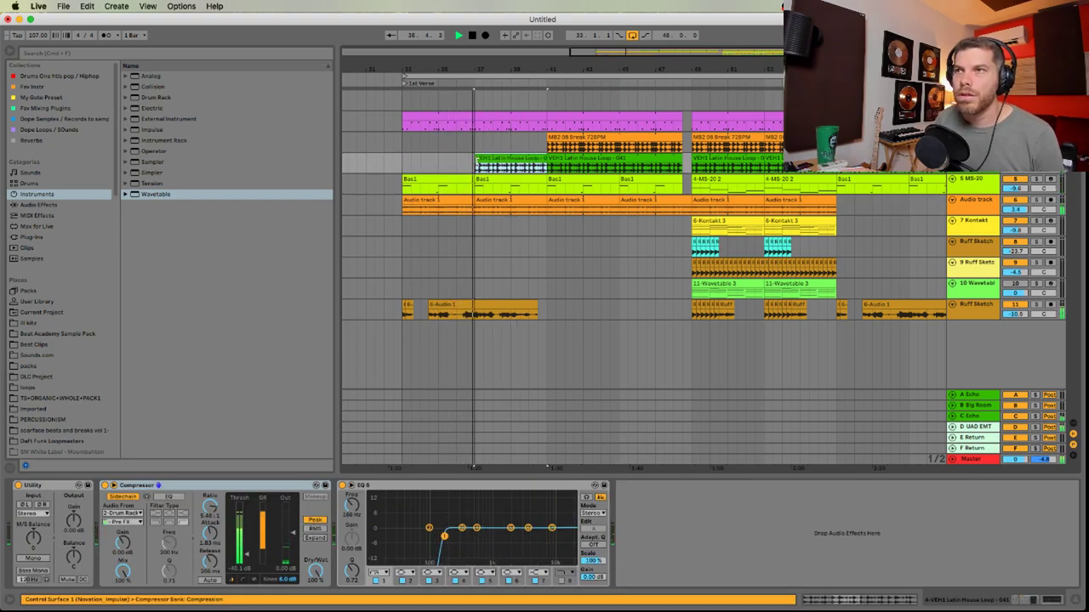
mouse_move(532, 70)
mouse_down()
mouse_move(531, 104)
mouse_move(531, 71)
mouse_up()
key(Delete)
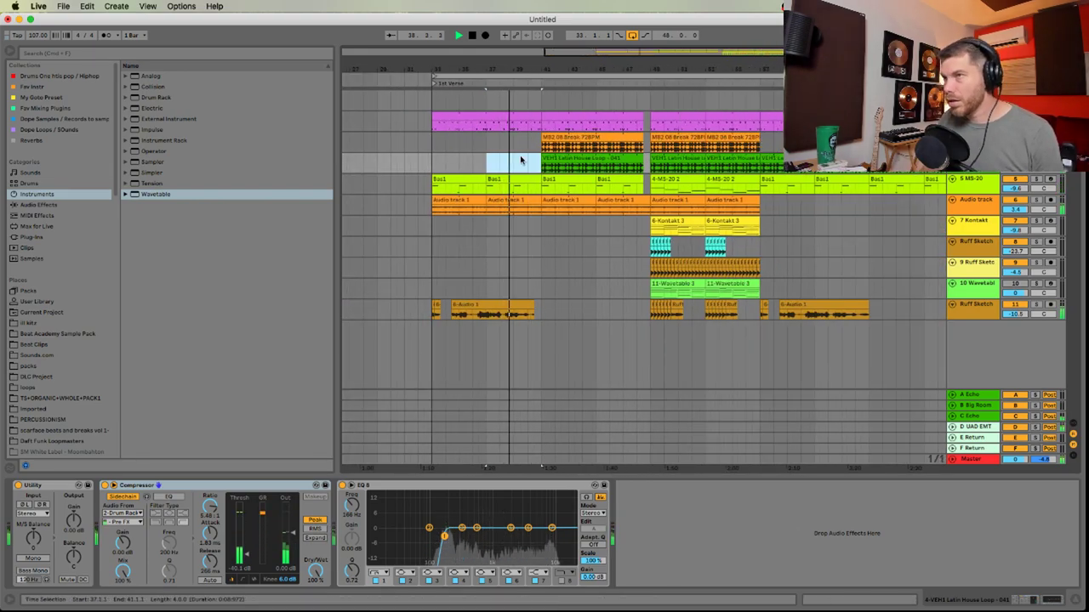
Duplicate the main Ruff Sketch vocals from bars 33 to 41 into bars 41 to 49
key(plus)
click(653, 136)
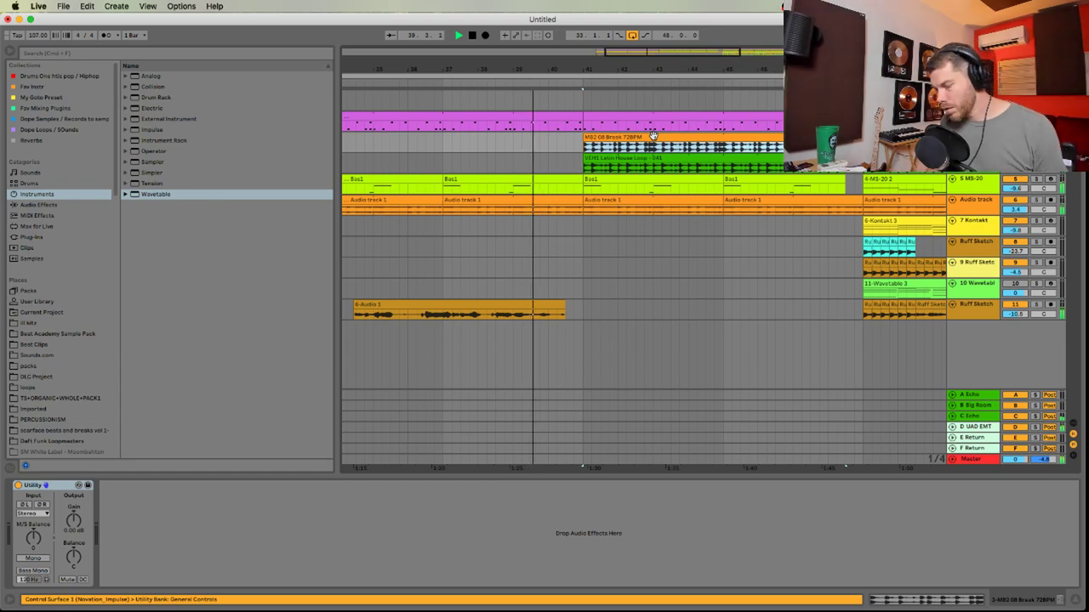
scroll(516, 159, right, 3)
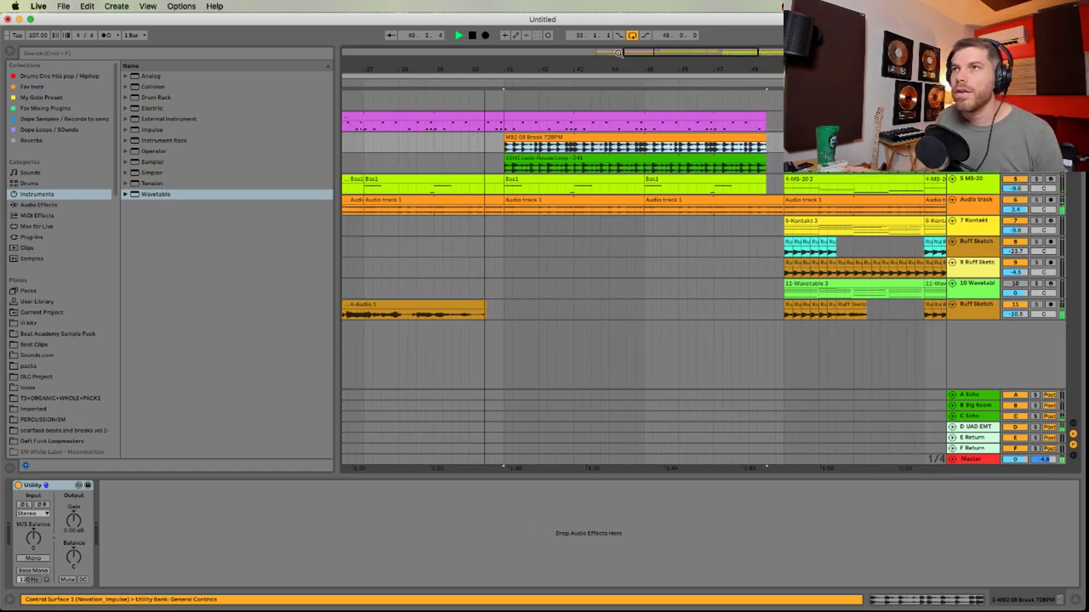
drag(616, 68, 616, 49)
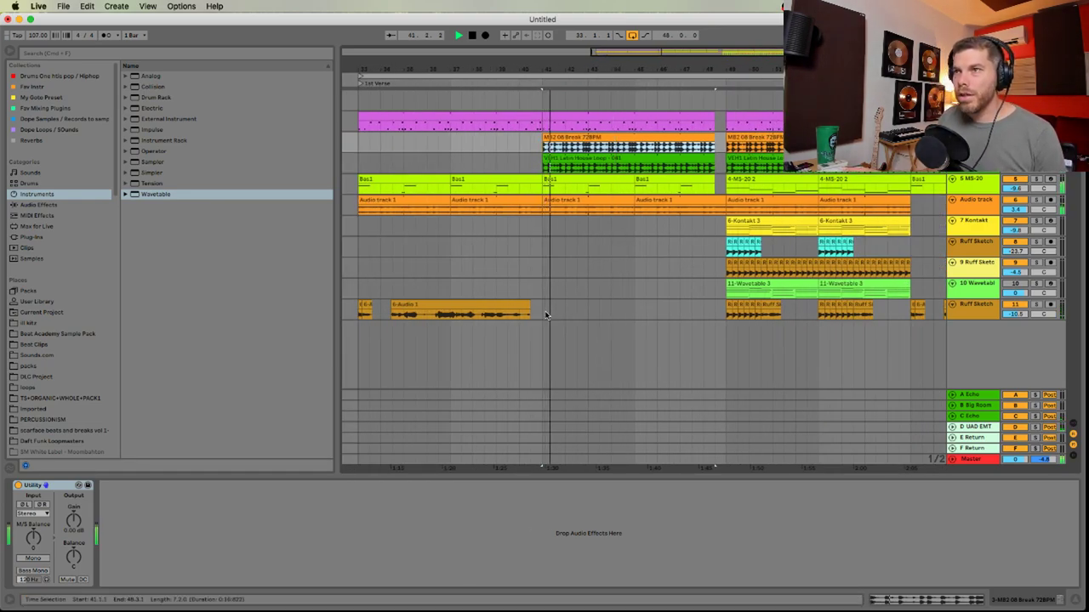
drag(547, 315, 358, 313)
key(super+d)
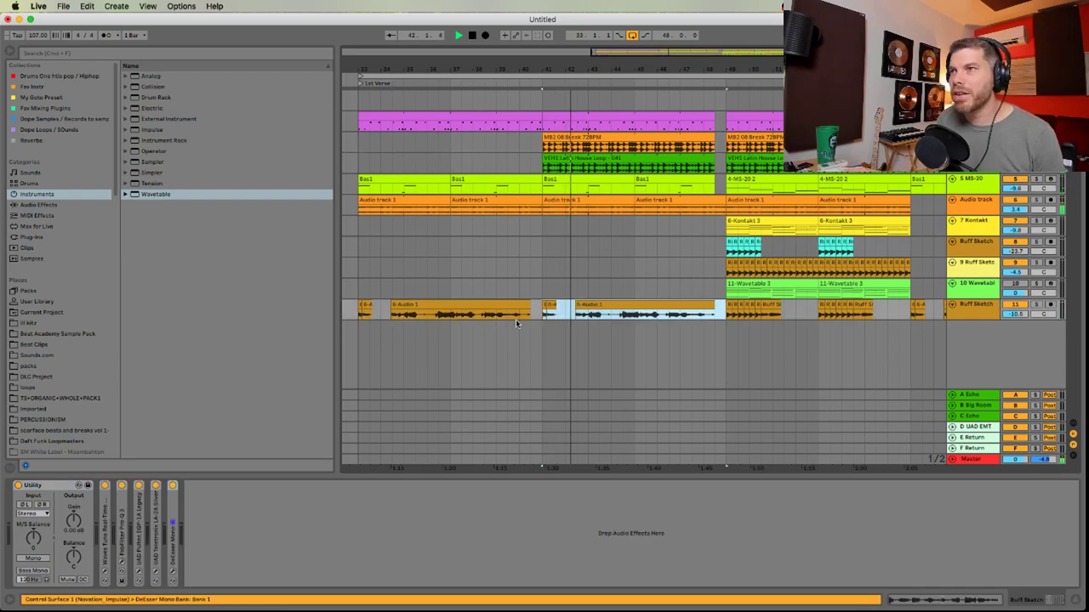
Trim the end of the duplicated 6-Audio 1 vocal clip back to bar 48
scroll(655, 284, right, 3)
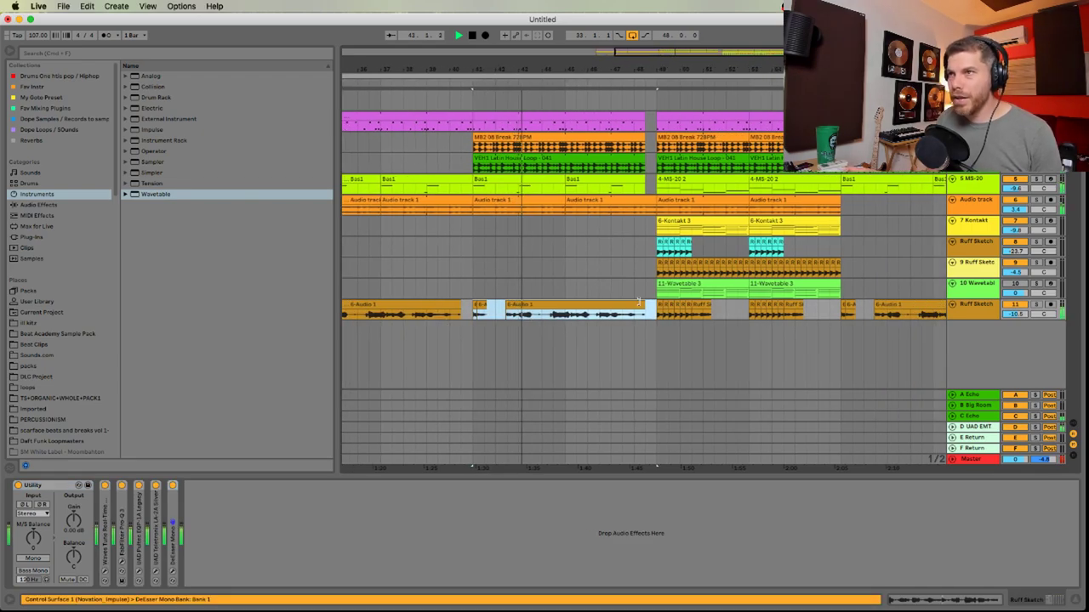
click(637, 285)
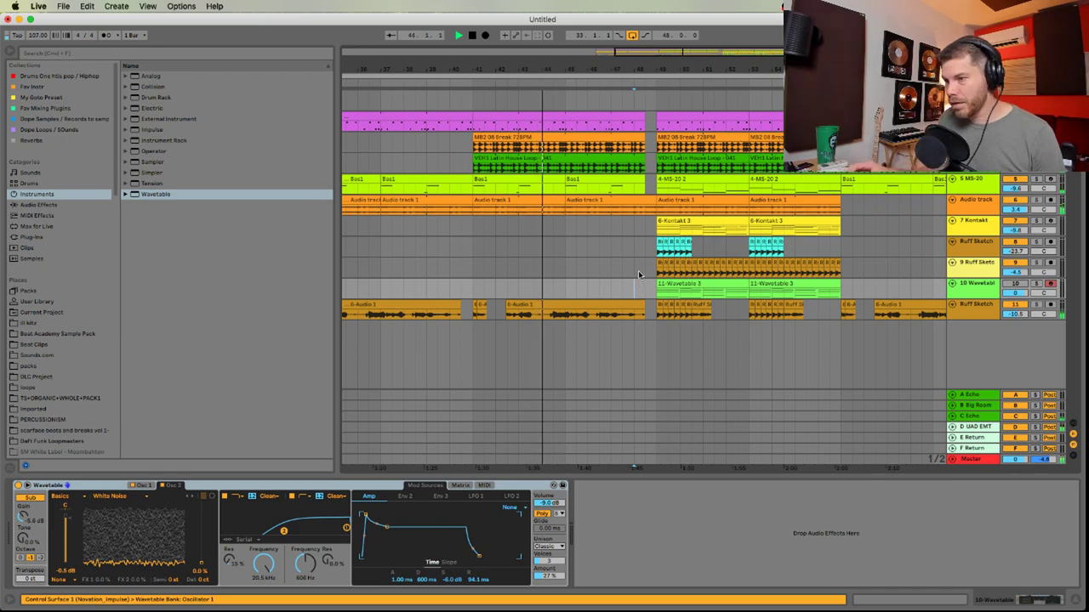
mouse_move(660, 68)
mouse_down()
mouse_move(608, 68)
mouse_move(647, 68)
mouse_move(660, 93)
mouse_up()
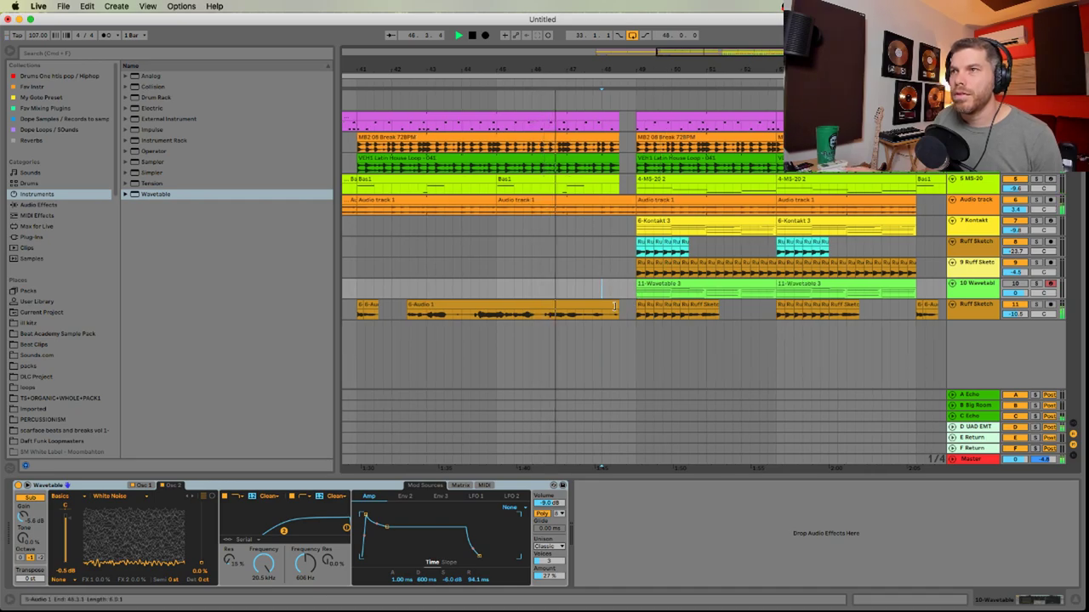
drag(614, 306, 601, 308)
click(613, 287)
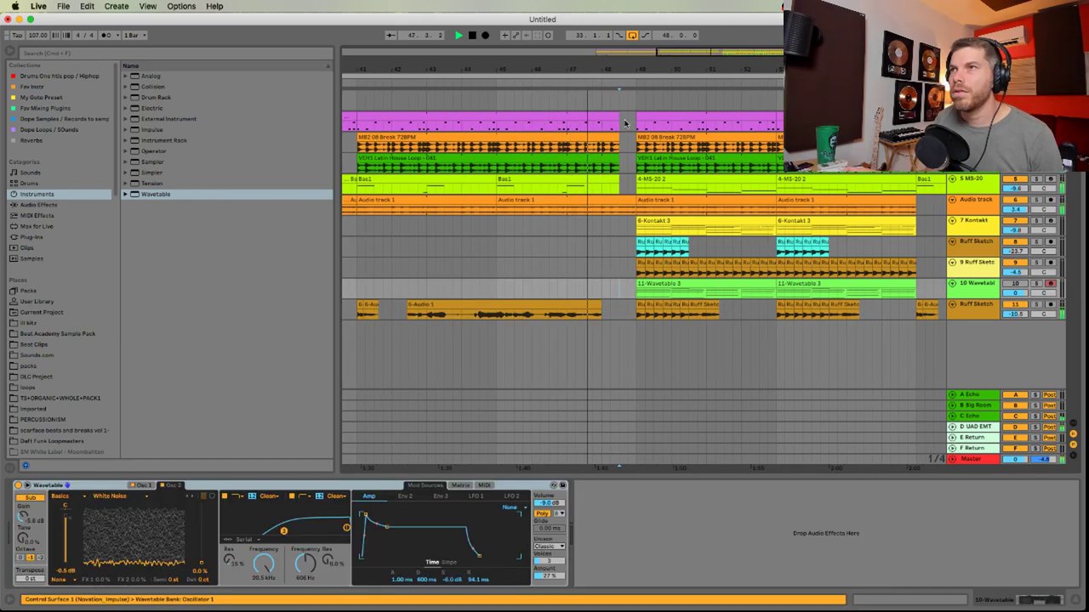
drag(644, 62, 644, 85)
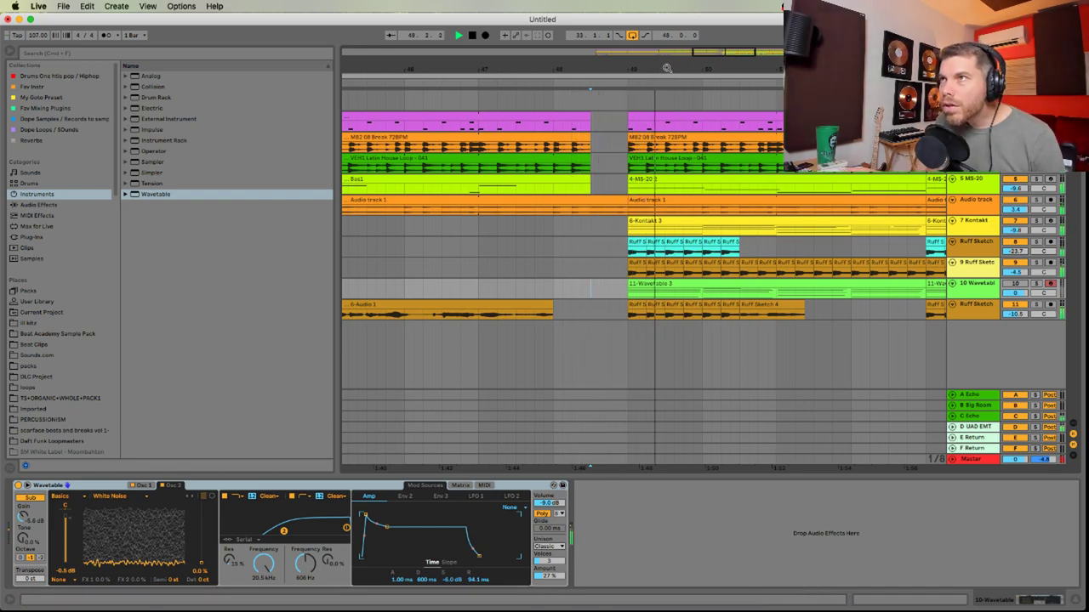
Duplicate the Audio track 1 clip ending at bar 57 twice, extending the part to bar 65
drag(415, 69, 572, 49)
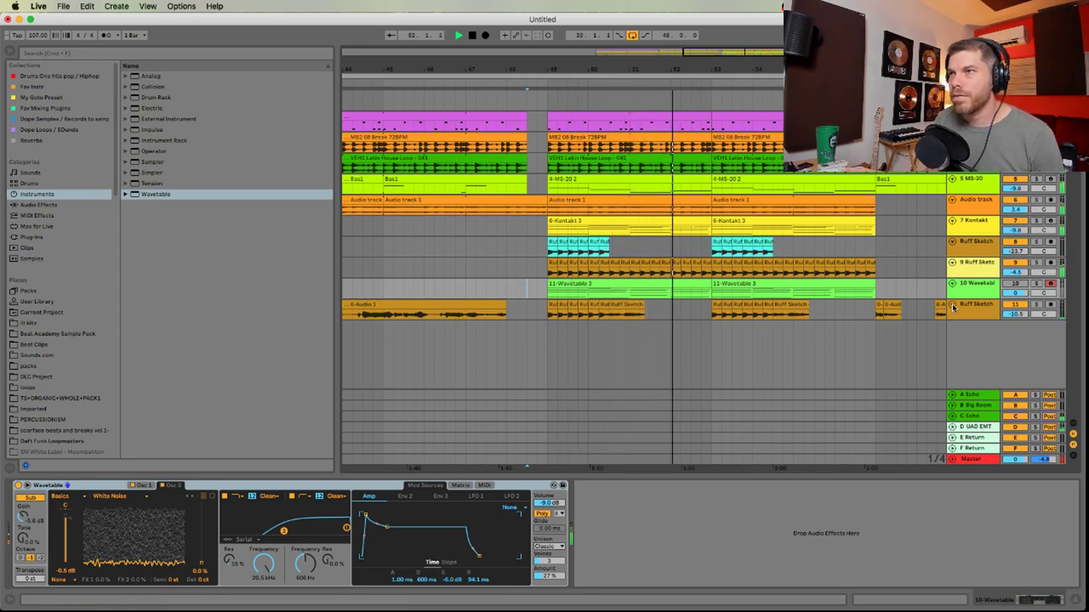
drag(903, 301, 726, 300)
drag(736, 69, 619, 61)
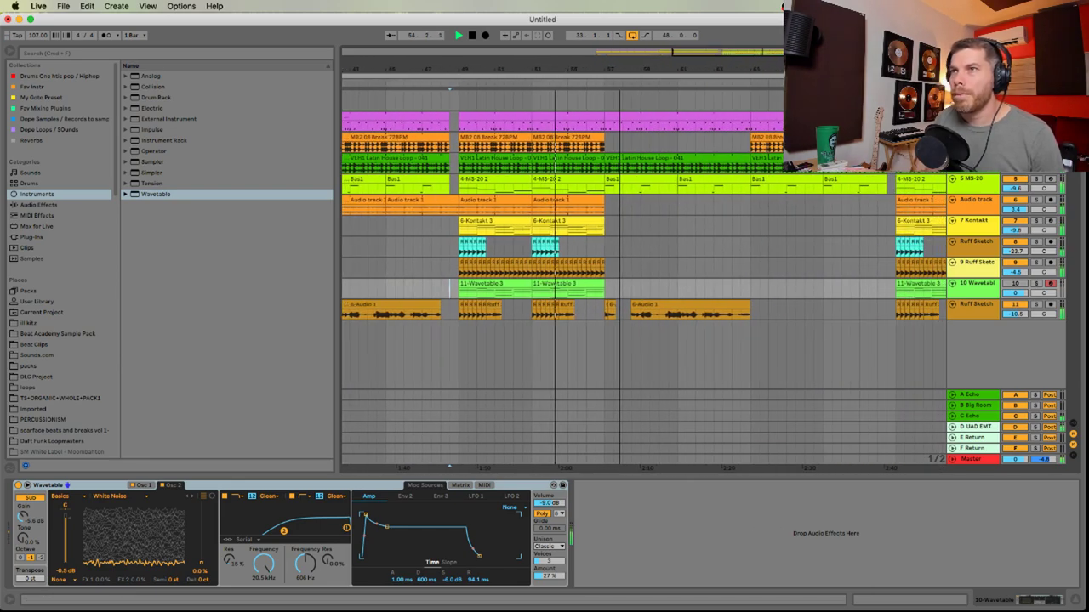
click(582, 200)
key(super+d)
key(super+d)
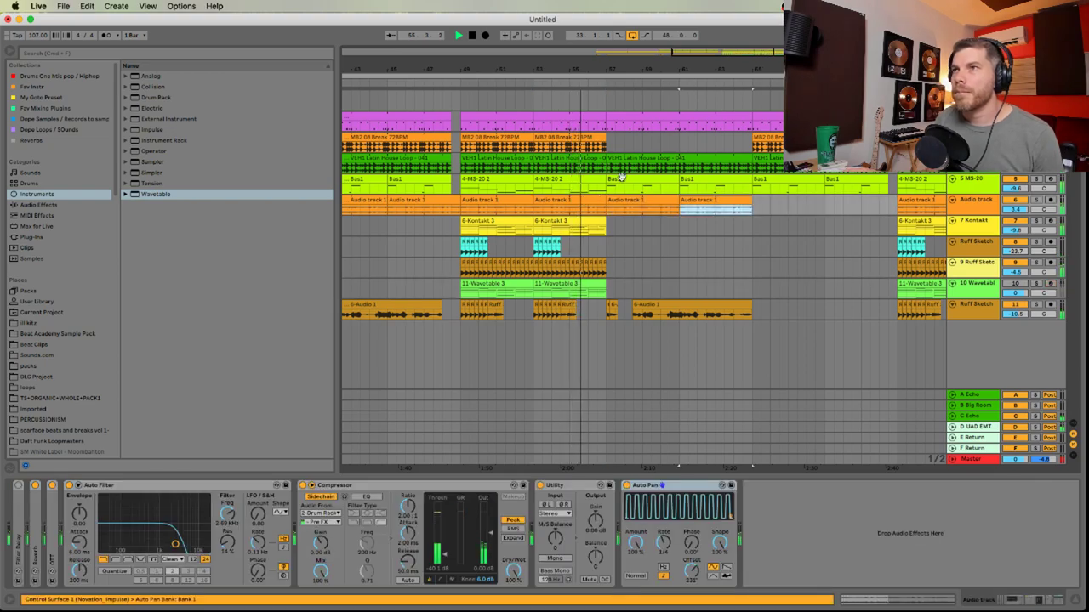
Stop playback and clear the drum rack and MB2 08 Break parts from the last half bar before bar 57
click(639, 158)
drag(637, 74, 635, 102)
key(space)
drag(563, 146, 551, 167)
key(Delete)
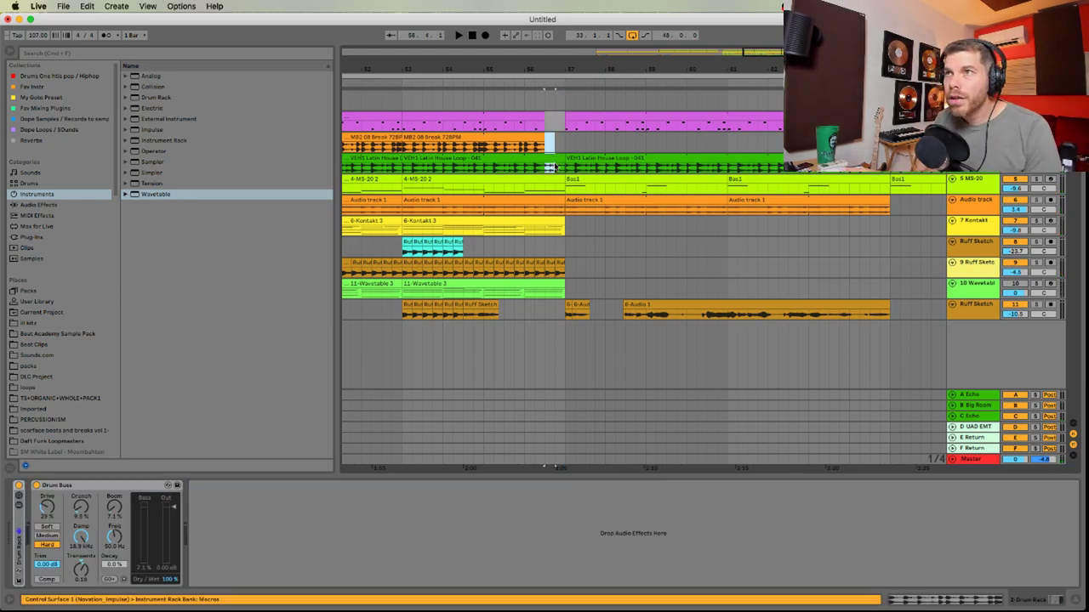
Repeat a short slice of the Latin House Loop across the half bar before bar 57 and clear the MS-20 part there
click(550, 167)
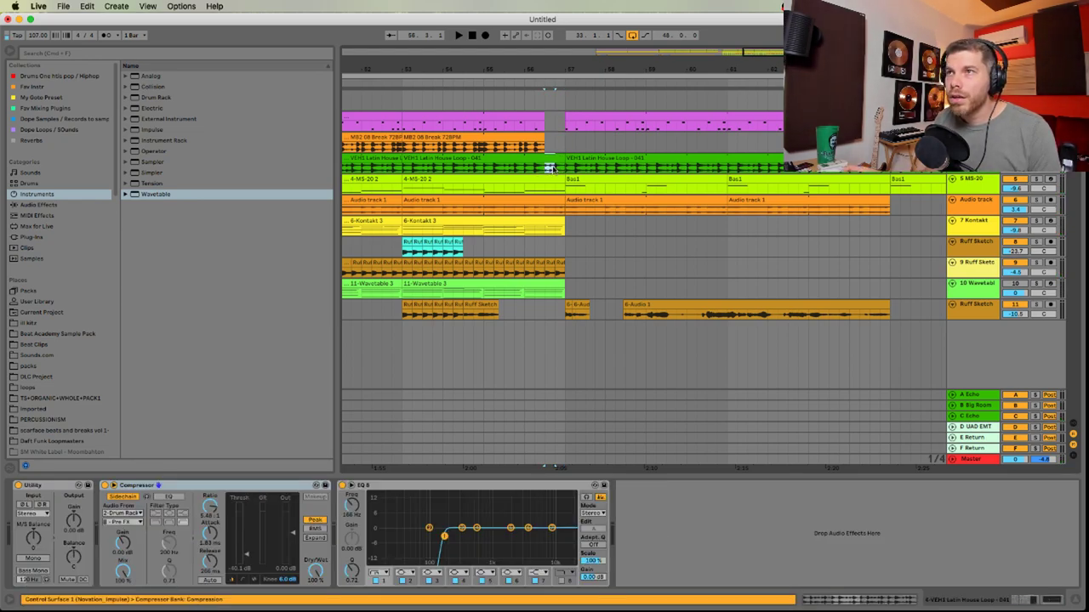
key(plus)
key(plus)
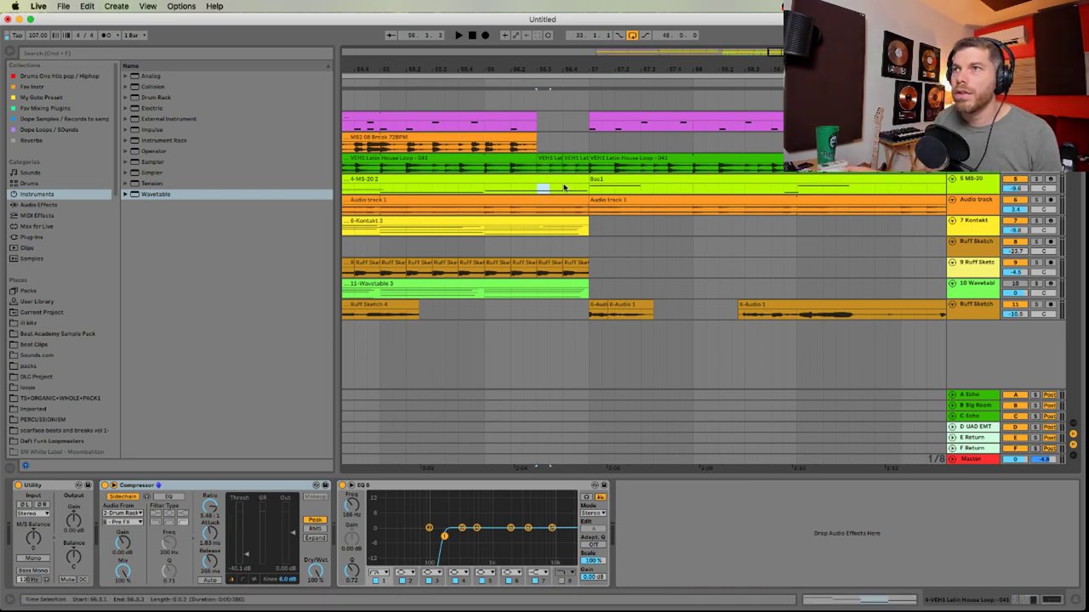
drag(564, 186, 586, 183)
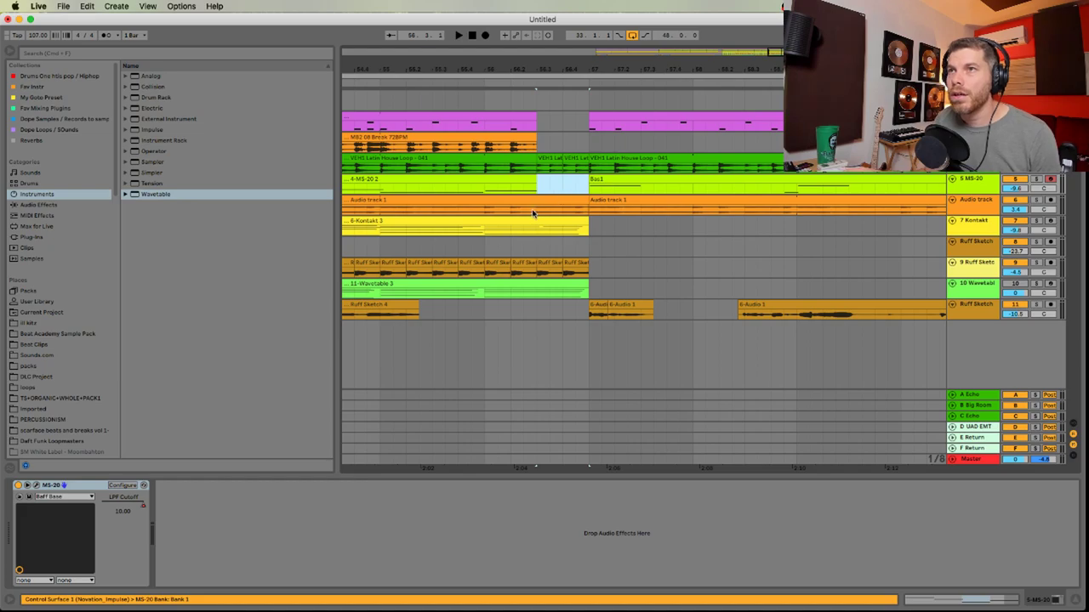
Fill the half bar before bar 57 with short Audio track 1 slices and trim the Kontakt clip to end at 56.3
drag(534, 212, 562, 210)
key(super+e)
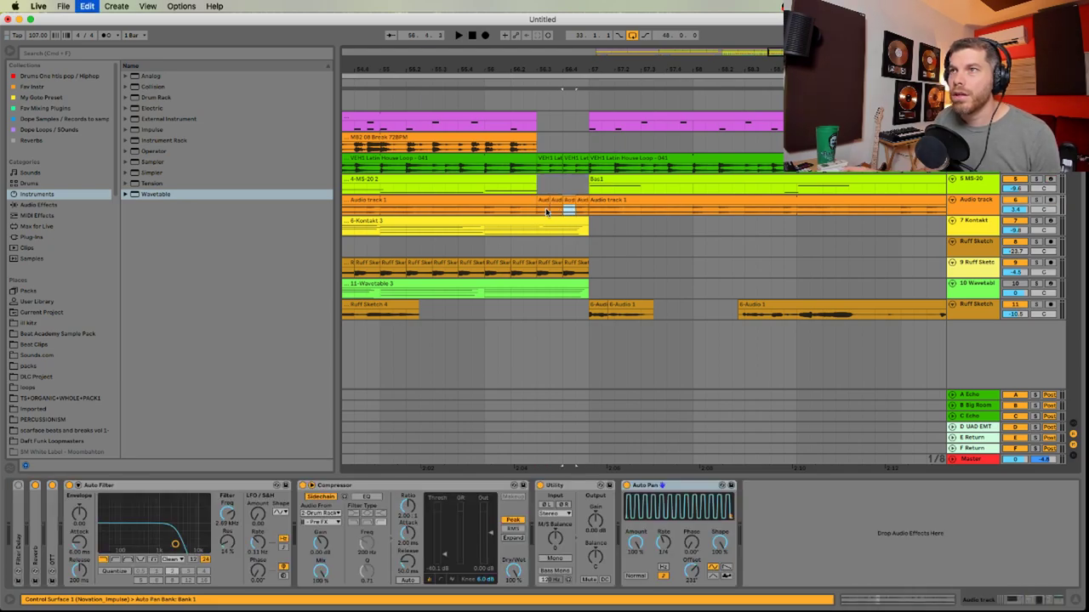
click(510, 242)
drag(586, 228, 548, 227)
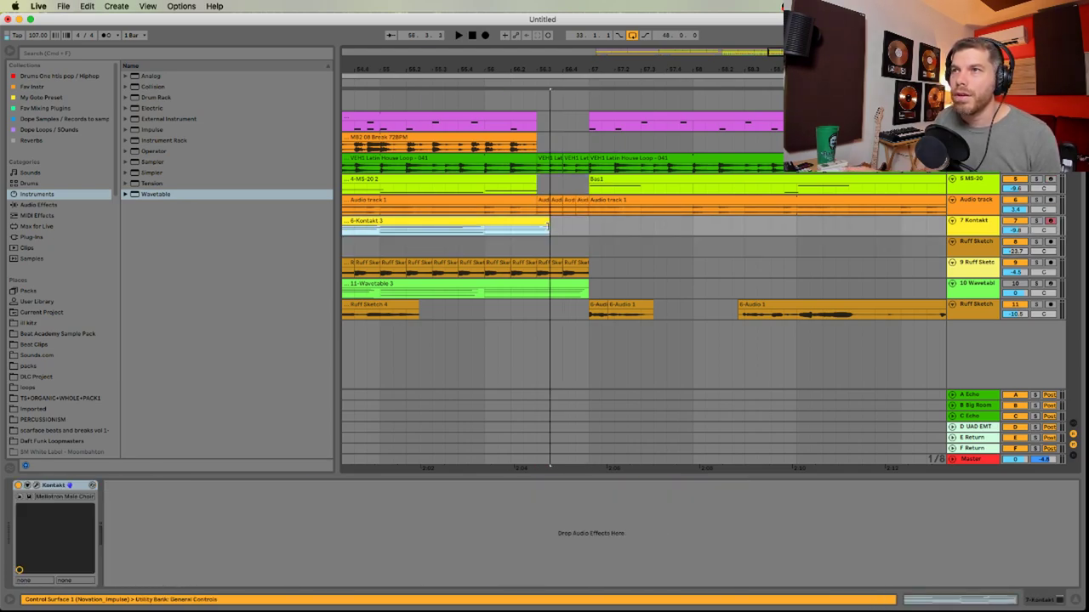
click(472, 247)
key(space)
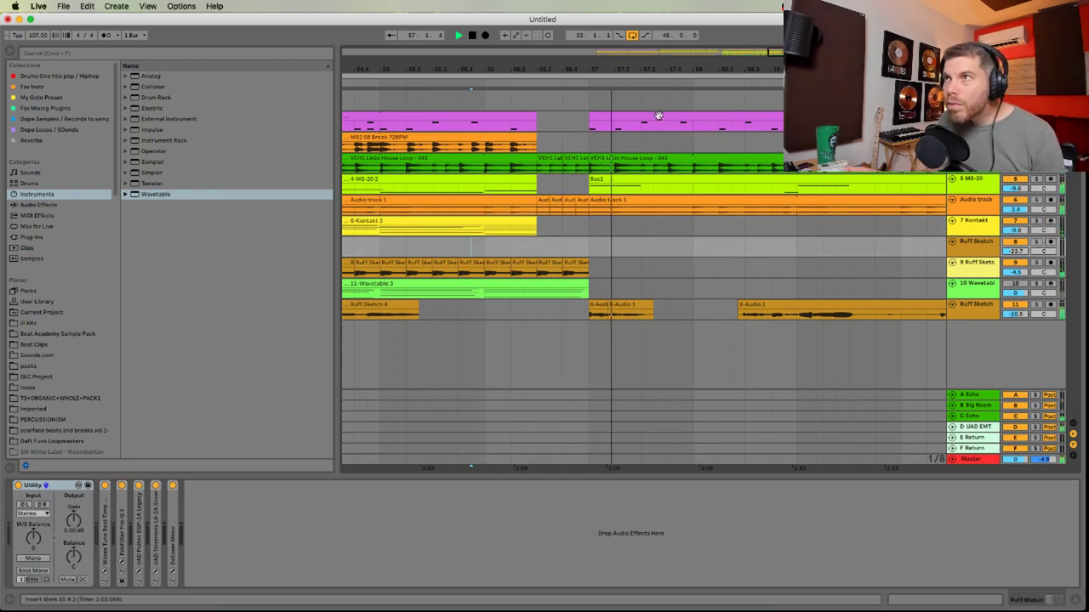
Delete the Ruff Sketch vocal audio from bar 57 to bar 65 on track 11
drag(688, 76, 679, 58)
drag(568, 69, 587, 56)
drag(693, 309, 575, 311)
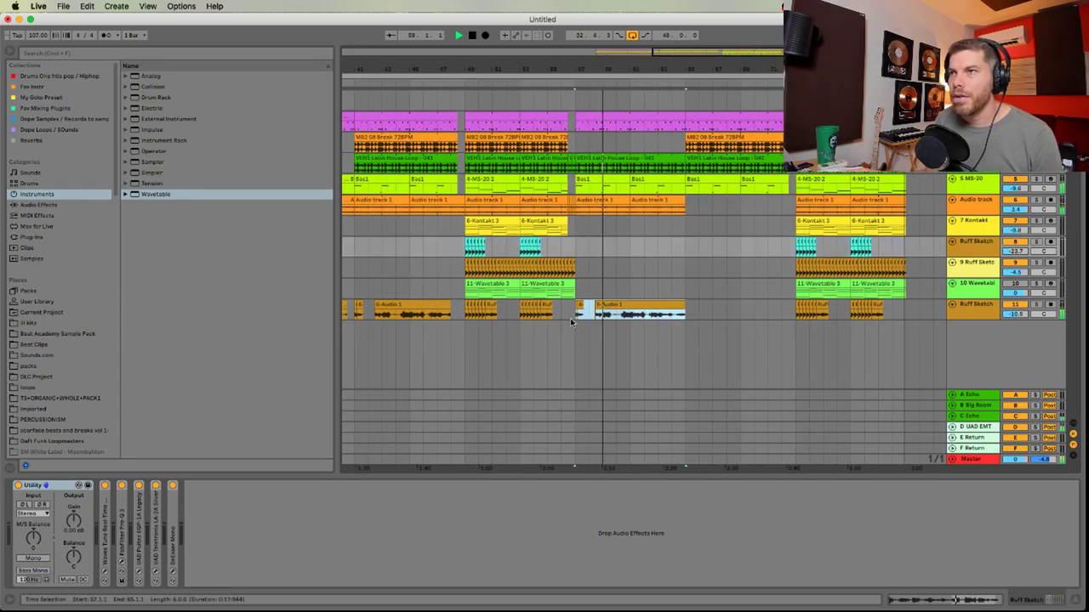
key(Delete)
drag(675, 304, 652, 302)
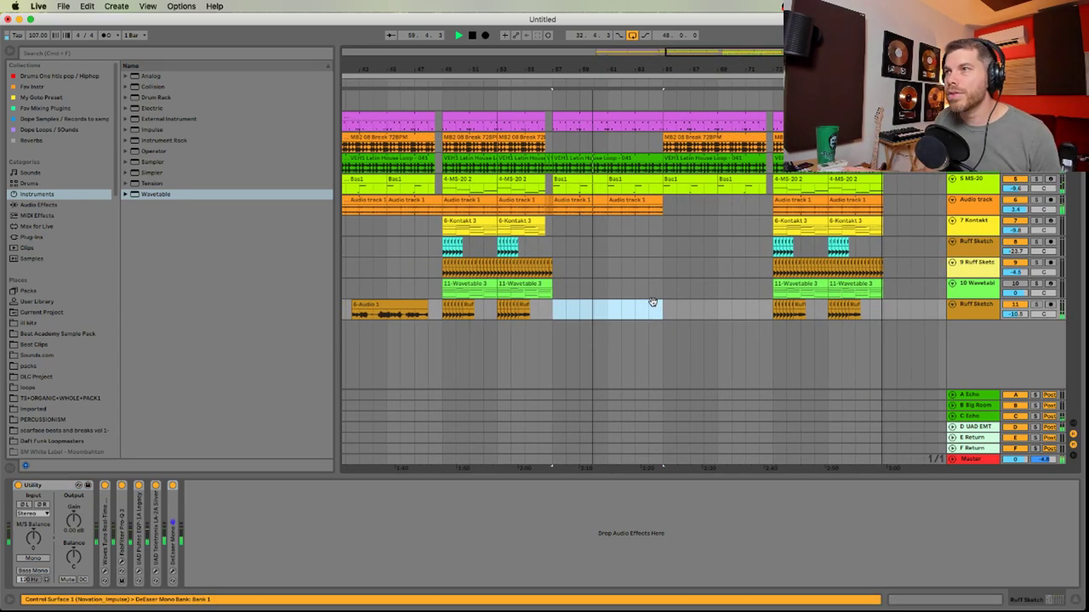
In the Bas1 clip at bar 61, show all note rows, lower the opening C3 note to G#2 and lengthen it slightly
click(640, 179)
drag(641, 473, 543, 310)
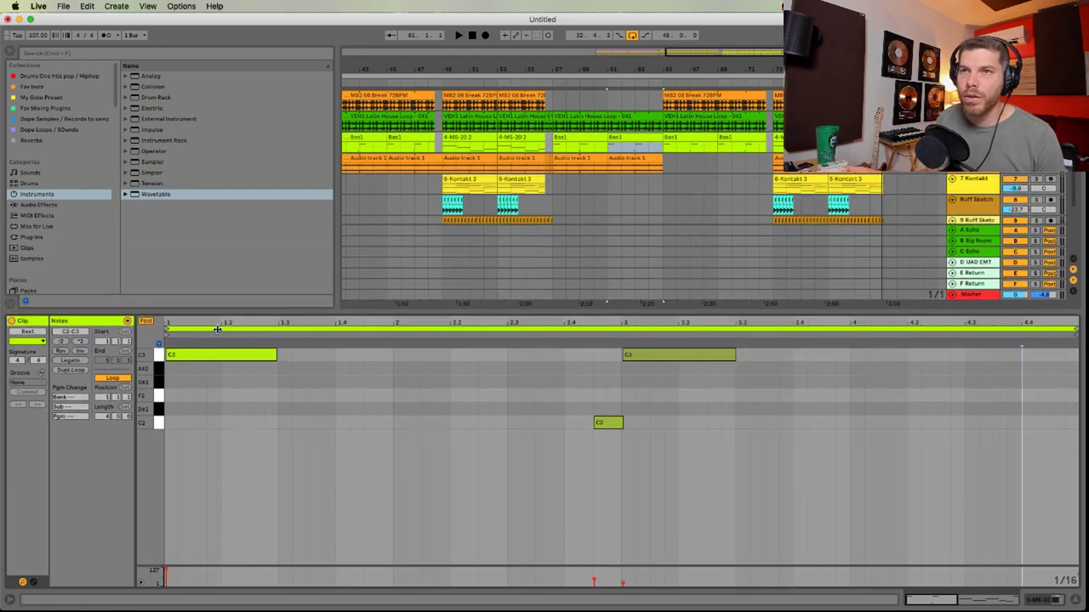
click(145, 321)
mouse_move(150, 436)
mouse_down()
mouse_move(190, 435)
mouse_move(205, 455)
mouse_up()
key(Down)
key(Down)
key(Down)
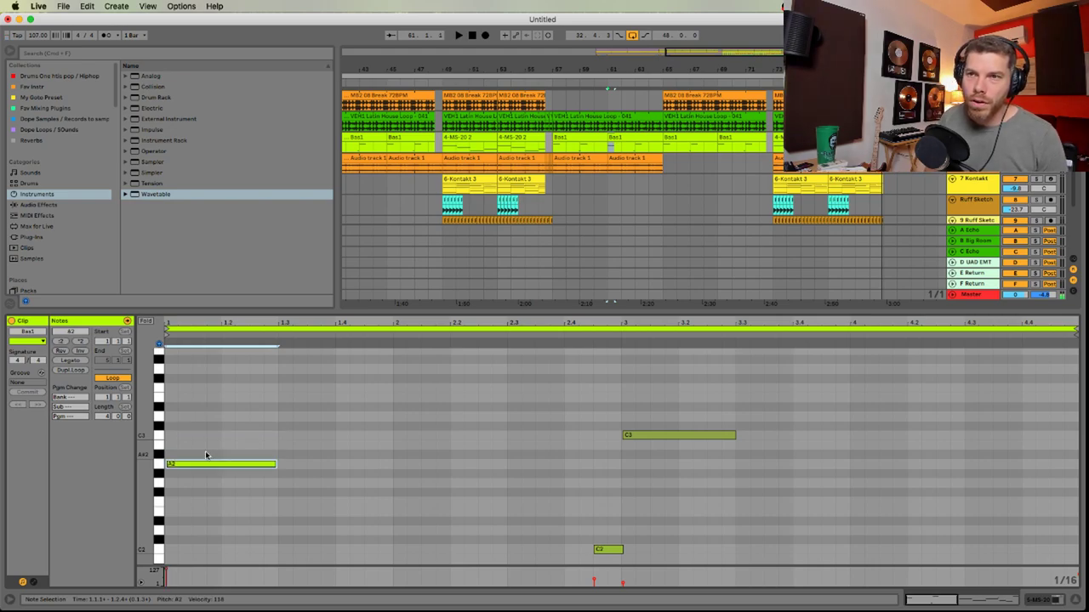
key(Down)
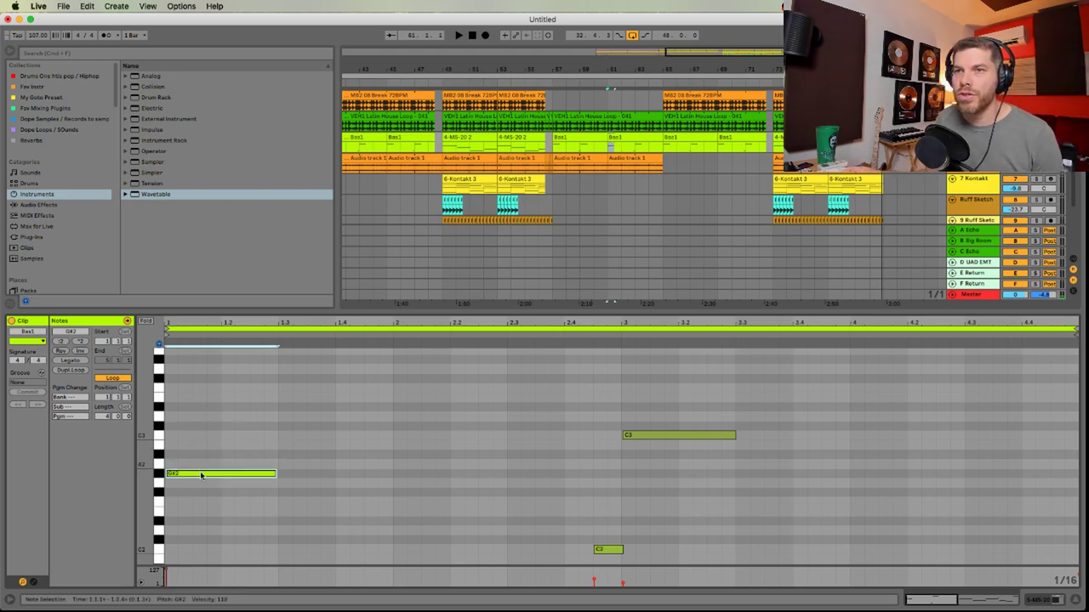
key(space)
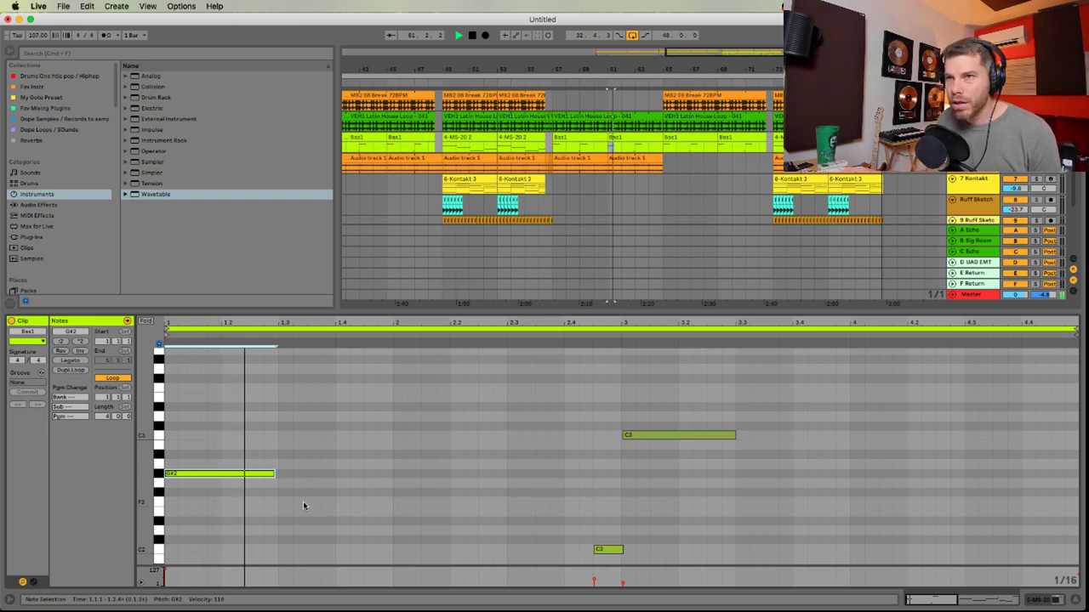
drag(273, 474, 292, 474)
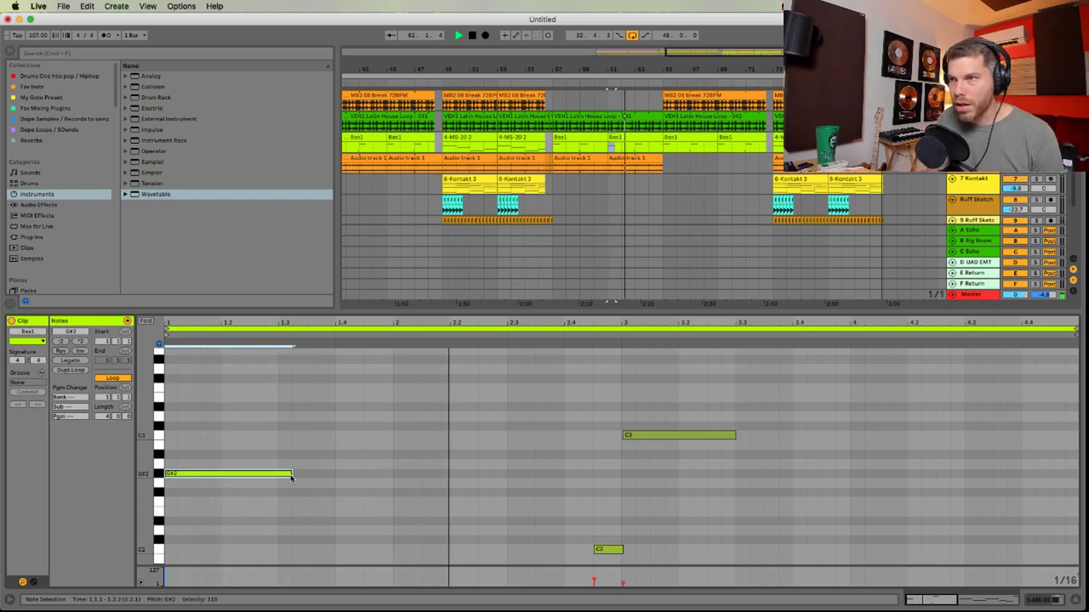
Lower the other C3 note, at the third bar of the same Bas1 clip, to G#2
click(677, 434)
key(Down)
key(Down)
key(Down)
key(Down)
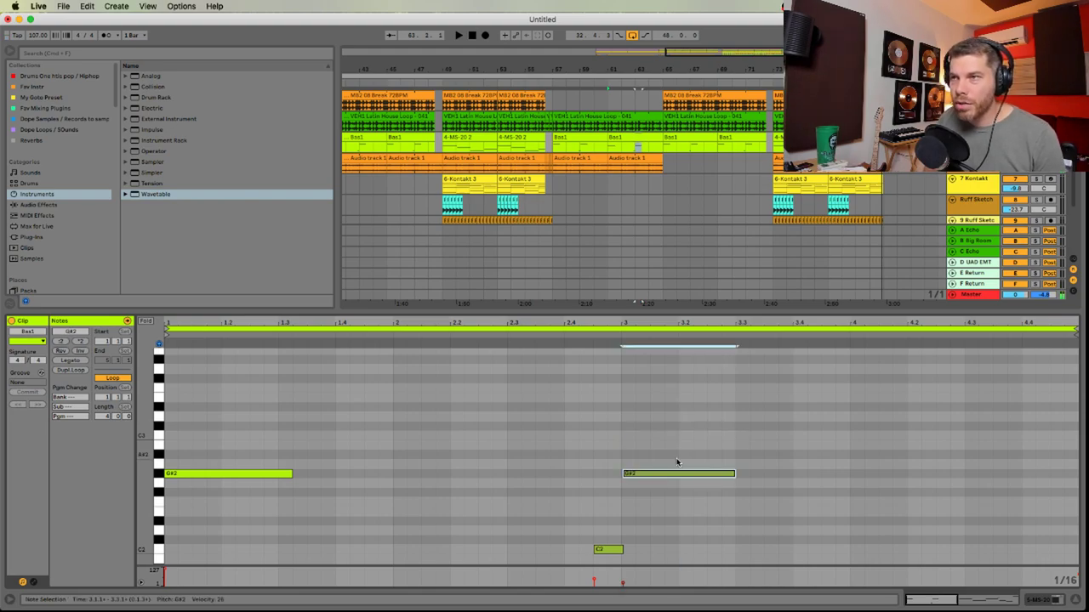
Copy the bass part with the G#2 variation over the earlier first-verse Bas1 clips up to bar 49
click(636, 138)
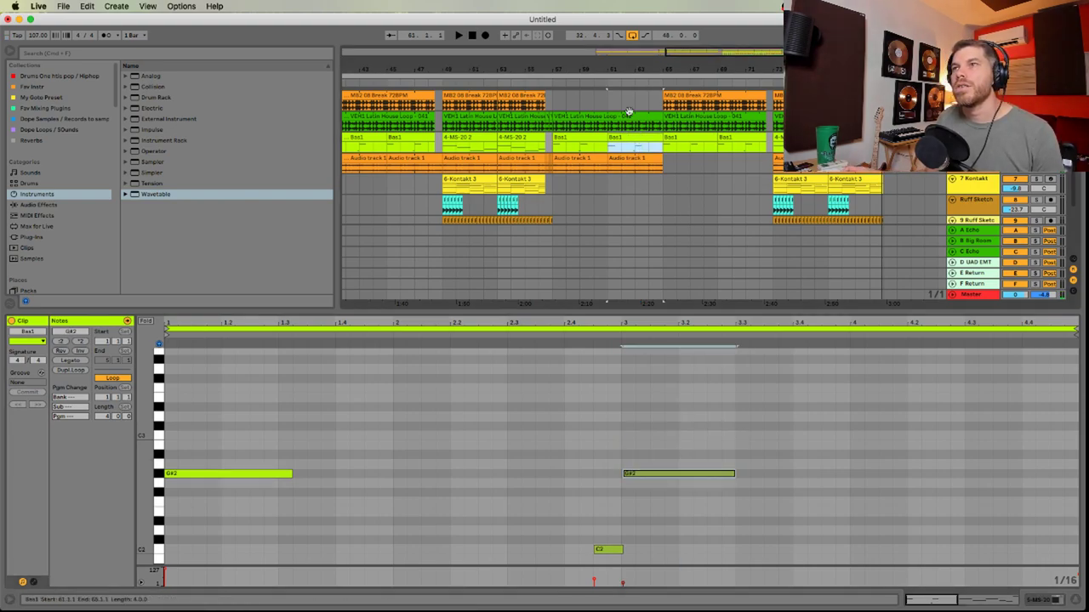
drag(637, 70, 705, 58)
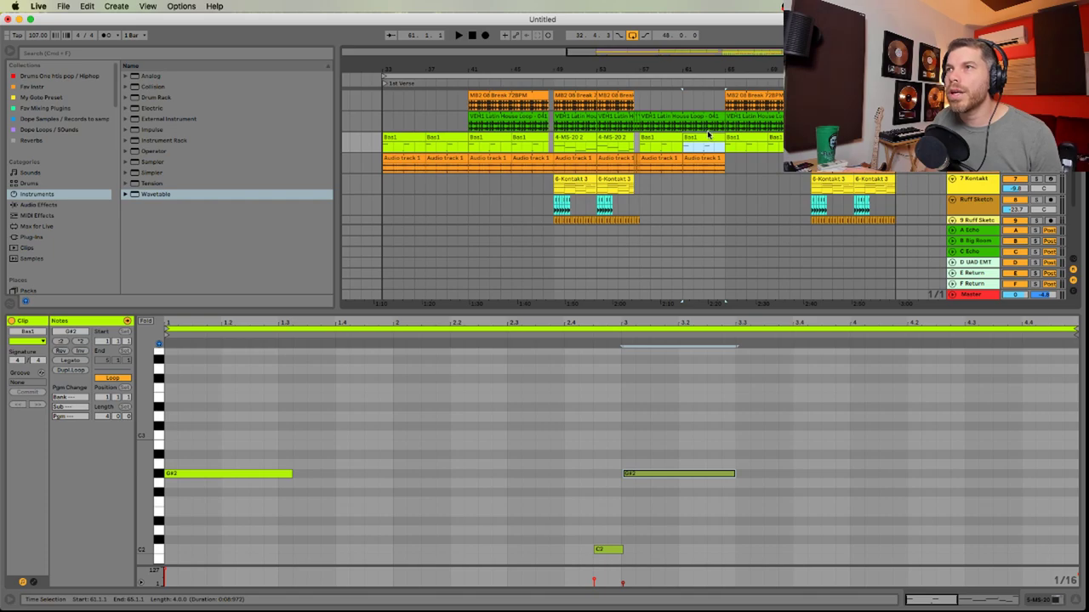
drag(709, 140, 450, 147)
shift+click(409, 137)
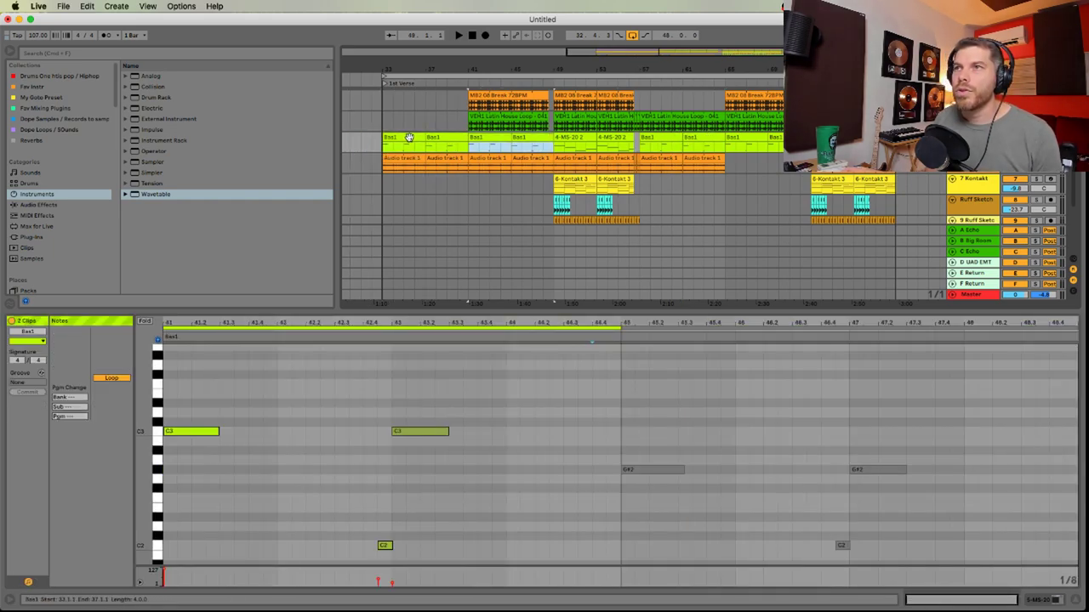
Check the live chat in Chrome, return to Live and play from bar 55 with more room for the arrangement
click(638, 144)
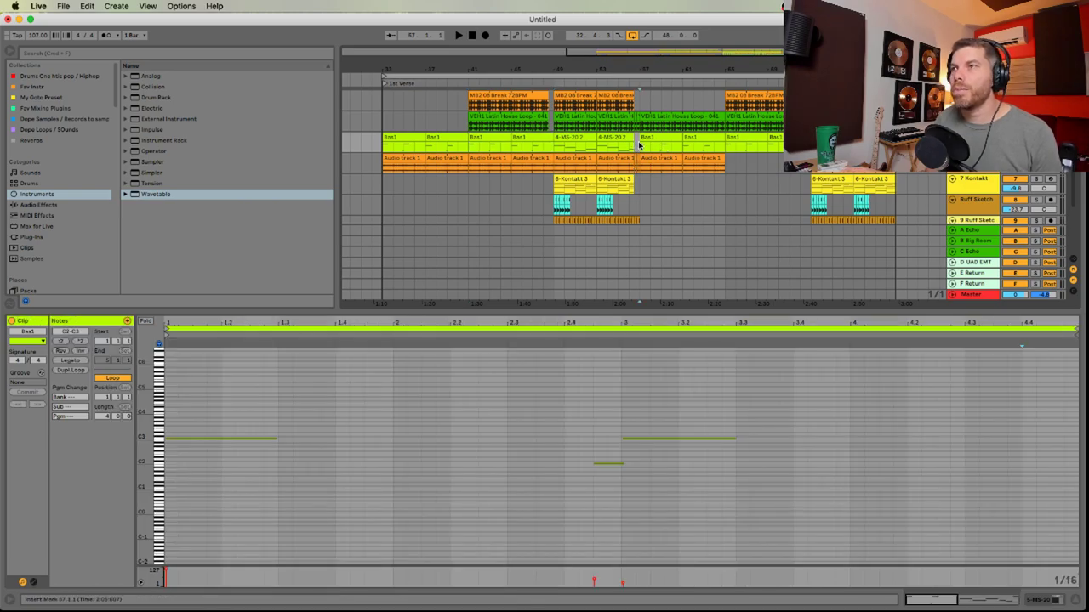
click(622, 150)
key(super+Tab)
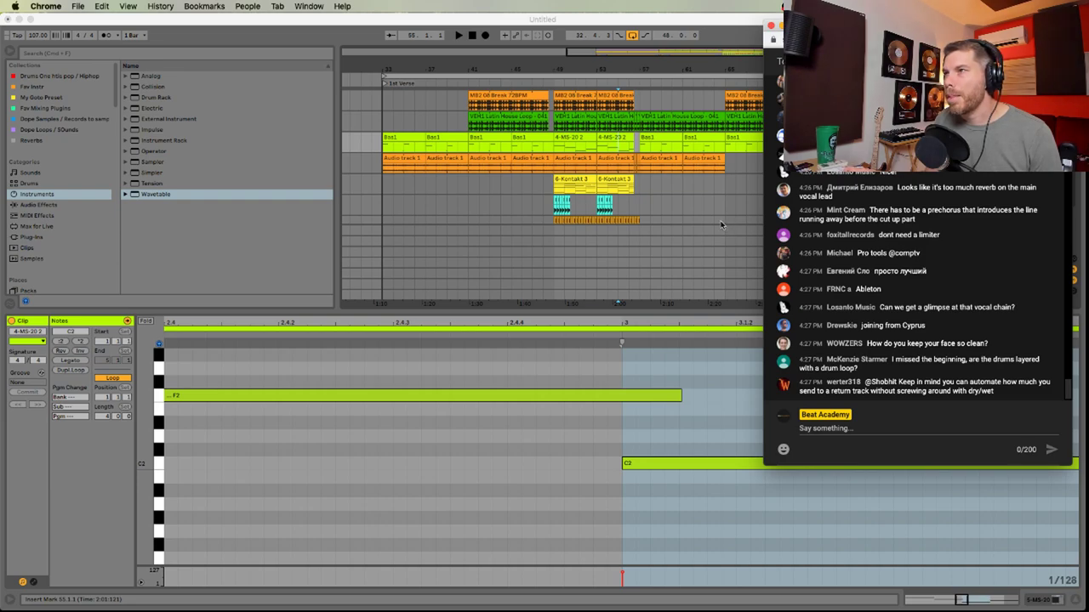
click(671, 184)
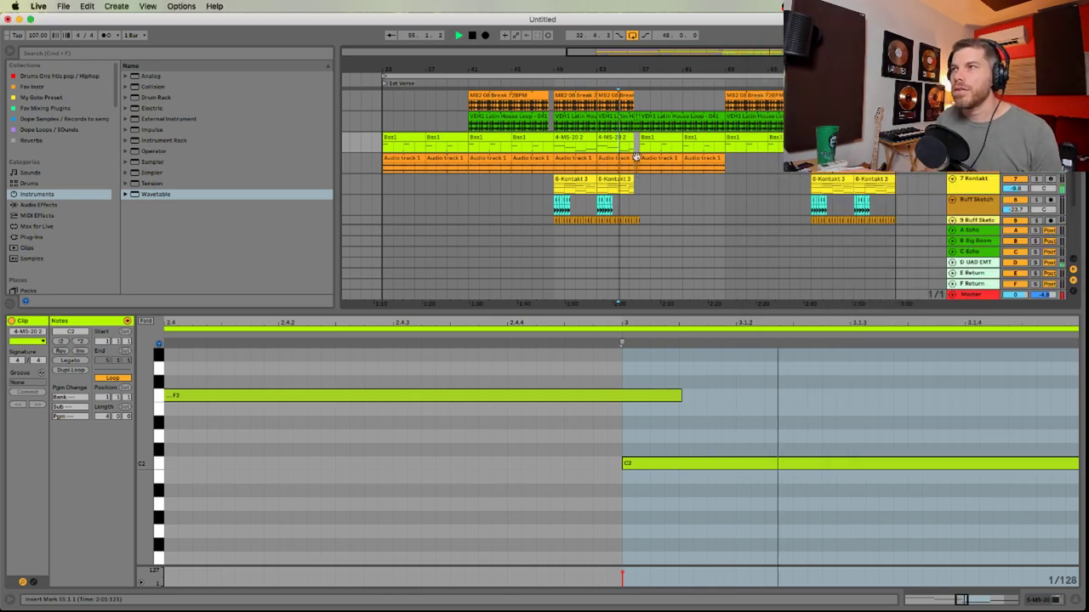
drag(759, 310, 757, 453)
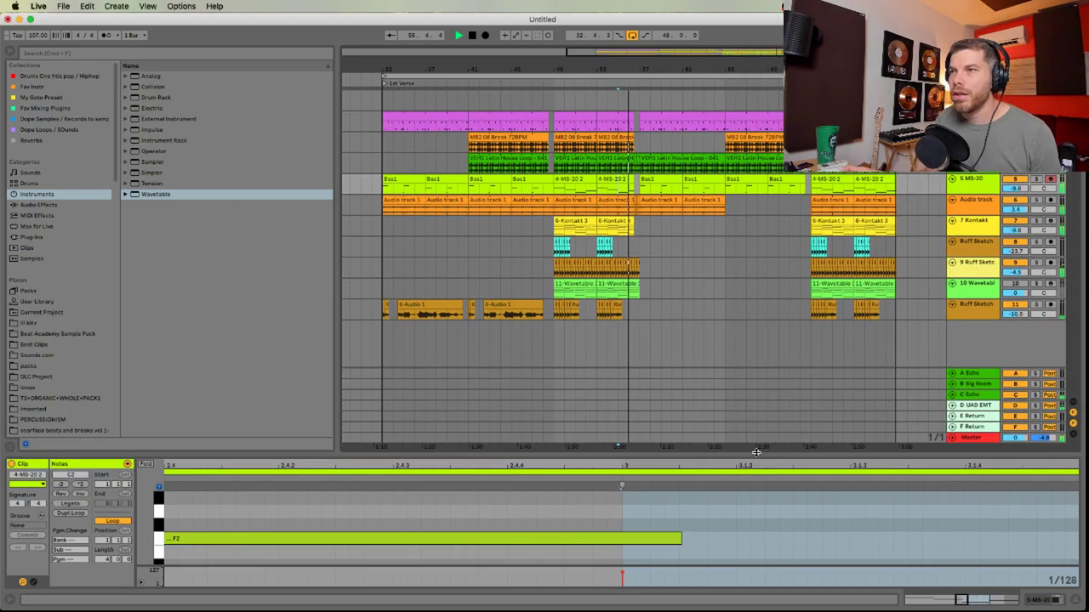
Show the Auto Pan Sync Rate automation for the Audio track and enlarge its lane in the arrangement
key(Tab)
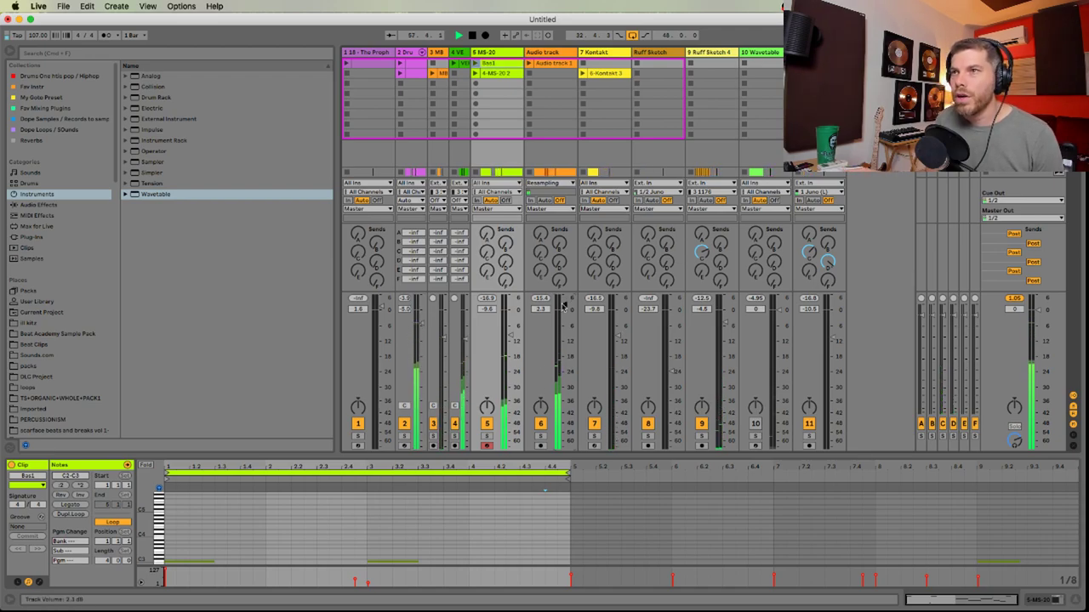
click(553, 52)
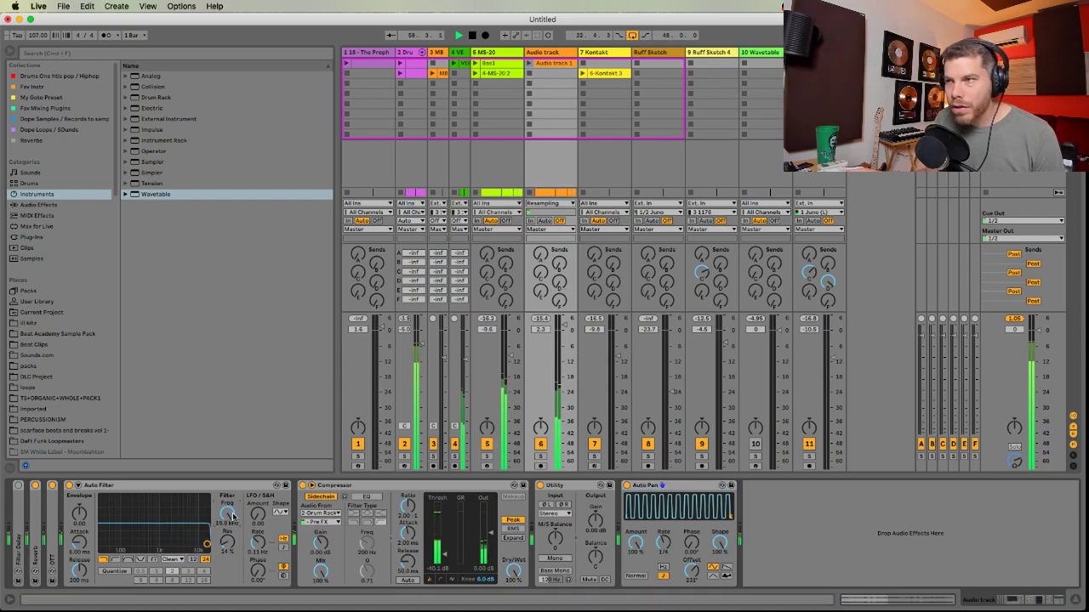
mouse_move(663, 542)
mouse_down()
mouse_move(664, 520)
mouse_move(664, 544)
mouse_up()
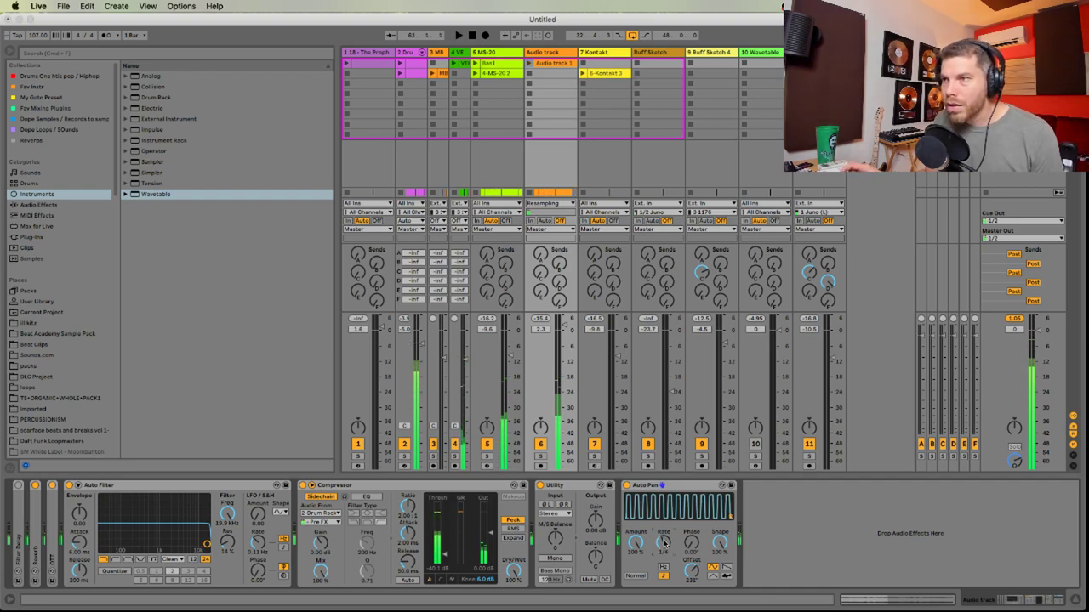
right_click(664, 541)
click(685, 551)
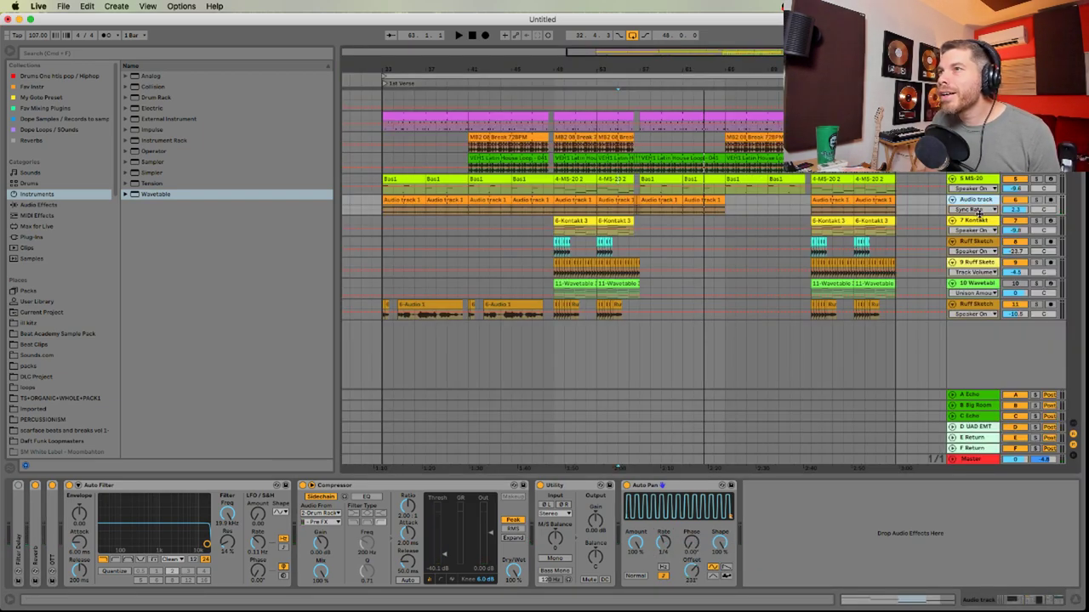
drag(980, 214, 979, 282)
Automate the Auto Pan rate to 1/16 from 58.4 to bar 59 and play from bar 57
drag(706, 66, 681, 245)
click(550, 246)
key(space)
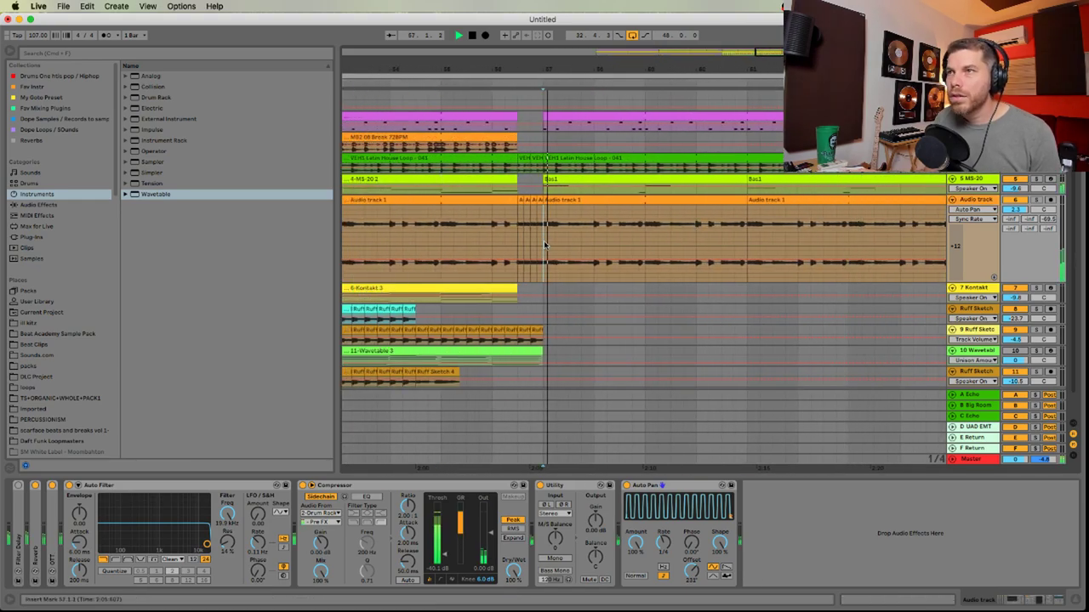
scroll(581, 241, right, 2)
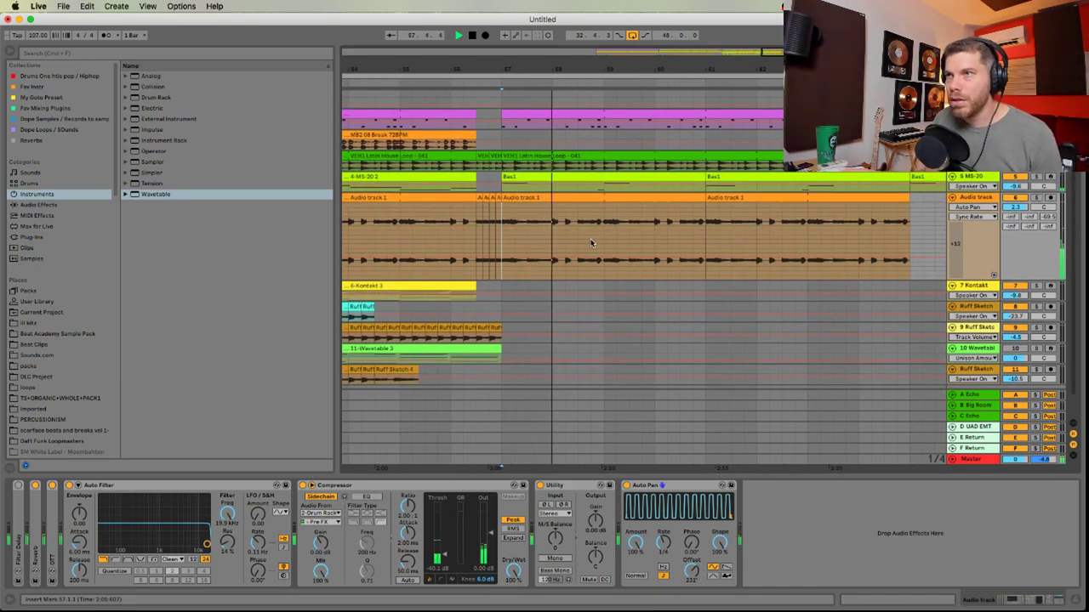
click(593, 242)
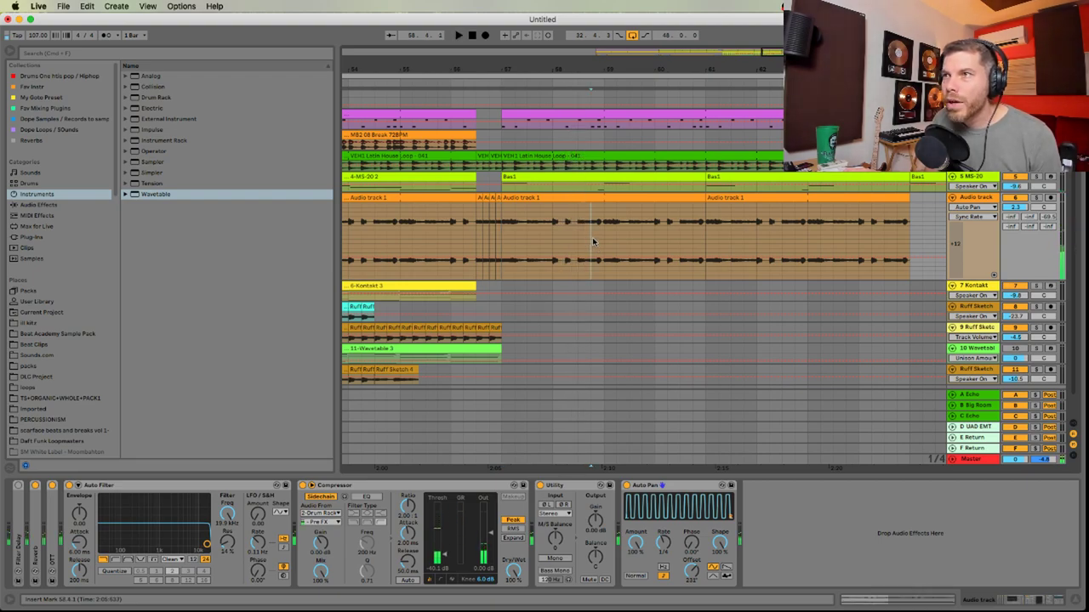
drag(593, 242, 597, 251)
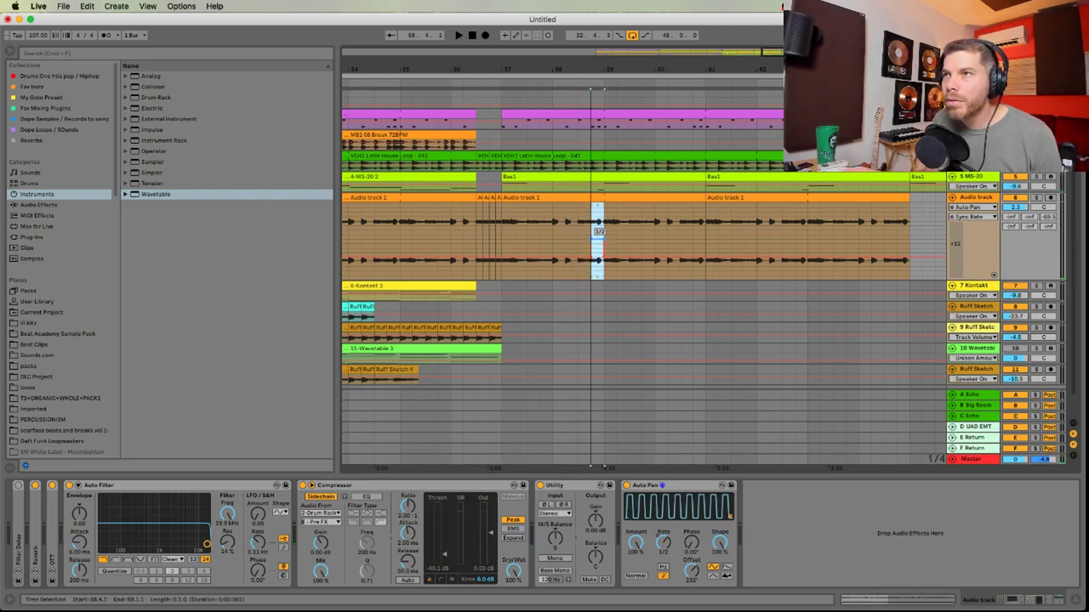
drag(597, 255, 598, 267)
click(503, 275)
key(space)
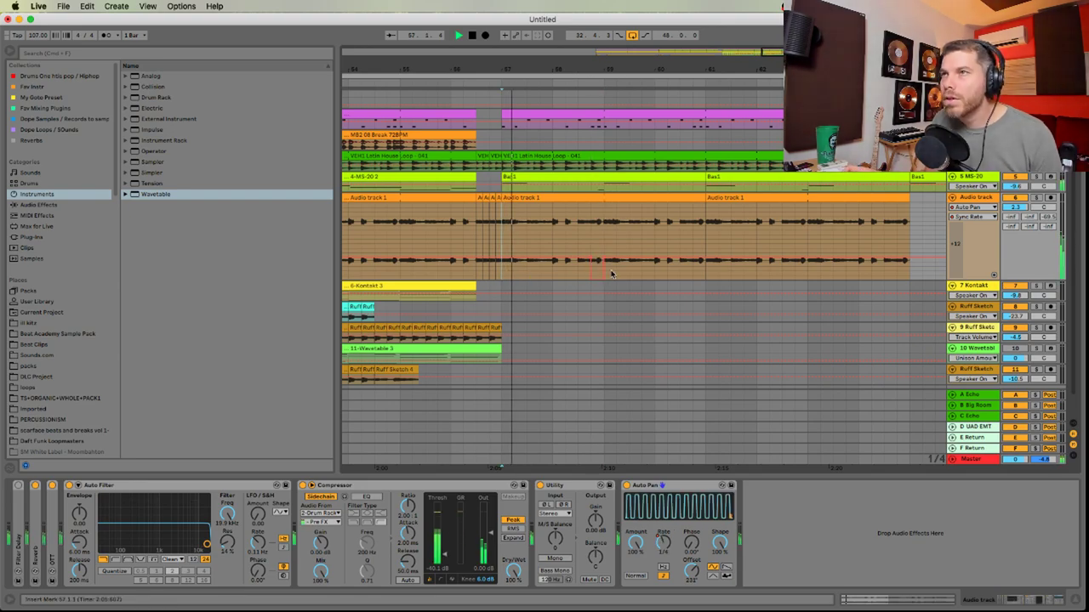
Enlarge the lane, automate the Auto Pan rate to 1/32 over the last half of bar 60 and play from bar 57
drag(978, 277, 978, 335)
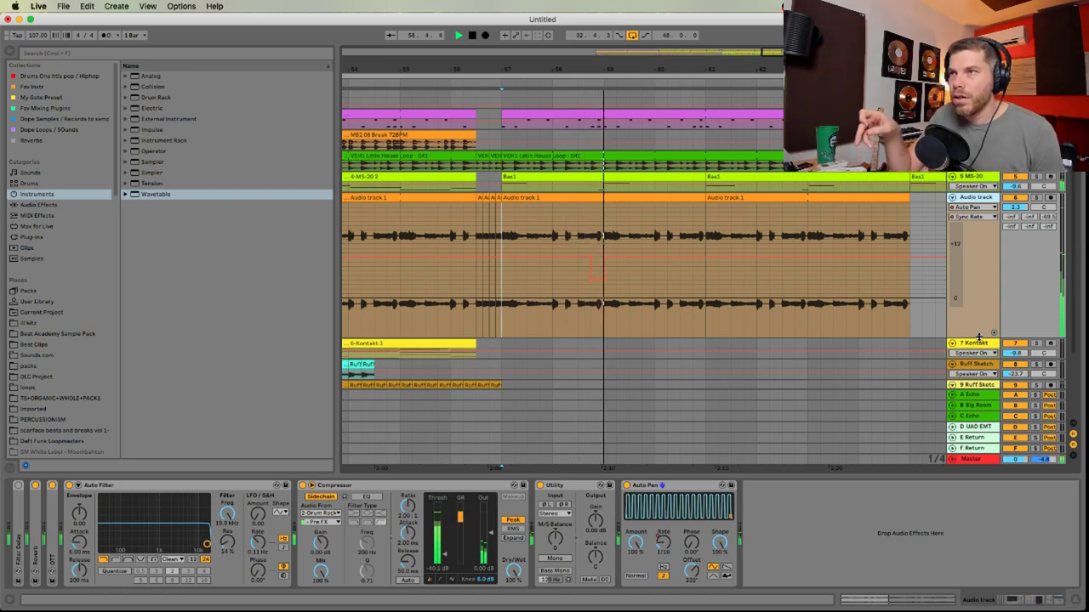
click(680, 279)
mouse_move(684, 279)
mouse_down()
mouse_move(703, 273)
mouse_move(692, 276)
mouse_move(692, 291)
mouse_up()
click(500, 309)
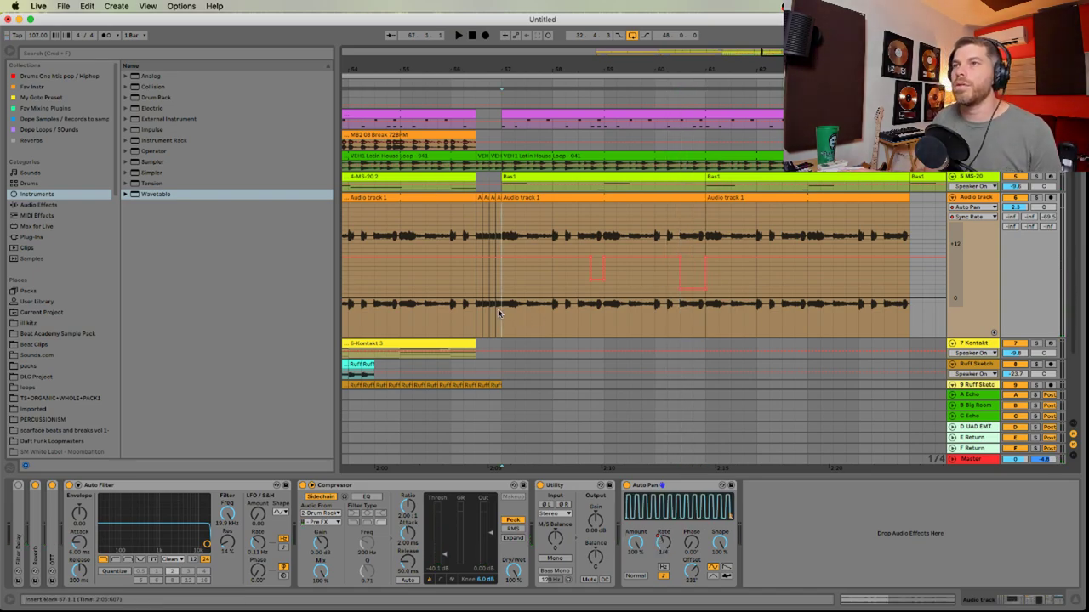
key(space)
key(super+Tab)
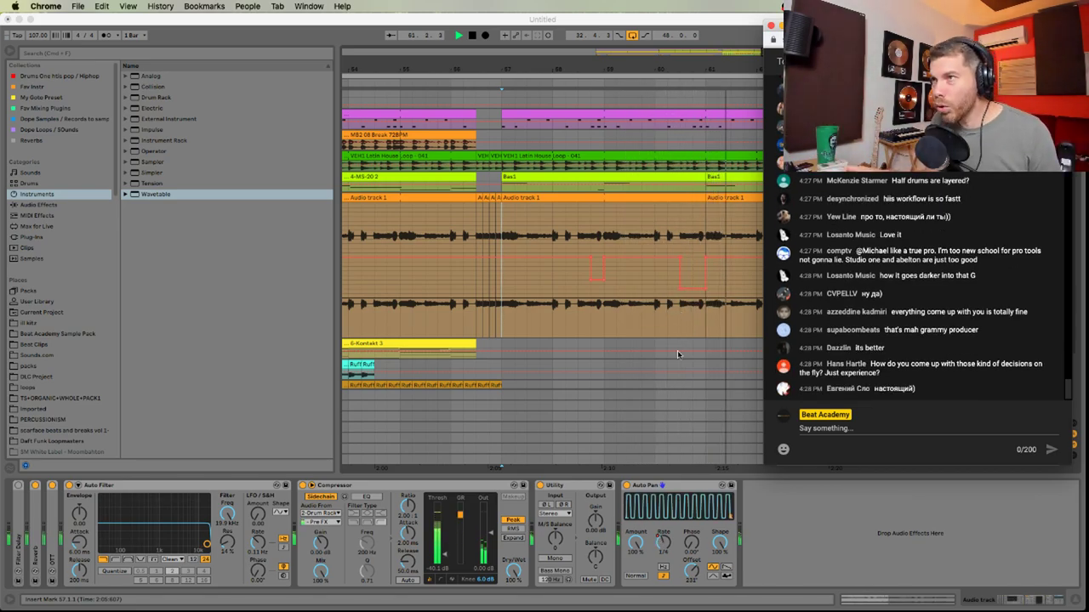
Duplicate the Audio track section from bars 57 to 61 with its Auto Pan automation to bar 61, then stop playback
click(683, 327)
drag(705, 319, 502, 318)
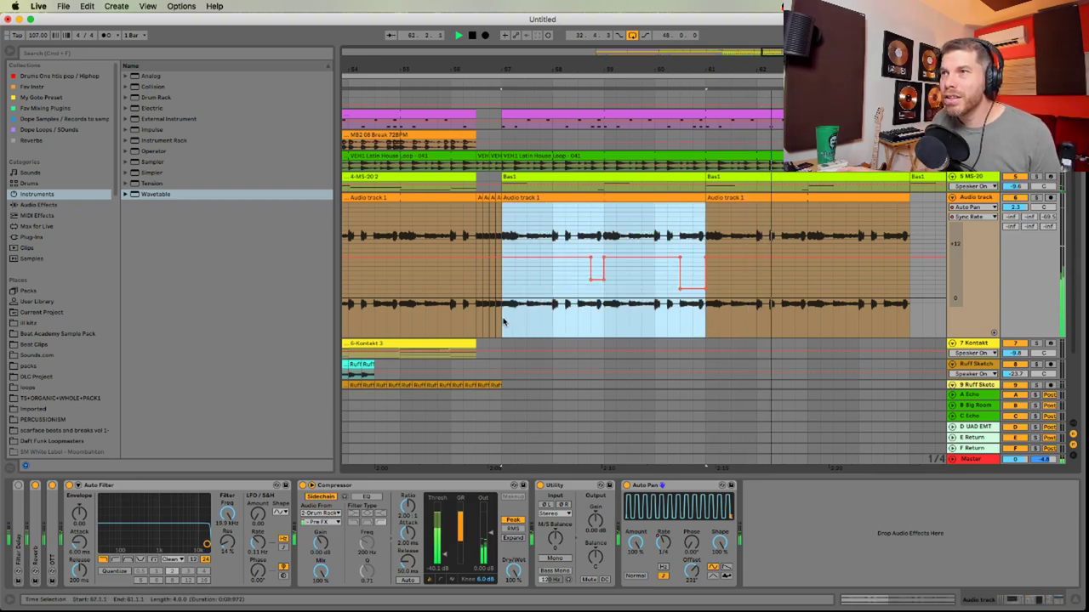
key(super+d)
scroll(688, 324, right, 5)
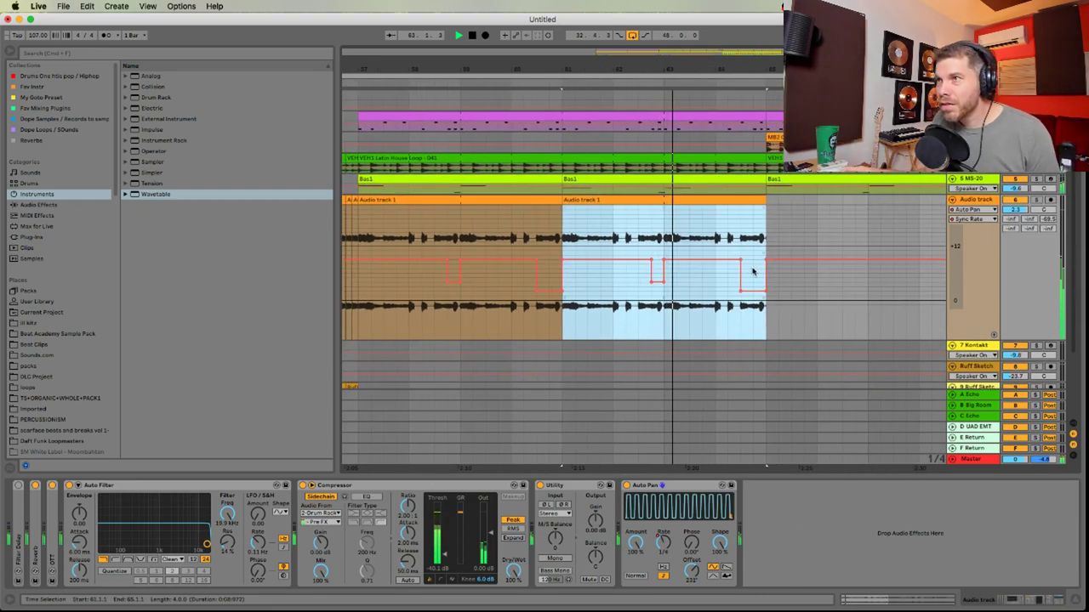
click(701, 291)
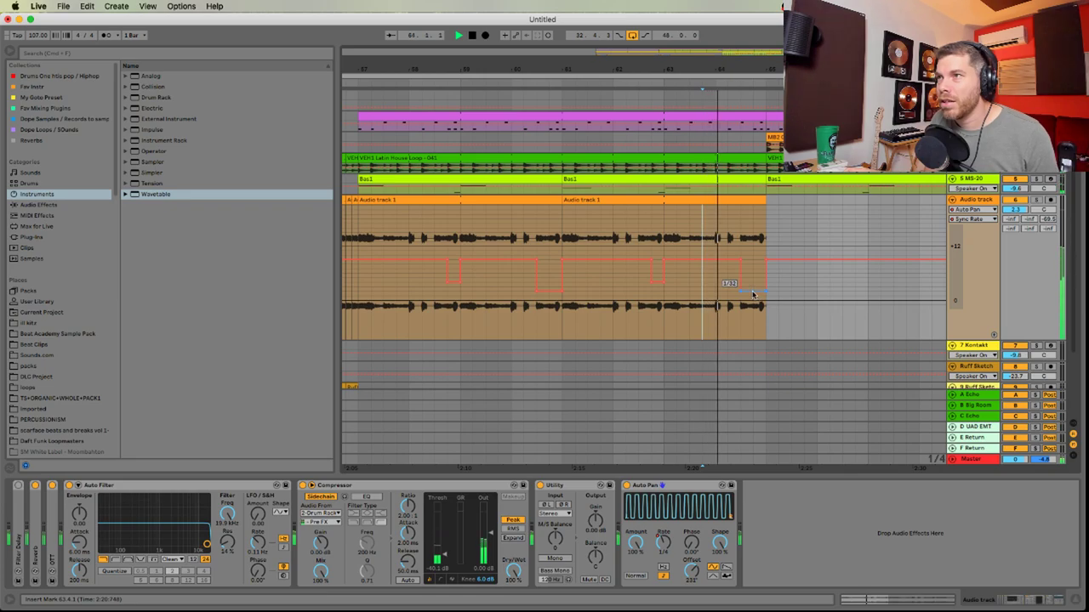
drag(806, 70, 660, 41)
key(space)
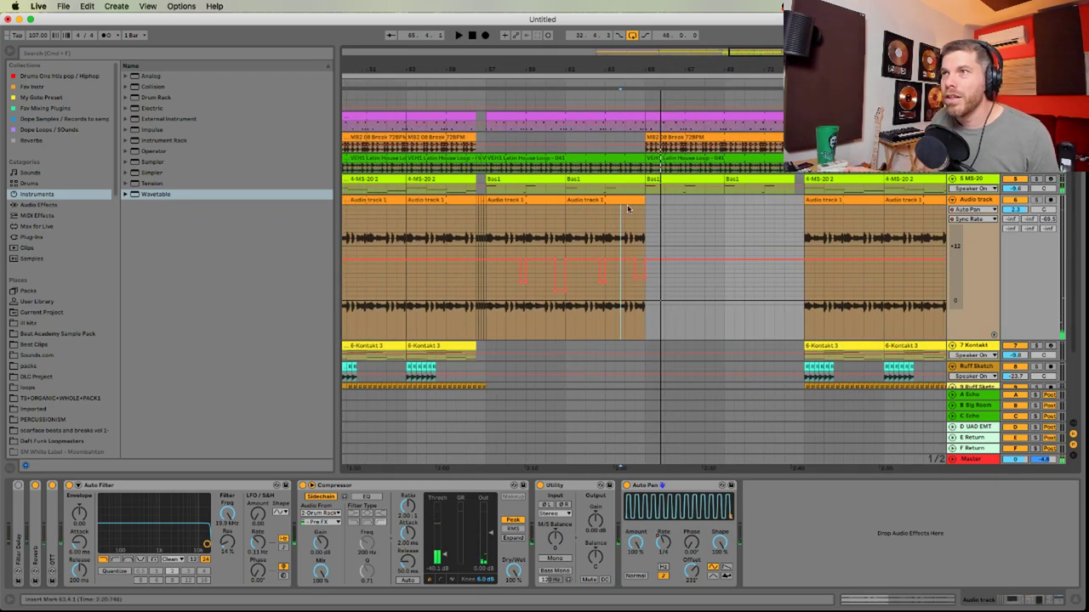
Hide the automation and duplicate the Audio track 1 clips from bars 57 to 65, extending the part to bar 73
key(a)
click(625, 202)
shift+click(521, 201)
key(super+d)
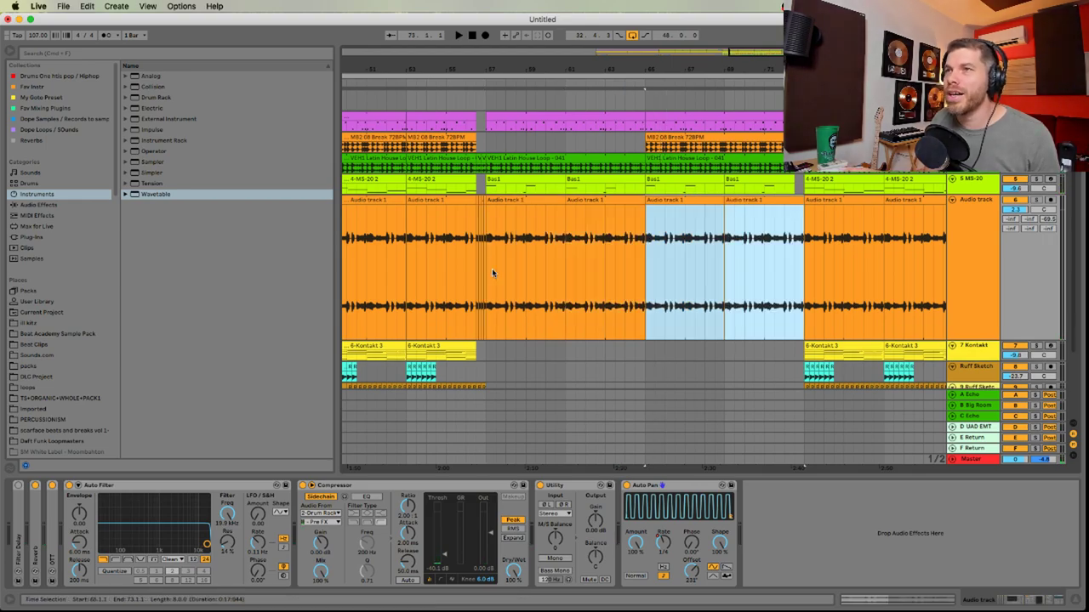
Check the live chat in Chrome, then return to Live and play the section from bar 57
click(489, 269)
key(super+Tab)
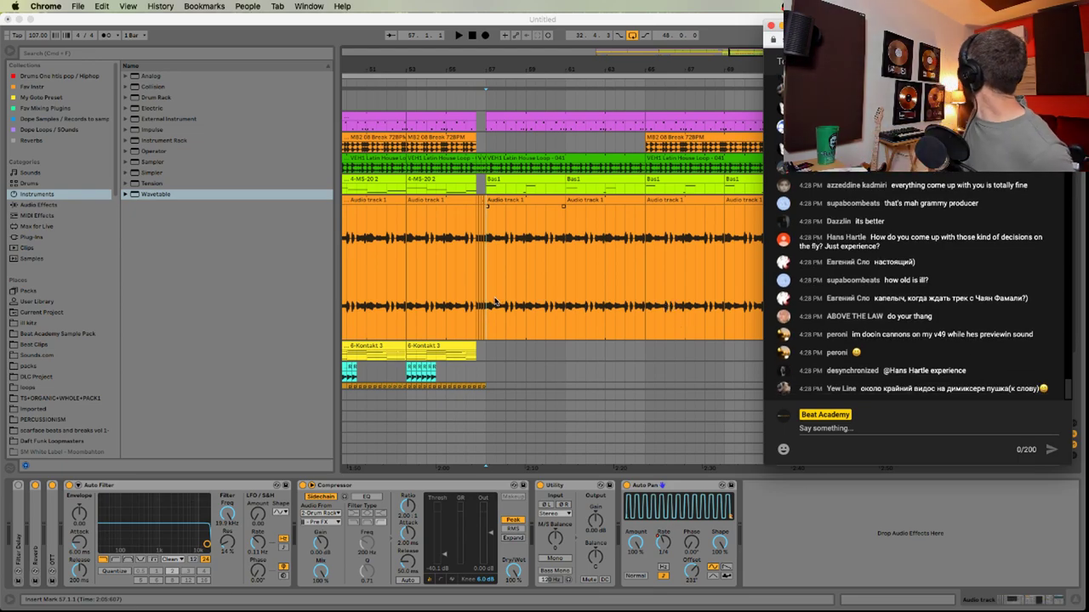
click(487, 287)
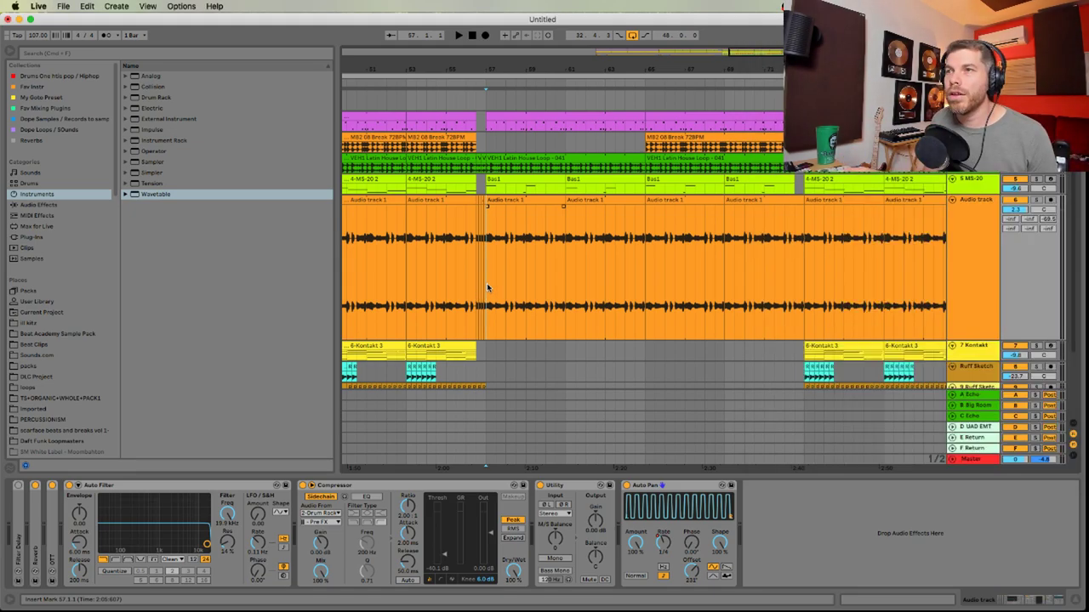
key(space)
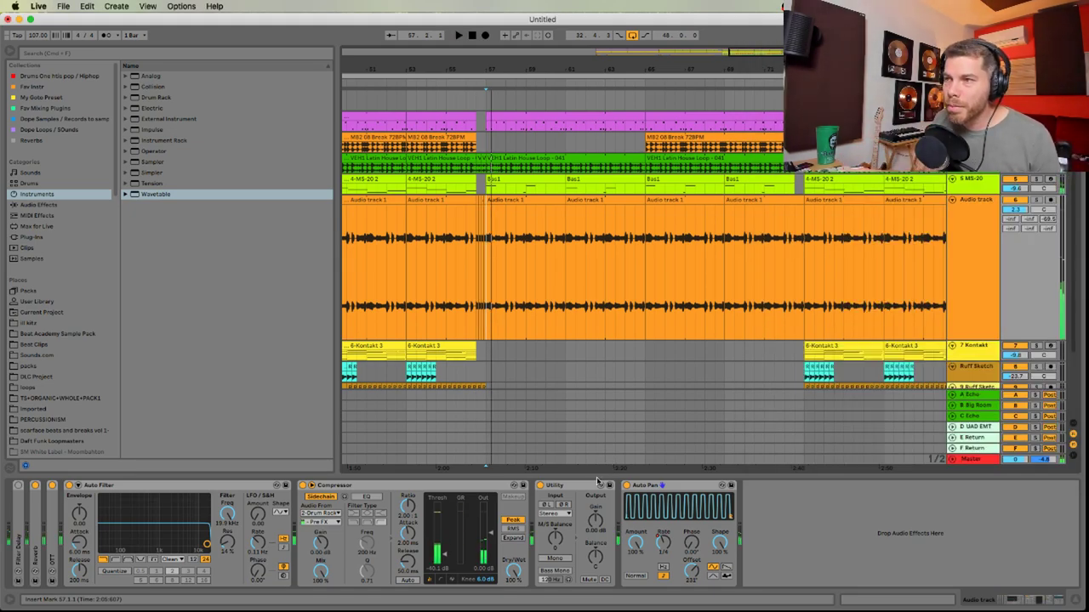
Play from bar 57, fold all tracks and rename the Audio track as Sample
key(space)
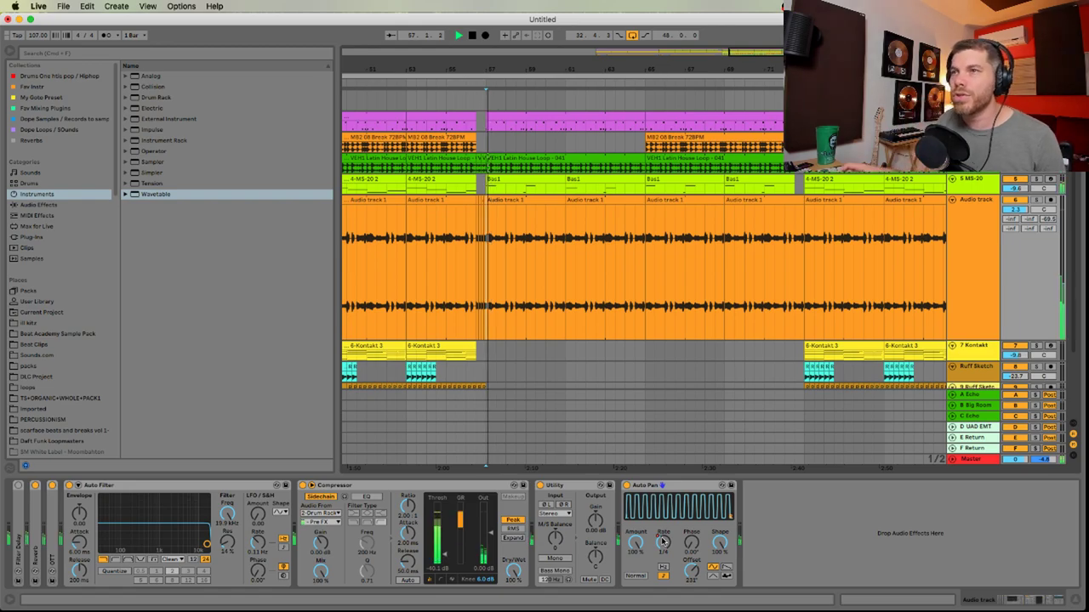
alt+click(952, 200)
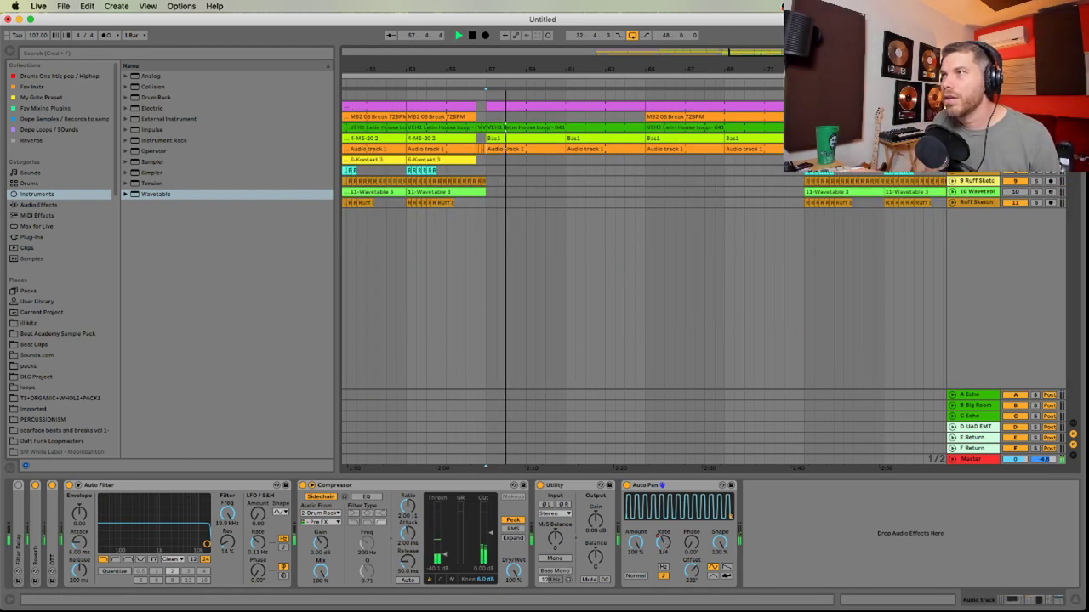
key(super+z)
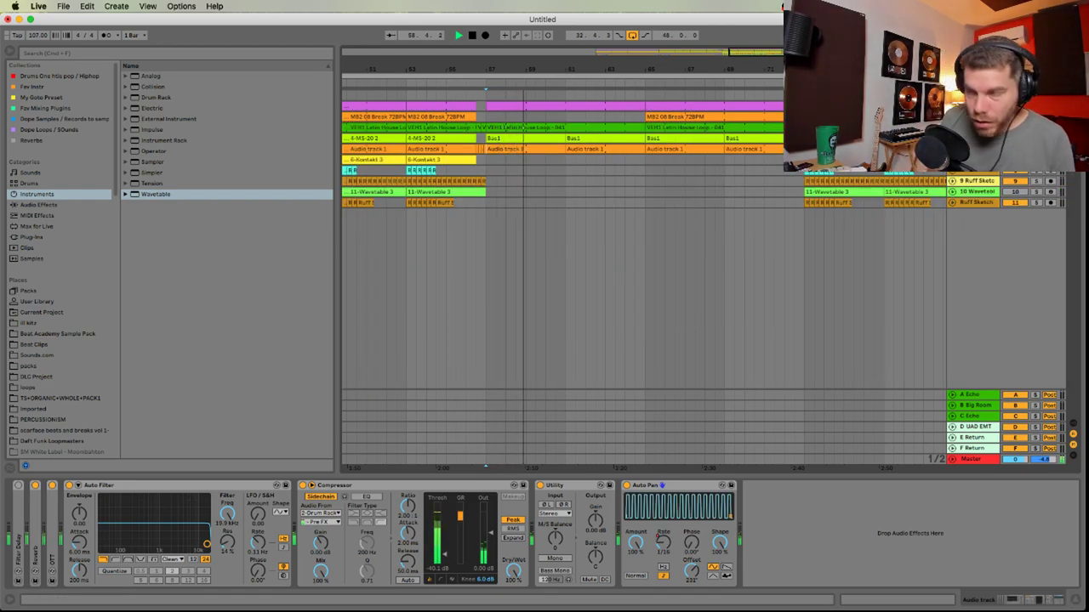
text(Sample)
key(Return)
drag(678, 69, 717, 51)
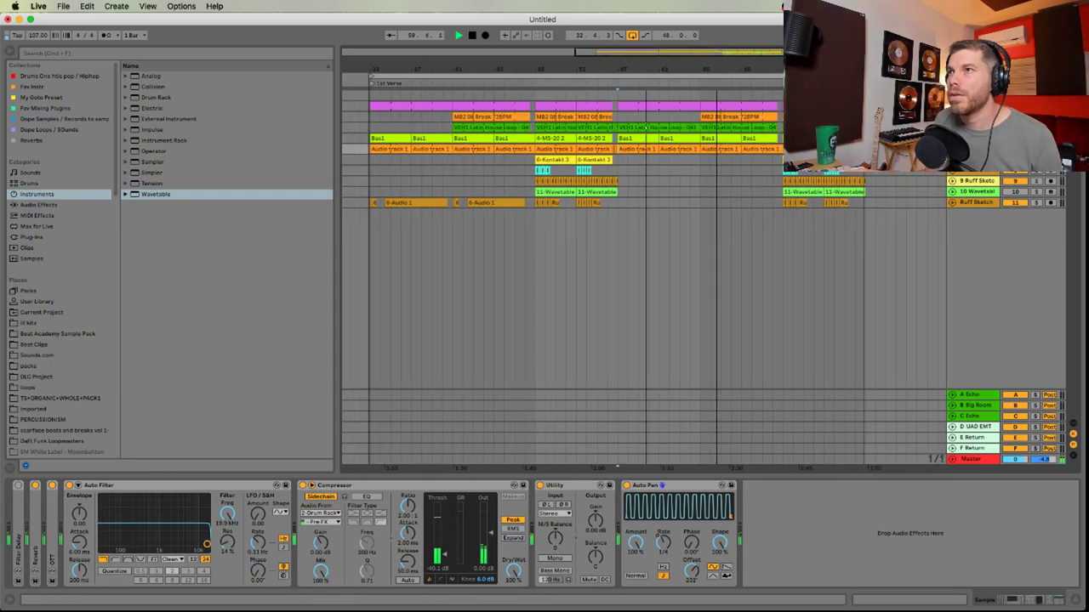
Check the live chat in Chrome while the song plays, then return to Live's Arrangement View
key(Tab)
key(super+Tab)
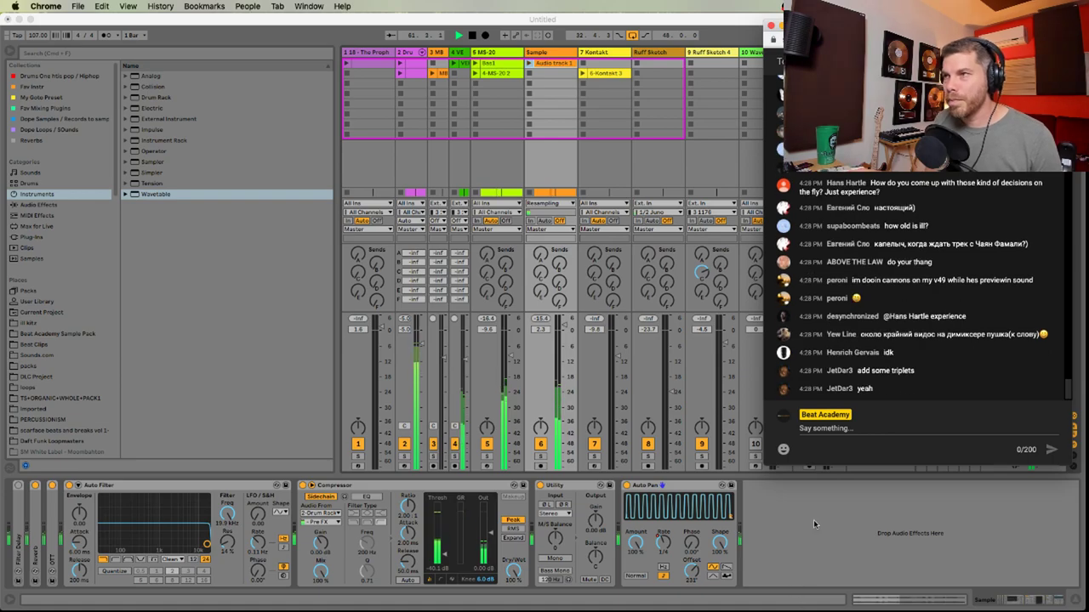
key(super+Tab)
key(Tab)
key(Tab)
key(super+Tab)
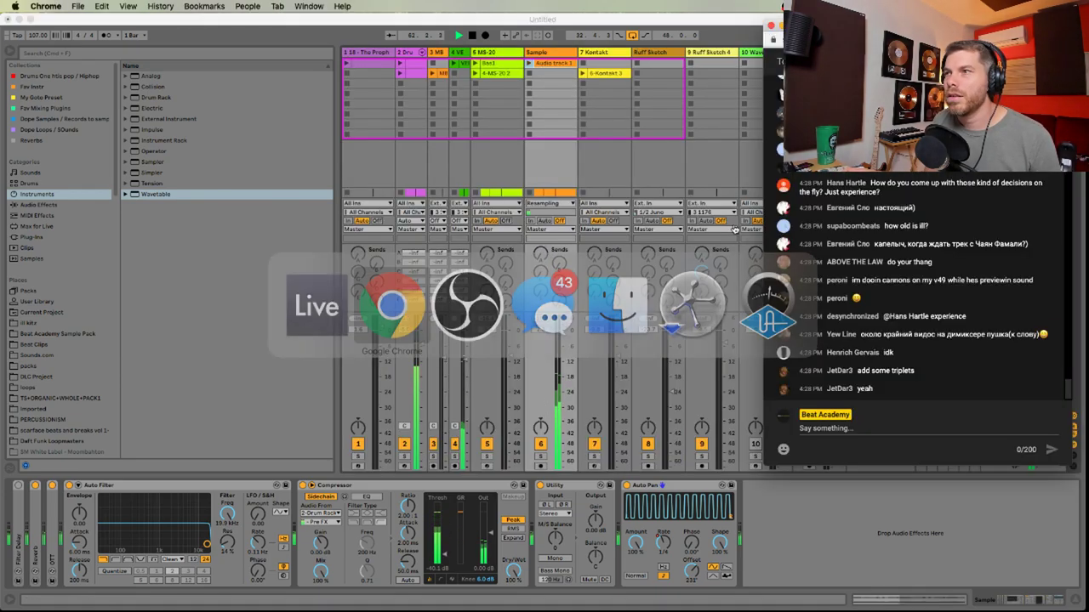
key(super+Tab)
key(Tab)
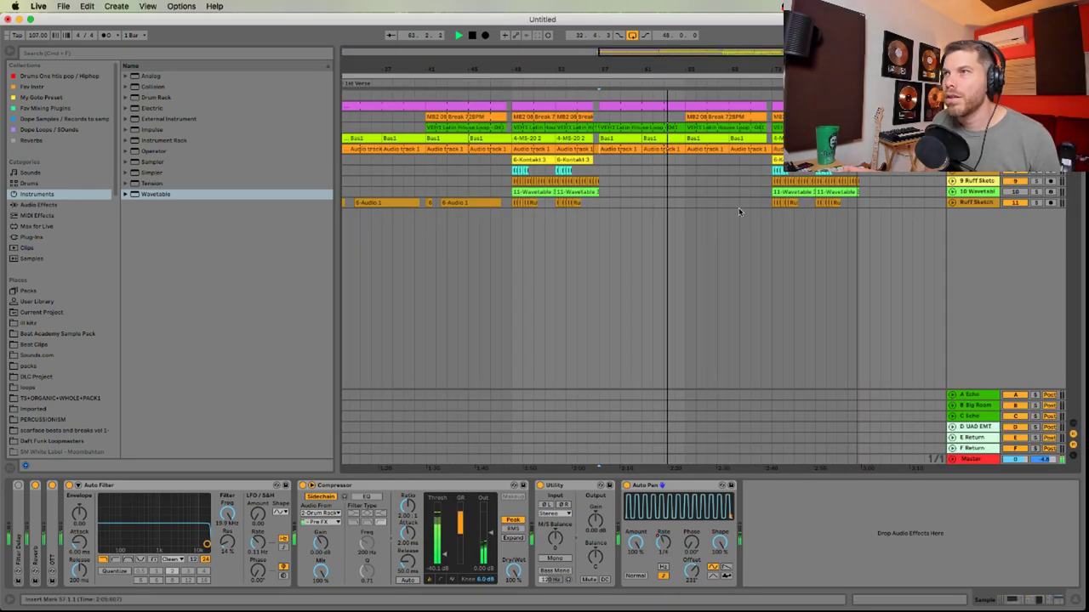
Enlarge the Drum Rack lane and repeat a kick slice in eighth notes over the last half of bar 64, auditioning from bar 64
drag(713, 67, 712, 116)
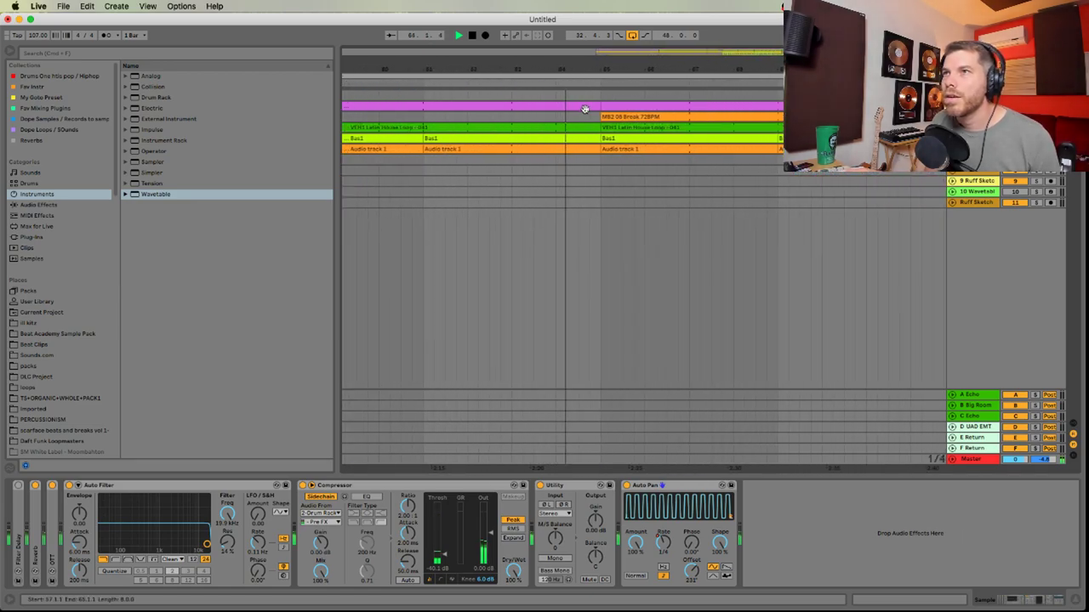
key(space)
click(952, 106)
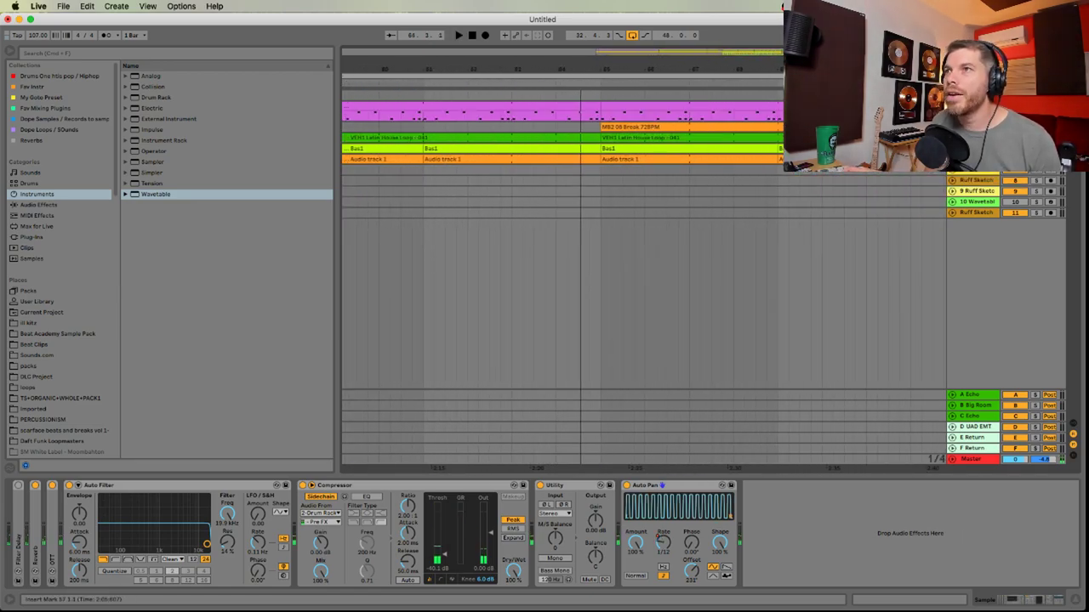
drag(989, 122, 991, 208)
click(553, 181)
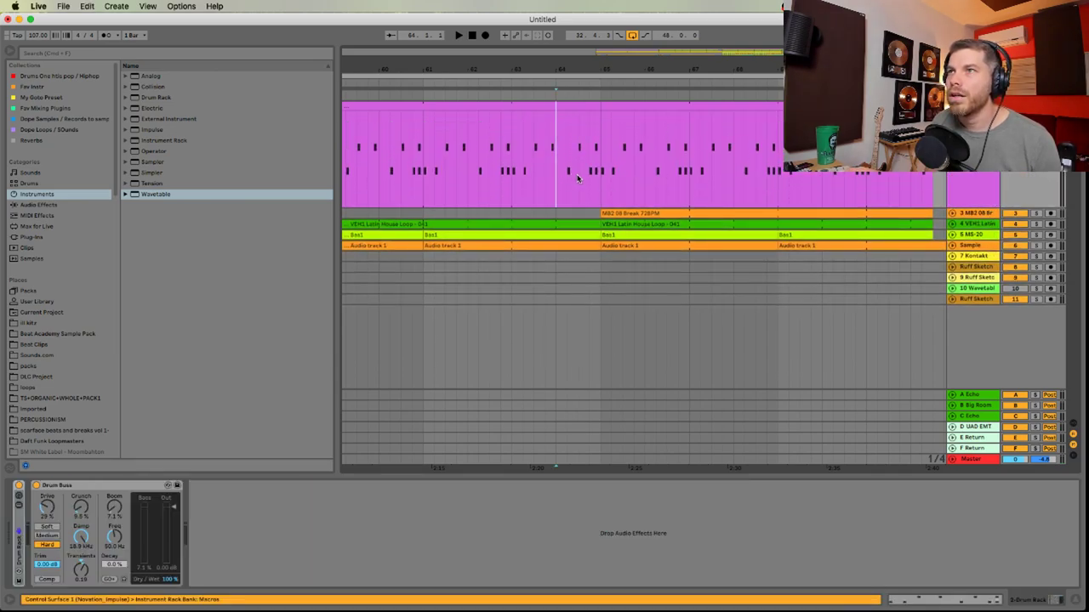
scroll(582, 176, up, 3)
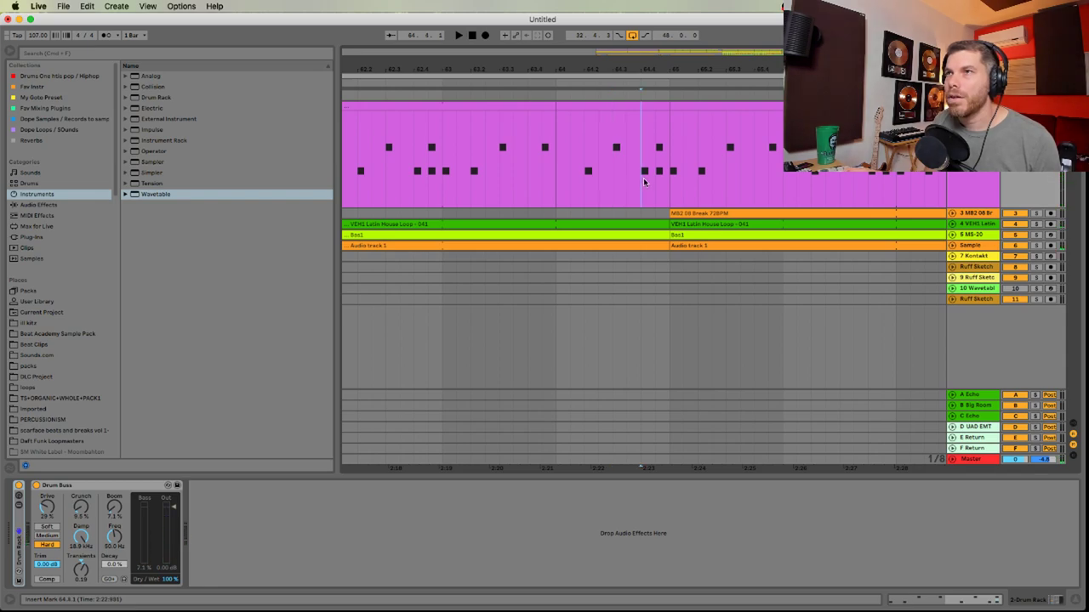
drag(644, 181, 650, 181)
mouse_move(648, 109)
mouse_down()
mouse_move(616, 113)
mouse_move(630, 108)
mouse_up()
click(559, 169)
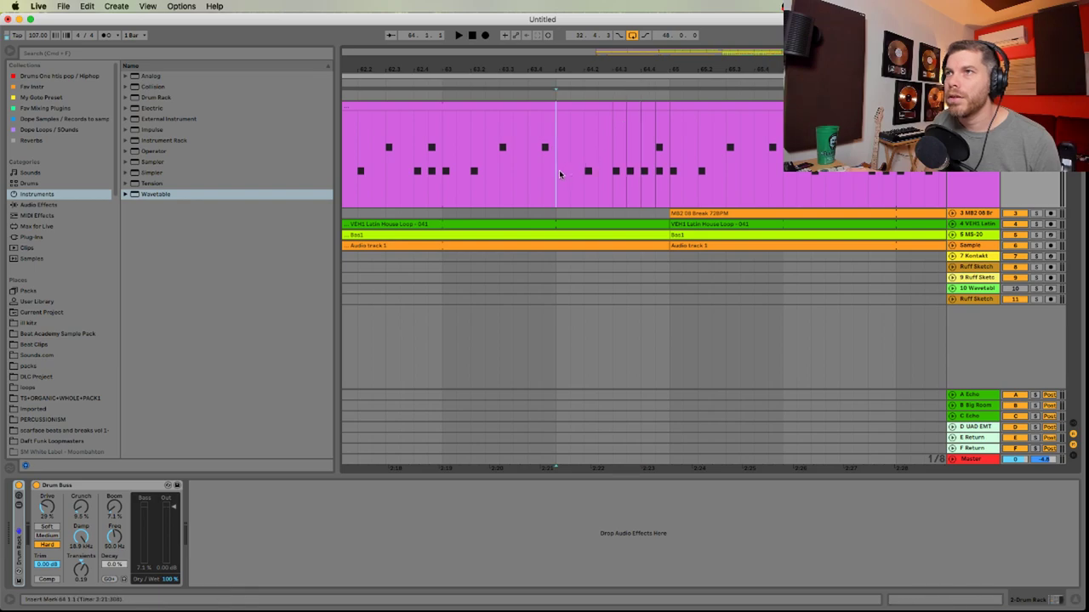
key(space)
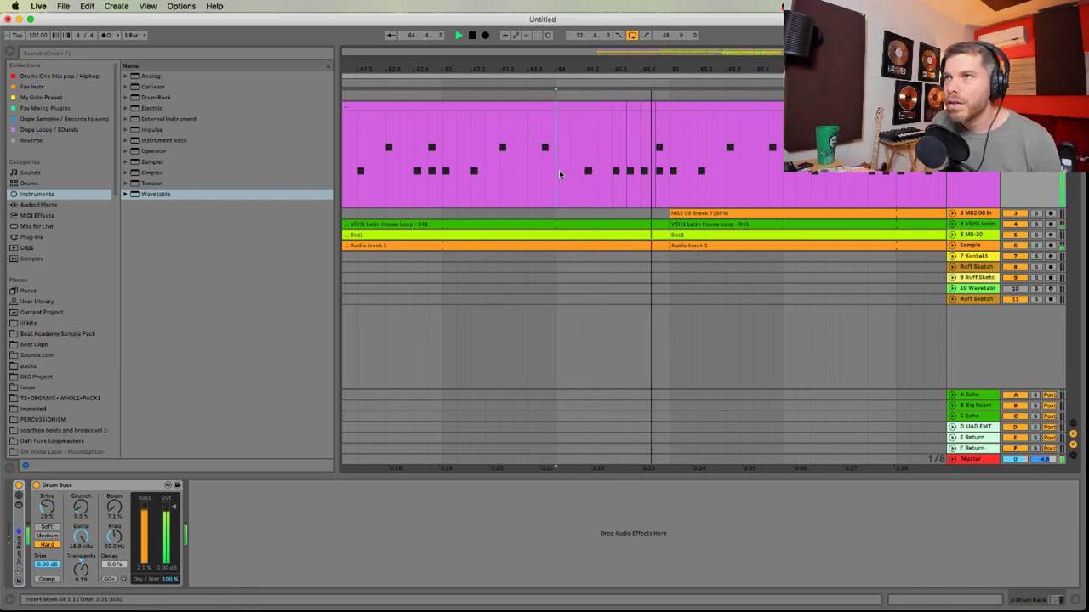
Stop playback, unfold the MB2 08 Break track and split off the clip's first beat at bar 65
drag(749, 69, 628, 36)
click(953, 212)
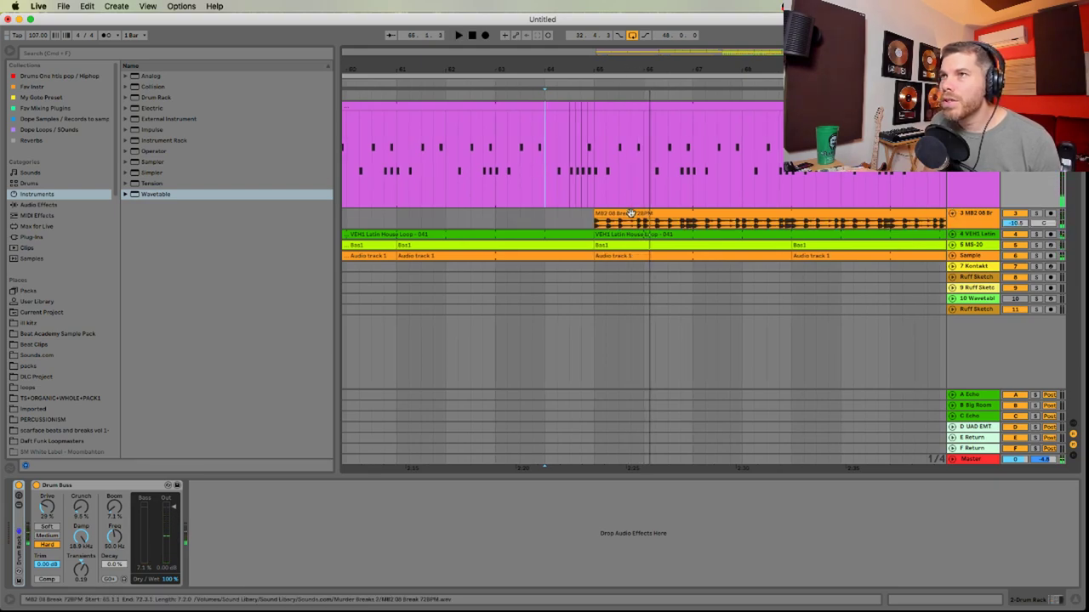
click(600, 223)
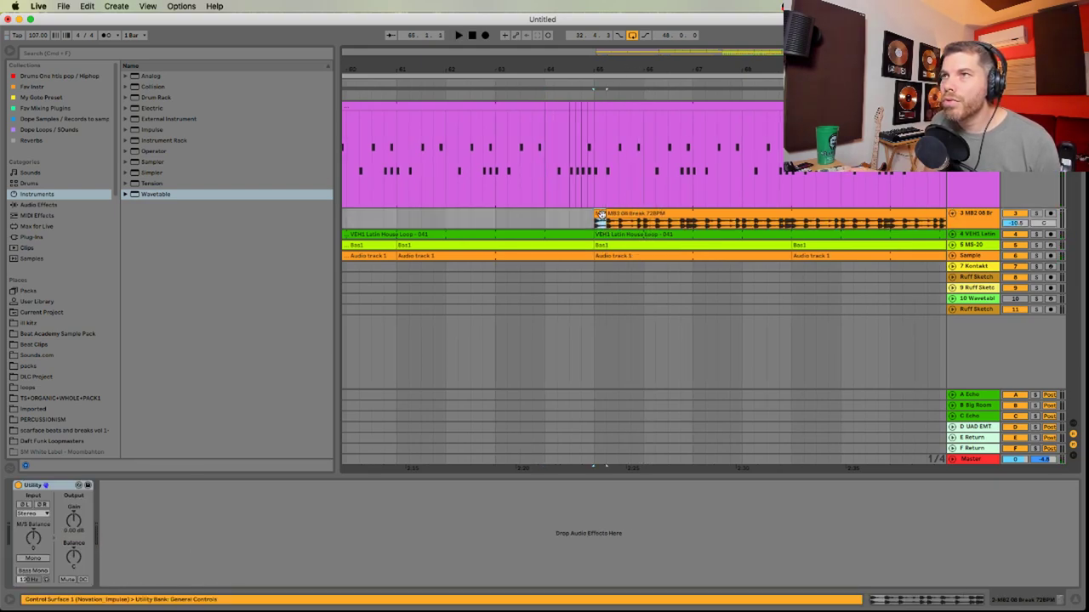
key(z)
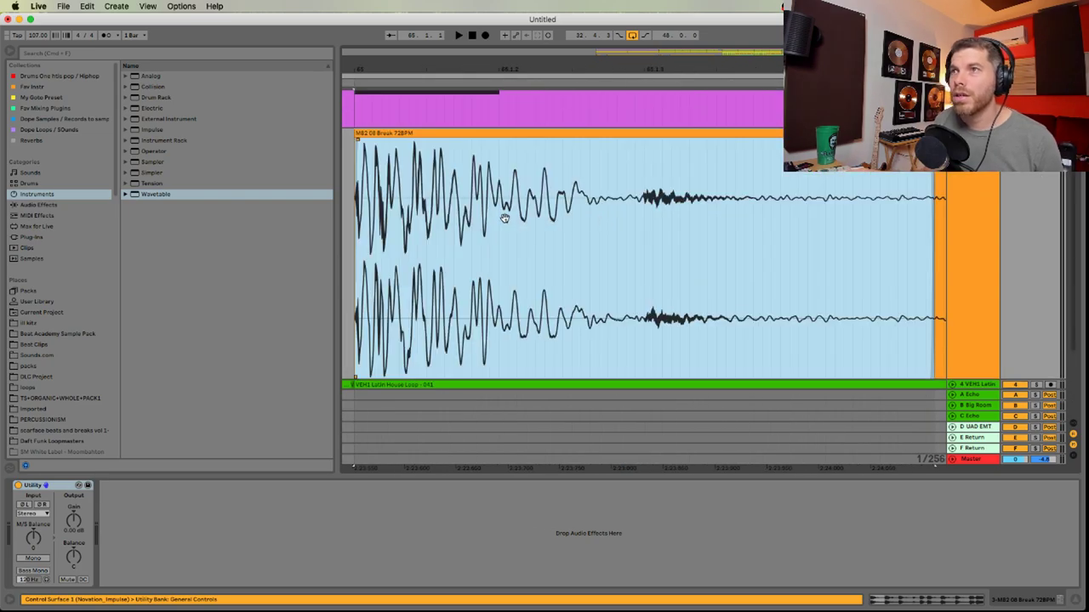
key(x)
key(x)
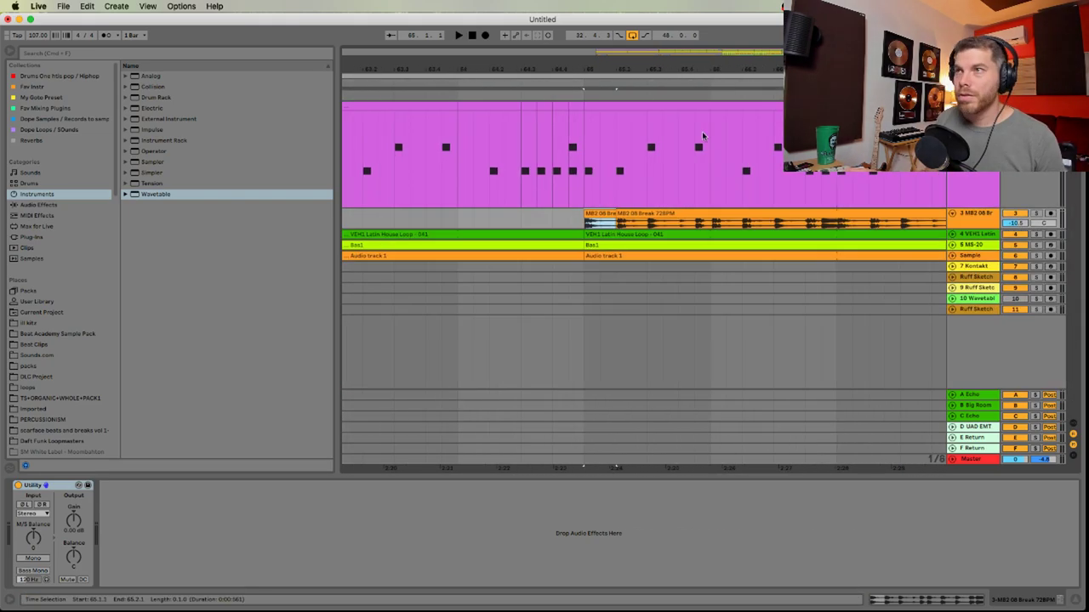
Repeat the break's opening hit as eighth-note slices over the last half of bar 64 and play the fill
drag(593, 217, 562, 215)
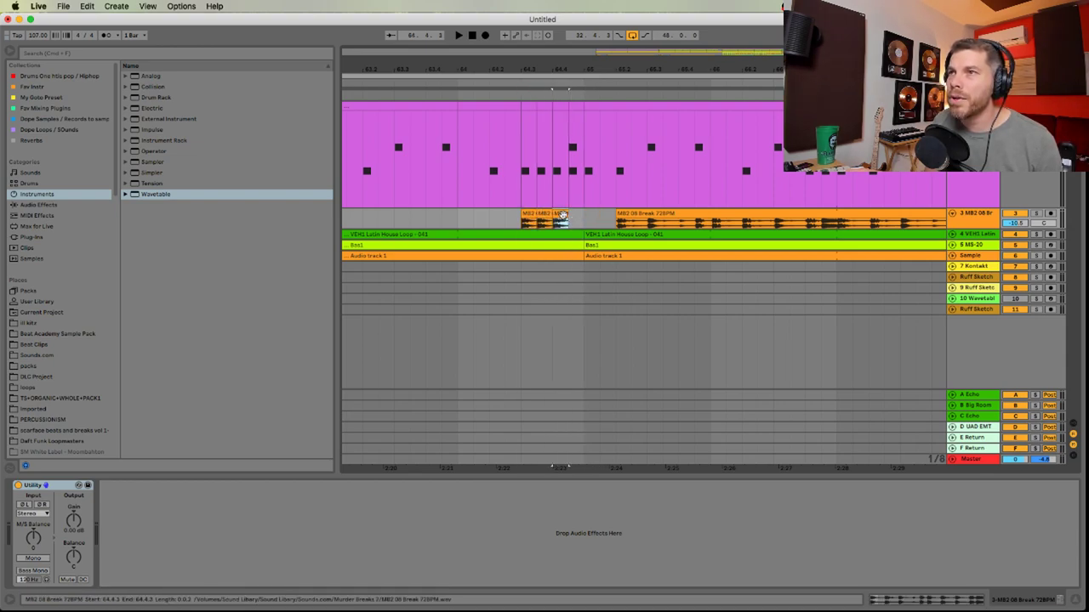
click(452, 216)
key(space)
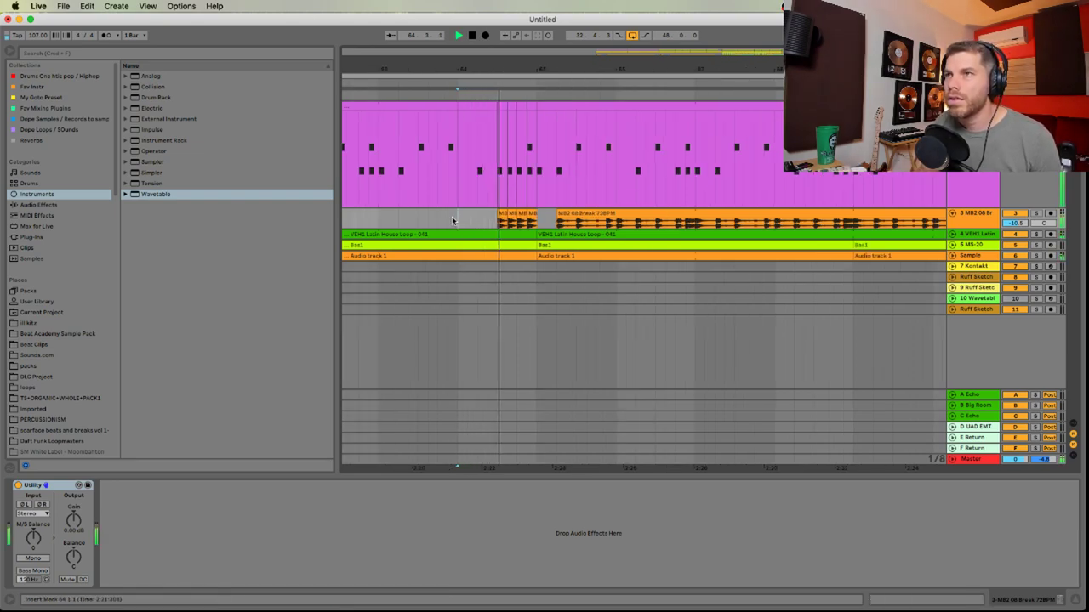
Select the MB2 08 Break clip from 65.2, unfold all tracks and listen through the section into bar 74
click(618, 213)
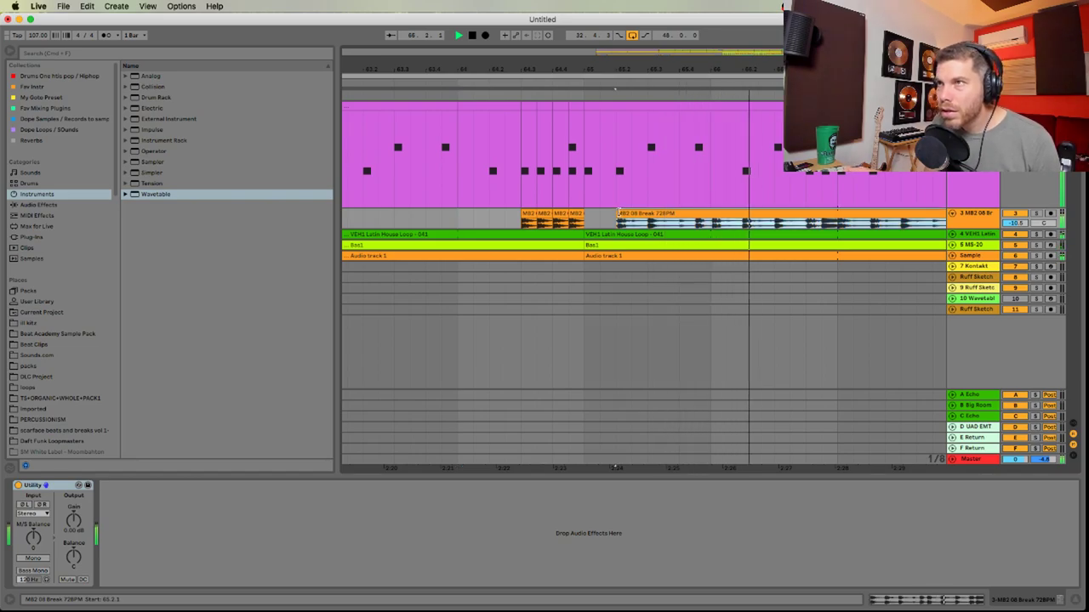
drag(680, 69, 595, 41)
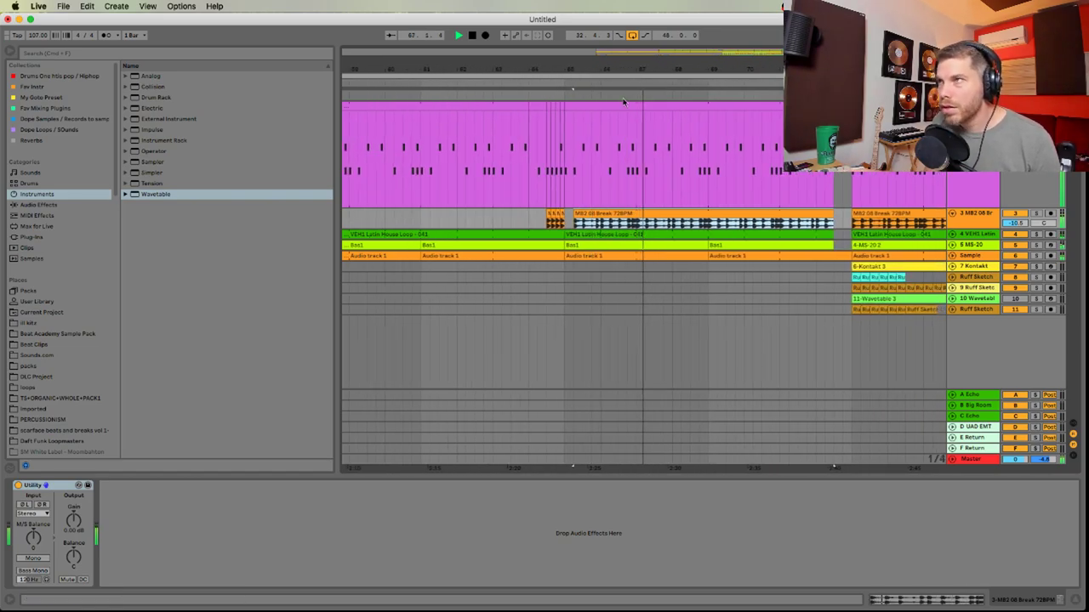
alt+click(952, 214)
drag(908, 69, 884, 31)
alt+click(952, 192)
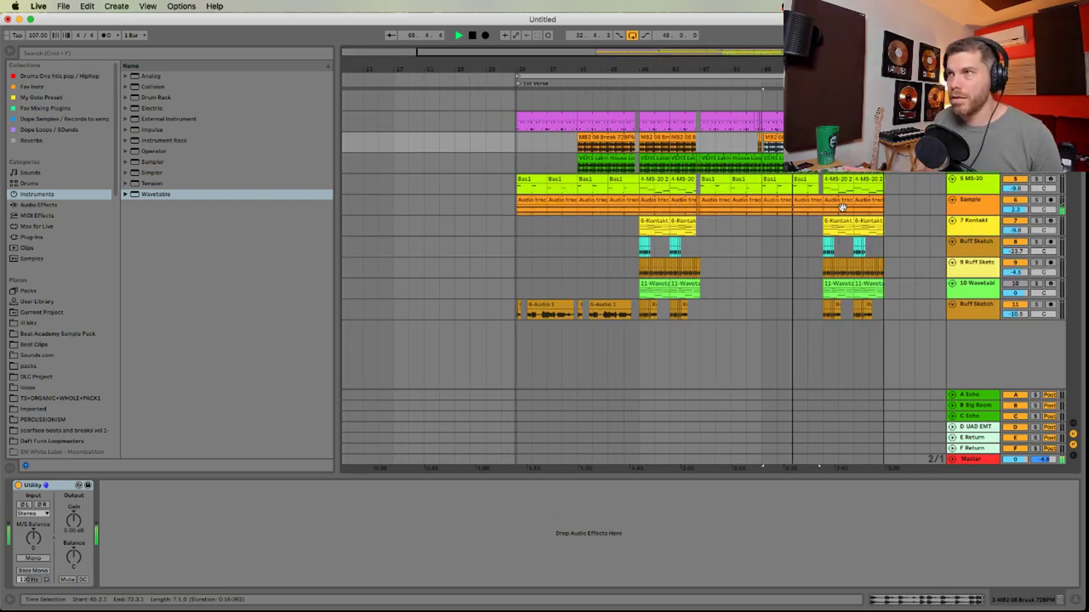
drag(864, 69, 767, 85)
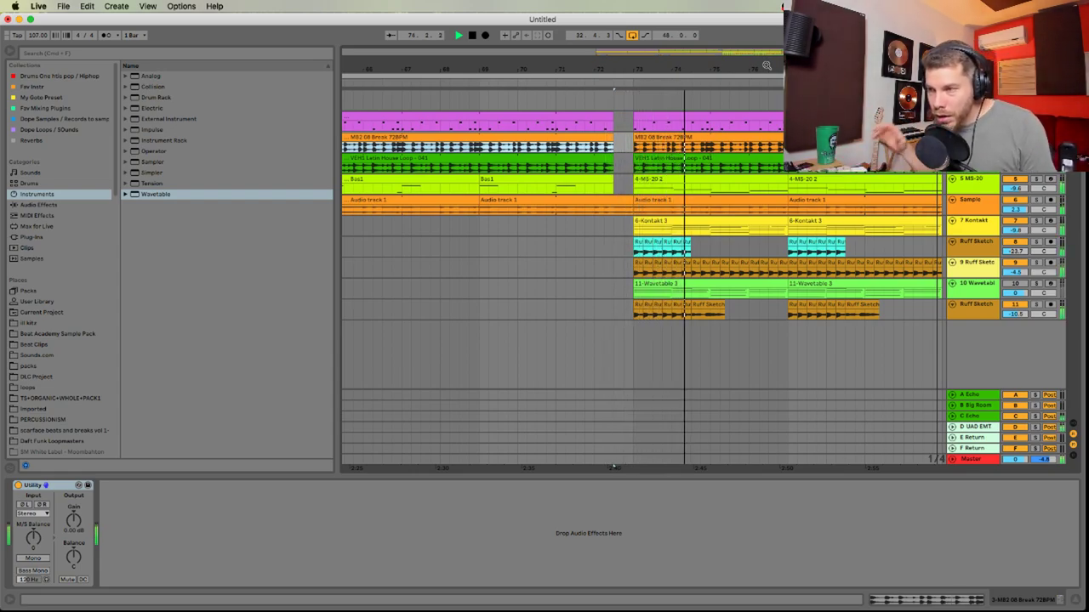
Add a new audio track below the last Ruff Sketch track, arm it for recording and play briefly from bar 68
click(967, 312)
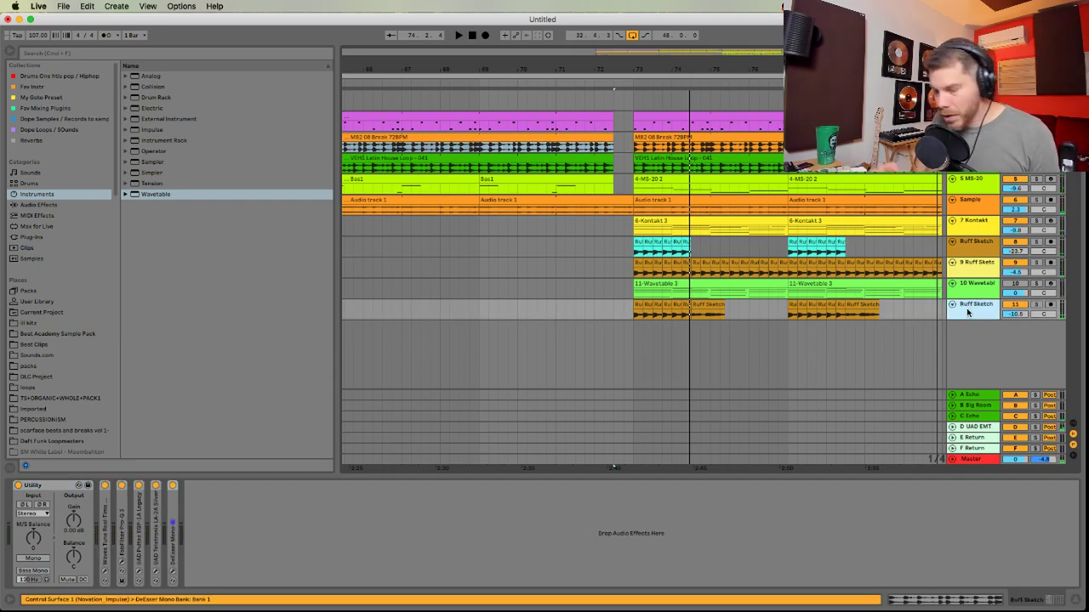
key(super+t)
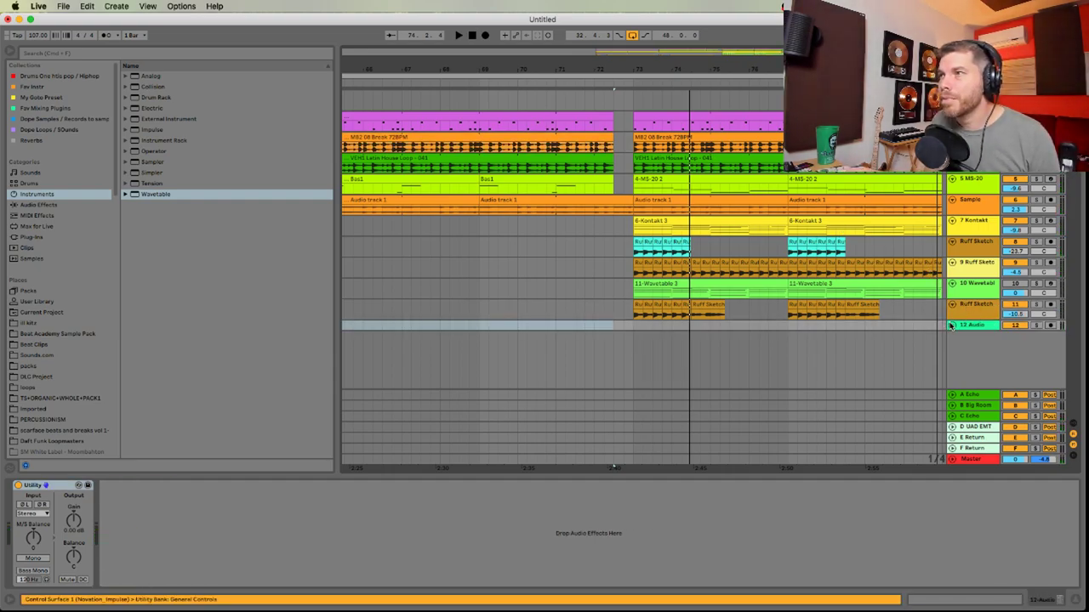
click(951, 326)
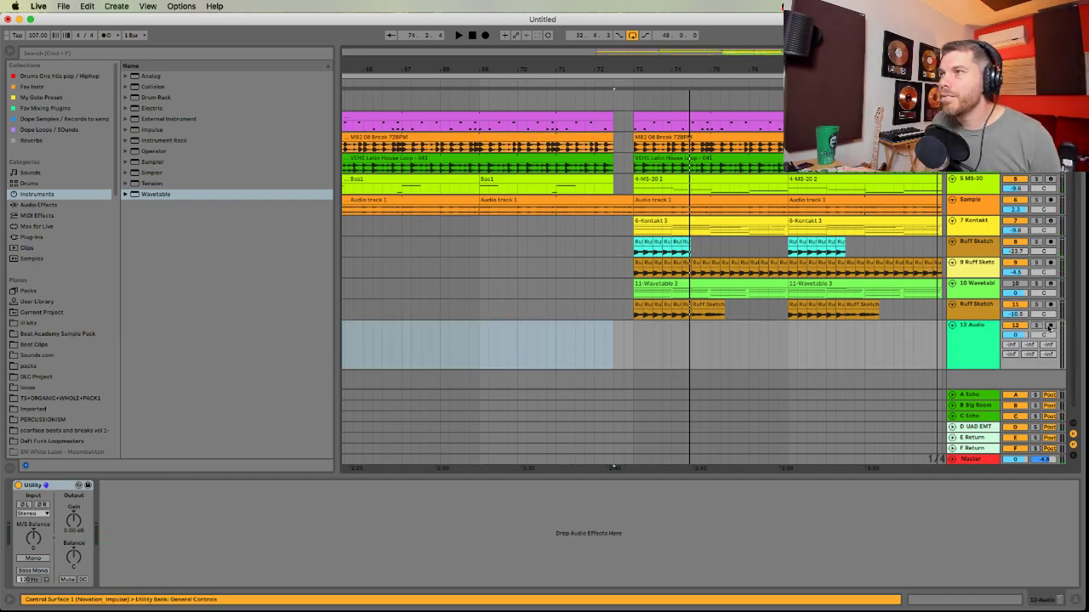
key(space)
click(505, 338)
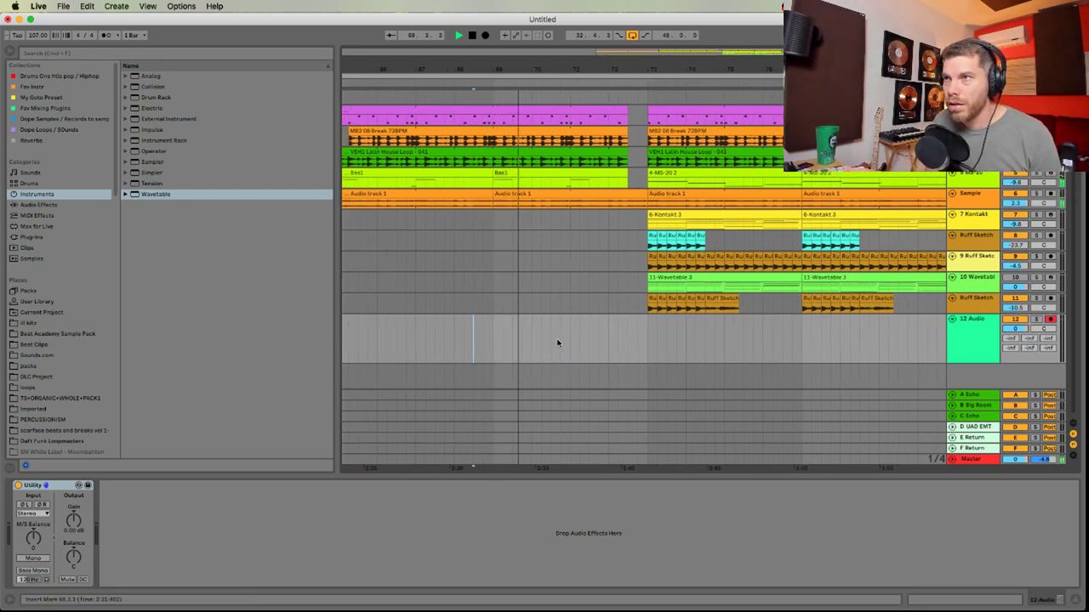
key(space)
Switch to Chrome's live chat, approve the held message, return to the newest messages and slightly enlarge the chat window
key(super+Tab)
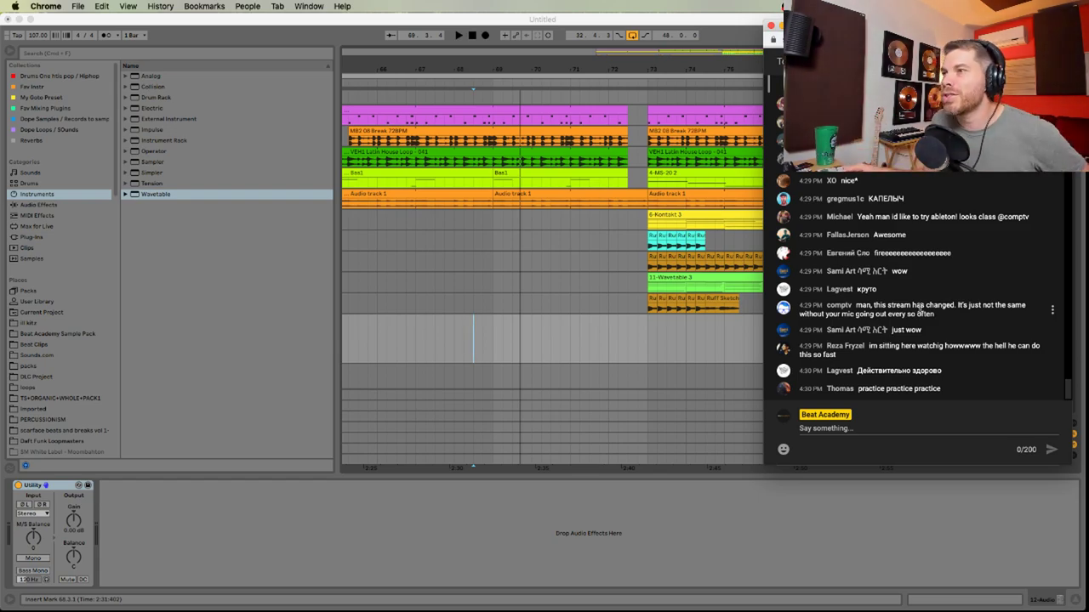
scroll(1065, 395, up, 5)
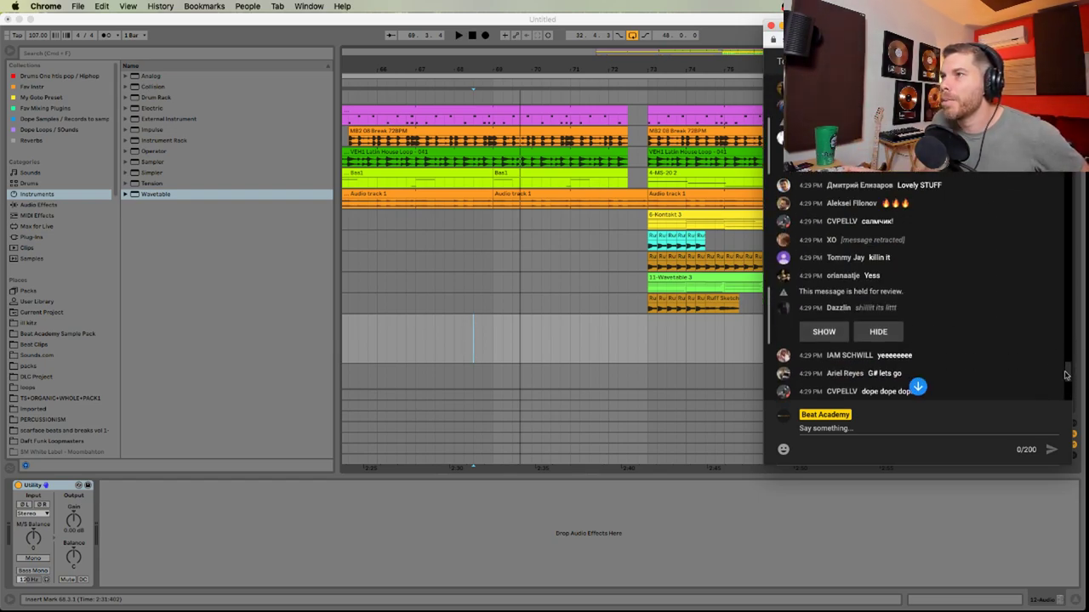
click(824, 333)
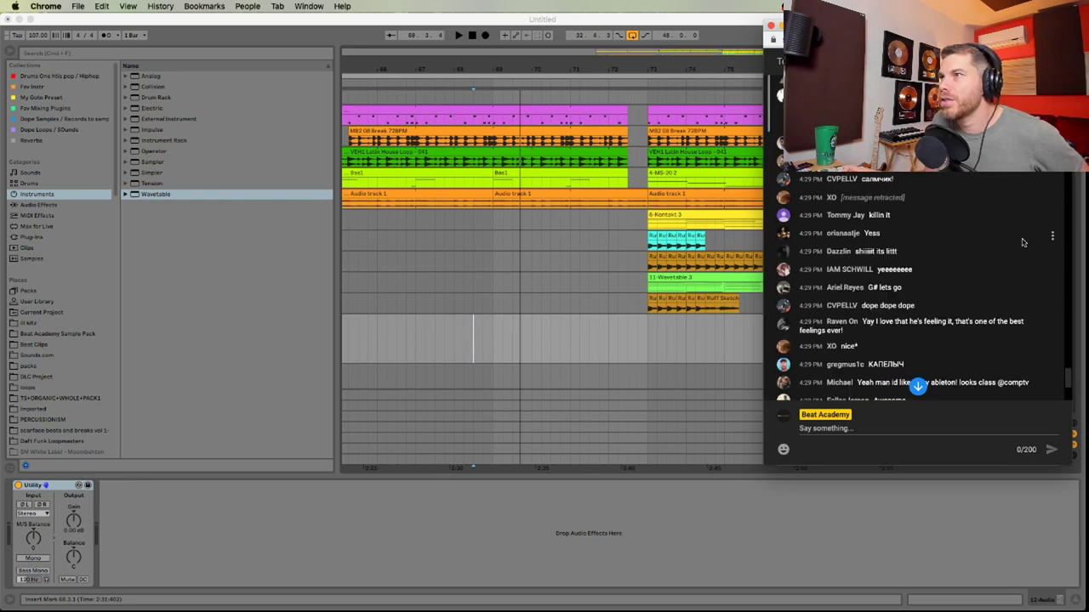
click(920, 387)
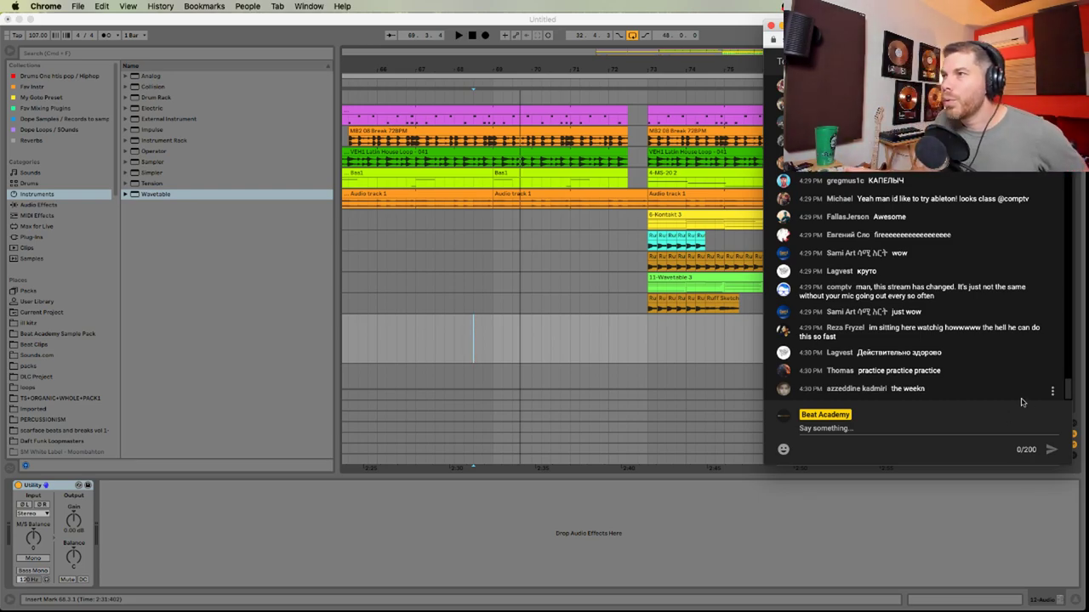
drag(1075, 475, 1077, 479)
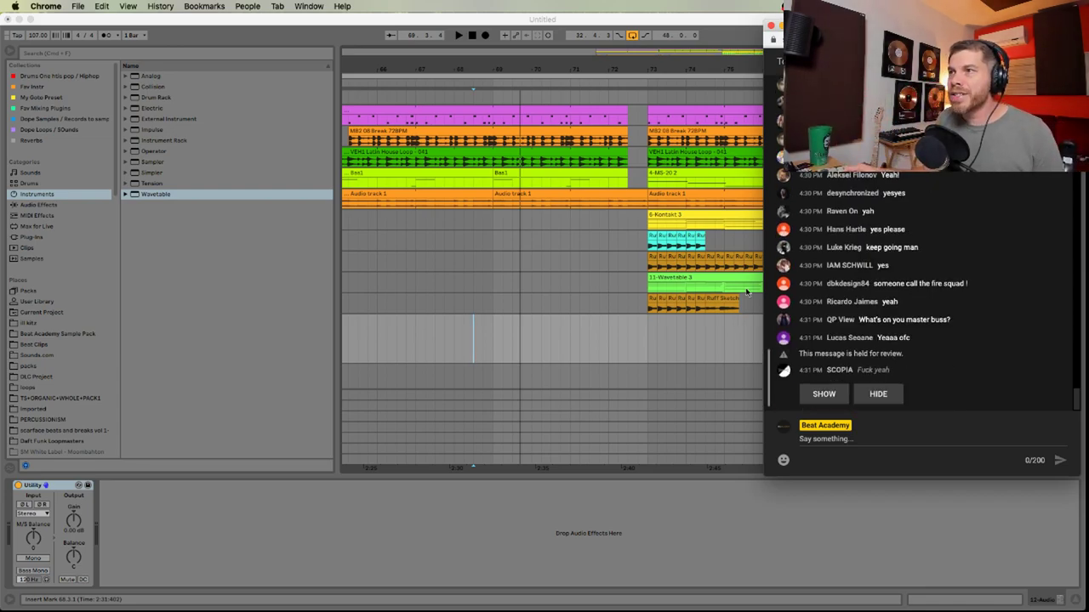
Switch the Live set to Session View and delete the Utility effect from the Master track
click(703, 351)
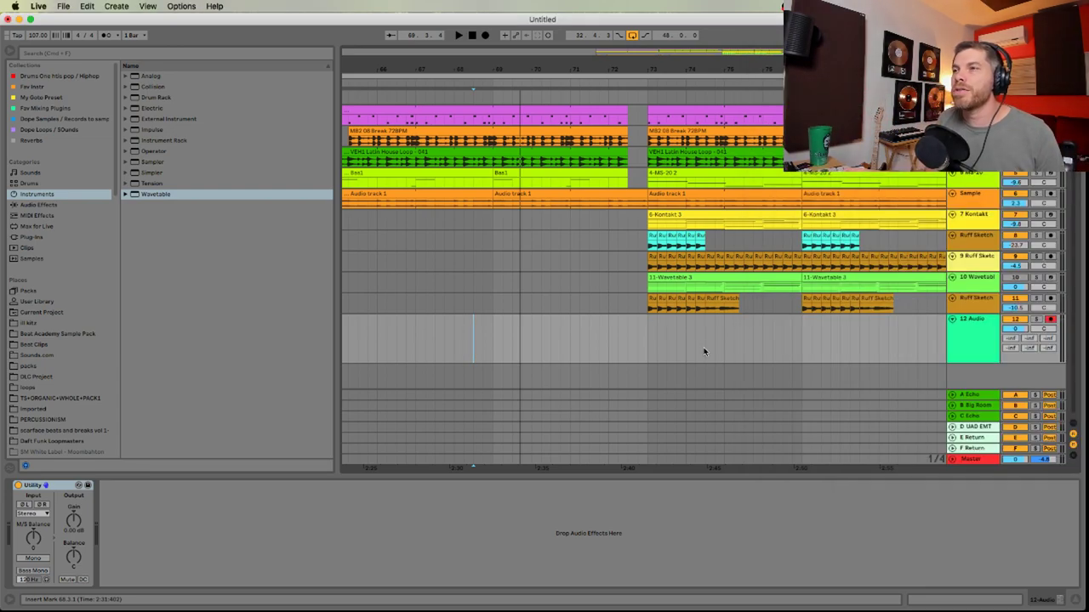
click(974, 459)
key(Tab)
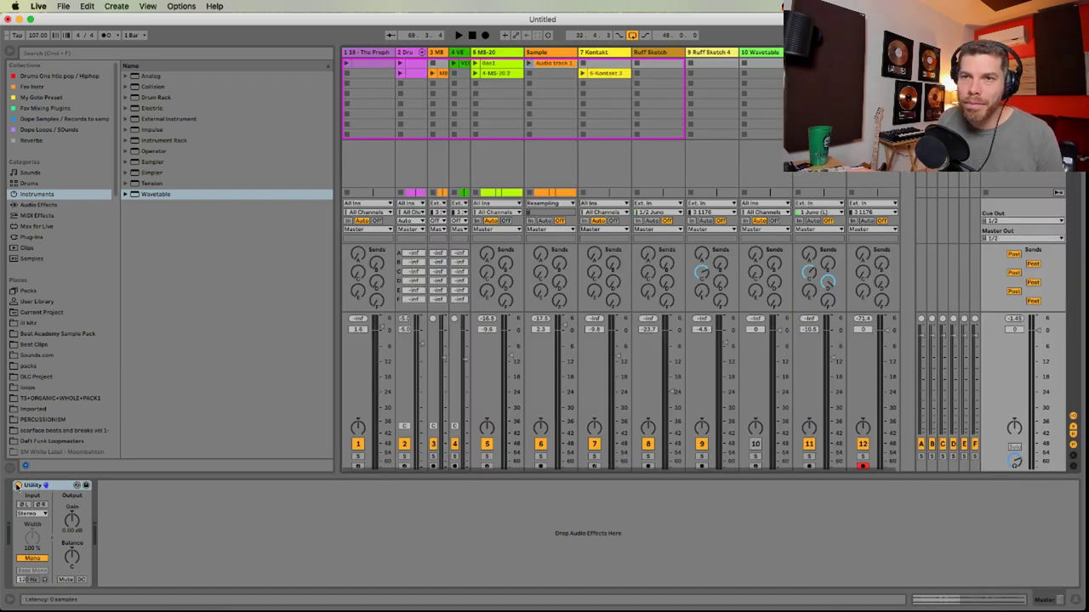
click(18, 485)
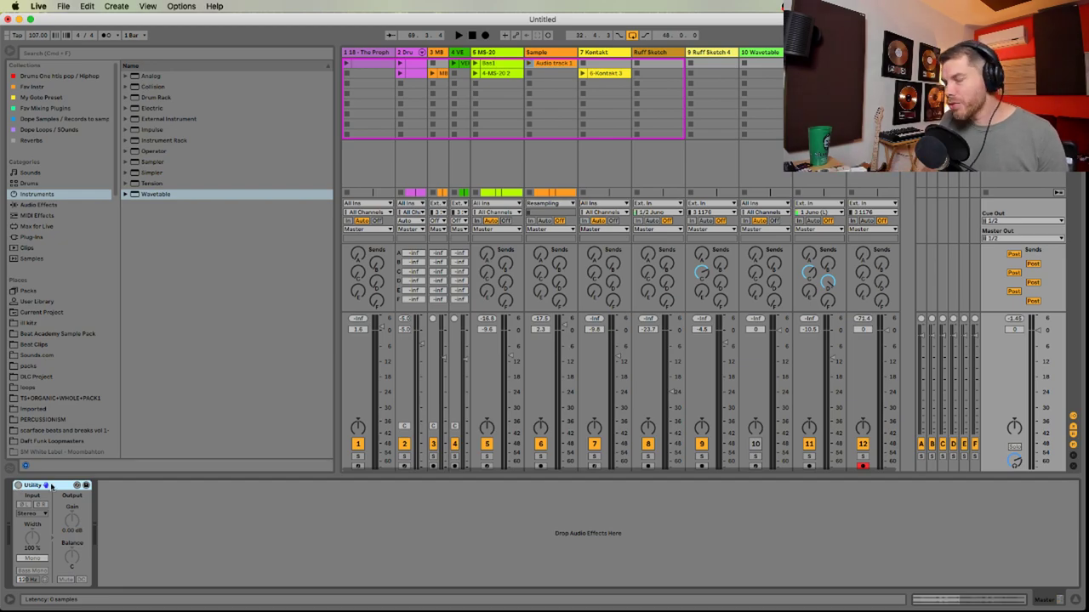
key(Delete)
Check the live chat in Chrome, and return to Live to give tracks 2 through 12 one uniform narrow width
key(super+Tab)
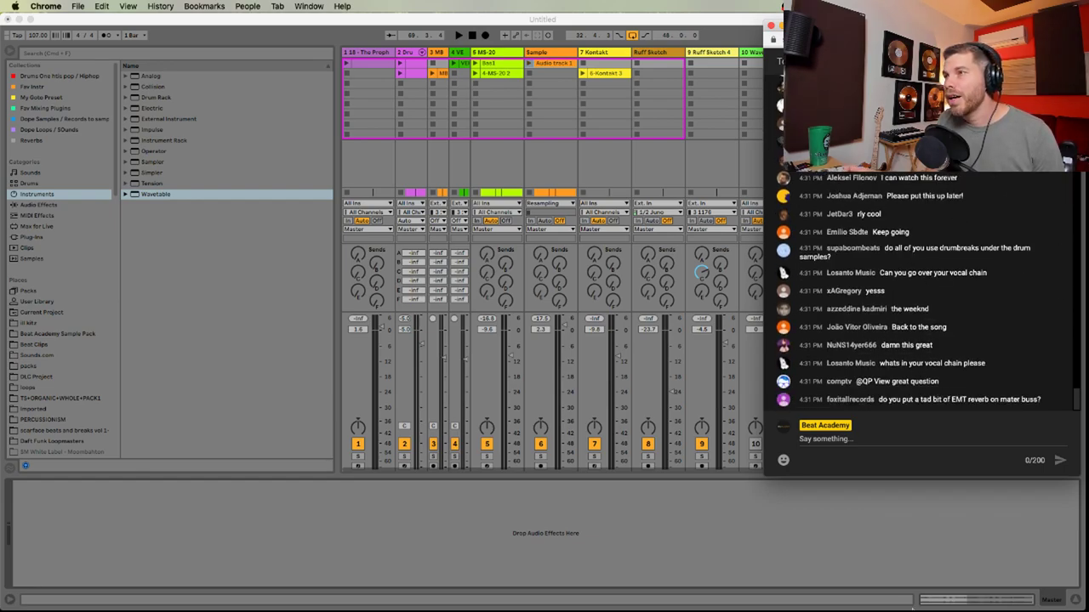
click(917, 551)
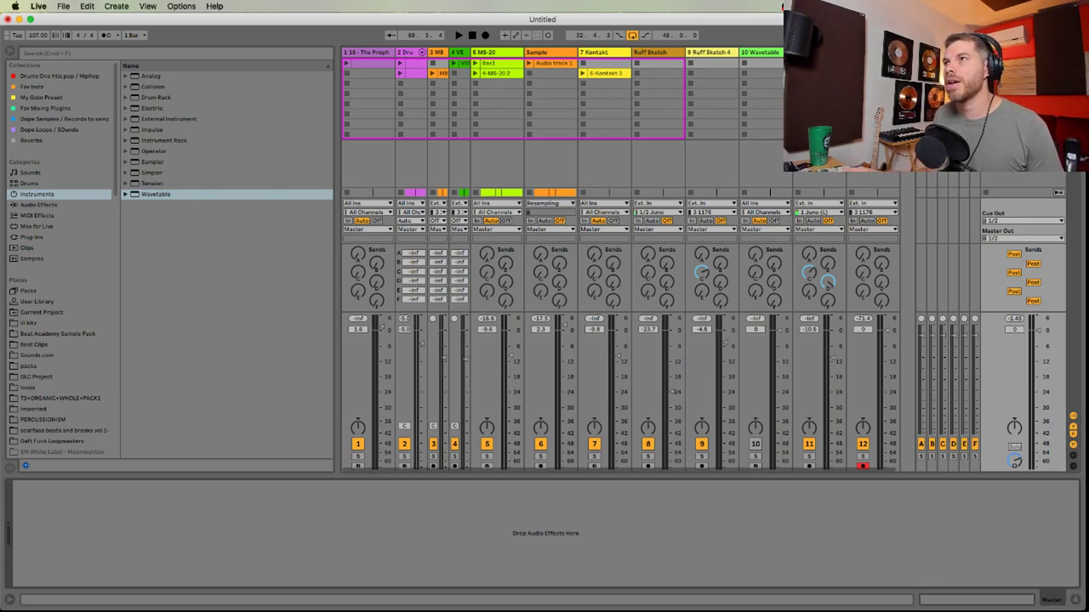
click(870, 52)
click(407, 53)
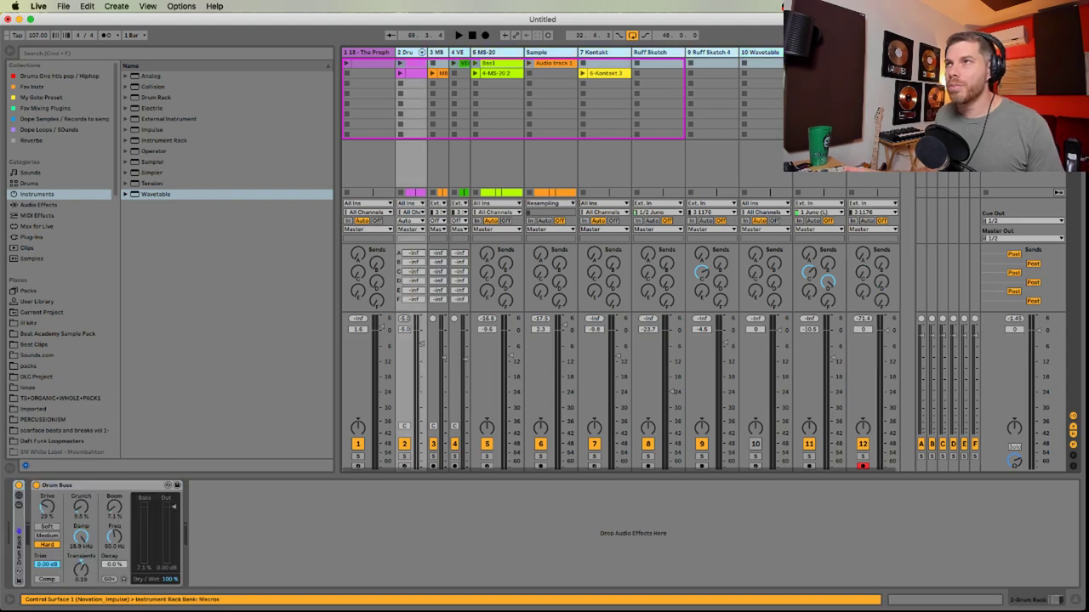
drag(427, 53, 406, 53)
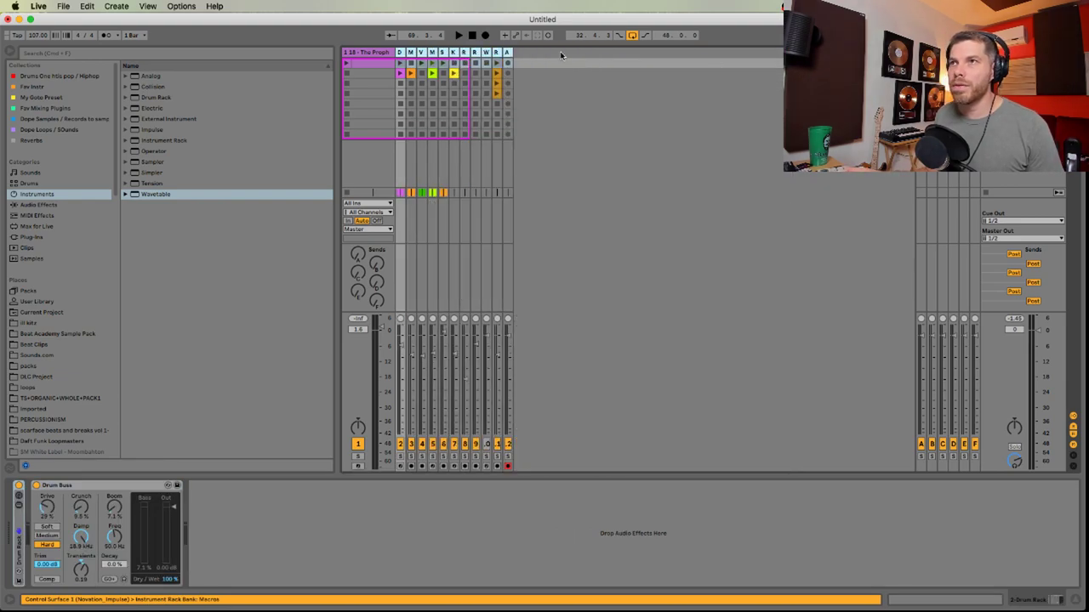
drag(511, 52, 529, 51)
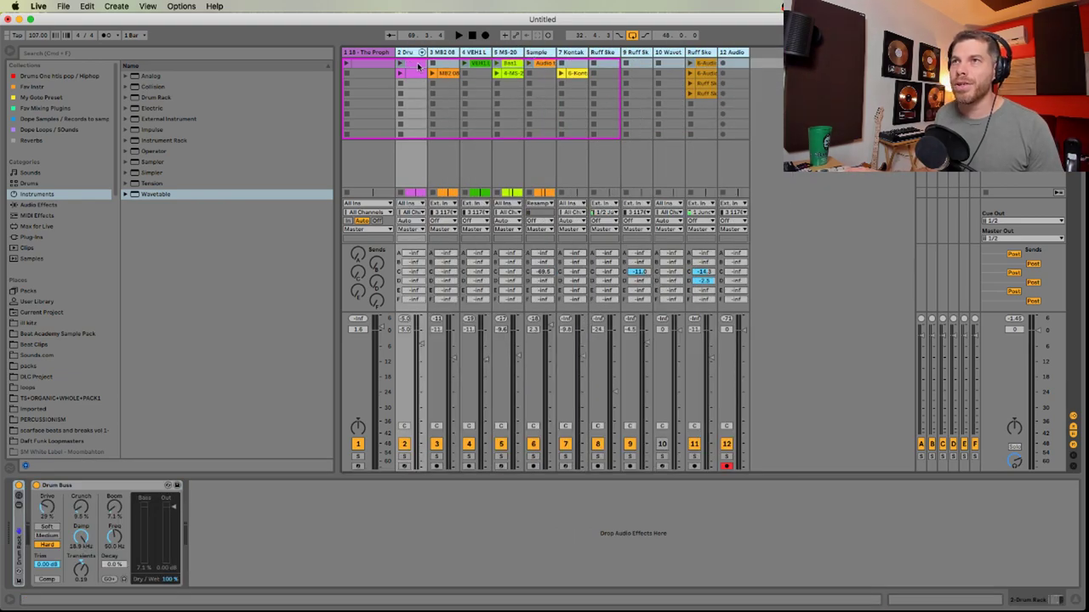
Select only the drum track and unfold its Drum Rack to show the pads and sample devices beside Drum Buss
click(406, 54)
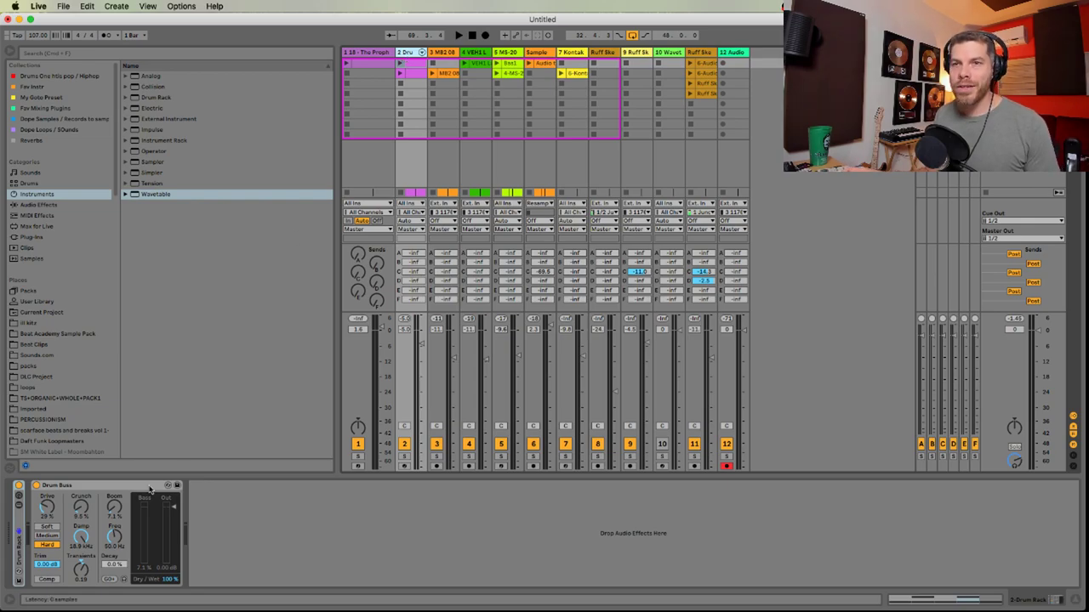
click(109, 488)
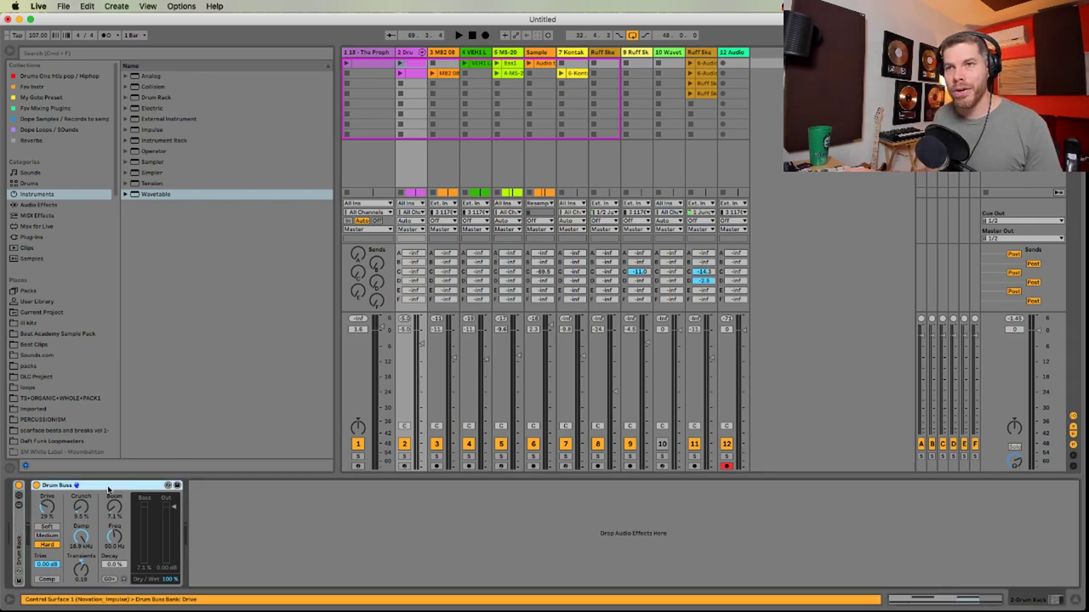
double_click(21, 530)
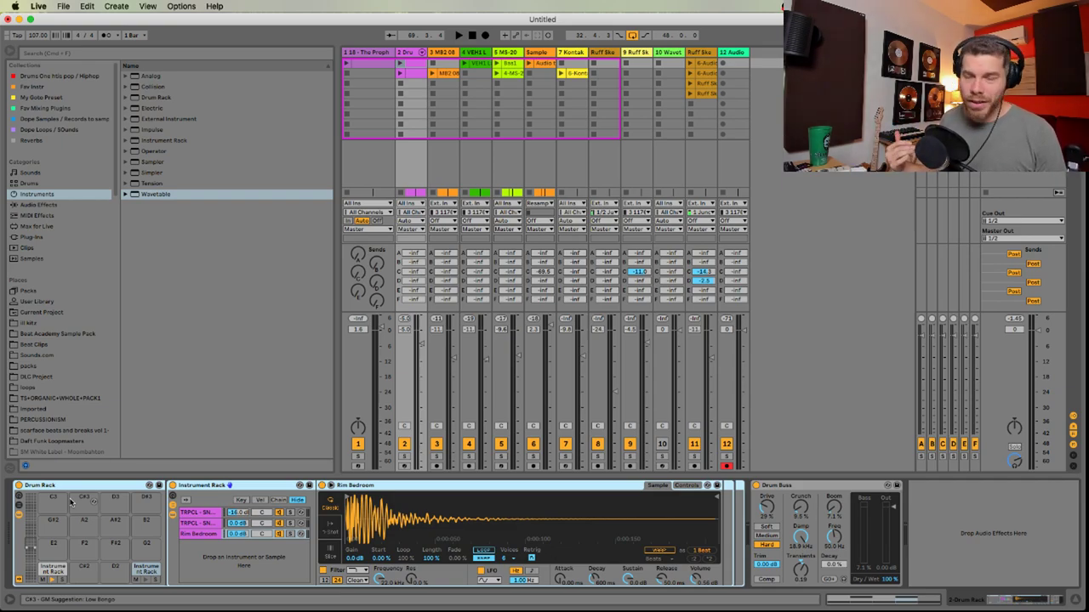
Check the live chat in Chrome, and return to Live to inspect the effects on tracks 3, 4 and Master
key(super+Tab)
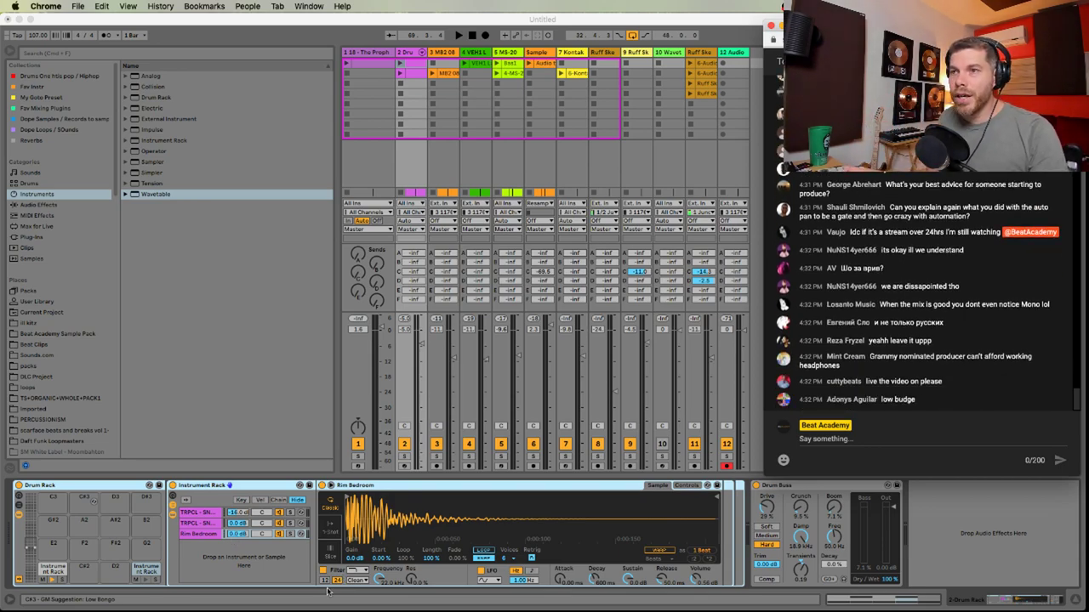
click(423, 346)
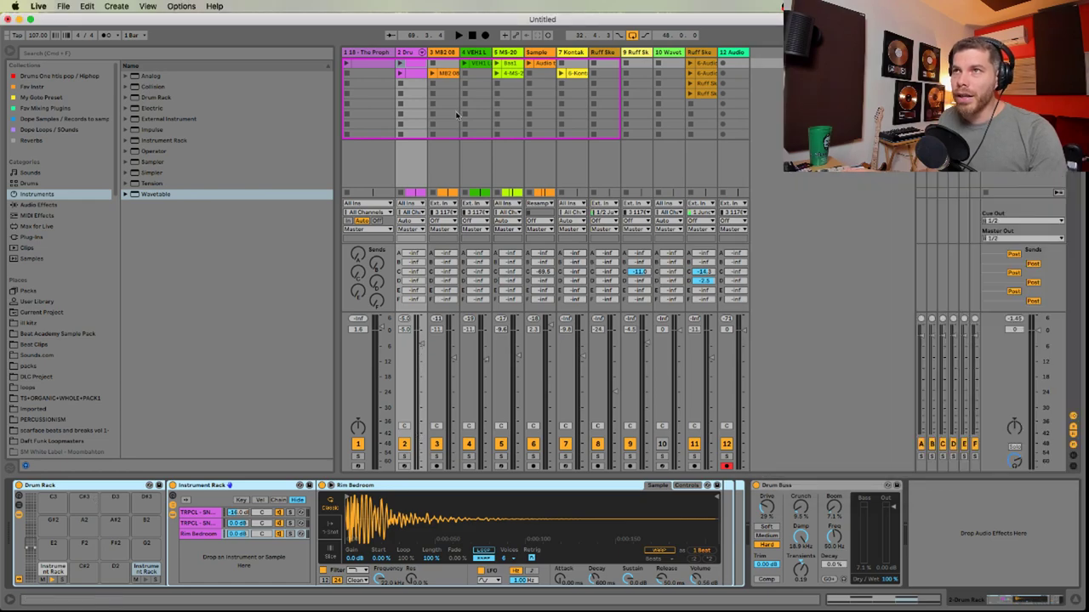
click(449, 53)
click(475, 53)
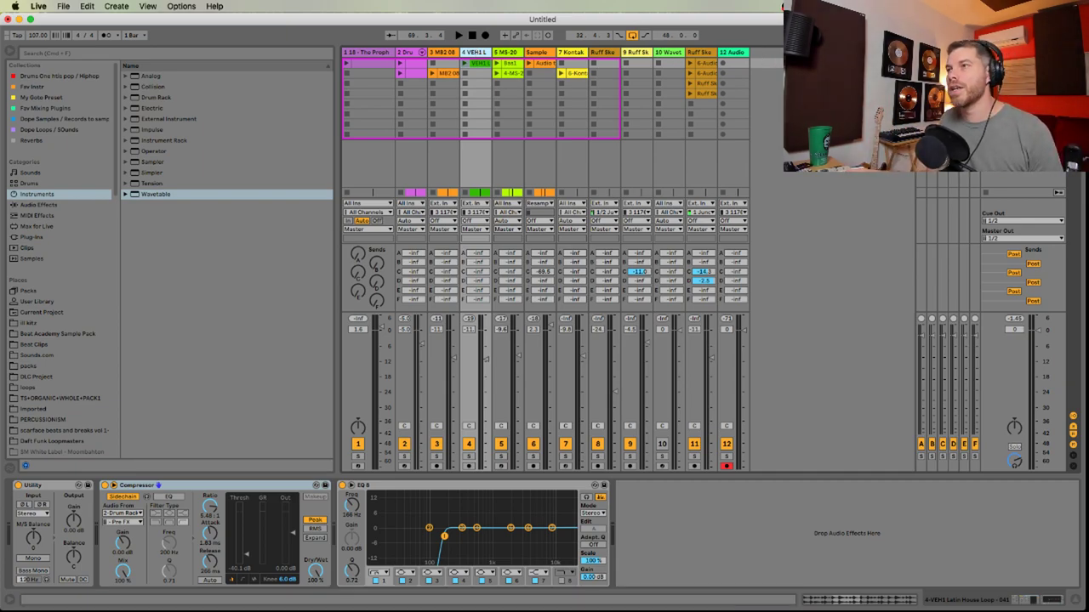
click(1038, 340)
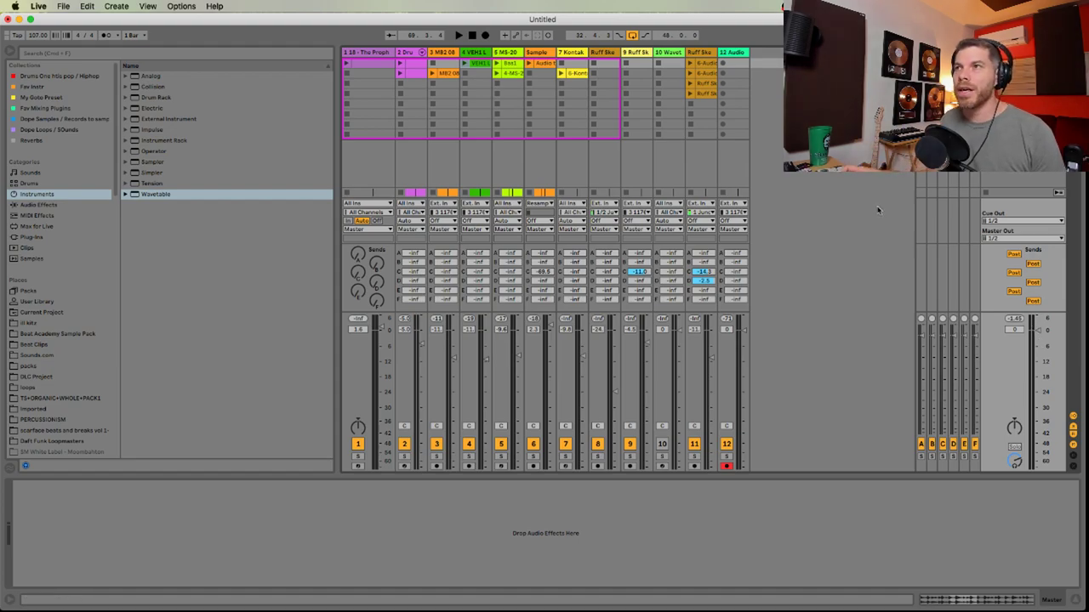
Select tracks 2 through 12 and lower their volumes together by 4.8 dB
click(733, 53)
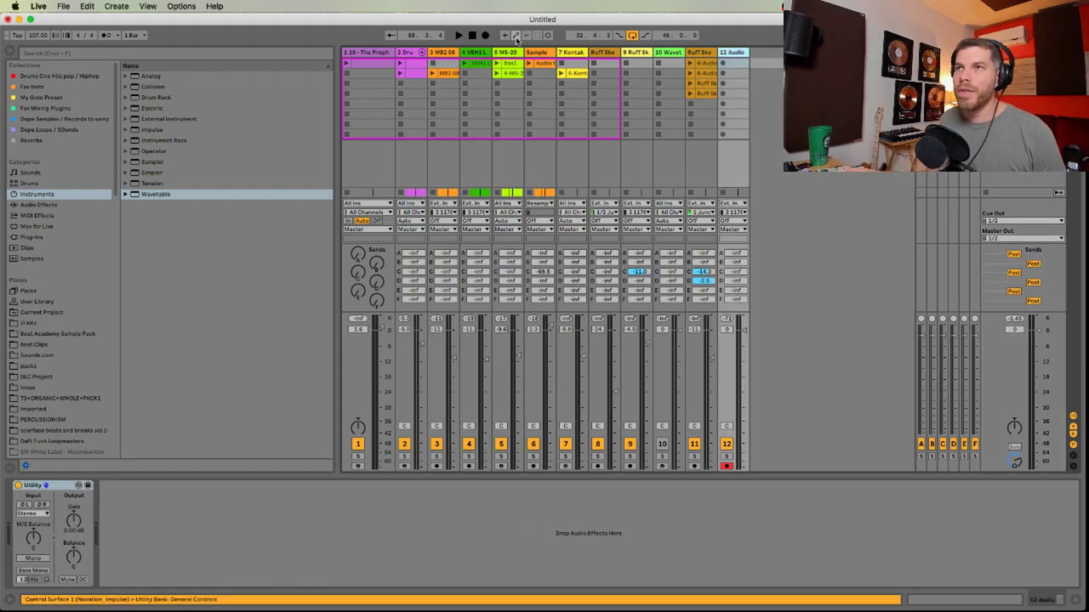
click(415, 53)
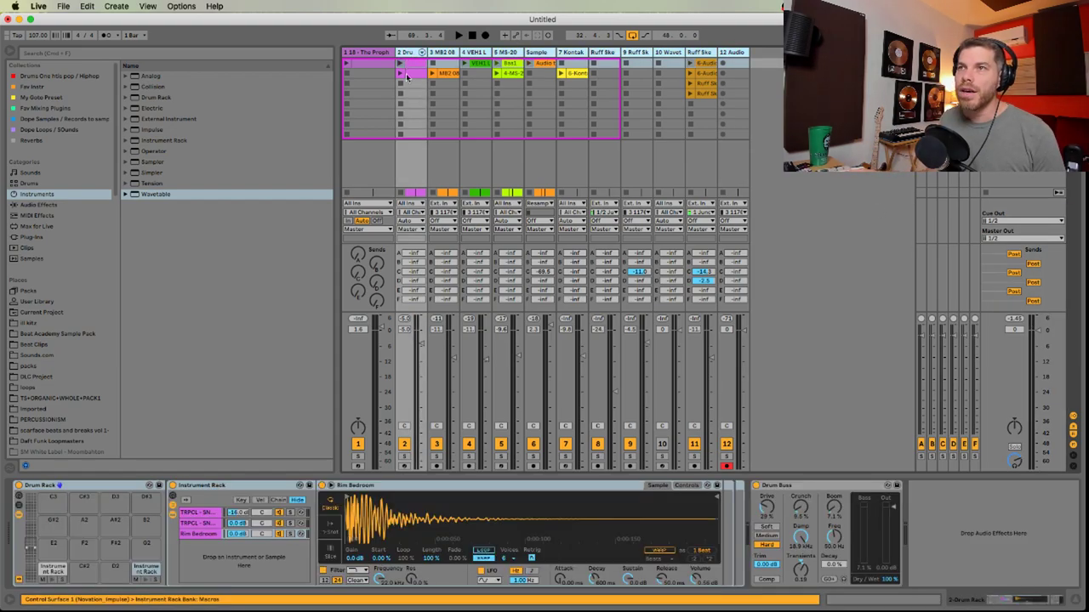
click(454, 364)
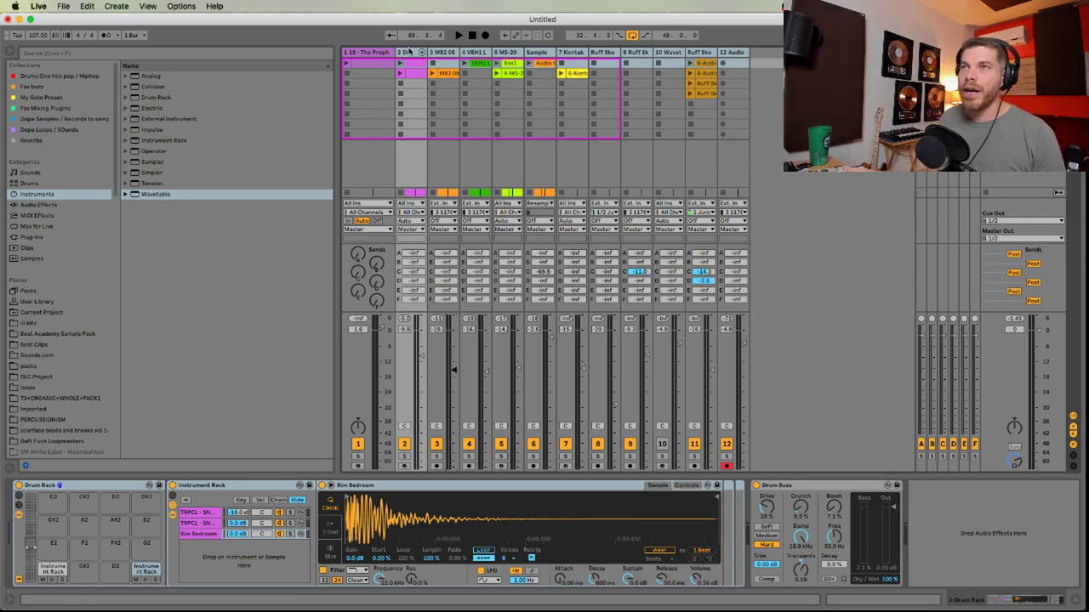
Clear the multi-track selection and play the song with the Master track selected, and switch to the live chat in Chrome
click(449, 58)
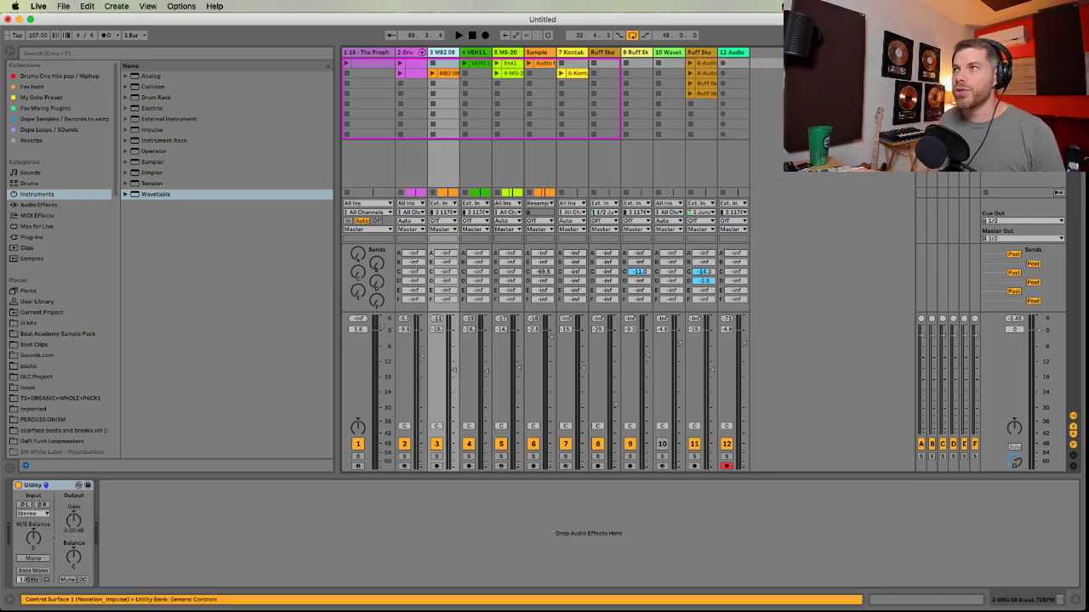
click(827, 209)
key(space)
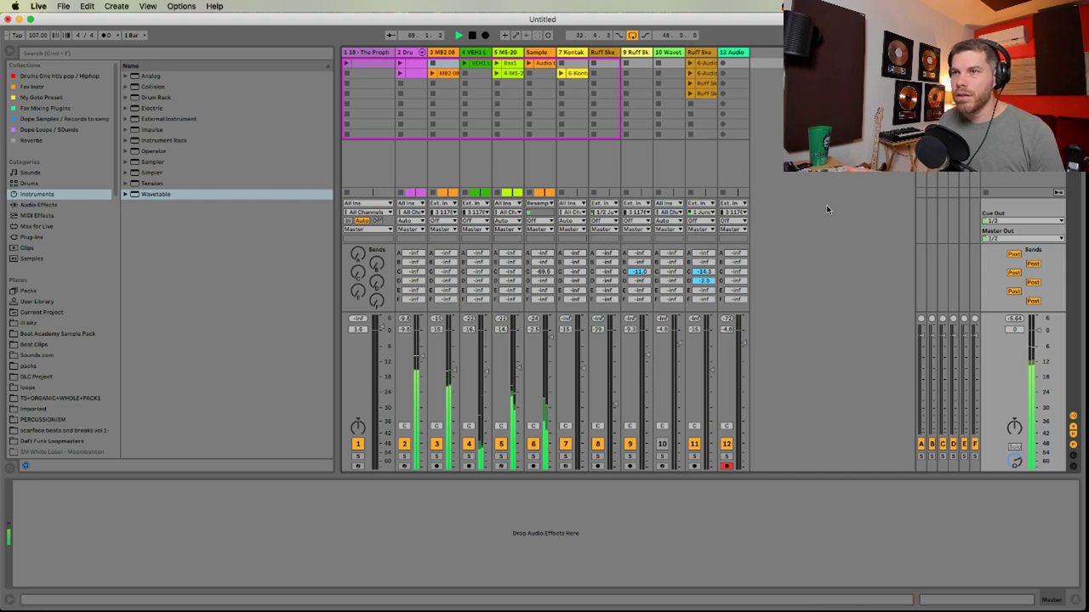
key(super+Tab)
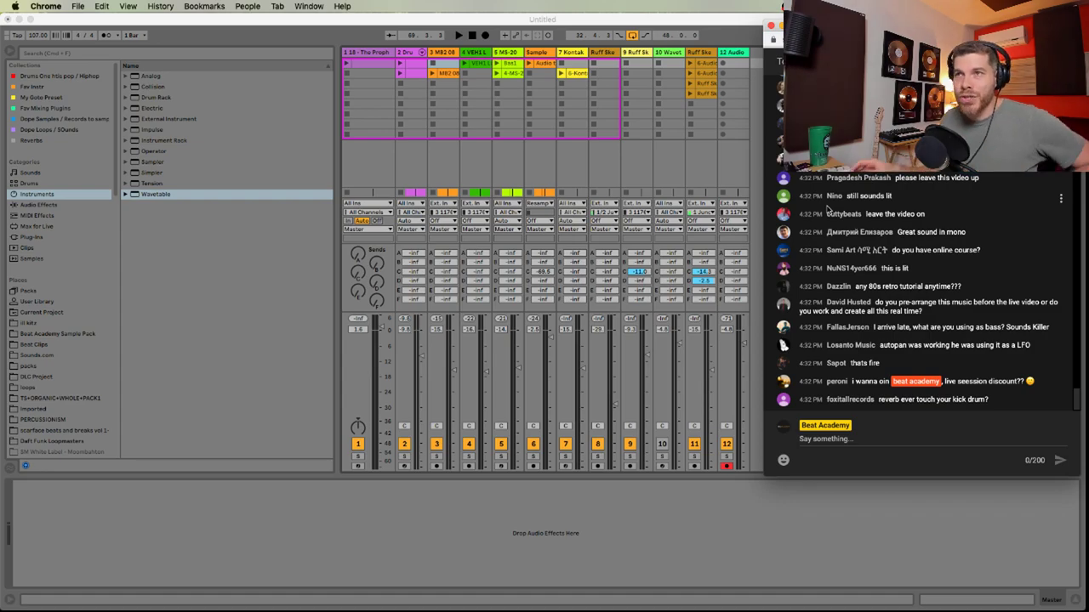
Return to Live, reveal the Sample track's audio clip file in the browser, and widen the Sample track slightly
click(544, 69)
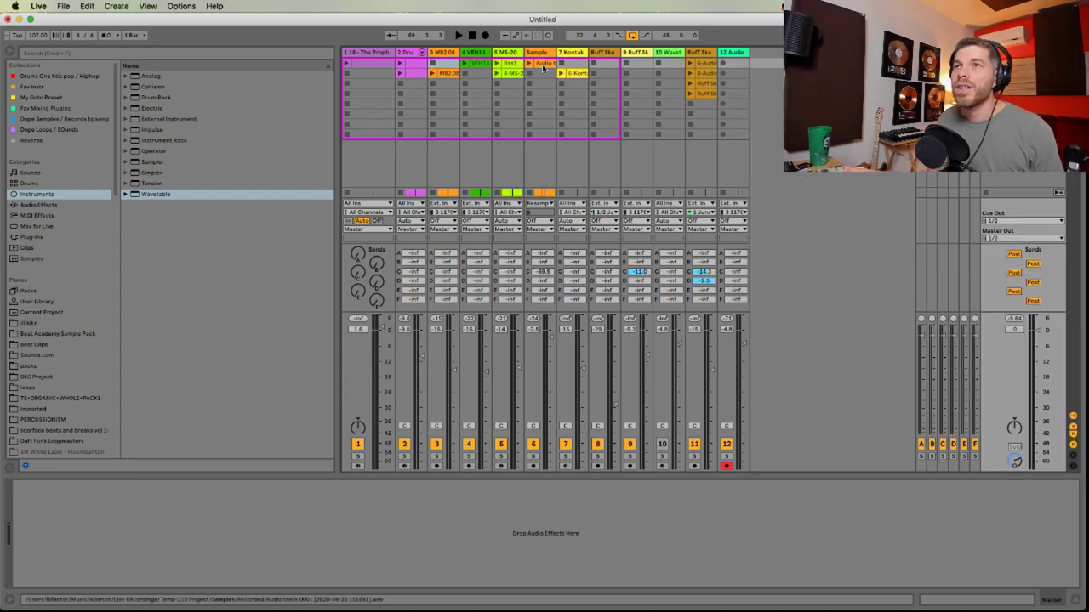
right_click(544, 66)
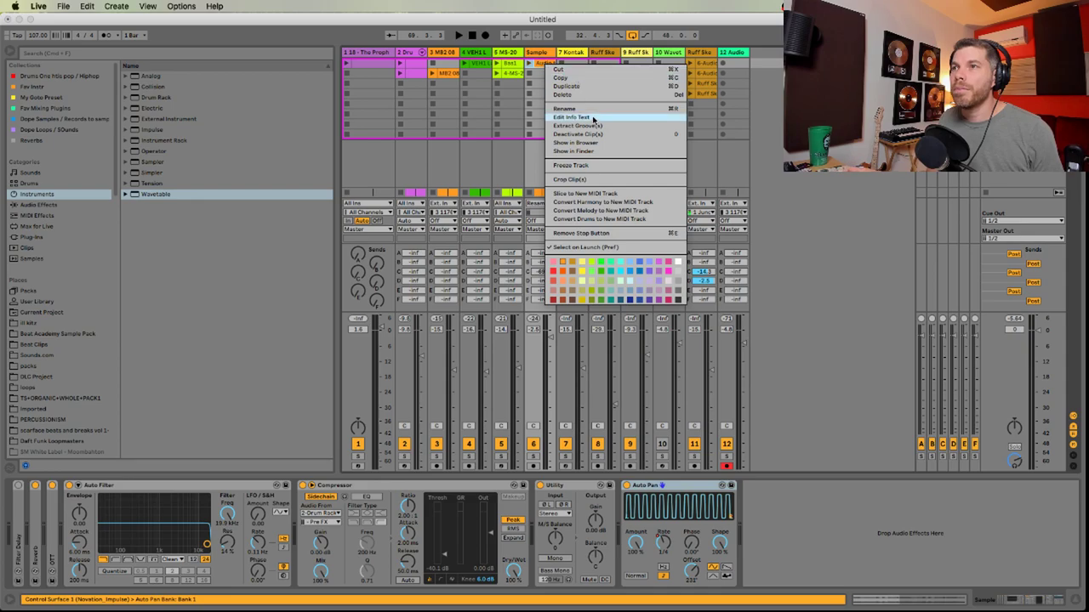
click(596, 141)
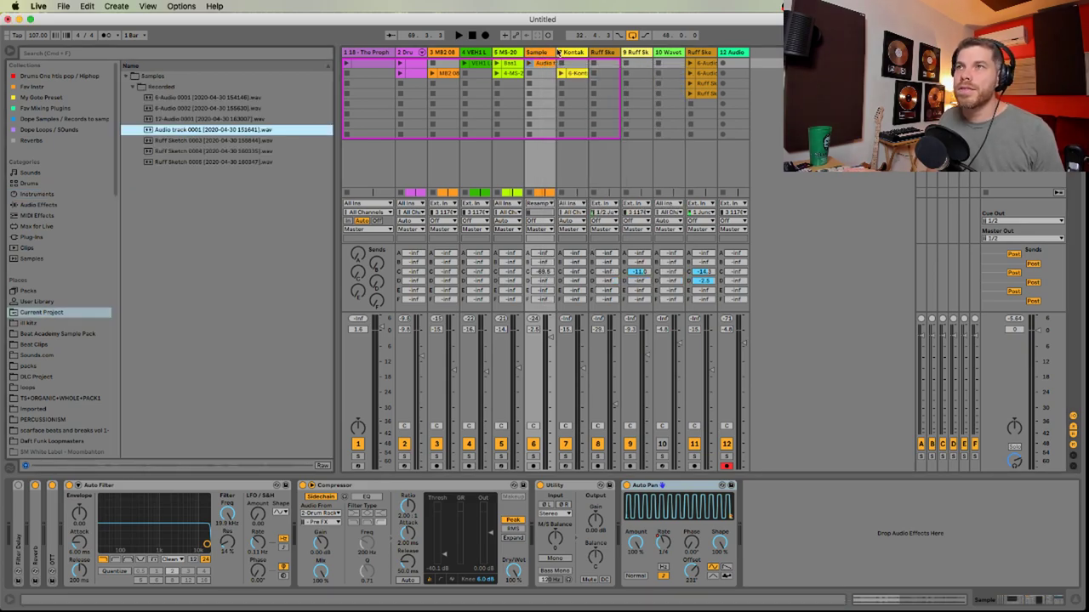
drag(551, 49, 565, 50)
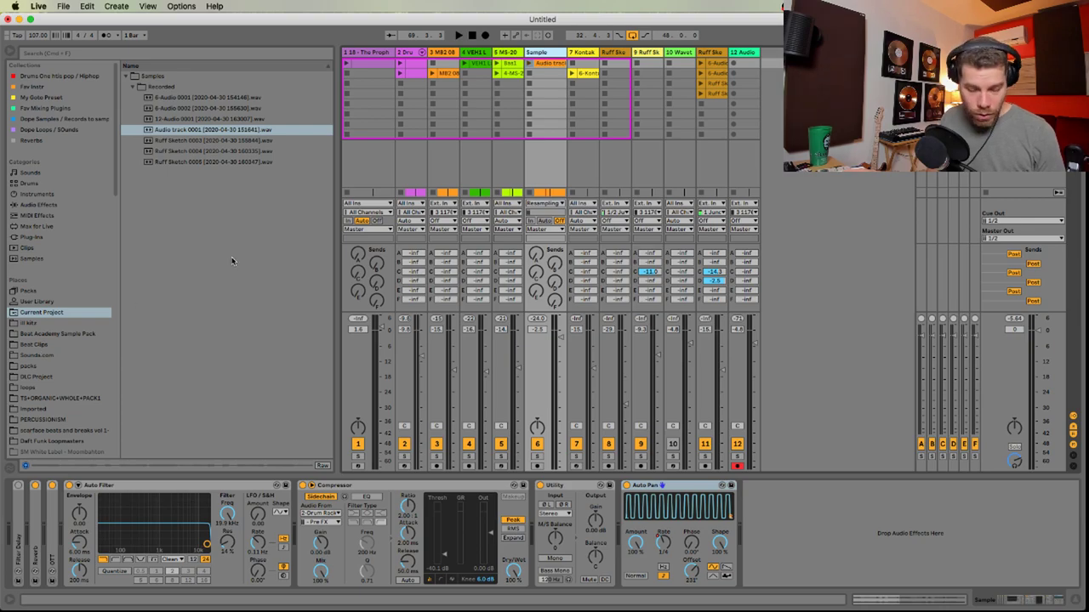
Start saving the Live set and choose the My New EP folder inside Ableton Live Projects as its location
key(super+s)
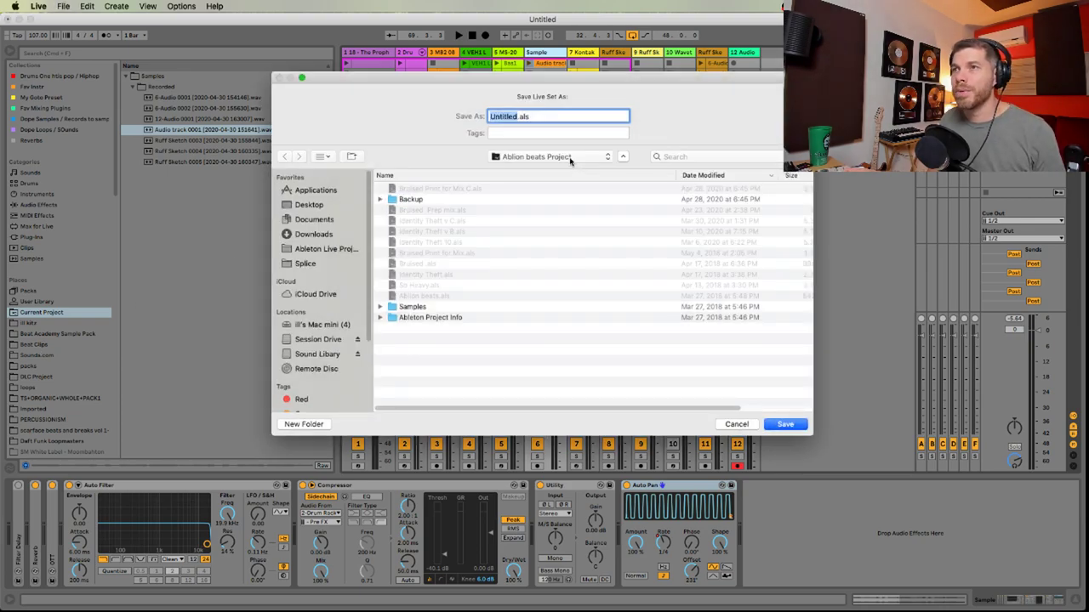
click(570, 158)
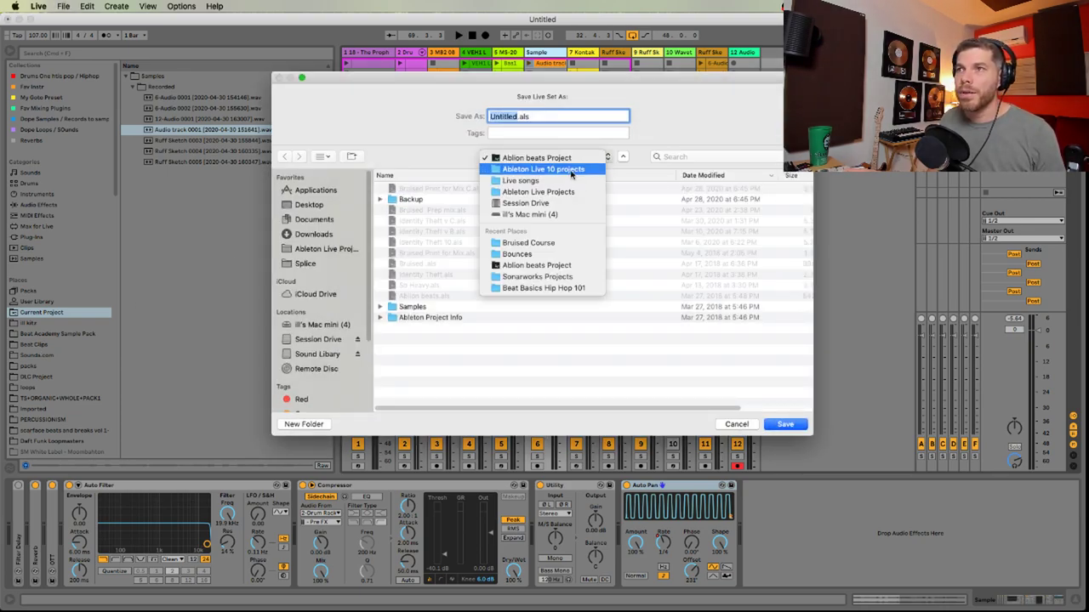
click(572, 171)
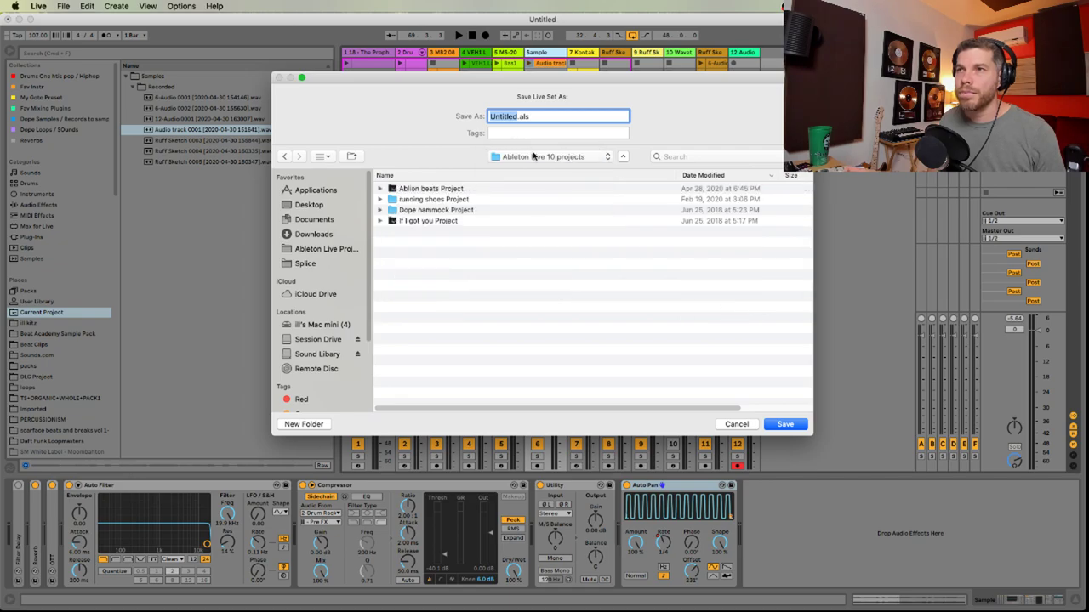
click(534, 158)
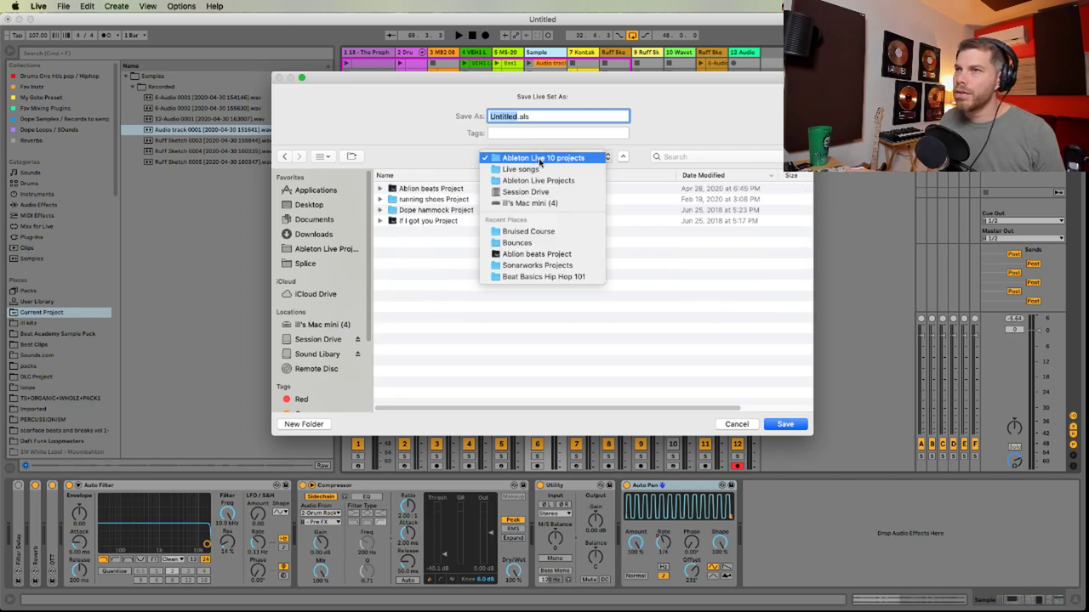
click(539, 180)
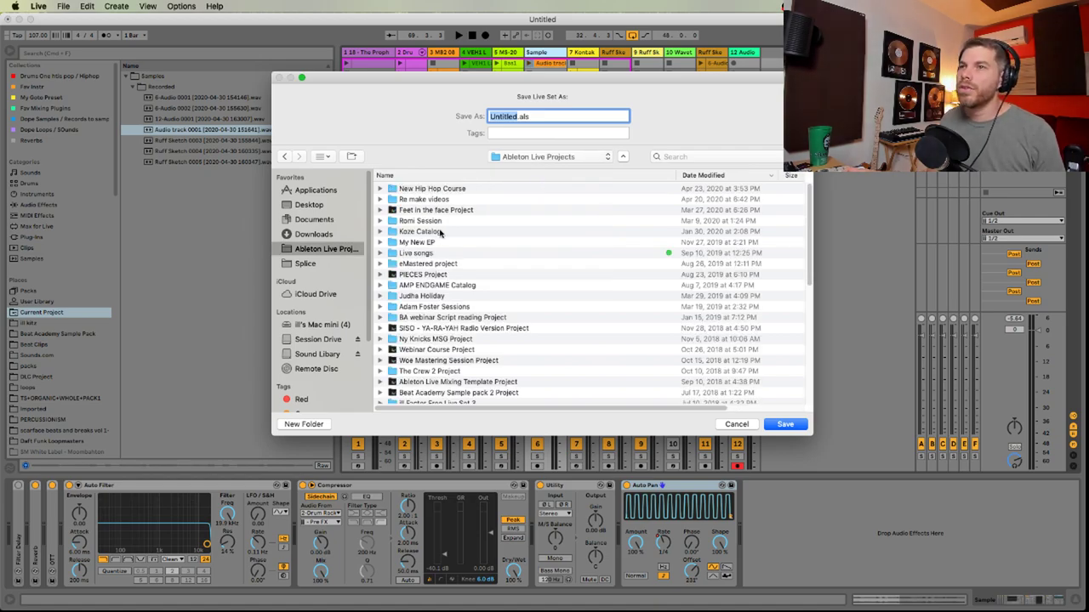
click(434, 243)
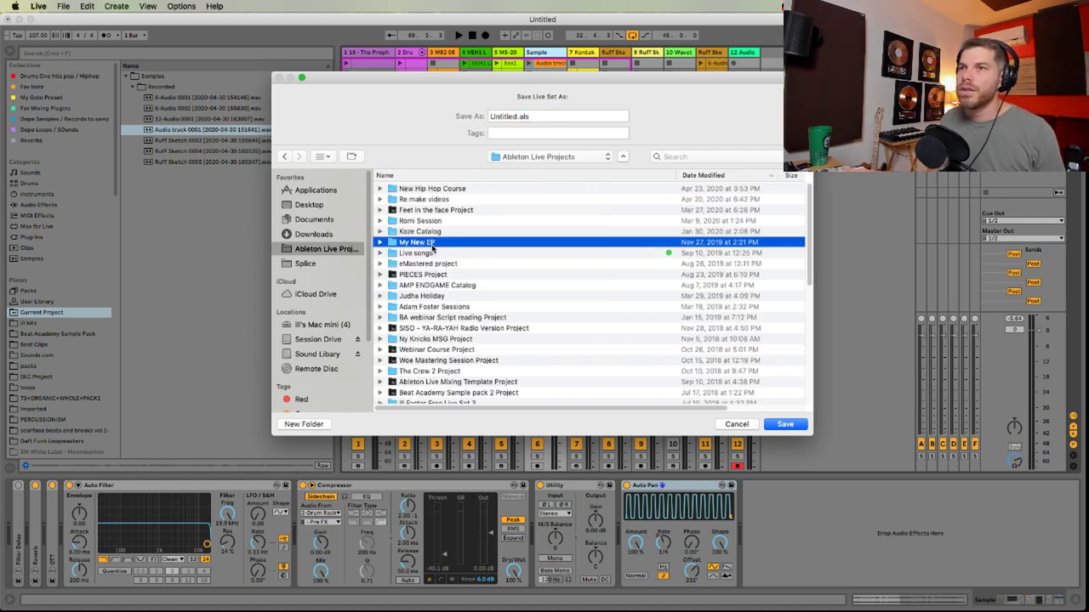
double_click(432, 242)
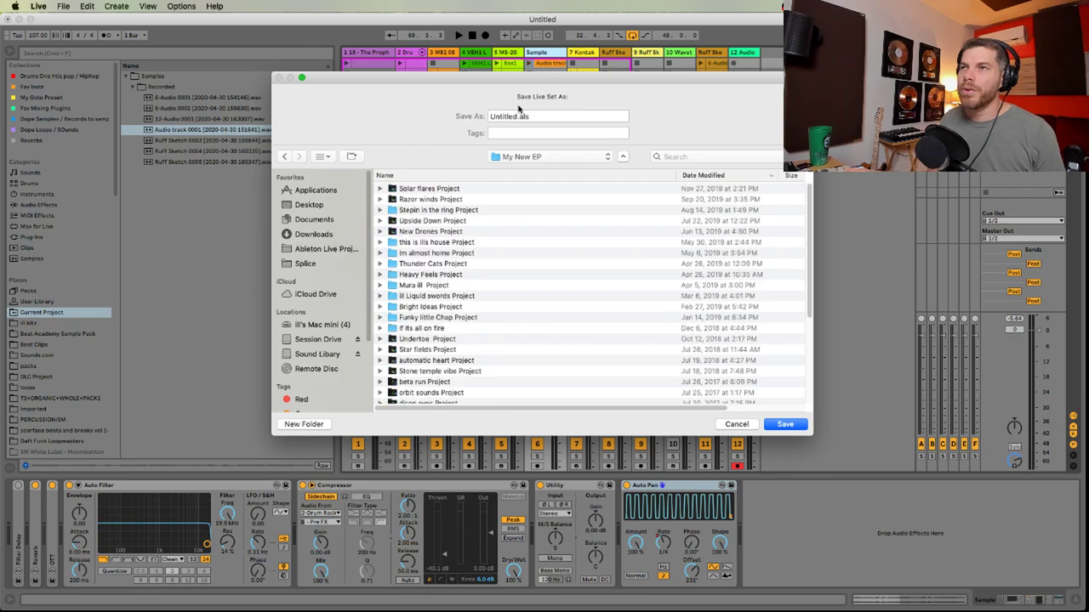
Enter Dope Live stream as the file name for the Live set
double_click(519, 115)
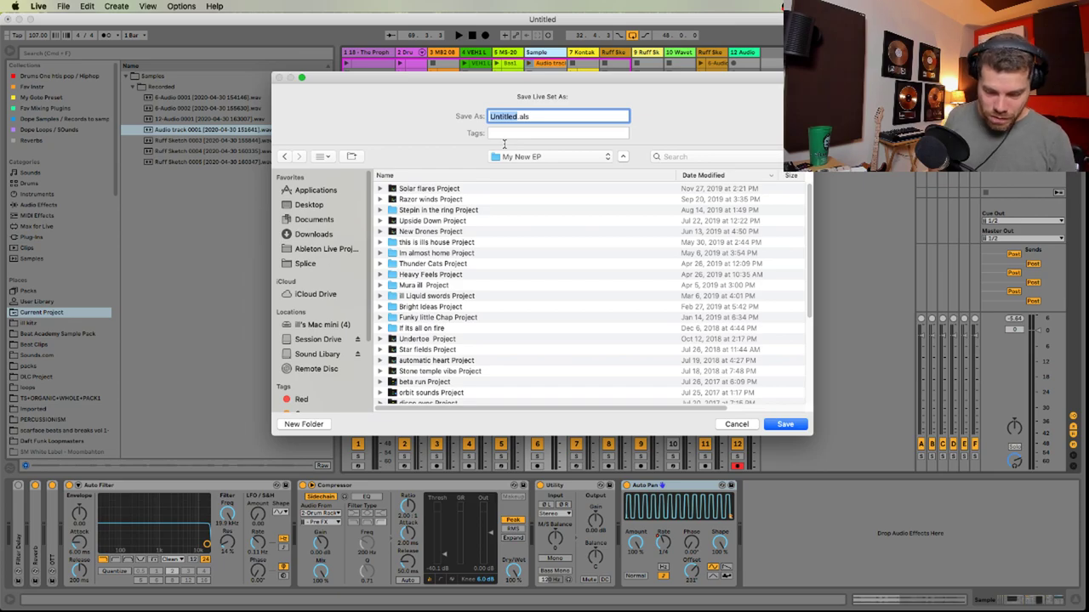
text(Dope Live st)
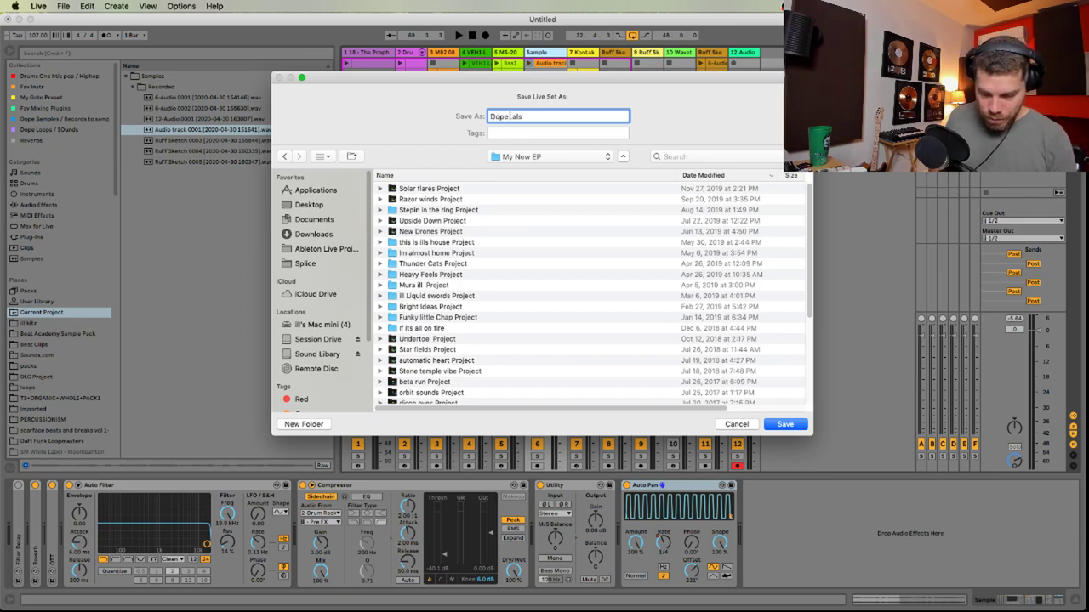
text(ream)
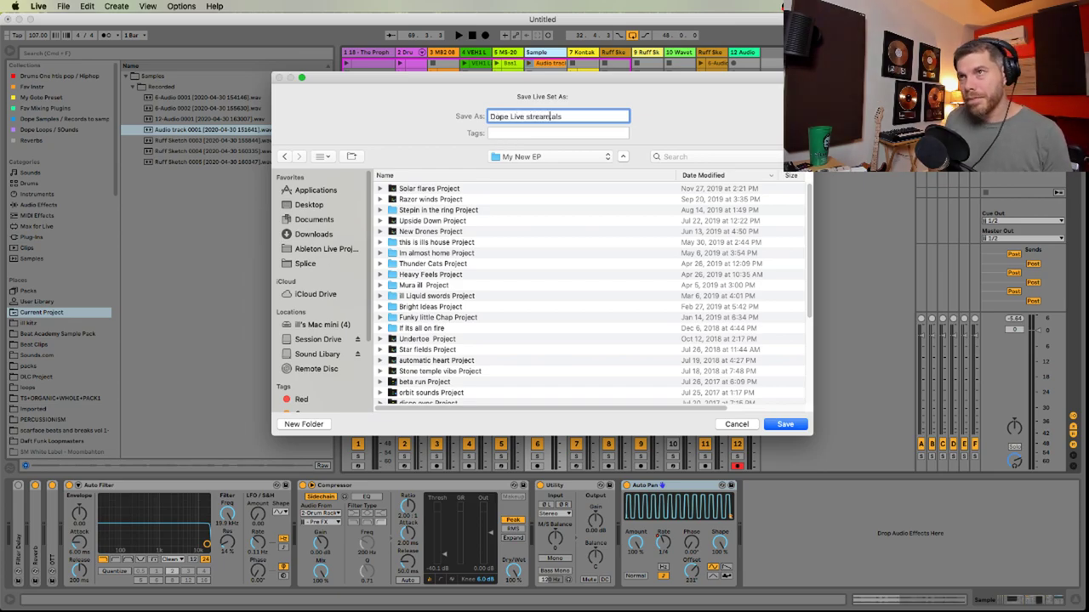
Save the Live set under the entered name in the My New EP folder and switch to the live chat in Chrome
key(Return)
key(super+Tab)
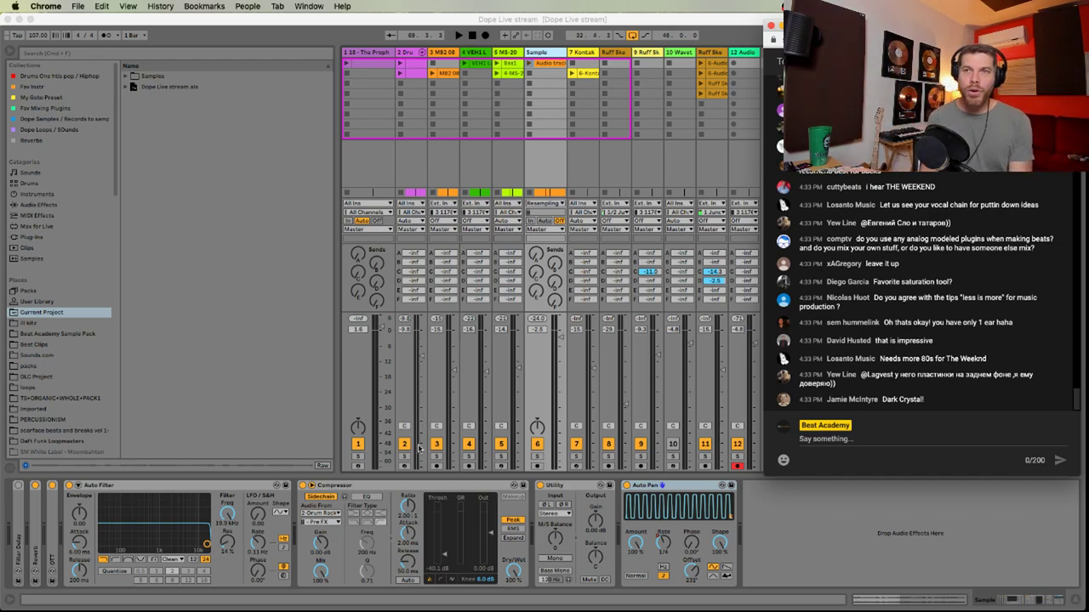
Return to Live and look through the sample folders in Places for the sampled song, selecting 18 - The Prophecy.mp3 in illtransfer
click(38, 390)
click(38, 389)
click(56, 410)
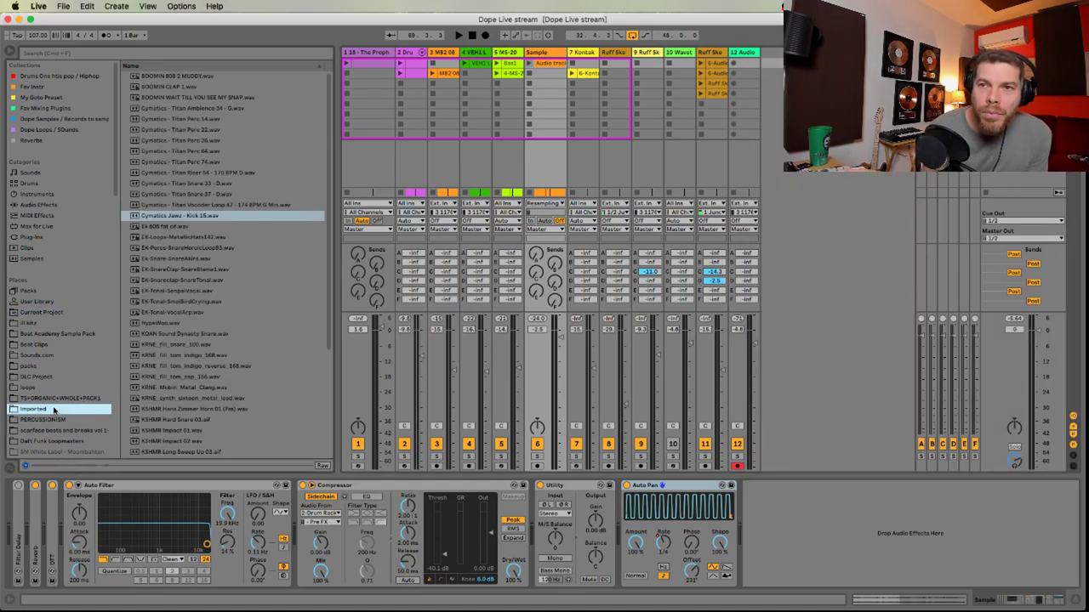
click(59, 420)
click(61, 441)
click(62, 399)
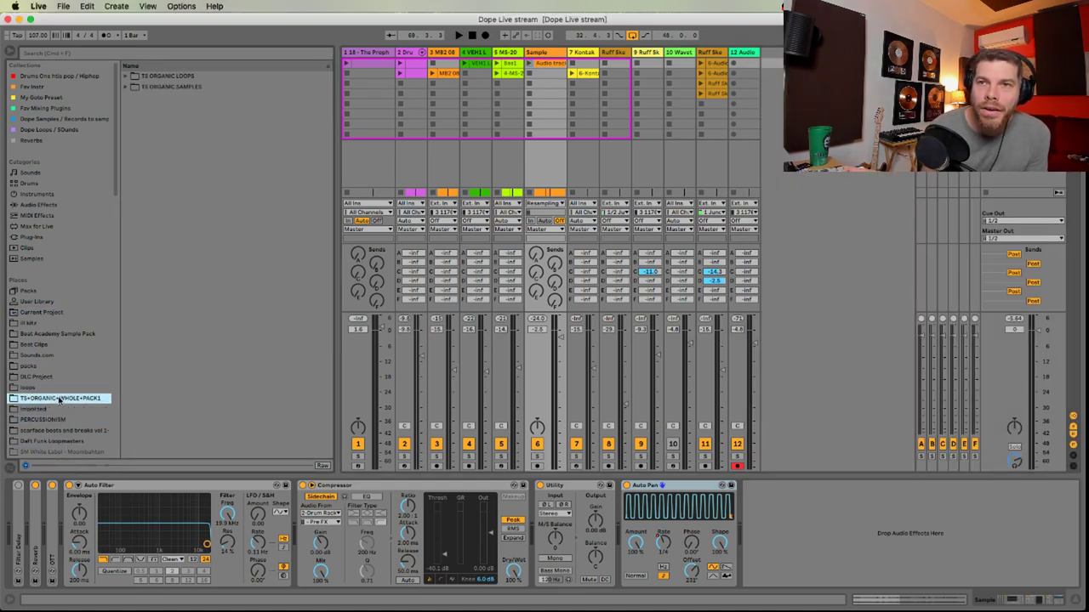
click(57, 356)
click(59, 312)
click(60, 323)
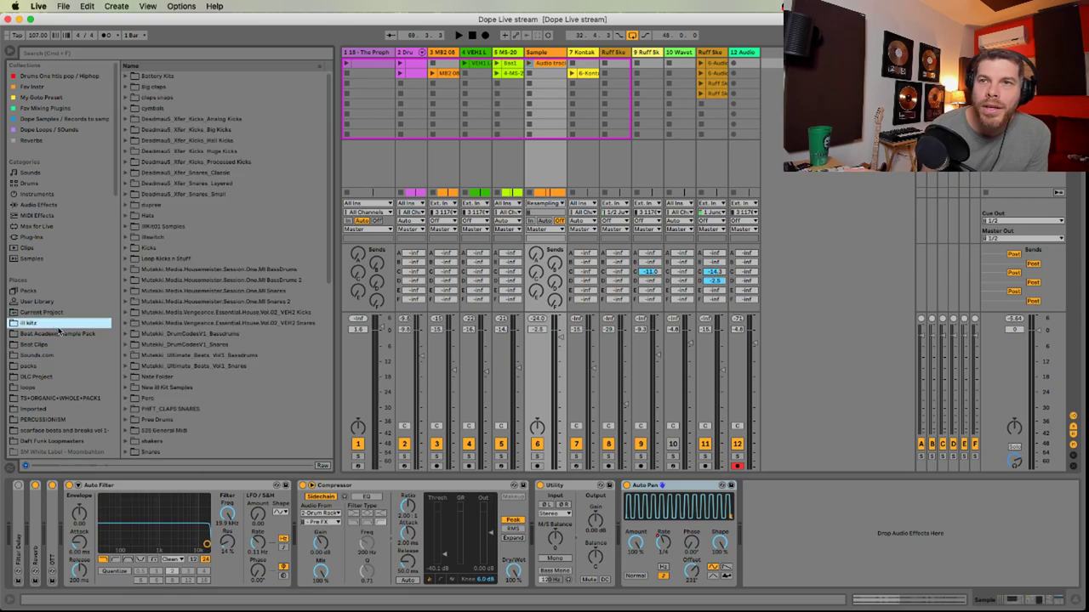
click(60, 334)
scroll(61, 357, down, 5)
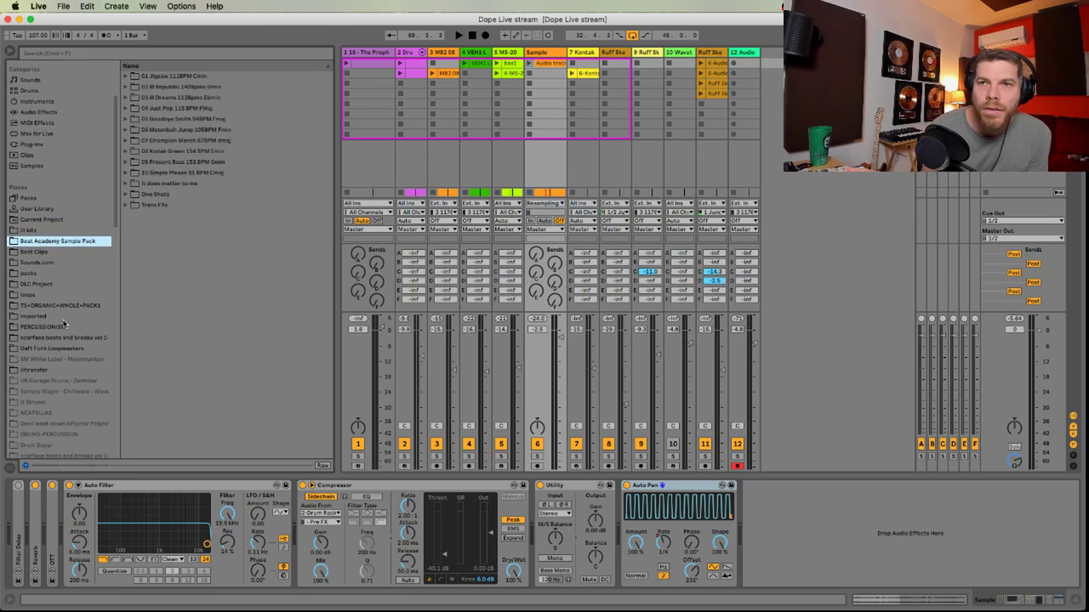
click(57, 371)
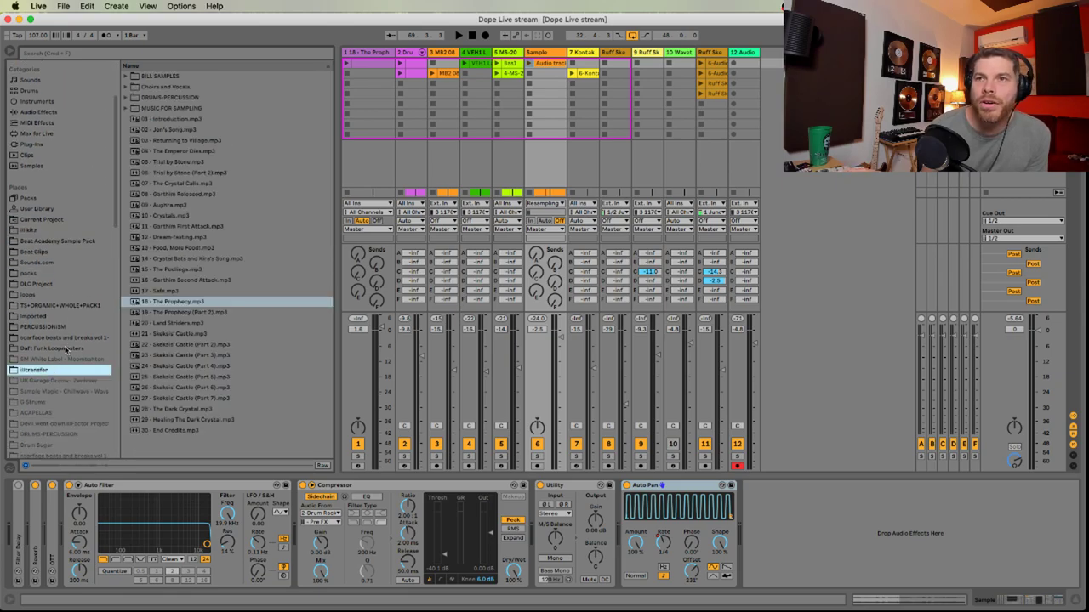
click(176, 303)
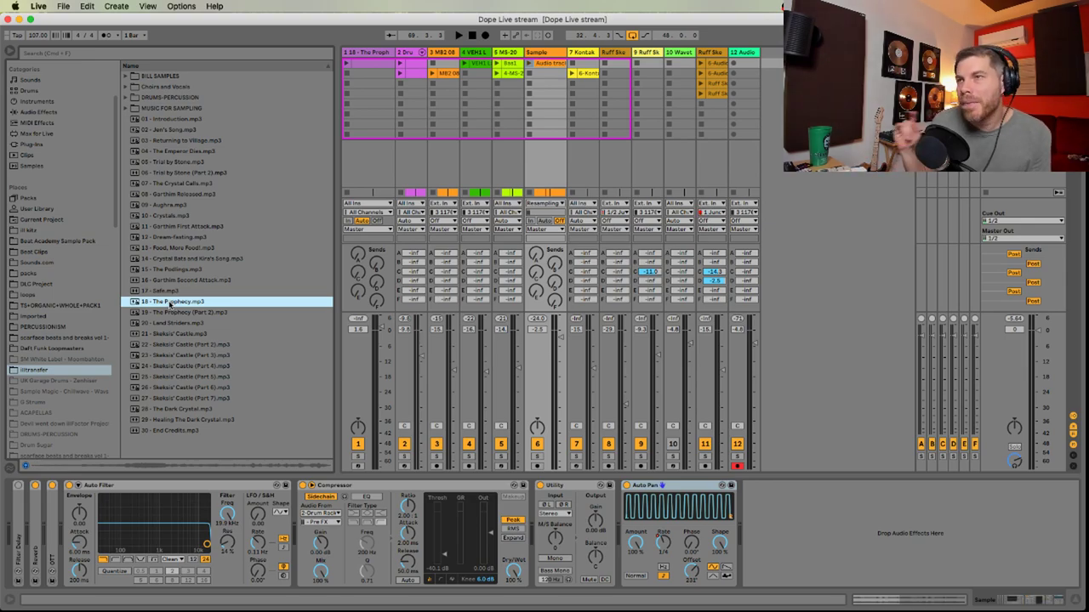
Switch to the live chat in Chrome, allow the held message to be shown, and return to Live
key(super+Tab)
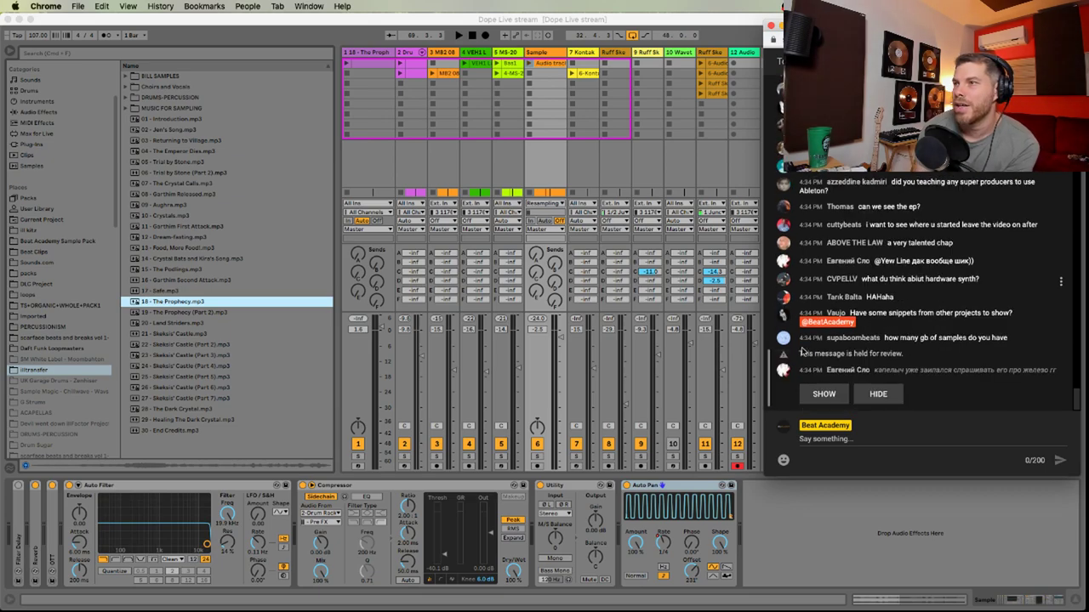
click(815, 397)
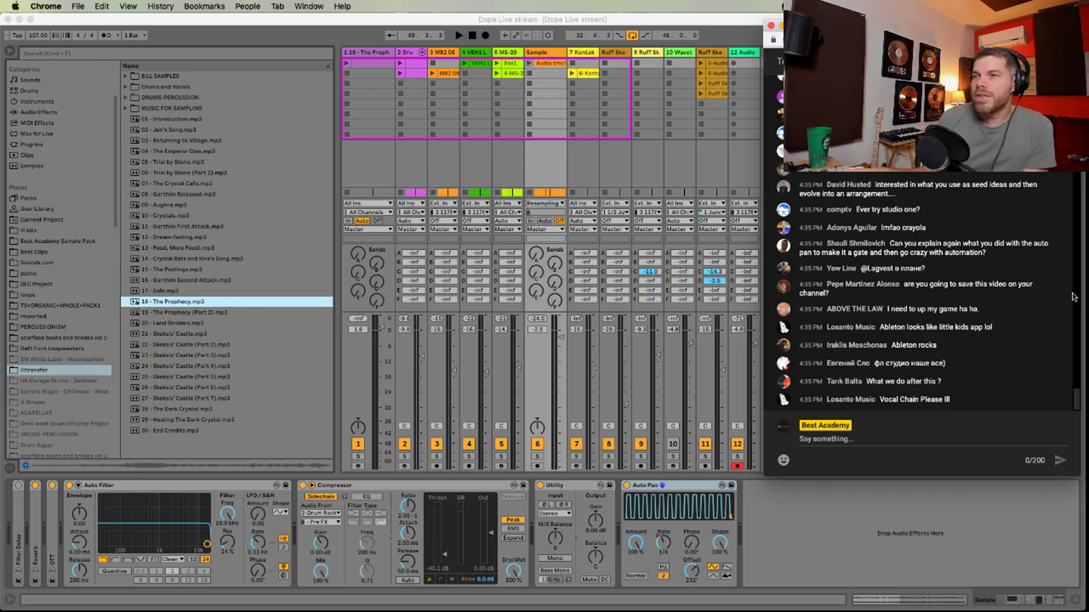
click(1006, 530)
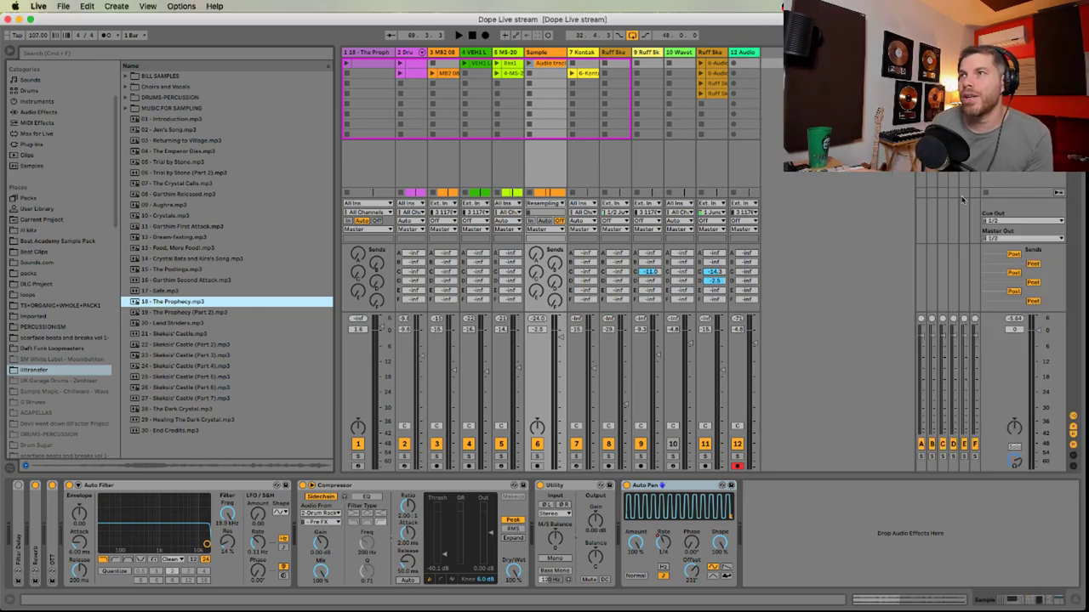
Select vocal track 11, Ruff Sketch, unfold Waves Tune Real-Time Mono and open its plug-in window for viewing
click(709, 54)
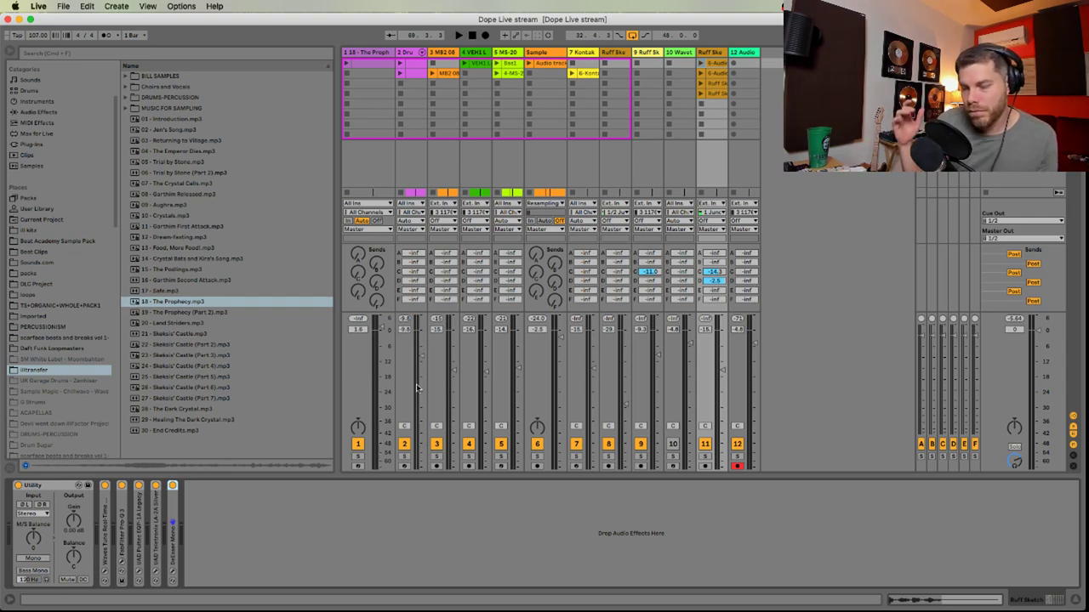
double_click(105, 492)
click(122, 486)
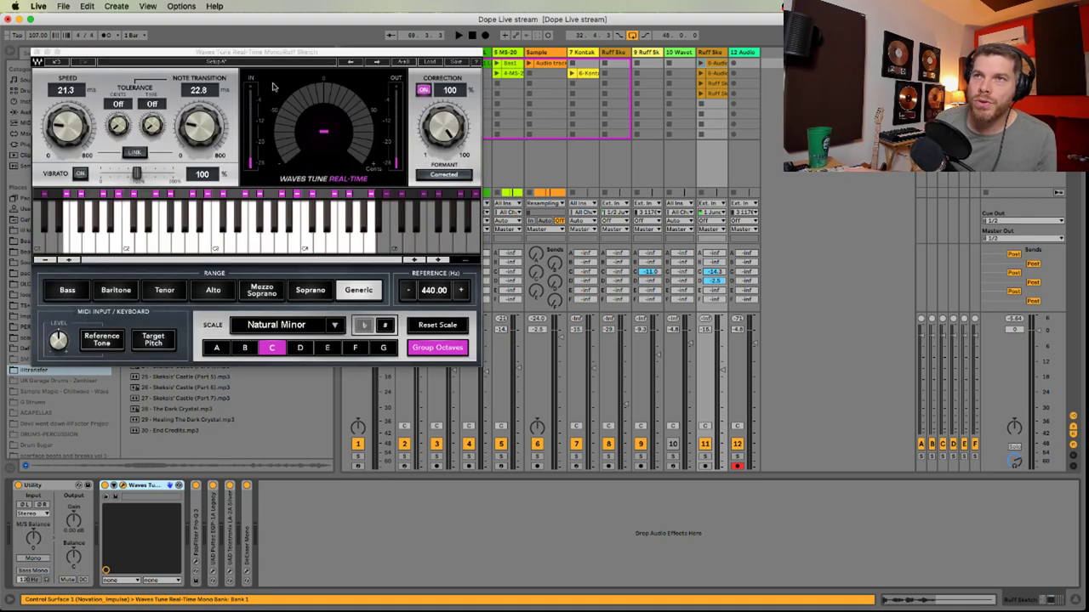
drag(278, 58, 282, 95)
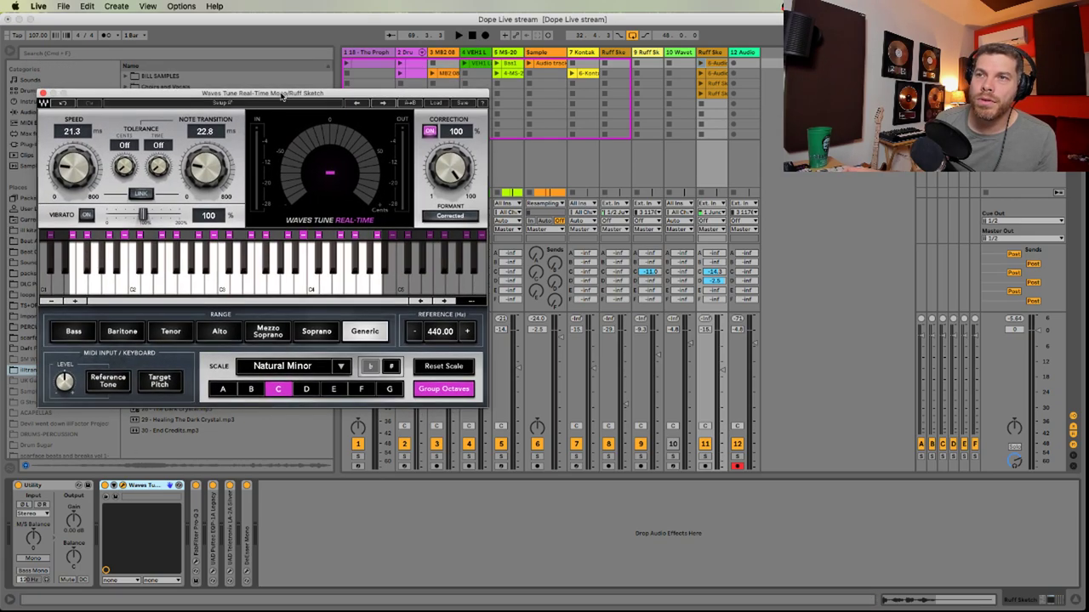
Open FabFilter Pro-Q 3 on the vocal track, check the live chat in Chrome, and return to examine the EQ's low-cut band
double_click(197, 551)
click(213, 485)
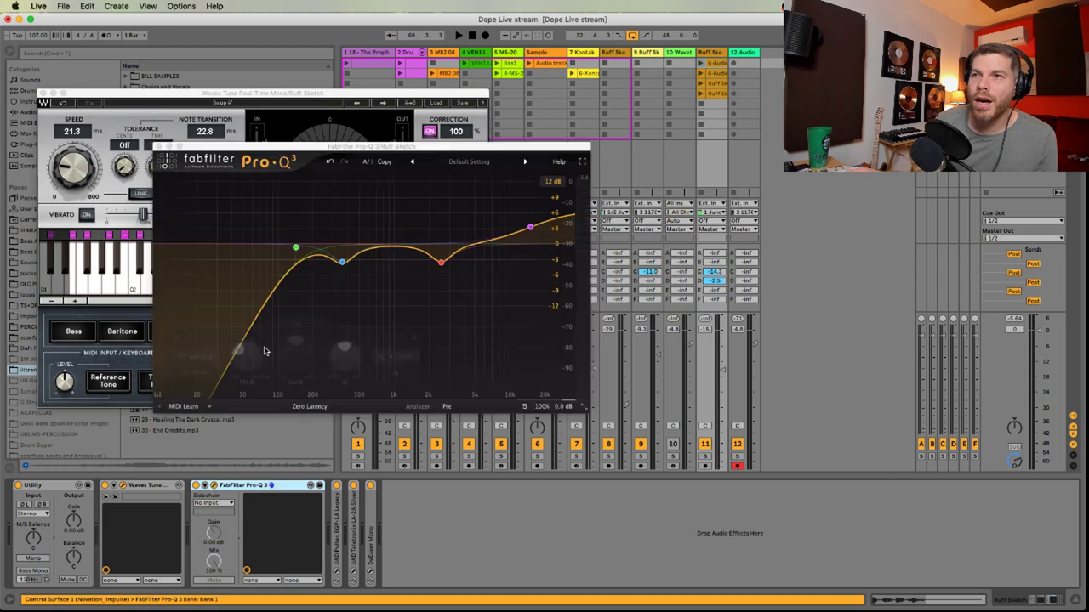
drag(396, 151, 437, 243)
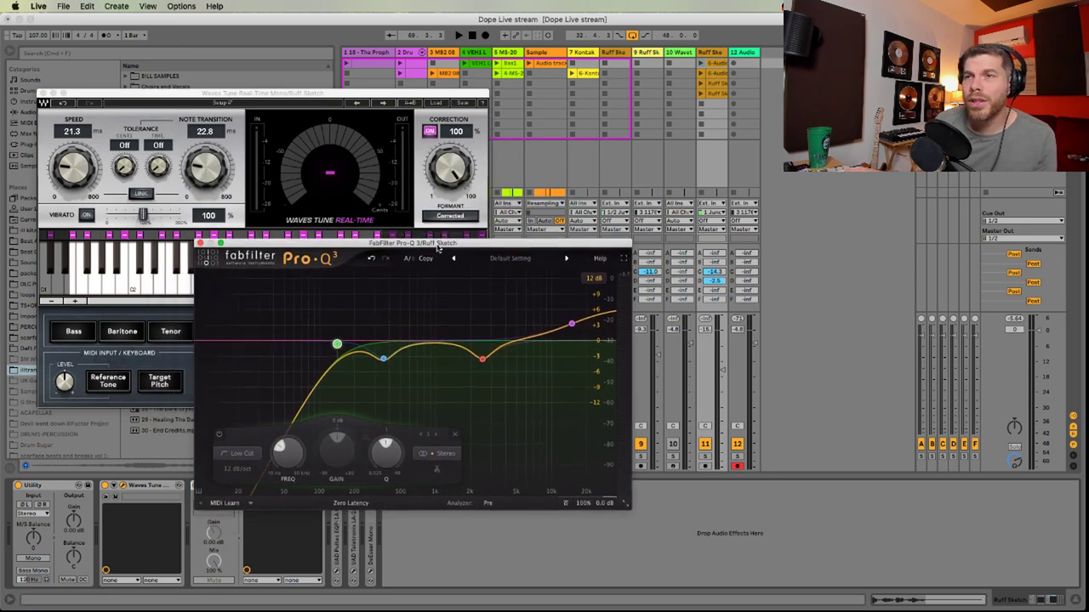
key(super+Tab)
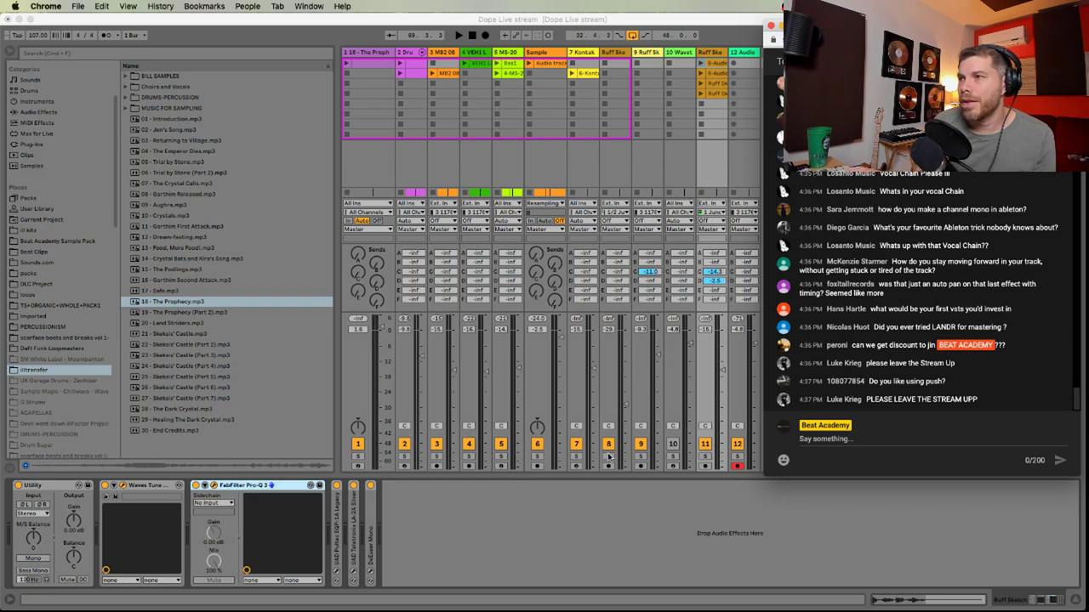
click(564, 550)
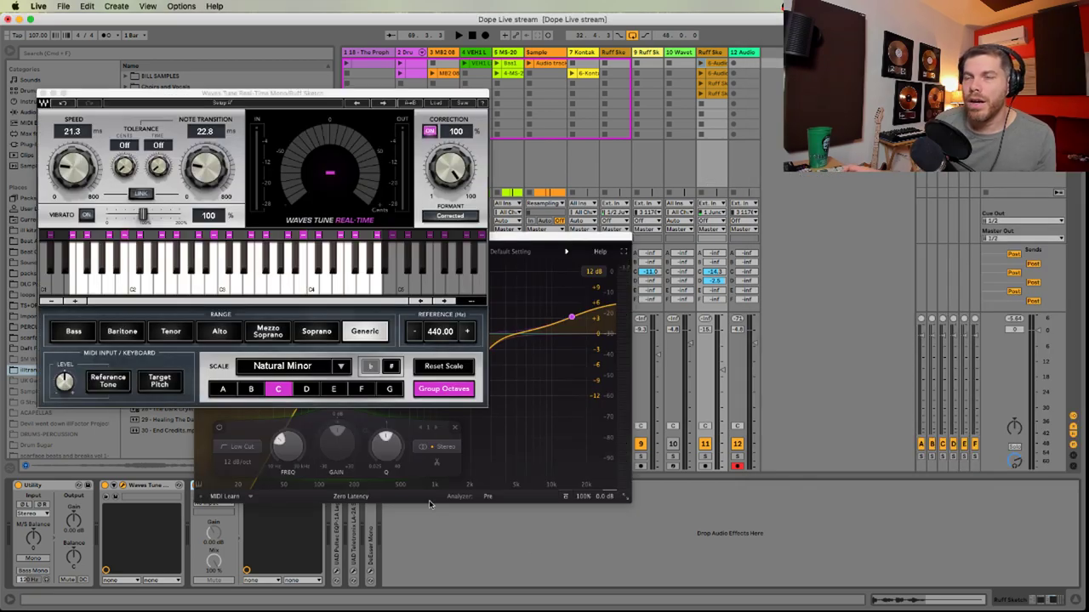
drag(572, 243, 528, 212)
mouse_move(298, 312)
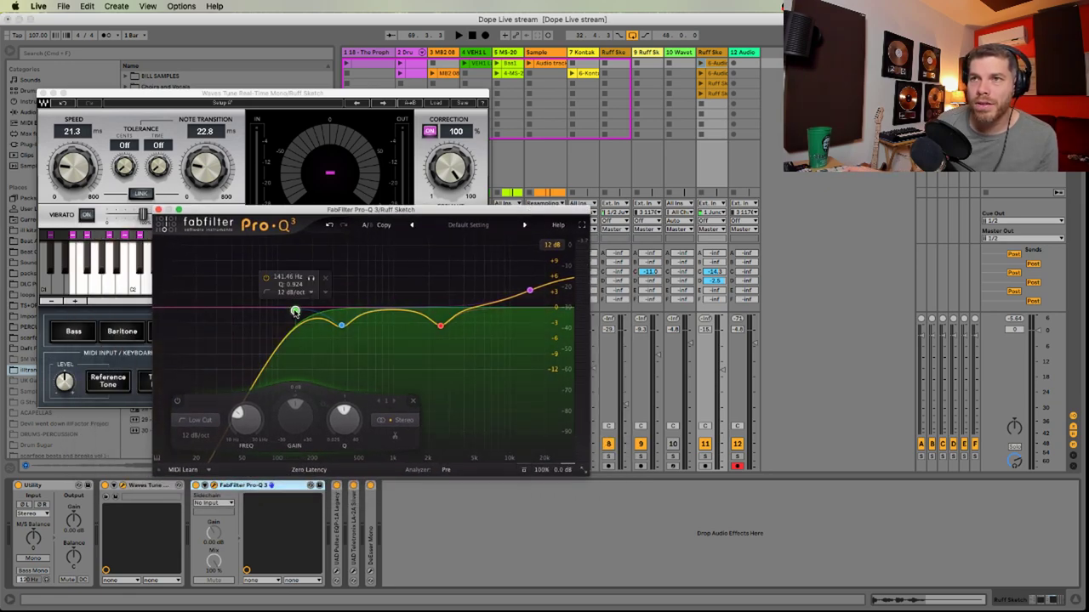
Open the UAD Pultec EQP-1A Legacy window, close the Pro-Q 3 window, and place the Pultec fully in view
double_click(338, 523)
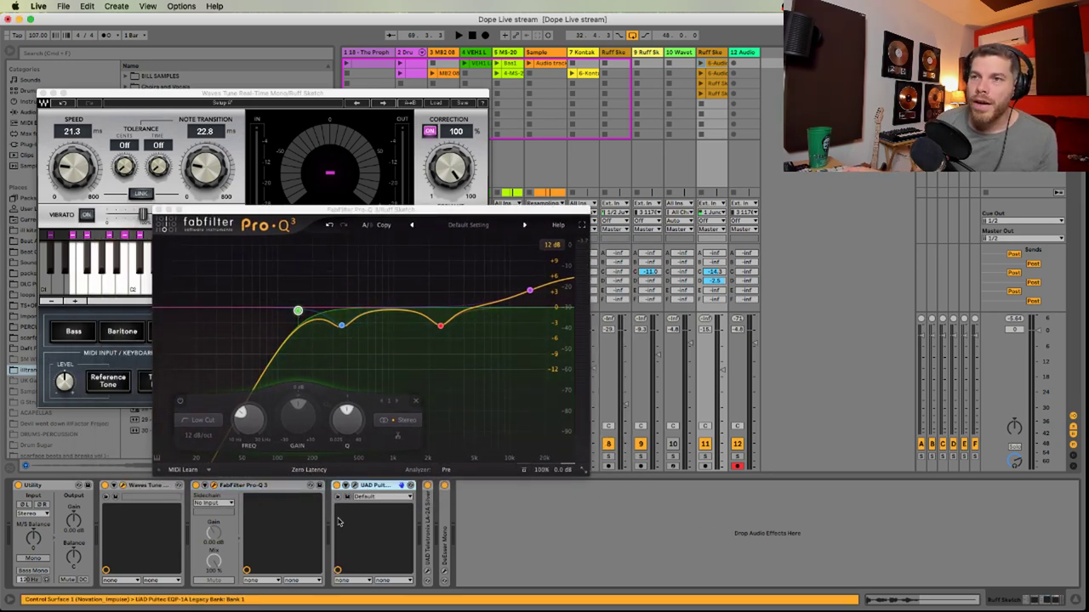
click(355, 486)
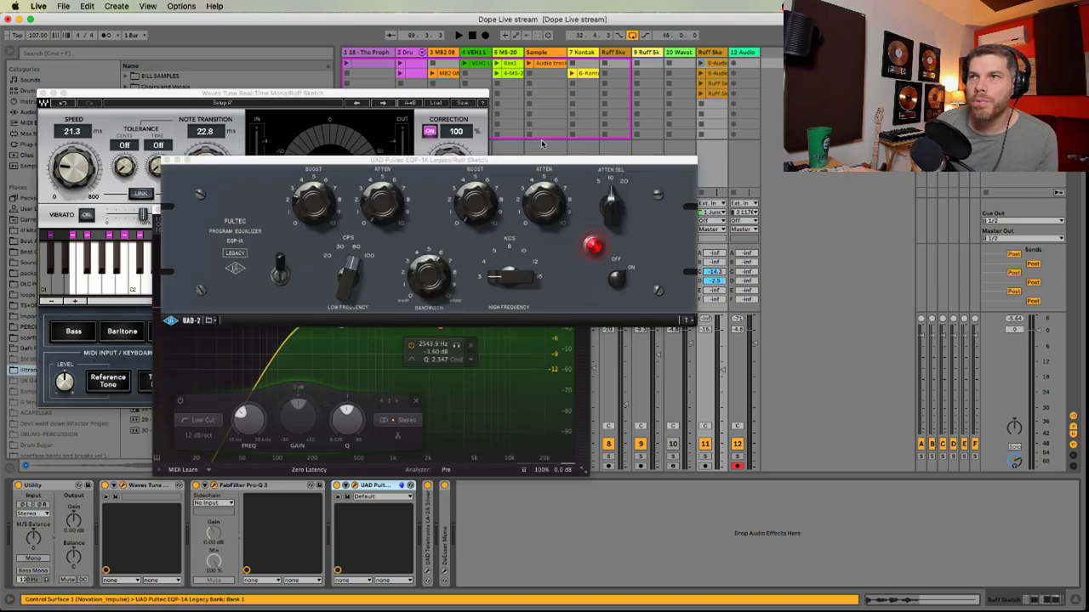
drag(533, 167, 758, 84)
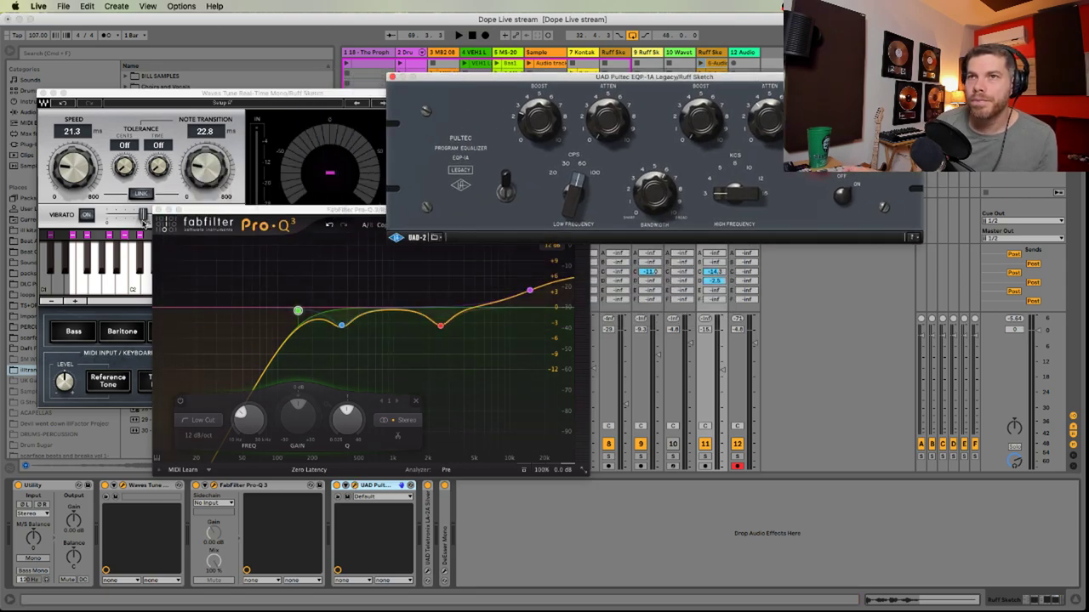
click(158, 211)
drag(604, 77, 523, 244)
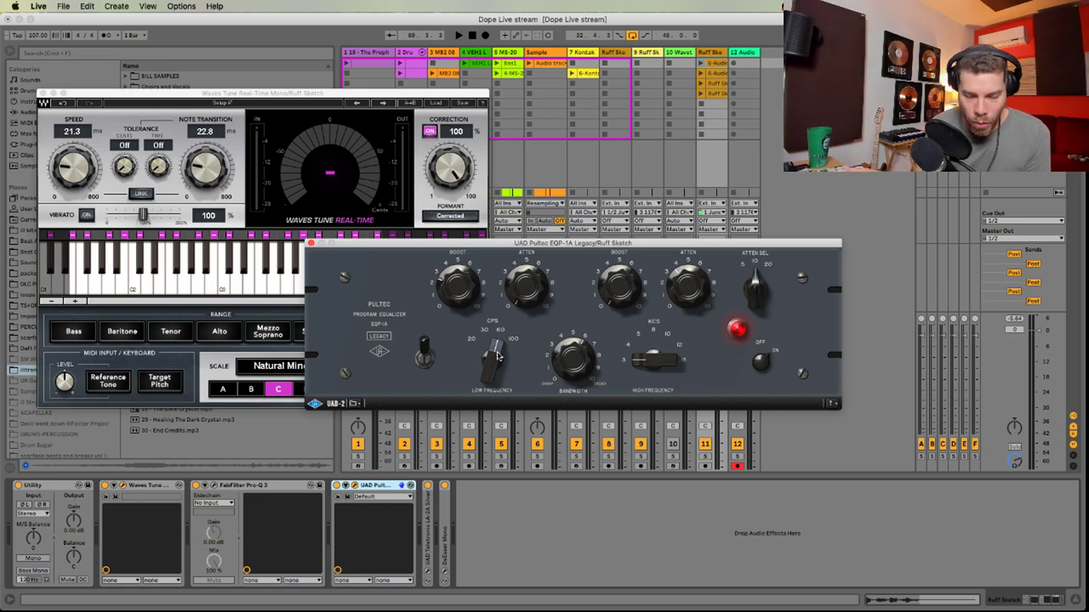
Read the live chat in Chrome, return to Live, and close the Waves Tune window to leave the Pultec in front
key(super+Tab)
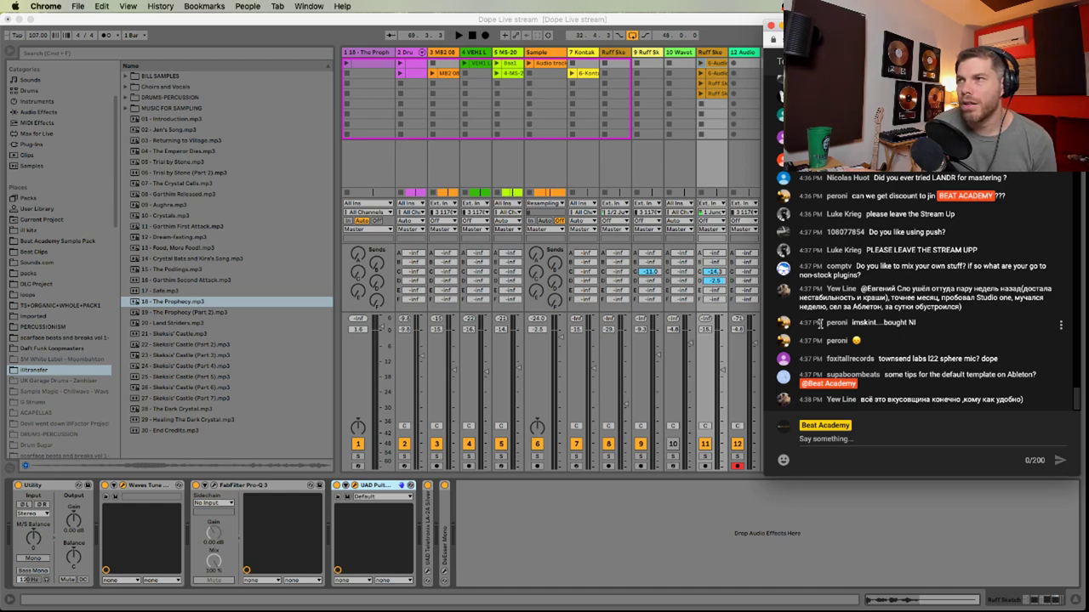
click(383, 487)
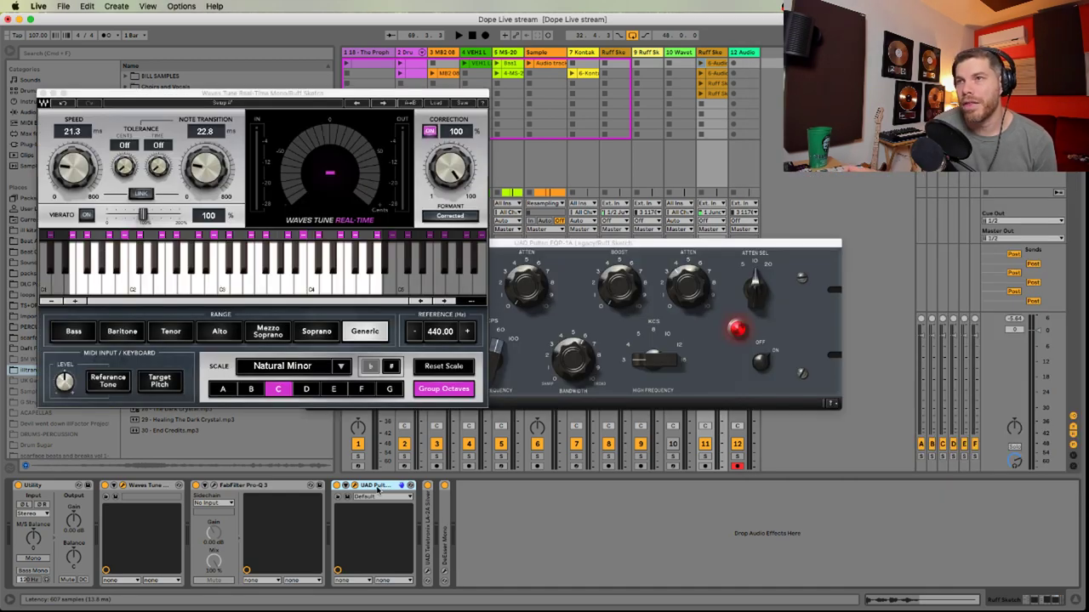
click(43, 92)
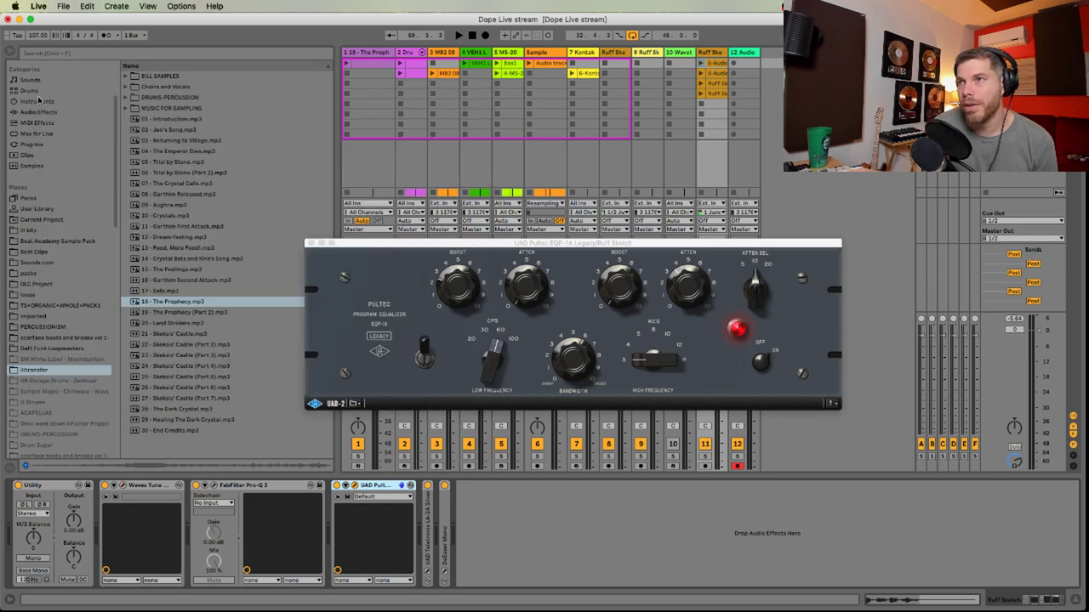
click(706, 299)
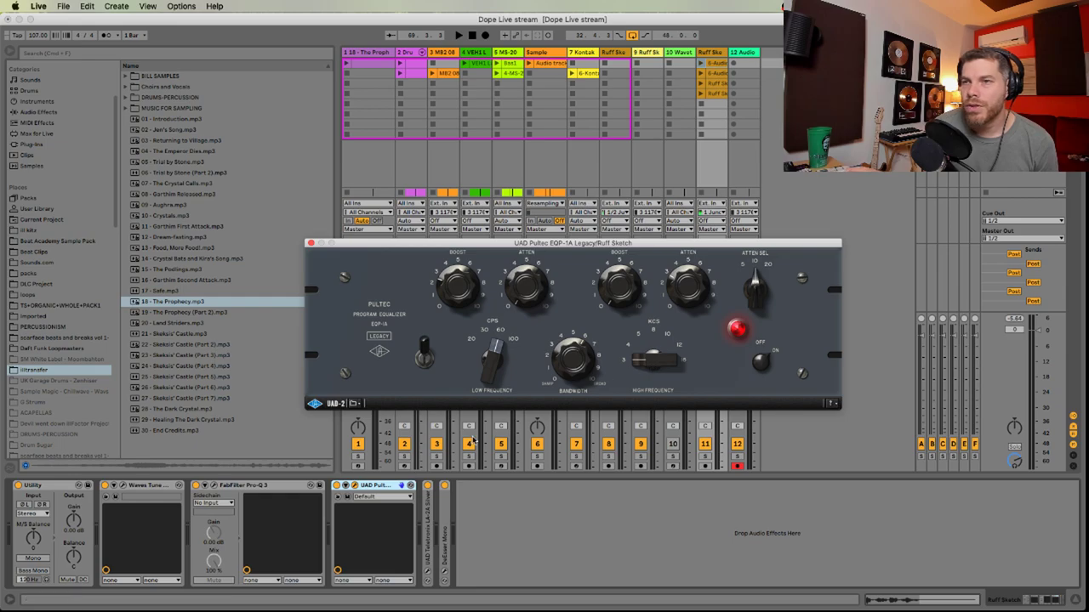
Unfold the UAD Teletronix LA-2A Silver, open its window and place it above the Pultec for viewing
click(425, 521)
double_click(425, 521)
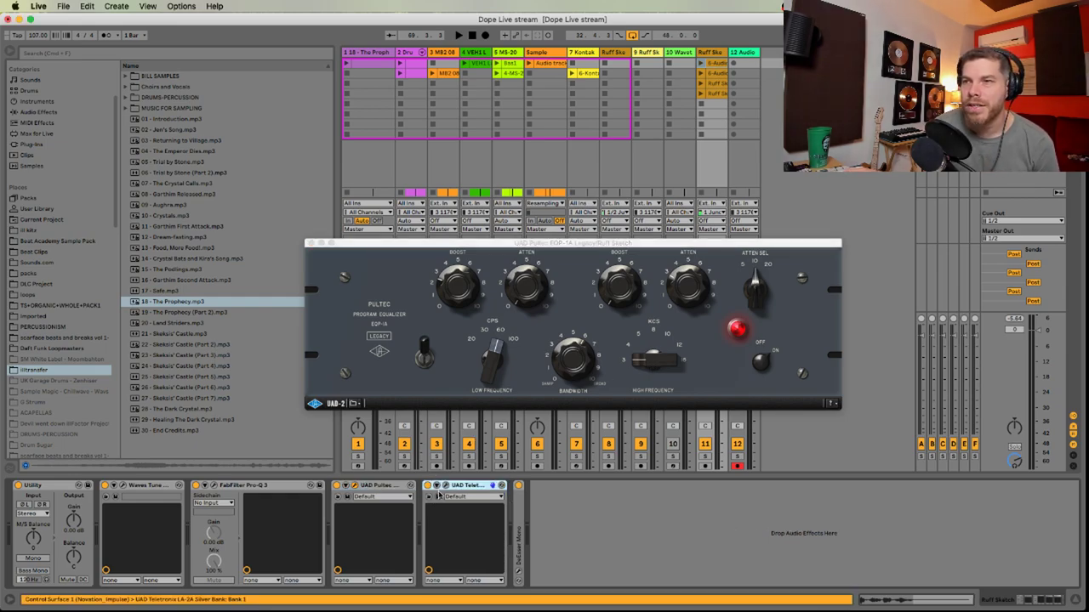
click(444, 486)
drag(515, 157, 577, 72)
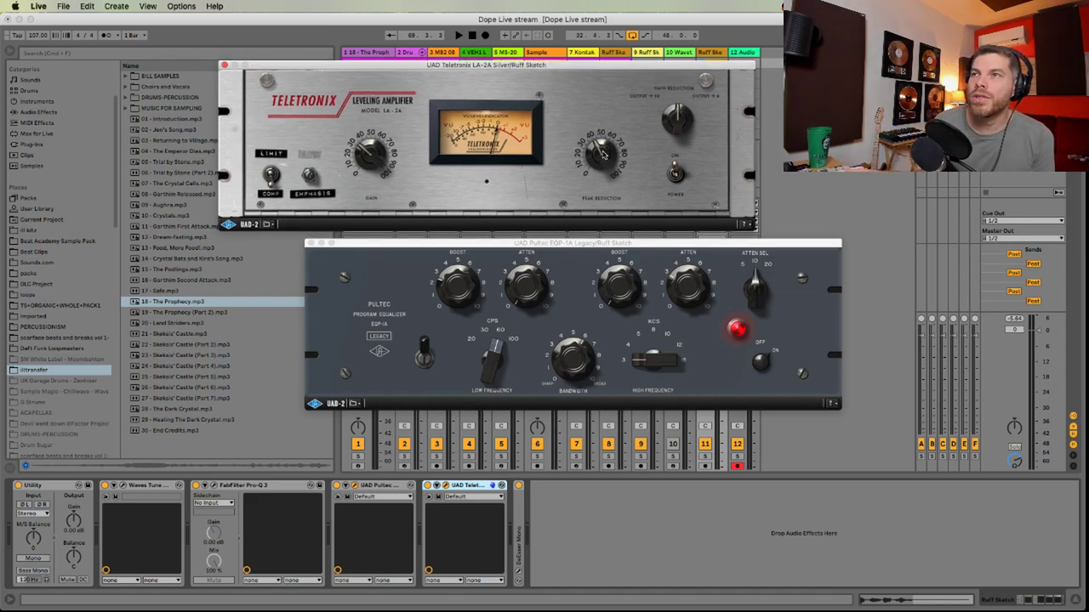
Unfold the DeEsser Mono device at the end of the vocal chain and close the LA-2A and Pultec windows
double_click(521, 516)
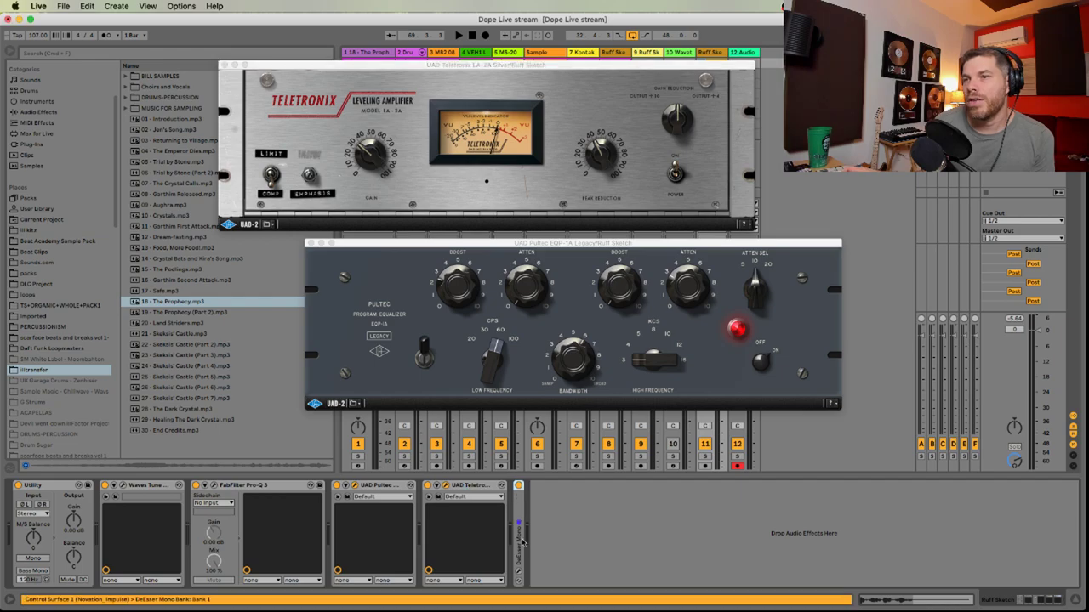
click(537, 487)
click(537, 486)
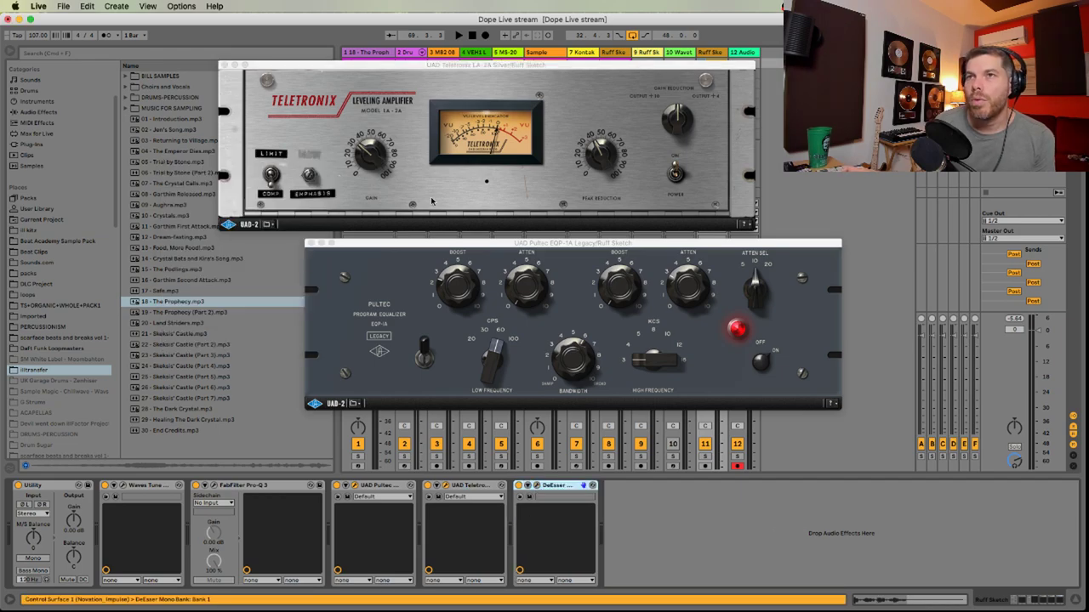
click(224, 64)
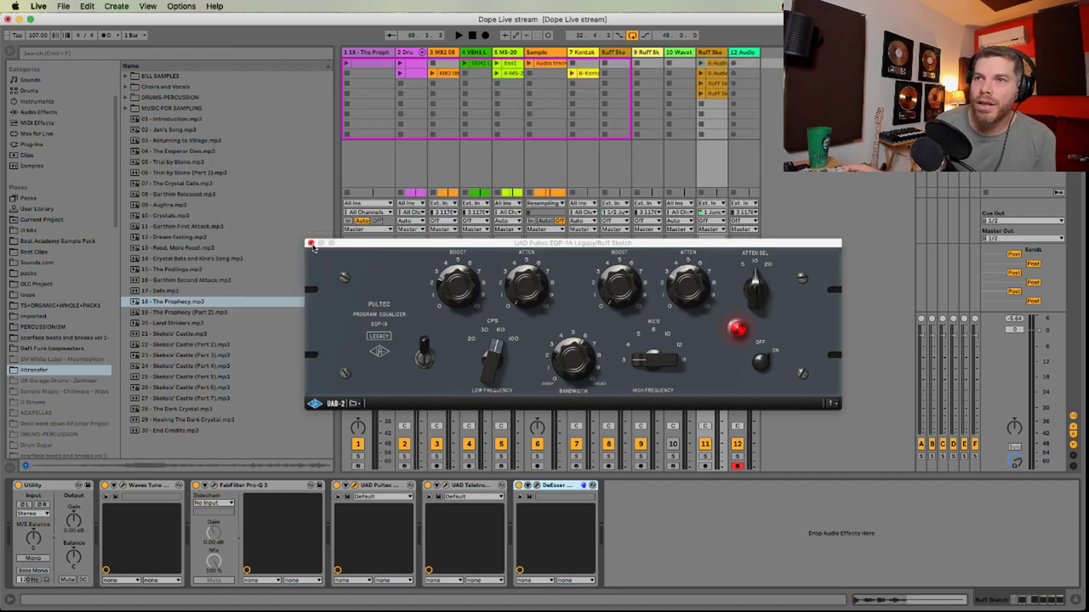
click(310, 243)
Fold the FabFilter Pro-Q 3 and Waves Tune devices and widen the Ruff Sketch vocal track to show its full send knobs
double_click(246, 485)
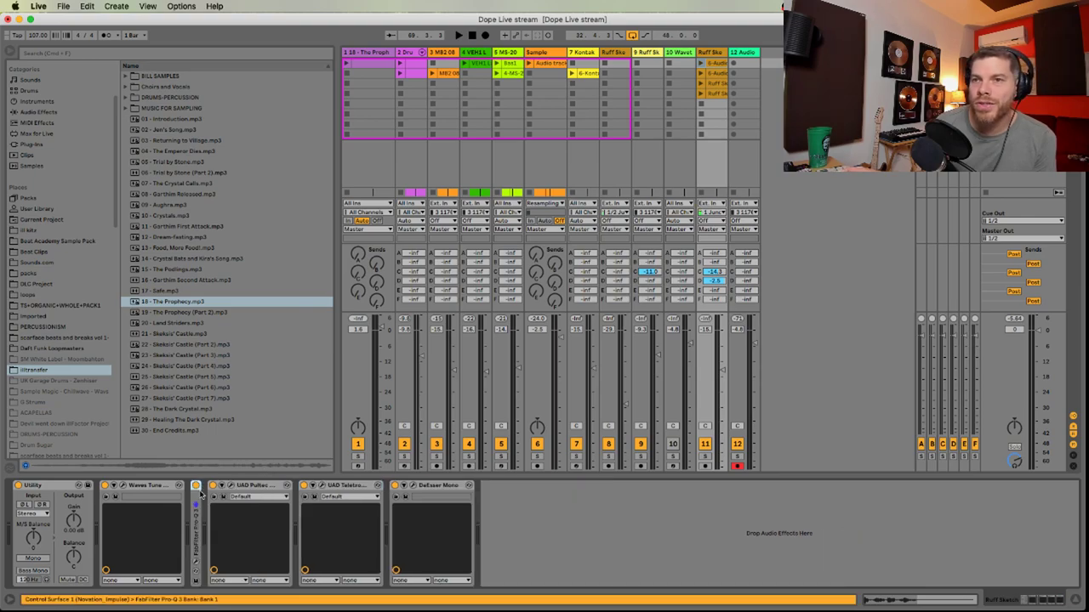
double_click(136, 485)
drag(729, 52, 745, 53)
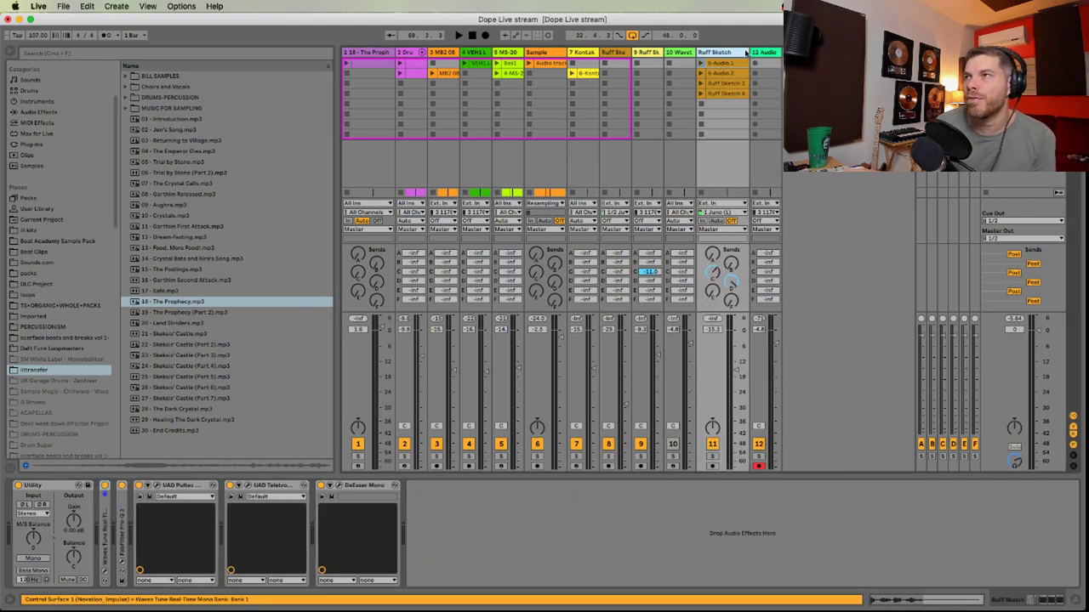
Look through the effects on return tracks E, F, D and B, ending on return A with its Echo
click(964, 52)
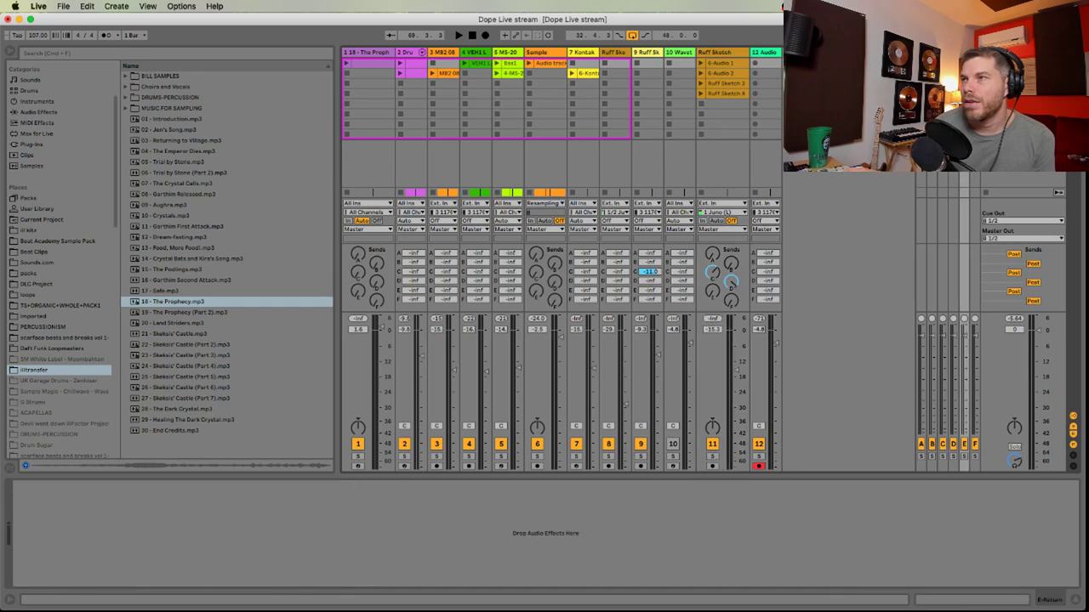
click(975, 53)
click(953, 53)
click(932, 53)
click(921, 53)
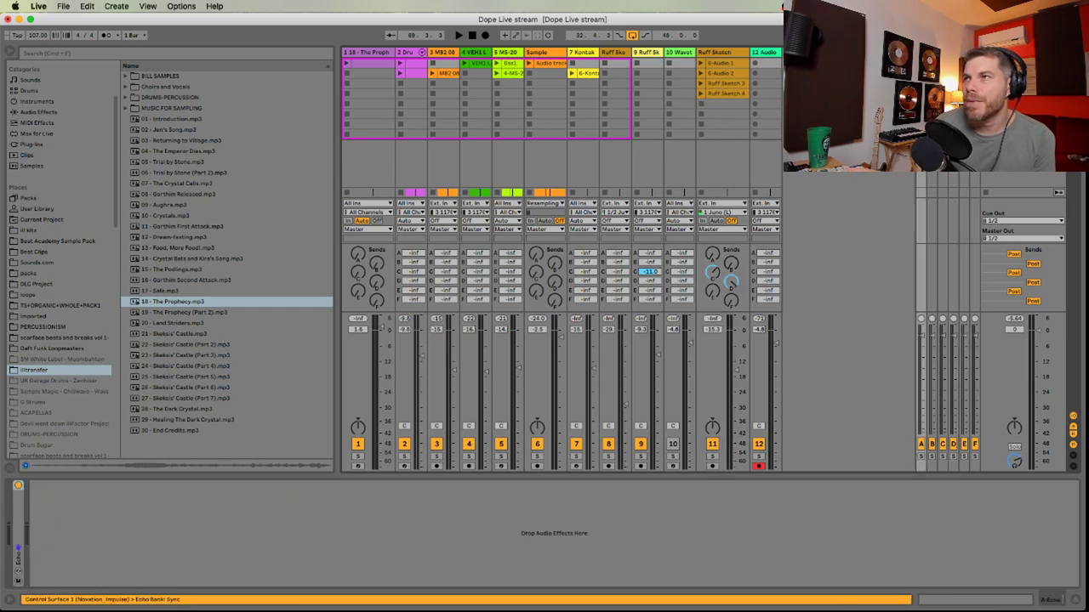
Look through the effects on return tracks B, C and D, ending on return C with its Echo
click(932, 53)
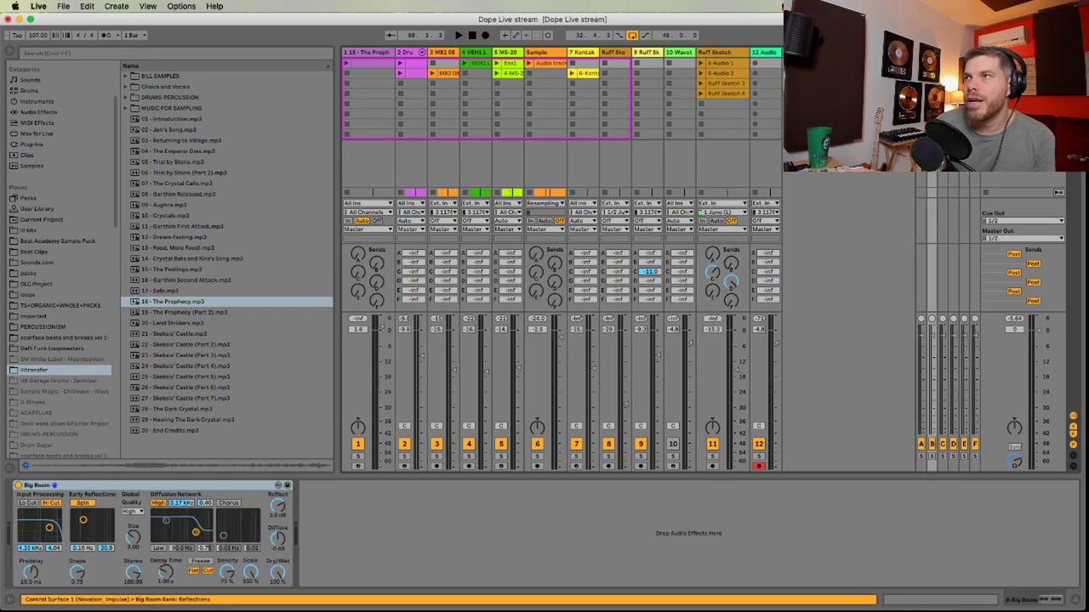
key(Right)
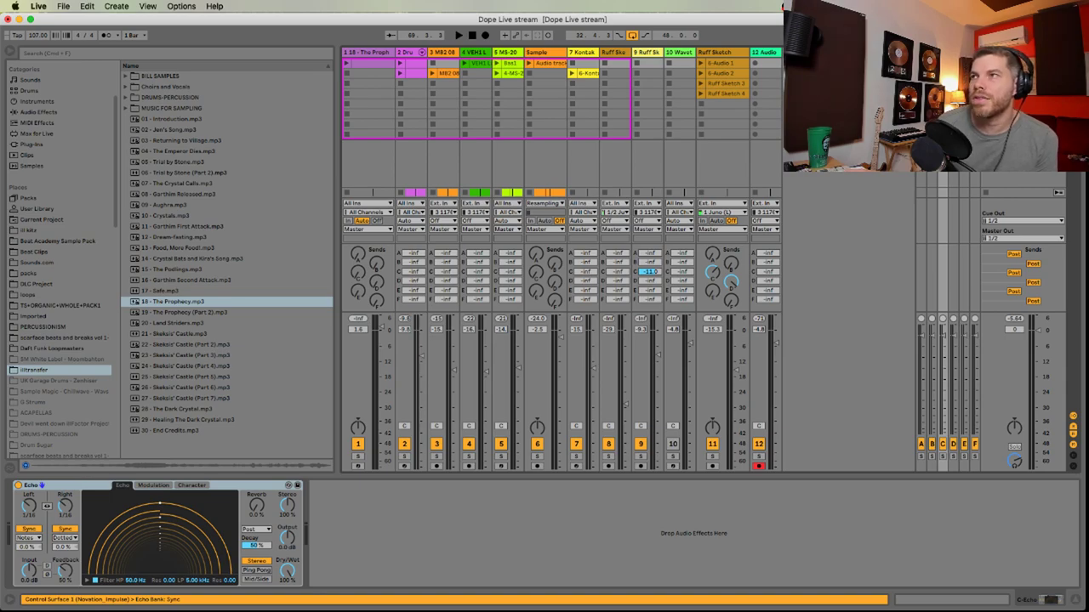
key(Right)
key(Left)
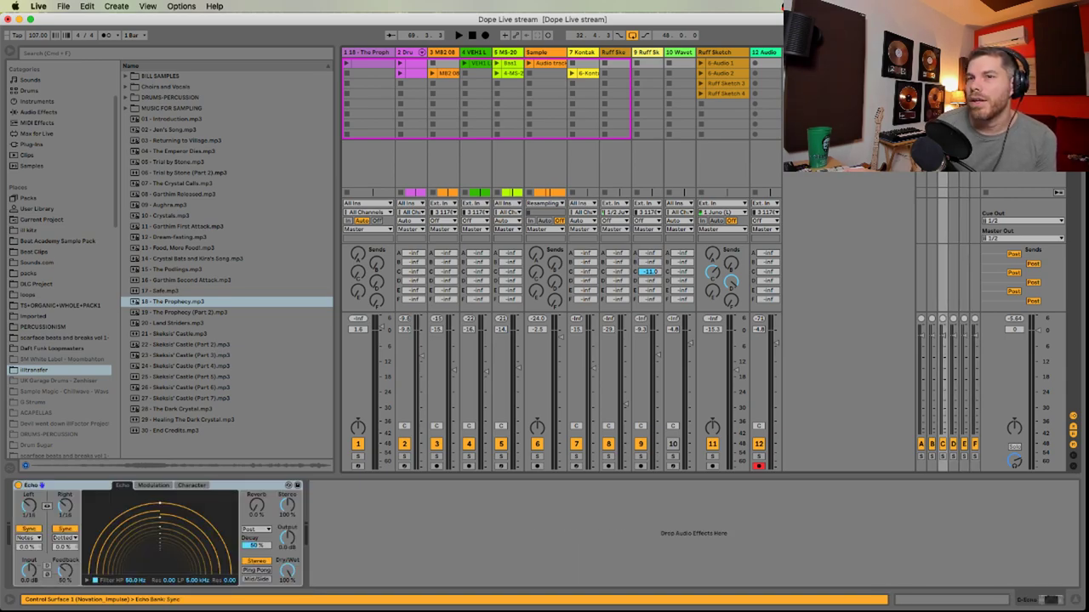
key(Right)
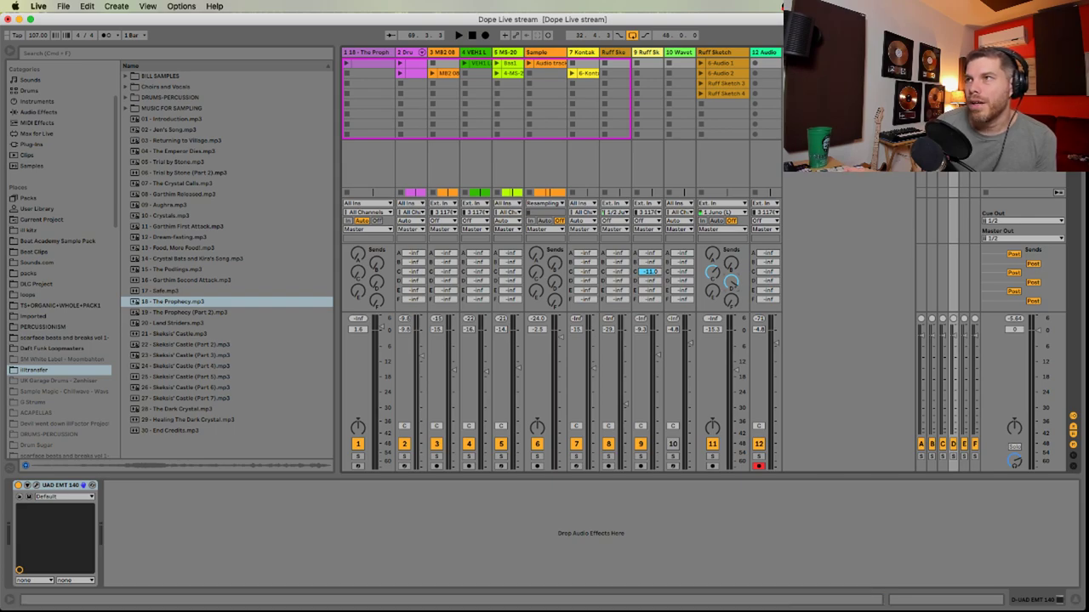
key(Left)
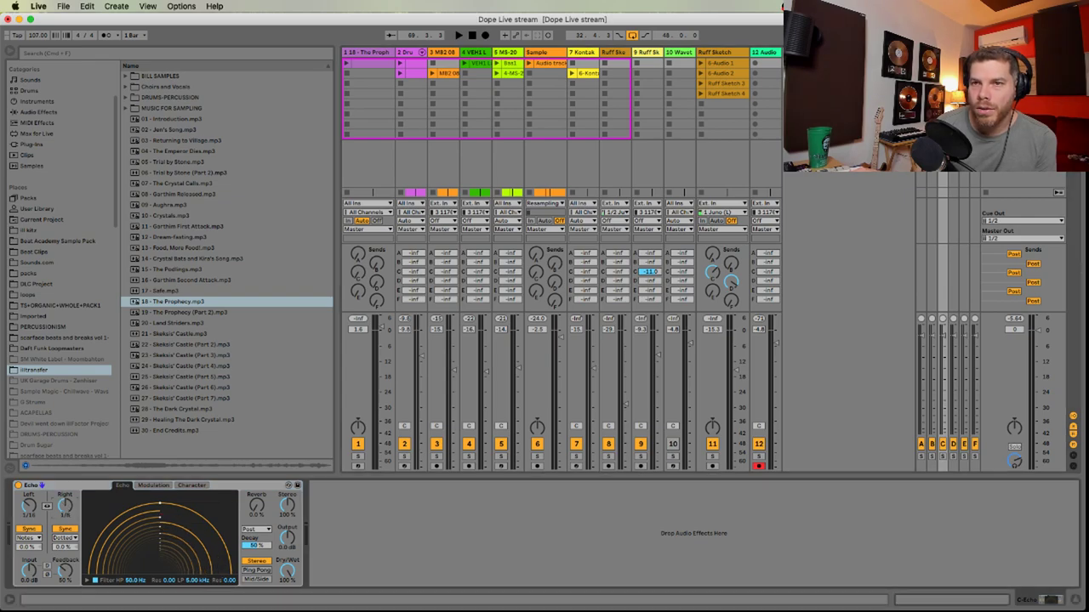
Change the left delay time of return C's Echo, solo vocal track 11 and audition it from the first verse
drag(31, 512, 31, 500)
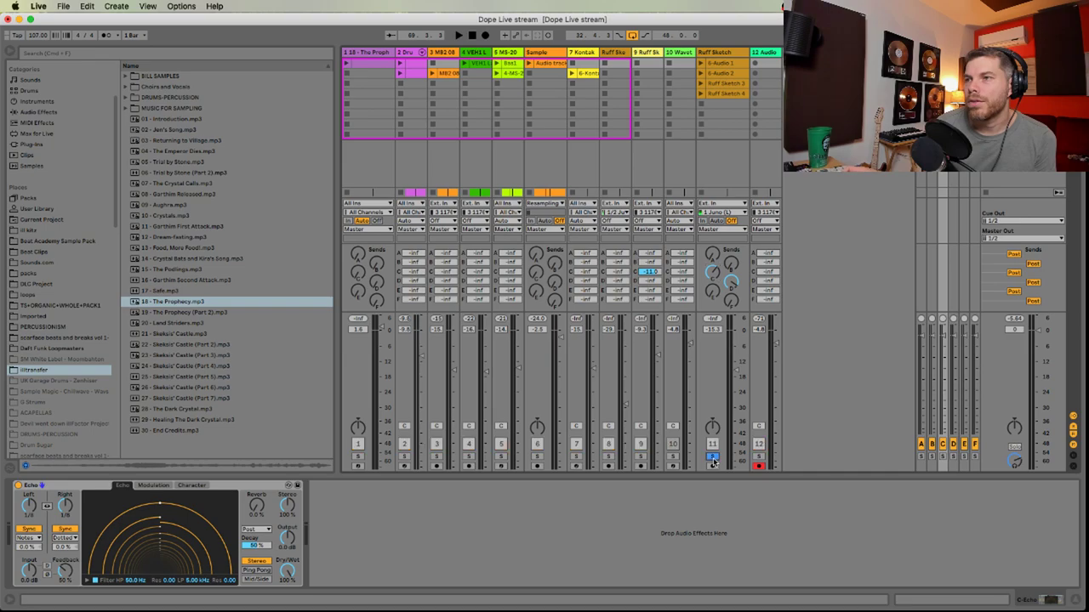
key(Tab)
drag(509, 284, 899, 161)
drag(899, 70, 899, 38)
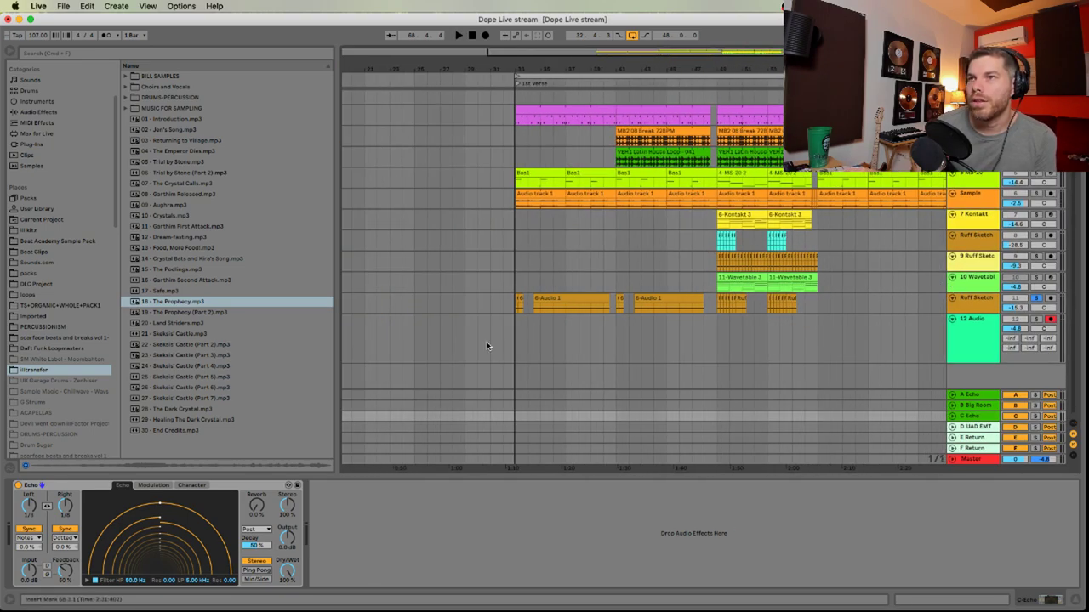
click(514, 326)
drag(735, 239, 681, 266)
key(Tab)
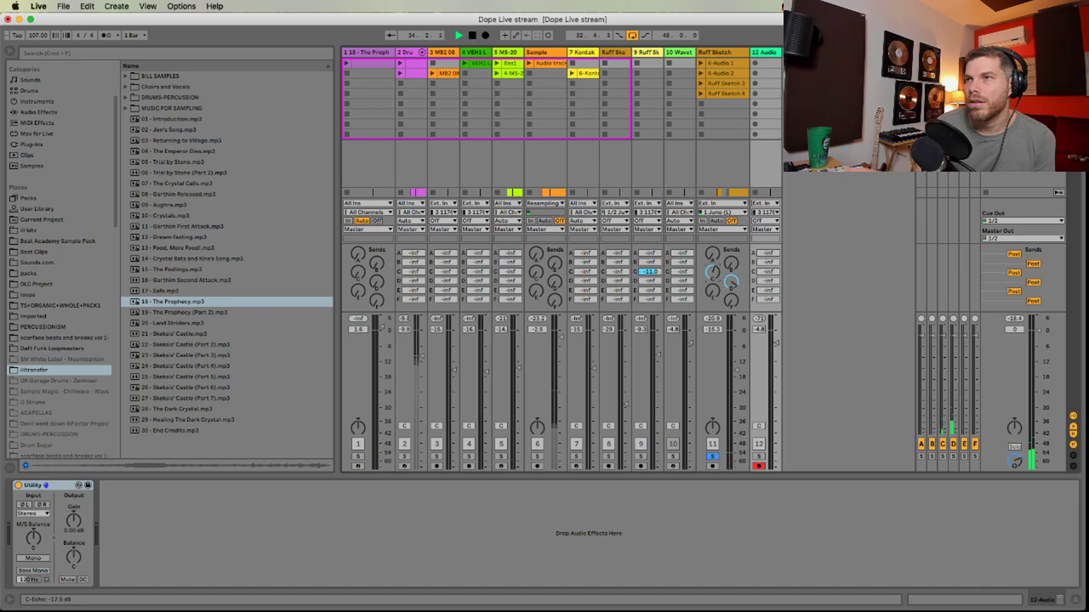
key(space)
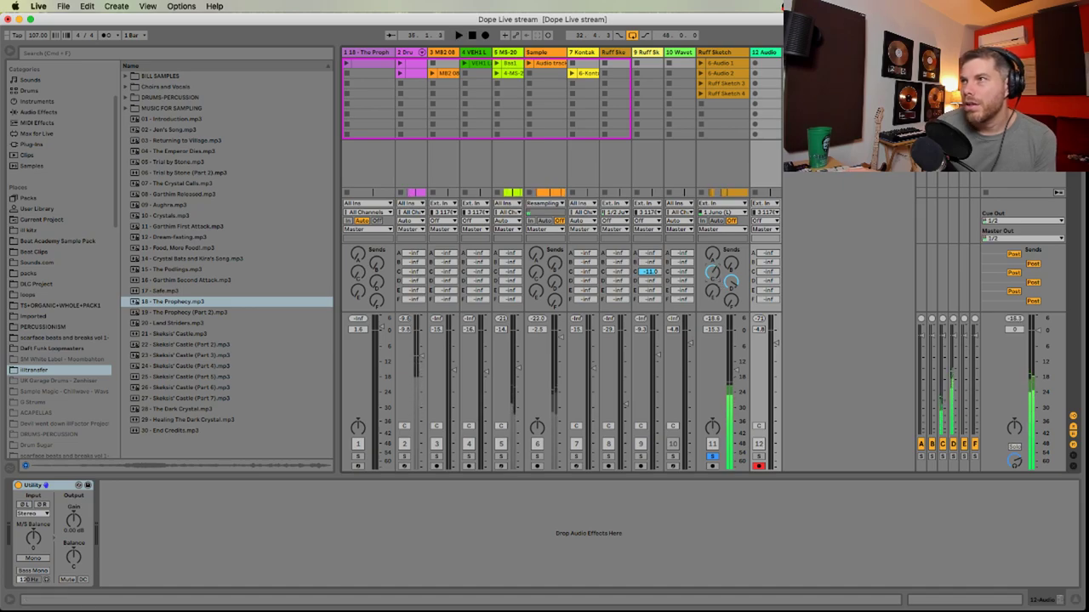
Add an EQ Eight after the UAD EMT 140 on return track D
click(953, 52)
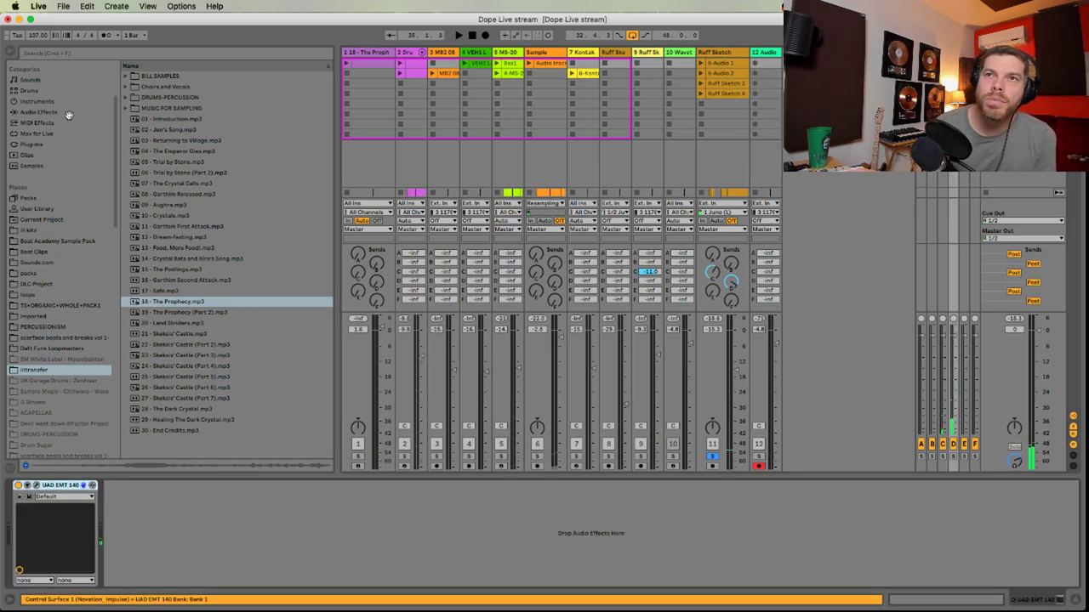
scroll(49, 170, up, 3)
click(39, 192)
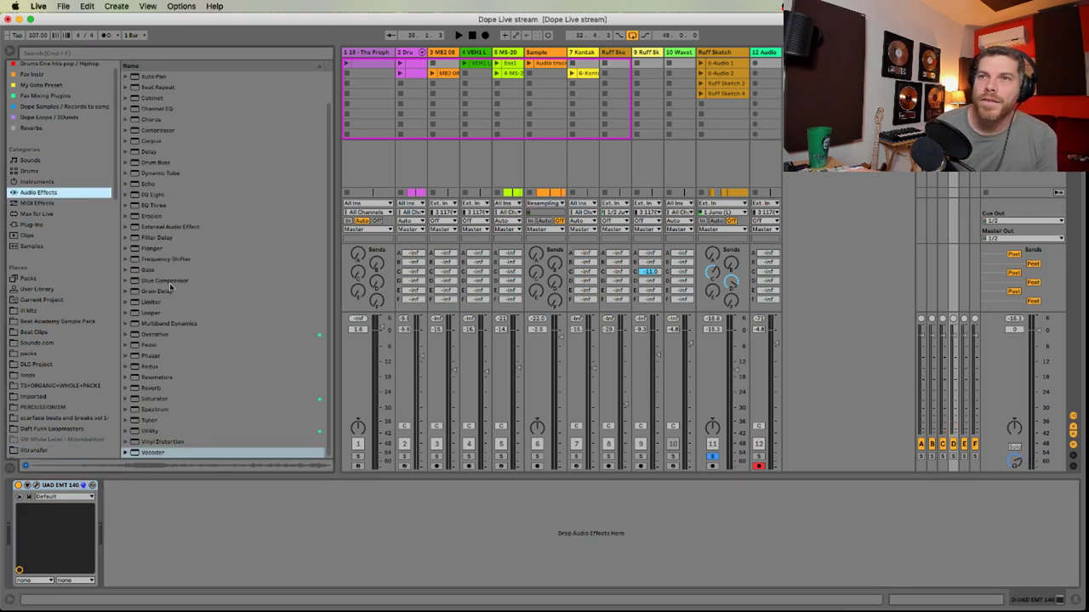
scroll(168, 371, up, 2)
drag(158, 227, 168, 528)
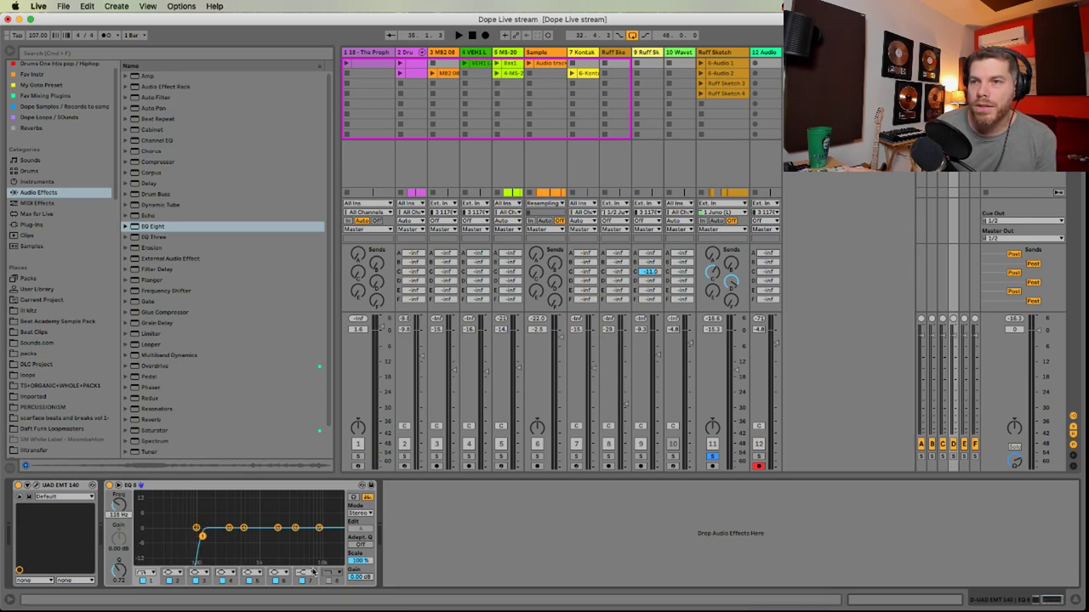
Make band 7 of return D's EQ Eight a high-cut filter at about 1.82 kHz and audition the vocal
click(313, 572)
click(308, 557)
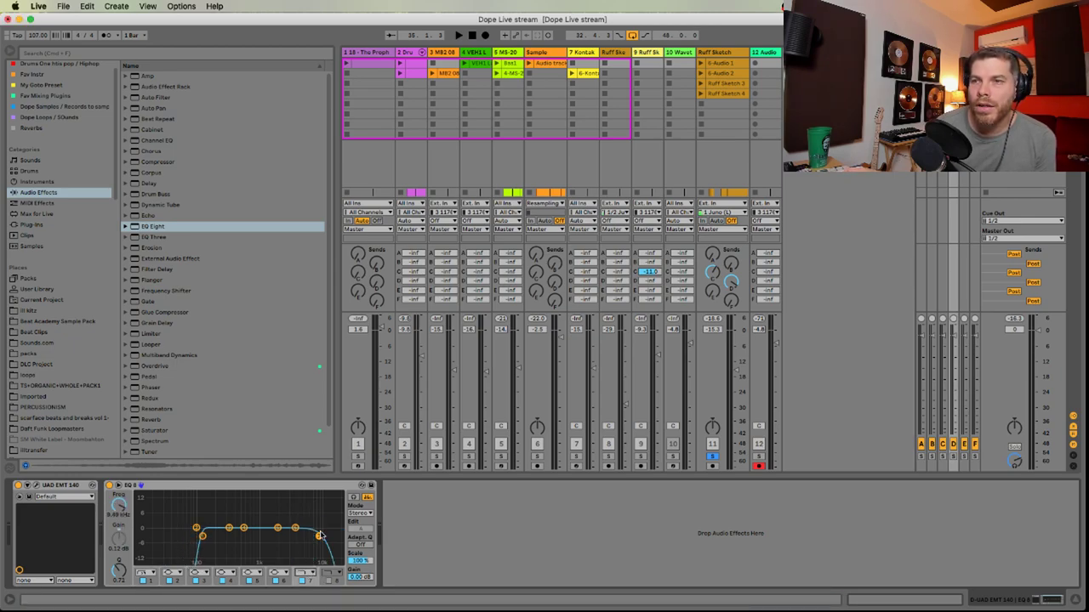
drag(319, 535, 275, 536)
key(space)
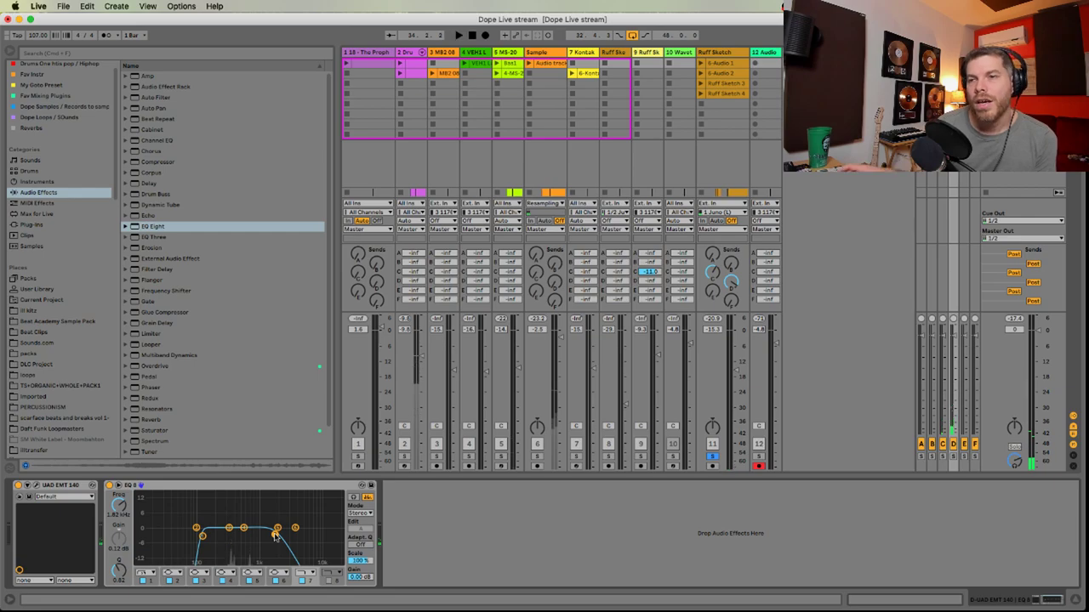
Read the live chat, then switch back to Live and view the arrangement around the first verse
key(super+Tab)
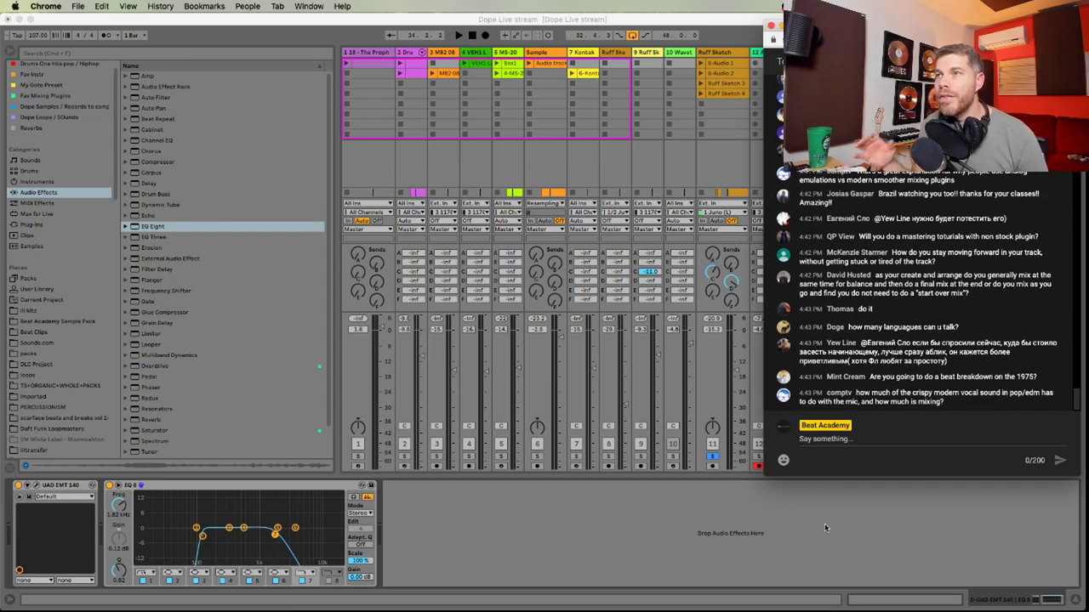
click(824, 523)
key(Tab)
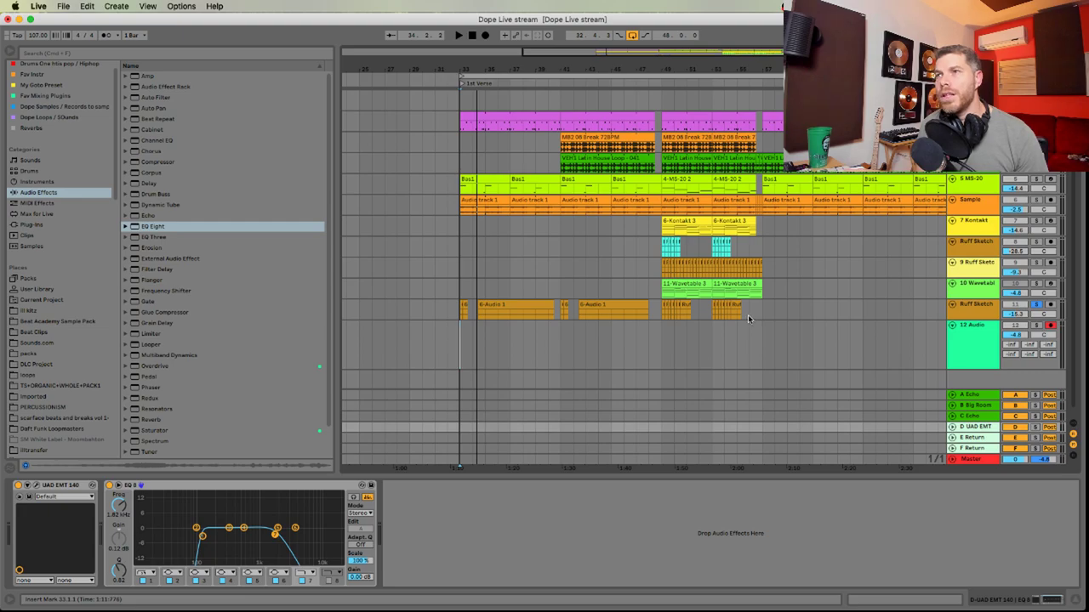
drag(774, 335, 830, 326)
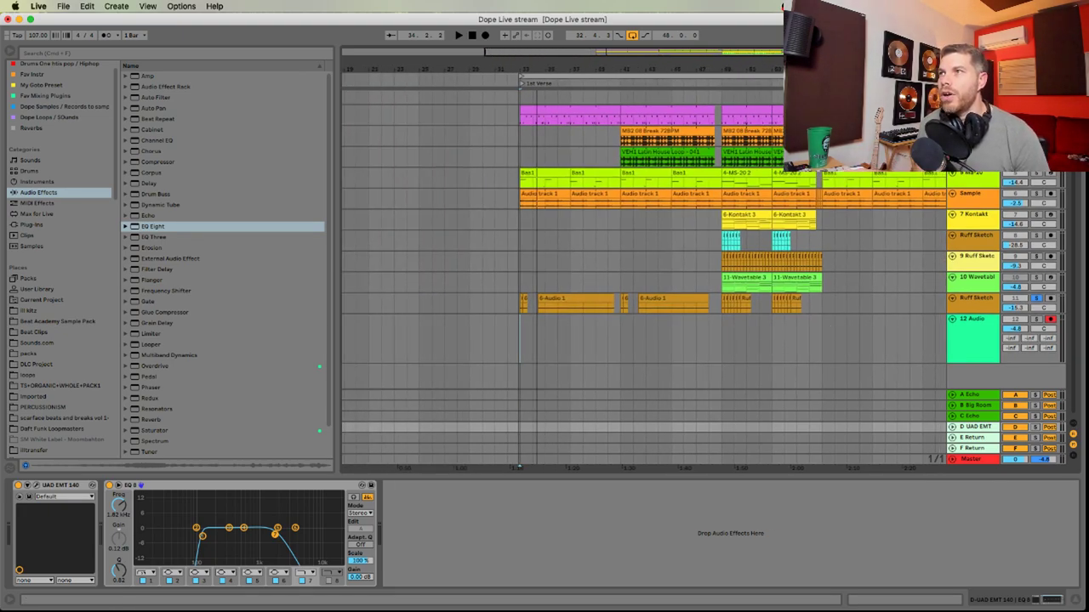
mouse_move(825, 70)
mouse_down()
mouse_move(825, 113)
mouse_move(825, 90)
mouse_up()
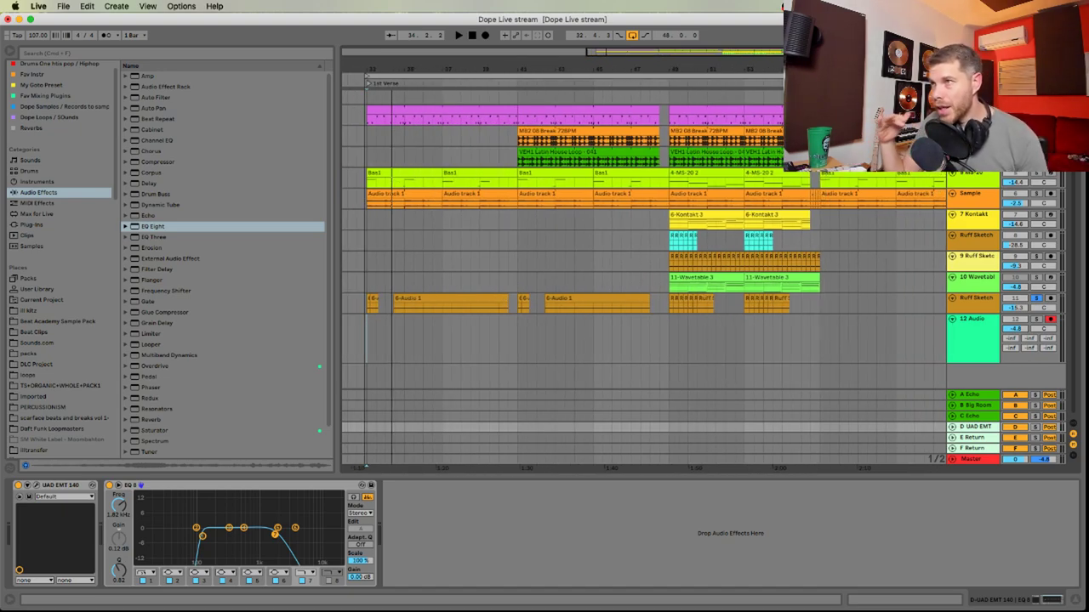
Unsolo vocal track 11 and select bars 49 to 57 on the empty track 12 Audio
click(1037, 299)
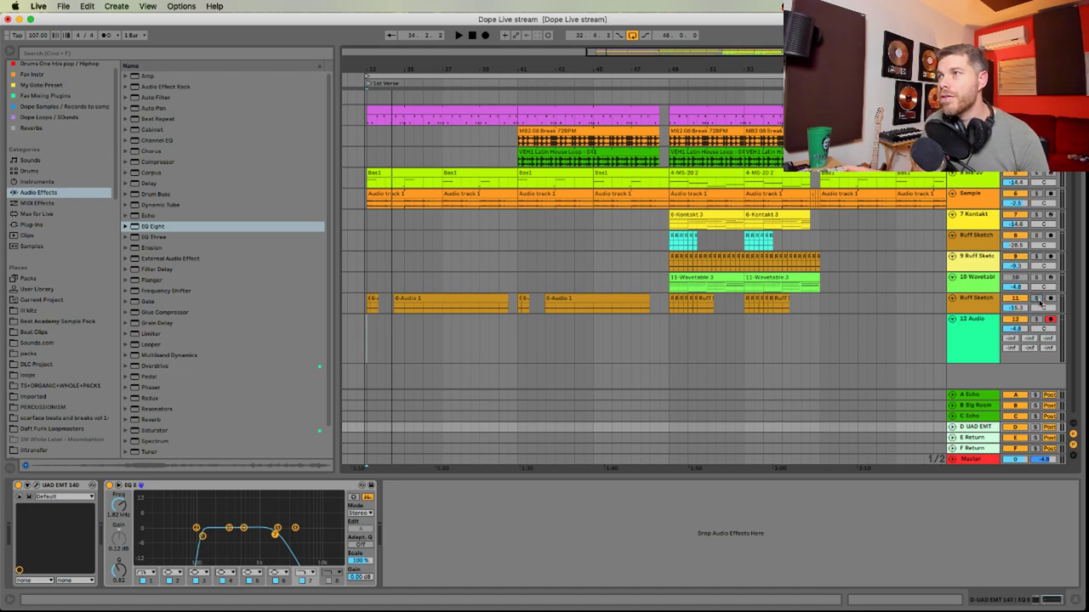
drag(784, 293, 711, 297)
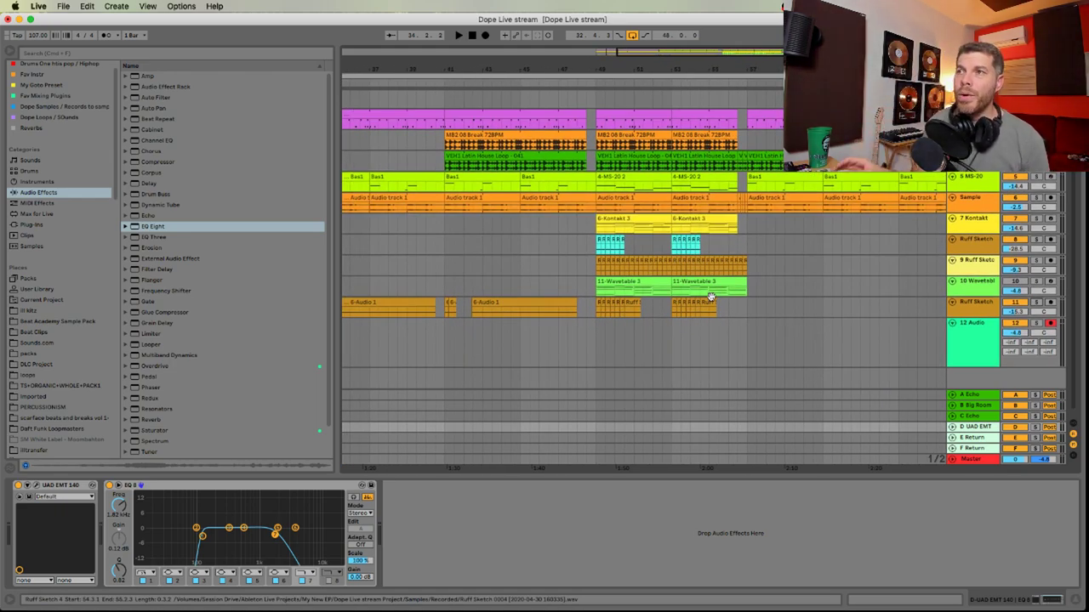
drag(593, 335, 748, 330)
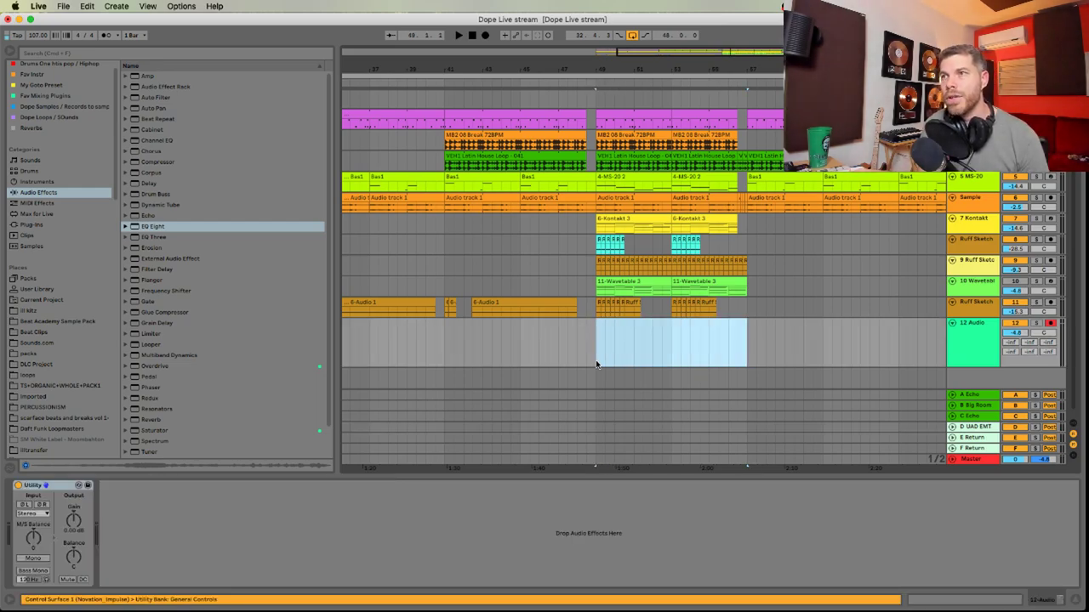
Switch to Chrome to read the live chat and the YouTube Studio stream dashboard, then return to Live
key(super+Tab)
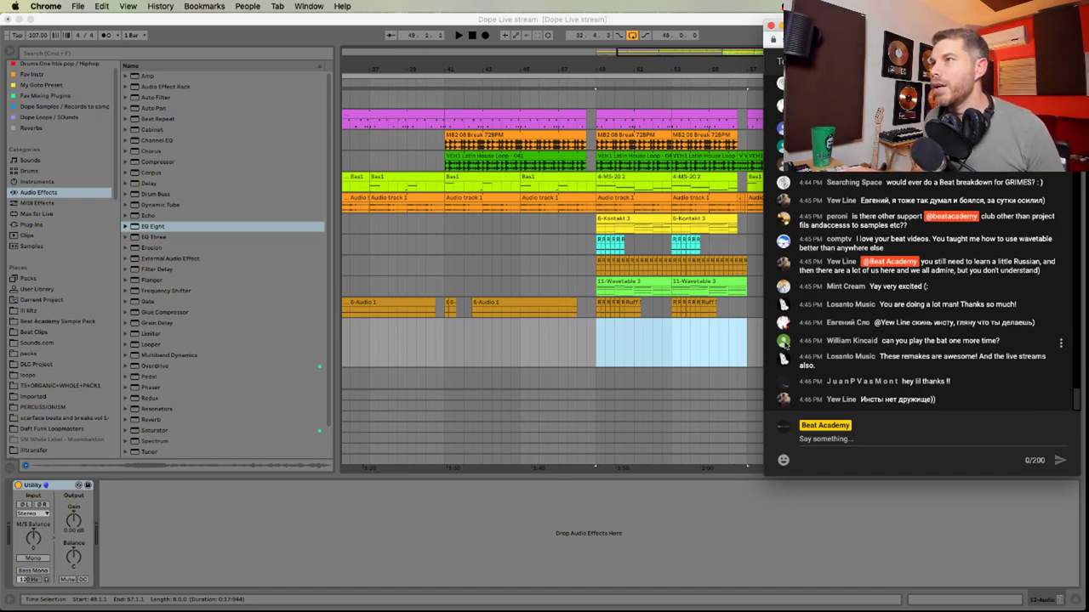
mouse_move(811, 607)
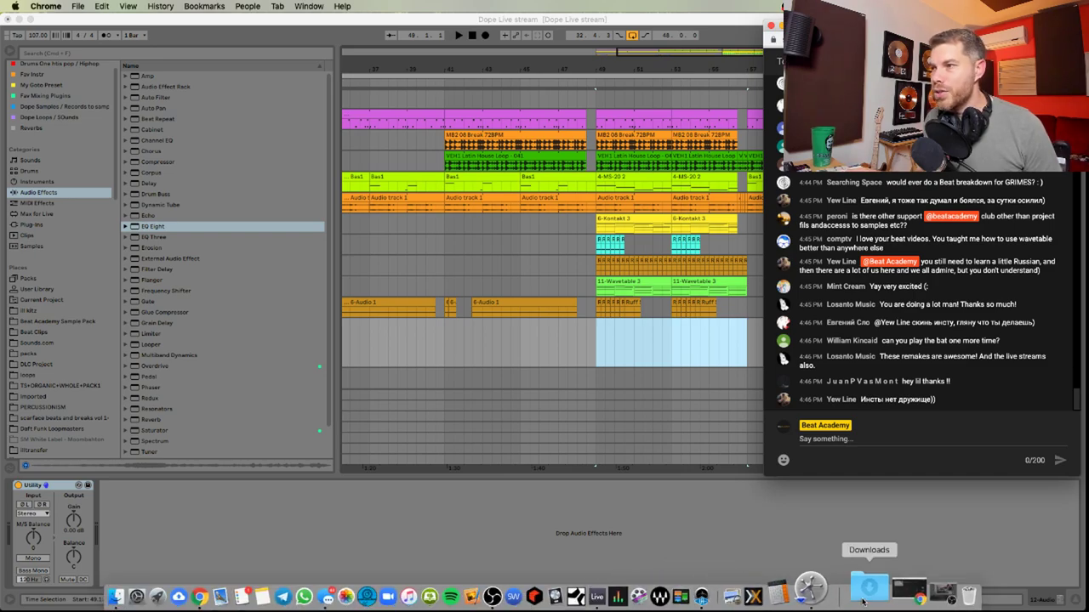
click(908, 592)
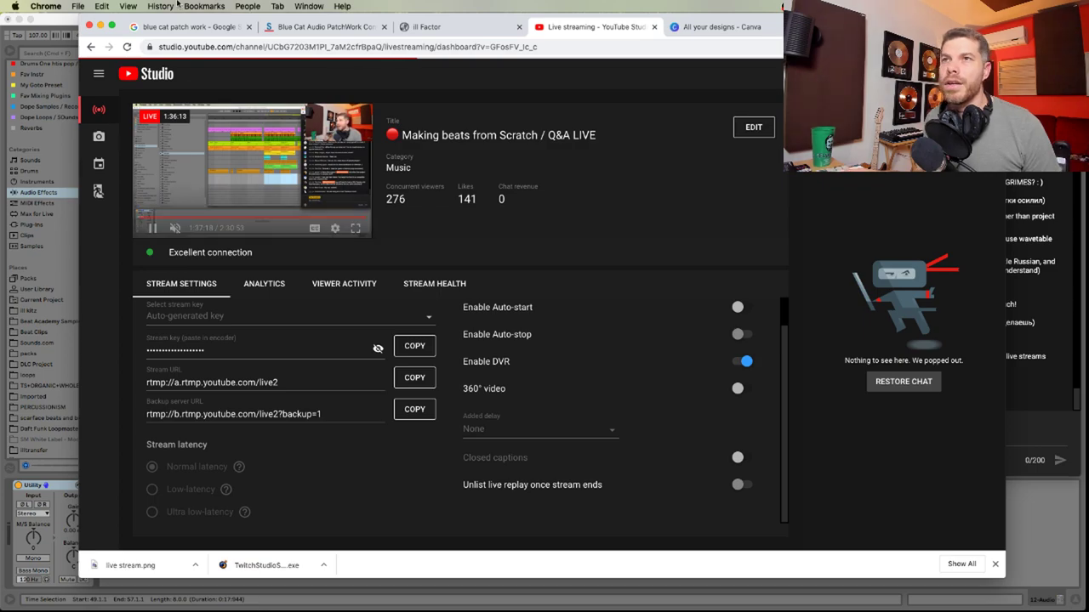
click(100, 26)
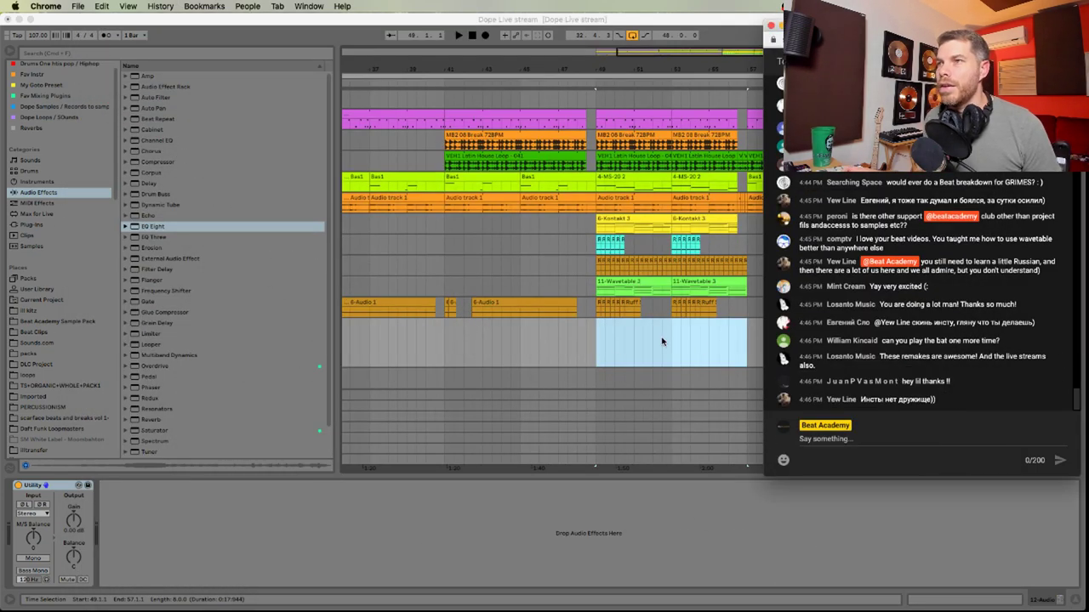
click(662, 341)
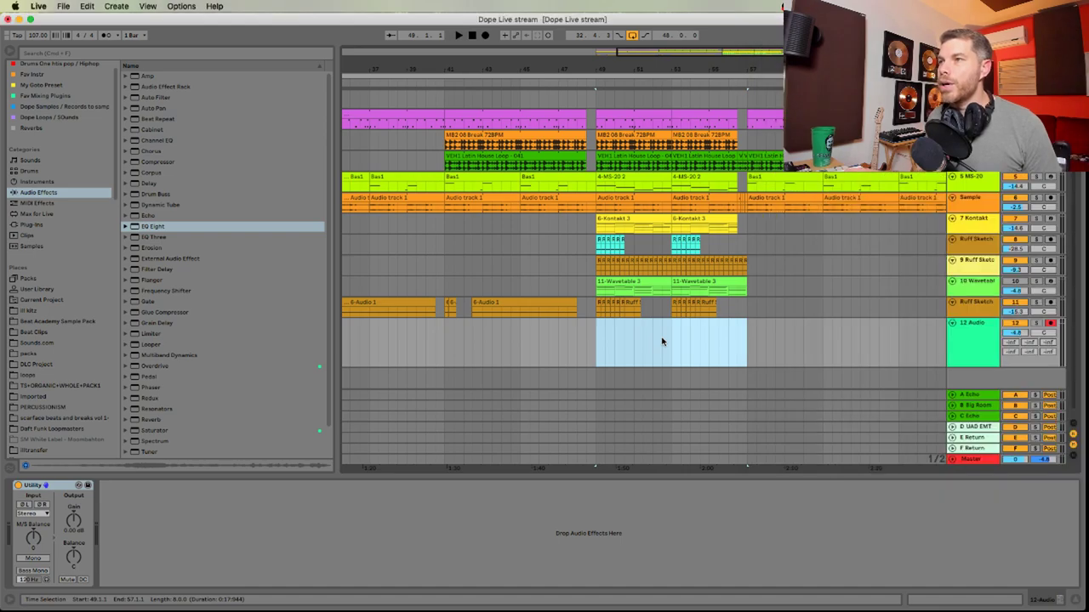
Fold vocal track 11 and set the arrangement loop to start at 33.1.1 with a length of 47.3.2
click(594, 344)
mouse_move(595, 344)
mouse_down()
mouse_move(675, 340)
mouse_move(543, 322)
mouse_move(543, 345)
mouse_up()
click(952, 304)
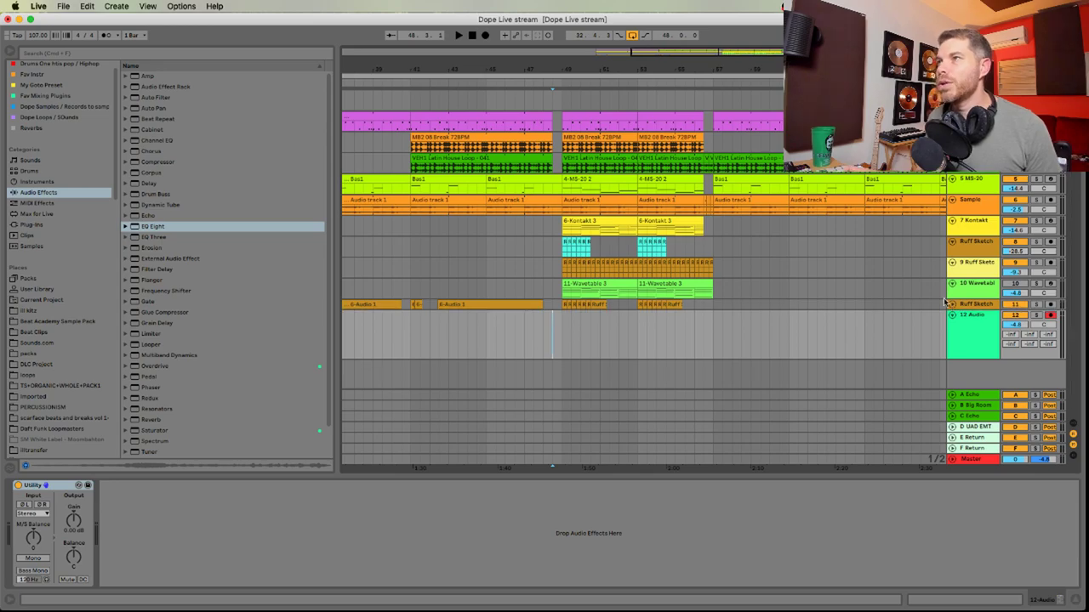
drag(611, 68, 610, 85)
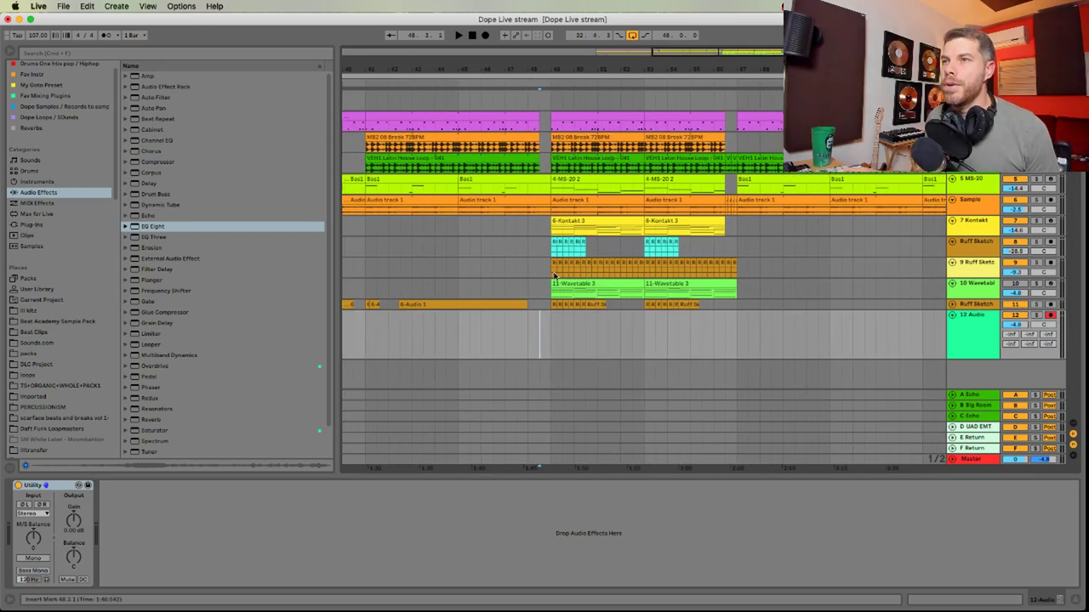
scroll(638, 328, left, 5)
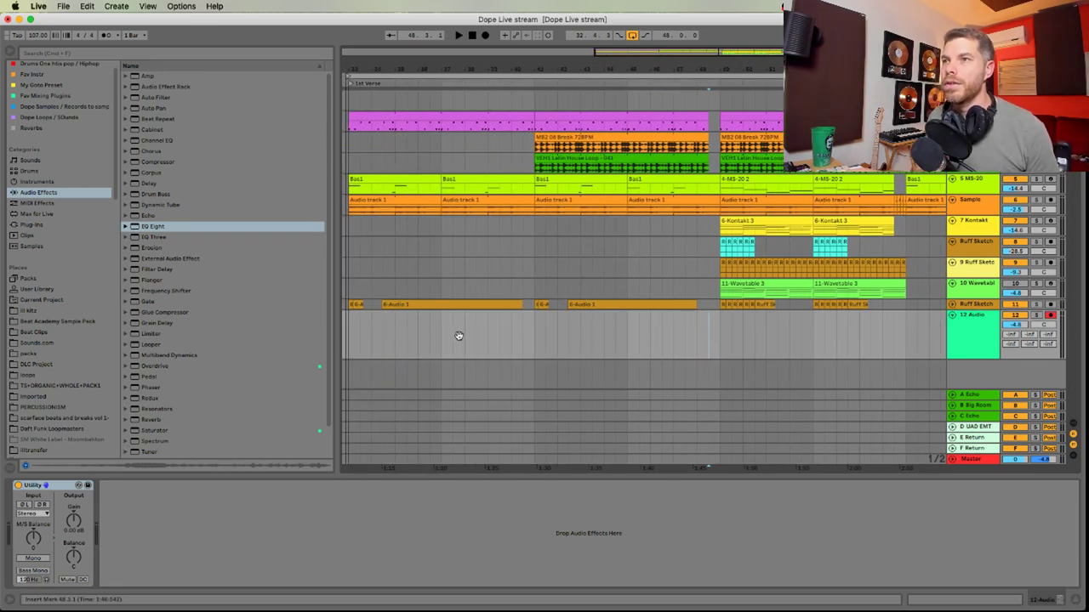
scroll(458, 336, left, 1)
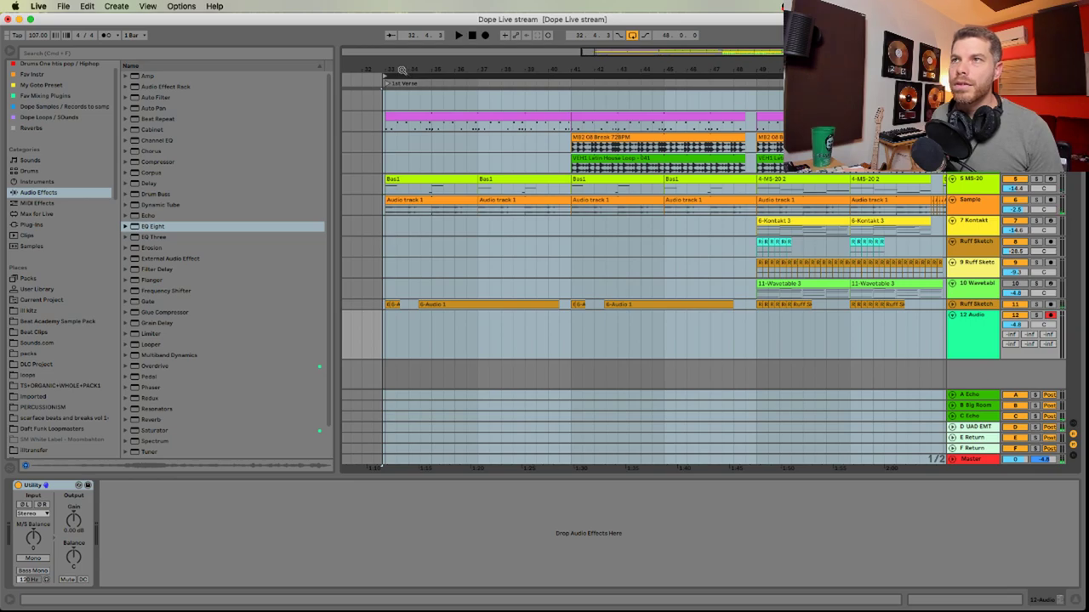
drag(401, 69, 375, 76)
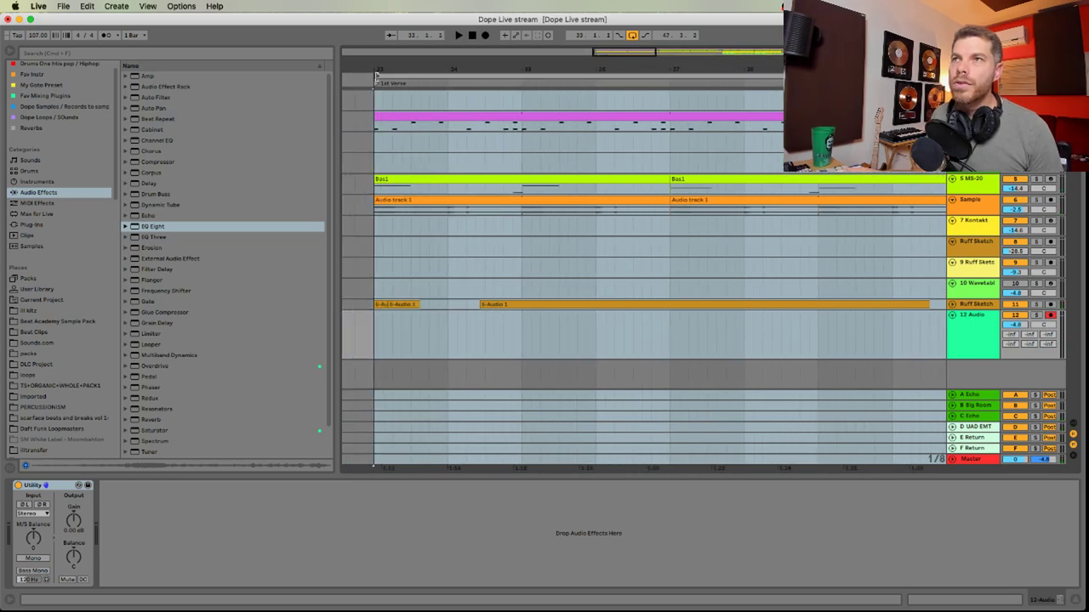
Play the full beat from the first verse with the Master track selected, checking the live chat during playback
click(965, 460)
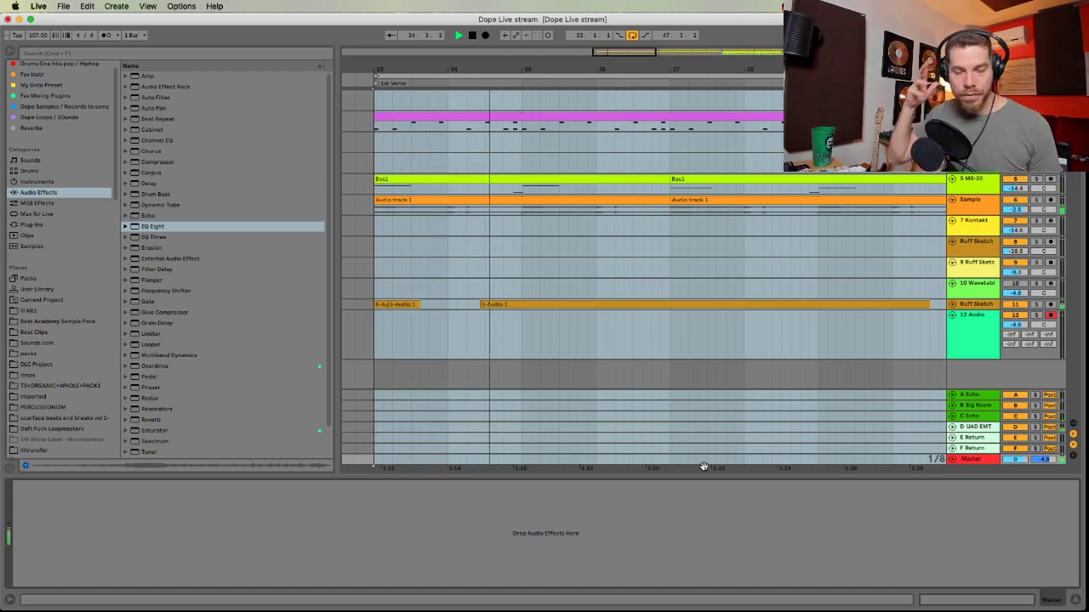
key(super+Tab)
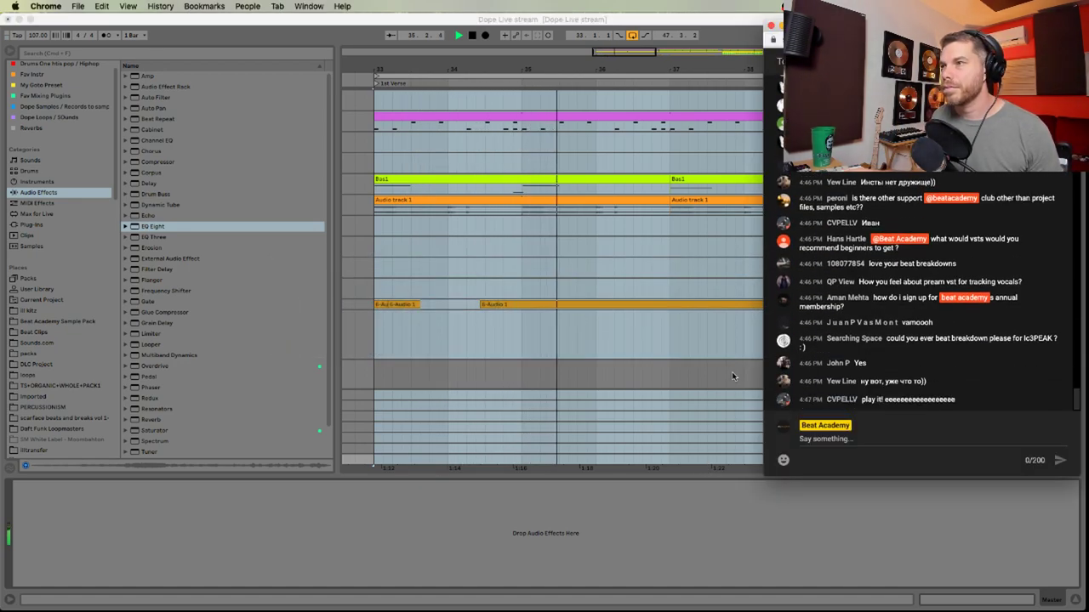
click(714, 515)
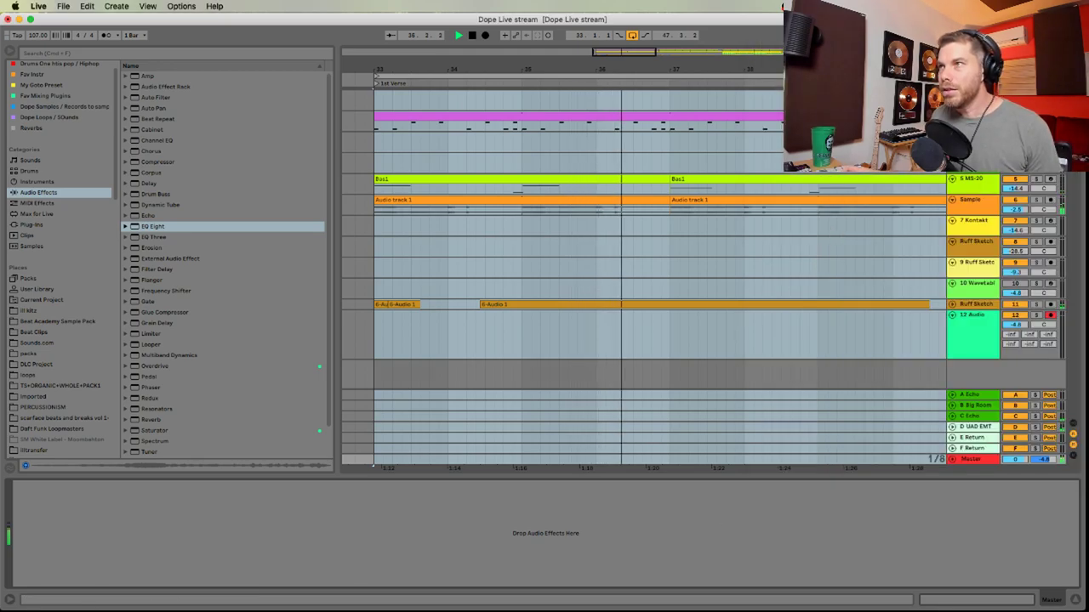
drag(853, 70, 745, 67)
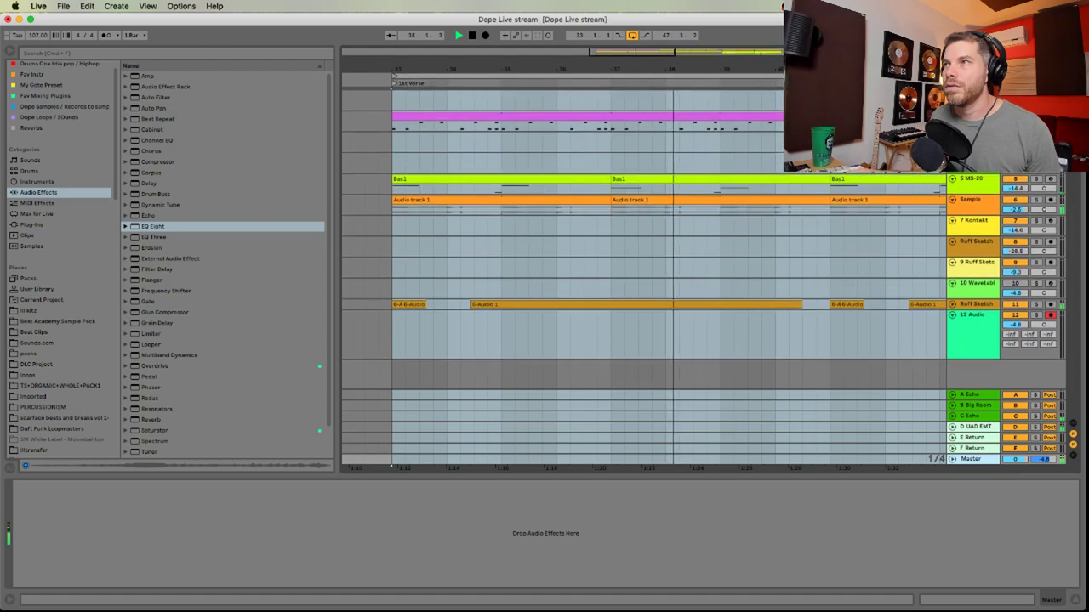
Check the vocal track 11 send levels in the Session mixer during playback, then return to the arrangement
drag(814, 70, 644, 61)
key(Tab)
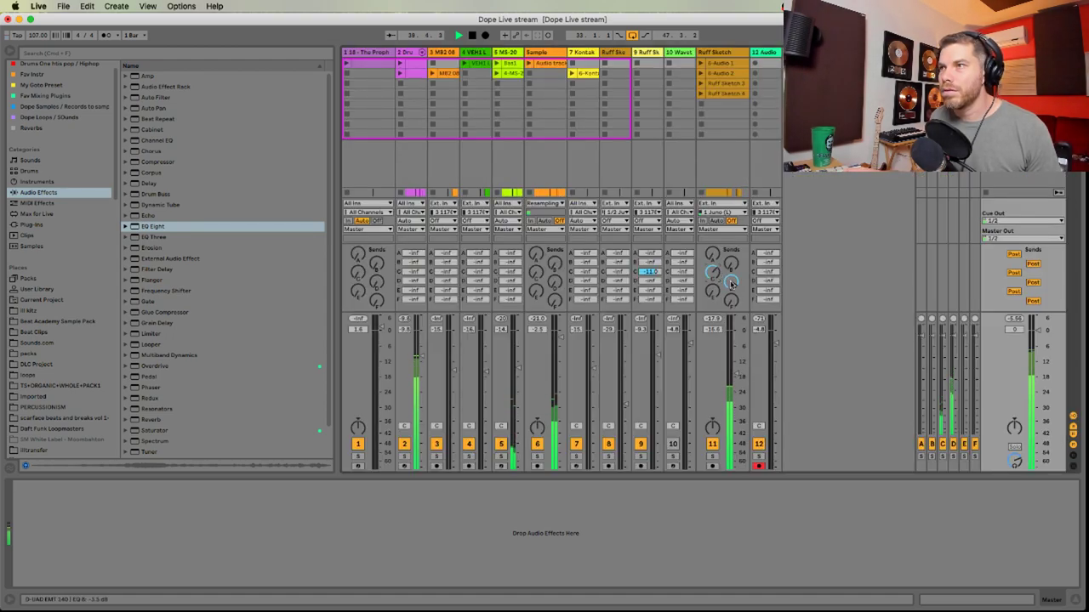
key(Tab)
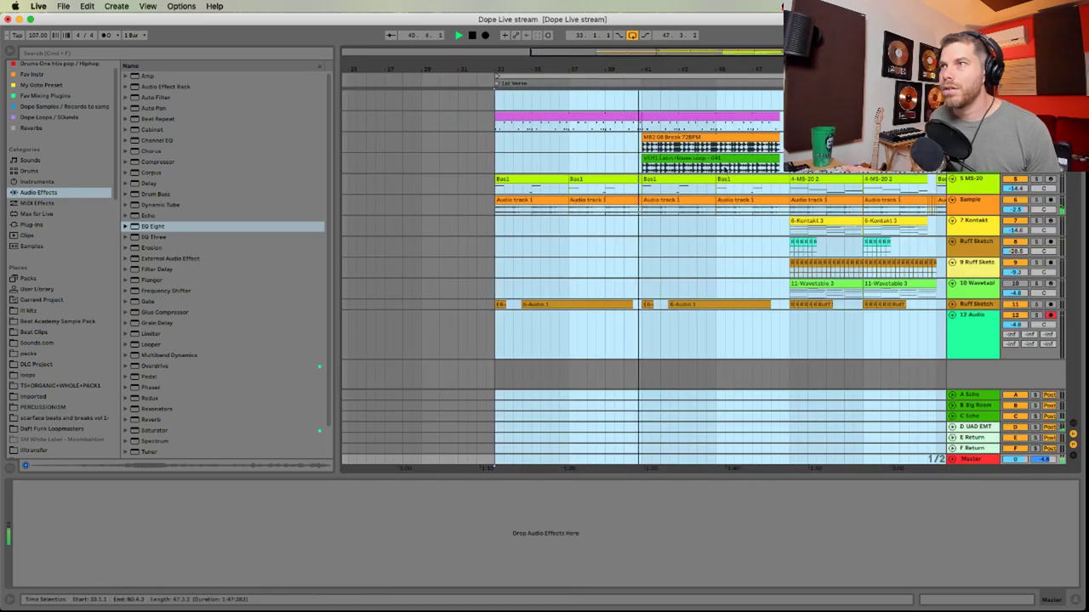
Delete the half bar from 44.1.1 to 44.3.1 of the Latin House Loop clip on track 4
click(635, 281)
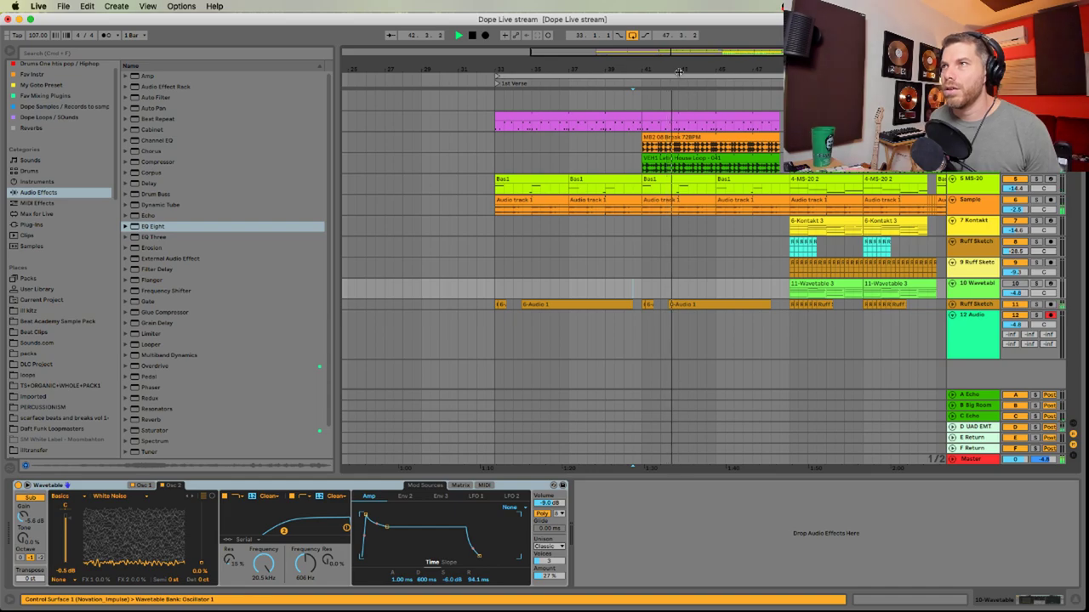
drag(686, 70, 539, 152)
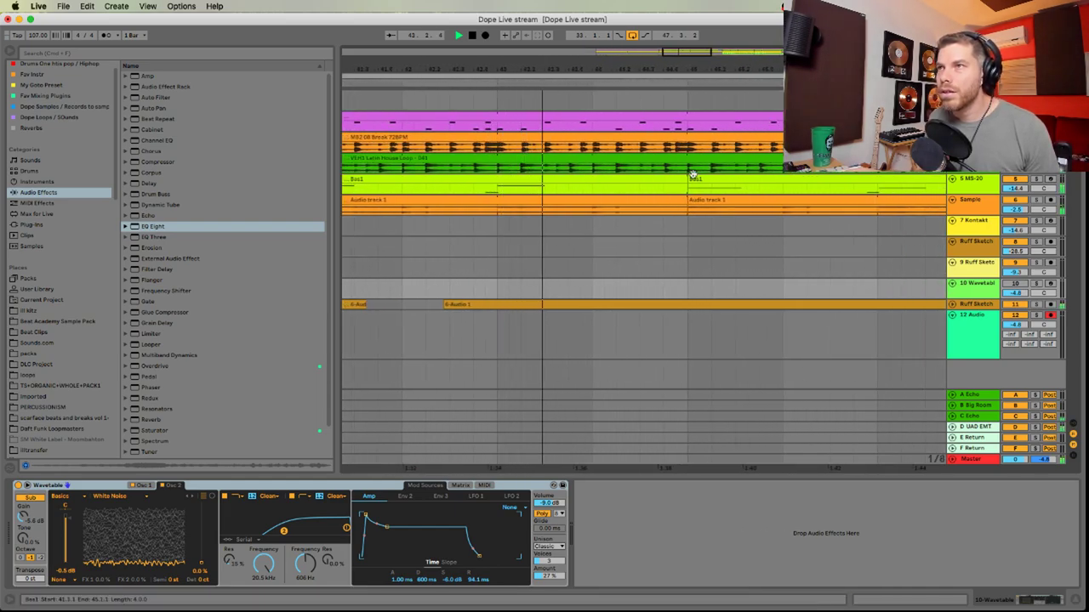
drag(592, 169, 630, 168)
key(Delete)
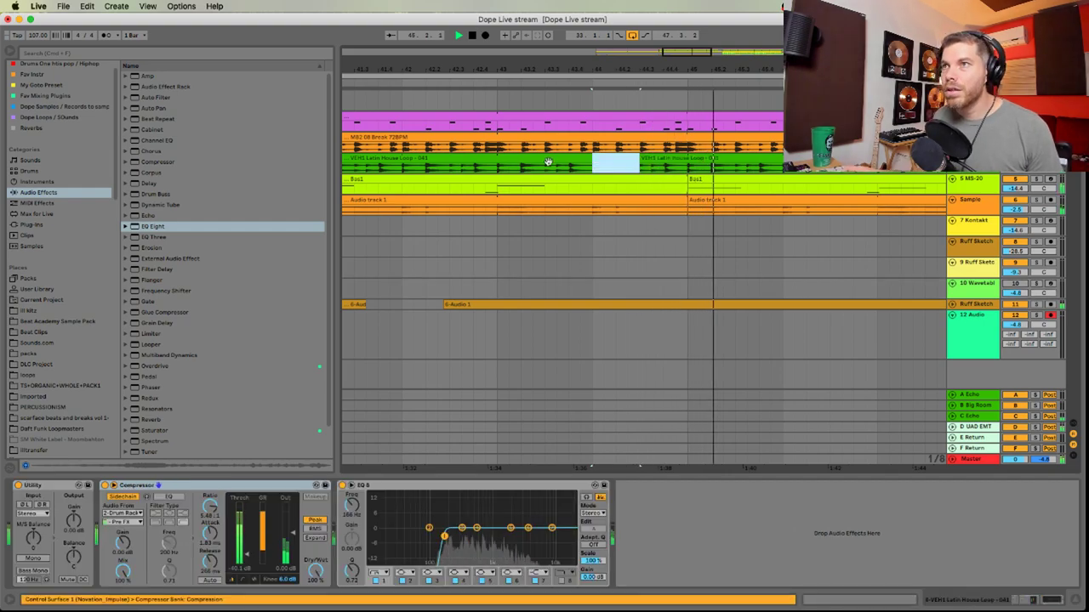
Split the Latin House Loop clip at 45.1.1 and select the part that starts there
drag(701, 70, 592, 68)
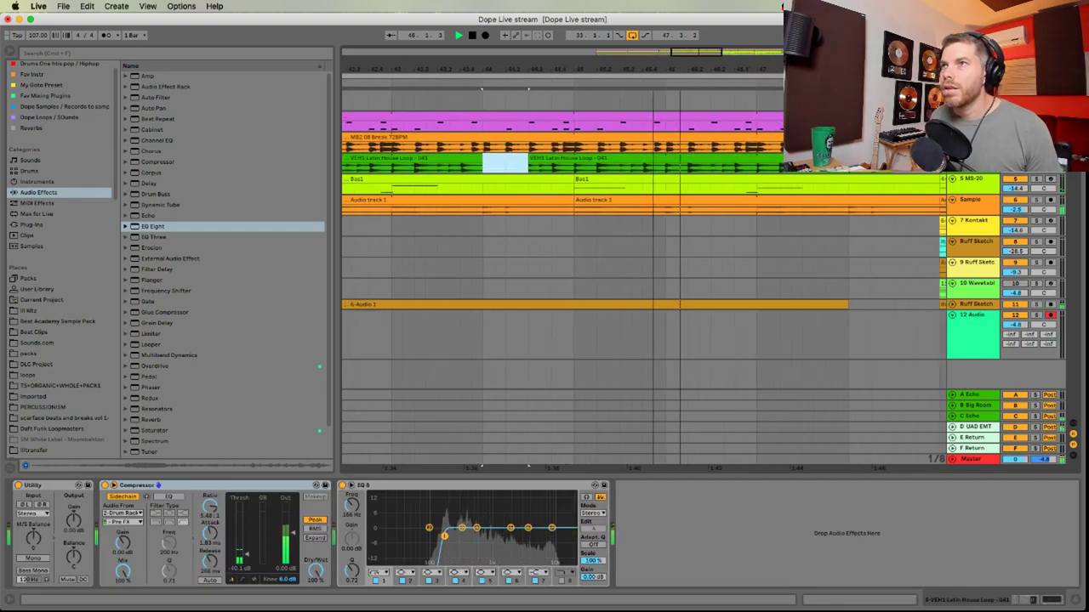
click(576, 168)
key(super+e)
click(614, 158)
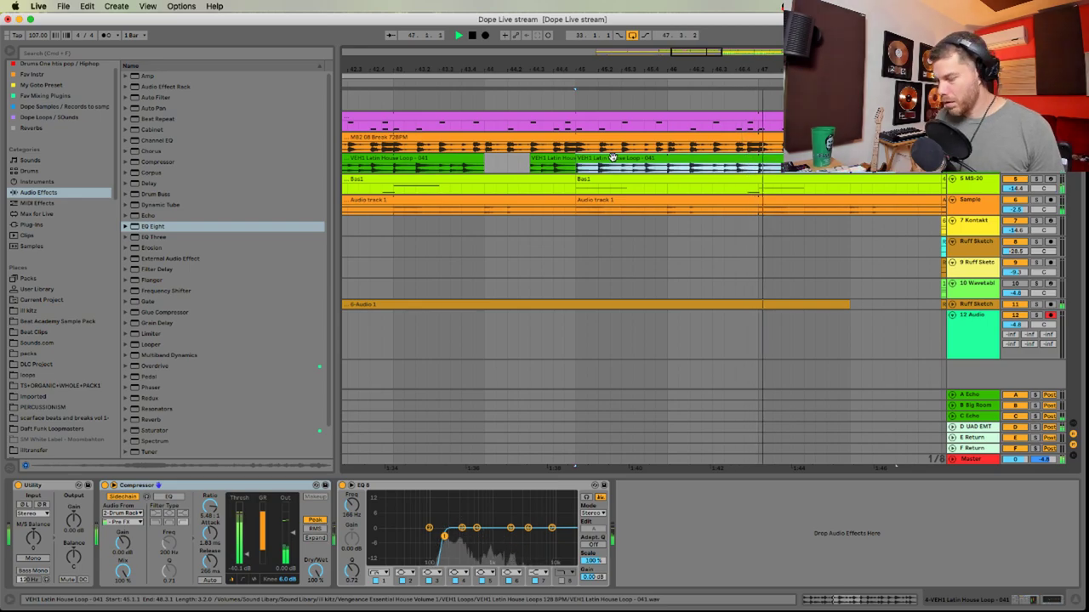
Delete the vocal clip between 42.2.4 and 48.1.1 on track 11
key(minus)
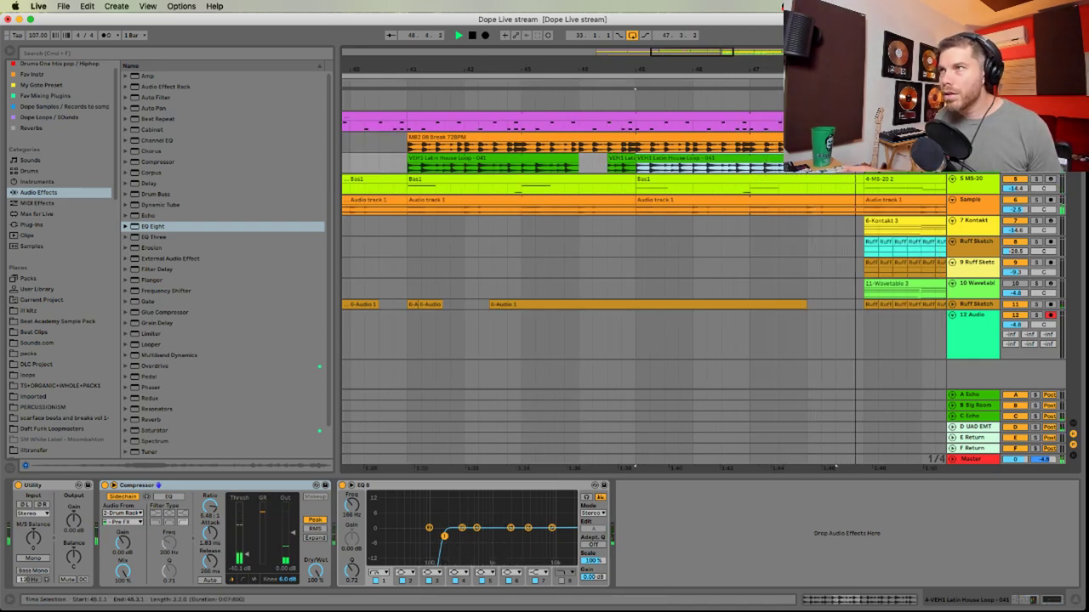
scroll(473, 159, right, 5)
key(minus)
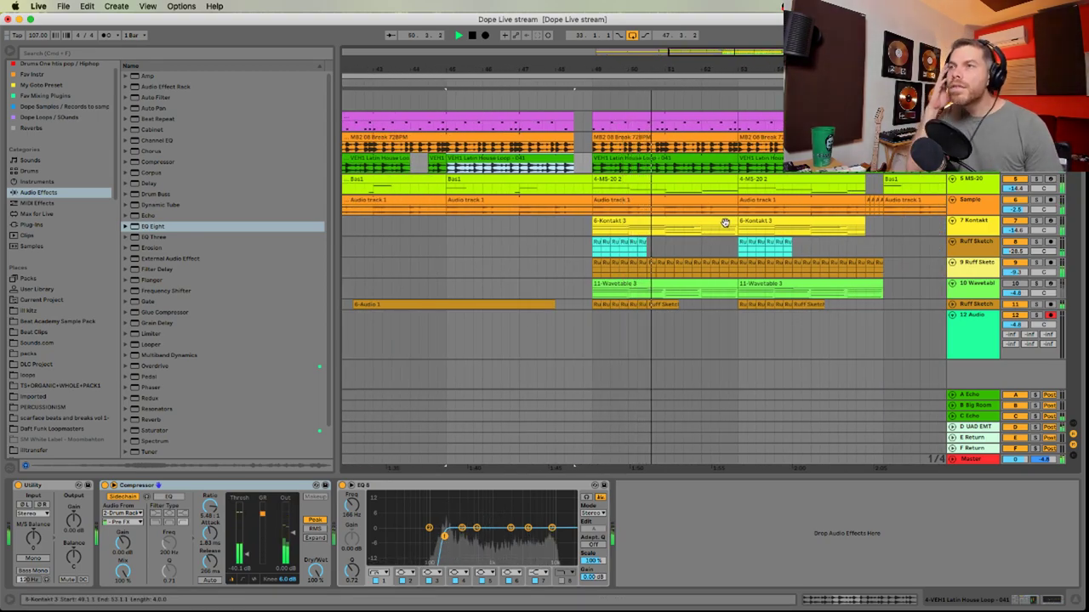
click(533, 302)
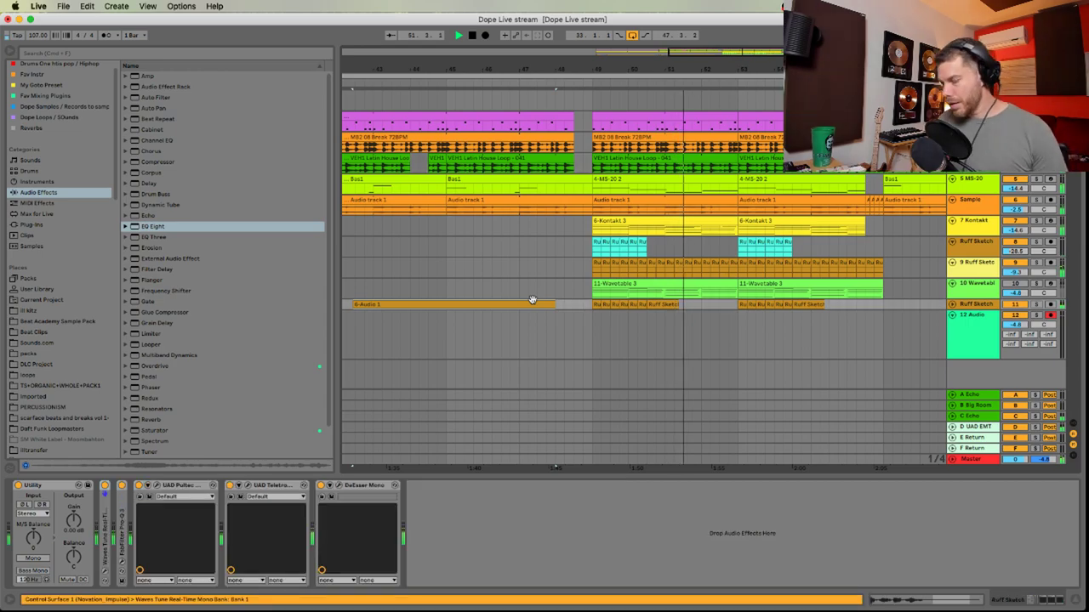
key(minus)
Set the mixer volumes of tracks 7, 8 and 9 to -10.7, -18.0 and -23.2 dB, then select track 8 in the arrangement
key(Tab)
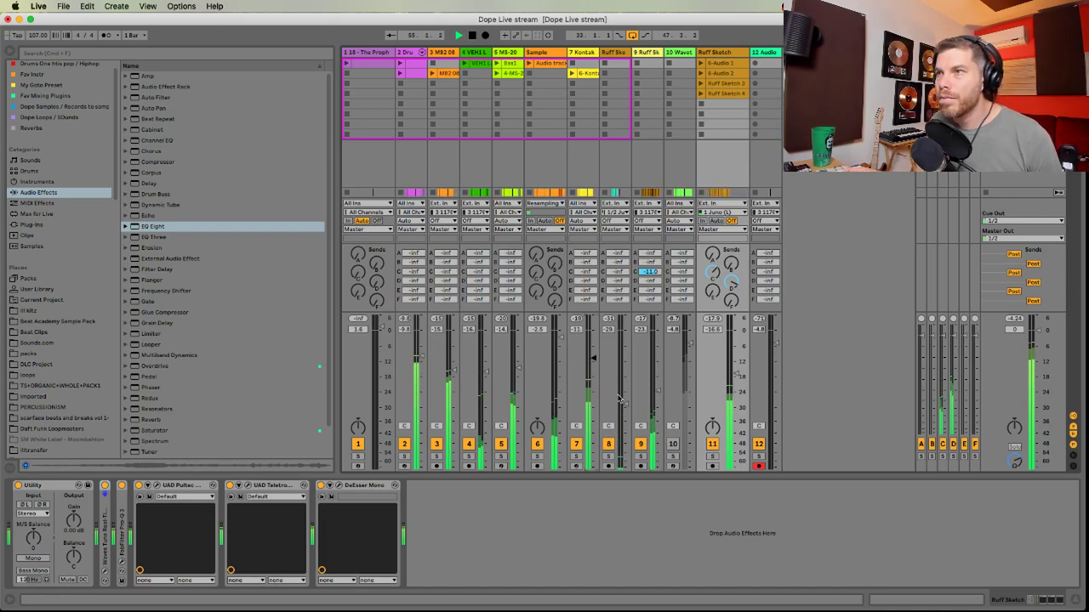
key(Tab)
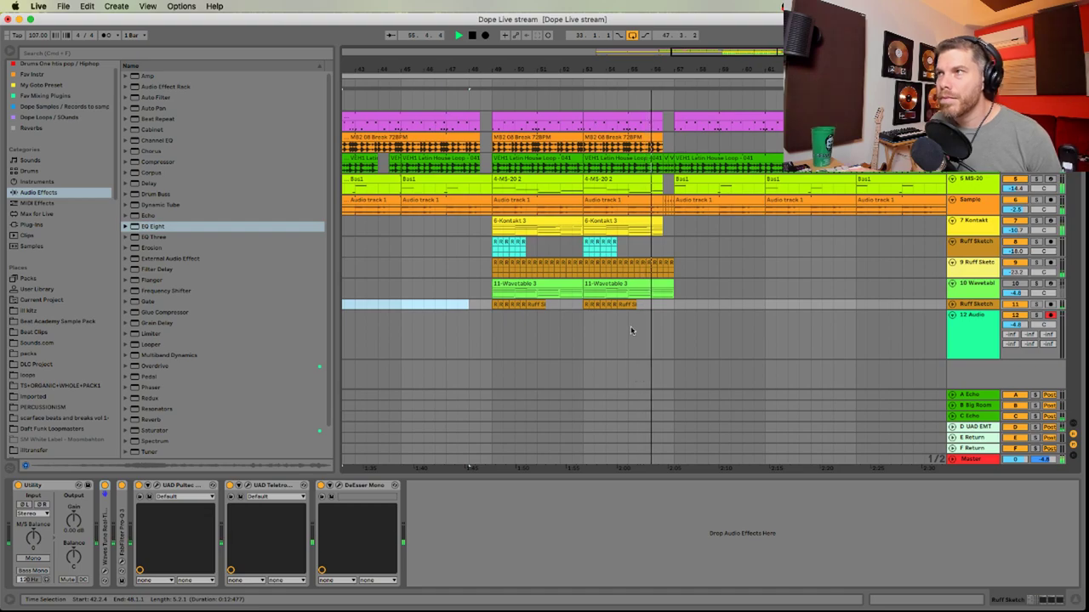
click(982, 245)
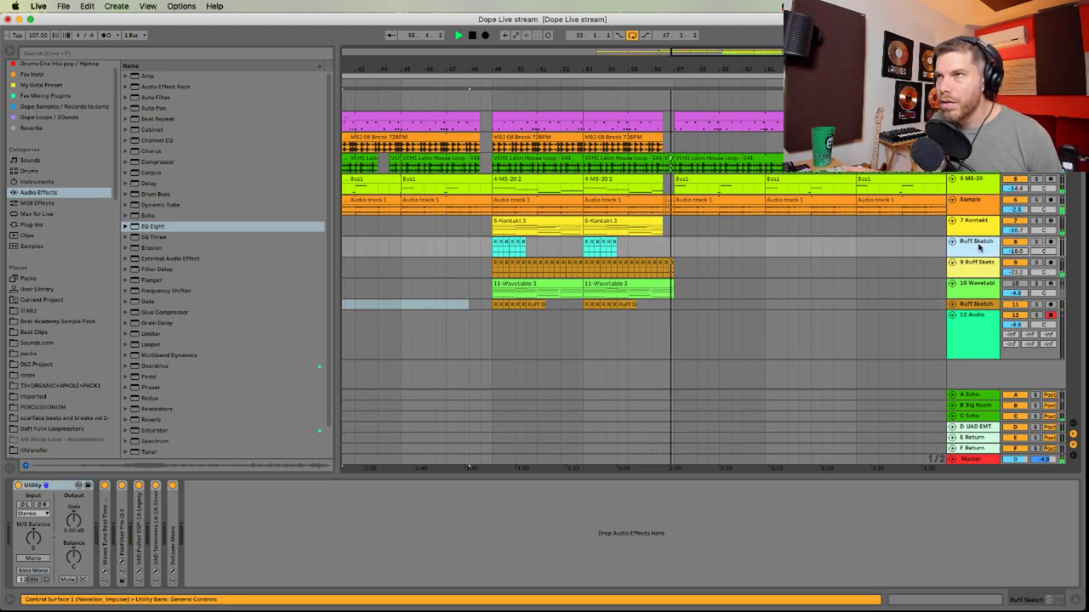
drag(728, 67, 660, 84)
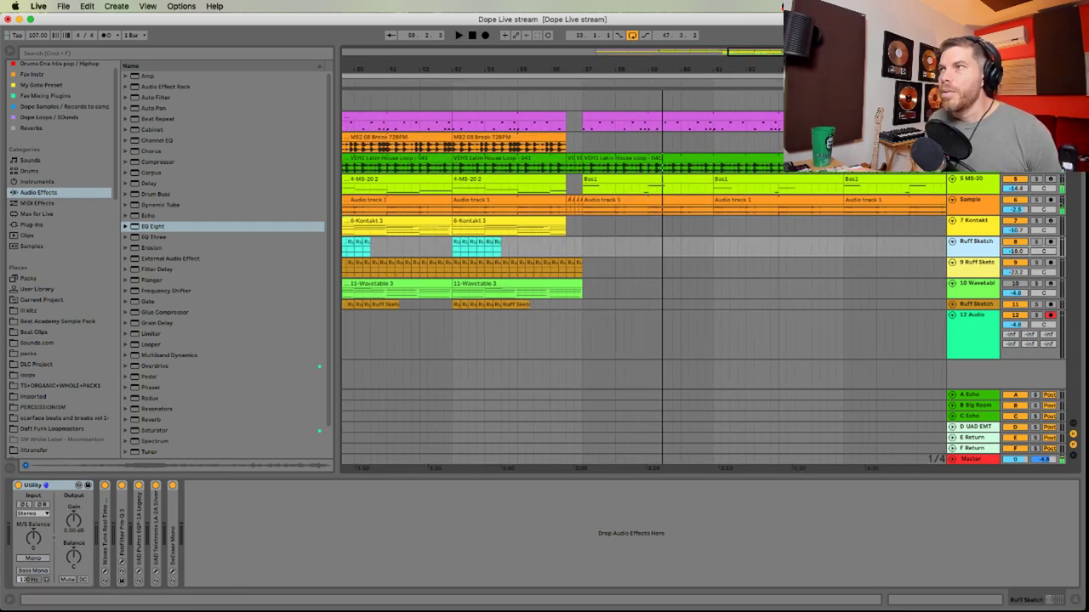
Enlarge the Latin House Loop lane on track 4 and play the arrangement from 57.1.1
scroll(704, 260, down, 1)
drag(971, 165, 971, 243)
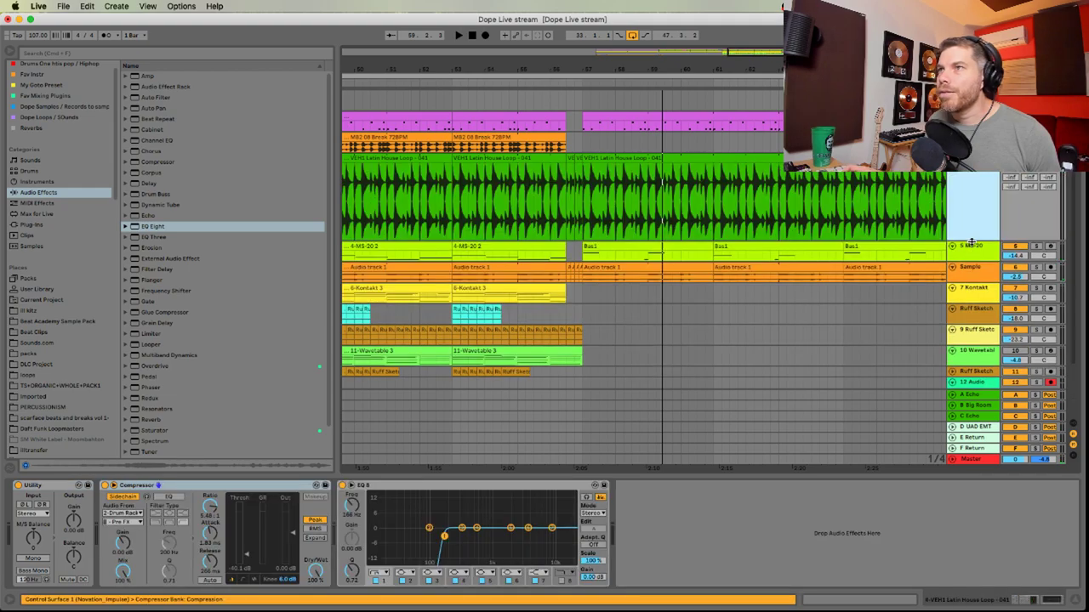
drag(749, 68, 746, 67)
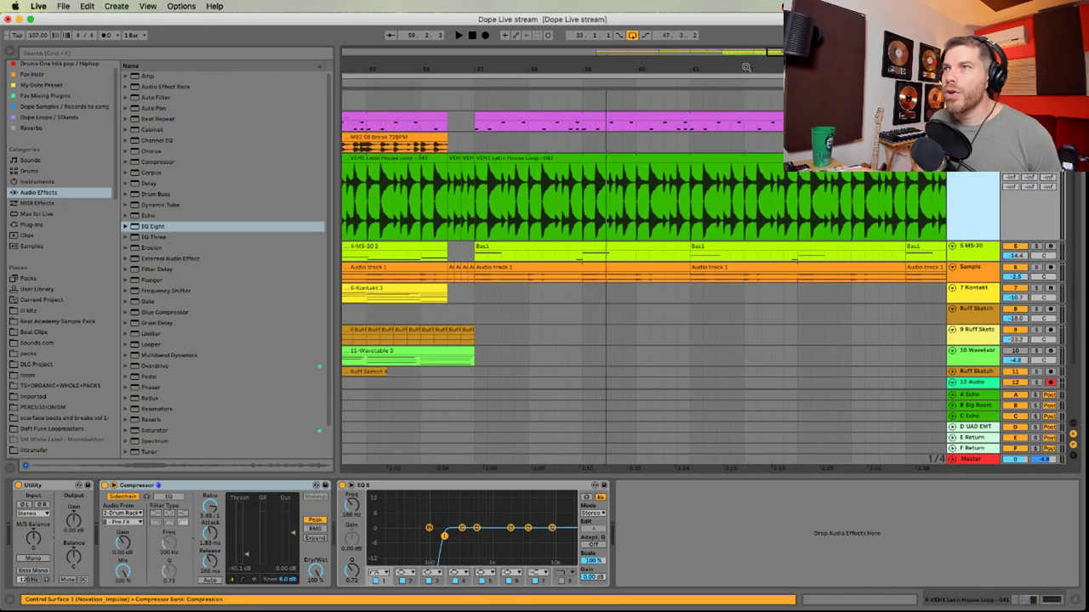
click(479, 207)
key(space)
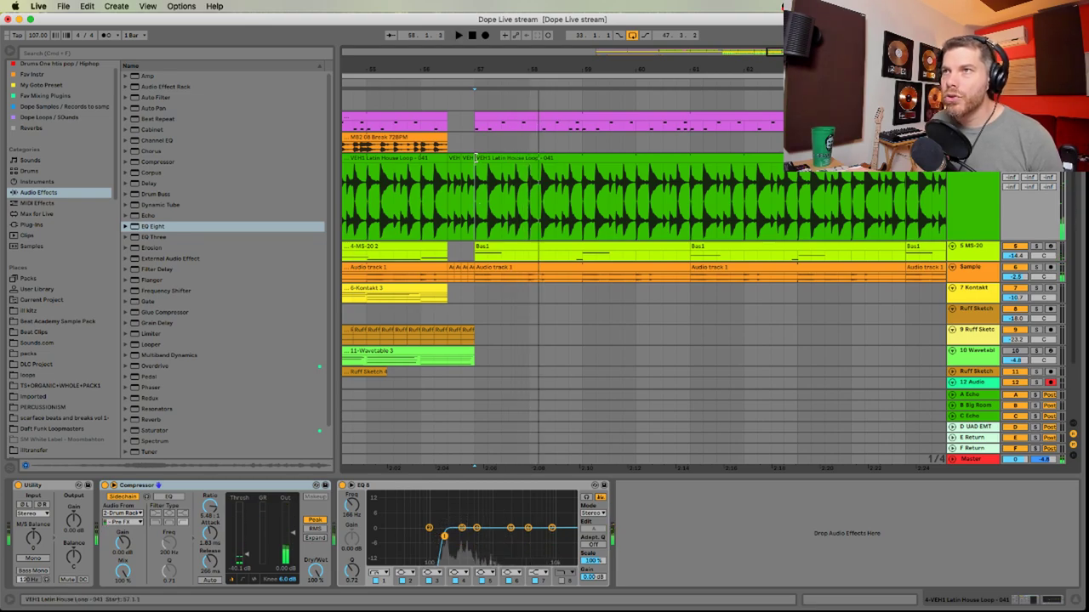
Trim the first half bar off the Latin House Loop clip at bar 57 and audition it from 57.1.1
key(space)
drag(476, 158, 502, 160)
click(477, 184)
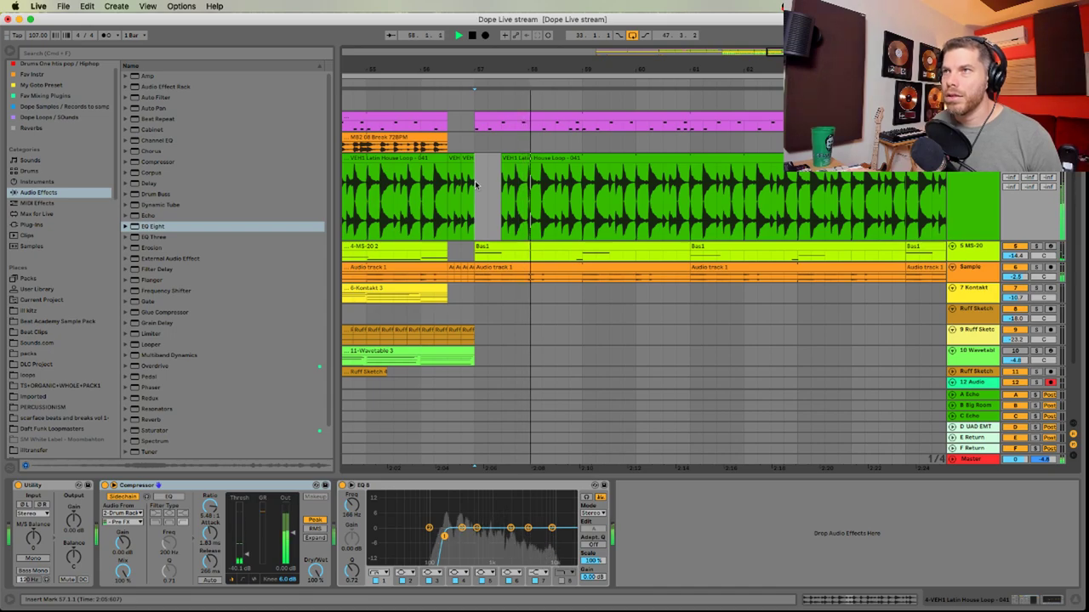
key(space)
Delete the section from 58.2.1 to 58.4.1 of the Latin House Loop and play again from 57.1.1
drag(542, 191, 570, 195)
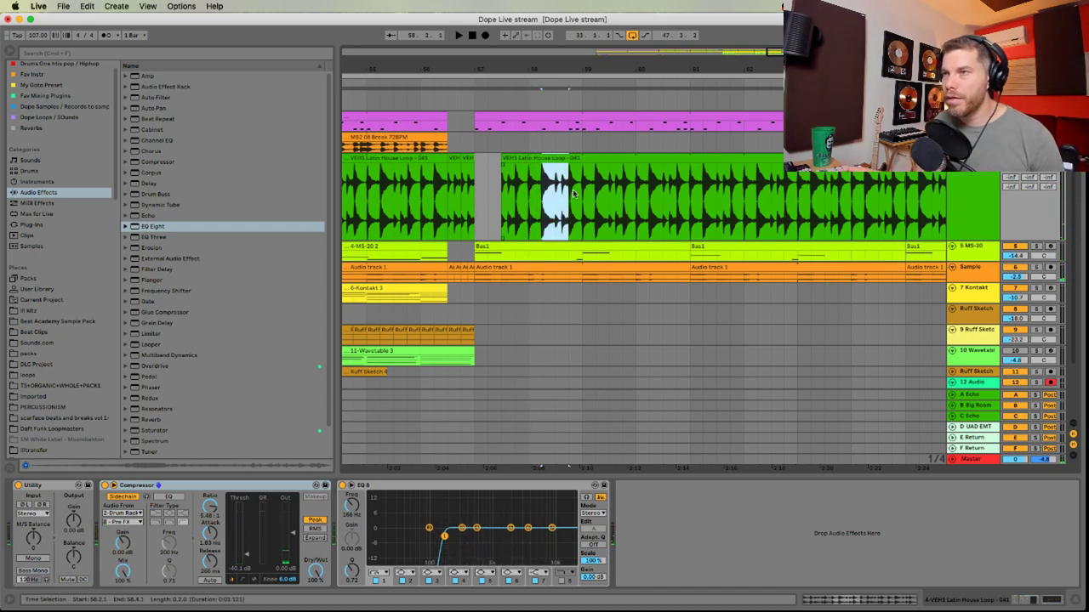
key(Delete)
click(476, 192)
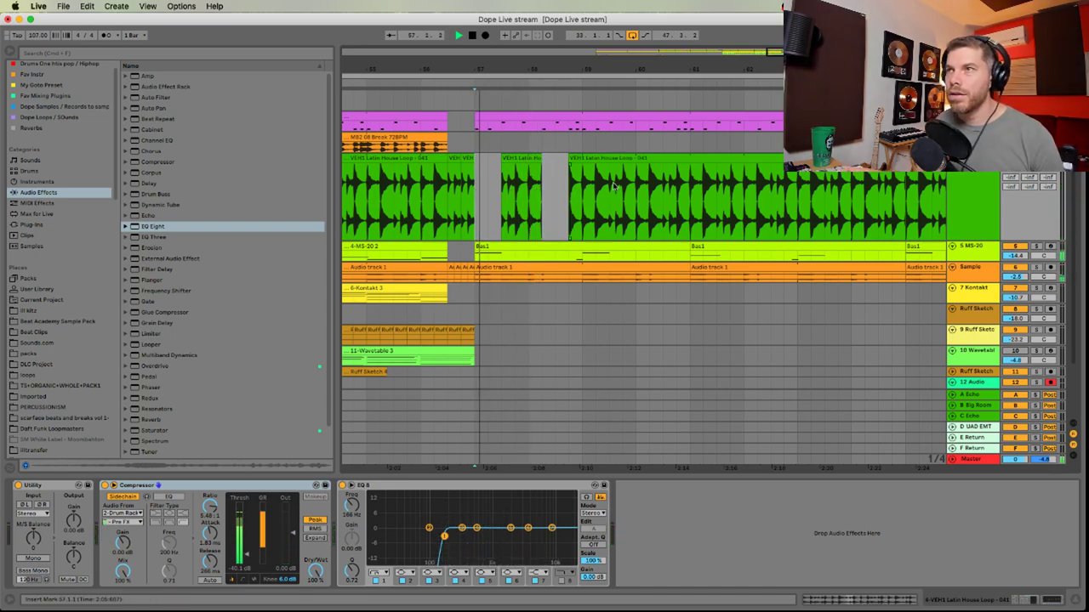
key(space)
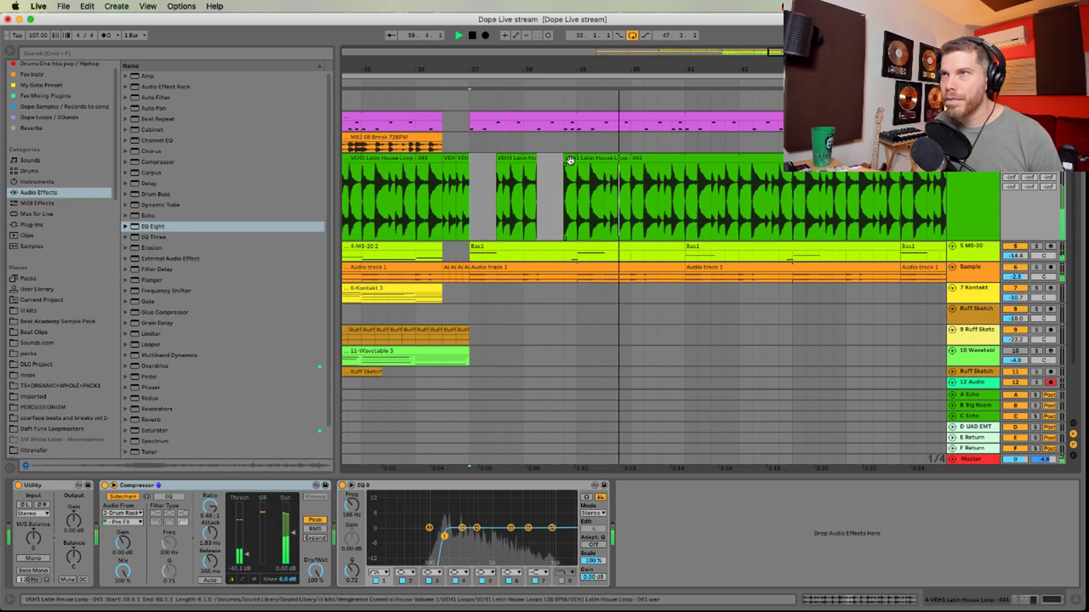
Clear the rest of the loop after the first chop and duplicate the two-bar pattern from bar 57 three times, up to bar 65
drag(566, 159, 601, 187)
key(space)
key(Delete)
key(minus)
key(cmd+d)
key(cmd+d)
key(cmd+d)
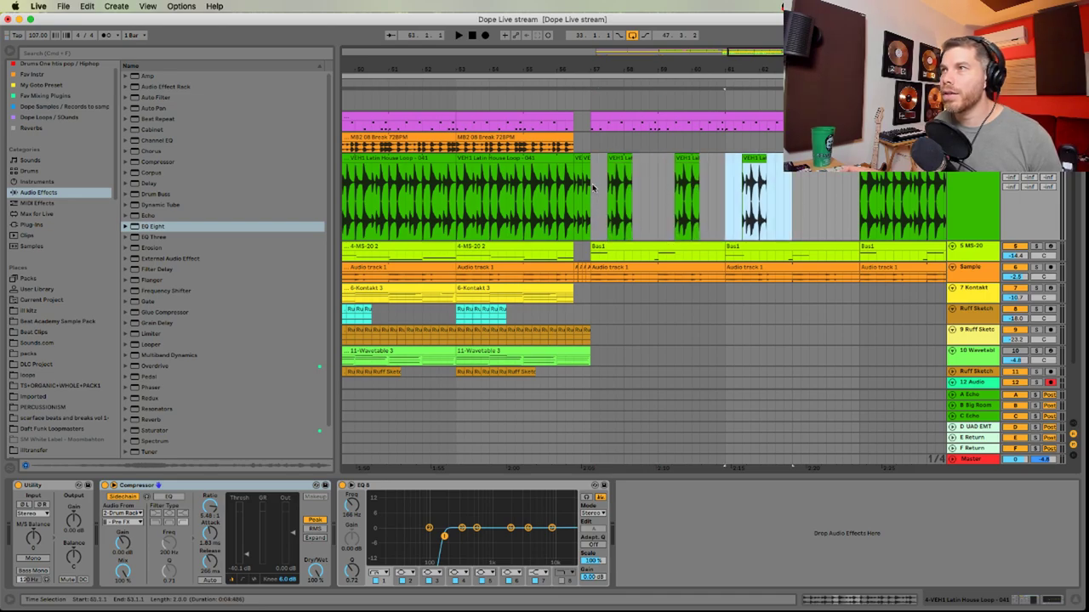
Audition the chopped pattern from bar 57 and shorten the ends of its first two clips to a length of 0.2.2 each
click(593, 189)
key(space)
drag(664, 62, 663, 102)
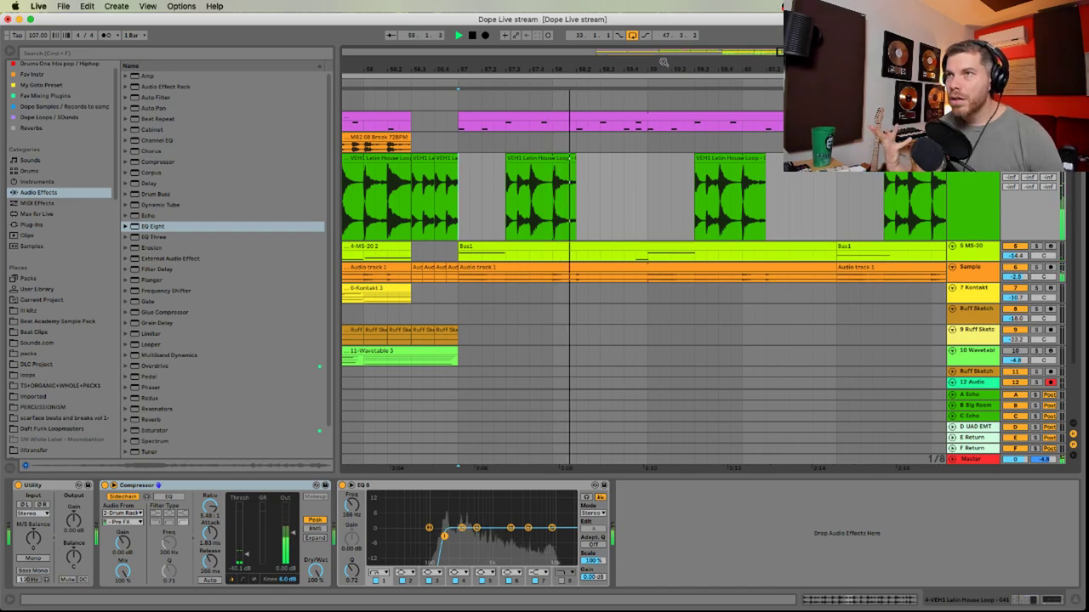
key(space)
drag(574, 165, 564, 164)
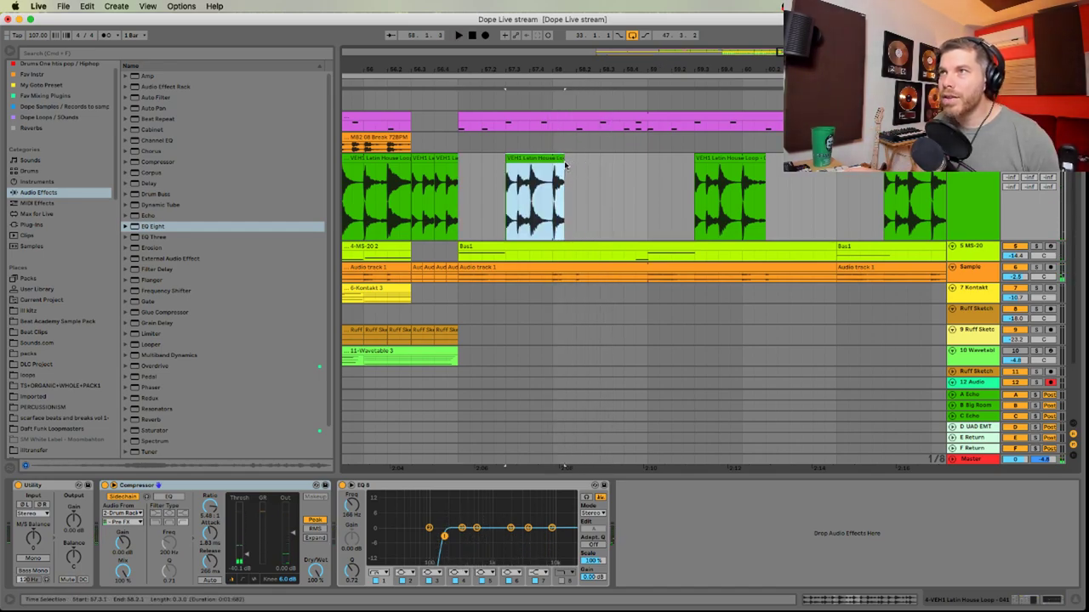
drag(763, 162, 754, 163)
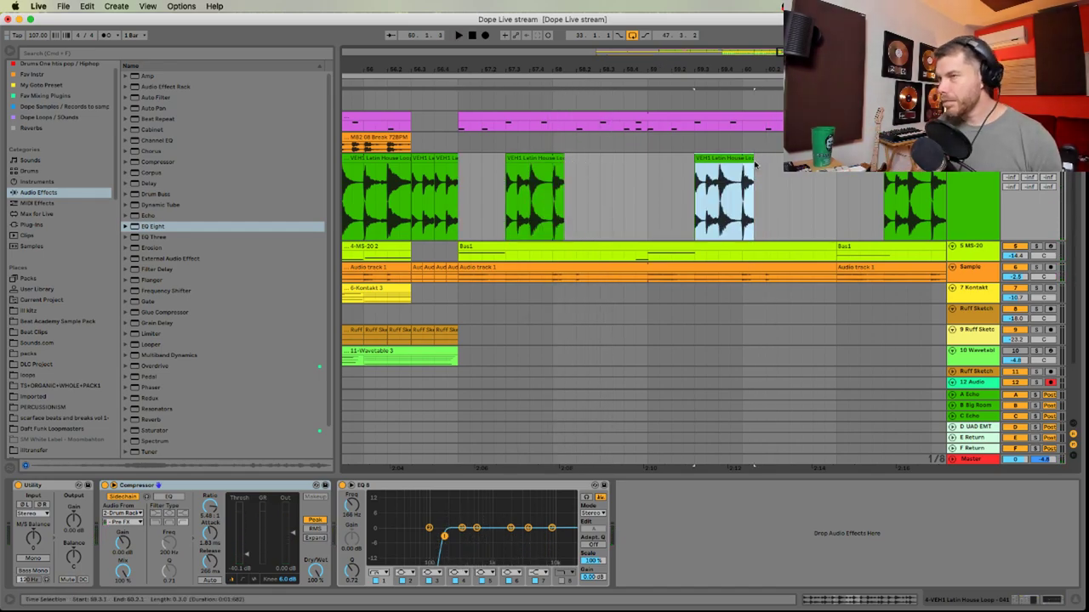
key(minus)
key(minus)
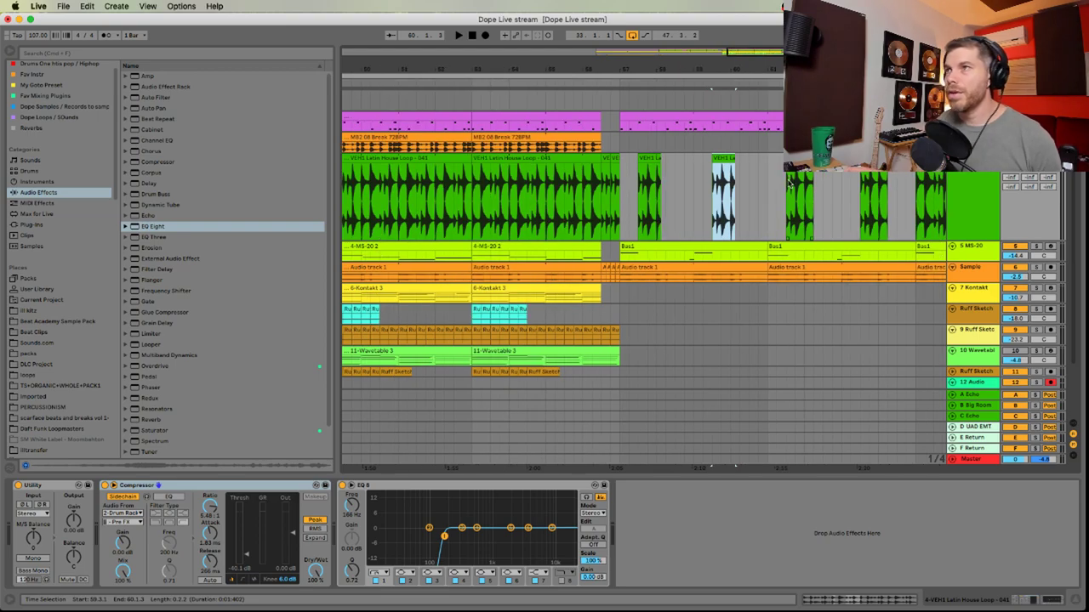
Clear bars 61 to 65 on the Latin House Loop track and duplicate the chopped pattern from bars 57 to 61 into them
drag(768, 183, 907, 179)
key(Delete)
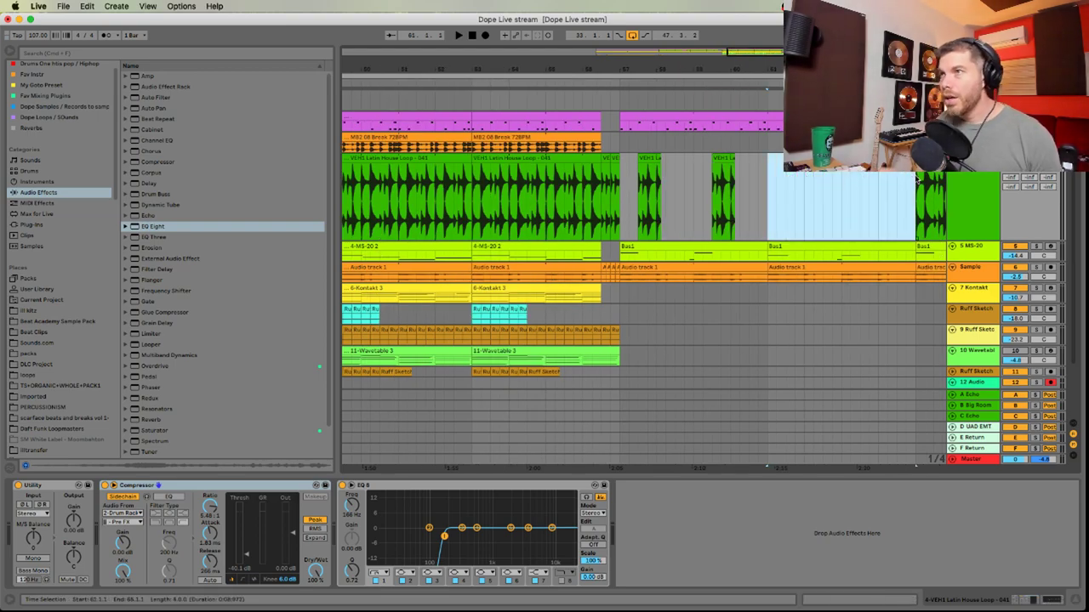
drag(768, 183, 626, 190)
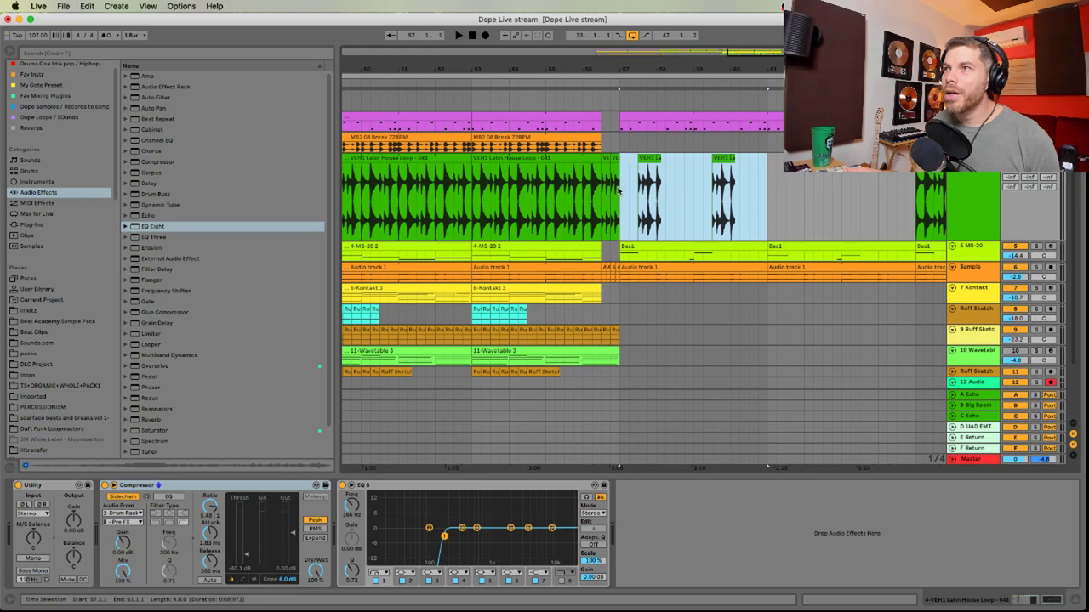
key(super+d)
Play the arrangement from 57.1.1 and switch to Chrome to check the live chat, then return to Live
click(617, 191)
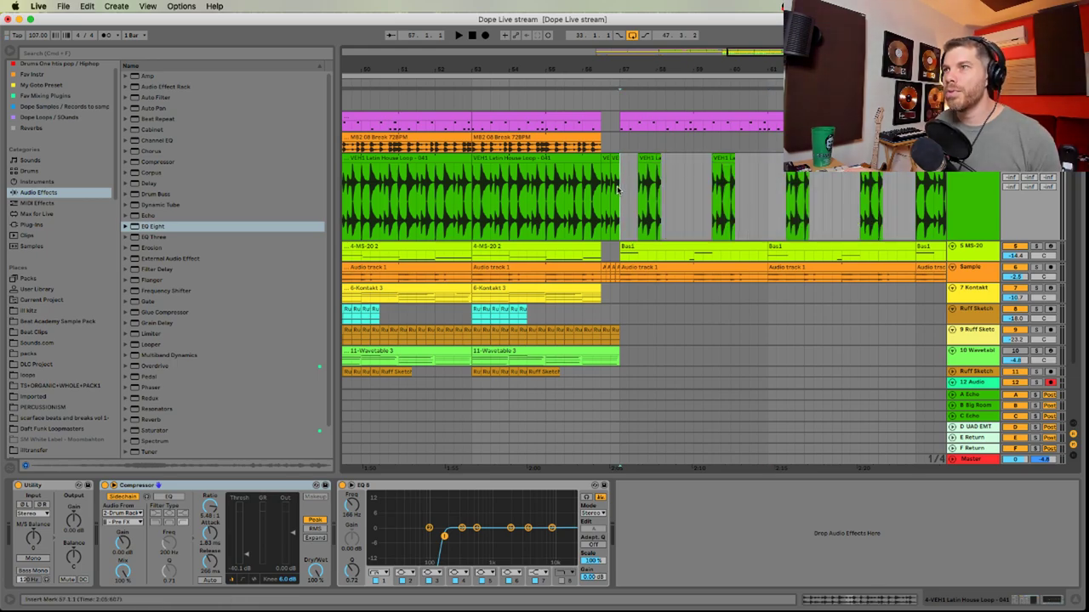
key(space)
scroll(696, 204, right, 5)
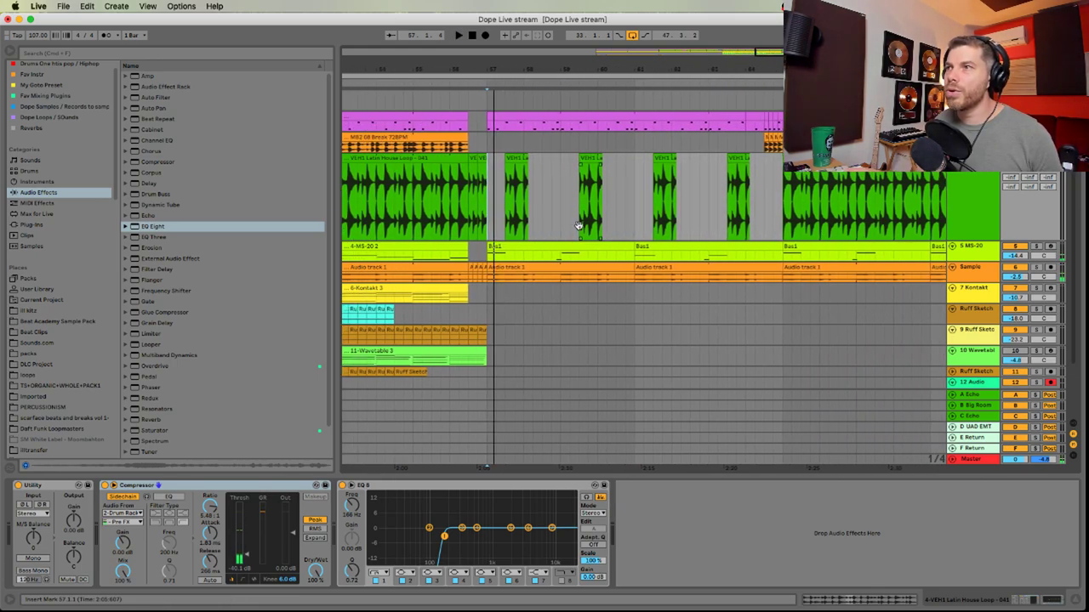
key(super+Tab)
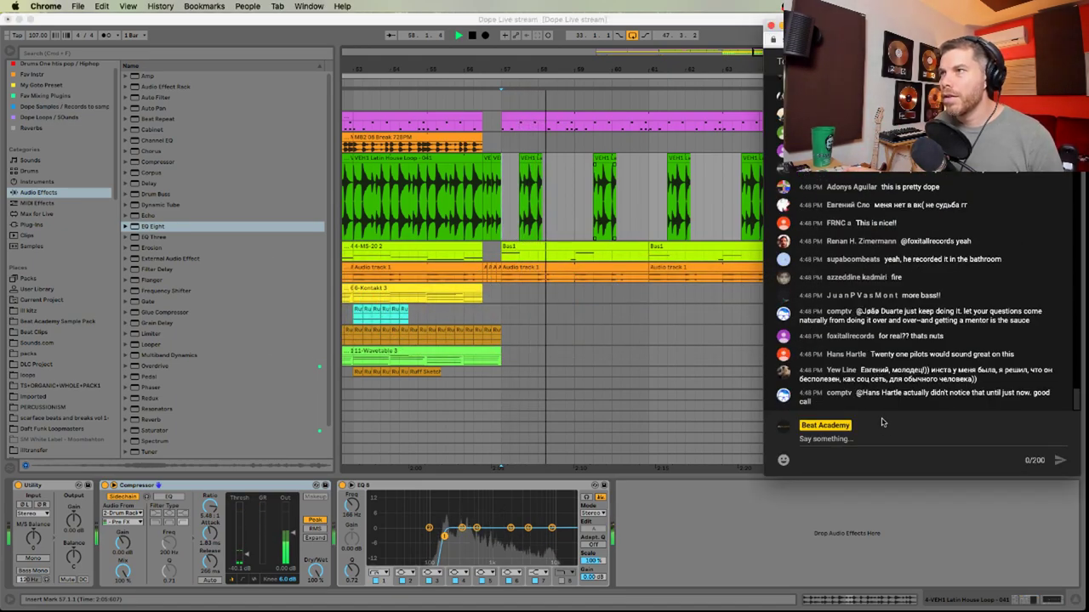
click(740, 309)
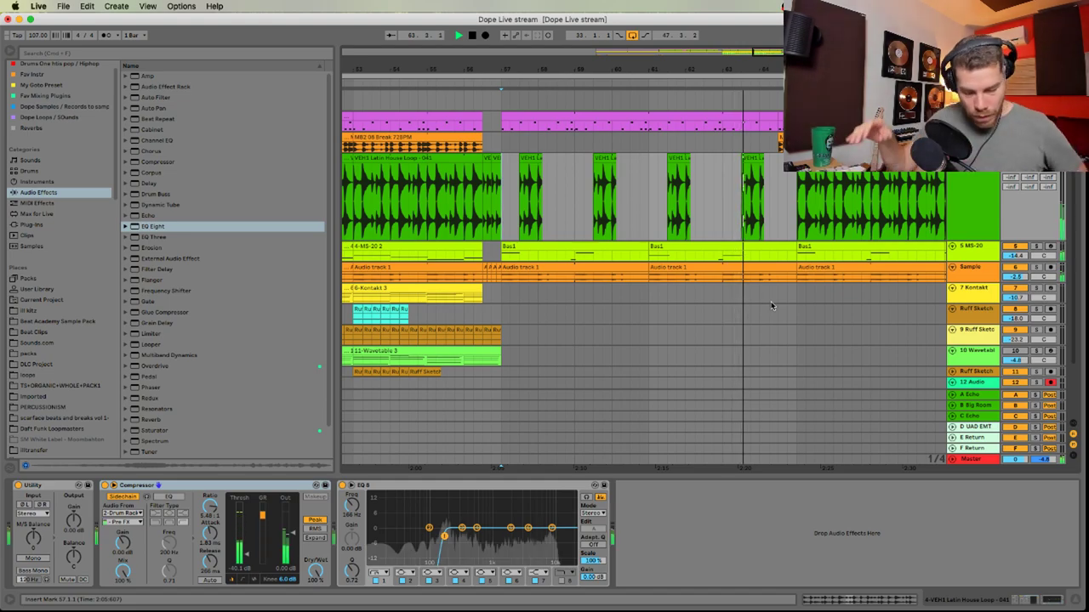
Delete the Latin House Loop clip starting at bar 65 and duplicate the chopped pattern from bars 57 to 65 in its place
drag(857, 69, 682, 73)
click(632, 137)
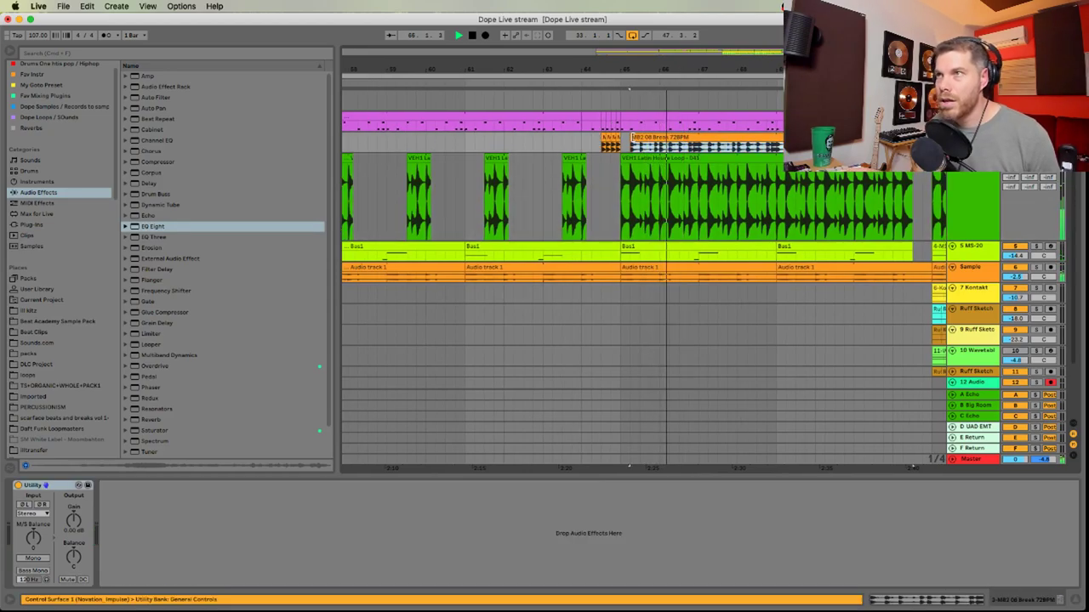
drag(713, 74, 631, 46)
click(642, 160)
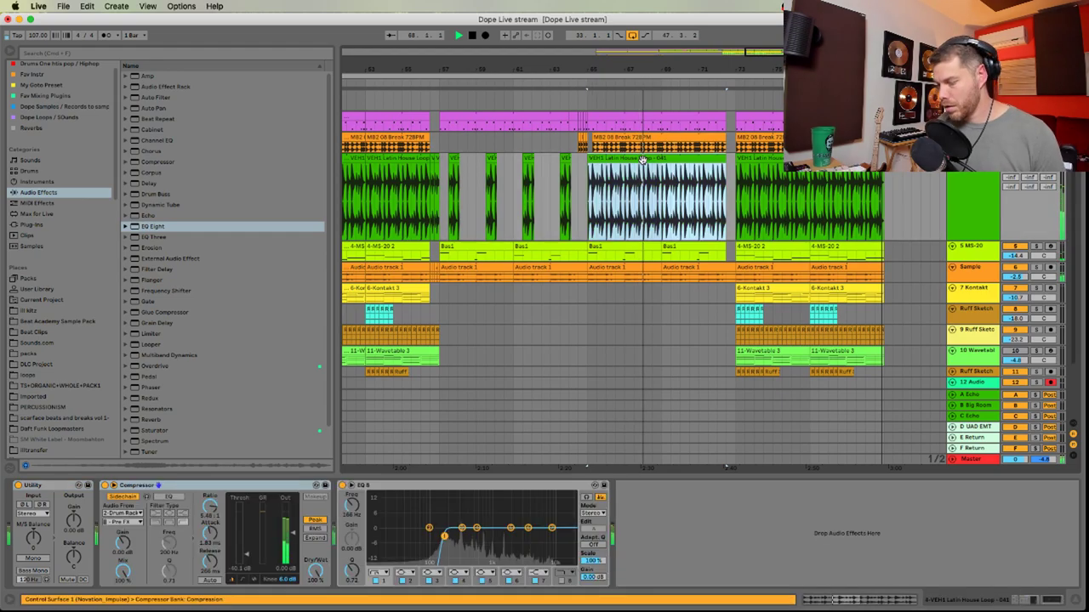
drag(587, 170, 478, 185)
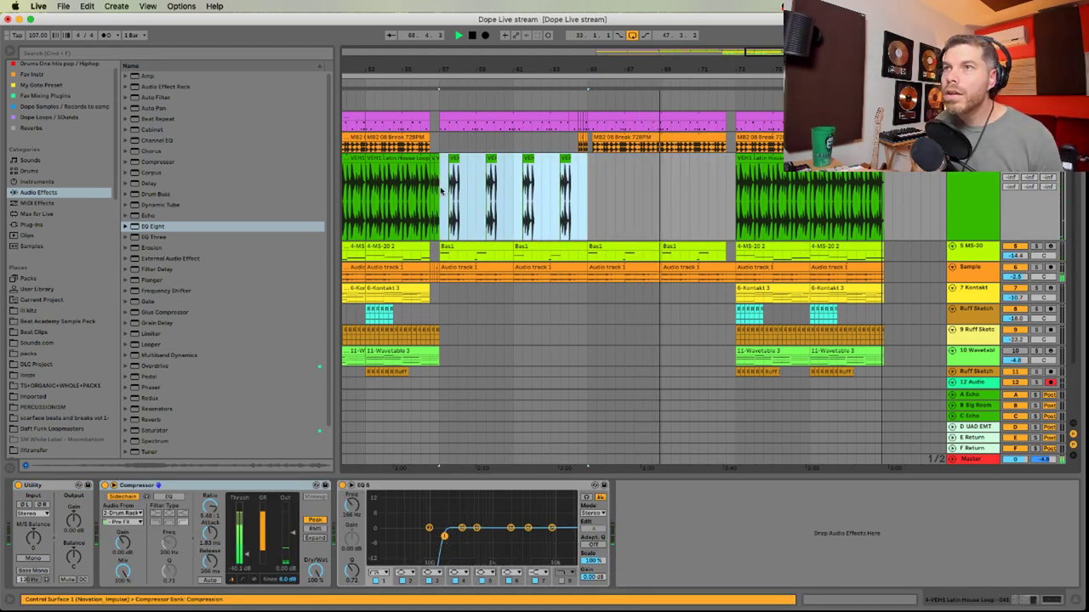
key(super+d)
Extend the last Bas1 clip on the MS-20 track to end at 73.1.1 and play from 69.1.1
click(665, 214)
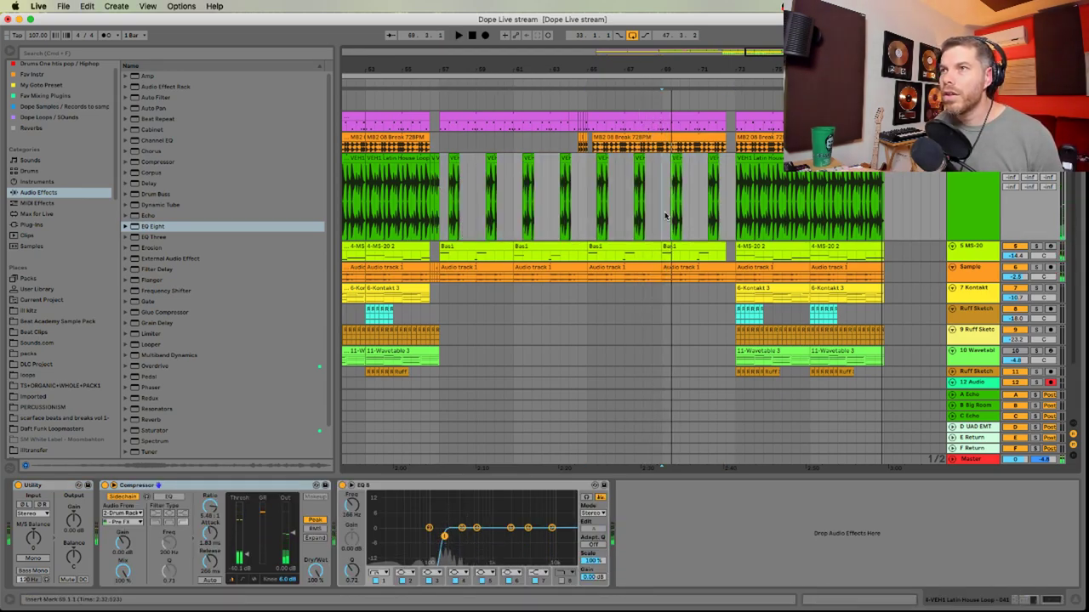
click(680, 248)
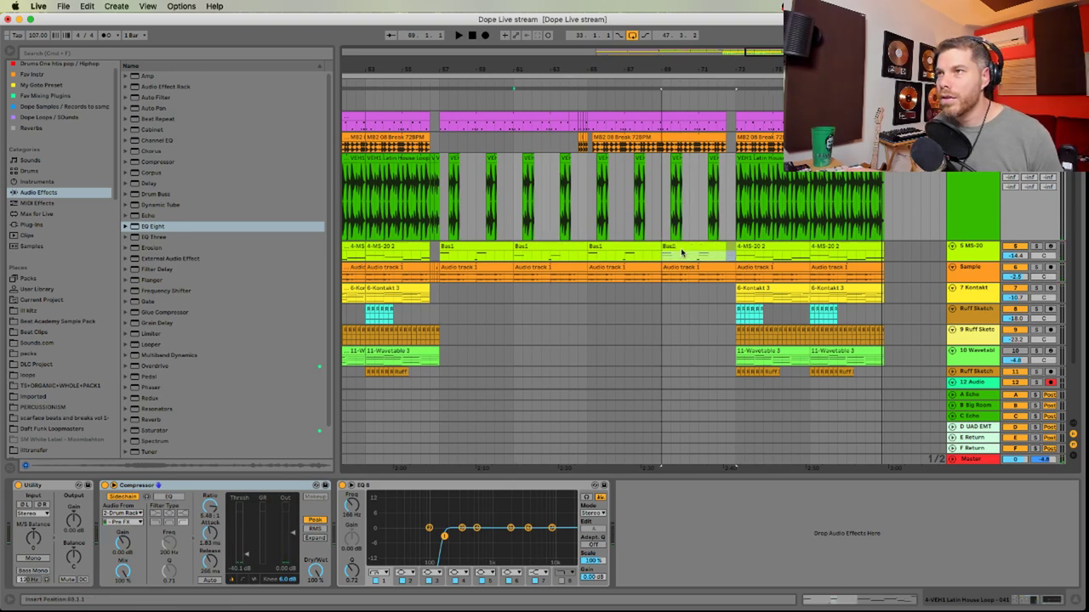
key(space)
drag(719, 234, 651, 236)
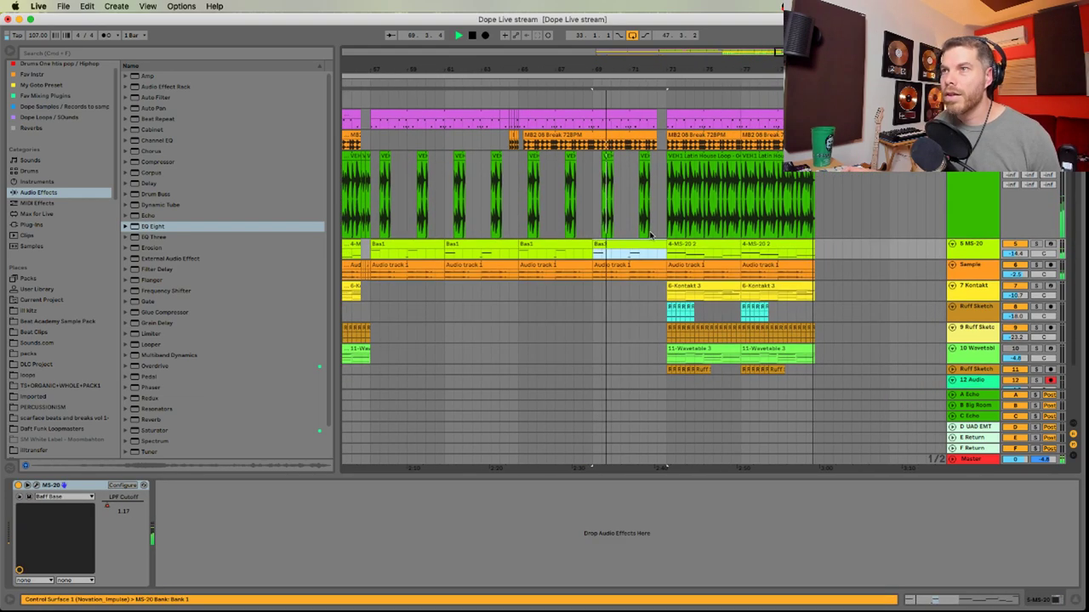
drag(655, 76, 661, 158)
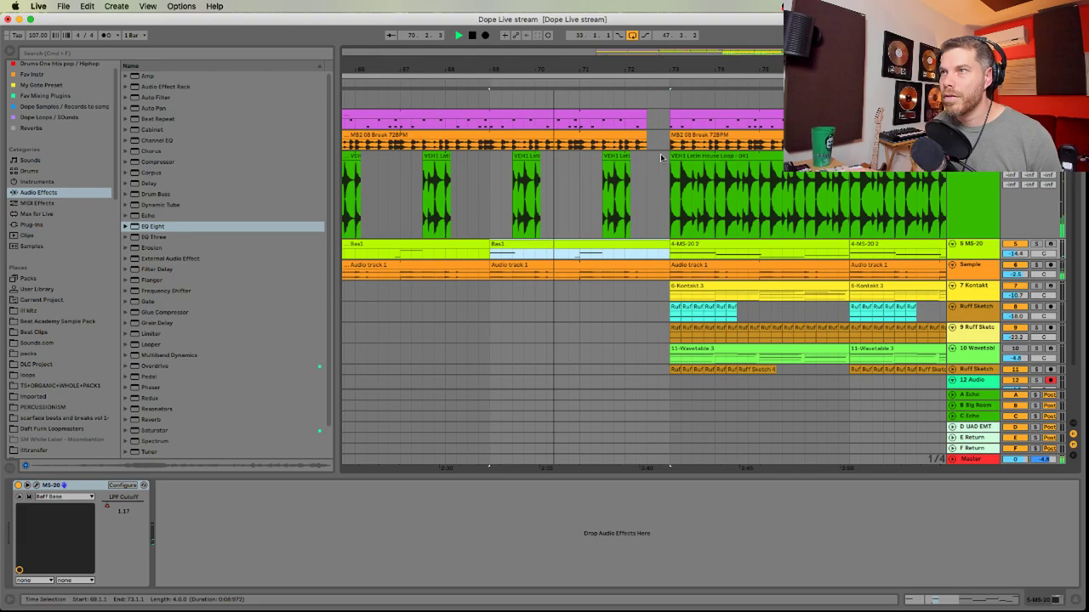
Split the Sample clip at 72.1.1, enlarge the track and trim the split piece to a length of 0.1.0
click(623, 273)
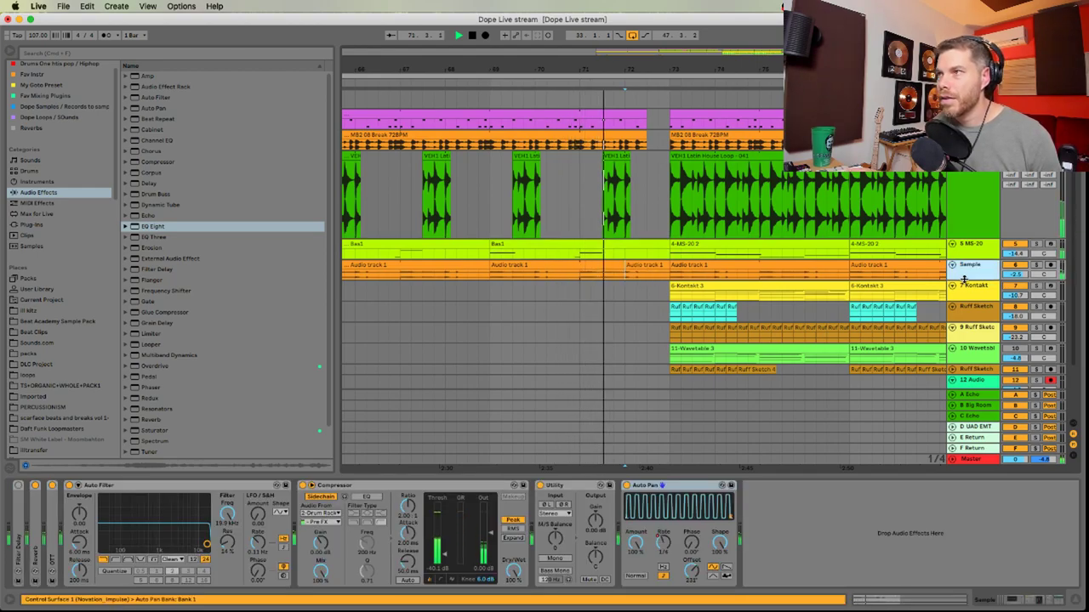
drag(964, 278, 867, 339)
drag(670, 287, 630, 266)
scroll(630, 266, up, 2)
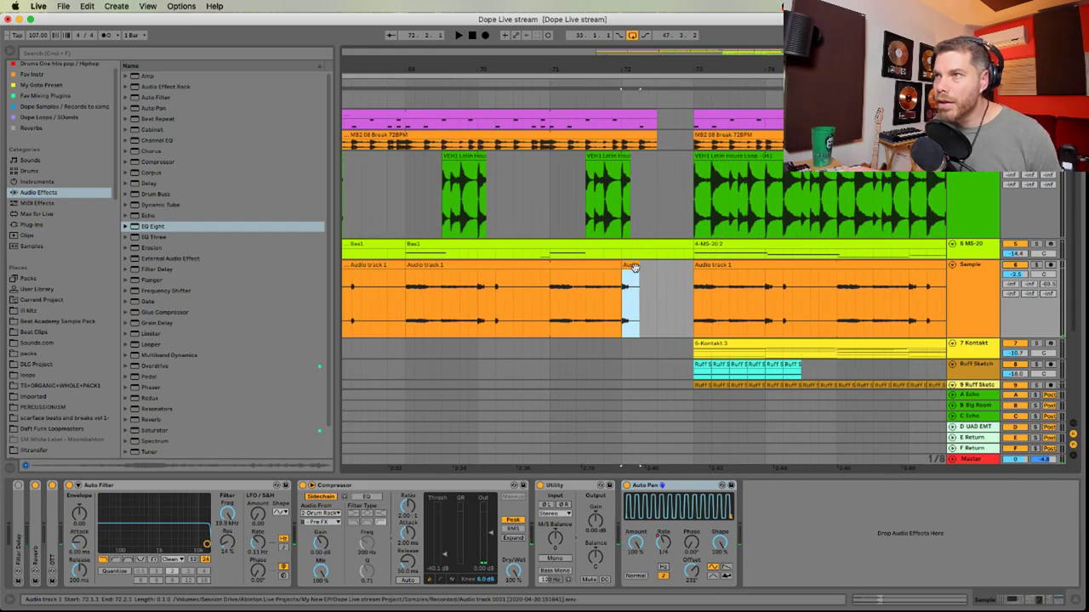
Try to time-stretch the short Sample clip at 72.1.1 and open its waveform while playing it back
drag(625, 267, 679, 272)
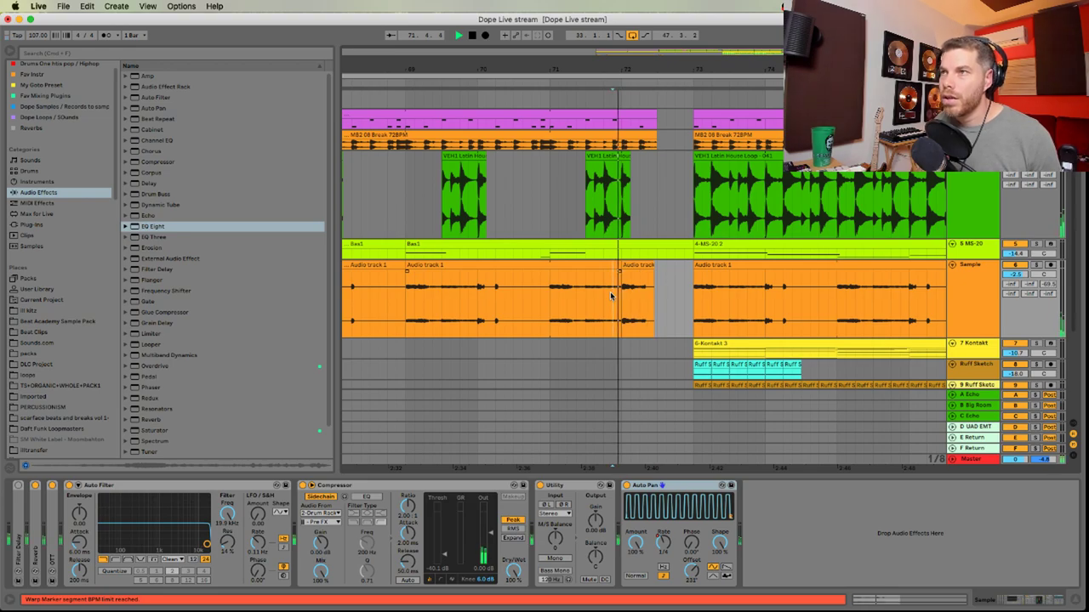
scroll(610, 296, up, 2)
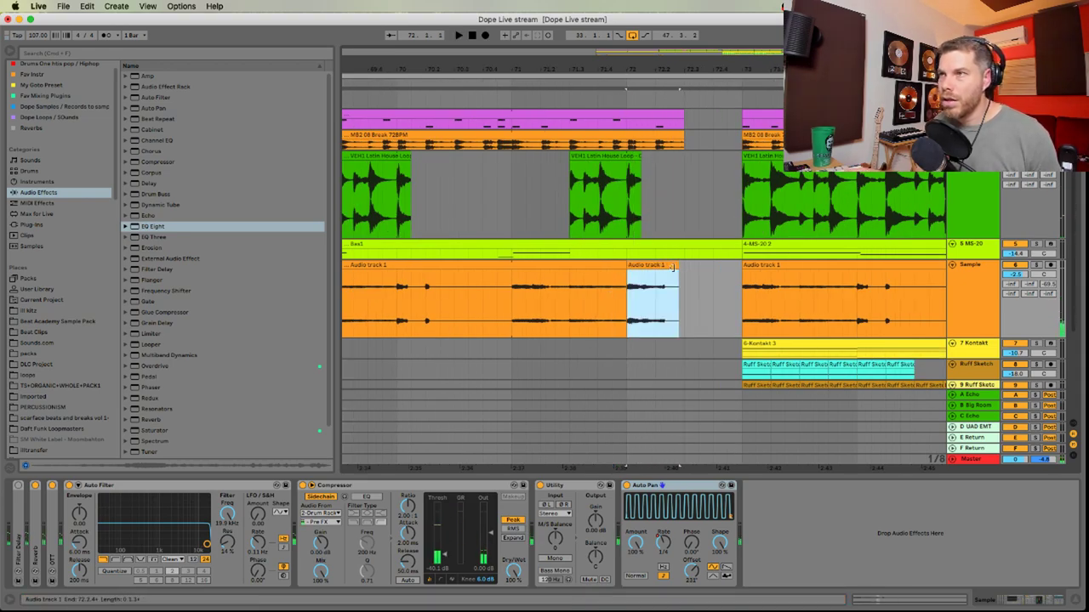
mouse_move(673, 265)
mouse_down()
mouse_move(722, 277)
mouse_move(644, 271)
mouse_up()
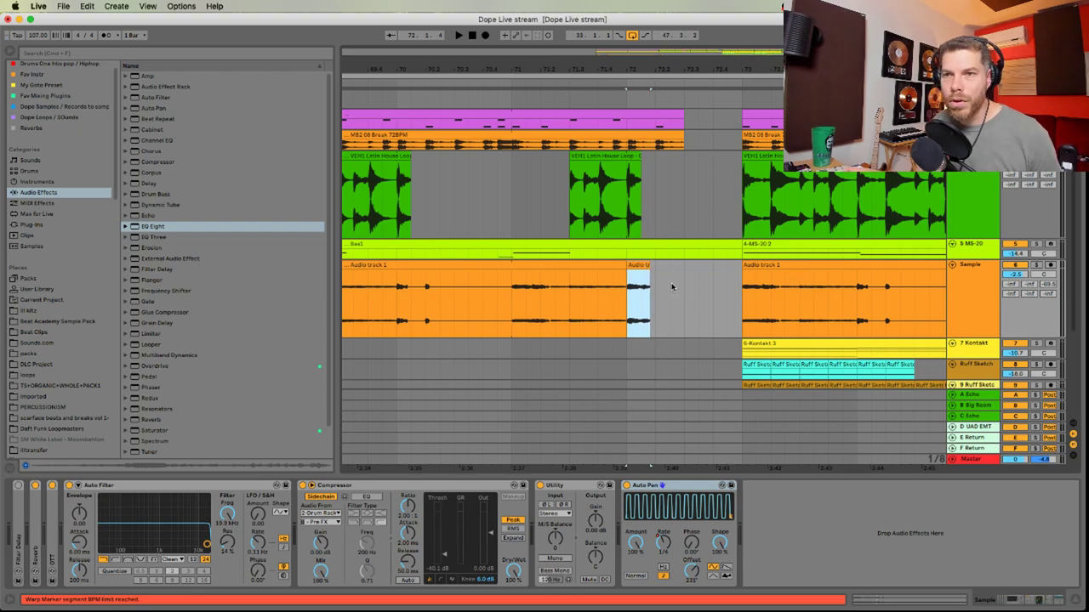
double_click(645, 267)
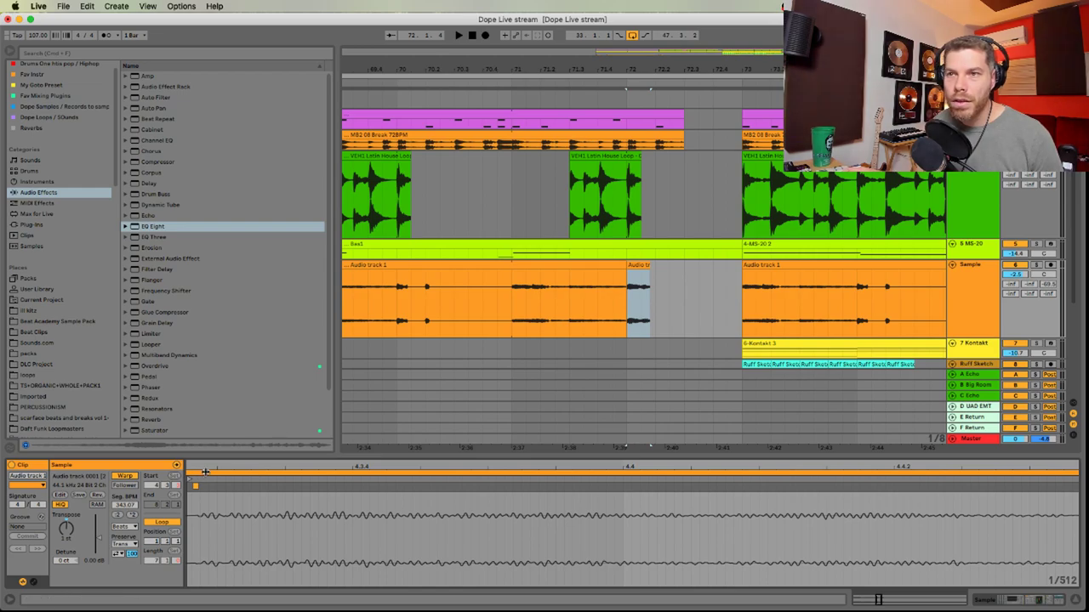
drag(206, 469, 208, 297)
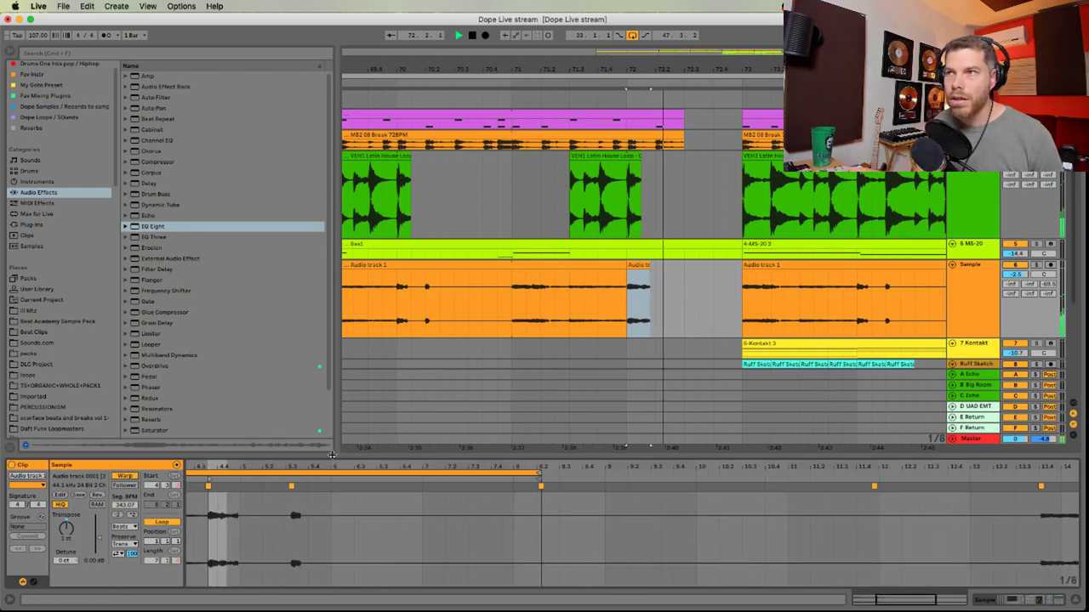
Duplicate the Sample section from 71.3.1 to 72.1.1, stretch the copy to end at 73.1.1 and audition it
click(513, 289)
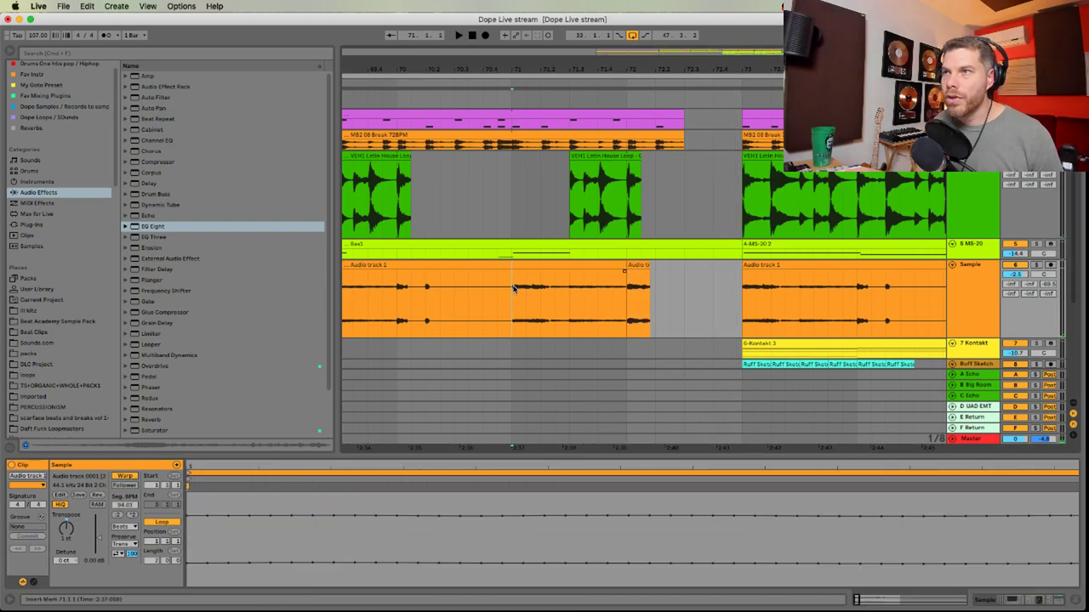
drag(570, 289, 635, 307)
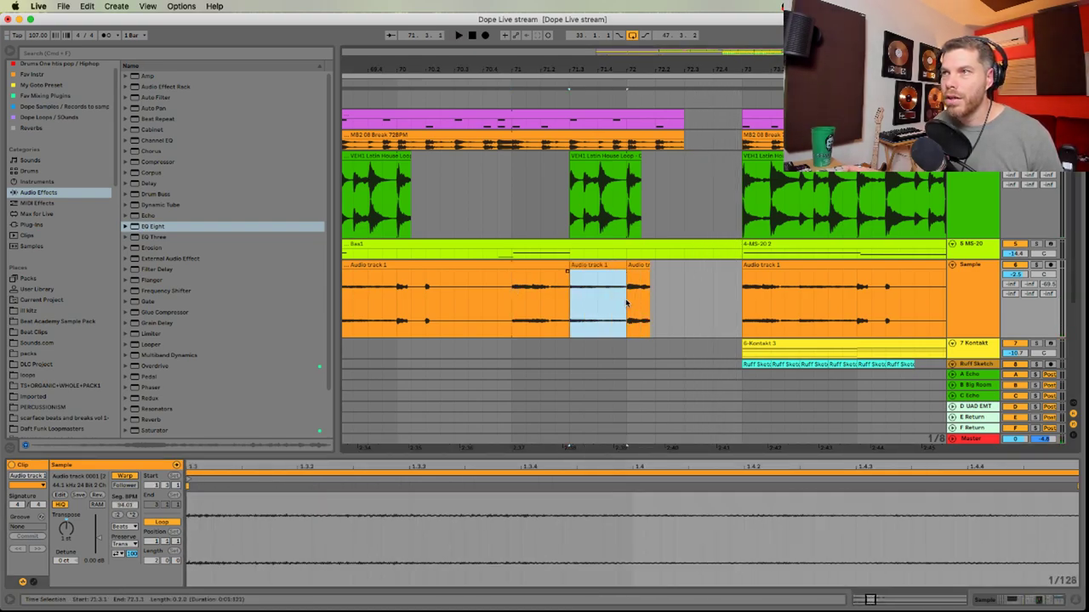
key(super+d)
drag(684, 270, 741, 274)
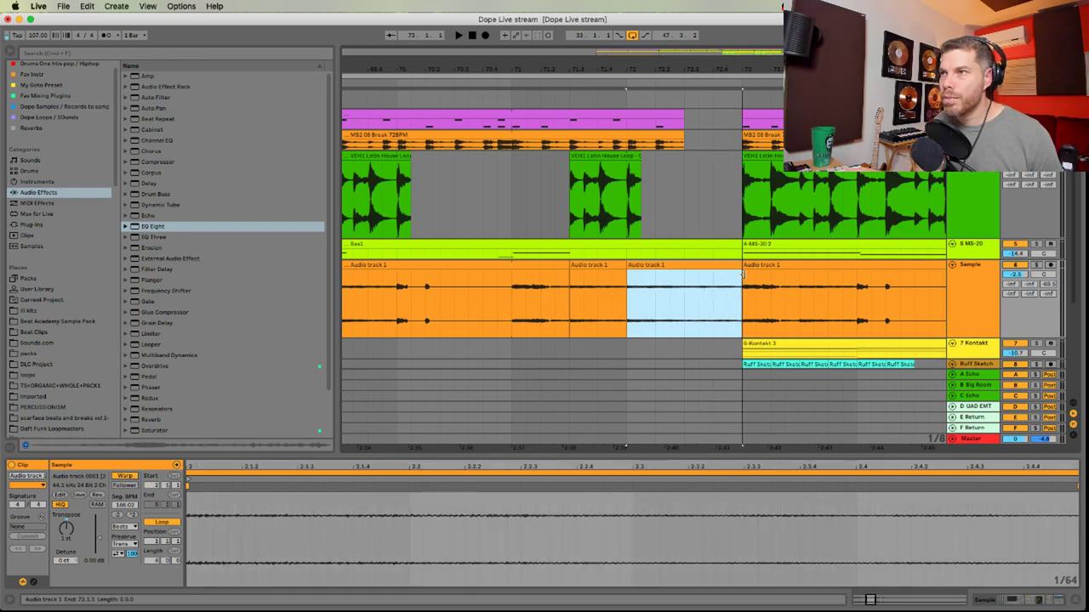
key(space)
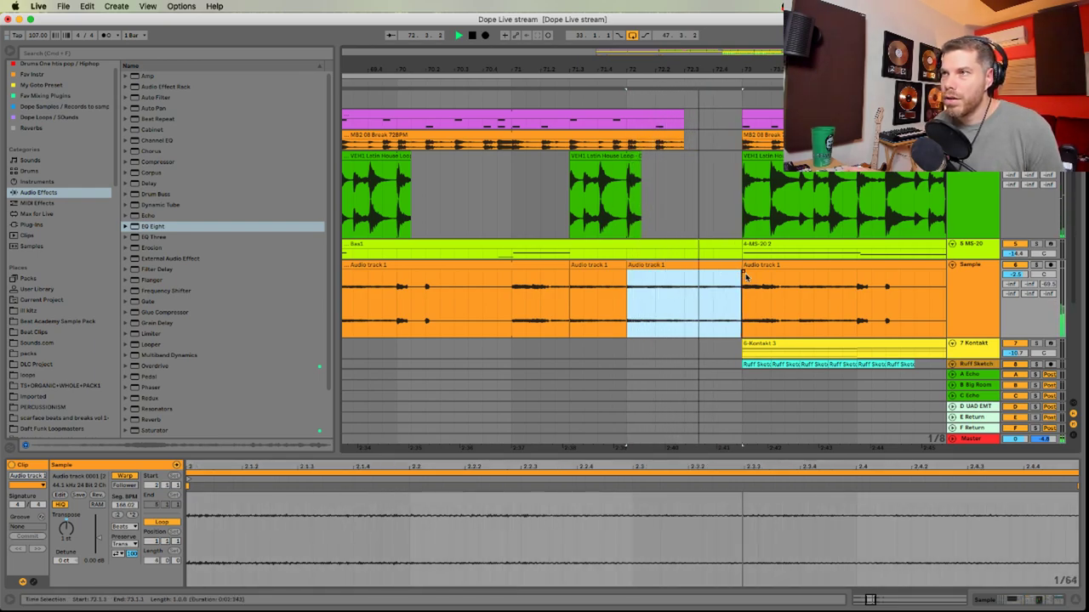
key(space)
key(space)
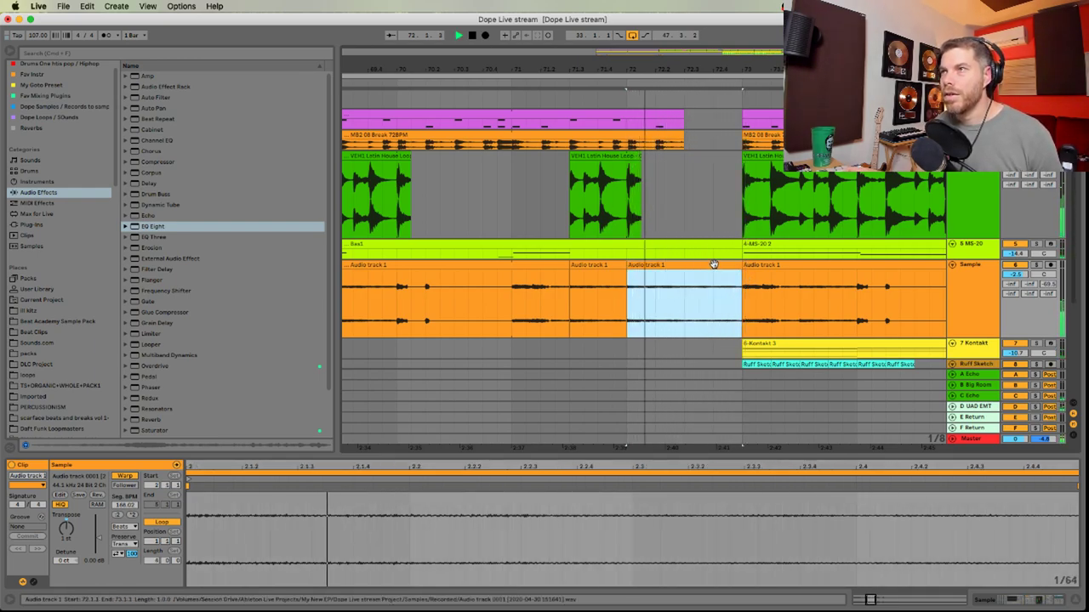
Listen to the section from bar 73, toggling the 9 Ruff Sketch track's mute to compare the mix
key(minus)
key(minus)
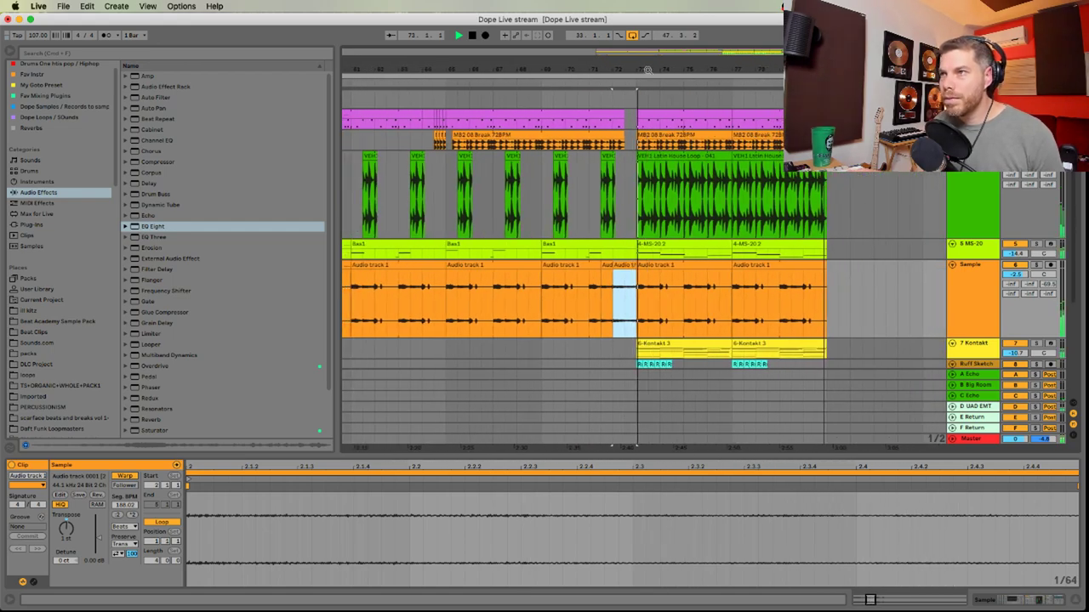
scroll(722, 301, down, 4)
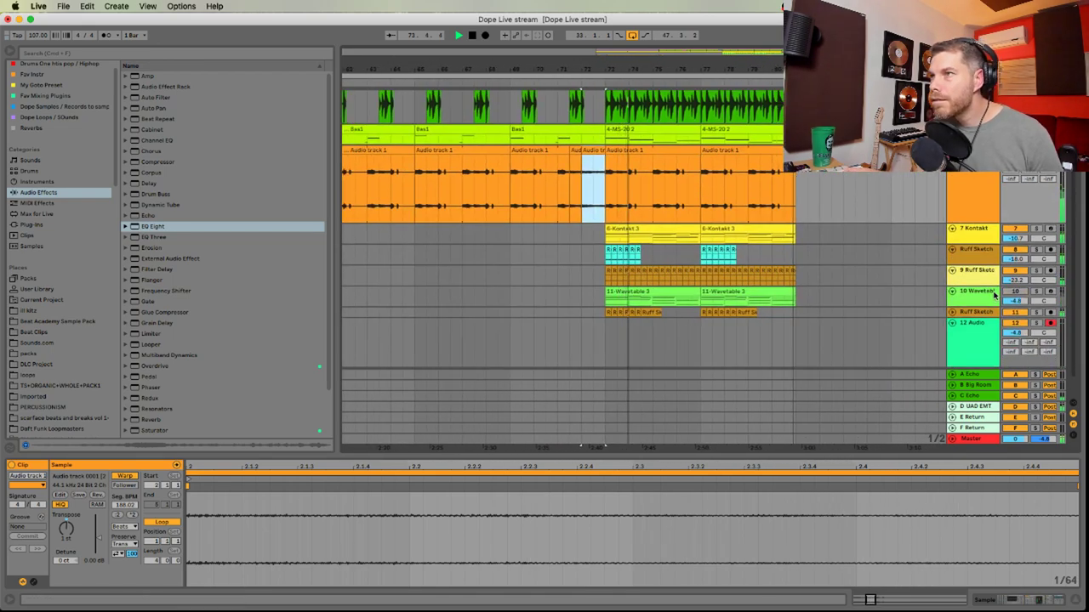
click(1020, 272)
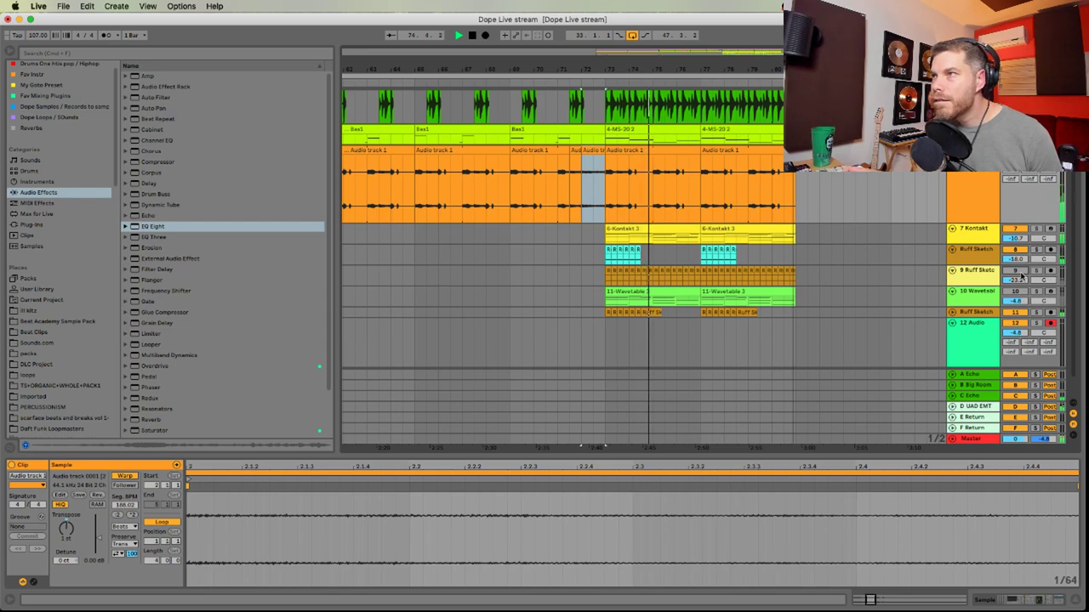
click(974, 231)
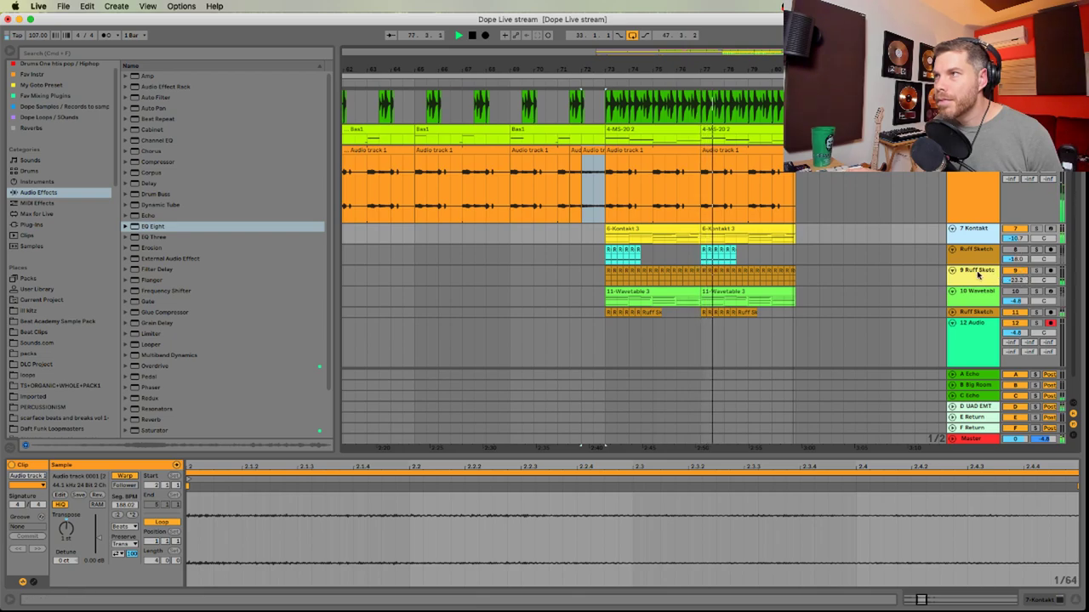
key(Tab)
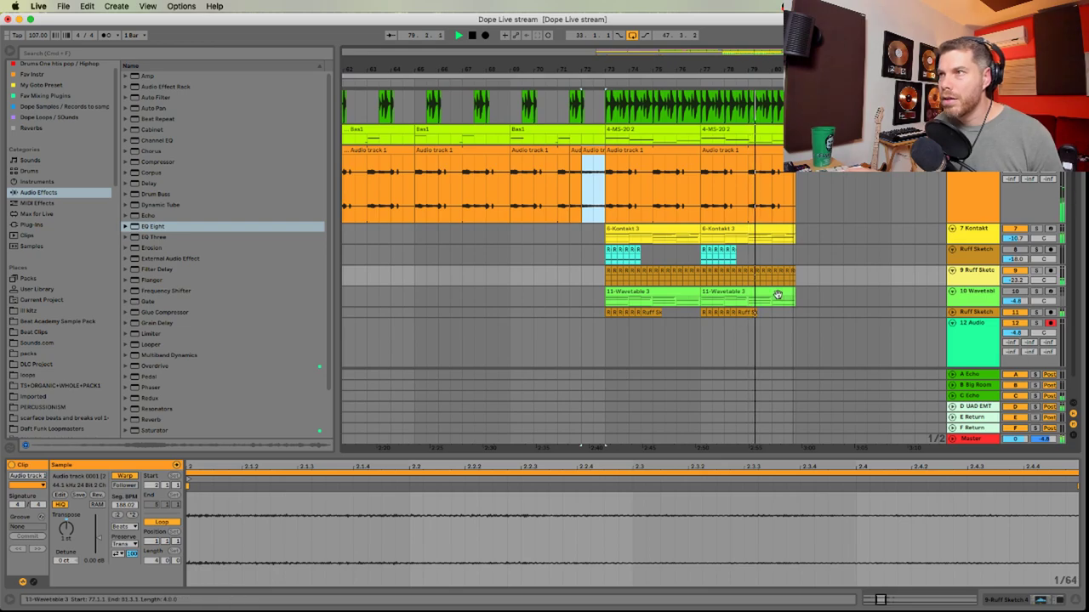
Duplicate the time from bar 73 to 81 across all tracks so the section runs to bar 89
scroll(743, 285, right, 2)
drag(751, 259, 564, 297)
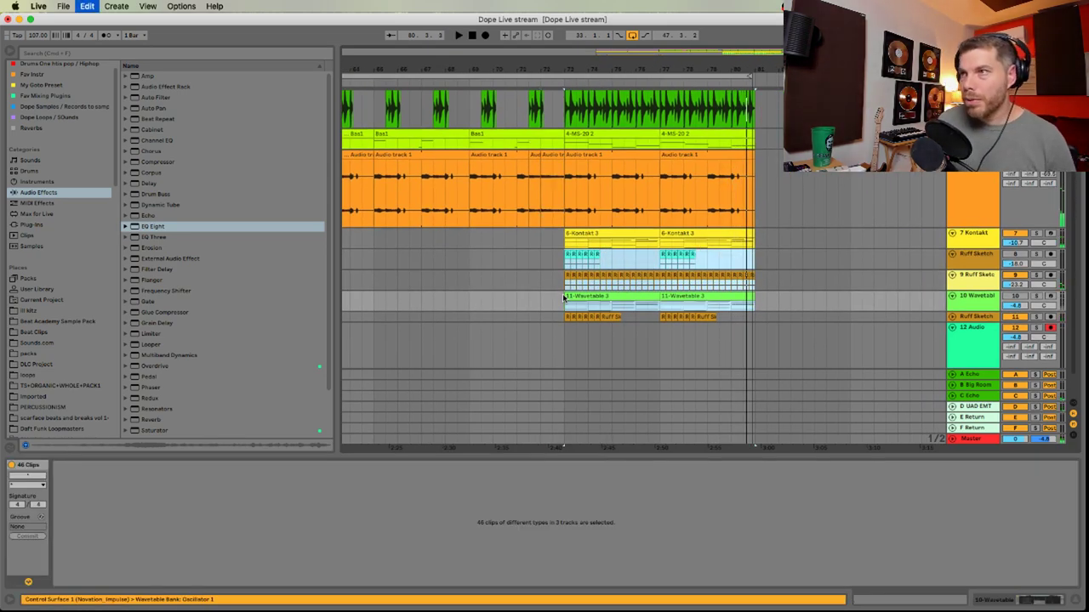
key(super+d)
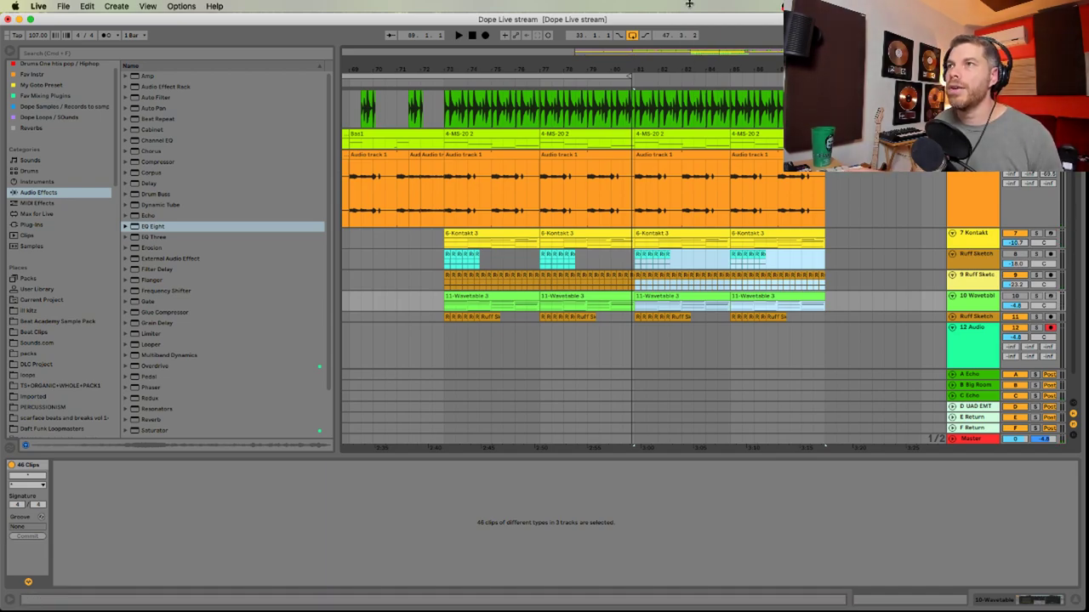
drag(695, 66, 694, 17)
drag(882, 190, 890, 303)
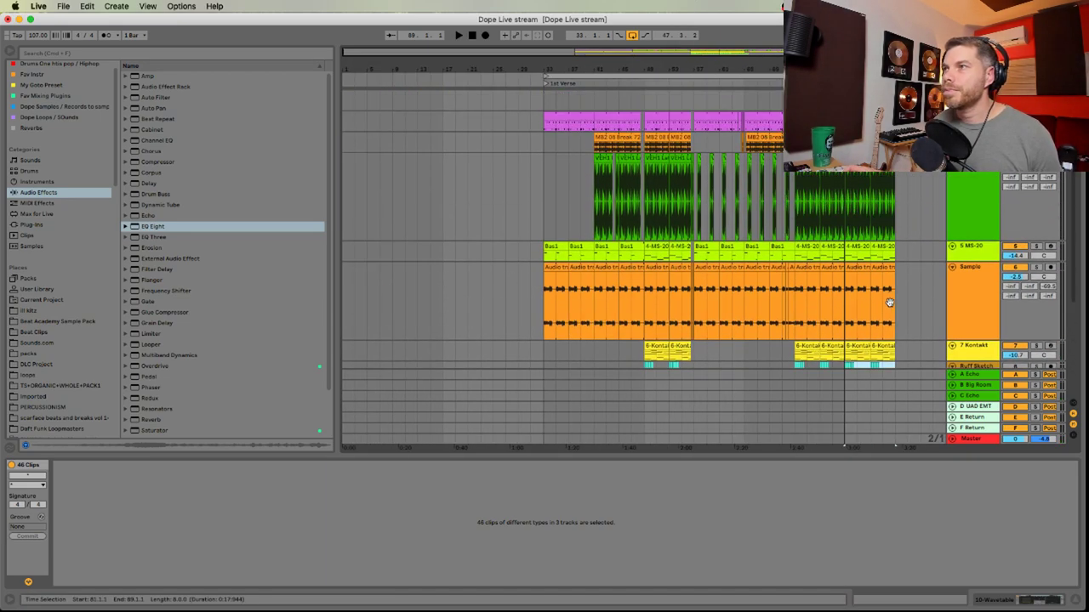
Fold all tracks, copy the first Sample clip to bar 29 as an intro and delete the empty time before it
alt+click(953, 269)
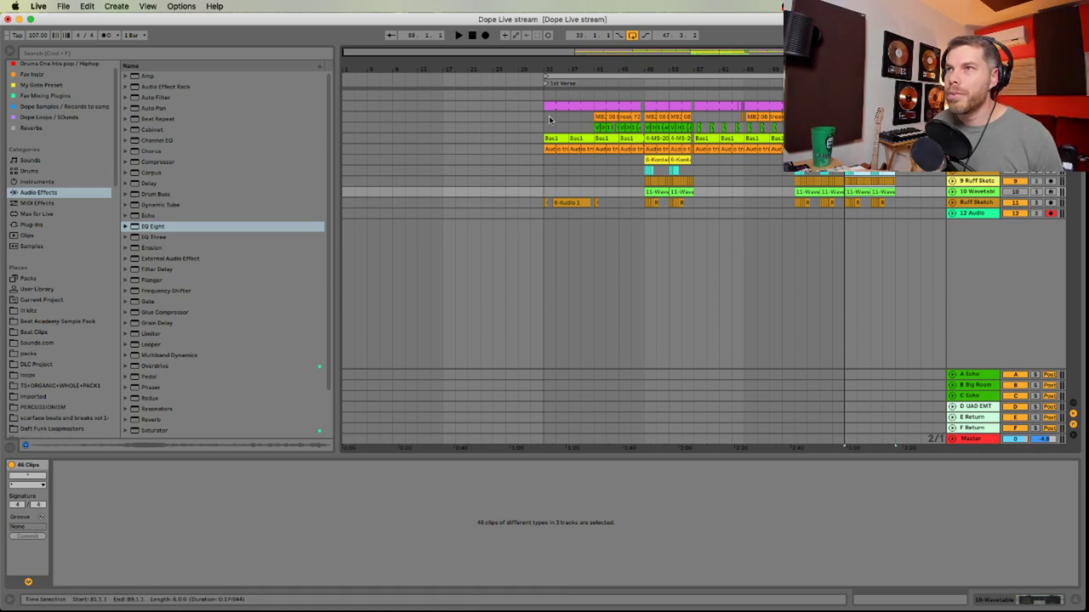
drag(548, 119, 324, 117)
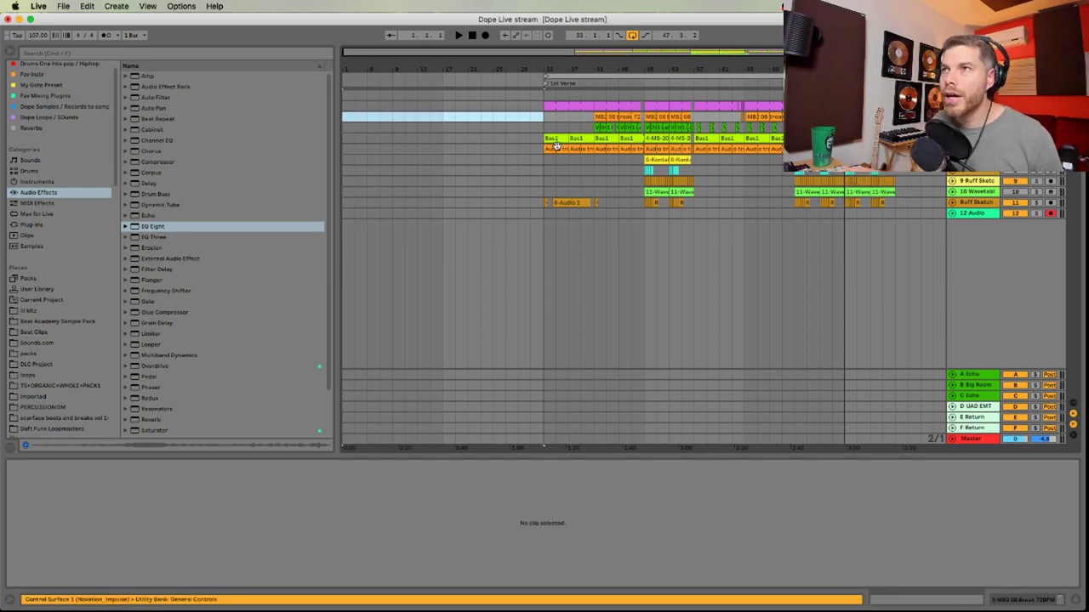
drag(551, 149, 525, 149)
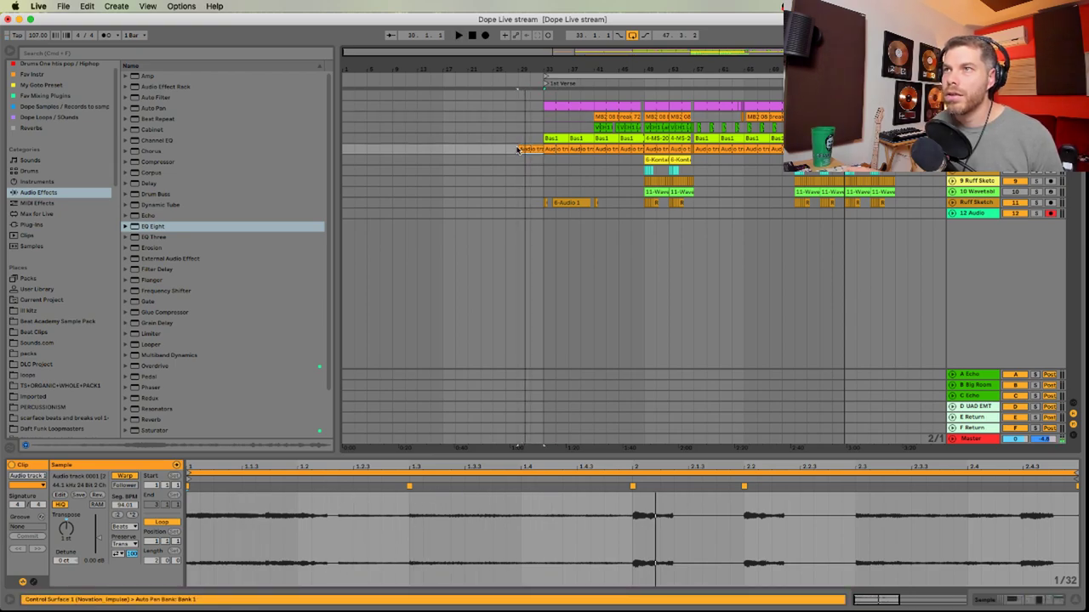
drag(518, 148, 371, 148)
key(super+shift+BackSpace)
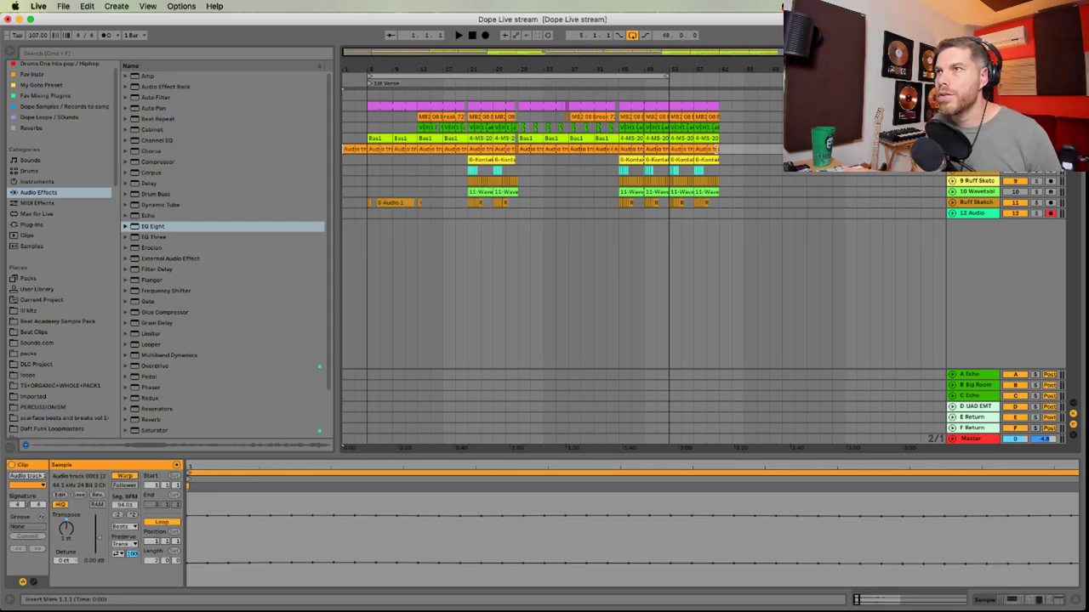
Duplicate the last Drum Rack clip twice to extend the drums from bar 61 to 69, and play from 61.1.1
click(711, 104)
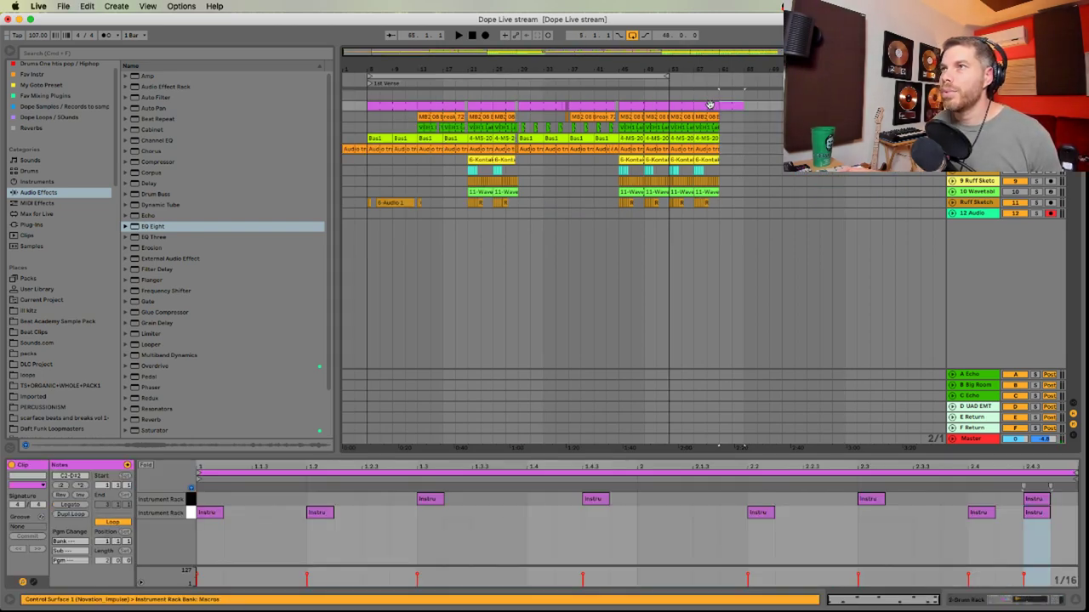
click(719, 127)
key(space)
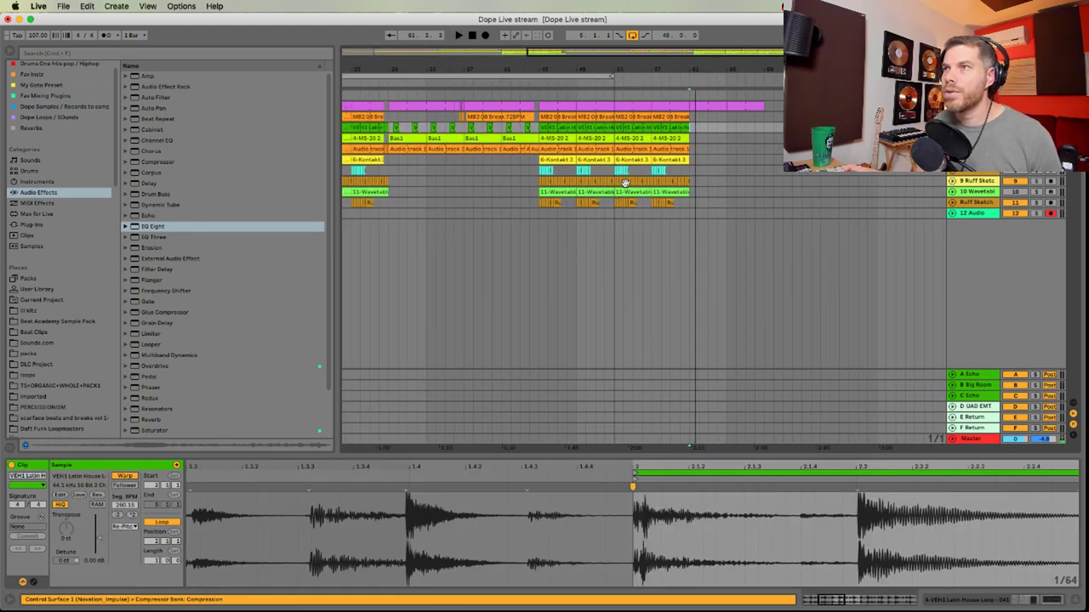
Copy all tracks' clips from bars 45 to 61 to the section starting at bar 69
drag(541, 219, 691, 105)
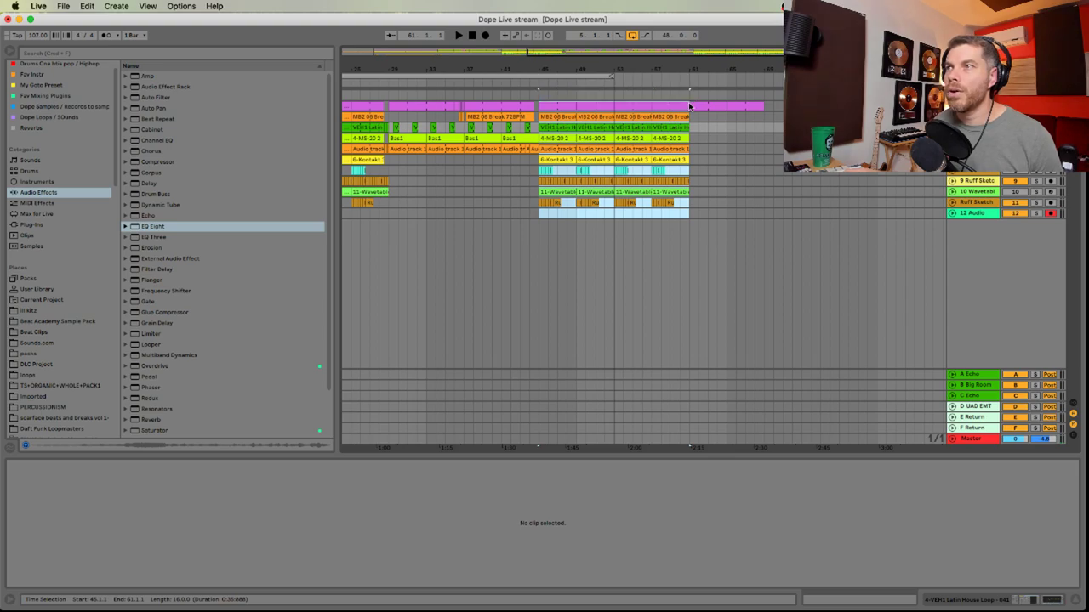
drag(549, 106, 774, 104)
drag(839, 213, 656, 228)
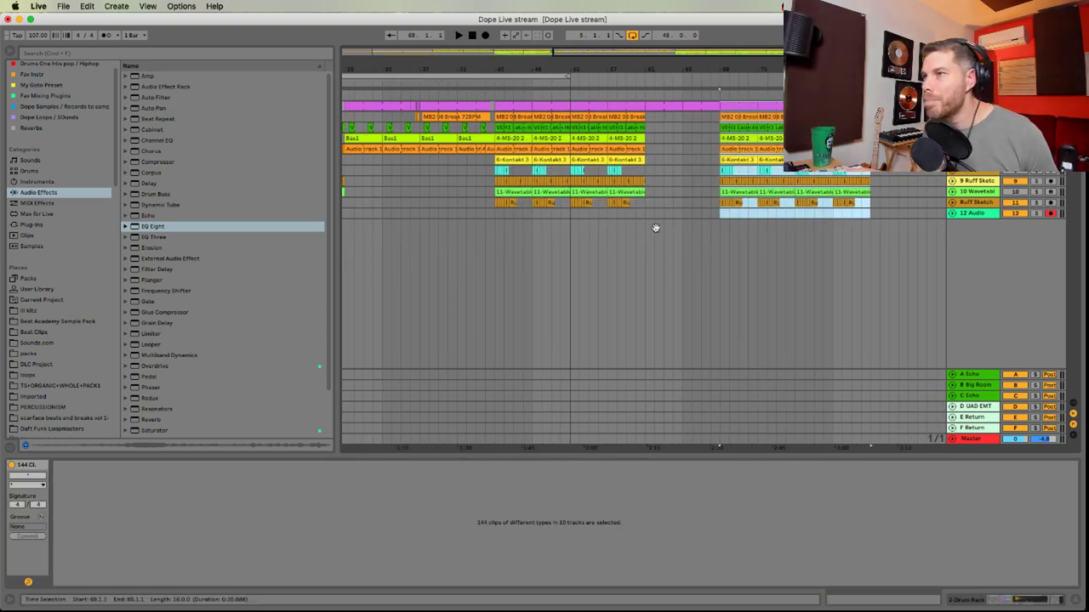
Extend the arrangement loop so it runs from bar 1 to bar 87
drag(838, 69, 898, 56)
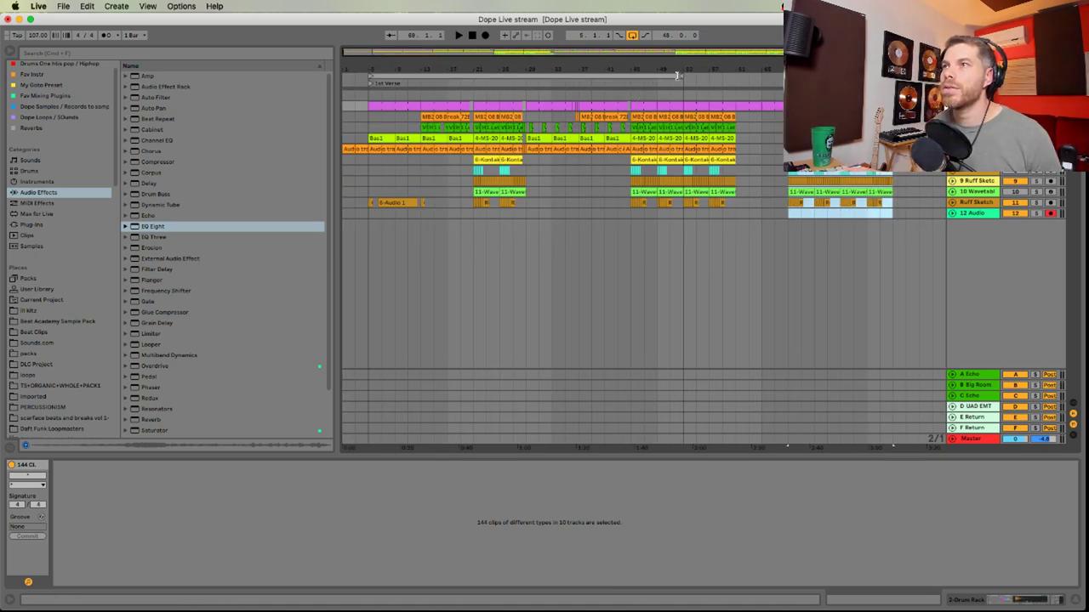
drag(677, 75, 906, 77)
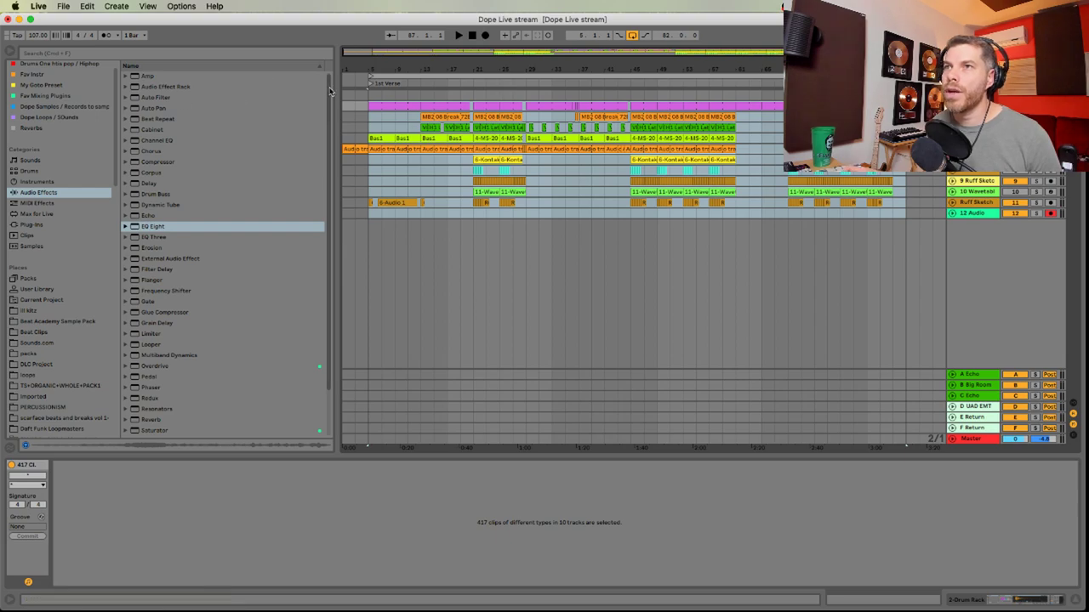
drag(372, 75, 313, 84)
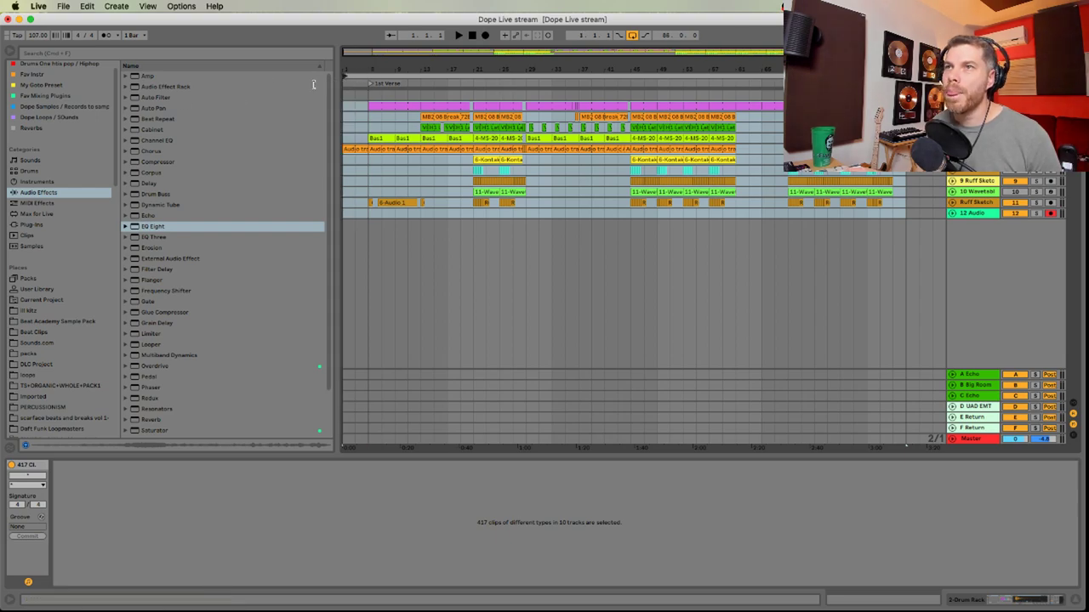
Add a locator at bar 61 and rename it Bridge
click(746, 212)
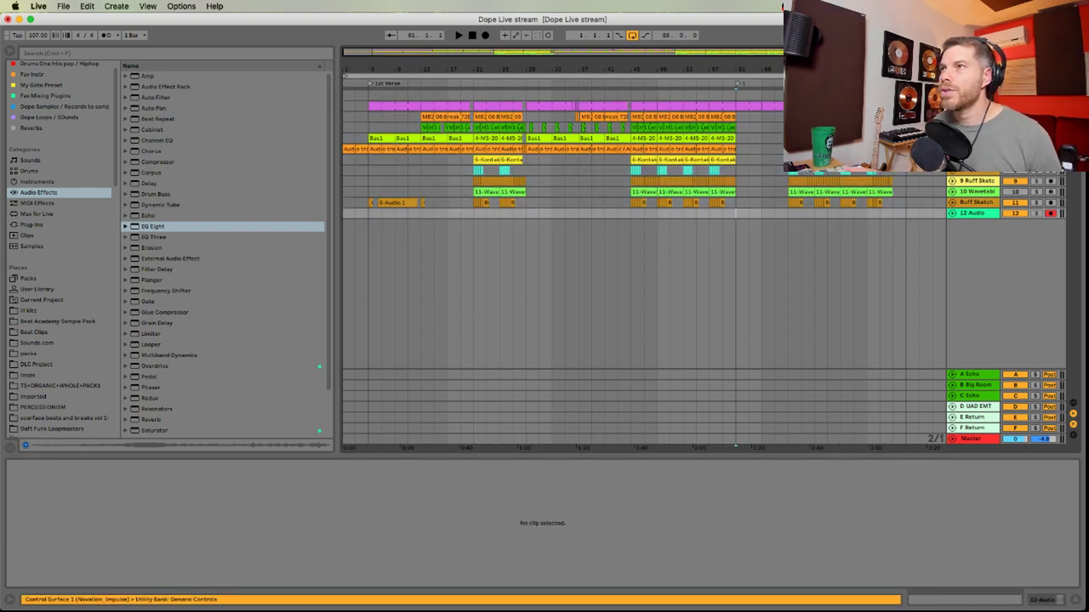
right_click(736, 87)
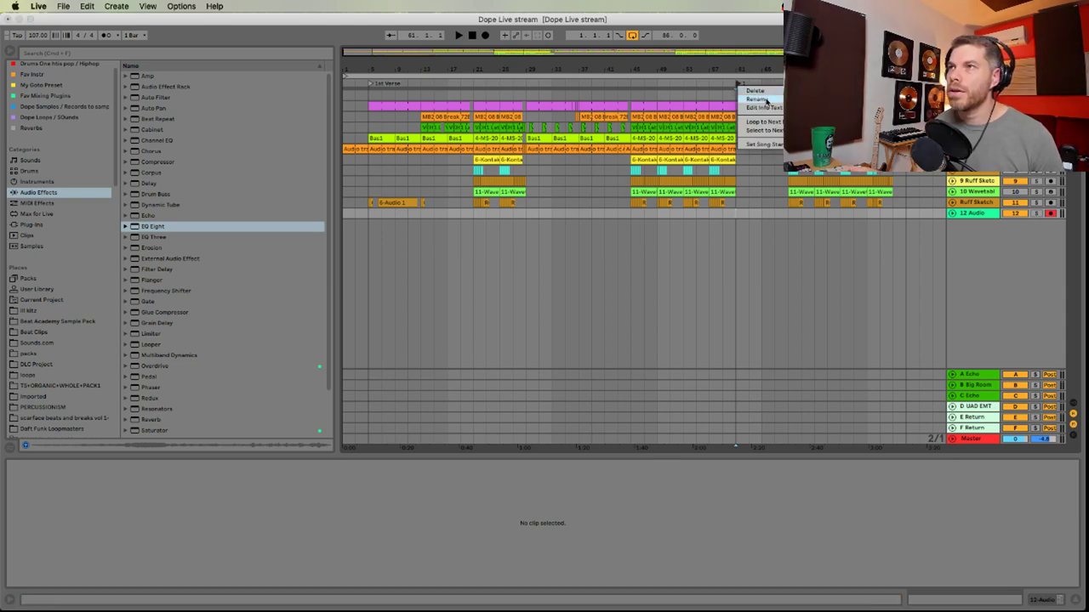
click(764, 101)
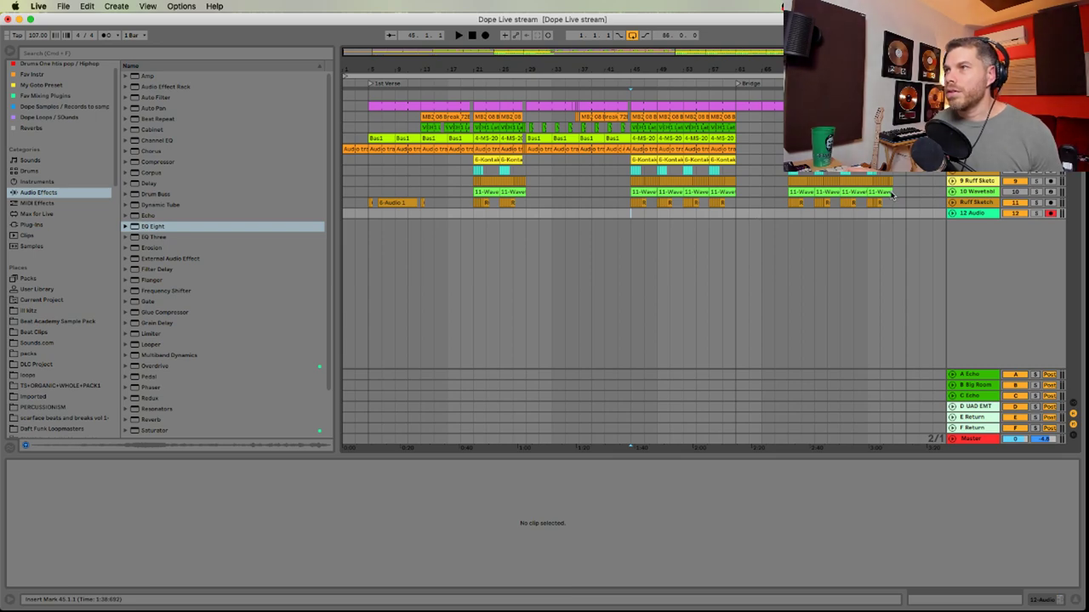
Play the arrangement from bar 45 to hear the Ruff Sketch track soloed and with the other tracks
click(979, 173)
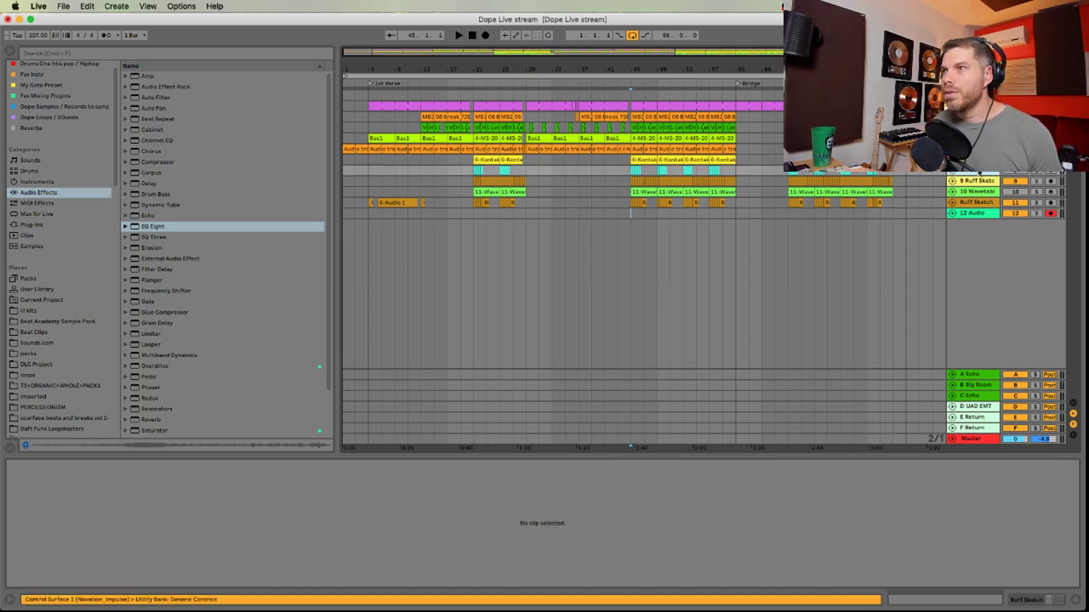
click(978, 203)
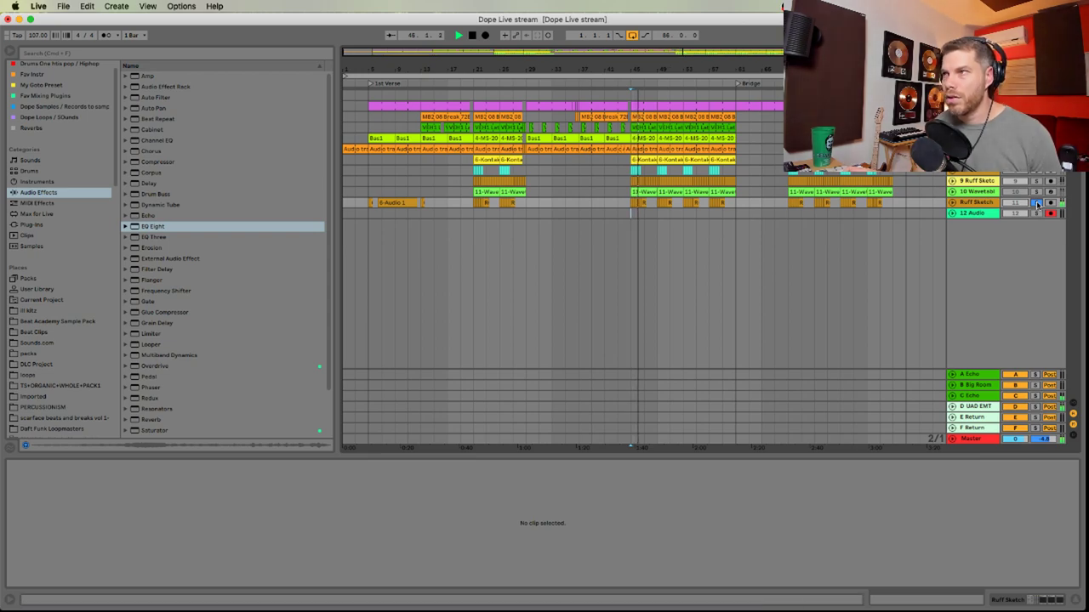
drag(670, 68, 737, 104)
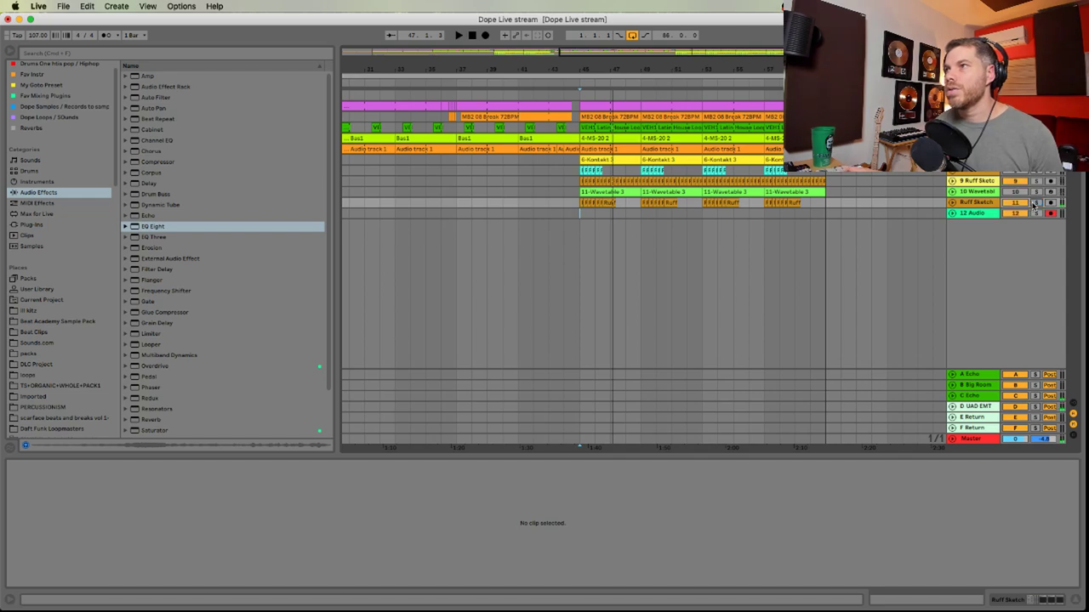
key(space)
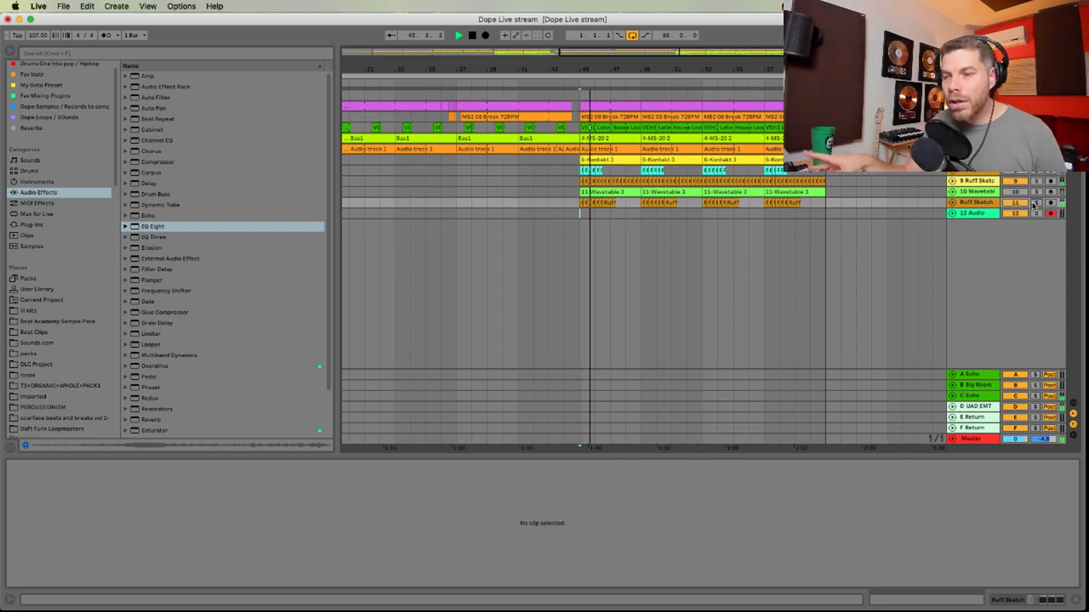
key(space)
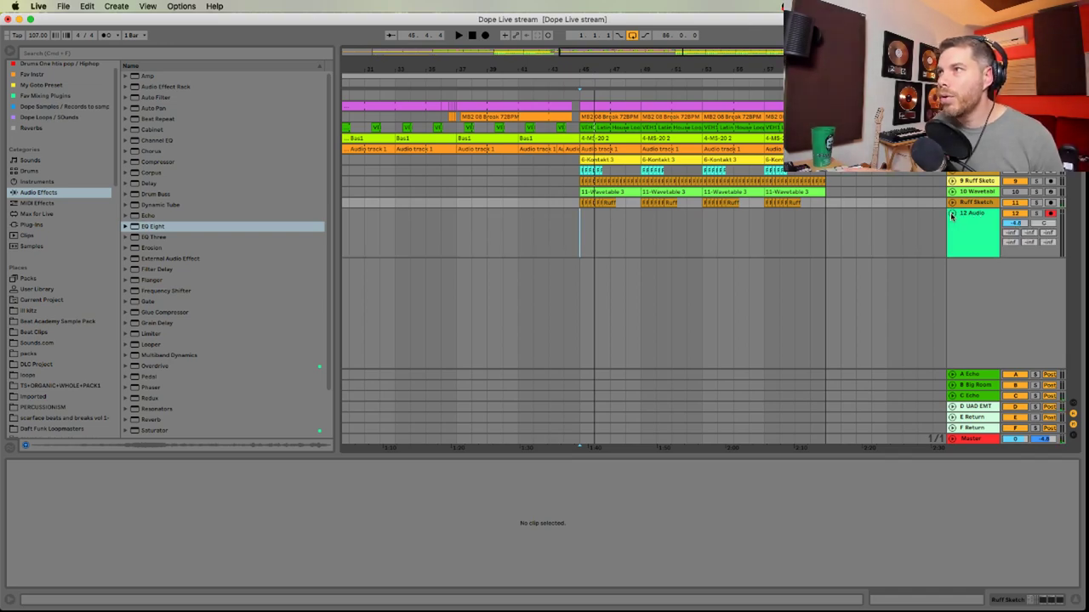
Set the 12 Audio track's input channel to Juno (L) in Session View and return to the arrangement
key(Tab)
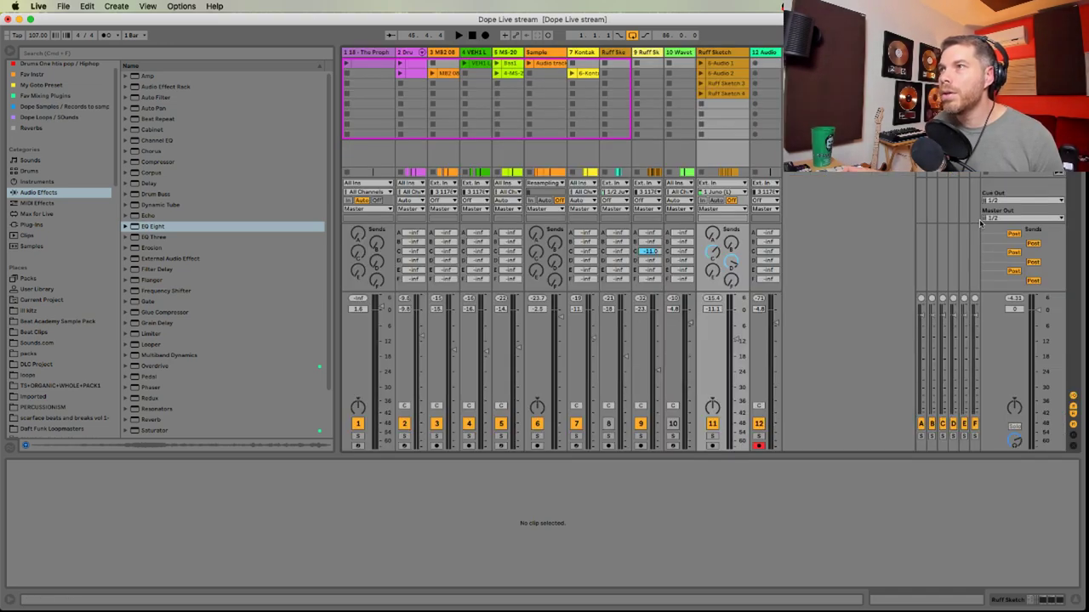
click(768, 54)
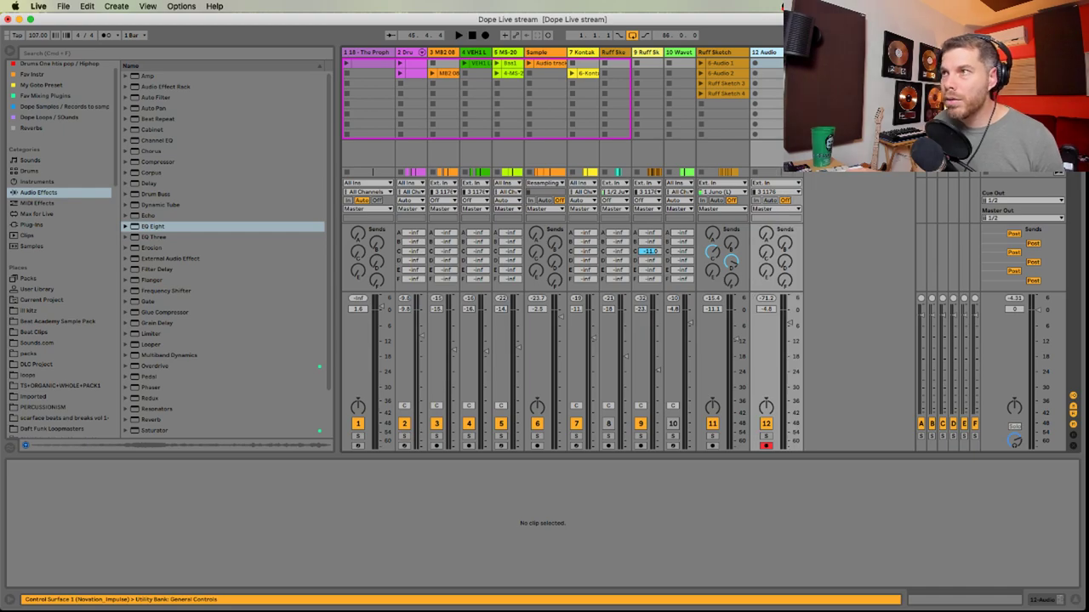
click(789, 192)
click(789, 226)
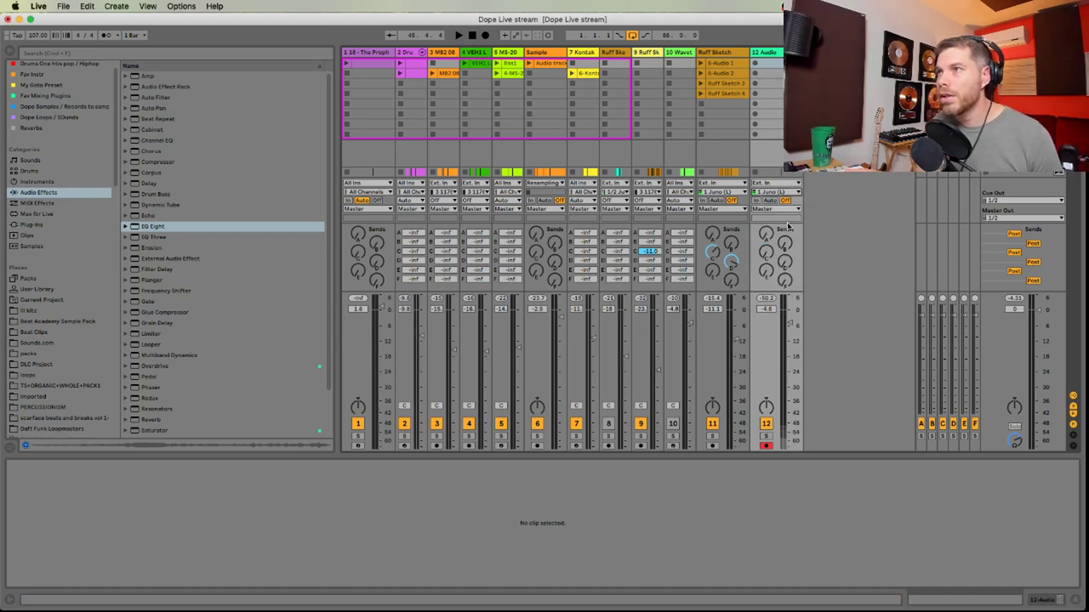
key(Tab)
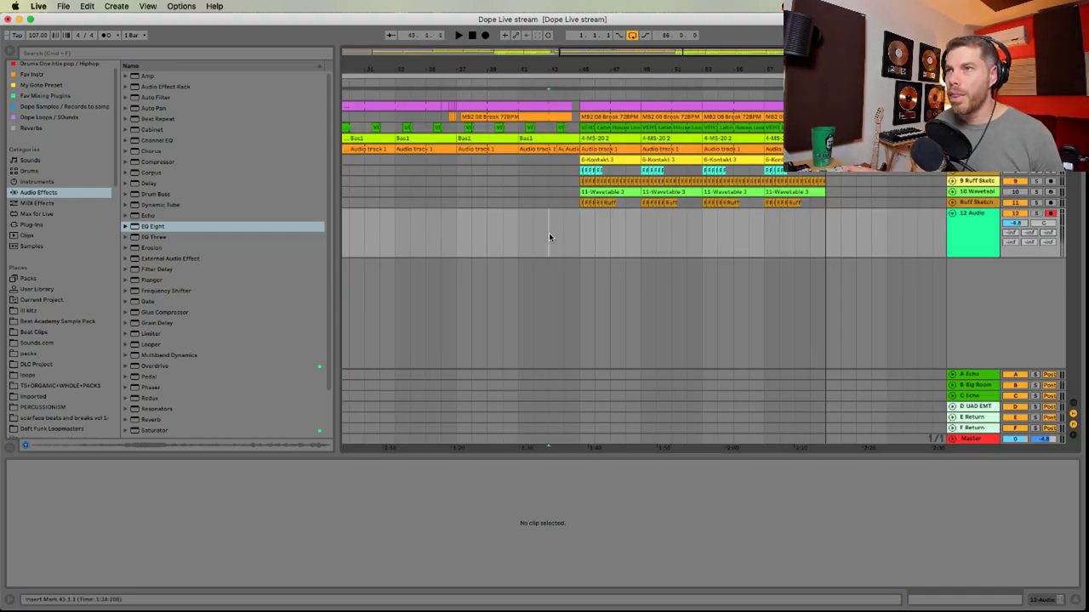
Record a synth take onto the 12 Audio track, starting in bar 43
click(549, 233)
key(space)
click(484, 35)
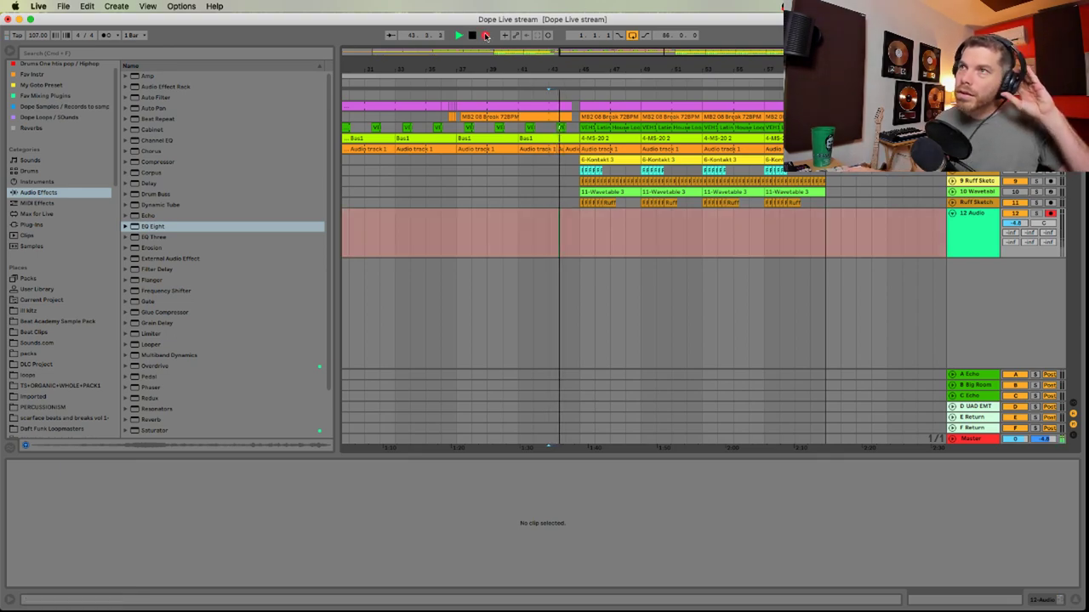
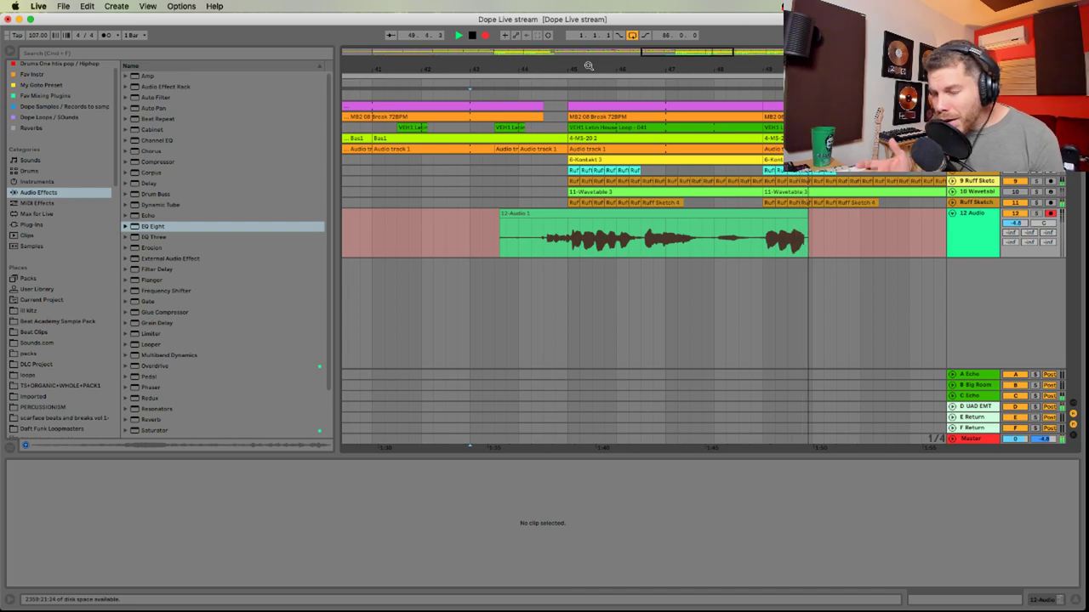
key(space)
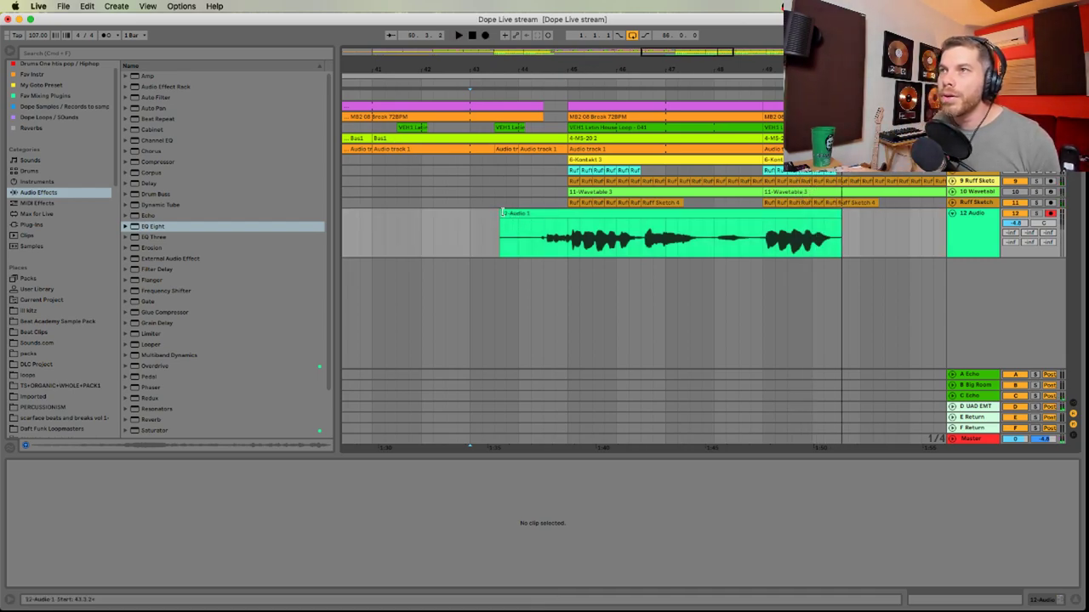
Trim the recorded 12-Audio clip's start to bar 45 and warp its first note onto the beat
drag(500, 220, 567, 218)
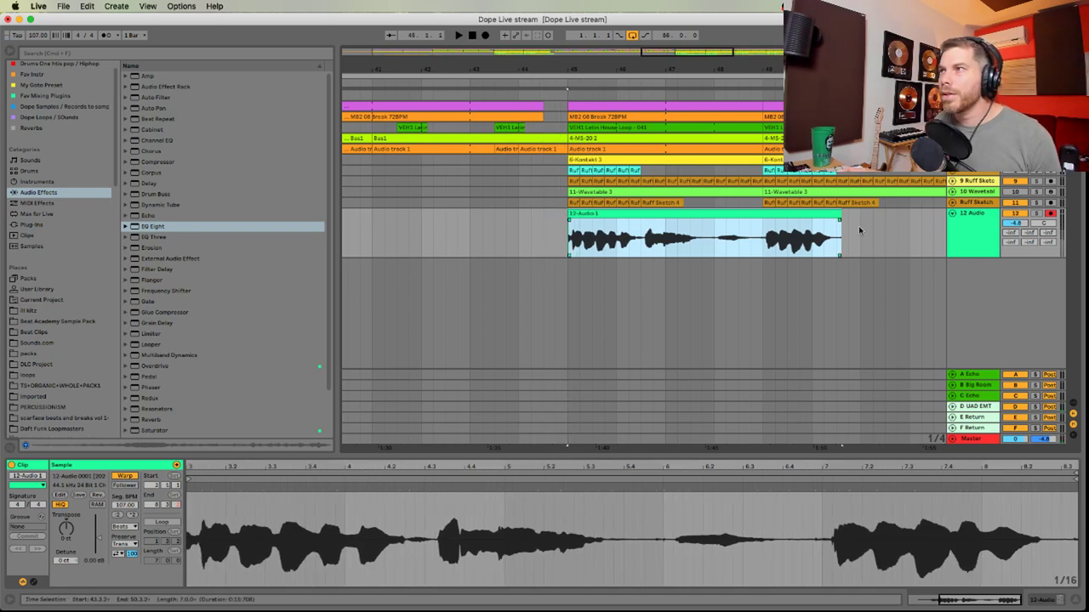
key(space)
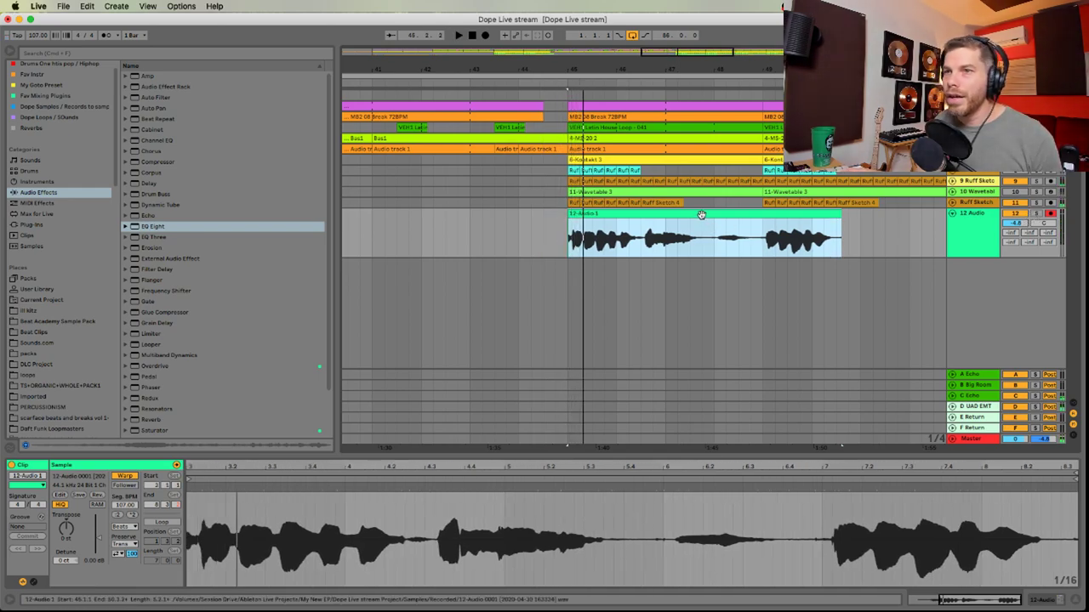
mouse_move(197, 518)
mouse_down()
mouse_move(294, 509)
mouse_move(283, 488)
mouse_up()
double_click(297, 487)
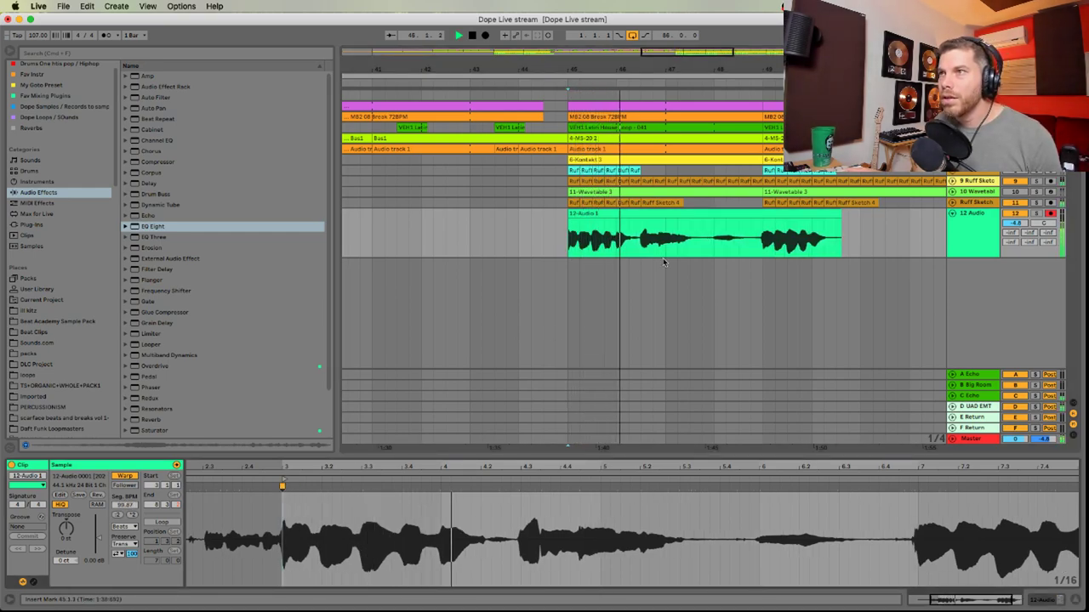
Delete the 12-Audio recording after 46.3.1, leaving only the first note, and play it from bar 45
drag(640, 242, 755, 239)
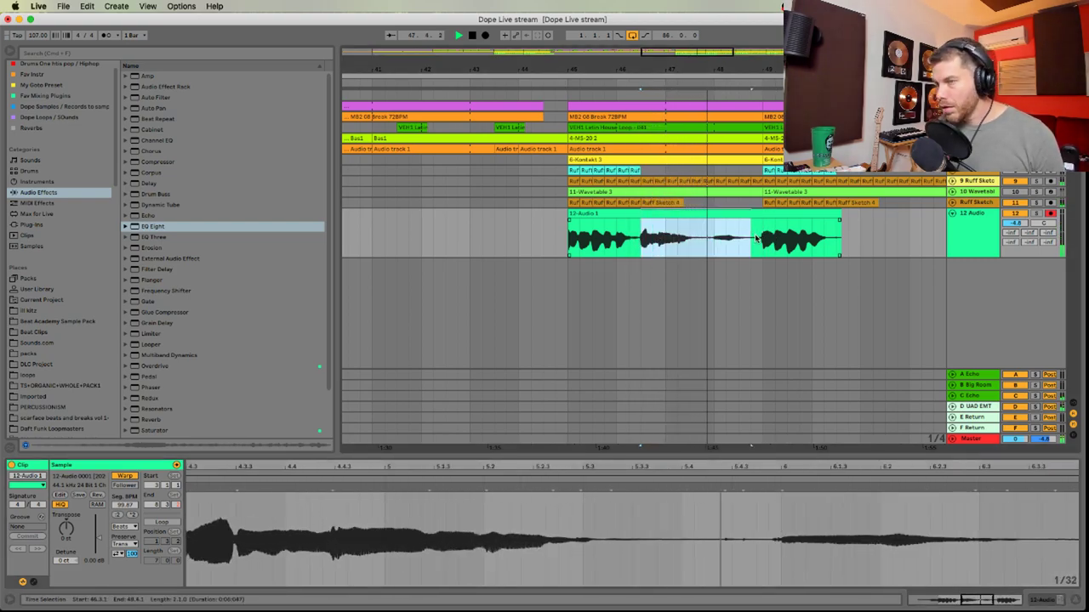
key(Delete)
key(space)
click(795, 214)
key(Delete)
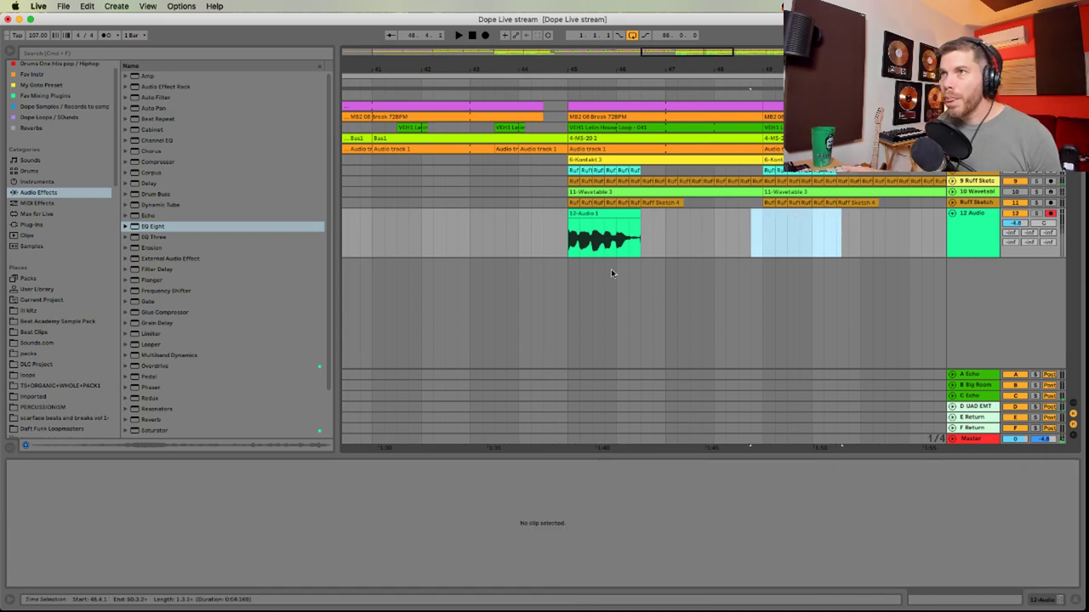
click(609, 214)
key(space)
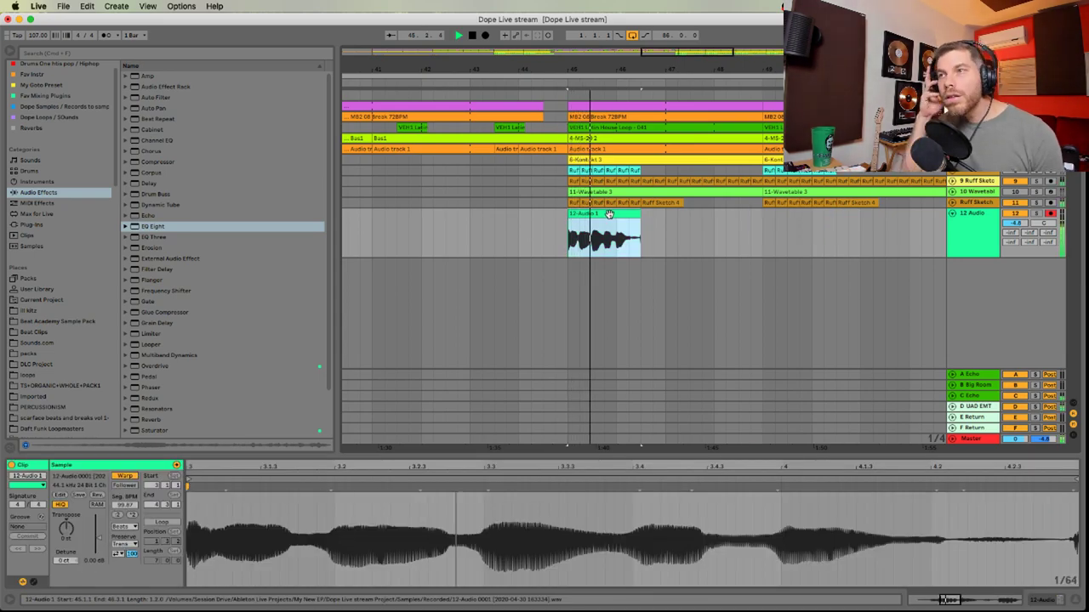
Duplicate the 12 Audio track and delete the copied clip to leave an empty track 13
click(964, 247)
key(super+d)
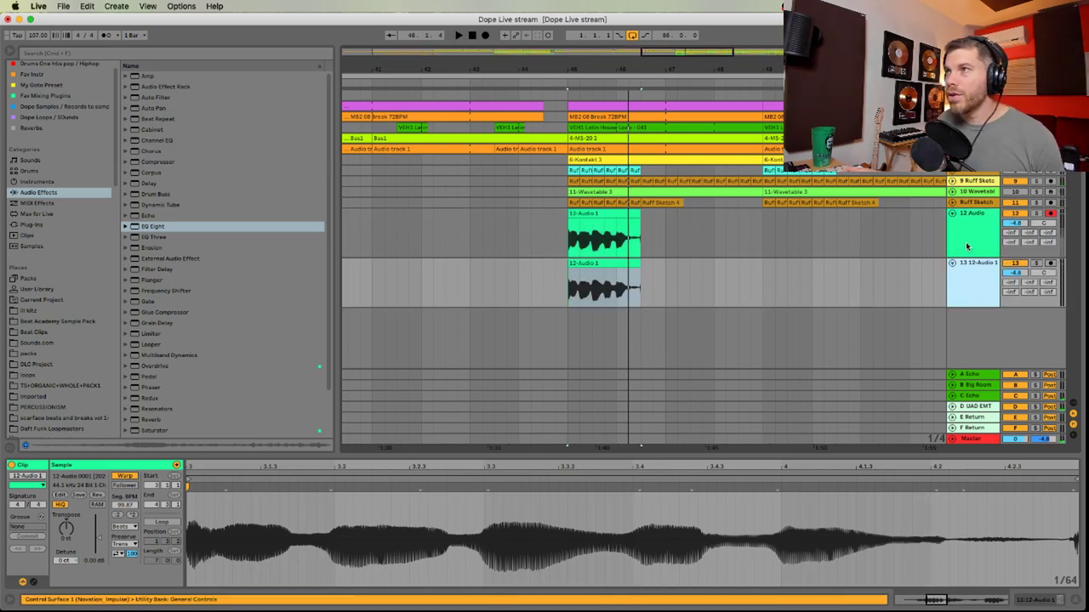
click(621, 263)
key(Delete)
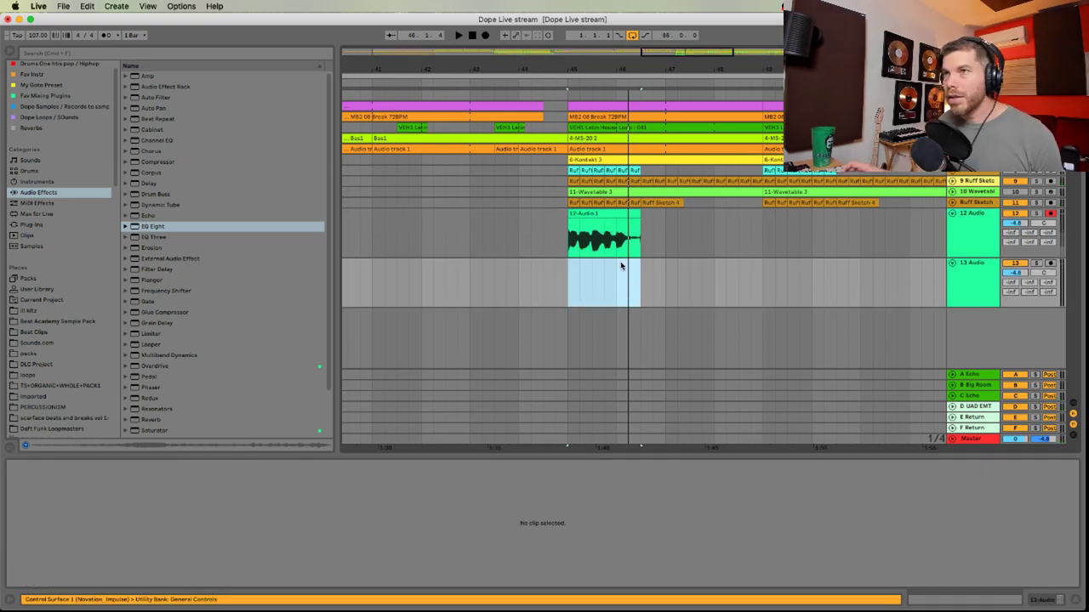
Record a second synth layer onto the 13 Audio track from bar 44
click(517, 279)
key(F9)
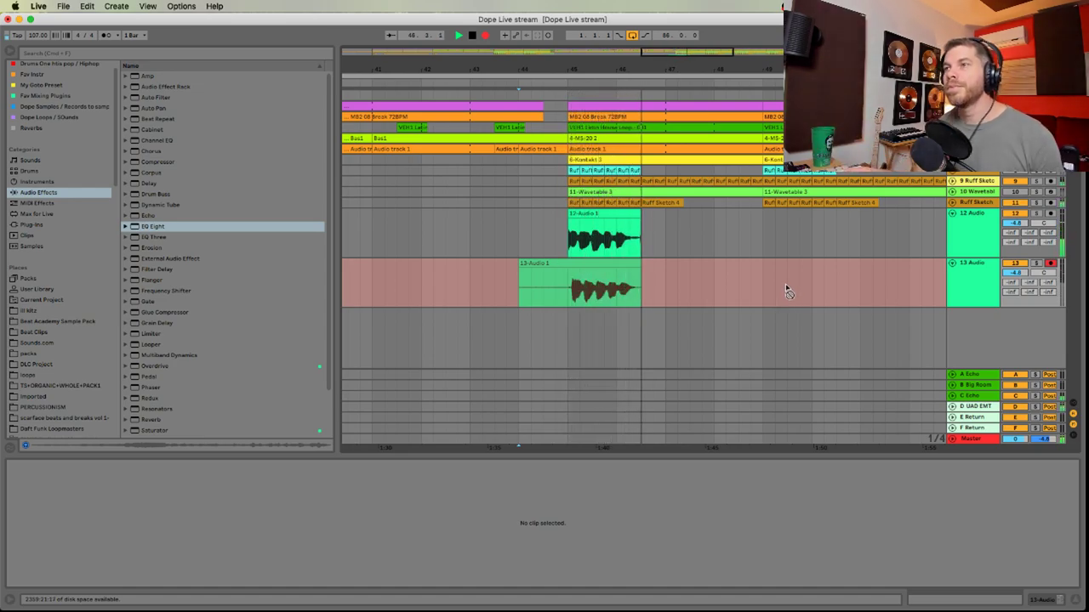
key(space)
Duplicate the 13 Audio track and warp the original clip's first note onto bar 45
click(969, 270)
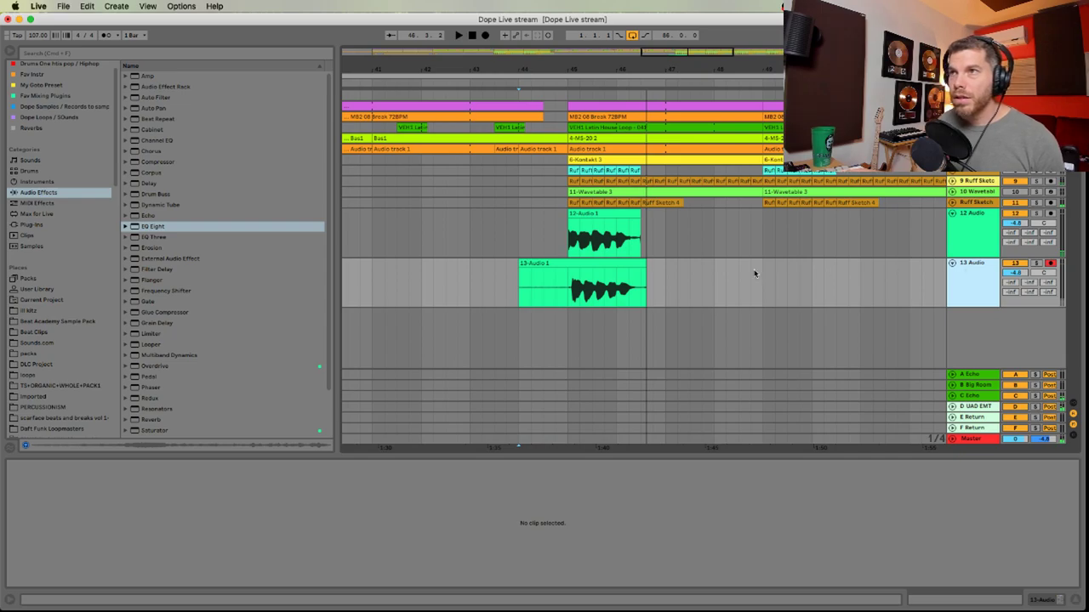
key(super+d)
click(587, 265)
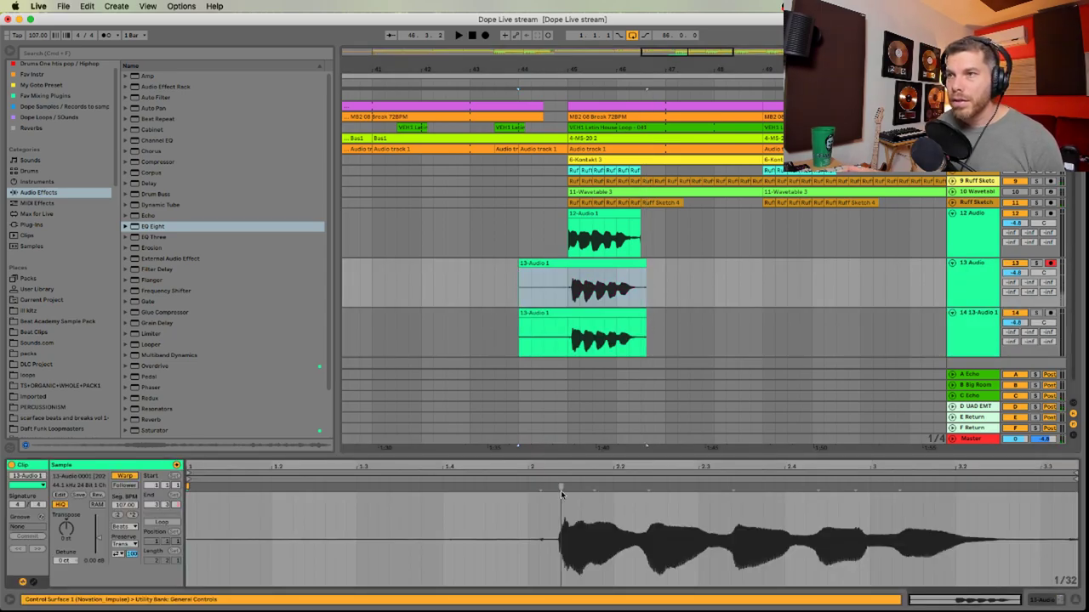
drag(561, 491, 528, 485)
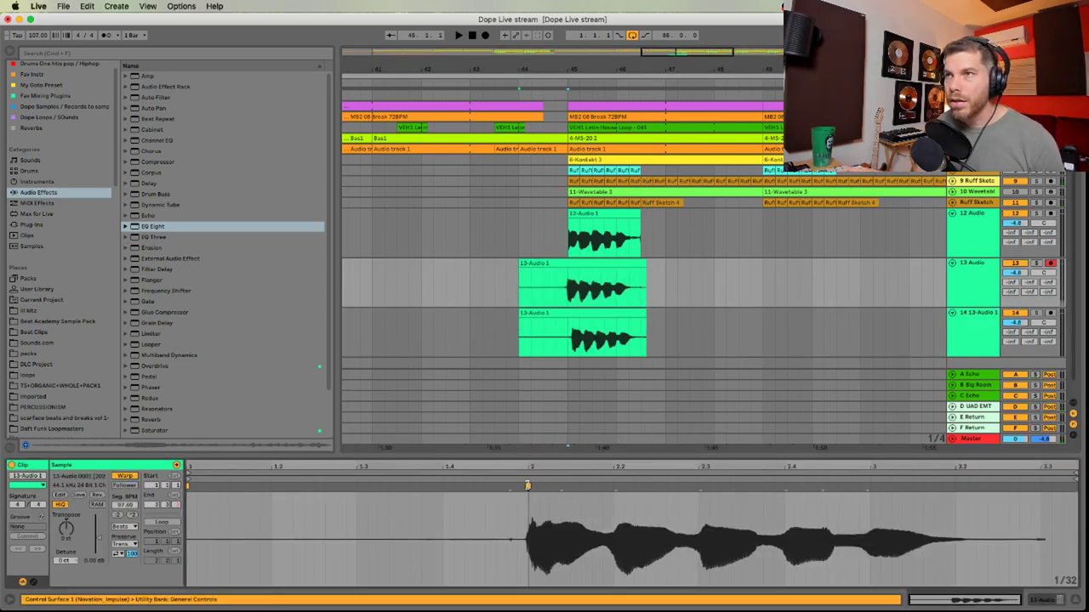
Delete the copied clip from track 14, arm the track and record a third synth layer from bar 44
click(576, 314)
key(Delete)
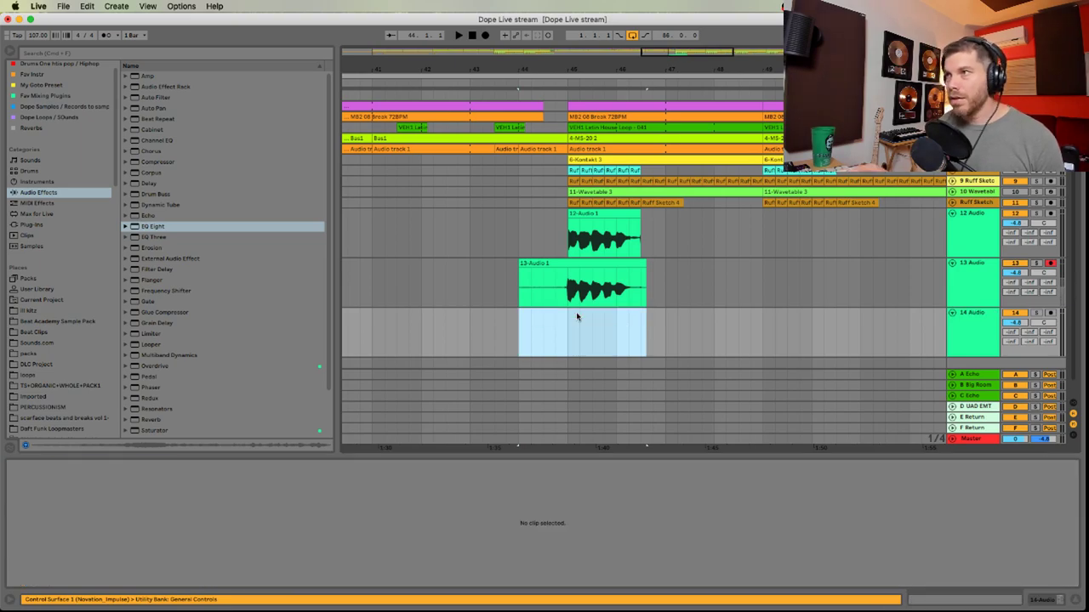
click(1051, 314)
key(F9)
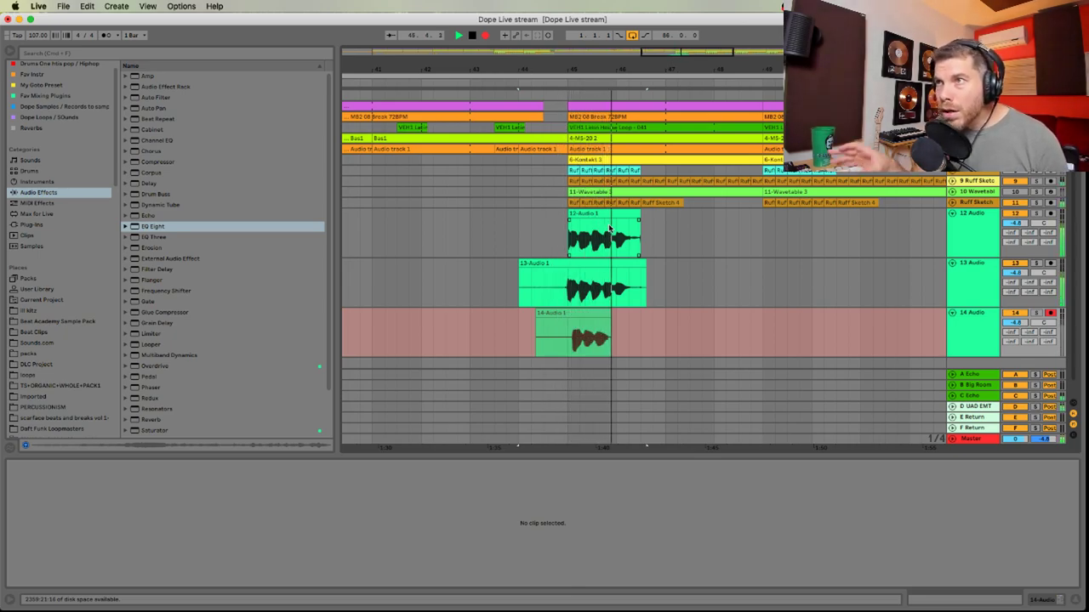
key(space)
Warp the 14-Audio clip's first note onto bar 45 and duplicate the 14 Audio track
click(637, 315)
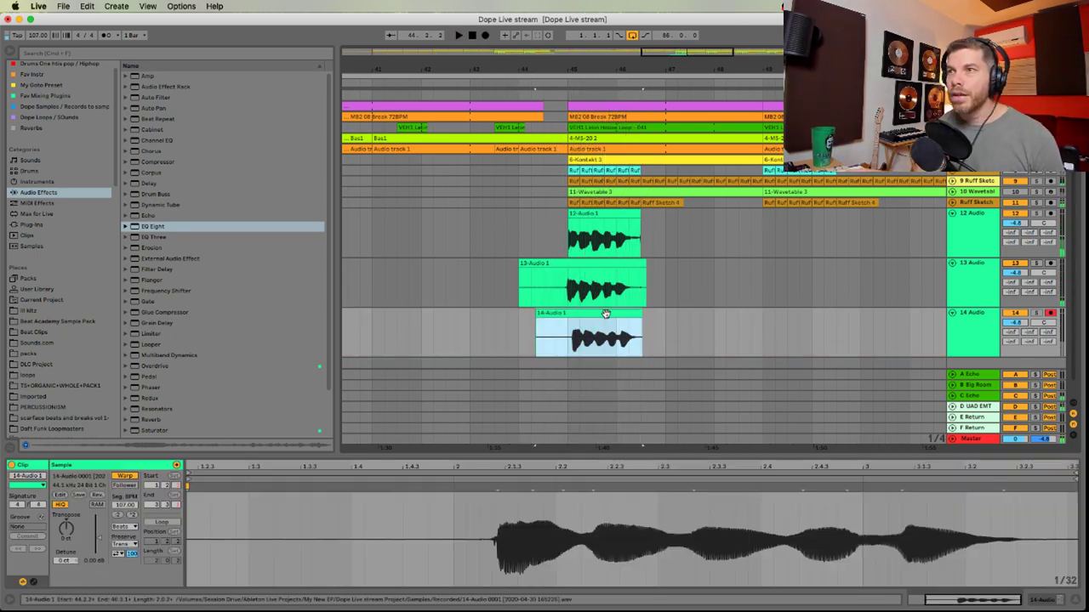
click(620, 327)
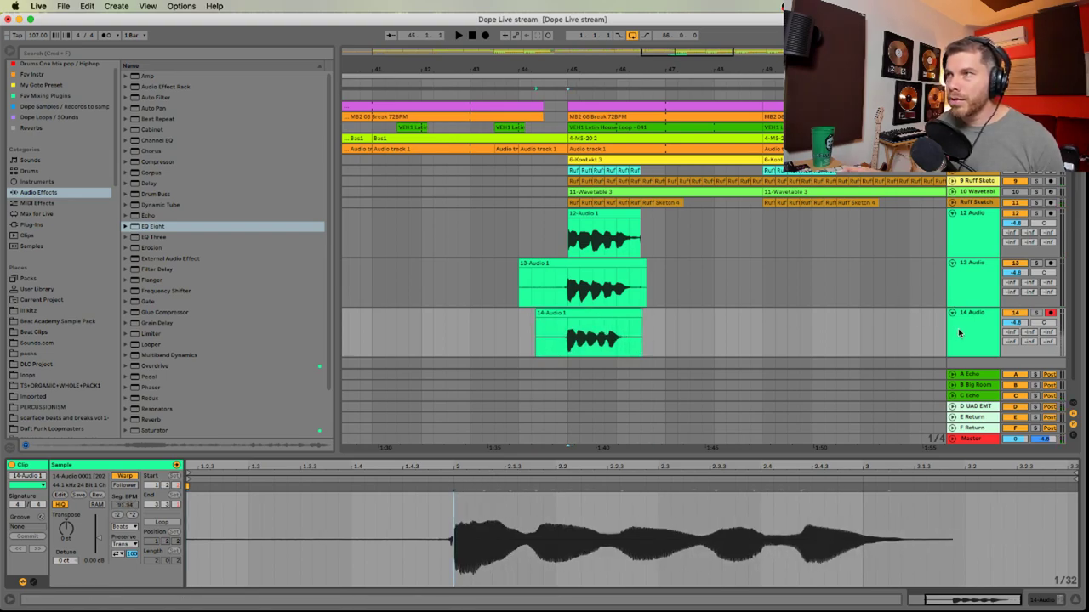
key(super+d)
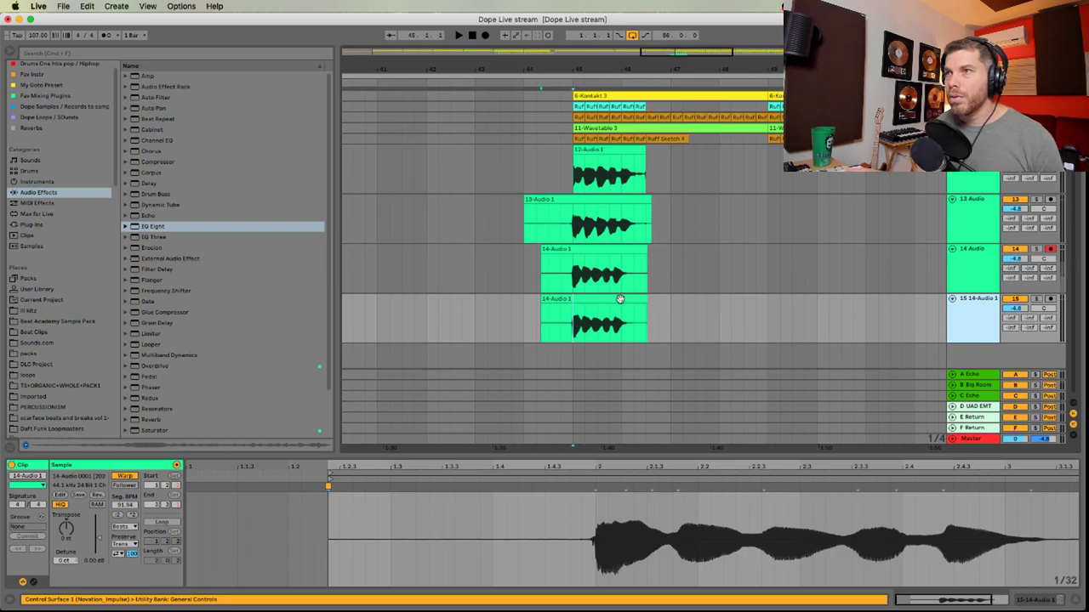
Delete the copied clip from track 15, arm the track and record a fourth synth layer from bar 44
key(Delete)
click(529, 308)
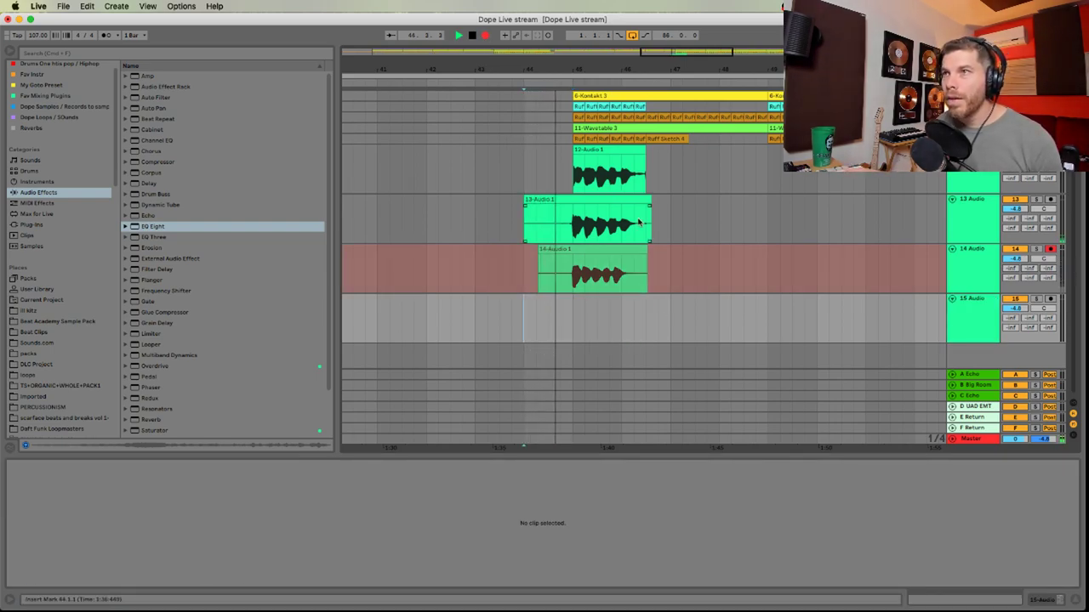
key(space)
click(1049, 298)
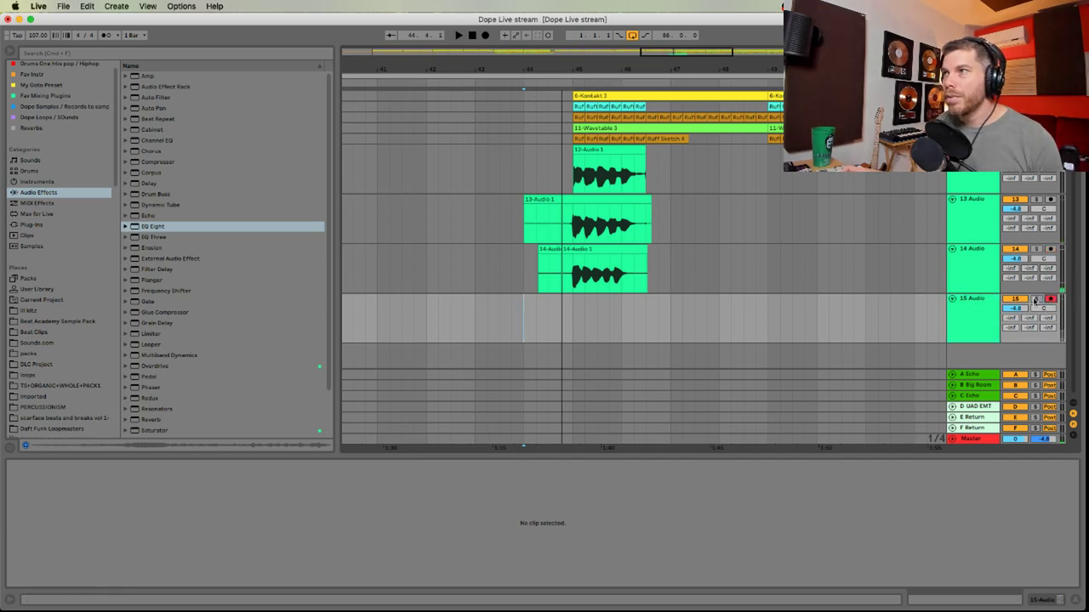
key(F9)
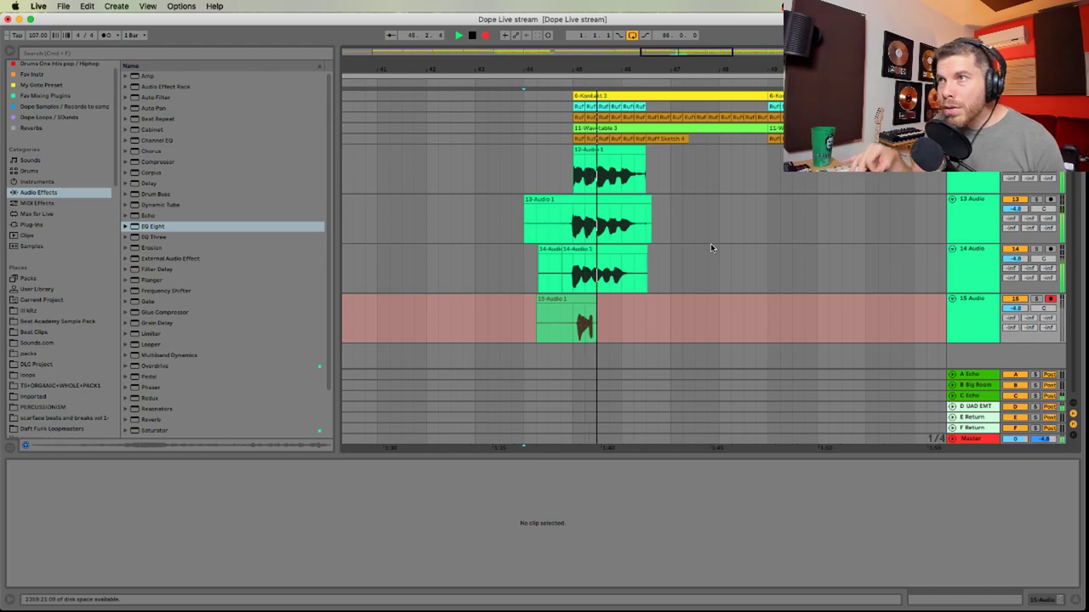
key(space)
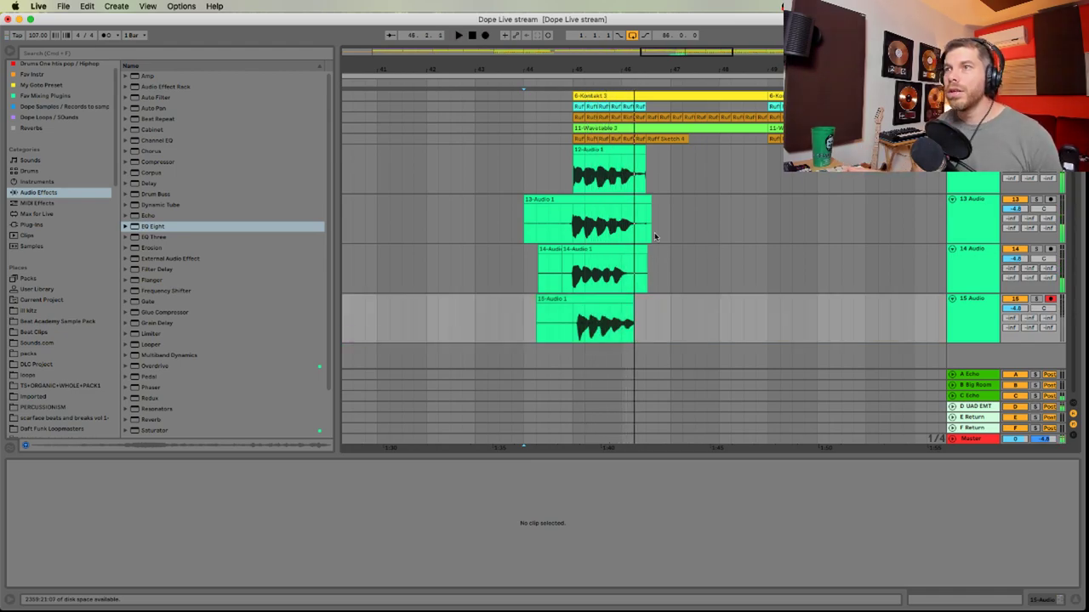
Warp the 14-Audio clip's second note at 2.2, and shift and trim the clip to start on bar 45
drag(570, 72, 570, 127)
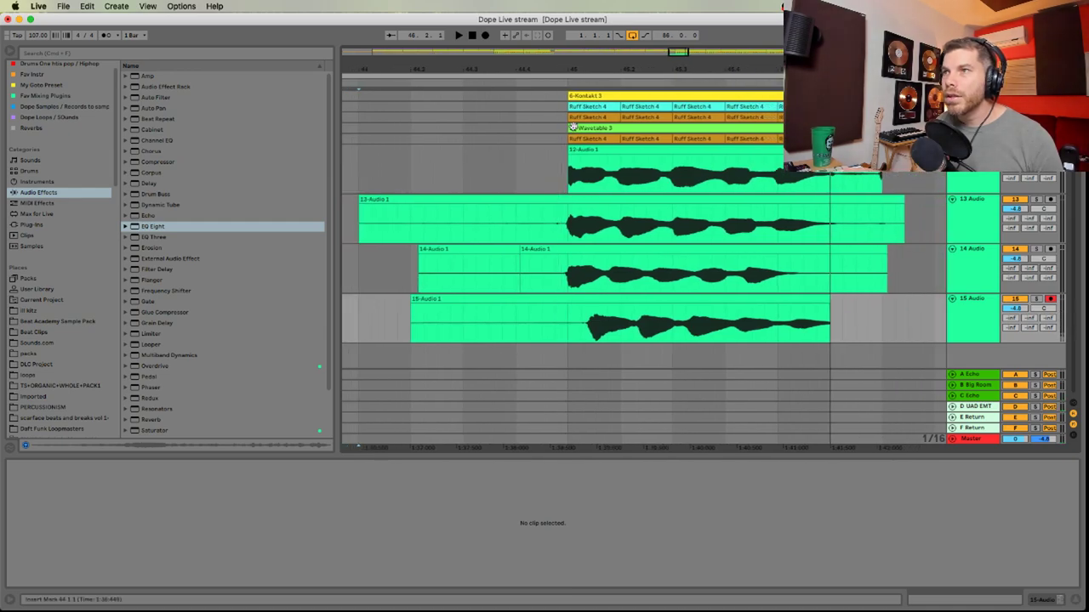
click(610, 252)
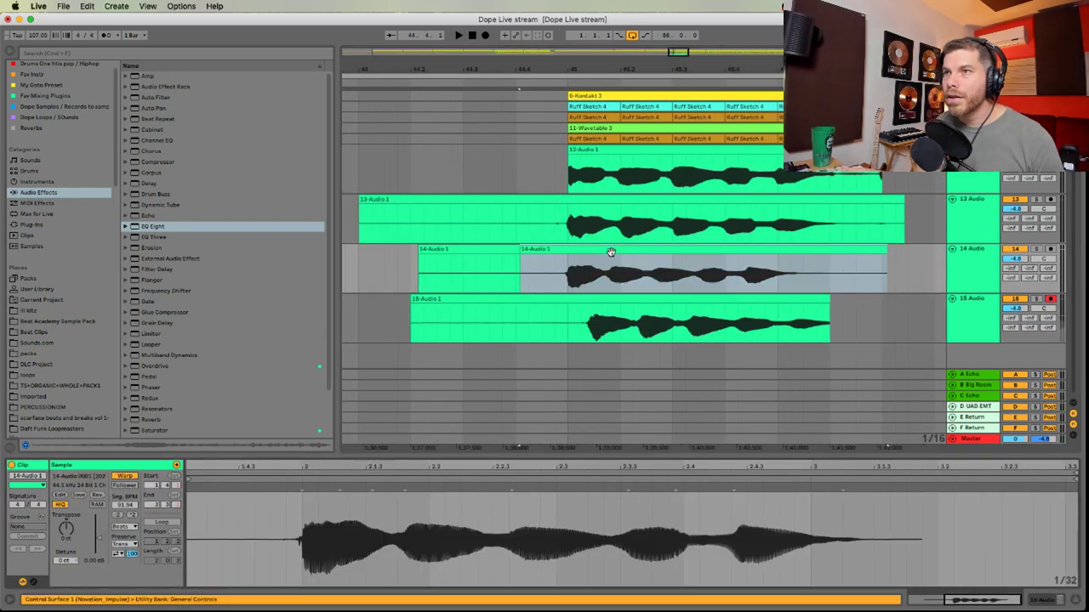
click(403, 486)
drag(405, 486, 428, 487)
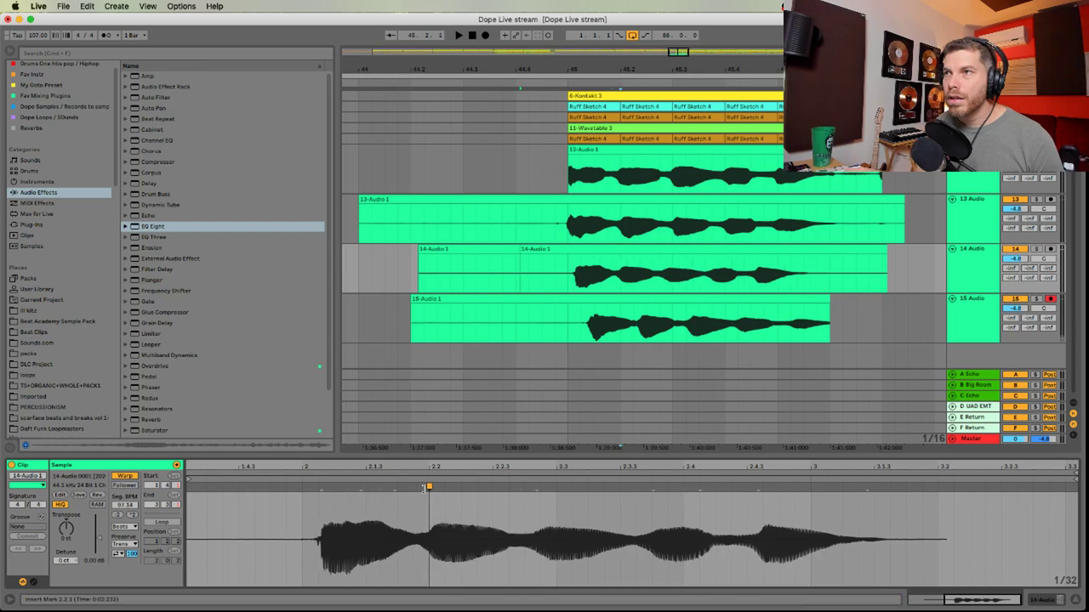
click(422, 249)
drag(520, 250, 603, 249)
Split the 15-Audio clip just before its first note and shift the played part earlier to line up with bar 45
click(582, 326)
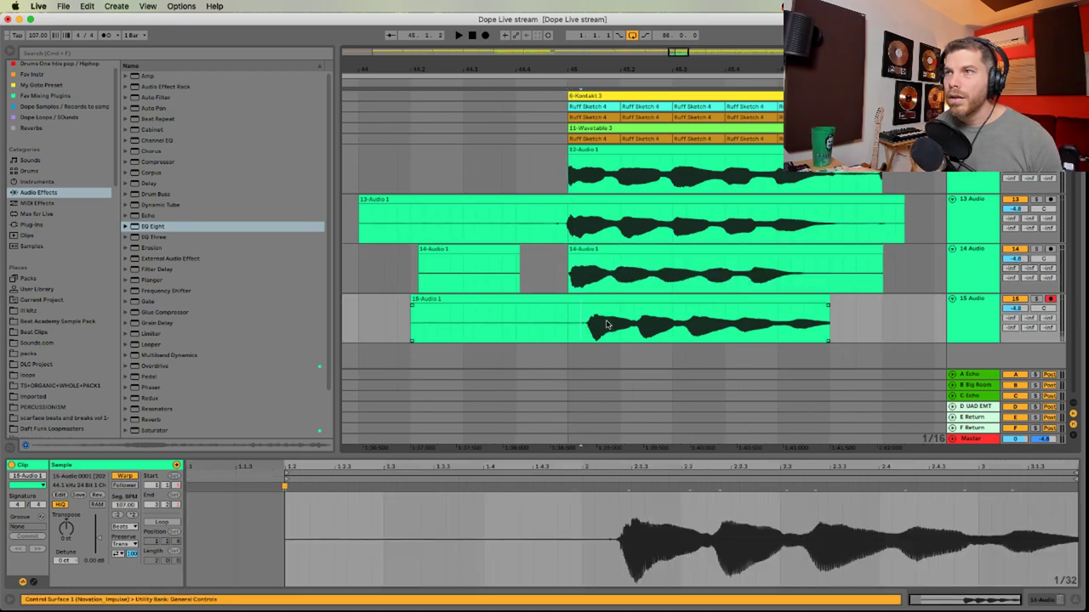
key(super+e)
drag(613, 300, 595, 297)
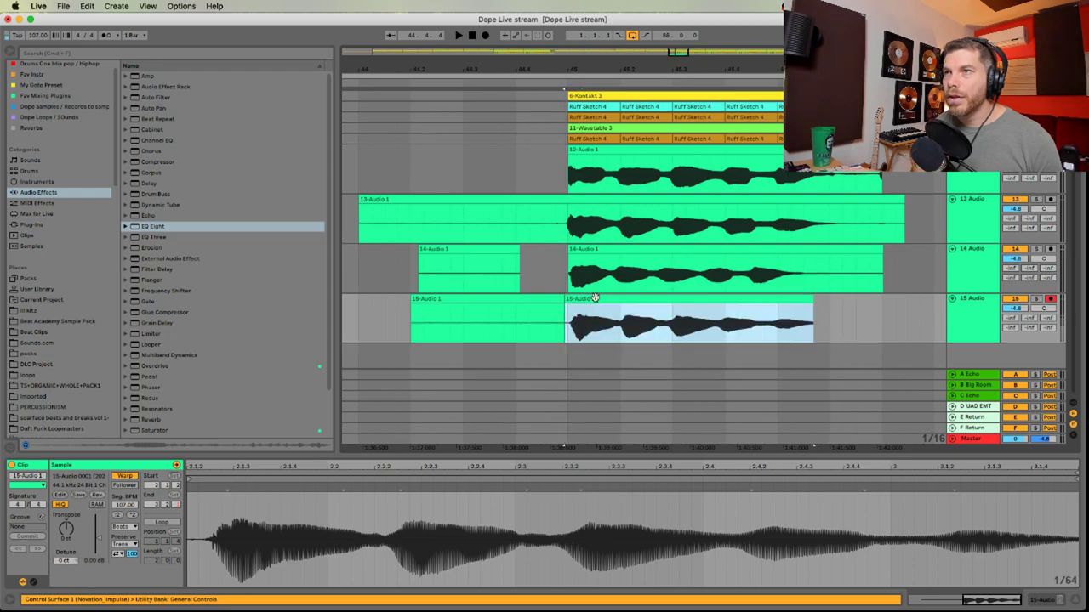
key(space)
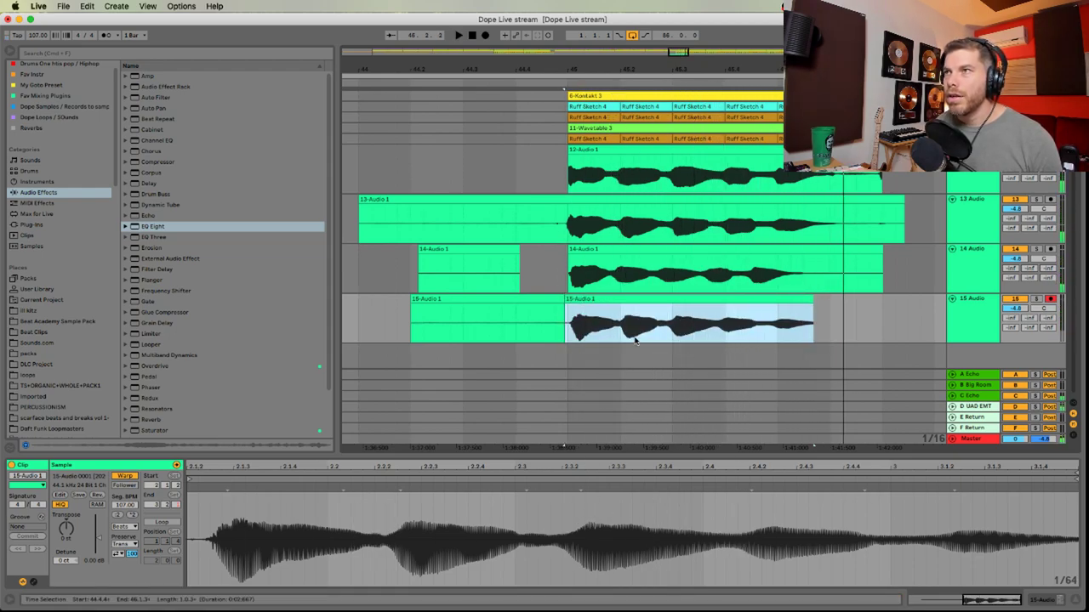
Solo and play the 12-Audio layer, then warp its fifth note onto 4 and its third note onto 3.3
click(684, 150)
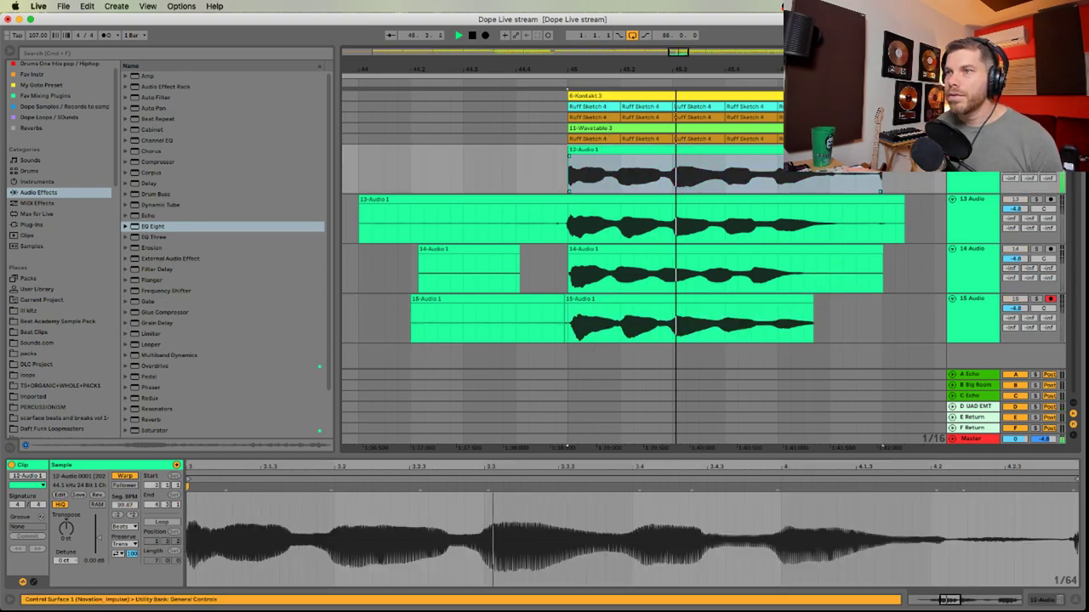
key(space)
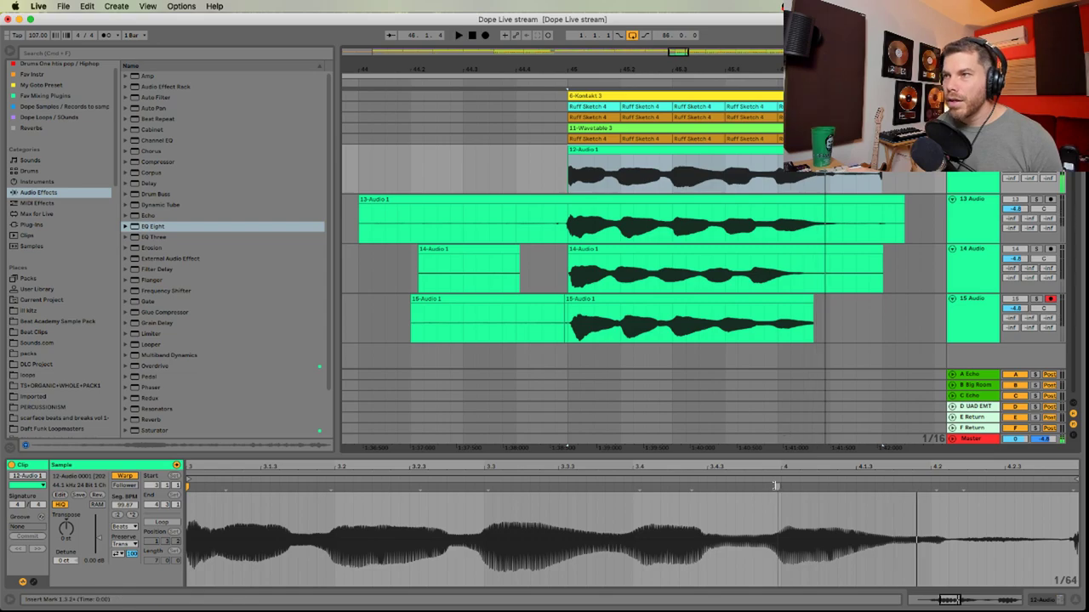
double_click(777, 485)
drag(777, 485, 780, 485)
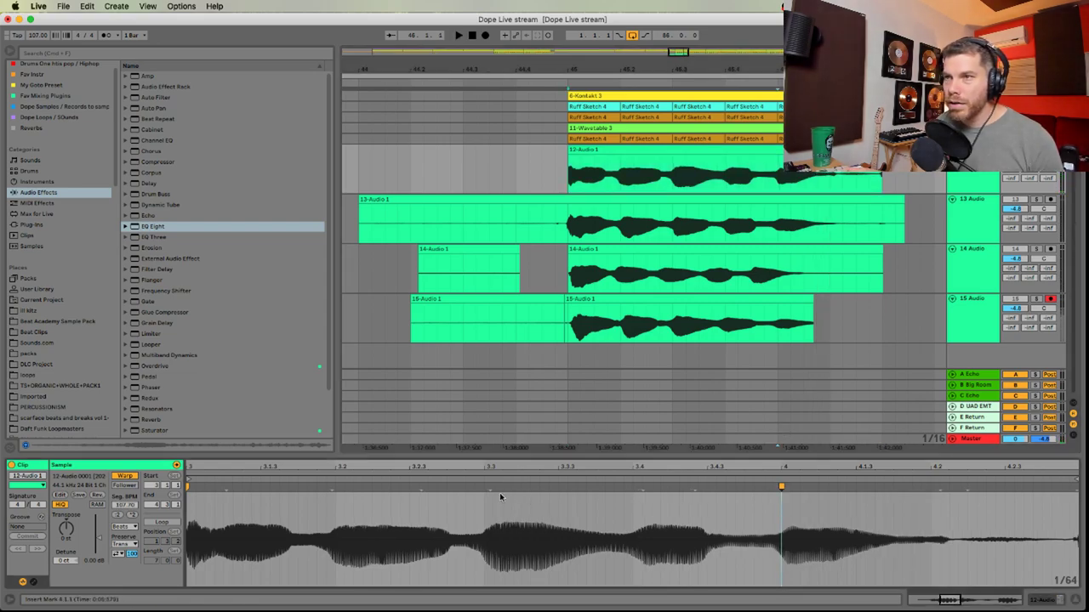
key(space)
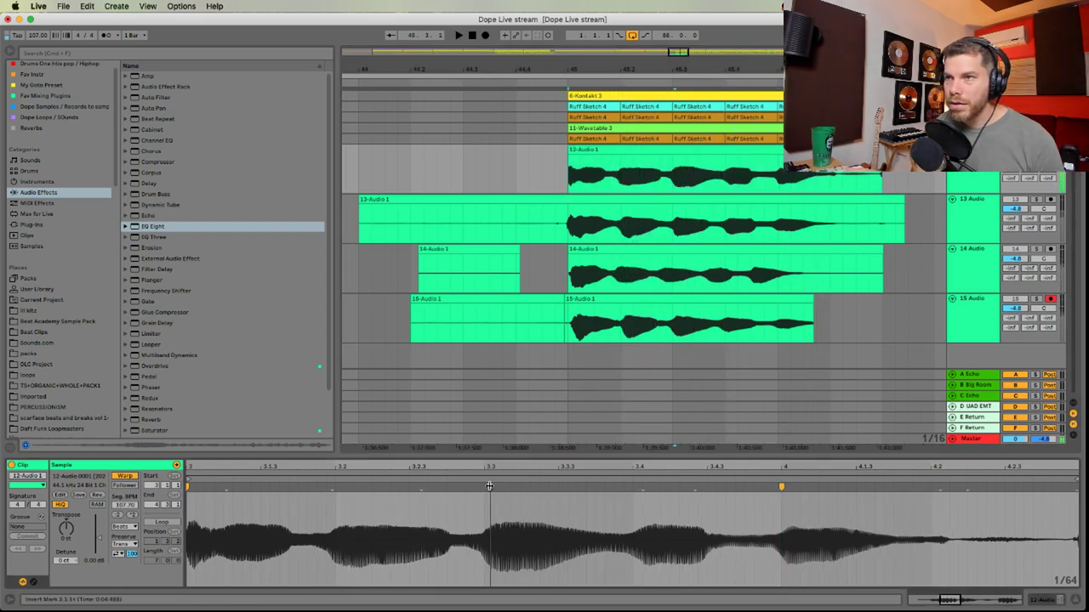
drag(489, 486, 484, 487)
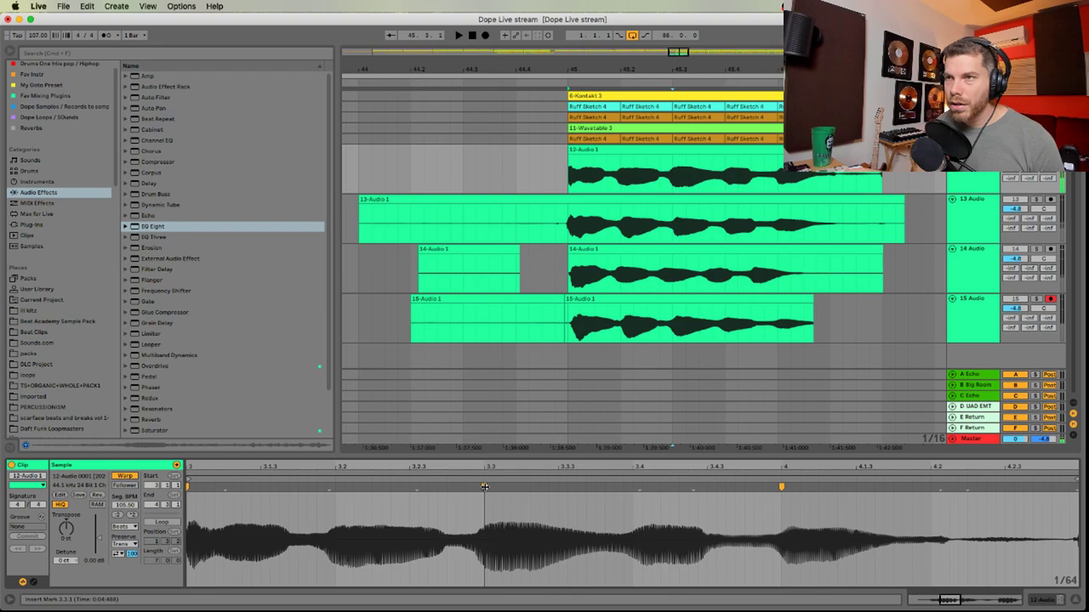
Extract the groove from the 12-Audio clip
right_click(260, 514)
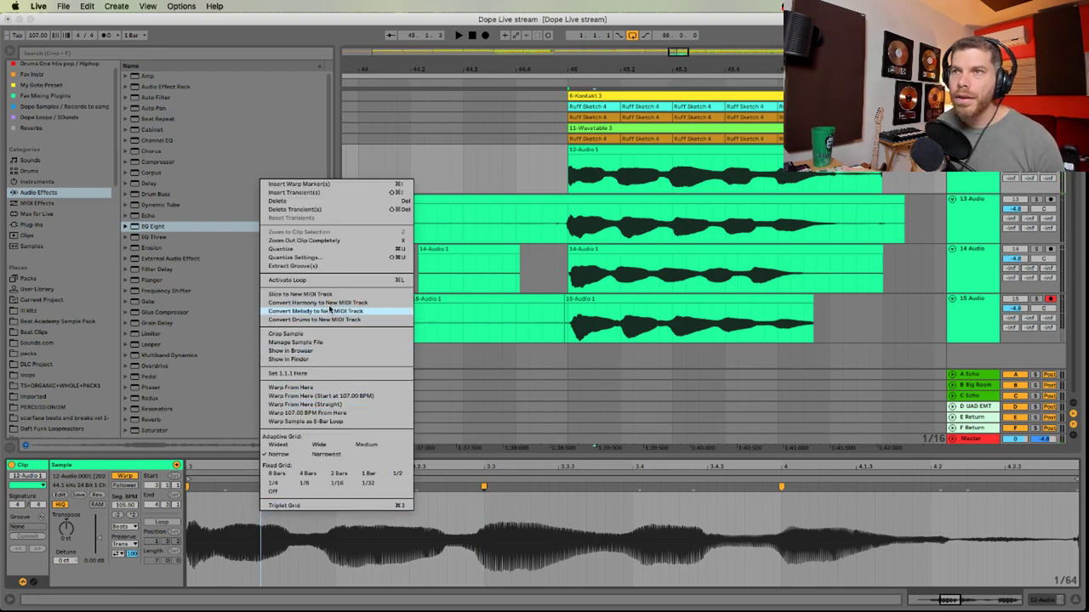
click(332, 266)
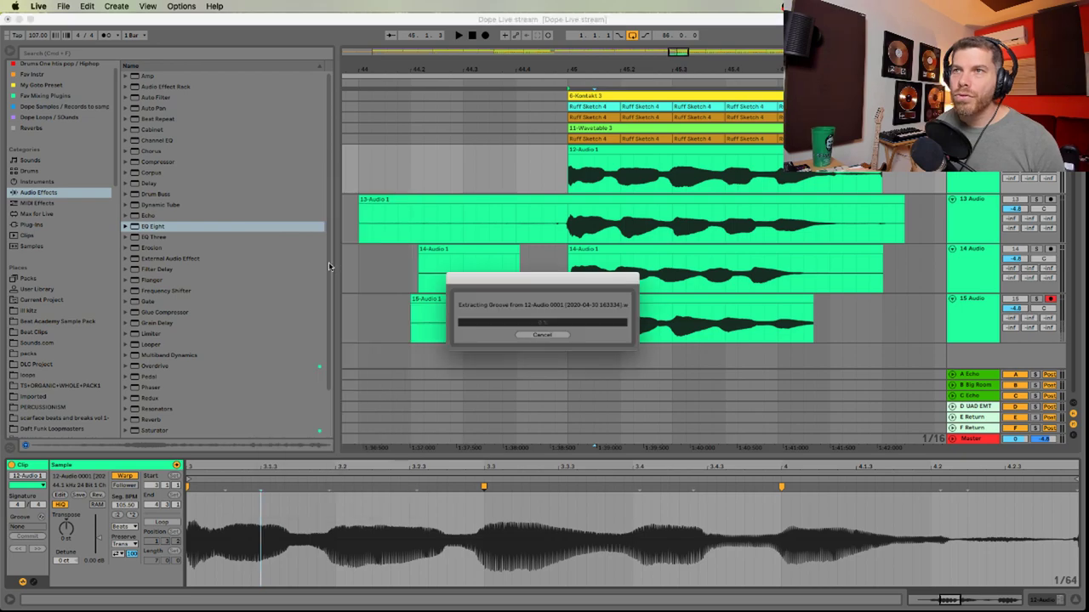
key(super+Tab)
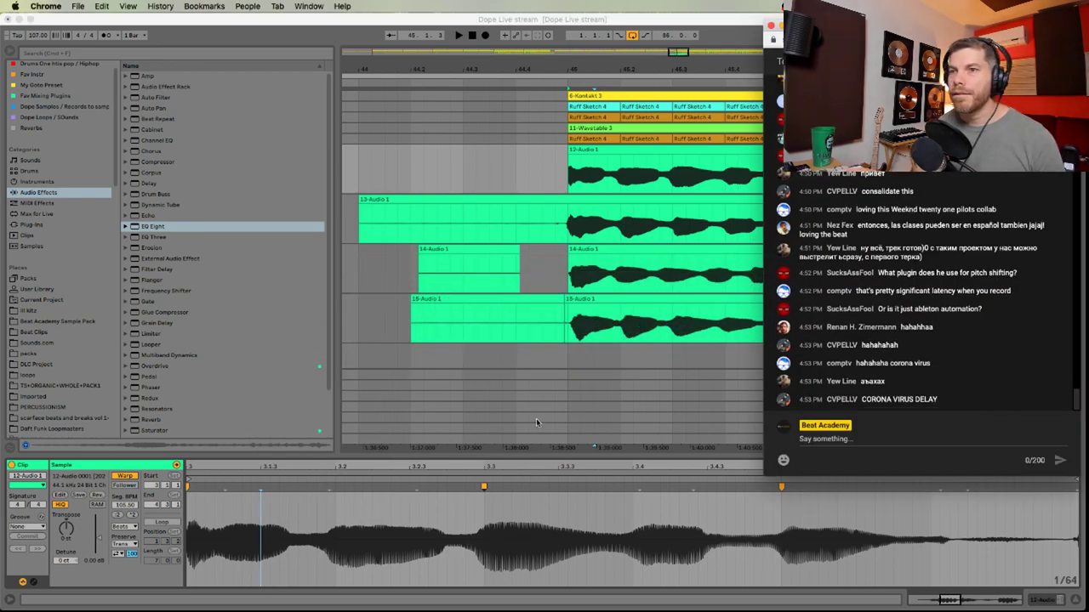
key(super+Tab)
click(664, 148)
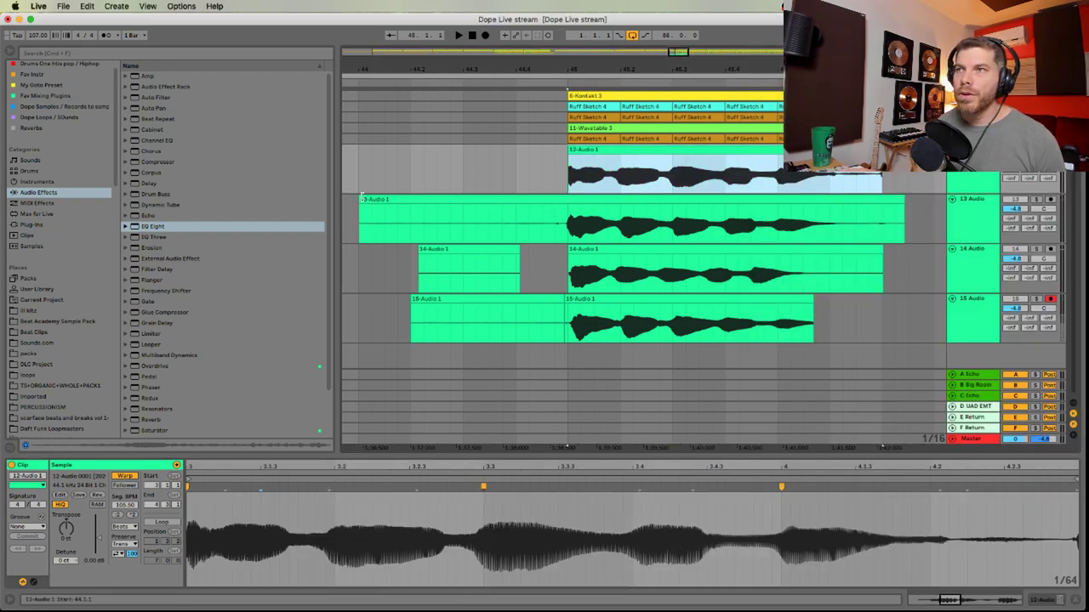
Trim the 13-Audio and 15-Audio clips to start at bar 45 and delete the leftover pieces before it on tracks 14 and 15
drag(361, 204, 569, 214)
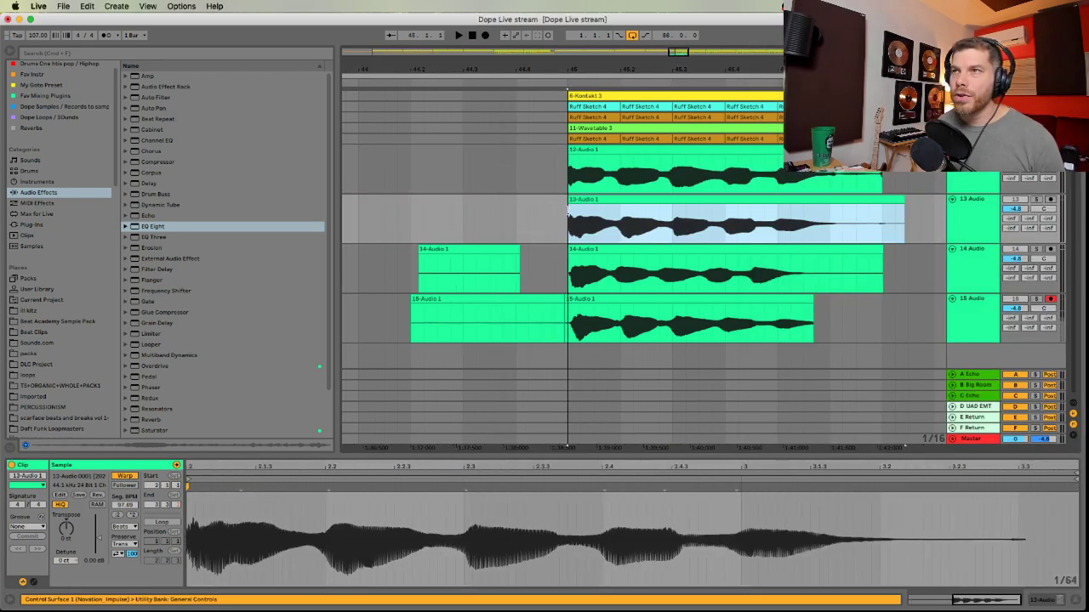
click(543, 301)
key(Delete)
drag(542, 279, 372, 272)
key(Delete)
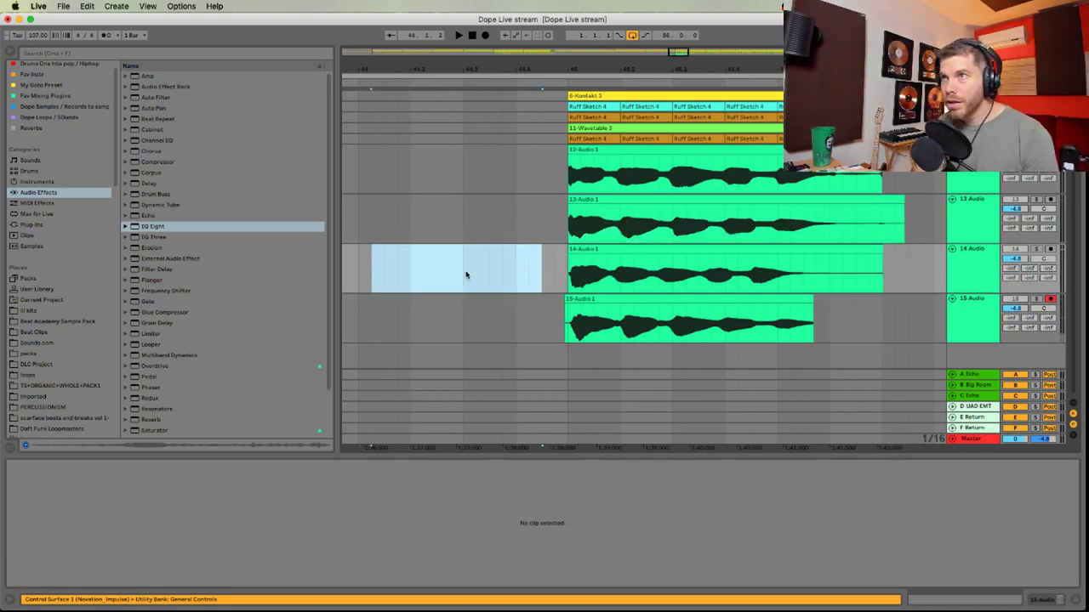
click(568, 299)
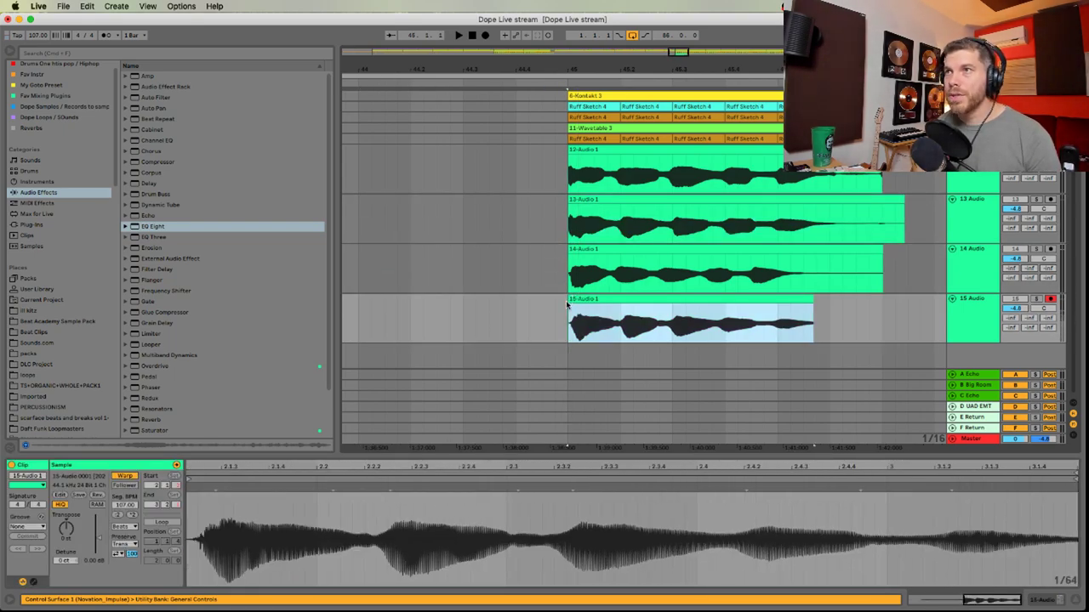
Apply the 12-Audio 1 groove to the 13-Audio clip and commit it
click(627, 150)
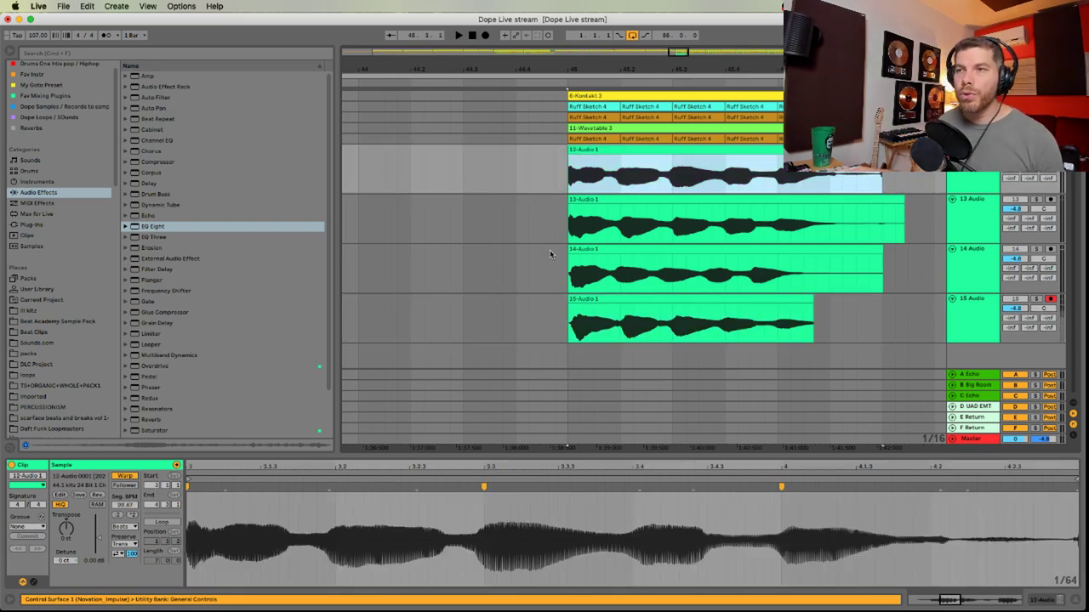
drag(472, 464, 473, 420)
click(496, 518)
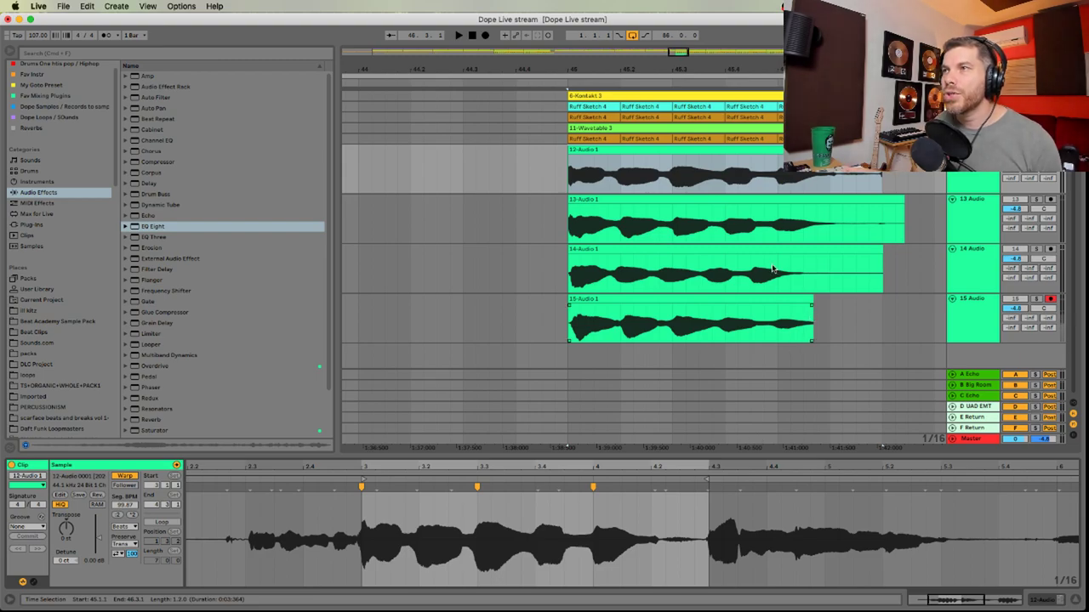
click(763, 201)
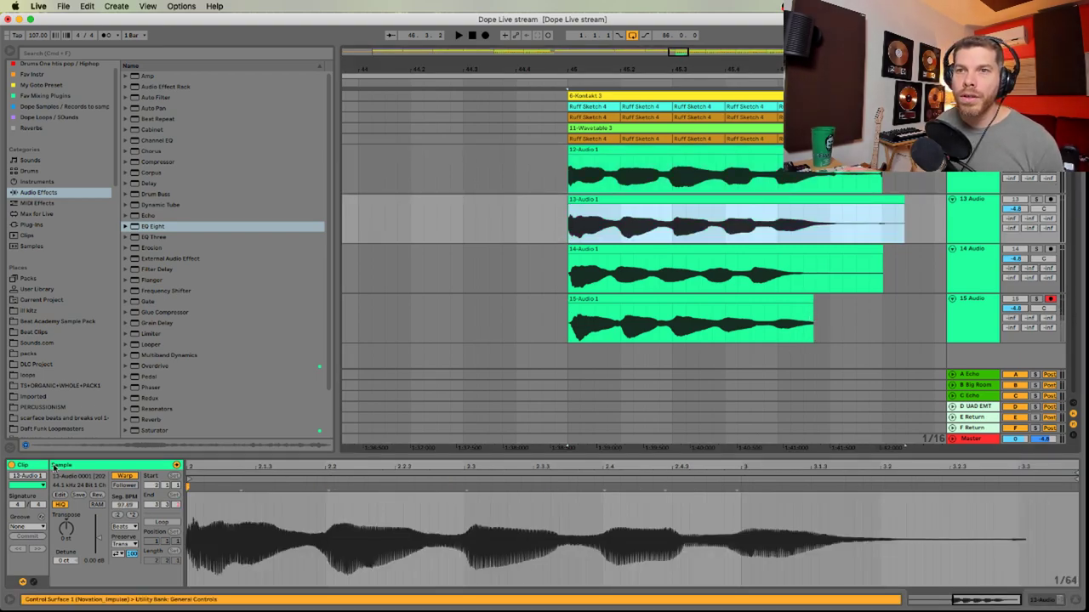
click(38, 527)
click(35, 542)
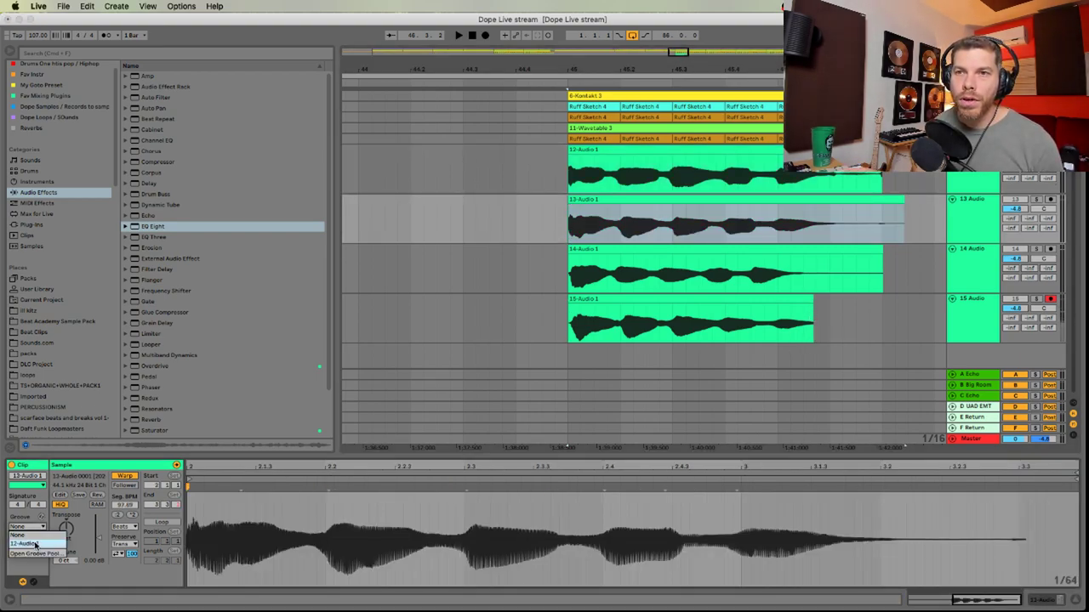
click(31, 538)
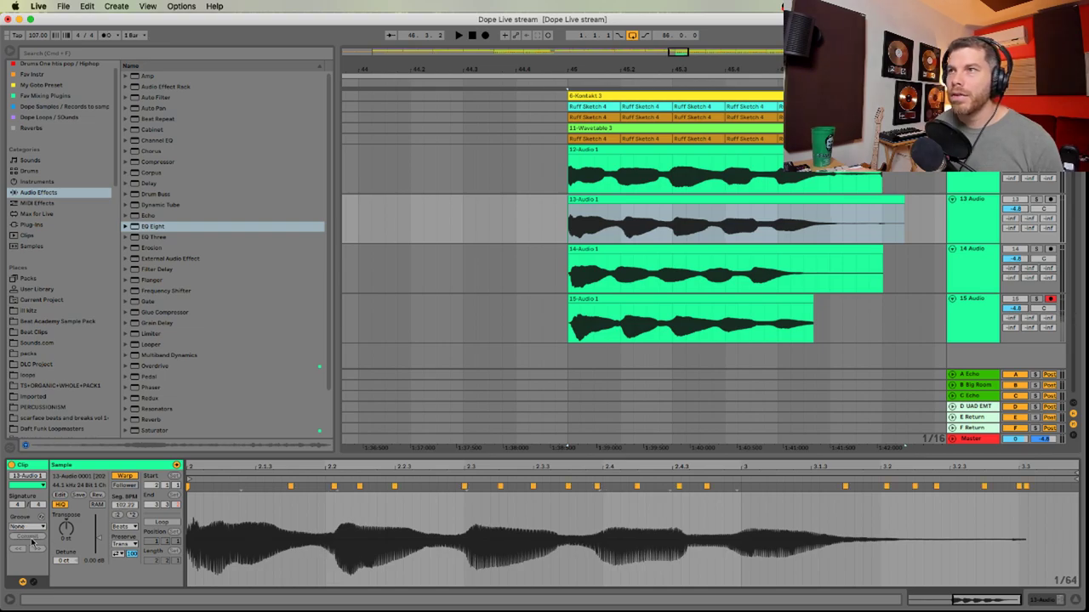
Solo track 13 as well and play its clip together with the 12-Audio layer
key(space)
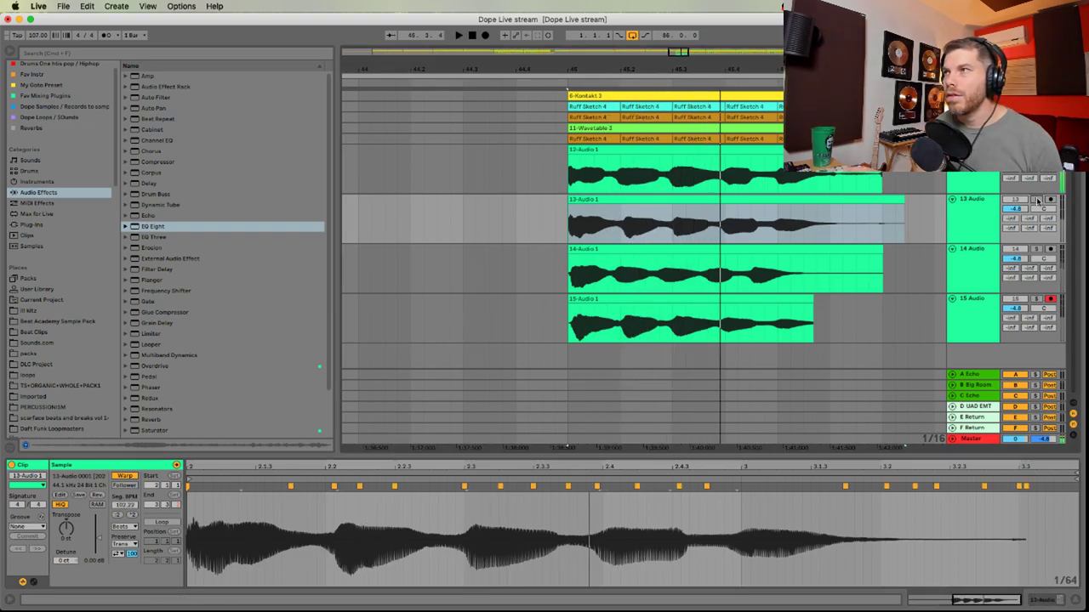
key(space)
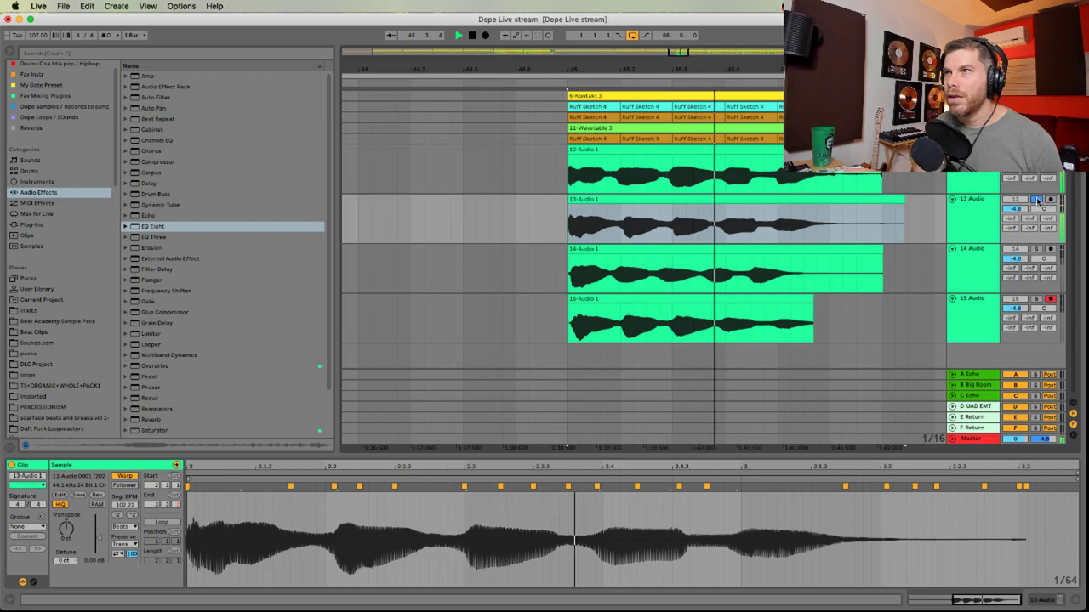
key(space)
Apply the 12-Audio 1 groove to the 14-Audio clip and commit it
click(619, 248)
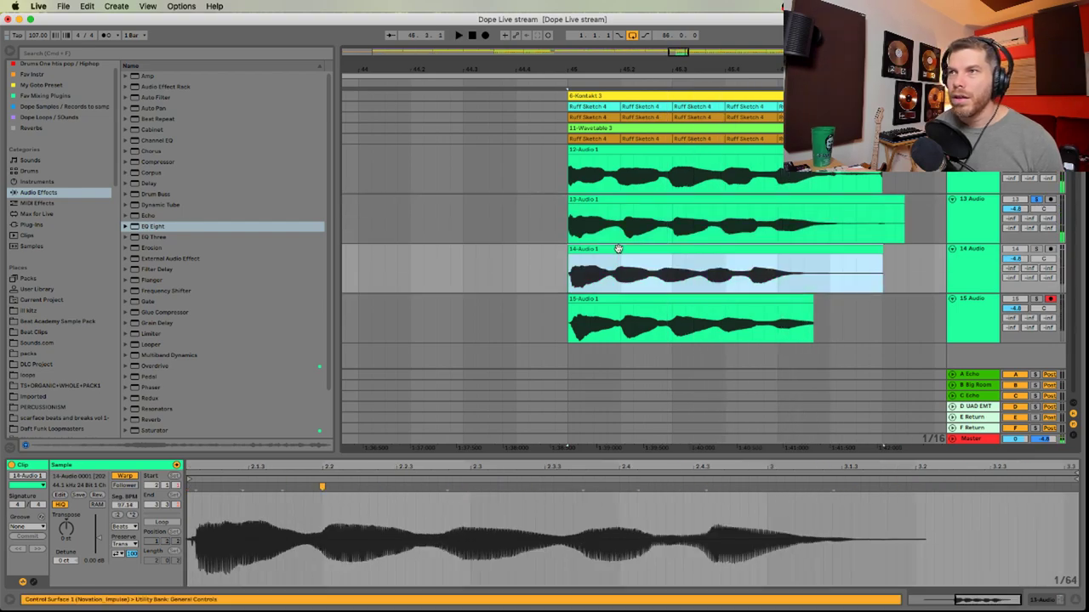
click(35, 527)
click(34, 543)
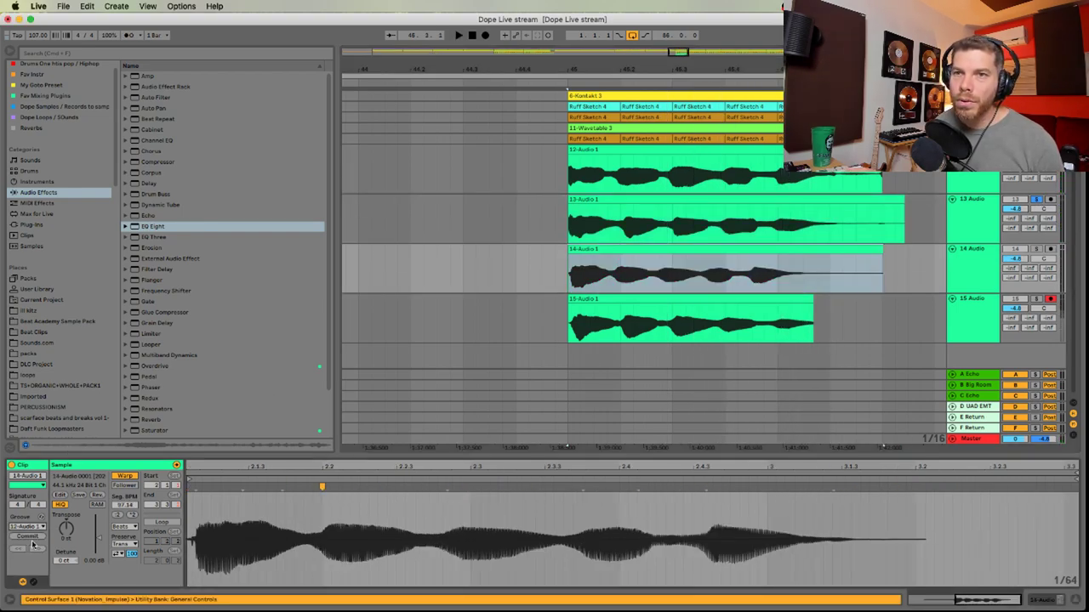
click(33, 539)
click(721, 248)
Add track 14 to the soloed tracks and play the three layers together from bar 45
key(space)
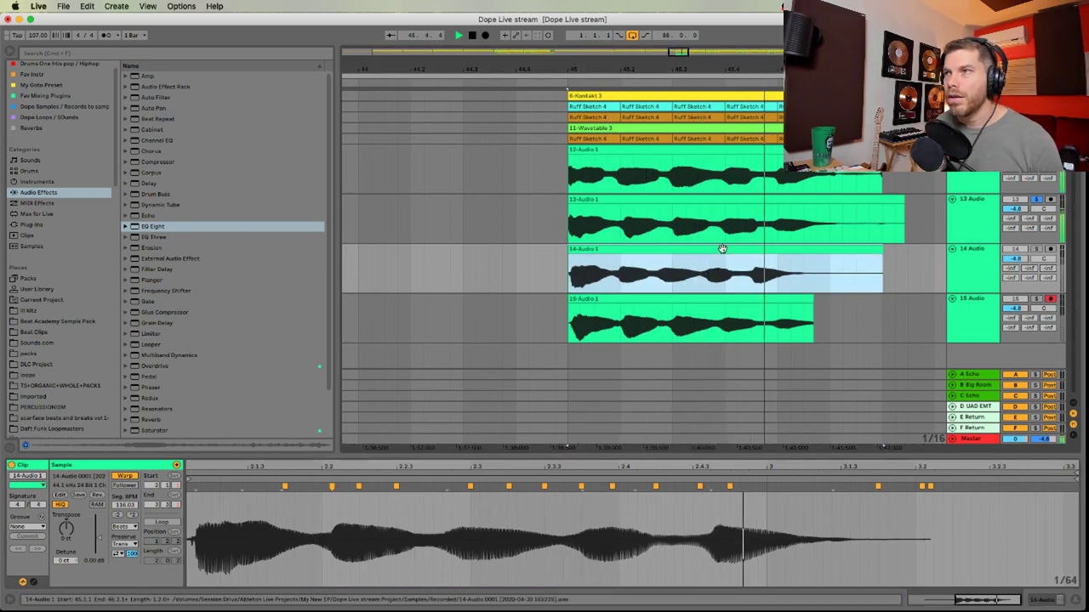
key(space)
click(1036, 249)
key(space)
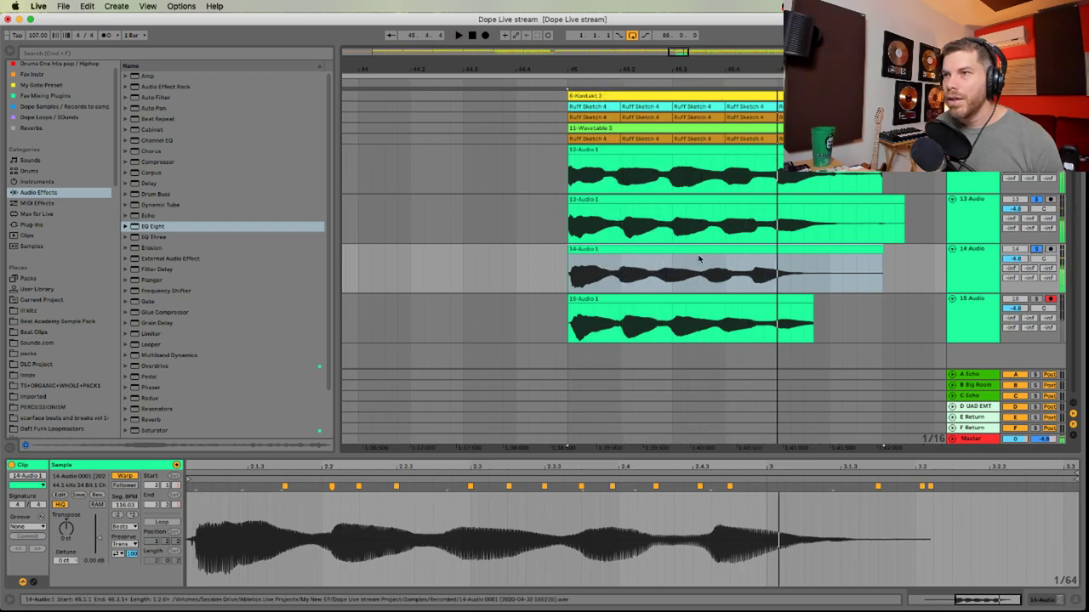
key(space)
Delete the 14-Audio clip's warp markers from the third note onward and play the layers again
drag(443, 519, 997, 502)
key(Delete)
key(space)
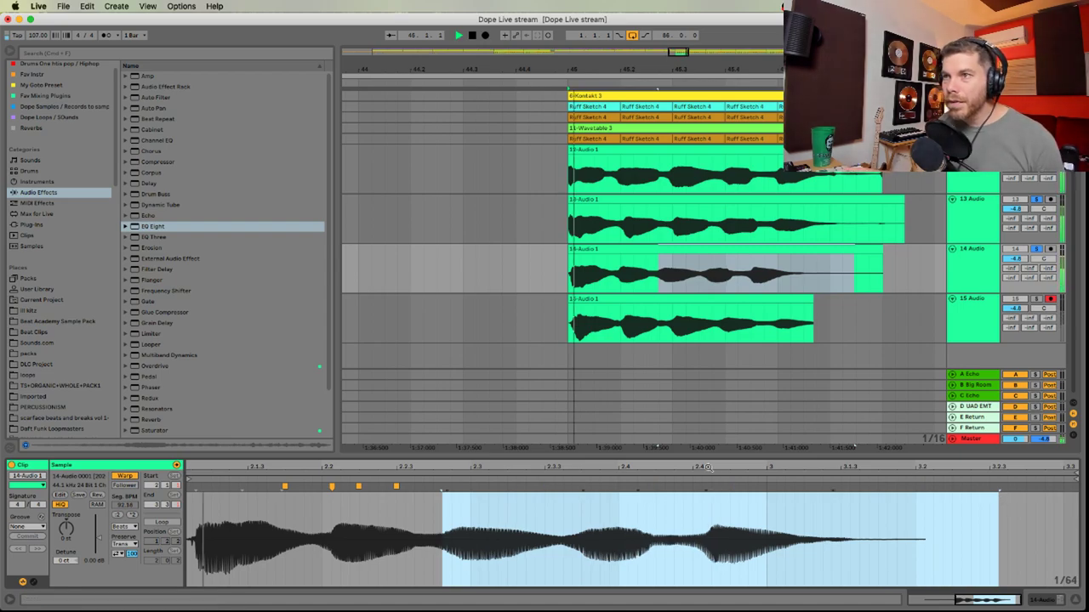
key(space)
click(488, 500)
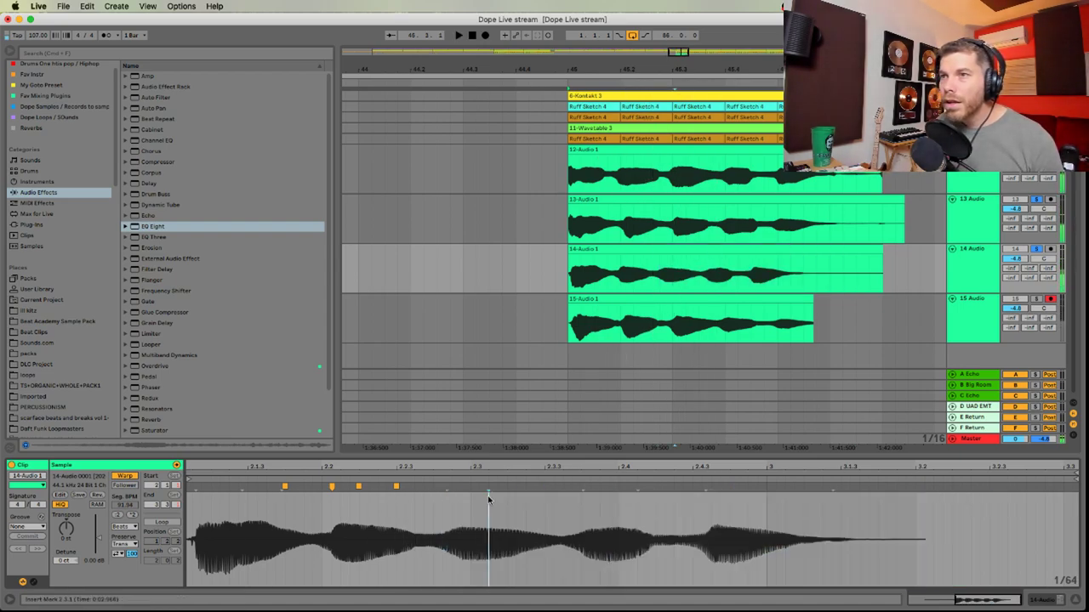
Warp the third, fourth and fifth notes of the 14-Audio clip onto beats 2.3, 2.4 and 3
drag(445, 486, 470, 486)
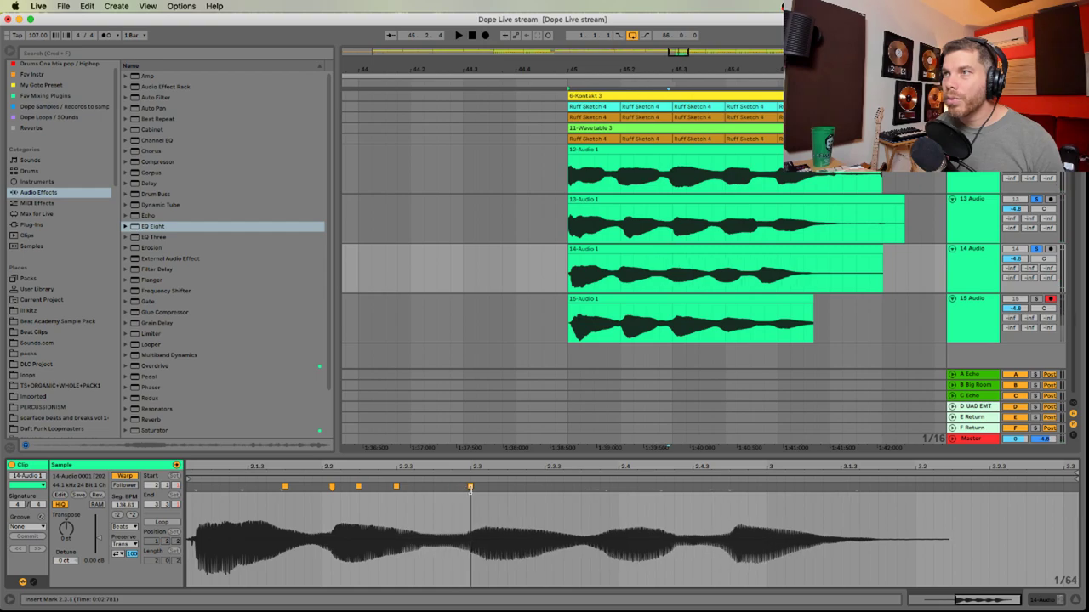
key(space)
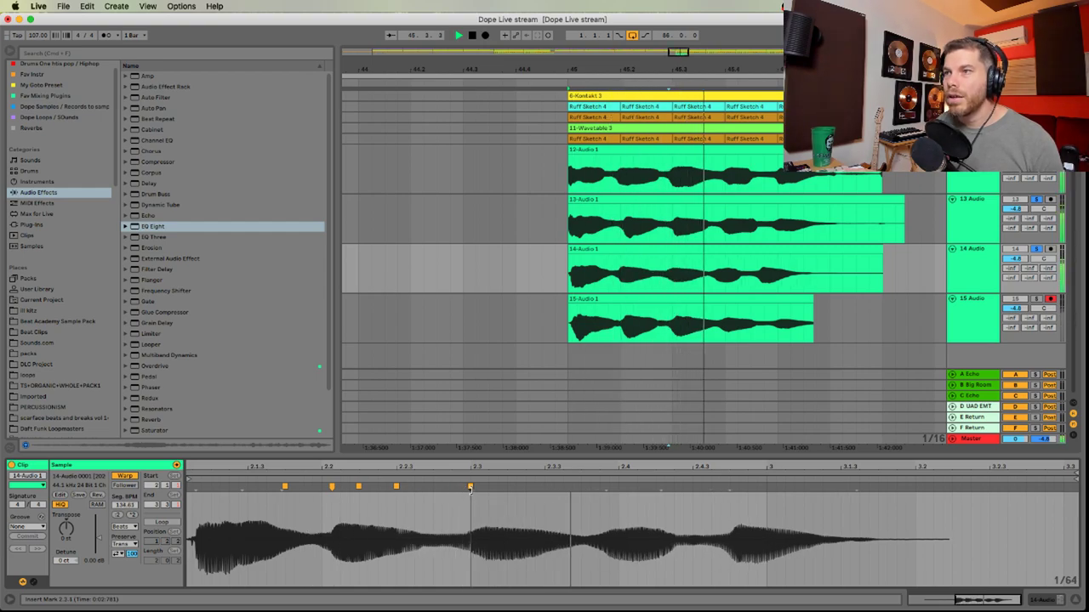
key(space)
double_click(606, 488)
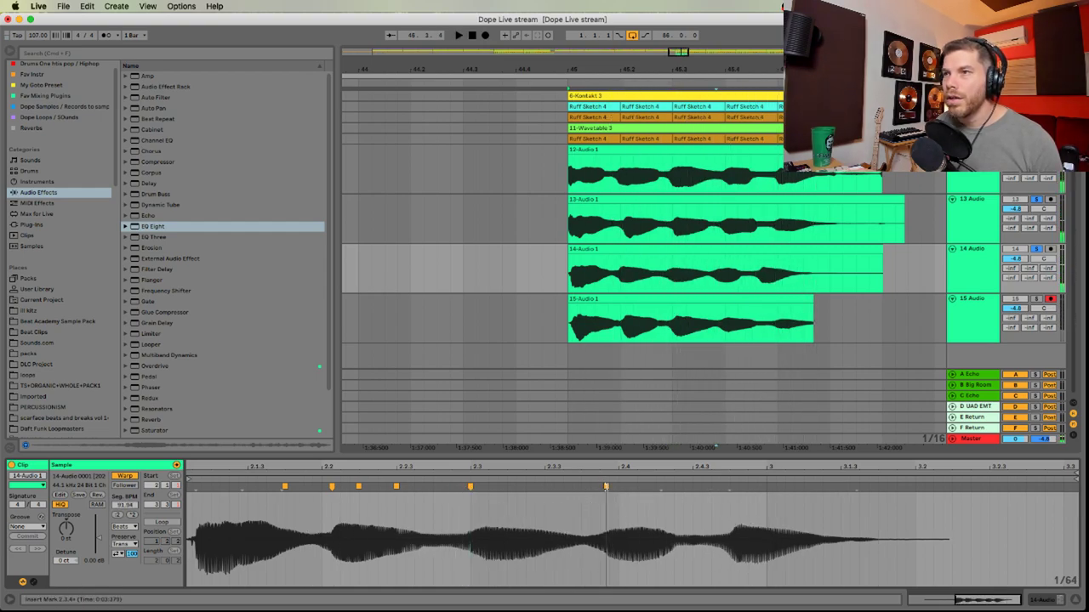
drag(606, 488, 618, 488)
drag(741, 486, 767, 488)
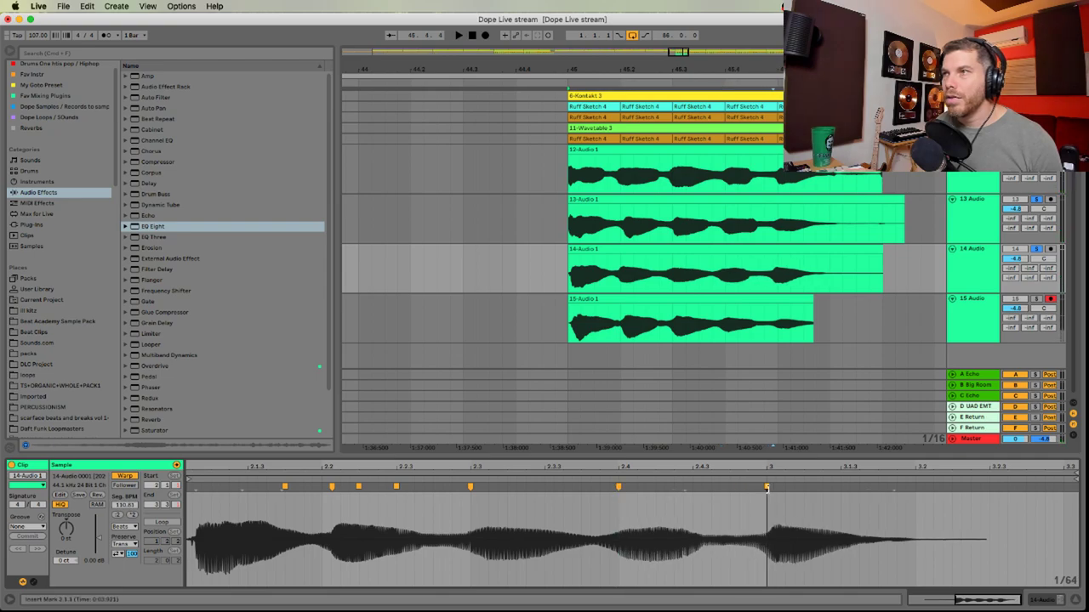
click(749, 298)
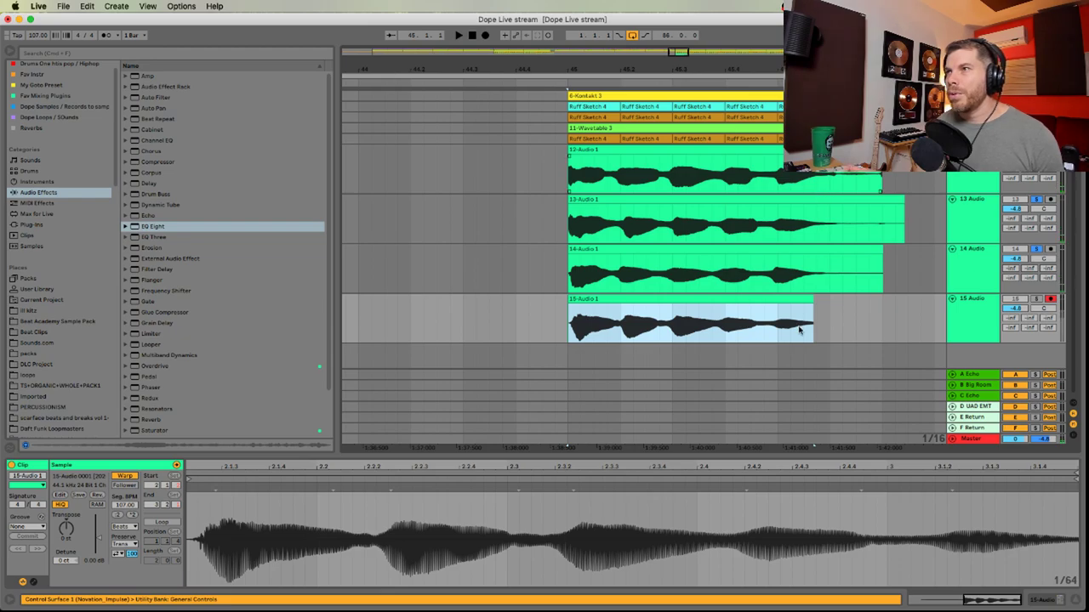
key(Delete)
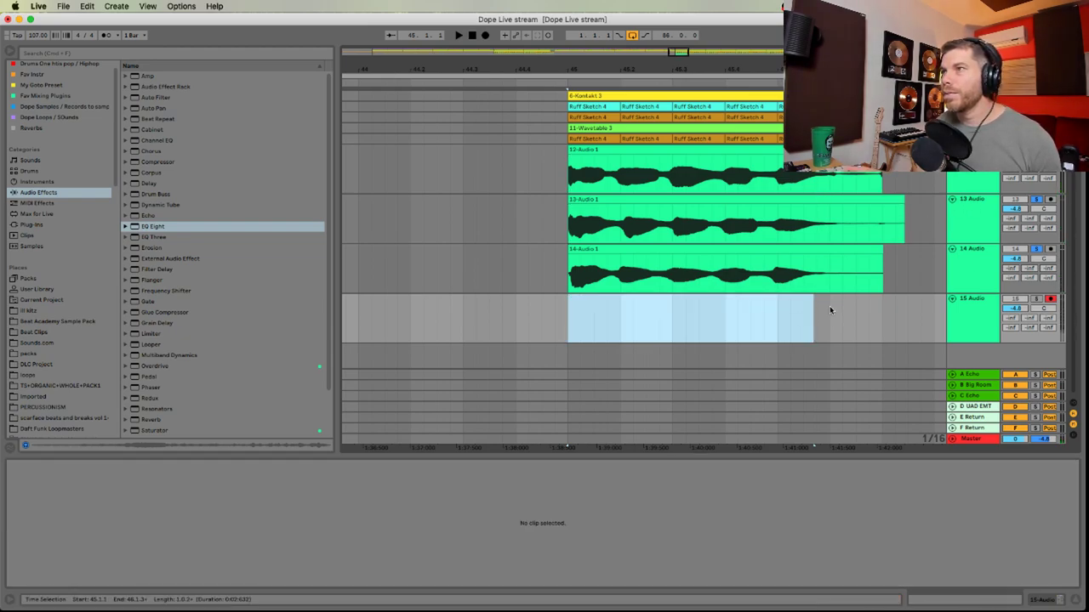
drag(831, 310, 919, 174)
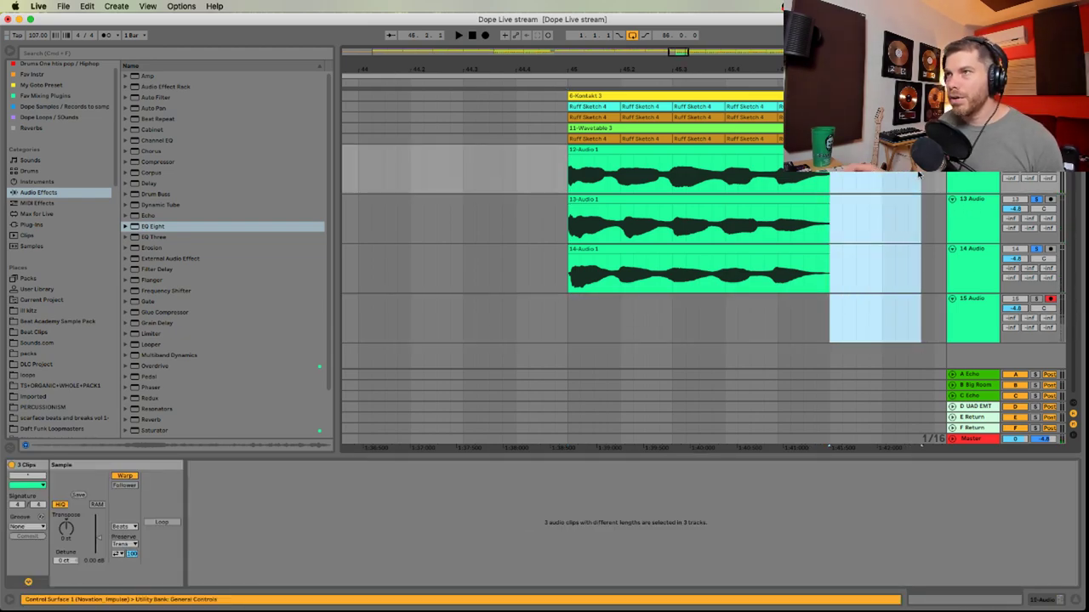
key(super+z)
key(super+z)
Cut the tails of the 12-, 13- and 14-Audio clips at 46.2.1, and solo track 15 with tracks 13 to 15 panned 50R, 50L and 50R
drag(830, 319, 921, 183)
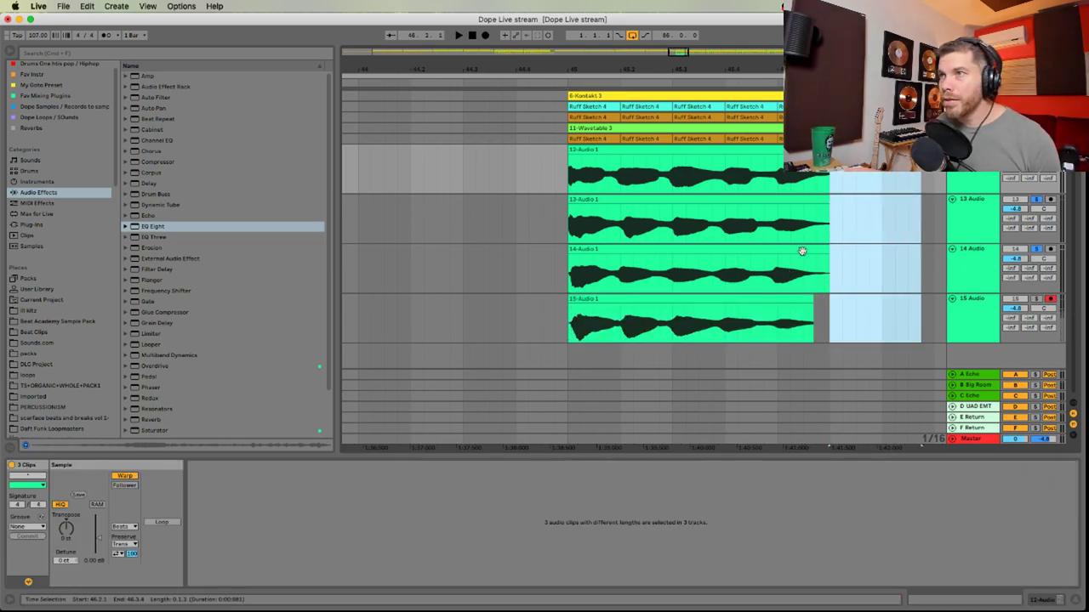
click(732, 299)
super+click(1037, 299)
key(space)
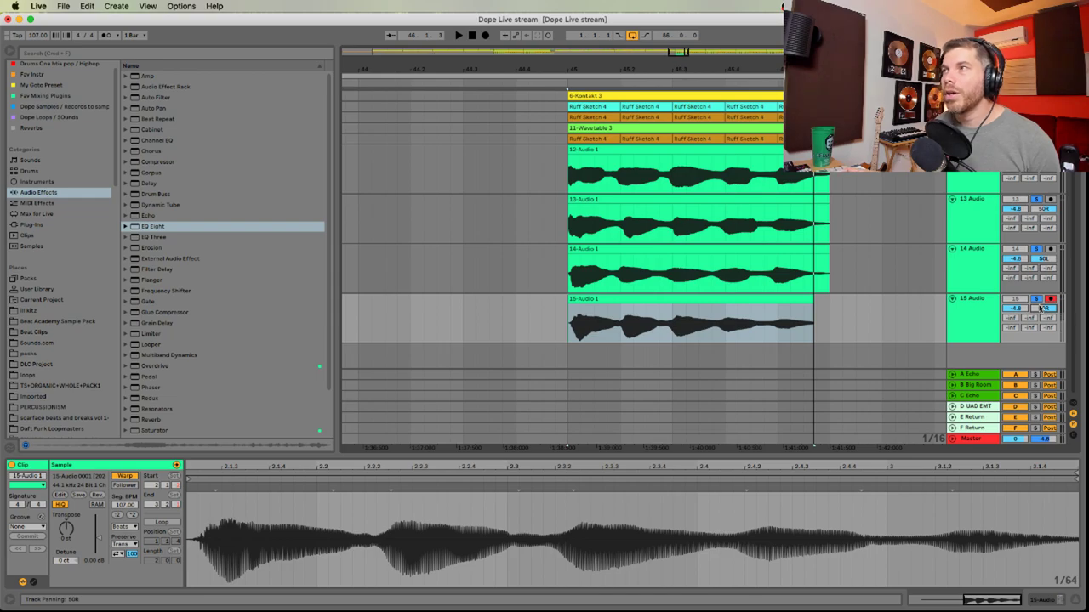
Group the four Juno layer tracks 12 to 15 and rename the group III HArms
key(Tab)
drag(854, 223, 563, 246)
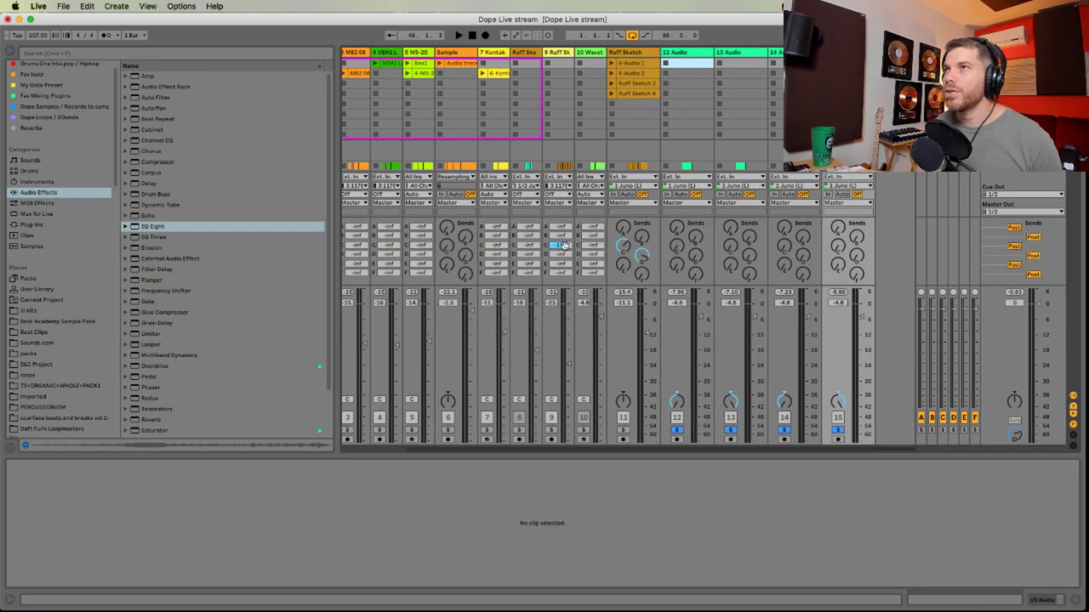
click(683, 53)
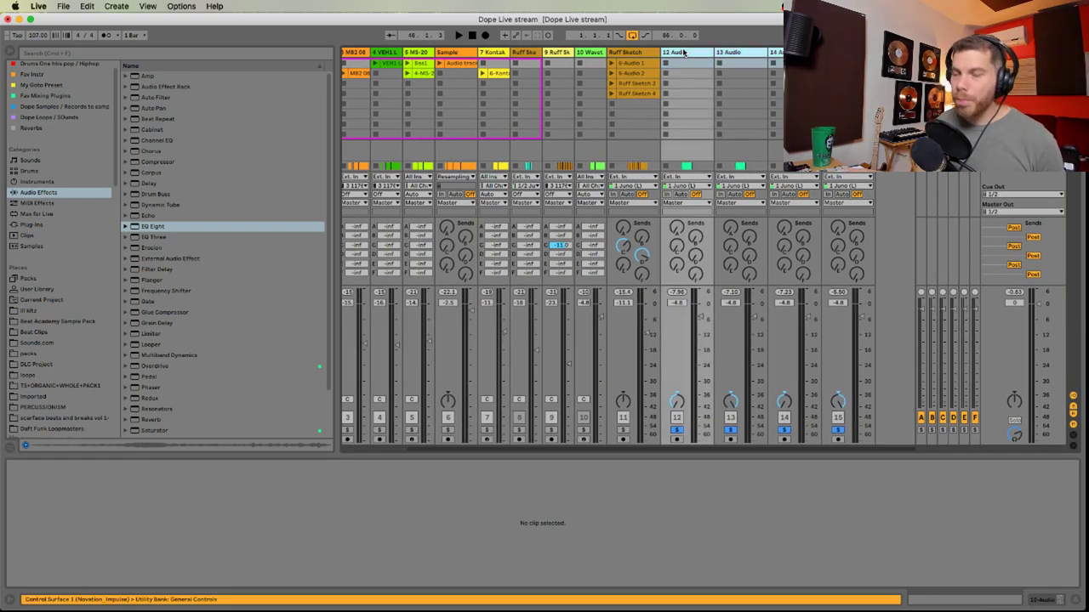
key(super+g)
click(708, 54)
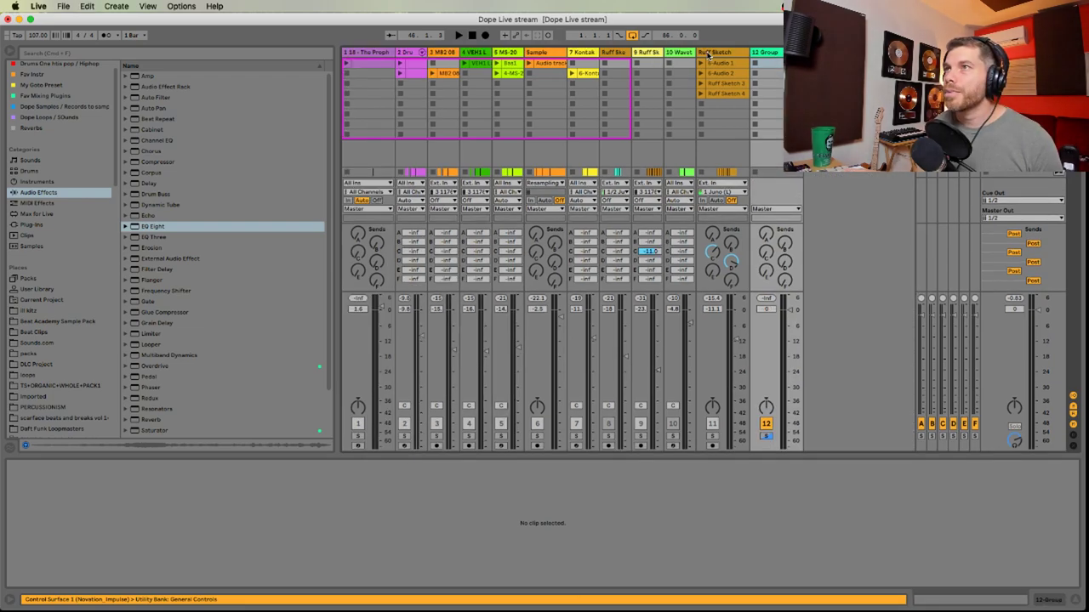
click(766, 53)
key(super+r)
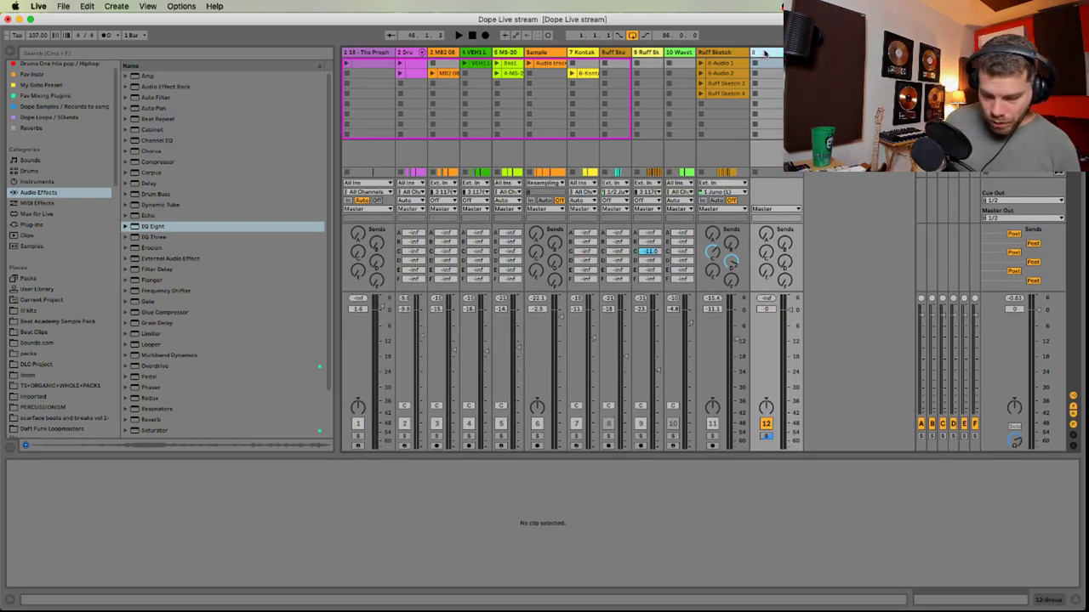
key(Return)
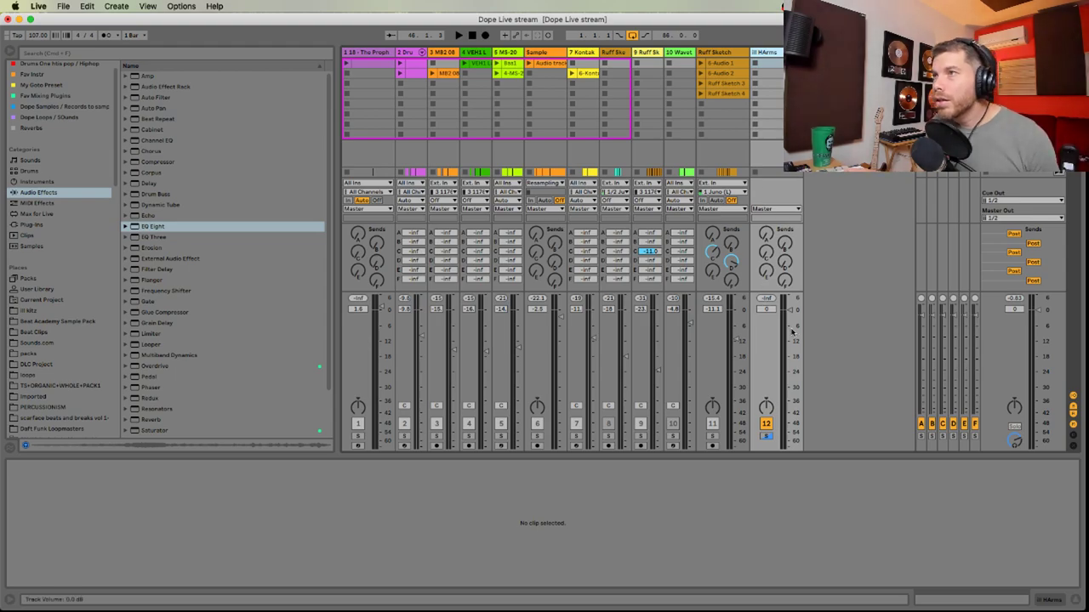
Unsolo the individual tracks inside the III HArms group and fold the group again
click(797, 52)
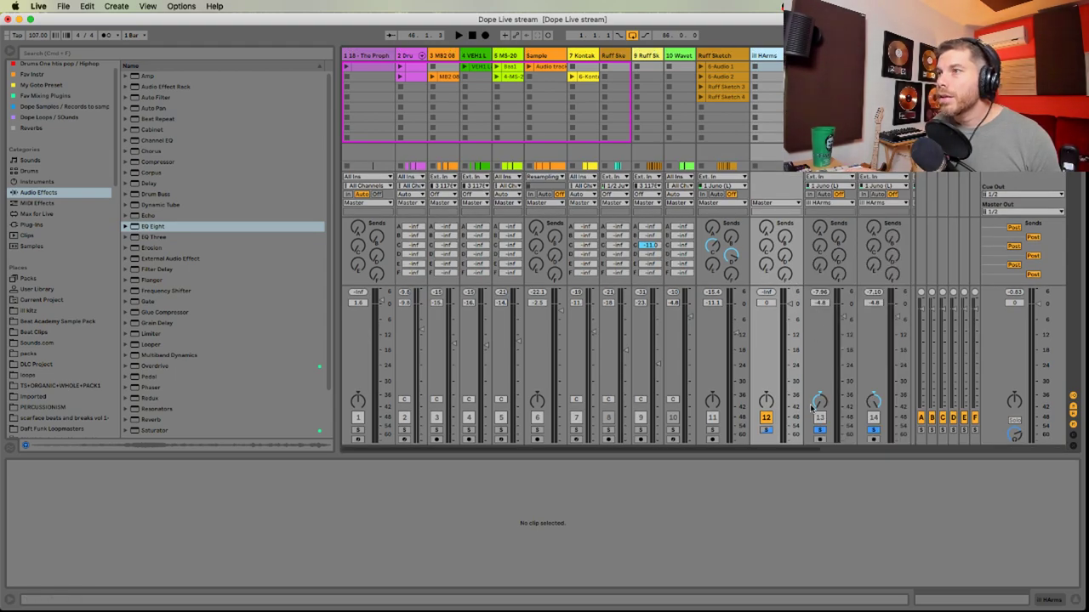
click(821, 430)
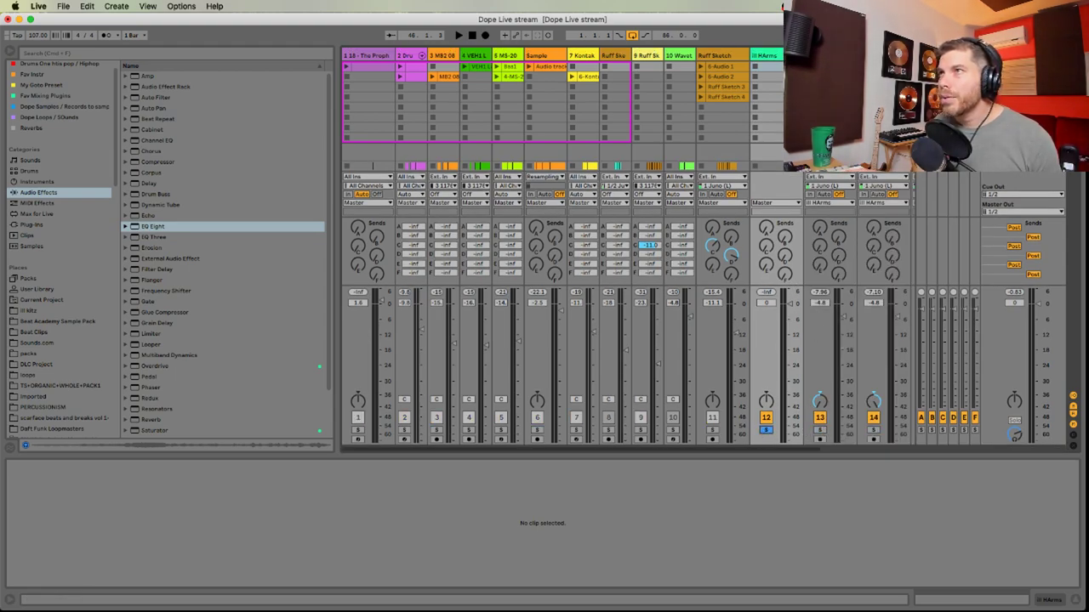
click(796, 55)
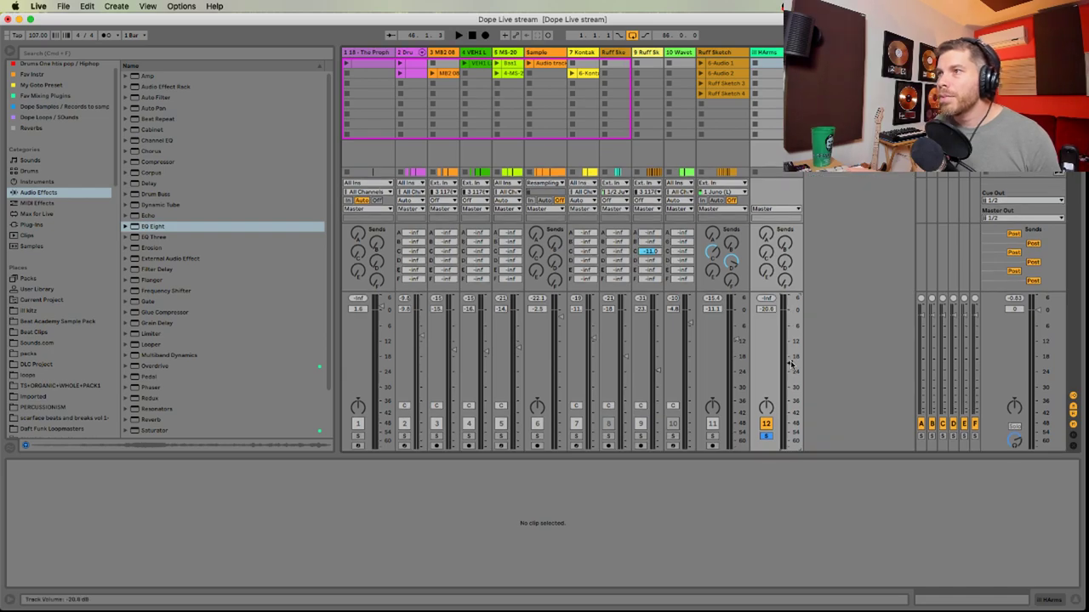
Set the III HArms group's volume to -12.2 dB and raise its C Echo and D UAD EMT sends while listening
key(space)
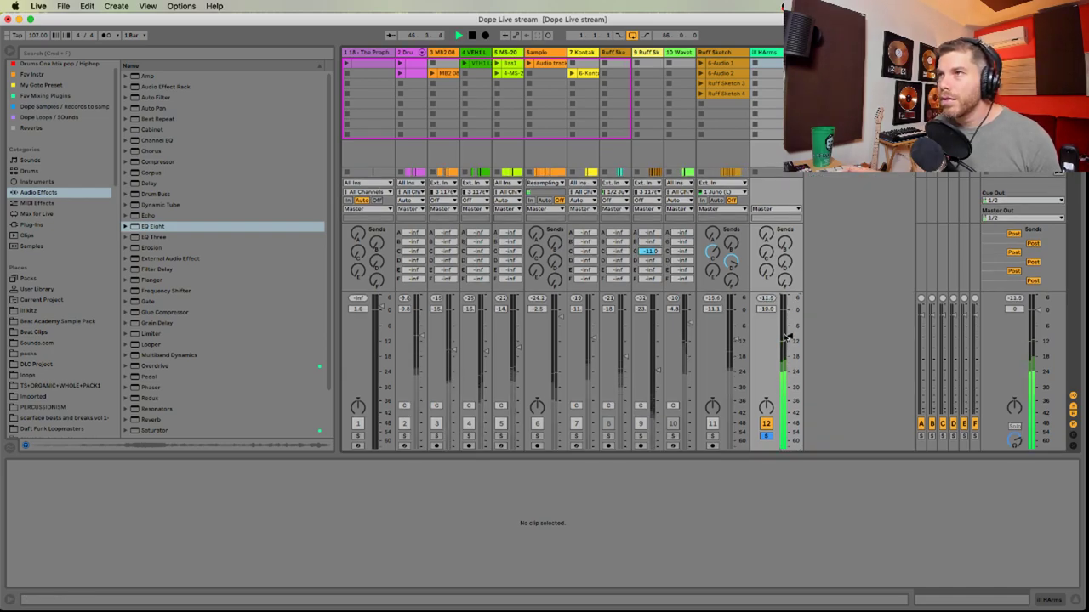
key(space)
drag(785, 262, 765, 228)
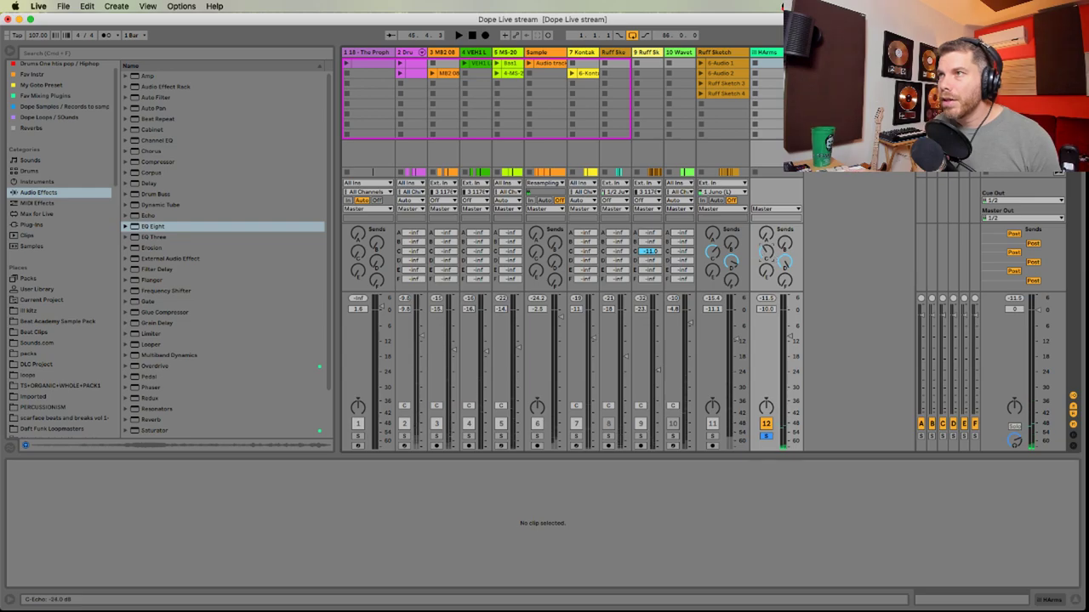
key(space)
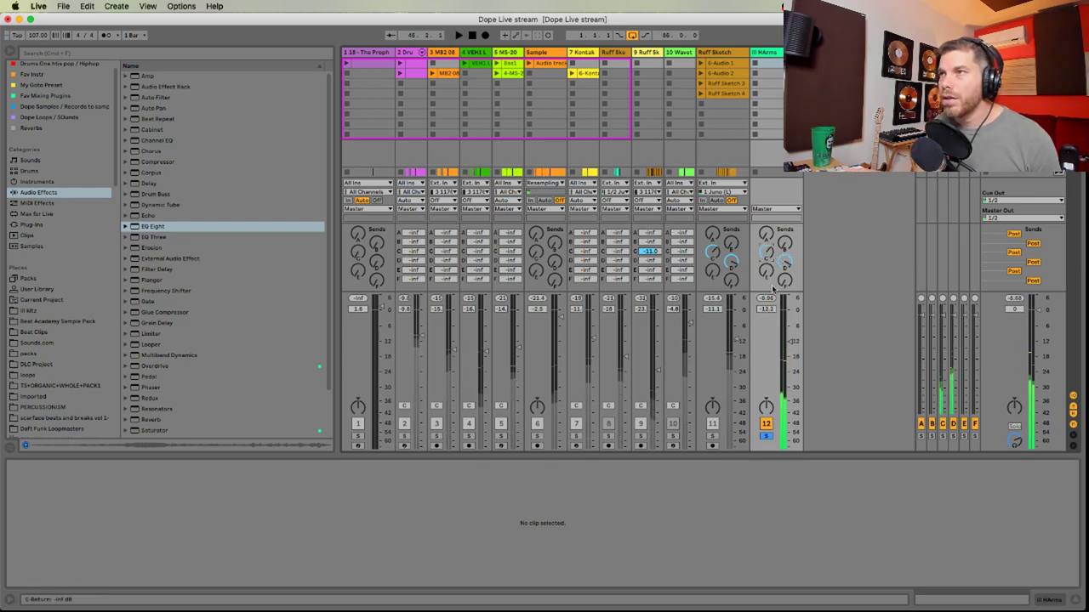
key(space)
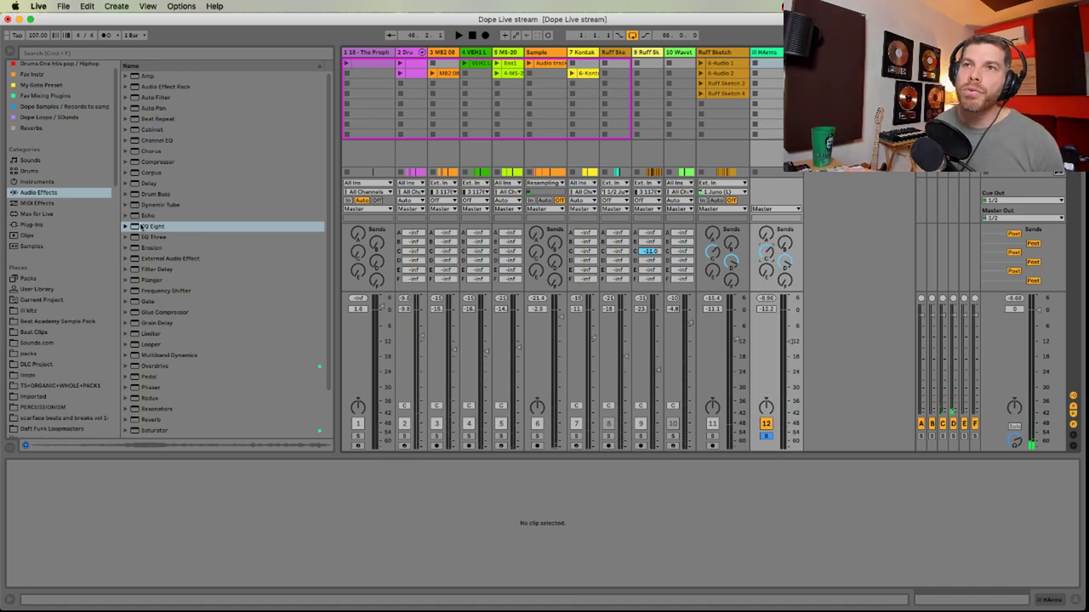
Check the live chat in Chrome and add an EQ Eight to the III HArms group
click(143, 228)
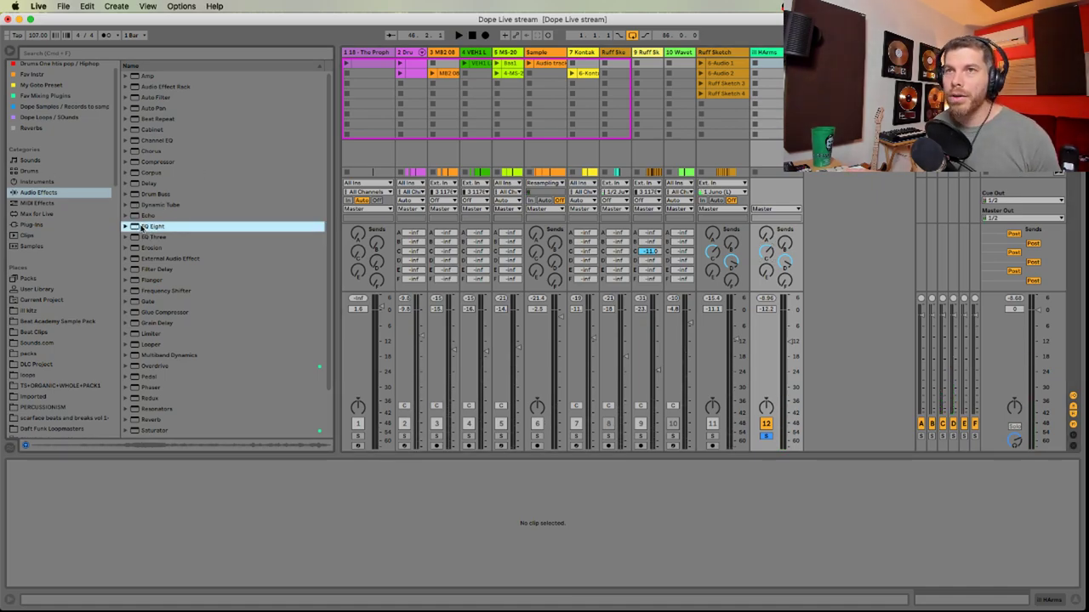
key(super+Tab)
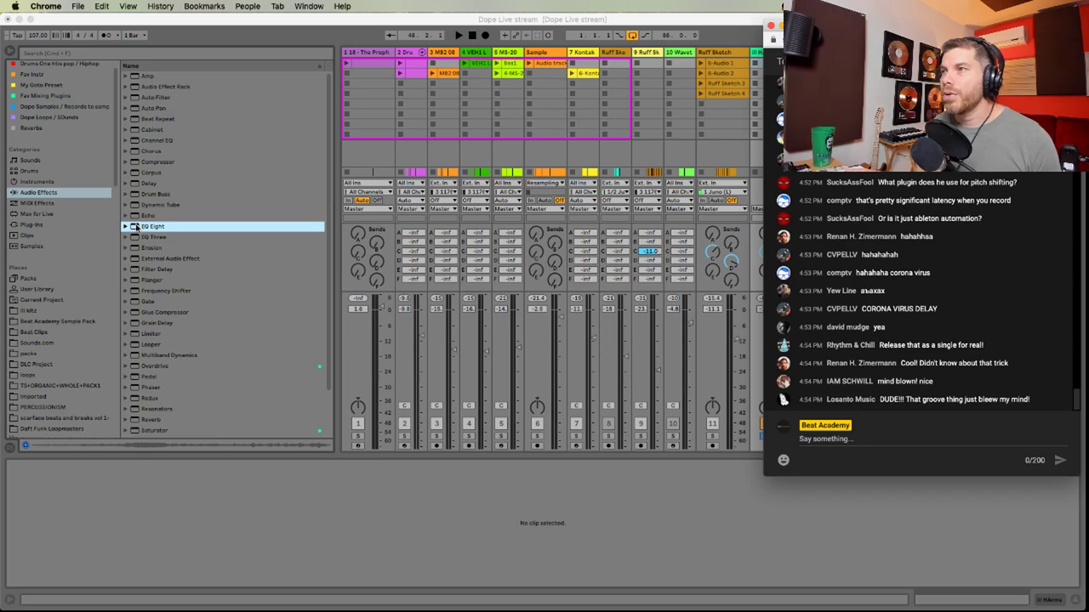
click(134, 228)
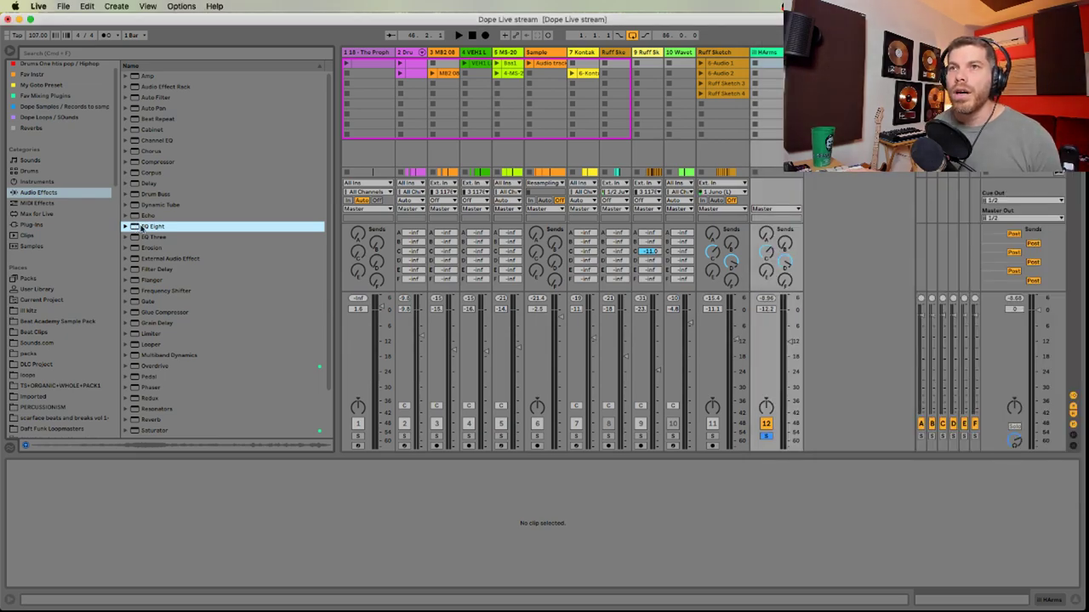
drag(772, 171, 773, 173)
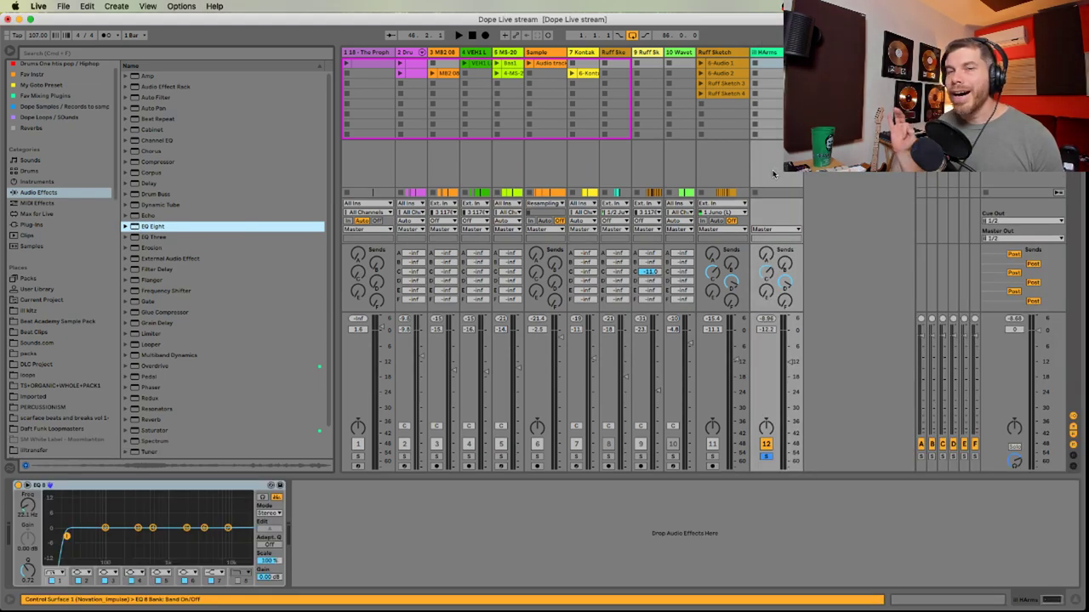
Set band 1 of the group's EQ Eight to a gentler low cut at about 202 Hz during playback
drag(24, 515, 25, 500)
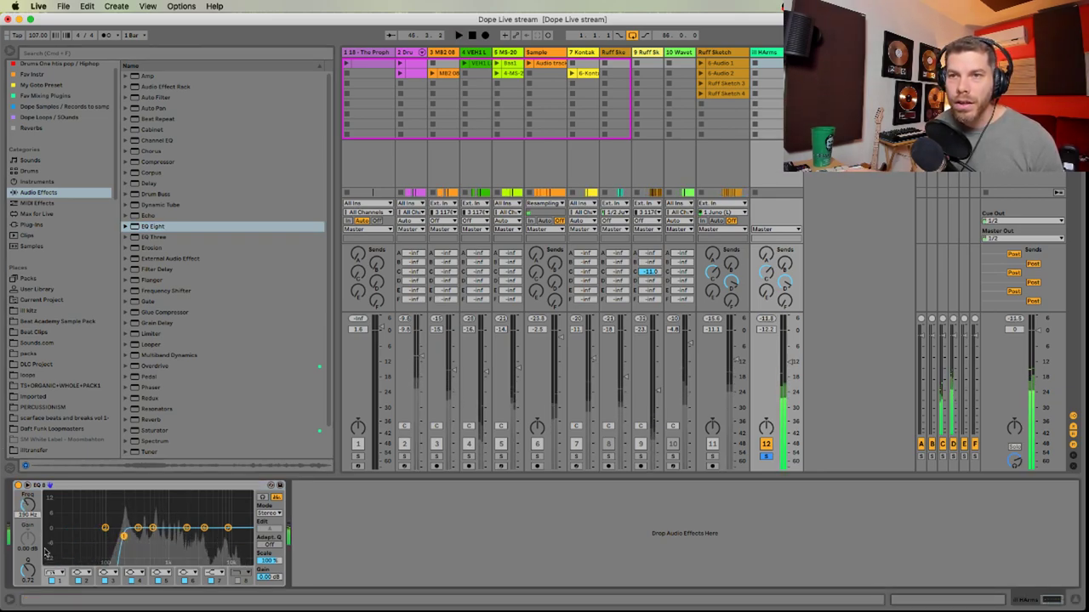
click(52, 573)
click(53, 514)
mouse_move(28, 514)
mouse_down()
mouse_move(28, 500)
mouse_move(28, 522)
mouse_up()
key(space)
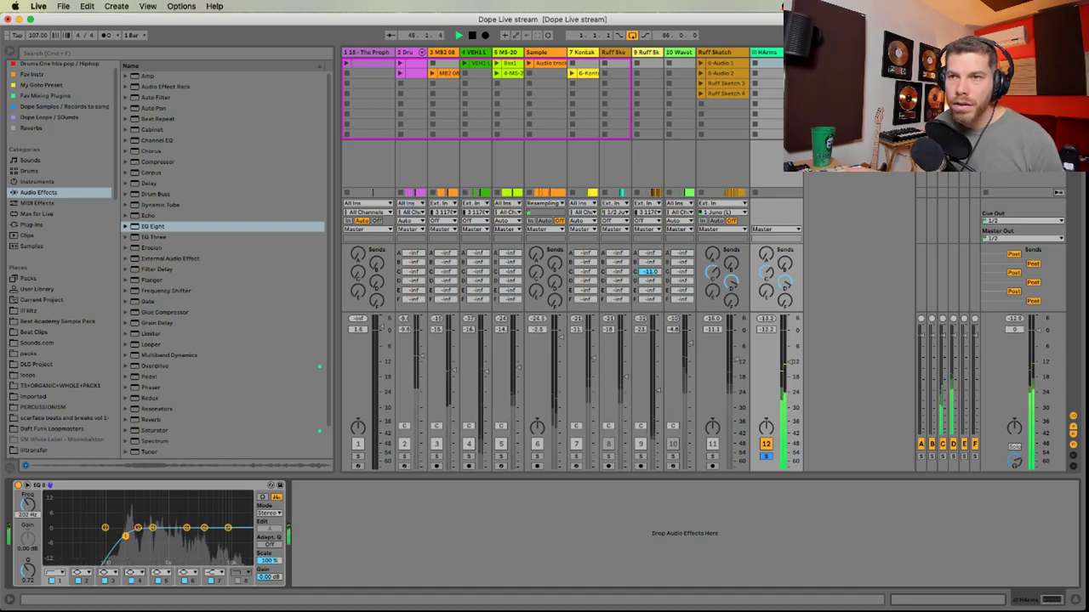
Cut EQ band 3 by about 5 dB at 437 Hz, boost the band 7 high shelf near 7.7 kHz, and fold the device
mouse_move(138, 528)
mouse_down()
mouse_move(146, 505)
mouse_move(145, 540)
mouse_up()
key(space)
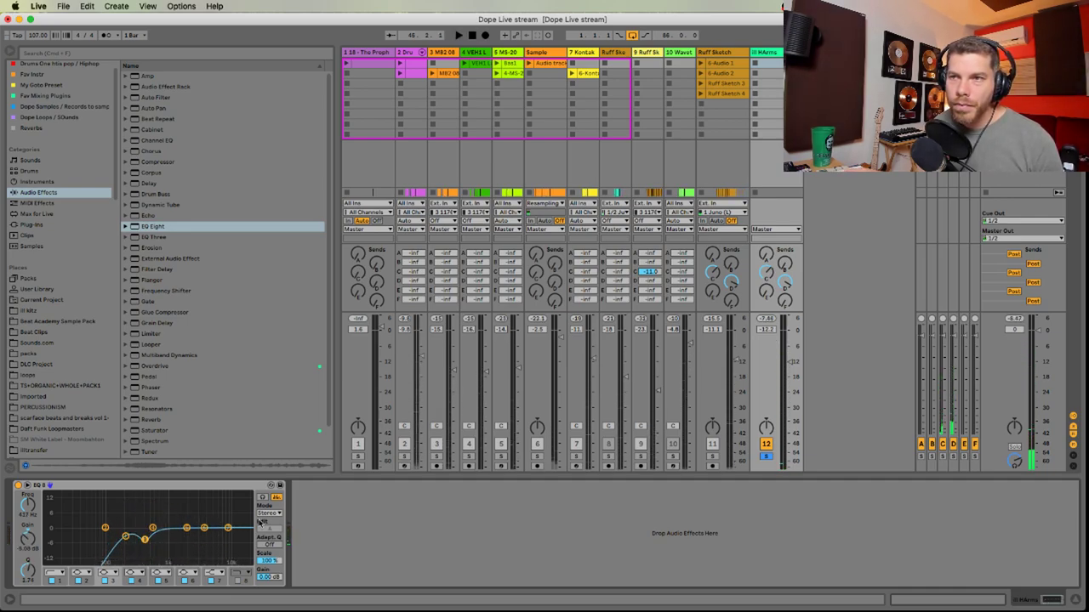
drag(230, 528, 223, 519)
key(space)
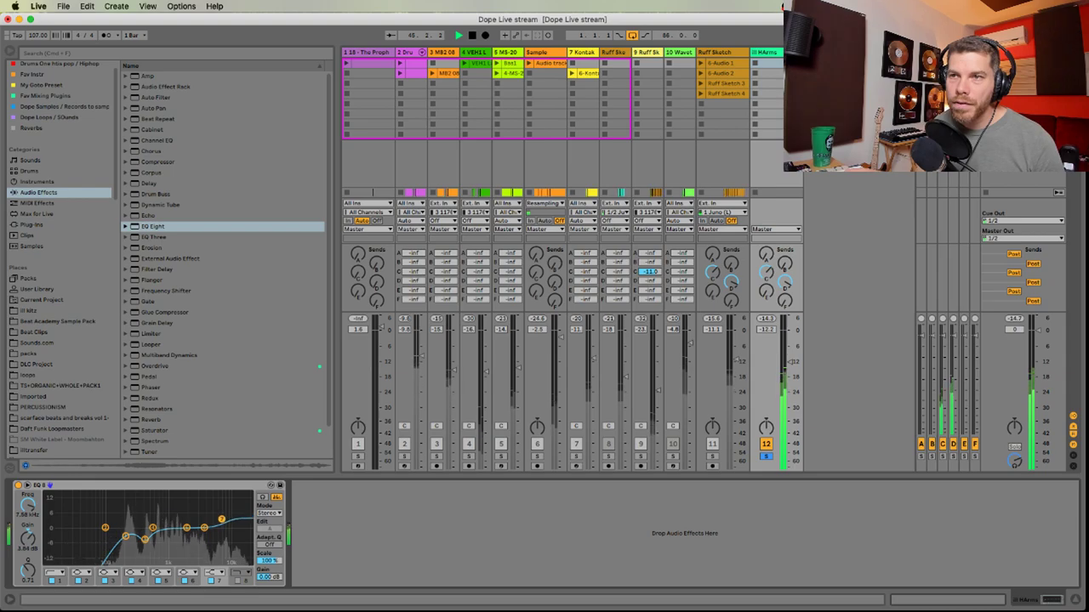
click(220, 492)
key(Delete)
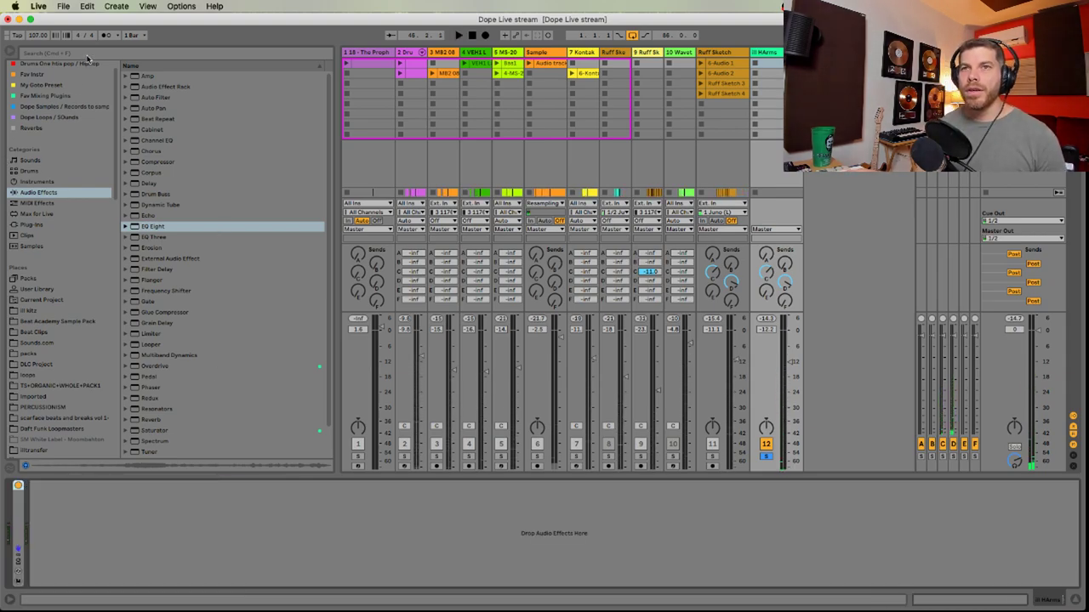
Try the UAD Neve 88RS Legacy plug-in on the III HArms group and remove it again
click(59, 227)
scroll(201, 317, up, 7)
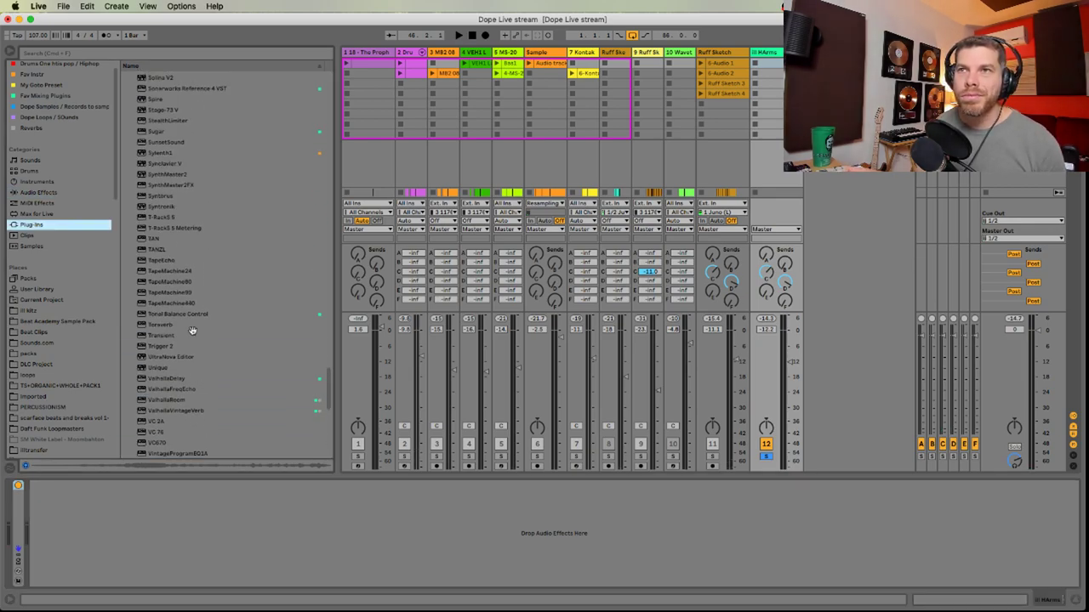
click(53, 96)
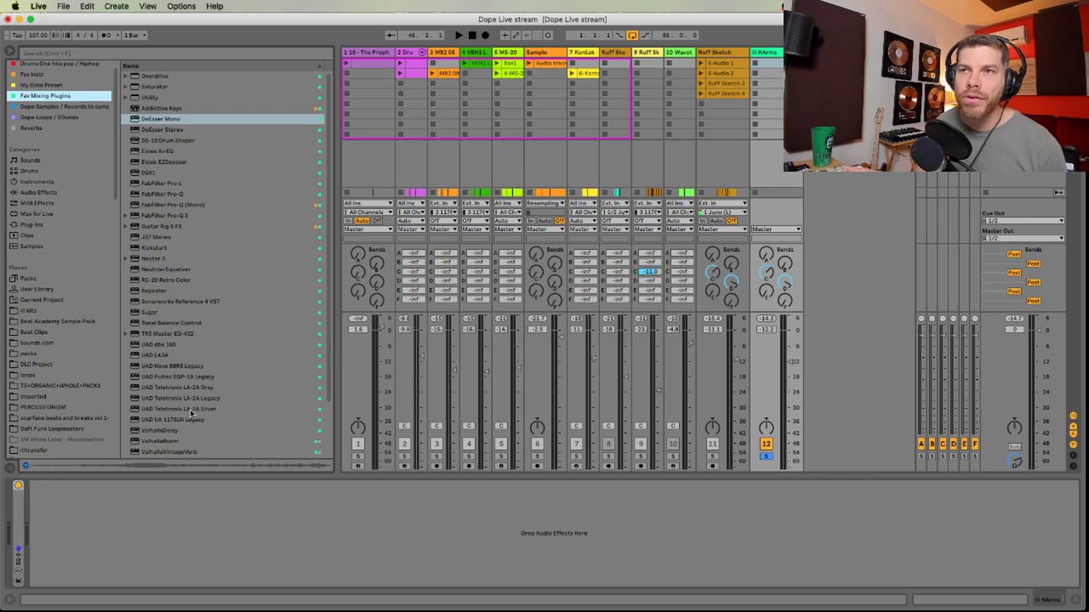
click(173, 366)
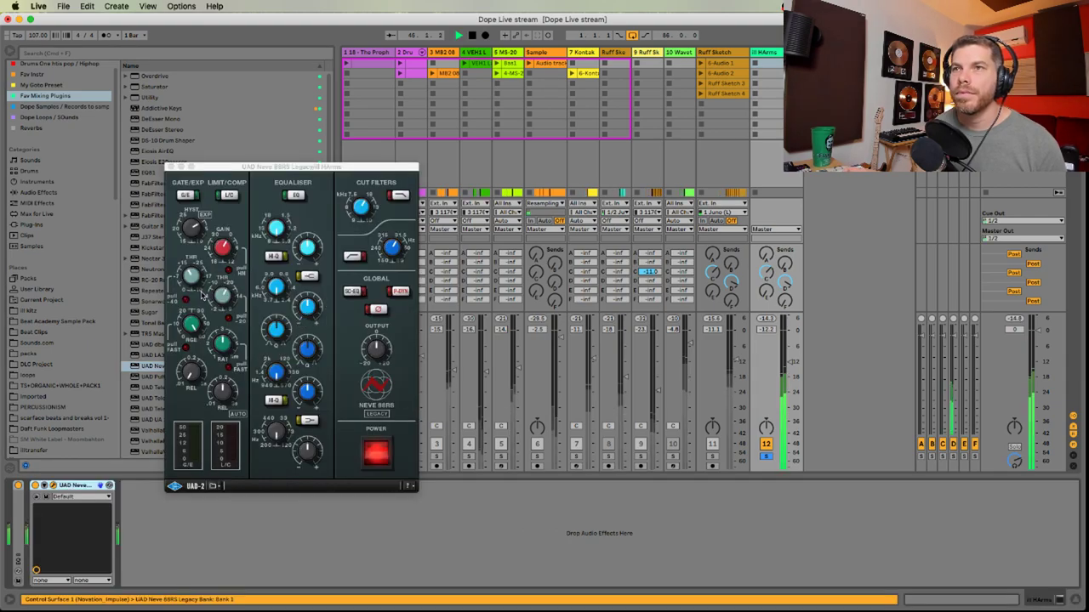
click(171, 168)
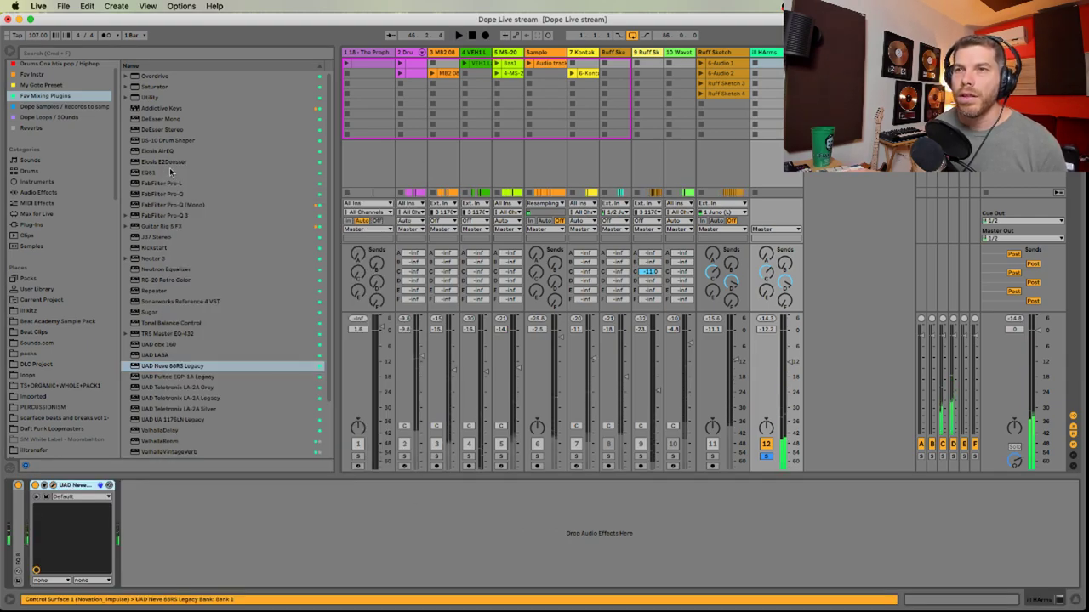
click(79, 486)
key(Delete)
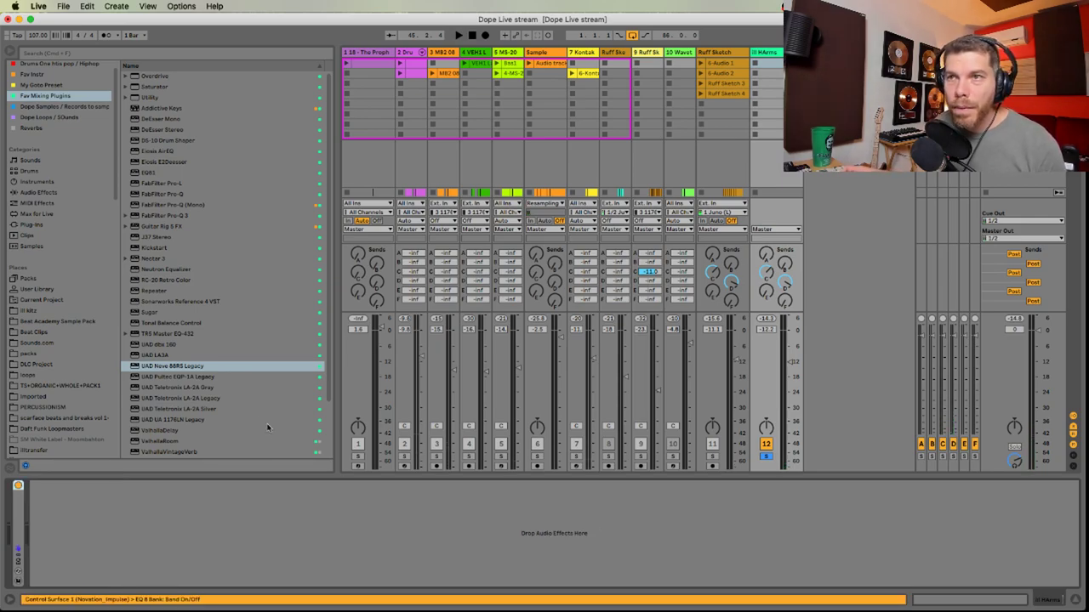
Add UAD Teletronix LA-2A Silver to the III HArms group, adjust its peak reduction during playback, and close the plug-in window
click(185, 420)
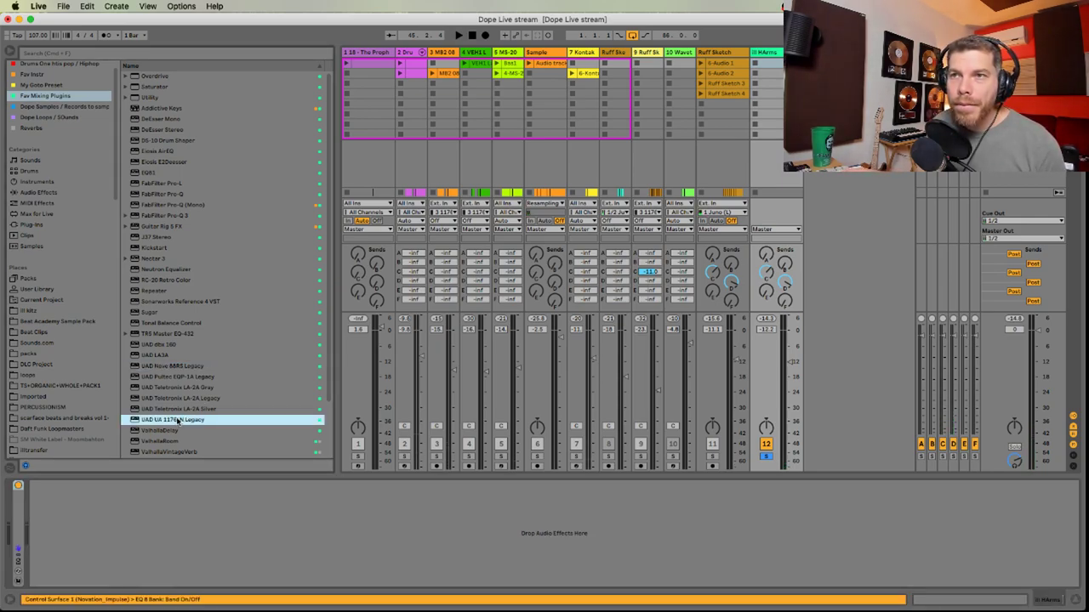
drag(184, 408, 154, 533)
key(space)
click(566, 268)
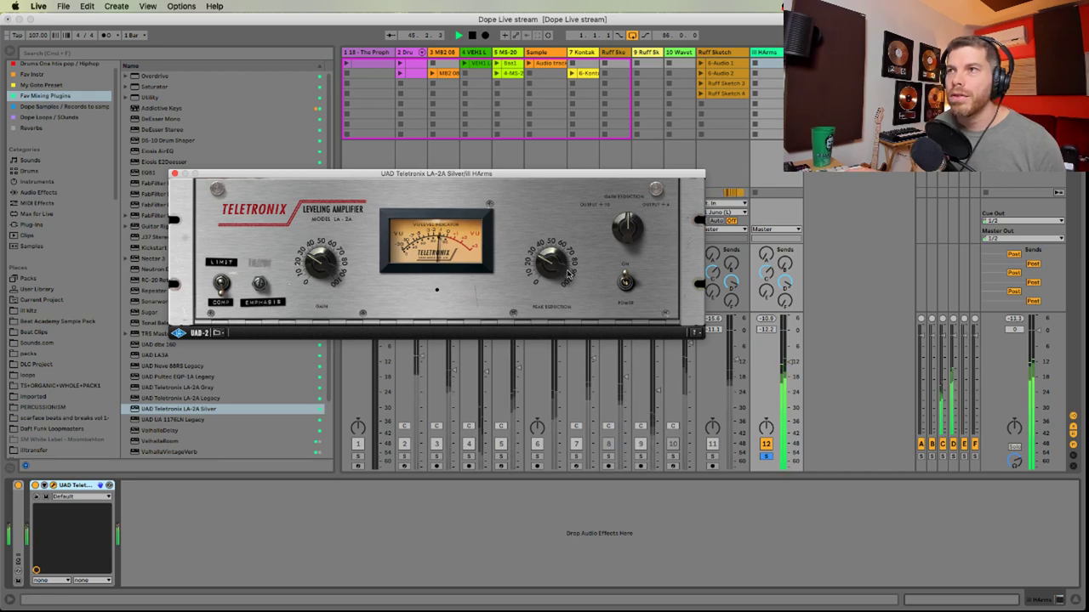
key(space)
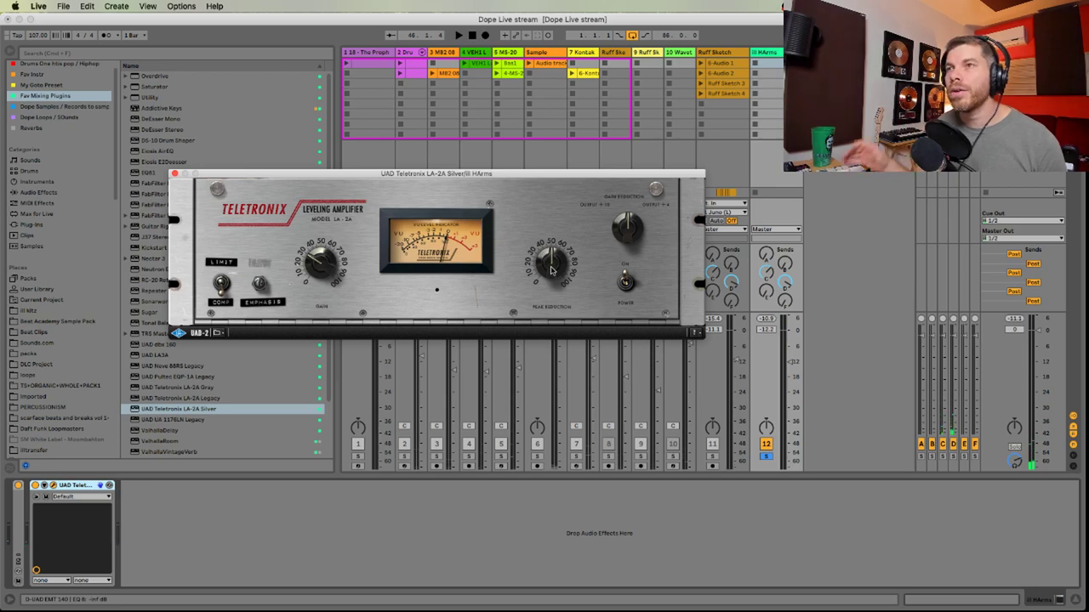
key(space)
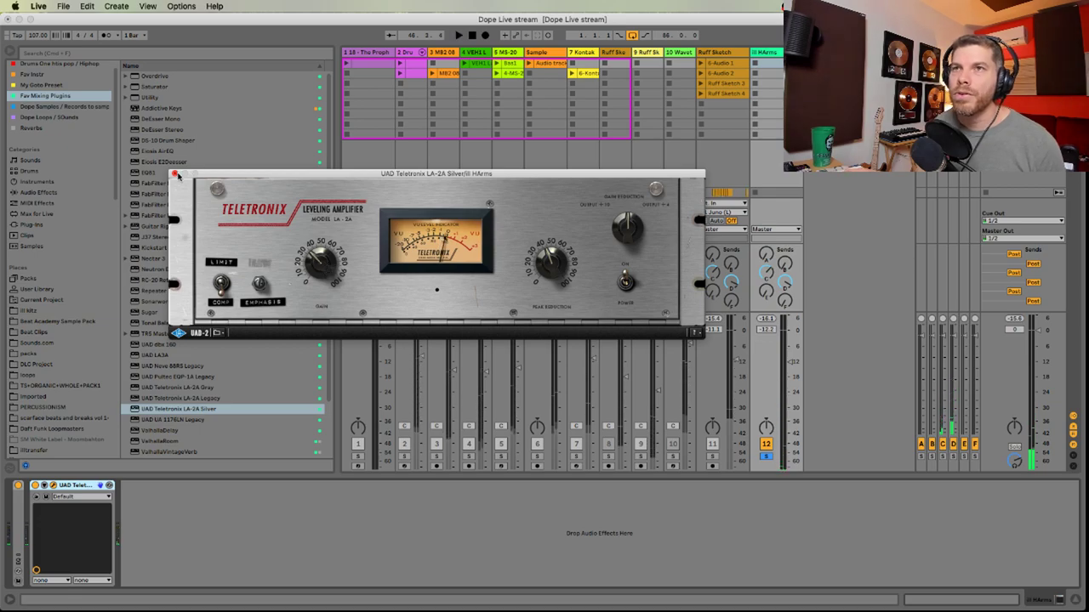
click(175, 173)
Unsolo the III HArms group and trim its volume slightly while the full mix plays
click(772, 458)
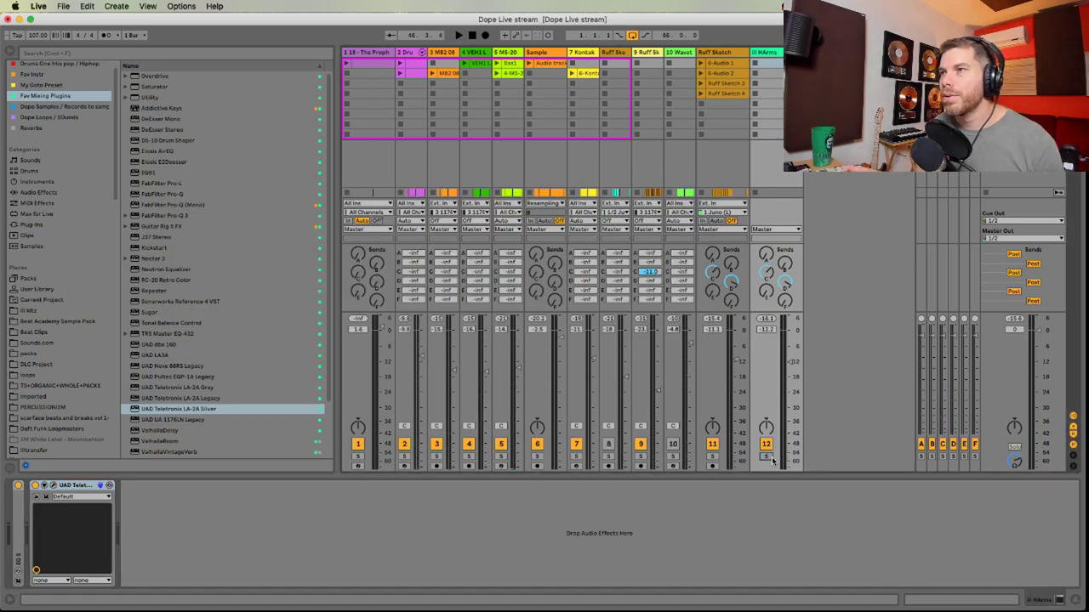
key(space)
drag(791, 363, 790, 365)
Show the arrangement around bar 45, unfold the Ruff Sketch track 11, and enlarge its height
key(Tab)
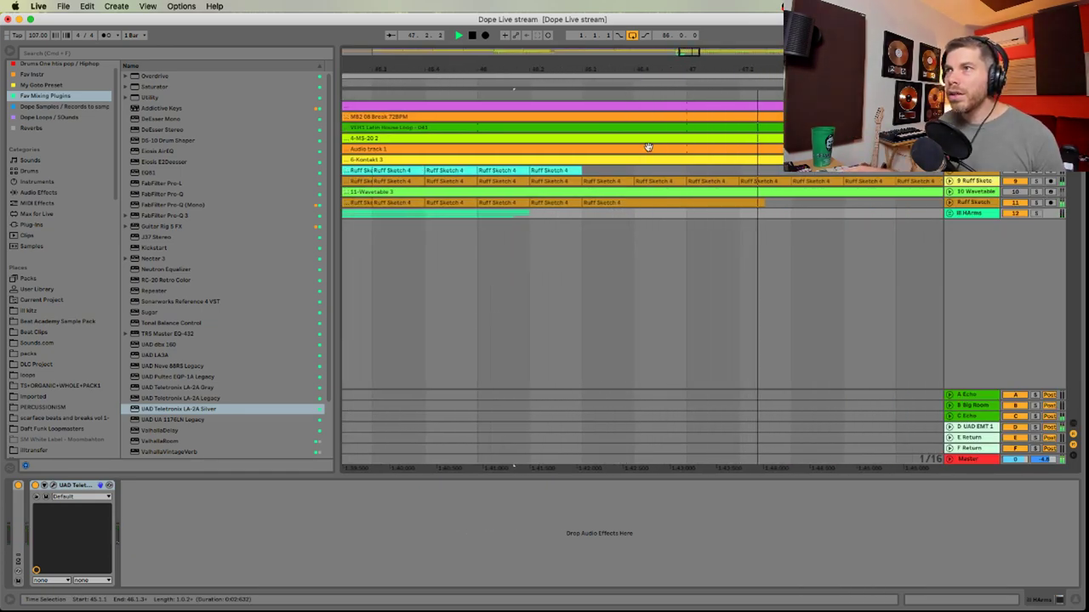
drag(882, 70, 571, 18)
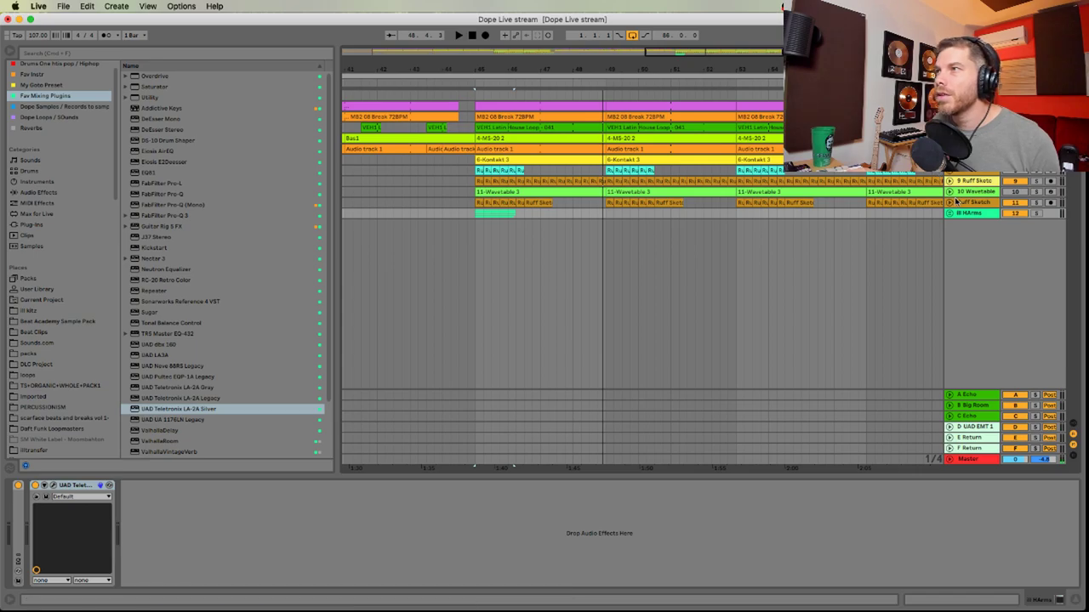
click(950, 203)
drag(982, 219, 957, 295)
Delete the end of the Ruff Sketch track 11 recording from 47.1.1 to 48.3.1
click(476, 255)
key(plus)
key(plus)
key(plus)
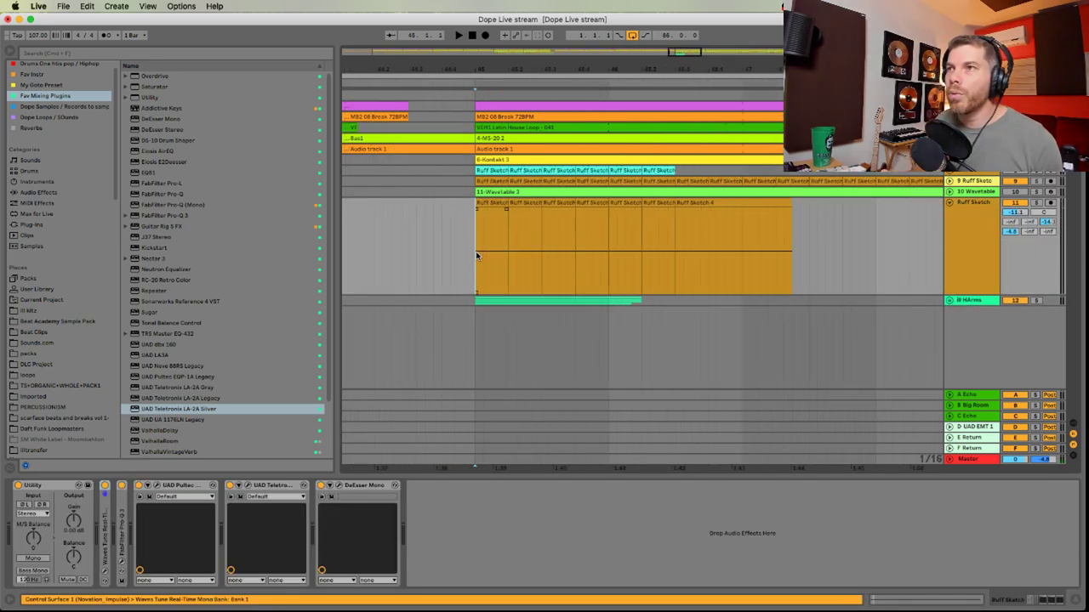
drag(579, 272, 432, 281)
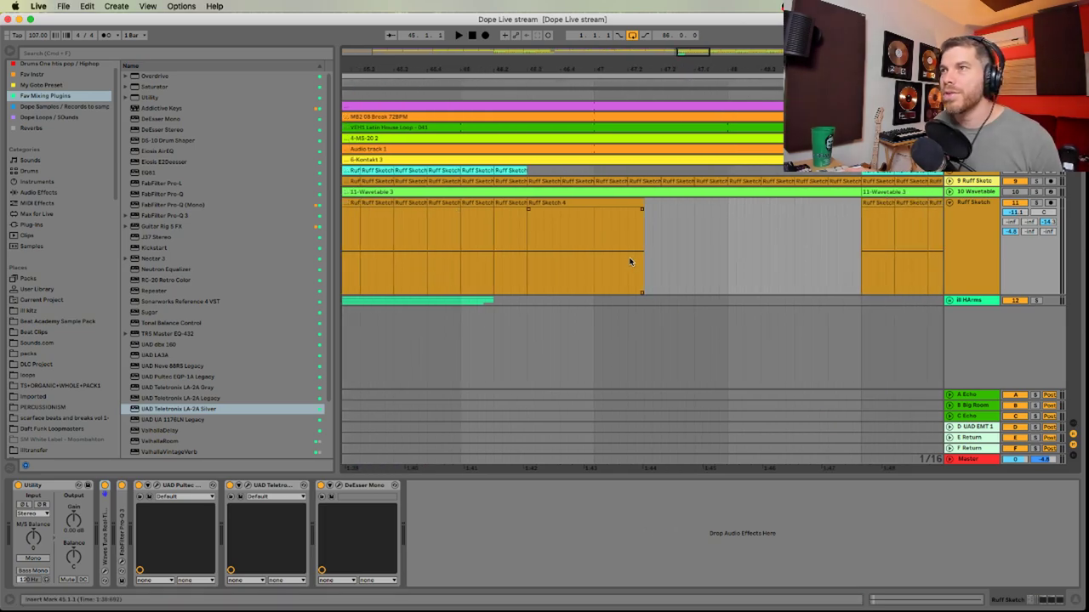
drag(635, 255, 762, 251)
click(591, 264)
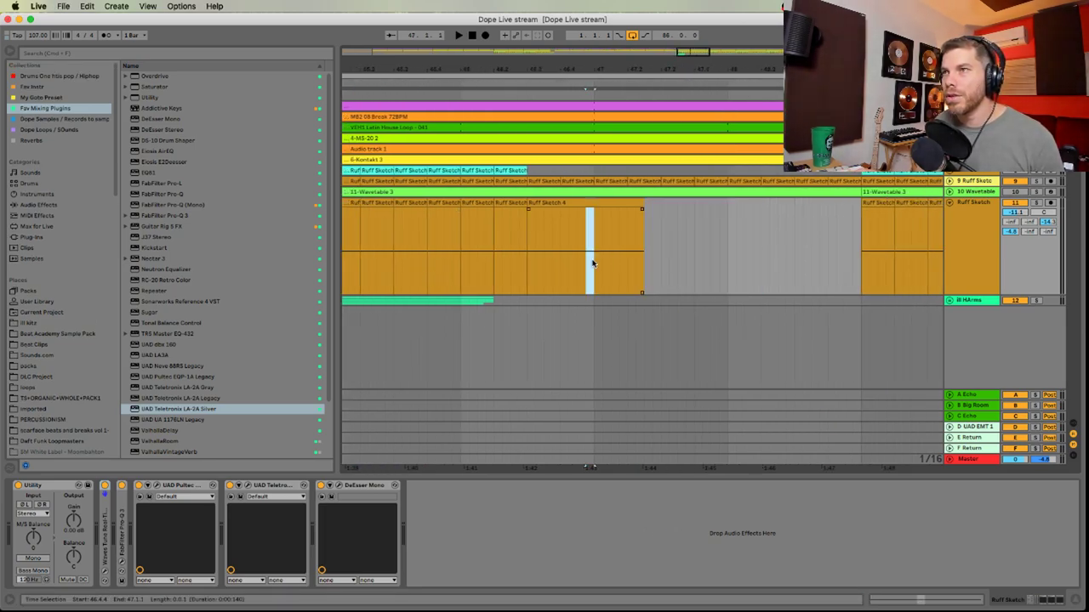
drag(594, 263, 794, 264)
key(minus)
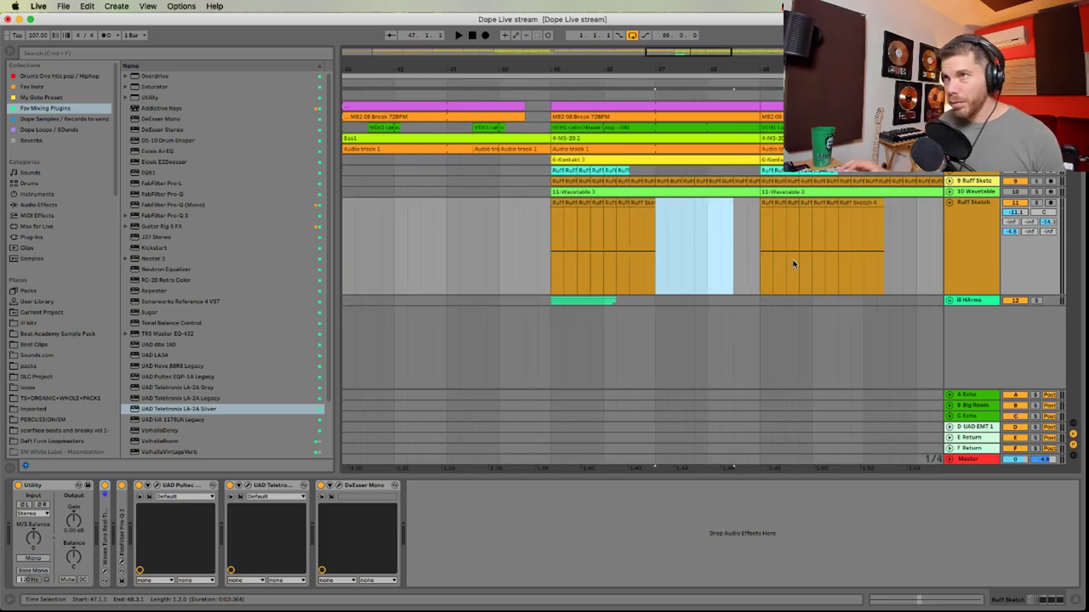
Play from bar 45 and copy the III HArms group's clips from bar 45 to bar 49
click(555, 270)
key(space)
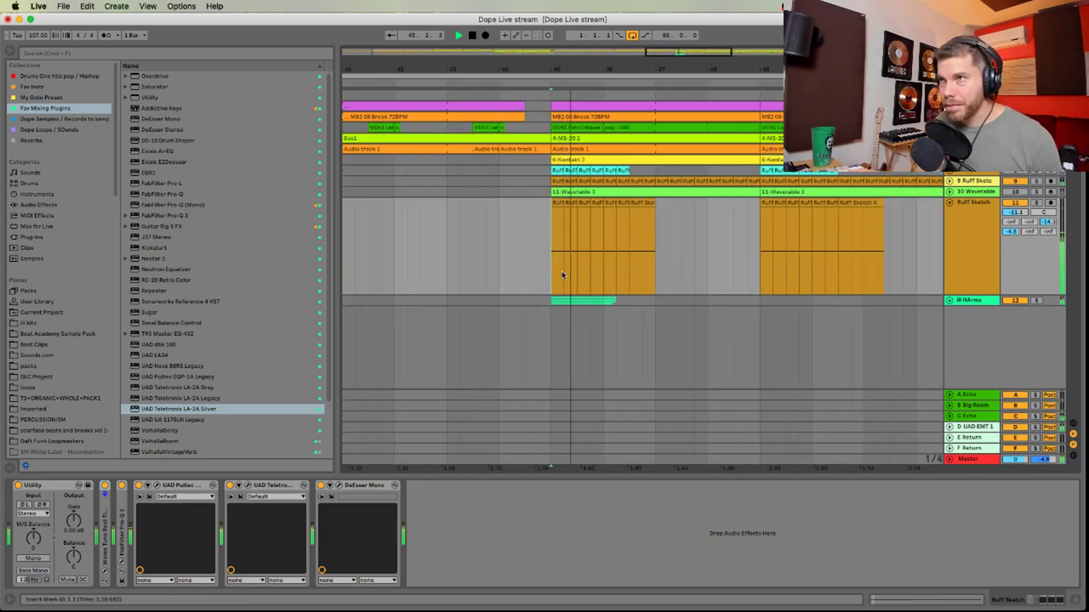
click(653, 303)
drag(654, 303, 554, 301)
click(761, 305)
drag(761, 305, 863, 302)
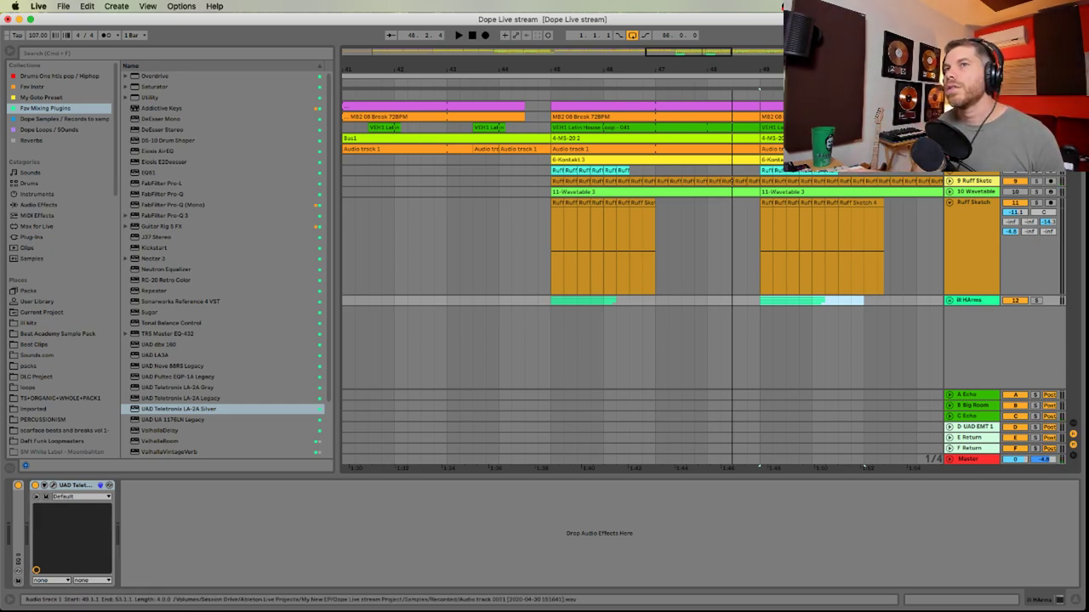
Fold the Ruff Sketch track and insert a new MIDI track below it with Kontakt from the Fav Instr collection
click(55, 54)
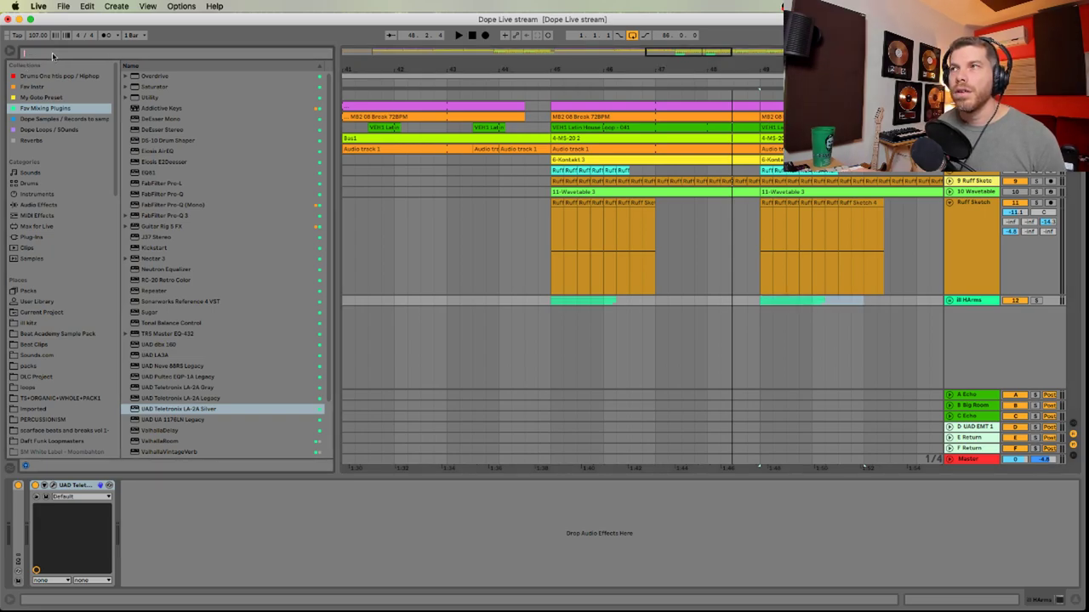
click(951, 203)
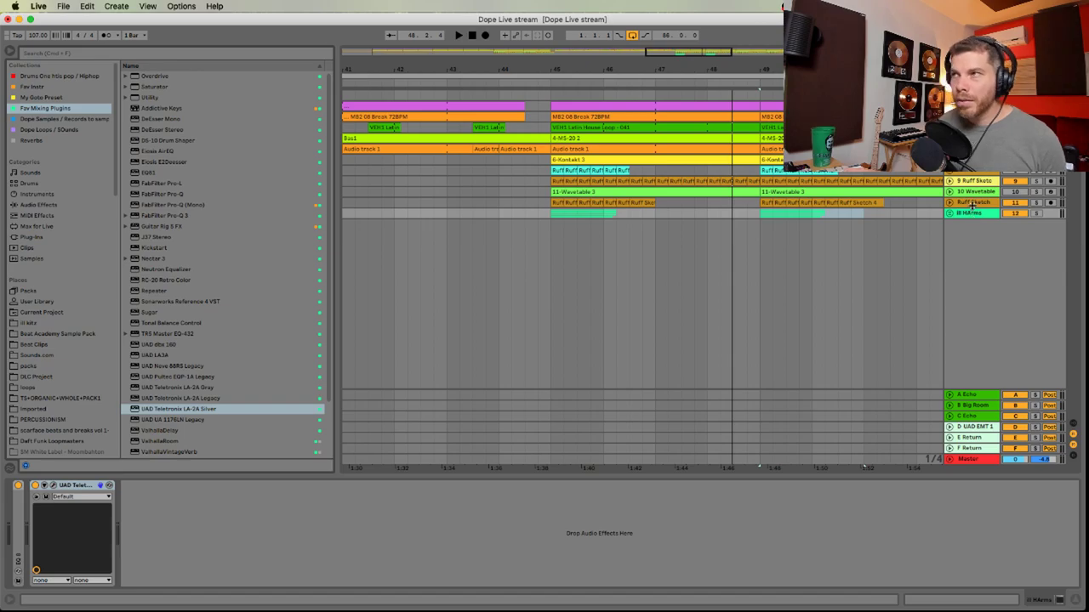
click(973, 205)
key(super+shift+t)
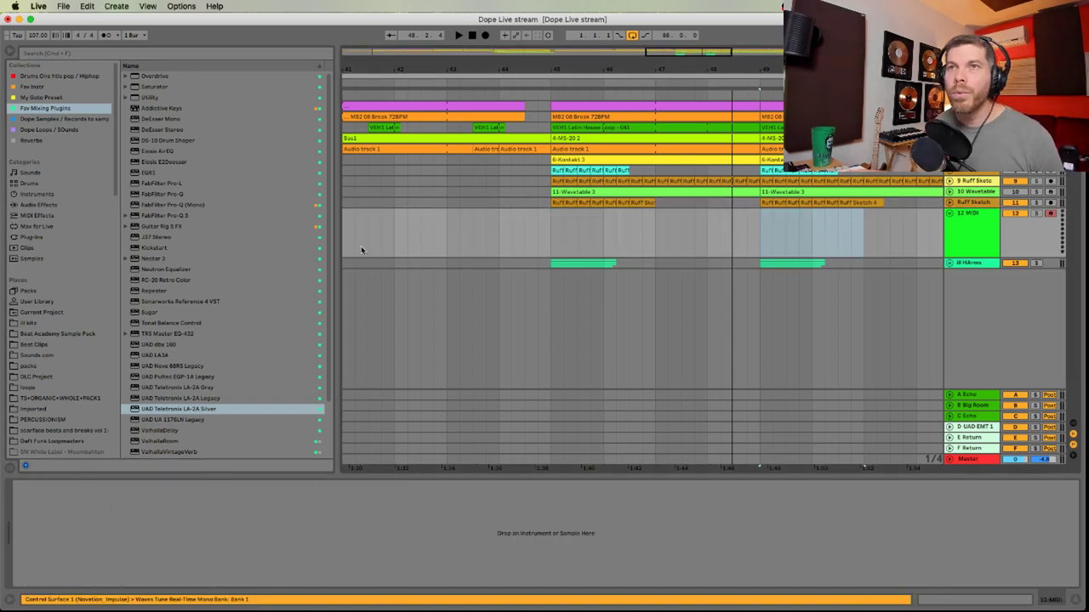
click(34, 88)
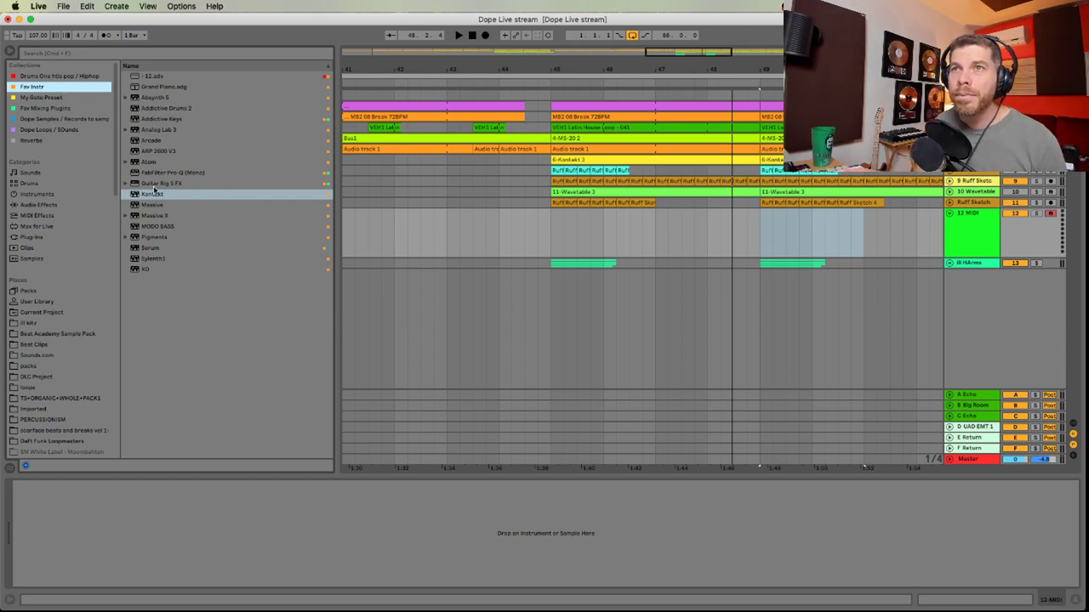
drag(155, 193, 164, 199)
drag(959, 236, 959, 235)
Check the live chat in Chrome, load Session Guitarist Electric Sunburst into the new Kontakt, and select the Ibiza B pattern
key(super+Tab)
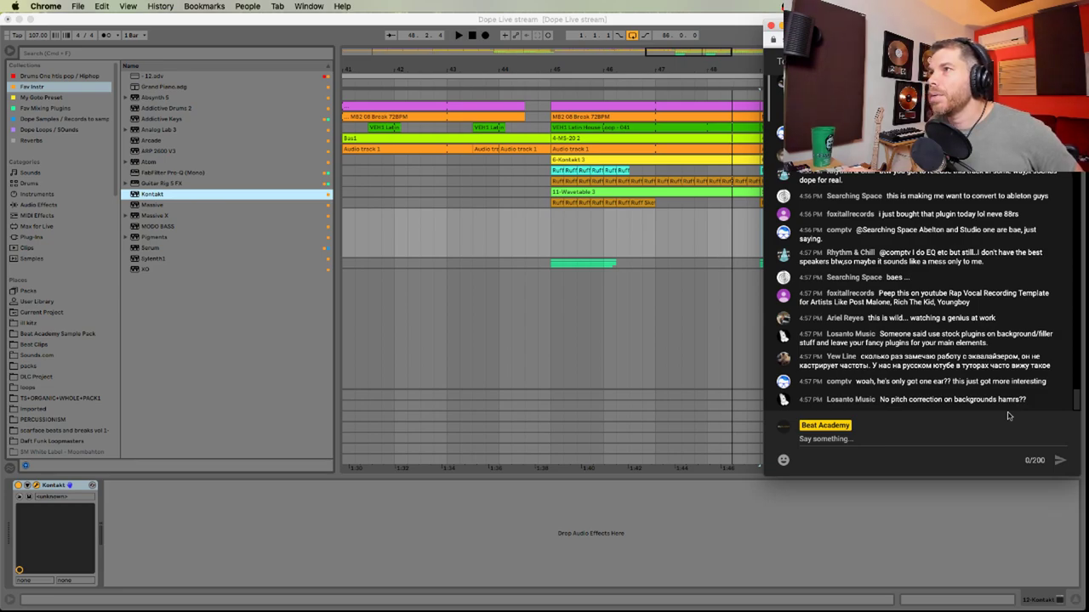
click(717, 367)
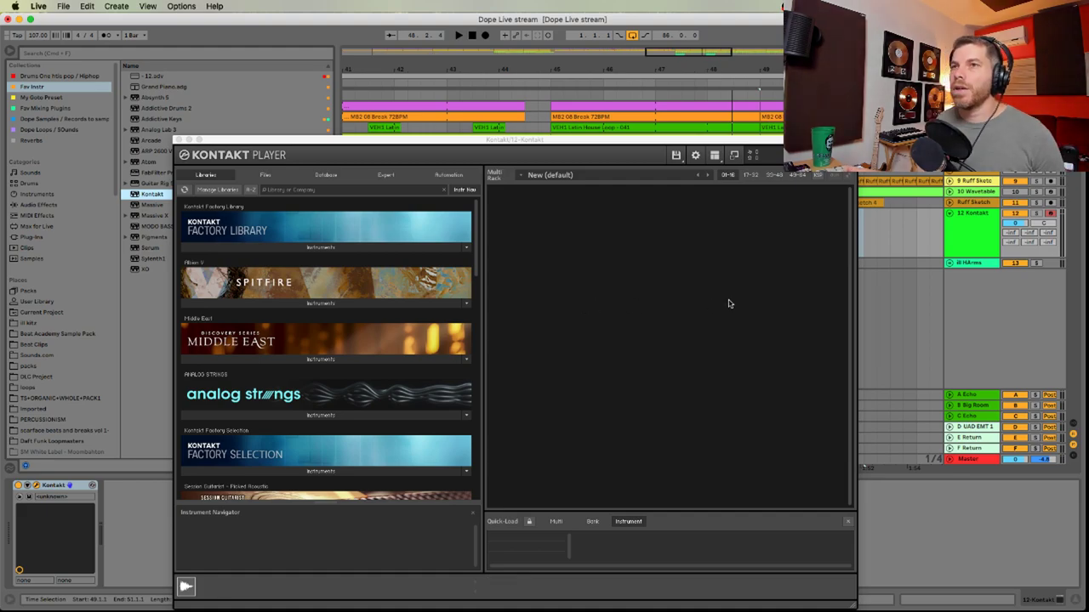
drag(475, 226, 474, 305)
click(321, 298)
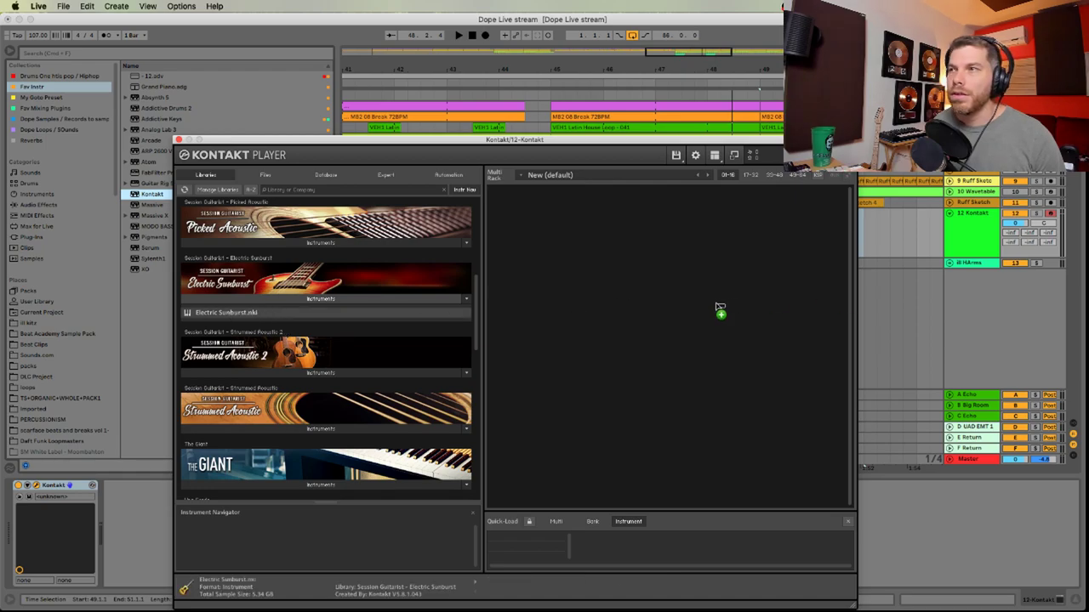
drag(720, 308, 717, 306)
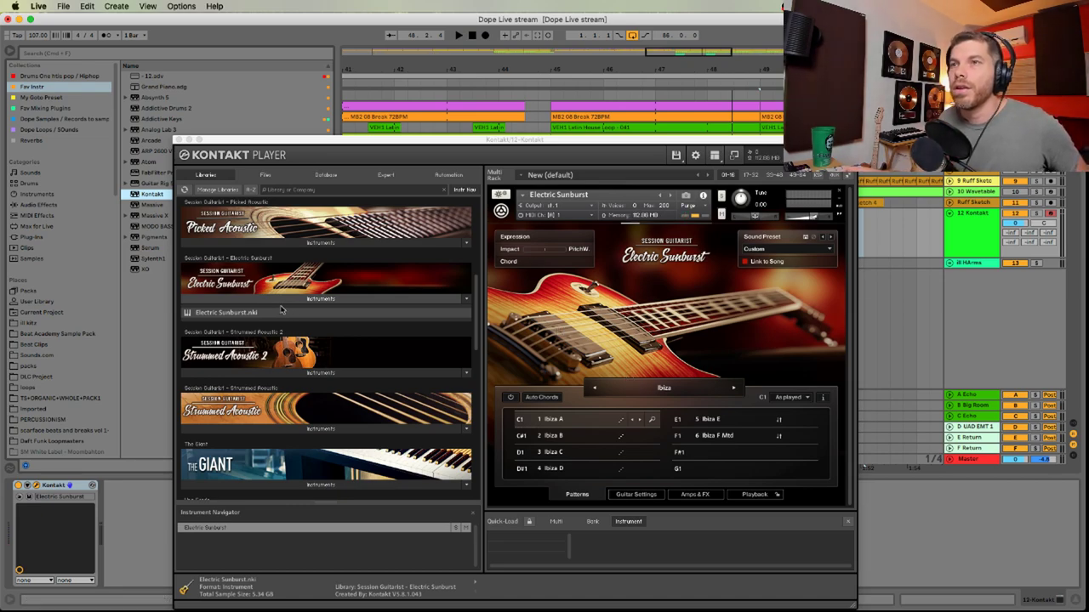
drag(234, 319, 587, 296)
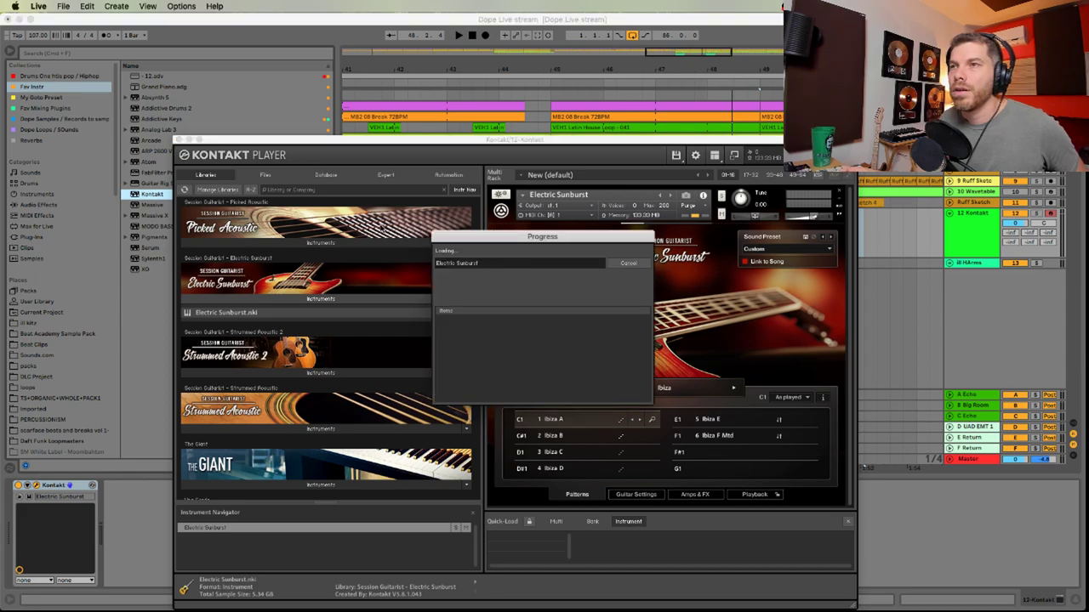
click(561, 436)
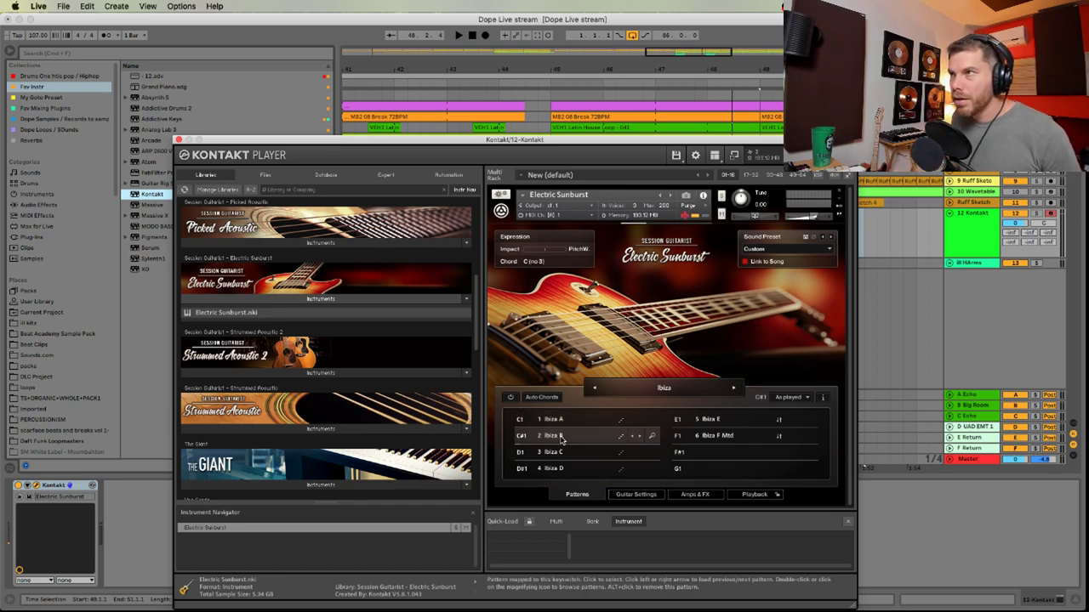
Arm the existing Kontakt track 7 to play its sound and re-arm the new Kontakt track 12
click(977, 231)
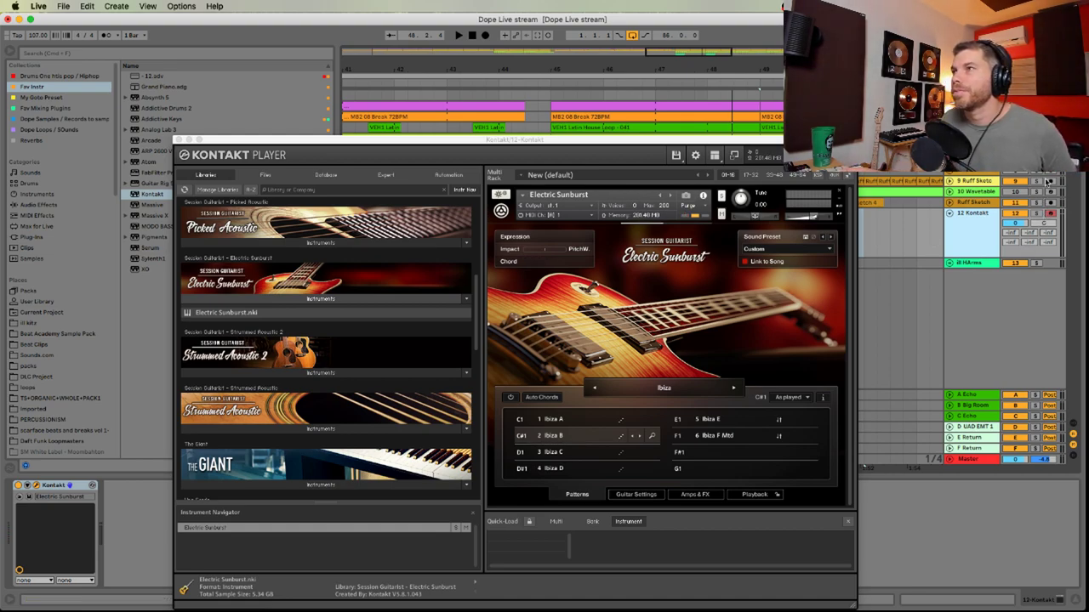
click(1050, 160)
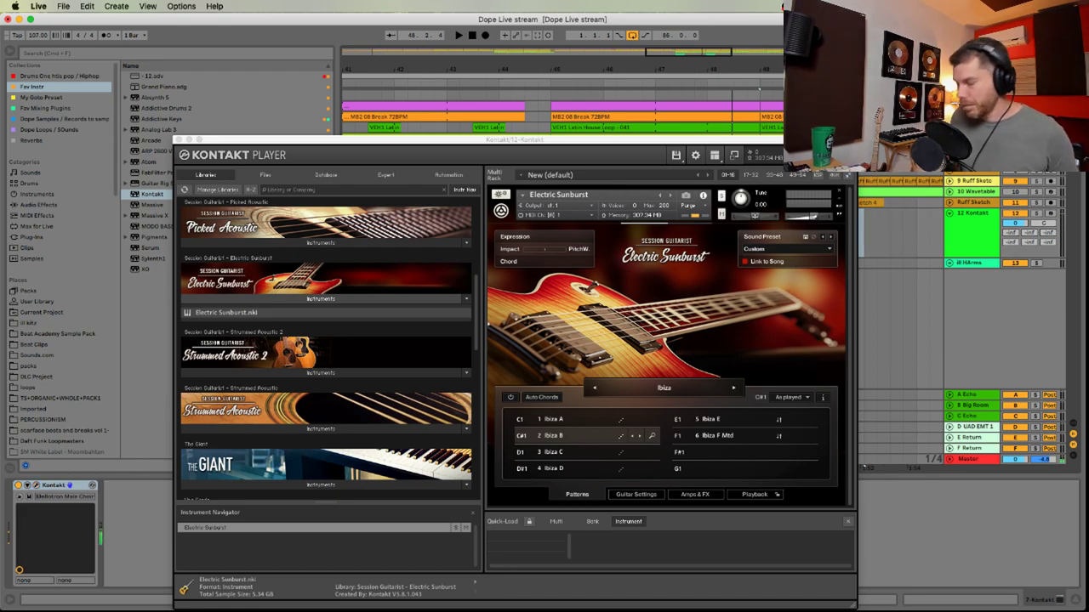
click(1051, 213)
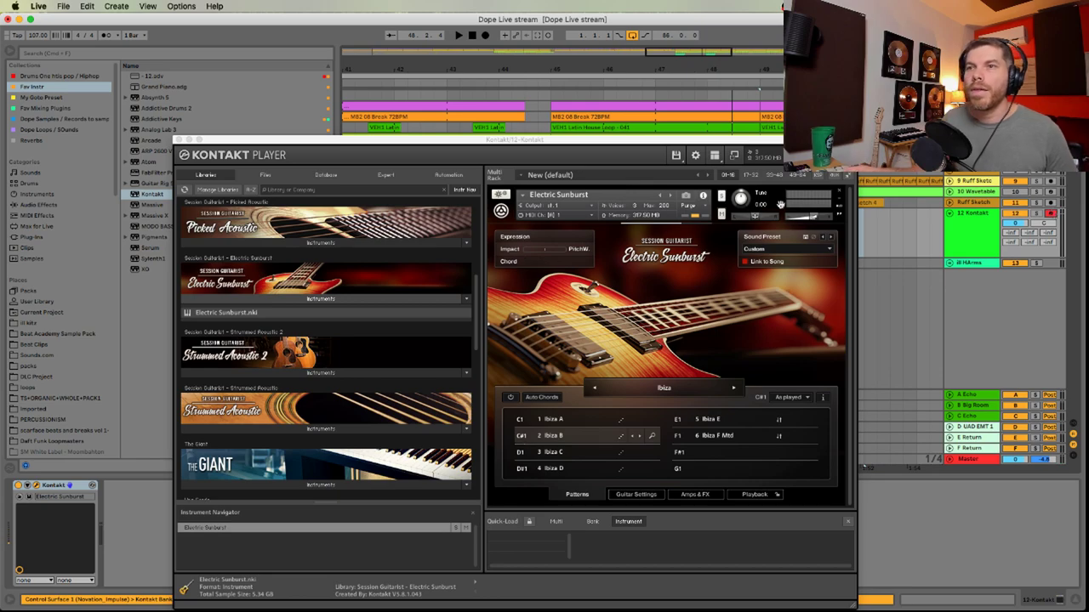
Try ill Giant in Kontakt, resolving its missing samples with a Spotlight search, and replace it with Electric Sunburst again
scroll(279, 489, down, 2)
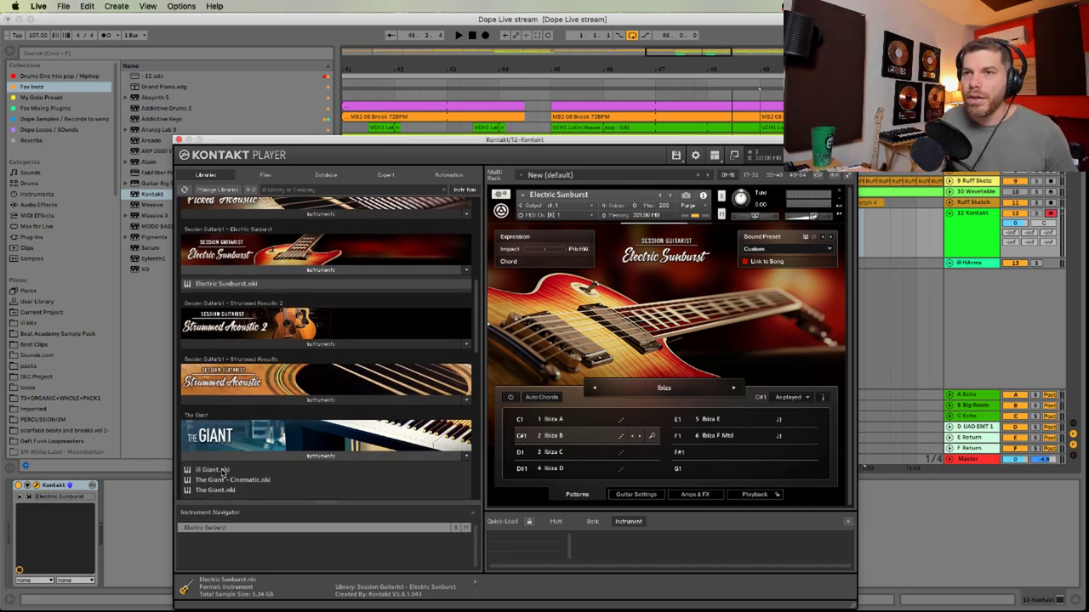
drag(223, 472, 679, 330)
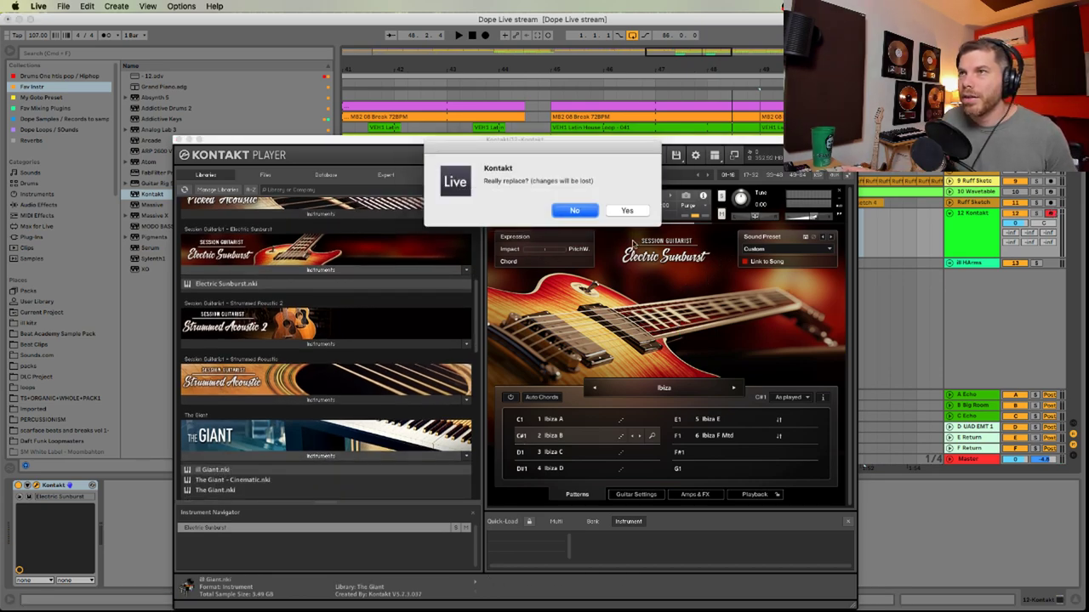
click(624, 212)
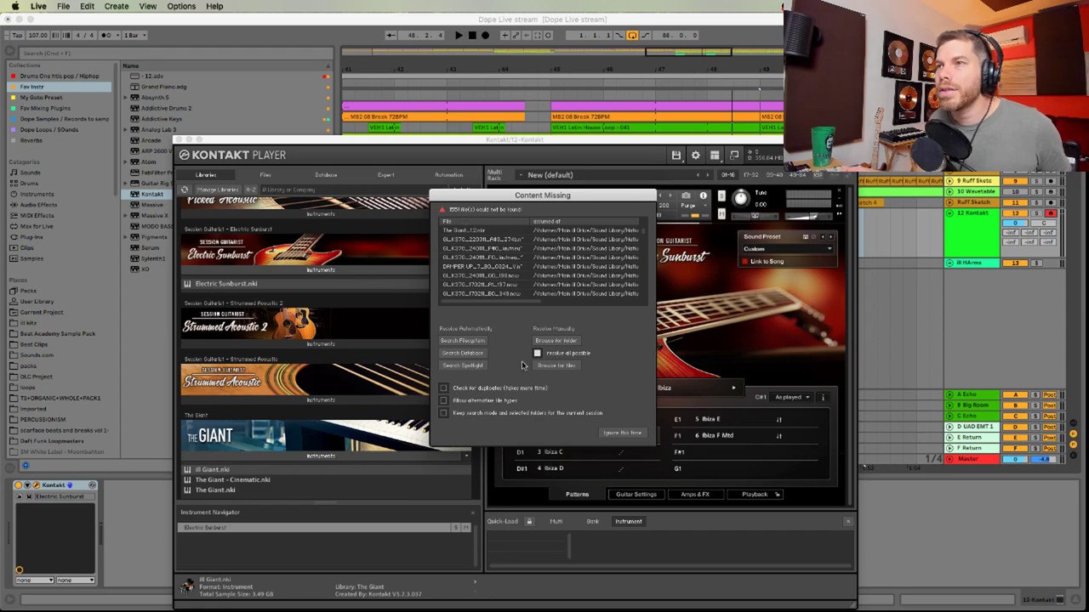
click(474, 365)
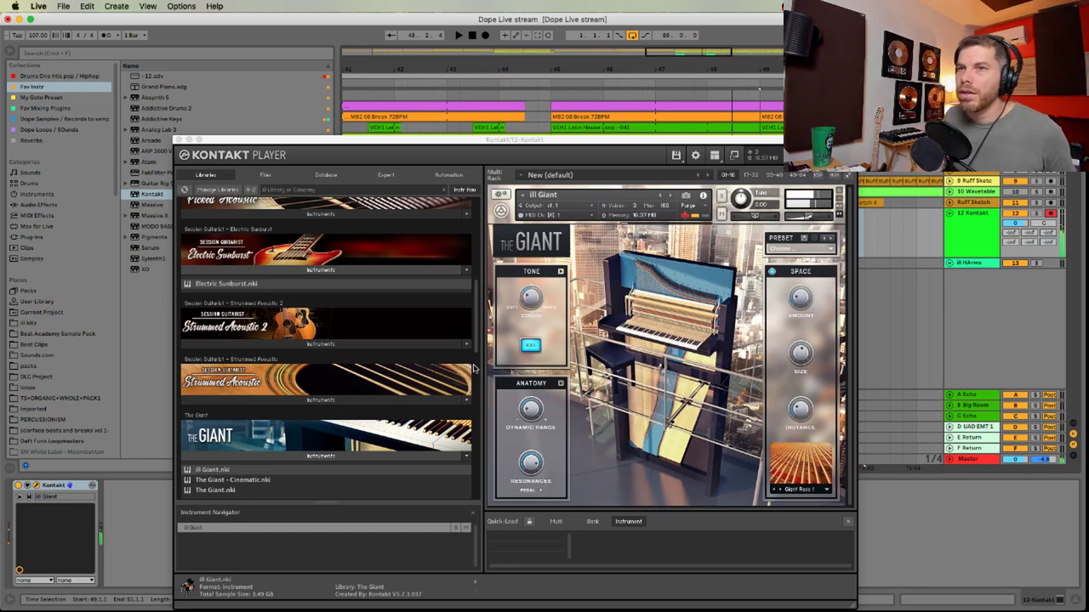
drag(217, 284, 590, 256)
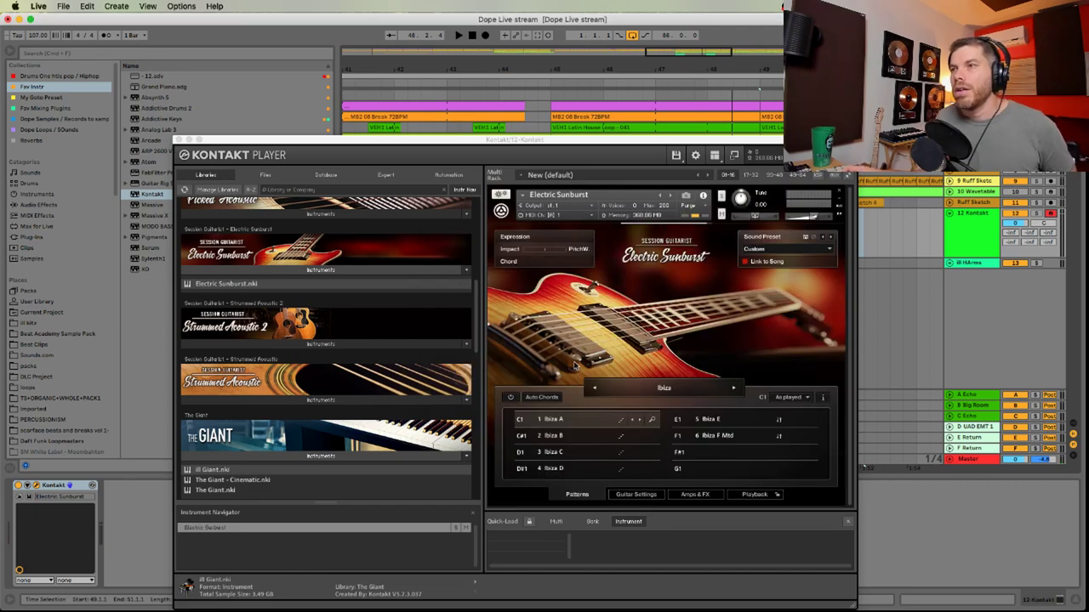
Audition the Rock Show song in Electric Sunburst's song browser and load the Ibiza song instead
click(665, 389)
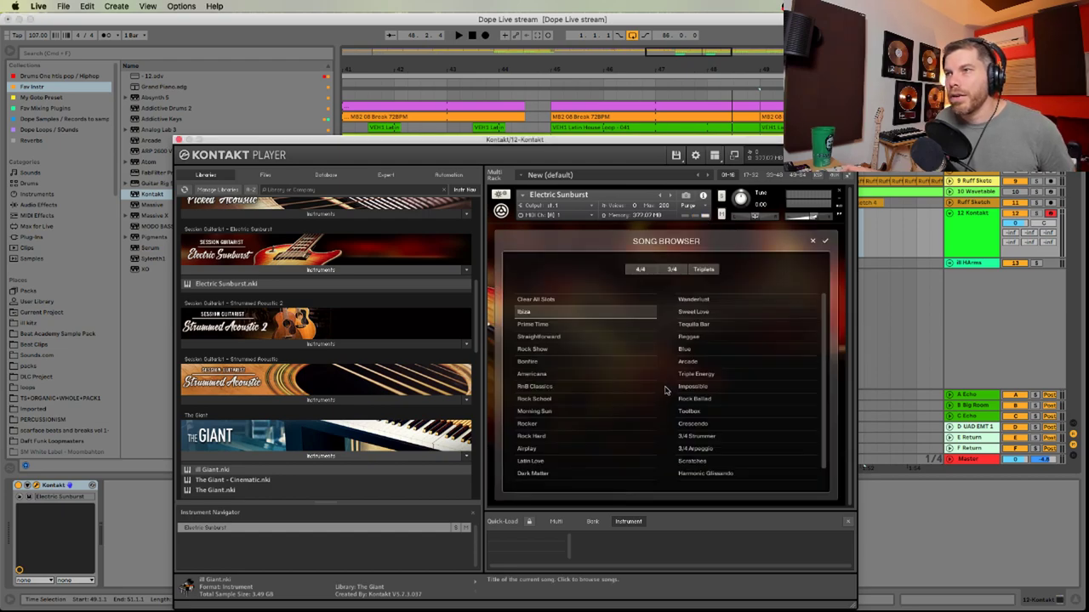
double_click(562, 350)
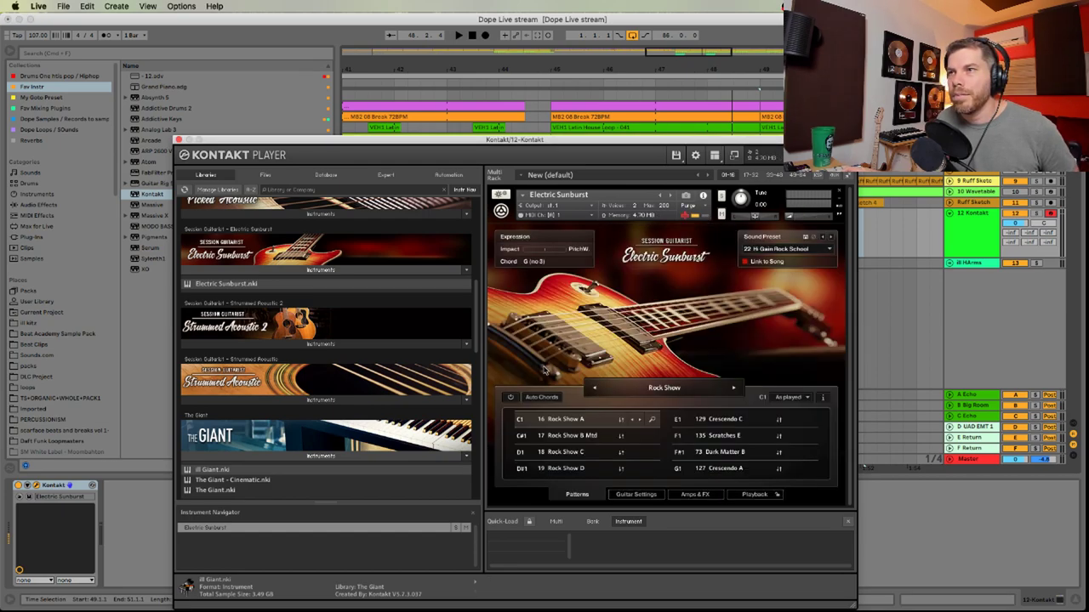
click(664, 388)
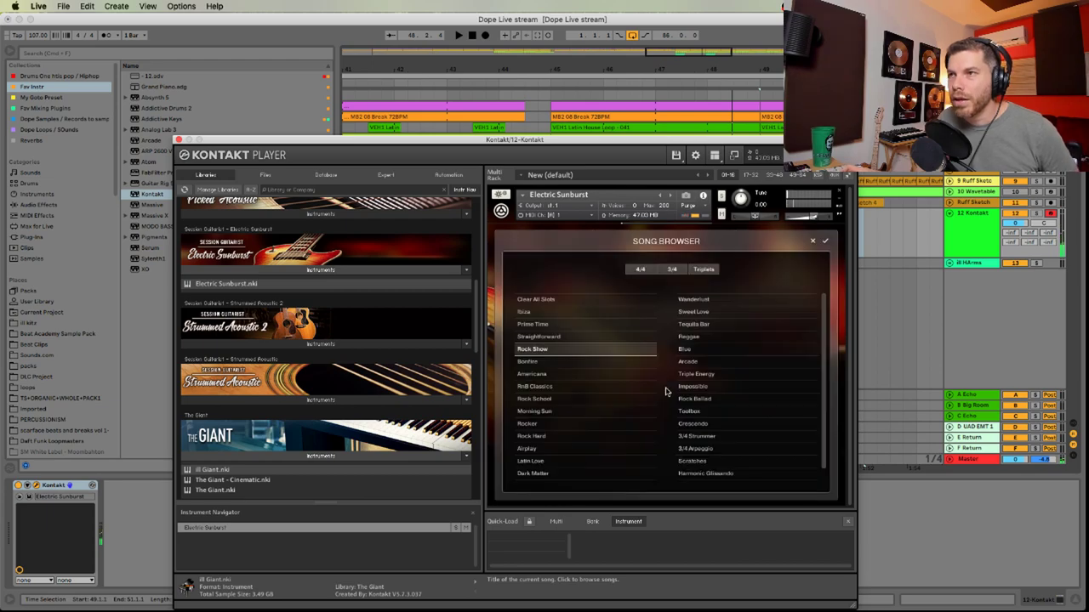
double_click(562, 312)
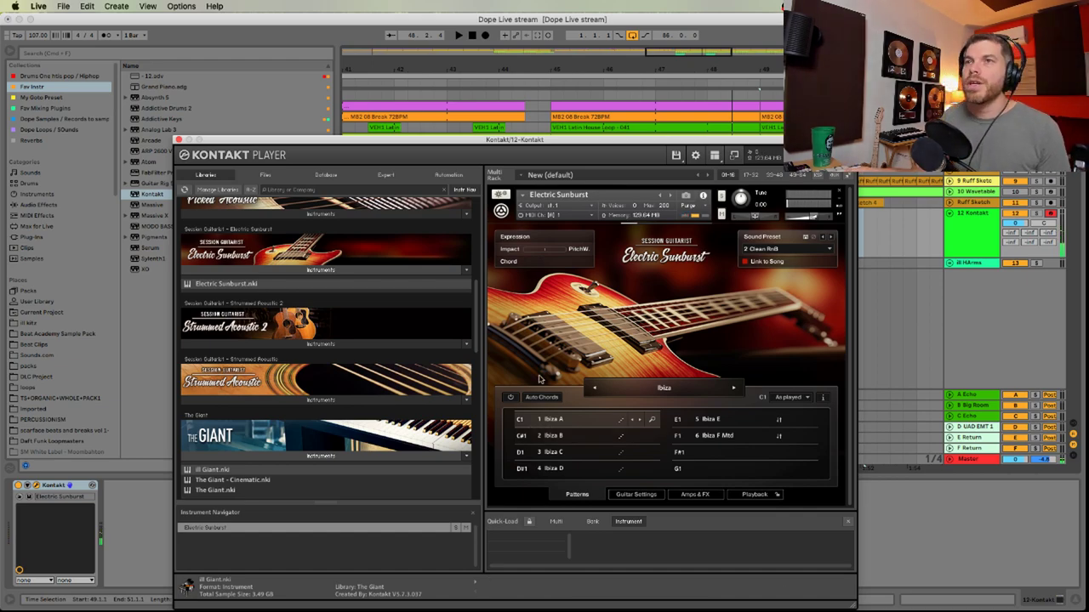
Copy the sidechain Compressor from the 9 Ruff Sketch track onto the 12 Kontakt track
click(179, 139)
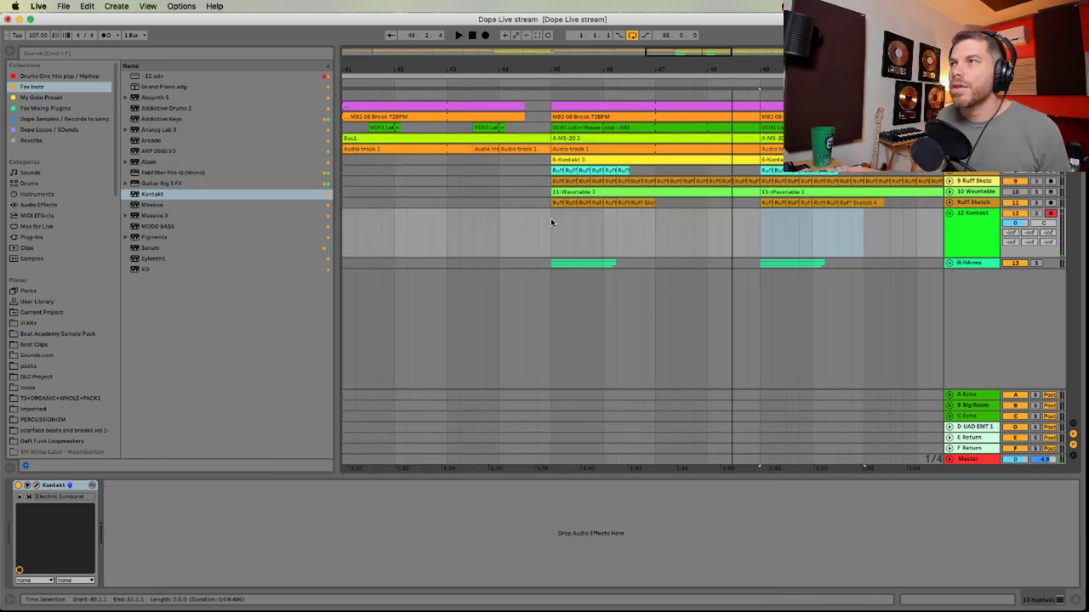
click(920, 183)
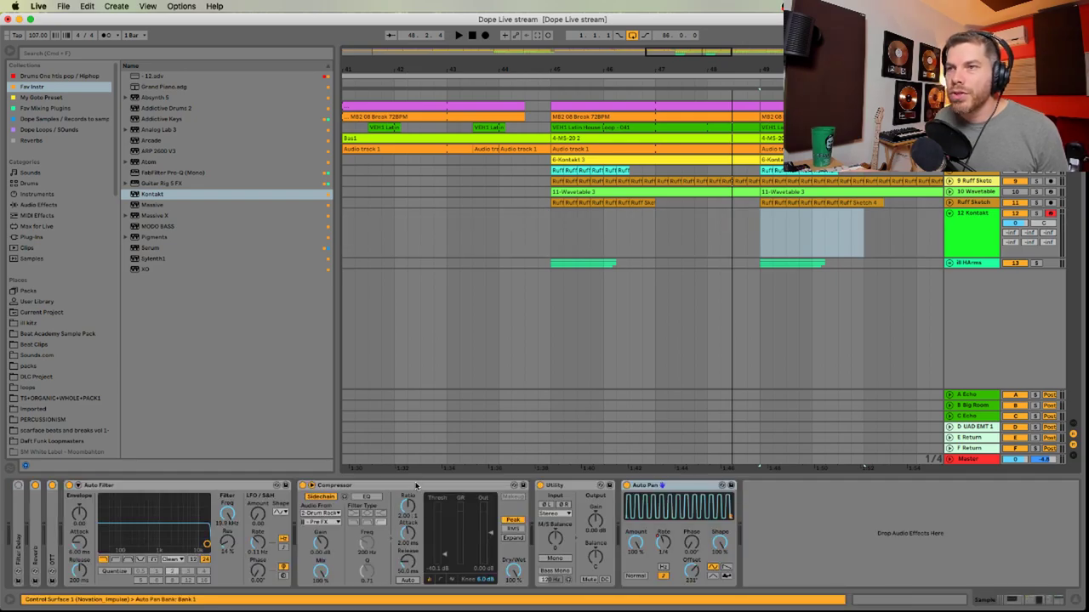
click(613, 226)
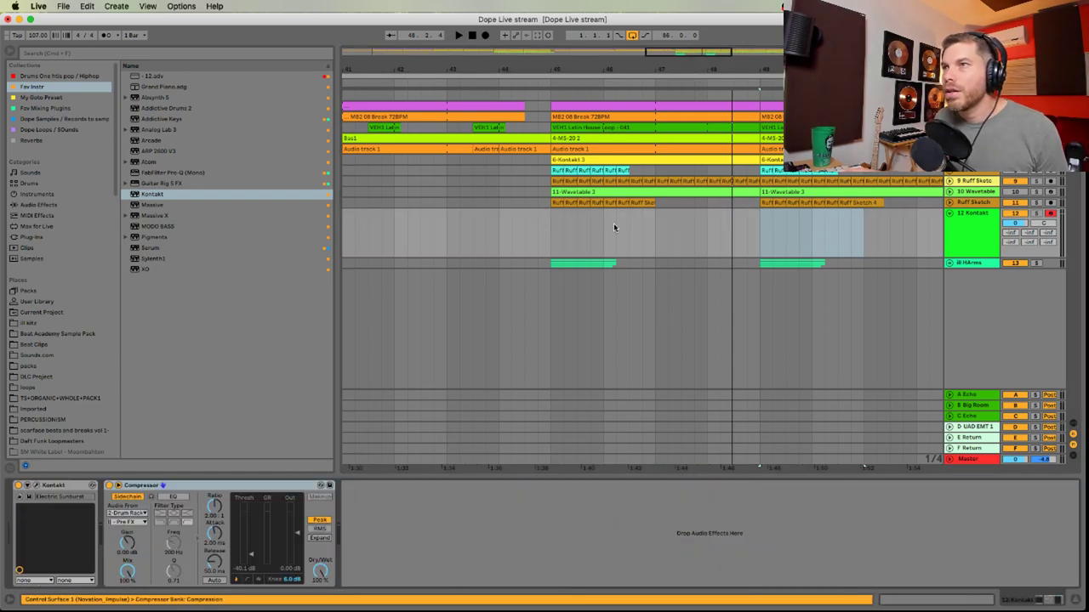
Loop the four bars from 45 to 49, solo the 12 Kontakt track, and record a guitar MIDI part over them
drag(555, 226, 756, 238)
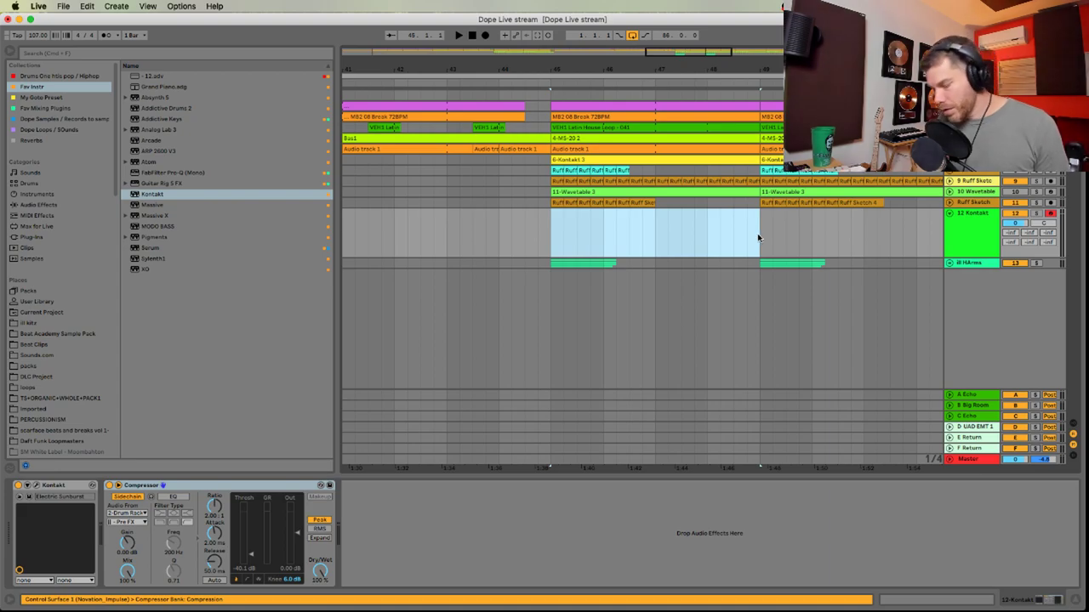
key(super+l)
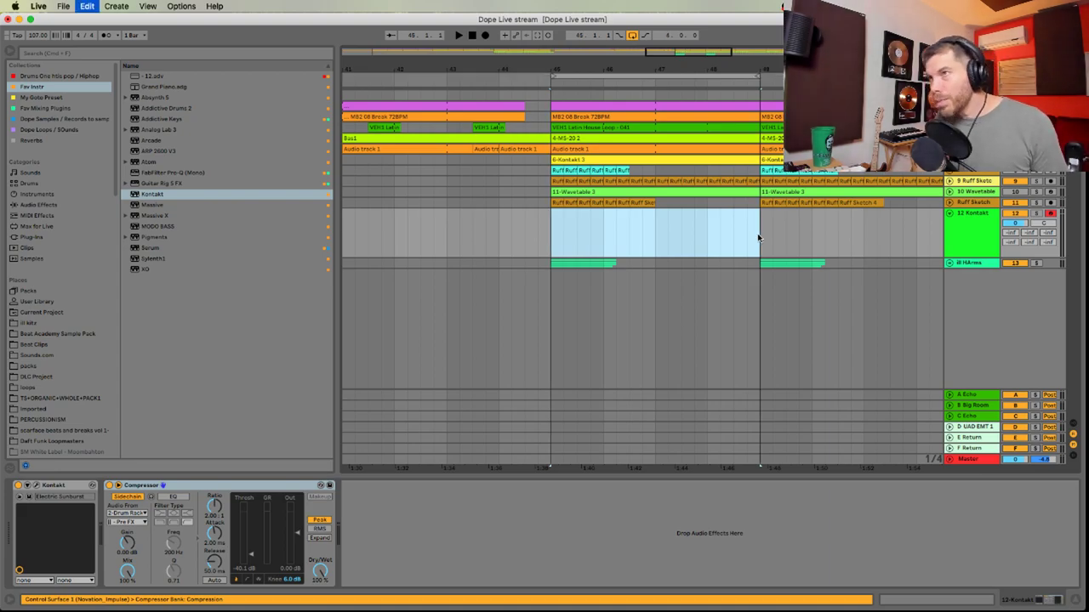
click(1036, 214)
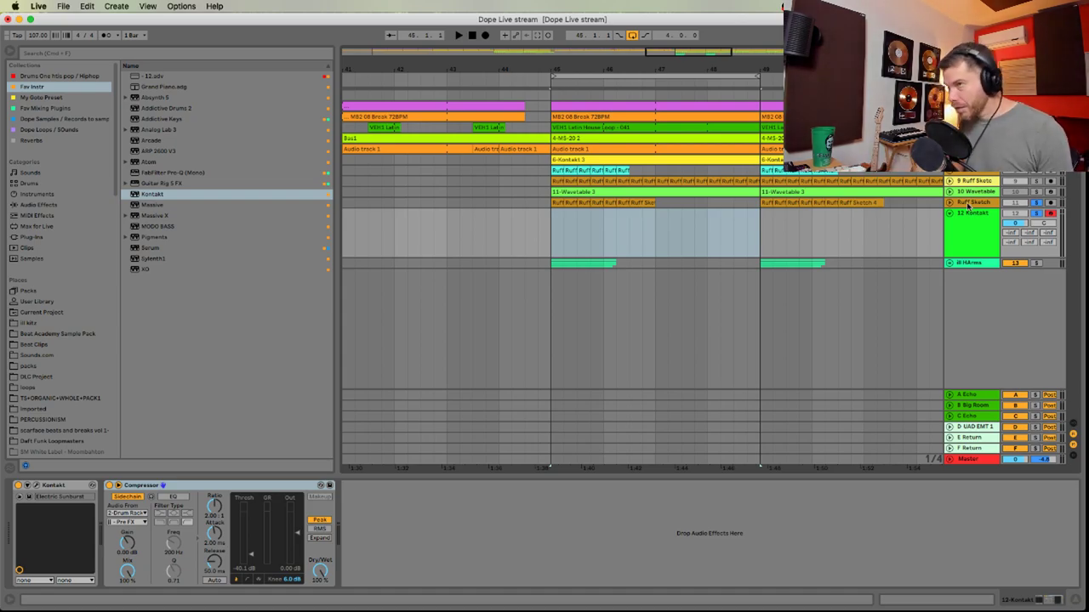
key(space)
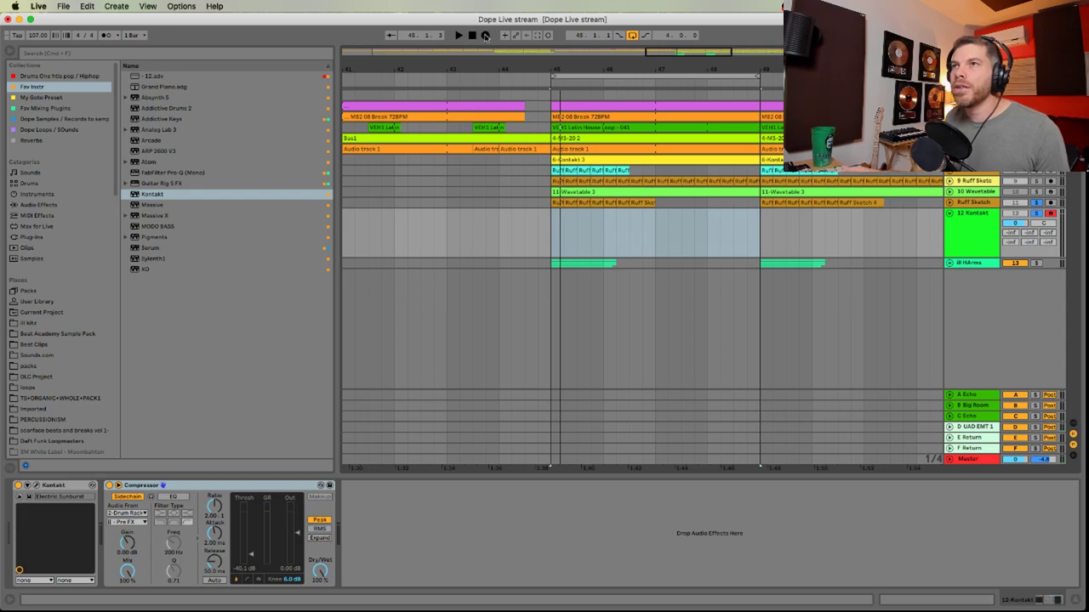
click(485, 37)
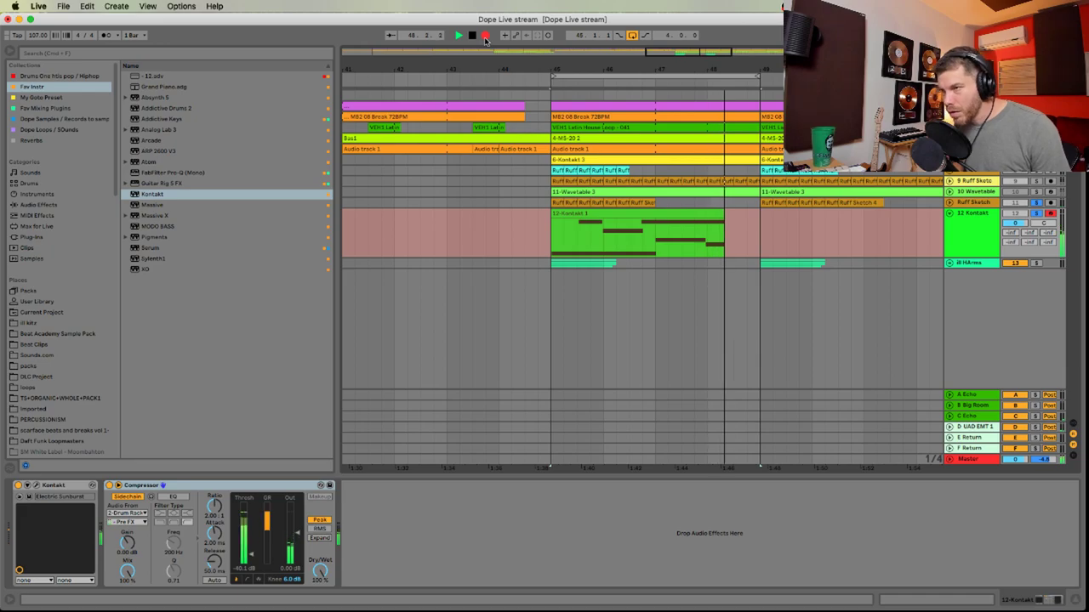
key(space)
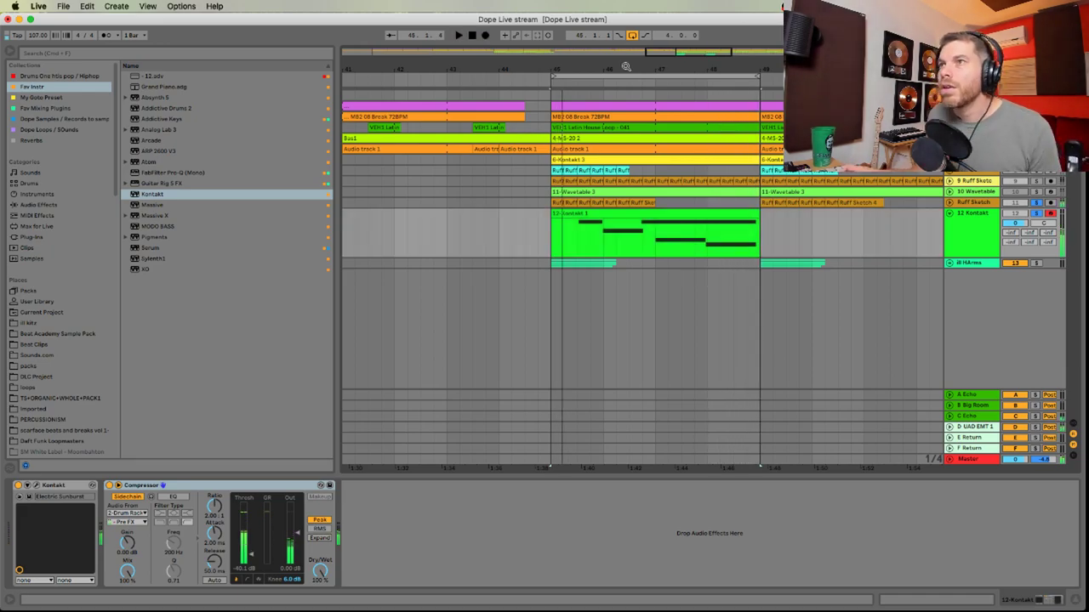
Quantize all notes in the newly recorded clip on the 12 Kontakt track
double_click(622, 213)
click(593, 531)
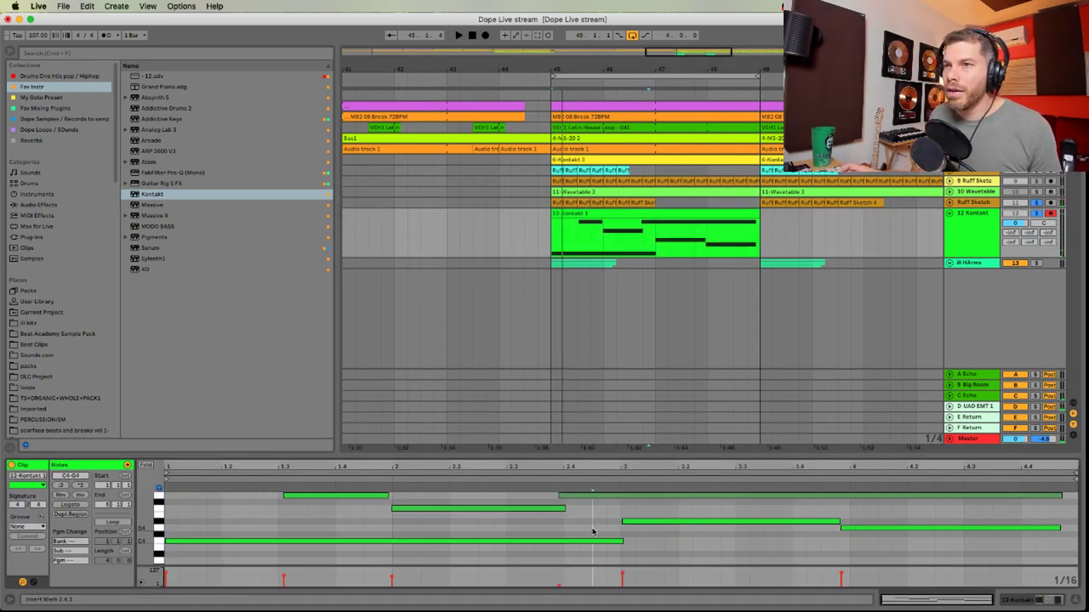
key(super+a)
key(super+u)
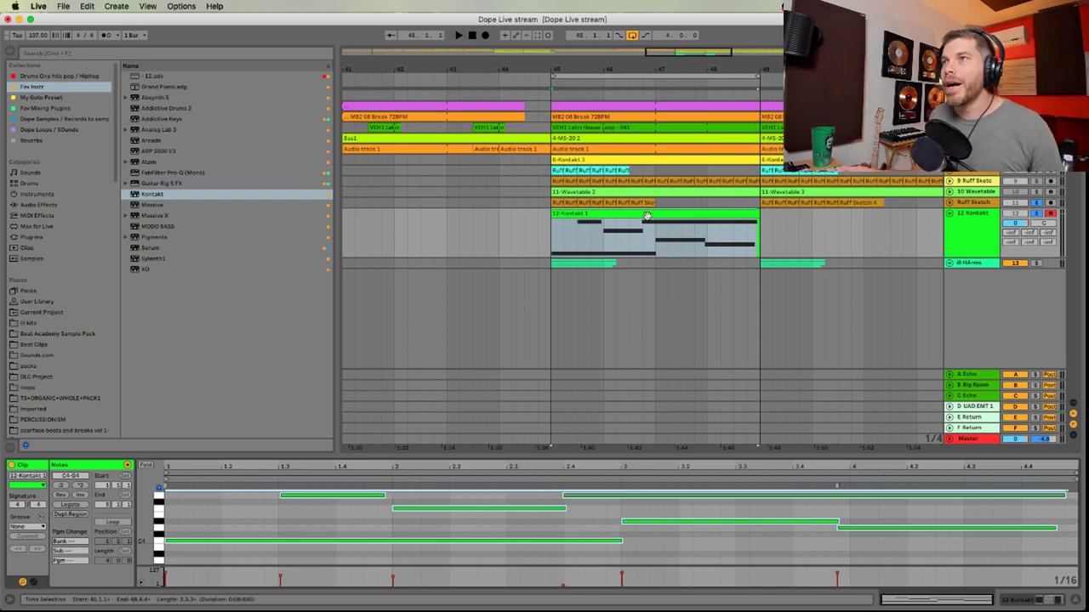
click(647, 215)
Check the live chat in Chrome, and solo only the 12 Kontakt track in Live's Session View for playback
click(950, 203)
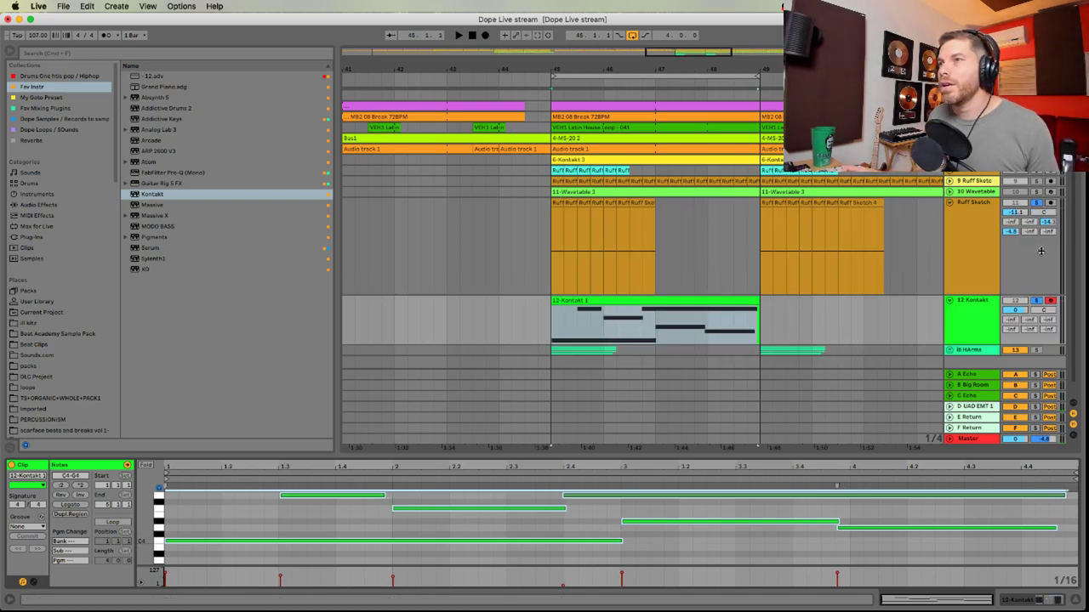
key(Tab)
key(super+Tab)
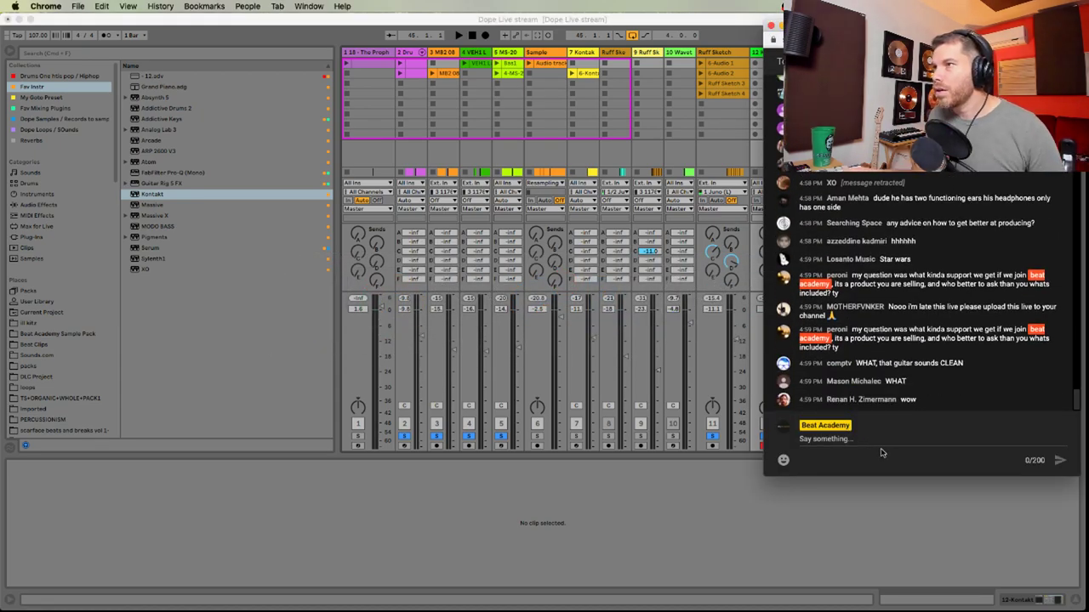
click(852, 508)
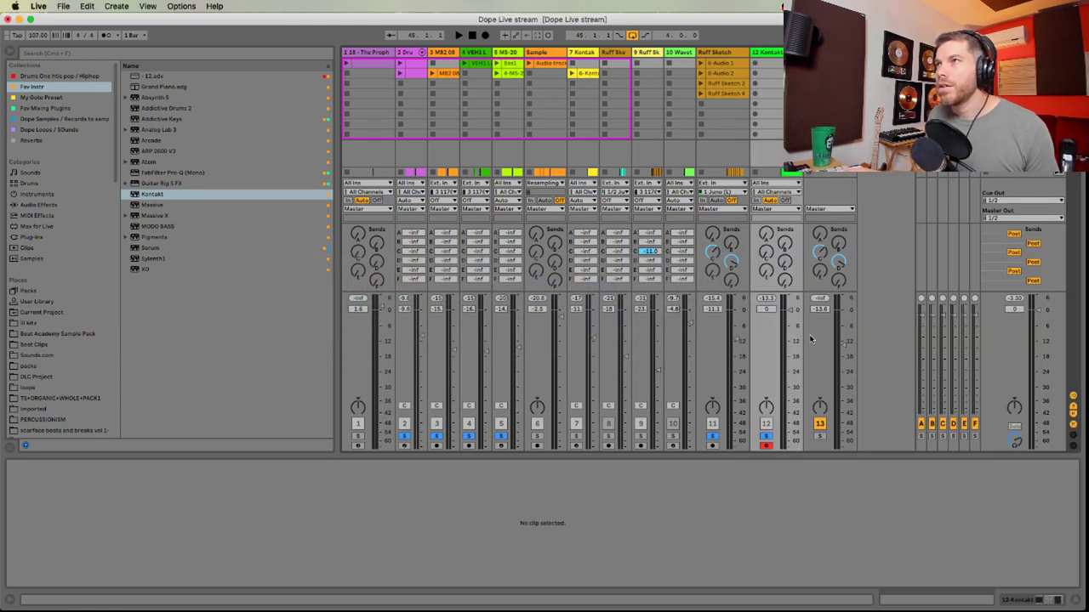
click(766, 436)
key(space)
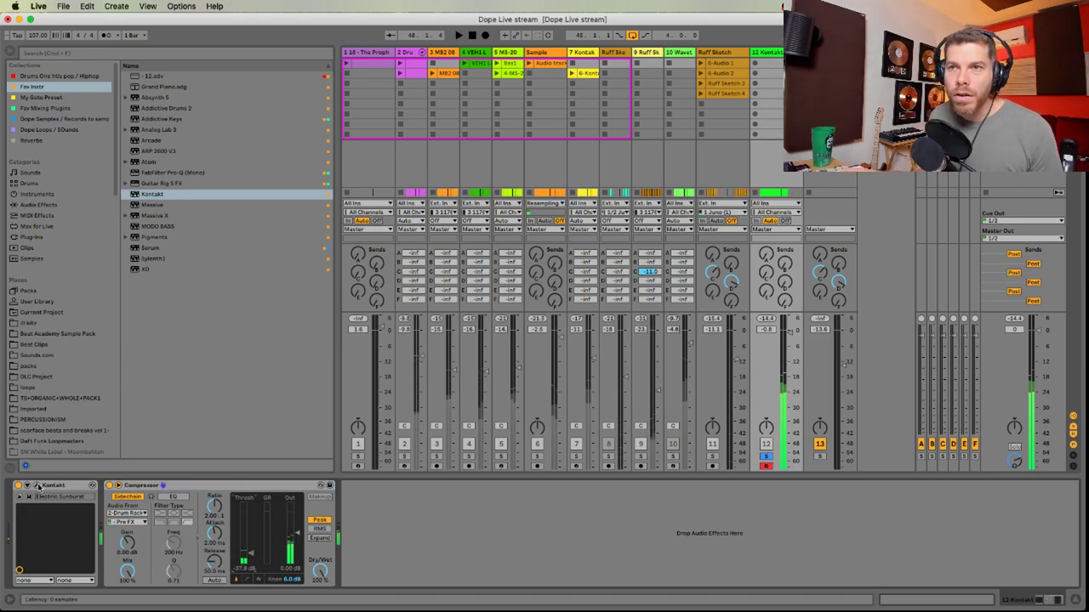
Turn off the Amps & FX section of Electric Sunburst in the 12 Kontakt track
click(36, 486)
click(636, 494)
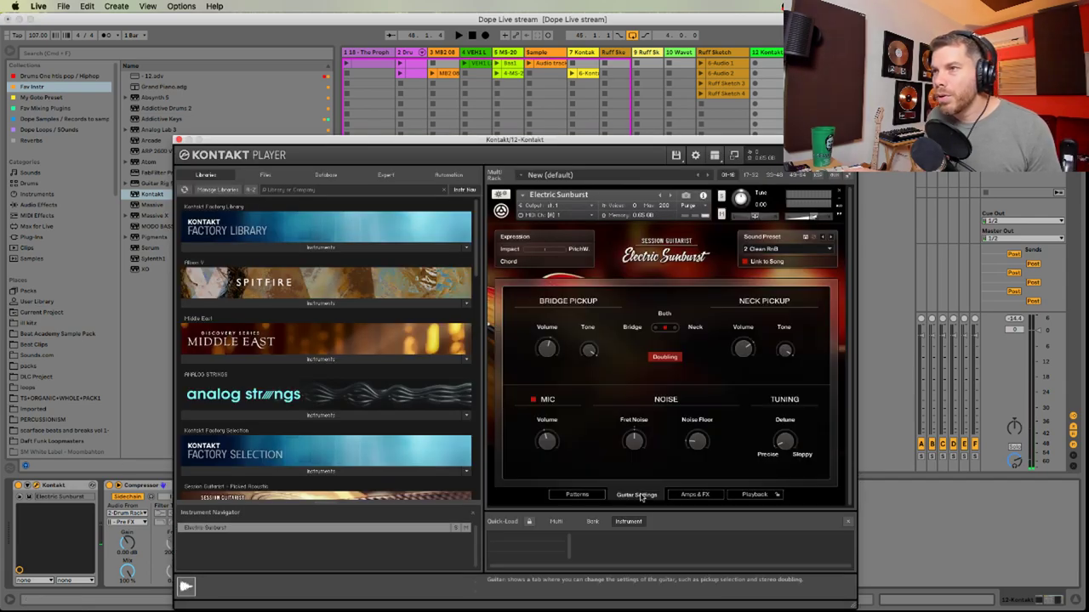
click(695, 495)
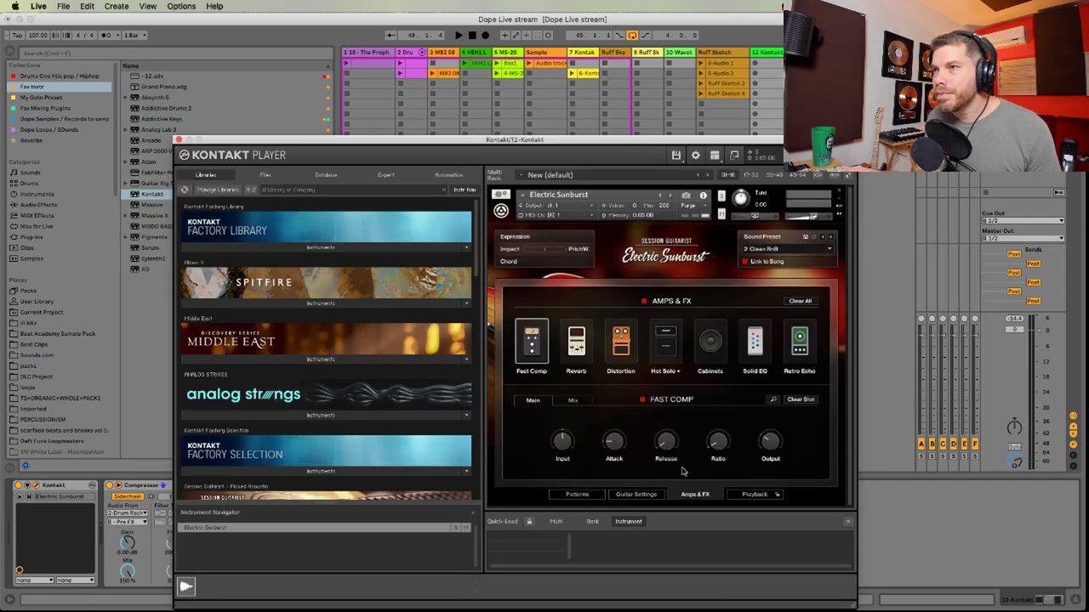
click(644, 302)
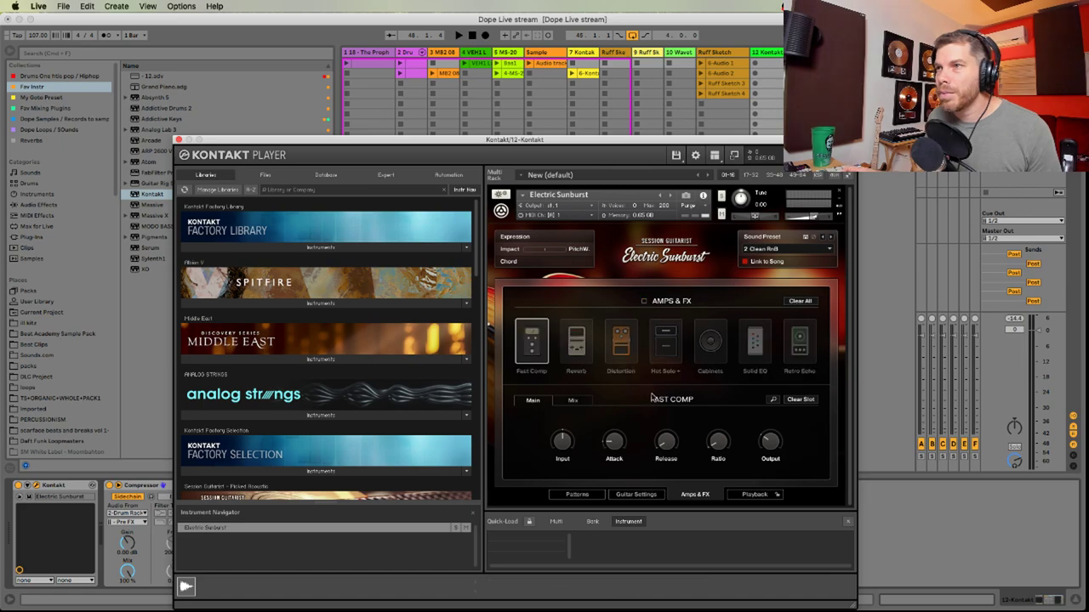
click(178, 140)
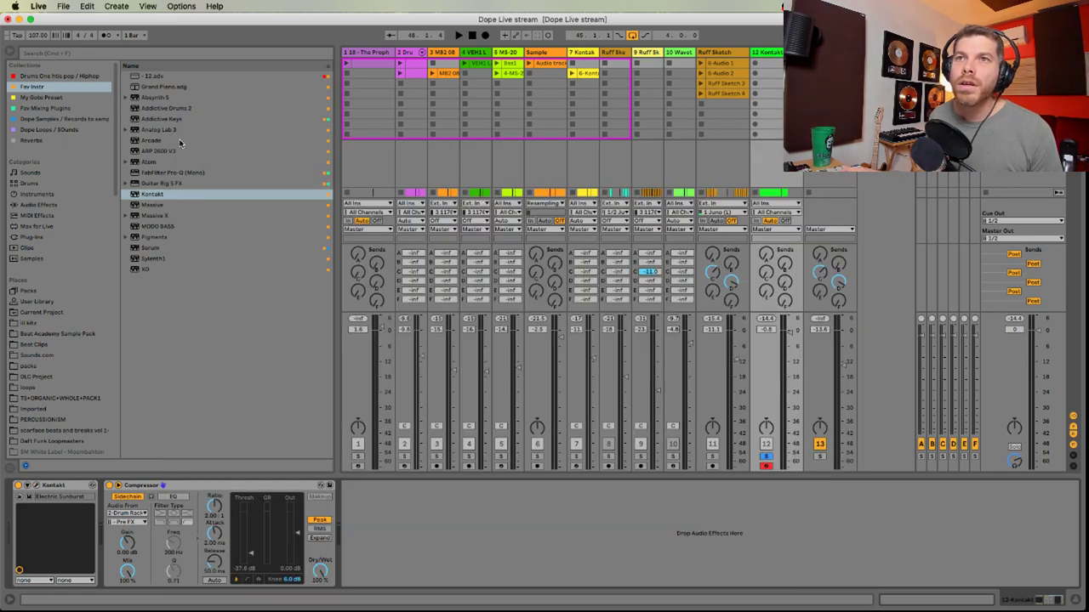
Find Overloud's TH-U Slate among the VST plug-ins and insert it between Kontakt and the Compressor on track 12
click(32, 237)
scroll(196, 374, up, 5)
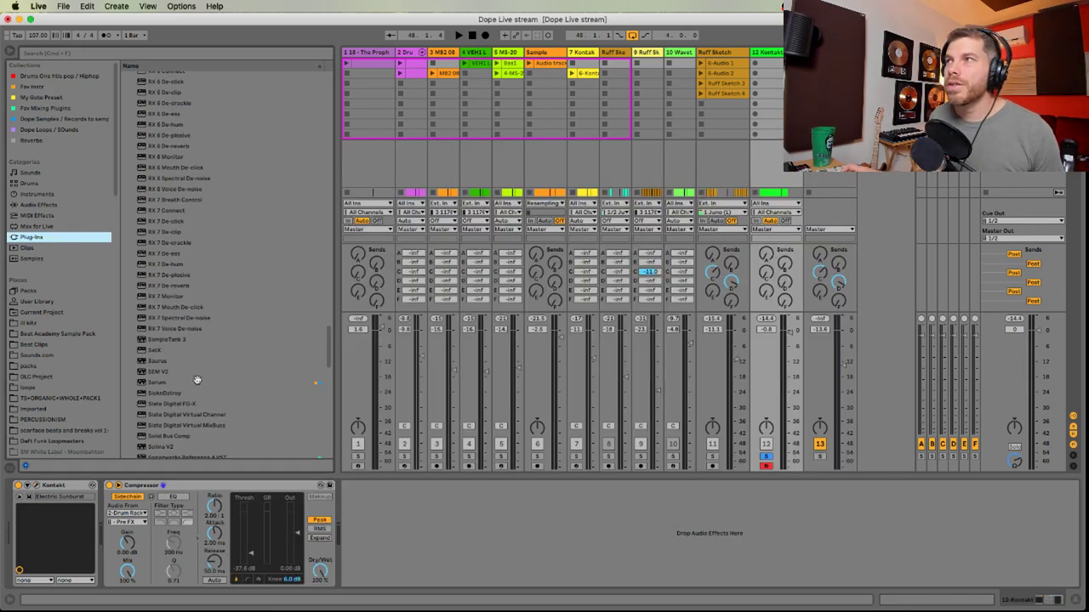
drag(329, 349, 313, 68)
click(132, 129)
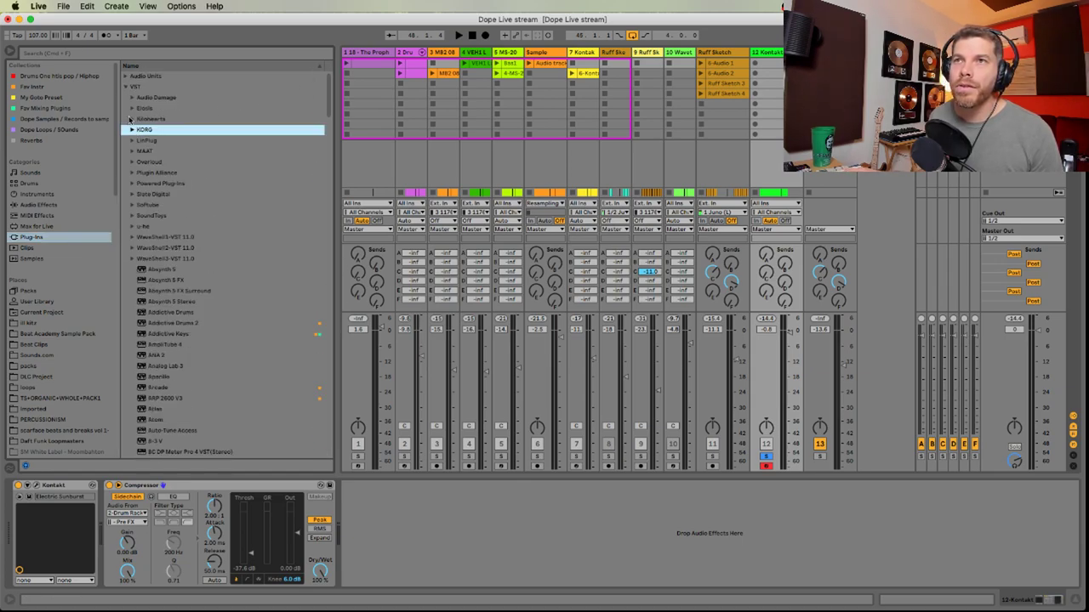
click(127, 87)
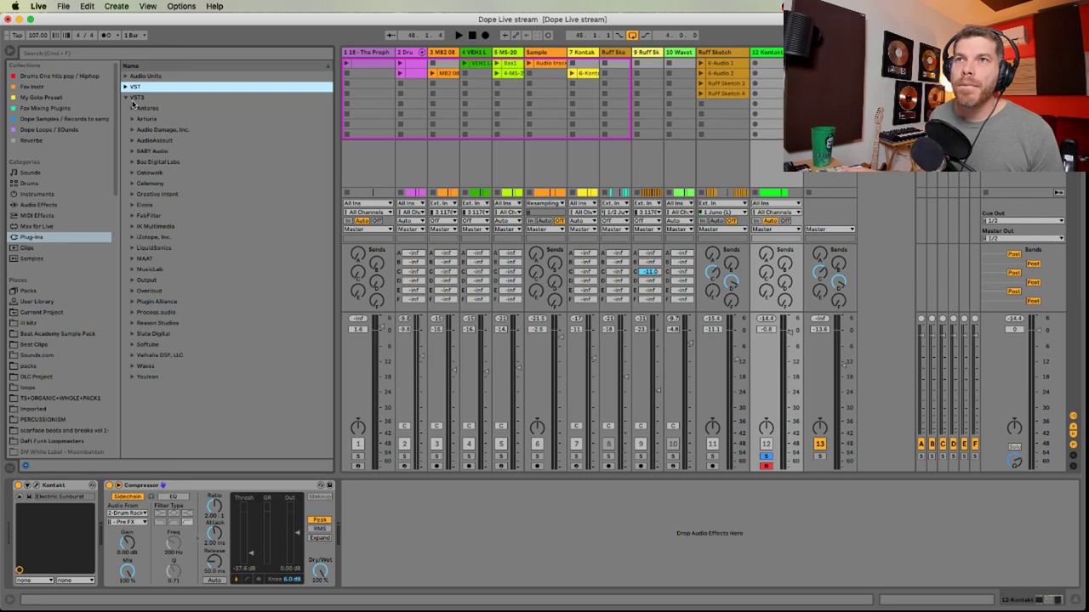
click(126, 88)
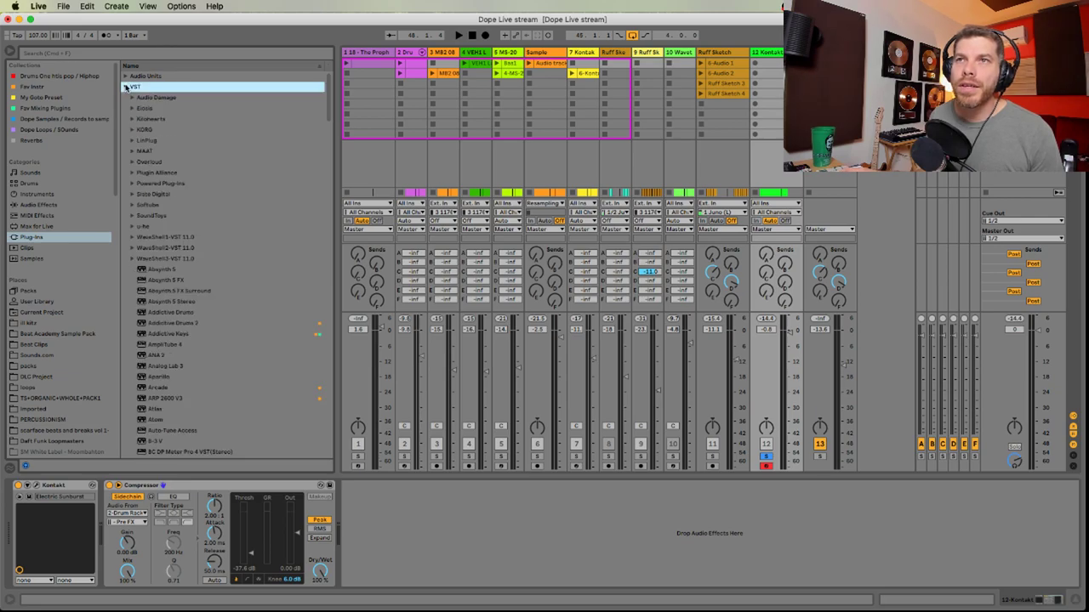
click(131, 162)
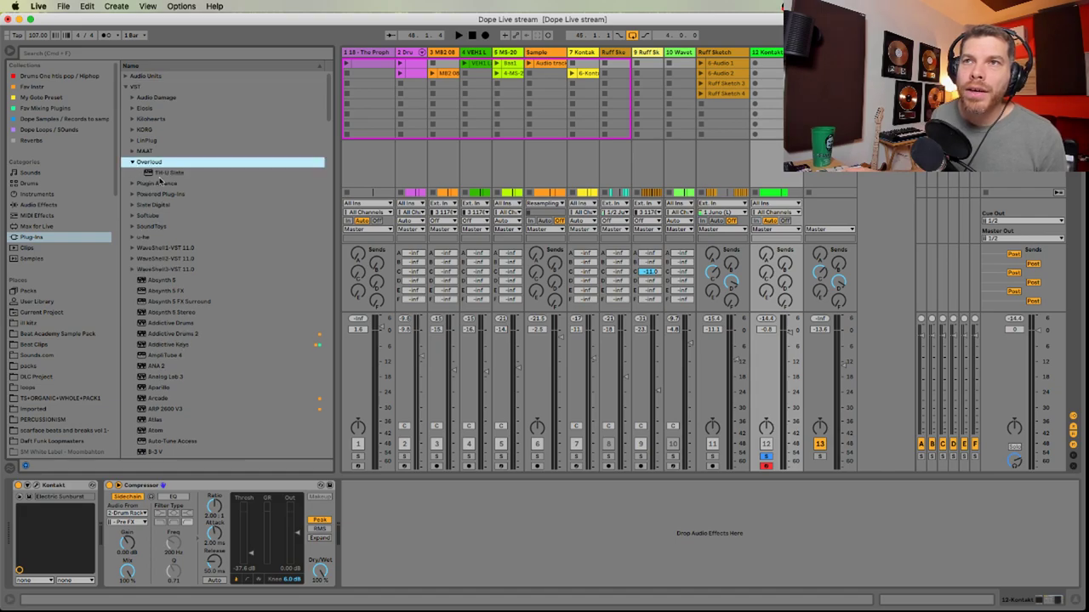
click(159, 182)
click(154, 174)
drag(148, 343, 103, 571)
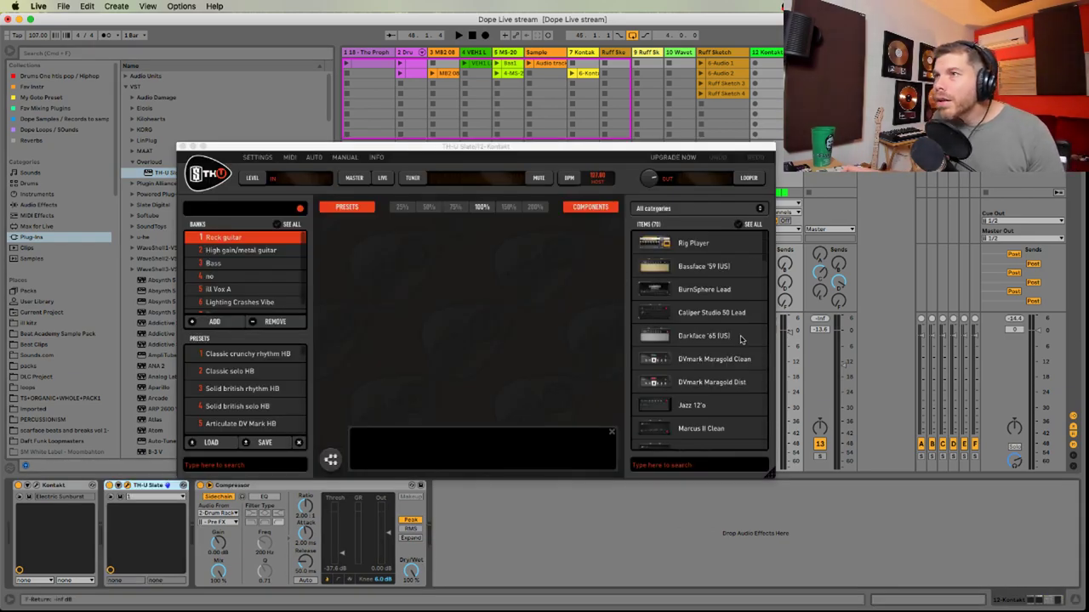
Look through TH-U Slate's component list and the ill Vox A bank for a suitable guitar rig
scroll(761, 366, down, 15)
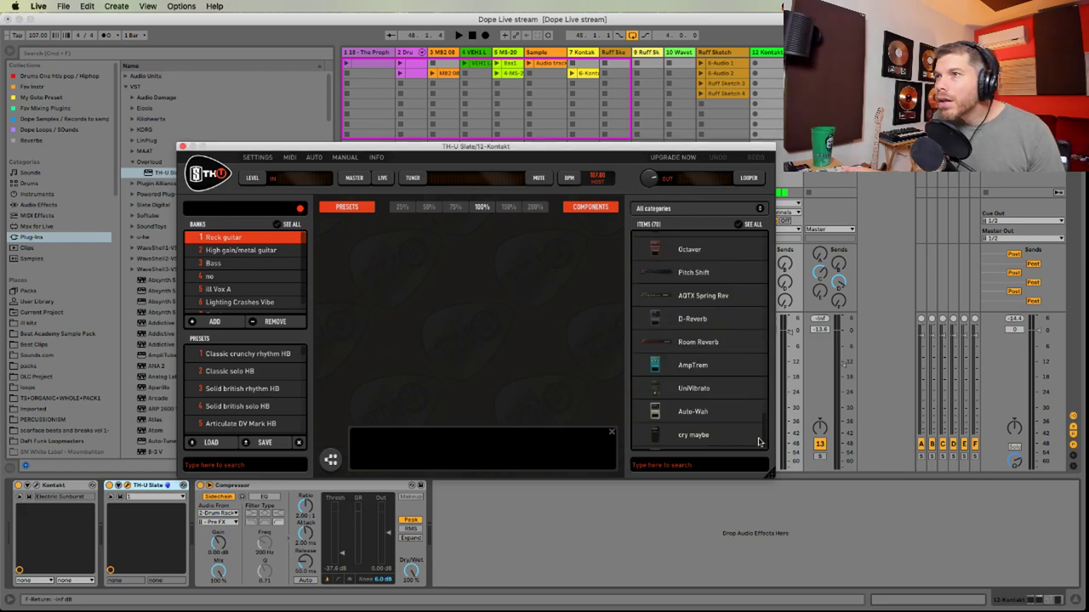
scroll(760, 393, up, 10)
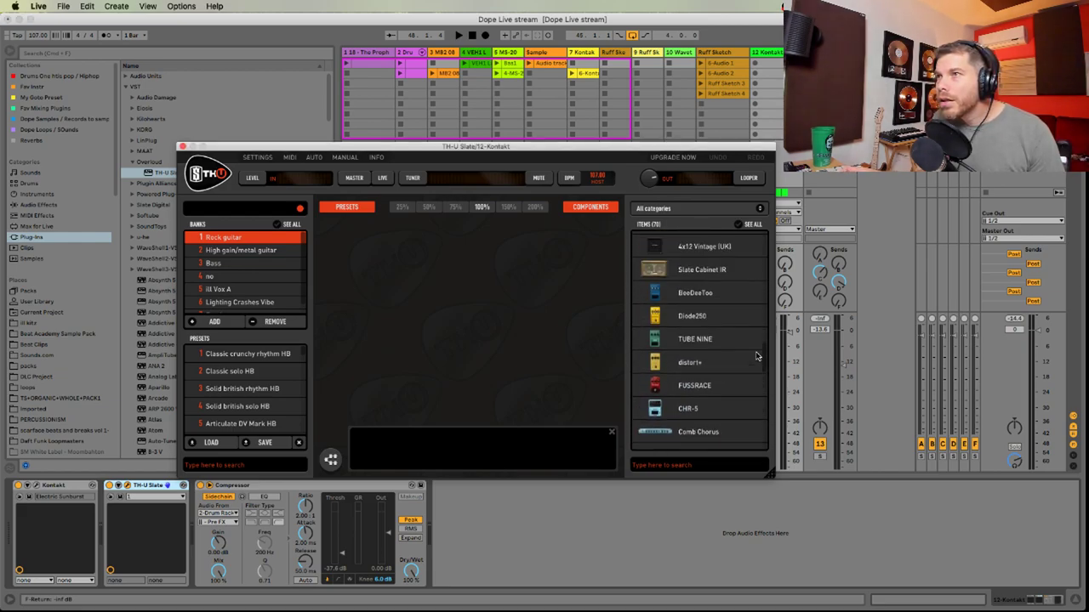
scroll(754, 333, up, 5)
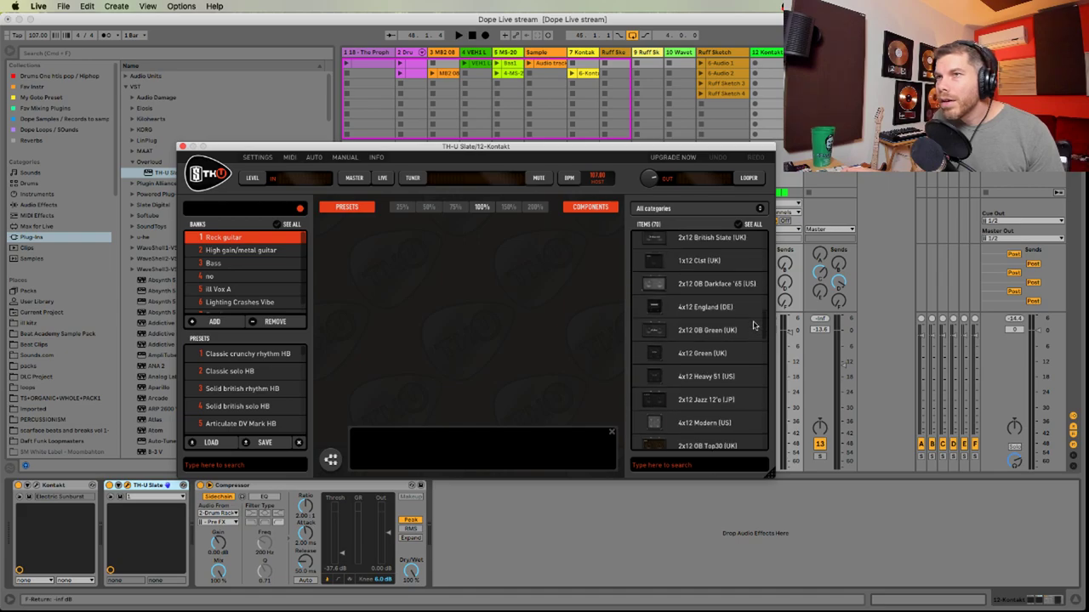
click(244, 290)
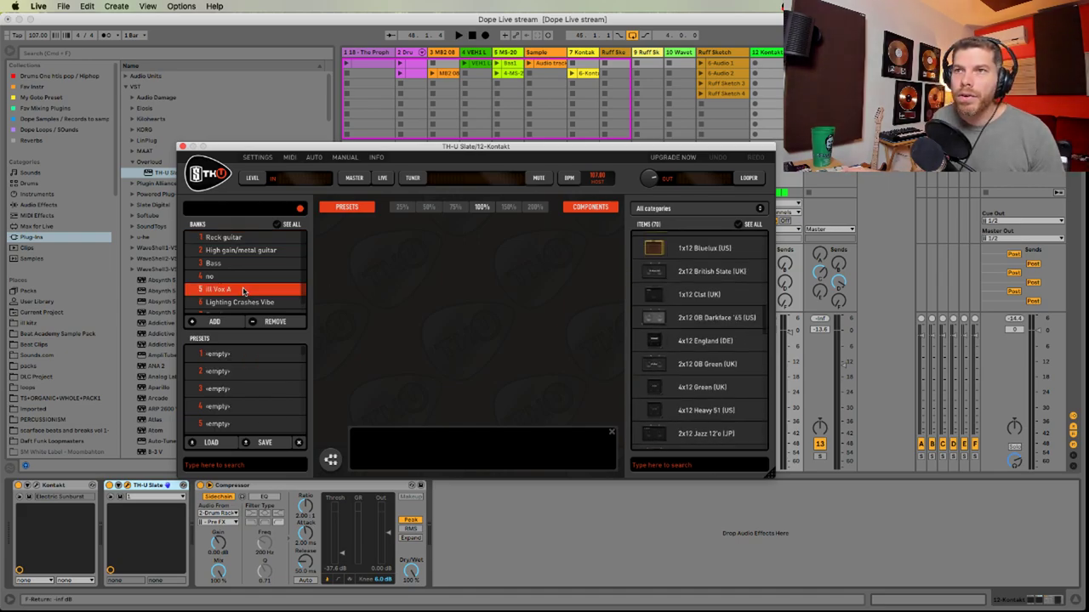
double_click(243, 290)
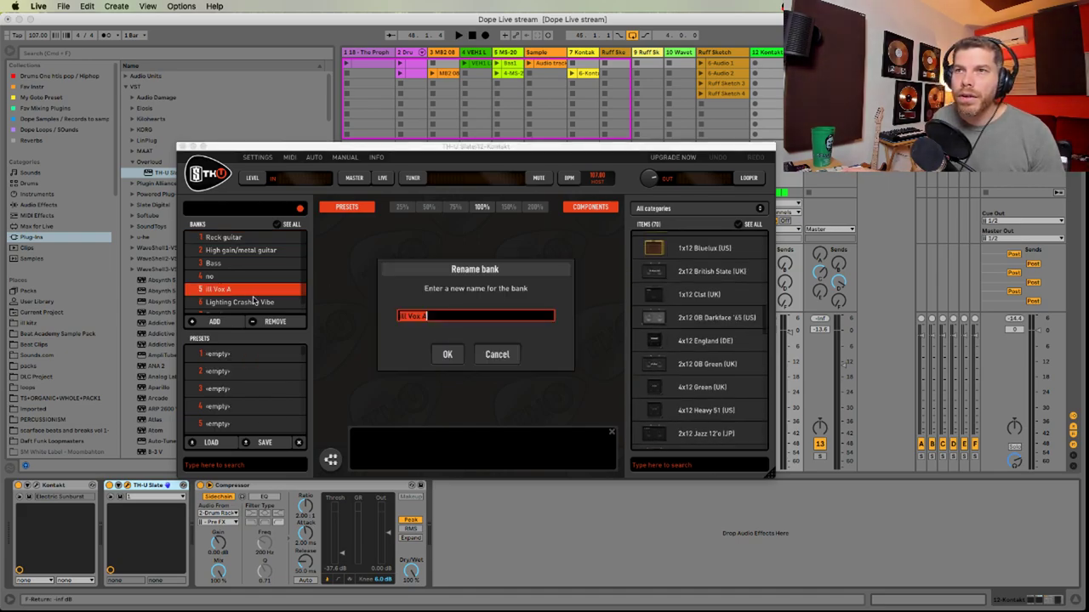
click(499, 358)
Load the ill Rig 1 preset from the Lighting Crashes Vibe bank, discarding unsaved changes, and play the guitar part through it
click(268, 303)
click(239, 356)
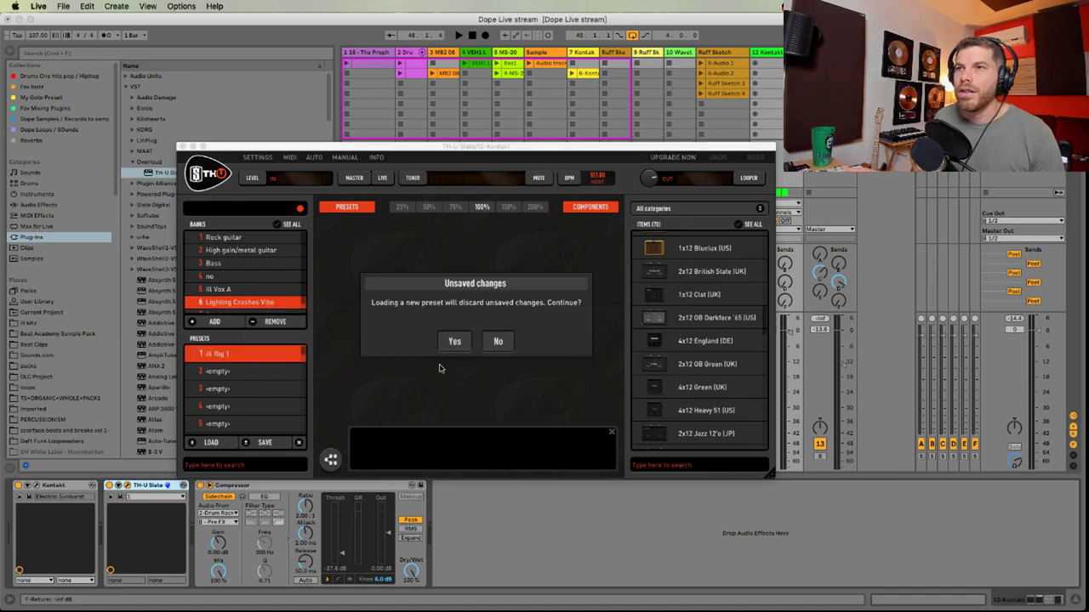
click(451, 341)
key(space)
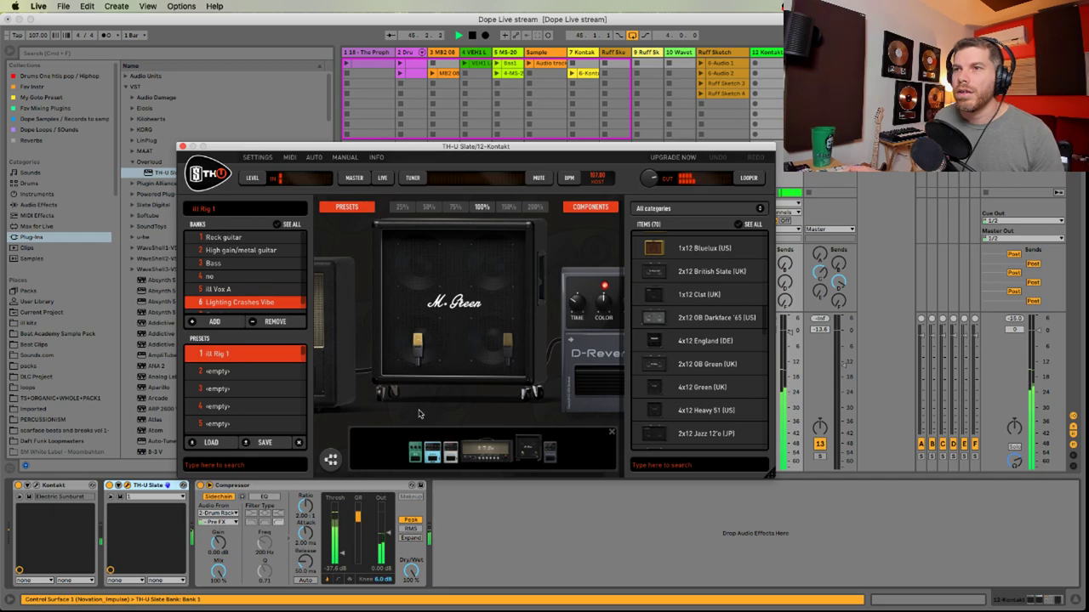
Adjust the Tube Nine pedal's Drive slightly in the TH-U Slate rig and check the D-Reverb pedal at its end
click(413, 453)
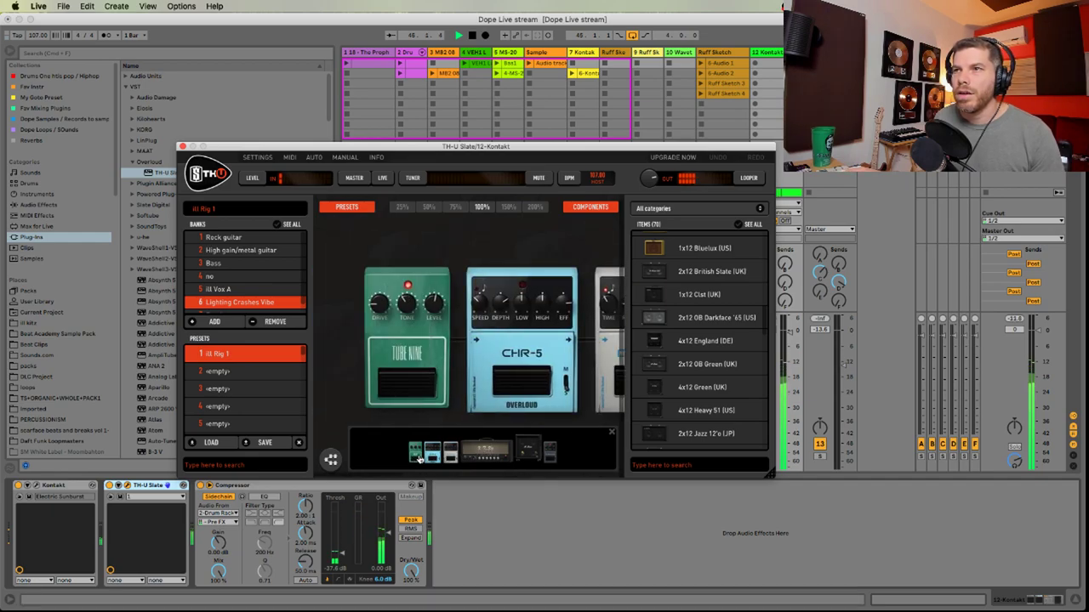
drag(379, 304, 378, 307)
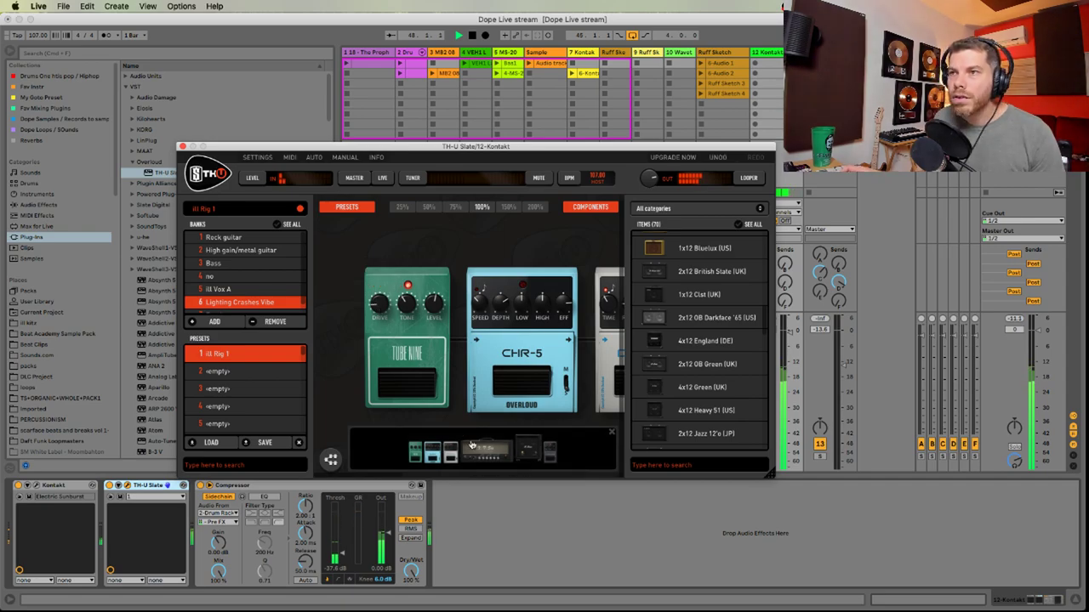
click(551, 453)
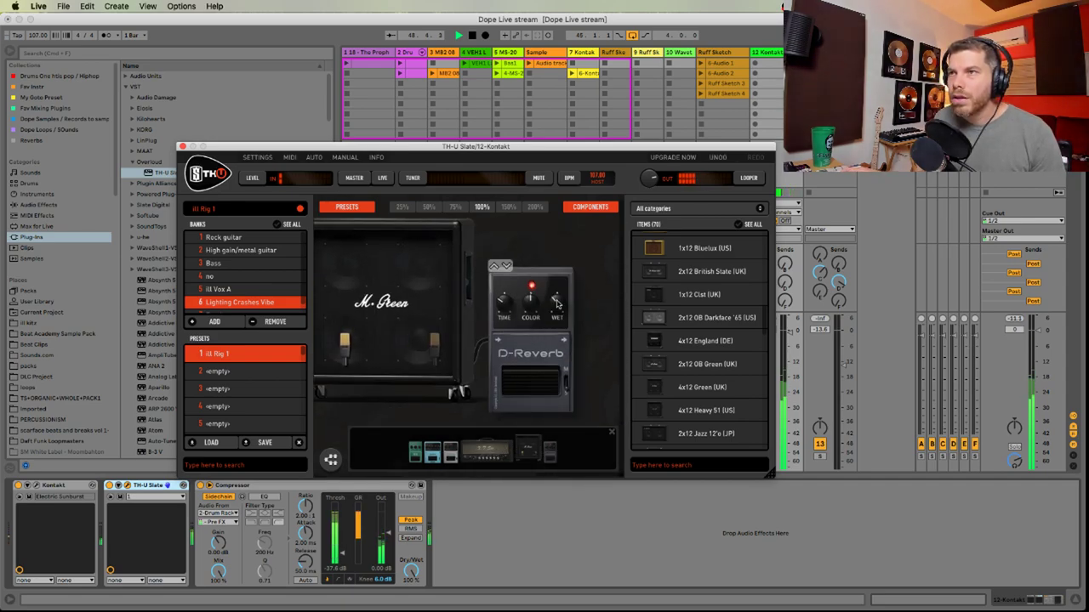
click(181, 147)
Find RC-20 Retro Color in the Fav Mixing Plugins collection and insert it between TH-U Slate and the Compressor on track 12
click(75, 107)
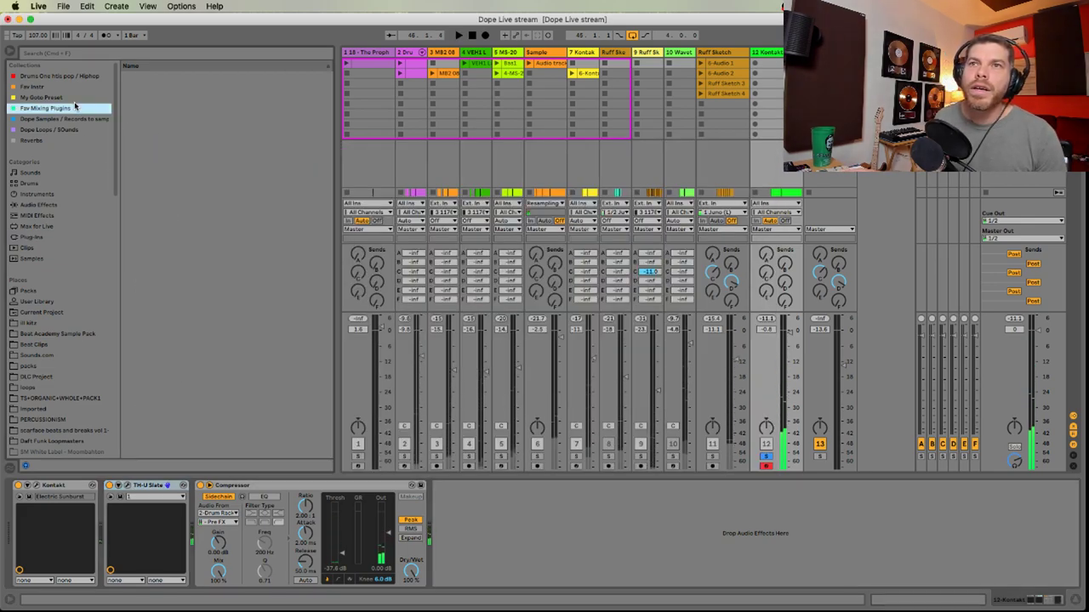
click(74, 98)
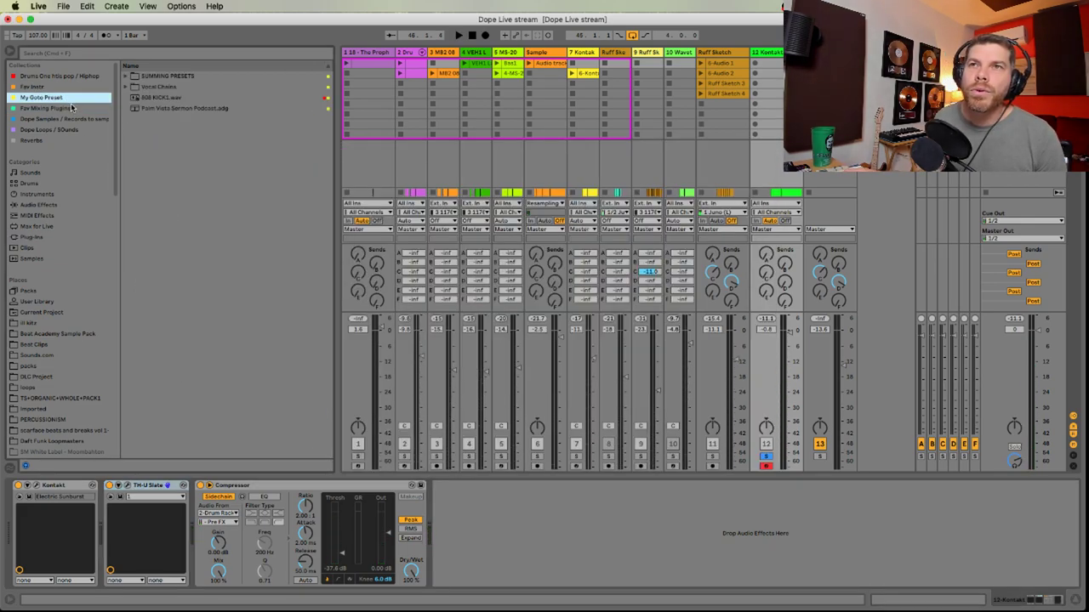
click(71, 108)
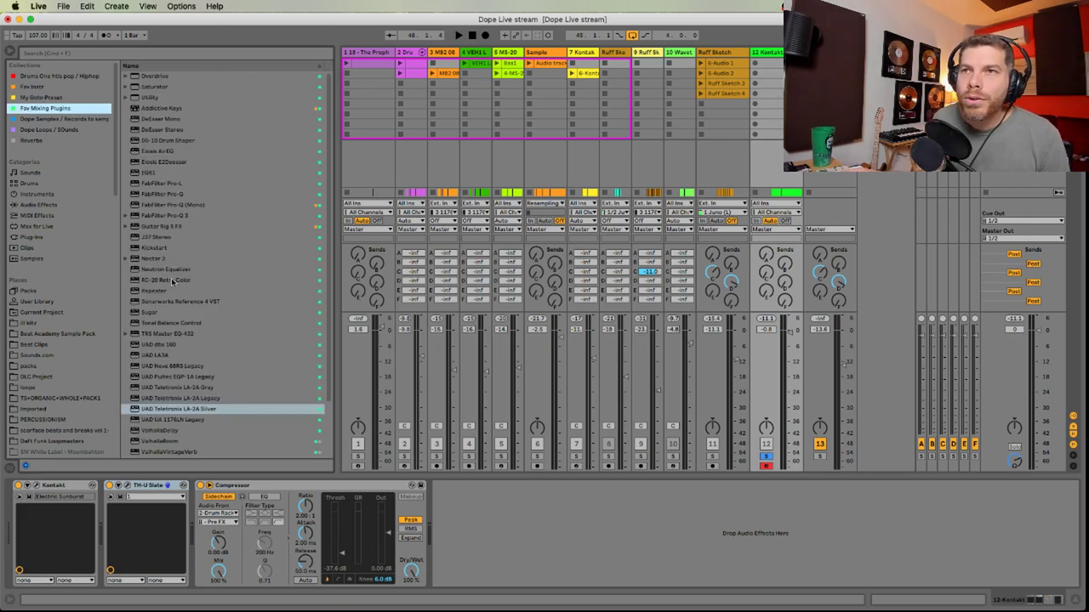
drag(171, 280, 192, 507)
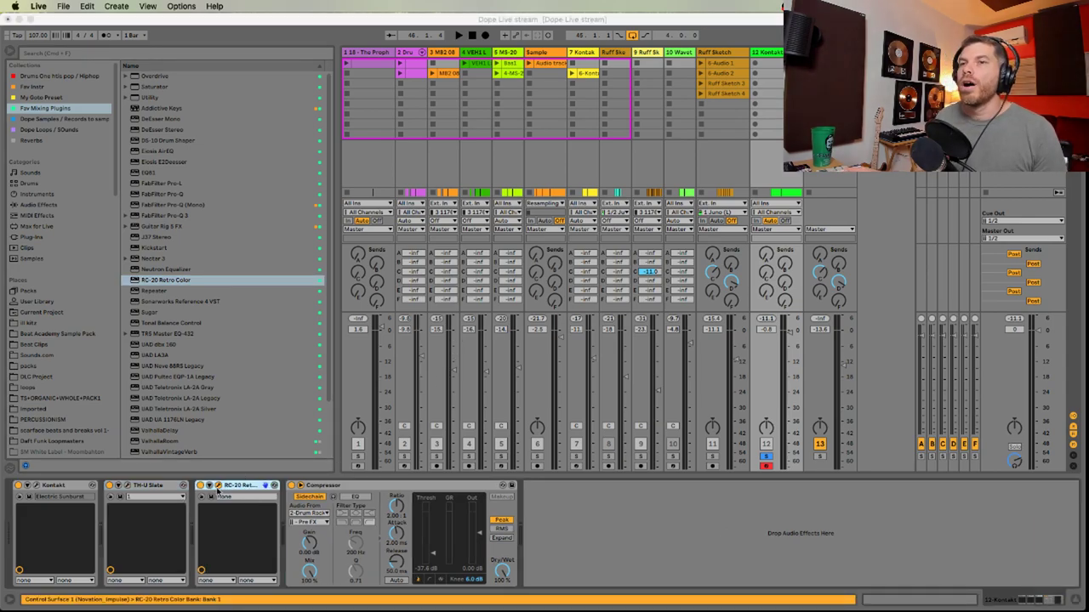
In RC-20, set Noise to 6 % and Wobble to 23 % in stereo, and enable Digital at 0 % and Space
click(219, 486)
drag(230, 430, 223, 424)
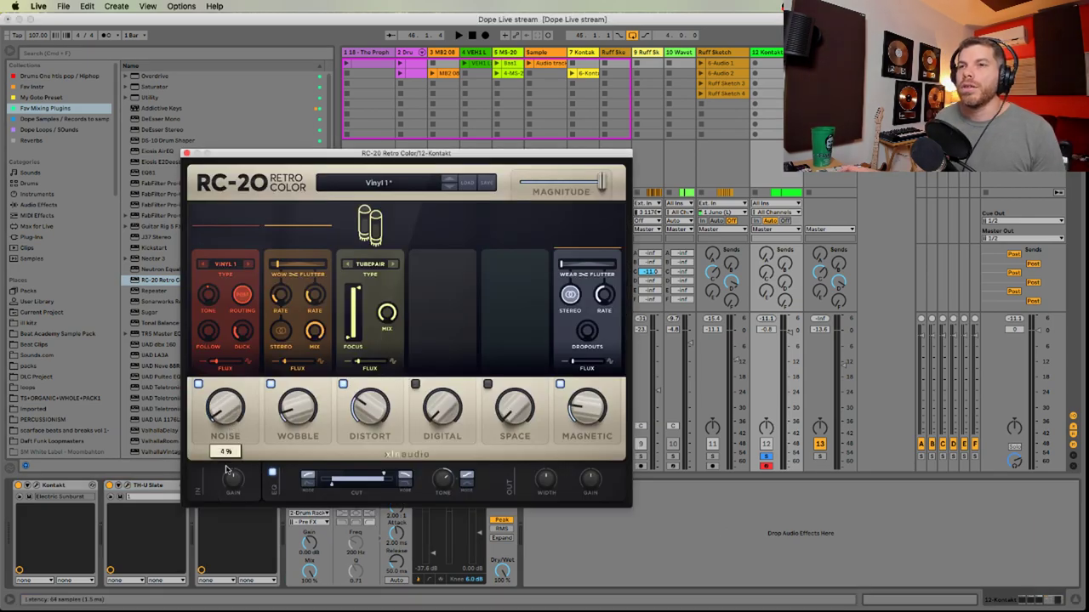
click(281, 332)
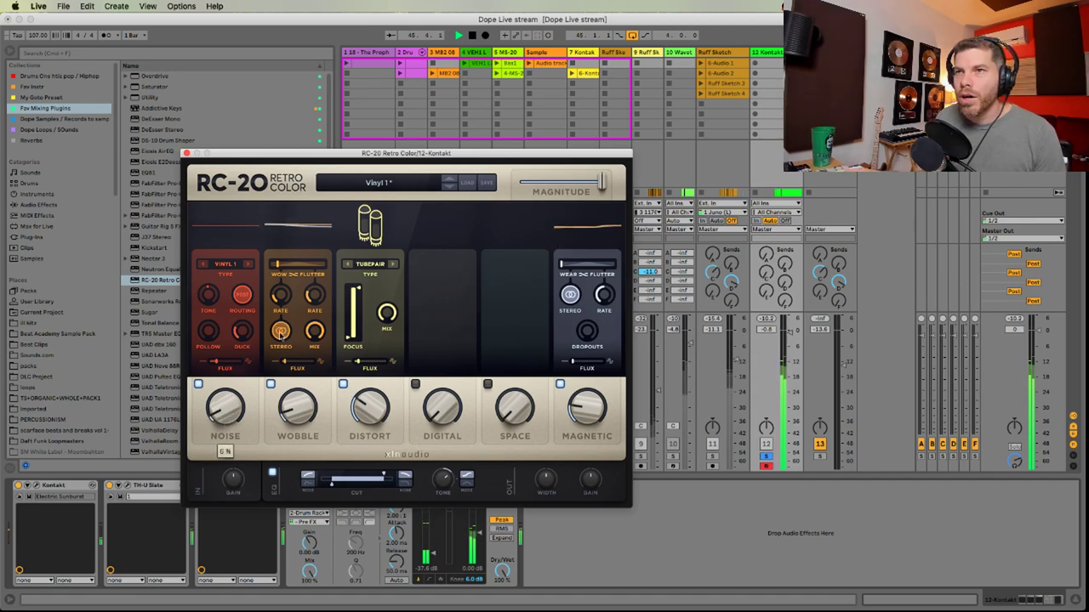
drag(302, 387, 303, 380)
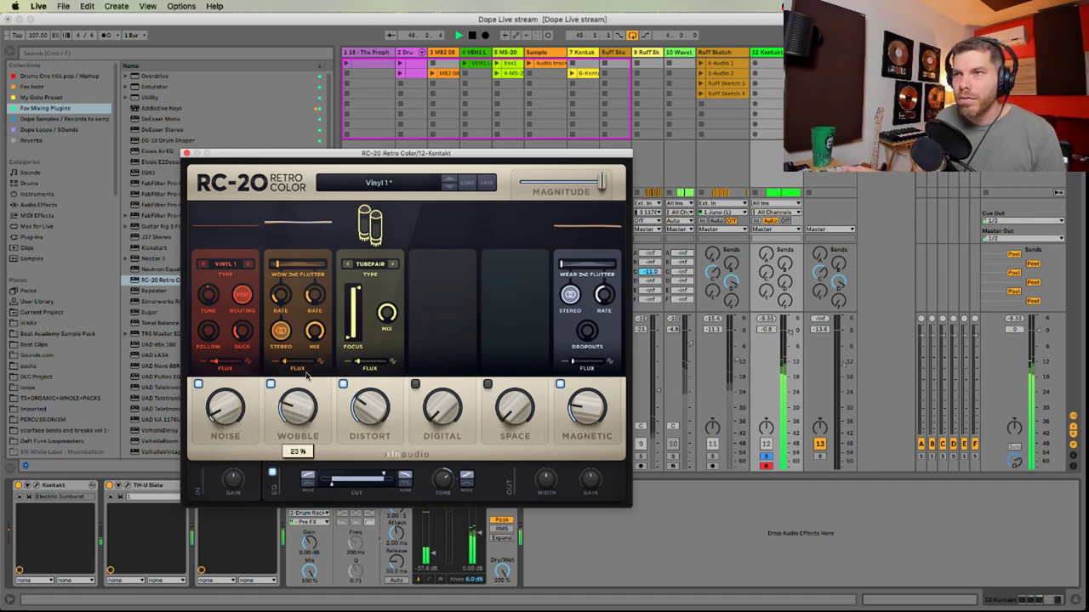
click(433, 406)
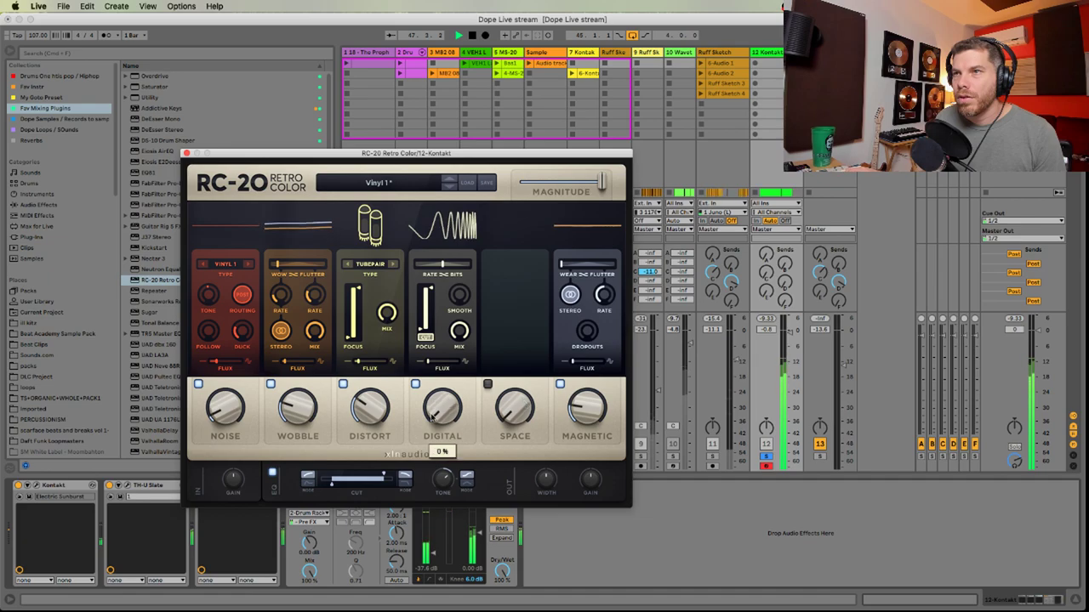
click(487, 385)
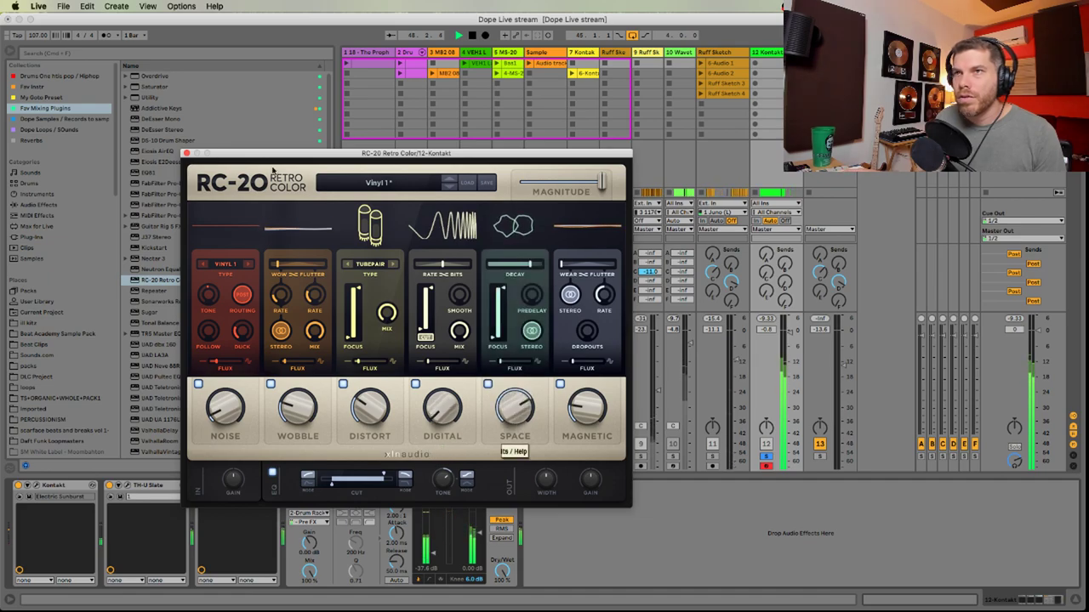
click(187, 153)
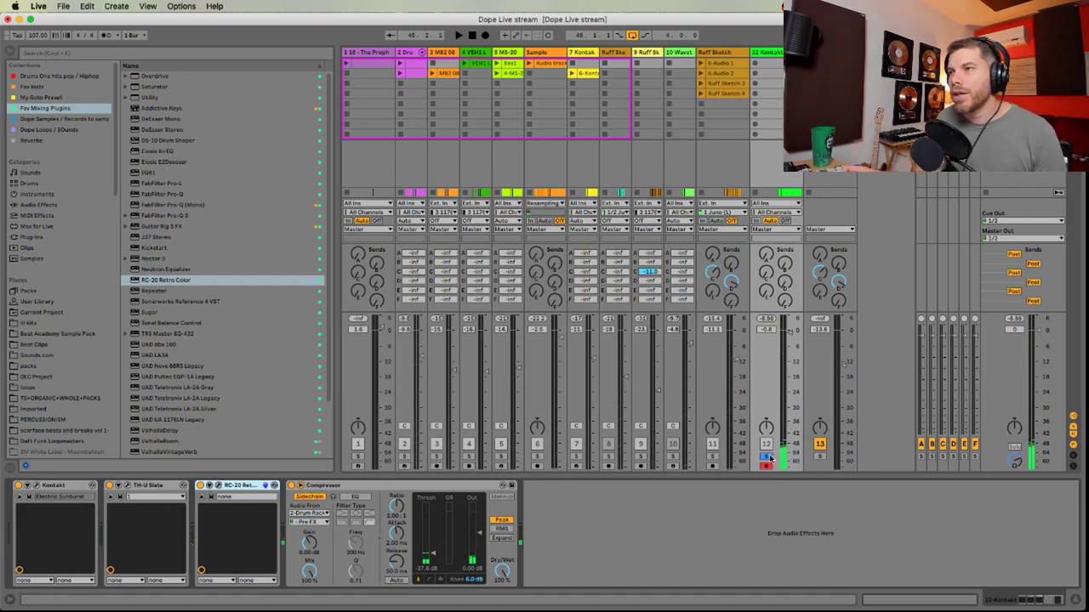
With the full mix playing, set track 12's volume to -5.9 dB and reduce RC-20's Space amount to 52 %
key(space)
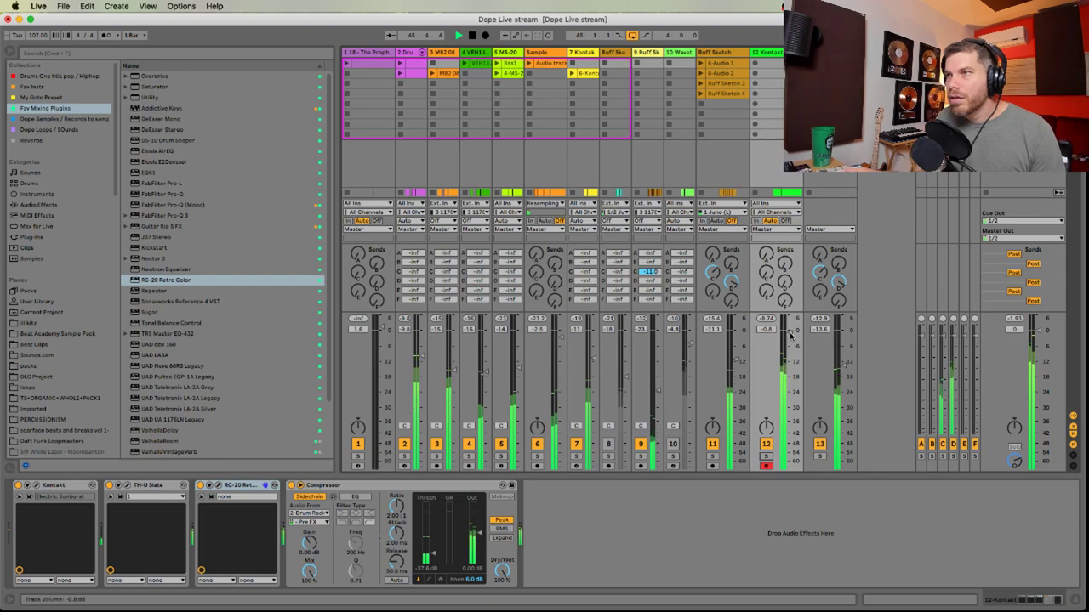
drag(790, 331, 789, 338)
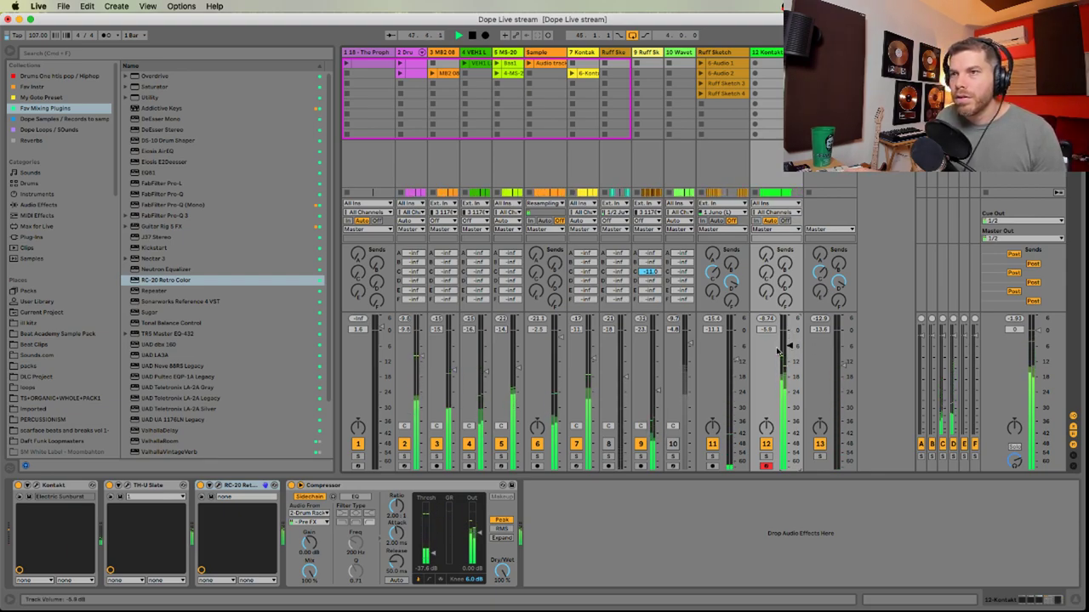
click(264, 485)
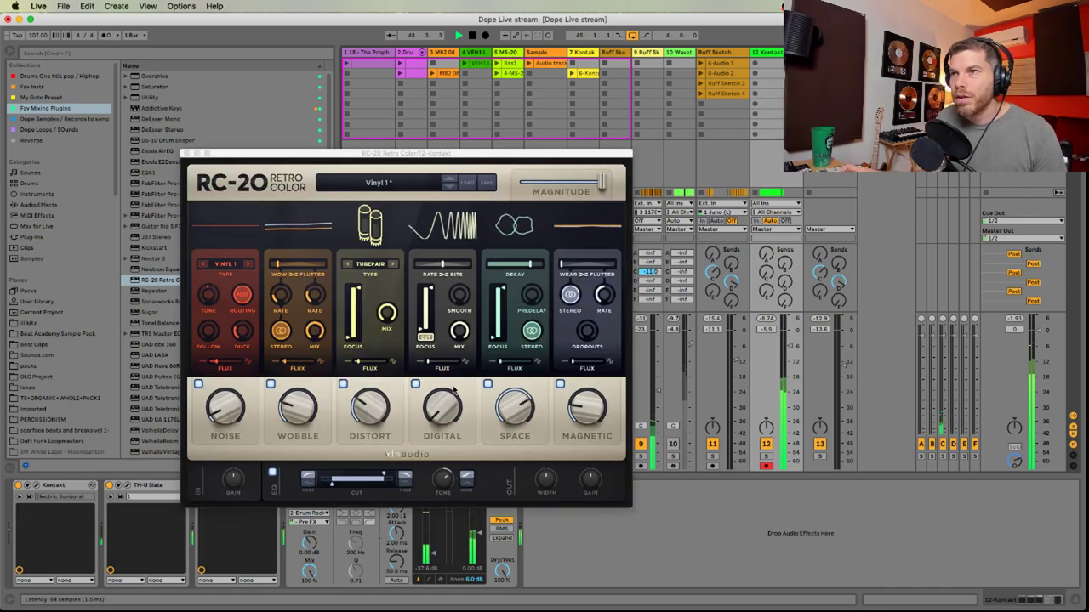
drag(502, 411, 500, 448)
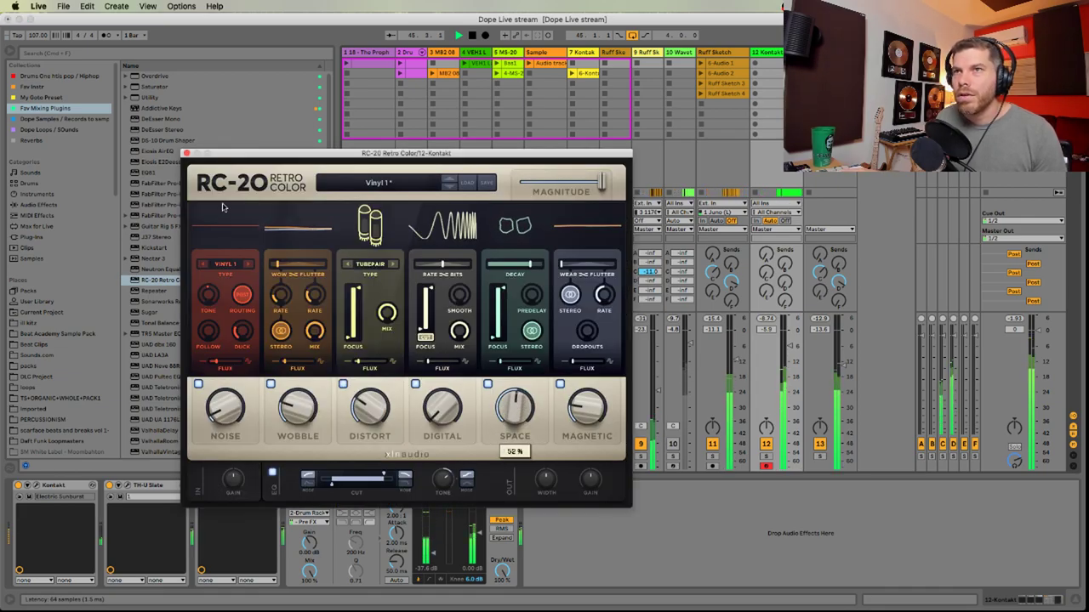
click(188, 154)
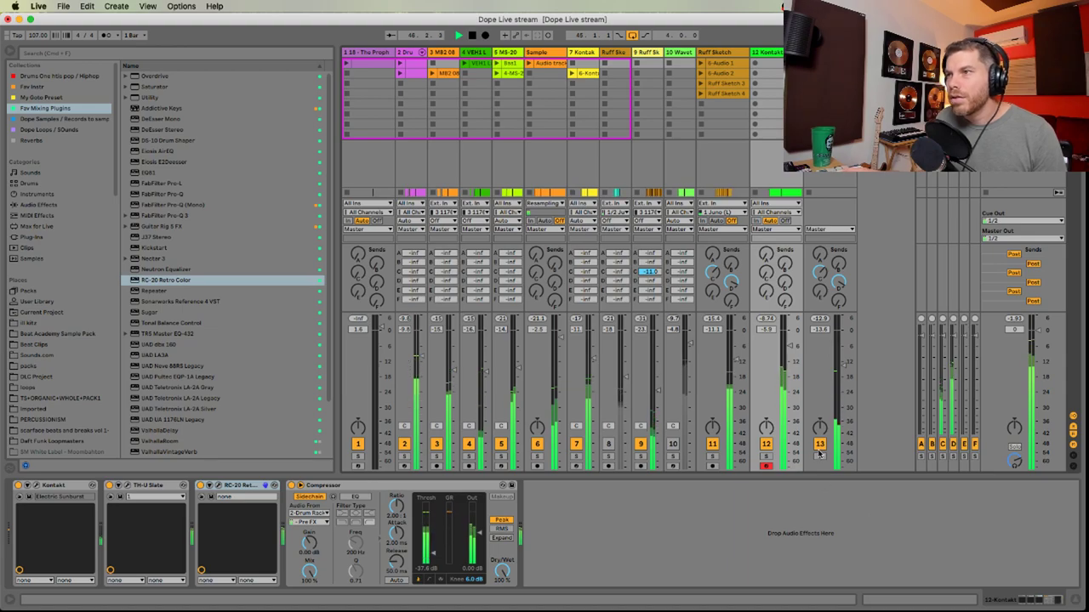
Raise track 11's volume to -4.3 dB, and lower the volume of Wavetable track 10 while auditioning it briefly unmuted
drag(737, 359, 737, 343)
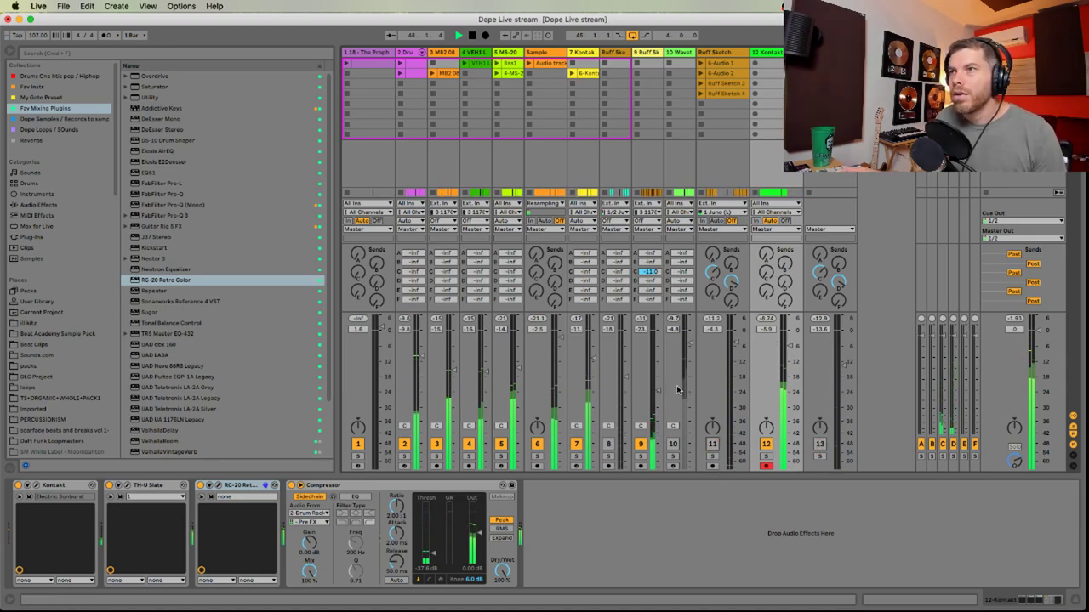
click(674, 445)
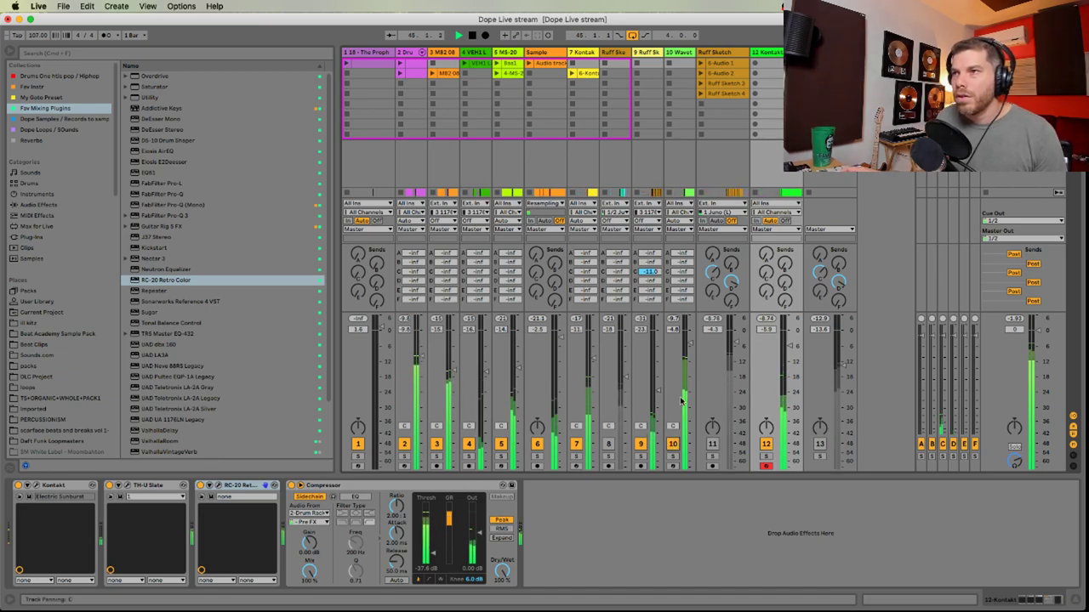
drag(691, 345, 691, 385)
click(672, 446)
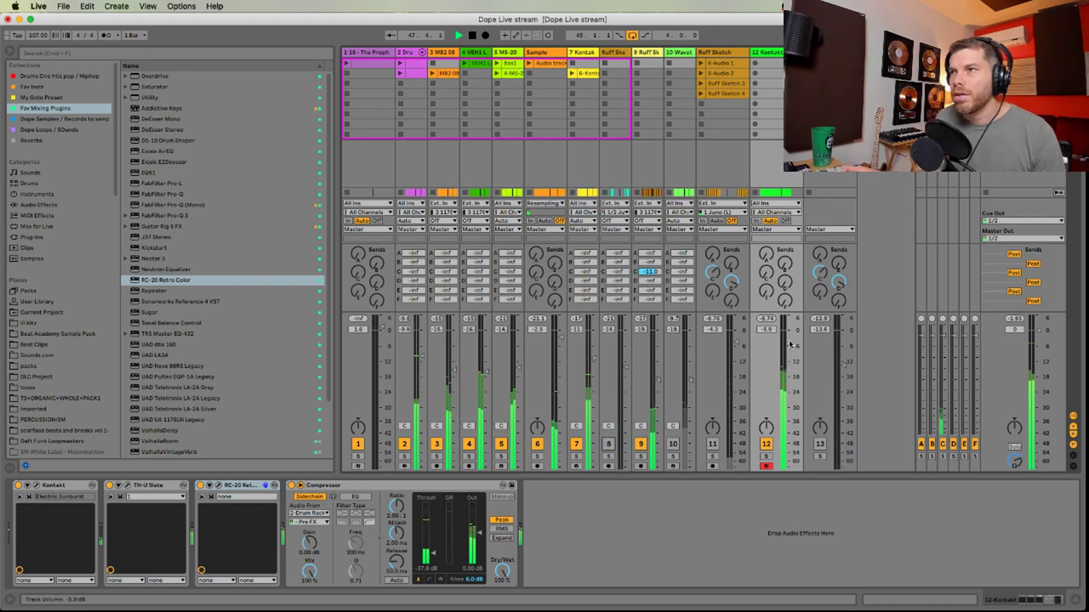
Extend the arrangement loop to 8 bars from bar 45 and duplicate the 12-Kontakt guitar clip to fill bars 45 to 61
key(Tab)
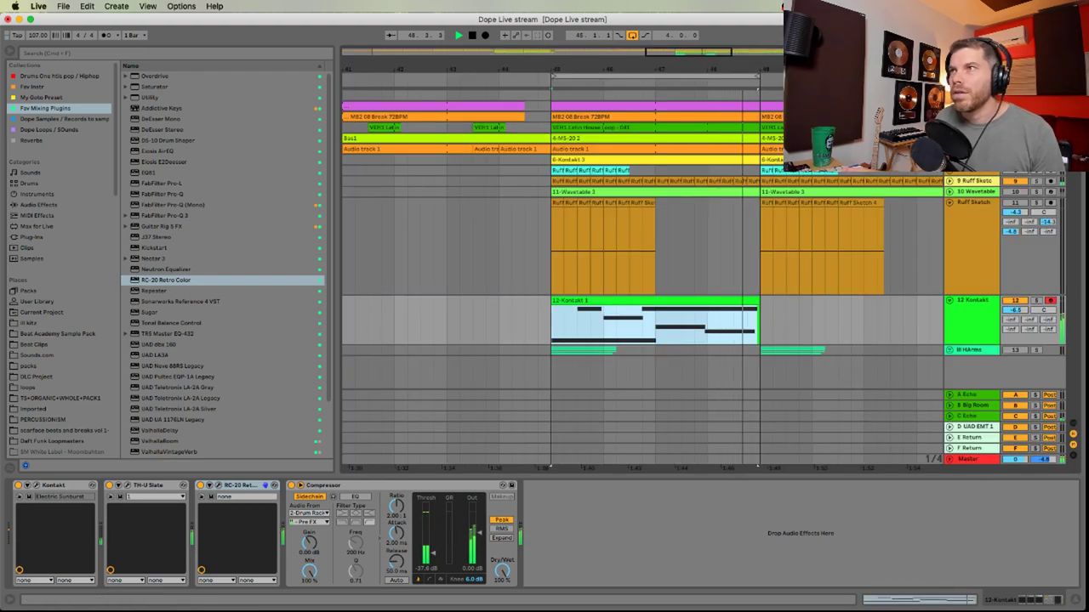
drag(768, 69, 699, 77)
click(593, 77)
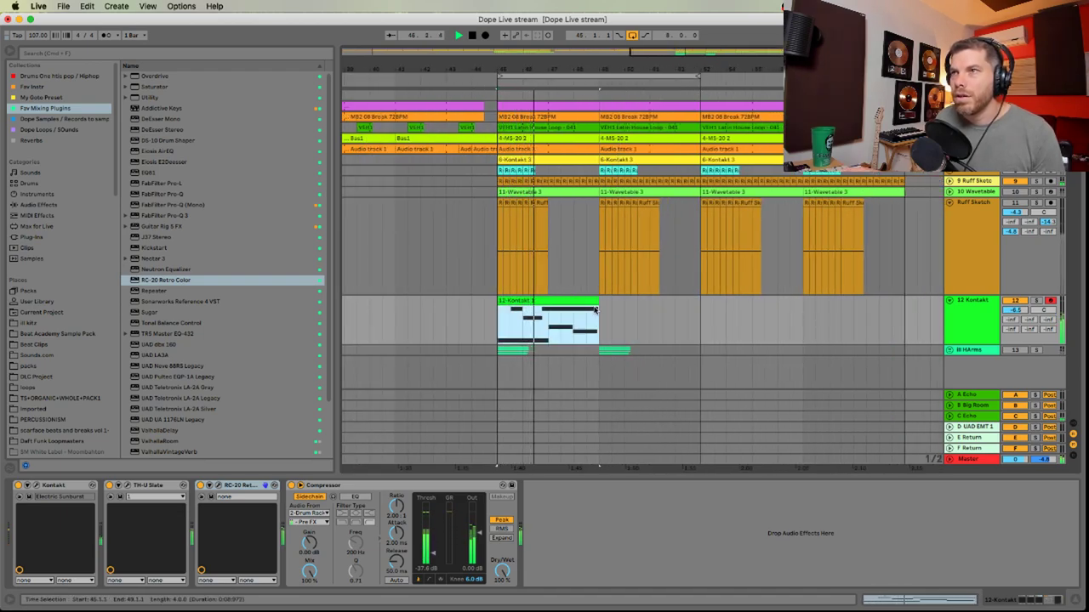
key(super+d)
shift+click(566, 302)
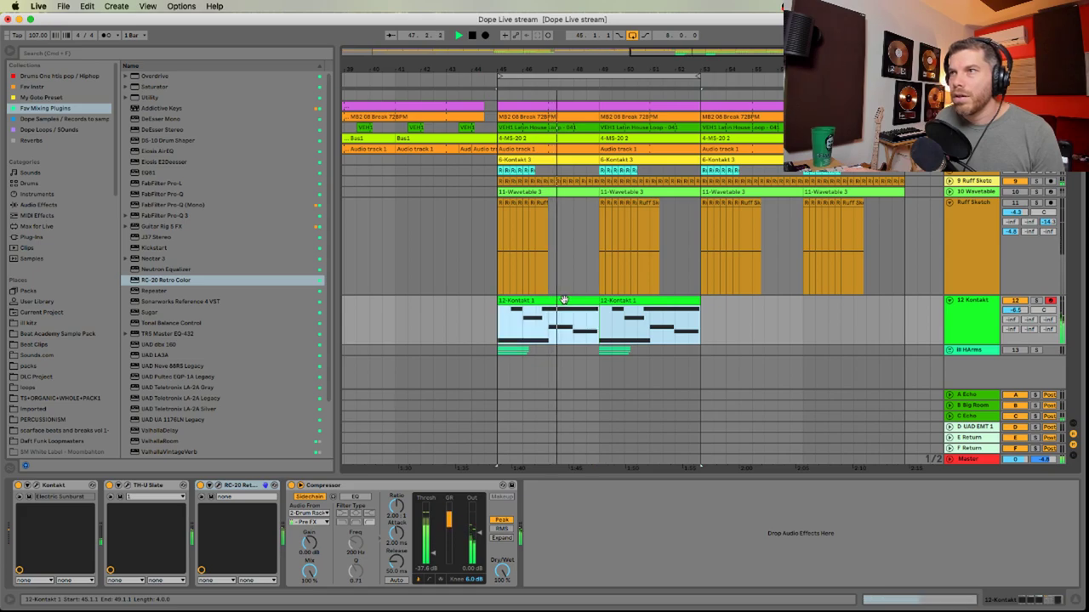
key(super+d)
Switch to Chrome to read the live stream chat, and return to Live
key(Tab)
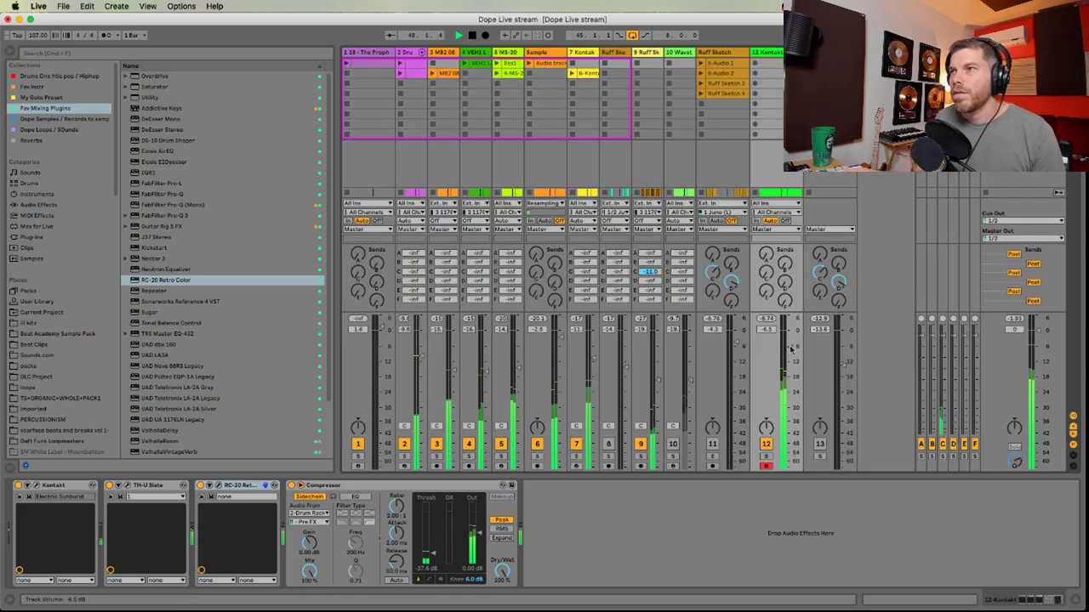
key(super+Tab)
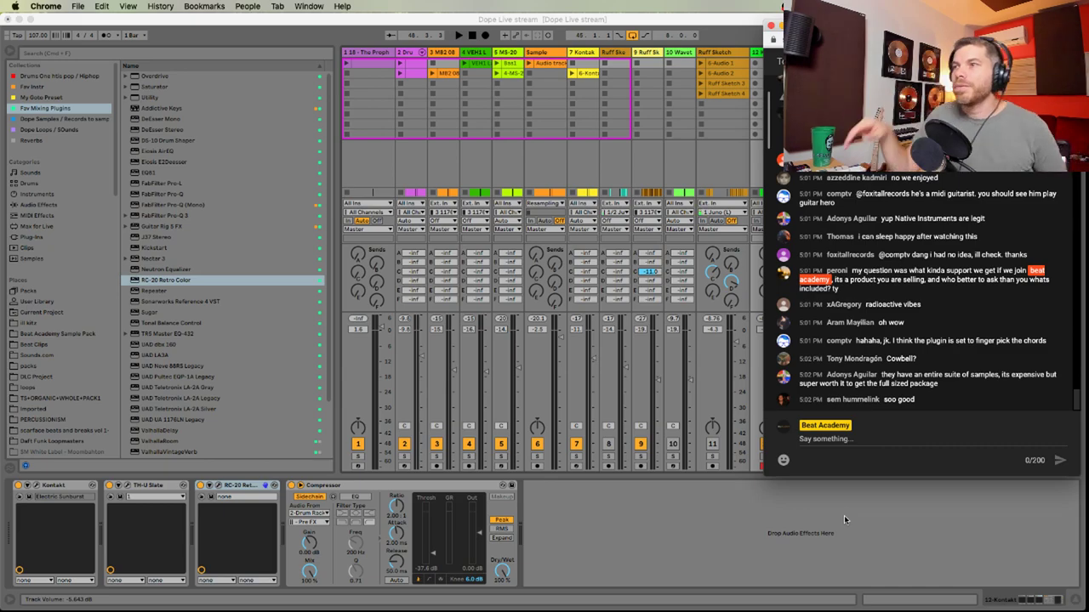
click(602, 553)
Collapse all arrangement tracks except 12 Kontakt, and play from its guitar clip at bar 53
key(Tab)
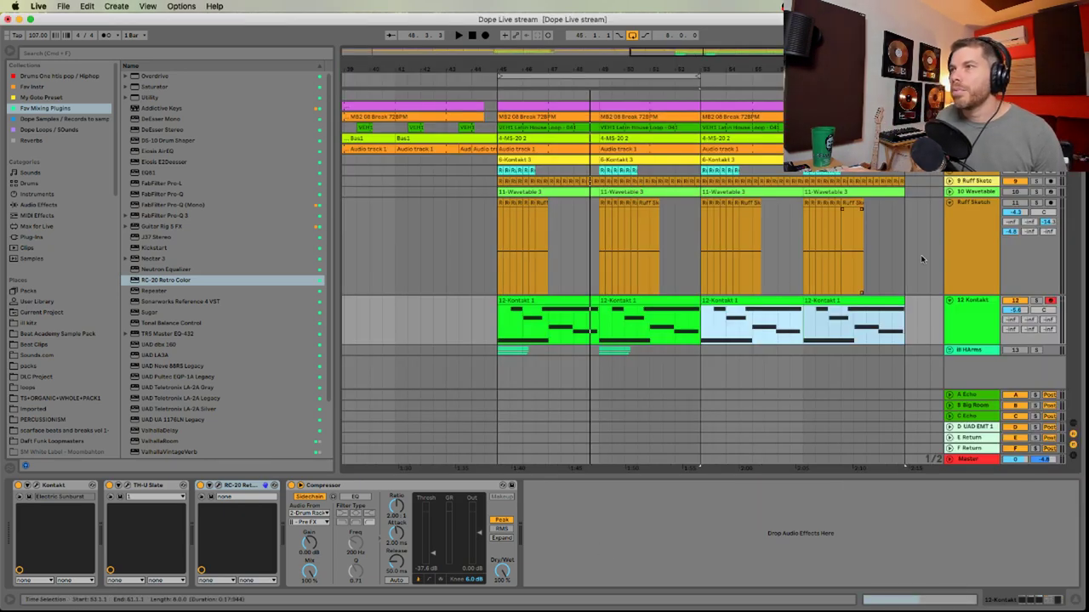
alt+click(951, 203)
scroll(645, 185, right, 5)
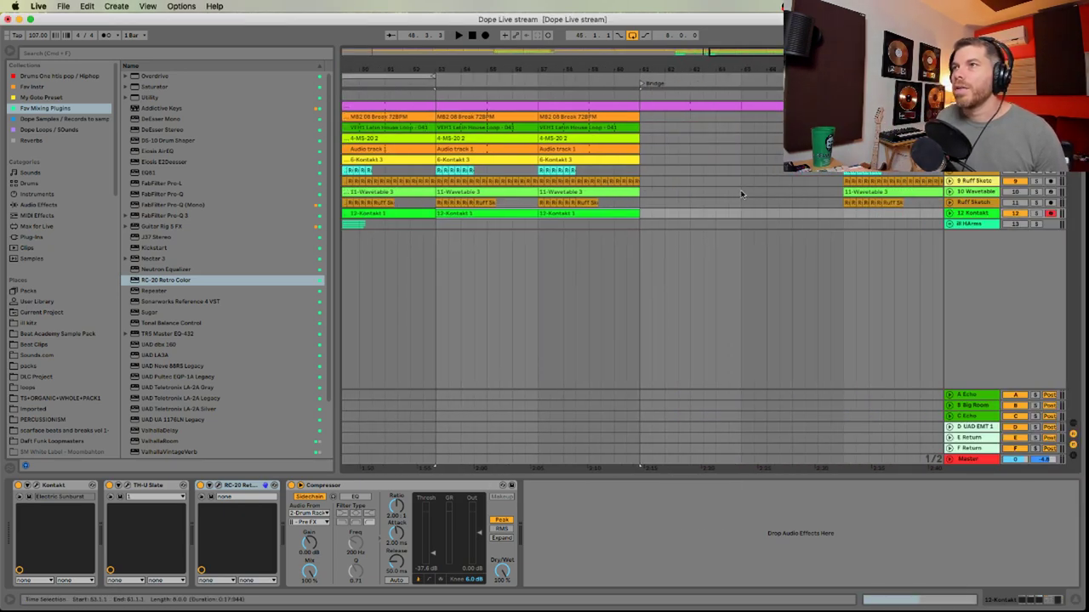
click(950, 212)
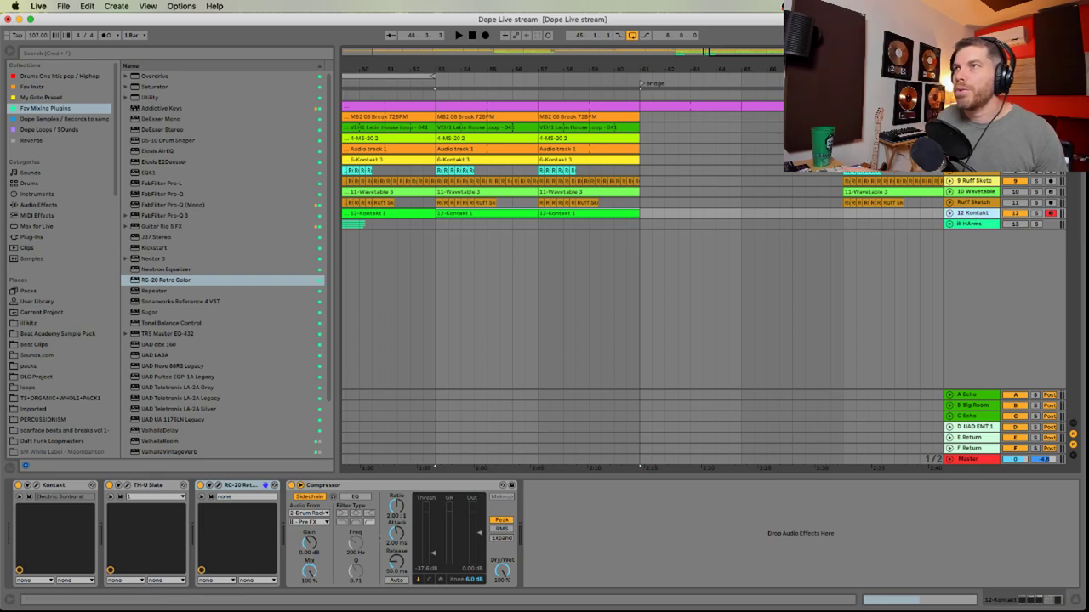
key(minus)
key(minus)
click(950, 213)
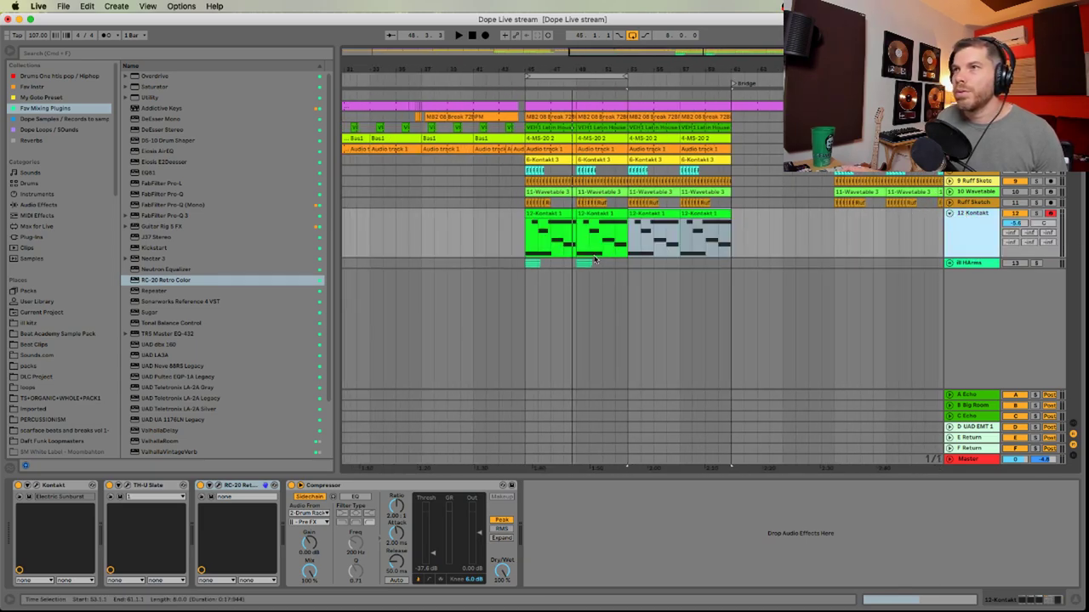
click(645, 230)
key(space)
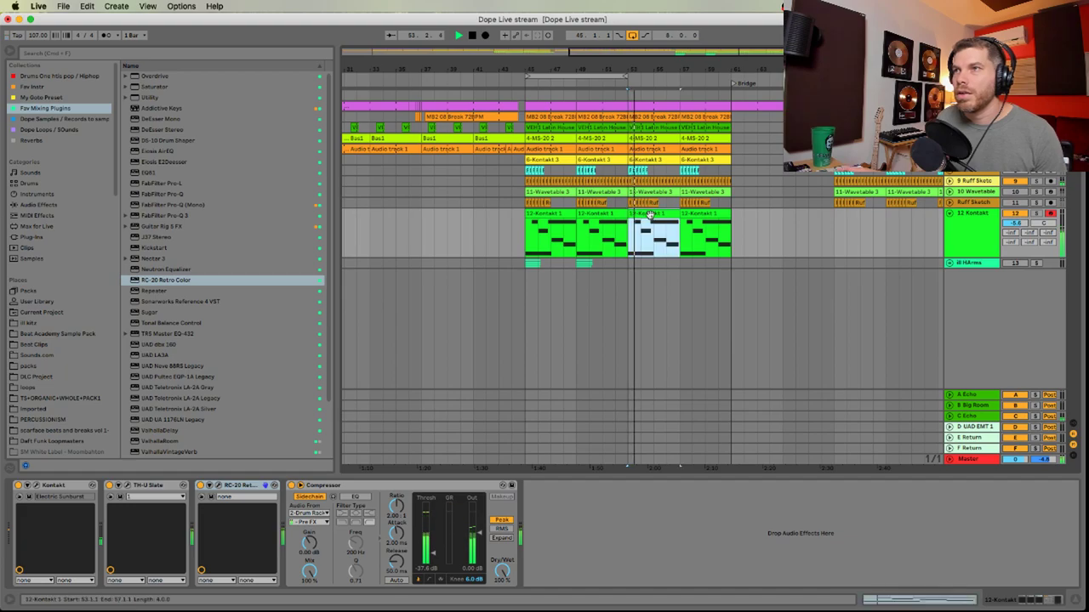
Set track 12's volume to -5.2 dB in the mixer and mute tracks 9 and 7 during playback
key(Tab)
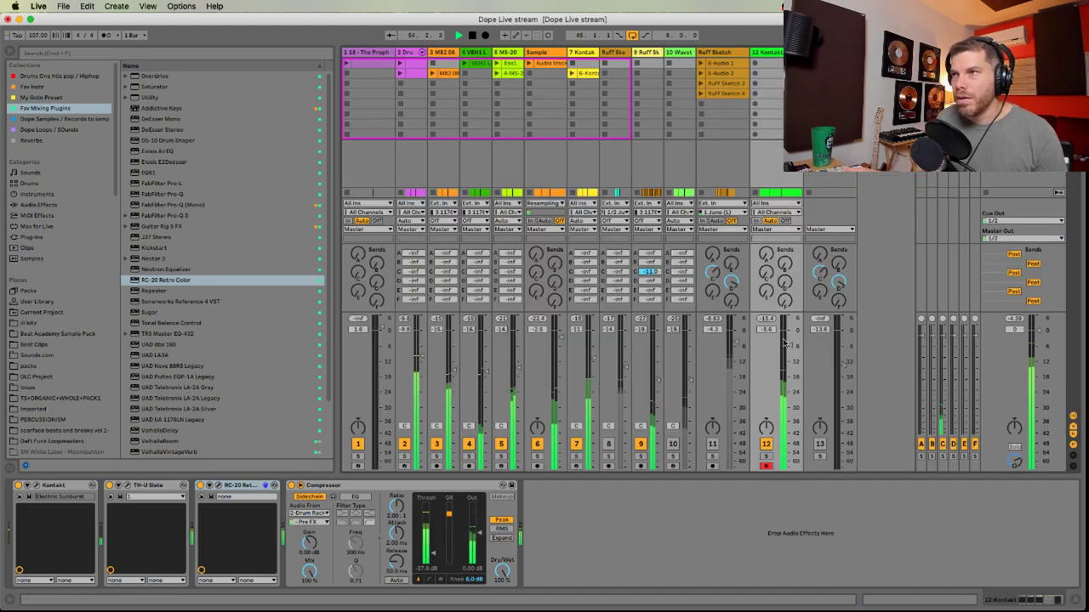
drag(789, 345, 789, 344)
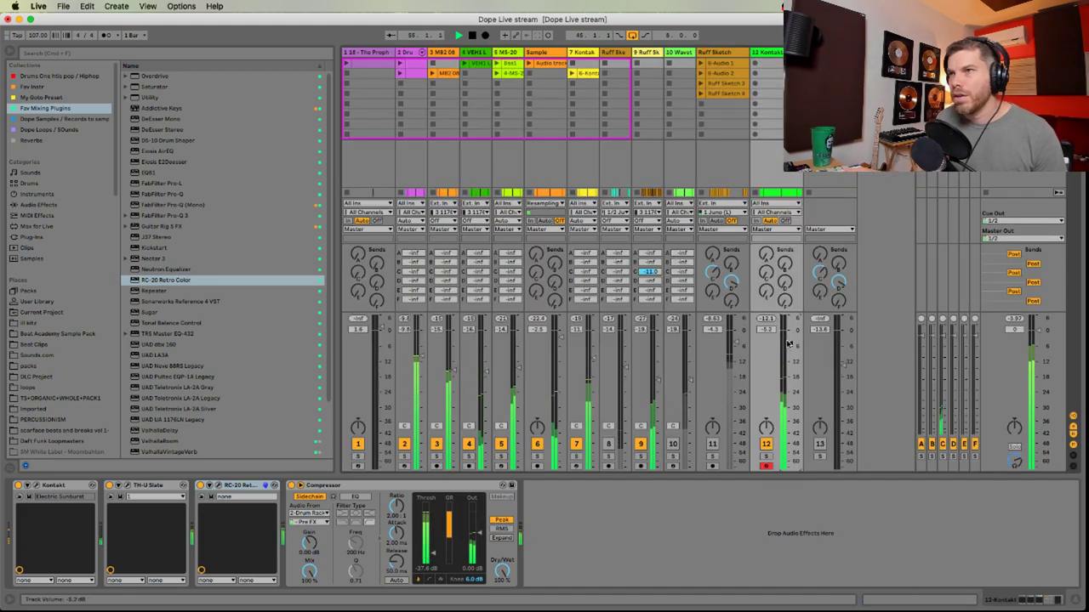
click(641, 444)
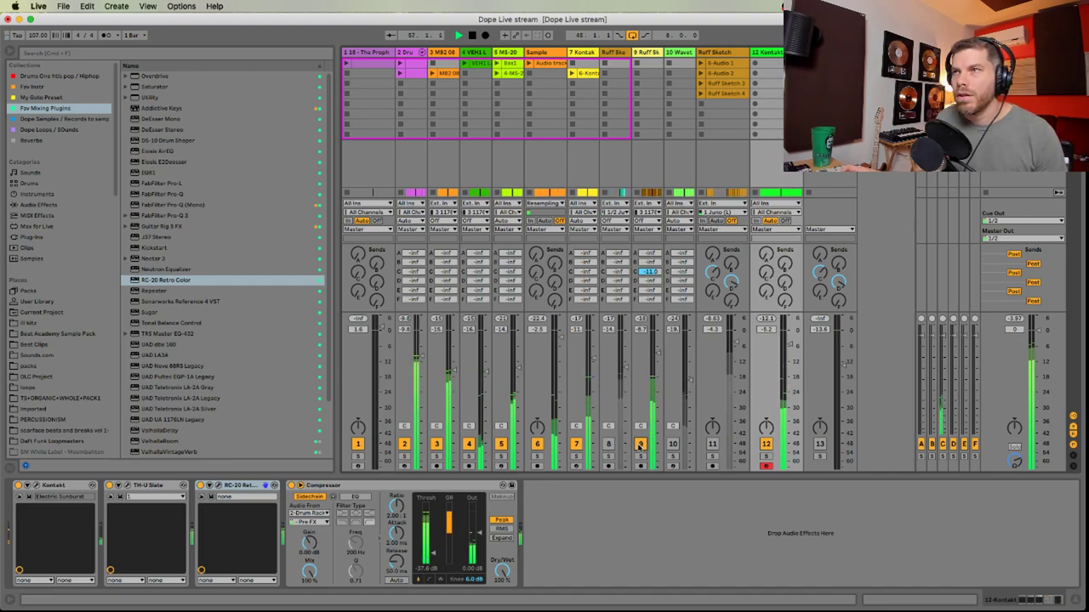
click(575, 444)
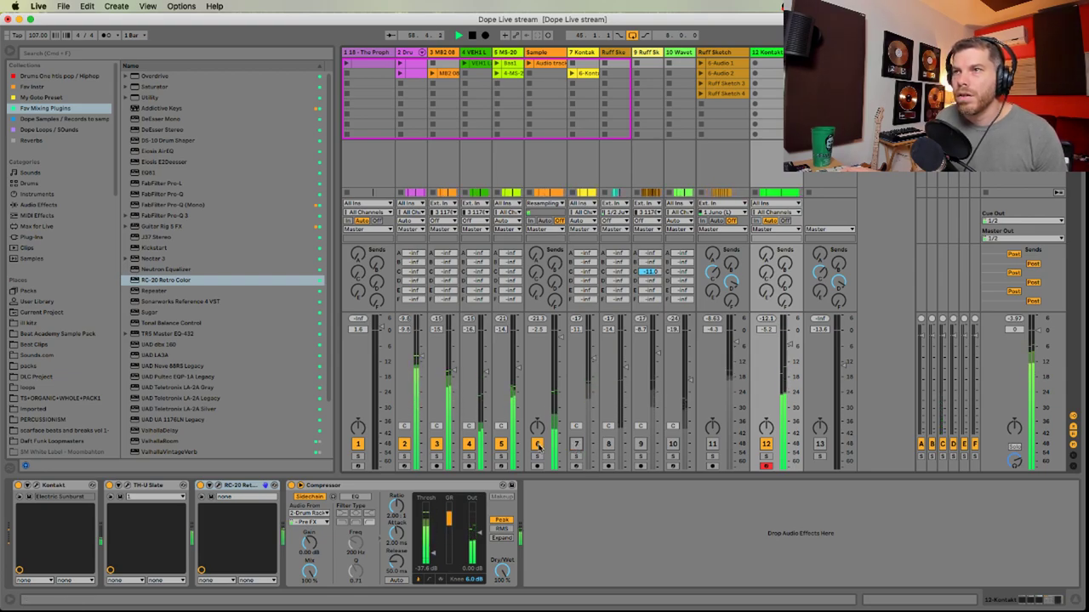
Raise the MS-20 track's volume to about -12 dB and solo the track for playback
drag(511, 387, 519, 362)
click(503, 456)
key(space)
key(space)
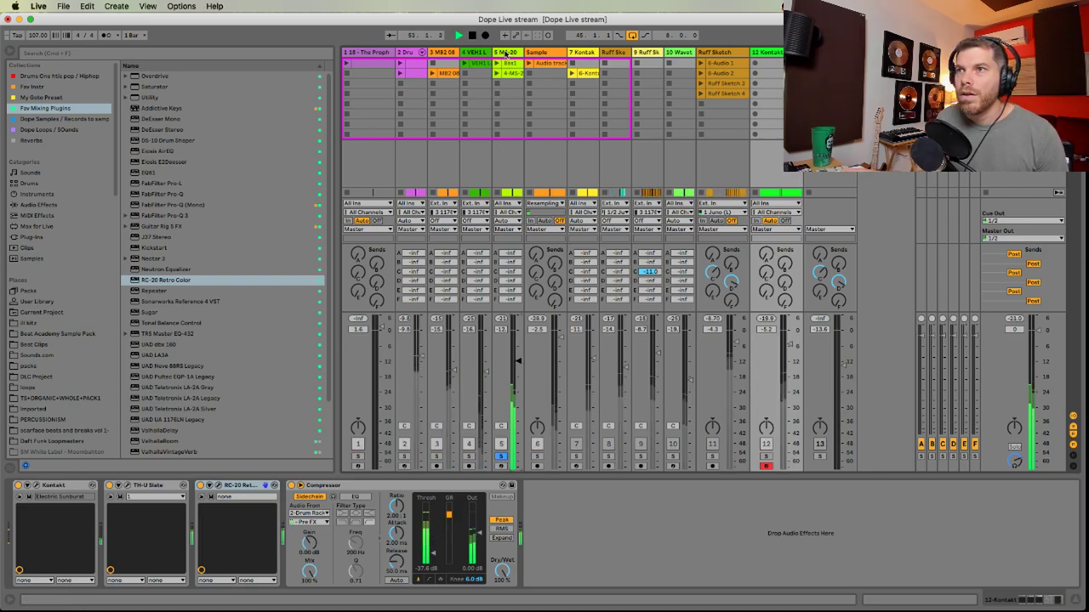
Duplicate the MS-20 track in the arrangement, name the copy Sub and unfold it
click(506, 53)
key(Tab)
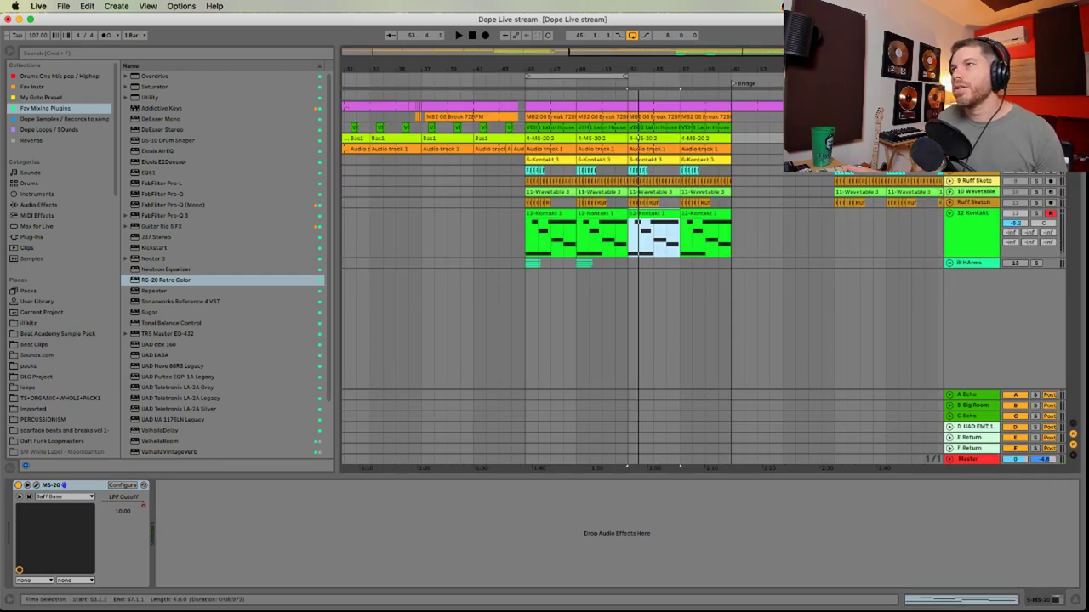
drag(647, 70, 713, 68)
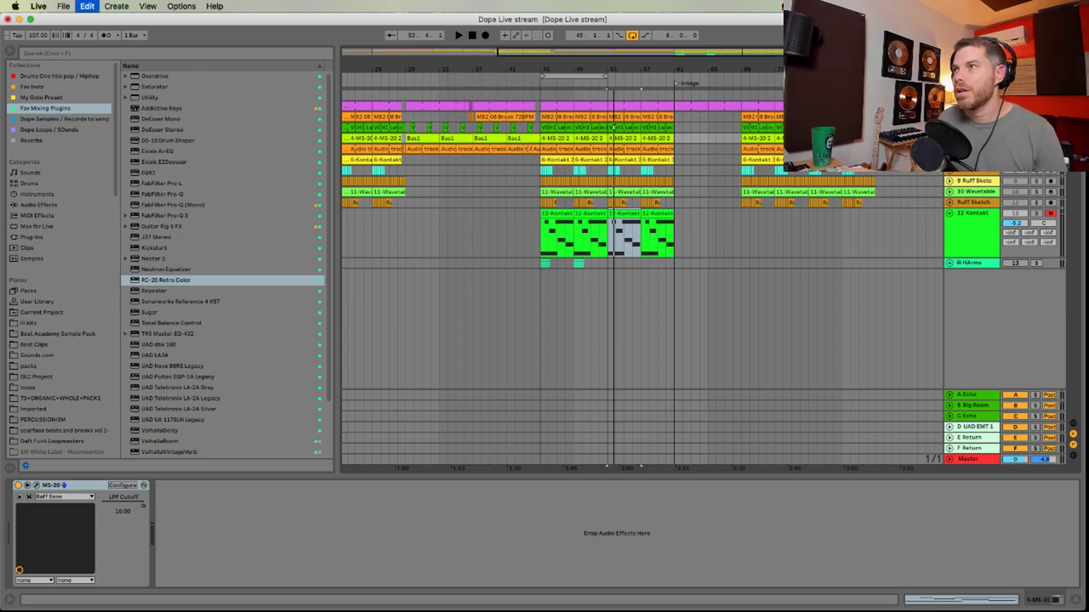
key(super+d)
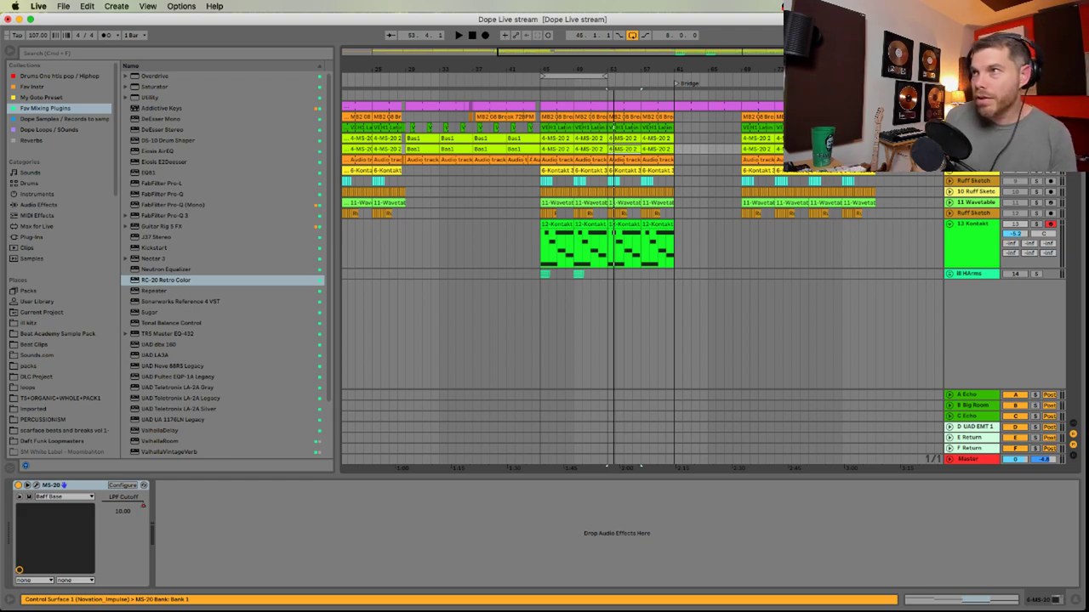
key(u)
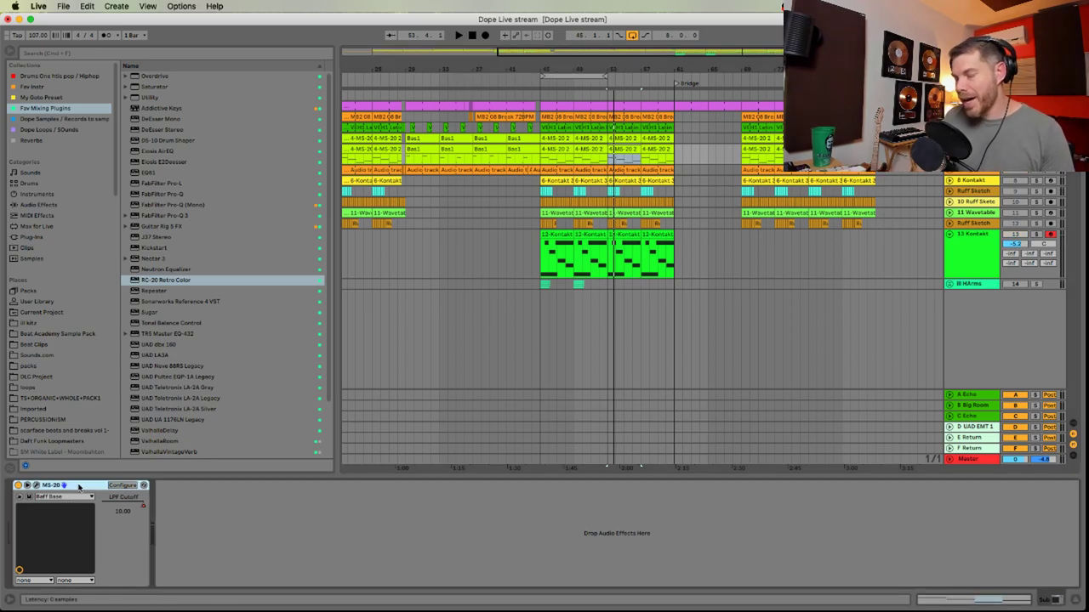
Replace the MS-20 instrument on the Sub track with Serum from the favourite instruments
key(Delete)
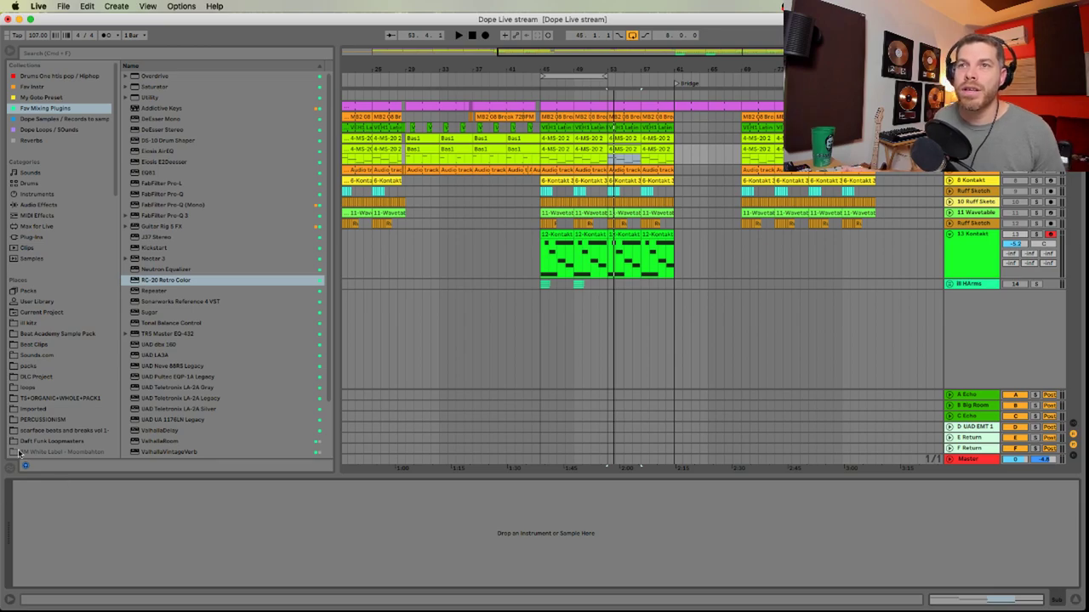
click(48, 87)
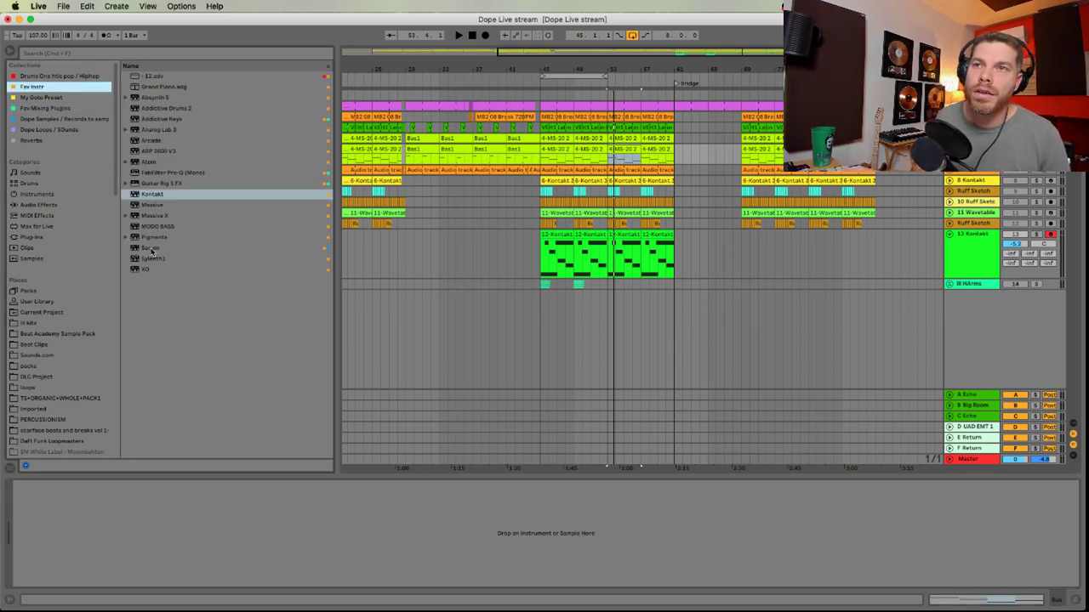
click(152, 248)
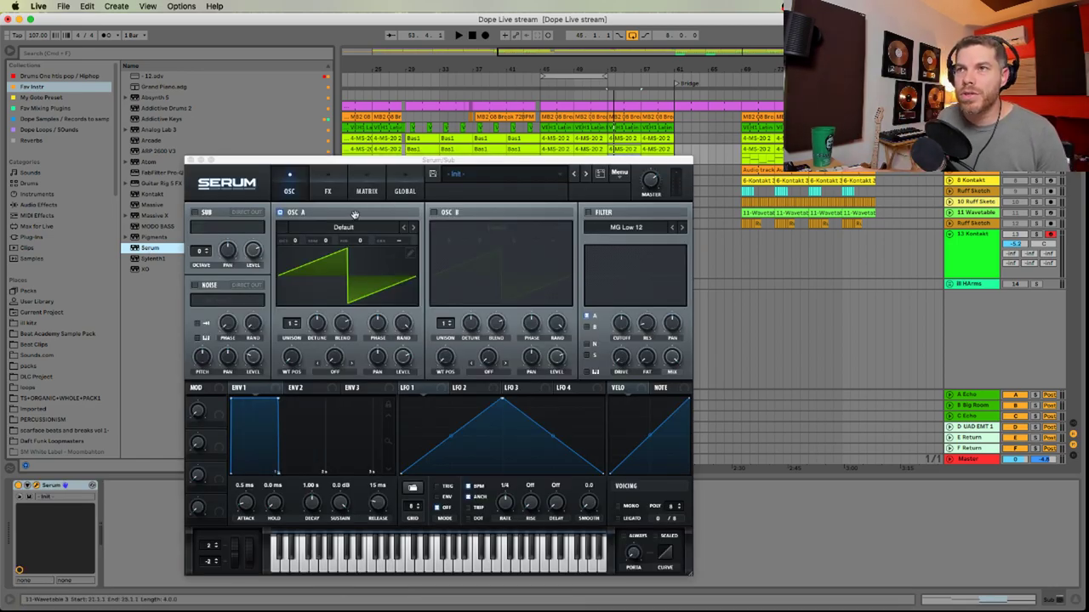
Load the analog wavetable Analog_BD_Sin into Serum's oscillator A
click(344, 227)
mouse_move(341, 243)
click(338, 214)
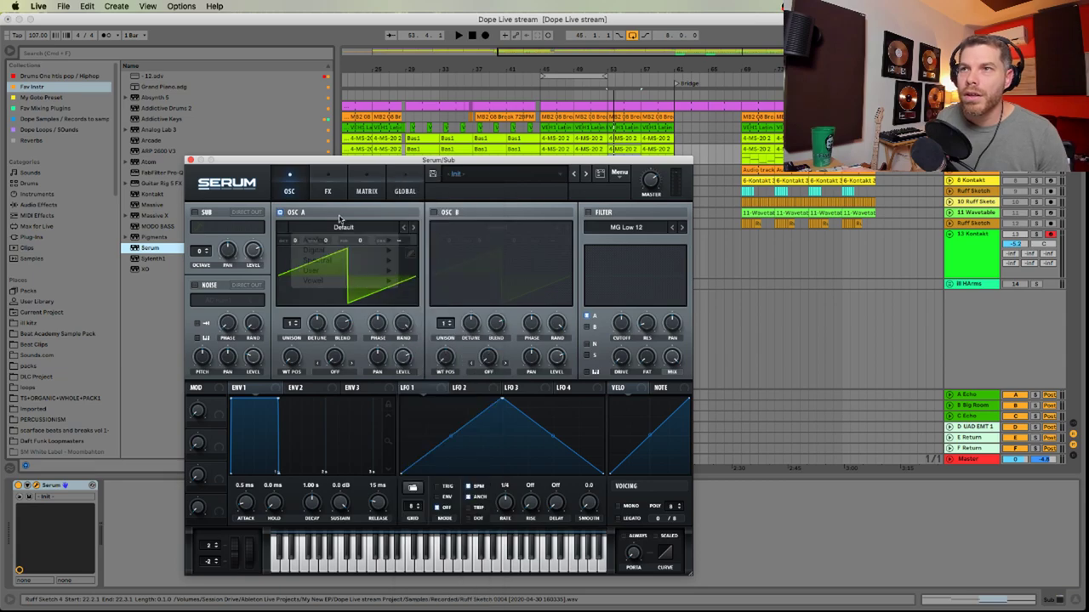
click(412, 228)
click(345, 230)
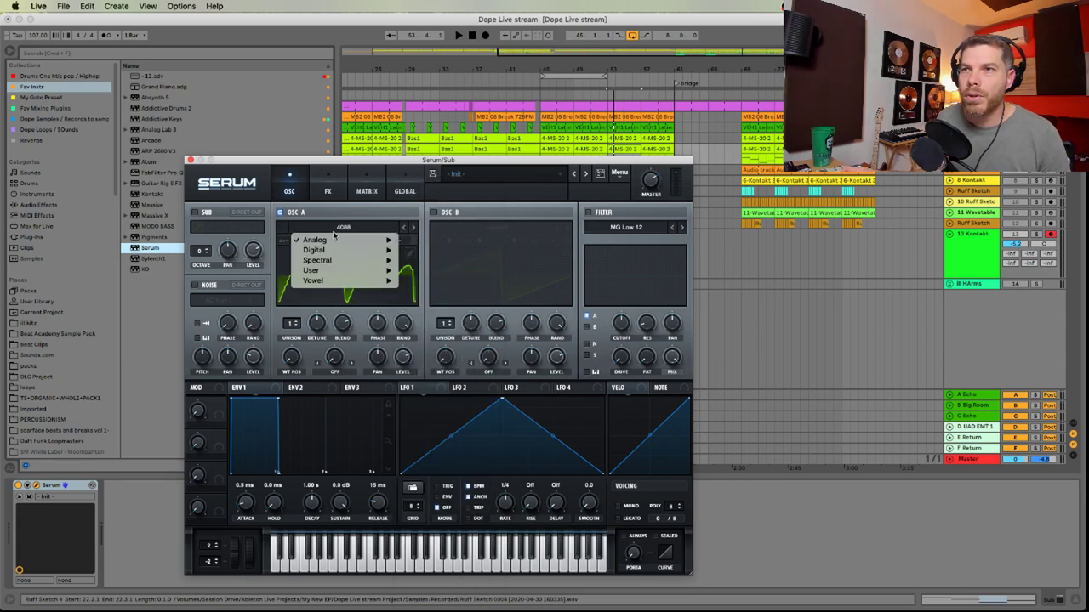
mouse_move(334, 240)
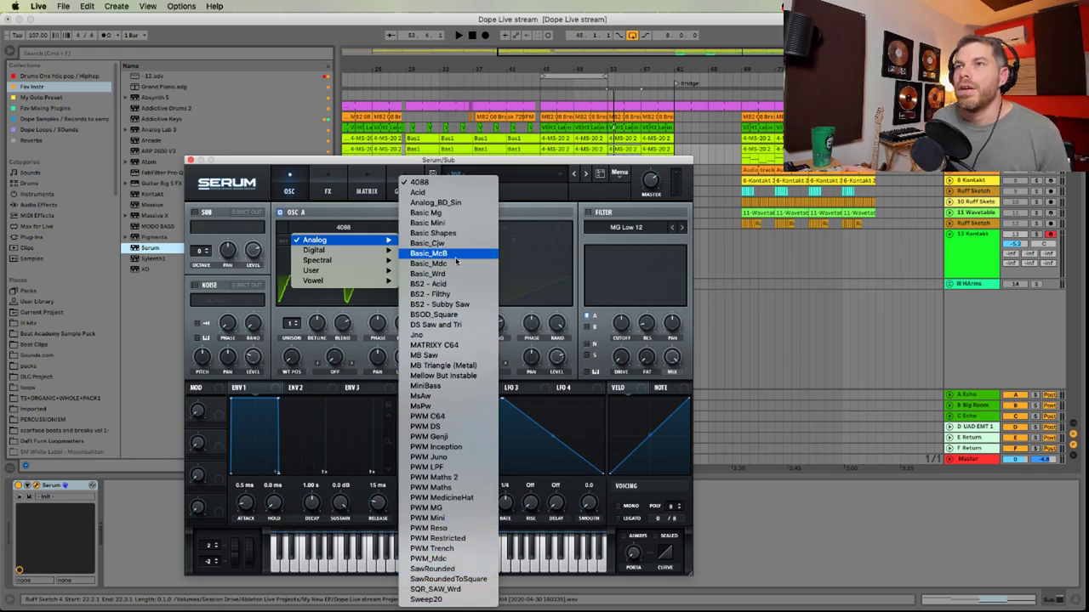
click(434, 202)
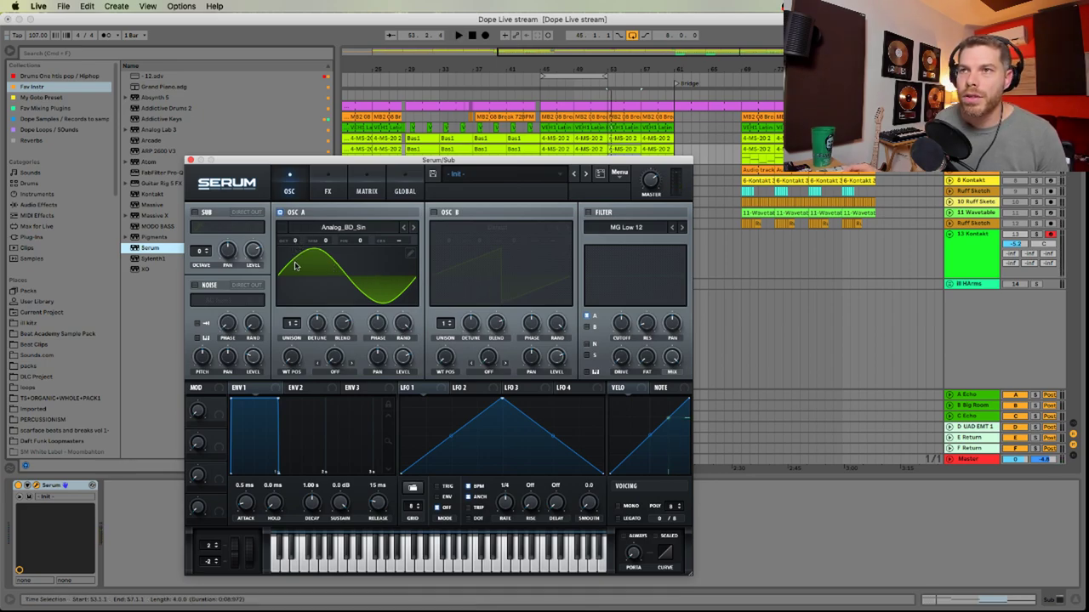
Lower oscillator A's octave to -2, audition the sine sub in playback and close the Serum window
drag(295, 244, 296, 256)
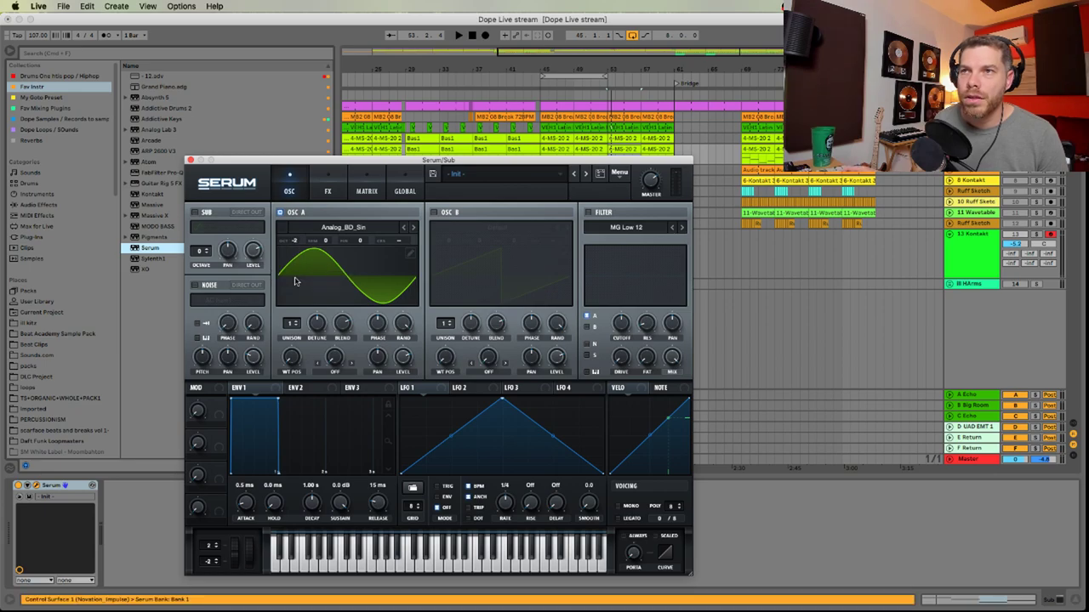
key(space)
drag(363, 172, 438, 128)
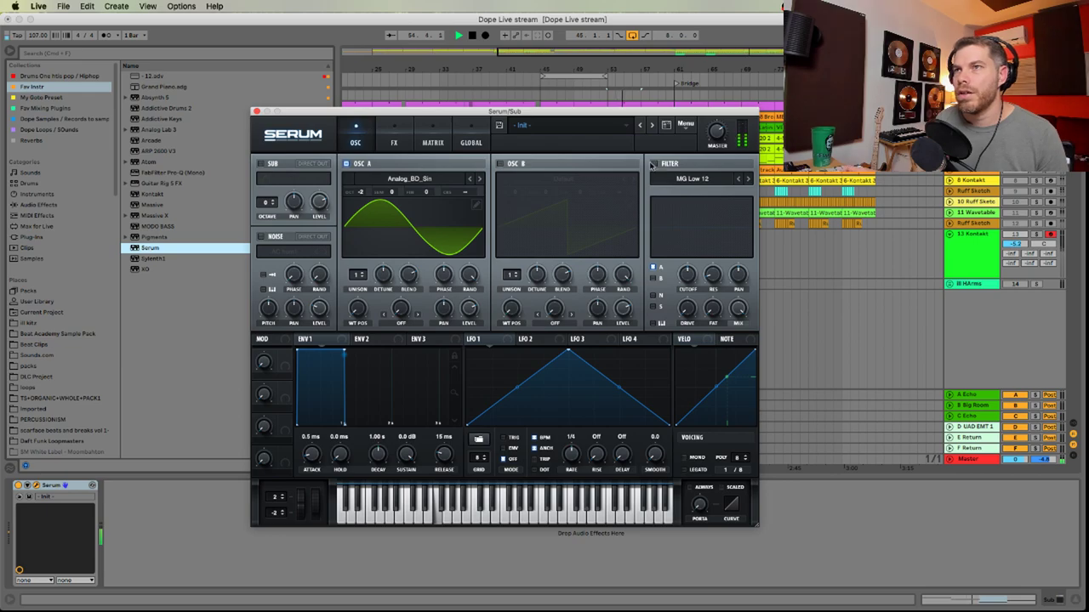
click(256, 111)
Add the Amp effect after Serum on the Sub track, using the Heavy model with dry/wet at about 9.5%
click(54, 210)
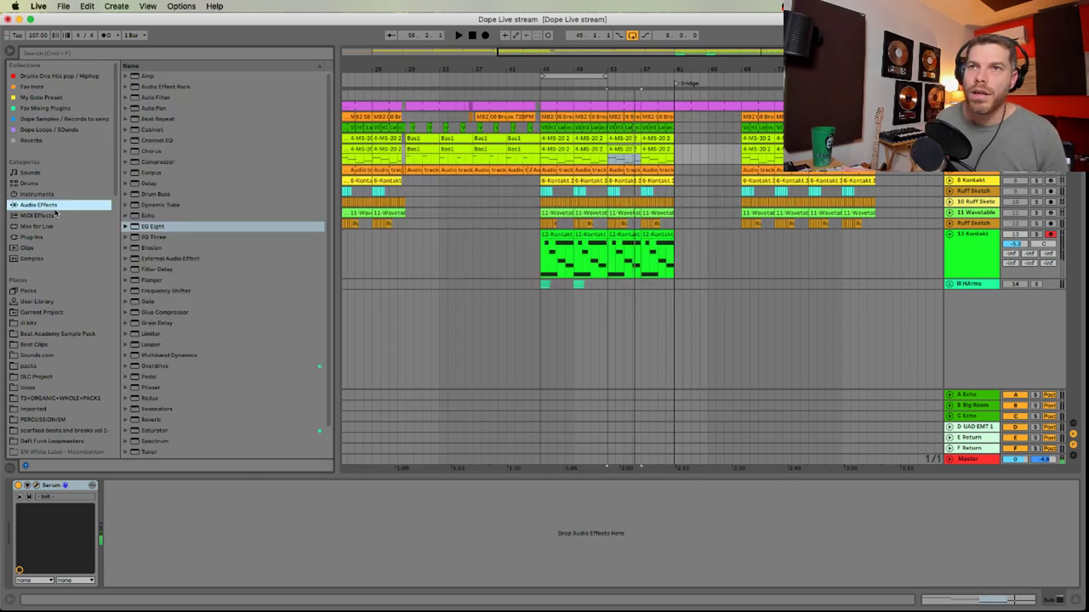
drag(145, 81, 236, 543)
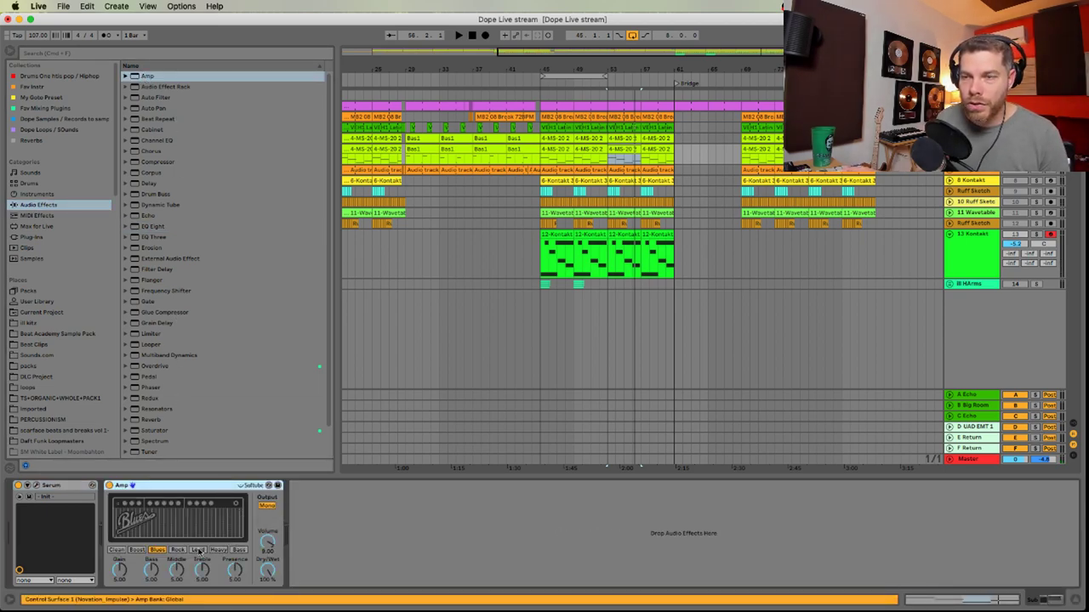
click(116, 550)
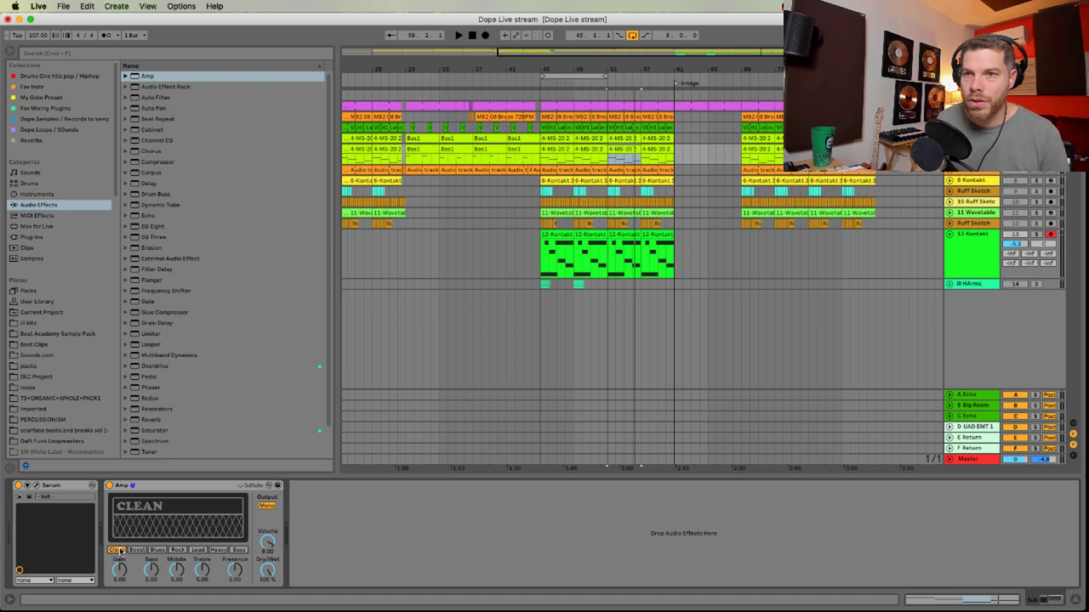
key(space)
click(218, 550)
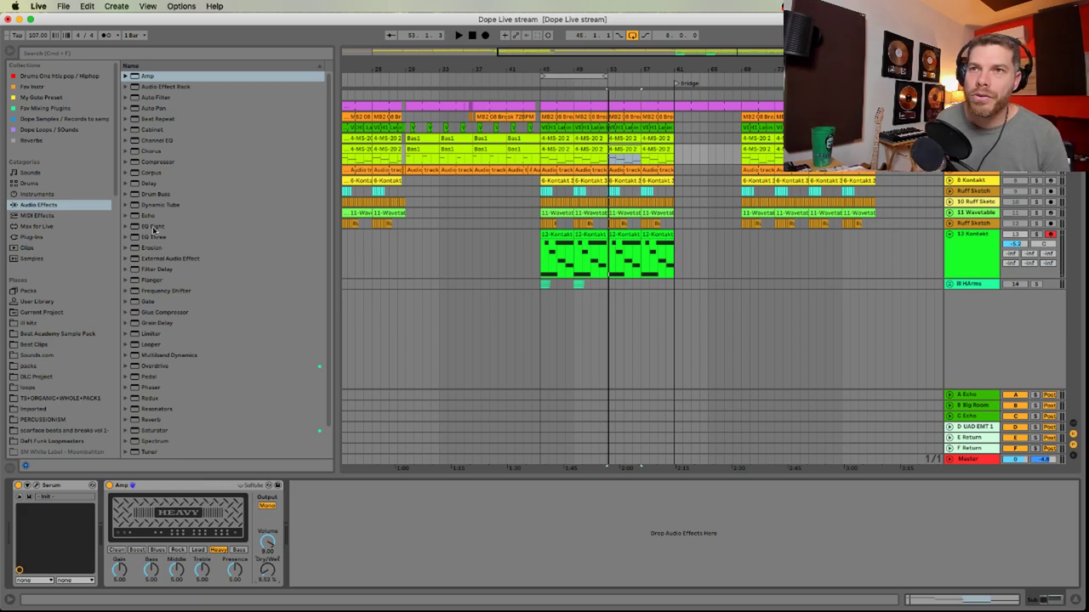
Add EQ Eight after Amp on the Sub track and low-pass it with band 8 at about 141 Hz
drag(153, 229, 405, 549)
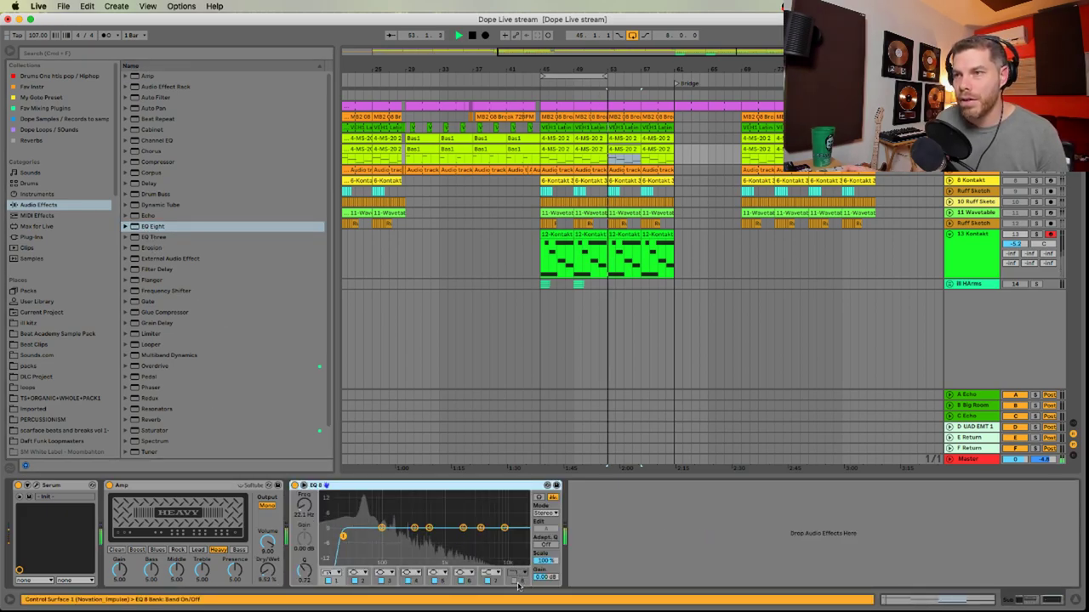
click(516, 583)
drag(524, 535, 392, 535)
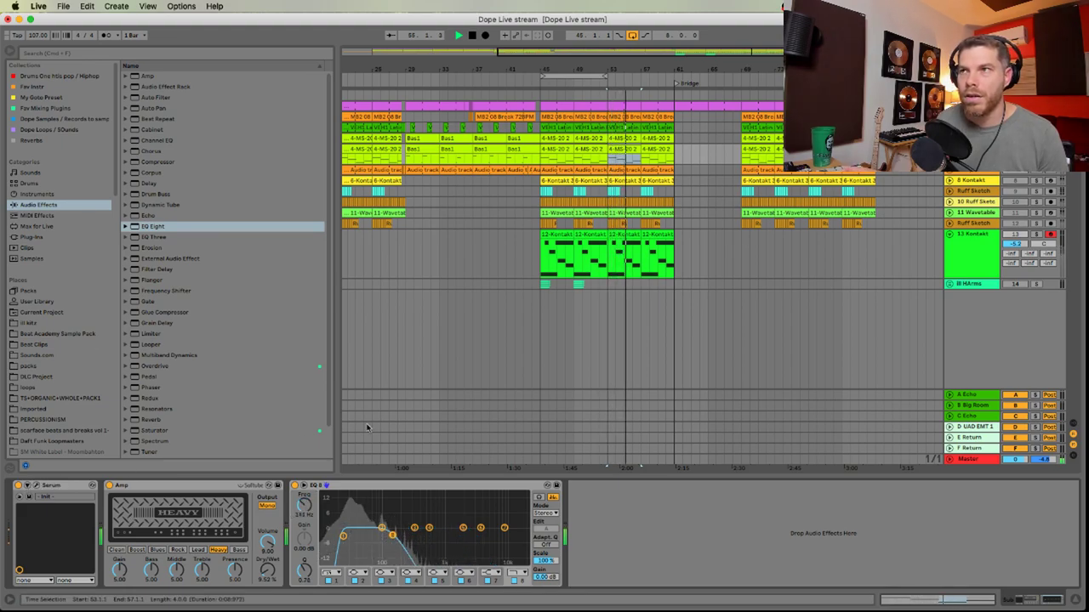
key(space)
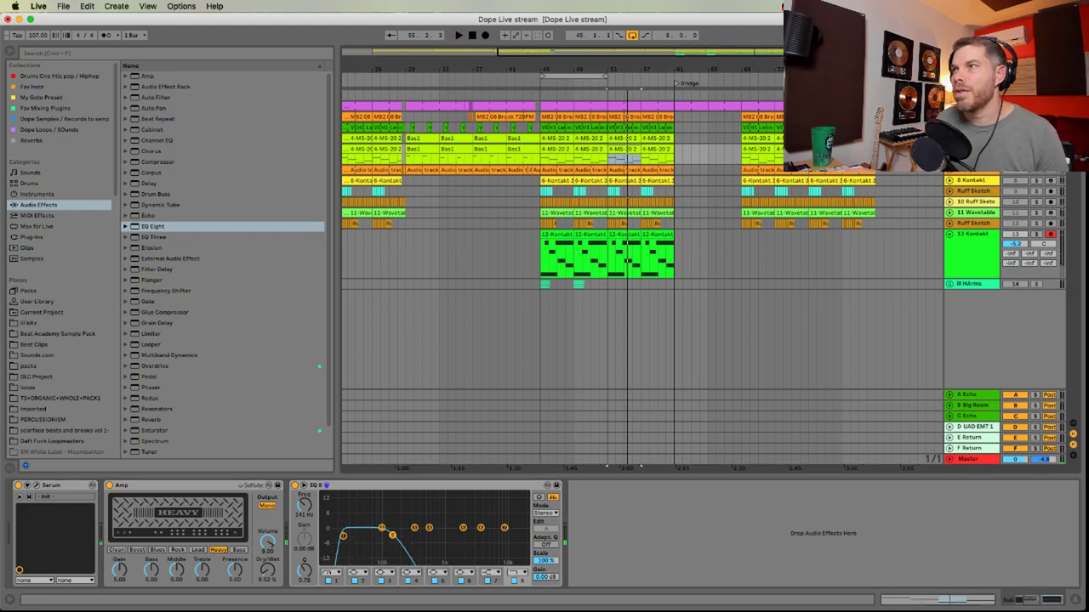
Add EQ Eight to the MS-20 track, cut its lows with band 1 and slightly boost around 3.5 kHz
click(972, 138)
drag(145, 223, 246, 579)
drag(187, 538, 186, 538)
key(space)
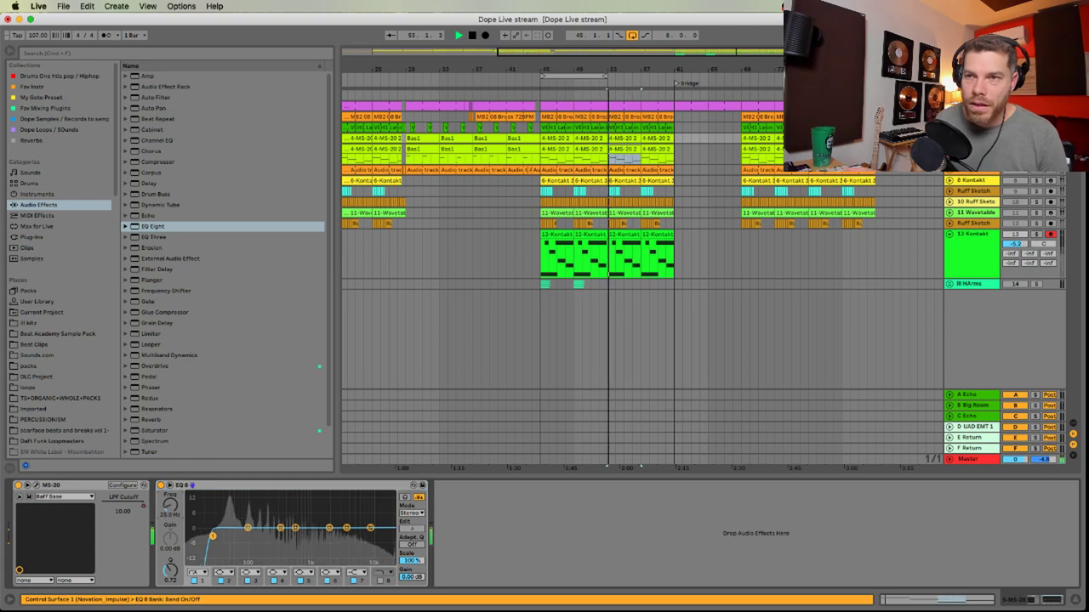
drag(252, 536, 271, 536)
click(197, 572)
click(192, 514)
drag(346, 528, 346, 524)
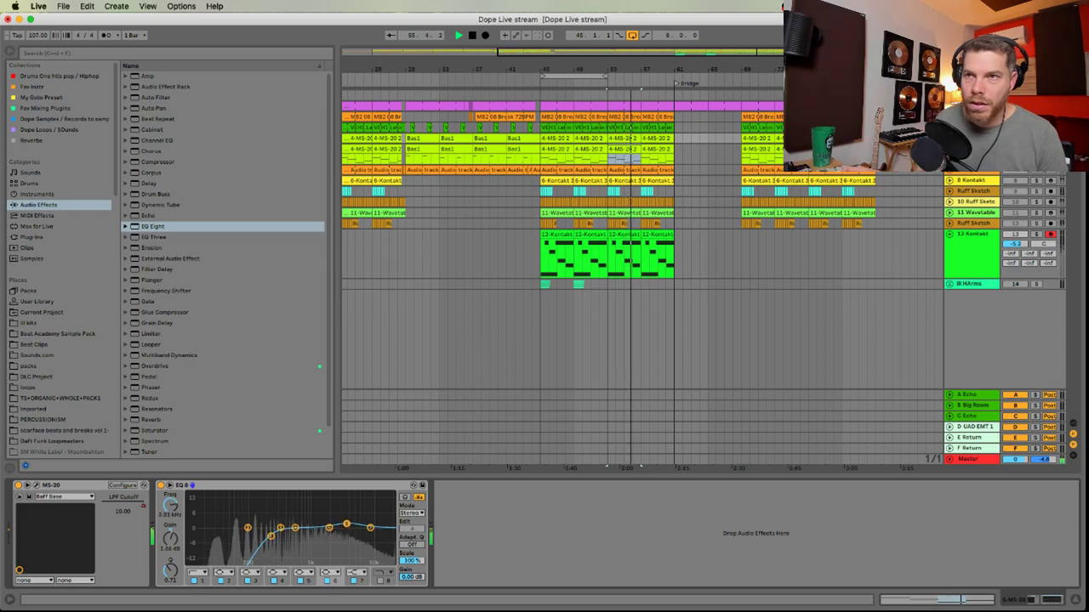
key(space)
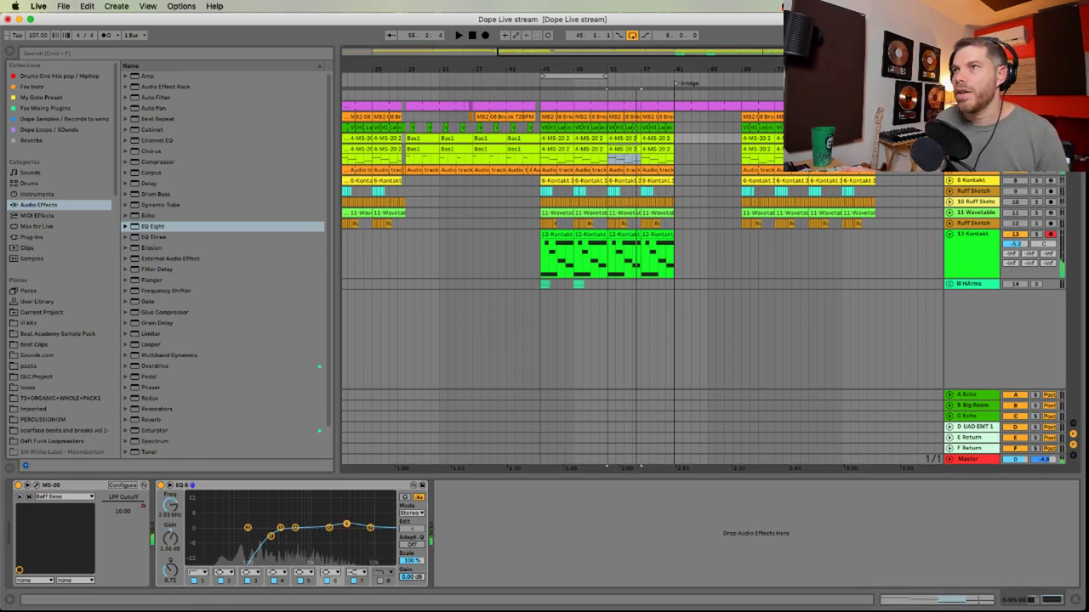
Play the song from bar 45 with the mixer shown, switching the Sub track off and on to compare
click(516, 160)
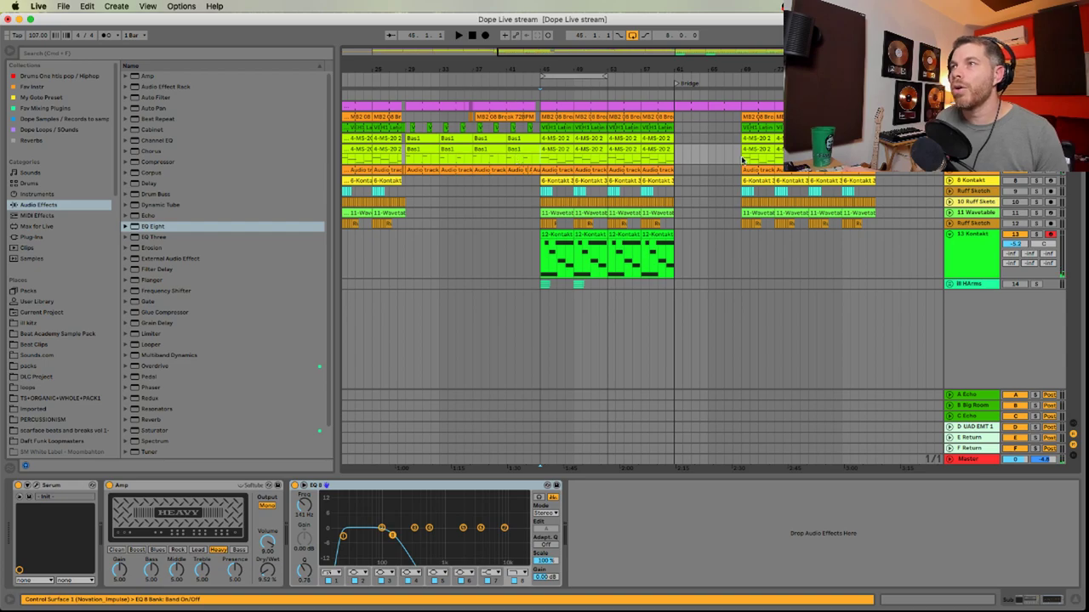
drag(684, 184, 418, 211)
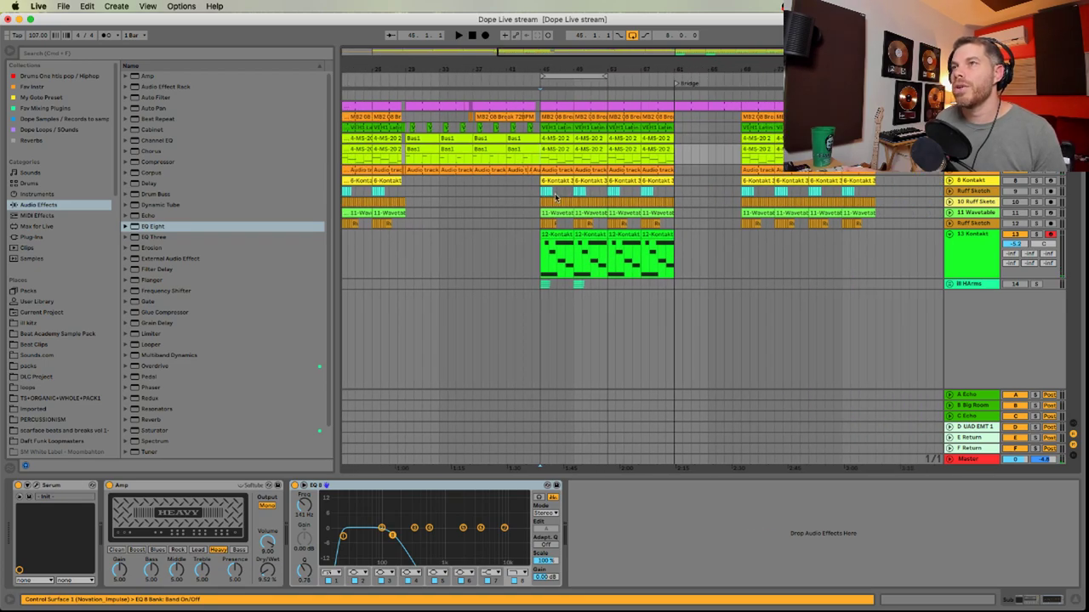
key(space)
key(Tab)
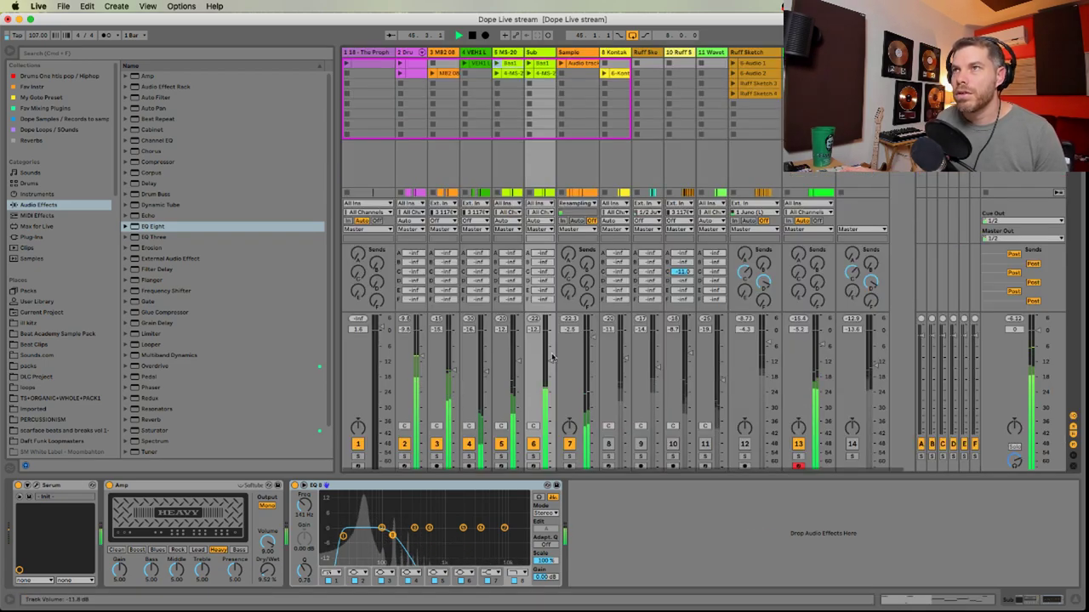
click(533, 444)
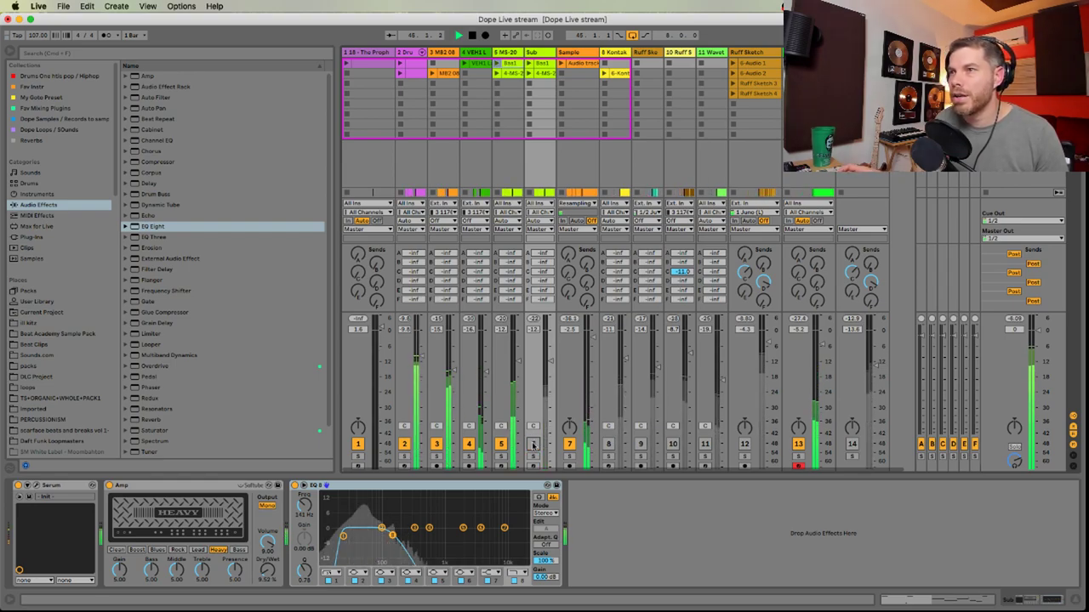
click(534, 444)
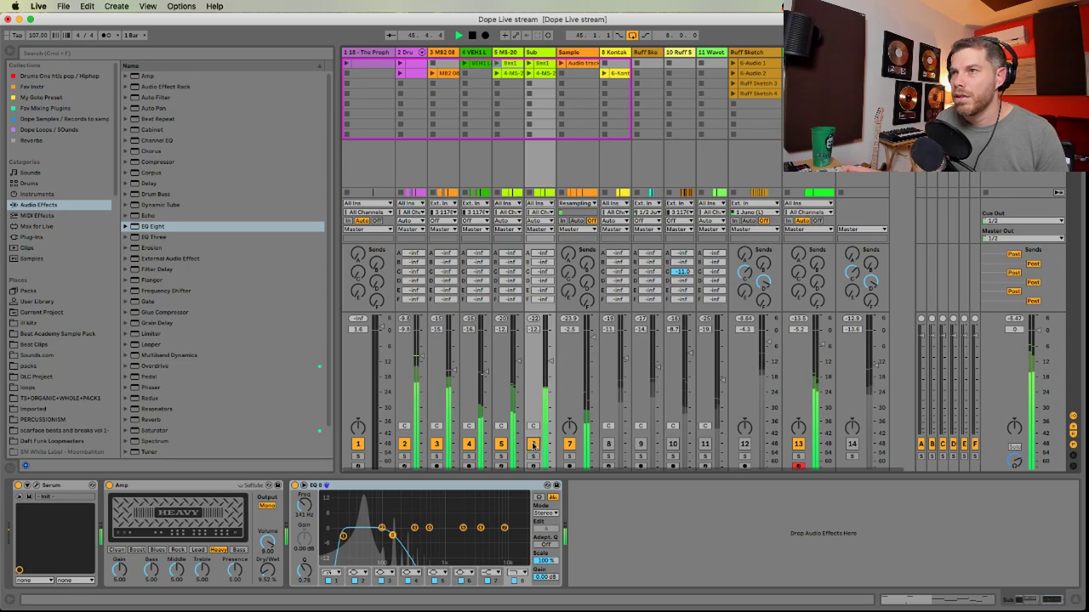
Switch to Chrome and check the live stream's chat messages
key(super+Tab)
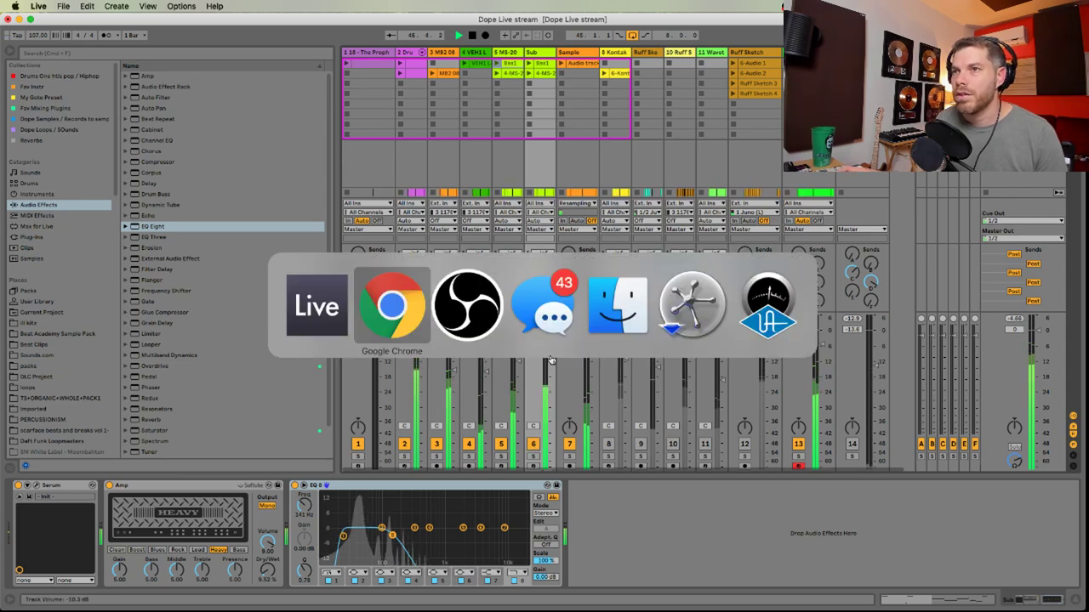
click(844, 533)
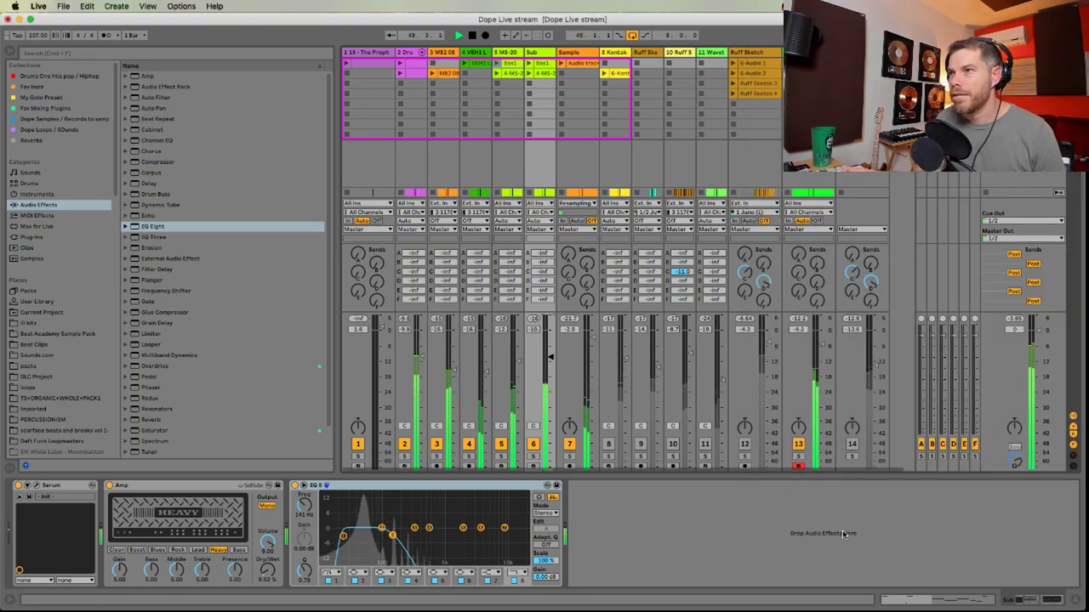
key(super+Tab)
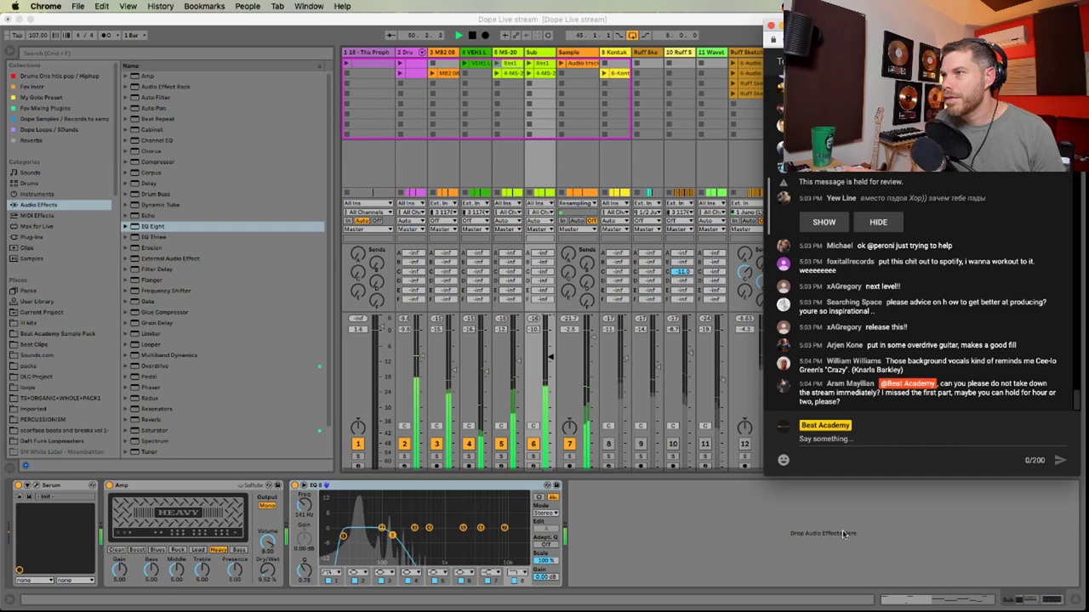
Rebalance the mix with Sub at about -11 dB and 13 Kontakt at -7 dB, and activate track 8 Kontakt
click(550, 357)
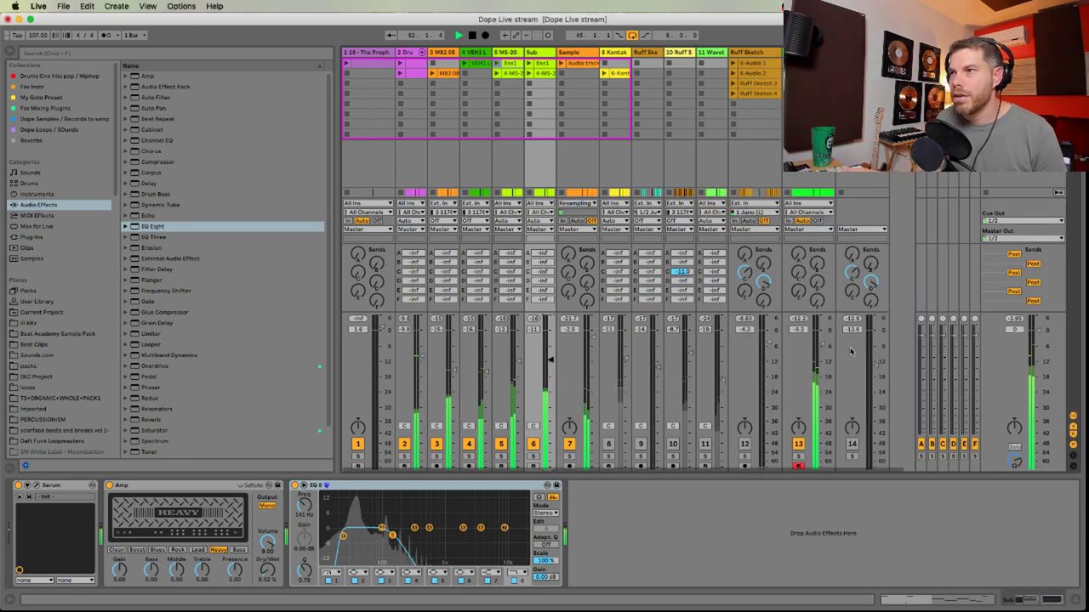
click(608, 443)
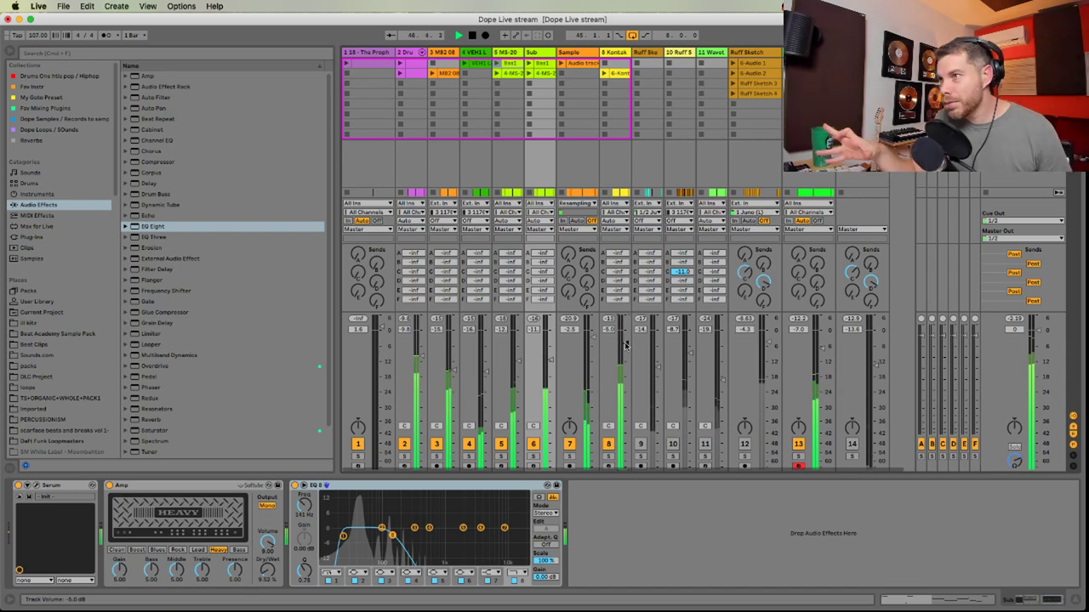
key(Tab)
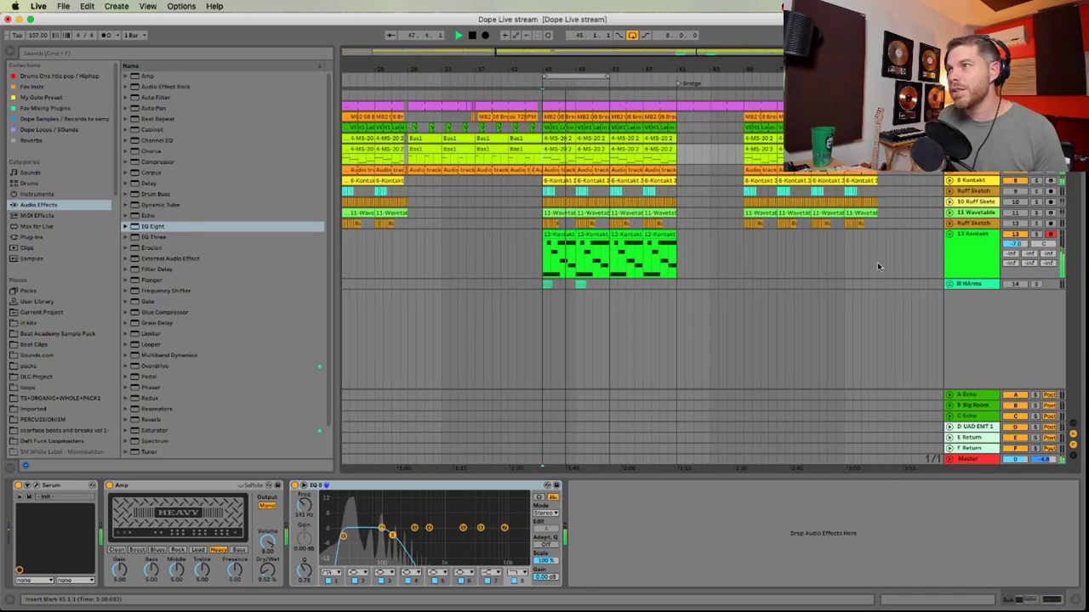
Fold the 13 Kontakt track, then arm Ruff Sketch track 12 and record a new take into its fifth clip slot
click(950, 234)
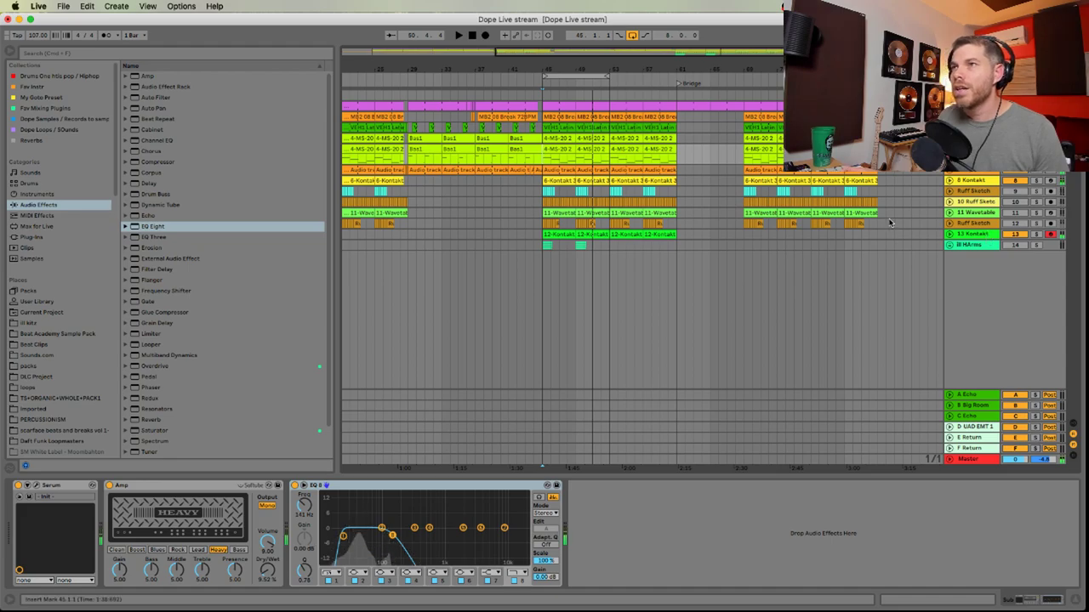
key(Tab)
click(763, 105)
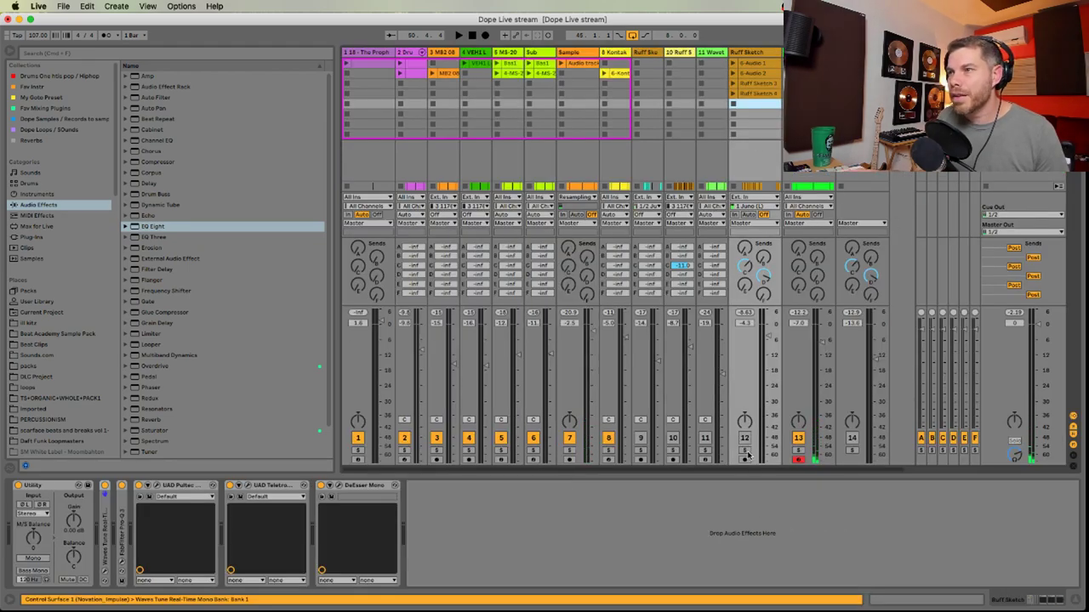
click(745, 460)
click(733, 104)
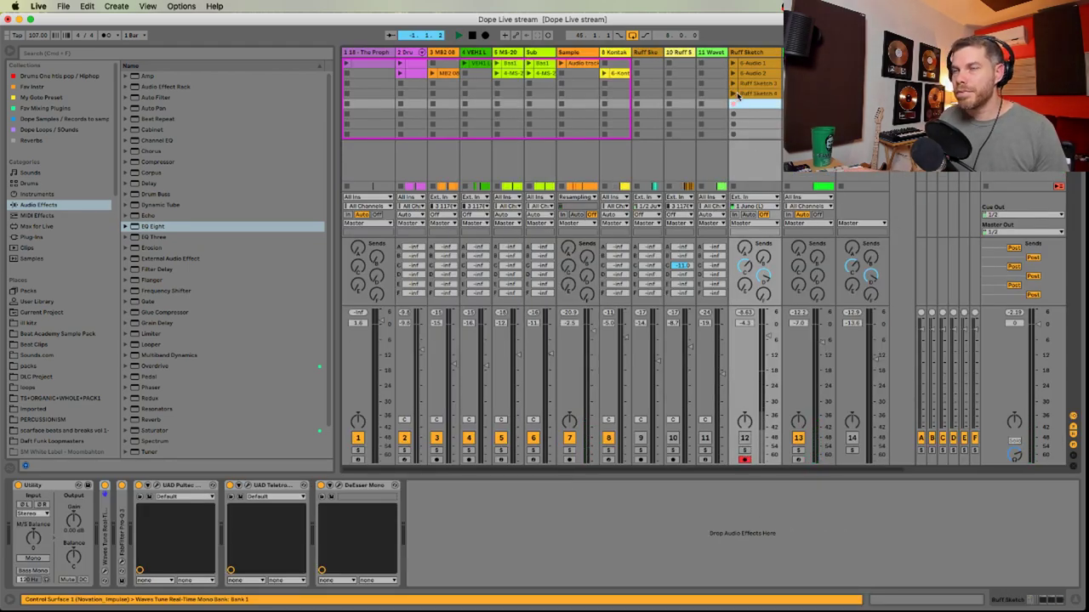
key(Tab)
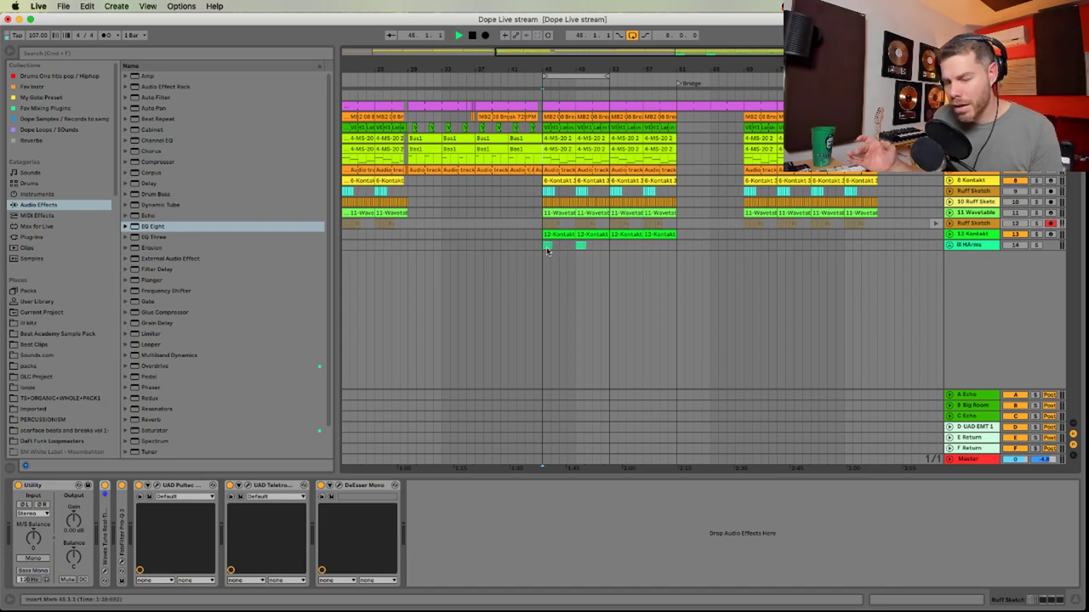
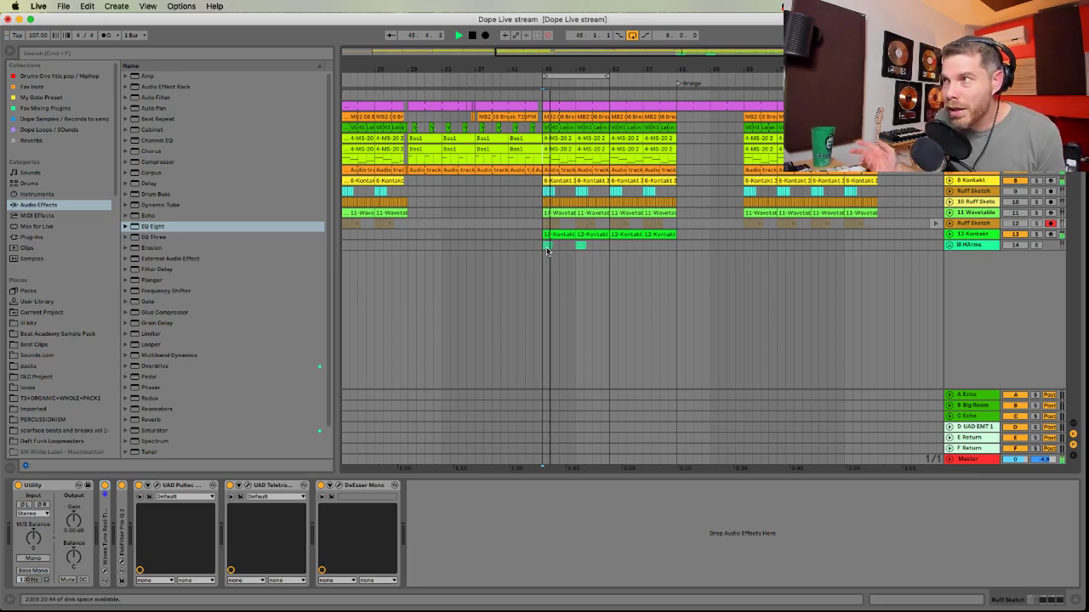
key(Tab)
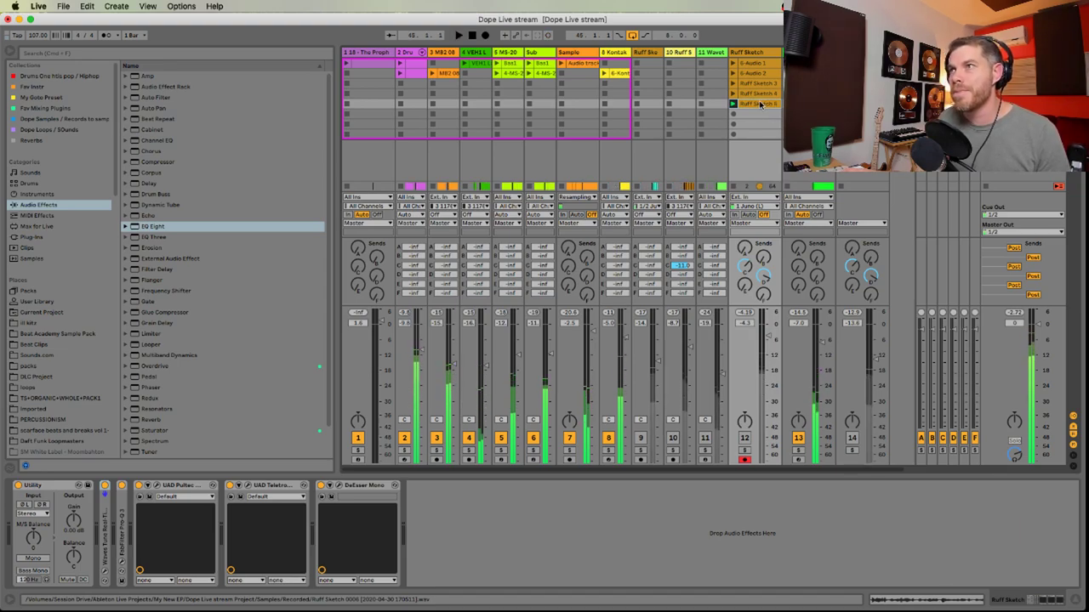
Activate track 12, play the new take alone and with the full mix, and lower the track to -6.0 dB
key(space)
click(744, 418)
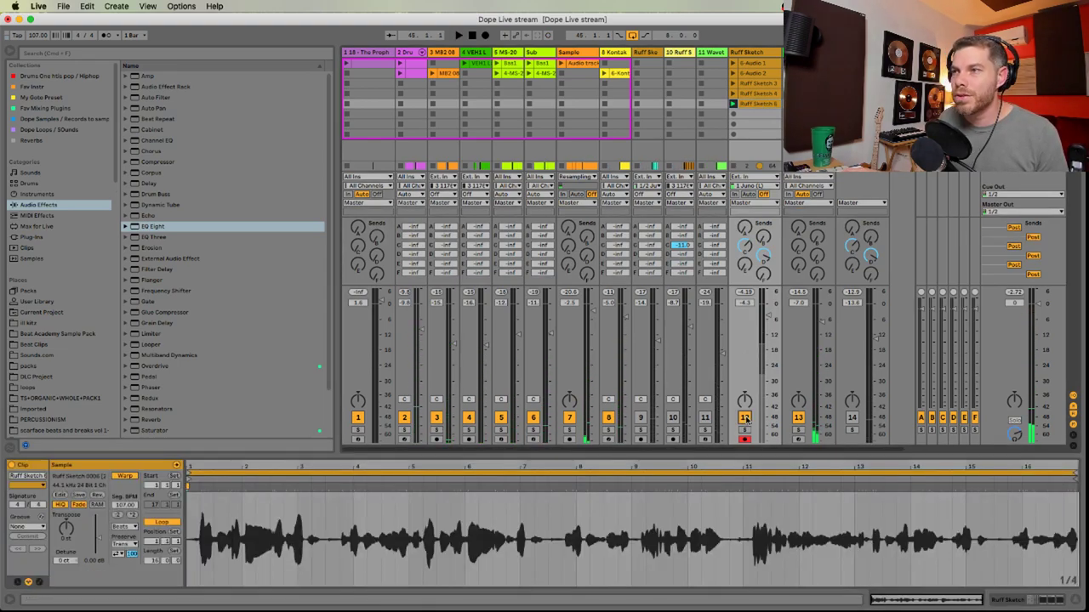
key(space)
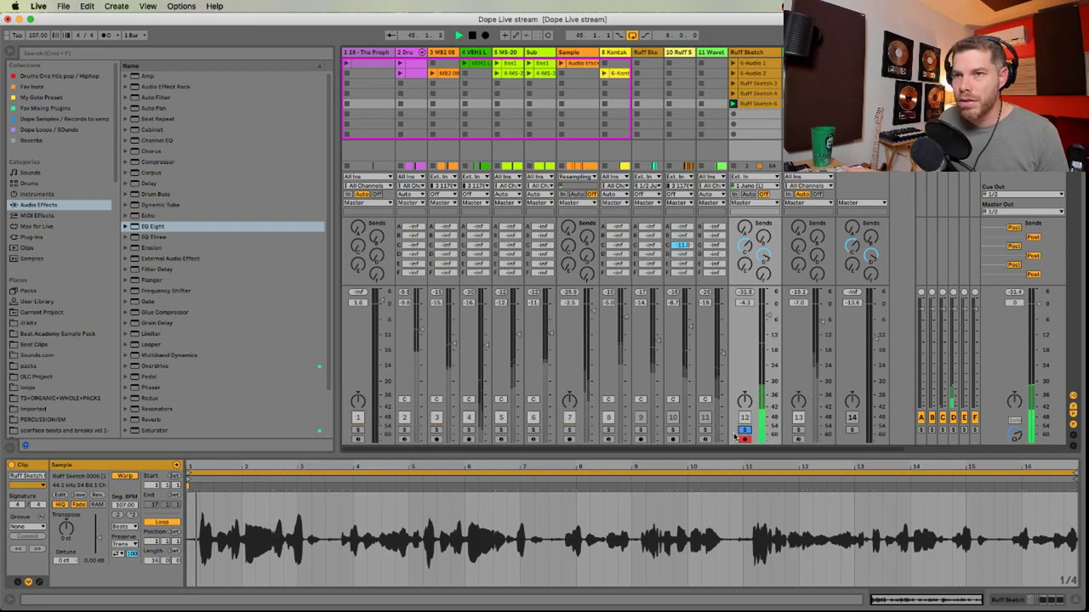
click(745, 431)
key(space)
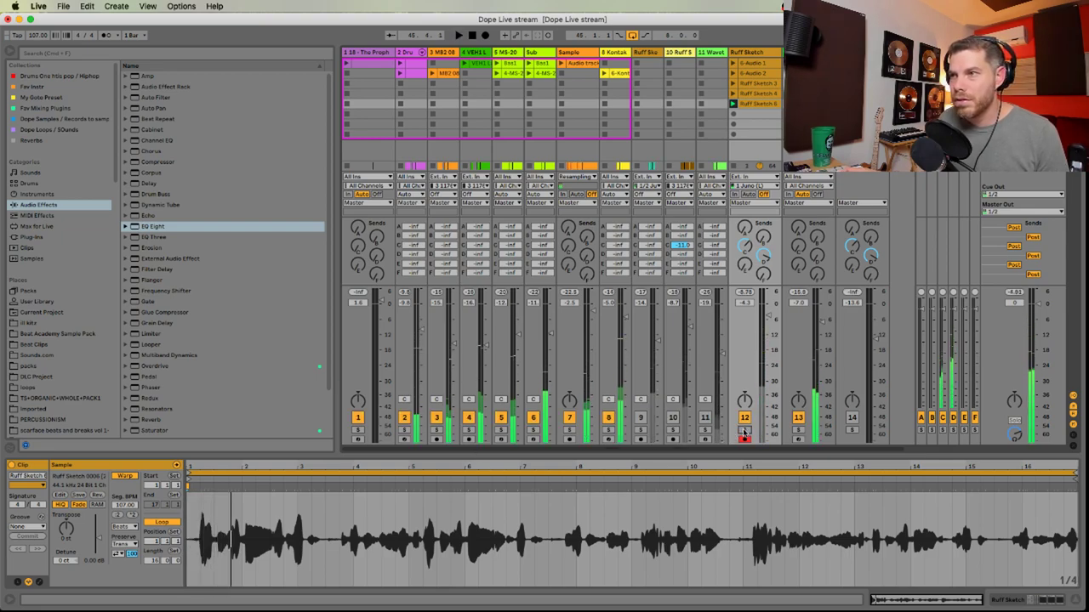
key(space)
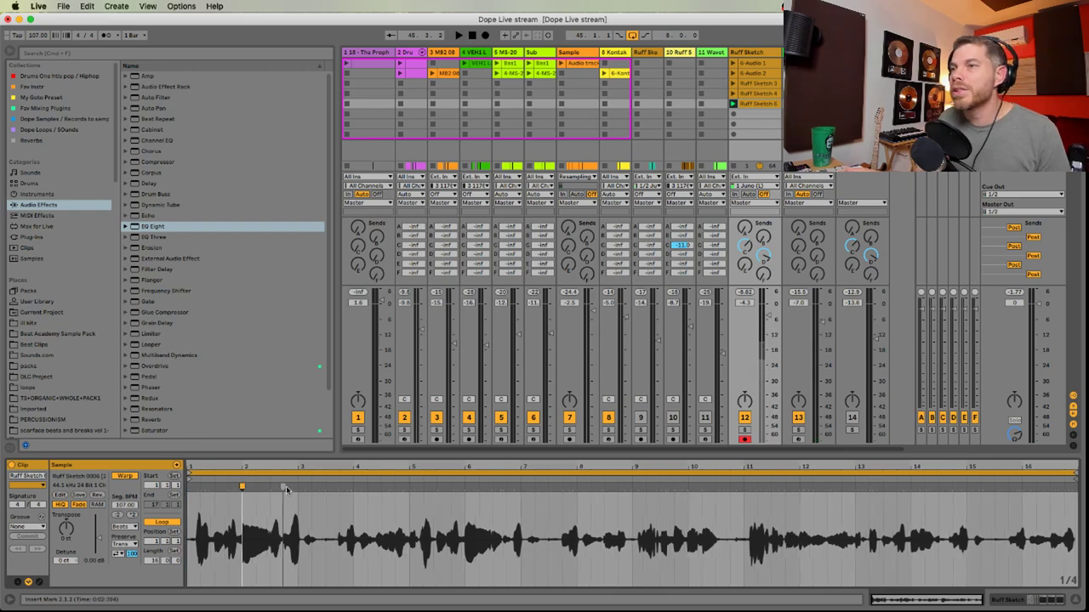
key(space)
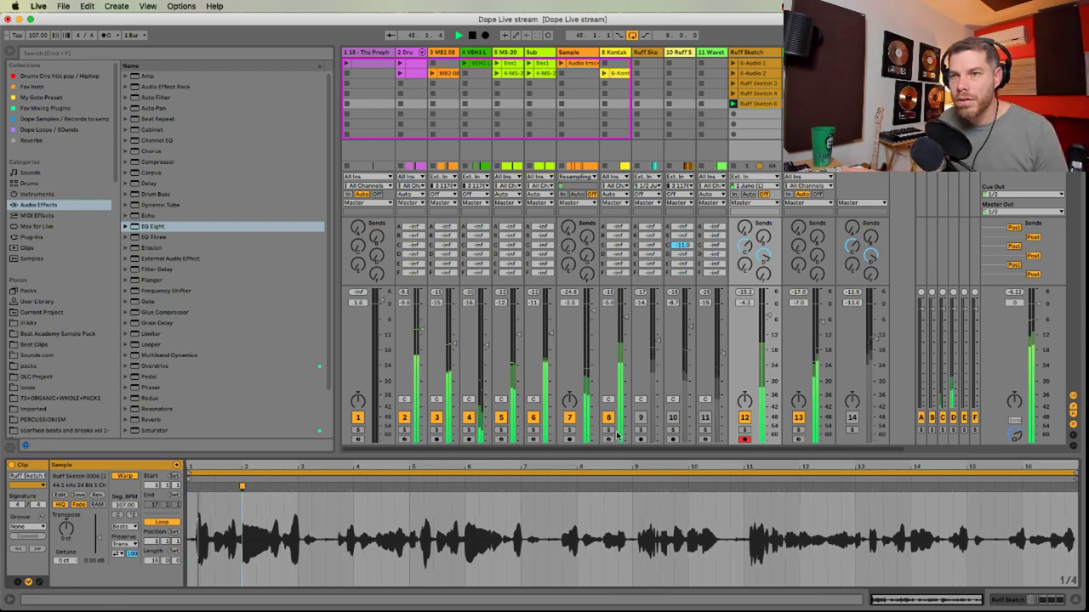
drag(767, 316, 767, 321)
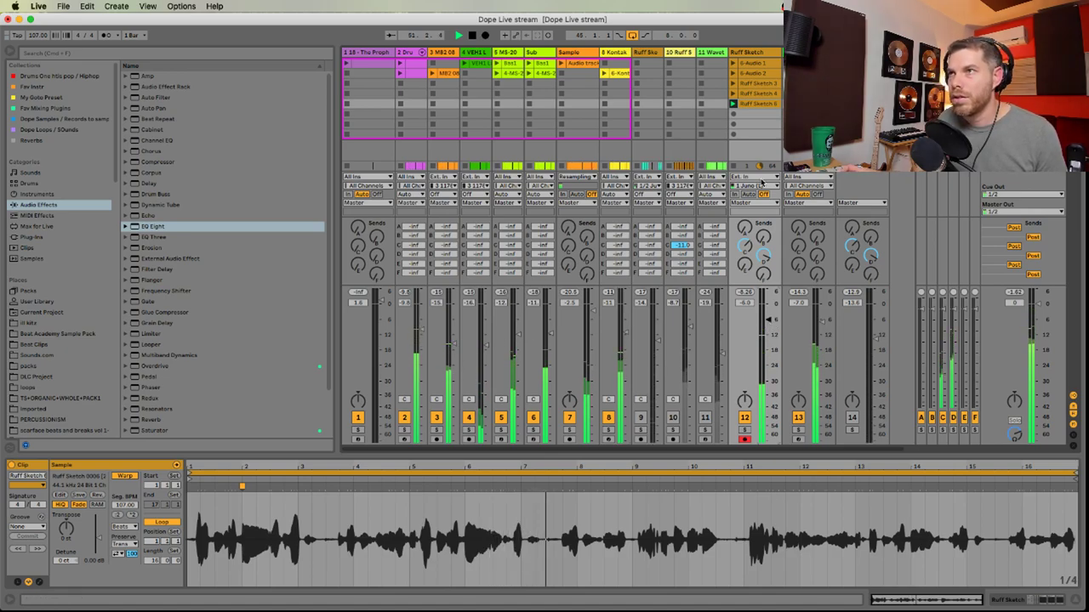
Copy the Sample track's Auto Pan to the end of track 12's device chain, try its rate at 1/4, and bypass it
click(584, 54)
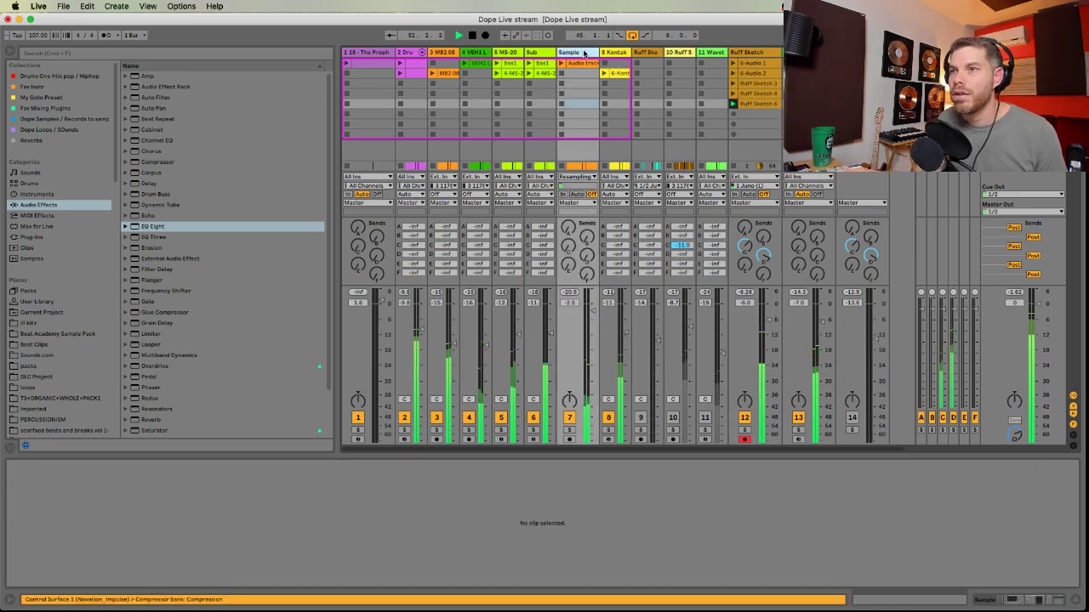
key(shift+Tab)
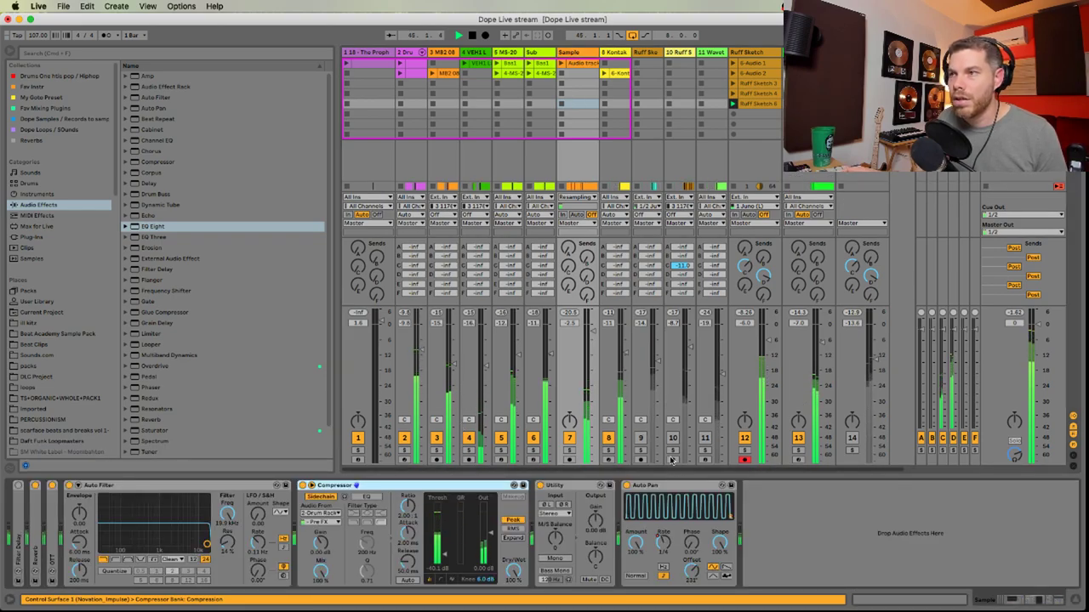
click(669, 485)
click(745, 359)
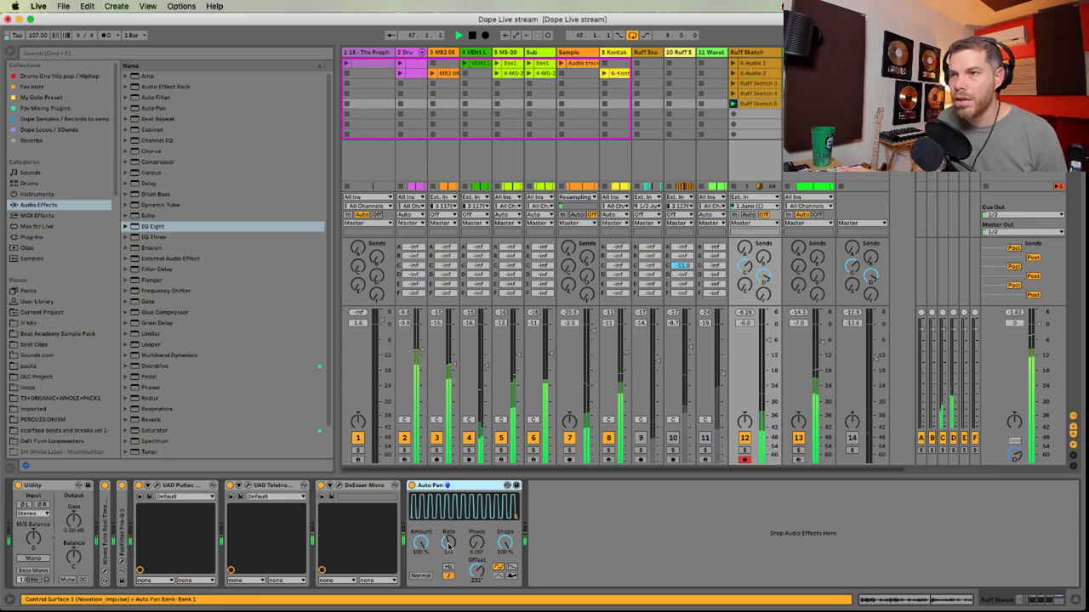
mouse_move(450, 544)
mouse_down()
mouse_move(449, 509)
mouse_move(449, 536)
mouse_up()
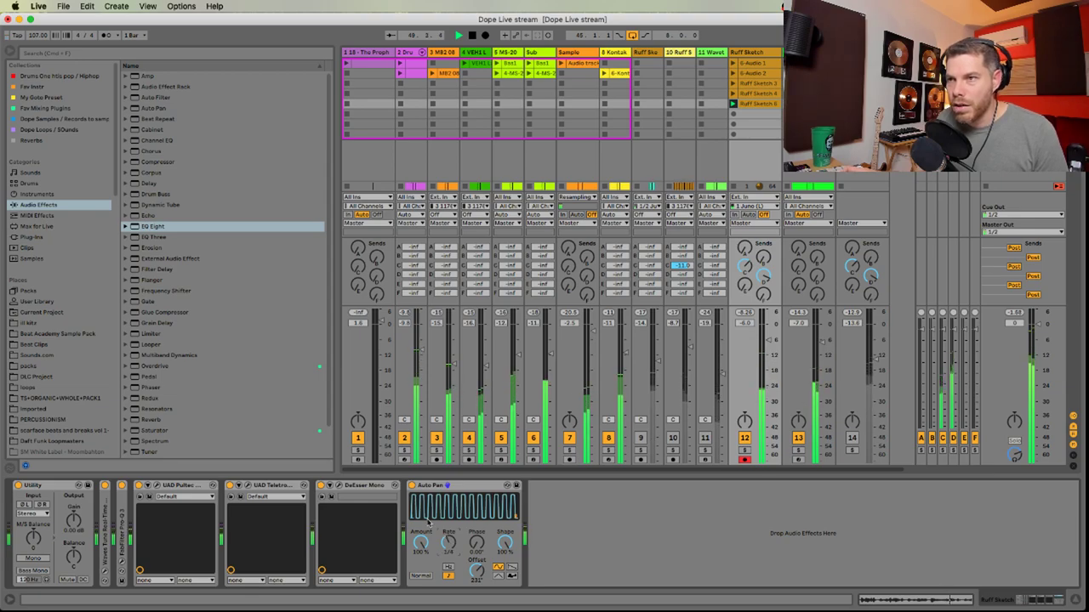
click(411, 485)
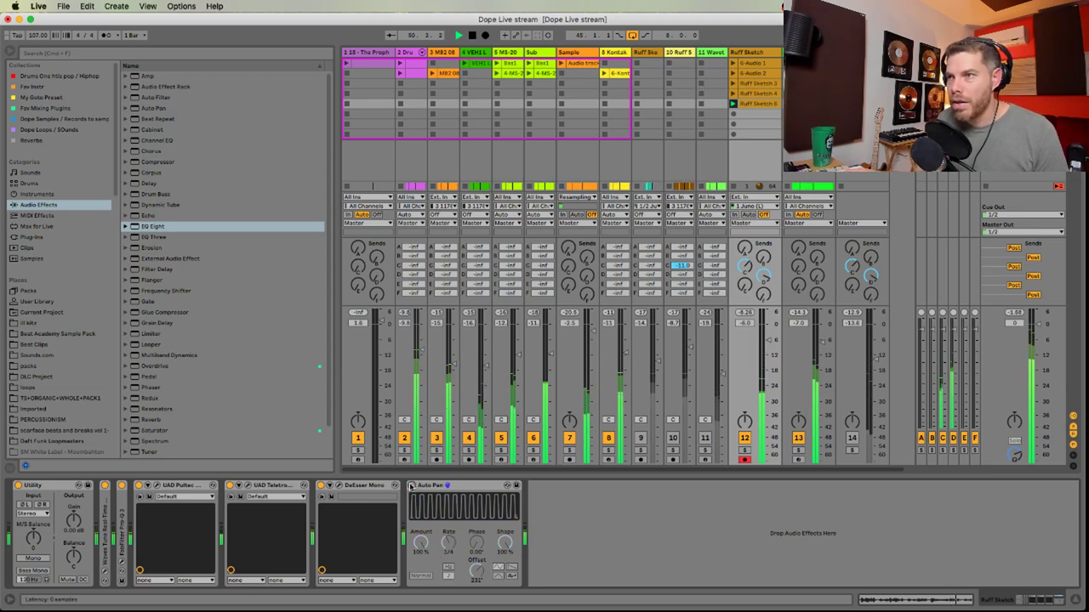
key(super+Tab)
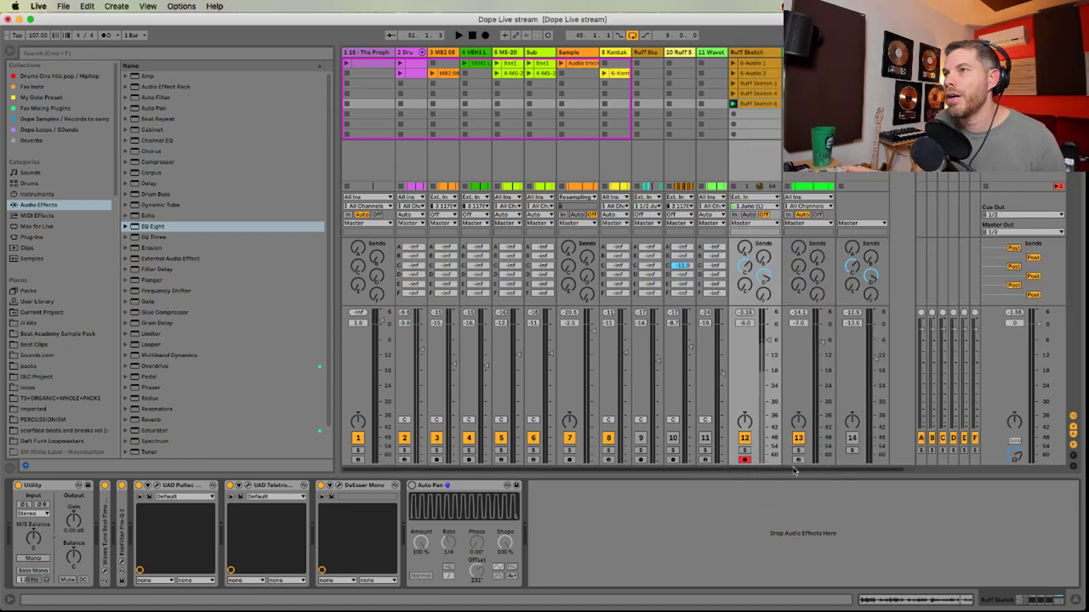
Color the newly recorded Ruff Sketch clip yellow and return track 12 to its arrangement playback
click(736, 464)
right_click(756, 103)
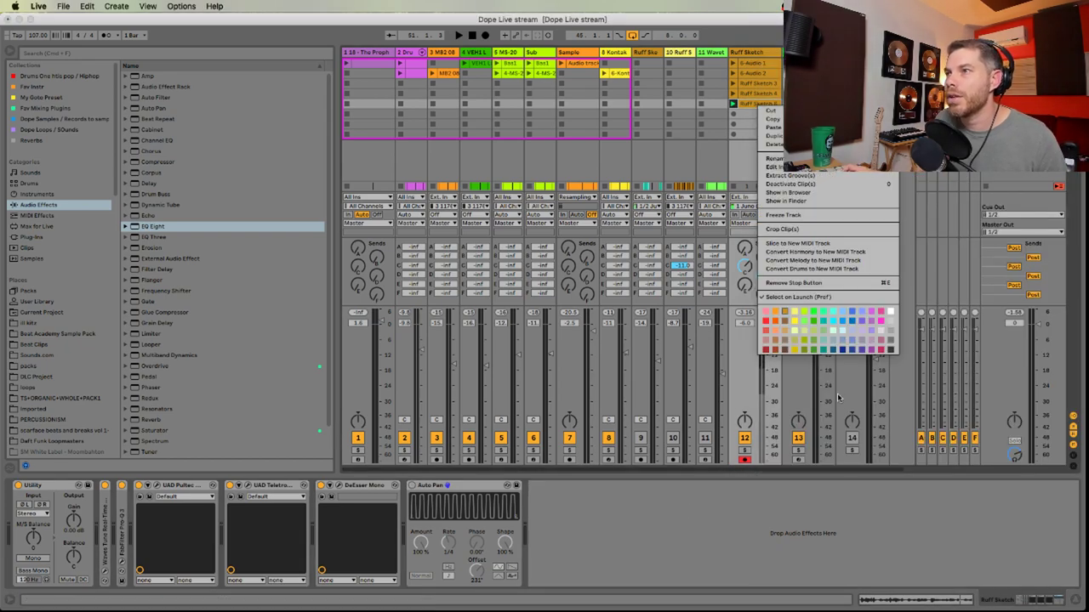
click(801, 326)
key(Tab)
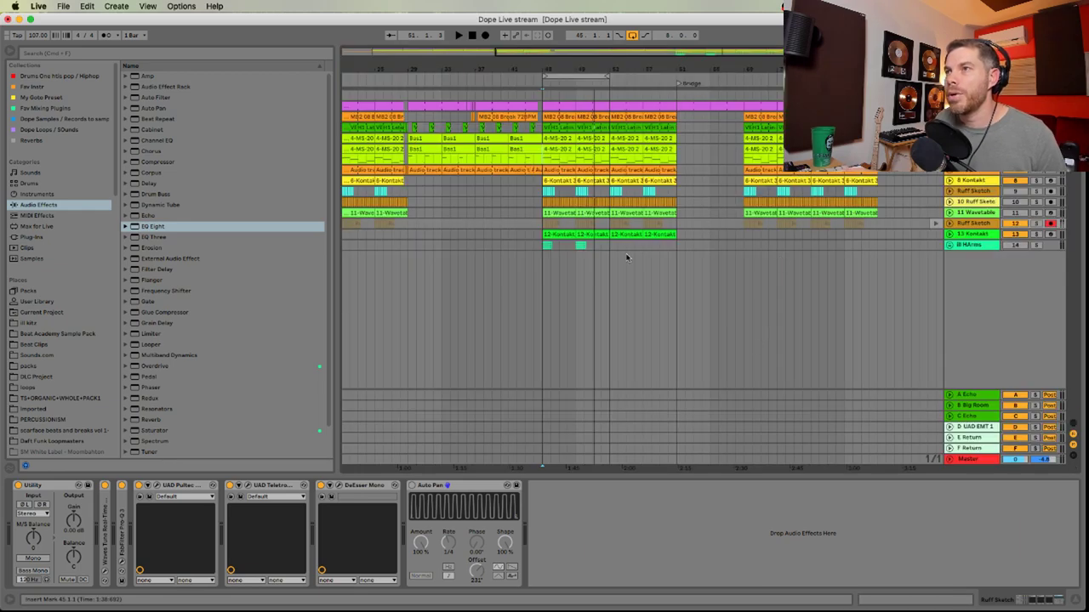
click(935, 224)
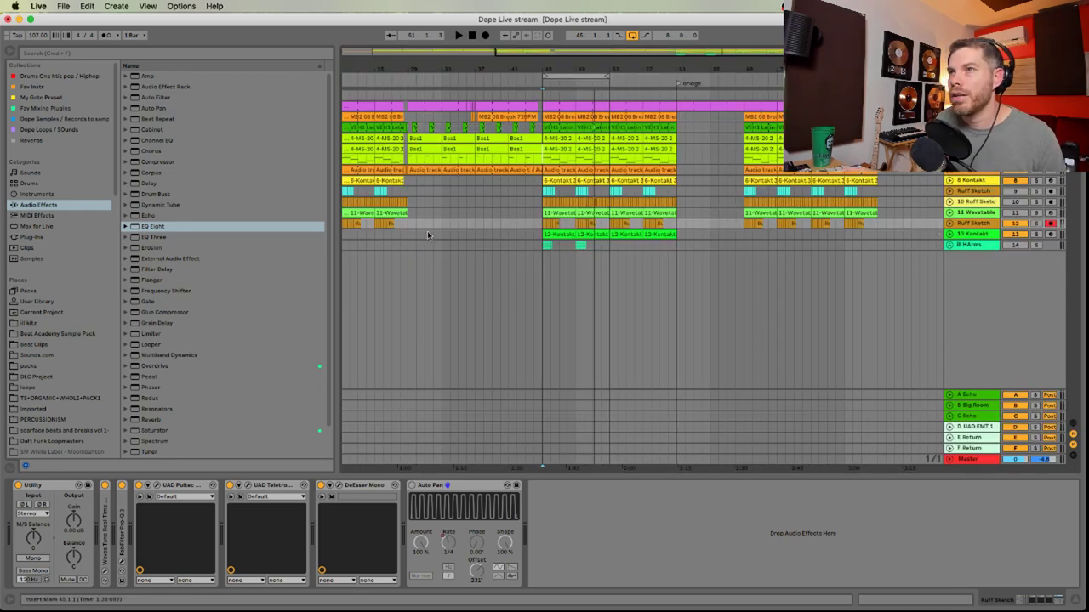
Activate the HArms track and, during playback from bar 45, set track 12 to about -9 dB and 13 Kontakt to -4.3 dB
click(538, 248)
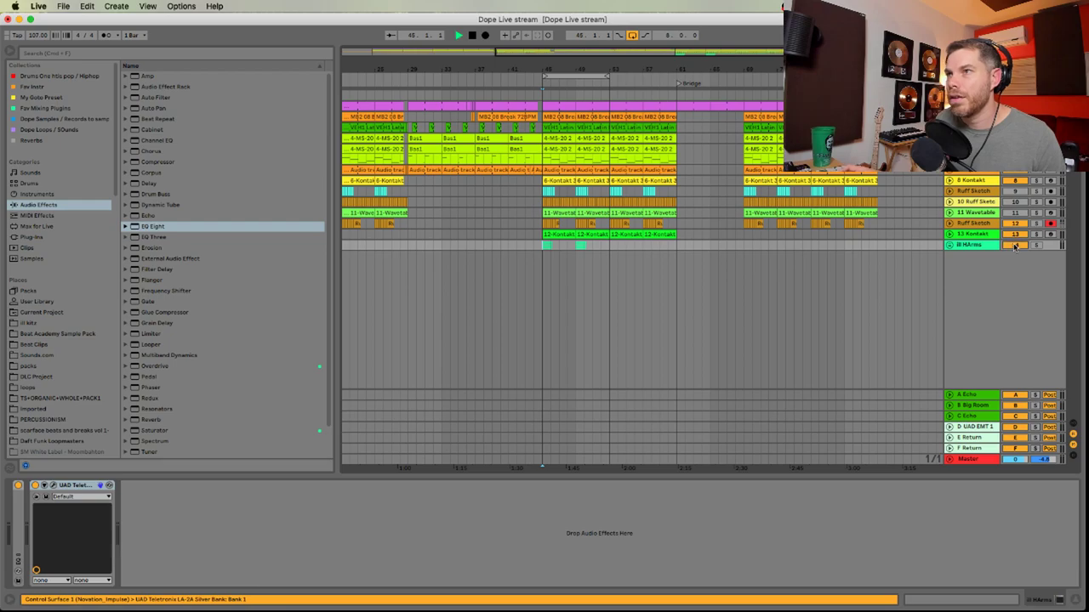
key(Tab)
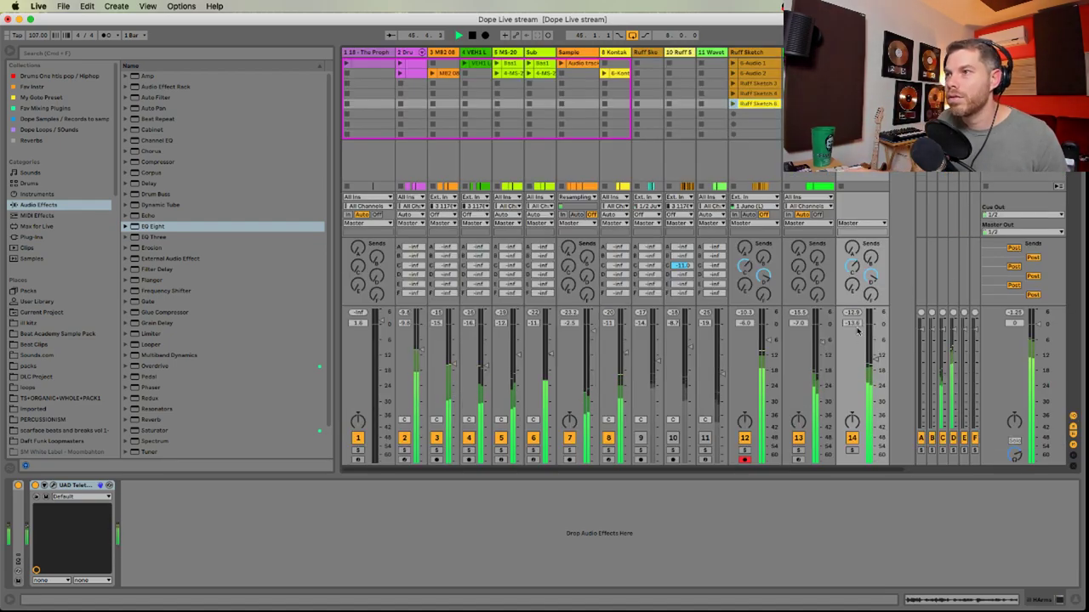
drag(768, 340, 823, 336)
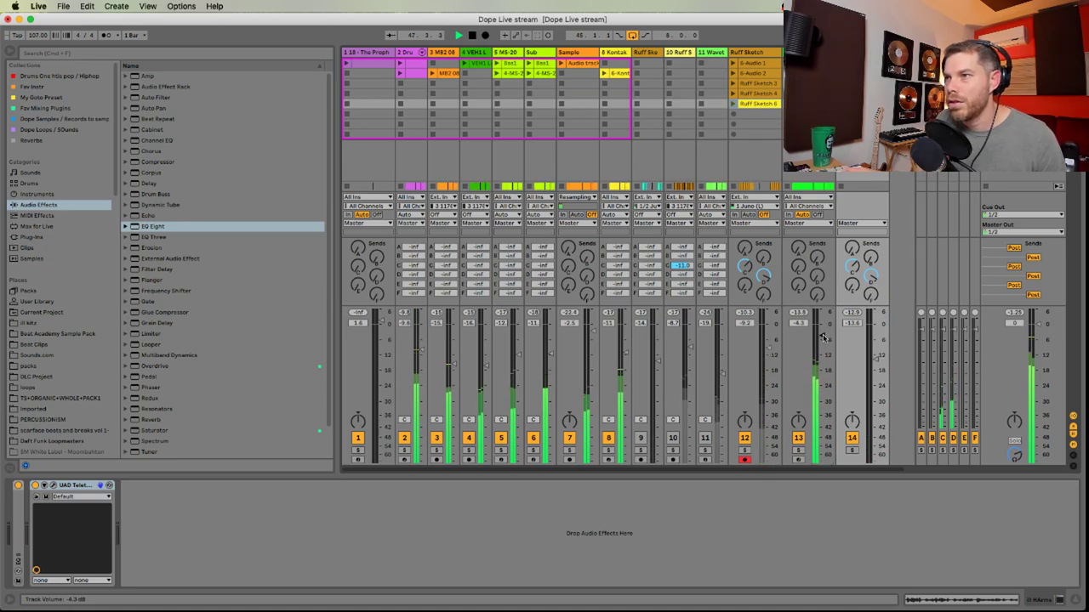
key(Tab)
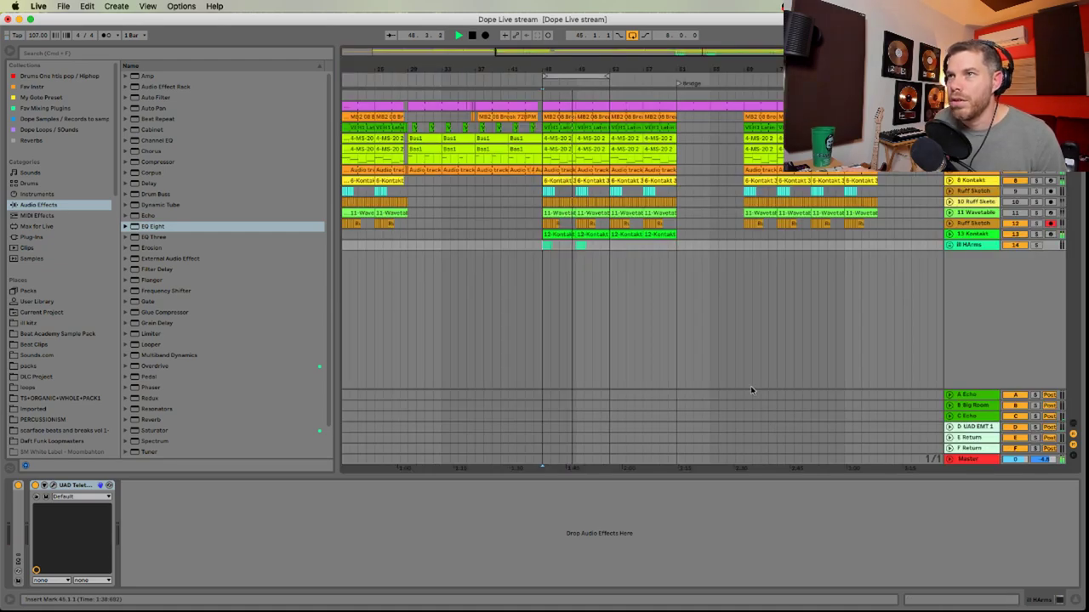
key(Tab)
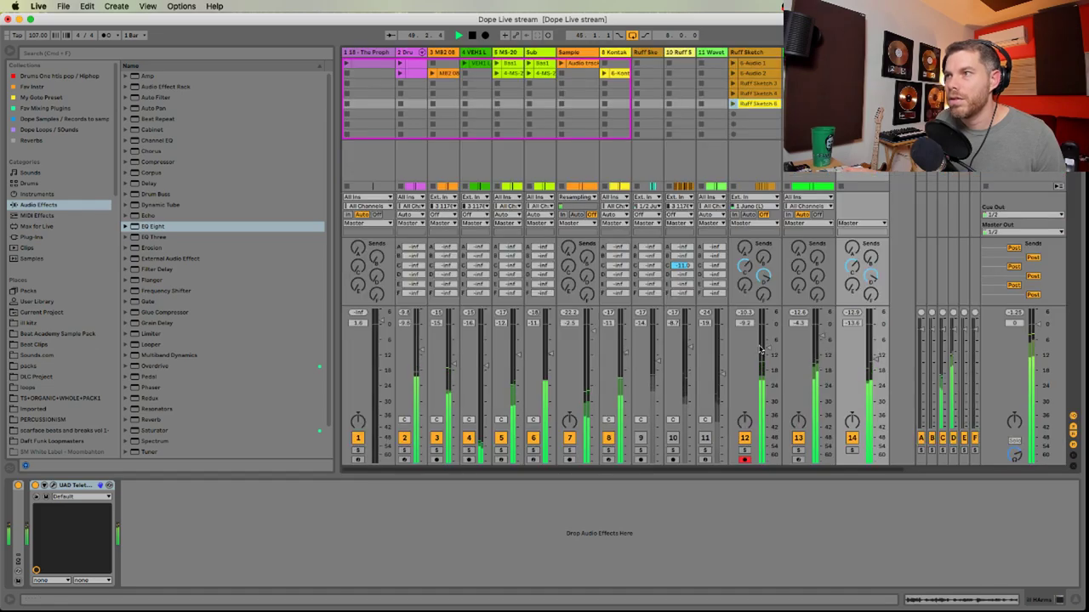
key(Tab)
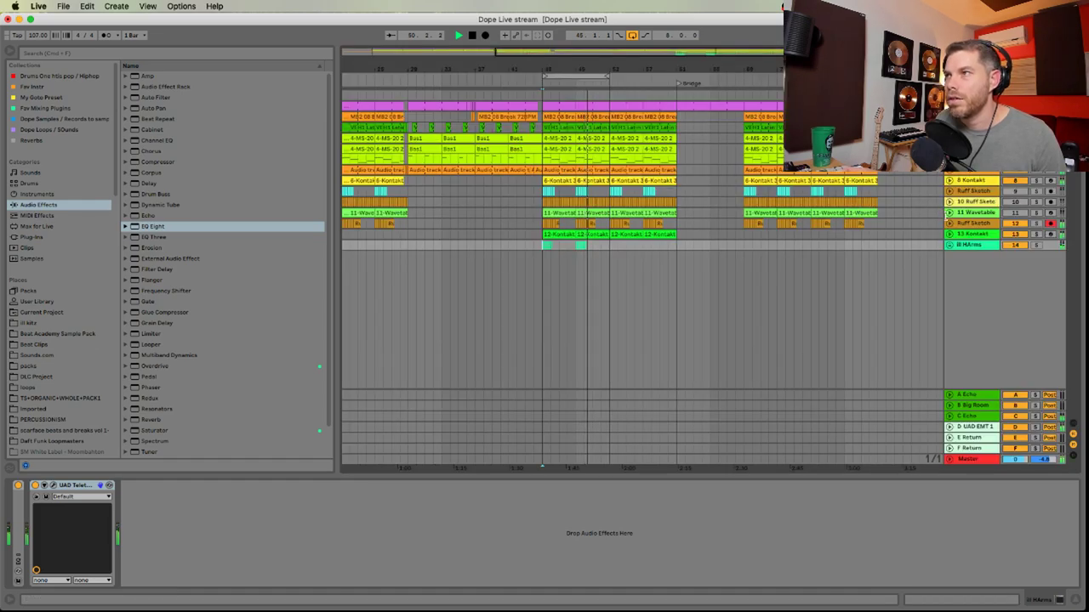
Unfold track 12 in the arrangement and copy its first clip at bar 49 to 48.3.1, spanning half a bar
click(949, 223)
drag(587, 79, 717, 157)
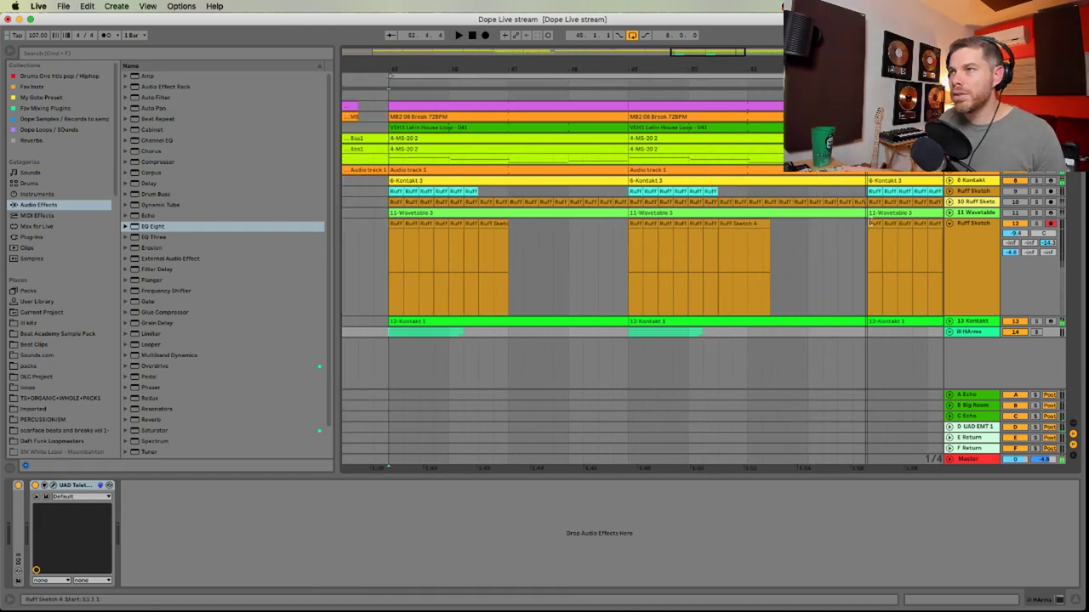
click(637, 225)
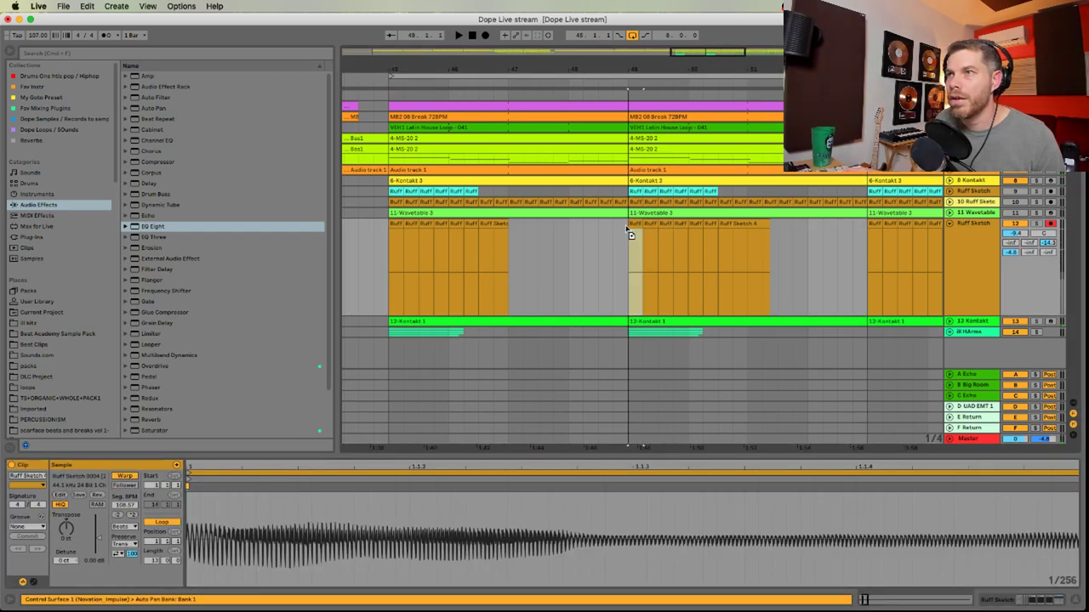
drag(634, 224, 600, 224)
key(space)
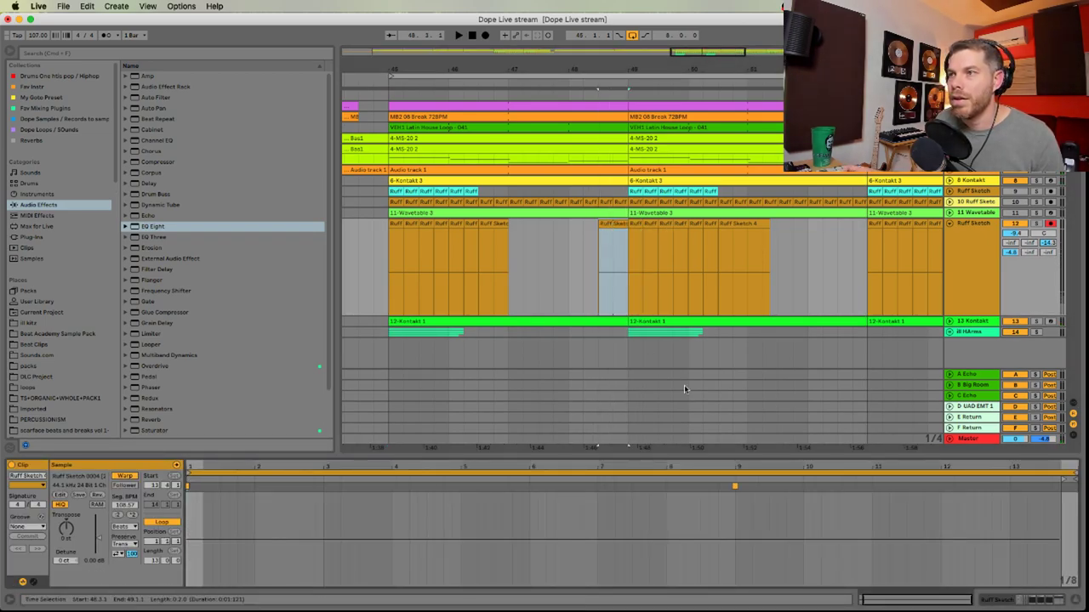
Solo track 12, set the start of the copied Ruff Sketch clip's sample to 4.3.1, and audition it
click(1035, 223)
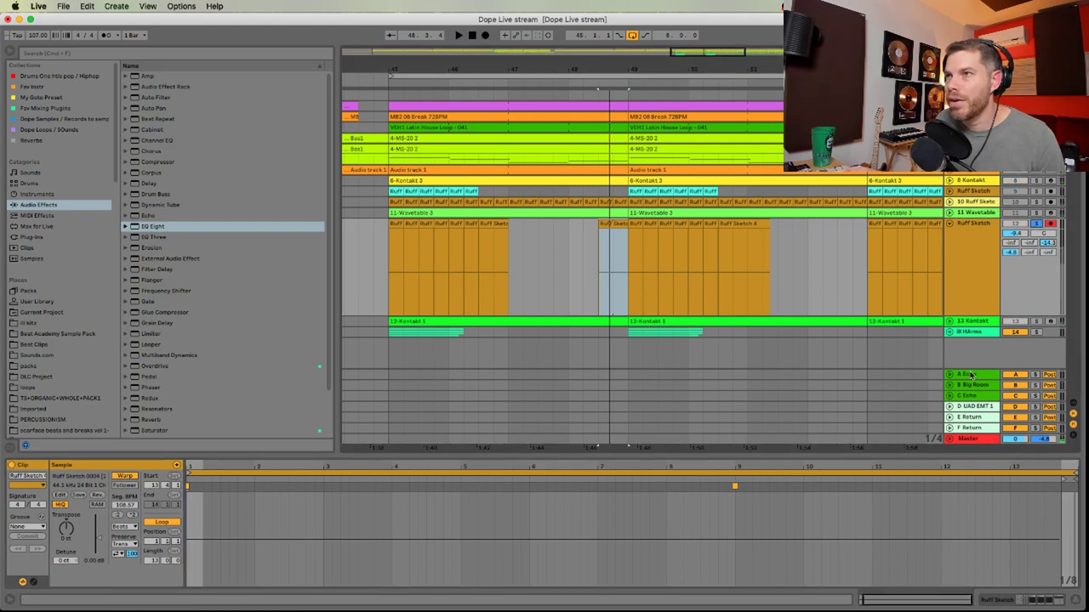
drag(1009, 465, 1010, 455)
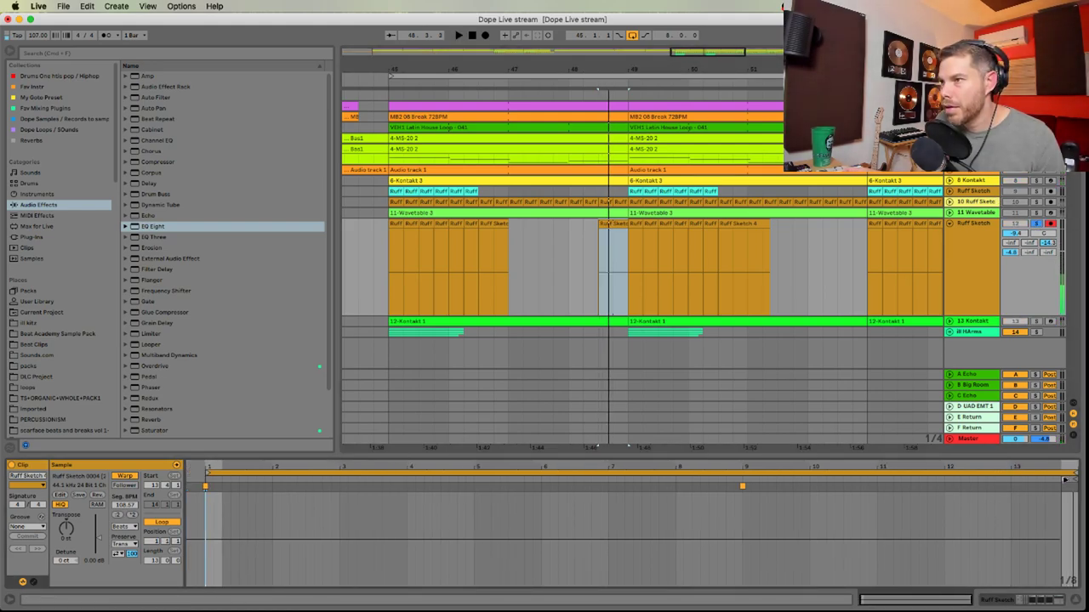
mouse_move(1065, 479)
mouse_down()
mouse_move(777, 515)
mouse_move(719, 516)
mouse_move(598, 482)
mouse_move(431, 500)
mouse_move(442, 498)
mouse_up()
key(space)
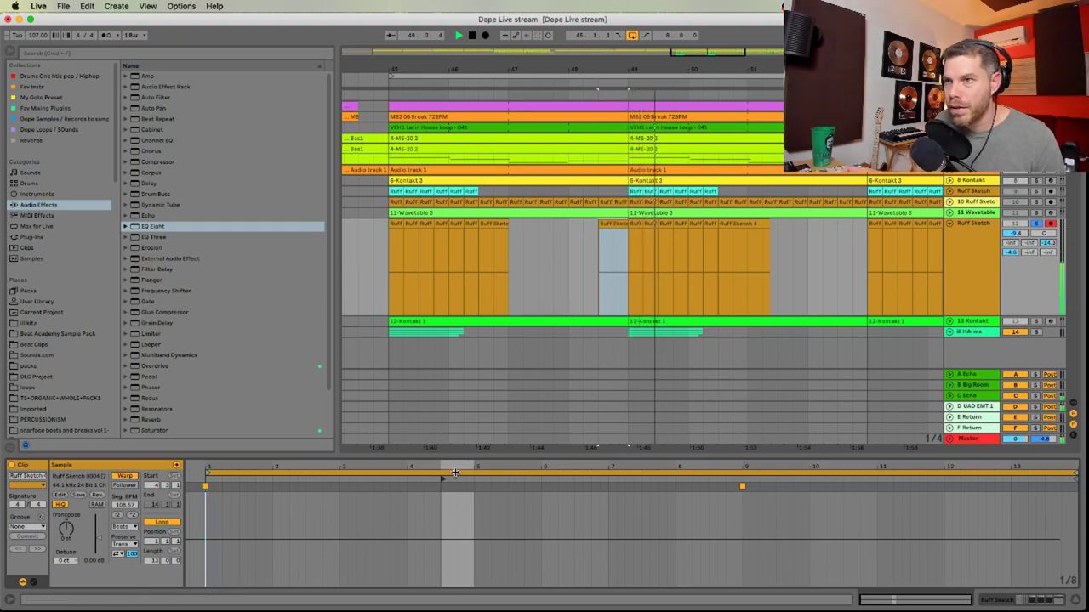
drag(465, 461, 587, 469)
key(space)
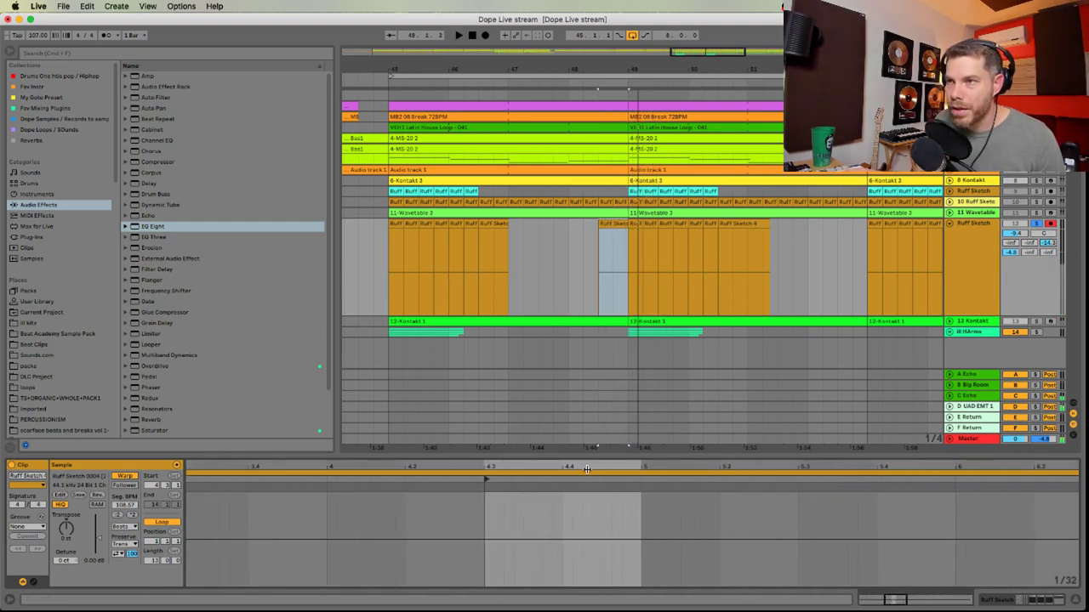
key(space)
key(space)
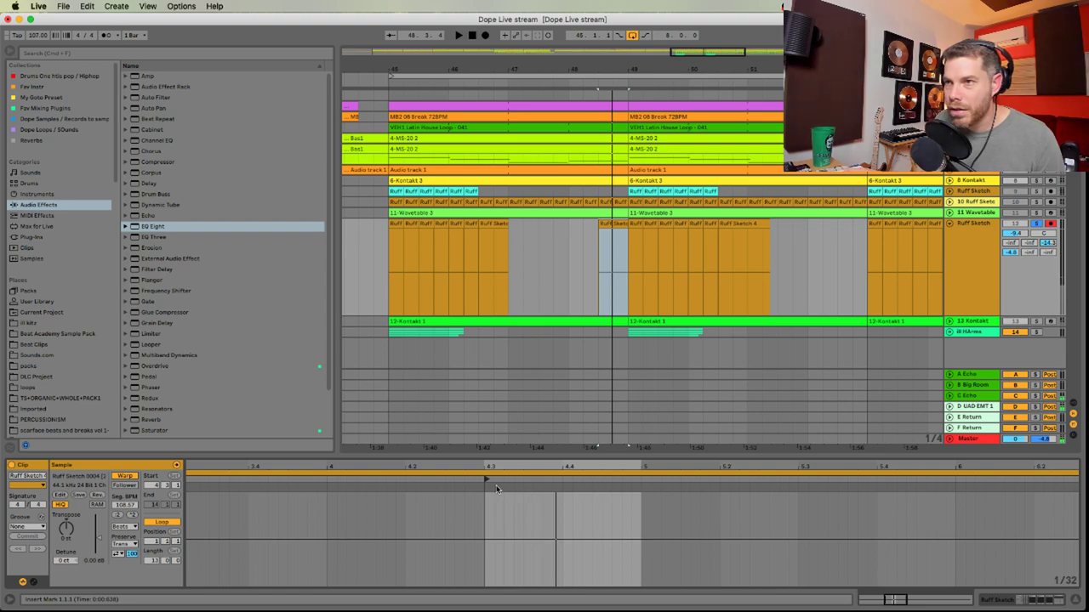
Add a warp marker after 4.3 in the copied clip and shift it to just before 4.4 while auditioning
click(505, 488)
key(space)
key(space)
double_click(503, 487)
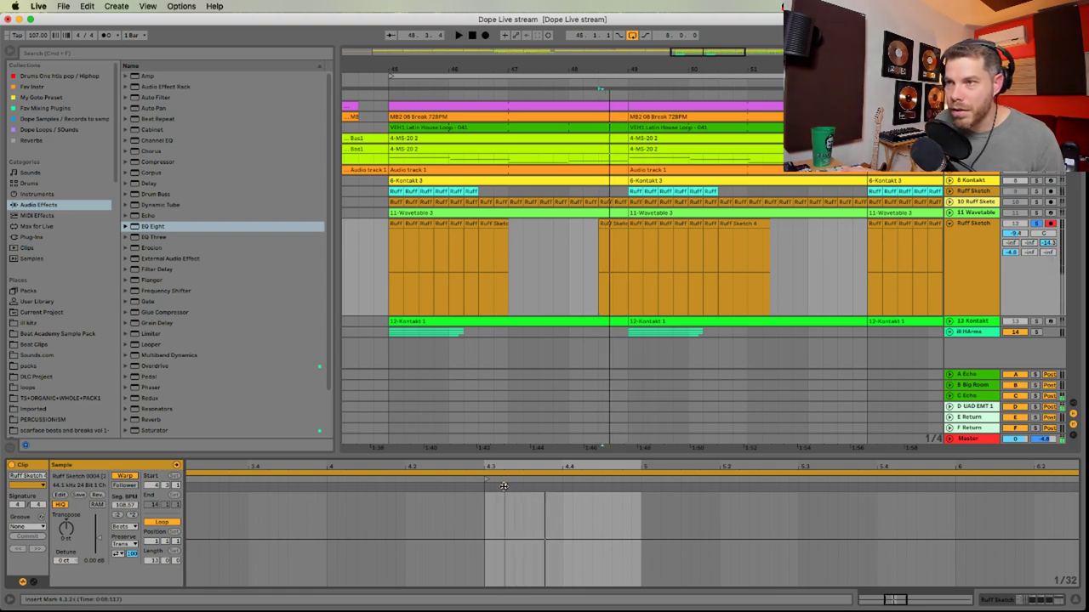
drag(503, 486, 485, 487)
key(space)
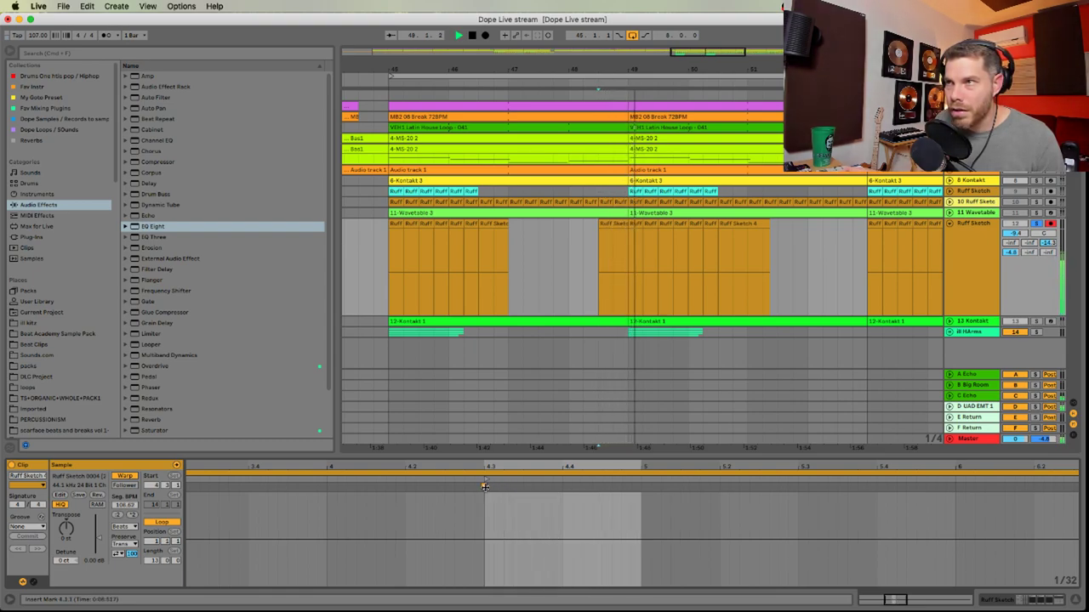
drag(484, 486, 497, 486)
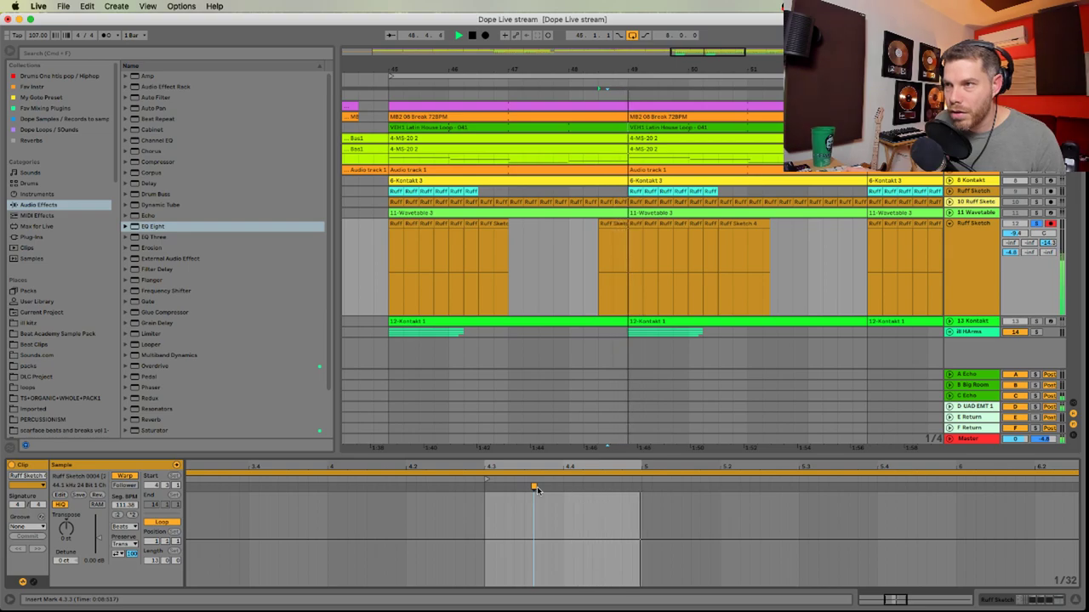
drag(532, 486, 554, 486)
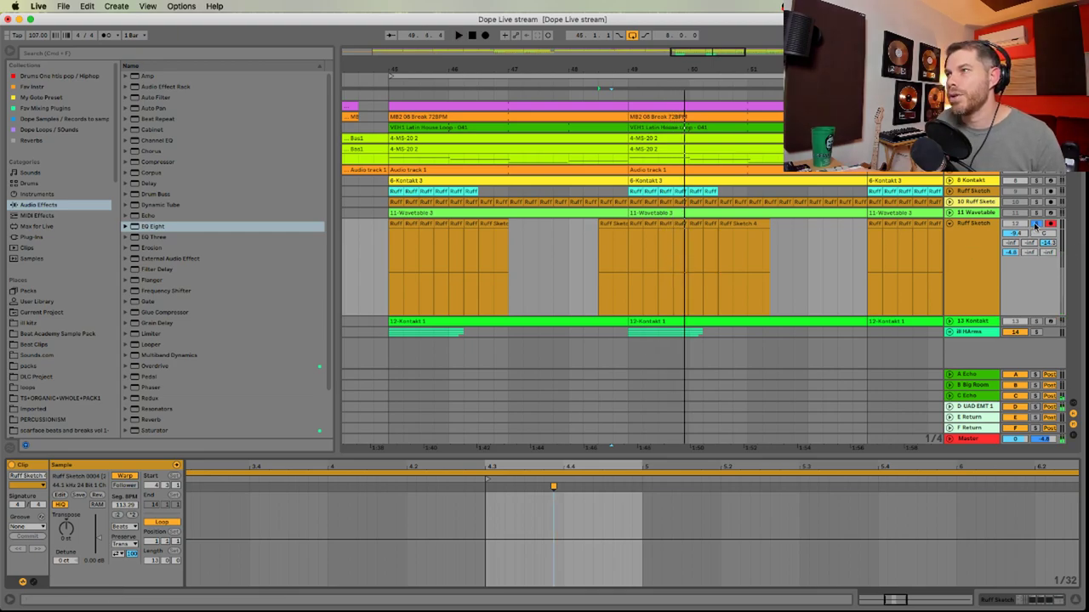
Unsolo track 12 and trim the copied clip to start at 48.4.1 while playing it with the full mix
key(space)
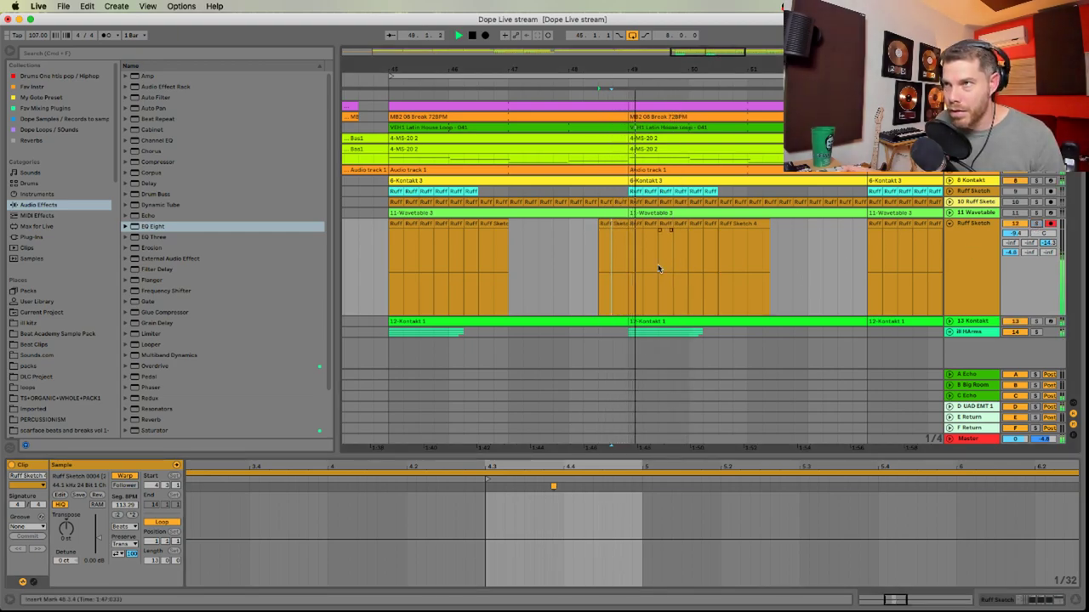
drag(628, 228, 613, 228)
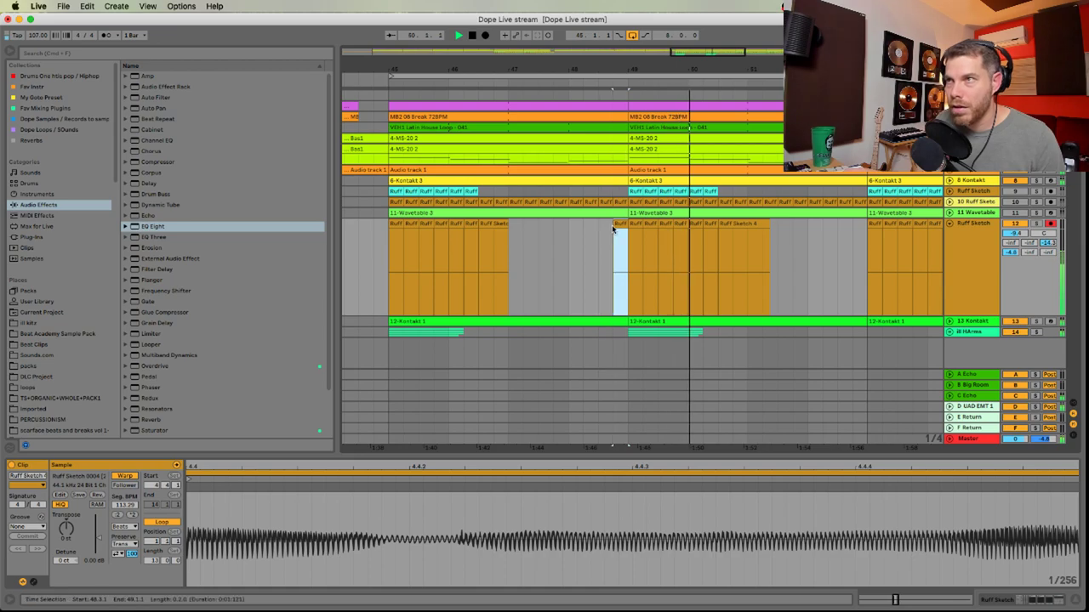
drag(621, 71, 625, 67)
key(space)
Check the live chat in Chrome, and return to Live with the cursor at bar 45 on track 12
key(super+Tab)
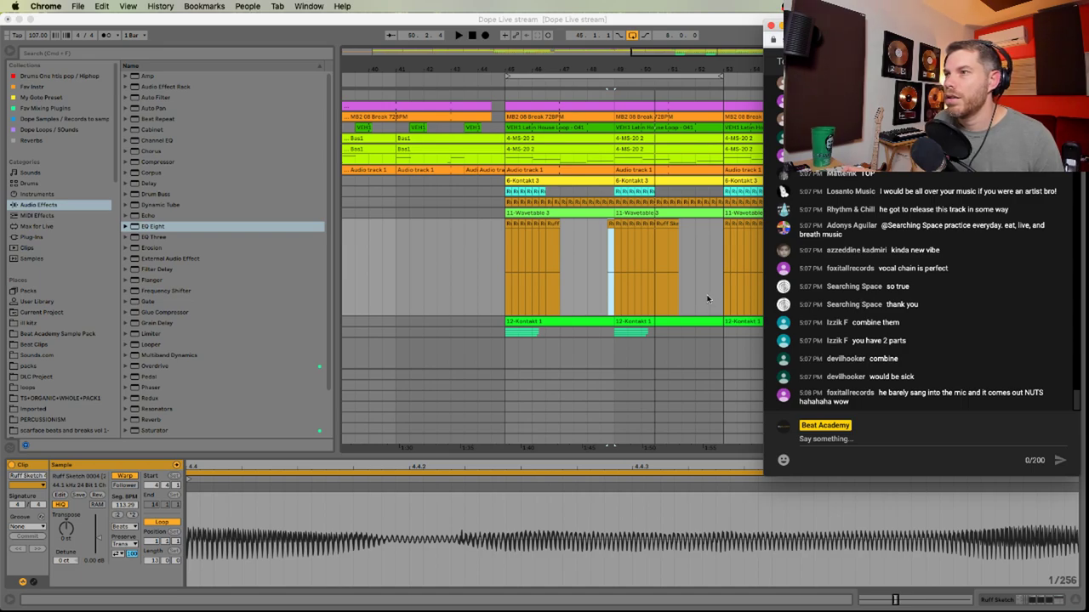
click(608, 286)
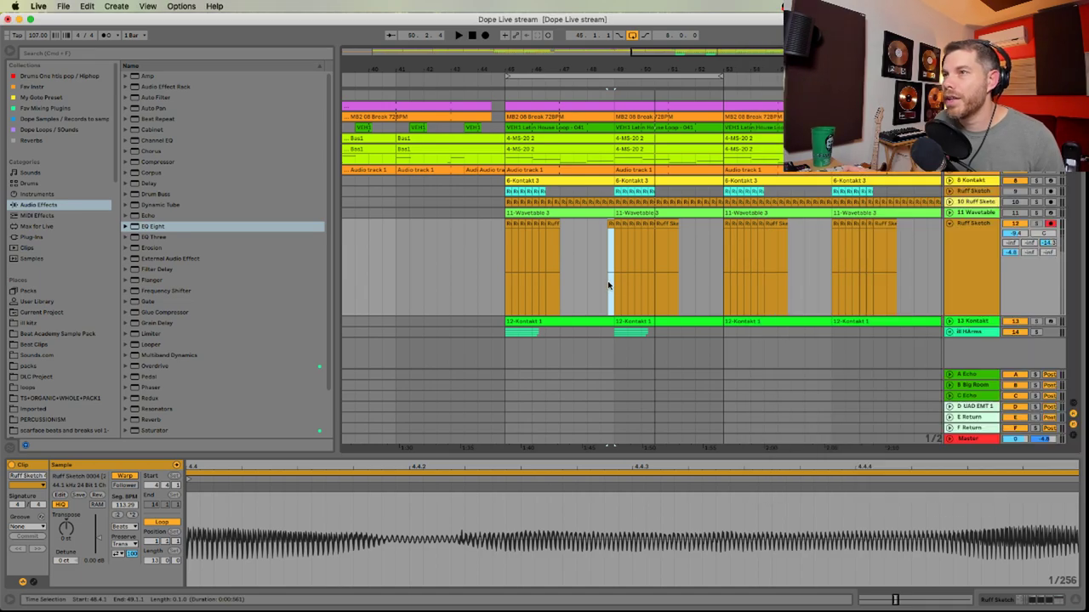
click(506, 281)
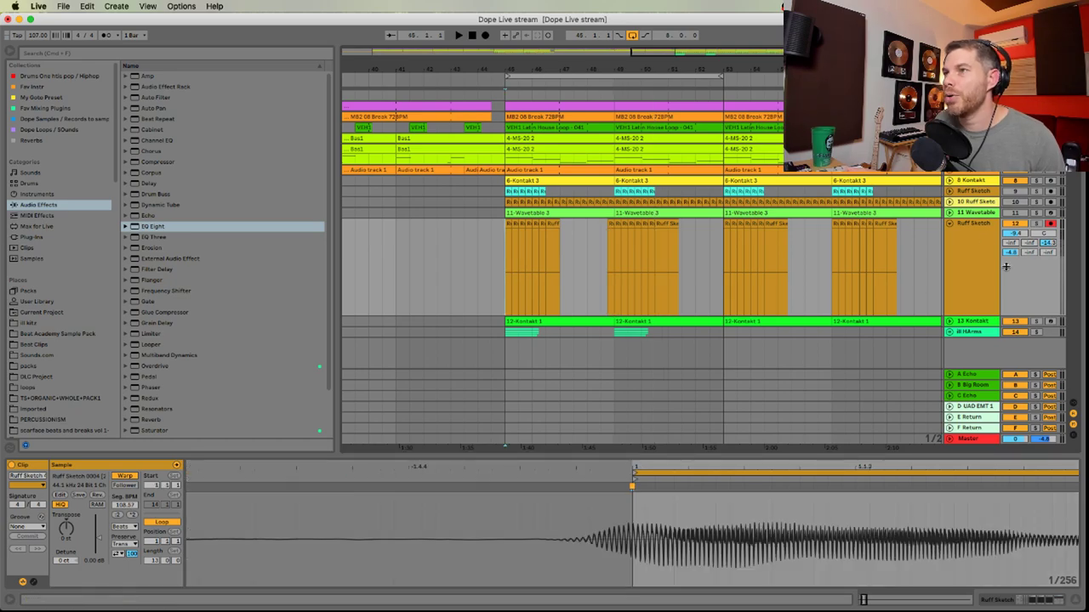
Duplicate Ruff Sketch track 12 and show both copies in the arrangement
key(Tab)
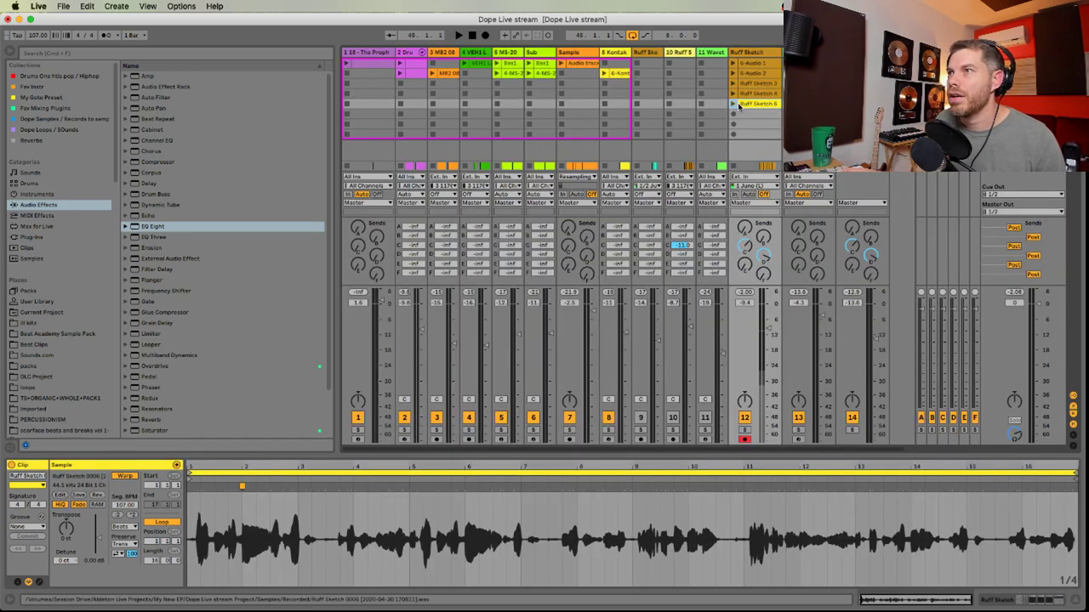
key(Tab)
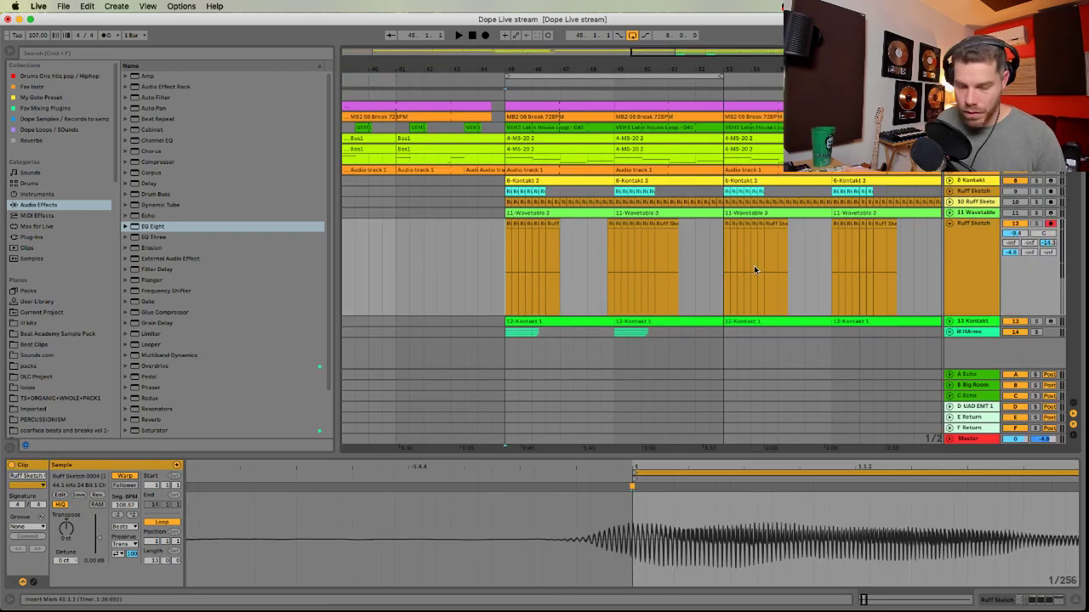
key(Tab)
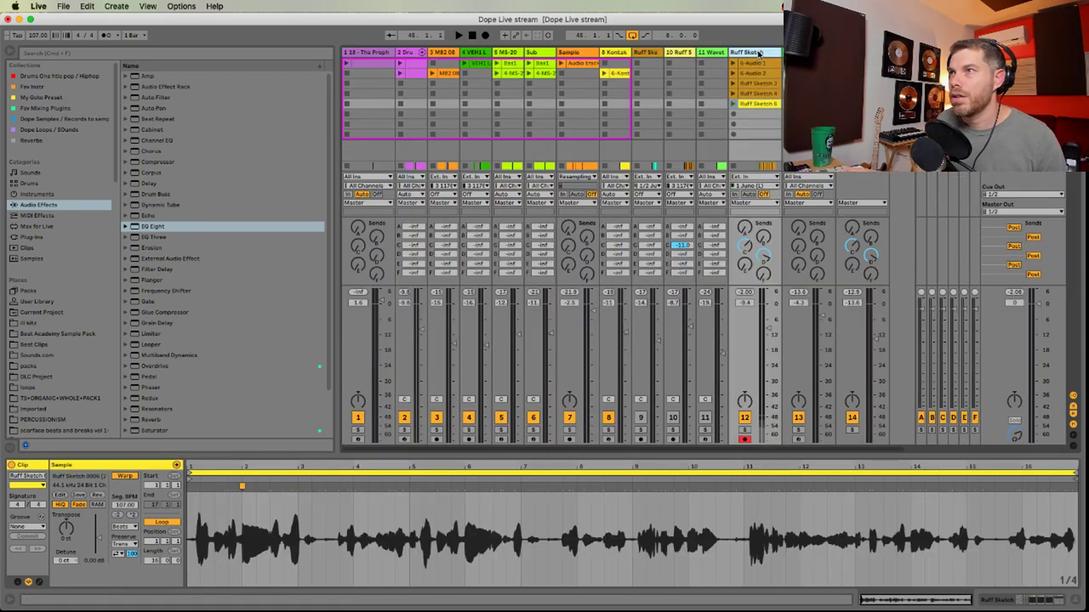
key(super+d)
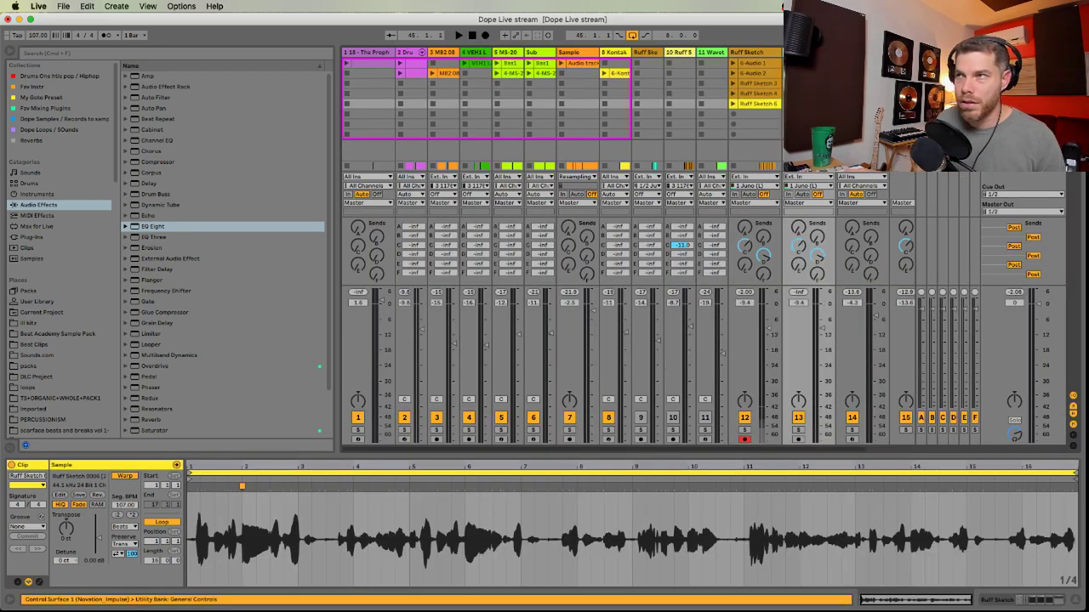
key(Tab)
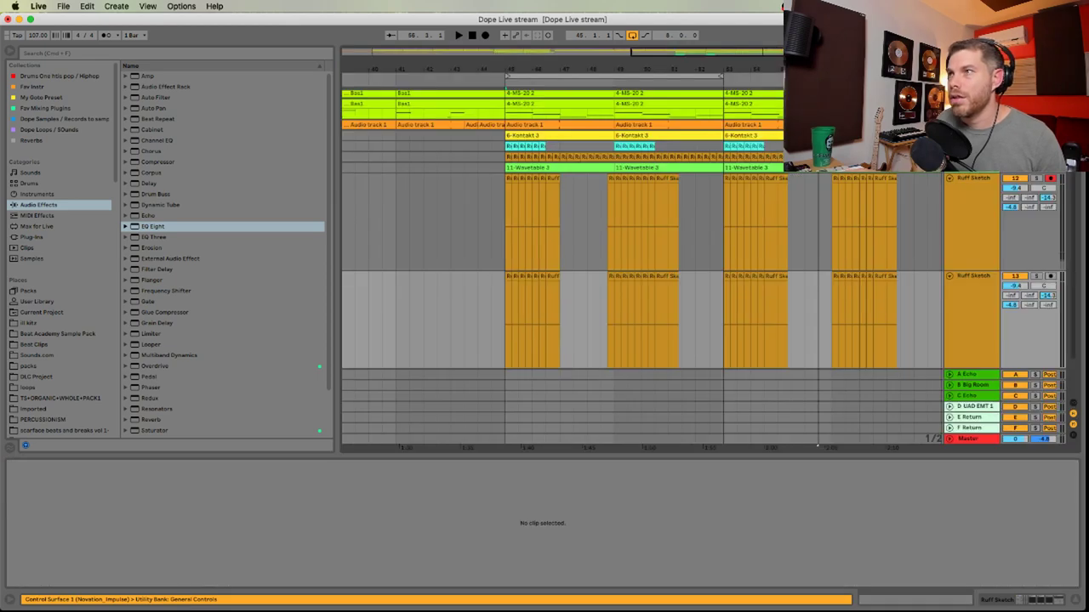
Color the duplicated Ruff Sketch track pink and assign the track color to its clips
key(Tab)
click(814, 53)
right_click(814, 53)
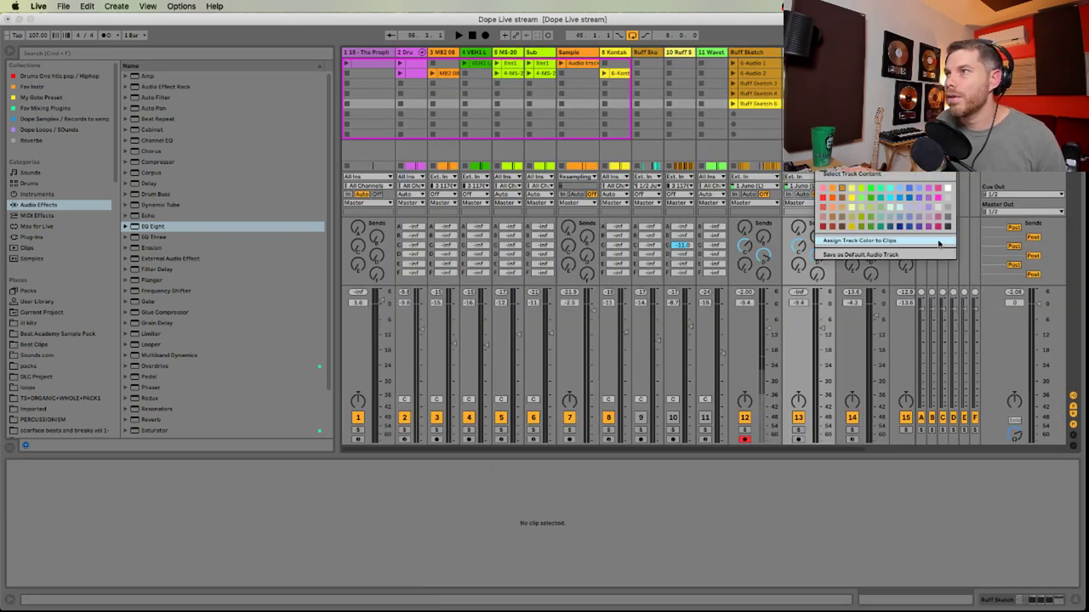
click(937, 188)
key(Tab)
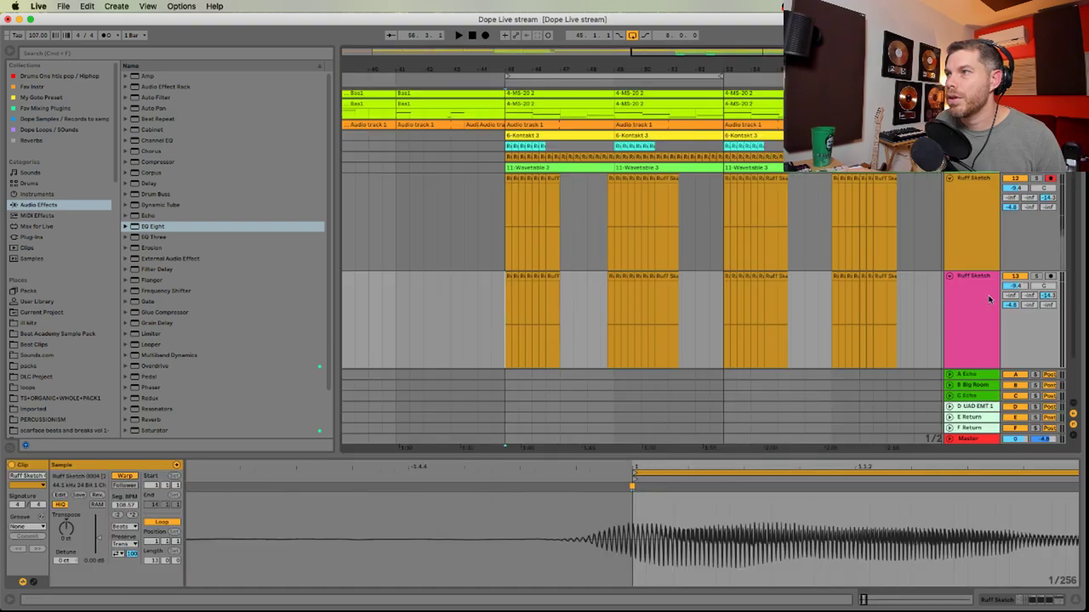
right_click(989, 298)
click(960, 481)
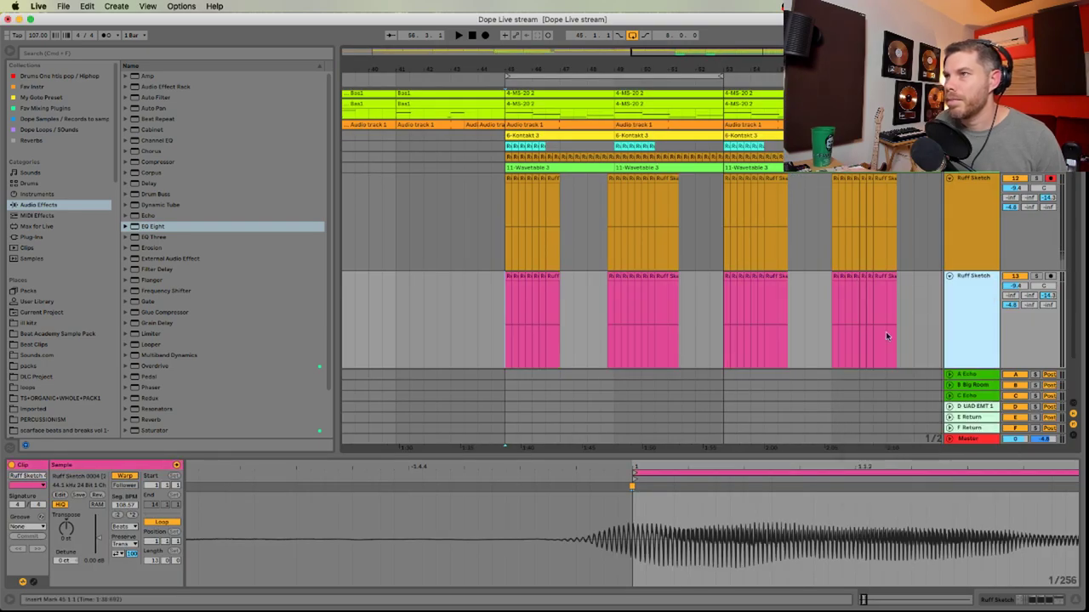
Select all content of the pink Ruff Sketch track, delete it, and place the cursor at bar 45
drag(795, 66, 700, 65)
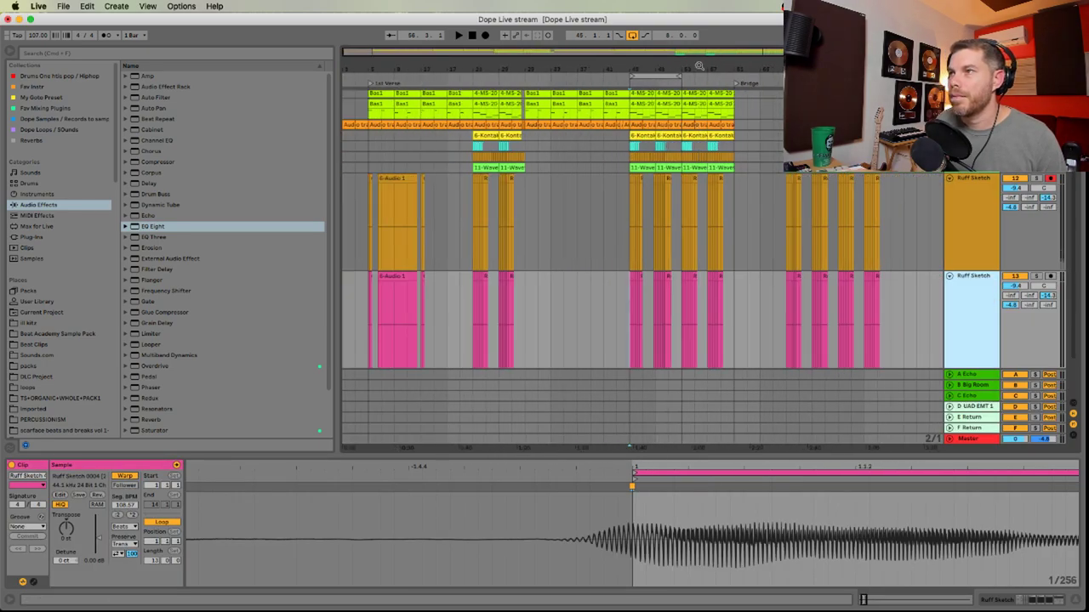
right_click(979, 300)
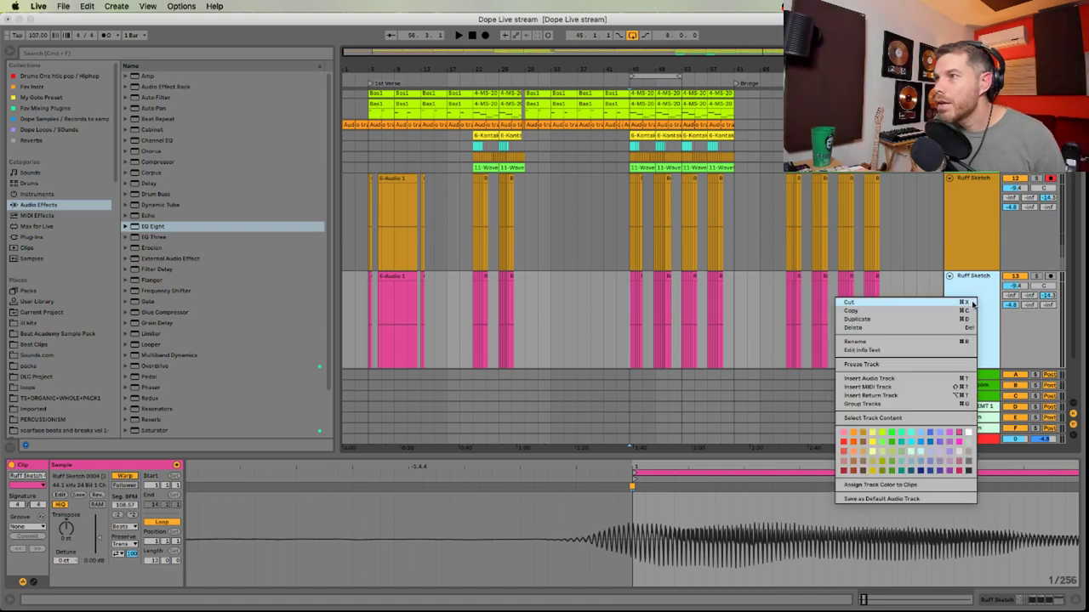
click(942, 420)
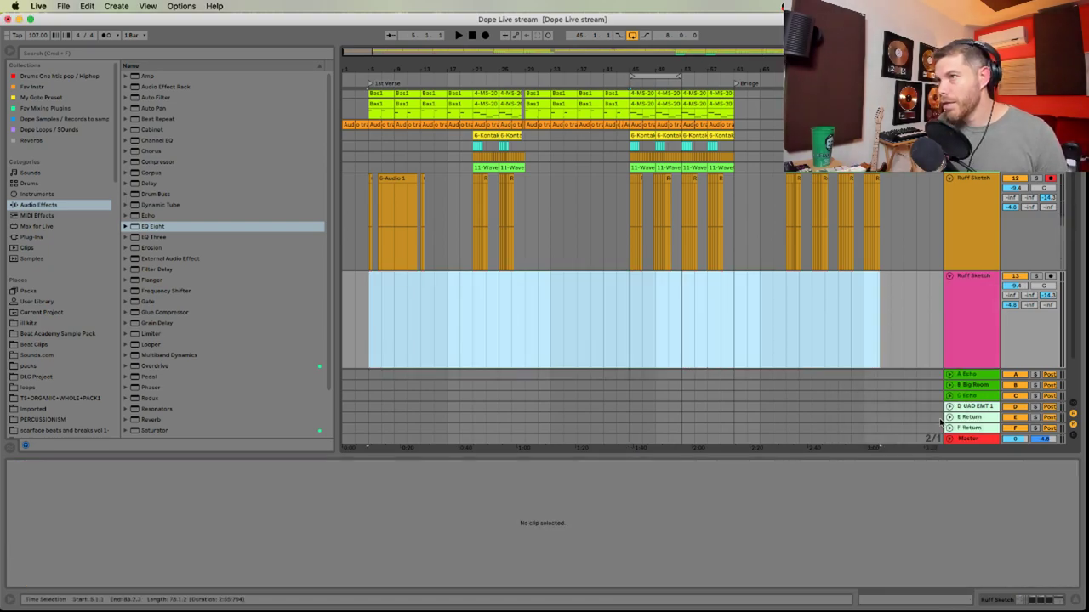
click(629, 323)
Place the yellow Ruff Sketch 6 clip from the session view on the pink track at bar 45
key(super+Tab)
key(super+shift+Tab)
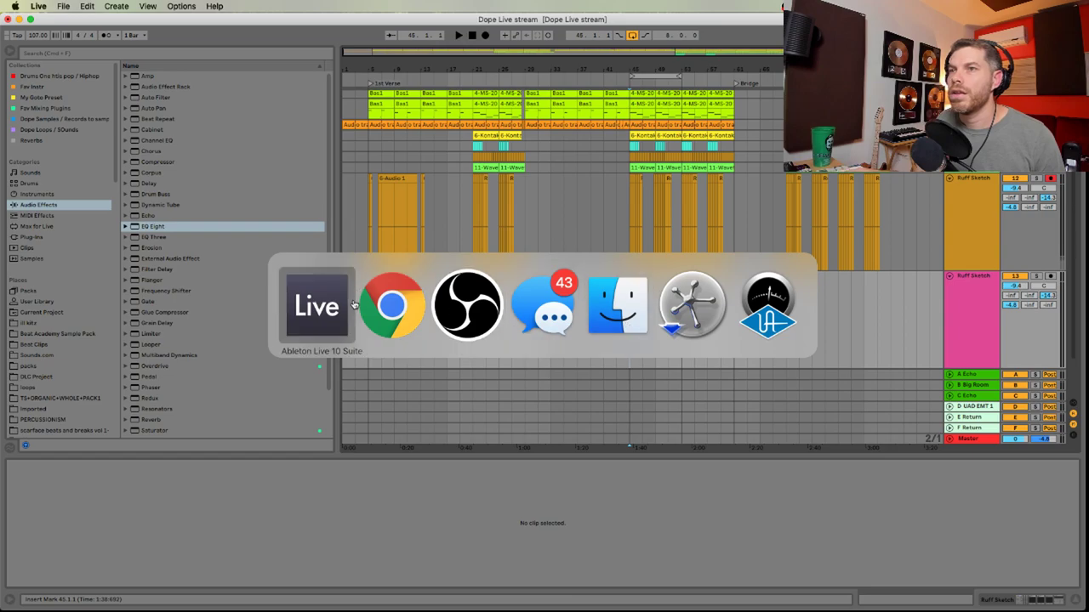
key(Tab)
key(Tab)
mouse_move(759, 103)
mouse_down()
mouse_move(770, 112)
mouse_move(699, 283)
mouse_move(627, 319)
mouse_up()
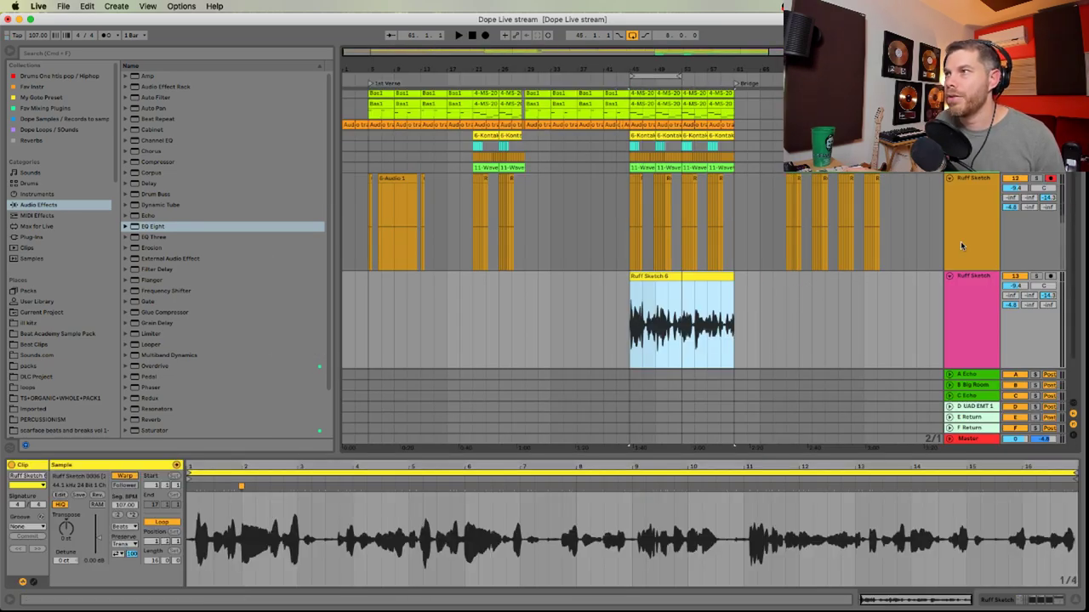
Deactivate track 12 and play the Ruff Sketch 6 clip on the pink track from bar 45
click(1014, 180)
key(space)
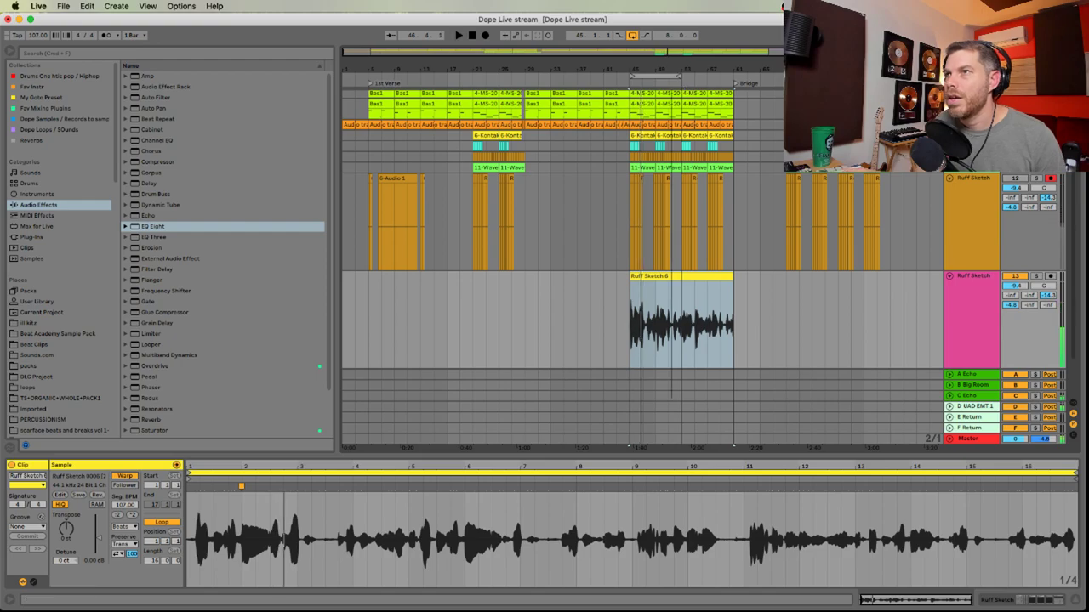
drag(672, 71, 644, 71)
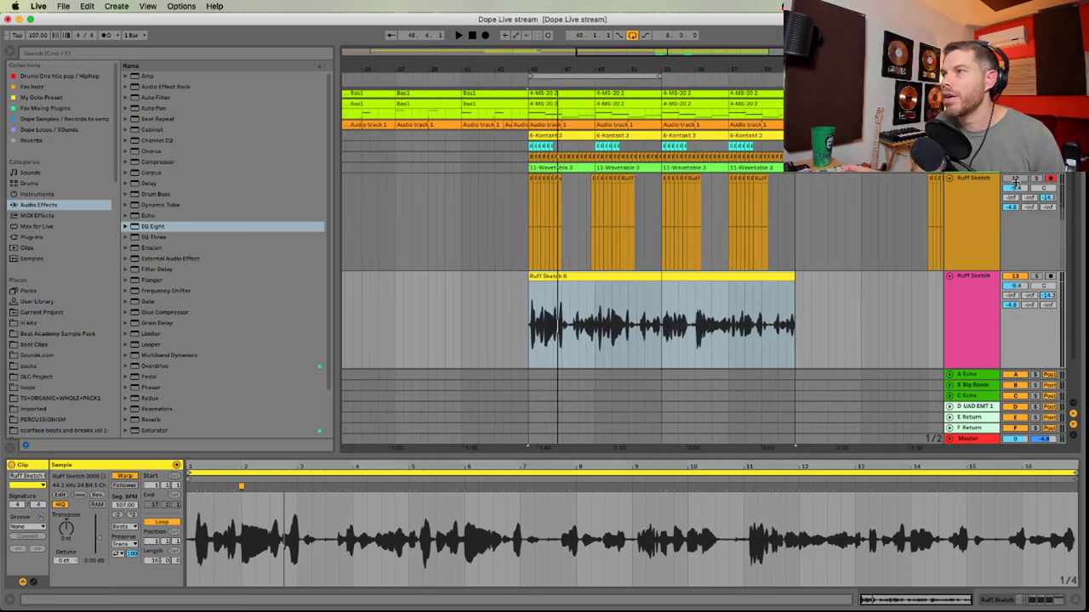
Deactivate the HArms track and move the pink Ruff Sketch track below it
scroll(919, 338, down, 3)
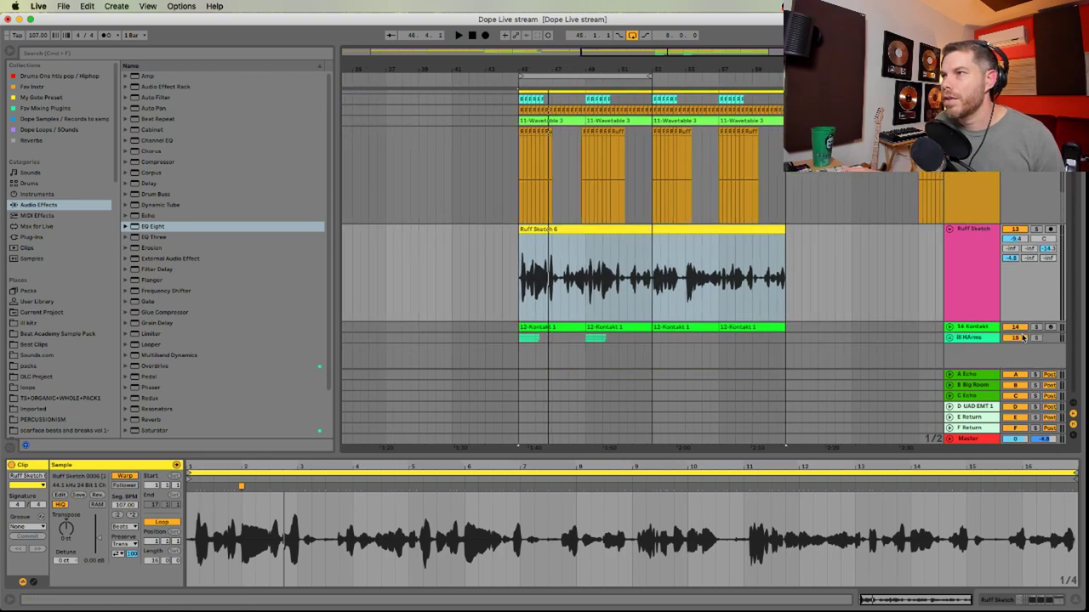
click(984, 355)
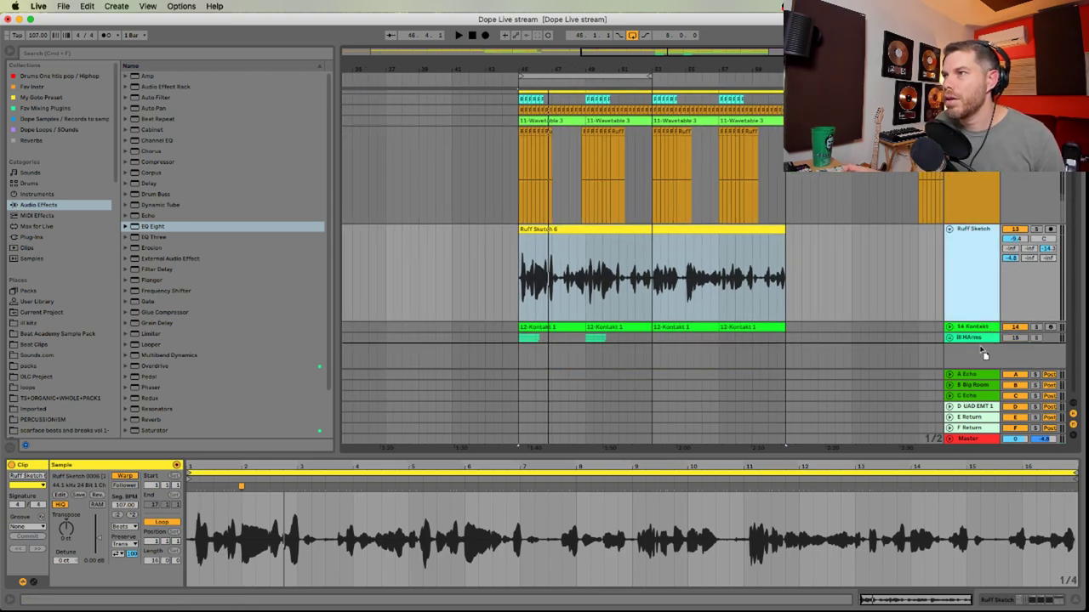
mouse_move(890, 254)
mouse_down()
mouse_move(890, 328)
mouse_move(880, 251)
mouse_move(862, 219)
mouse_up()
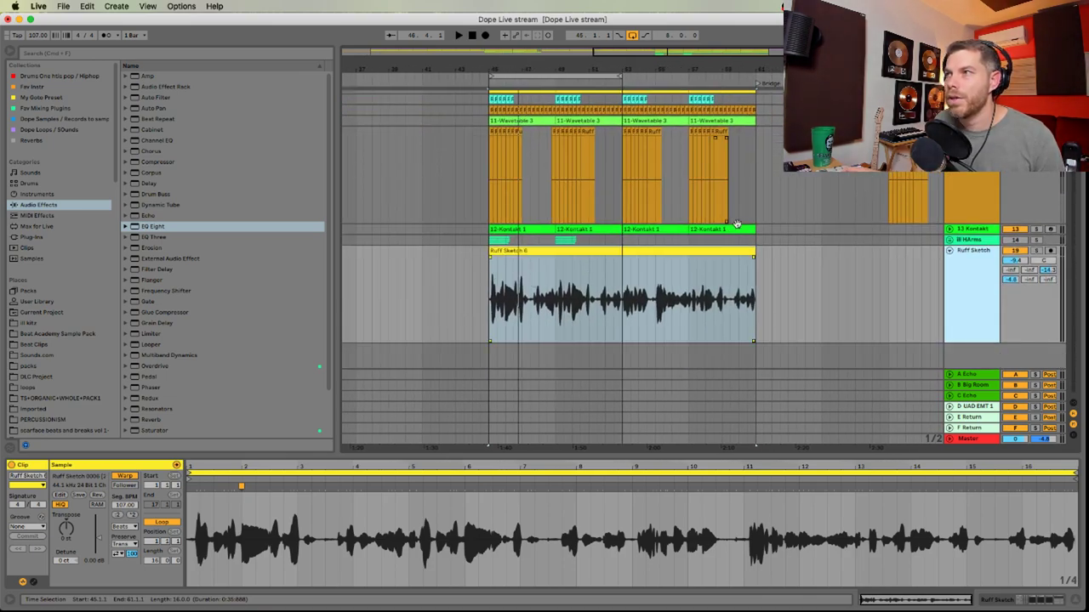
Move the HArms track below the pink Ruff Sketch track, and the orange Ruff Sketch track directly below Kontakt
click(975, 338)
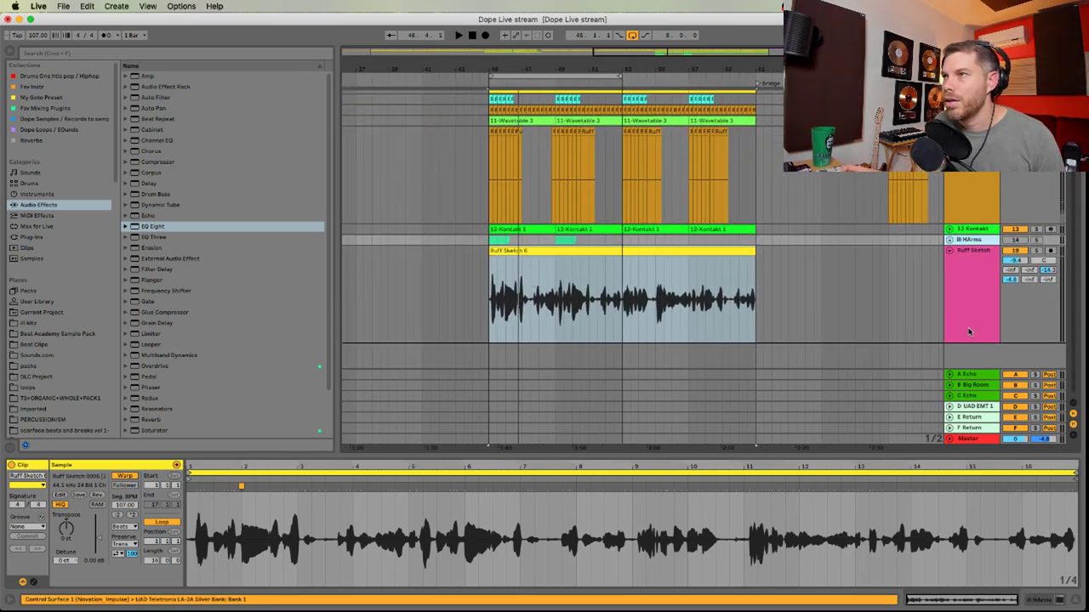
scroll(968, 332, up, 3)
click(955, 248)
scroll(969, 357, down, 1)
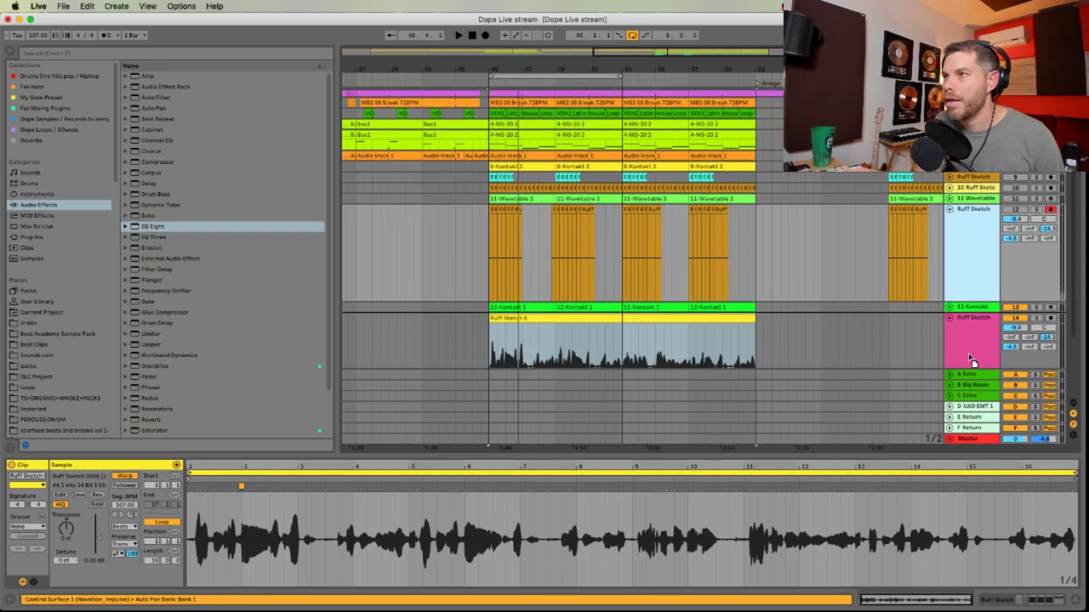
scroll(790, 226, down, 3)
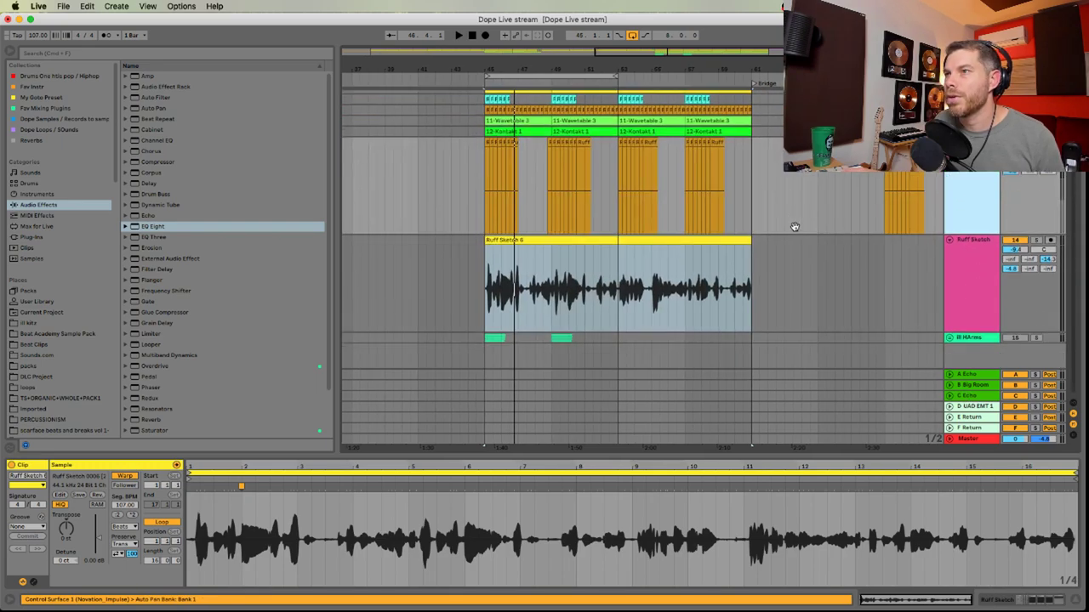
Play the pink track's Ruff Sketch 6 clip from its start at bar 45
click(486, 285)
key(space)
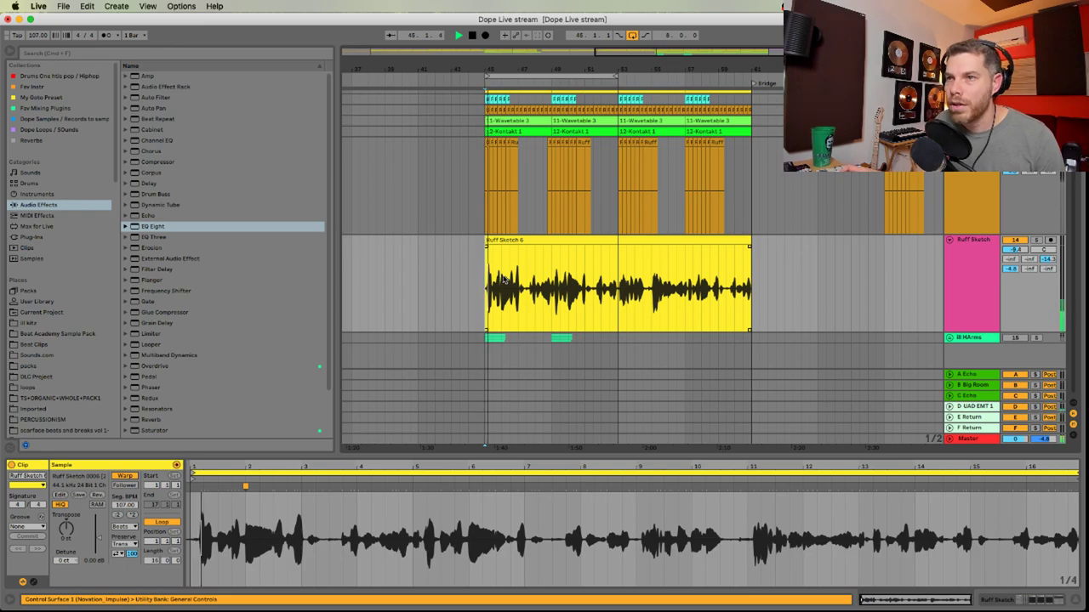
drag(534, 53, 536, 81)
click(620, 250)
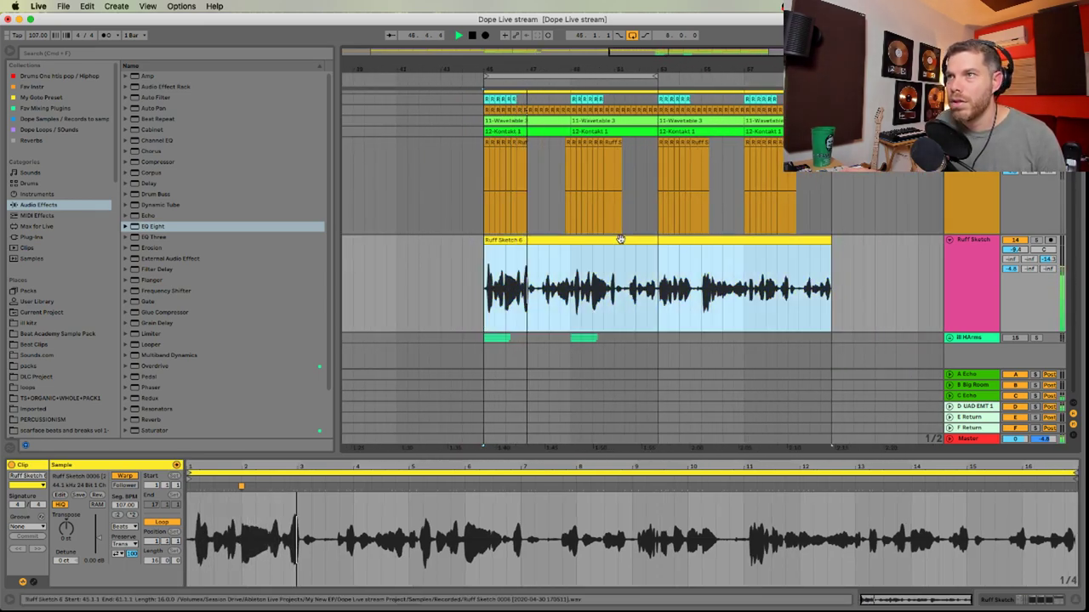
drag(580, 66, 578, 68)
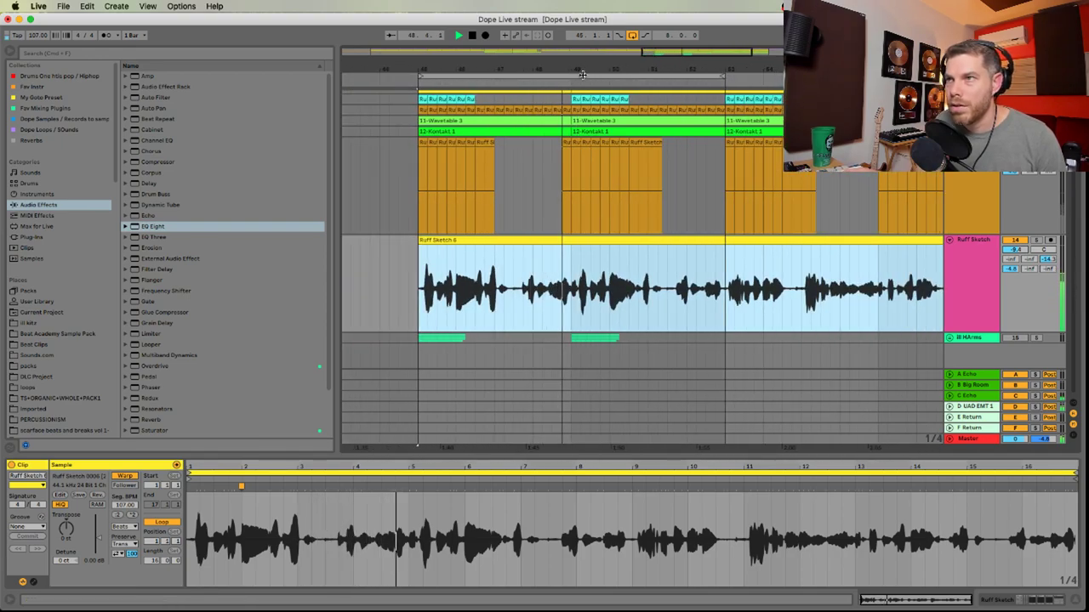
Set the pink Ruff Sketch track's volume to -6.3 dB in the session mixer
key(shift+Tab)
key(Tab)
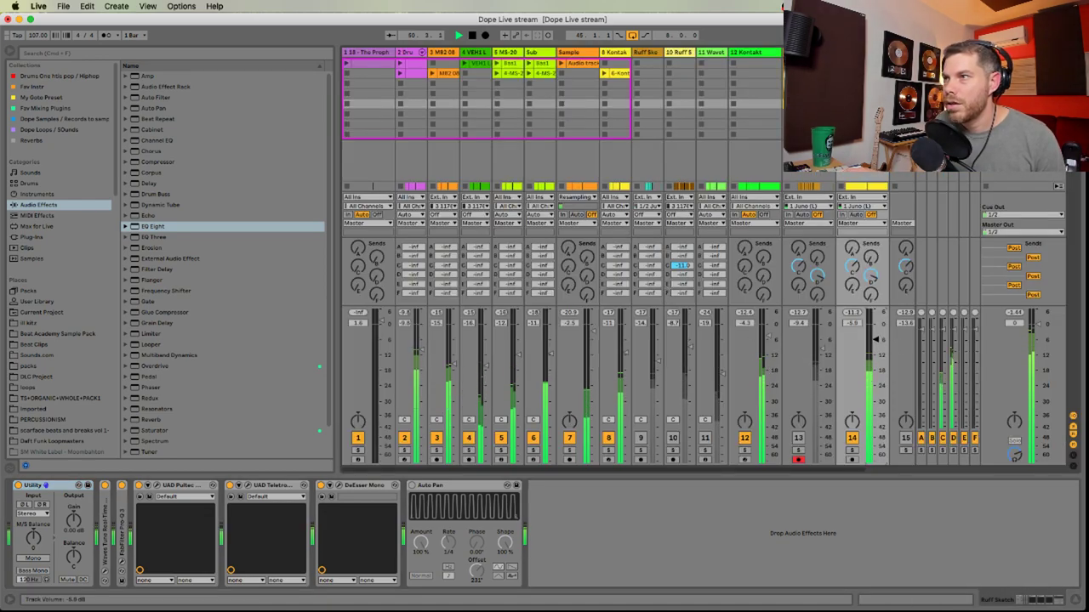
drag(876, 338, 873, 341)
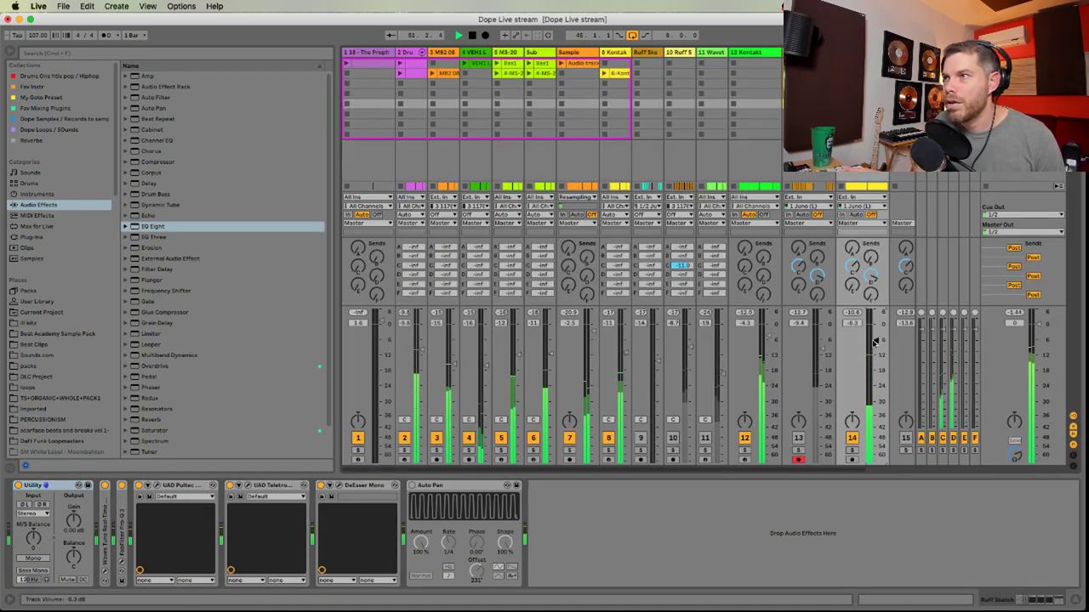
Check the live chat in Chrome, and delete bars 53 to 61 of the Ruff Sketch 6 clip in the arrangement
key(super+Tab)
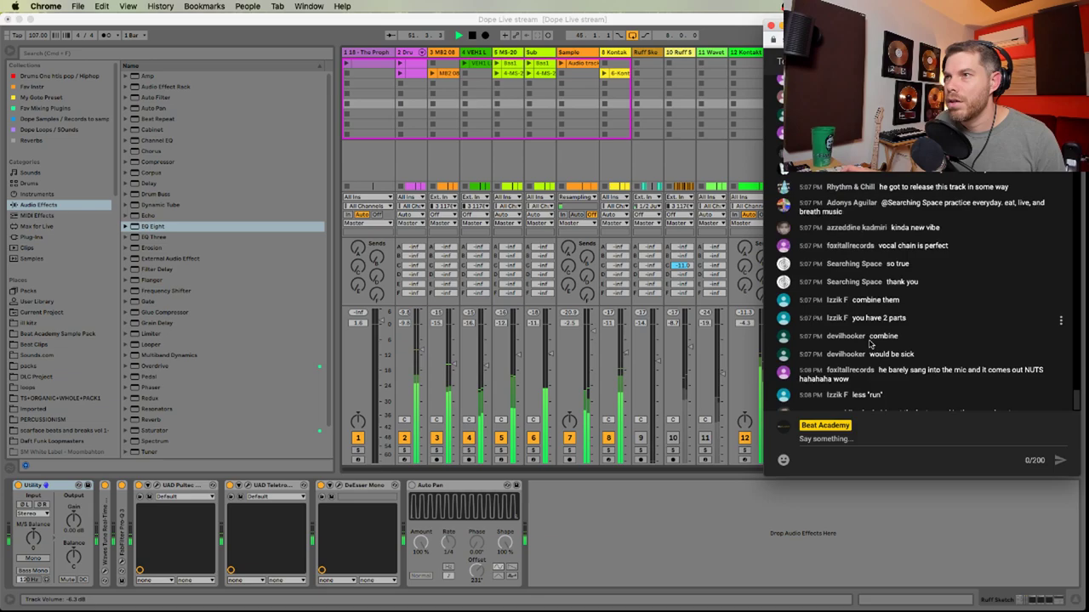
click(749, 544)
key(Tab)
mouse_move(751, 281)
mouse_down()
mouse_move(620, 286)
mouse_move(903, 293)
mouse_up()
key(Delete)
key(minus)
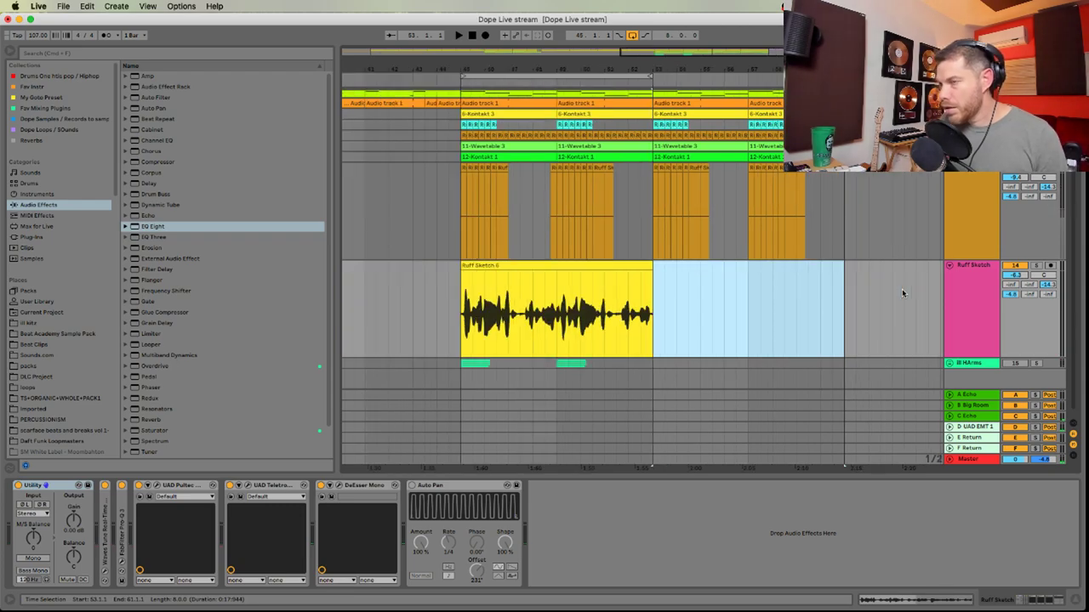
Duplicate the orange Ruff Sketch clips from bars 45–53 to bar 53 and delete the originals
scroll(706, 280, up, 2)
scroll(706, 281, right, 1)
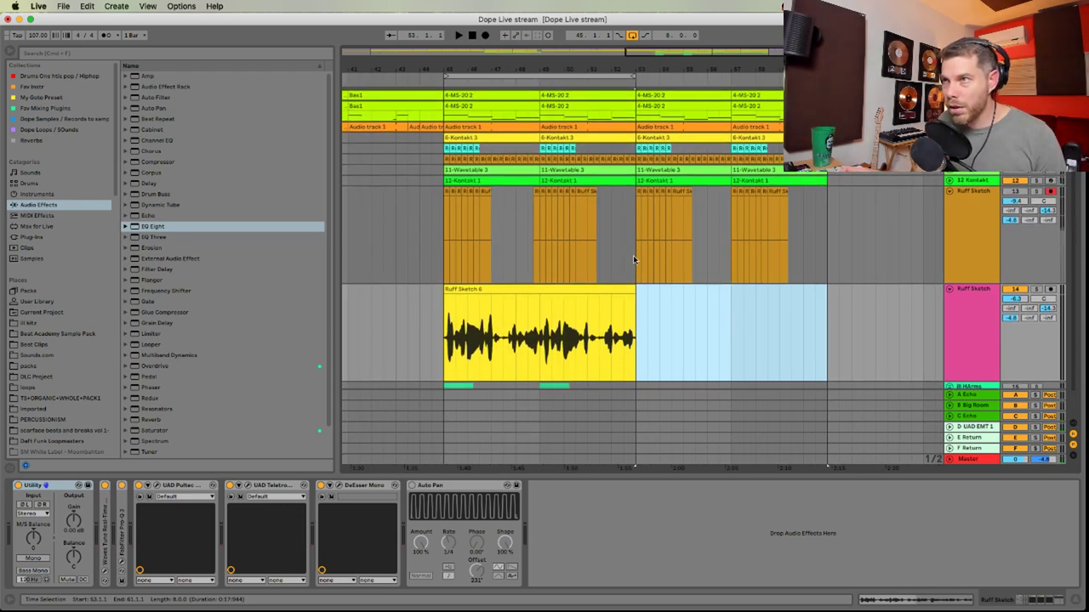
drag(633, 255, 441, 256)
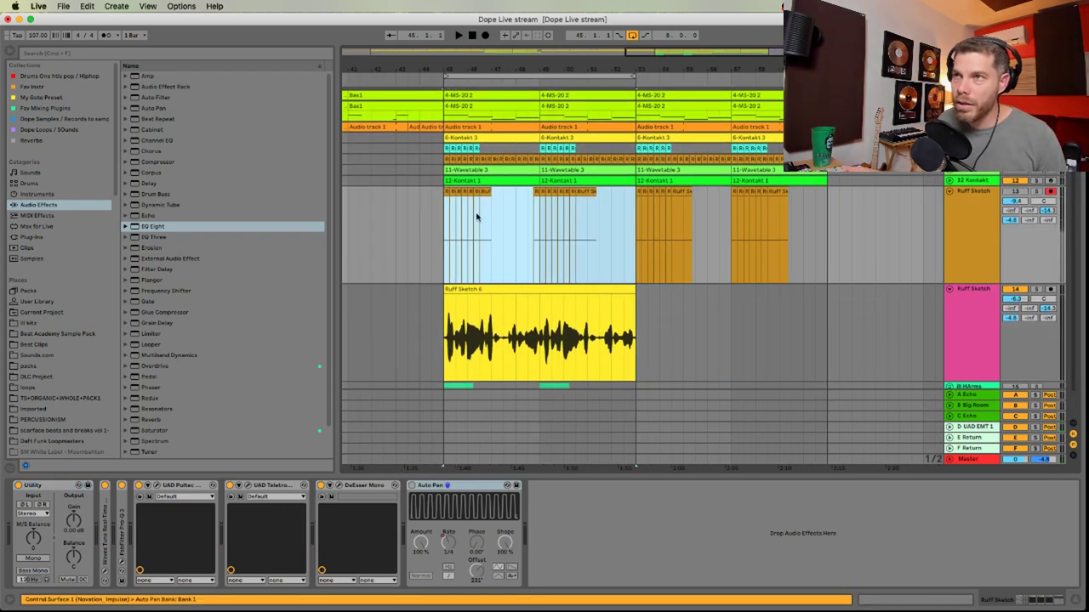
key(ctrl+d)
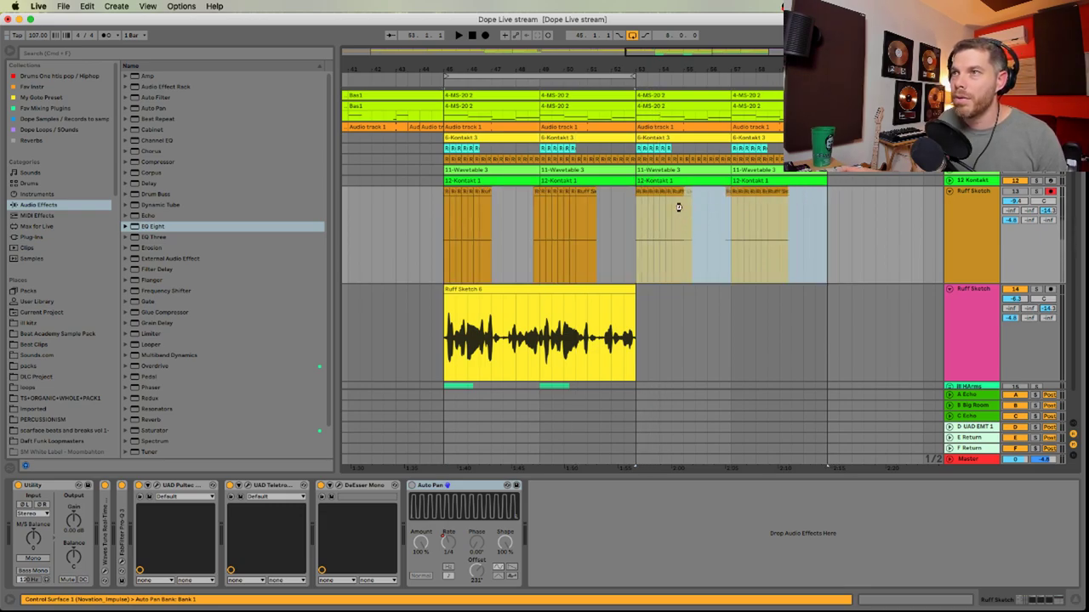
drag(626, 225, 437, 234)
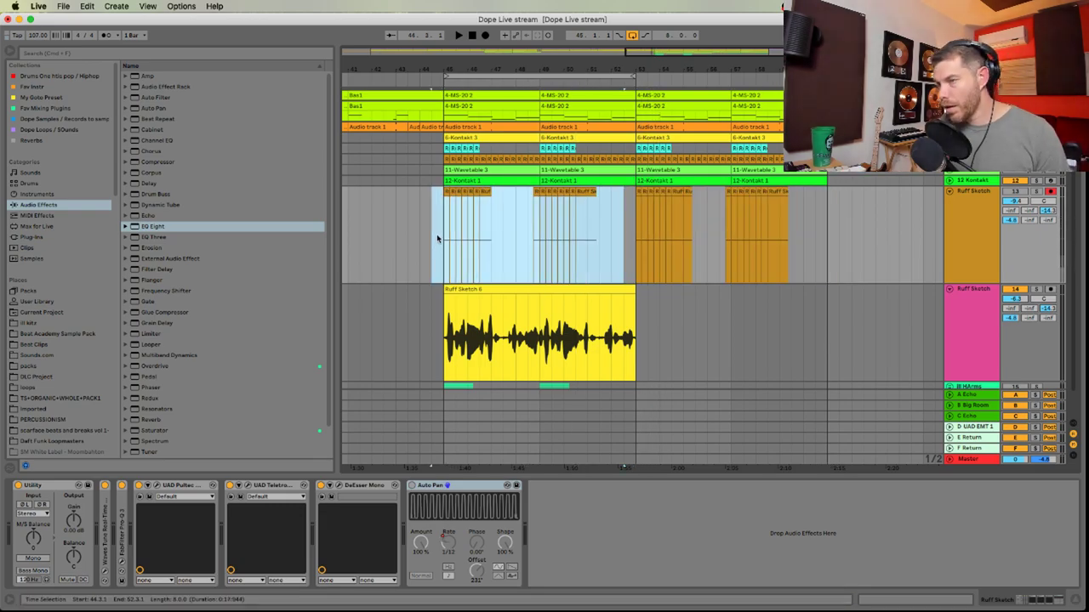
scroll(632, 383, down, 2)
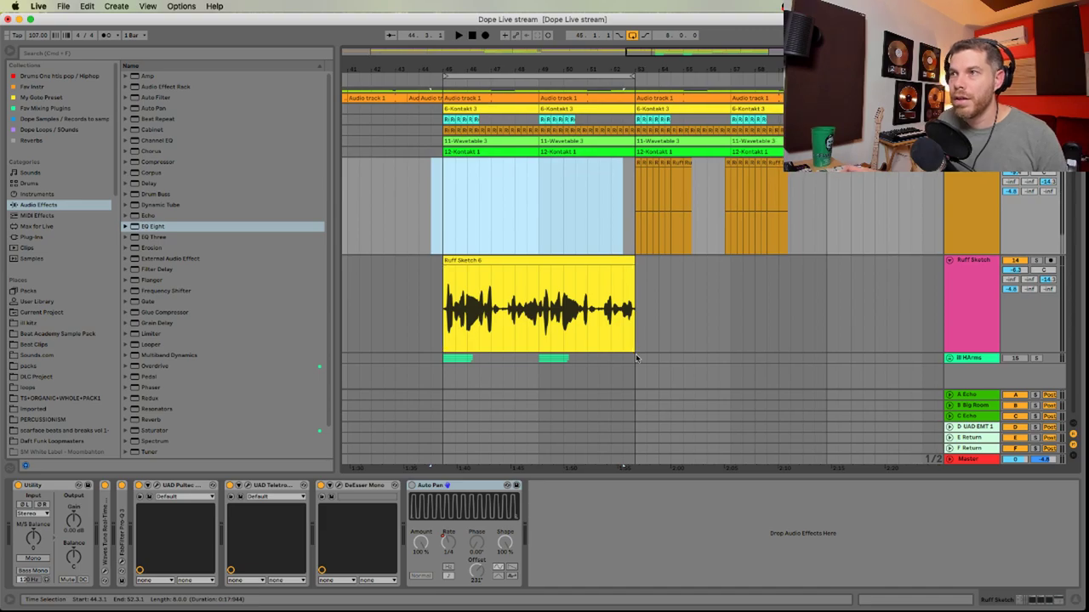
Duplicate the HArms clips from bars 45–53 to bar 53 and delete the originals
drag(635, 356, 623, 357)
key(ctrl+d)
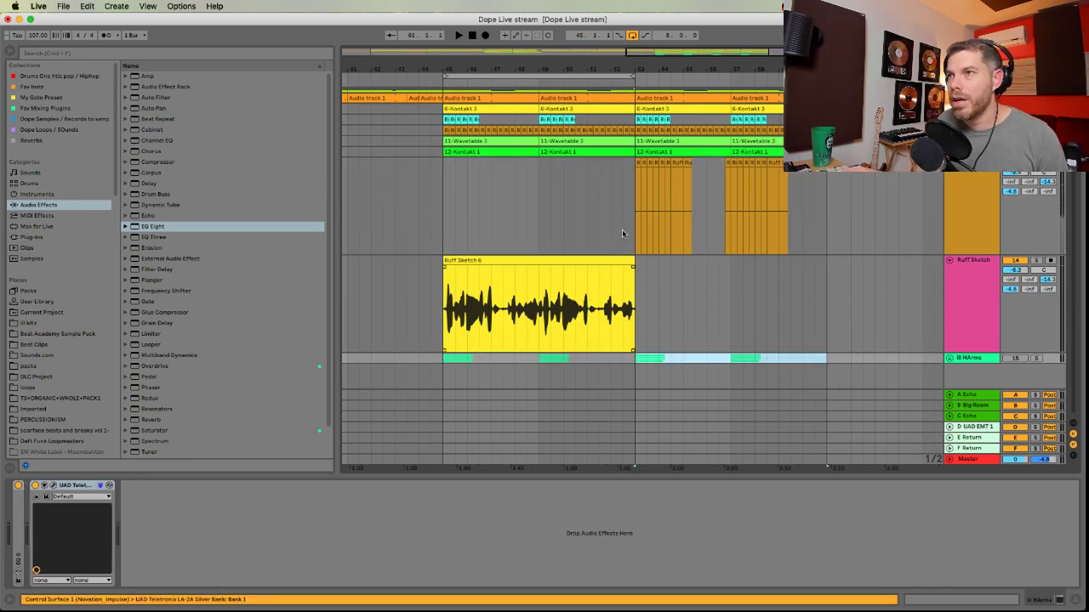
click(467, 360)
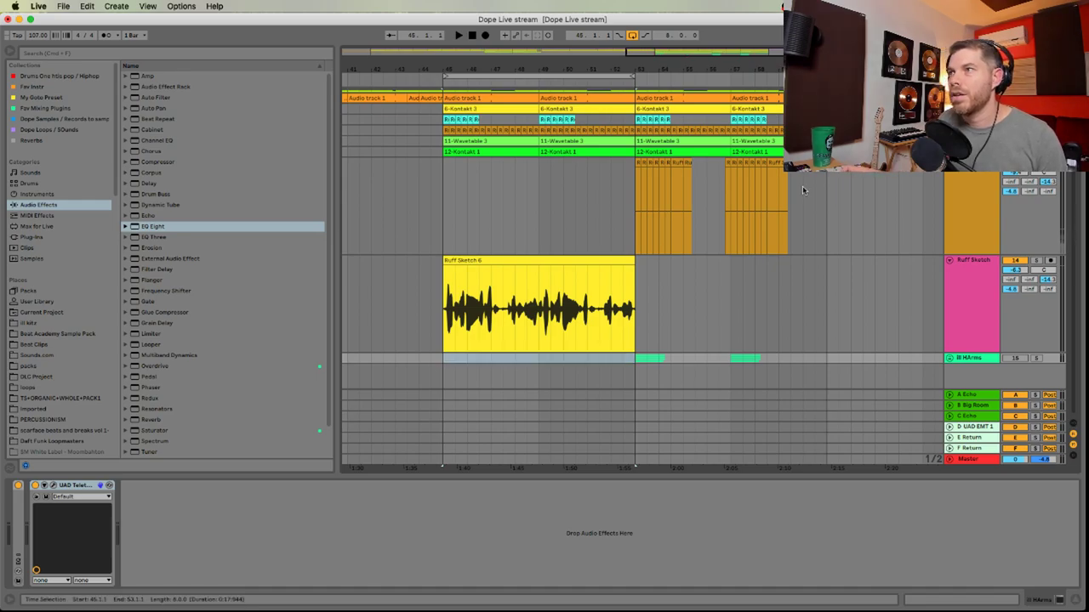
Play the arrangement from bar 45 with all tracks folded and looping turned off
click(441, 223)
key(space)
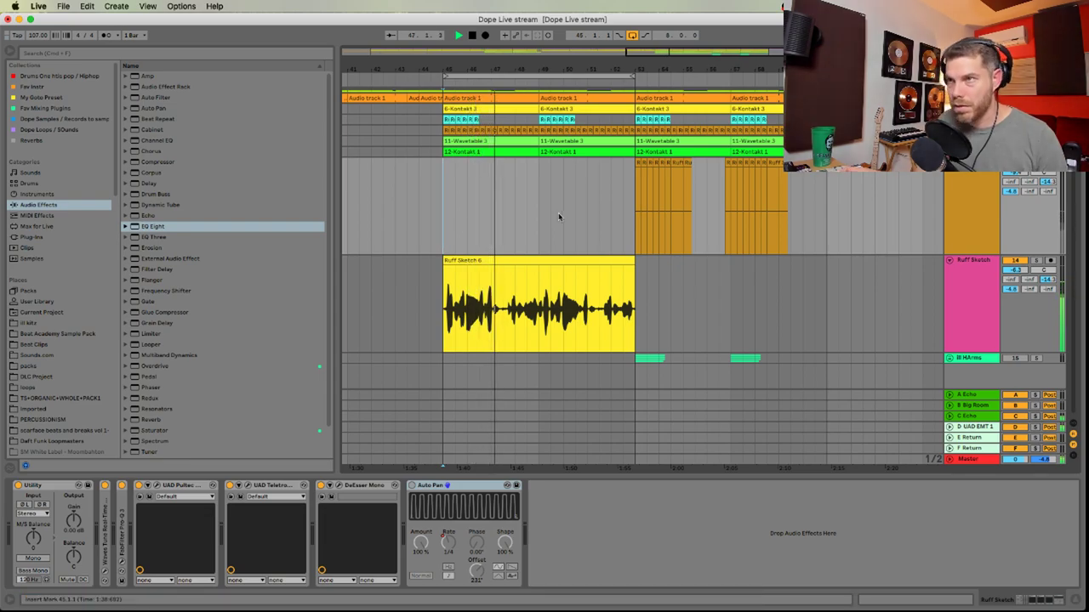
drag(556, 219, 575, 291)
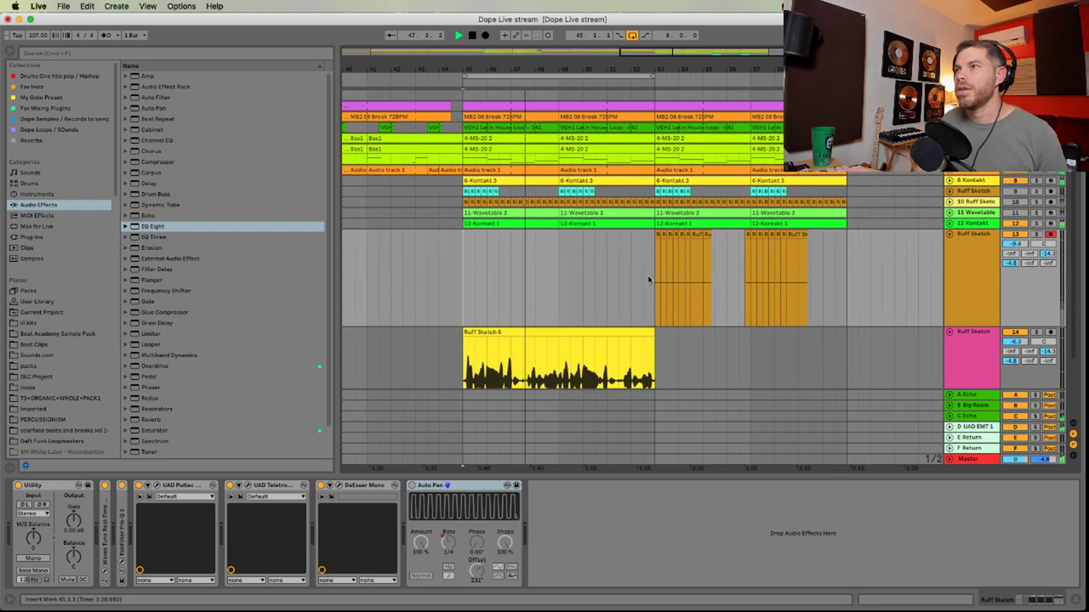
alt+click(949, 234)
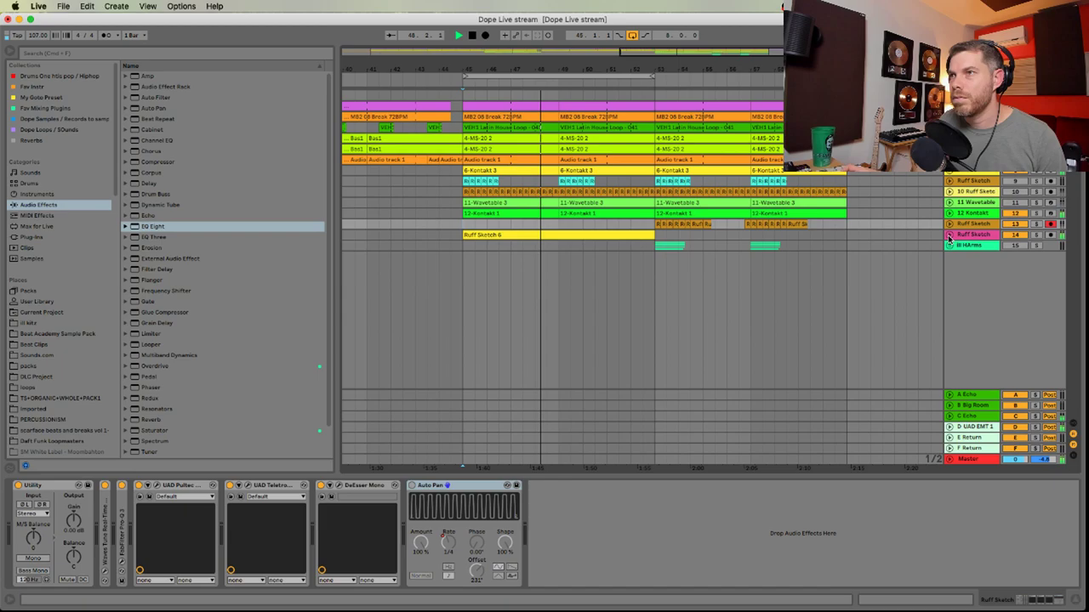
click(633, 35)
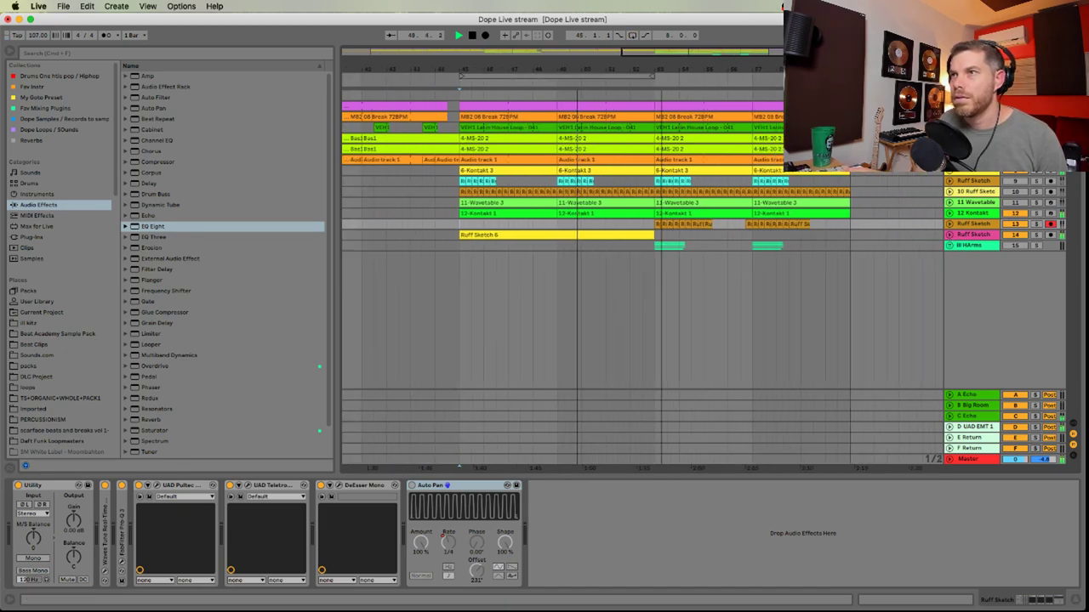
Adjust the MS-20 and Sample track volumes in the session mixer and return to the arrangement
key(Tab)
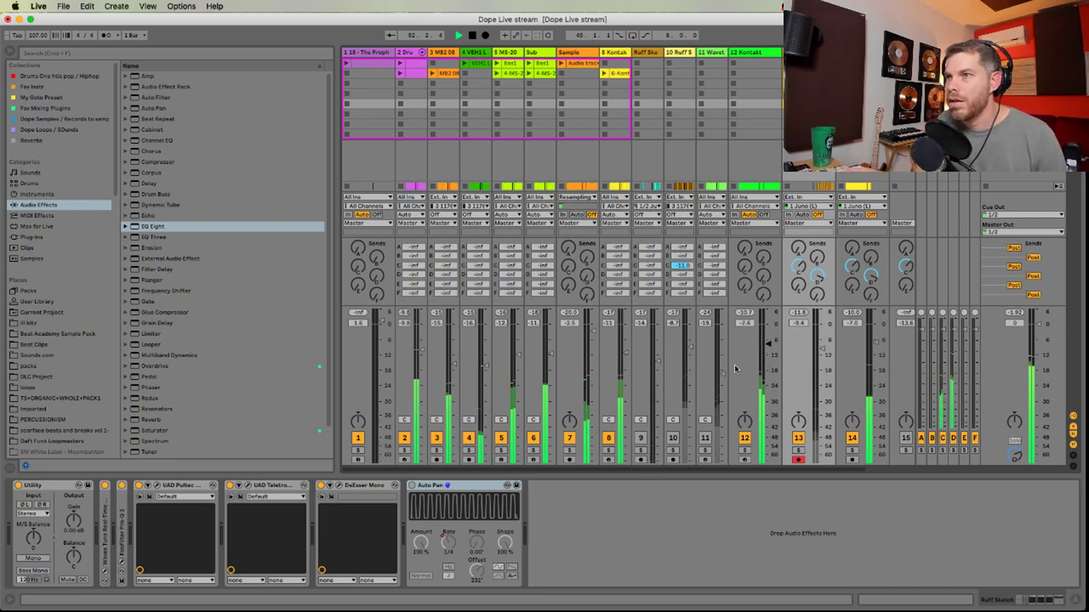
drag(519, 387, 517, 349)
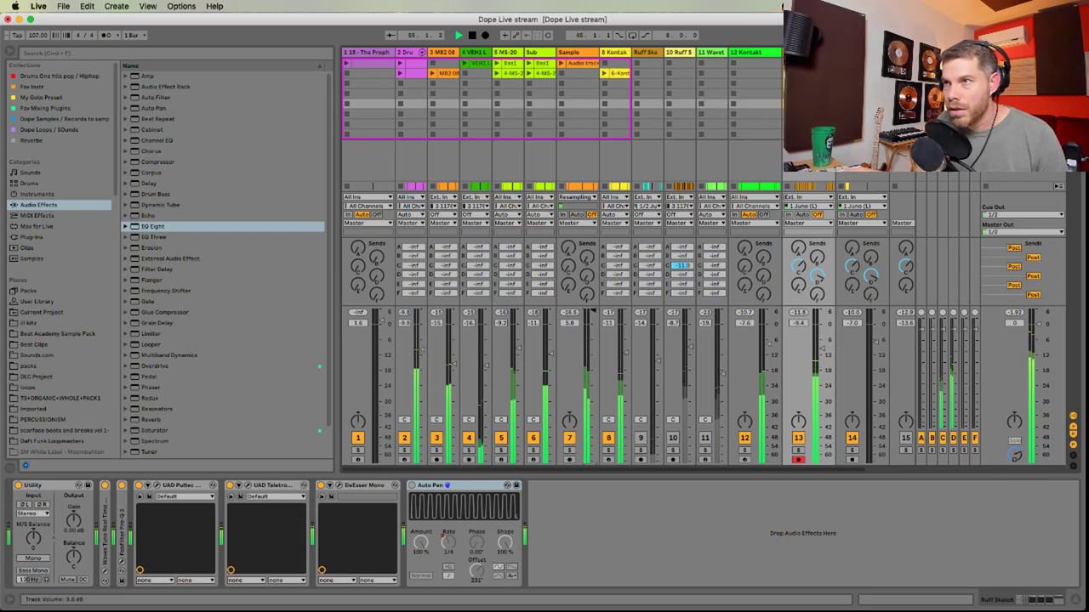
drag(593, 315, 593, 321)
key(Tab)
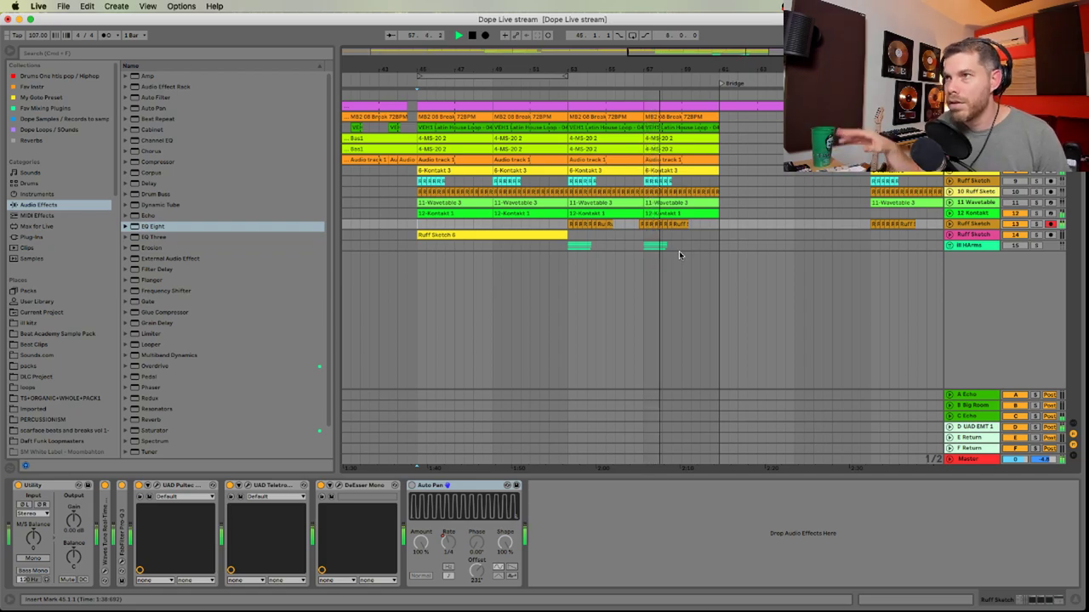
Check the live chat in Chrome, and move the first four bars of Ruff Sketch 6 onto the unfolded orange track at bar 15
click(950, 224)
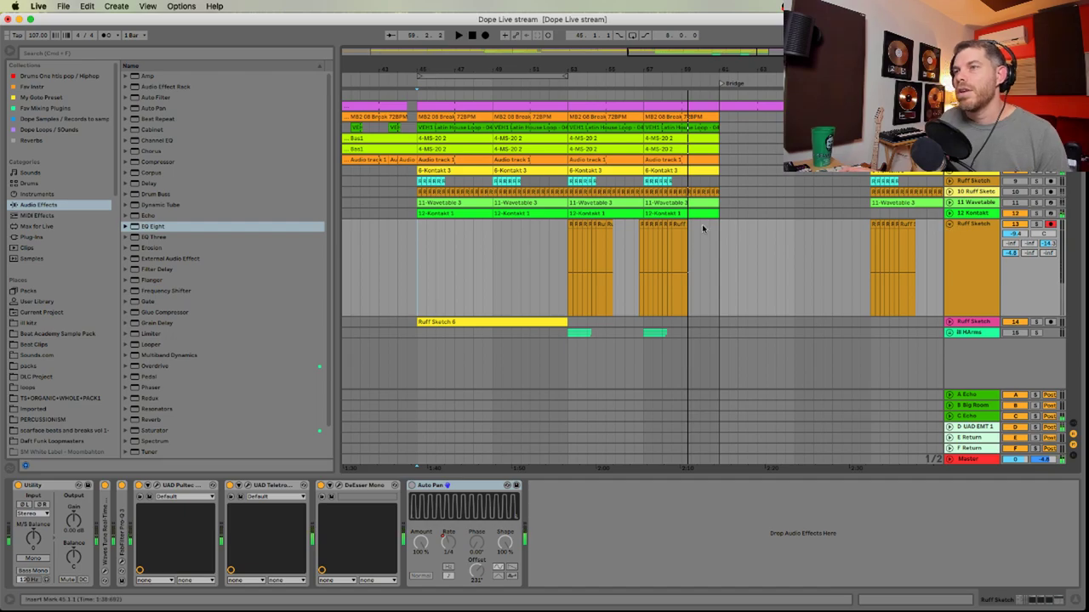
key(super+Tab)
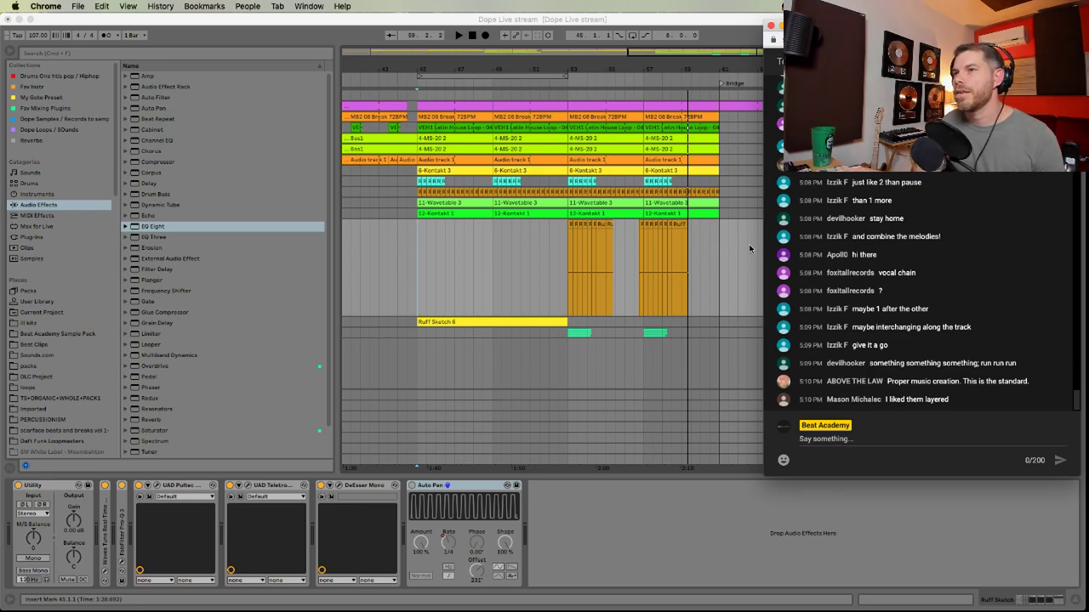
key(super+Tab)
scroll(707, 271, left, 3)
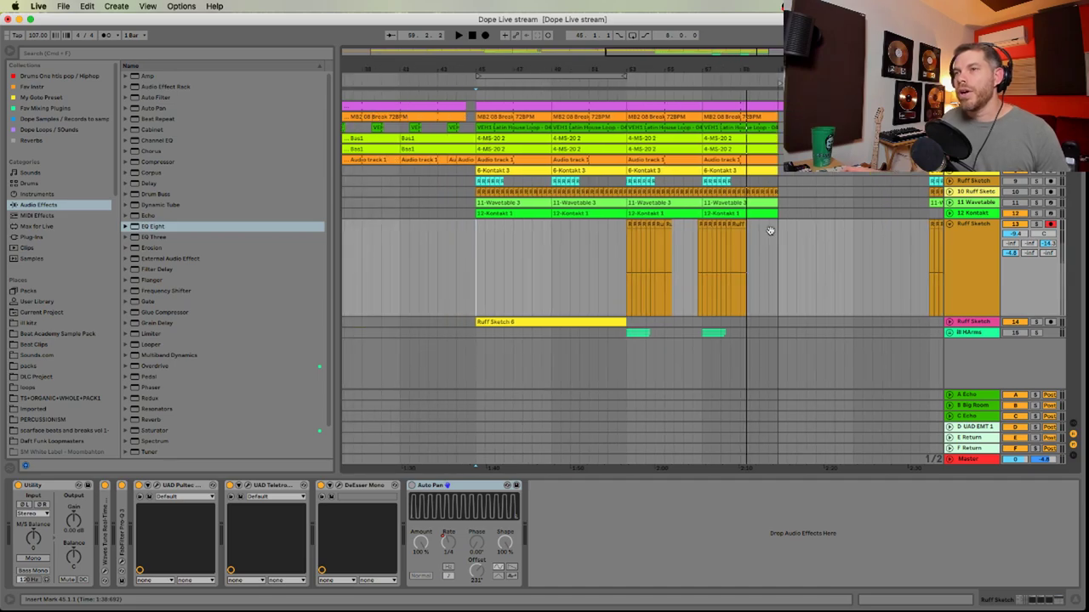
scroll(749, 238, left, 10)
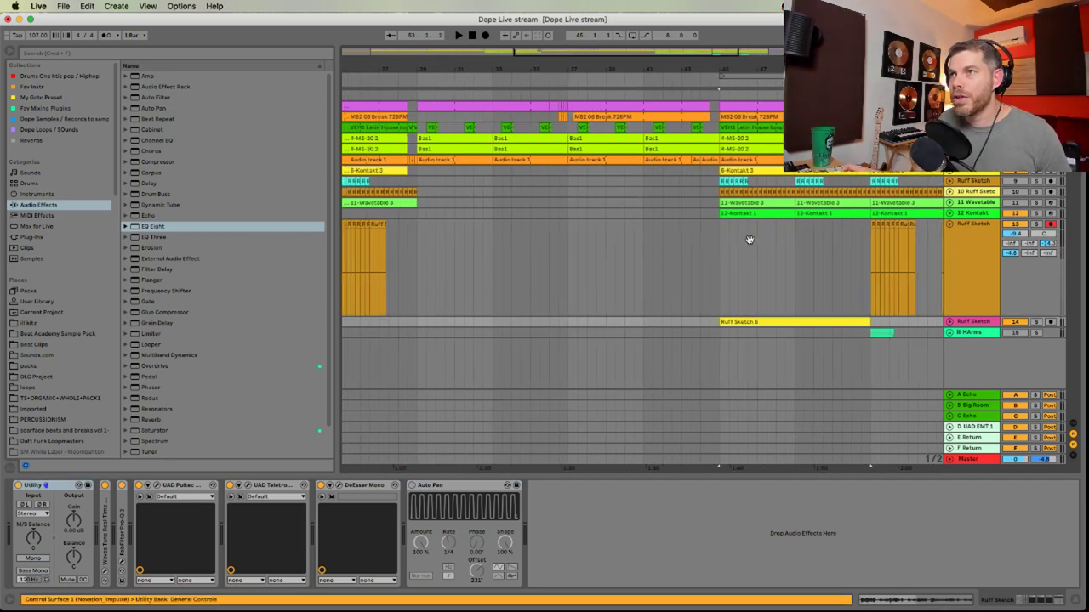
scroll(672, 327, down, 8)
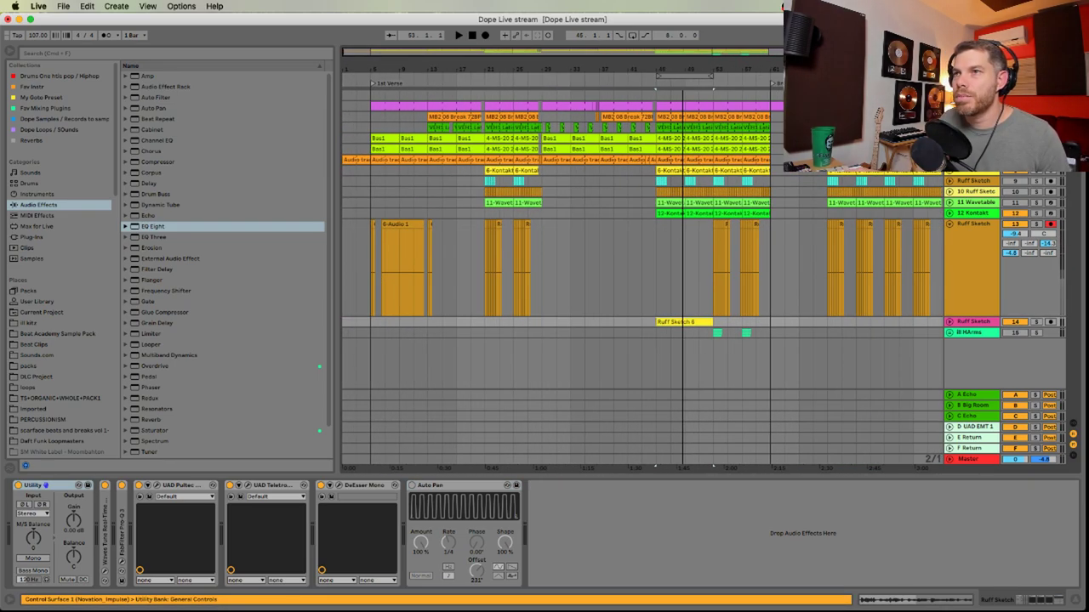
mouse_move(685, 322)
mouse_down()
mouse_move(467, 329)
mouse_move(466, 255)
mouse_move(537, 255)
mouse_move(705, 338)
mouse_move(686, 321)
mouse_move(468, 323)
mouse_move(439, 261)
mouse_up()
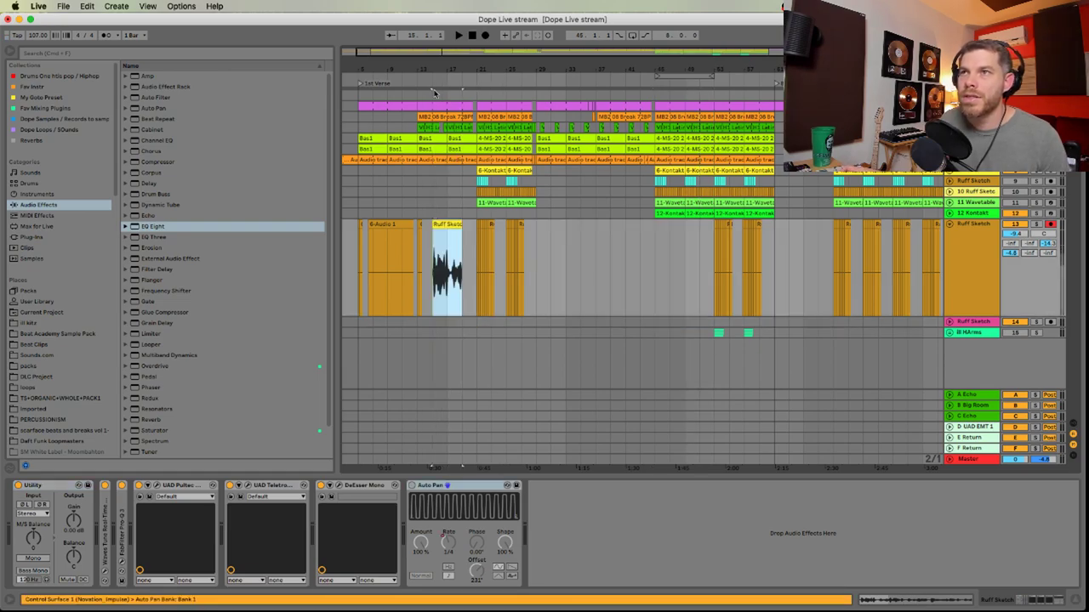
Play from bar 5 and move the Ruff Sketch 6 clip on the orange track to start at bar 13
mouse_move(422, 68)
mouse_down()
mouse_move(600, 136)
mouse_move(652, 126)
mouse_move(651, 63)
mouse_up()
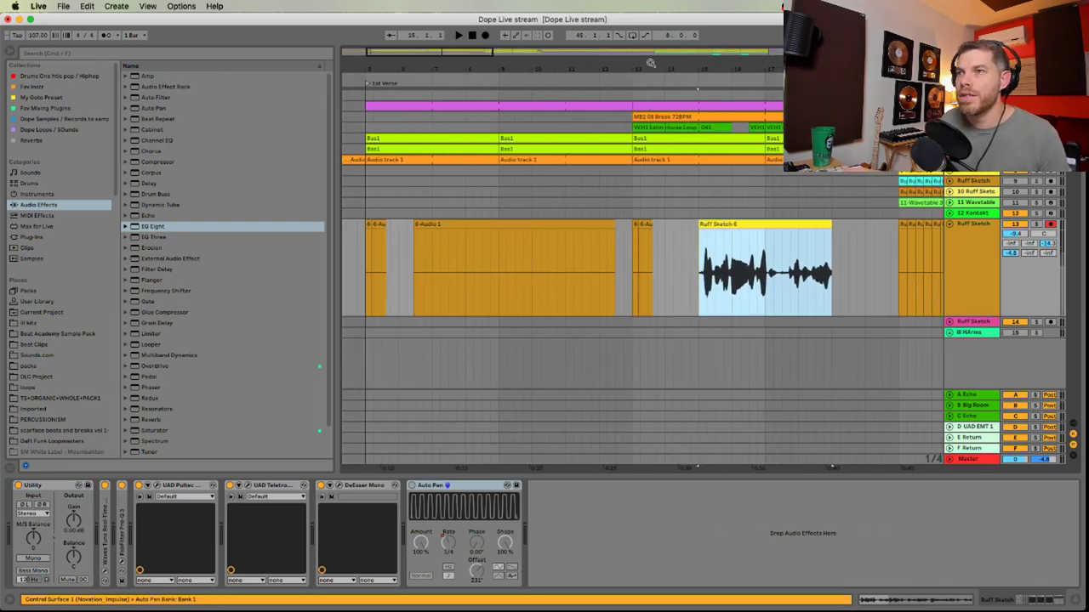
click(362, 300)
key(space)
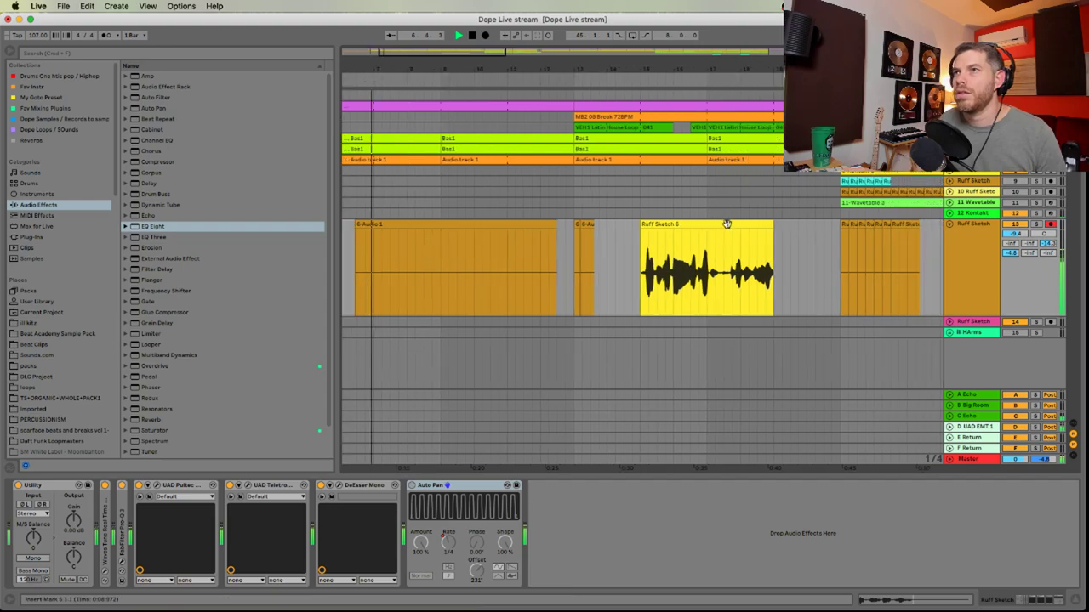
drag(729, 226, 663, 238)
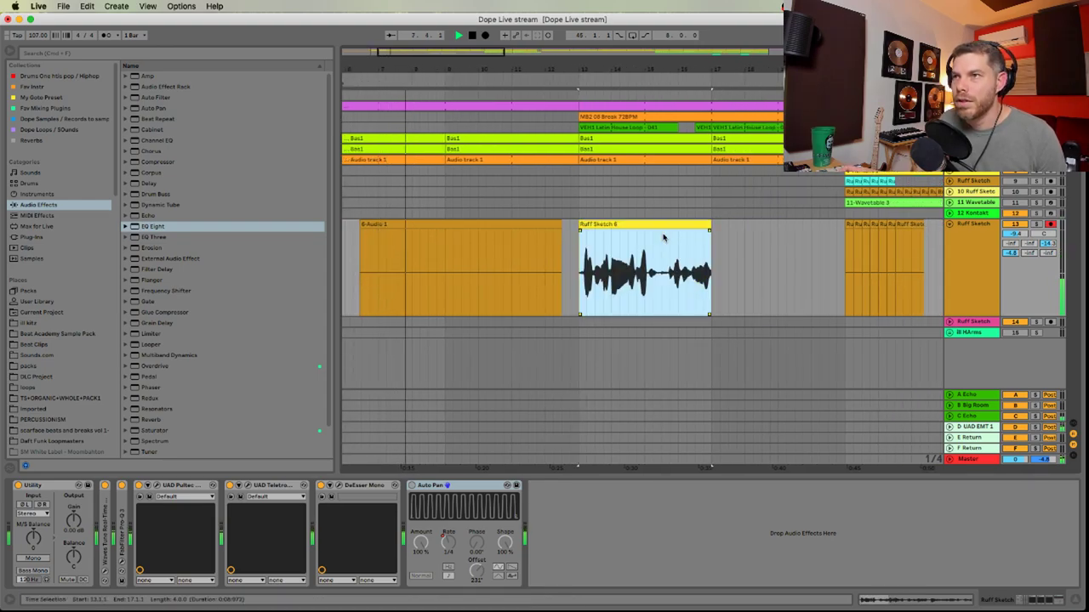
drag(657, 70, 546, 38)
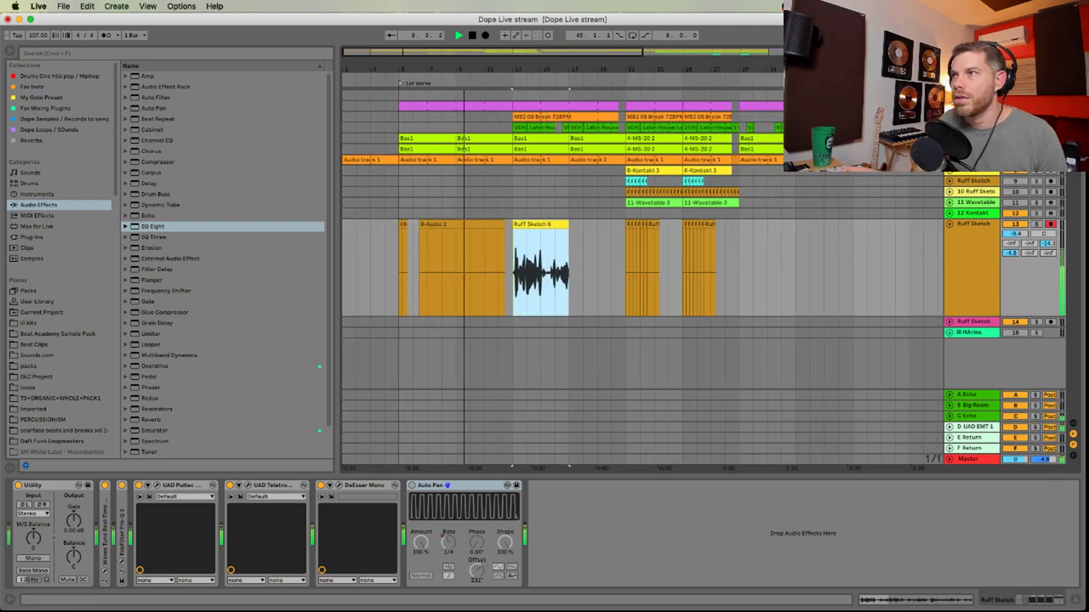
Stop playback, unfold the Sample track and show its Sync Rate automation
click(949, 160)
key(space)
click(965, 197)
key(a)
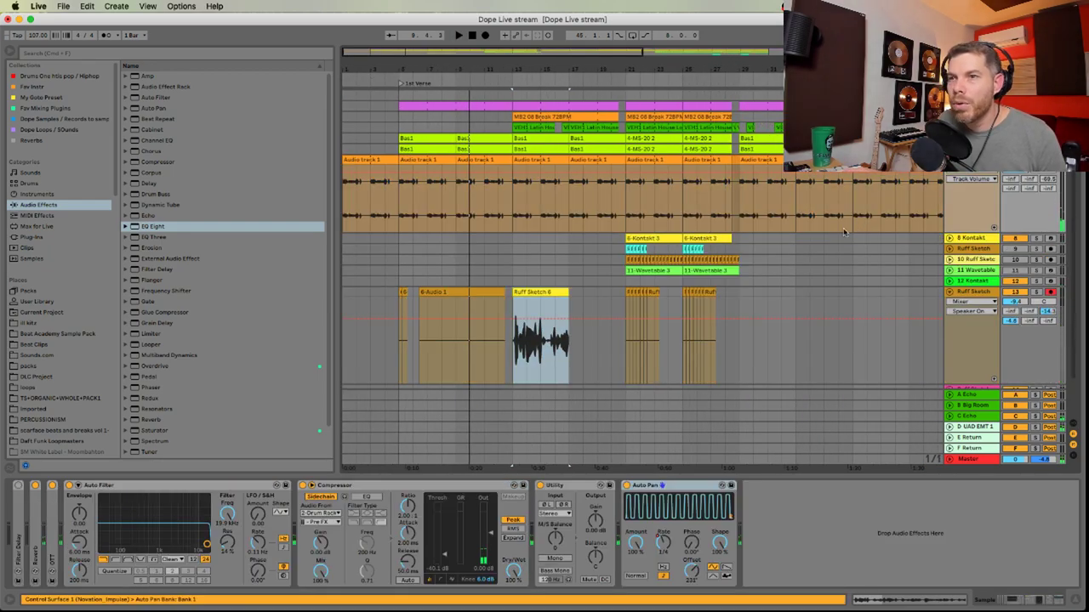
scroll(773, 335, right, 10)
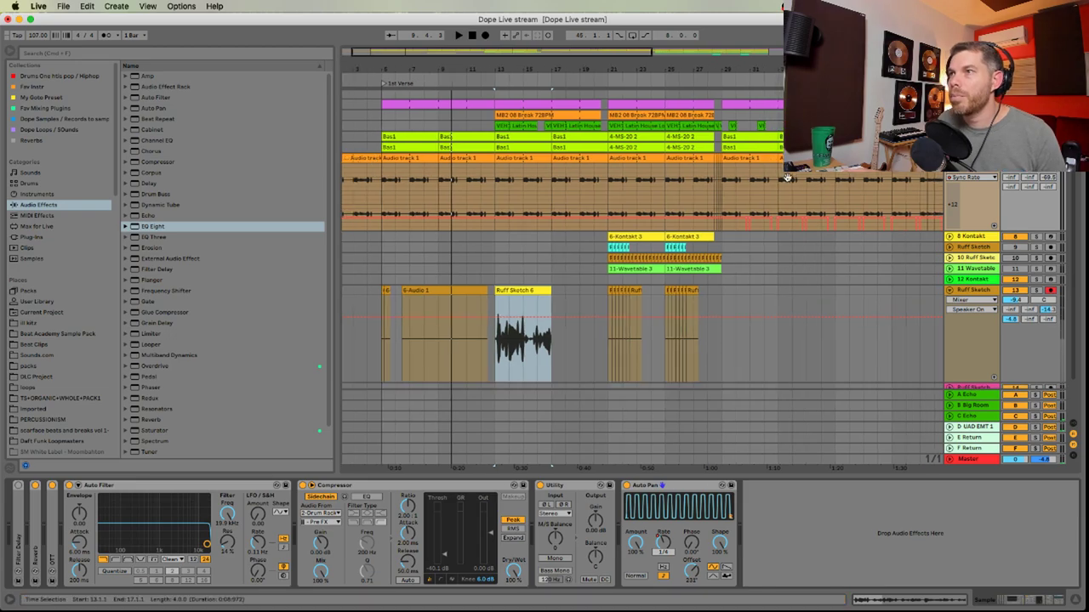
Copy the Sample track's Sync Rate automation from bars 29 to 45 and paste it at bar 5
drag(761, 191, 541, 201)
scroll(539, 198, left, 10)
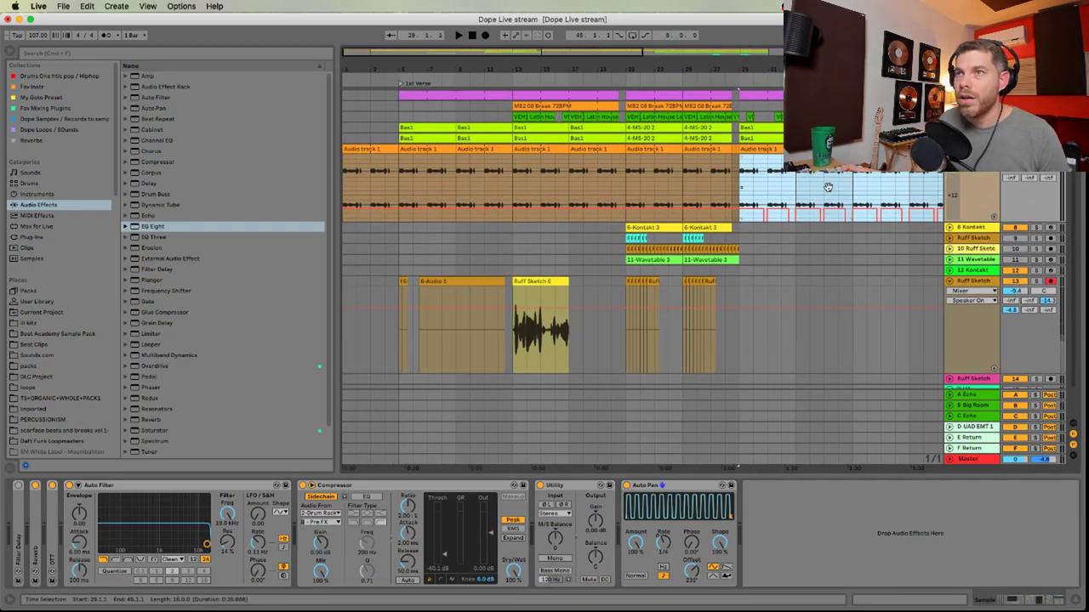
scroll(425, 178, down, 2)
click(399, 177)
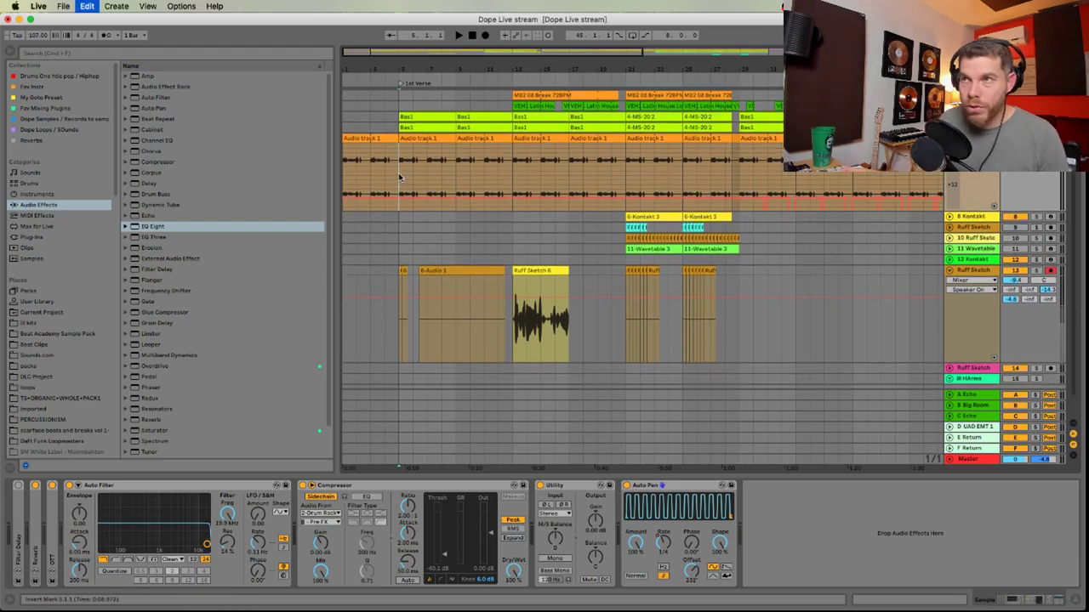
key(super+v)
click(413, 172)
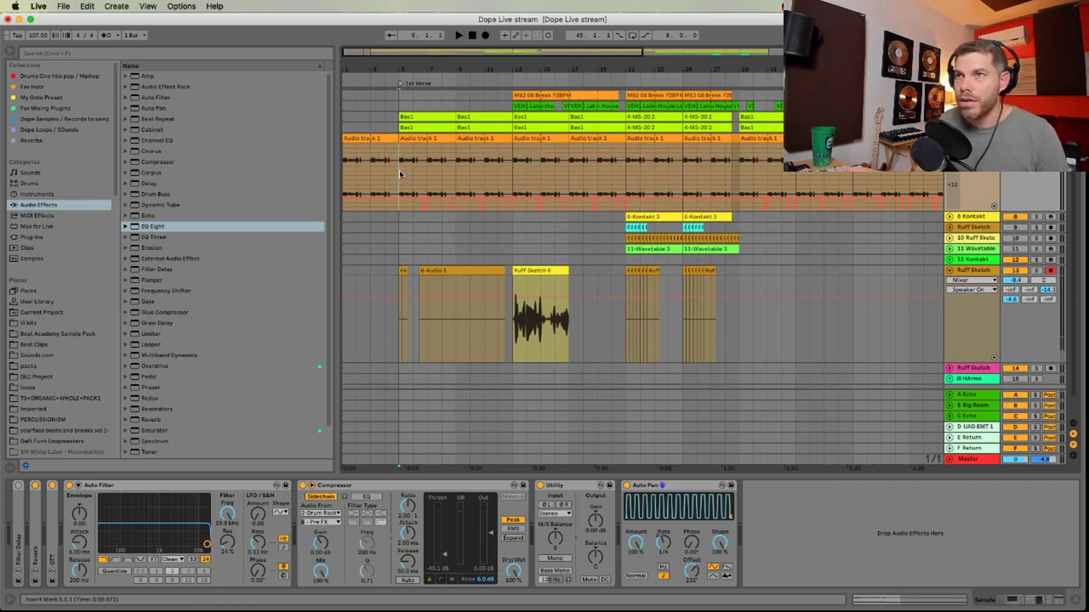
Play from bar 5 to audition the pasted Sync Rate automation, and fold the orange Ruff Sketch track
key(space)
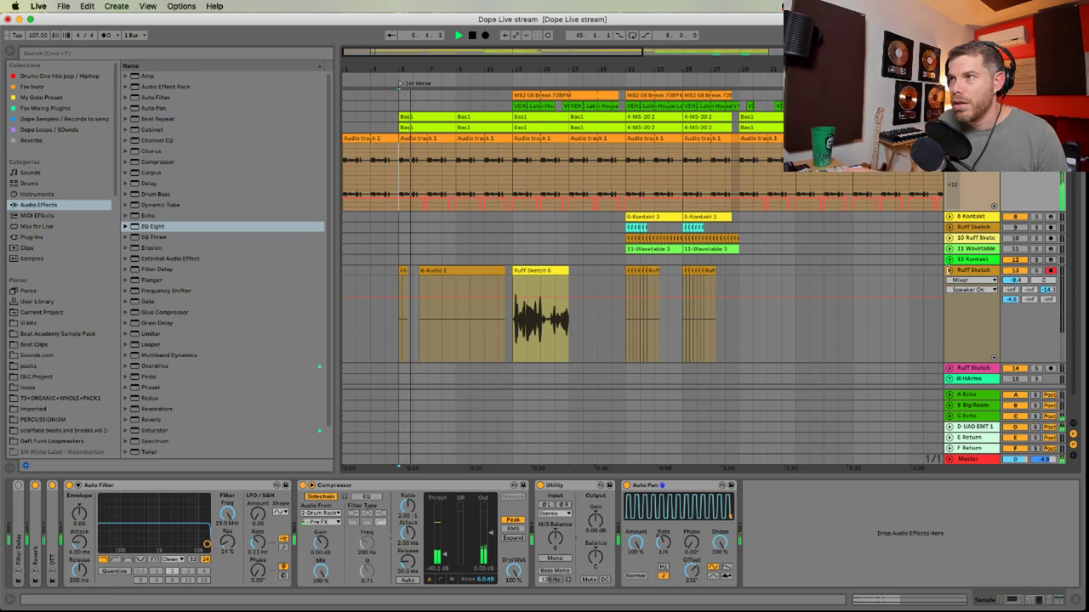
click(950, 270)
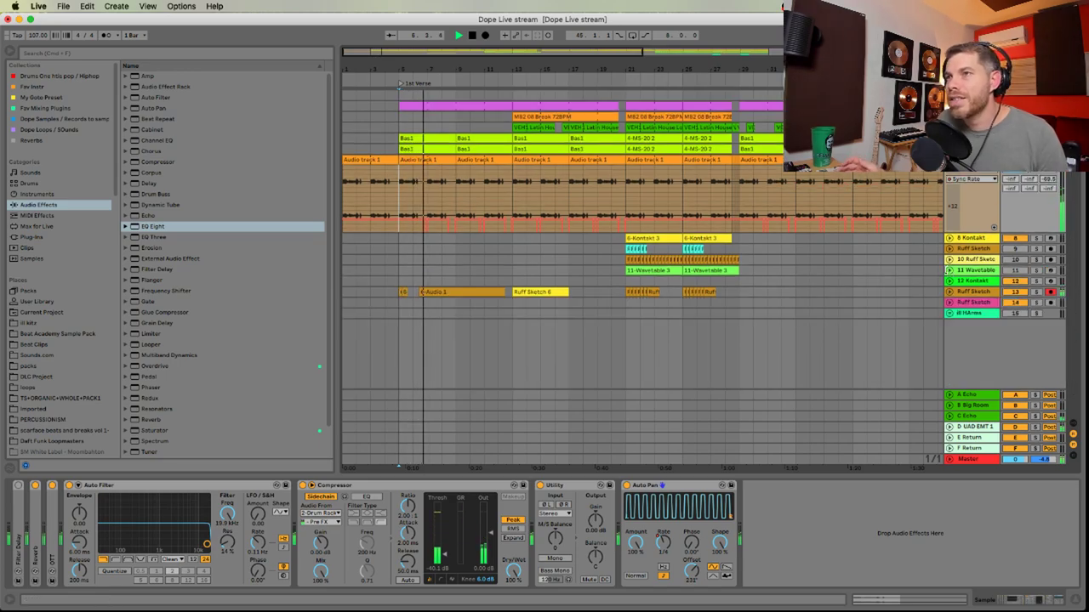
drag(422, 68, 489, 96)
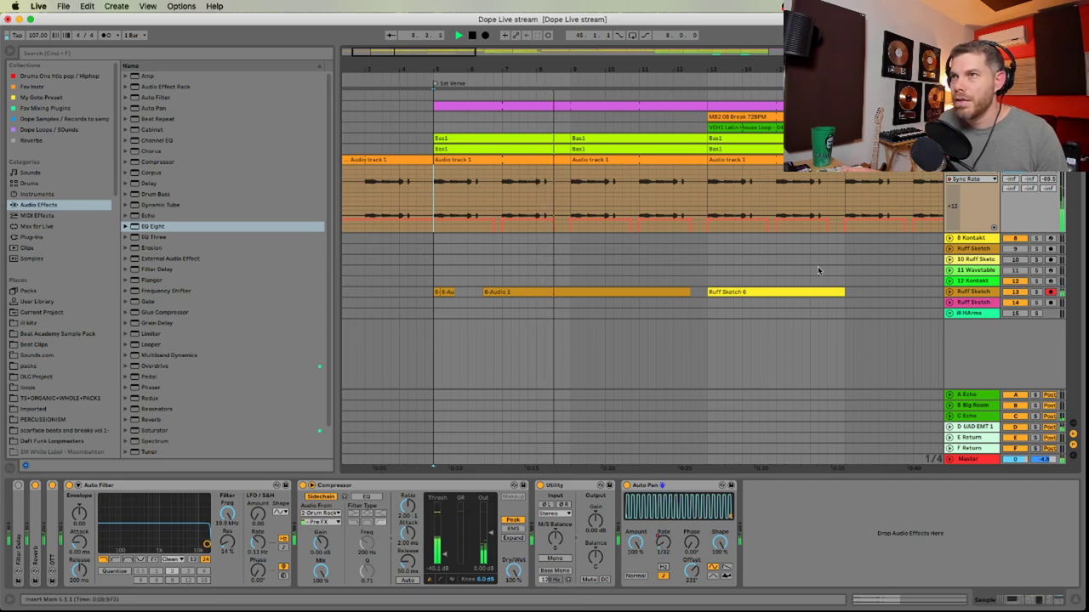
scroll(788, 263, right, 5)
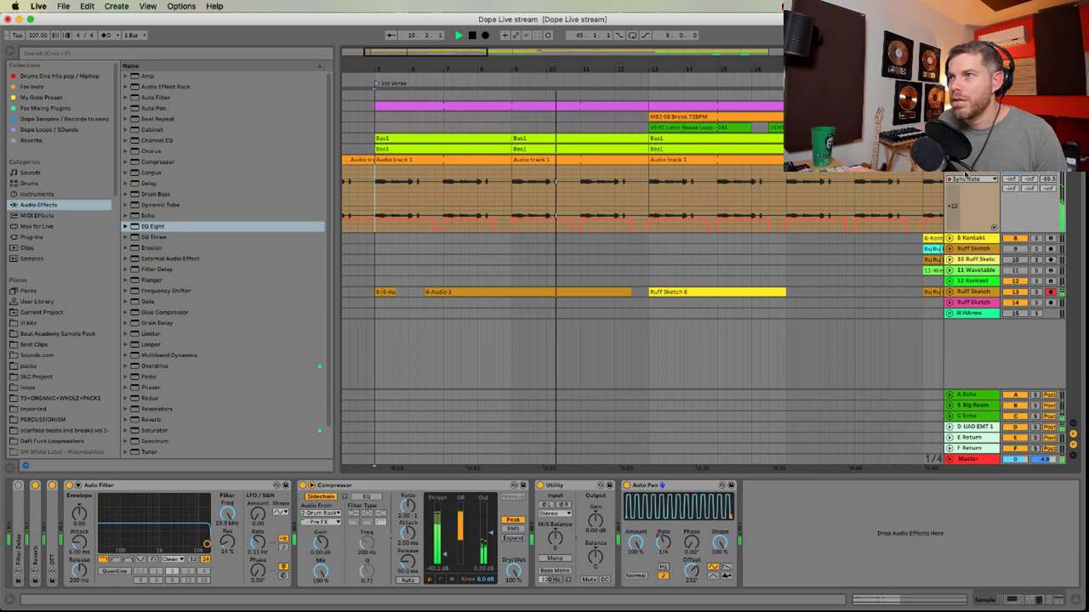
Audition the Auto Pan on the orange Ruff Sketch track during playback and switch it off again
click(980, 293)
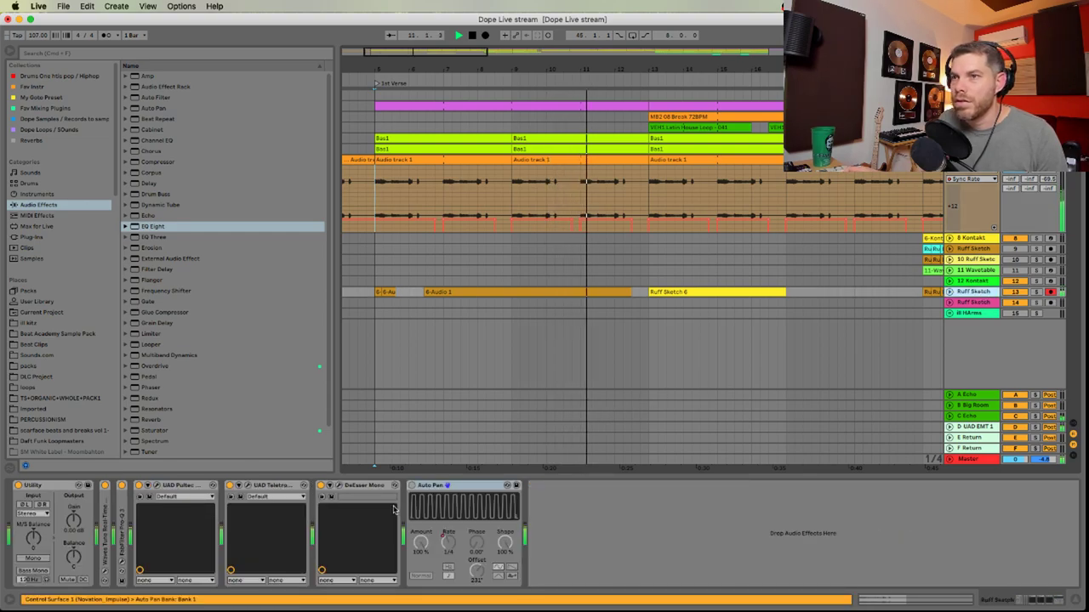
click(450, 544)
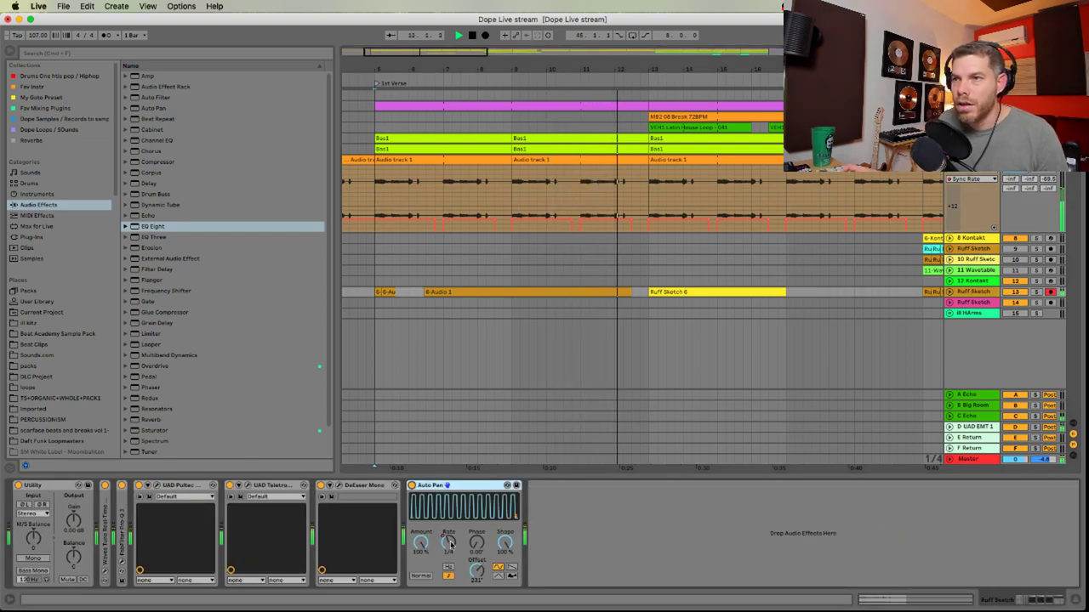
click(412, 486)
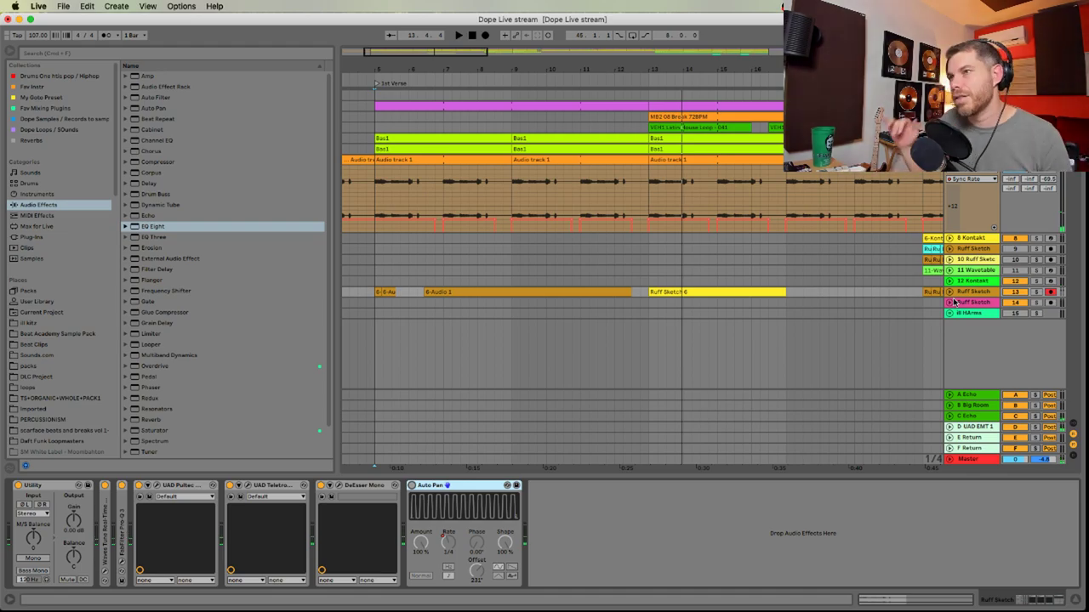
Replace the Ruff Sketch 6 clip at bar 13 by recording a new take from there with the metronome on, stopping at bar 22
click(746, 292)
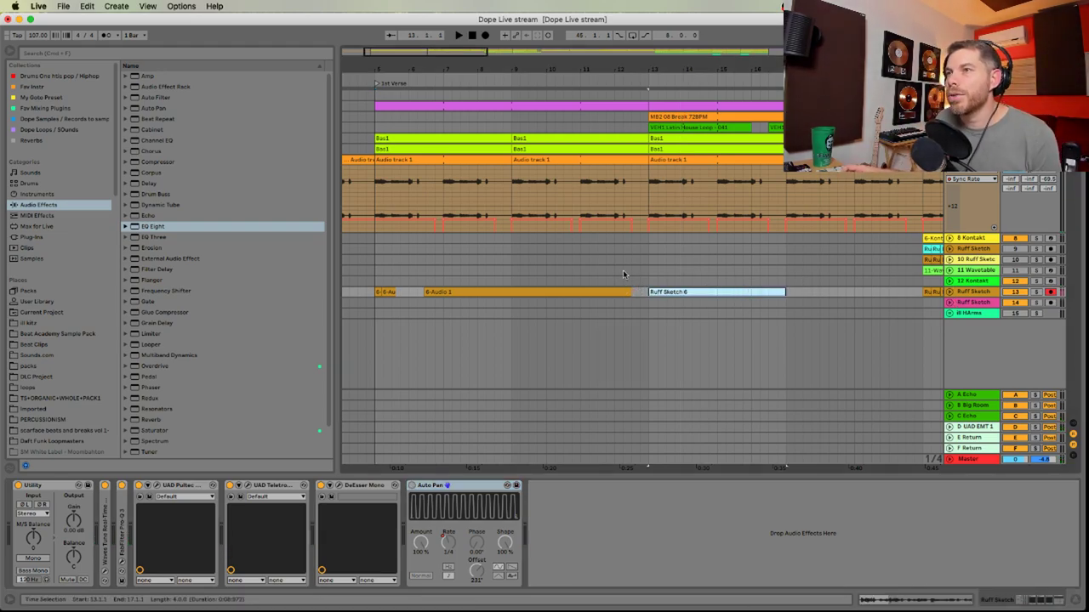
click(587, 273)
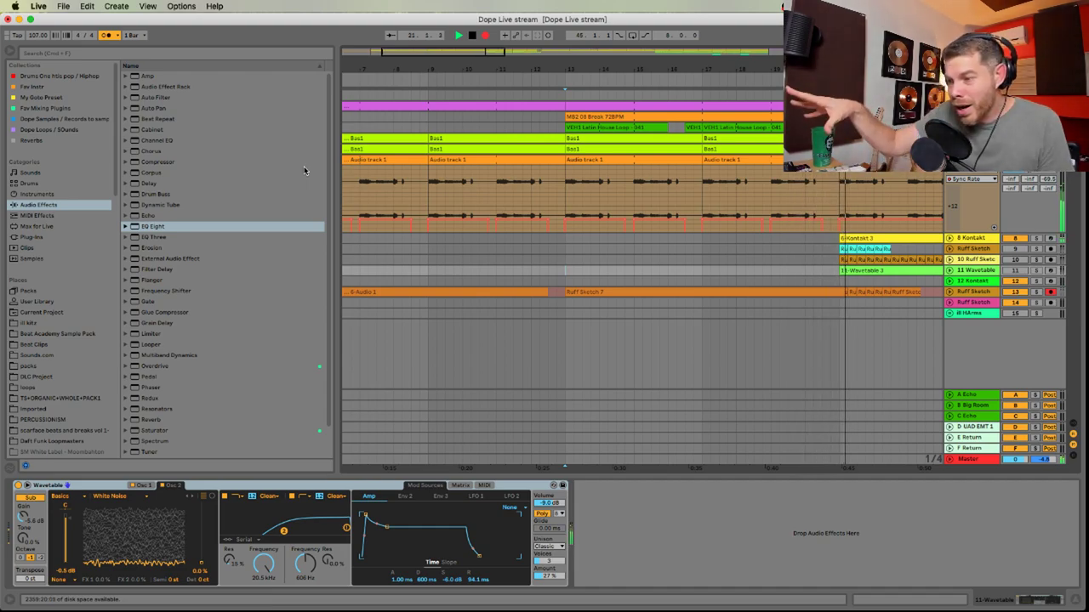
key(space)
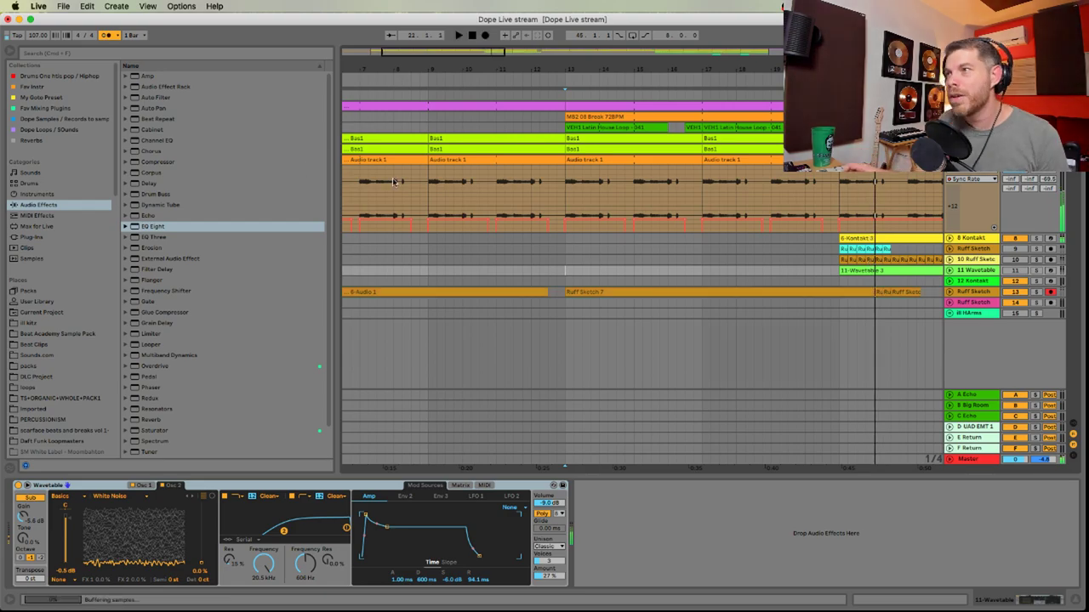
Unfold the orange Ruff Sketch track, trim the new take's end back to bar 21 and open its sample view
click(950, 291)
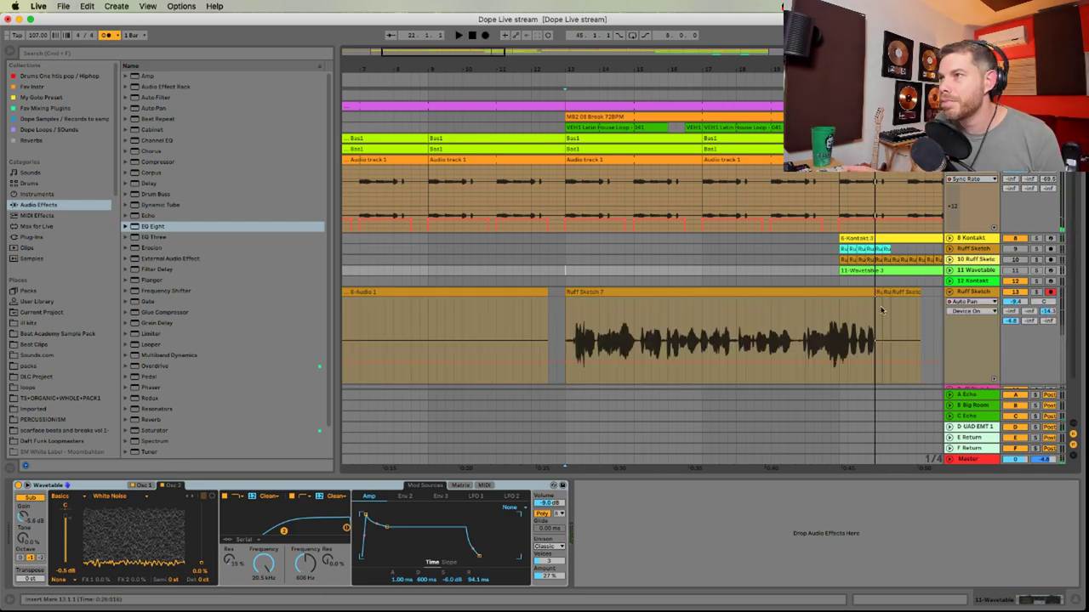
drag(869, 292, 837, 300)
double_click(694, 293)
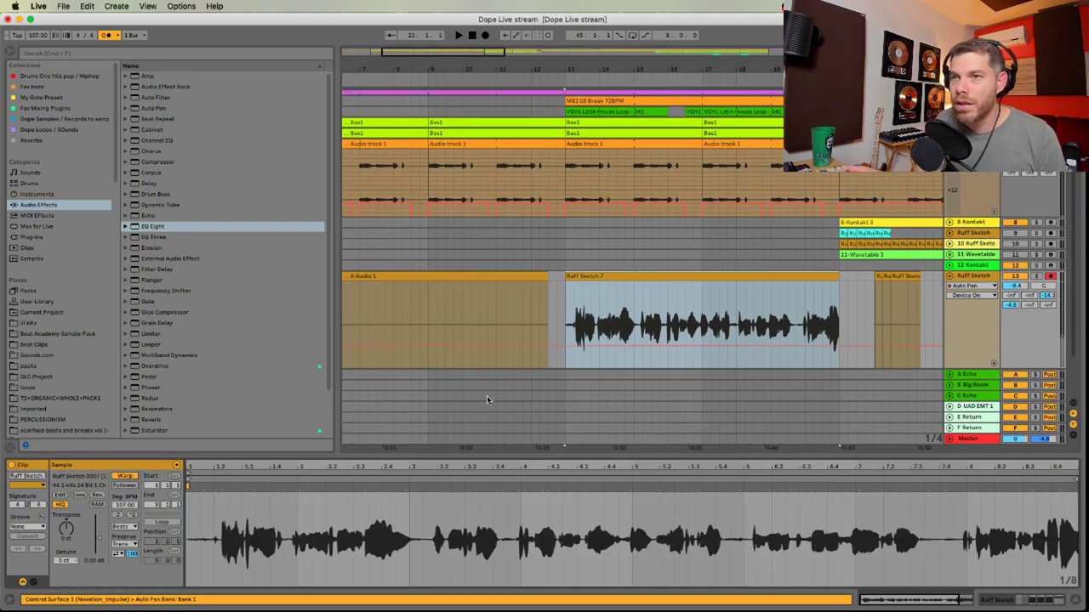
Add a warp marker at the first transient of the new take and shift it slightly earlier onto beat 1.2
key(space)
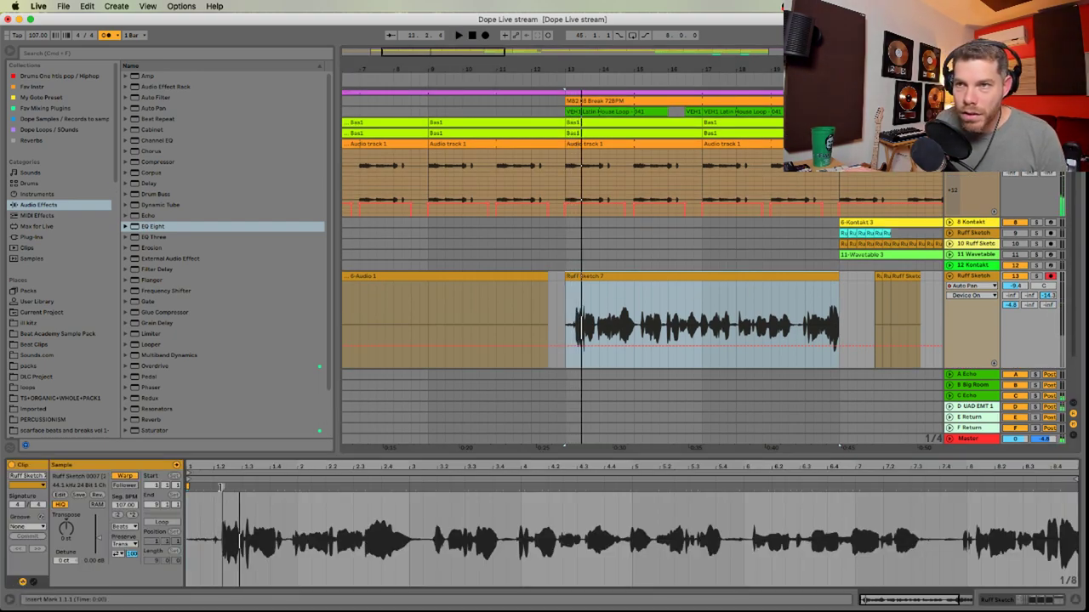
click(219, 488)
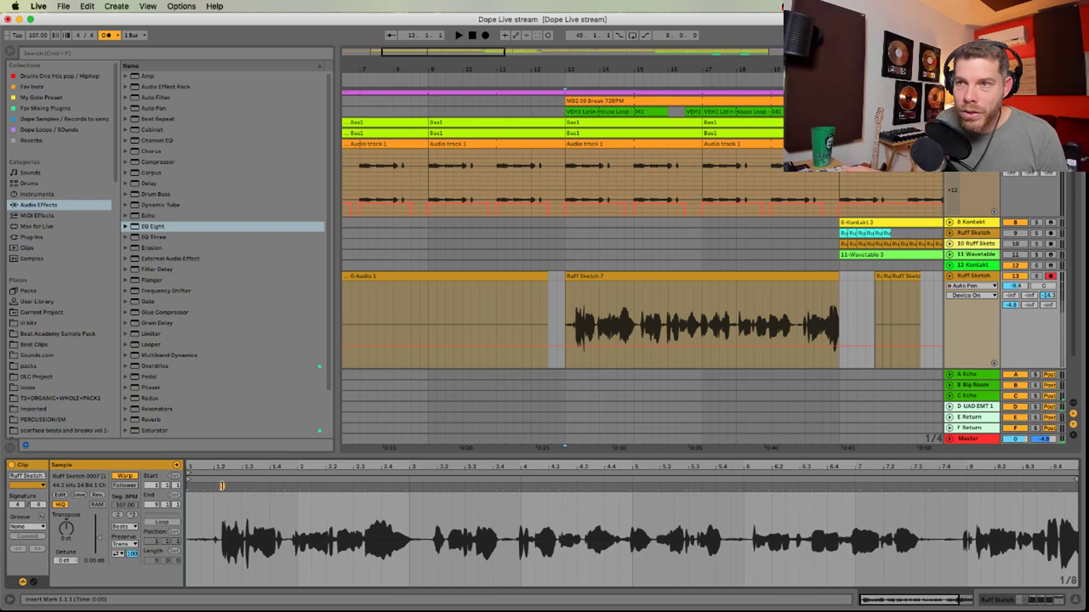
drag(222, 486, 215, 486)
Play the corrected take from bar 11.4 with the metronome turned off, and show the orange Ruff Sketch track's devices
click(524, 313)
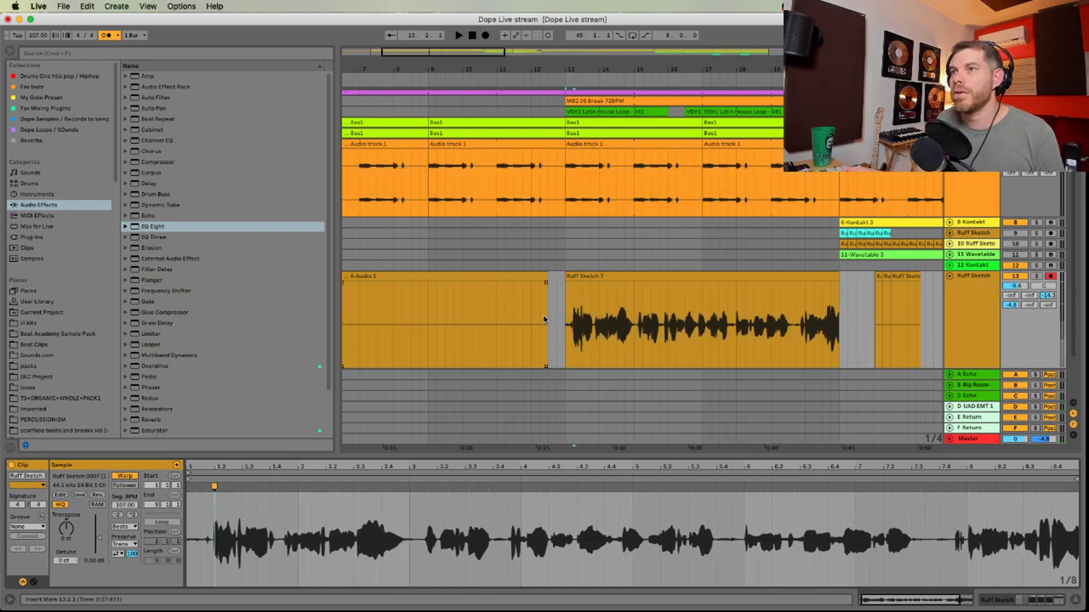
key(space)
drag(830, 311, 820, 278)
click(106, 36)
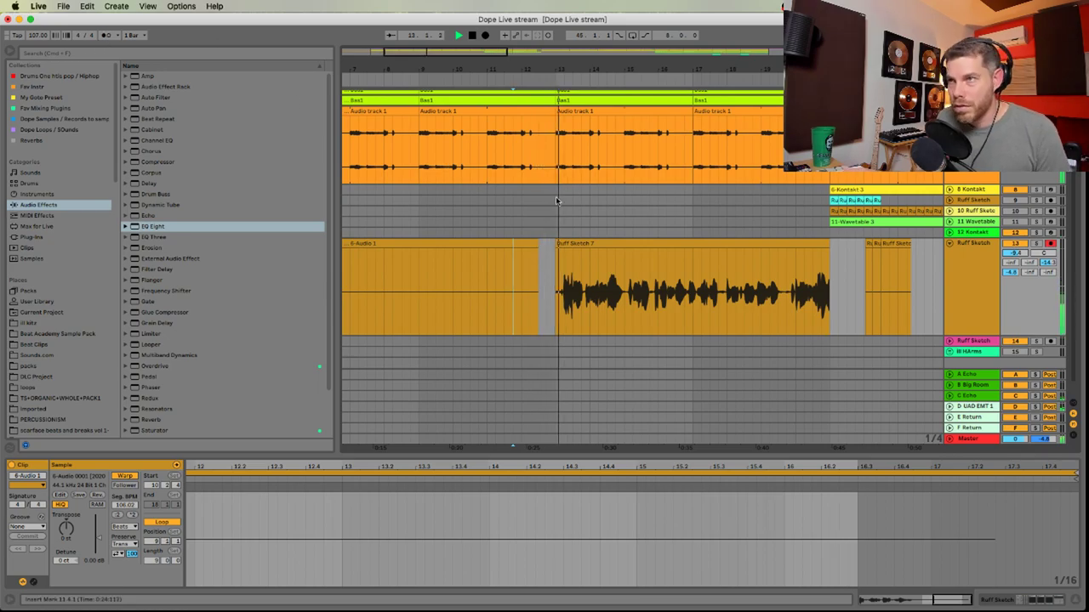
click(976, 263)
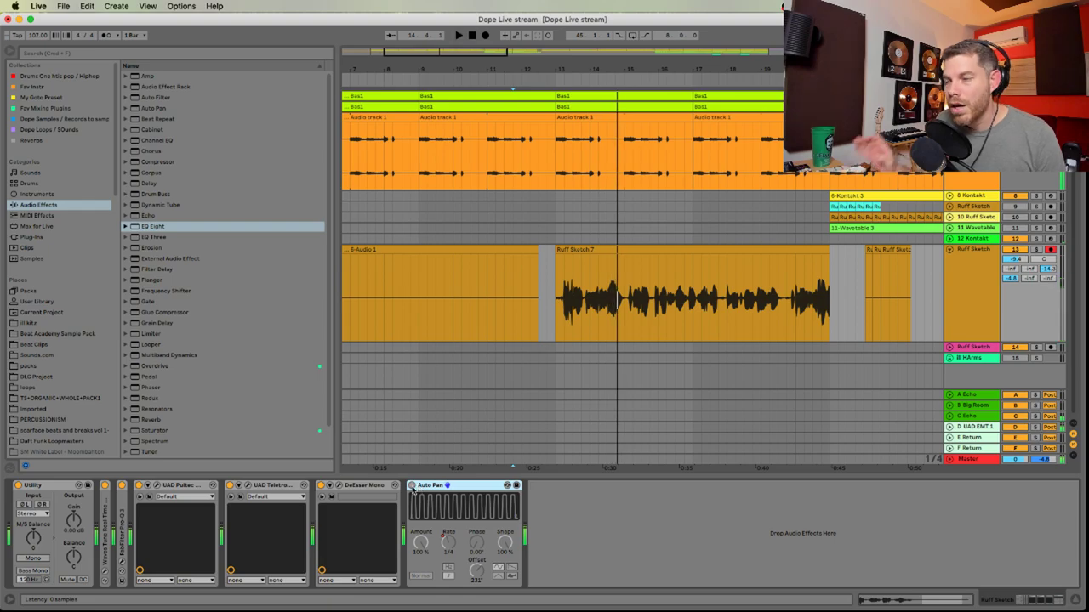
Send "y" in the live chat in Chrome, return to Live and save the set
key(super+Tab)
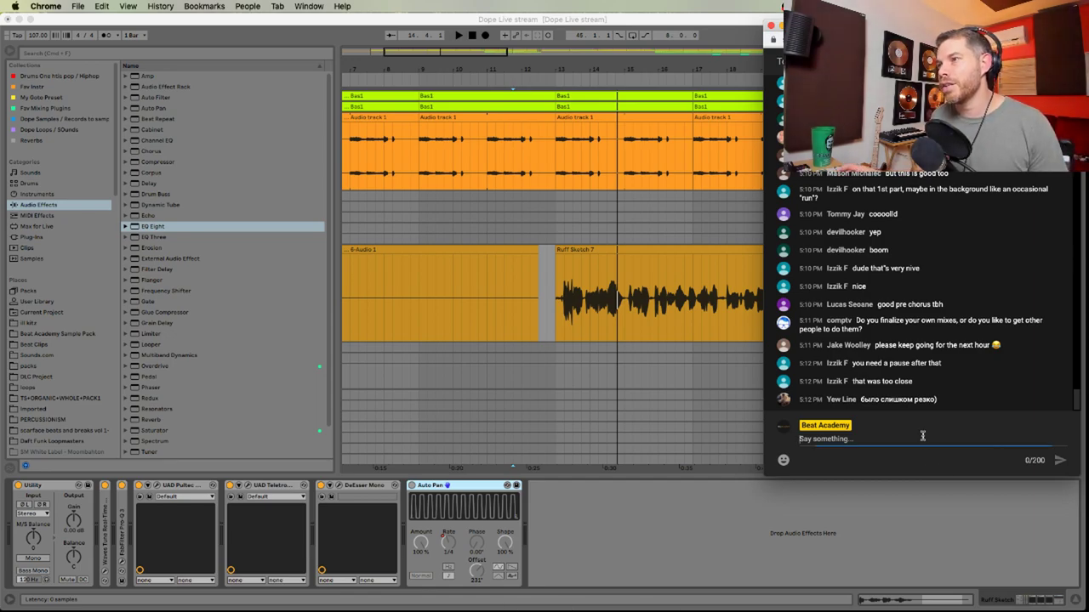
text(y)
key(Return)
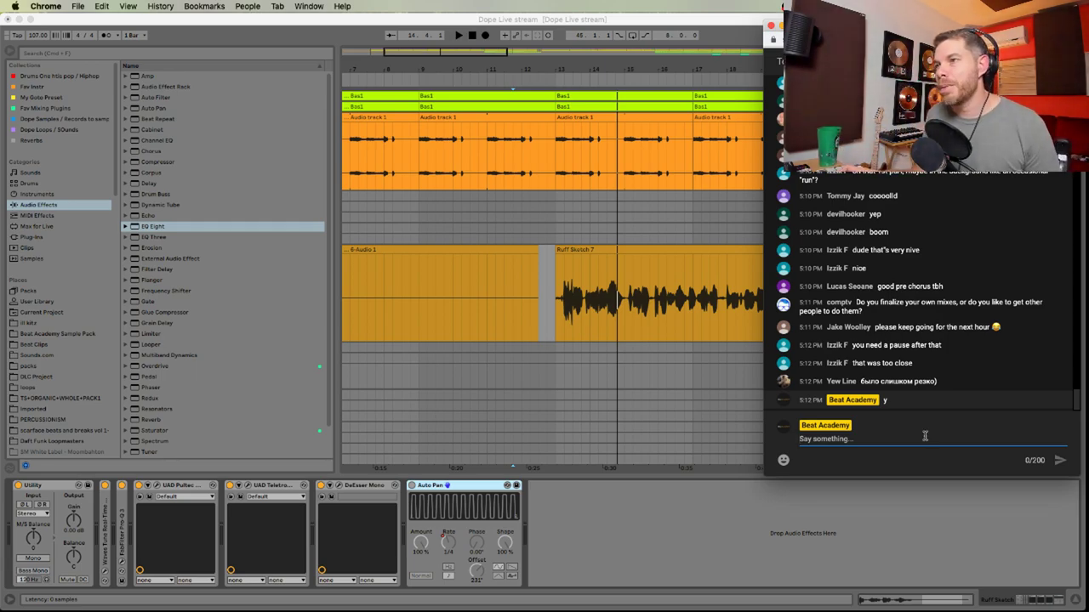
click(670, 385)
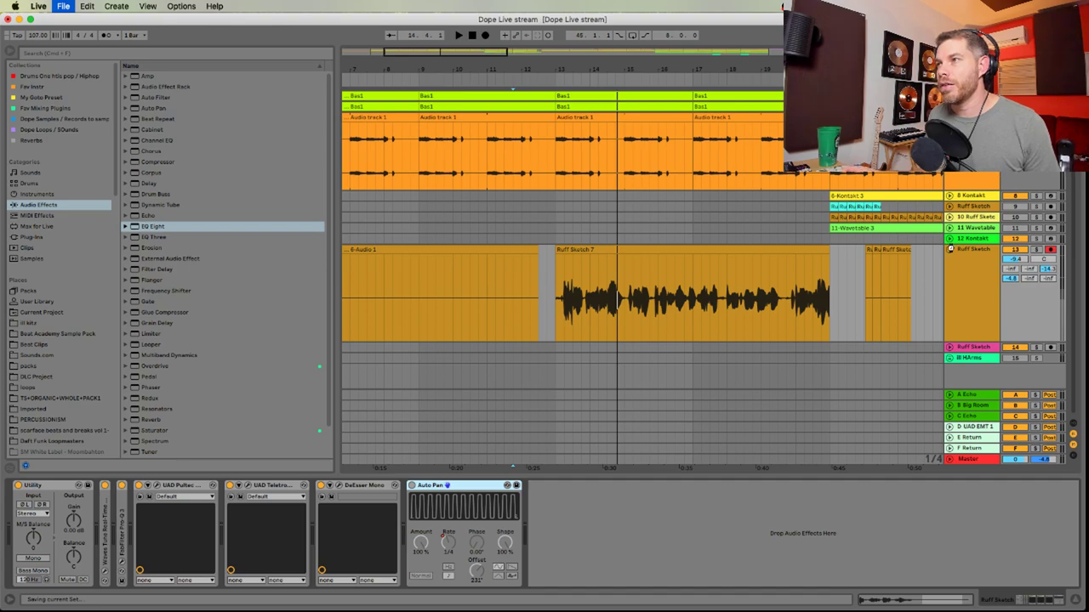
Fold all tracks, unfold only the orange Ruff Sketch track, and check the live chat in Chrome
alt+click(950, 250)
drag(831, 72, 723, 75)
click(950, 225)
key(super+Tab)
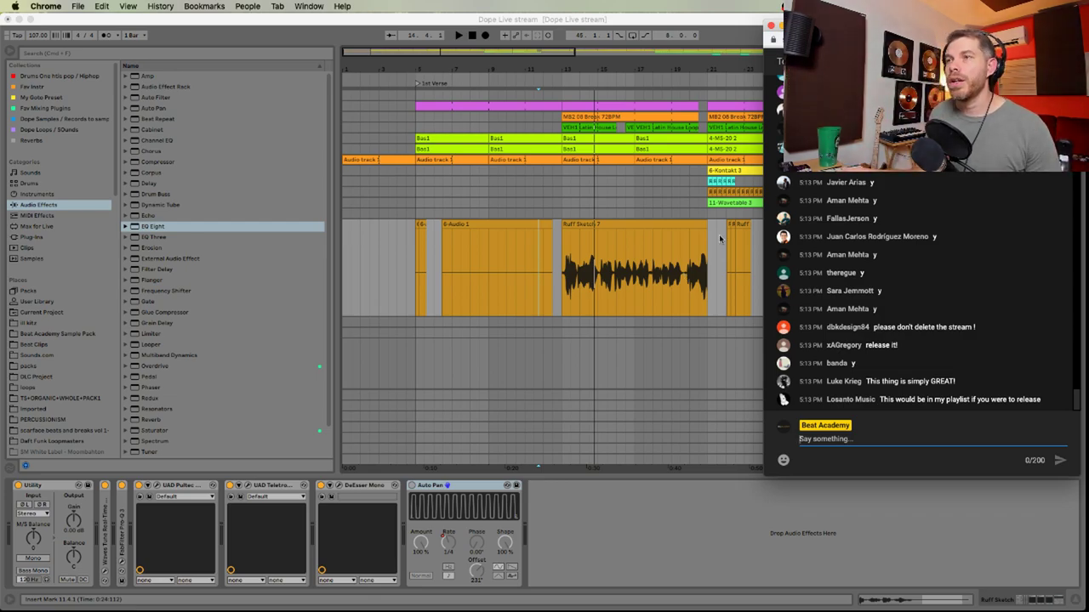
Return to Live, solo the orange Ruff Sketch track and play the Ruff Sketch 7 clip from bar 13
click(616, 67)
drag(615, 67, 616, 128)
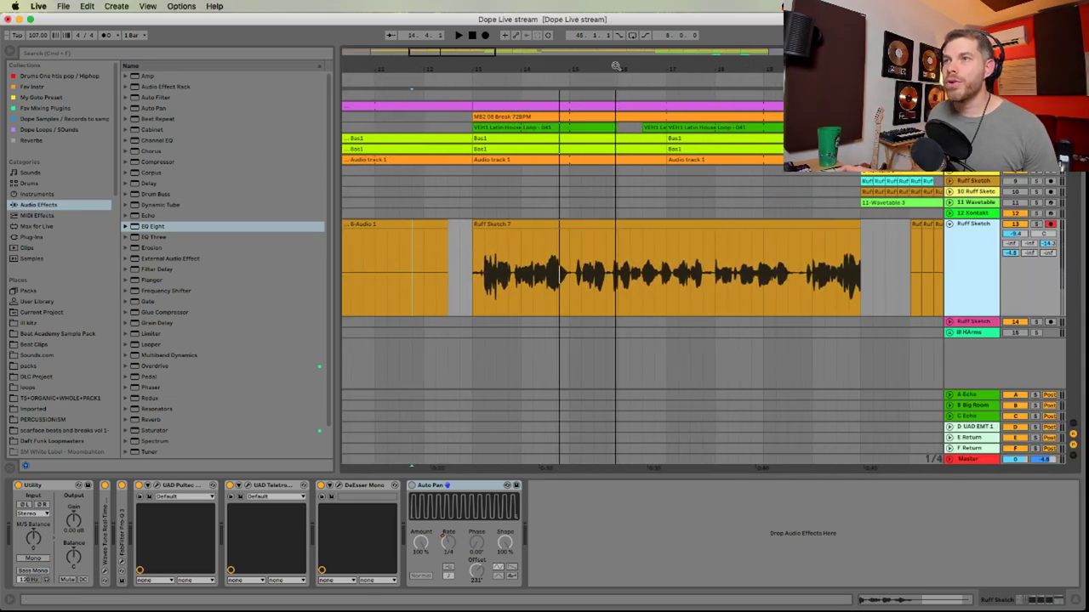
click(478, 281)
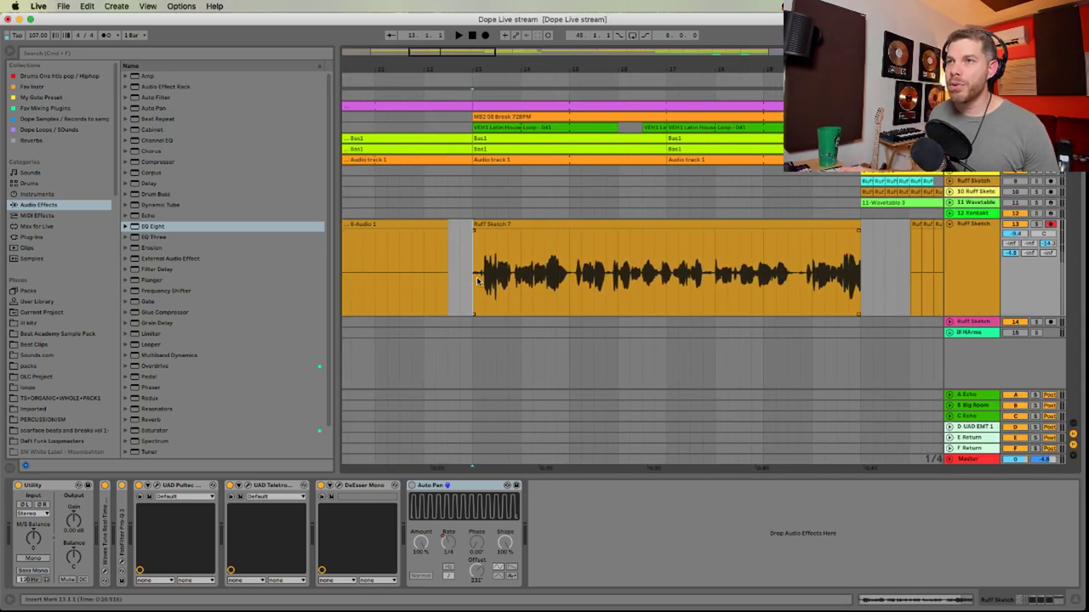
click(1036, 225)
key(space)
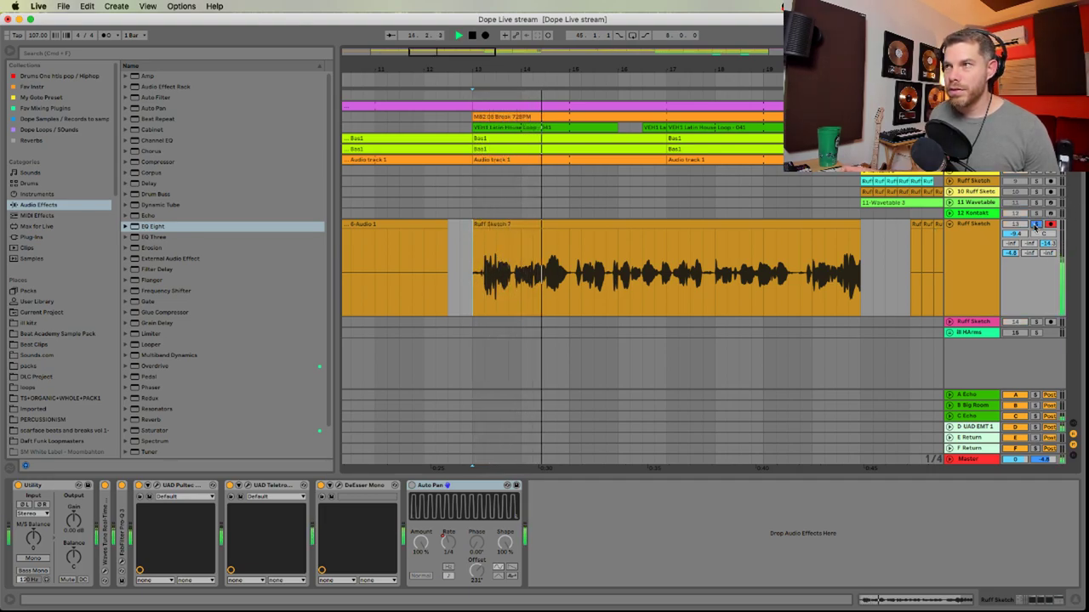
key(space)
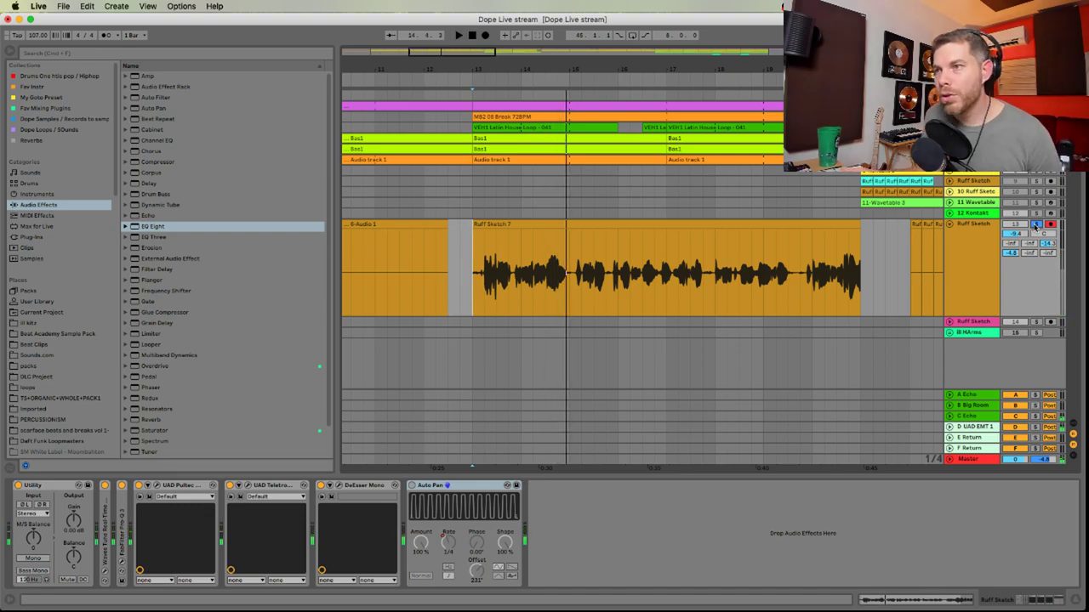
Turn on the Ruff Sketch track's Auto Pan, delete its Rate automation and play the soloed take
click(414, 488)
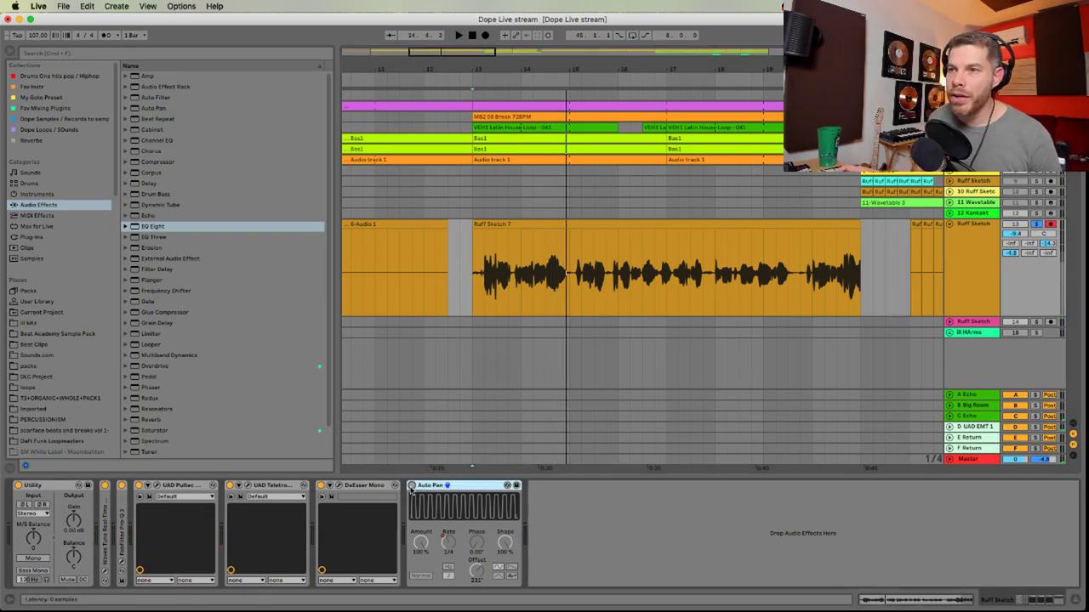
right_click(448, 542)
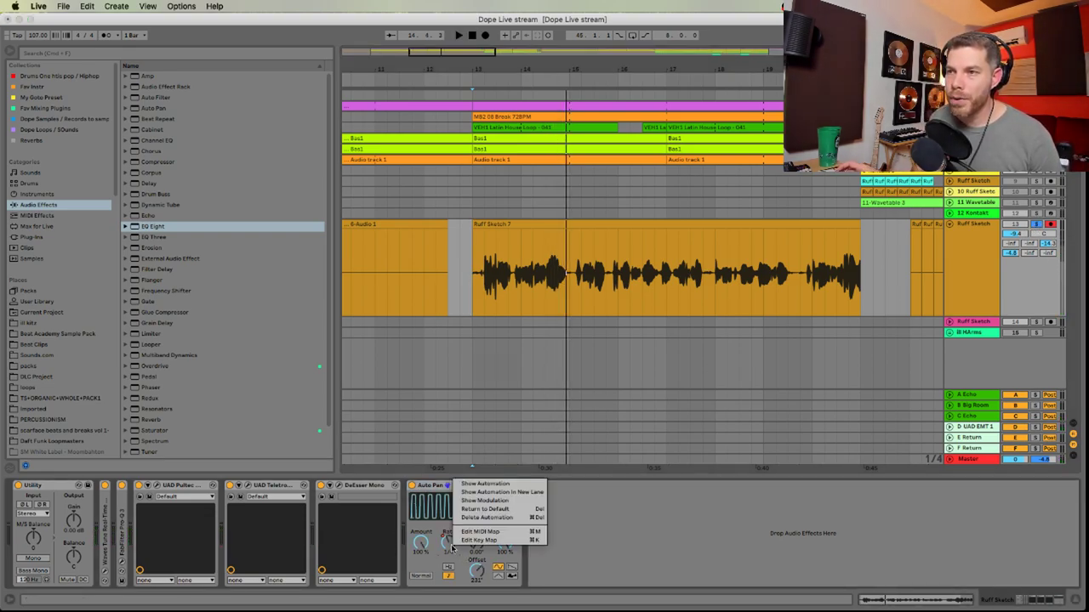
click(502, 519)
key(space)
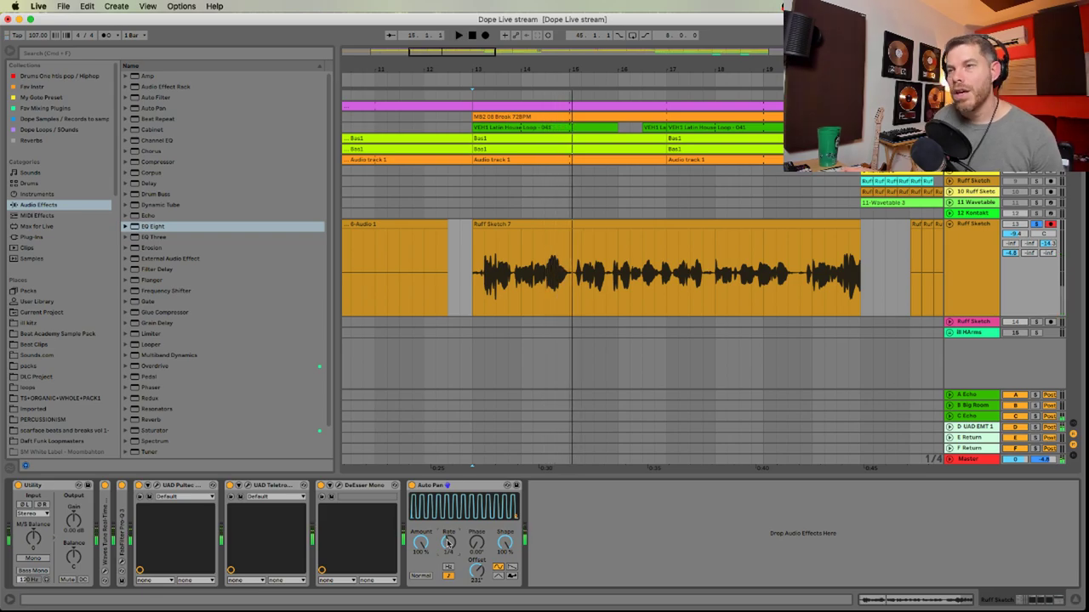
Check the live chat in Chrome, and set the Auto Pan Rate to 1/8 while playing from bar 13
key(super+Tab)
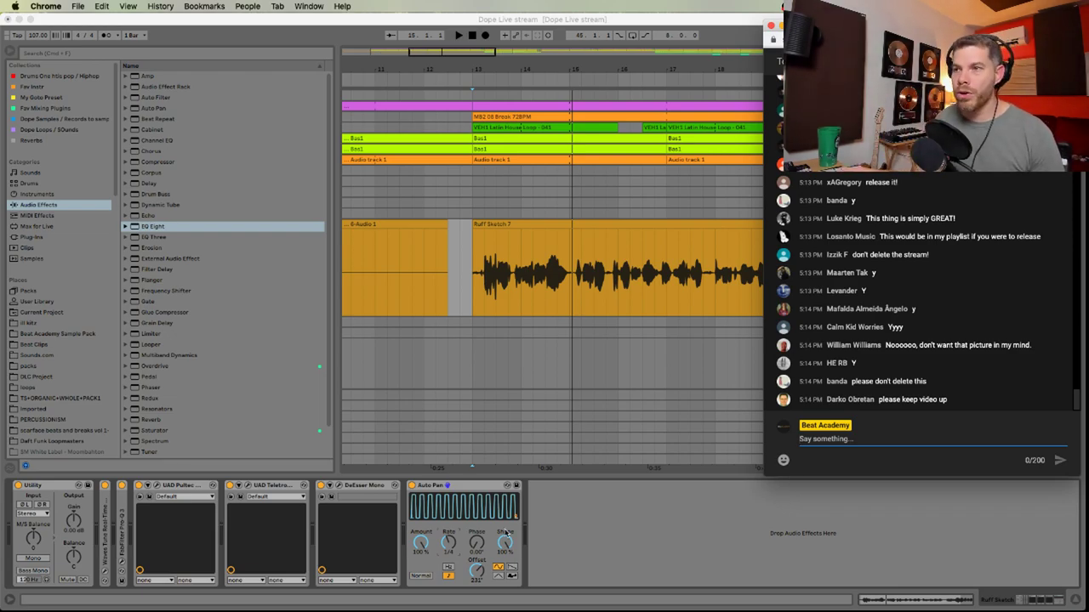
click(450, 543)
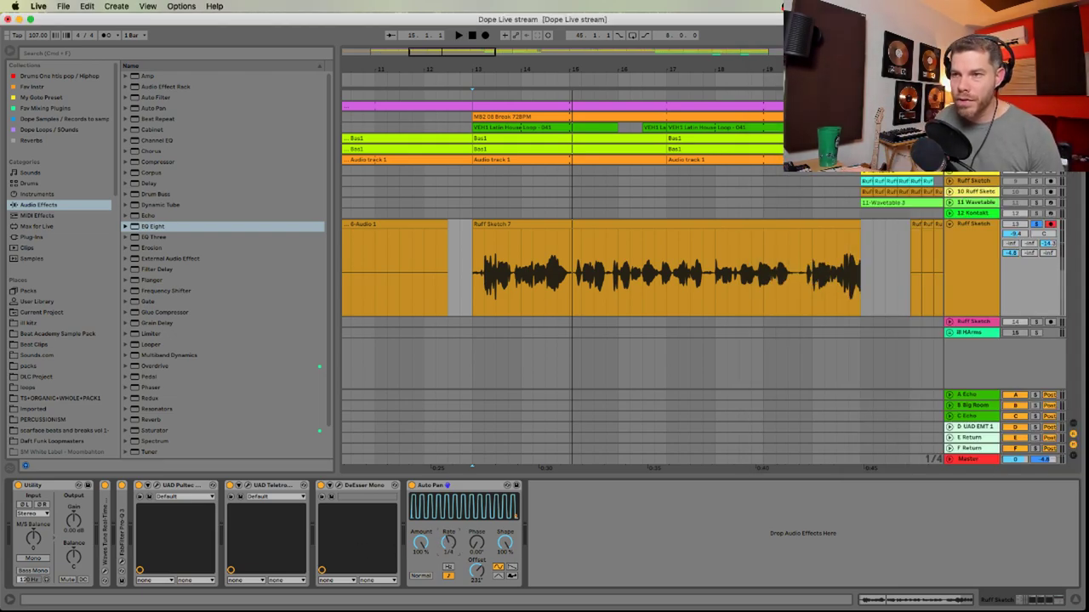
key(space)
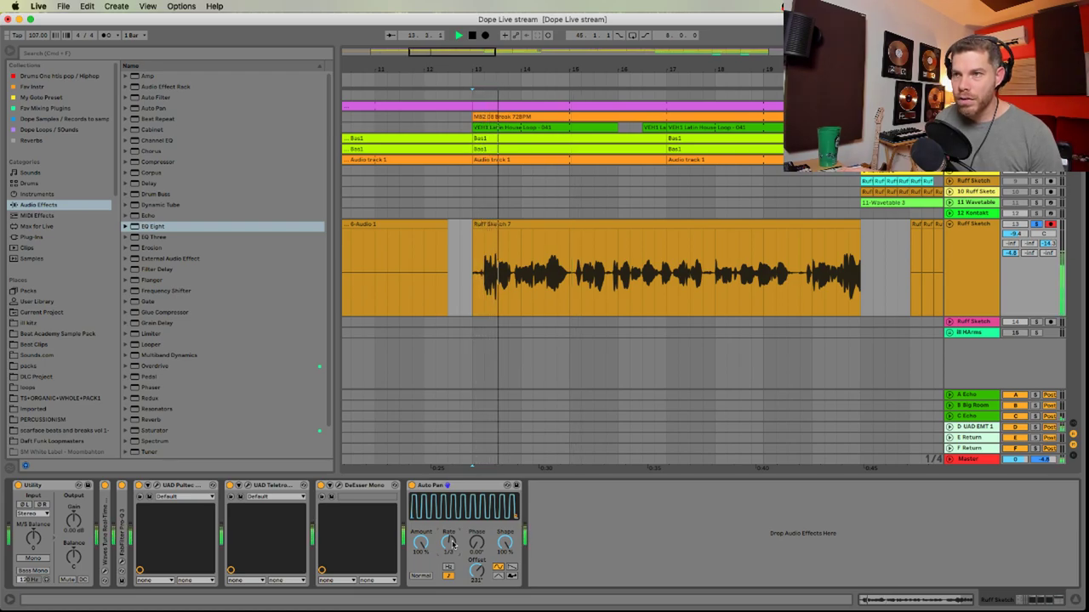
drag(452, 542, 451, 568)
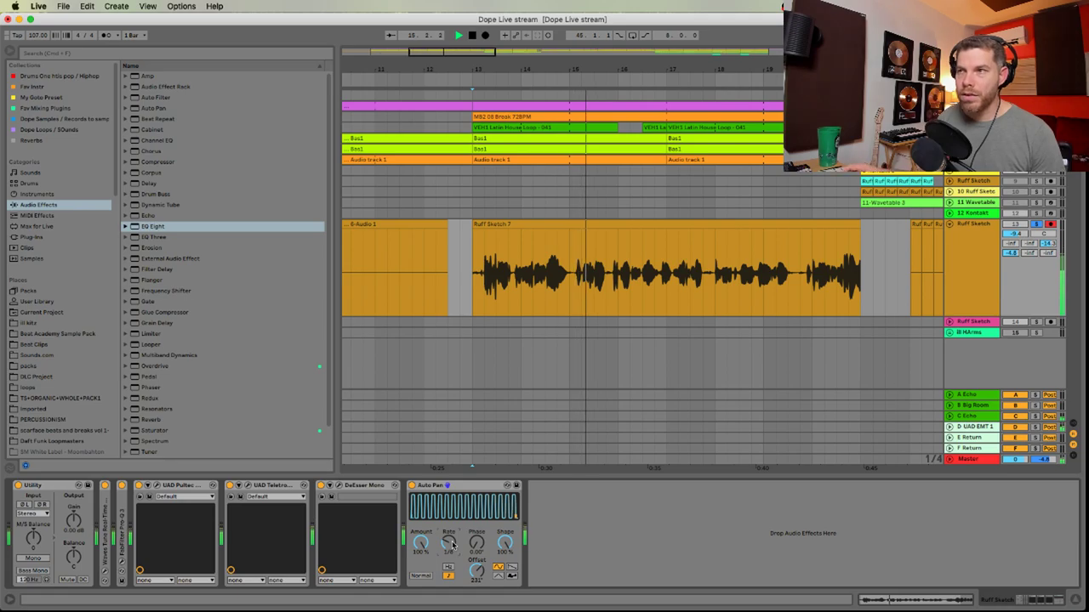
Unsolo the orange Ruff Sketch track, replay the mix from bar 13 and set the Auto Pan Rate to 1/4
key(space)
key(space)
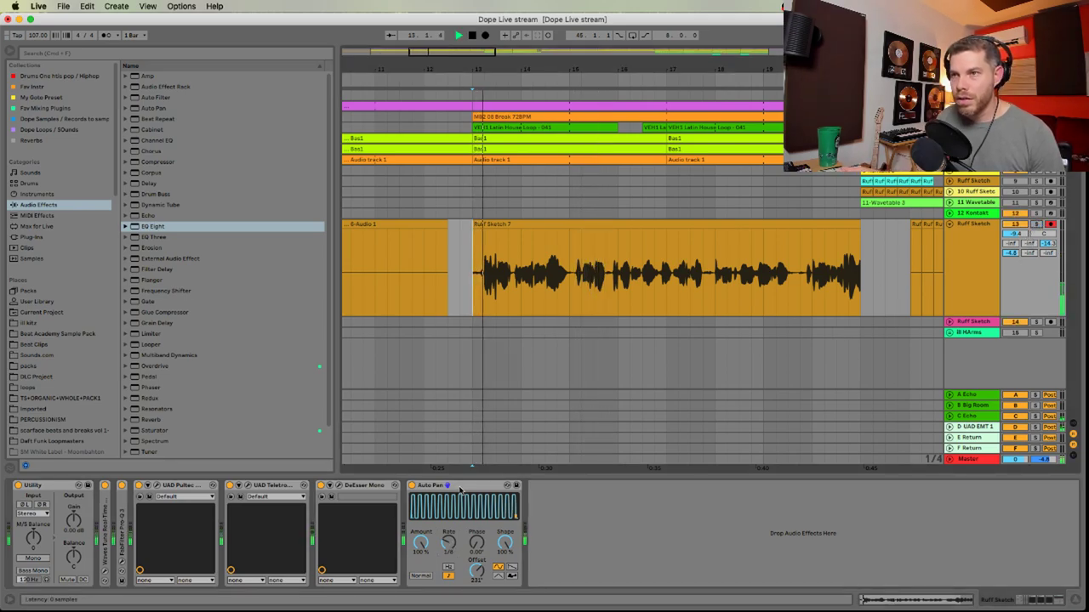
drag(451, 549, 450, 544)
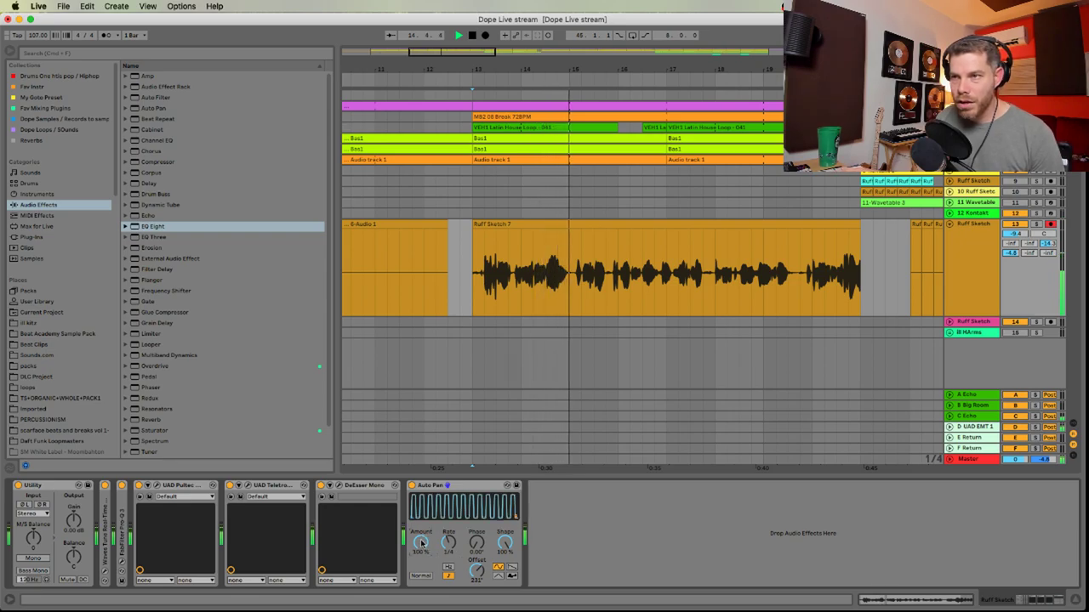
Lower the Auto Pan Amount to 44.6 %, stop playback and turn the Auto Pan device off
drag(421, 543, 421, 563)
key(space)
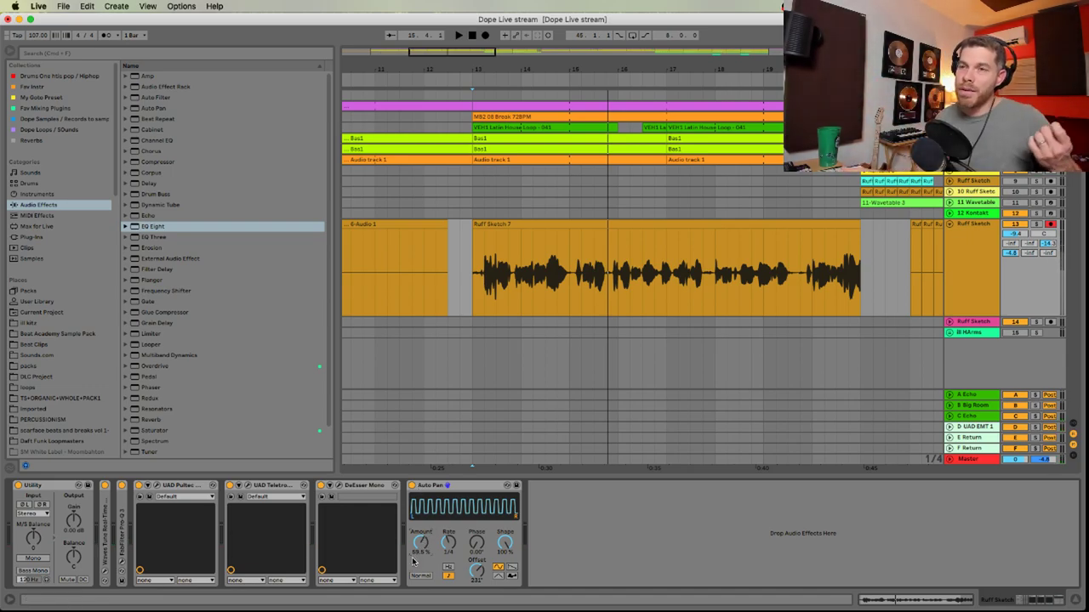
drag(414, 555, 414, 568)
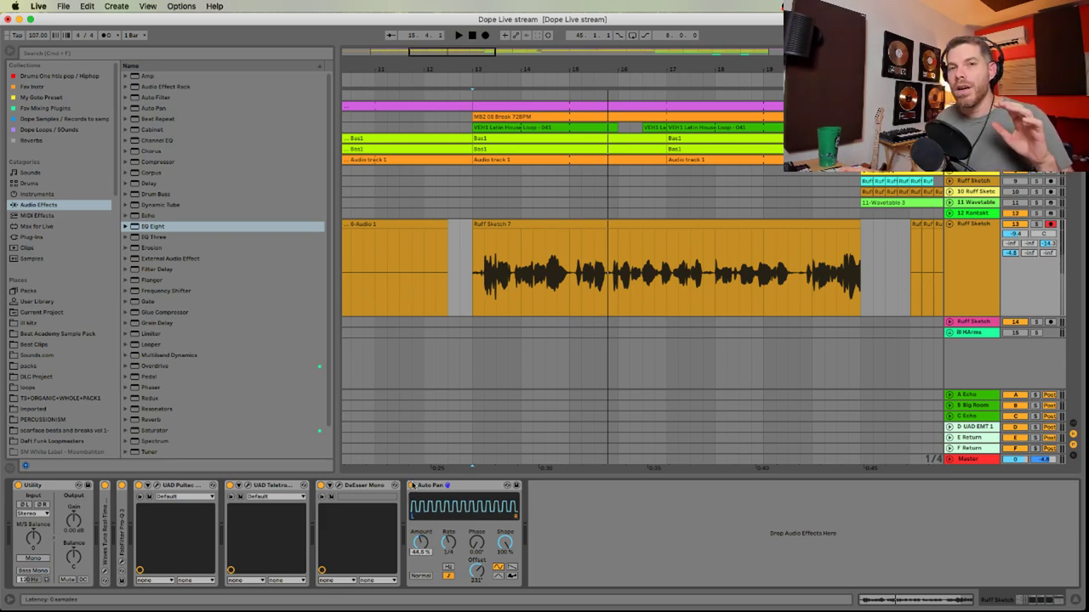
click(413, 485)
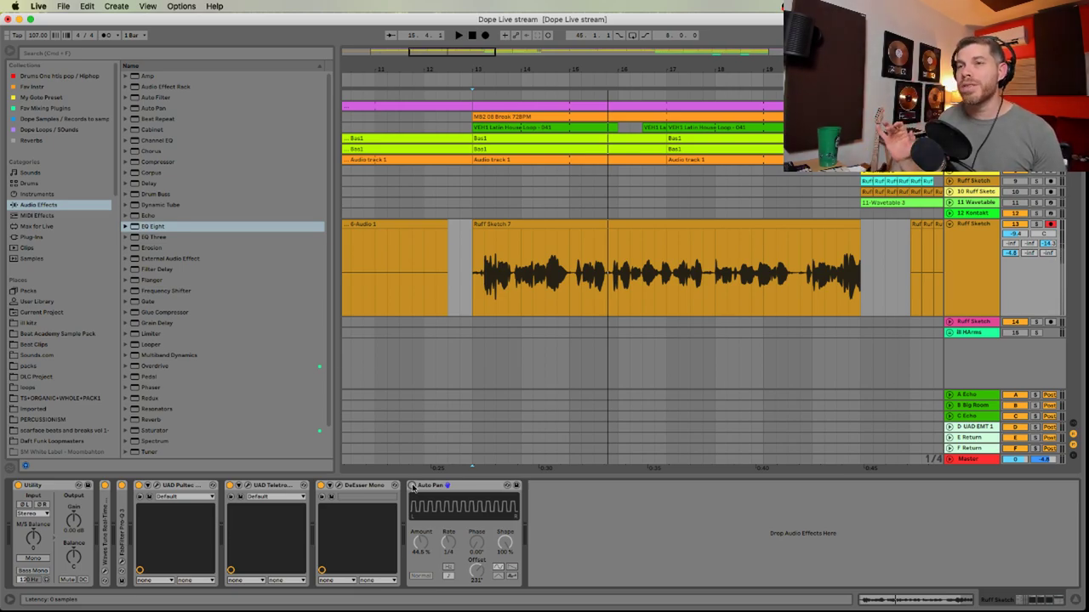
Switch to the live chat in Chrome and reply to the viewer asking about annual membership with "its on my site"
key(super+Tab)
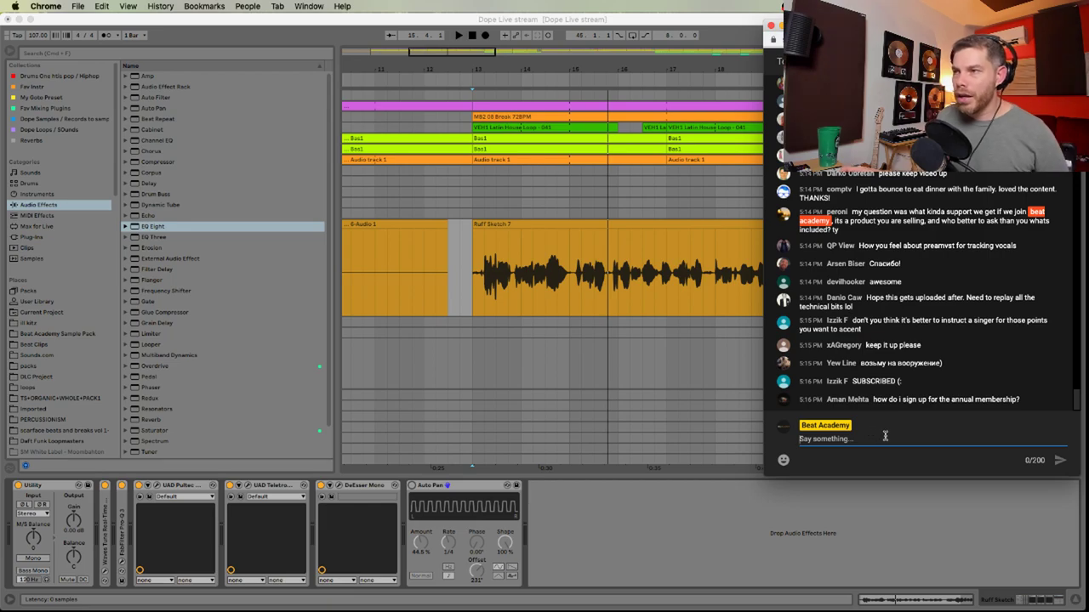
text(@am)
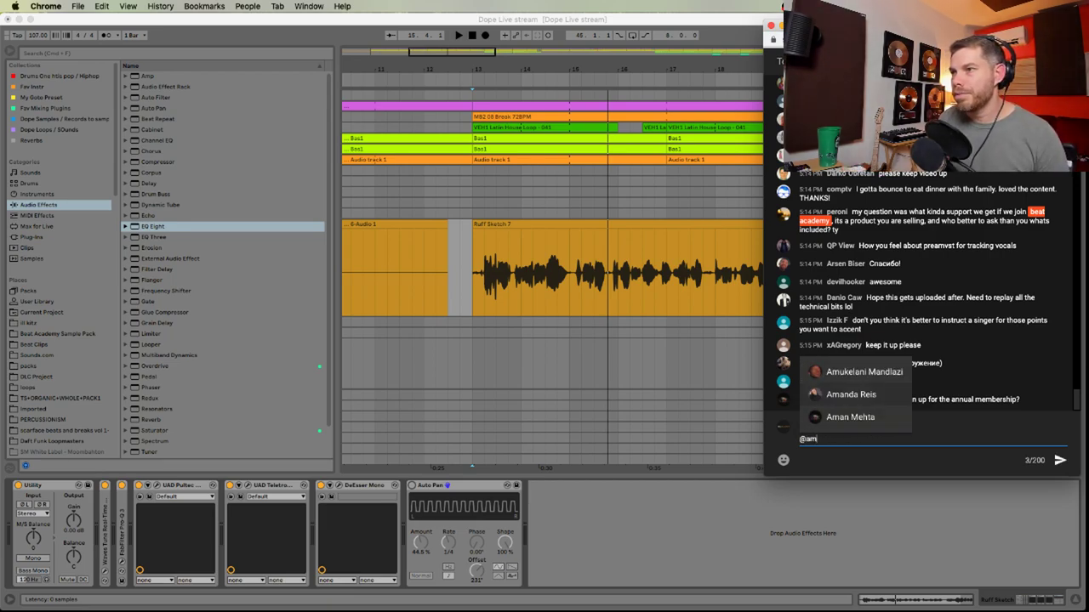
key(Return)
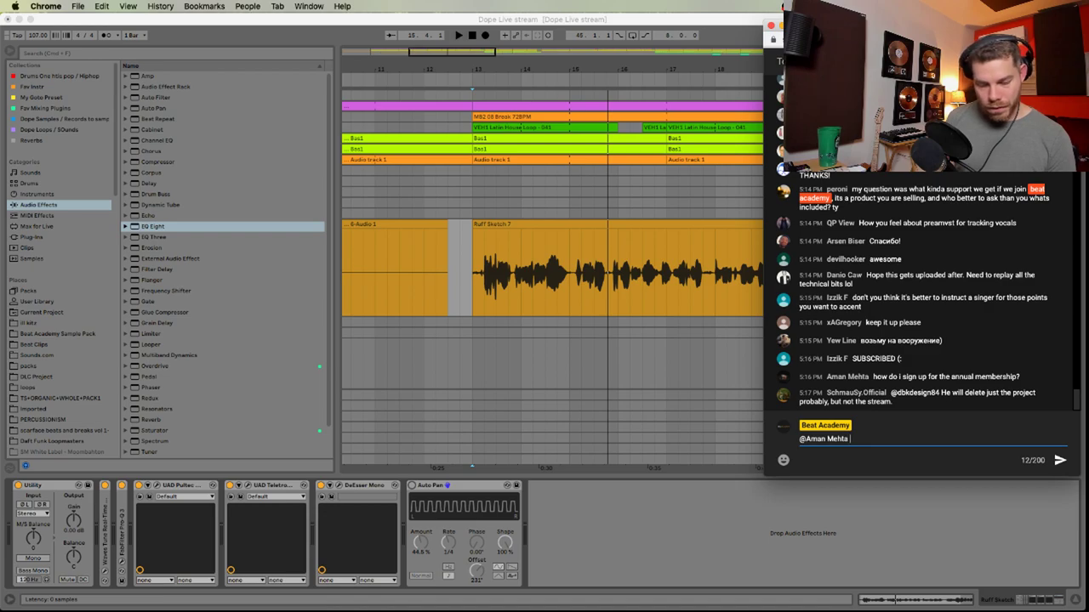
text(its on my )
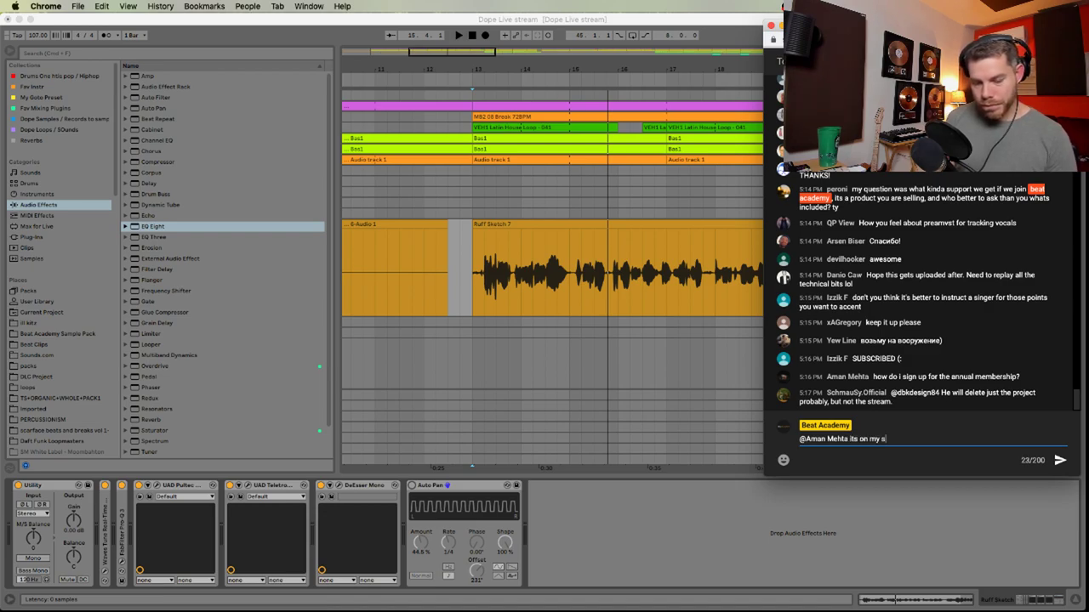
text(site)
key(Return)
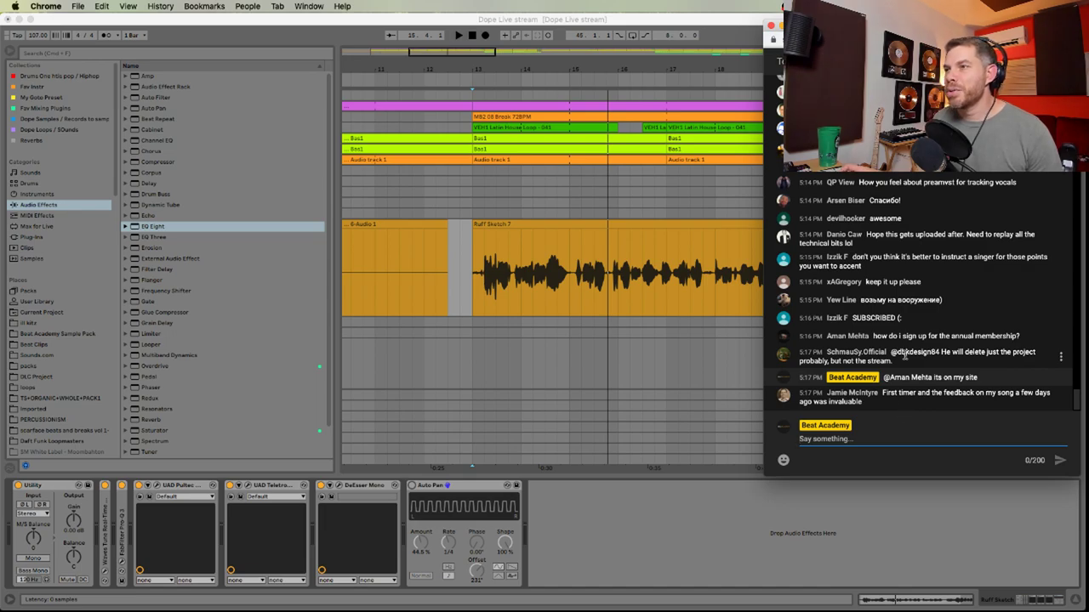
Return to Live, fold the orange Ruff Sketch track and disarm it for recording
click(608, 287)
click(635, 259)
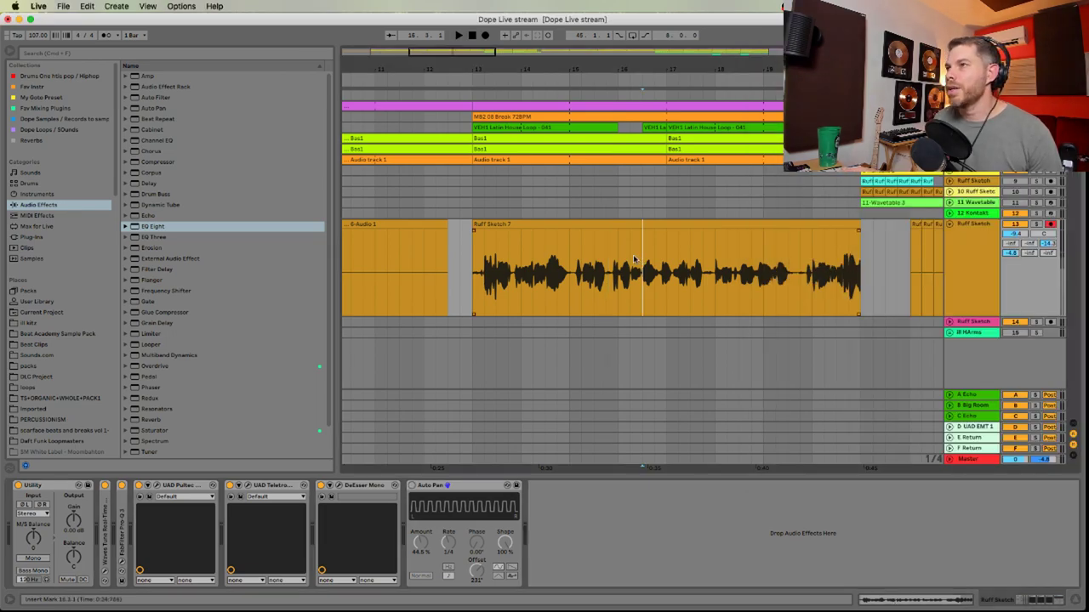
click(951, 224)
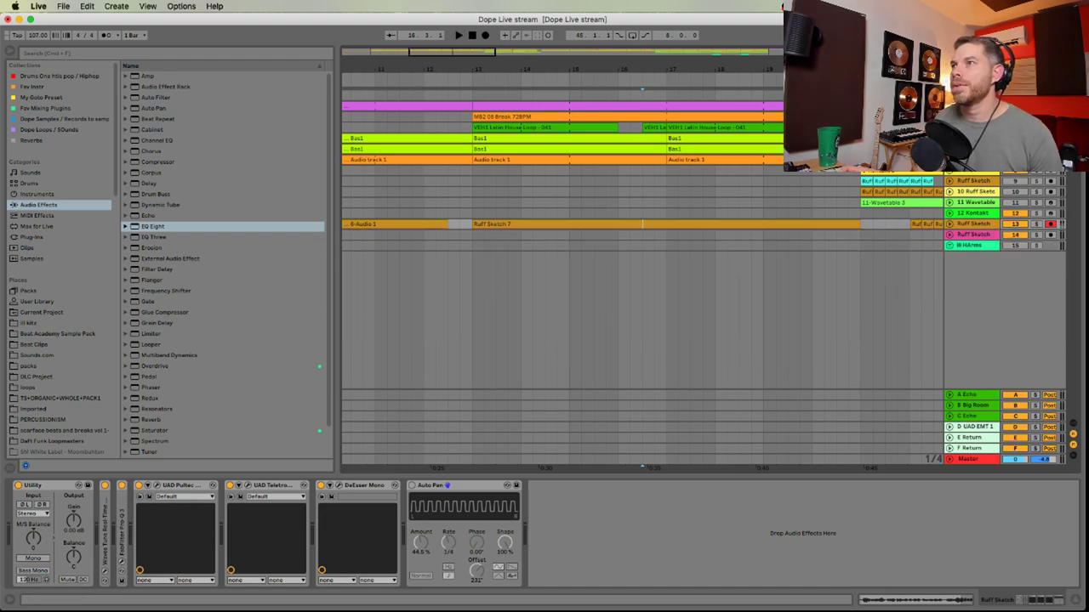
drag(848, 69, 528, 36)
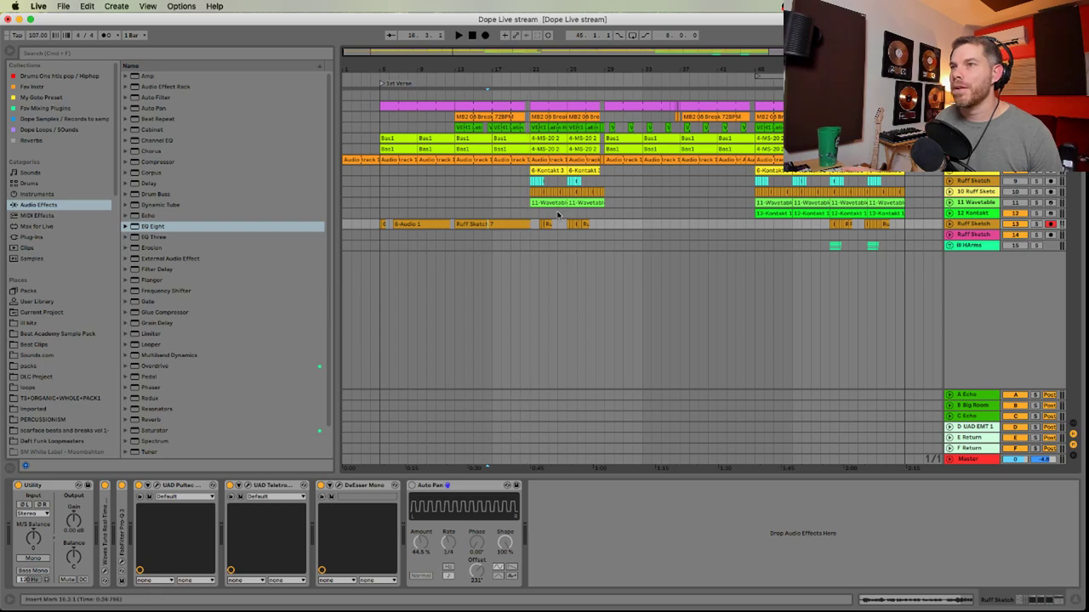
click(529, 215)
click(975, 224)
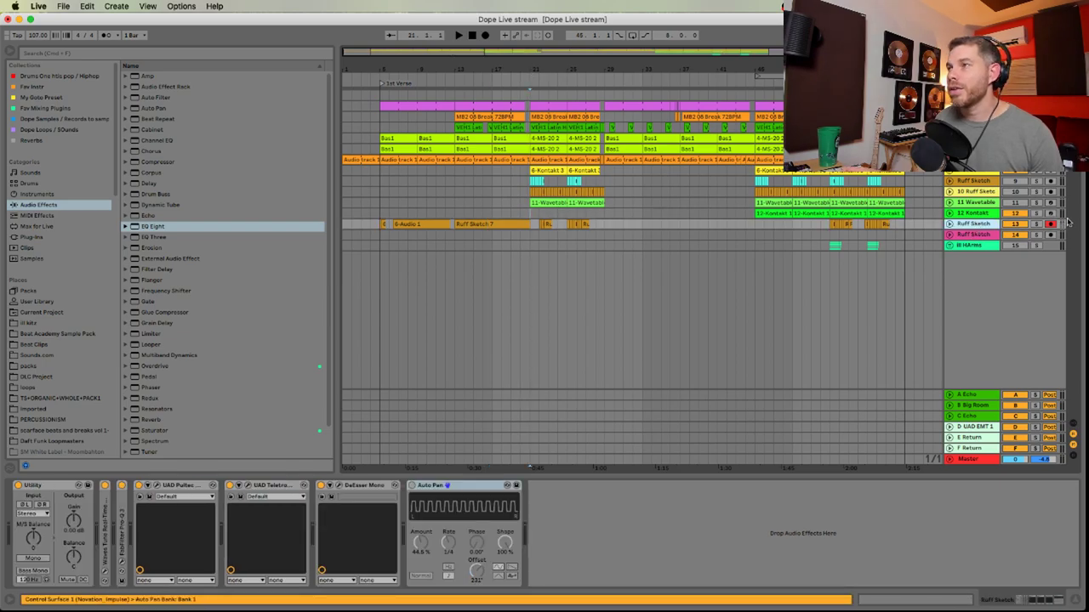
click(1051, 224)
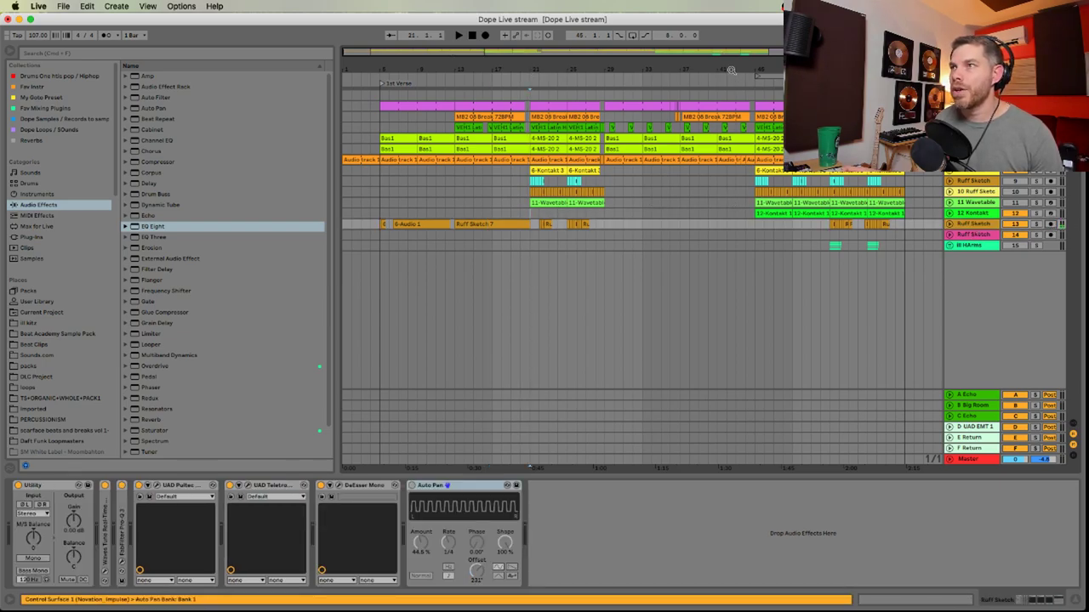
In Session View, narrow all track columns together so every mixer strip fits, select the Master track and return to Arrangement View
drag(731, 75, 732, 60)
drag(597, 60, 655, 71)
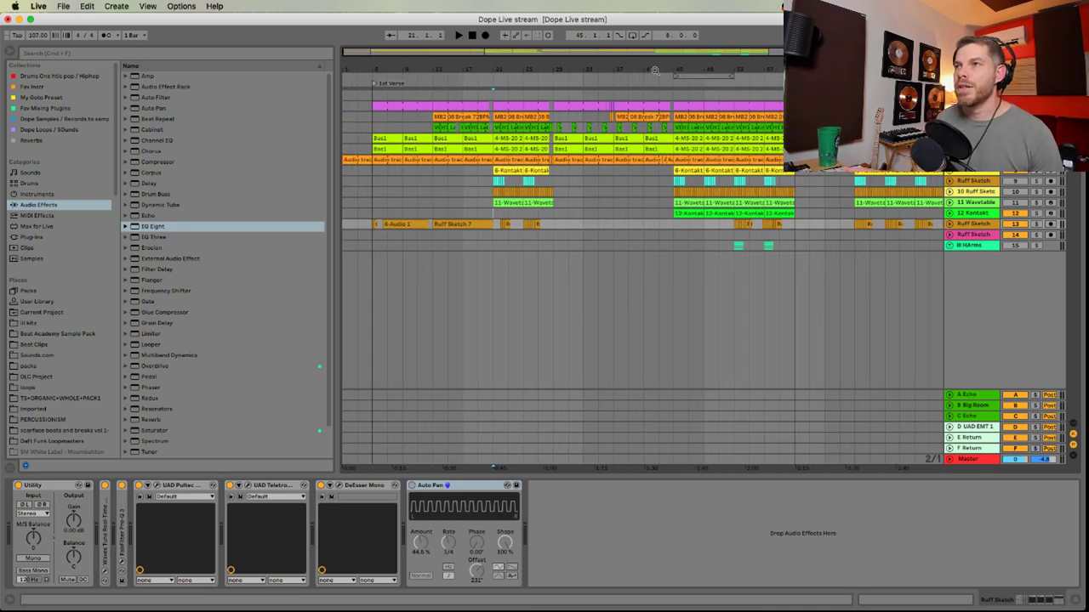
key(Tab)
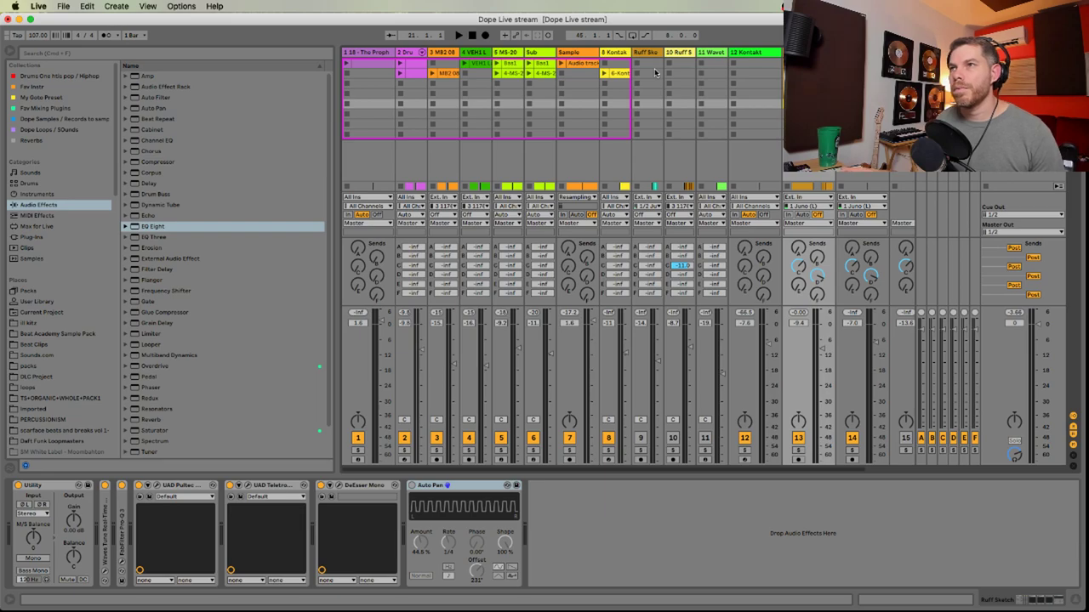
click(661, 57)
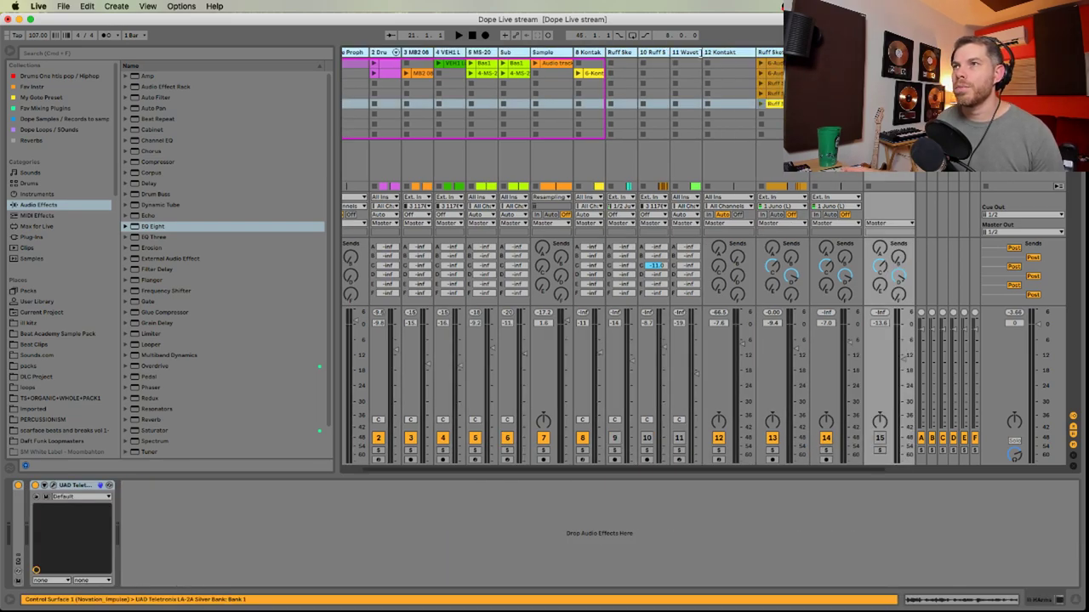
drag(702, 53, 586, 57)
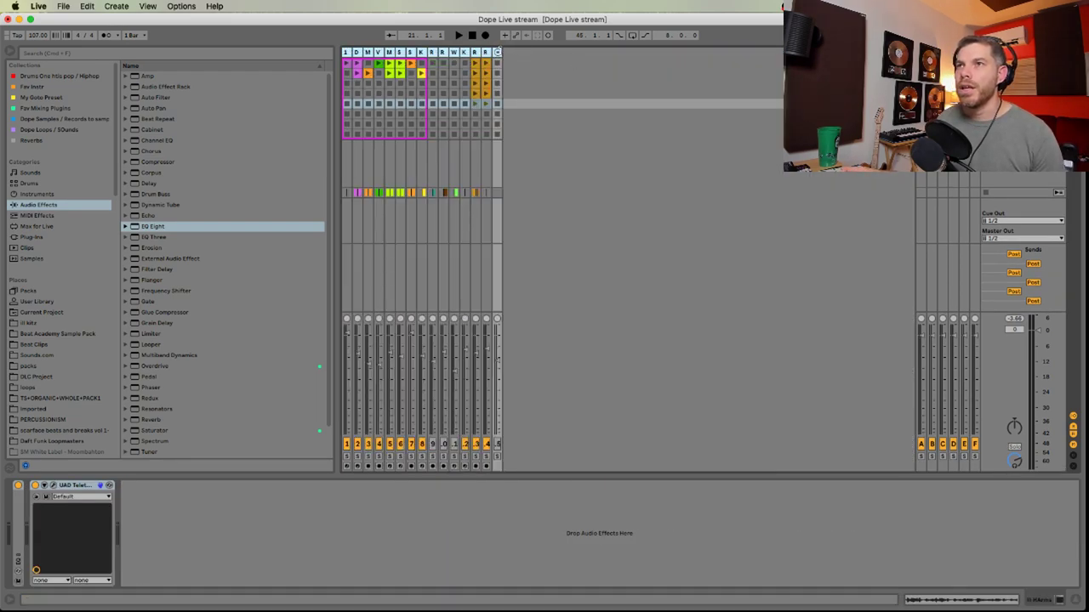
drag(498, 52, 505, 49)
click(1012, 53)
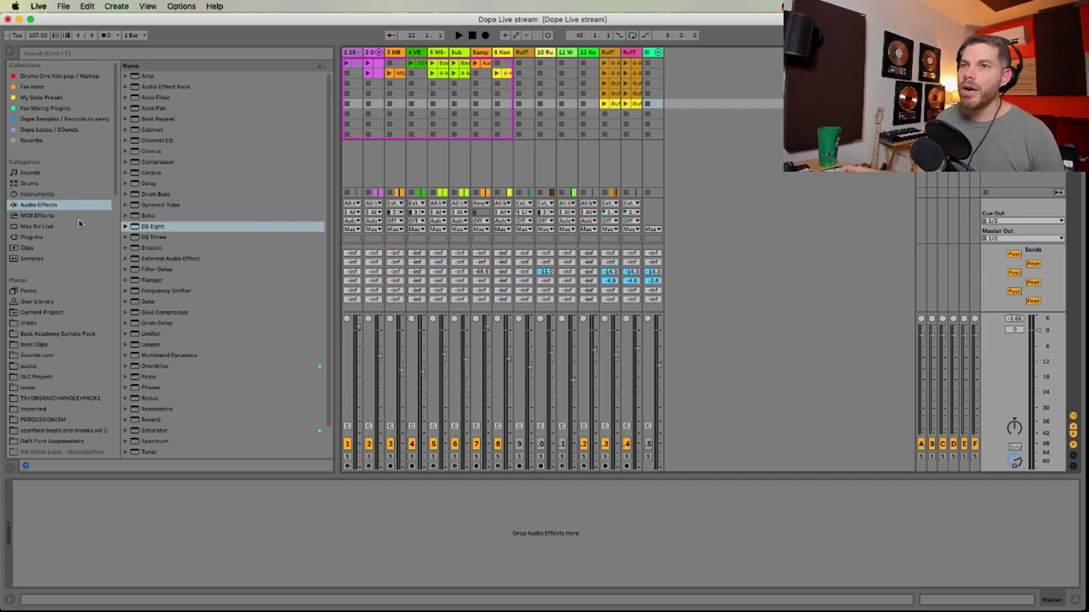
key(Tab)
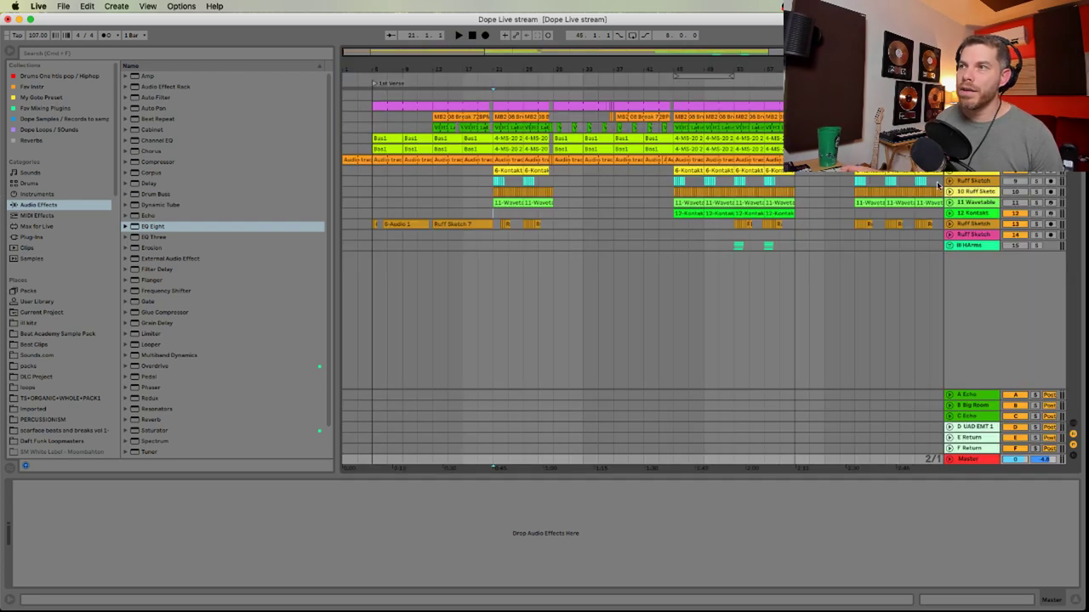
Place the insert marker on the 11 Wavetable track at the start of the Bridge, bar 61
drag(865, 252, 734, 240)
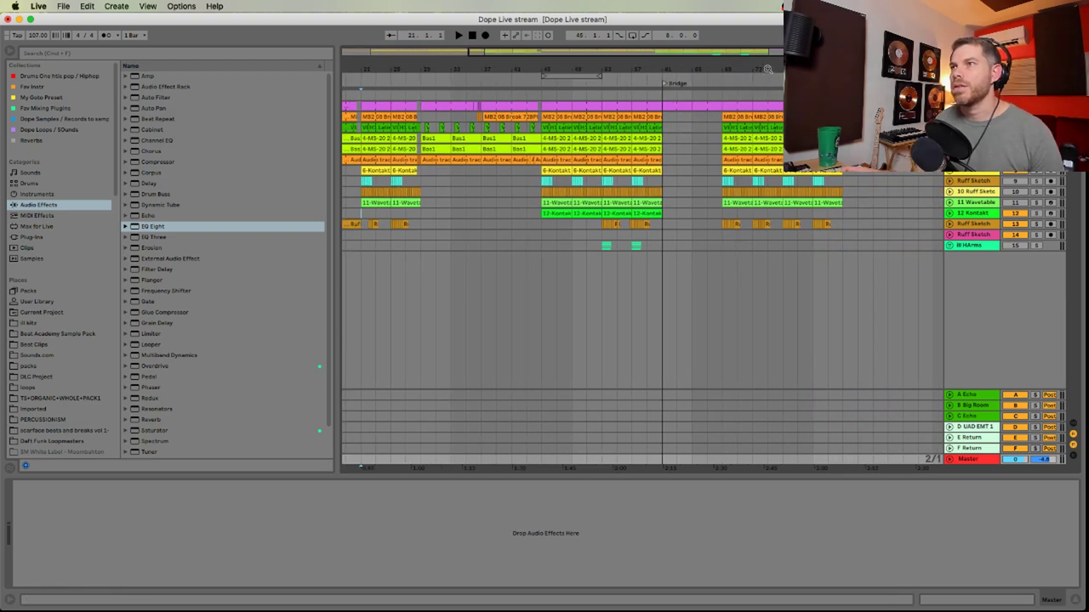
drag(767, 72, 795, 63)
click(720, 194)
click(711, 204)
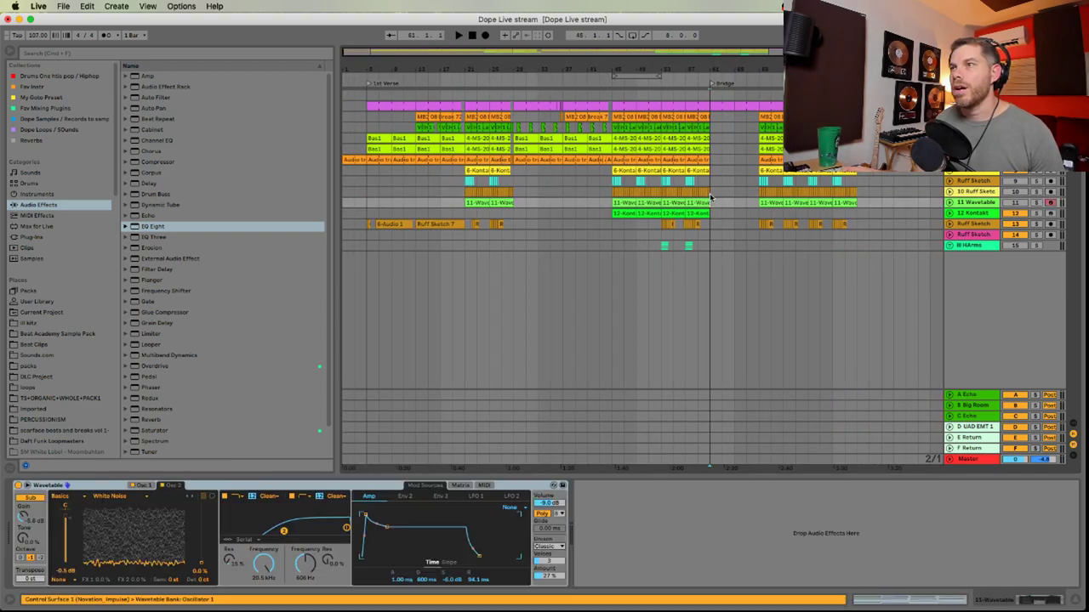
drag(764, 66, 763, 62)
Switch to Chrome and read the latest live chat messages
key(super+Tab)
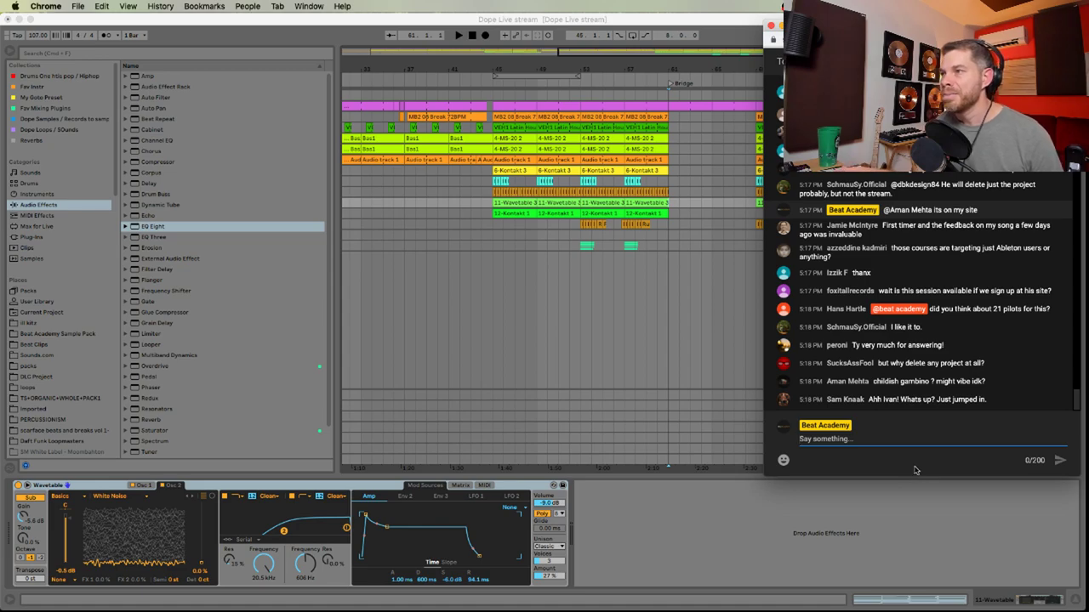
click(875, 437)
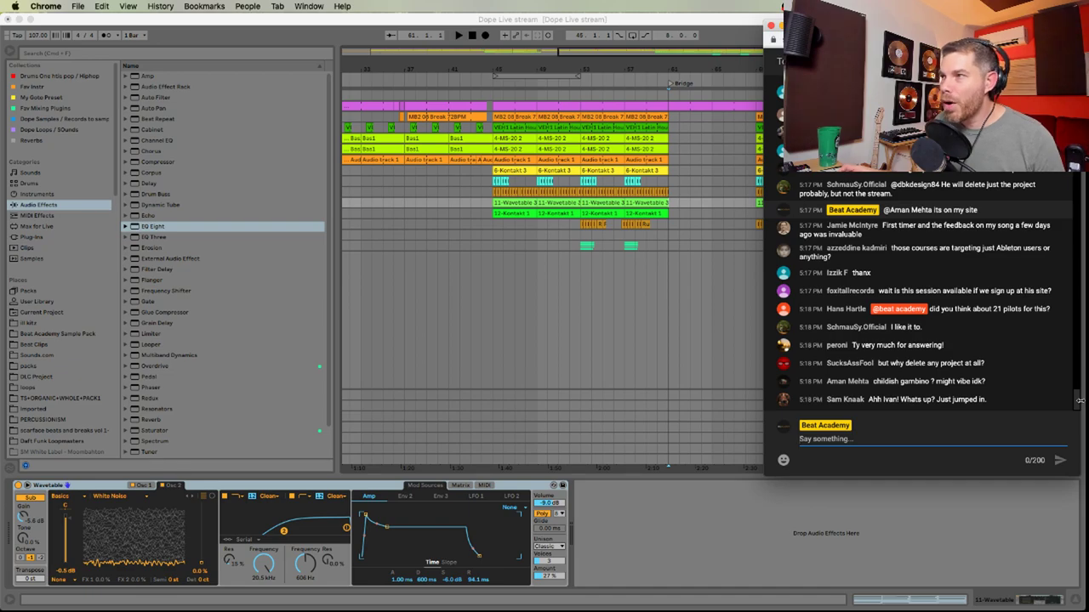
drag(1077, 401, 1077, 436)
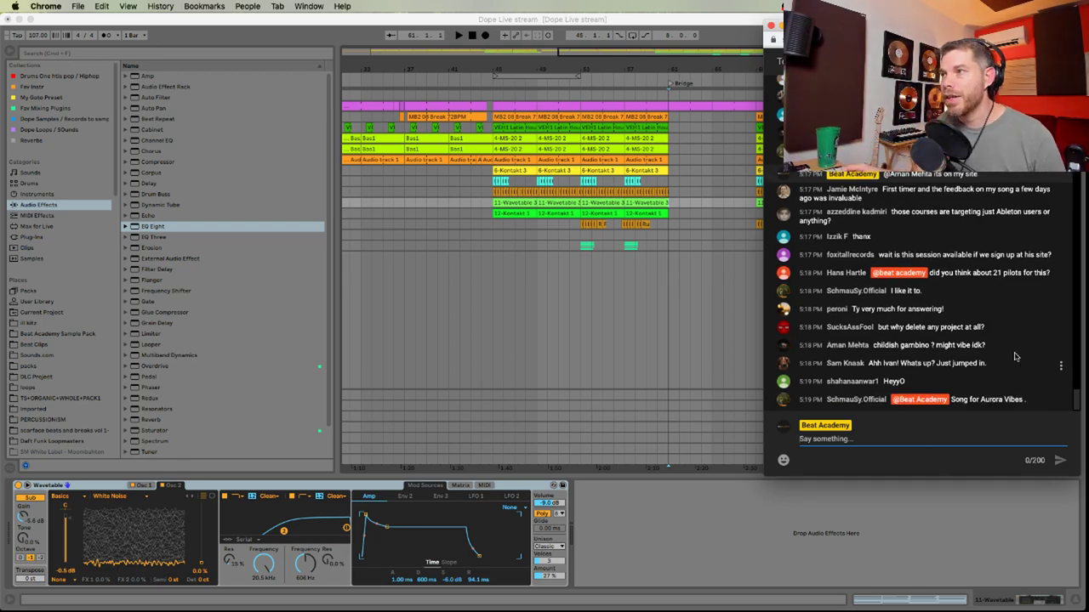
Return to Live, highlight the two lower Ruff Sketch tracks from bar 5 past bar 29, and briefly play from bar 21
click(636, 280)
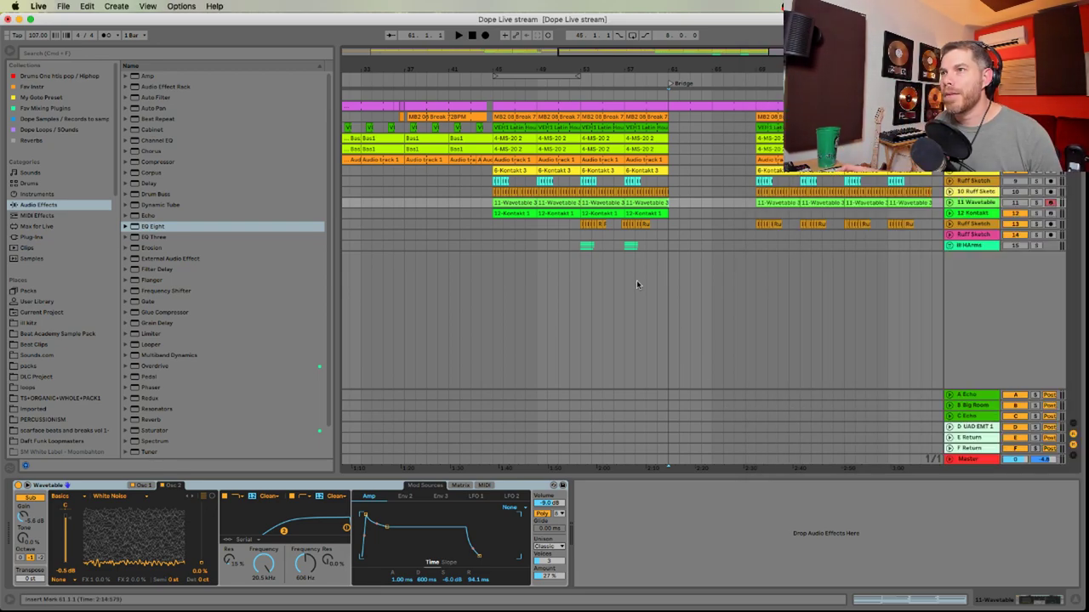
scroll(715, 249, left, 10)
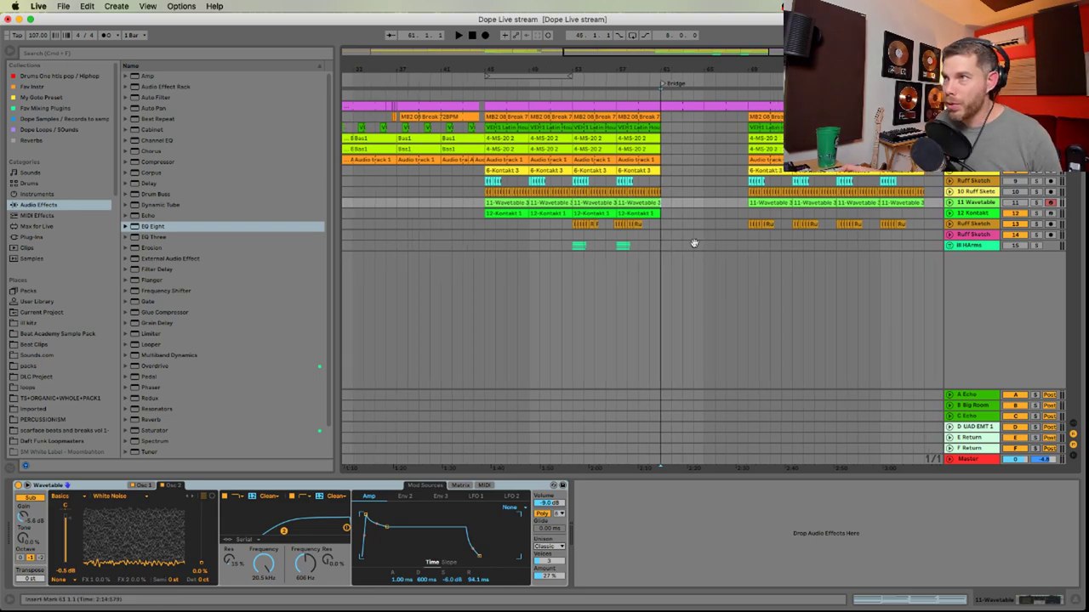
scroll(714, 249, left, 10)
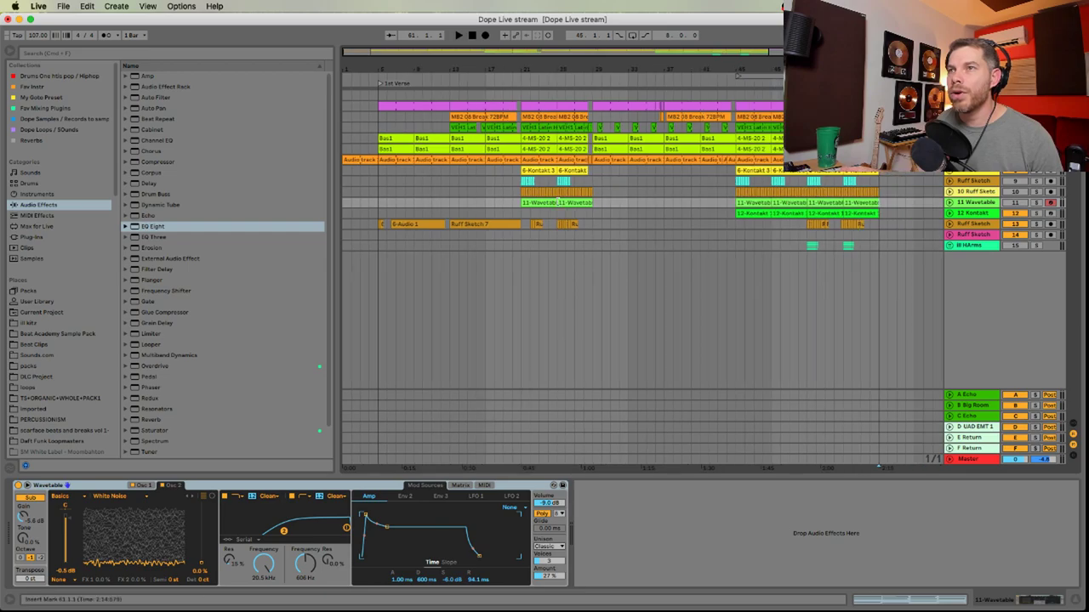
drag(380, 238, 598, 231)
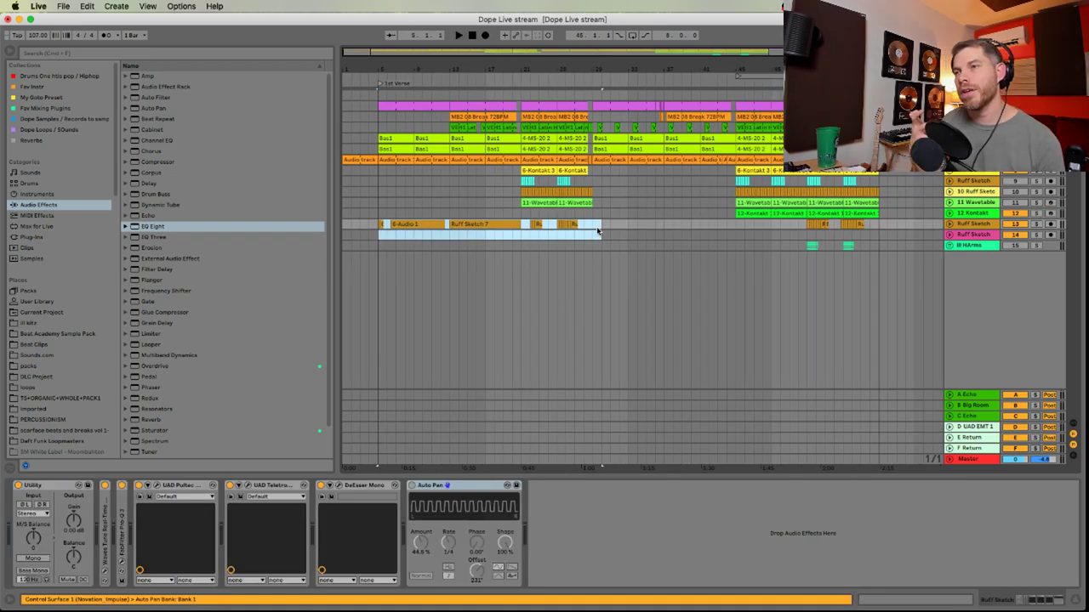
click(491, 234)
drag(491, 234, 593, 244)
click(522, 235)
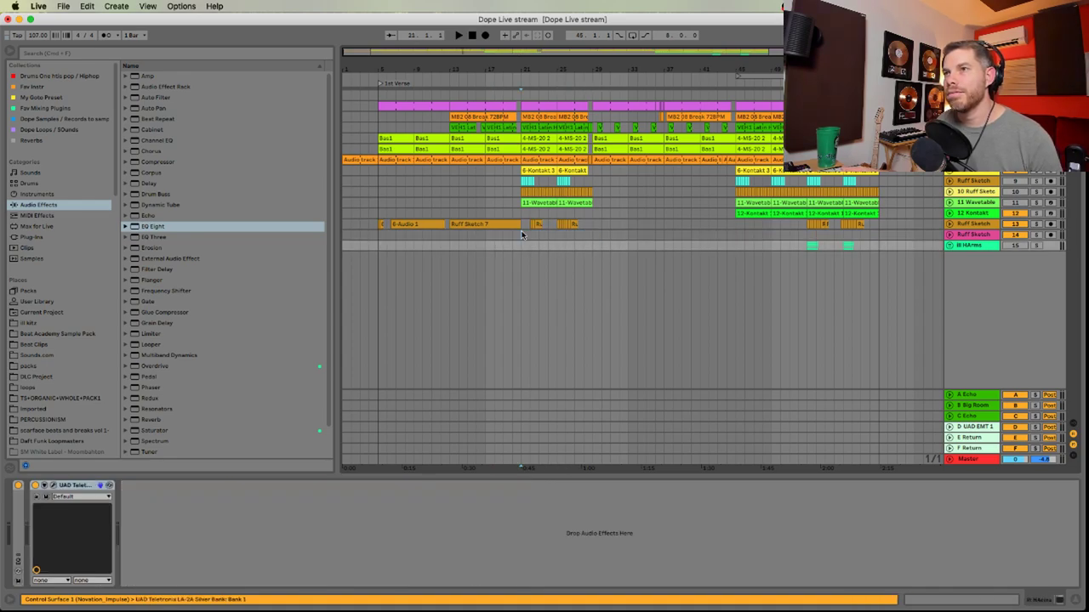
key(space)
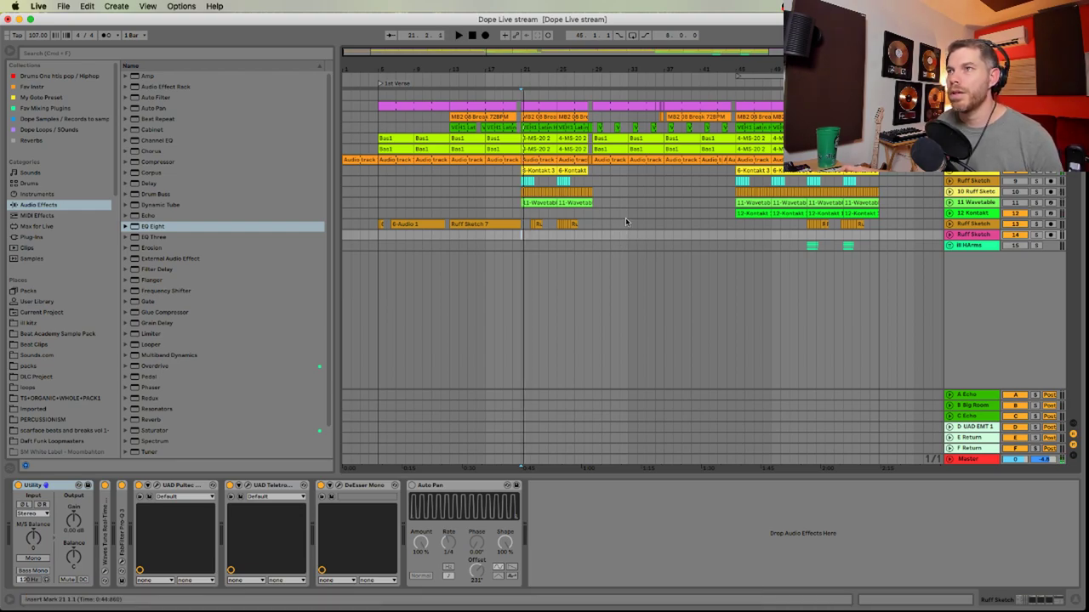
Place the insert marker on the orange Ruff Sketch track at bar 29, and move it to the Bridge at bar 61
click(590, 224)
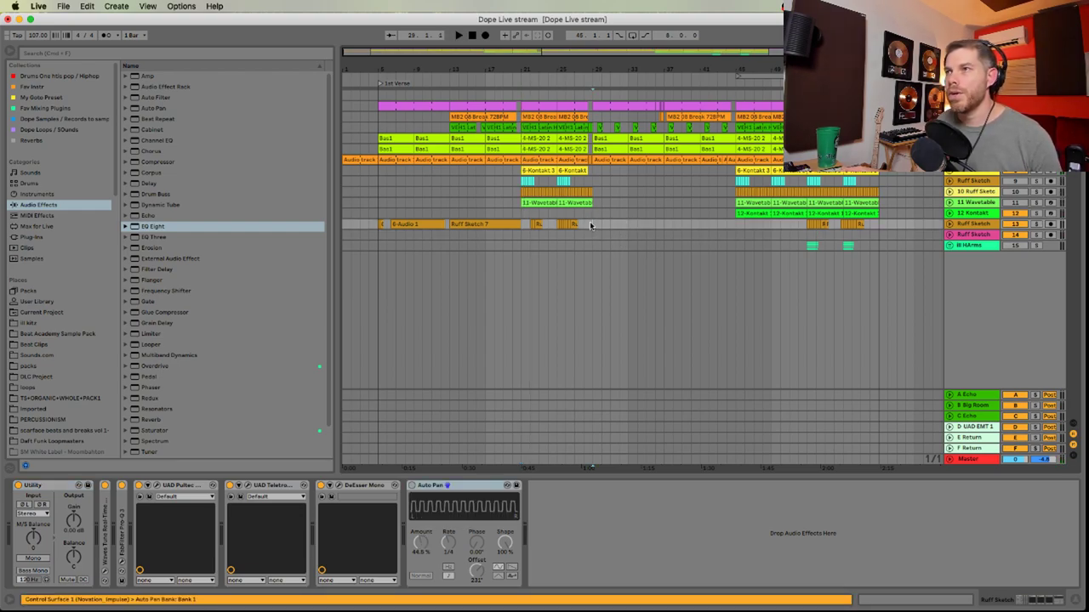
drag(848, 215, 538, 235)
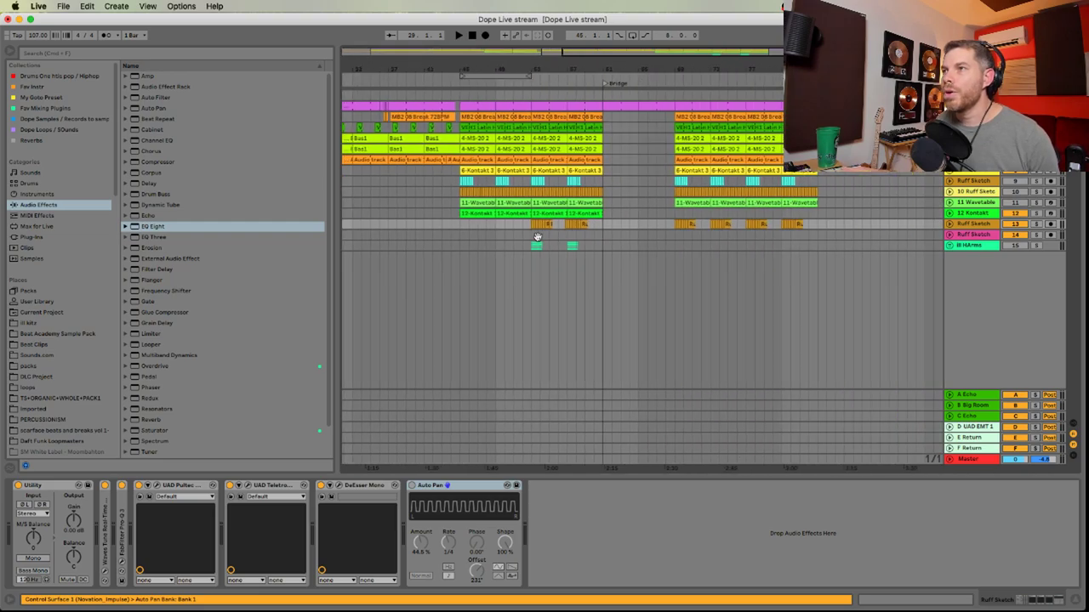
click(607, 227)
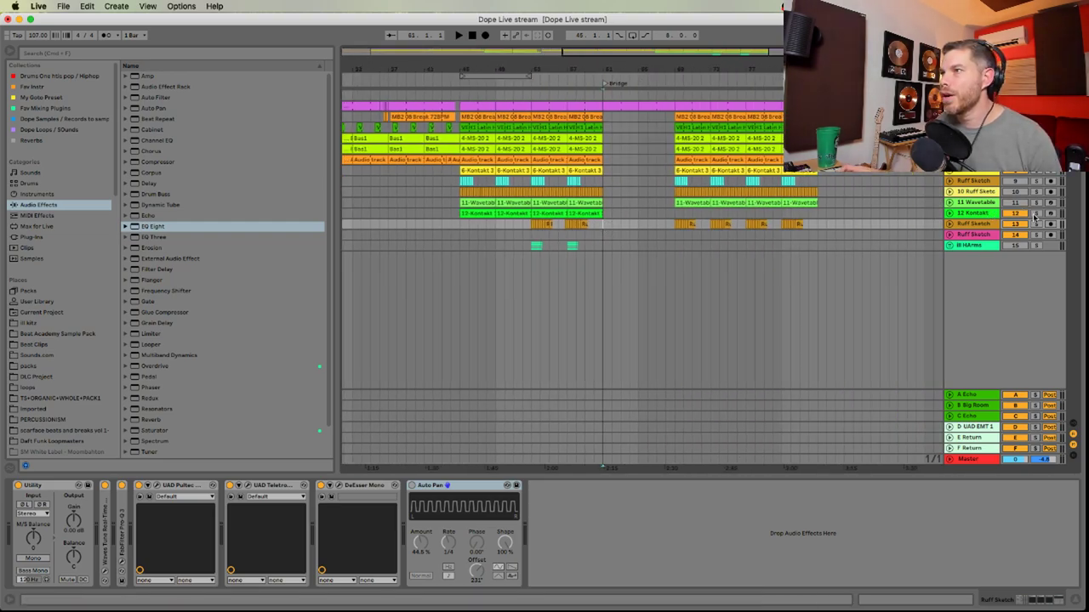
Unfold and solo the 12 Kontakt track, and audition its clip at bar 57
click(949, 213)
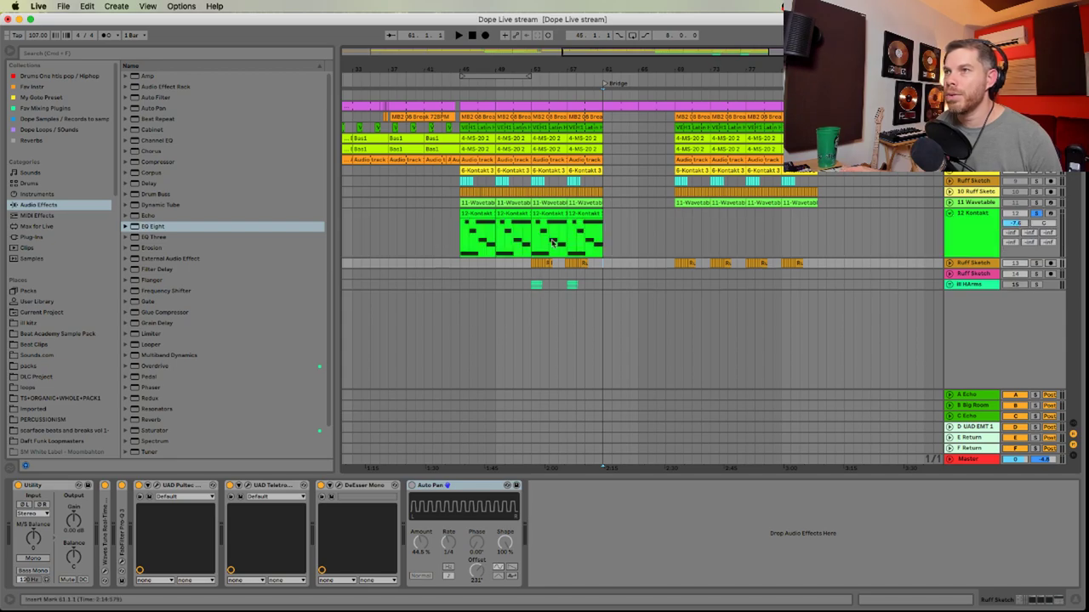
click(580, 214)
key(space)
key(plus)
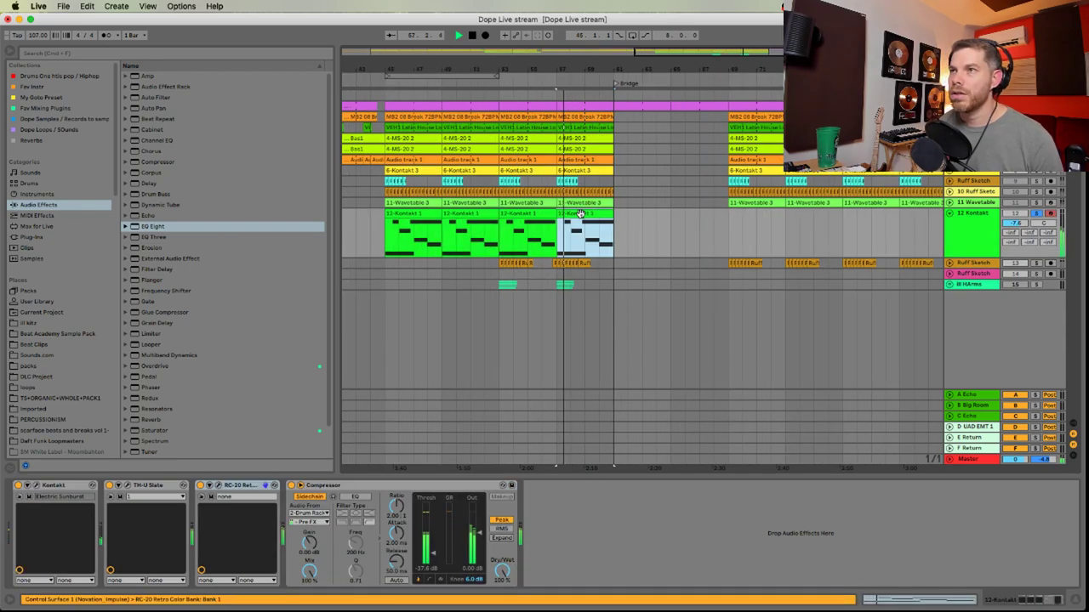
key(plus)
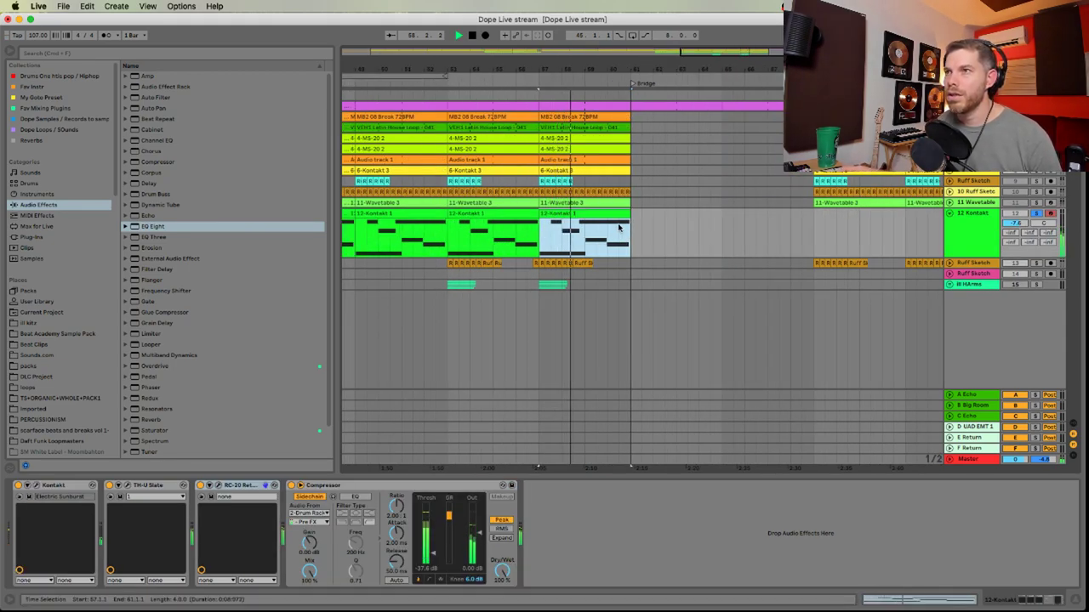
key(space)
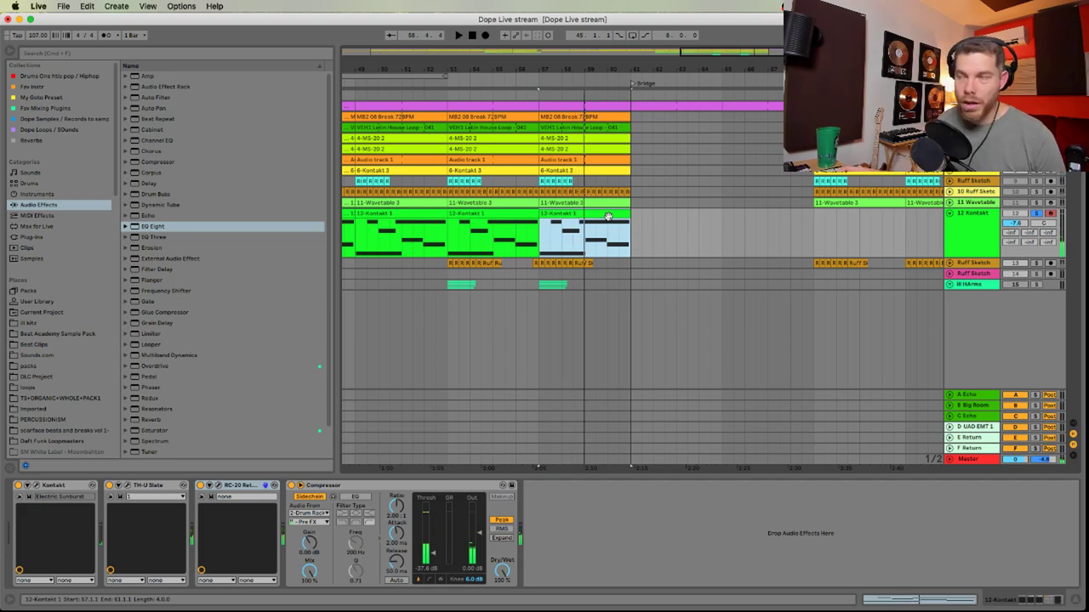
Duplicate the bar 57 Kontakt clip twice to fill the Bridge up to bar 69, checking the chat in Chrome before returning to Live
key(super+d)
key(super+d)
key(super+Tab)
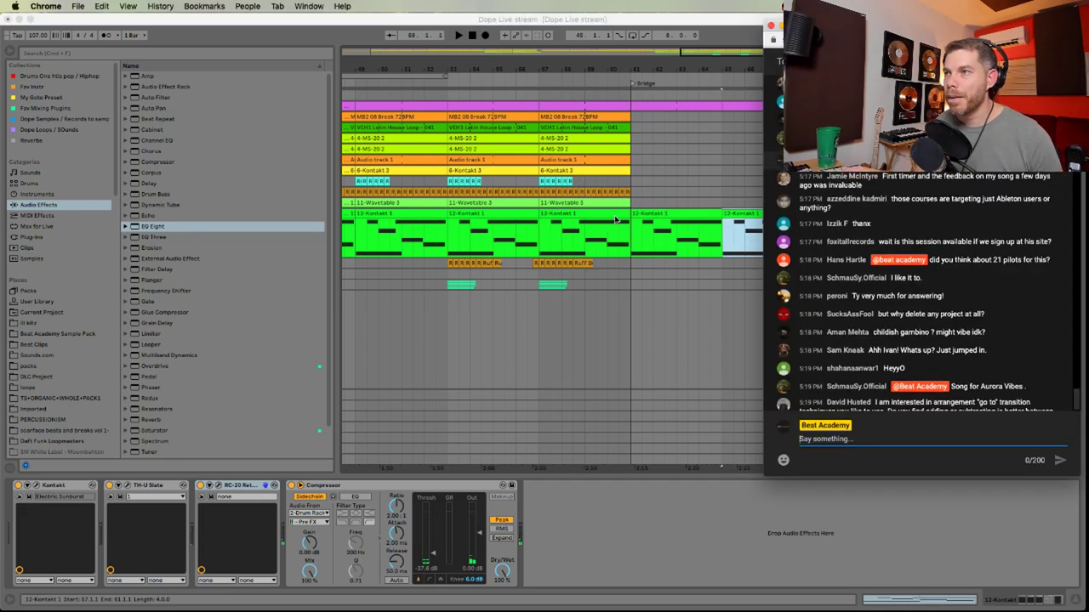
key(super+Tab)
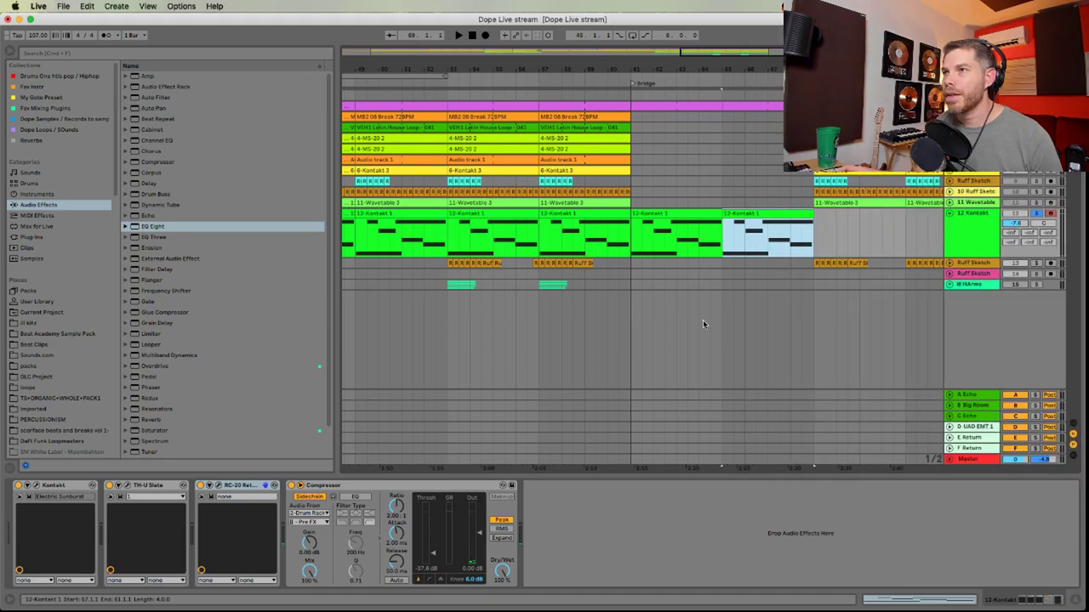
scroll(657, 215, right, 2)
click(636, 215)
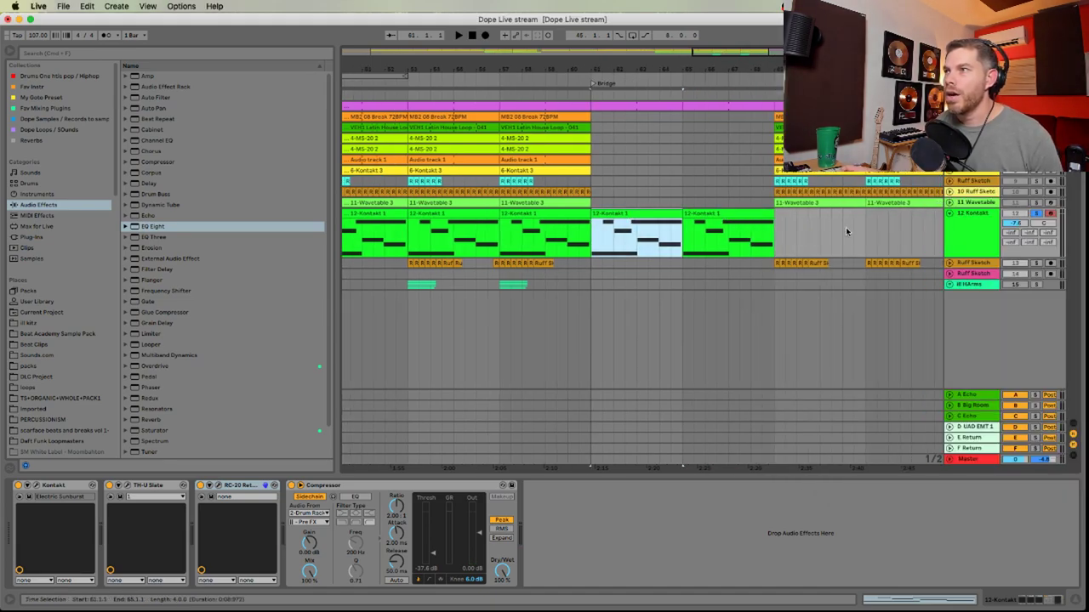
Cut the TH-U Slate, RC-20 Retro and Compressor effects from the 12 Kontakt track, leaving only the instrument
click(335, 485)
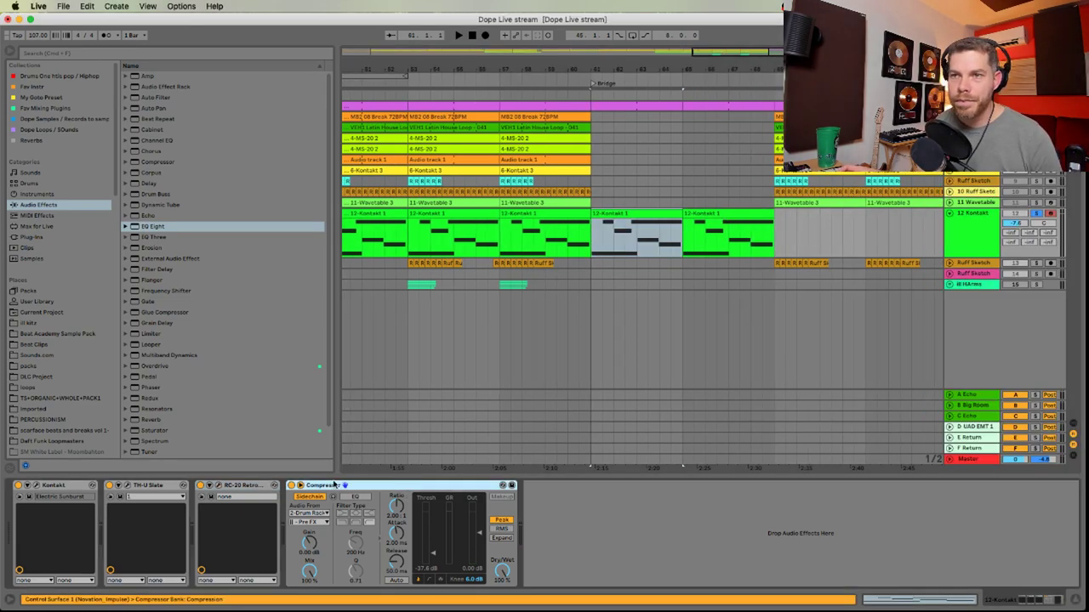
click(164, 486)
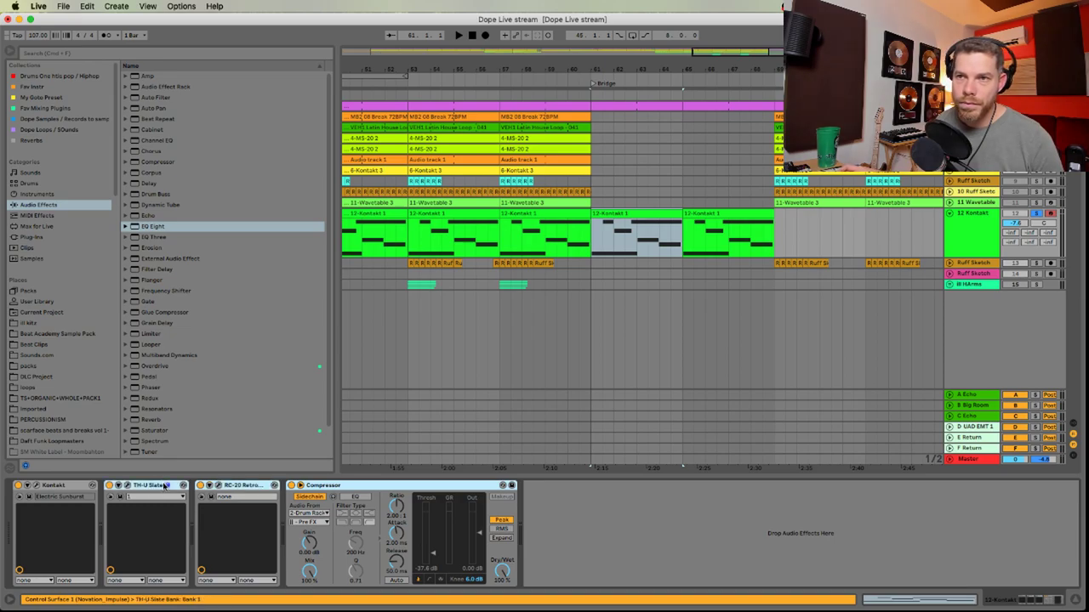
click(475, 391)
key(Delete)
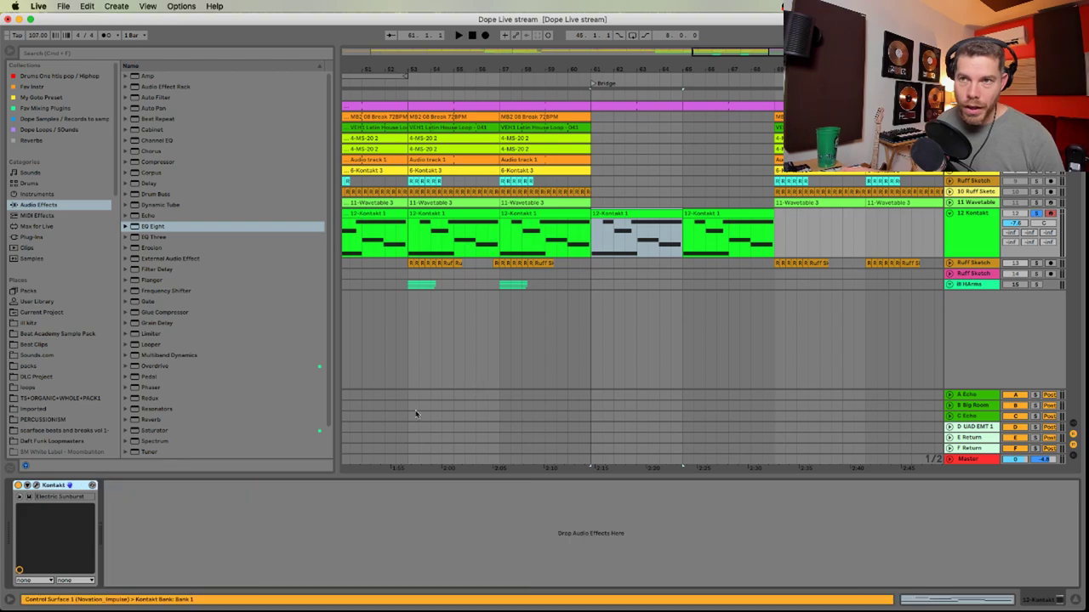
Freeze the 12 Kontakt track and flatten it to audio
right_click(965, 236)
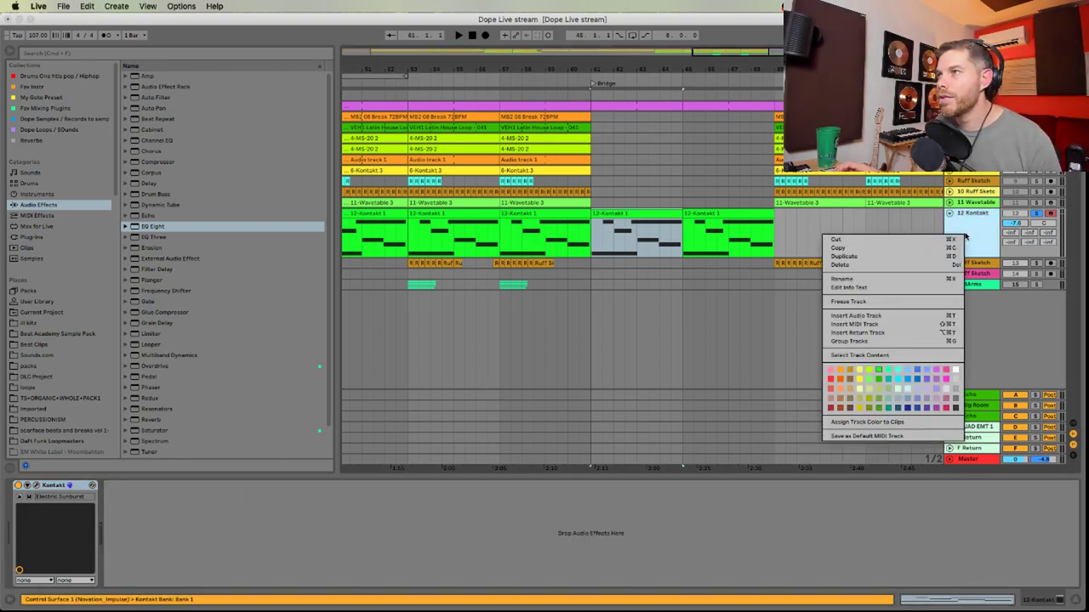
click(944, 301)
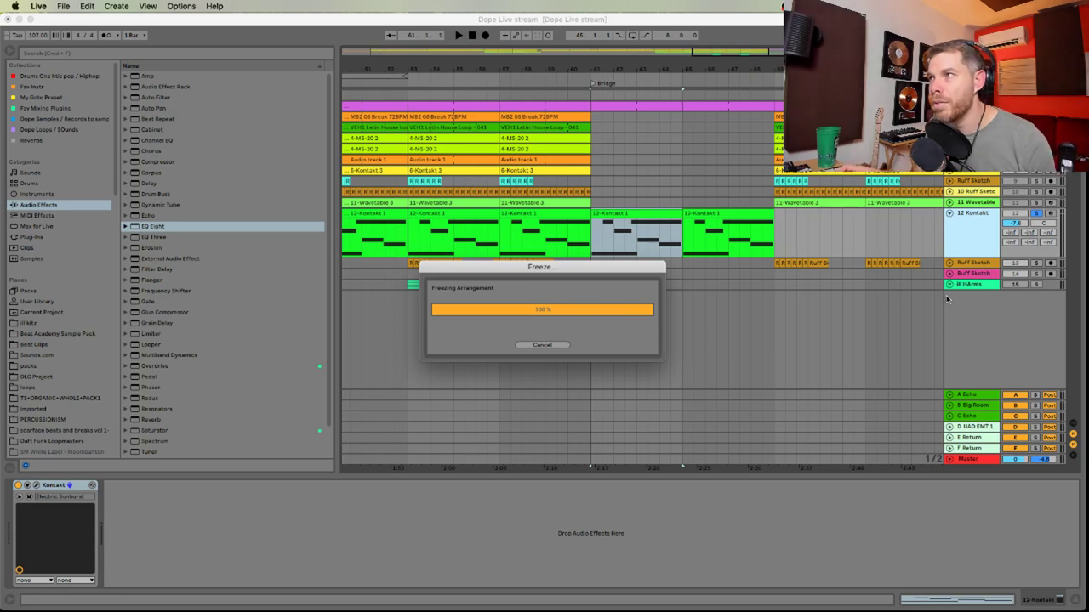
right_click(974, 235)
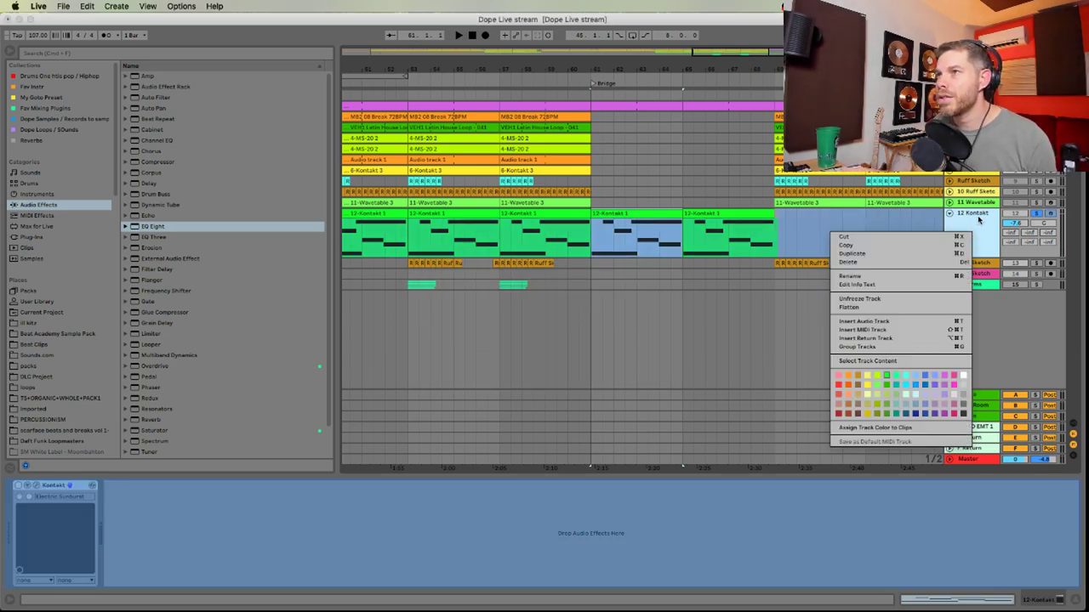
click(944, 308)
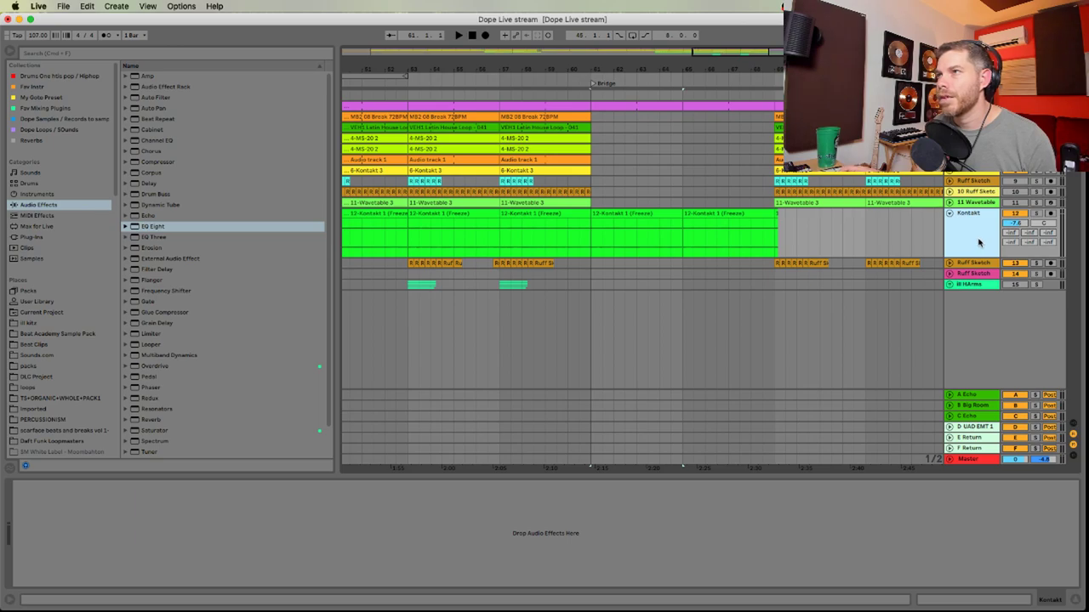
Solo the flattened Kontakt track and paste the cut TH-U Slate, RC-20 and Compressor effects back onto it
click(1018, 213)
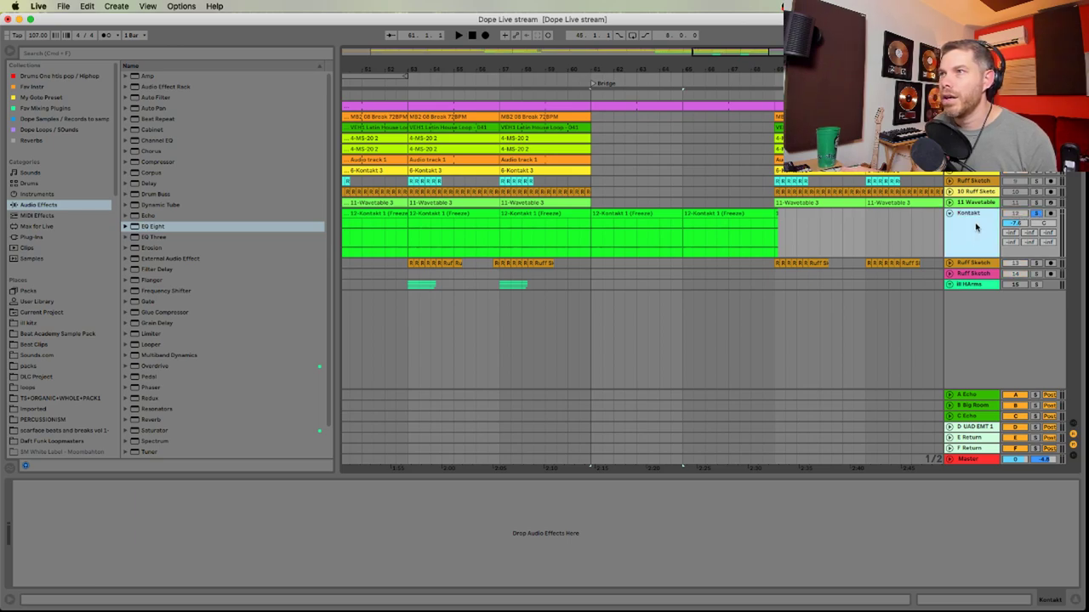
right_click(419, 556)
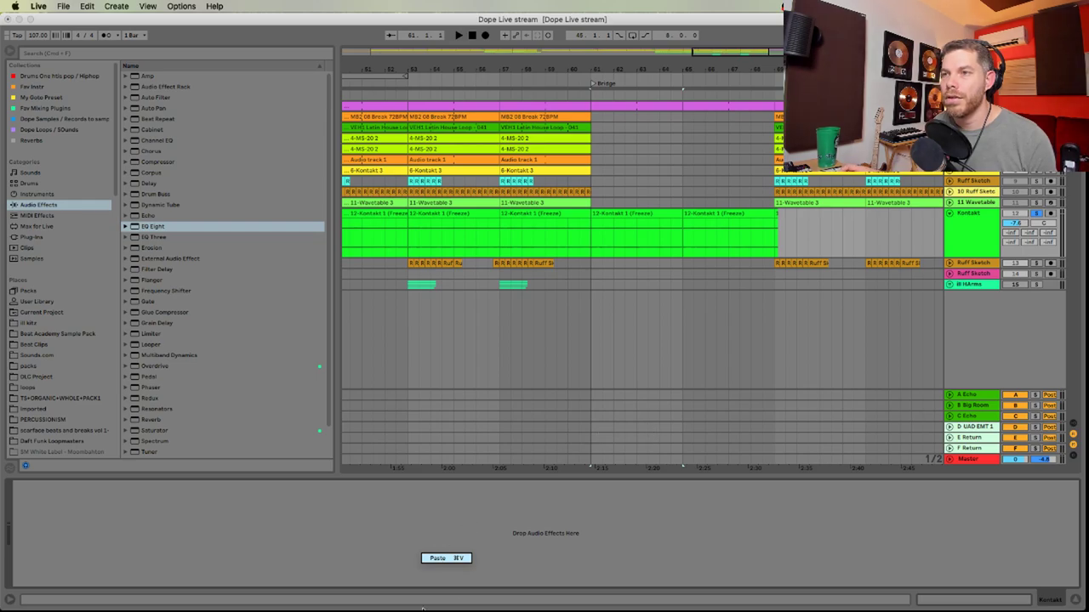
click(442, 559)
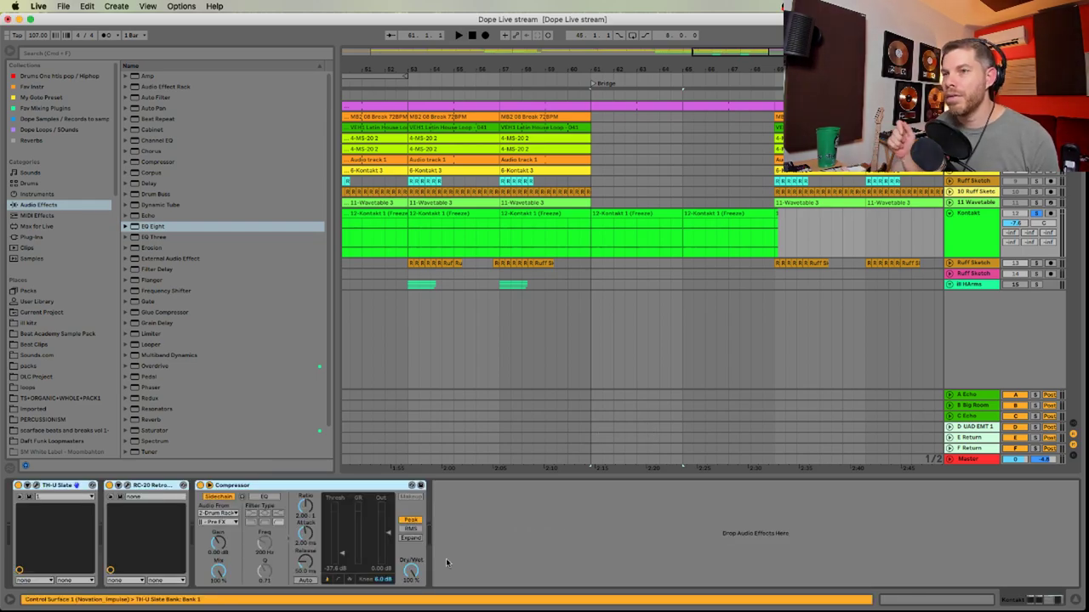
Audition and reverse the flattened Kontakt clip at bar 61, and play it unsoloed from bar 60
key(space)
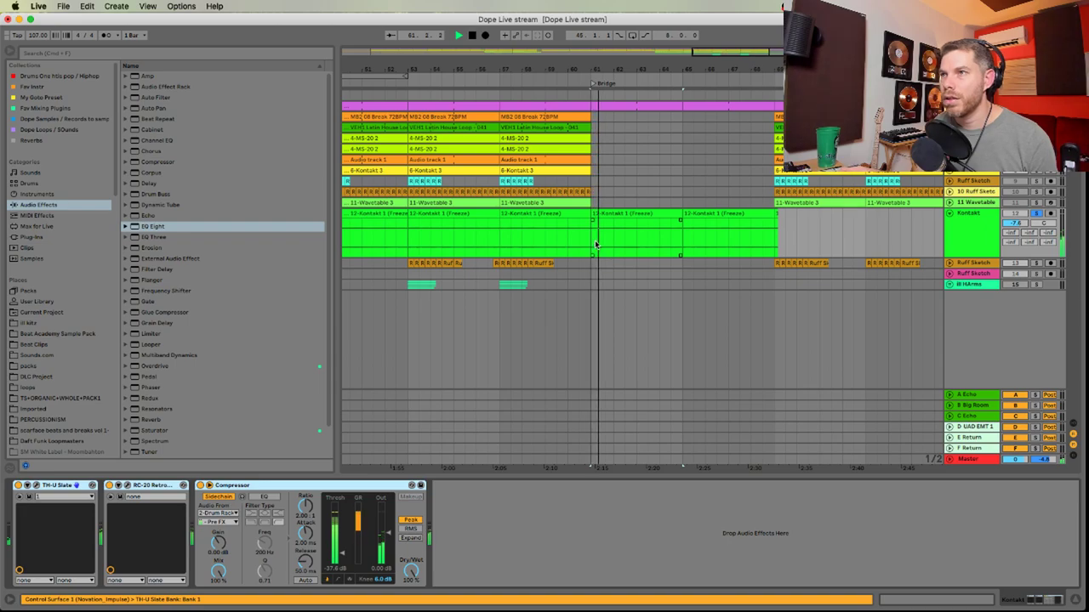
click(439, 246)
key(space)
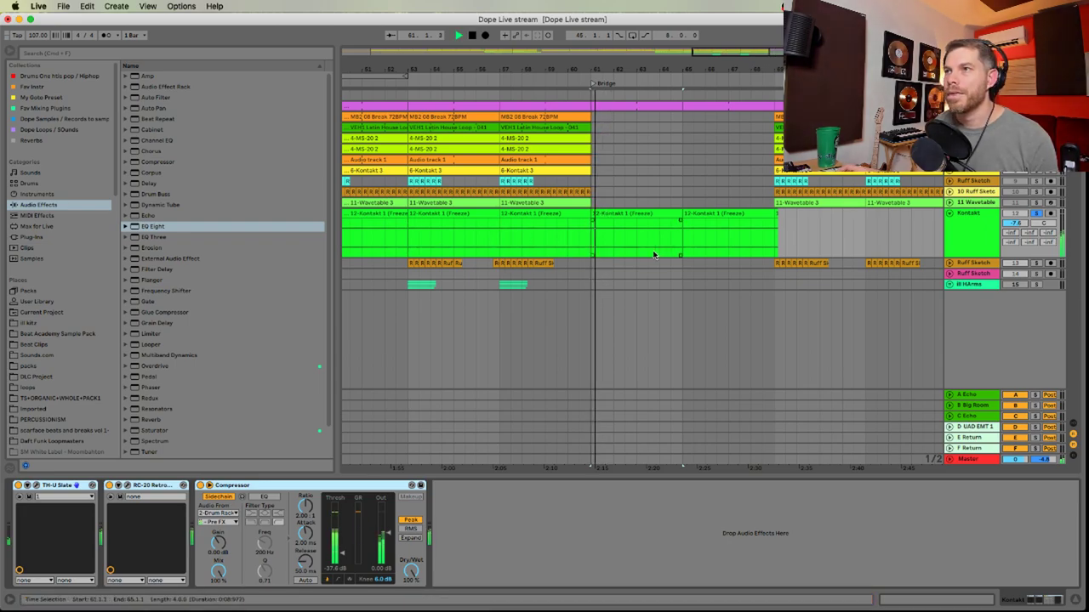
click(639, 214)
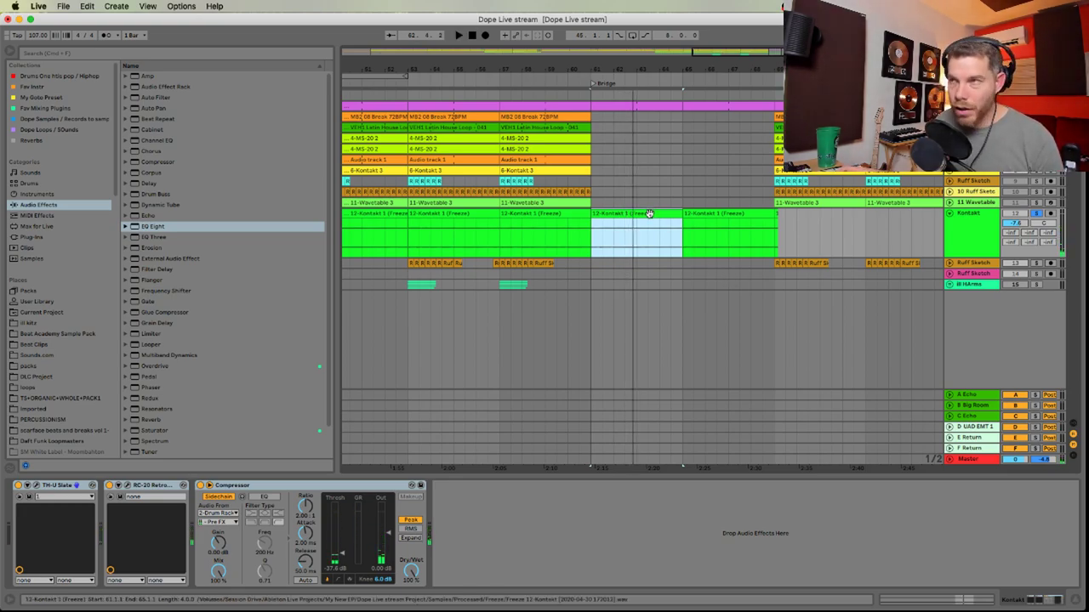
click(565, 238)
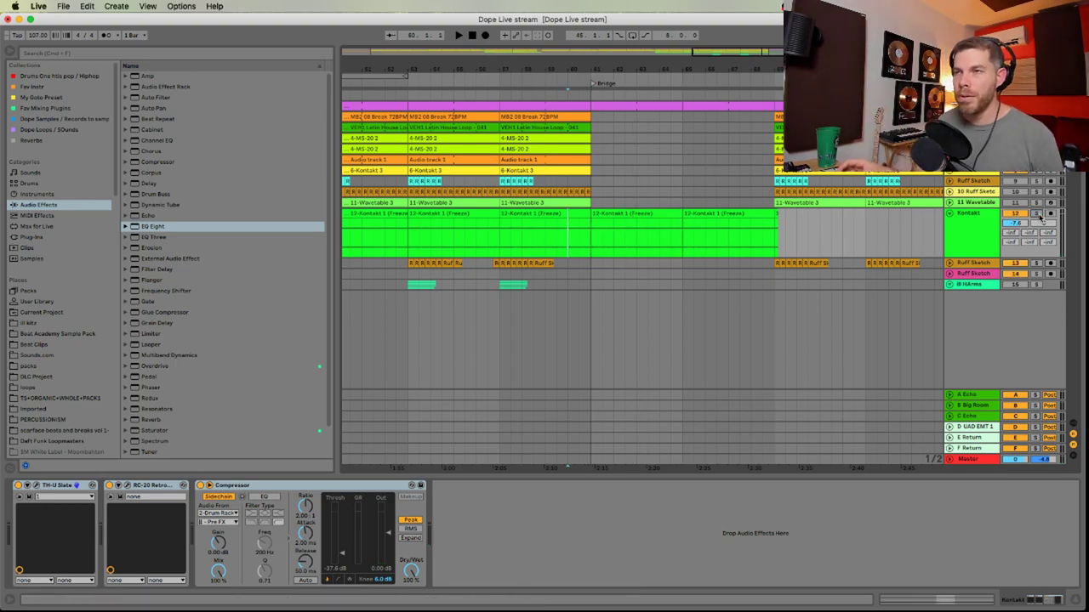
key(space)
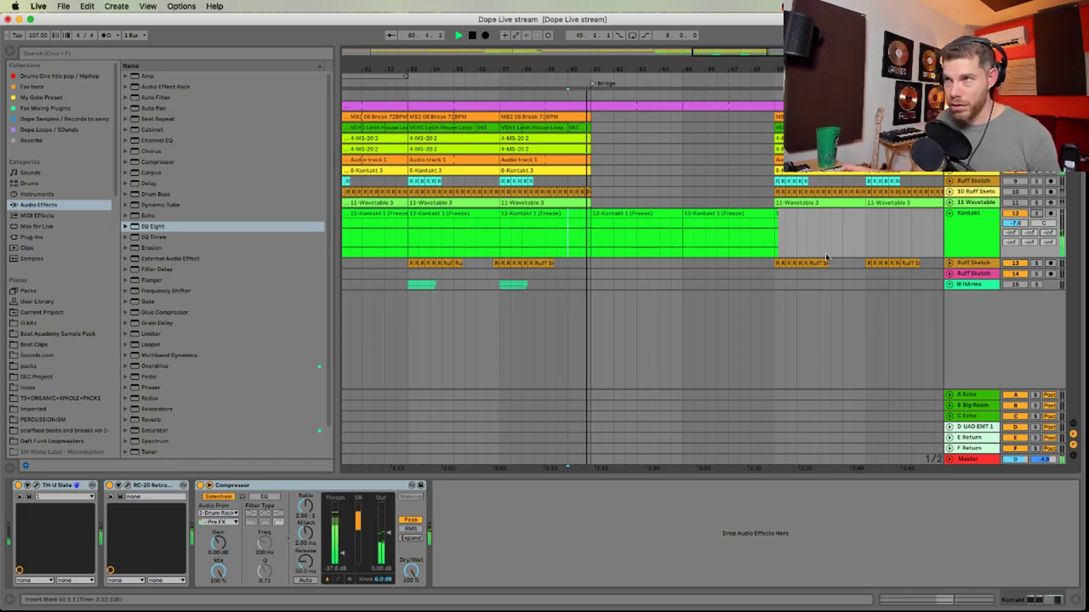
Replace the Kontakt clip at bar 65 with a duplicate of the bar 61 clip, and clear the remnant after bar 69
click(737, 213)
key(Delete)
drag(784, 228, 762, 232)
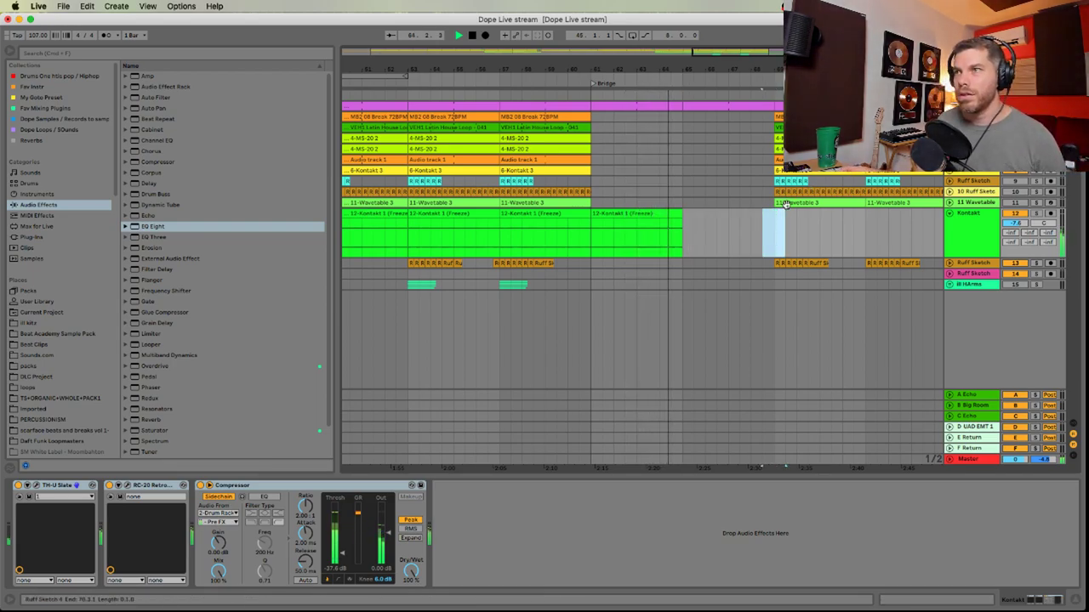
click(650, 213)
key(super+d)
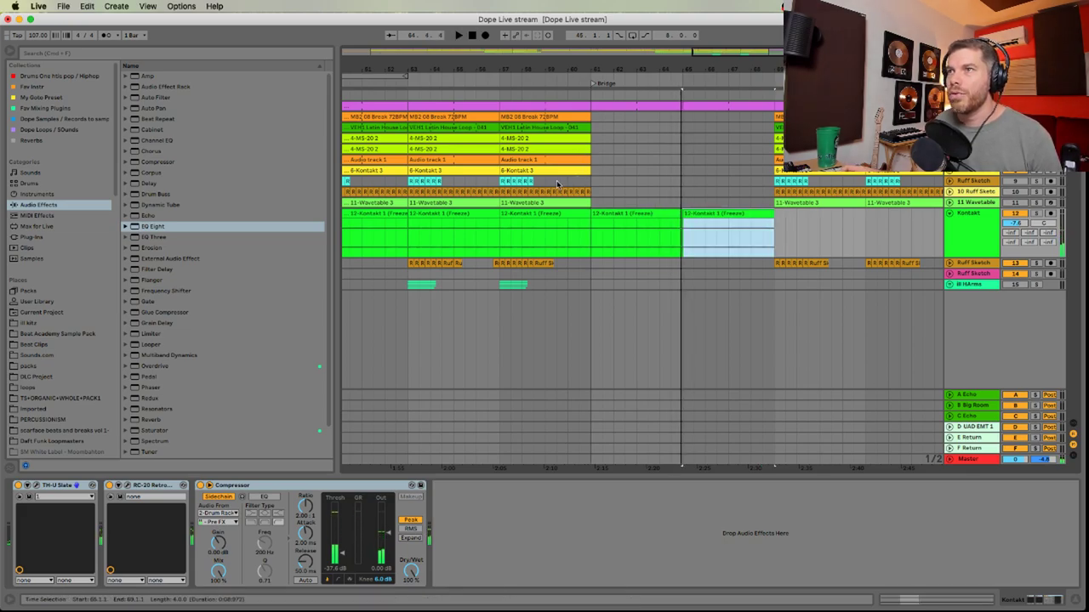
Listen to the transition into the Bridge from the middle of bar 59, and show the MS-20 track's devices
click(557, 183)
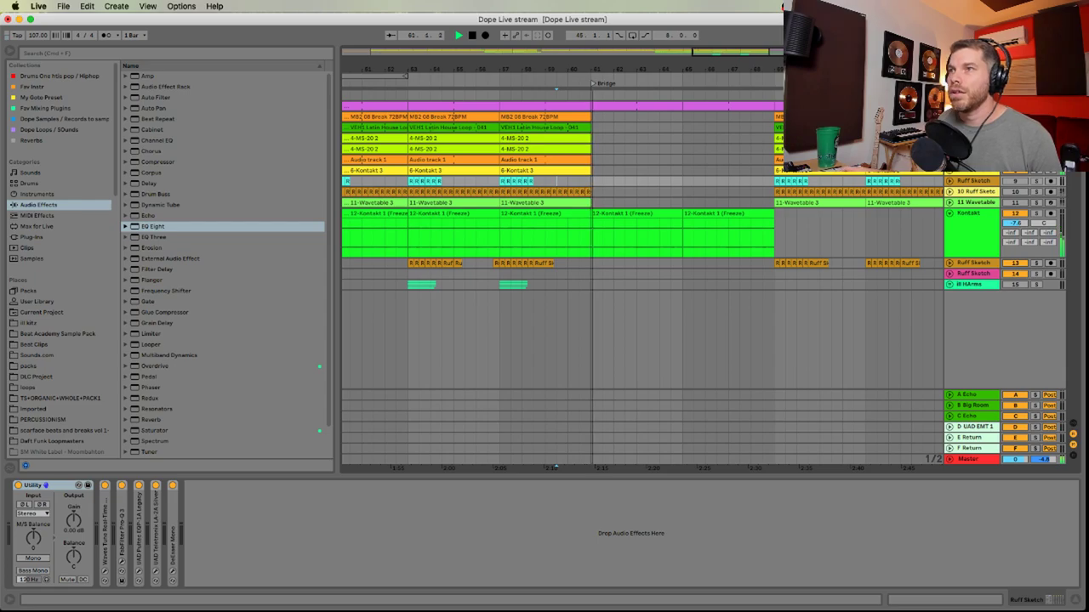
key(space)
click(973, 138)
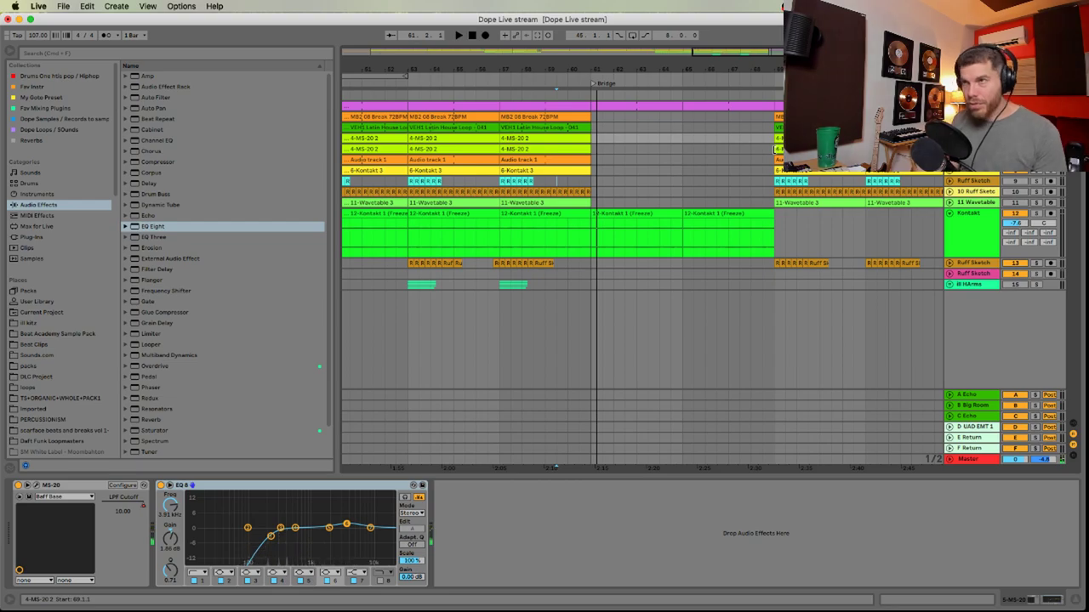
key(space)
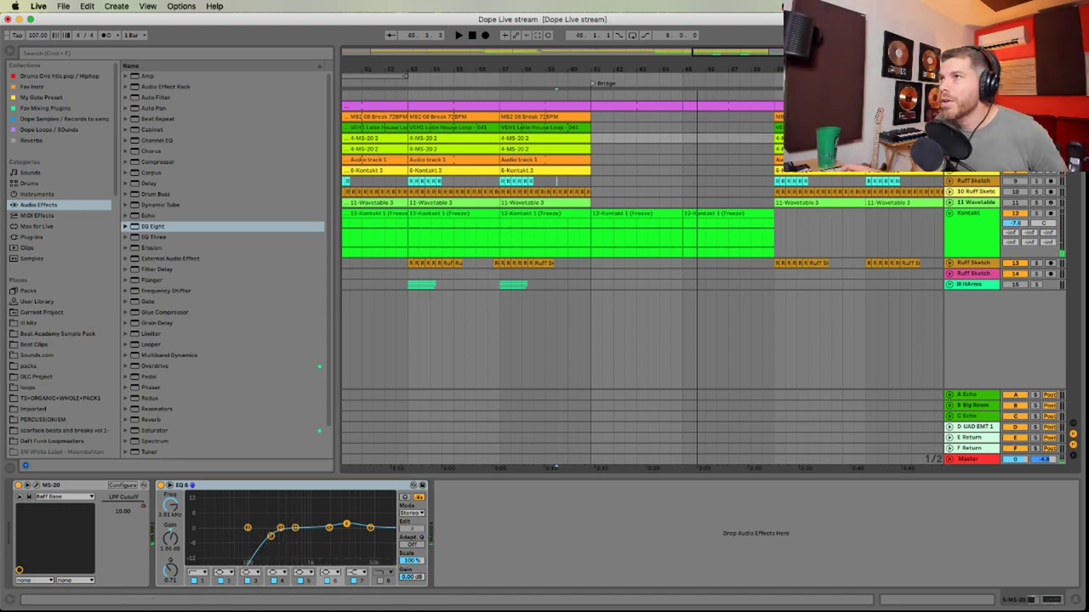
Show the MS-20's LPF Cutoff automation and lower it to 0.45 across the Bridge, bars 61 to 69
right_click(146, 508)
click(192, 512)
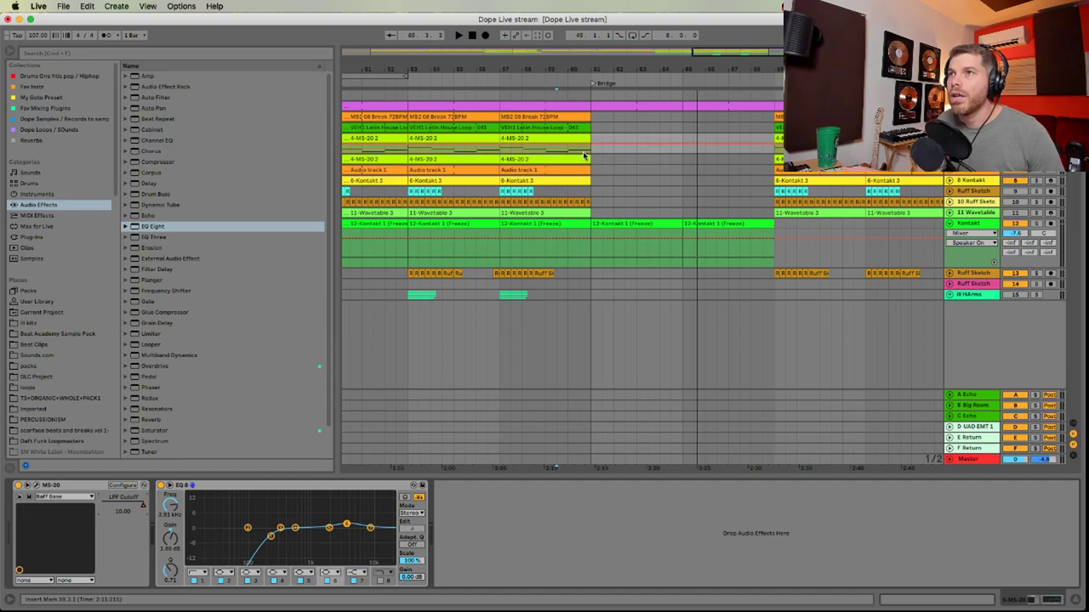
drag(594, 151, 772, 150)
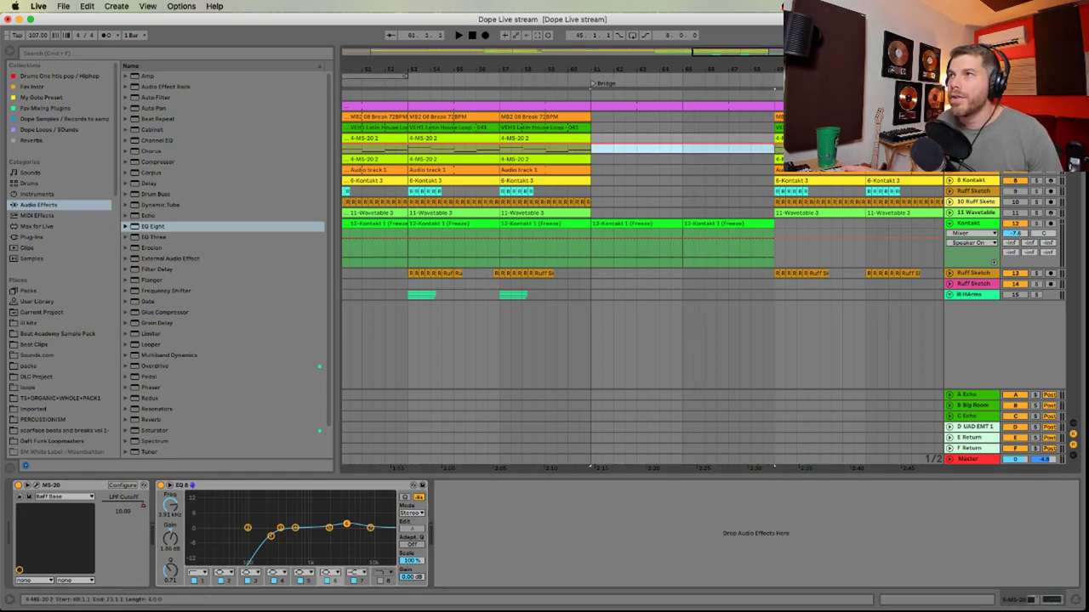
drag(970, 154, 970, 259)
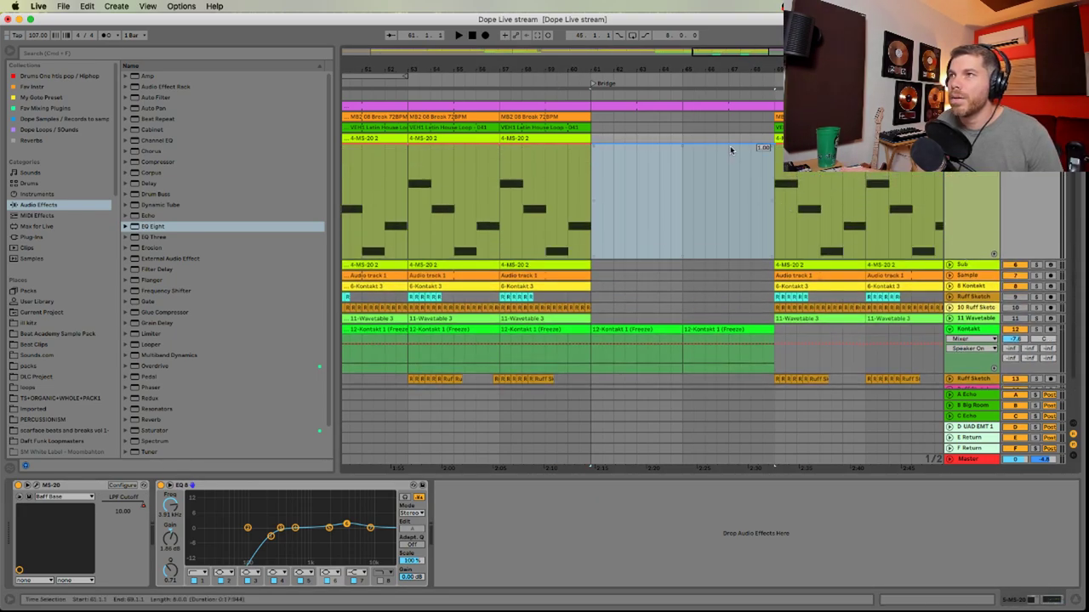
drag(731, 150, 731, 211)
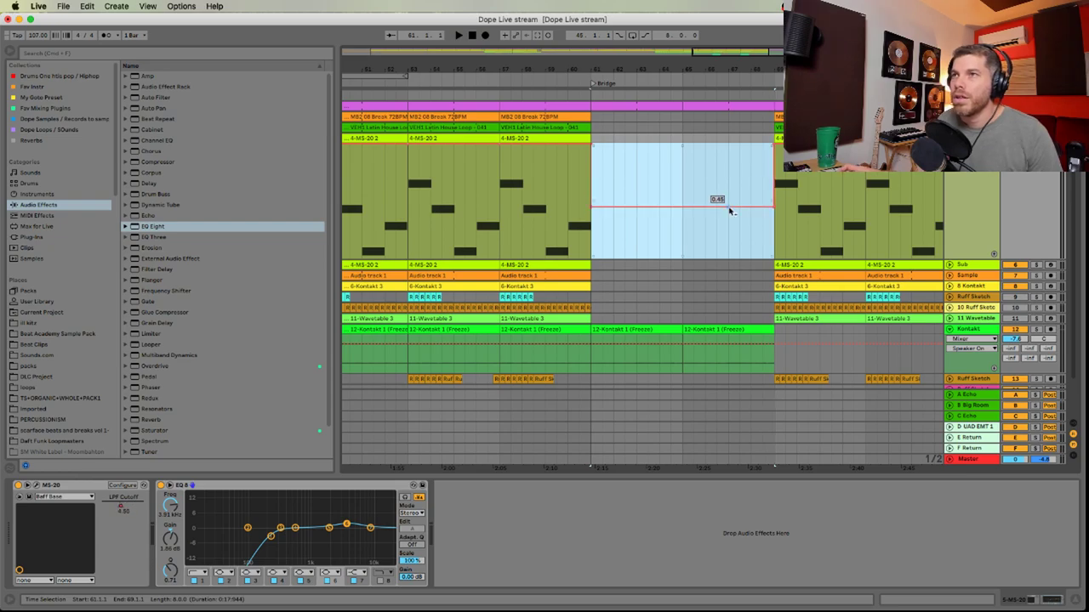
Audition the Bridge entry from bars 60 and 61, read the latest live chat in Chrome, and return to Live
click(592, 177)
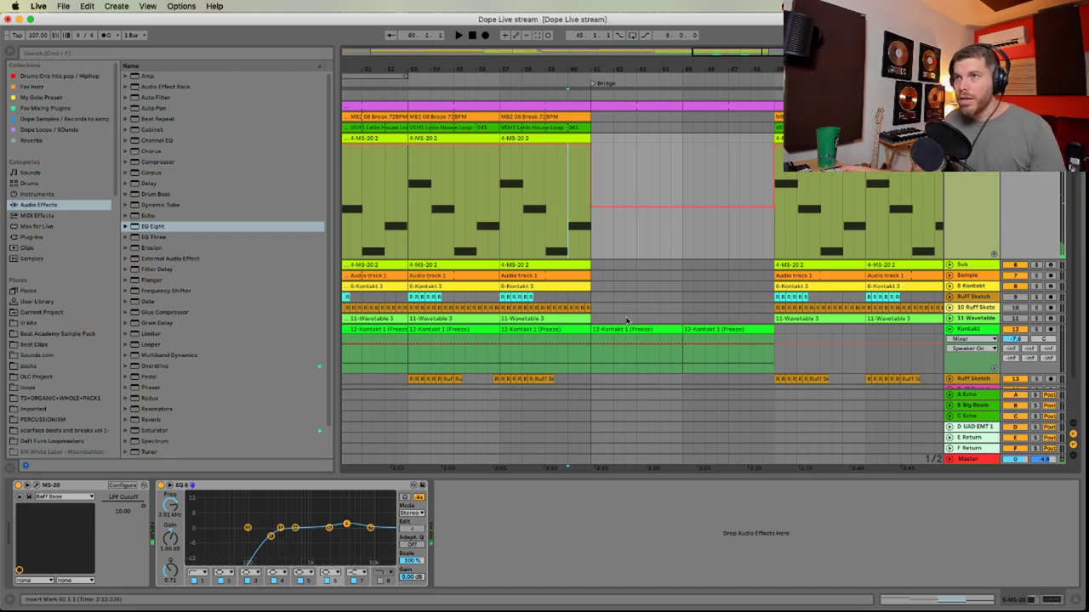
click(593, 320)
key(space)
key(super+Tab)
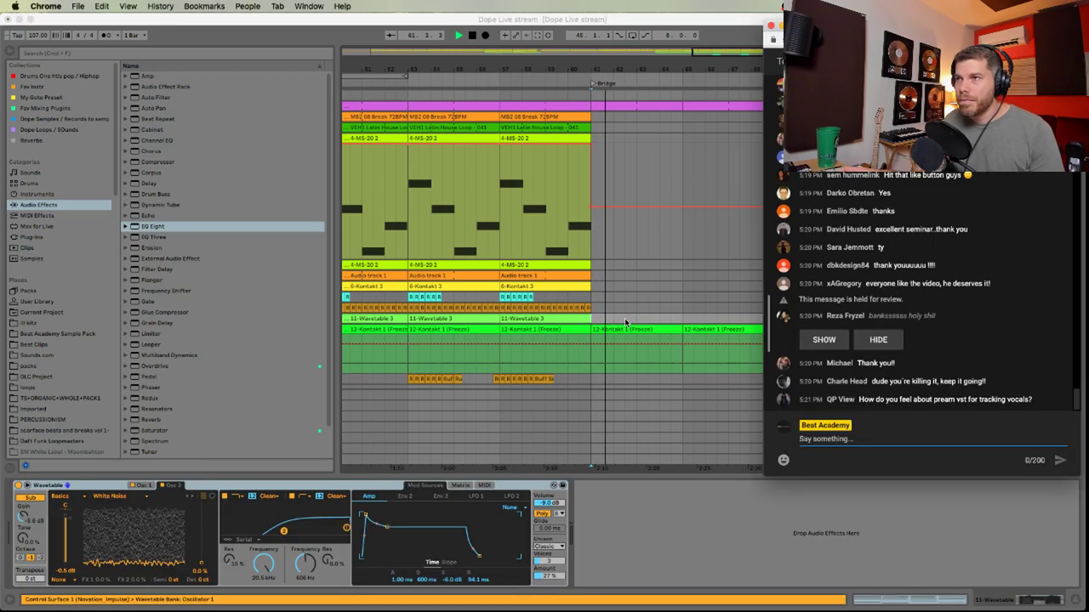
key(super+Tab)
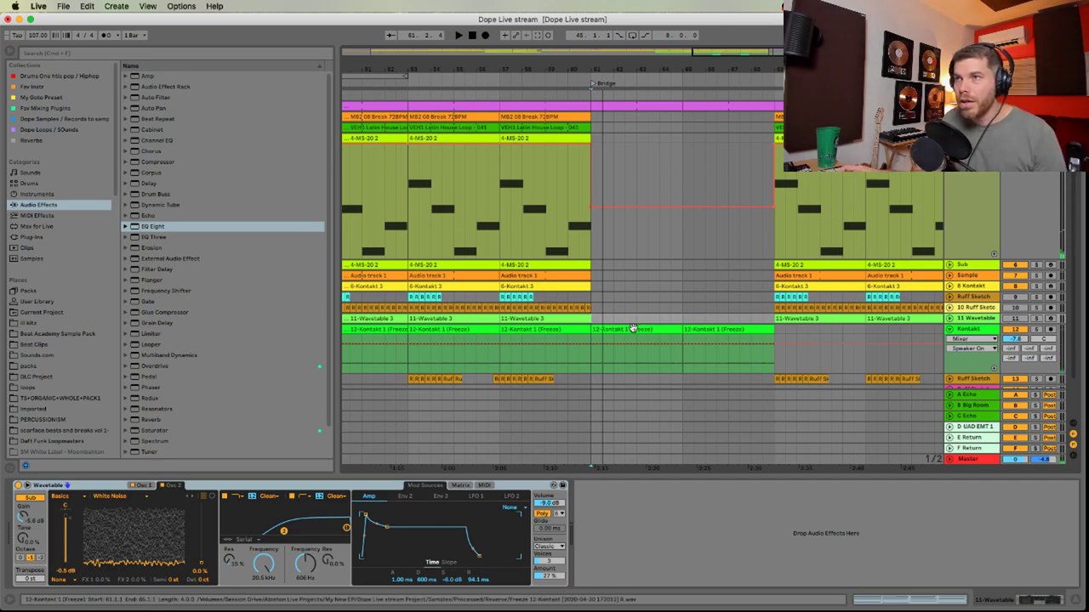
Deactivate the two Kontakt audio clips in the Bridge between bars 61 and 69
click(632, 330)
shift+click(742, 330)
key(0)
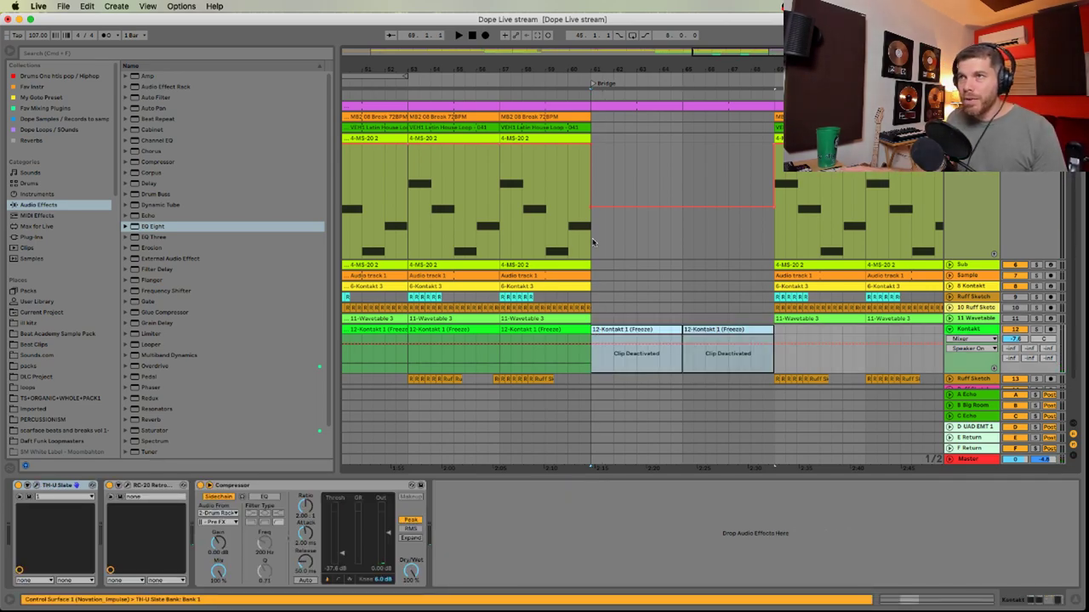
Audition the MS-20 from bar 57, and reactivate the two Kontakt audio clips in the Bridge between bars 61 and 69
click(499, 228)
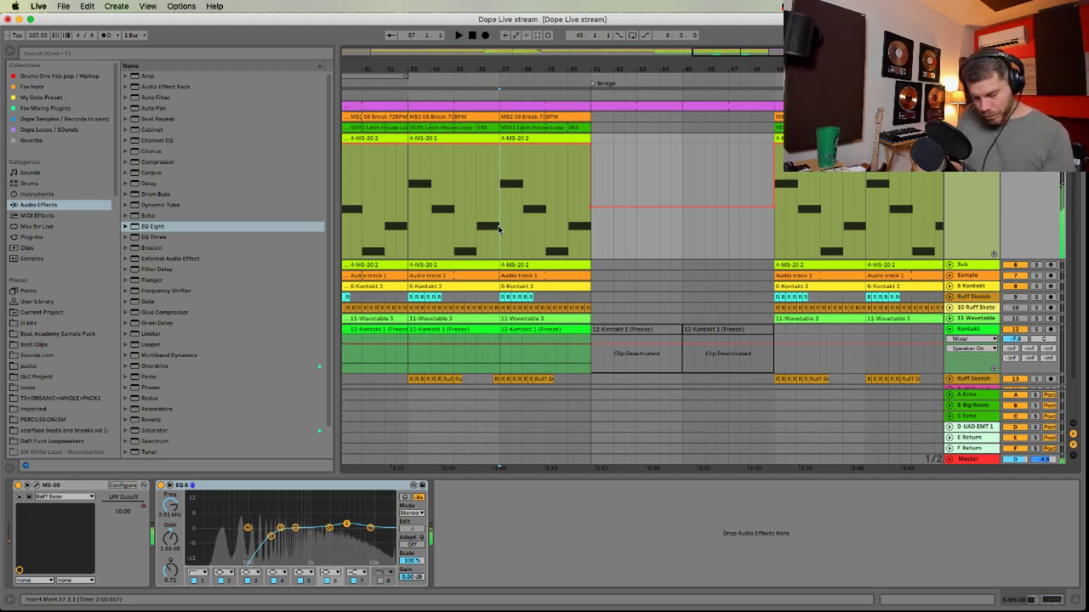
click(619, 141)
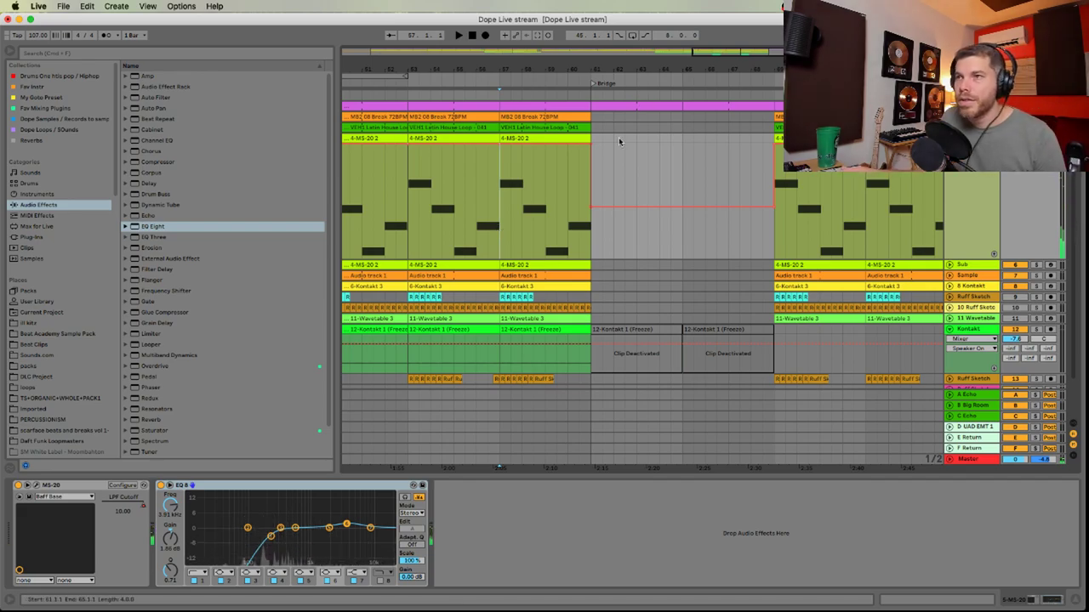
click(640, 330)
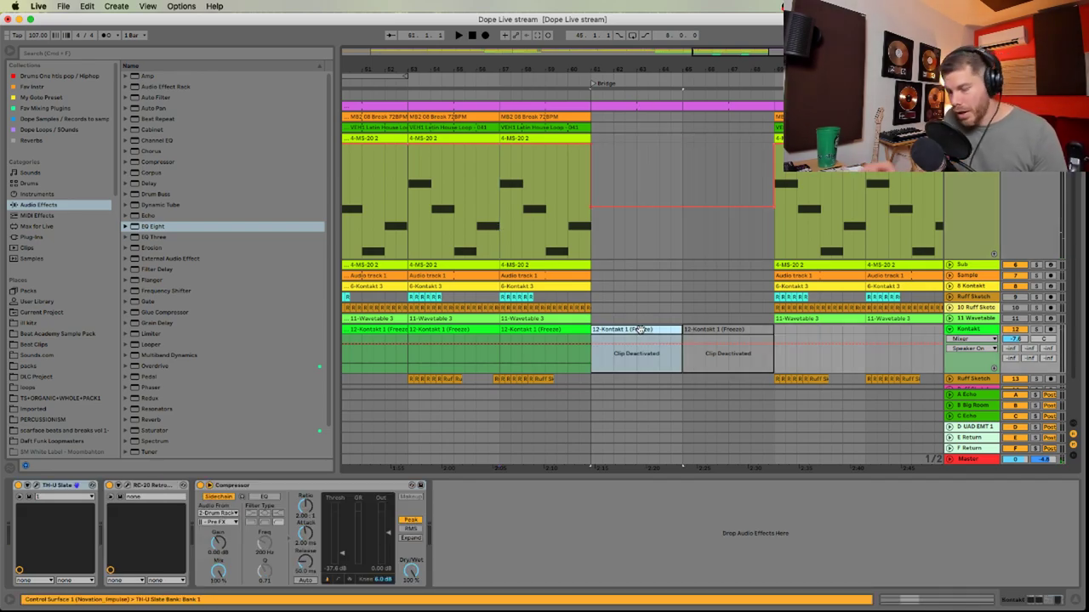
click(691, 329)
key(0)
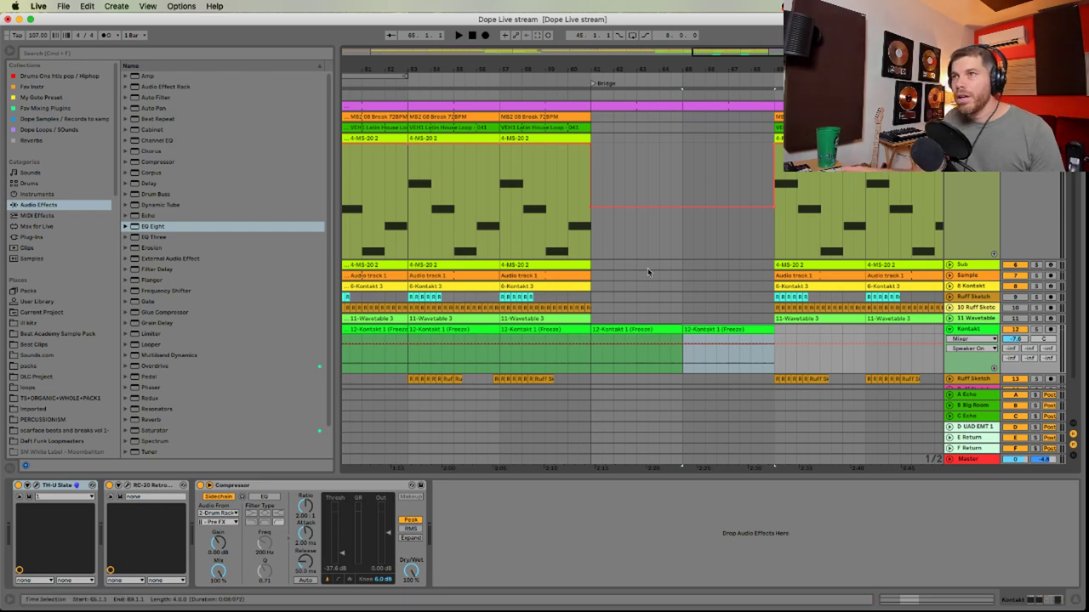
Record a short MS-20 take from the start of the Bridge at bar 61, stopping after about one bar
click(593, 262)
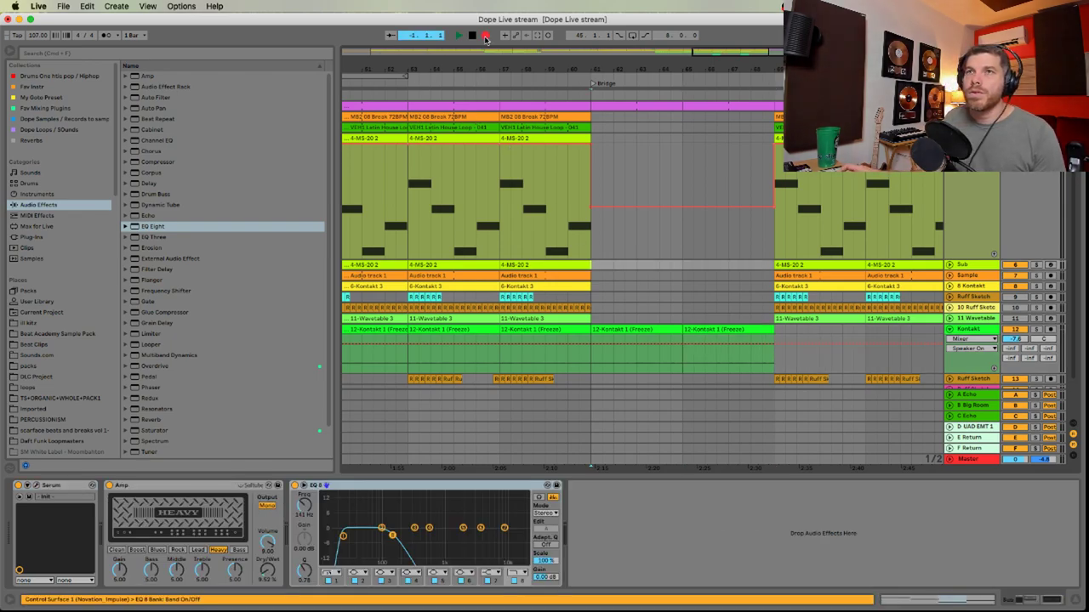
key(space)
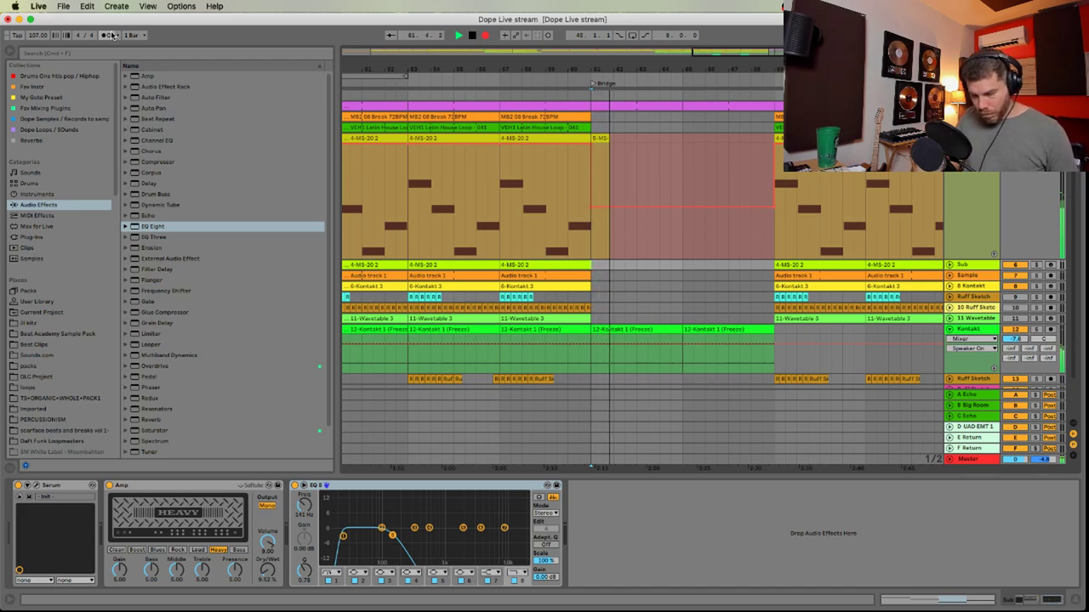
key(space)
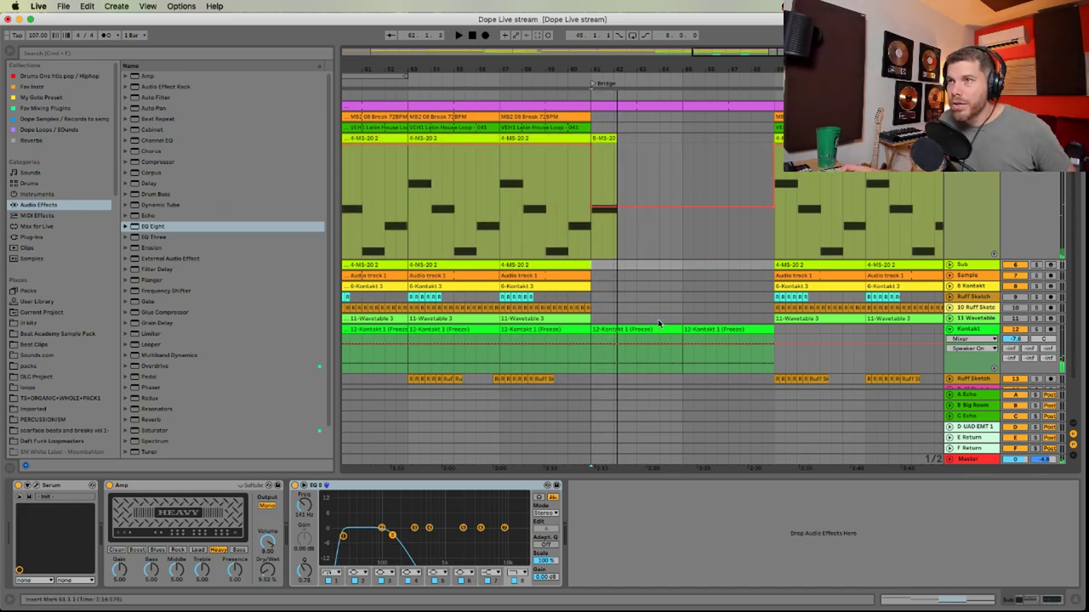
Deactivate both Kontakt audio clips in the Bridge again
click(657, 324)
key(0)
click(716, 328)
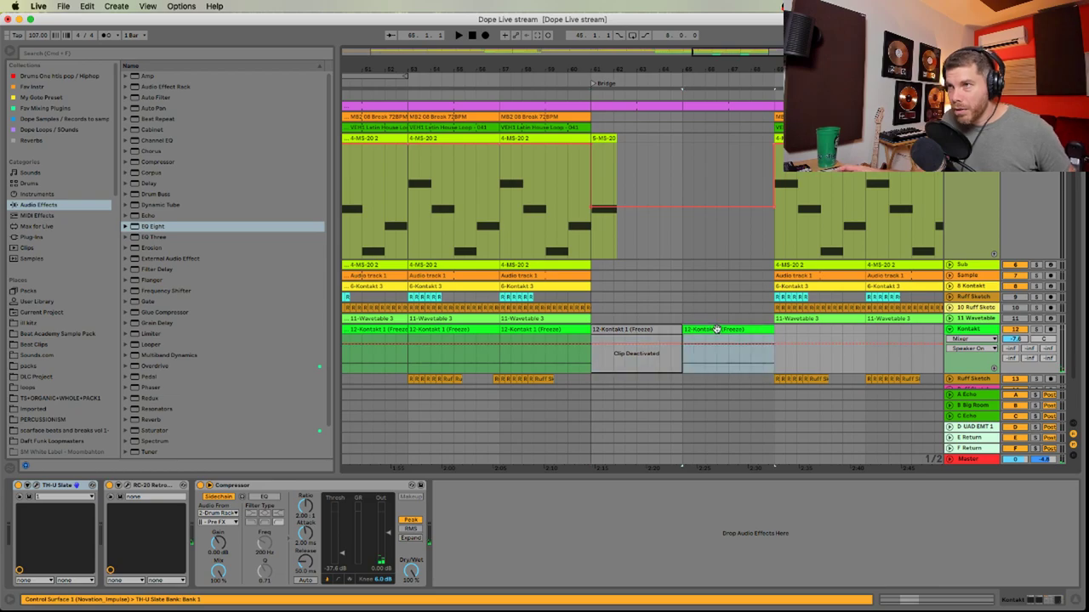
key(0)
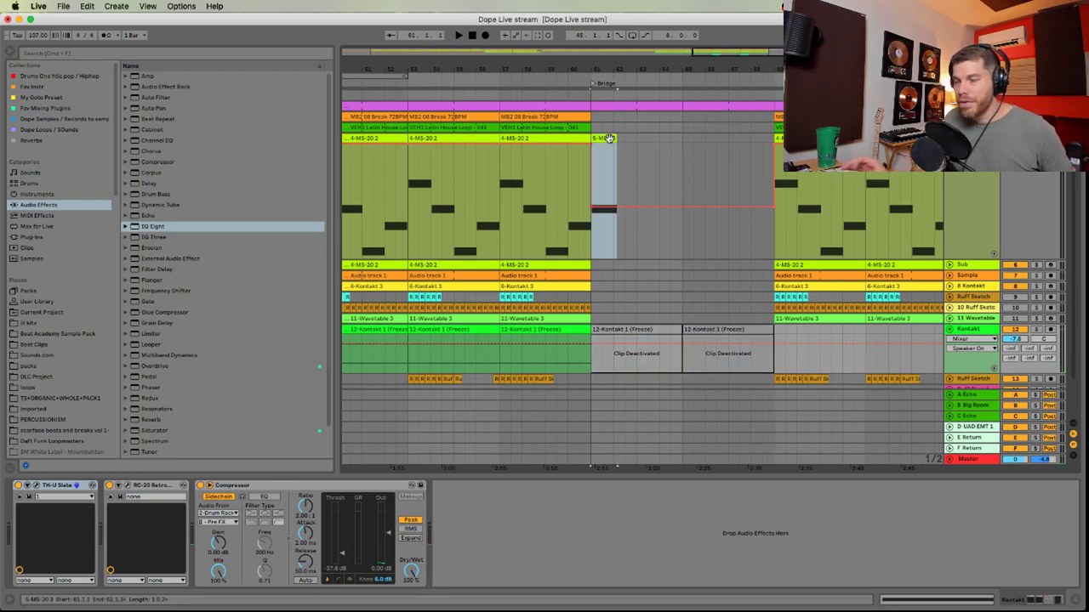
Remove the short MS-20 take, record another take across the Bridge from bar 61, and undo that recording
click(609, 141)
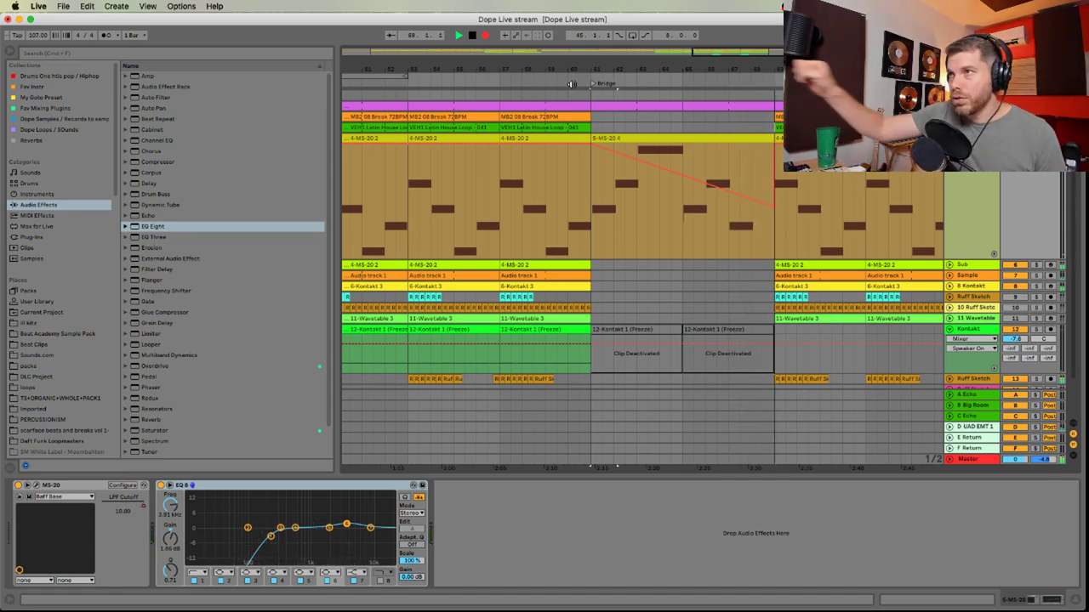
key(space)
key(super+z)
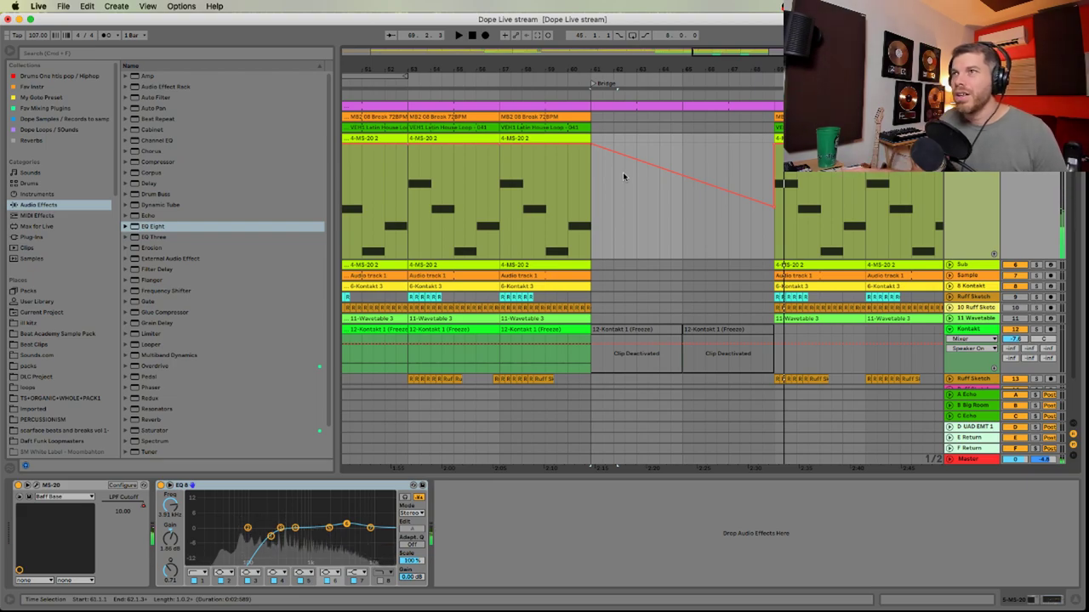
Lower the MS-20's LPF Cutoff automation across the Bridge, record a trial take from bar 61, and delete it
drag(620, 153, 620, 215)
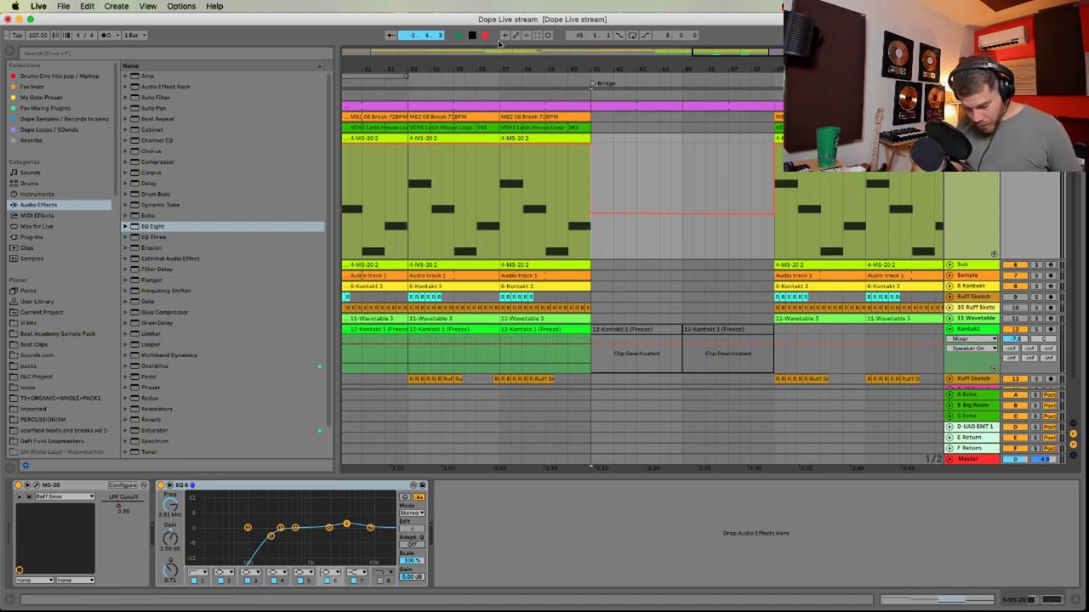
key(space)
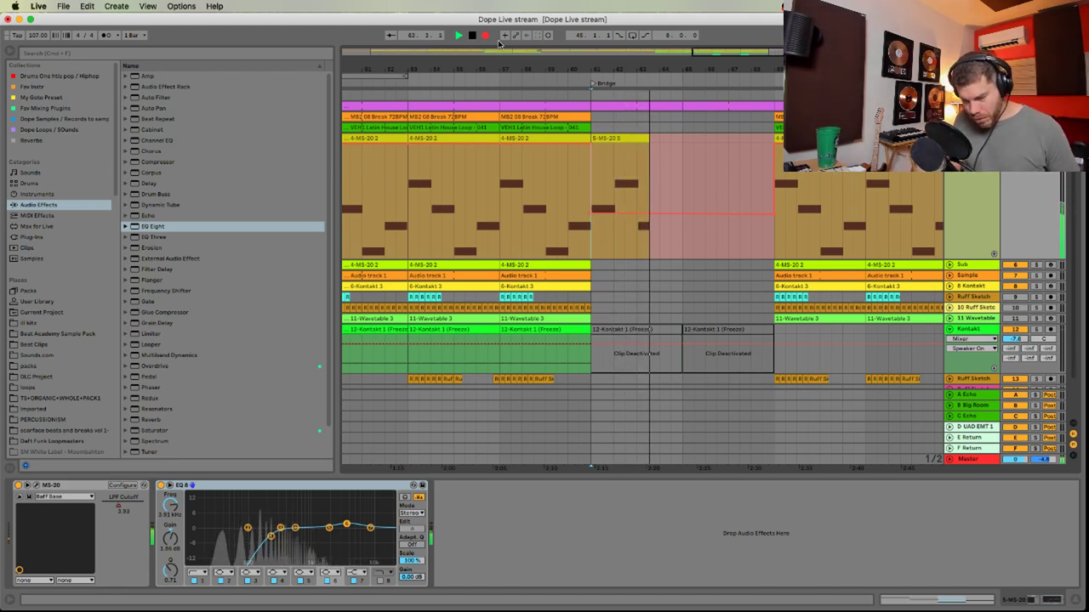
key(space)
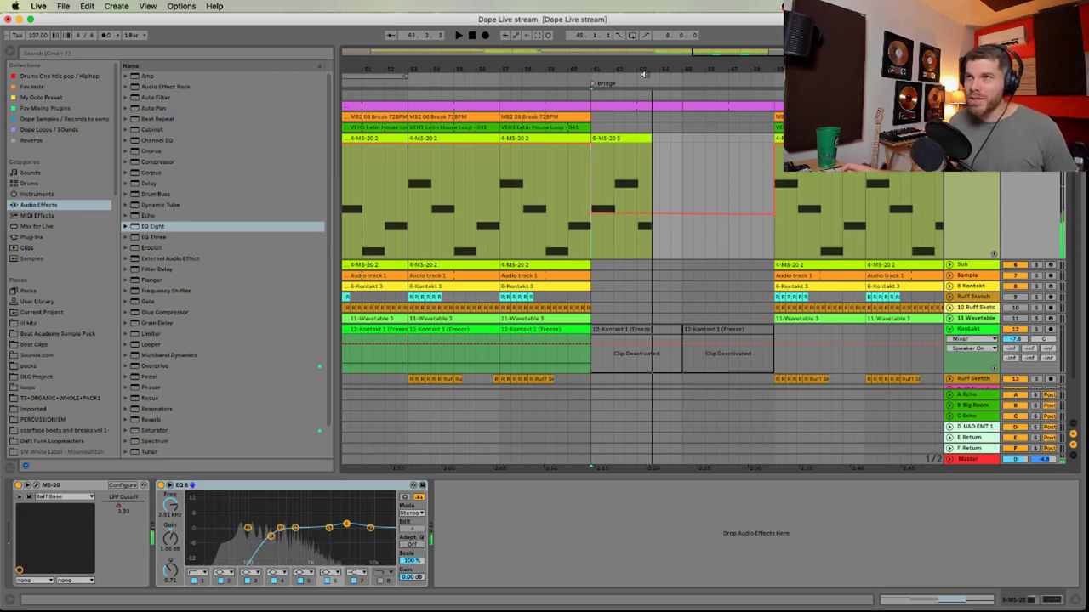
key(Delete)
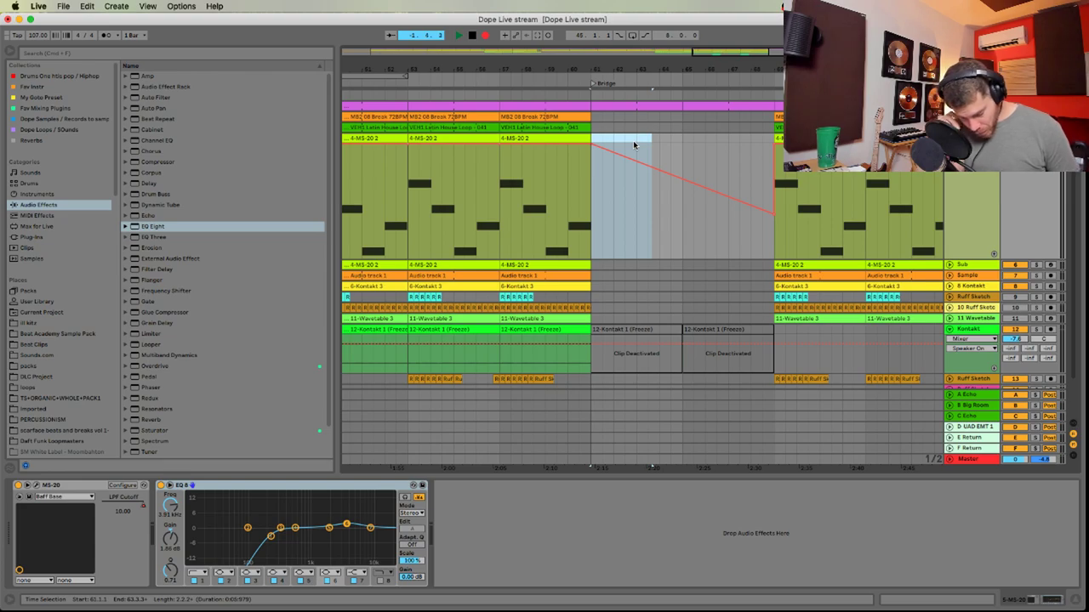
Record a new MS-20 take across the Bridge from bar 61, undo it, and restore it with Redo Record
key(space)
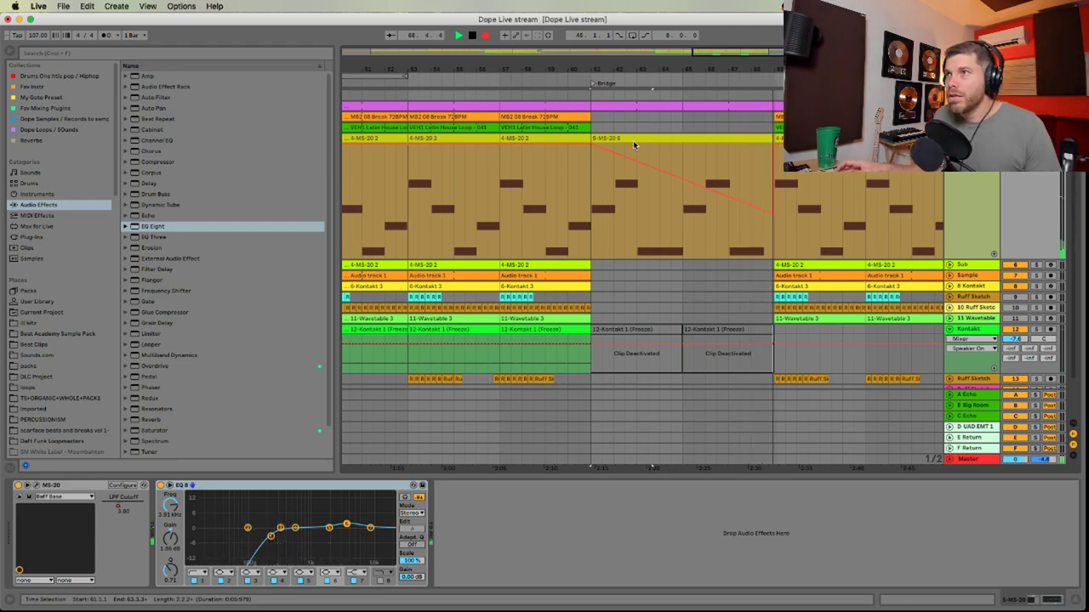
key(space)
key(super+z)
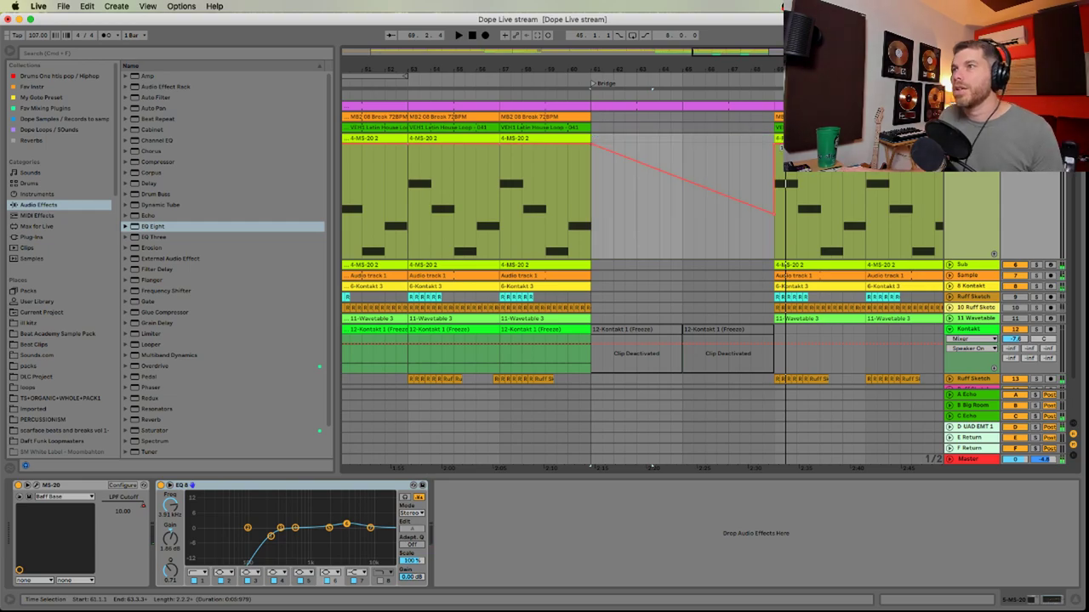
click(87, 6)
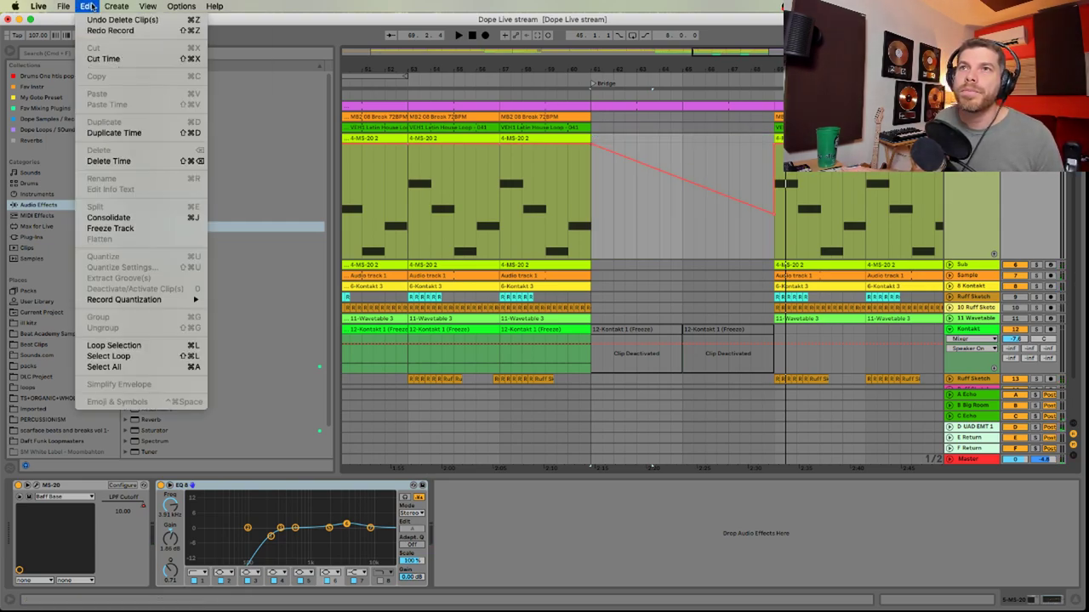
click(102, 30)
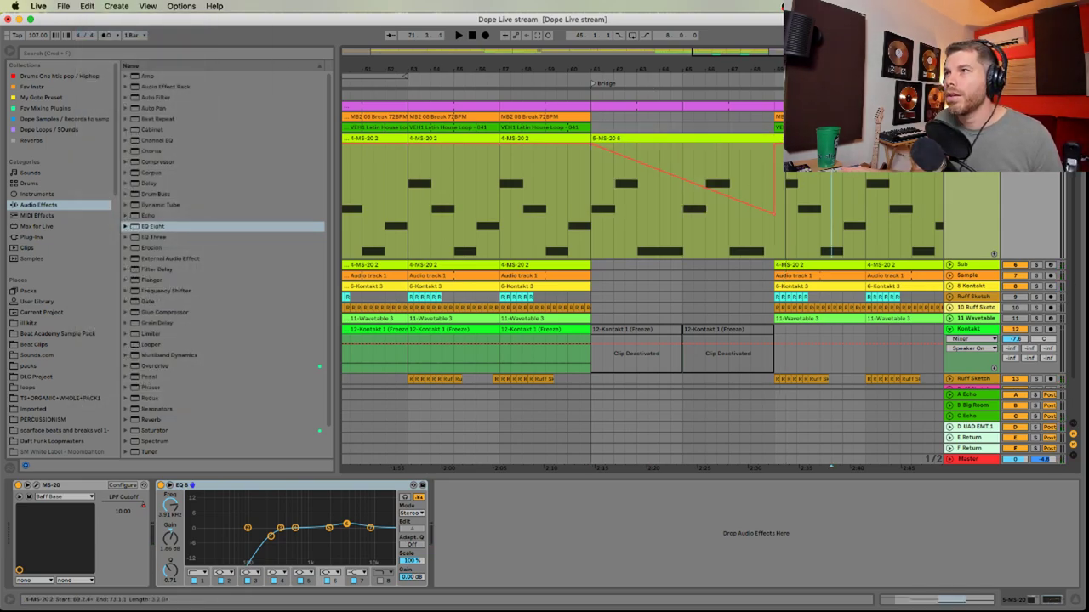
Extend the MS-20 clip after the Bridge back to bar 69, and lower the LPF Cutoff automation near the Bridge's start
click(832, 178)
drag(784, 138, 772, 139)
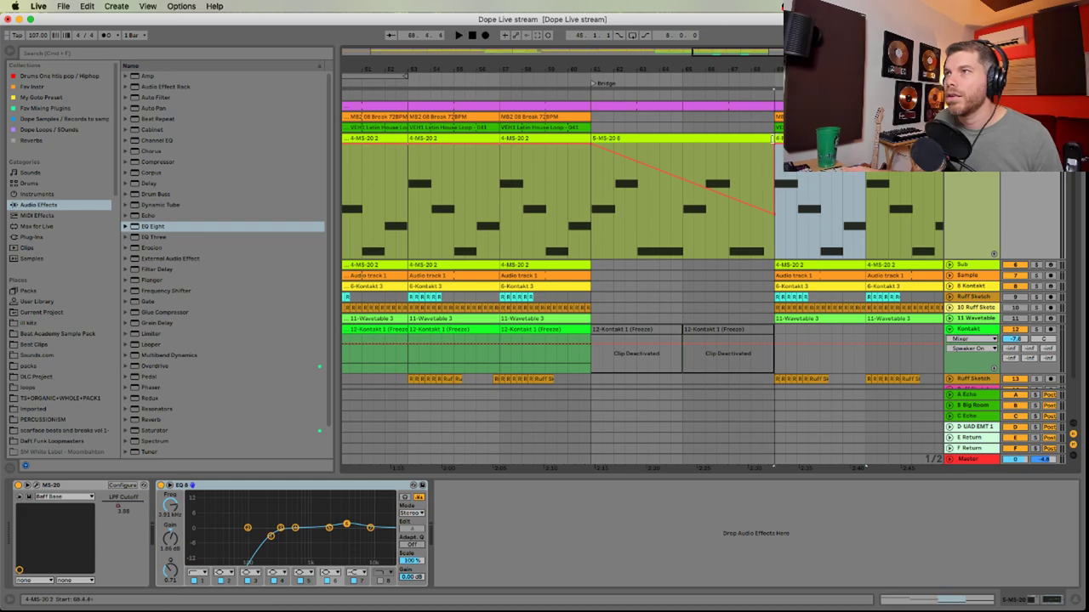
drag(633, 160, 602, 196)
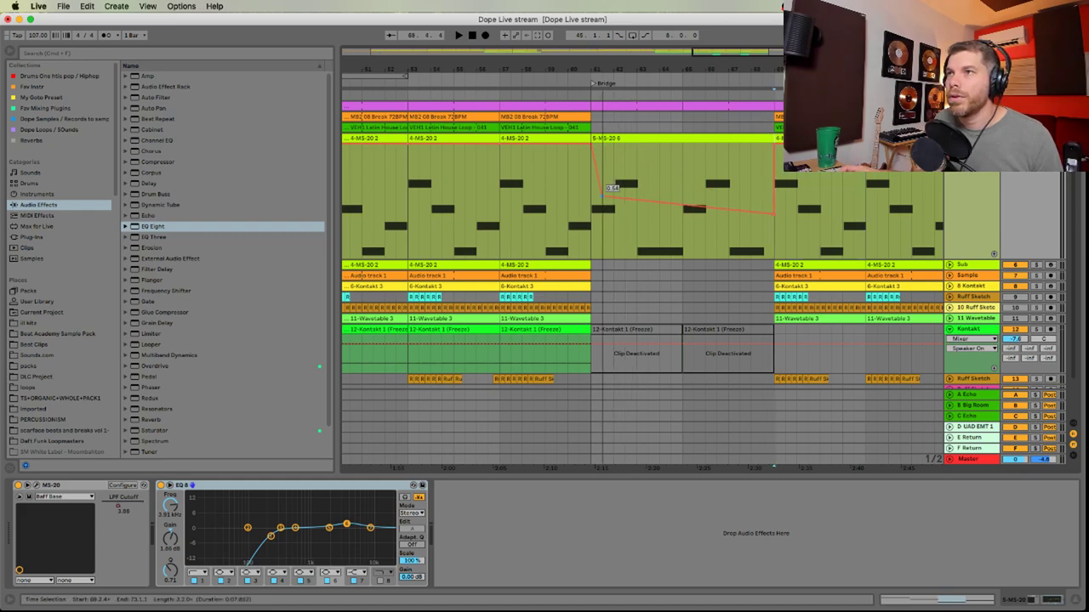
Reactivate the two Kontakt audio clips in the Bridge while playing the section from bar 61
click(630, 330)
key(0)
key(space)
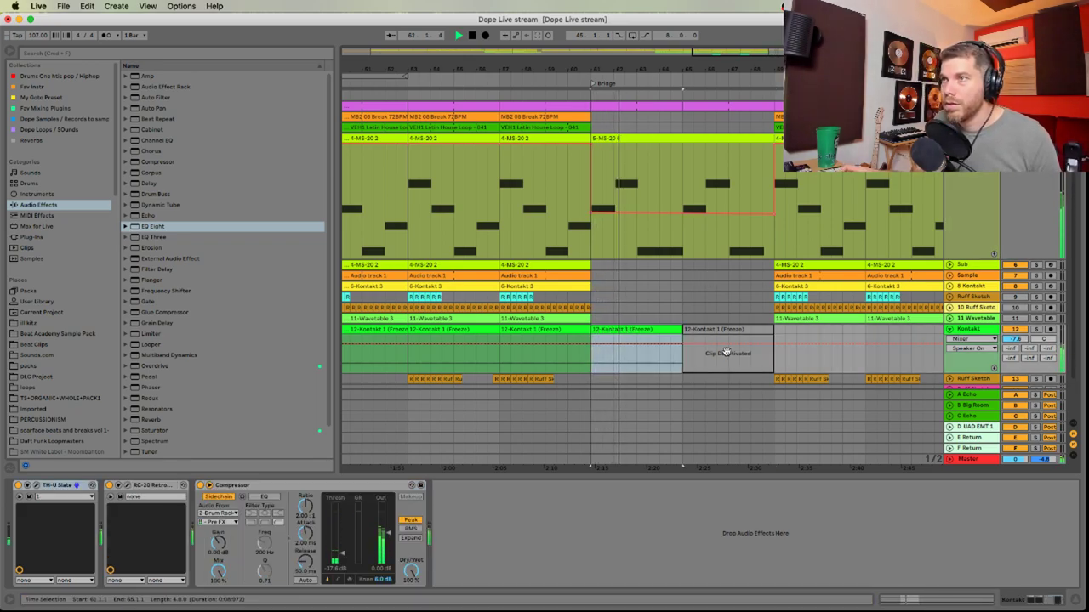
key(z)
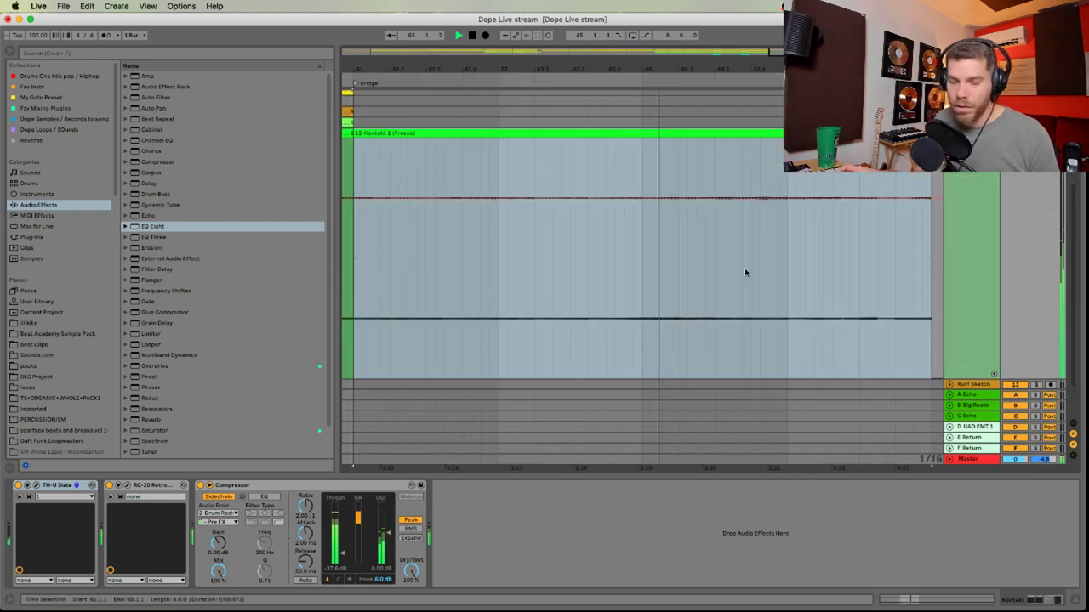
key(a)
drag(693, 66, 551, 12)
click(609, 133)
key(0)
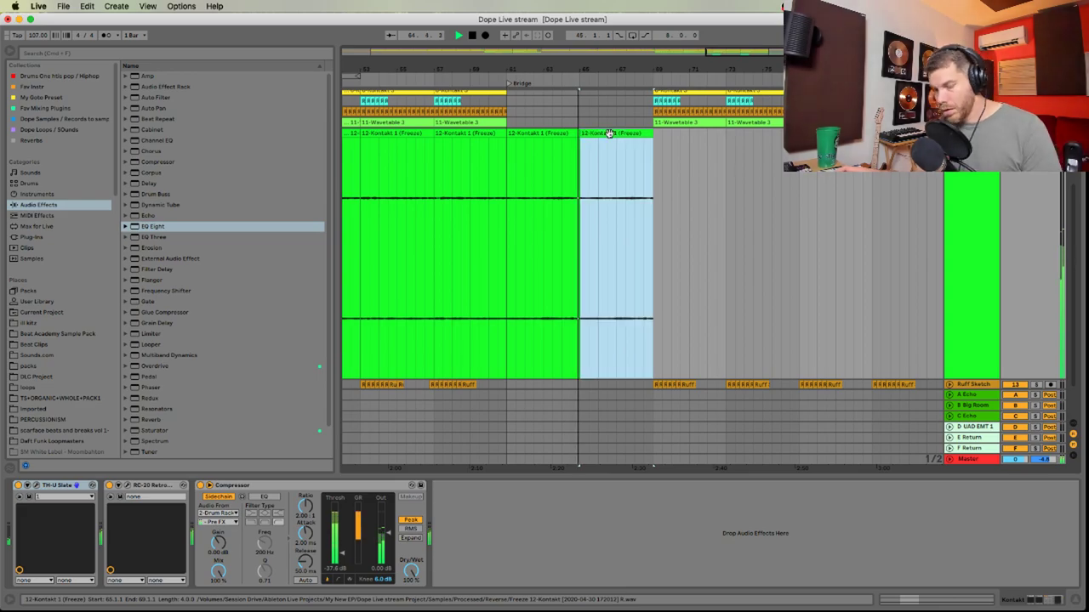
Read the latest live chat in Chrome, return to Live, and listen to the transition out of the Bridge into bar 69
key(super+Tab)
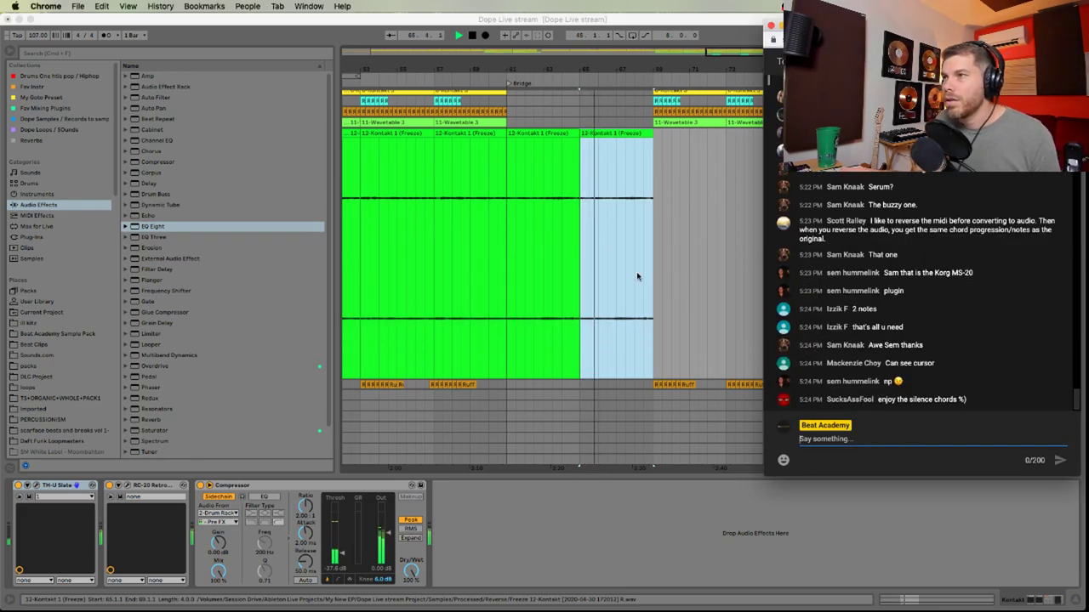
click(624, 231)
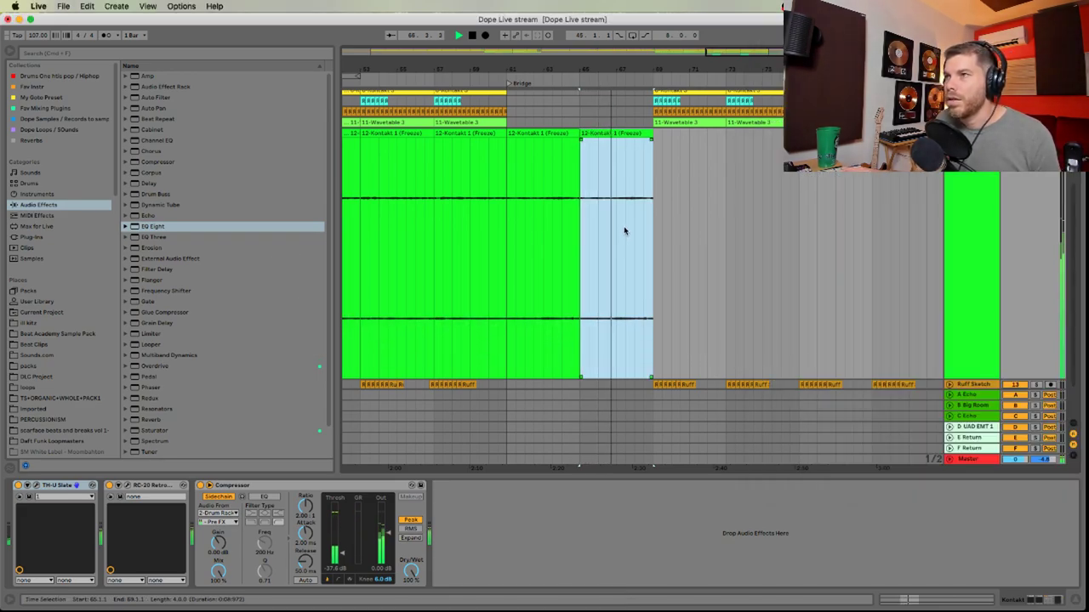
key(x)
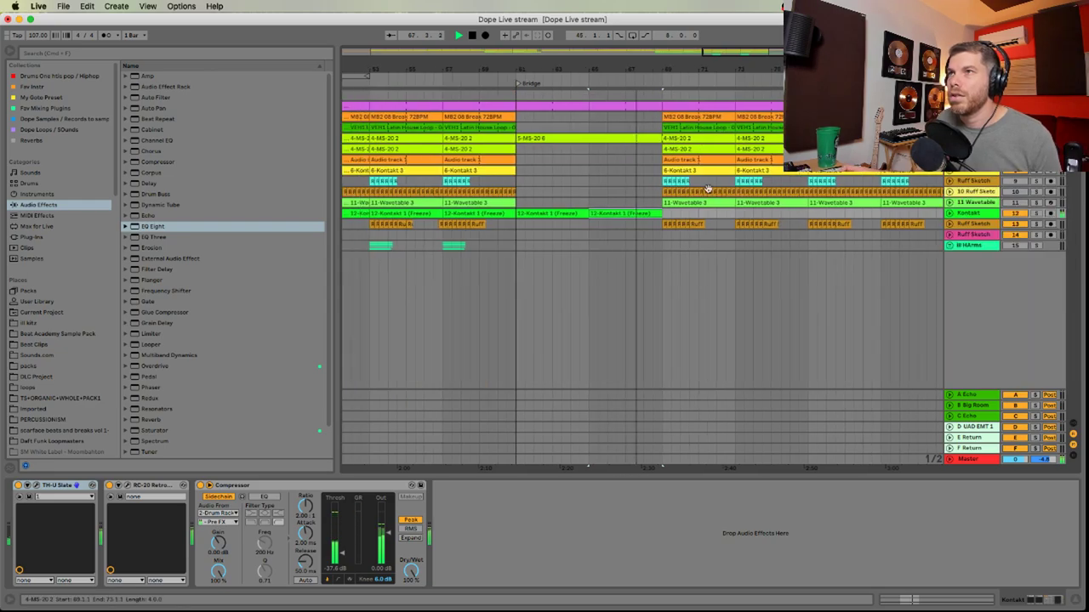
click(662, 108)
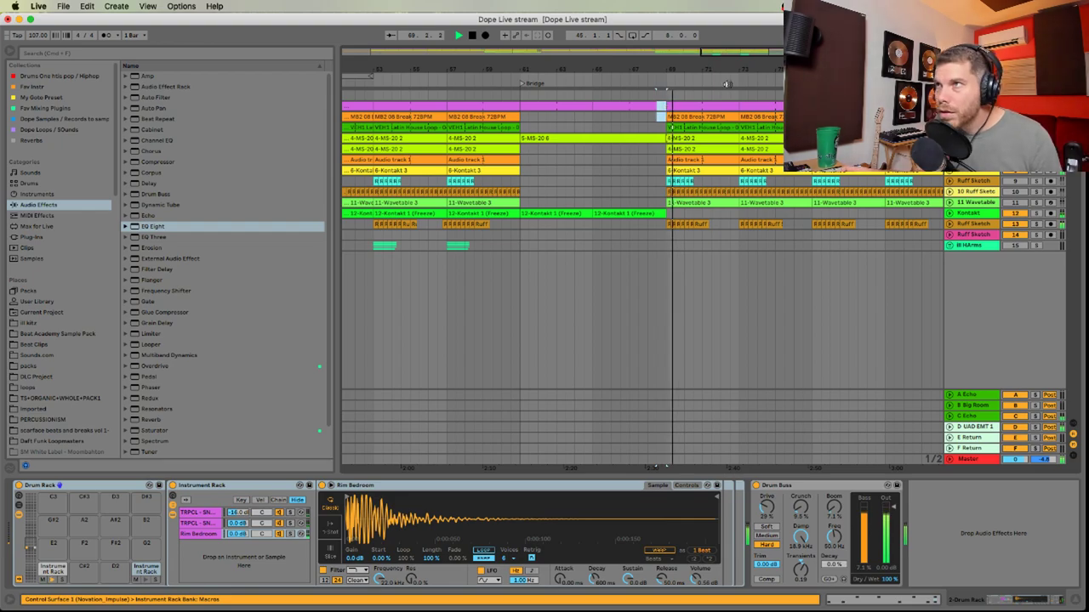
drag(665, 70, 780, 66)
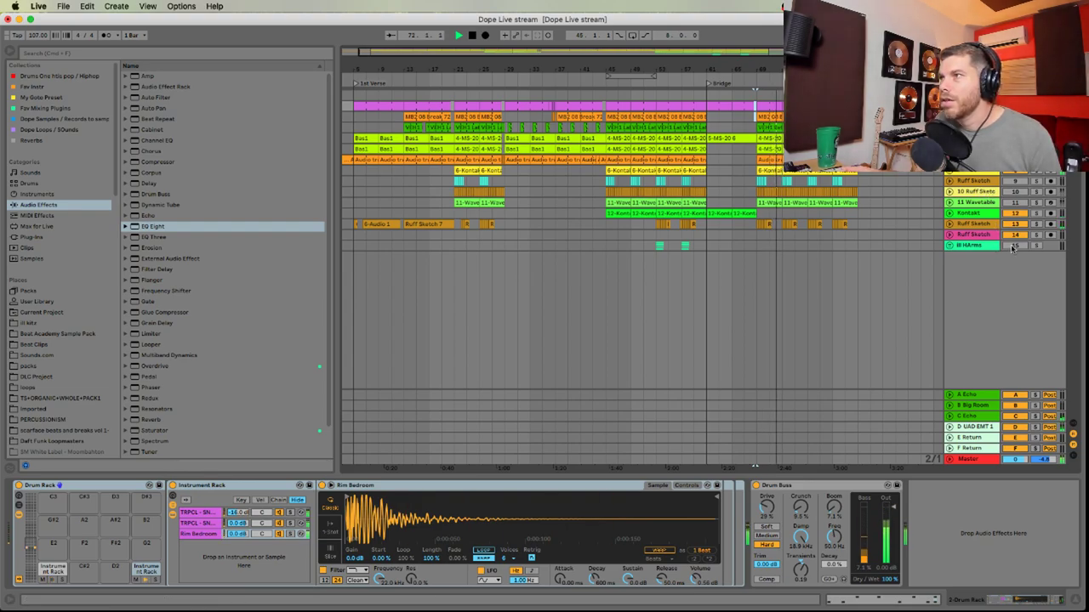
key(space)
Duplicate the HArms section from bars 53 to 61, and place two copies after the Bridge between bars 69 and 85
drag(656, 246, 694, 251)
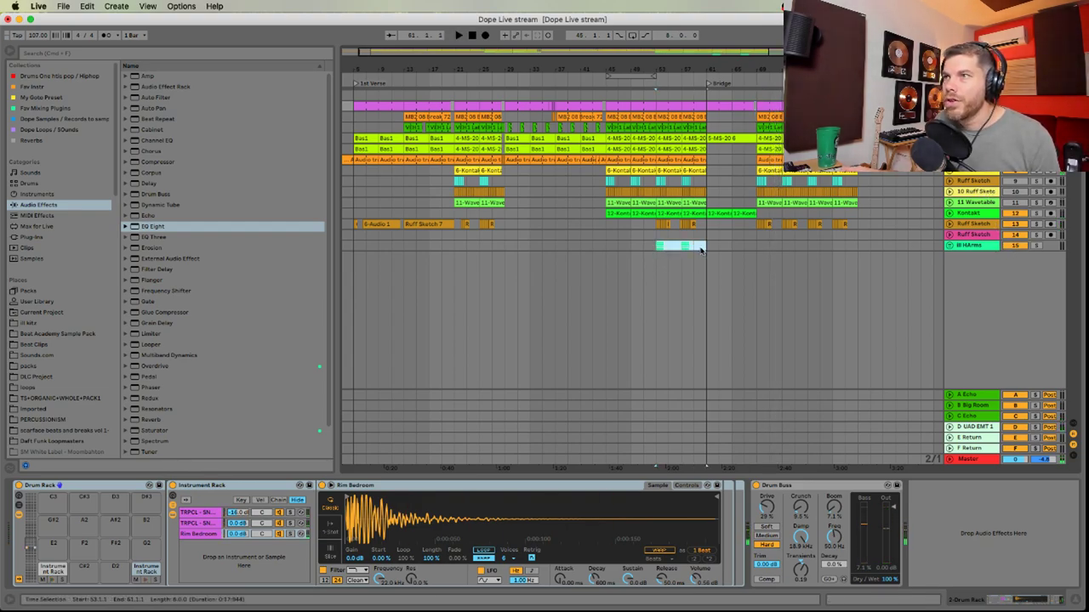
key(super+d)
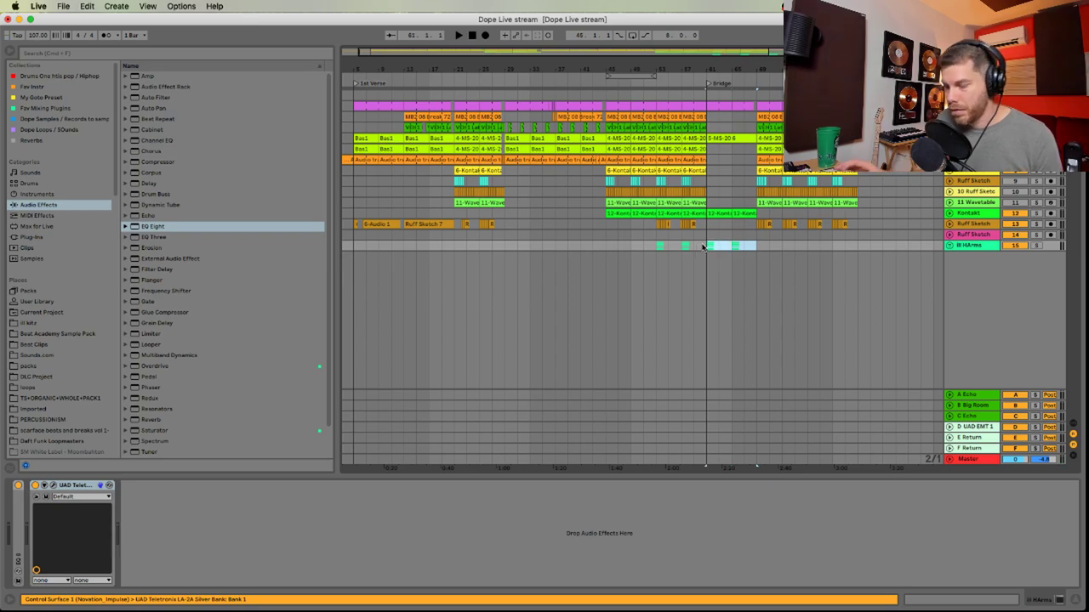
key(super+x)
click(755, 245)
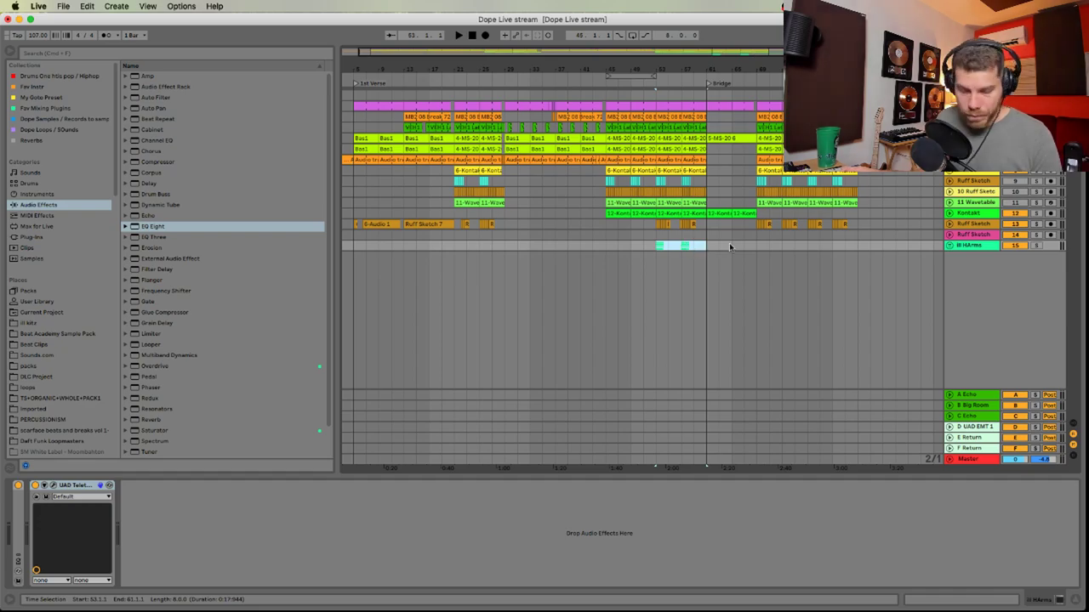
key(super+v)
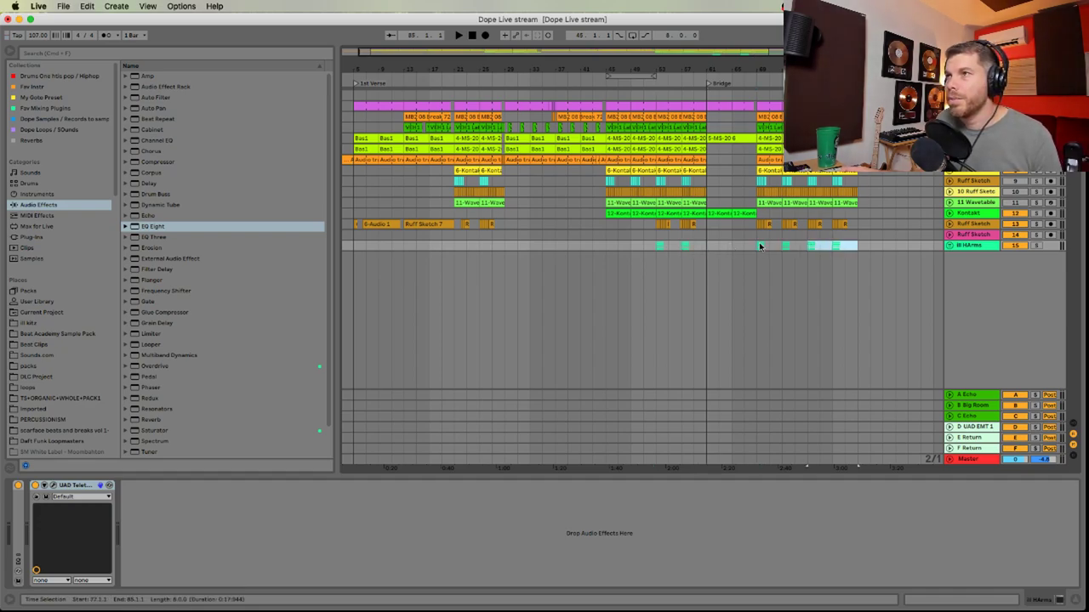
Play the section after the Bridge from bar 69, check the track levels in Session View, and return to the arrangement
click(754, 246)
key(Tab)
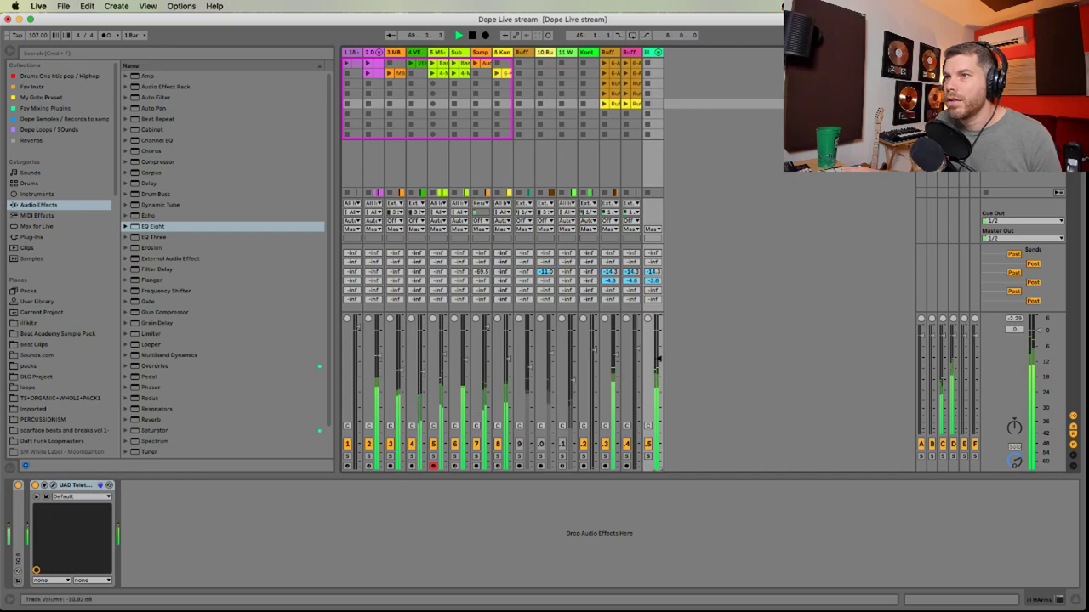
key(Tab)
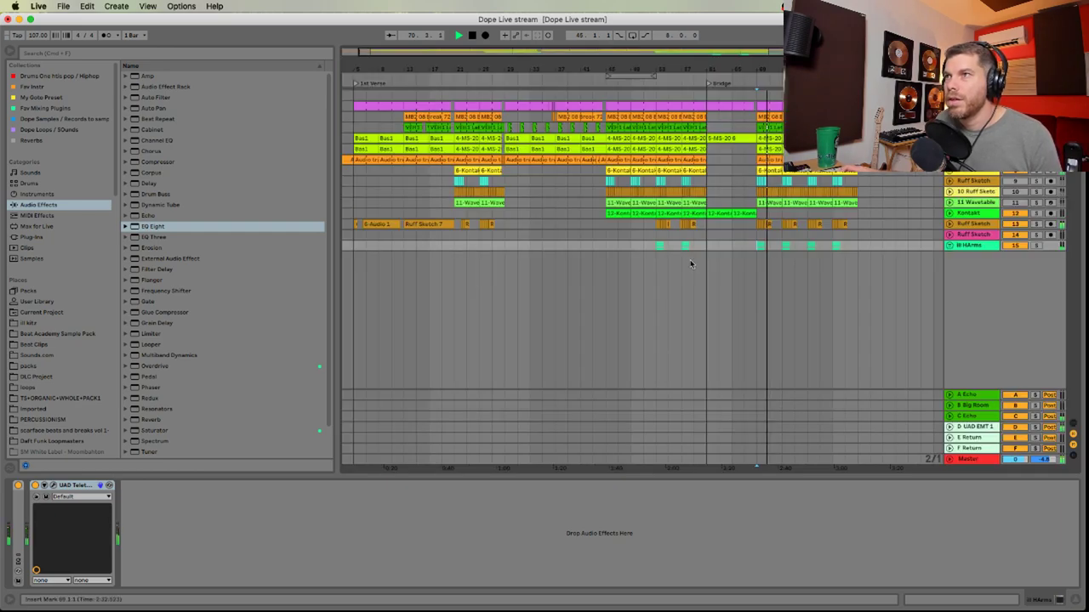
Deactivate the two Kontakt clips in the Bridge and play the transition into it from bar 59
key(plus)
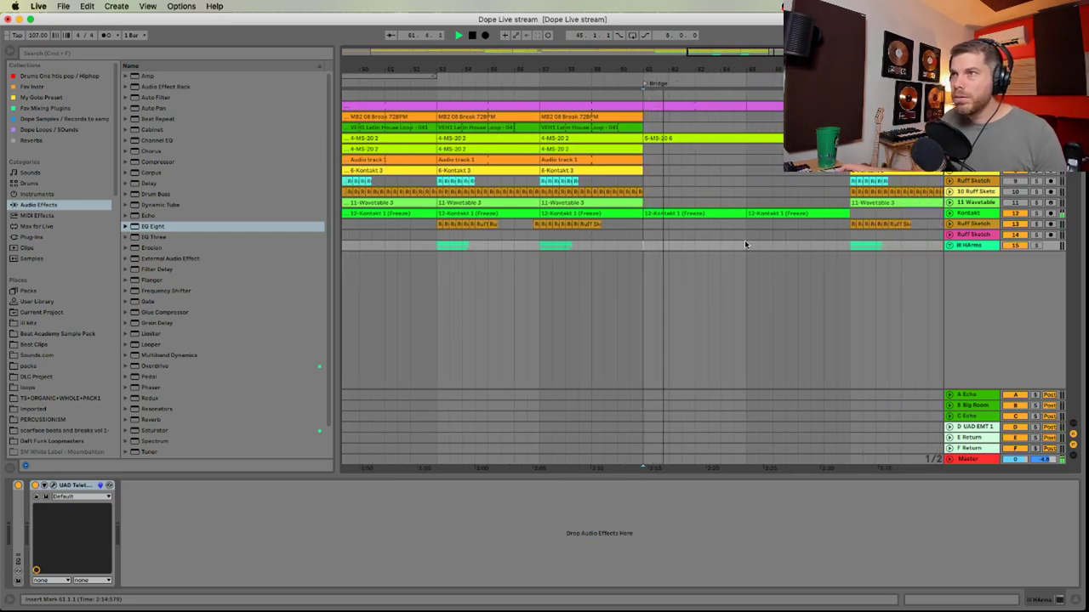
key(space)
click(698, 212)
key(0)
click(810, 214)
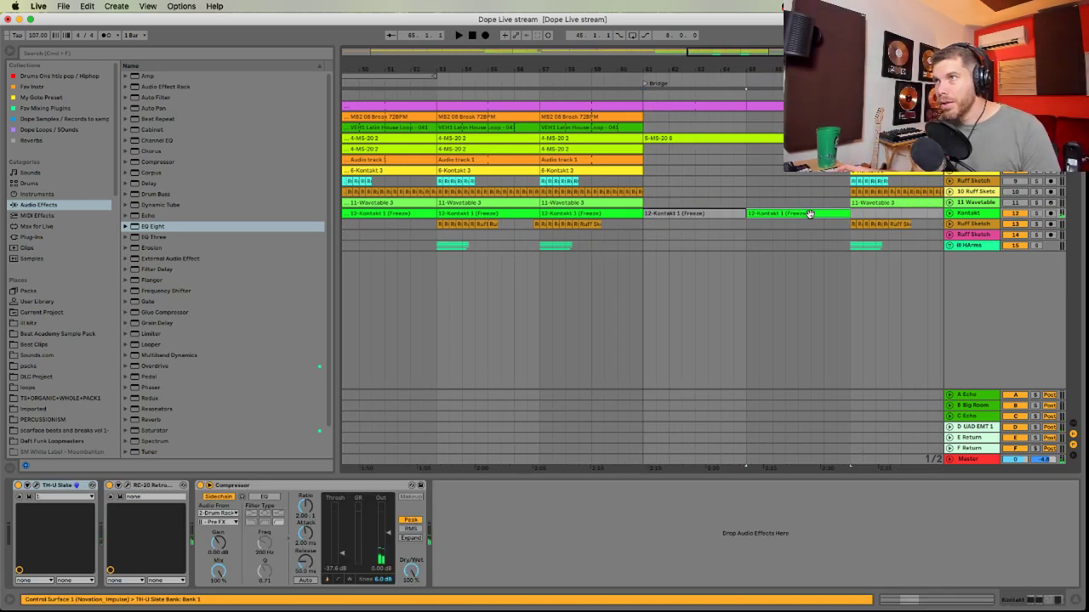
click(604, 246)
key(space)
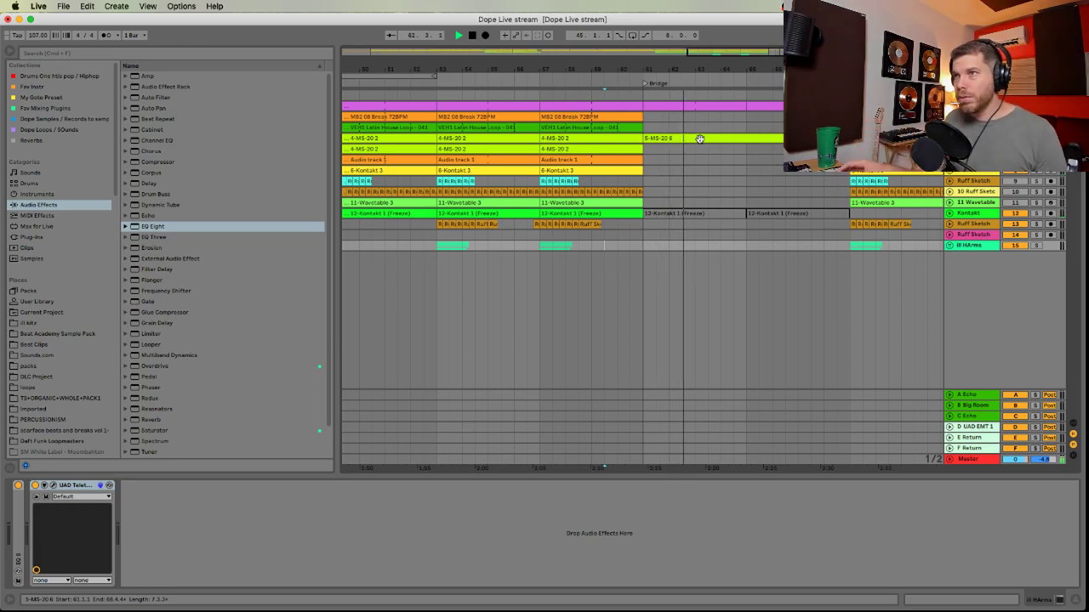
Add an audio track below the HArms group, arm it for recording, and set its input channel to 1 Juno (L)
key(super+t)
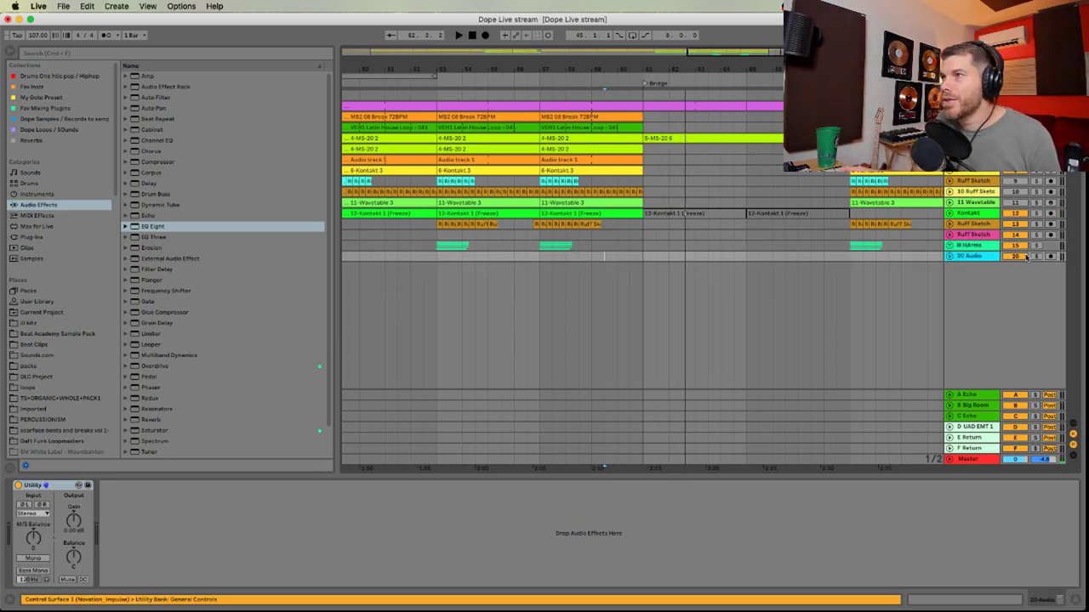
click(949, 256)
click(1052, 256)
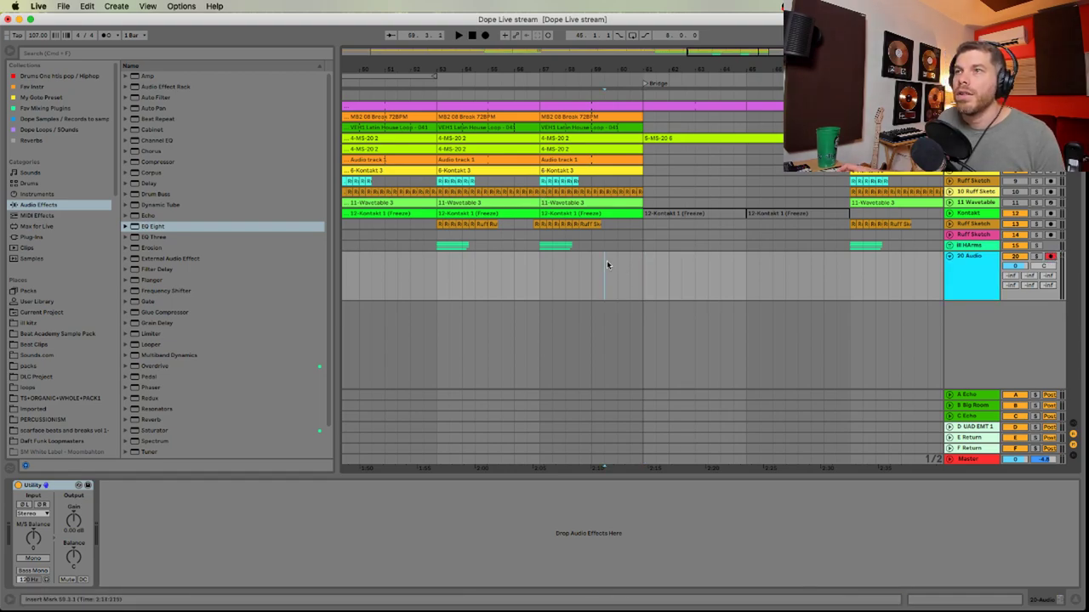
key(space)
key(Tab)
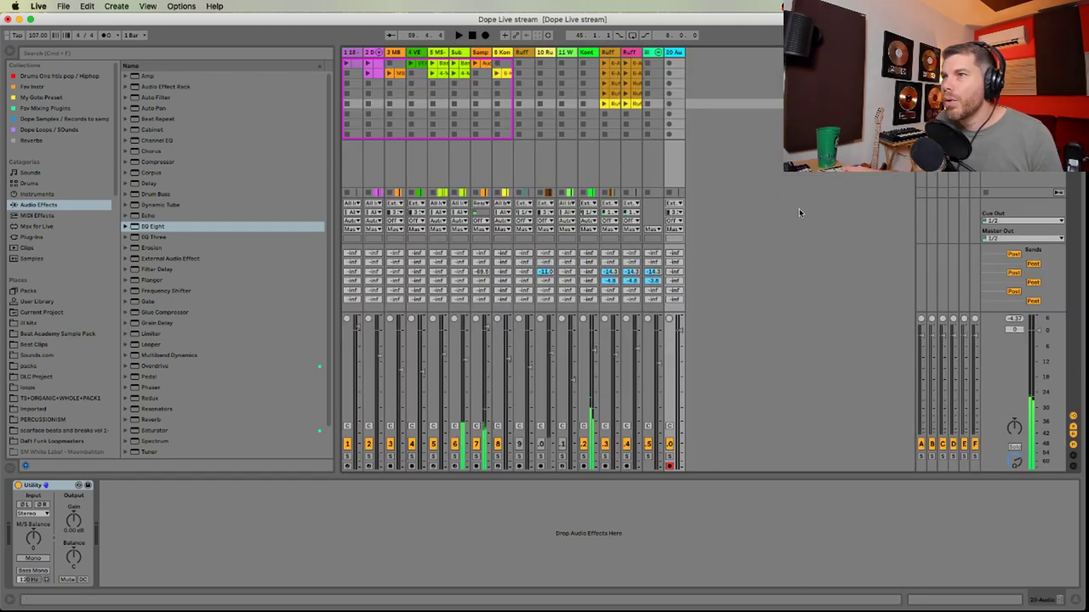
click(674, 212)
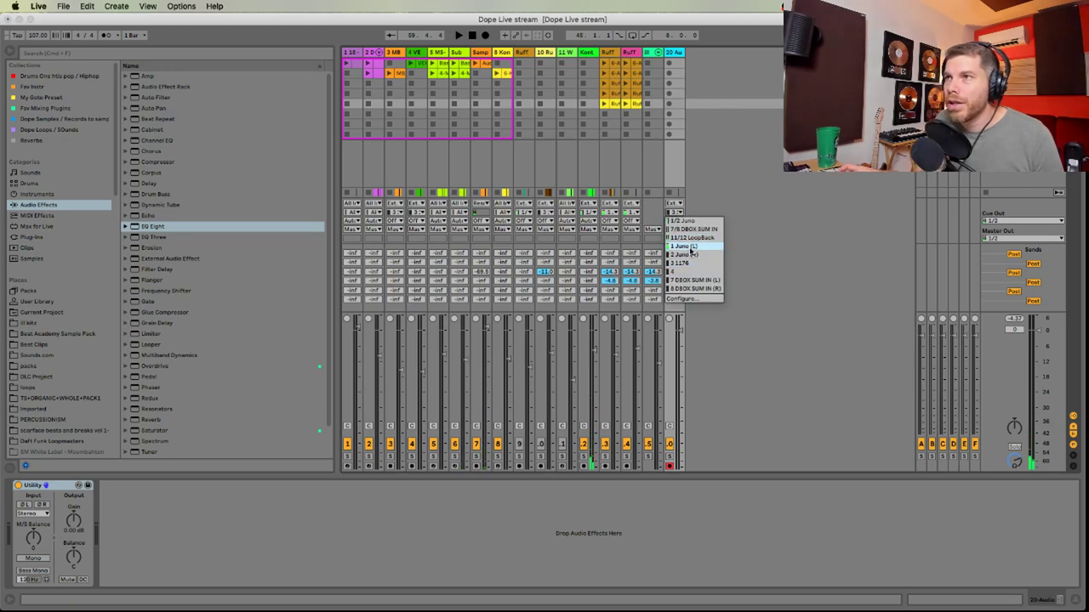
click(690, 247)
Record a take through the Bridge on the new audio track, then disarm it and trim the clip's end to just past bar 68
key(Tab)
key(space)
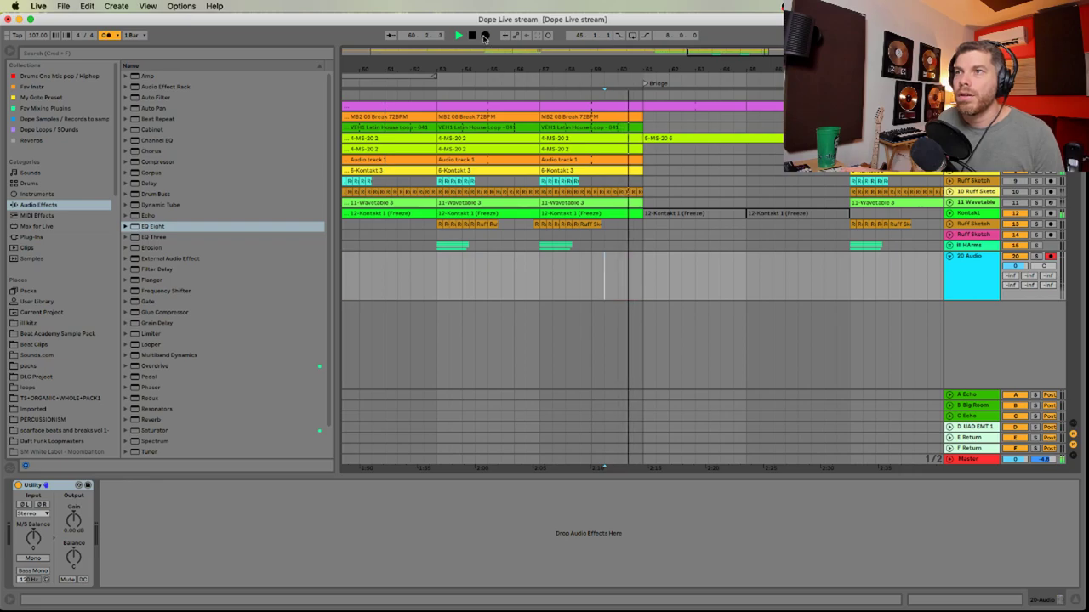
click(485, 34)
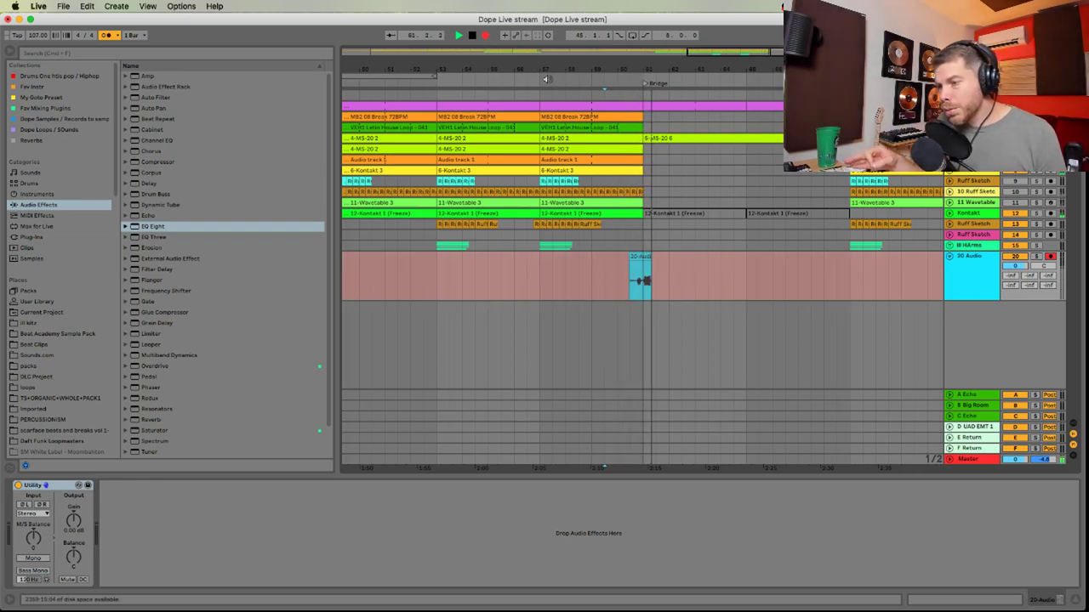
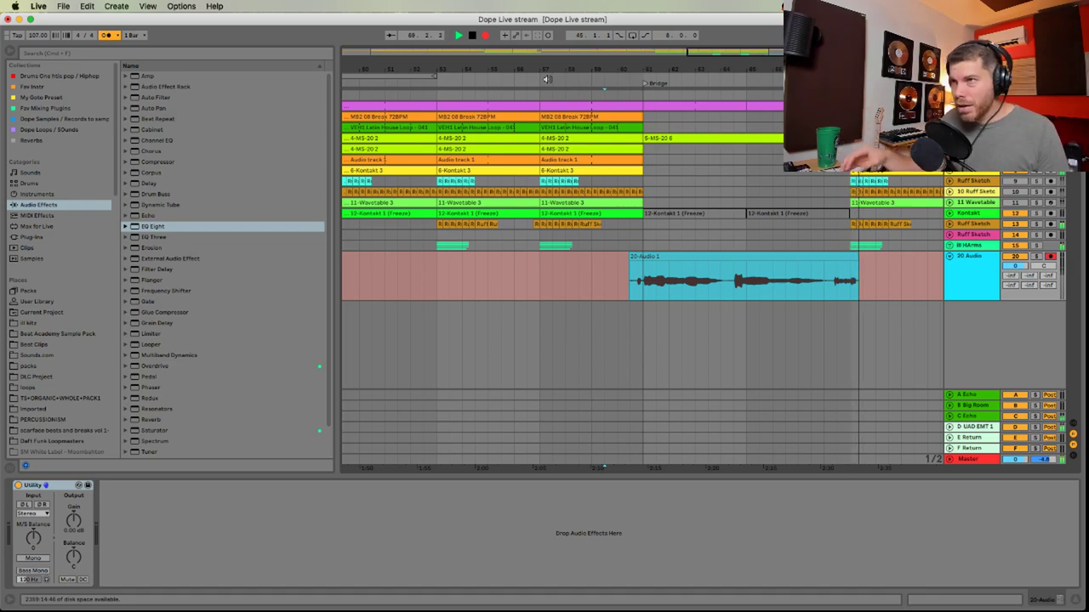
key(space)
mouse_move(858, 272)
mouse_down()
mouse_move(822, 272)
mouse_move(835, 272)
mouse_up()
click(1049, 257)
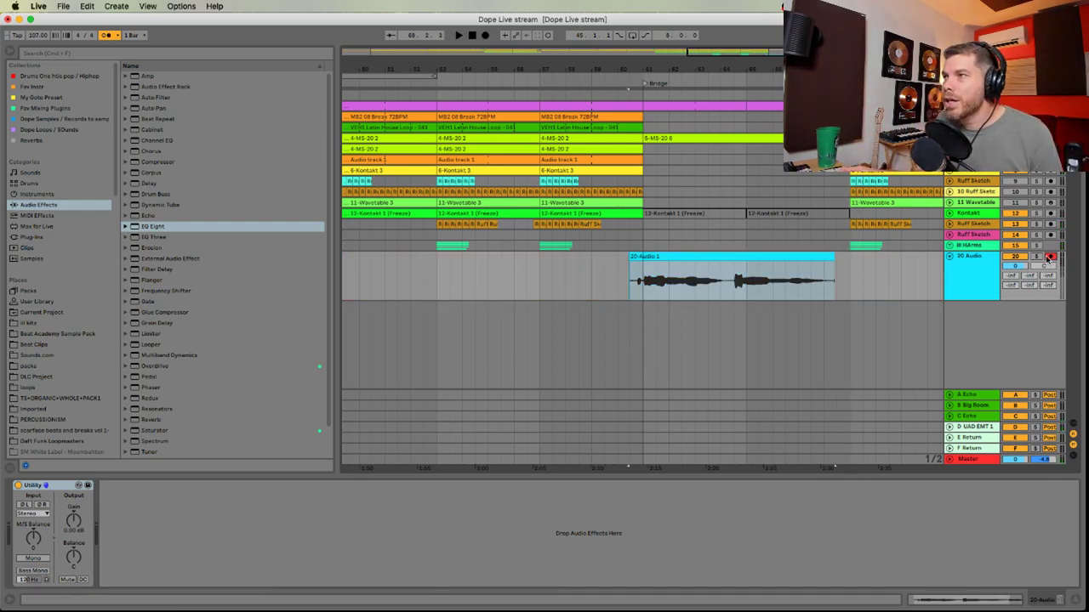
Shift the recording slightly earlier against the grid so its first note lands on the beat, and trim the clip's start to bar 61
click(689, 255)
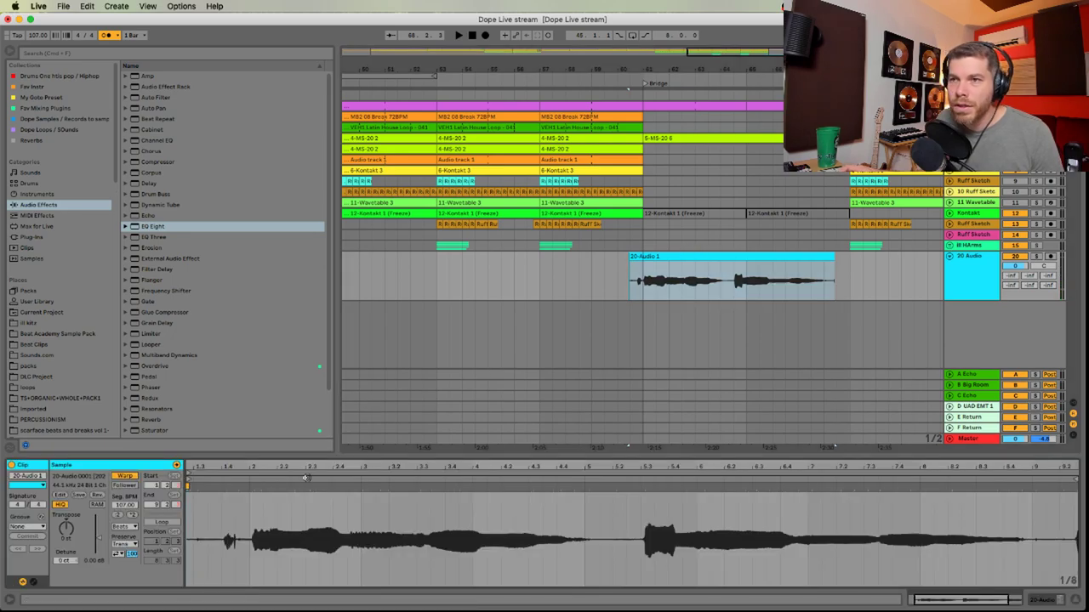
key(space)
key(space)
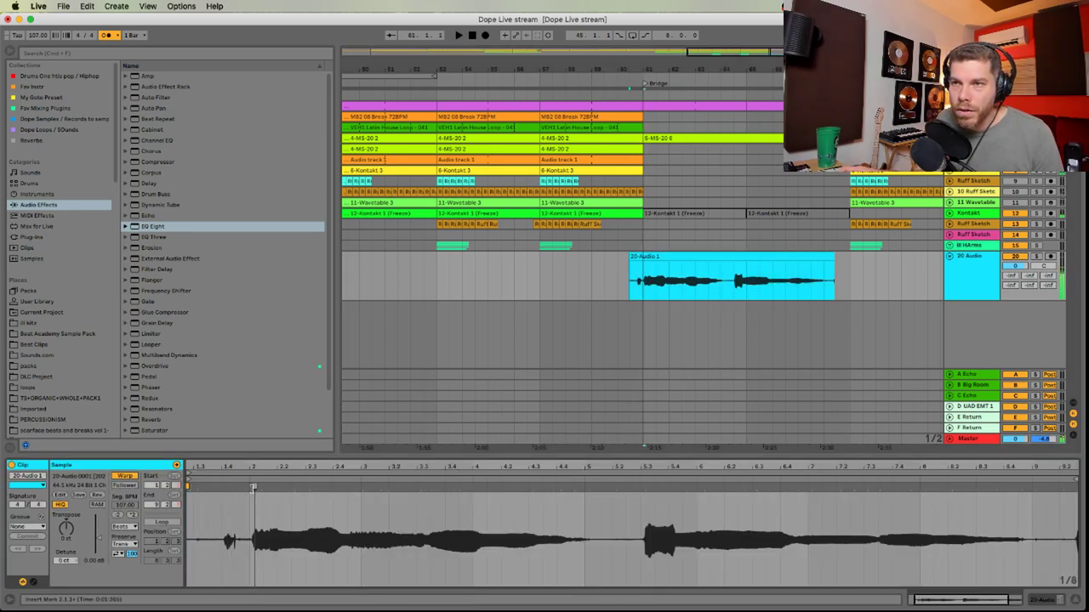
drag(253, 488, 249, 490)
click(862, 309)
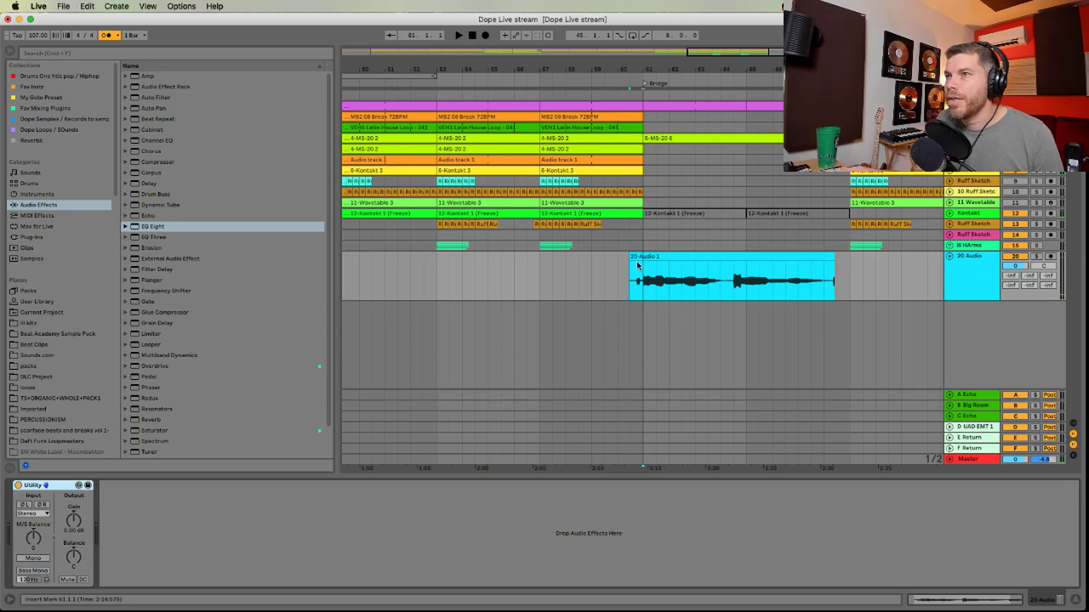
drag(632, 265, 643, 266)
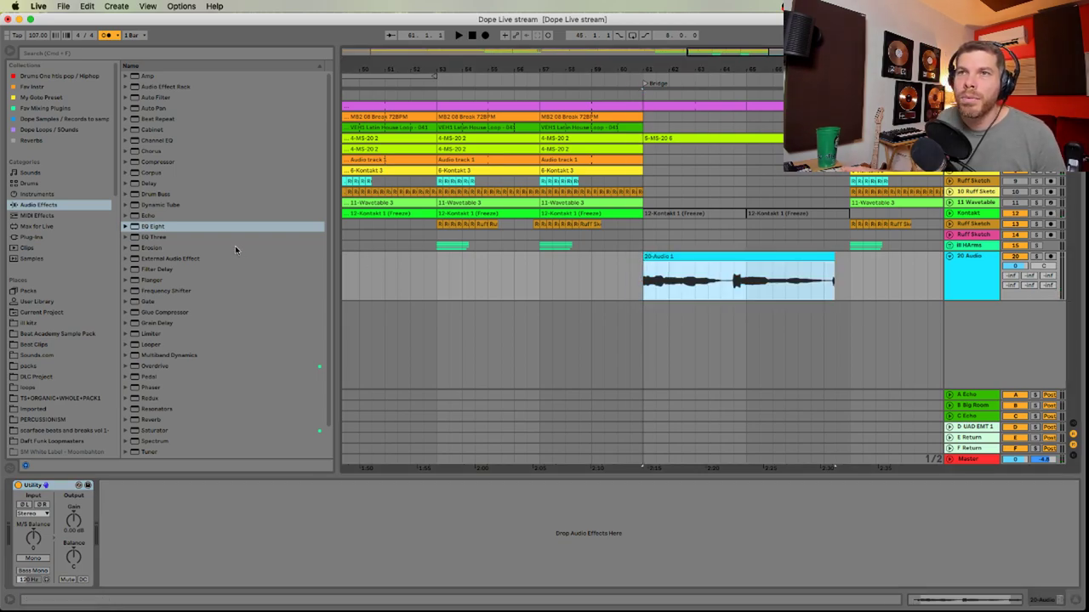
Insert an EQ Eight with a low cut at 130 Hz before the Utility on the new audio track, and solo the track
drag(166, 225, 66, 531)
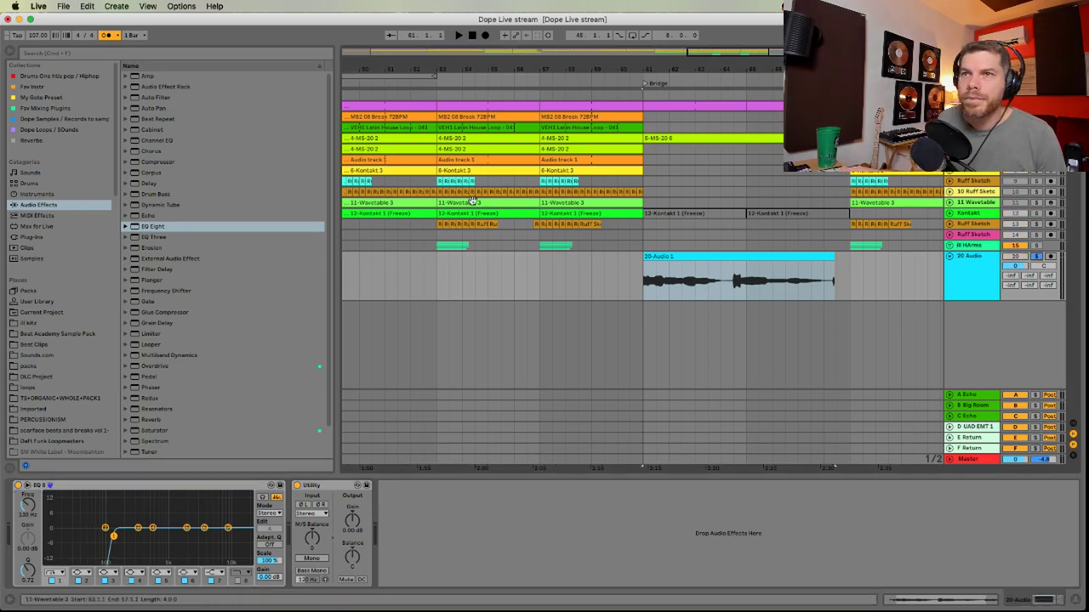
scroll(245, 272, down, 2)
scroll(181, 267, up, 2)
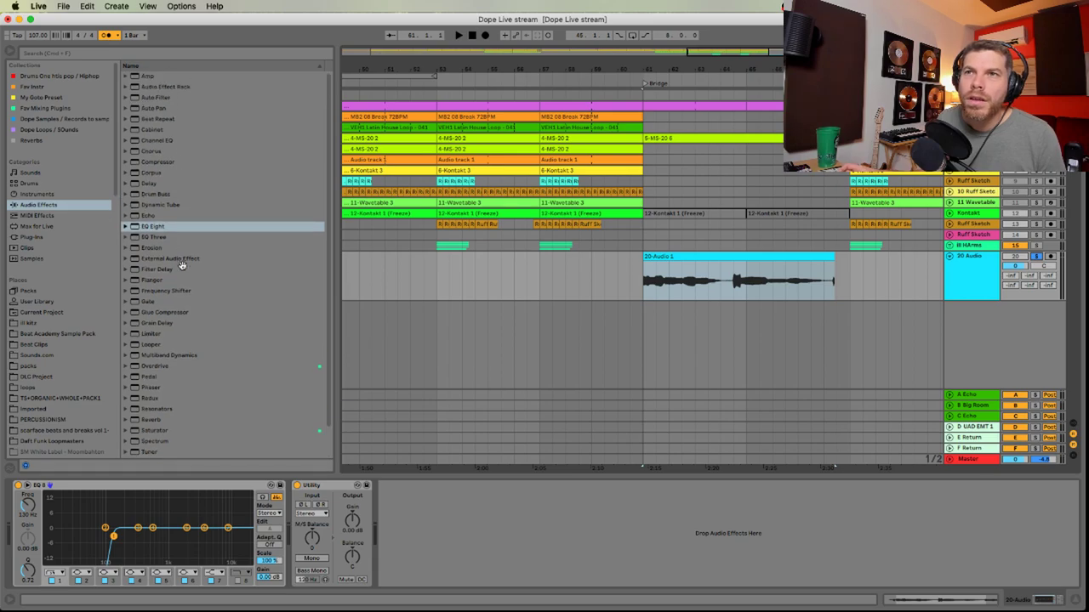
Insert an Echo after the EQ Eight with Dry/Wet at about 28%, and turn off the metronome while auditioning the part
drag(148, 218, 277, 494)
key(space)
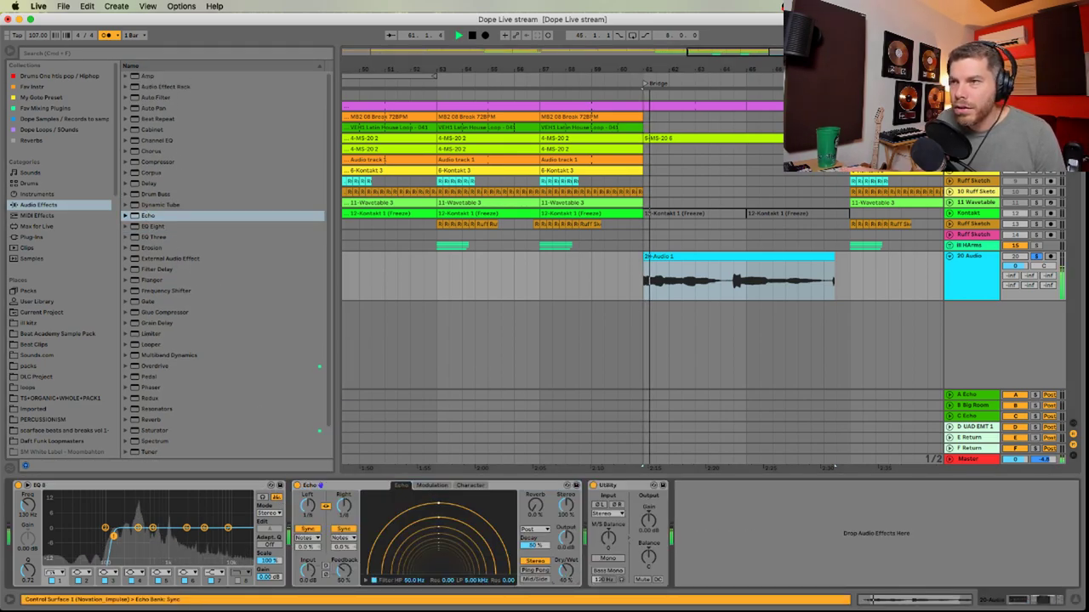
drag(568, 579, 568, 583)
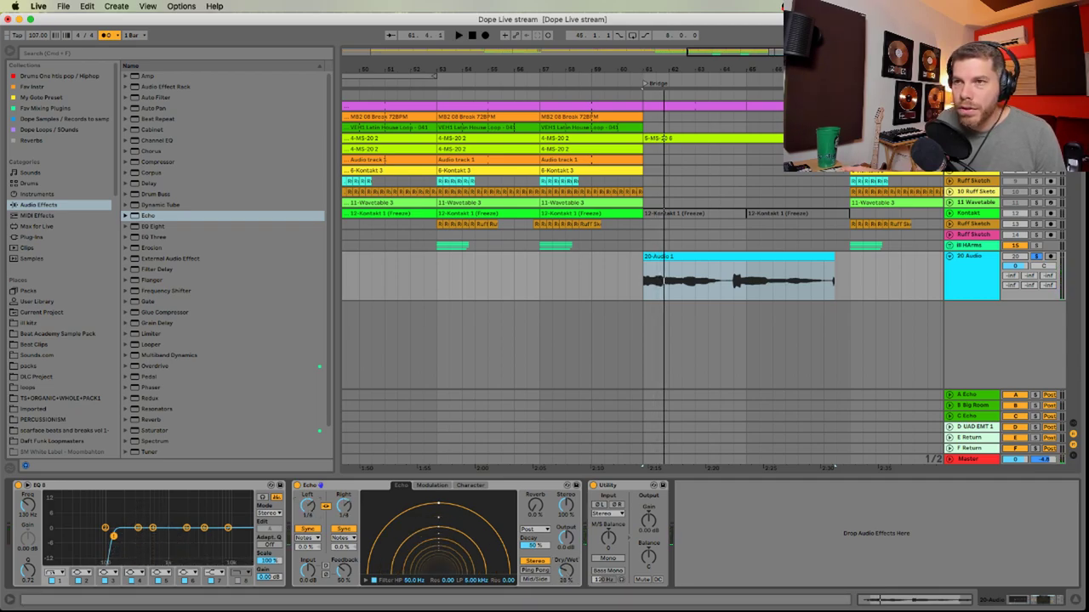
click(105, 35)
key(space)
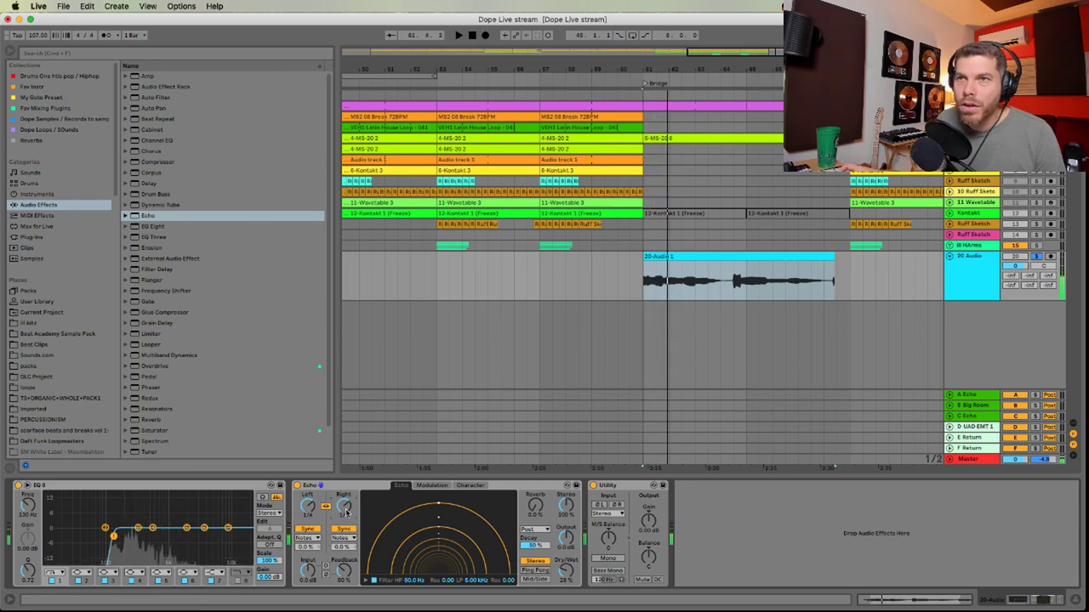
Insert a Reverb between the Echo and the Utility with a decay time of about 7.8 s
scroll(176, 385, down, 1)
scroll(176, 385, down, 3)
click(156, 389)
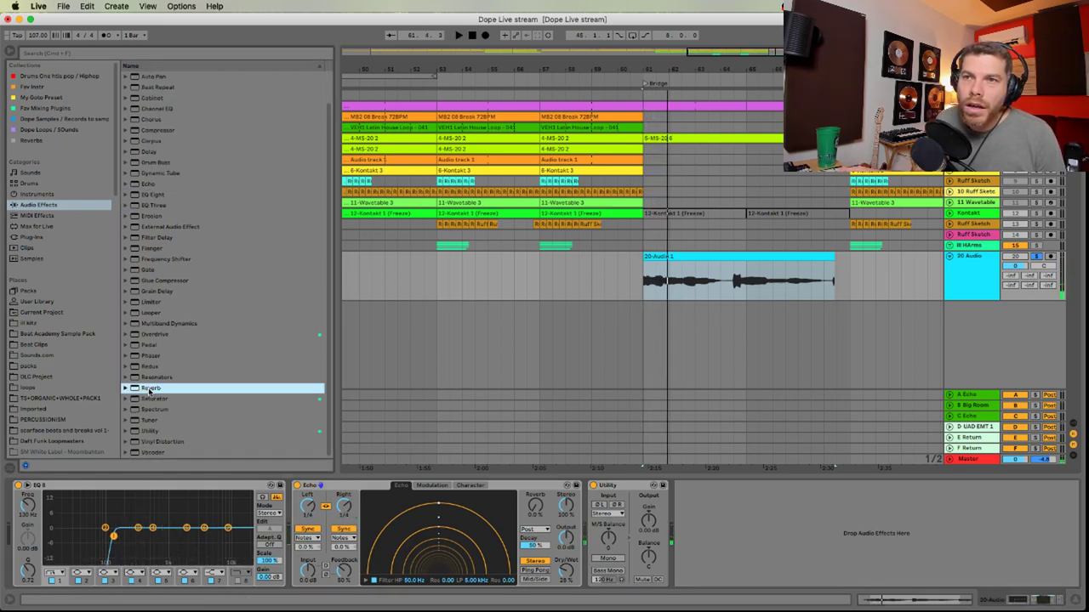
drag(588, 567, 579, 573)
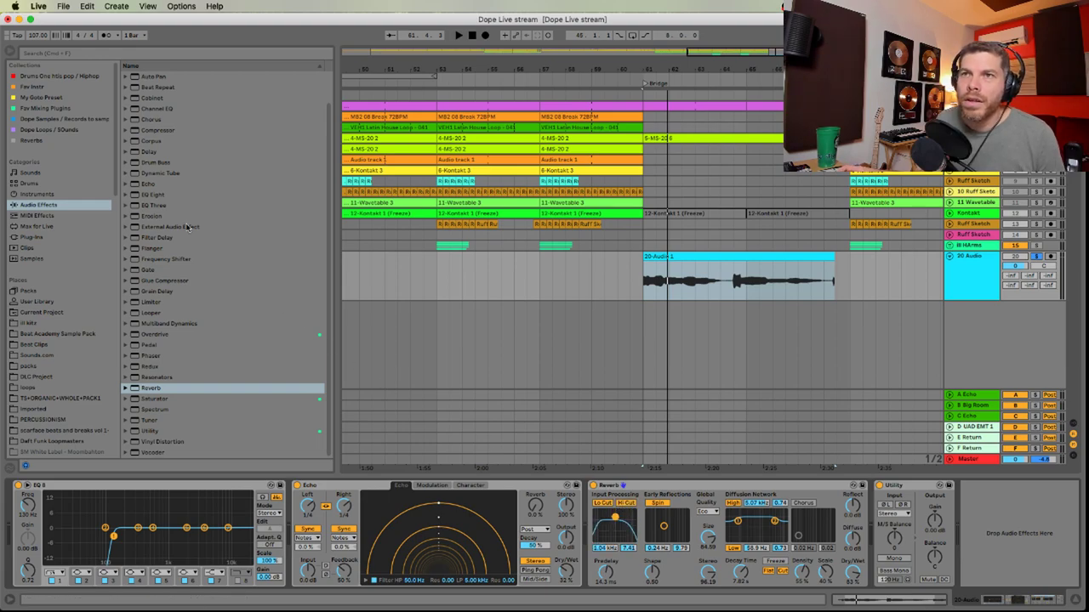
Insert an Auto Filter low-pass at about 4.32 kHz after the Reverb, and place a Chorus at 40% Dry/Wet before it
scroll(165, 247, up, 3)
click(155, 99)
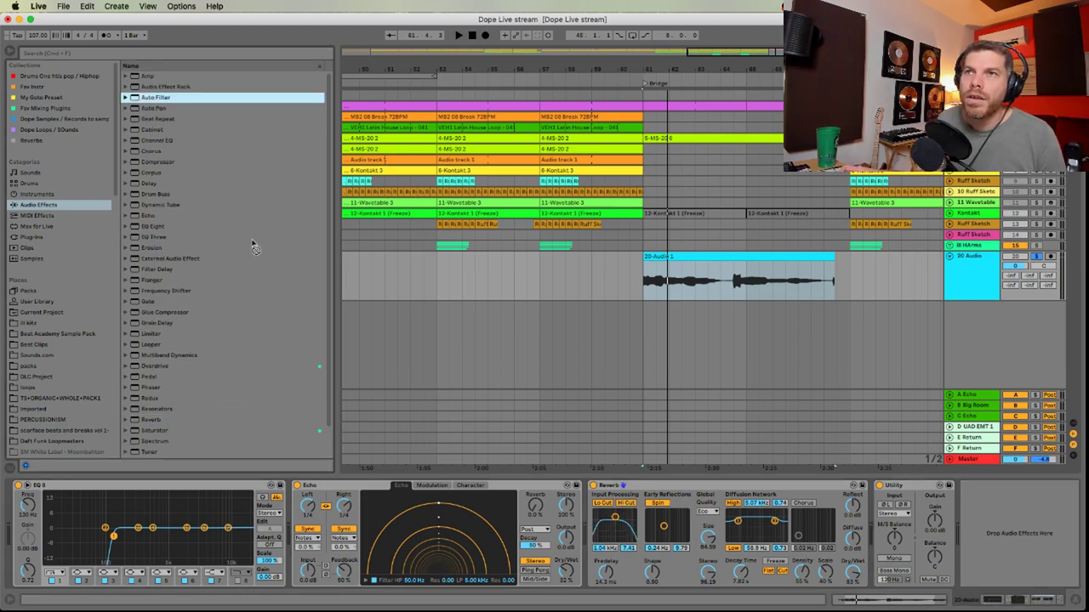
drag(791, 458, 876, 525)
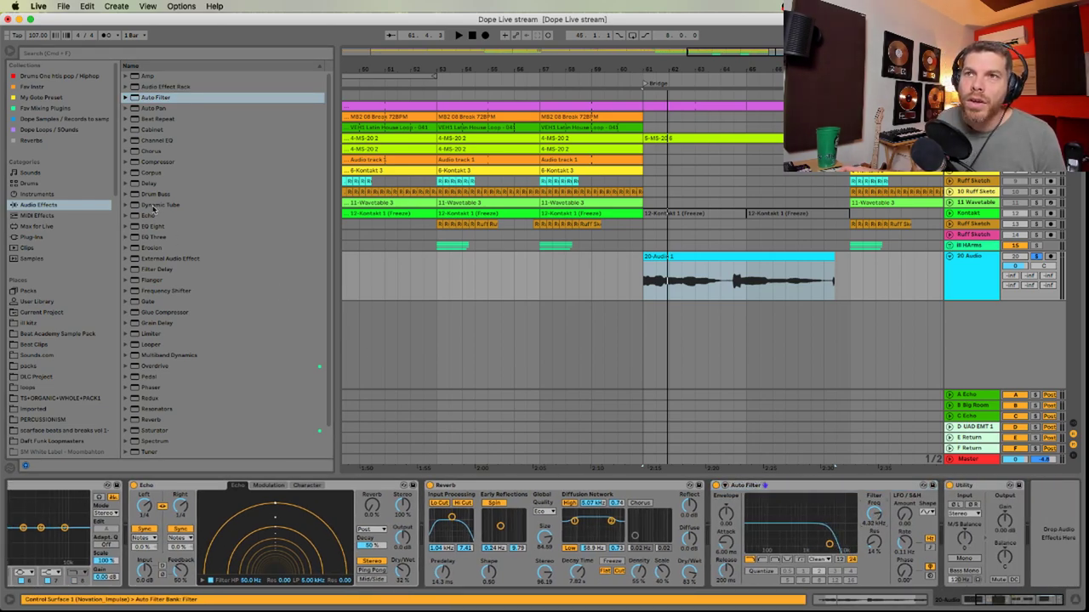
drag(154, 152, 729, 547)
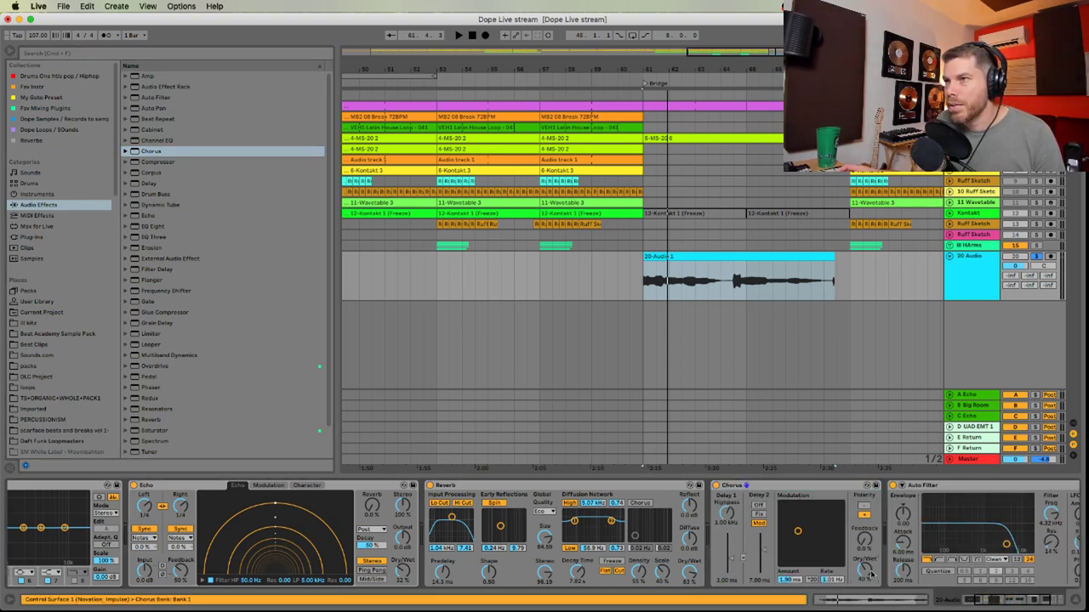
Unsolo the new audio track and lower its volume to -3.0 dB while the Bridge plays, and check the live chat in Chrome
key(space)
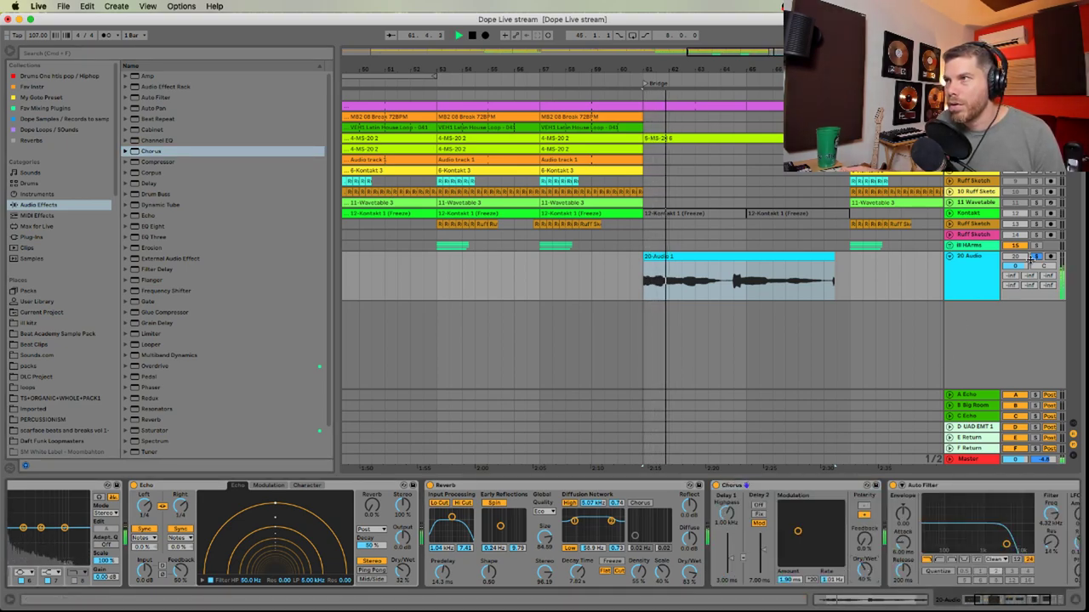
key(Tab)
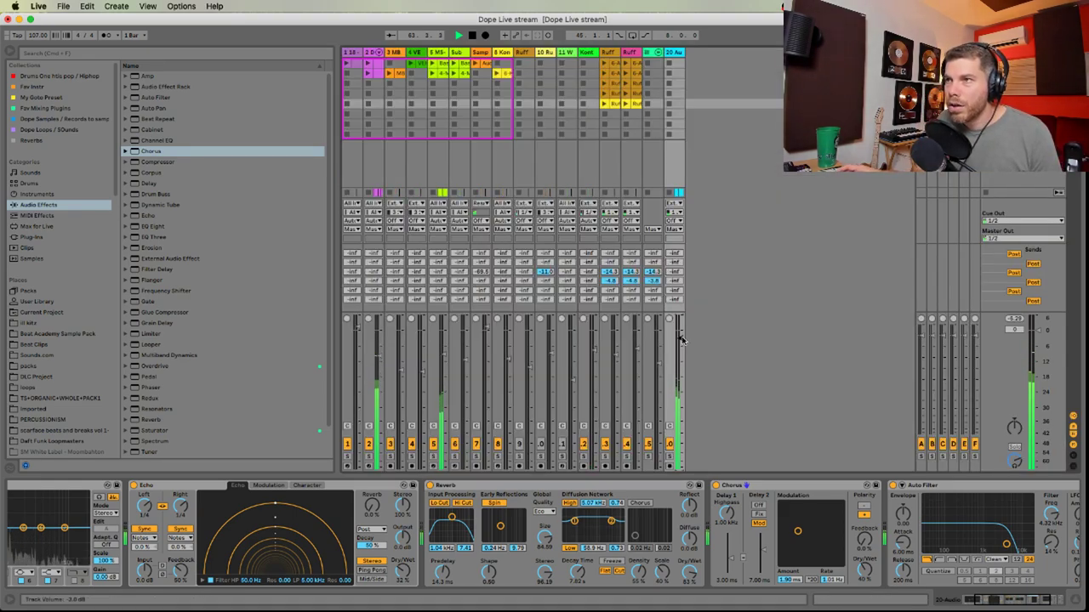
key(super+Tab)
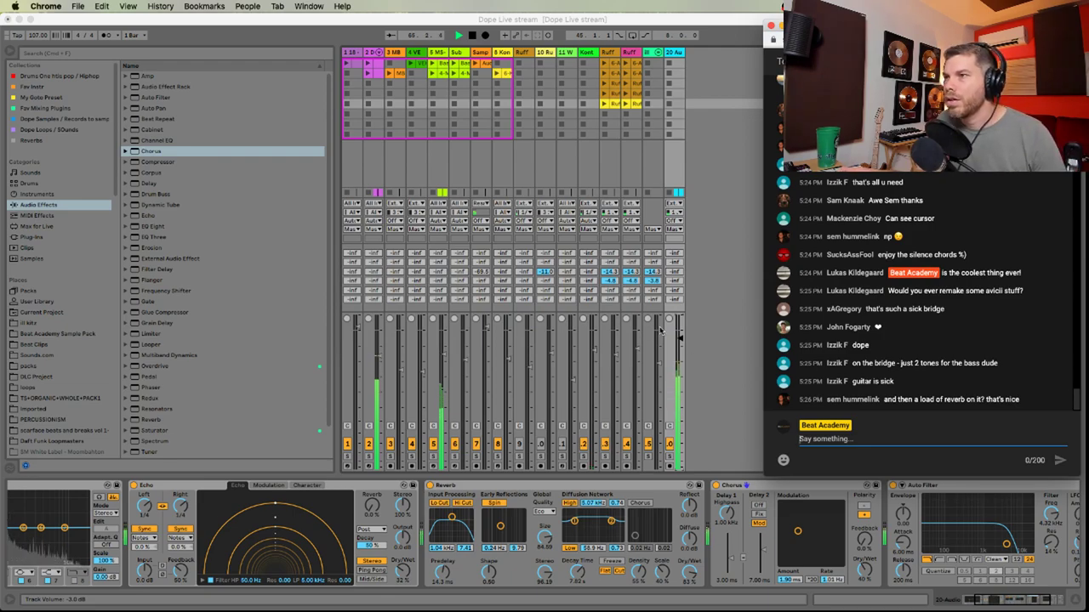
click(660, 331)
key(Tab)
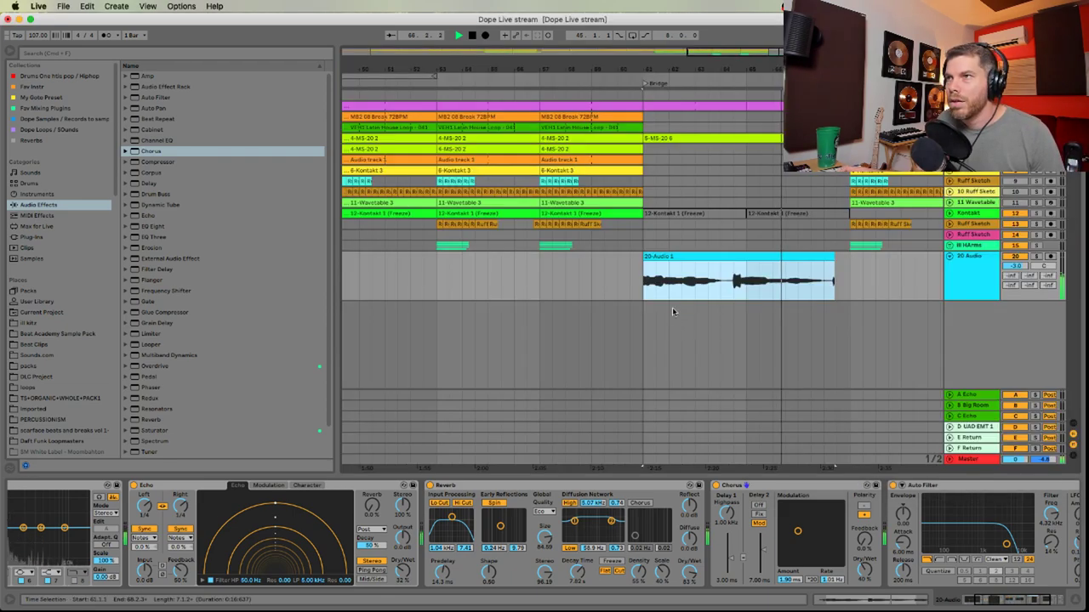
Reactivate the first Kontakt clip in the Bridge, split it at bar 63, and move its second half to bar 61
click(714, 213)
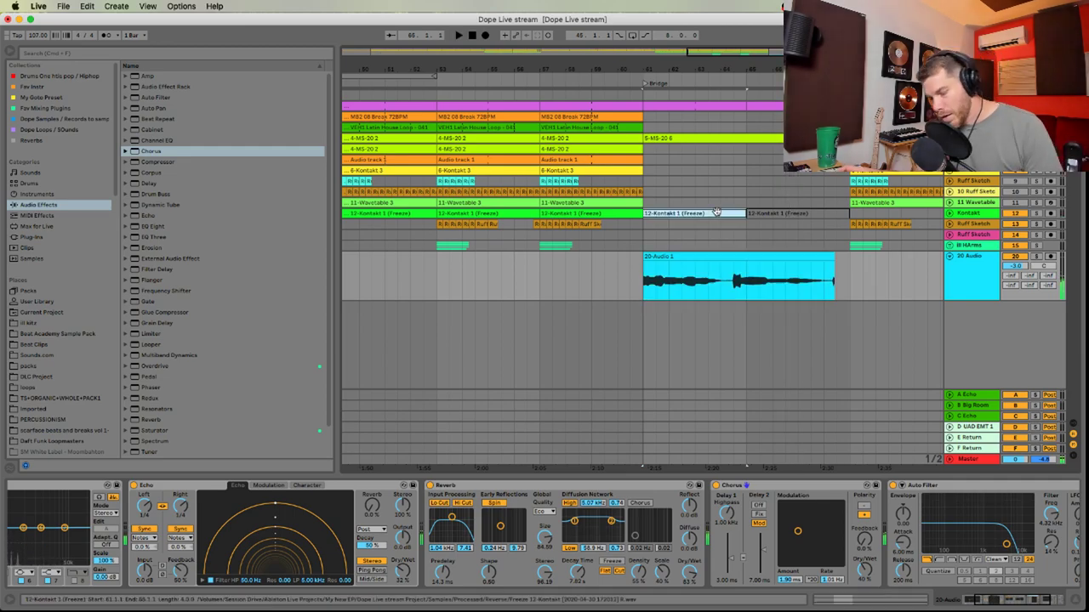
click(950, 214)
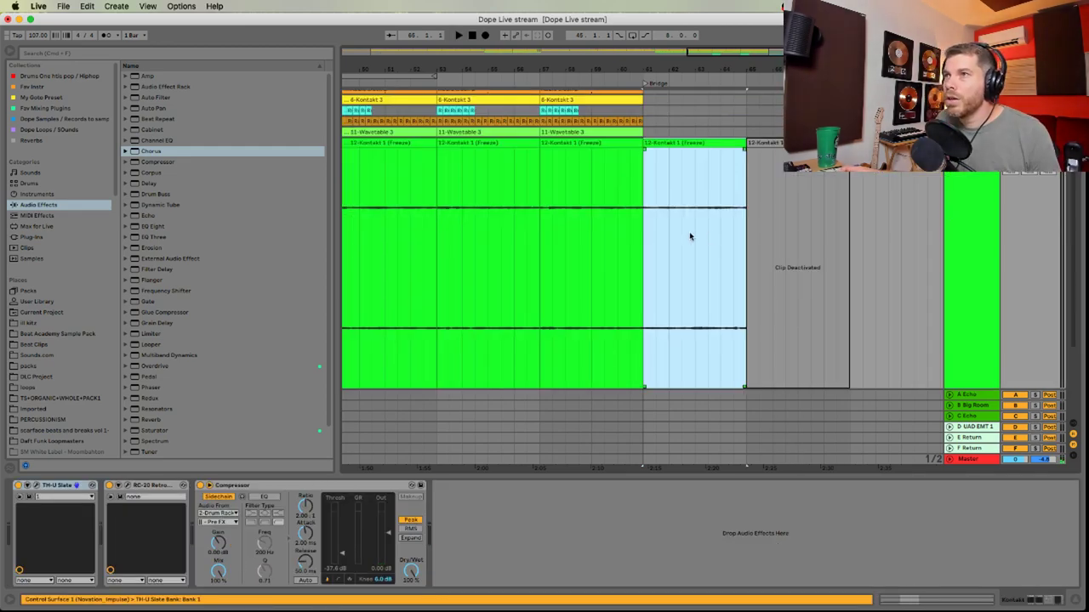
click(696, 222)
drag(721, 142, 671, 158)
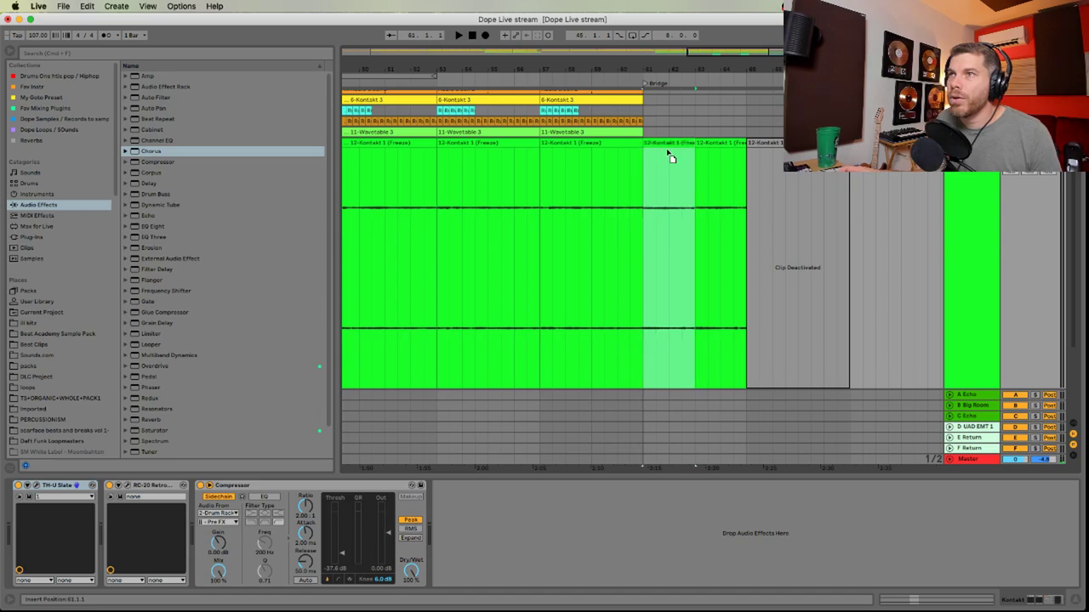
Extend the moved Kontakt clip to bar 65 during playback and duplicate it over the deactivated clip in bars 65 to 69
key(space)
scroll(693, 204, right, 3)
scroll(694, 204, up, 2)
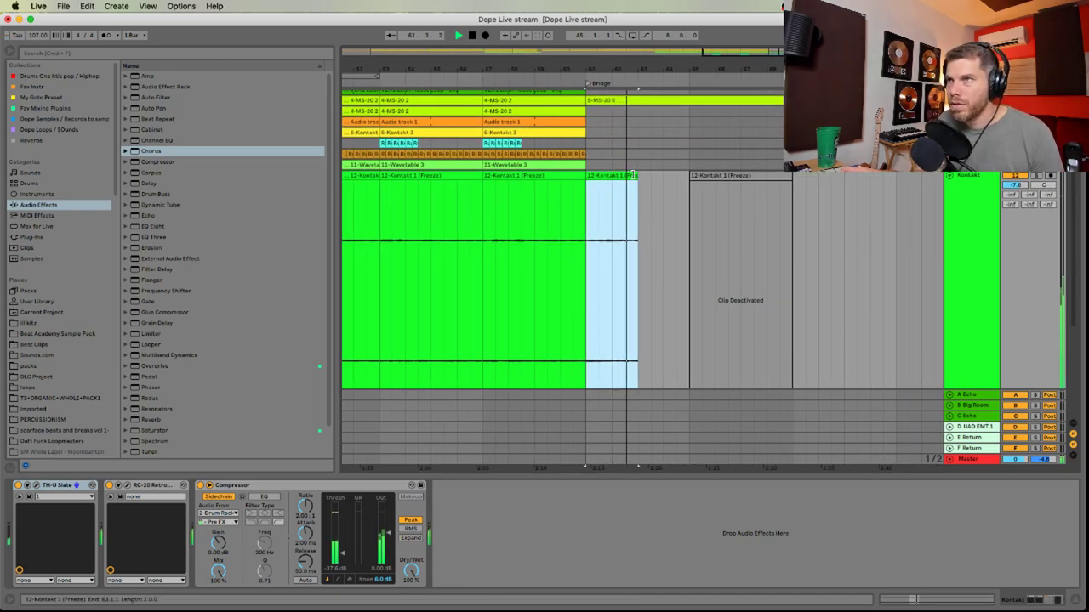
drag(638, 176, 690, 176)
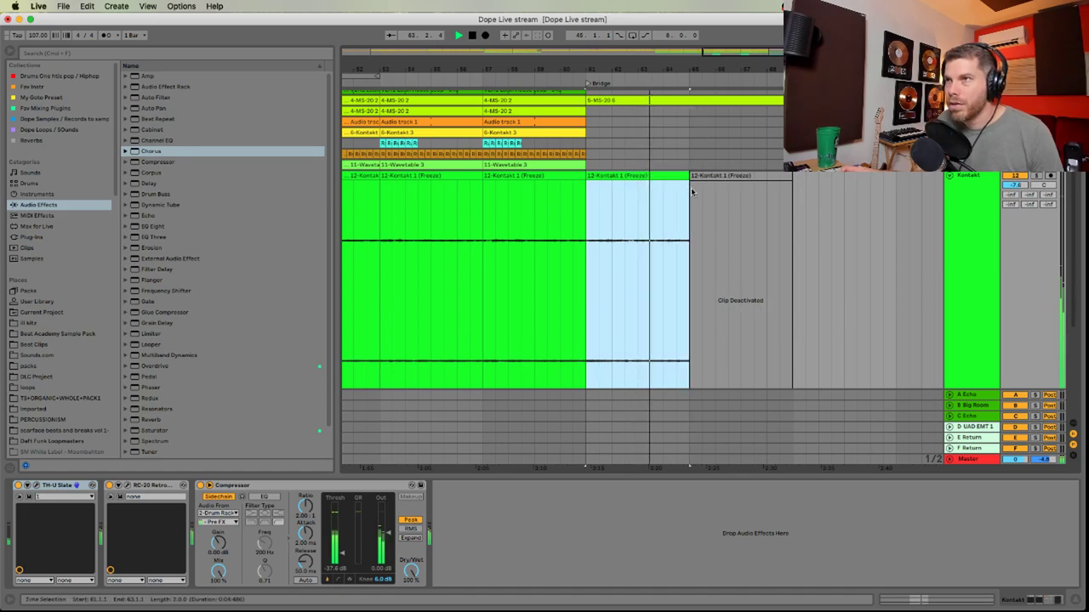
drag(686, 225, 656, 210)
key(super+d)
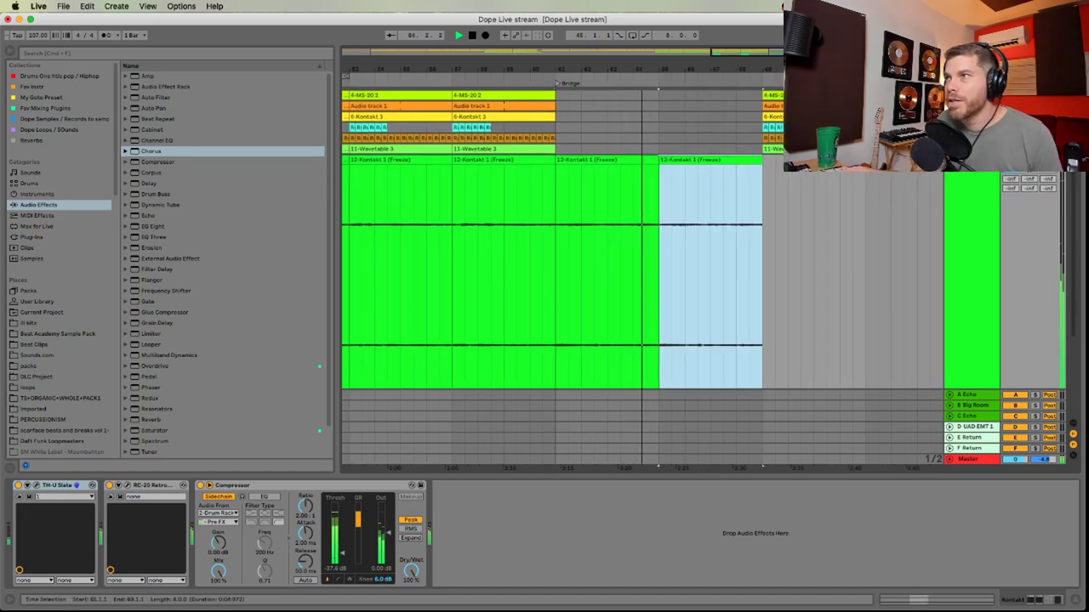
Fold the Kontakt track and check the live chat in Chrome while the Bridge plays
click(950, 160)
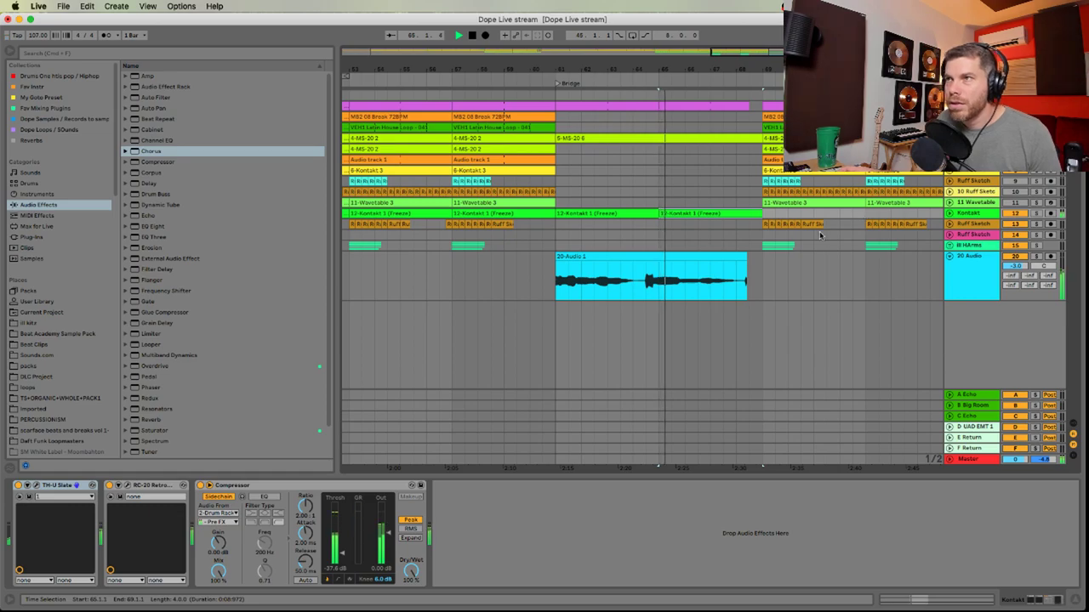
key(super+Tab)
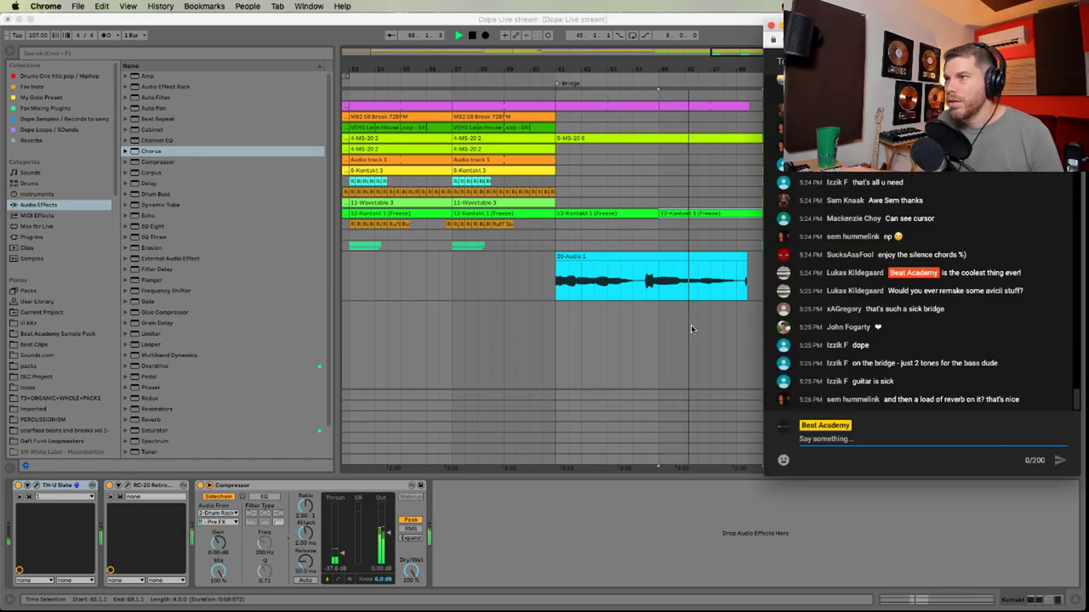
key(super+Tab)
Trim the end of the recorded Bridge audio clip to about bar 68, and extend the following MB2 08 Break clip's start back to 68.3.1
scroll(721, 296, right, 2)
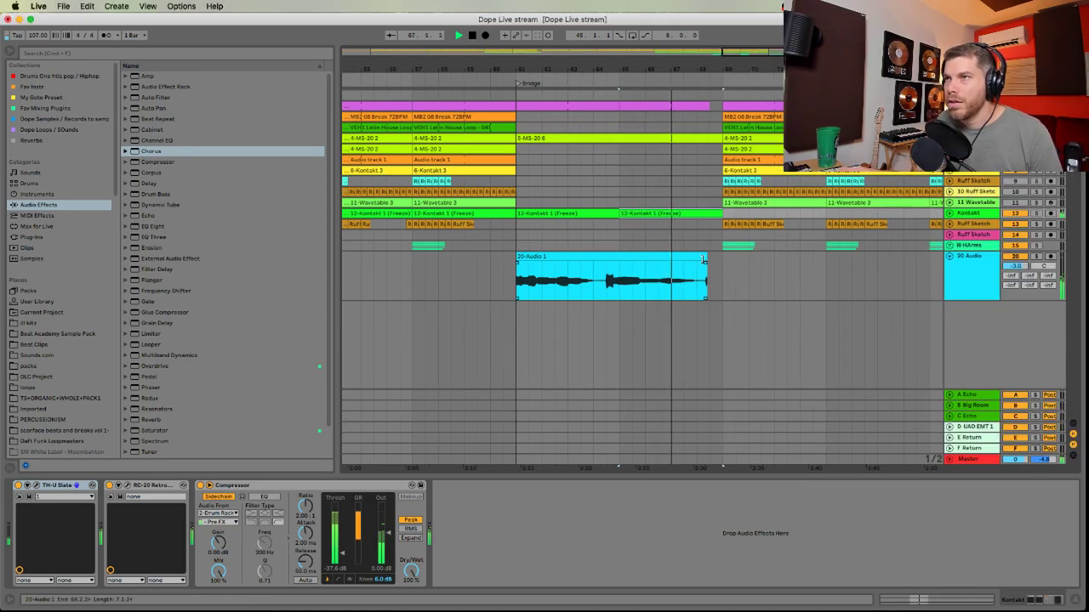
click(694, 264)
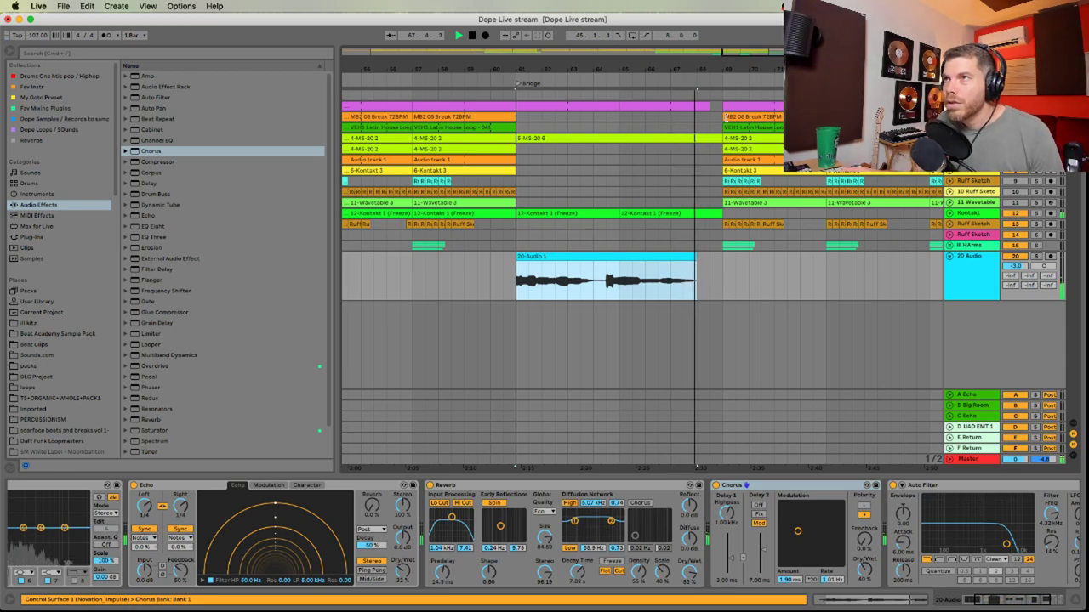
click(719, 95)
drag(722, 70, 780, 29)
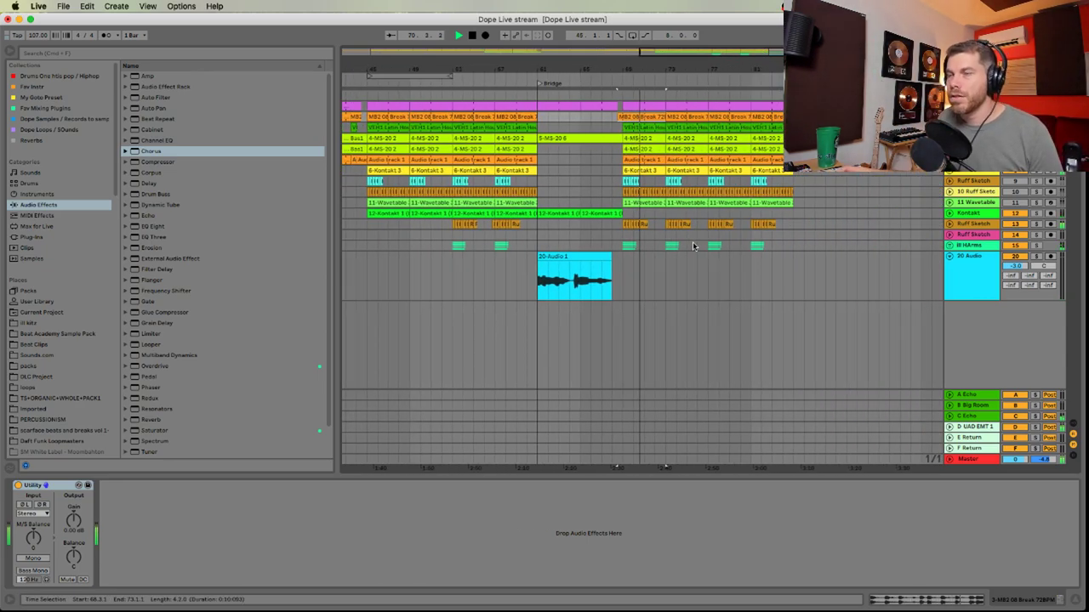
Switch to the Session View mixer, resize all track columns together, and stop playback
key(Tab)
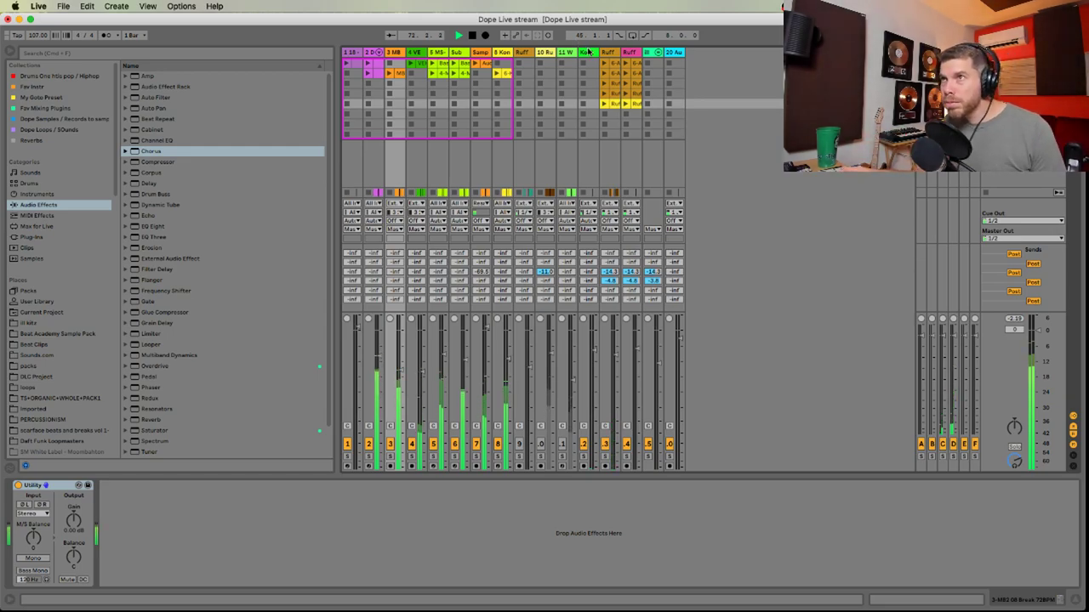
click(678, 52)
key(super+a)
drag(684, 53, 655, 55)
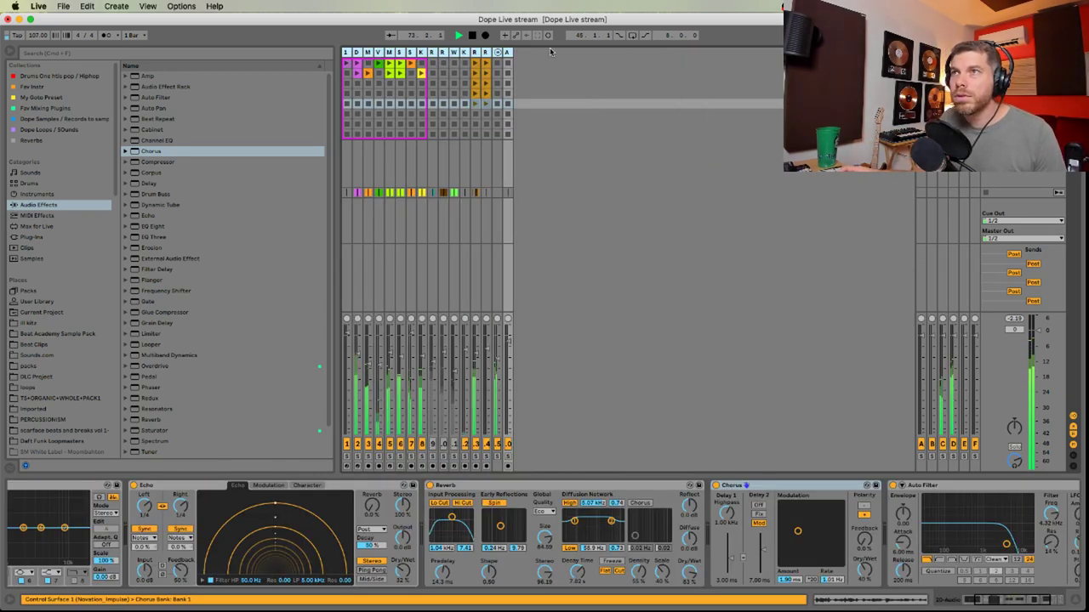
drag(508, 51, 528, 53)
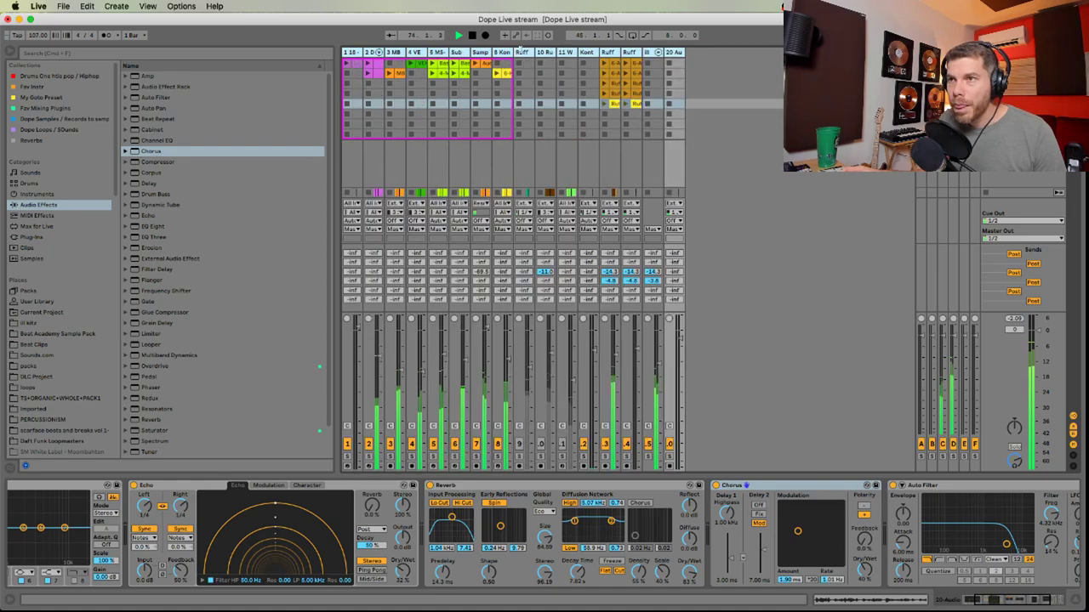
click(780, 244)
key(space)
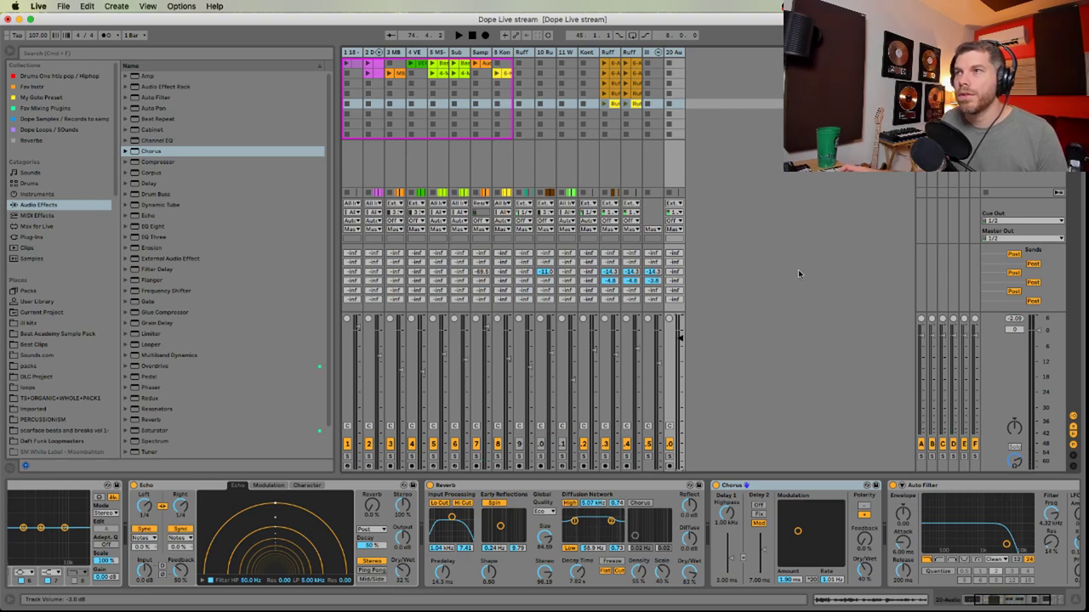
Search the plug-ins for "rapture" and load the Audio Units version of Rapture Pro onto a new MIDI track
click(137, 53)
text(r)
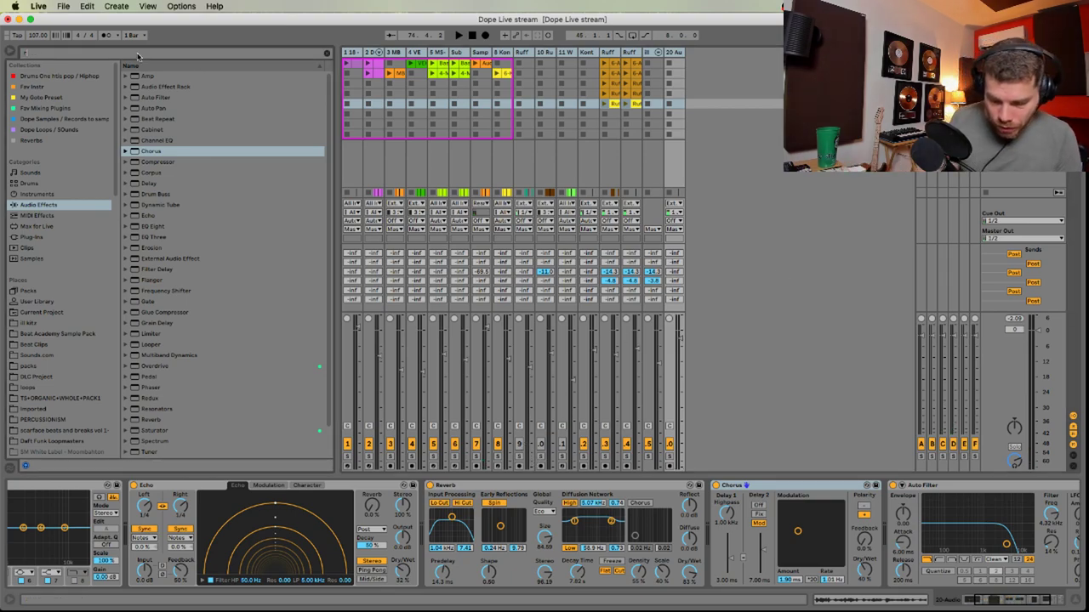
text(ept)
click(34, 238)
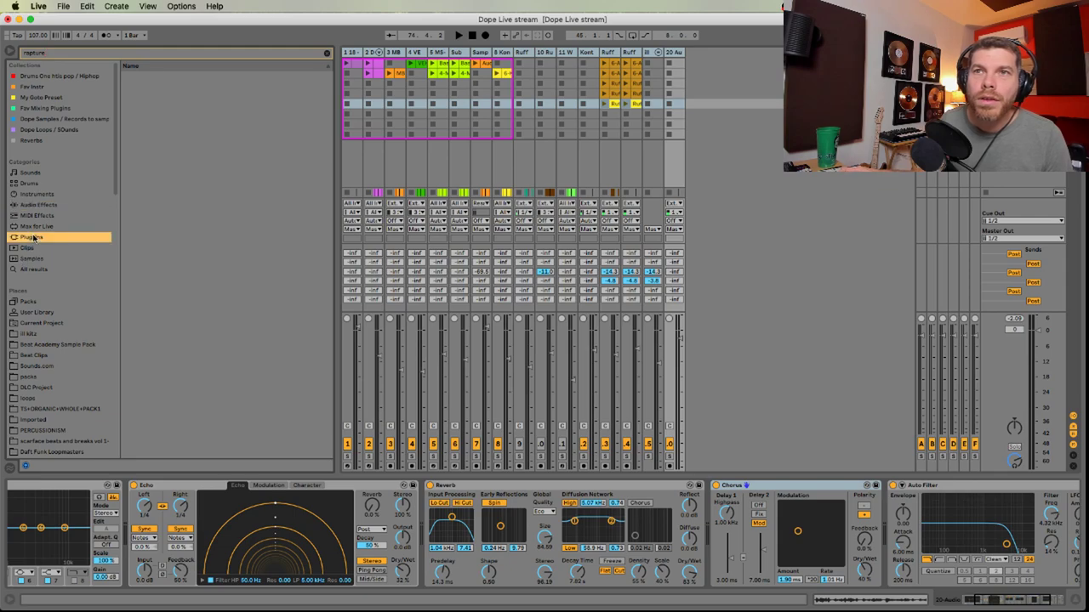
click(126, 77)
click(132, 87)
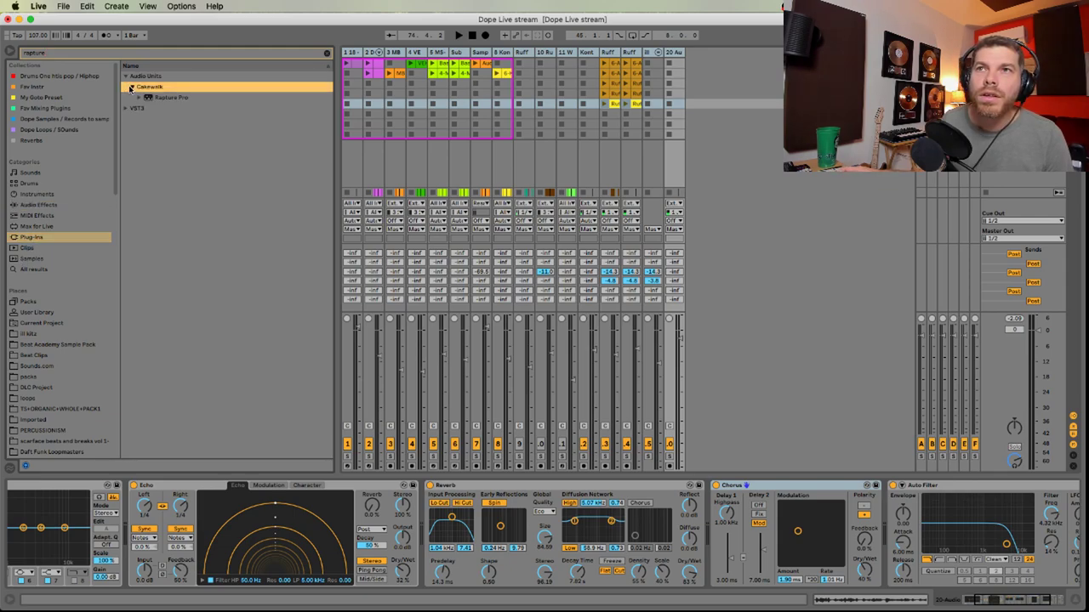
drag(147, 98, 706, 105)
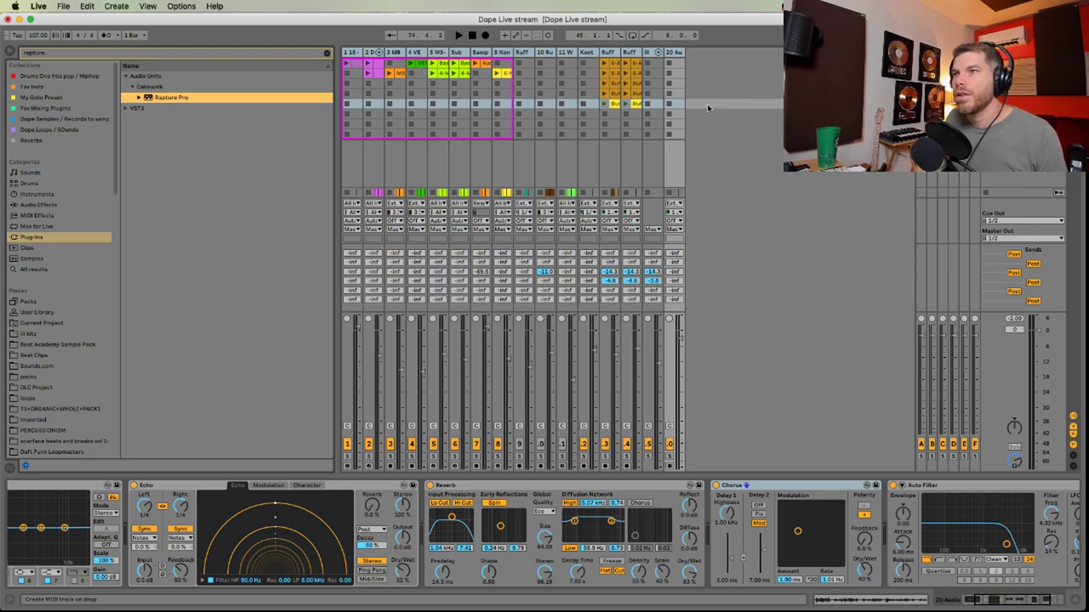
drag(707, 108, 707, 108)
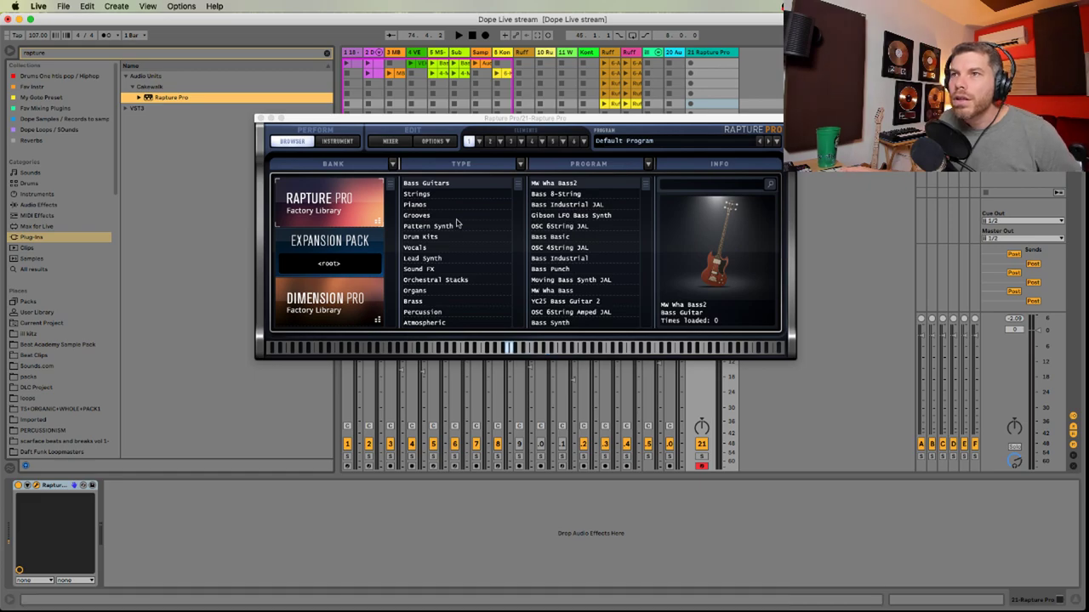
Load the WarmerLead program from the Lead Synth type of the Rapture Pro factory library
click(437, 259)
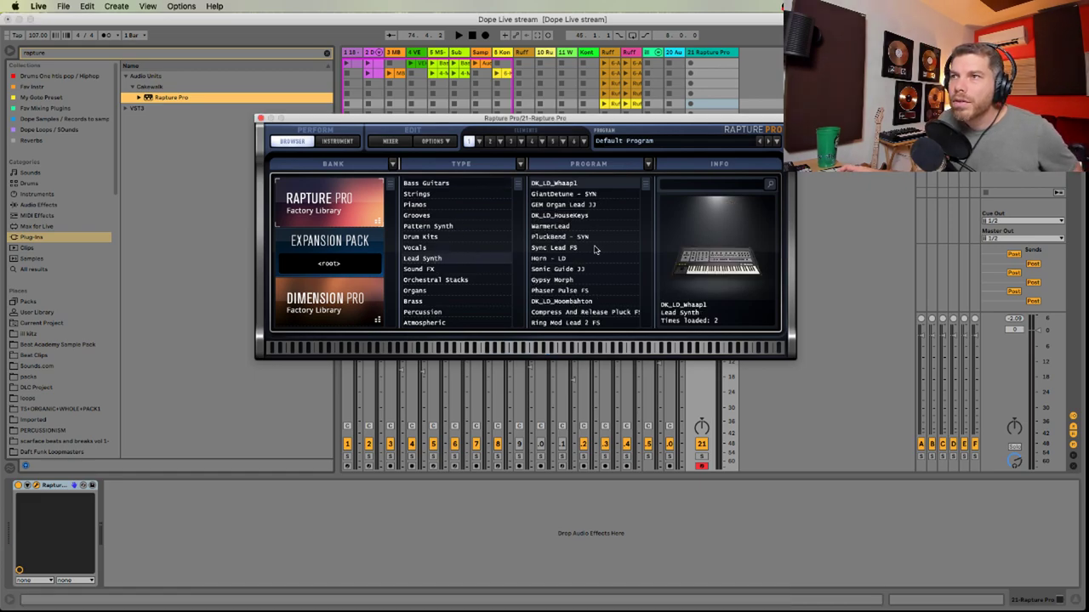
click(555, 247)
click(578, 225)
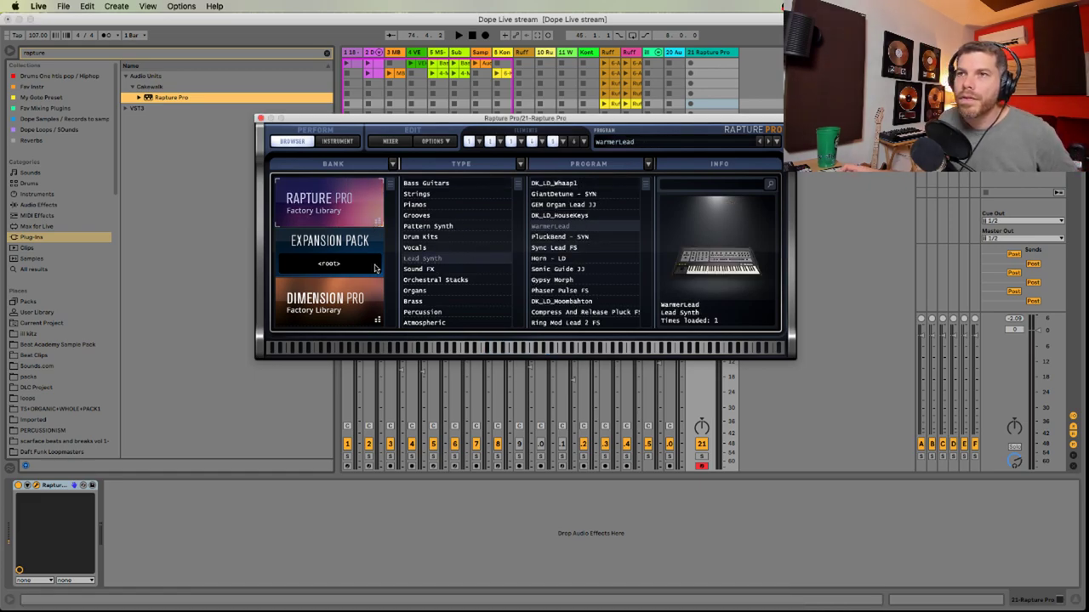
Audition the 90's Piano2 and FG Almost a Piano programs from the Rapture Classic bank's Pianos type
click(363, 308)
scroll(393, 187, down, 3)
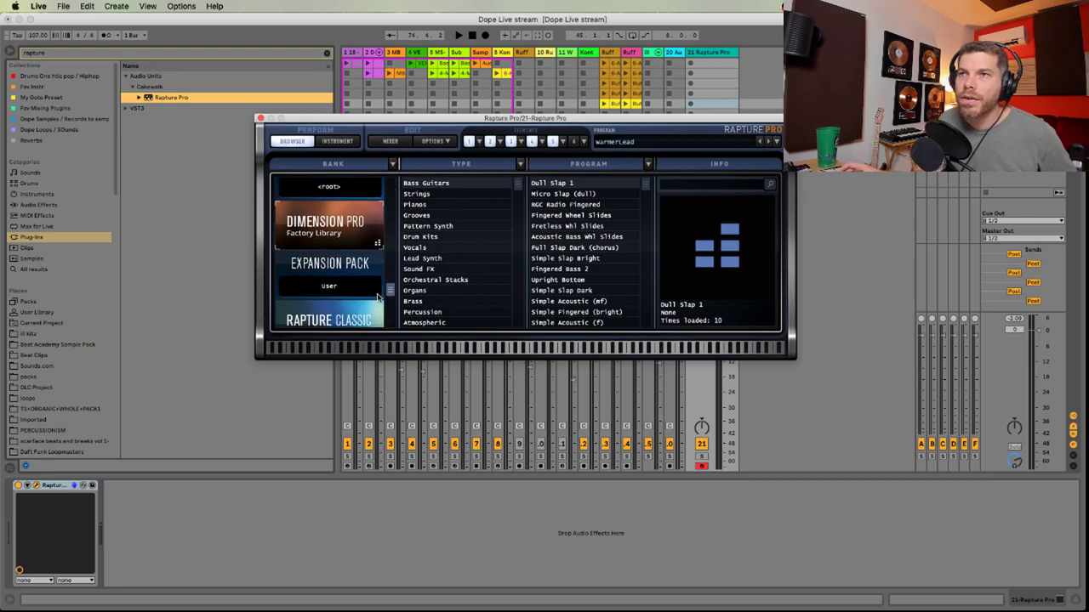
click(355, 305)
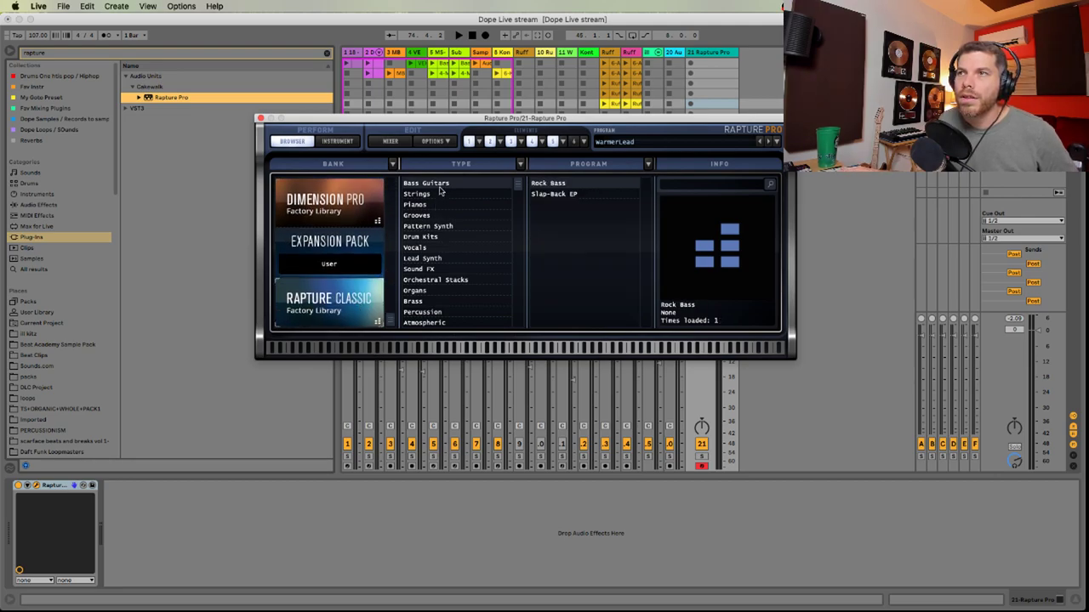
click(467, 206)
click(559, 204)
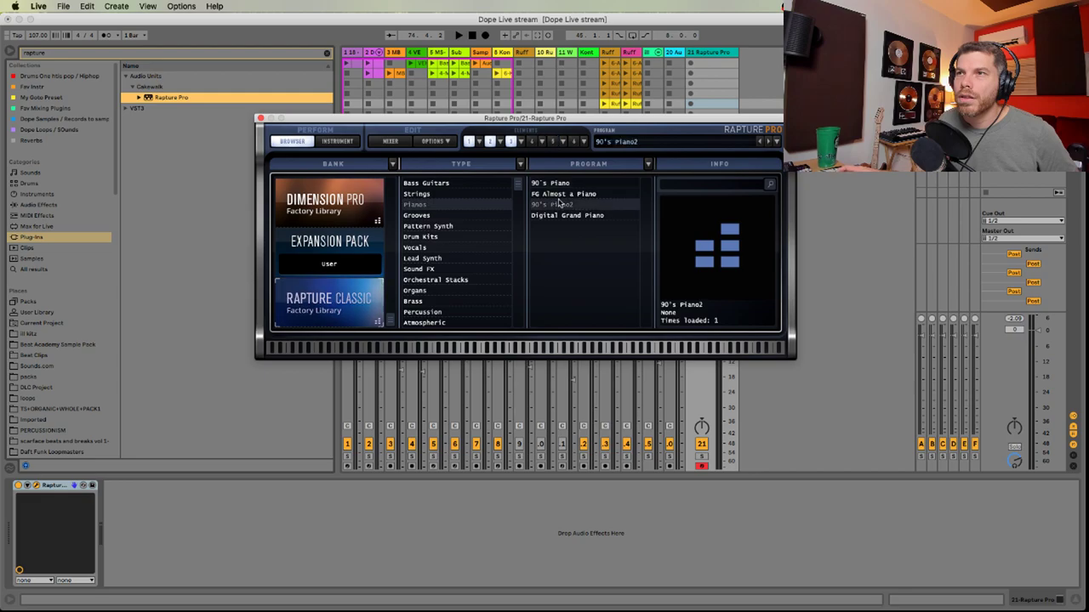
click(560, 195)
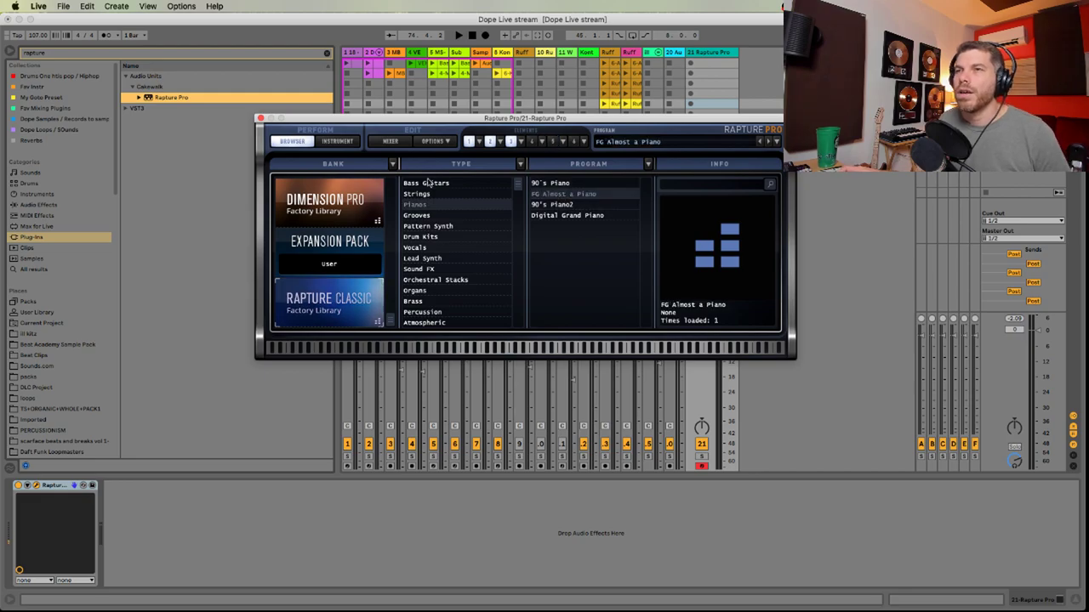
Close the Rapture Pro window and delete the instrument from its MIDI track
click(260, 118)
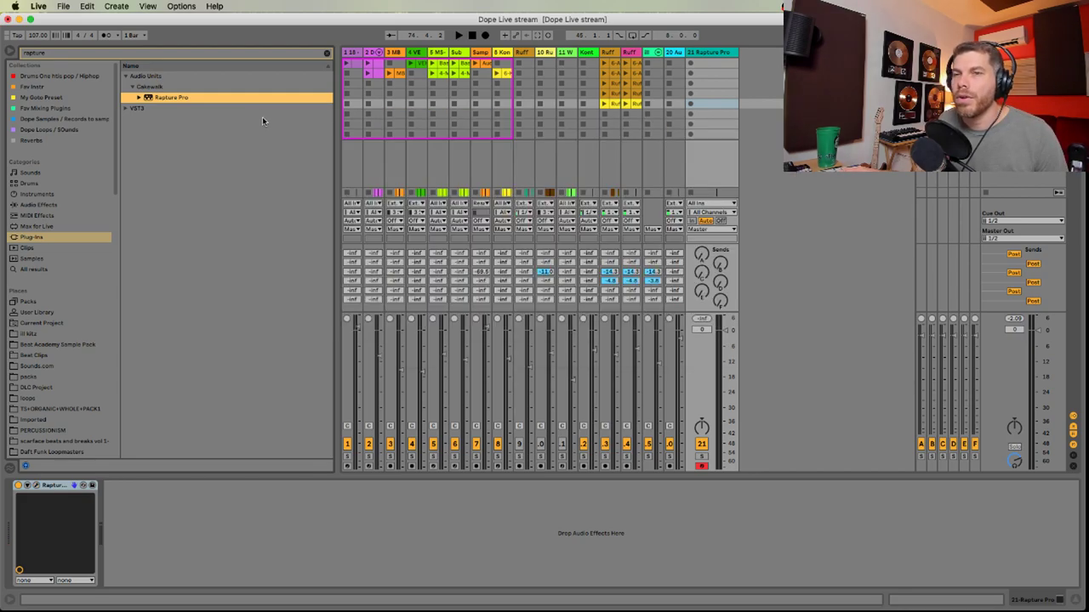
click(65, 487)
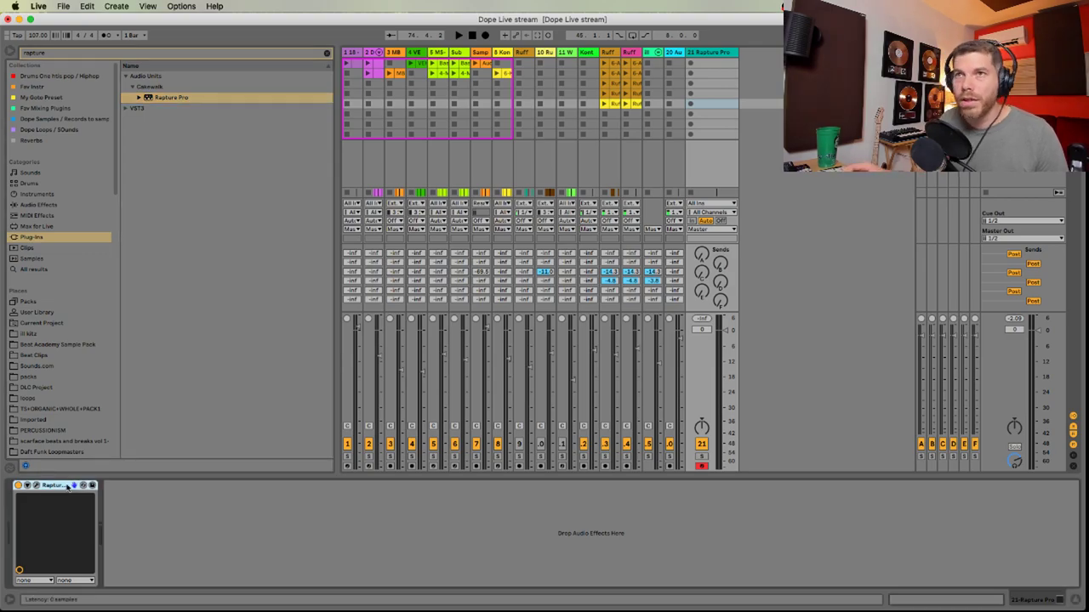
key(Delete)
Clear the browser search and load the VST instrument Absynth 5 onto the empty MIDI track 21
click(326, 54)
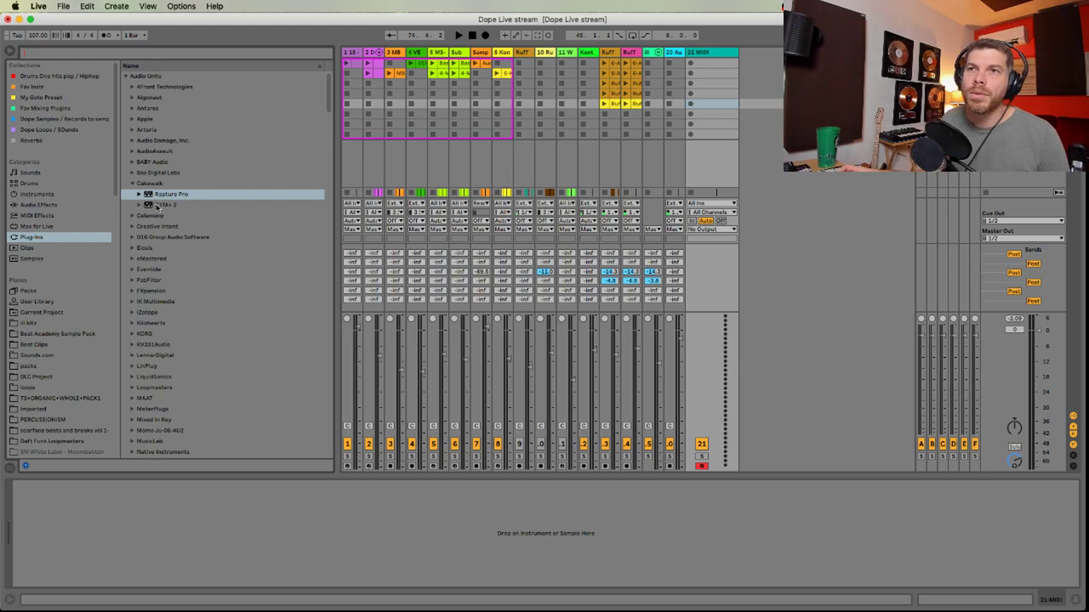
click(126, 76)
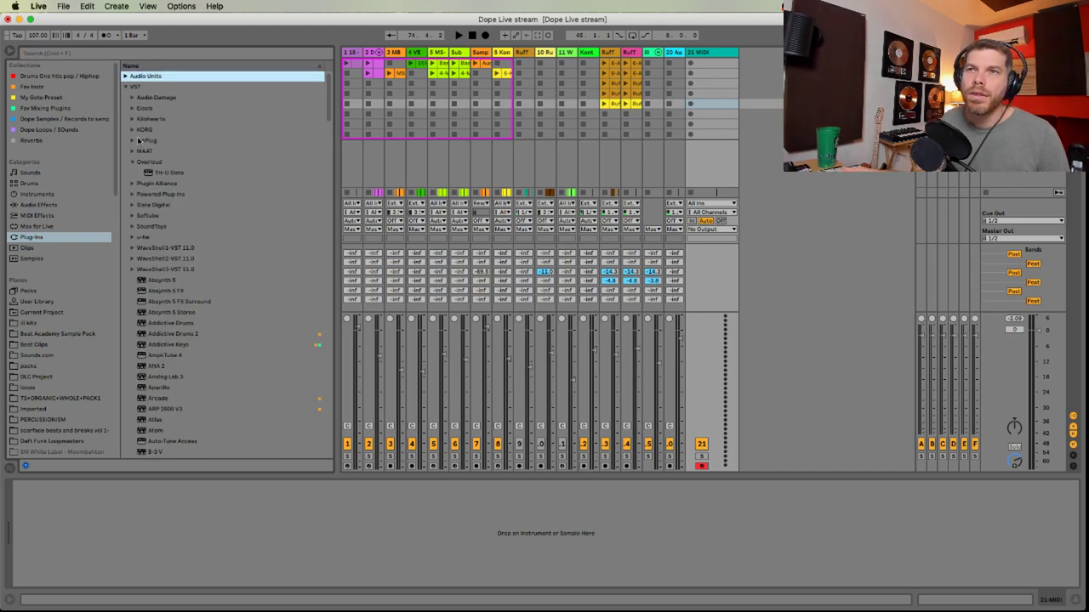
click(132, 161)
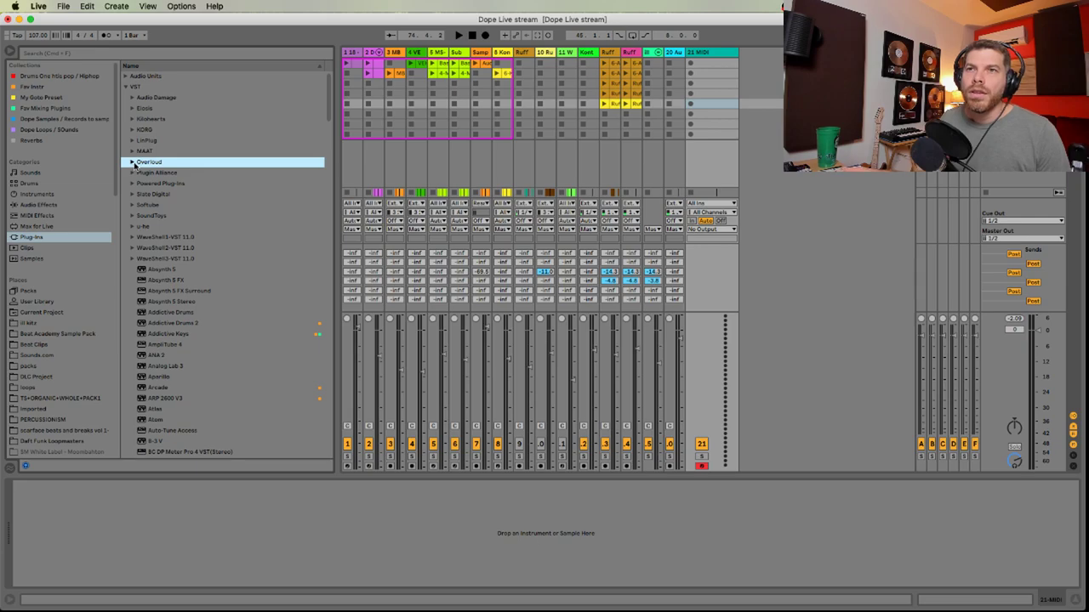
key(space)
click(163, 270)
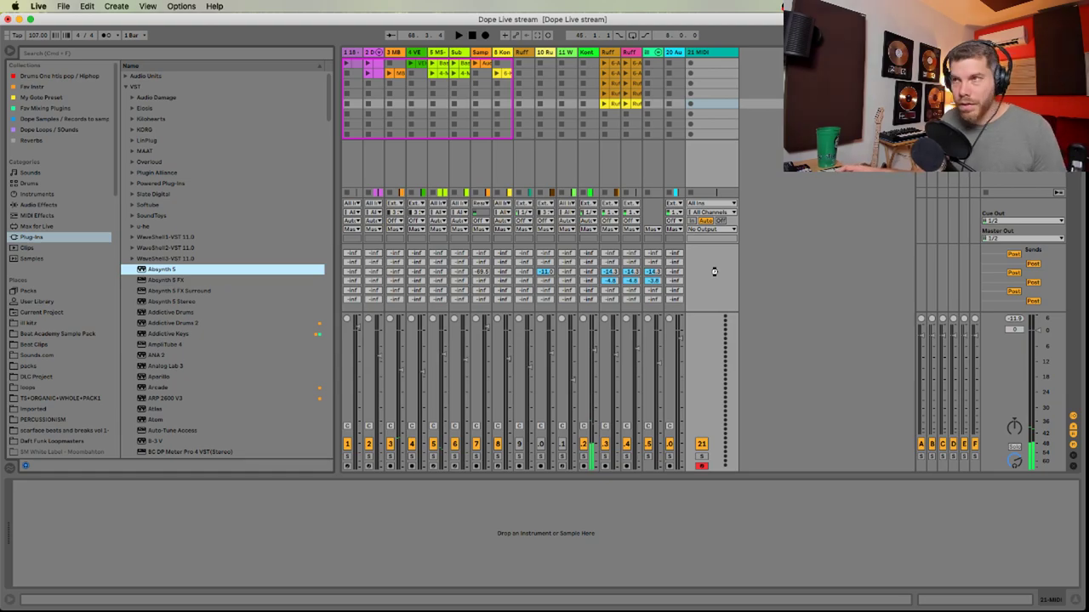
Check the live chat in Chrome while Absynth 5 loads, and return to Live
key(super+Tab)
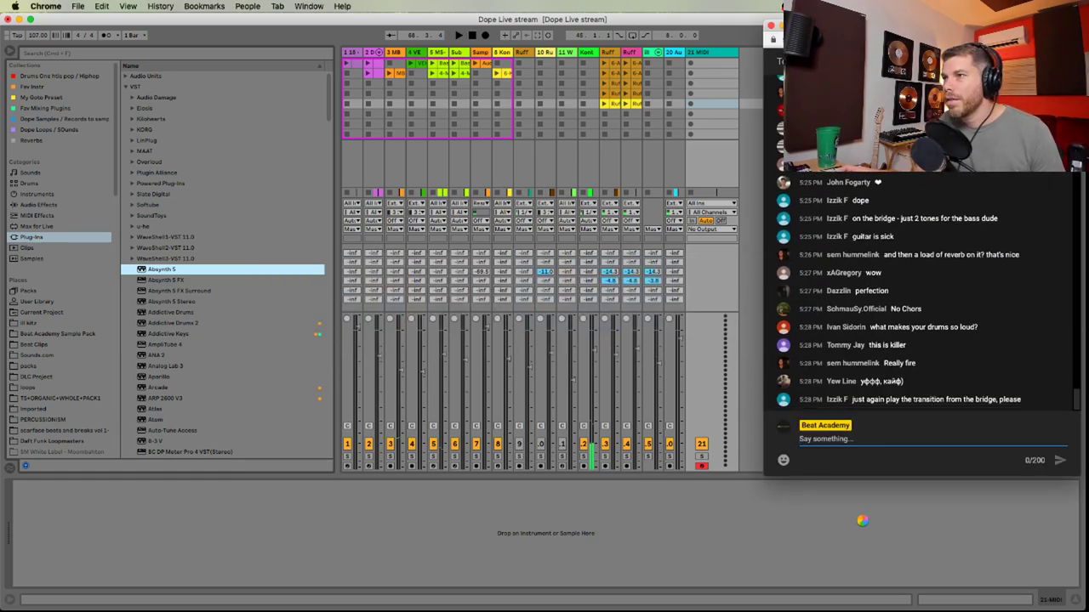
key(super+Tab)
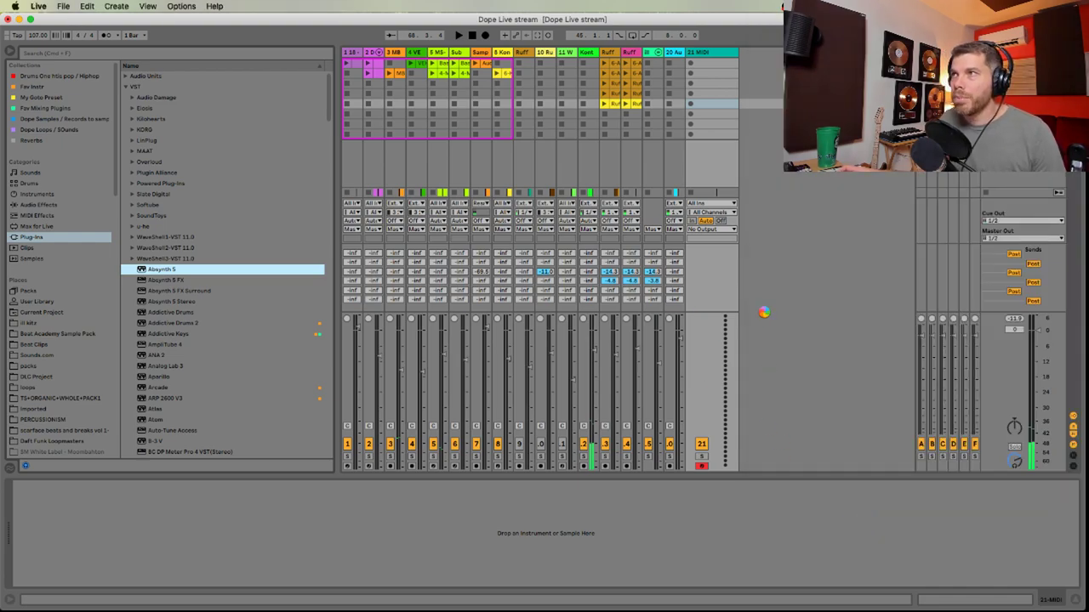
key(super+Tab)
key(super+Tab)
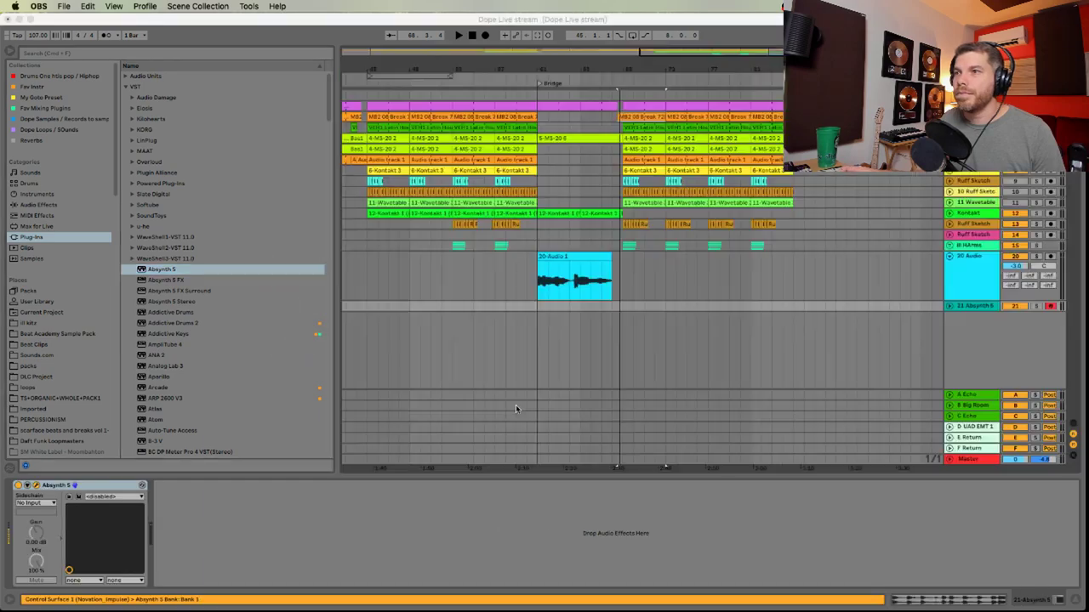
click(652, 272)
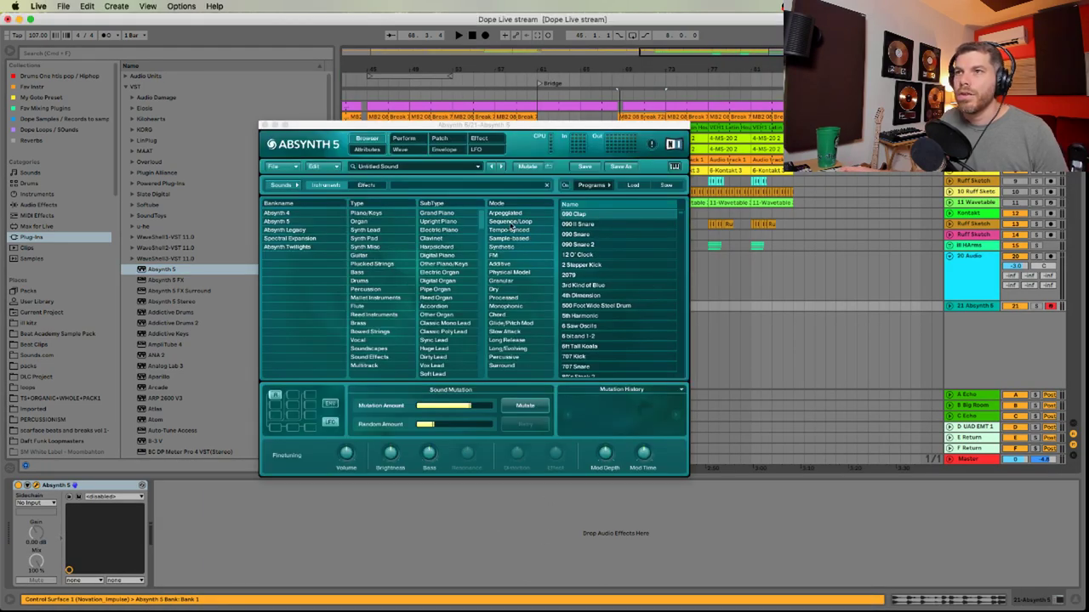
Search Absynth 5's sounds for "screa", audition Screaming Skies, and load Screaming Leader
click(431, 188)
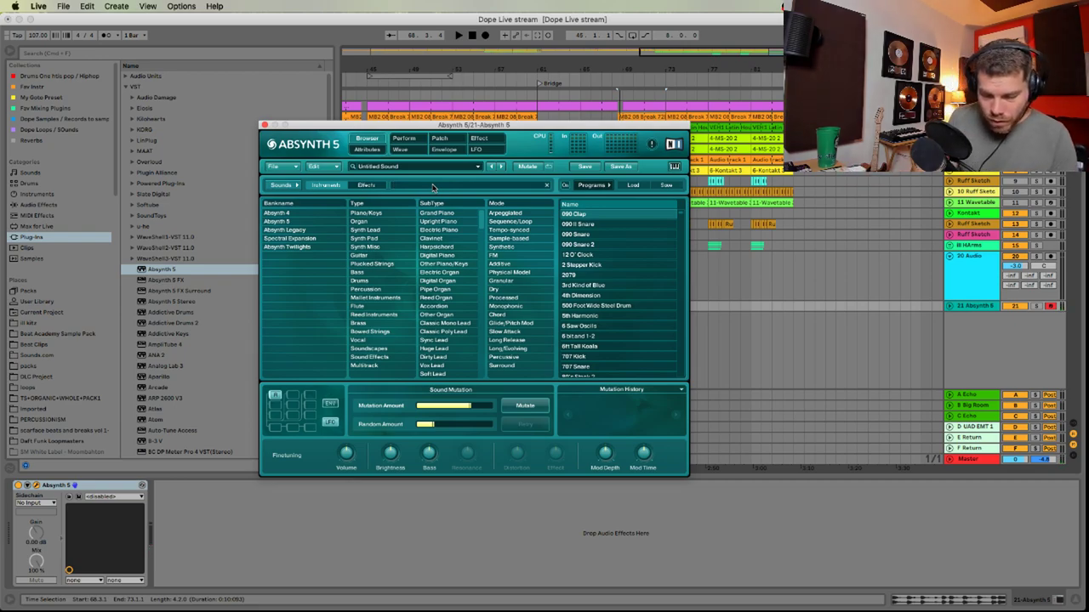
text(screa)
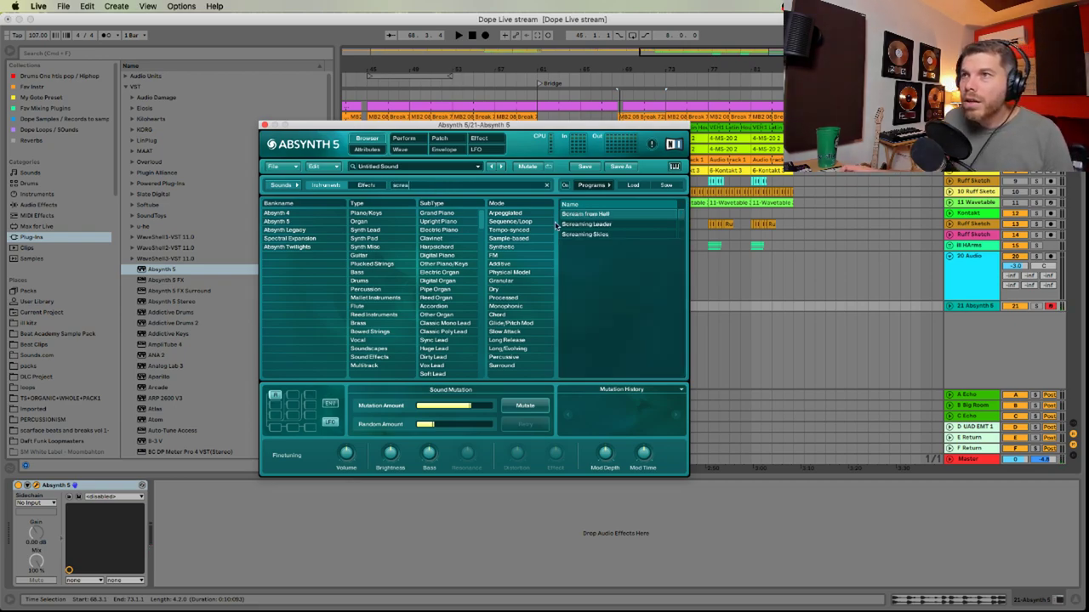
click(584, 226)
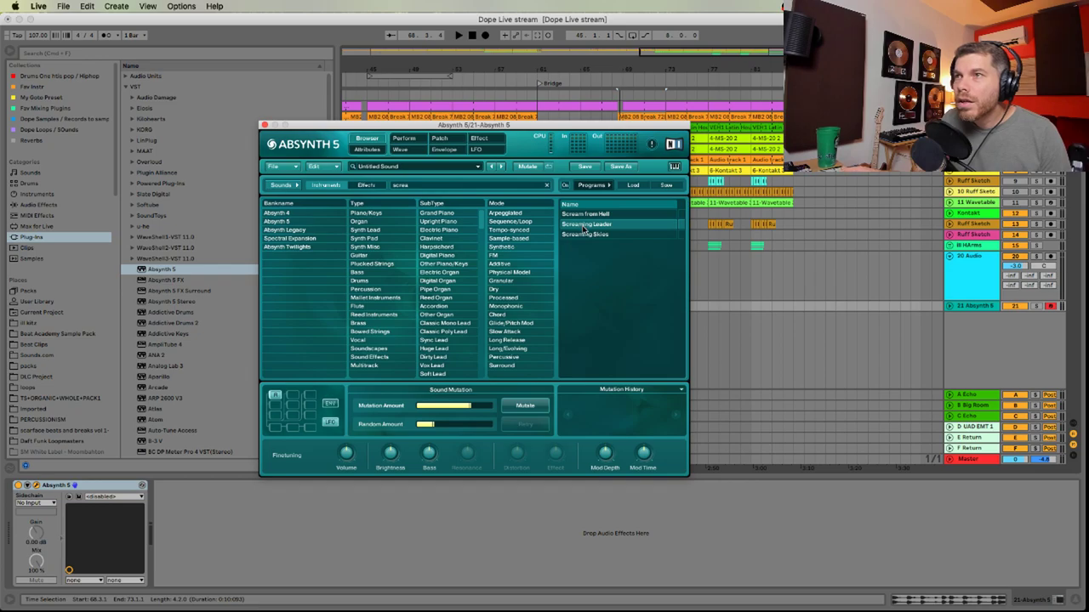
click(584, 235)
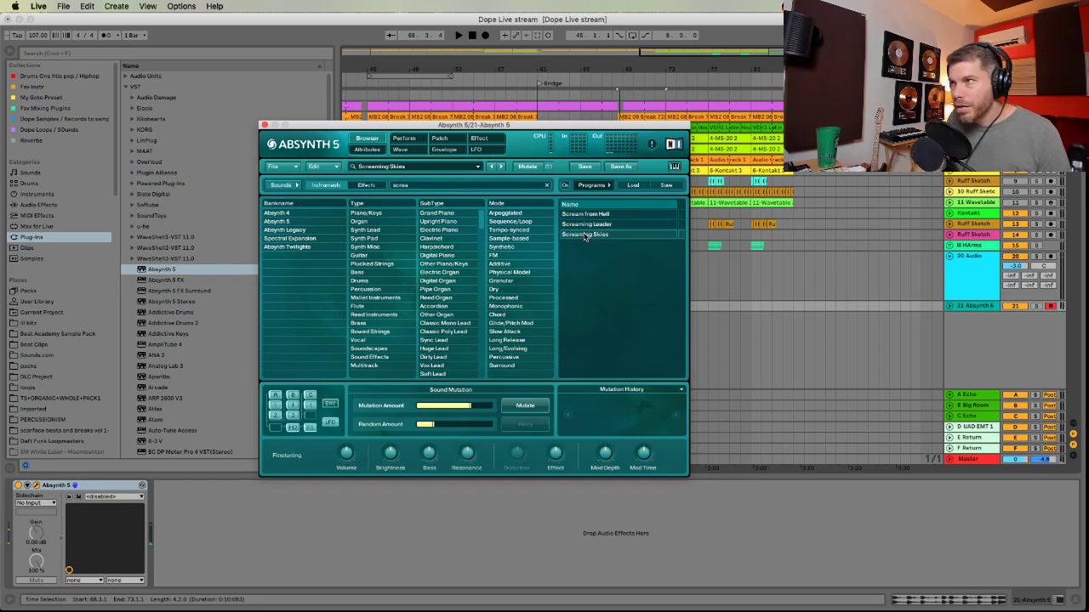
click(586, 224)
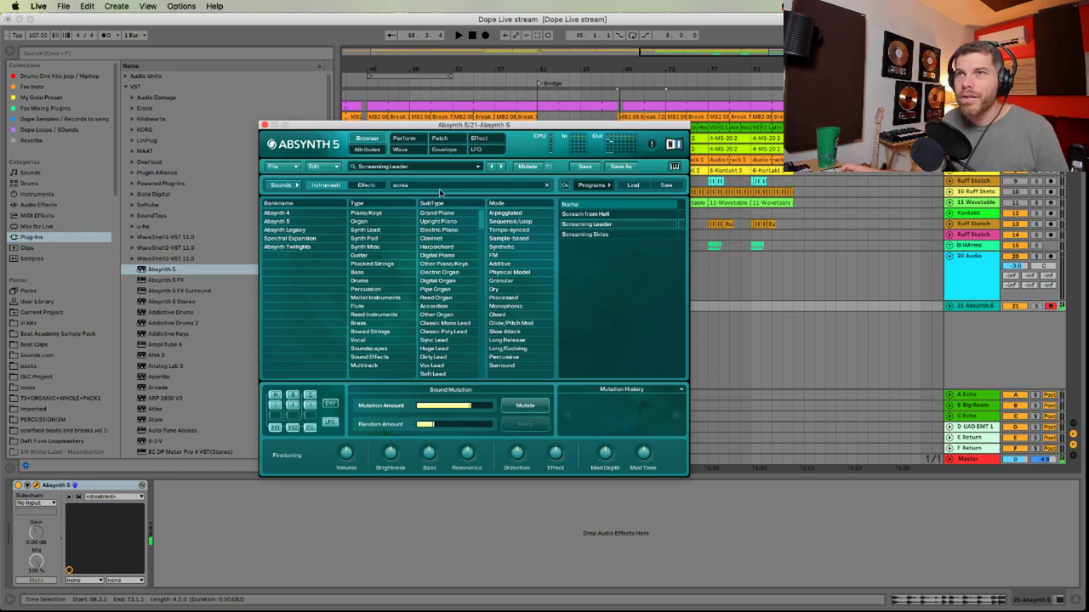
Close the Absynth 5 window and play the arrangement from bar 60, just before the Bridge
click(267, 125)
key(Tab)
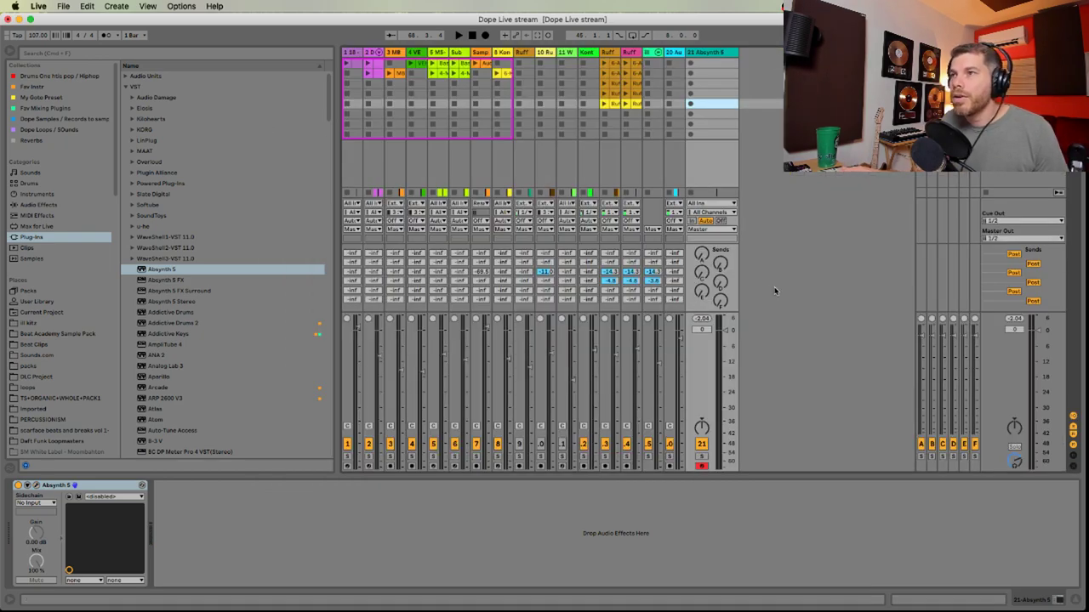
key(Tab)
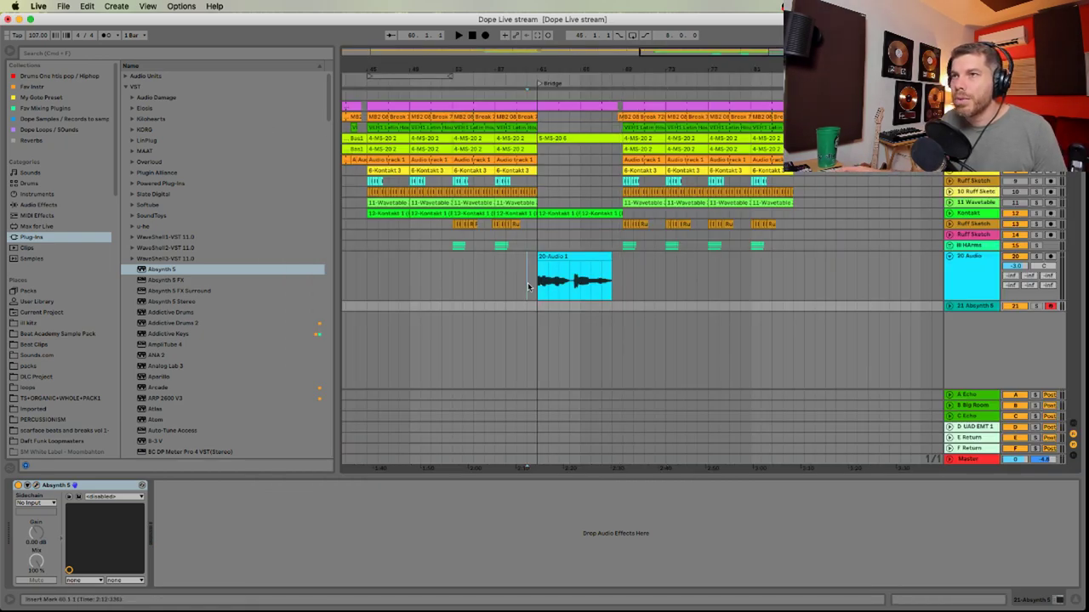
click(527, 286)
key(space)
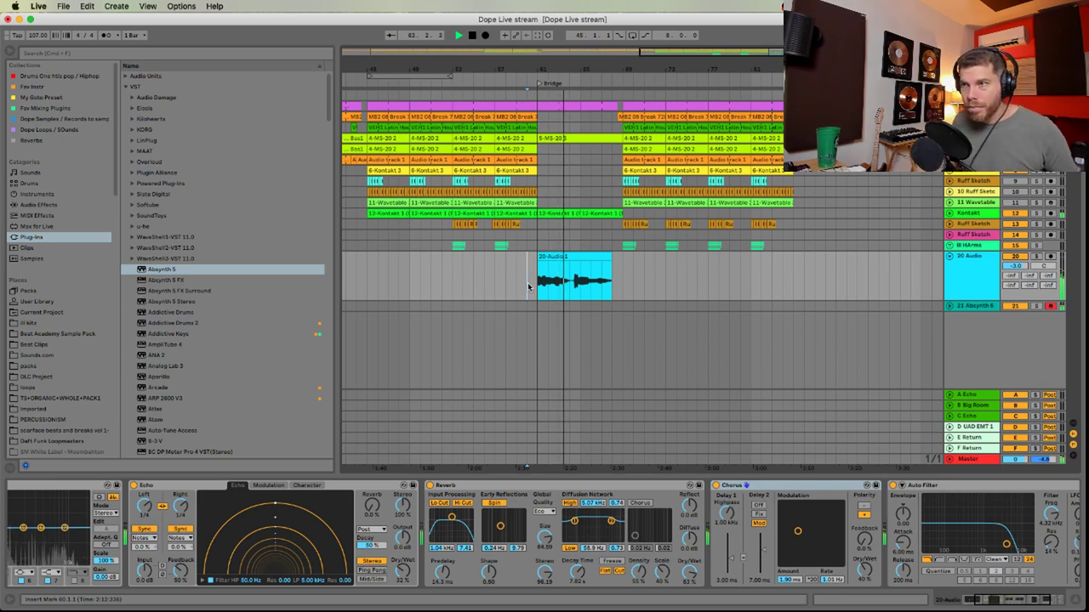
Adjust the levels during playback, raising the 20 Audio track slightly and setting the Absynth 5 track's volume to -10.5 dB
key(Tab)
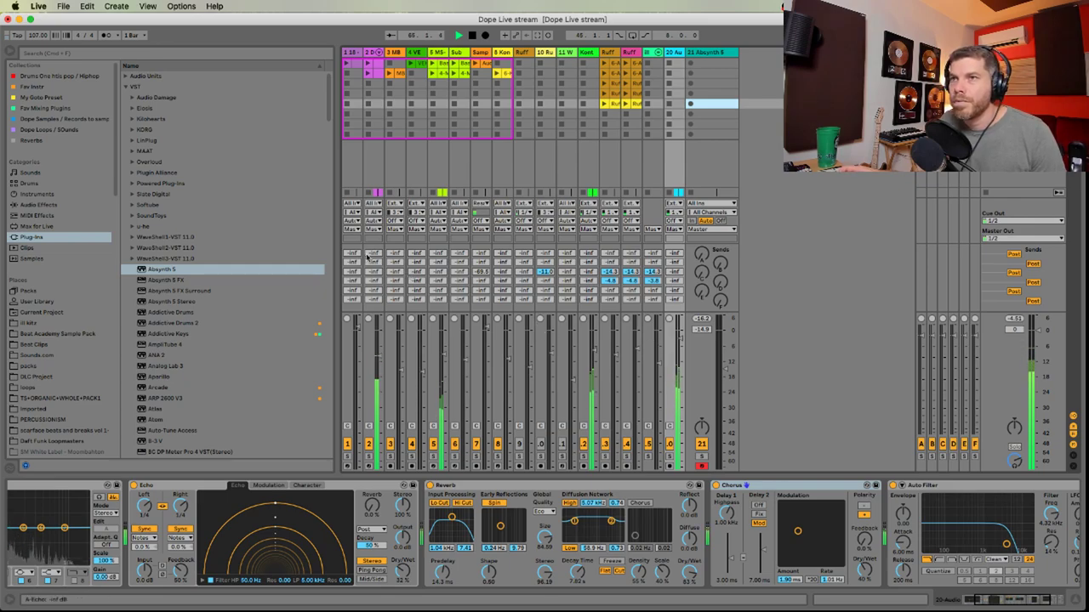
mouse_move(371, 254)
mouse_down()
mouse_move(372, 170)
mouse_move(371, 258)
mouse_up()
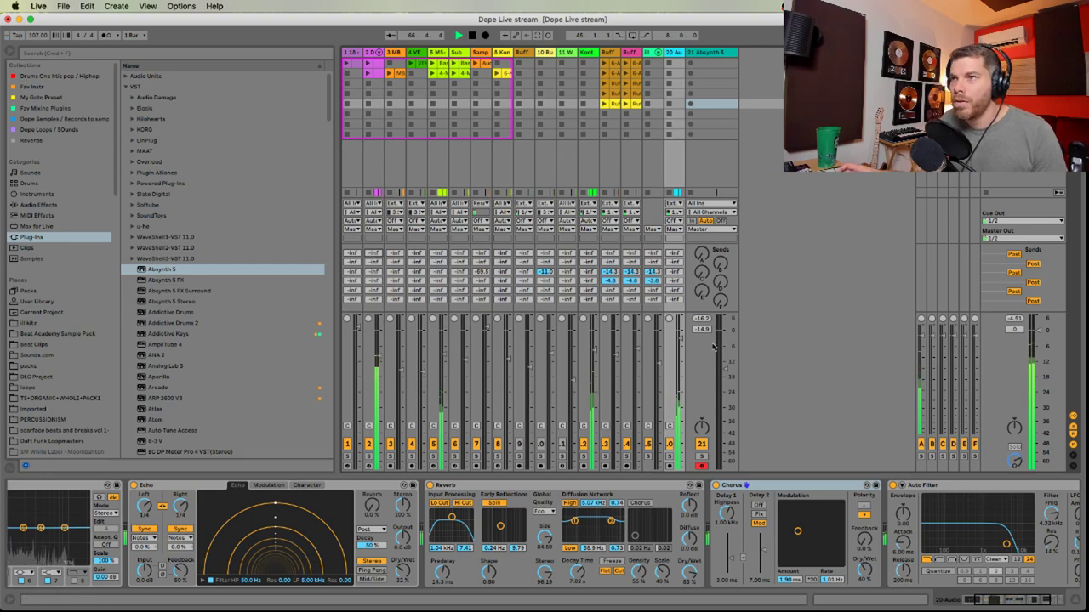
key(Tab)
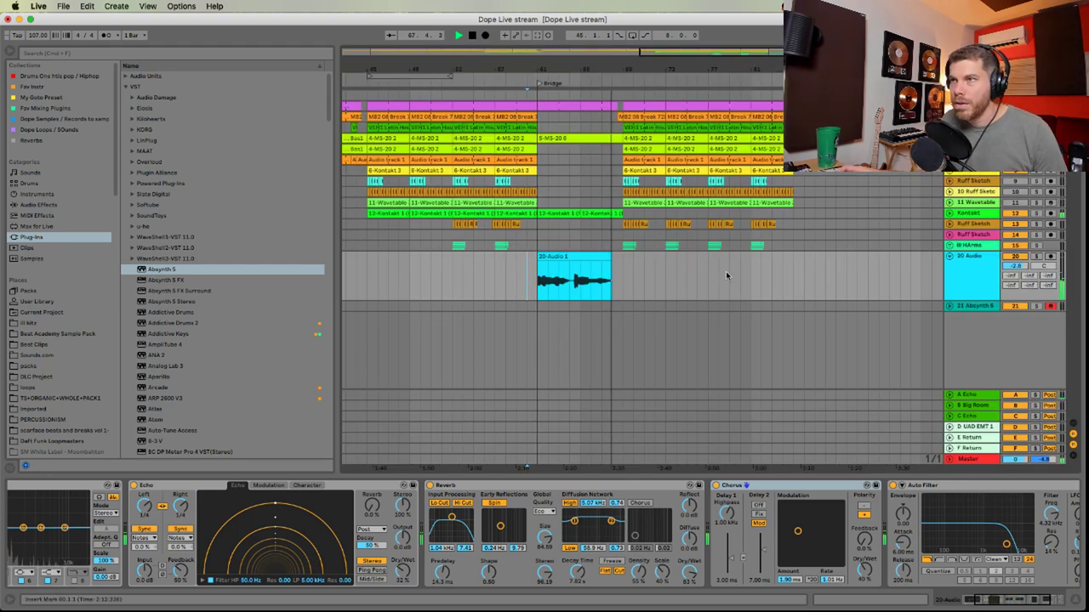
key(Tab)
click(726, 360)
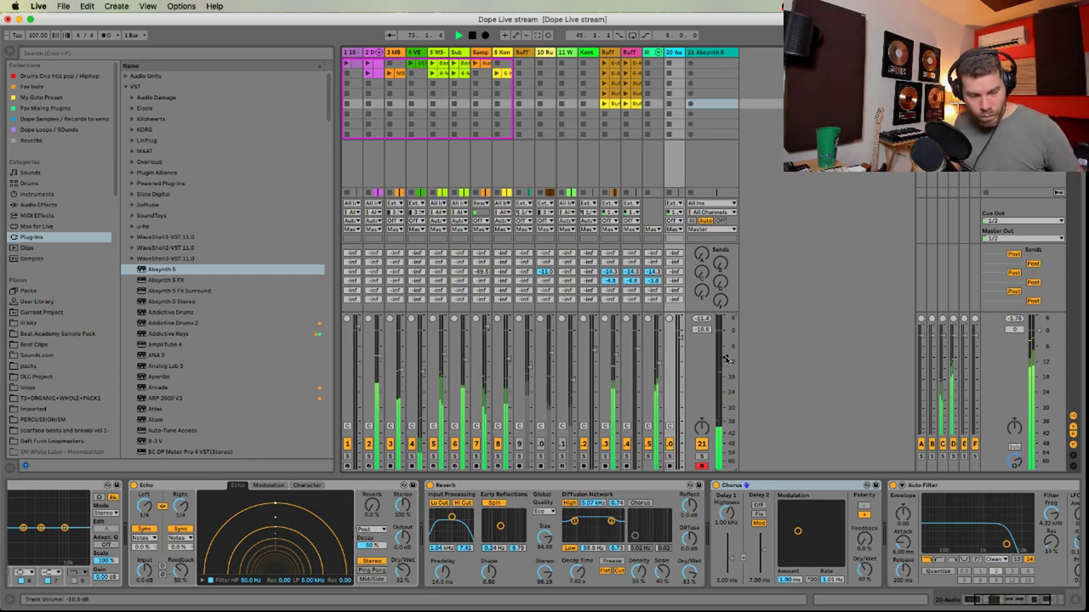
Copy the track 12 Kontakt clips to bars 77–85 after the Bridge and set that track's volume to -6.0 dB
key(Tab)
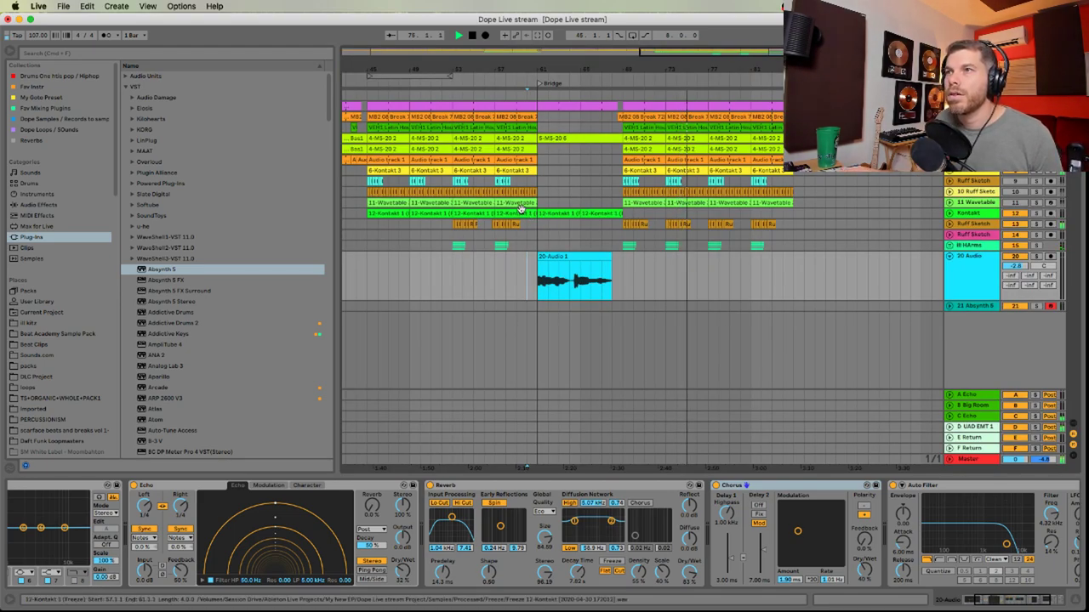
click(375, 215)
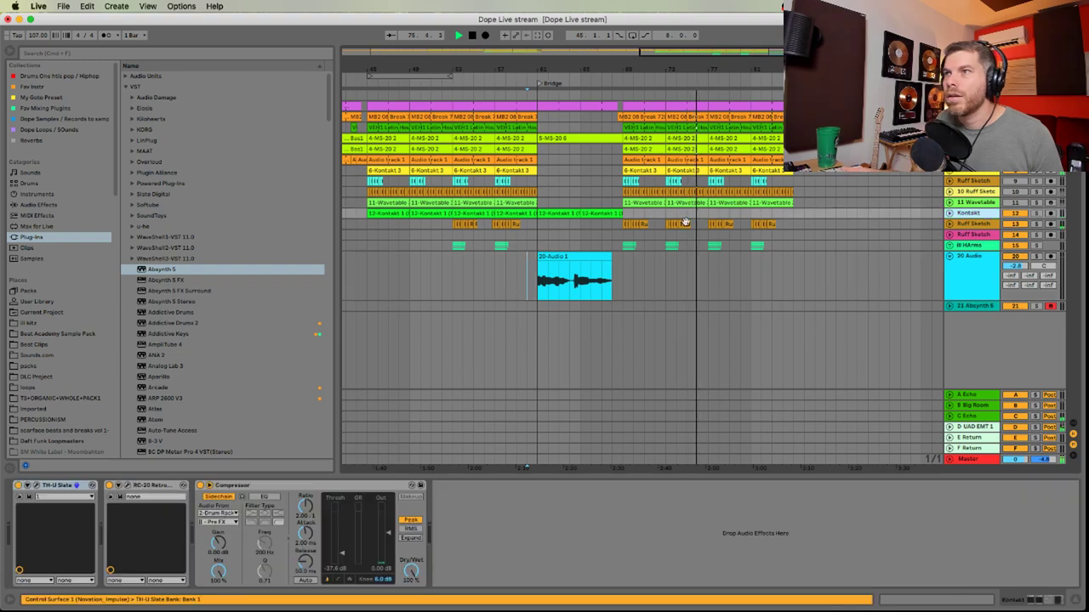
click(717, 215)
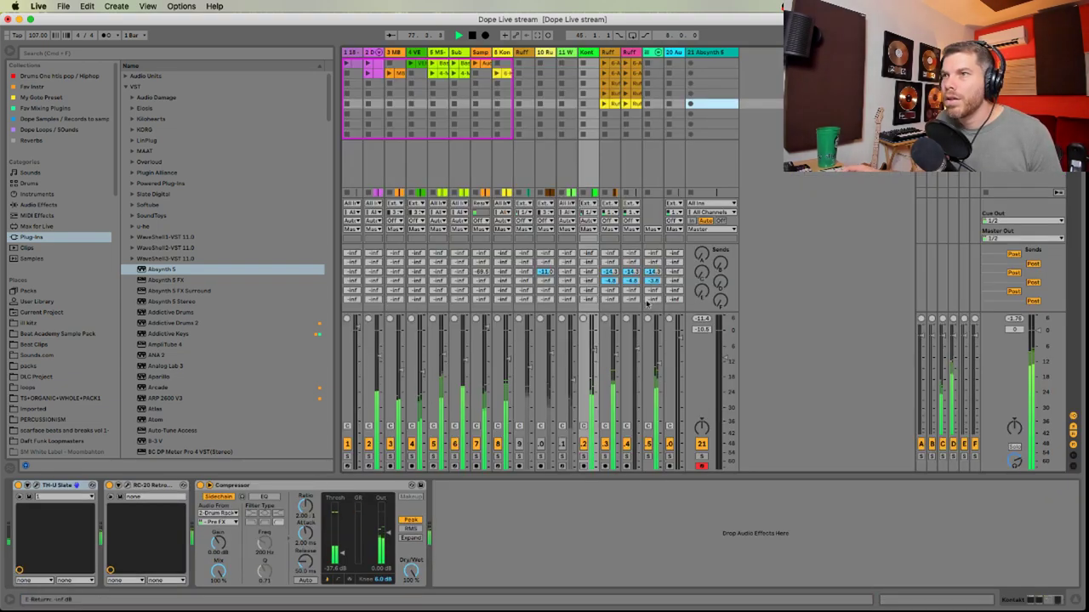
key(Tab)
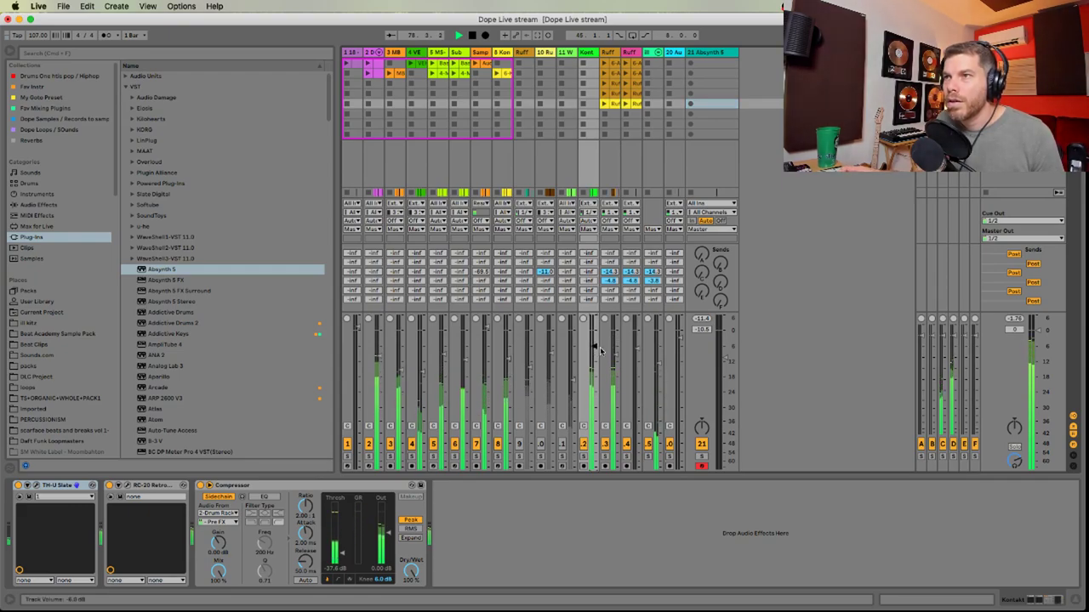
key(Tab)
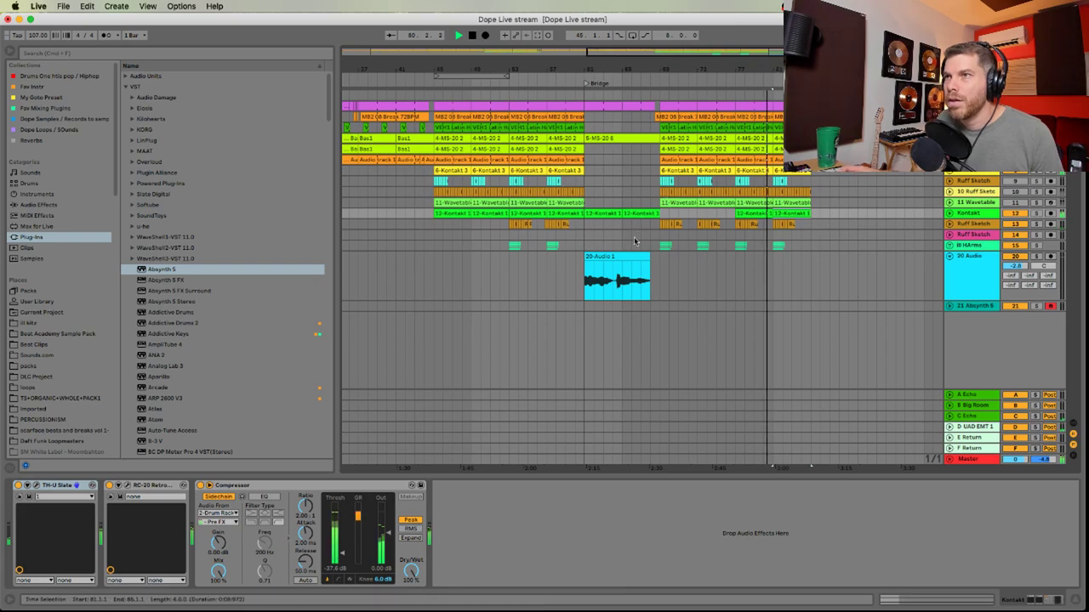
Stop playback with the 20-Audio clip selected, save the Live set, and switch to Chrome to read the live chat
click(617, 256)
click(617, 257)
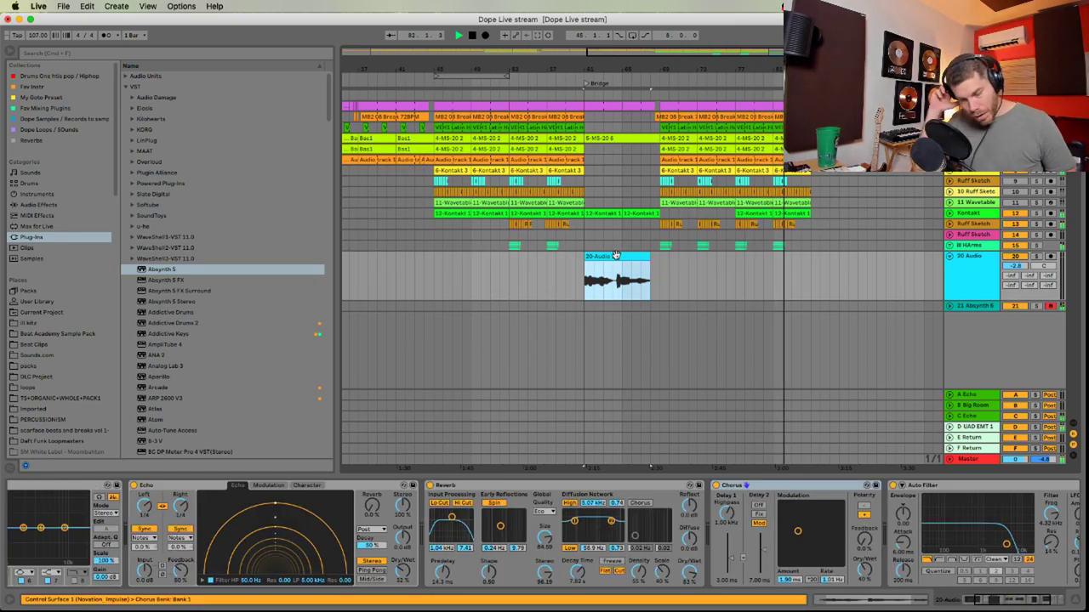
key(super+Tab)
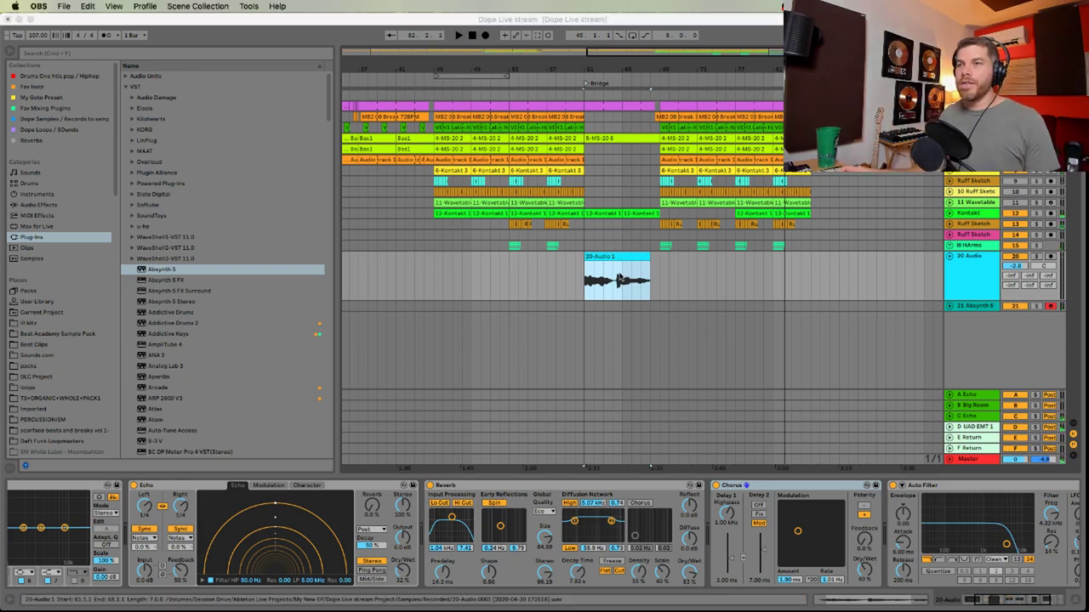
key(super+Tab)
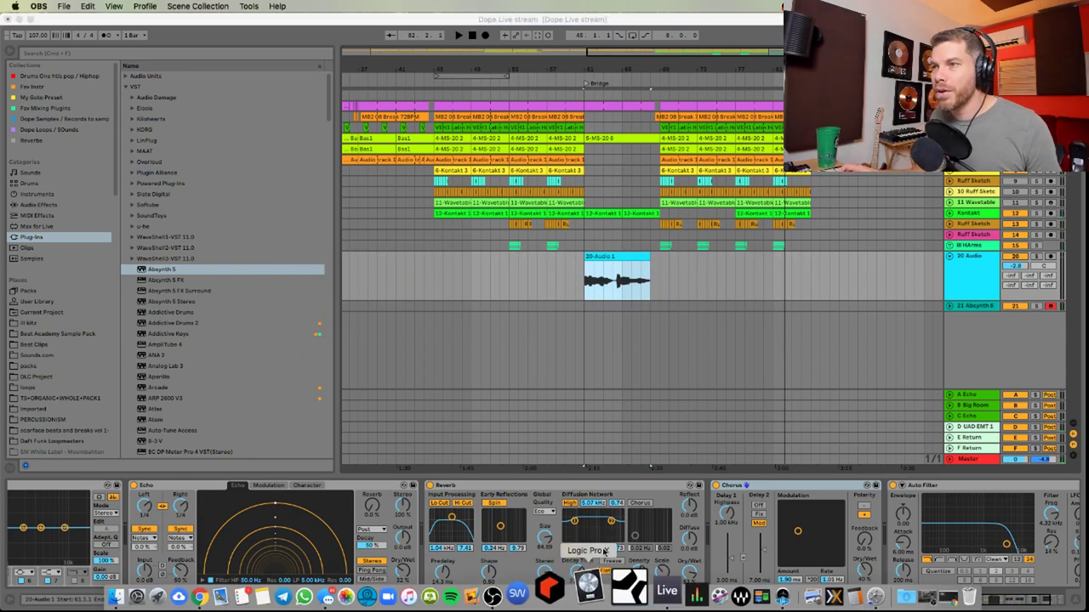
click(596, 584)
key(super+s)
key(super+Tab)
key(super+Tab)
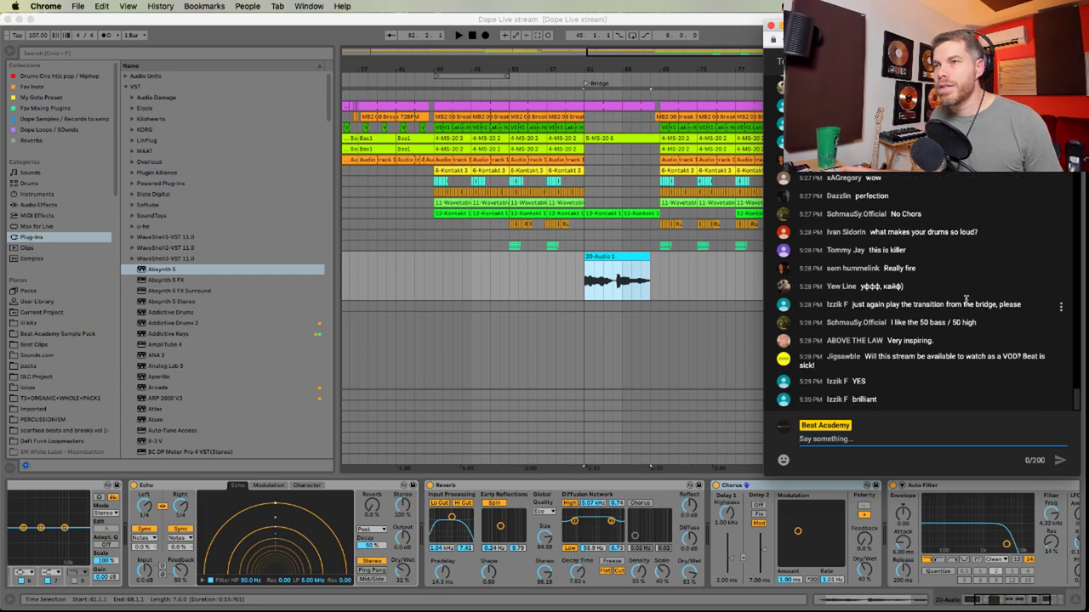
Return to Live, fold the 20 Audio track, and fit the whole song into the arrangement view
click(606, 283)
click(950, 257)
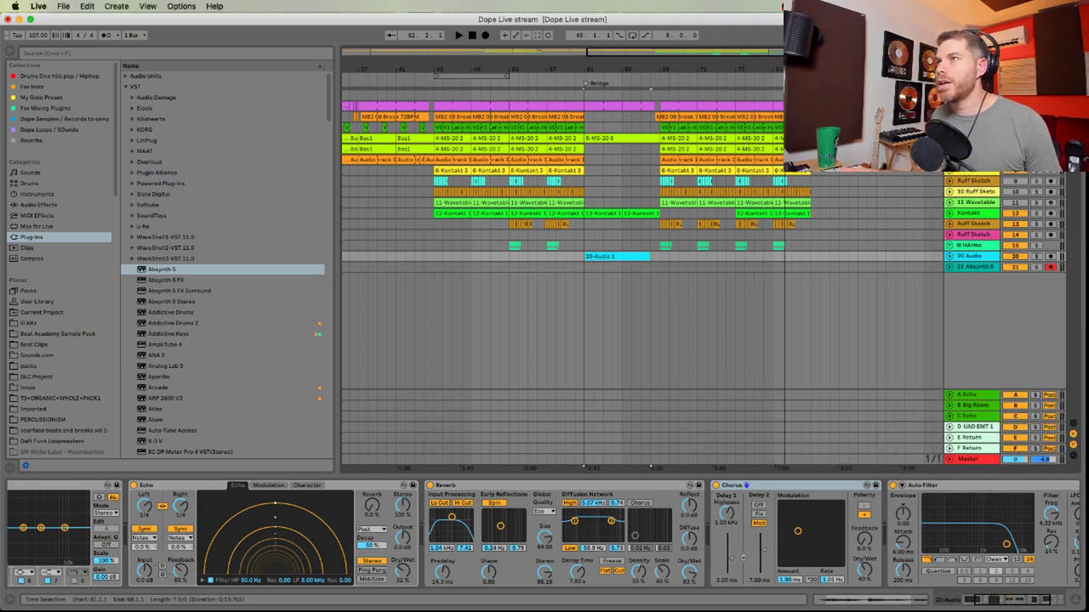
drag(646, 70, 748, 53)
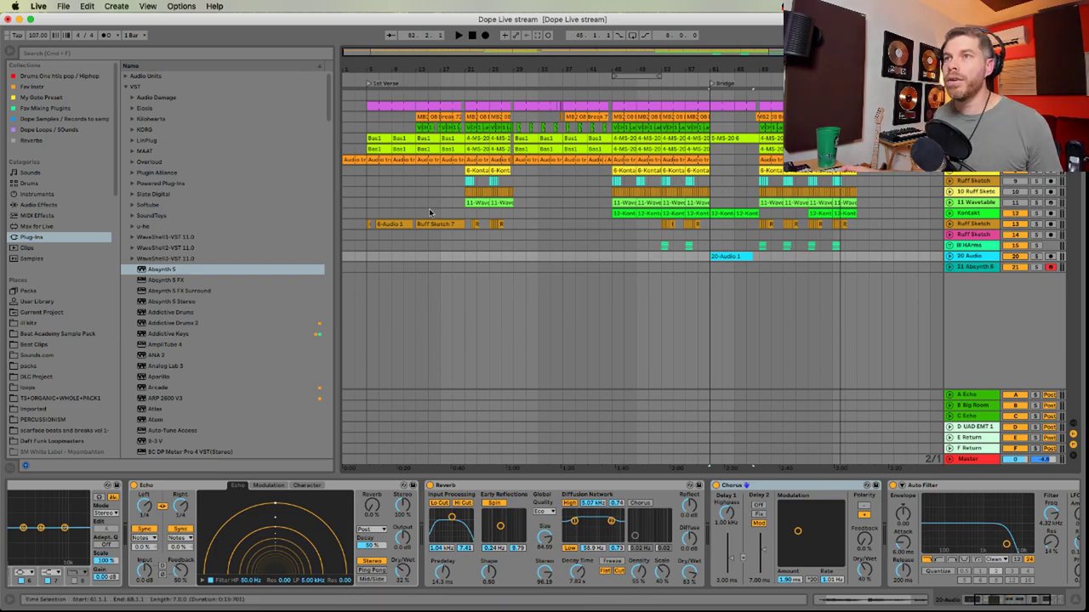
Unfold all tracks to examine the full arrangement, fold them again, and audition the 1st Verse from around bar 14
drag(348, 179, 872, 178)
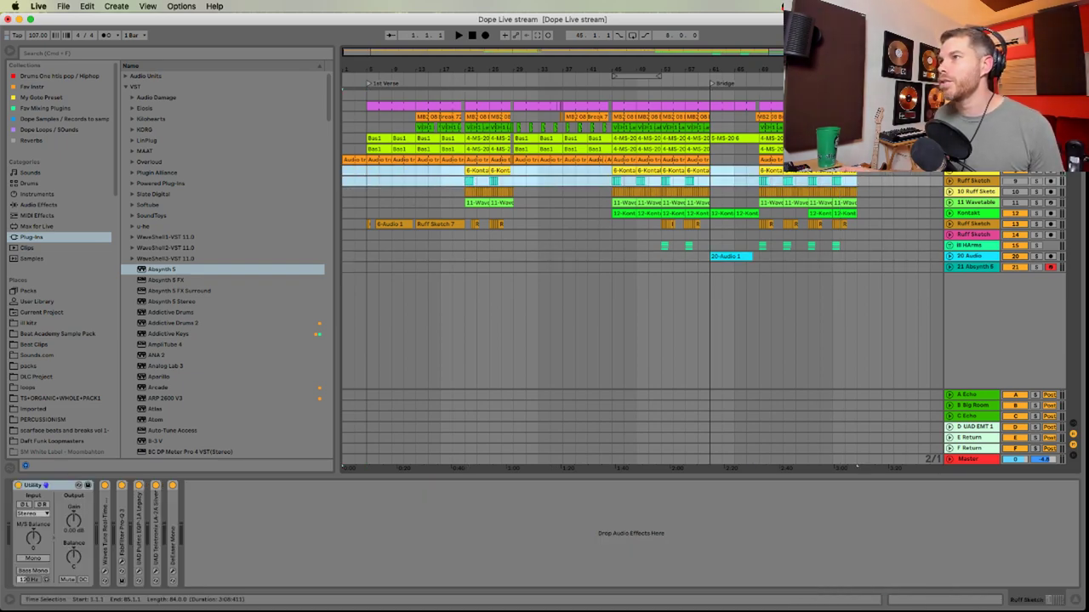
click(973, 106)
shift+click(975, 267)
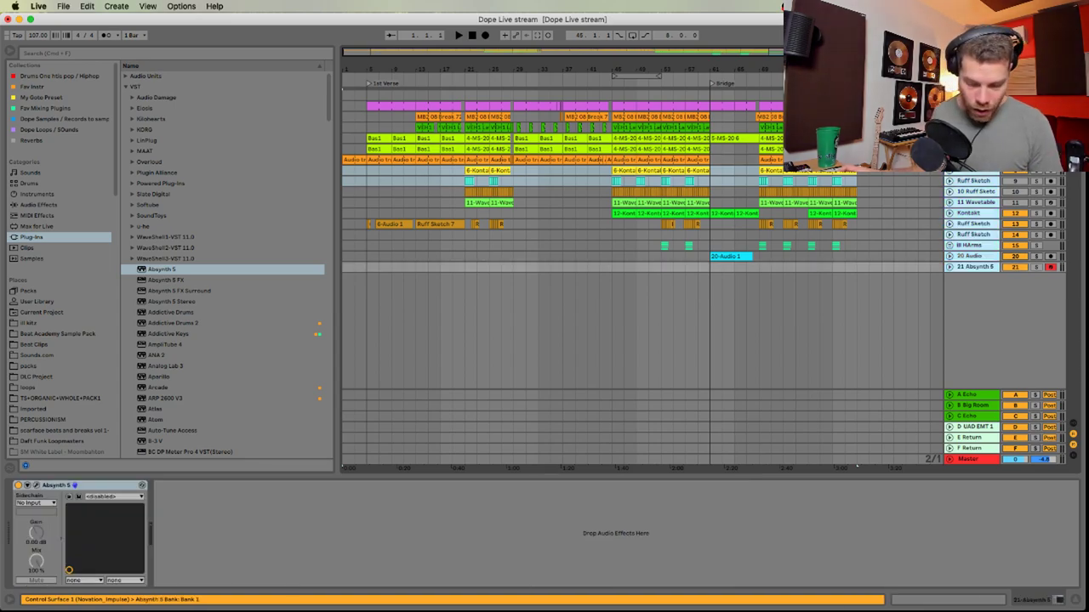
key(u)
click(909, 192)
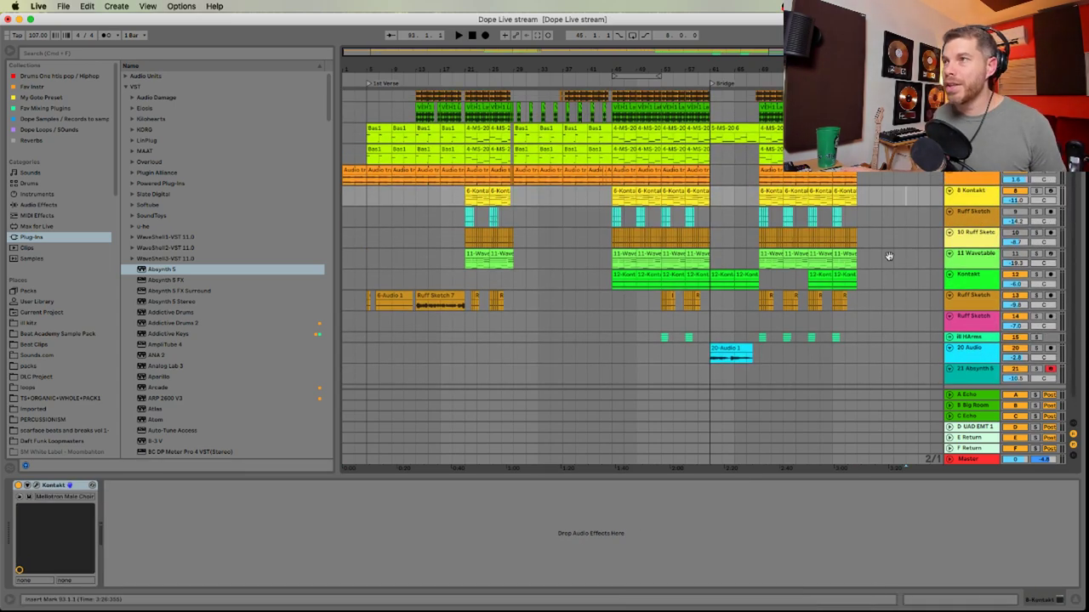
scroll(893, 307, up, 3)
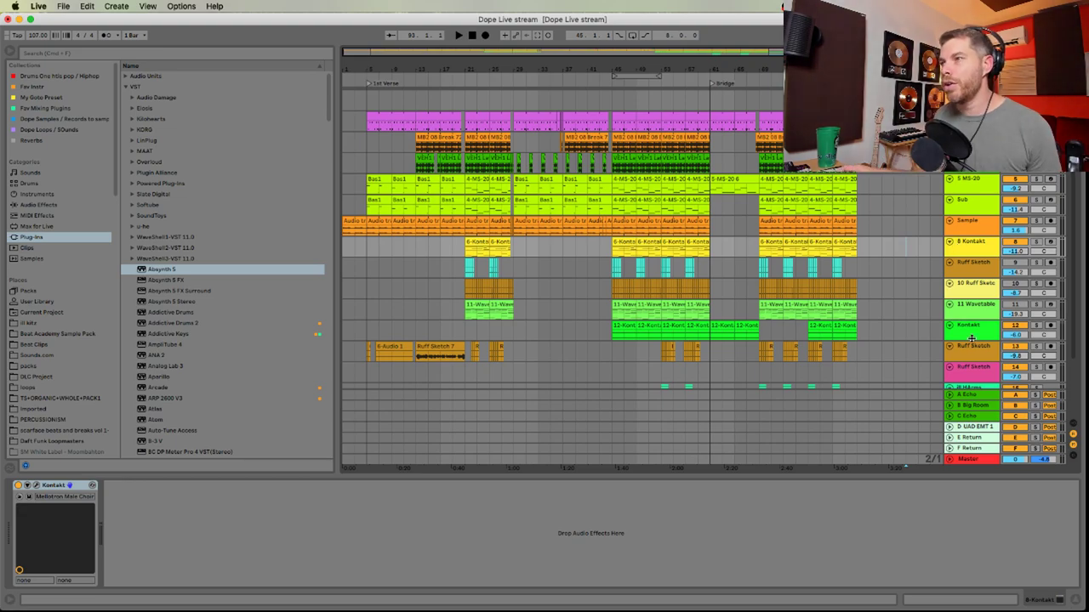
key(u)
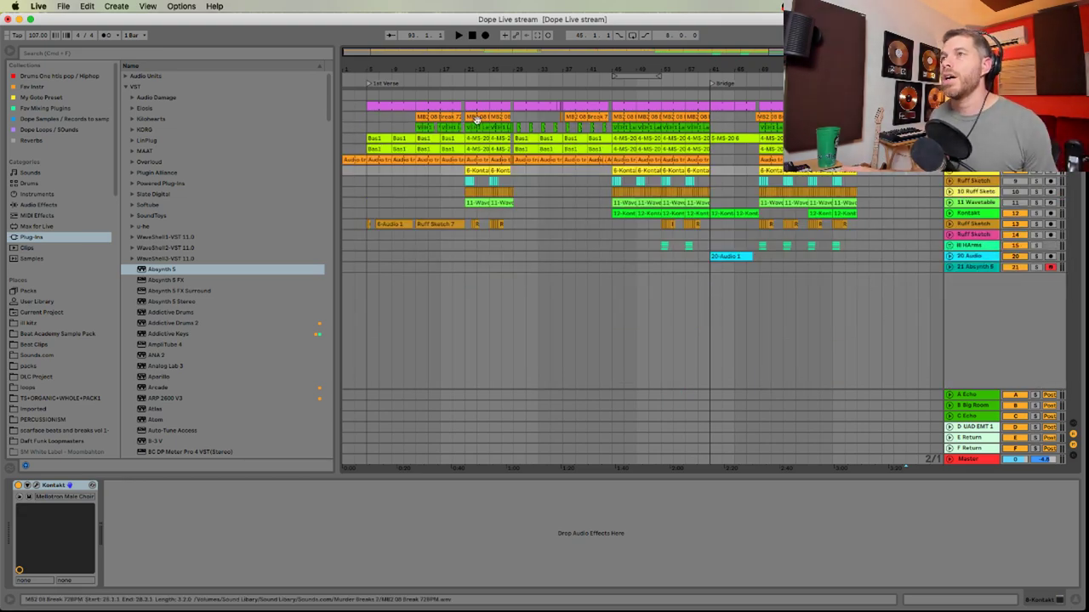
click(427, 68)
key(space)
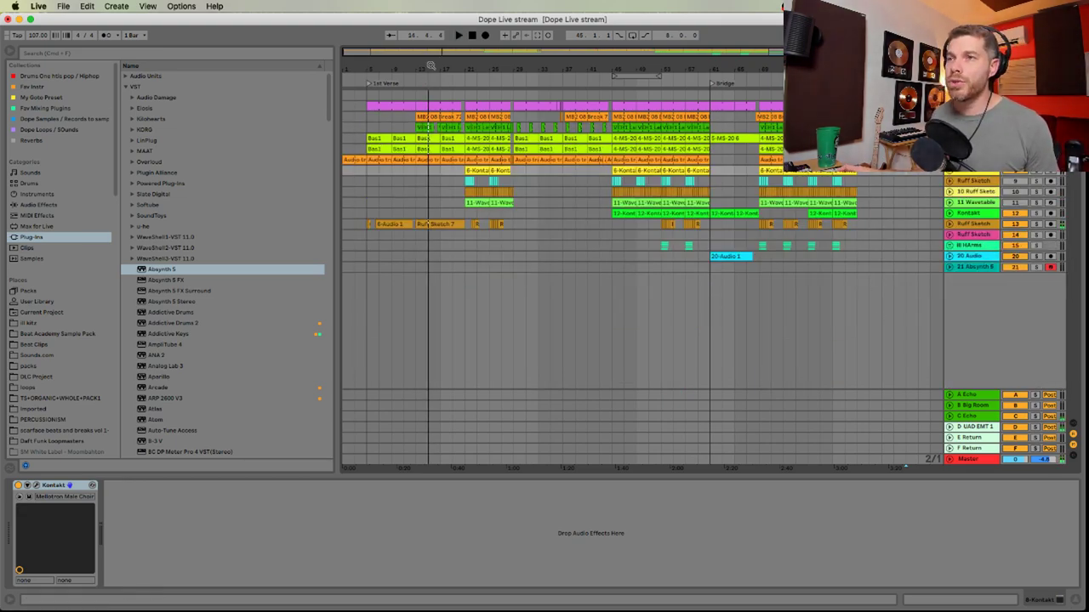
Switch to Chrome, reposition the live chat window to read the new messages, and return to Live
key(super+Tab)
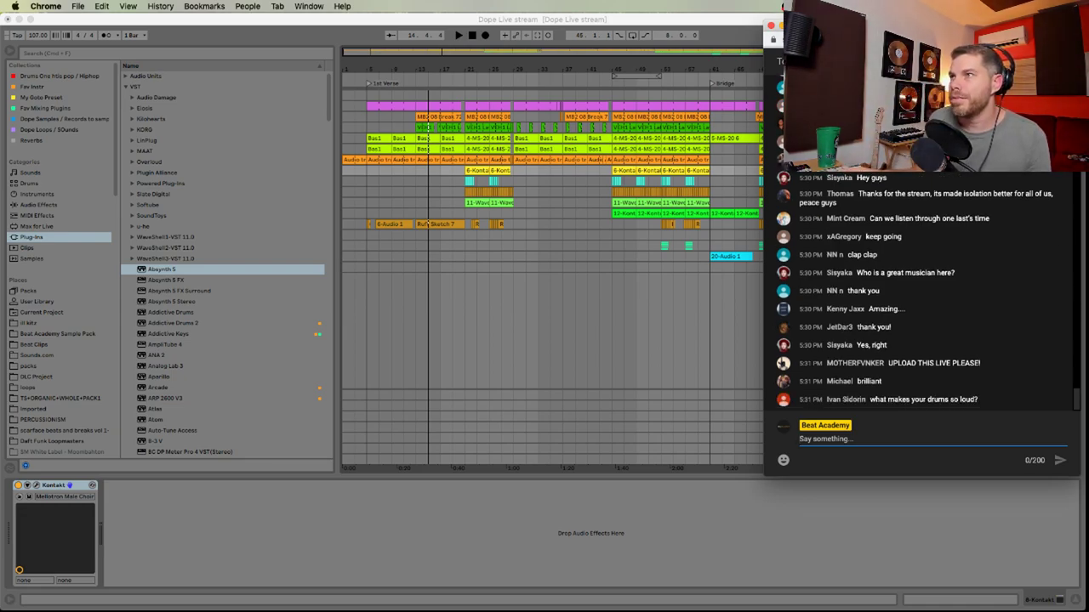
drag(850, 26, 824, 34)
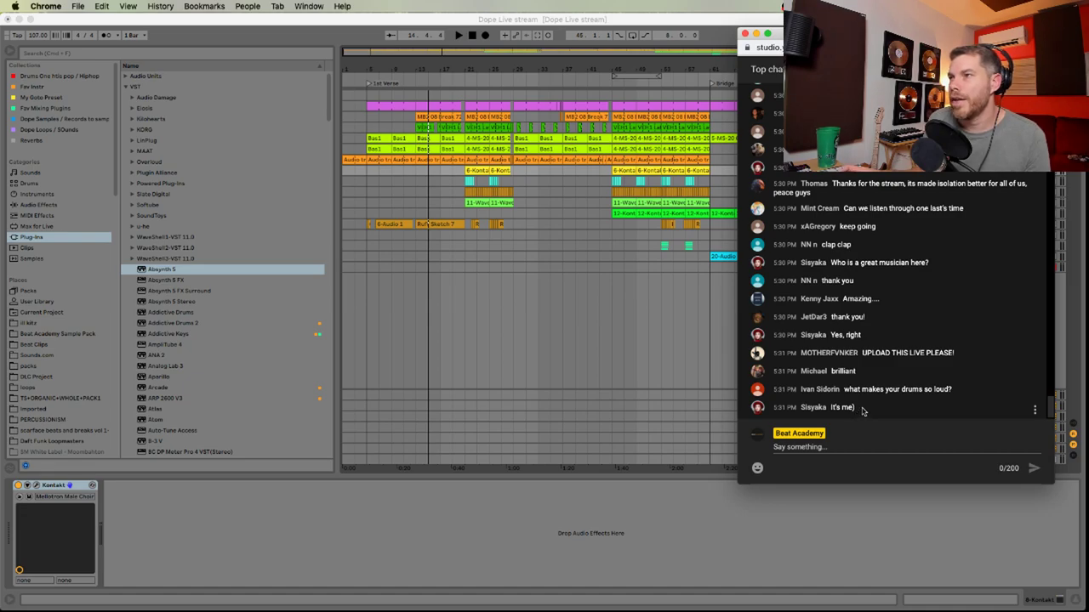
click(629, 277)
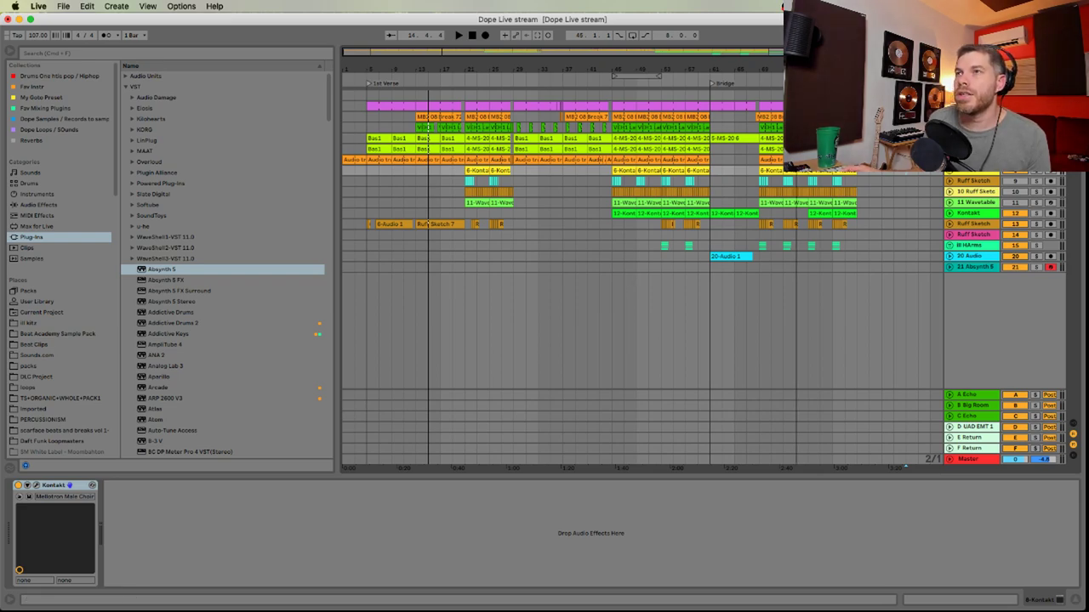
Set the loop to span the whole song from bar 1 to bar 85 and place the insert marker on the Absynth 5 track
drag(626, 76, 247, 113)
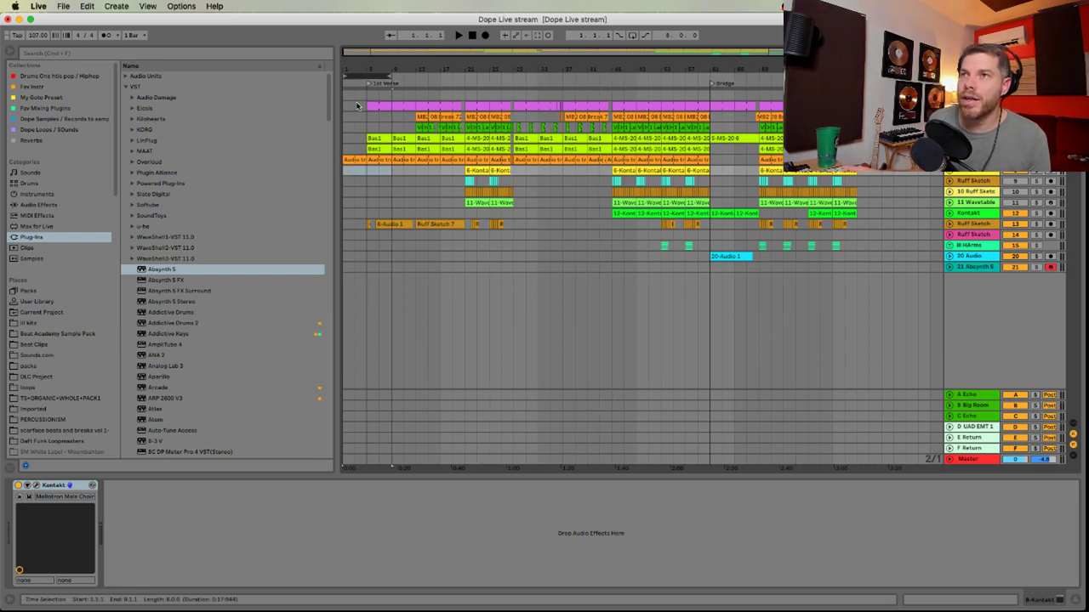
drag(391, 76, 858, 76)
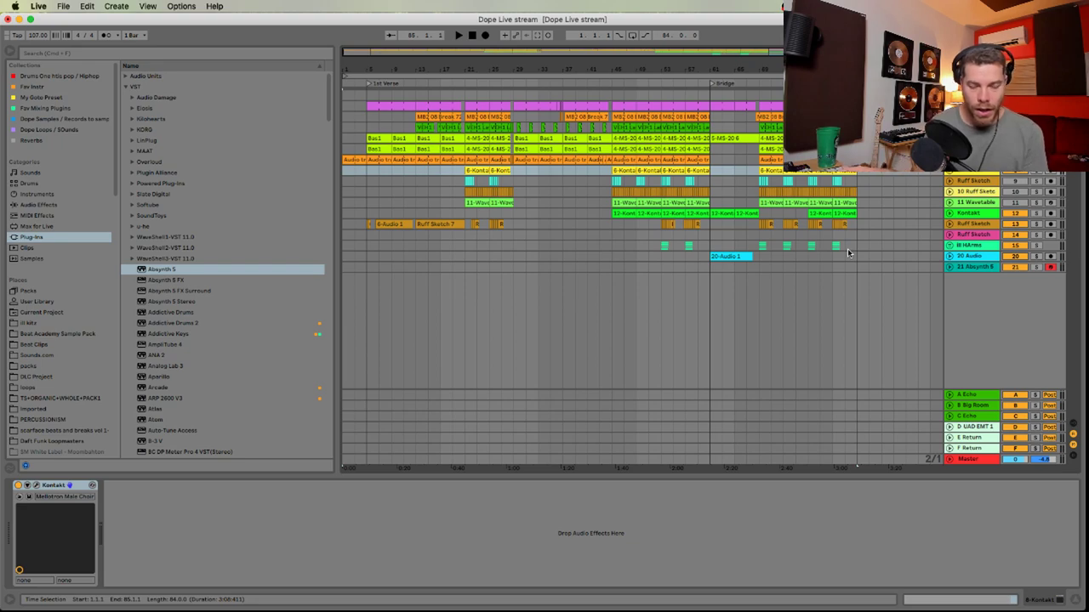
click(746, 267)
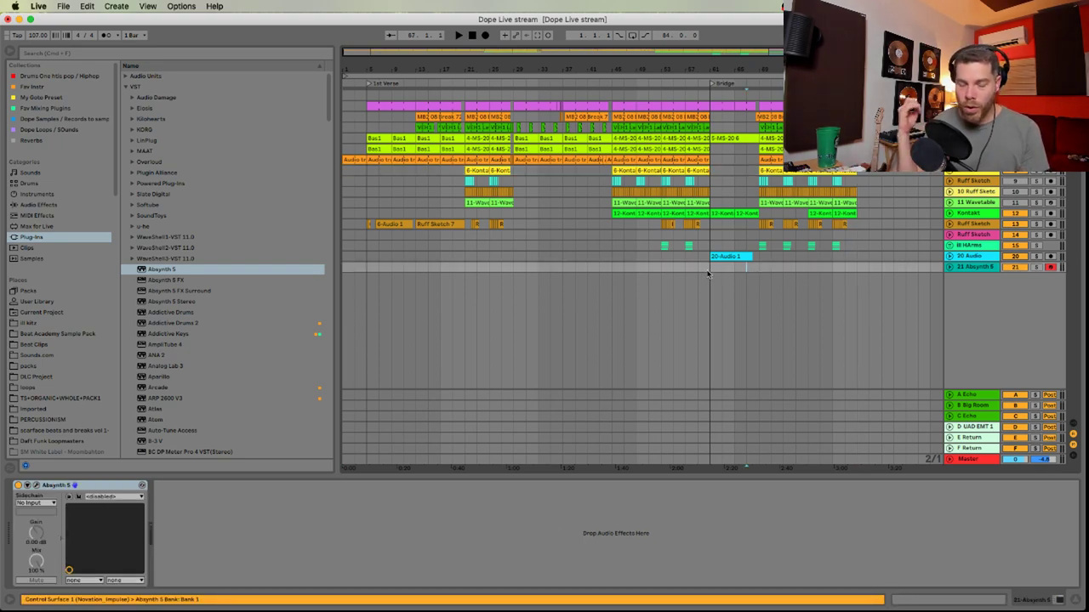
Check the live chat in Chrome, return to Live, and set the song tempo to 109 BPM
key(super+Tab)
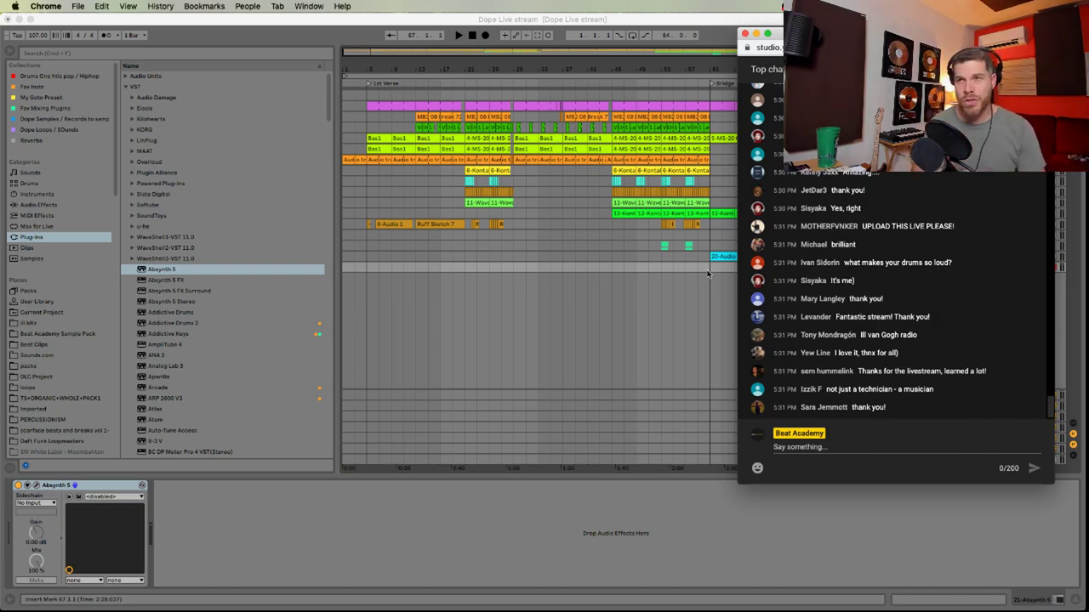
key(super+Tab)
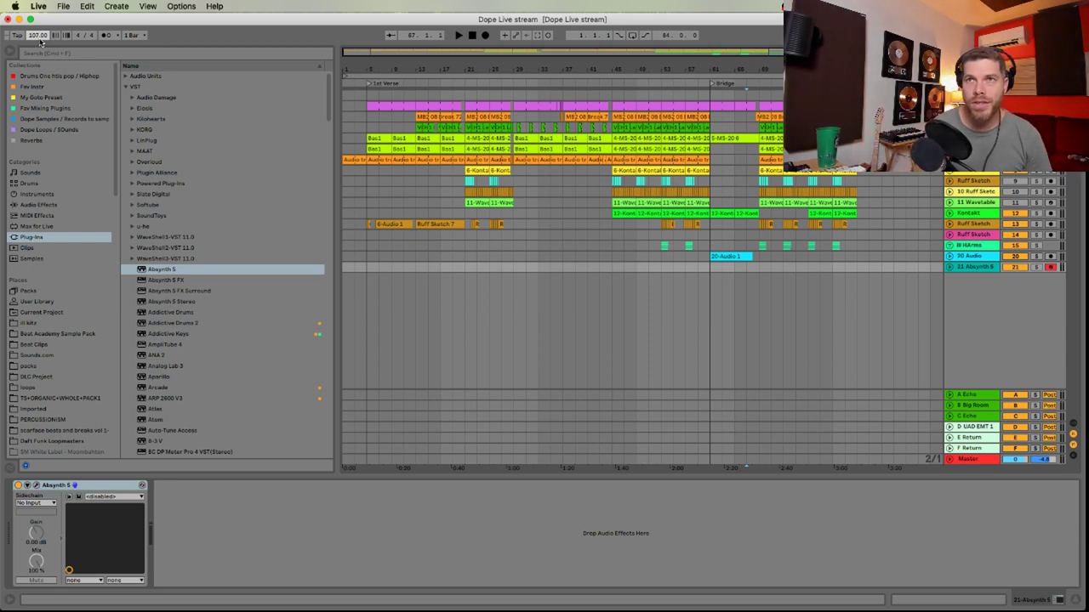
drag(39, 41, 39, 36)
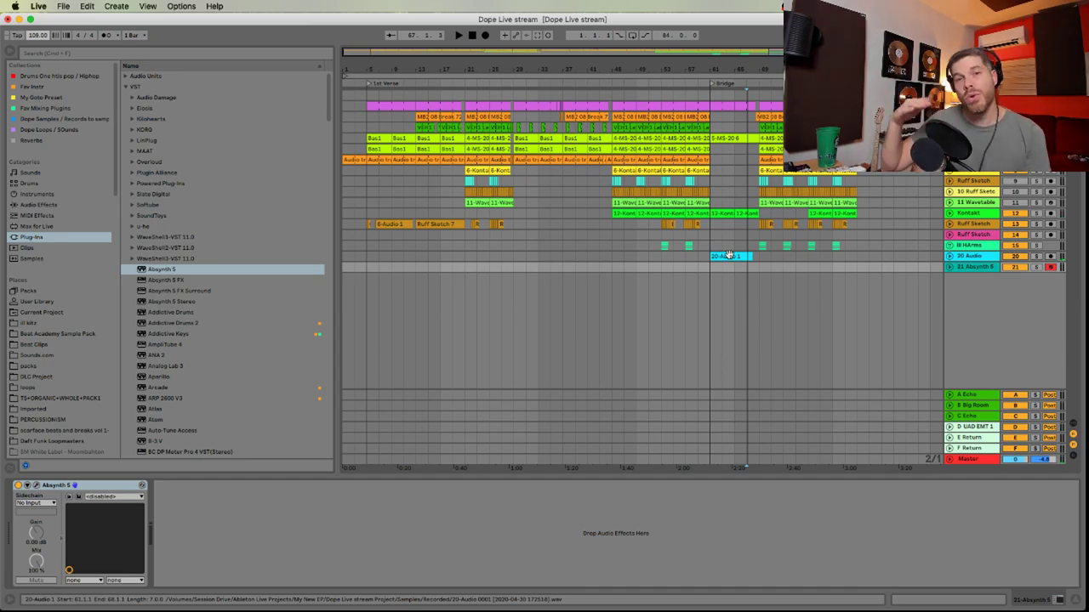
Read the latest live chat messages in Chrome and restore the minimised OBS window
key(super+Tab)
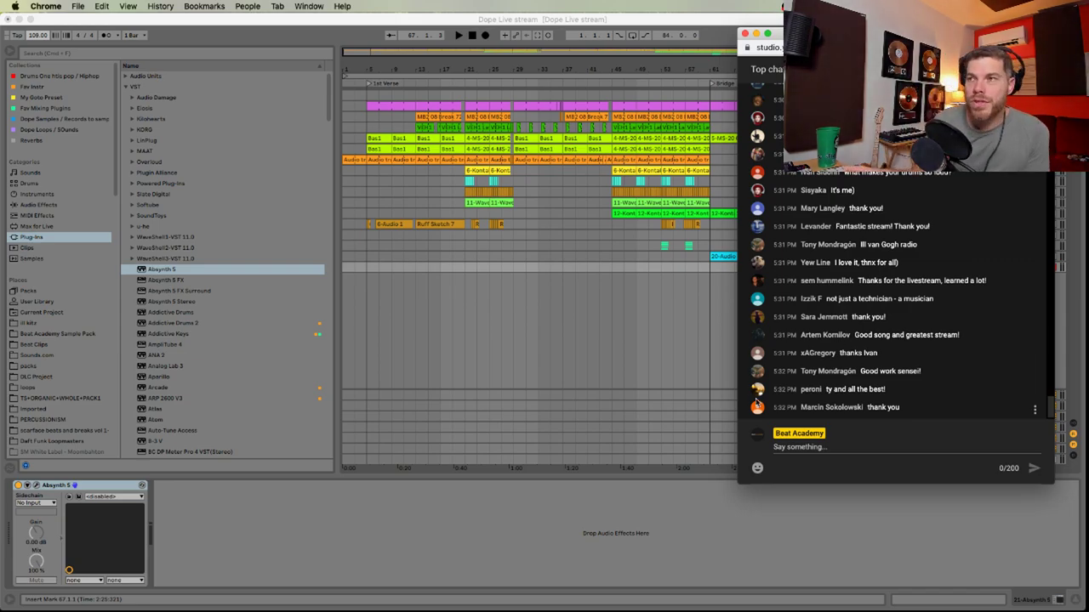
mouse_move(659, 609)
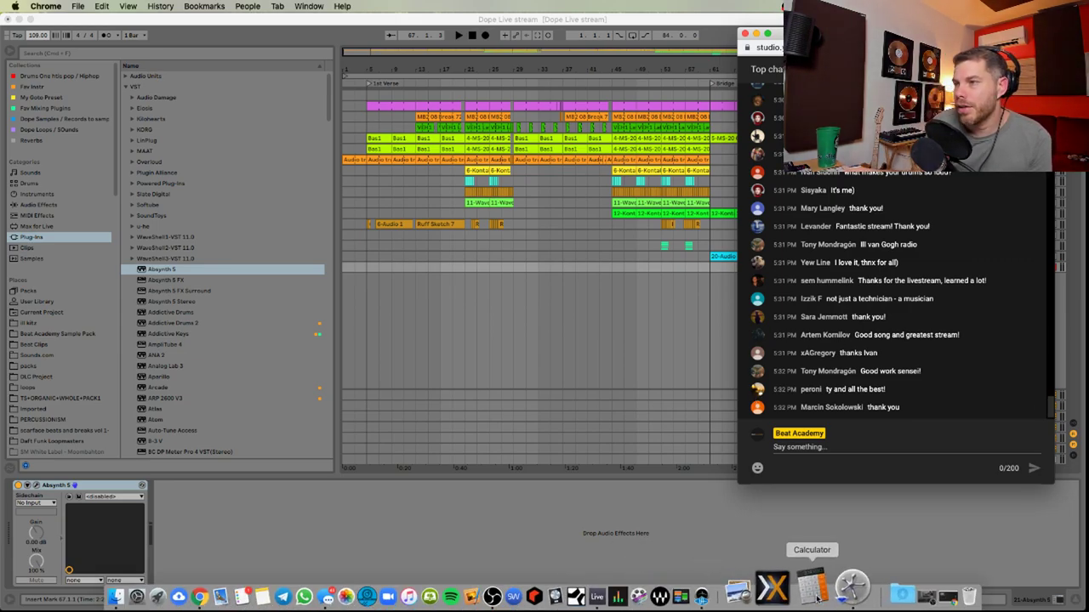
click(885, 589)
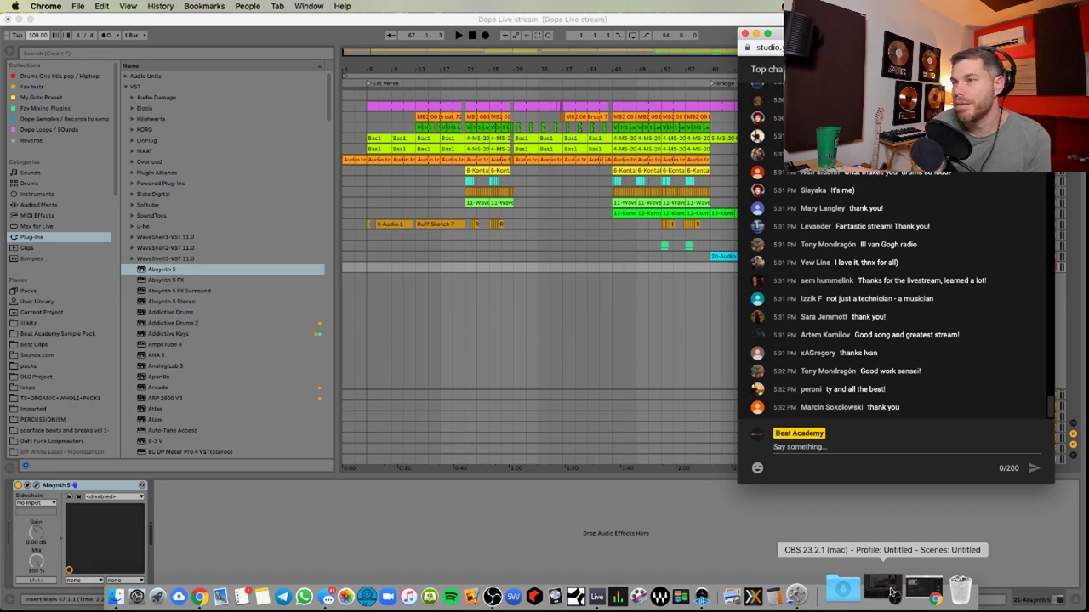